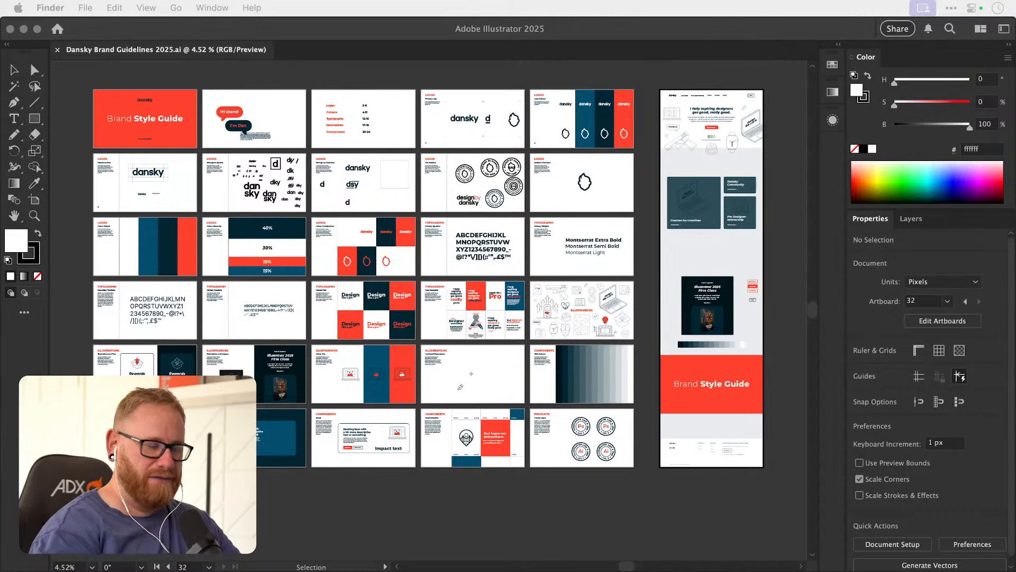
# Switch to Illustrator and examine the Type Examples artboard, including the illustration with the tool-name callouts.
pyautogui.click(449, 509)
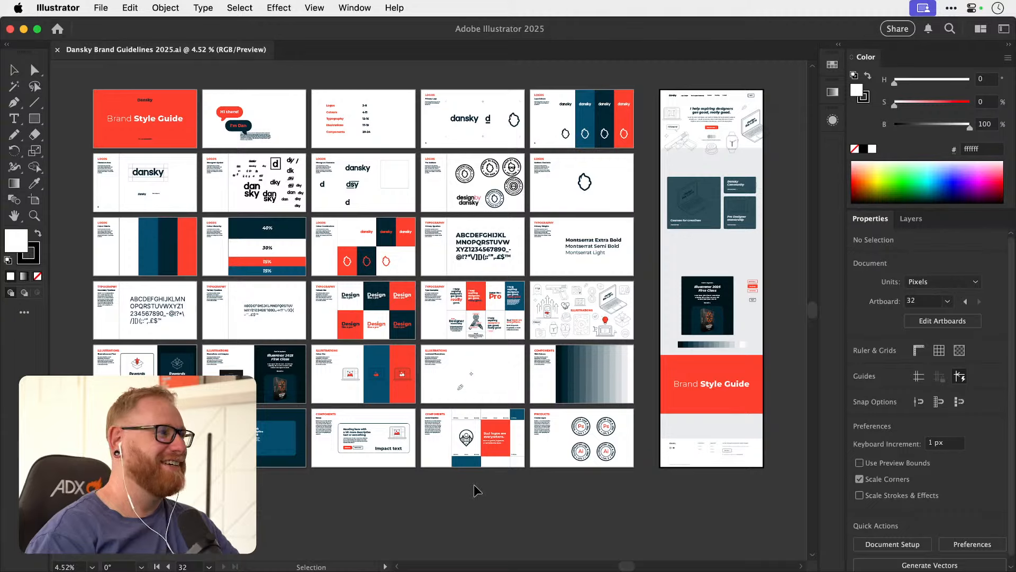
pyautogui.press('a')
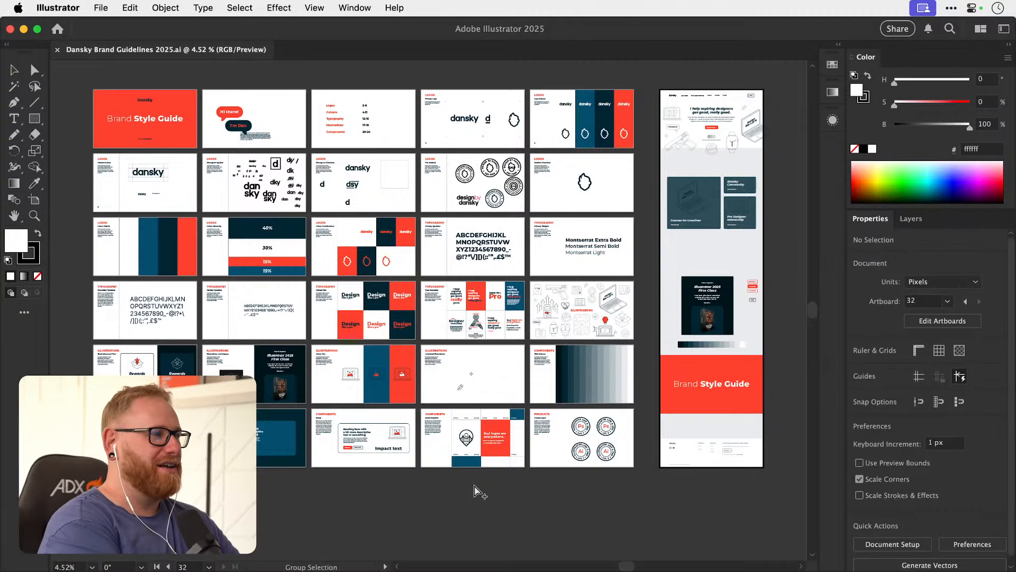
pyautogui.press('v')
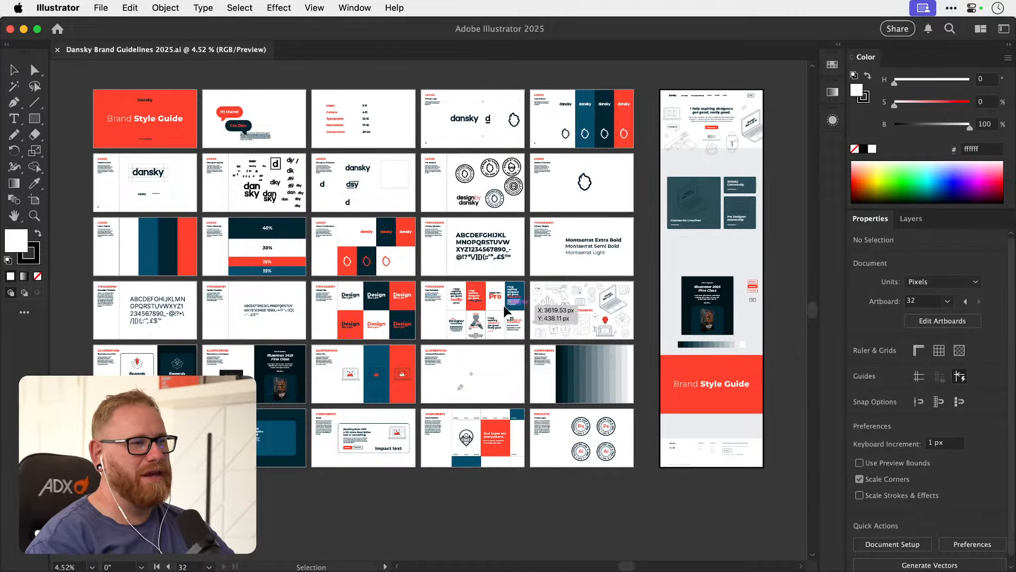
pyautogui.press('z')
pyautogui.click(536, 303)
pyautogui.moveTo(536, 304); pyautogui.dragTo(561, 336)
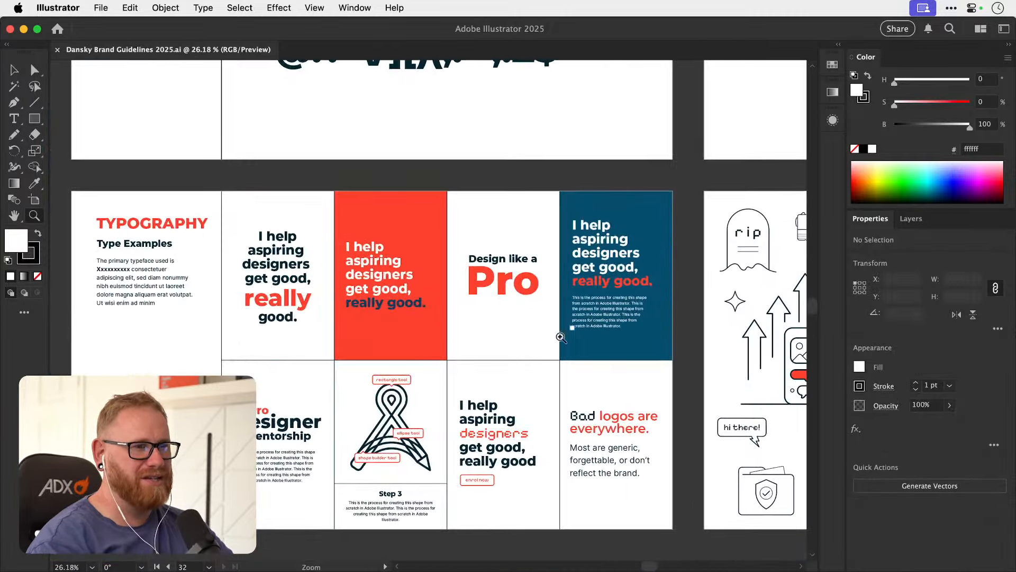
pyautogui.press('space')
pyautogui.moveTo(525, 369); pyautogui.dragTo(517, 363)
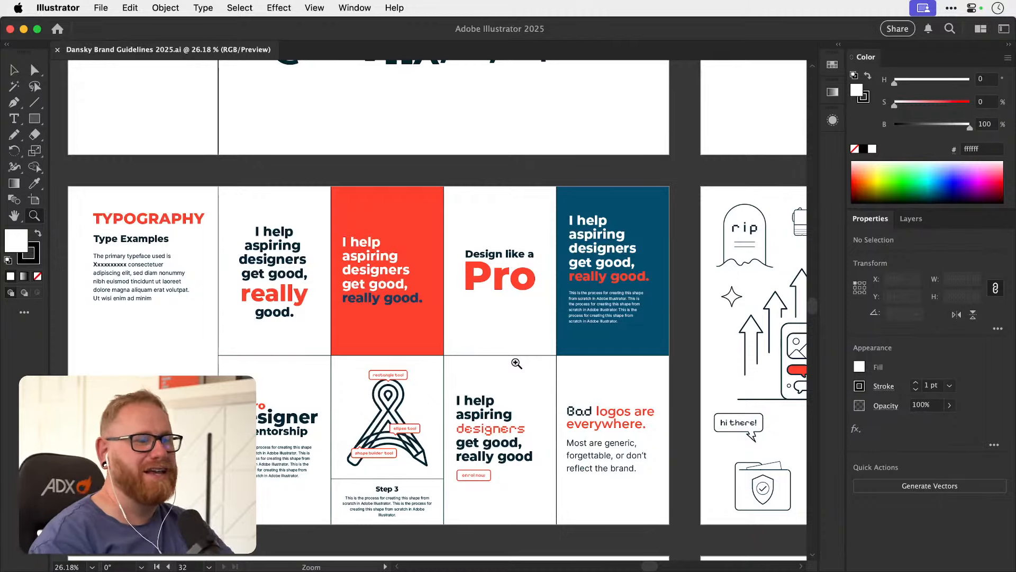
pyautogui.press('space')
pyautogui.moveTo(478, 336); pyautogui.dragTo(464, 294)
pyautogui.moveTo(382, 375); pyautogui.dragTo(592, 340)
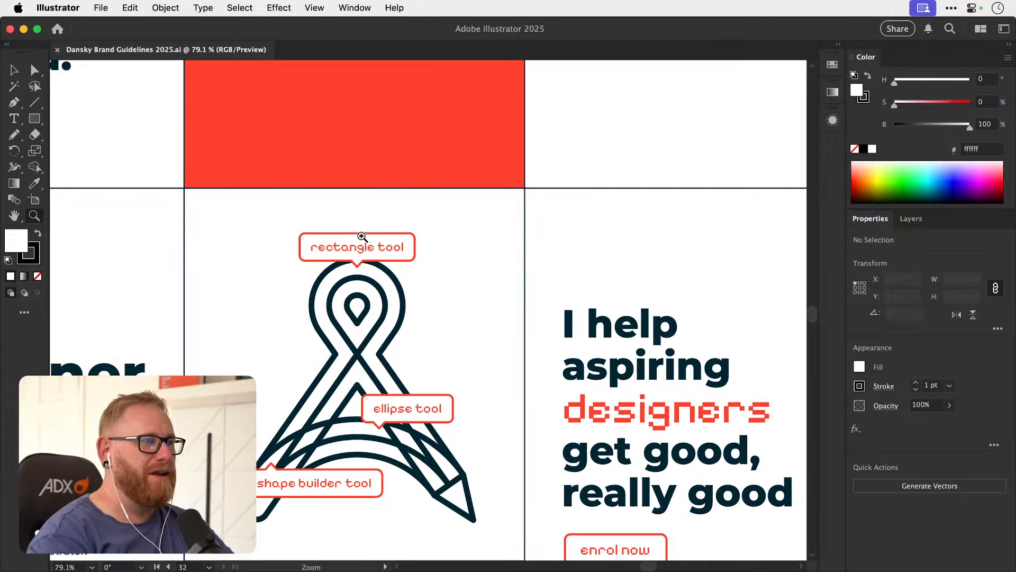
pyautogui.moveTo(525, 355); pyautogui.dragTo(412, 333)
# Examine the Illustrations artboard and the hero section of the website homepage mockup.
pyautogui.press('space')
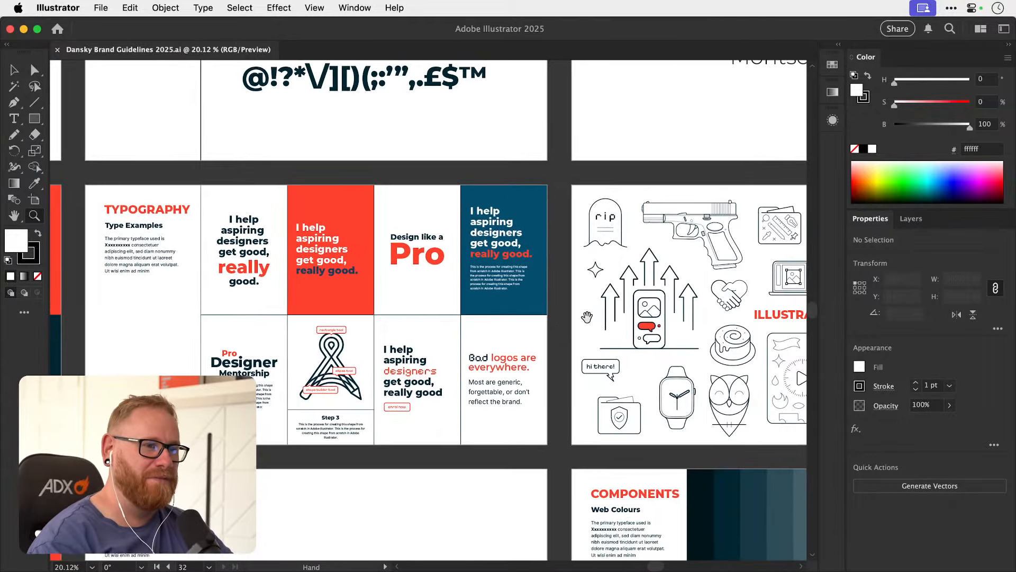
pyautogui.moveTo(587, 317); pyautogui.dragTo(190, 351)
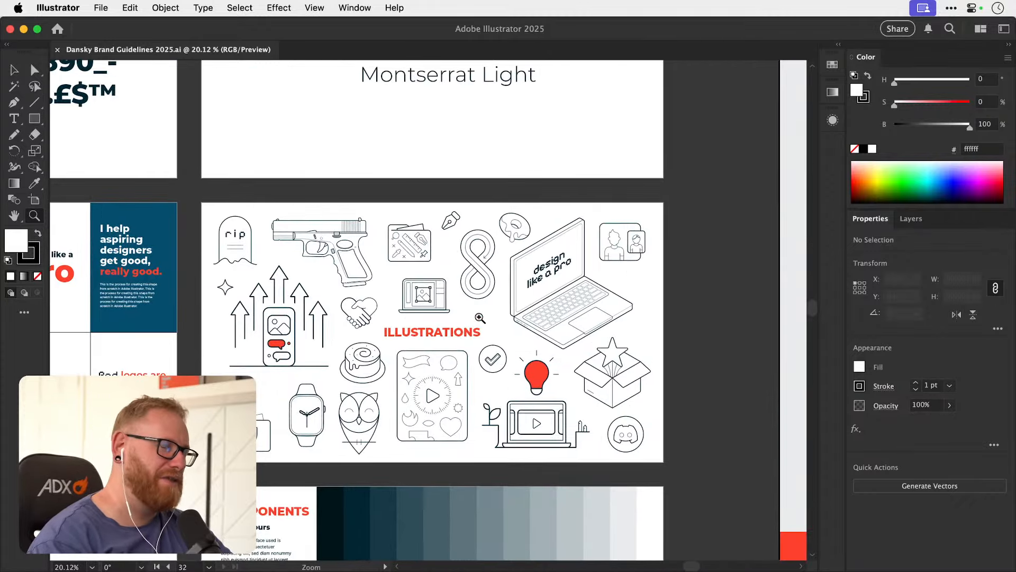
pyautogui.press('space')
pyautogui.moveTo(553, 294); pyautogui.dragTo(408, 363)
pyautogui.moveTo(566, 344); pyautogui.dragTo(355, 358)
pyautogui.moveTo(494, 363); pyautogui.dragTo(356, 465)
pyautogui.moveTo(475, 342); pyautogui.dragTo(424, 439)
pyautogui.moveTo(471, 350); pyautogui.dragTo(449, 472)
pyautogui.moveTo(475, 285); pyautogui.dragTo(450, 402)
pyautogui.moveTo(475, 248); pyautogui.dragTo(484, 364)
pyautogui.press('v')
pyautogui.moveTo(486, 286); pyautogui.dragTo(488, 319)
pyautogui.press('space')
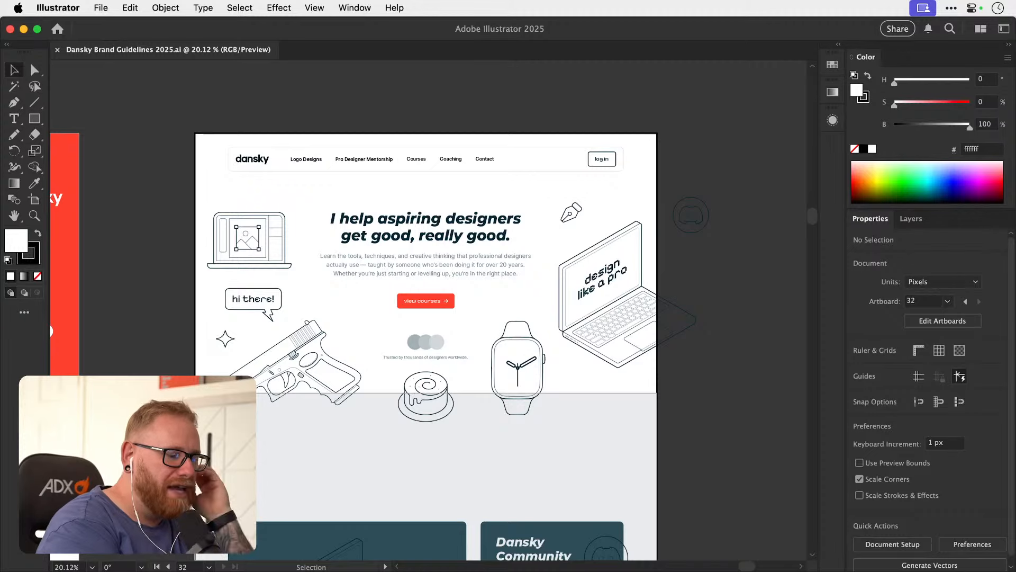
# Switch to Framer and set the canvas of the Dansky Home page to the light theme.
pyautogui.press('super+Tab')
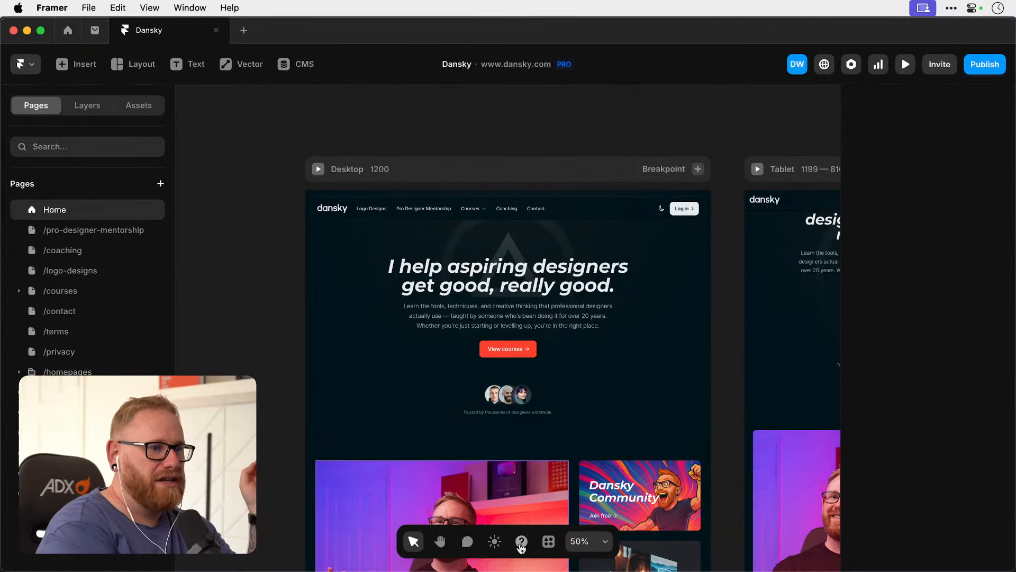
pyautogui.click(492, 542)
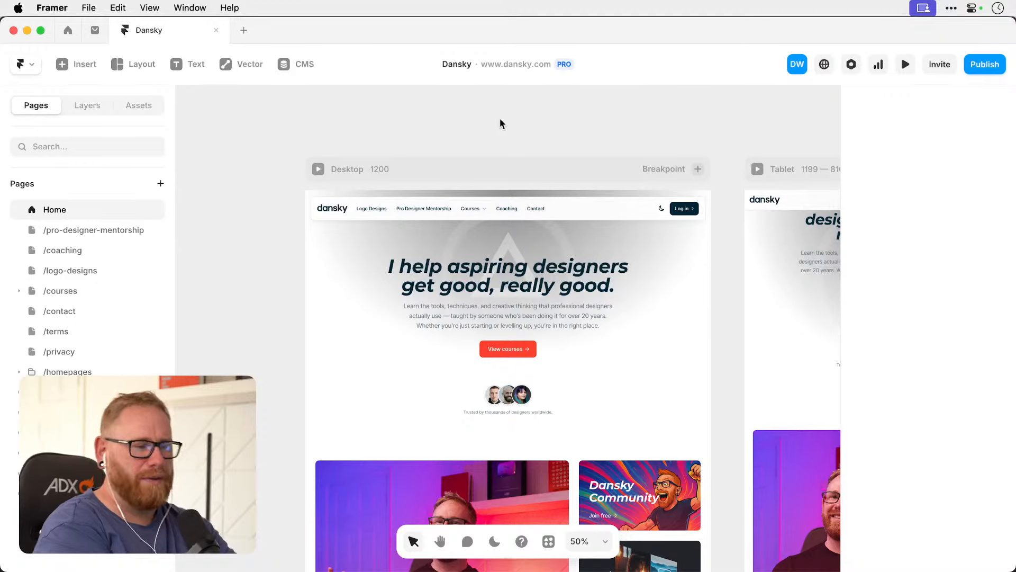
pyautogui.scroll(-2, 500, 123)
pyautogui.hscroll(1, 500, 123)
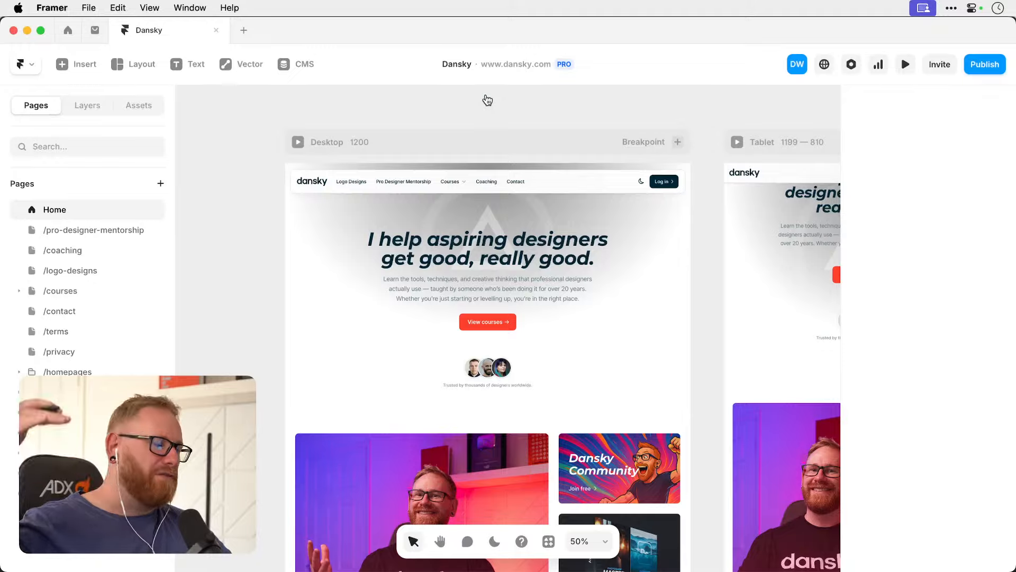
# Compare the homepage mockup in Illustrator, down to its course and community cards, with the Home page in Framer.
pyautogui.press('super+Tab')
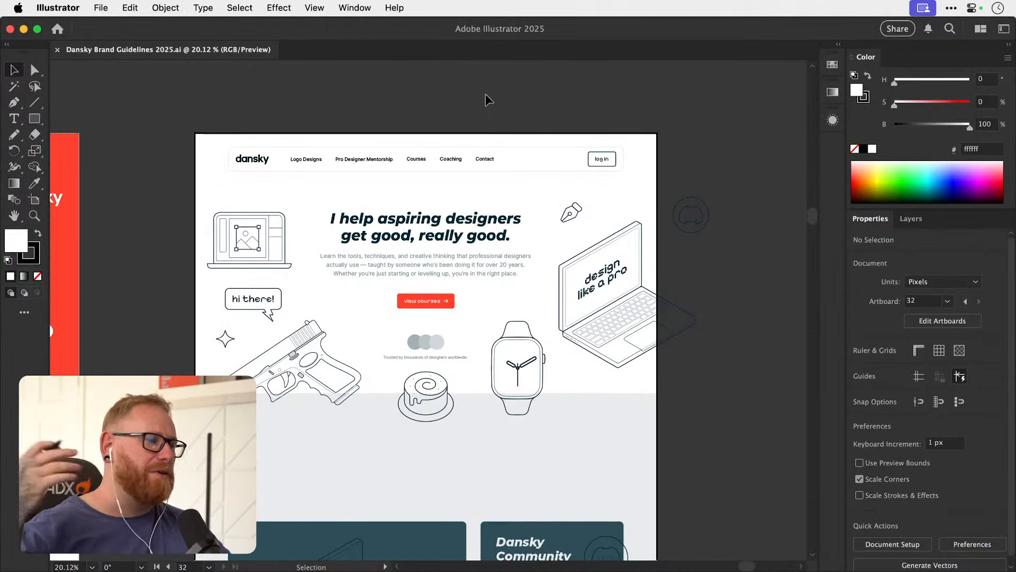
pyautogui.press('super+Tab')
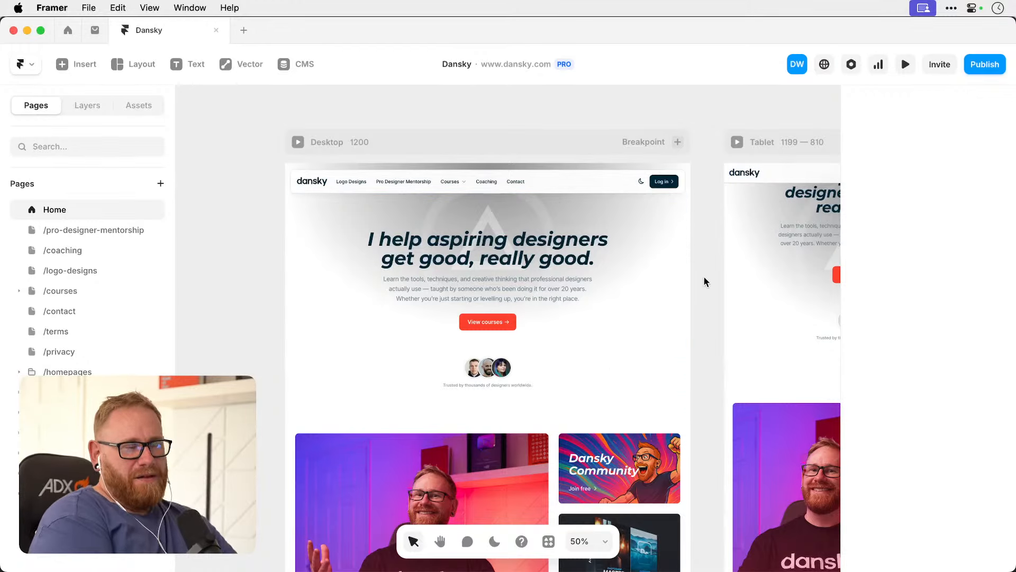
pyautogui.press('super+Tab')
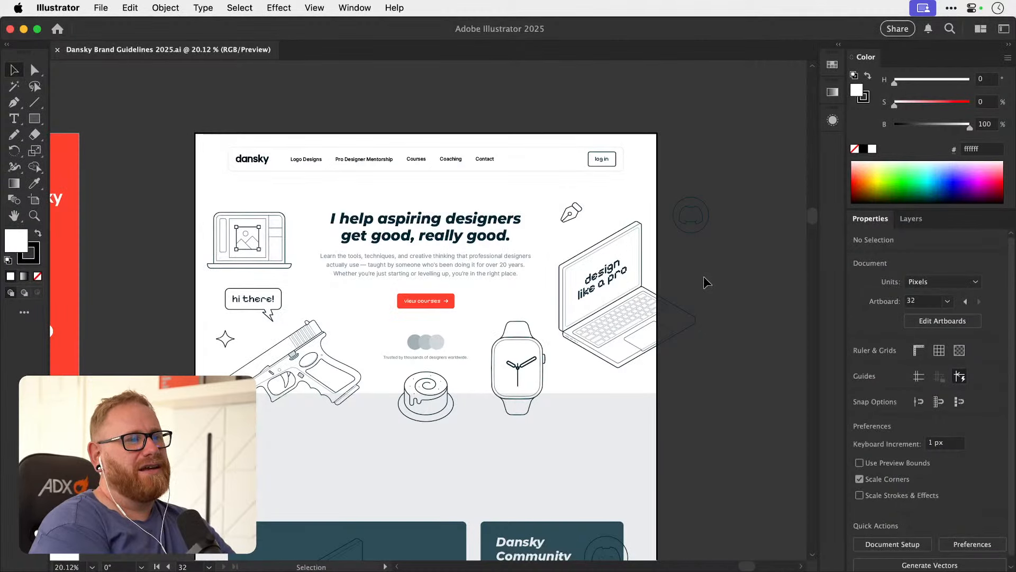
pyautogui.scroll(-2, 703, 276)
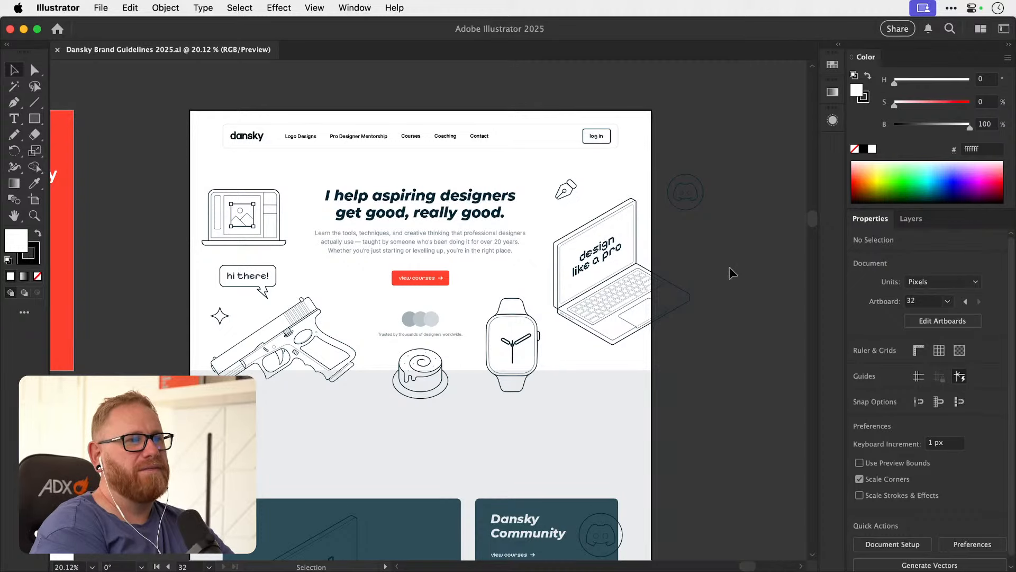
pyautogui.scroll(-10, 729, 267)
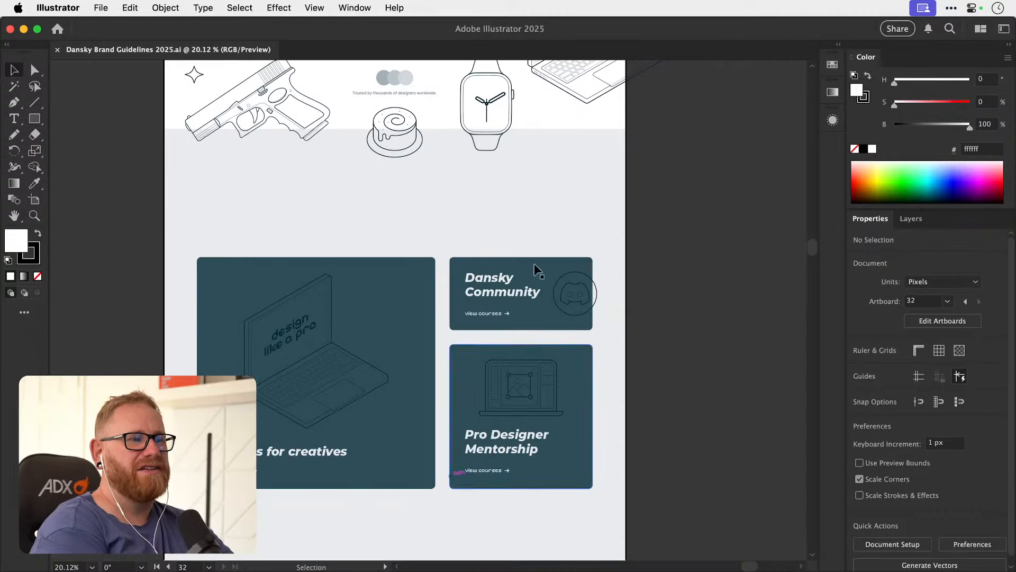
pyautogui.scroll(5, 680, 372)
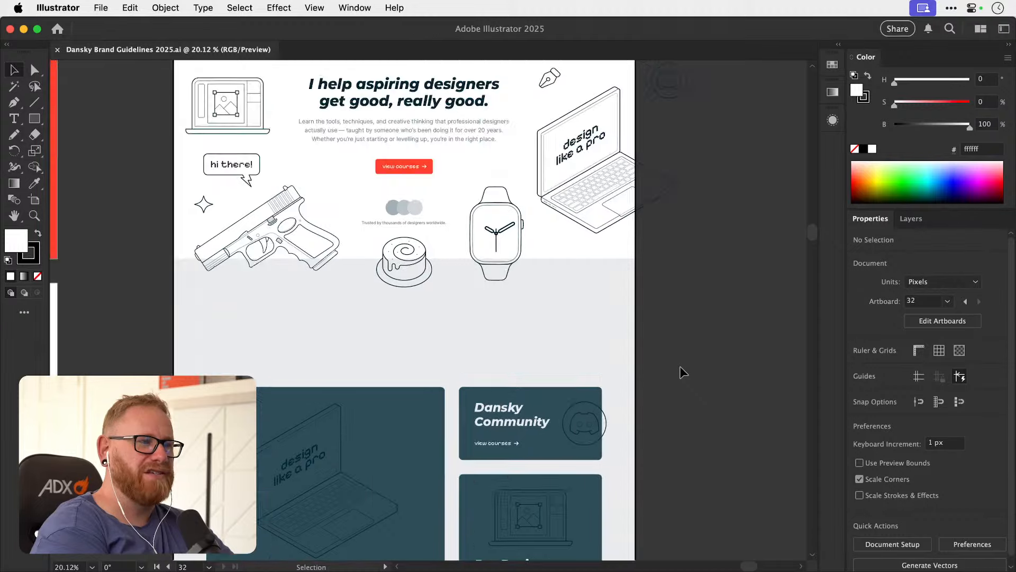
pyautogui.scroll(5, 683, 372)
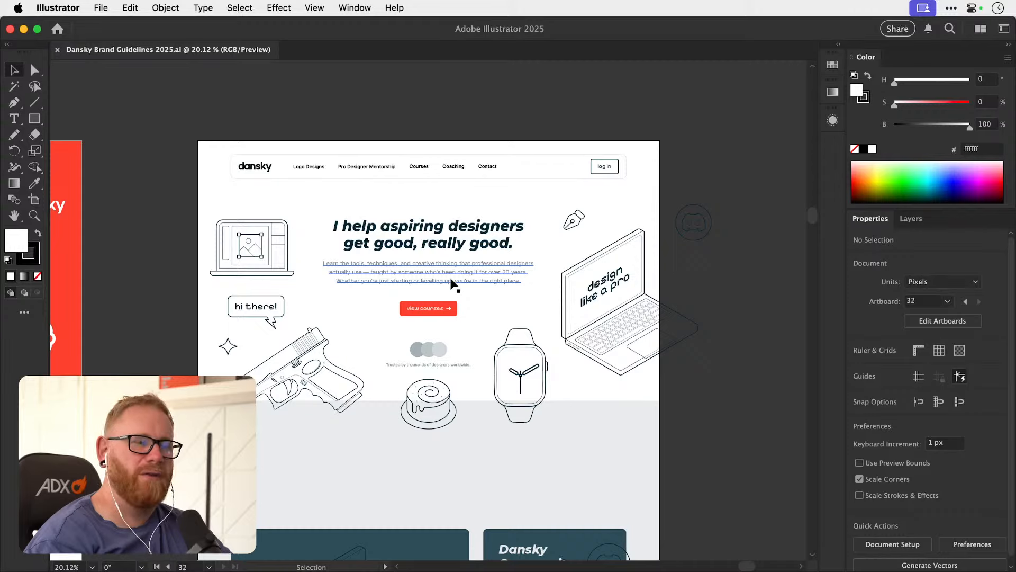
pyautogui.press('super+Tab')
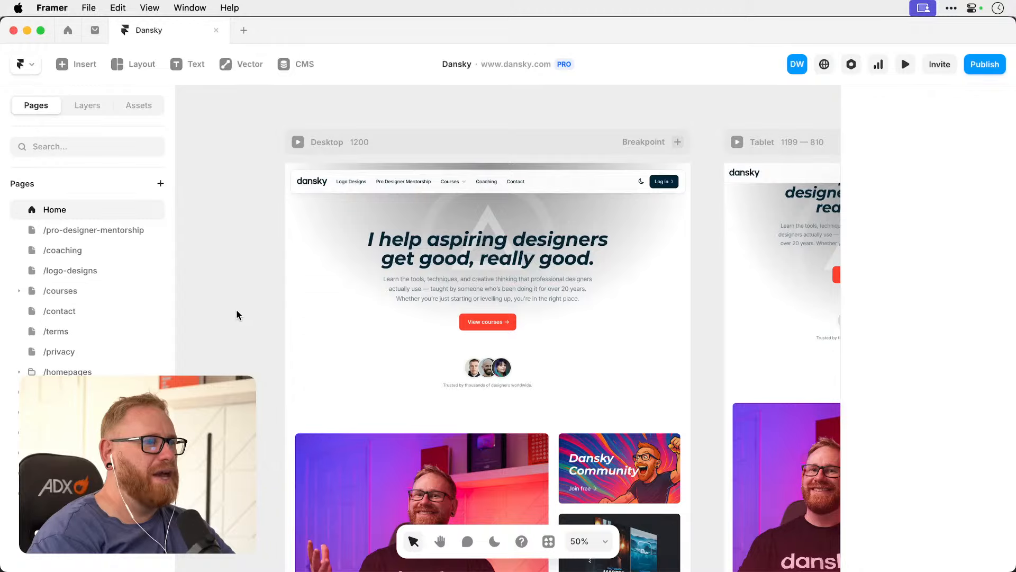
pyautogui.press('super+Tab')
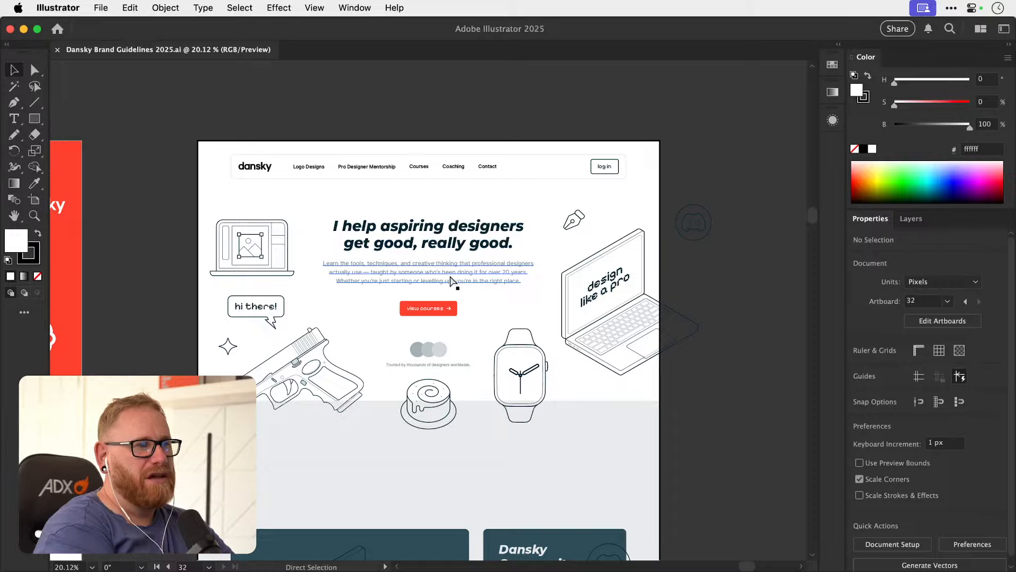
# Switch to Framer, preview the Home page in the dark theme, restore the light theme and return to Illustrator.
pyautogui.press('super+Tab')
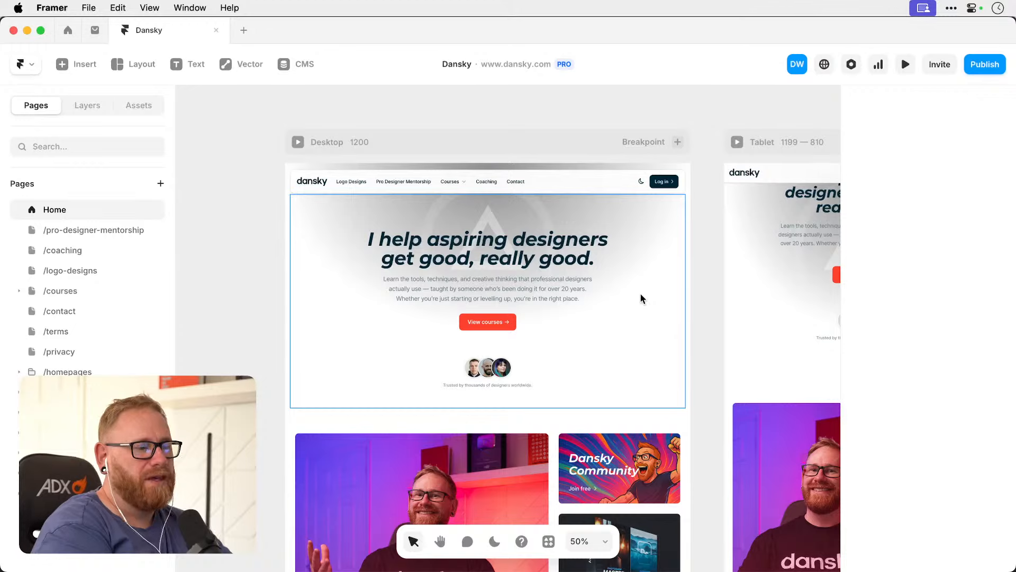
pyautogui.click(494, 541)
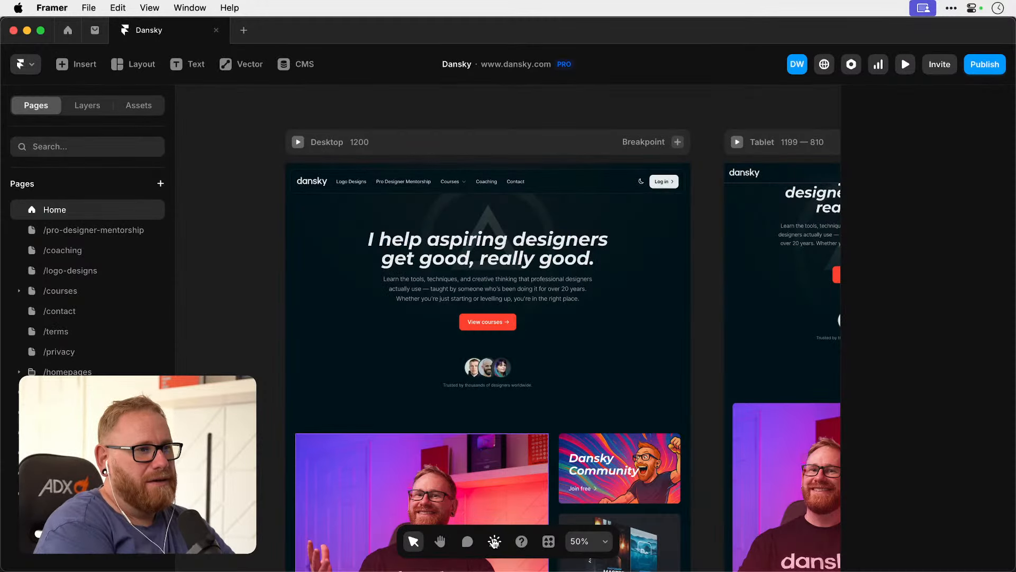
pyautogui.click(494, 542)
pyautogui.press('super+Tab')
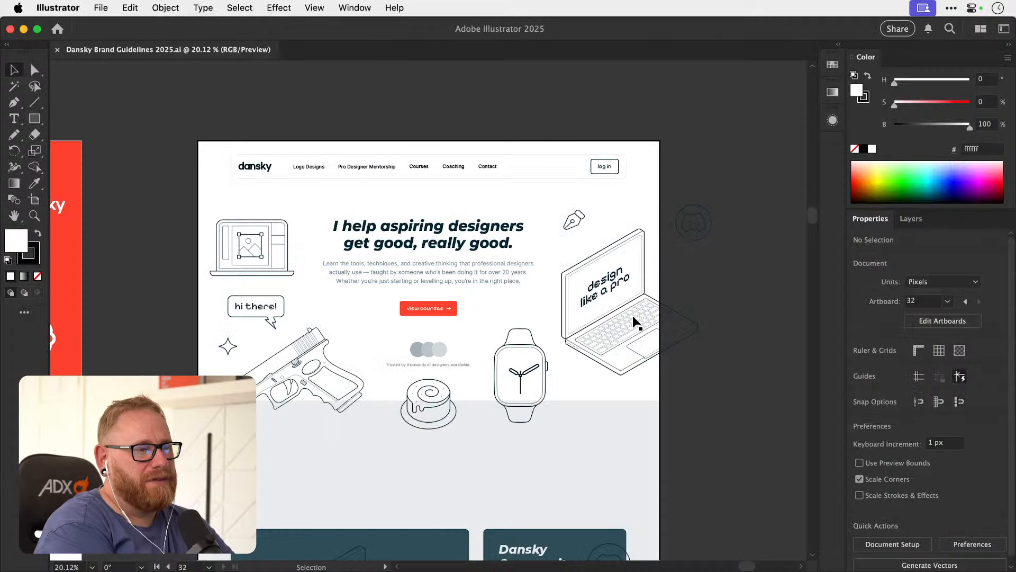
# Review the brand guideline artboards and take a closer look at the Illustrations artboard.
pyautogui.press('super+minus')
pyautogui.press('super+minus')
pyautogui.press('super+minus')
pyautogui.press('super+minus')
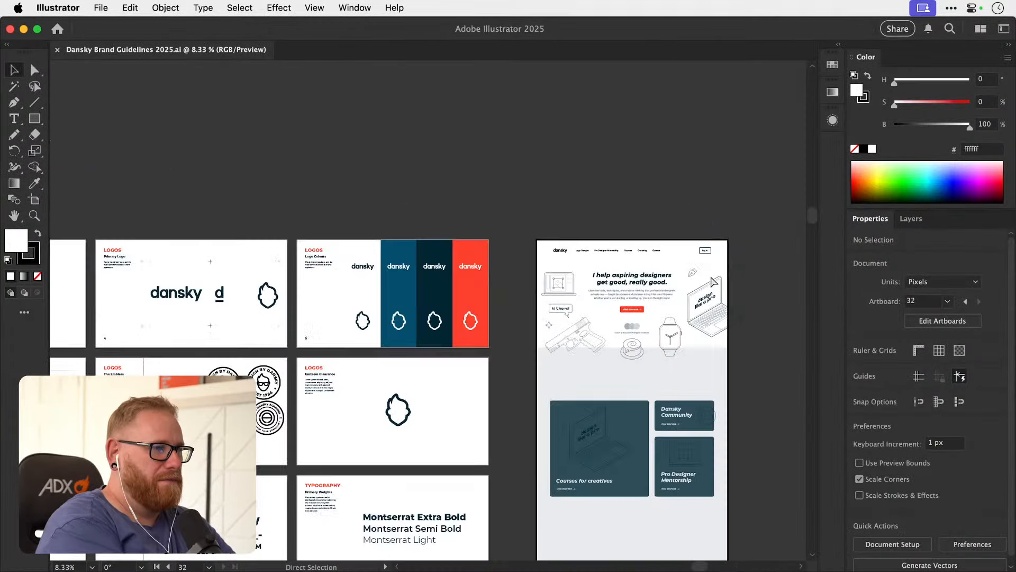
pyautogui.scroll(-5, 710, 275)
pyautogui.hscroll(-5, 710, 275)
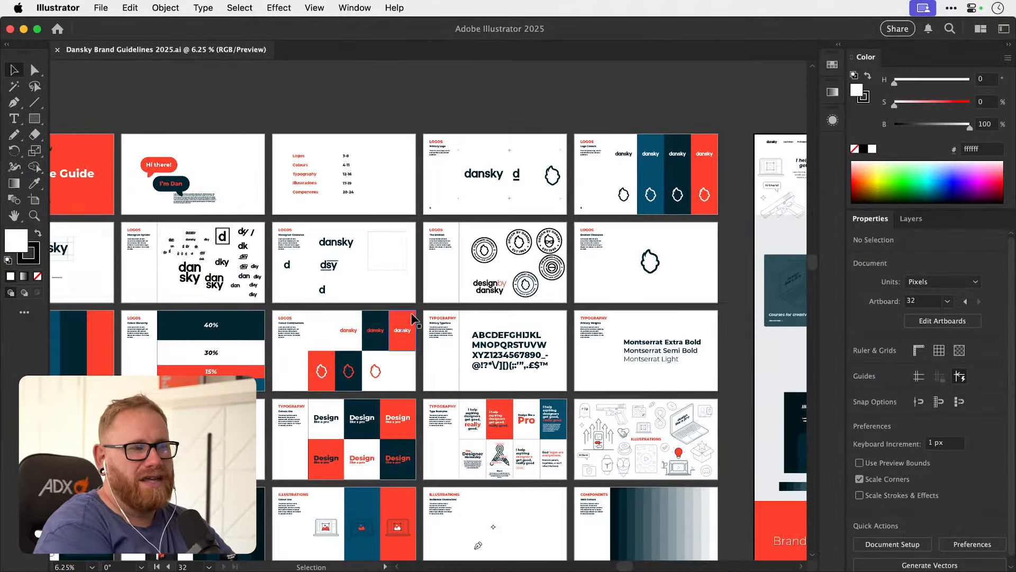
pyautogui.scroll(-3, 412, 319)
pyautogui.hscroll(2, 412, 320)
pyautogui.press('z')
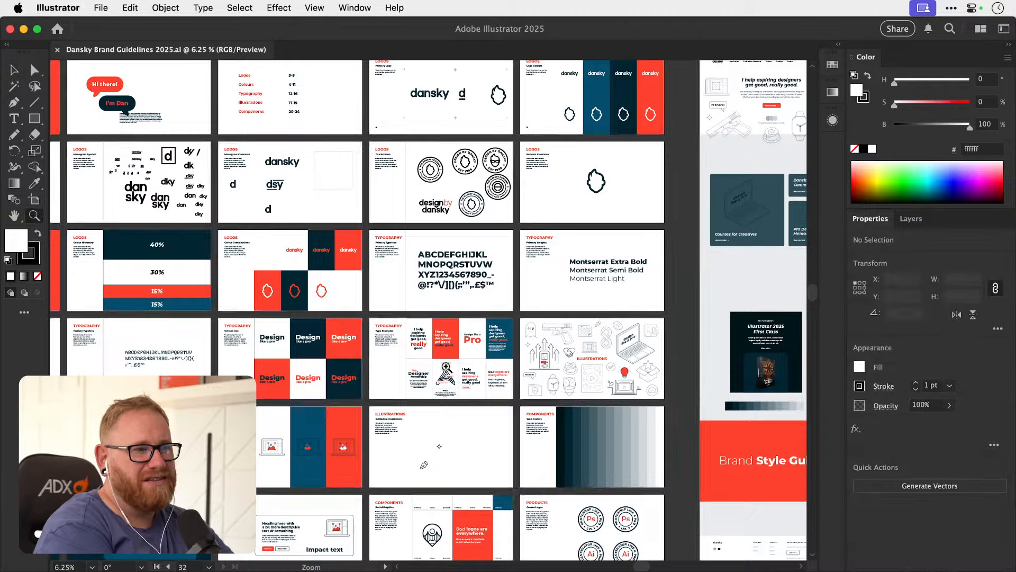
pyautogui.moveTo(437, 371); pyautogui.dragTo(606, 369)
pyautogui.hscroll(5, 606, 370)
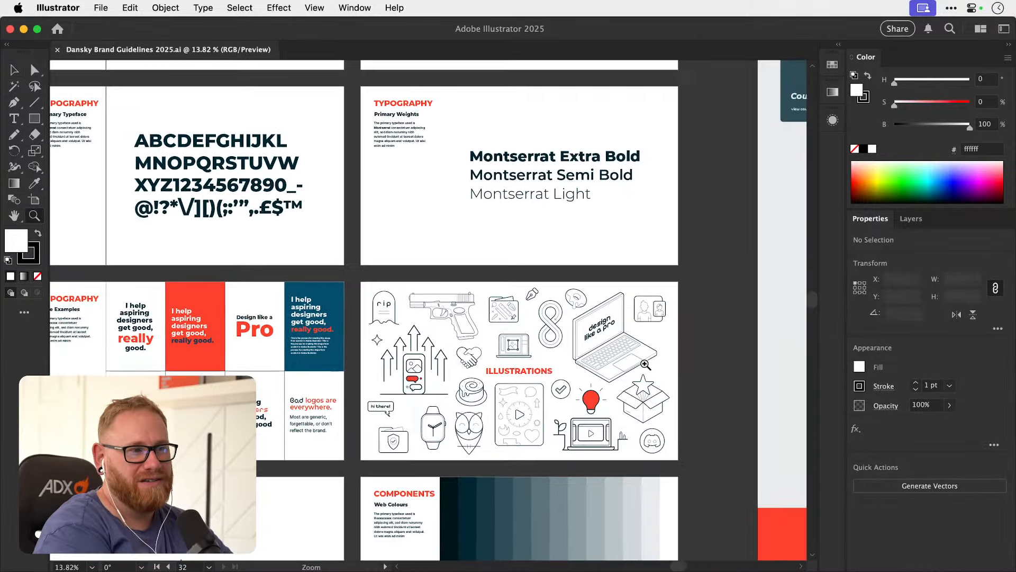
# Examine the full homepage mockup, its hero illustrations and the Courses, Community and Mentorship cards.
pyautogui.press('v')
pyautogui.press('super+minus')
pyautogui.press('super+minus')
pyautogui.press('super+minus')
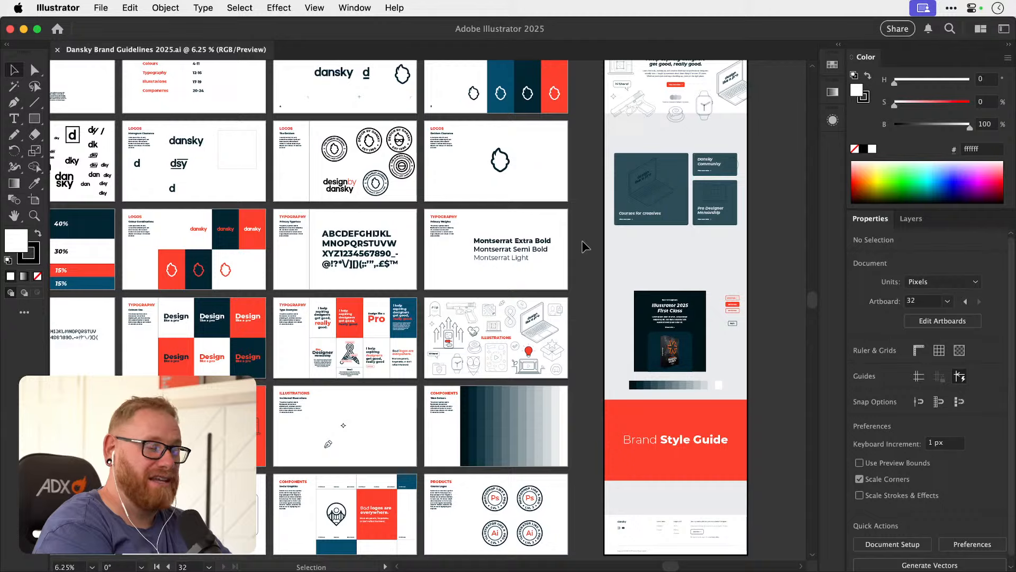
pyautogui.scroll(5, 582, 241)
pyautogui.hscroll(5, 582, 240)
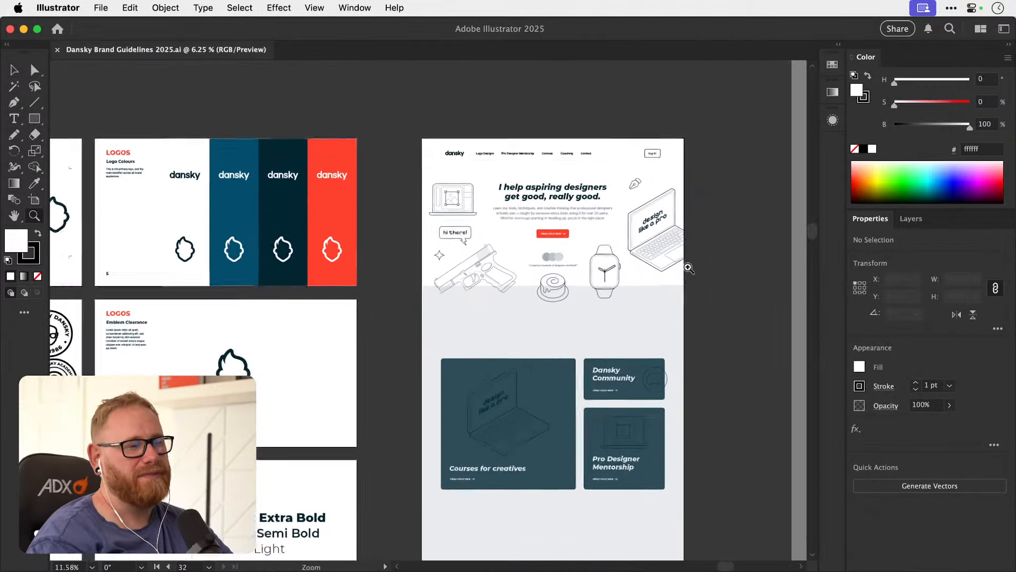
pyautogui.scroll(5, 582, 240)
pyautogui.hscroll(5, 546, 340)
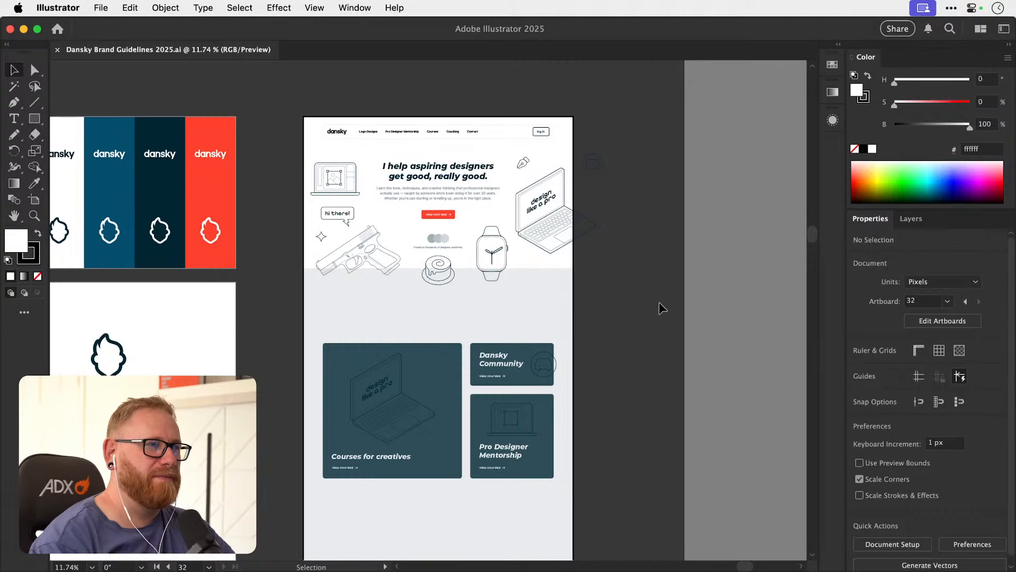
pyautogui.press('z')
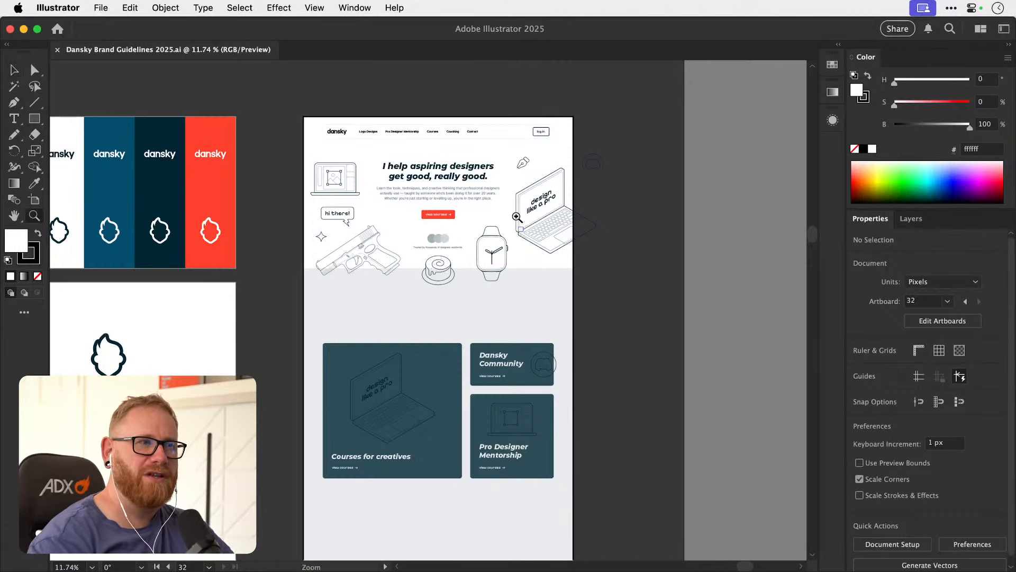
pyautogui.moveTo(442, 192); pyautogui.dragTo(567, 212)
pyautogui.press('v')
pyautogui.press('space')
pyautogui.moveTo(533, 268)
pyautogui.mouseDown()
pyautogui.moveTo(538, 284)
pyautogui.moveTo(554, 265)
pyautogui.moveTo(543, 279)
pyautogui.mouseUp()
pyautogui.press('space')
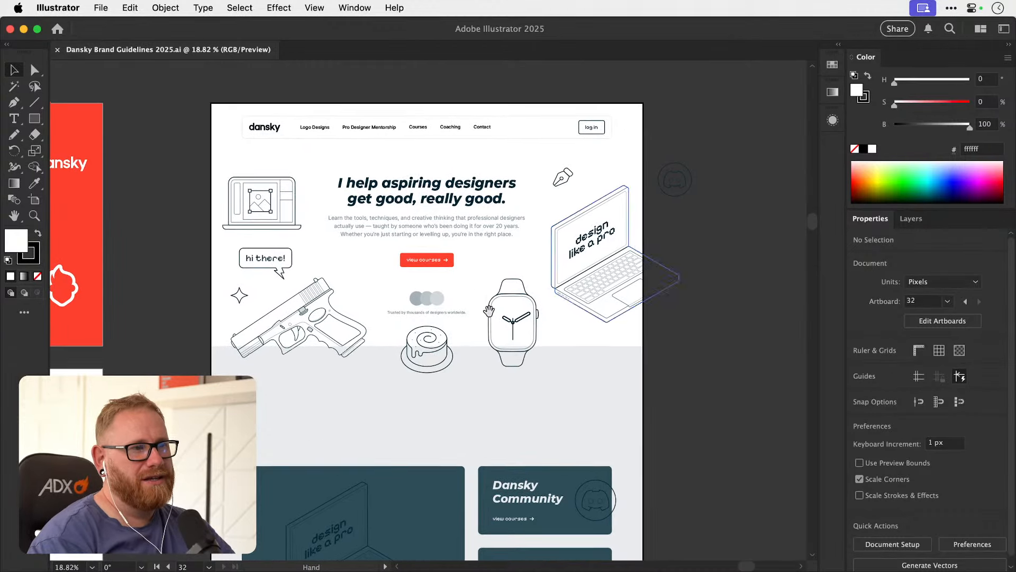
pyautogui.scroll(-5, 431, 277)
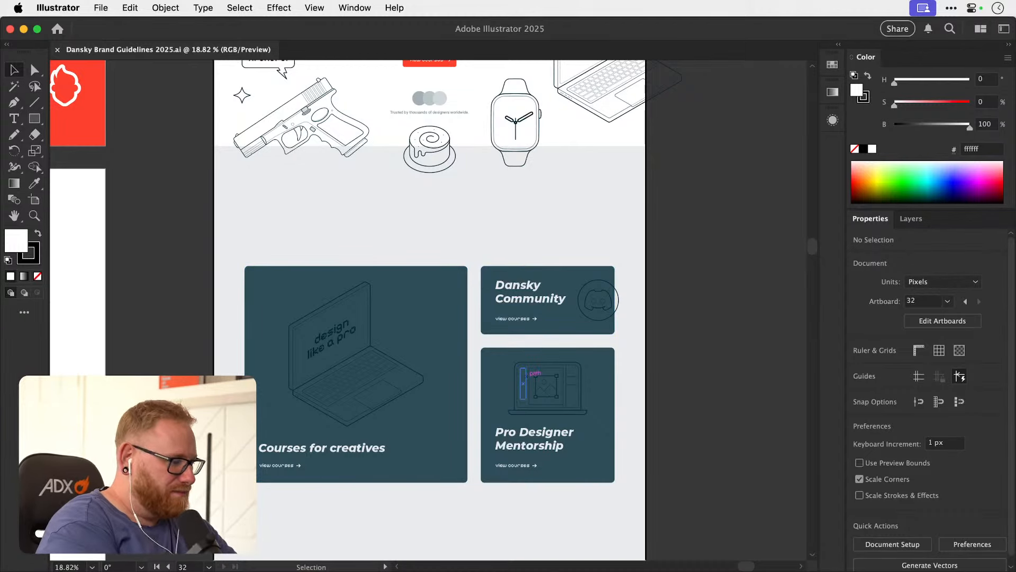
pyautogui.press('super+Tab')
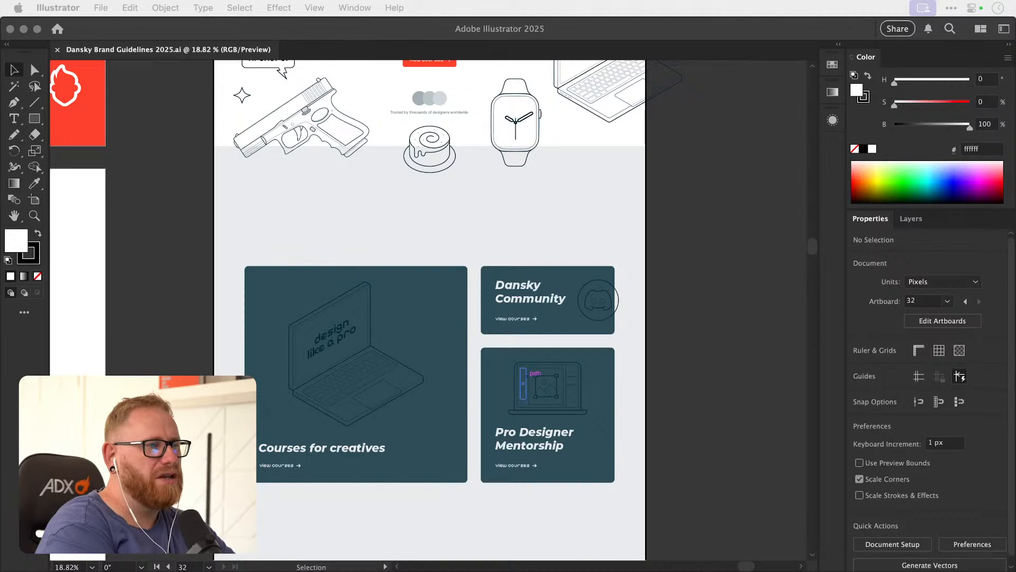
# Examine the homepage mockup's hero section, including its heading, navigation bar, line illustrations and call-to-action.
pyautogui.click(716, 348)
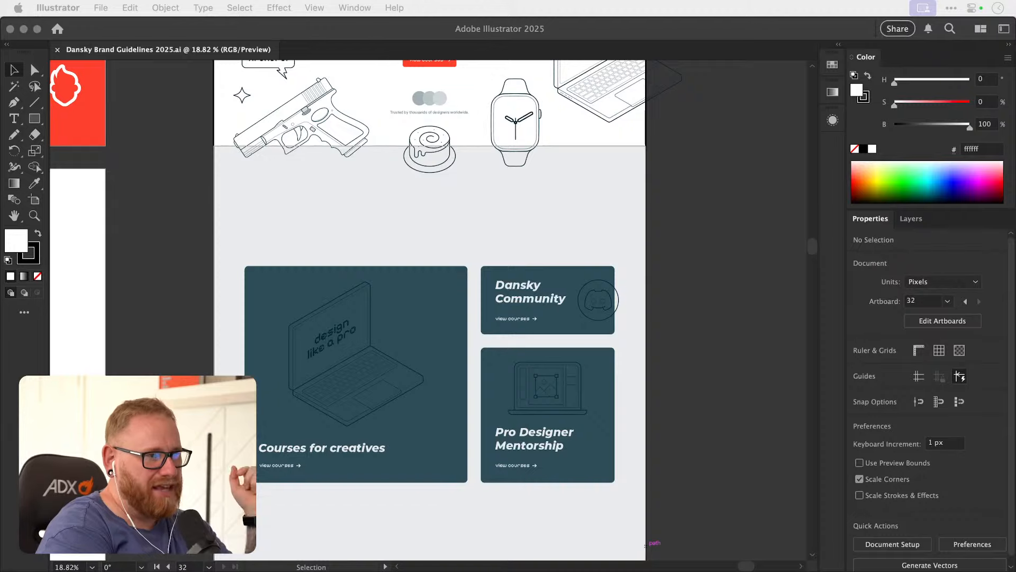
pyautogui.scroll(5, 517, 268)
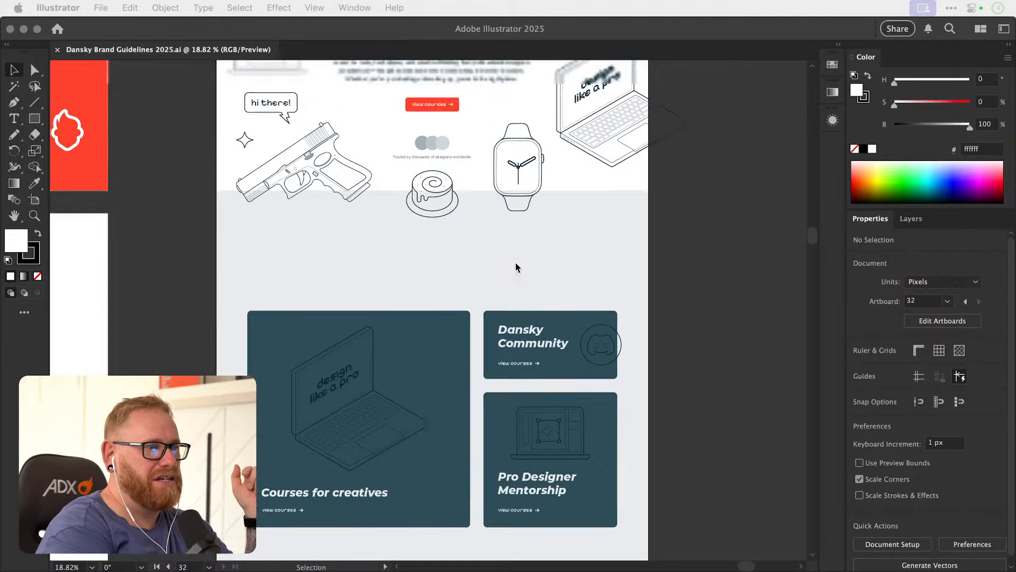
pyautogui.click(673, 258)
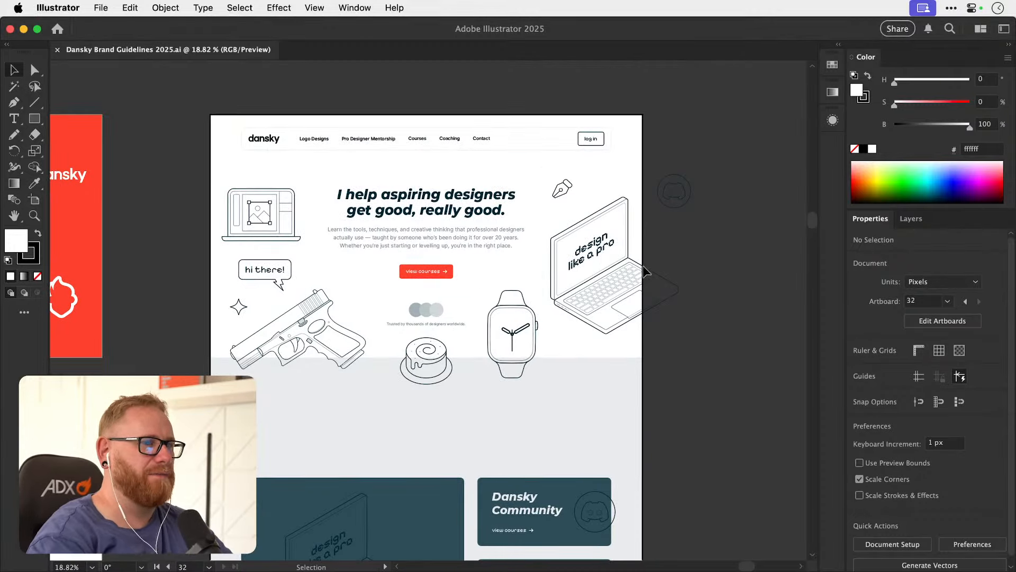
pyautogui.press('z')
pyautogui.moveTo(432, 284); pyautogui.dragTo(491, 291)
pyautogui.press('v')
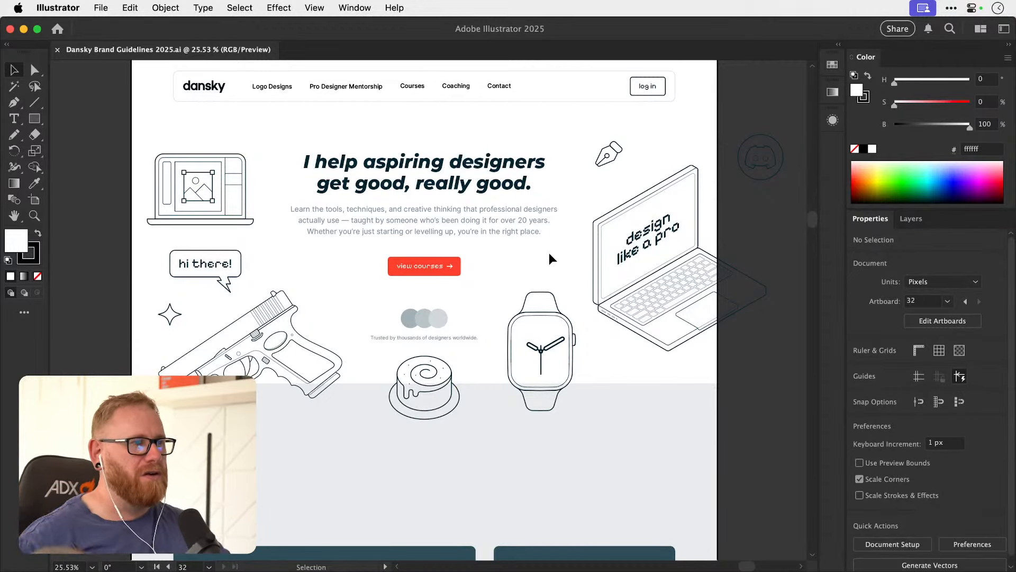
pyautogui.press('z')
pyautogui.moveTo(391, 257); pyautogui.dragTo(572, 267)
pyautogui.moveTo(575, 333); pyautogui.dragTo(381, 281)
pyautogui.press('v')
pyautogui.press('space')
pyautogui.moveTo(519, 317); pyautogui.dragTo(340, 290)
pyautogui.press('z')
pyautogui.moveTo(459, 333); pyautogui.dragTo(425, 320)
pyautogui.press('v')
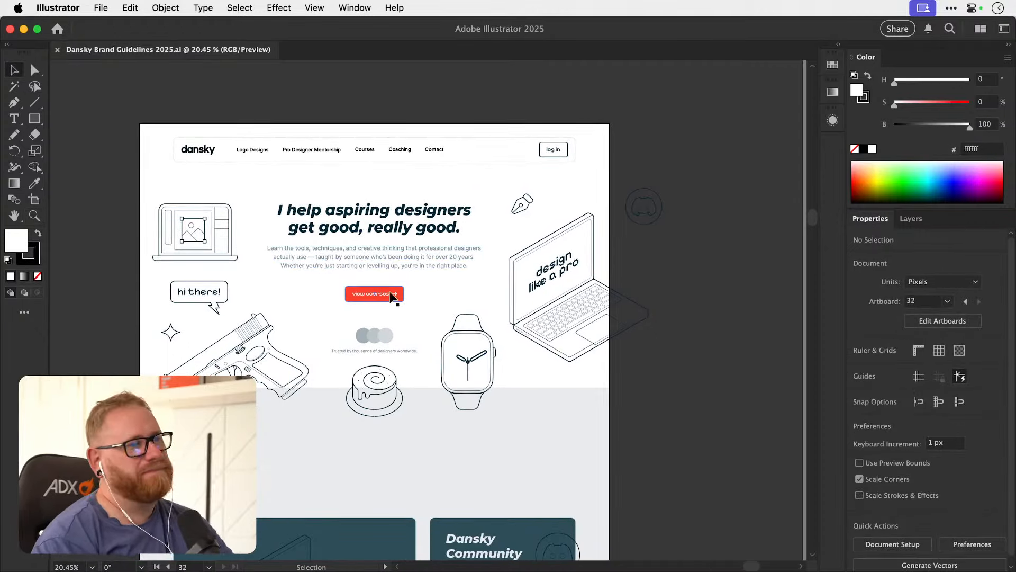
# Try to move the red rectangle of the hero's view courses button.
pyautogui.press('z')
pyautogui.moveTo(370, 301); pyautogui.dragTo(442, 289)
pyautogui.press('v')
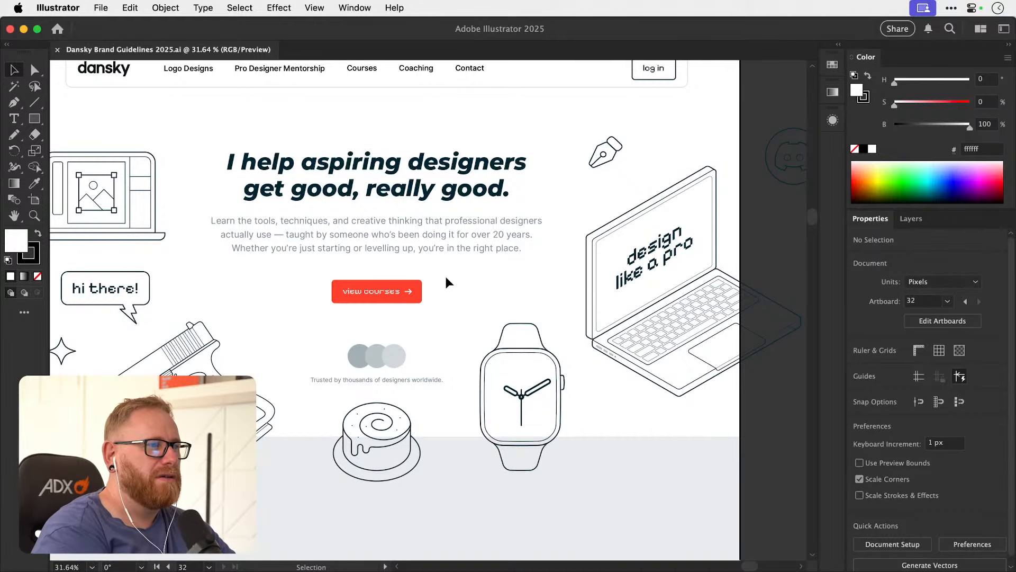
pyautogui.moveTo(410, 288); pyautogui.dragTo(428, 306)
pyautogui.press('super+z')
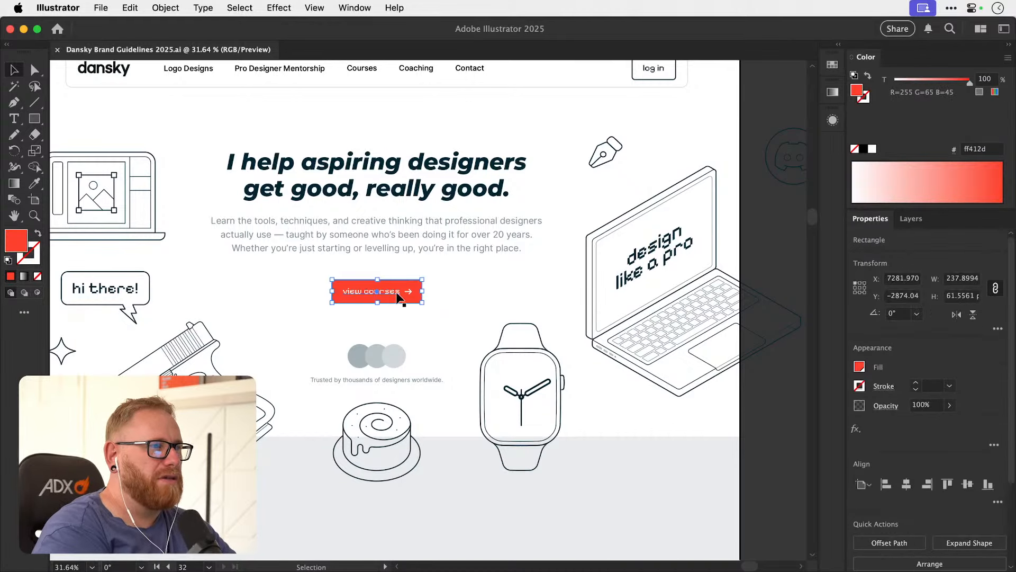
# Look over the logo, colour, typography, illustration and component artboards of the brand guidelines.
pyautogui.press('a')
pyautogui.press('super+minus')
pyautogui.press('super+minus')
pyautogui.press('super+minus')
pyautogui.press('super+minus')
pyautogui.press('super+minus')
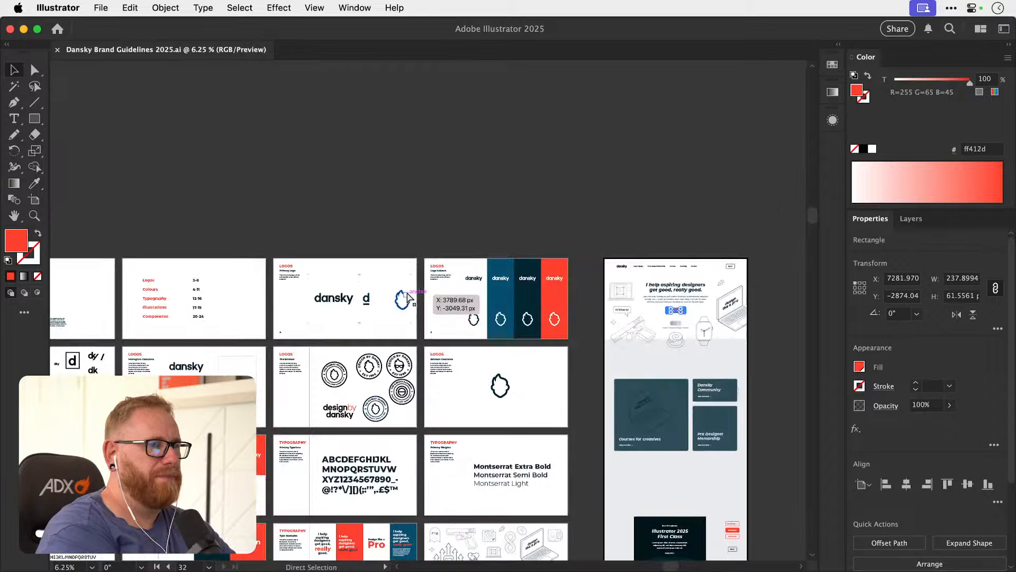
pyautogui.moveTo(286, 468); pyautogui.dragTo(472, 259)
pyautogui.moveTo(387, 411); pyautogui.dragTo(515, 285)
pyautogui.press('z')
pyautogui.moveTo(149, 418); pyautogui.dragTo(160, 389)
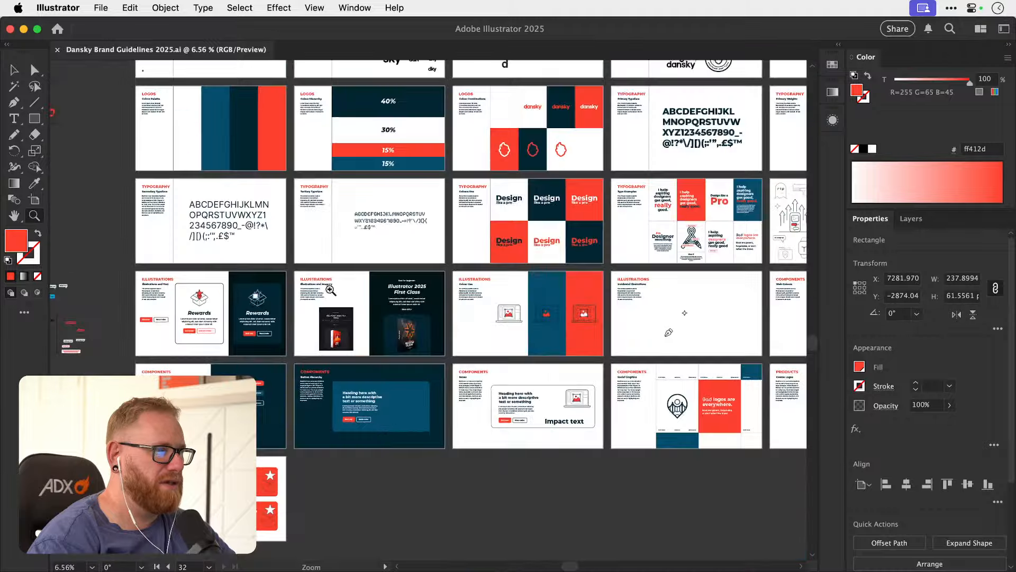
pyautogui.moveTo(741, 204); pyautogui.dragTo(298, 326)
pyautogui.moveTo(497, 295); pyautogui.dragTo(264, 346)
# Copy the outlined red "enrol now" button with the arrow from beside the Illustrator 2025 course card and paste it into the hero section.
pyautogui.moveTo(416, 353); pyautogui.dragTo(551, 275)
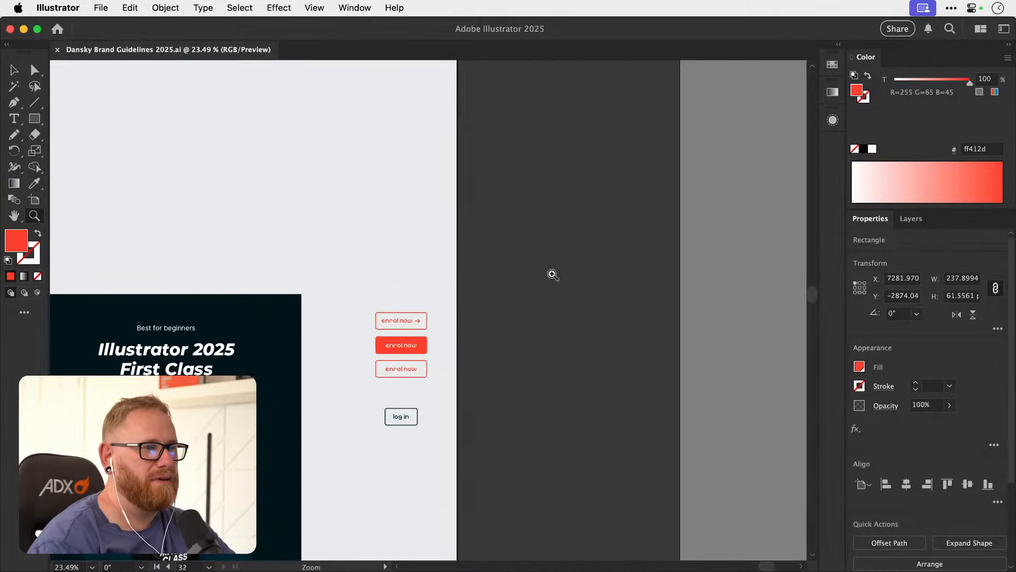
pyautogui.moveTo(397, 326); pyautogui.dragTo(560, 310)
pyautogui.press('v')
pyautogui.moveTo(337, 269); pyautogui.dragTo(450, 323)
pyautogui.moveTo(364, 231); pyautogui.dragTo(387, 474)
pyautogui.moveTo(292, 157); pyautogui.dragTo(622, 548)
pyautogui.moveTo(473, 269); pyautogui.dragTo(555, 448)
pyautogui.scroll(15, 555, 448)
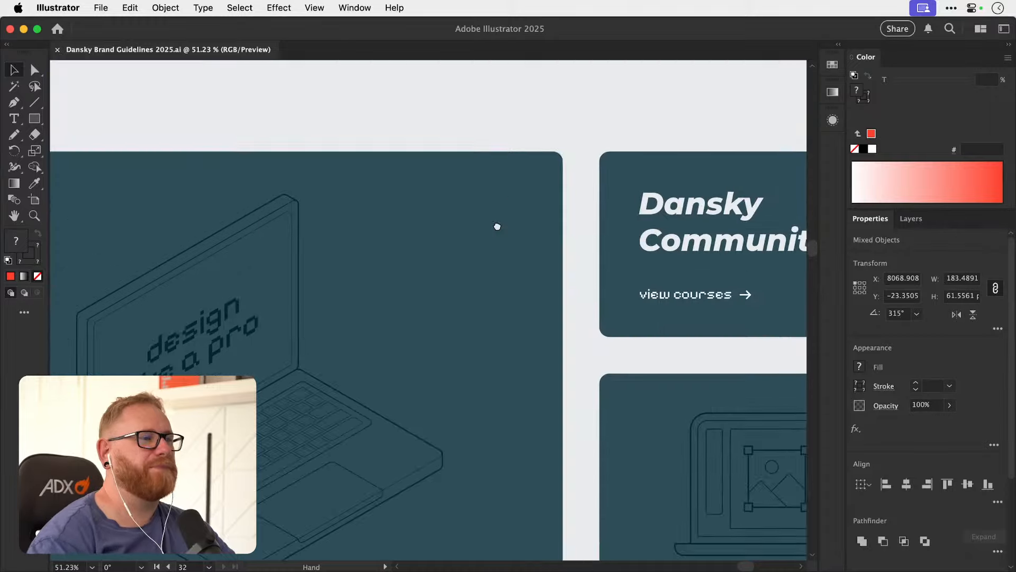
pyautogui.hotkey('ctrl', 'v')
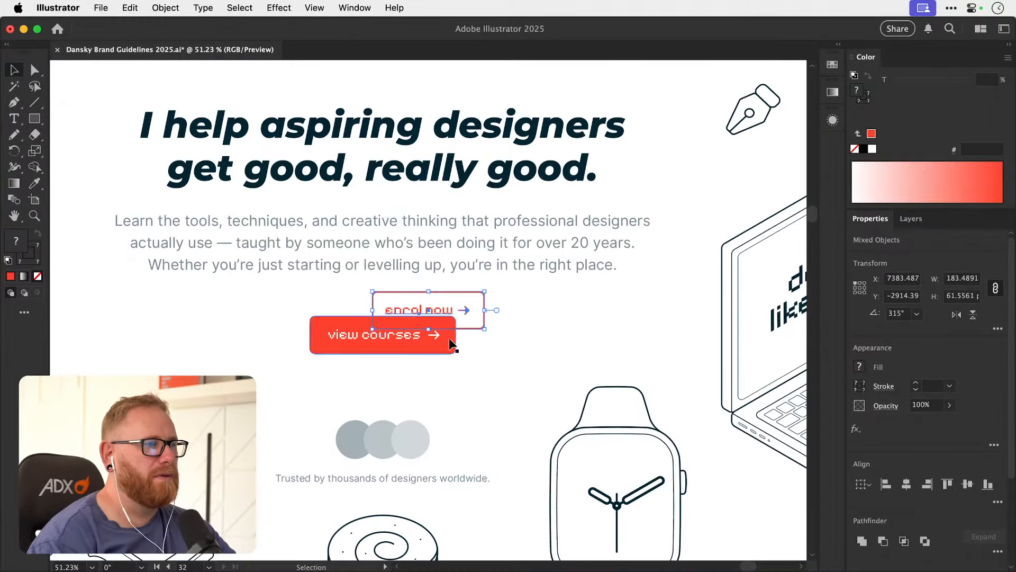
# Place the pasted "enrol now" button centred directly beneath the hero's view courses button.
pyautogui.moveTo(444, 307); pyautogui.dragTo(478, 365)
pyautogui.moveTo(405, 381); pyautogui.dragTo(407, 379)
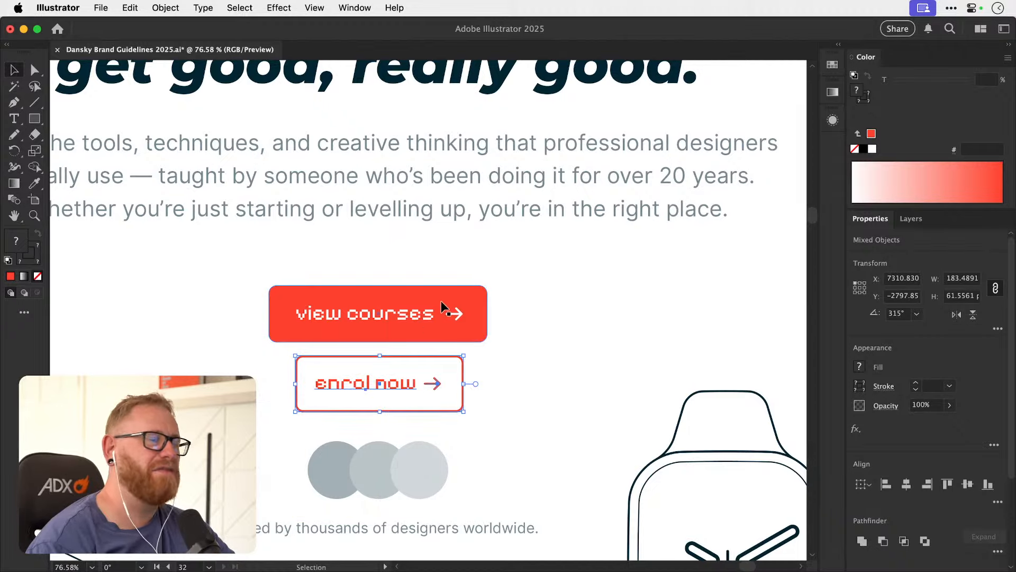
pyautogui.press('super+minus')
pyautogui.press('super+minus')
pyautogui.press('super+minus')
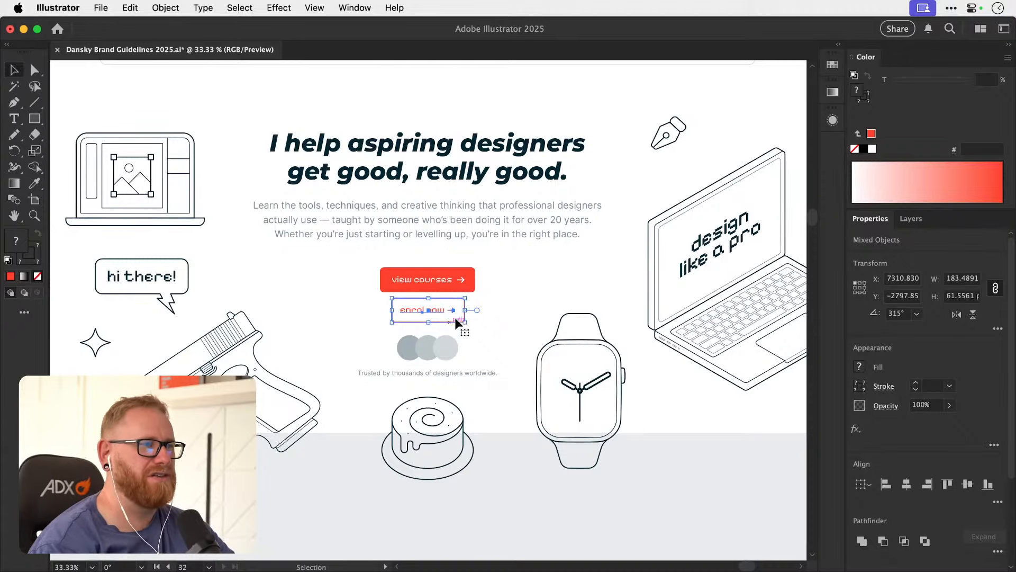
pyautogui.scroll(5, 451, 309)
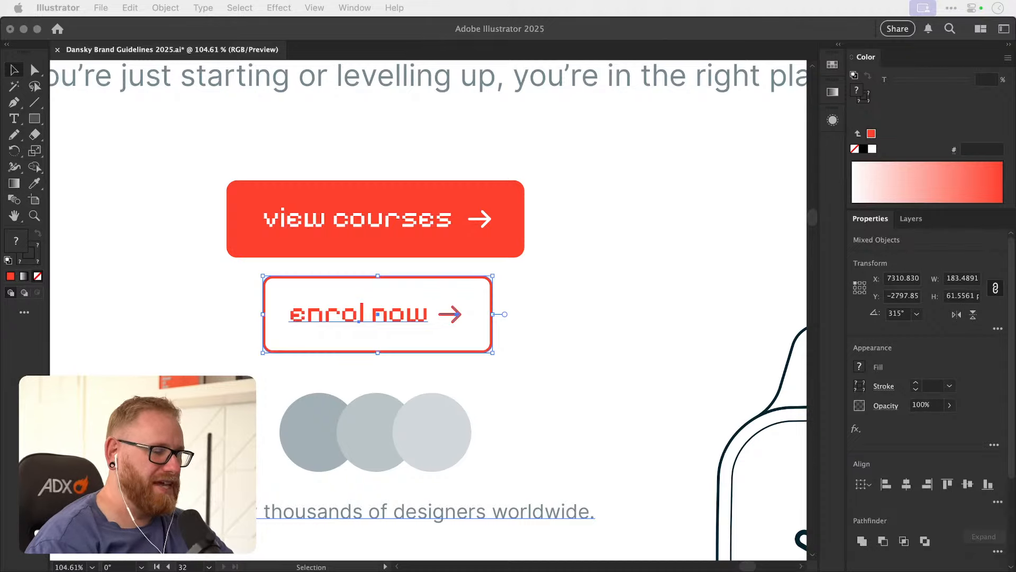
# Examine the Primary Logo artboard's wordmark, underlined d and head emblem alongside the neighbouring logo artboards.
pyautogui.press('super+alt+0')
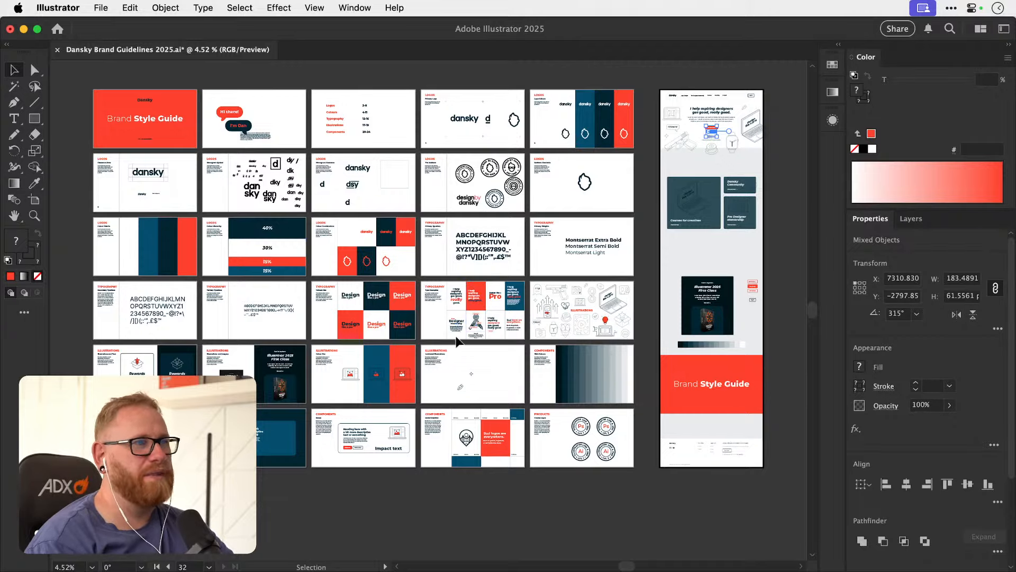
pyautogui.press('z')
pyautogui.moveTo(459, 93); pyautogui.dragTo(591, 366)
pyautogui.press('space')
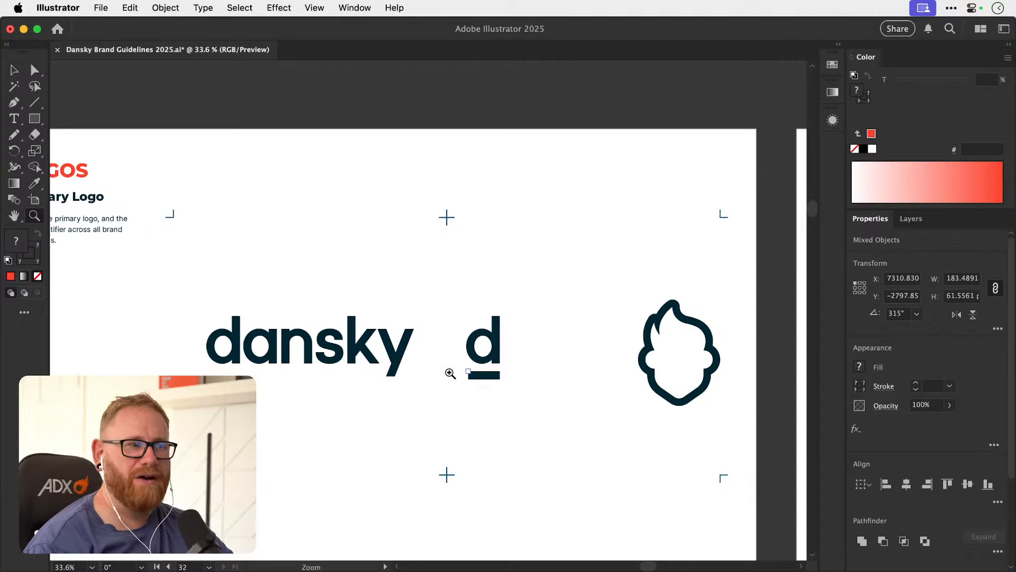
pyautogui.scroll(5, 450, 374)
pyautogui.hscroll(4, 272, 341)
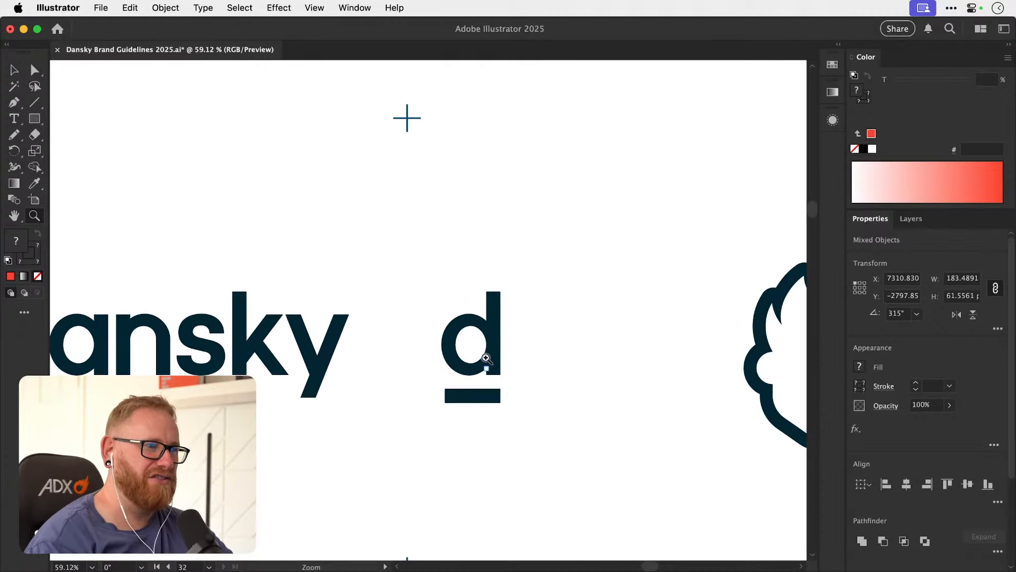
pyautogui.scroll(-2, 482, 362)
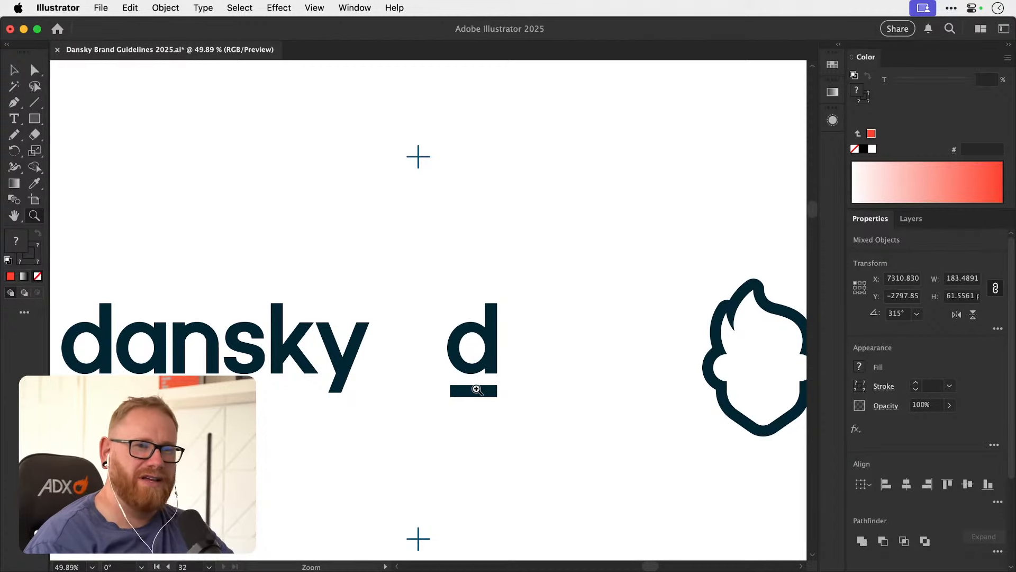
pyautogui.moveTo(484, 386); pyautogui.dragTo(397, 360)
pyautogui.moveTo(484, 365); pyautogui.dragTo(392, 258)
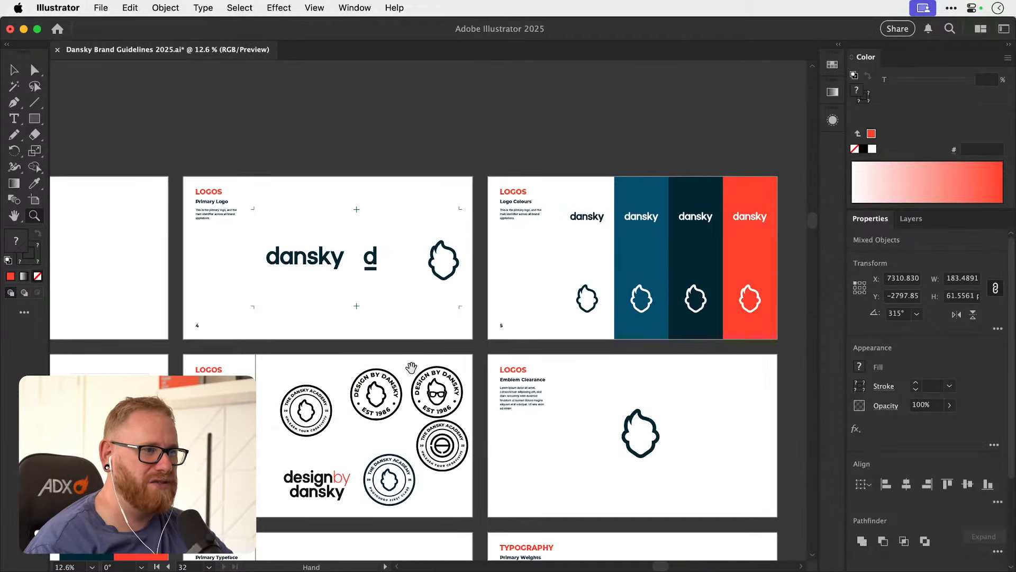
pyautogui.moveTo(412, 367); pyautogui.dragTo(421, 344)
pyautogui.press('v')
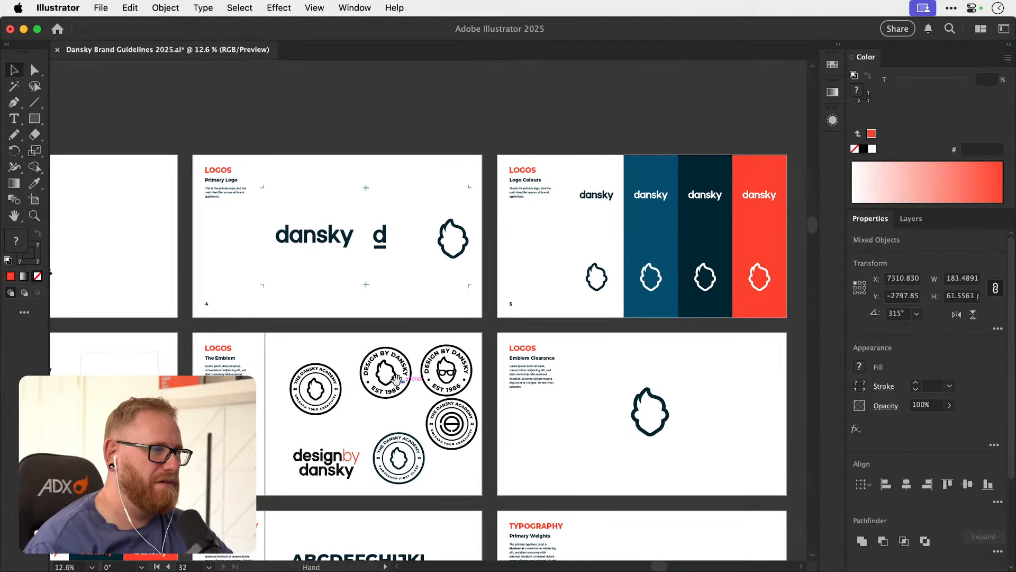
# Delete the head emblem from the Primary Logo artboard.
pyautogui.moveTo(397, 380); pyautogui.dragTo(386, 427)
pyautogui.moveTo(436, 300); pyautogui.dragTo(421, 292)
pyautogui.press('super+z')
pyautogui.click(421, 325)
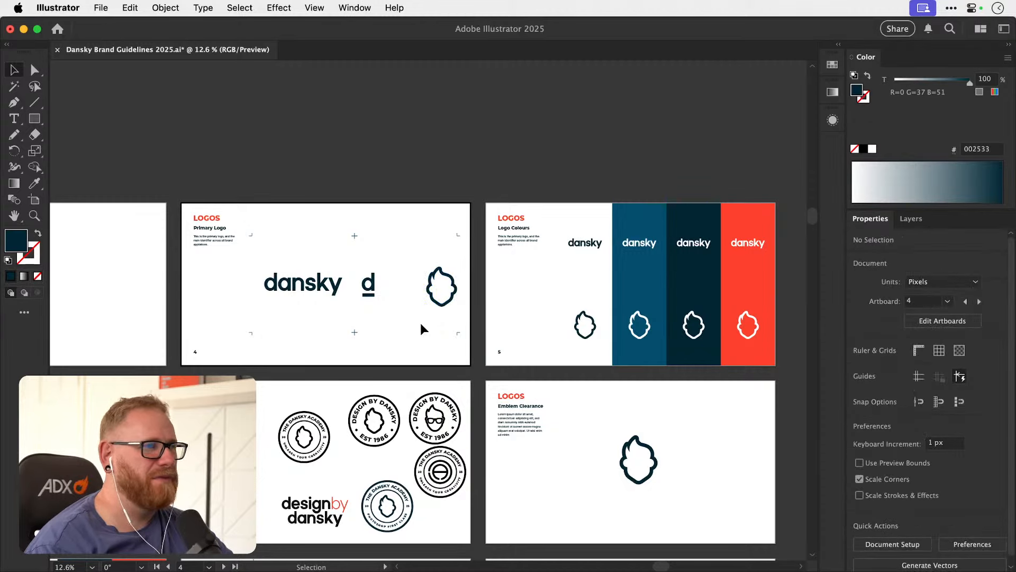
pyautogui.click(454, 297)
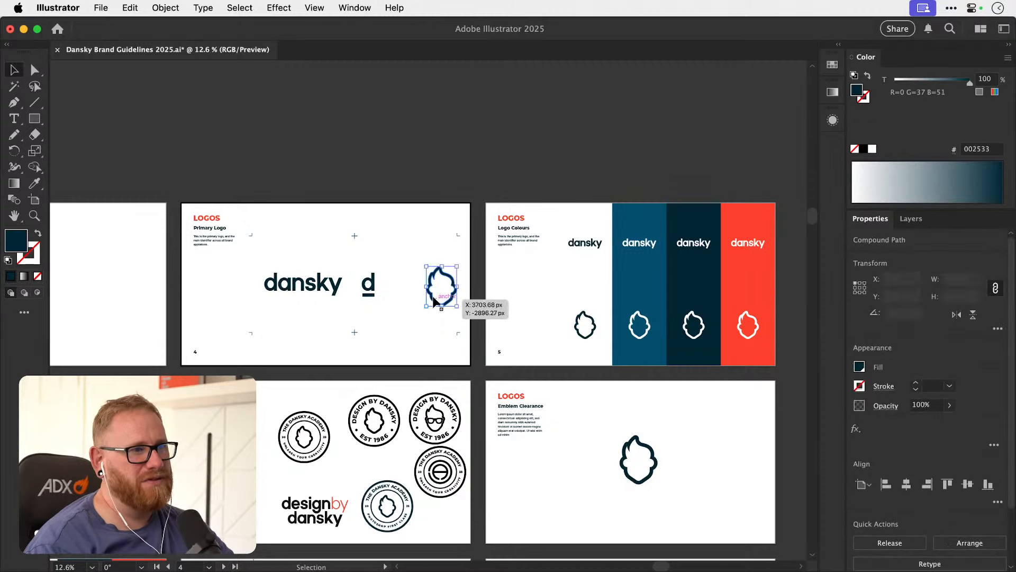
pyautogui.press('Delete')
# Move the underlined d farther right from the wordmark on the Primary Logo artboard and save the document.
pyautogui.click(373, 286)
pyautogui.press('z')
pyautogui.moveTo(386, 288); pyautogui.dragTo(441, 287)
pyautogui.press('v')
pyautogui.click(444, 310)
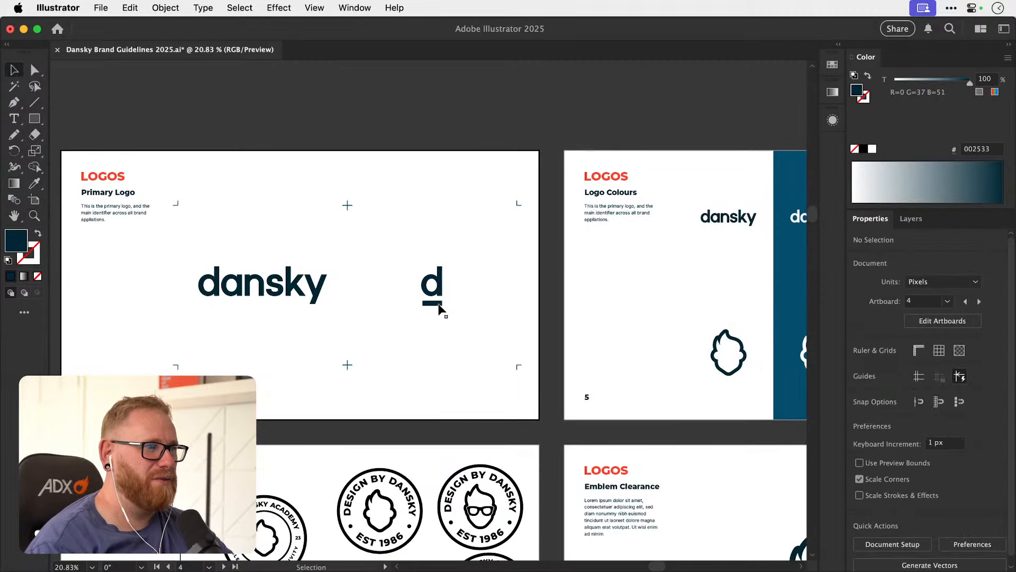
pyautogui.press('super+minus')
pyautogui.press('super+minus')
pyautogui.press('super+minus')
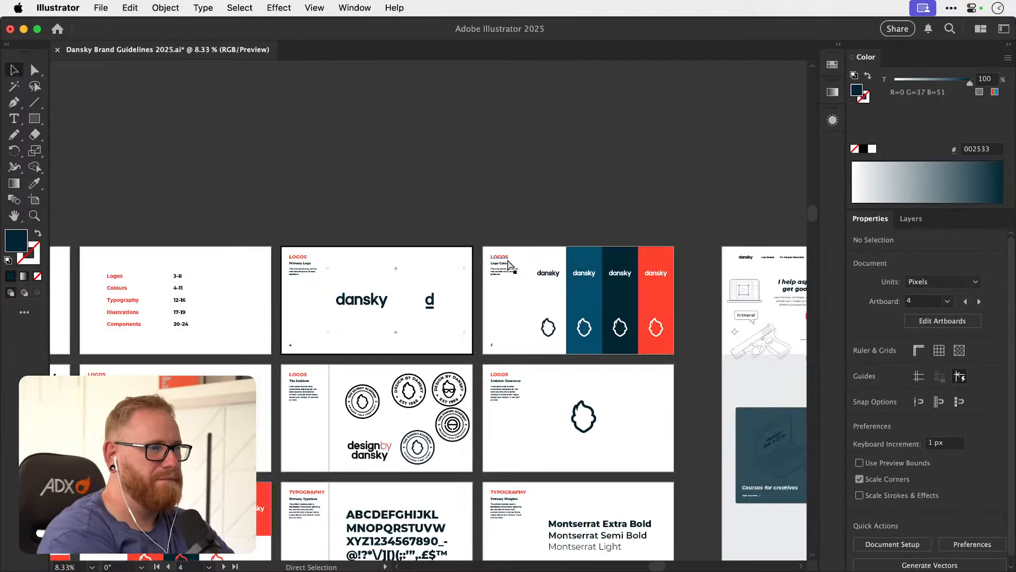
pyautogui.hscroll(4, 509, 262)
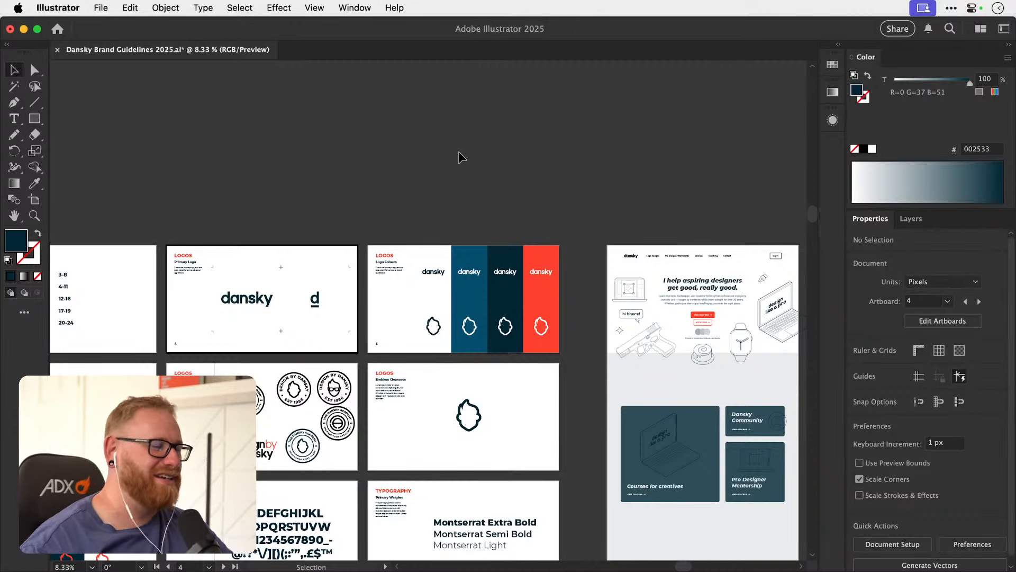
pyautogui.press('super+s')
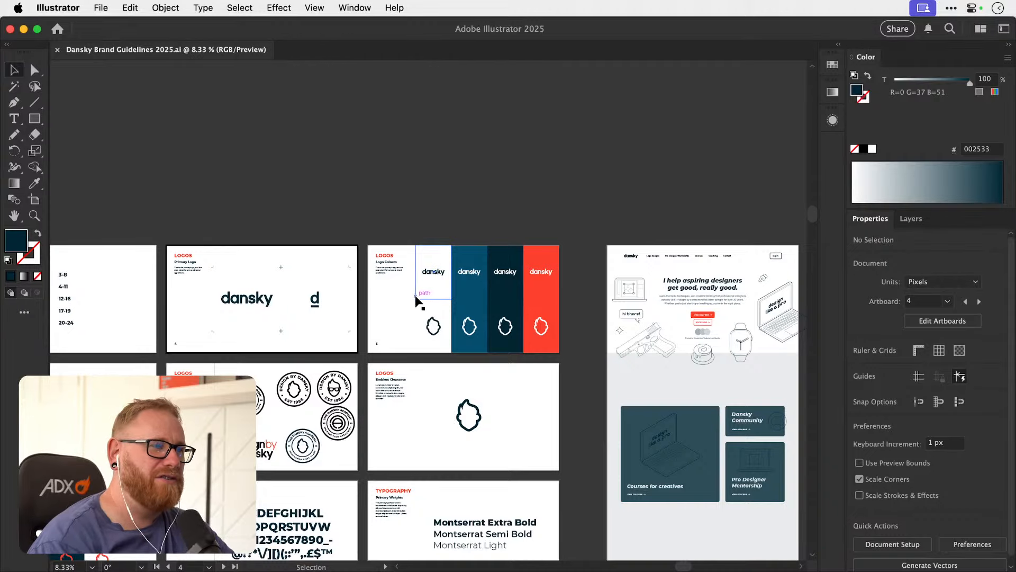
# Examine the homepage mockup's hero section with its stacked view courses and "enrol now" buttons.
pyautogui.press('space')
pyautogui.moveTo(470, 307); pyautogui.dragTo(458, 310)
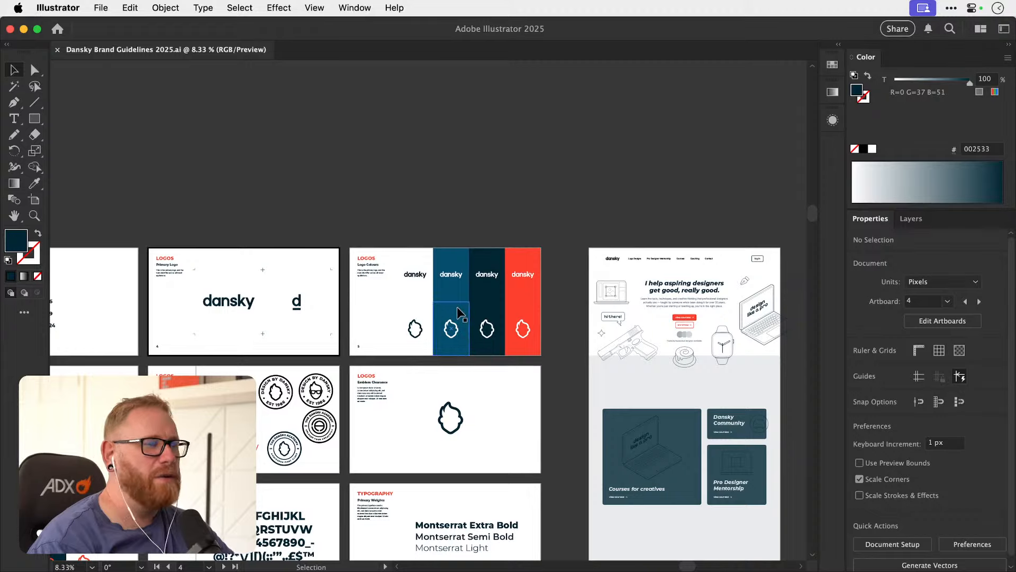
pyautogui.press('space')
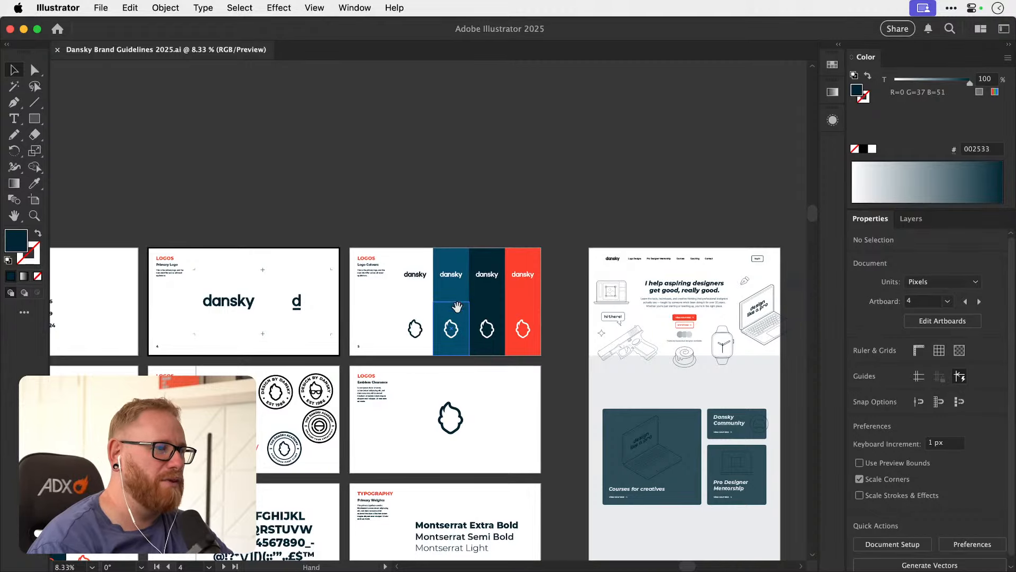
pyautogui.moveTo(456, 307); pyautogui.dragTo(354, 287)
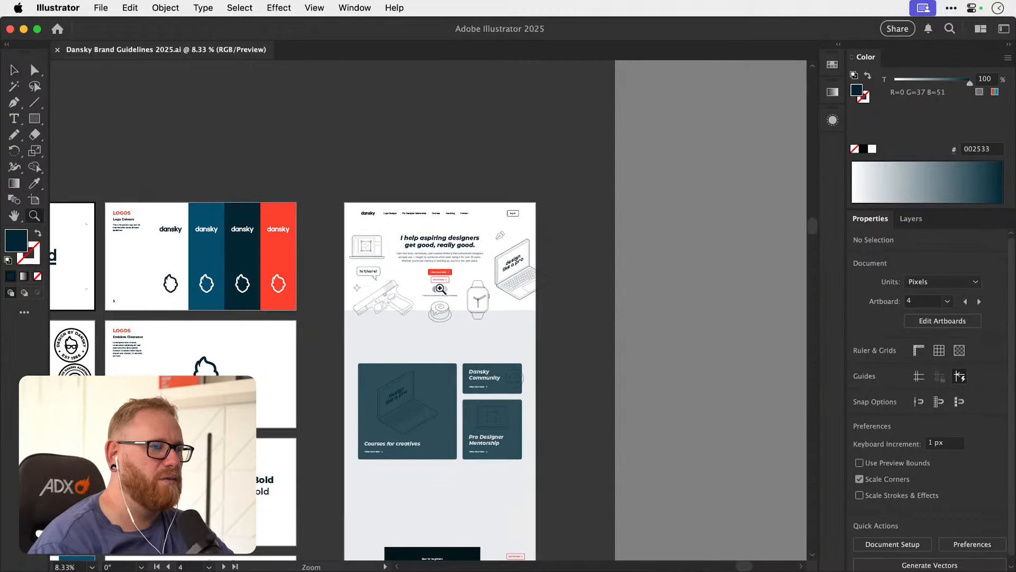
pyautogui.scroll(5, 447, 280)
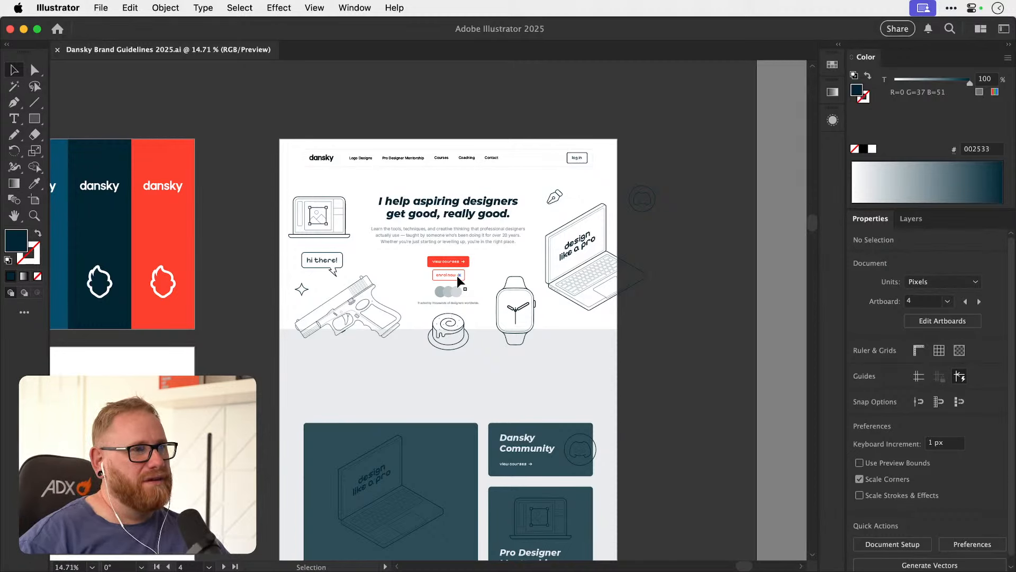
pyautogui.press('z')
pyautogui.moveTo(583, 276); pyautogui.dragTo(511, 322)
pyautogui.press('v')
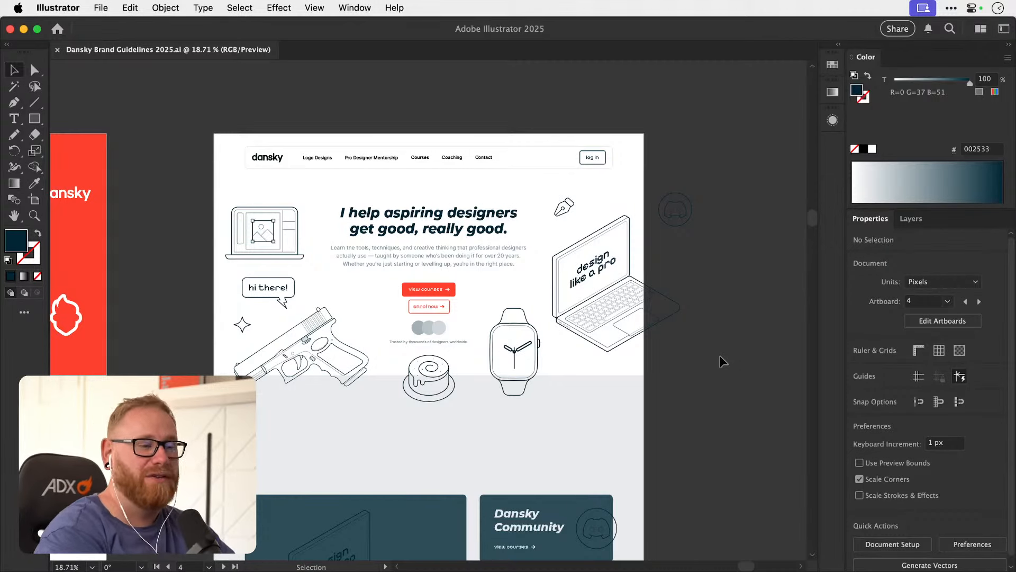
# Increase the "enrol now" text on the hero's outlined button to 28 pt.
pyautogui.scroll(3, 460, 313)
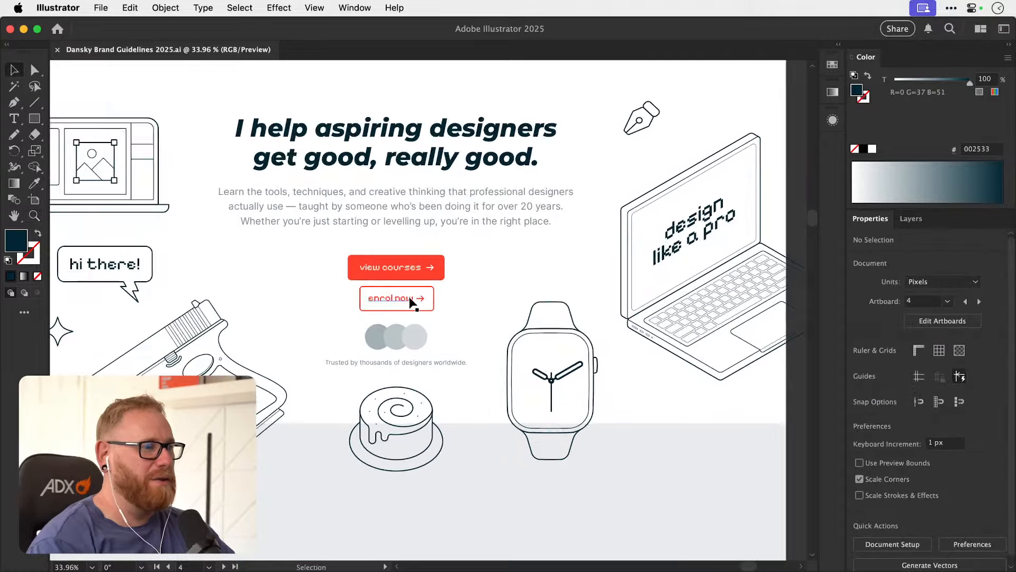
pyautogui.scroll(-2, 440, 361)
pyautogui.scroll(-3, 443, 339)
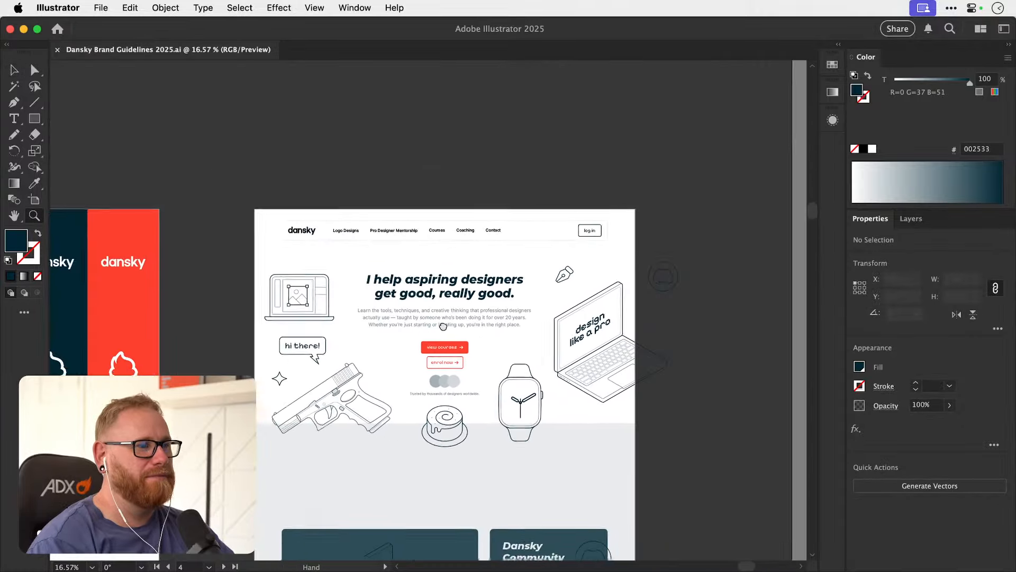
pyautogui.moveTo(444, 326); pyautogui.dragTo(605, 316)
pyautogui.press('v')
pyautogui.moveTo(385, 357); pyautogui.dragTo(357, 369)
pyautogui.scroll(2, 353, 355)
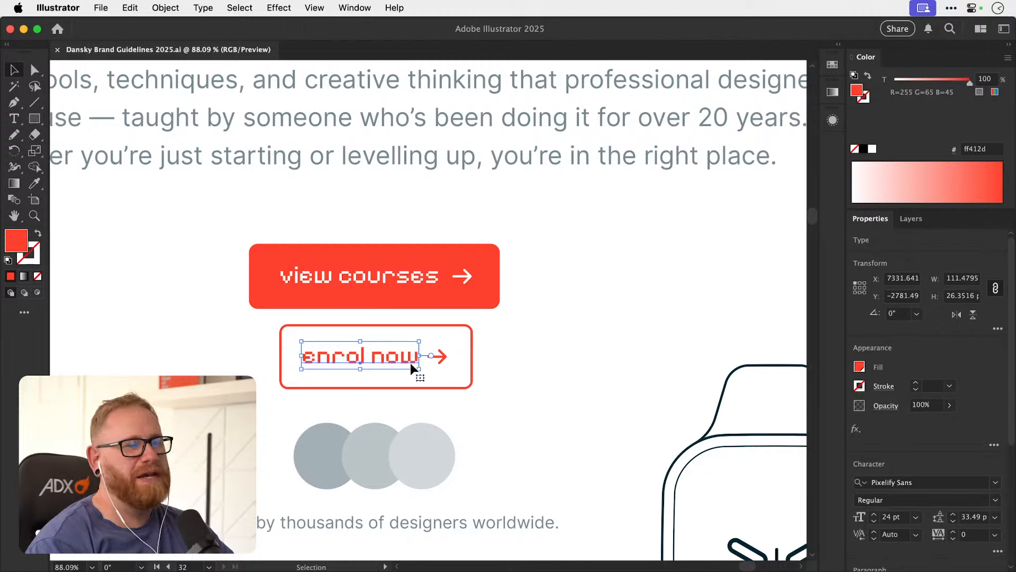
pyautogui.click(874, 514)
pyautogui.click(875, 514)
pyautogui.click(874, 513)
pyautogui.click(874, 513)
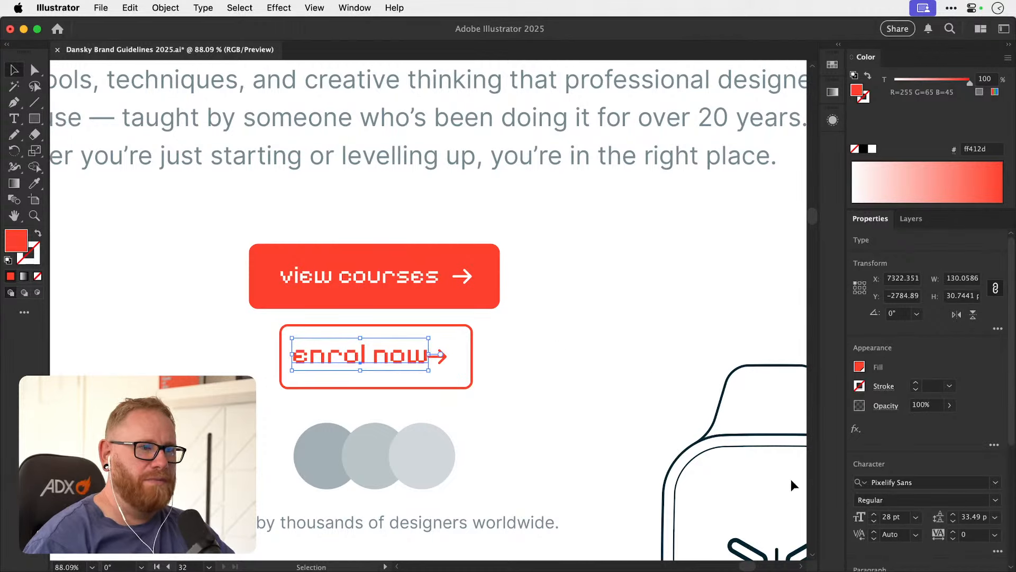
# Move the "enrol now" button's arrow farther right to leave a gap after the enlarged text.
pyautogui.moveTo(444, 363); pyautogui.dragTo(581, 339)
pyautogui.press('super+z')
pyautogui.press('z')
pyautogui.press('v')
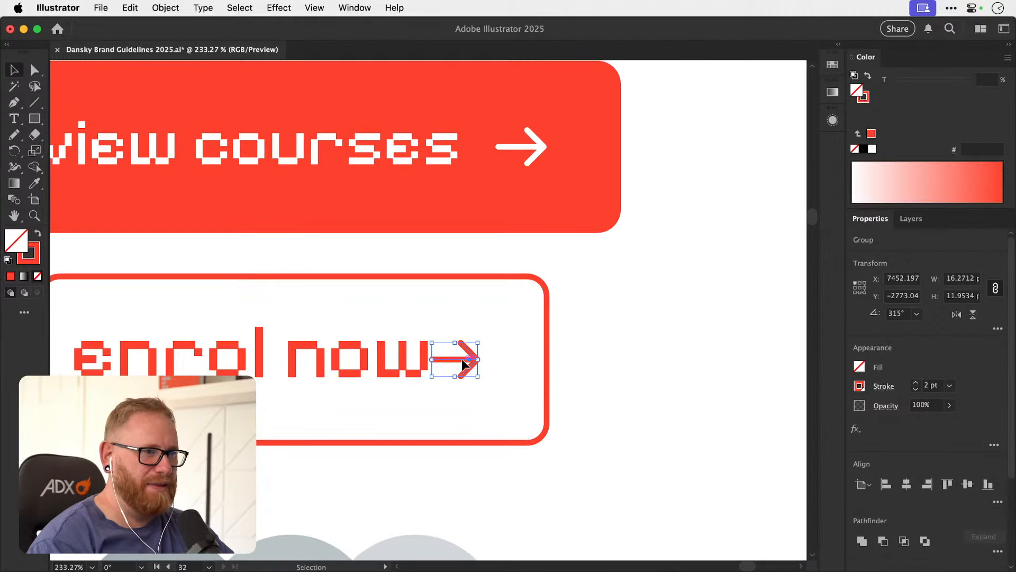
pyautogui.moveTo(461, 358); pyautogui.dragTo(486, 352)
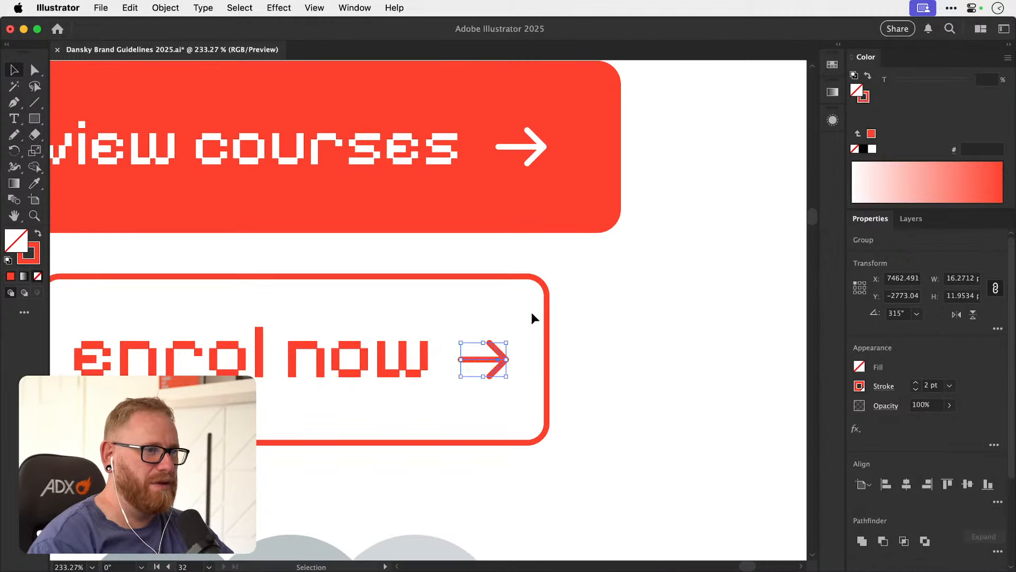
# Enlarge the rounded outline around "enrol now" to about 211 px wide and 66 px high.
pyautogui.click(550, 344)
pyautogui.moveTo(550, 359); pyautogui.dragTo(588, 358)
pyautogui.moveTo(294, 273); pyautogui.dragTo(282, 267)
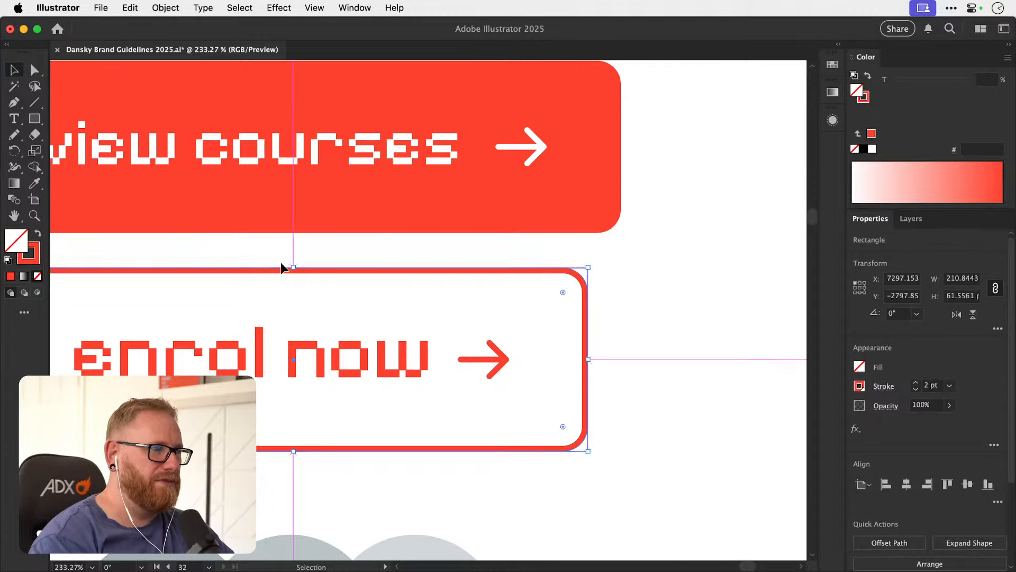
pyautogui.press('super+minus')
pyautogui.press('super+minus')
pyautogui.press('super+minus')
pyautogui.press('super+minus')
pyautogui.press('super+minus')
pyautogui.press('super+minus')
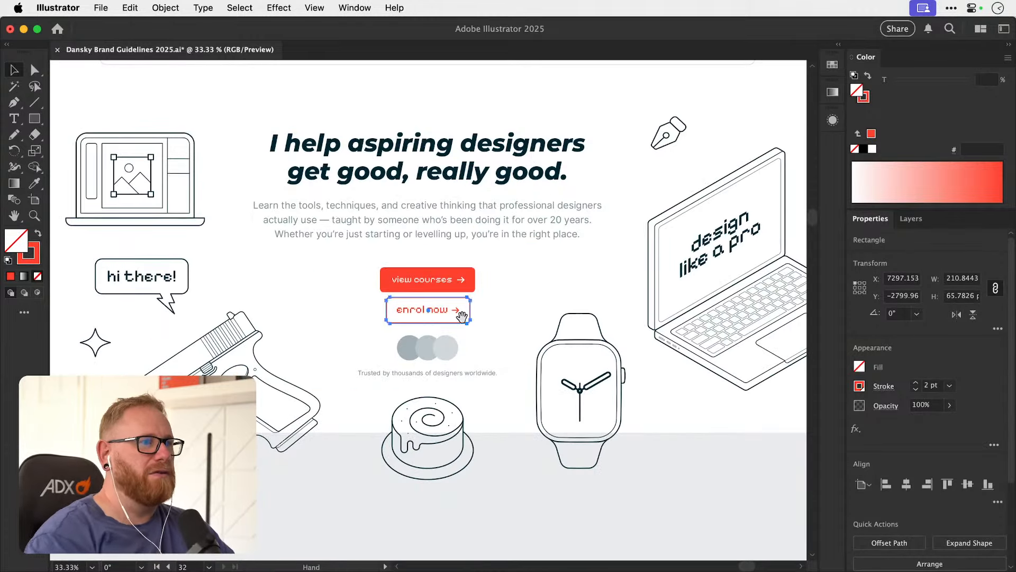
# Nudge the "enrol now" text slightly lower within its outlined button.
pyautogui.moveTo(460, 313); pyautogui.dragTo(395, 388)
pyautogui.moveTo(373, 354); pyautogui.dragTo(408, 335)
pyautogui.press('super+z')
pyautogui.moveTo(348, 385); pyautogui.dragTo(492, 367)
pyautogui.moveTo(431, 389); pyautogui.dragTo(430, 393)
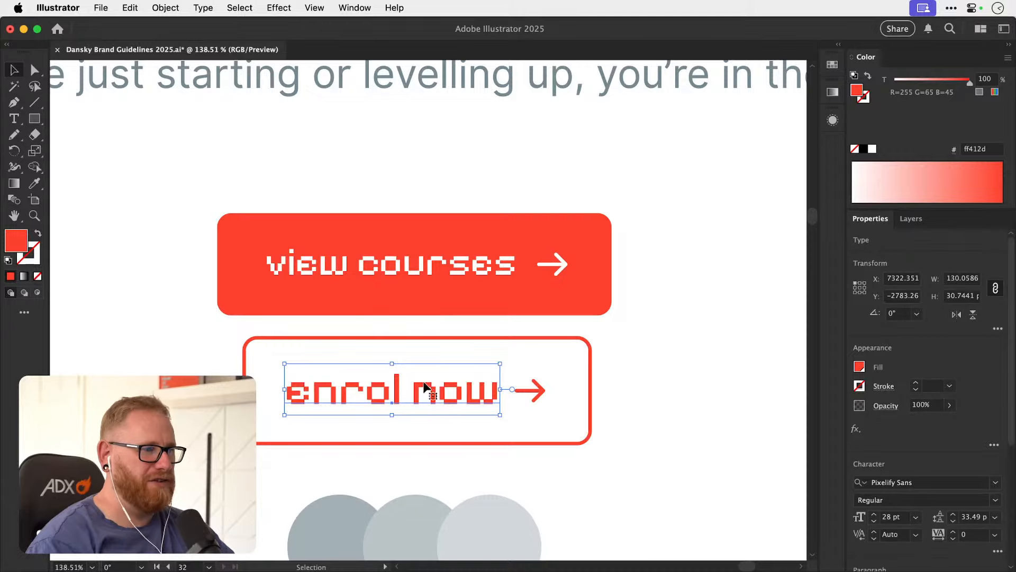
pyautogui.press('super+minus')
pyautogui.press('super+minus')
pyautogui.press('super+minus')
pyautogui.press('super+minus')
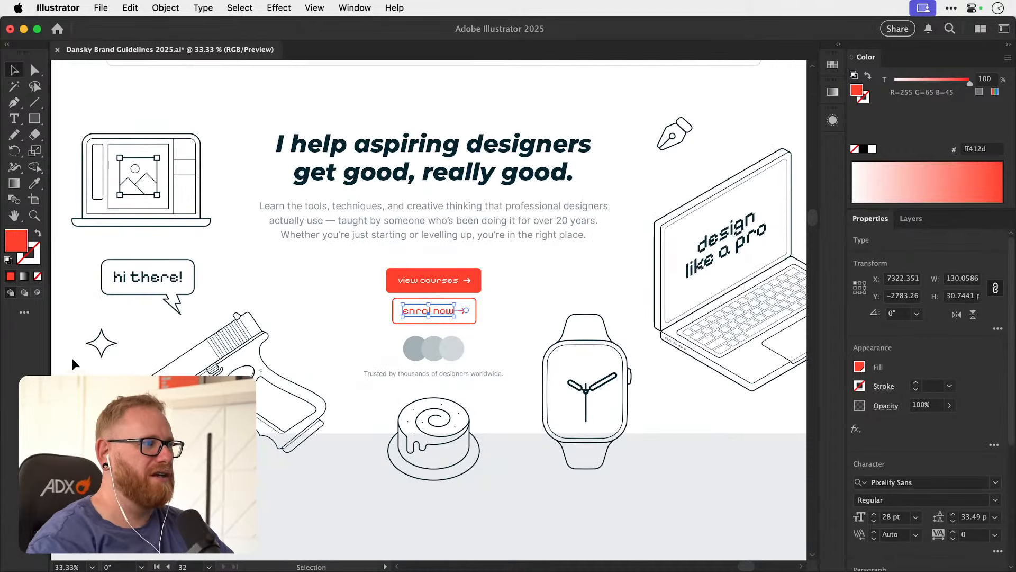
pyautogui.click(59, 351)
# Move the "view courses" button onto the pasteboard beside the mockup and place "enrol now" beneath the hero's intro paragraph.
pyautogui.press('super+minus')
pyautogui.hscroll(5, 366, 329)
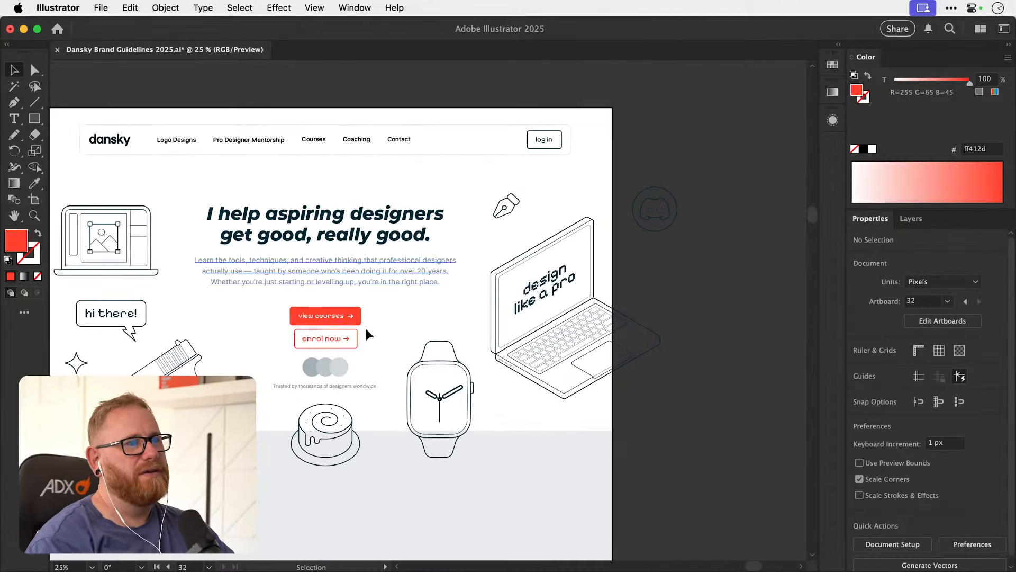
pyautogui.moveTo(336, 316); pyautogui.dragTo(732, 320)
pyautogui.moveTo(343, 340); pyautogui.dragTo(334, 308)
pyautogui.click(392, 317)
pyautogui.scroll(2, 476, 328)
pyautogui.hscroll(-1, 476, 328)
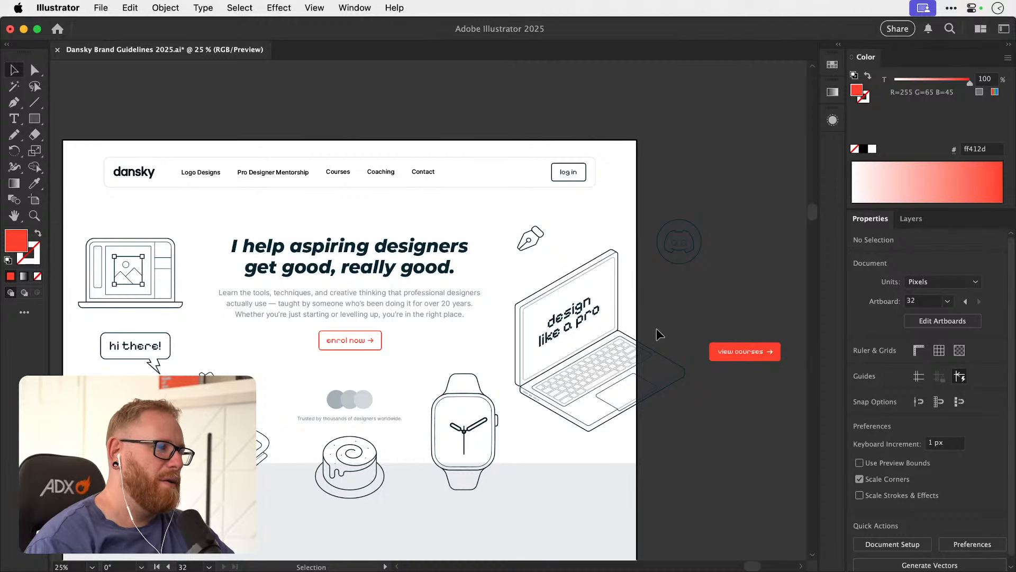
pyautogui.click(372, 344)
pyautogui.moveTo(372, 344); pyautogui.dragTo(372, 352)
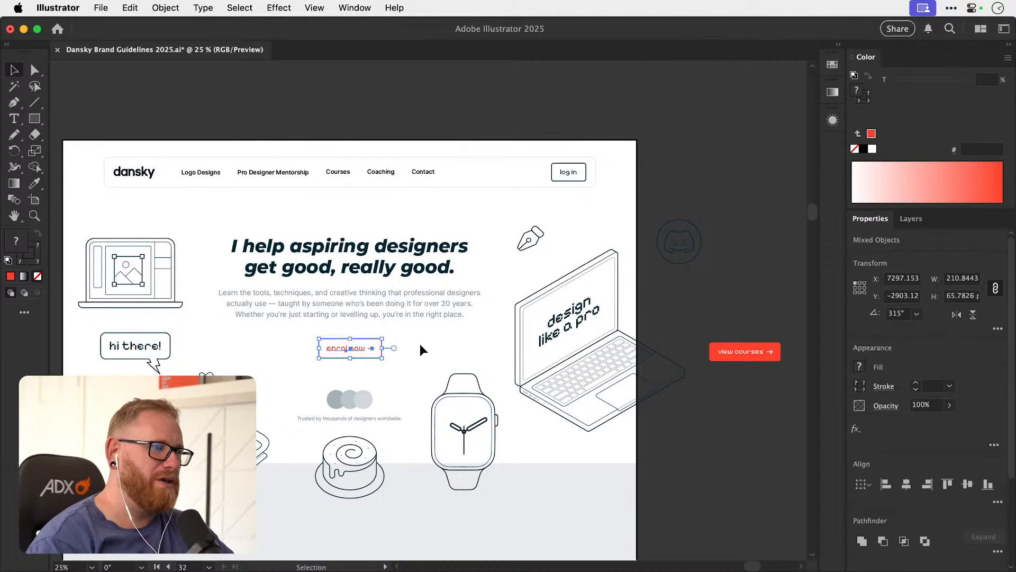
pyautogui.click(421, 344)
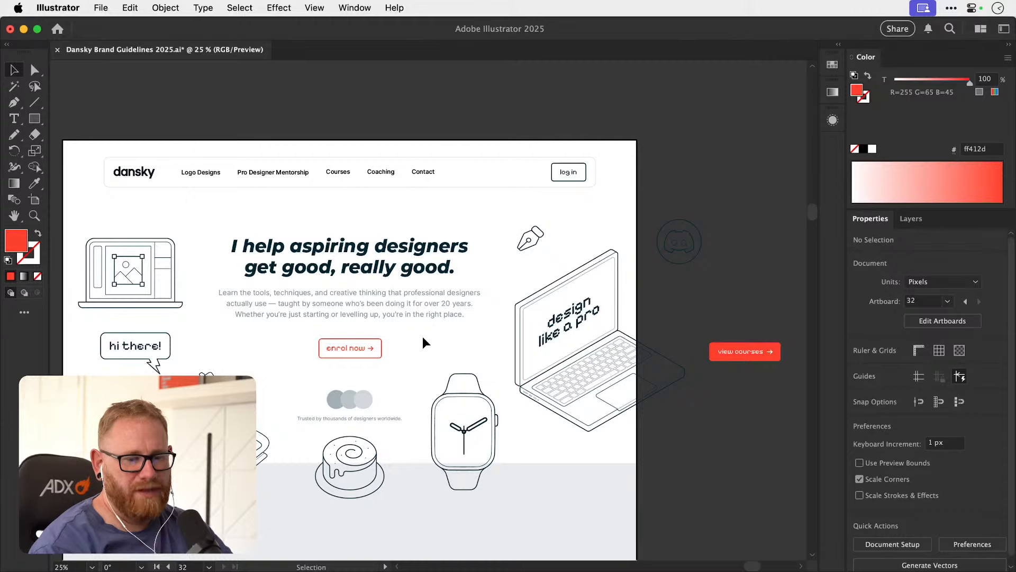
# Duplicate the outlined "enrol now" button to its right and turn the copy's outline into a solid red fill.
pyautogui.moveTo(309, 366); pyautogui.dragTo(501, 347)
pyautogui.press('super+equal')
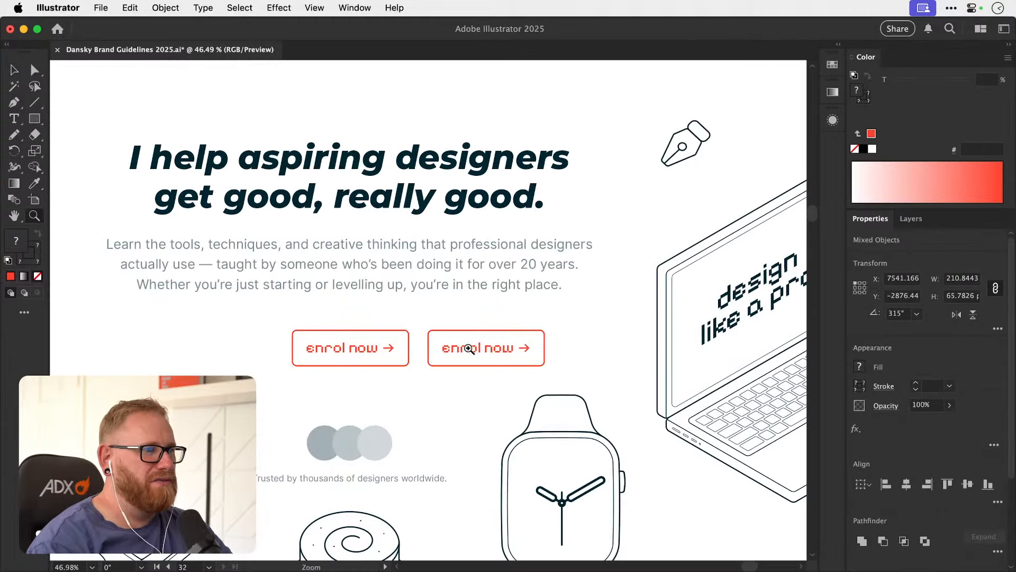
pyautogui.press('super+equal')
pyautogui.click(480, 322)
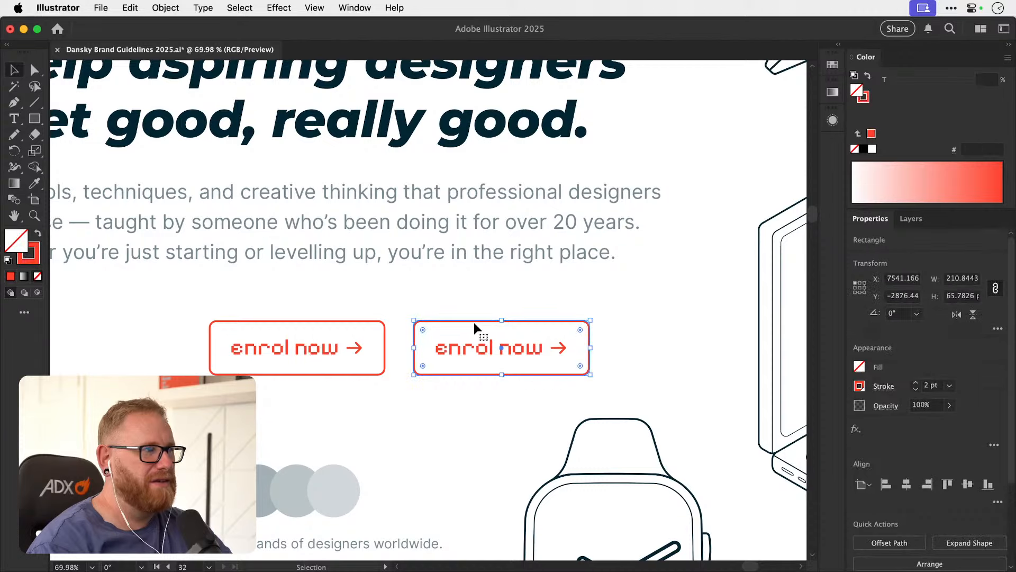
pyautogui.hotkey('shift', 'x')
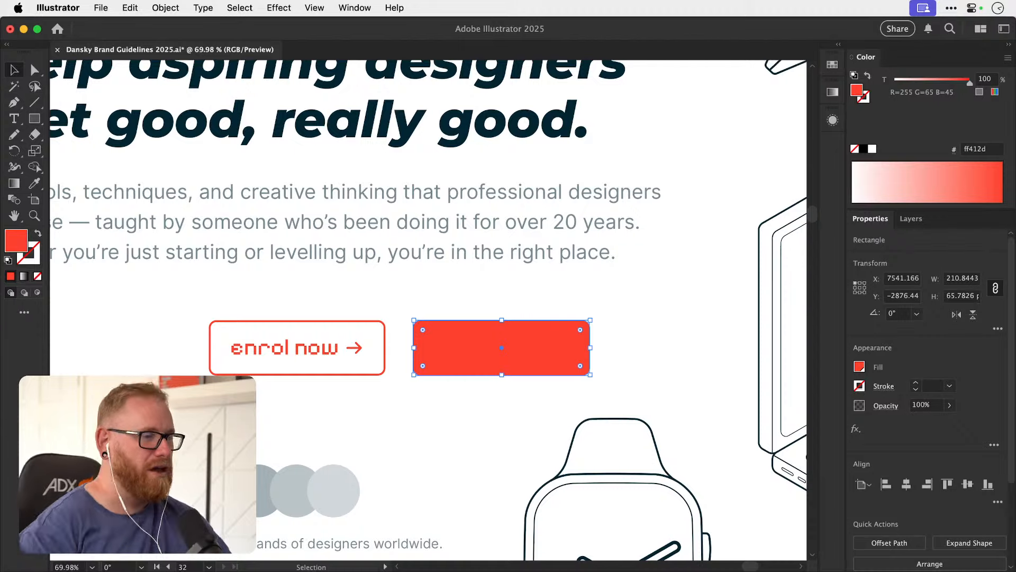
pyautogui.click(436, 295)
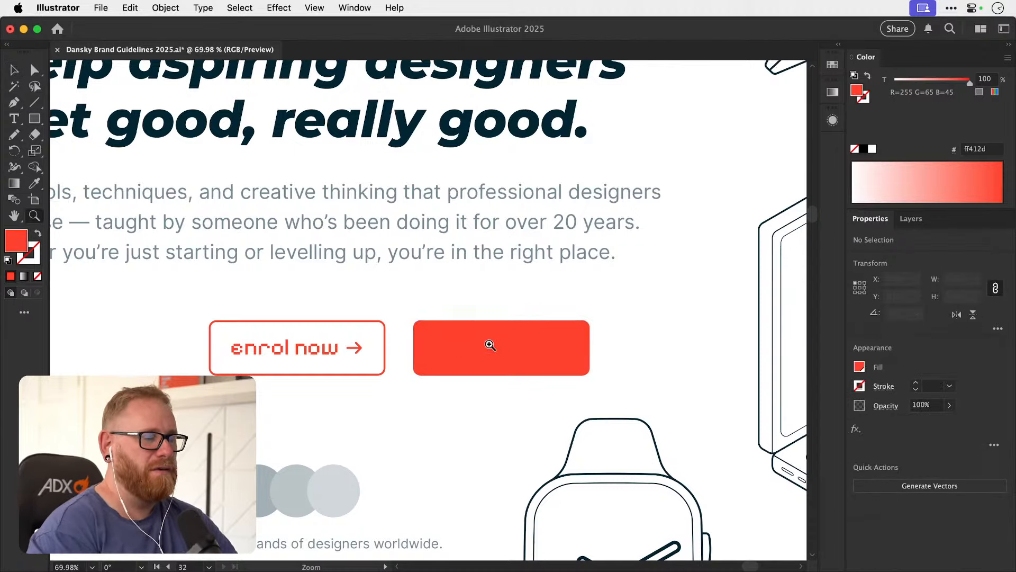
# Recolour the solid red button's "enrol now" text fill and arrow stroke to white (ffffff).
pyautogui.scroll(3, 498, 360)
pyautogui.click(497, 360)
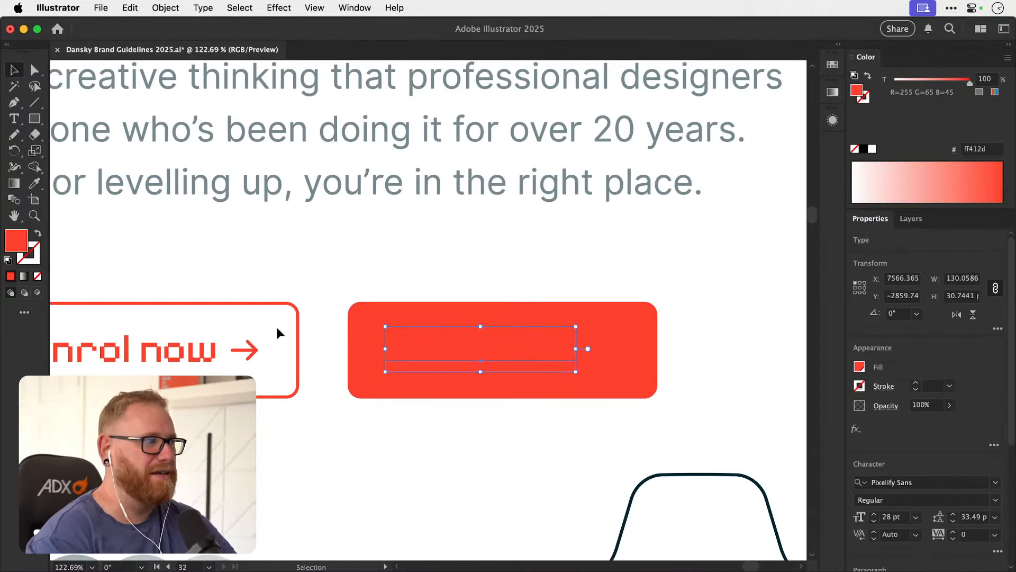
pyautogui.press('i')
pyautogui.click(437, 482)
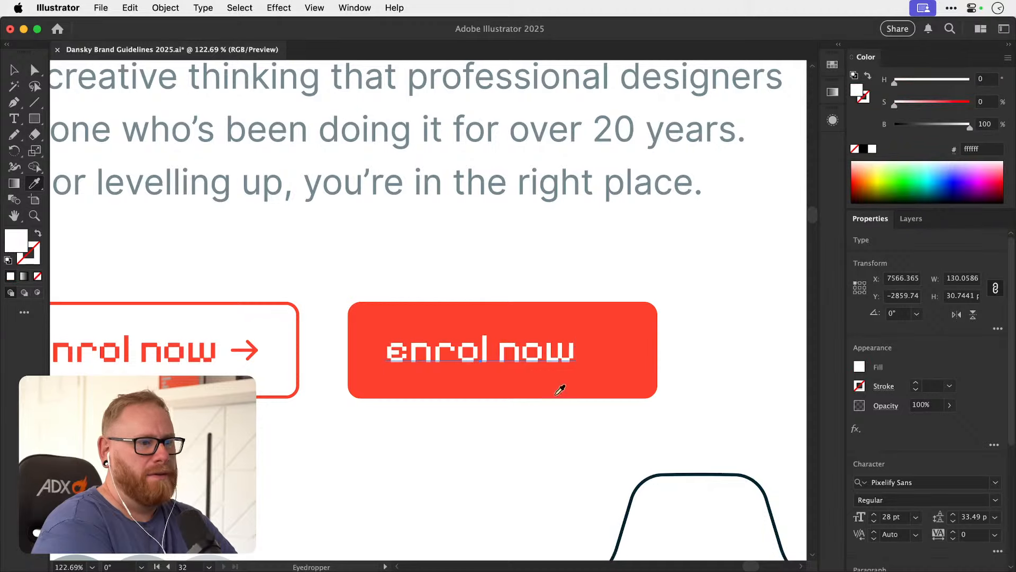
pyautogui.press('v')
pyautogui.click(609, 357)
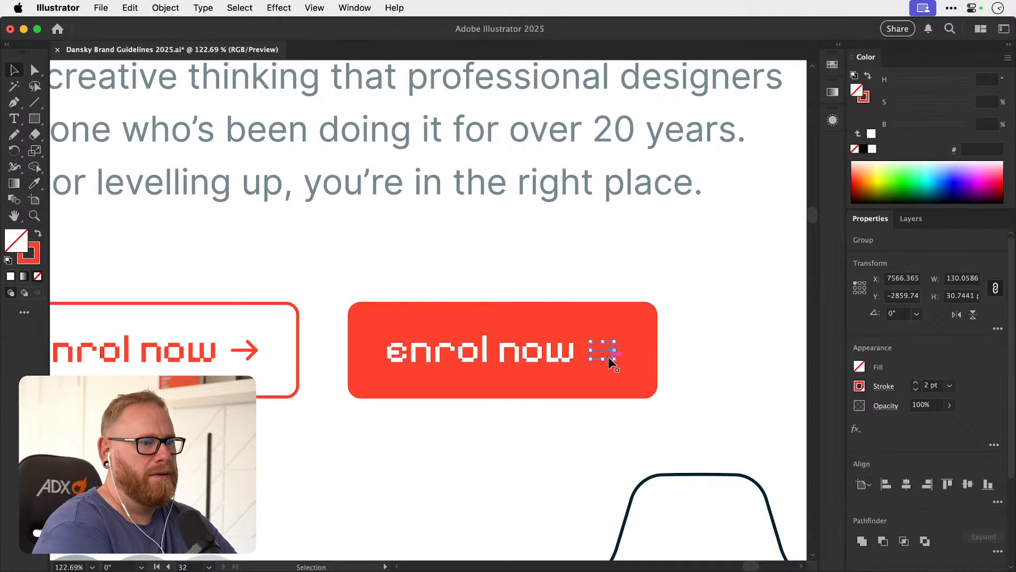
pyautogui.press('i')
pyautogui.click(414, 451)
pyautogui.press('v')
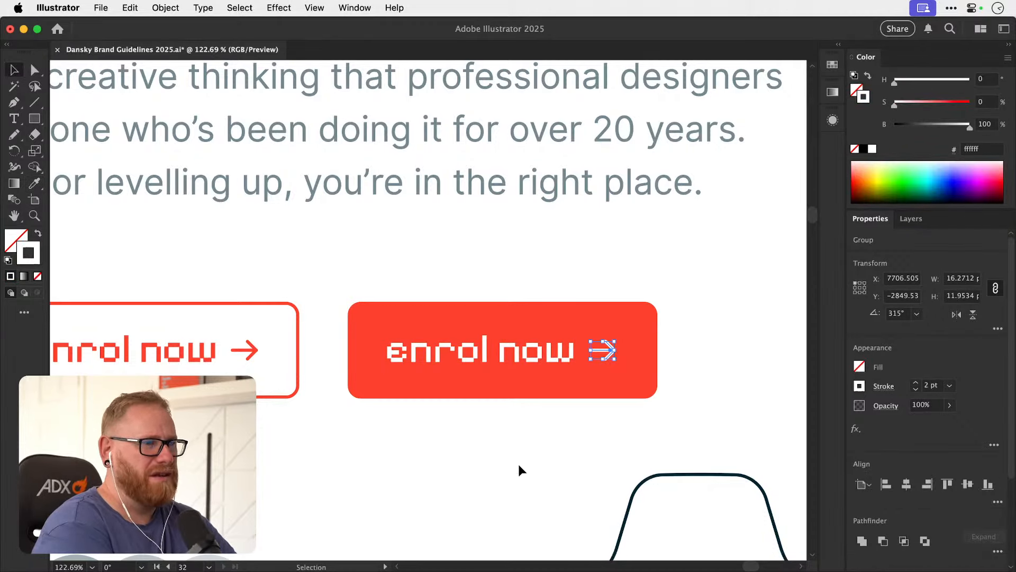
pyautogui.click(518, 462)
# Group the parts of each "enrol now" button, outlined and solid red, so each moves as one object.
pyautogui.press('super+minus')
pyautogui.press('super+minus')
pyautogui.press('a')
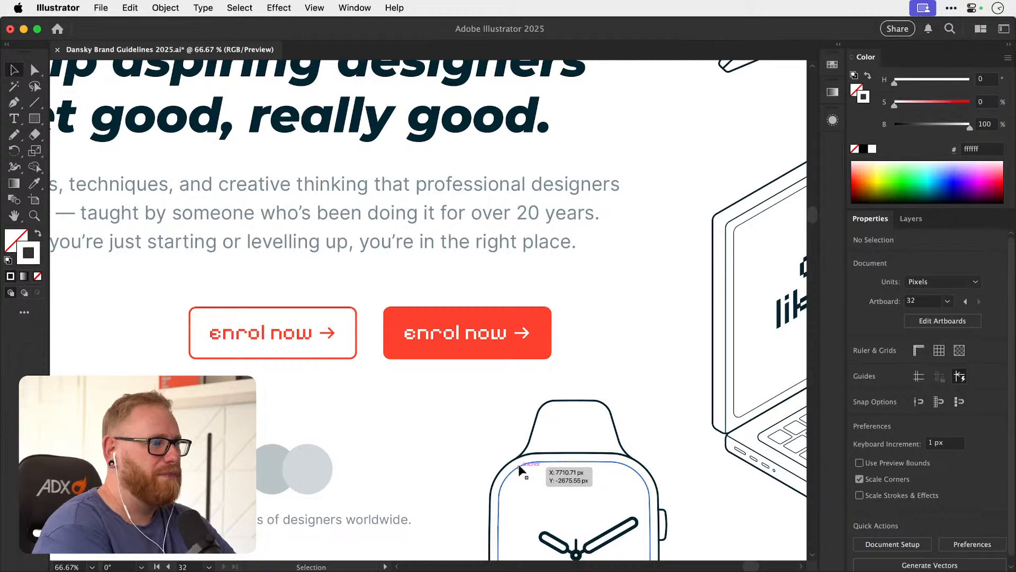
pyautogui.press('super+minus')
pyautogui.press('super+minus')
pyautogui.press('v')
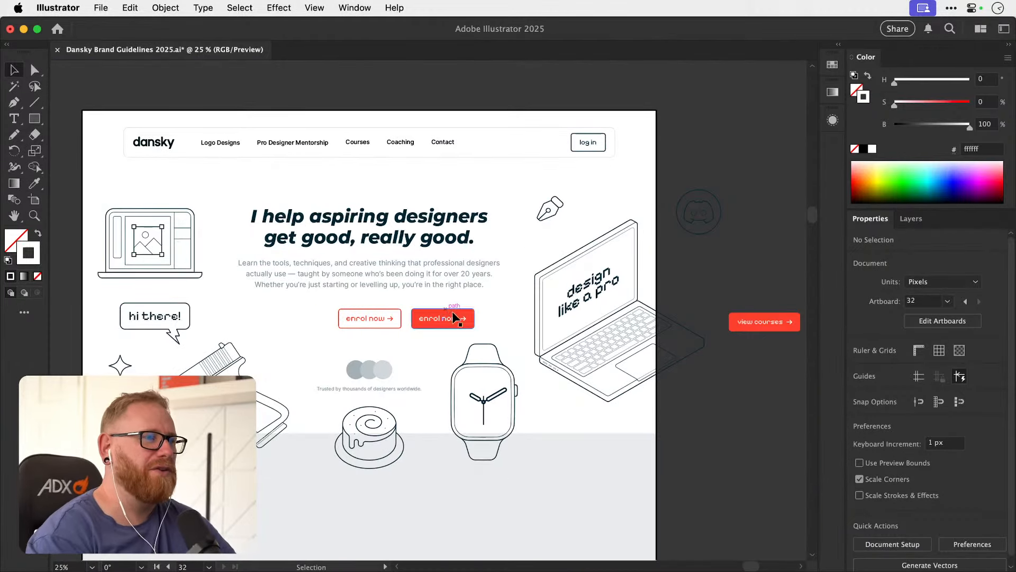
pyautogui.press('super+minus')
pyautogui.hscroll(3, 424, 318)
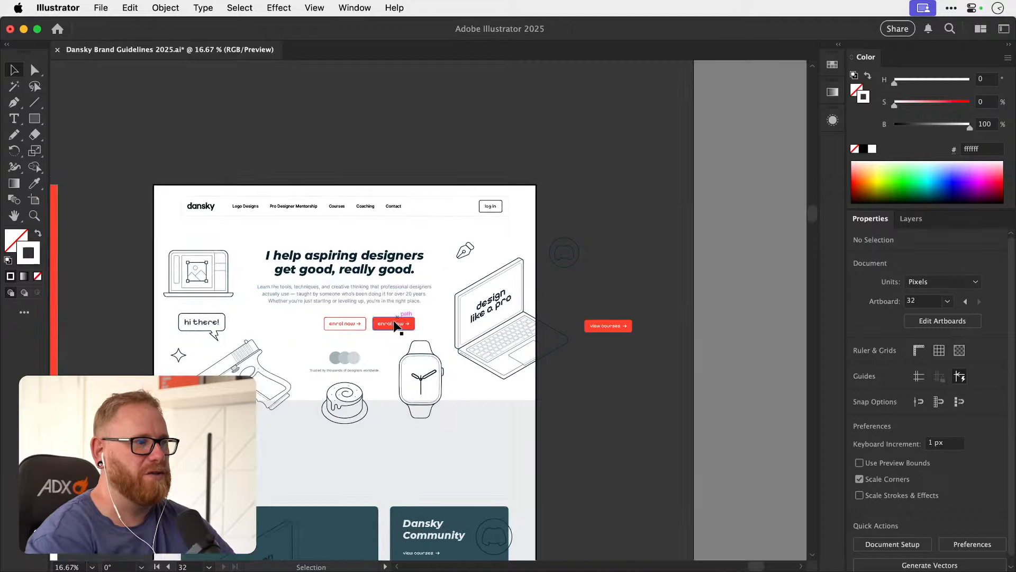
pyautogui.moveTo(396, 319); pyautogui.dragTo(426, 336)
pyautogui.moveTo(494, 313); pyautogui.dragTo(348, 344)
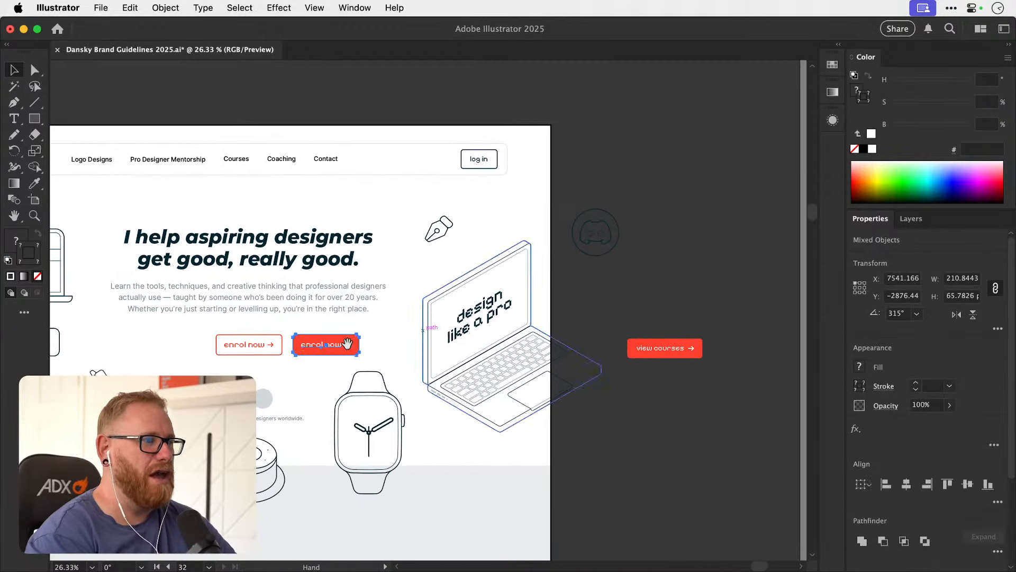
pyautogui.moveTo(260, 344); pyautogui.dragTo(234, 359)
pyautogui.press('super+z')
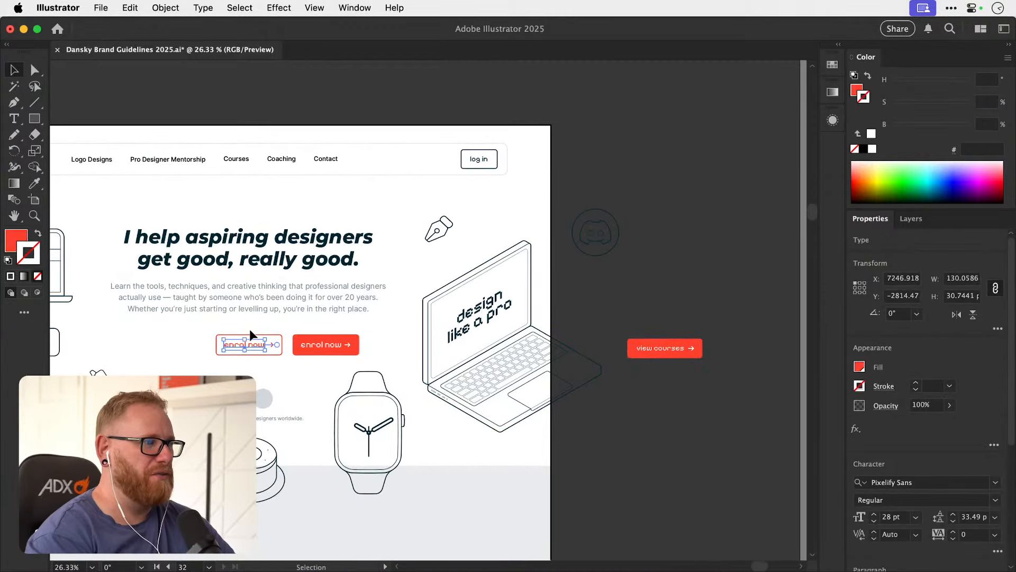
pyautogui.click(321, 363)
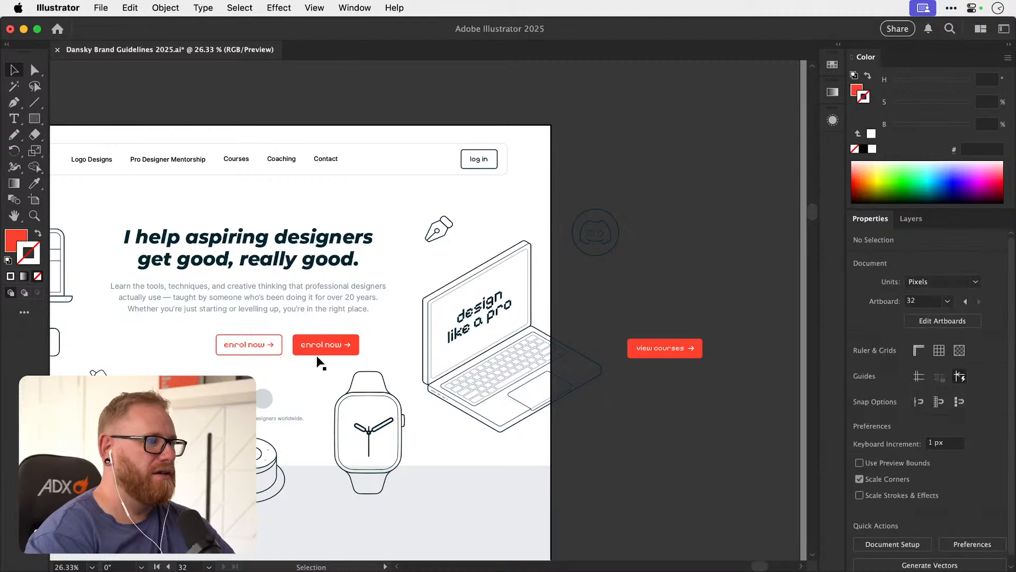
# Delete the "view courses" button from the pasteboard and place a copy of the solid red "enrol now" button there.
pyautogui.click(688, 345)
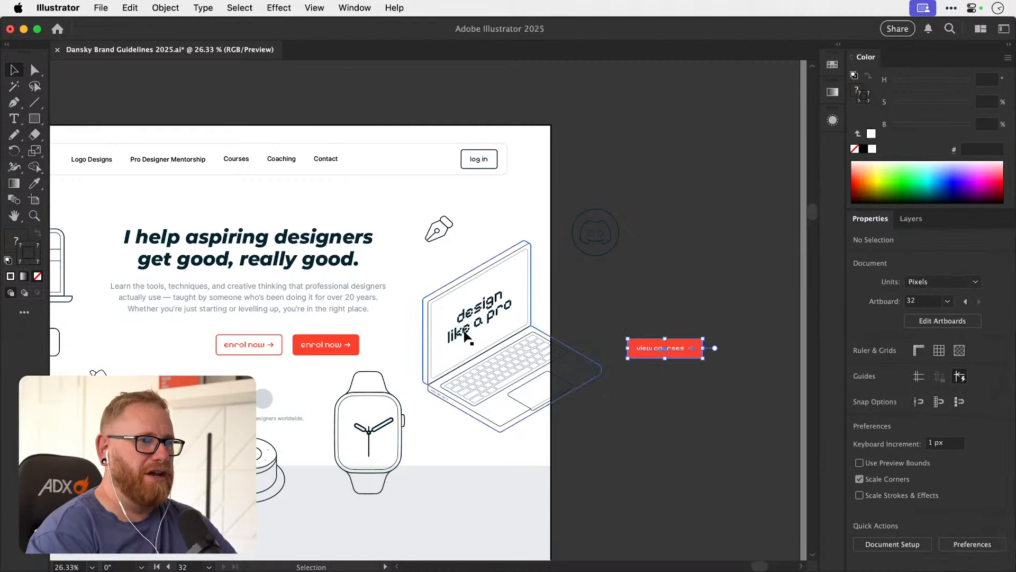
pyautogui.press('Delete')
pyautogui.moveTo(330, 344); pyautogui.dragTo(706, 344)
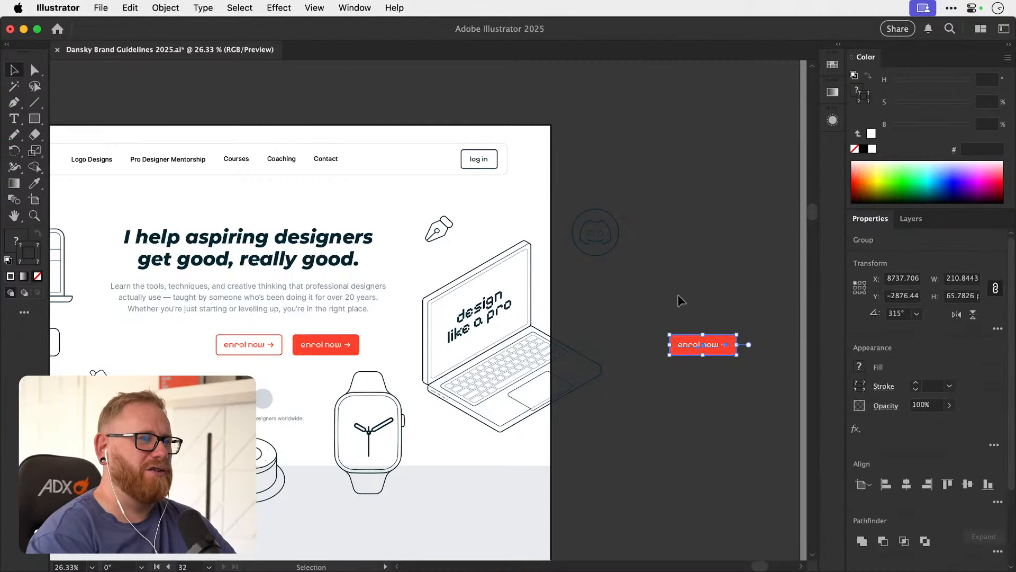
pyautogui.click(687, 284)
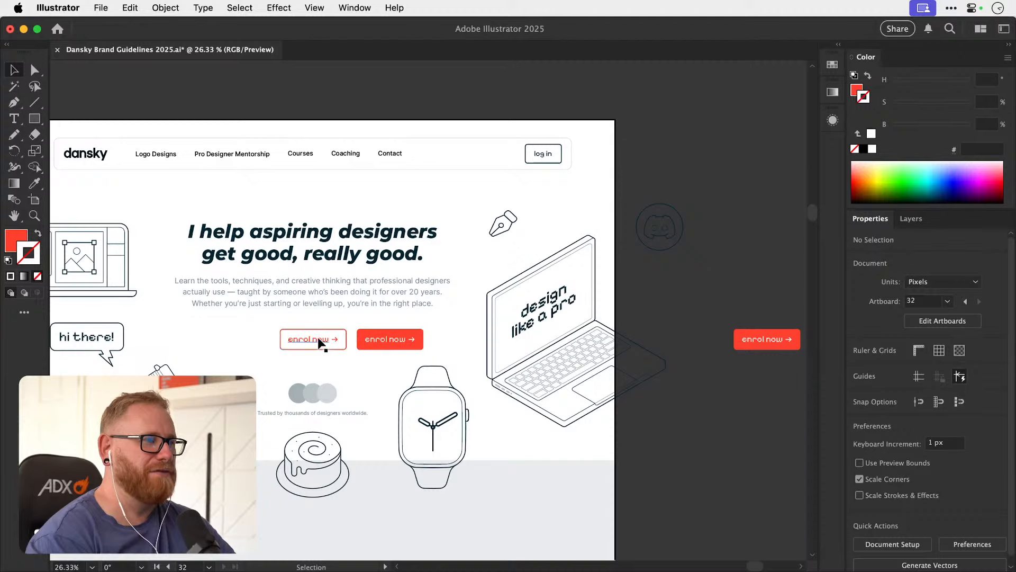
# Move the outlined "enrol now" button onto the pasteboard and put the solid red one in its place.
pyautogui.moveTo(317, 340); pyautogui.dragTo(669, 339)
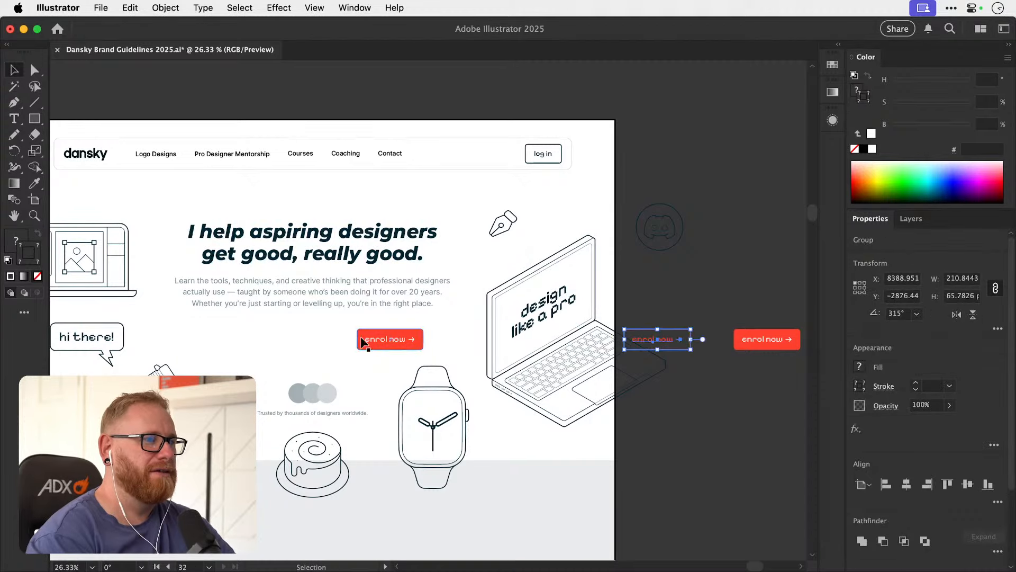
pyautogui.moveTo(368, 343); pyautogui.dragTo(281, 343)
pyautogui.click(384, 354)
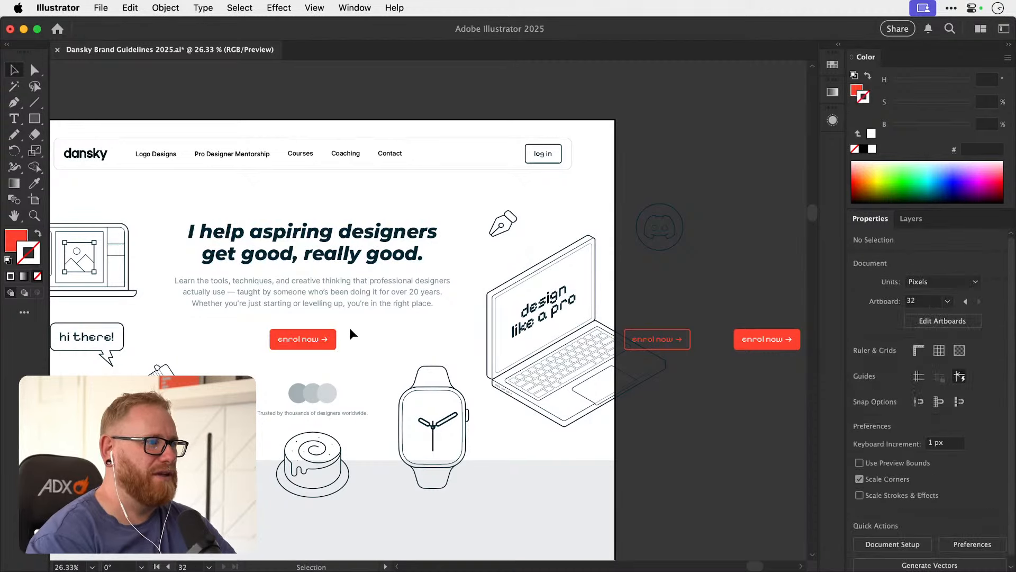
# Centre the hero's solid red "enrol now" button horizontally on the homepage artboard.
pyautogui.press('super+minus')
pyautogui.moveTo(349, 328); pyautogui.dragTo(484, 340)
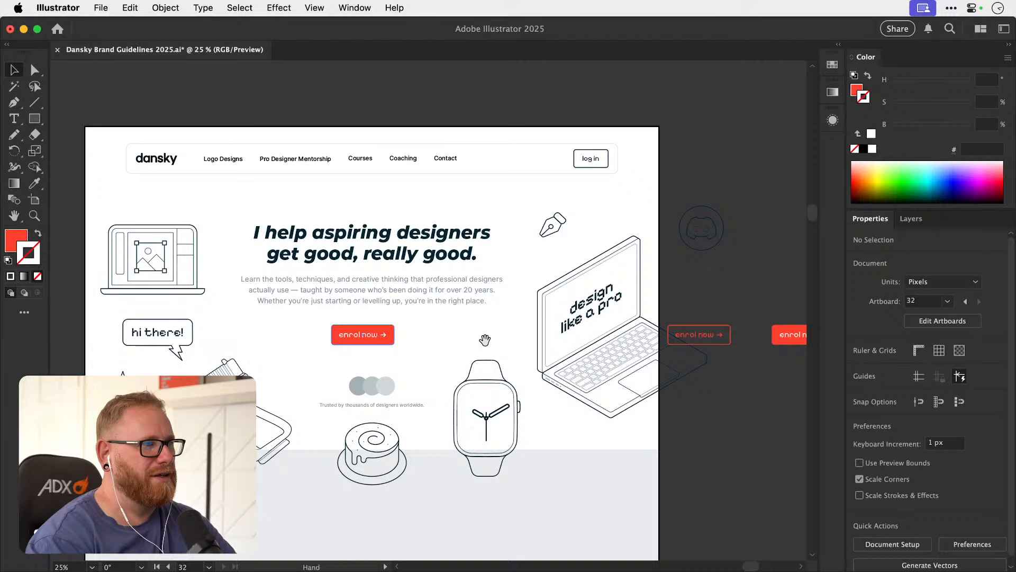
pyautogui.click(363, 334)
pyautogui.click(906, 484)
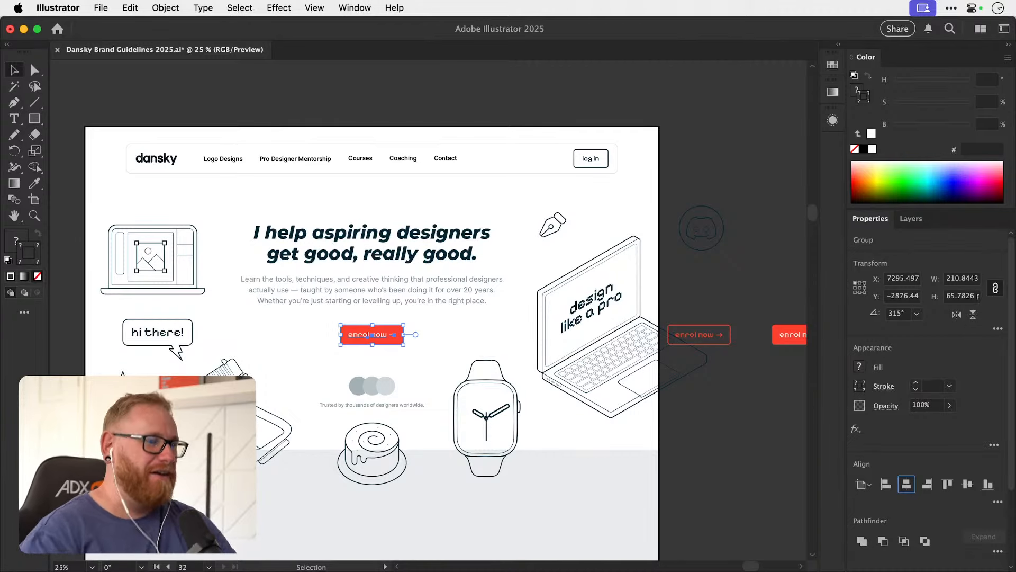
# Ungroup the three overlapping grey circles above the "Trusted by thousands of designers worldwide." line.
pyautogui.click(731, 157)
pyautogui.moveTo(505, 346); pyautogui.dragTo(541, 335)
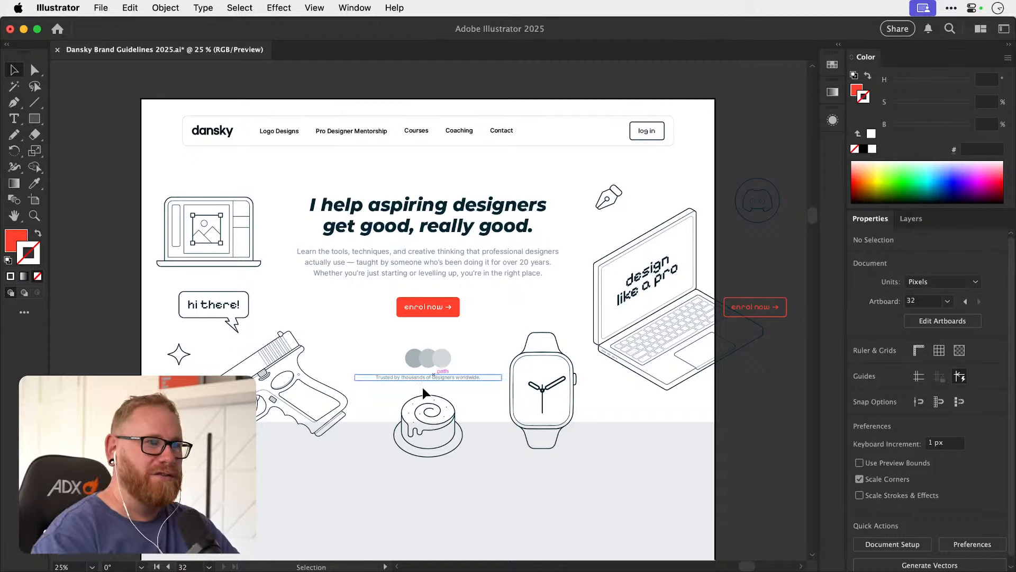
pyautogui.click(431, 370)
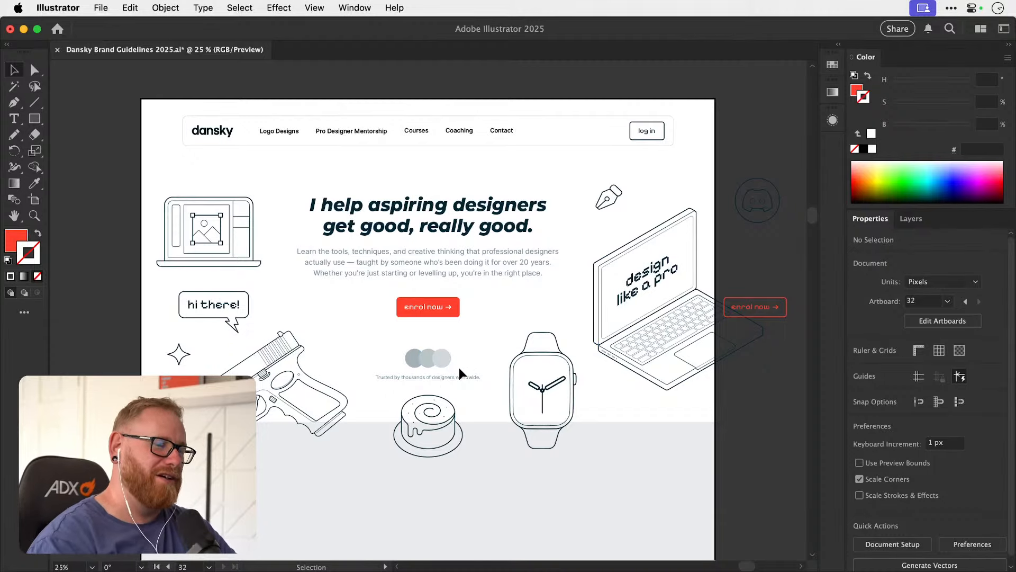
pyautogui.scroll(6, 413, 373)
pyautogui.press('super+z')
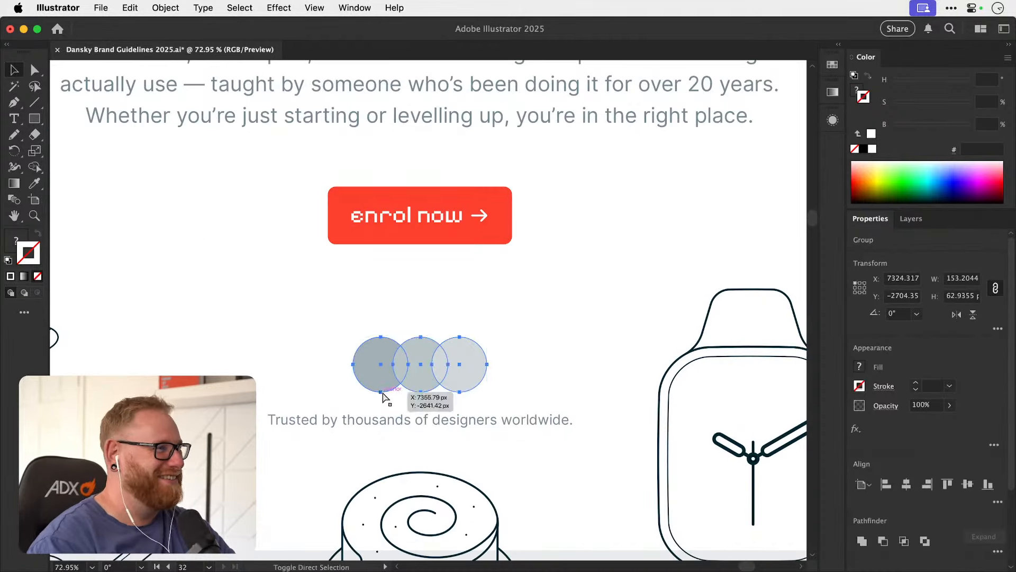
pyautogui.press('super+shift+g')
pyautogui.press('super+shift+a')
# Give the leftmost circle a white (ffffff) stroke with a weight of 2 pt.
pyautogui.click(380, 383)
pyautogui.doubleClick(39, 260)
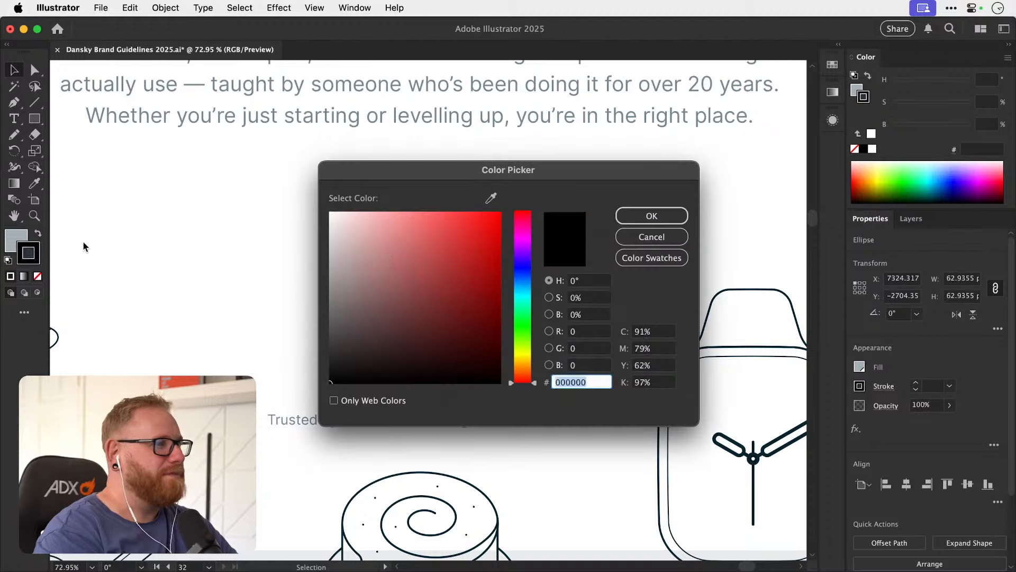
pyautogui.write('ffffff')
pyautogui.click(645, 214)
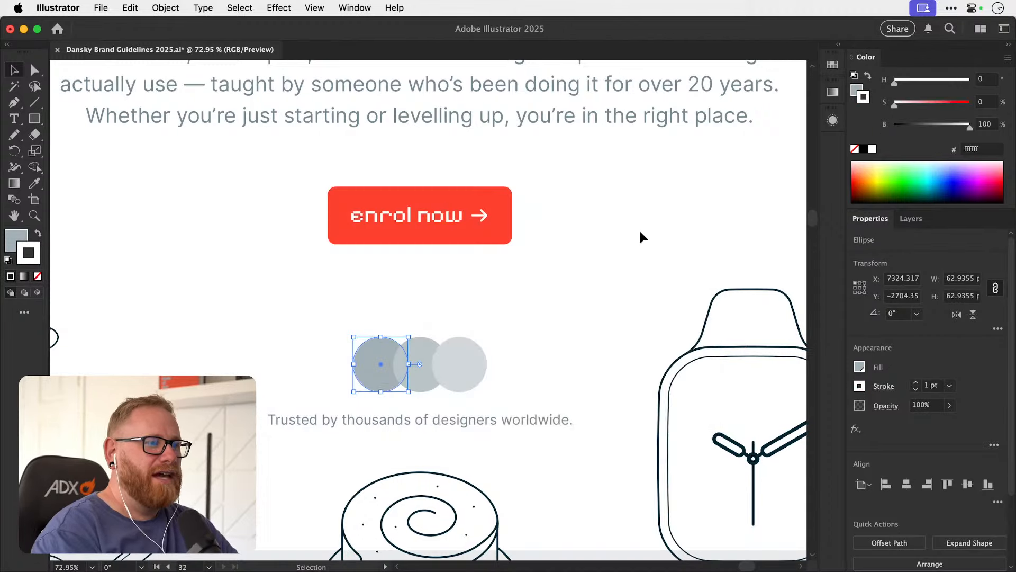
pyautogui.click(884, 386)
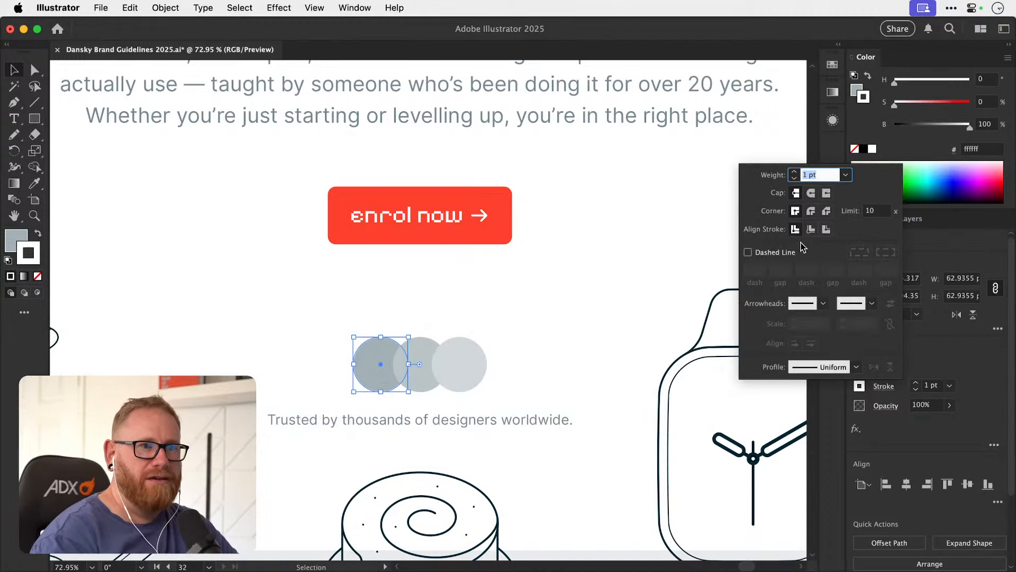
pyautogui.click(915, 382)
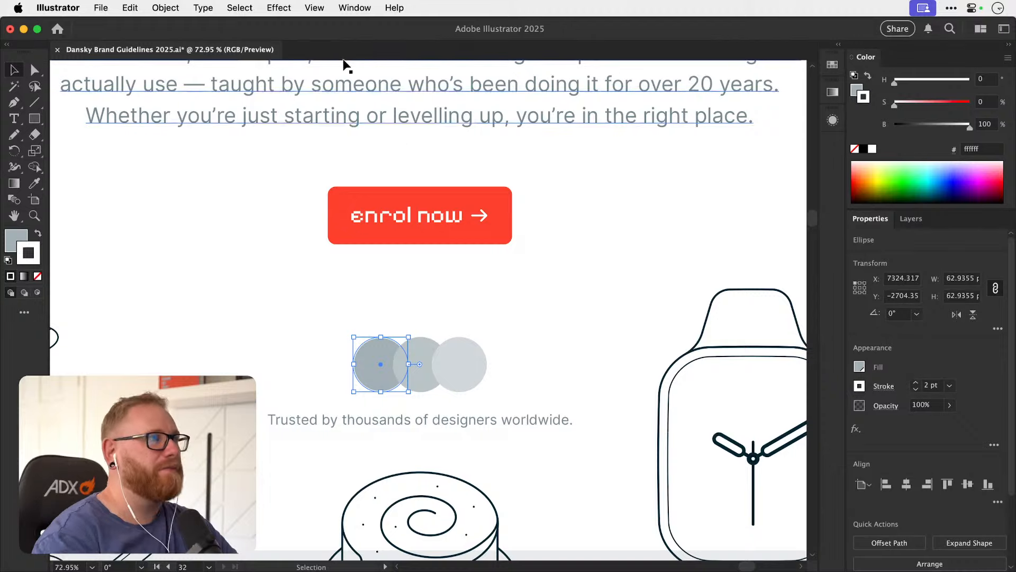
# Start a Drop Shadow effect on the leftmost circle in Multiply mode with a 5 px blur.
pyautogui.click(295, 10)
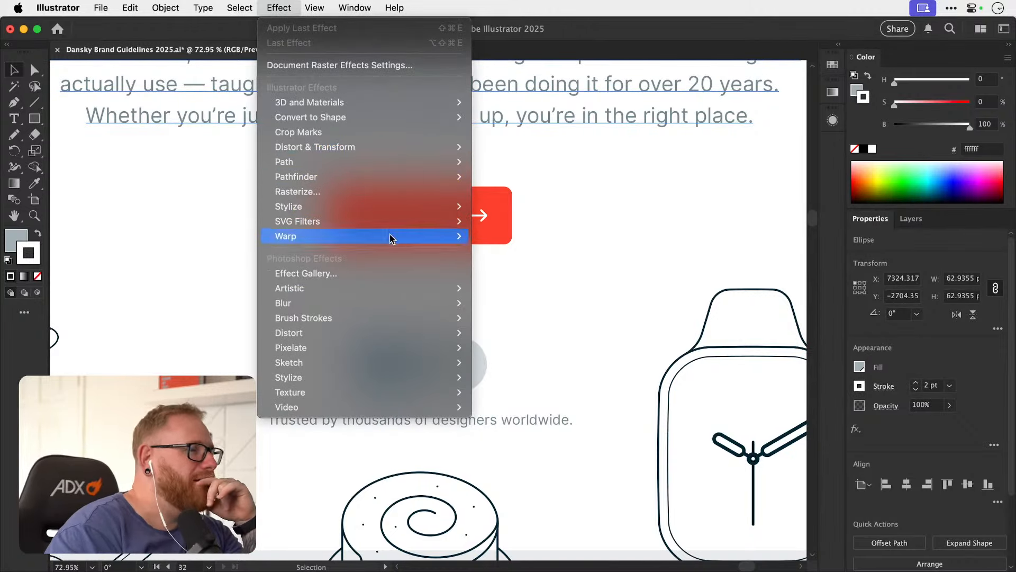
pyautogui.moveTo(401, 207)
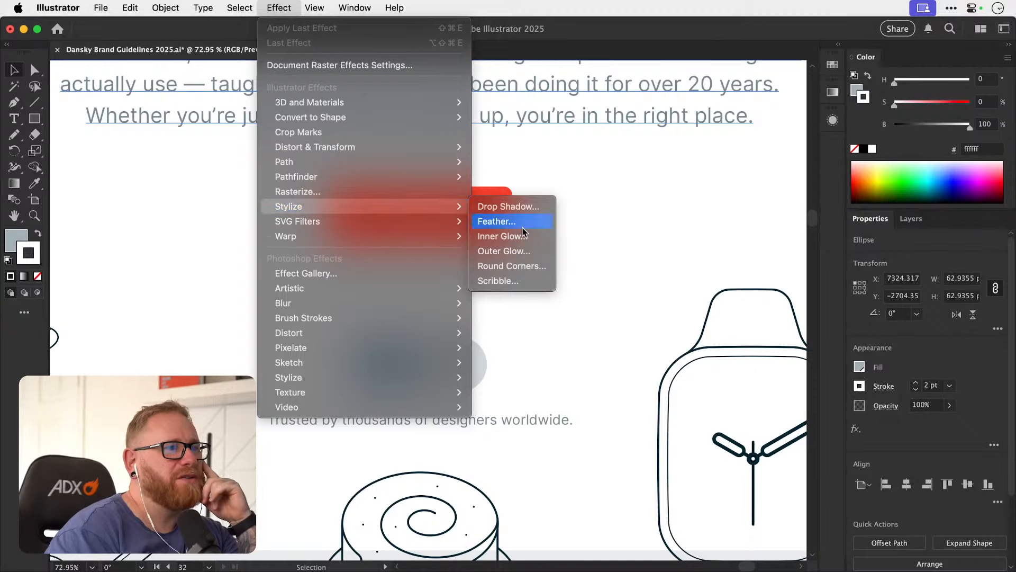
pyautogui.click(507, 206)
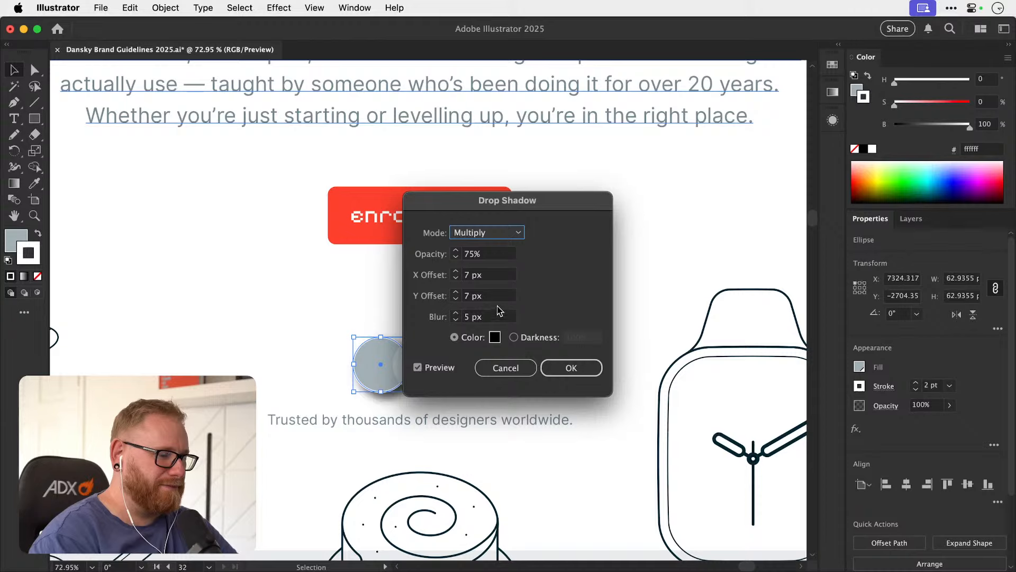
pyautogui.keyDown('shift'); pyautogui.click(456, 313); pyautogui.keyUp('shift')
pyautogui.keyDown('shift'); pyautogui.click(457, 320); pyautogui.keyUp('shift')
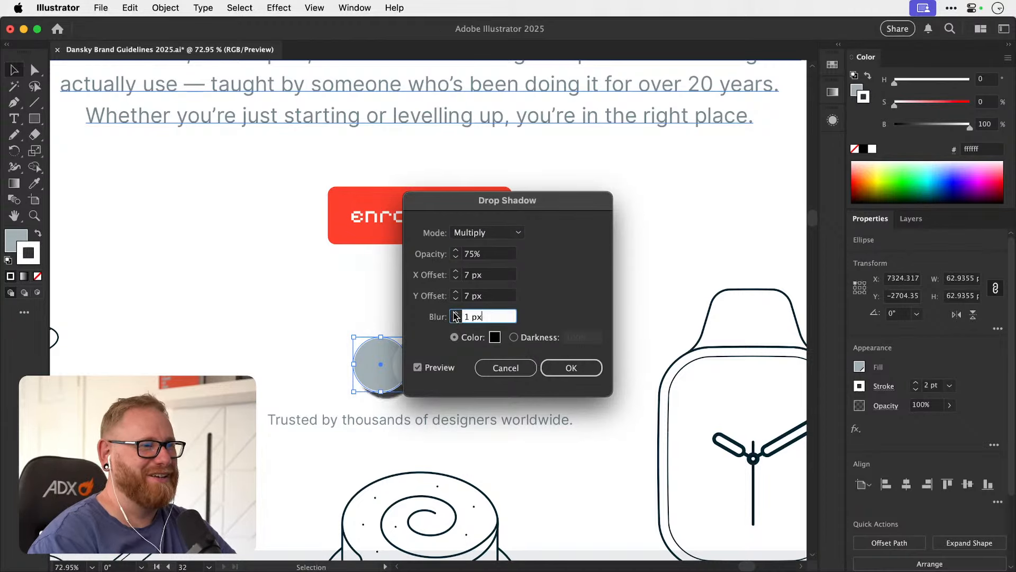
pyautogui.click(456, 314)
pyautogui.moveTo(492, 204); pyautogui.dragTo(663, 94)
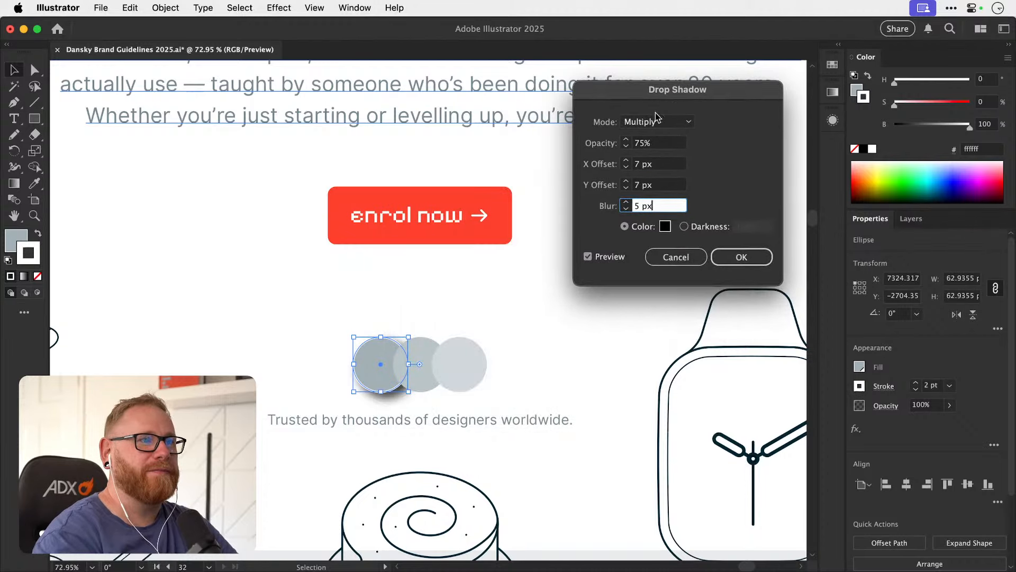
# Lower the drop shadow's opacity, set its X and Y offsets to 5 px, and apply it to the leftmost circle.
pyautogui.keyDown('shift'); pyautogui.click(626, 147); pyautogui.keyUp('shift')
pyautogui.keyDown('shift'); pyautogui.click(625, 146); pyautogui.keyUp('shift')
pyautogui.keyDown('shift'); pyautogui.click(626, 147); pyautogui.keyUp('shift')
pyautogui.keyDown('shift'); pyautogui.click(626, 147); pyautogui.keyUp('shift')
pyautogui.keyDown('shift'); pyautogui.click(626, 147); pyautogui.keyUp('shift')
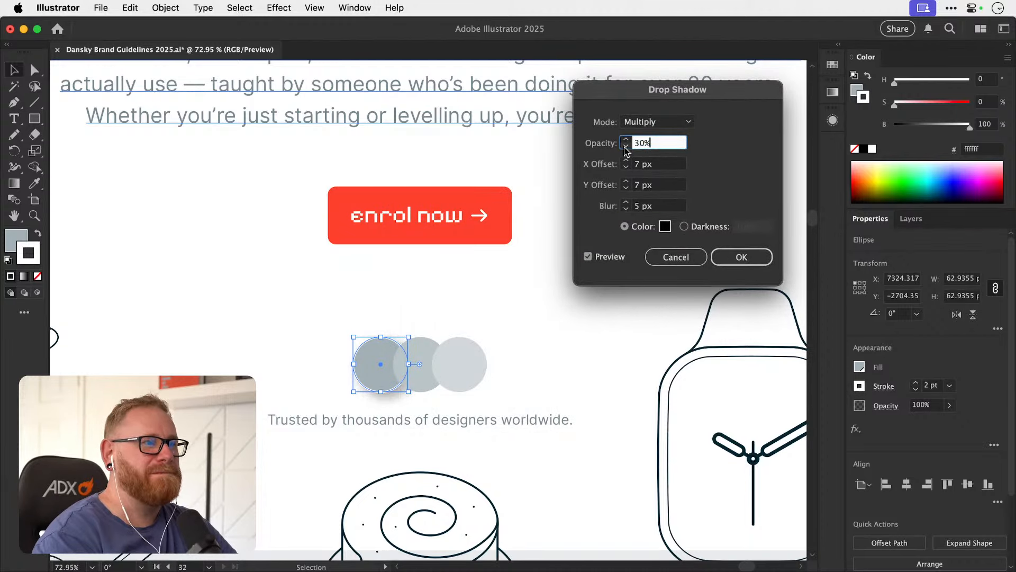
pyautogui.click(626, 168)
pyautogui.click(625, 168)
pyautogui.click(626, 188)
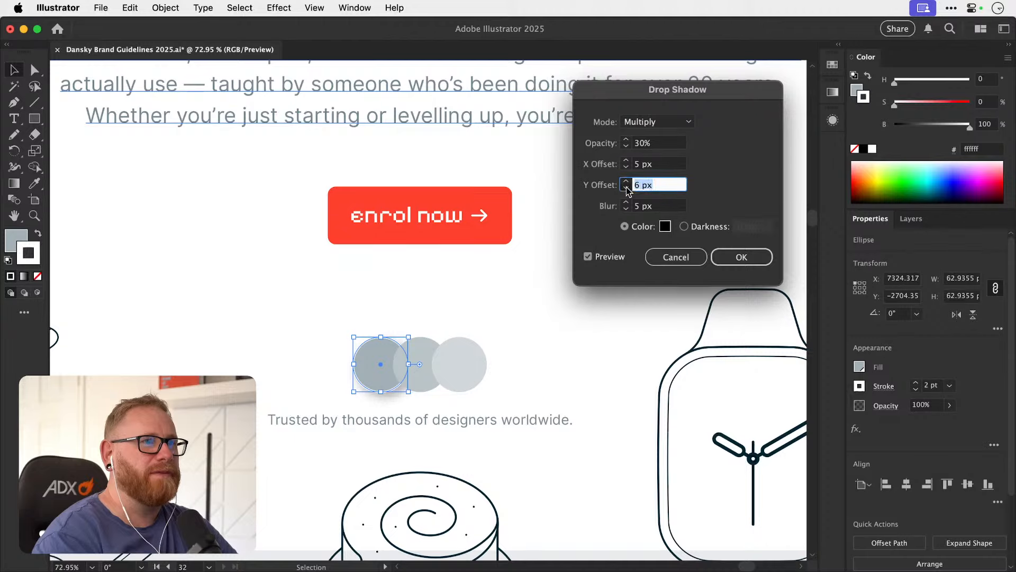
pyautogui.click(626, 188)
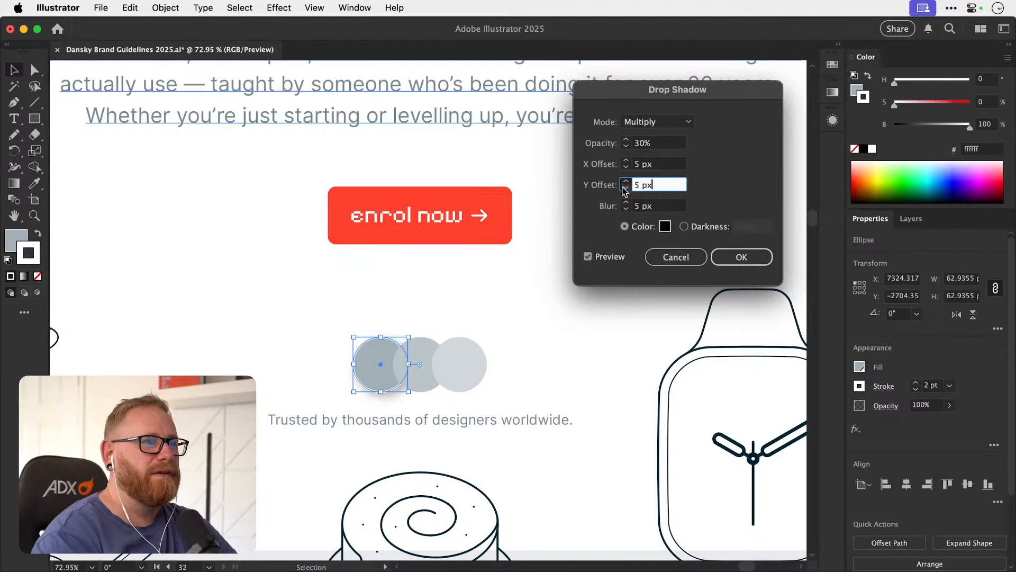
pyautogui.click(626, 146)
pyautogui.click(626, 147)
pyautogui.click(626, 147)
pyautogui.click(626, 146)
pyautogui.click(626, 146)
pyautogui.click(731, 257)
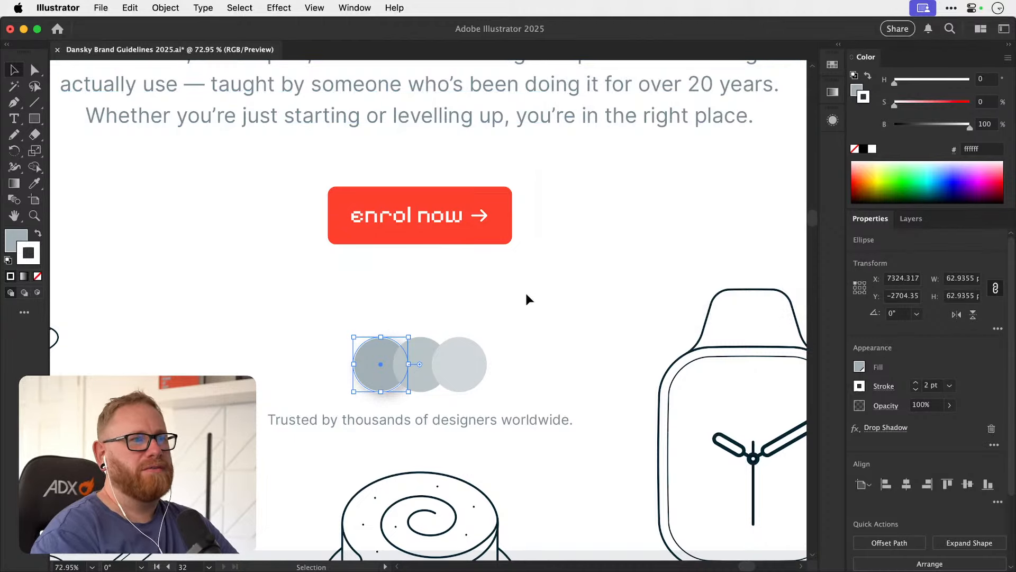
pyautogui.click(405, 312)
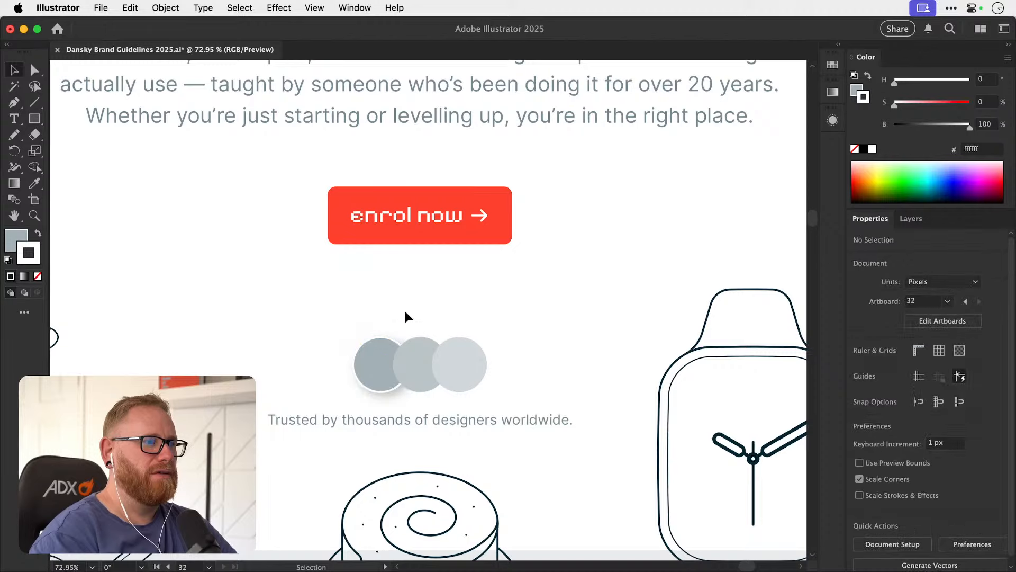
pyautogui.moveTo(375, 351); pyautogui.dragTo(361, 330)
pyautogui.press('super+z')
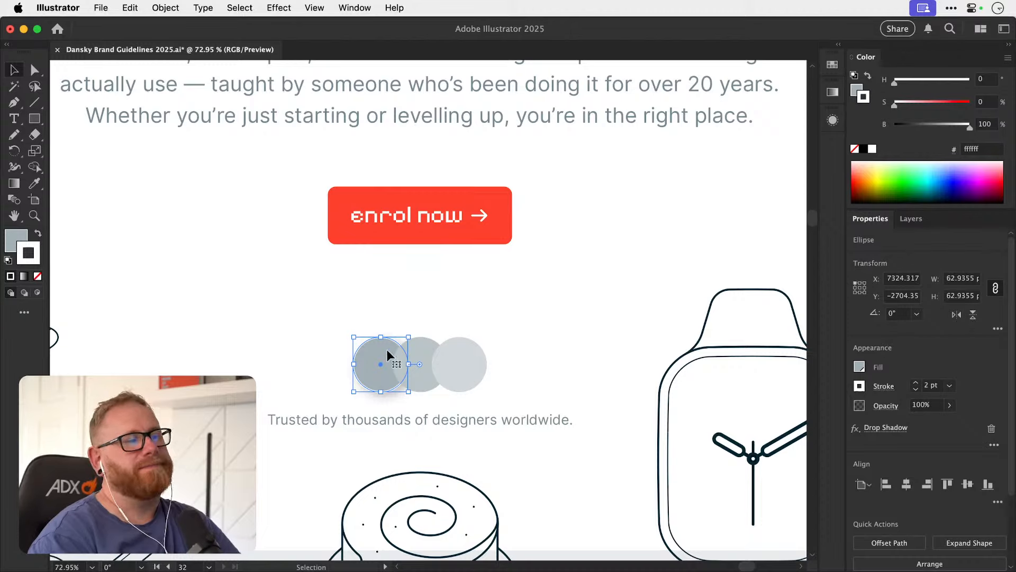
pyautogui.click(424, 351)
pyautogui.keyDown('shift'); pyautogui.click(464, 352); pyautogui.keyUp('shift')
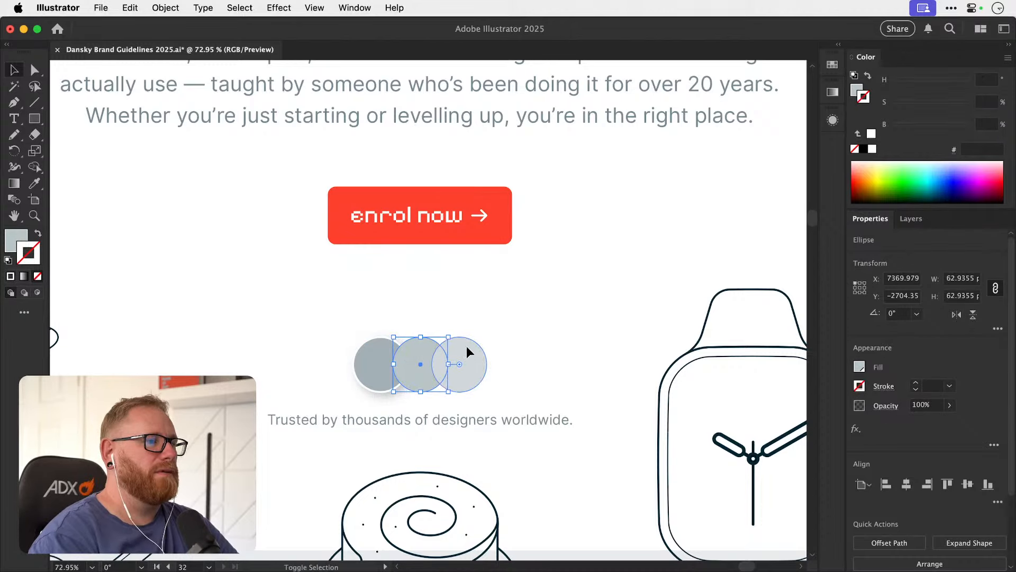
# Copy the leftmost circle's appearance, including its white stroke and drop shadow, onto the other two circles.
pyautogui.click(381, 362)
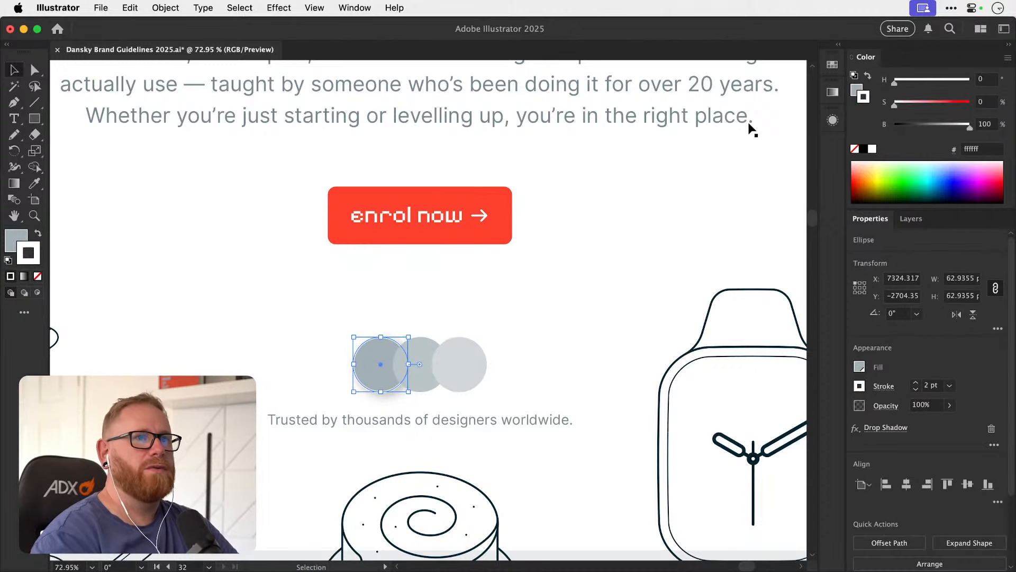
pyautogui.click(832, 120)
pyautogui.moveTo(669, 139)
pyautogui.mouseDown()
pyautogui.moveTo(529, 245)
pyautogui.moveTo(436, 351)
pyautogui.mouseUp()
pyautogui.moveTo(668, 142); pyautogui.dragTo(484, 352)
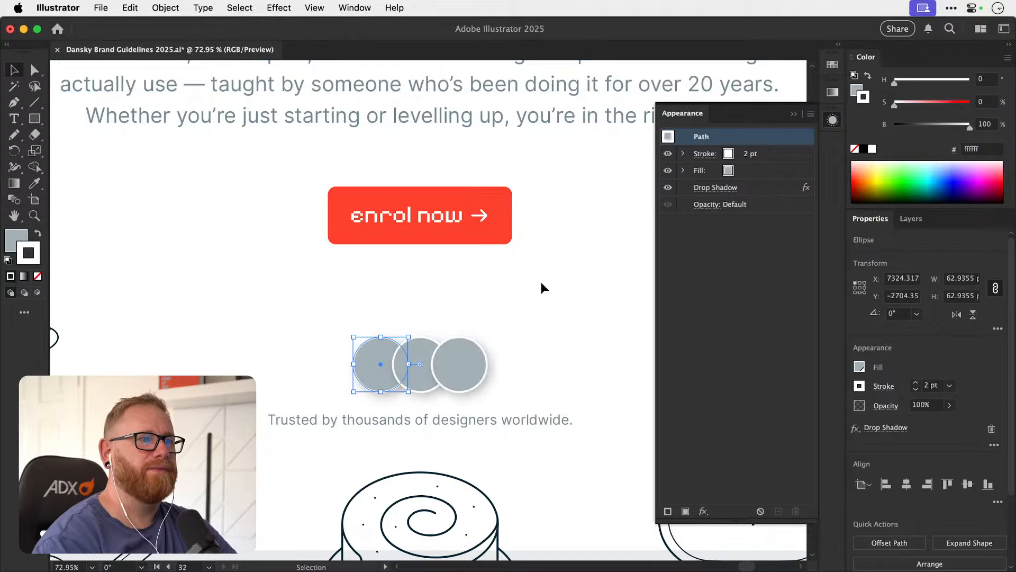
pyautogui.click(537, 274)
pyautogui.press('super+minus')
pyautogui.press('super+minus')
pyautogui.press('super+minus')
pyautogui.press('super+space')
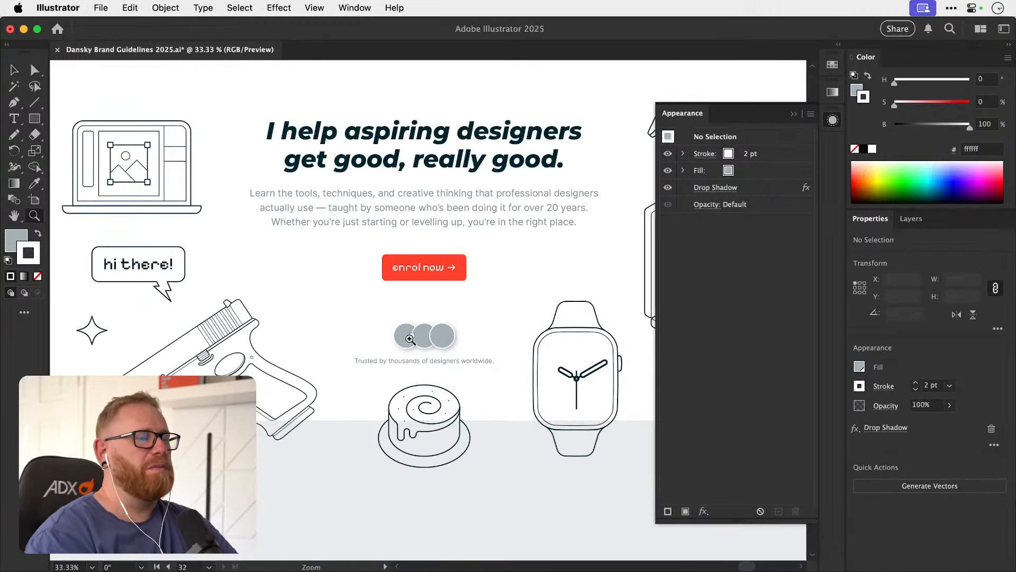
pyautogui.moveTo(413, 338); pyautogui.dragTo(485, 340)
pyautogui.click(827, 117)
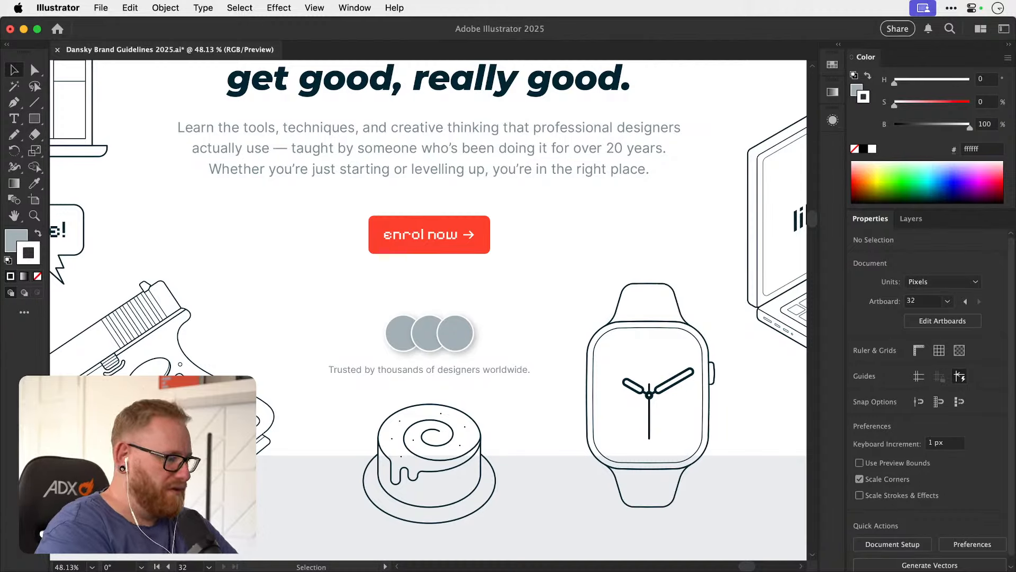
# Switch to Framer to view the member photos in the Home page hero and return to Illustrator.
pyautogui.press('super+Tab')
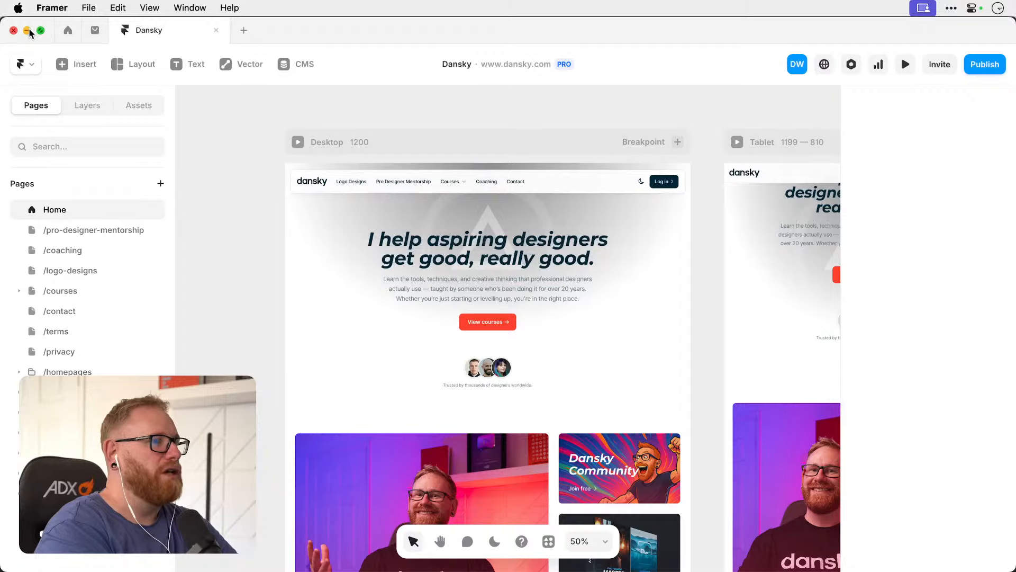
pyautogui.press('super+Tab')
pyautogui.press('F11')
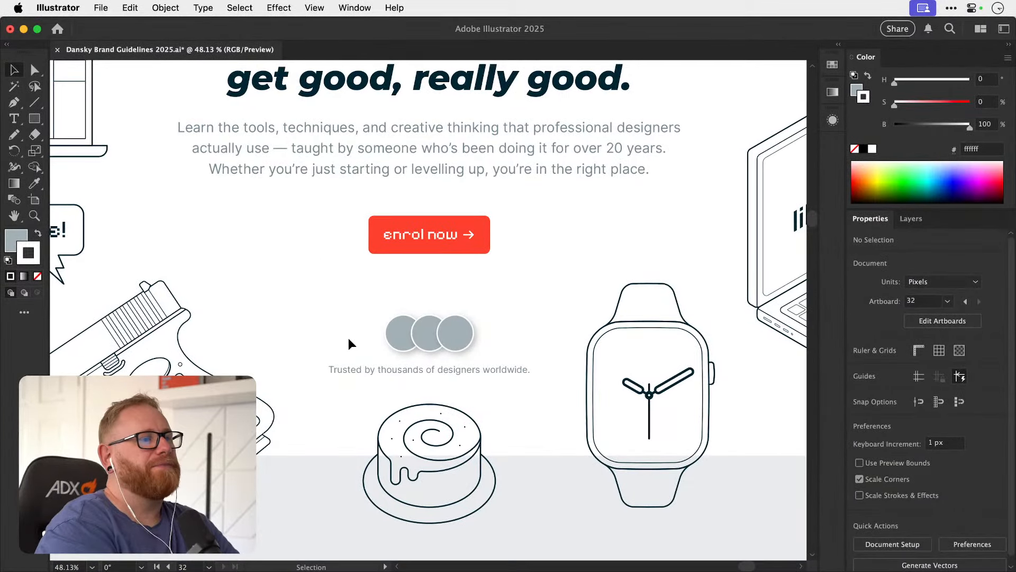
pyautogui.click(101, 8)
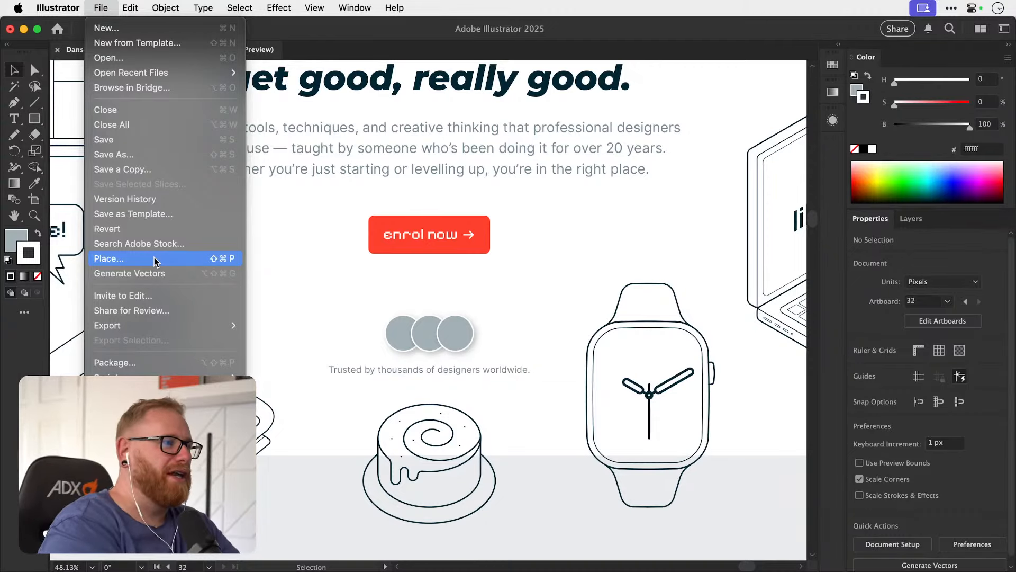
pyautogui.click(399, 345)
pyautogui.moveTo(405, 348); pyautogui.dragTo(358, 344)
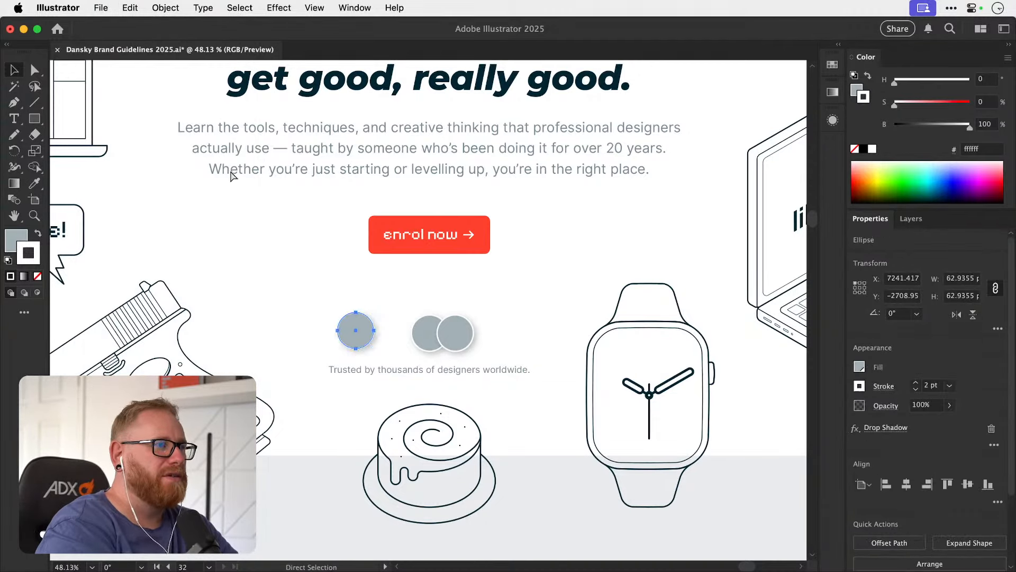
pyautogui.press('super+z')
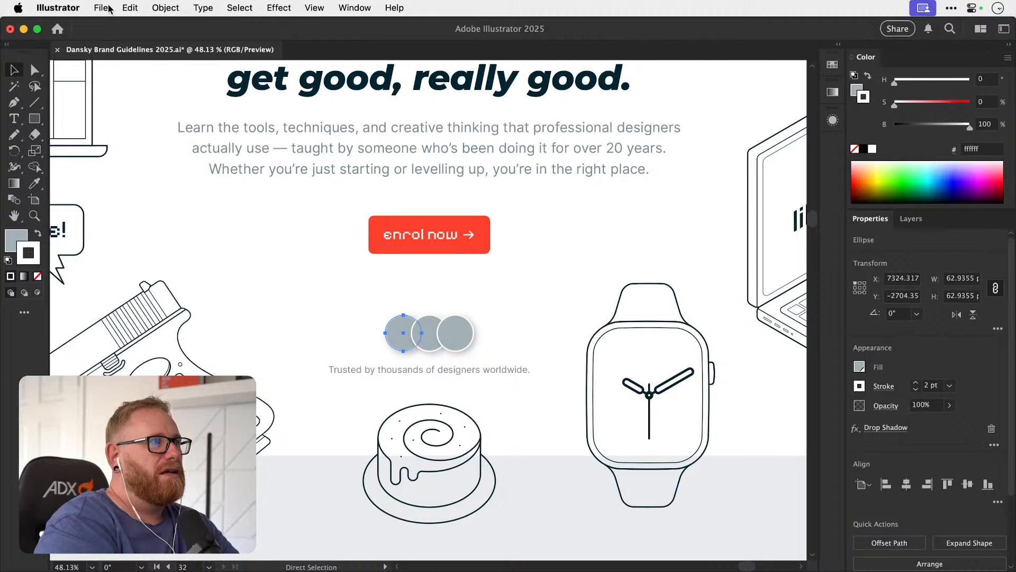
pyautogui.click(107, 8)
pyautogui.press('Escape')
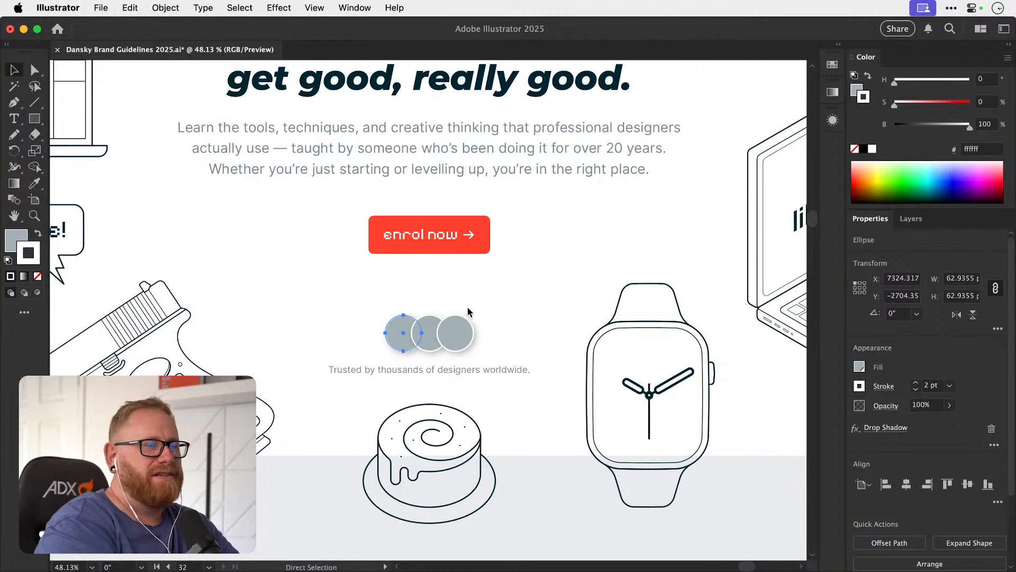
# Place member-1.png, member-2.png and member-3.png from the Desktop as small images to the left of the "enrol now" button.
pyautogui.press('super+shift+p')
pyautogui.scroll(-10, 380, 279)
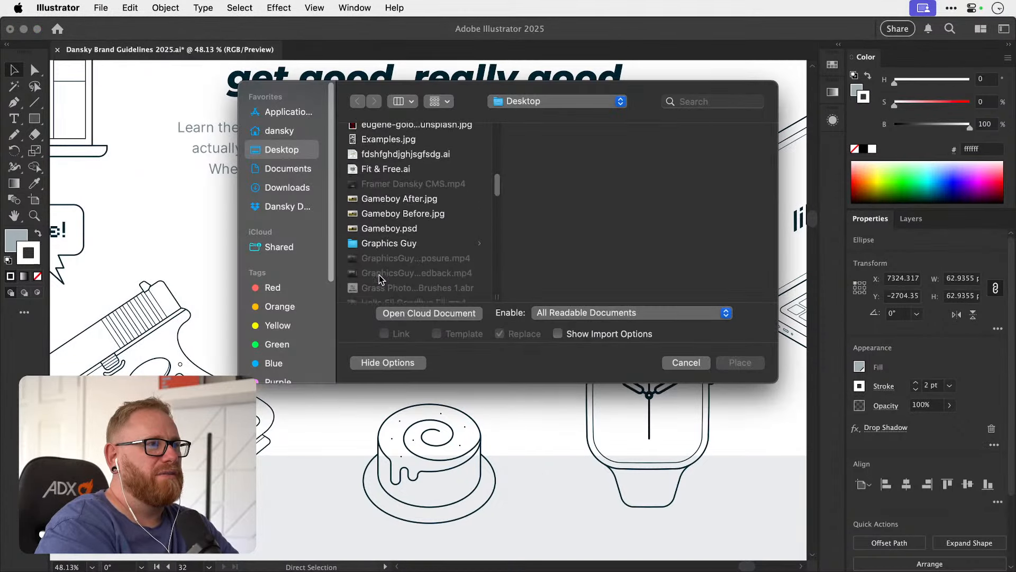
pyautogui.scroll(-20, 380, 279)
pyautogui.scroll(5, 380, 279)
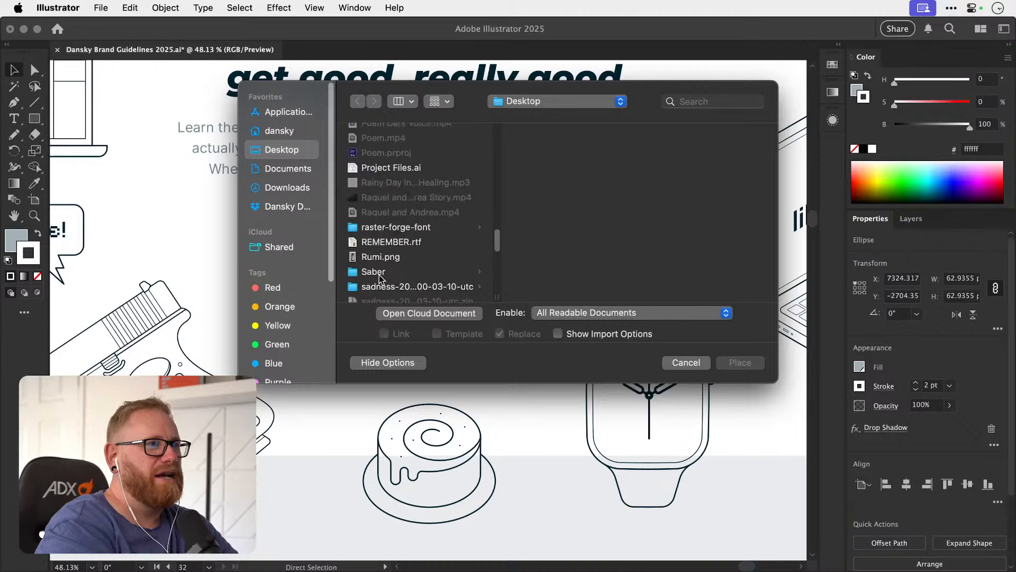
pyautogui.scroll(15, 380, 279)
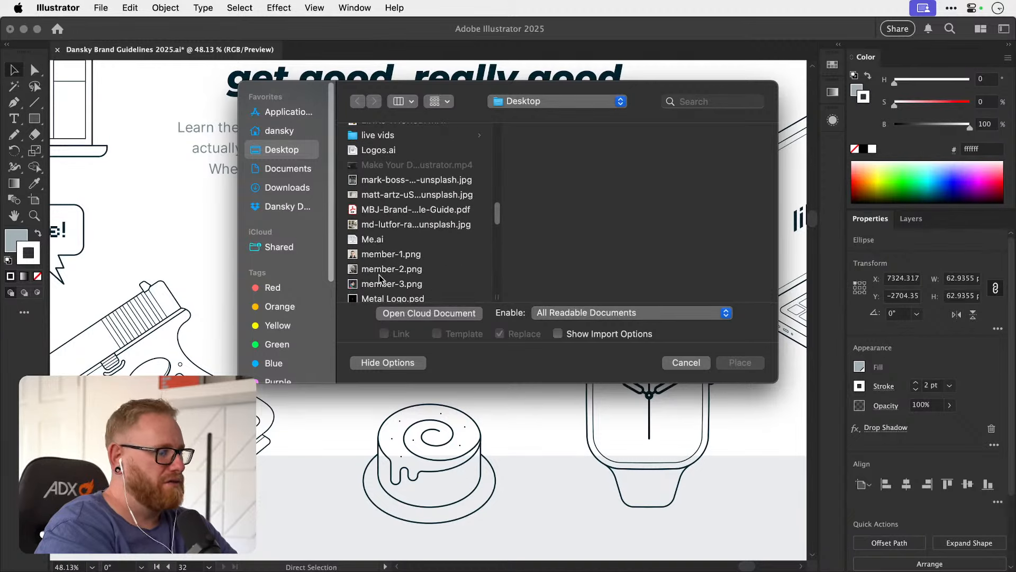
pyautogui.scroll(3, 380, 279)
pyautogui.scroll(-8, 380, 279)
pyautogui.click(380, 164)
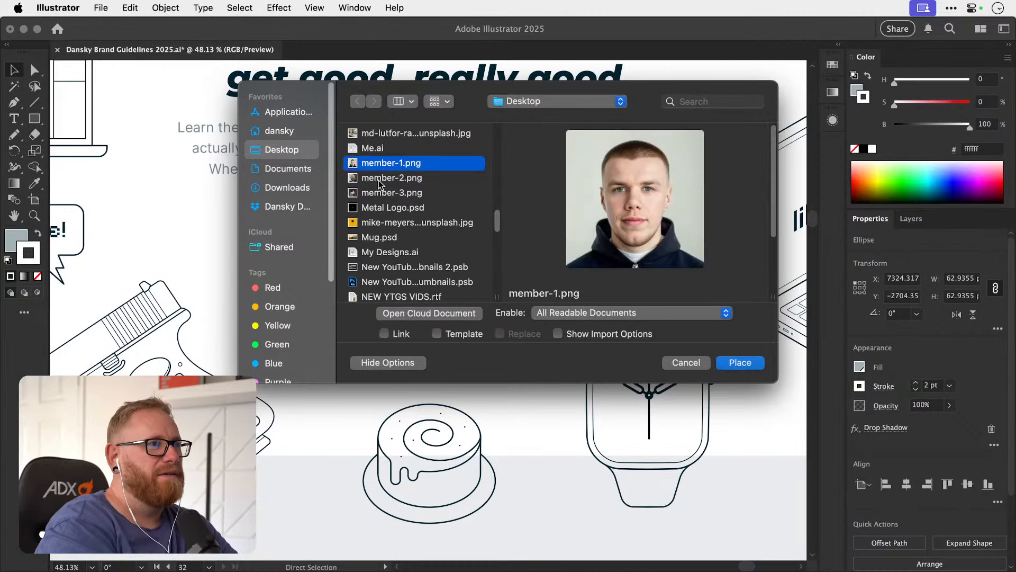
pyautogui.keyDown('shift'); pyautogui.click(382, 193); pyautogui.keyUp('shift')
pyautogui.click(734, 371)
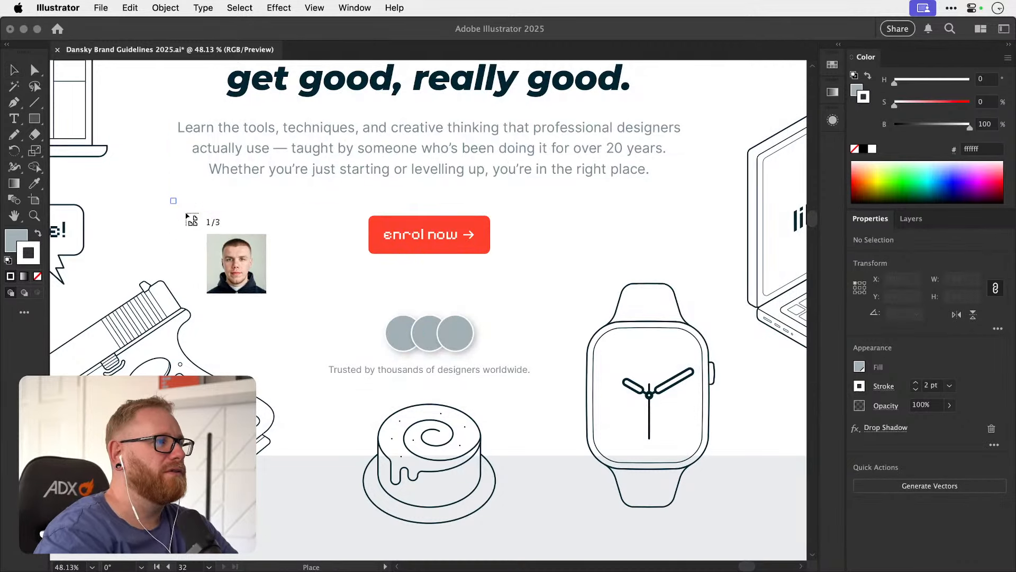
pyautogui.moveTo(170, 198); pyautogui.dragTo(308, 257)
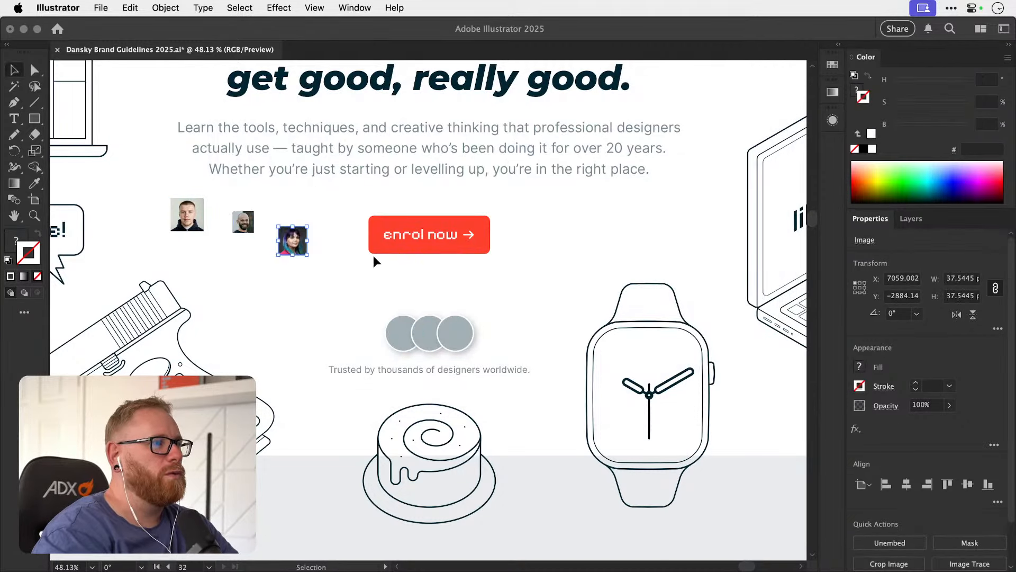
# Move the photo of the woman with purple hair onto the rightmost grey circle below the enrol button.
pyautogui.press('a')
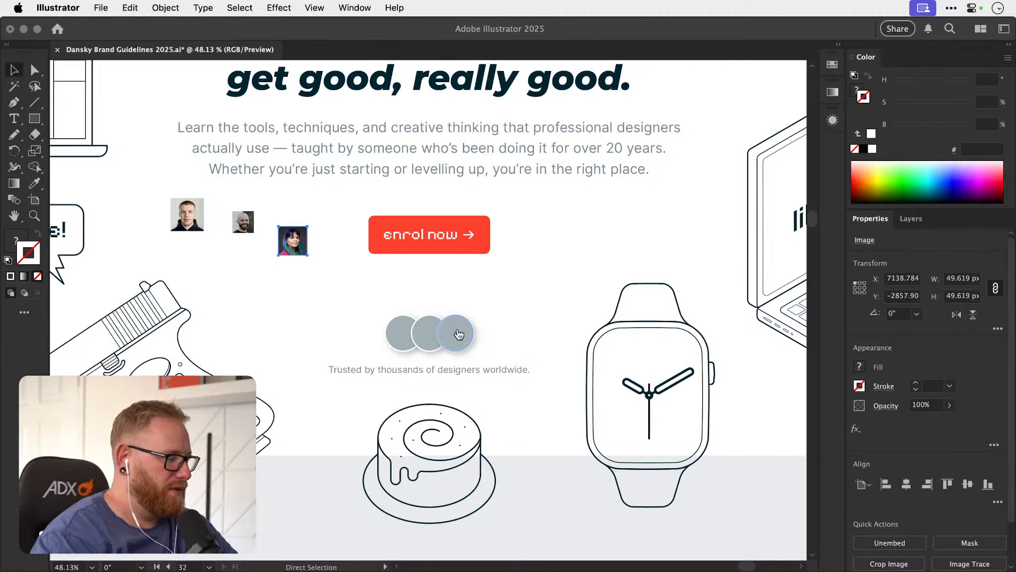
pyautogui.press('super+Tab')
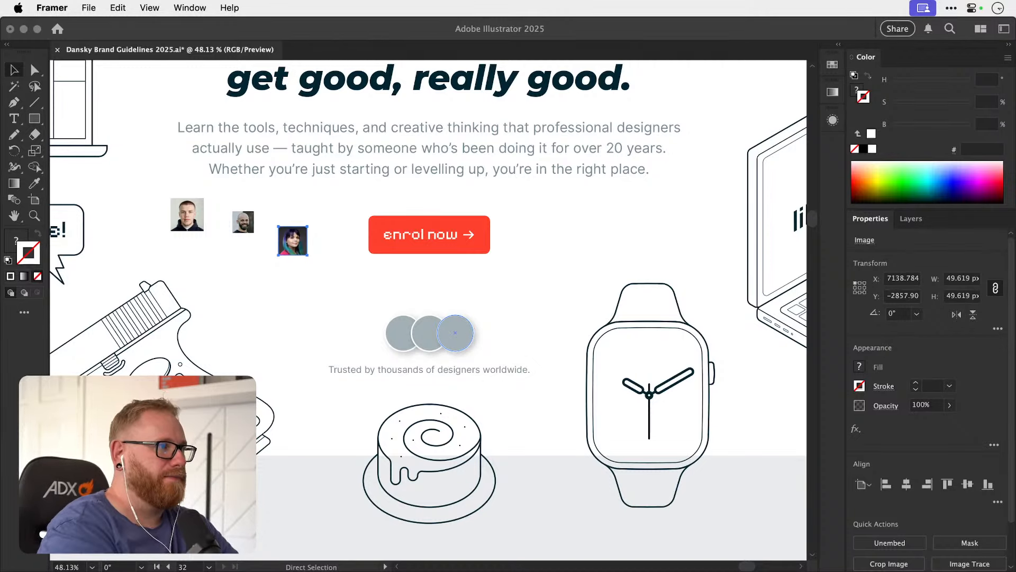
pyautogui.click(323, 246)
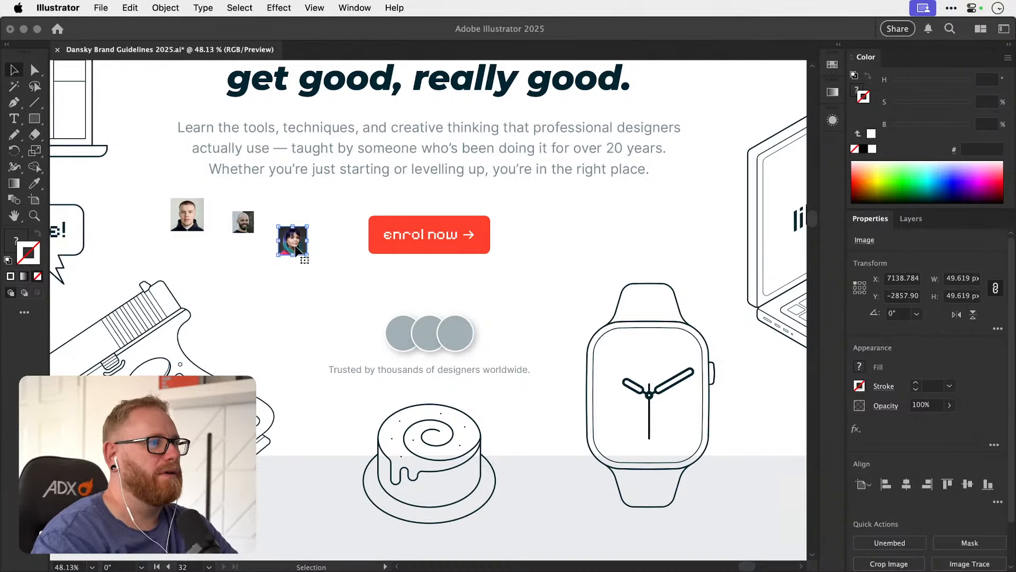
pyautogui.moveTo(293, 240); pyautogui.dragTo(456, 332)
pyautogui.press('s')
pyautogui.moveTo(485, 297); pyautogui.dragTo(637, 291)
pyautogui.press('super+z')
pyautogui.press('v')
pyautogui.press('s')
pyautogui.press('super+z')
# Move the other two member photos from beside the enrol button onto the left and middle circles.
pyautogui.press('z')
pyautogui.click(447, 342)
pyautogui.press('v')
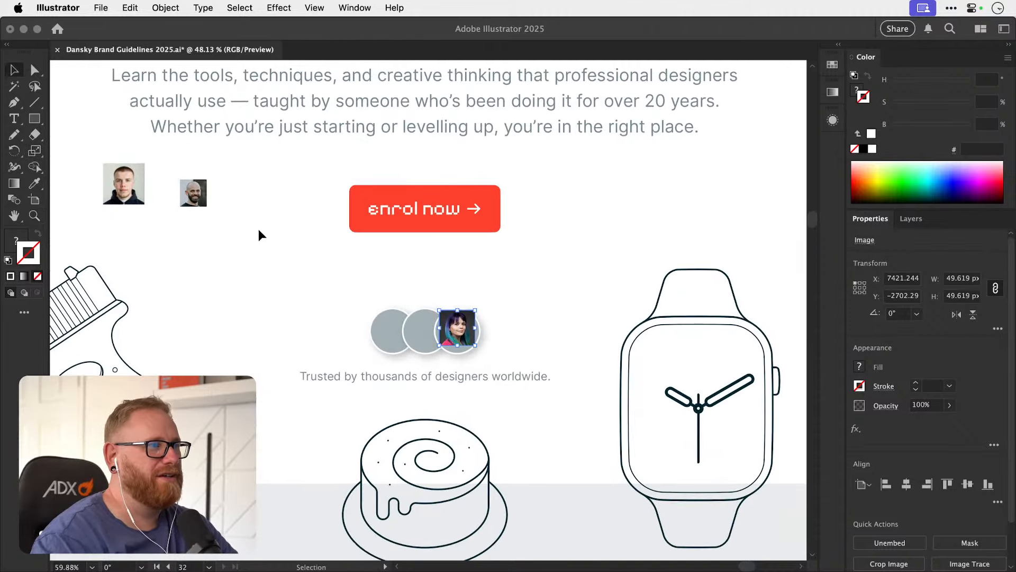
pyautogui.moveTo(249, 233); pyautogui.dragTo(469, 365)
pyautogui.moveTo(182, 234); pyautogui.dragTo(468, 335)
pyautogui.press('z')
pyautogui.press('v')
# Enlarge the three member photos and reposition them so each one covers its circle.
pyautogui.moveTo(328, 358); pyautogui.dragTo(278, 343)
pyautogui.moveTo(361, 274); pyautogui.dragTo(371, 263)
pyautogui.moveTo(339, 324); pyautogui.dragTo(360, 327)
pyautogui.click(503, 297)
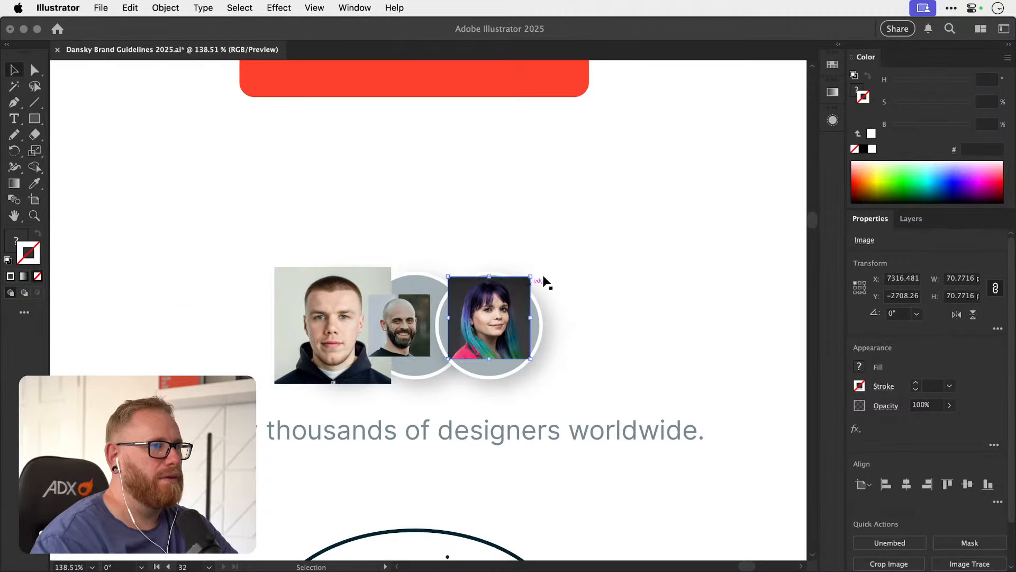
pyautogui.moveTo(530, 275); pyautogui.dragTo(550, 259)
pyautogui.moveTo(511, 304); pyautogui.dragTo(511, 312)
pyautogui.click(407, 323)
pyautogui.moveTo(431, 295); pyautogui.dragTo(453, 271)
# Move the woman's photo clear of the circles and place a duplicate of the rightmost circle beside it.
pyautogui.moveTo(511, 295); pyautogui.dragTo(645, 292)
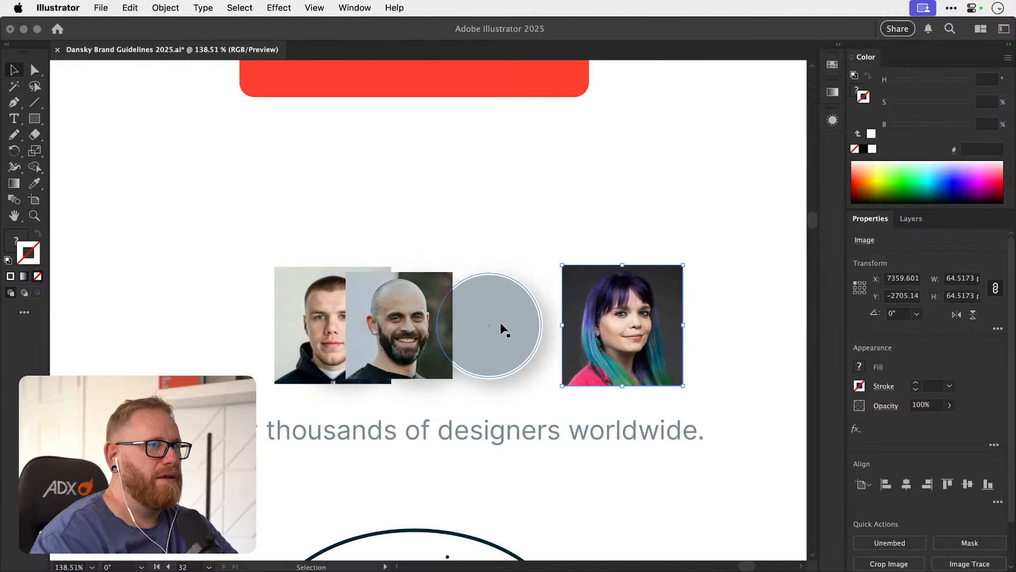
pyautogui.moveTo(497, 321); pyautogui.dragTo(375, 327)
pyautogui.press('super+z')
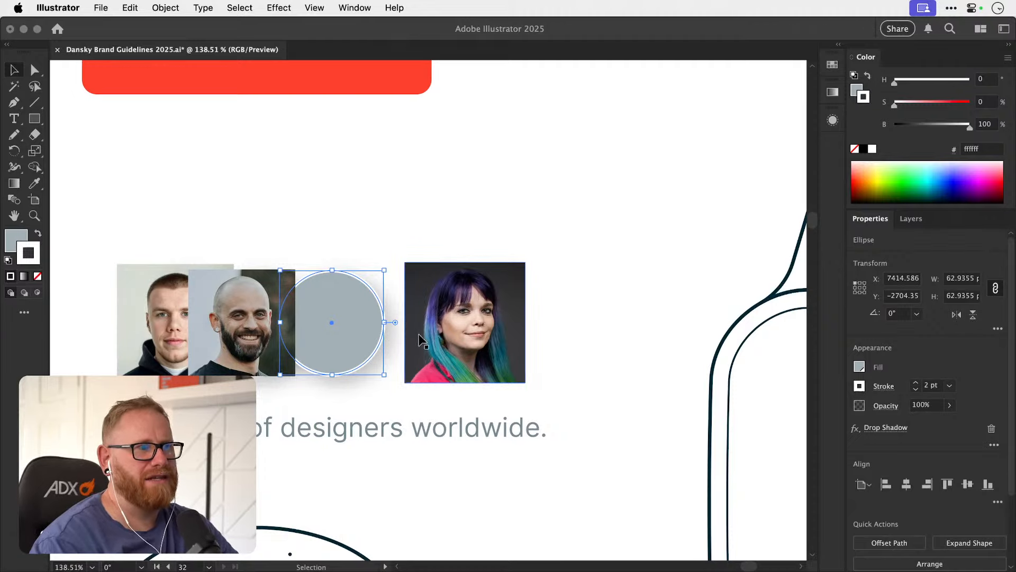
pyautogui.moveTo(355, 354); pyautogui.dragTo(611, 339)
pyautogui.press('super+z')
pyautogui.press('super+c')
pyautogui.press('super+f')
pyautogui.moveTo(593, 285); pyautogui.dragTo(498, 287)
# Try to use the woman's photo as the duplicate circle's fill in its appearance settings.
pyautogui.click(832, 122)
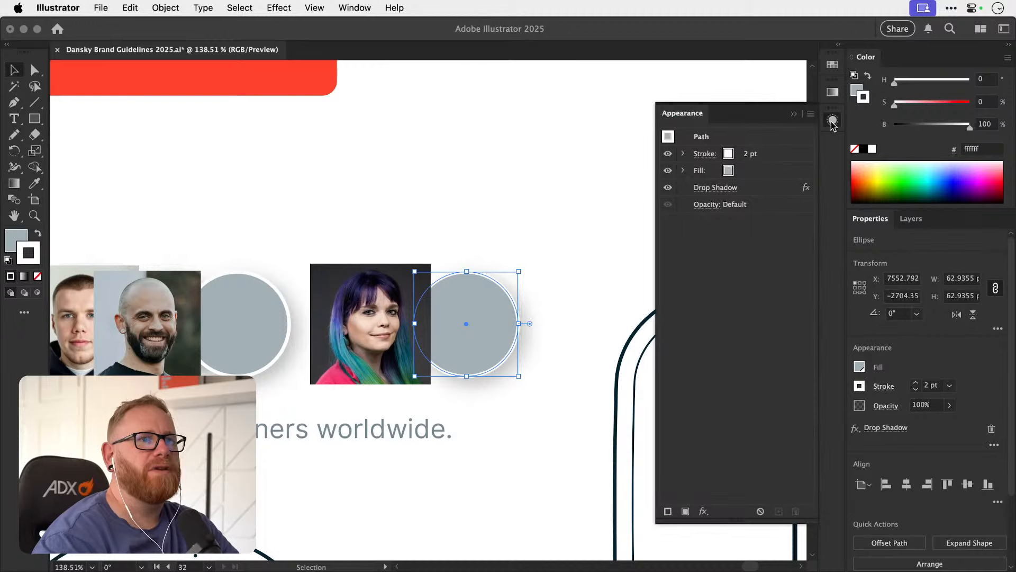
pyautogui.click(782, 177)
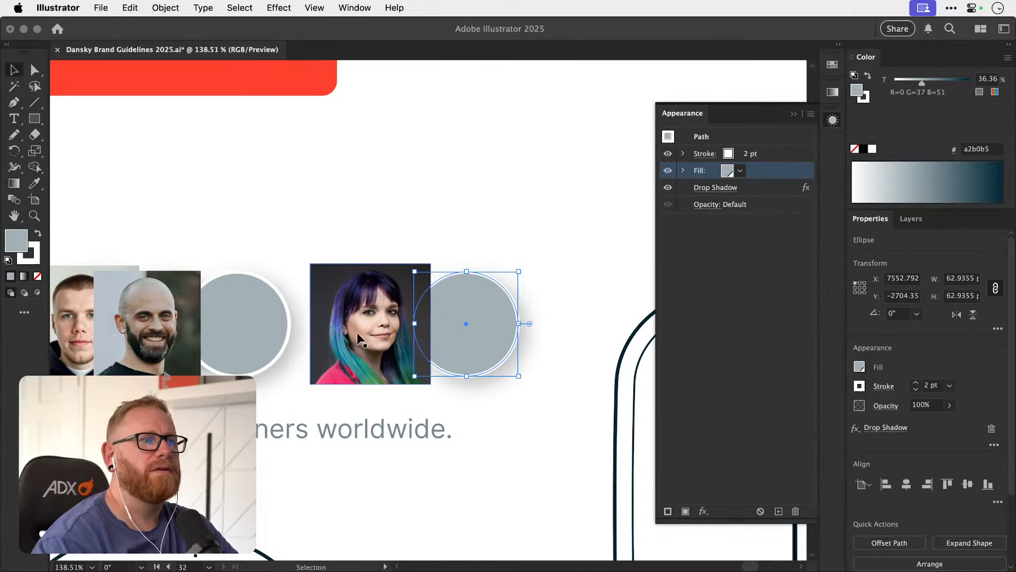
pyautogui.moveTo(357, 332); pyautogui.dragTo(714, 170)
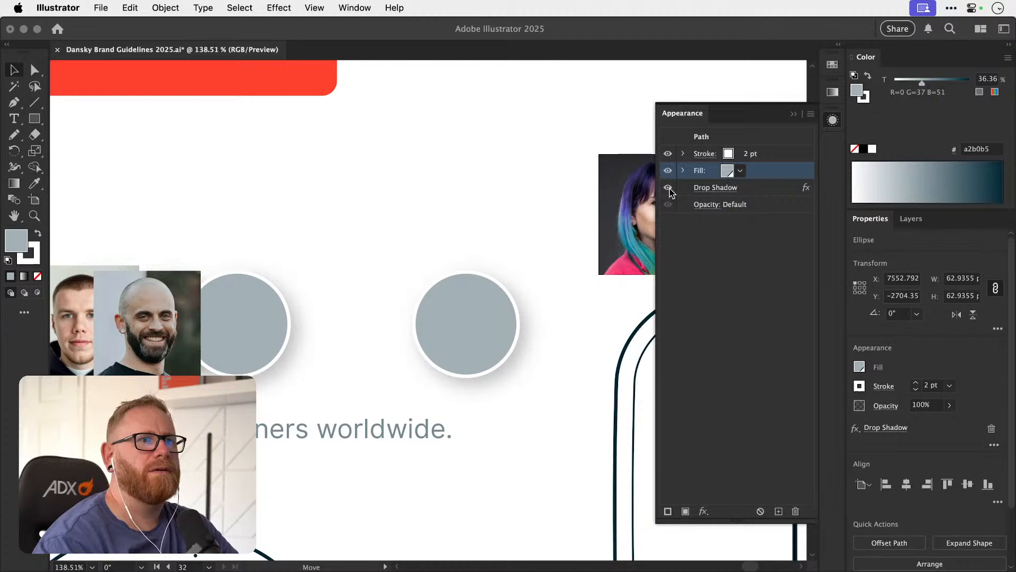
pyautogui.click(379, 333)
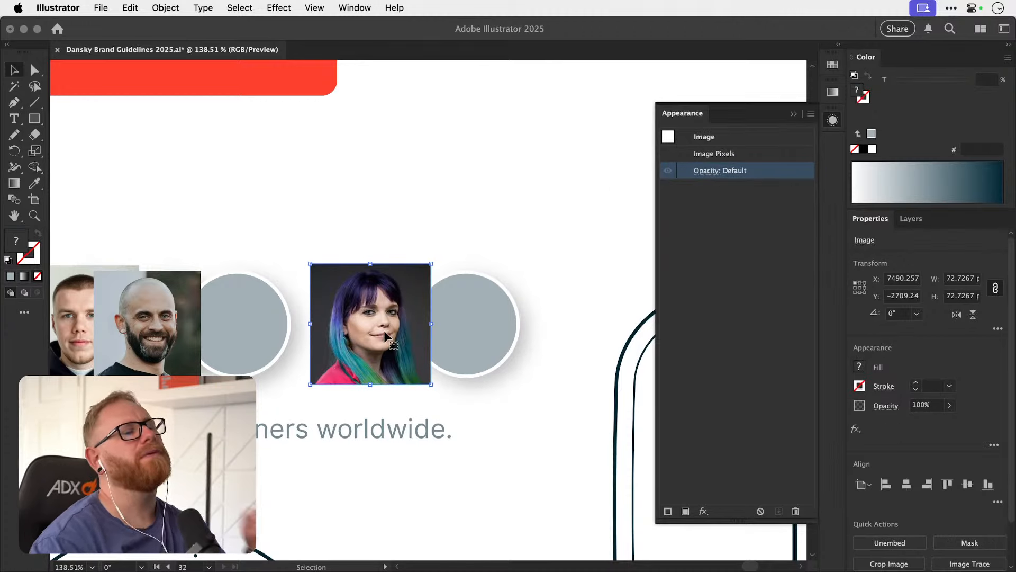
# Remove the fill from the duplicate circle.
pyautogui.click(477, 316)
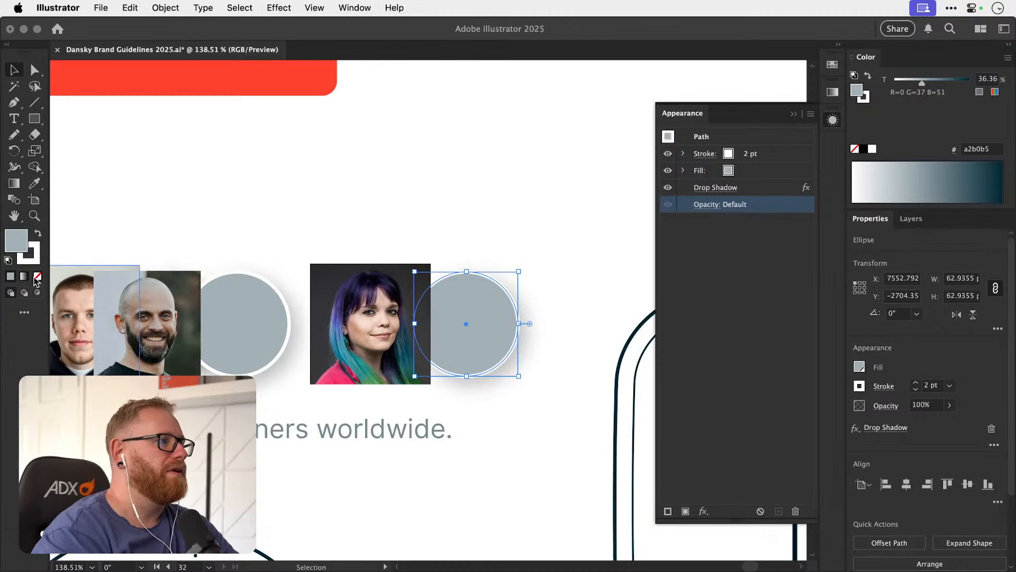
pyautogui.press('/')
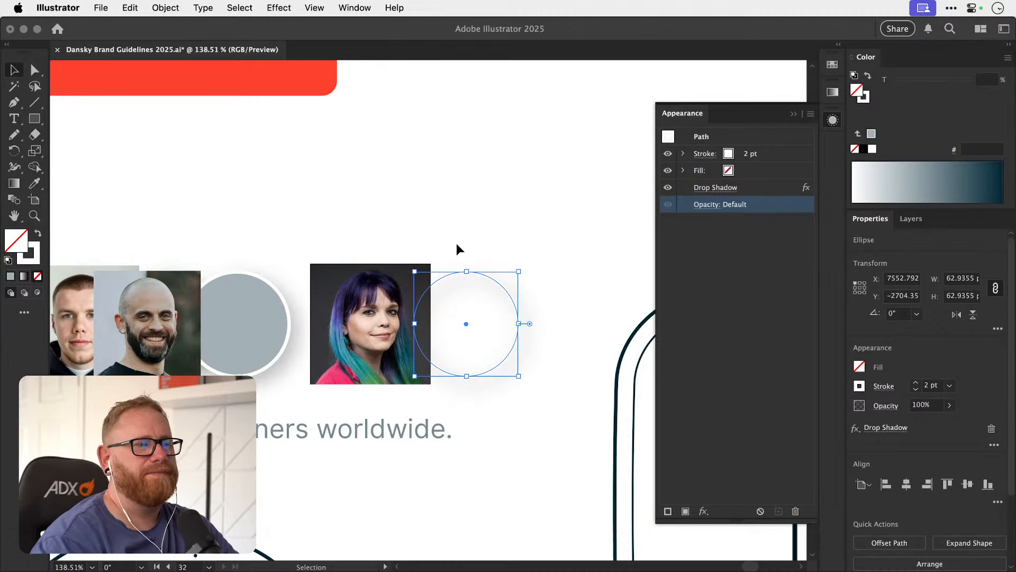
# Try the woman's photo over the unfilled circle and move it back beside the circle.
pyautogui.click(362, 324)
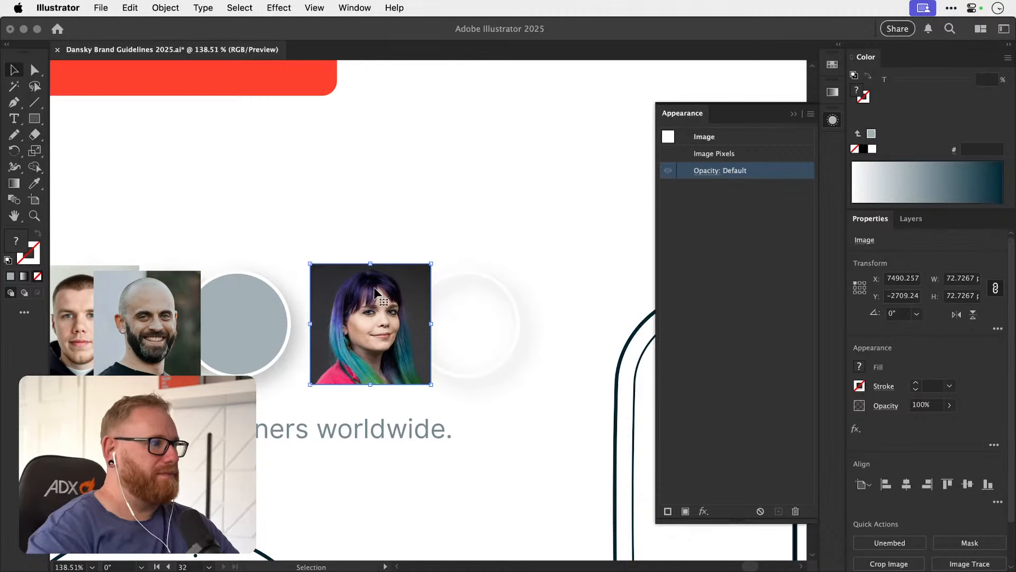
pyautogui.moveTo(401, 318); pyautogui.dragTo(503, 311)
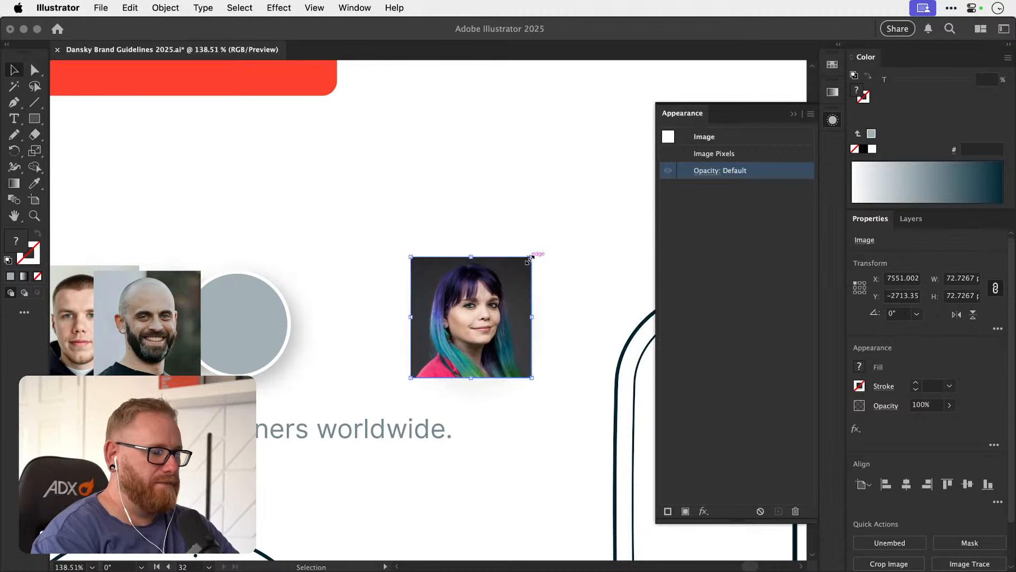
pyautogui.moveTo(529, 283); pyautogui.dragTo(400, 297)
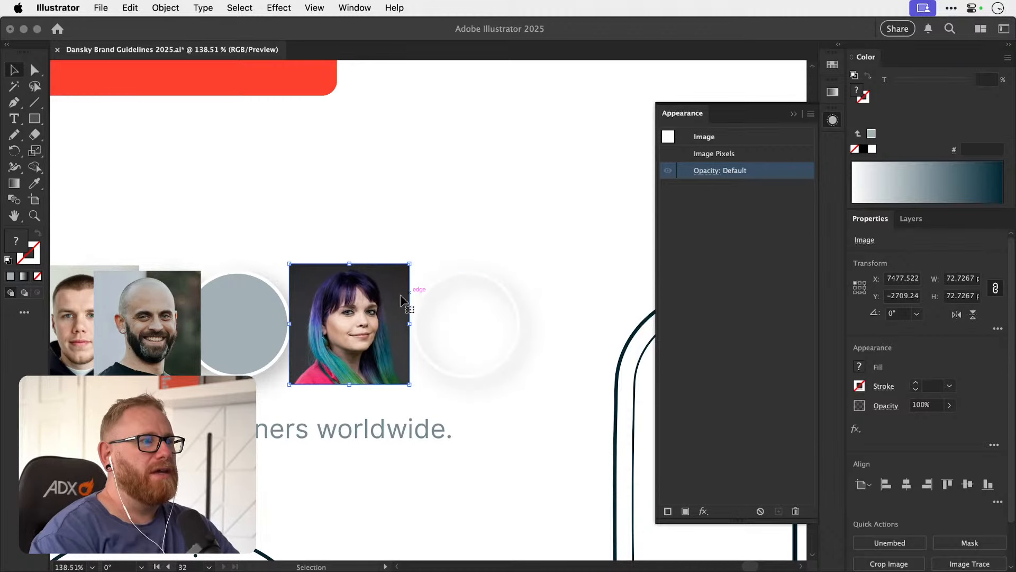
pyautogui.click(129, 7)
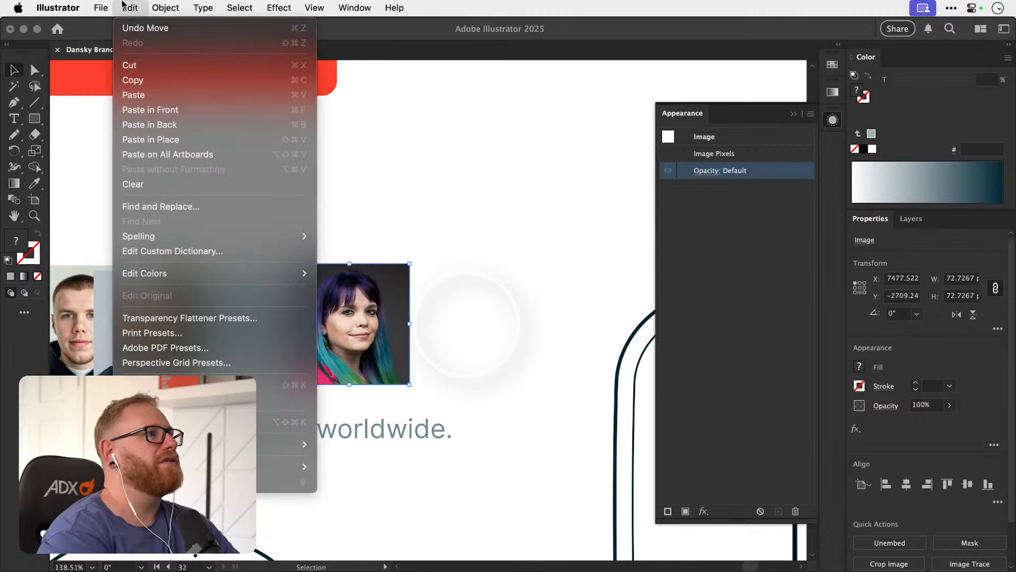
pyautogui.click(142, 95)
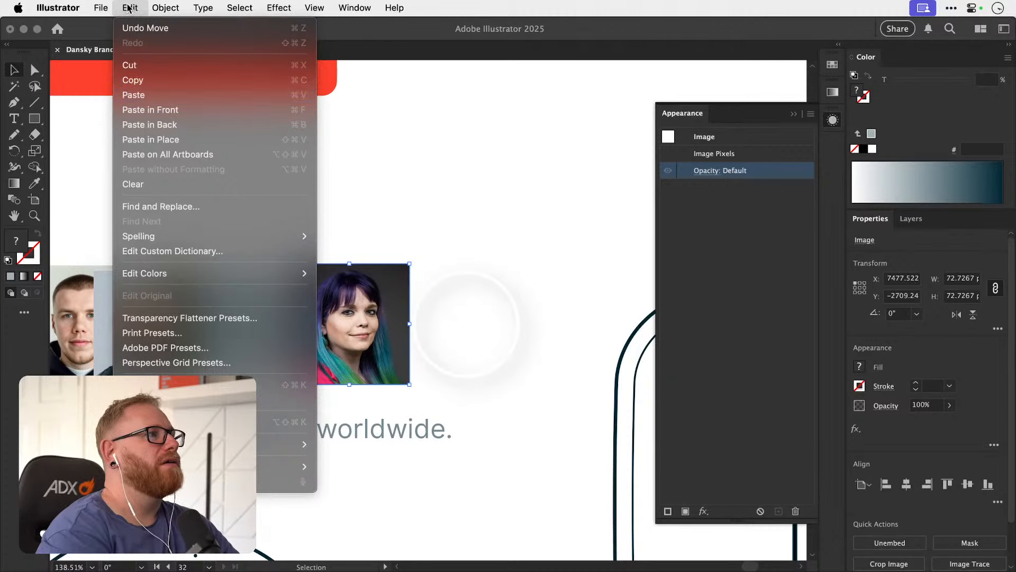
pyautogui.click(448, 274)
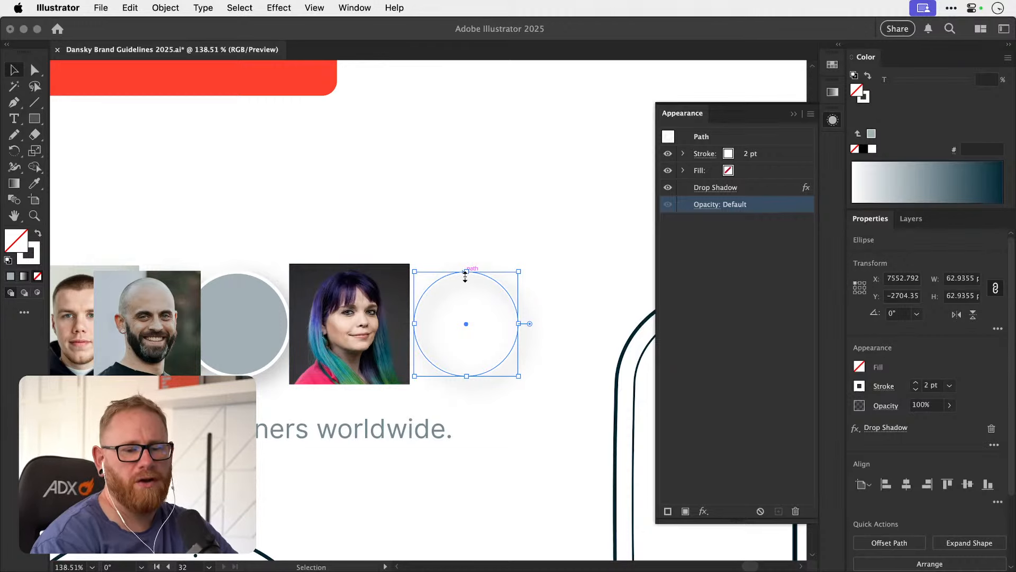
pyautogui.moveTo(348, 305); pyautogui.dragTo(365, 321)
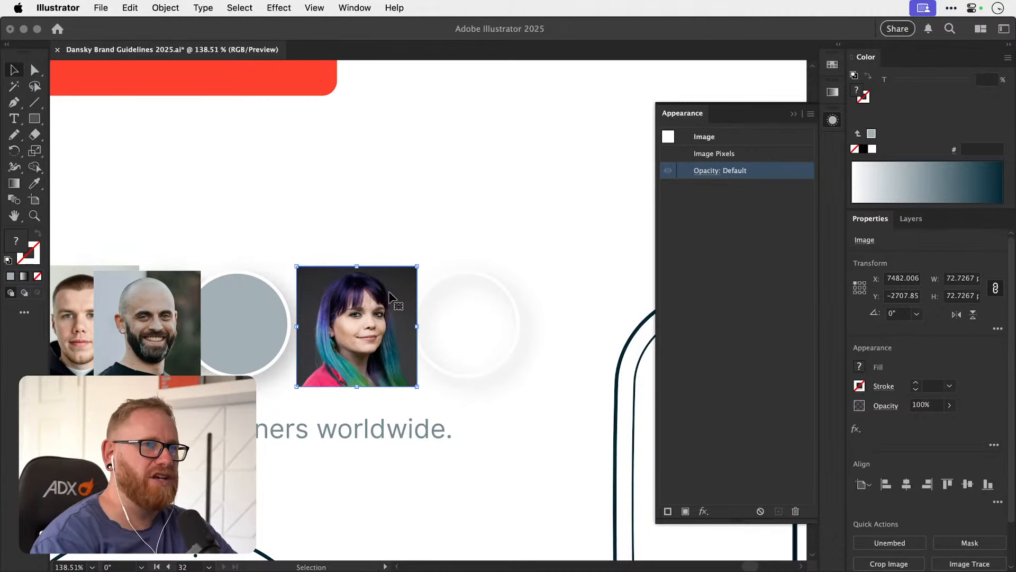
pyautogui.moveTo(391, 310); pyautogui.dragTo(379, 308)
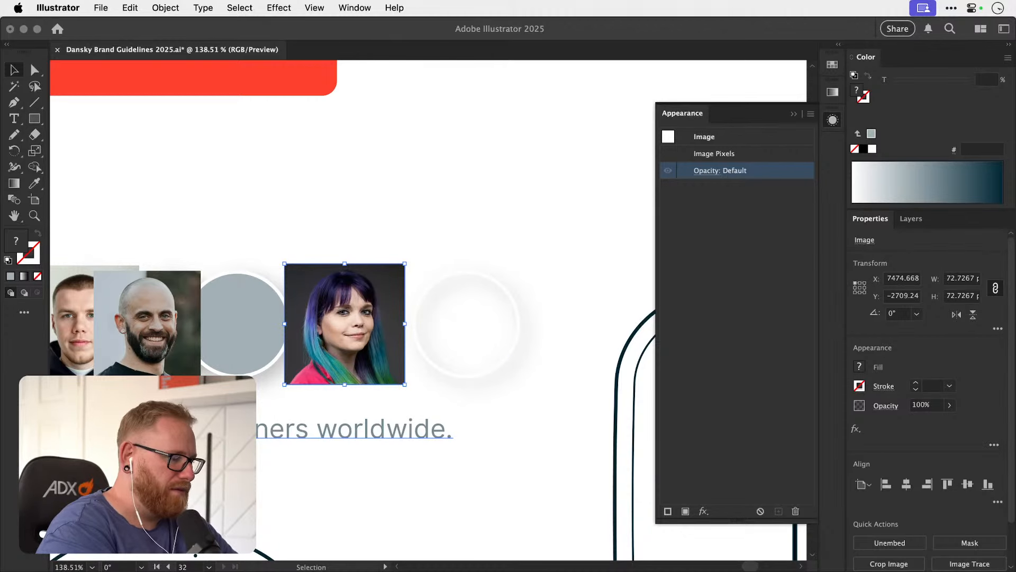
pyautogui.press('super+Tab')
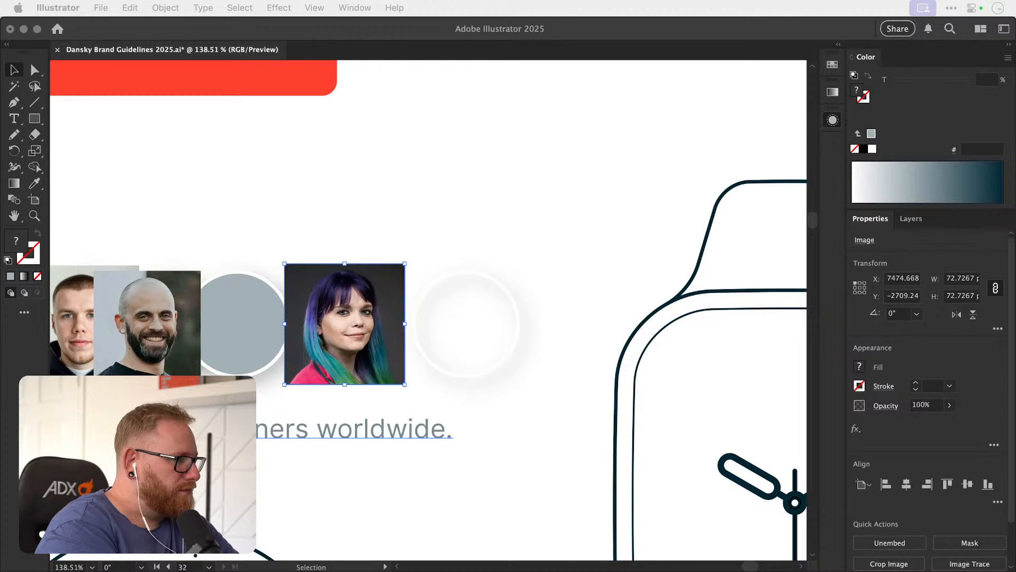
pyautogui.click(924, 234)
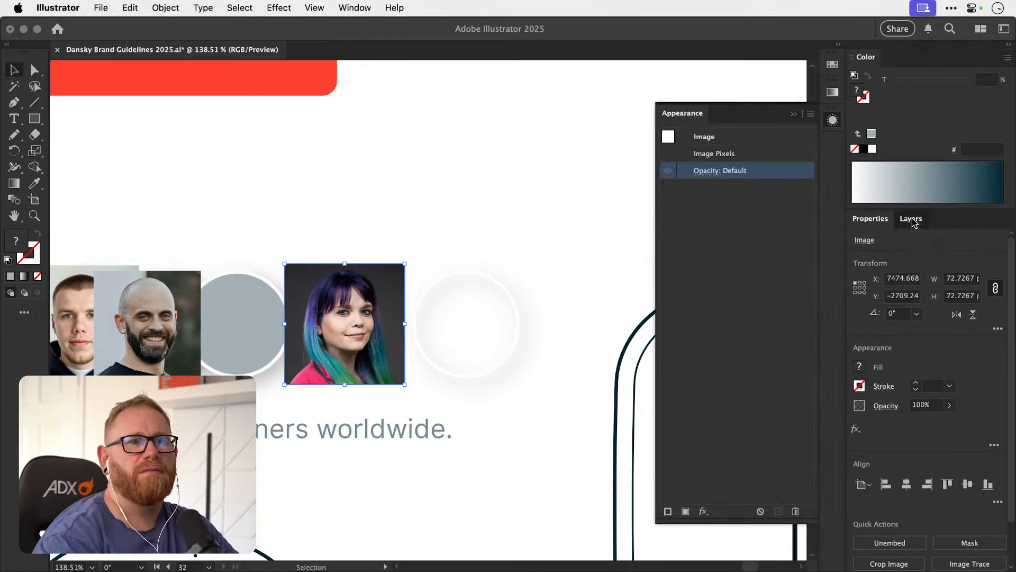
# Reorder the woman's photo beneath the unfilled circle in Layer 1 and try clipping the photo with the circle.
pyautogui.click(915, 221)
pyautogui.click(889, 235)
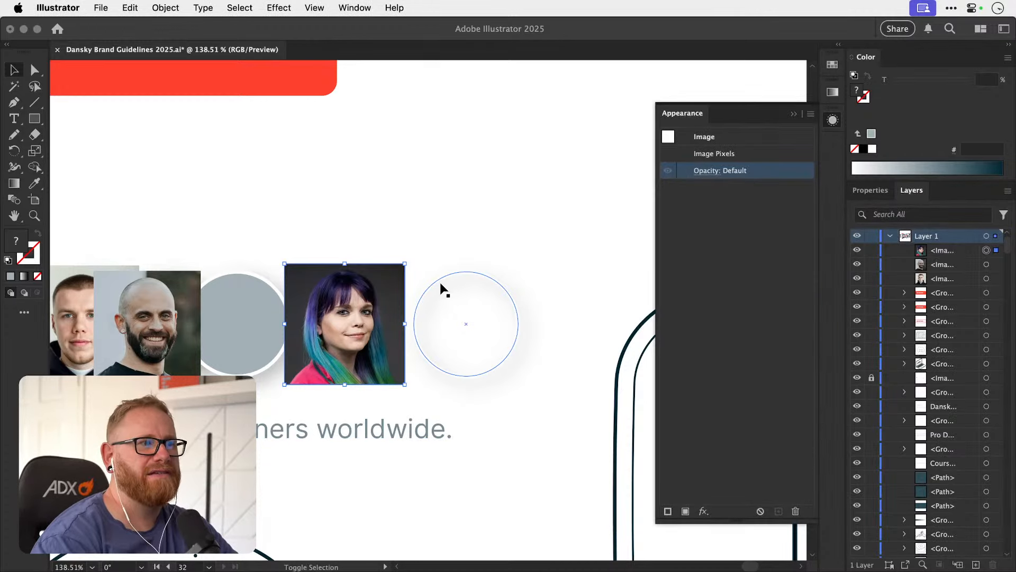
pyautogui.keyDown('shift'); pyautogui.click(437, 277); pyautogui.keyUp('shift')
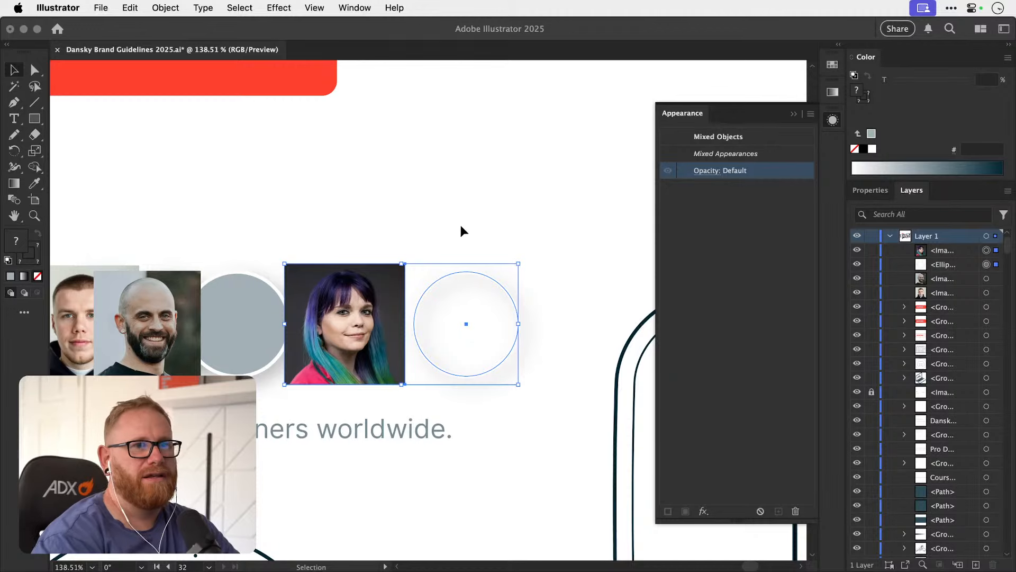
pyautogui.moveTo(946, 250)
pyautogui.mouseDown()
pyautogui.moveTo(955, 271)
pyautogui.moveTo(943, 267)
pyautogui.mouseUp()
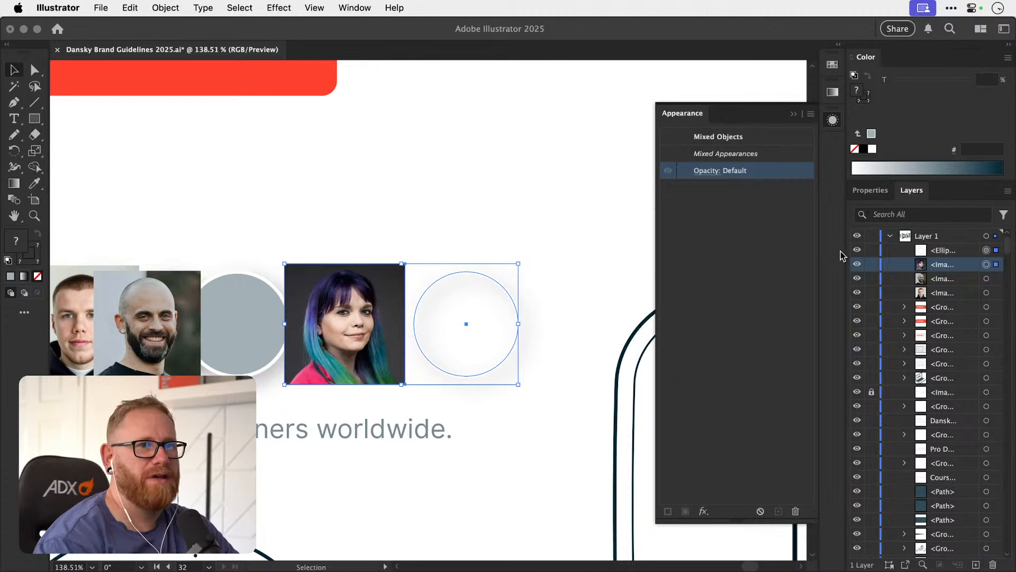
pyautogui.press('super+7')
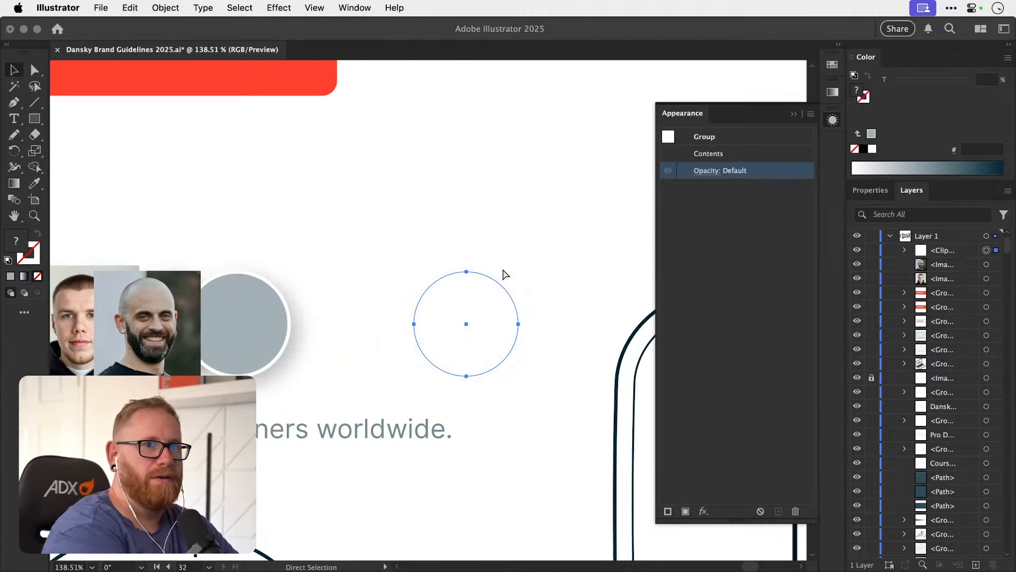
# Inspect the contents of the clipping group and release its clipping mask.
pyautogui.click(907, 251)
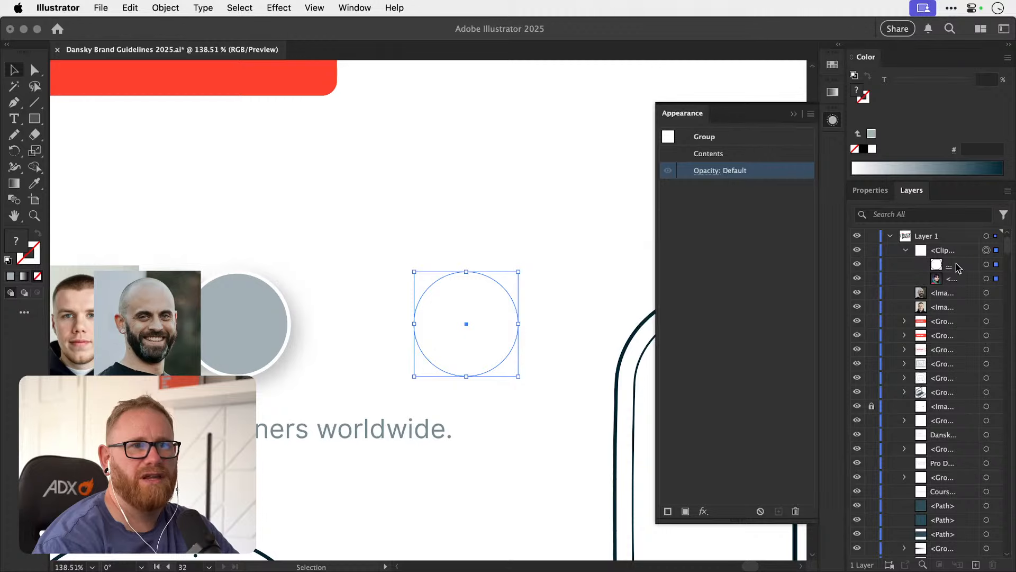
pyautogui.click(952, 279)
pyautogui.click(382, 341)
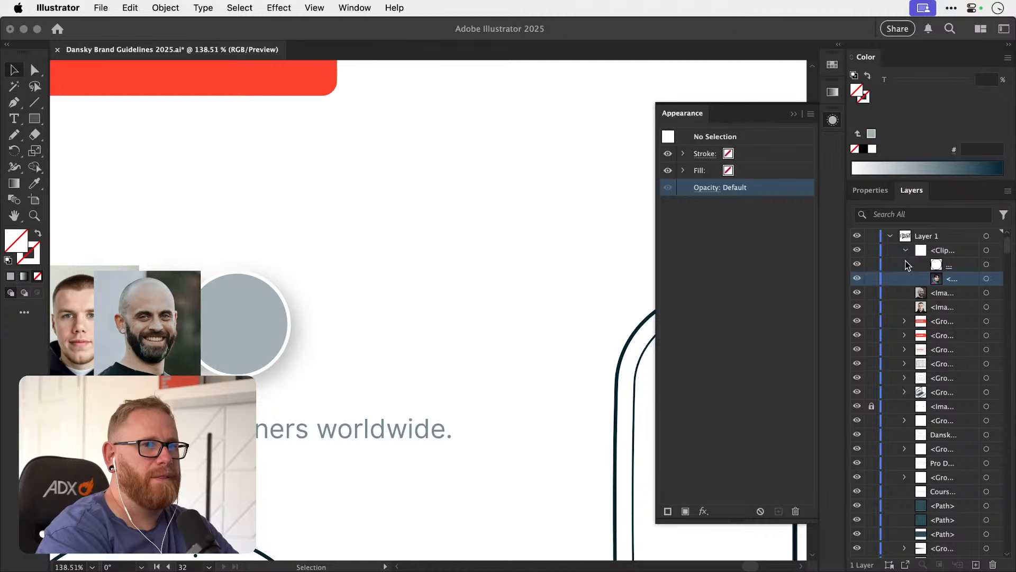
pyautogui.press('super+alt+7')
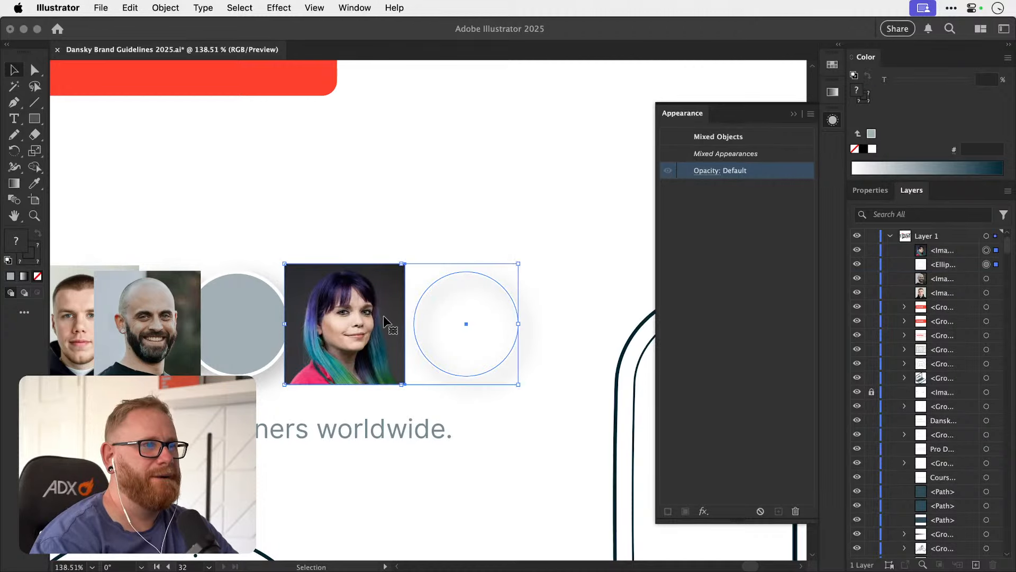
# Move the woman's photo so it overlaps the unfilled circle, and bring the circle to the front.
pyautogui.click(386, 319)
pyautogui.moveTo(393, 323); pyautogui.dragTo(475, 323)
pyautogui.keyDown('shift'); pyautogui.click(511, 297); pyautogui.keyUp('shift')
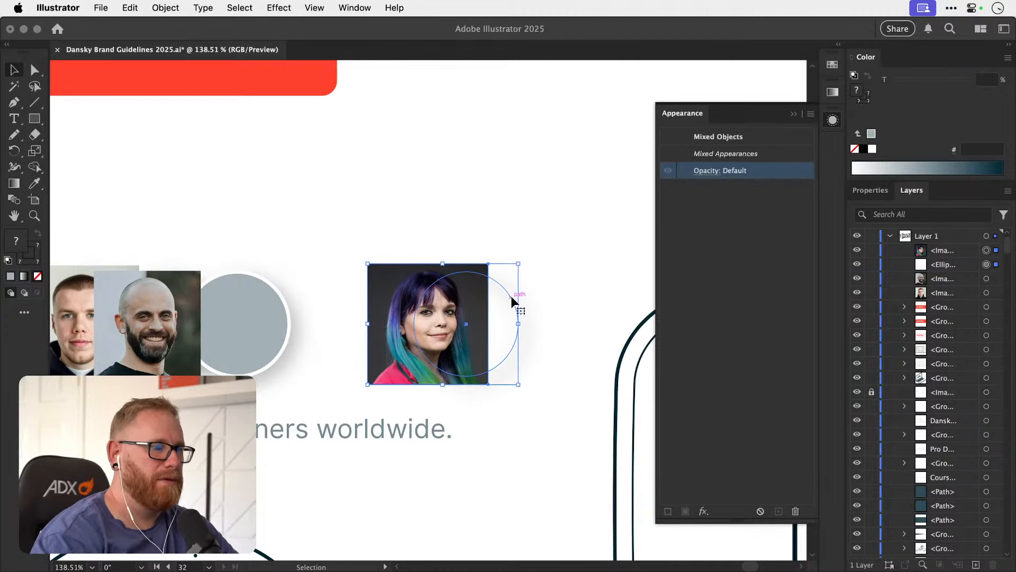
pyautogui.press('super+shift+a')
pyautogui.click(510, 297)
pyautogui.press('super+shift+bracketright')
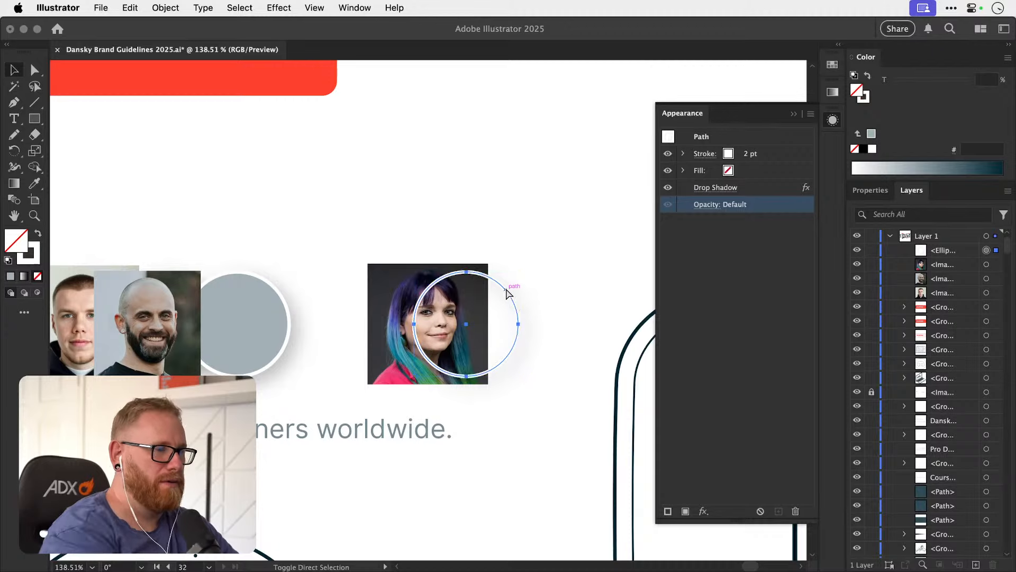
# Make a clipping mask from the unfilled circle and the woman's photo and clear the selection.
pyautogui.keyDown('shift'); pyautogui.click(404, 274); pyautogui.keyUp('shift')
pyautogui.press('super+7')
pyautogui.press('super+shift+a')
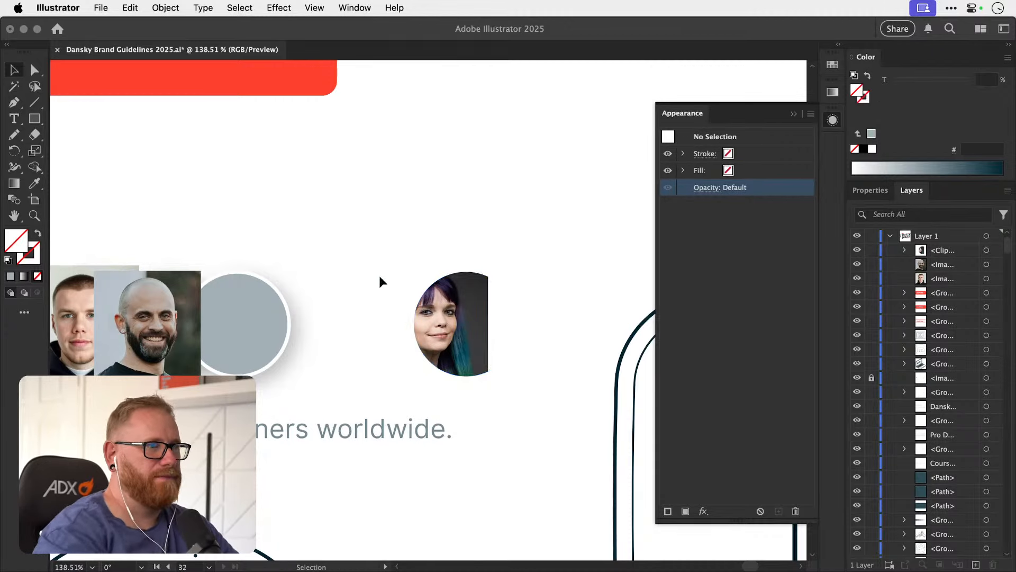
# Examine the contents of the woman's photo clipping group in Layer 1.
pyautogui.click(448, 302)
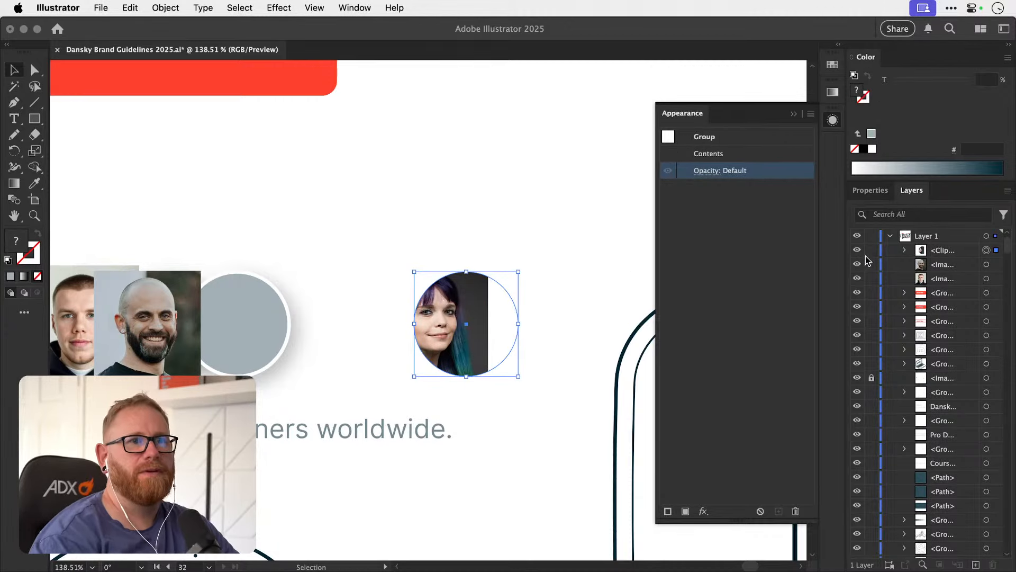
pyautogui.click(905, 251)
pyautogui.click(951, 265)
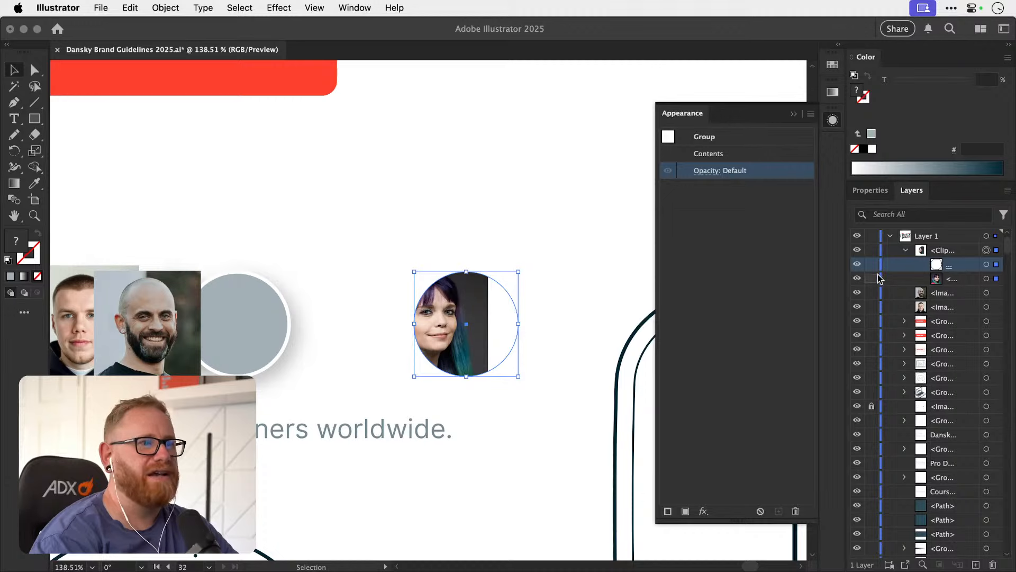
# Undo the clipping mask, the circle's reordering and the move of the woman's photo onto the unfilled circle.
pyautogui.moveTo(466, 309); pyautogui.dragTo(279, 328)
pyautogui.press('super+z')
pyautogui.press('super+z')
pyautogui.press('super+z')
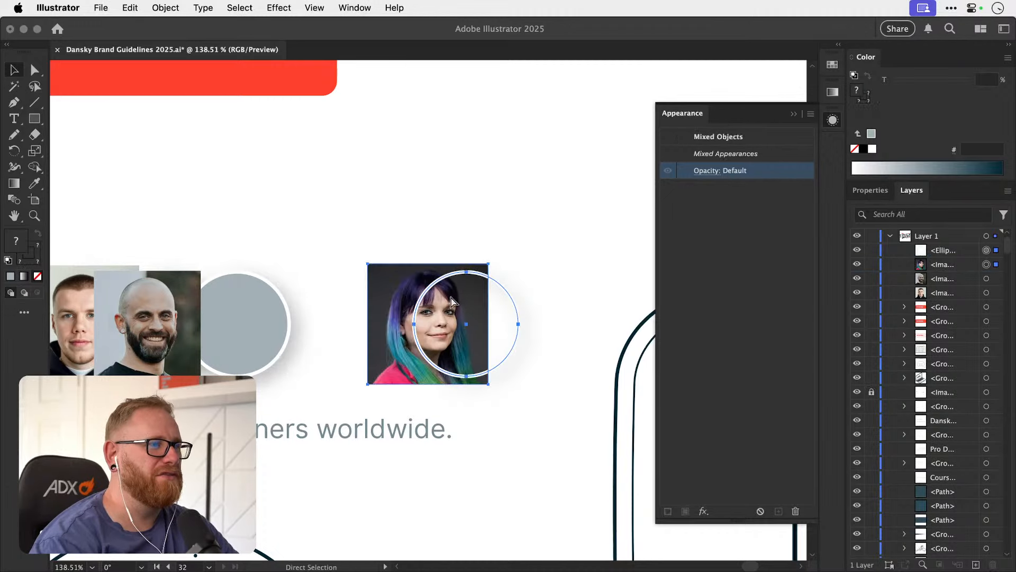
pyautogui.press('super+z')
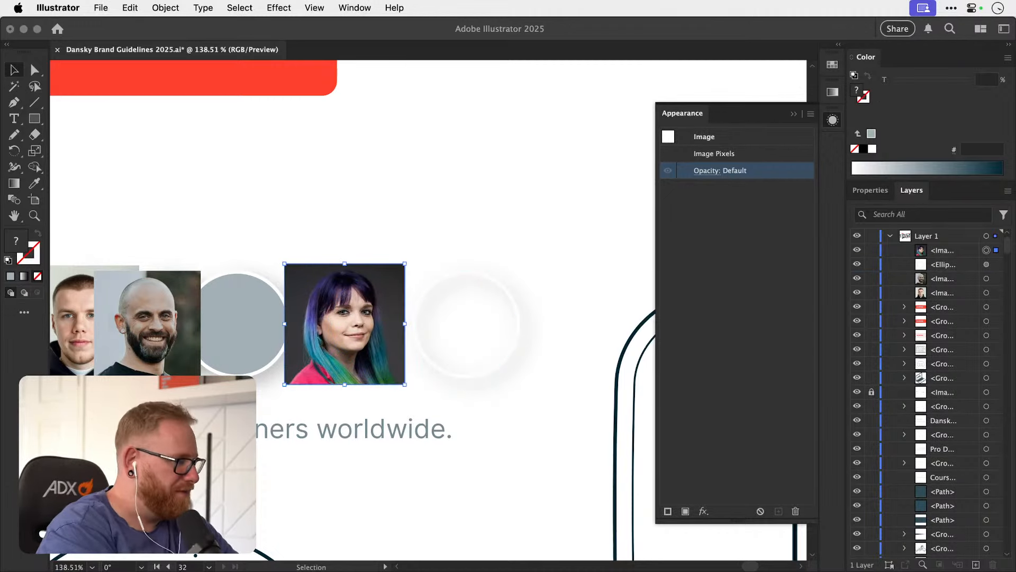
# Place a copy of the unfilled circle above the photo row and select the original circle.
pyautogui.press('super+Tab')
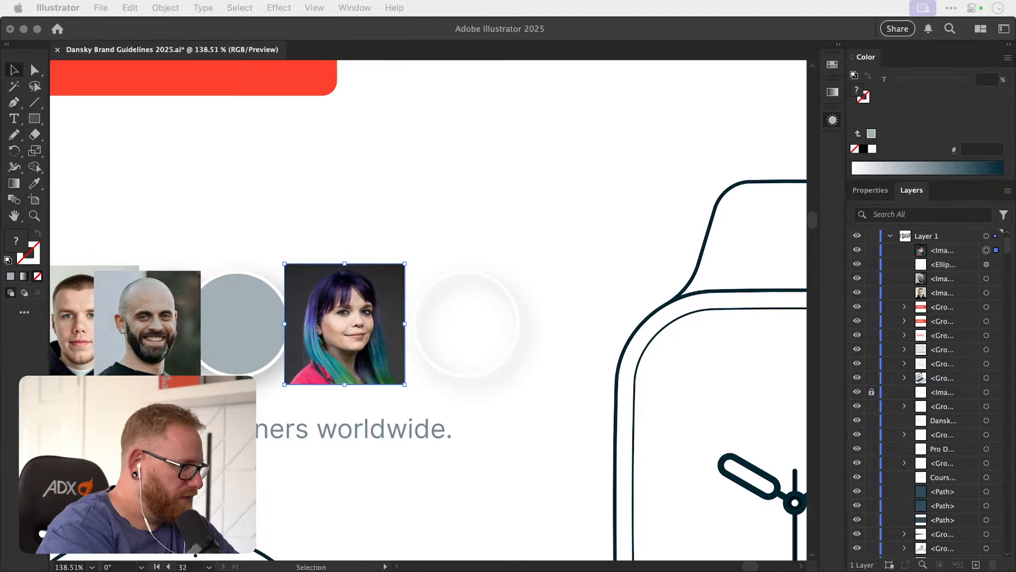
pyautogui.hotkey('shift', 'F6')
pyautogui.click(431, 285)
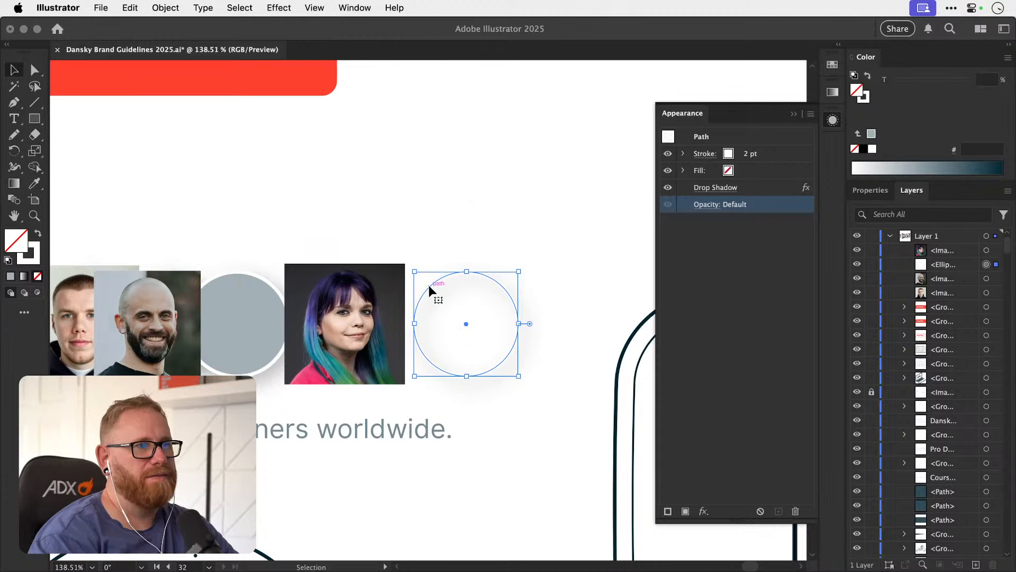
pyautogui.moveTo(431, 290); pyautogui.dragTo(511, 121)
pyautogui.click(436, 280)
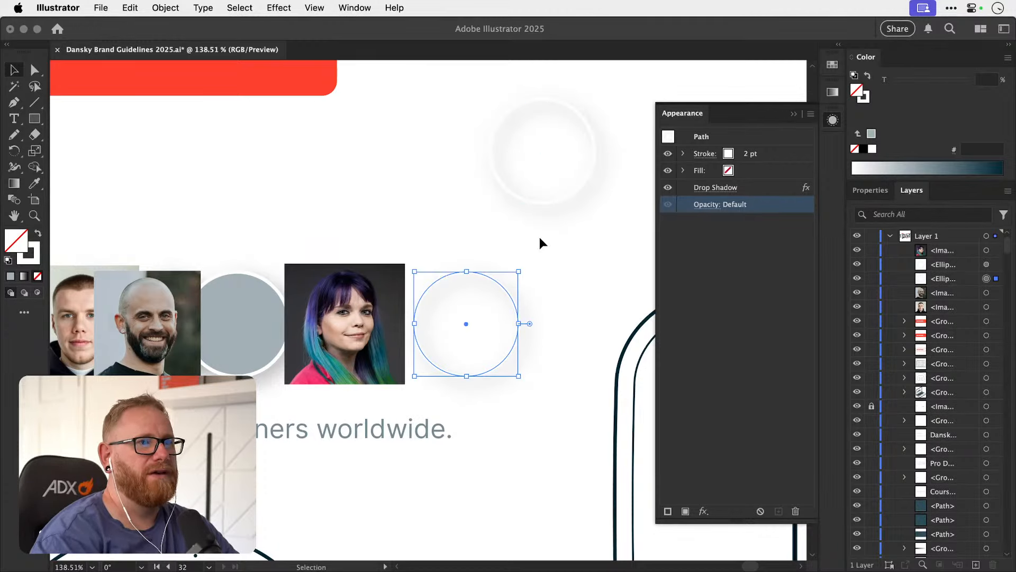
# Remove the stroke and drop shadow from the original circle and fill it with red, ef0707.
pyautogui.hotkey('shift', 'x')
pyautogui.click(771, 188)
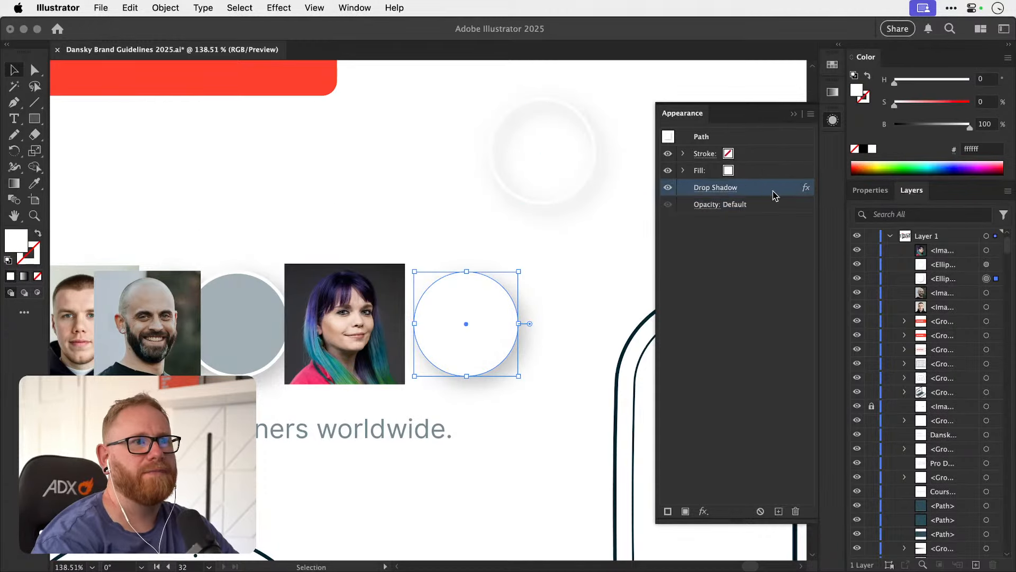
pyautogui.click(796, 511)
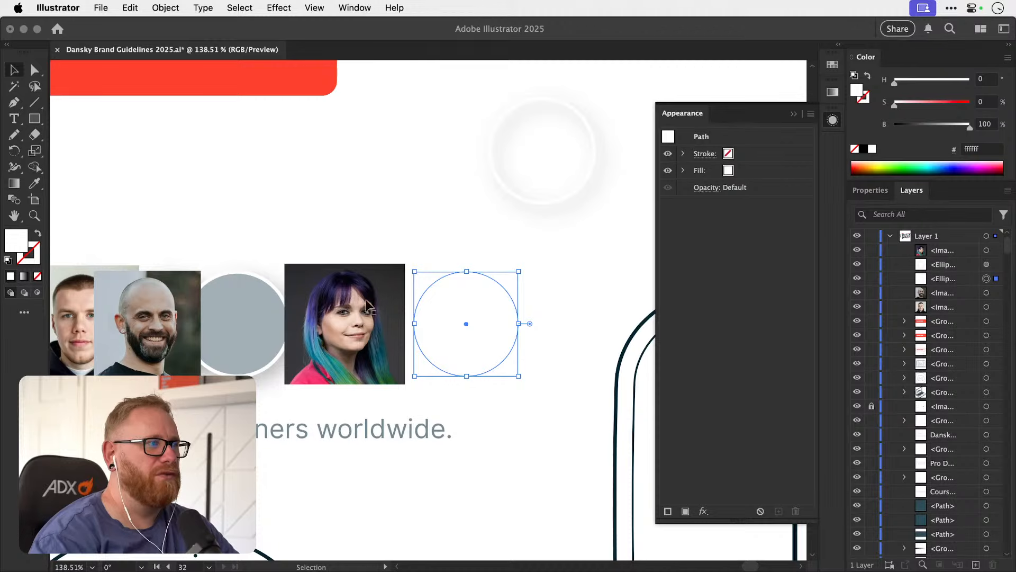
pyautogui.doubleClick(21, 243)
pyautogui.write('ea0c0c')
pyautogui.click(622, 217)
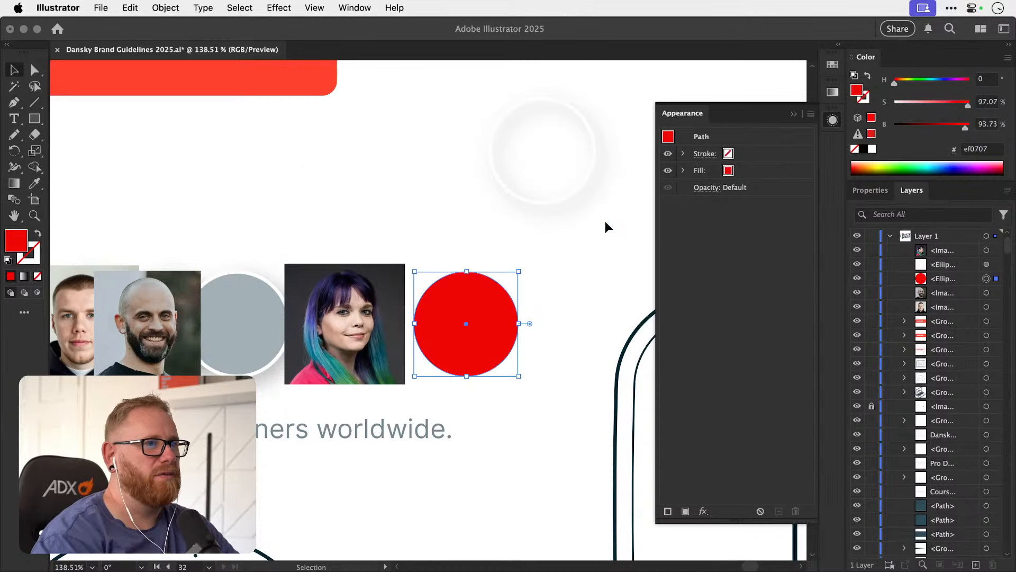
# Move the woman's photo over the red circle, arrange it behind, and mask it with the circle.
pyautogui.moveTo(382, 307); pyautogui.dragTo(496, 304)
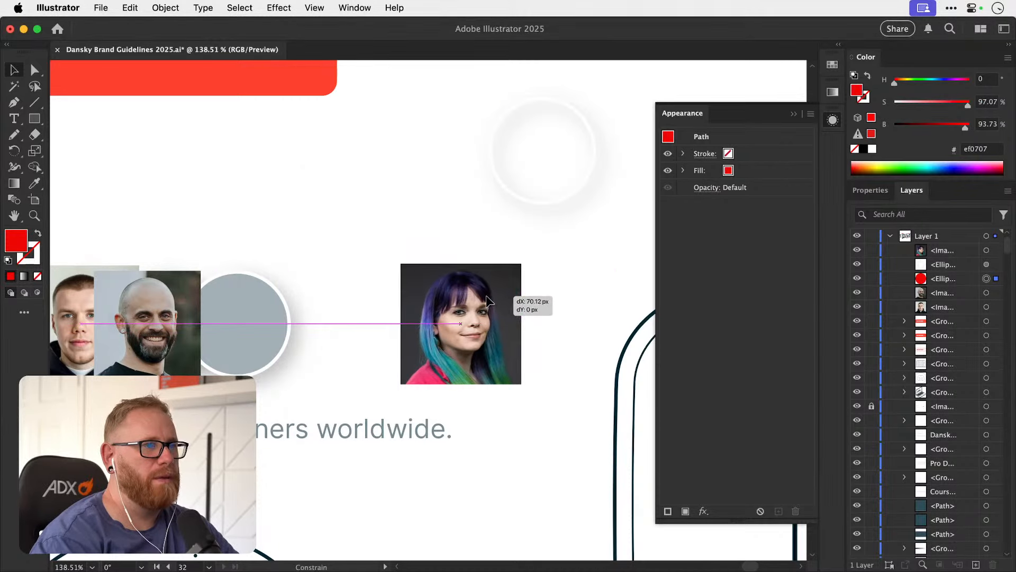
pyautogui.press('super+bracketleft')
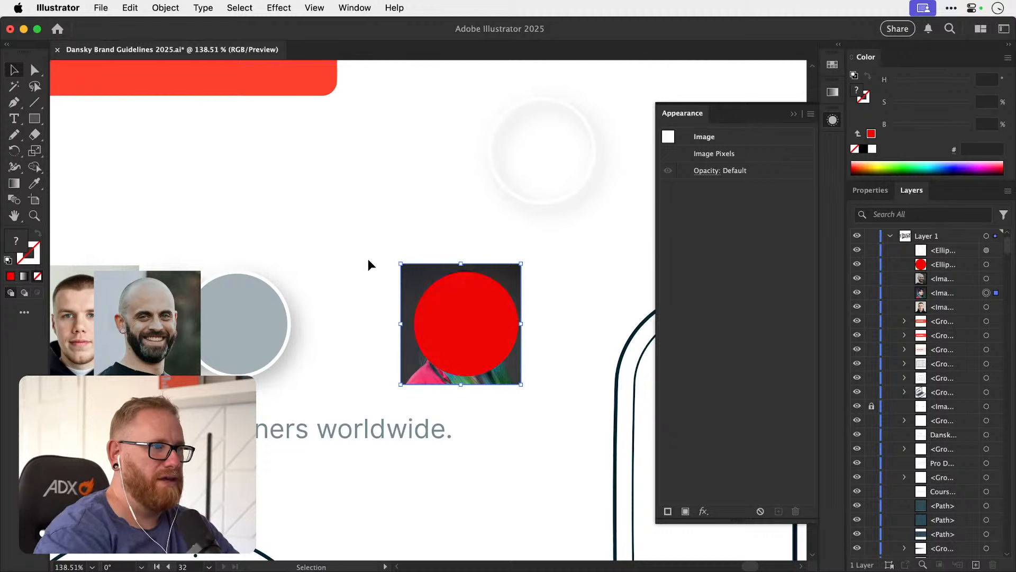
pyautogui.keyDown('shift'); pyautogui.click(463, 312); pyautogui.keyUp('shift')
pyautogui.press('super+7')
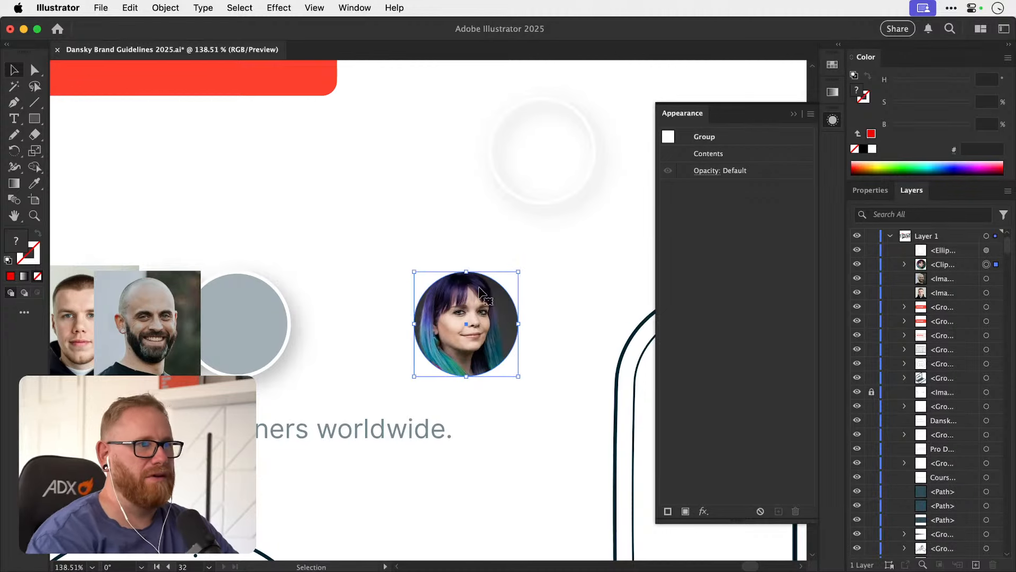
# Try to transfer the outlined circle's stroke and drop shadow onto the masked photo of the woman.
pyautogui.click(527, 192)
pyautogui.click(669, 141)
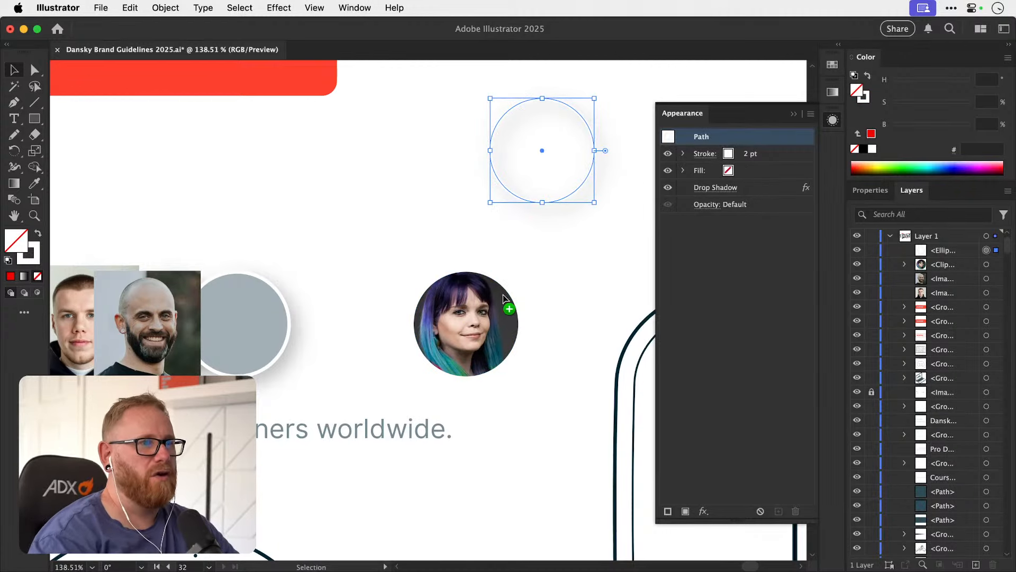
pyautogui.moveTo(488, 313); pyautogui.dragTo(316, 313)
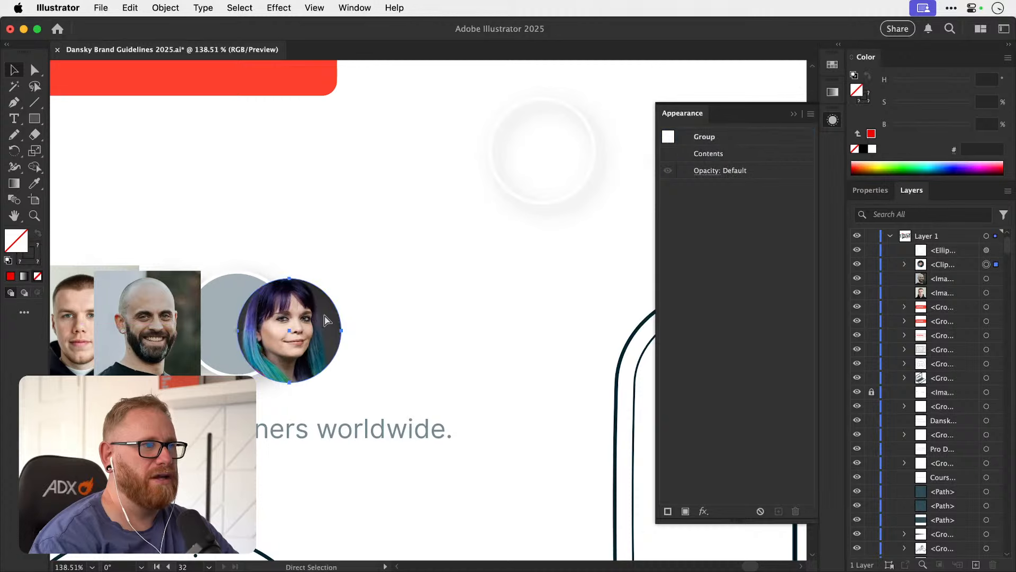
pyautogui.press('super+z')
pyautogui.press('super+z')
pyautogui.keyDown('shift'); pyautogui.click(466, 314); pyautogui.keyUp('shift')
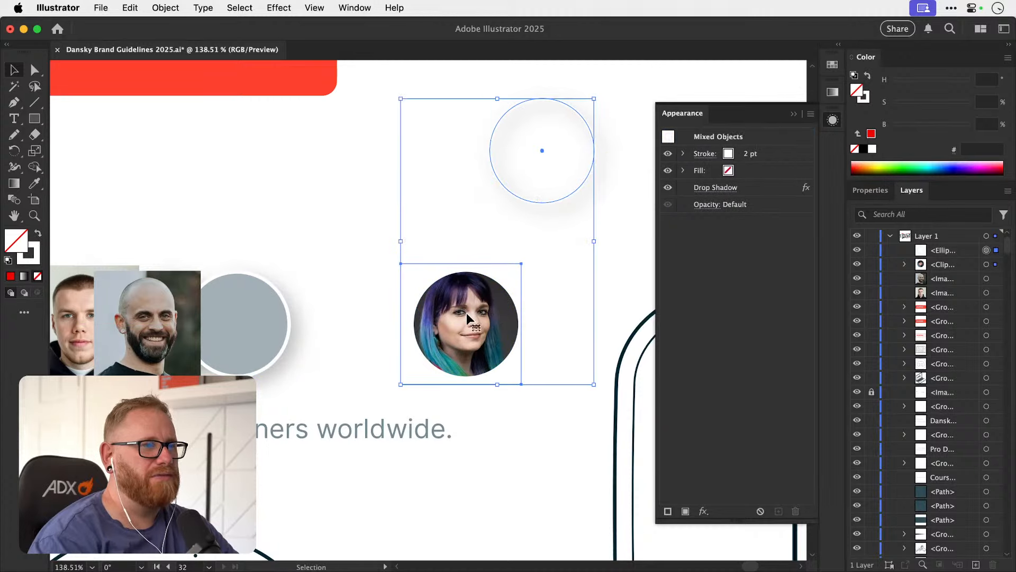
pyautogui.keyDown('shift'); pyautogui.click(466, 314); pyautogui.keyUp('shift')
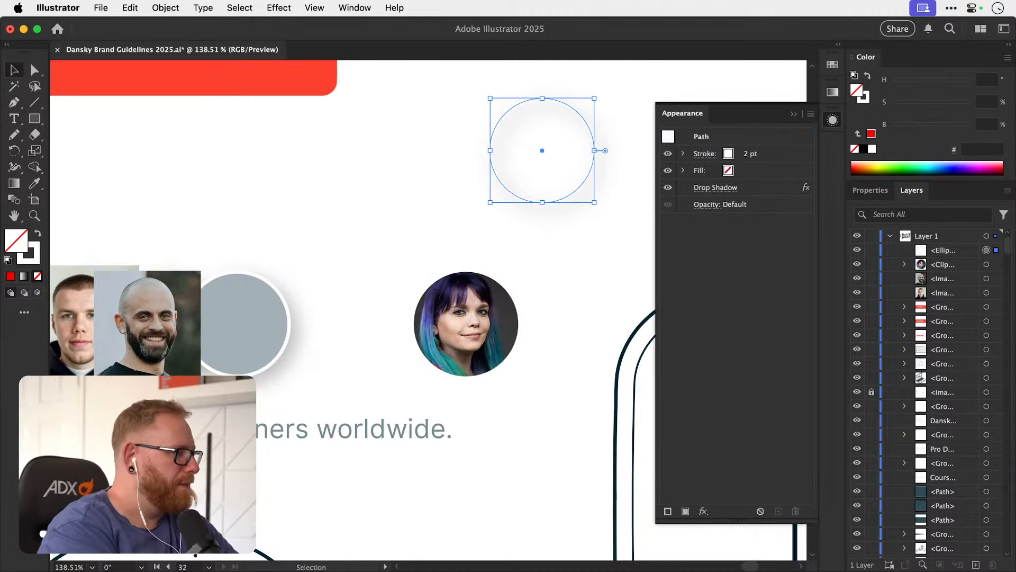
# Undo the clipping mask and the photo's placement behind the red circle, and display the swatches.
pyautogui.press('super+Tab')
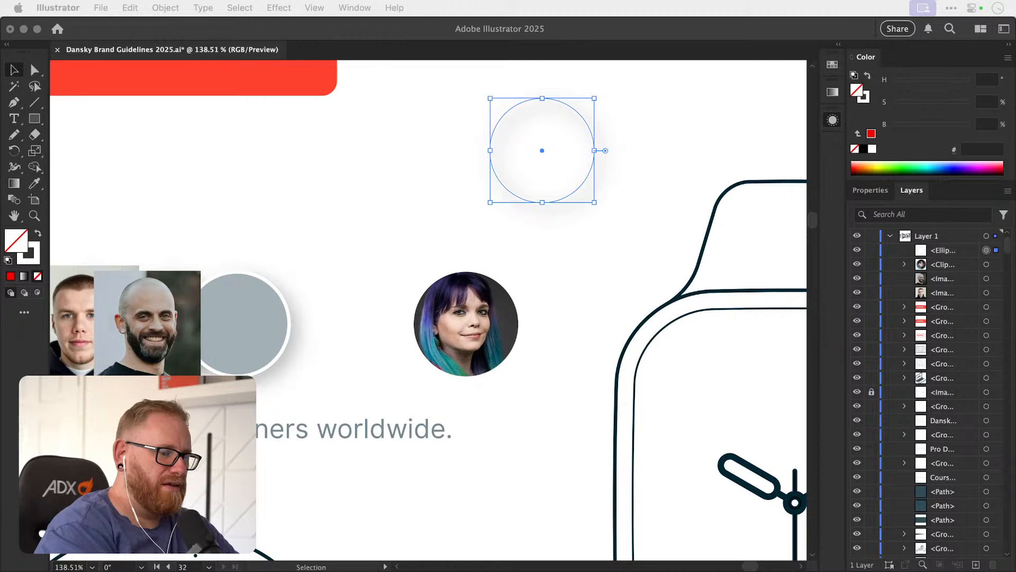
pyautogui.click(833, 67)
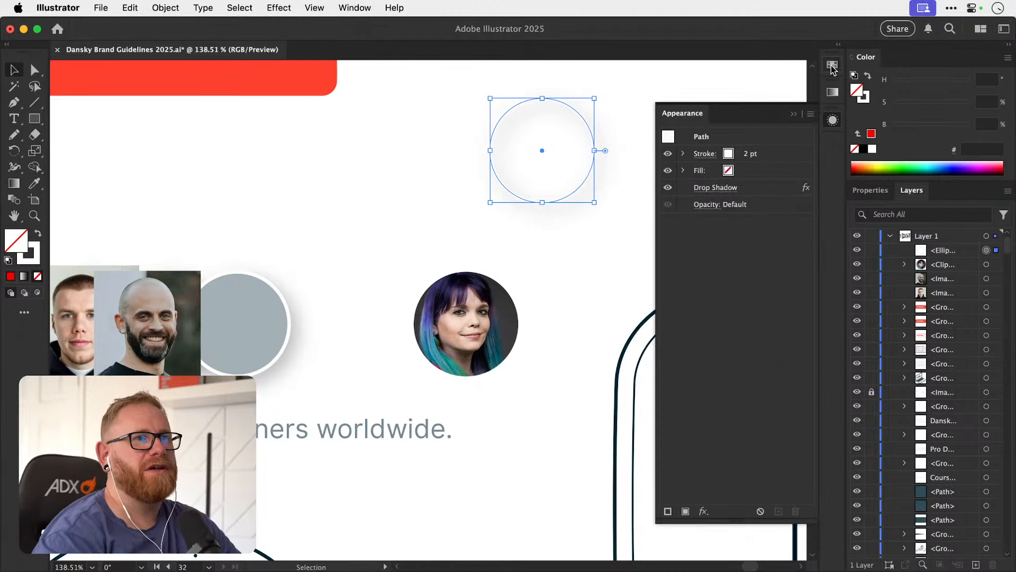
pyautogui.click(832, 69)
pyautogui.moveTo(483, 294); pyautogui.dragTo(327, 280)
pyautogui.press('super+z')
pyautogui.press('super+z')
pyautogui.press('super+z')
pyautogui.click(422, 259)
pyautogui.press('super+z')
pyautogui.click(833, 65)
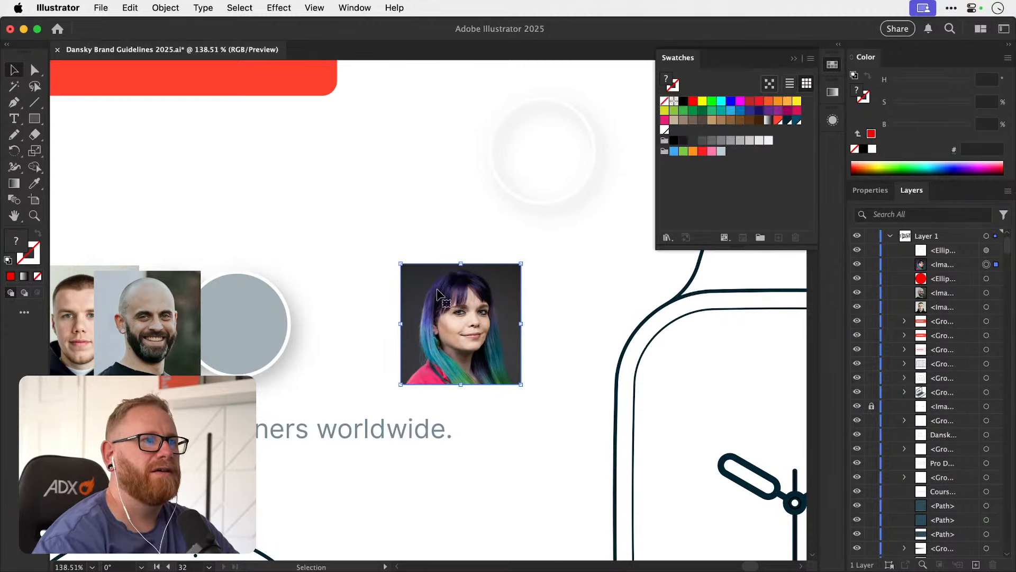
# Add the woman's photo as a pattern swatch and shift the photo aside to expose the red circle.
pyautogui.moveTo(438, 290); pyautogui.dragTo(743, 183)
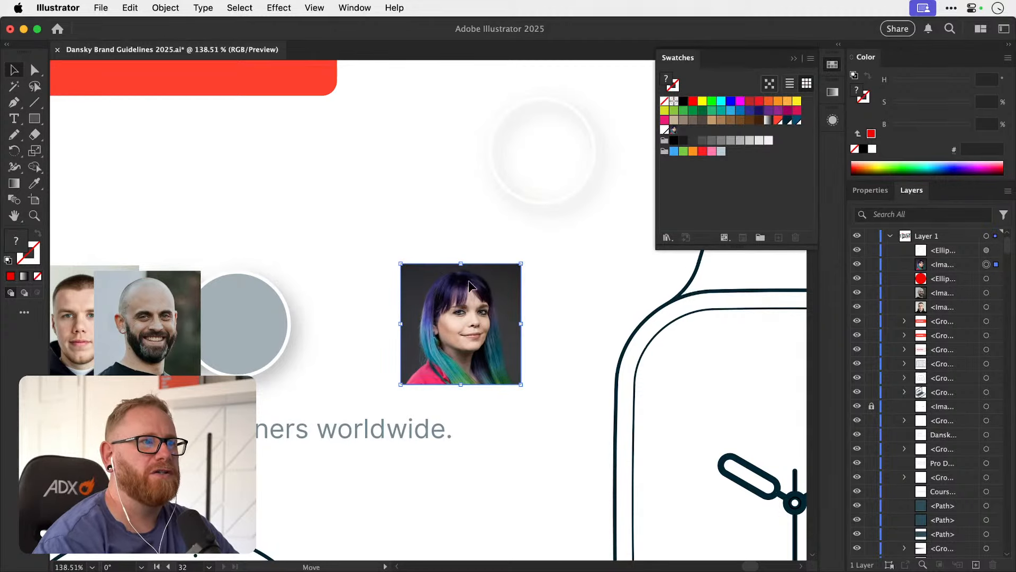
pyautogui.moveTo(503, 271); pyautogui.dragTo(445, 283)
pyautogui.click(492, 298)
# Fill the outlined circle above the row with the pattern swatch made from the woman's photo.
pyautogui.click(833, 120)
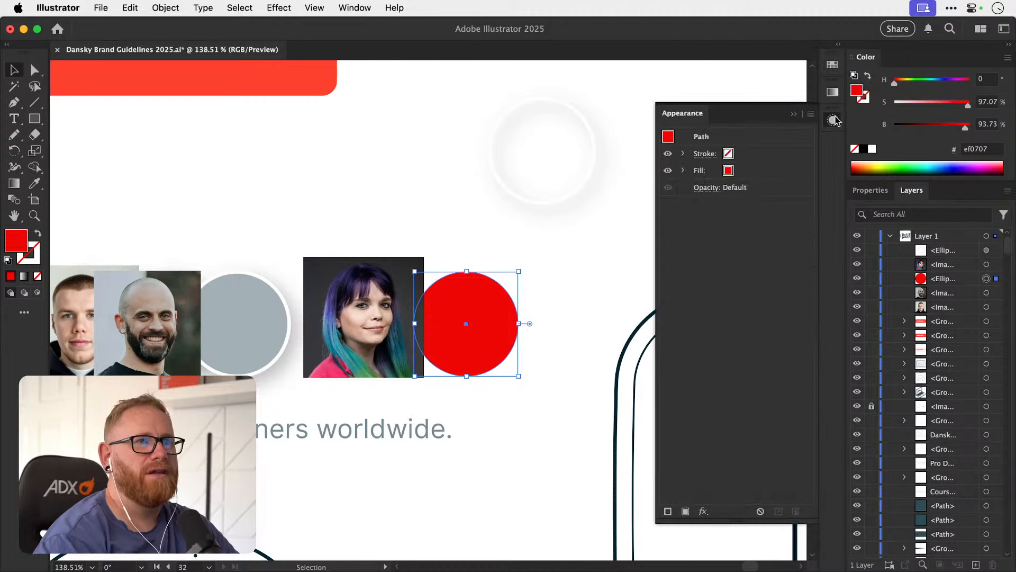
pyautogui.click(747, 169)
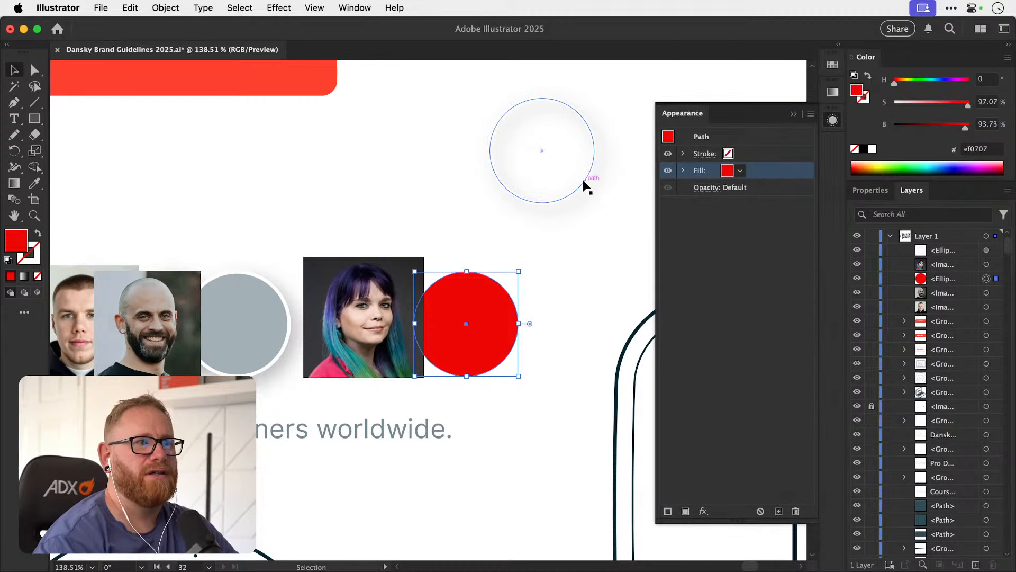
pyautogui.click(586, 186)
pyautogui.click(740, 170)
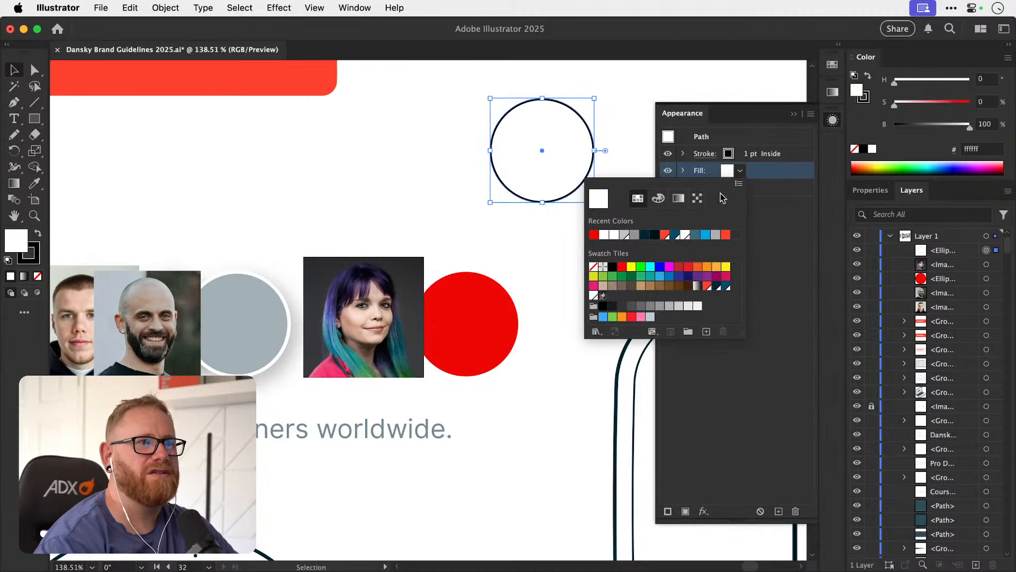
pyautogui.click(603, 295)
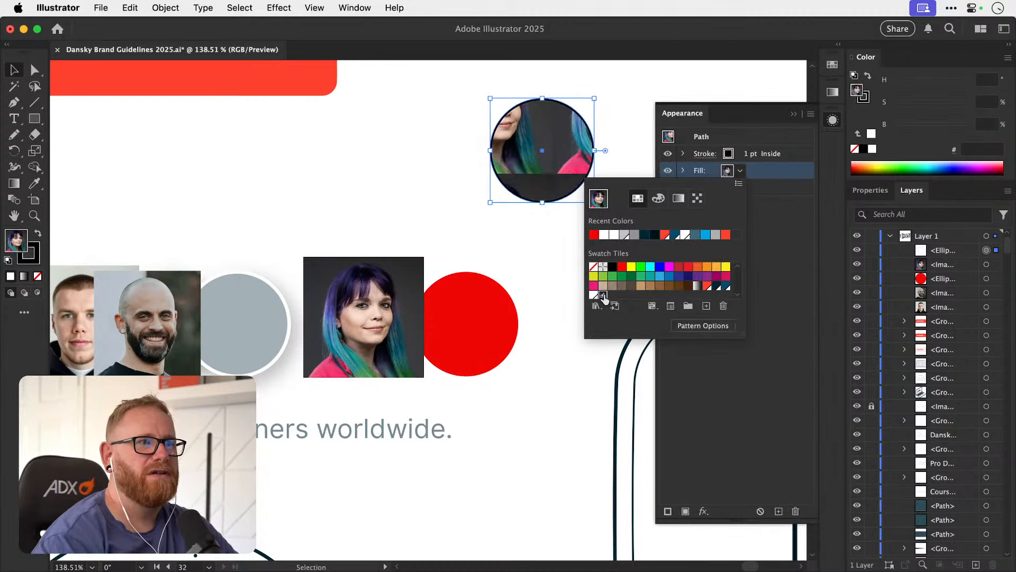
# Try to reposition the photo pattern inside the filled circle.
pyautogui.click(566, 154)
pyautogui.press('a')
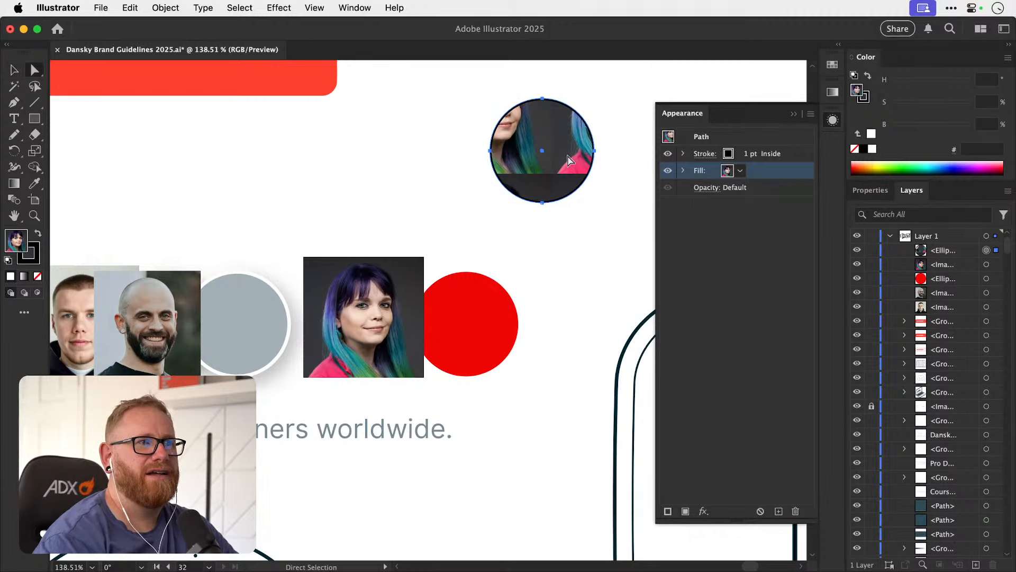
pyautogui.press('v')
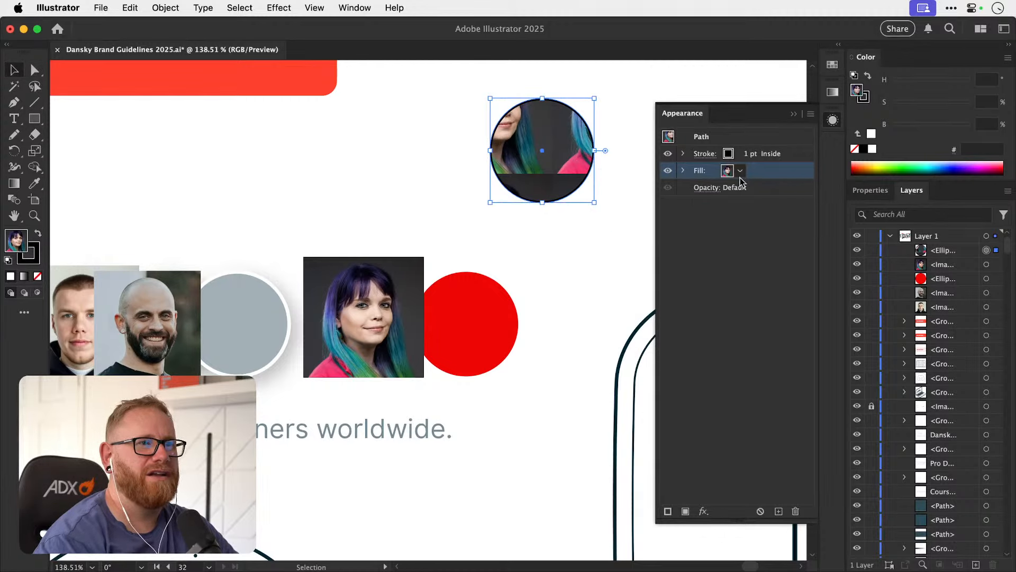
pyautogui.click(833, 121)
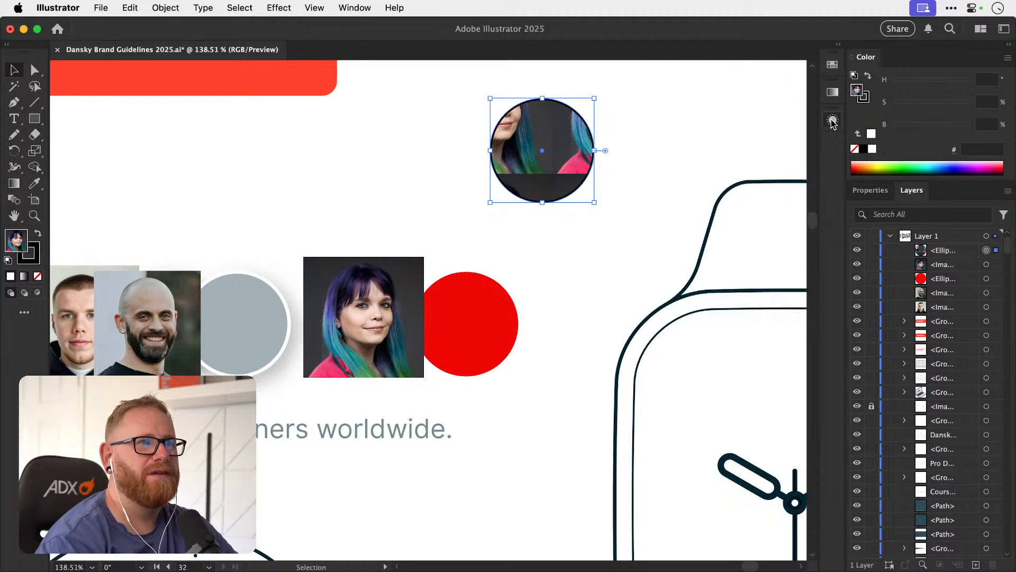
pyautogui.moveTo(536, 136); pyautogui.dragTo(597, 183)
# Undo the pattern fill, photo moves and red circle edits, and remove the spare unfilled circle above the row.
pyautogui.press('super+z')
pyautogui.press('super+z')
pyautogui.press('super+z')
pyautogui.press('super+z')
pyautogui.press('super+z')
pyautogui.press('super+z')
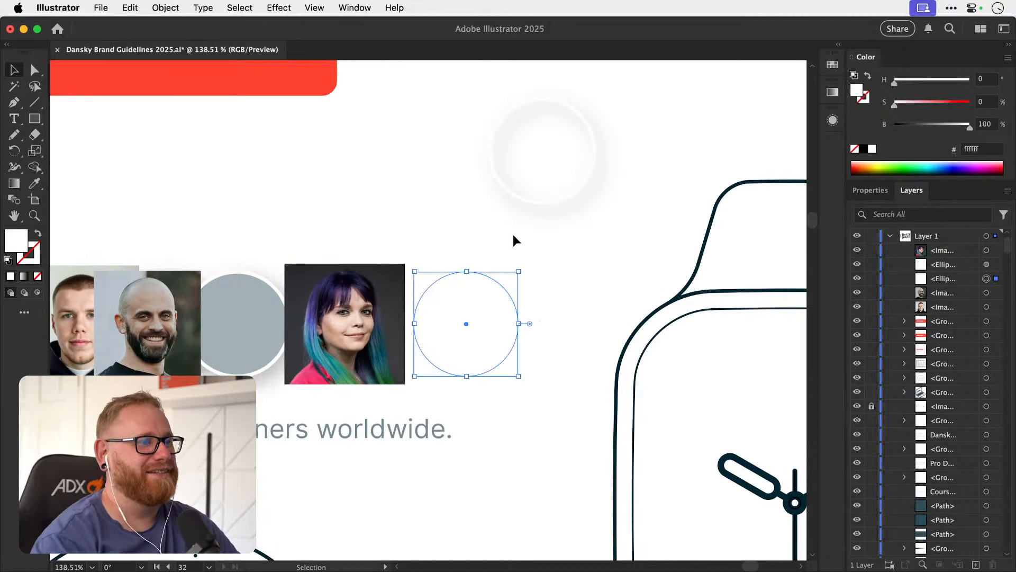
pyautogui.press('super+z')
pyautogui.press('super+z')
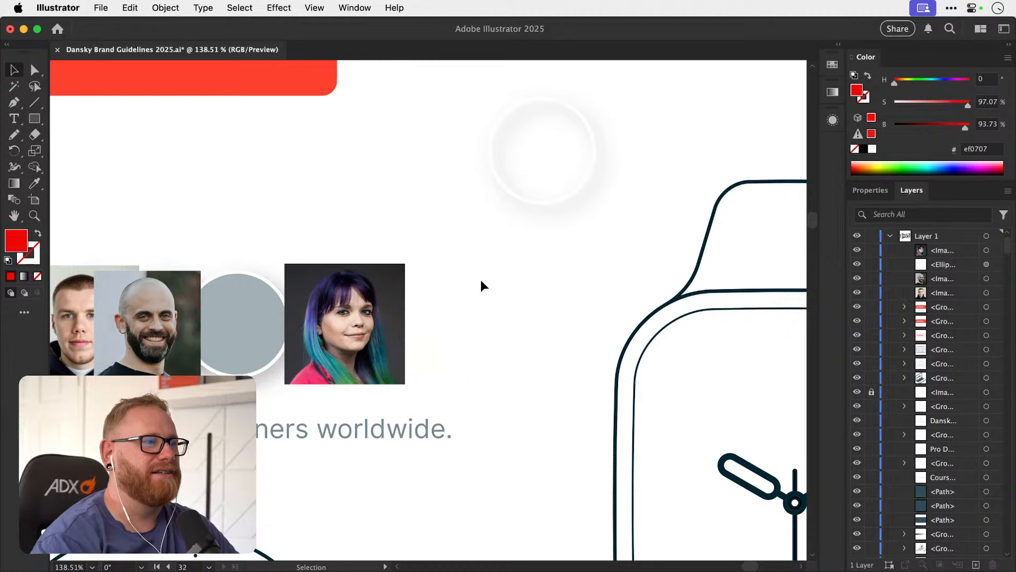
pyautogui.moveTo(530, 199); pyautogui.dragTo(431, 364)
pyautogui.press('super+x')
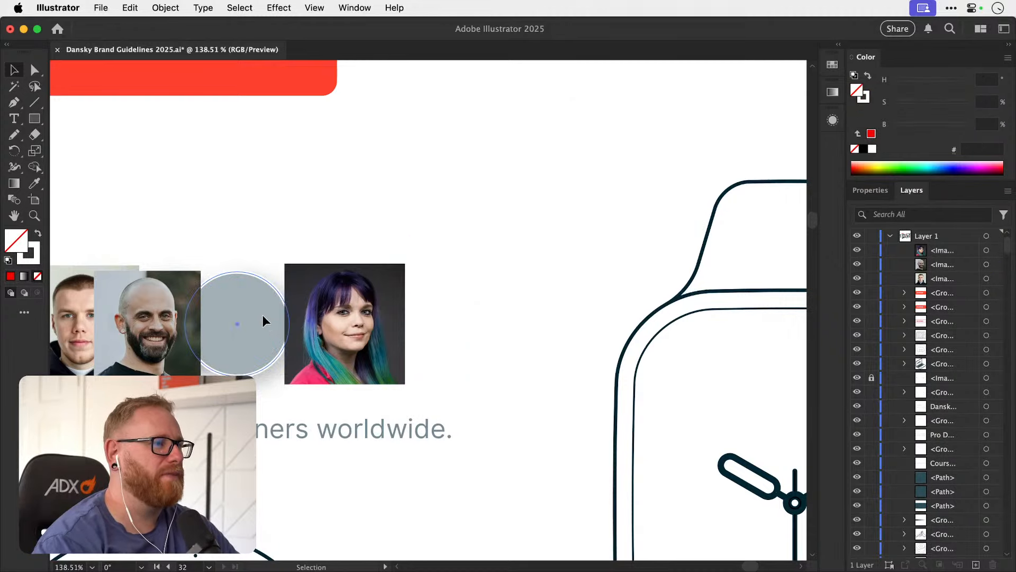
# Place a copy of the grey circle overlapping the woman's photo and display the copy's properties.
pyautogui.moveTo(272, 314); pyautogui.dragTo(422, 291)
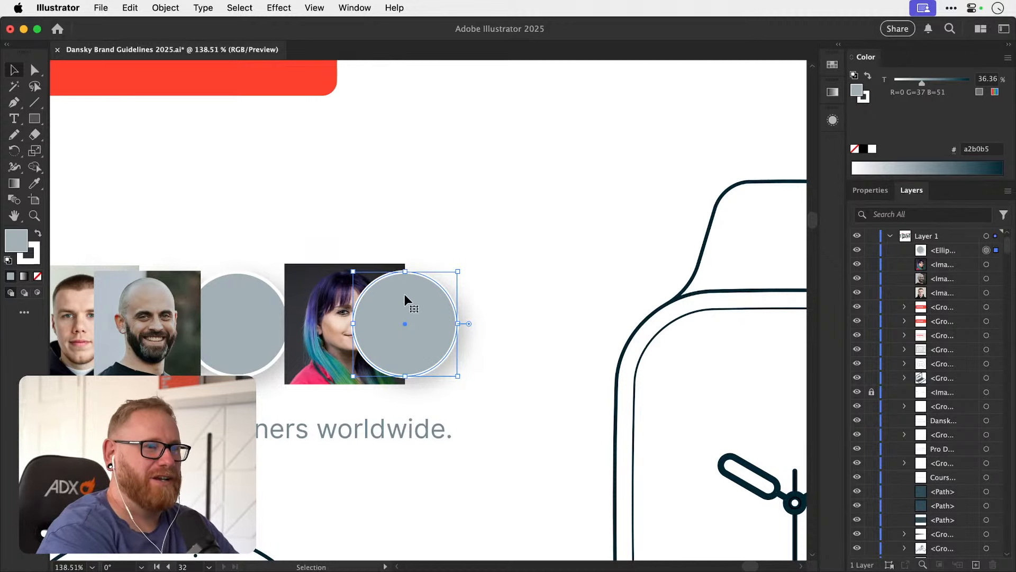
pyautogui.click(876, 192)
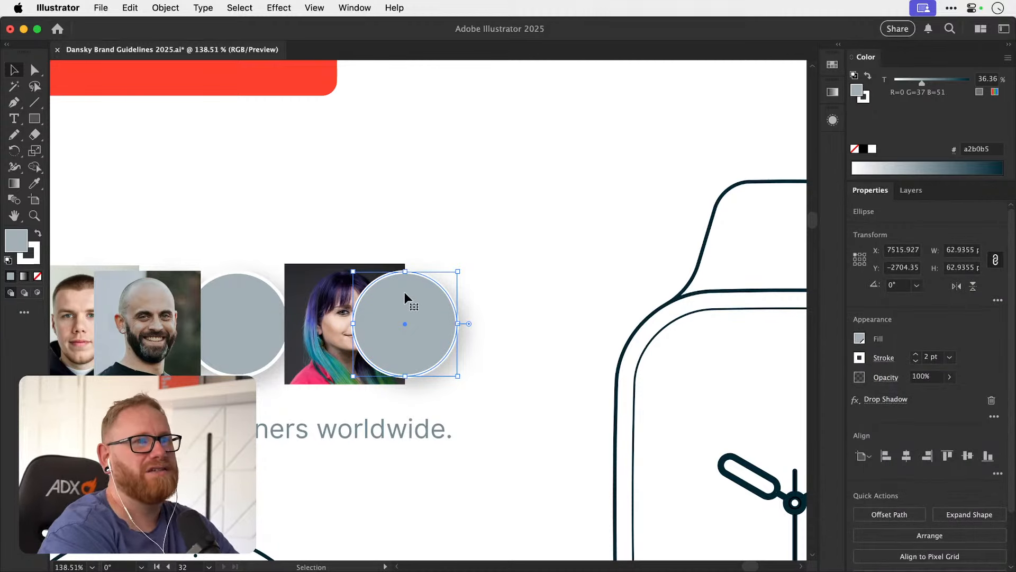
pyautogui.press('a')
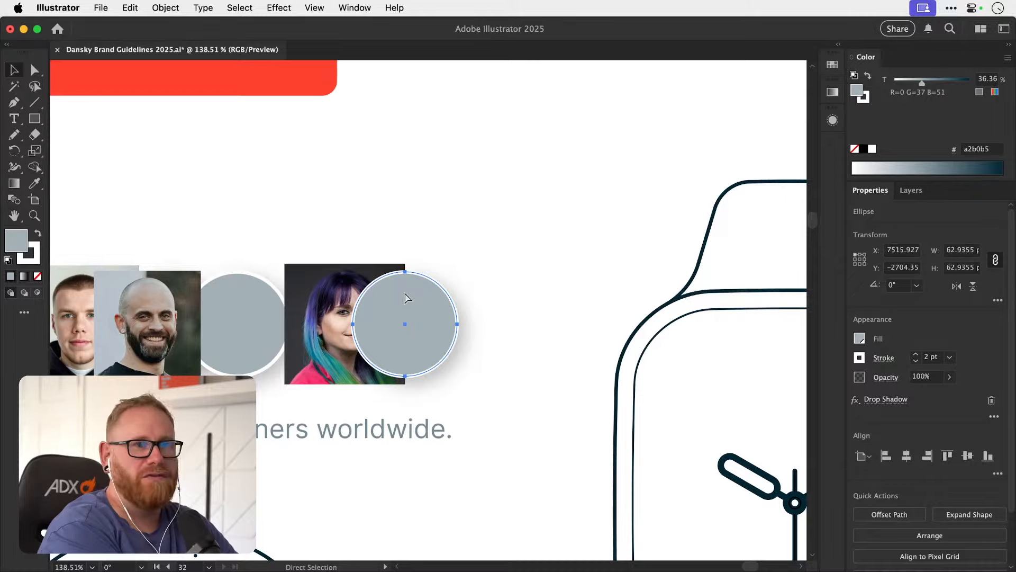
pyautogui.press('super+0')
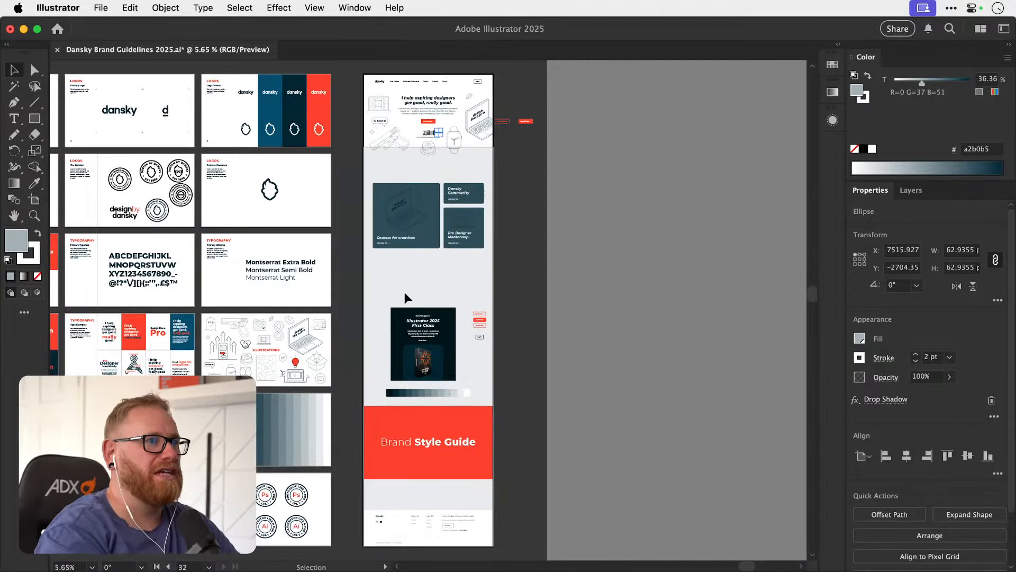
# Examine the homepage hero with its row of member photos and the spare enrol now buttons beside the artboard.
pyautogui.press('z')
pyautogui.moveTo(422, 89); pyautogui.dragTo(678, 173)
pyautogui.moveTo(516, 186); pyautogui.dragTo(486, 291)
pyautogui.moveTo(450, 247); pyautogui.dragTo(485, 243)
pyautogui.hscroll(-2, 485, 244)
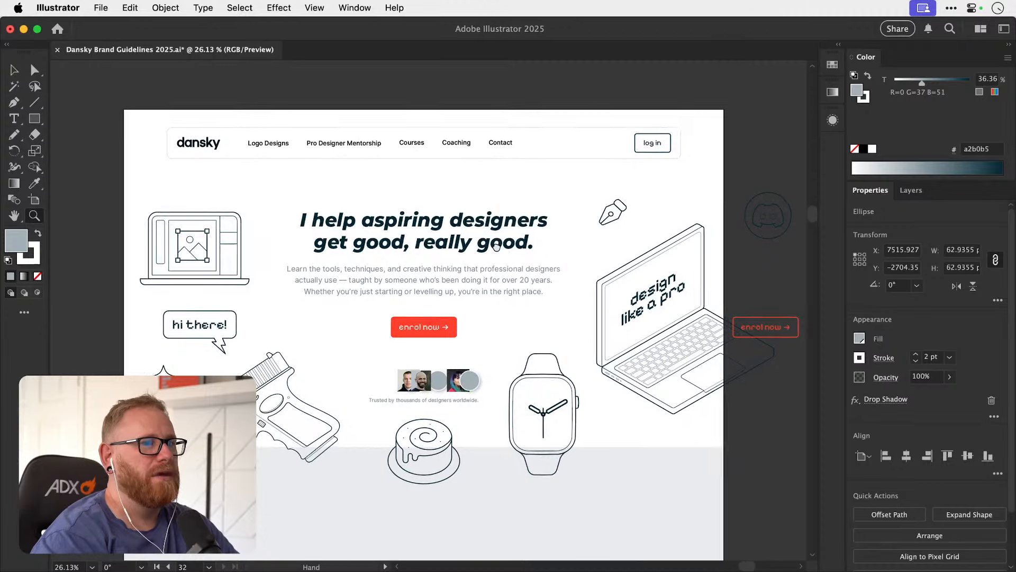
pyautogui.press('v')
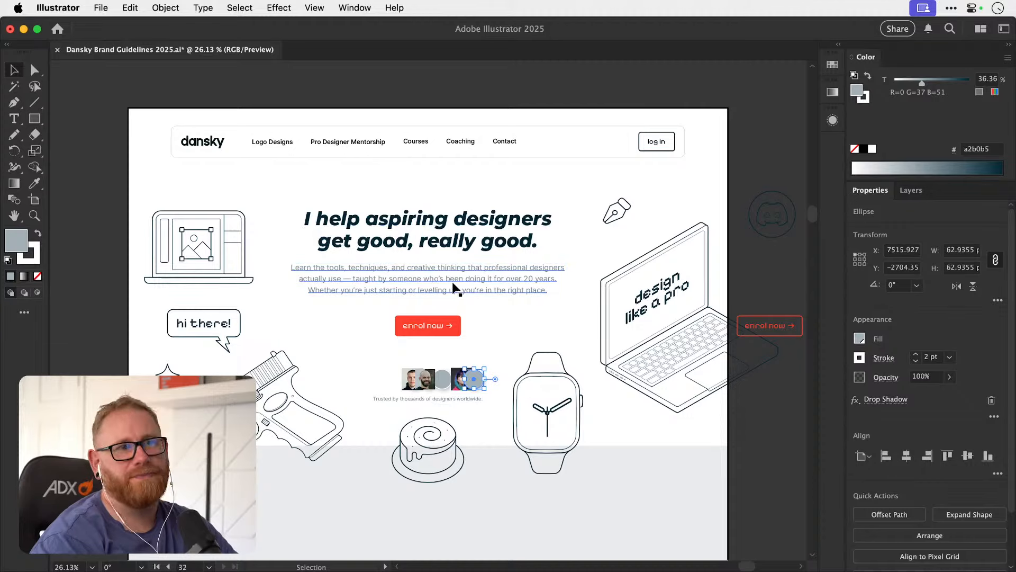
pyautogui.scroll(1, 450, 254)
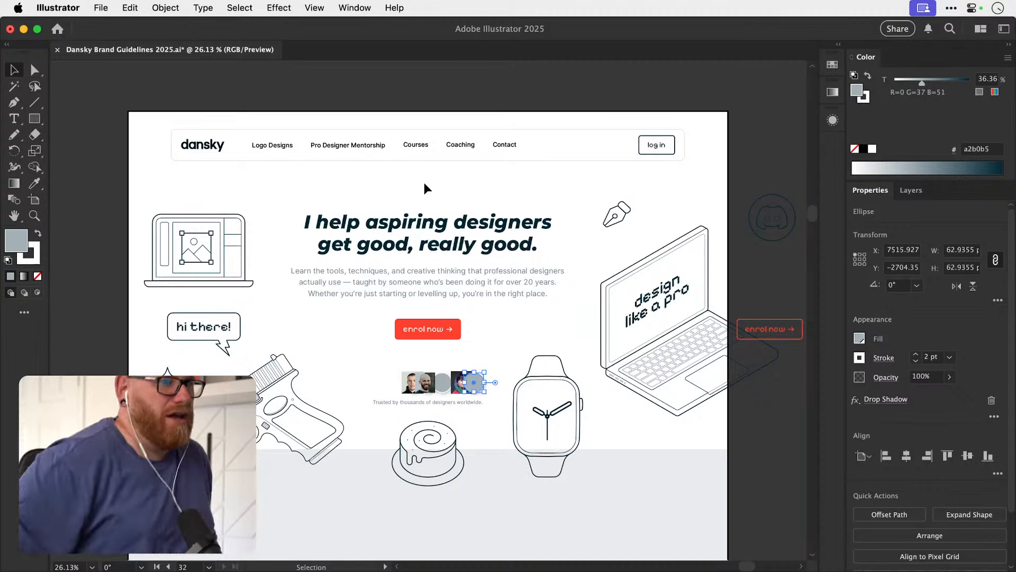
pyautogui.hscroll(10, 519, 272)
pyautogui.scroll(-2, 520, 272)
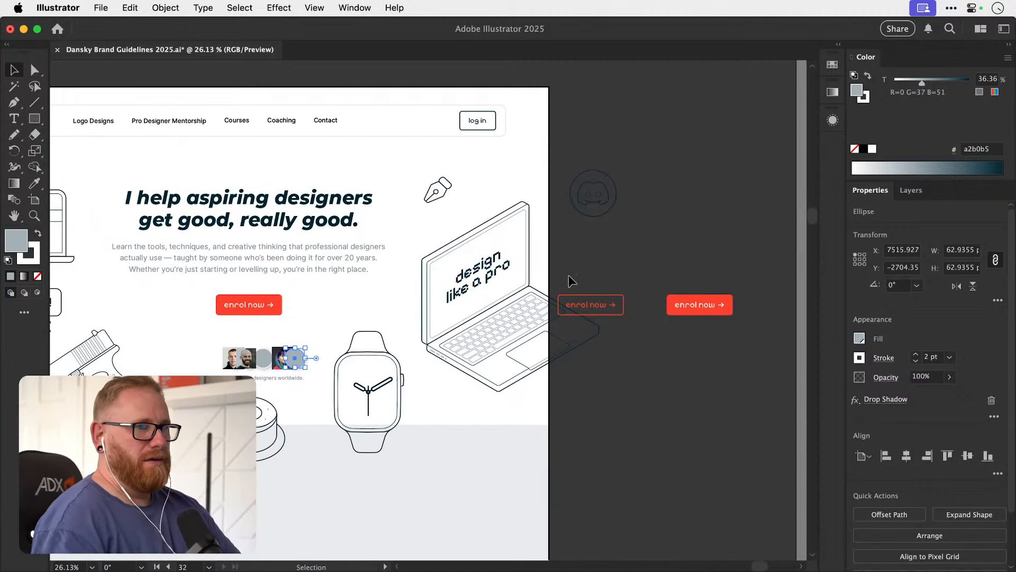
pyautogui.moveTo(616, 303); pyautogui.dragTo(612, 303)
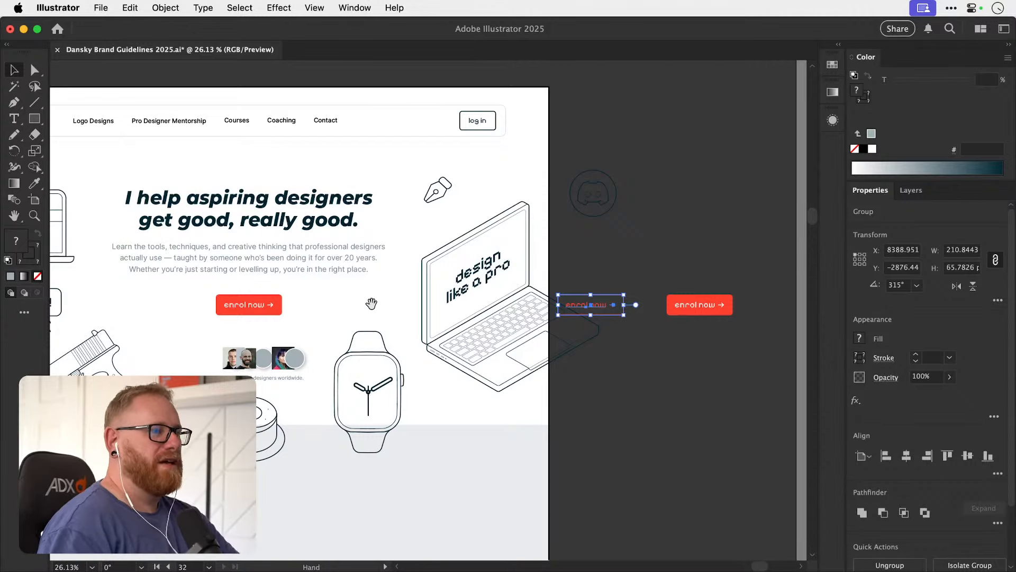
pyautogui.moveTo(348, 303); pyautogui.dragTo(527, 312)
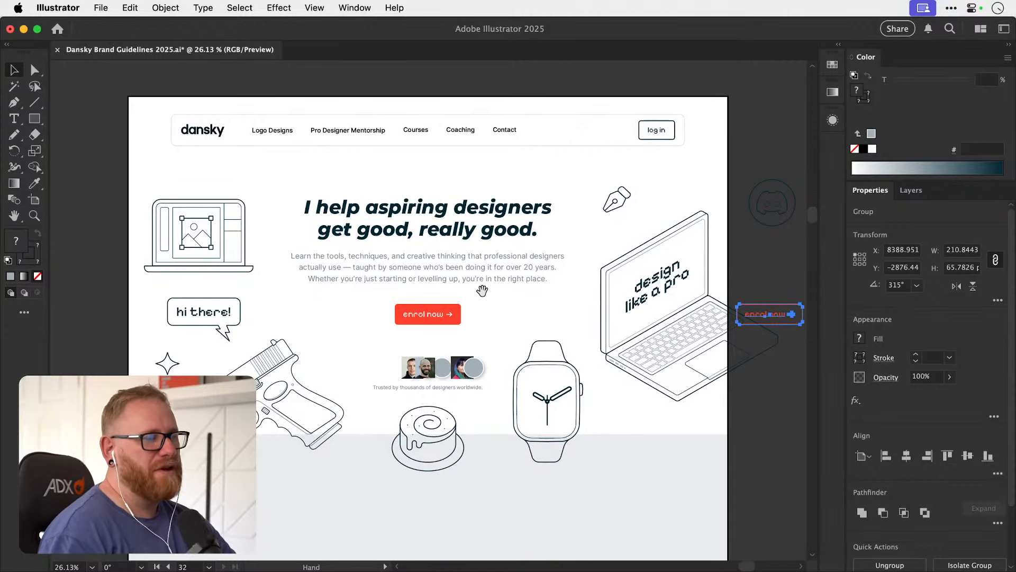
pyautogui.moveTo(479, 290); pyautogui.dragTo(480, 300)
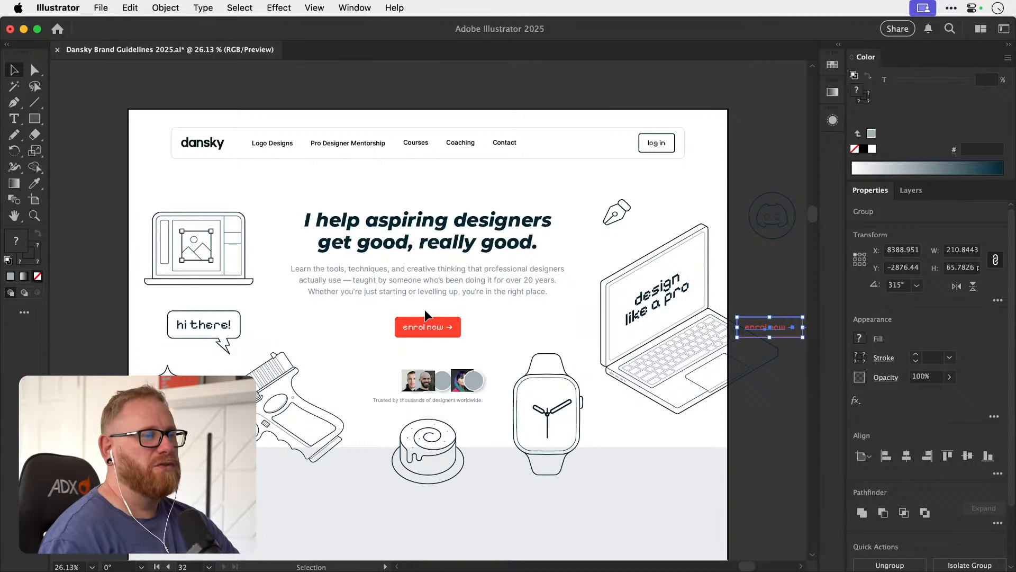
pyautogui.press('z')
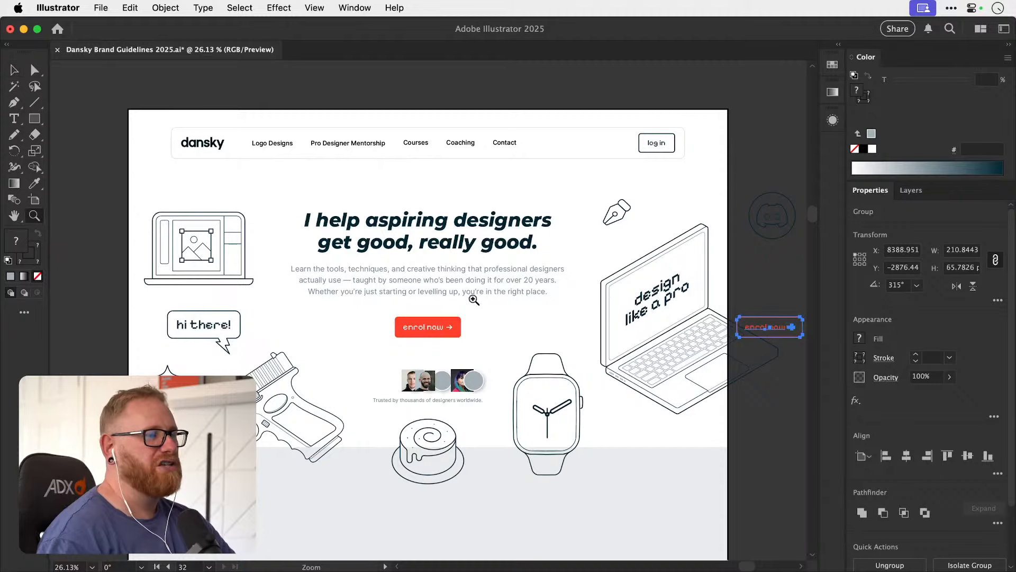
# Try to move the grey circle off the woman's photo.
pyautogui.moveTo(440, 389); pyautogui.dragTo(485, 386)
pyautogui.press('v')
pyautogui.press('z')
pyautogui.press('v')
pyautogui.moveTo(579, 378); pyautogui.dragTo(627, 377)
pyautogui.press('super+z')
pyautogui.press('super+shift+a')
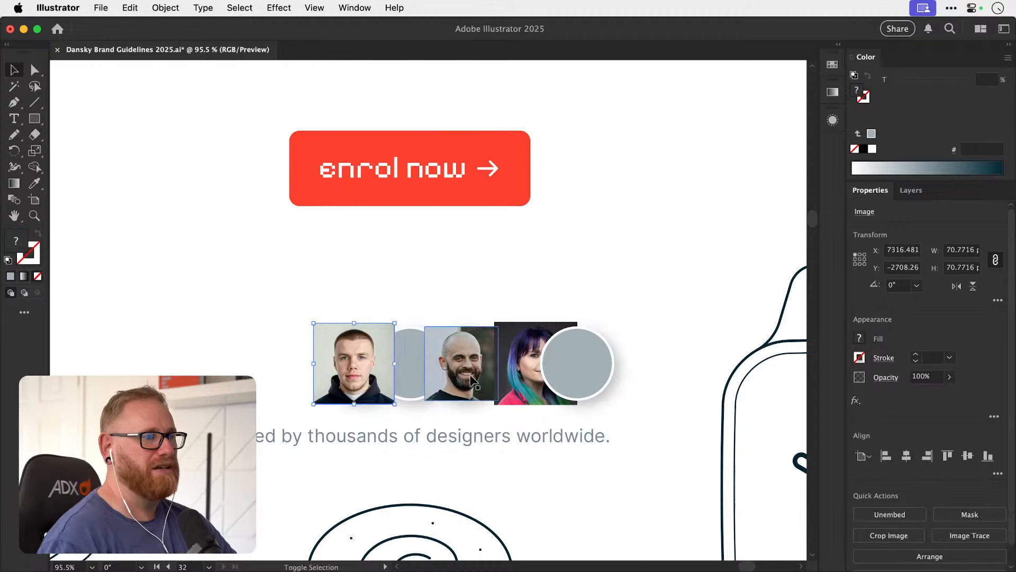
# Enlarge the bald man's and young man's photos to about 73 px wide and move both away from the circles beneath.
pyautogui.click(471, 334)
pyautogui.press('s')
pyautogui.moveTo(517, 311); pyautogui.dragTo(526, 302)
pyautogui.moveTo(428, 353); pyautogui.dragTo(447, 353)
pyautogui.press('v')
pyautogui.moveTo(357, 355); pyautogui.dragTo(398, 355)
pyautogui.press('s')
pyautogui.moveTo(453, 291); pyautogui.dragTo(457, 291)
pyautogui.press('v')
pyautogui.moveTo(377, 348); pyautogui.dragTo(244, 350)
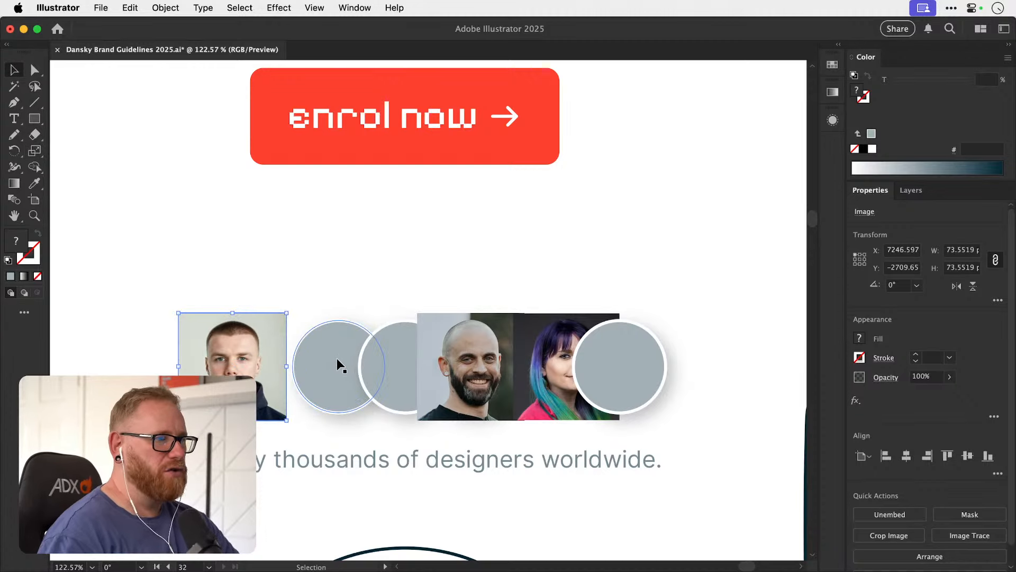
# Spread the row out by moving the woman's photo and the bald man's photo further right.
pyautogui.moveTo(337, 359); pyautogui.dragTo(318, 358)
pyautogui.press('super+z')
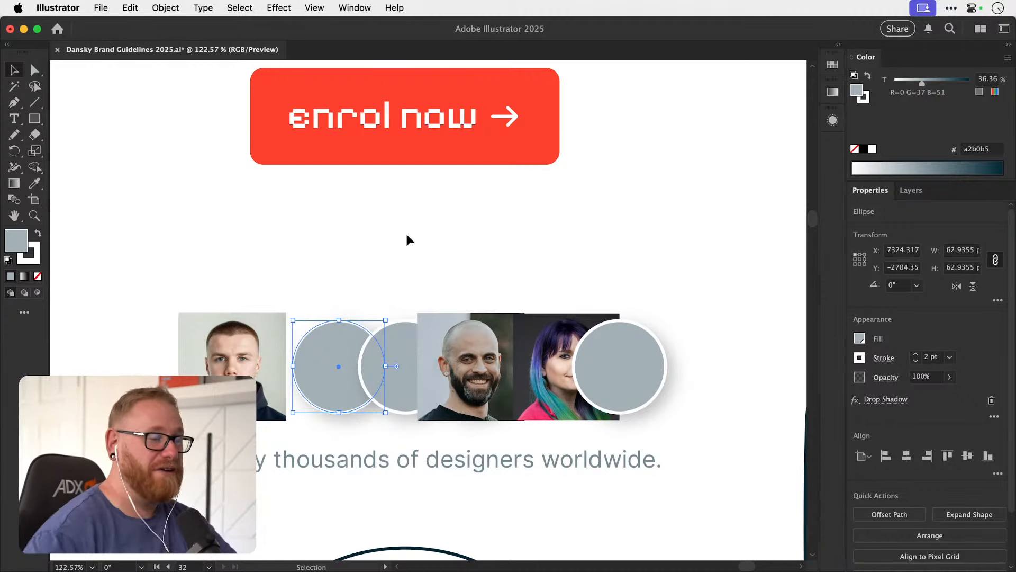
pyautogui.click(393, 278)
pyautogui.scroll(2, 449, 327)
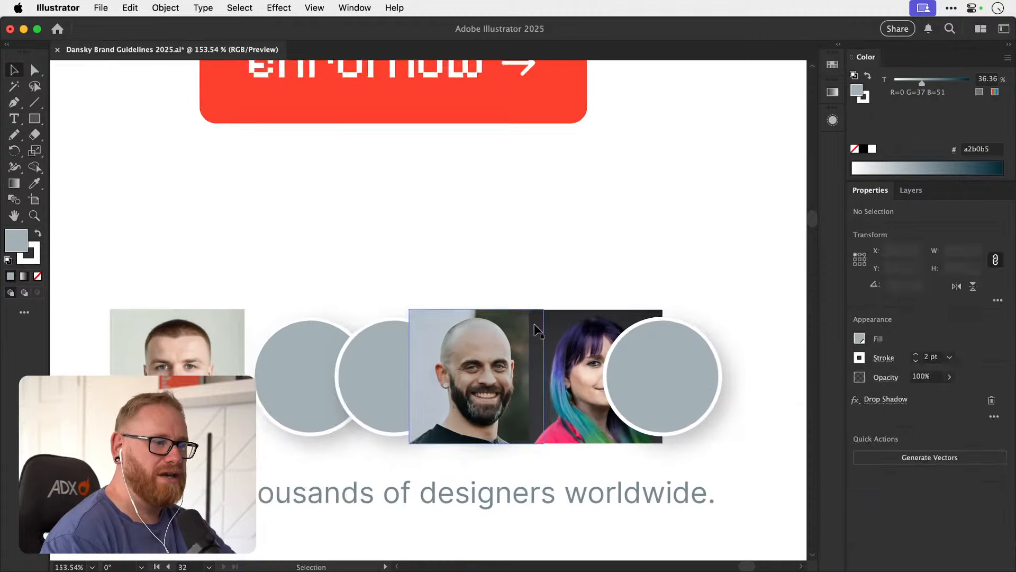
pyautogui.hscroll(5, 534, 323)
pyautogui.moveTo(436, 316); pyautogui.dragTo(579, 313)
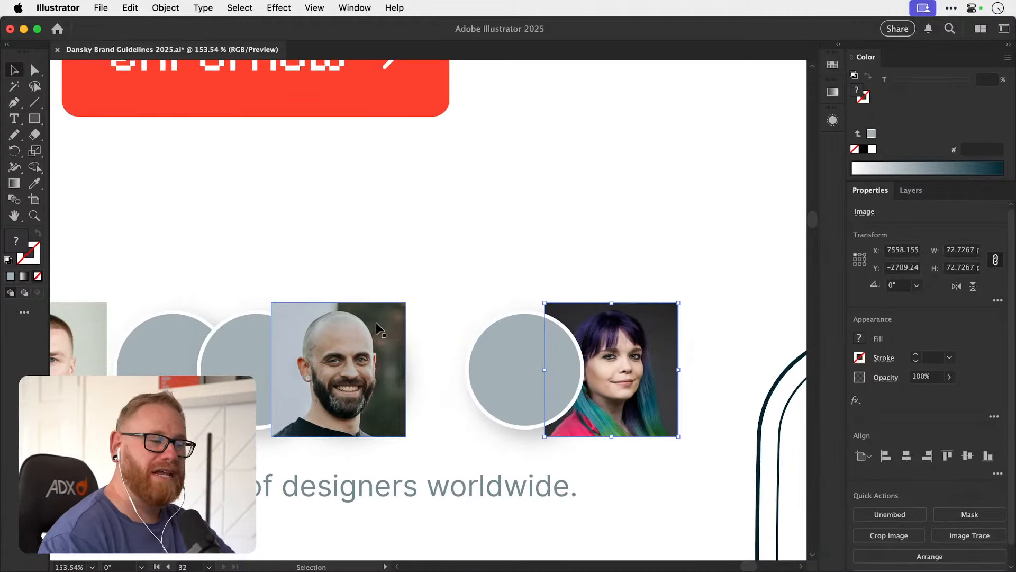
pyautogui.moveTo(375, 322); pyautogui.dragTo(459, 312)
pyautogui.hscroll(-3, 417, 315)
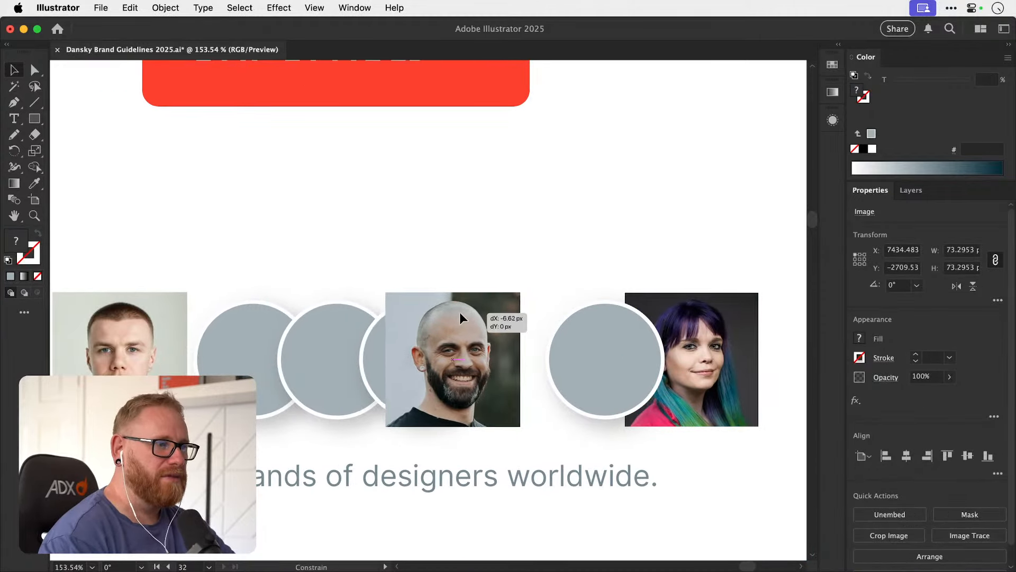
# Try to move the second grey circle in the row, then check the circle beside the woman's photo.
pyautogui.moveTo(341, 337)
pyautogui.mouseDown()
pyautogui.moveTo(321, 331)
pyautogui.moveTo(338, 320)
pyautogui.mouseUp()
pyautogui.press('super+z')
pyautogui.click(247, 348)
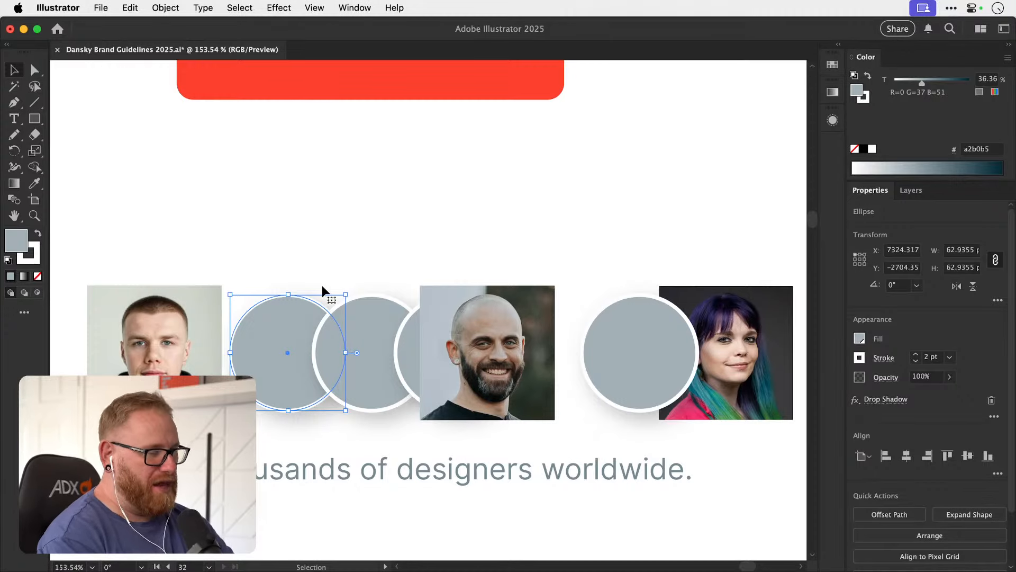
pyautogui.hscroll(10, 322, 284)
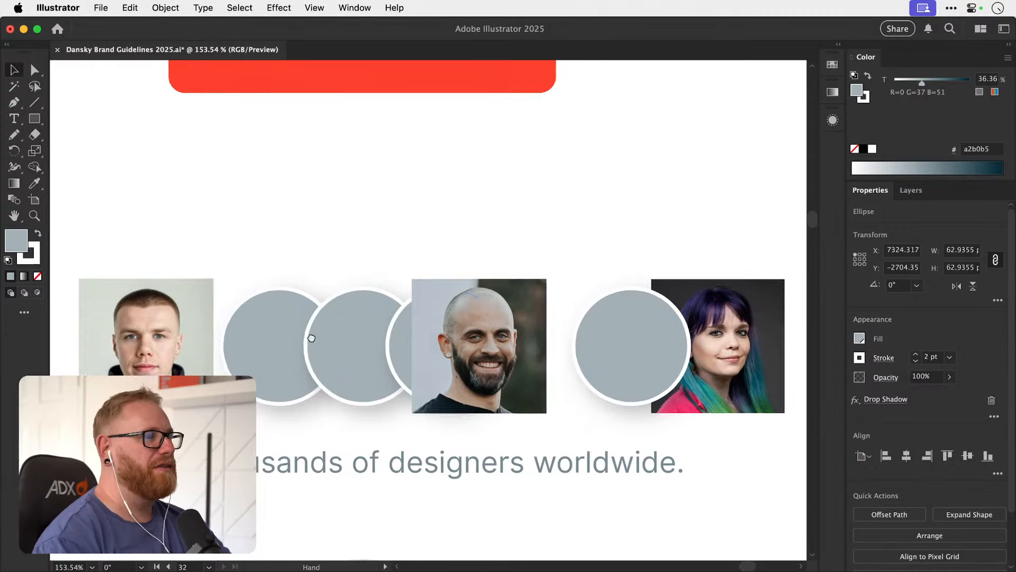
pyautogui.moveTo(417, 312); pyautogui.dragTo(429, 334)
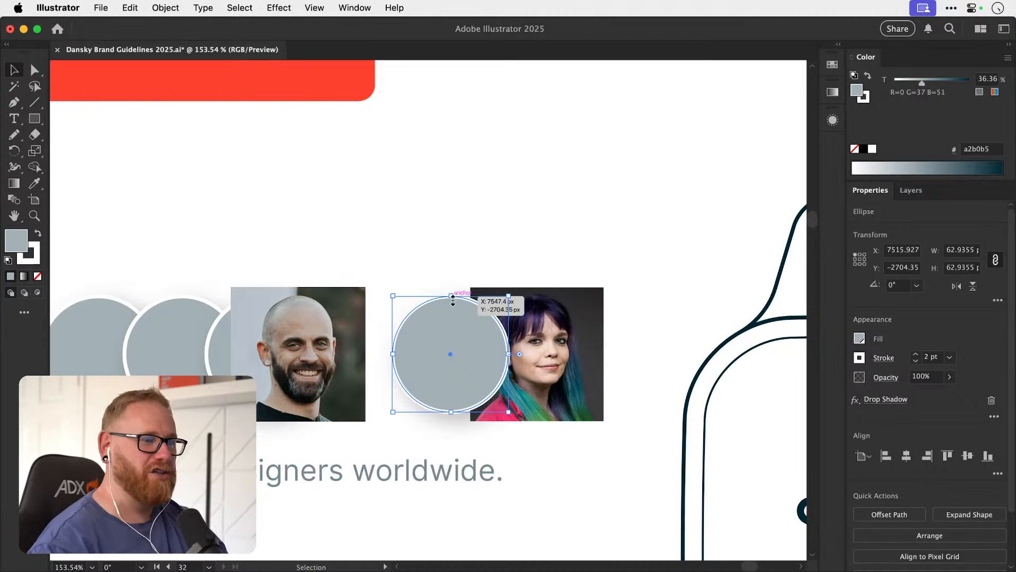
pyautogui.click(481, 244)
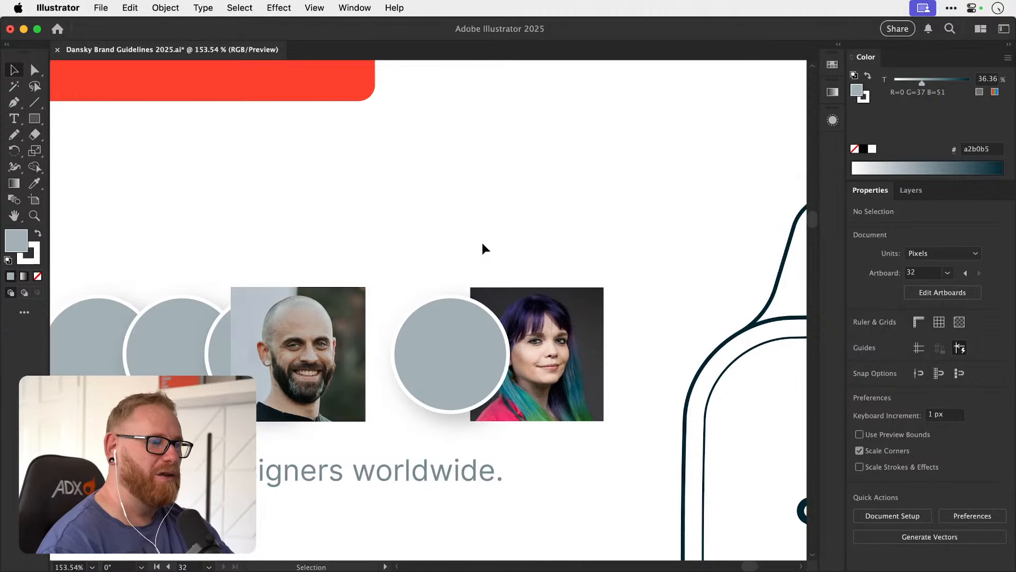
# Nudge the grey circle beside the woman's photo slightly up and to the left.
pyautogui.moveTo(460, 352); pyautogui.dragTo(472, 318)
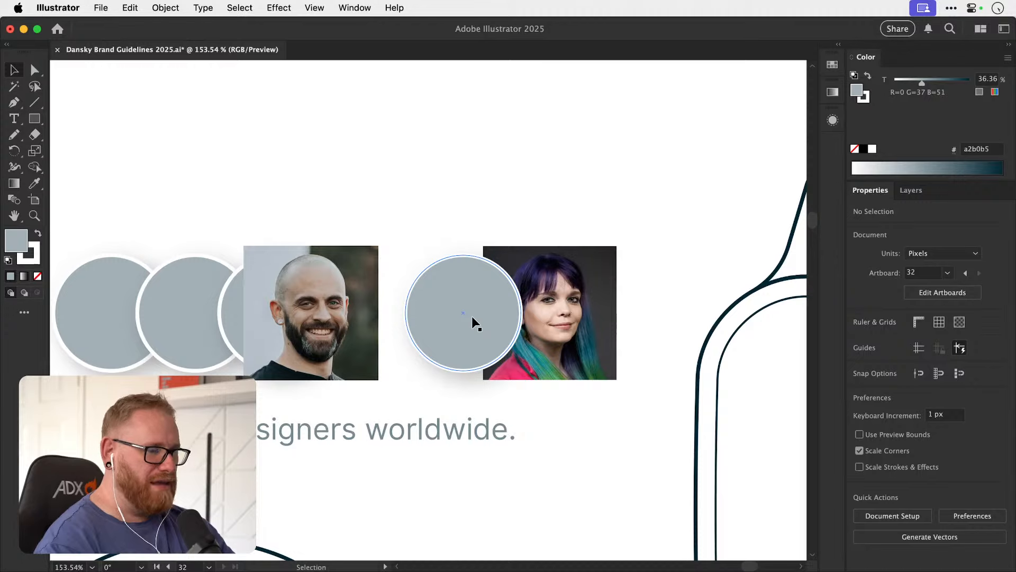
pyautogui.press('space')
pyautogui.moveTo(472, 316); pyautogui.dragTo(398, 303)
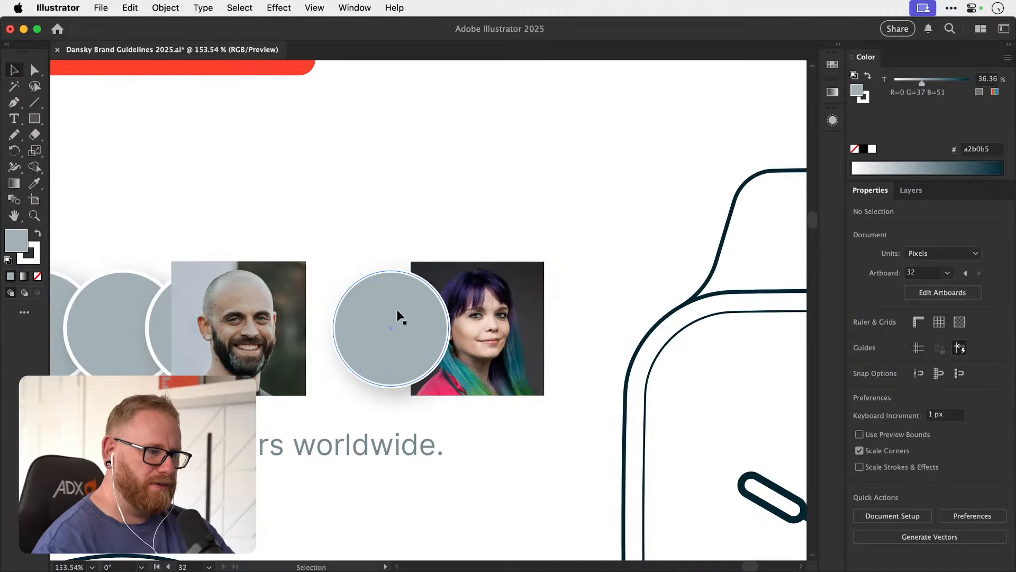
pyautogui.moveTo(398, 304)
pyautogui.mouseDown()
pyautogui.moveTo(390, 294)
pyautogui.moveTo(497, 301)
pyautogui.moveTo(403, 304)
pyautogui.mouseUp()
pyautogui.press('super+z')
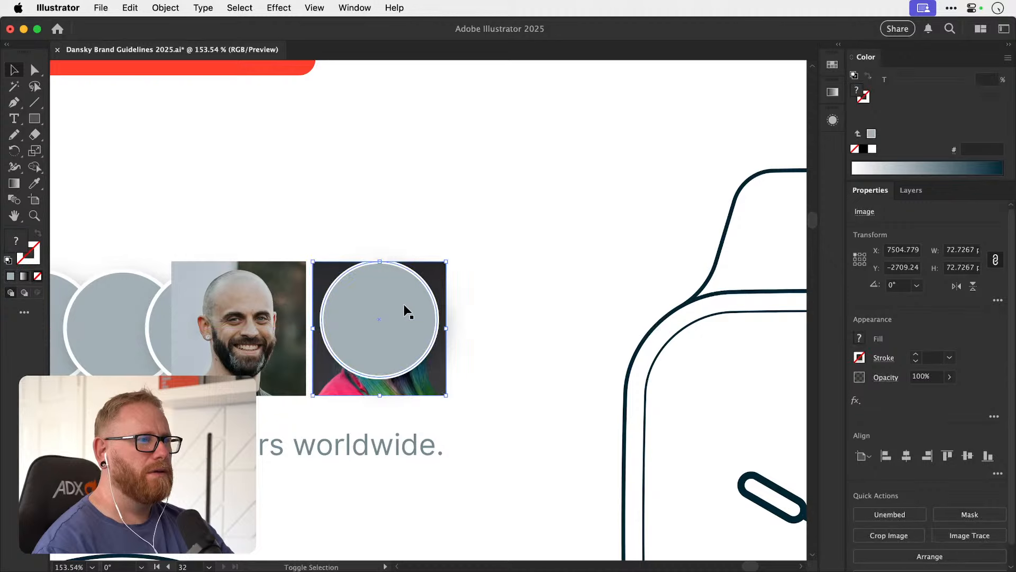
# Undo the photo's last move and try again to place the woman's photo over the grey circle.
pyautogui.press('super+z')
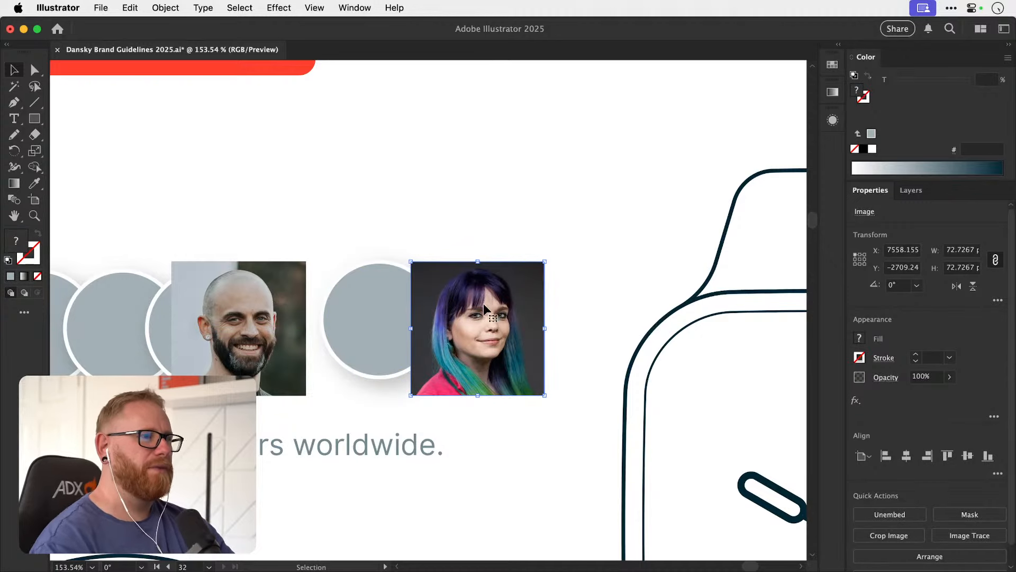
pyautogui.moveTo(479, 303); pyautogui.dragTo(389, 310)
pyautogui.press('super+z')
pyautogui.press('super+shift+a')
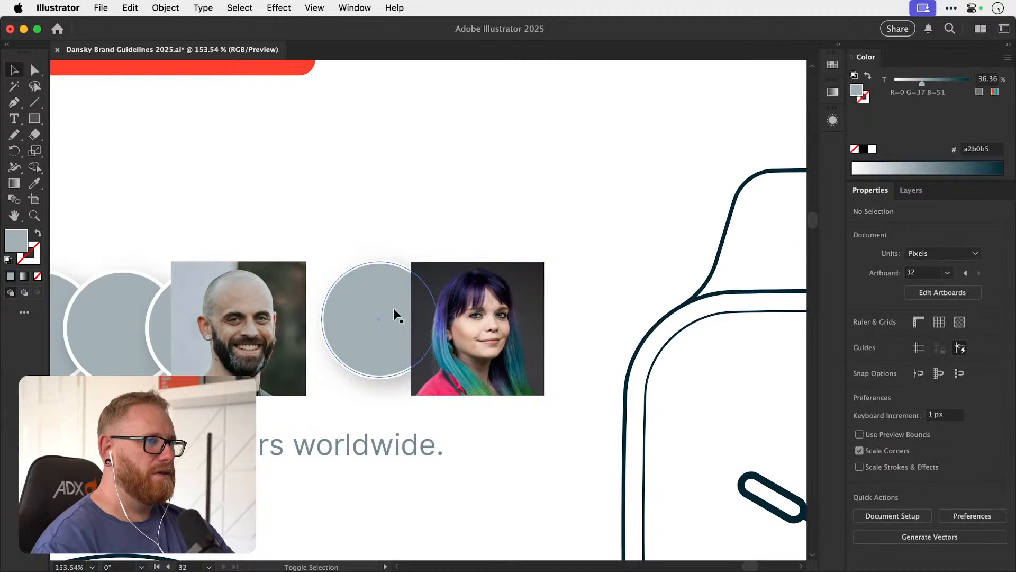
# Switch to Draw Behind mode and try to move the grey circle up over the woman's photo.
pyautogui.hotkey('shift', 'd')
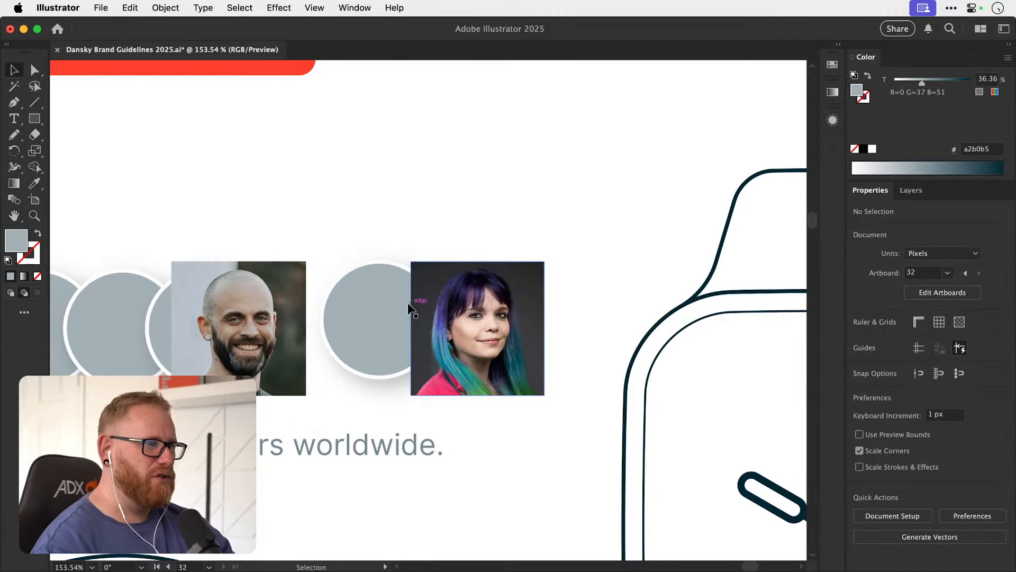
pyautogui.click(390, 308)
pyautogui.moveTo(392, 308); pyautogui.dragTo(528, 260)
pyautogui.press('super+z')
pyautogui.click(471, 240)
pyautogui.press('super+z')
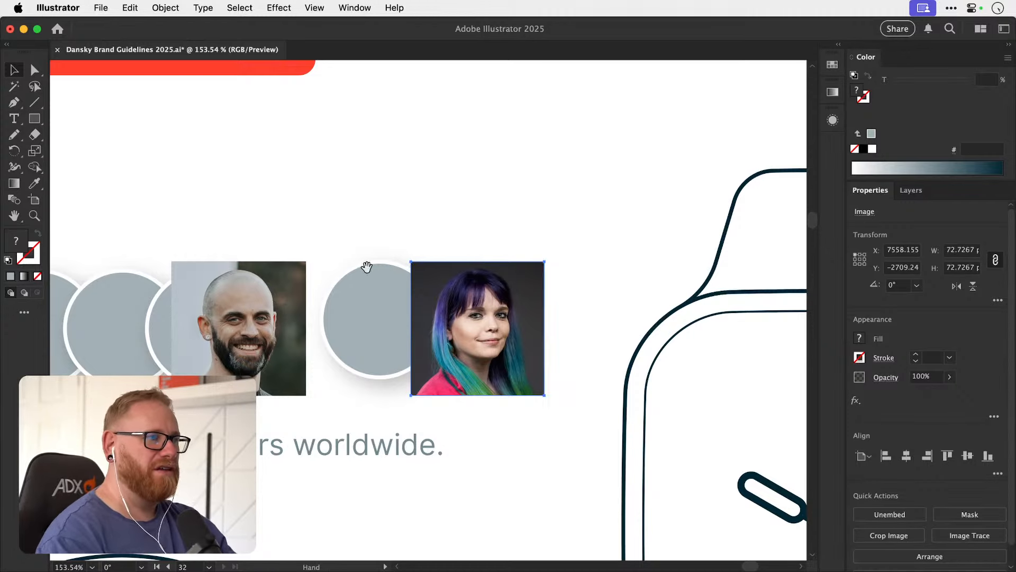
# Move the woman's photo slightly up and to the right, further from the grey circle.
pyautogui.hscroll(-2, 374, 257)
pyautogui.scroll(-1, 374, 258)
pyautogui.hscroll(-2, 397, 264)
pyautogui.scroll(-1, 397, 265)
pyautogui.hscroll(4, 418, 275)
pyautogui.scroll(2, 418, 275)
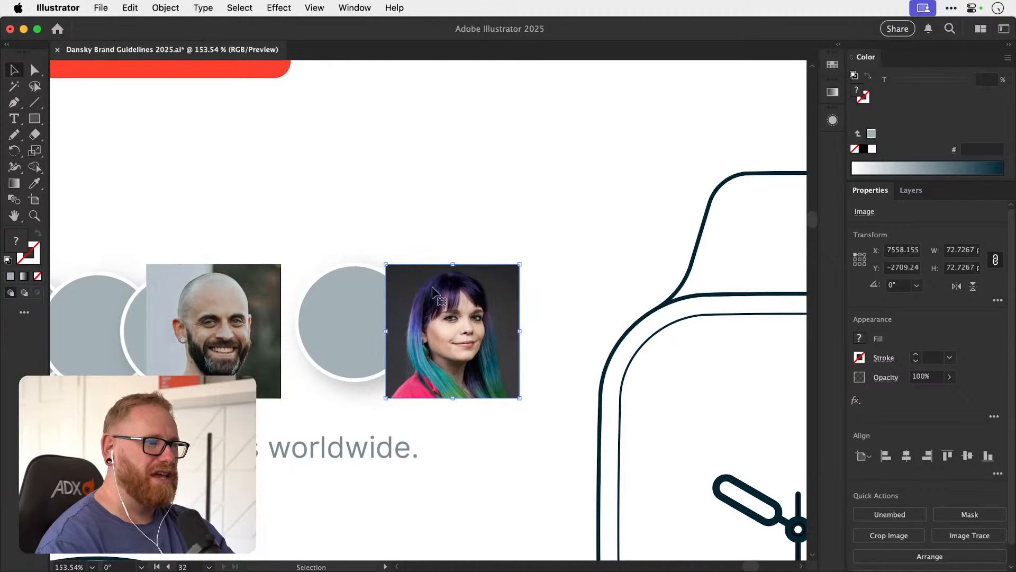
pyautogui.moveTo(436, 287); pyautogui.dragTo(456, 272)
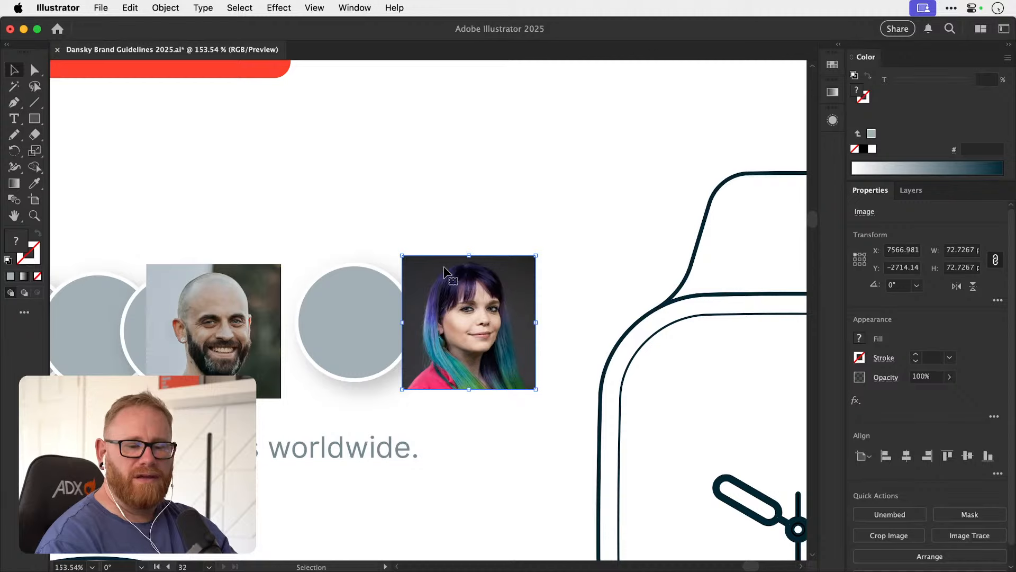
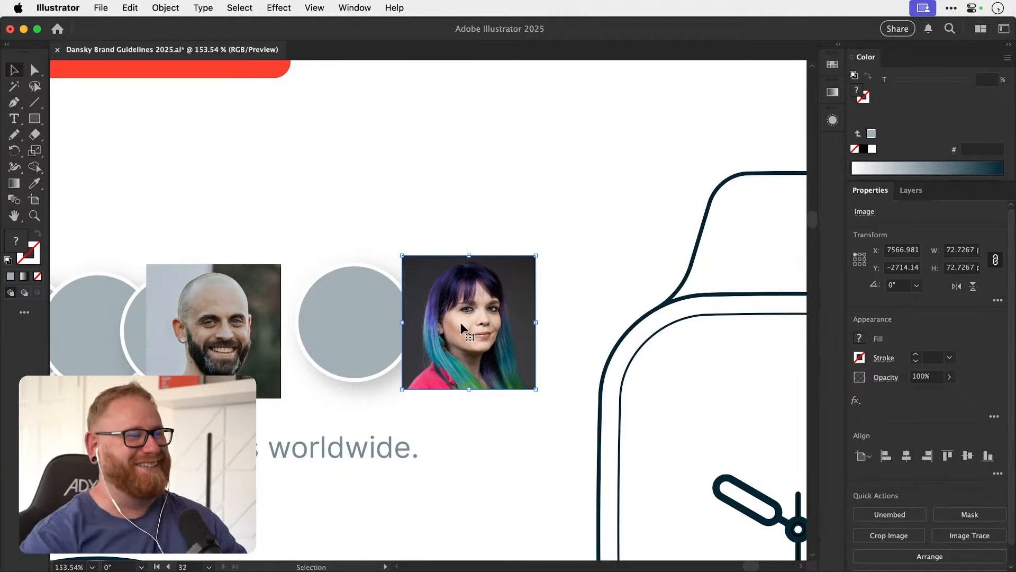
# Review the full set of brand guideline artboards and the homepage mockup's hero and course cards.
pyautogui.press('space')
pyautogui.moveTo(416, 325); pyautogui.dragTo(499, 316)
pyautogui.moveTo(352, 325); pyautogui.dragTo(397, 326)
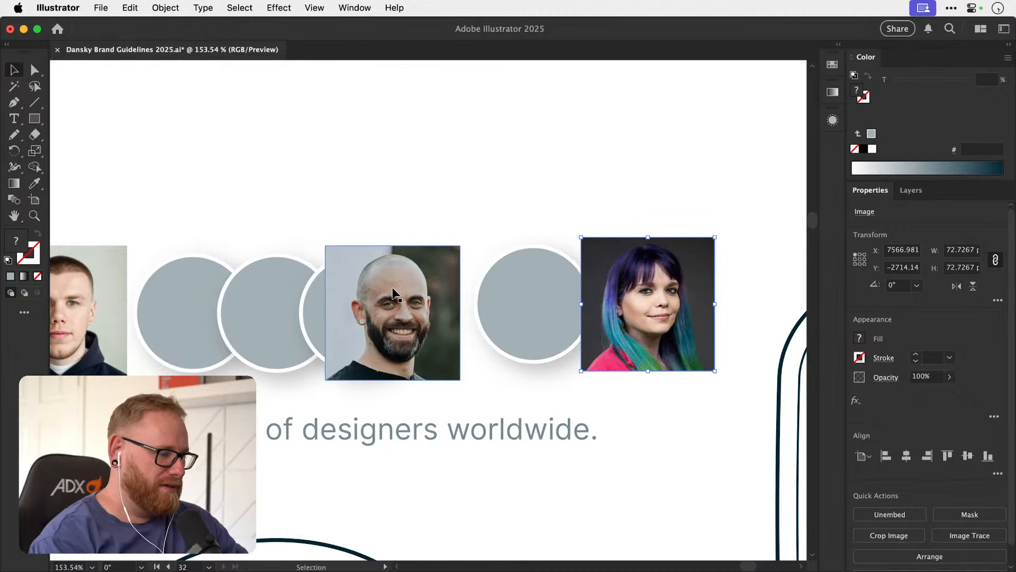
pyautogui.press('super+alt+0')
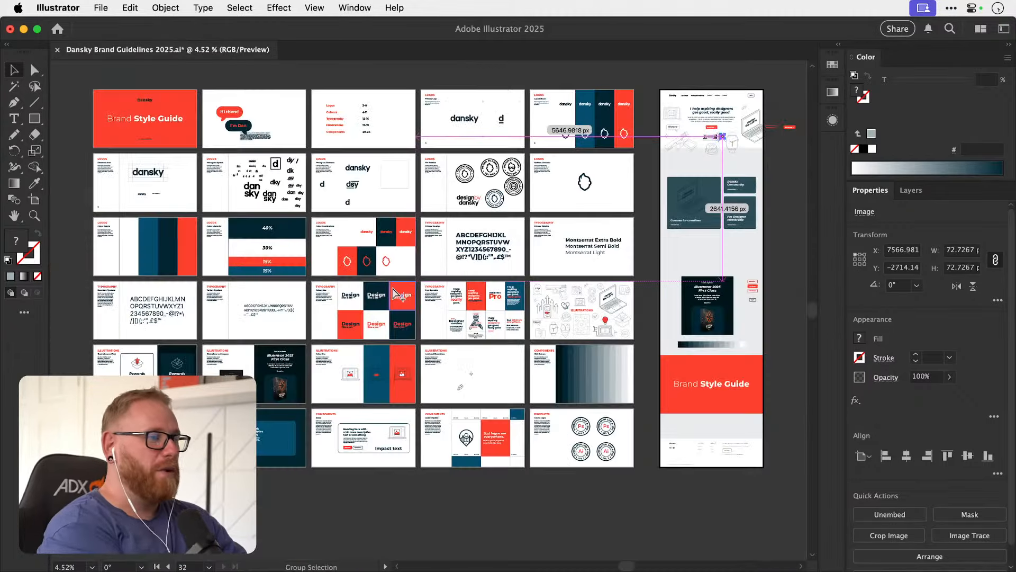
pyautogui.moveTo(717, 122); pyautogui.dragTo(576, 240)
pyautogui.moveTo(611, 211); pyautogui.dragTo(517, 308)
pyautogui.click(667, 293)
pyautogui.scroll(-3, 516, 319)
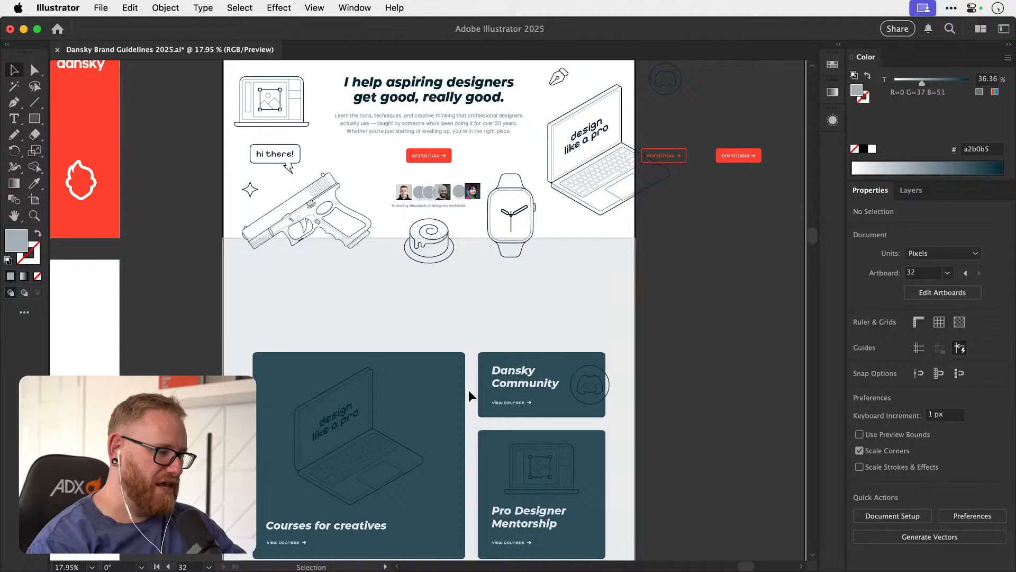
pyautogui.scroll(3, 442, 259)
# Cut the woman's photo from the hero's portrait row and select the grey circle that was beside it.
pyautogui.press('z')
pyautogui.moveTo(436, 259); pyautogui.dragTo(701, 268)
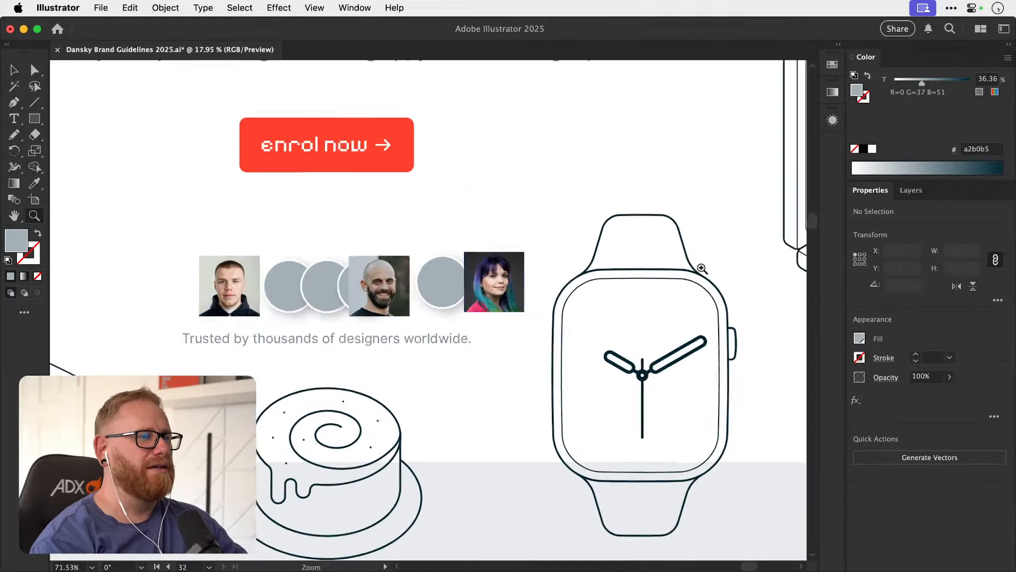
pyautogui.keyDown('super'); pyautogui.click(506, 294); pyautogui.keyUp('super')
pyautogui.press('Delete')
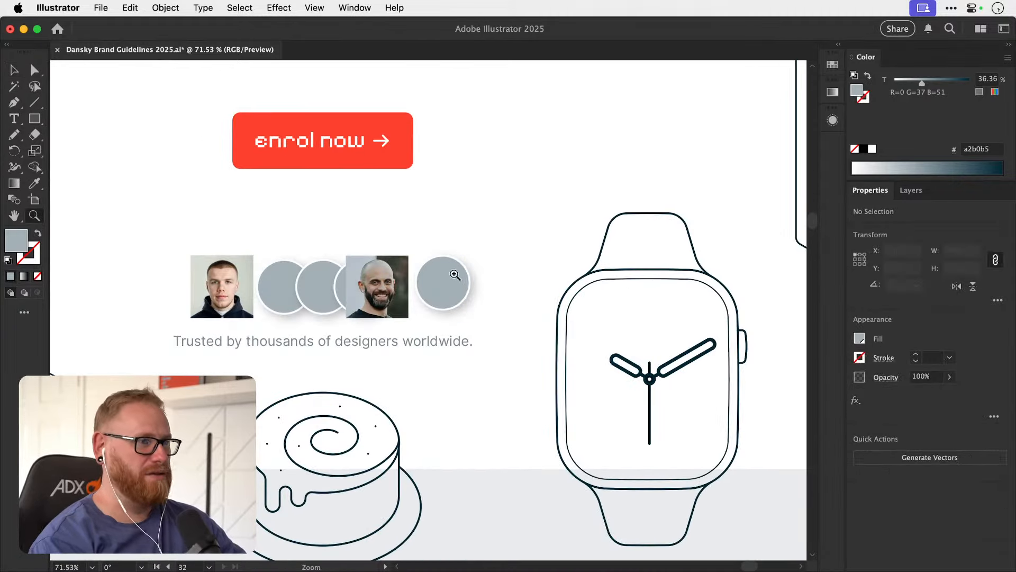
pyautogui.click(455, 275)
pyautogui.press('v')
pyautogui.click(451, 278)
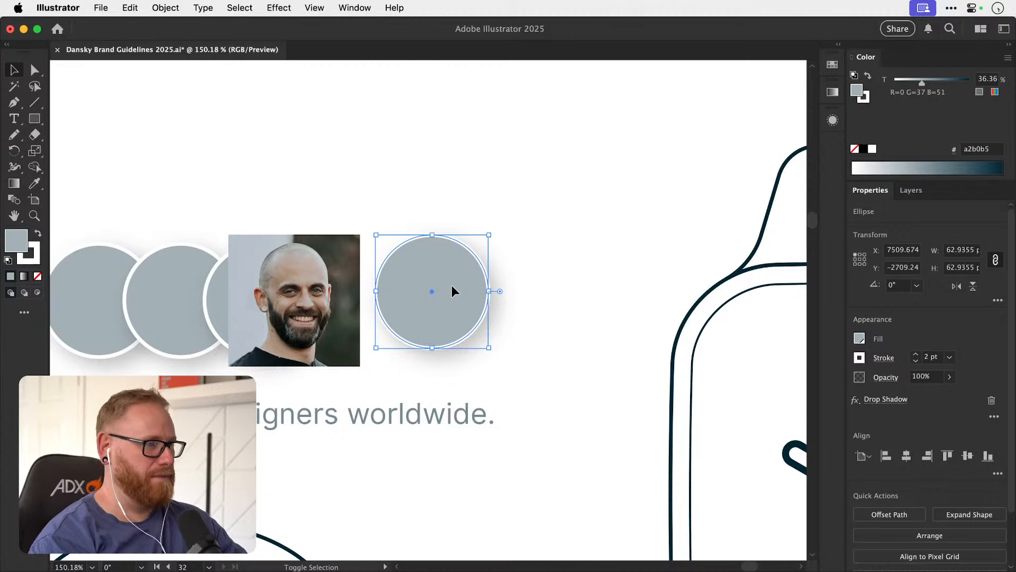
pyautogui.press('super+shift+a')
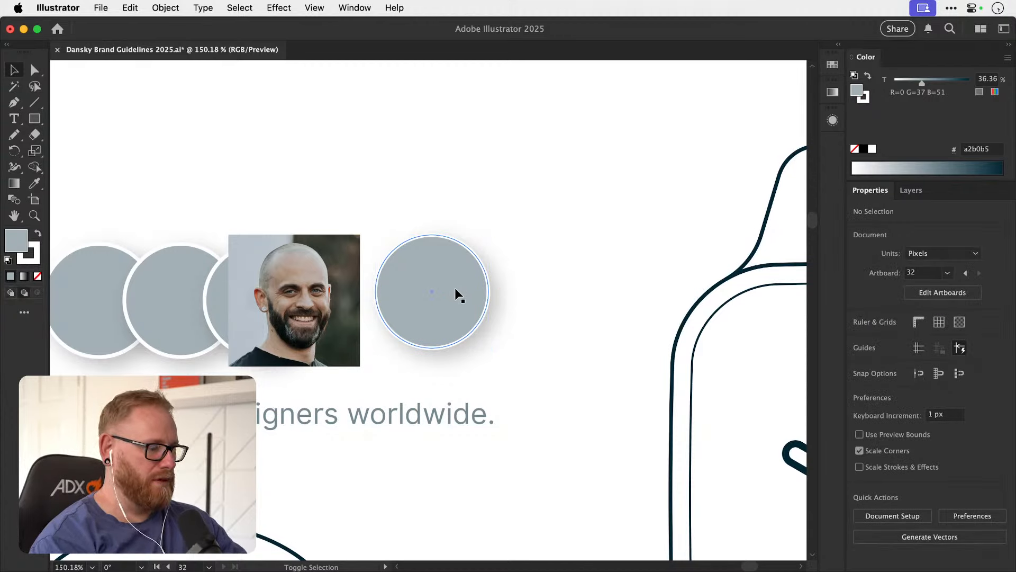
pyautogui.click(456, 291)
pyautogui.press('super+shift+a')
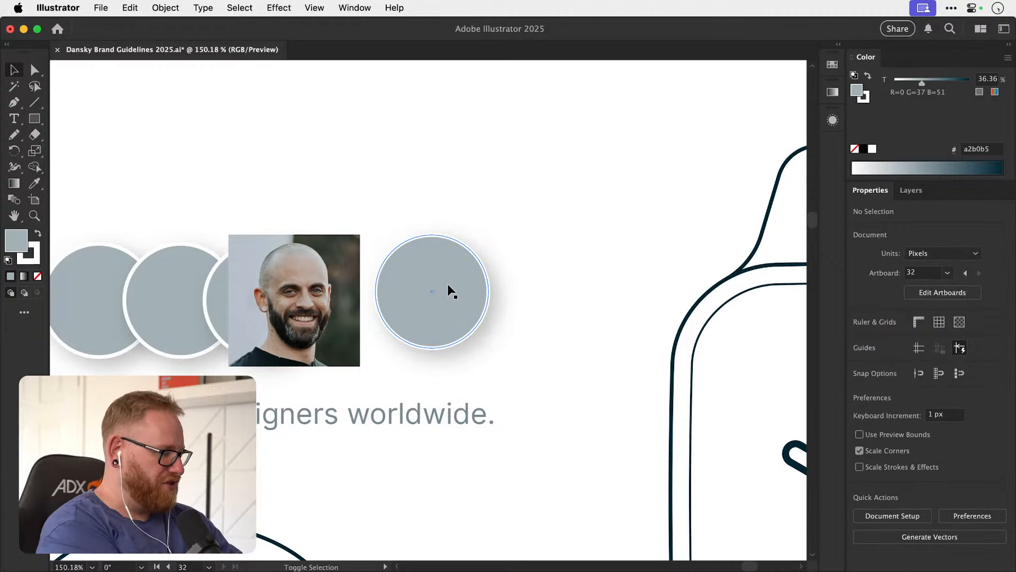
pyautogui.hotkey('shift', 'd')
pyautogui.hotkey('shift', 'd')
pyautogui.hotkey('shift', 'd')
pyautogui.press('super+shift+d')
pyautogui.press('super+z')
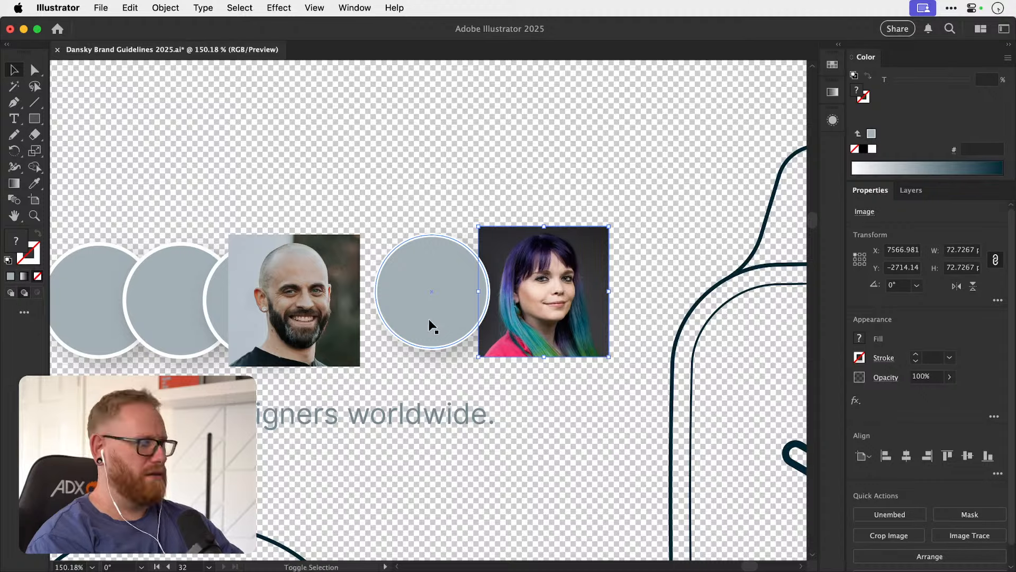
pyautogui.press('super+shift+d')
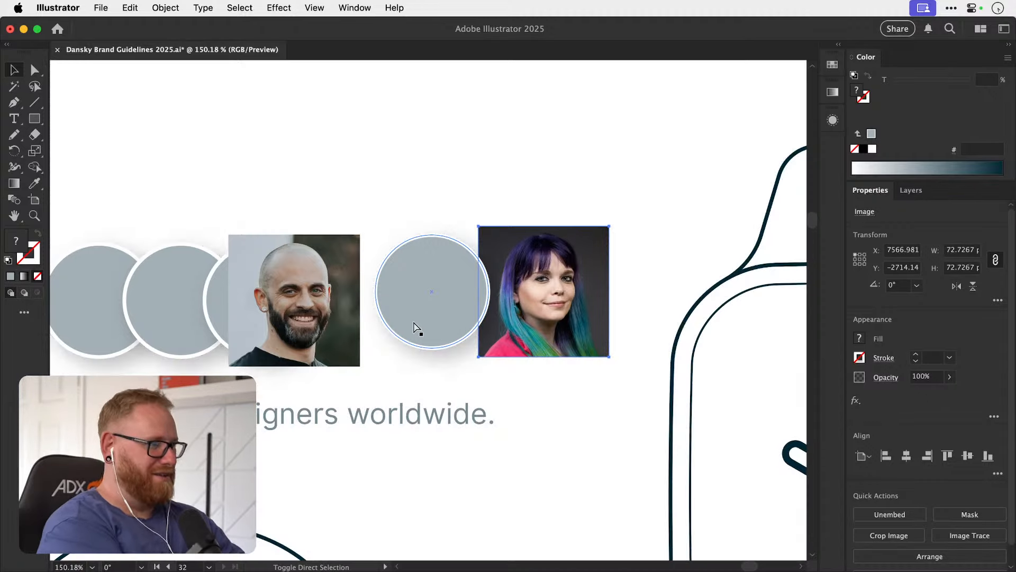
pyautogui.click(555, 225)
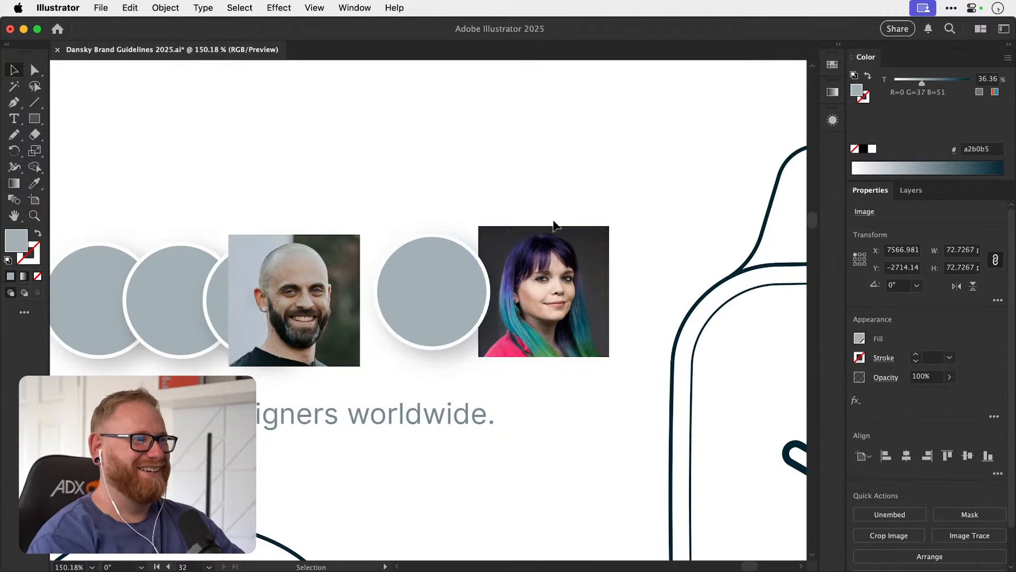
pyautogui.press('super+z')
pyautogui.press('super+z')
pyautogui.press('super+z')
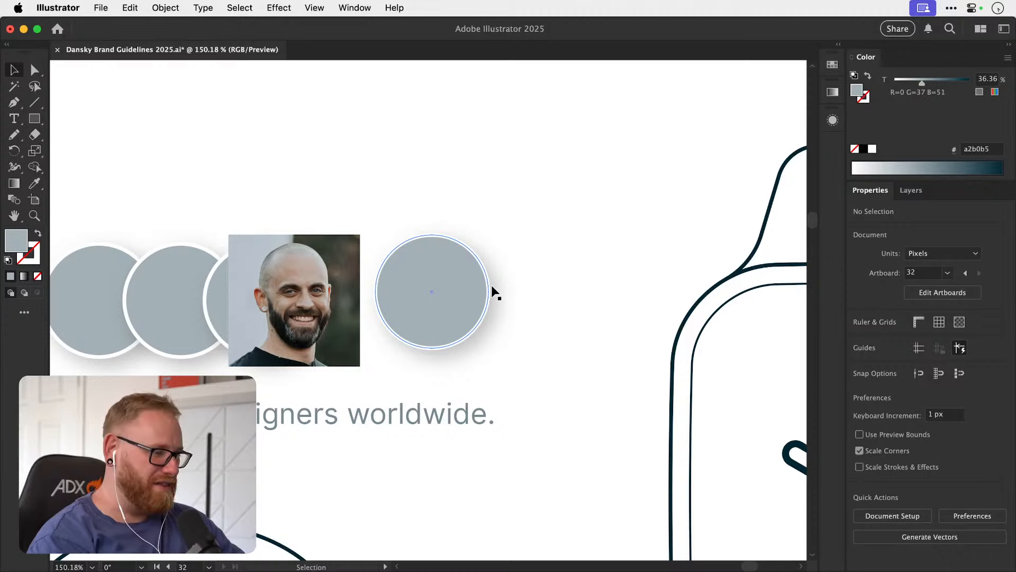
# Activate Draw Inside mode for the separate grey circle and paste the woman's photo into it.
pyautogui.click(454, 304)
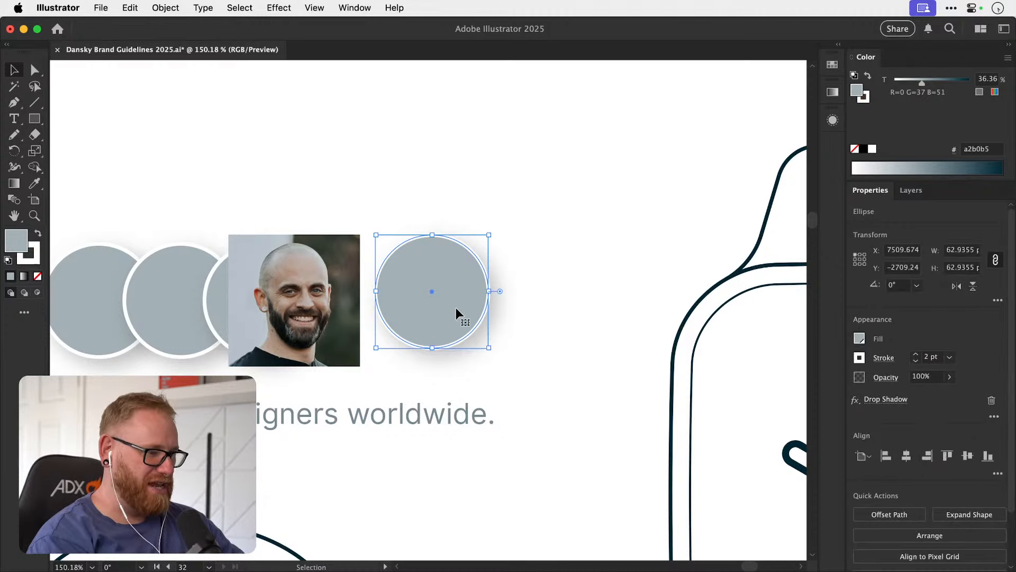
pyautogui.click(490, 291)
pyautogui.hotkey('shift', 'd')
pyautogui.hotkey('shift', 'd')
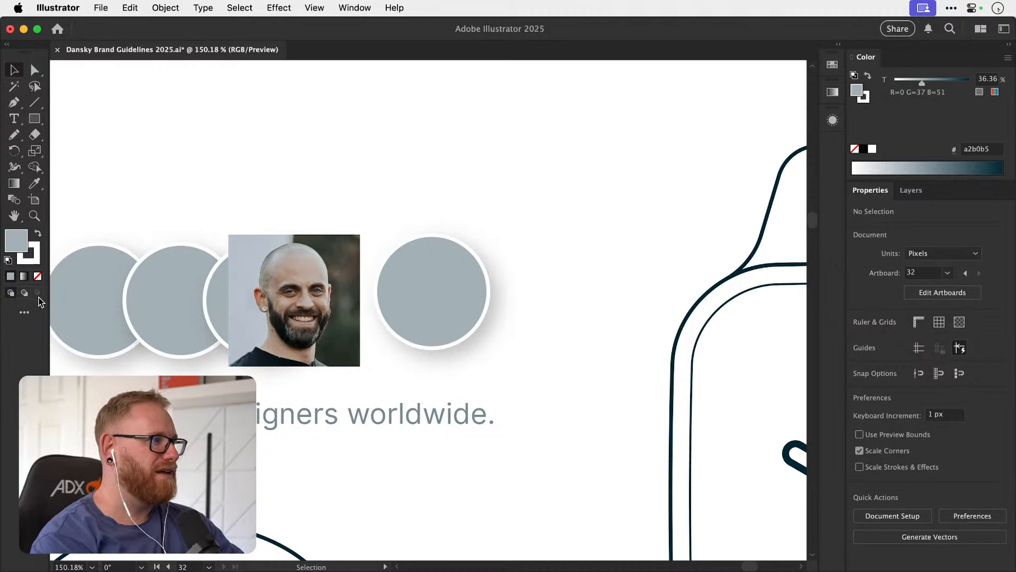
pyautogui.click(442, 290)
pyautogui.hotkey('shift', 'd')
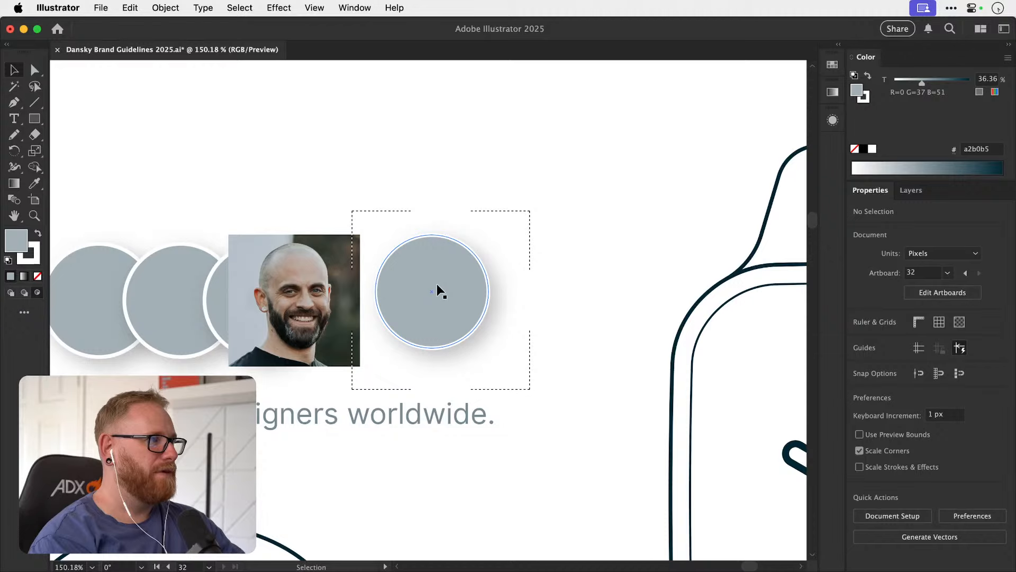
pyautogui.press('super+v')
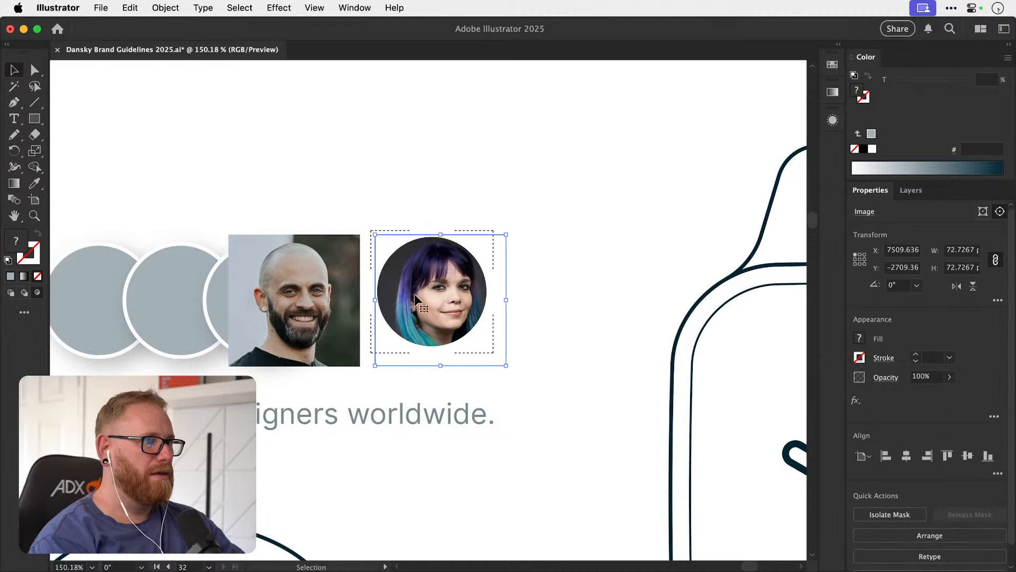
pyautogui.click(358, 205)
pyautogui.moveTo(423, 287); pyautogui.dragTo(332, 298)
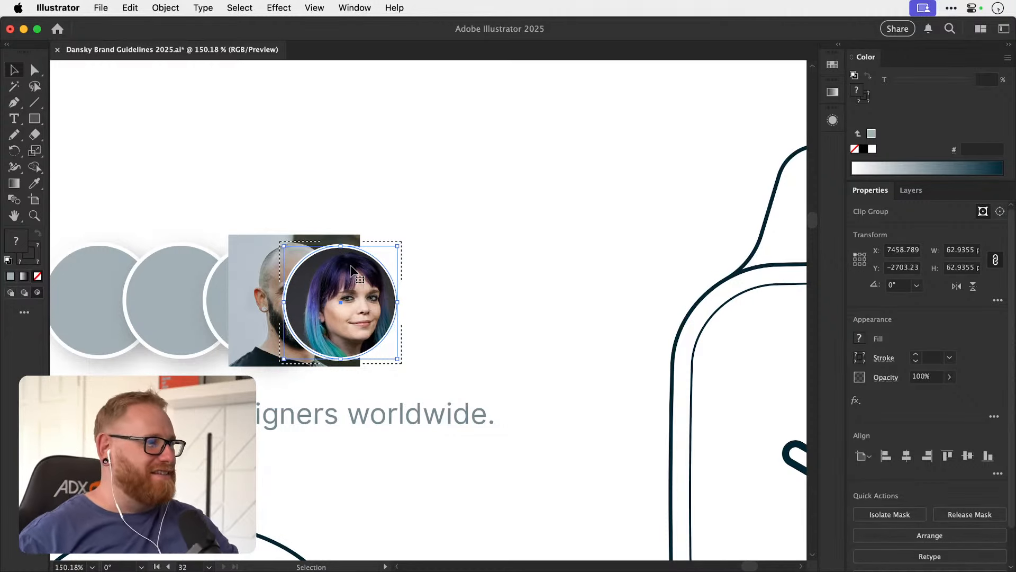
pyautogui.press('super+z')
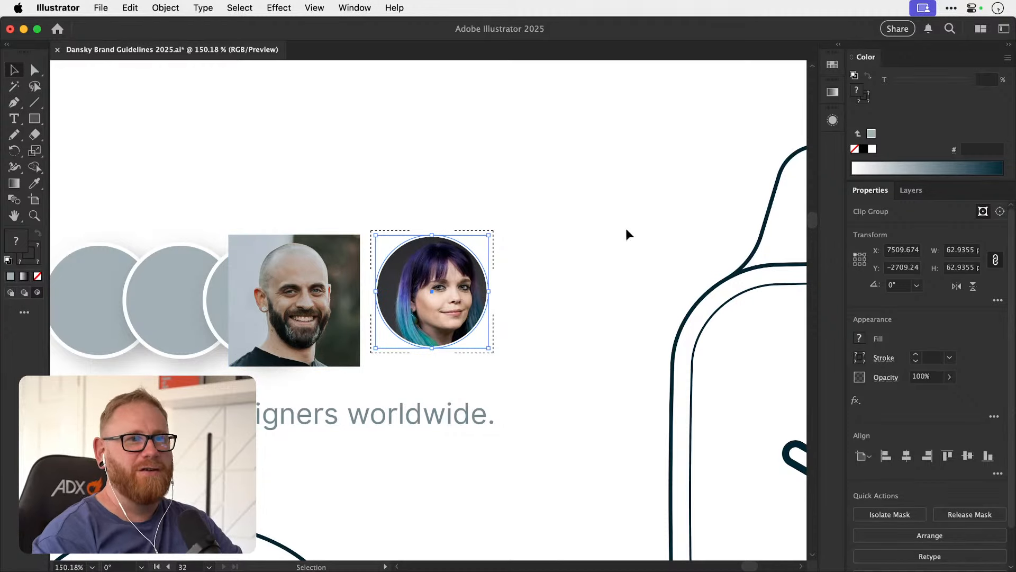
pyautogui.click(833, 120)
pyautogui.click(833, 120)
# Apply a Drop Shadow effect to the woman's circular portrait and place it clear of the bald man's photo.
pyautogui.moveTo(450, 290); pyautogui.dragTo(328, 300)
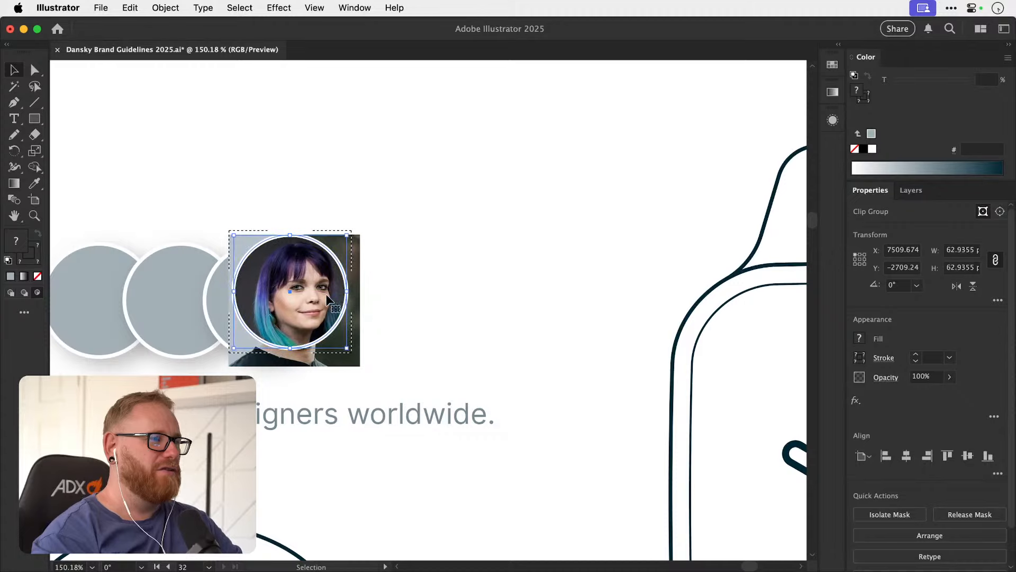
pyautogui.click(277, 7)
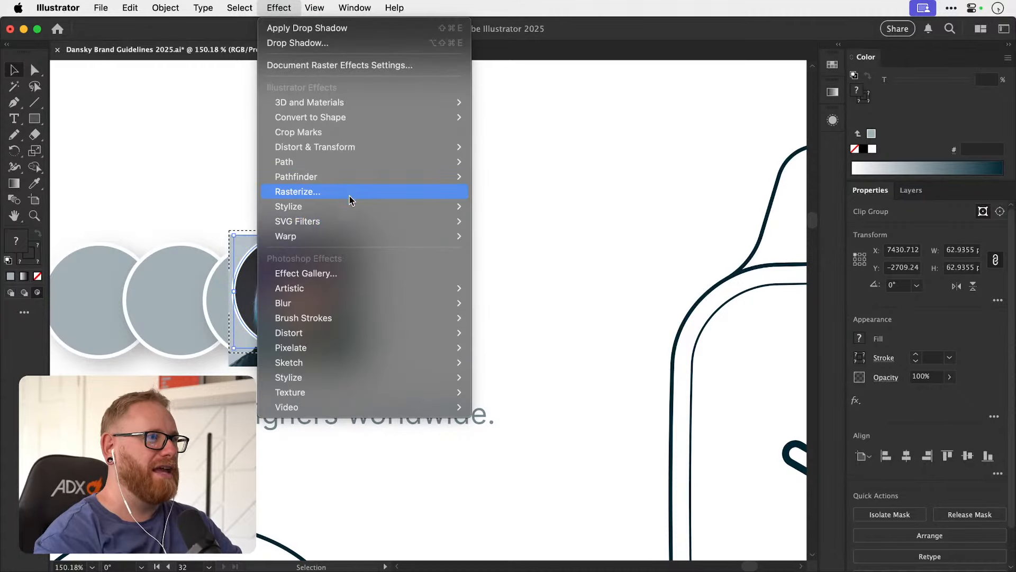
pyautogui.moveTo(349, 206)
pyautogui.click(523, 207)
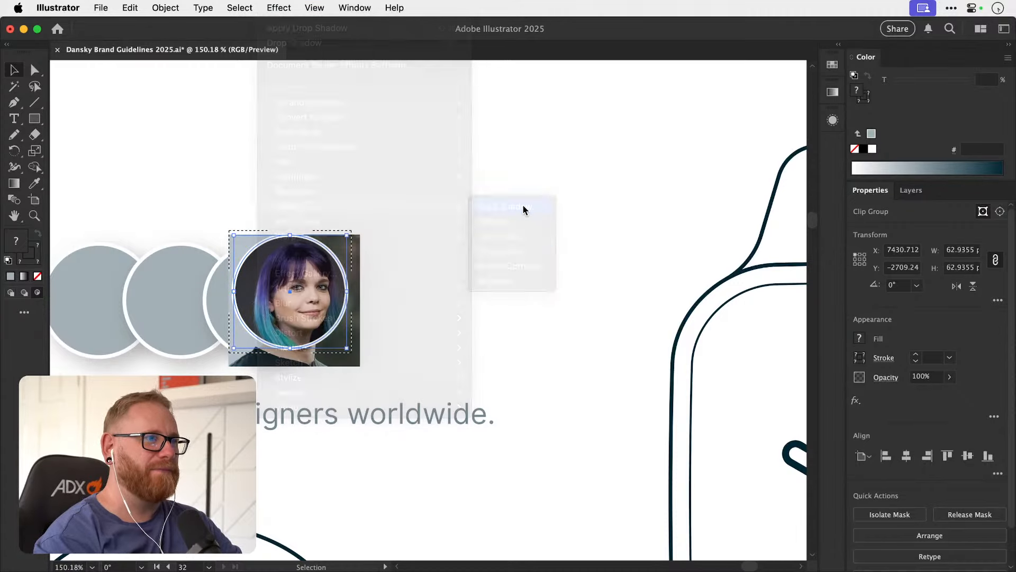
pyautogui.click(723, 255)
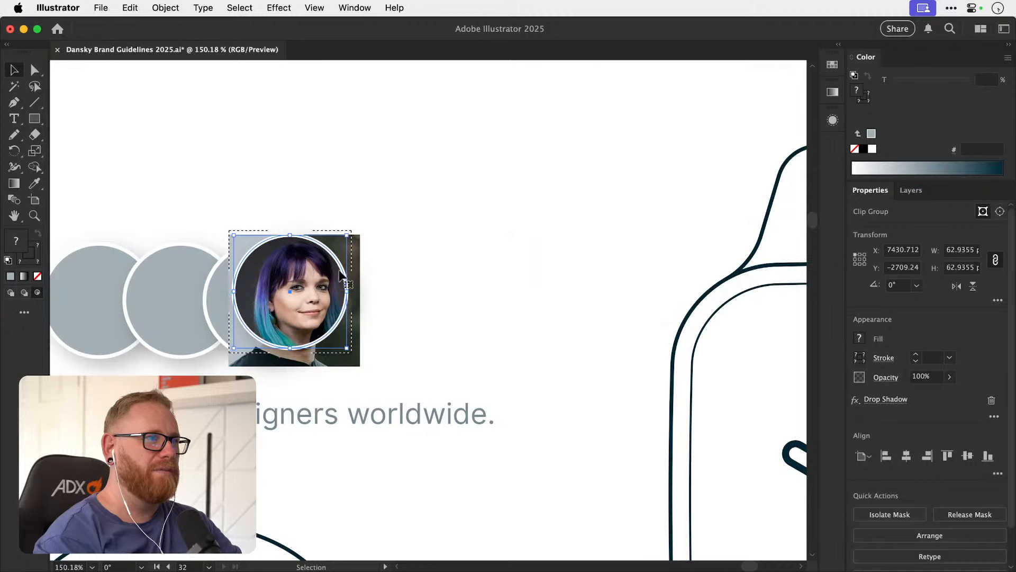
pyautogui.moveTo(341, 275); pyautogui.dragTo(497, 249)
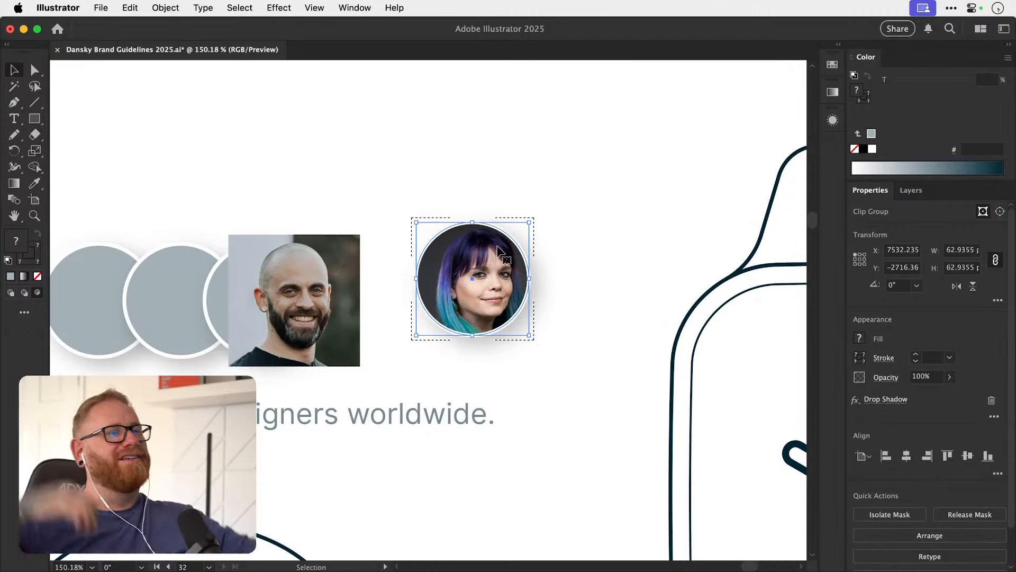
pyautogui.click(481, 184)
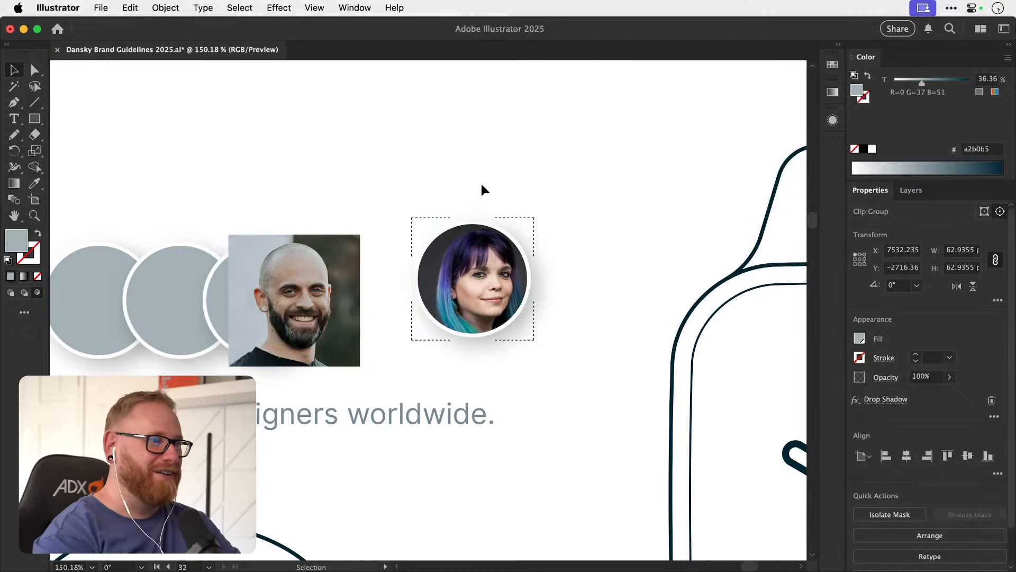
# Scale the woman's photo down inside its clip group so it matches the width of the circle.
pyautogui.doubleClick(487, 274)
pyautogui.click(506, 291)
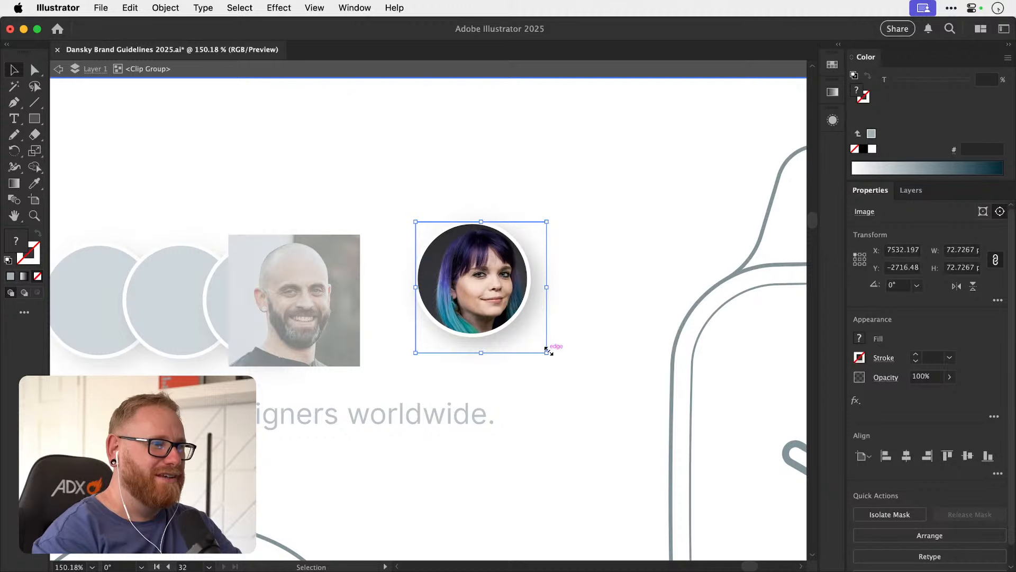
pyautogui.moveTo(548, 351); pyautogui.dragTo(529, 340)
pyautogui.doubleClick(570, 285)
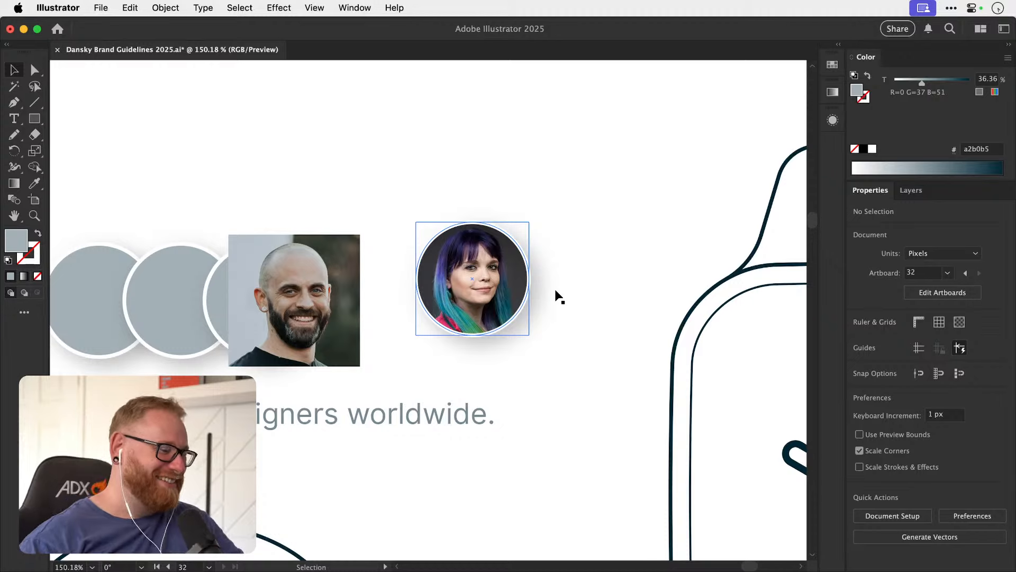
pyautogui.moveTo(512, 280); pyautogui.dragTo(540, 308)
pyautogui.press('super+z')
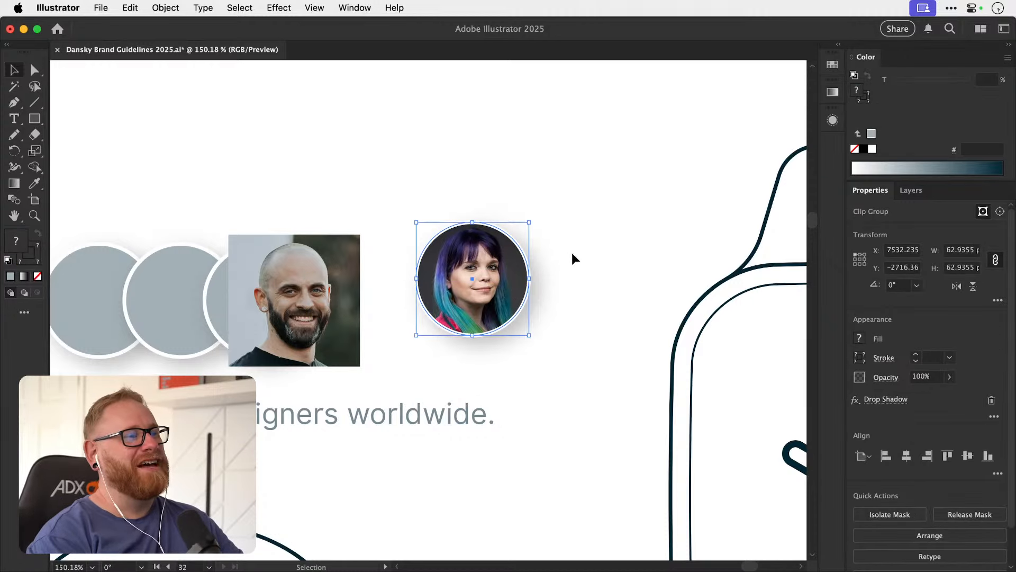
pyautogui.click(590, 237)
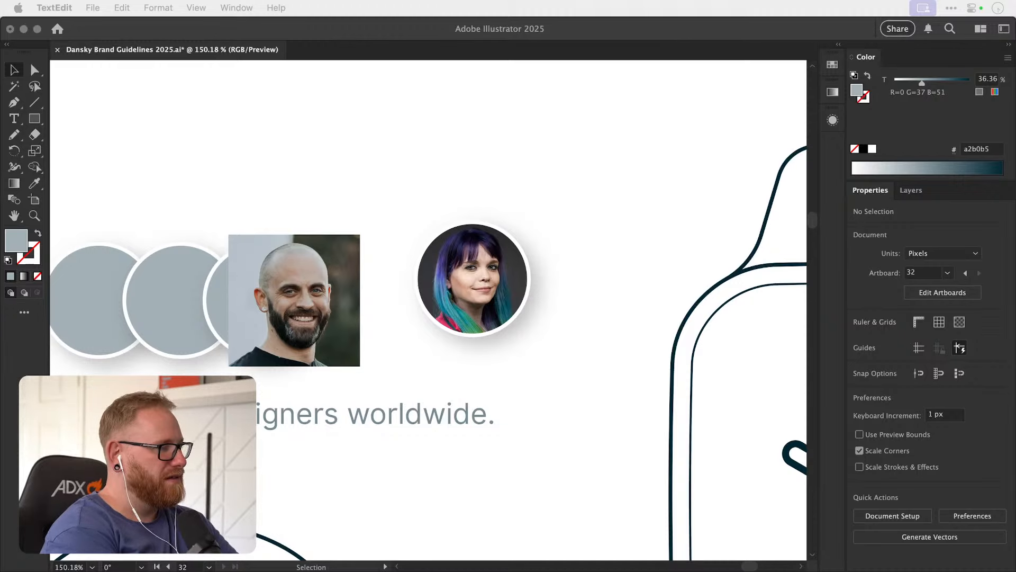
# Move the grey circle behind the bald man's photo above the portrait row and remove its drop shadow.
pyautogui.click(336, 191)
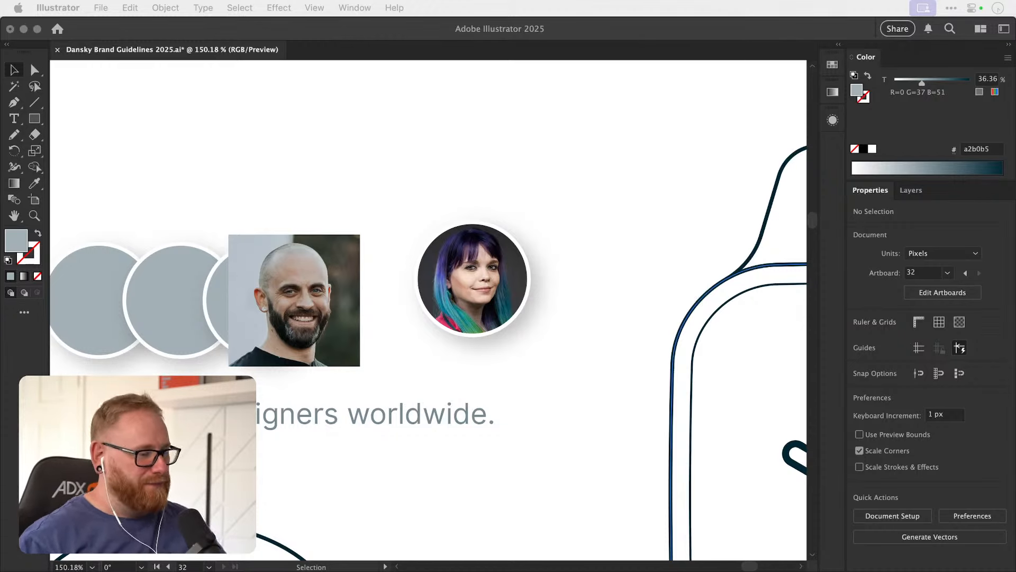
pyautogui.click(318, 326)
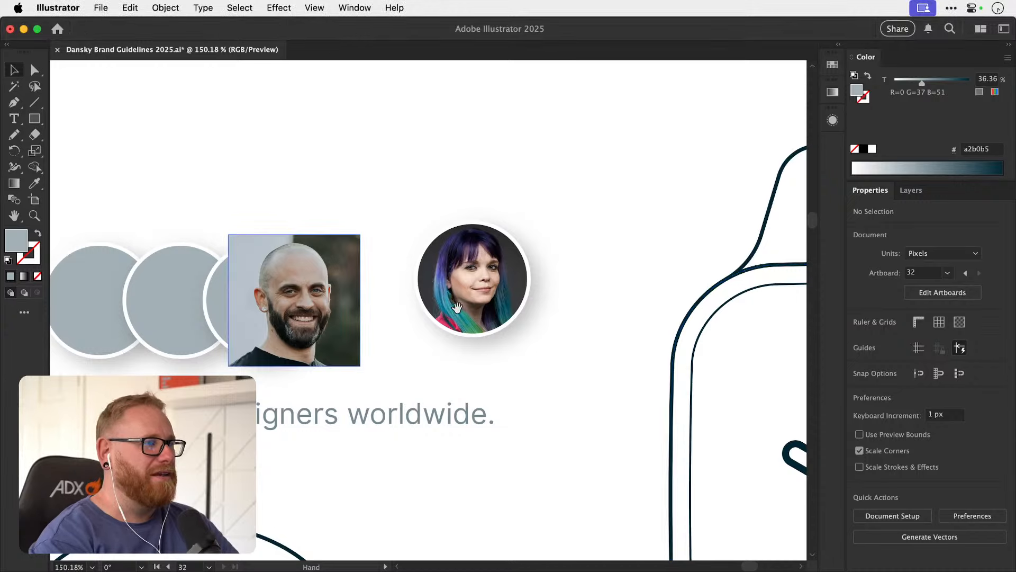
pyautogui.moveTo(401, 317); pyautogui.dragTo(607, 322)
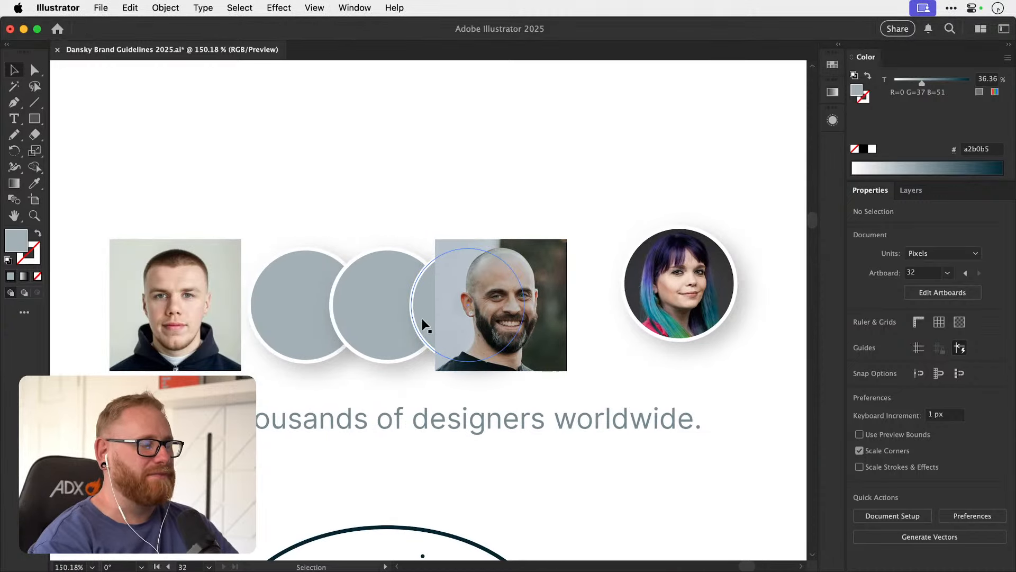
pyautogui.click(422, 316)
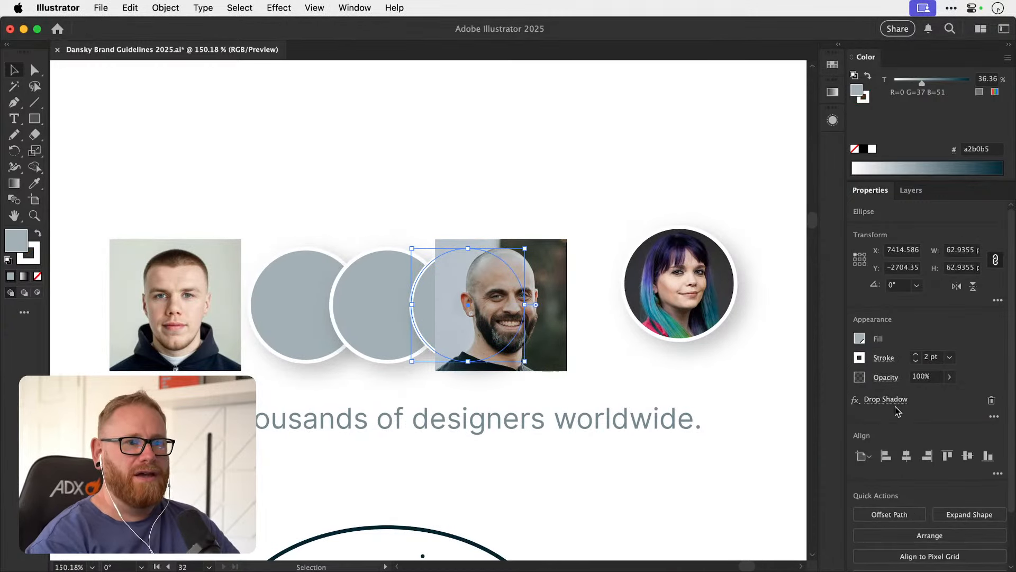
pyautogui.moveTo(440, 279); pyautogui.dragTo(374, 132)
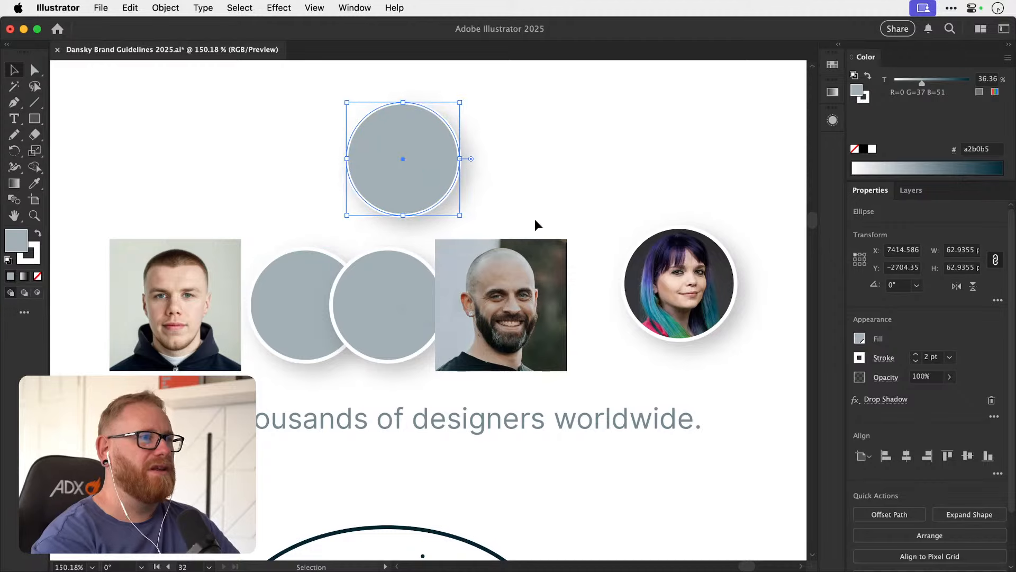
pyautogui.click(990, 401)
# Move the bald man's photo up out of the row, beside the detached grey circle.
pyautogui.press('space')
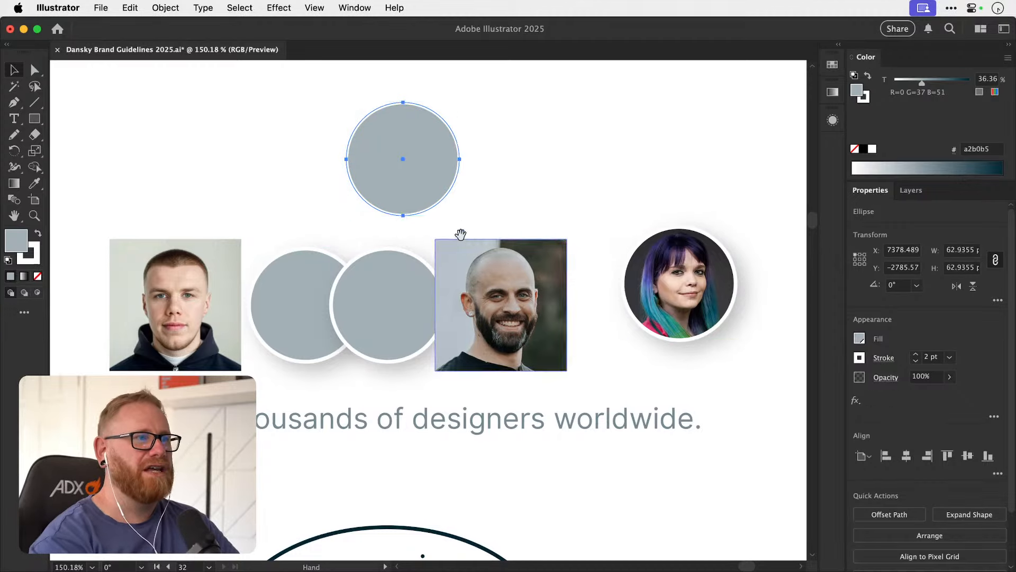
pyautogui.moveTo(442, 250); pyautogui.dragTo(413, 312)
pyautogui.moveTo(469, 337); pyautogui.dragTo(515, 191)
pyautogui.moveTo(505, 237); pyautogui.dragTo(504, 239)
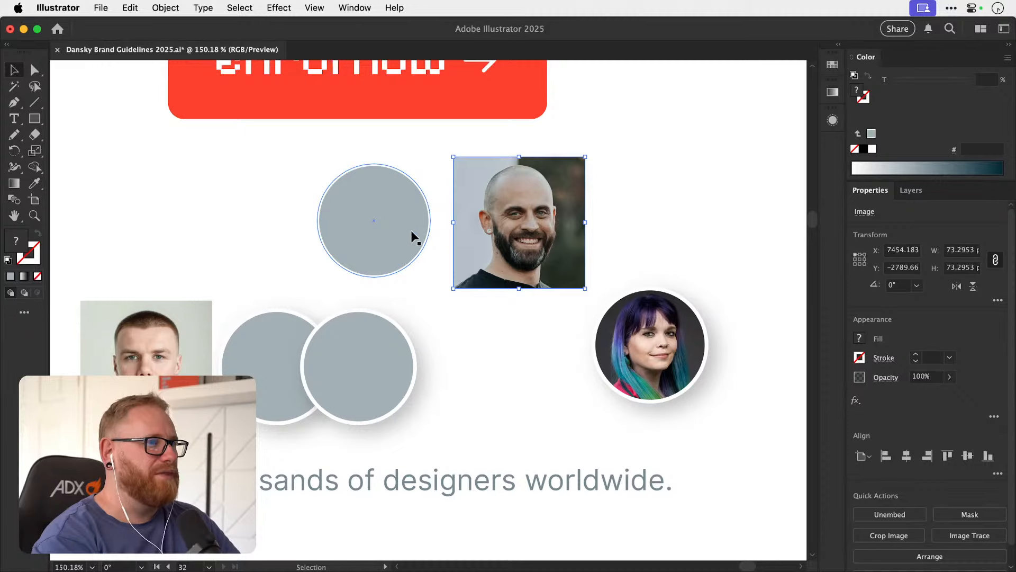
# Move the detached grey circle up level with the bald man's photo, and cut the photo to the clipboard.
pyautogui.moveTo(389, 237); pyautogui.dragTo(393, 208)
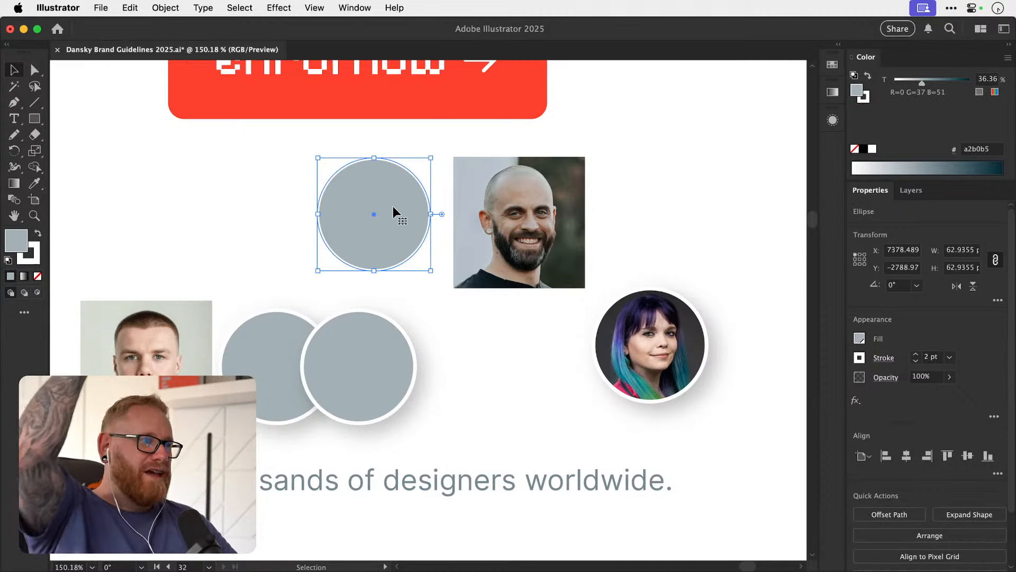
pyautogui.click(475, 208)
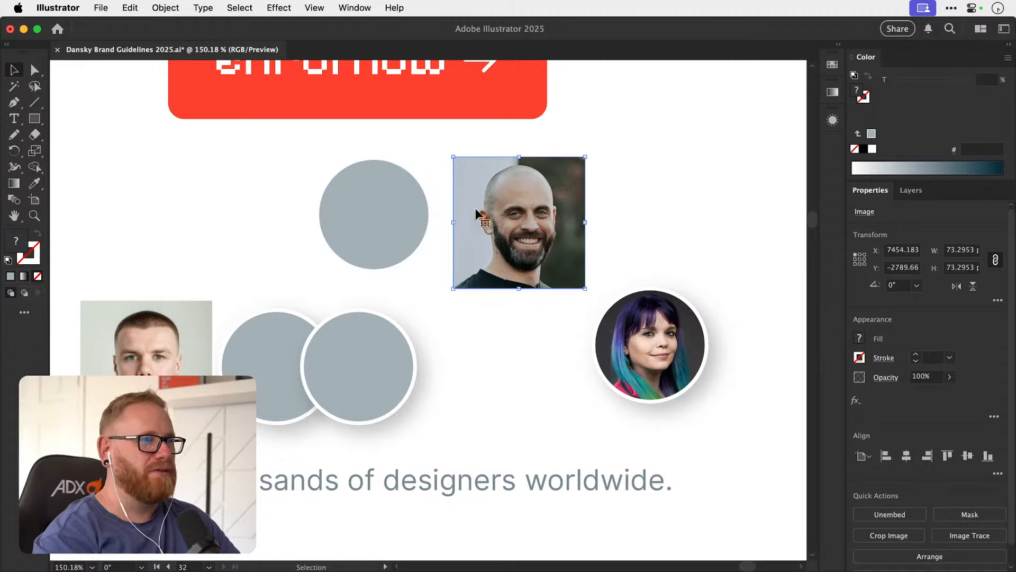
pyautogui.click(136, 12)
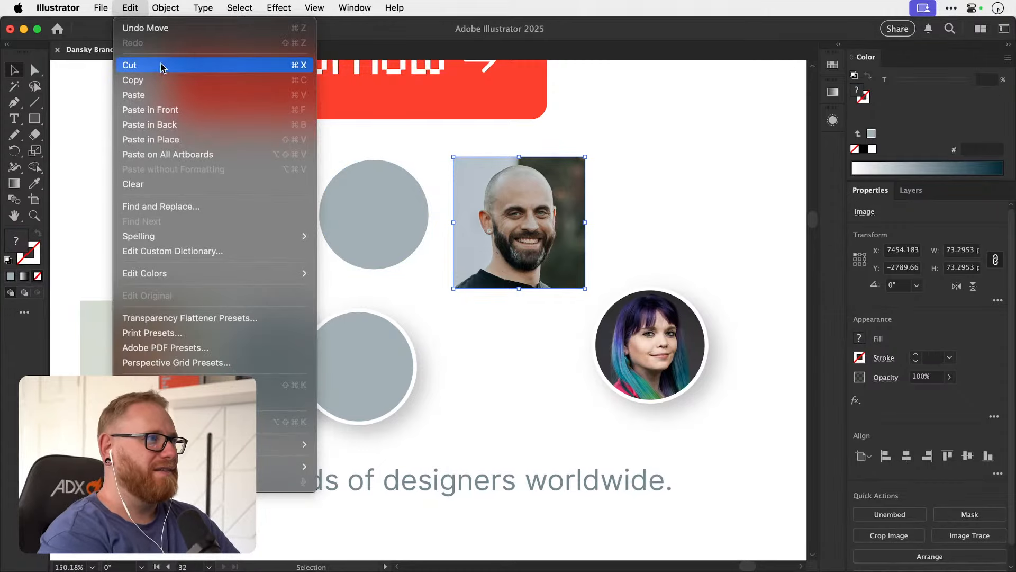
pyautogui.click(208, 64)
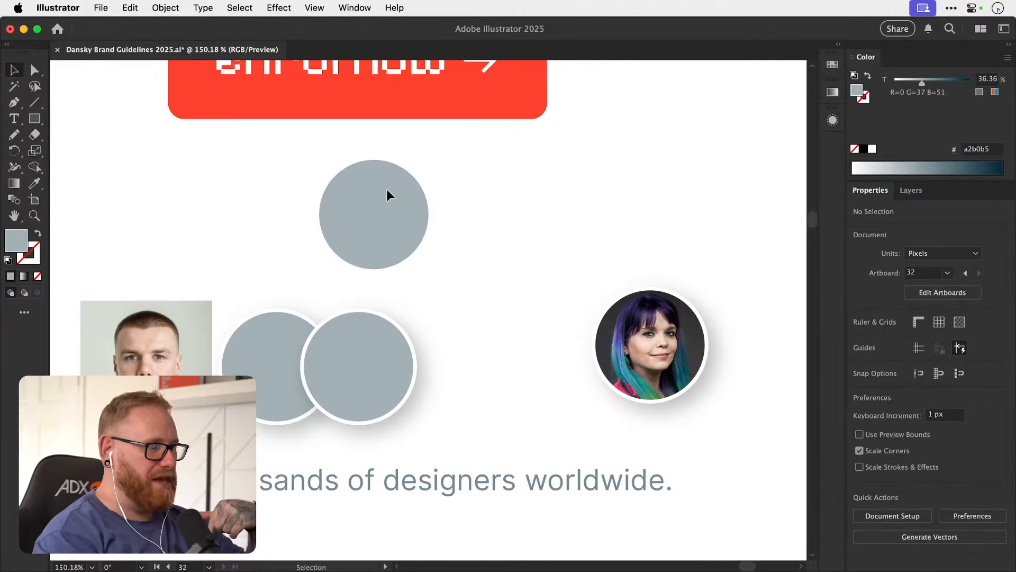
# Paste the bald man's photo inside the detached grey circle using Draw Inside mode.
pyautogui.click(367, 187)
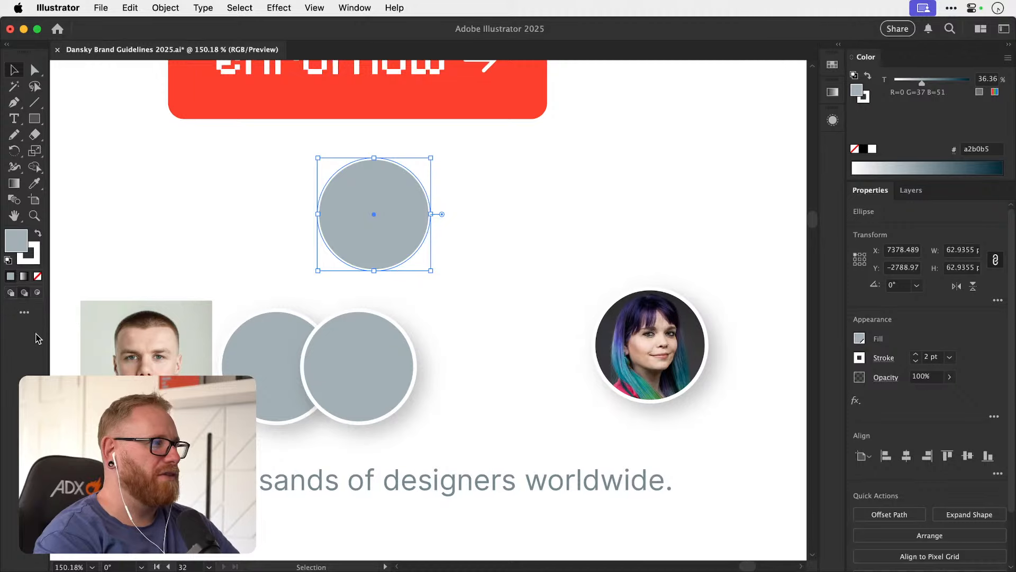
pyautogui.press('super+shift+a')
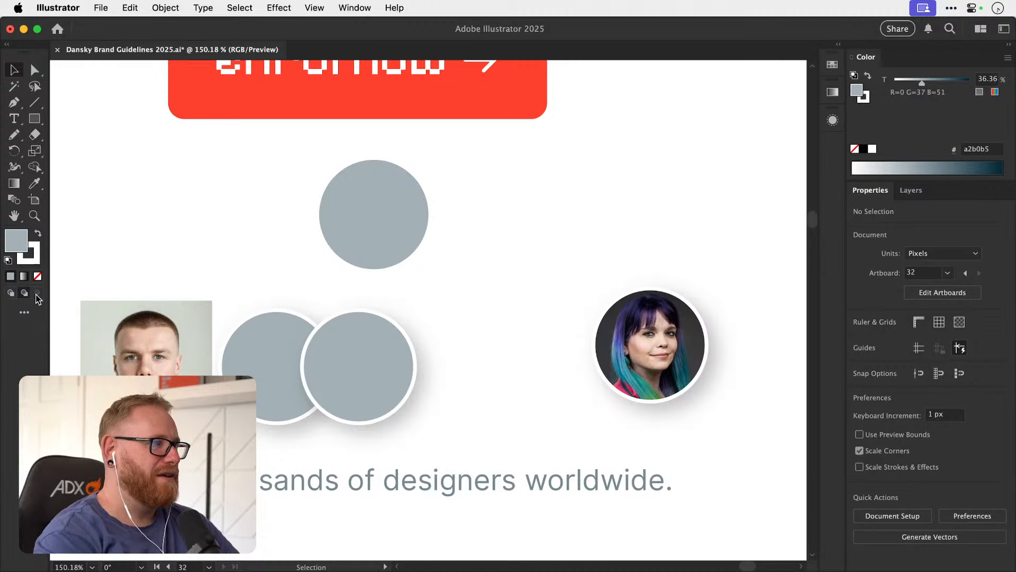
pyautogui.click(367, 199)
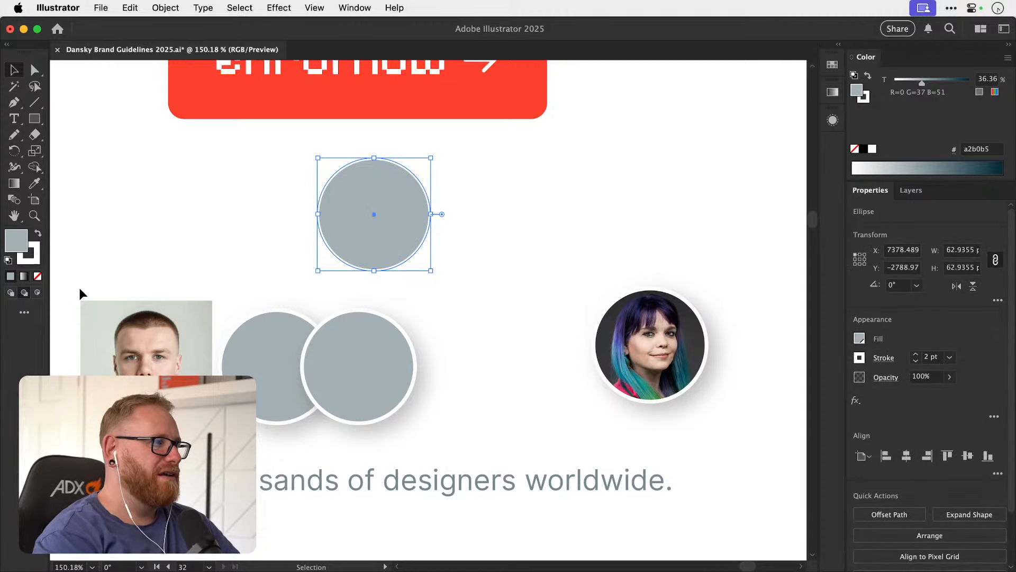
pyautogui.click(38, 295)
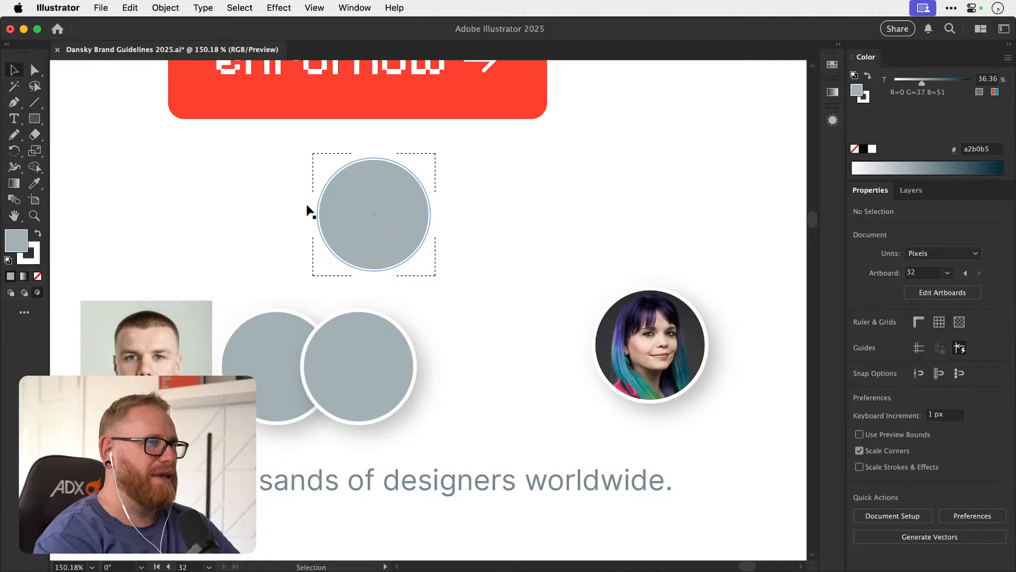
pyautogui.click(130, 8)
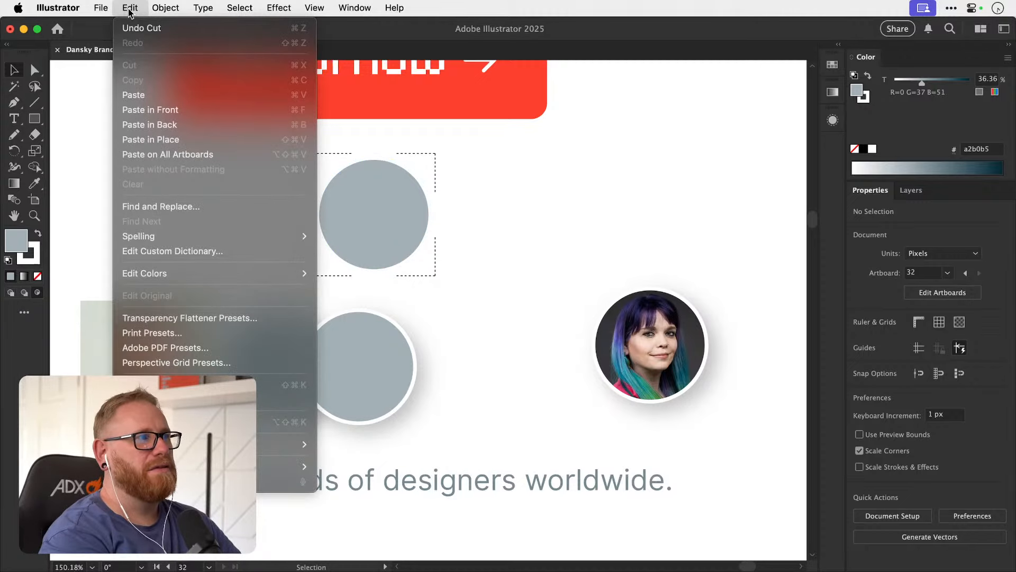
pyautogui.click(151, 96)
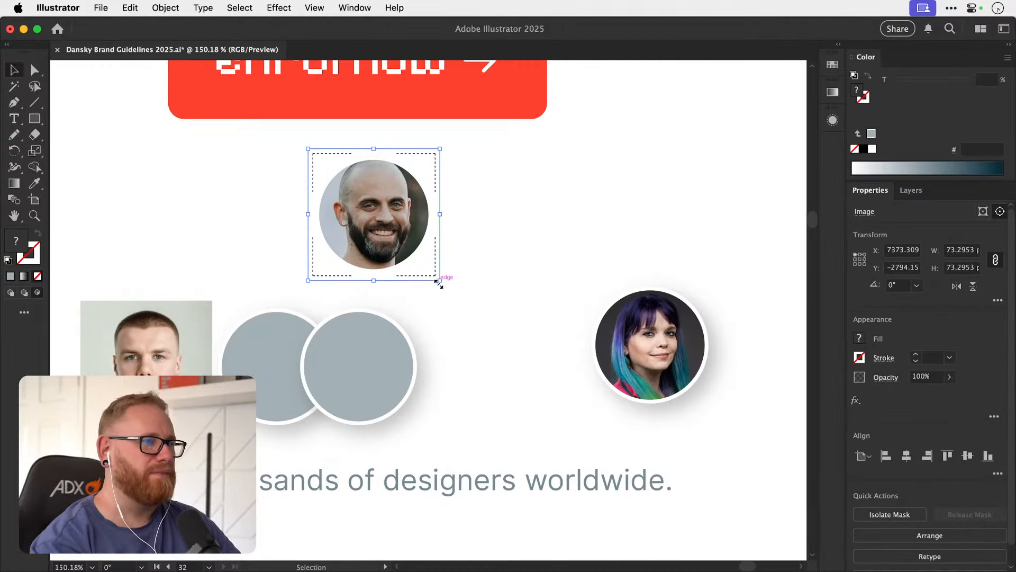
# Scale the bald man's photo to about 66 px wide inside the circle, nudge it left and leave Draw Inside mode.
pyautogui.moveTo(440, 280); pyautogui.dragTo(431, 271)
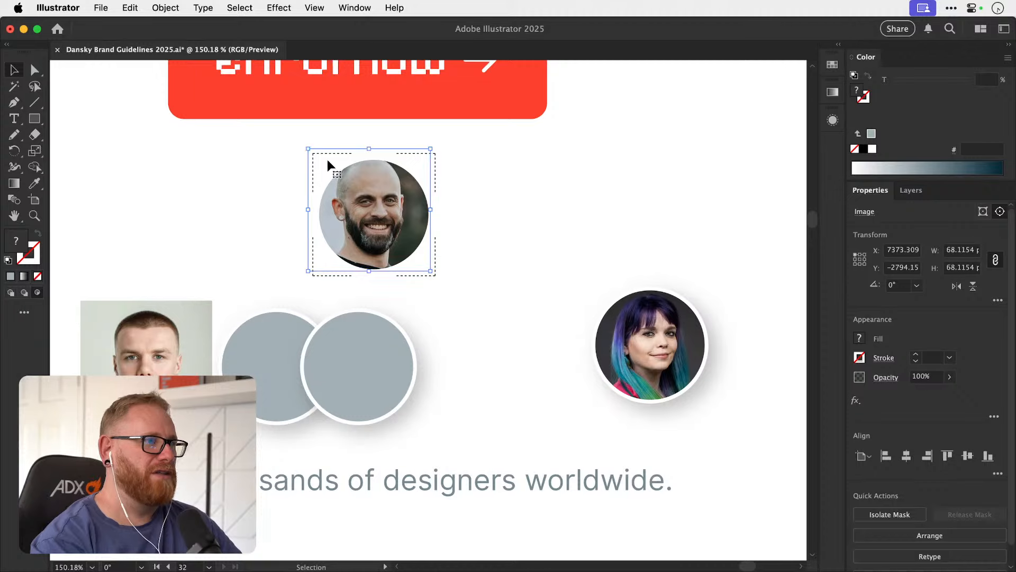
pyautogui.moveTo(308, 149); pyautogui.dragTo(320, 160)
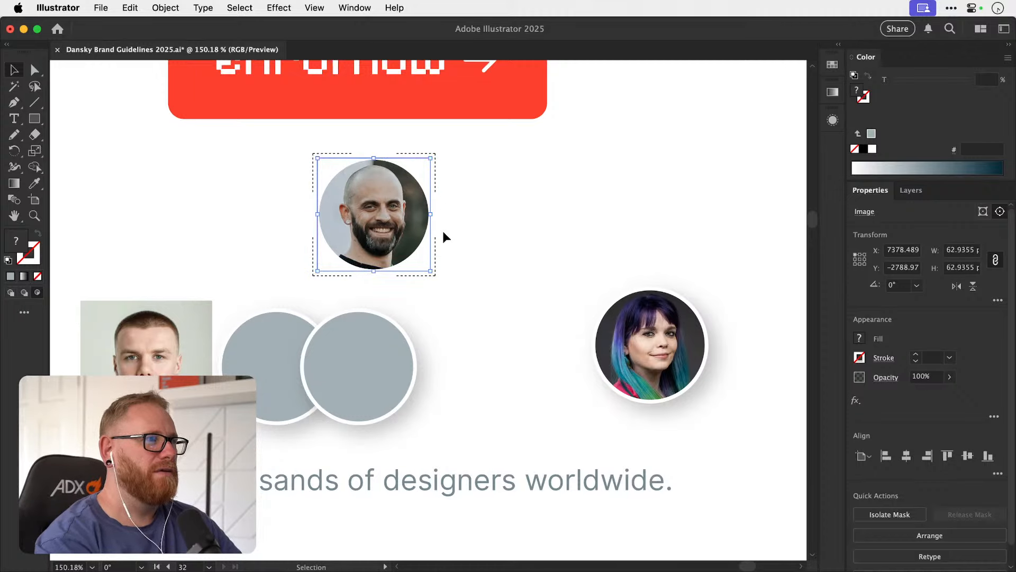
pyautogui.moveTo(430, 271); pyautogui.dragTo(437, 276)
pyautogui.press('Left')
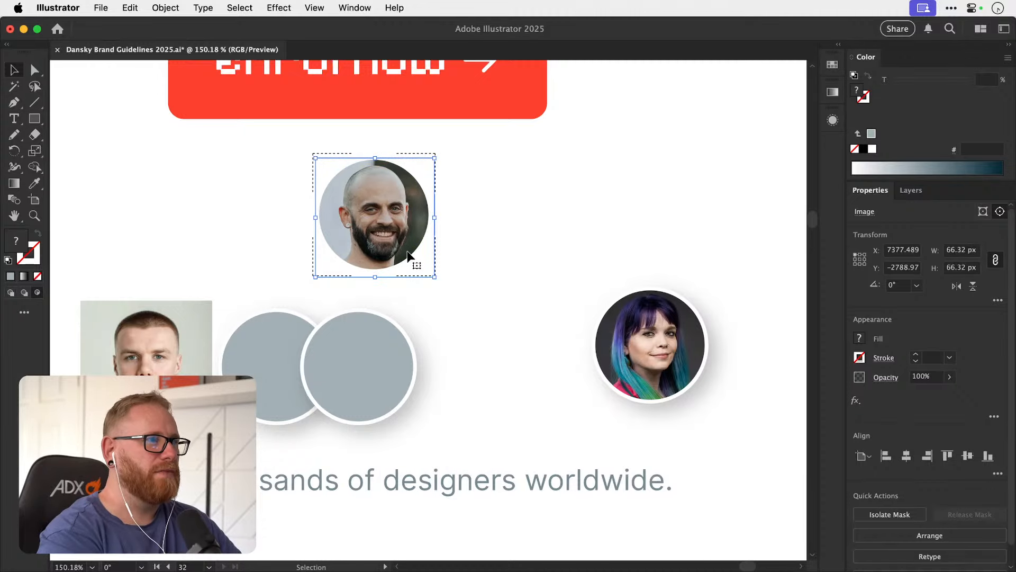
pyautogui.press('Left')
pyautogui.click(498, 227)
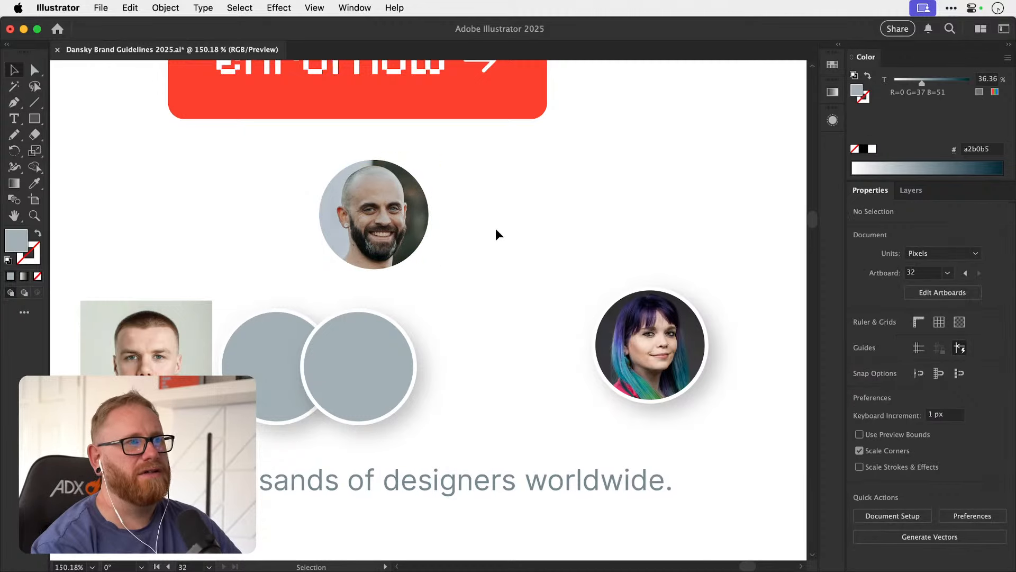
# Examine the appearance attributes of the bald man's clip group and of the circle path inside it.
pyautogui.moveTo(400, 222)
pyautogui.mouseDown()
pyautogui.moveTo(437, 228)
pyautogui.moveTo(400, 221)
pyautogui.mouseUp()
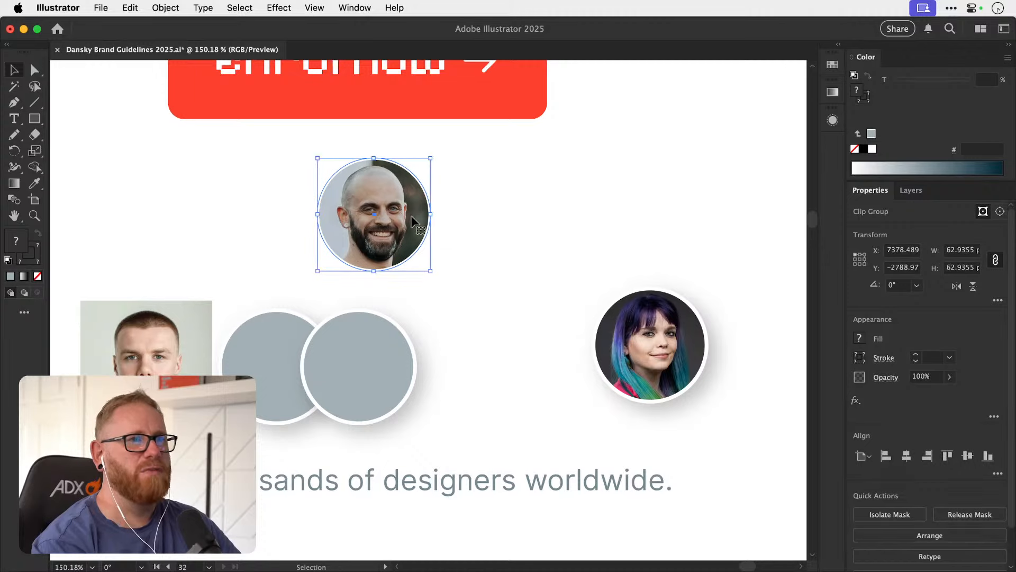
pyautogui.click(834, 121)
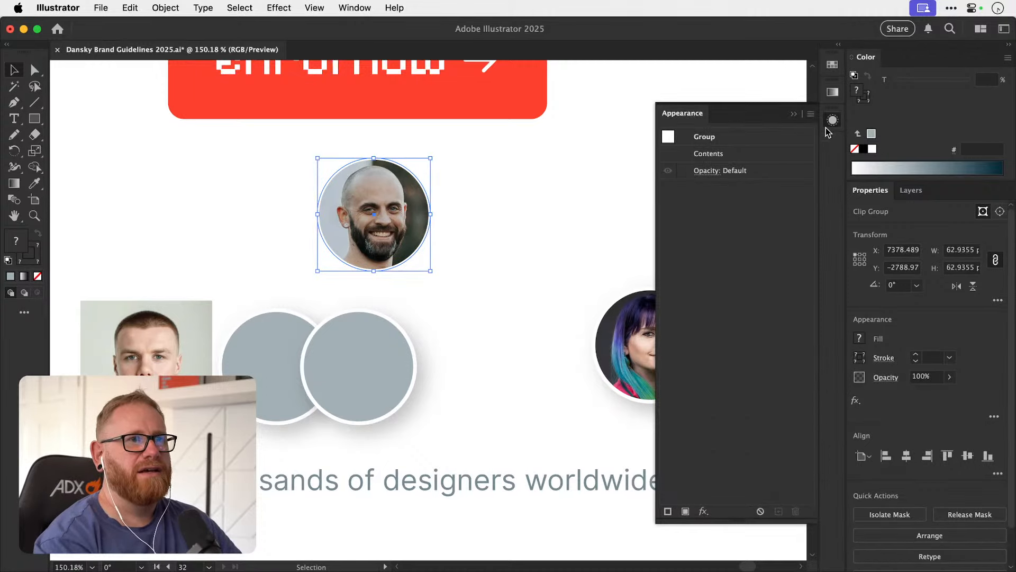
pyautogui.doubleClick(405, 215)
pyautogui.click(427, 204)
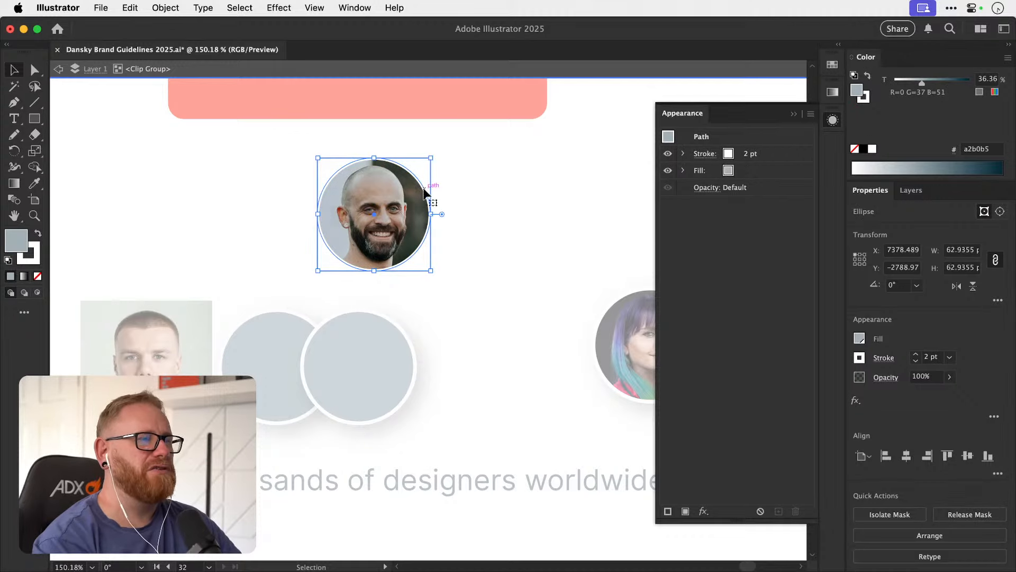
pyautogui.click(481, 208)
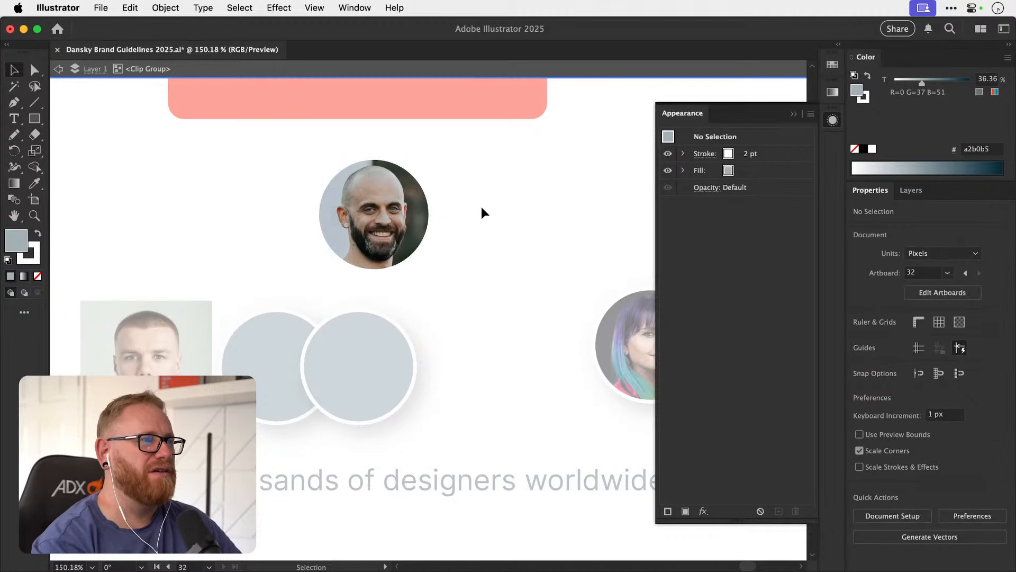
pyautogui.doubleClick(481, 208)
pyautogui.press('a')
pyautogui.click(428, 203)
pyautogui.click(465, 197)
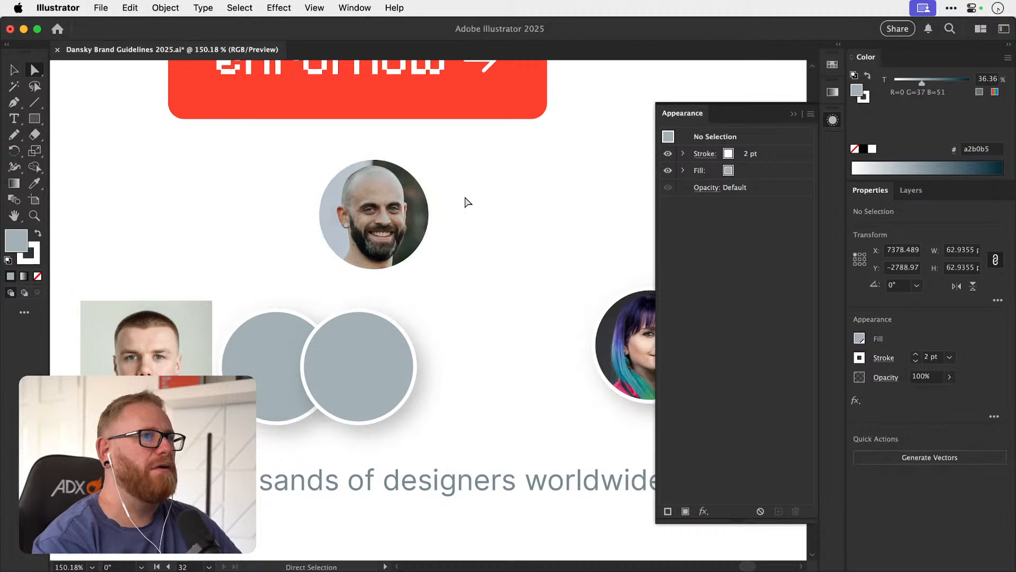
# Move the bald man's masked portrait down so it overlaps the front grey circle in the row.
pyautogui.press('v')
pyautogui.click(833, 121)
pyautogui.moveTo(426, 204); pyautogui.dragTo(406, 299)
pyautogui.click(430, 297)
pyautogui.press('a')
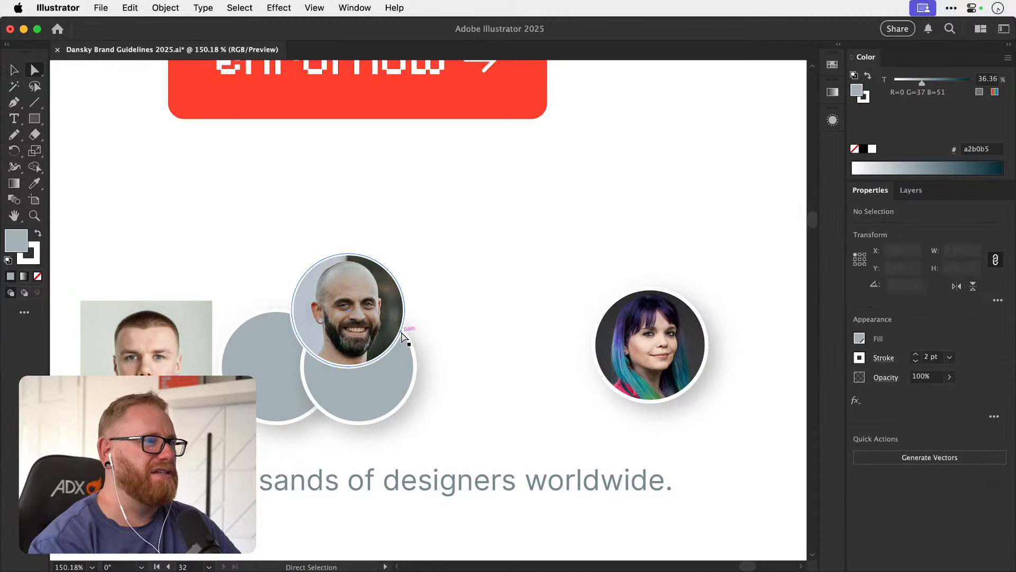
pyautogui.click(401, 334)
pyautogui.press('v')
pyautogui.click(382, 306)
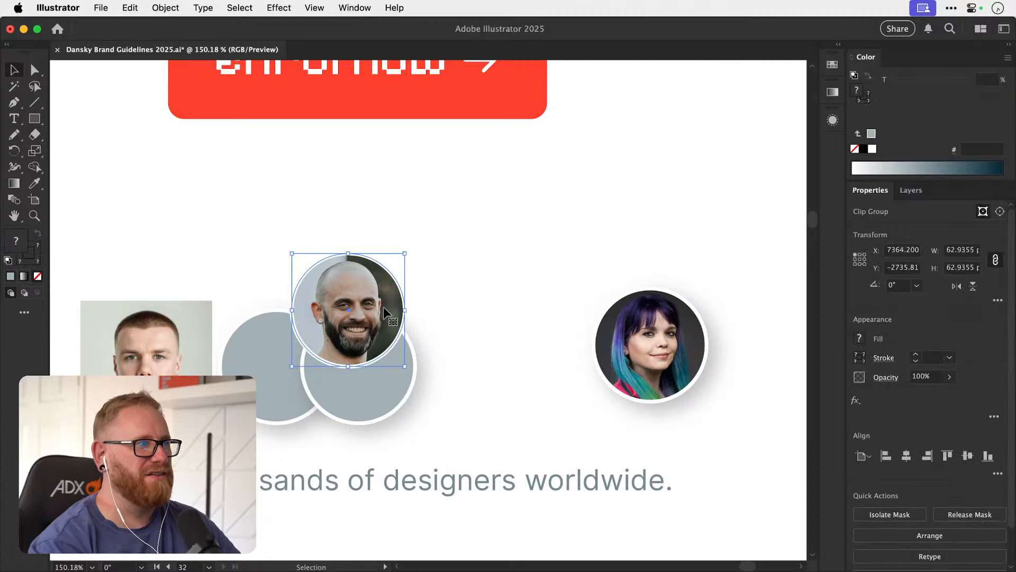
pyautogui.moveTo(390, 325); pyautogui.dragTo(405, 307)
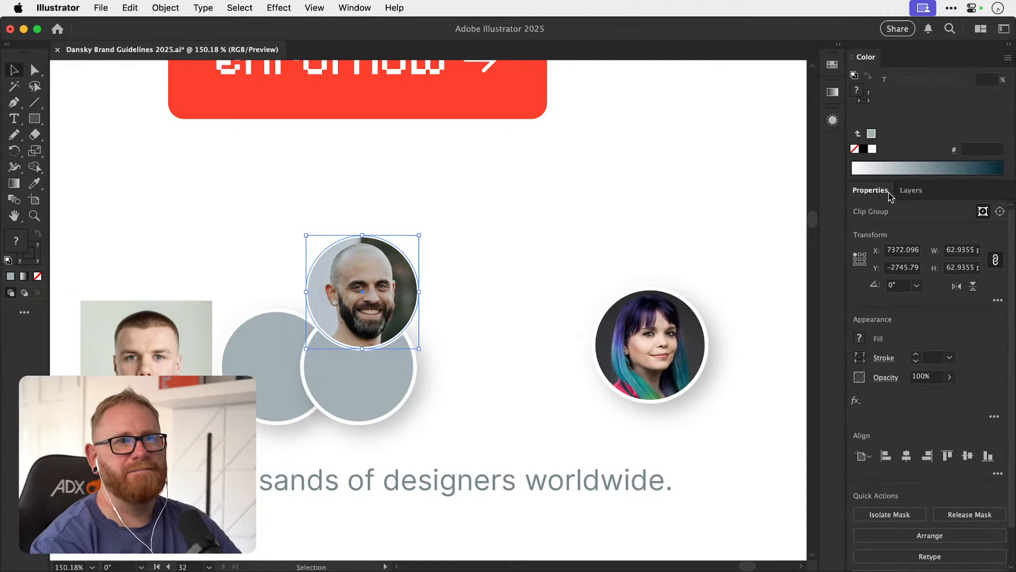
# Shift the bald man's portrait up slightly, paste its clip group back in front within Layer 1, and inspect the group's contents.
pyautogui.click(911, 190)
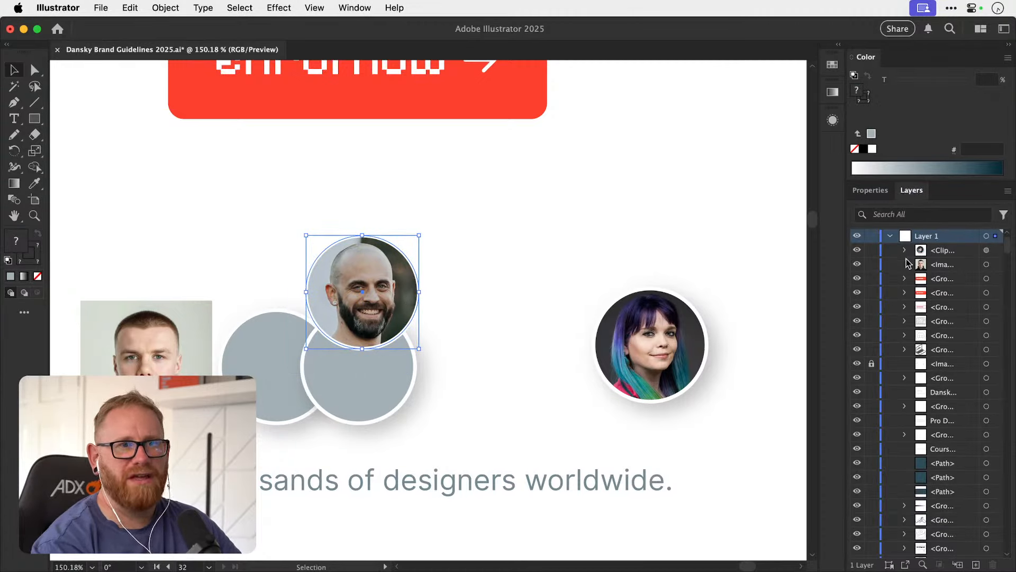
pyautogui.moveTo(381, 275); pyautogui.dragTo(400, 257)
pyautogui.press('super+c')
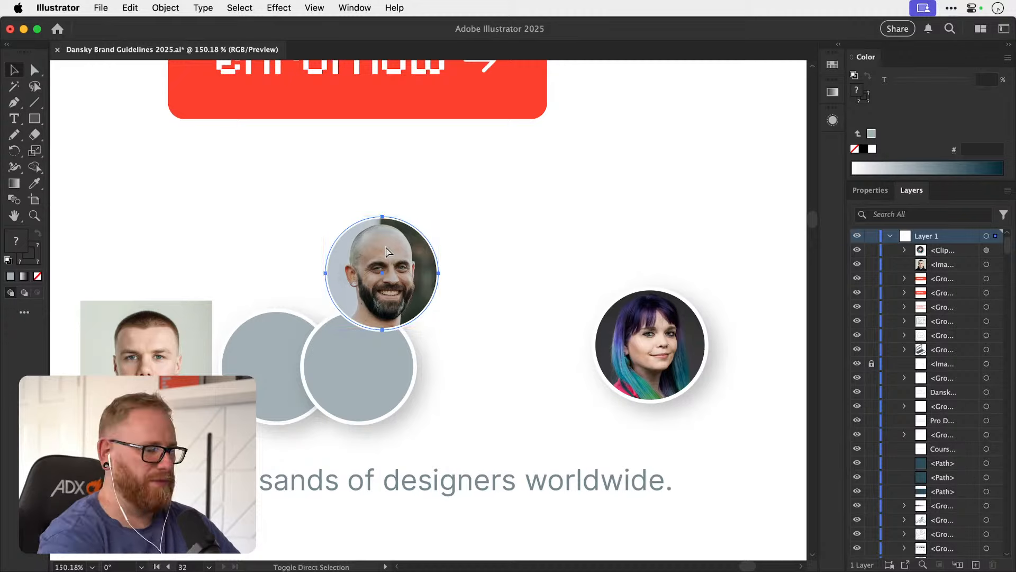
pyautogui.press('super+f')
pyautogui.click(903, 250)
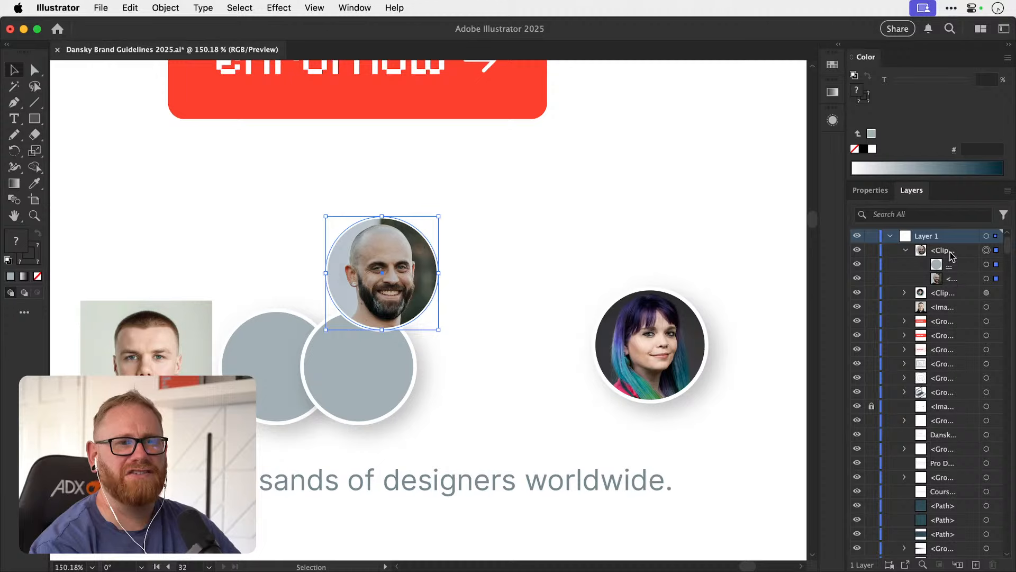
pyautogui.click(891, 236)
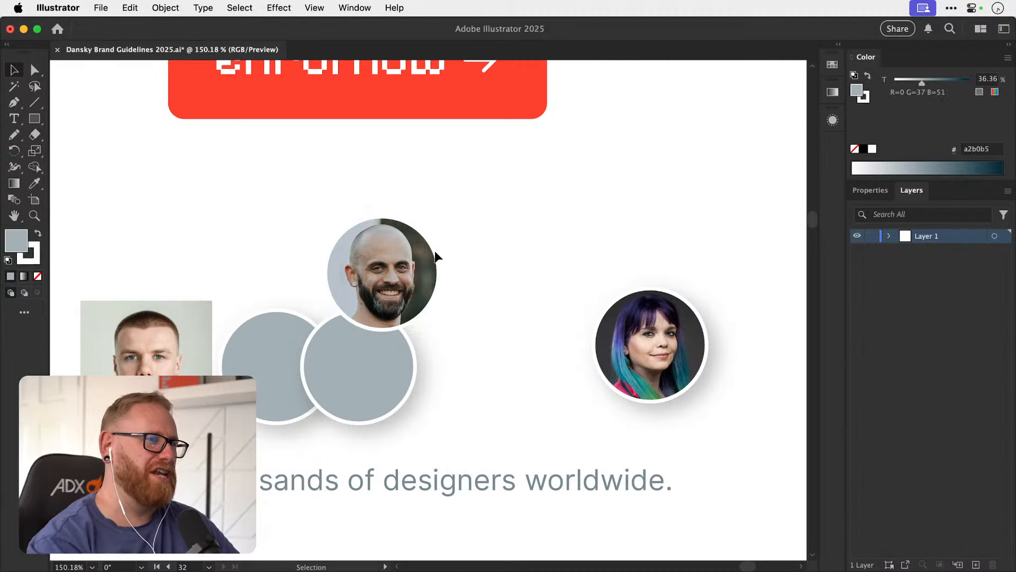
# Move the bald man's portrait above the grey circles and apply the Drop Shadow effect to its clip group.
pyautogui.moveTo(409, 263); pyautogui.dragTo(409, 239)
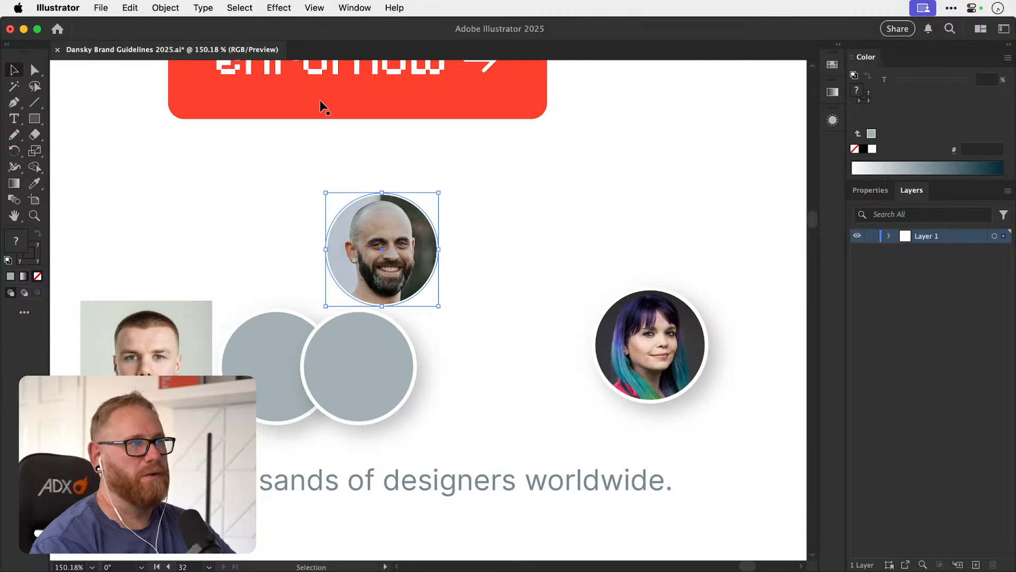
pyautogui.click(279, 8)
pyautogui.click(287, 28)
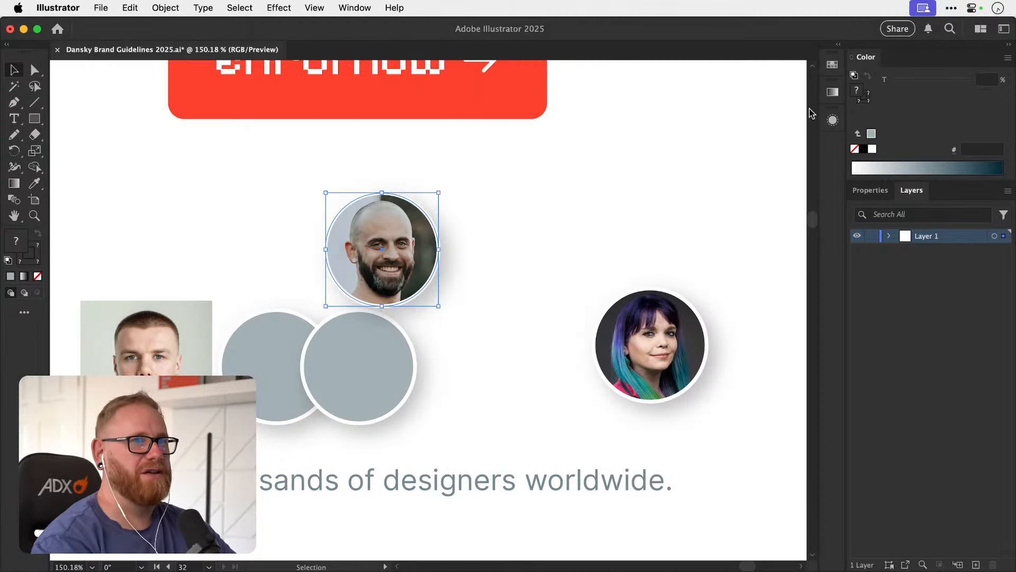
pyautogui.click(833, 120)
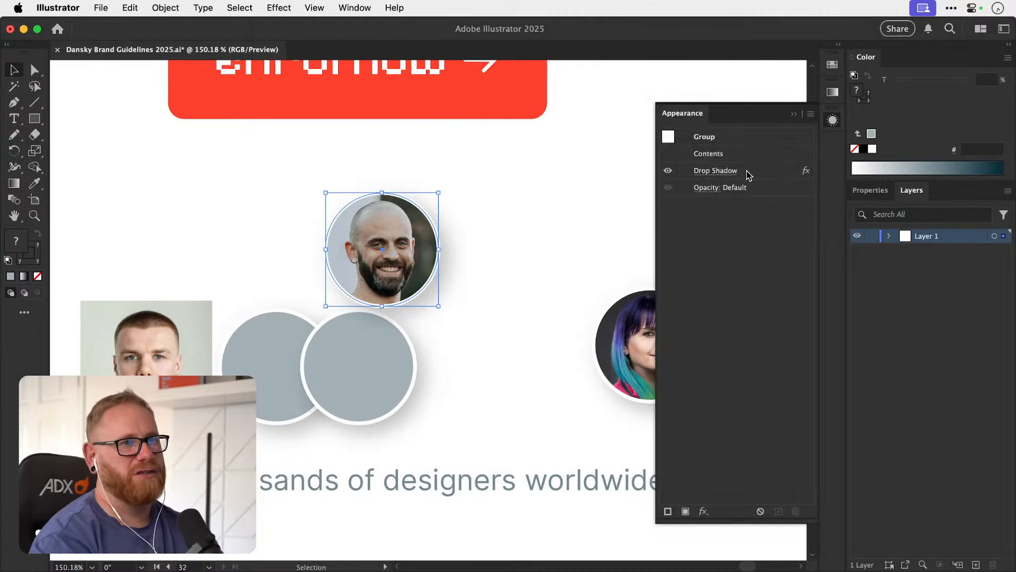
pyautogui.click(830, 122)
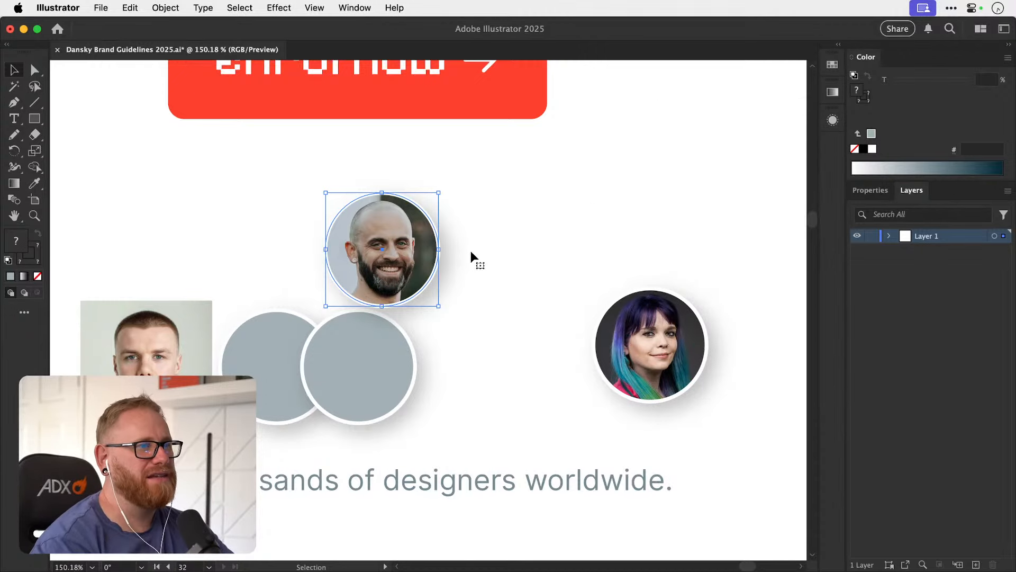
# Pull the front grey circle out of the row beneath the bald man's portrait and delete it.
pyautogui.scroll(-3, 491, 261)
pyautogui.hscroll(-2, 491, 261)
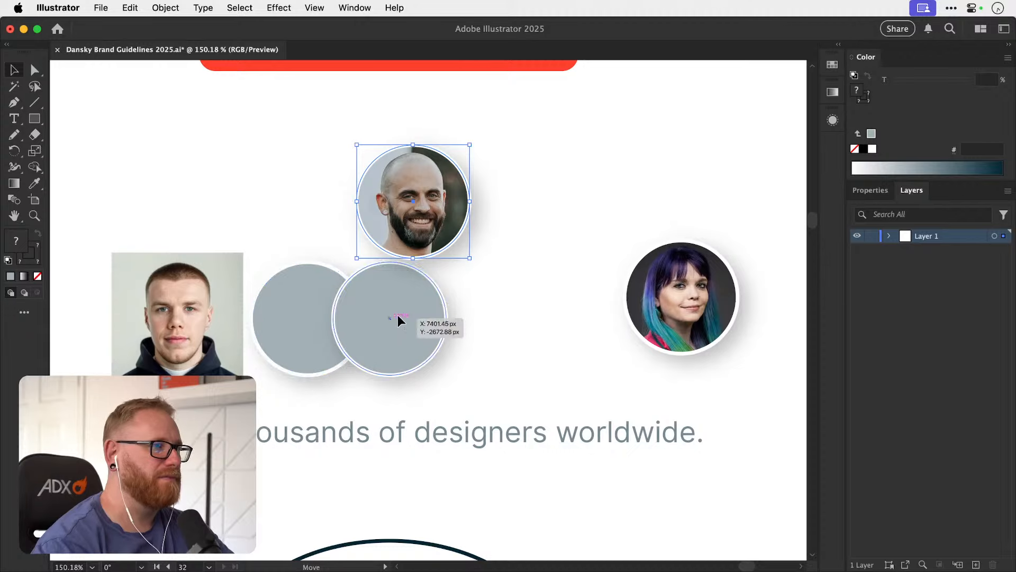
pyautogui.moveTo(399, 320); pyautogui.dragTo(489, 317)
pyautogui.press('Delete')
# Centre the remaining grey circle over the young man's photo and bring it to the front.
pyautogui.click(311, 333)
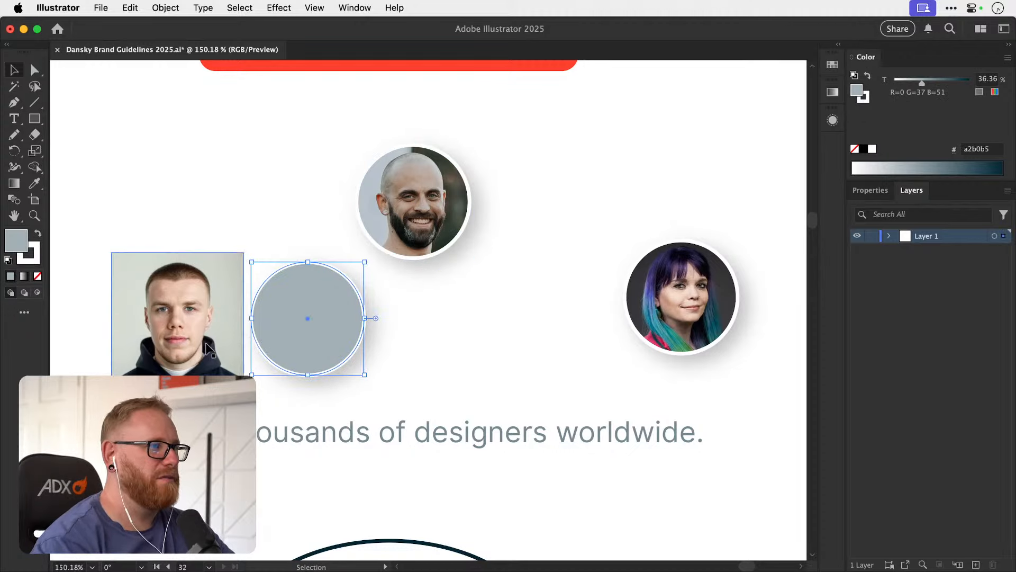
pyautogui.moveTo(208, 343); pyautogui.dragTo(260, 299)
pyautogui.click(341, 305)
pyautogui.press('super+shift+]')
# Cut the young man's photo and switch the grey circle that covered it to Draw Inside mode.
pyautogui.click(211, 273)
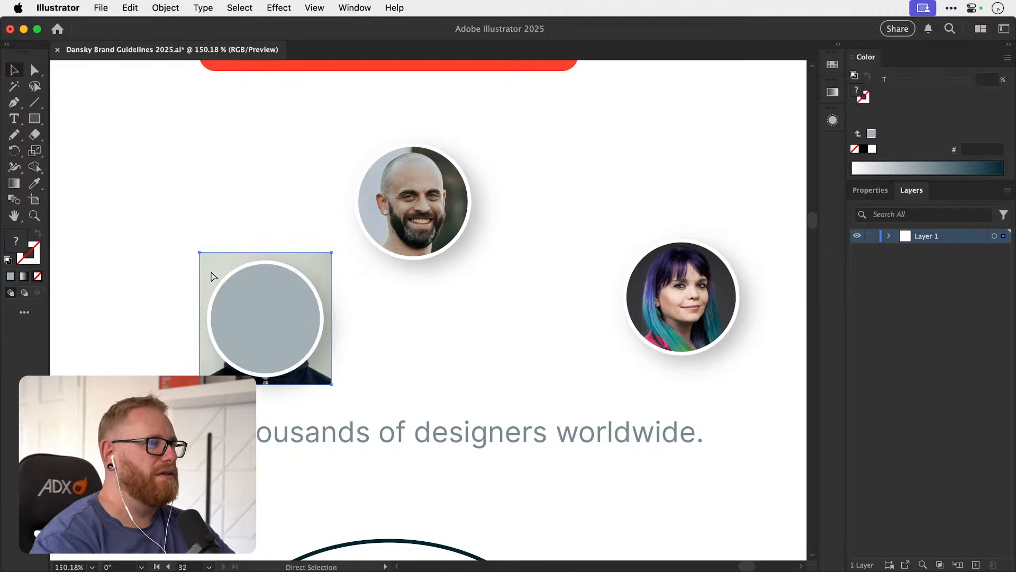
pyautogui.press('super+x')
pyautogui.click(242, 299)
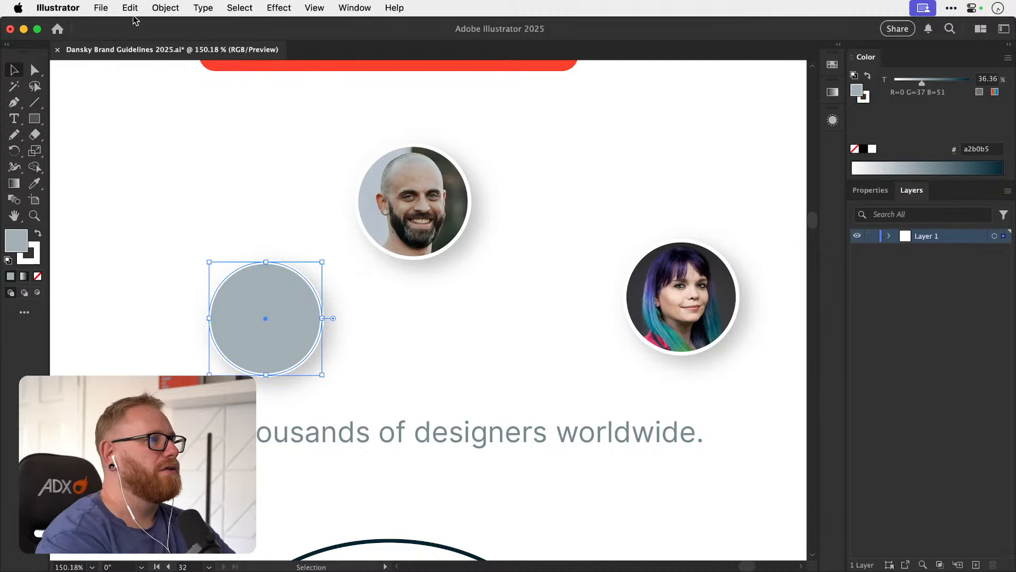
pyautogui.click(96, 217)
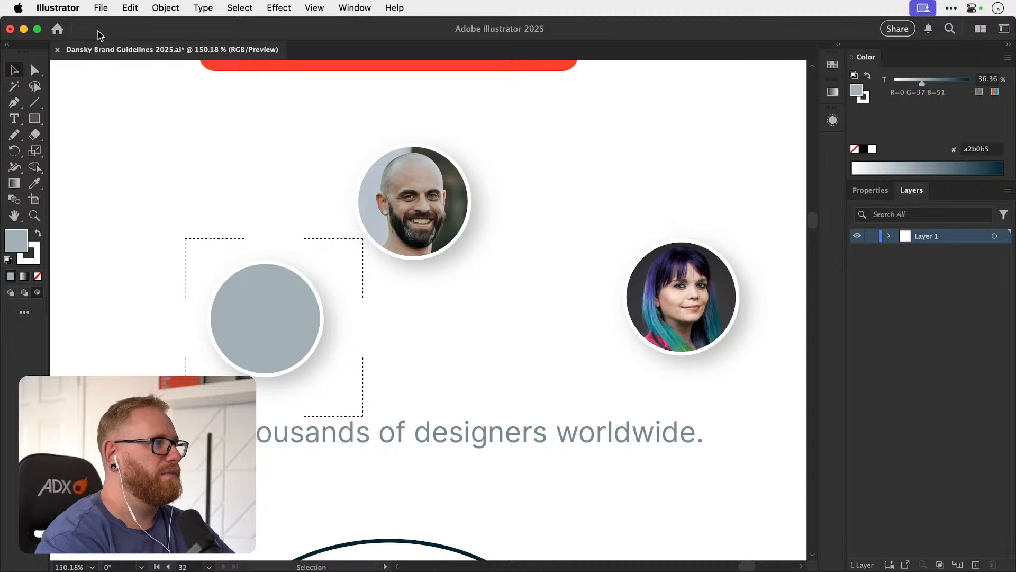
# Paste the young man's photo inside the grey circle, scale it down slightly and position his face within it.
pyautogui.click(128, 10)
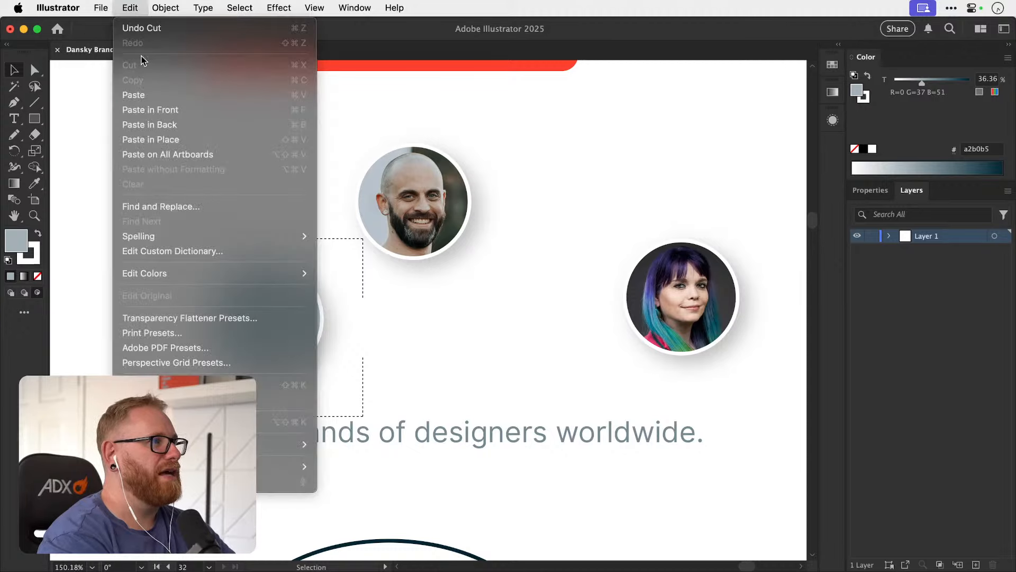
pyautogui.click(170, 94)
pyautogui.moveTo(287, 324); pyautogui.dragTo(279, 320)
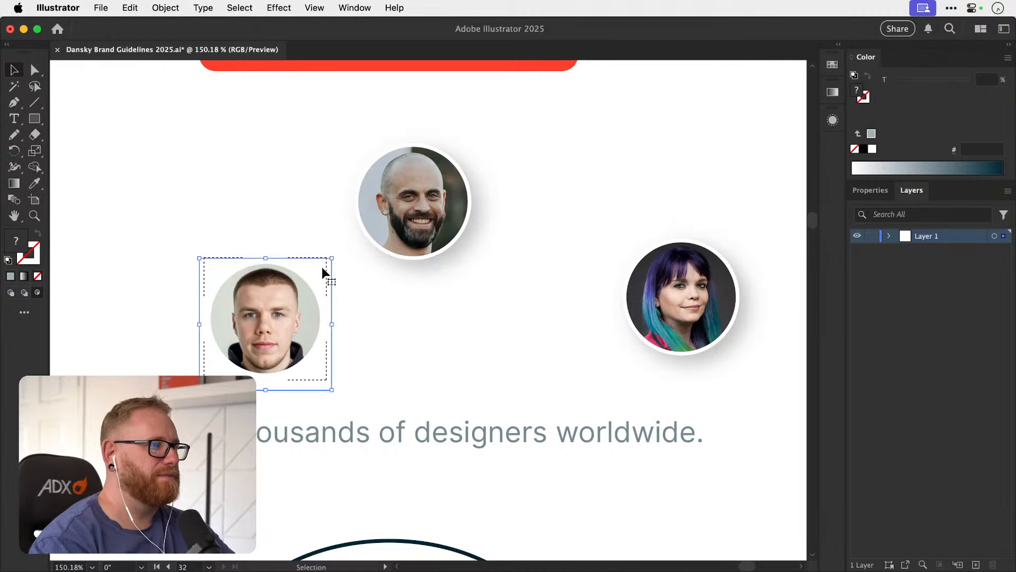
pyautogui.press('s')
pyautogui.moveTo(415, 189); pyautogui.dragTo(396, 205)
pyautogui.press('v')
pyautogui.moveTo(272, 323); pyautogui.dragTo(318, 336)
# Leave the drawing inside the circle and apply the Drop Shadow effect to the young man's clip group.
pyautogui.click(356, 321)
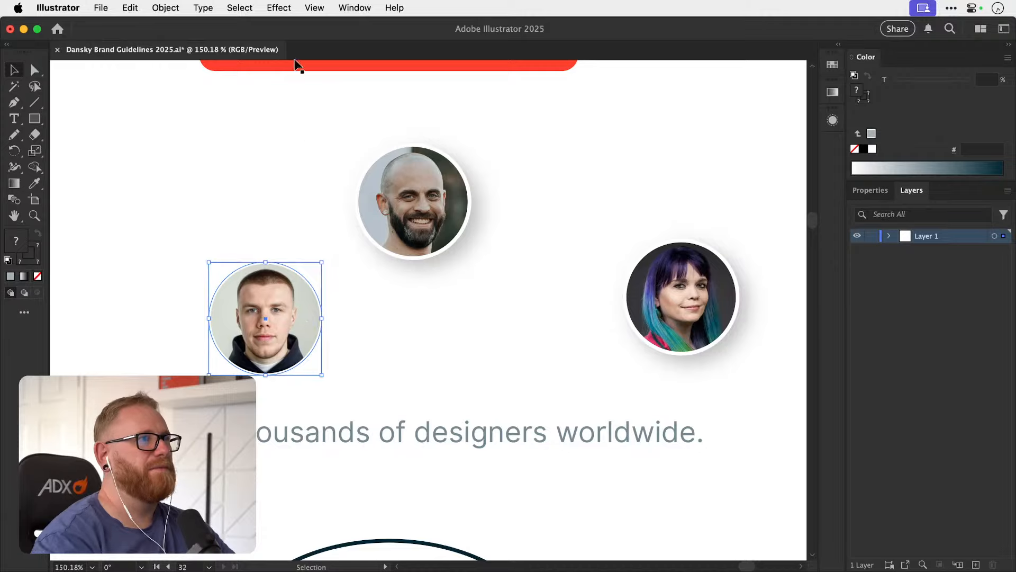
pyautogui.click(279, 7)
pyautogui.click(290, 18)
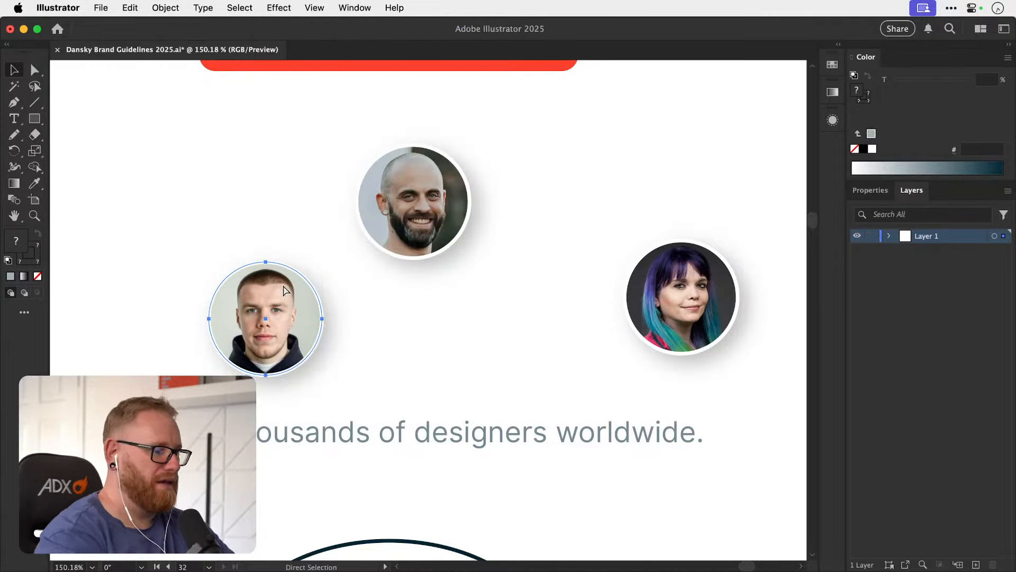
# Select the three circular portraits below the enrol now button and align their vertical centres.
pyautogui.press('super+minus')
pyautogui.press('super+minus')
pyautogui.press('super+minus')
pyautogui.press('super+minus')
pyautogui.moveTo(424, 265); pyautogui.dragTo(319, 280)
pyautogui.keyDown('shift'); pyautogui.click(369, 287); pyautogui.keyUp('shift')
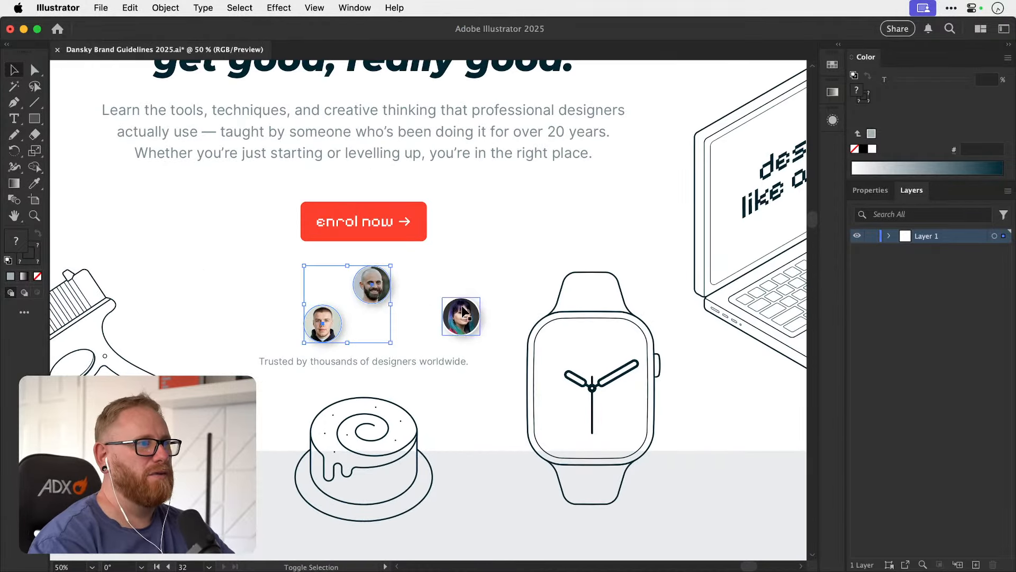
pyautogui.keyDown('shift'); pyautogui.click(461, 317); pyautogui.keyUp('shift')
pyautogui.click(871, 190)
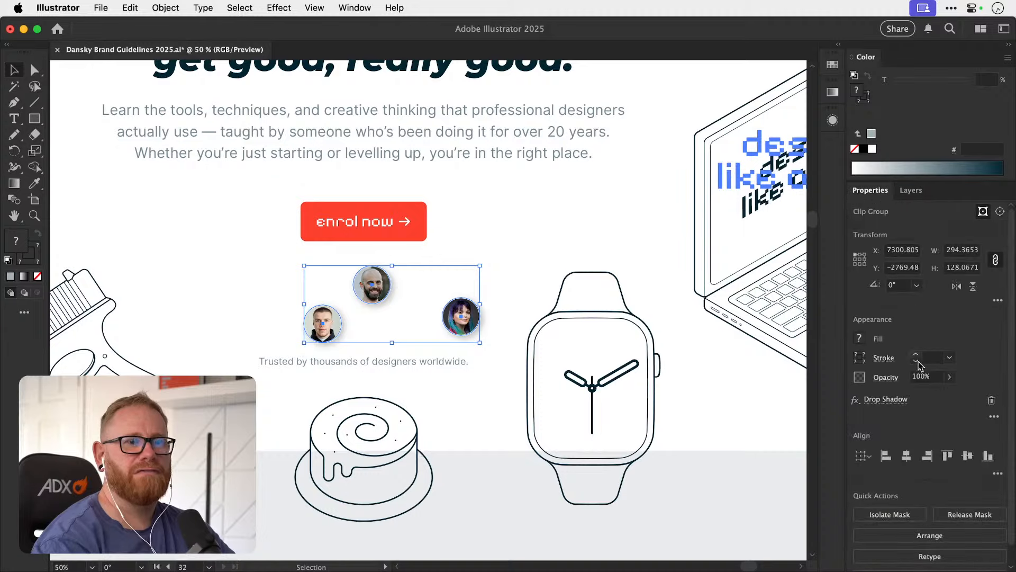
pyautogui.click(967, 459)
pyautogui.click(465, 266)
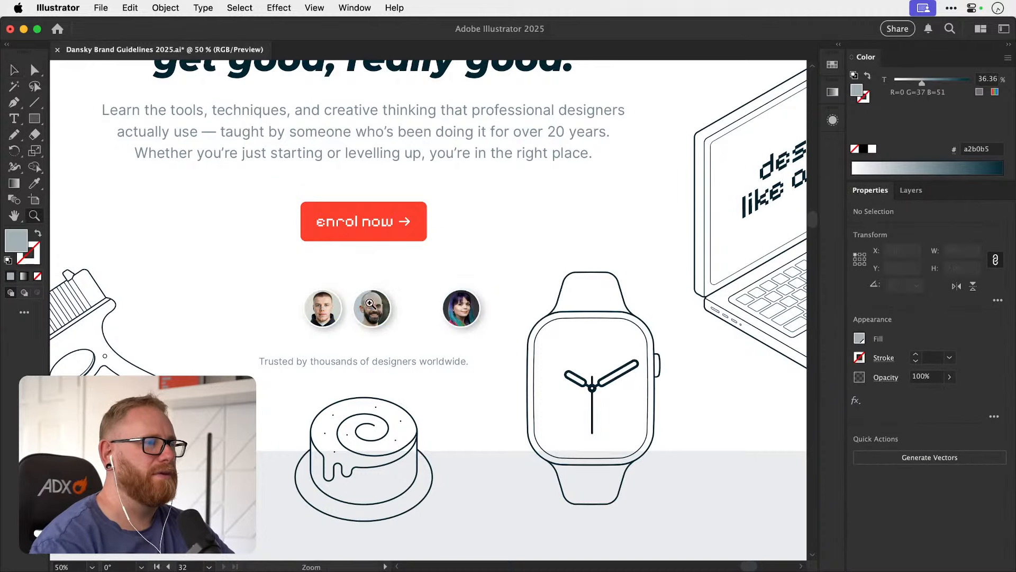
# Overlap the three portraits in a row, with the bald man's in front of the young man's and the woman's at the right end.
pyautogui.scroll(5, 378, 299)
pyautogui.moveTo(384, 318); pyautogui.dragTo(325, 324)
pyautogui.click(271, 319)
pyautogui.click(344, 313)
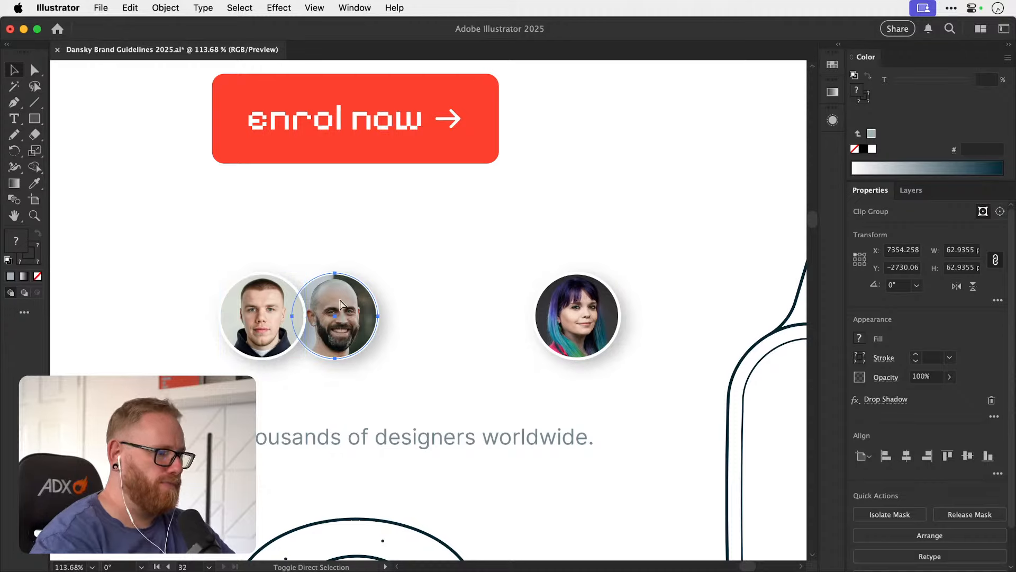
pyautogui.press('shift+super+]')
pyautogui.moveTo(567, 309); pyautogui.dragTo(414, 323)
pyautogui.click(522, 230)
# Group the three overlapping portraits and centre the group horizontally on the artboard, above the trusted-by line.
pyautogui.click(374, 341)
pyautogui.keyDown('shift'); pyautogui.click(323, 348); pyautogui.keyUp('shift')
pyautogui.keyDown('shift'); pyautogui.click(253, 357); pyautogui.keyUp('shift')
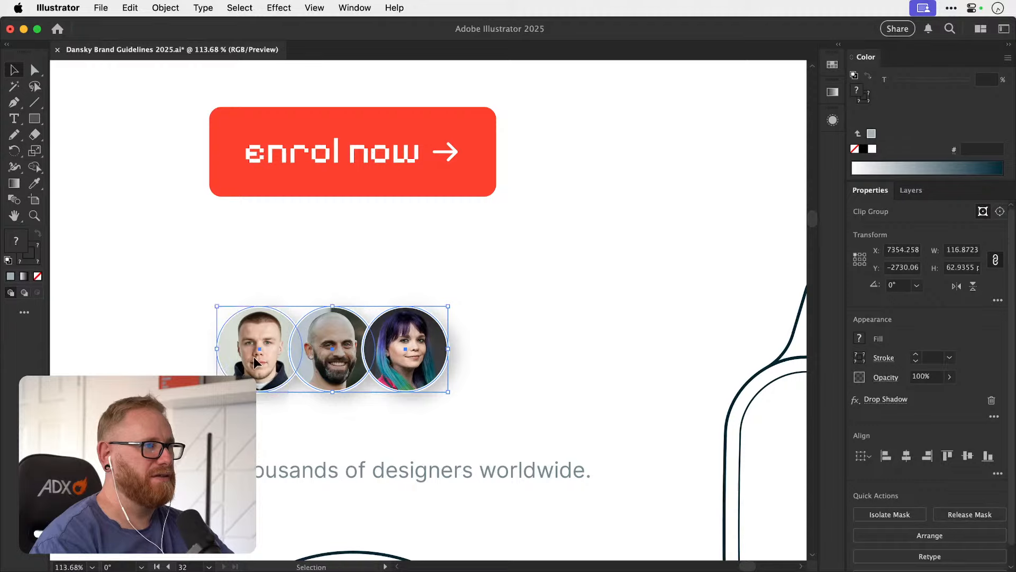
pyautogui.press('super+g')
pyautogui.click(906, 455)
pyautogui.moveTo(426, 359); pyautogui.dragTo(414, 380)
pyautogui.press('-')
pyautogui.press('super+minus')
pyautogui.press('super+minus')
pyautogui.press('super+minus')
pyautogui.press('super+minus')
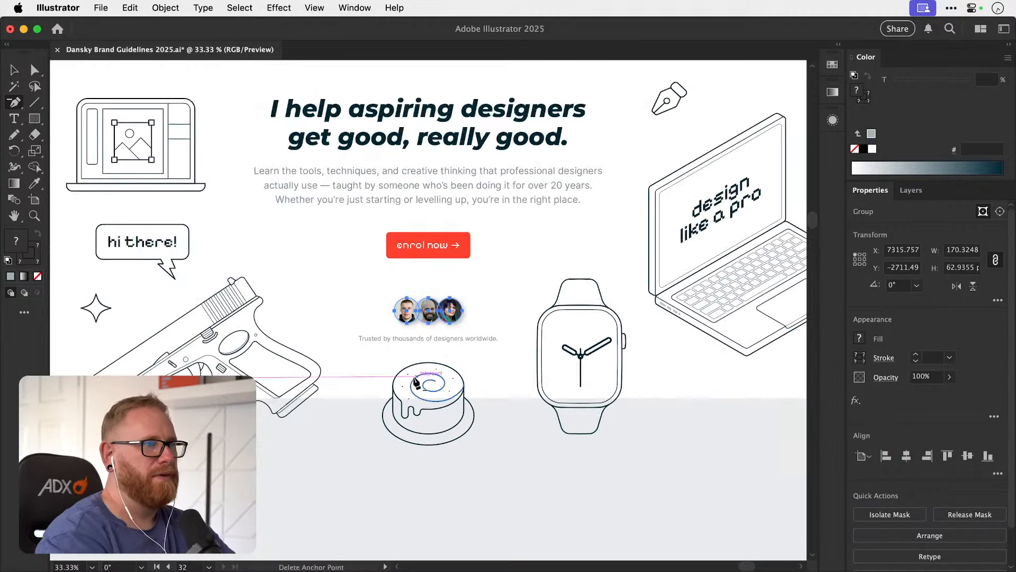
pyautogui.moveTo(482, 322); pyautogui.dragTo(437, 424)
pyautogui.press('v')
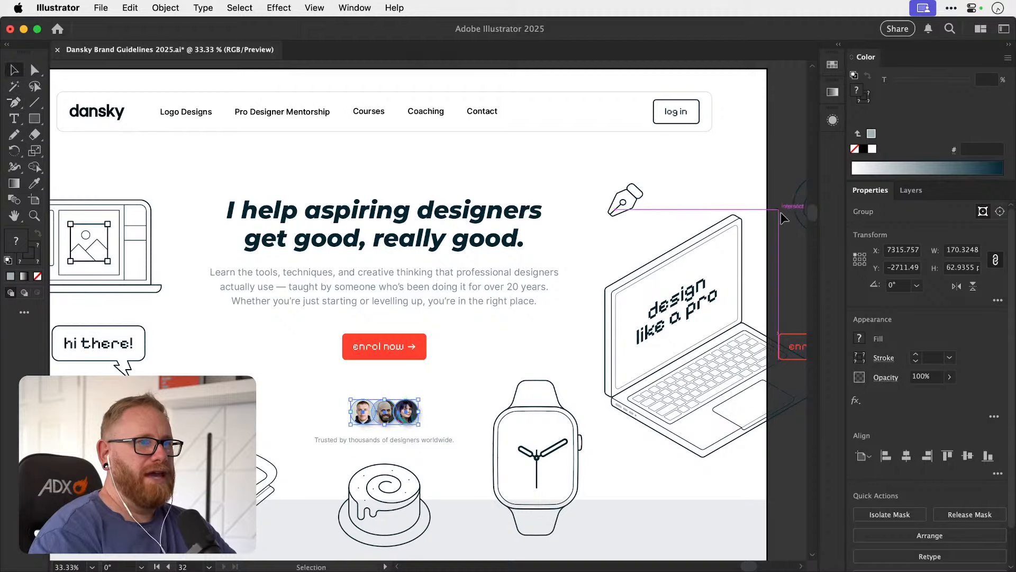
pyautogui.click(780, 227)
pyautogui.press('super+minus')
pyautogui.moveTo(457, 342); pyautogui.dragTo(445, 293)
pyautogui.press('z')
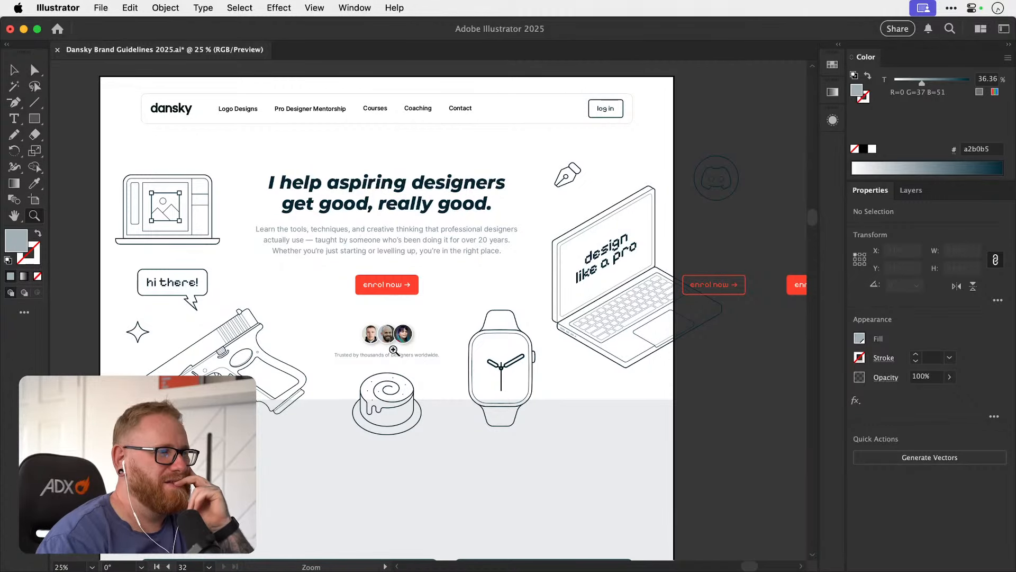
pyautogui.moveTo(393, 354); pyautogui.dragTo(407, 385)
pyautogui.press('v')
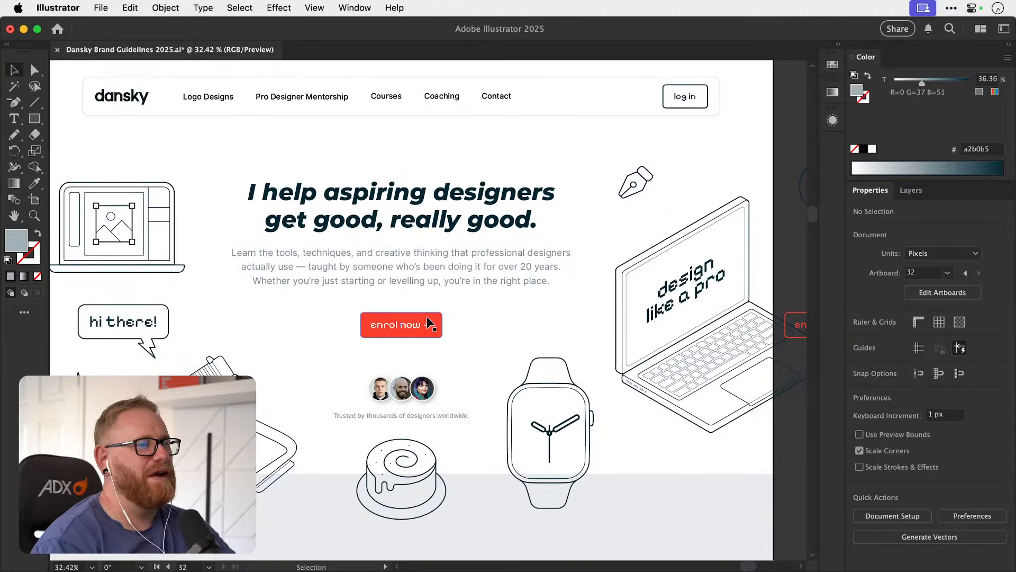
pyautogui.scroll(-1, 427, 318)
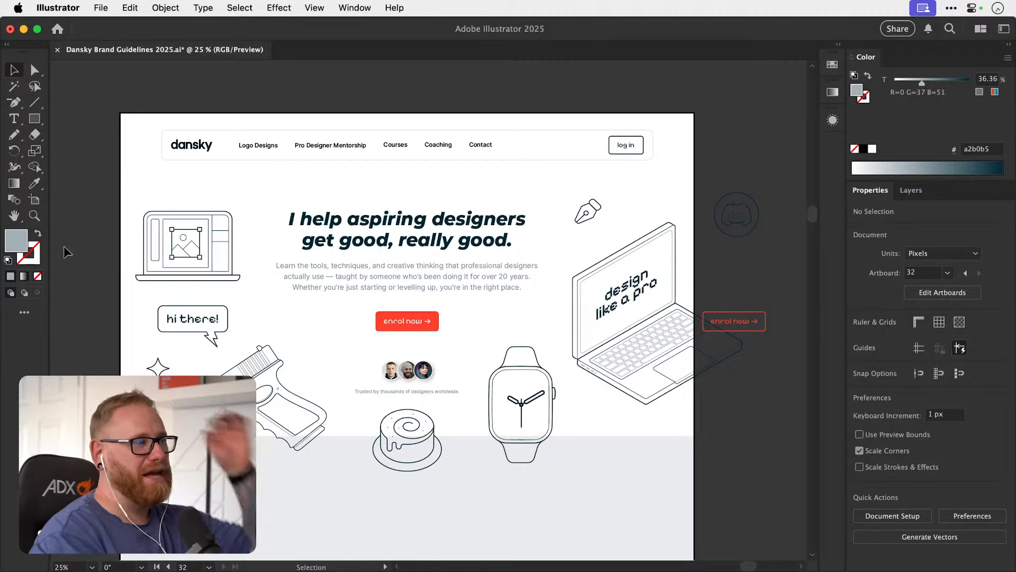
pyautogui.click(165, 7)
pyautogui.scroll(-5, 258, 491)
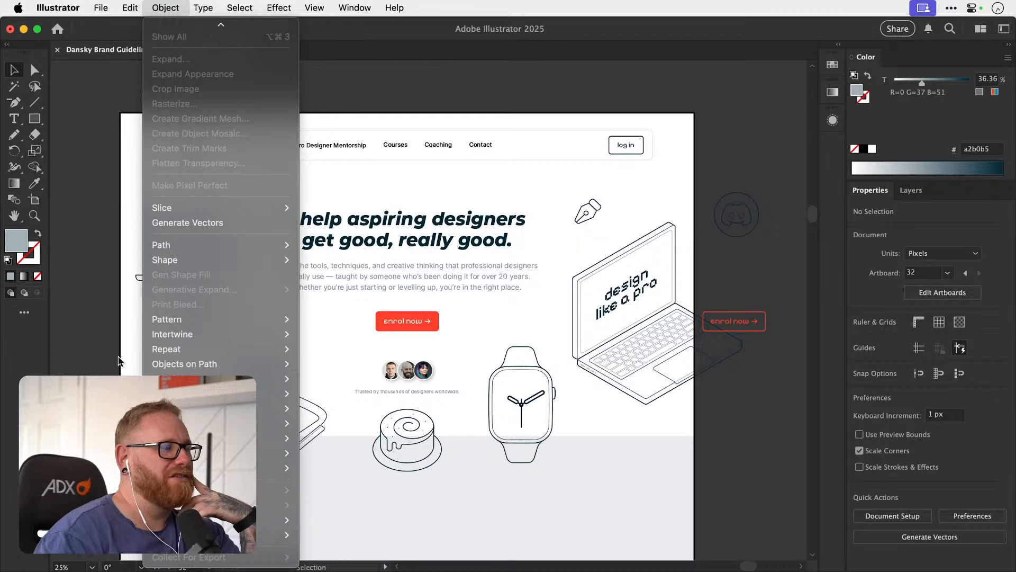
pyautogui.click(82, 287)
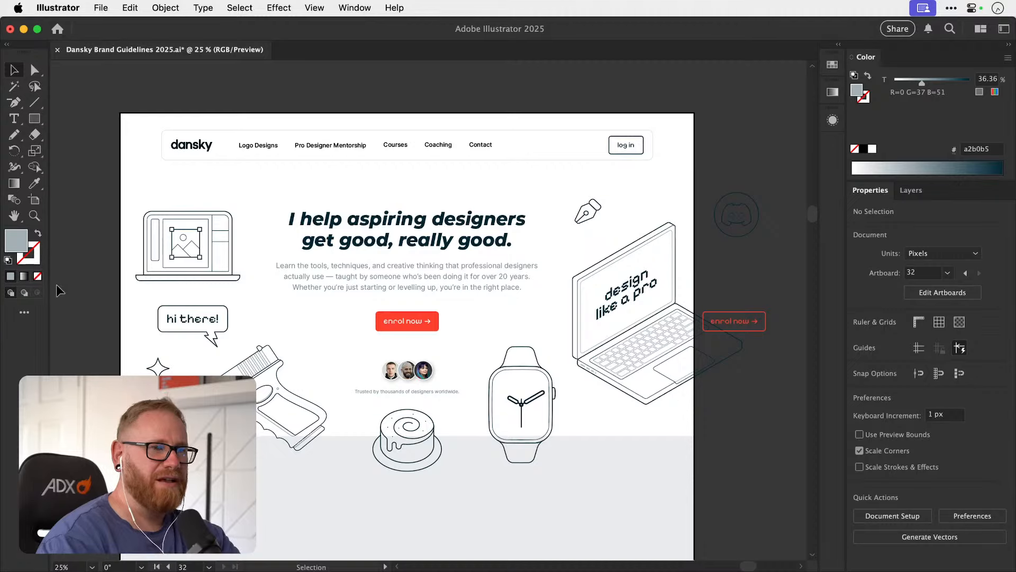
# Examine the portrait row up close and check its balance within the whole hero section.
pyautogui.press('z')
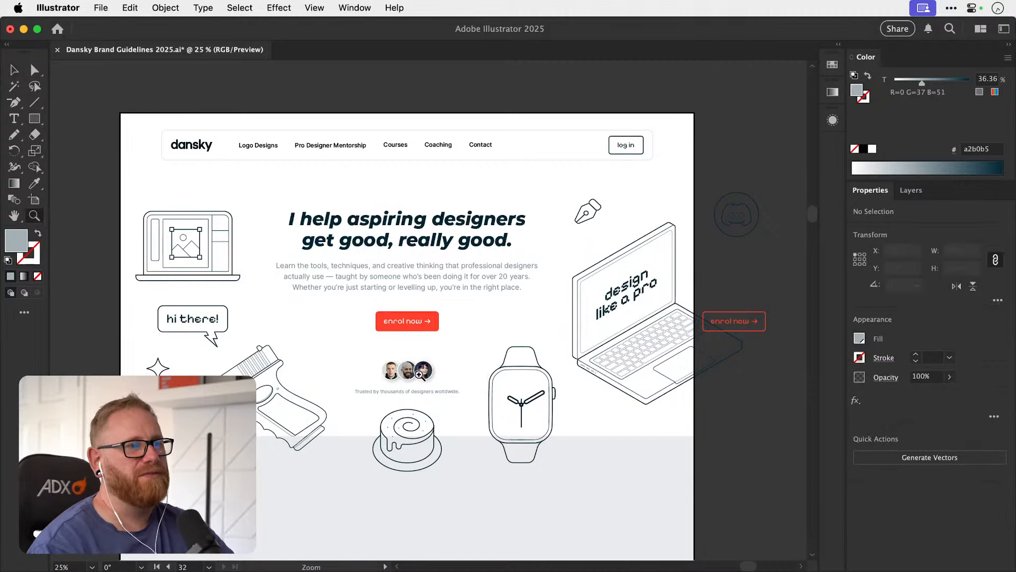
pyautogui.moveTo(414, 374); pyautogui.dragTo(586, 320)
pyautogui.press('v')
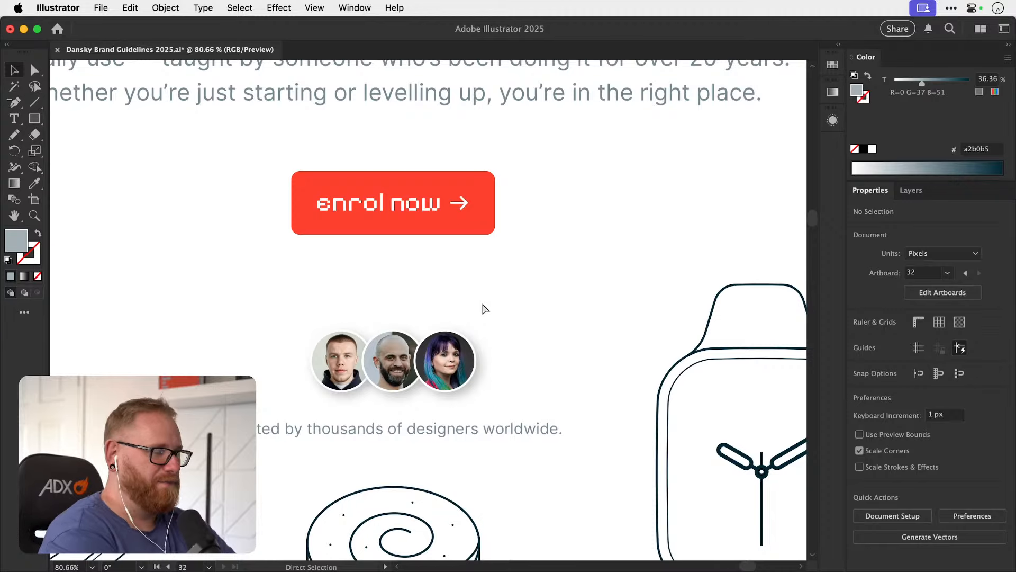
pyautogui.press('super+minus')
pyautogui.press('super+minus')
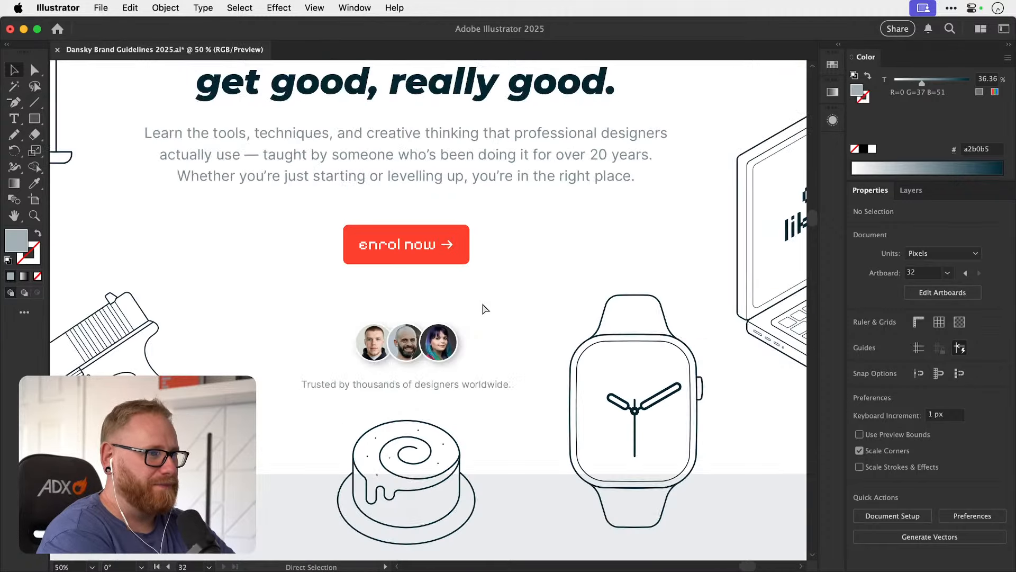
pyautogui.press('super+minus')
pyautogui.press('super+minus')
pyautogui.scroll(3, 481, 300)
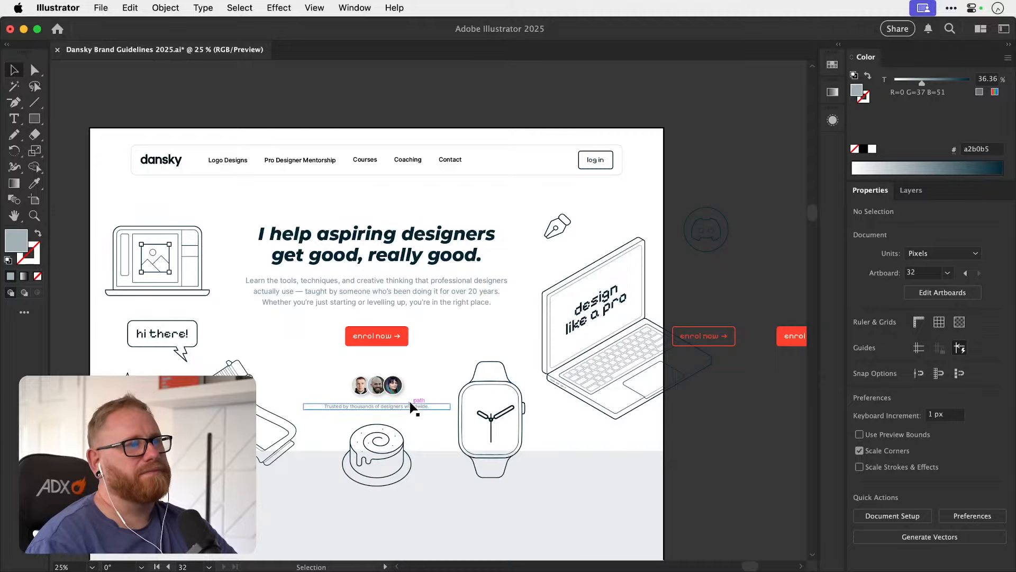
pyautogui.press('z')
pyautogui.moveTo(367, 339); pyautogui.dragTo(380, 313)
pyautogui.press('v')
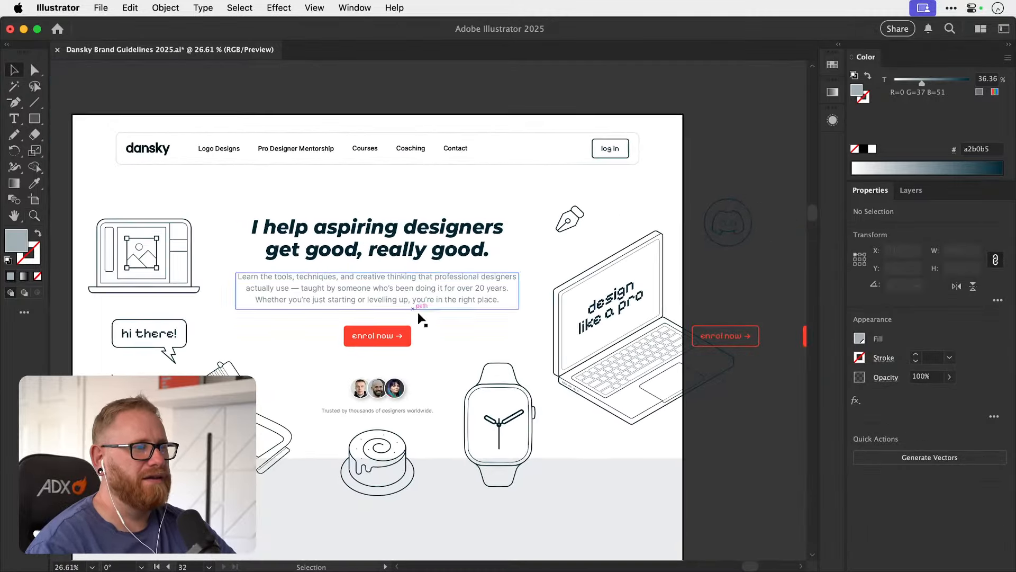
# Move the outlined enrol now button from beside the artboard to the right of the filled enrol now button.
pyautogui.moveTo(410, 378); pyautogui.dragTo(457, 361)
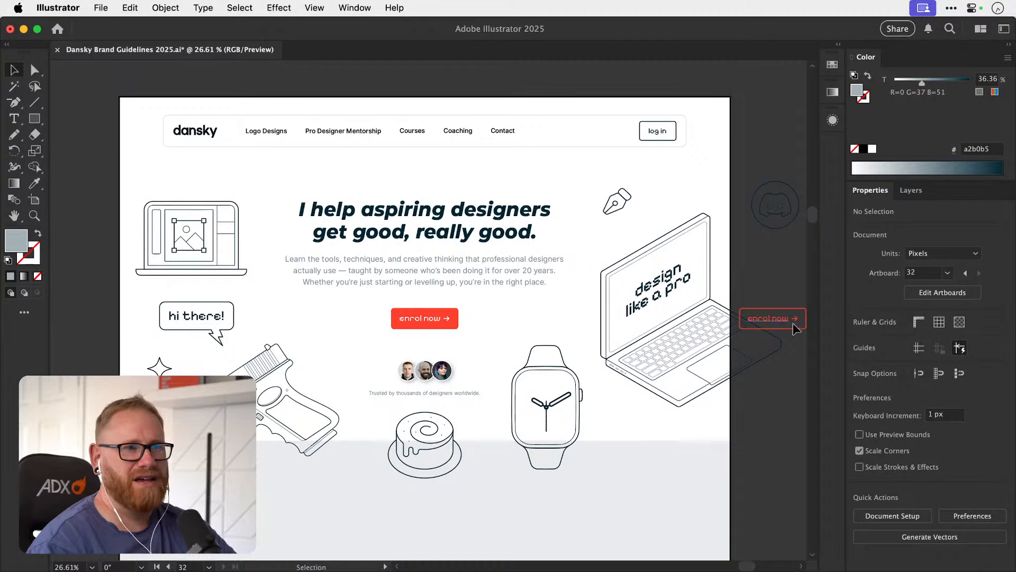
pyautogui.click(666, 319)
pyautogui.moveTo(781, 316); pyautogui.dragTo(507, 314)
pyautogui.scroll(3, 510, 317)
# Replace the outlined button's label with "Watcht railer".
pyautogui.doubleClick(510, 321)
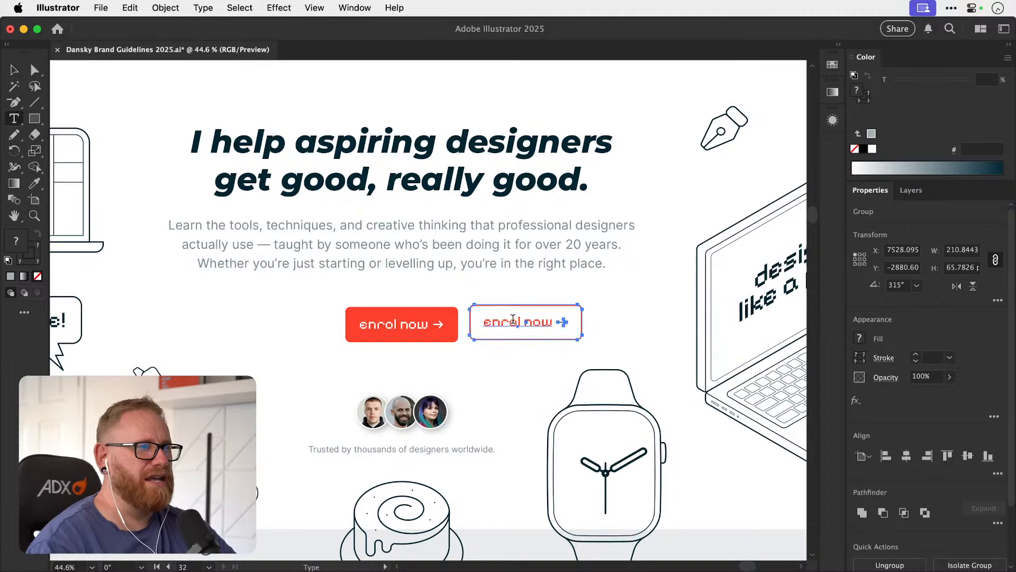
pyautogui.press('super+a')
pyautogui.write('Watc')
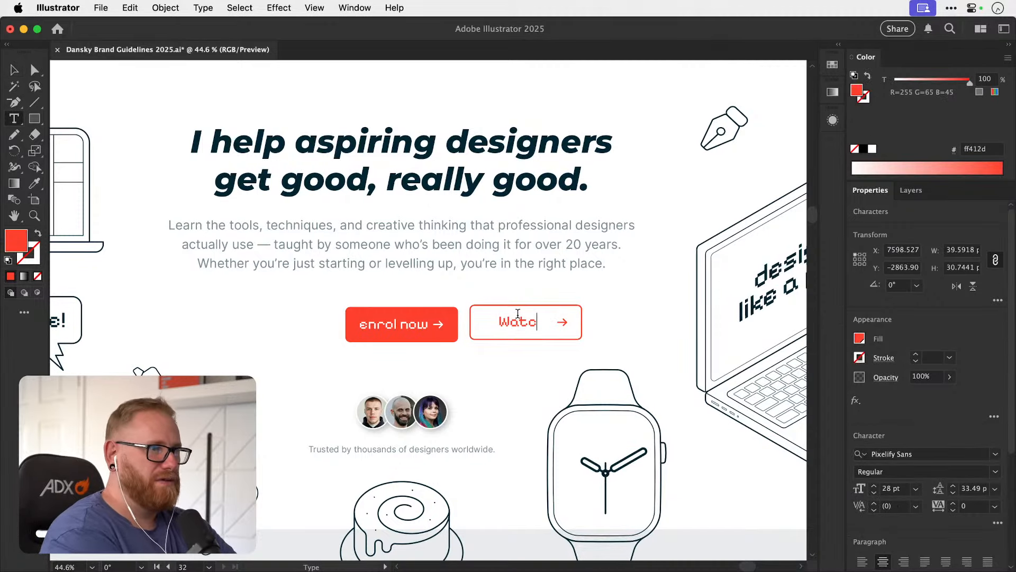
pyautogui.write('ht railer')
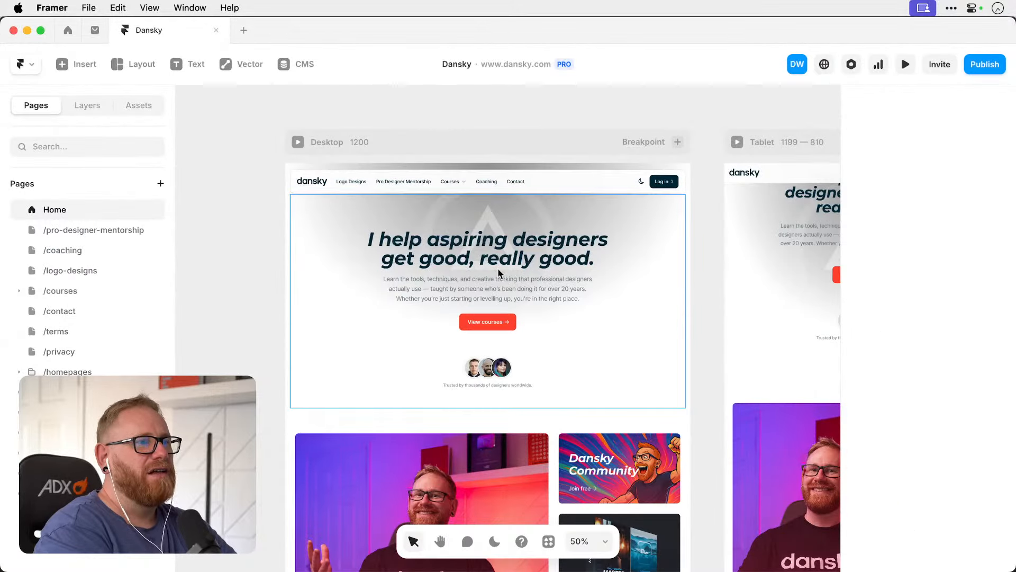
# Switch to Framer, review the current homepage's hero button and the course cards below it, and return to Illustrator.
pyautogui.click(252, 263)
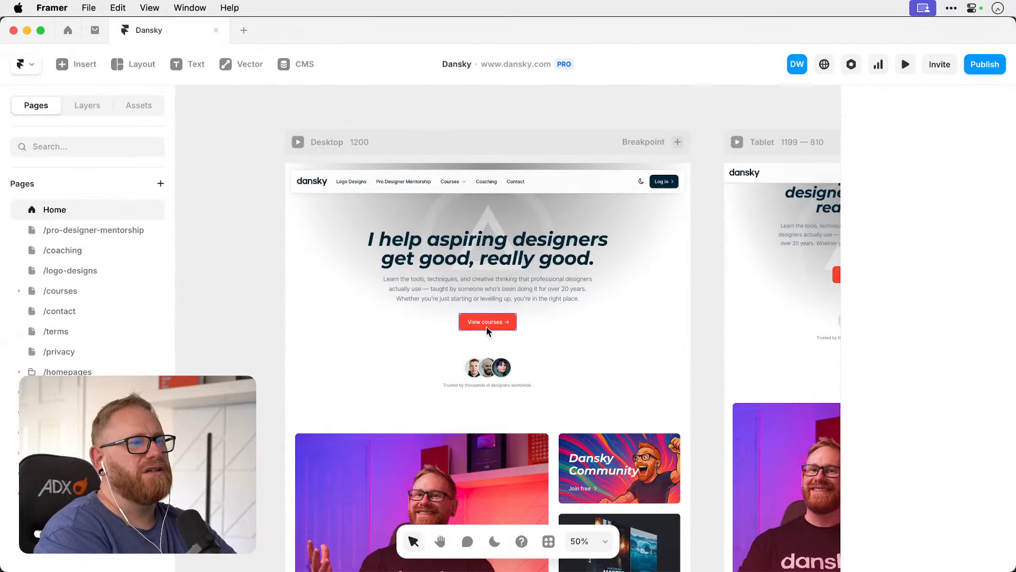
pyautogui.scroll(-3, 487, 326)
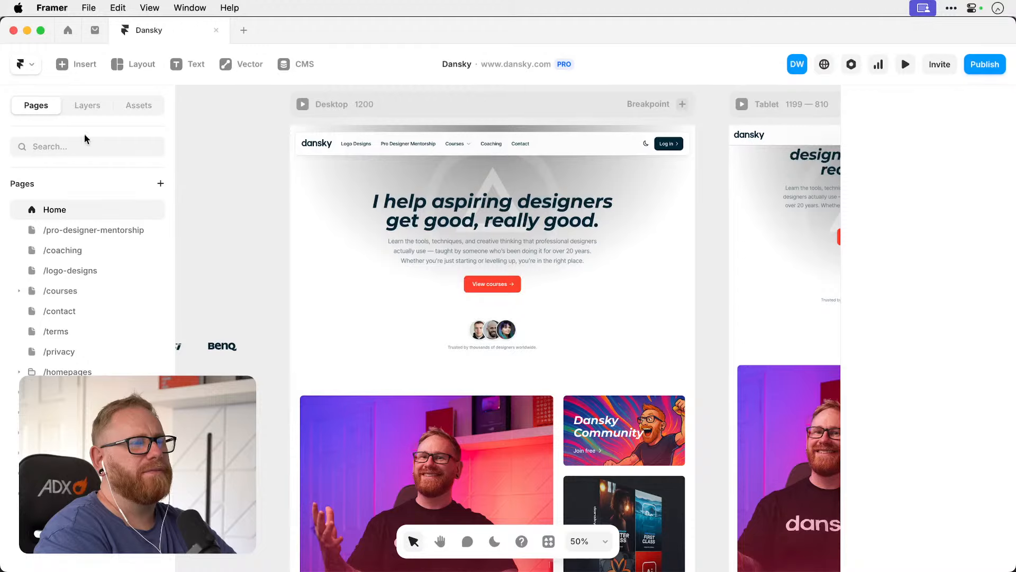
pyautogui.scroll(-5, 297, 312)
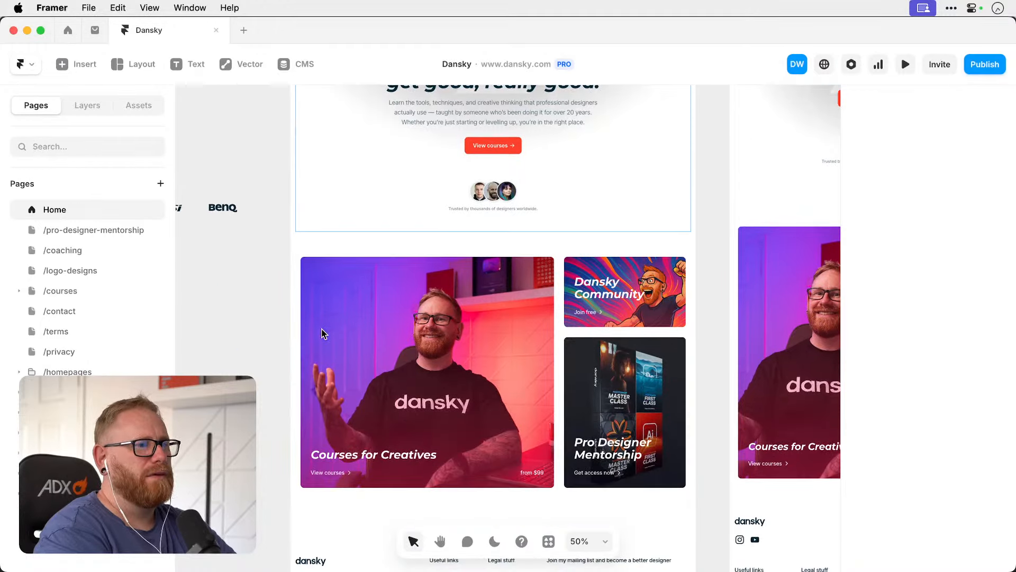
pyautogui.scroll(-3, 341, 340)
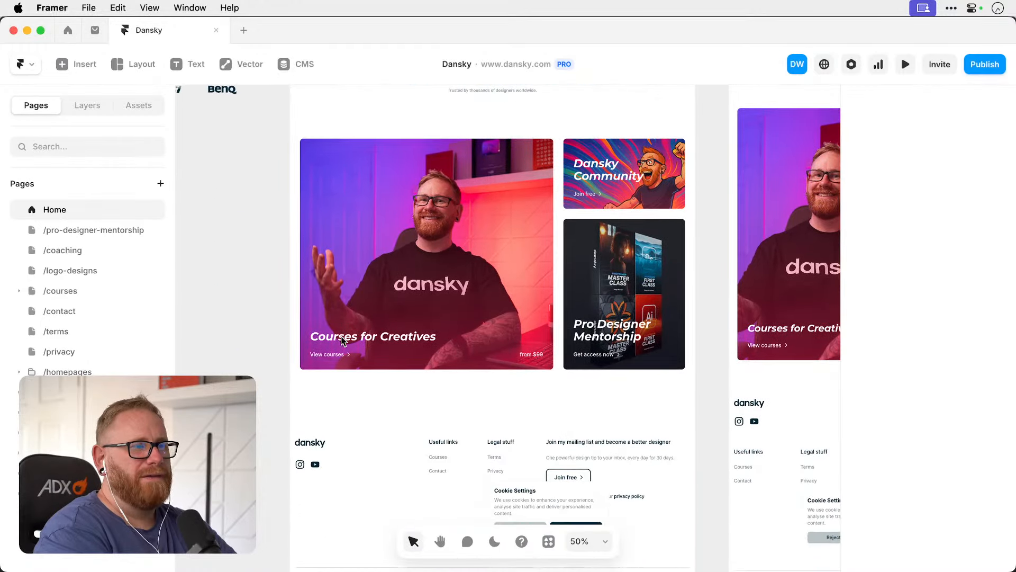
pyautogui.scroll(5, 342, 340)
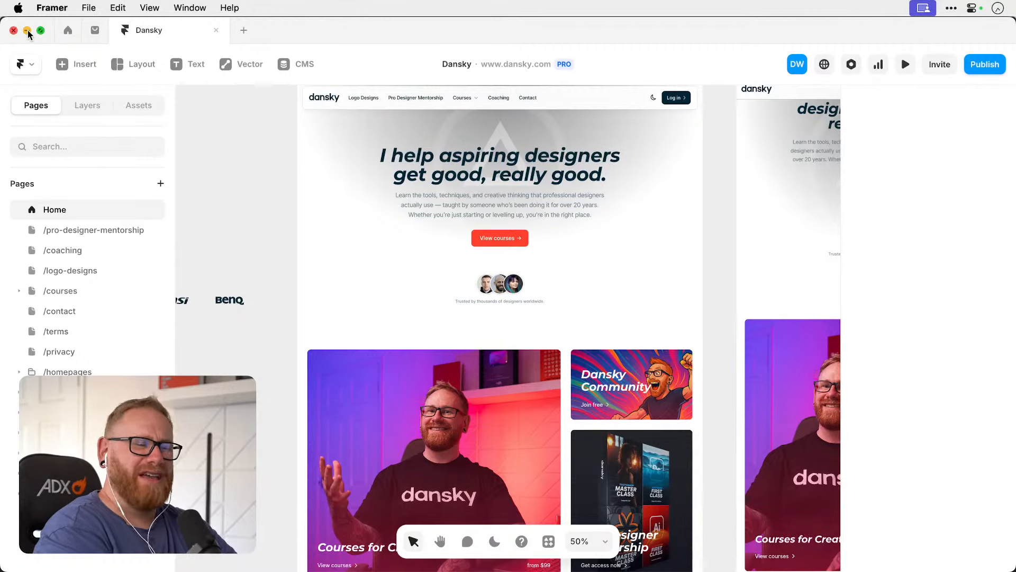
pyautogui.click(27, 31)
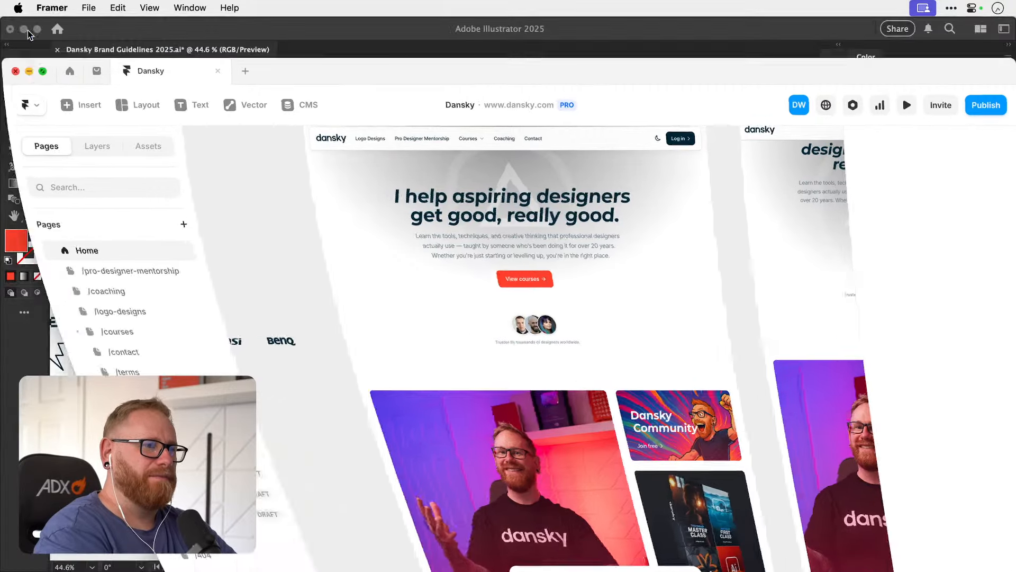
pyautogui.click(256, 327)
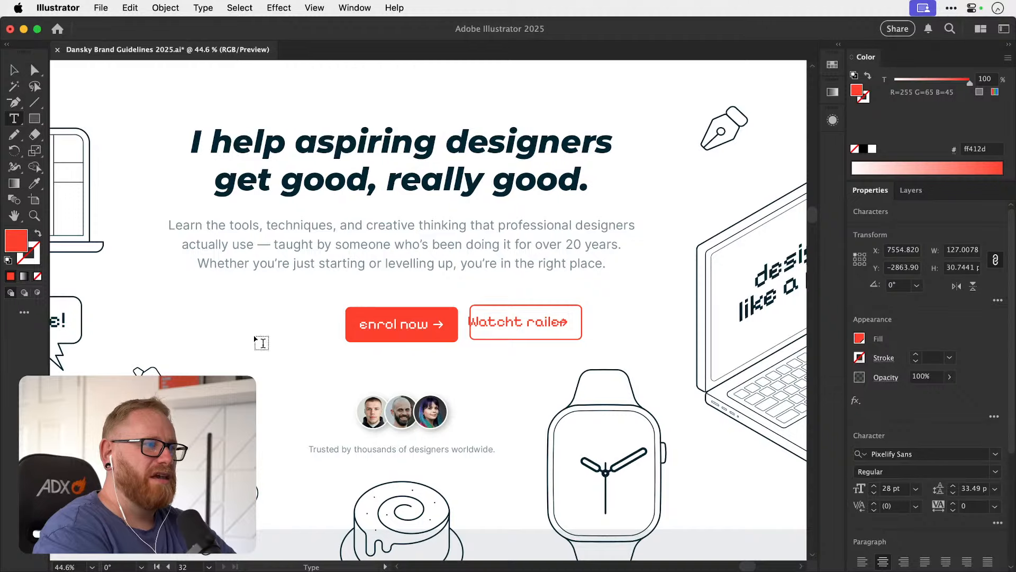
# Finish the label edit and shift the filled enrol now button left, away from the outlined button.
pyautogui.click(15, 71)
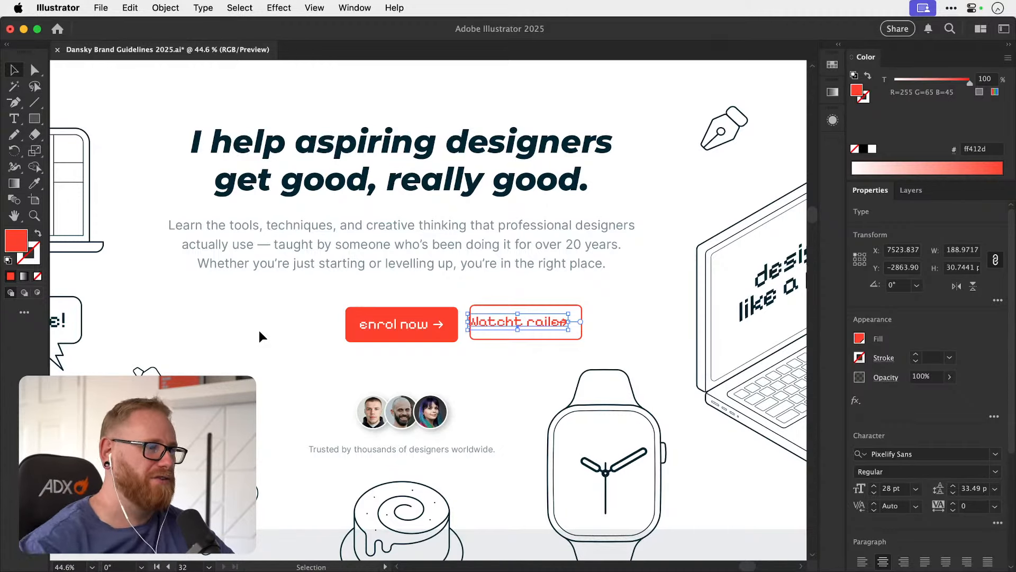
pyautogui.moveTo(411, 327); pyautogui.dragTo(336, 322)
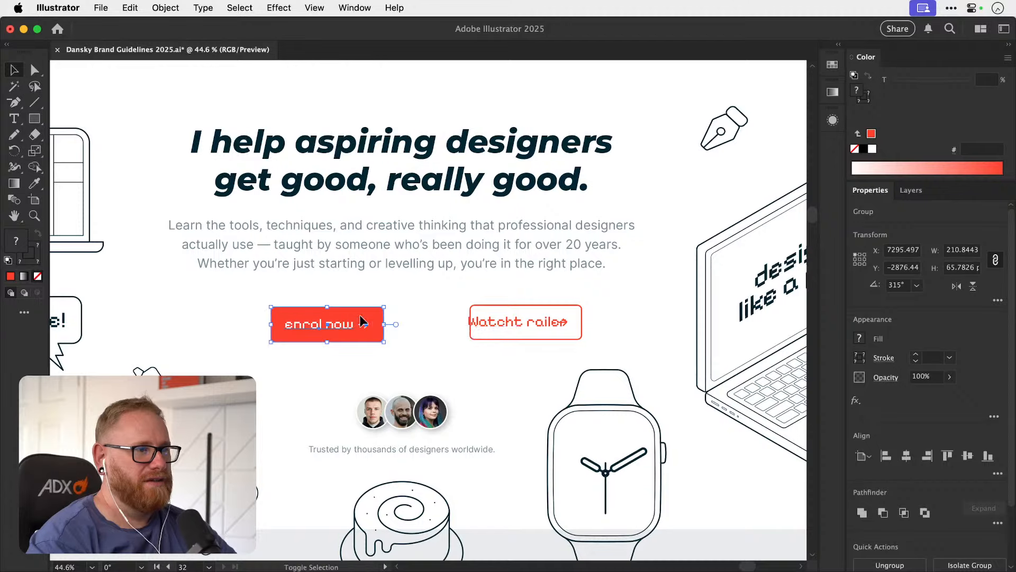
pyautogui.click(470, 340)
pyautogui.click(471, 342)
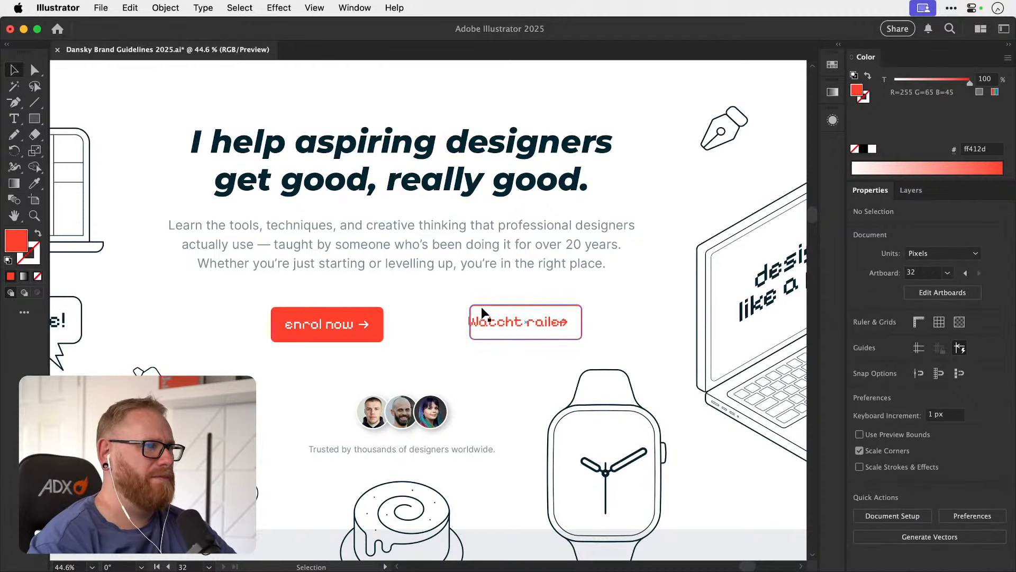
# Review the hero section's overall layout and its two call-to-action buttons.
pyautogui.scroll(-3, 481, 306)
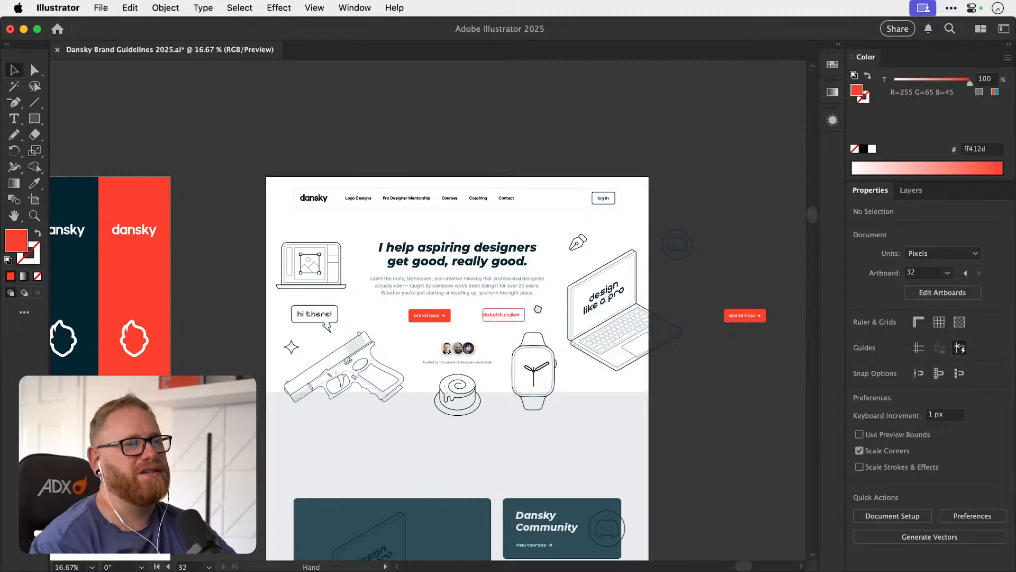
pyautogui.moveTo(563, 273); pyautogui.dragTo(523, 281)
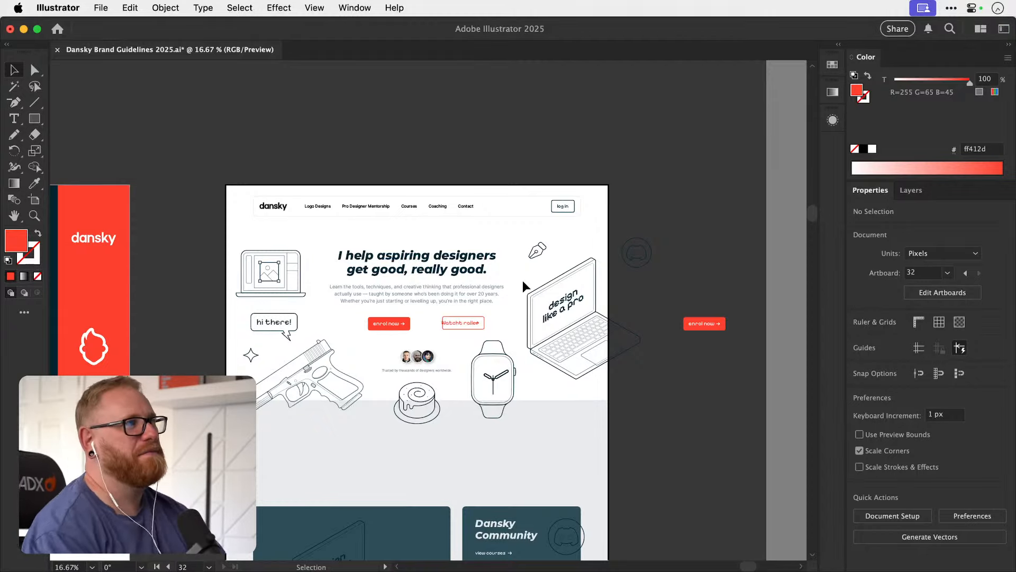
pyautogui.press('z')
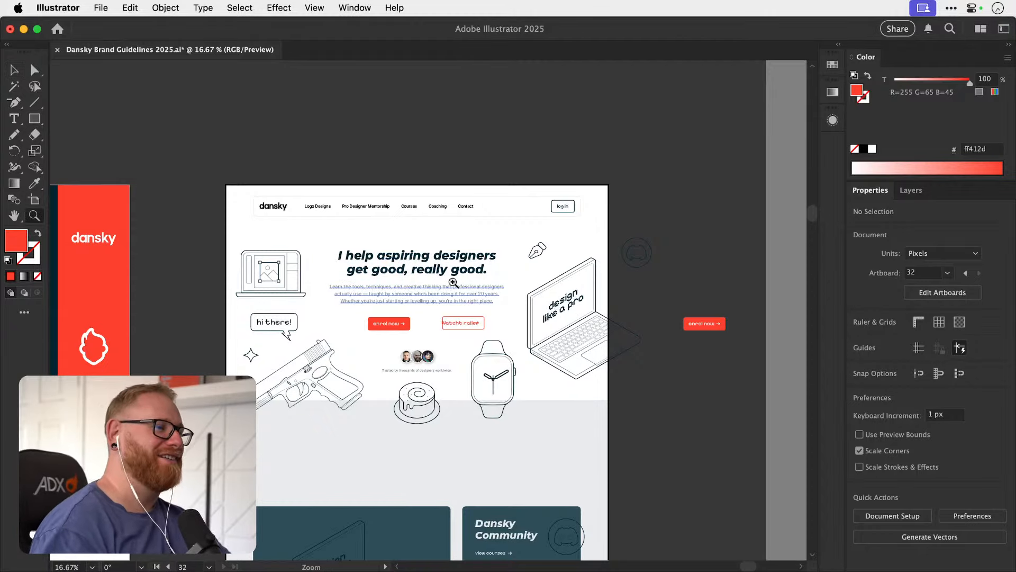
pyautogui.moveTo(453, 280); pyautogui.dragTo(561, 269)
pyautogui.press('v')
pyautogui.moveTo(475, 337); pyautogui.dragTo(475, 315)
pyautogui.press('z')
pyautogui.moveTo(439, 273); pyautogui.dragTo(490, 274)
pyautogui.press('v')
# Replace the filled enrol now button's label with "Learn with me".
pyautogui.press('t')
pyautogui.press('v')
pyautogui.click(377, 275)
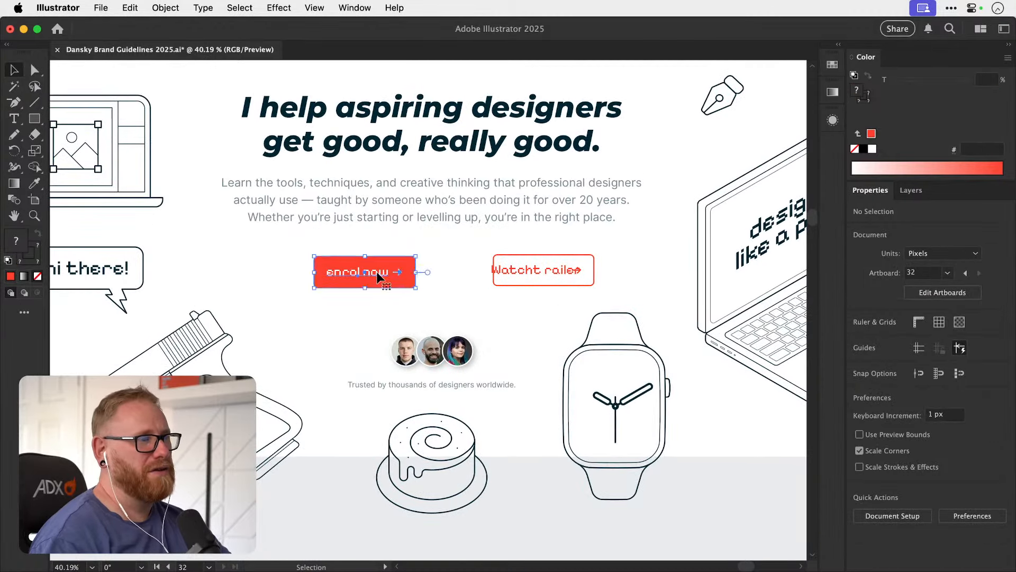
pyautogui.press('t')
pyautogui.click(375, 271)
pyautogui.press('super+a')
pyautogui.write('u')
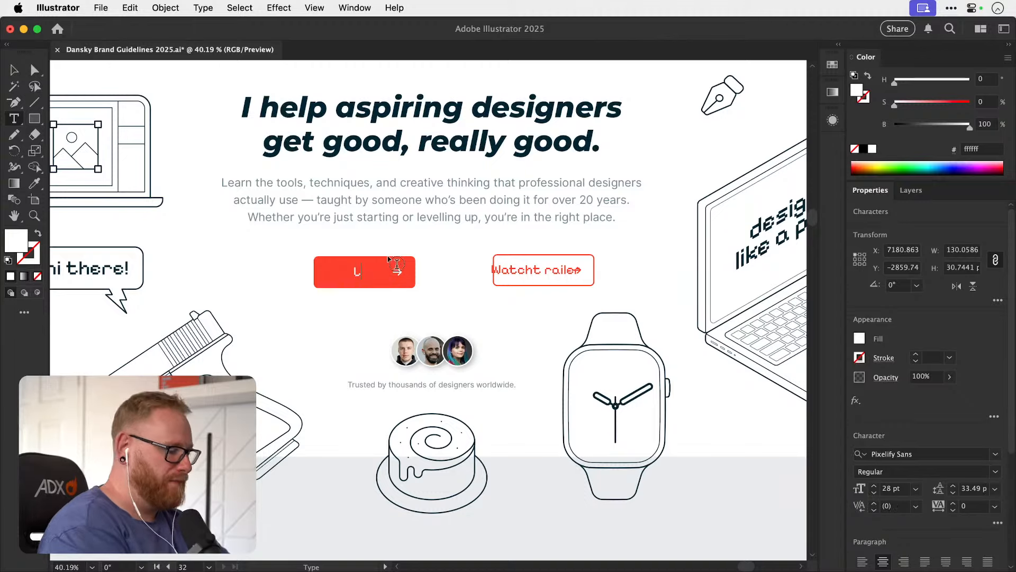
pyautogui.write('earn with me')
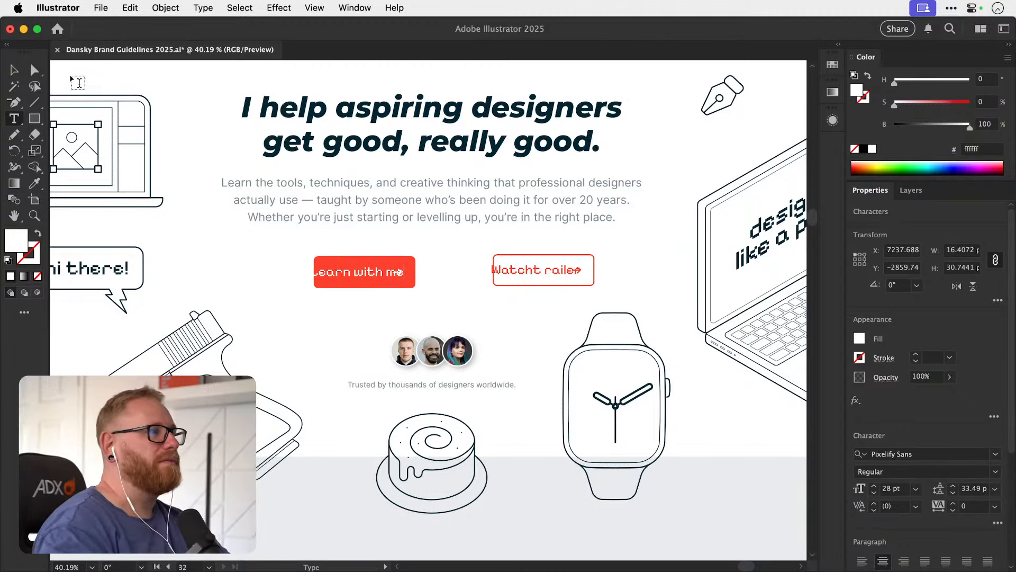
pyautogui.press('Escape')
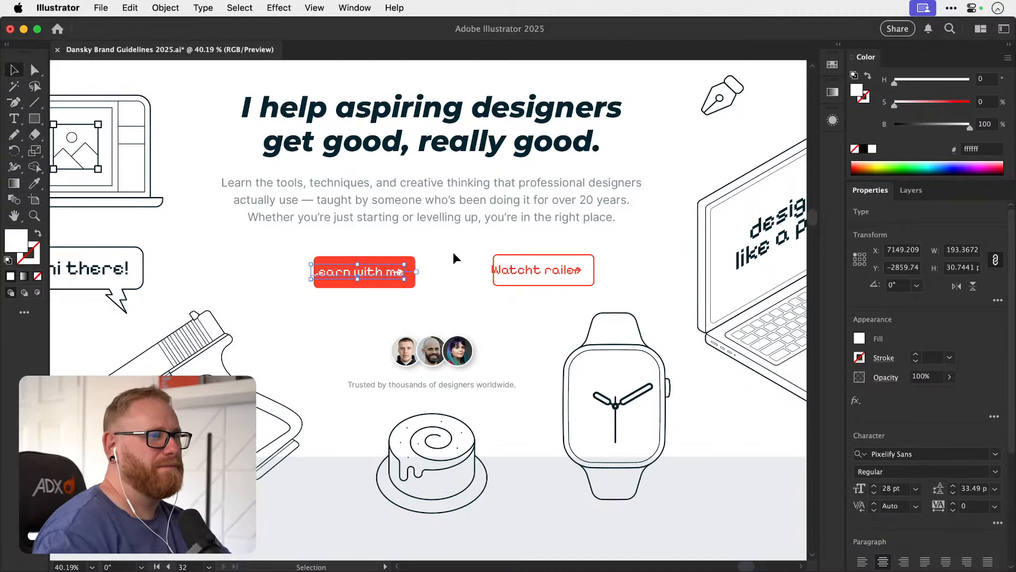
# Widen the filled button so the "Learn with me" label and arrow fit inside with padding.
pyautogui.moveTo(421, 258); pyautogui.dragTo(437, 272)
pyautogui.press('super+z')
pyautogui.click(466, 264)
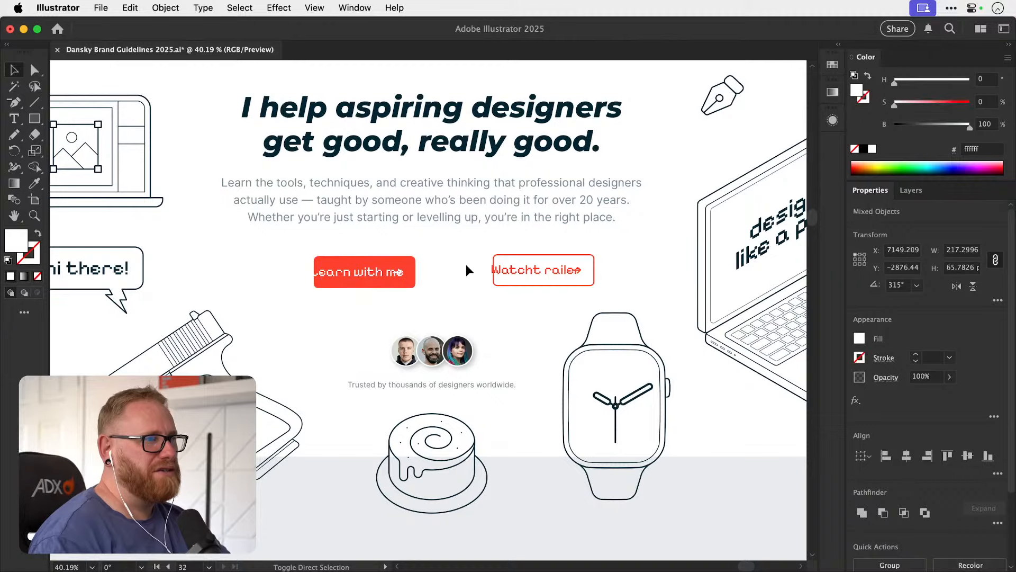
pyautogui.scroll(3, 455, 267)
pyautogui.click(387, 262)
pyautogui.moveTo(369, 290); pyautogui.dragTo(397, 274)
pyautogui.press('super+z')
# Rotate the filled button's arrow to point down and shift it about 12 px right, away from the label.
pyautogui.press('r')
pyautogui.moveTo(408, 276); pyautogui.dragTo(392, 292)
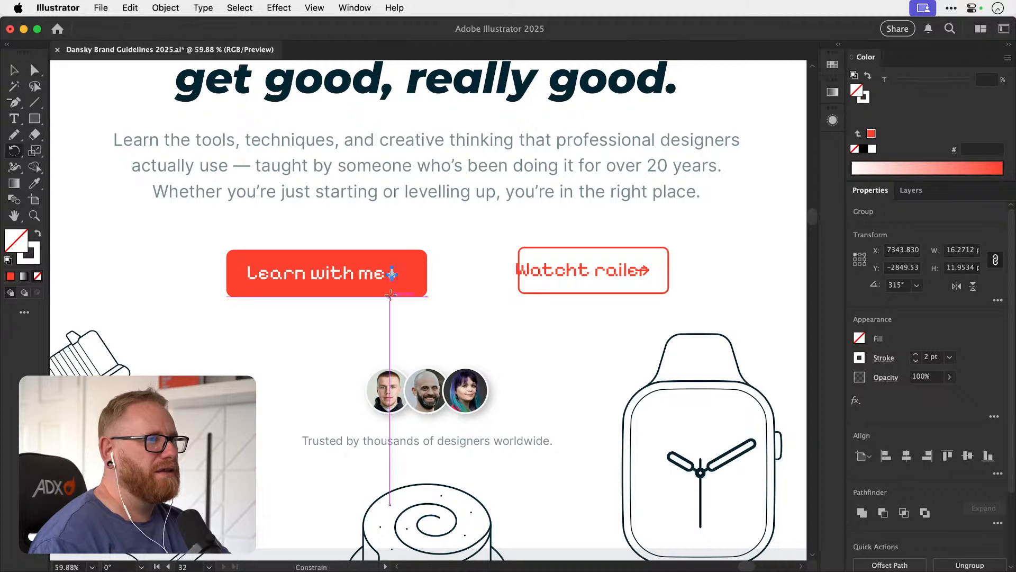
pyautogui.press('v')
pyautogui.press('super+shift+a')
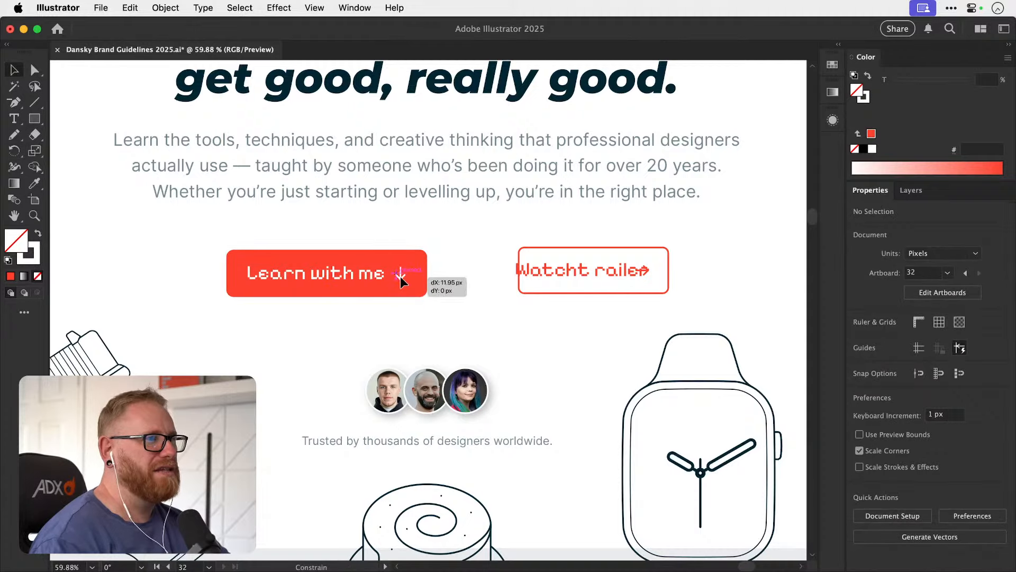
pyautogui.click(401, 276)
# Change the outlined button's label to "Work with me" and widen the button to fit the text and arrow.
pyautogui.hscroll(5, 451, 277)
pyautogui.press('t')
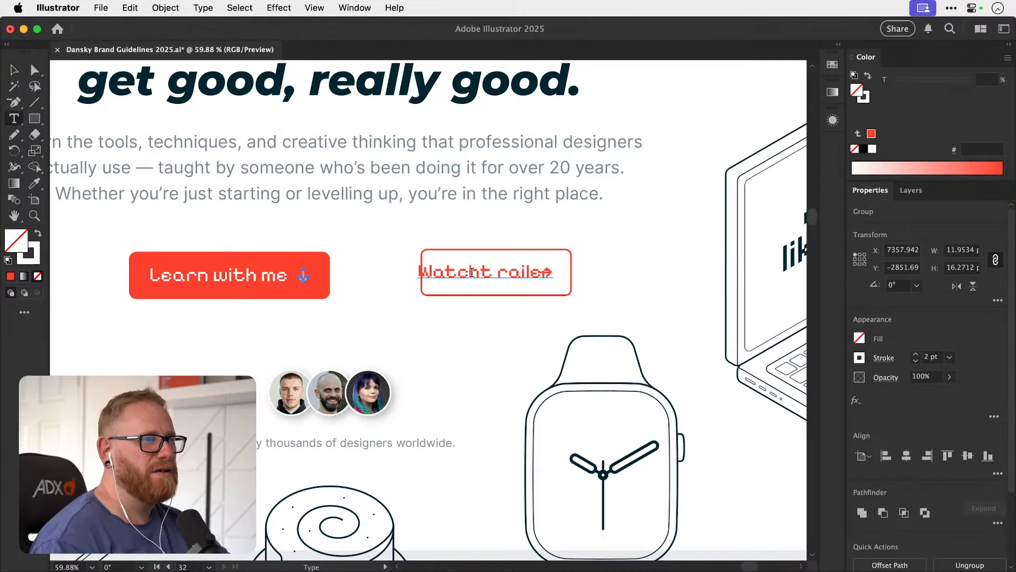
pyautogui.tripleClick(483, 265)
pyautogui.write('Work with me')
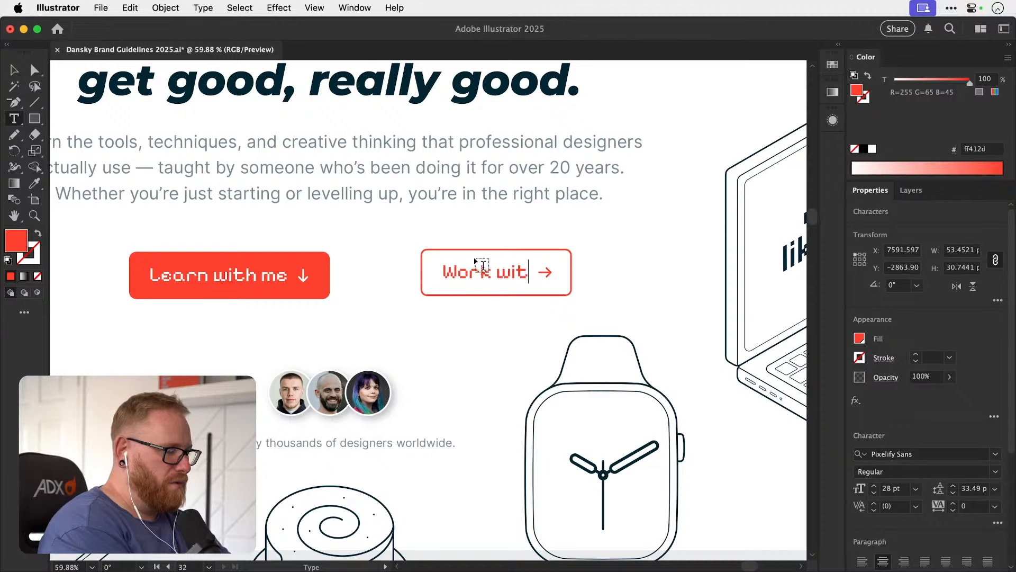
pyautogui.click(24, 72)
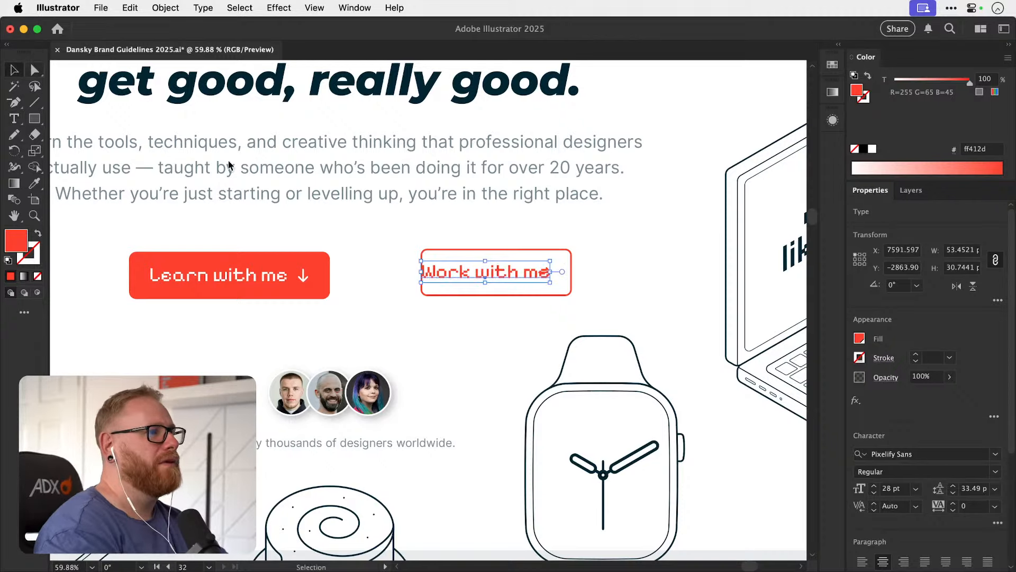
pyautogui.click(573, 265)
pyautogui.moveTo(576, 272); pyautogui.dragTo(316, 282)
pyautogui.click(620, 265)
# Examine the course, community and mentorship cards below the hero section.
pyautogui.press('space')
pyautogui.press('z')
pyautogui.press('v')
pyautogui.press('super+minus')
pyautogui.press('super+minus')
pyautogui.press('super+minus')
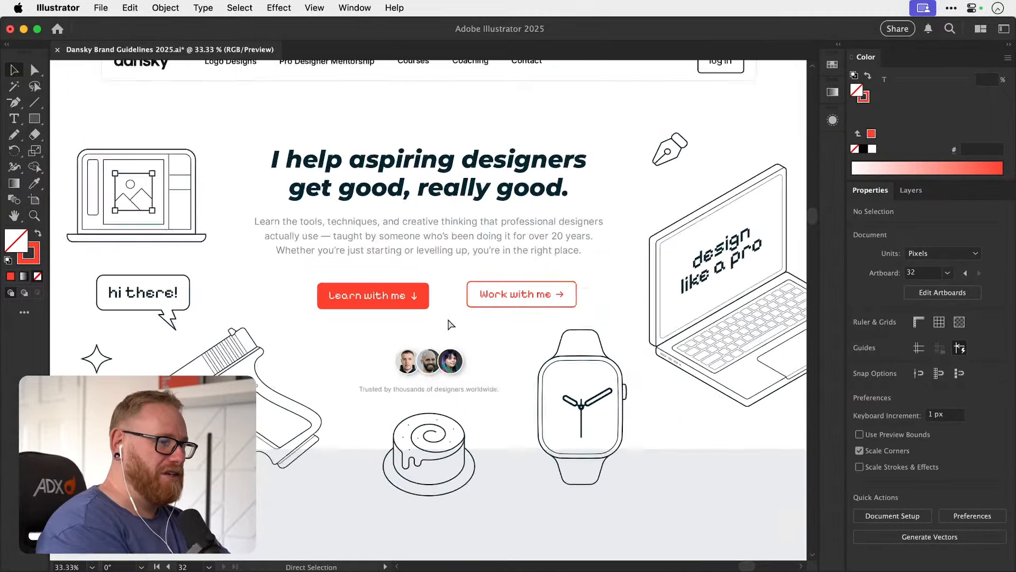
pyautogui.scroll(-10, 448, 320)
pyautogui.scroll(-2, 446, 319)
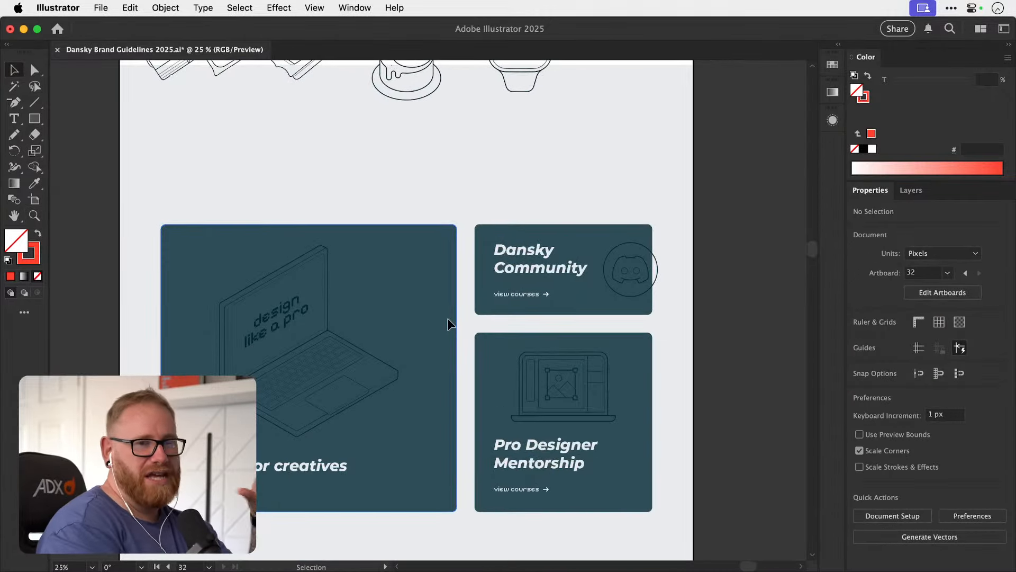
pyautogui.hscroll(-2, 447, 318)
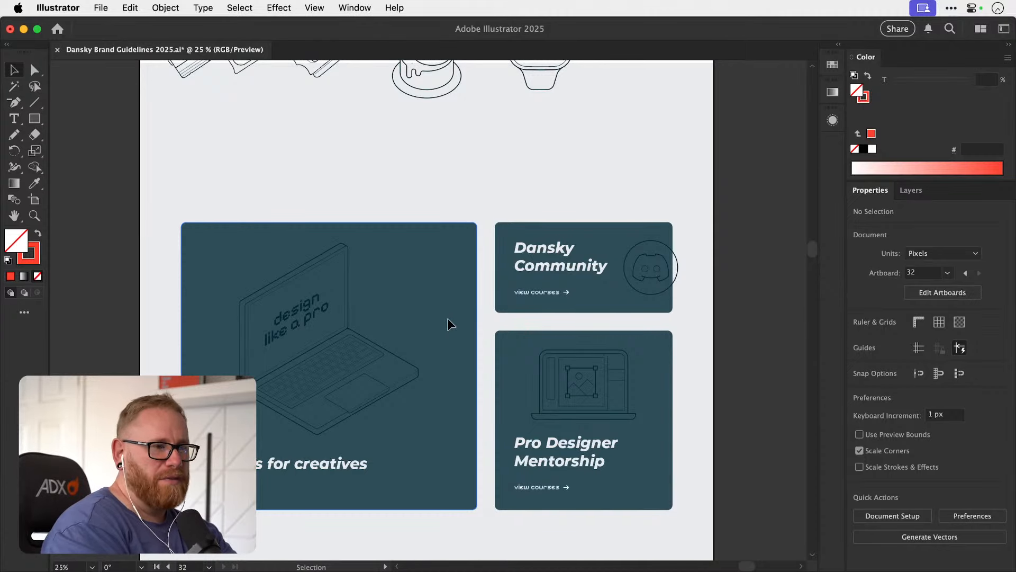
pyautogui.scroll(10, 446, 319)
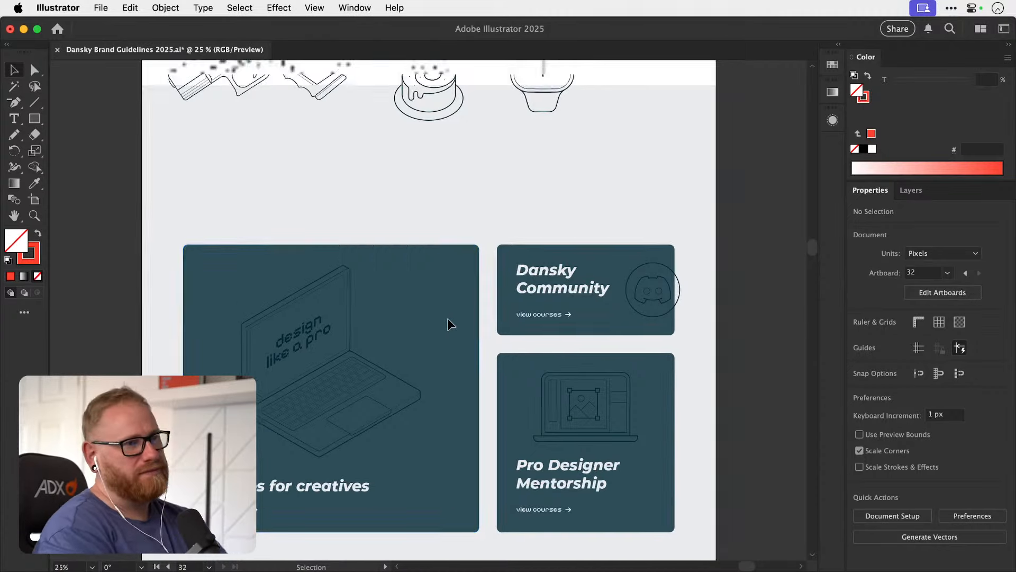
# Examine the hero's two buttons and the navigation bar links above the headline.
pyautogui.press('z')
pyautogui.moveTo(464, 309); pyautogui.dragTo(576, 306)
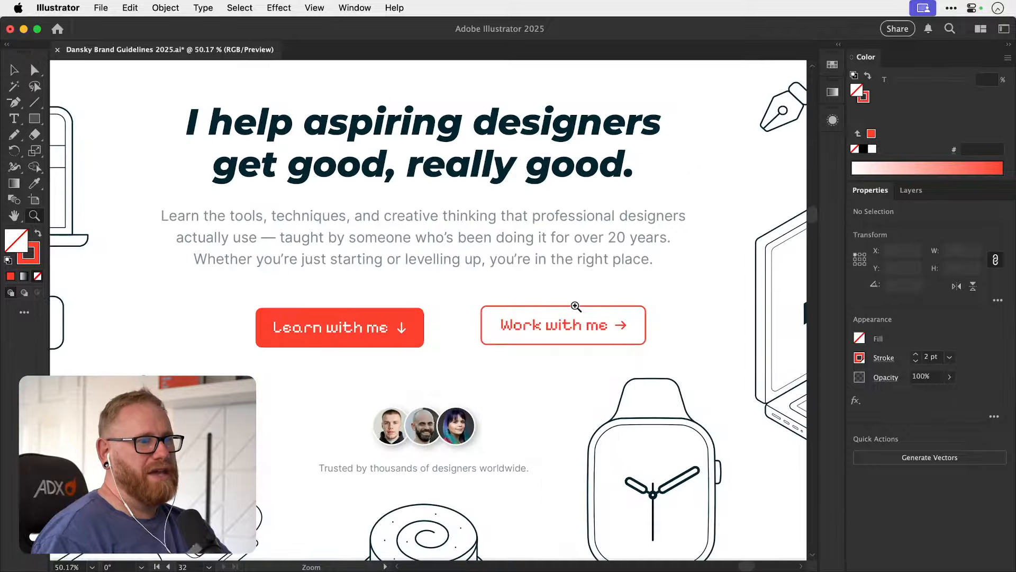
pyautogui.press('v')
pyautogui.moveTo(494, 352); pyautogui.dragTo(525, 476)
pyautogui.moveTo(206, 131); pyautogui.dragTo(256, 187)
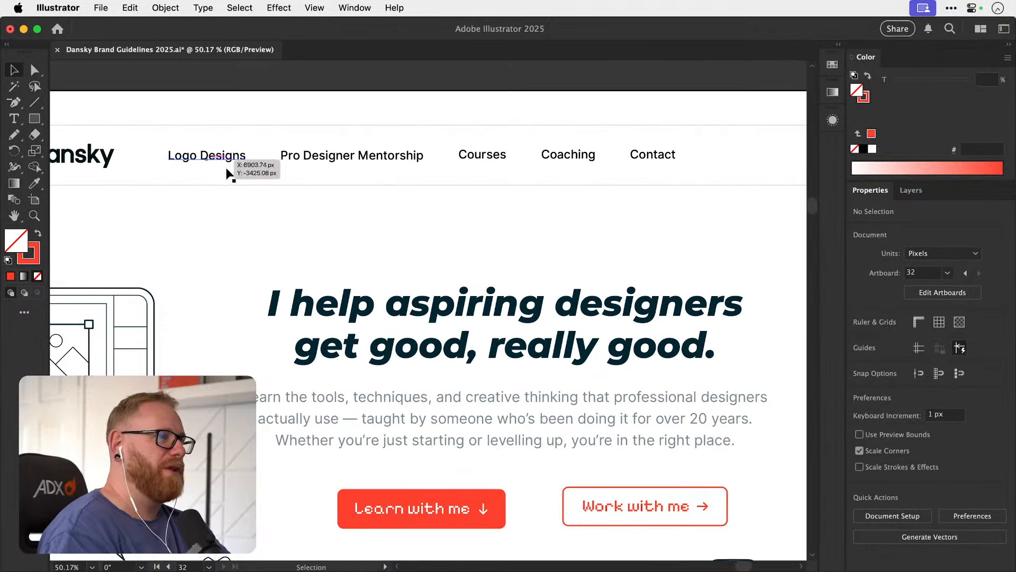
pyautogui.moveTo(493, 338); pyautogui.dragTo(364, 174)
pyautogui.press('z')
pyautogui.moveTo(341, 347); pyautogui.dragTo(390, 332)
pyautogui.press('v')
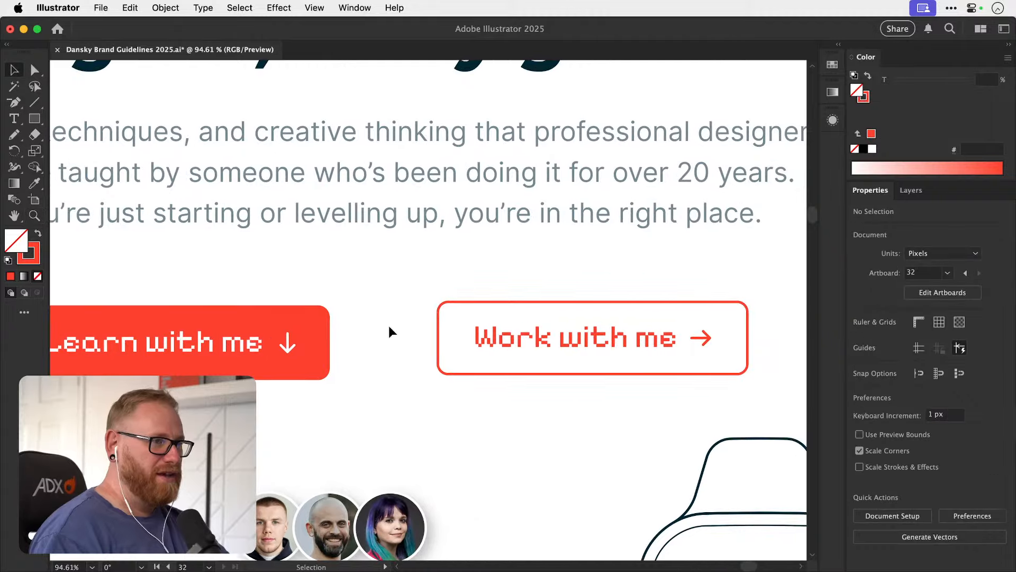
pyautogui.press('super+minus')
pyautogui.press('super+minus')
pyautogui.press('super+minus')
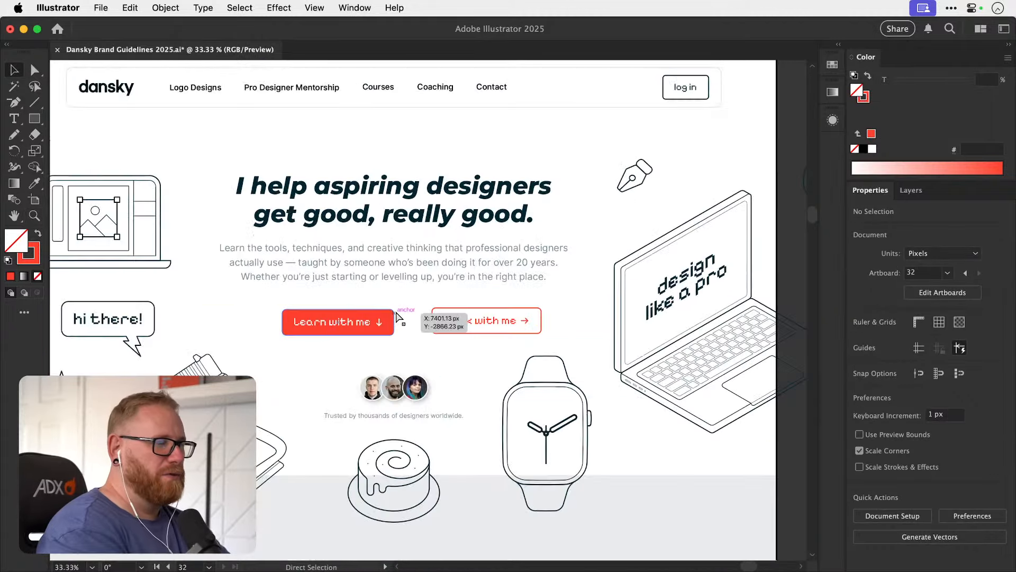
# Align the Learn with me button vertically with the Work with me button and bring the two closer together.
pyautogui.press('z')
pyautogui.moveTo(405, 316); pyautogui.dragTo(469, 316)
pyautogui.press('v')
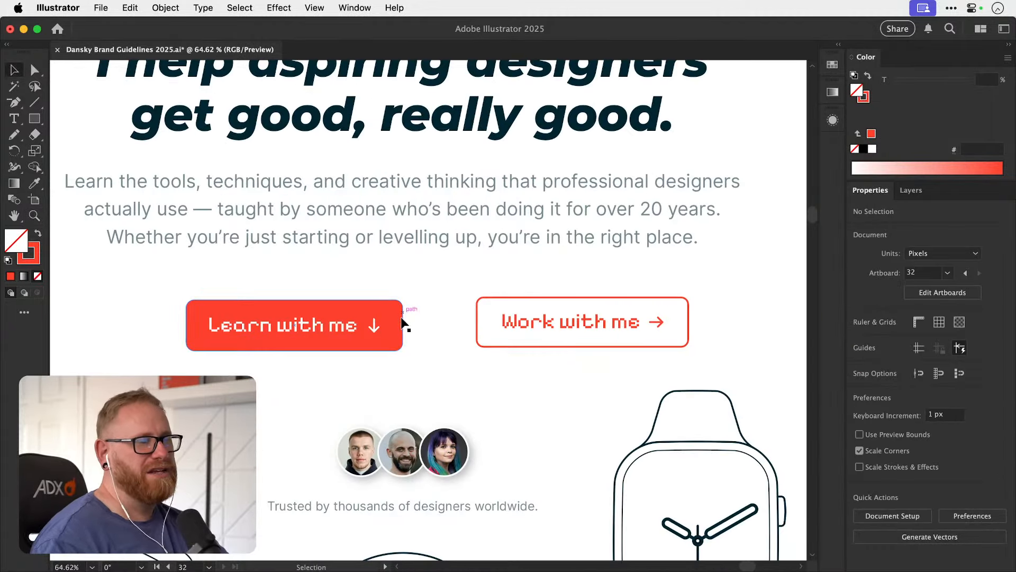
pyautogui.moveTo(370, 329); pyautogui.dragTo(324, 325)
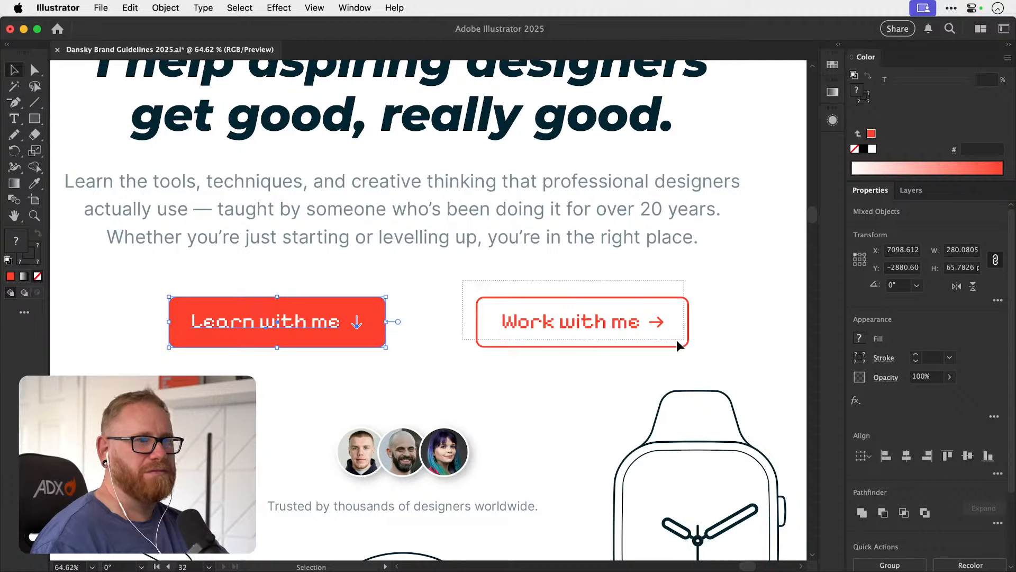
pyautogui.moveTo(587, 322); pyautogui.dragTo(519, 320)
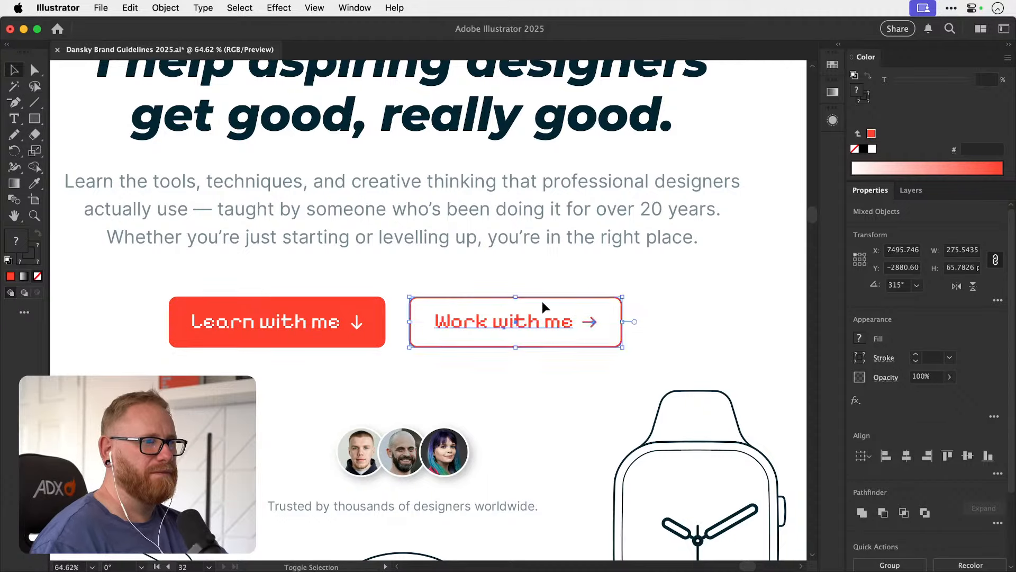
pyautogui.click(565, 278)
pyautogui.hscroll(1, 522, 302)
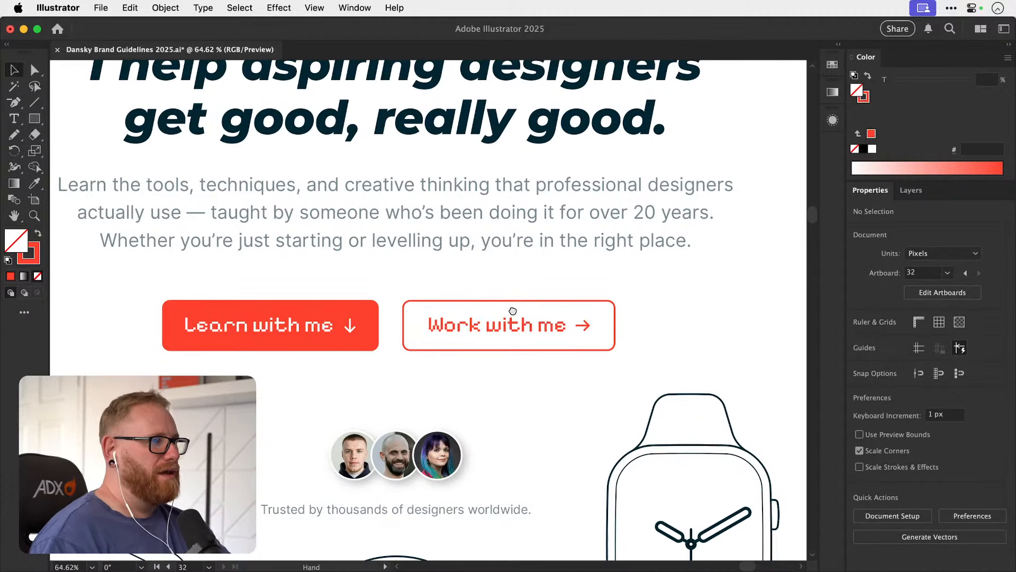
# Widen the Learn with me button's background slightly on both sides.
pyautogui.click(355, 318)
pyautogui.moveTo(379, 325); pyautogui.dragTo(382, 325)
pyautogui.click(402, 281)
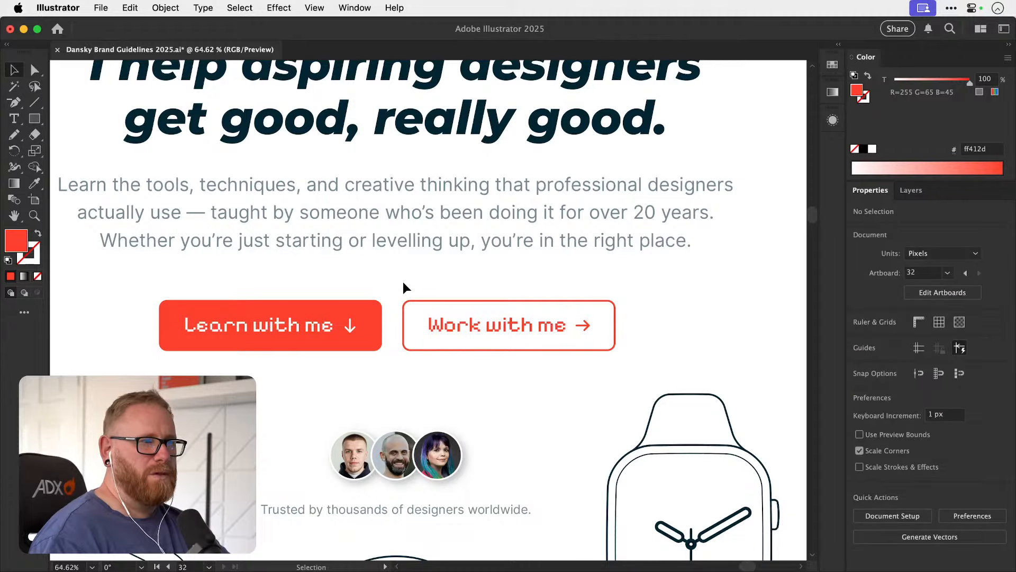
# Place the Work with me button against the Learn with me button, then nudge it right to leave a small gap.
pyautogui.moveTo(398, 282); pyautogui.dragTo(619, 358)
pyautogui.press('z')
pyautogui.moveTo(471, 336); pyautogui.dragTo(491, 318)
pyautogui.press('v')
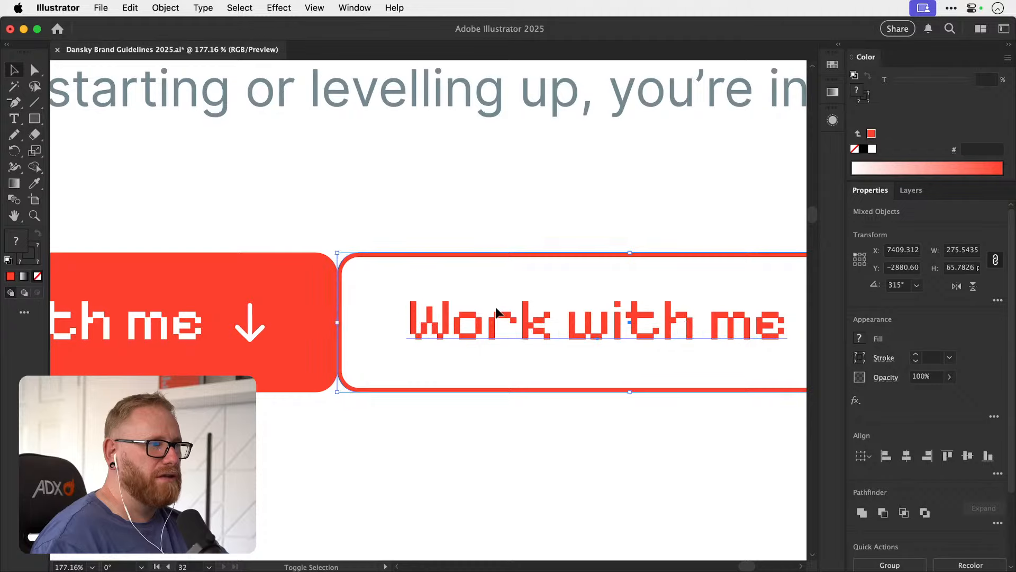
pyautogui.hotkey('shift', 'Right')
pyautogui.hotkey('shift', 'Right')
pyautogui.press('super+minus')
pyautogui.press('super+minus')
pyautogui.press('super+minus')
pyautogui.press('super+minus')
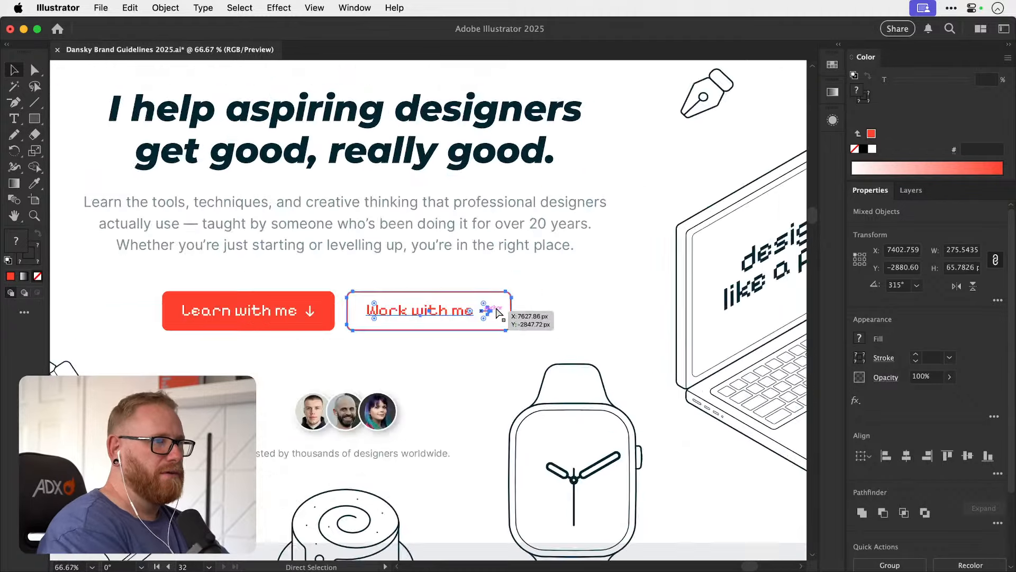
pyautogui.press('super+minus')
pyautogui.press('super+minus')
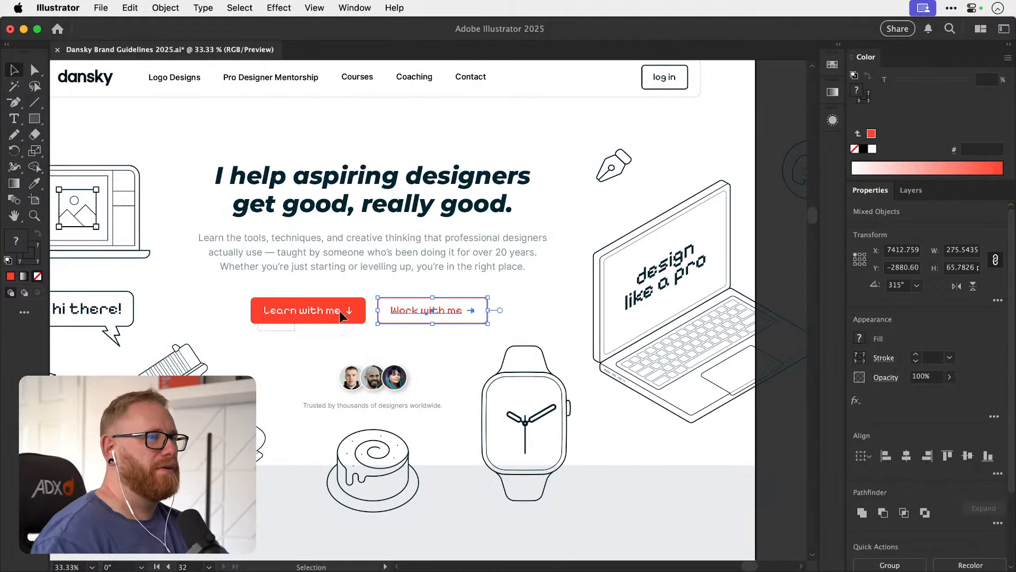
# Group the two hero buttons and centre the group horizontally on the artboard.
pyautogui.moveTo(340, 310); pyautogui.dragTo(494, 298)
pyautogui.press('super+g')
pyautogui.click(907, 459)
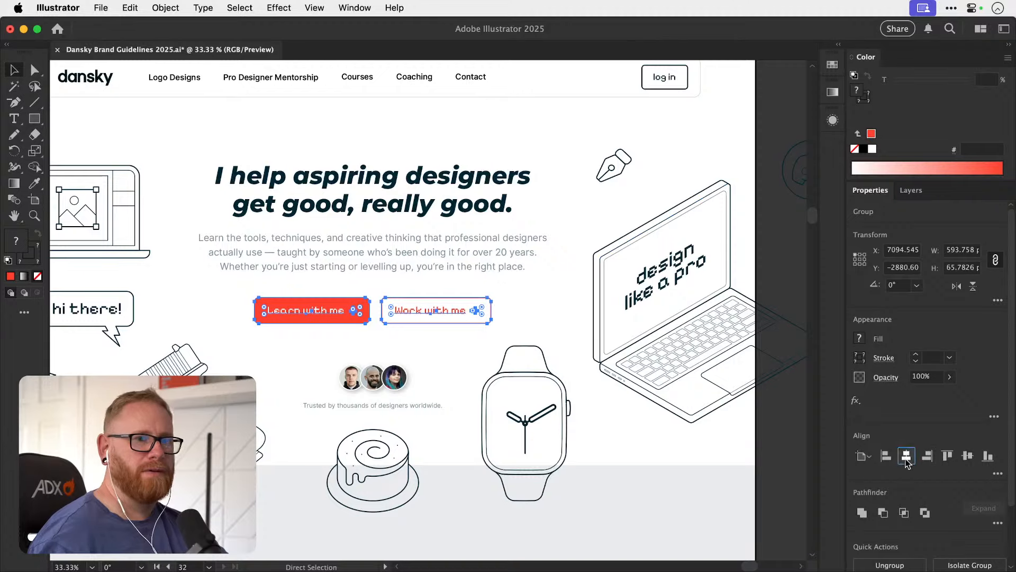
pyautogui.click(506, 144)
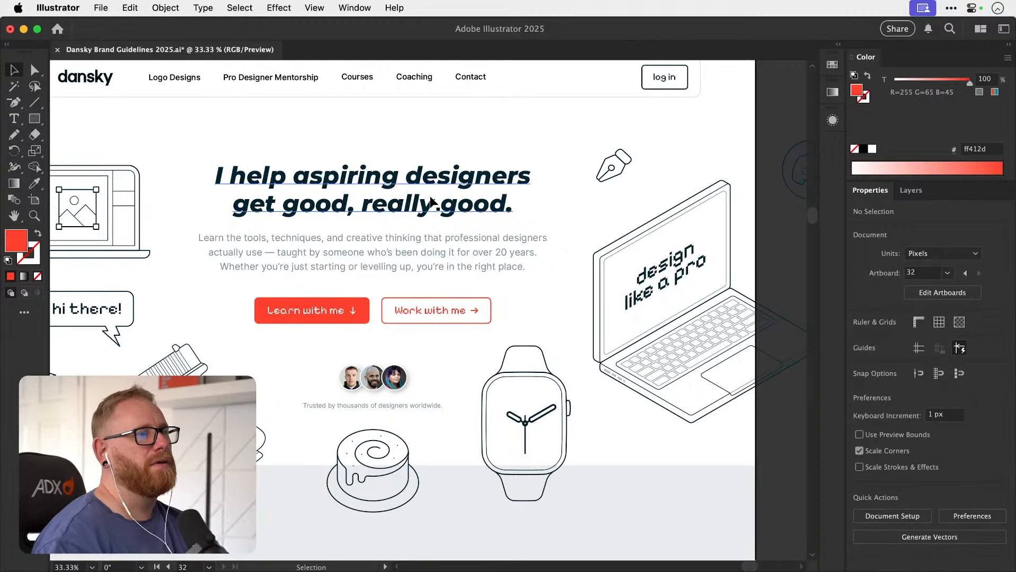
# Try adding "want" to the end of the hero headline and enlarging its text frame, and undo the edits.
pyautogui.press('t')
pyautogui.click(508, 206)
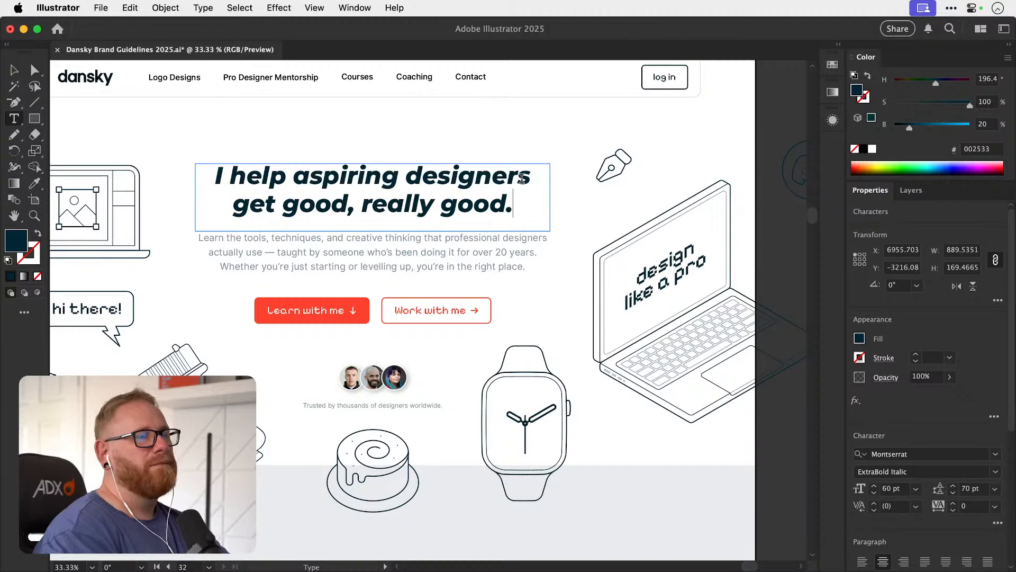
pyautogui.write('want')
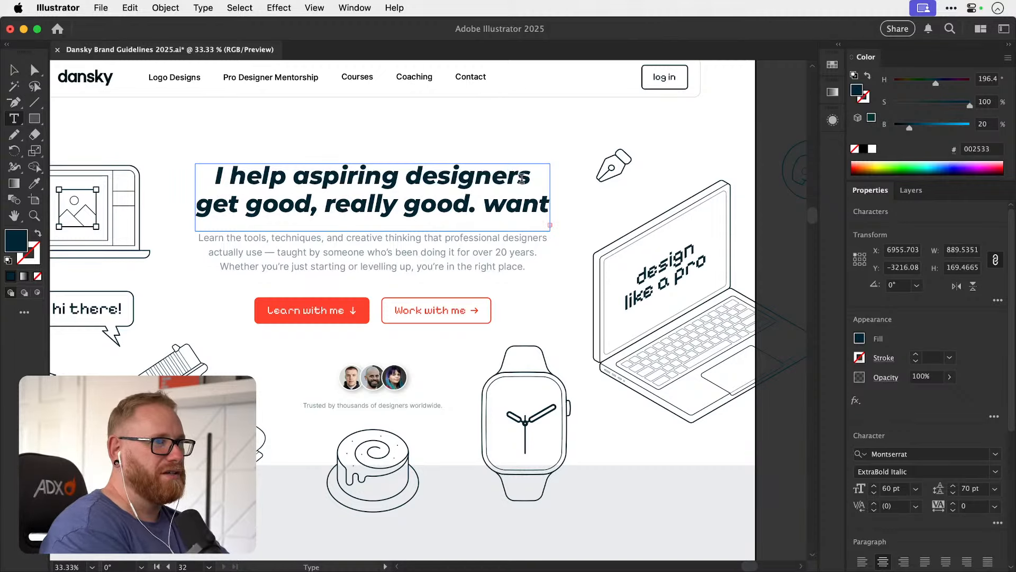
pyautogui.press('Escape')
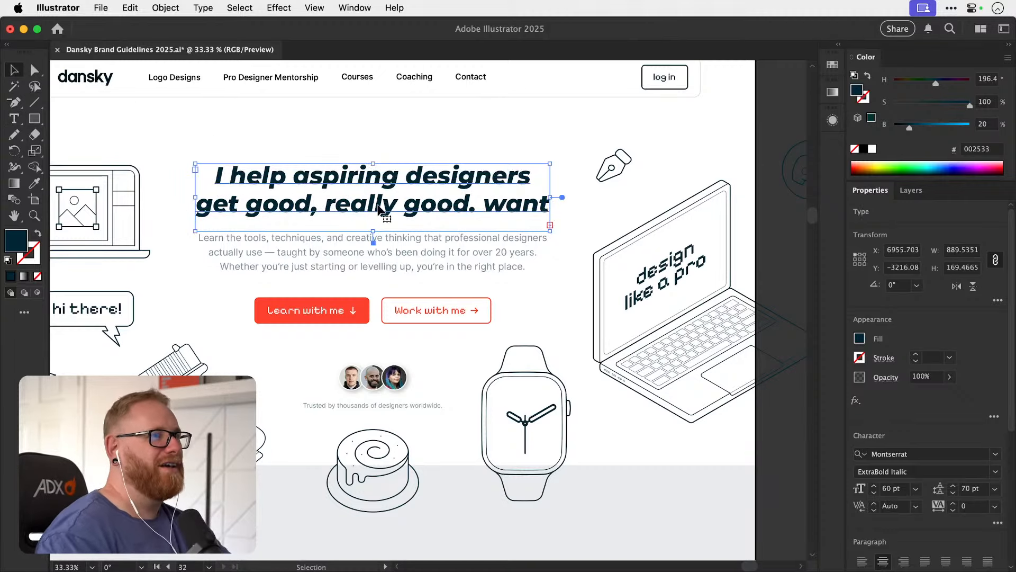
pyautogui.moveTo(373, 232); pyautogui.dragTo(374, 250)
pyautogui.press('super+z')
pyautogui.press('super+z')
pyautogui.click(500, 131)
# Toggle undo and redo to compare the recent hero edits, and clear the selection.
pyautogui.press('super+z')
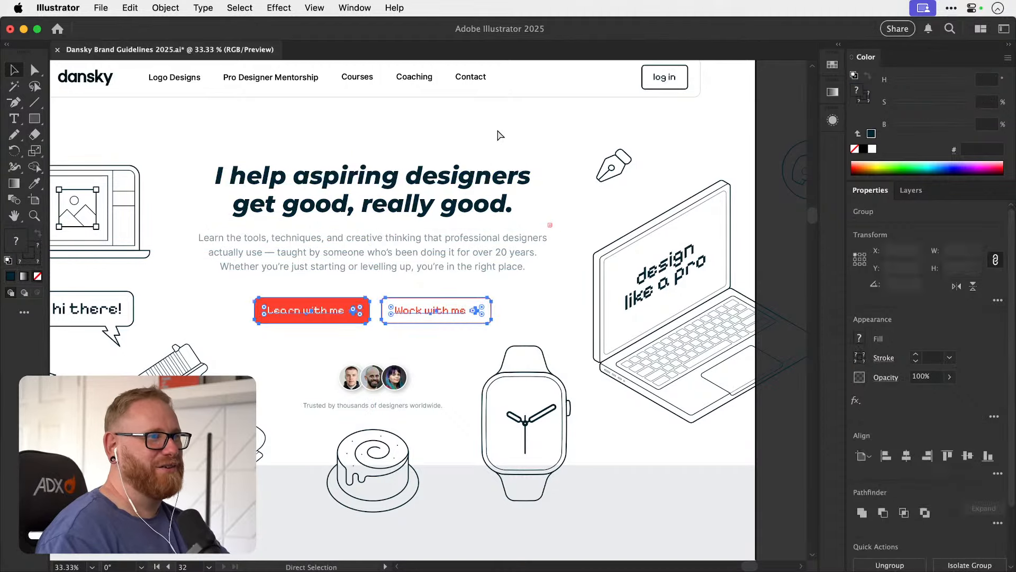
pyautogui.press('super+z')
pyautogui.press('super+shift+z')
pyautogui.press('super+shift+z')
pyautogui.press('super+z')
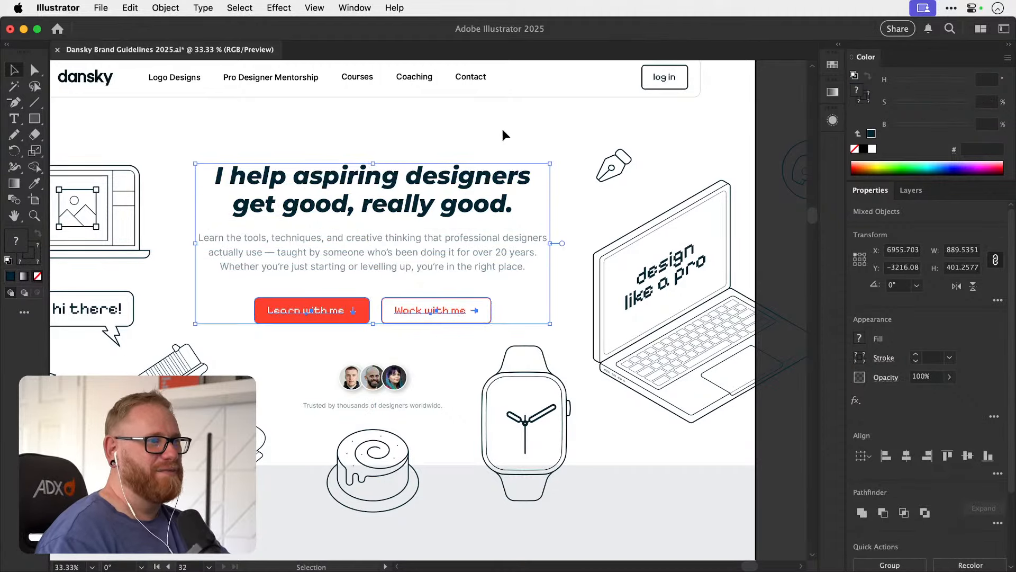
pyautogui.click(504, 129)
# Examine the hero section and the product cards beneath it on the homepage artboard.
pyautogui.press('super+minus')
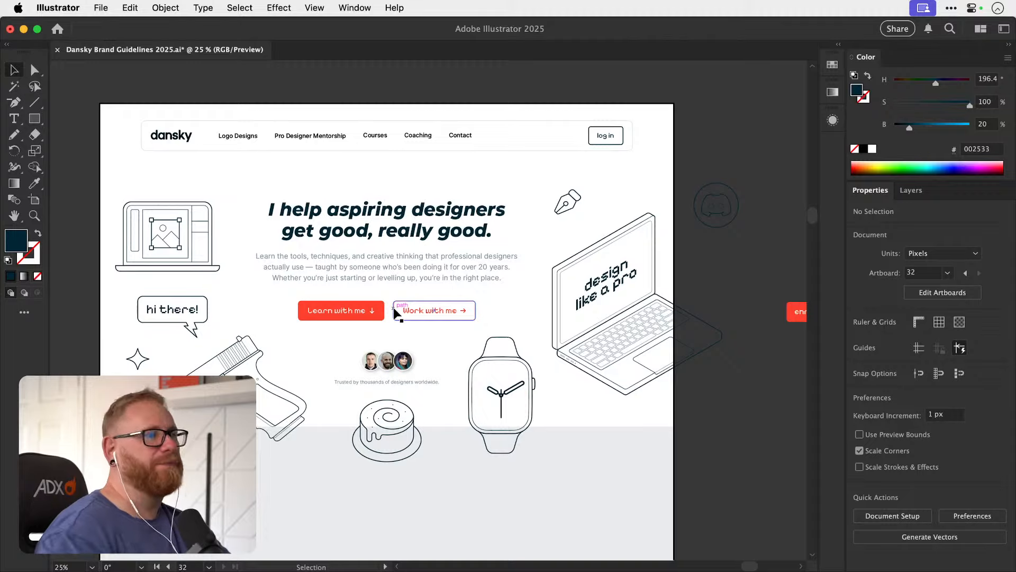
pyautogui.moveTo(459, 363); pyautogui.dragTo(436, 323)
pyautogui.moveTo(423, 386); pyautogui.dragTo(433, 328)
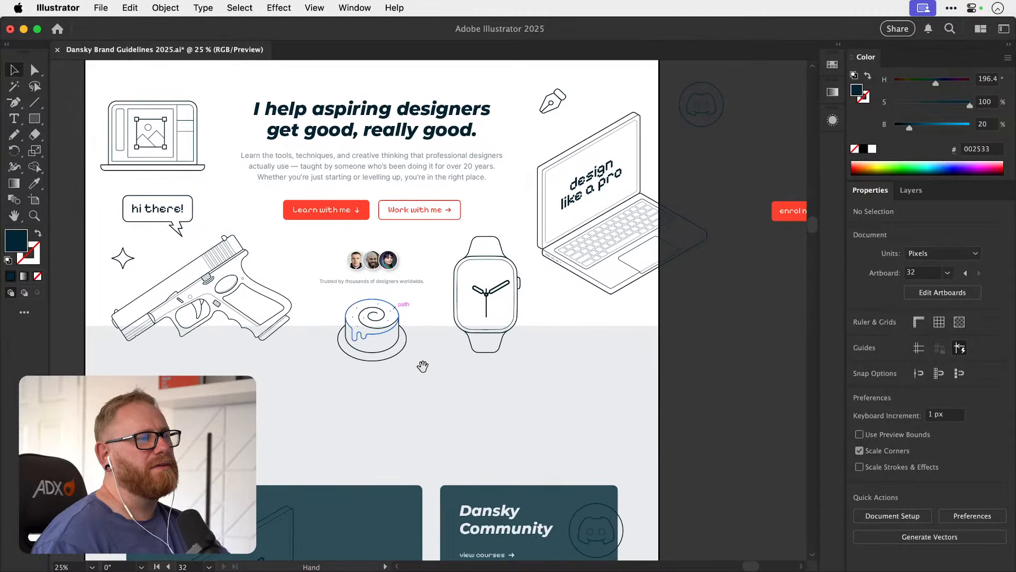
pyautogui.moveTo(416, 414); pyautogui.dragTo(408, 447)
pyautogui.moveTo(413, 379); pyautogui.dragTo(406, 461)
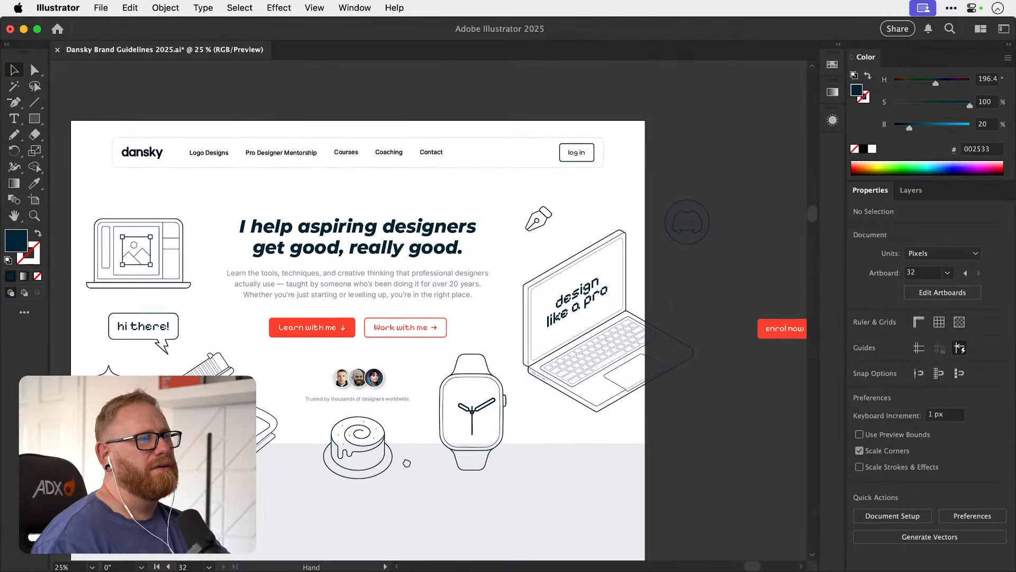
pyautogui.scroll(-10, 405, 402)
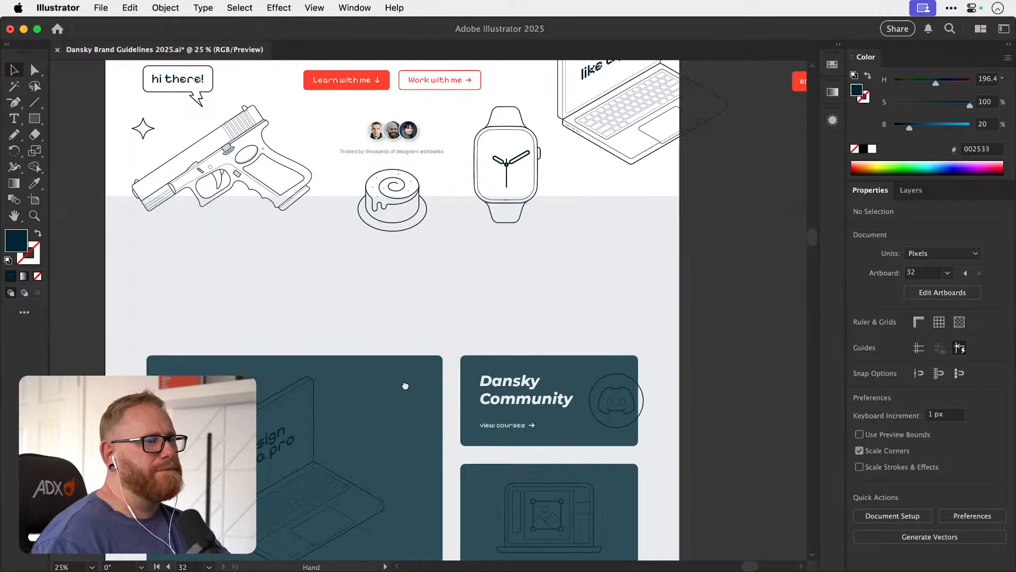
pyautogui.scroll(-3, 409, 357)
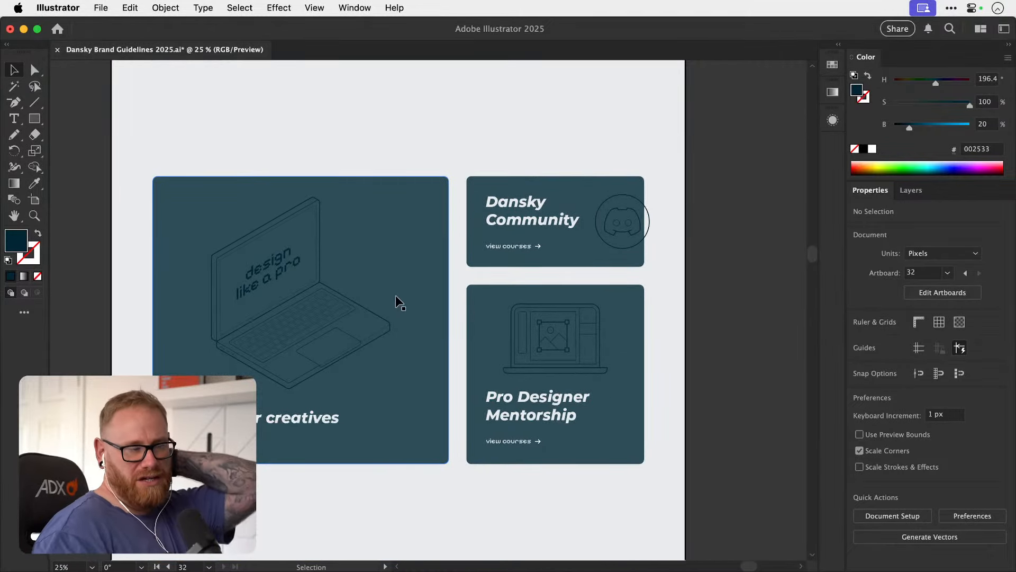
pyautogui.press('a')
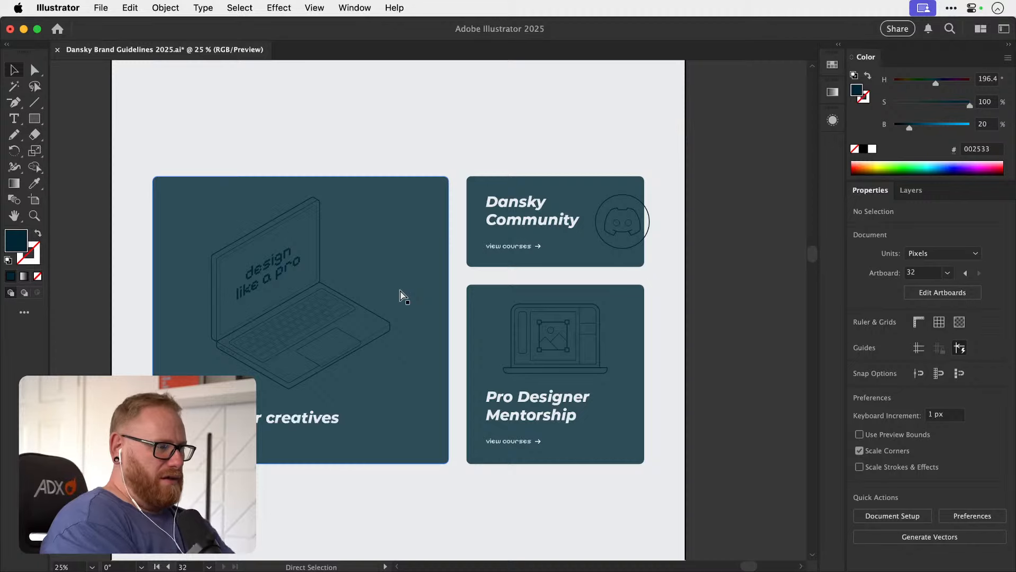
pyautogui.press('v')
pyautogui.hscroll(3, 406, 357)
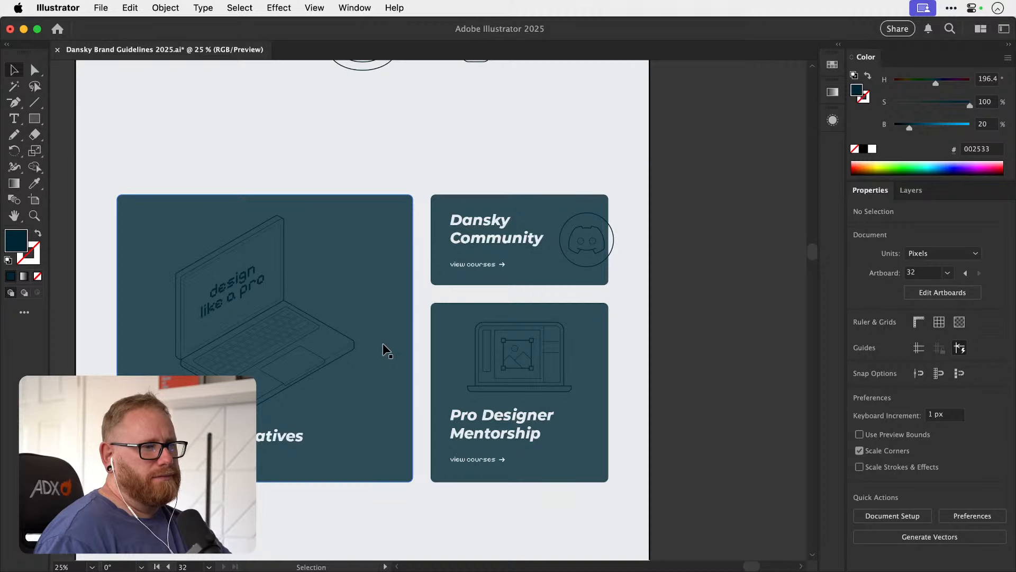
# Replace the large card's heading with "Pro Designer Mentorship".
pyautogui.press('t')
pyautogui.click(252, 437)
pyautogui.press('super+a')
pyautogui.press('BackSpace')
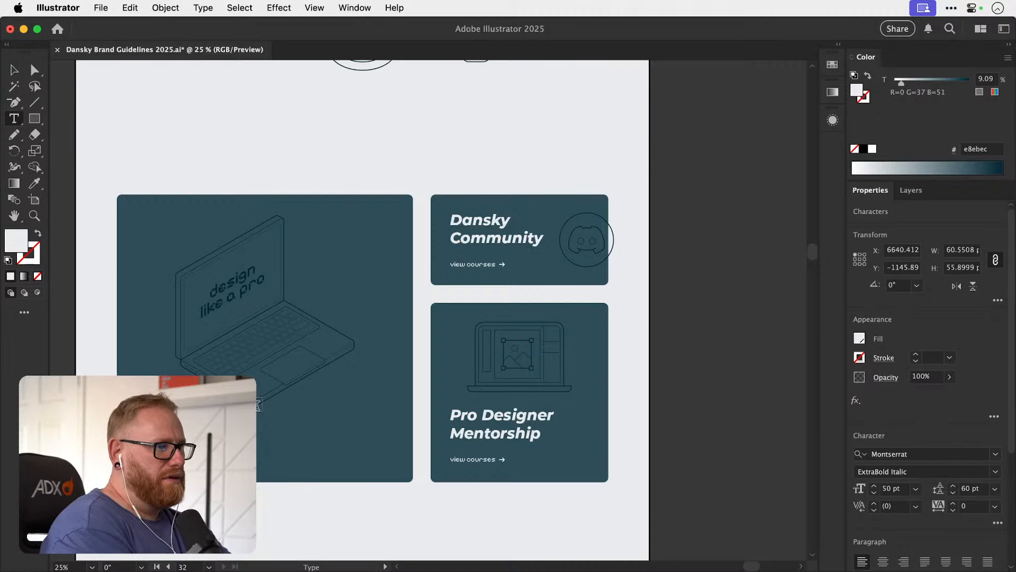
pyautogui.write('len')
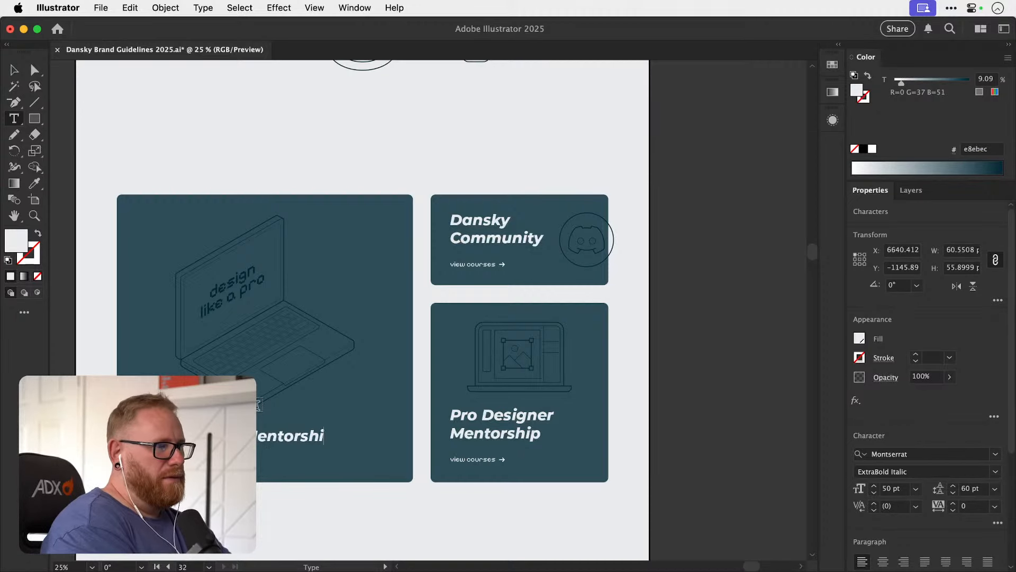
pyautogui.write('torship')
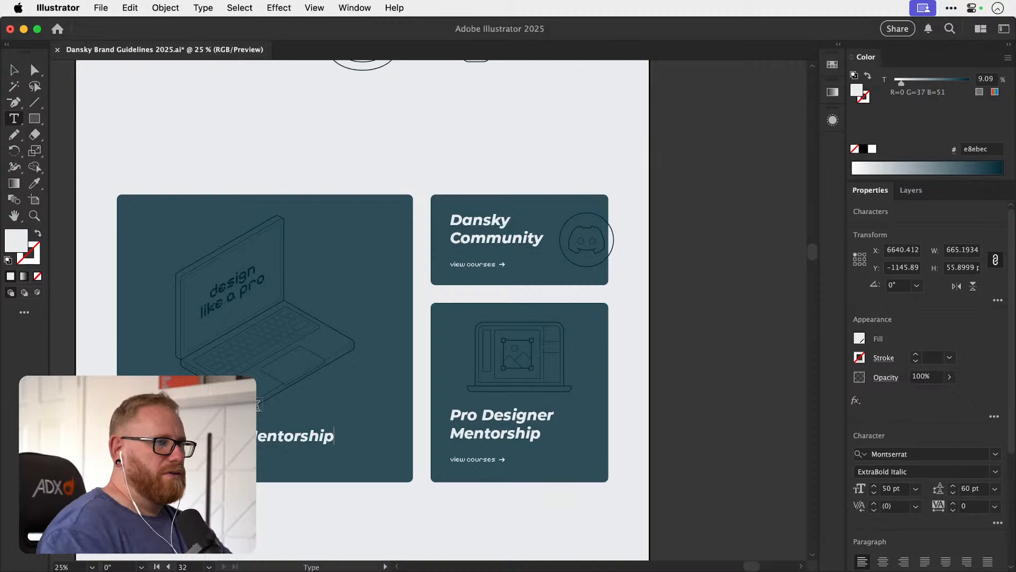
pyautogui.click(15, 69)
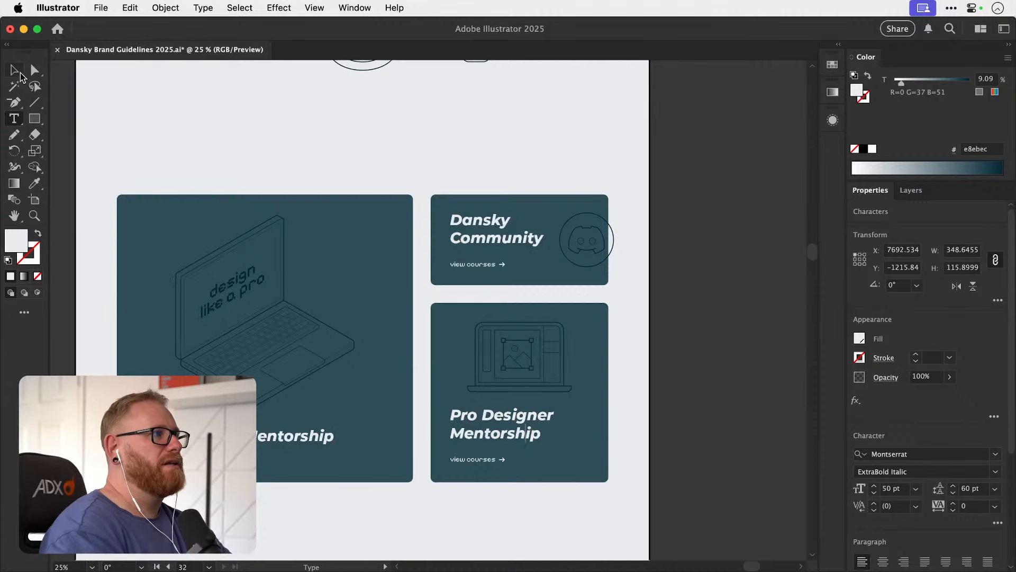
# Replace the small mentorship card's heading with "Courses for Creatives" on two lines, and deselect it.
pyautogui.click(476, 418)
pyautogui.press('super+z')
pyautogui.press('super+shift+z')
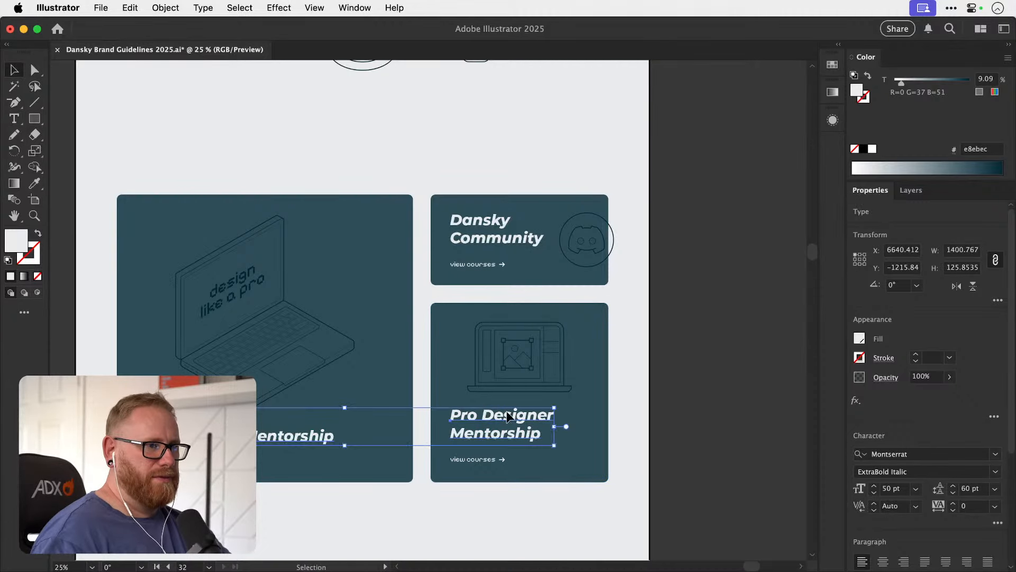
pyautogui.click(596, 398)
pyautogui.click(511, 432)
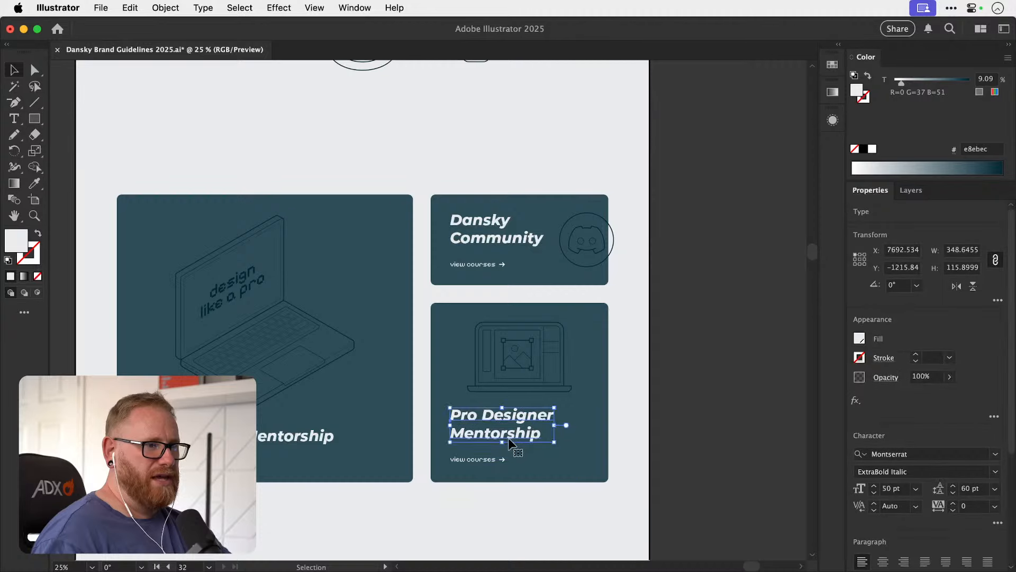
pyautogui.doubleClick(509, 435)
pyautogui.press('super+a')
pyautogui.write('Cour')
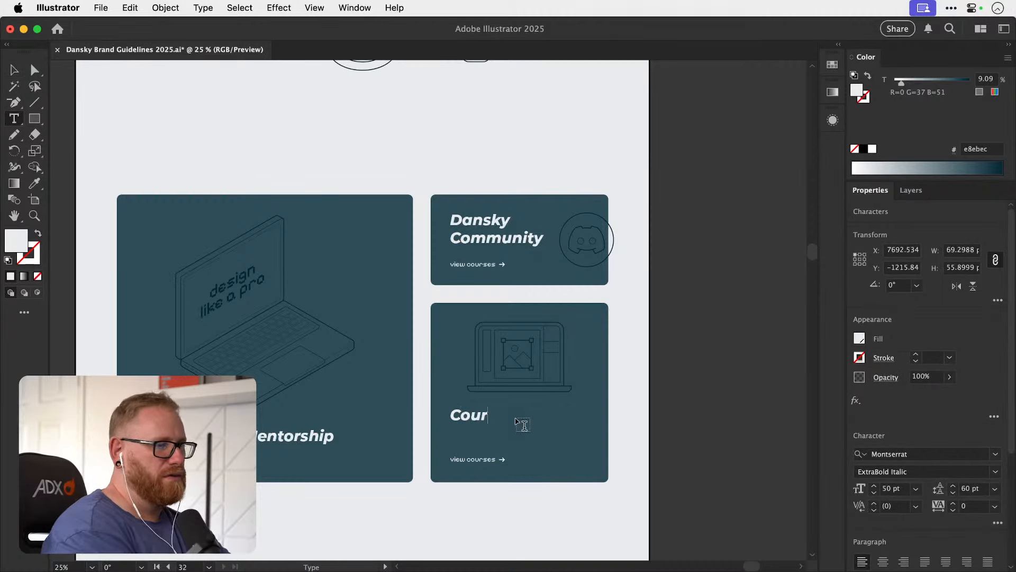
pyautogui.write('sesf')
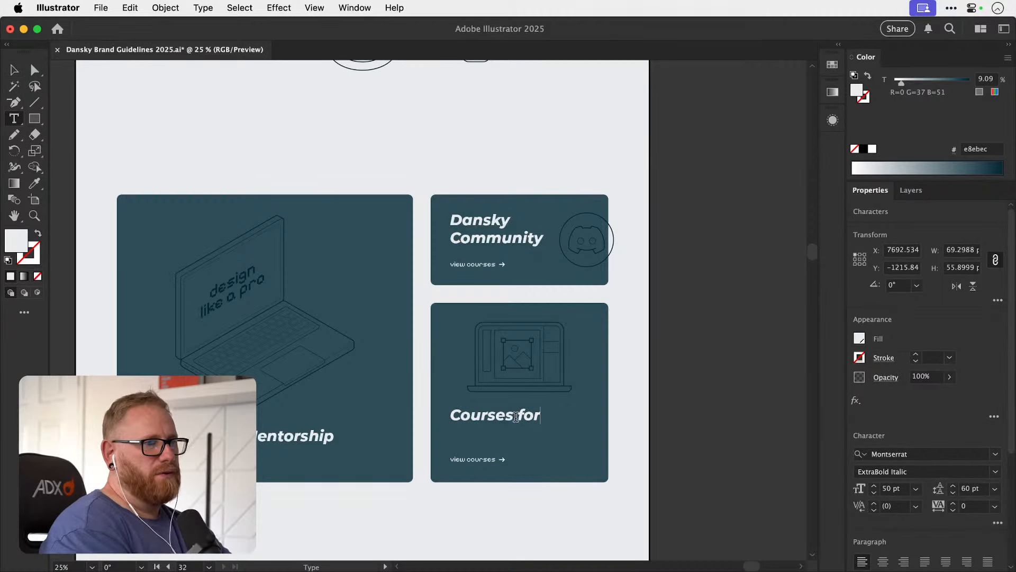
pyautogui.write('or')
pyautogui.press('Return')
pyautogui.write('Creatives')
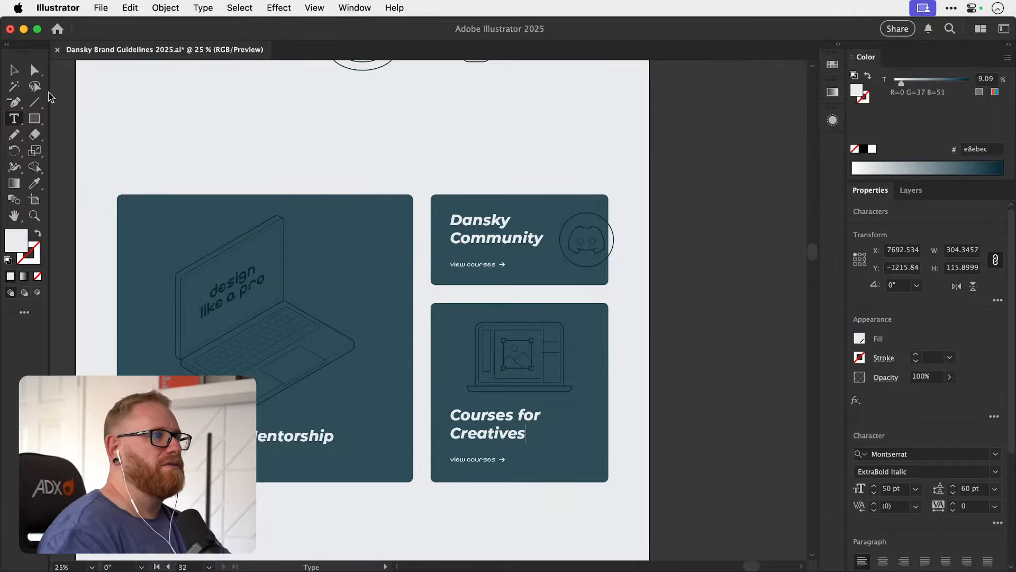
pyautogui.press('Escape')
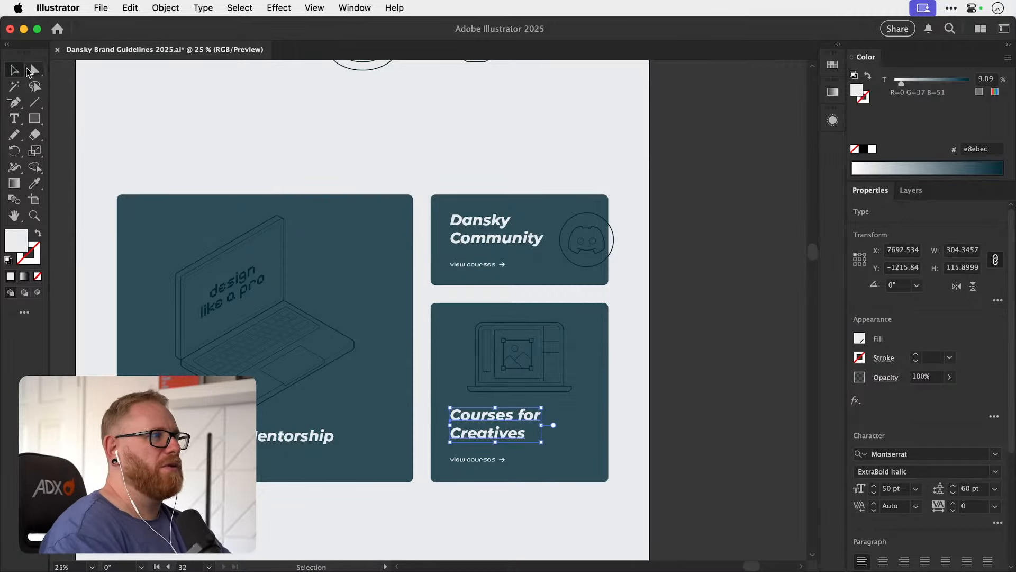
pyautogui.click(715, 216)
# Review the full homepage mockup from hero to footer, along with the surrounding brand guideline artboards.
pyautogui.scroll(10, 519, 273)
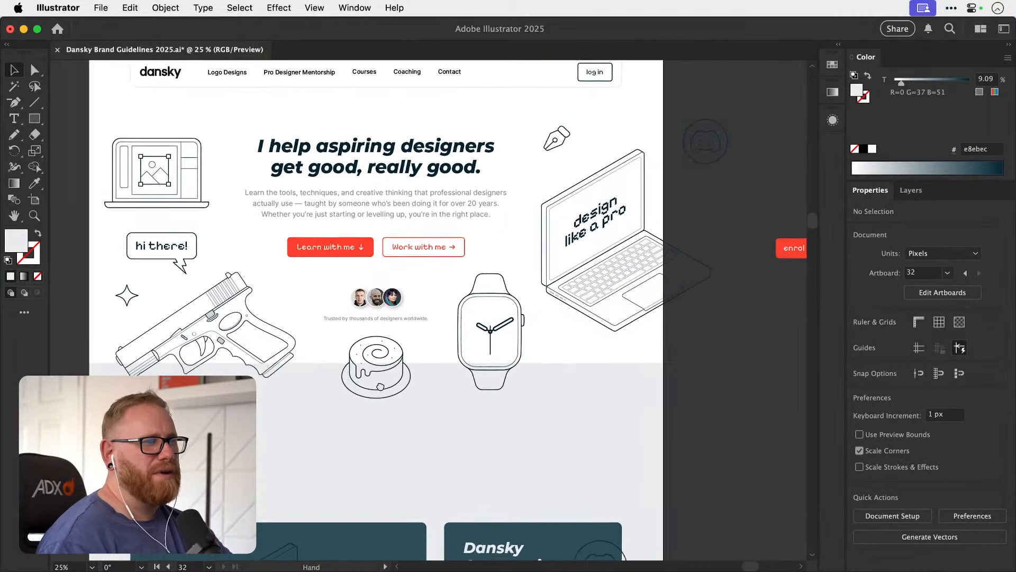
pyautogui.scroll(-9, 397, 209)
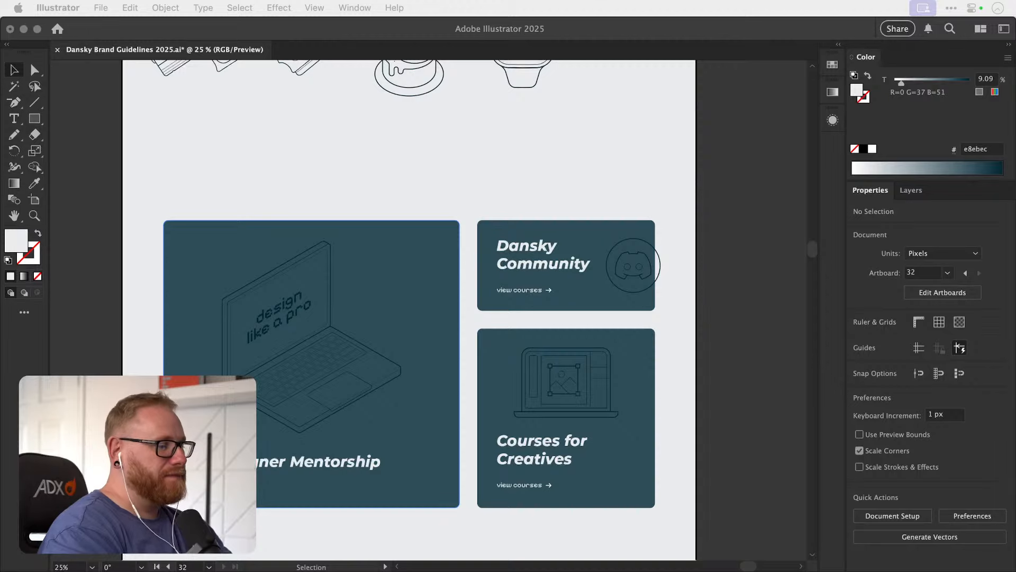
pyautogui.click(721, 332)
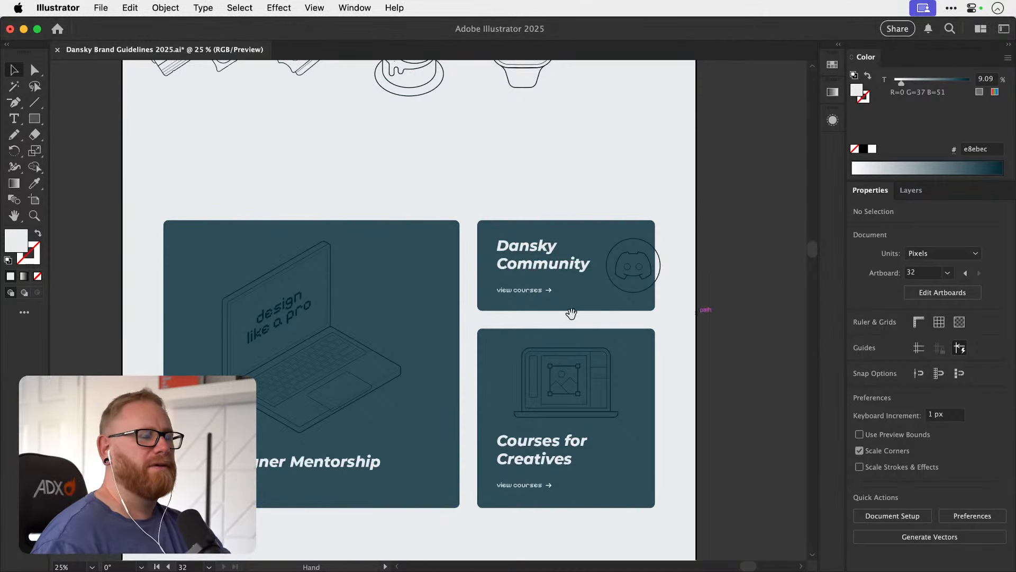
pyautogui.moveTo(571, 314); pyautogui.dragTo(556, 349)
pyautogui.press('super+minus')
pyautogui.press('super+minus')
pyautogui.press('super+minus')
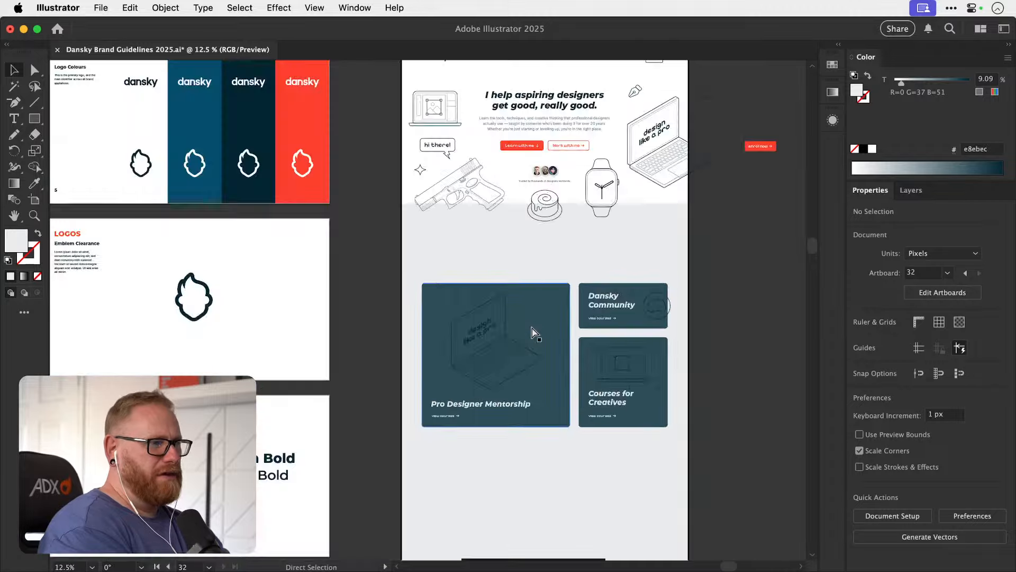
pyautogui.scroll(-4, 533, 333)
pyautogui.hscroll(6, 532, 333)
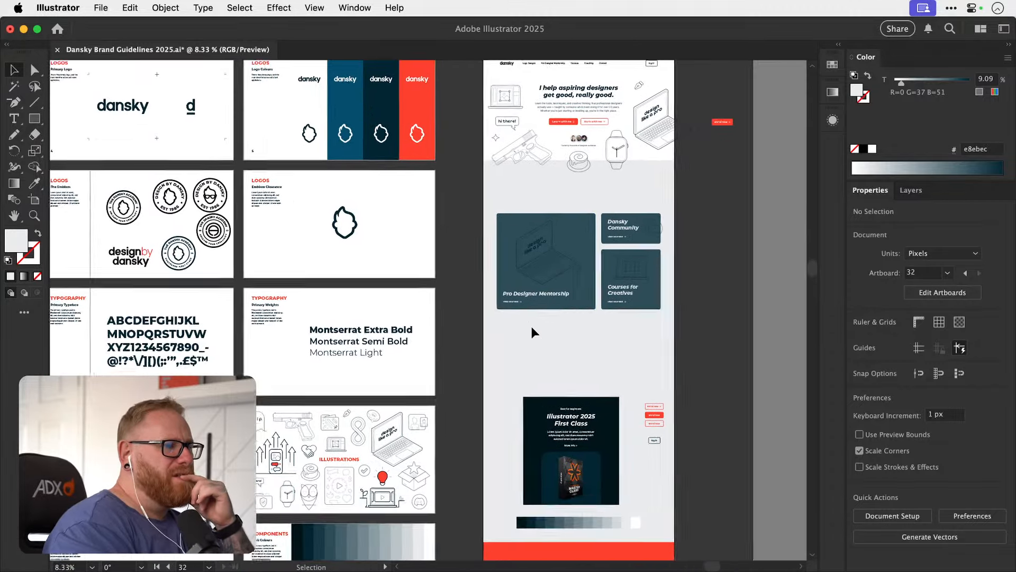
pyautogui.scroll(-10, 532, 327)
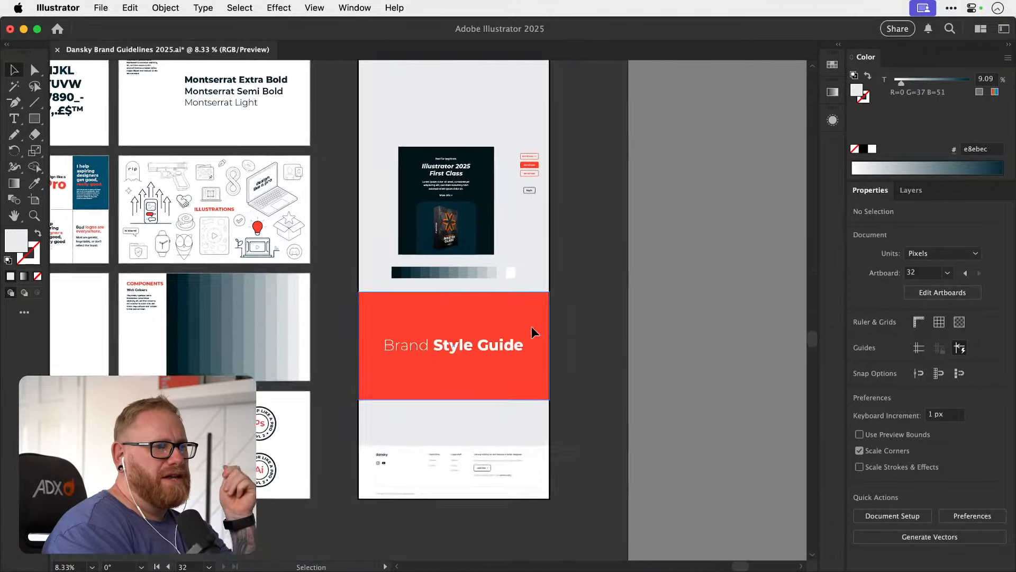
pyautogui.hscroll(-8, 532, 327)
pyautogui.hscroll(-8, 534, 333)
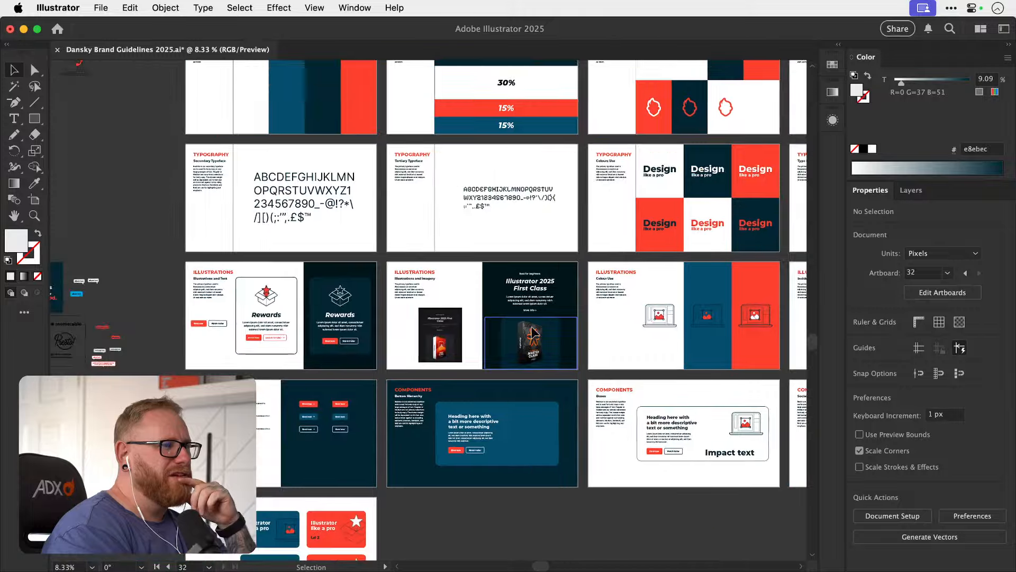
pyautogui.scroll(8, 534, 333)
pyautogui.scroll(5, 532, 327)
pyautogui.hscroll(15, 531, 327)
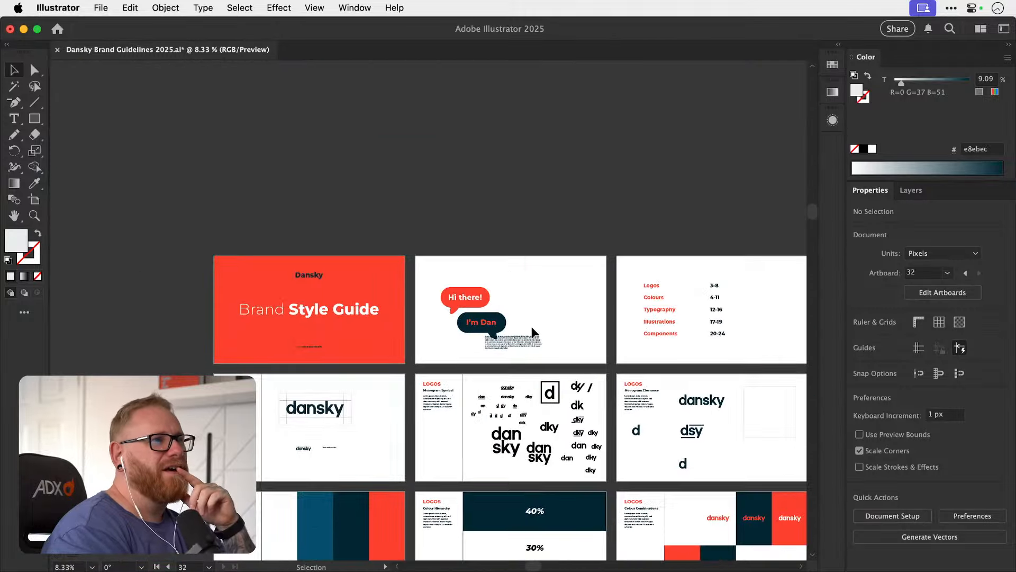
pyautogui.scroll(-5, 527, 324)
pyautogui.hscroll(8, 525, 328)
pyautogui.scroll(2, 525, 328)
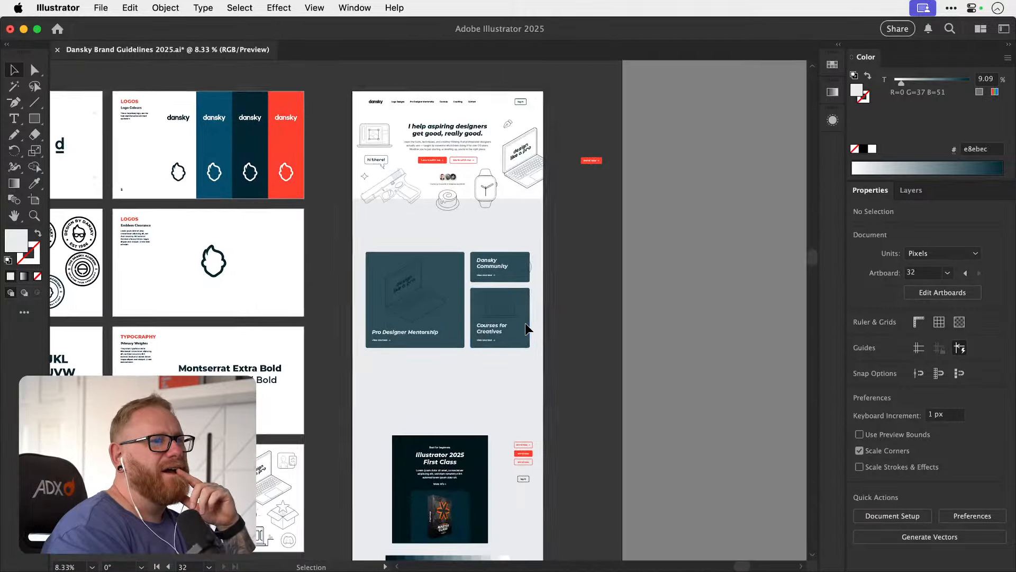
# Switch to Finder and open the Dansky folder in the Dropbox location.
pyautogui.click(307, 555)
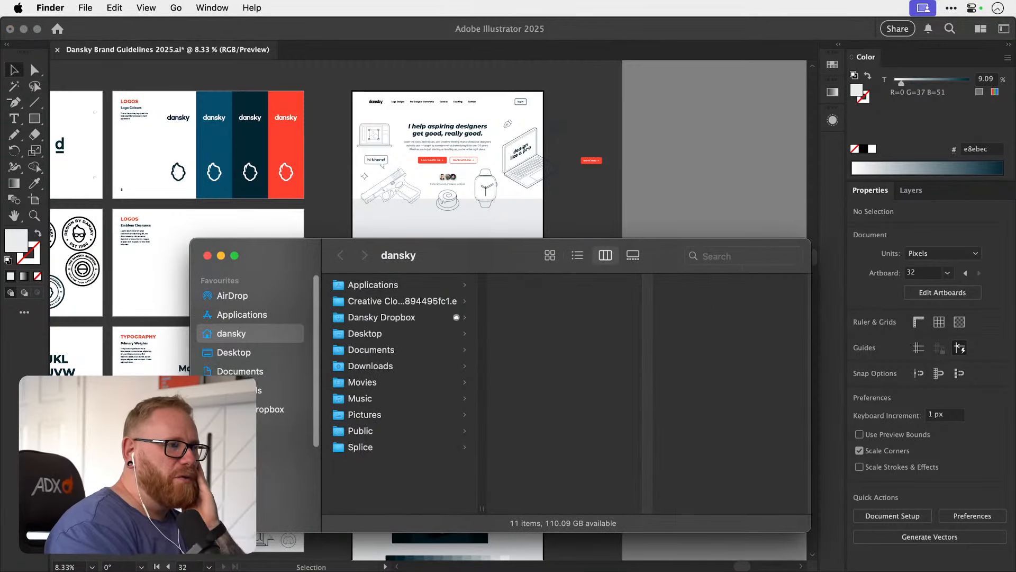
pyautogui.click(258, 416)
pyautogui.press('Down')
pyautogui.press('Down')
pyautogui.press('Right')
# Browse the Youtube folder down to Videos > Standard, and return to the Youtube folder.
pyautogui.press('Down')
pyautogui.press('Right')
pyautogui.press('Down')
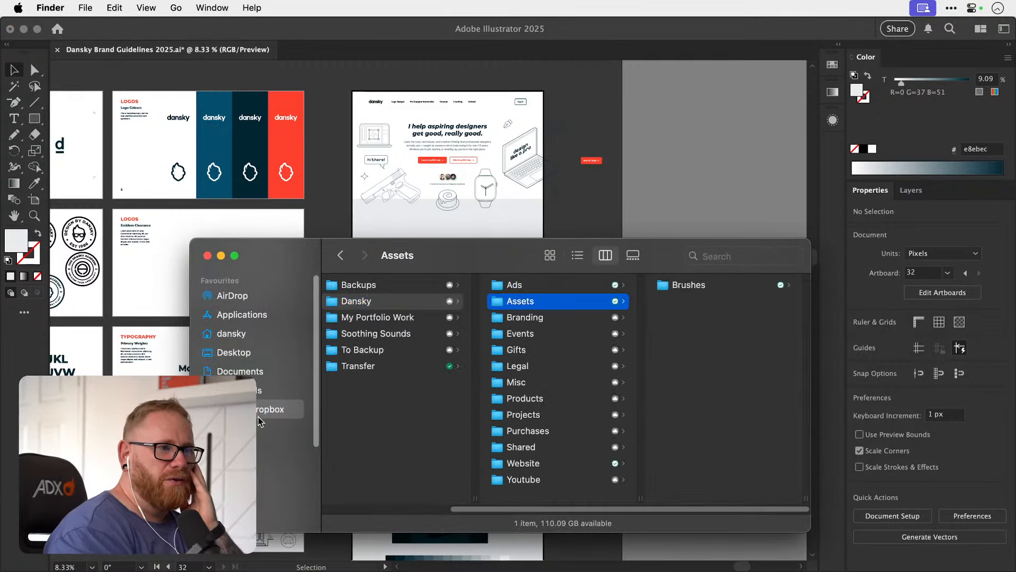
pyautogui.press('Down')
pyautogui.press('Down')
pyautogui.press('Down')
pyautogui.press('Down')
pyautogui.press('Down')
pyautogui.press('Down')
pyautogui.press('Down')
pyautogui.press('Down')
pyautogui.press('Down')
pyautogui.press('Down')
pyautogui.press('Down')
pyautogui.press('Right')
pyautogui.press('Down')
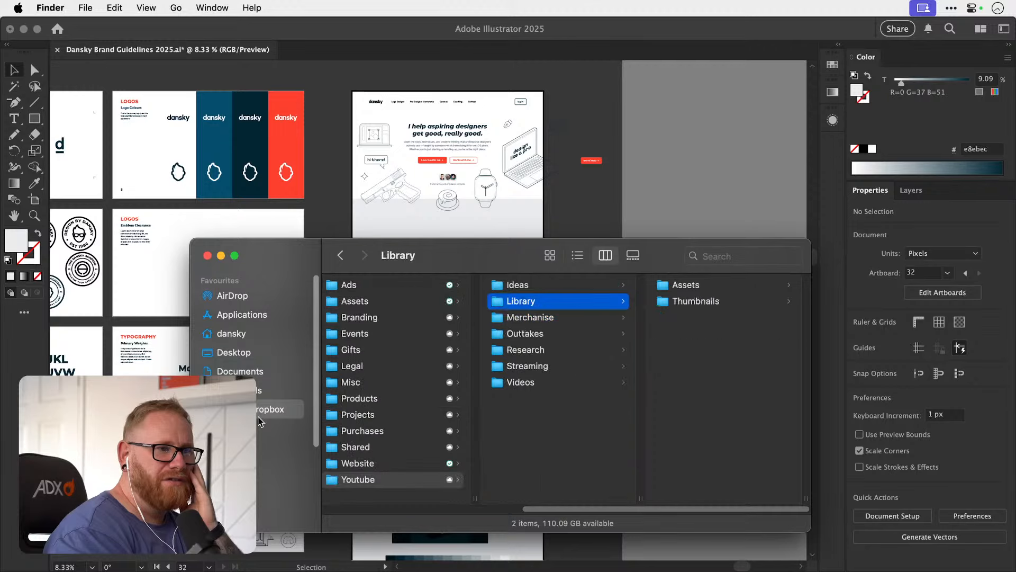
pyautogui.press('Down')
pyautogui.press('Down')
pyautogui.press('Down')
pyautogui.press('Down')
pyautogui.press('Down')
pyautogui.press('Right')
pyautogui.press('Down')
pyautogui.press('Down')
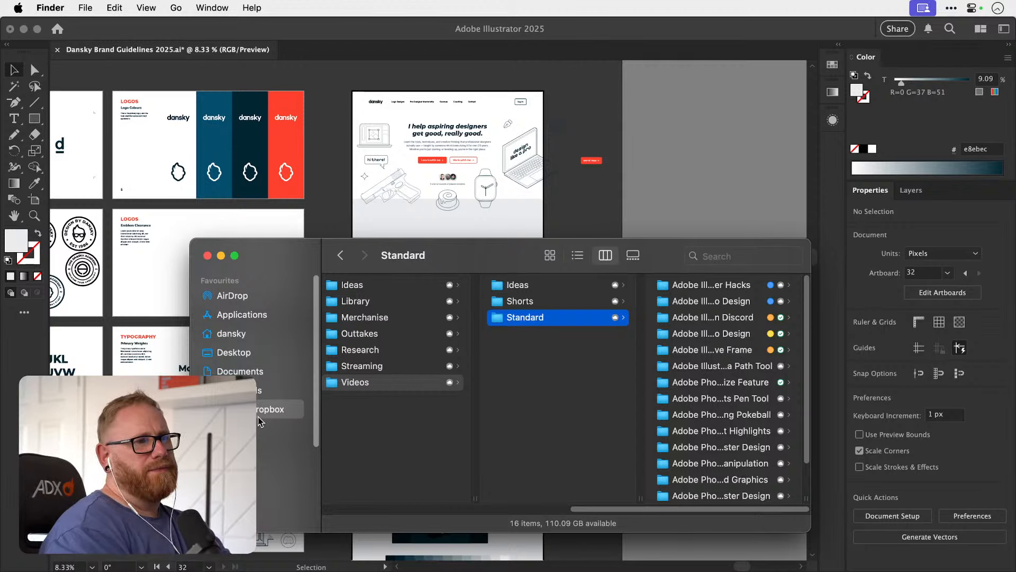
pyautogui.press('Left')
pyautogui.press('Left')
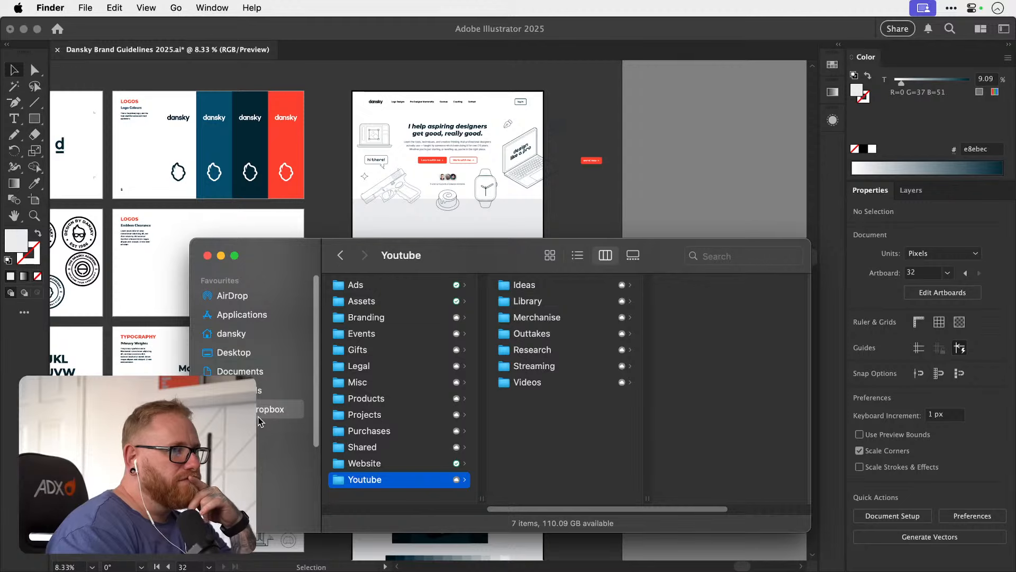
# Browse the Dansky Dropbox folder to Website > Site Assets > Course Box Mockups > Output > RAW Output.
pyautogui.press('Up')
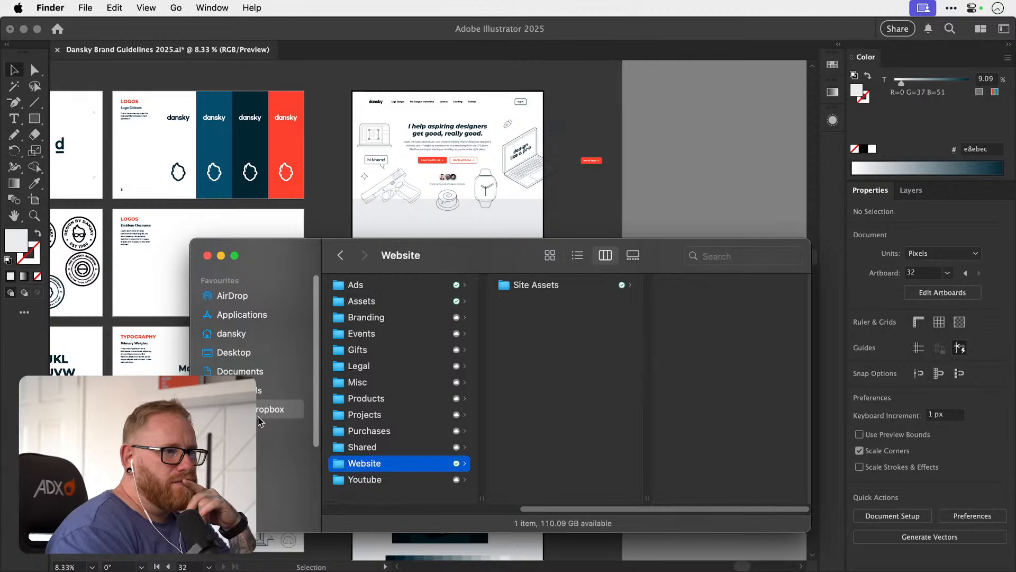
pyautogui.press('Right')
pyautogui.press('Right')
pyautogui.press('Down')
pyautogui.press('Down')
pyautogui.press('Down')
pyautogui.press('Right')
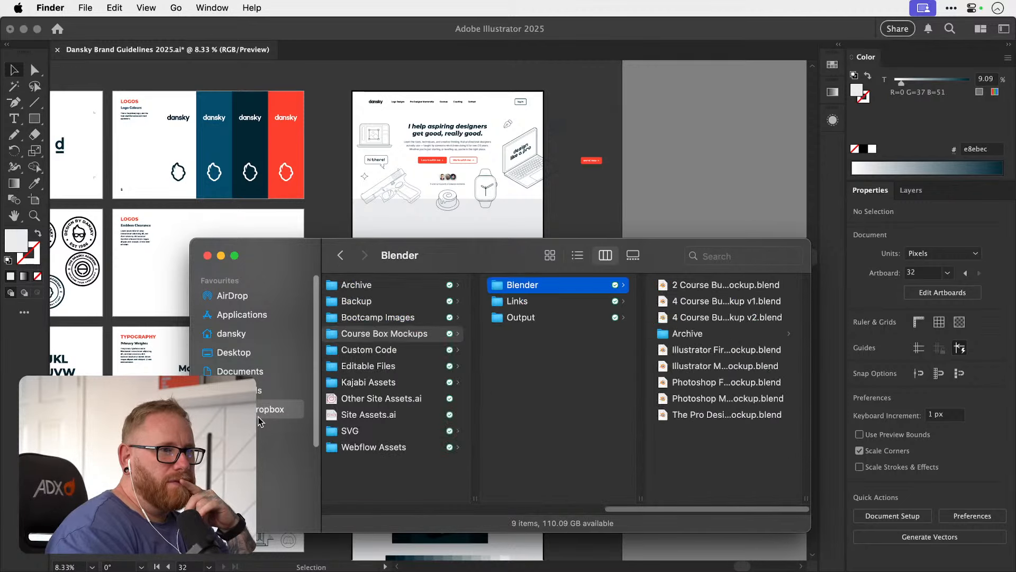
pyautogui.press('Down')
pyautogui.press('Down')
# Look through the PNG previews in RAW Output and select Ultimate Bundle Box Mockup.png.
pyautogui.press('Right')
pyautogui.press('Down')
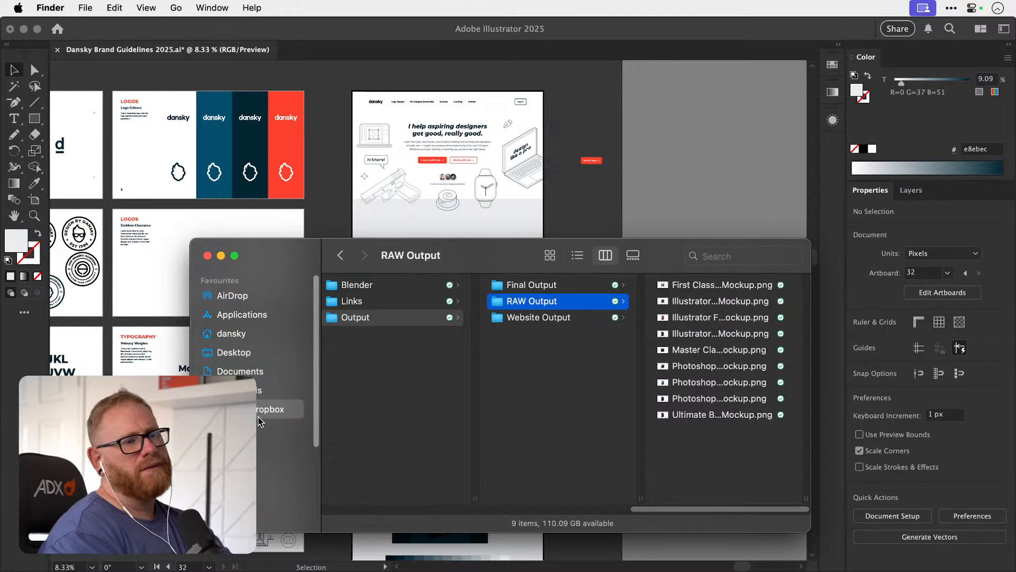
pyautogui.press('Right')
pyautogui.press('Down')
pyautogui.press('Down')
pyautogui.press('Down')
pyautogui.press('Down')
pyautogui.press('Down')
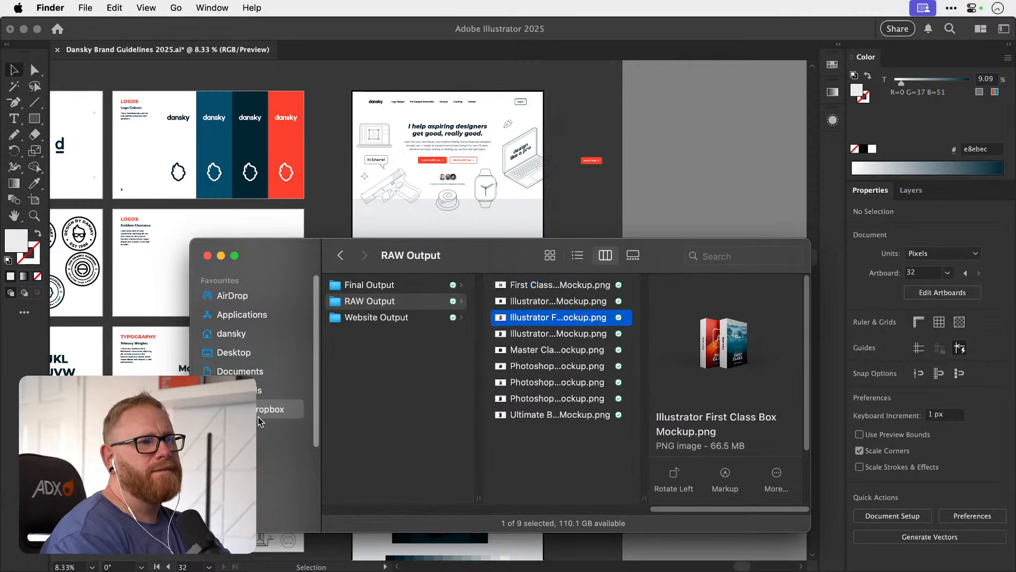
pyautogui.press('Down')
pyautogui.press('Down')
pyautogui.press('Down')
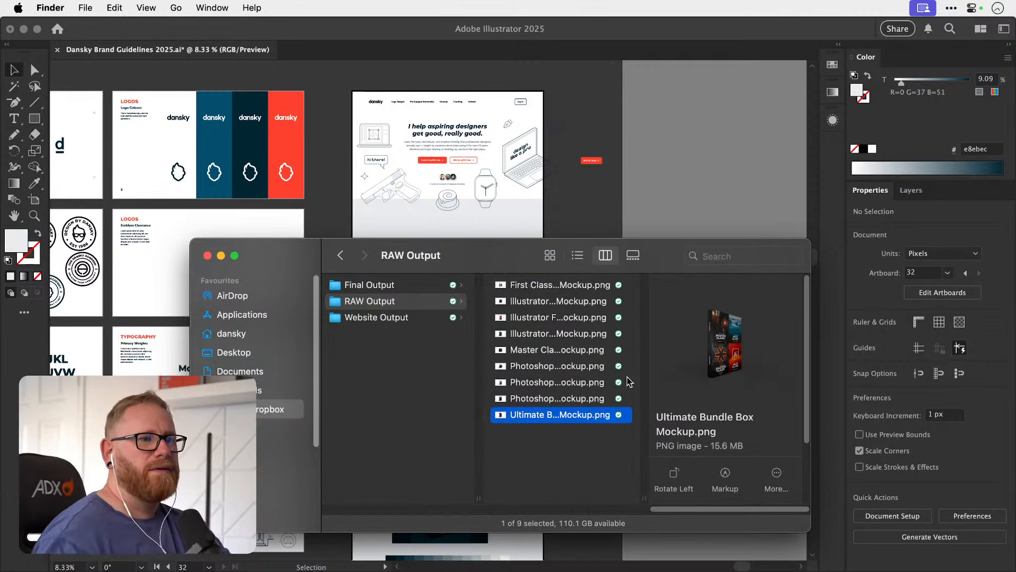
# Open Ultimate Bundle Box Mockup.png with Adobe Photoshop 2025 and minimise the Finder window.
pyautogui.moveTo(583, 415)
pyautogui.mouseDown()
pyautogui.moveTo(535, 568)
pyautogui.moveTo(588, 464)
pyautogui.moveTo(588, 420)
pyautogui.mouseUp()
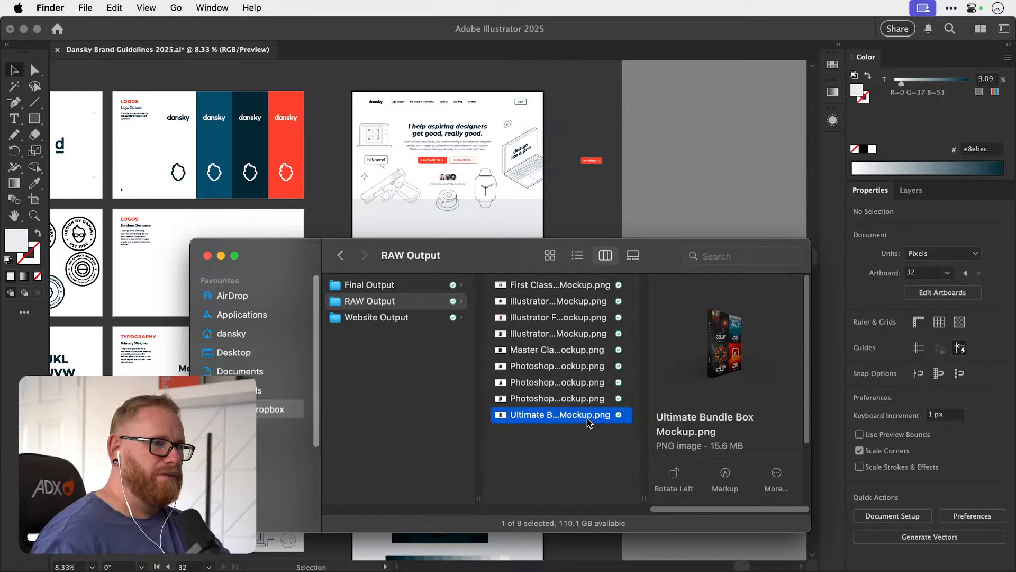
pyautogui.rightClick(588, 418)
pyautogui.moveTo(666, 175)
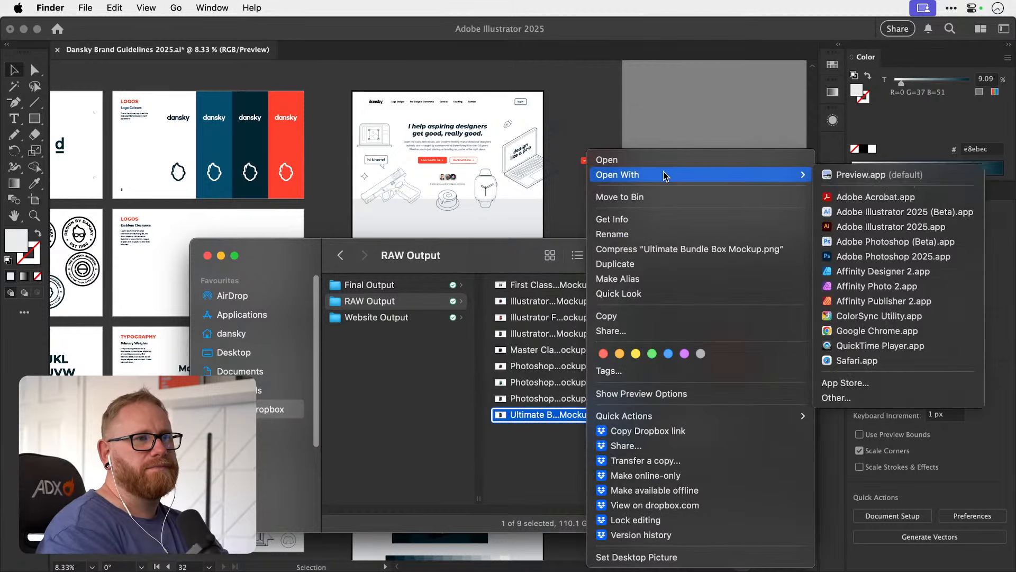
pyautogui.click(890, 259)
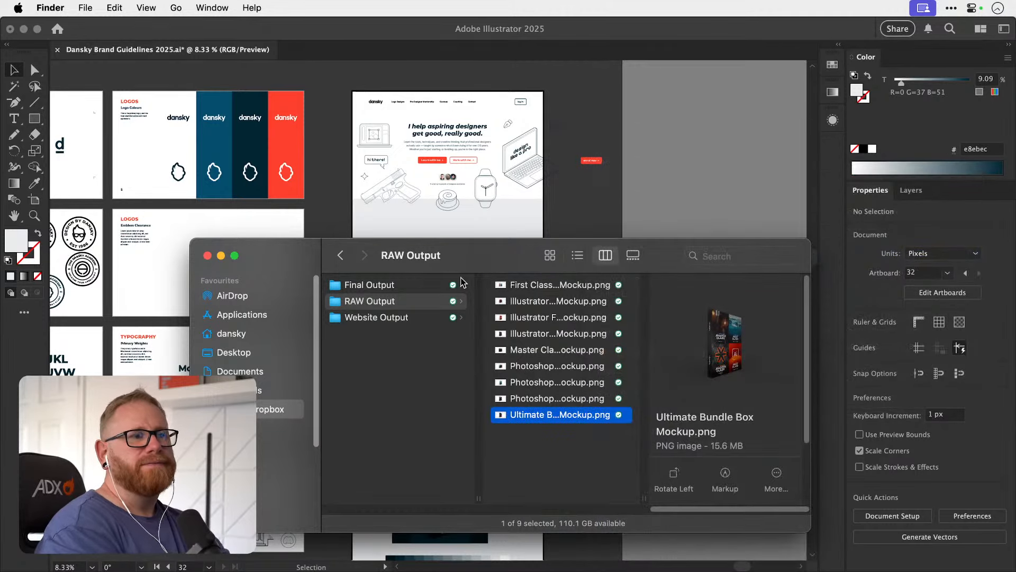
pyautogui.click(221, 256)
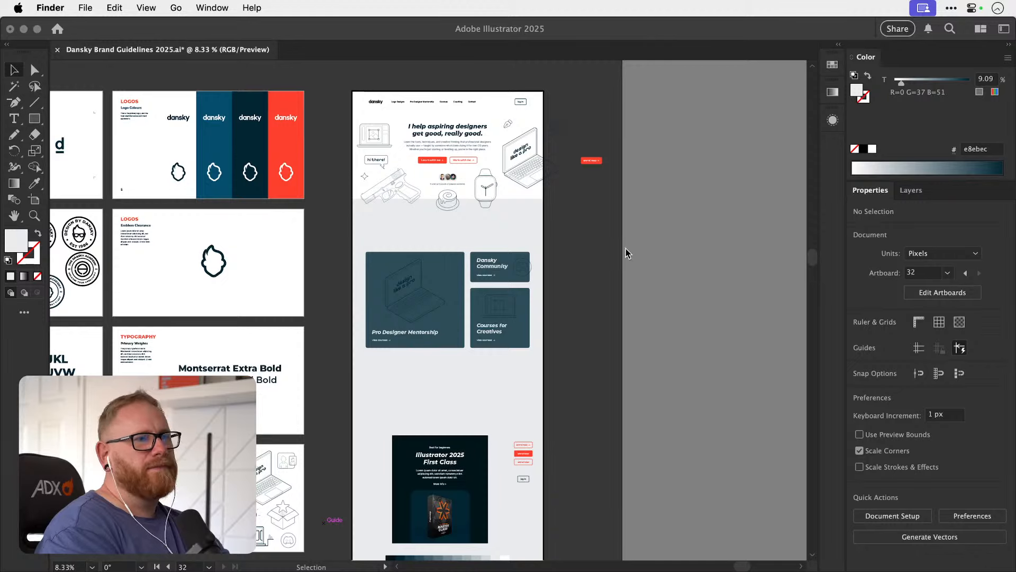
# Check Creative Cloud, and switch to the Ultimate Bundle Box Mockup document in Photoshop.
pyautogui.click(635, 294)
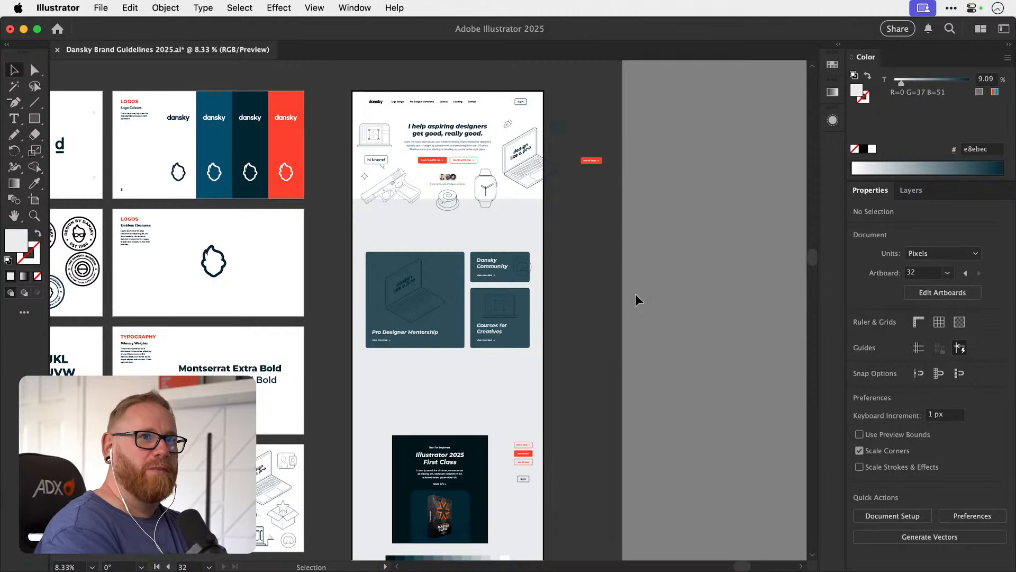
pyautogui.click(952, 8)
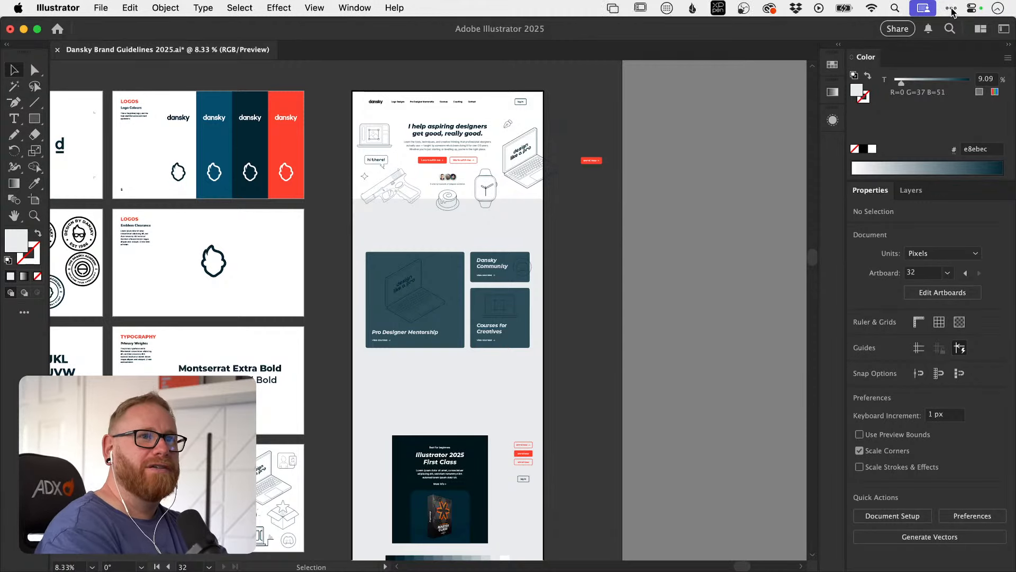
pyautogui.click(771, 9)
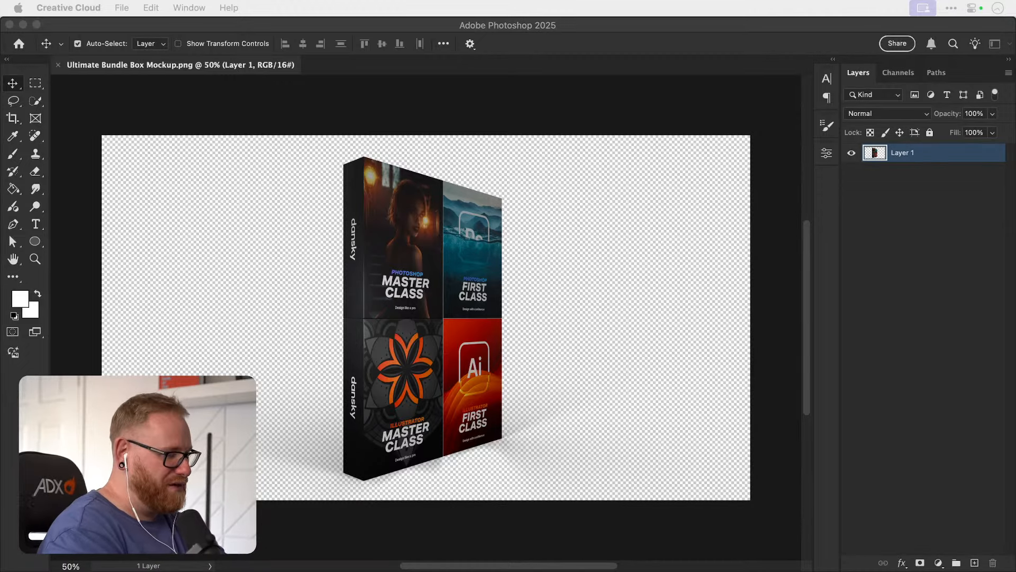
pyautogui.press('super+Tab')
pyautogui.click(334, 200)
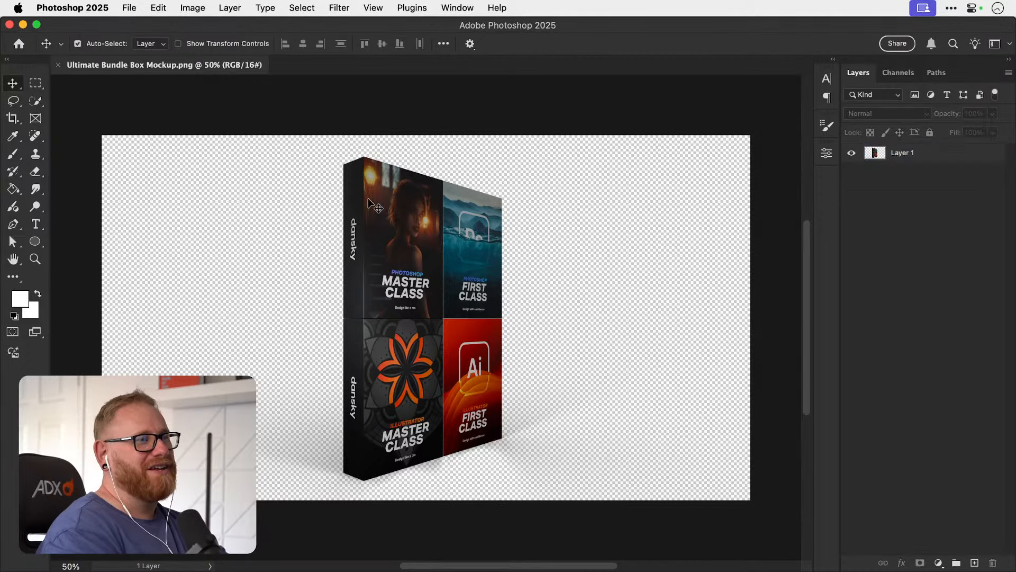
# Brighten the bundle box mockup layer with a Levels adjustment.
pyautogui.click(369, 203)
pyautogui.click(193, 7)
pyautogui.moveTo(241, 48)
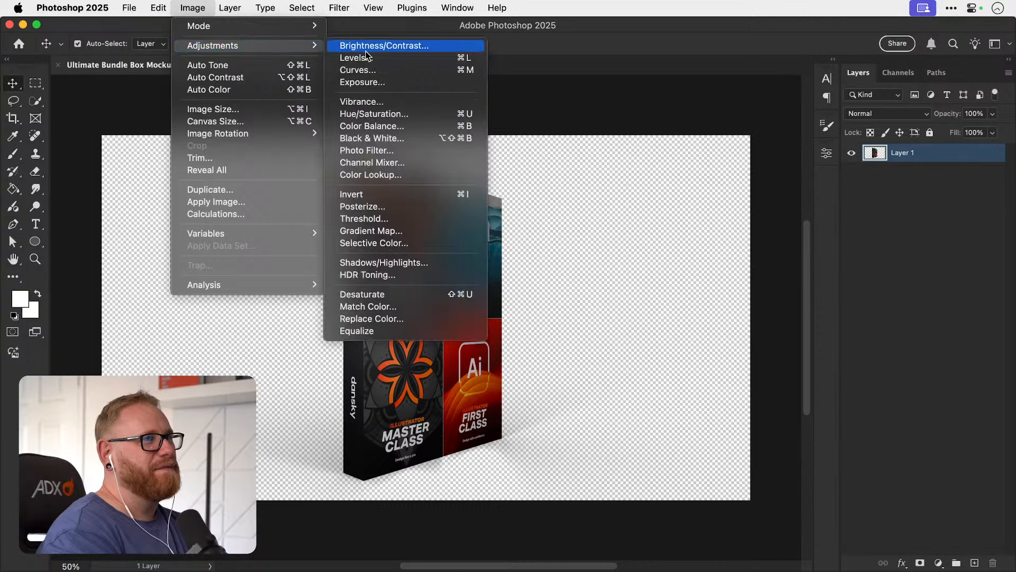
pyautogui.click(367, 58)
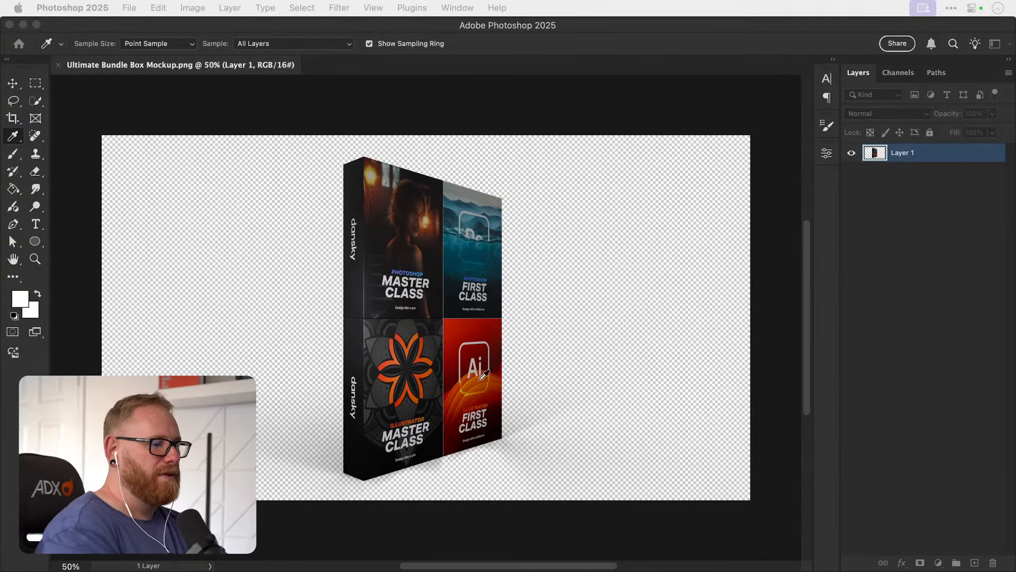
pyautogui.moveTo(951, 437); pyautogui.dragTo(667, 416)
pyautogui.moveTo(623, 453); pyautogui.dragTo(681, 450)
pyautogui.click(735, 435)
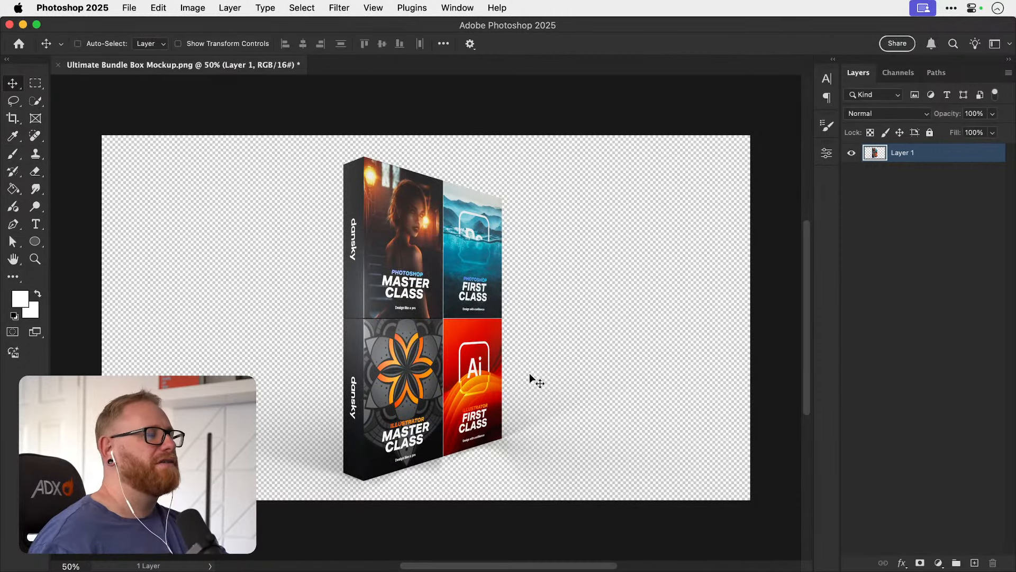
# Copy the entire brightened box mockup image and paste it into the homepage mockup in Illustrator.
pyautogui.press('super+s')
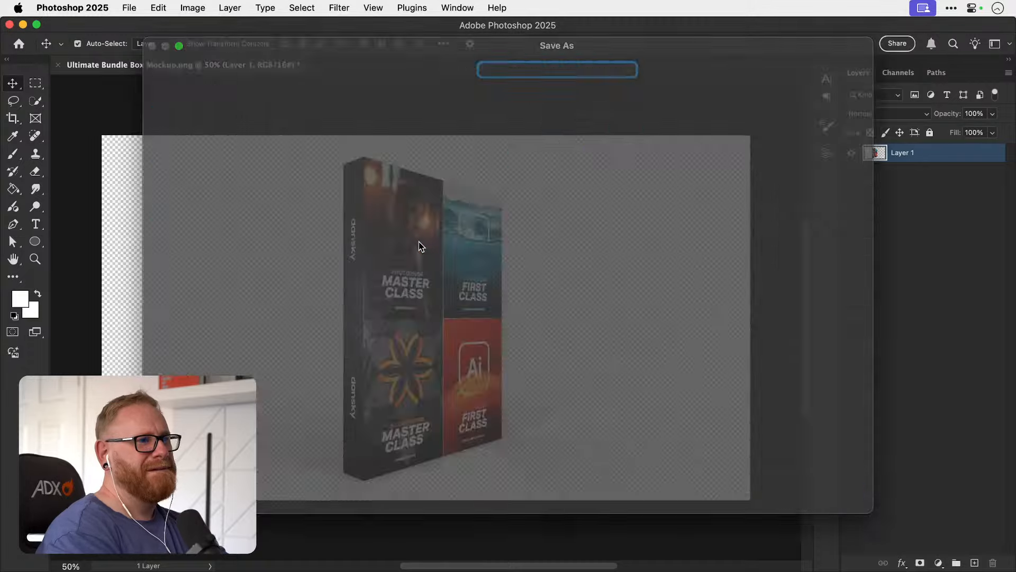
pyautogui.press('Escape')
pyautogui.press('super+a')
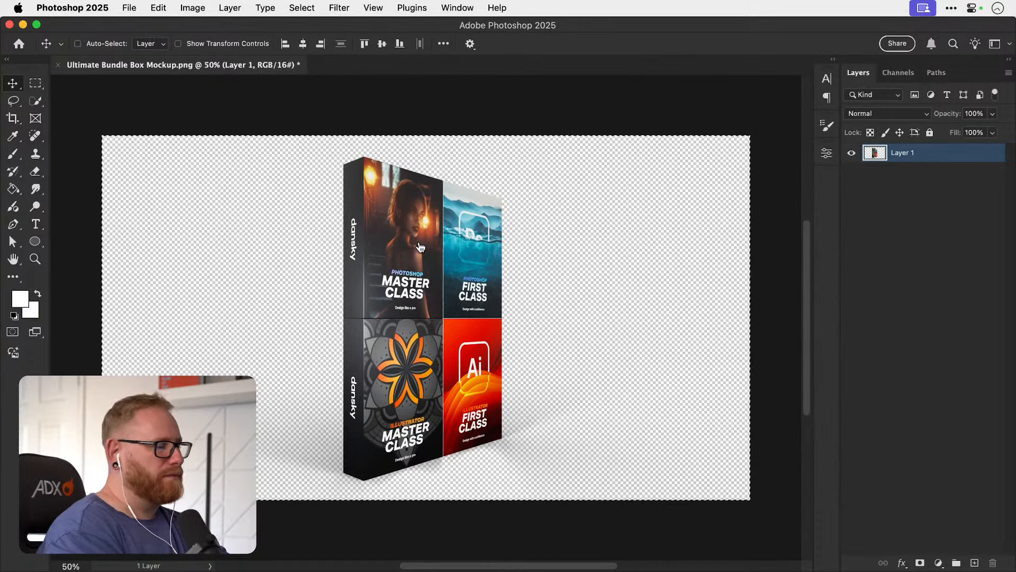
pyautogui.press('super+Tab')
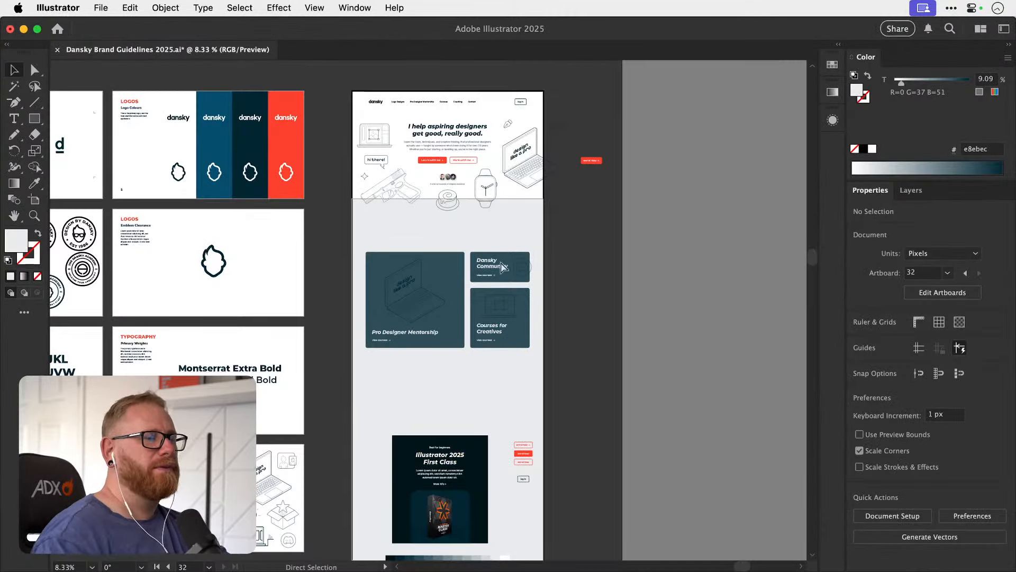
pyautogui.press('super+v')
# Scale down the pasted bundle box image and position it over the Courses for Creatives card.
pyautogui.press('s')
pyautogui.moveTo(610, 196); pyautogui.dragTo(493, 272)
pyautogui.press('v')
pyautogui.moveTo(439, 325); pyautogui.dragTo(508, 332)
pyautogui.moveTo(497, 319); pyautogui.dragTo(662, 319)
# Delete the faint line illustrations from the Pro Designer Mentorship and Dansky Community cards.
pyautogui.click(345, 277)
pyautogui.press('Delete')
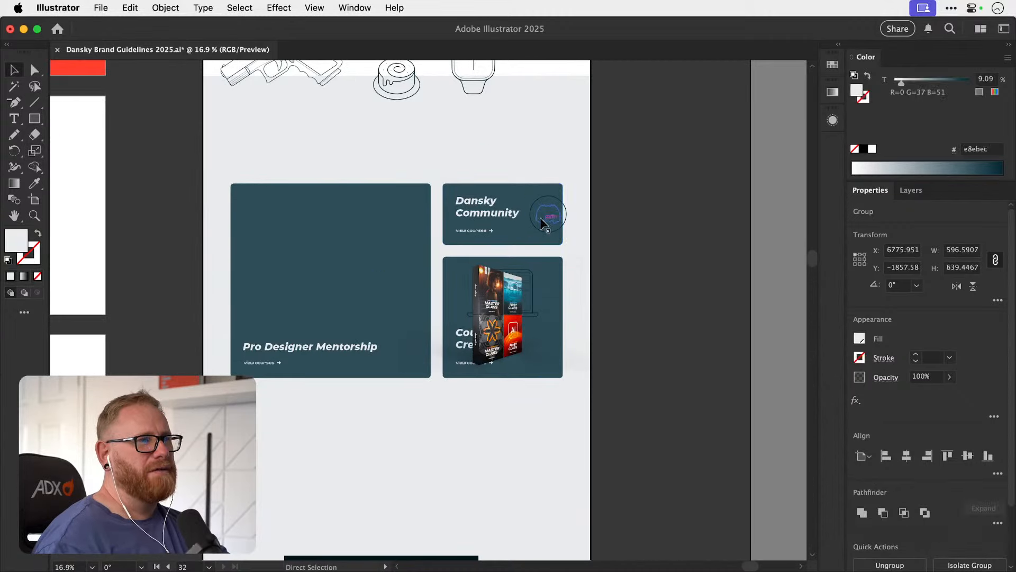
pyautogui.click(544, 217)
pyautogui.press('Delete')
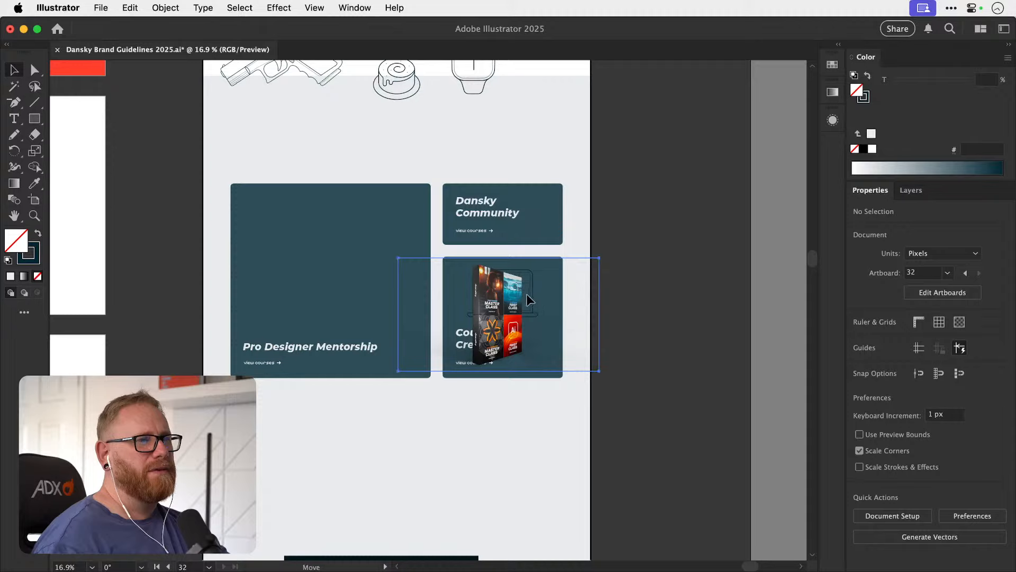
# Shift the bundle box image to the right within the Courses for Creatives card and delete the laptop outline behind it.
pyautogui.moveTo(527, 295); pyautogui.dragTo(550, 311)
pyautogui.click(531, 301)
pyautogui.press('Delete')
pyautogui.click(482, 384)
pyautogui.moveTo(585, 256); pyautogui.dragTo(531, 295)
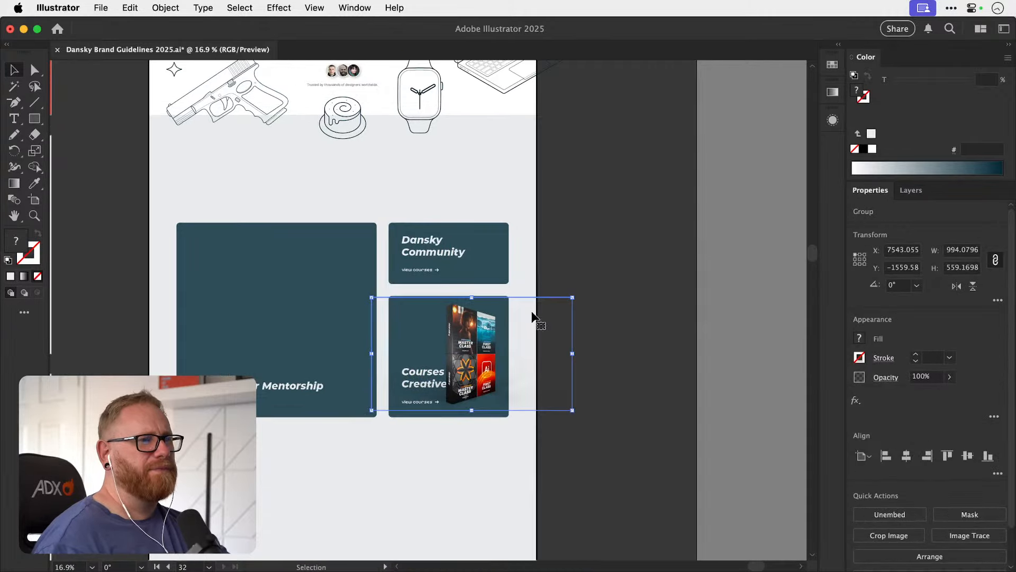
# Close the box mockup document in Photoshop without saving, and move the Finder window out of the way.
pyautogui.press('super+Tab')
pyautogui.press('super+w')
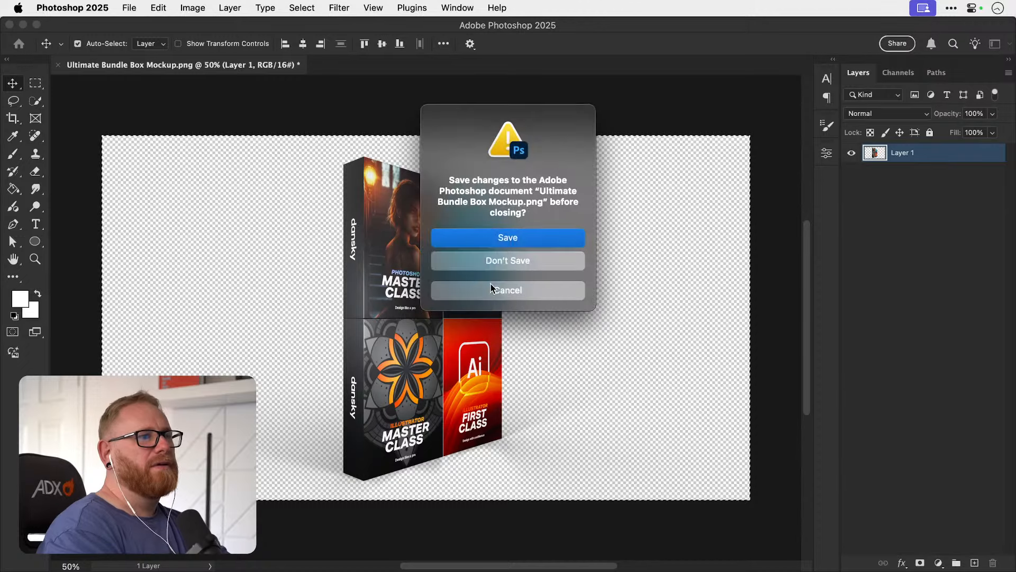
pyautogui.click(481, 263)
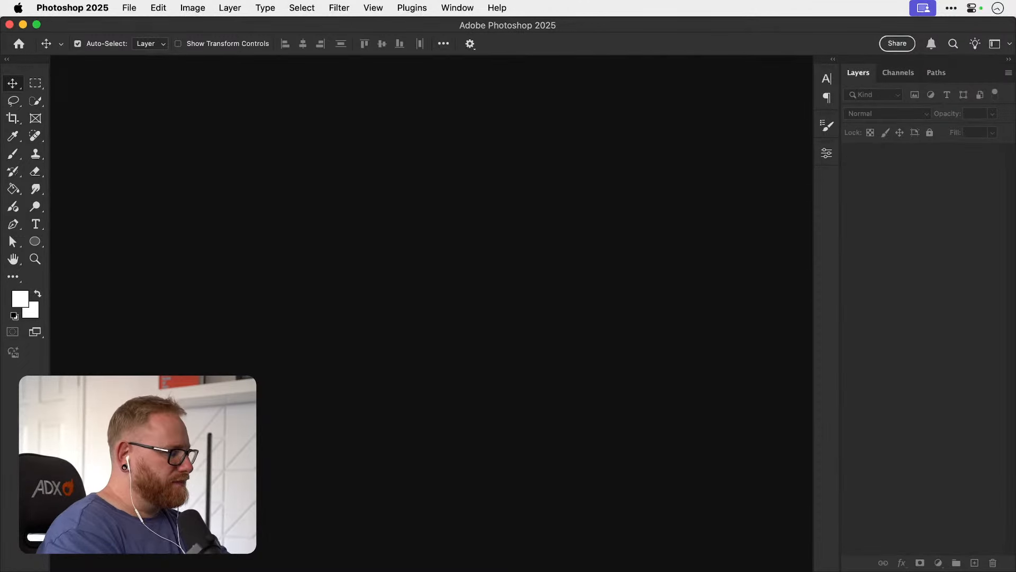
pyautogui.press('super+Tab')
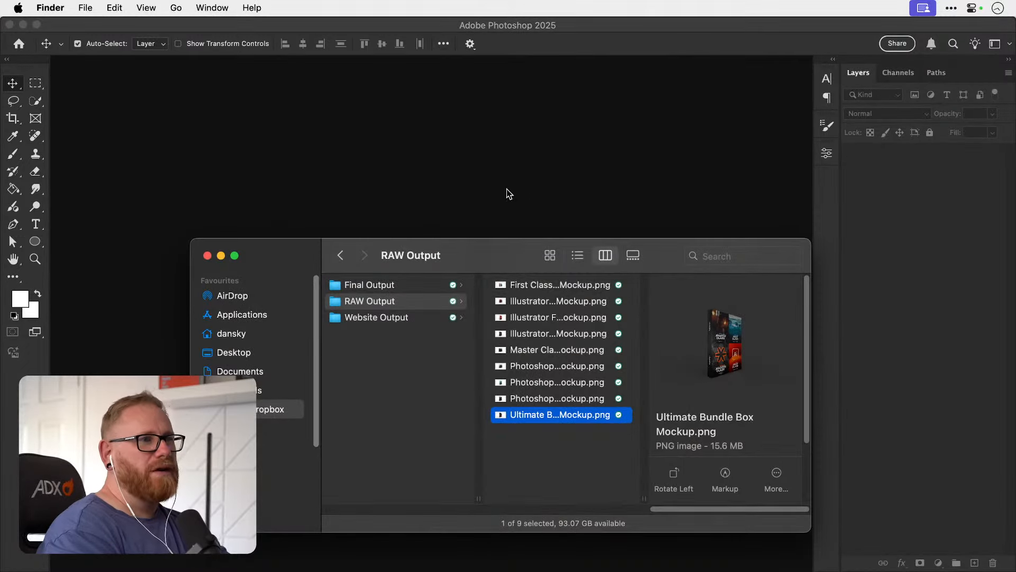
pyautogui.moveTo(484, 248); pyautogui.dragTo(424, 571)
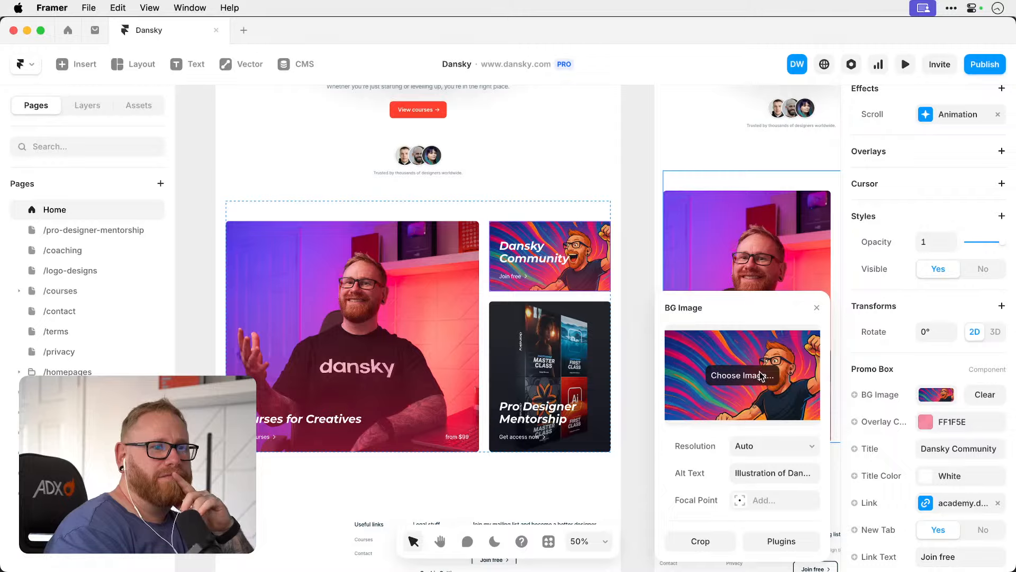
# Browse the image files for the Dansky Community card's background in Framer, and cancel without choosing one.
pyautogui.click(753, 370)
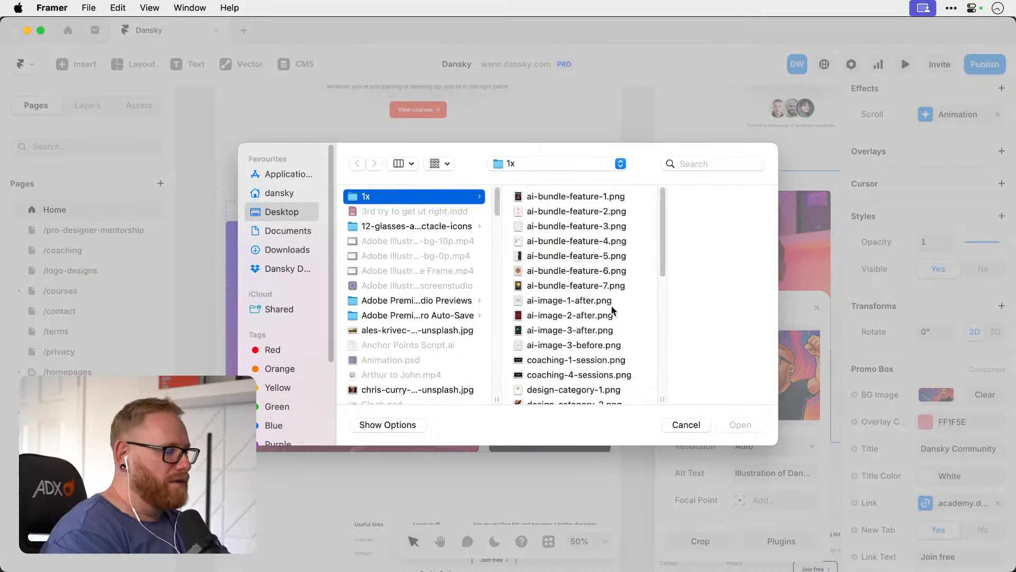
pyautogui.scroll(-8, 612, 311)
pyautogui.press('Escape')
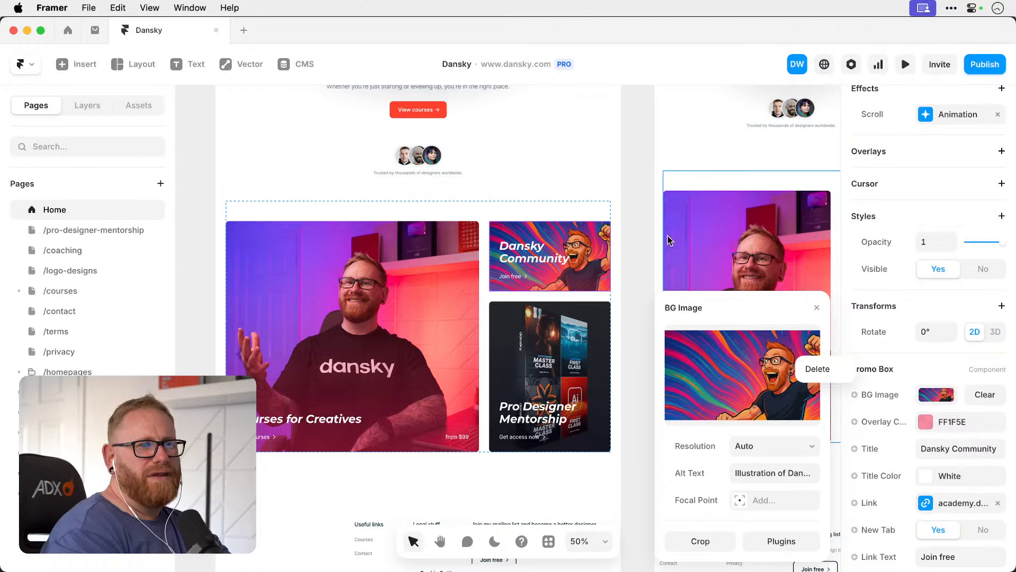
pyautogui.click(634, 200)
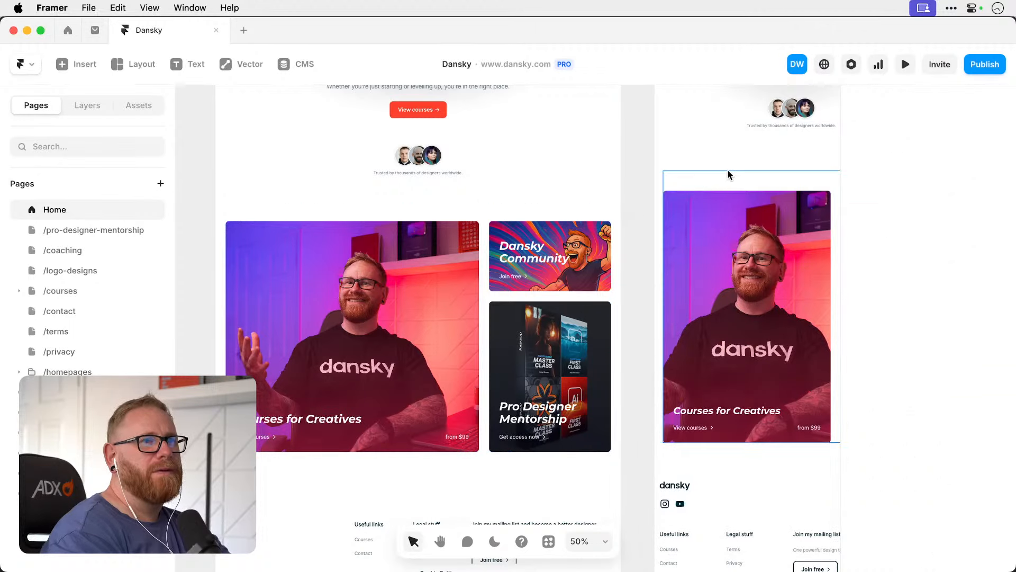
pyautogui.click(984, 66)
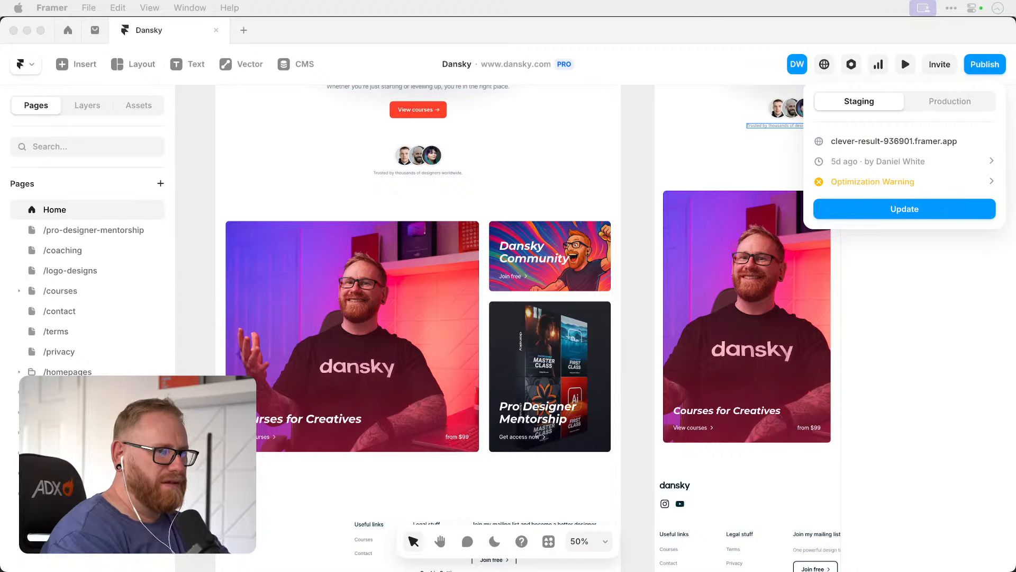
pyautogui.click(924, 356)
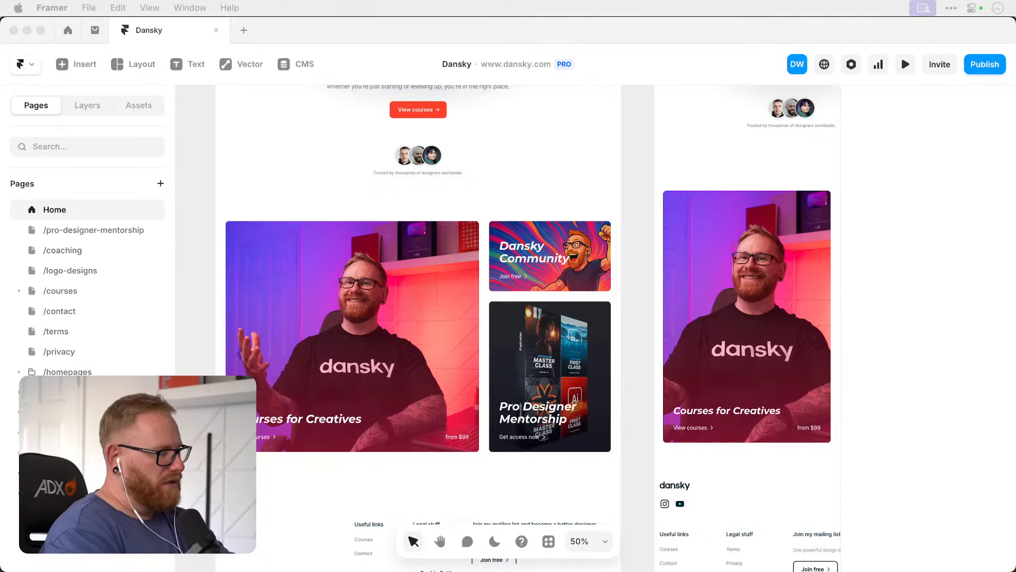
# Switch to Illustrator and place Dansky Community.jpg beside the product cards.
pyautogui.press('F11')
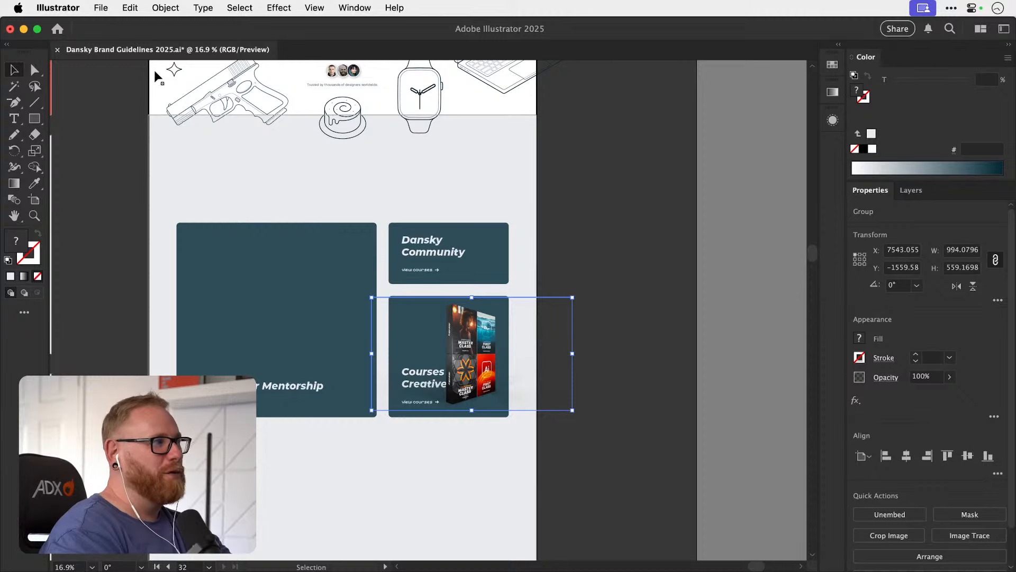
pyautogui.click(101, 7)
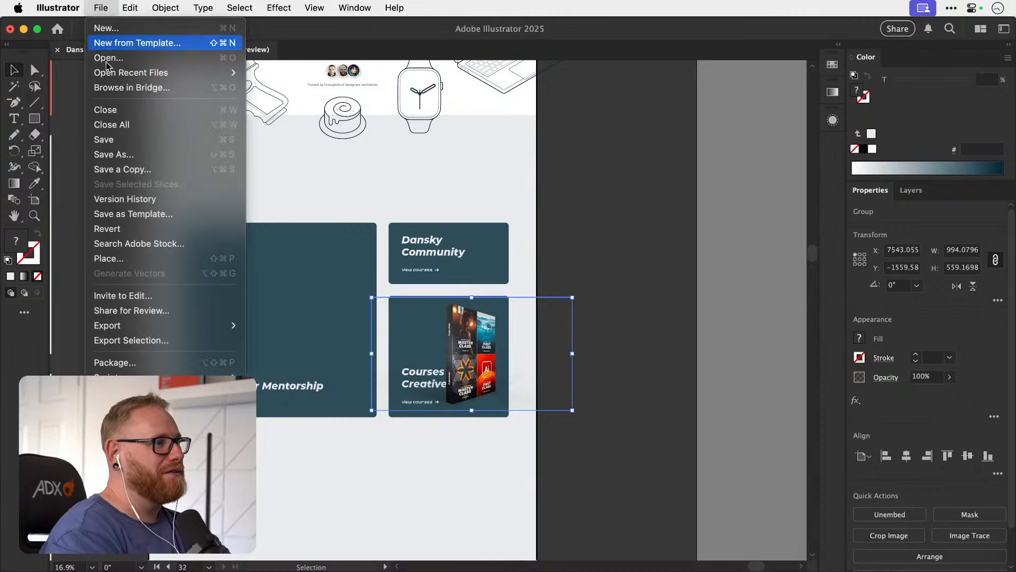
pyautogui.click(165, 257)
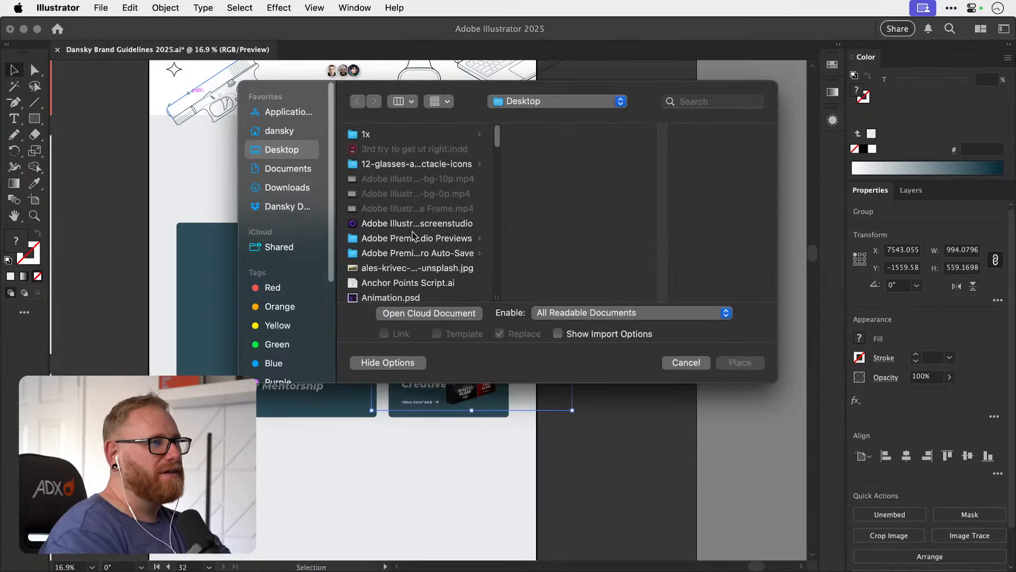
pyautogui.scroll(-10, 412, 238)
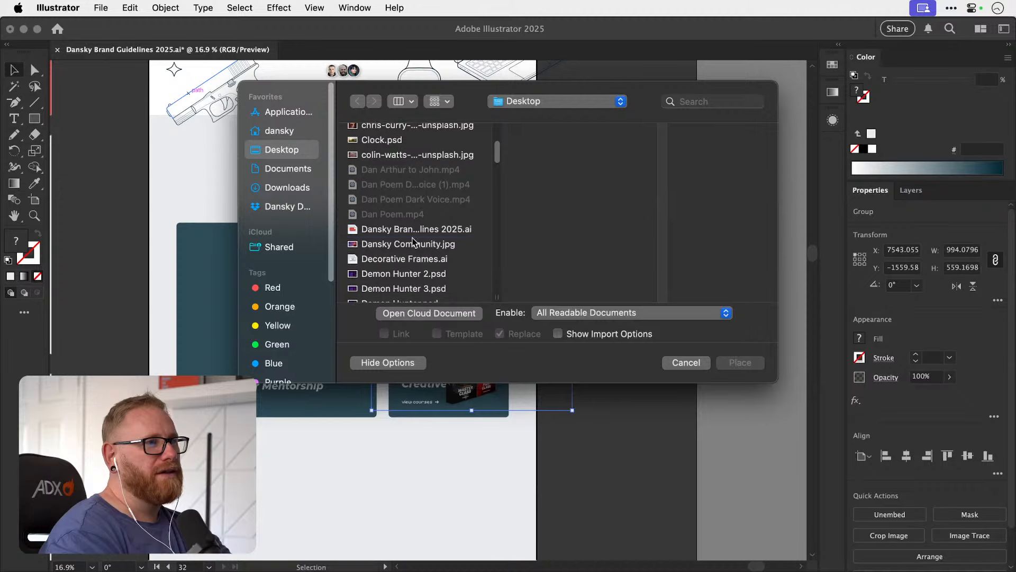
pyautogui.click(412, 244)
pyautogui.click(740, 364)
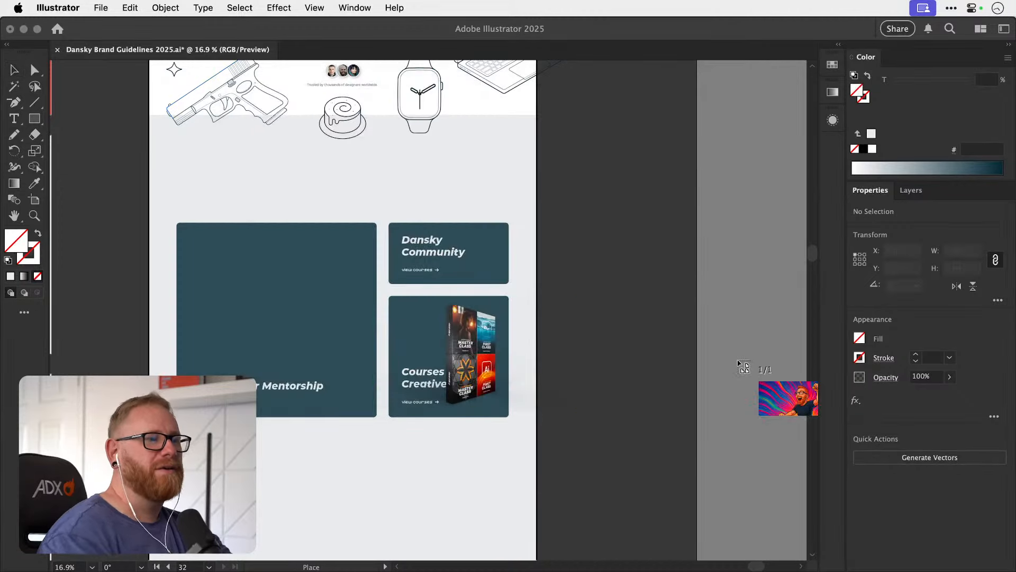
pyautogui.moveTo(563, 228); pyautogui.dragTo(663, 288)
# Move the community image over the Dansky Community card and enlarge it to about 605 px wide to cover the card.
pyautogui.moveTo(612, 258); pyautogui.dragTo(491, 251)
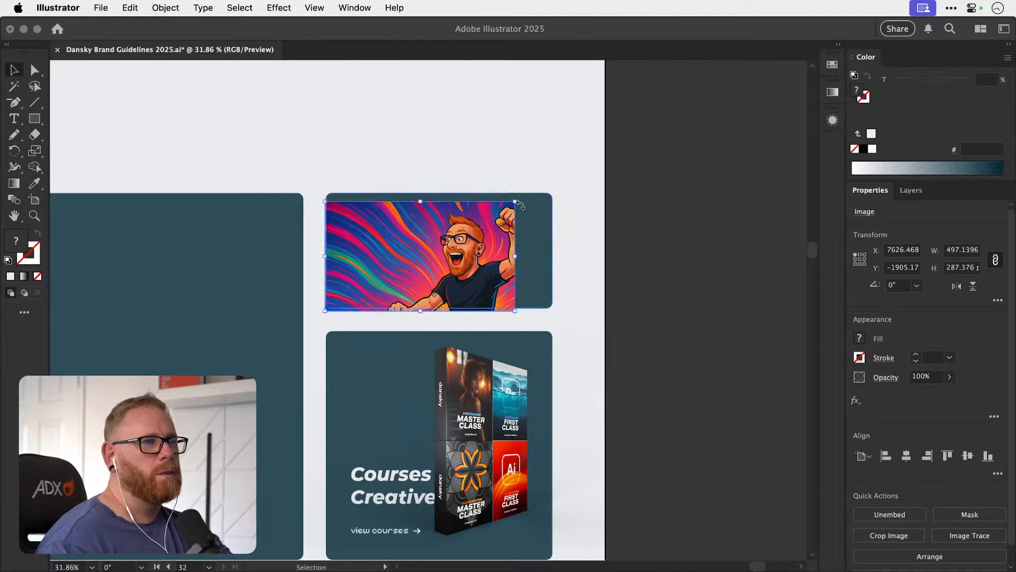
pyautogui.moveTo(520, 205); pyautogui.dragTo(564, 179)
pyautogui.moveTo(501, 243); pyautogui.dragTo(563, 265)
# Cut the community image and paste it inside the Dansky Community card's shape using Draw Inside, behind the card's text.
pyautogui.press('super+x')
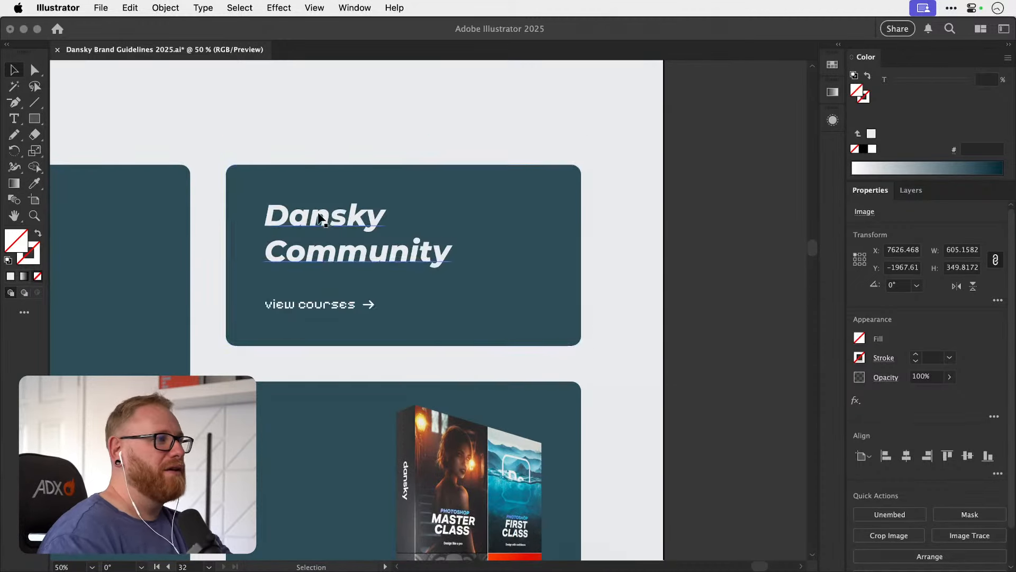
pyautogui.click(393, 174)
pyautogui.hotkey('shift', 'd')
pyautogui.press('super+v')
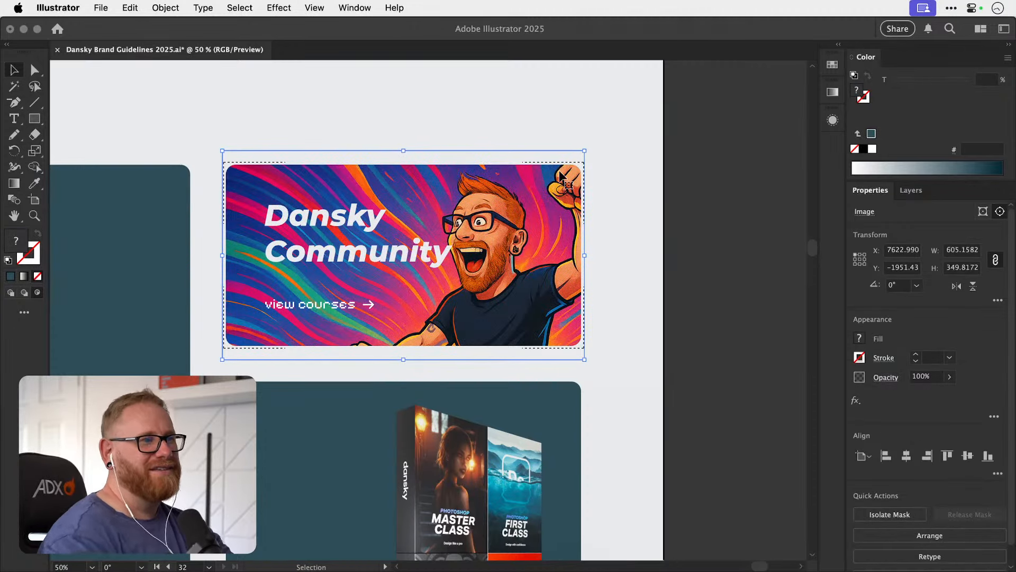
# Enlarge the masked community image to about 630 px wide and nudge it left within the Dansky Community card.
pyautogui.moveTo(584, 359); pyautogui.dragTo(601, 370)
pyautogui.hotkey('shift', 'Left')
pyautogui.hotkey('shift', 'Left')
pyautogui.hotkey('shift', 'Left')
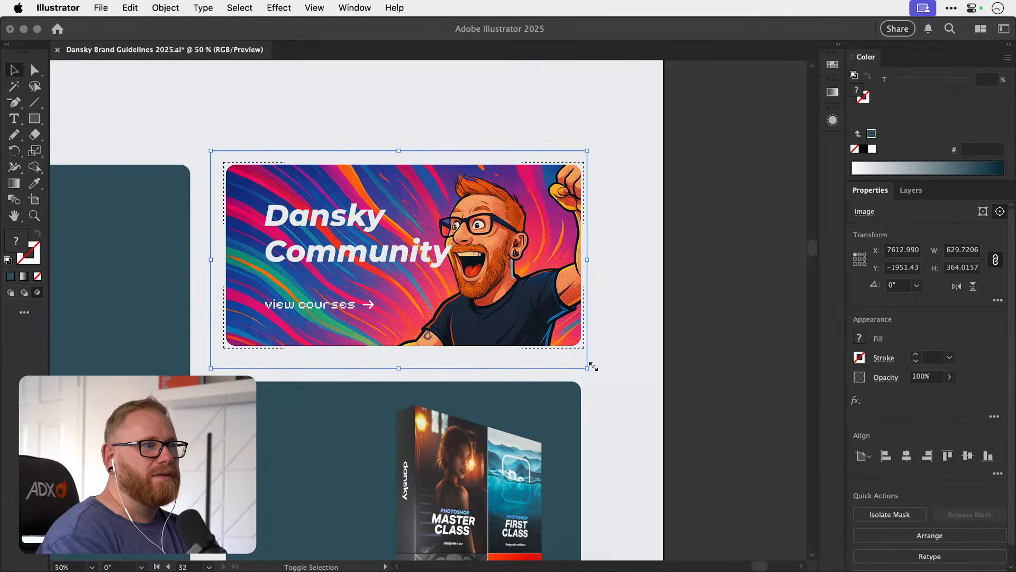
pyautogui.press('Right')
pyautogui.press('Right')
pyautogui.press('Right')
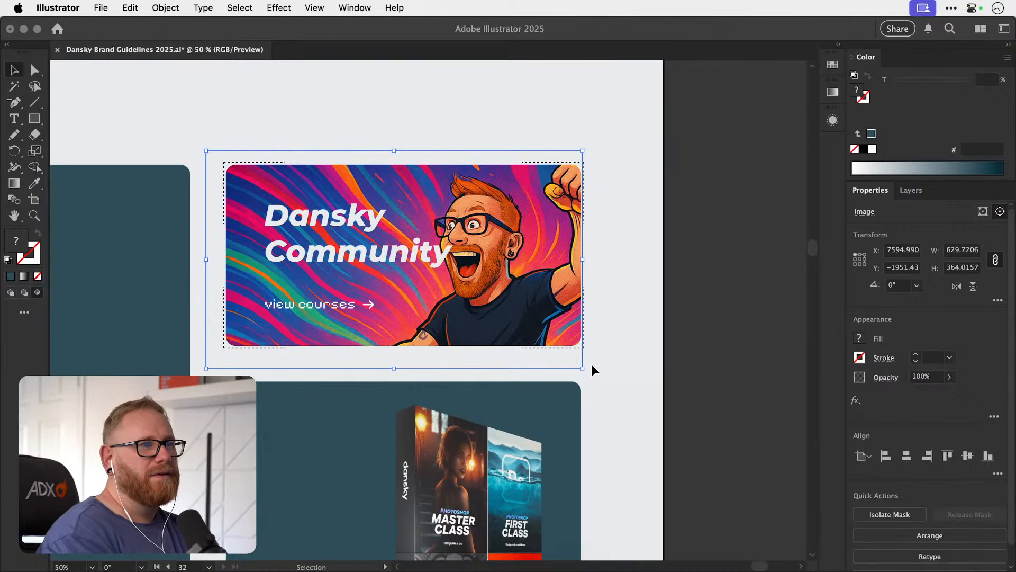
pyautogui.press('Left')
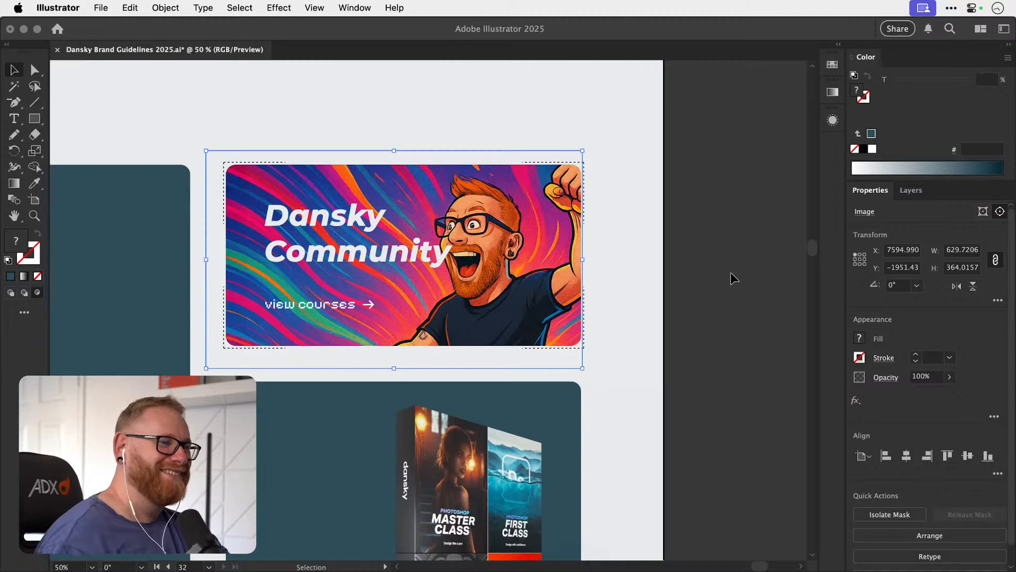
pyautogui.click(738, 273)
pyautogui.press('super+minus')
pyautogui.press('super+minus')
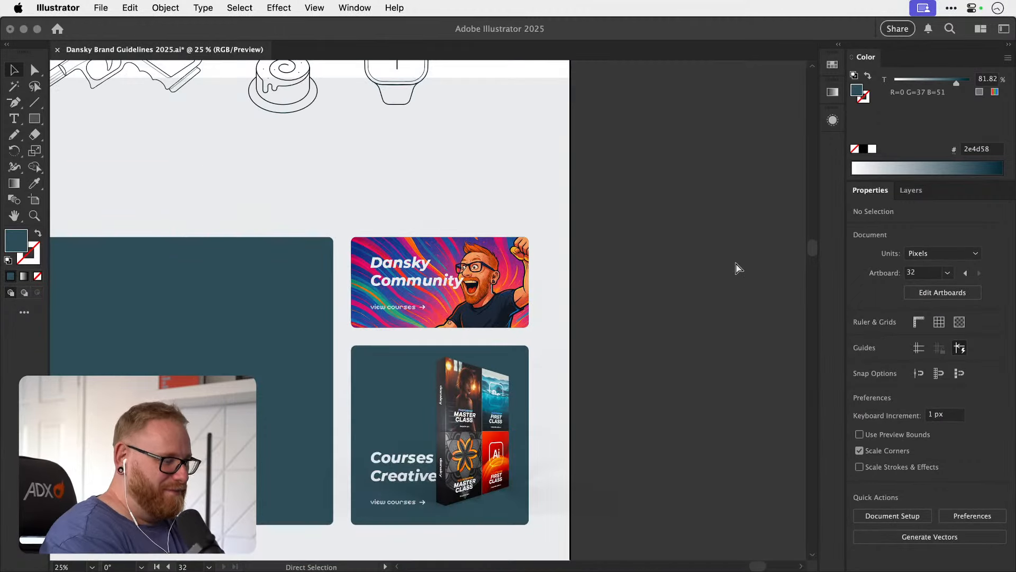
pyautogui.press('super+Tab')
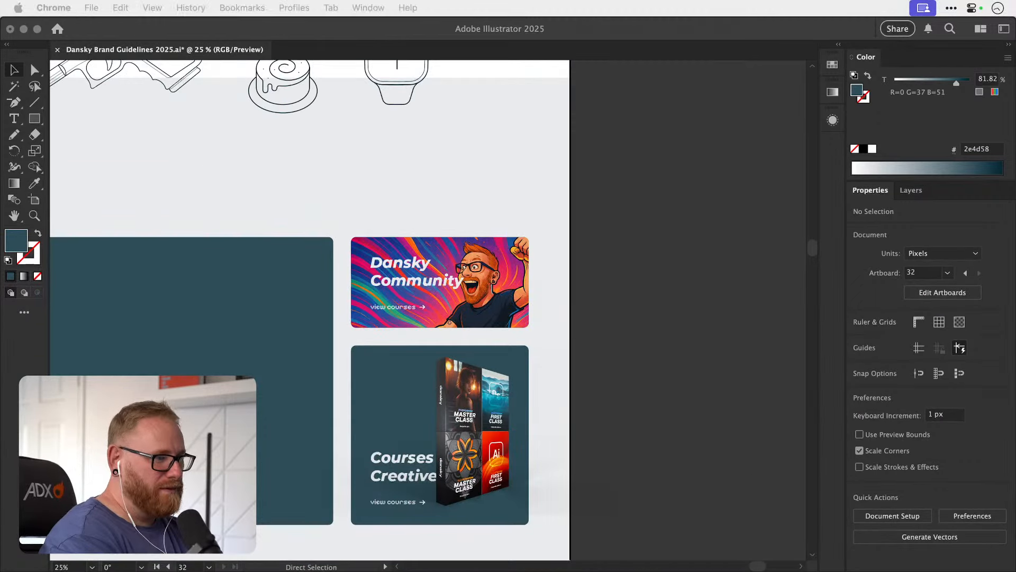
pyautogui.click(659, 314)
pyautogui.press('super+Tab')
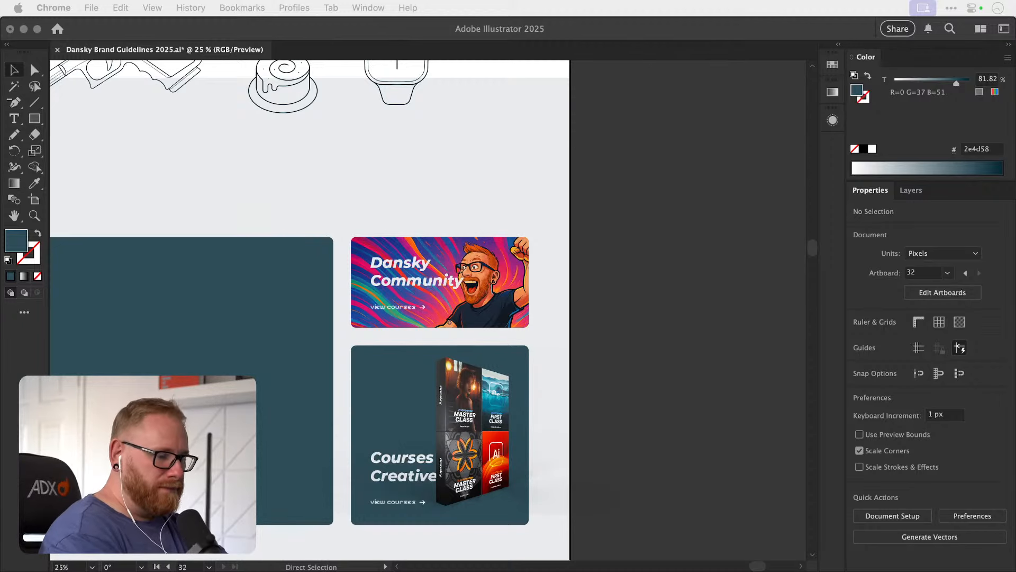
pyautogui.click(728, 236)
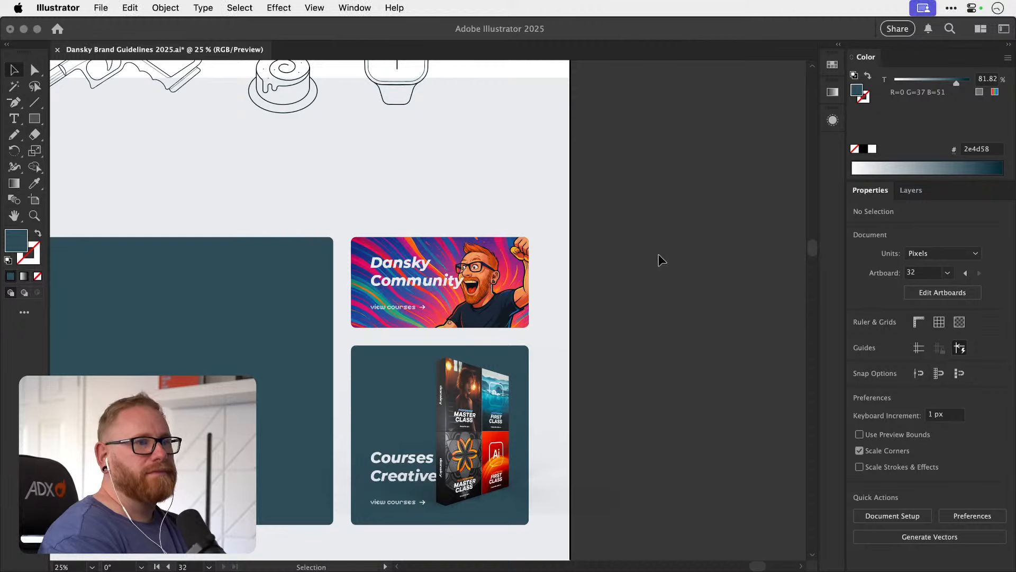
# Arrange the bundle box image behind the Courses for Creatives text but in front of the card background.
pyautogui.moveTo(444, 421); pyautogui.dragTo(574, 325)
pyautogui.press('z')
pyautogui.press('v')
pyautogui.press('super+z')
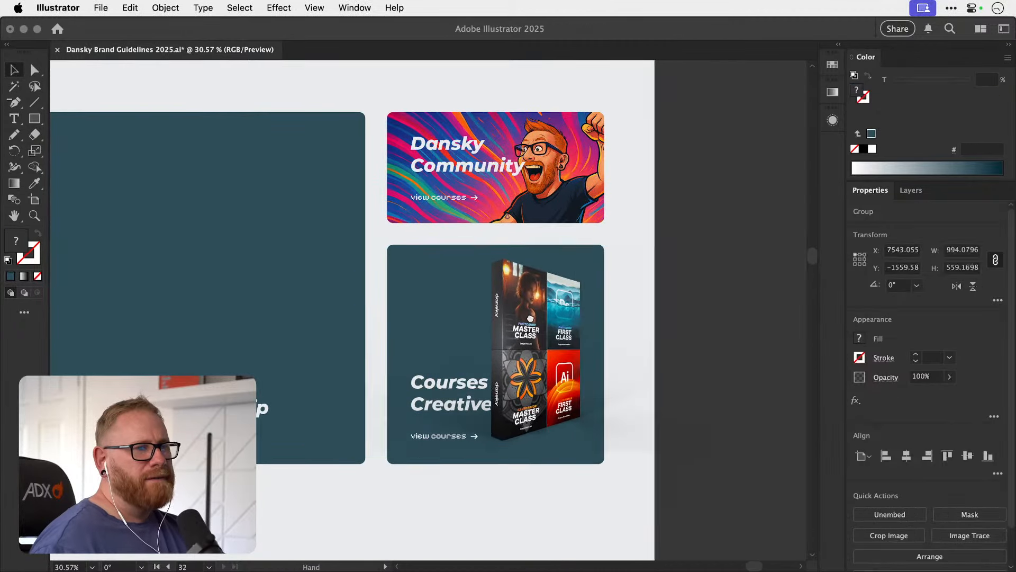
pyautogui.moveTo(473, 360); pyautogui.dragTo(454, 371)
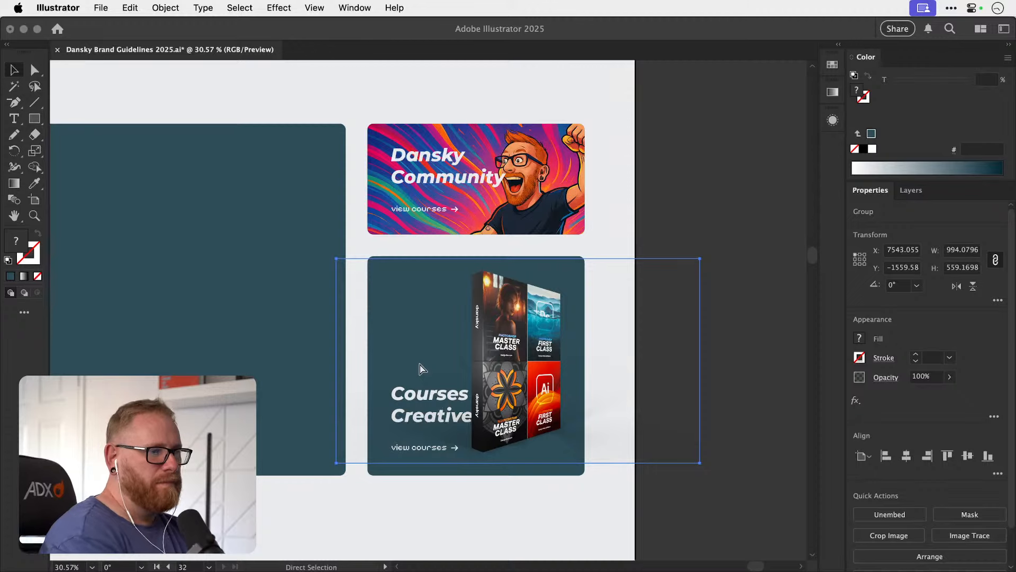
pyautogui.press('BackSpace')
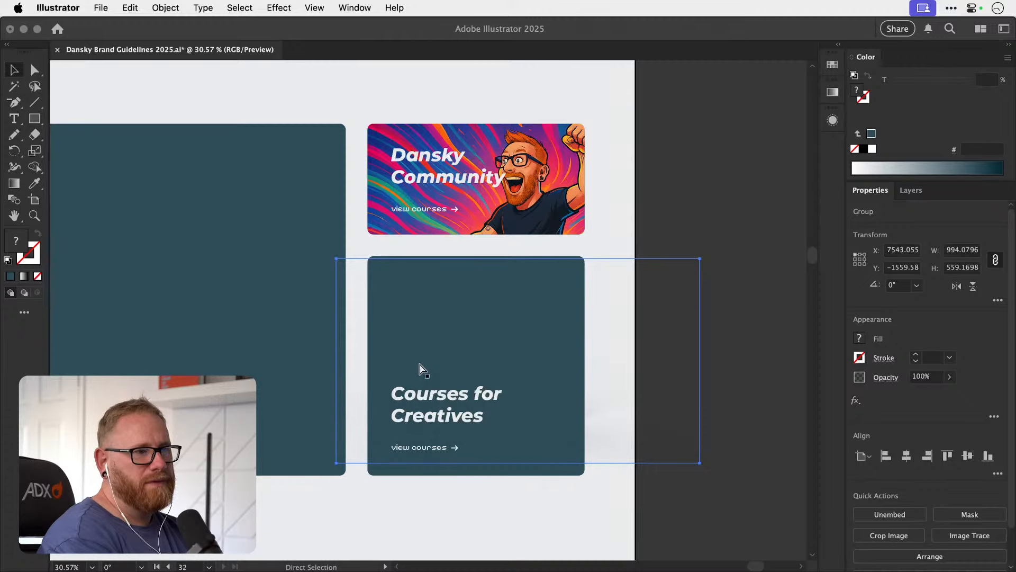
pyautogui.press('super+z')
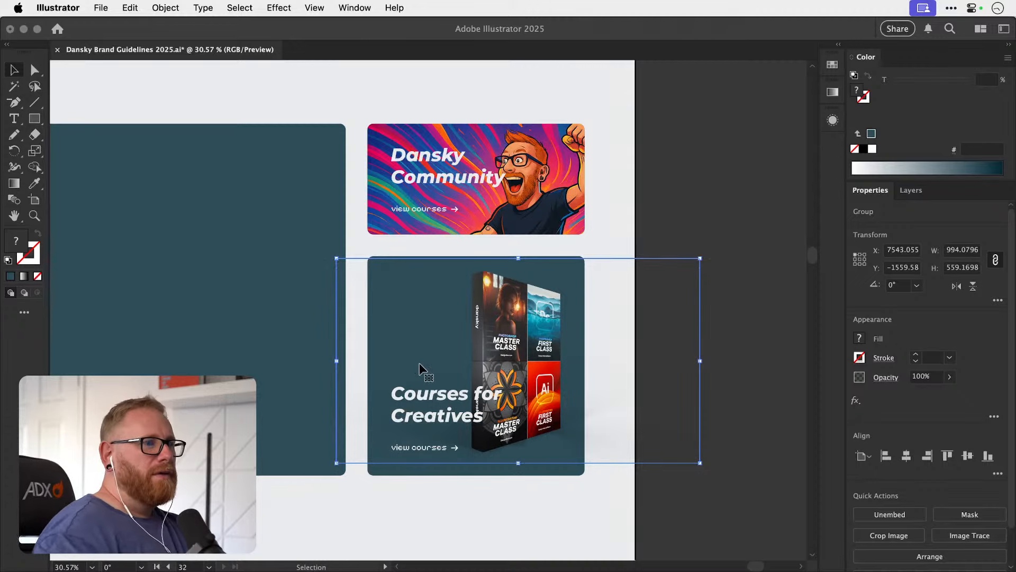
pyautogui.click(697, 189)
# Fill the Courses for Creatives card with the dark navy 002533 sampled from the brand guidelines using the Eyedropper.
pyautogui.moveTo(597, 294); pyautogui.dragTo(680, 200)
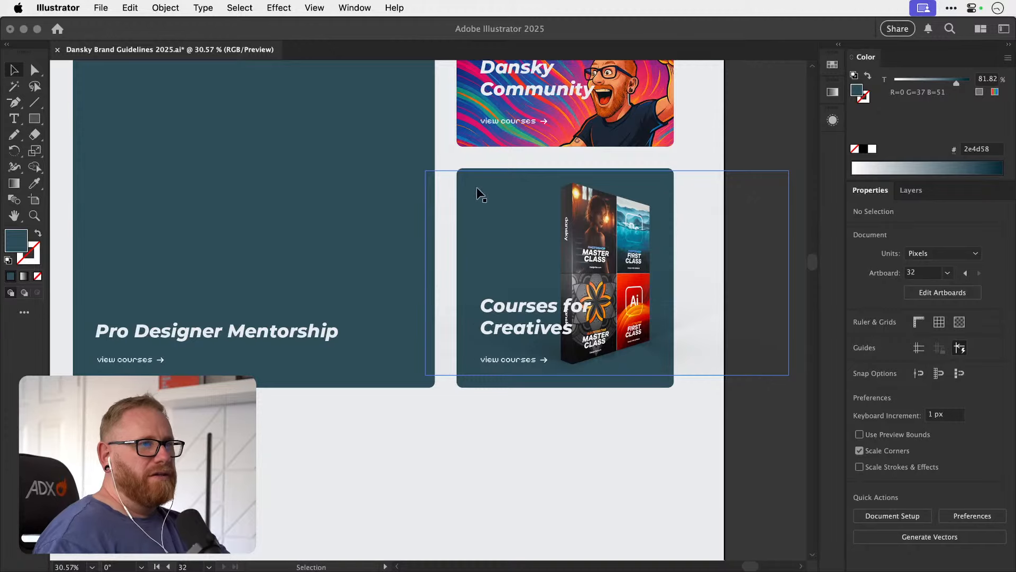
pyautogui.click(488, 173)
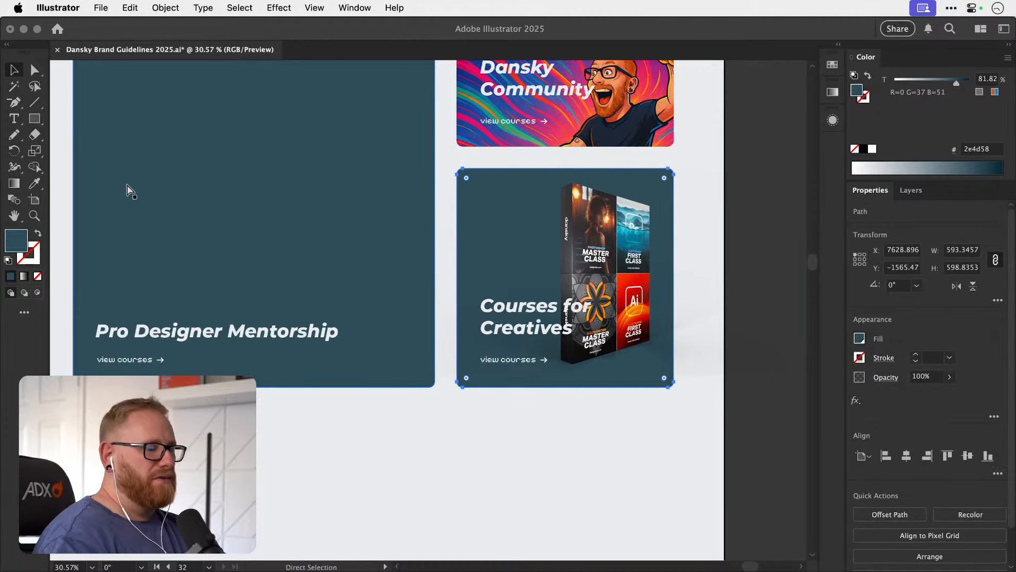
pyautogui.press('super+minus')
pyautogui.press('super+minus')
pyautogui.press('super+minus')
pyautogui.press('super+minus')
pyautogui.press('i')
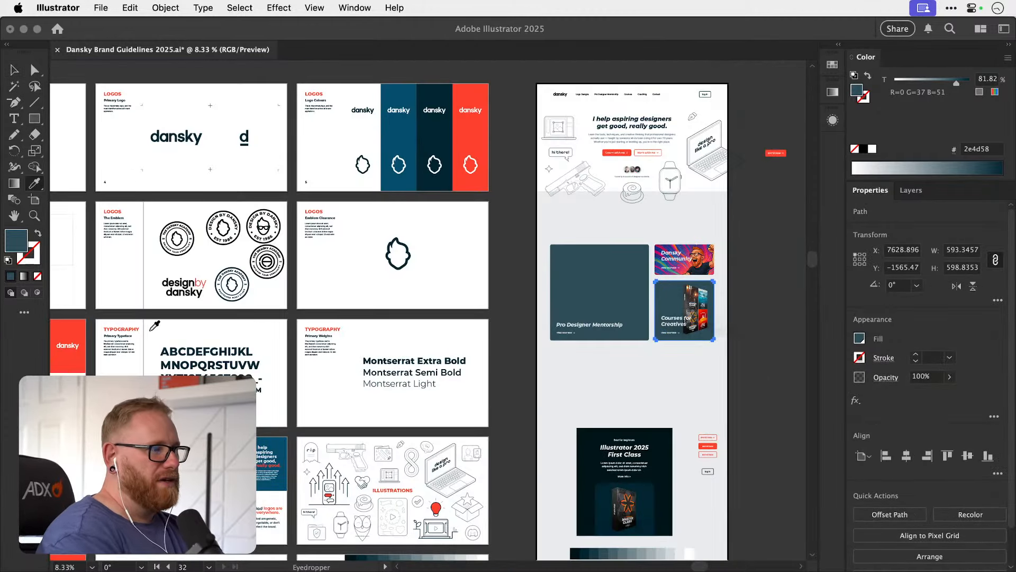
pyautogui.scroll(-3, 151, 330)
pyautogui.hscroll(-2, 151, 330)
pyautogui.click(276, 419)
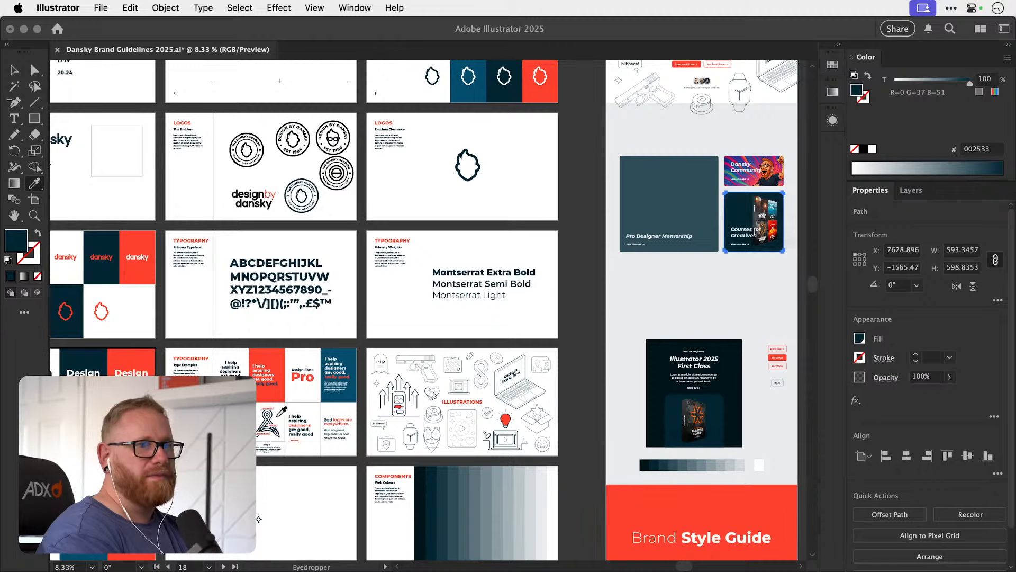
pyautogui.press('v')
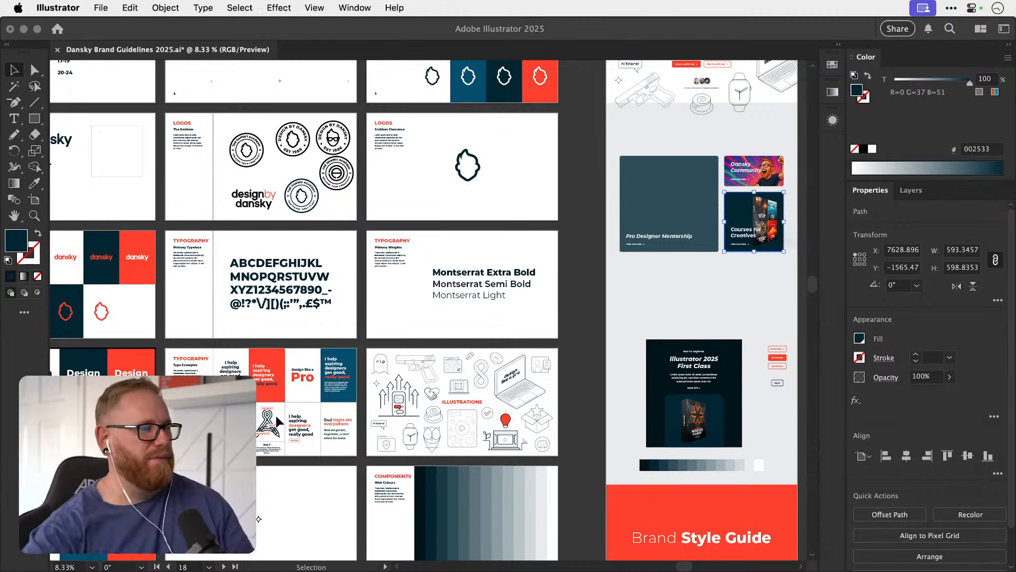
# Examine the updated Dansky Community and Courses for Creatives cards within the homepage layout at different zoom levels.
pyautogui.scroll(3, 747, 232)
pyautogui.moveTo(747, 232); pyautogui.dragTo(570, 261)
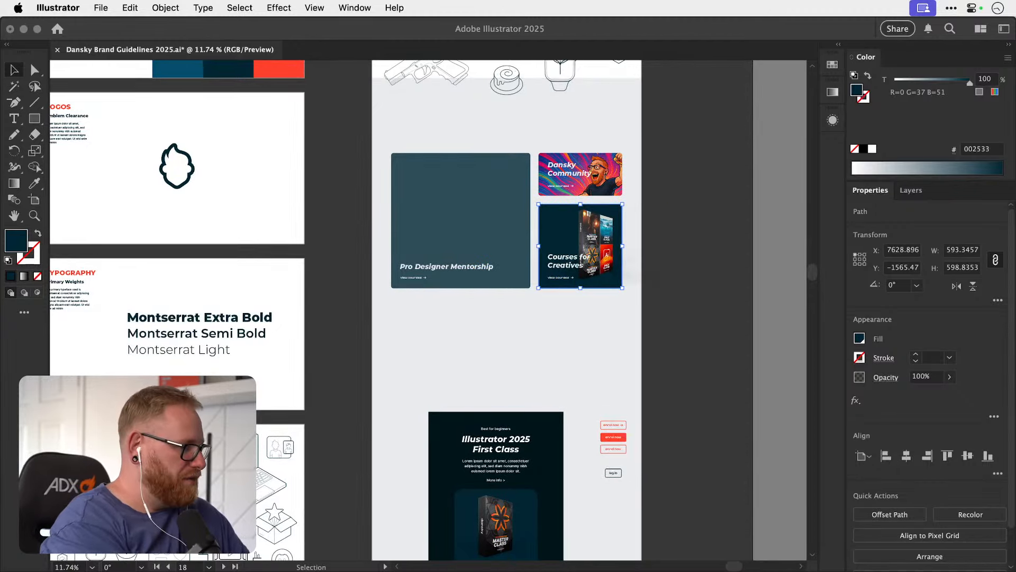
pyautogui.press('F11')
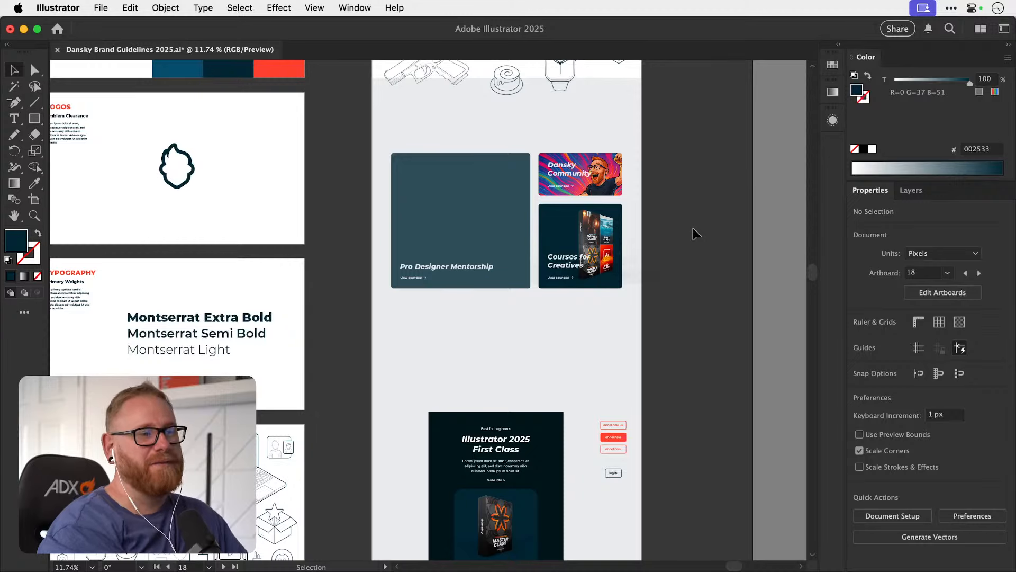
pyautogui.press('space')
pyautogui.moveTo(559, 235); pyautogui.dragTo(465, 256)
pyautogui.press('z')
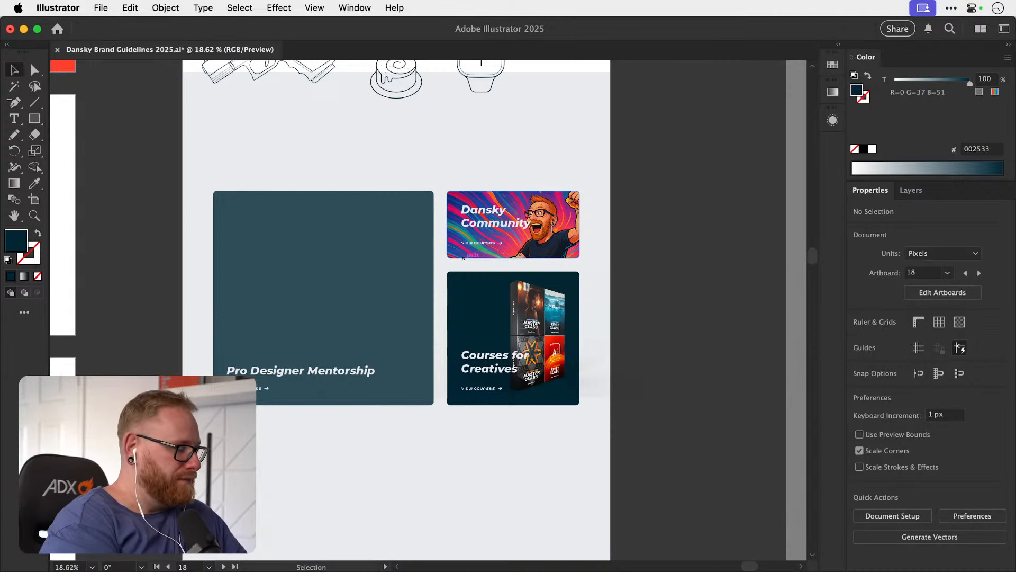
pyautogui.press('super+Tab')
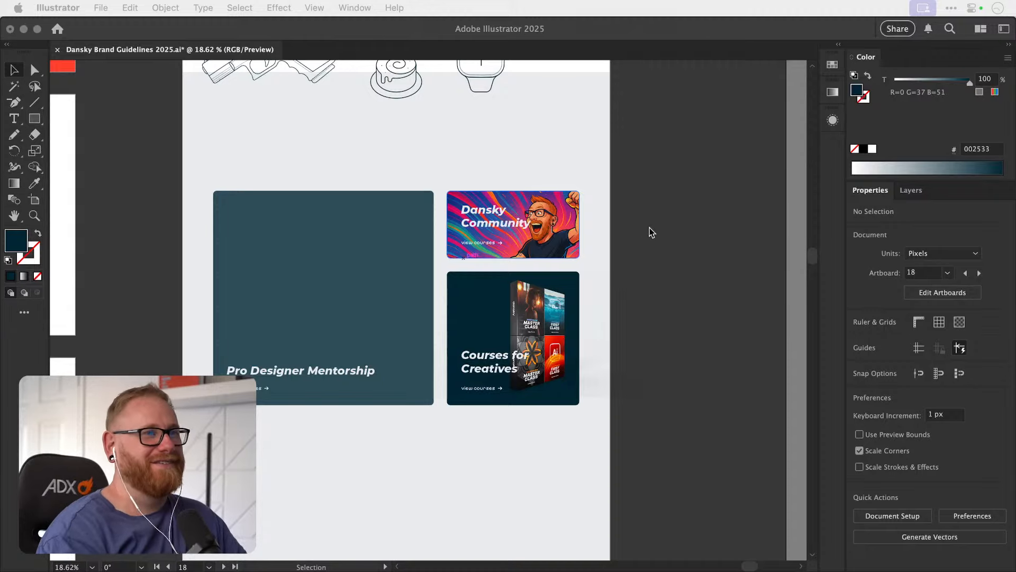
pyautogui.click(671, 245)
pyautogui.press('z')
pyautogui.moveTo(505, 233); pyautogui.dragTo(515, 320)
pyautogui.moveTo(526, 279); pyautogui.dragTo(597, 276)
pyautogui.moveTo(545, 301); pyautogui.dragTo(694, 273)
pyautogui.moveTo(589, 320); pyautogui.dragTo(397, 284)
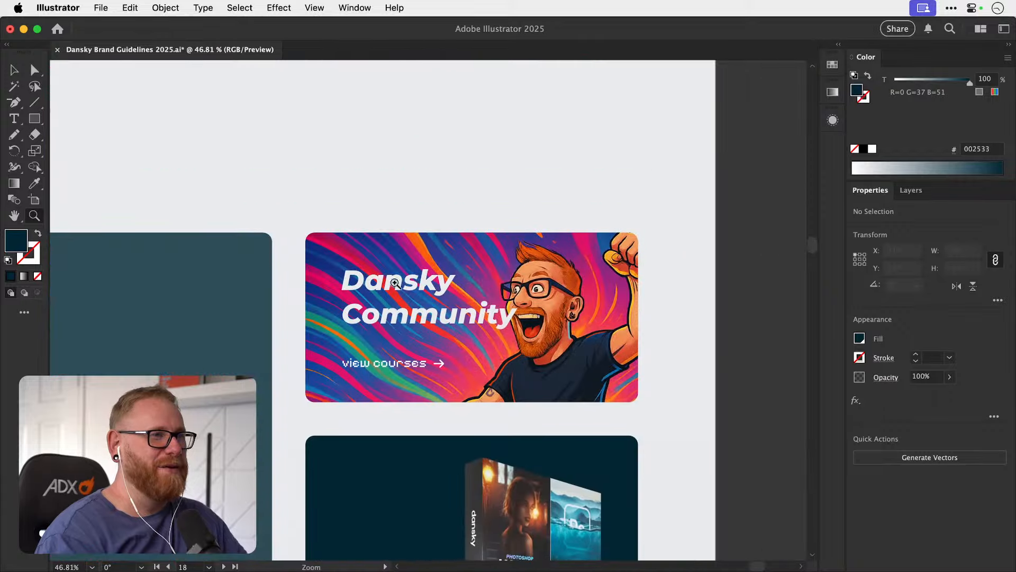
pyautogui.moveTo(496, 313); pyautogui.dragTo(335, 307)
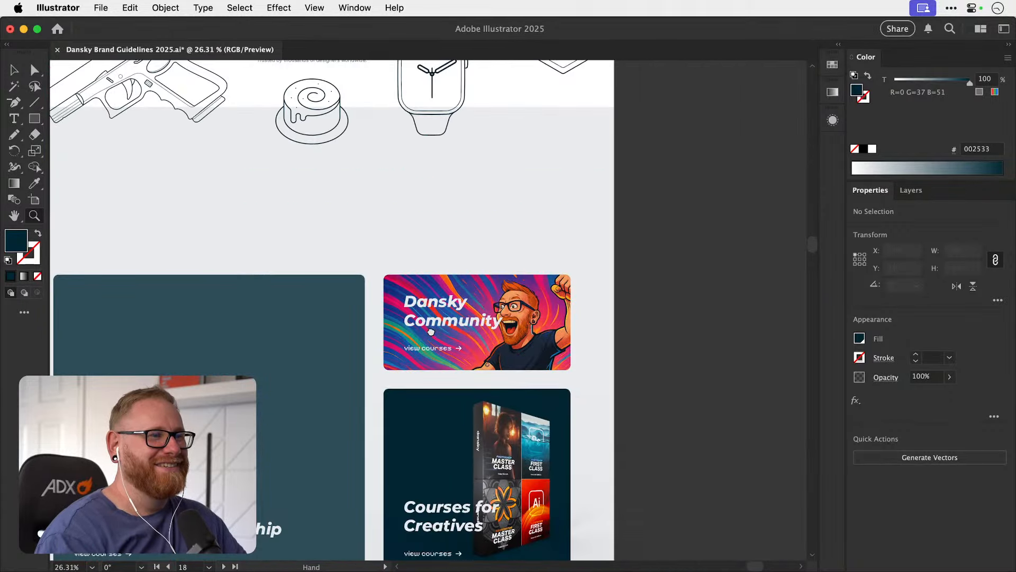
pyautogui.moveTo(431, 331); pyautogui.dragTo(415, 243)
pyautogui.press('v')
pyautogui.moveTo(395, 321); pyautogui.dragTo(430, 379)
pyautogui.press('z')
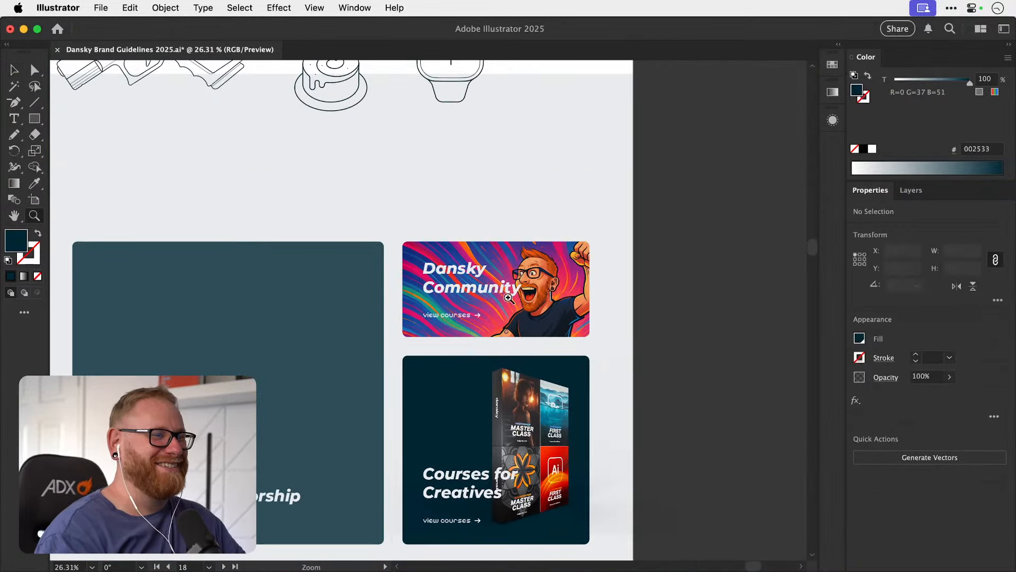
pyautogui.moveTo(510, 300); pyautogui.dragTo(589, 292)
pyautogui.moveTo(501, 310); pyautogui.dragTo(370, 311)
pyautogui.press('v')
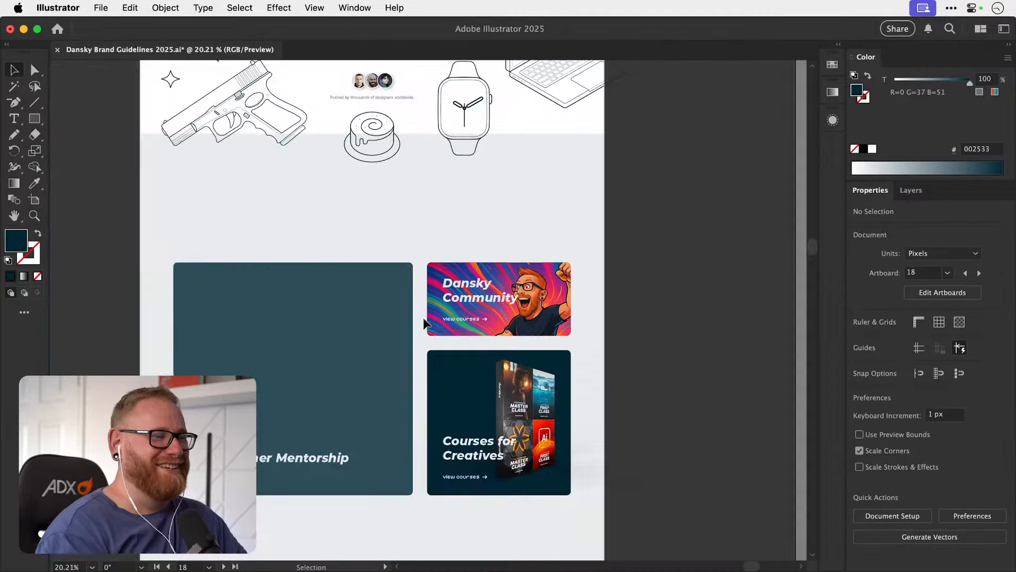
# Switch to Photoshop and compare the portraits in Dansky Photo 1 to 4 as candidates for the Pro Designer Mentorship card.
pyautogui.moveTo(391, 366); pyautogui.dragTo(405, 314)
pyautogui.press('super+z')
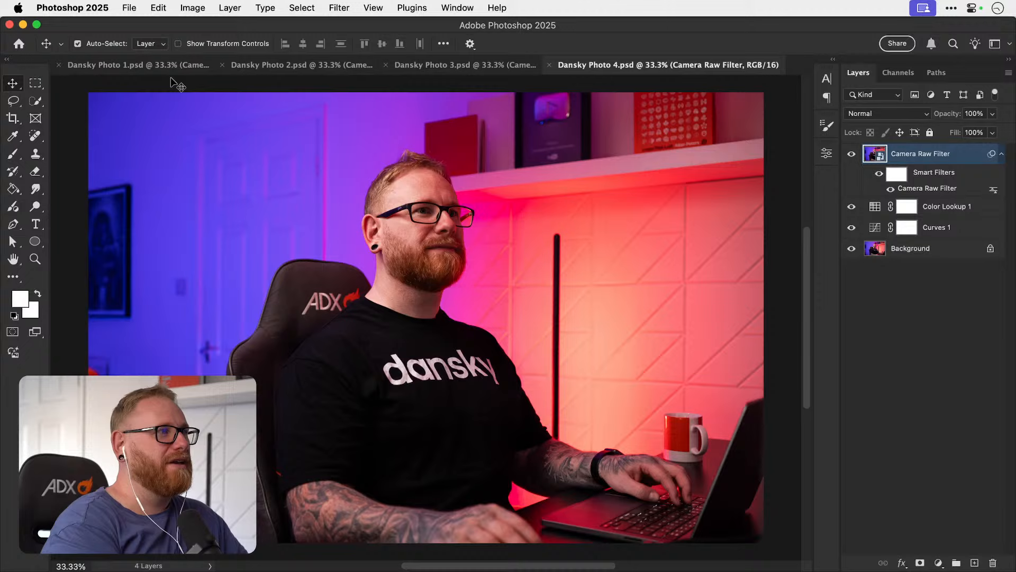
pyautogui.click(164, 69)
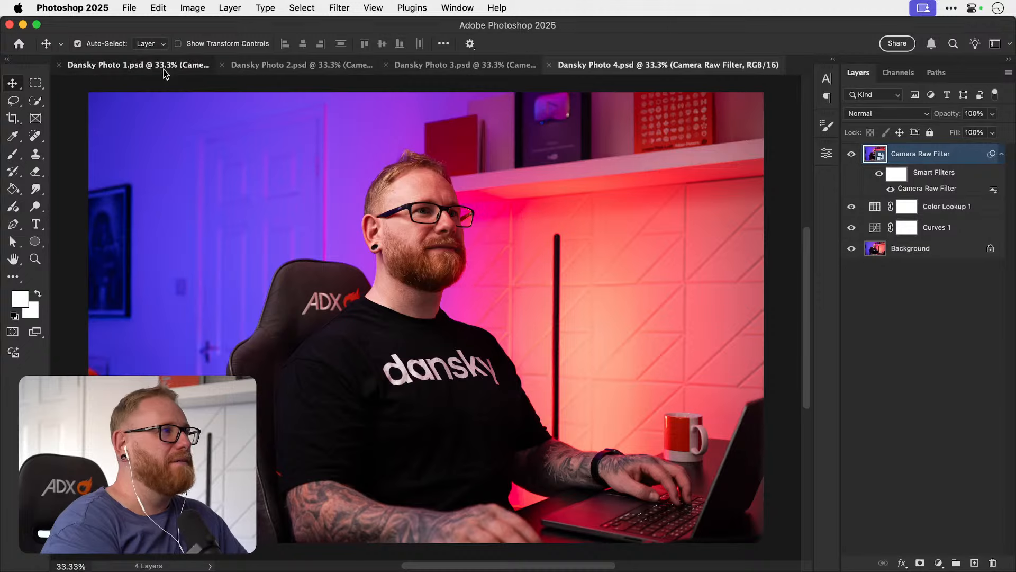
pyautogui.click(377, 67)
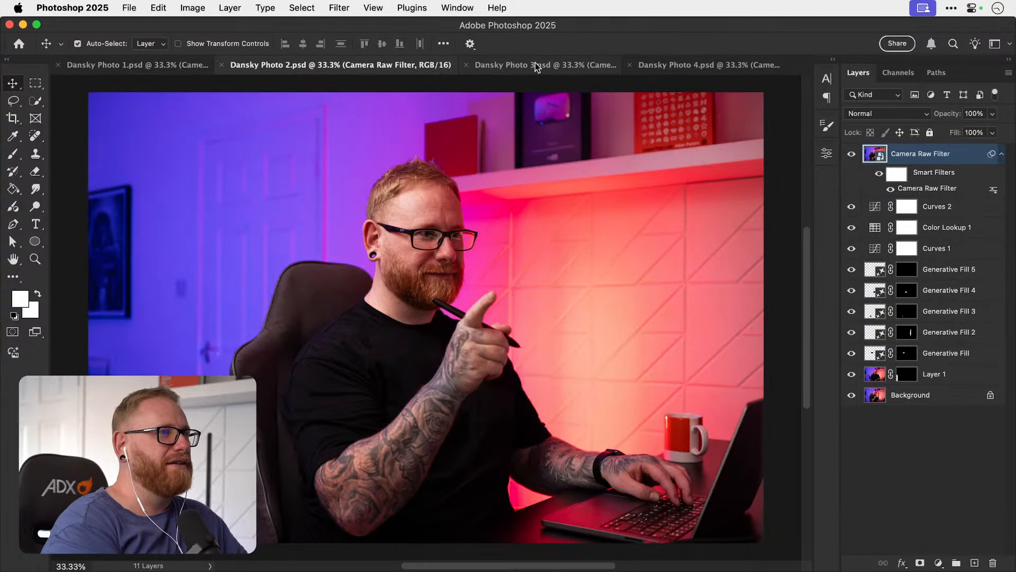
pyautogui.click(542, 66)
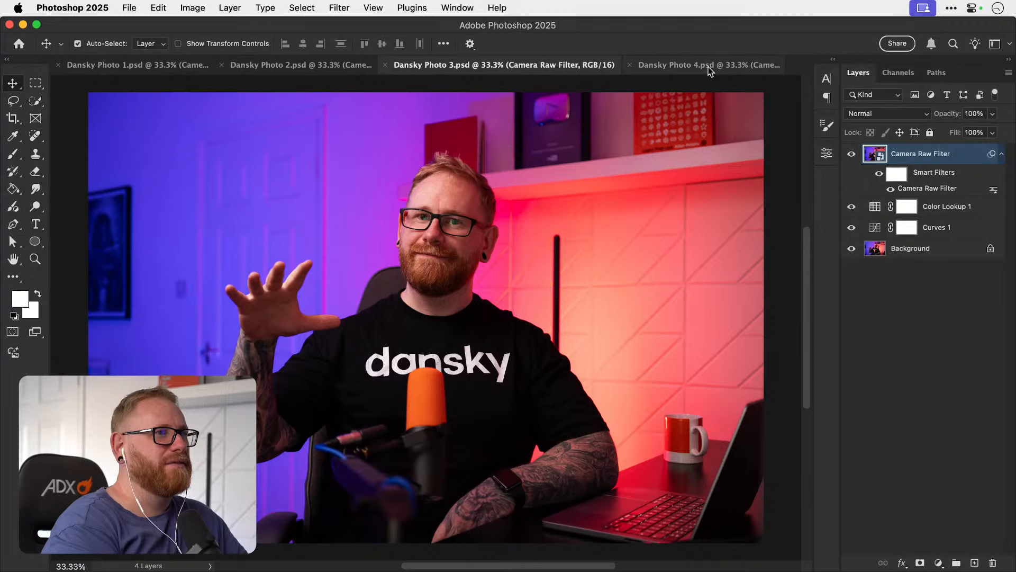
pyautogui.click(708, 67)
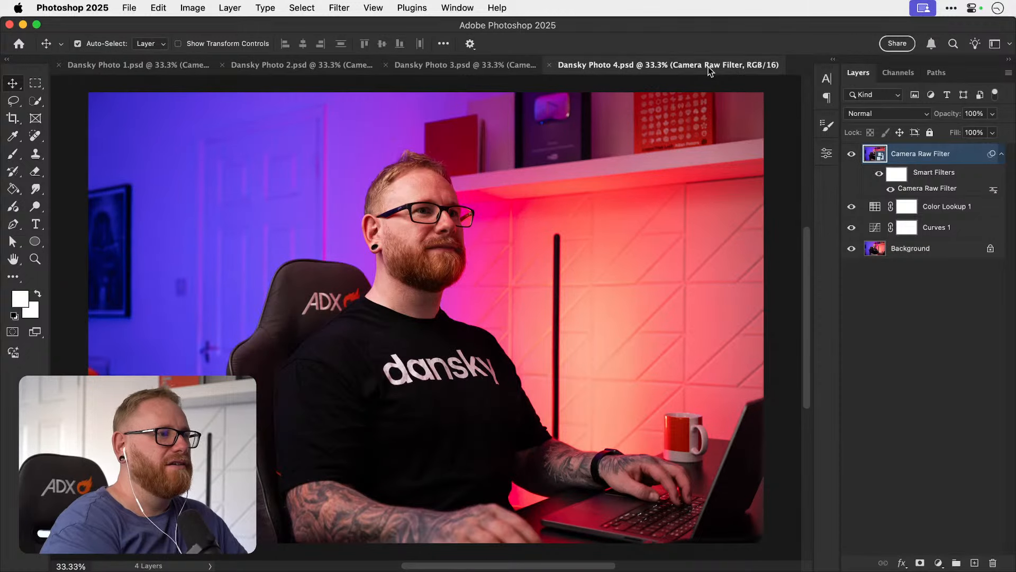
pyautogui.click(130, 66)
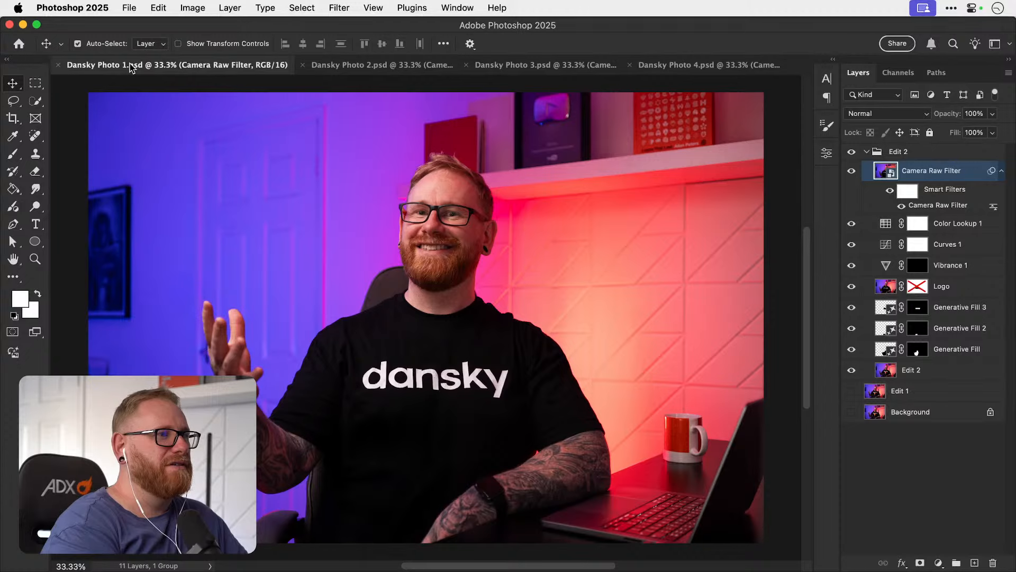
pyautogui.click(377, 67)
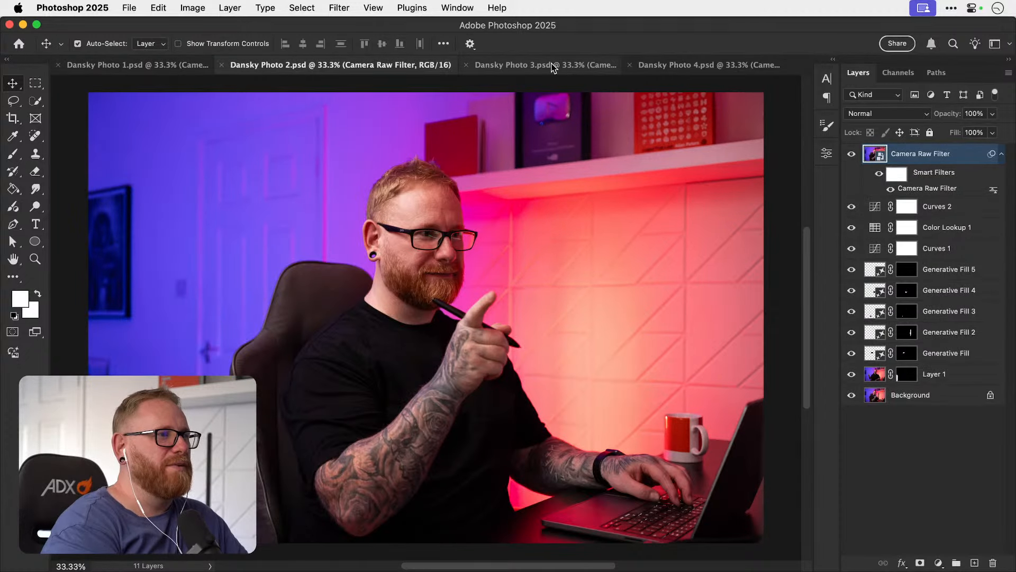
pyautogui.click(160, 62)
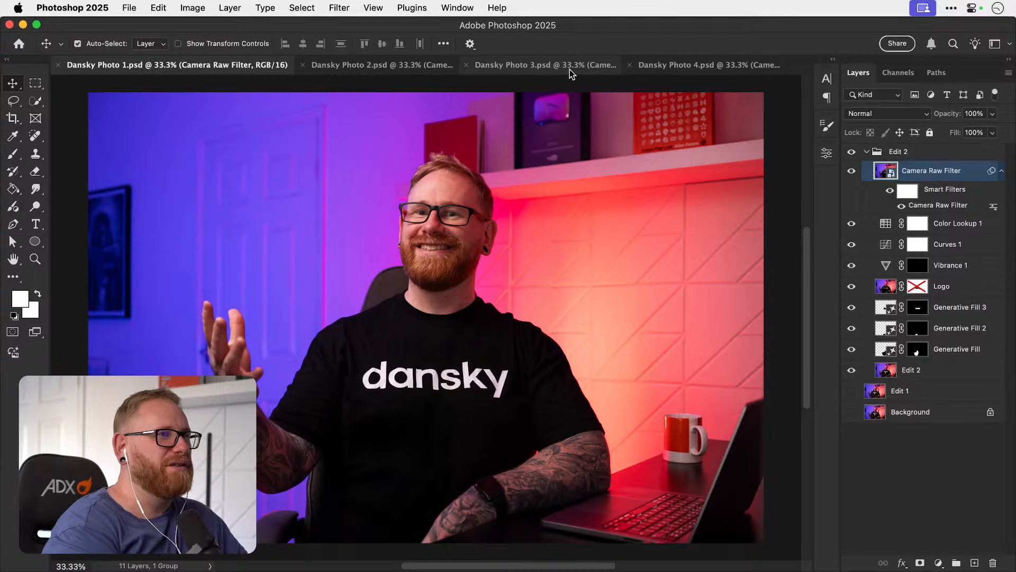
pyautogui.click(570, 71)
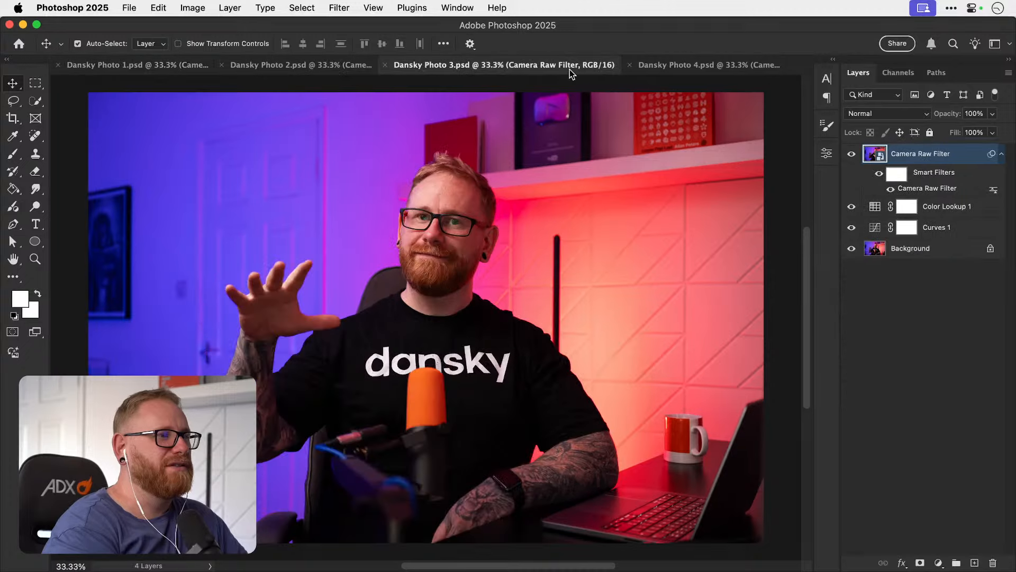
pyautogui.click(692, 67)
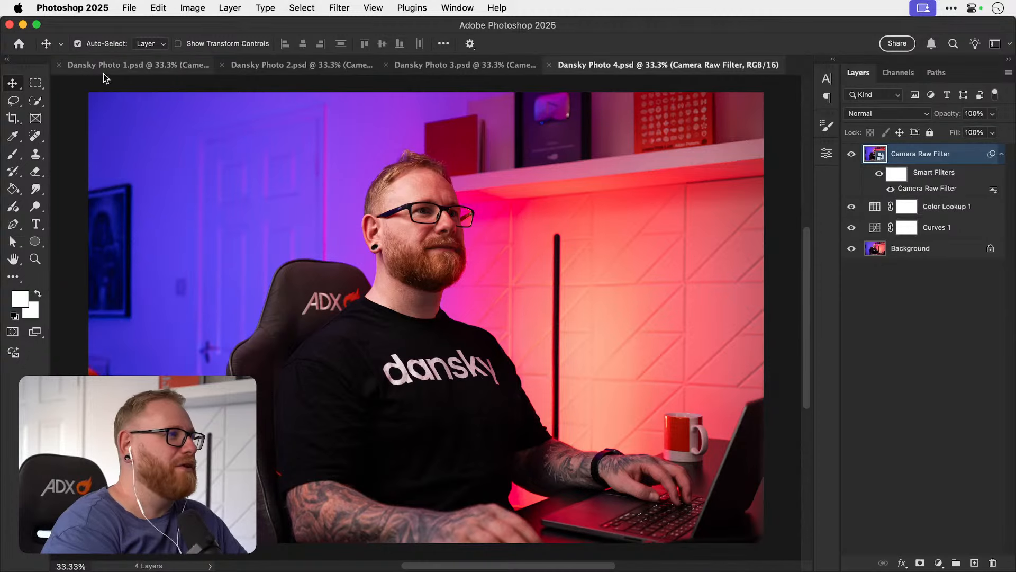
# Copy the entire canvas of the Camera Raw Filter layer in Dansky Photo 1.psd, then deselect.
pyautogui.click(136, 67)
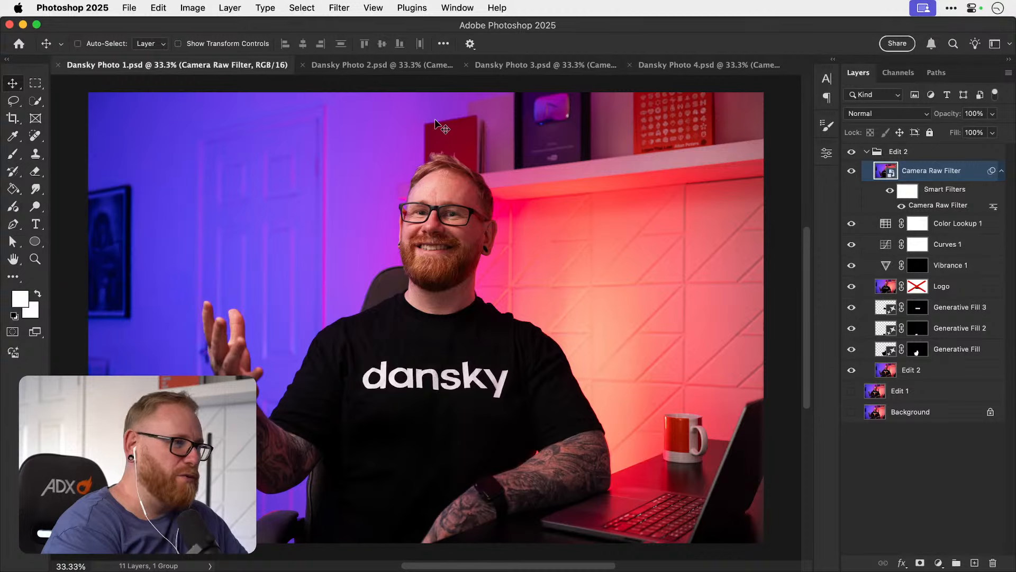
pyautogui.press('super+a')
pyautogui.press('super+c')
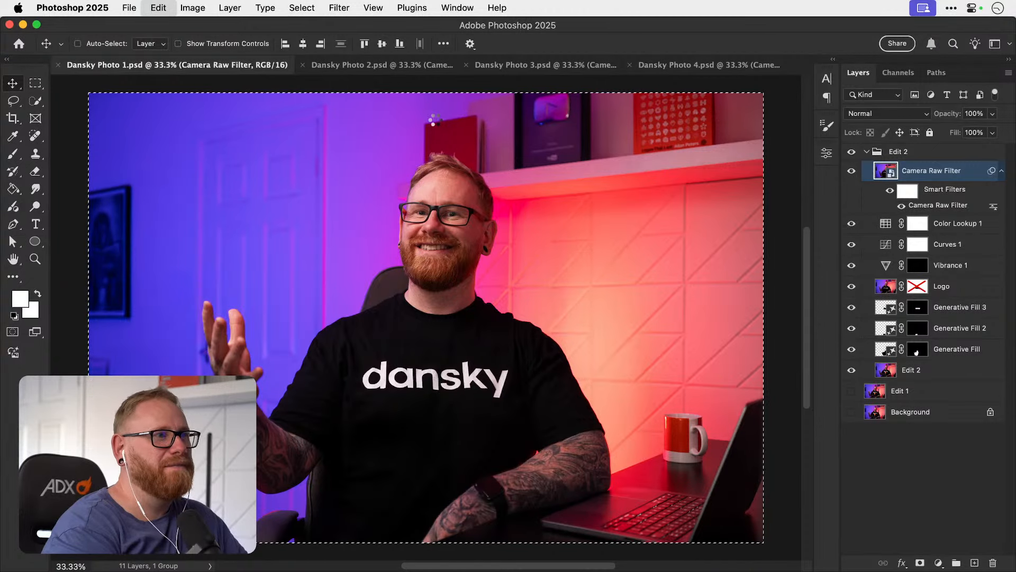
pyautogui.press('super+d')
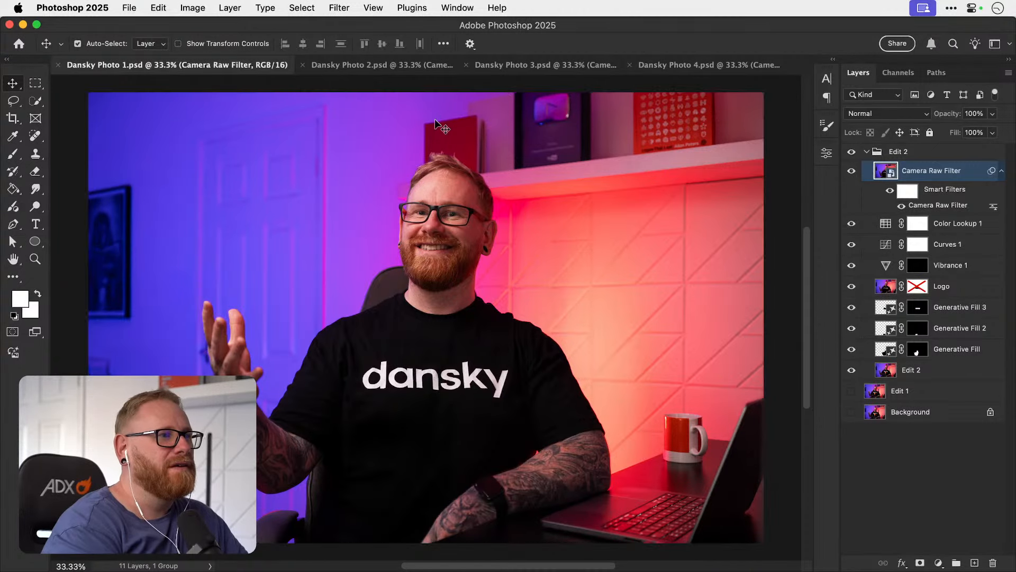
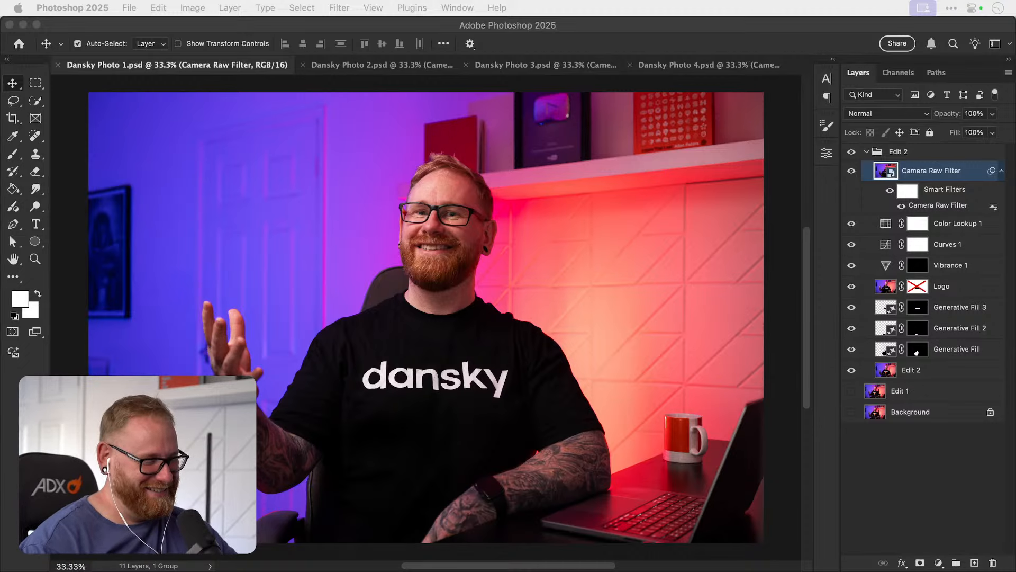
# Save a JPEG copy of Dansky Photo 1 to the Desktop with the sRGB colour profile embedded.
pyautogui.click(492, 305)
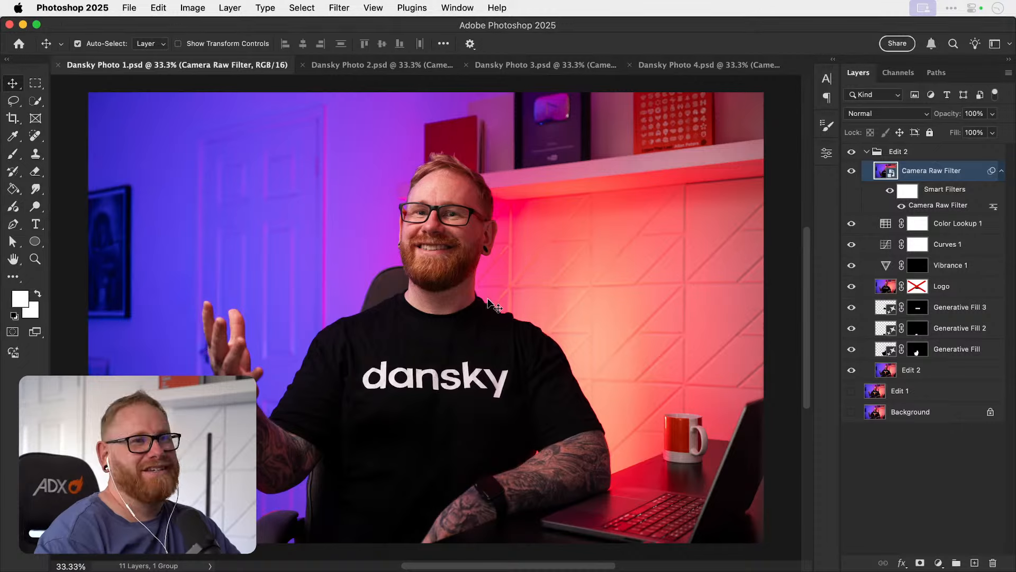
pyautogui.press('super+n')
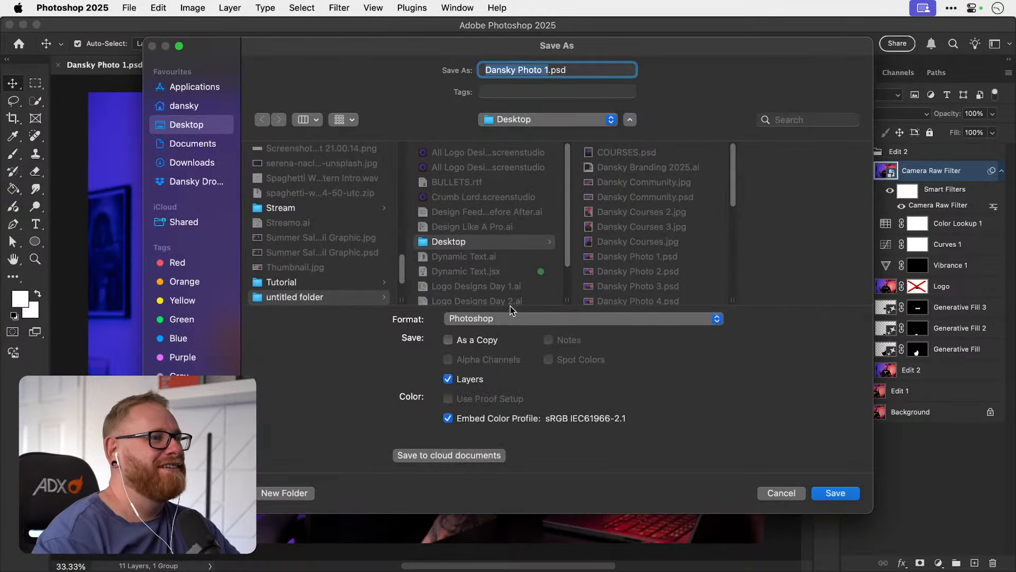
pyautogui.click(511, 318)
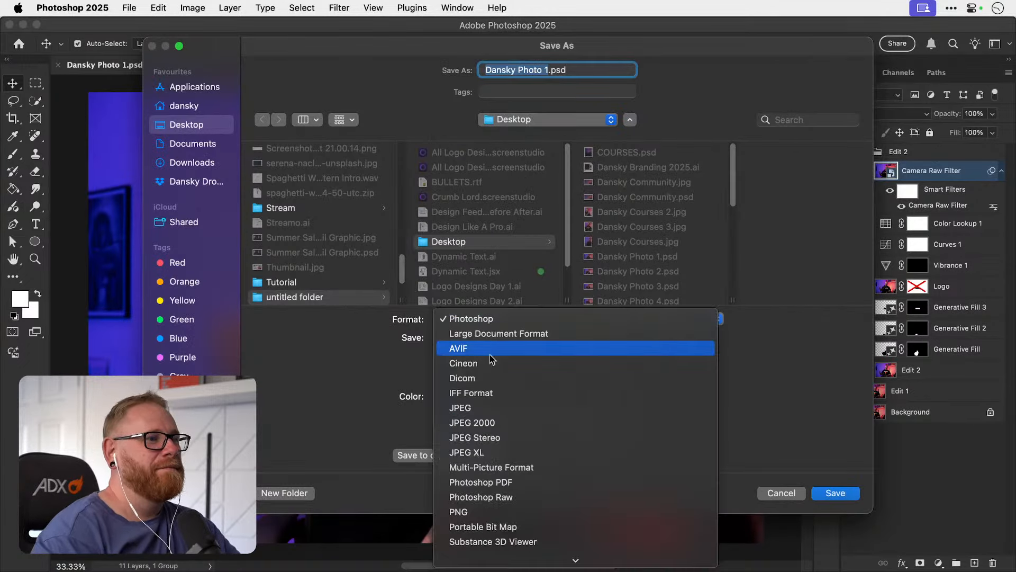
pyautogui.click(481, 411)
pyautogui.click(204, 143)
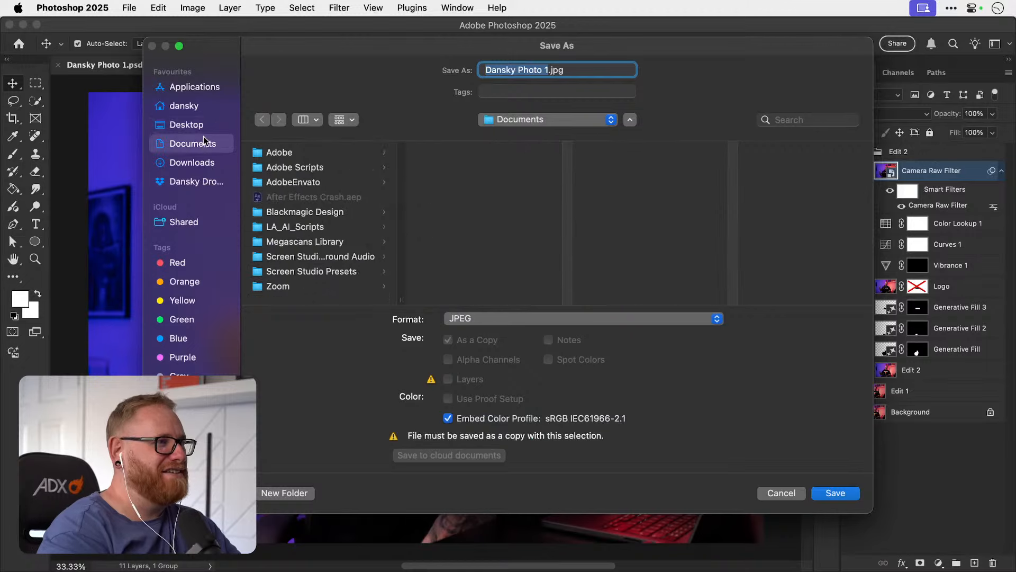
pyautogui.click(205, 125)
pyautogui.click(835, 493)
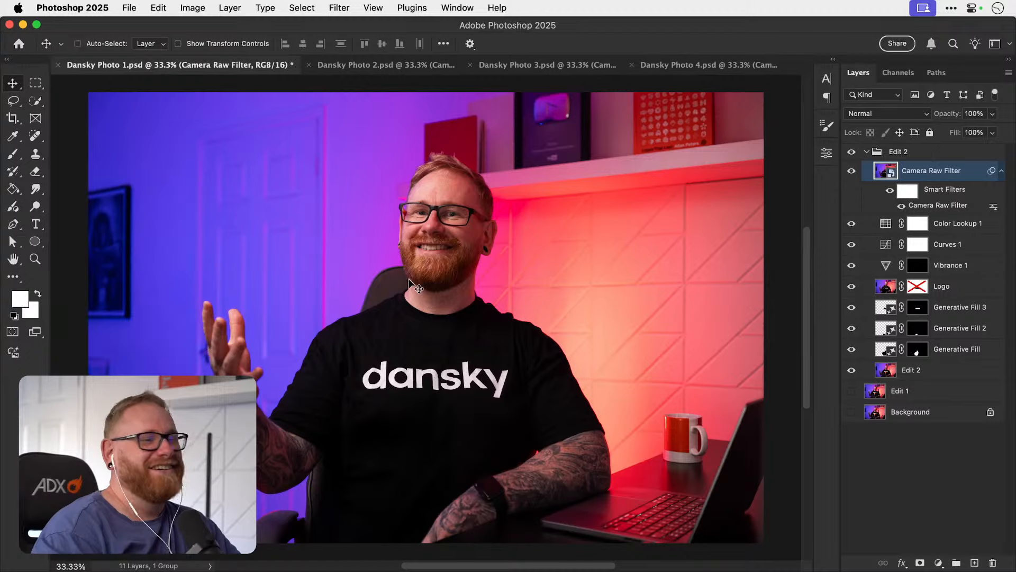
# Close Dansky Photo 1.psd without saving and close all the other open photo documents.
pyautogui.press('super+w')
pyautogui.click(465, 256)
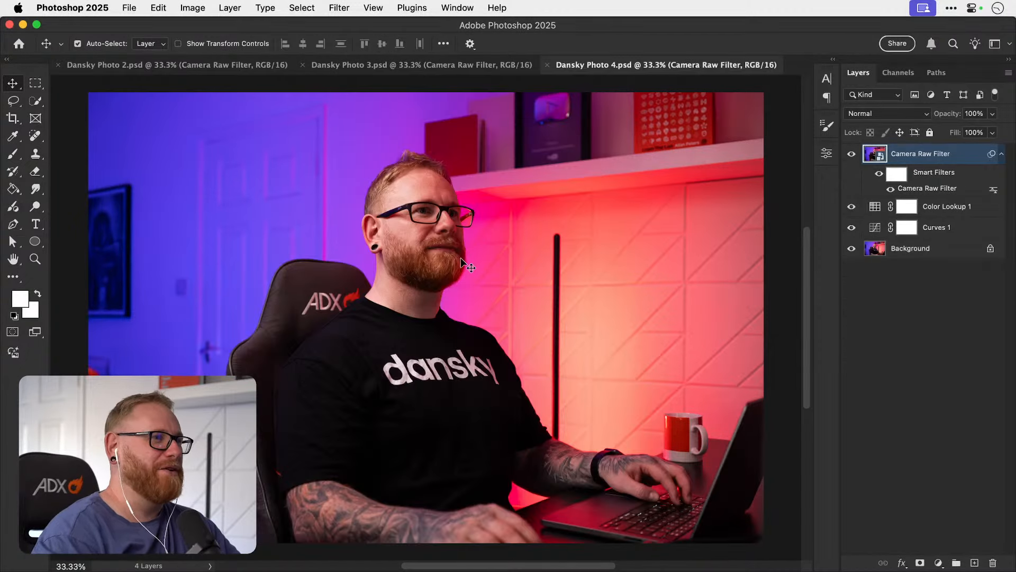
pyautogui.press('alt+super+w')
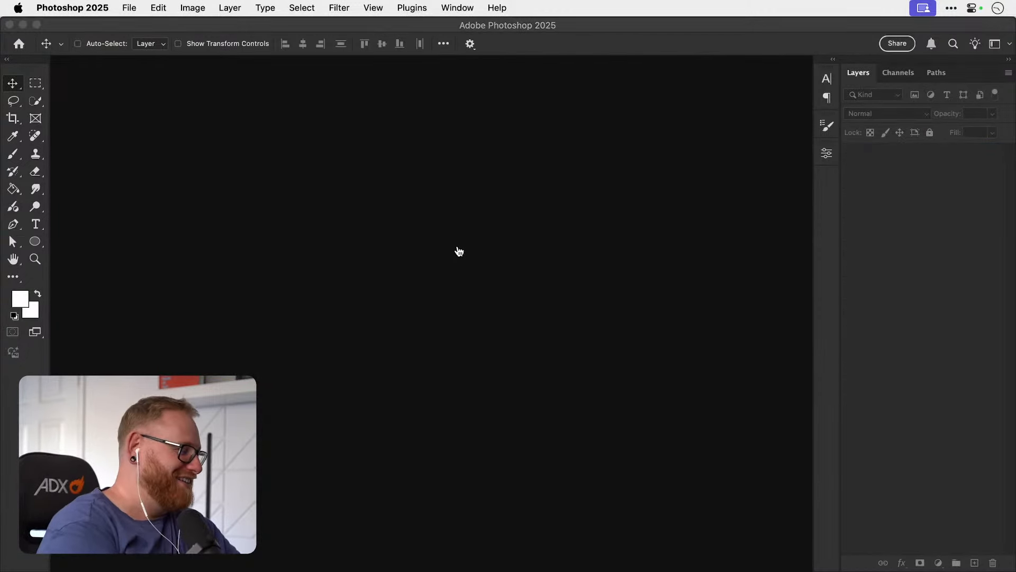
# Switch to Illustrator and place Dansky Photo 1.jpg from the Desktop, sized to cover the Pro Designer Mentorship card.
pyautogui.press('super+Tab')
pyautogui.click(740, 273)
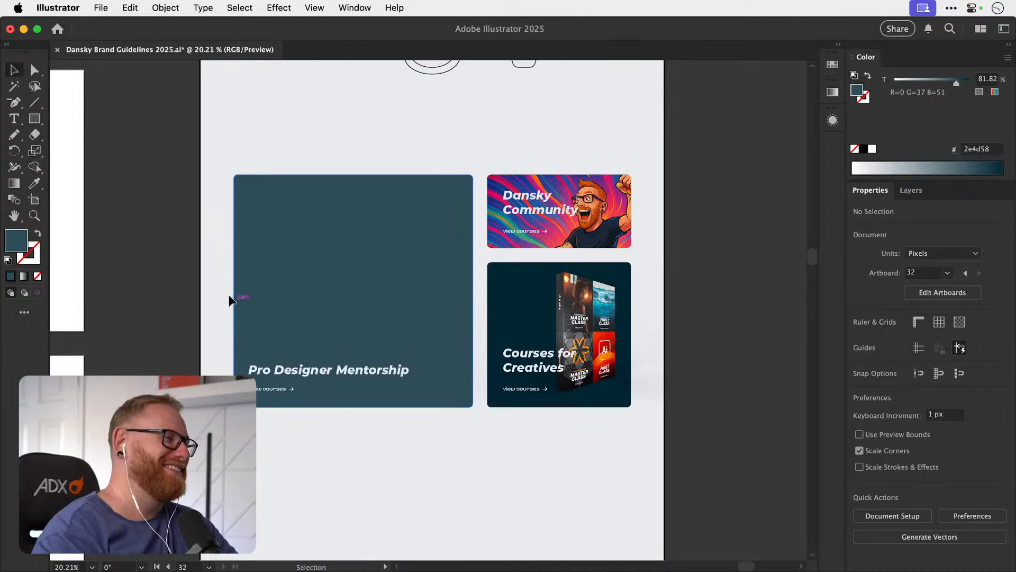
pyautogui.click(294, 262)
pyautogui.click(101, 9)
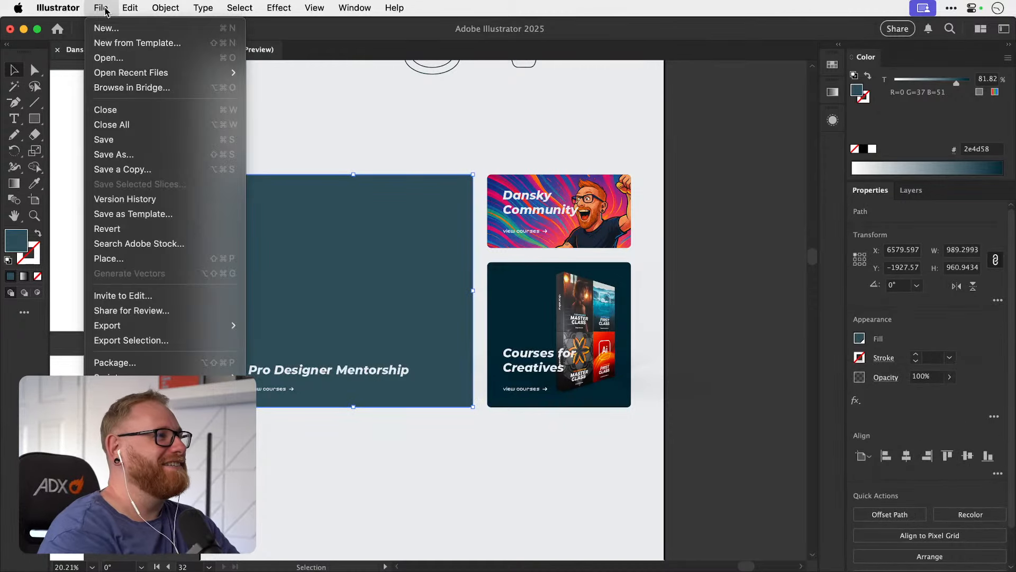
pyautogui.click(125, 259)
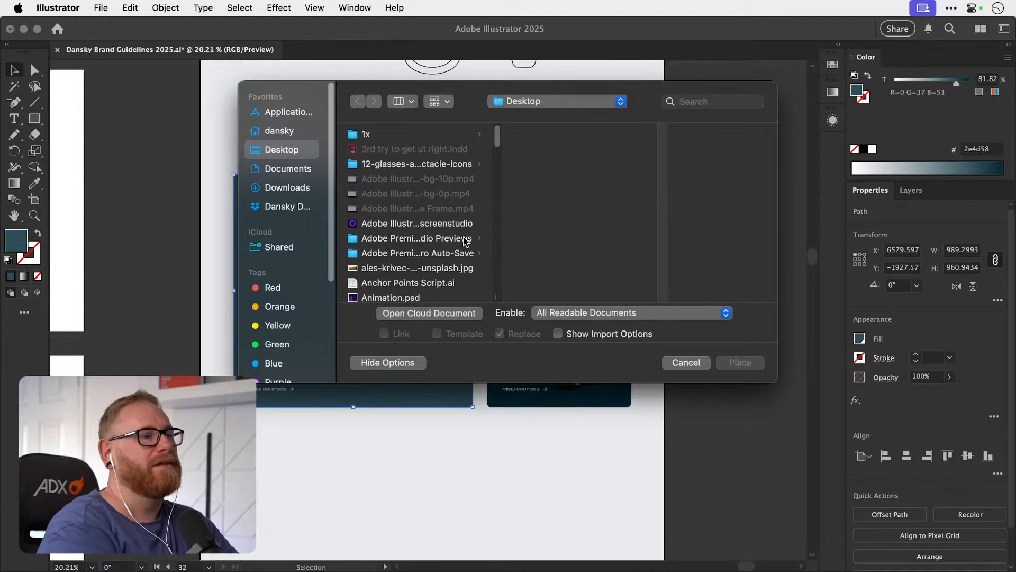
pyautogui.scroll(-5, 465, 241)
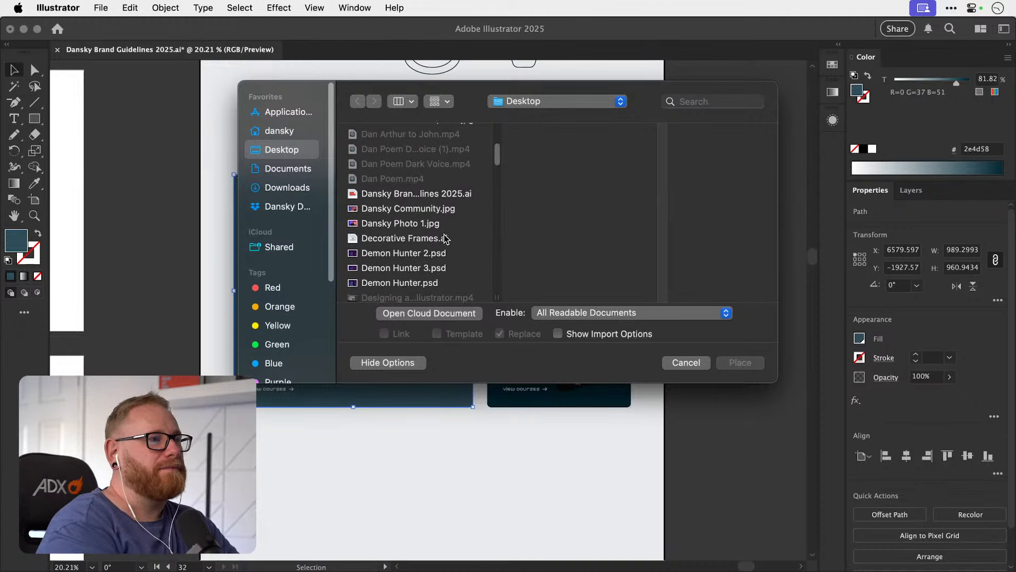
pyautogui.click(418, 228)
pyautogui.doubleClick(402, 229)
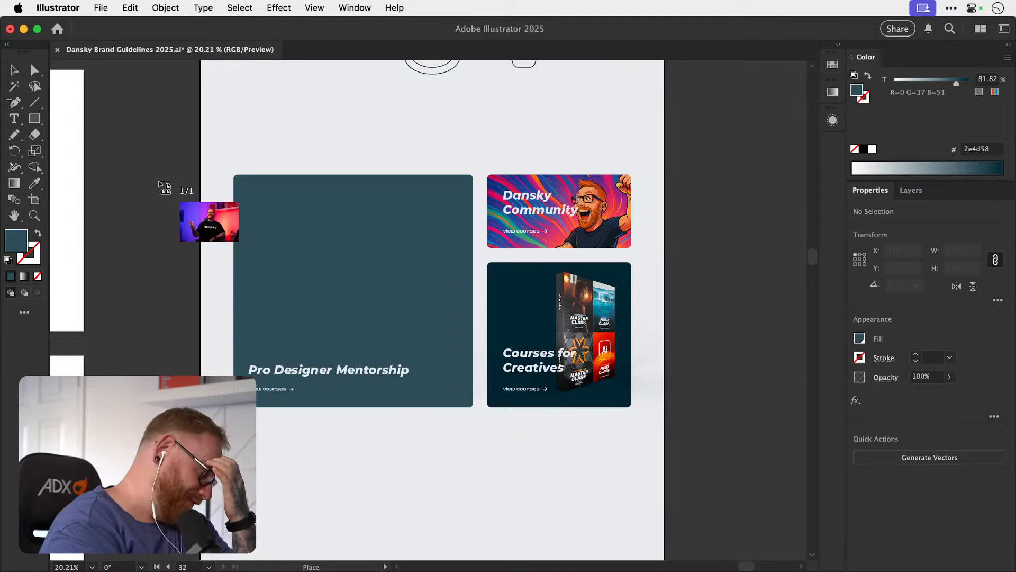
pyautogui.moveTo(164, 186); pyautogui.dragTo(511, 471)
# Cut the placed portrait and paste it inside the Pro Designer Mentorship card using Draw Inside mode.
pyautogui.moveTo(379, 313); pyautogui.dragTo(373, 308)
pyautogui.press('Delete')
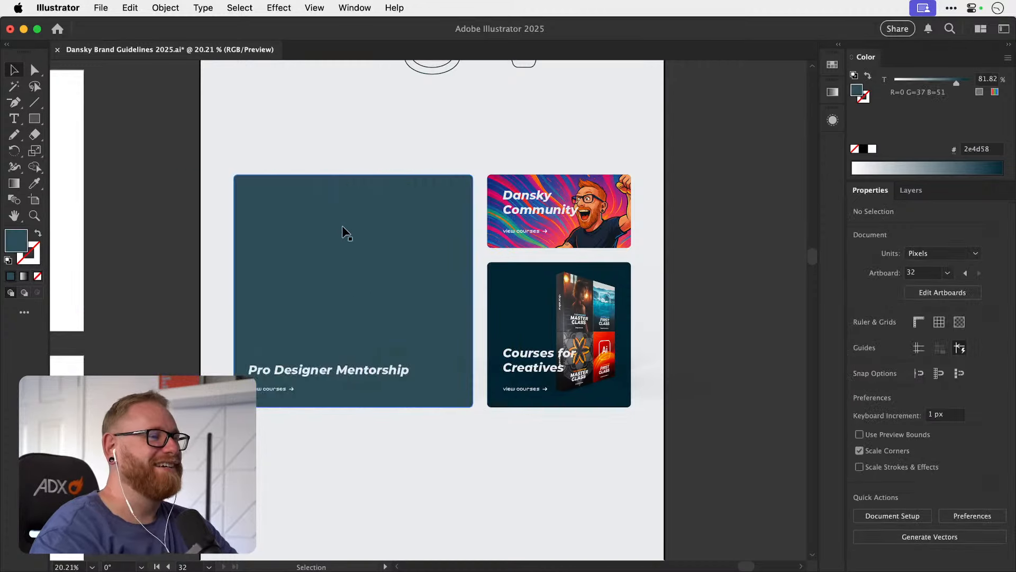
pyautogui.click(335, 231)
pyautogui.press('super+v')
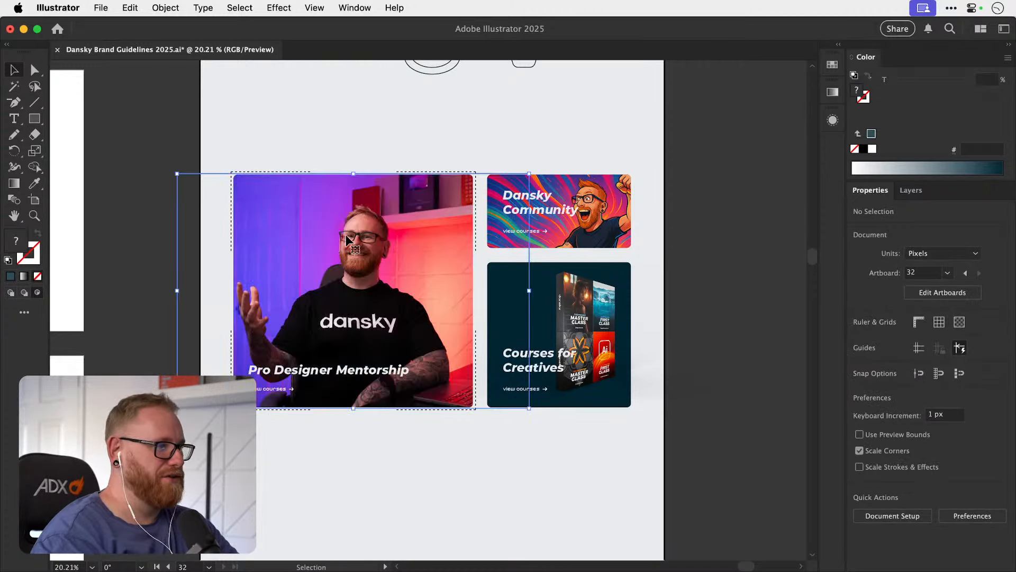
pyautogui.click(415, 154)
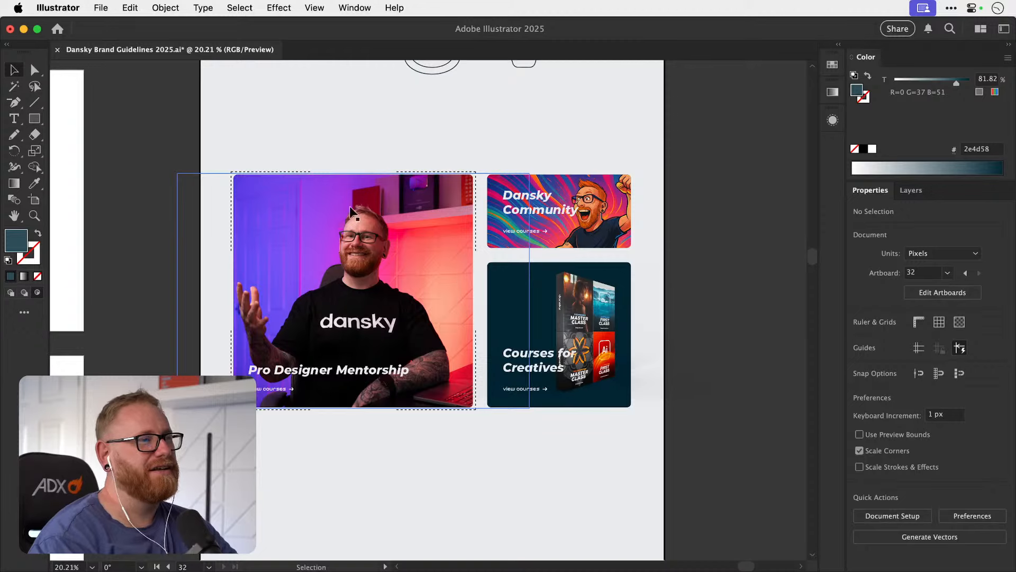
# Isolate the mentorship card's clip group, enlarge the portrait to about 1622 × 1081 px and shift it right within the card.
pyautogui.click(373, 194)
pyautogui.doubleClick(353, 209)
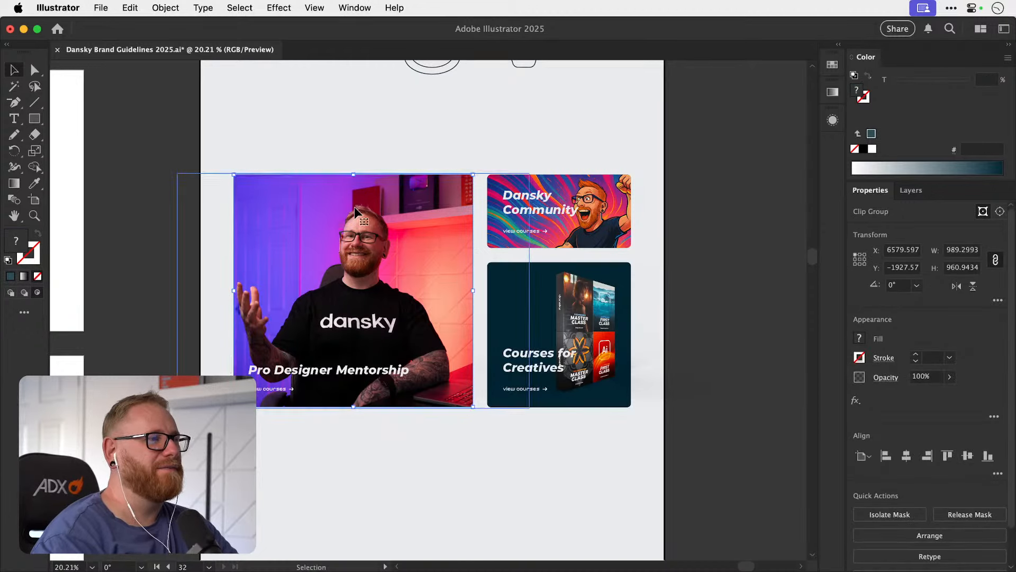
pyautogui.click(259, 211)
pyautogui.moveTo(177, 172); pyautogui.dragTo(137, 147)
pyautogui.moveTo(338, 243); pyautogui.dragTo(384, 240)
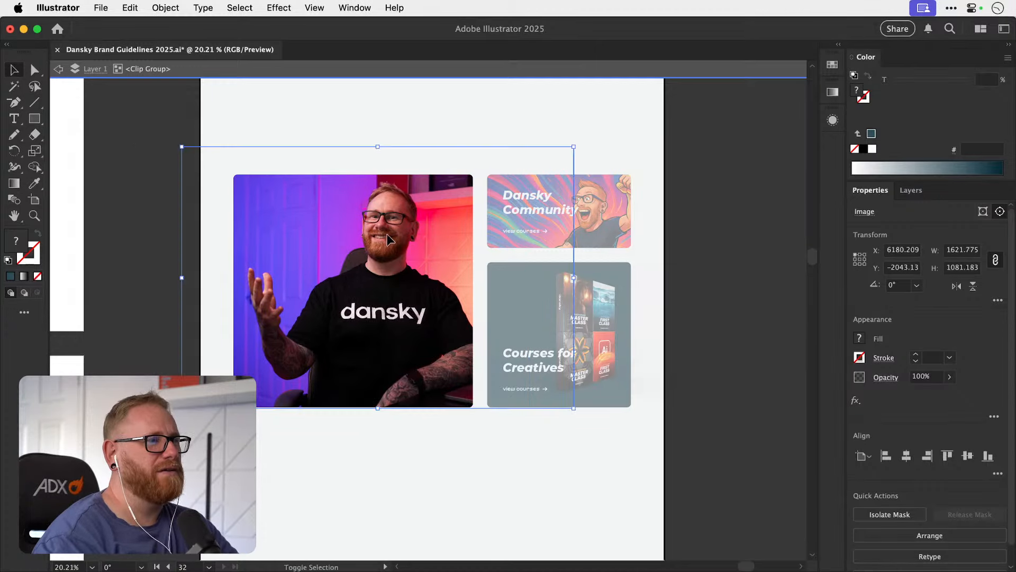
pyautogui.doubleClick(143, 156)
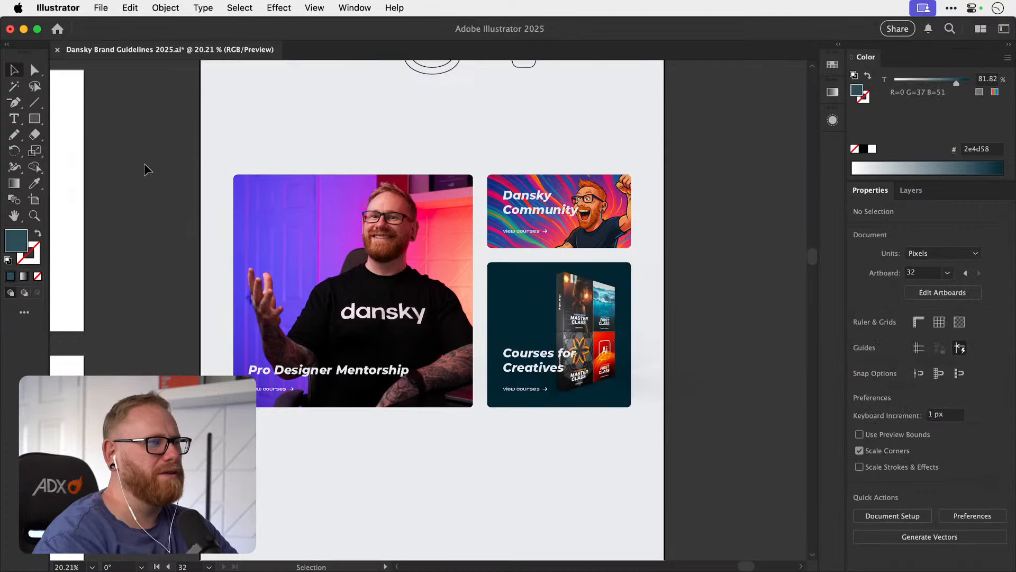
# Cut the course box image and paste it inside the Courses for Creatives card using Draw Inside mode.
pyautogui.moveTo(308, 254); pyautogui.dragTo(232, 272)
pyautogui.moveTo(294, 236); pyautogui.dragTo(286, 315)
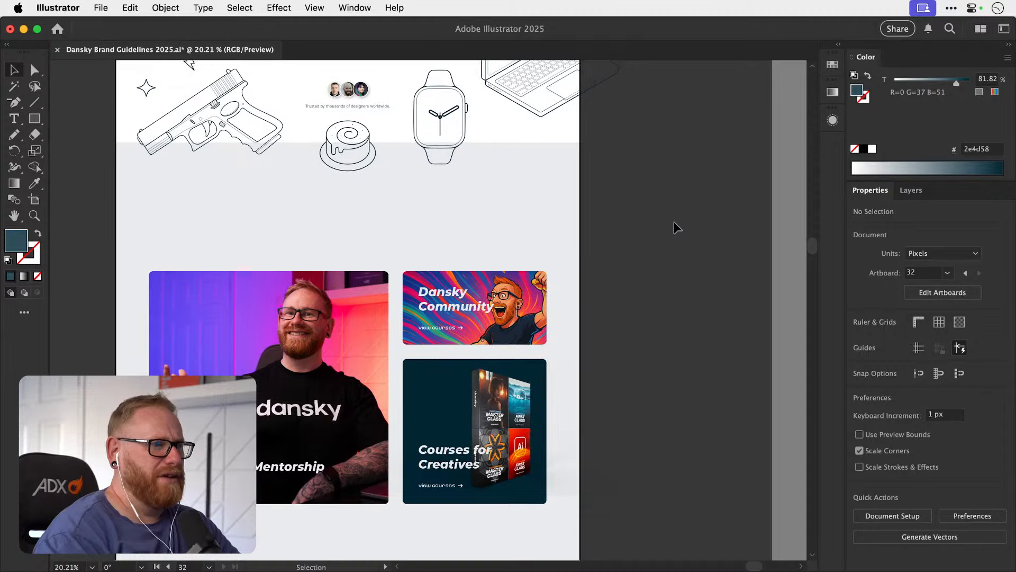
pyautogui.scroll(-3, 614, 225)
pyautogui.hscroll(-1, 614, 225)
pyautogui.click(526, 350)
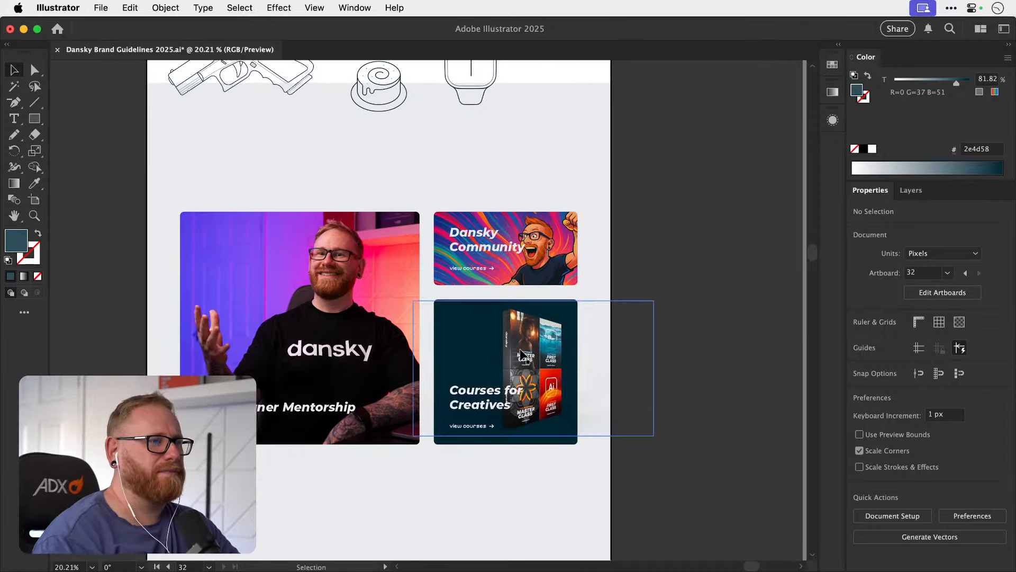
pyautogui.moveTo(535, 342)
pyautogui.mouseDown()
pyautogui.moveTo(479, 344)
pyautogui.moveTo(510, 352)
pyautogui.moveTo(542, 337)
pyautogui.mouseUp()
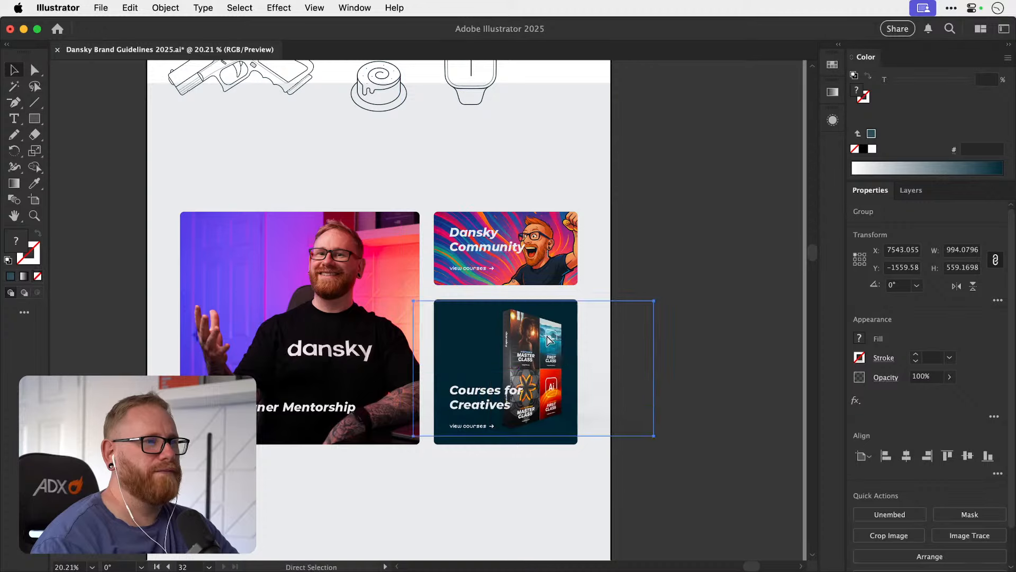
pyautogui.press('super+x')
pyautogui.click(559, 329)
pyautogui.hotkey('shift', 'd')
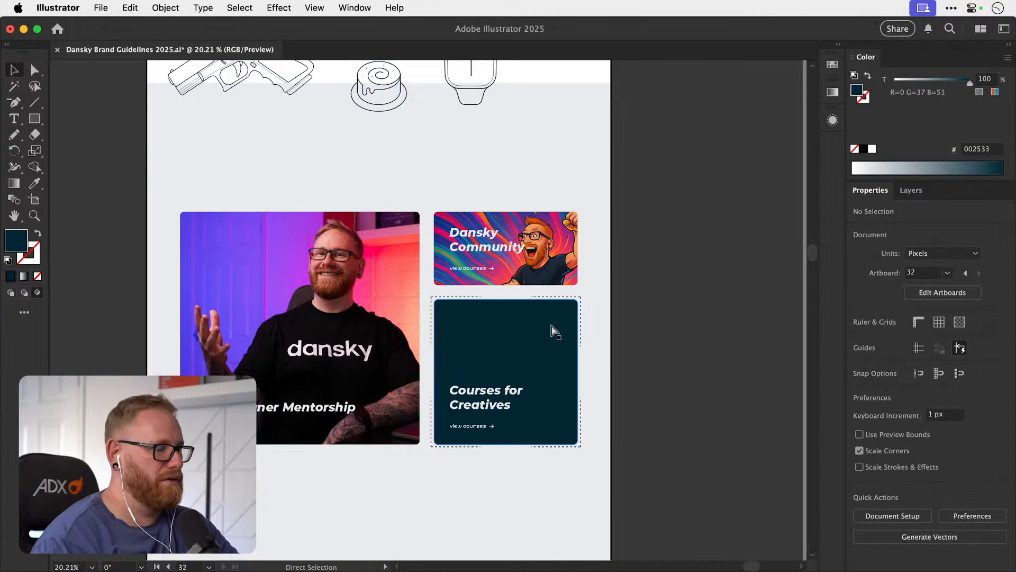
pyautogui.press('super+v')
pyautogui.click(710, 291)
# Try to move the course box image within the Courses for Creatives card.
pyautogui.click(556, 338)
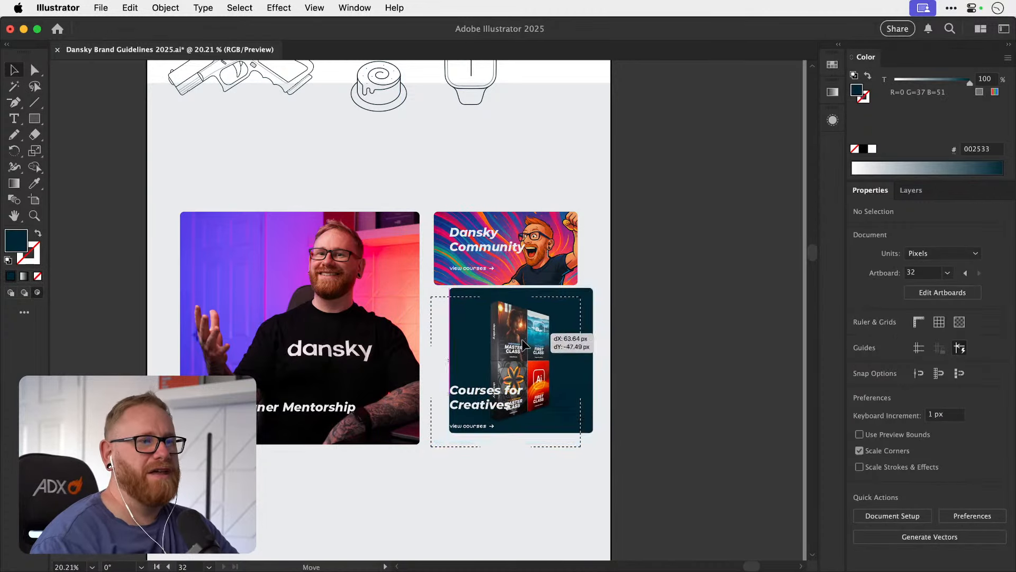
pyautogui.click(610, 315)
pyautogui.press('a')
pyautogui.click(565, 316)
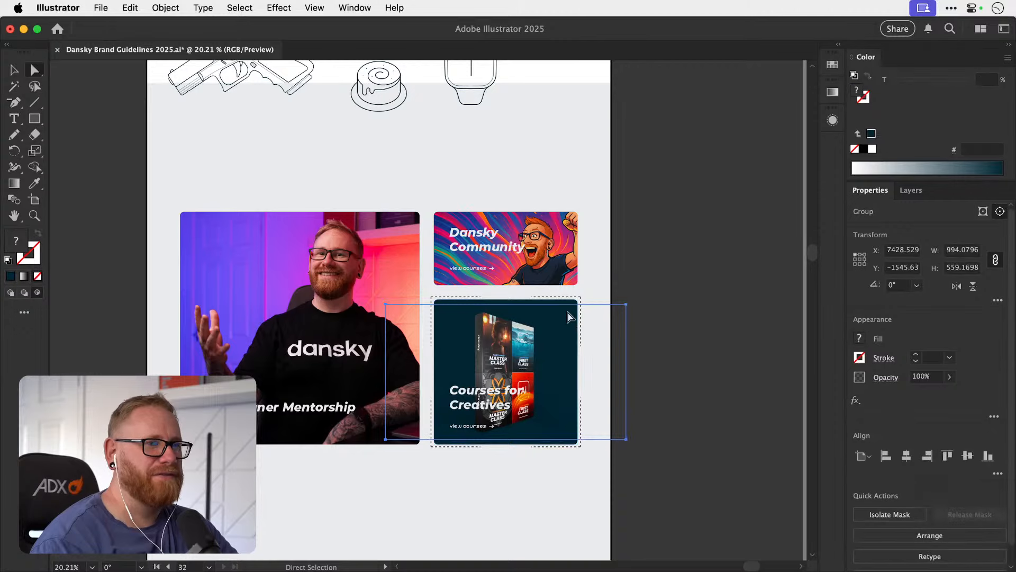
pyautogui.click(569, 300)
pyautogui.press('v')
pyautogui.click(684, 294)
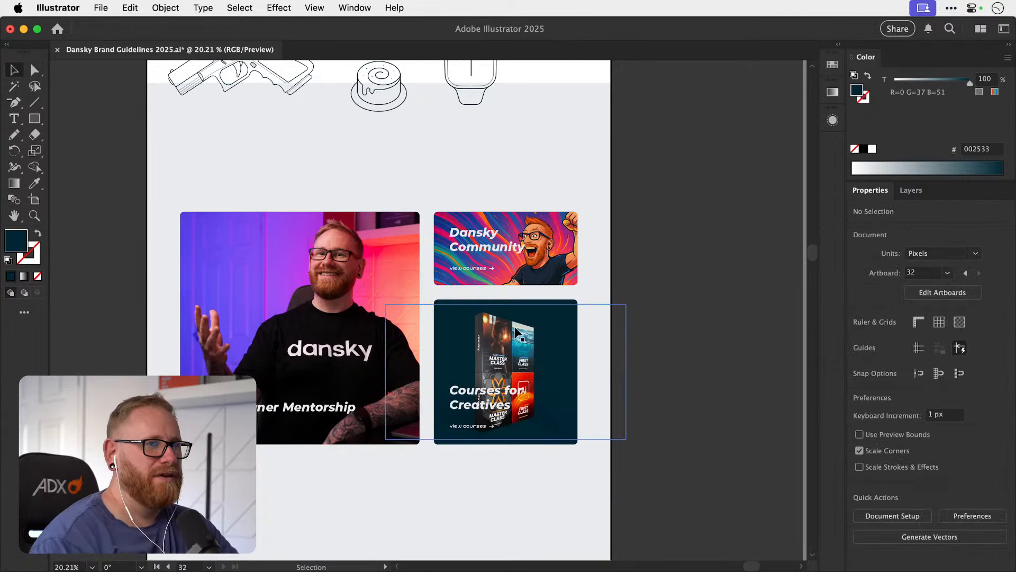
# Isolate the Courses for Creatives clip group, enlarge the box image to about 1086 × 611 px and nudge it slightly right.
pyautogui.click(513, 342)
pyautogui.doubleClick(545, 339)
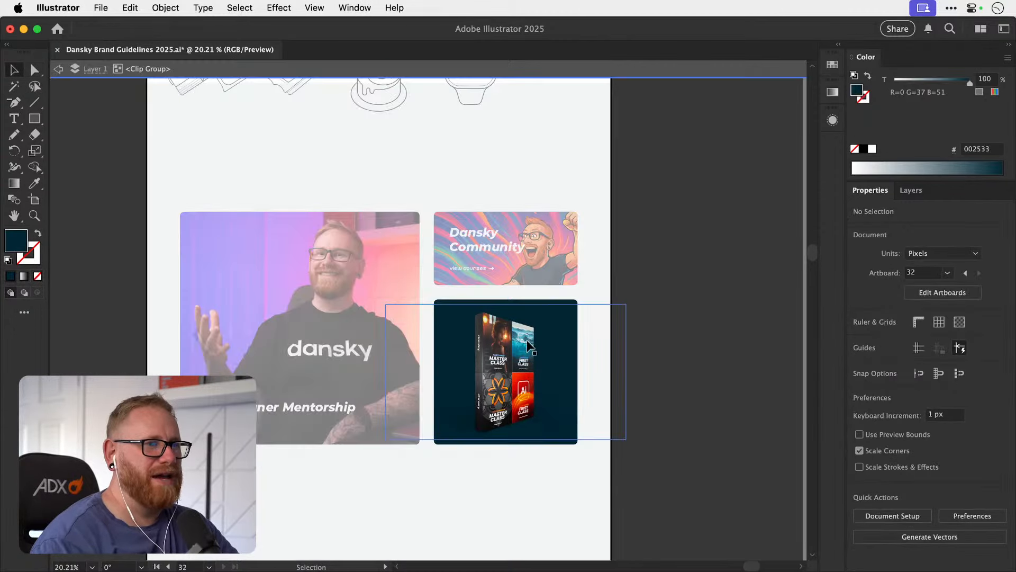
pyautogui.moveTo(626, 304); pyautogui.dragTo(637, 298)
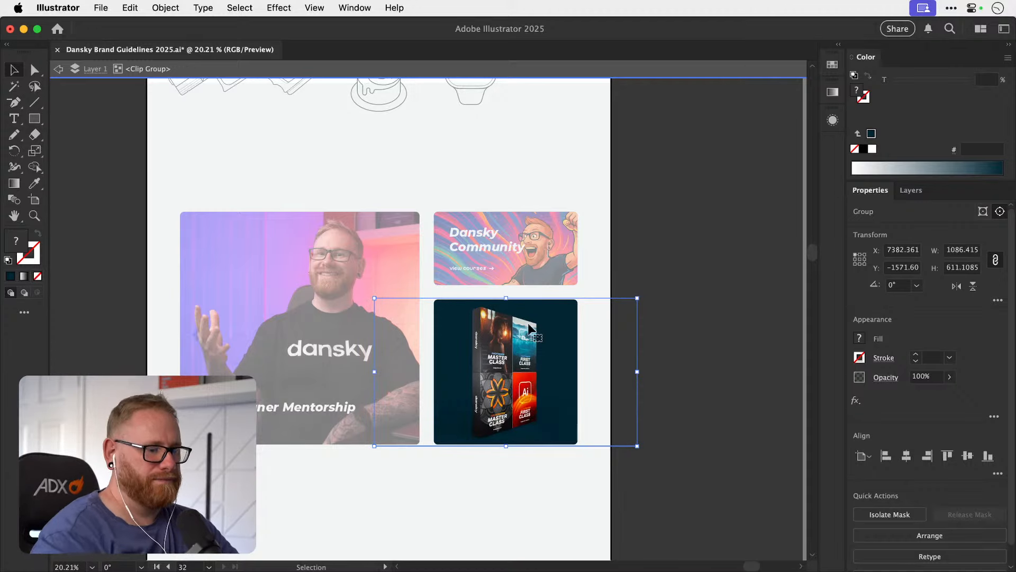
pyautogui.press('Right')
pyautogui.press('Right')
pyautogui.press('Right')
pyautogui.press('Right')
pyautogui.press('Right')
pyautogui.press('Right')
pyautogui.press('Right')
pyautogui.press('Right')
pyautogui.press('Right')
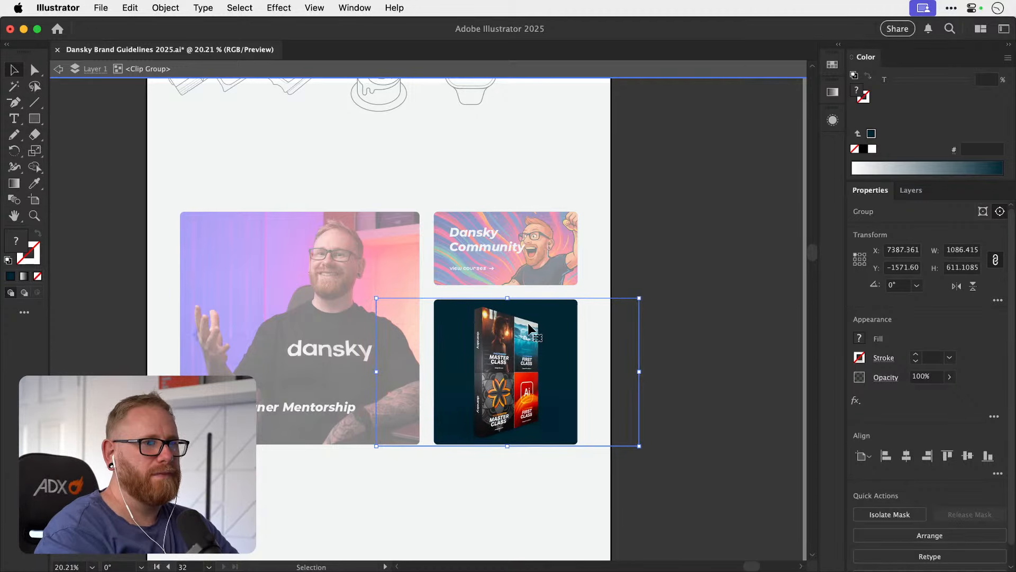
pyautogui.doubleClick(718, 294)
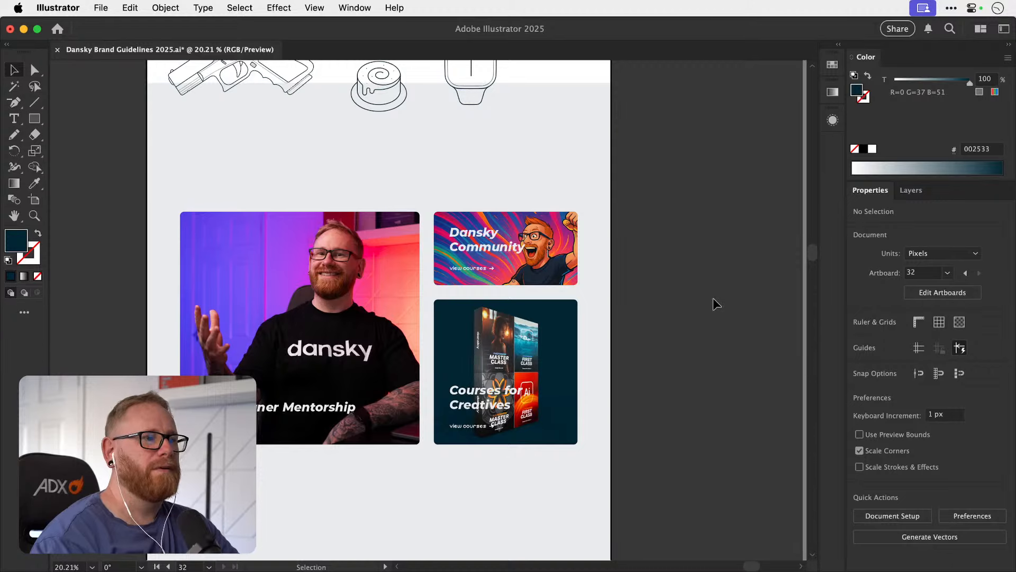
# Save the changes to Dansky Brand Guidelines 2025.ai.
pyautogui.press('cmd+s')
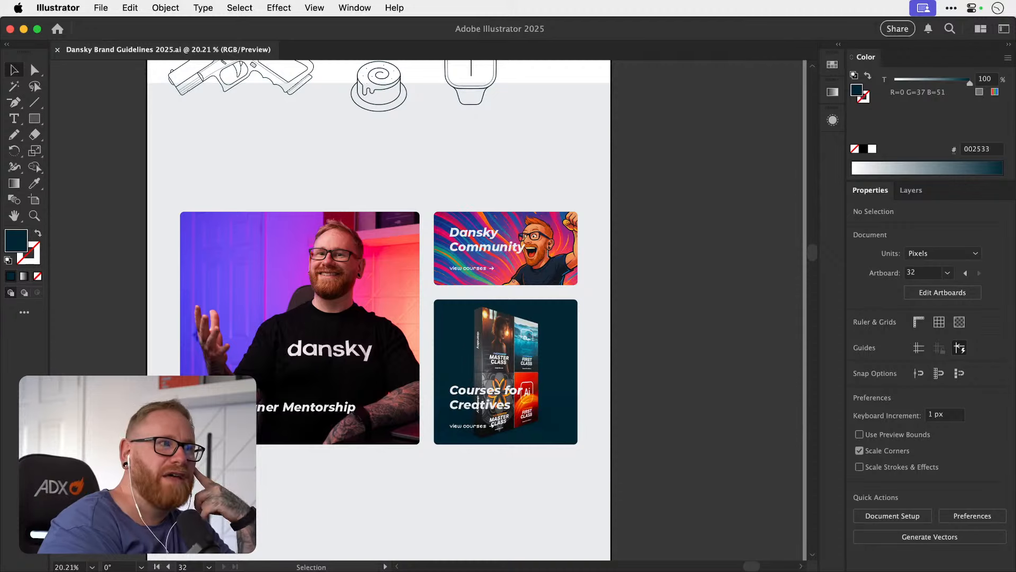
pyautogui.click(706, 306)
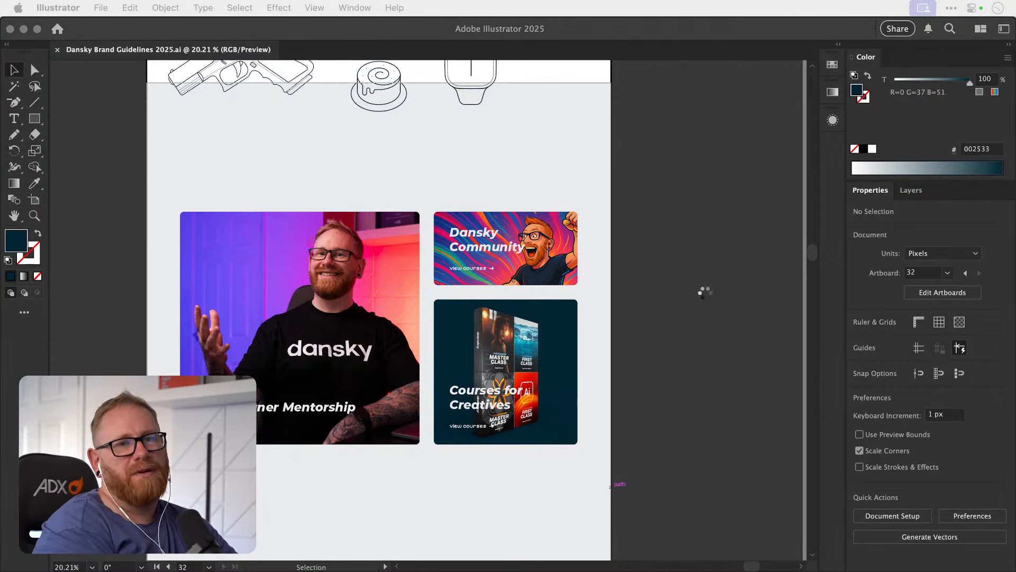
pyautogui.click(705, 294)
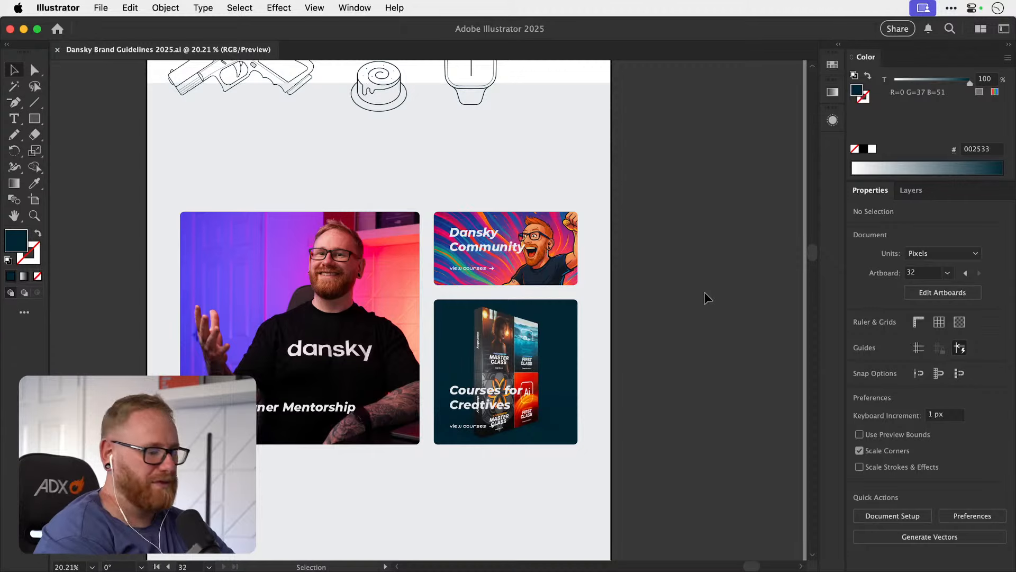
# Examine the whole homepage mockup alongside the brand guideline artboards.
pyautogui.press('super+alt+0')
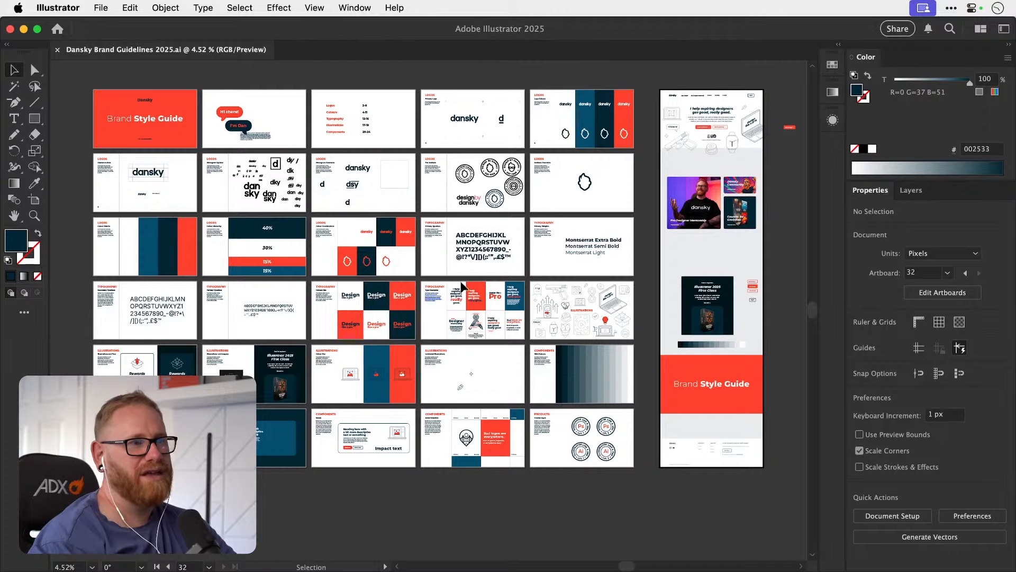
pyautogui.hscroll(5, 497, 317)
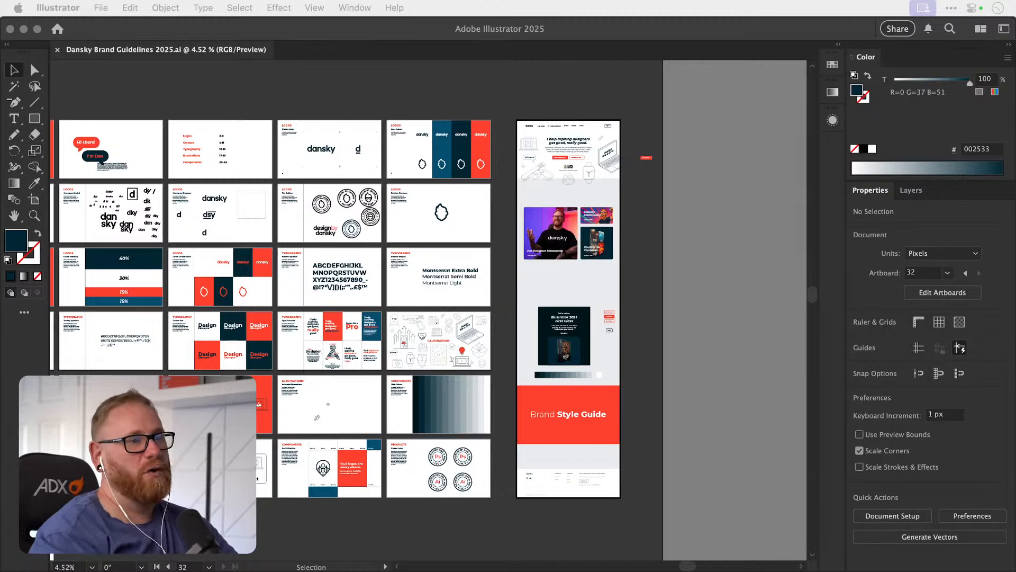
pyautogui.click(642, 208)
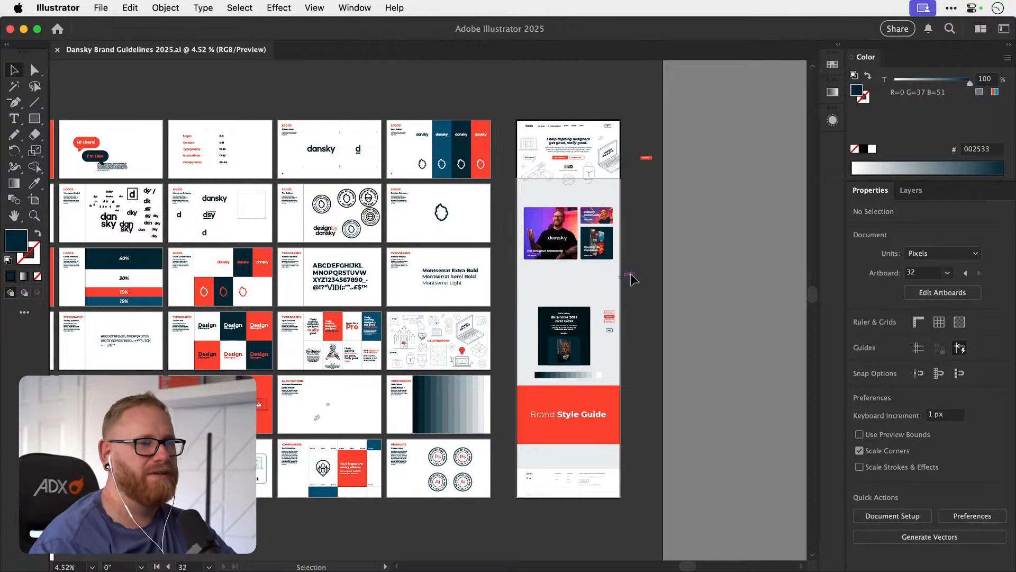
# Compare the mockup's hero and product cards with the Framer Home page, then return to Illustrator.
pyautogui.press('space')
pyautogui.moveTo(633, 268); pyautogui.dragTo(528, 342)
pyautogui.press('z')
pyautogui.moveTo(489, 238); pyautogui.dragTo(630, 270)
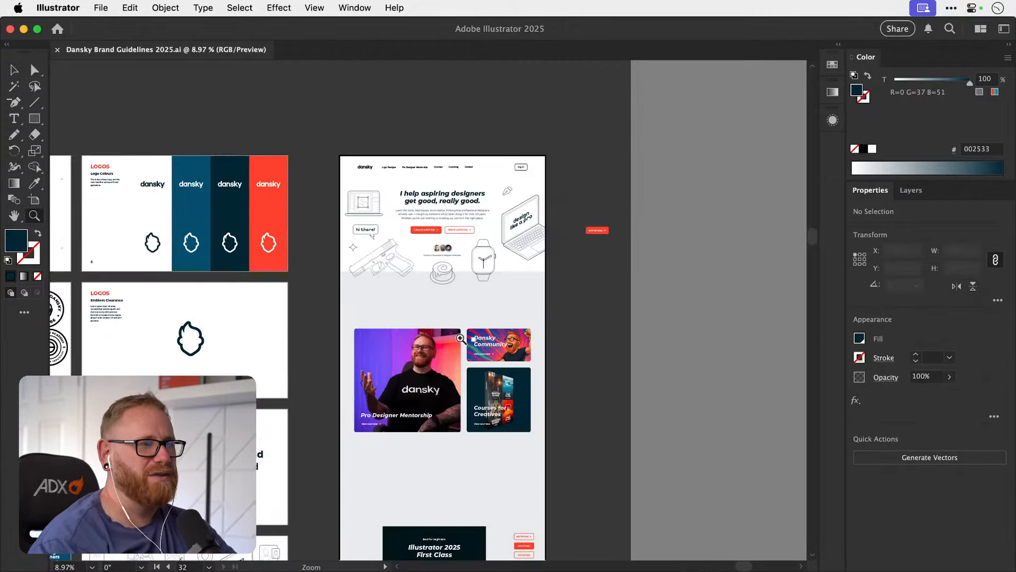
pyautogui.moveTo(463, 337); pyautogui.dragTo(516, 313)
pyautogui.press('v')
pyautogui.press('space')
pyautogui.moveTo(453, 377); pyautogui.dragTo(445, 304)
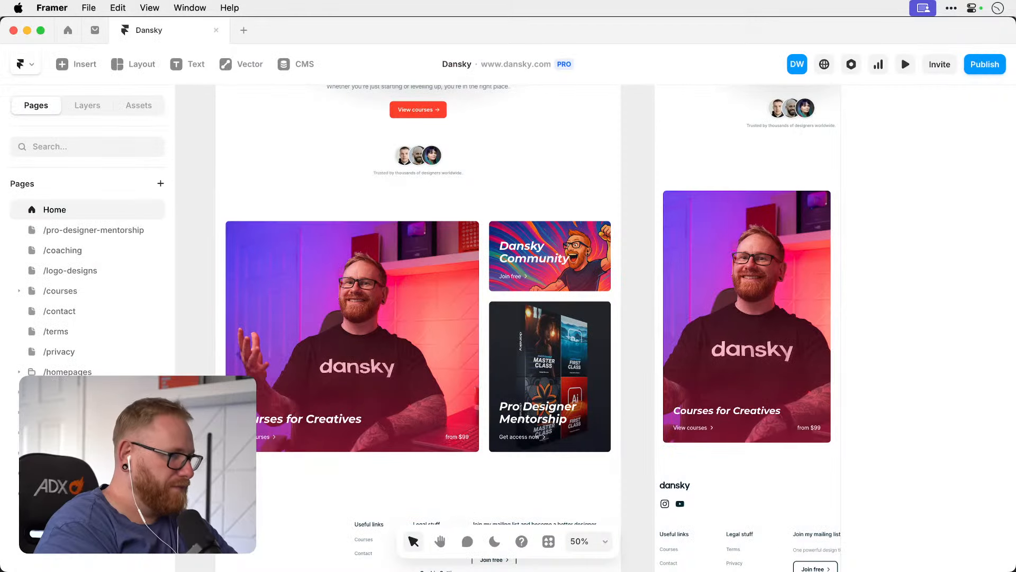
pyautogui.scroll(4, 426, 250)
pyautogui.scroll(-3, 427, 256)
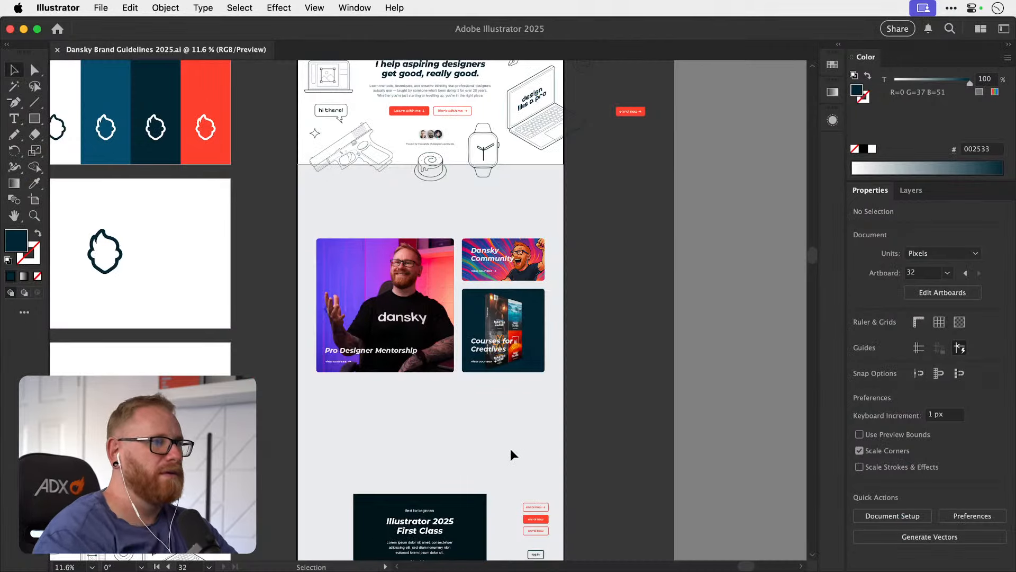
# Duplicate the heading "I help aspiring designers get good, really good." above the product cards and shift the copy slightly down.
pyautogui.scroll(3, 613, 236)
pyautogui.moveTo(431, 198); pyautogui.dragTo(522, 304)
pyautogui.press('z')
pyautogui.press('t')
pyautogui.click(459, 320)
pyautogui.press('super+a')
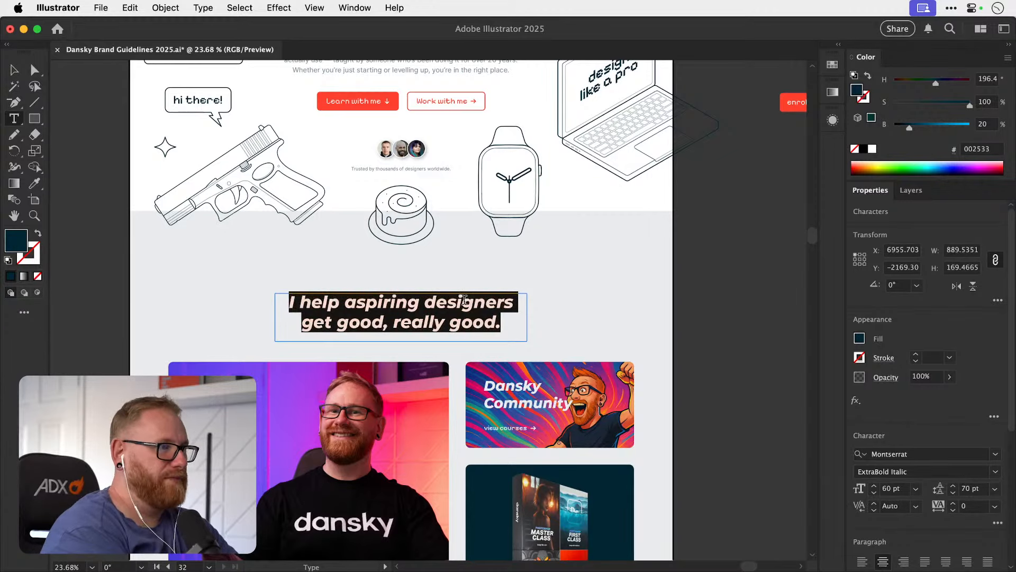
pyautogui.click(15, 70)
pyautogui.click(101, 172)
pyautogui.press('space')
pyautogui.moveTo(439, 309); pyautogui.dragTo(440, 317)
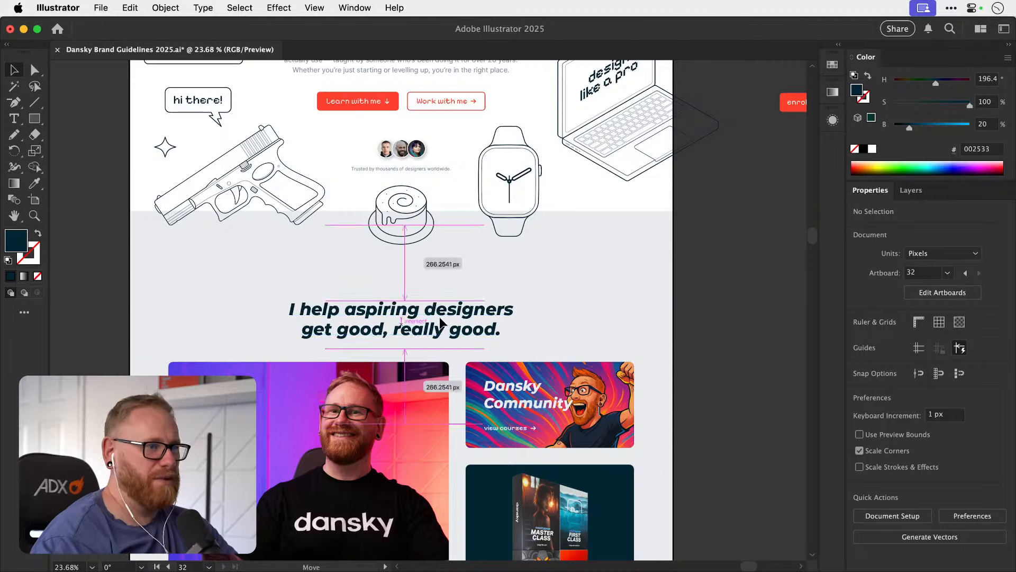
pyautogui.click(783, 327)
# Review the mockup from the product cards to the Brand Style Guide banner, and switch to Framer to examine the Home page's upper sections.
pyautogui.moveTo(633, 411); pyautogui.dragTo(700, 287)
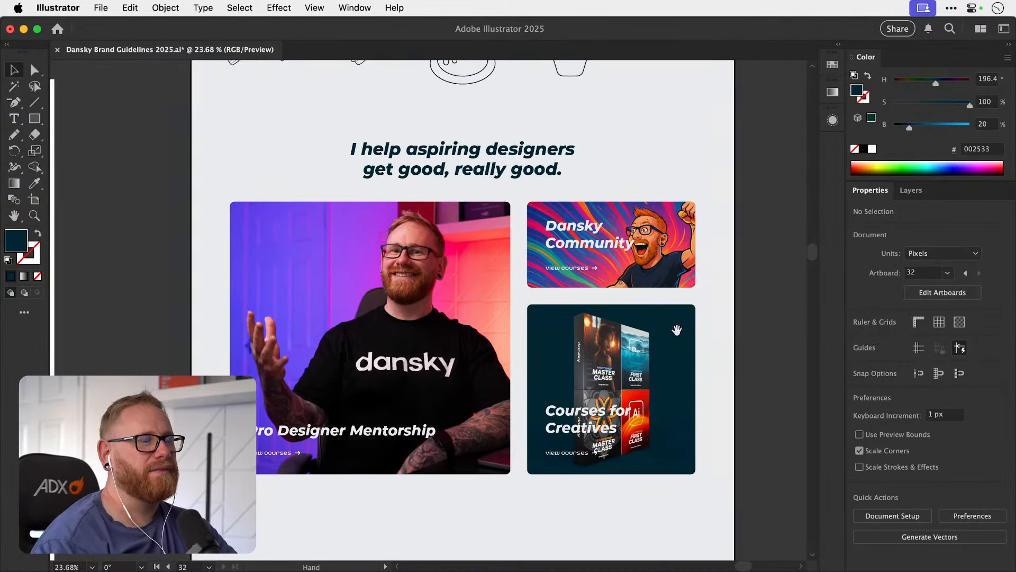
pyautogui.press('super+minus')
pyautogui.press('super+minus')
pyautogui.press('super+minus')
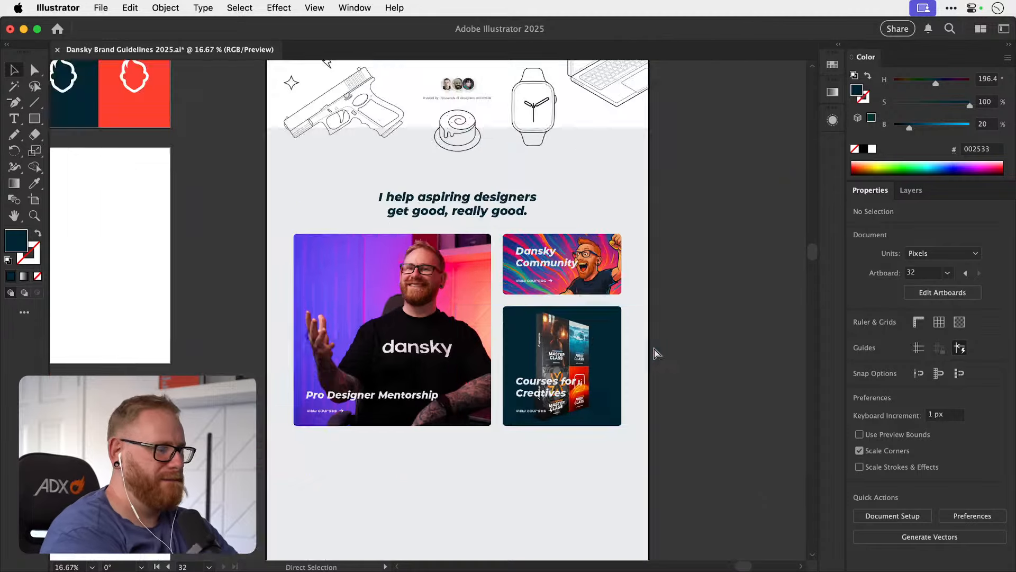
pyautogui.scroll(-5, 654, 348)
pyautogui.hscroll(5, 655, 348)
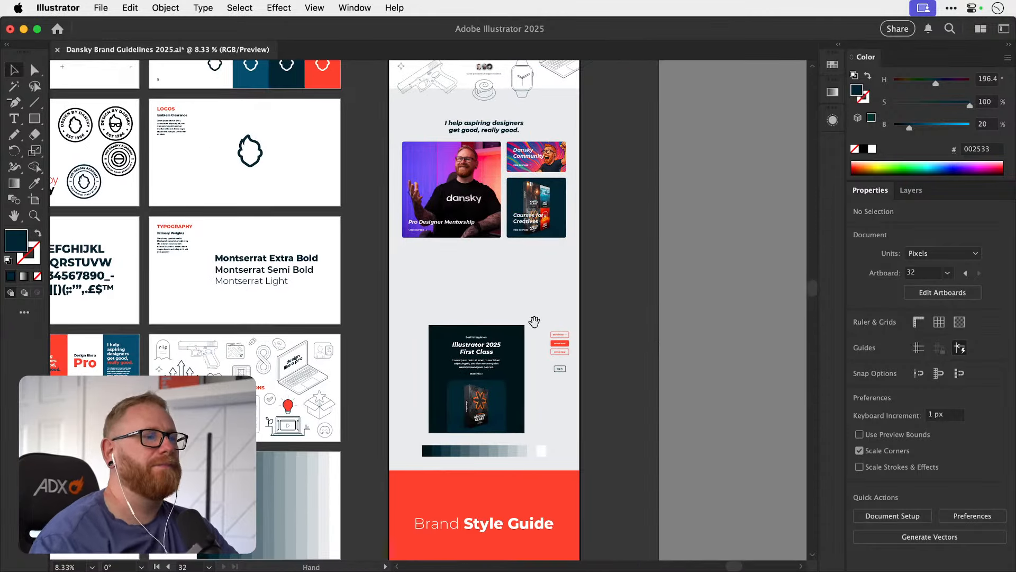
pyautogui.moveTo(535, 319); pyautogui.dragTo(477, 298)
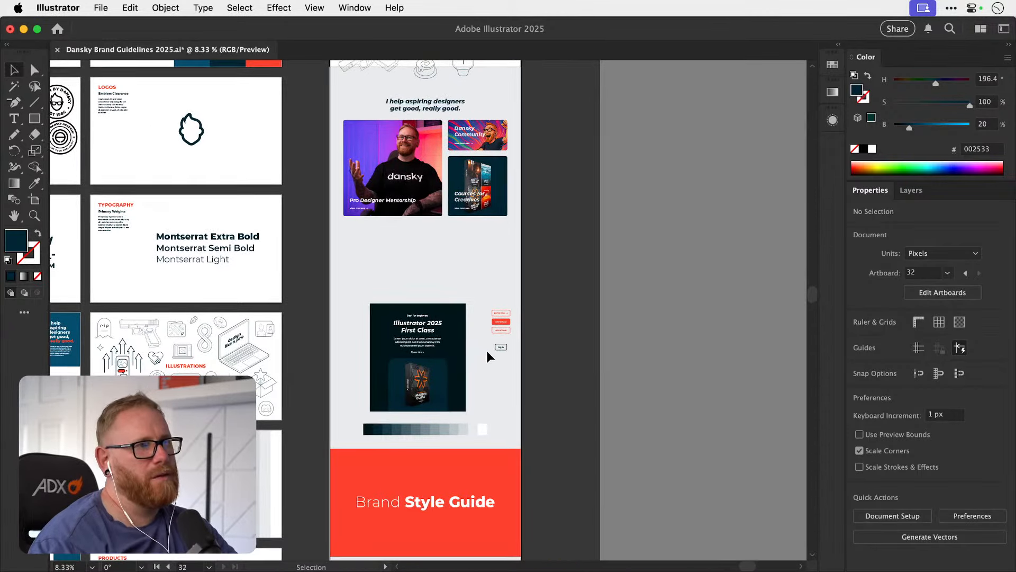
pyautogui.press('super+space')
pyautogui.scroll(-3, 479, 337)
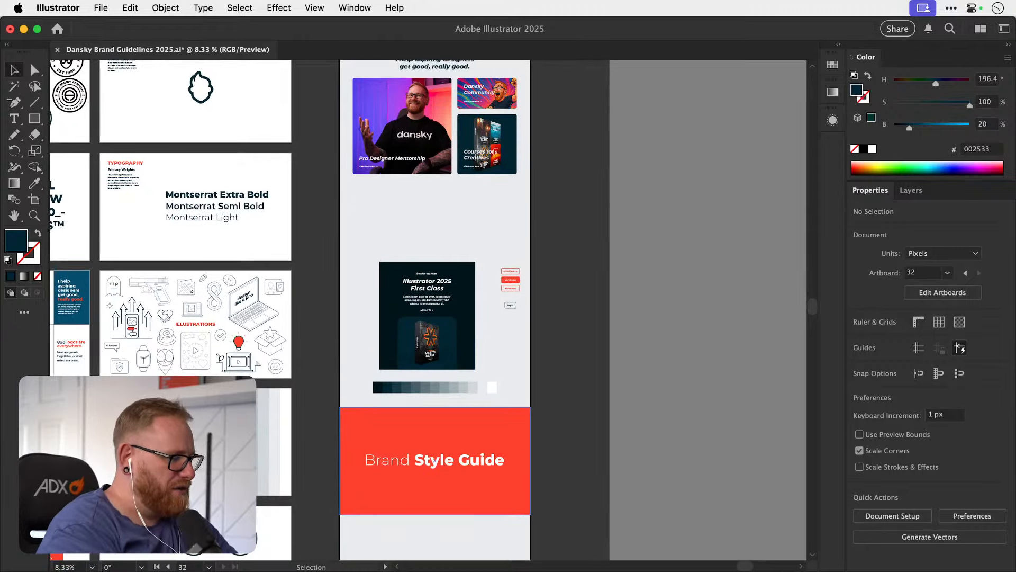
pyautogui.press('super+Tab')
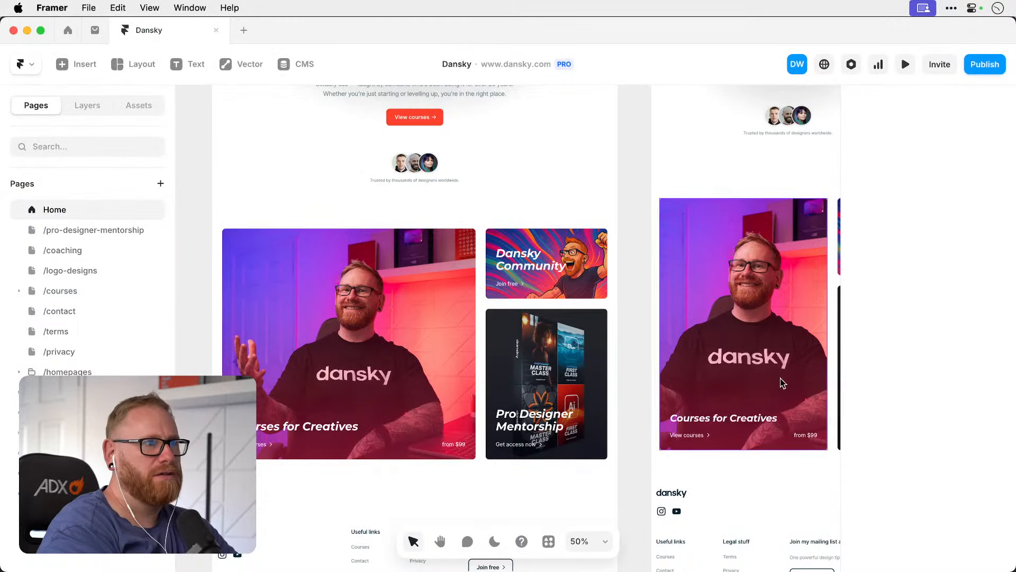
pyautogui.scroll(-3, 592, 382)
pyautogui.scroll(6, 592, 382)
pyautogui.scroll(2, 592, 382)
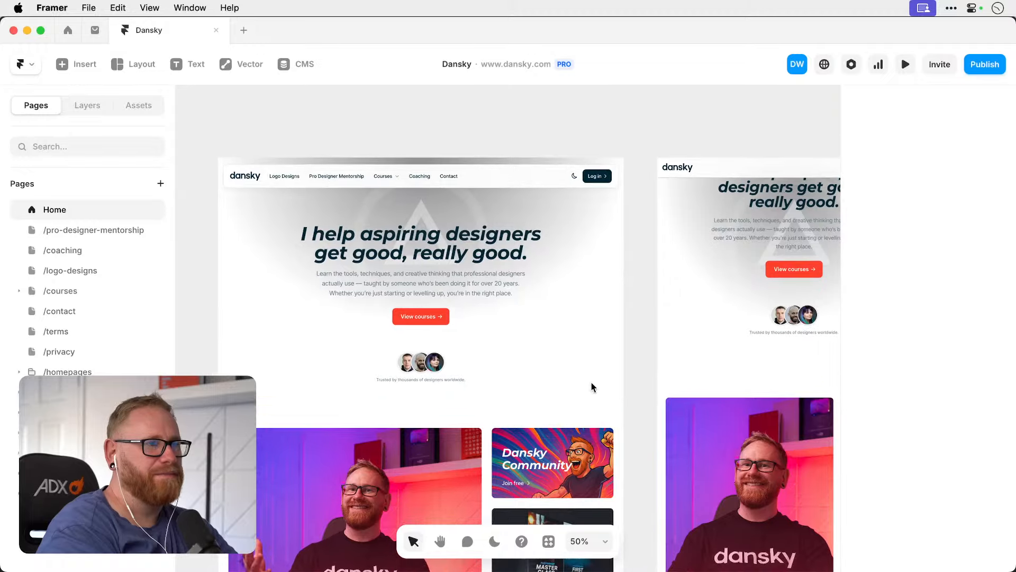
# Switch back to Illustrator and inspect the text settings of the Contact link in the header navigation.
pyautogui.press('super+Tab')
pyautogui.scroll(10, 567, 252)
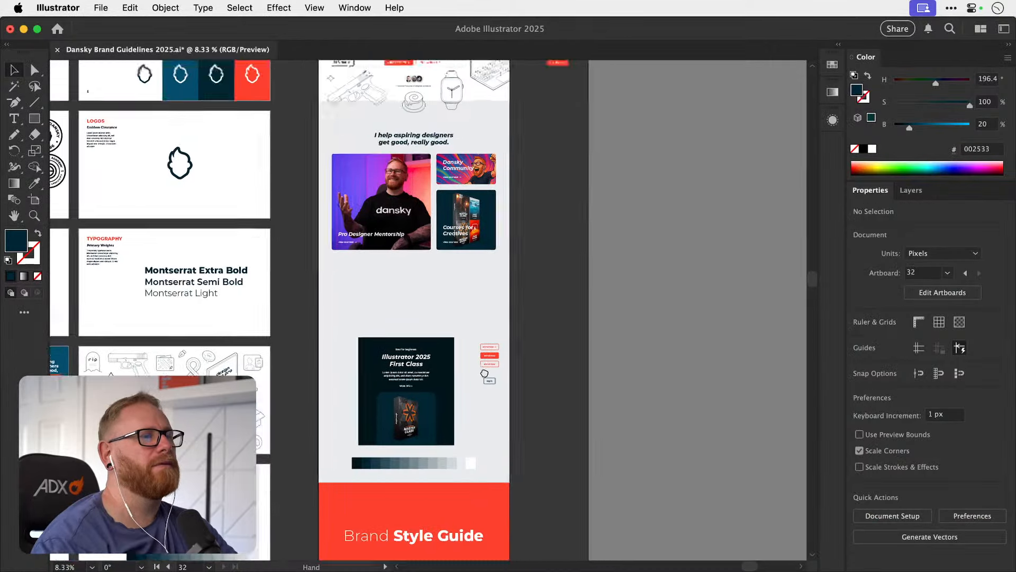
pyautogui.moveTo(635, 218); pyautogui.dragTo(533, 204)
pyautogui.press('v')
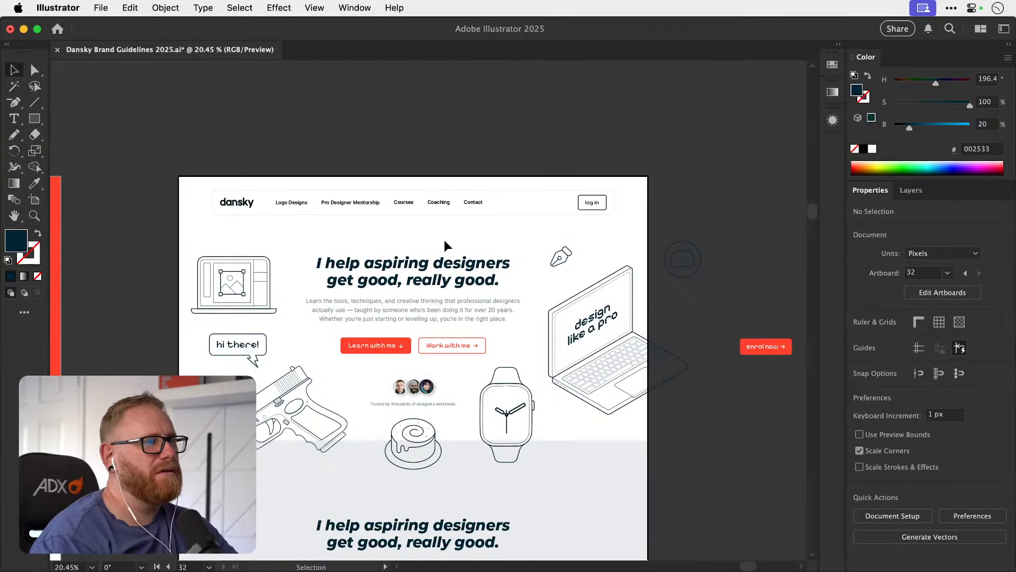
pyautogui.press('z')
pyautogui.moveTo(398, 223); pyautogui.dragTo(497, 228)
pyautogui.press('v')
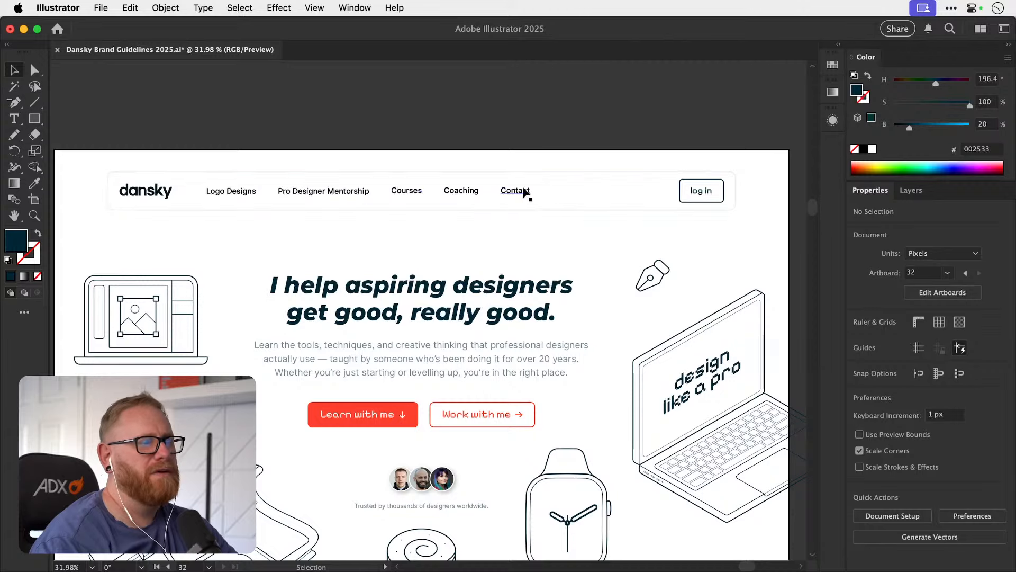
pyautogui.moveTo(518, 191)
pyautogui.mouseDown()
pyautogui.moveTo(529, 195)
pyautogui.moveTo(516, 195)
pyautogui.mouseUp()
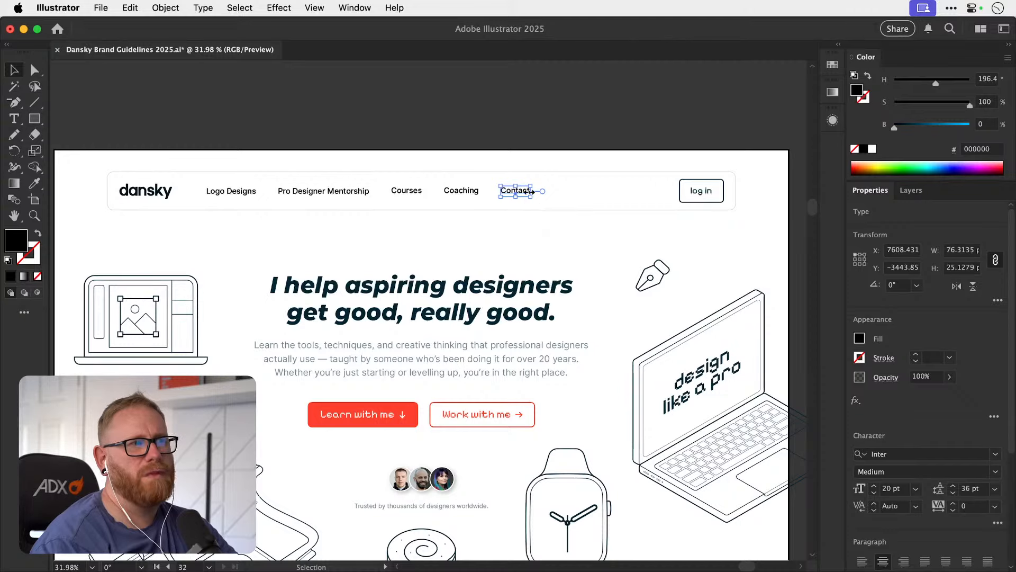
# Try rewording the Logo Designs navigation link to "Work with me", and undo the change.
pyautogui.press('t')
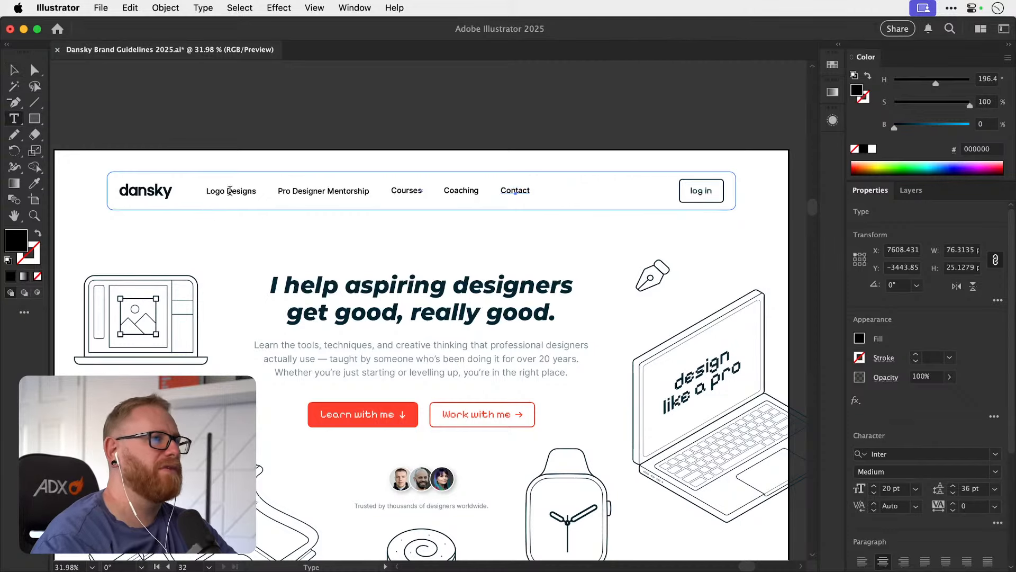
pyautogui.click(230, 191)
pyautogui.press('super+a')
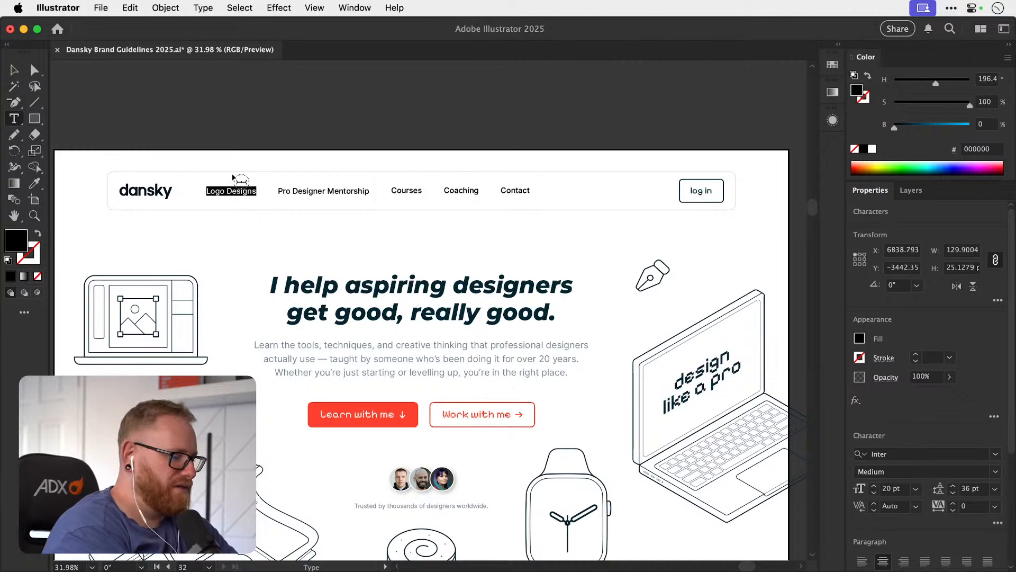
pyautogui.write('Work')
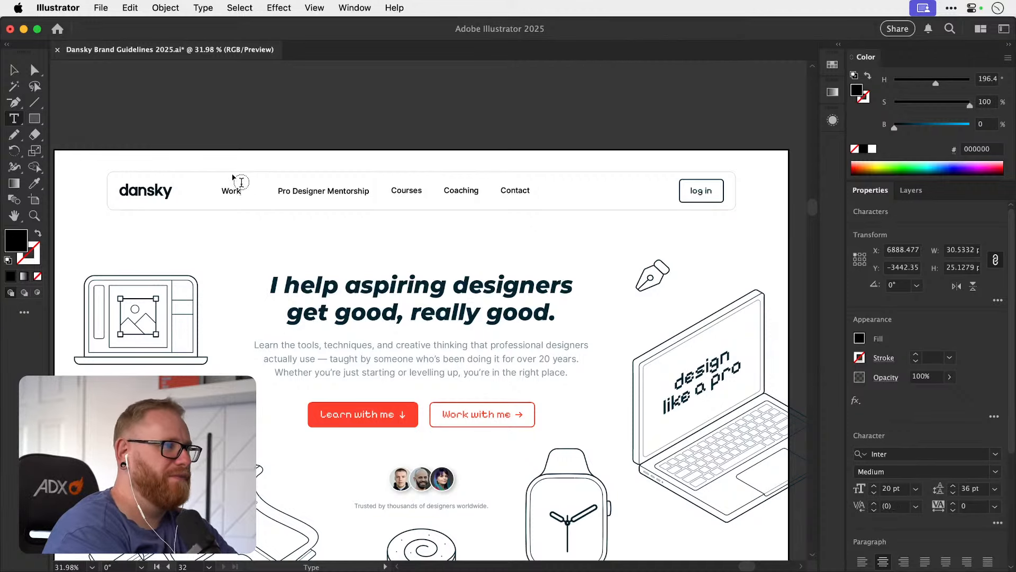
pyautogui.write(' with me')
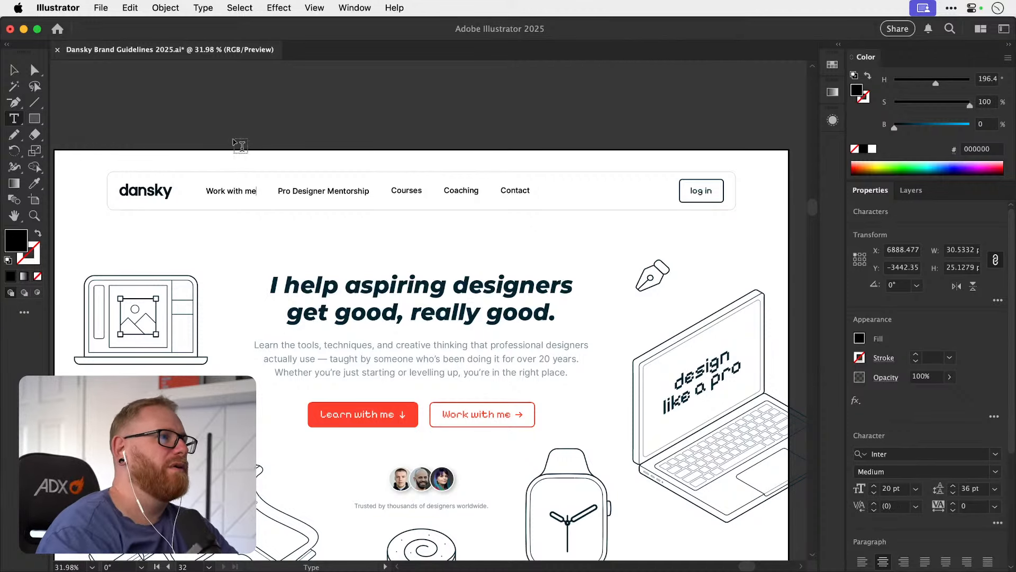
pyautogui.click(16, 72)
pyautogui.press('super+z')
pyautogui.press('super+z')
pyautogui.press('super+z')
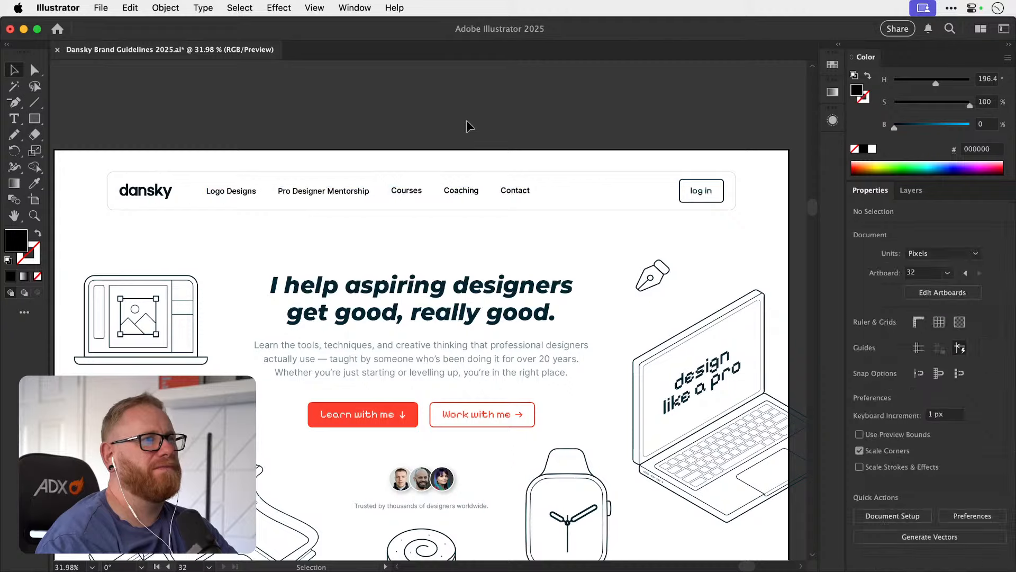
# Place a copy of the Learn with me button's arrowhead between Courses and Coaching in the navigation and give it a black stroke.
pyautogui.scroll(-2, 456, 135)
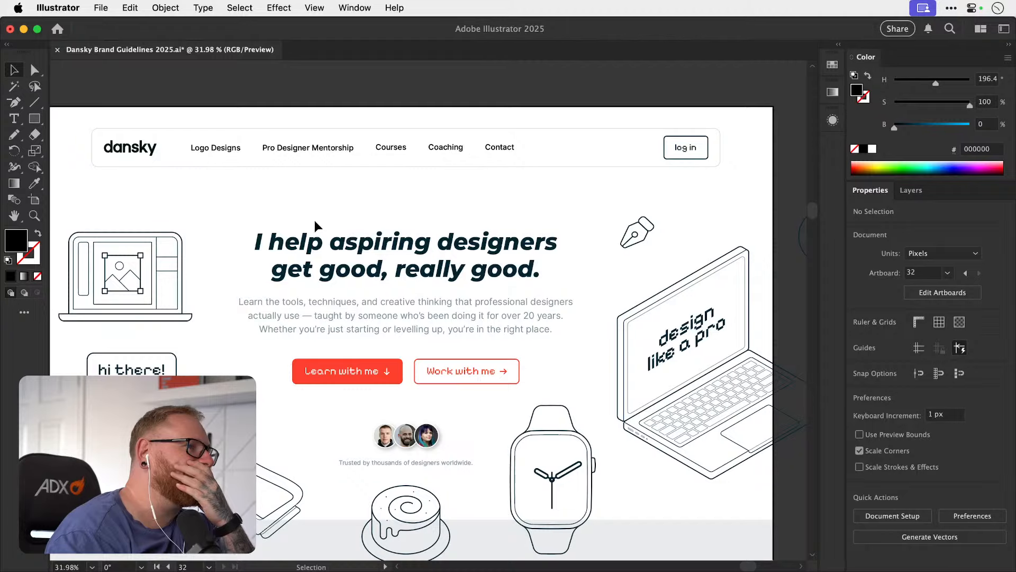
pyautogui.press('super+space')
pyautogui.moveTo(387, 372); pyautogui.dragTo(428, 365)
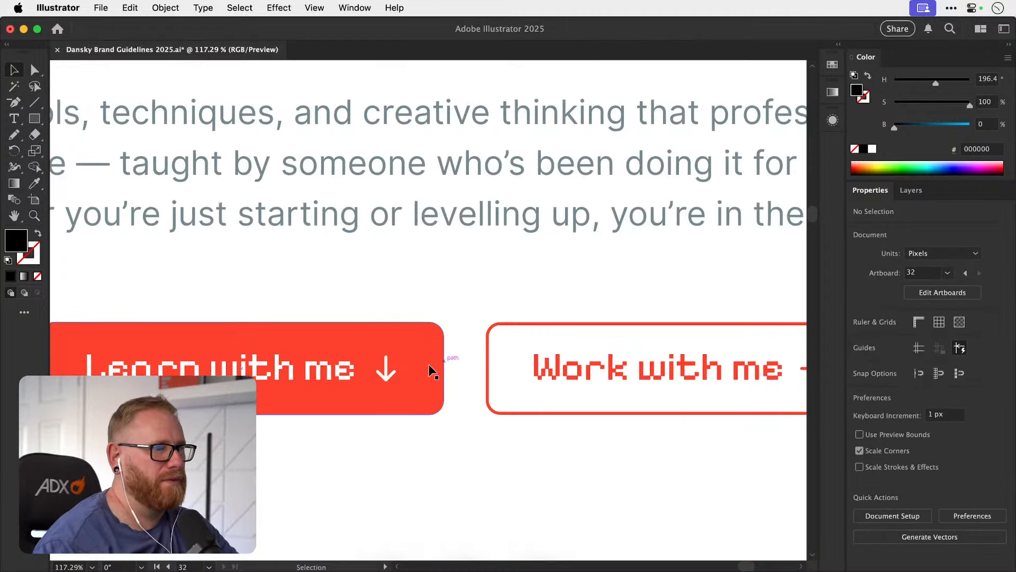
pyautogui.click(389, 364)
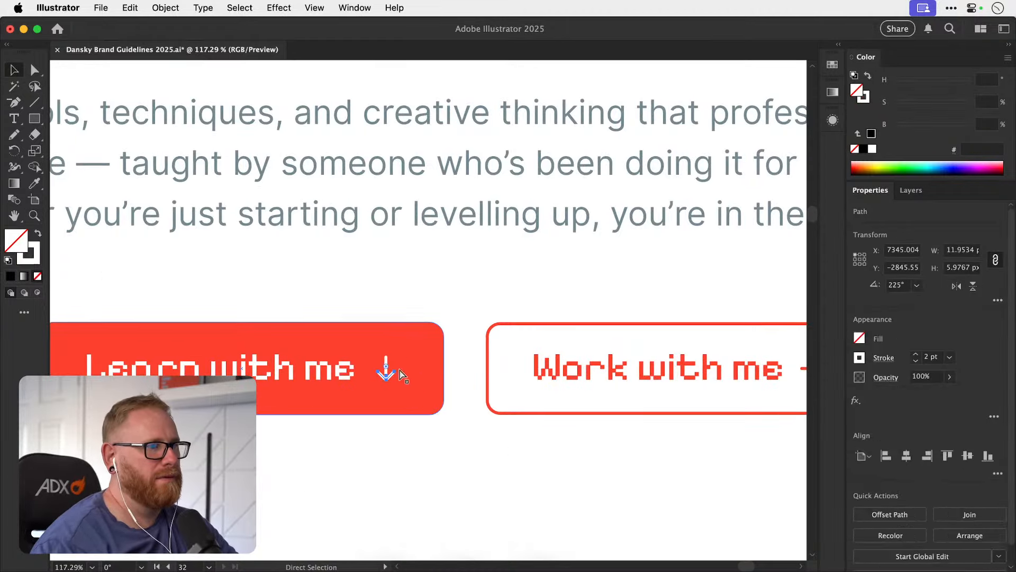
pyautogui.scroll(15, 438, 285)
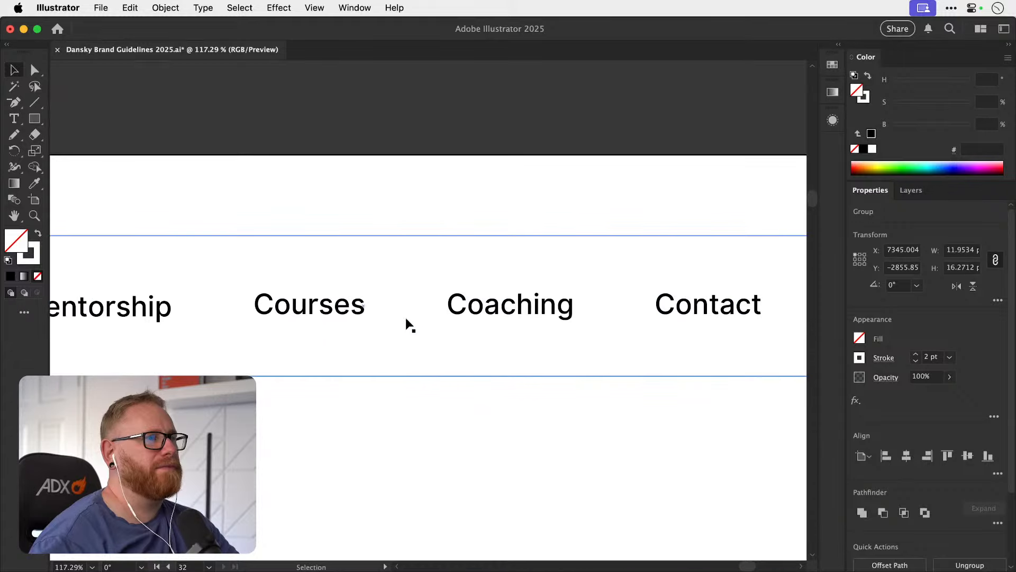
pyautogui.press('super+v')
pyautogui.press('x')
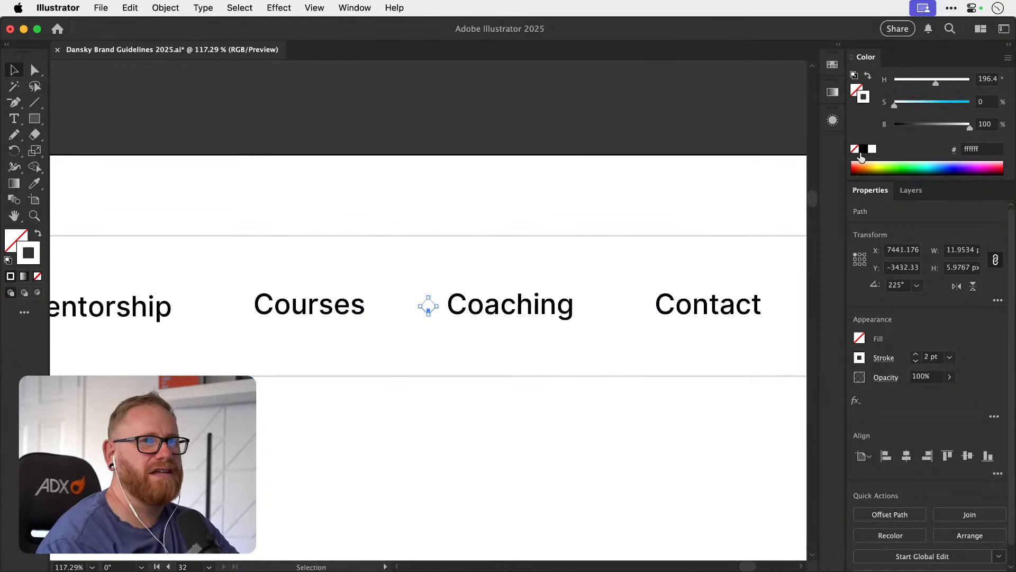
pyautogui.click(862, 150)
pyautogui.click(488, 129)
# Check the fill colour of the Courses navigation link without changing it.
pyautogui.press('a')
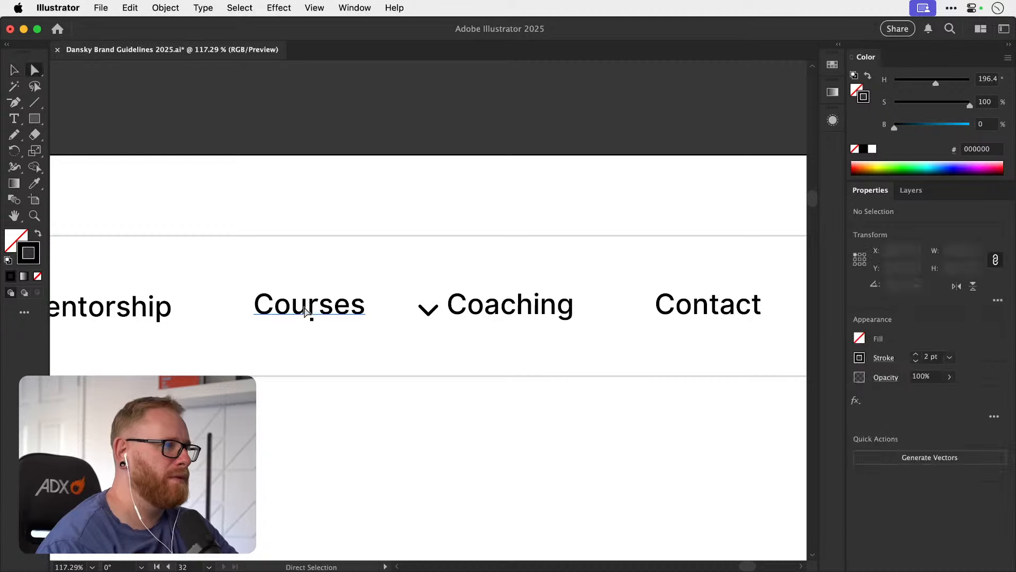
pyautogui.click(311, 313)
pyautogui.doubleClick(16, 239)
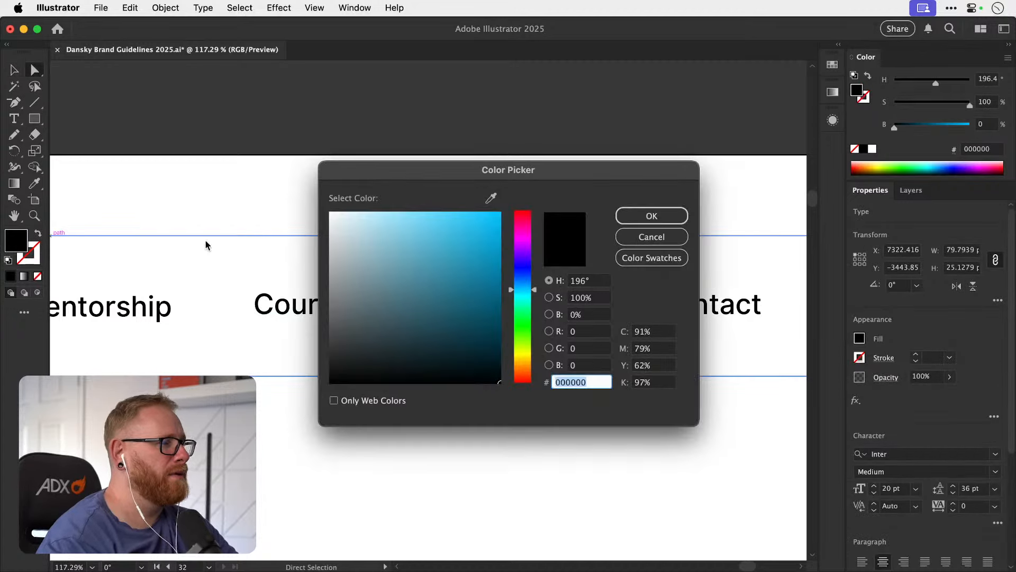
pyautogui.click(645, 238)
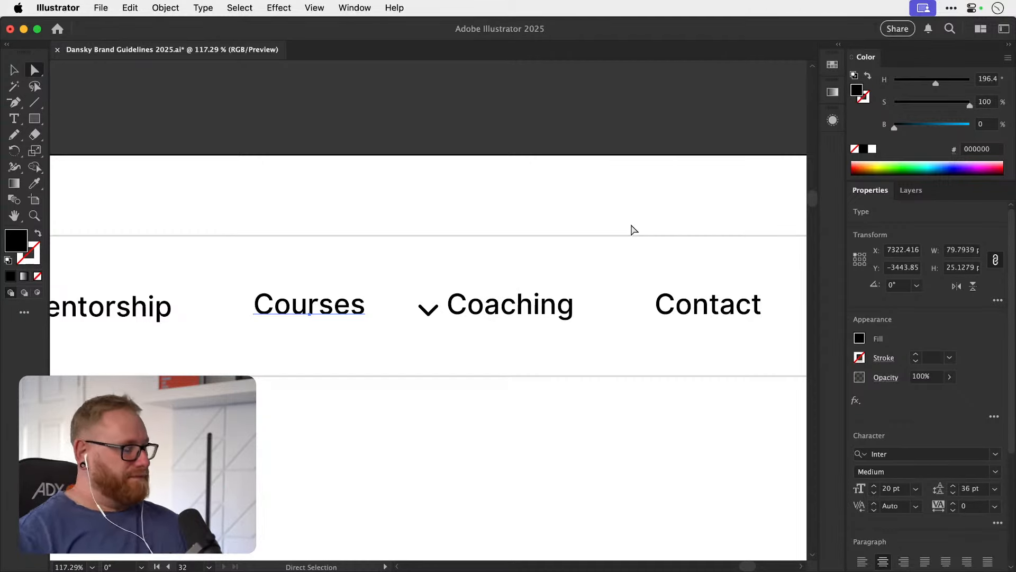
pyautogui.press('super+minus')
pyautogui.press('super+minus')
pyautogui.press('super+minus')
pyautogui.press('super+minus')
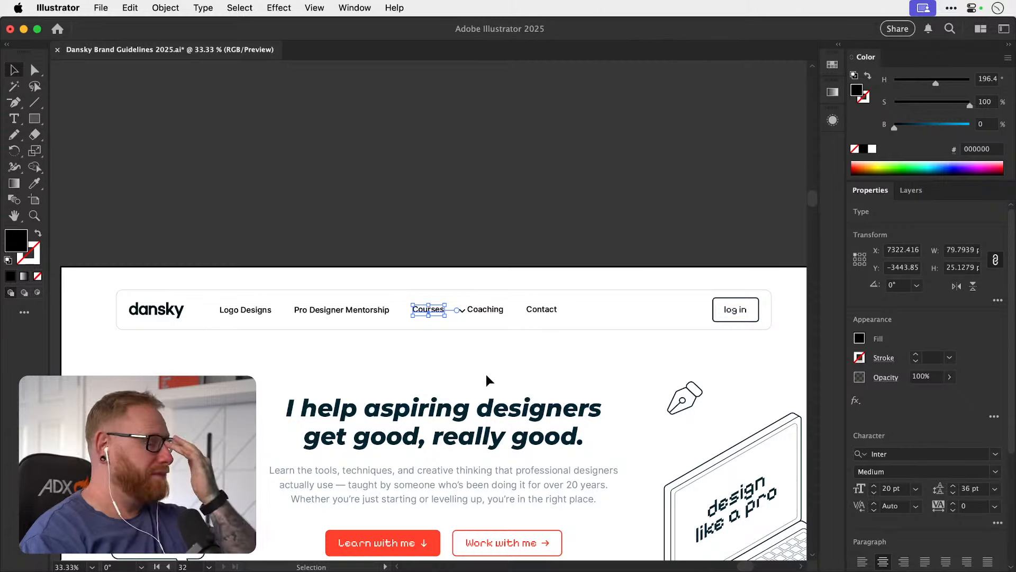
# Recolour the Logo Designs, Pro Designer Mentorship, Courses, Coaching and Contact links with the hero heading's fill colour 002533.
pyautogui.click(460, 419)
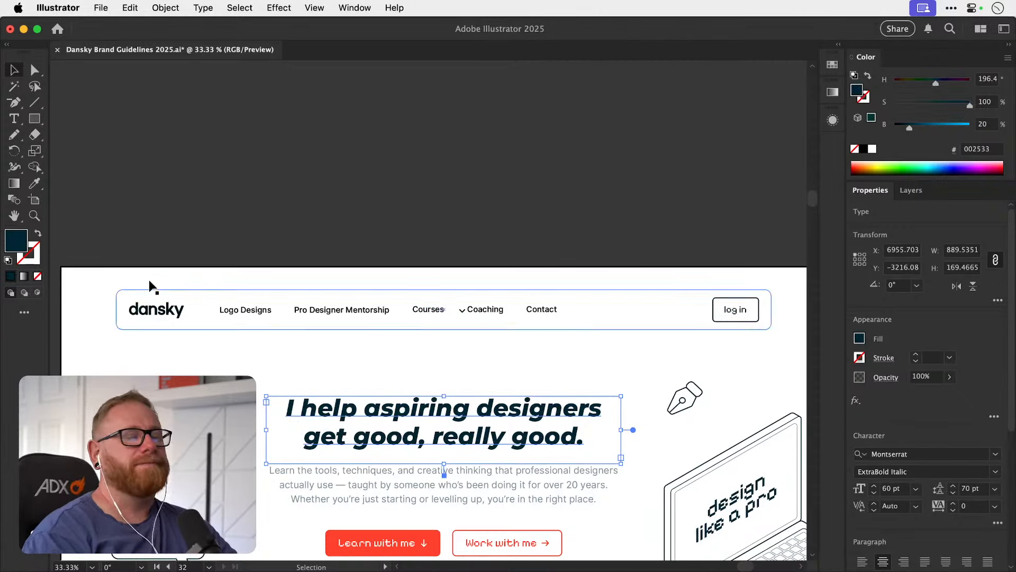
pyautogui.doubleClick(24, 241)
pyautogui.click(655, 242)
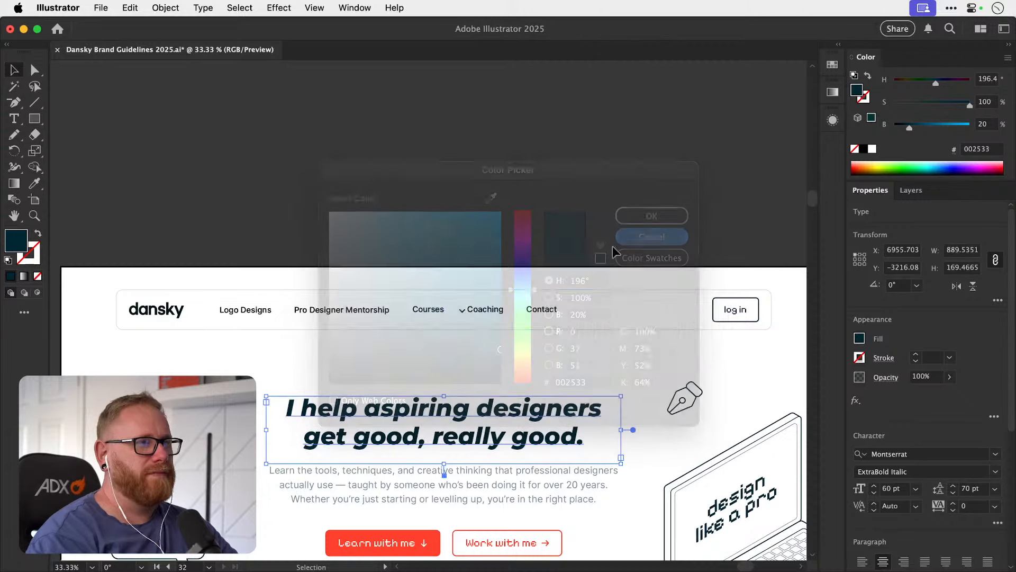
pyautogui.click(249, 311)
pyautogui.keyDown('shift'); pyautogui.click(346, 311); pyautogui.keyUp('shift')
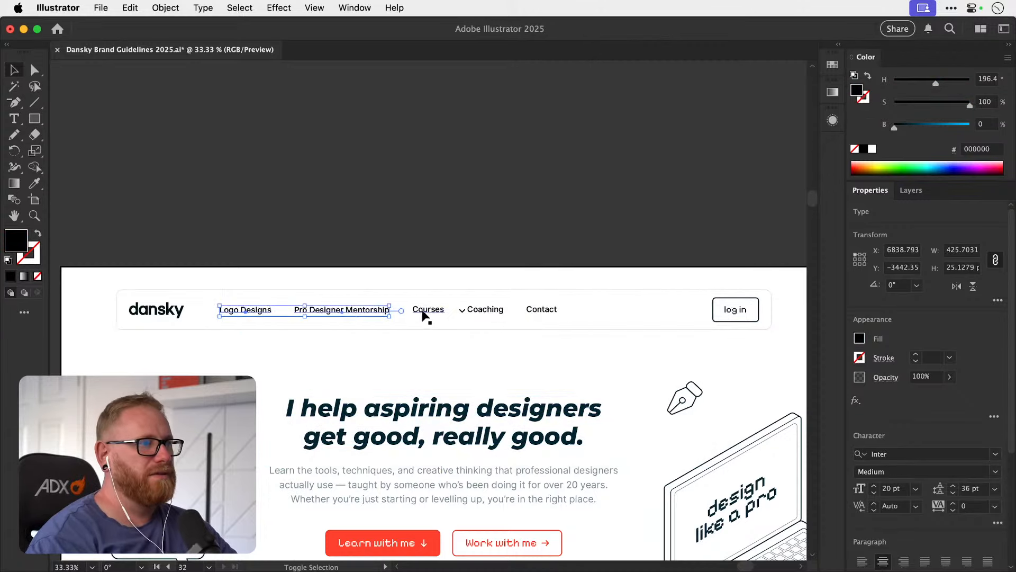
pyautogui.keyDown('shift'); pyautogui.click(428, 310); pyautogui.keyUp('shift')
pyautogui.keyDown('shift'); pyautogui.click(484, 310); pyautogui.keyUp('shift')
pyautogui.keyDown('shift'); pyautogui.click(541, 309); pyautogui.keyUp('shift')
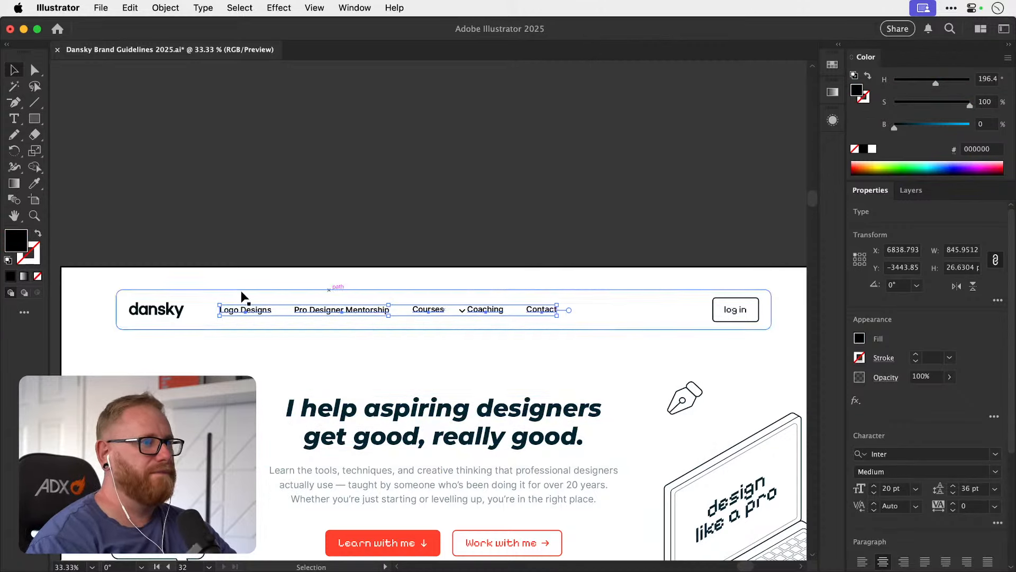
pyautogui.doubleClick(14, 243)
pyautogui.write('002533')
pyautogui.press('Return')
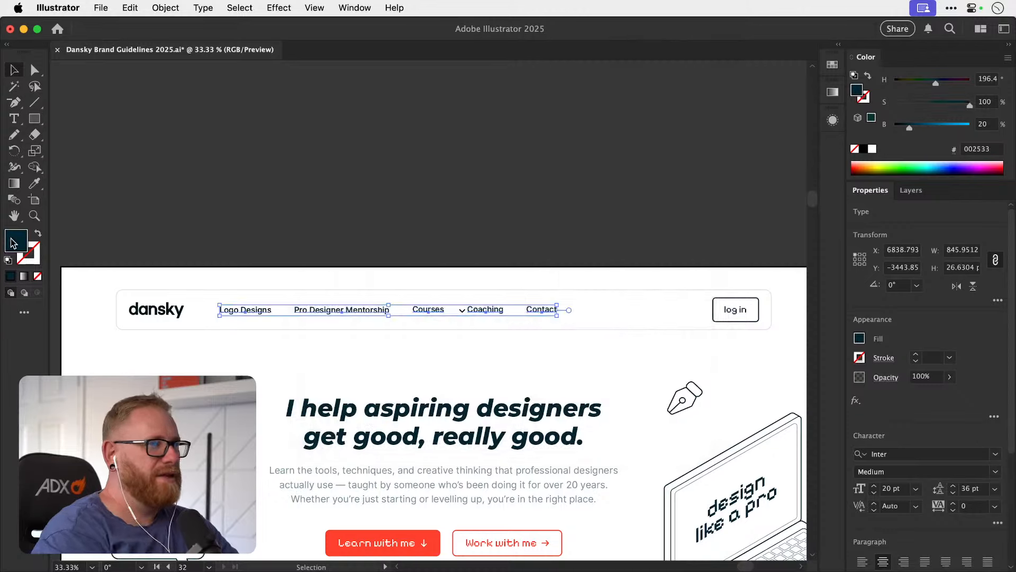
# Set the fill colour of the log in button's text to 002533 and deselect it.
pyautogui.moveTo(556, 291); pyautogui.dragTo(391, 286)
pyautogui.moveTo(615, 306); pyautogui.dragTo(763, 306)
pyautogui.moveTo(506, 304); pyautogui.dragTo(727, 283)
pyautogui.click(542, 284)
pyautogui.press('super+shift+a')
pyautogui.press('a')
pyautogui.click(538, 284)
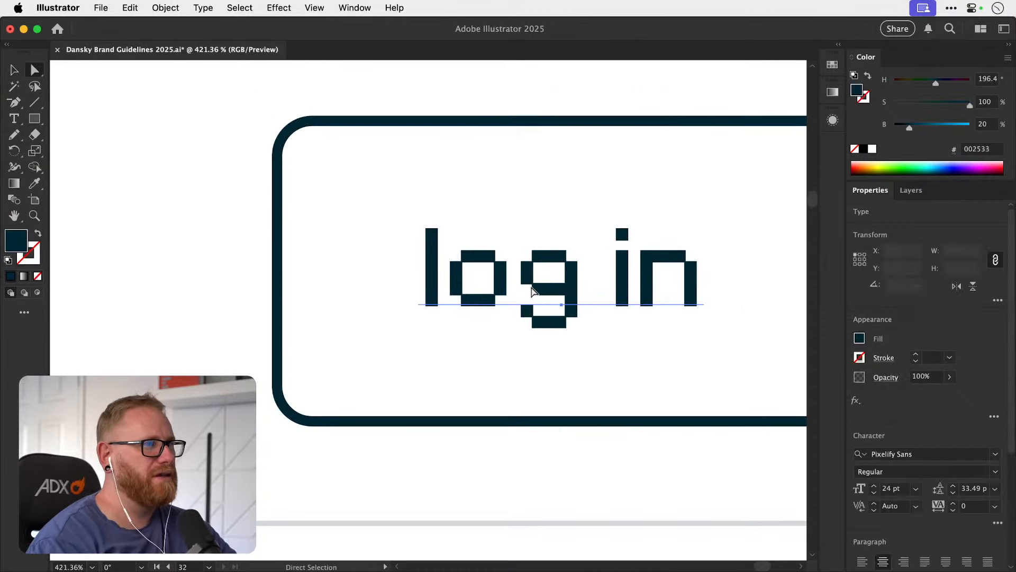
pyautogui.doubleClick(24, 245)
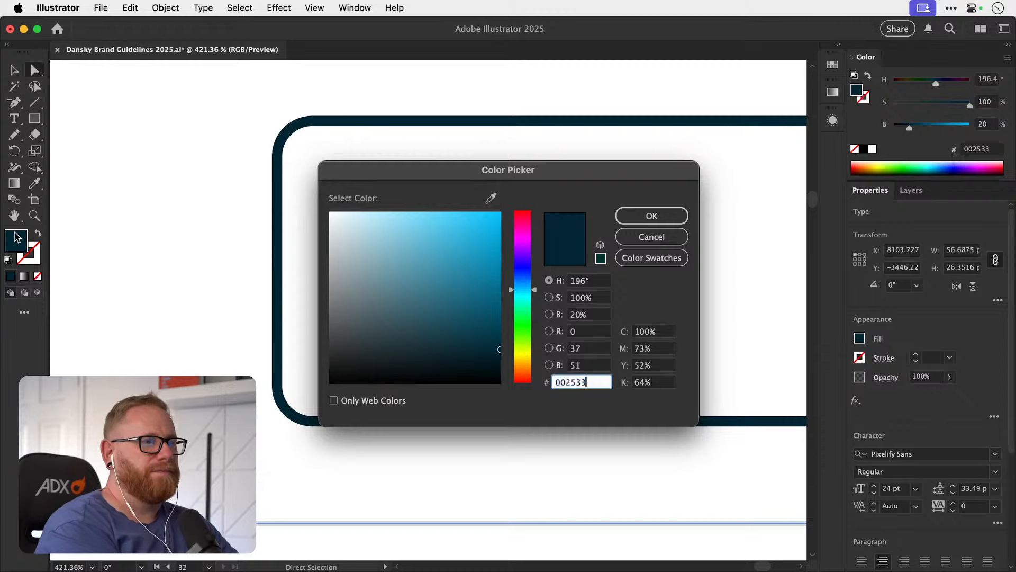
pyautogui.press('Return')
pyautogui.press('super+minus')
# Set the stroke colour of the arrowhead between Courses and Coaching to 002533.
pyautogui.press('super+minus')
pyautogui.press('super+minus')
pyautogui.press('v')
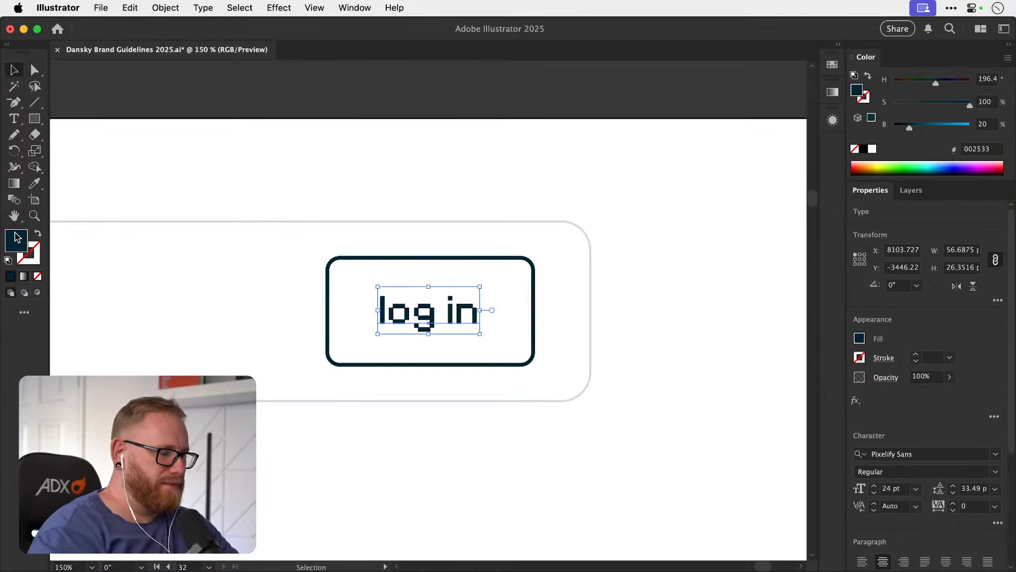
pyautogui.click(405, 109)
pyautogui.press('super+minus')
pyautogui.press('super+minus')
pyautogui.press('super+minus')
pyautogui.press('super+minus')
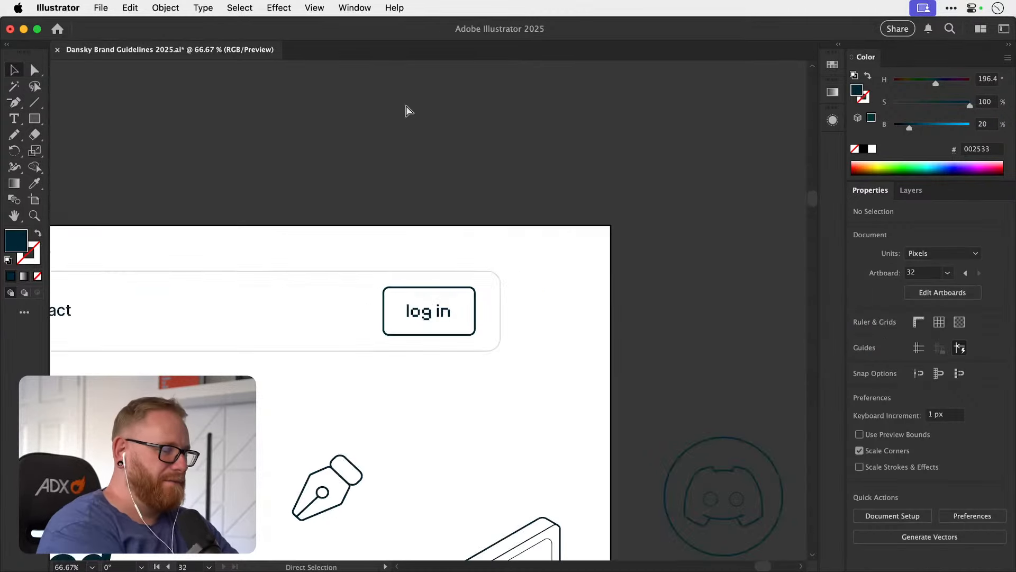
pyautogui.moveTo(440, 325); pyautogui.dragTo(654, 304)
pyautogui.moveTo(335, 324); pyautogui.dragTo(395, 323)
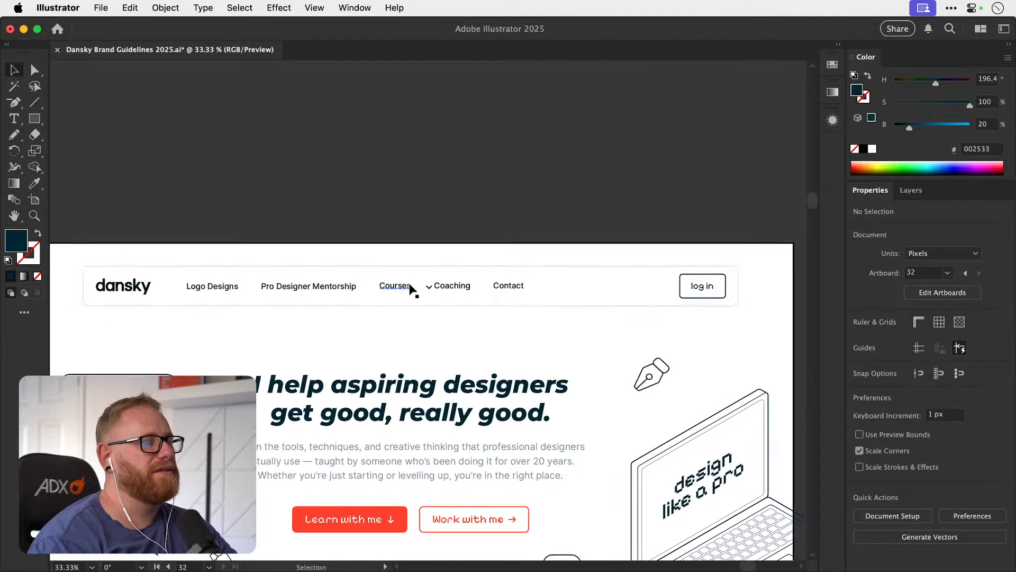
pyautogui.moveTo(395, 286); pyautogui.dragTo(510, 291)
pyautogui.press('v')
pyautogui.click(517, 291)
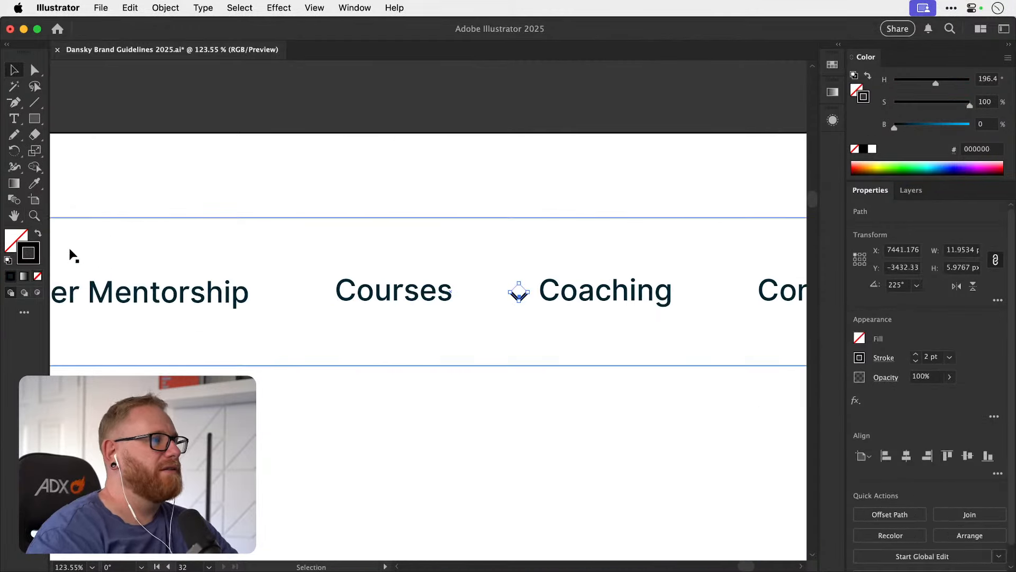
pyautogui.doubleClick(37, 258)
pyautogui.write('002533')
pyautogui.press('Return')
# Move the arrowhead close to the end of the Courses link and align it vertically to the centre of the header bar.
pyautogui.press('z')
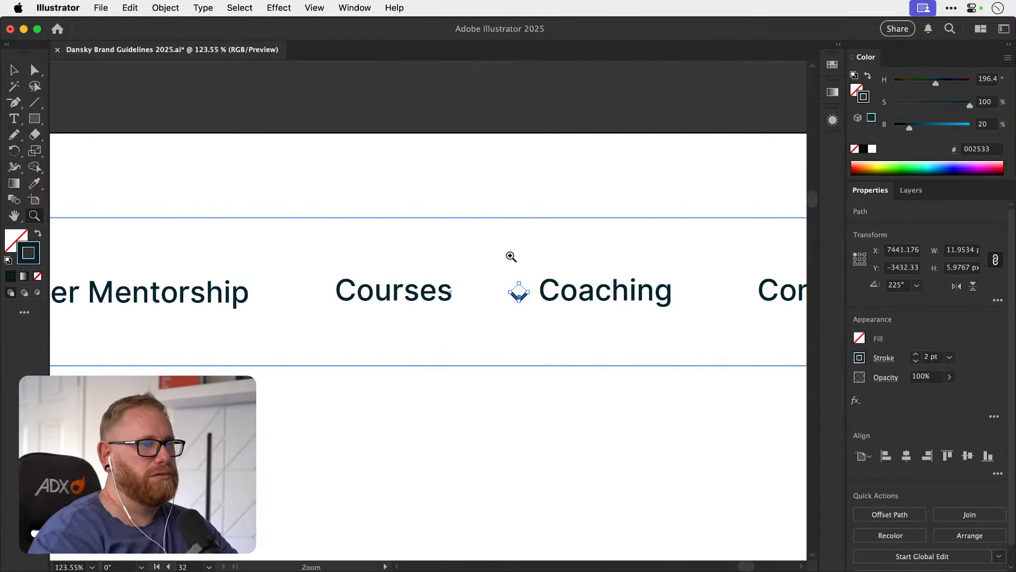
pyautogui.tripleClick(509, 270)
pyautogui.press('v')
pyautogui.moveTo(534, 310); pyautogui.dragTo(418, 323)
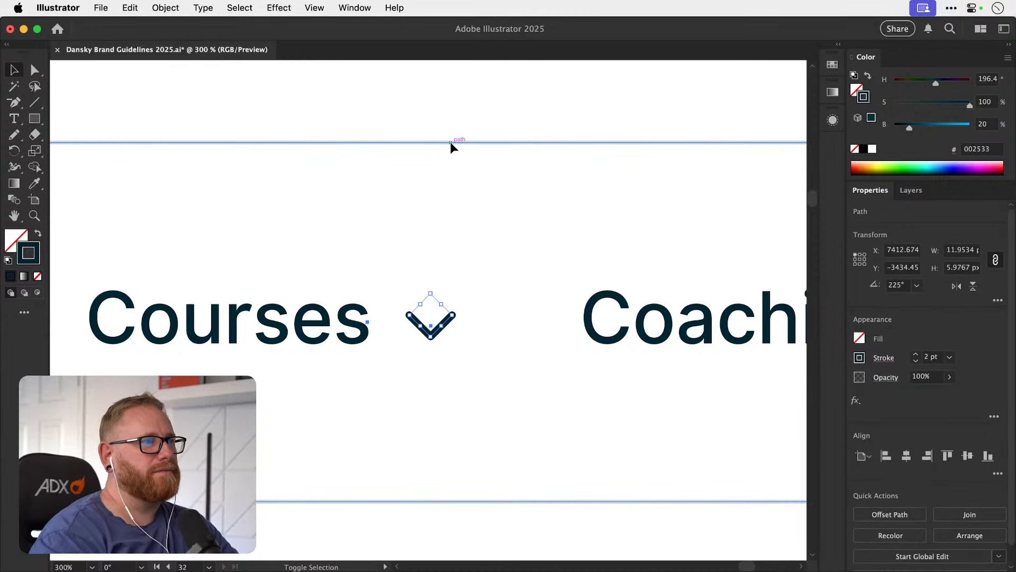
pyautogui.keyDown('shift'); pyautogui.click(456, 143); pyautogui.keyUp('shift')
pyautogui.click(967, 455)
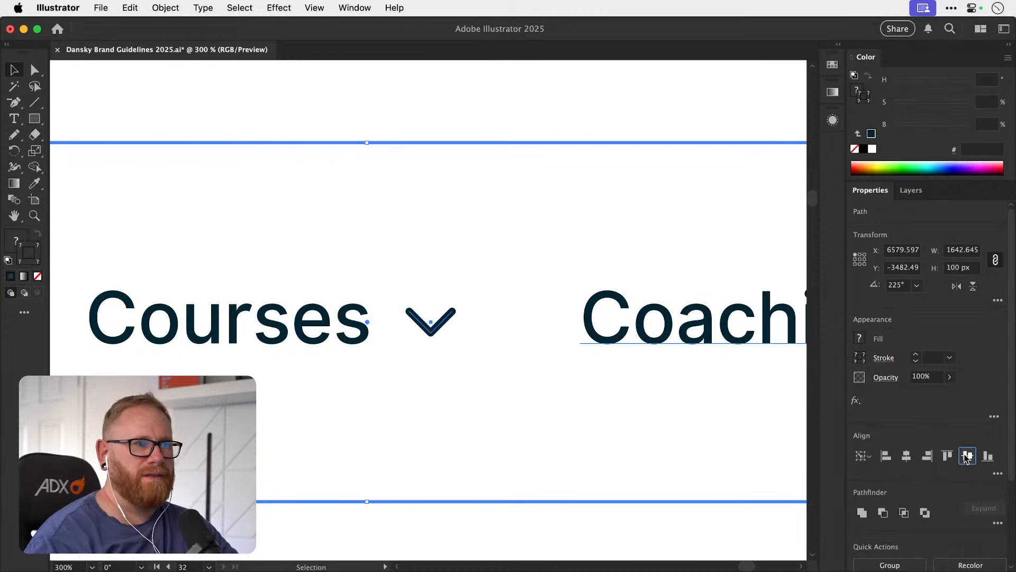
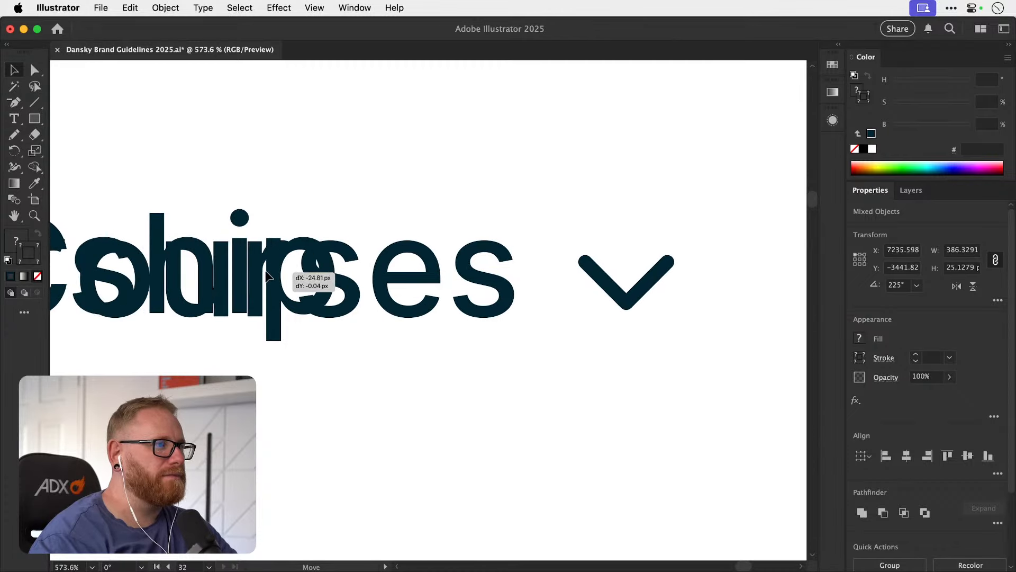
# Reposition the Courses link, its arrowhead, Coaching and Contact as one set, leaving a clear gap after Pro Designer Mentorship.
pyautogui.moveTo(239, 312); pyautogui.dragTo(412, 292)
pyautogui.moveTo(280, 306); pyautogui.dragTo(282, 297)
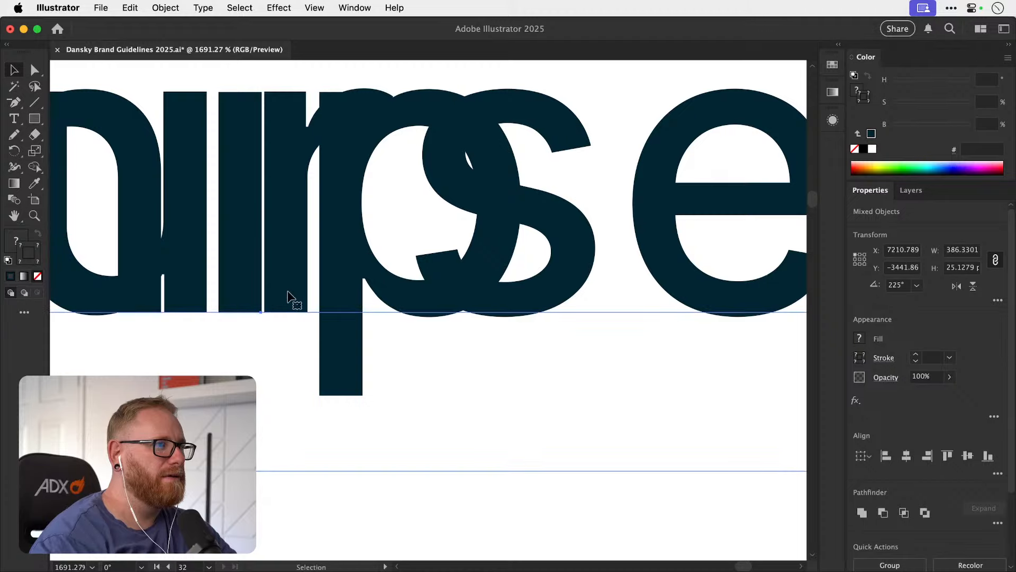
pyautogui.press('super+minus')
pyautogui.press('super+minus')
pyautogui.press('super+minus')
pyautogui.press('super+minus')
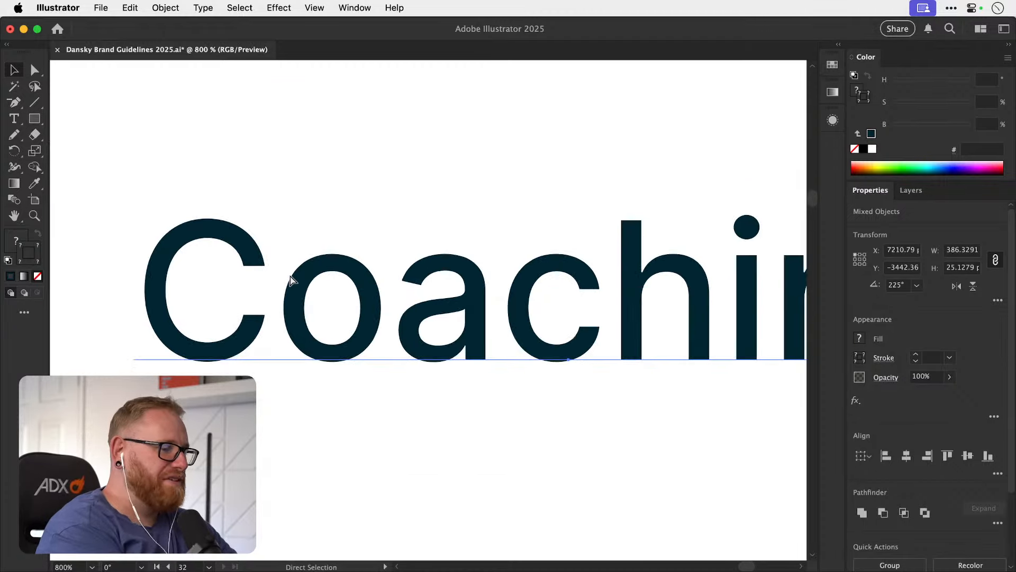
pyautogui.press('super+minus')
pyautogui.press('super+minus')
pyautogui.press('super+minus')
pyautogui.press('super+minus')
pyautogui.press('super+minus')
pyautogui.press('super+minus')
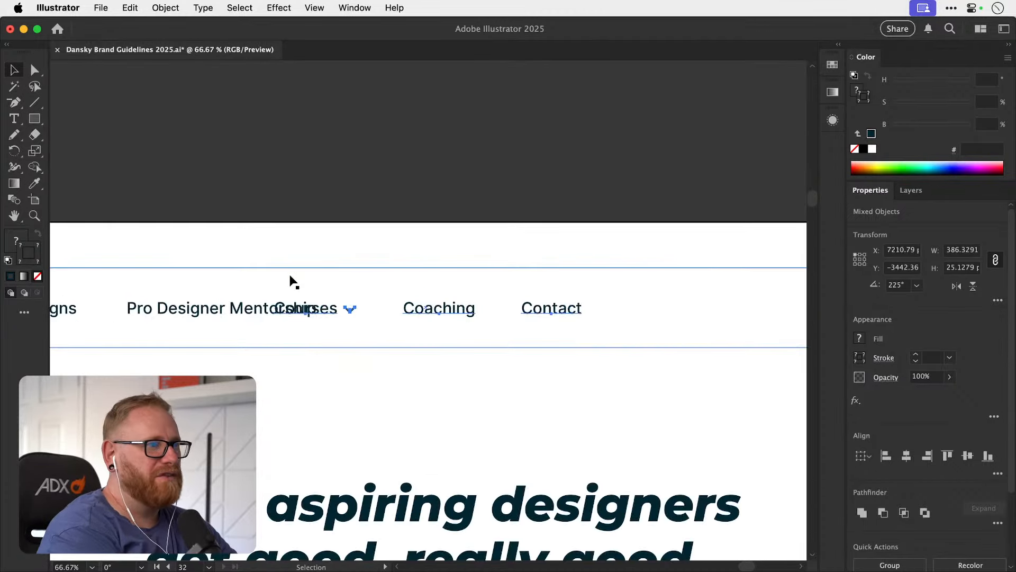
pyautogui.hotkey('shift', 'Right')
pyautogui.hotkey('shift', 'Right')
pyautogui.hotkey('shift', 'Right')
pyautogui.hotkey('shift', 'Right')
pyautogui.hotkey('shift', 'Right')
pyautogui.hotkey('shift', 'Right')
pyautogui.hotkey('shift', 'Right')
pyautogui.hotkey('shift', 'Right')
pyautogui.hotkey('shift', 'Right')
pyautogui.hotkey('shift', 'Right')
pyautogui.hotkey('shift', 'Right')
pyautogui.hotkey('shift', 'Right')
pyautogui.hotkey('shift', 'Right')
pyautogui.hotkey('shift', 'Right')
pyautogui.hotkey('shift', 'Right')
pyautogui.hotkey('shift', 'Right')
pyautogui.hotkey('shift', 'Right')
pyautogui.hotkey('shift', 'Right')
pyautogui.hotkey('shift', 'Right')
pyautogui.hotkey('shift', 'Right')
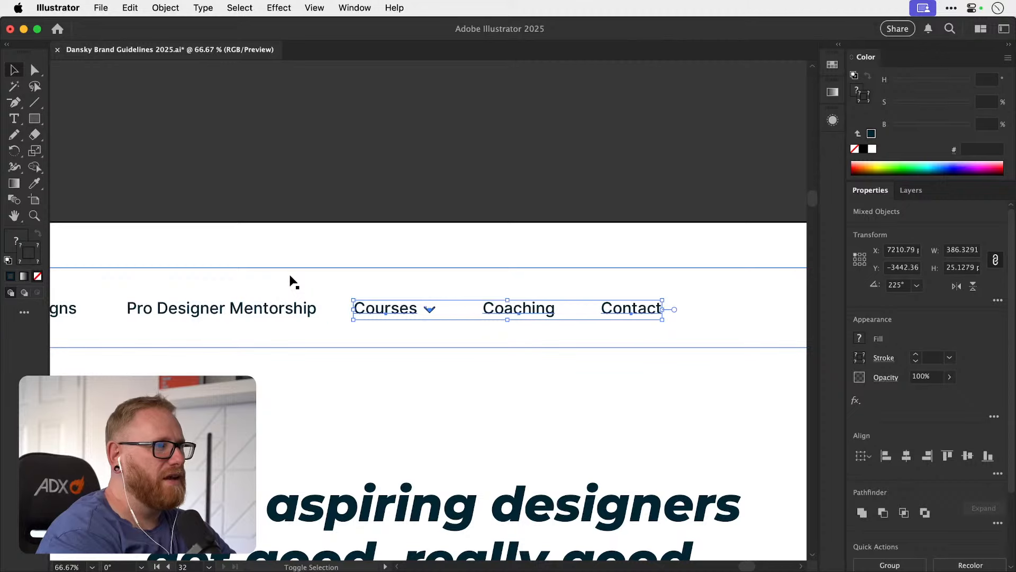
pyautogui.click(473, 154)
pyautogui.moveTo(434, 238); pyautogui.dragTo(457, 215)
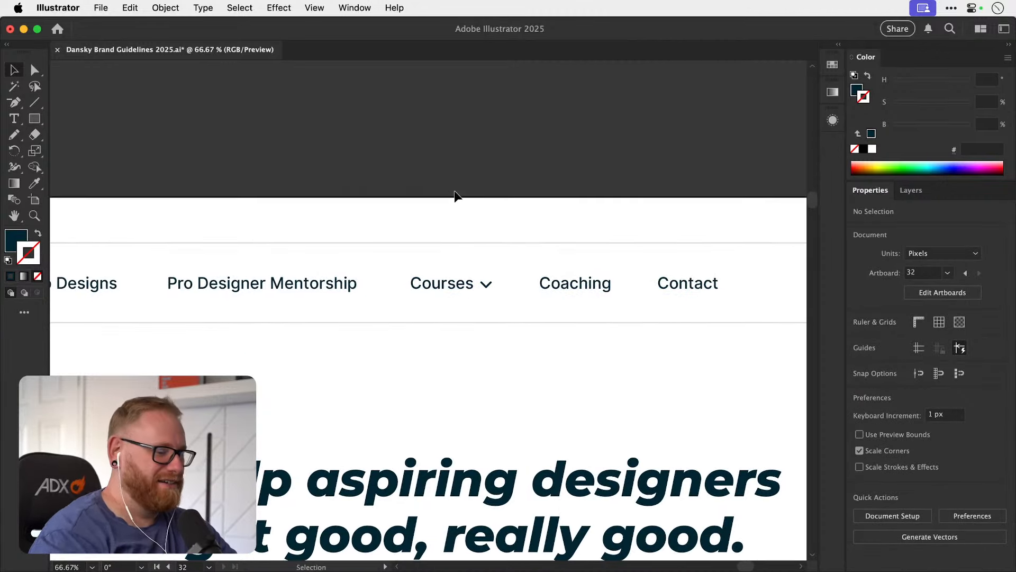
# Nudge the Logo Designs and Pro Designer Mentorship links together slightly to the right to even out the header link spacing.
pyautogui.press('super+minus')
pyautogui.press('super+minus')
pyautogui.moveTo(483, 318); pyautogui.dragTo(412, 344)
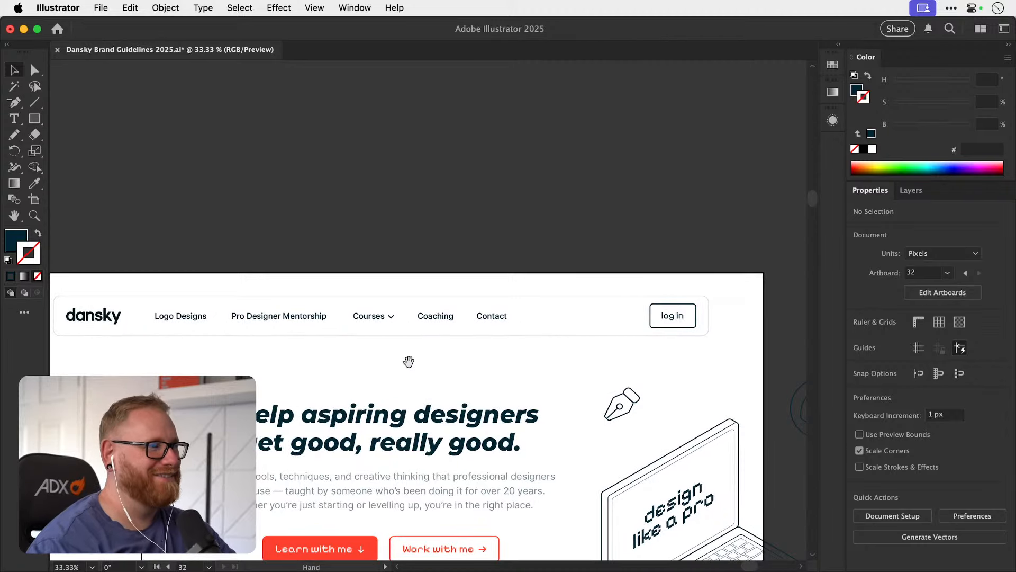
pyautogui.click(200, 317)
pyautogui.keyDown('shift'); pyautogui.click(277, 316); pyautogui.keyUp('shift')
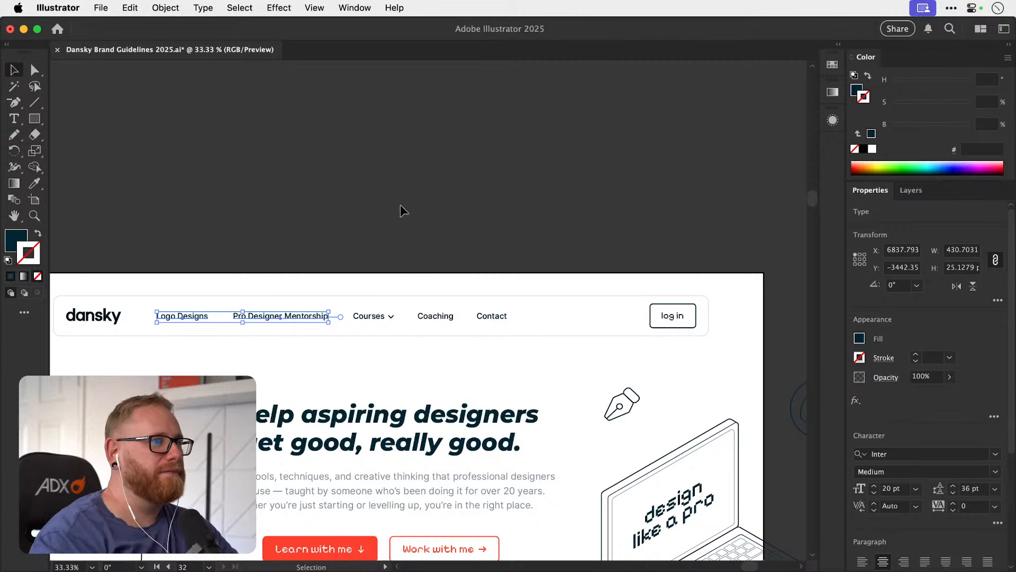
pyautogui.click(396, 254)
# Recolour the dansky logo in the header with the Learn with me button's red fill ff412d and deselect it.
pyautogui.moveTo(360, 306); pyautogui.dragTo(367, 221)
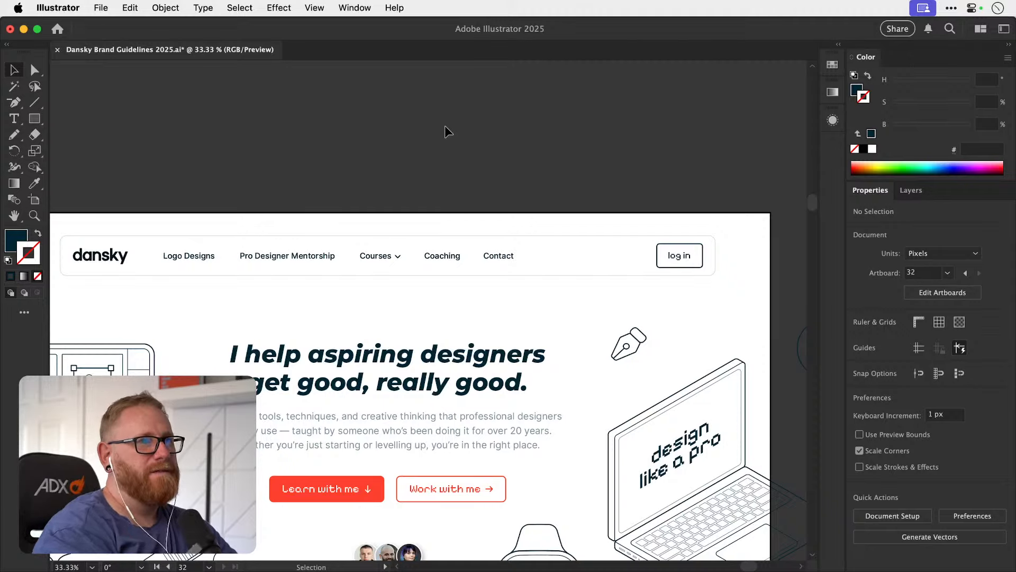
pyautogui.moveTo(543, 302); pyautogui.dragTo(525, 271)
pyautogui.hscroll(-5, 486, 316)
pyautogui.scroll(-3, 486, 316)
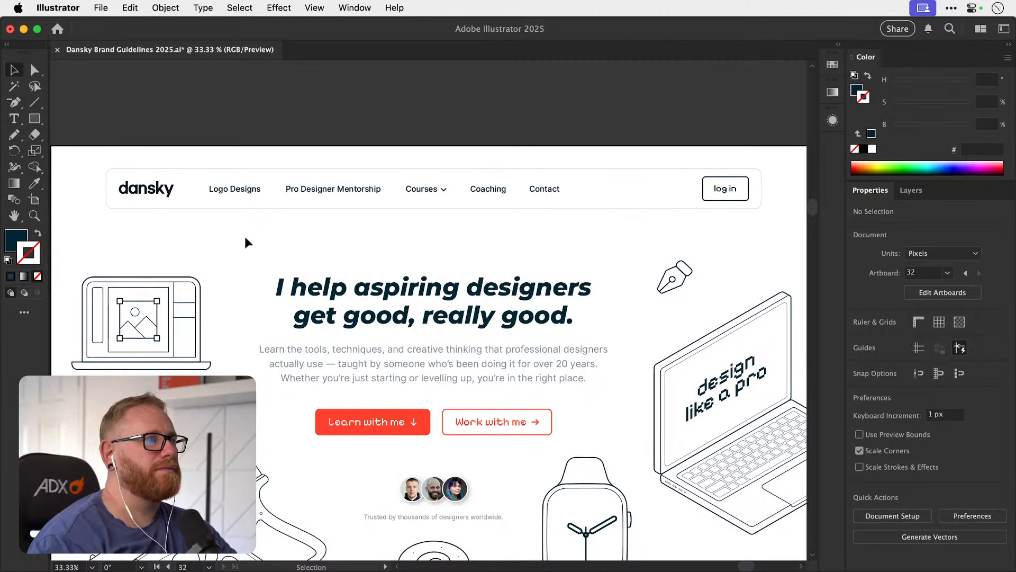
pyautogui.click(156, 194)
pyautogui.press('i')
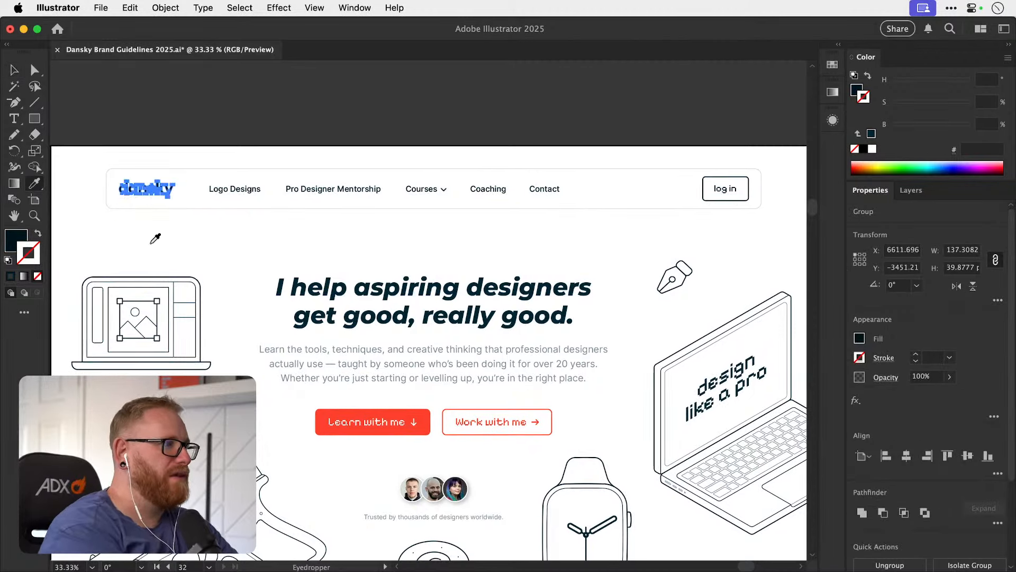
pyautogui.click(329, 422)
pyautogui.press('v')
pyautogui.click(312, 109)
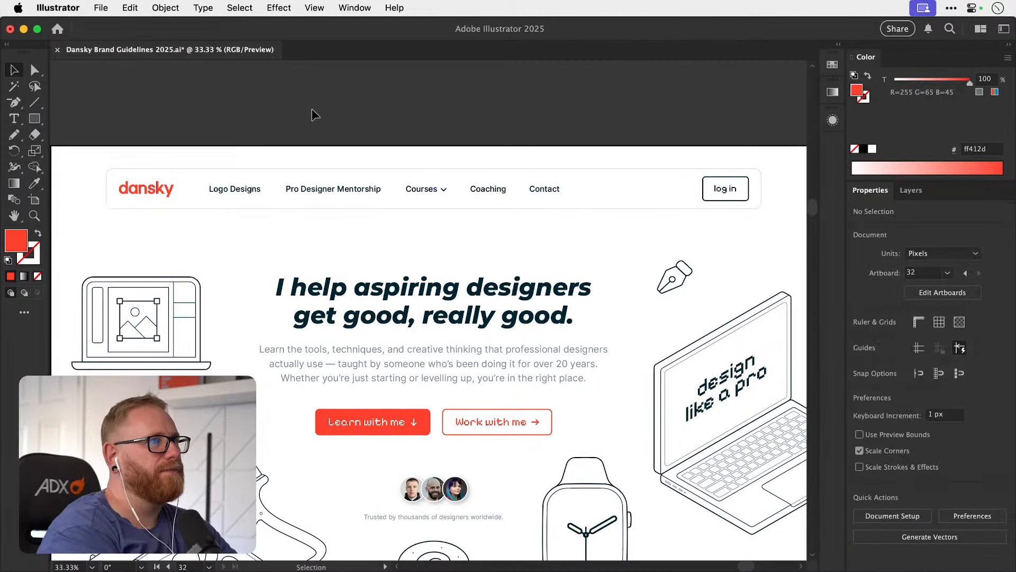
# Examine the logo colour and Colour Combinations pages of the brand guidelines, then return to the homepage header.
pyautogui.press('super+minus')
pyautogui.press('super+minus')
pyautogui.press('super+minus')
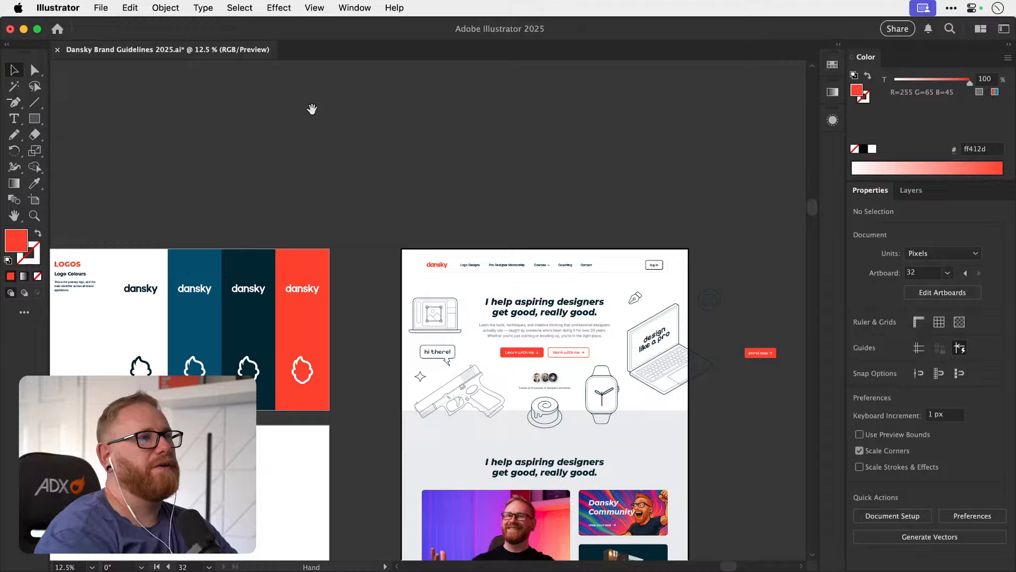
pyautogui.hscroll(-10, 313, 109)
pyautogui.scroll(-4, 312, 109)
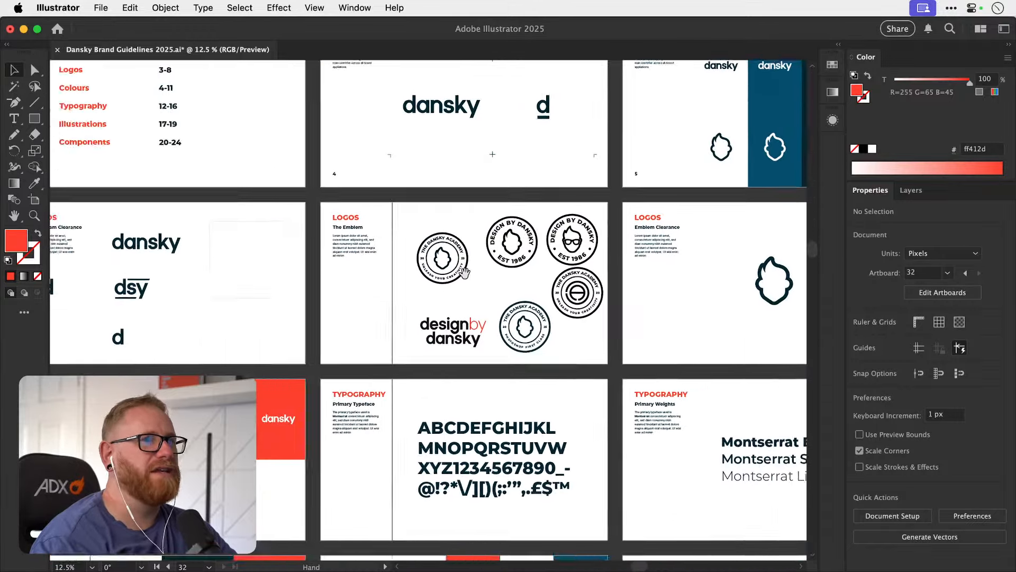
pyautogui.hscroll(-4, 464, 272)
pyautogui.scroll(-3, 464, 272)
pyautogui.scroll(1, 466, 297)
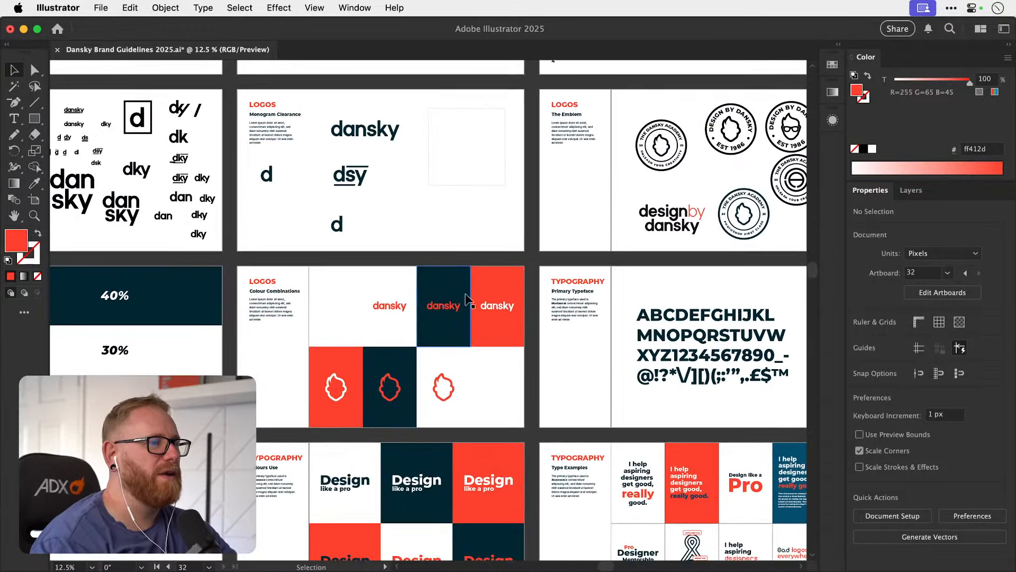
pyautogui.scroll(5, 466, 299)
pyautogui.scroll(-5, 626, 323)
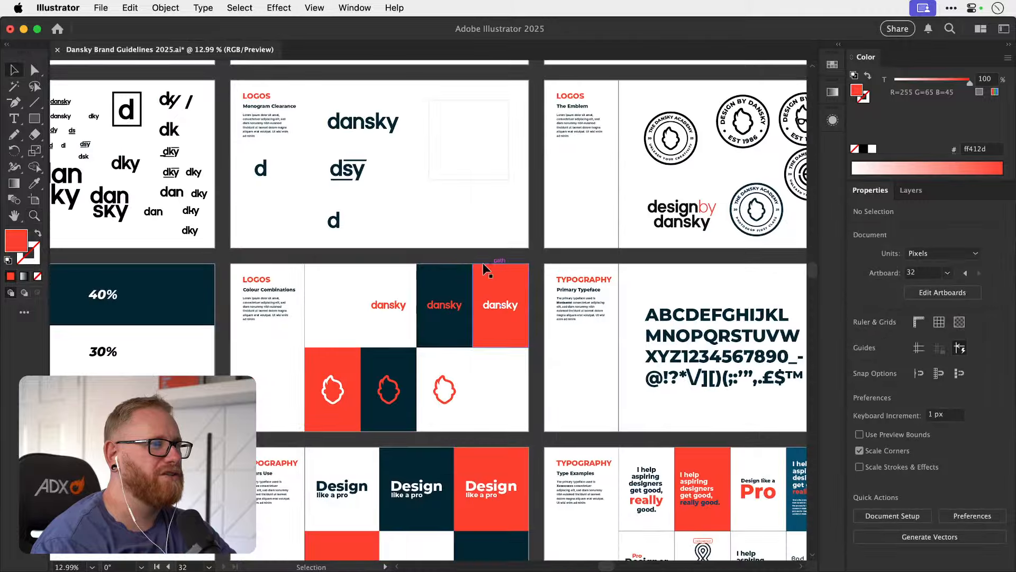
pyautogui.scroll(-2, 436, 312)
pyautogui.scroll(4, 413, 316)
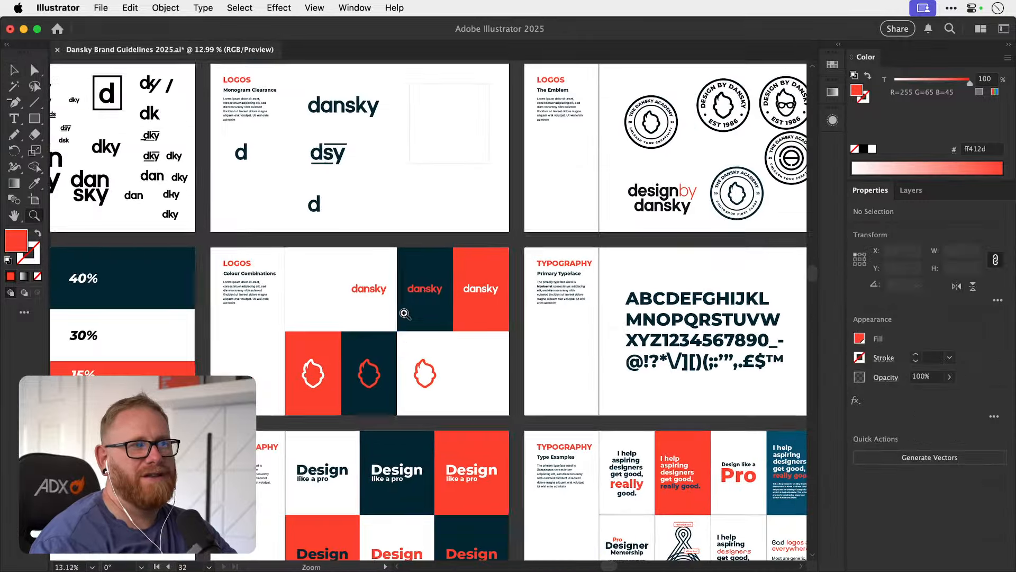
pyautogui.moveTo(413, 316); pyautogui.dragTo(374, 316)
pyautogui.moveTo(497, 265); pyautogui.dragTo(268, 327)
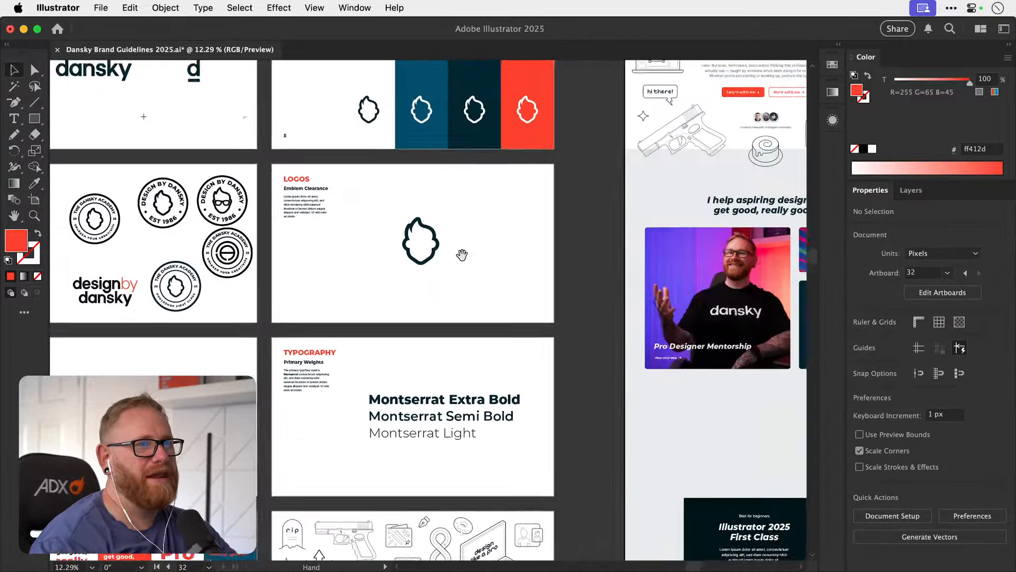
pyautogui.moveTo(461, 254); pyautogui.dragTo(194, 368)
pyautogui.moveTo(370, 267); pyautogui.dragTo(251, 412)
pyautogui.scroll(4, 360, 278)
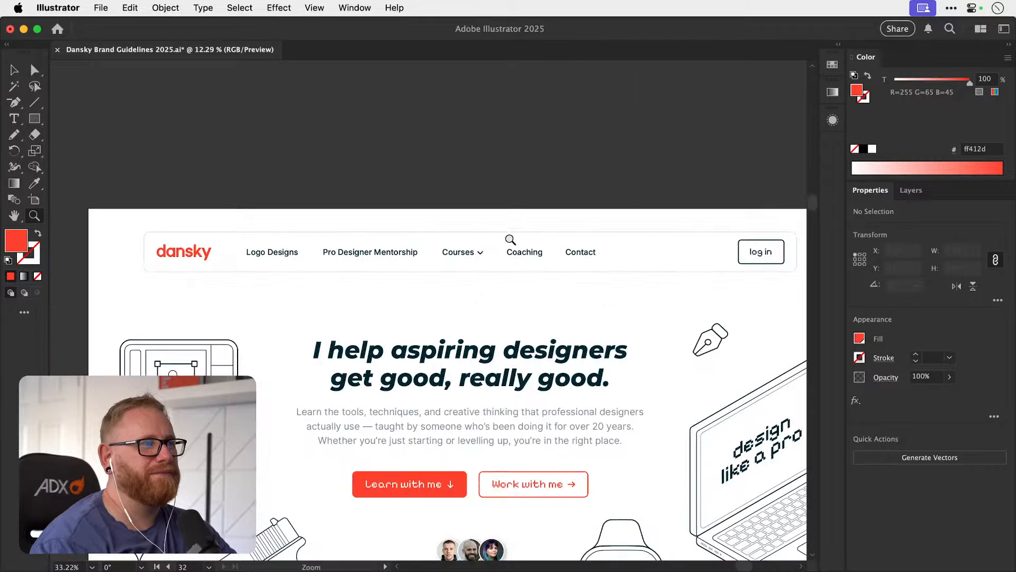
pyautogui.moveTo(431, 316); pyautogui.dragTo(443, 220)
# Undo and redo the header logo's recolouring to compare the dark and red versions, keeping the red one.
pyautogui.press('v')
pyautogui.press('super+z')
pyautogui.press('super+shift+z')
pyautogui.click(373, 144)
pyautogui.press('super+z')
pyautogui.click(411, 106)
pyautogui.press('super+shift+z')
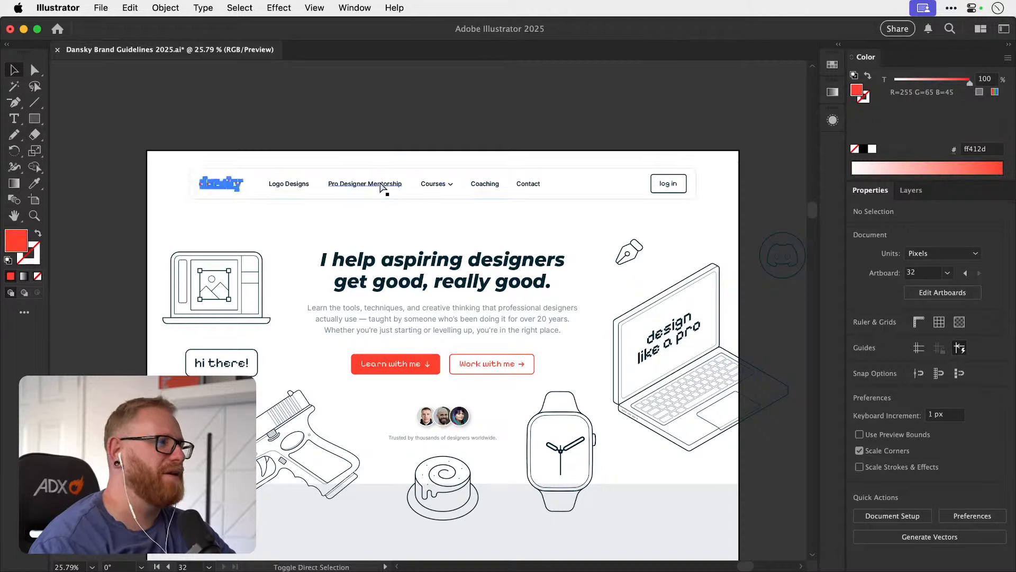
pyautogui.moveTo(432, 212); pyautogui.dragTo(414, 189)
pyautogui.click(400, 134)
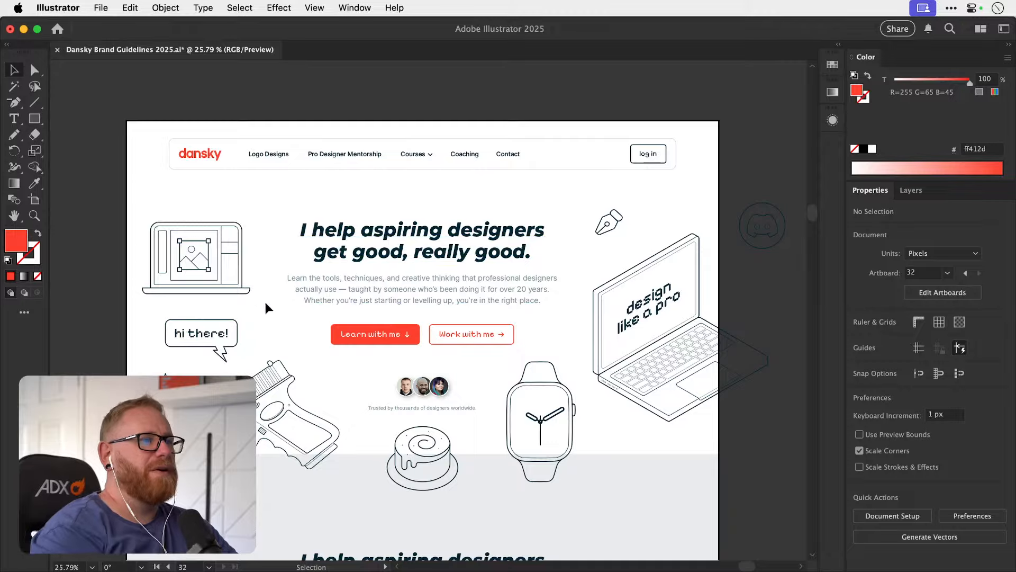
# Find the laptop illustration with red accents on the Components Boxes page and copy it from its original position.
pyautogui.press('super+minus')
pyautogui.press('super+minus')
pyautogui.press('super+minus')
pyautogui.press('super+minus')
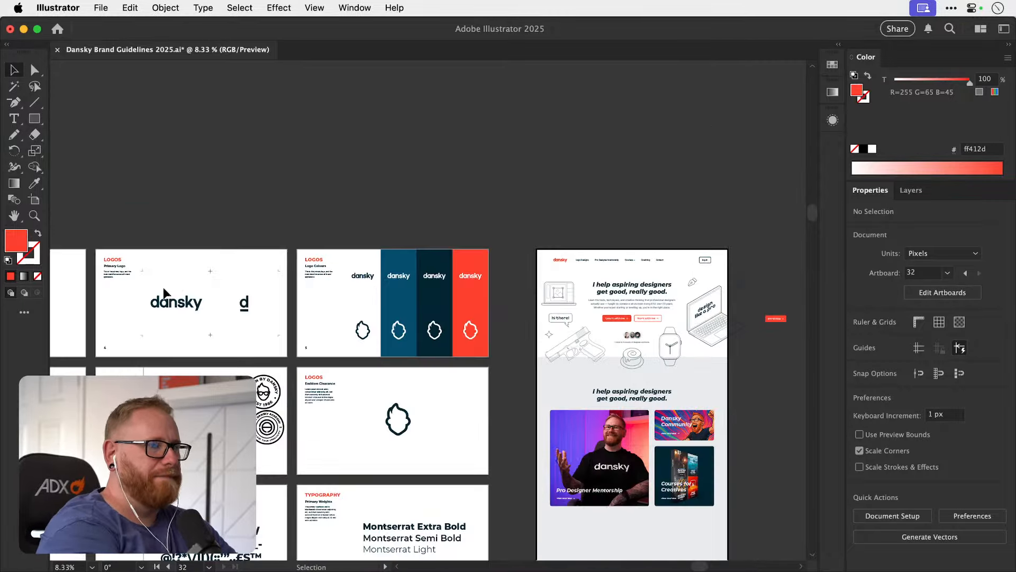
pyautogui.moveTo(307, 413); pyautogui.dragTo(358, 252)
pyautogui.moveTo(356, 441); pyautogui.dragTo(372, 305)
pyautogui.moveTo(318, 498); pyautogui.dragTo(549, 284)
pyautogui.moveTo(363, 356); pyautogui.dragTo(386, 373)
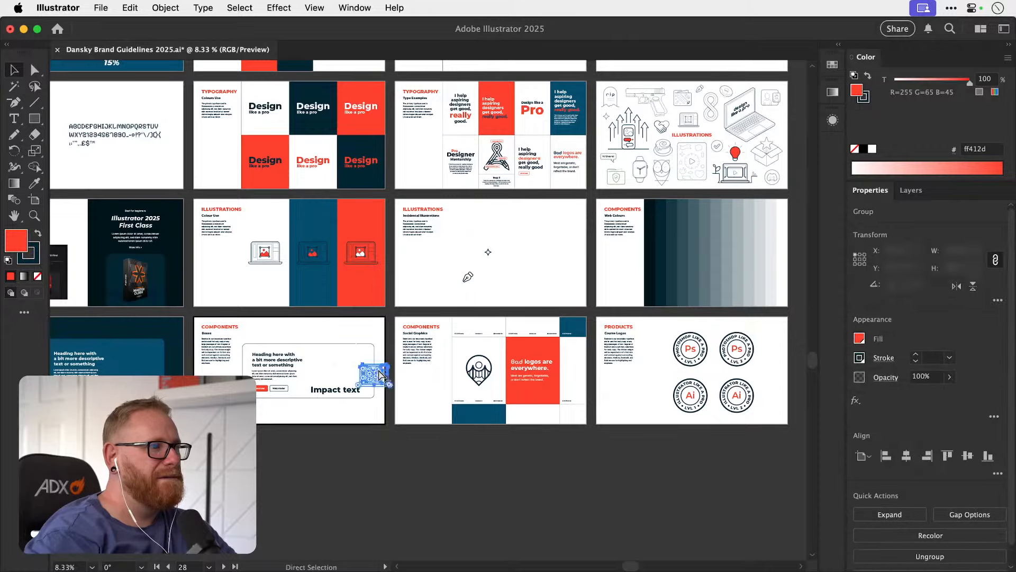
pyautogui.press('super+z')
# Paste the red-accented laptop illustration into the homepage and place it beside the hero heading, overlapping the outline laptop.
pyautogui.moveTo(796, 126); pyautogui.dragTo(292, 503)
pyautogui.moveTo(384, 83); pyautogui.dragTo(359, 281)
pyautogui.press('super+v')
pyautogui.moveTo(424, 318); pyautogui.dragTo(314, 268)
pyautogui.moveTo(326, 253); pyautogui.dragTo(412, 268)
pyautogui.click(63, 308)
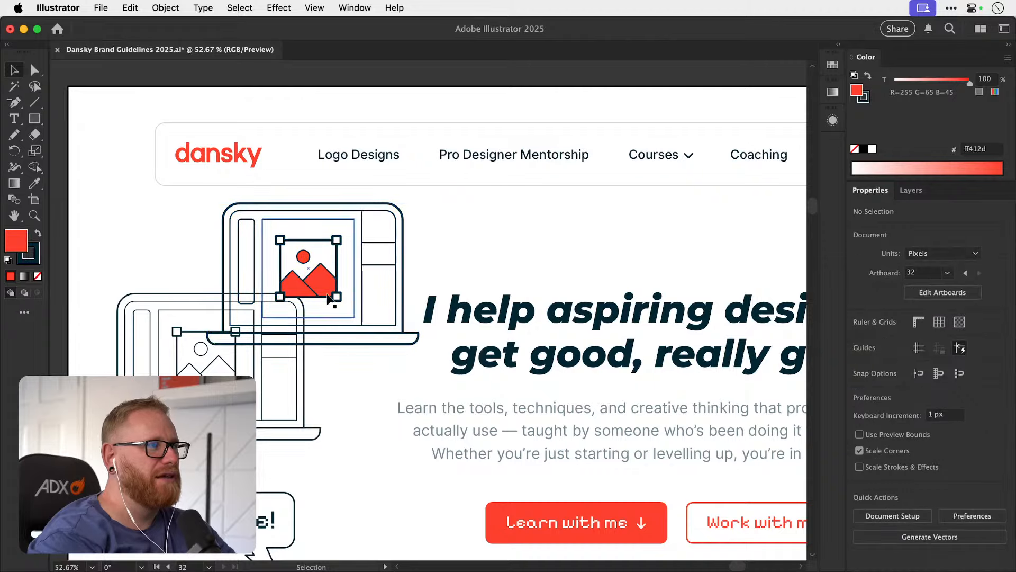
pyautogui.press('super+minus')
pyautogui.press('super+minus')
pyautogui.press('super+minus')
pyautogui.moveTo(471, 330); pyautogui.dragTo(323, 277)
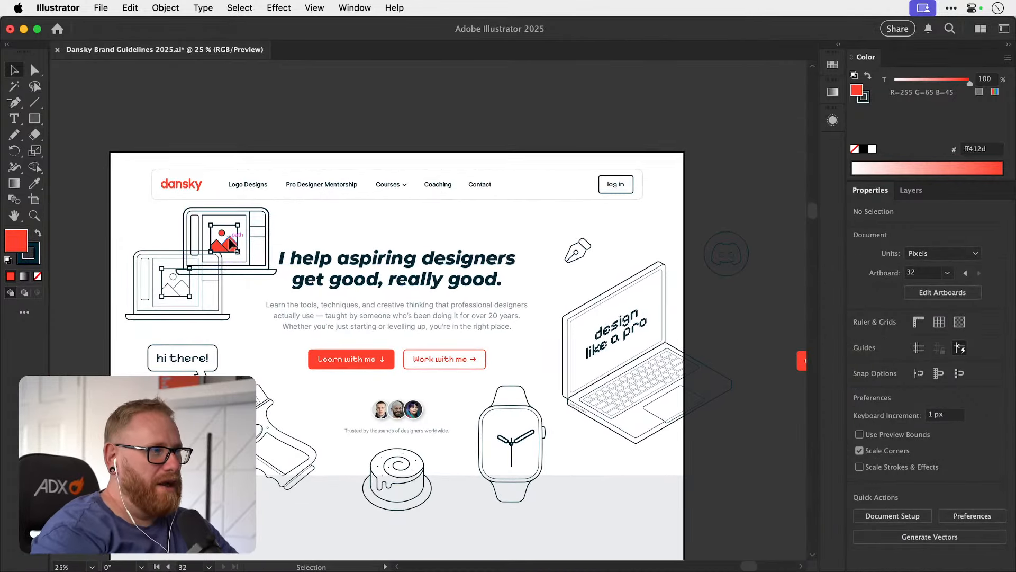
# Try replacing the outline laptop above the hi there! bubble with the red-accented version.
pyautogui.click(182, 296)
pyautogui.press('Delete')
pyautogui.moveTo(219, 250); pyautogui.dragTo(176, 294)
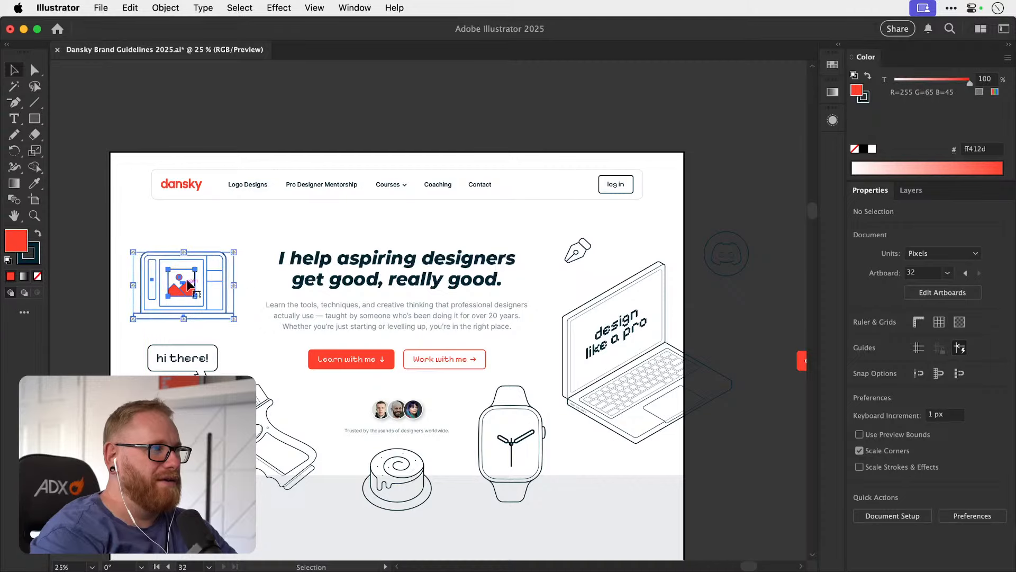
pyautogui.click(246, 125)
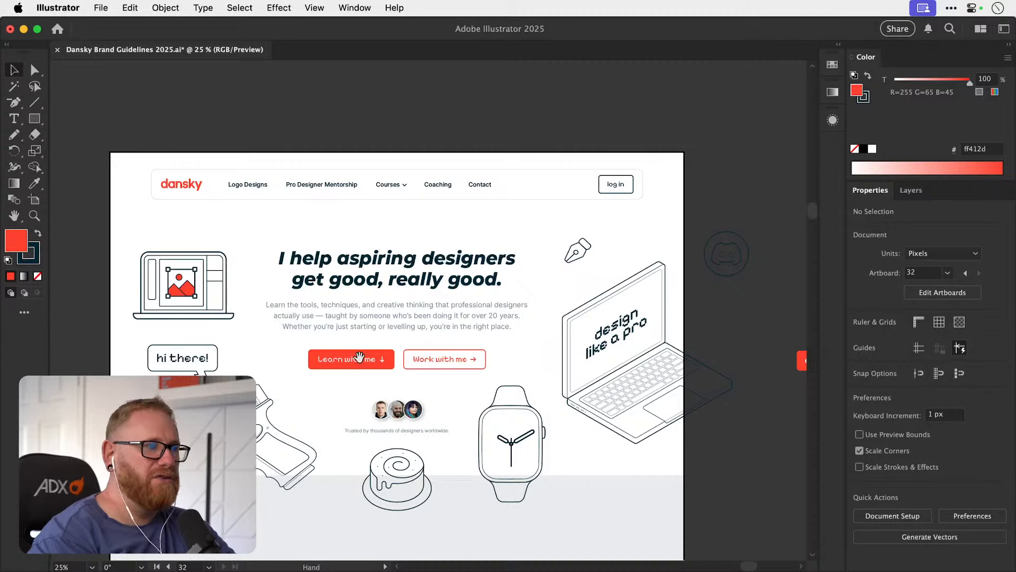
# Undo the laptop replacement and the pasting of the red-accented illustration.
pyautogui.press('super+z')
pyautogui.press('super+z')
pyautogui.press('super+z')
pyautogui.press('super+z')
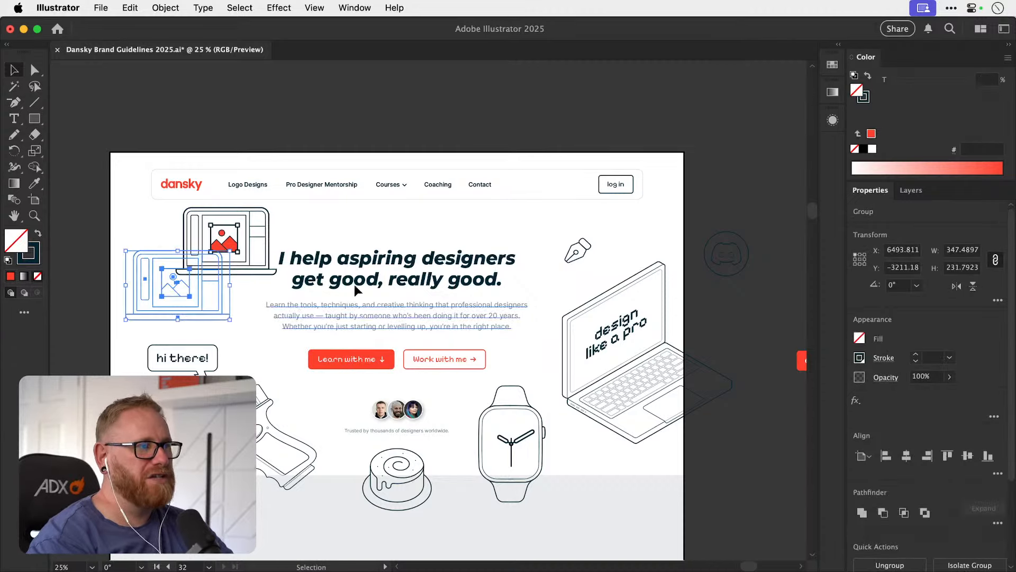
pyautogui.press('super+z')
pyautogui.press('super+z')
pyautogui.press('super+z')
pyautogui.press('super+z')
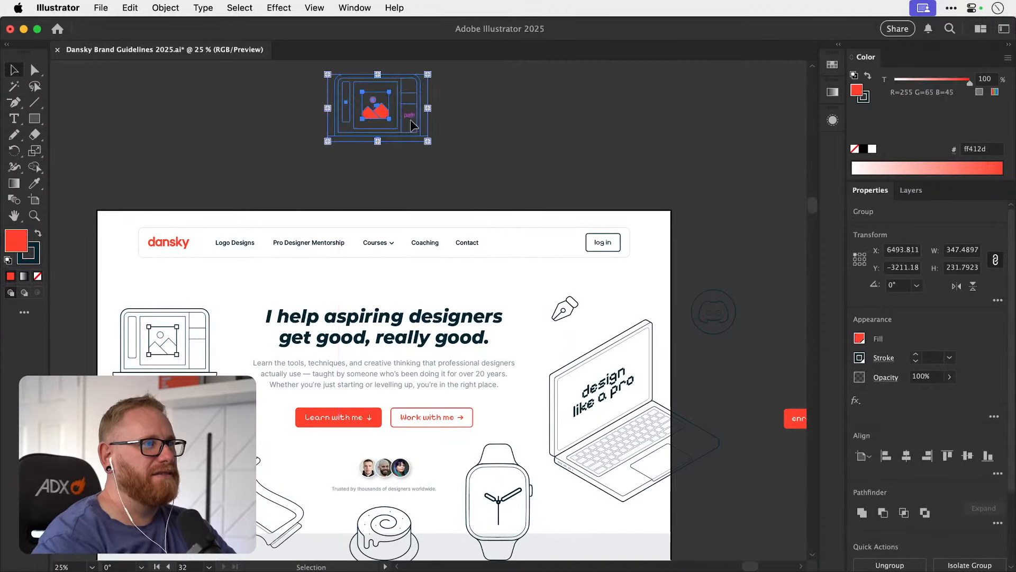
pyautogui.click(410, 175)
pyautogui.moveTo(353, 430); pyautogui.dragTo(370, 309)
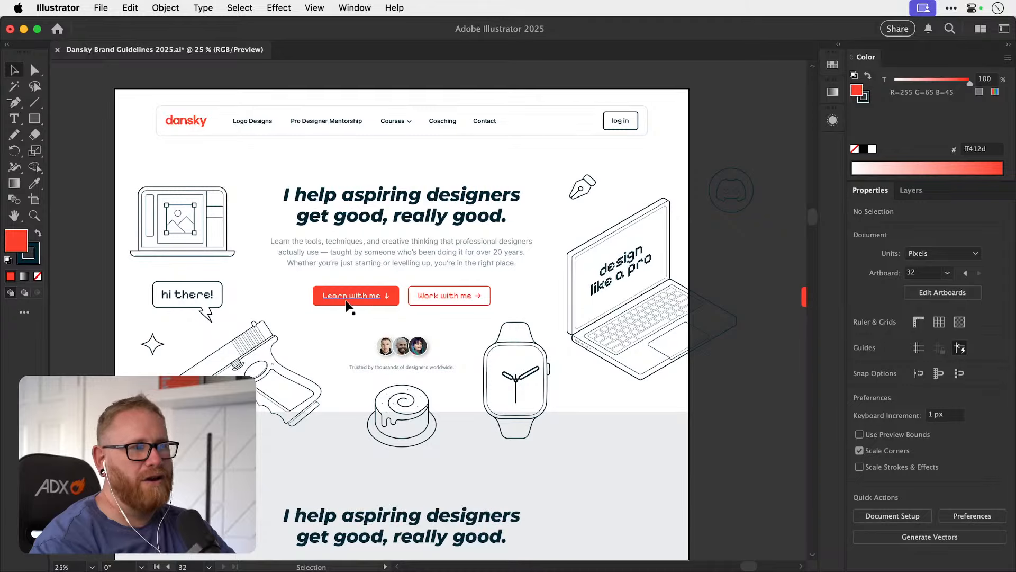
pyautogui.scroll(-6, 349, 333)
pyautogui.scroll(-5, 349, 359)
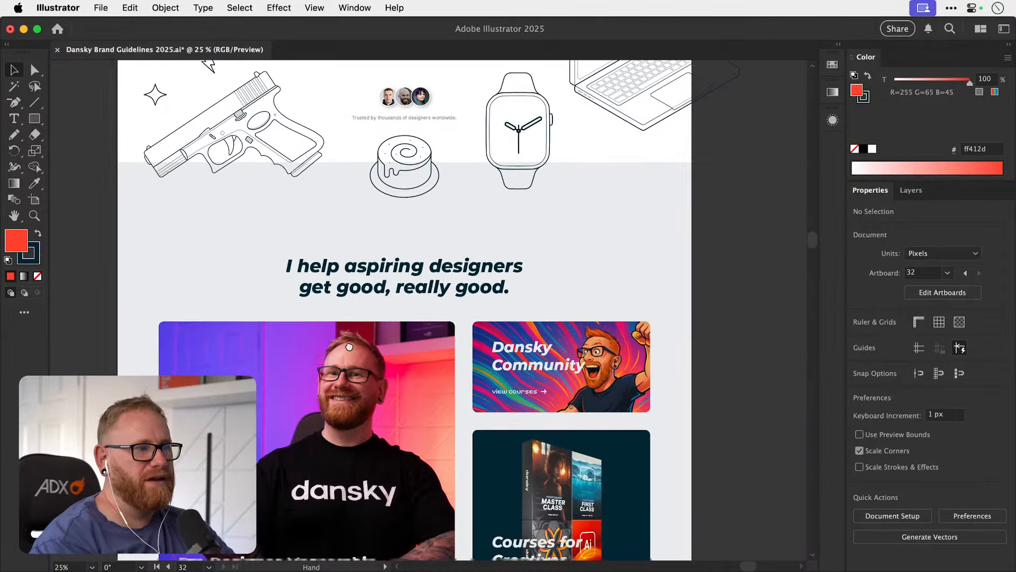
pyautogui.scroll(11, 352, 371)
pyautogui.scroll(2, 354, 421)
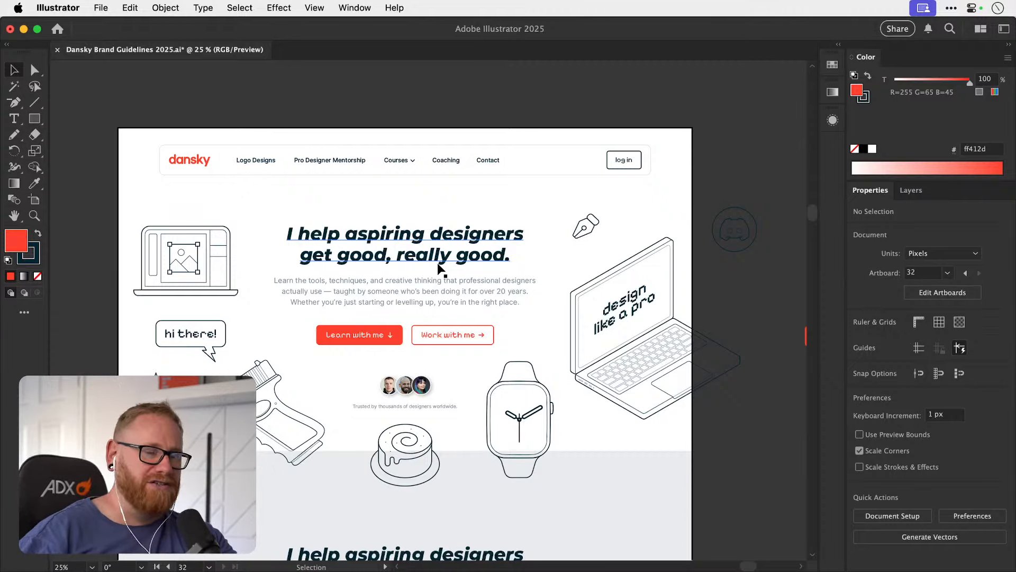
# Duplicate the Work with me button, including its outline, text and arrow, directly below the original and deselect it.
pyautogui.scroll(5, 450, 335)
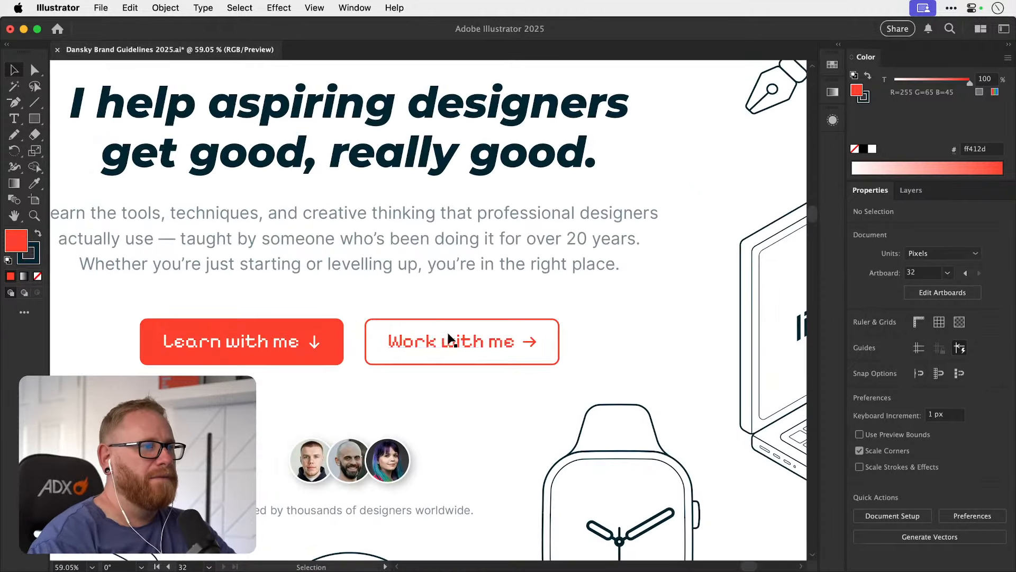
pyautogui.moveTo(447, 340); pyautogui.dragTo(466, 365)
pyautogui.press('super+z')
pyautogui.moveTo(408, 379); pyautogui.dragTo(449, 326)
pyautogui.moveTo(377, 339); pyautogui.dragTo(379, 409)
pyautogui.click(389, 306)
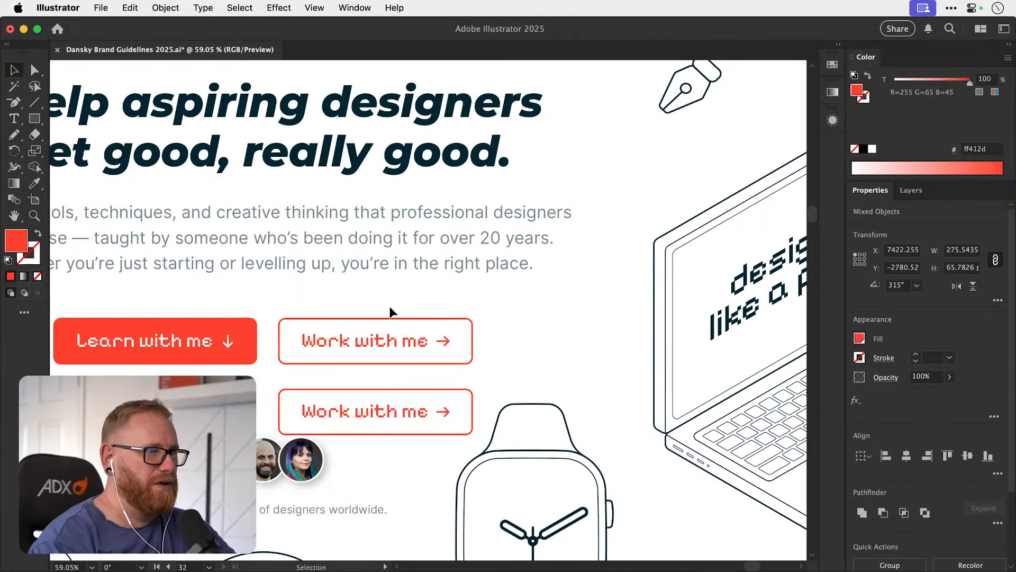
# Set the stroke colour of the original Work with me button's outline to 002533, sampled from the hero heading.
pyautogui.click(386, 316)
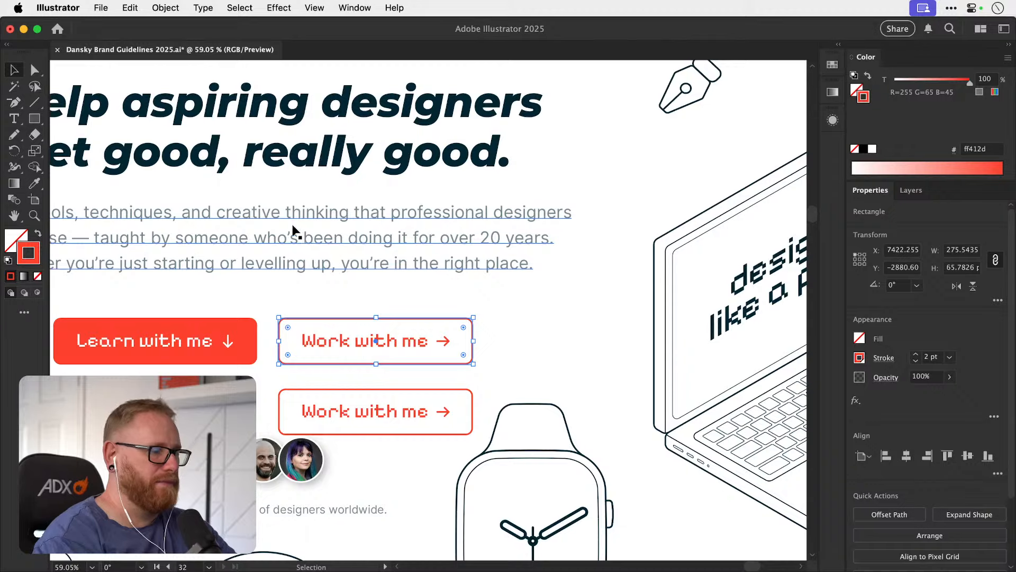
pyautogui.press('i')
pyautogui.click(298, 151)
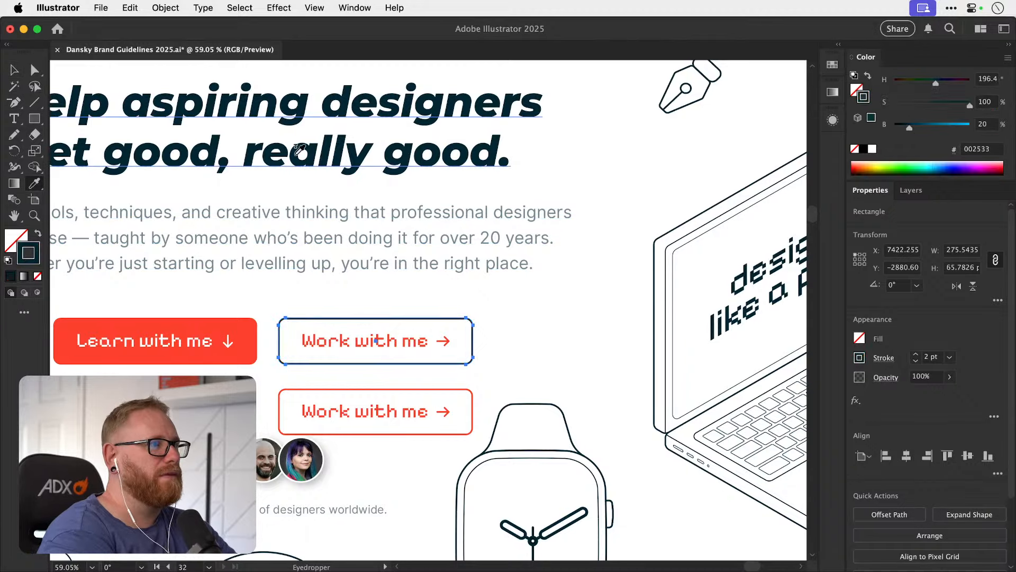
# Set the fill colour of the original Work with me button's text to 002533.
pyautogui.doubleClick(32, 261)
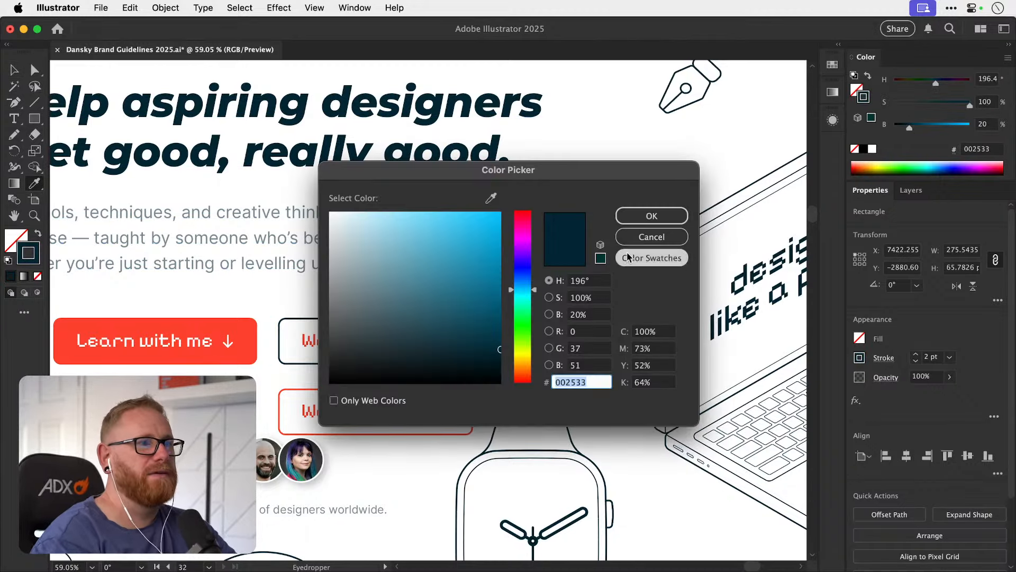
pyautogui.click(649, 236)
pyautogui.press('v')
pyautogui.click(379, 344)
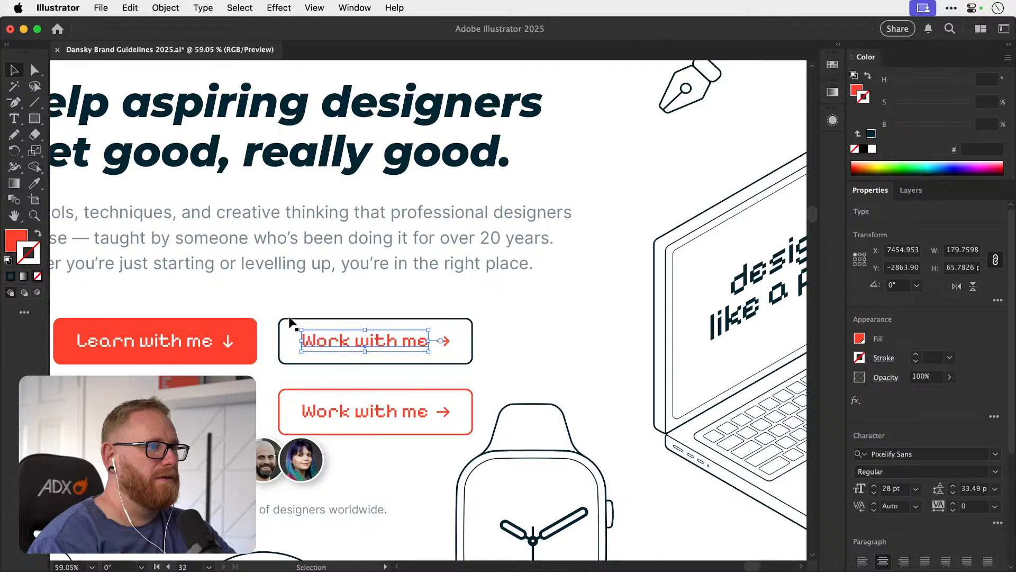
pyautogui.click(19, 241)
pyautogui.doubleClick(16, 246)
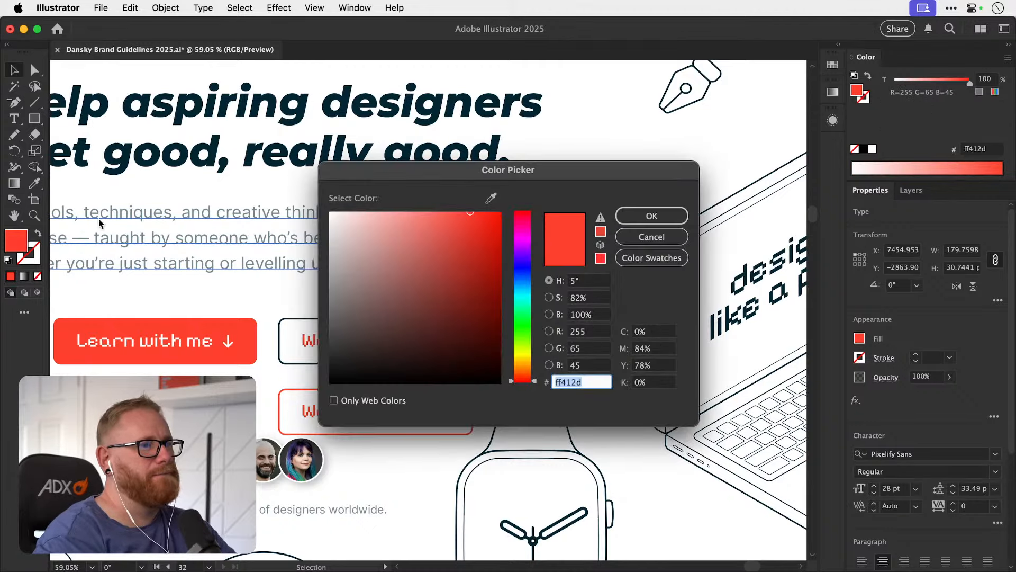
pyautogui.write('002533')
pyautogui.press('Return')
# Set the stroke colour of the original Work with me button's arrow to match its 002533 outline and deselect it.
pyautogui.click(441, 331)
pyautogui.press('a')
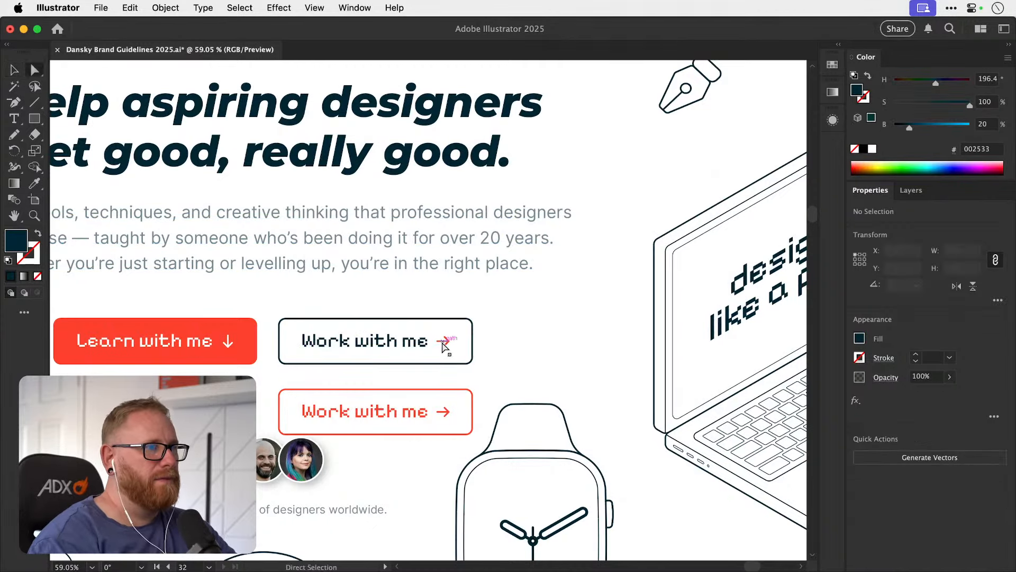
pyautogui.press('z')
pyautogui.moveTo(438, 341); pyautogui.dragTo(773, 334)
pyautogui.press('a')
pyautogui.click(476, 340)
pyautogui.click(480, 333)
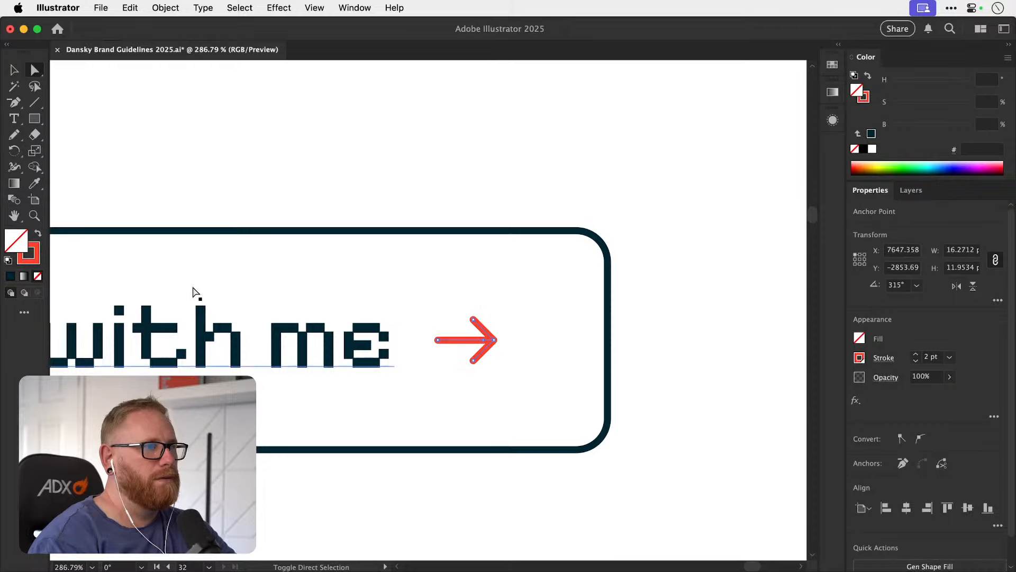
pyautogui.click(35, 258)
pyautogui.doubleClick(35, 258)
pyautogui.press('Return')
pyautogui.press('v')
pyautogui.press('super+minus')
pyautogui.press('super+minus')
pyautogui.press('super+minus')
pyautogui.press('super+minus')
pyautogui.press('super+minus')
pyautogui.press('super+minus')
pyautogui.press('super+minus')
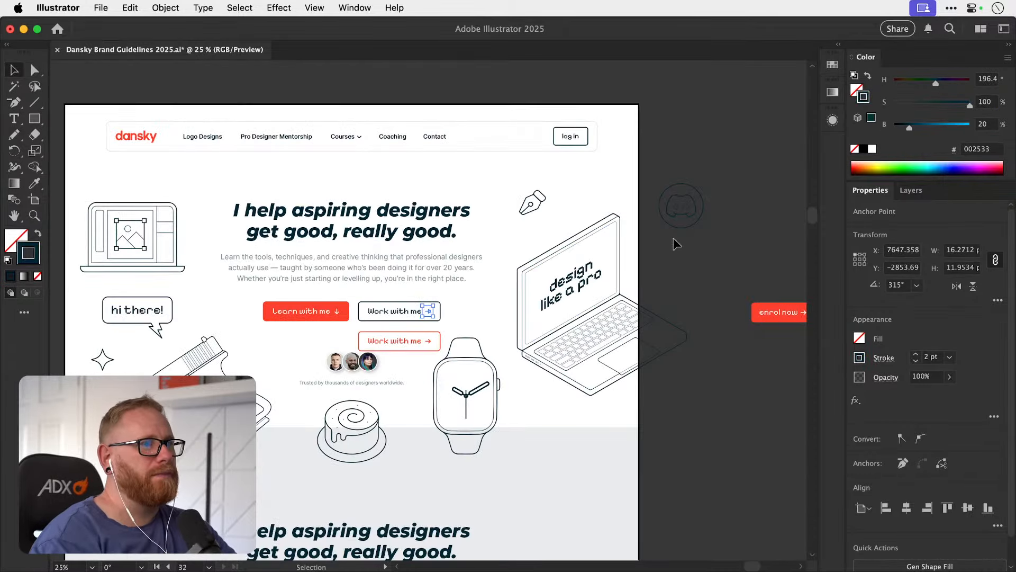
pyautogui.click(683, 262)
# Group the outline, text and arrow of the red duplicate Work with me button.
pyautogui.moveTo(409, 332); pyautogui.dragTo(399, 349)
pyautogui.moveTo(390, 362); pyautogui.dragTo(393, 368)
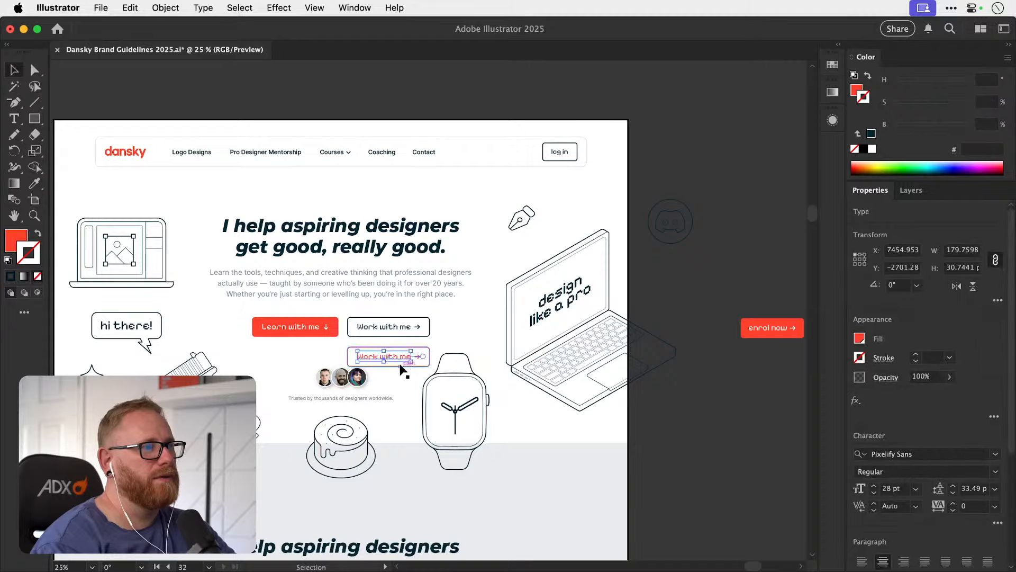
pyautogui.scroll(4, 396, 363)
pyautogui.keyDown('shift'); pyautogui.click(440, 351); pyautogui.keyUp('shift')
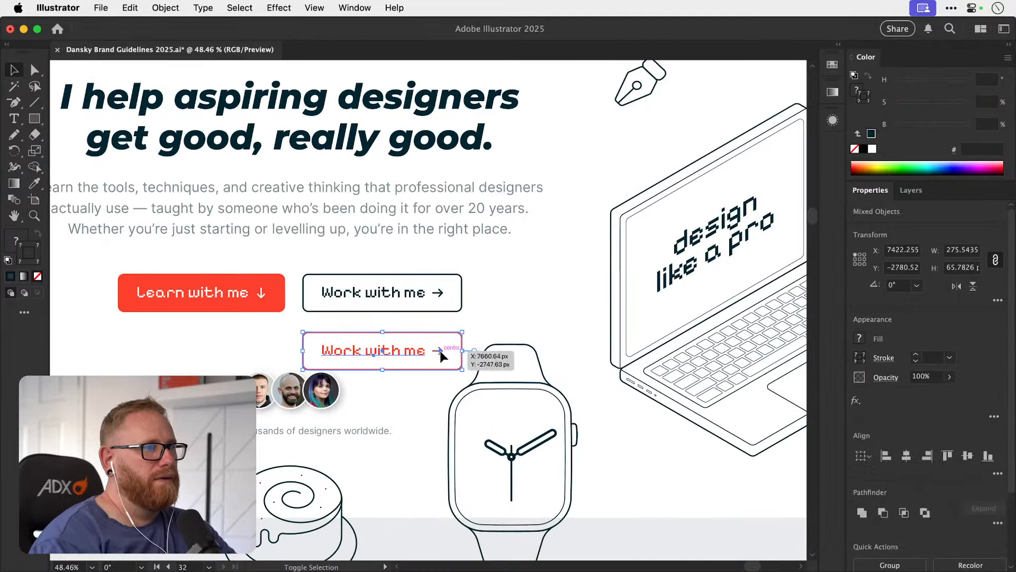
pyautogui.moveTo(440, 351); pyautogui.dragTo(463, 369)
pyautogui.press('super+z')
pyautogui.press('super+g')
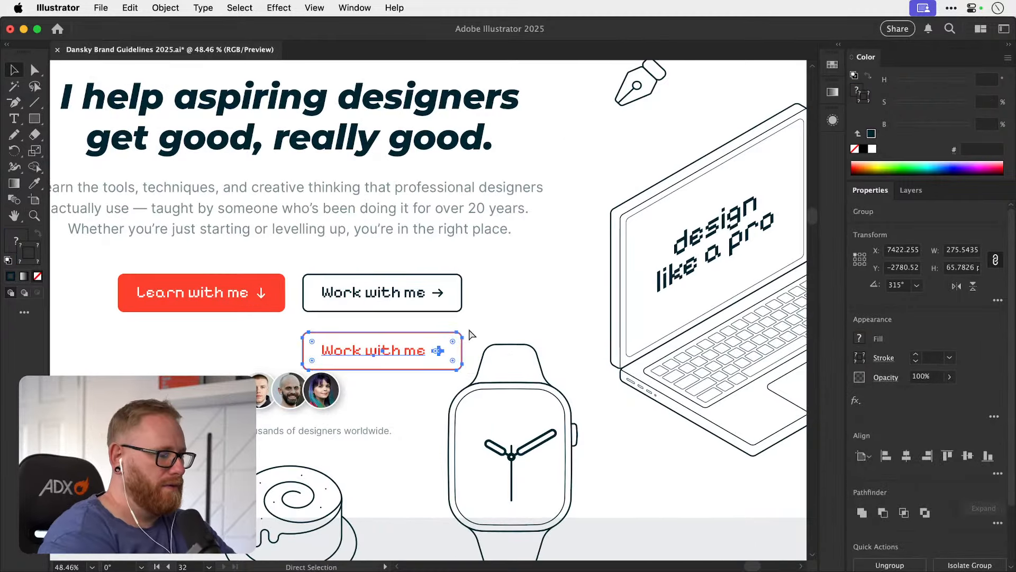
# Move the red Work with me button group off the homepage artboard, below the enrol now button, and deselect it.
pyautogui.press('super+minus')
pyautogui.press('super+minus')
pyautogui.press('super+minus')
pyautogui.hscroll(3, 424, 333)
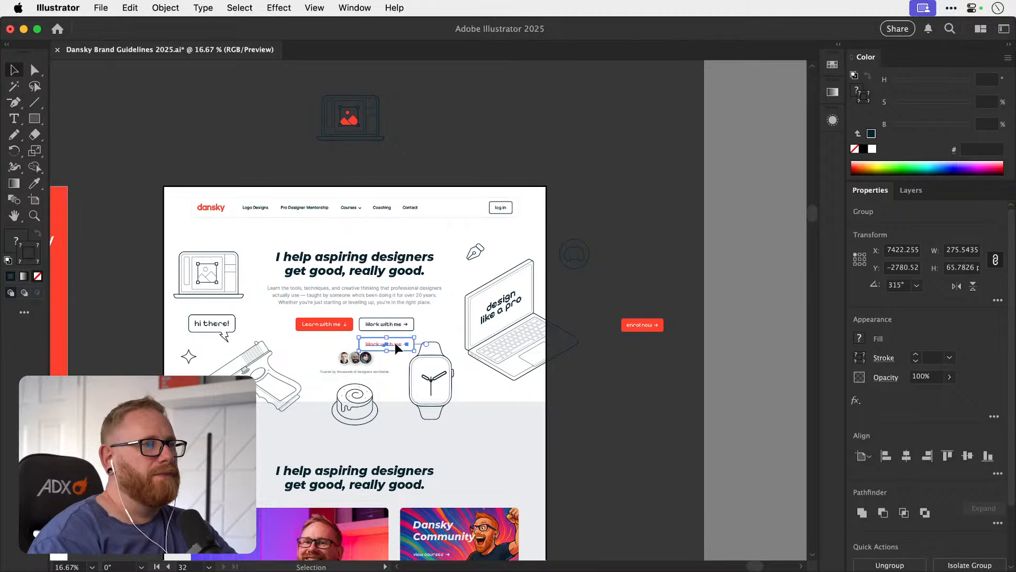
pyautogui.moveTo(394, 342); pyautogui.dragTo(636, 382)
pyautogui.click(614, 361)
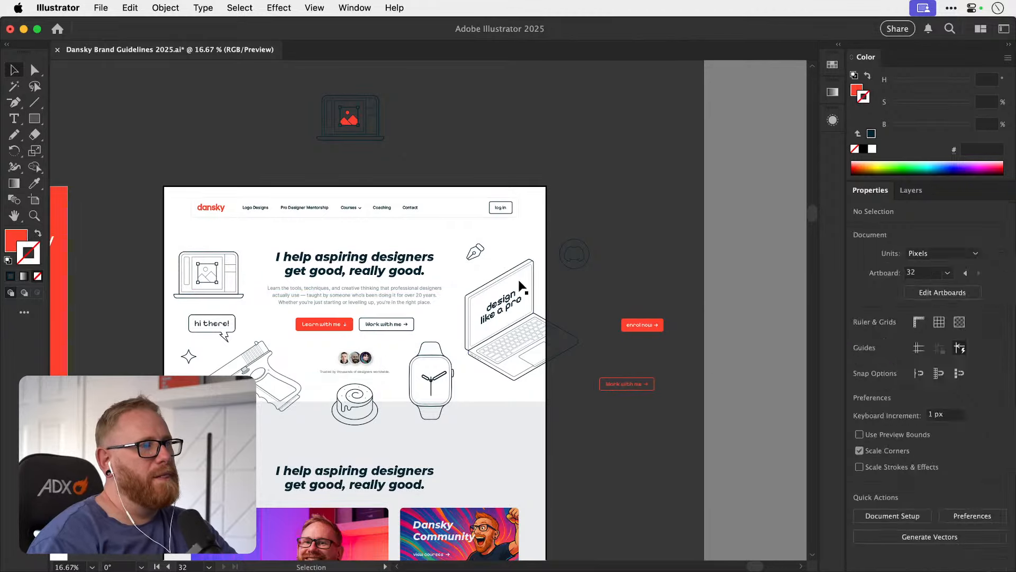
pyautogui.press('z')
pyautogui.moveTo(345, 327); pyautogui.dragTo(378, 320)
pyautogui.press('v')
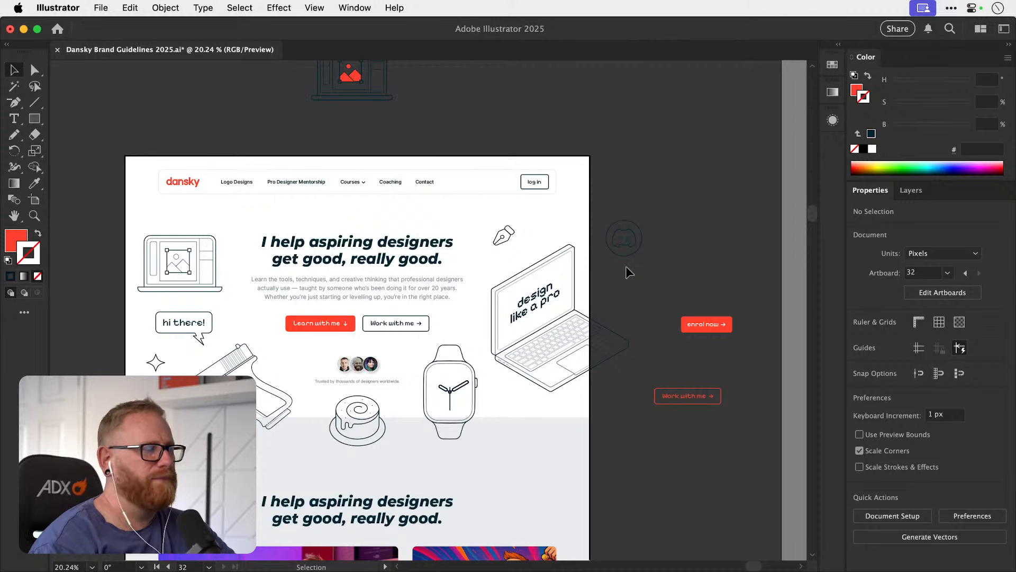
# Undo the moving, grouping, recolouring and duplication of the Work with me button, and clear the selection.
pyautogui.press('super+z')
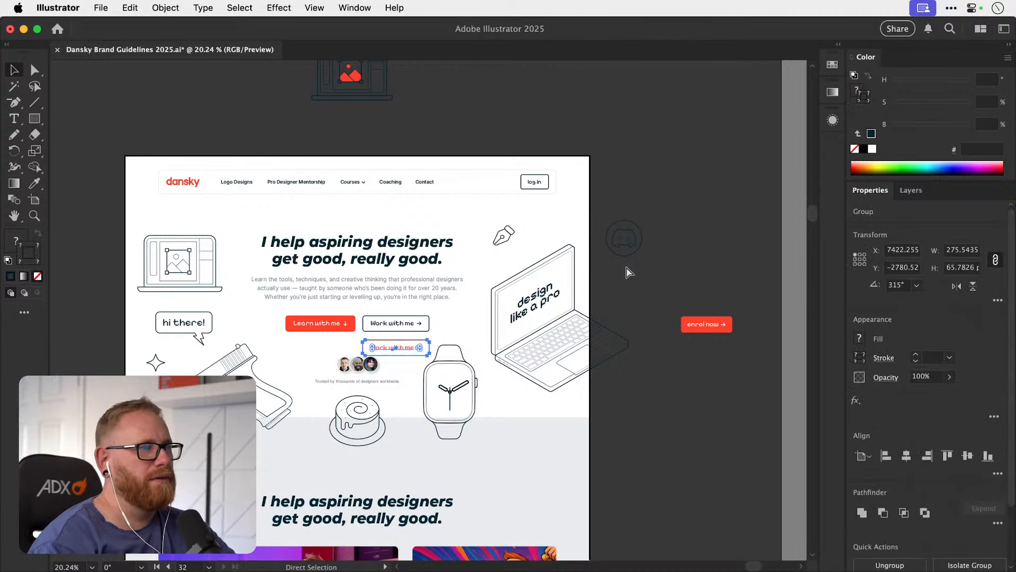
pyautogui.press('super+z')
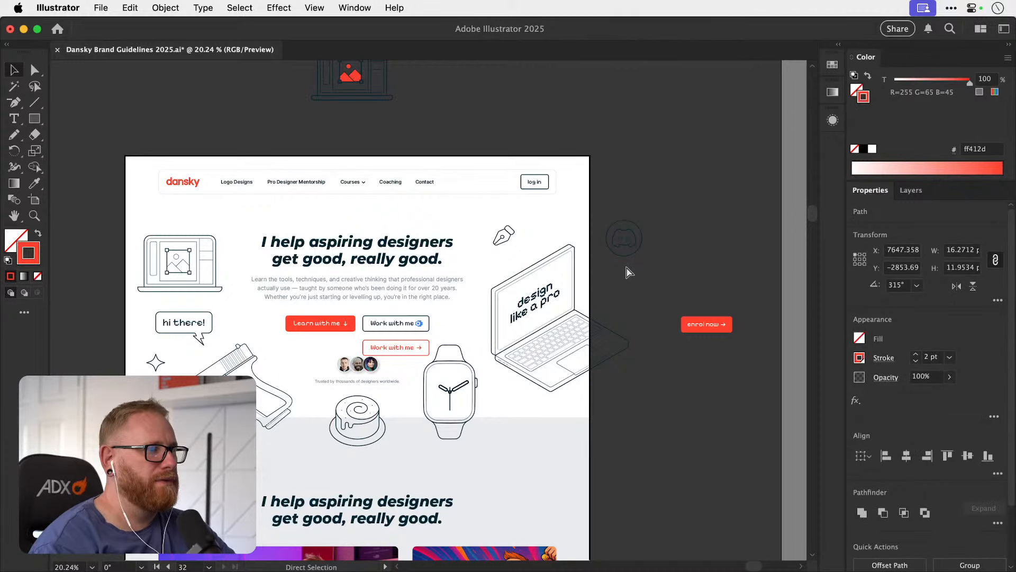
pyautogui.press('super+z')
pyautogui.press('super+z')
pyautogui.press('super+z')
pyautogui.press('super+z')
pyautogui.press('super+z')
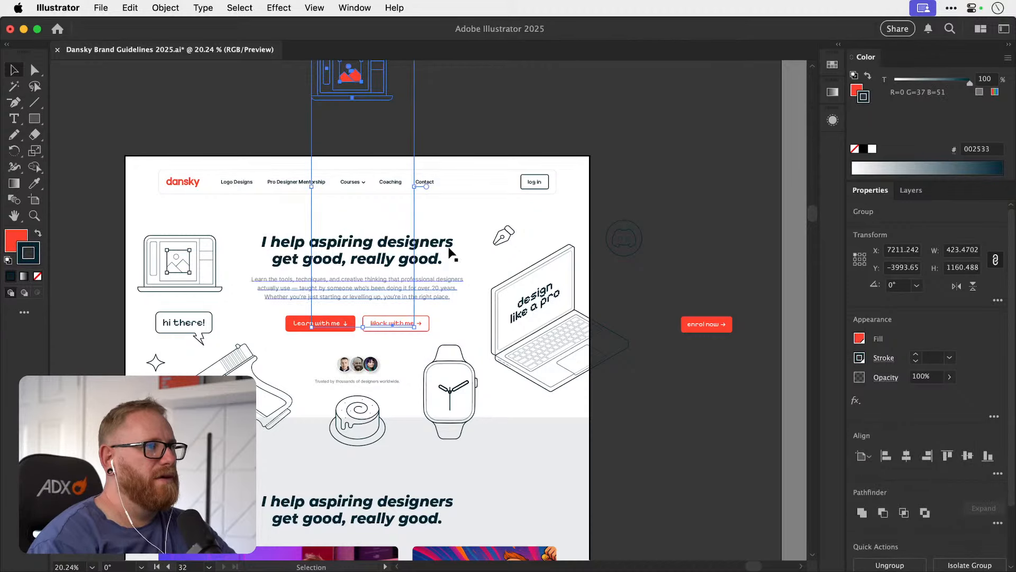
pyautogui.click(483, 145)
# Delete the Contact link from the header navigation.
pyautogui.press('z')
pyautogui.moveTo(379, 328); pyautogui.dragTo(442, 328)
pyautogui.scroll(4, 370, 288)
pyautogui.hscroll(-2, 370, 287)
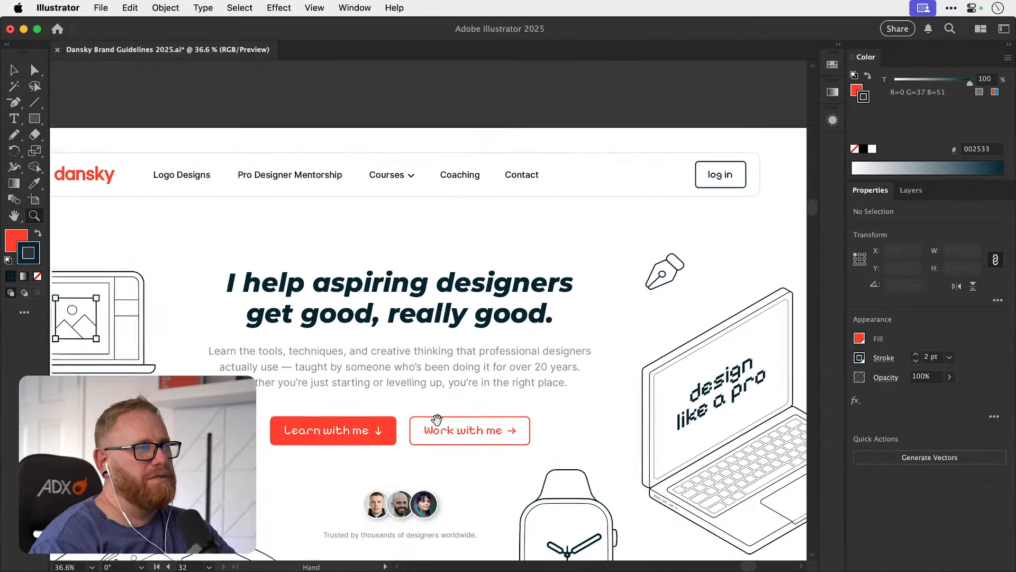
pyautogui.press('v')
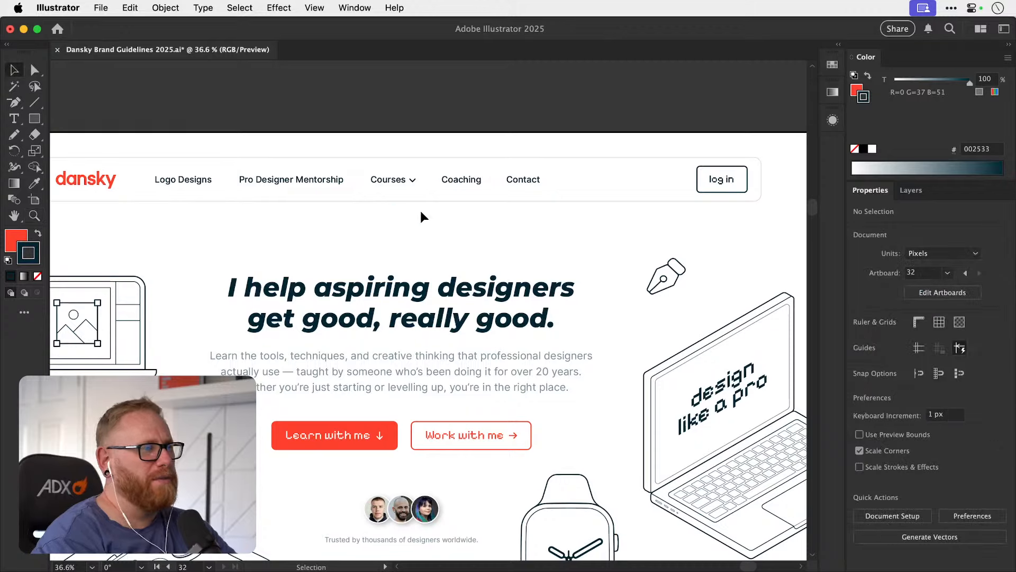
pyautogui.click(526, 180)
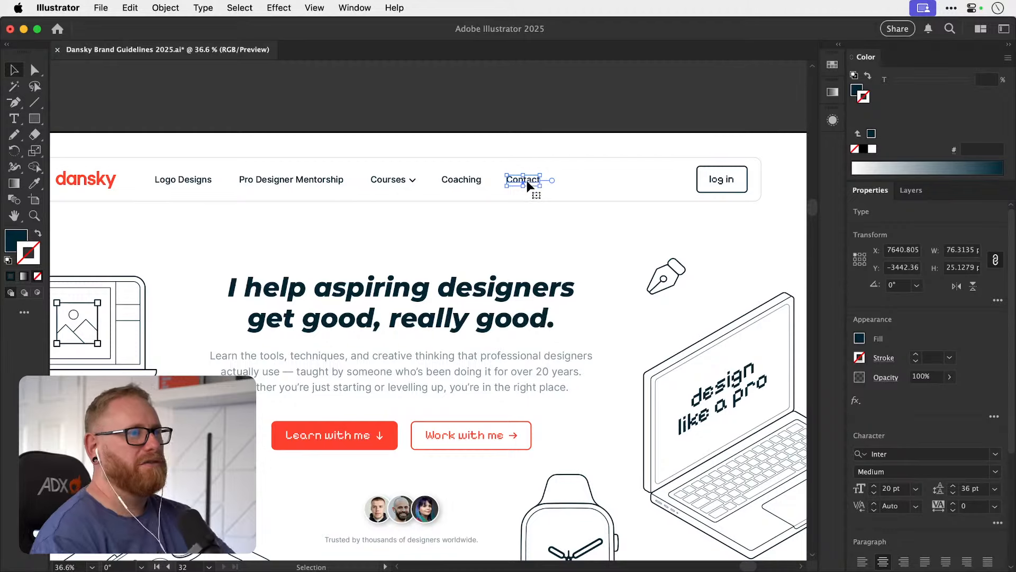
pyautogui.press('Delete')
# Replace the Logo Designs link text in the header navigation with Work With Me.
pyautogui.press('t')
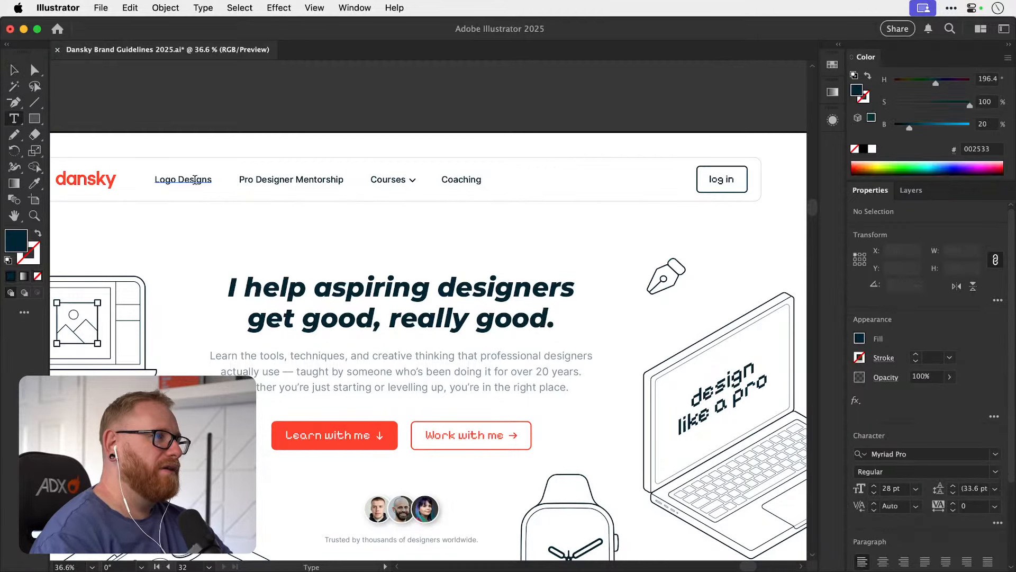
pyautogui.click(202, 178)
pyautogui.press('super+a')
pyautogui.write('Work with')
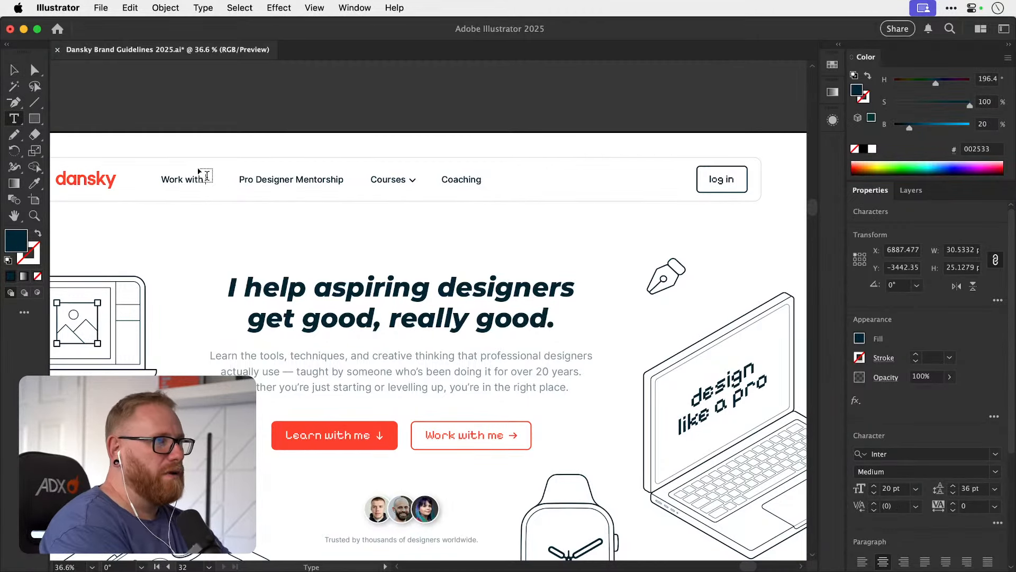
pyautogui.press('BackSpace')
pyautogui.press('BackSpace')
pyautogui.press('BackSpace')
pyautogui.press('BackSpace')
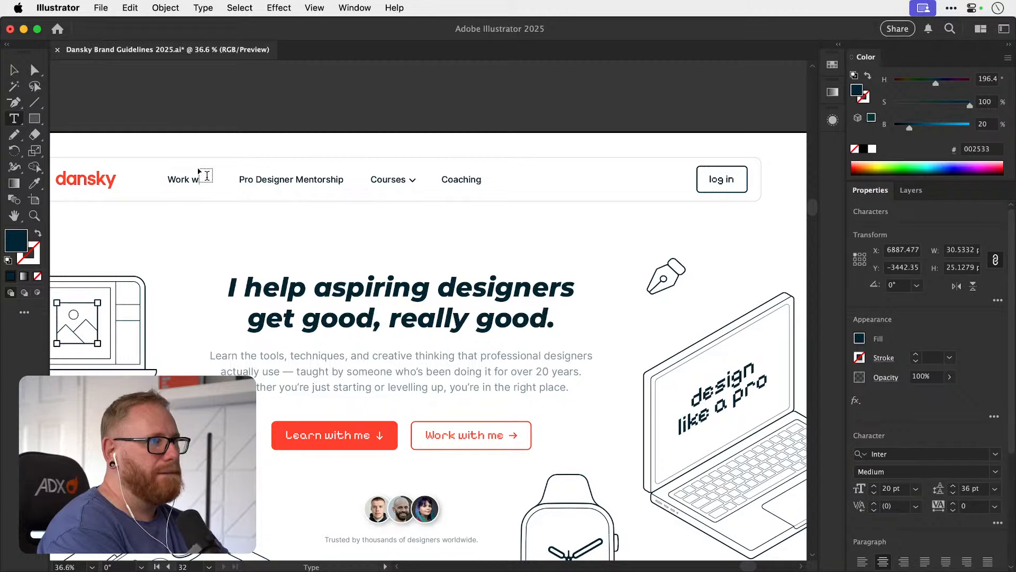
pyautogui.write('With Me')
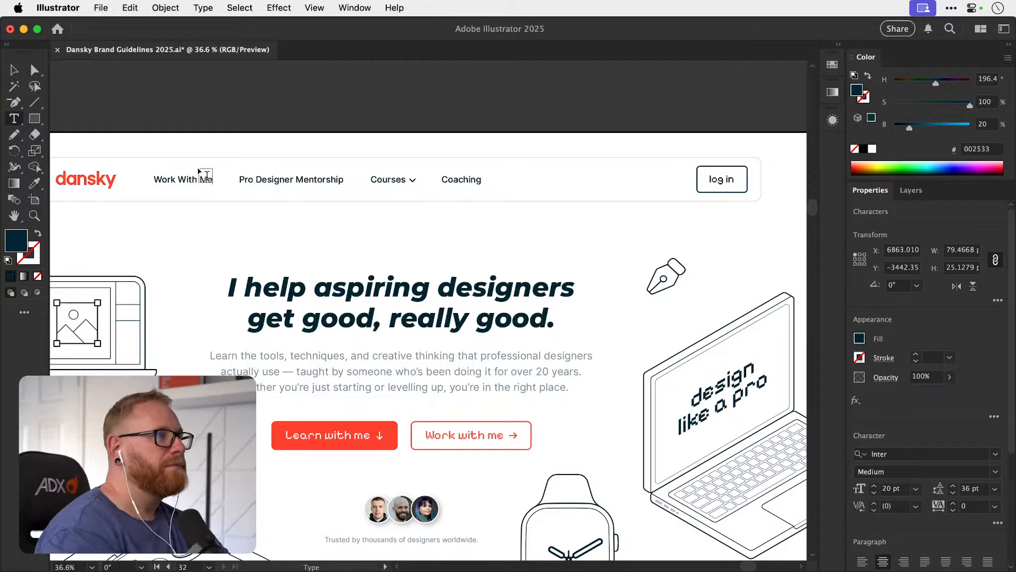
pyautogui.press('Escape')
pyautogui.click(206, 95)
# Move the Work With Me link to the end of the header navigation, just after Coaching, and deselect it.
pyautogui.press('space')
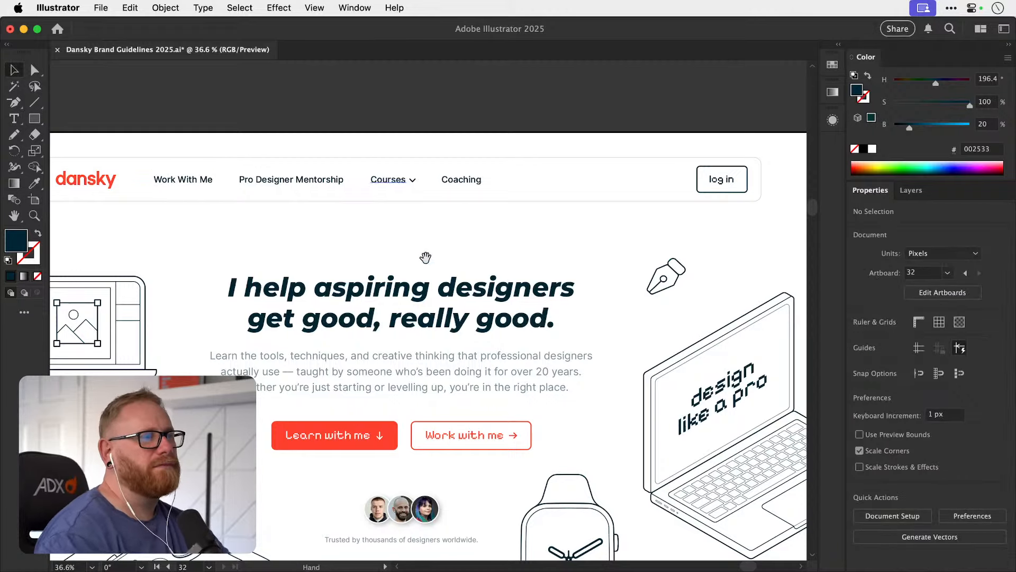
pyautogui.moveTo(423, 258); pyautogui.dragTo(451, 271)
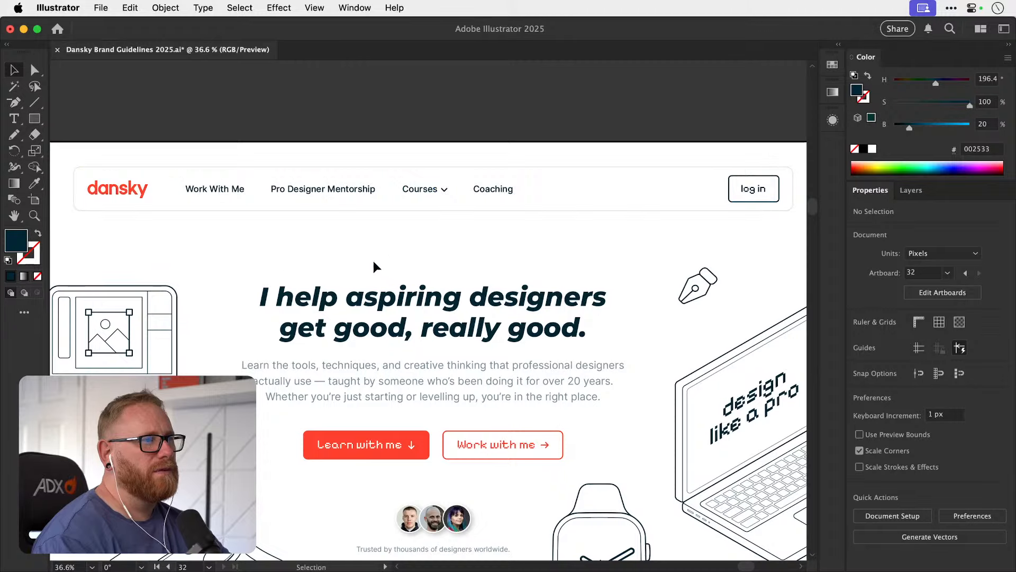
pyautogui.press('space')
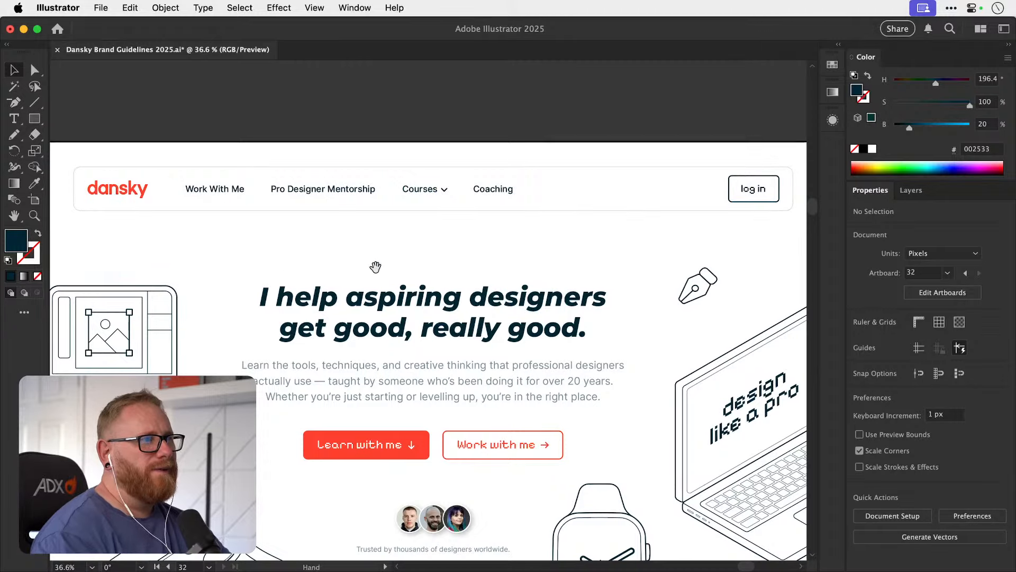
pyautogui.moveTo(377, 272); pyautogui.dragTo(383, 266)
pyautogui.moveTo(220, 185); pyautogui.dragTo(576, 187)
pyautogui.click(575, 101)
# Try moving the Pro Designer Mentorship link horizontally towards Courses in the header, and undo the move.
pyautogui.press('space')
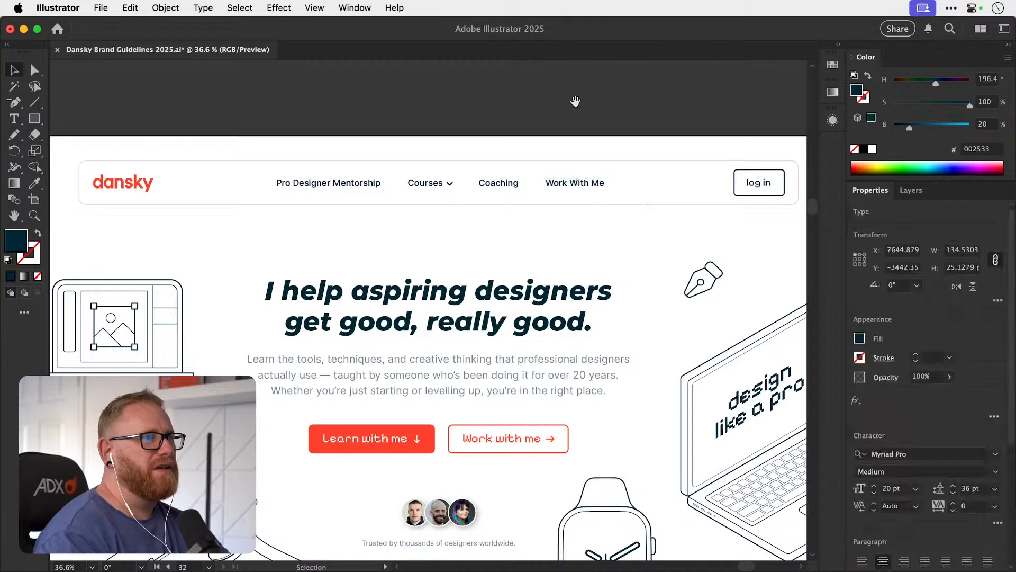
pyautogui.moveTo(559, 138); pyautogui.dragTo(514, 150)
pyautogui.moveTo(334, 182); pyautogui.dragTo(297, 167)
pyautogui.press('super+minus')
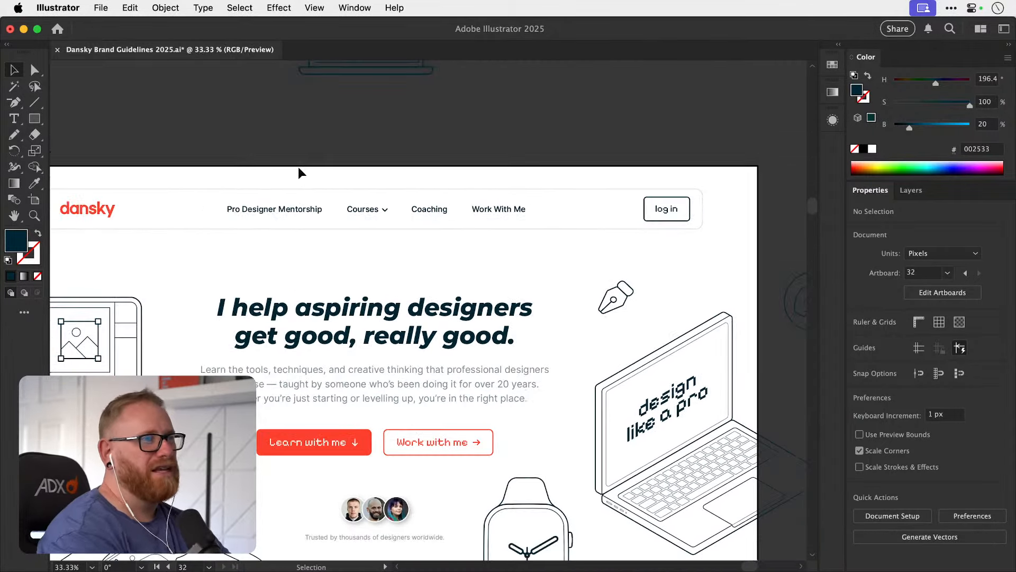
pyautogui.moveTo(457, 166); pyautogui.dragTo(448, 141)
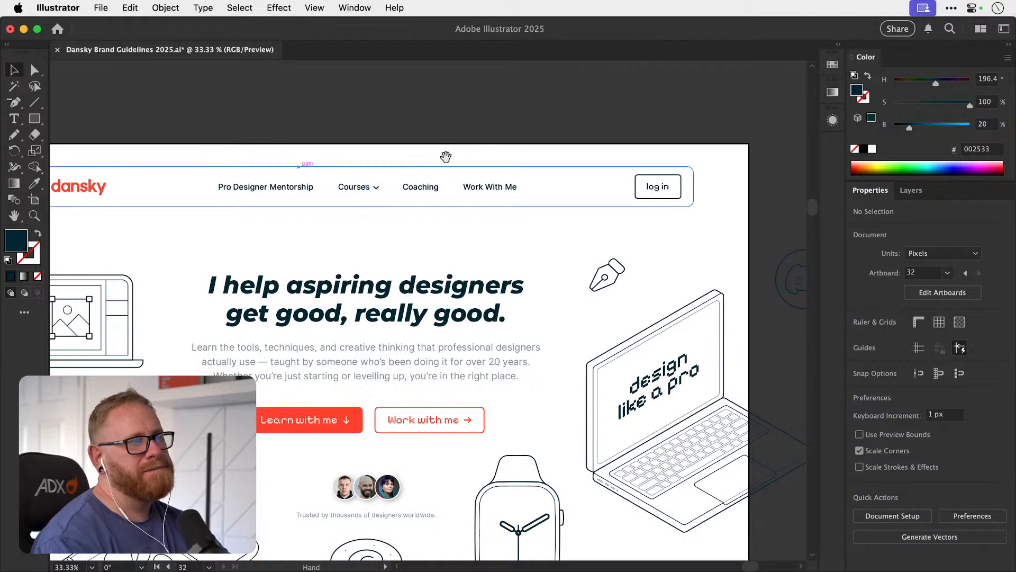
pyautogui.scroll(3, 290, 191)
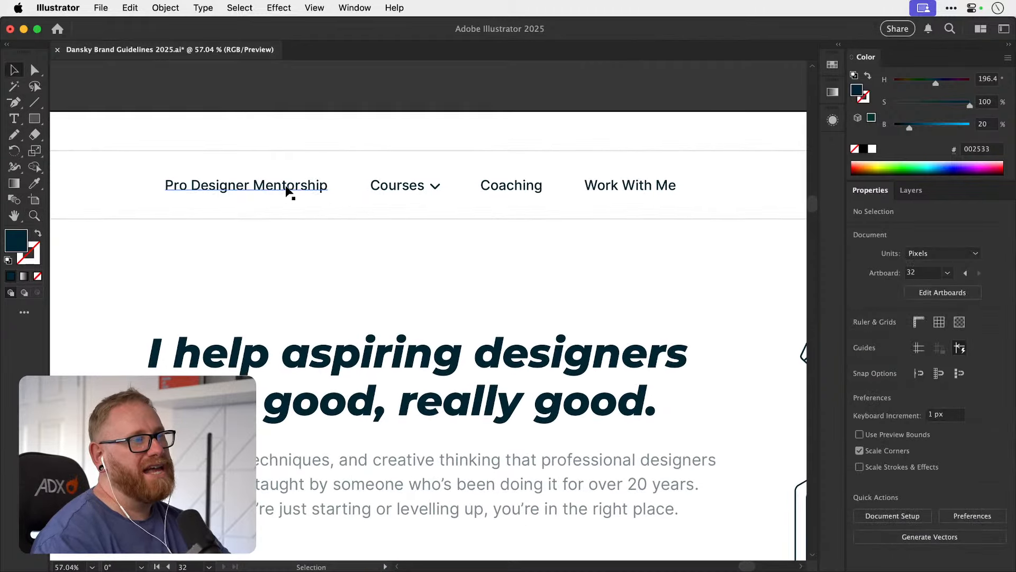
pyautogui.moveTo(301, 189); pyautogui.dragTo(408, 188)
pyautogui.press('super+z')
pyautogui.press('super+z')
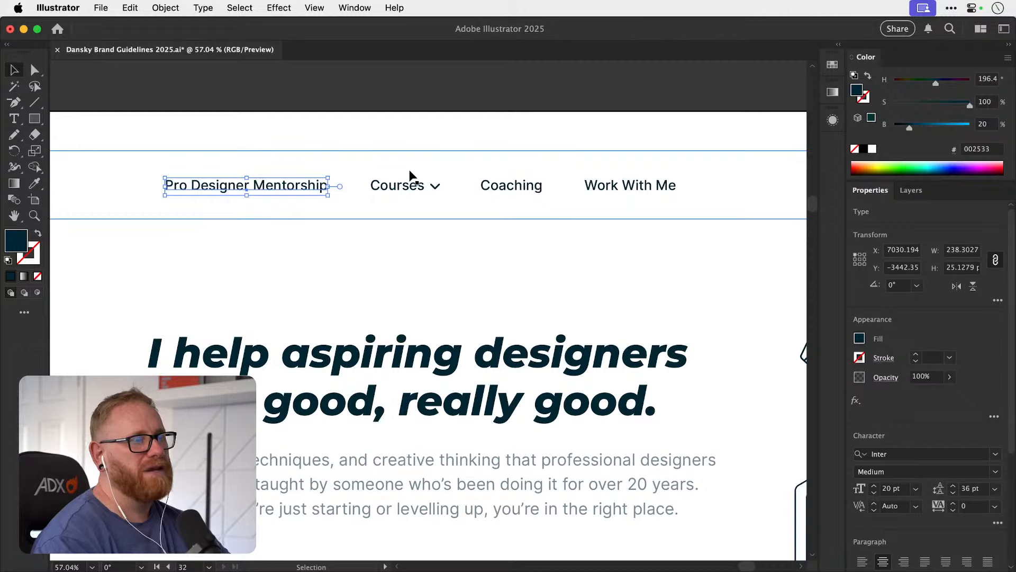
# Switch to Framer, preview the Dansky homepage and capture a screenshot area around the open Courses dropdown.
pyautogui.press('super+Tab')
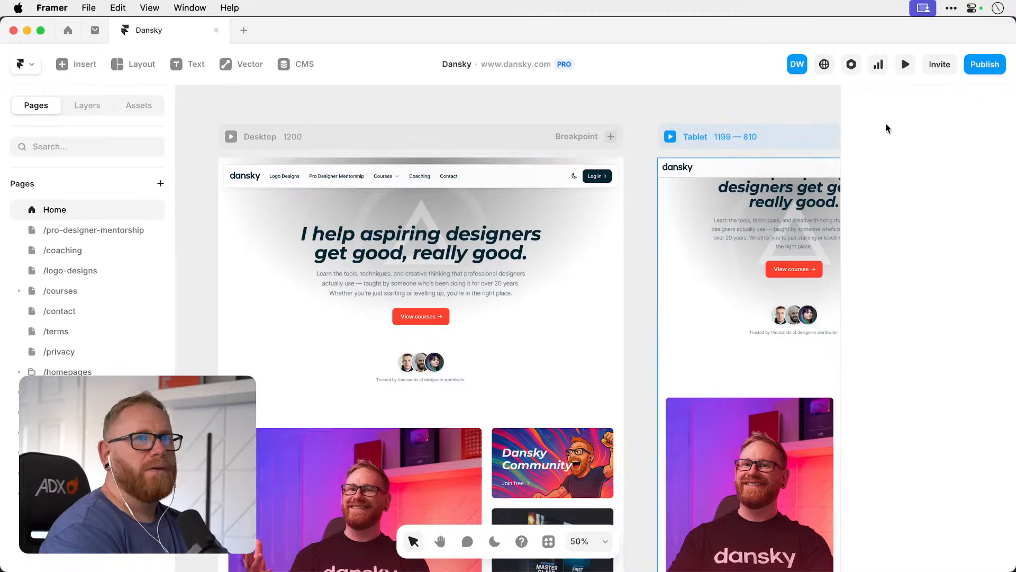
pyautogui.click(906, 64)
pyautogui.moveTo(449, 141)
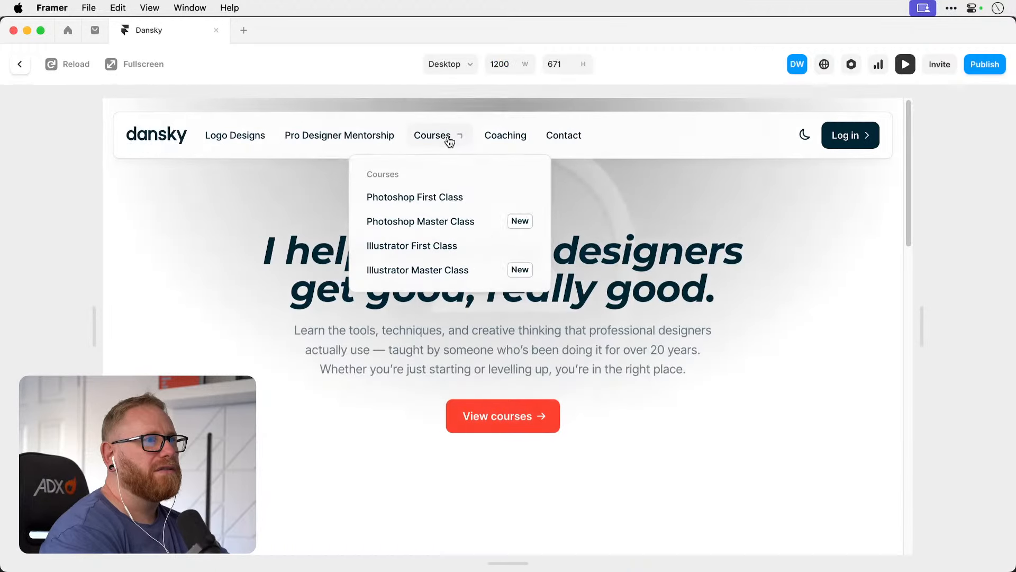
pyautogui.press('super+shift+4')
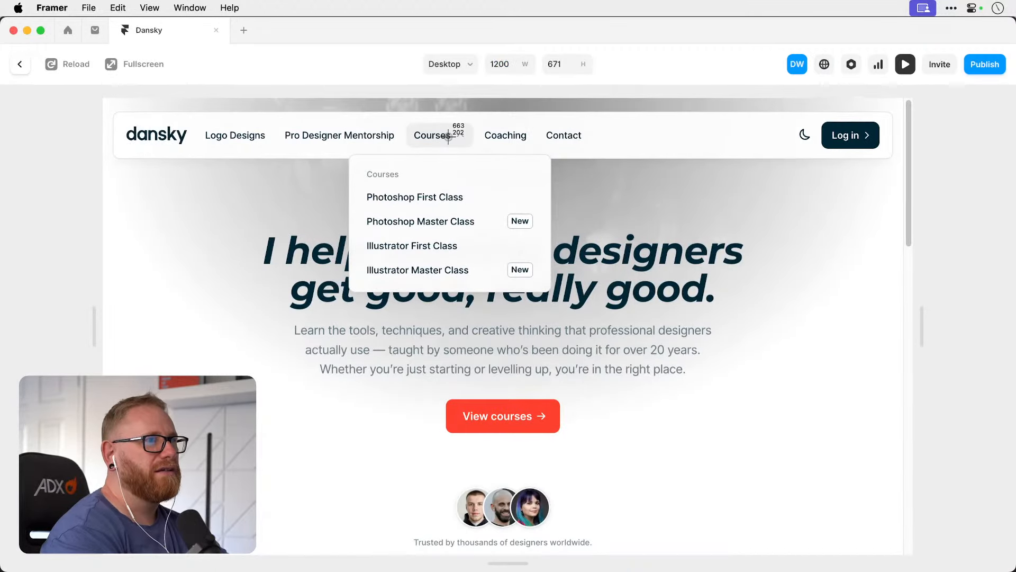
pyautogui.moveTo(279, 98); pyautogui.dragTo(663, 389)
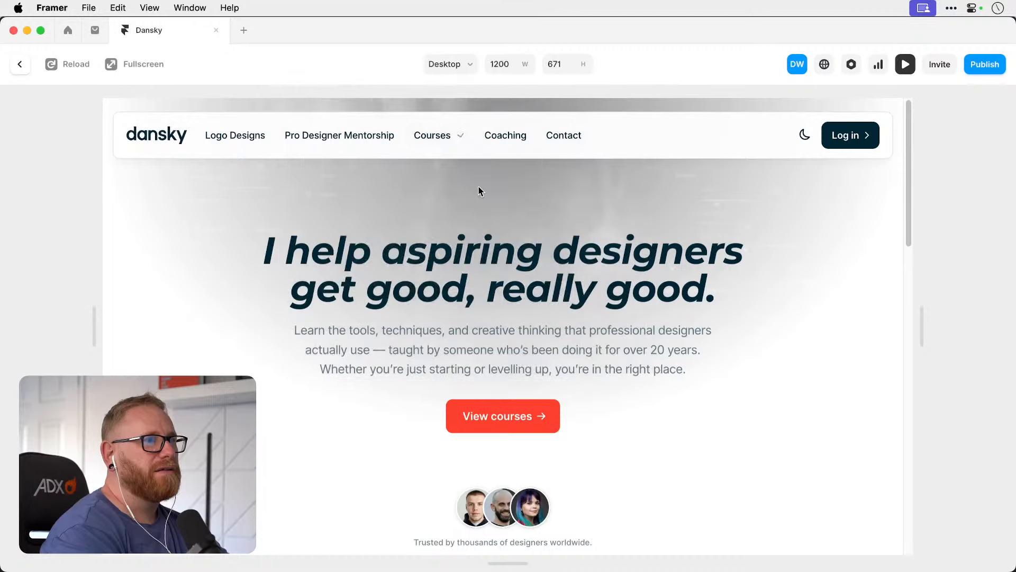
pyautogui.moveTo(444, 140)
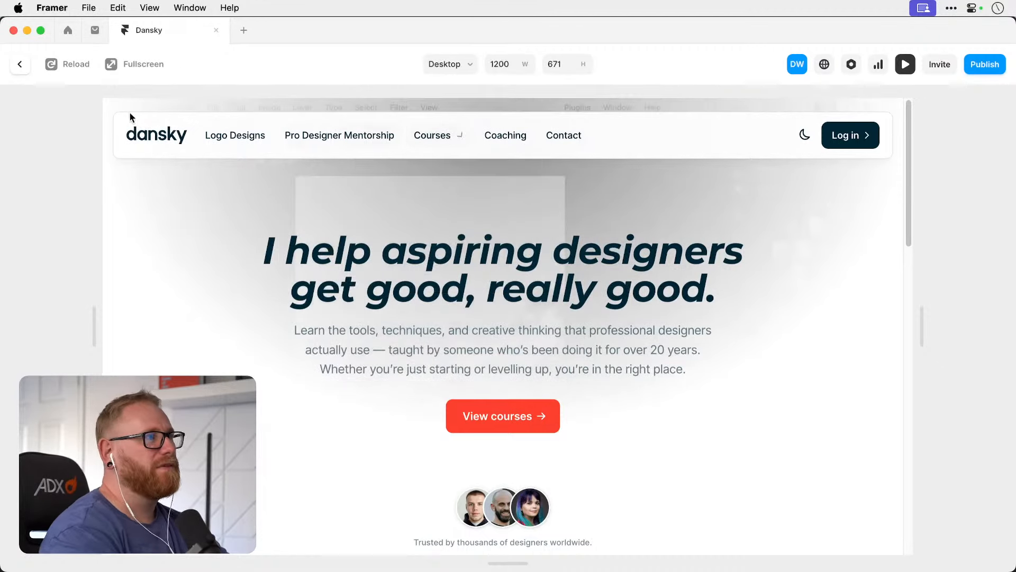
# Leave the Framer preview, switch back to Illustrator and deselect the Pro Designer Mentorship link.
pyautogui.press('Escape')
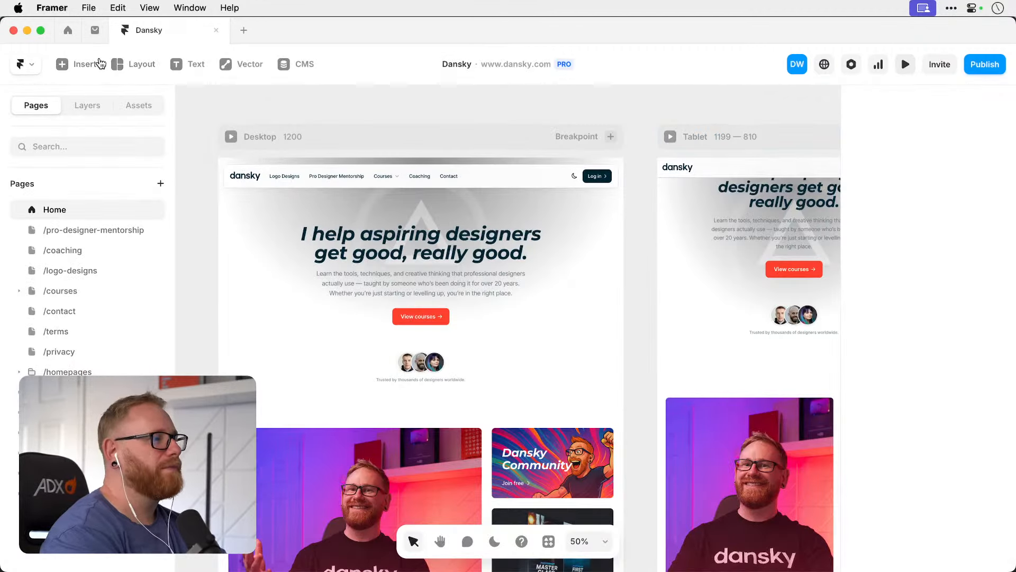
pyautogui.press('super+Tab')
pyautogui.press('super+Tab')
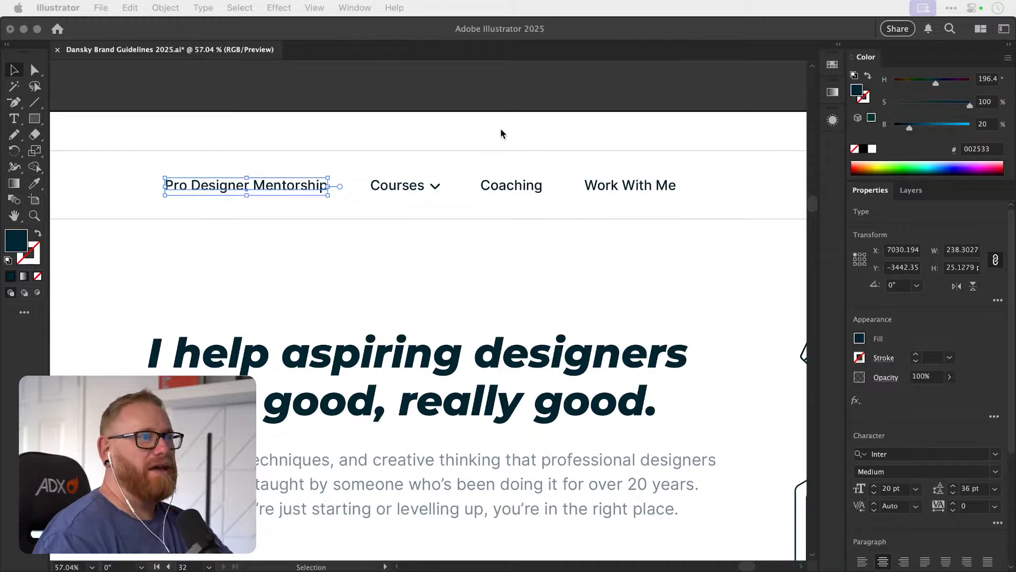
pyautogui.click(484, 95)
pyautogui.click(501, 76)
# Save the Dansky Brand Guidelines 2025 document with the revised header navigation.
pyautogui.press('super+minus')
pyautogui.press('super+minus')
pyautogui.press('super+minus')
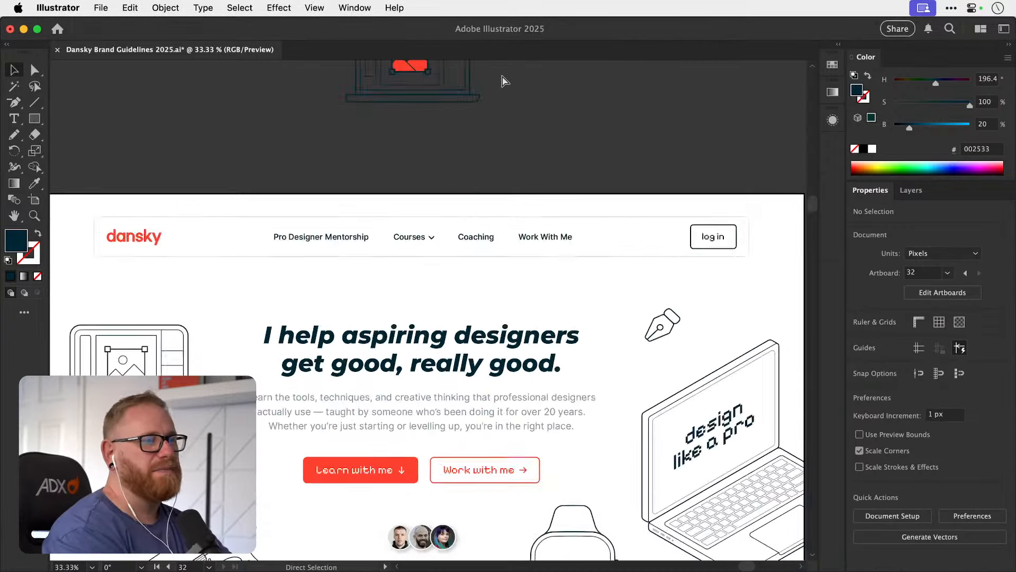
pyautogui.scroll(-3, 531, 254)
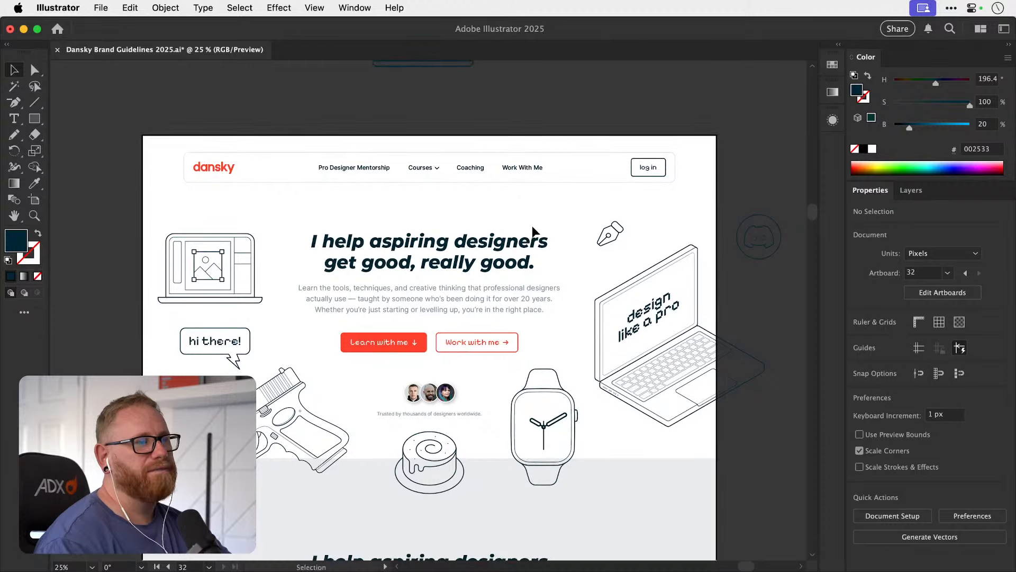
pyautogui.press('super+s')
# Review the homepage mockup's header, hero section and the start of the grey section below it.
pyautogui.moveTo(519, 239); pyautogui.dragTo(517, 216)
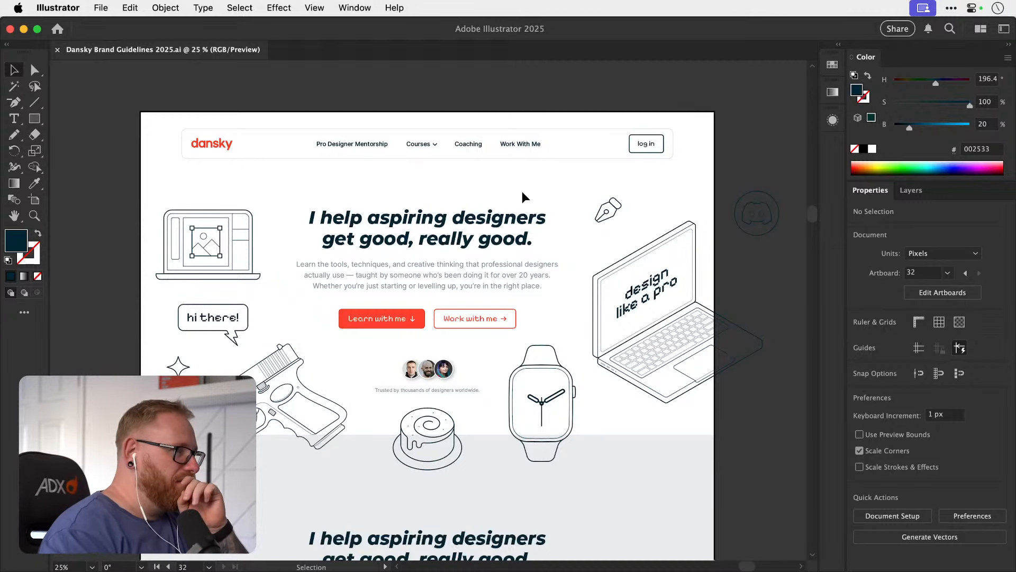
pyautogui.scroll(-3, 426, 280)
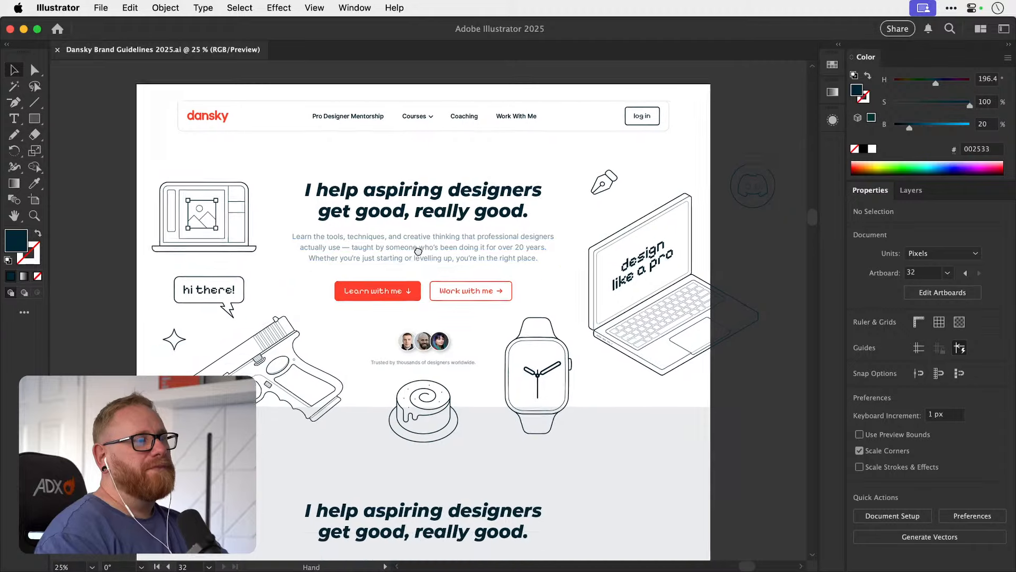
pyautogui.hscroll(-2, 418, 268)
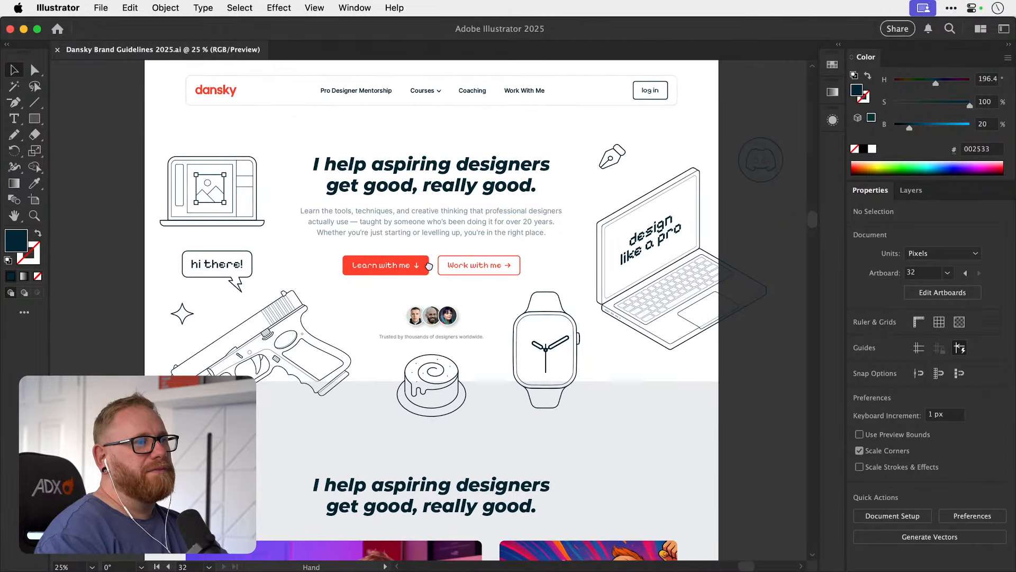
pyautogui.moveTo(426, 266); pyautogui.dragTo(424, 267)
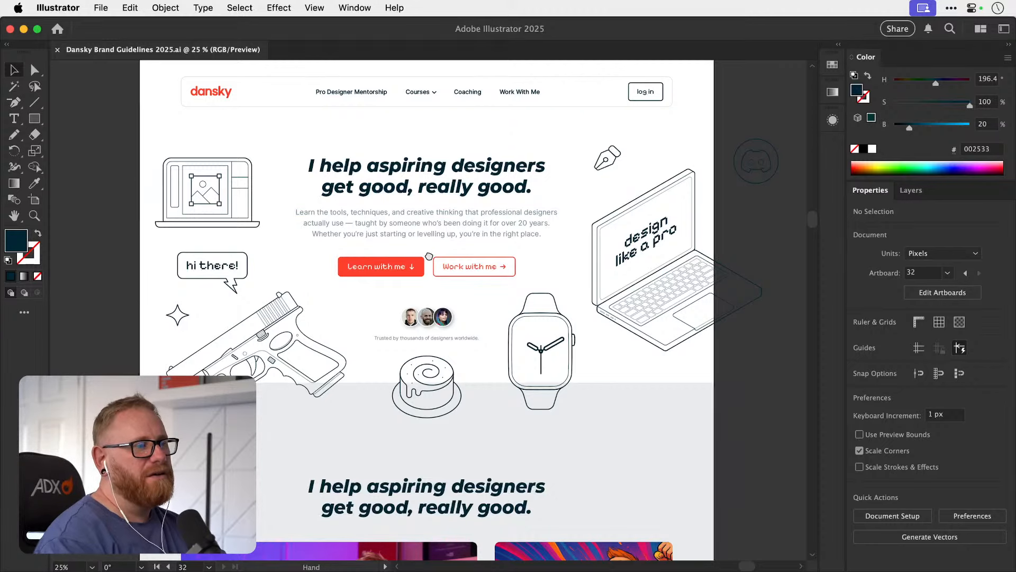
pyautogui.moveTo(430, 252); pyautogui.dragTo(429, 284)
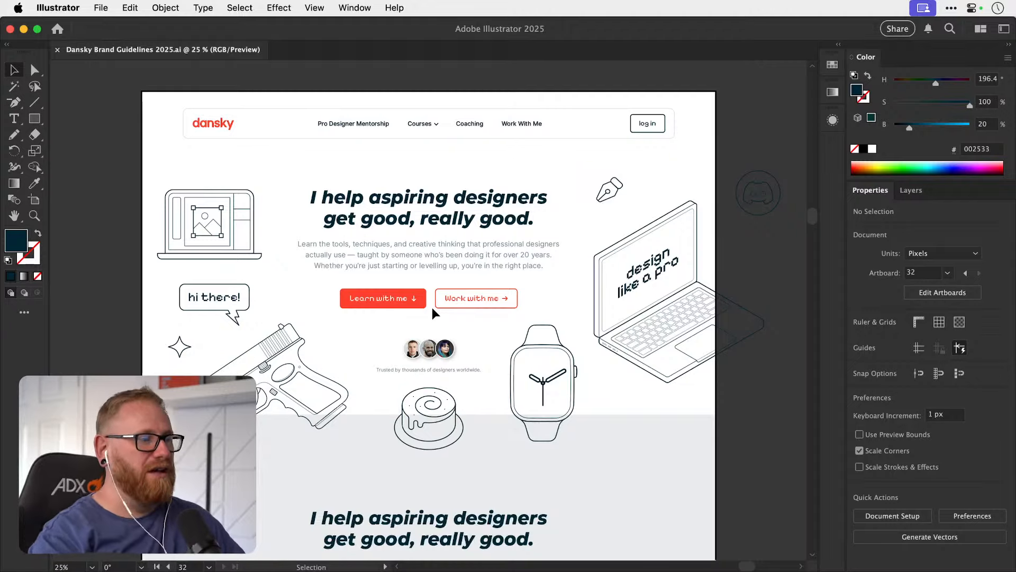
pyautogui.moveTo(432, 307); pyautogui.dragTo(432, 277)
pyautogui.scroll(-3, 382, 401)
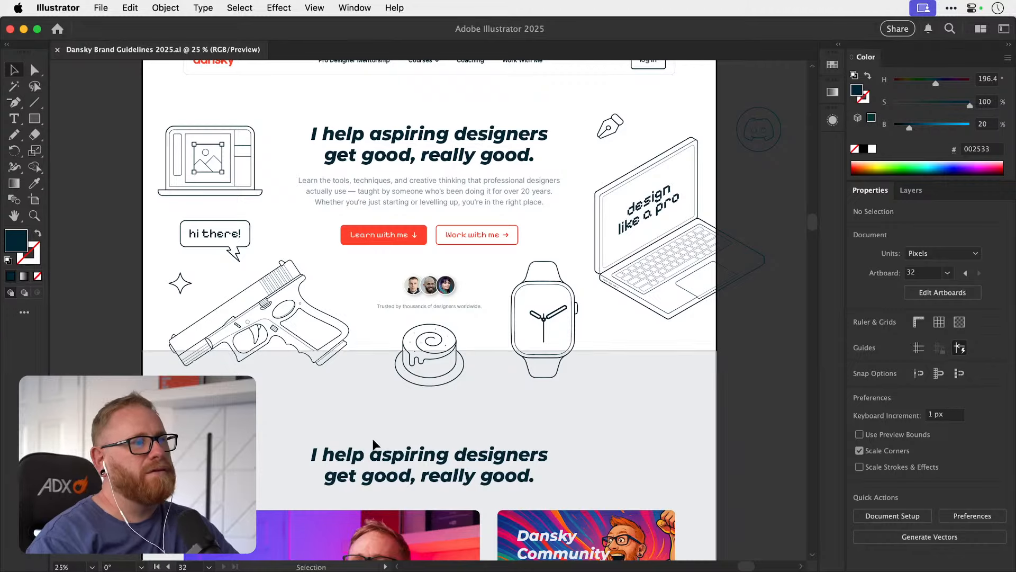
pyautogui.scroll(-4, 371, 440)
pyautogui.scroll(10, 367, 397)
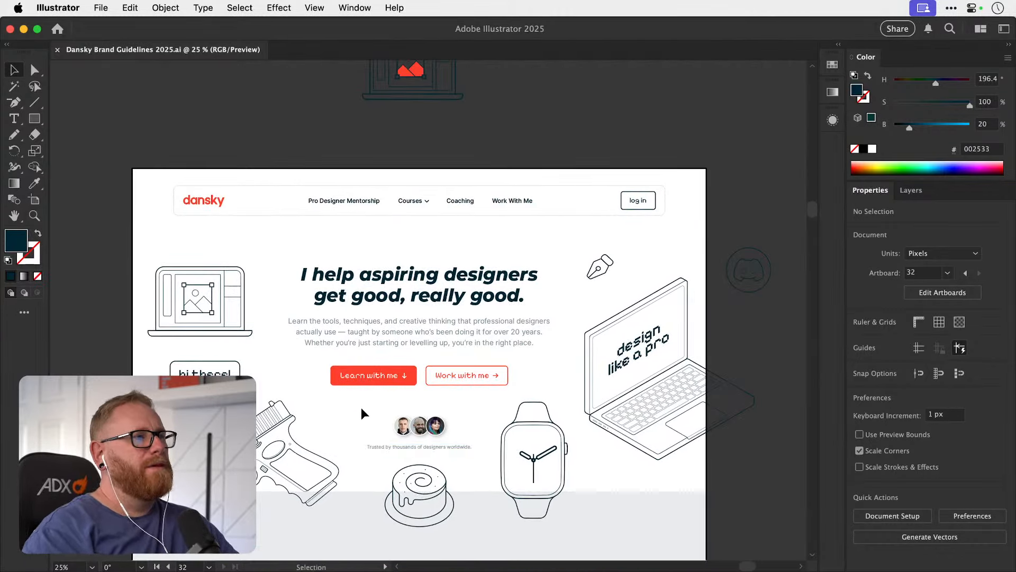
# Place the 16.56.01 screenshot of the Courses dropdown, using its embedded colour profile and converting it to preserve colour appearance.
pyautogui.click(102, 9)
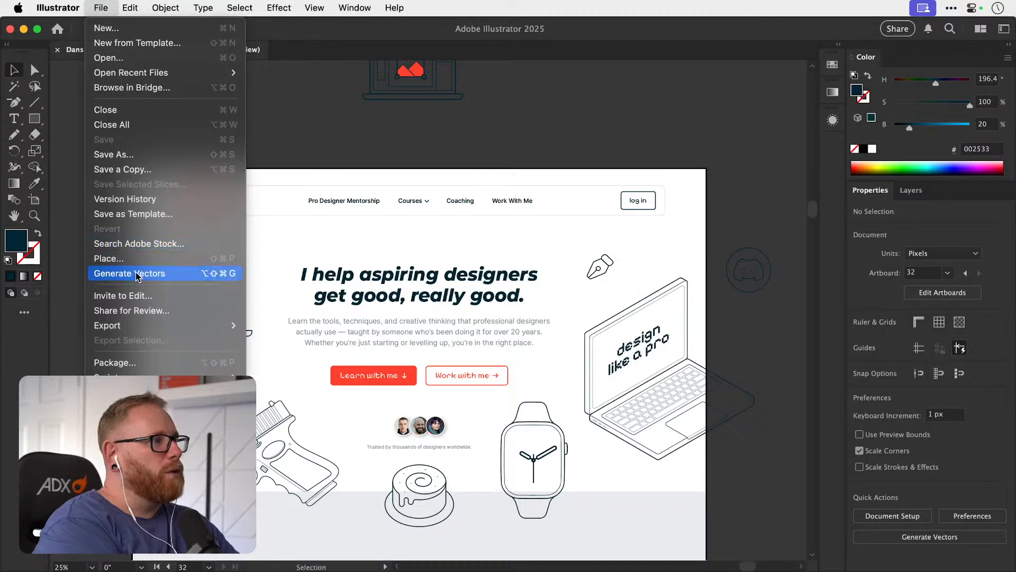
pyautogui.click(135, 259)
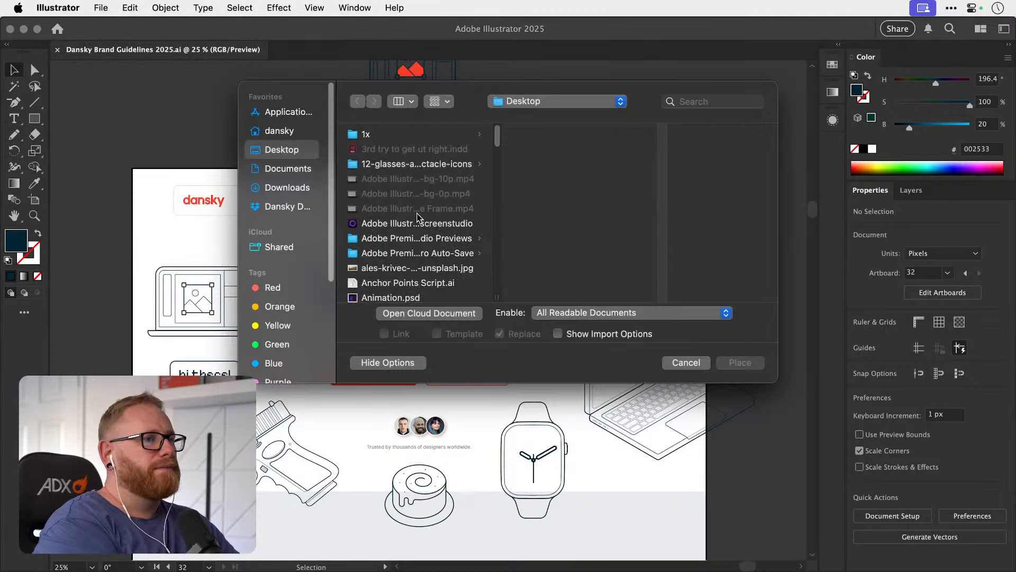
pyautogui.scroll(-15, 420, 219)
pyautogui.scroll(1, 417, 217)
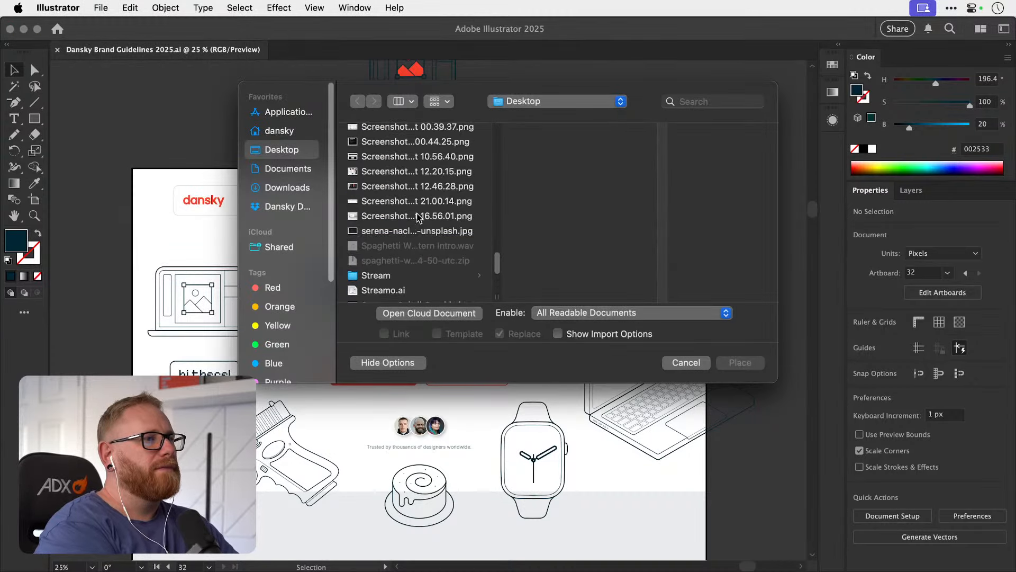
pyautogui.click(418, 217)
pyautogui.doubleClick(418, 216)
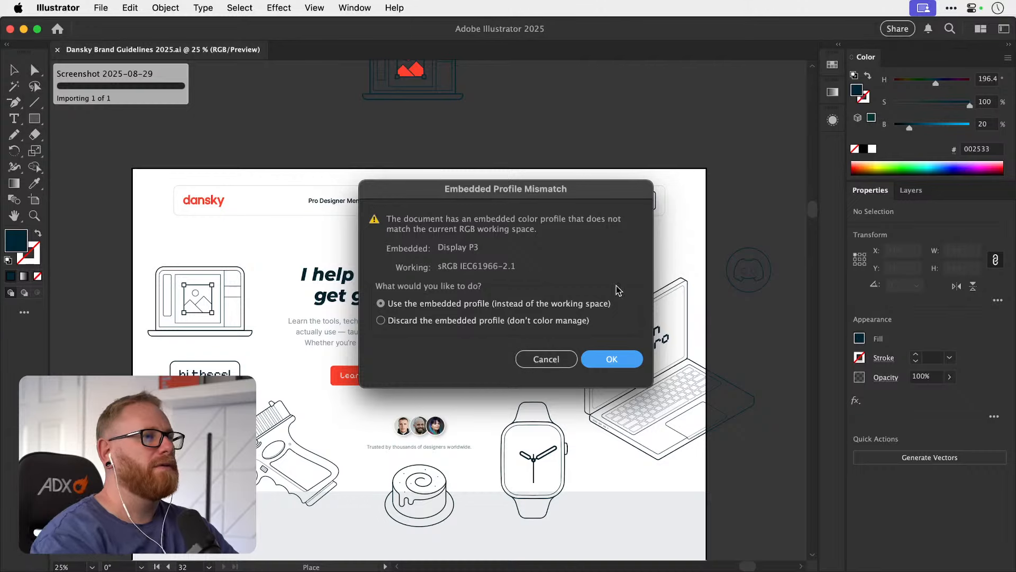
pyautogui.click(603, 358)
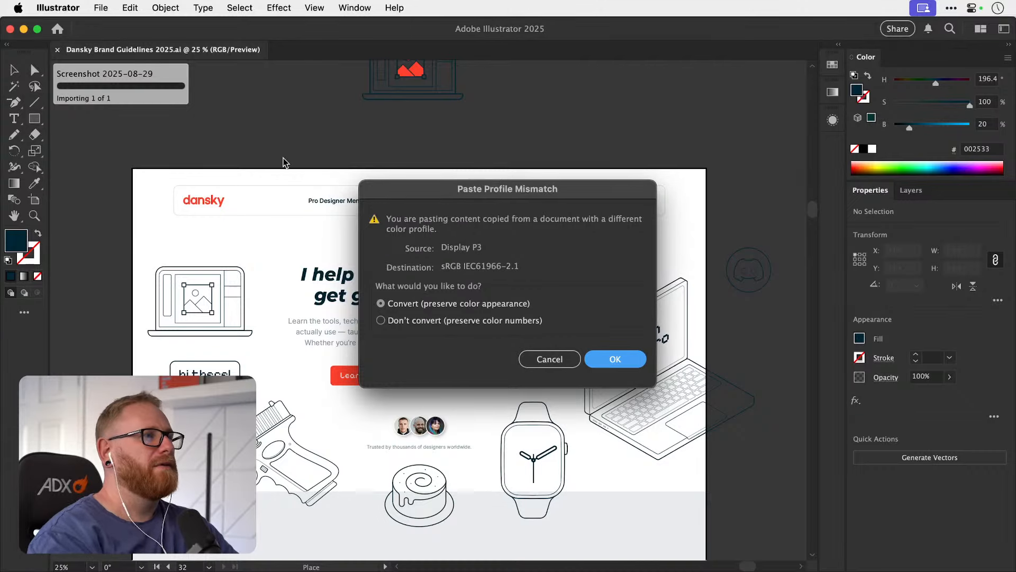
pyautogui.click(613, 360)
pyautogui.click(243, 108)
# Enlarge the placed dropdown screenshot to about 970 px wide and position it just below the header as a reference.
pyautogui.moveTo(400, 222); pyautogui.dragTo(384, 247)
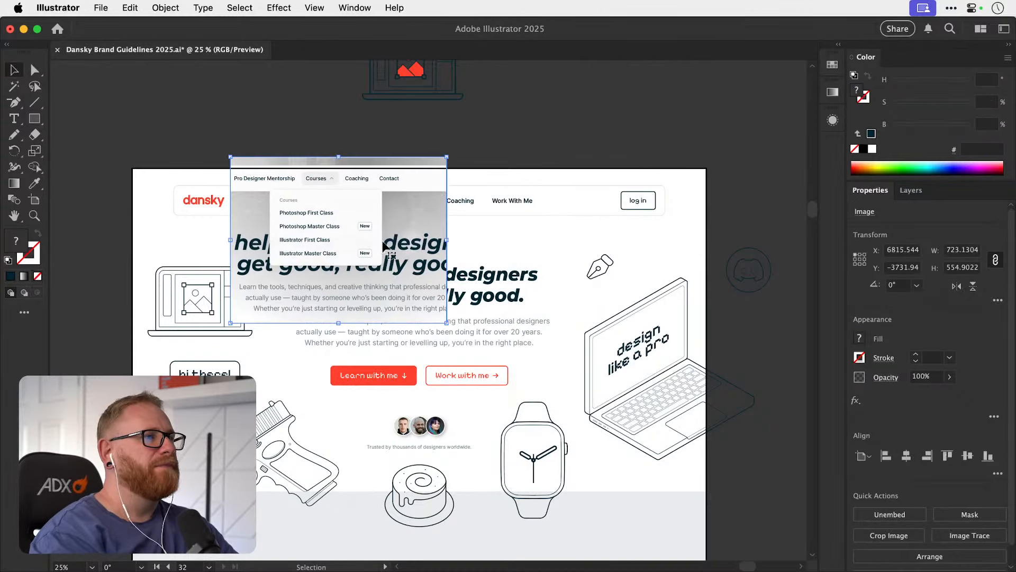
pyautogui.moveTo(448, 158); pyautogui.dragTo(486, 127)
pyautogui.moveTo(417, 183); pyautogui.dragTo(358, 259)
pyautogui.moveTo(297, 252); pyautogui.dragTo(391, 324)
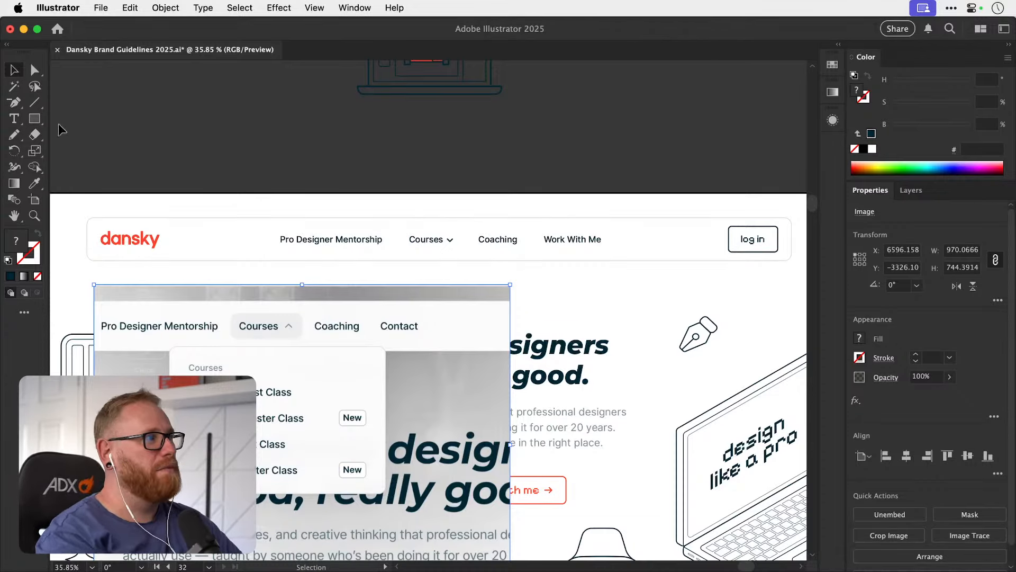
pyautogui.click(35, 120)
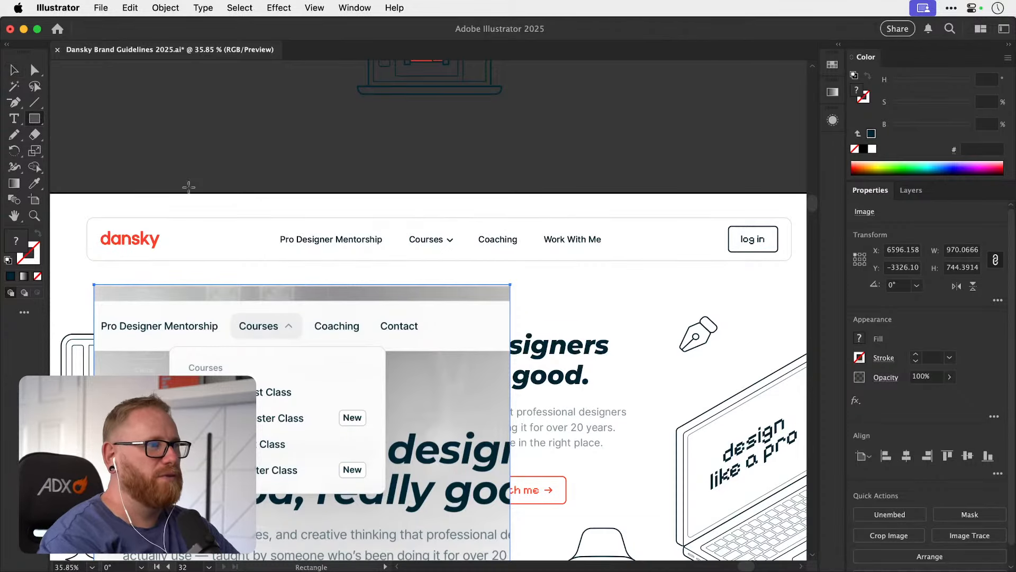
pyautogui.moveTo(399, 232); pyautogui.dragTo(507, 299)
pyautogui.press('super+z')
pyautogui.press('v')
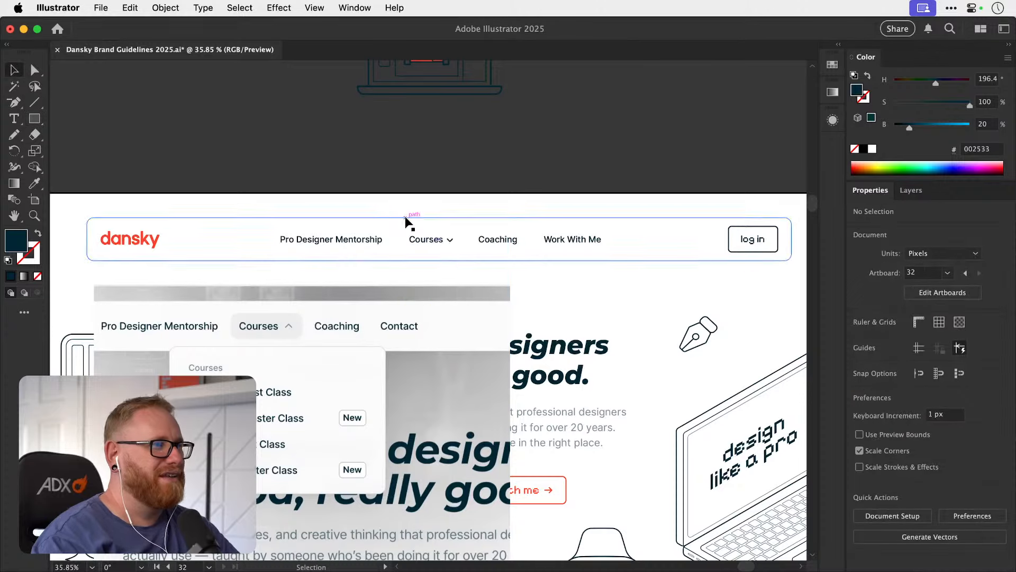
# Duplicate the header's rounded bar just below itself and scale the copy horizontally to about 490 px wide.
pyautogui.moveTo(404, 217); pyautogui.dragTo(456, 252)
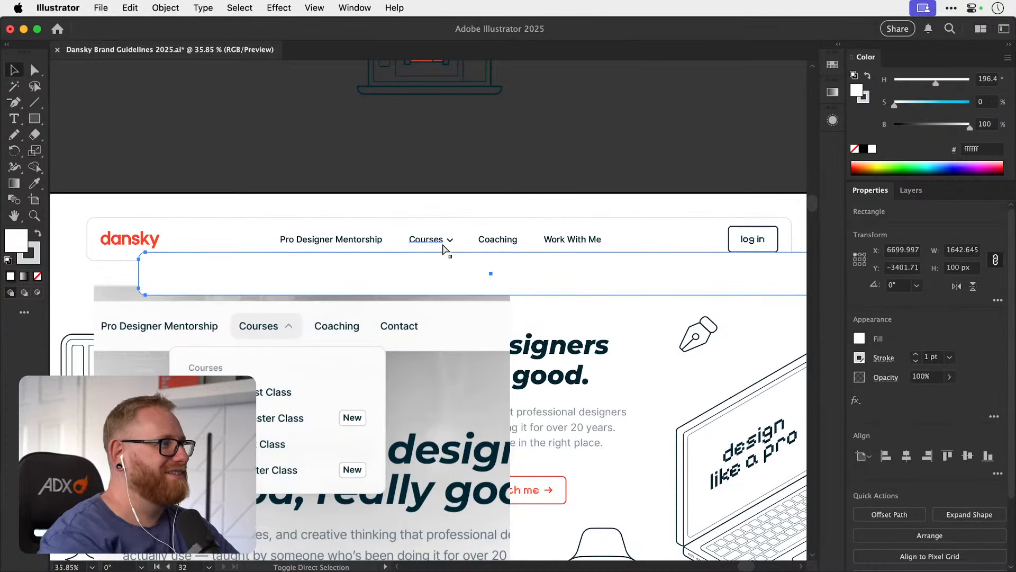
pyautogui.press('s')
pyautogui.moveTo(694, 272); pyautogui.dragTo(588, 273)
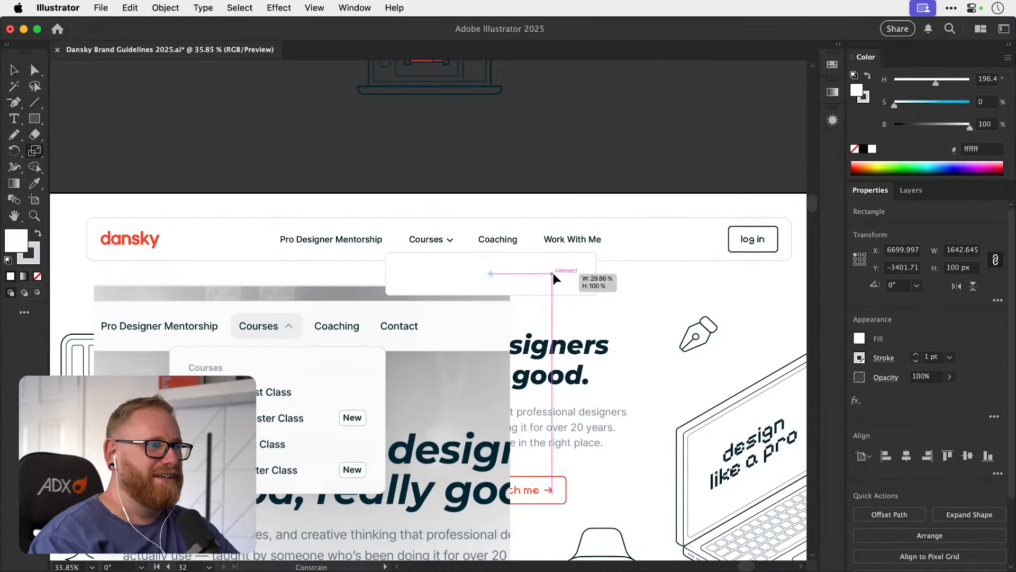
pyautogui.press('v')
pyautogui.moveTo(472, 279); pyautogui.dragTo(503, 313)
pyautogui.press('super+z')
# Turn off Scale Corners and reshape the duplicated bar into a rounded dropdown panel placed above the artboard.
pyautogui.click(997, 300)
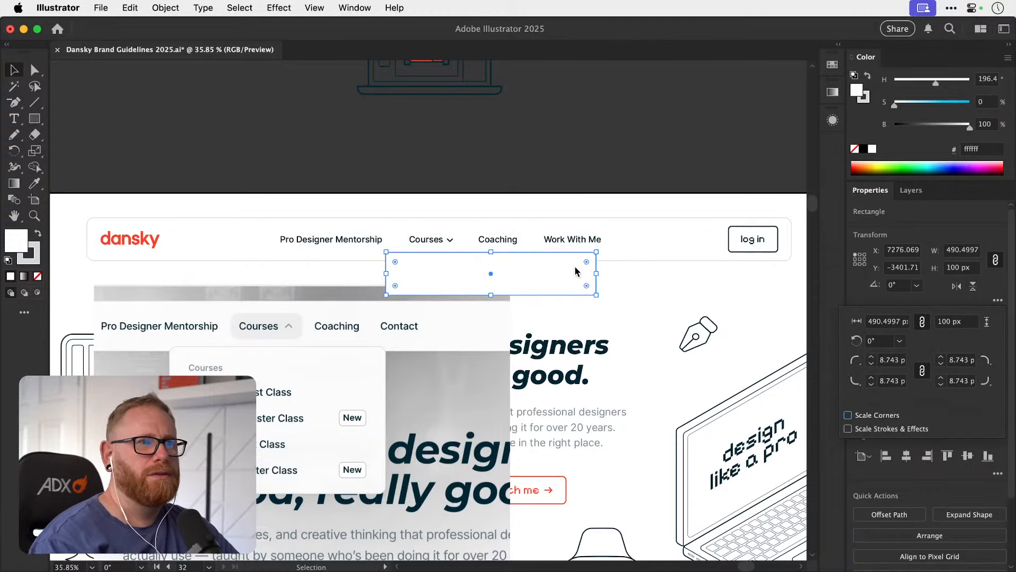
pyautogui.click(598, 275)
pyautogui.press('s')
pyautogui.moveTo(604, 284); pyautogui.dragTo(443, 294)
pyautogui.press('v')
pyautogui.moveTo(519, 282); pyautogui.dragTo(571, 289)
pyautogui.press('space')
pyautogui.moveTo(479, 289); pyautogui.dragTo(412, 290)
pyautogui.moveTo(359, 242); pyautogui.dragTo(570, 410)
pyautogui.press('super+z')
pyautogui.press('space')
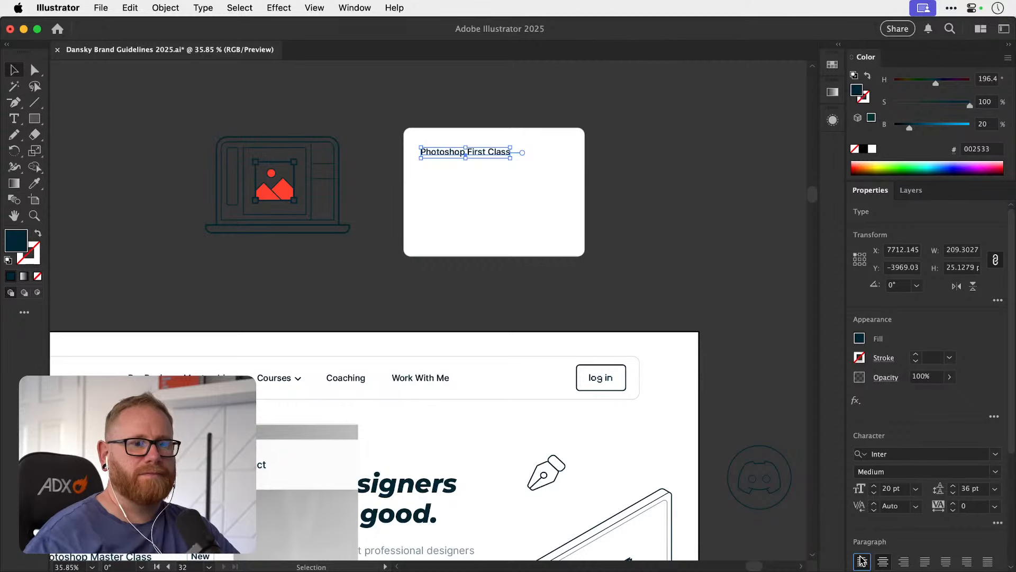
# Left-align the Photoshop First Class label inside the white panel and duplicate it downwards to make five evenly spaced rows.
pyautogui.moveTo(469, 152); pyautogui.dragTo(514, 152)
pyautogui.click(596, 238)
pyautogui.press('space')
pyautogui.moveTo(551, 186); pyautogui.dragTo(696, 133)
pyautogui.moveTo(653, 97); pyautogui.dragTo(610, 118)
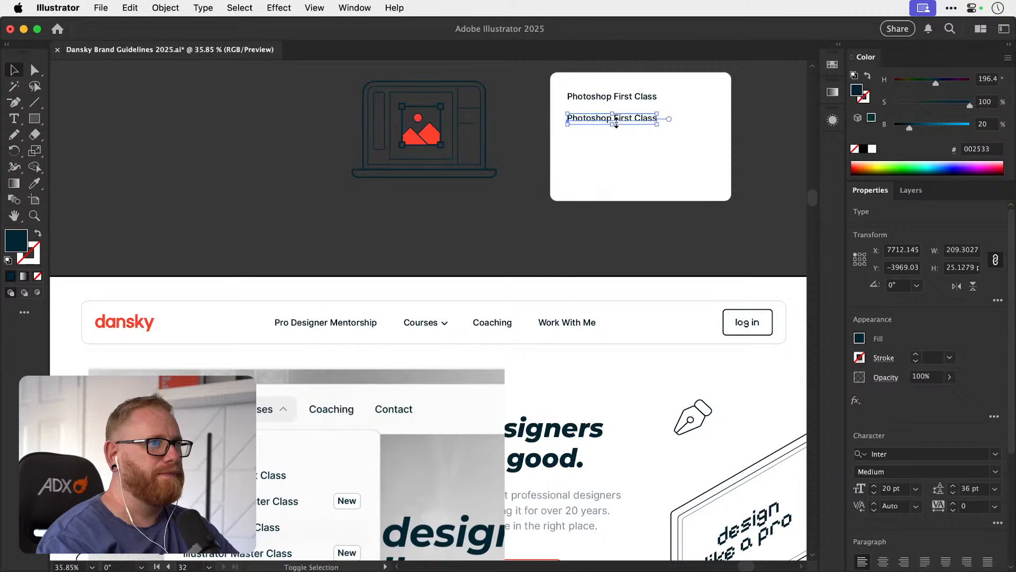
pyautogui.hotkey('ctrl', 'd')
pyautogui.hotkey('ctrl', 'd')
pyautogui.hotkey('ctrl', 'd')
# Replace the first row's text in the dropdown panel with Pro Designer Mentorship.
pyautogui.press('t')
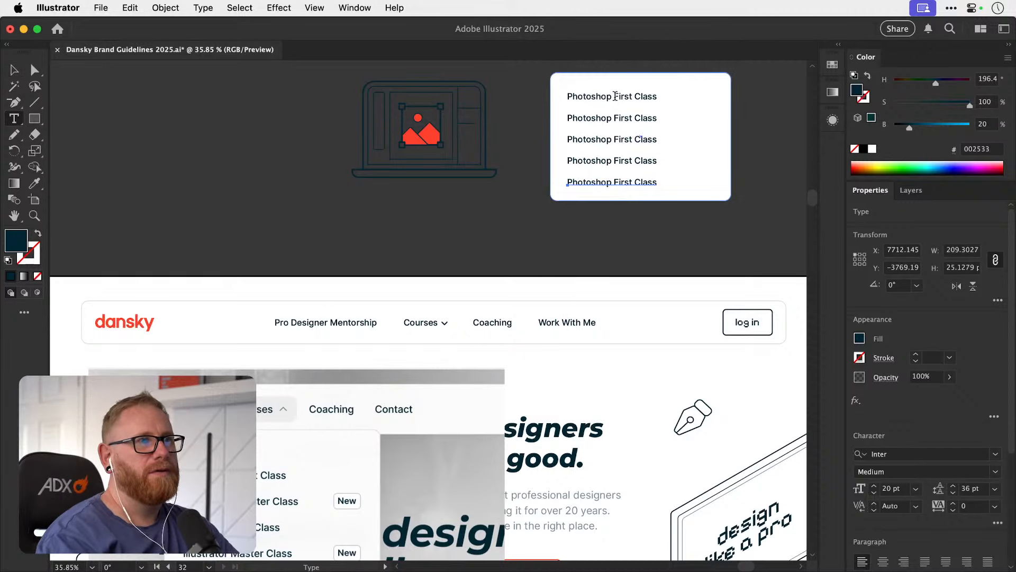
pyautogui.tripleClick(623, 96)
pyautogui.write('Pro Designer Mentorship')
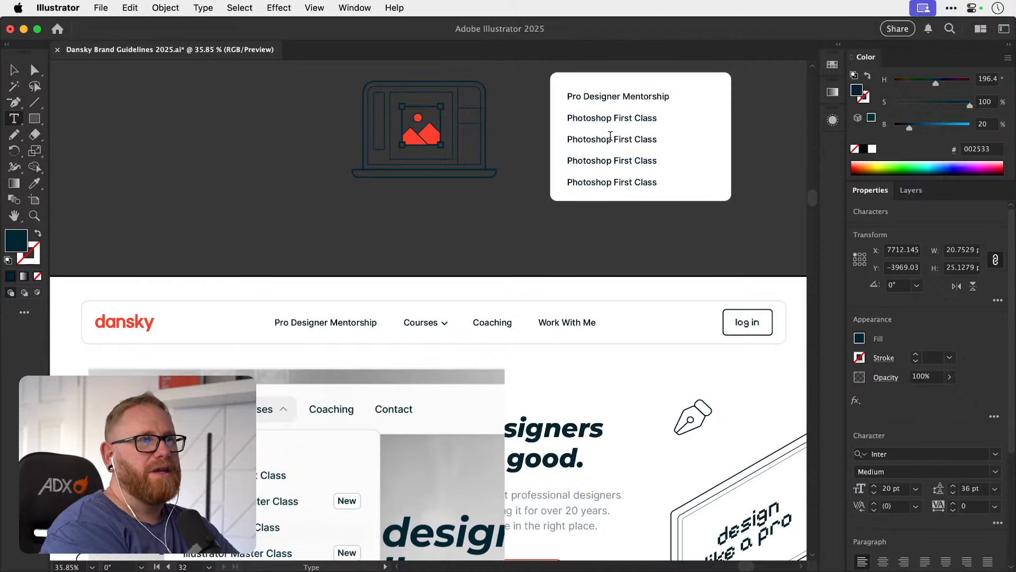
# Change the third row of the dropdown panel to Photoshop Master Class.
pyautogui.moveTo(611, 138); pyautogui.dragTo(559, 138)
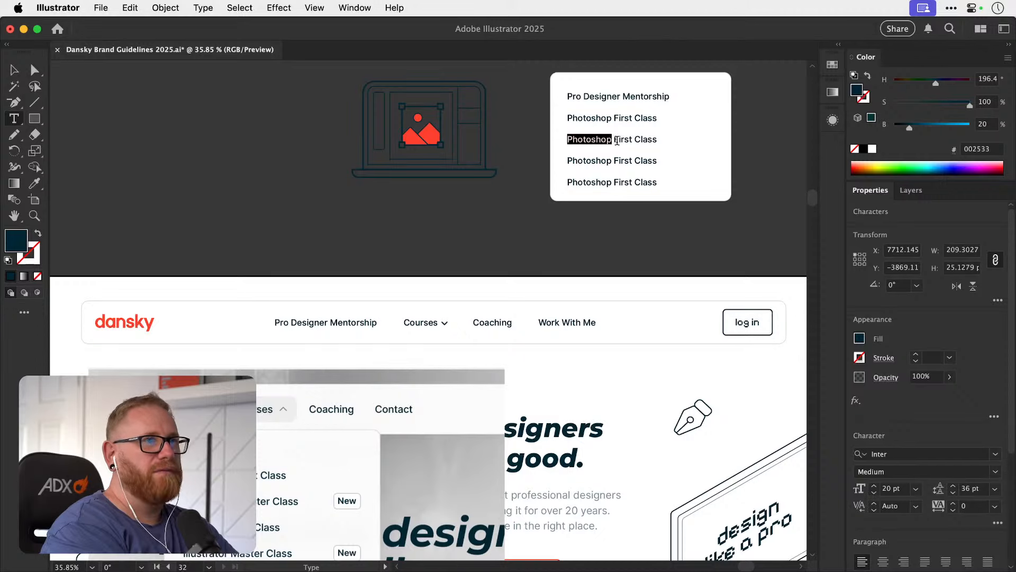
pyautogui.click(614, 140)
pyautogui.hotkey('shift', 'Right')
pyautogui.hotkey('shift', 'Right')
pyautogui.hotkey('shift', 'Right')
pyautogui.hotkey('shift', 'Right')
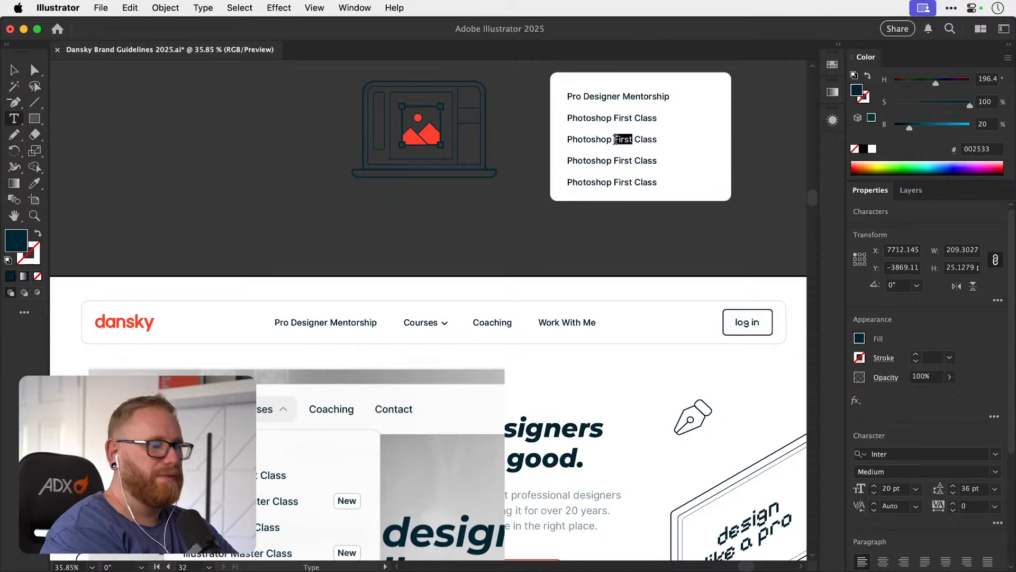
pyautogui.write('Master')
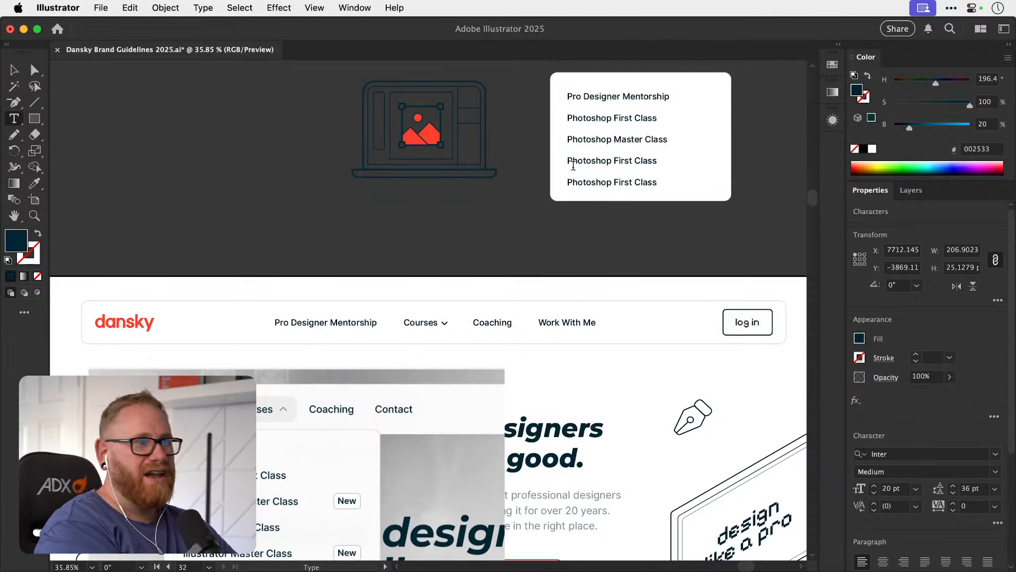
# Change the fourth row of the dropdown panel to Illustrator First Class.
pyautogui.moveTo(568, 160); pyautogui.dragTo(610, 161)
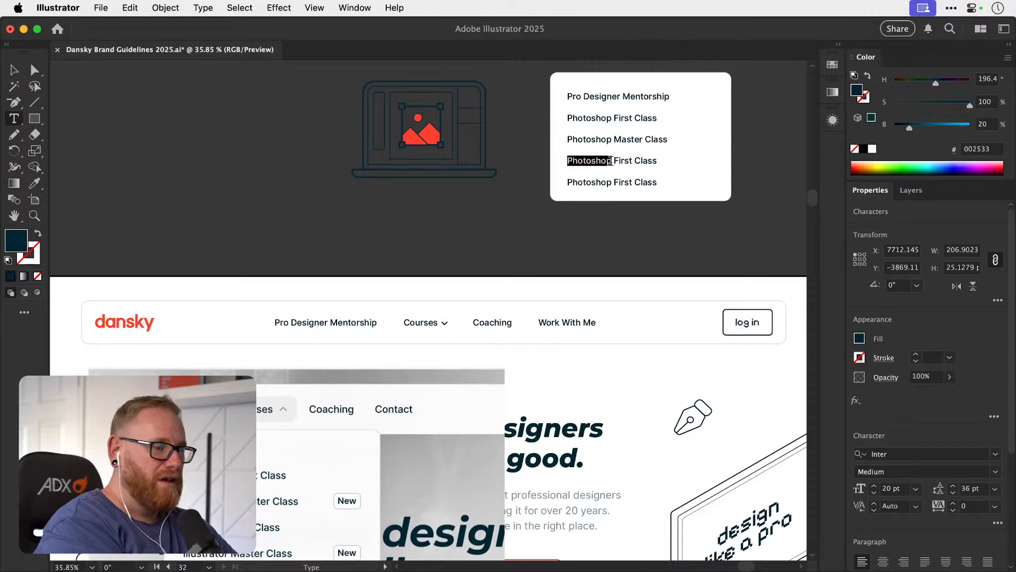
pyautogui.write('Ill')
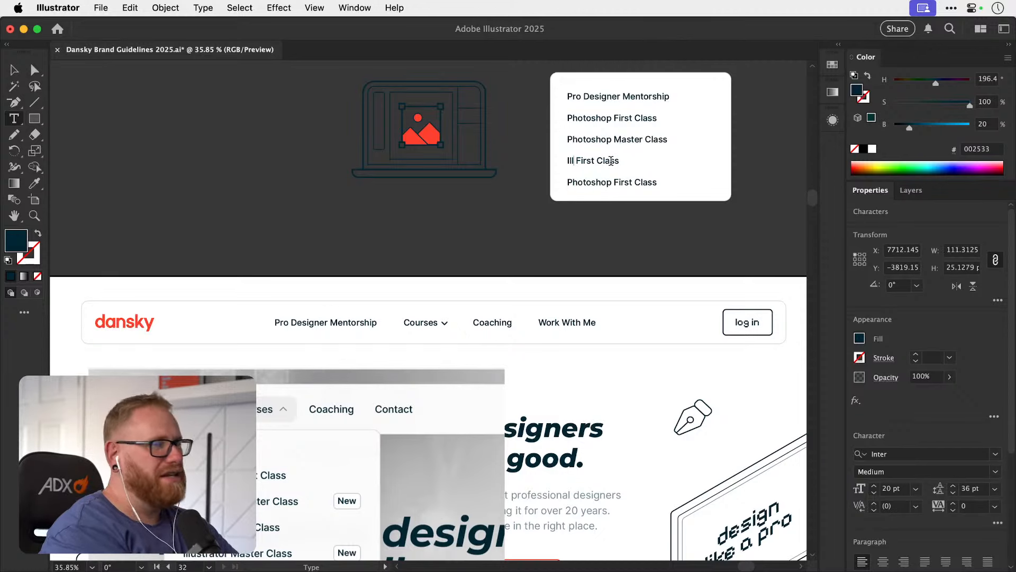
pyautogui.write('ustr')
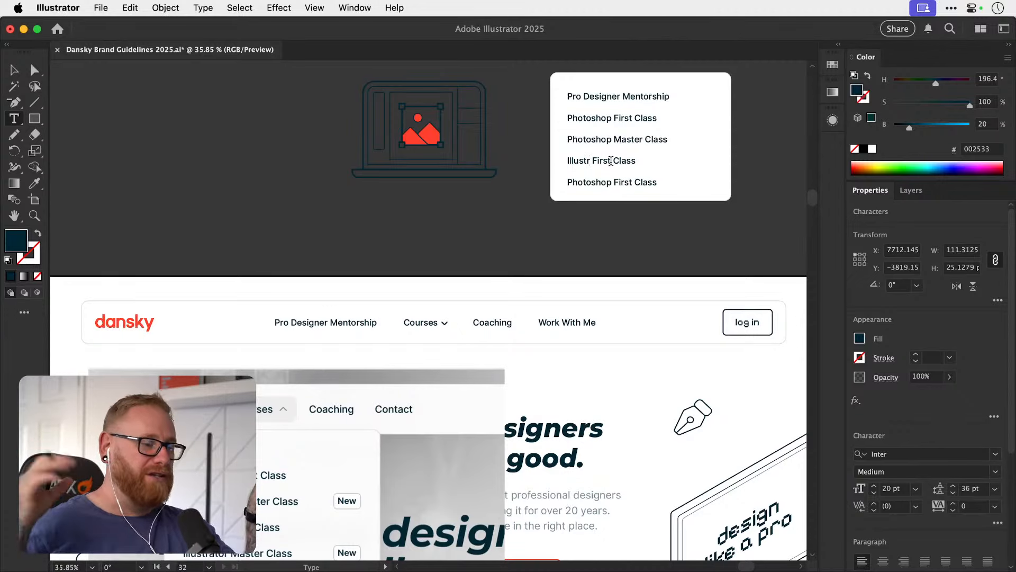
pyautogui.press('BackSpace')
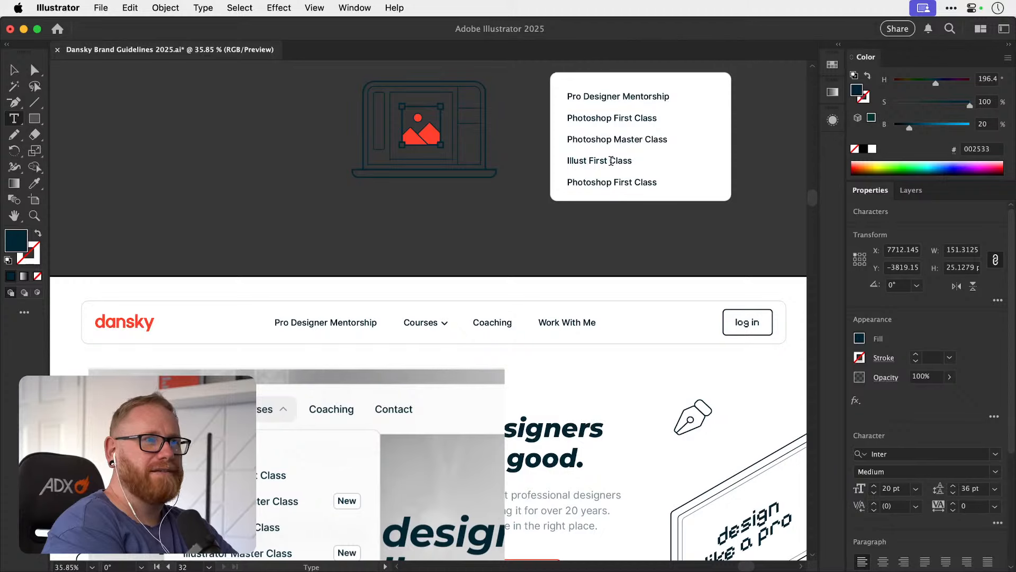
pyautogui.write('rator')
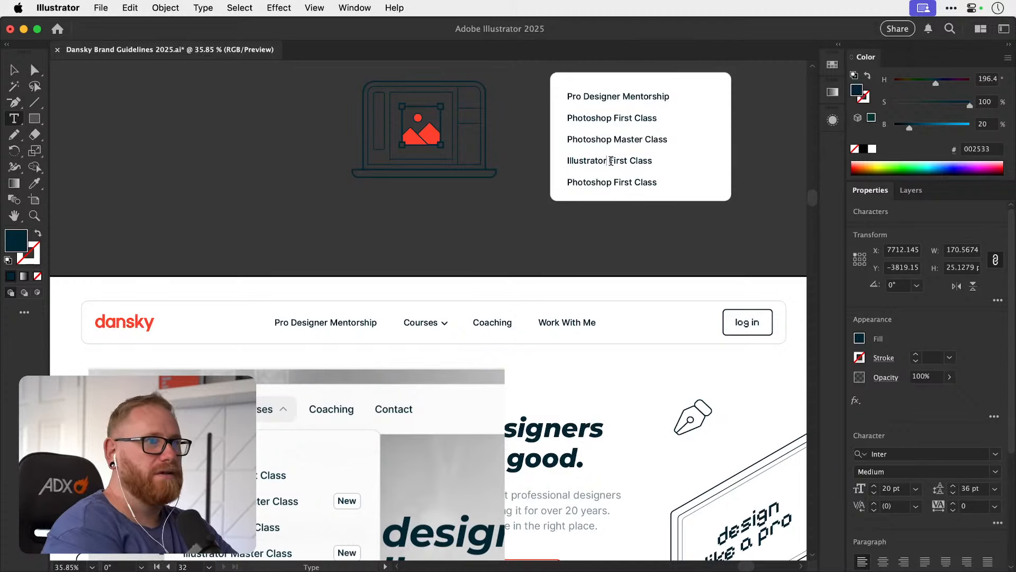
# Change the fifth row of the dropdown panel to Illustrator Master Class.
pyautogui.moveTo(611, 182); pyautogui.dragTo(562, 182)
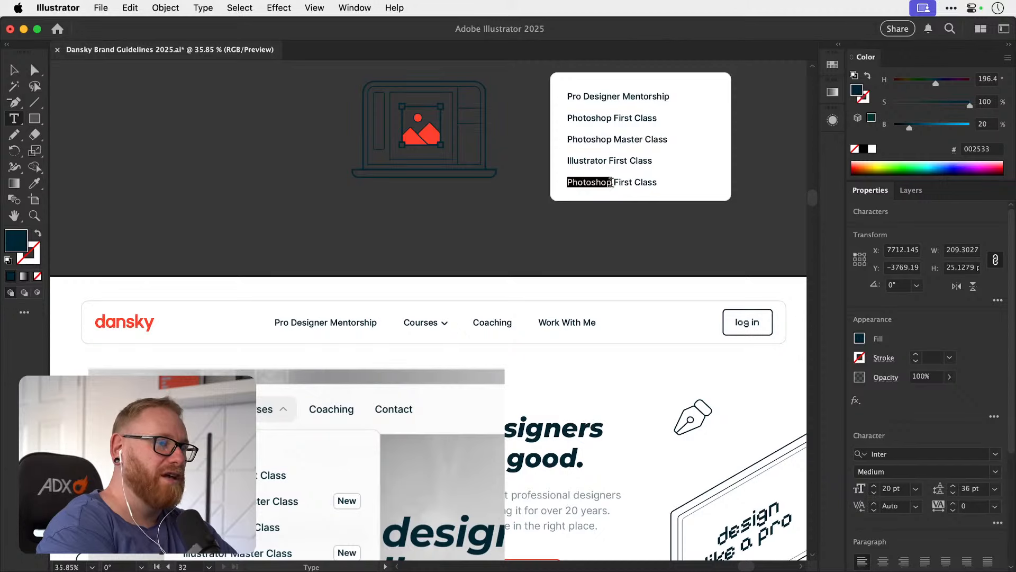
pyautogui.write('Illut')
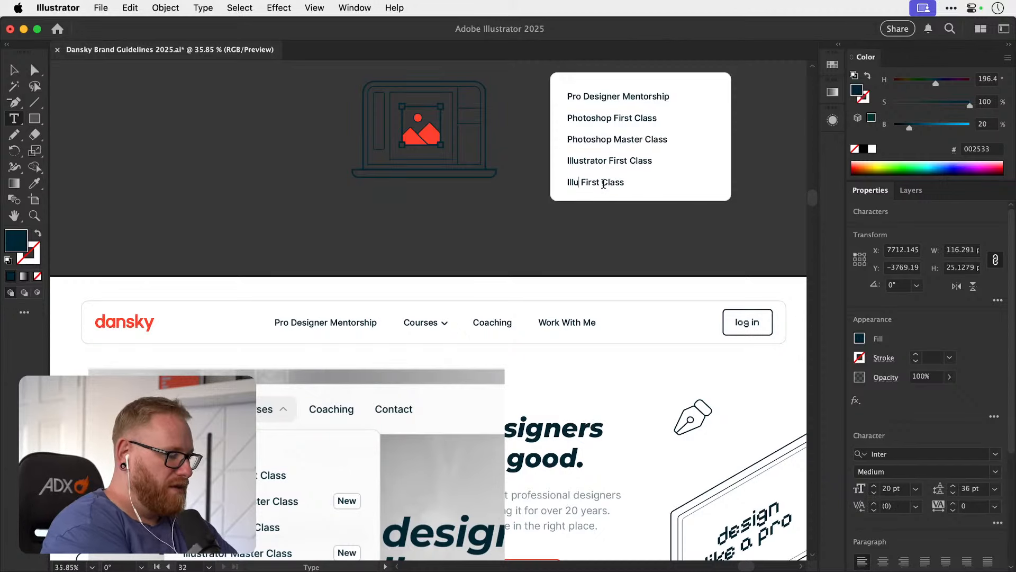
pyautogui.press('BackSpace')
pyautogui.write('strator ')
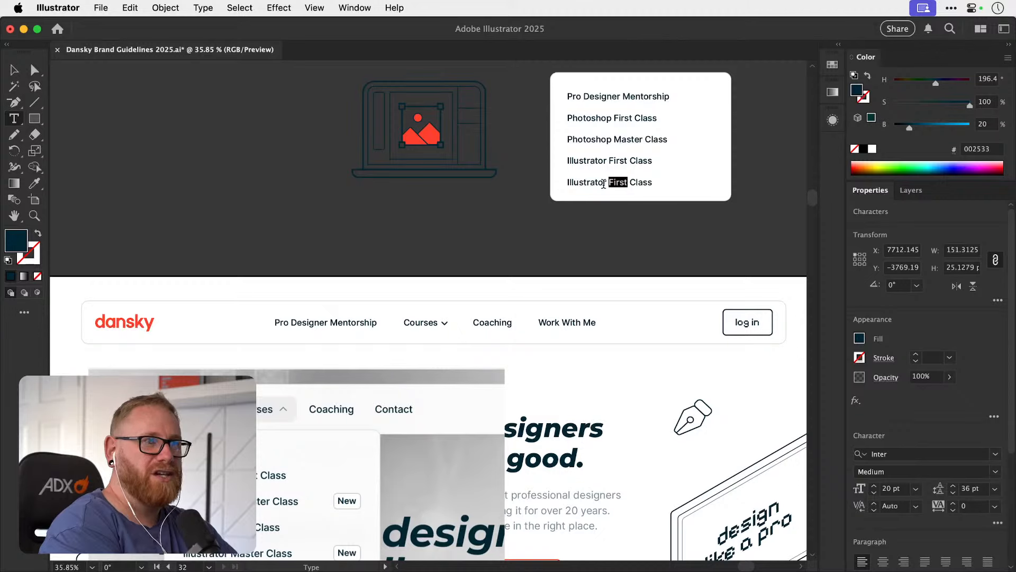
pyautogui.write('Master')
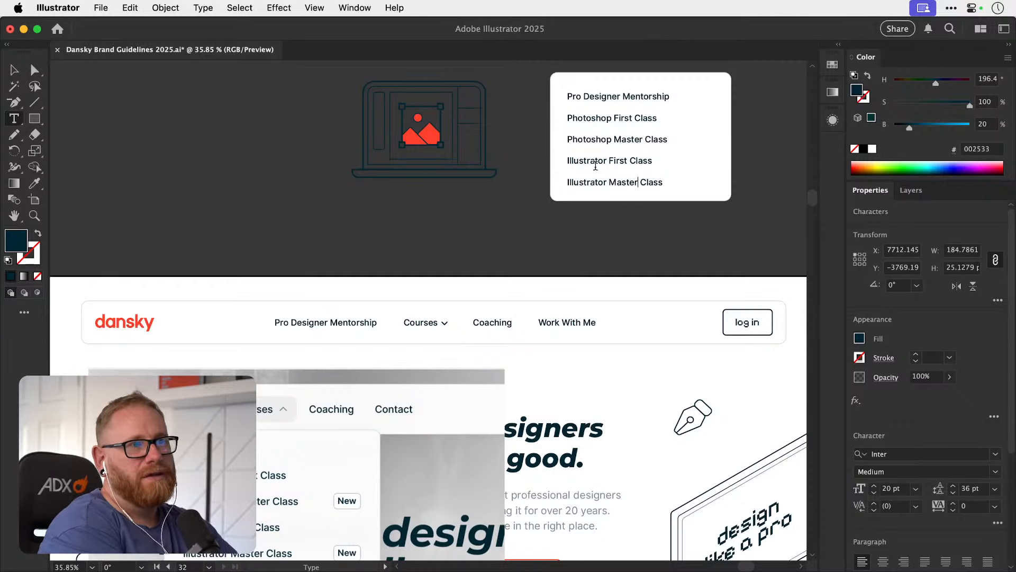
pyautogui.click(16, 71)
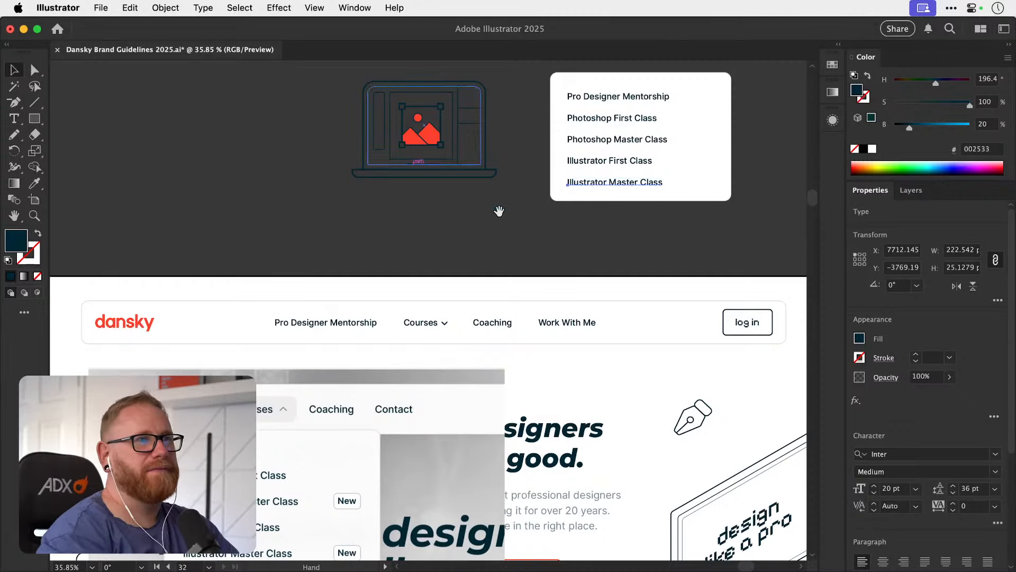
# Extend the top edge of the white dropdown panel upwards, making it about 359 px high.
pyautogui.moveTo(537, 228); pyautogui.dragTo(370, 291)
pyautogui.click(637, 234)
pyautogui.moveTo(563, 259); pyautogui.dragTo(561, 314)
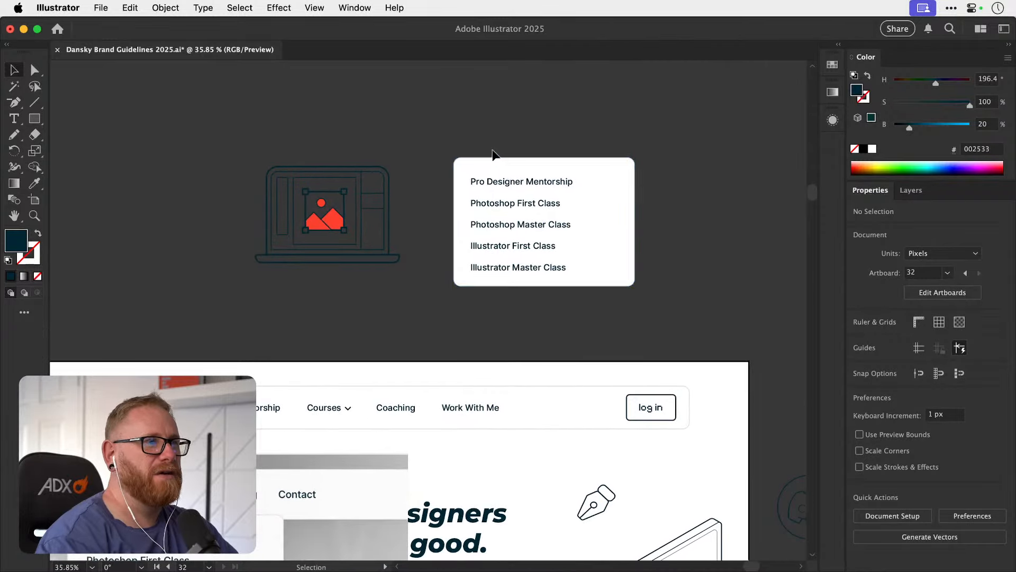
pyautogui.click(525, 159)
pyautogui.moveTo(545, 156); pyautogui.dragTo(544, 132)
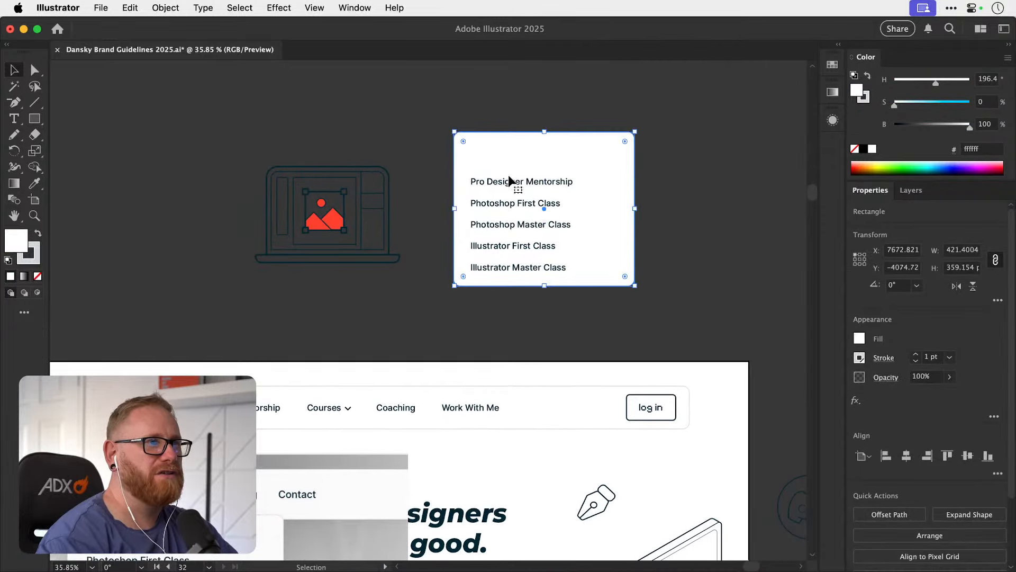
# Duplicate the Pro Designer Mentorship row just above itself and change the copy's text to Courses.
pyautogui.keyDown('alt'); pyautogui.moveTo(513, 180); pyautogui.dragTo(510, 161); pyautogui.keyUp('alt')
pyautogui.moveTo(478, 253); pyautogui.dragTo(497, 208)
pyautogui.press('t')
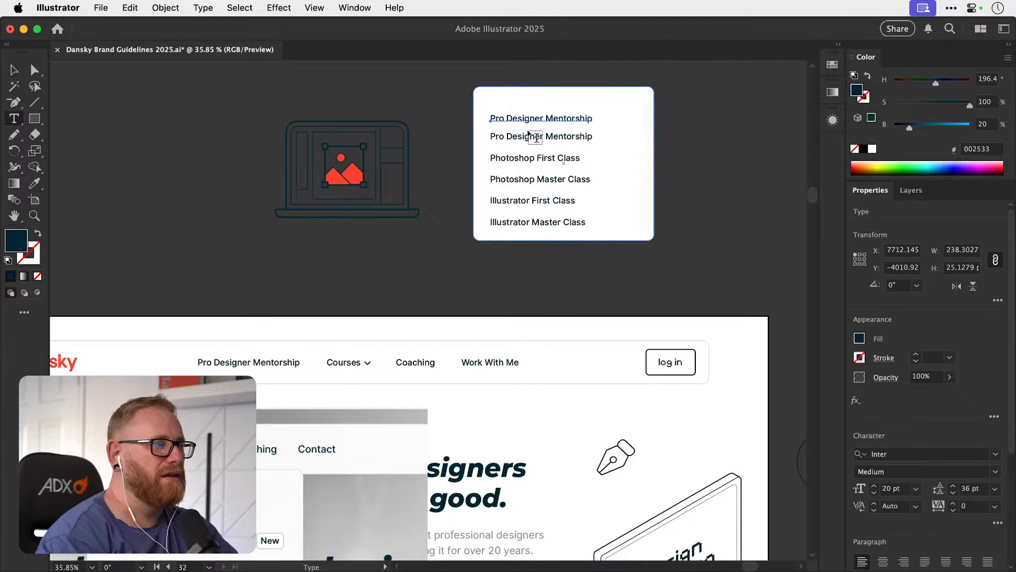
pyautogui.tripleClick(532, 117)
pyautogui.write('Course')
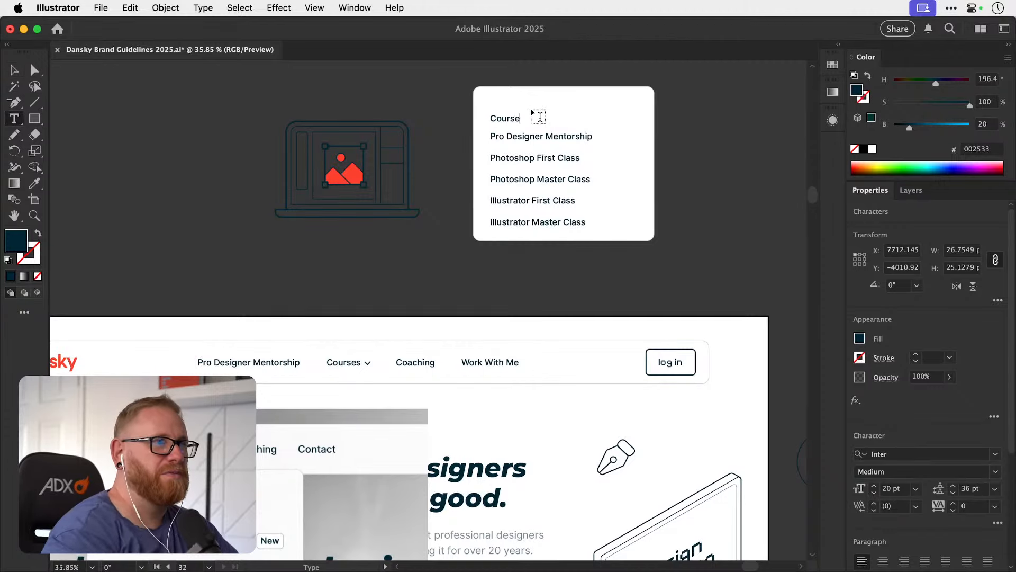
pyautogui.write('s')
pyautogui.click(14, 70)
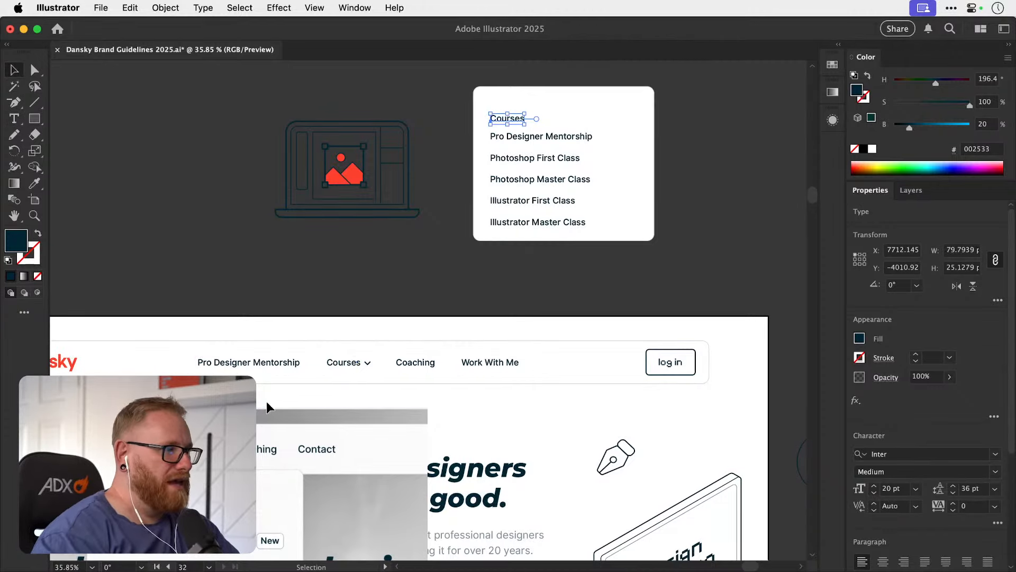
# Sample the light grey-blue a2b0b5 from the tint strip below the Illustrator 2025 card onto the Courses heading.
pyautogui.press('super+minus')
pyautogui.press('super+minus')
pyautogui.press('super+minus')
pyautogui.scroll(-5, 290, 364)
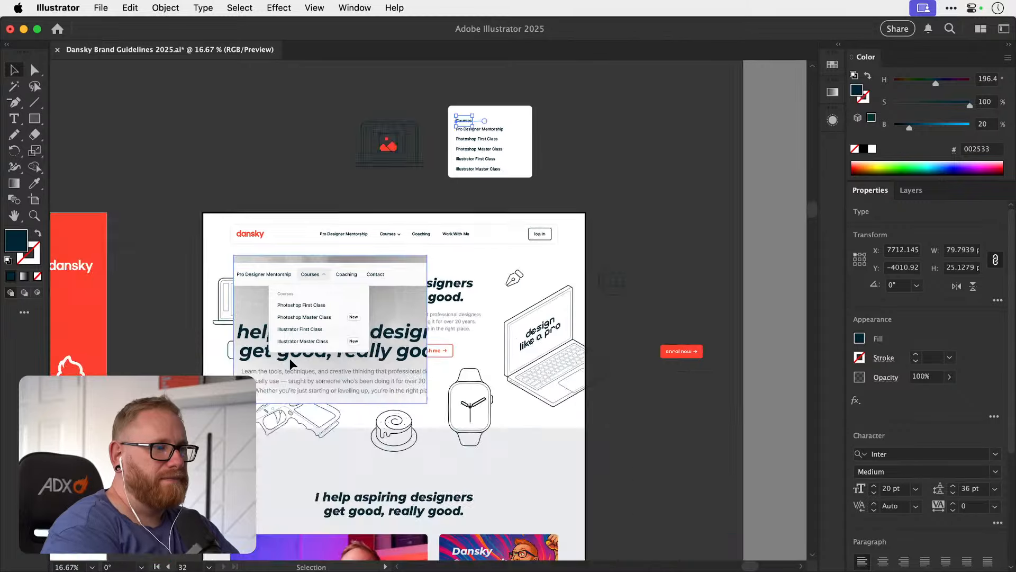
pyautogui.scroll(-10, 290, 364)
pyautogui.press('i')
pyautogui.scroll(-8, 319, 363)
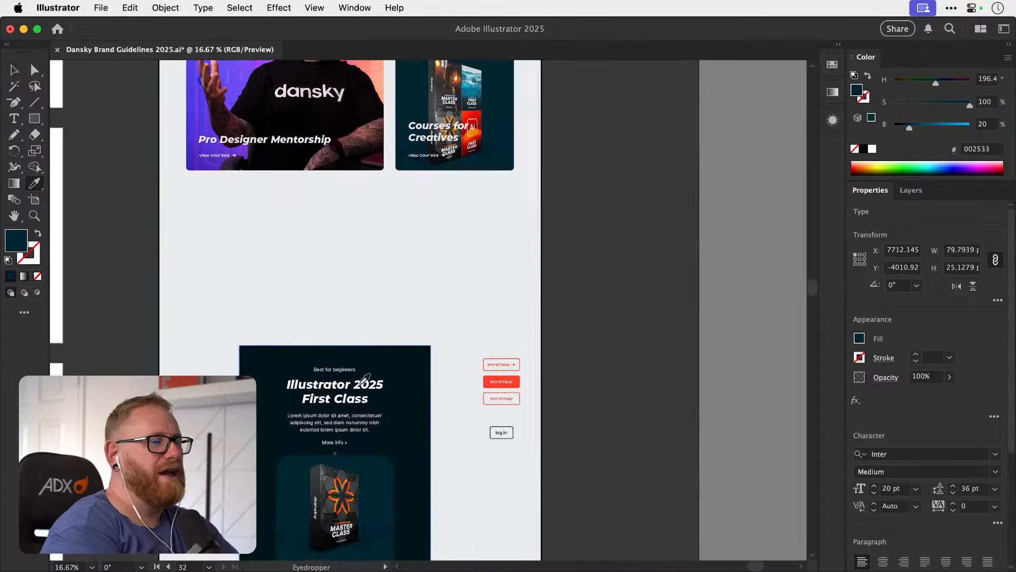
pyautogui.scroll(-5, 364, 378)
pyautogui.click(389, 340)
pyautogui.scroll(6, 387, 342)
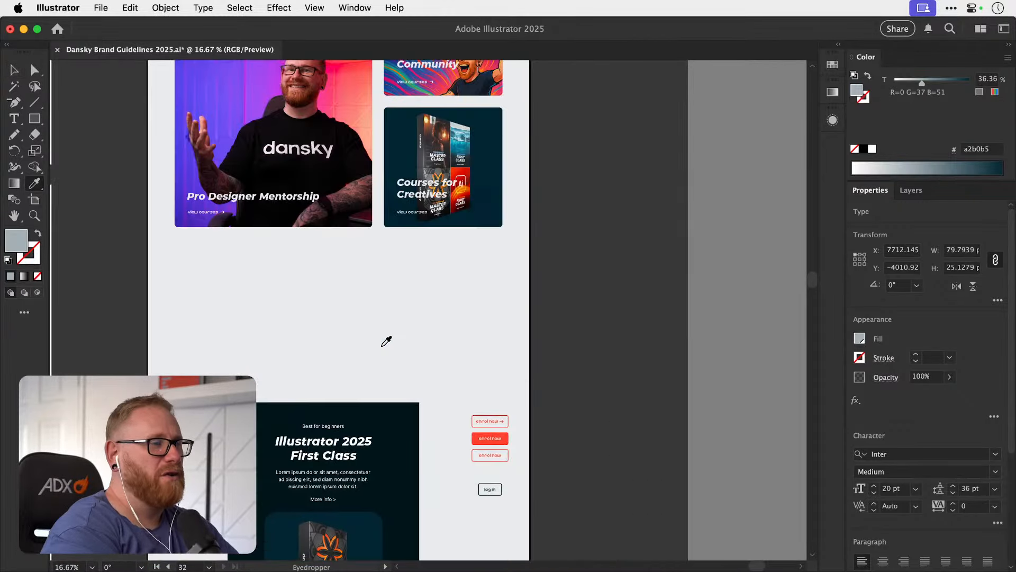
pyautogui.scroll(10, 381, 346)
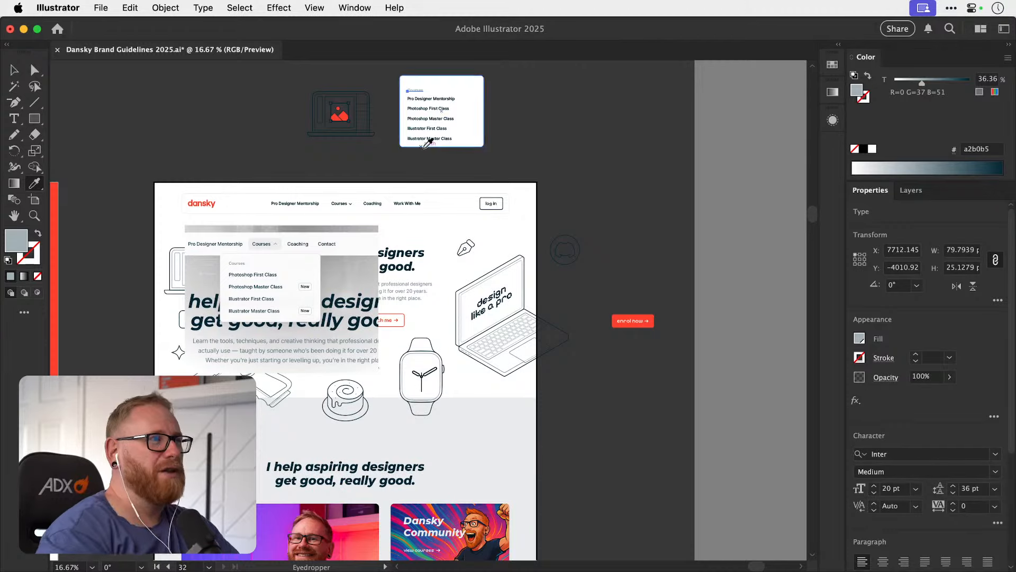
# Recolour the Courses heading with the slightly darker grey-blue 8b9ca2 sampled from the tint strip.
pyautogui.scroll(-10, 392, 395)
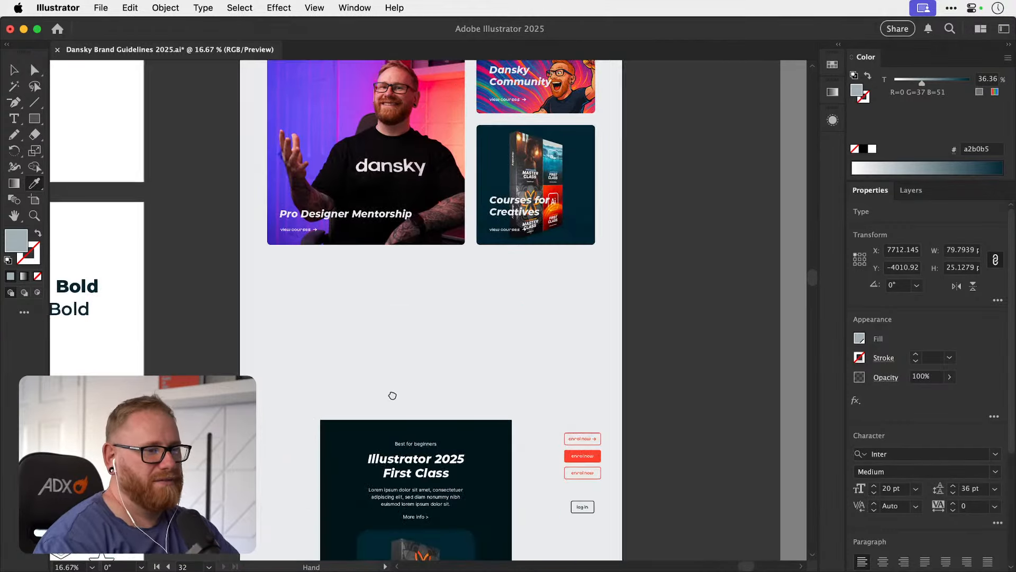
pyautogui.scroll(-5, 392, 395)
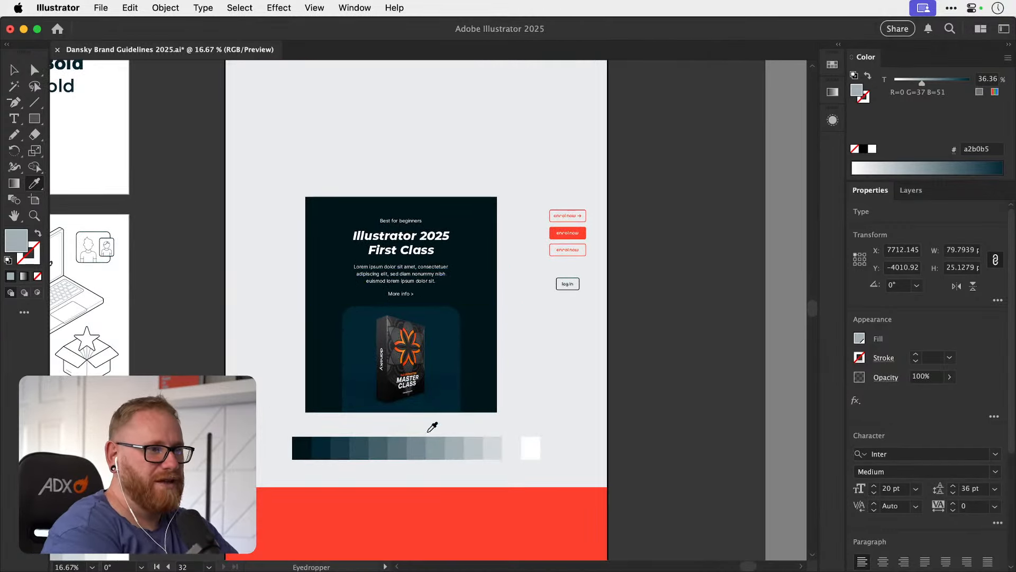
pyautogui.click(438, 448)
pyautogui.press('v')
pyautogui.scroll(10, 513, 287)
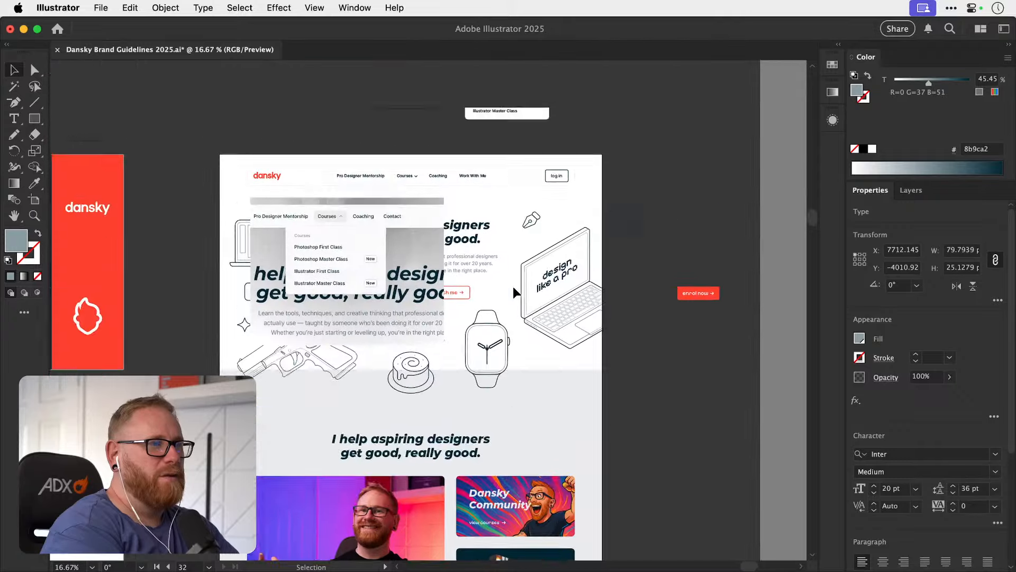
pyautogui.scroll(3, 513, 287)
pyautogui.scroll(3, 481, 193)
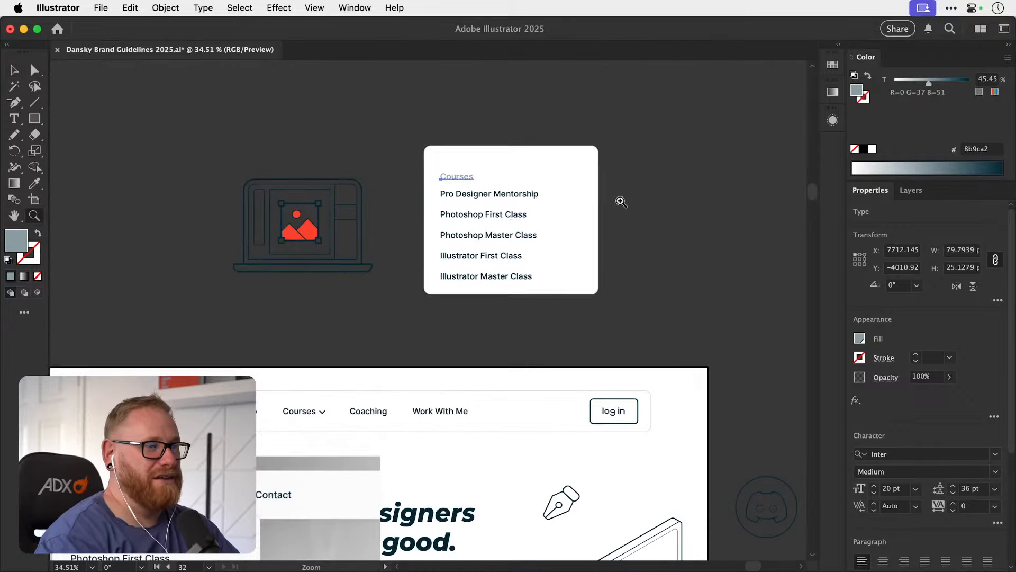
pyautogui.click(647, 207)
# Reduce the font size of the Courses heading to 18 pt.
pyautogui.click(469, 174)
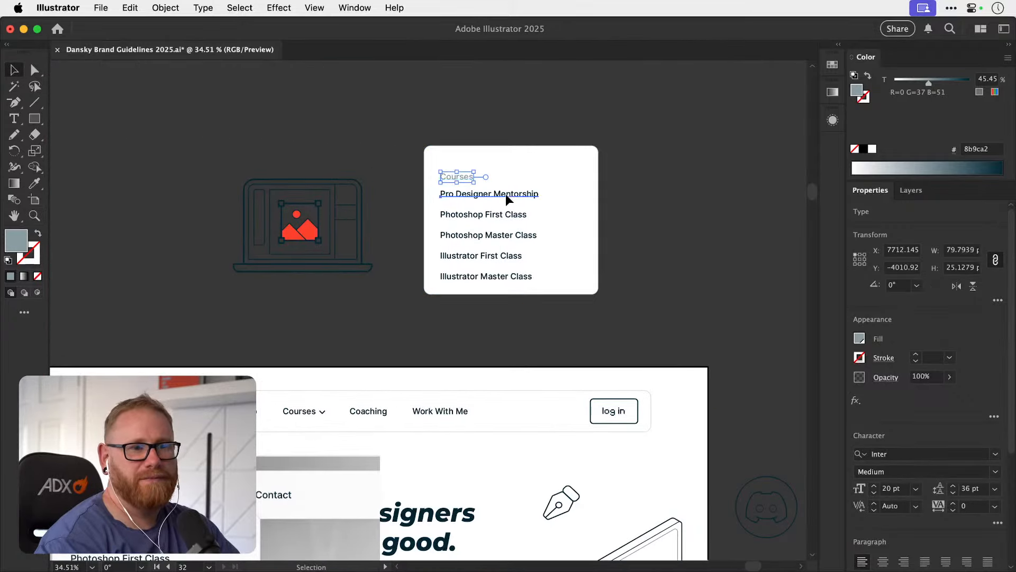
pyautogui.click(506, 194)
pyautogui.click(459, 178)
pyautogui.moveTo(443, 262); pyautogui.dragTo(518, 166)
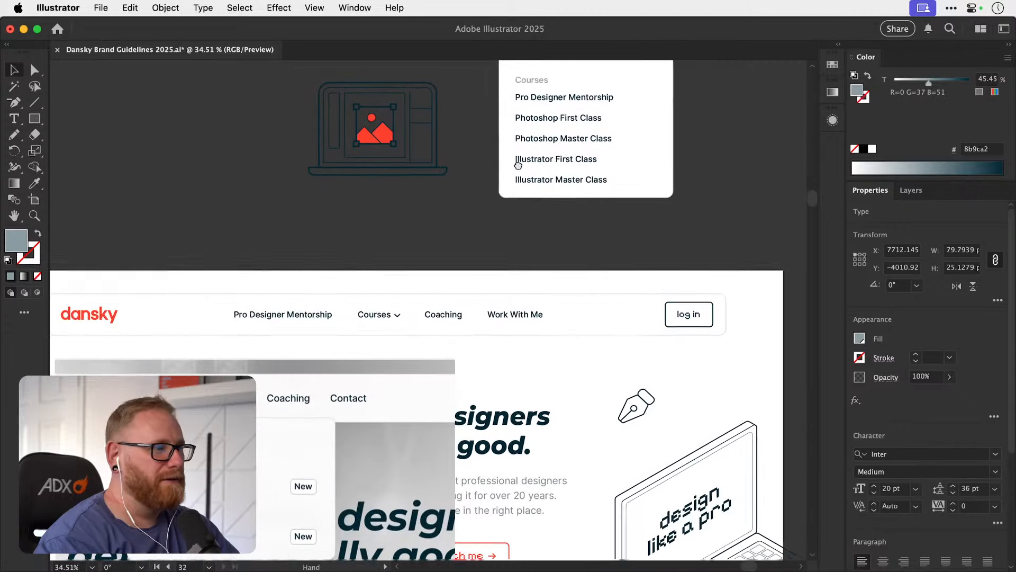
pyautogui.click(873, 492)
pyautogui.click(873, 492)
pyautogui.click(757, 213)
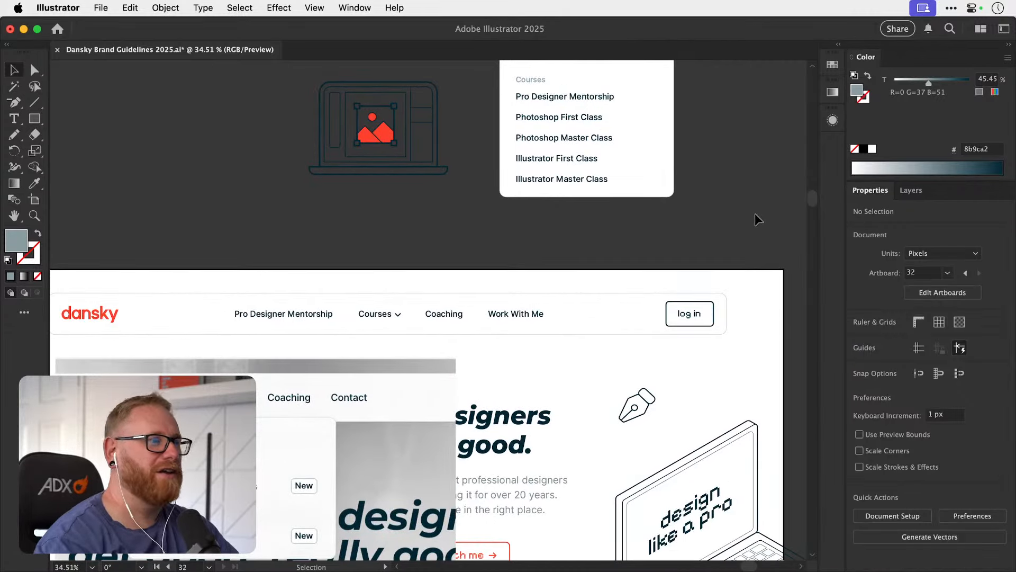
# Recolour the Courses heading with the darker grey-blue 5d747d sampled from the tint strip below the course card.
pyautogui.click(543, 81)
pyautogui.moveTo(465, 381); pyautogui.dragTo(499, 124)
pyautogui.press('super+minus')
pyautogui.press('super+minus')
pyautogui.press('super+minus')
pyautogui.press('super+minus')
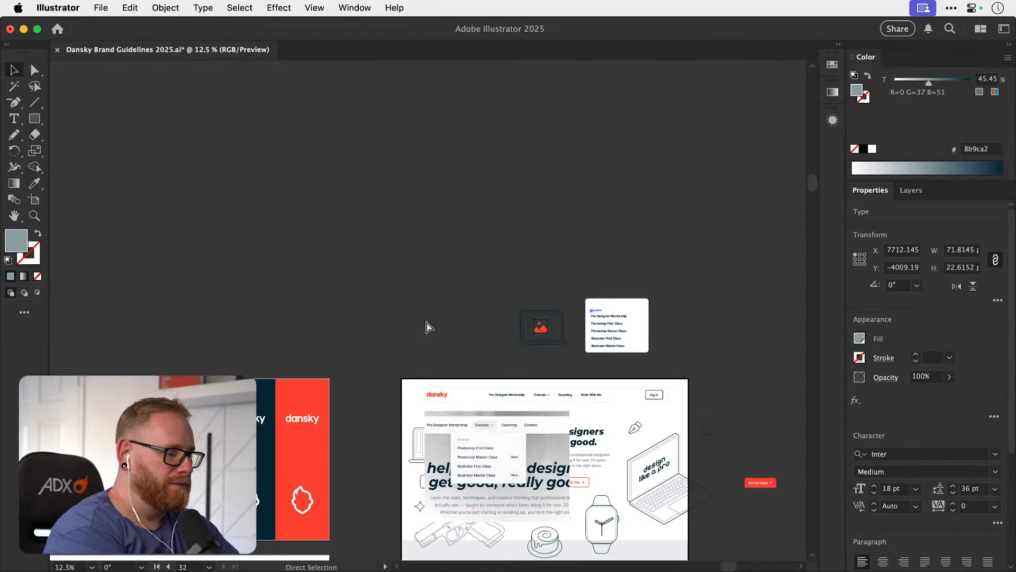
pyautogui.press('i')
pyautogui.scroll(-15, 427, 322)
pyautogui.scroll(-3, 432, 317)
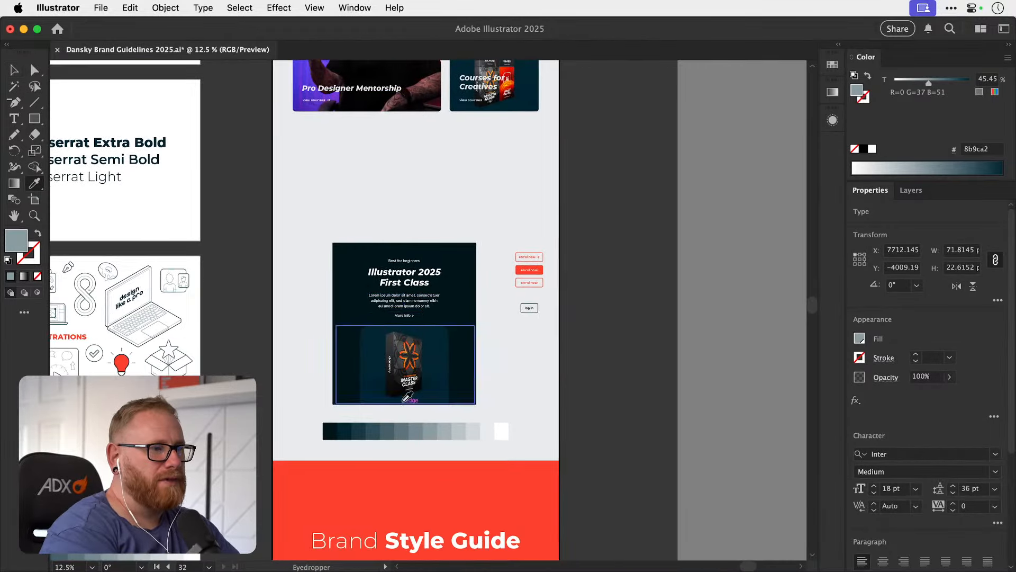
pyautogui.click(406, 429)
pyautogui.press('v')
pyautogui.scroll(10, 480, 341)
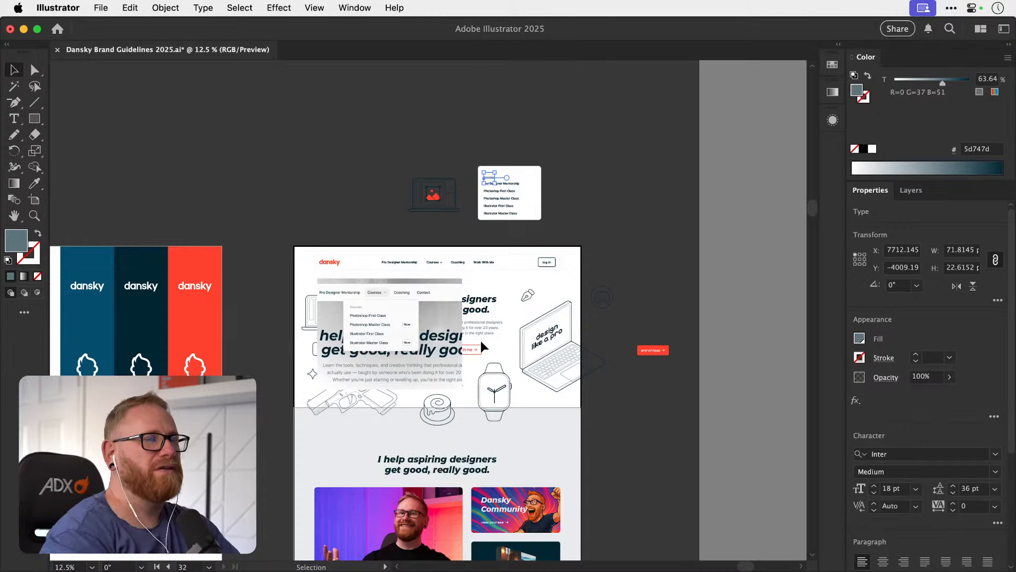
pyautogui.press('z')
pyautogui.moveTo(529, 197); pyautogui.dragTo(629, 179)
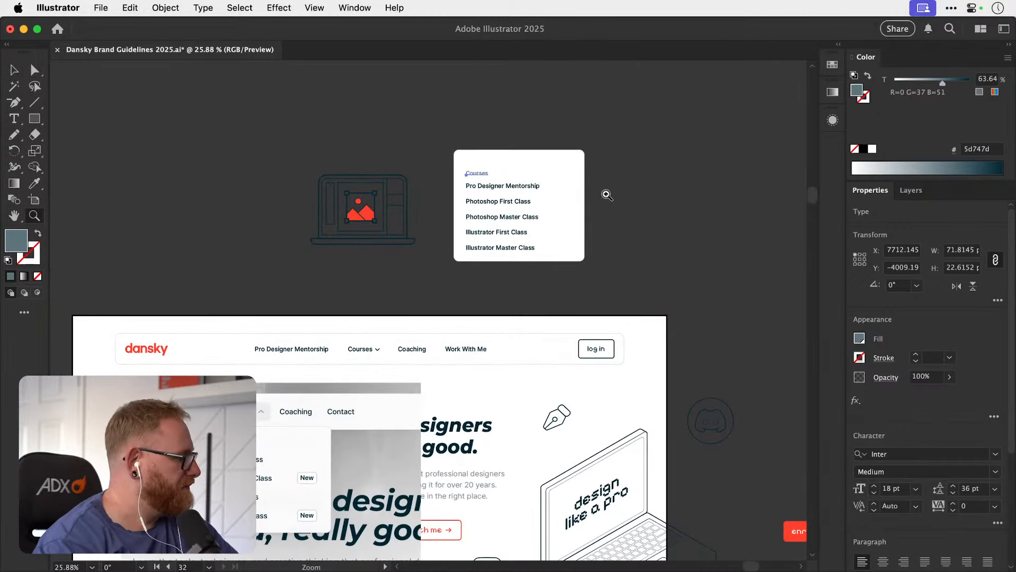
pyautogui.press('v')
pyautogui.click(607, 189)
# Distribute the Courses heading and the five course rows vertically with 25 px spacing between them.
pyautogui.moveTo(573, 181); pyautogui.dragTo(534, 228)
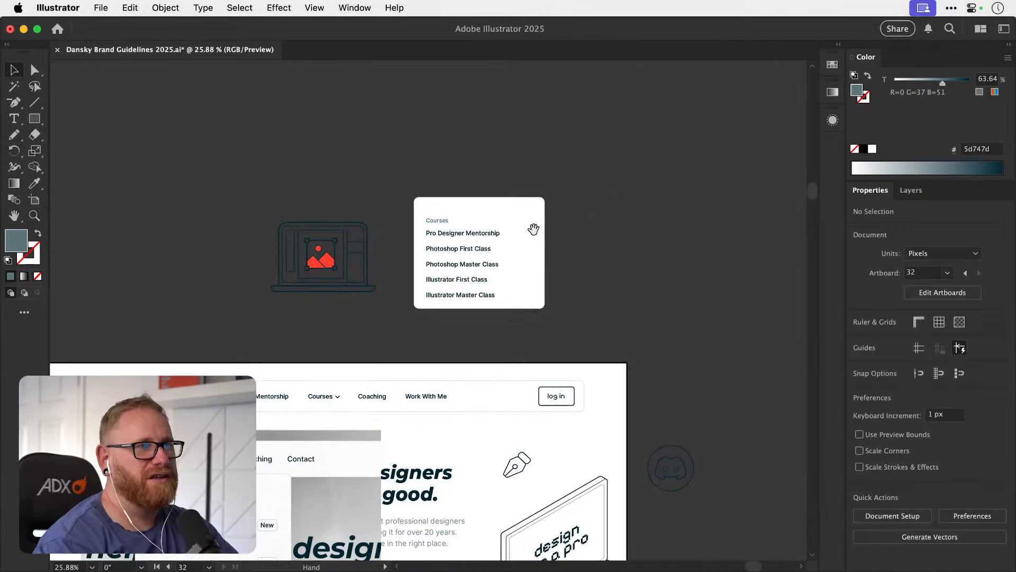
pyautogui.moveTo(447, 233)
pyautogui.mouseDown()
pyautogui.moveTo(472, 217)
pyautogui.moveTo(458, 220)
pyautogui.mouseUp()
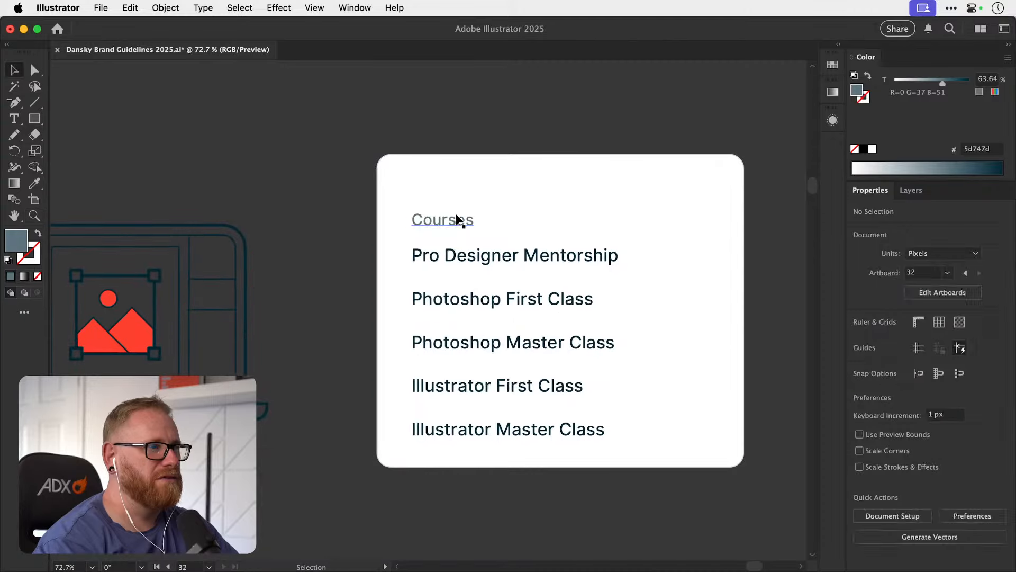
pyautogui.click(459, 219)
pyautogui.moveTo(379, 243); pyautogui.dragTo(708, 422)
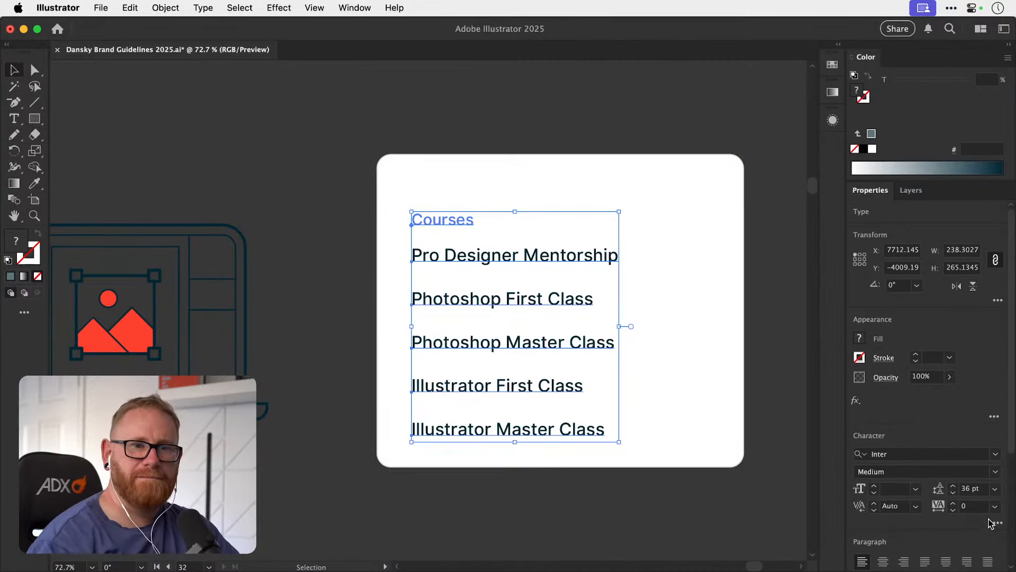
pyautogui.scroll(-5, 991, 525)
pyautogui.click(998, 541)
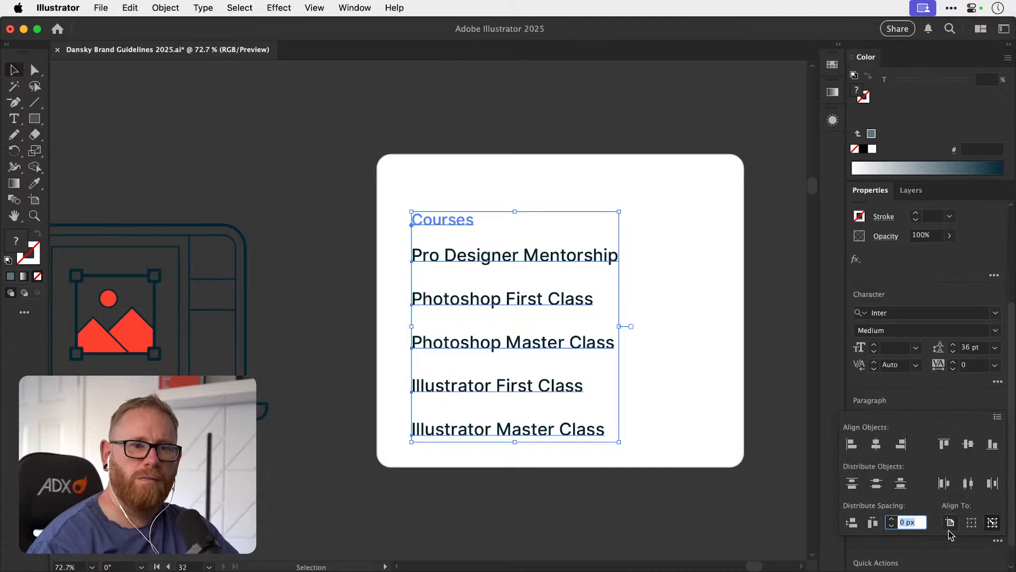
pyautogui.click(873, 523)
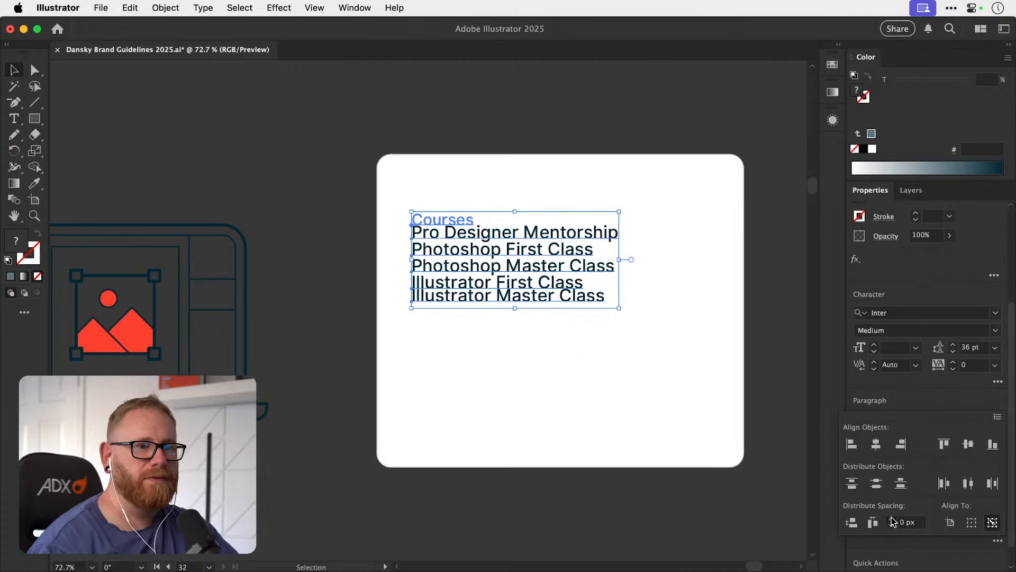
pyautogui.click(893, 522)
pyautogui.write('30')
pyautogui.click(852, 523)
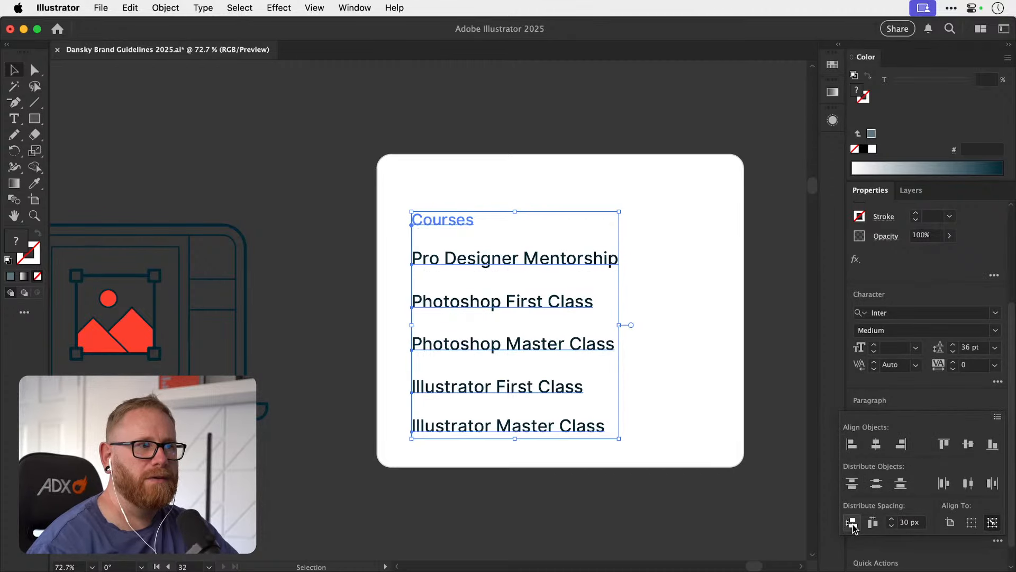
pyautogui.click(891, 527)
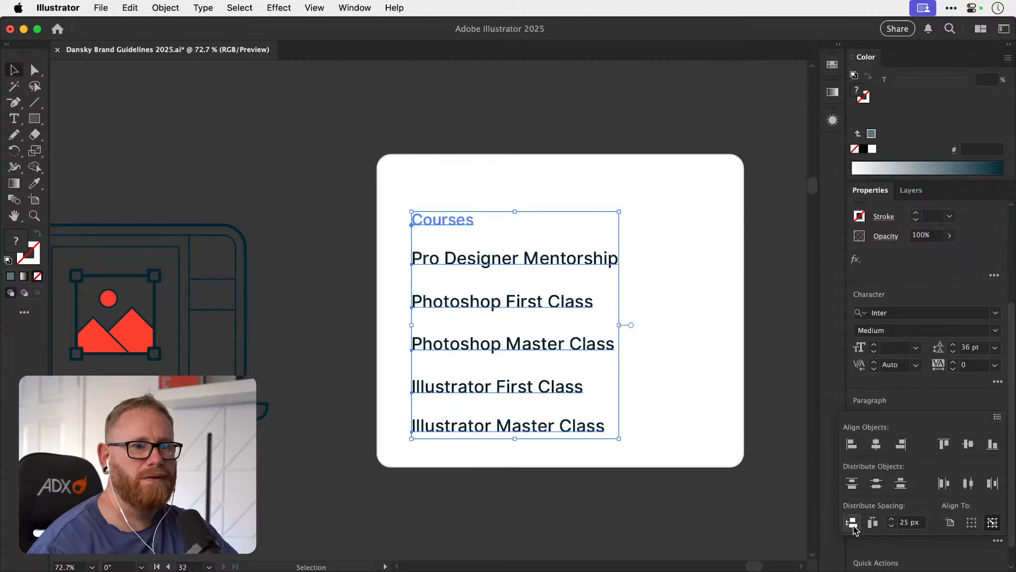
pyautogui.click(852, 522)
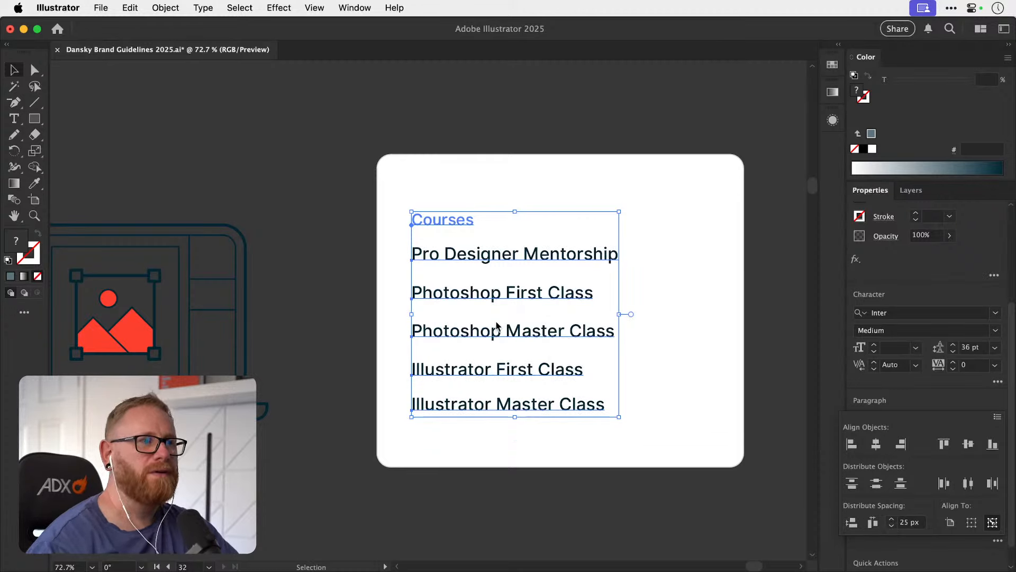
# Tighten the white panel's top, bottom and right edges around the text to about 416 by 312 px.
pyautogui.click(344, 155)
pyautogui.click(542, 154)
pyautogui.moveTo(555, 153); pyautogui.dragTo(561, 177)
pyautogui.moveTo(561, 466); pyautogui.dragTo(561, 449)
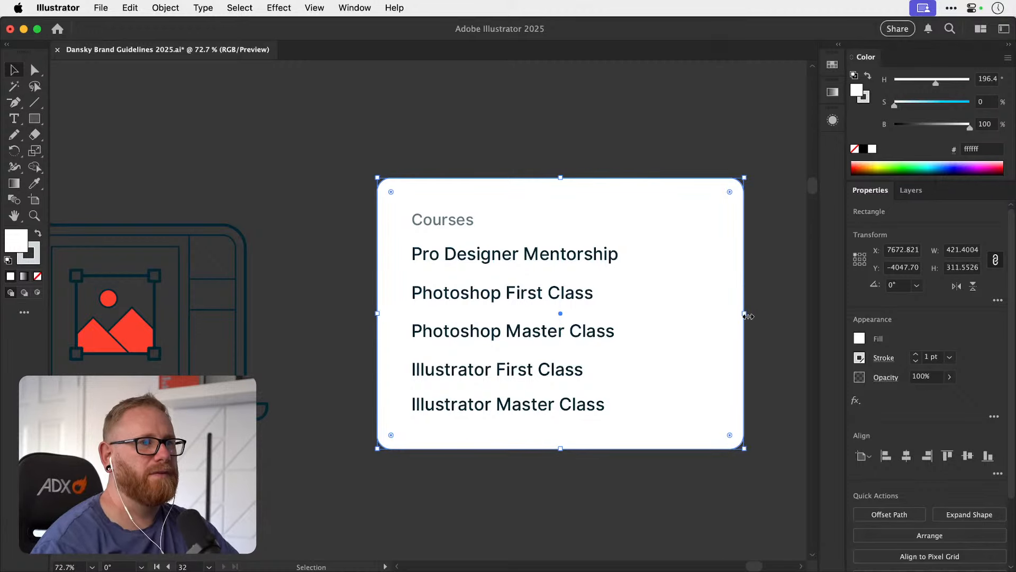
pyautogui.moveTo(747, 316)
pyautogui.mouseDown()
pyautogui.moveTo(692, 316)
pyautogui.moveTo(743, 316)
pyautogui.mouseUp()
pyautogui.press('super+minus')
pyautogui.press('super+minus')
pyautogui.press('super+minus')
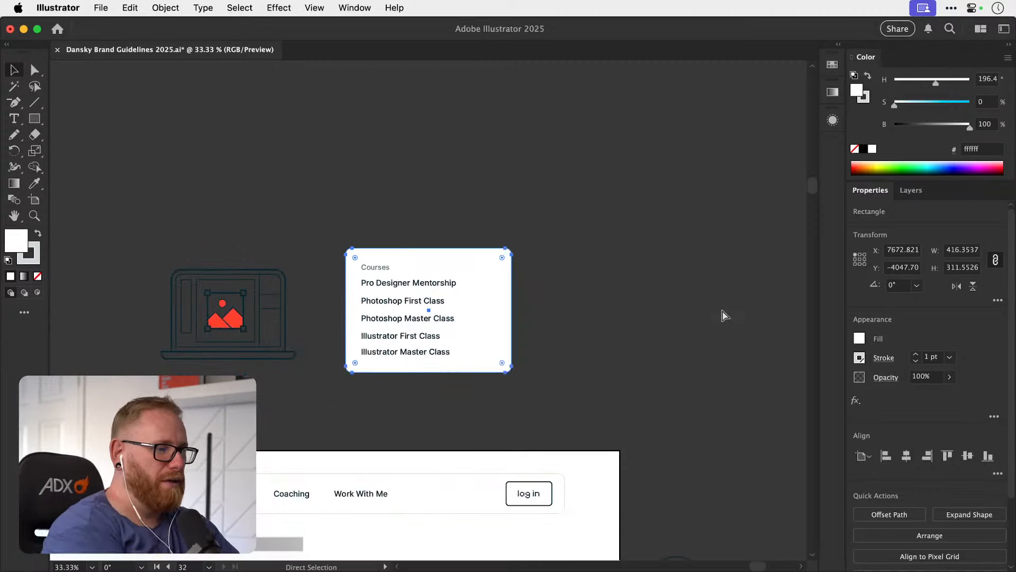
# Duplicate the white Courses panel and shrink the copy to about 97 by 40 px at the panel's upper-right corner.
pyautogui.moveTo(308, 471); pyautogui.dragTo(395, 287)
pyautogui.moveTo(364, 345); pyautogui.dragTo(355, 376)
pyautogui.click(561, 243)
pyautogui.click(564, 213)
pyautogui.press('v')
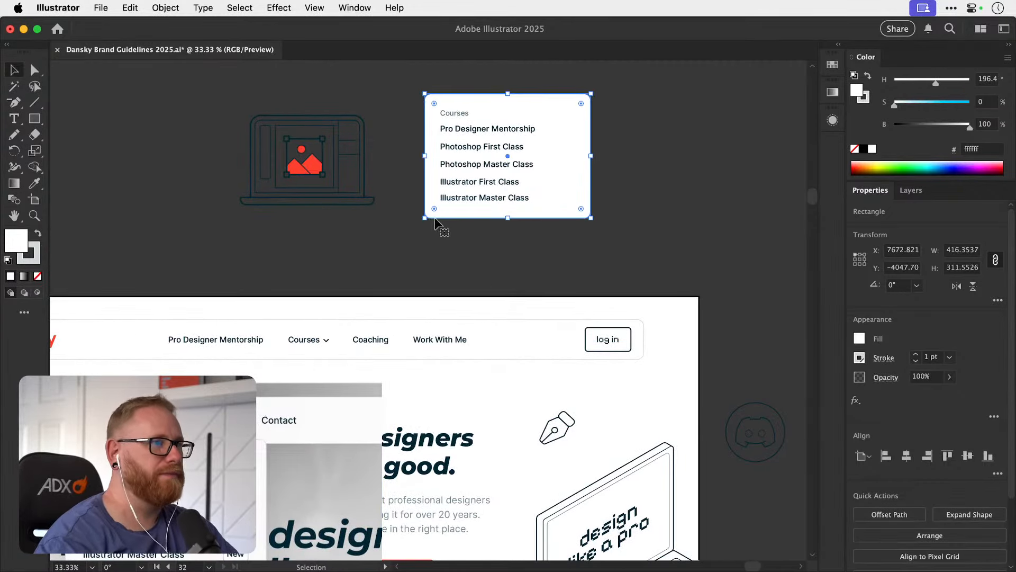
pyautogui.moveTo(434, 213); pyautogui.dragTo(553, 110)
pyautogui.press('z')
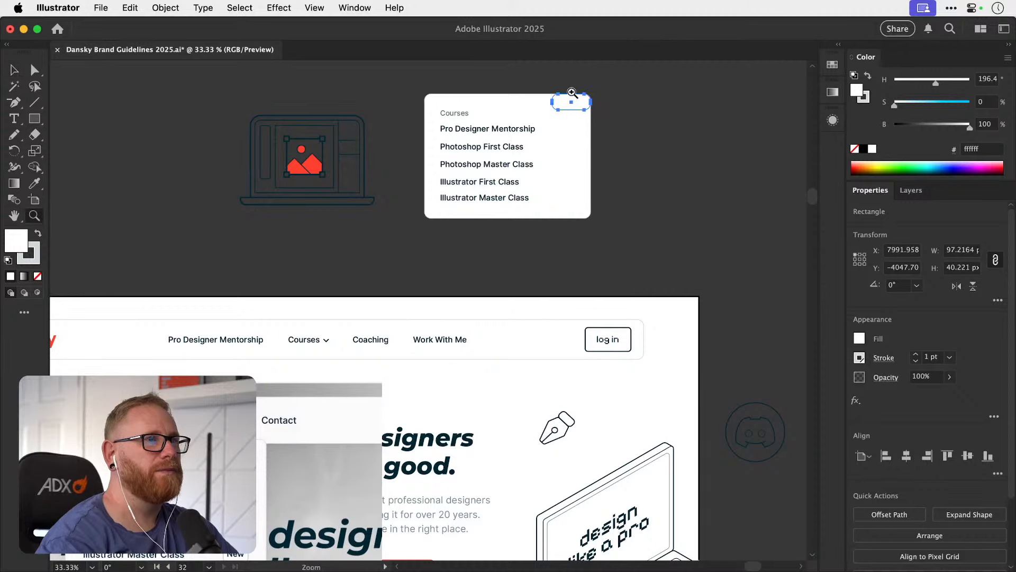
# Set the corner radii of the small tag rectangle to 8 px.
pyautogui.press('v')
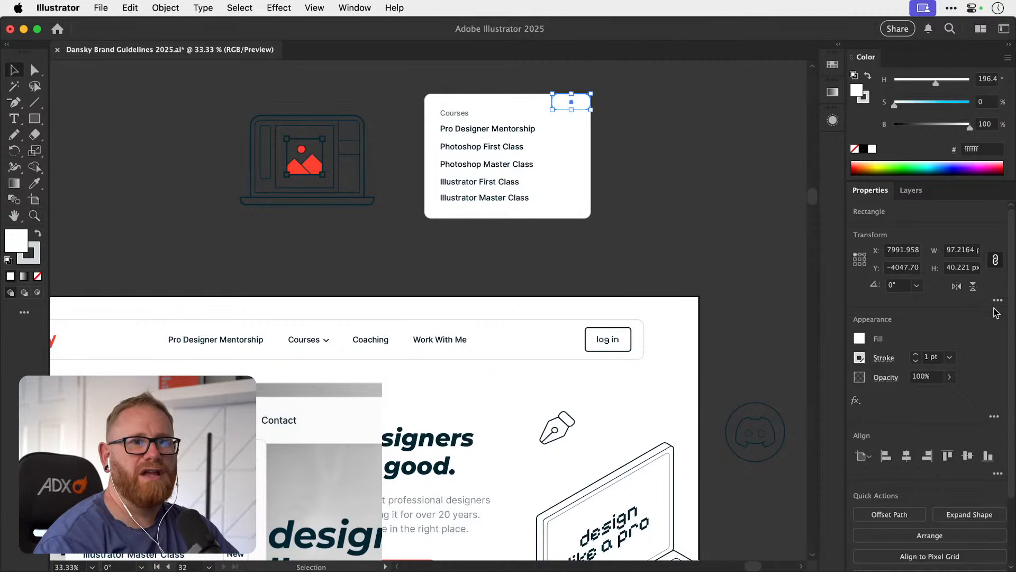
pyautogui.click(998, 300)
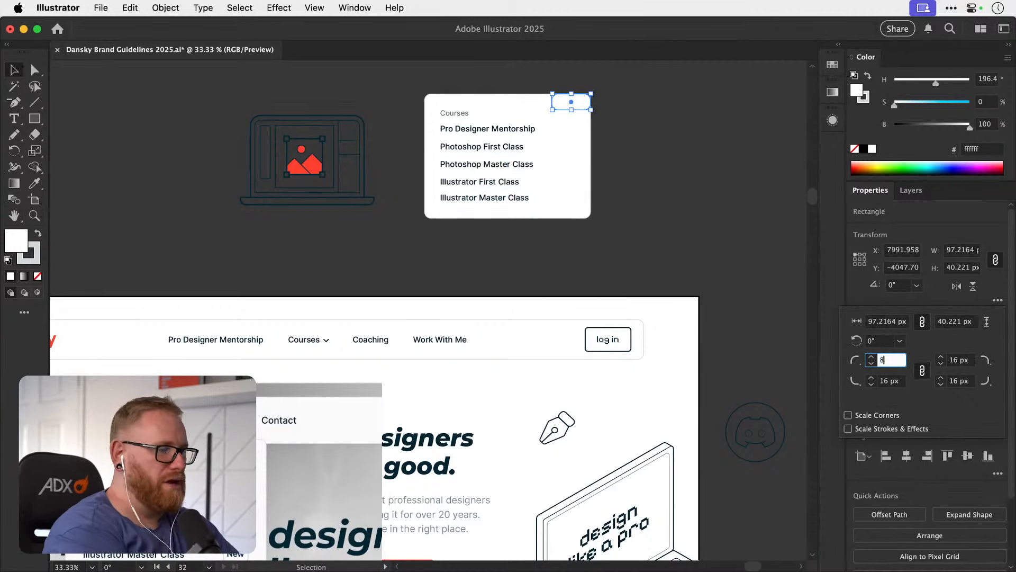
pyautogui.press('Tab')
pyautogui.press('Return')
pyautogui.click(690, 180)
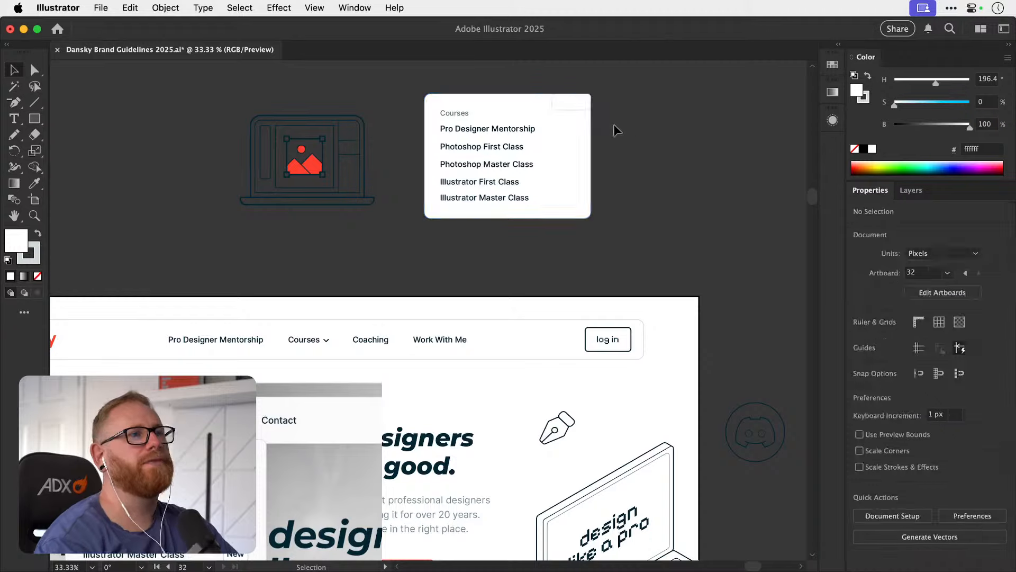
# Move the small tag rectangle down beside the Pro Designer Mentorship row.
pyautogui.press('z')
pyautogui.moveTo(572, 100); pyautogui.dragTo(794, 142)
pyautogui.press('v')
pyautogui.moveTo(594, 122); pyautogui.dragTo(598, 187)
# Create a New label from a copy of the Pro Designer Mentorship text and place it inside the tag.
pyautogui.moveTo(474, 180); pyautogui.dragTo(685, 183)
pyautogui.doubleClick(586, 180)
pyautogui.press('super+a')
pyautogui.write('New')
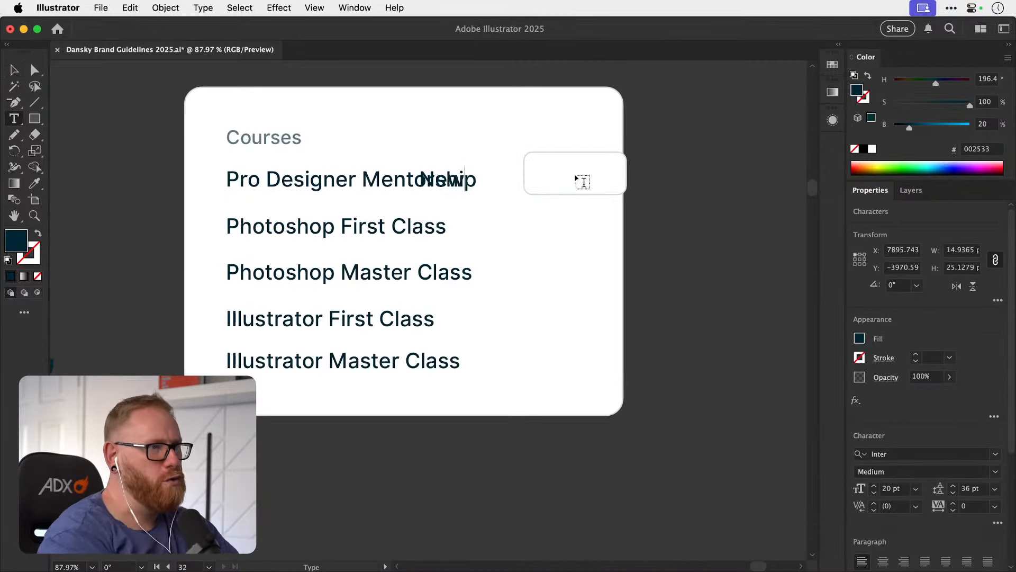
pyautogui.click(5, 65)
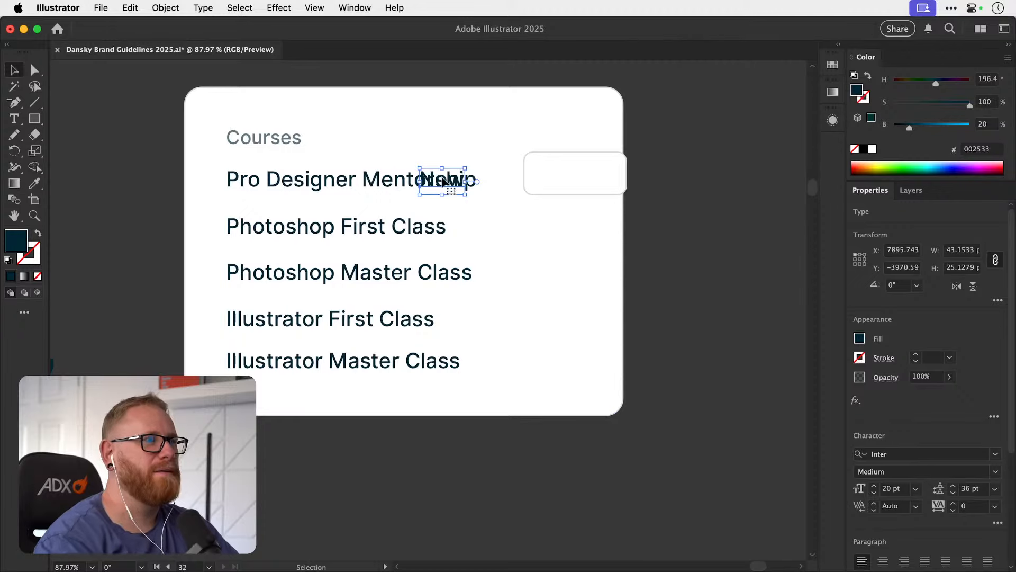
pyautogui.moveTo(455, 180); pyautogui.dragTo(583, 170)
# Narrow the tag rectangle to about 69 px wide around the New text.
pyautogui.press('z')
pyautogui.press('v')
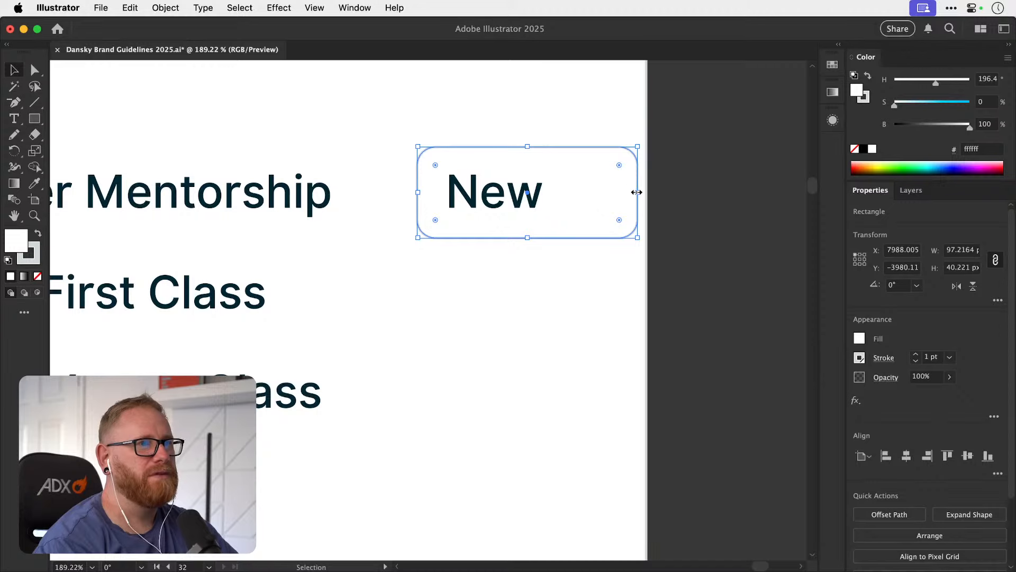
pyautogui.moveTo(638, 192); pyautogui.dragTo(576, 192)
pyautogui.keyDown('shift'); pyautogui.click(507, 202); pyautogui.keyUp('shift')
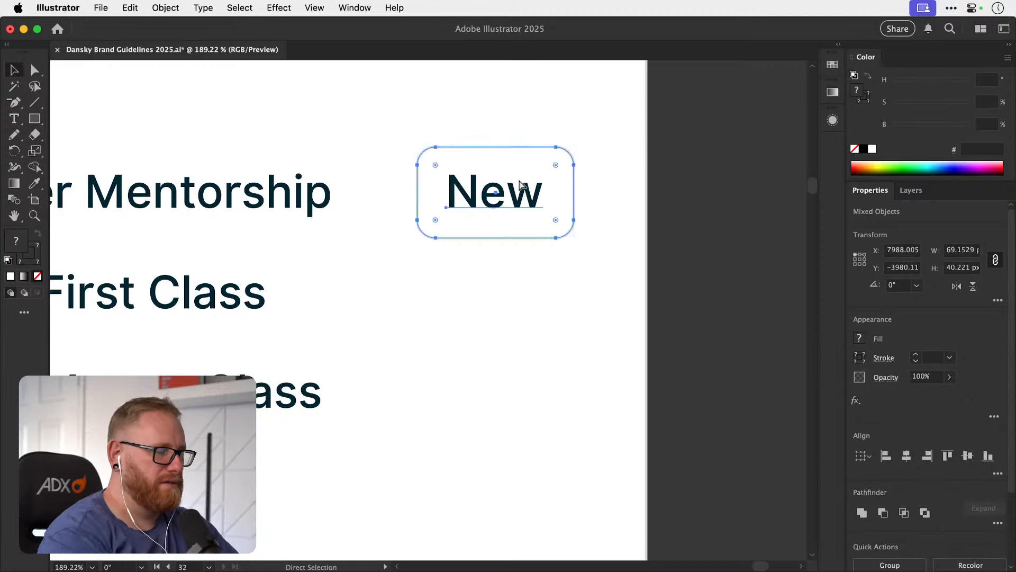
# Examine the Courses panel and its New tag alongside the homepage header navigation.
pyautogui.press('super+minus')
pyautogui.press('super+minus')
pyautogui.press('super+minus')
pyautogui.press('super+minus')
pyautogui.click(532, 248)
pyautogui.press('space')
pyautogui.moveTo(436, 421); pyautogui.dragTo(556, 201)
pyautogui.moveTo(473, 285); pyautogui.dragTo(565, 175)
pyautogui.moveTo(481, 315); pyautogui.dragTo(556, 198)
pyautogui.moveTo(499, 266); pyautogui.dragTo(328, 410)
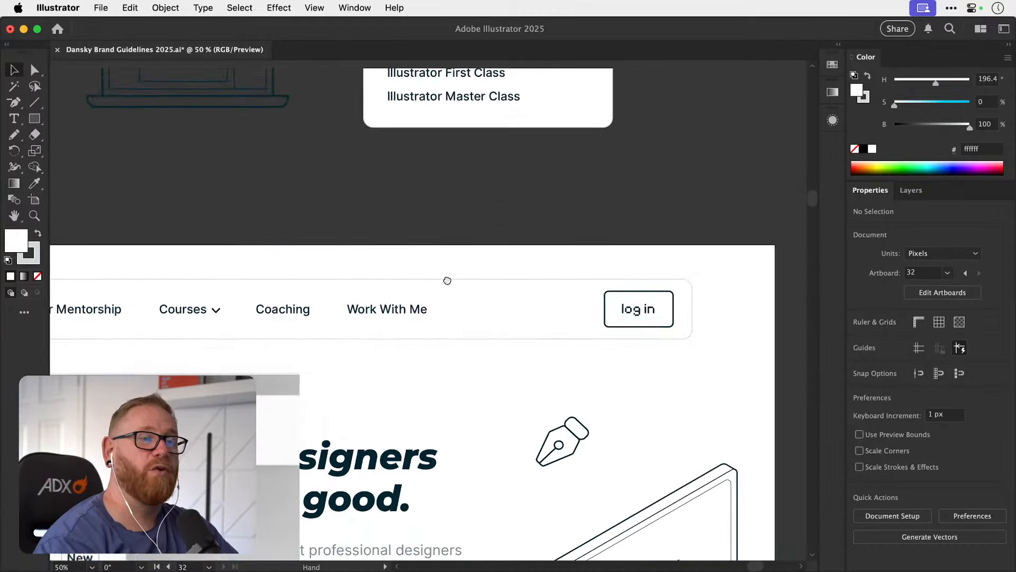
pyautogui.moveTo(447, 281); pyautogui.dragTo(328, 441)
pyautogui.moveTo(423, 289); pyautogui.dragTo(366, 421)
pyautogui.press('z')
pyautogui.moveTo(360, 247); pyautogui.dragTo(395, 249)
pyautogui.press('v')
pyautogui.moveTo(156, 279); pyautogui.dragTo(176, 283)
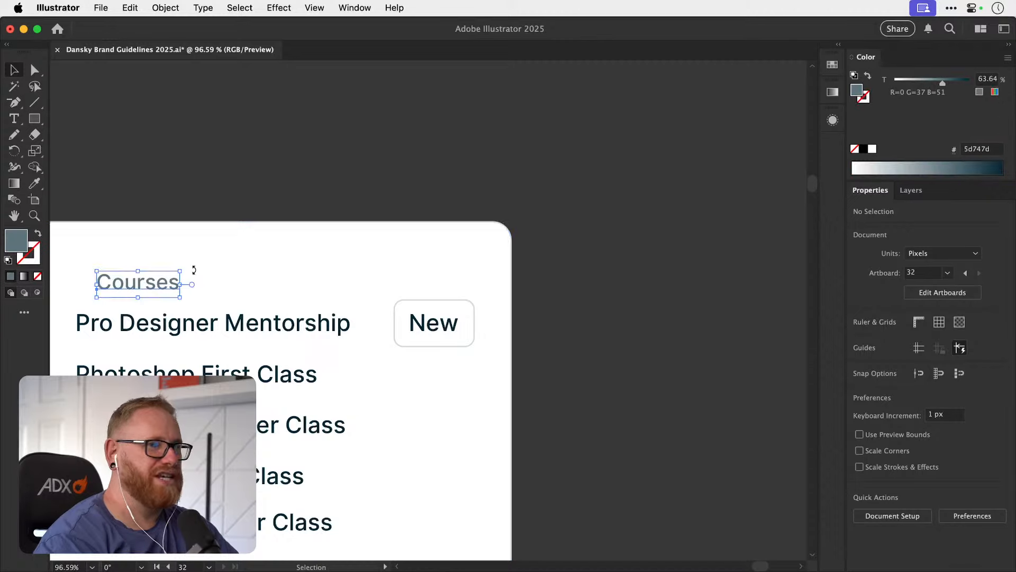
pyautogui.press('super+z')
pyautogui.moveTo(432, 320); pyautogui.dragTo(609, 295)
pyautogui.press('super+z')
# Reduce the New text's font size and shrink its tag rectangle to about 64 by 36 px around it.
pyautogui.click(875, 494)
pyautogui.press('z')
pyautogui.press('v')
pyautogui.click(504, 295)
pyautogui.press('s')
pyautogui.moveTo(471, 239); pyautogui.dragTo(472, 251)
pyautogui.press('v')
pyautogui.moveTo(454, 303); pyautogui.dragTo(454, 302)
pyautogui.moveTo(548, 352); pyautogui.dragTo(532, 351)
pyautogui.keyDown('shift'); pyautogui.click(470, 360); pyautogui.keyUp('shift')
pyautogui.moveTo(470, 360); pyautogui.dragTo(543, 352)
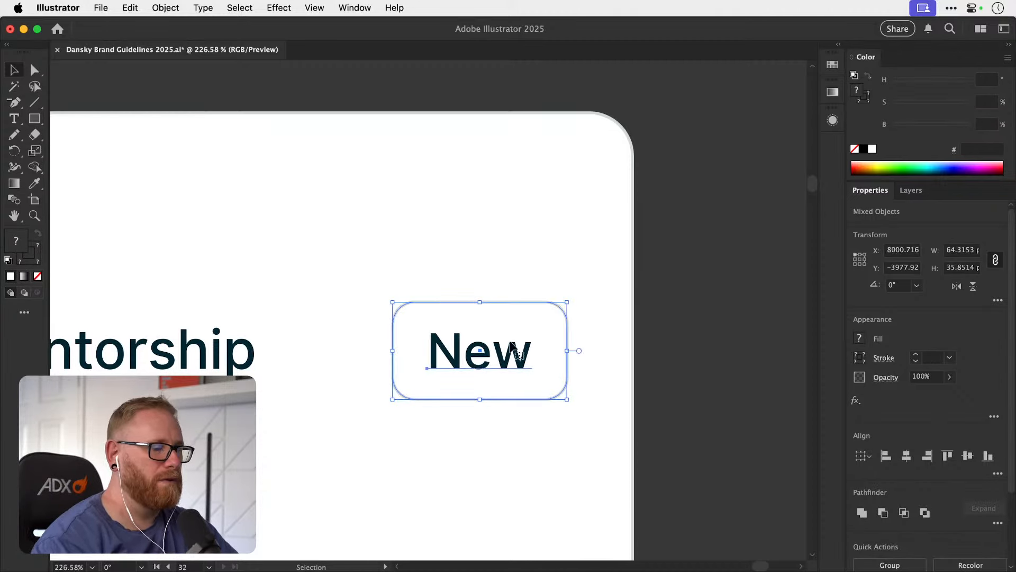
# Widen the white panel to about 438 px at its right edge and shift the New tag slightly right.
pyautogui.press('super+minus')
pyautogui.press('super+minus')
pyautogui.press('super+minus')
pyautogui.press('super+minus')
pyautogui.press('super+minus')
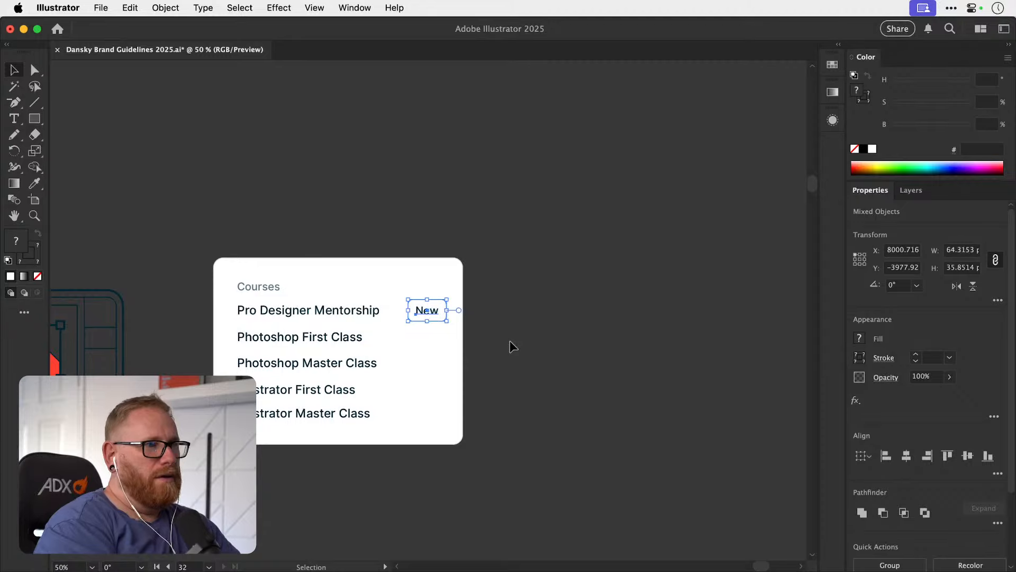
pyautogui.moveTo(347, 347); pyautogui.dragTo(461, 159)
pyautogui.moveTo(372, 386); pyautogui.dragTo(588, 204)
pyautogui.moveTo(529, 276); pyautogui.dragTo(372, 368)
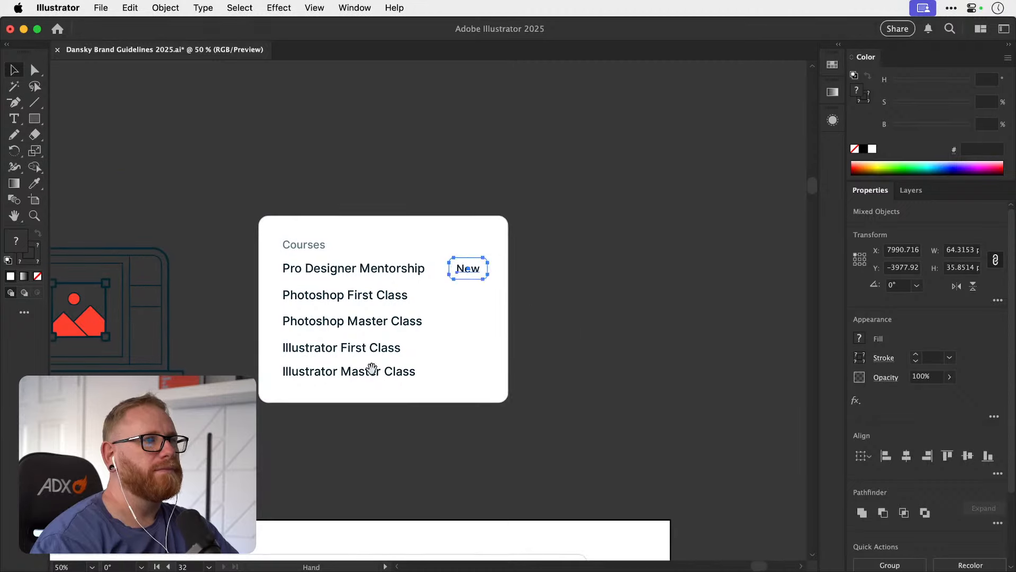
pyautogui.click(508, 321)
pyautogui.moveTo(508, 310); pyautogui.dragTo(521, 309)
pyautogui.moveTo(453, 224); pyautogui.dragTo(492, 292)
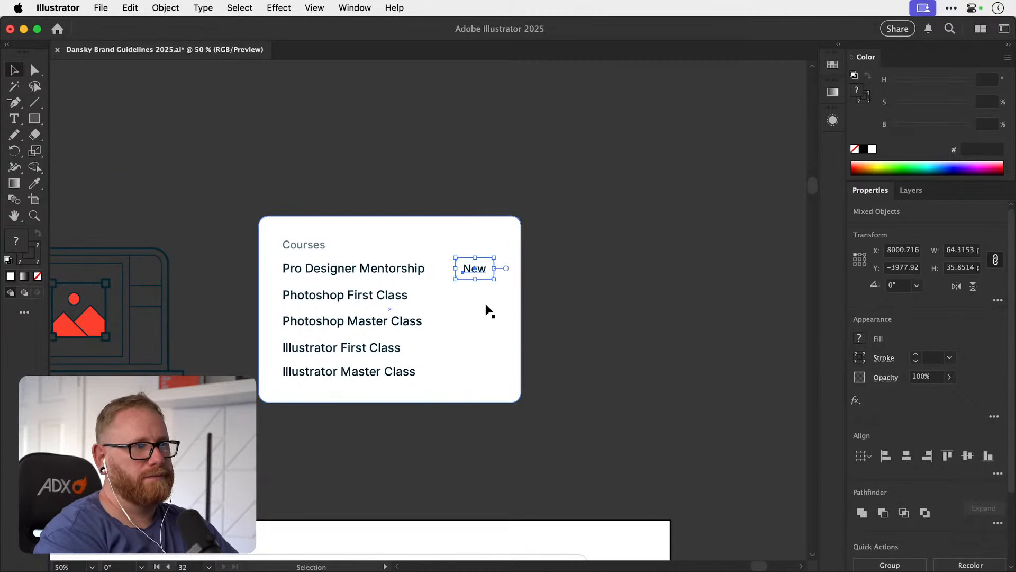
pyautogui.click(619, 262)
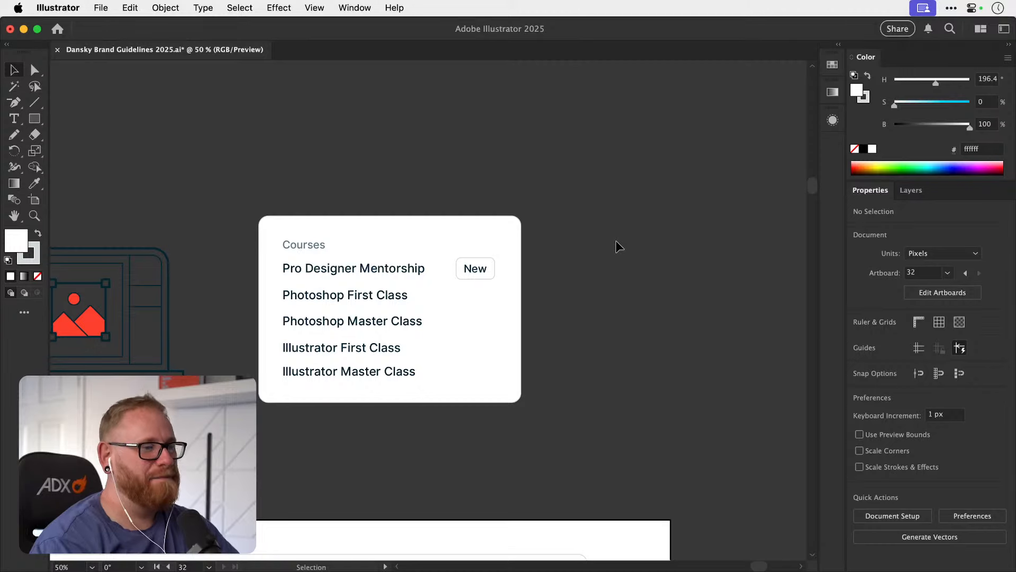
# Group the New text with its tag rectangle and move the group down to the Illustrator Master Class row.
pyautogui.press('z')
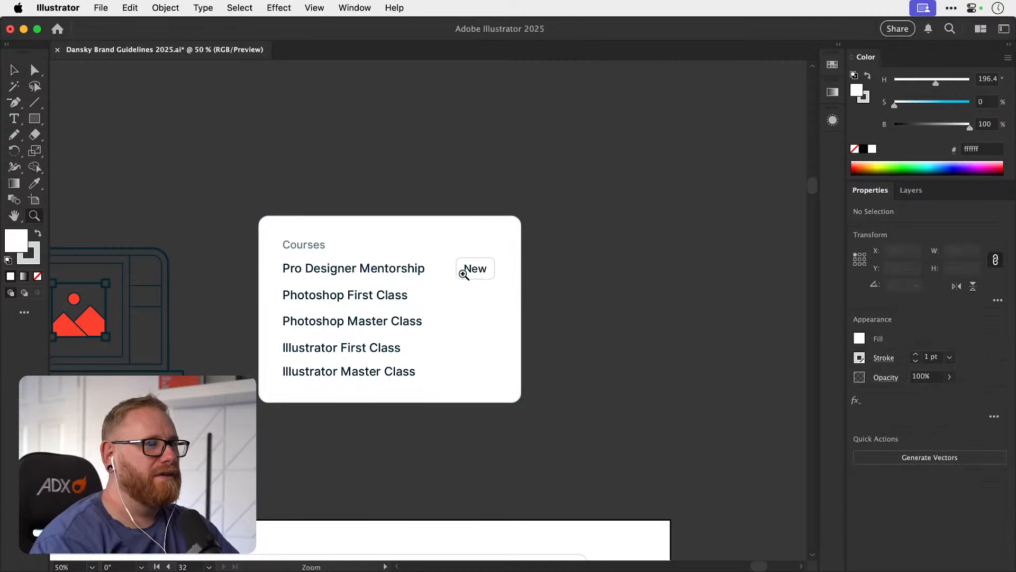
pyautogui.moveTo(461, 274); pyautogui.dragTo(537, 262)
pyautogui.press('v')
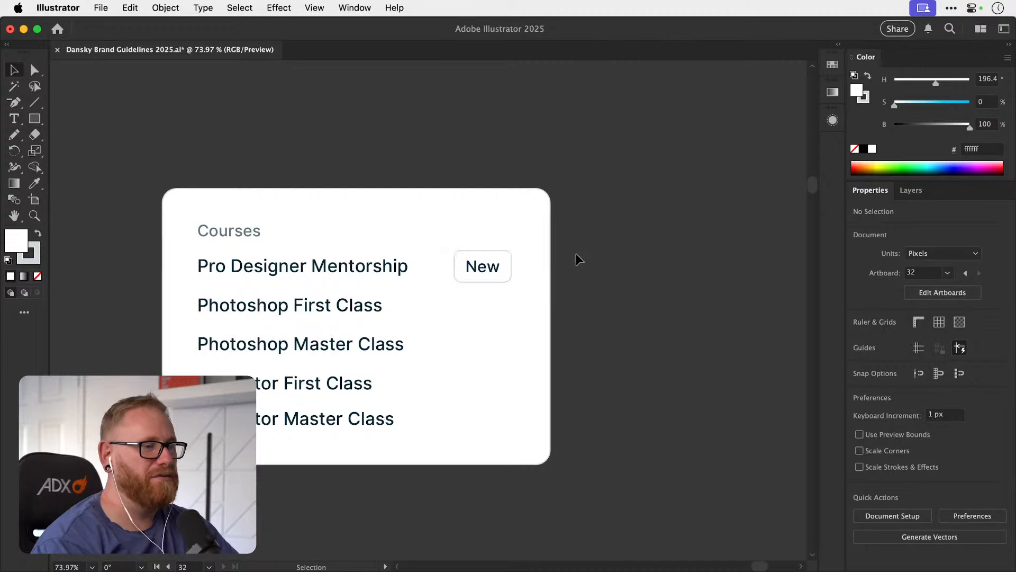
pyautogui.moveTo(576, 253); pyautogui.dragTo(493, 302)
pyautogui.keyDown('shift'); pyautogui.click(510, 304); pyautogui.keyUp('shift')
pyautogui.press('super+g')
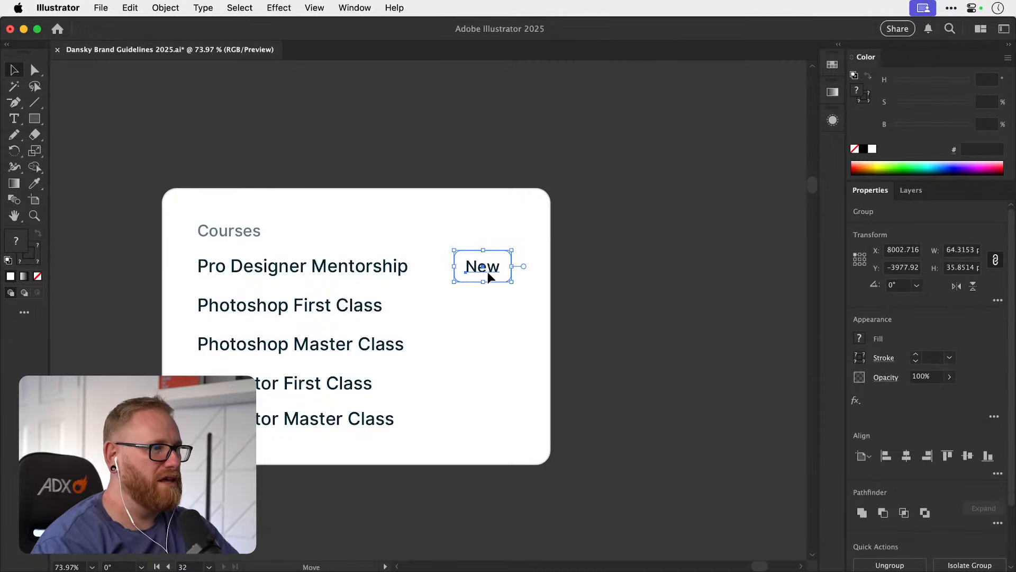
pyautogui.moveTo(490, 273); pyautogui.dragTo(497, 419)
pyautogui.scroll(3, 416, 345)
# Duplicate the New tag onto the Photoshop Master Class row, lined up with the row text and the tag below.
pyautogui.moveTo(538, 348); pyautogui.dragTo(418, 350)
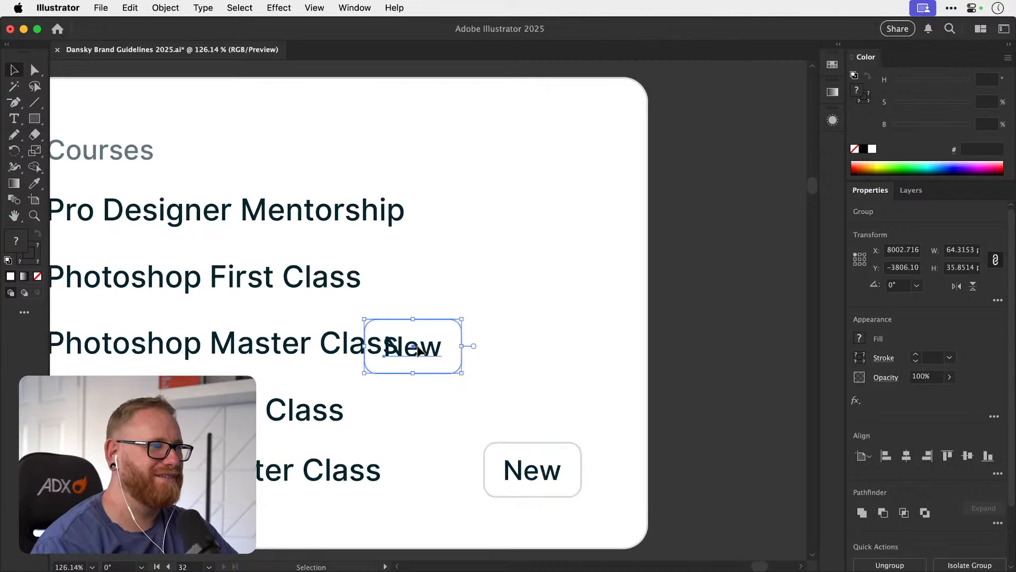
pyautogui.press('Up')
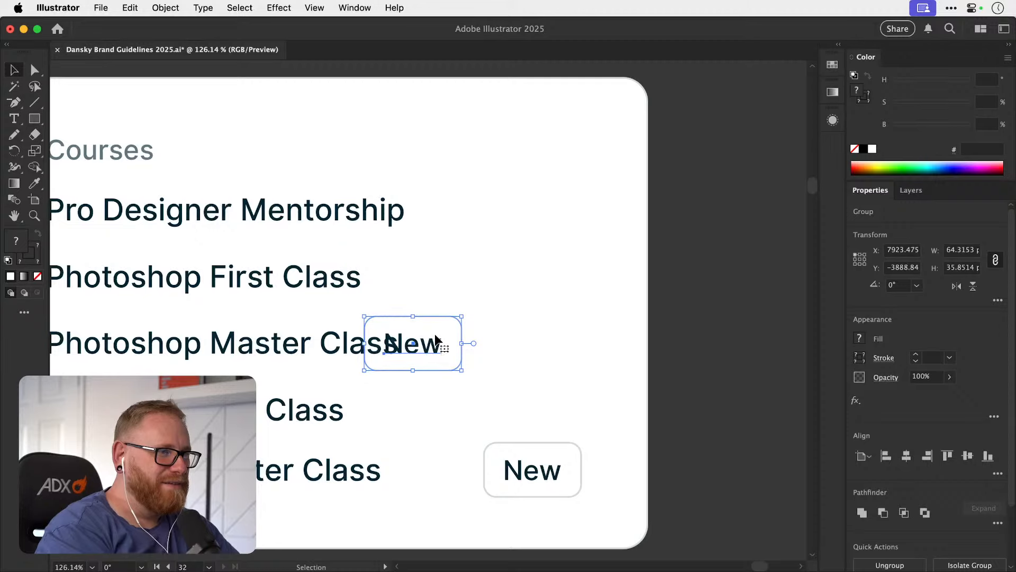
pyautogui.hotkey('shift', 'Right')
pyautogui.hotkey('shift', 'Right')
pyautogui.hotkey('shift', 'Right')
pyautogui.hotkey('shift', 'Right')
pyautogui.hotkey('shift', 'Right')
pyautogui.hotkey('shift', 'Right')
pyautogui.hotkey('shift', 'Right')
pyautogui.hotkey('shift', 'Right')
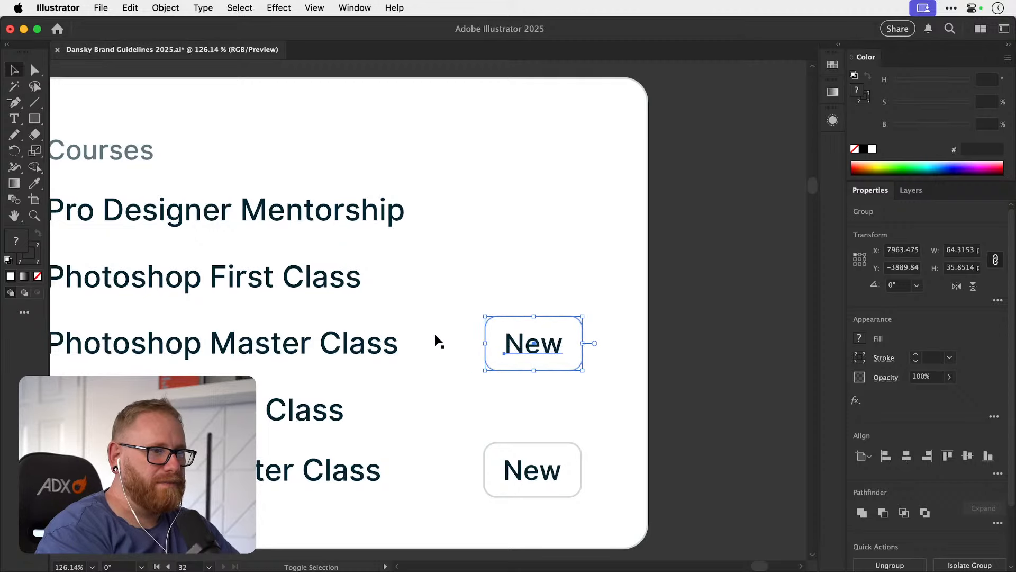
pyautogui.moveTo(550, 470); pyautogui.dragTo(398, 469)
pyautogui.press('super+z')
pyautogui.click(695, 365)
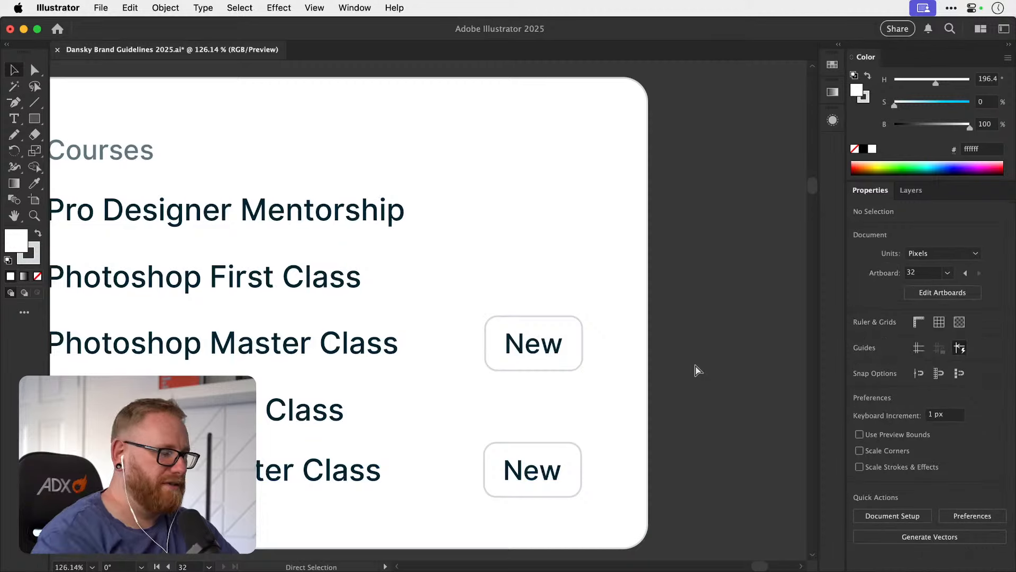
# Try to distribute the five course rows by their vertical centres.
pyautogui.press('super+minus')
pyautogui.press('super+minus')
pyautogui.press('super+minus')
pyautogui.press('super+minus')
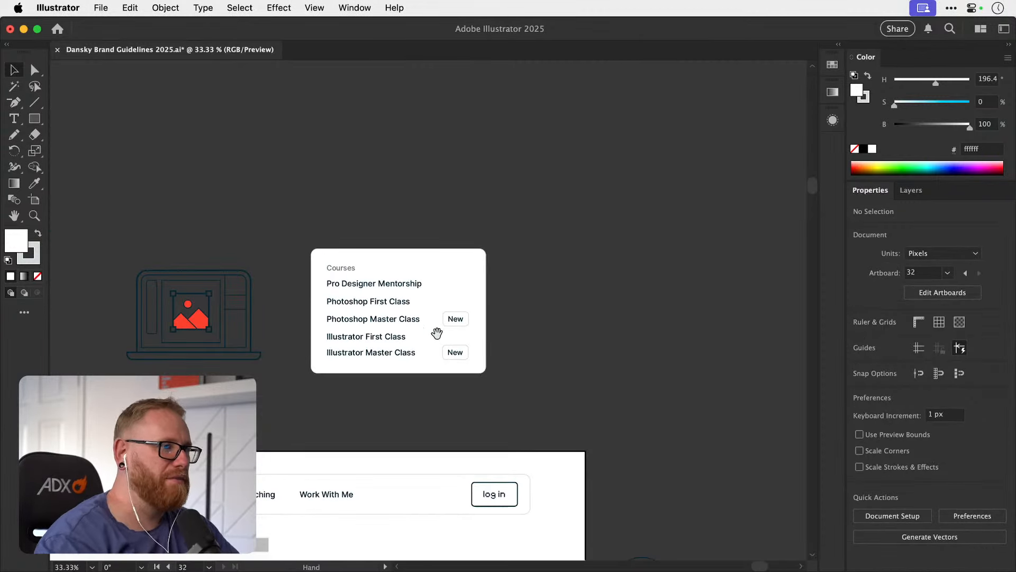
pyautogui.moveTo(439, 332); pyautogui.dragTo(530, 272)
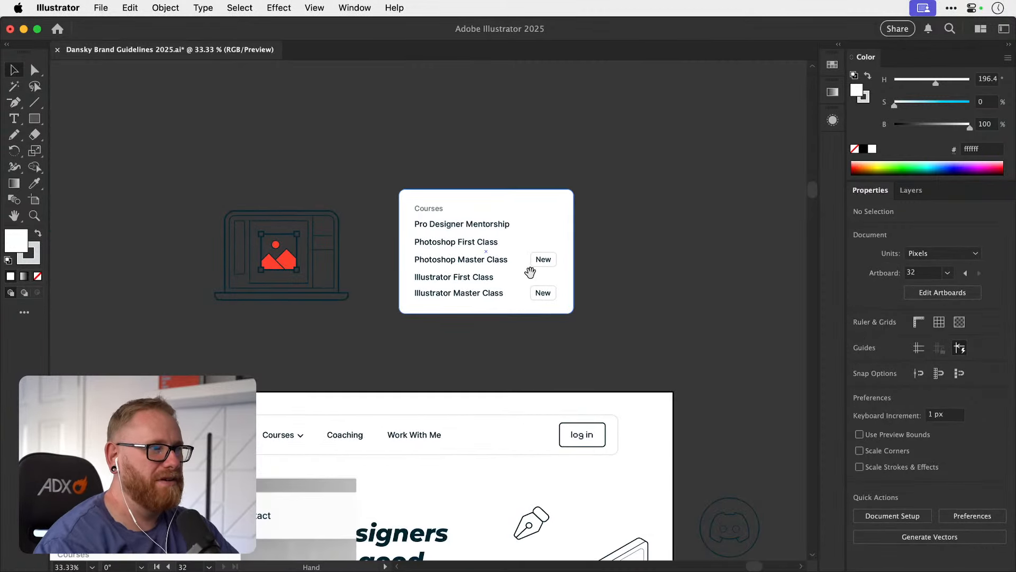
pyautogui.click(468, 295)
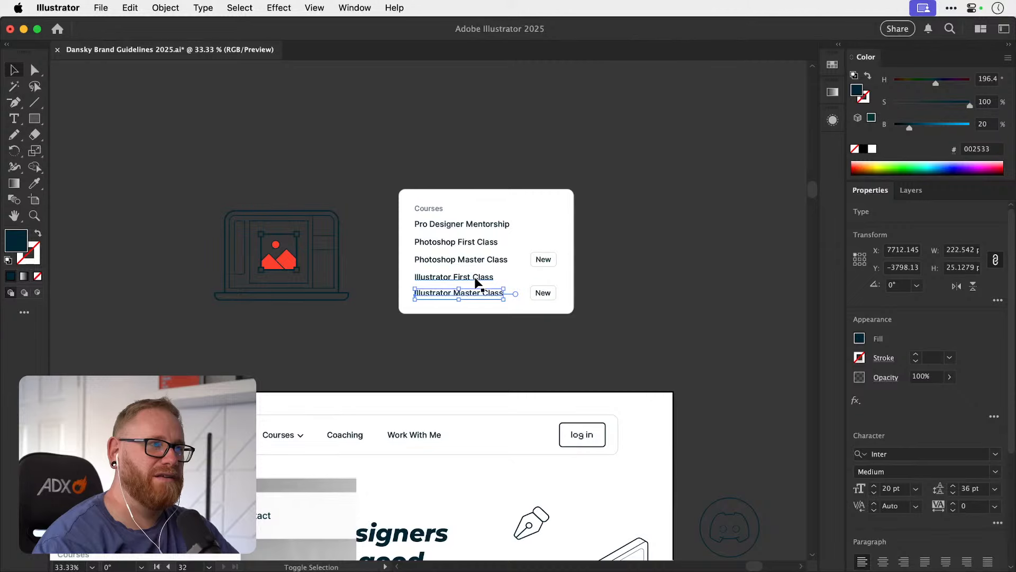
pyautogui.keyDown('shift'); pyautogui.click(484, 242); pyautogui.keyUp('shift')
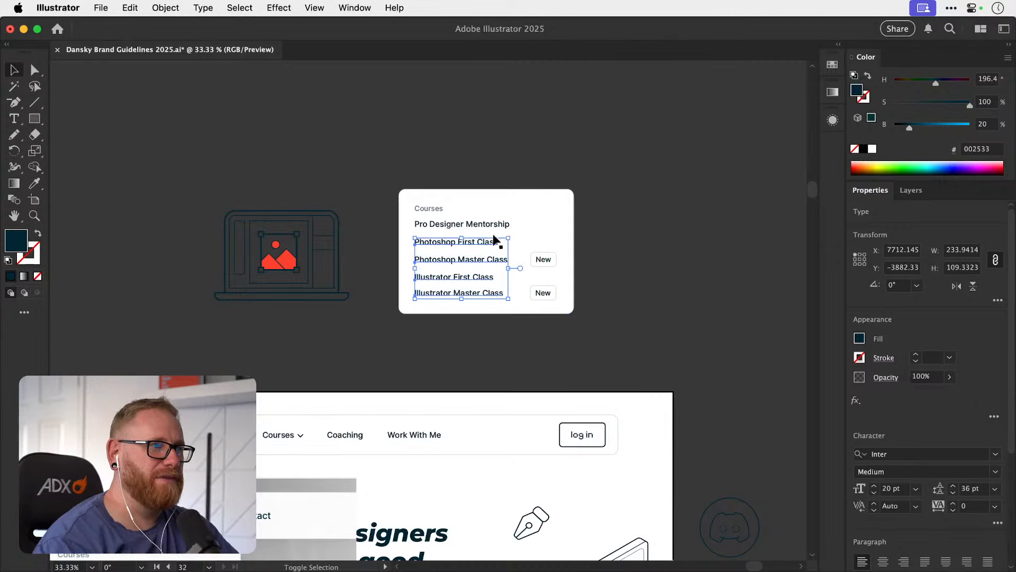
pyautogui.keyDown('shift'); pyautogui.click(492, 224); pyautogui.keyUp('shift')
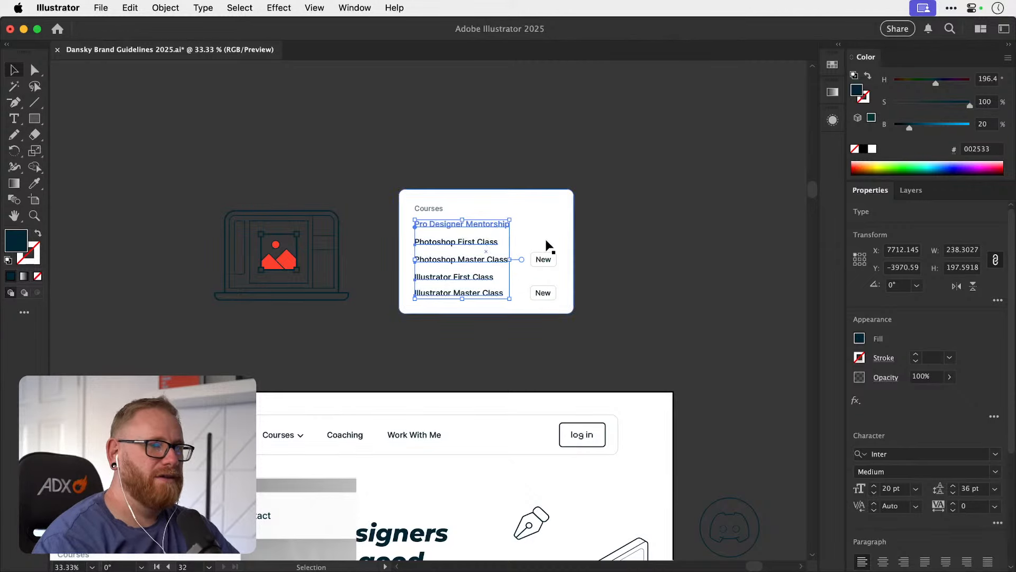
pyautogui.scroll(-5, 990, 503)
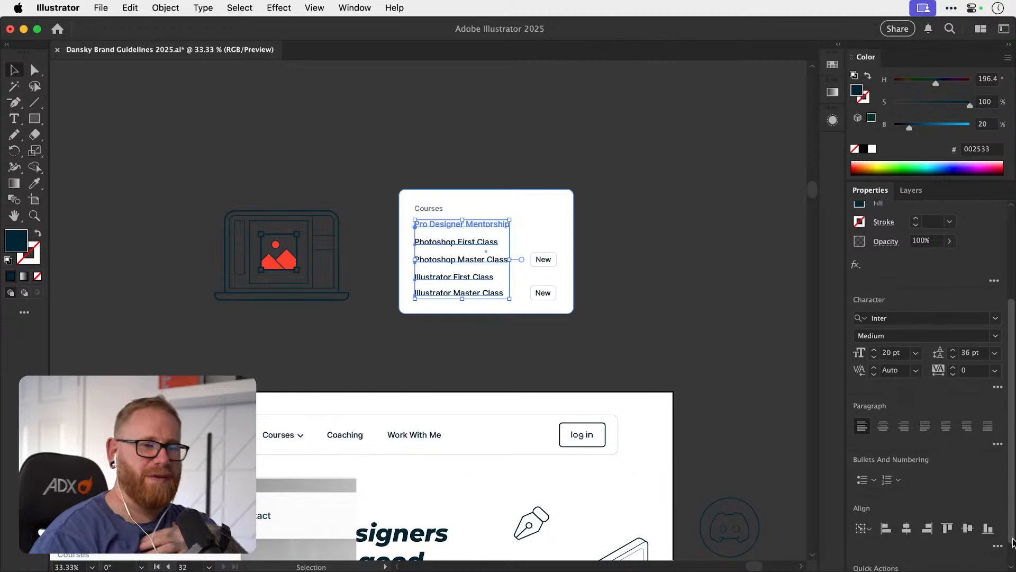
pyautogui.click(998, 529)
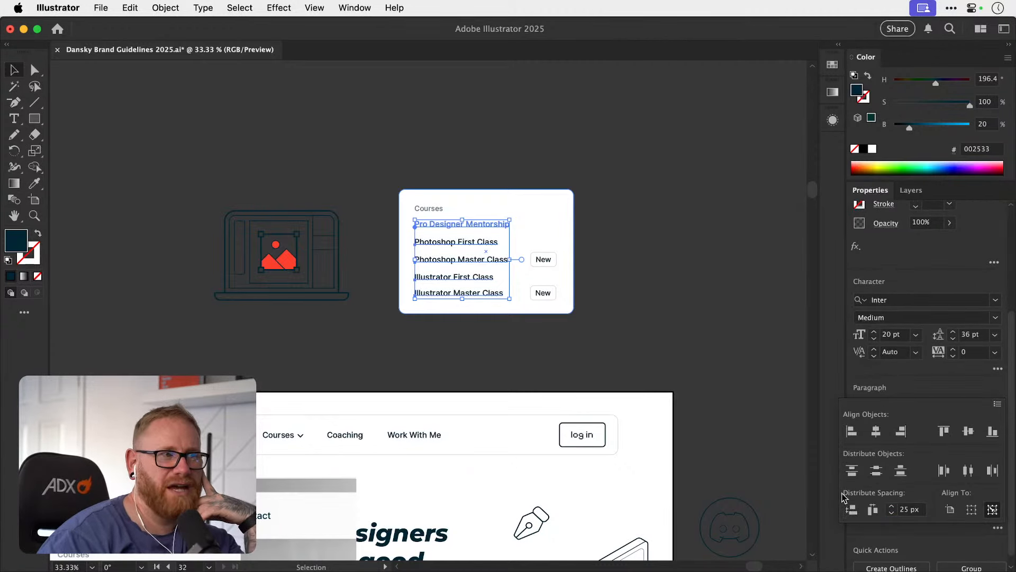
pyautogui.click(706, 269)
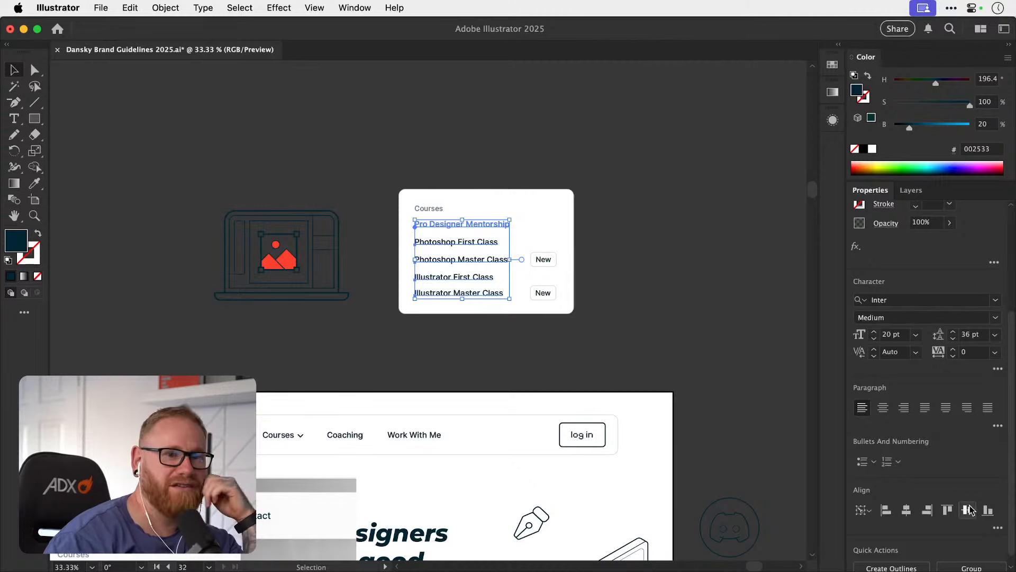
pyautogui.click(997, 529)
pyautogui.click(877, 471)
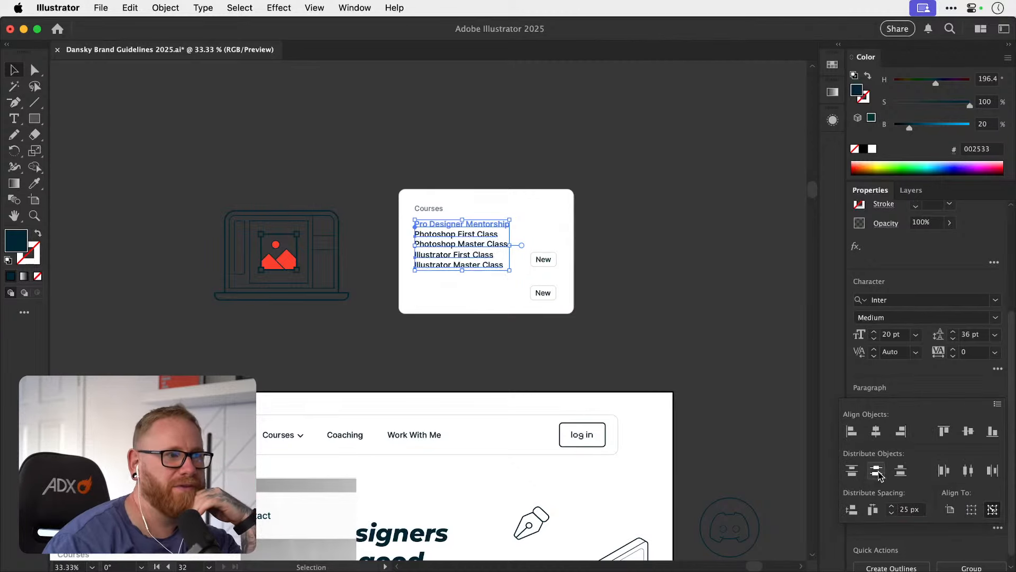
pyautogui.click(721, 226)
pyautogui.click(687, 206)
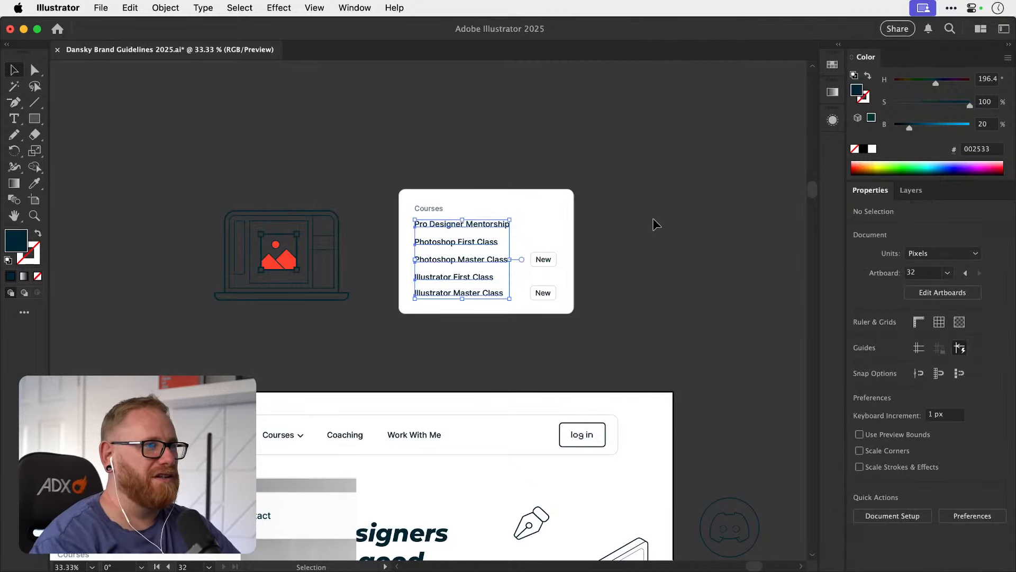
# Distribute the five course rows in the white panel evenly by their vertical centres.
pyautogui.press('z')
pyautogui.moveTo(556, 270); pyautogui.dragTo(698, 268)
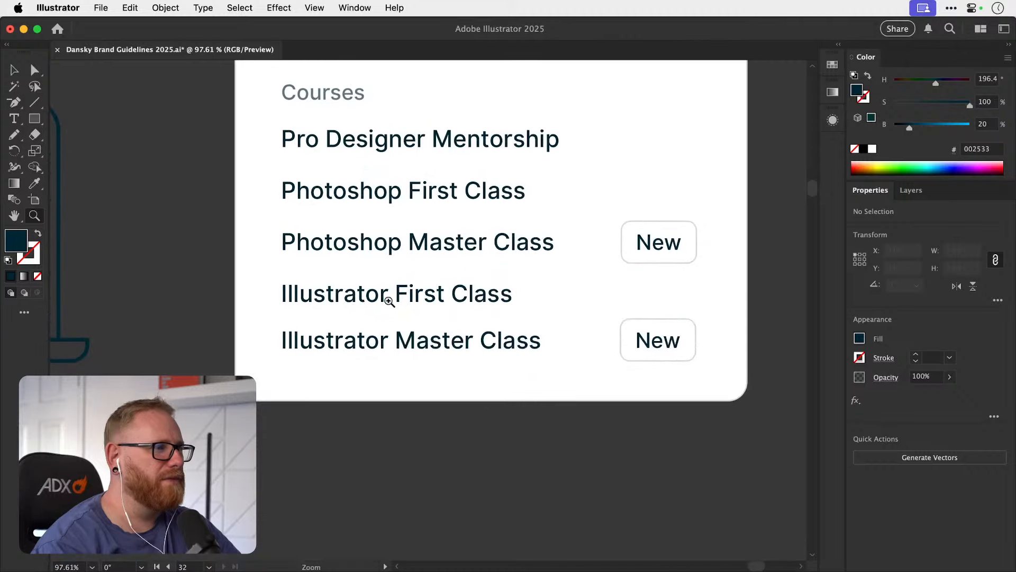
pyautogui.press('v')
pyautogui.moveTo(208, 355); pyautogui.dragTo(393, 140)
pyautogui.keyDown('shift'); pyautogui.click(266, 358); pyautogui.keyUp('shift')
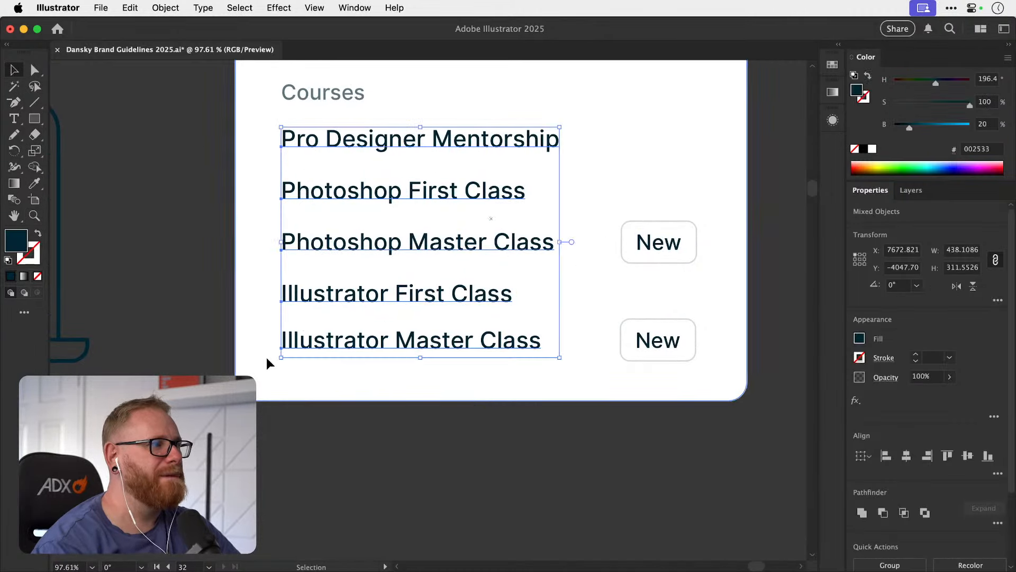
pyautogui.scroll(-5, 996, 537)
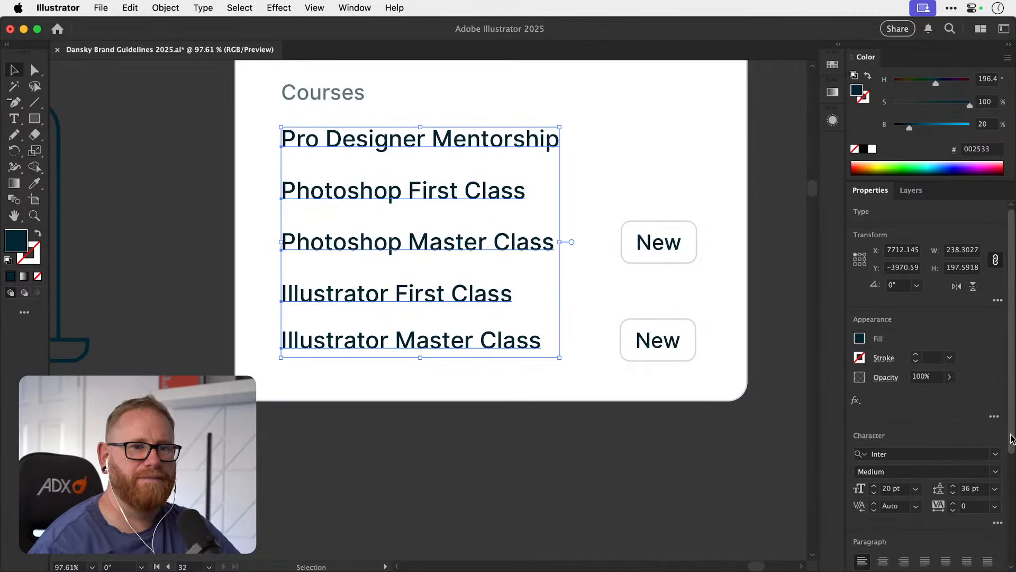
pyautogui.click(998, 517)
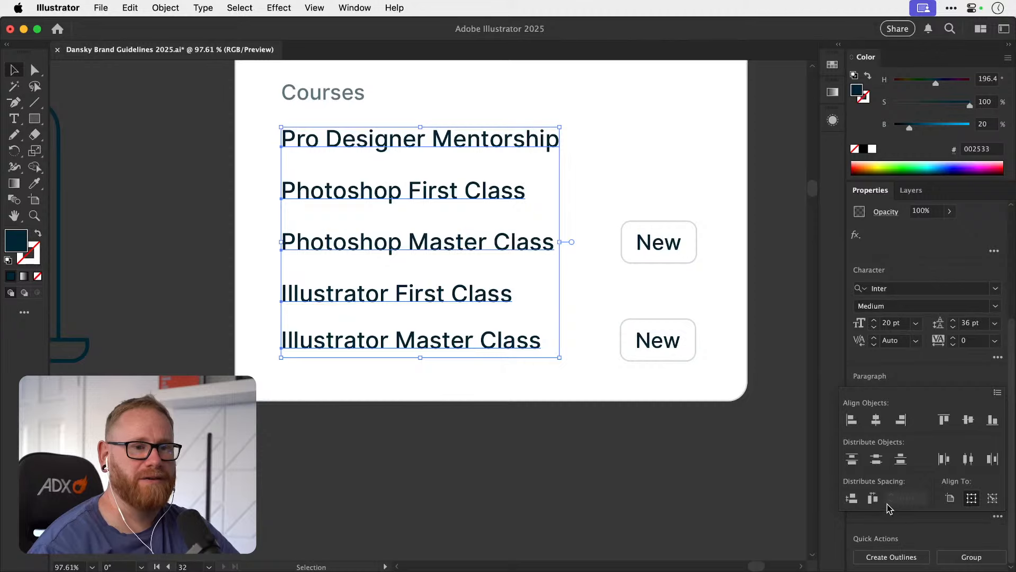
pyautogui.click(877, 460)
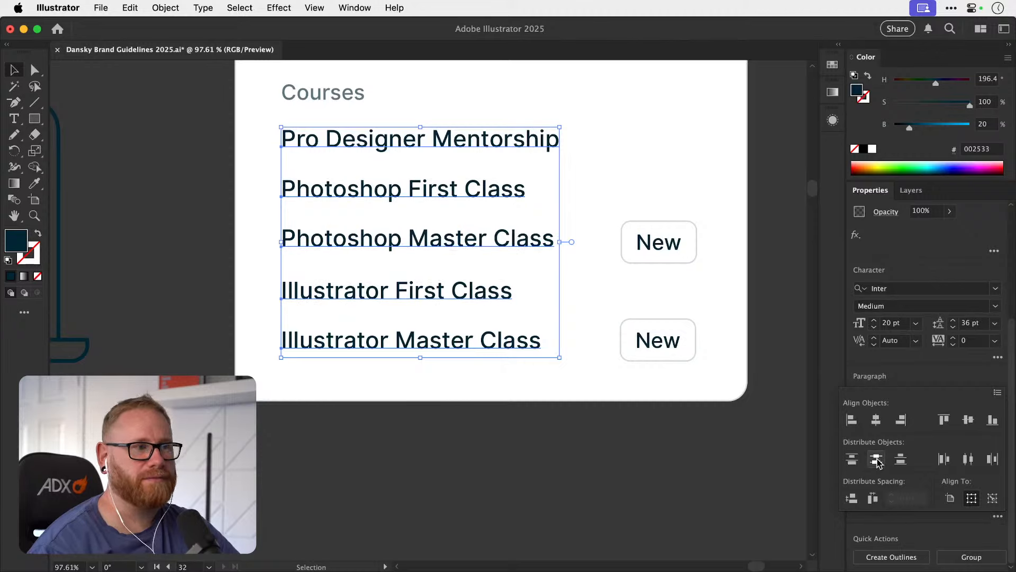
pyautogui.click(570, 469)
pyautogui.click(583, 471)
pyautogui.moveTo(593, 453); pyautogui.dragTo(541, 504)
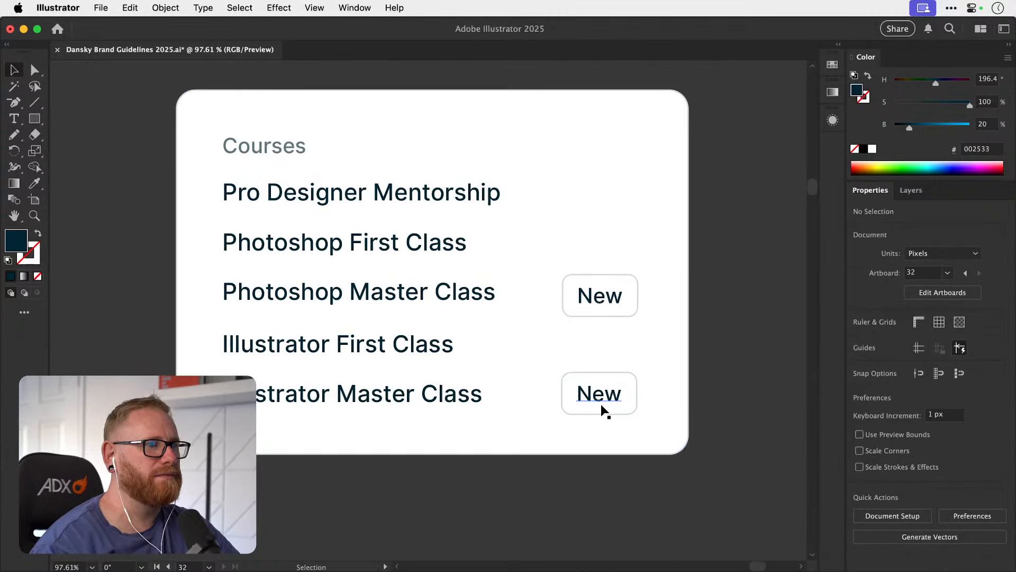
# Slide each New tag beside its row text to compare their vertical alignment, and undo the moves.
pyautogui.moveTo(601, 405); pyautogui.dragTo(493, 404)
pyautogui.press('super+z')
pyautogui.moveTo(606, 303); pyautogui.dragTo(501, 287)
pyautogui.click(741, 272)
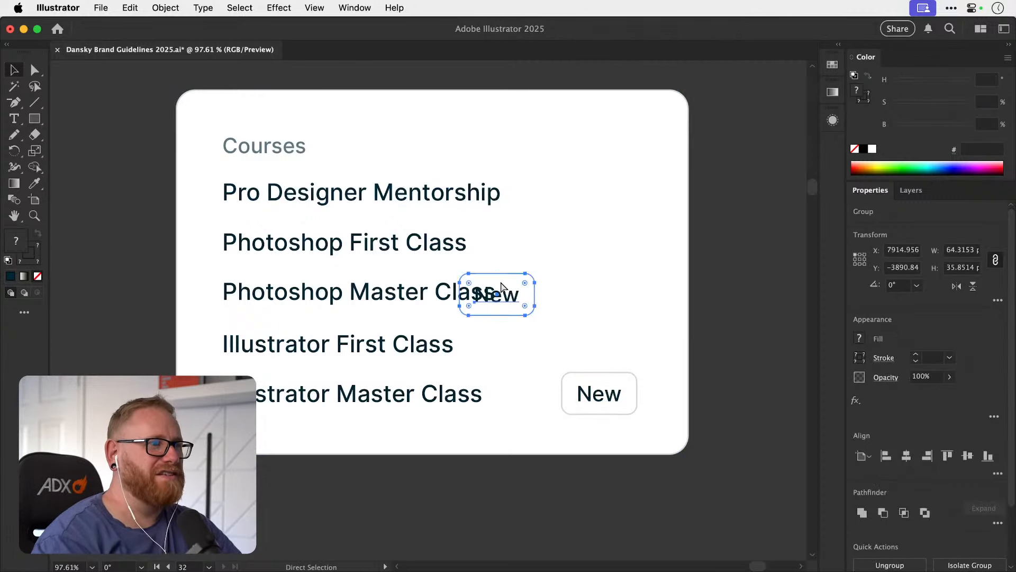
pyautogui.press('super+z')
# Raise the upper New tag slightly so it is level with the Photoshop Master Class text, and save the document.
pyautogui.press('super+s')
pyautogui.moveTo(711, 285); pyautogui.dragTo(525, 290)
pyautogui.press('super+z')
pyautogui.click(706, 283)
pyautogui.moveTo(612, 288); pyautogui.dragTo(516, 287)
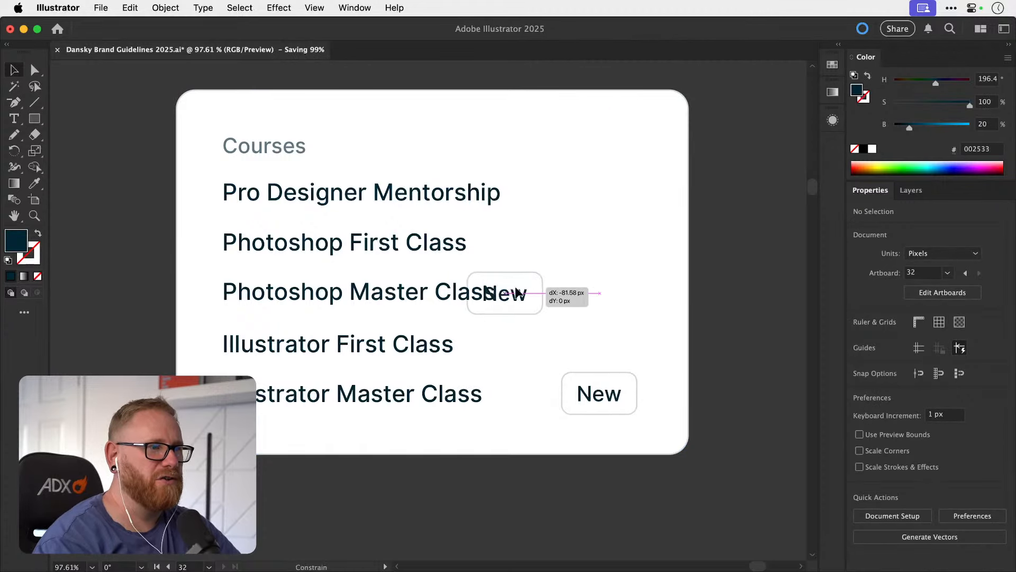
pyautogui.press('super+z')
pyautogui.click(738, 282)
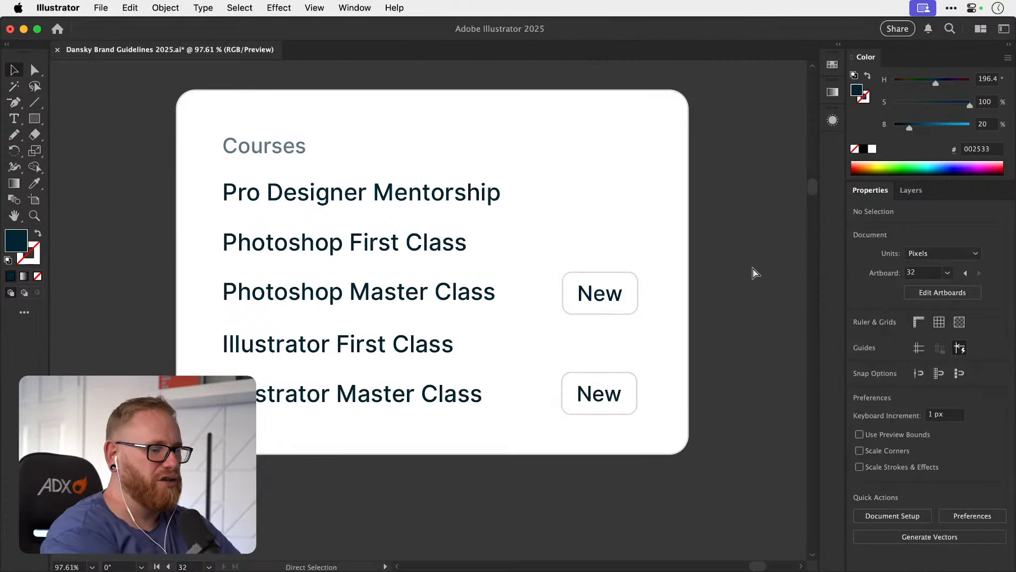
pyautogui.press('super+minus')
pyautogui.press('super+minus')
pyautogui.press('super+minus')
pyautogui.moveTo(472, 367); pyautogui.dragTo(477, 358)
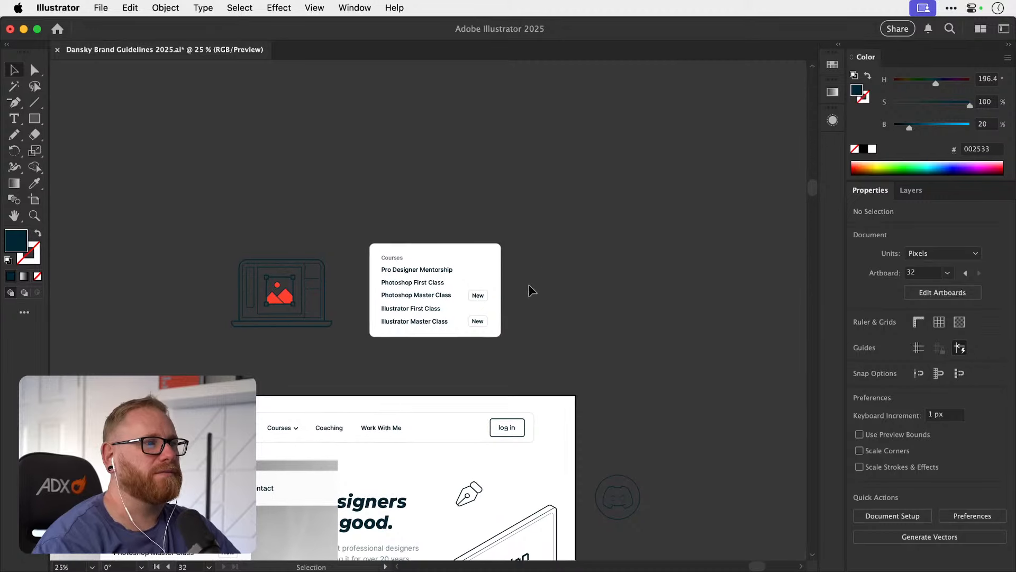
pyautogui.moveTo(529, 285); pyautogui.dragTo(478, 323)
pyautogui.keyDown('shift'); pyautogui.click(489, 283); pyautogui.keyUp('shift')
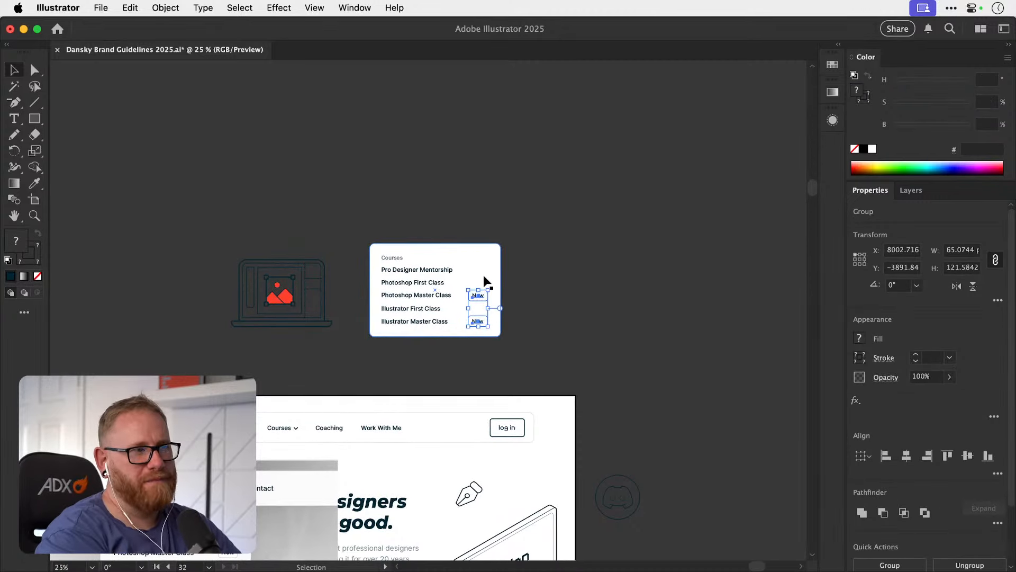
pyautogui.click(591, 242)
# Move the laptop illustration above the homepage artboard further left, away from the Courses panel.
pyautogui.moveTo(510, 335); pyautogui.dragTo(640, 260)
pyautogui.click(342, 243)
pyautogui.click(428, 224)
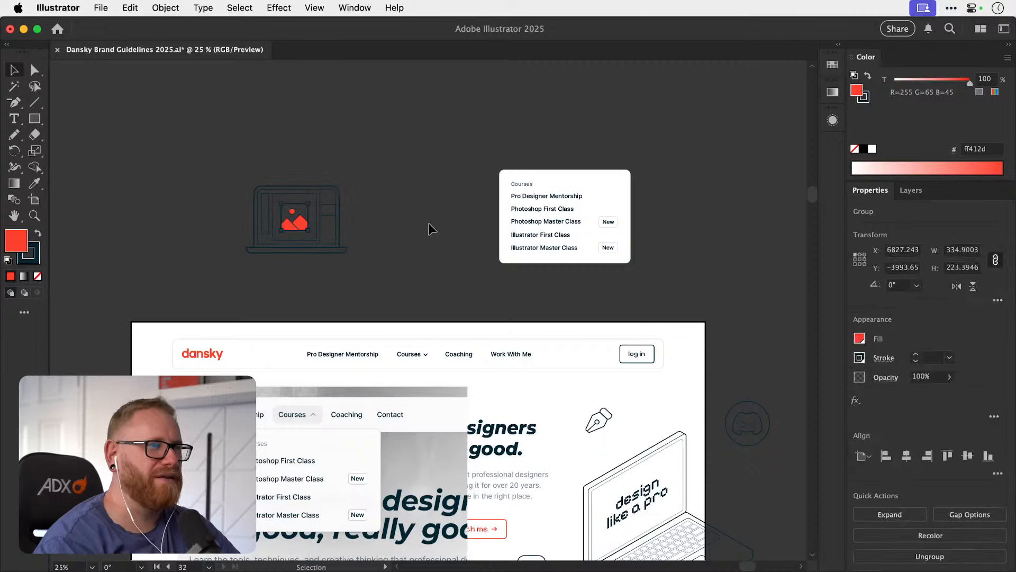
# Select both New tags without the white panel and move them about 20 px to the right.
pyautogui.moveTo(654, 271); pyautogui.dragTo(654, 272)
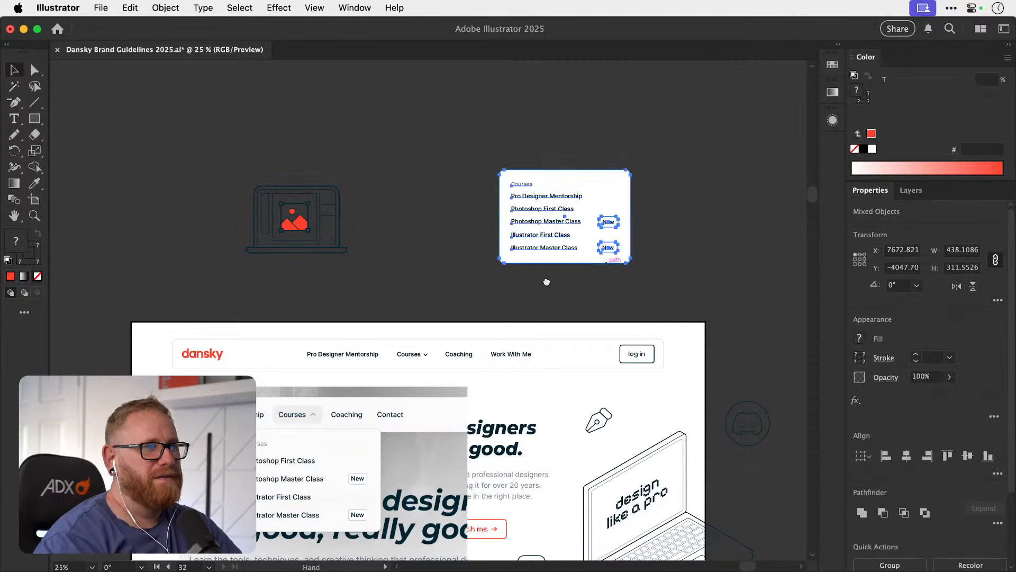
pyautogui.moveTo(521, 315); pyautogui.dragTo(485, 324)
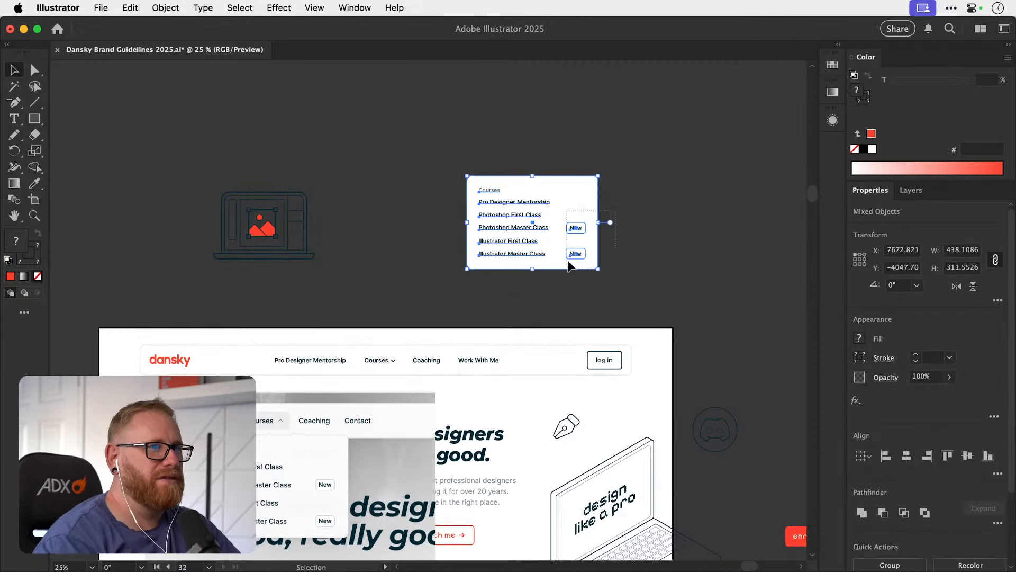
pyautogui.moveTo(569, 264); pyautogui.dragTo(581, 207)
pyautogui.hotkey('shift', 'Right')
pyautogui.hotkey('shift', 'Right')
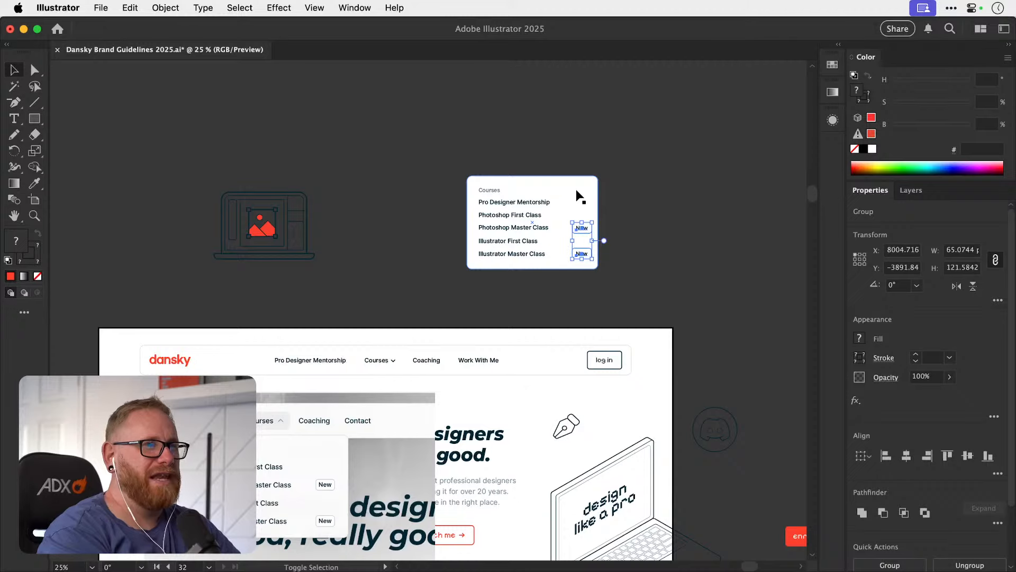
# Widen the white panel at its right edge to about 459 px.
pyautogui.click(596, 209)
pyautogui.scroll(5, 596, 208)
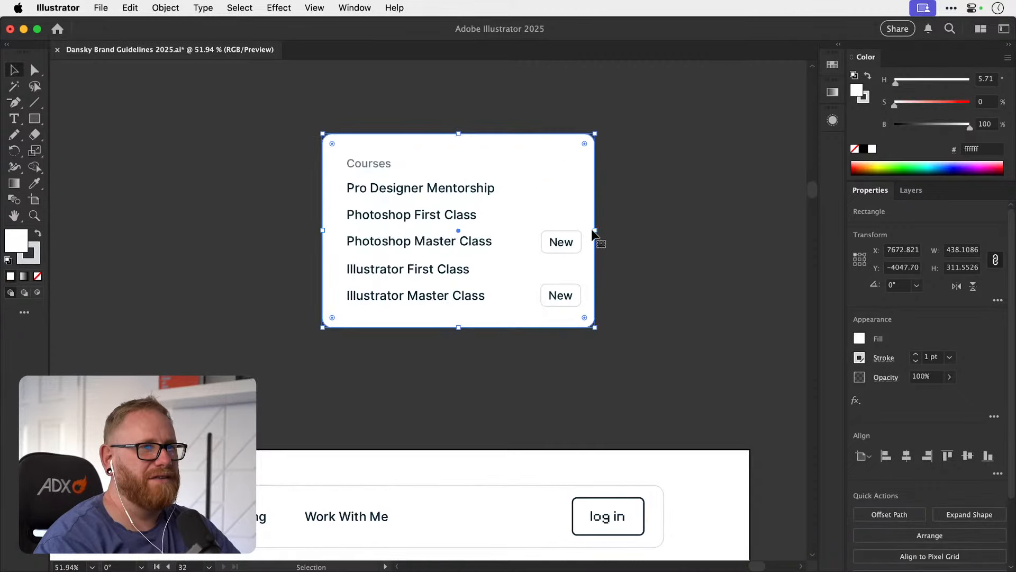
pyautogui.moveTo(594, 230); pyautogui.dragTo(608, 231)
pyautogui.click(669, 222)
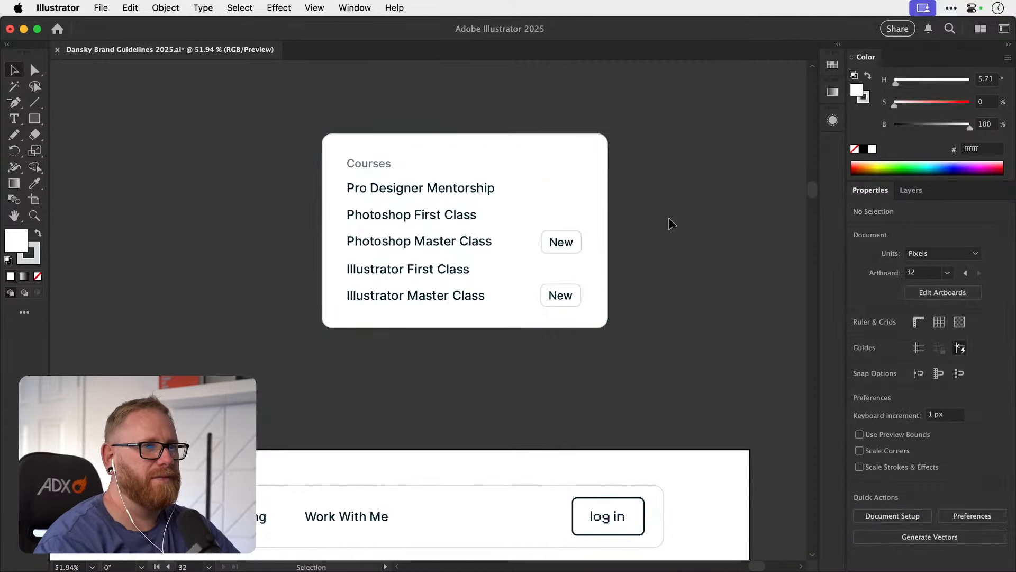
# Group the white panel with its Courses heading, five course rows and both New tags.
pyautogui.press('super+minus')
pyautogui.press('super+minus')
pyautogui.press('super+minus')
pyautogui.press('super+minus')
pyautogui.moveTo(513, 252); pyautogui.dragTo(492, 229)
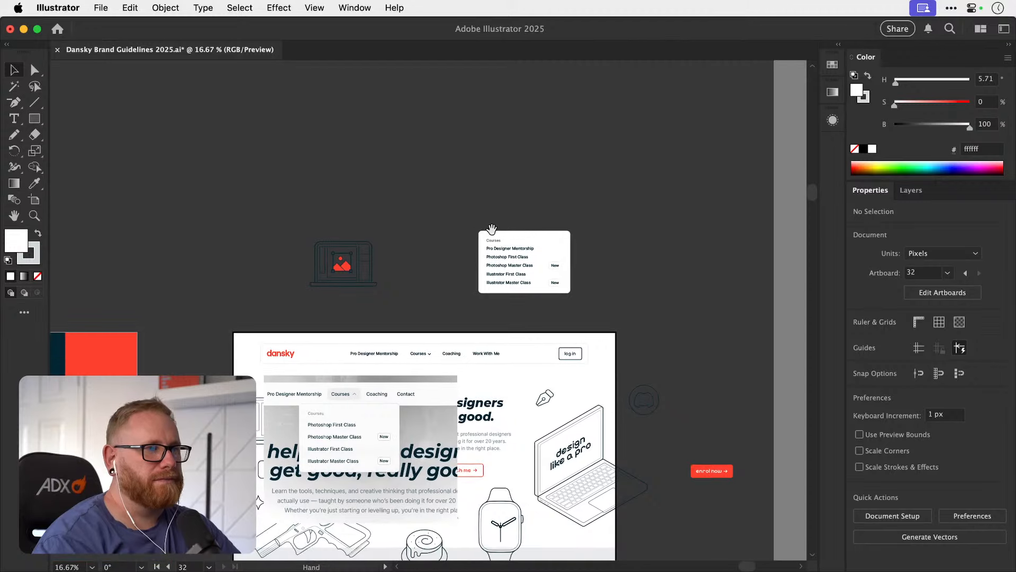
pyautogui.click(526, 272)
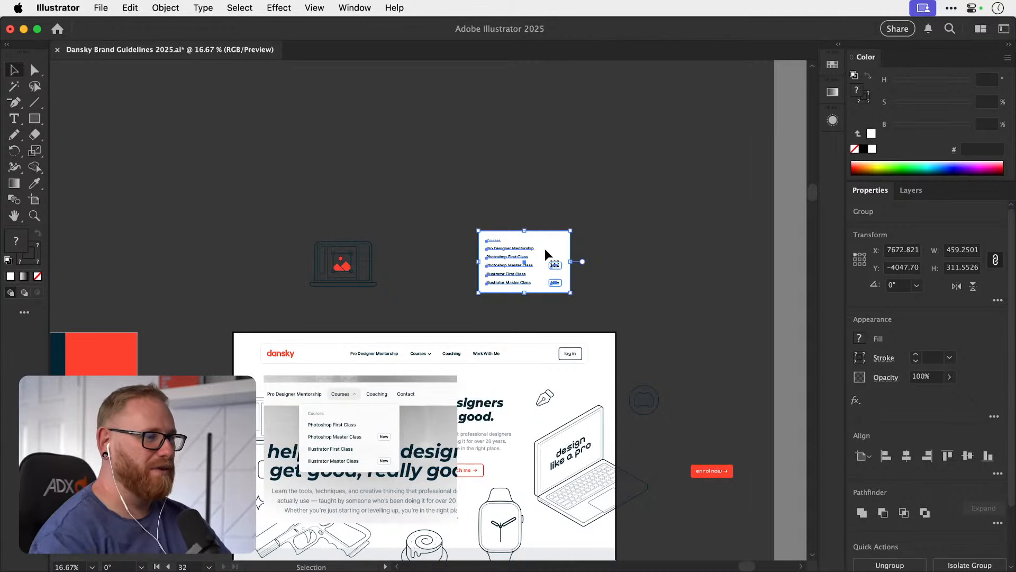
# Delete the Pro Designer Mentorship link from the homepage navigation bar.
pyautogui.press('super+space')
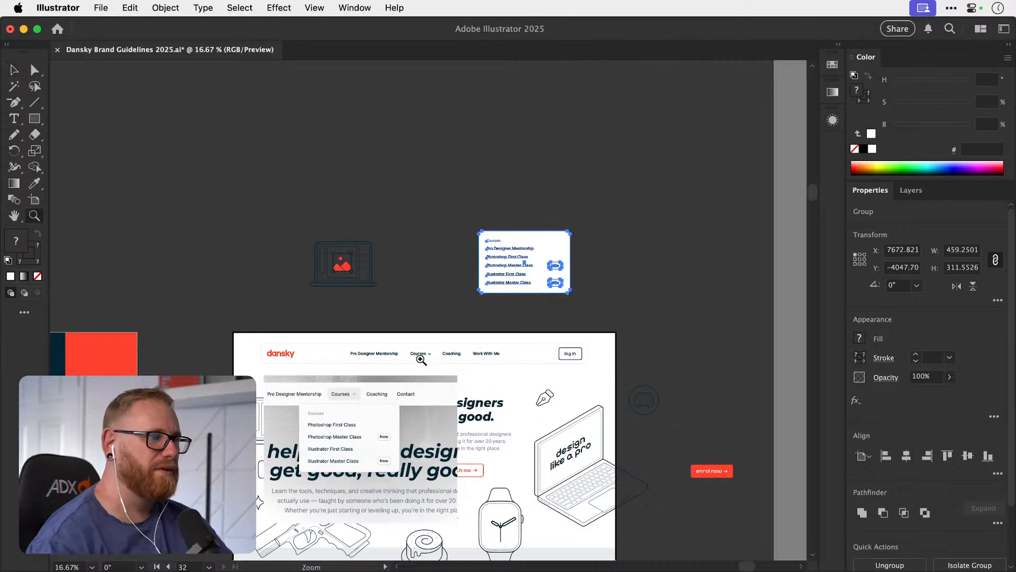
pyautogui.moveTo(414, 358); pyautogui.dragTo(450, 358)
pyautogui.moveTo(365, 341); pyautogui.dragTo(390, 325)
pyautogui.press('Delete')
# Move the Courses link with its arrow, Coaching and Work With Me together to the left, beside the dansky logo.
pyautogui.moveTo(641, 176); pyautogui.dragTo(483, 215)
pyautogui.click(427, 348)
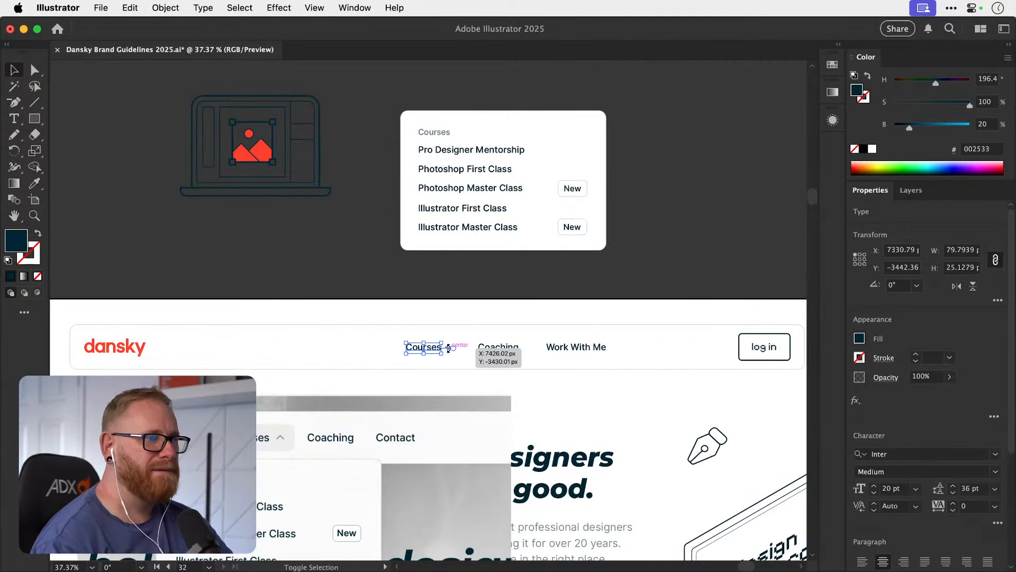
pyautogui.click(452, 341)
pyautogui.click(448, 347)
pyautogui.keyDown('shift'); pyautogui.click(438, 346); pyautogui.keyUp('shift')
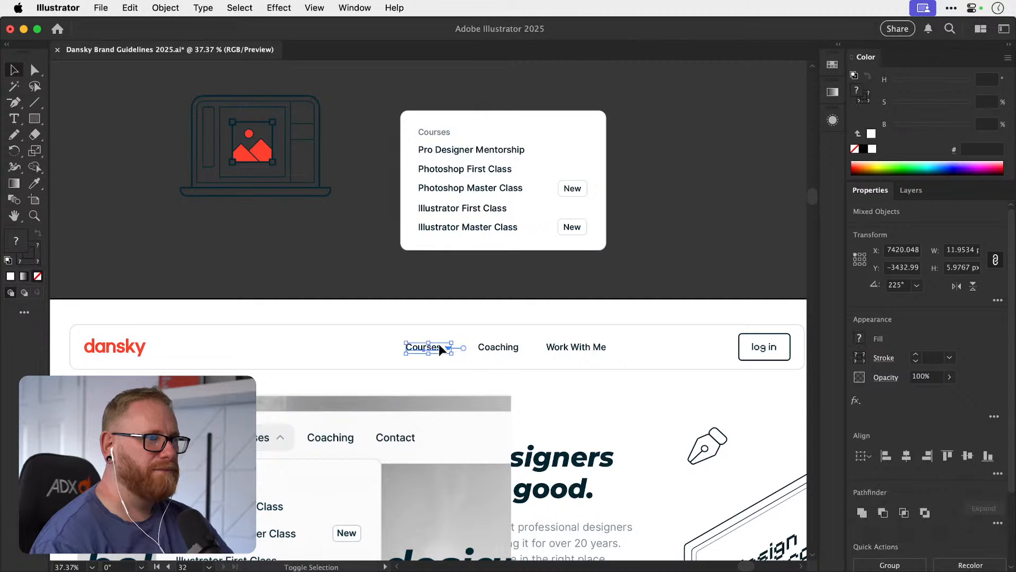
pyautogui.keyDown('shift'); pyautogui.click(495, 349); pyautogui.keyUp('shift')
pyautogui.keyDown('shift'); pyautogui.click(586, 349); pyautogui.keyUp('shift')
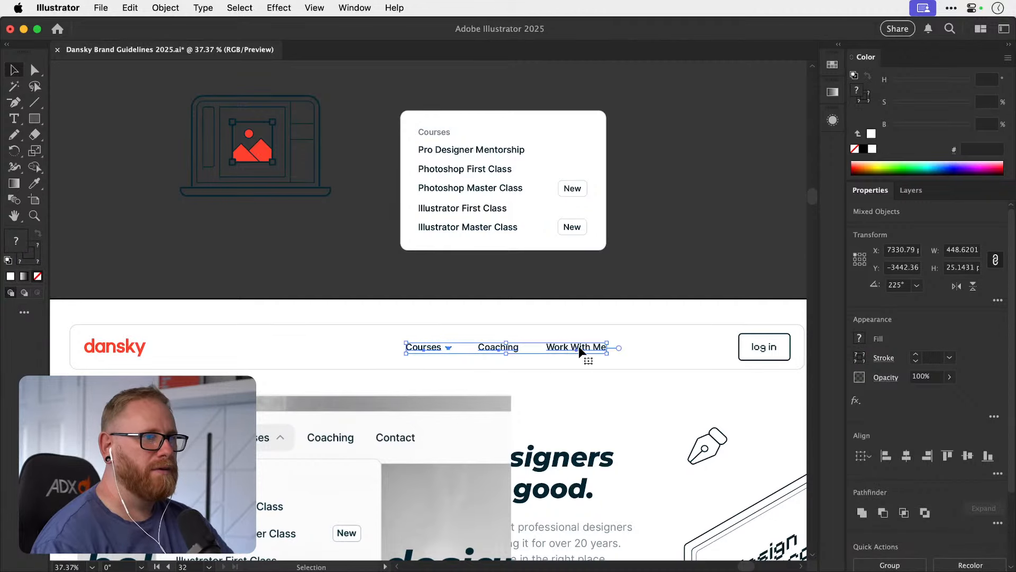
pyautogui.moveTo(580, 346); pyautogui.dragTo(342, 352)
pyautogui.click(337, 240)
# Move the grouped Courses panel onto the homepage, just below the Courses link in the navigation bar.
pyautogui.moveTo(479, 164); pyautogui.dragTo(262, 405)
pyautogui.scroll(-2, 325, 295)
pyautogui.hscroll(-1, 324, 295)
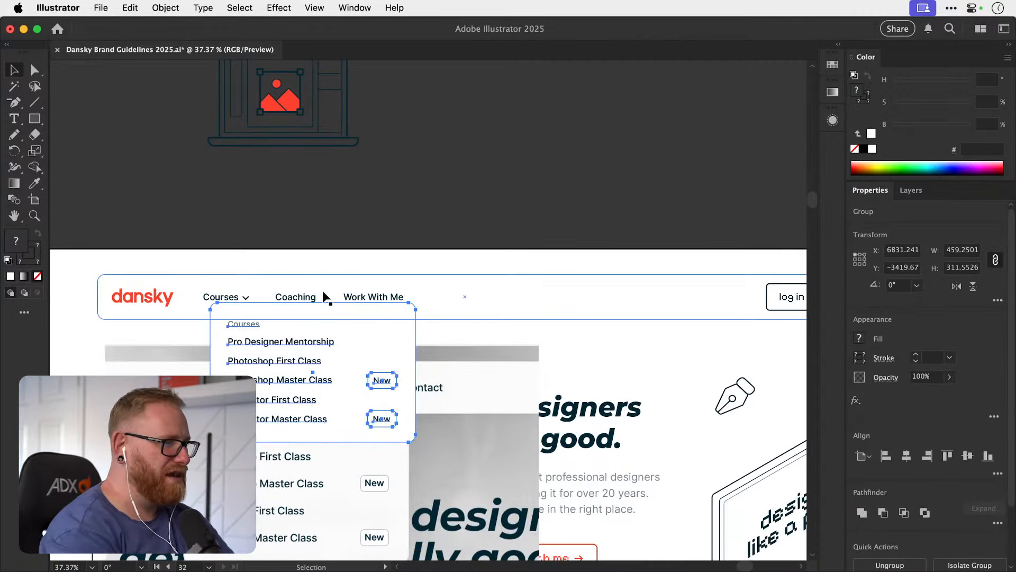
pyautogui.scroll(-2, 334, 316)
pyautogui.hscroll(1, 334, 316)
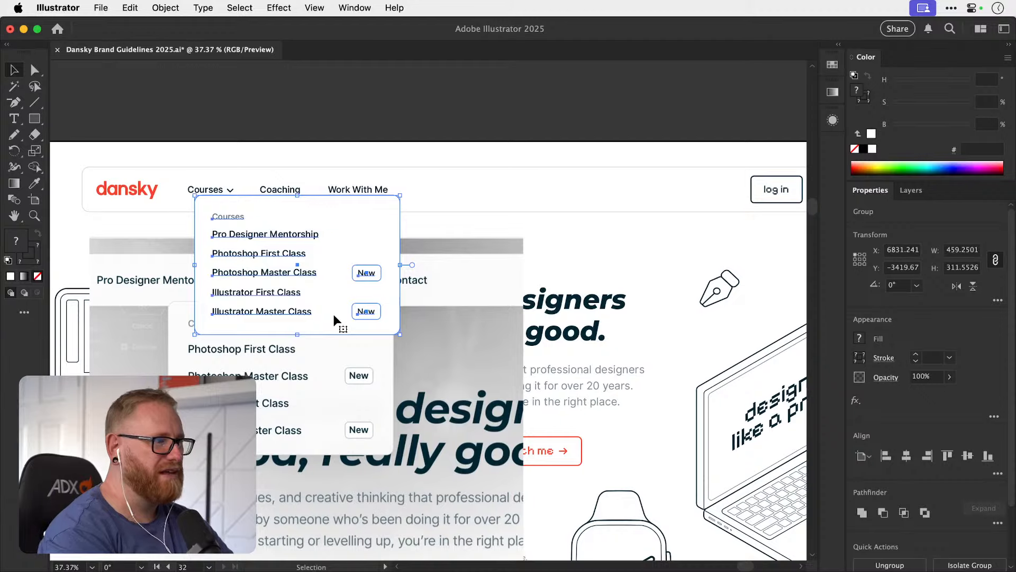
# Apply a drop shadow to the white rectangle inside the Courses dropdown group.
pyautogui.press('a')
pyautogui.click(385, 208)
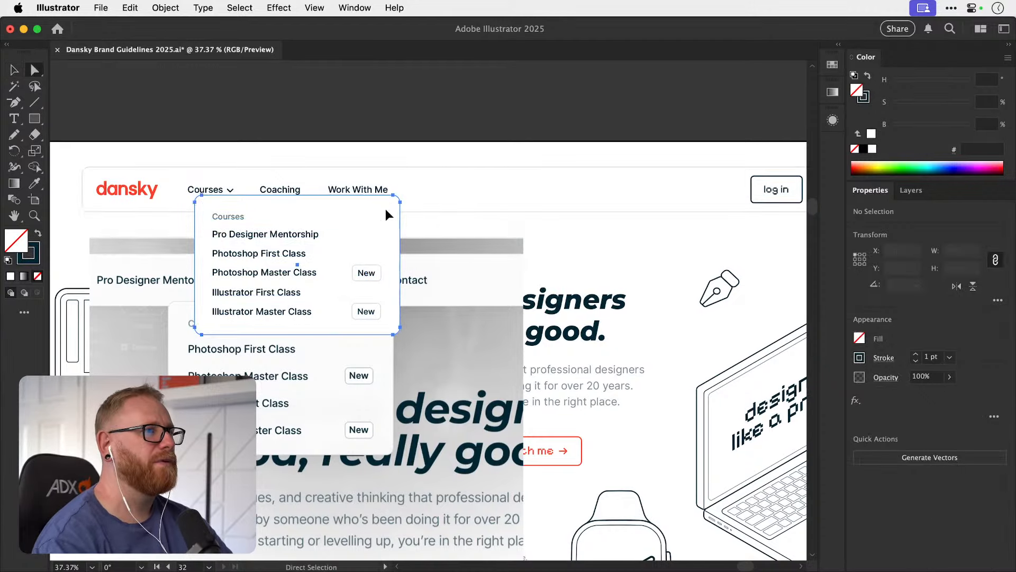
pyautogui.click(278, 8)
pyautogui.click(278, 26)
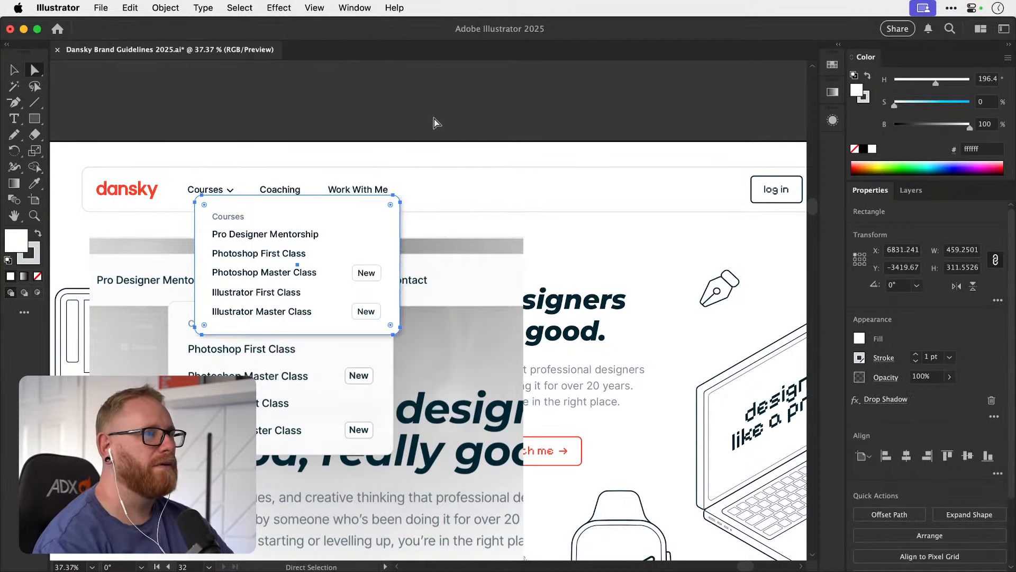
pyautogui.press('v')
pyautogui.click(439, 106)
# Reduce the opacity of the dropdown rectangle's drop shadow to 18%.
pyautogui.press('a')
pyautogui.click(380, 254)
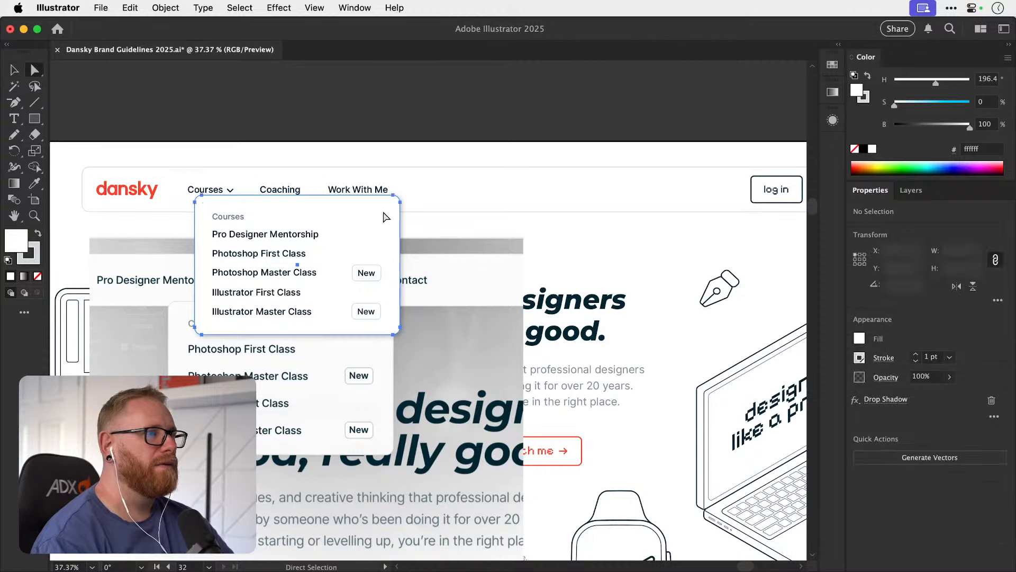
pyautogui.click(886, 398)
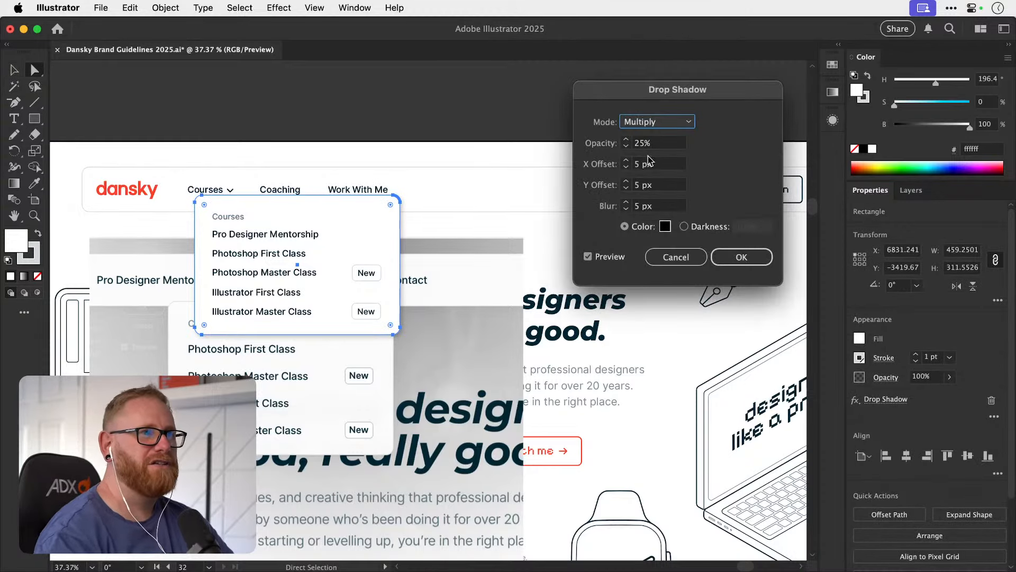
pyautogui.click(626, 146)
pyautogui.click(626, 146)
pyautogui.click(627, 146)
pyautogui.click(626, 147)
pyautogui.click(627, 147)
pyautogui.click(626, 147)
pyautogui.click(626, 146)
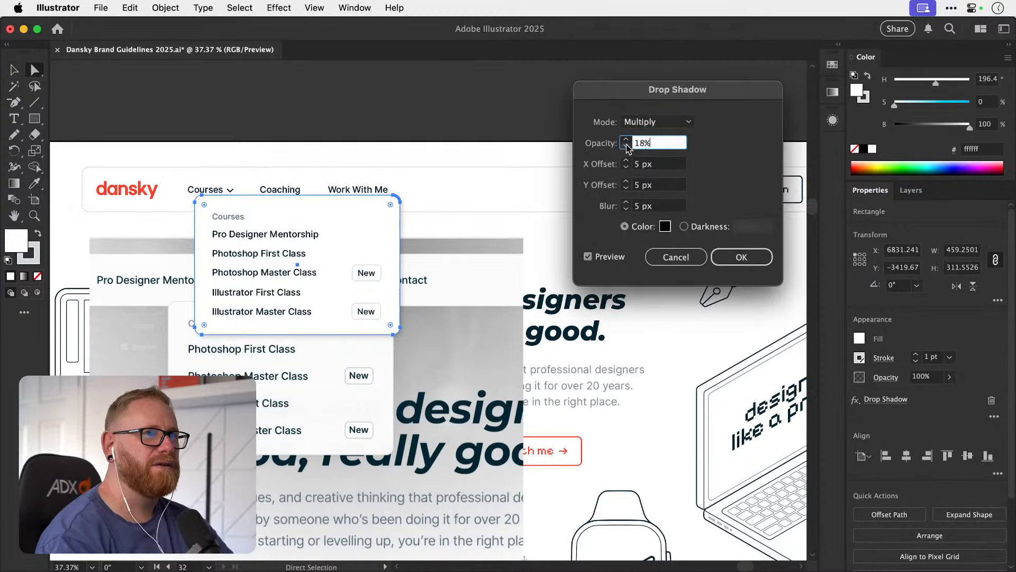
pyautogui.click(741, 256)
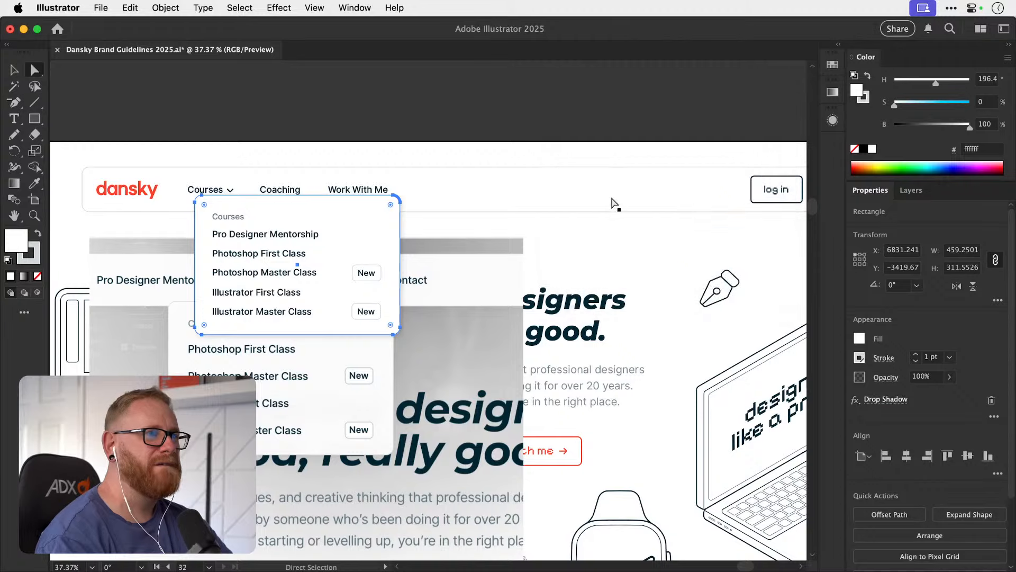
pyautogui.press('v')
pyautogui.click(462, 97)
# Shift the reference menu screenshot lower on the page and position the dropdown panel neatly beneath the Courses link.
pyautogui.moveTo(318, 357); pyautogui.dragTo(342, 489)
pyautogui.moveTo(327, 291)
pyautogui.mouseDown()
pyautogui.moveTo(329, 302)
pyautogui.moveTo(318, 294)
pyautogui.mouseUp()
pyautogui.press('space')
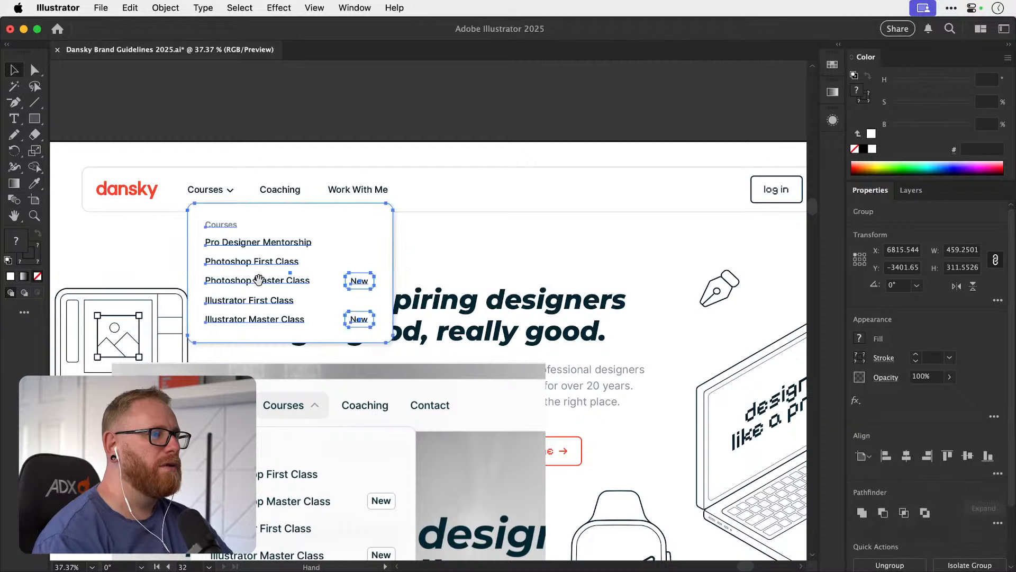
pyautogui.moveTo(258, 279); pyautogui.dragTo(329, 286)
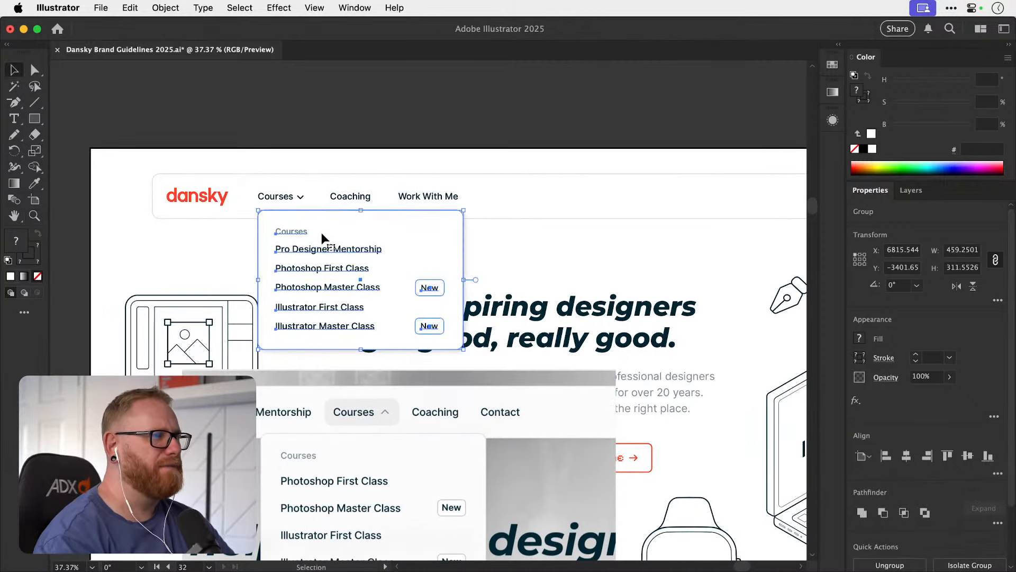
pyautogui.moveTo(322, 233)
pyautogui.mouseDown()
pyautogui.moveTo(311, 243)
pyautogui.moveTo(321, 239)
pyautogui.mouseUp()
pyautogui.click(427, 116)
# Try deleting the reference menu screenshot from the homepage mockup, and undo the deletion.
pyautogui.click(490, 433)
pyautogui.press('Delete')
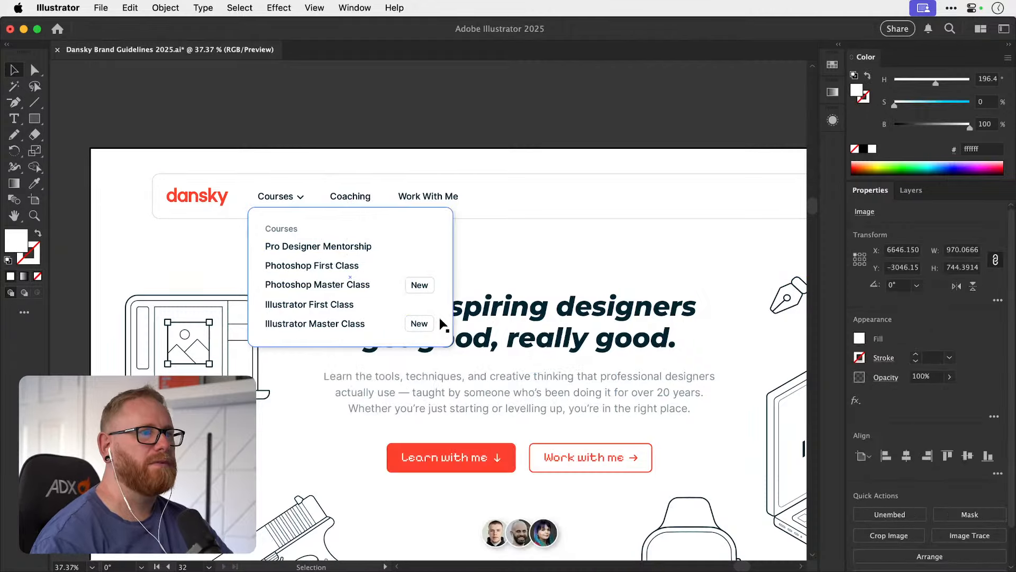
pyautogui.press('super+minus')
pyautogui.press('super+minus')
pyautogui.press('super+minus')
pyautogui.press('super+minus')
pyautogui.press('super+z')
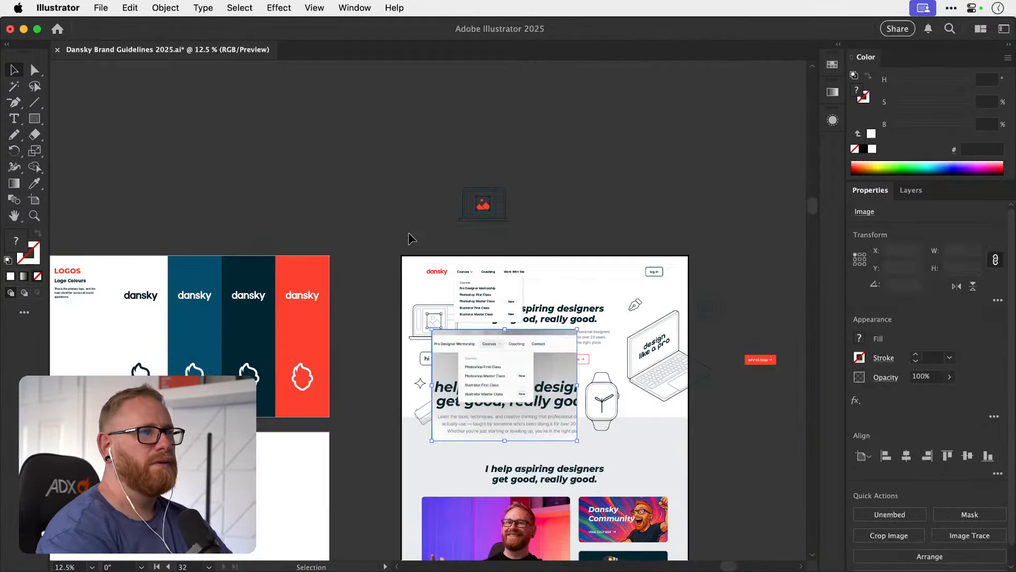
# Move the reference menu screenshot off the homepage artboard into the empty canvas above it.
pyautogui.moveTo(495, 282); pyautogui.dragTo(360, 390)
pyautogui.moveTo(411, 447); pyautogui.dragTo(561, 101)
# Reduce the opacity of the Courses dropdown rectangle's drop shadow to 10%.
pyautogui.moveTo(368, 405); pyautogui.dragTo(516, 373)
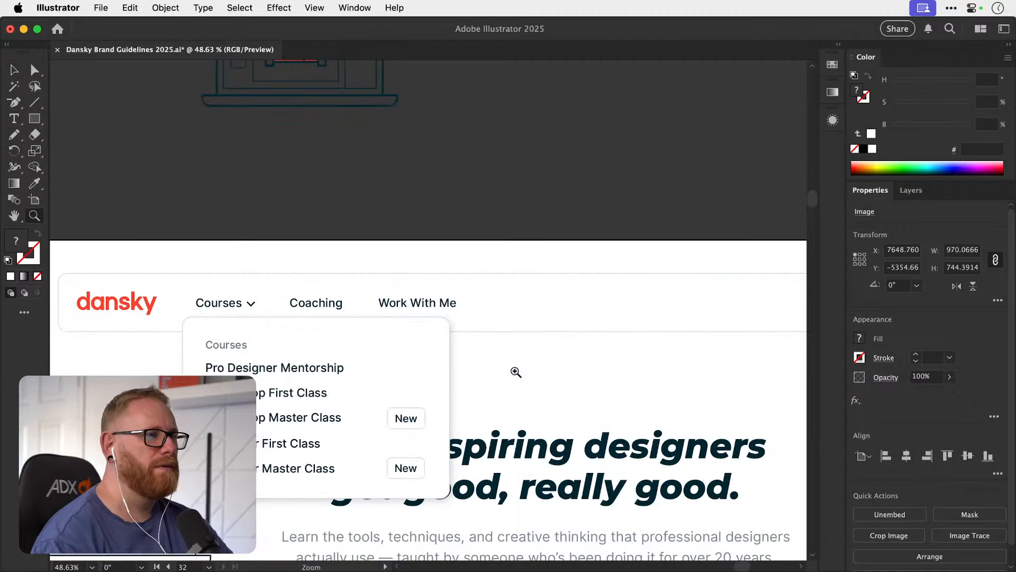
pyautogui.press('a')
pyautogui.click(438, 344)
pyautogui.click(886, 399)
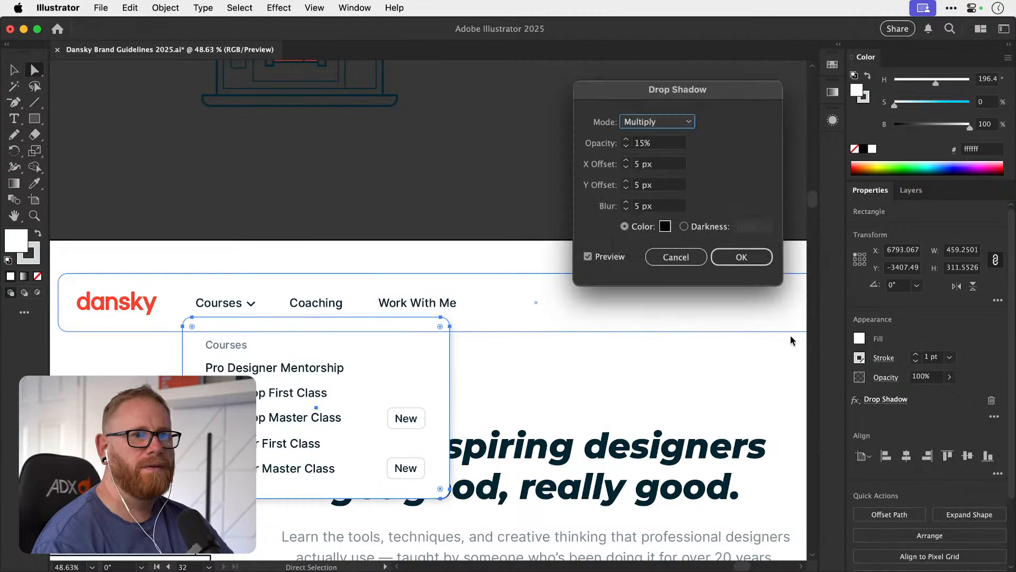
pyautogui.press('Tab')
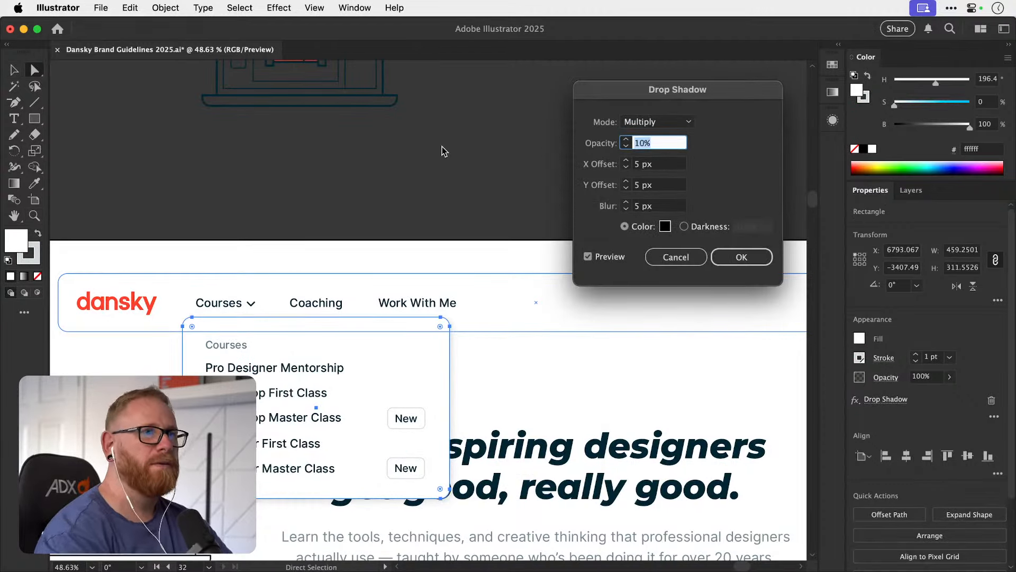
pyautogui.press('Tab')
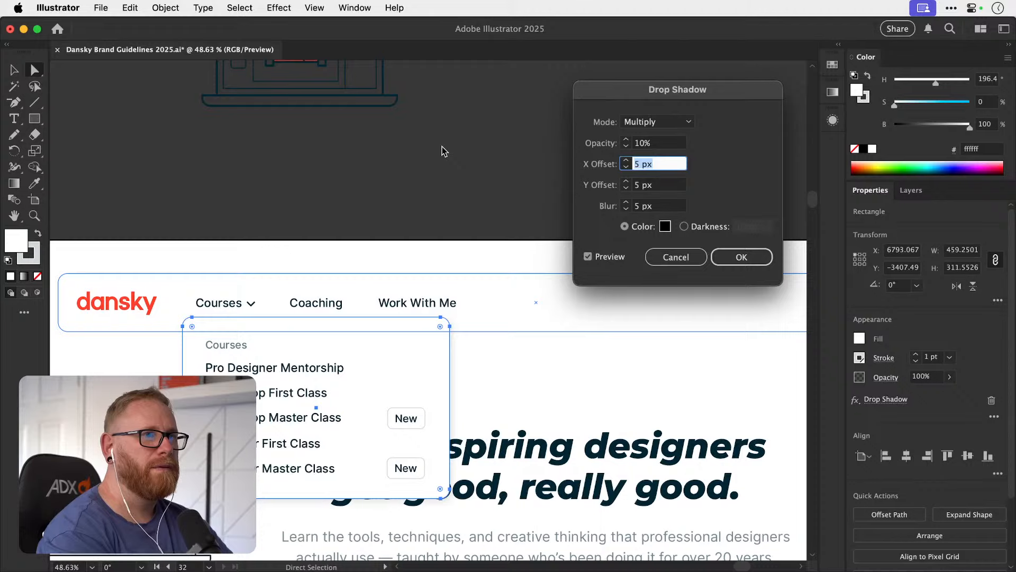
# Set the drop shadow's X and Y offsets to 10 px, increase its blur and apply the settings.
pyautogui.press('Up')
pyautogui.press('Tab')
pyautogui.press('Up')
pyautogui.press('Up')
pyautogui.press('Up')
pyautogui.press('Up')
pyautogui.press('Up')
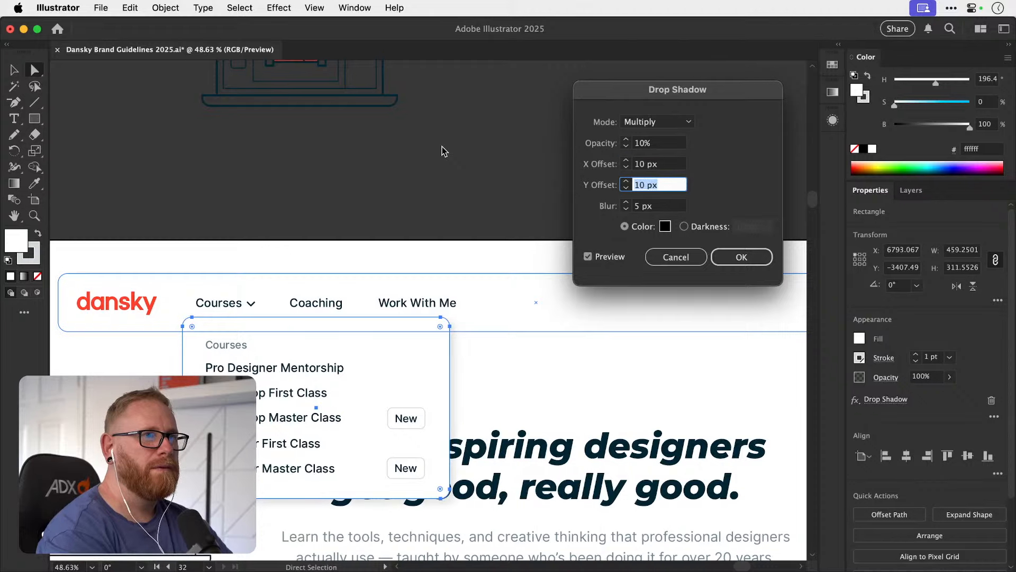
pyautogui.press('Tab')
pyautogui.press('Up')
pyautogui.press('Up')
pyautogui.press('Up')
pyautogui.press('Up')
pyautogui.press('Up')
pyautogui.press('Return')
pyautogui.click(493, 177)
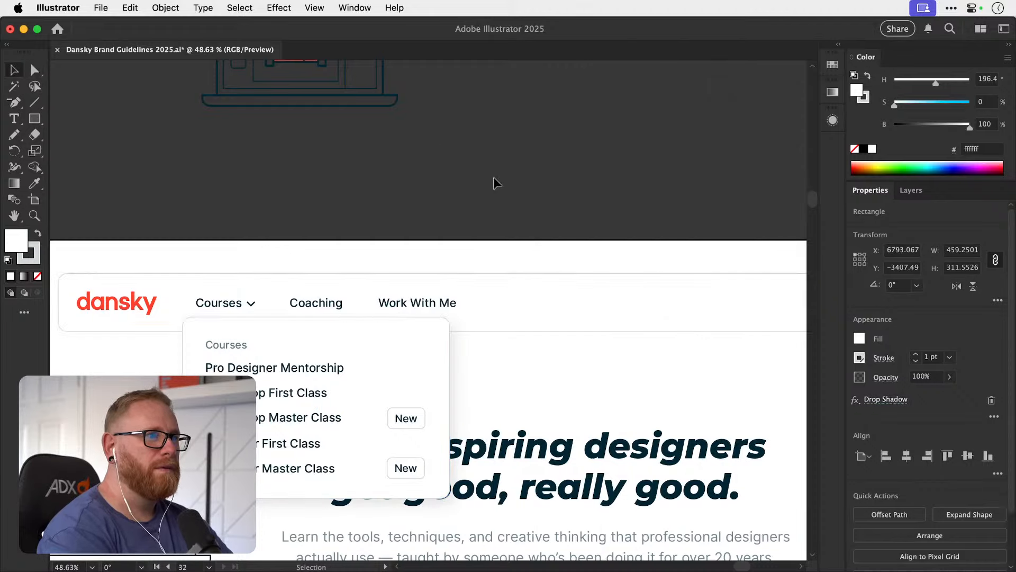
# Inspect the navigation bar and the shadowed Courses dropdown in the context of the homepage mockup.
pyautogui.press('super+minus')
pyautogui.press('super+minus')
pyautogui.press('super+minus')
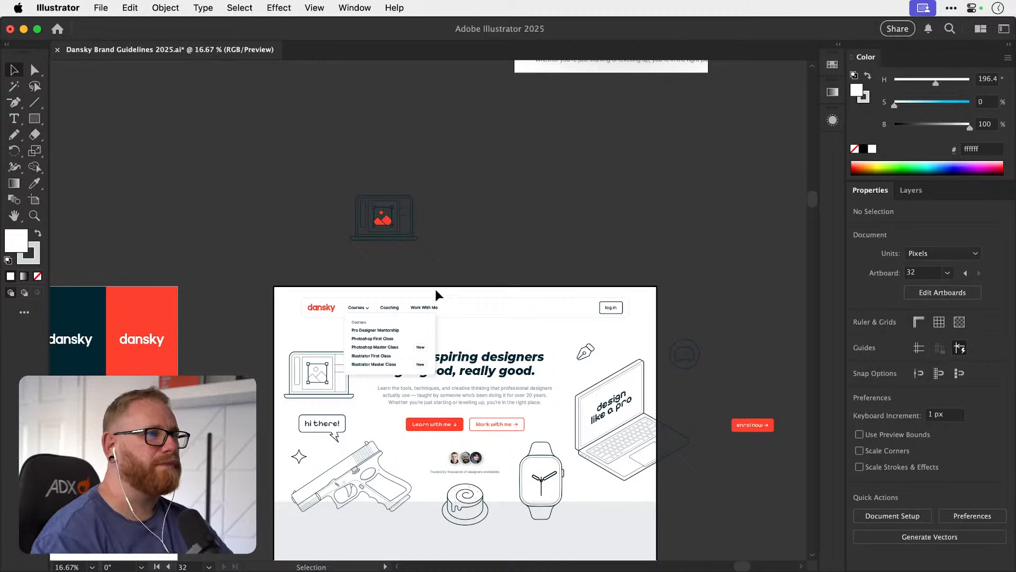
pyautogui.scroll(-3, 435, 289)
pyautogui.hscroll(5, 435, 290)
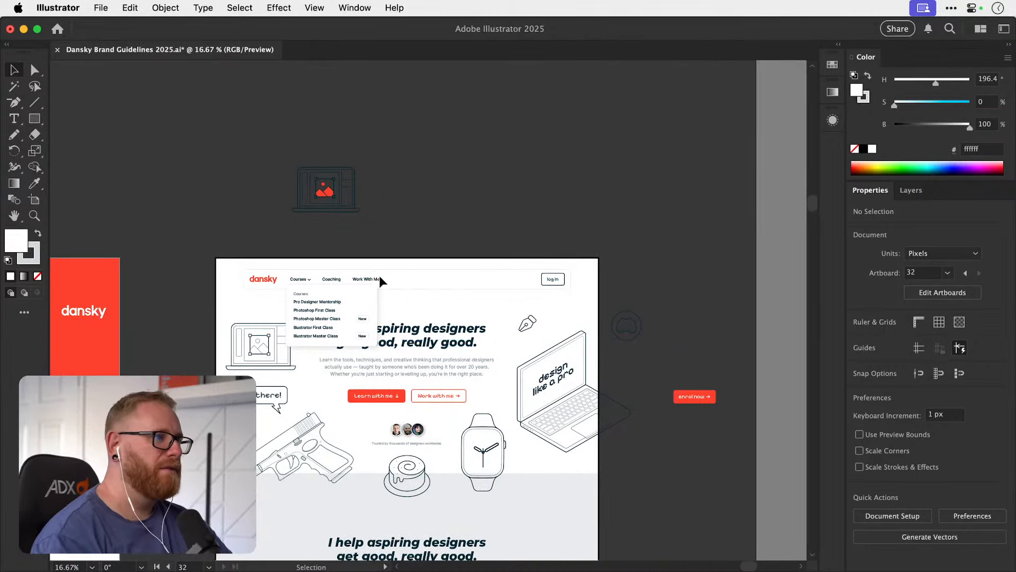
pyautogui.moveTo(394, 272); pyautogui.dragTo(428, 224)
pyautogui.press('z')
pyautogui.moveTo(362, 274); pyautogui.dragTo(473, 267)
pyautogui.press('v')
pyautogui.moveTo(498, 217); pyautogui.dragTo(475, 236)
pyautogui.press('a')
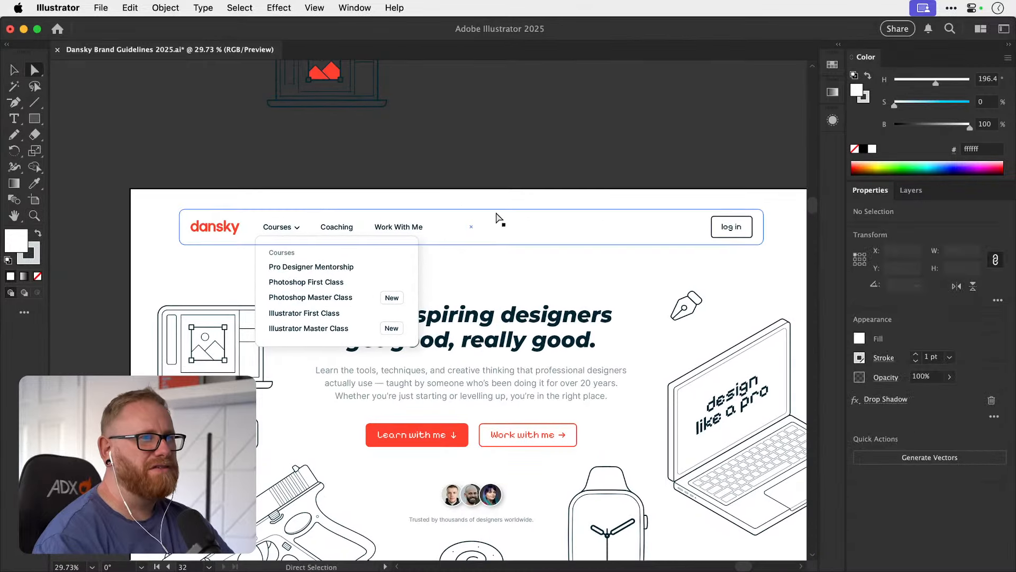
pyautogui.press('v')
pyautogui.click(529, 175)
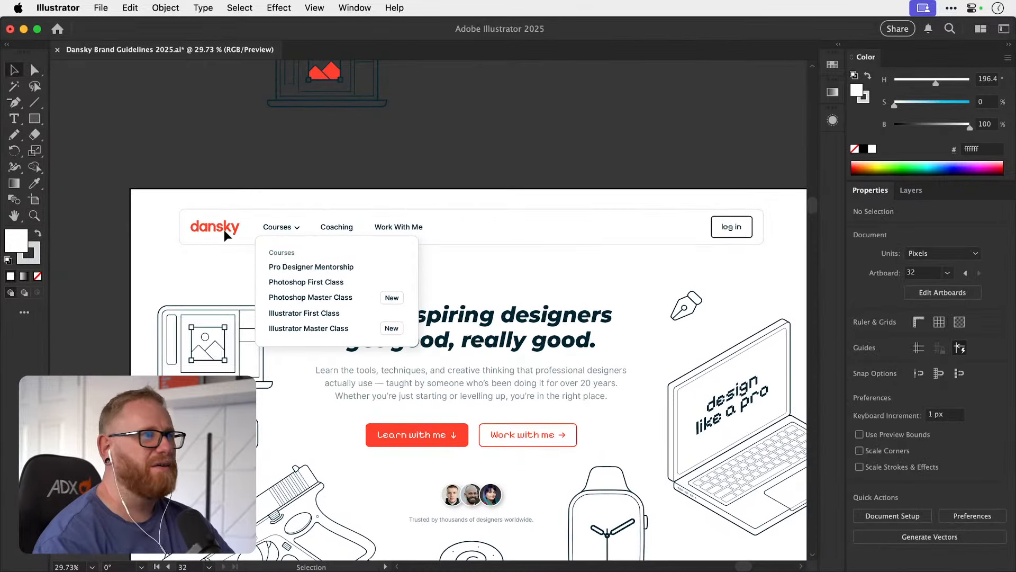
# Recolour the navigation bar's outline with the dark navy 002533 sampled from the swatch row further down the page.
pyautogui.press('a')
pyautogui.click(187, 245)
pyautogui.press('v')
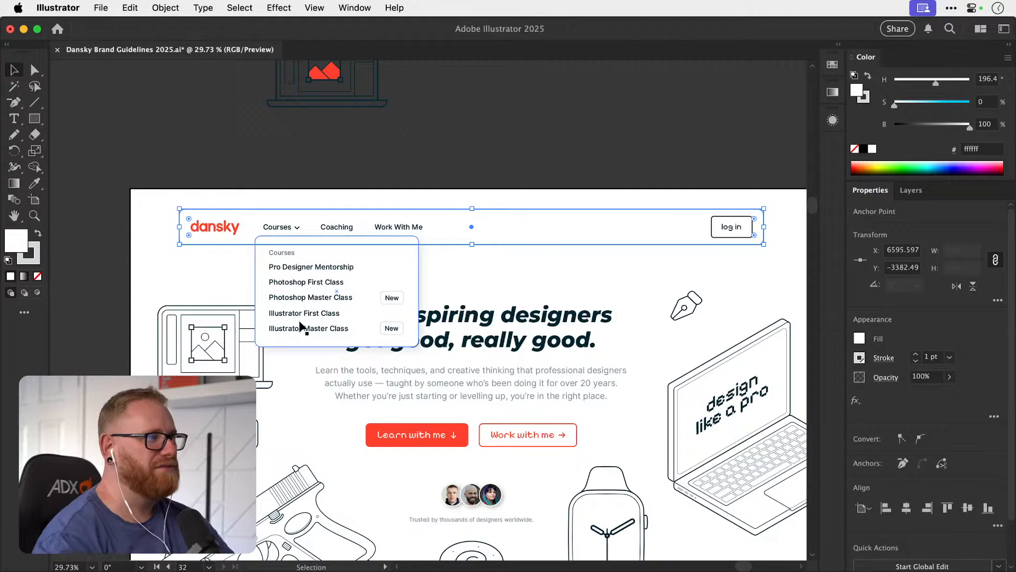
pyautogui.scroll(-20, 377, 383)
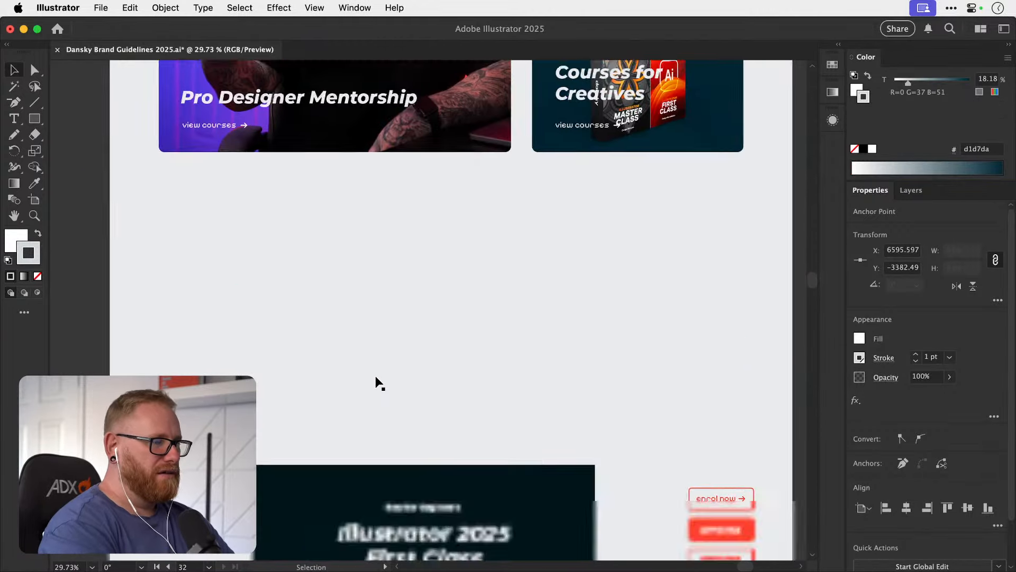
pyautogui.scroll(-8, 377, 382)
pyautogui.press('i')
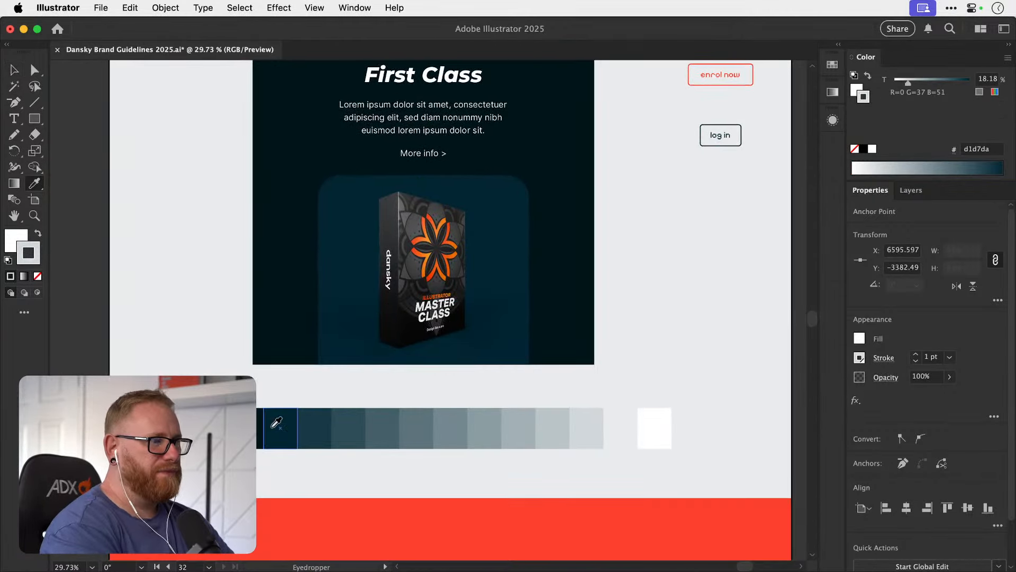
pyautogui.click(281, 426)
pyautogui.press('v')
pyautogui.scroll(20, 281, 429)
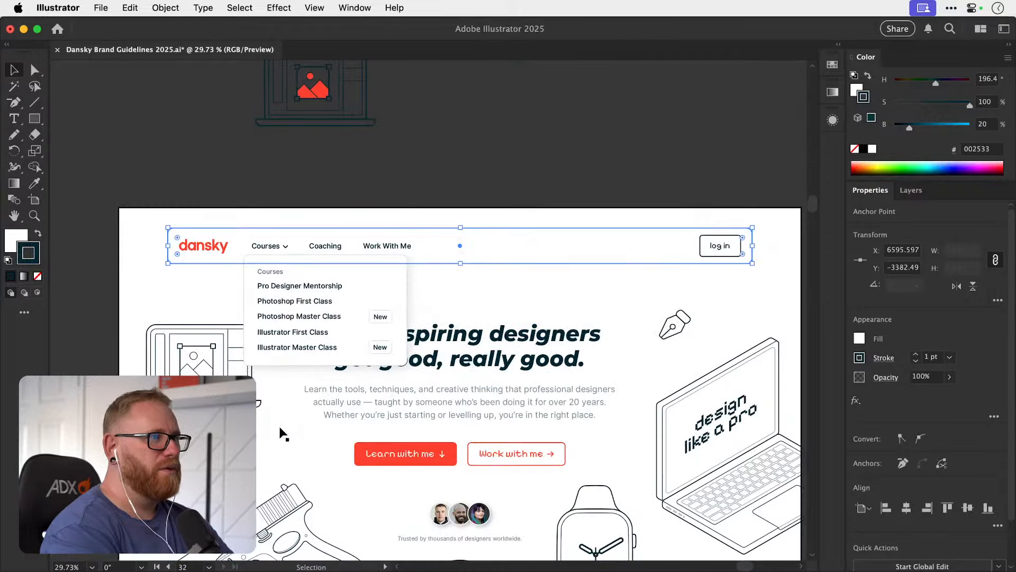
pyautogui.click(193, 141)
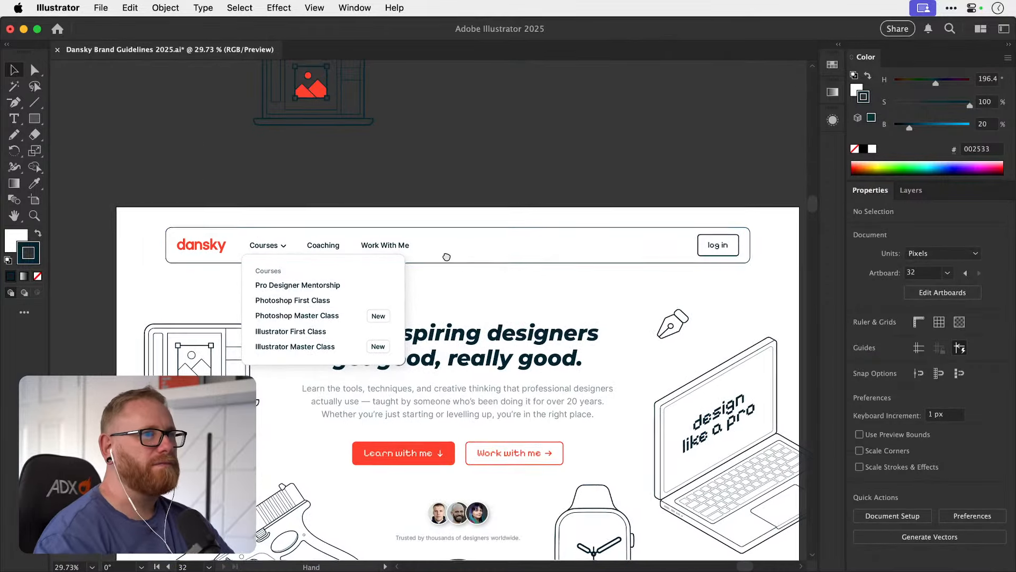
# Undo and redo the navigation bar's outline colour change to compare both versions.
pyautogui.scroll(-2, 373, 228)
pyautogui.hscroll(1, 373, 229)
pyautogui.click(224, 244)
pyautogui.press('a')
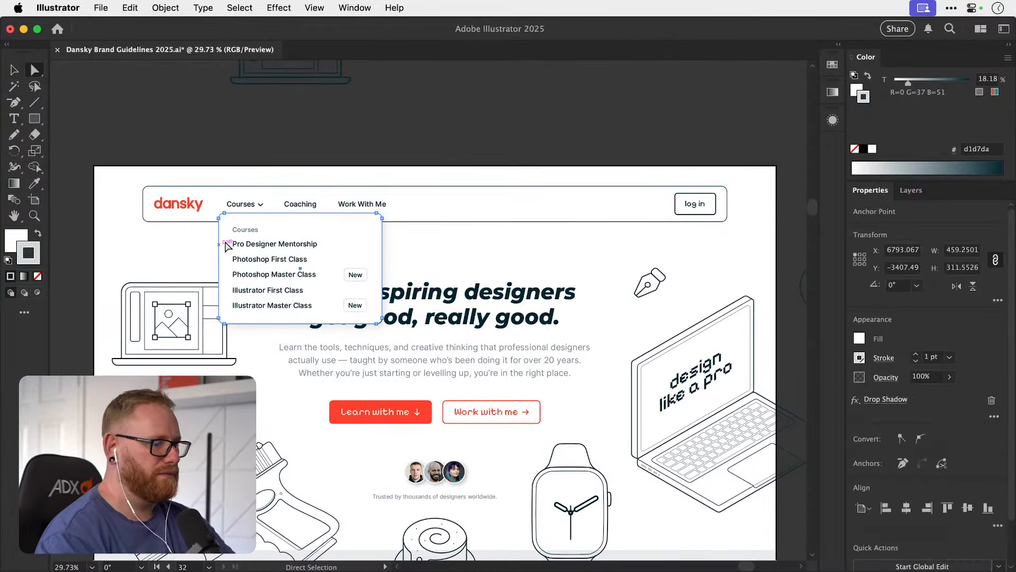
pyautogui.click(264, 227)
pyautogui.press('super+z')
pyautogui.click(282, 162)
pyautogui.press('super+shift+z')
# Give the Courses dropdown rectangle the same dark navy 002533 outline as the navigation bar.
pyautogui.click(218, 249)
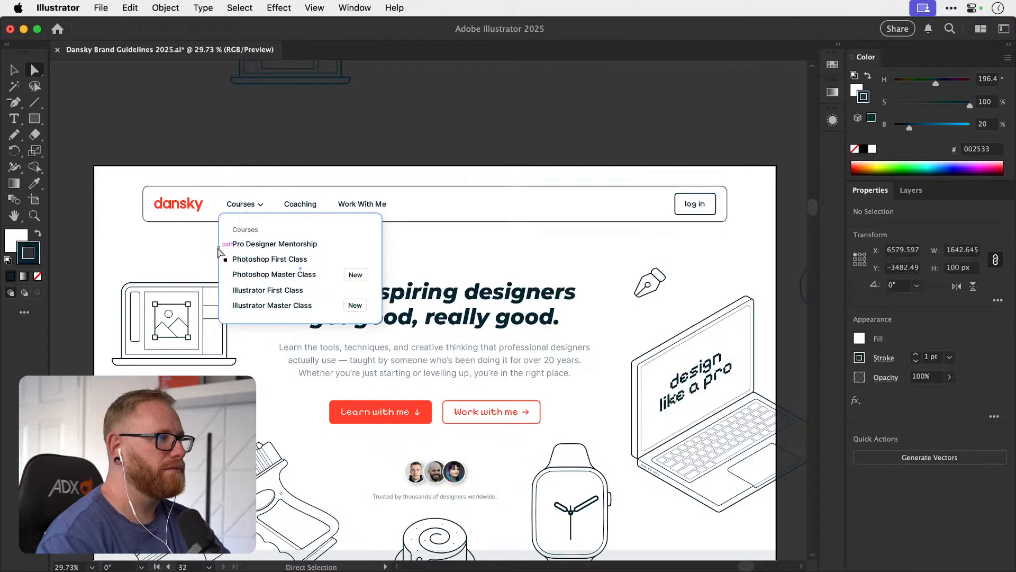
pyautogui.press('z')
pyautogui.moveTo(213, 239); pyautogui.dragTo(321, 238)
pyautogui.press('a')
pyautogui.click(232, 263)
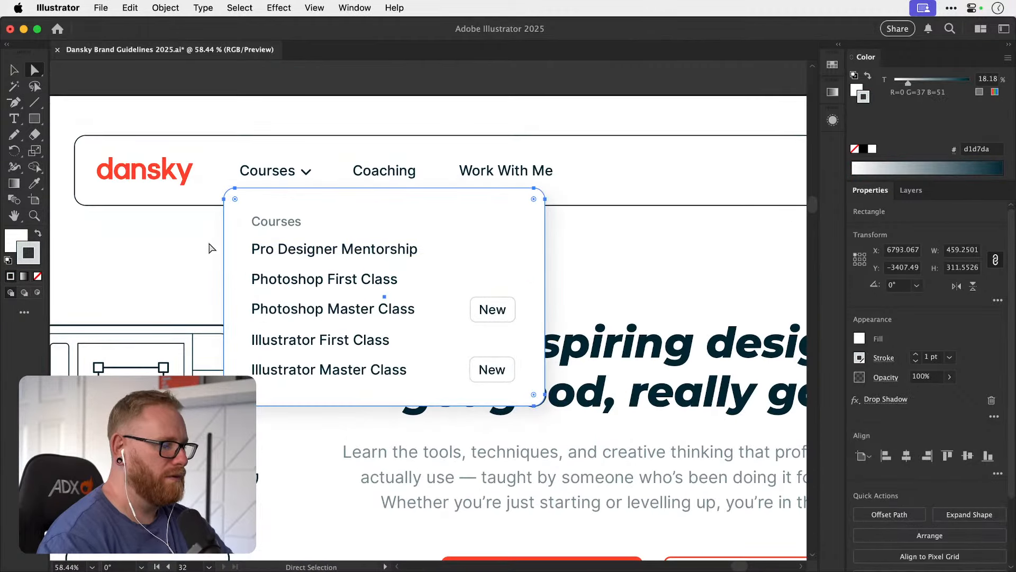
pyautogui.press('v')
pyautogui.click(284, 97)
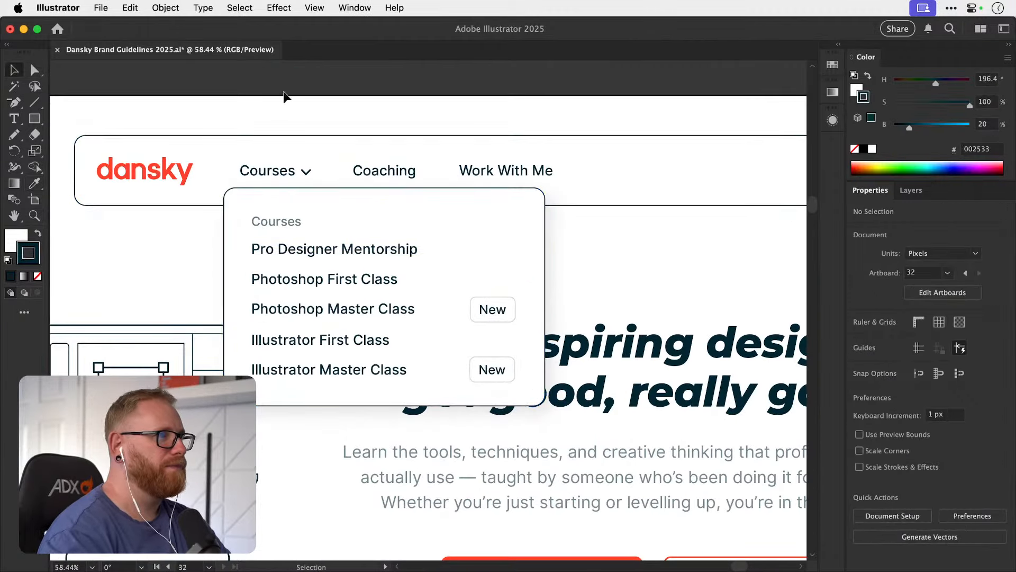
# Examine how the dark outlines of the navigation bar and dropdown look on the whole homepage.
pyautogui.press('super+minus')
pyautogui.press('super+minus')
pyautogui.press('super+minus')
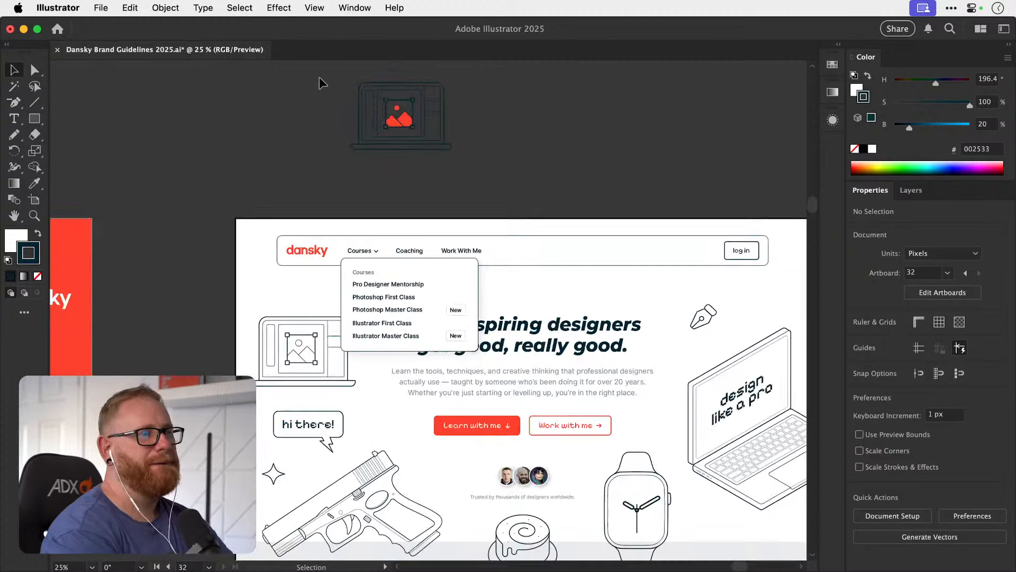
pyautogui.hscroll(5, 476, 212)
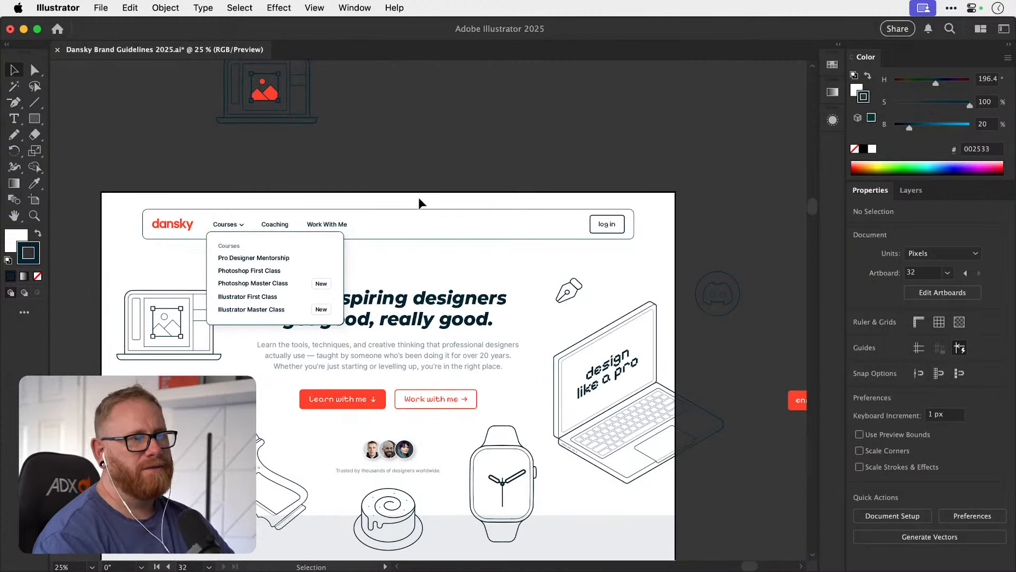
pyautogui.press('a')
pyautogui.click(414, 210)
pyautogui.press('v')
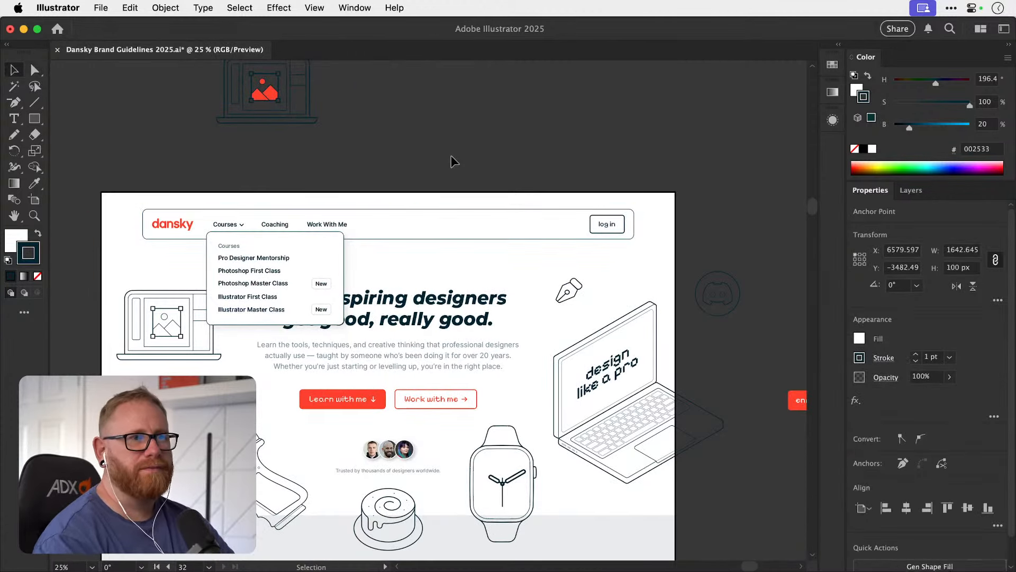
pyautogui.click(449, 154)
# Try another change to the navigation bar's outline and undo it.
pyautogui.press('a')
pyautogui.click(414, 210)
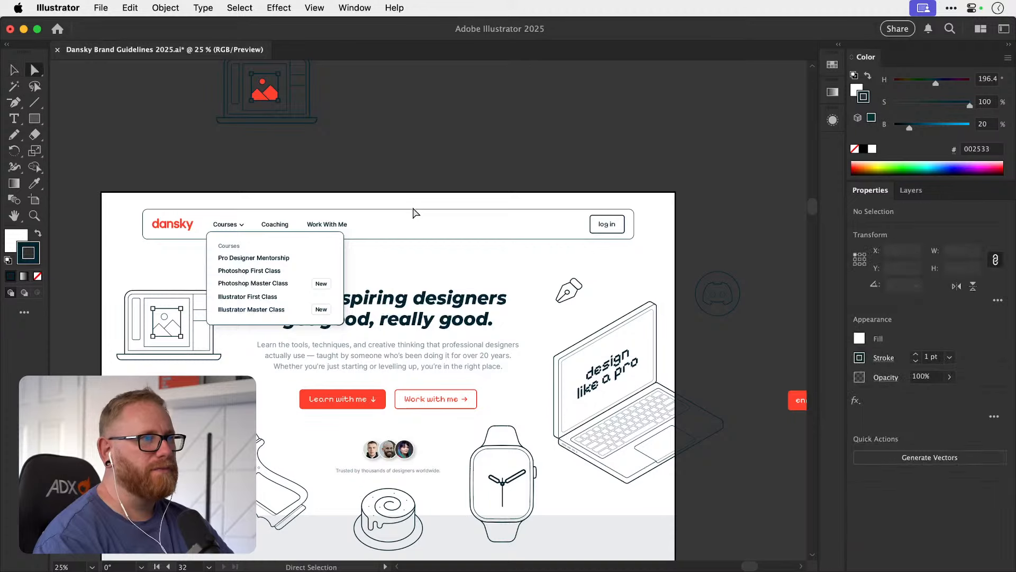
pyautogui.press('v')
pyautogui.click(643, 136)
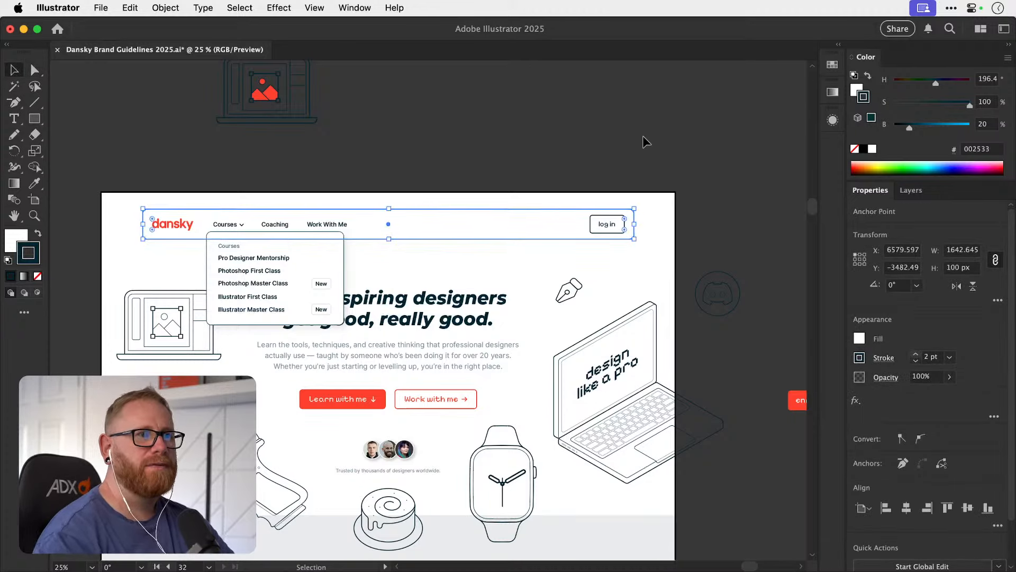
pyautogui.press('super+z')
pyautogui.click(617, 152)
# Delete the spare laptop illustration above the homepage artboard and move the Courses dropdown group off the page into that area.
pyautogui.press('space')
pyautogui.moveTo(529, 296); pyautogui.dragTo(549, 222)
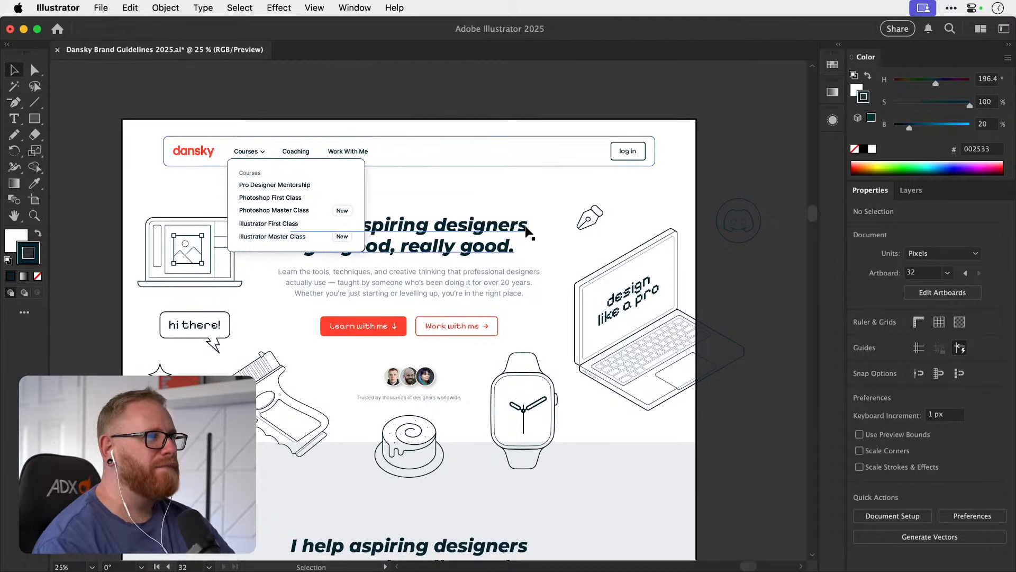
pyautogui.moveTo(377, 159); pyautogui.dragTo(339, 318)
pyautogui.moveTo(294, 372); pyautogui.dragTo(398, 227)
pyautogui.press('super+z')
pyautogui.click(249, 167)
pyautogui.press('Delete')
pyautogui.moveTo(267, 355); pyautogui.dragTo(268, 176)
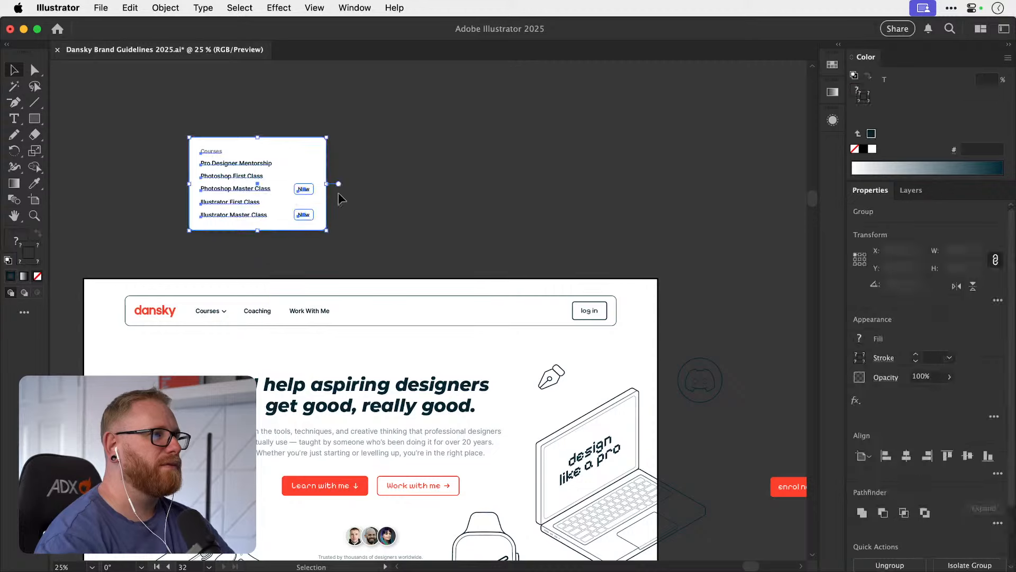
pyautogui.click(347, 203)
pyautogui.press('space')
pyautogui.moveTo(380, 335); pyautogui.dragTo(411, 216)
pyautogui.moveTo(407, 270); pyautogui.dragTo(377, 252)
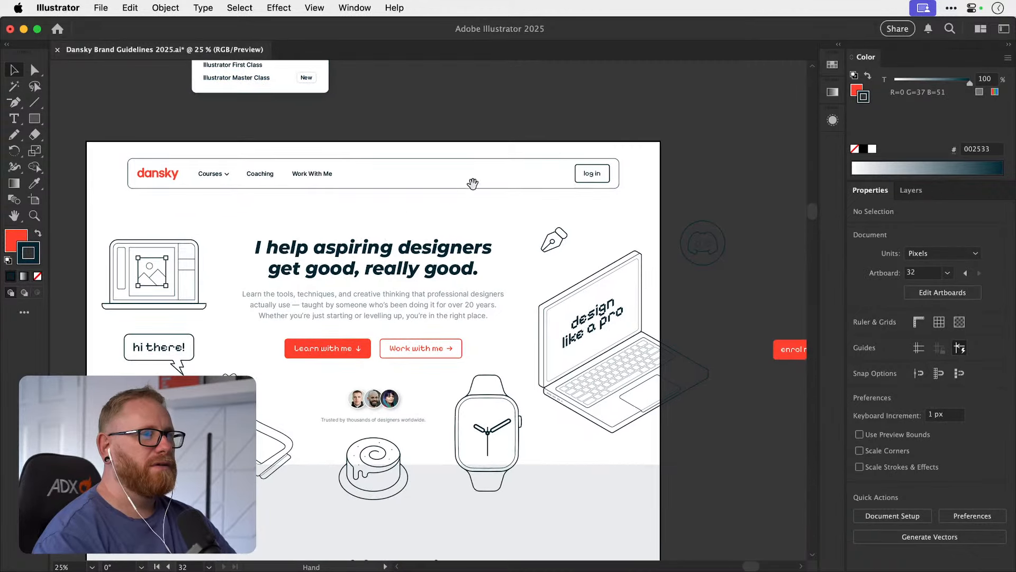
pyautogui.press('space')
pyautogui.moveTo(499, 233); pyautogui.dragTo(428, 245)
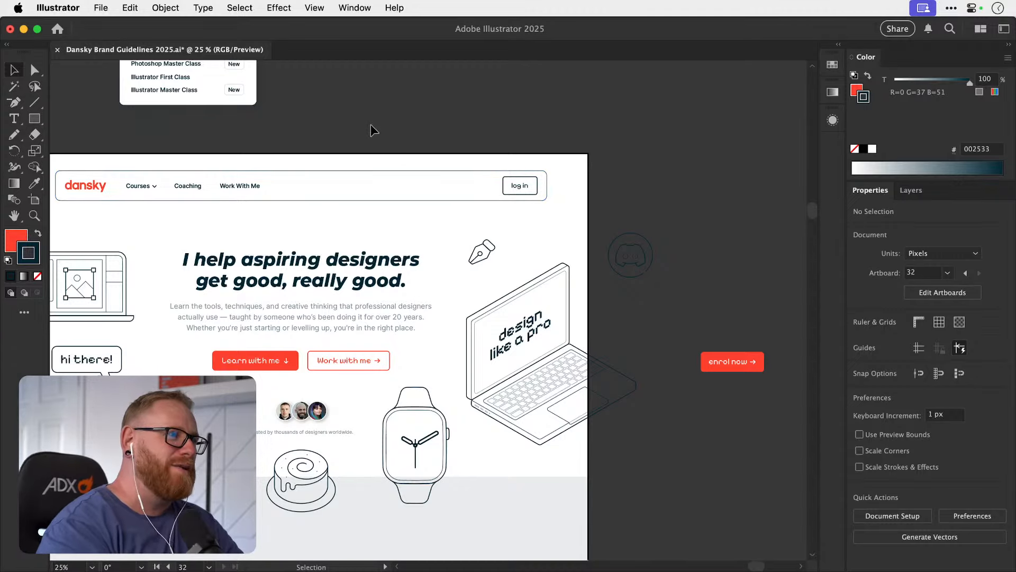
pyautogui.moveTo(327, 361); pyautogui.dragTo(421, 298)
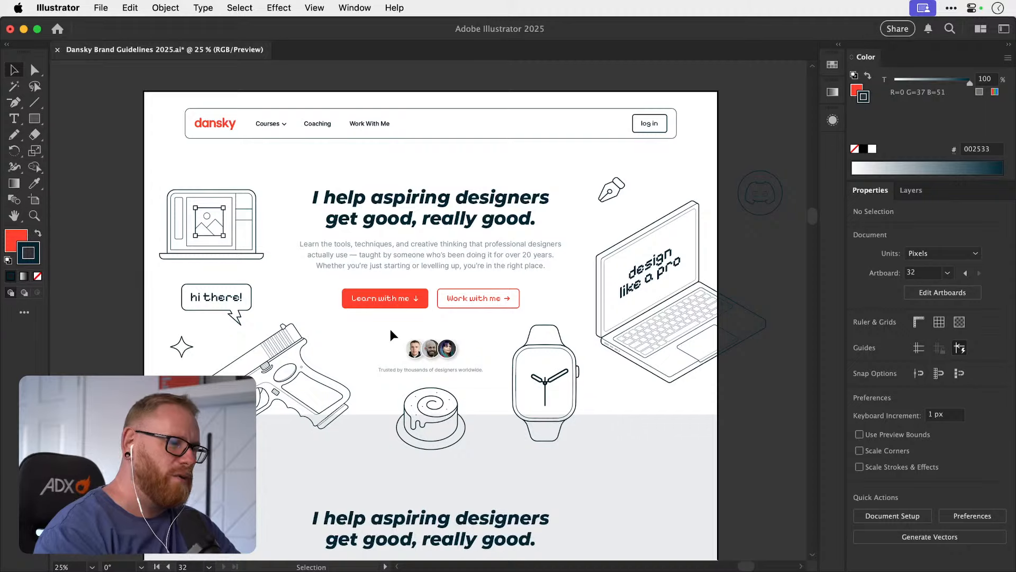
pyautogui.press('space')
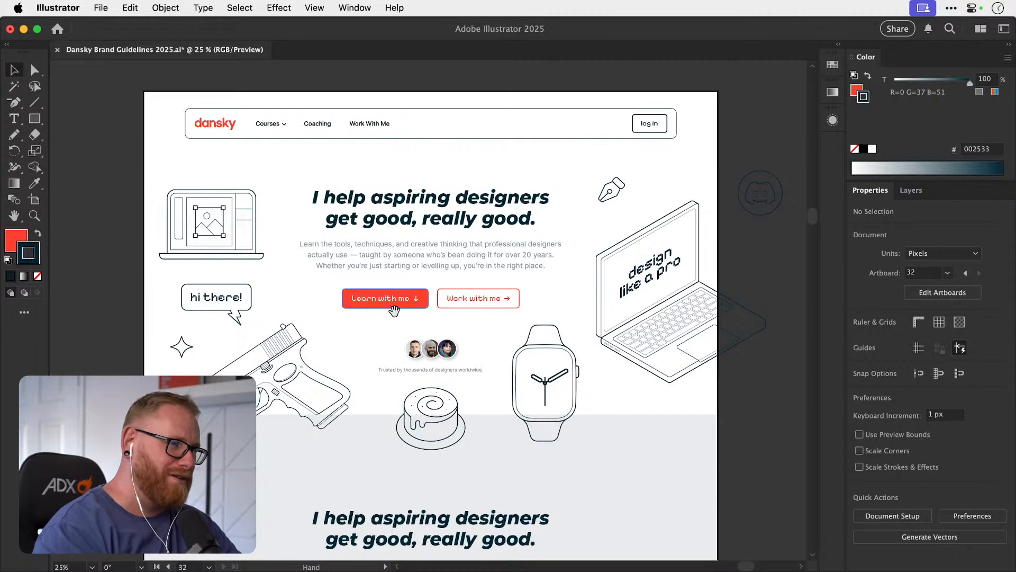
pyautogui.moveTo(396, 313); pyautogui.dragTo(392, 317)
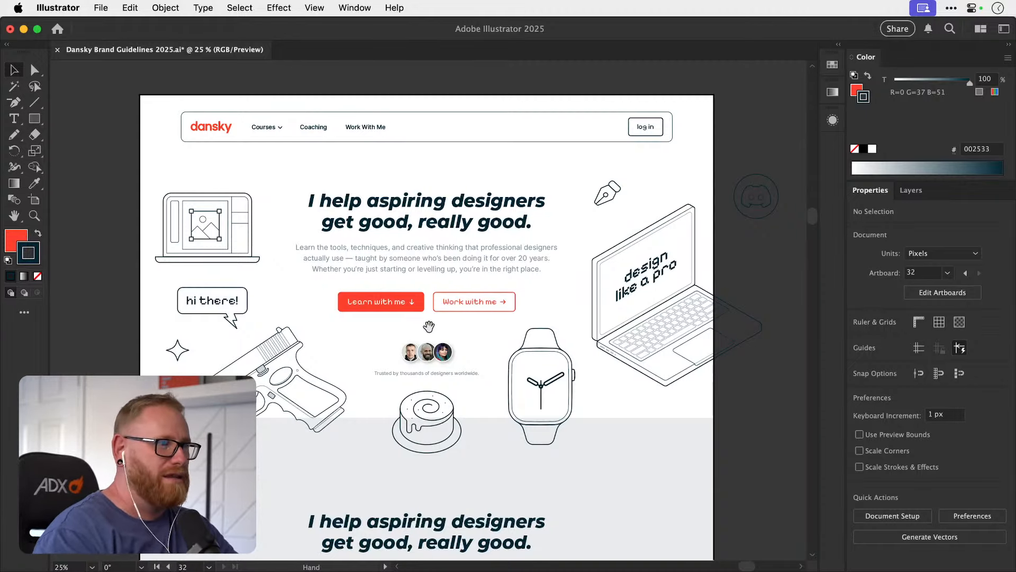
pyautogui.moveTo(427, 327)
pyautogui.mouseDown()
pyautogui.moveTo(411, 335)
pyautogui.moveTo(436, 330)
pyautogui.mouseUp()
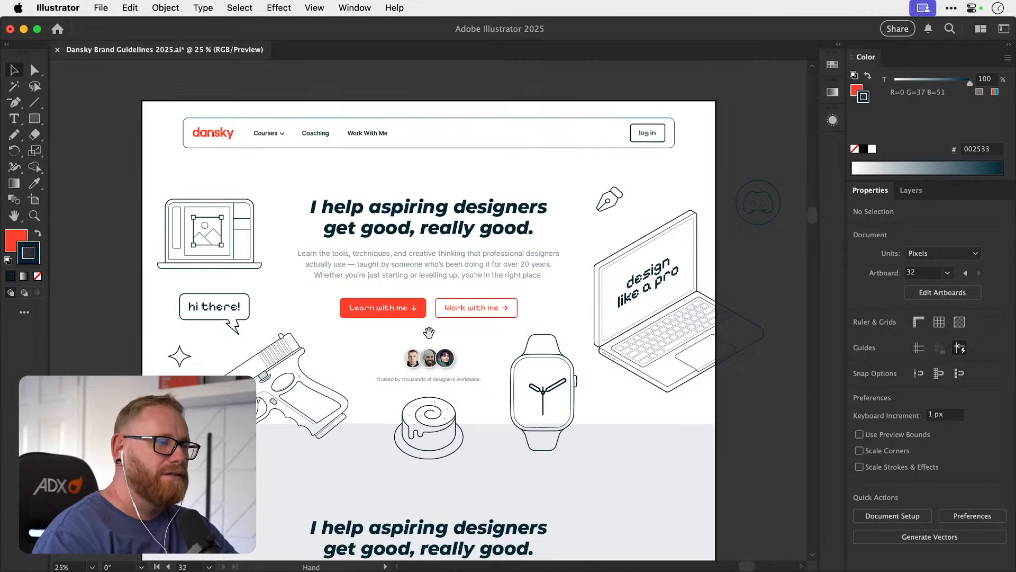
pyautogui.moveTo(430, 331)
pyautogui.mouseDown()
pyautogui.moveTo(426, 342)
pyautogui.moveTo(431, 335)
pyautogui.mouseUp()
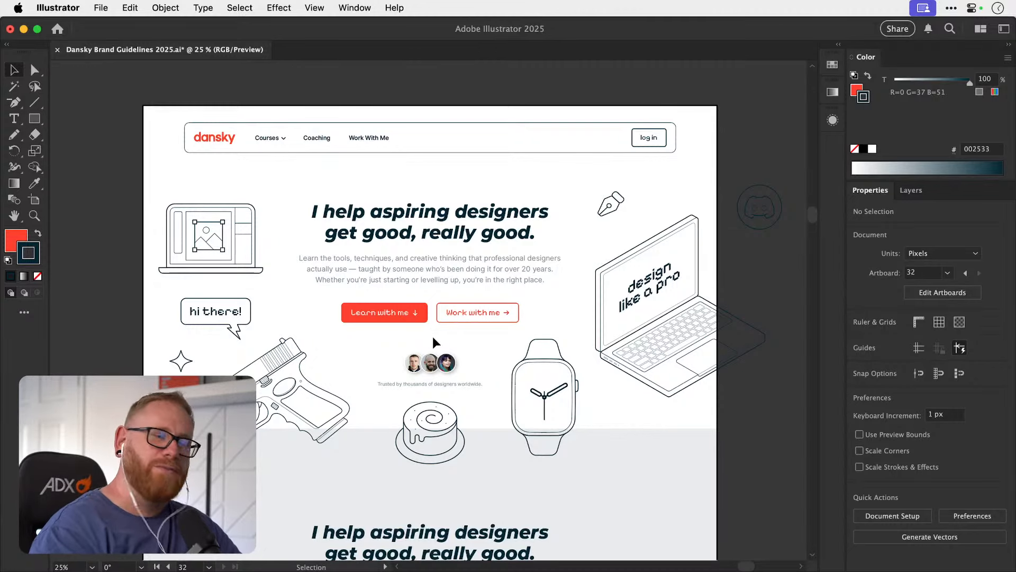
pyautogui.press('space')
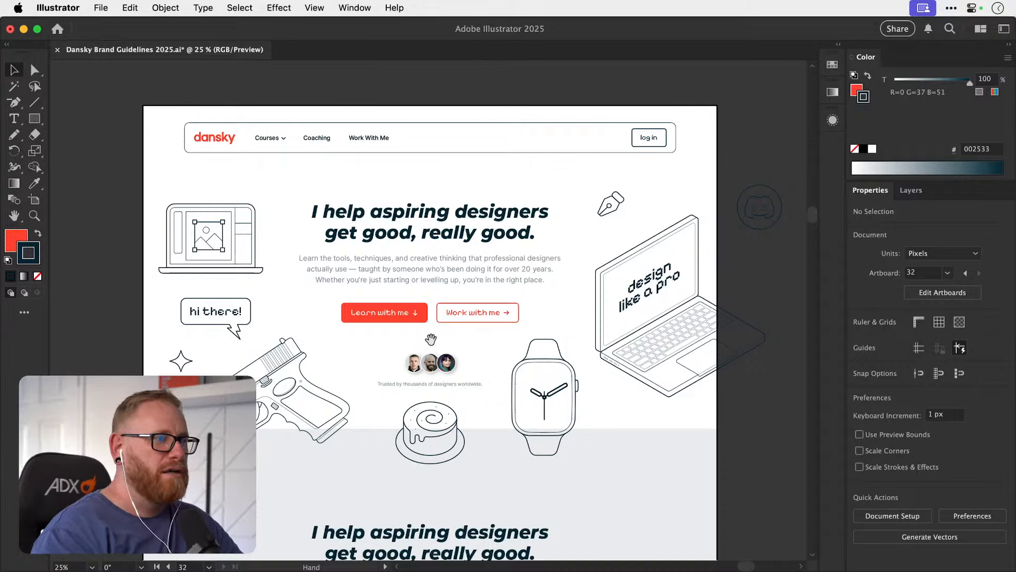
pyautogui.press('z')
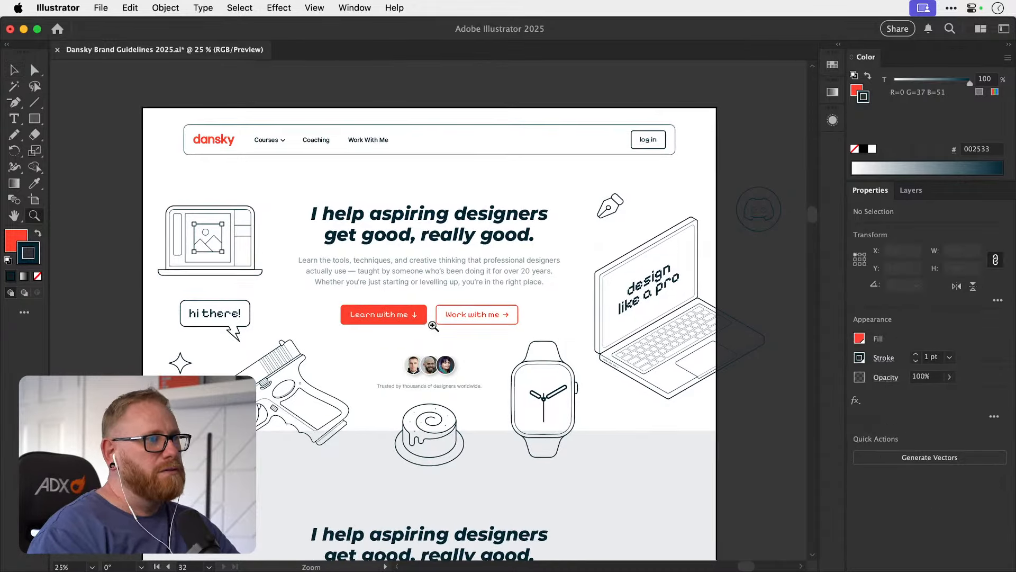
pyautogui.moveTo(437, 309)
pyautogui.mouseDown()
pyautogui.moveTo(519, 304)
pyautogui.moveTo(446, 299)
pyautogui.mouseUp()
pyautogui.press('v')
pyautogui.press('space')
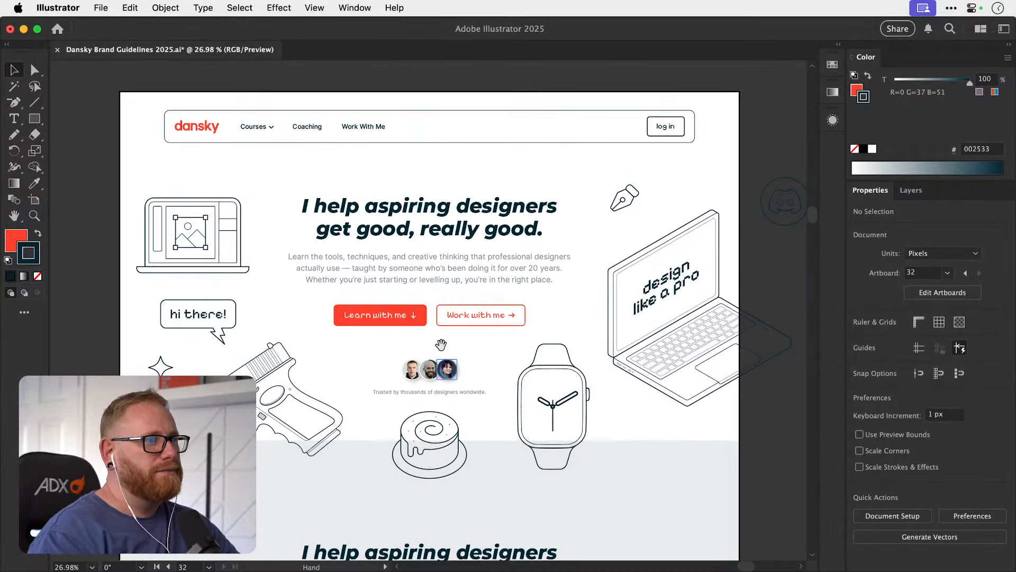
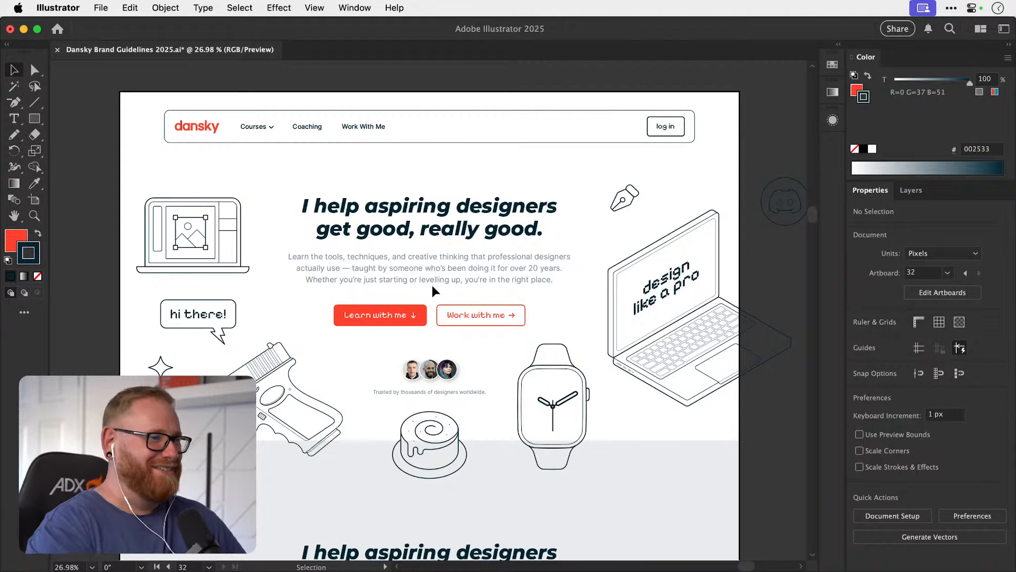
# Examine the website home page artboard from the hero section down through the course cards to the Illustrator 2025 First Class block.
pyautogui.scroll(-5, 432, 288)
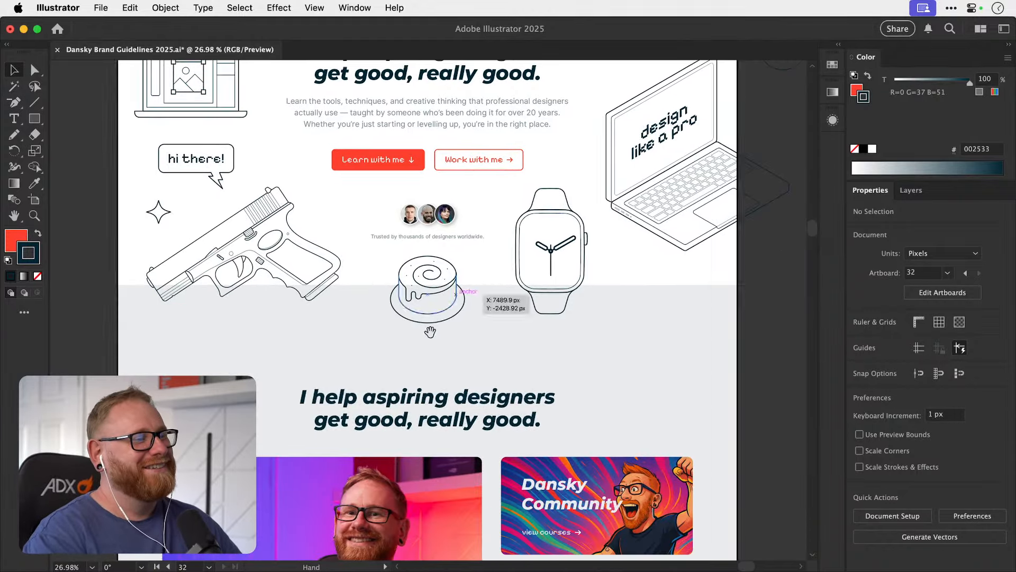
pyautogui.scroll(-9, 430, 333)
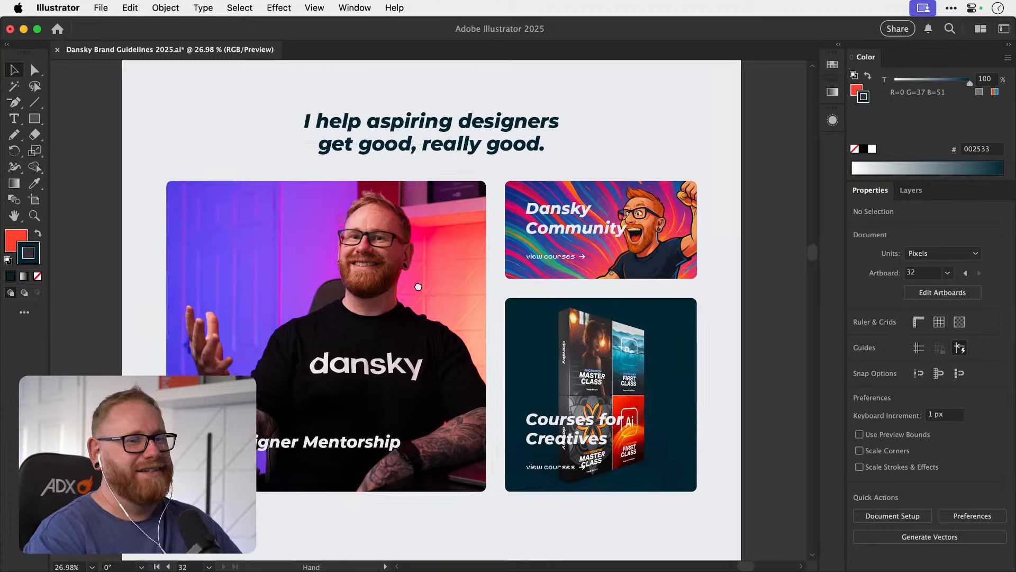
pyautogui.moveTo(418, 286); pyautogui.dragTo(414, 287)
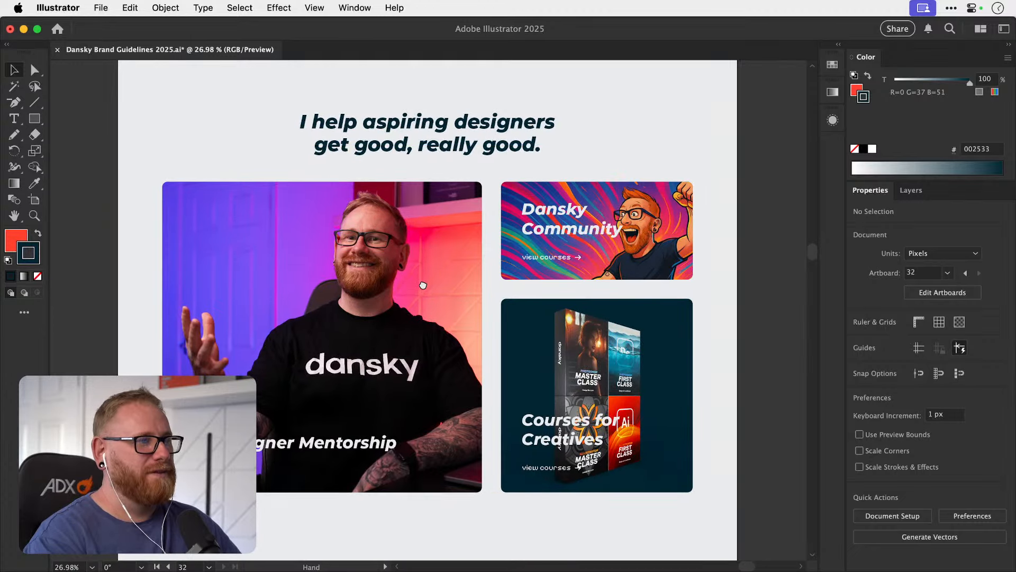
pyautogui.scroll(-6, 423, 286)
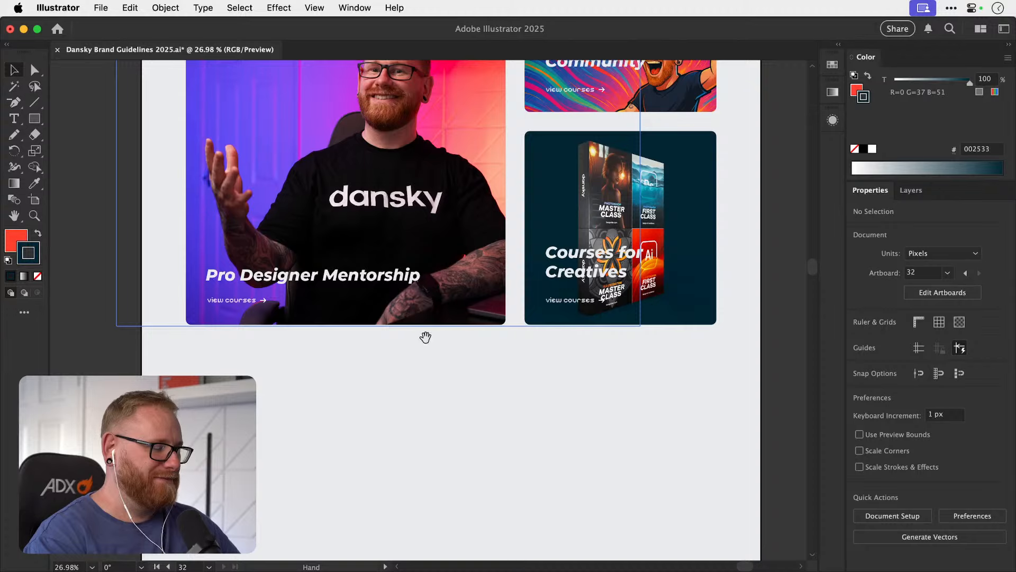
pyautogui.moveTo(424, 336); pyautogui.dragTo(409, 279)
pyautogui.scroll(-6, 406, 279)
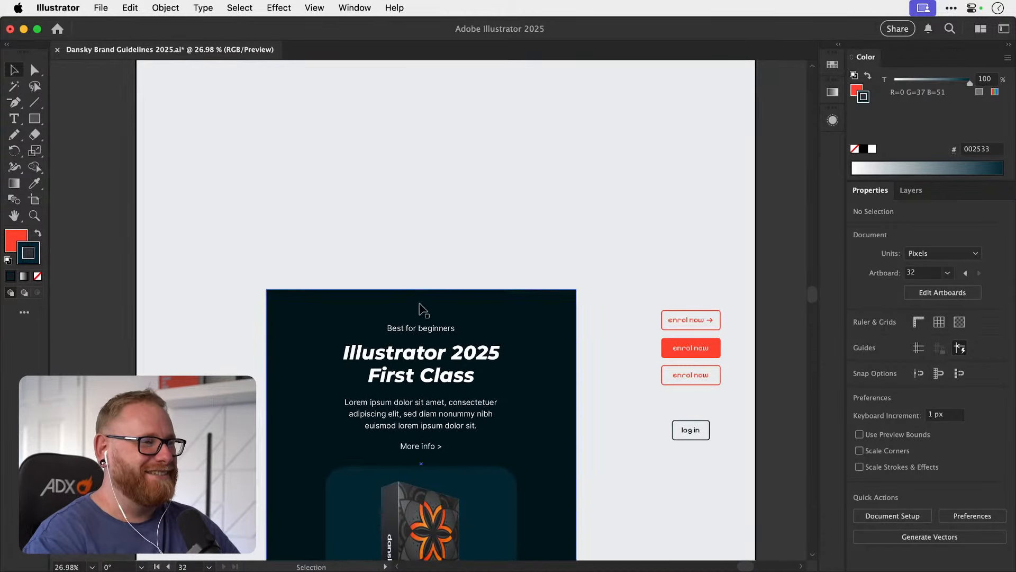
pyautogui.click(420, 311)
pyautogui.moveTo(415, 375); pyautogui.dragTo(420, 311)
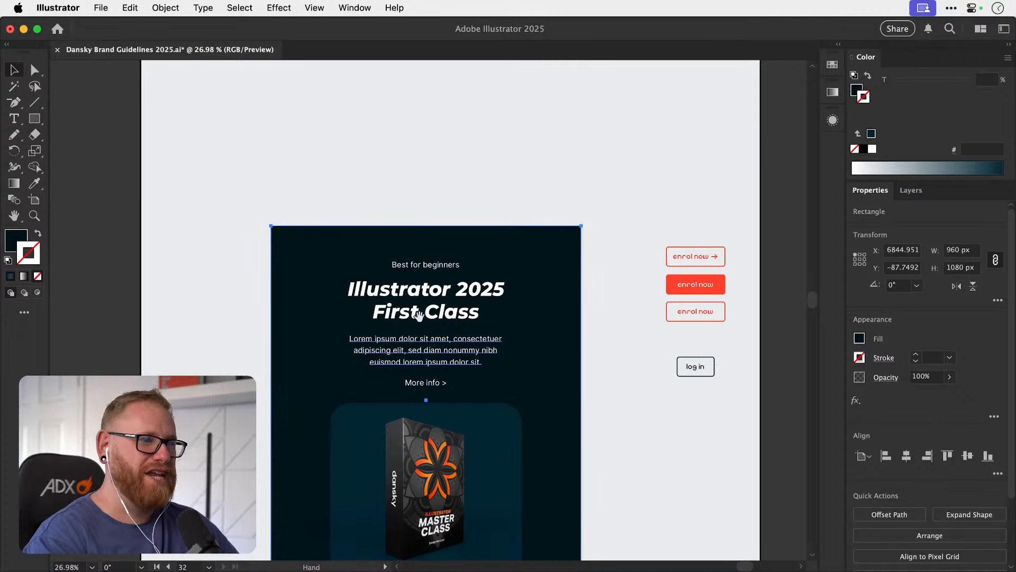
pyautogui.moveTo(421, 307); pyautogui.dragTo(427, 226)
pyautogui.moveTo(422, 334); pyautogui.dragTo(402, 264)
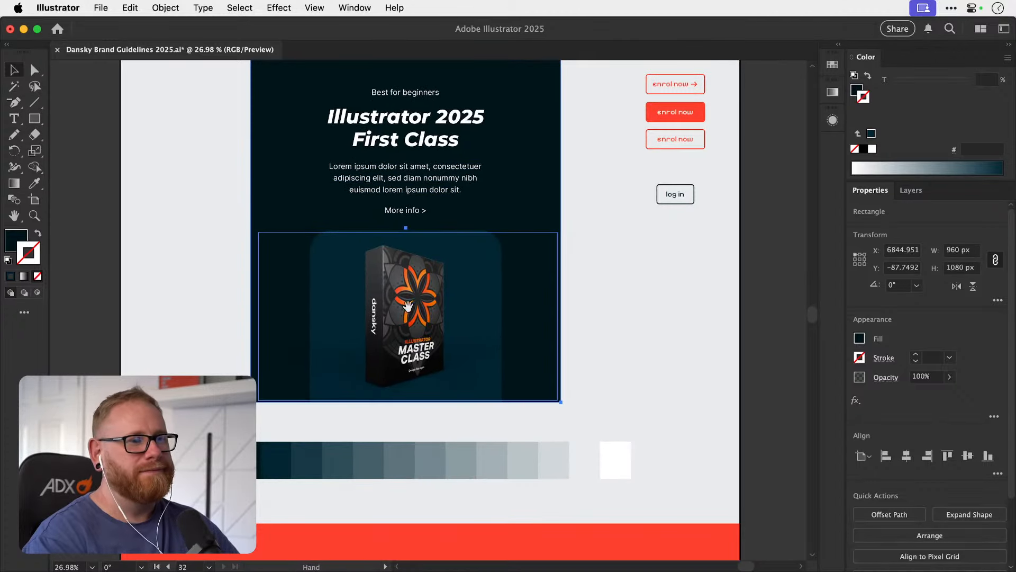
pyautogui.moveTo(401, 366); pyautogui.dragTo(390, 263)
pyautogui.press('super+minus')
pyautogui.press('super+minus')
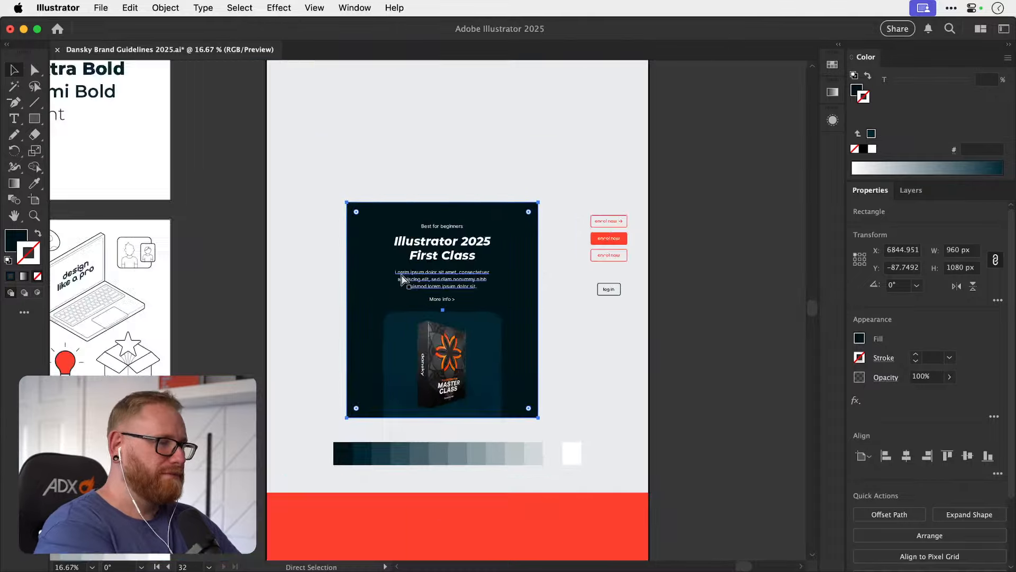
pyautogui.press('super+minus')
pyautogui.moveTo(481, 222); pyautogui.dragTo(429, 348)
pyautogui.moveTo(449, 235); pyautogui.dragTo(429, 344)
pyautogui.moveTo(438, 292); pyautogui.dragTo(428, 361)
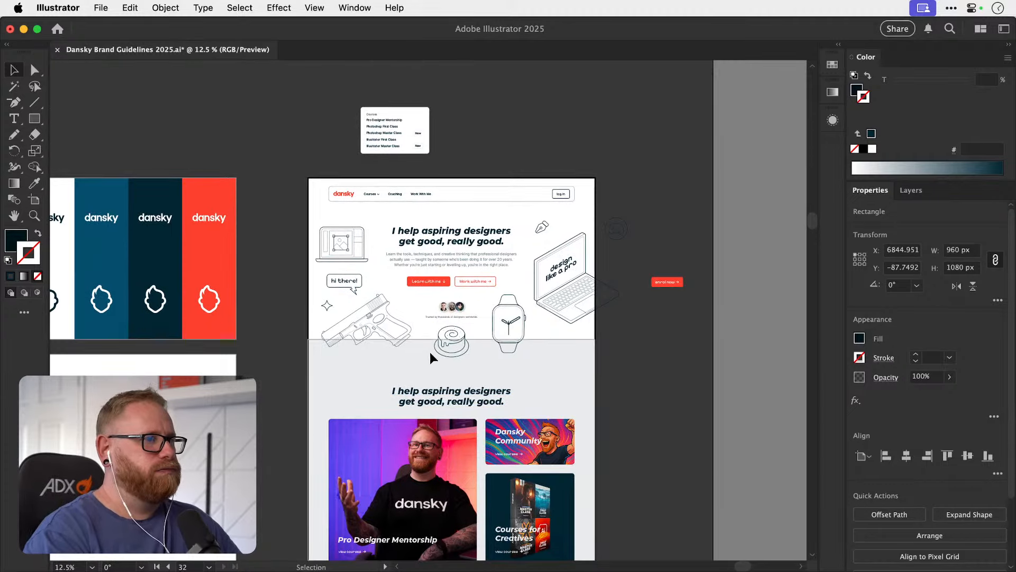
# Bring the light grey background rectangle with its heading and course cards in front of the hero illustrations so it covers their lower parts.
pyautogui.click(365, 351)
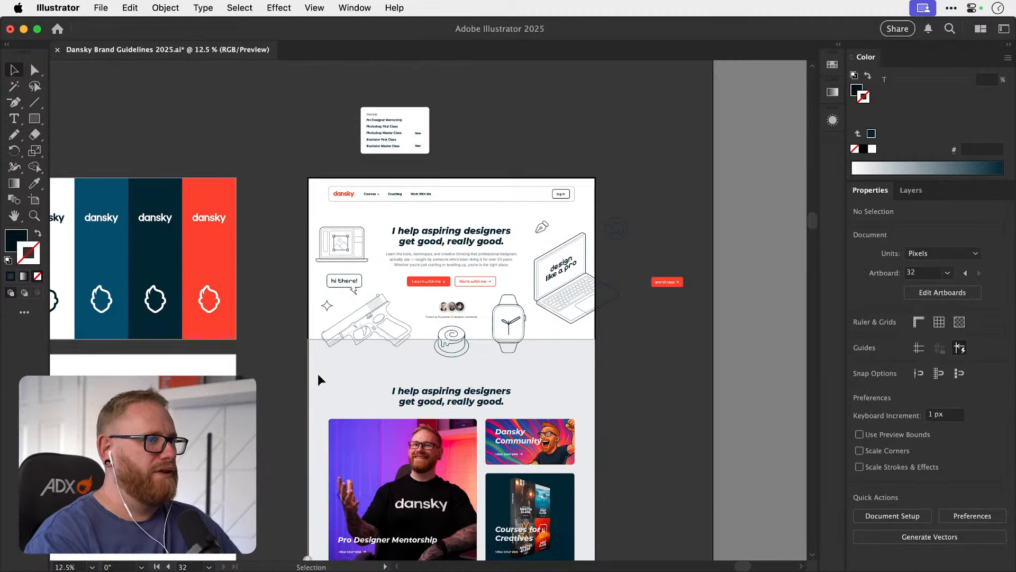
pyautogui.scroll(-3, 309, 386)
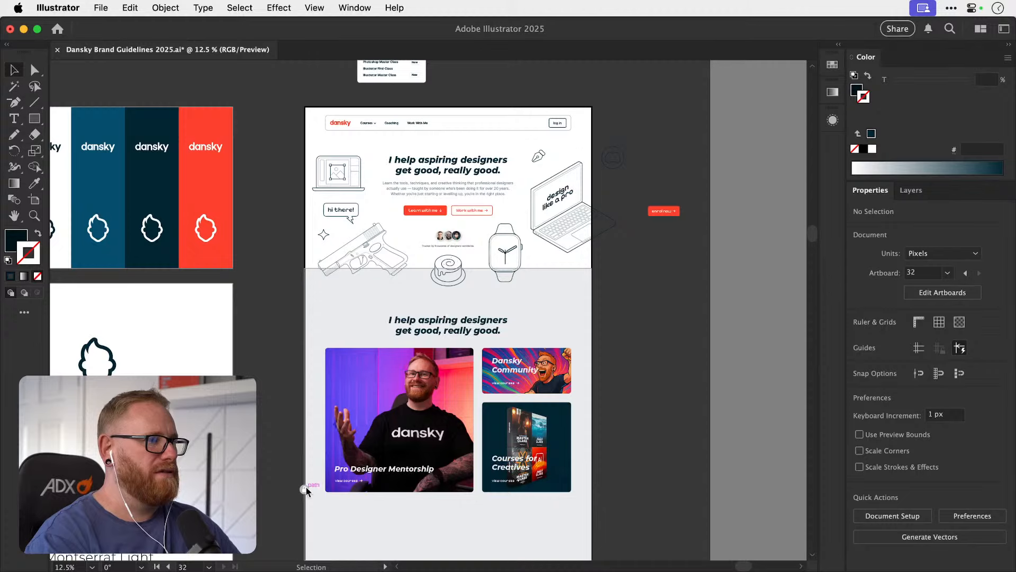
pyautogui.click(306, 487)
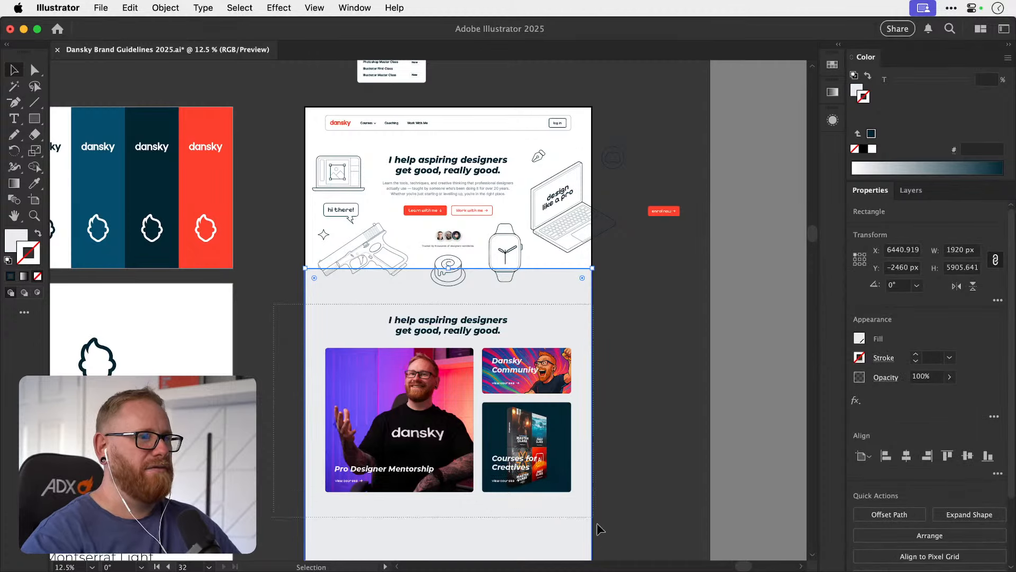
pyautogui.click(671, 281)
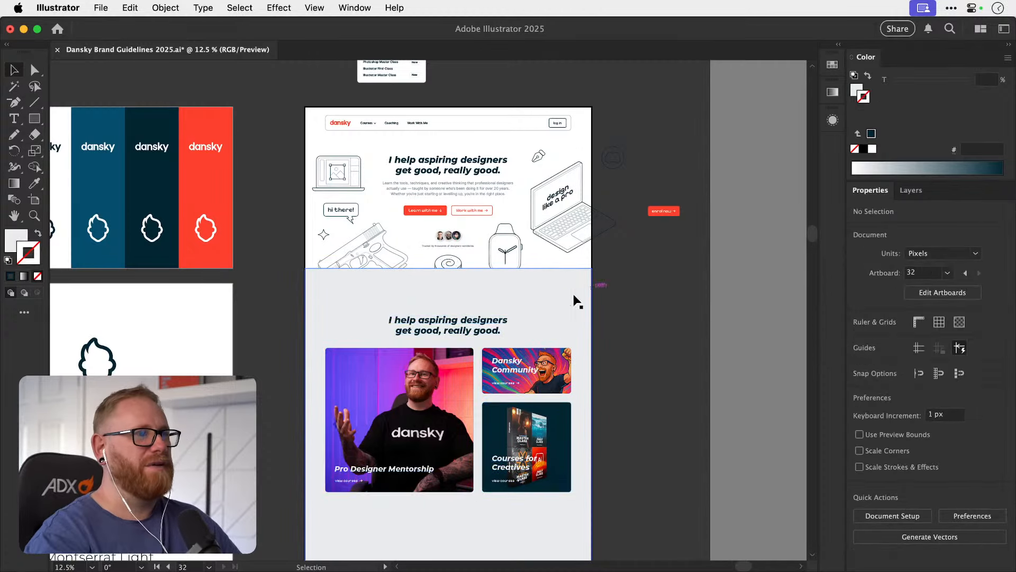
pyautogui.scroll(2, 516, 350)
pyautogui.click(307, 349)
pyautogui.click(636, 211)
# Check the home page's artboard number and export only artboard 32 to the Desktop as a 1x JPG 100 with Export for Screens.
pyautogui.scroll(3, 486, 199)
pyautogui.hotkey('shift', 'o')
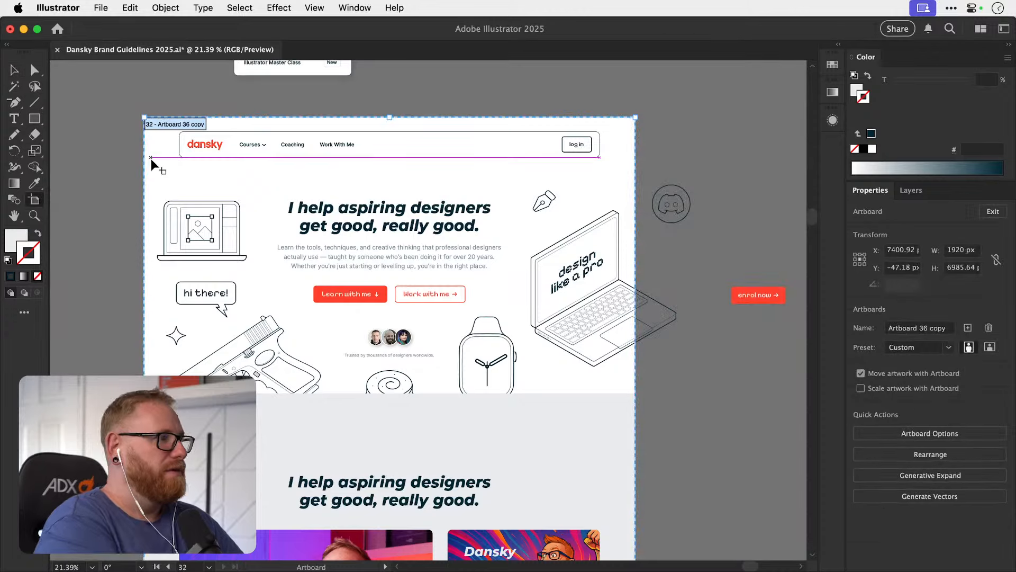
pyautogui.press('Escape')
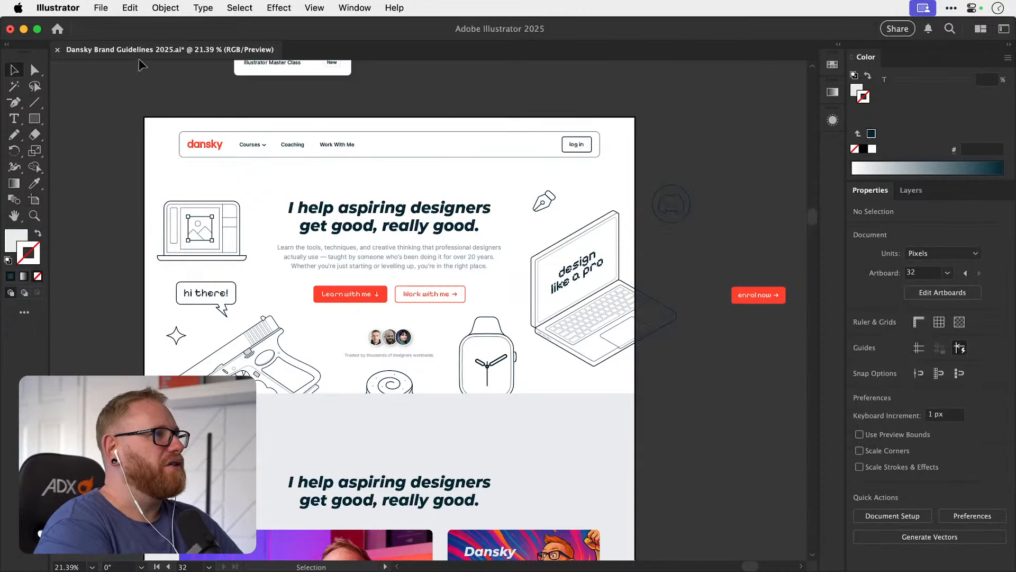
pyautogui.click(100, 7)
pyautogui.moveTo(238, 331)
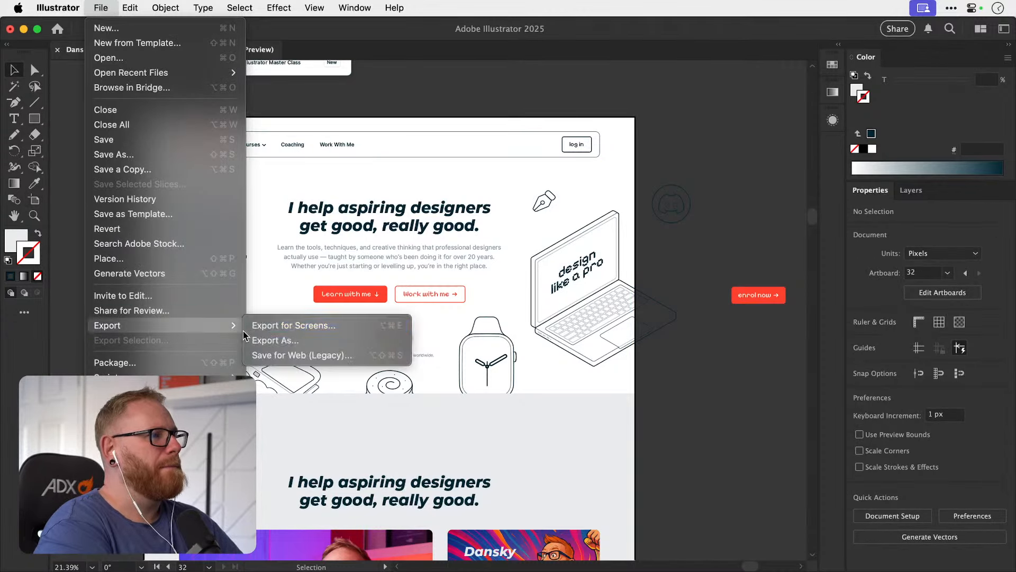
pyautogui.click(271, 326)
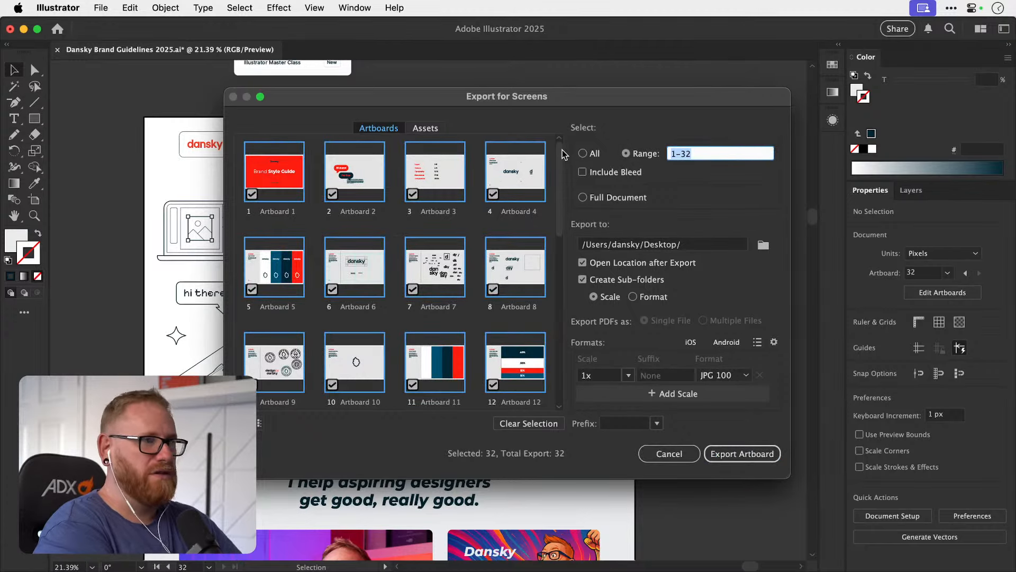
pyautogui.write('32')
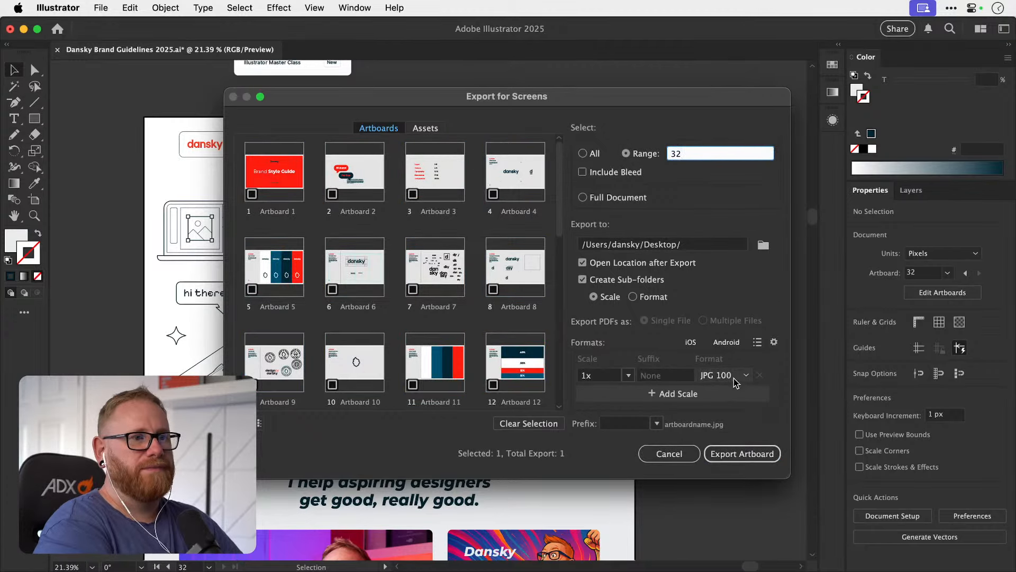
pyautogui.click(740, 453)
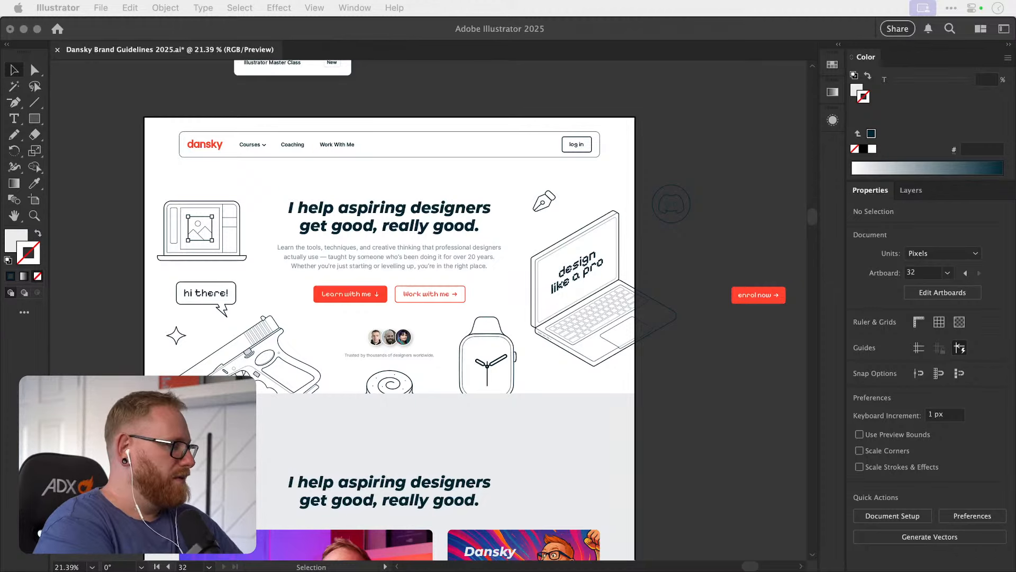
# Switch to Chrome with the exported Artboard 36 copy.jpg, enlarge the window and scale the mockup to fit its full width.
pyautogui.moveTo(476, 2); pyautogui.dragTo(418, 177)
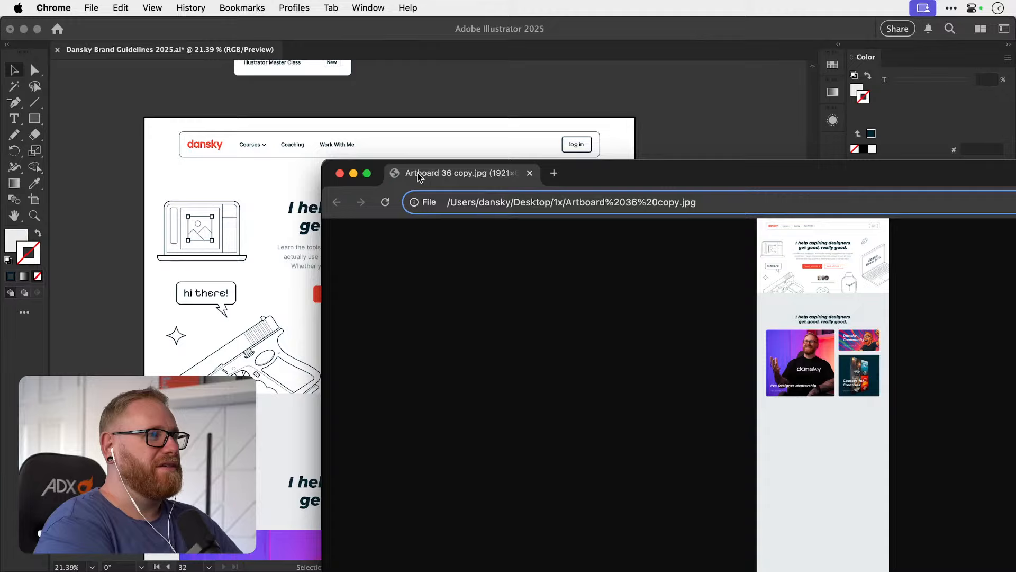
pyautogui.click(369, 176)
pyautogui.click(546, 166)
pyautogui.scroll(5, 535, 236)
pyautogui.scroll(-1, 537, 236)
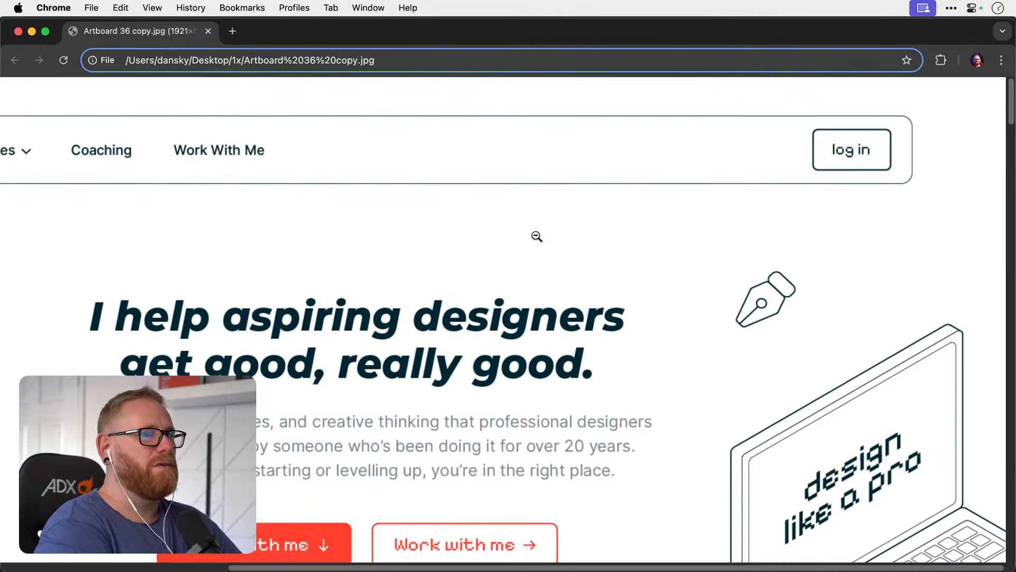
pyautogui.scroll(-1, 537, 236)
pyautogui.scroll(1, 536, 236)
pyautogui.press('super+minus')
pyautogui.press('super+minus')
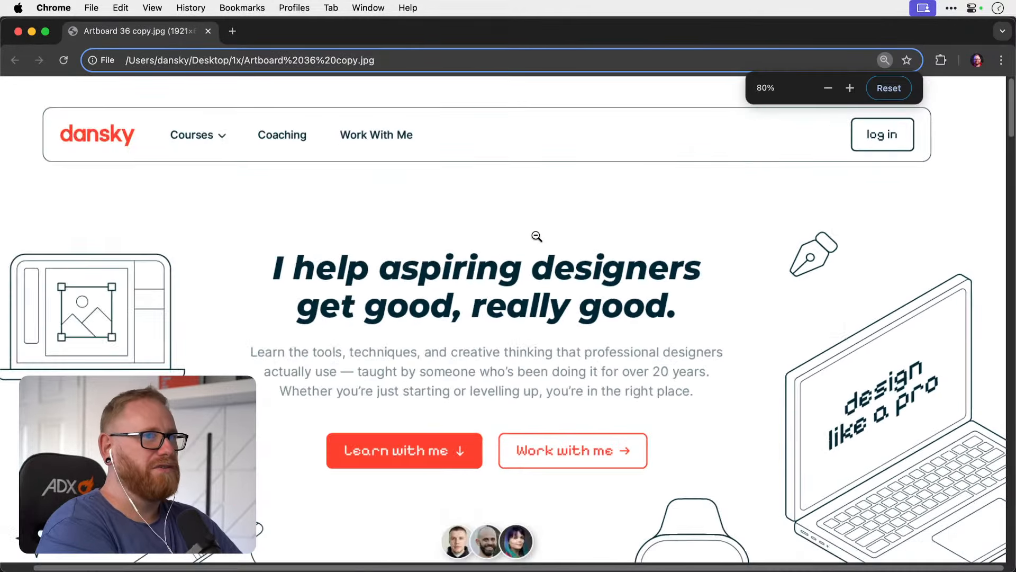
pyautogui.press('super+minus')
pyautogui.press('super+minus')
pyautogui.press('super+equal')
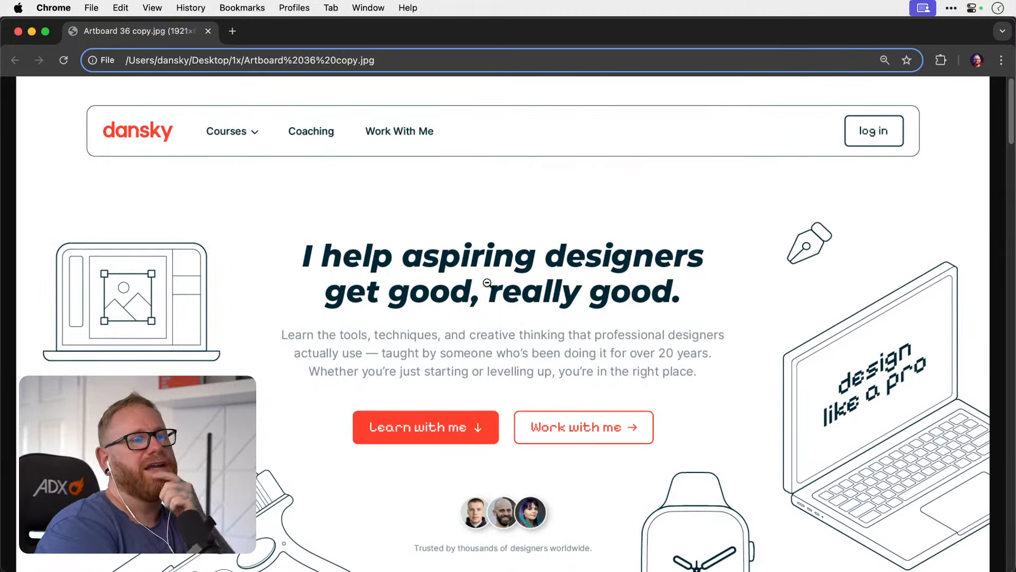
# Examine the exported page mockup at 67% zoom, from the navigation bar and hero section down to the course cards.
pyautogui.scroll(-5, 488, 283)
pyautogui.scroll(5, 487, 283)
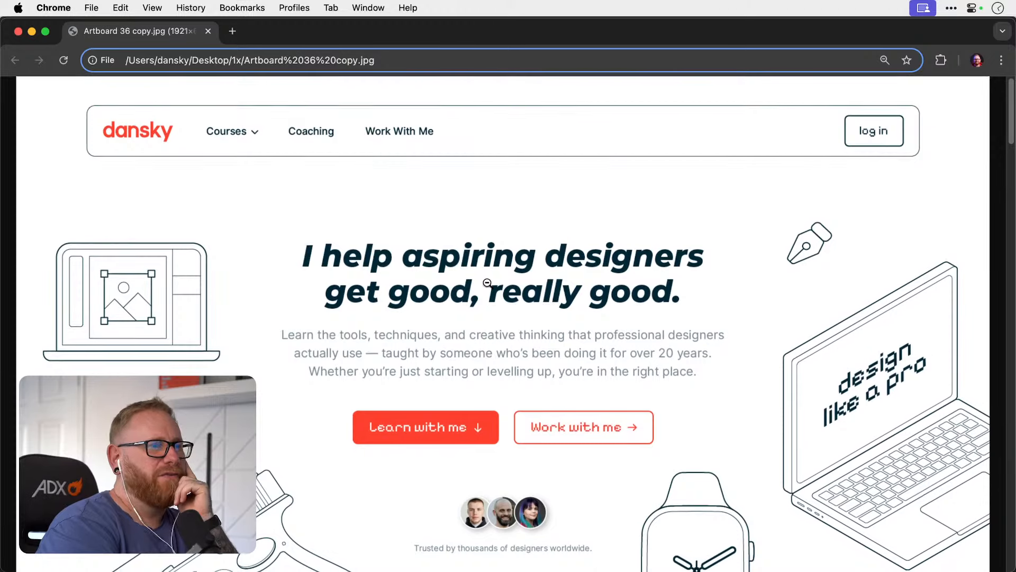
pyautogui.scroll(-2, 488, 283)
pyautogui.scroll(2, 487, 283)
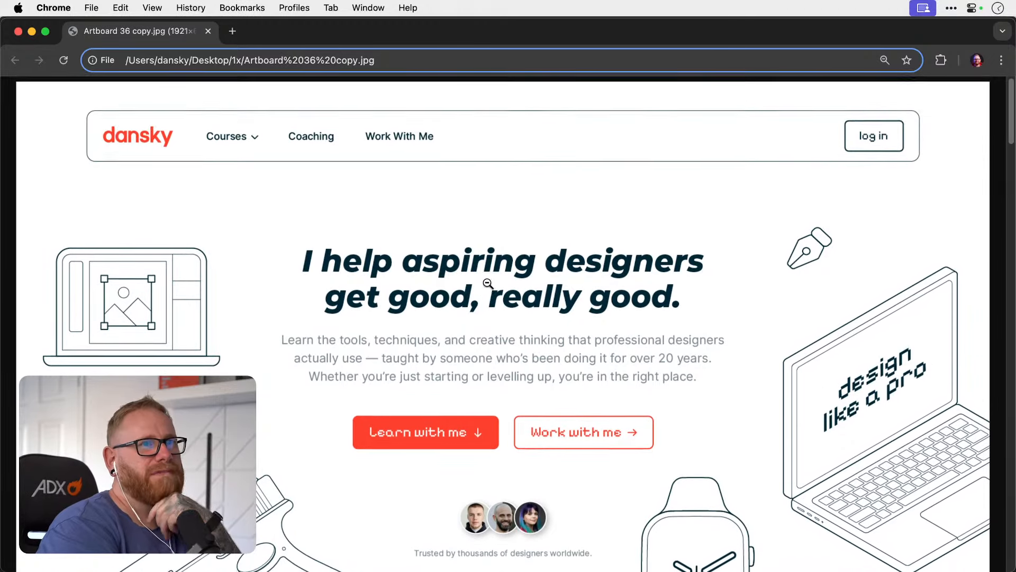
pyautogui.press('super+minus')
pyautogui.press('super+minus')
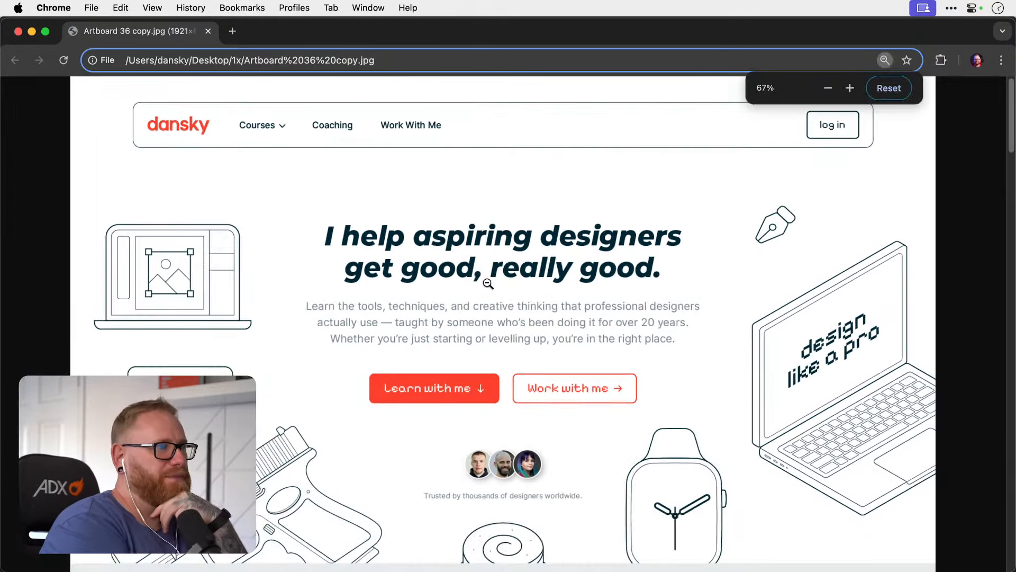
pyautogui.press('super+equal')
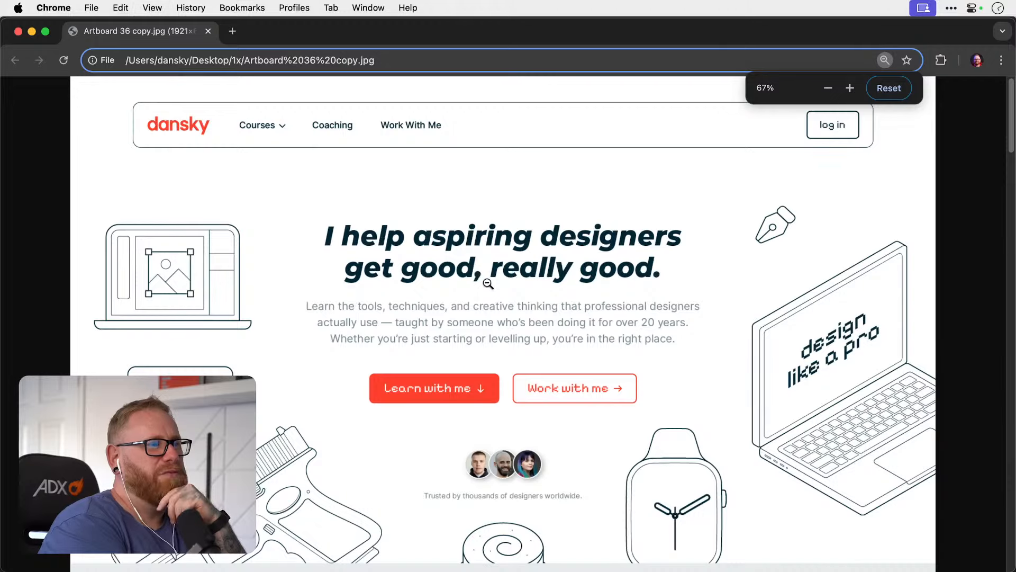
pyautogui.scroll(-2, 488, 284)
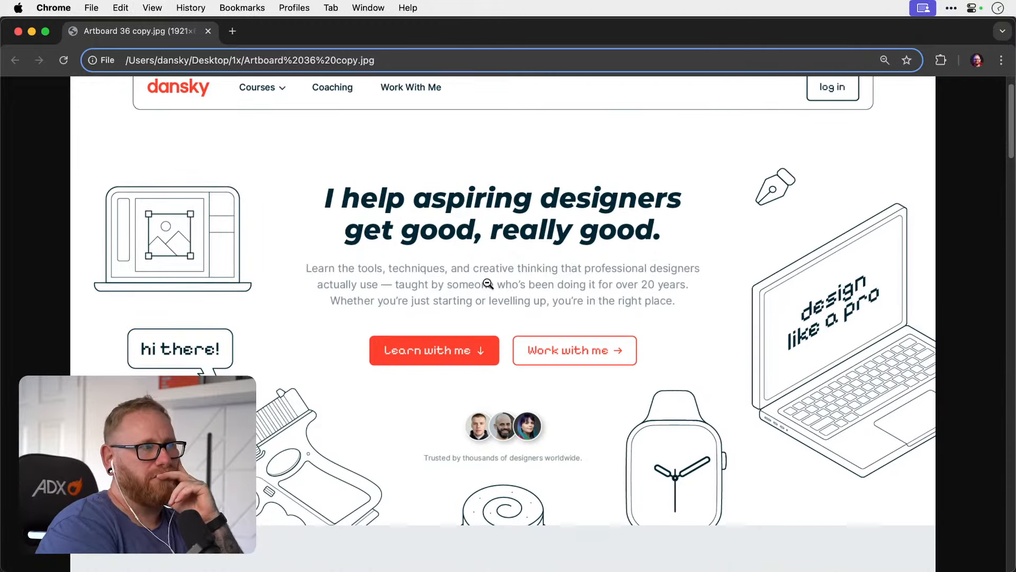
pyautogui.scroll(-2, 487, 284)
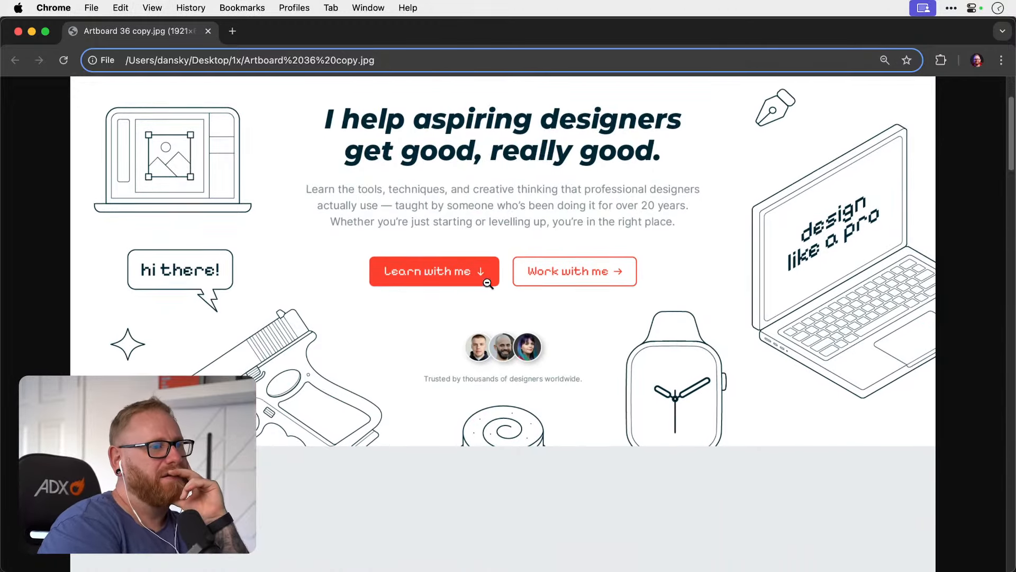
pyautogui.scroll(3, 488, 284)
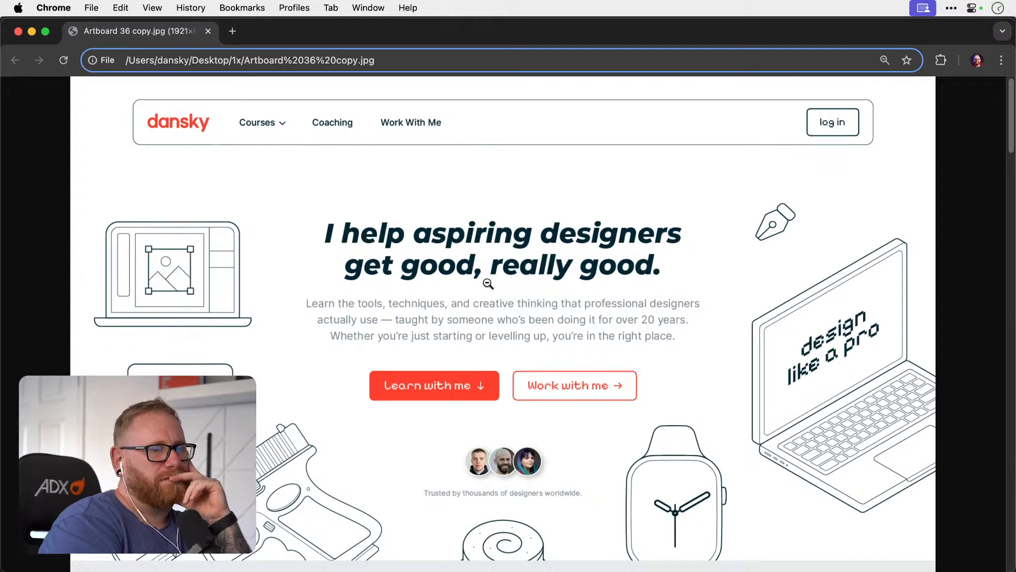
pyautogui.scroll(-5, 487, 284)
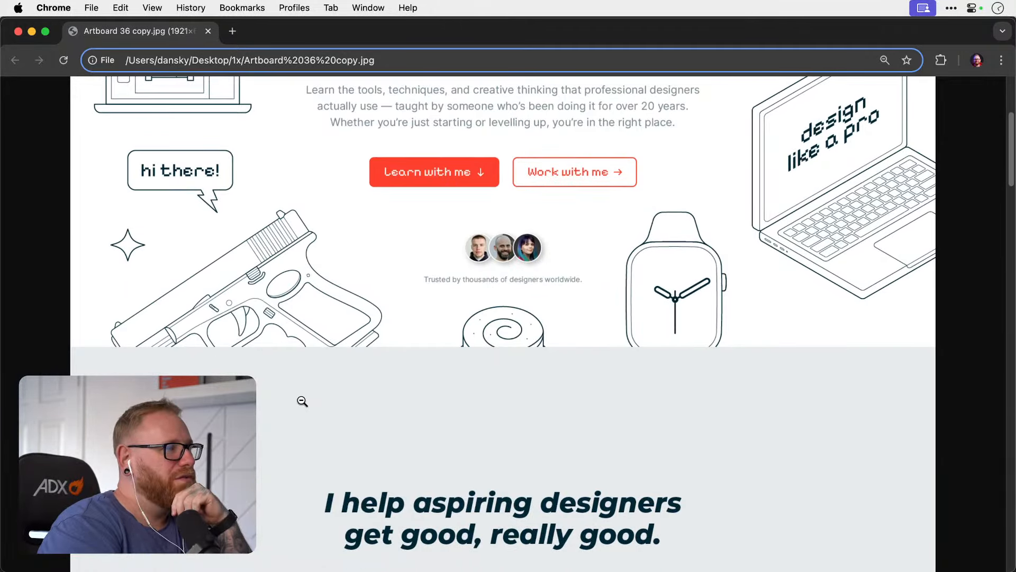
pyautogui.scroll(5, 302, 401)
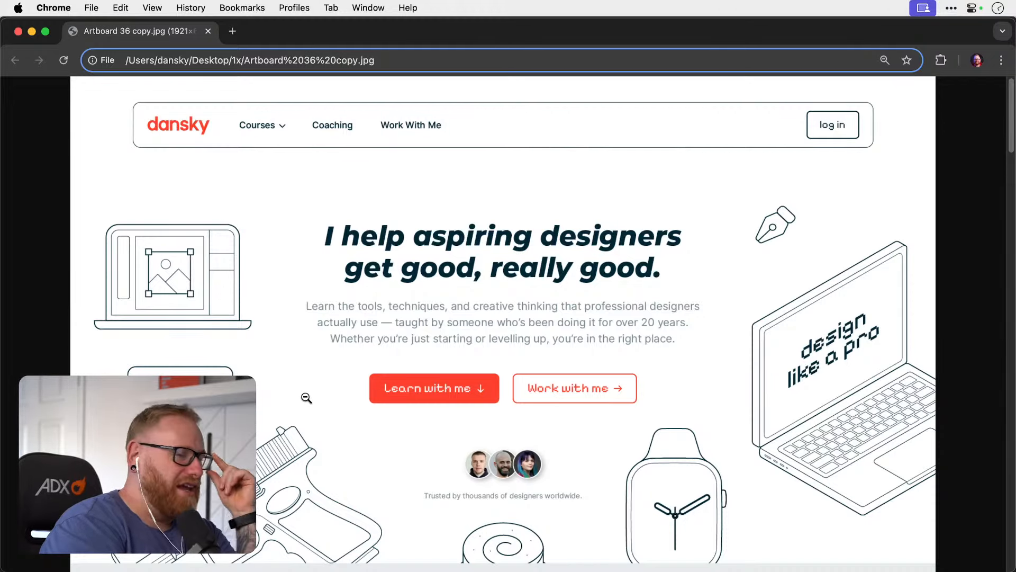
pyautogui.scroll(-2, 306, 398)
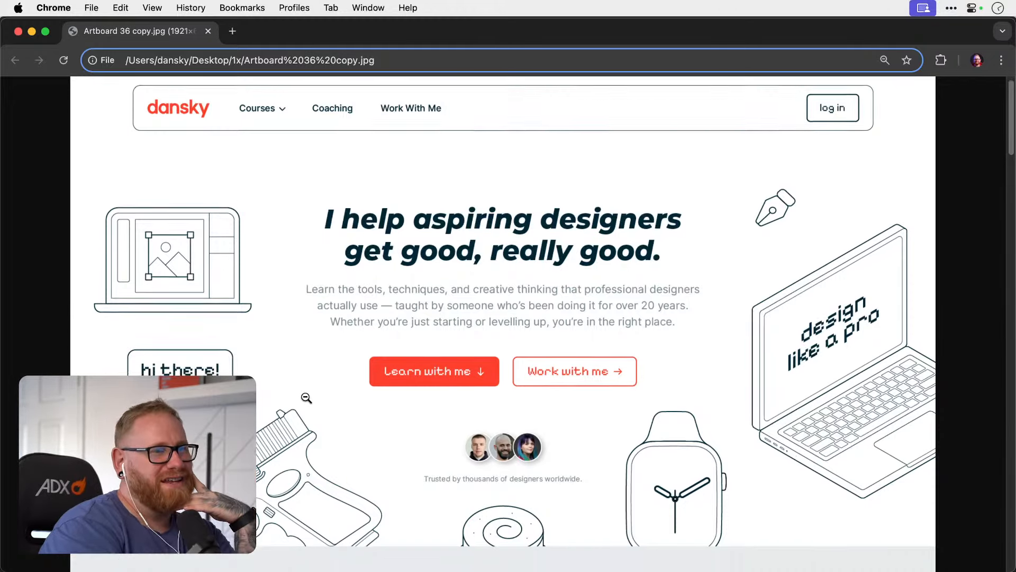
pyautogui.scroll(-10, 307, 397)
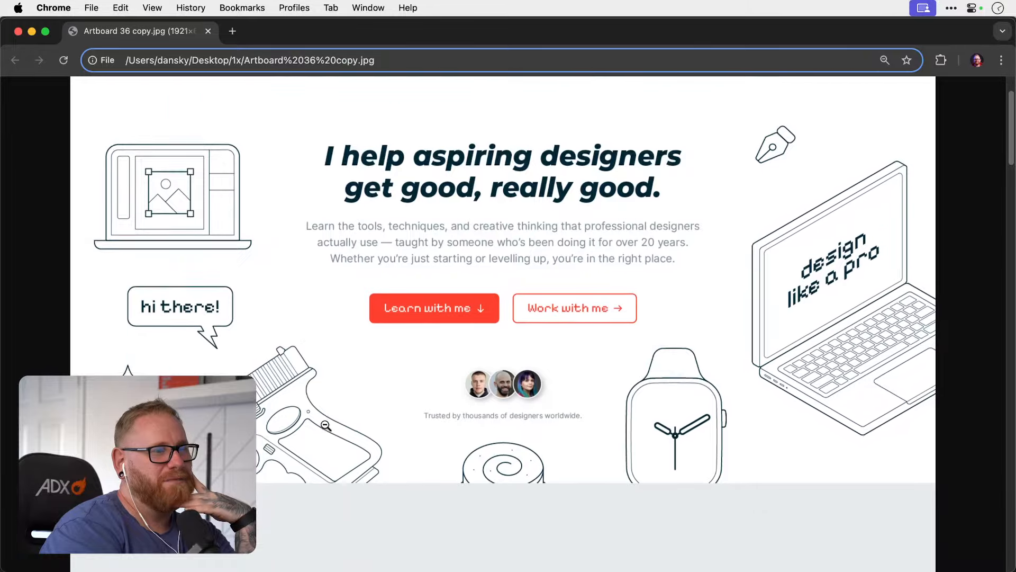
pyautogui.scroll(-10, 325, 425)
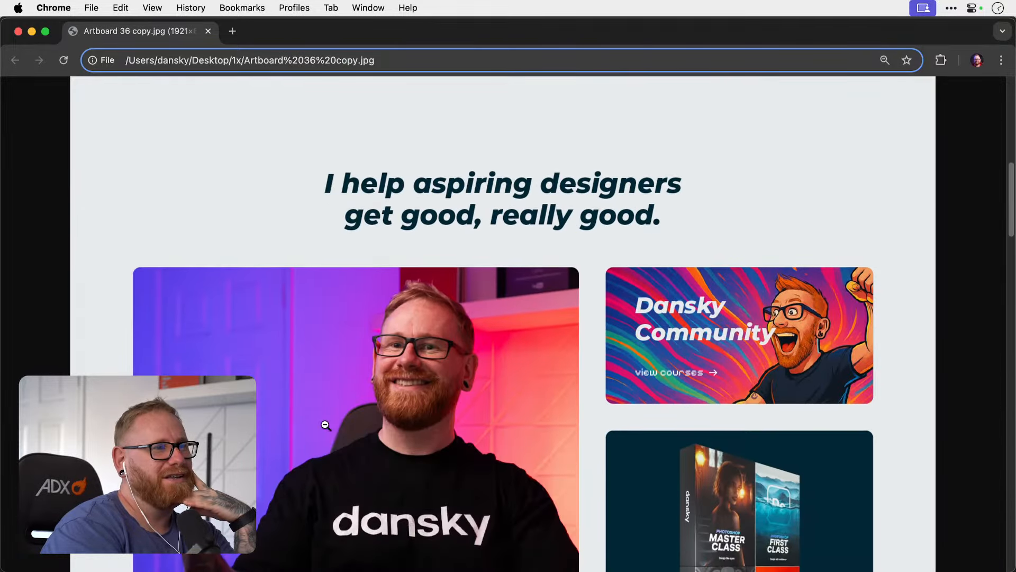
# Compare the mockup's hero section with the repeated heading and course cards below it.
pyautogui.scroll(20, 326, 426)
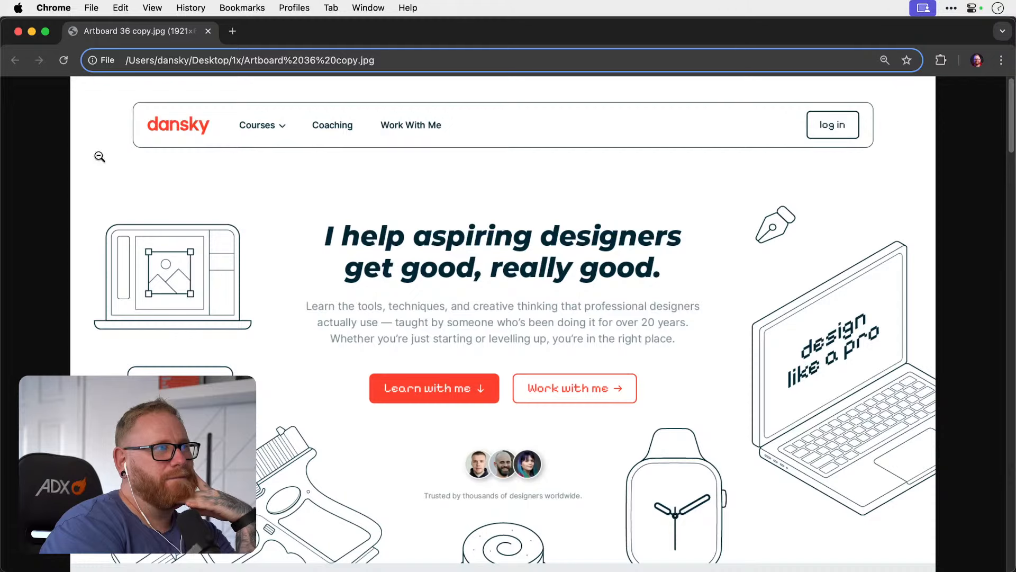
pyautogui.scroll(-10, 455, 343)
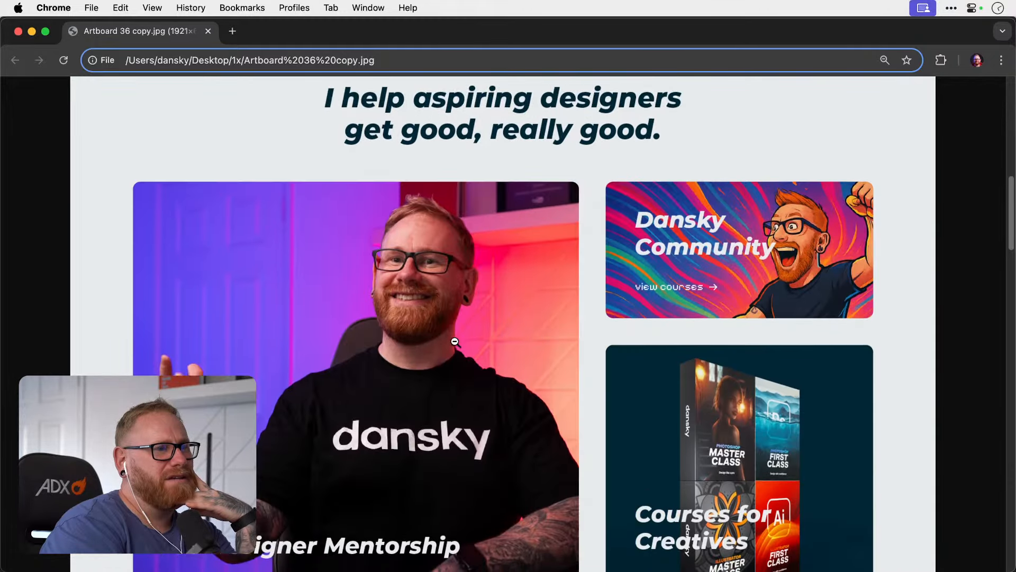
pyautogui.scroll(1, 455, 342)
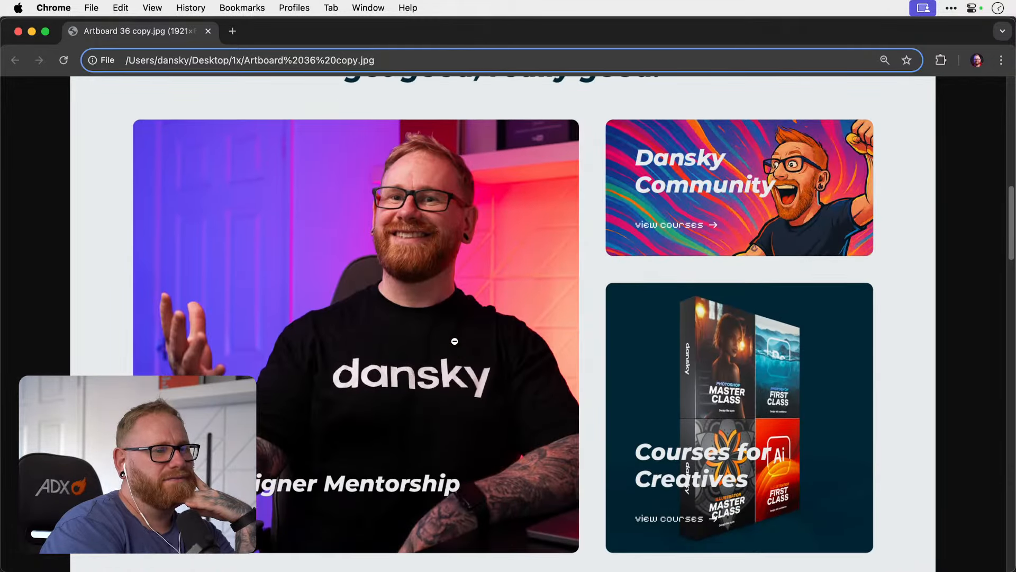
pyautogui.scroll(1, 454, 341)
pyautogui.scroll(-1, 455, 342)
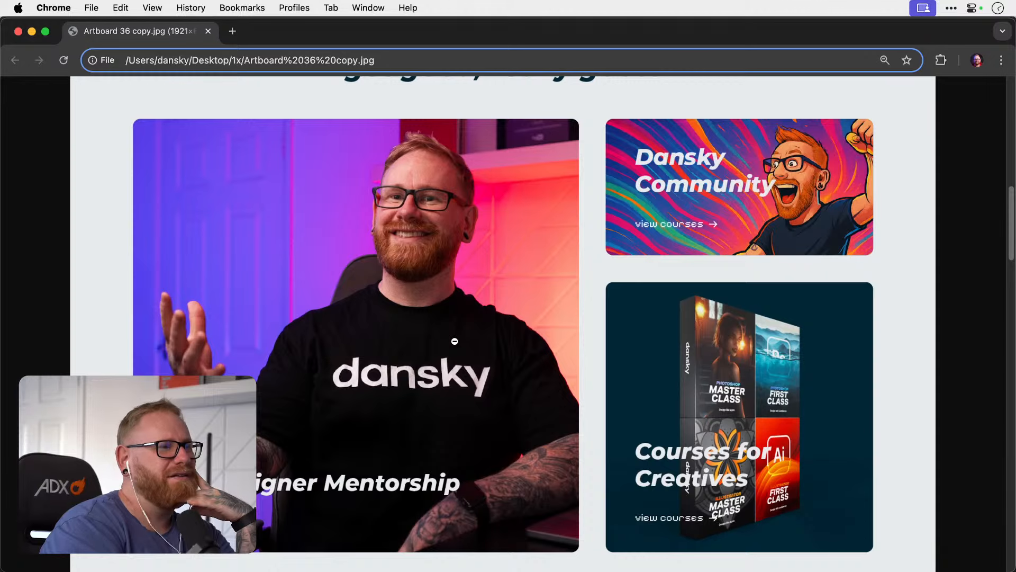
pyautogui.scroll(1, 455, 341)
pyautogui.scroll(1, 455, 341)
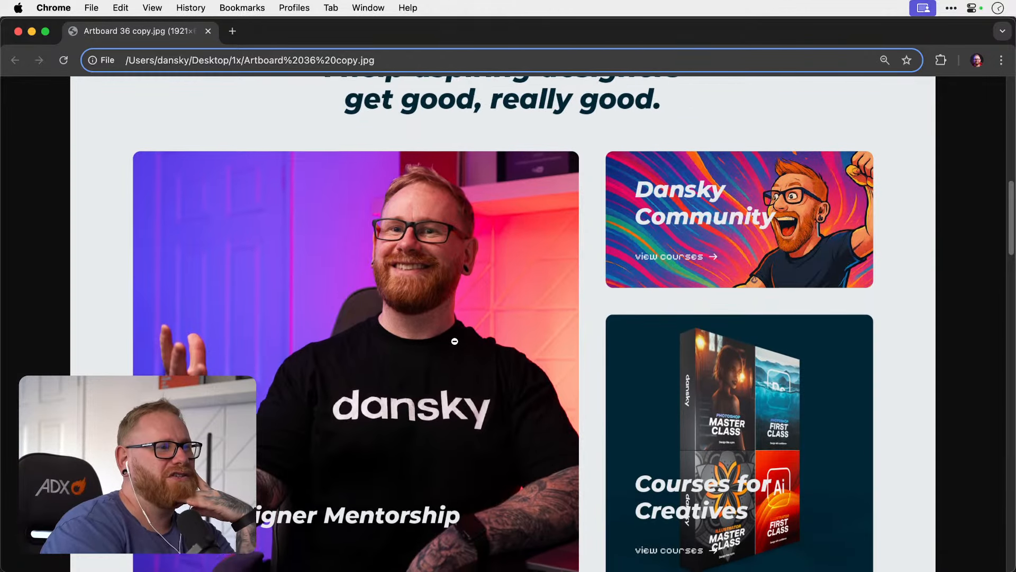
pyautogui.scroll(-1, 454, 341)
pyautogui.scroll(-1, 455, 342)
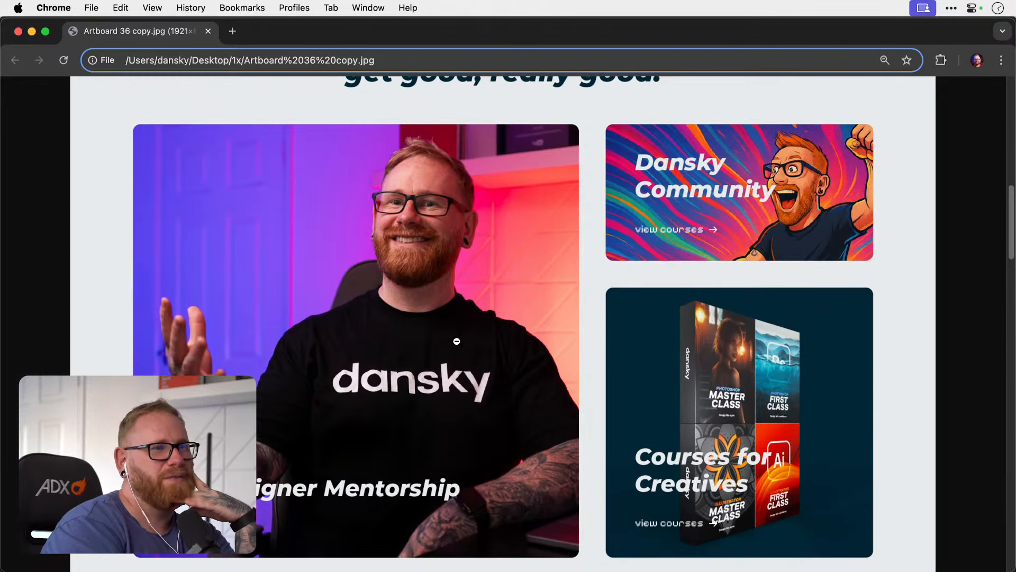
pyautogui.scroll(5, 485, 362)
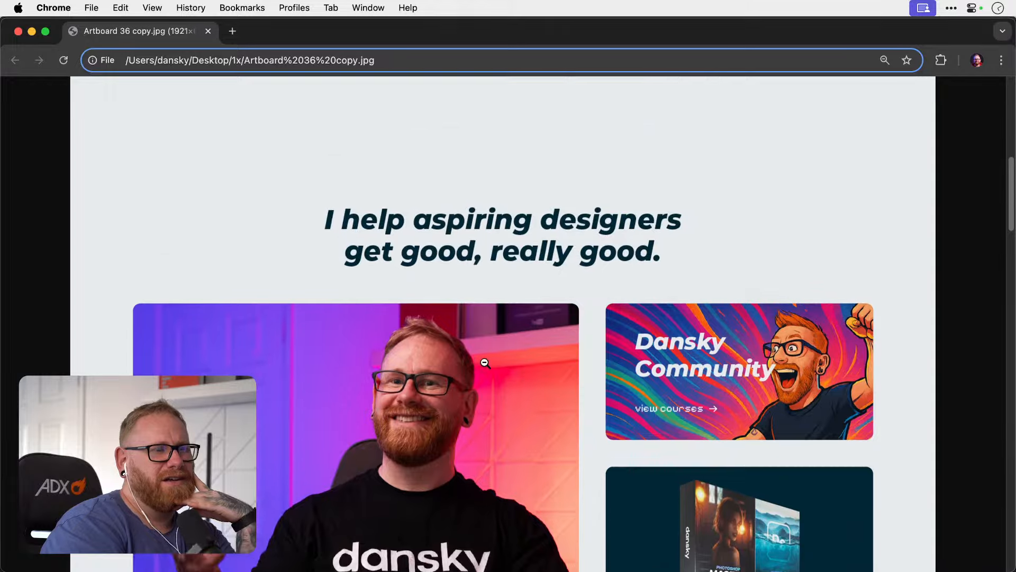
pyautogui.scroll(10, 485, 363)
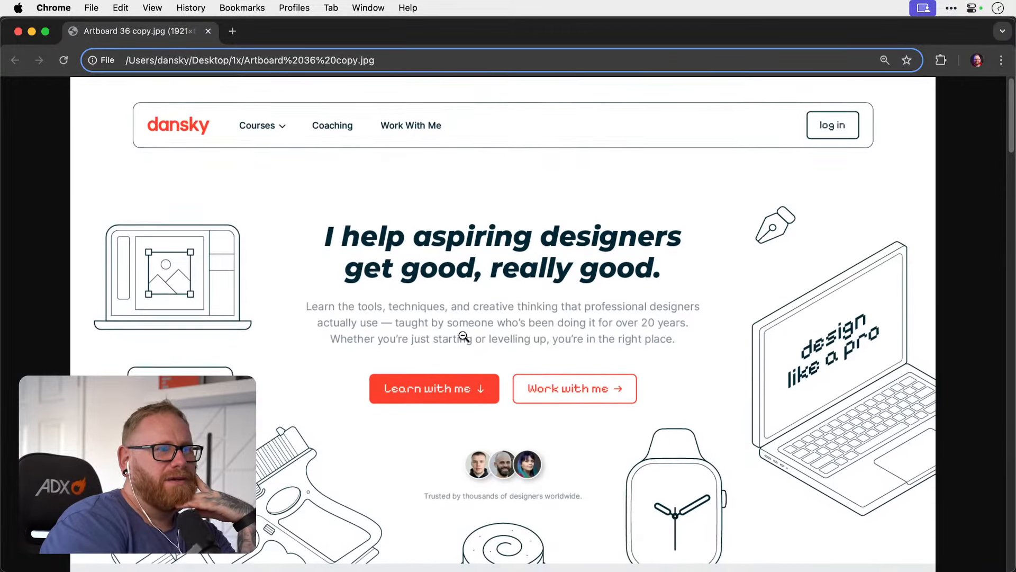
# Switch back to Illustrator and move the lower heading and course cards down to open an empty grey area below the hero.
pyautogui.click(31, 33)
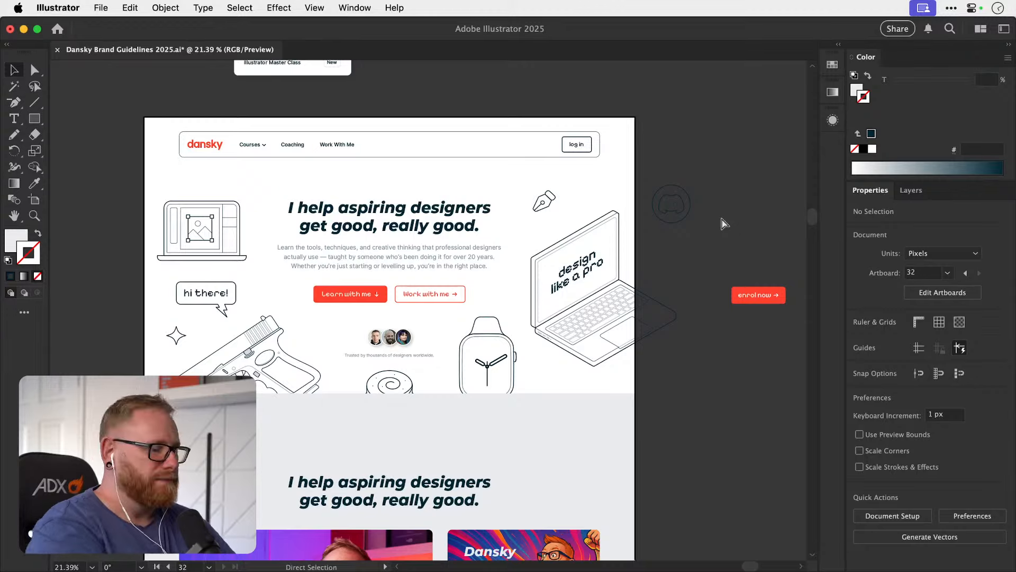
pyautogui.press('super+minus')
pyautogui.press('super+minus')
pyautogui.press('super+minus')
pyautogui.moveTo(501, 354); pyautogui.dragTo(248, 184)
pyautogui.moveTo(291, 362); pyautogui.dragTo(454, 198)
pyautogui.moveTo(421, 252); pyautogui.dragTo(424, 432)
pyautogui.click(427, 335)
pyautogui.moveTo(406, 344); pyautogui.dragTo(416, 427)
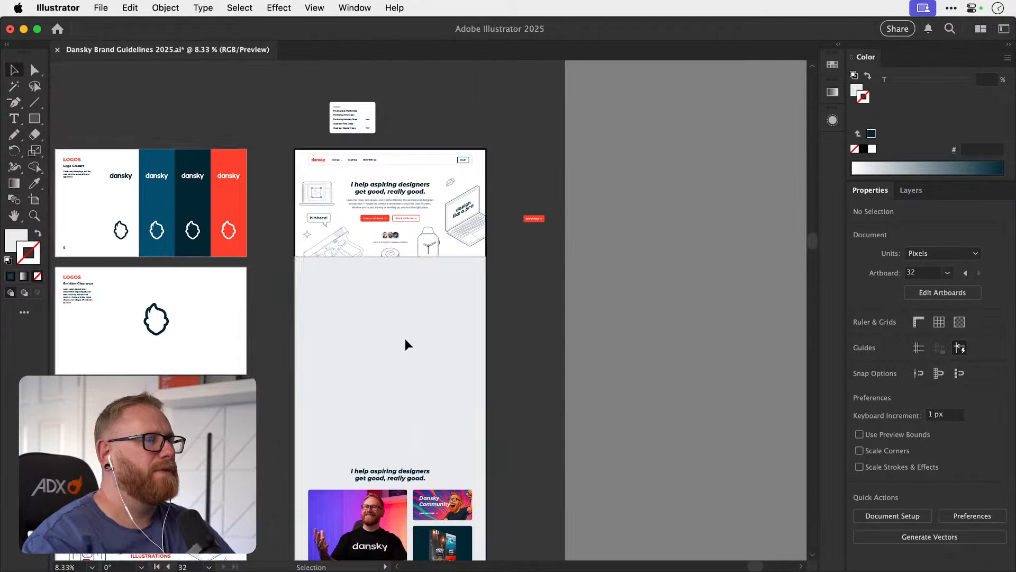
# Draw a rectangle about 989 by 961 px exactly over the large Pro Designer Mentorship card.
pyautogui.press('z')
pyautogui.moveTo(394, 296); pyautogui.dragTo(470, 290)
pyautogui.press('v')
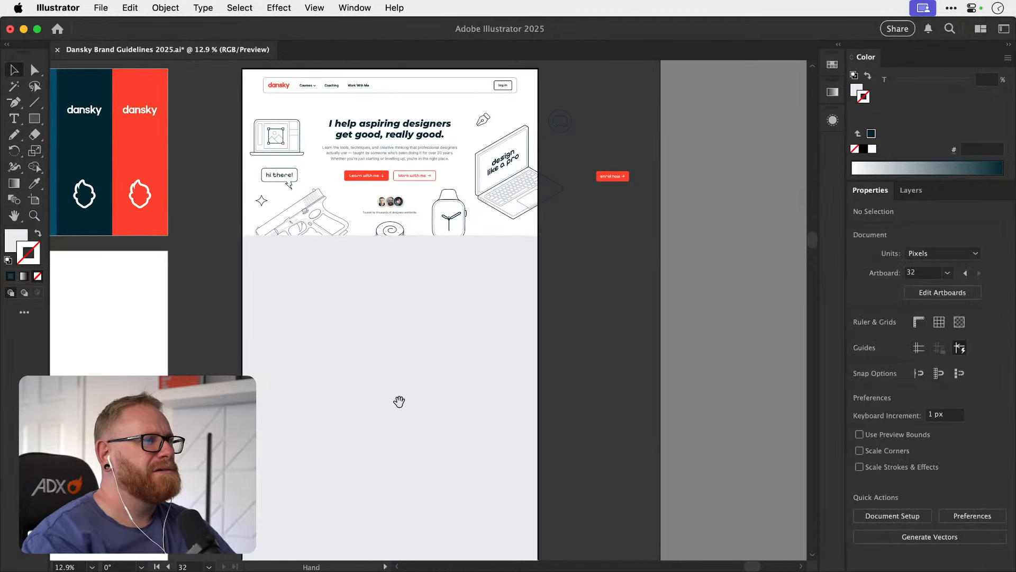
pyautogui.moveTo(401, 403); pyautogui.dragTo(403, 390)
pyautogui.scroll(-8, 392, 227)
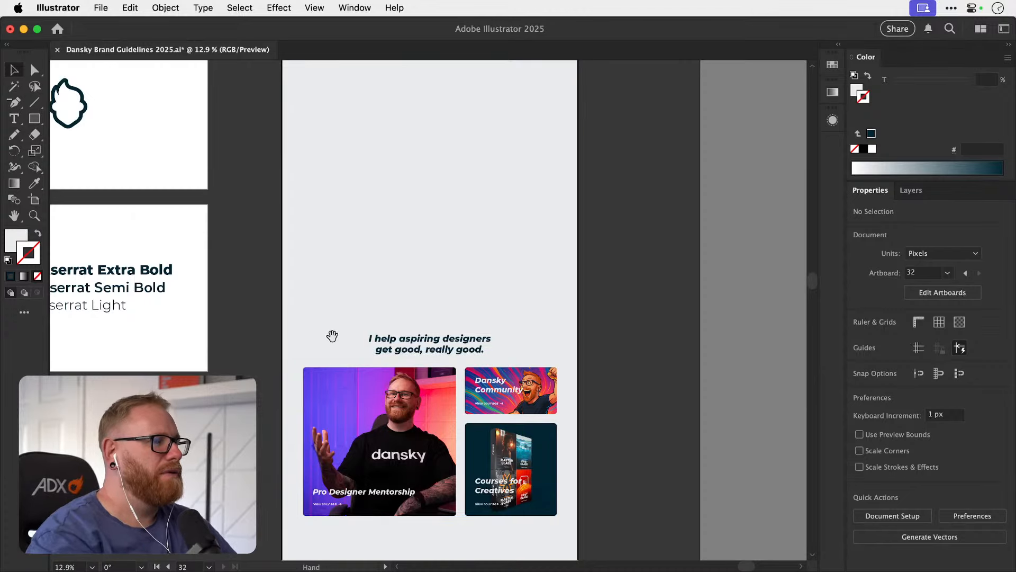
pyautogui.moveTo(384, 393); pyautogui.dragTo(368, 312)
pyautogui.press('z')
pyautogui.click(388, 374)
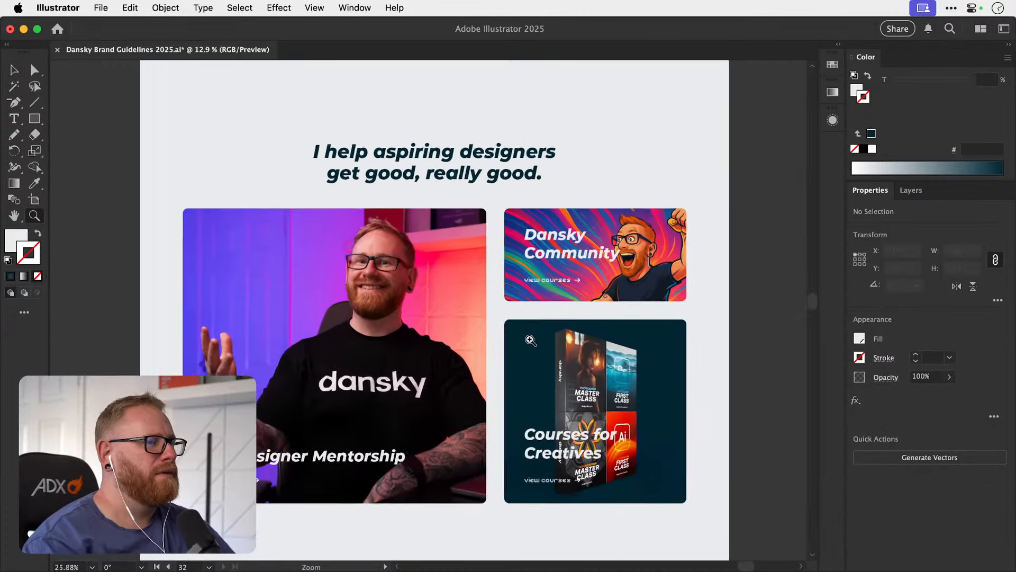
pyautogui.press('m')
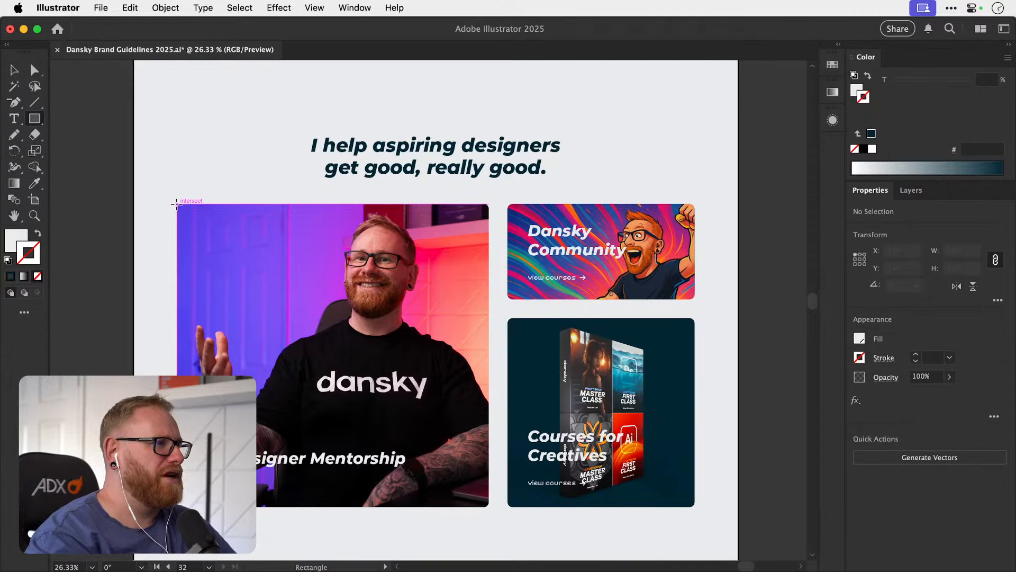
pyautogui.moveTo(177, 204); pyautogui.dragTo(488, 506)
pyautogui.press('v')
# Set the new rectangle's corner radius to 16 px.
pyautogui.click(998, 300)
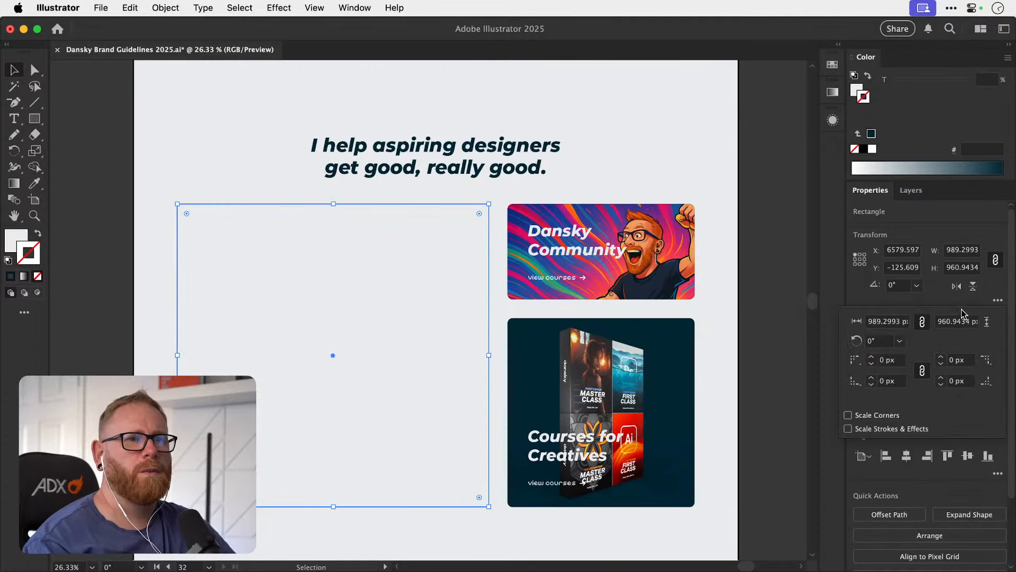
pyautogui.click(890, 361)
pyautogui.write('16')
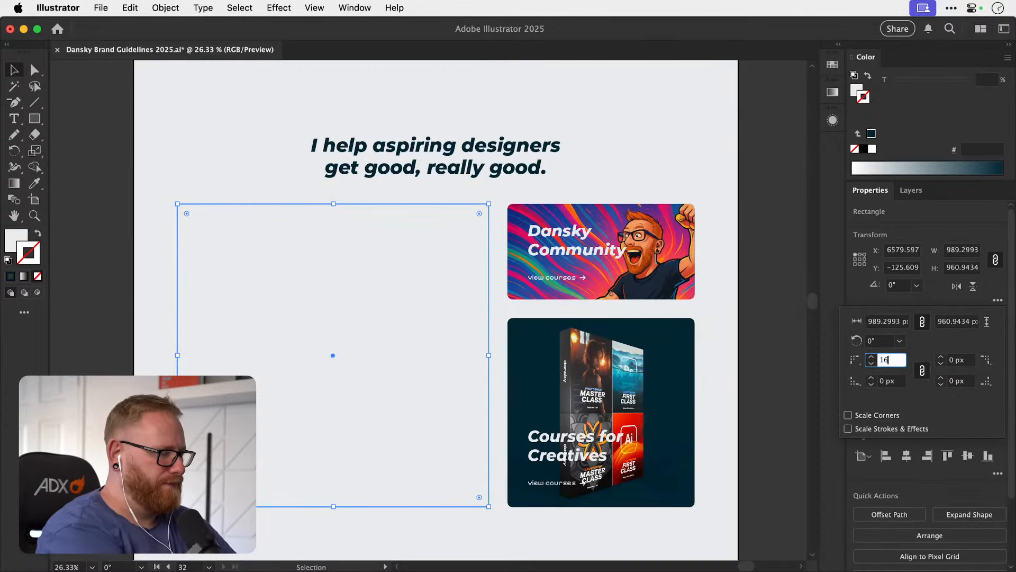
pyautogui.press('Return')
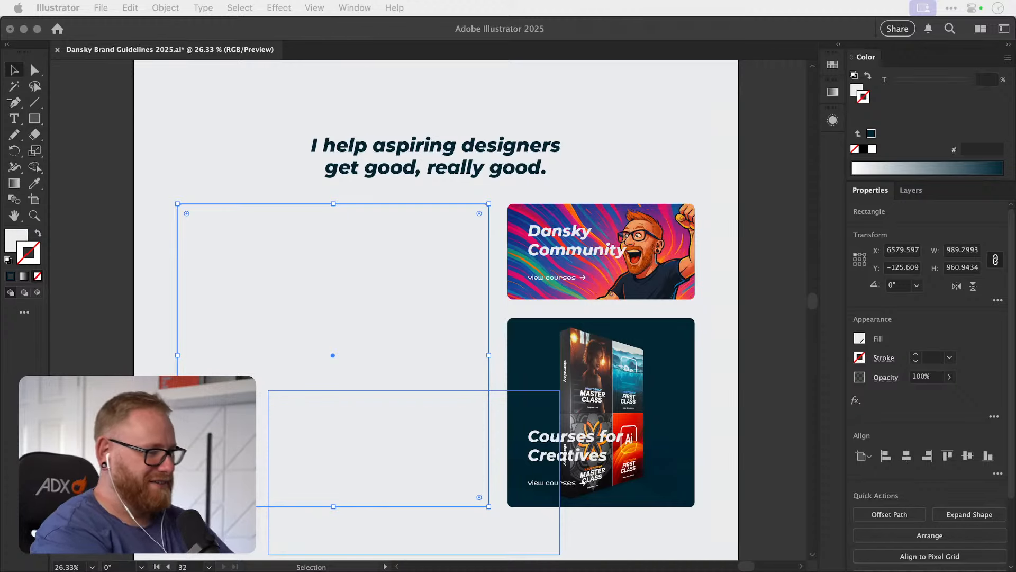
pyautogui.click(120, 295)
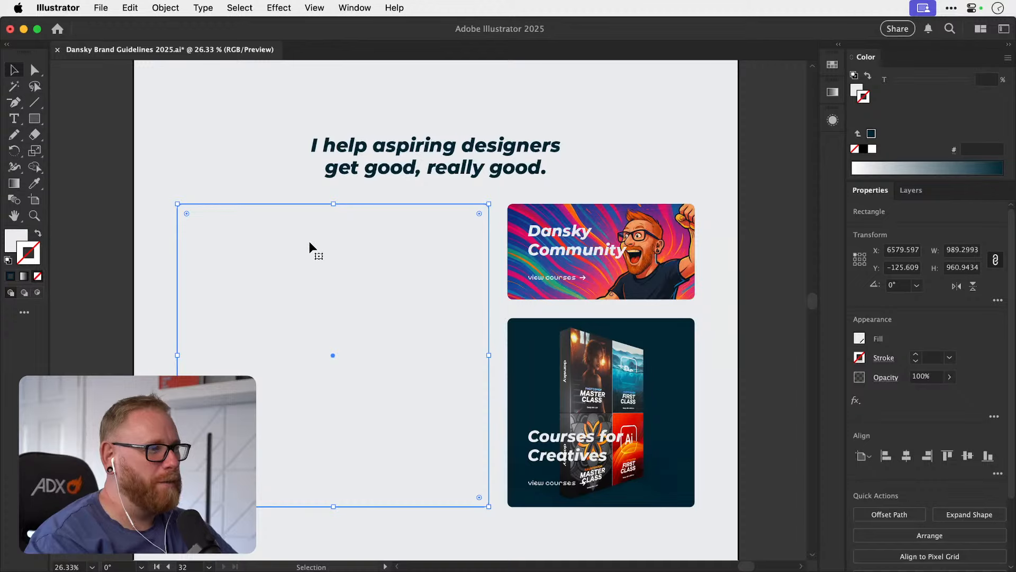
# Try moving the rounded rectangle up into the empty grey area and applying the default white fill and black stroke.
pyautogui.press('super+minus')
pyautogui.press('super+minus')
pyautogui.moveTo(415, 281); pyautogui.dragTo(326, 411)
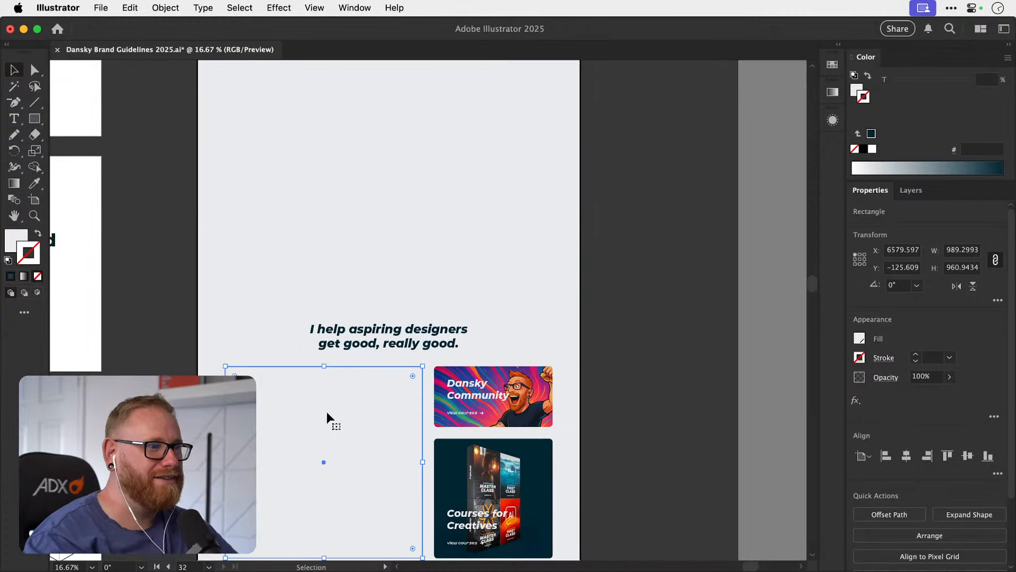
pyautogui.moveTo(361, 310); pyautogui.dragTo(358, 329)
pyautogui.moveTo(352, 429); pyautogui.dragTo(358, 169)
pyautogui.moveTo(359, 270); pyautogui.dragTo(308, 203)
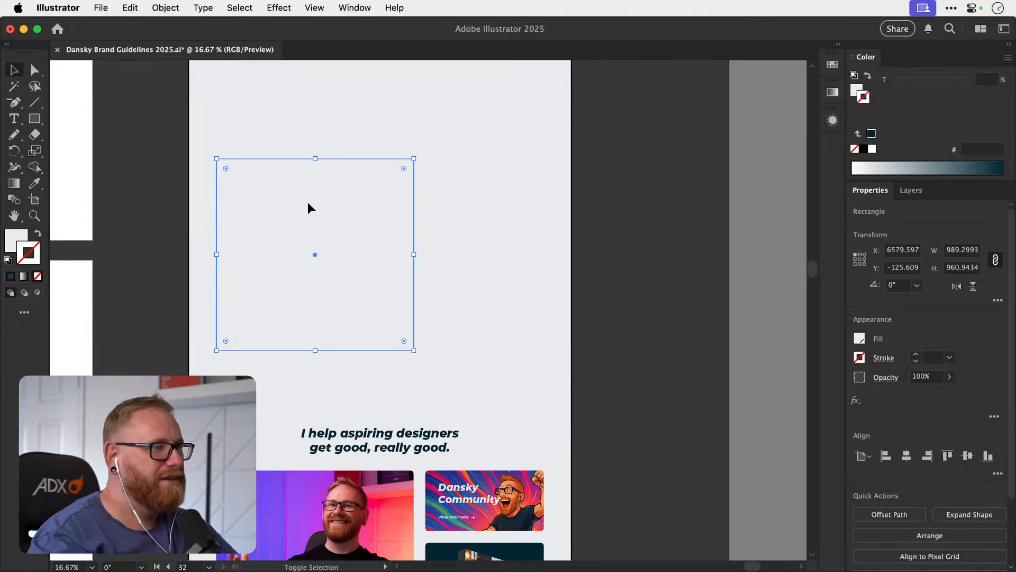
pyautogui.moveTo(251, 388); pyautogui.dragTo(289, 274)
pyautogui.press('d')
pyautogui.moveTo(286, 216); pyautogui.dragTo(270, 366)
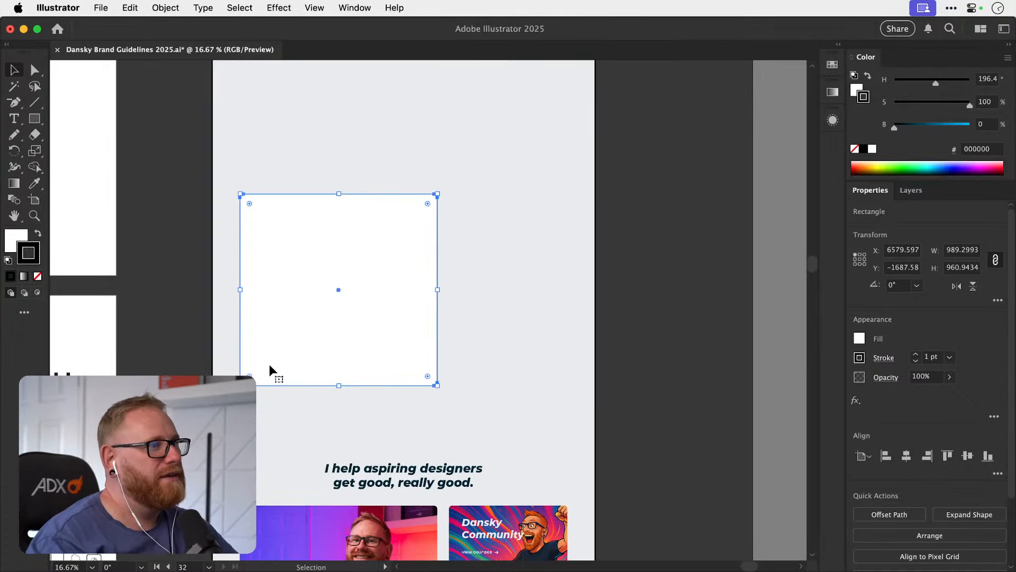
# Undo the rectangle's default fill and stroke and its move into the empty grey area.
pyautogui.press('super+z')
pyautogui.moveTo(265, 319); pyautogui.dragTo(261, 375)
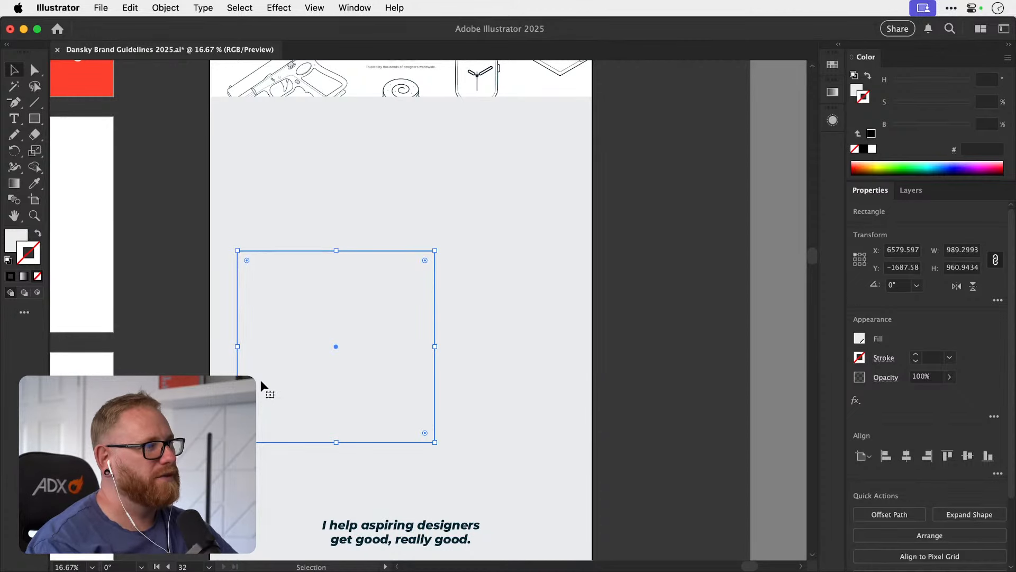
pyautogui.scroll(-10, 262, 370)
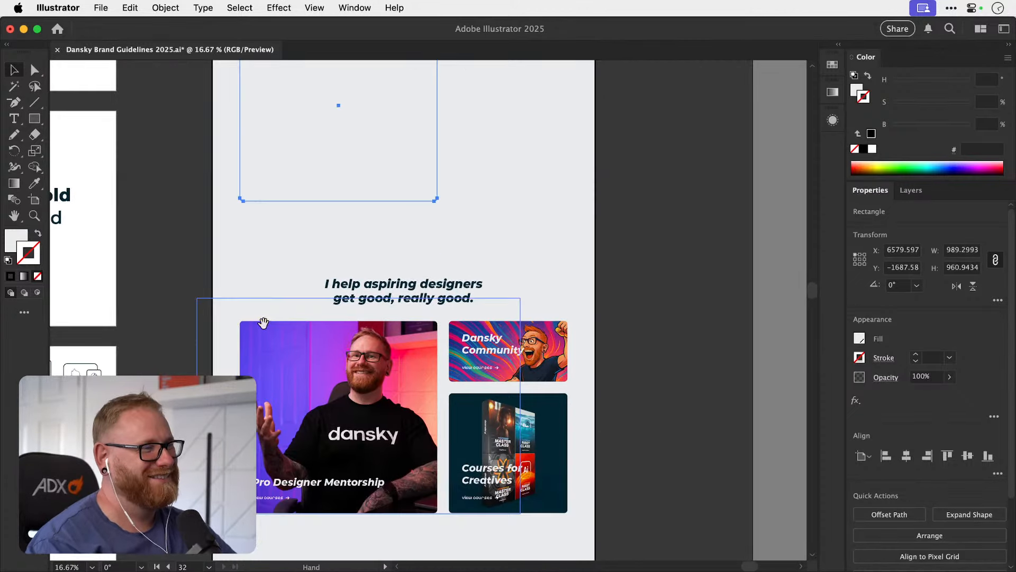
pyautogui.moveTo(289, 482); pyautogui.dragTo(296, 152)
pyautogui.press('super+z')
pyautogui.keyDown('shift'); pyautogui.click(280, 495); pyautogui.keyUp('shift')
pyautogui.moveTo(262, 227); pyautogui.dragTo(247, 363)
pyautogui.press('super+z')
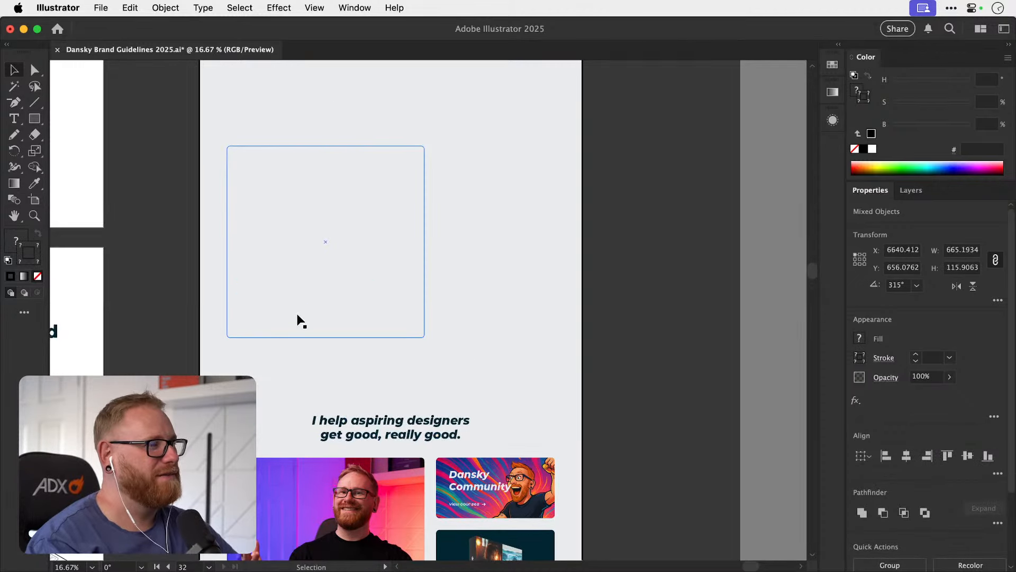
pyautogui.press('super+z')
pyautogui.moveTo(293, 405); pyautogui.dragTo(297, 224)
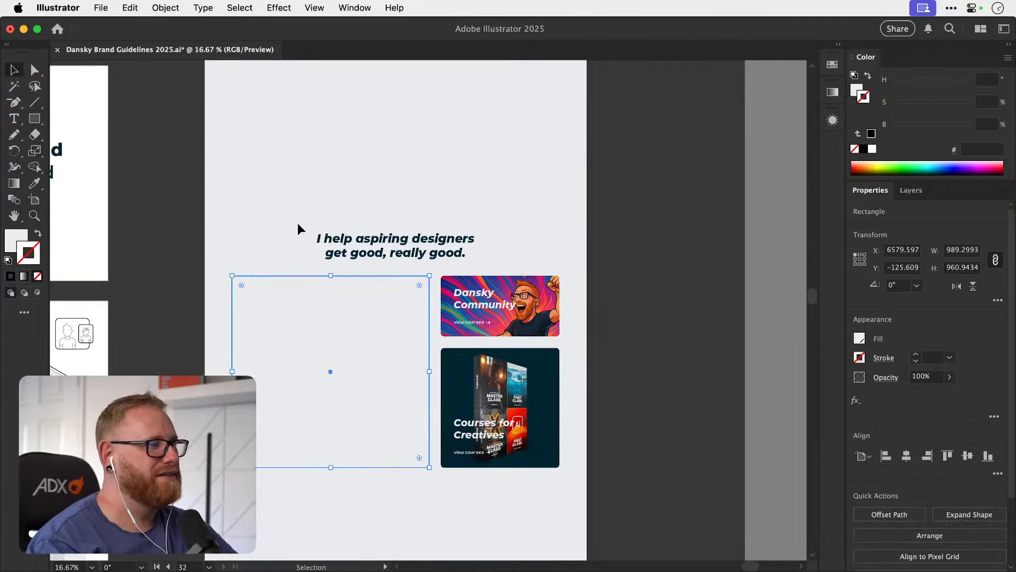
# Give the rounded rectangle the default white fill and 1 pt black stroke and move it up to just below the hero.
pyautogui.click(190, 304)
pyautogui.click(260, 312)
pyautogui.click(196, 320)
pyautogui.moveTo(264, 337); pyautogui.dragTo(275, 173)
pyautogui.scroll(5, 301, 406)
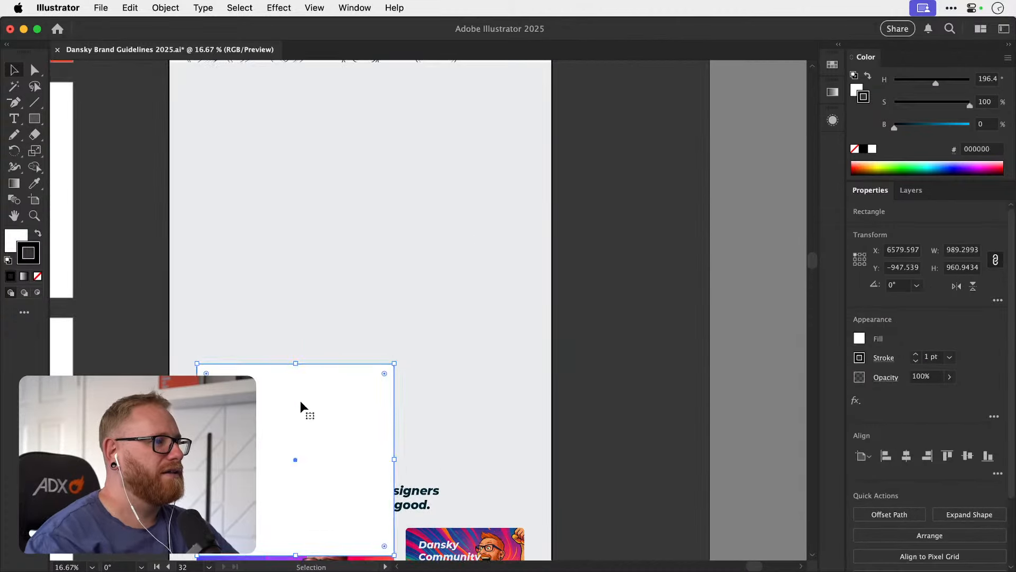
pyautogui.moveTo(301, 407); pyautogui.dragTo(291, 388)
pyautogui.scroll(5, 275, 418)
# Resize the white rectangle into a card about 478 px wide and 572 px high.
pyautogui.moveTo(374, 400); pyautogui.dragTo(269, 402)
pyautogui.click(340, 335)
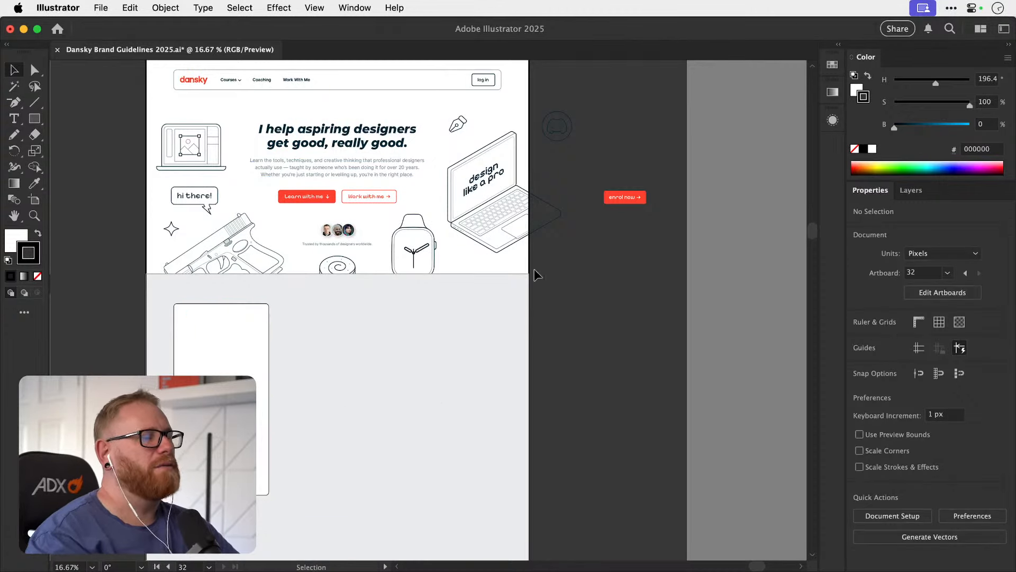
pyautogui.moveTo(272, 409); pyautogui.dragTo(291, 109)
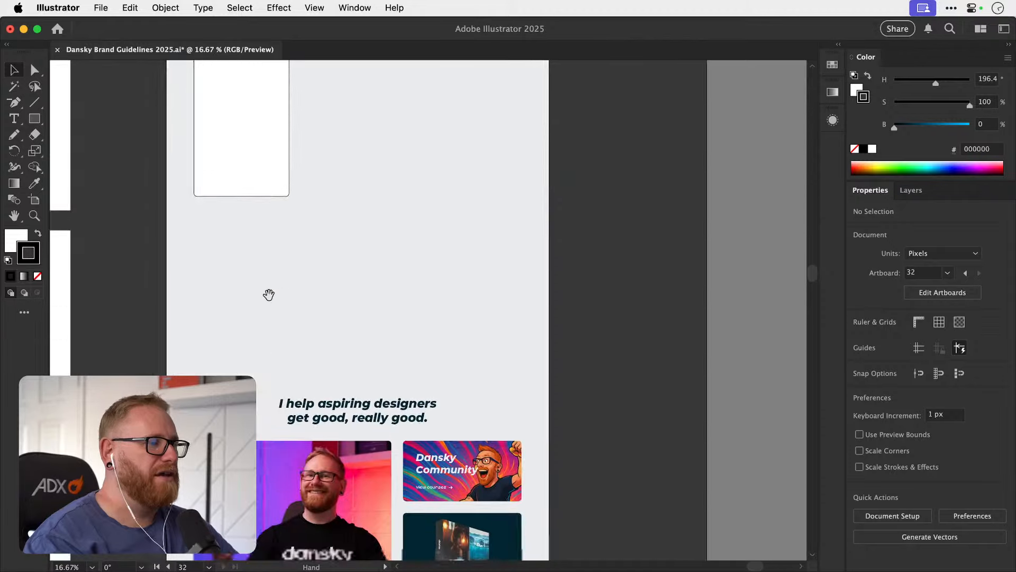
pyautogui.moveTo(272, 434)
pyautogui.mouseDown()
pyautogui.moveTo(271, 327)
pyautogui.moveTo(268, 475)
pyautogui.mouseUp()
pyautogui.moveTo(241, 211); pyautogui.dragTo(241, 358)
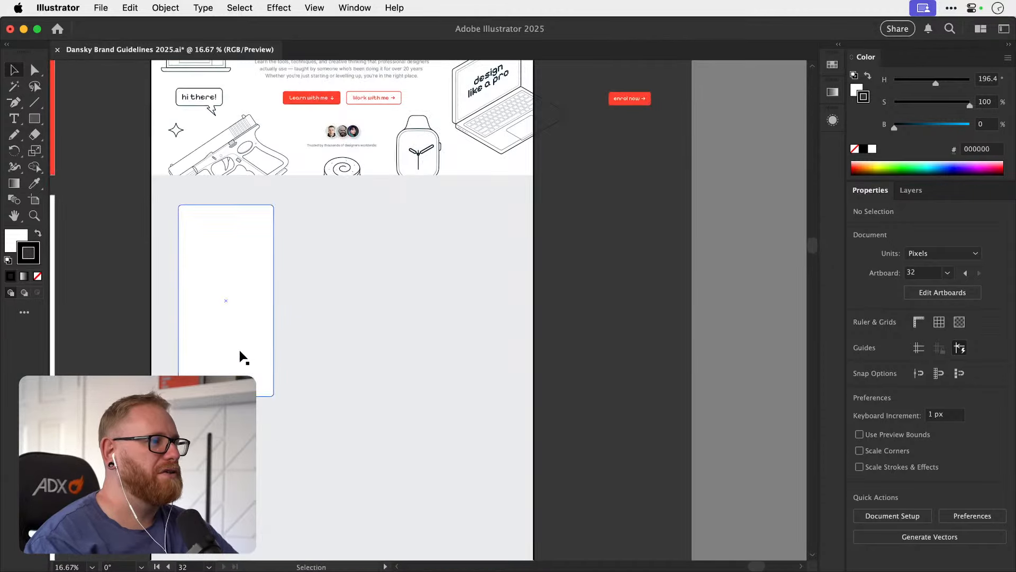
pyautogui.click(239, 353)
pyautogui.moveTo(226, 396); pyautogui.dragTo(227, 319)
# Duplicate the white card across the grey section to form a row of three cards.
pyautogui.moveTo(240, 255); pyautogui.dragTo(523, 299)
pyautogui.press('super+shift+a')
pyautogui.scroll(3, 276, 281)
pyautogui.press('t')
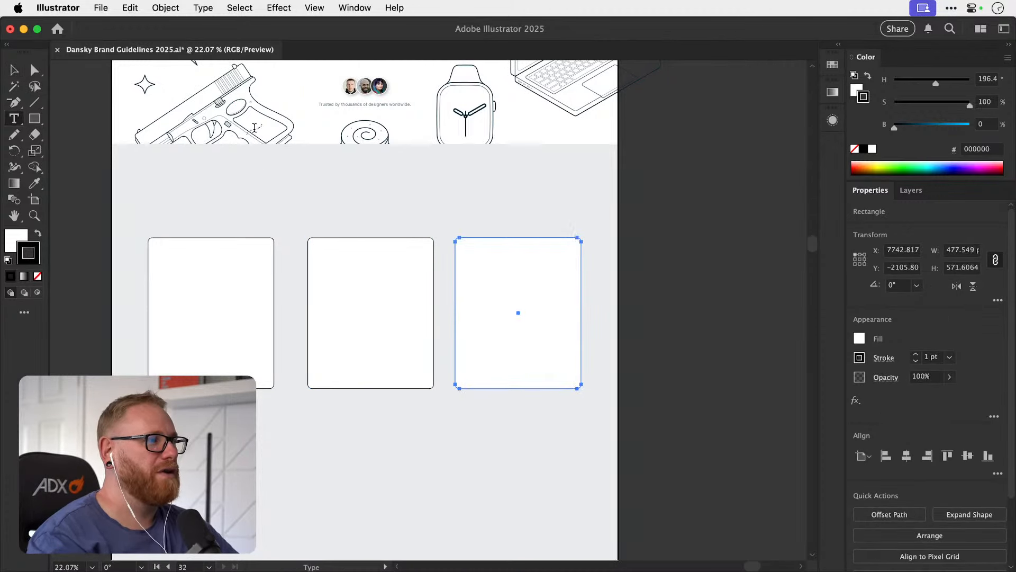
pyautogui.press('v')
# Place a copy of the lower section heading over the bottom part of the first card and bring it to the front.
pyautogui.scroll(-10, 342, 477)
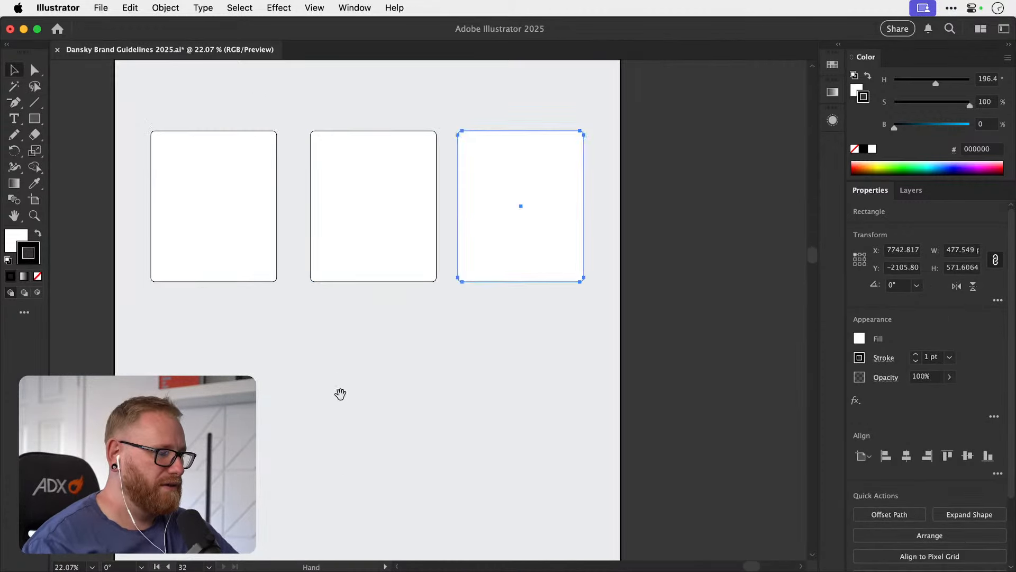
pyautogui.moveTo(349, 411); pyautogui.dragTo(227, 321)
pyautogui.press('super+shift+bracketright')
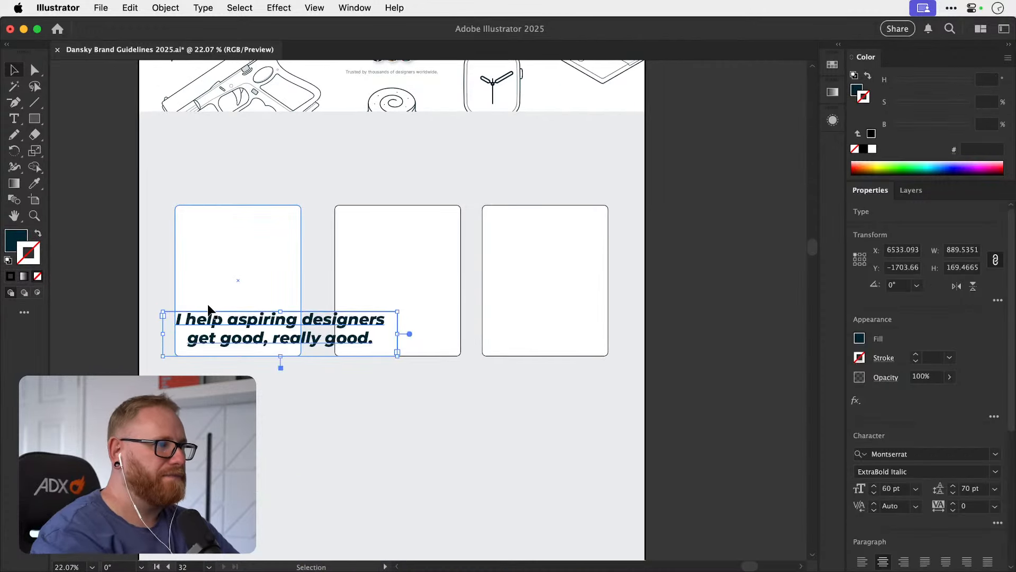
# Replace the text of the heading on the first card with "Courses".
pyautogui.press('t')
pyautogui.click(247, 317)
pyautogui.press('super+a')
pyautogui.write('Courses')
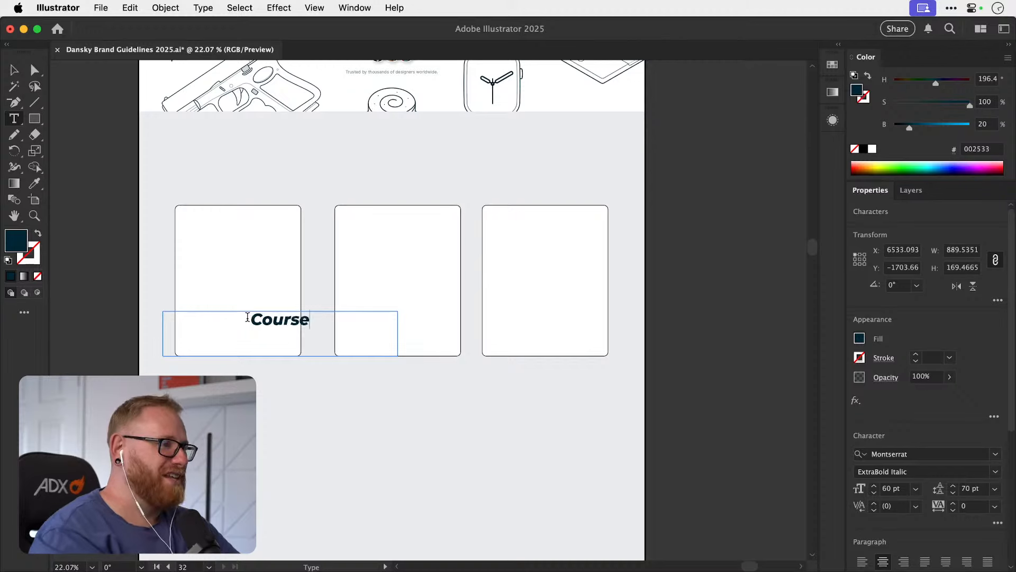
pyautogui.press('Escape')
# Narrow the Courses text frame and copy it onto the other two cards as "Coaching" and "Community".
pyautogui.moveTo(397, 352); pyautogui.dragTo(254, 325)
pyautogui.moveTo(252, 325); pyautogui.dragTo(414, 328)
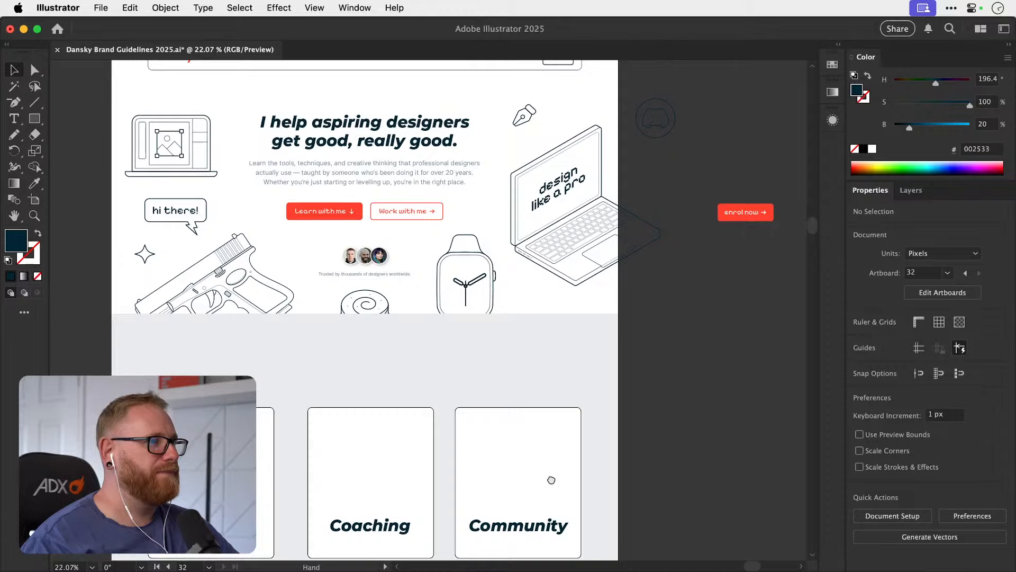
pyautogui.moveTo(551, 478); pyautogui.dragTo(560, 367)
pyautogui.moveTo(543, 427); pyautogui.dragTo(553, 379)
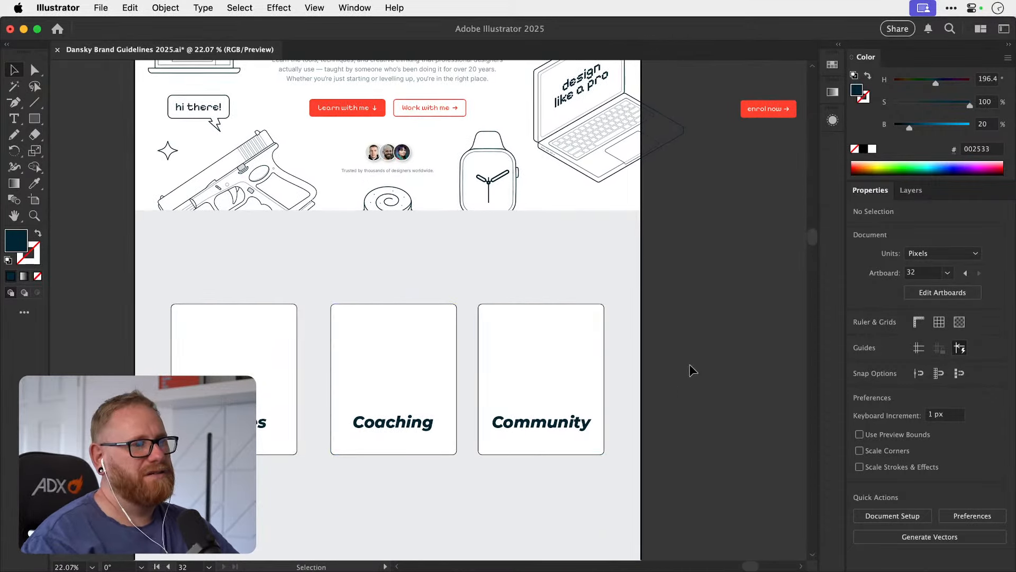
# Place a copy of the Discord illustration from the Illustrations artboard above the heading on the Community card.
pyautogui.press('super+minus')
pyautogui.press('super+minus')
pyautogui.press('super+minus')
pyautogui.press('space')
pyautogui.moveTo(480, 371); pyautogui.dragTo(498, 231)
pyautogui.moveTo(491, 472); pyautogui.dragTo(706, 186)
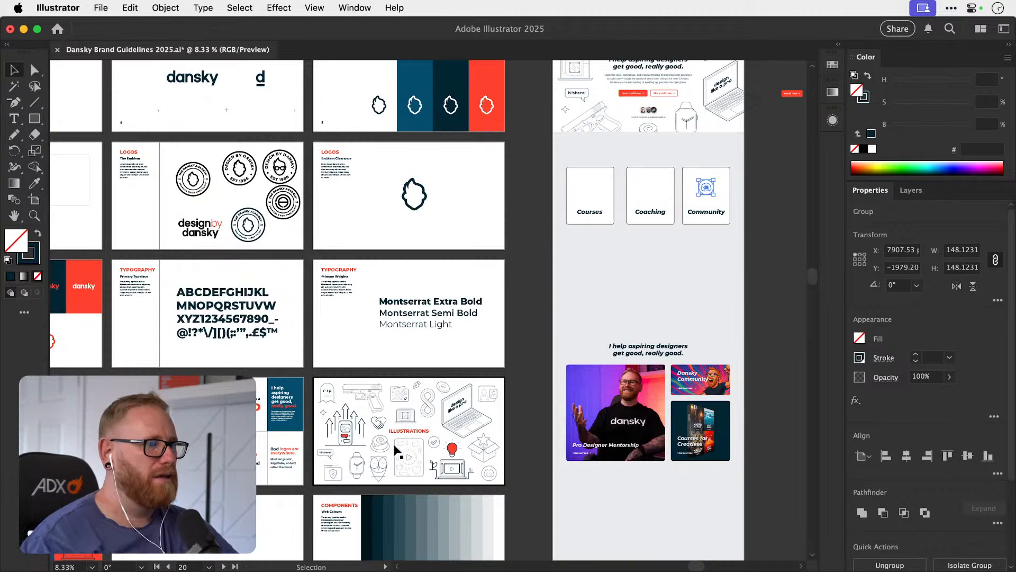
# Copy the two-person portrait illustration from the Illustrations artboard and place it above the heading on the Coaching card.
pyautogui.press('z')
pyautogui.moveTo(410, 444); pyautogui.dragTo(595, 385)
pyautogui.press('v')
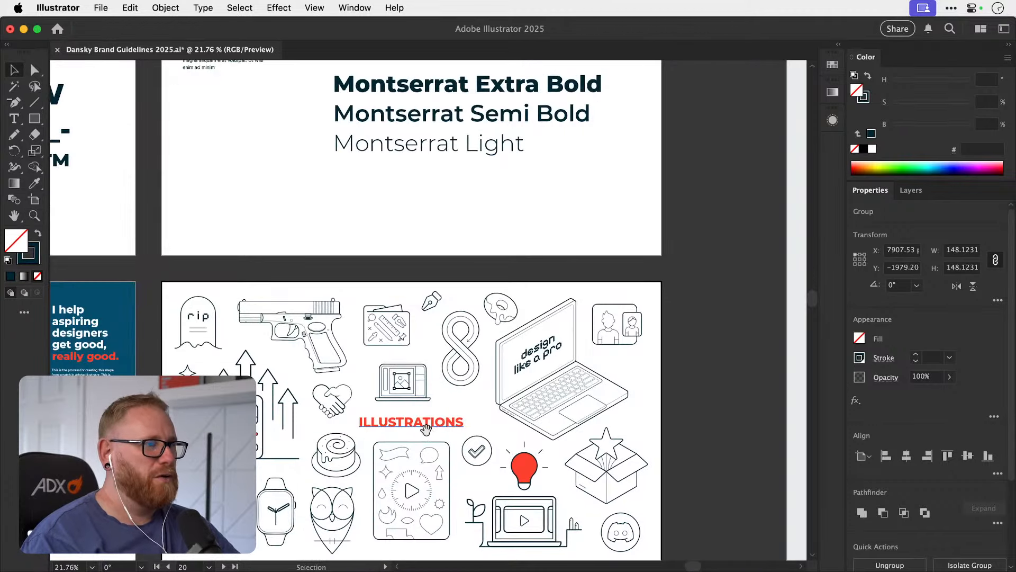
pyautogui.click(402, 382)
pyautogui.click(632, 329)
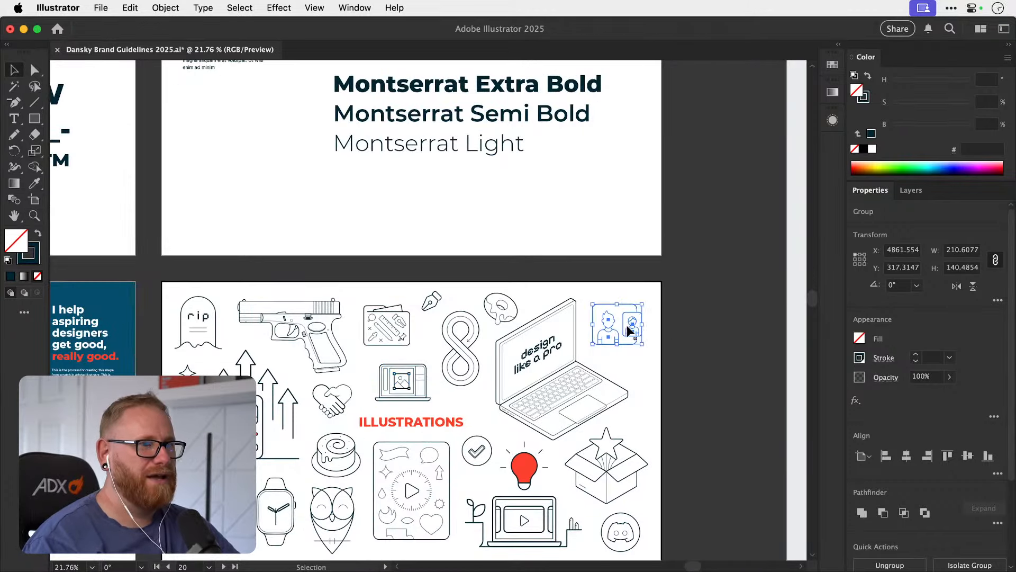
pyautogui.moveTo(768, 63); pyautogui.dragTo(462, 366)
pyautogui.press('super+v')
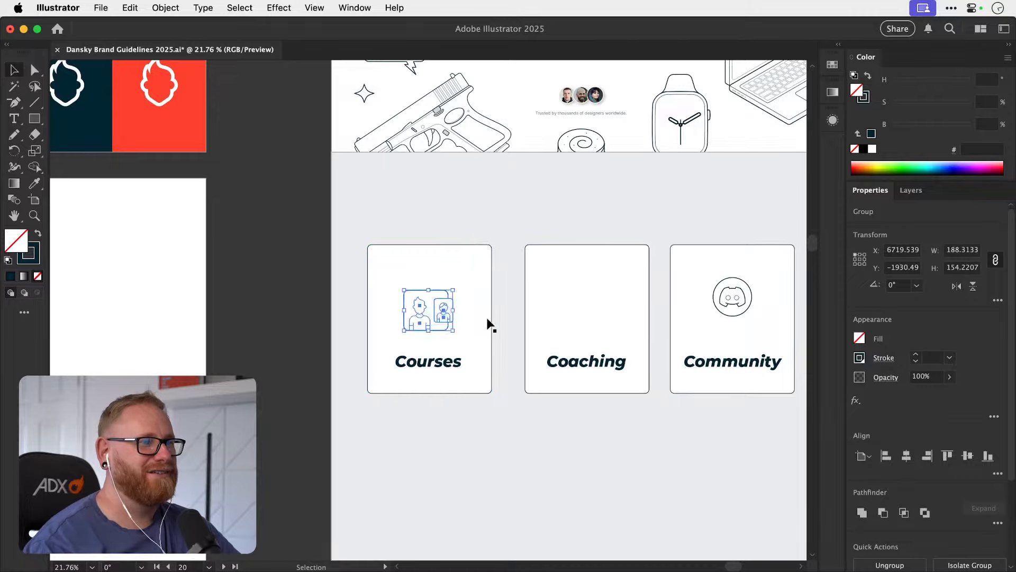
pyautogui.moveTo(453, 321); pyautogui.dragTo(607, 320)
# Look over the Illustrations artboard for artwork that suits the Courses card.
pyautogui.moveTo(408, 397); pyautogui.dragTo(562, 211)
pyautogui.moveTo(382, 421); pyautogui.dragTo(552, 216)
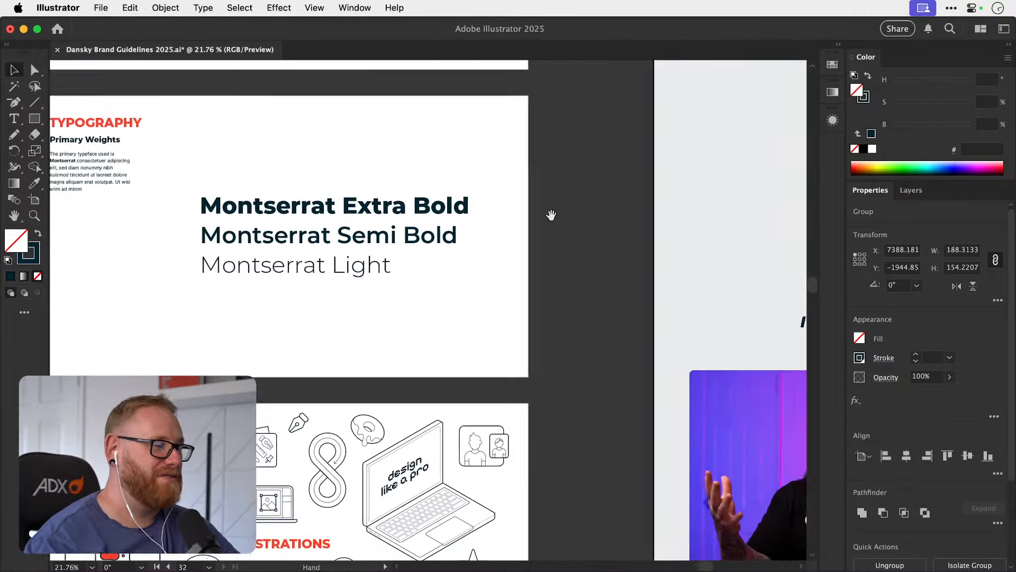
pyautogui.moveTo(369, 518); pyautogui.dragTo(479, 338)
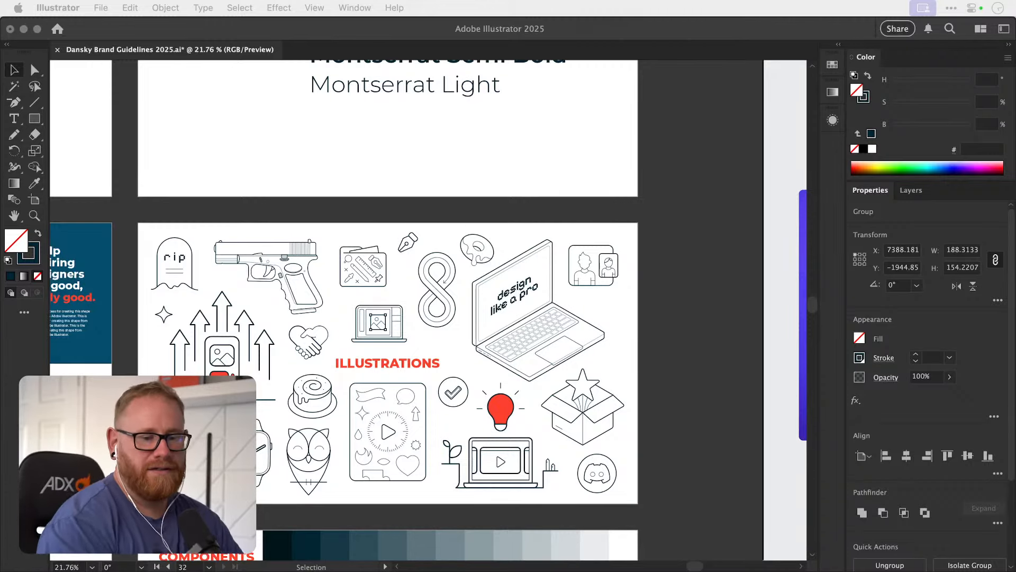
pyautogui.click(694, 344)
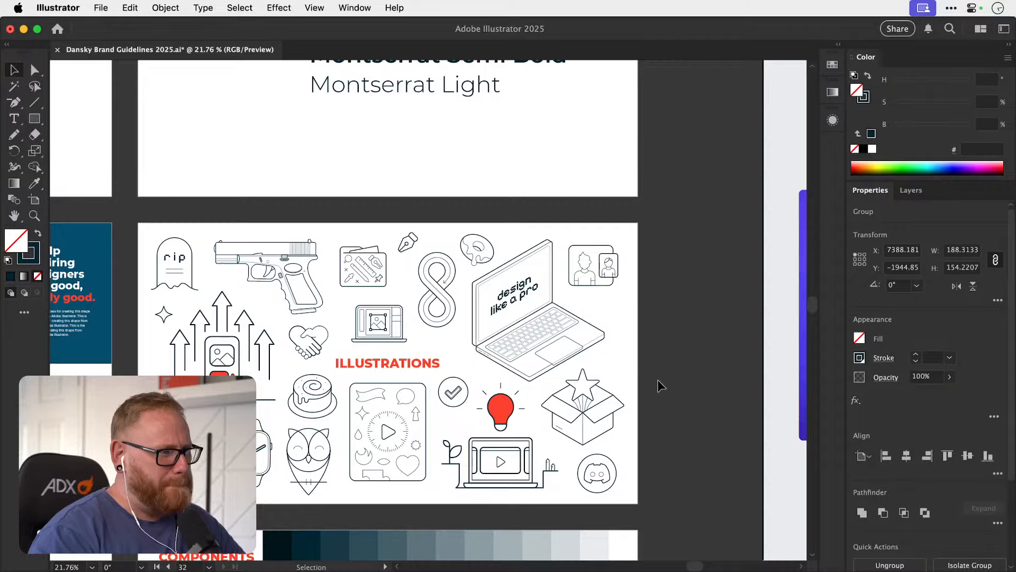
pyautogui.hscroll(5, 672, 358)
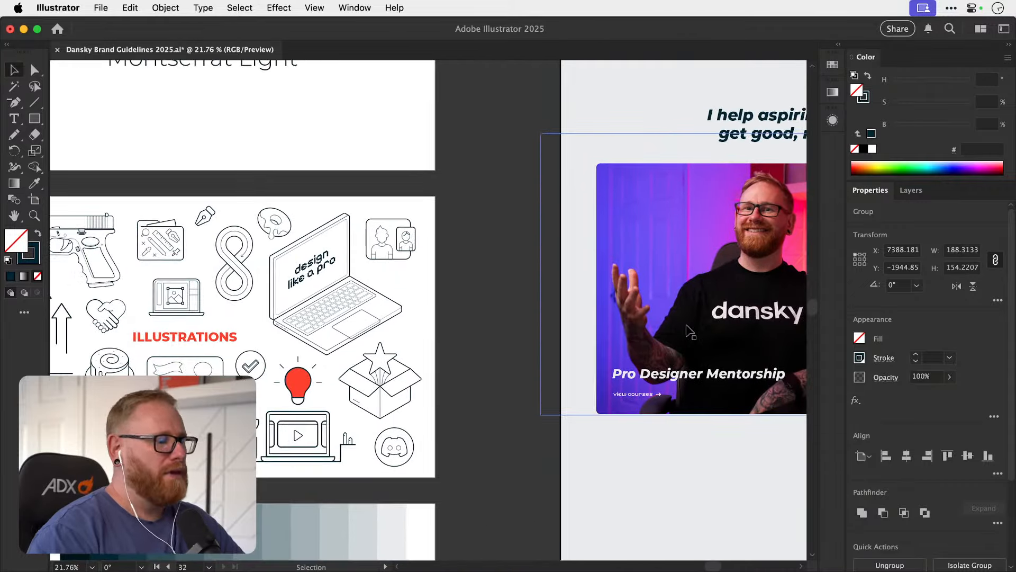
pyautogui.scroll(-5, 689, 331)
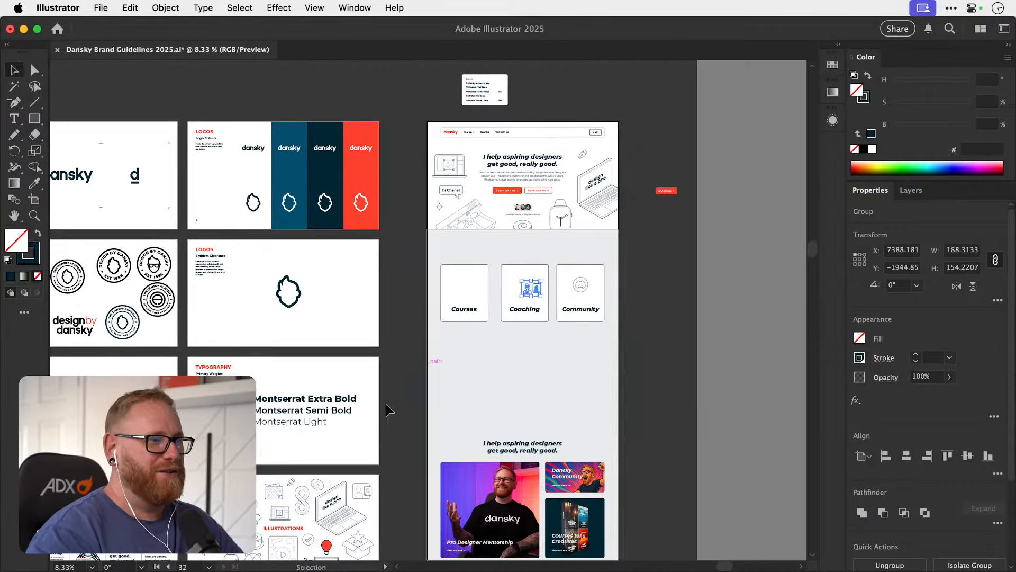
pyautogui.scroll(-3, 386, 410)
pyautogui.hscroll(-3, 386, 410)
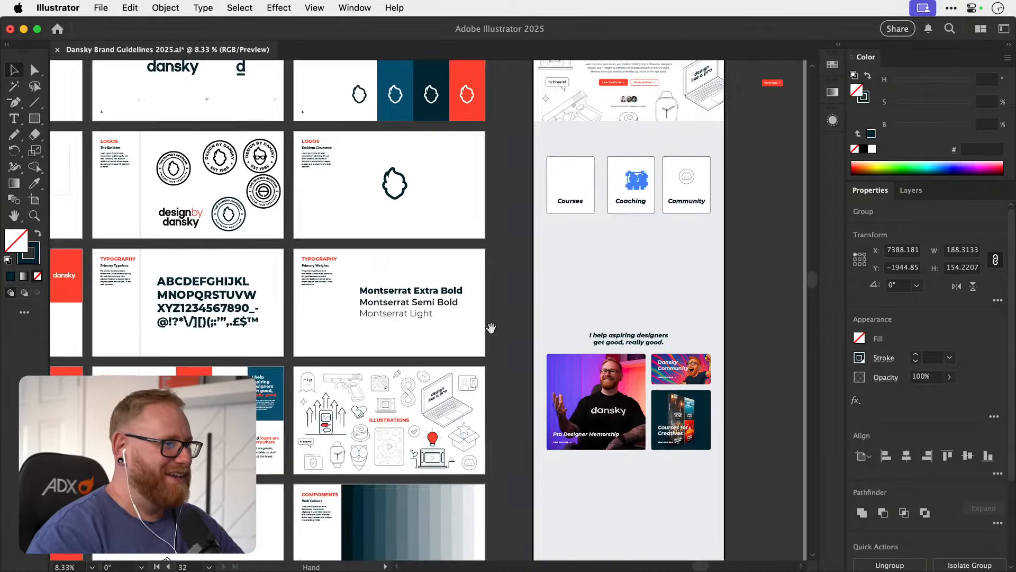
pyautogui.click(434, 386)
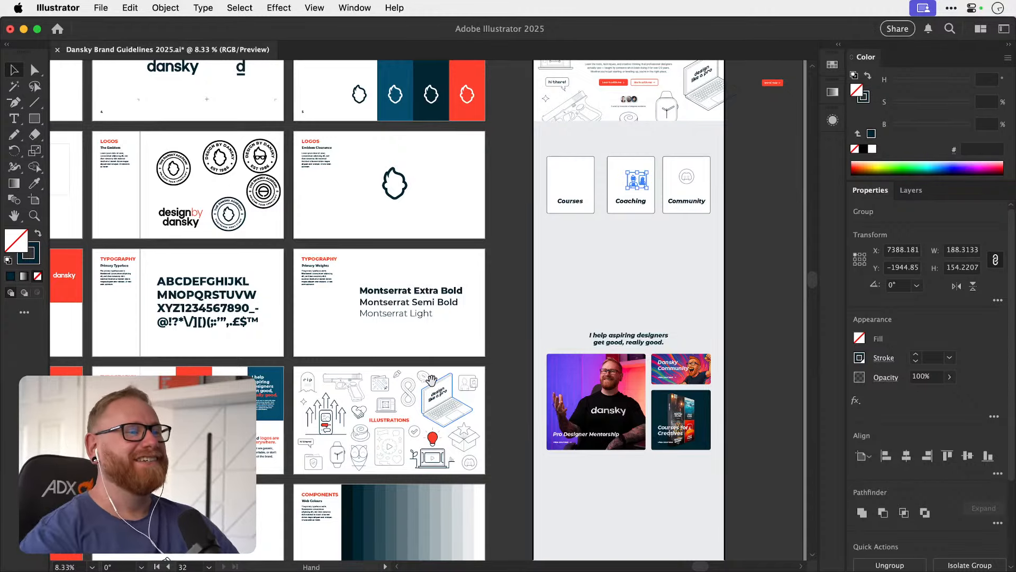
pyautogui.hscroll(3, 439, 360)
pyautogui.scroll(1, 440, 360)
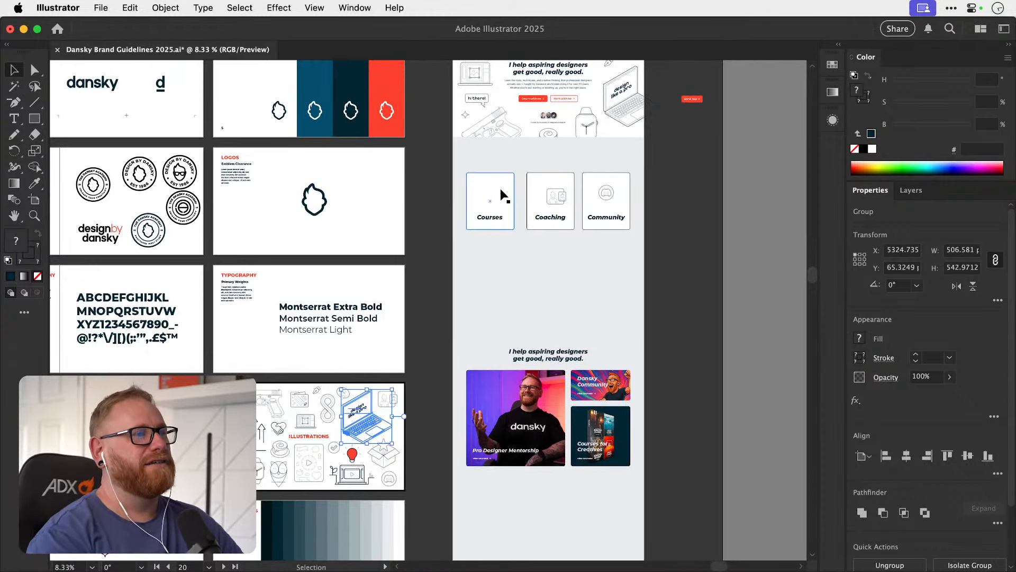
# Place a copy of the small laptop illustration with the image frame above the heading on the Courses card.
pyautogui.click(313, 423)
pyautogui.moveTo(315, 423); pyautogui.dragTo(436, 304)
pyautogui.hscroll(3, 341, 371)
pyautogui.scroll(2, 341, 370)
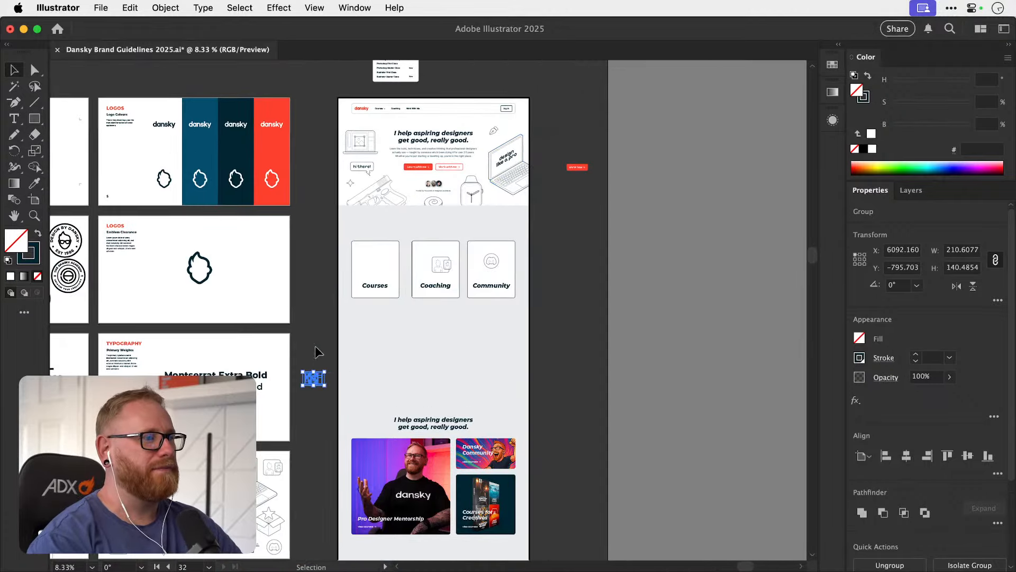
pyautogui.moveTo(316, 380); pyautogui.dragTo(377, 267)
pyautogui.press('super+space')
pyautogui.moveTo(382, 259); pyautogui.dragTo(376, 289)
pyautogui.press('space')
pyautogui.press('super+minus')
pyautogui.press('super+minus')
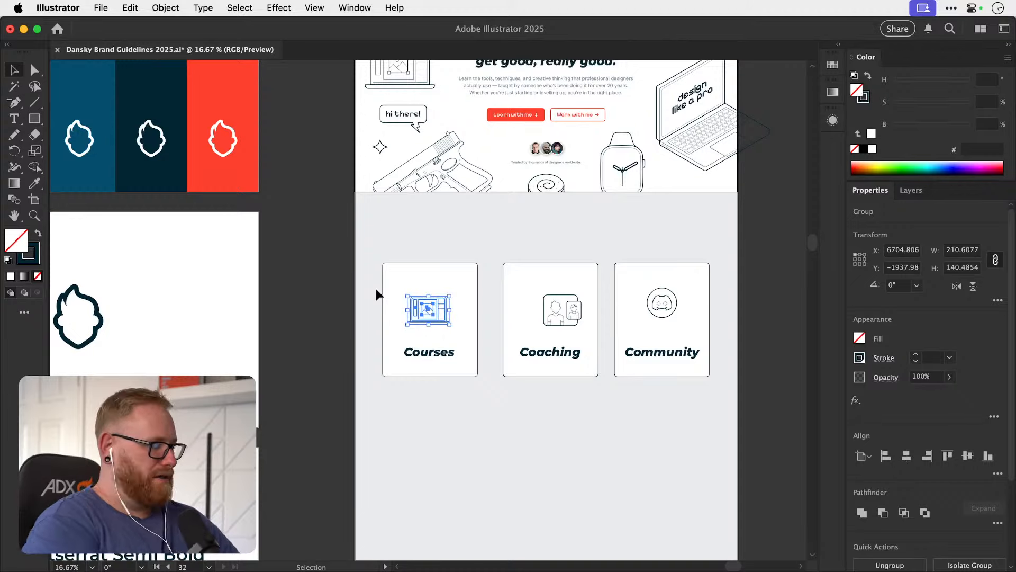
pyautogui.press('super+Tab')
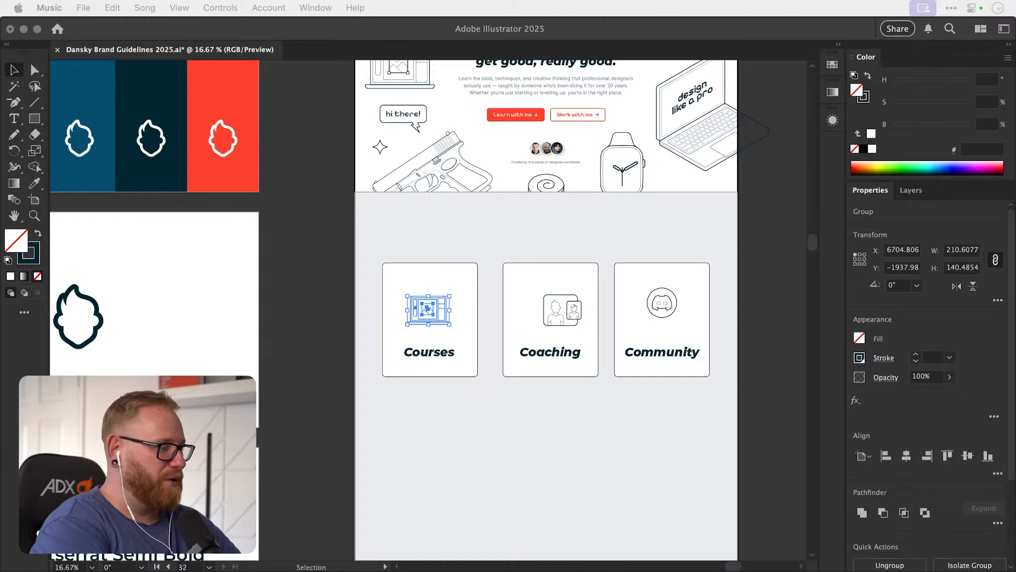
pyautogui.press('super+Tab')
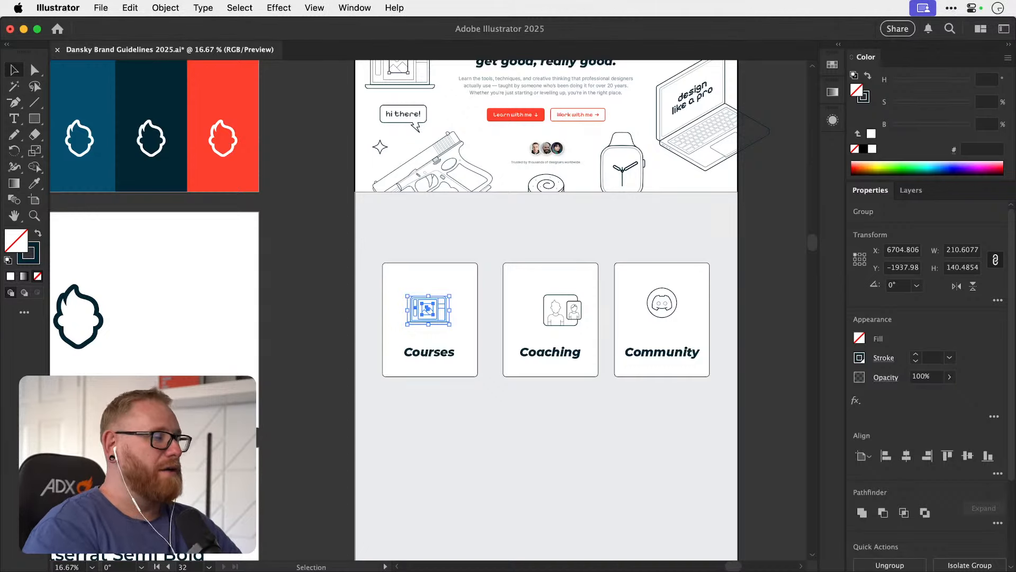
pyautogui.click(316, 271)
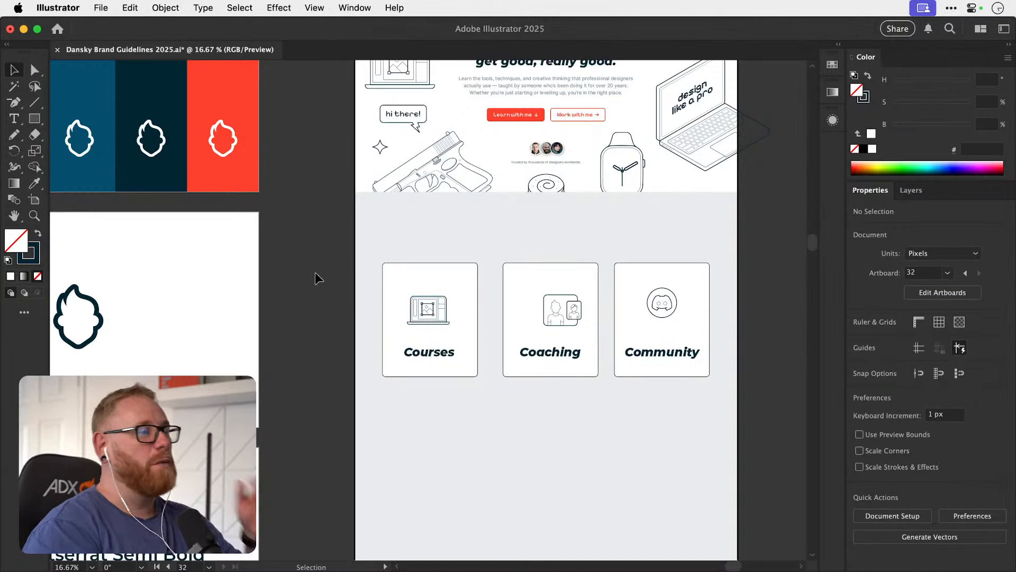
# Open the recent file Certificate.ai and examine the layout and academy badge of the completion certificate.
pyautogui.click(103, 8)
pyautogui.moveTo(153, 76)
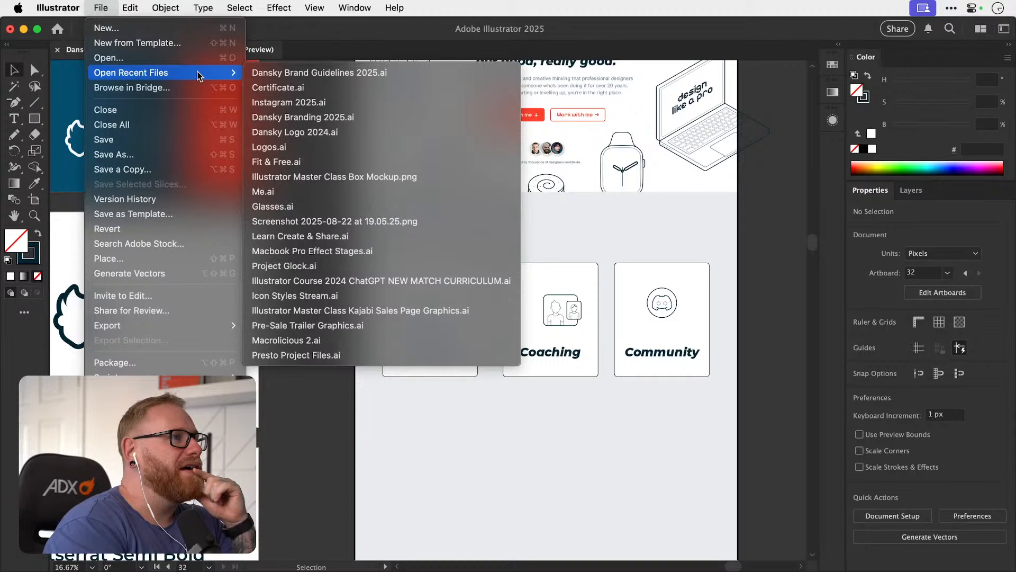
pyautogui.click(380, 88)
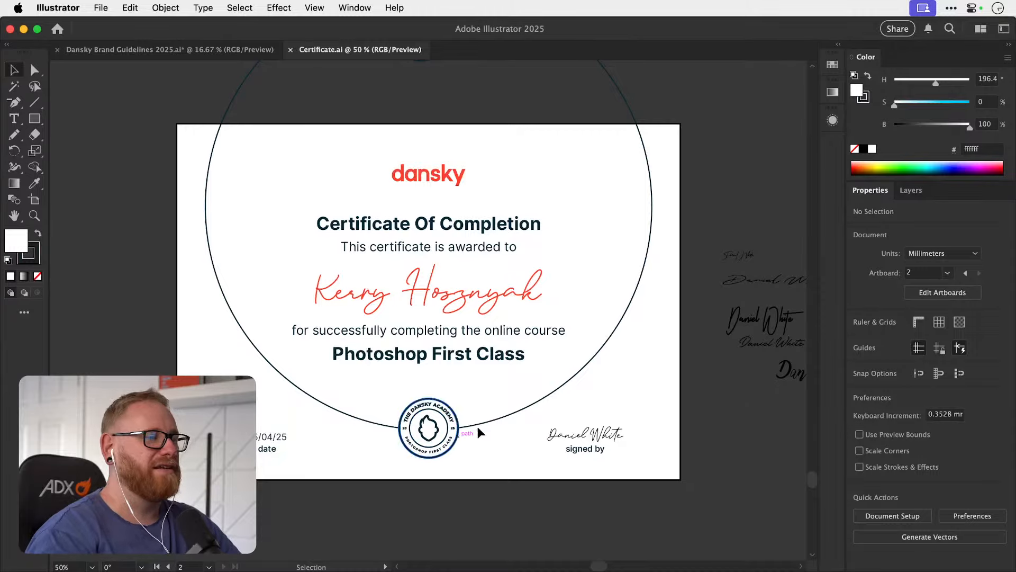
pyautogui.press('z')
pyautogui.moveTo(428, 440); pyautogui.dragTo(401, 395)
pyautogui.press('v')
pyautogui.press('space')
pyautogui.press('z')
pyautogui.press('v')
pyautogui.press('space')
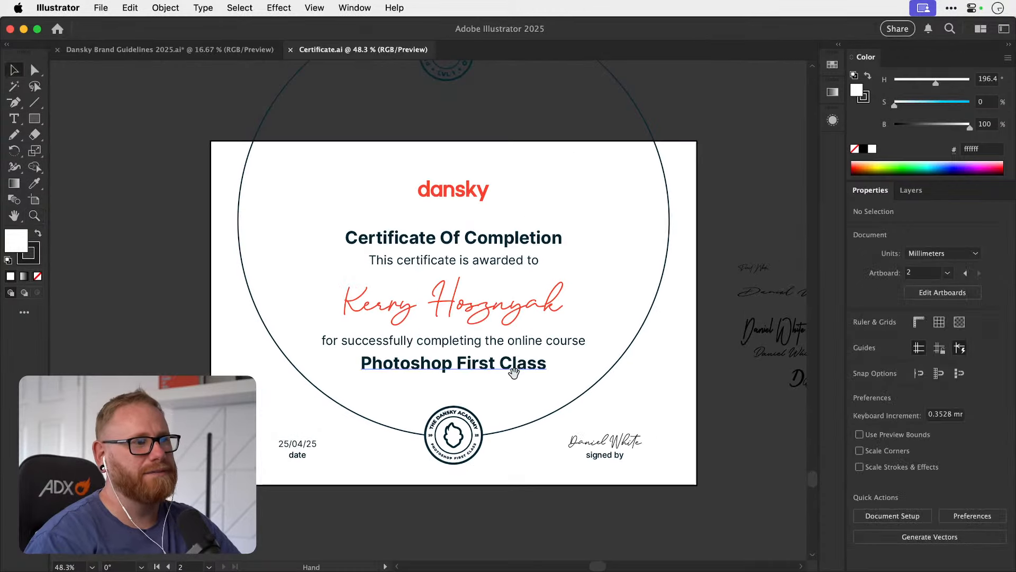
pyautogui.moveTo(513, 367); pyautogui.dragTo(475, 372)
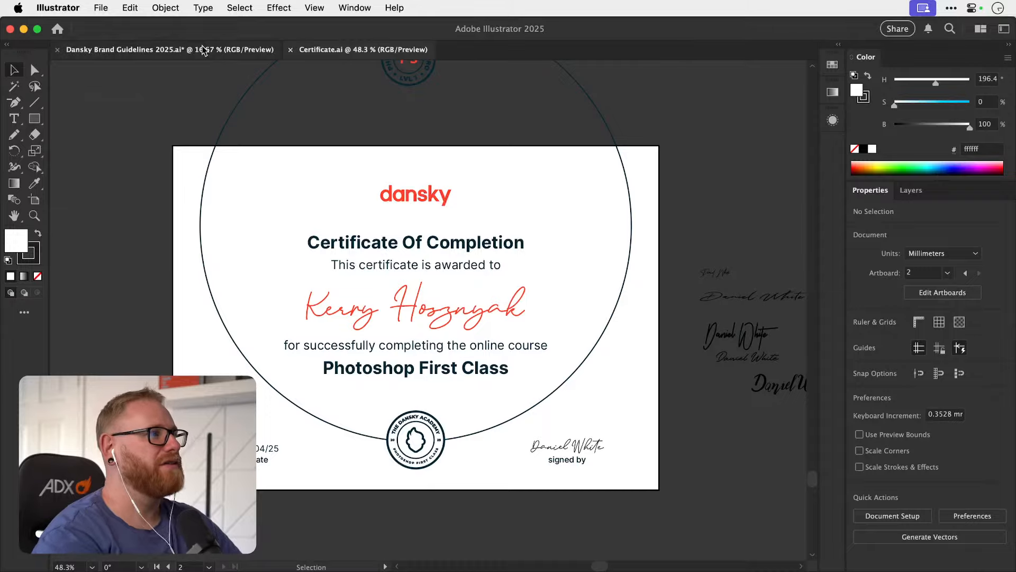
# Return to Dansky Brand Guidelines 2025.ai, look over its artboards and close Certificate.ai.
pyautogui.click(169, 50)
pyautogui.press('super+minus')
pyautogui.press('super+minus')
pyautogui.press('super+minus')
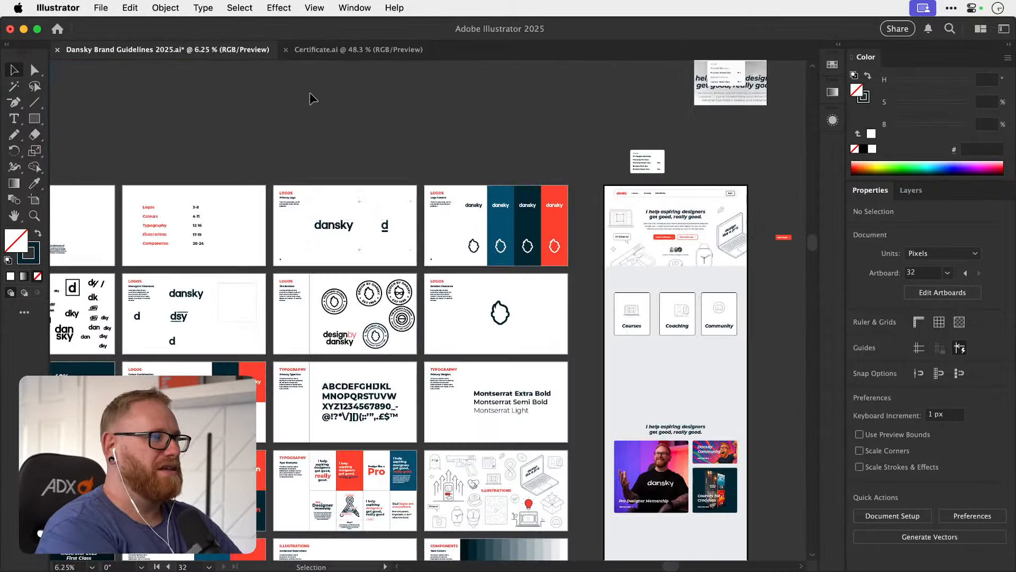
pyautogui.moveTo(316, 288); pyautogui.dragTo(408, 171)
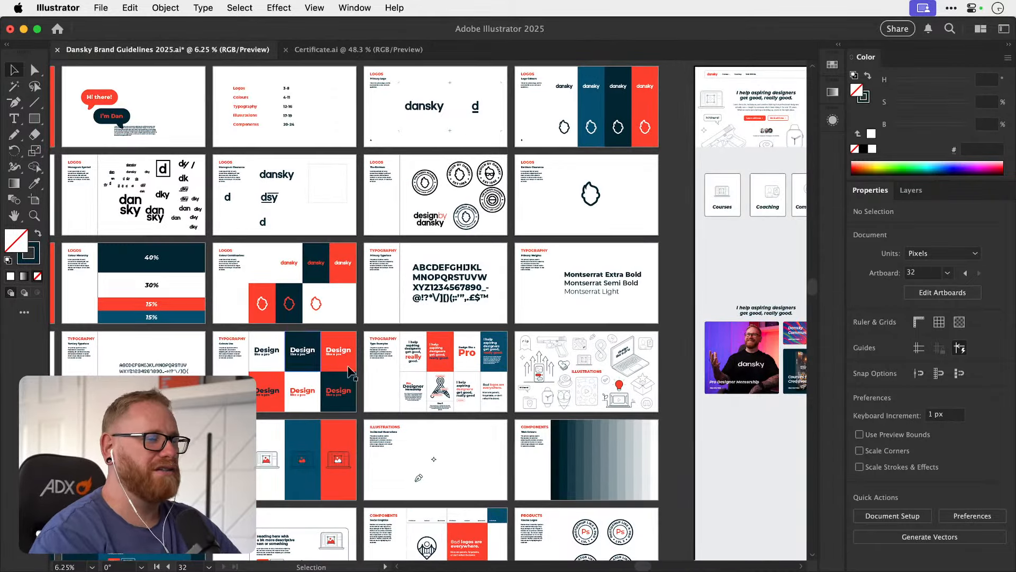
pyautogui.moveTo(436, 252); pyautogui.dragTo(374, 250)
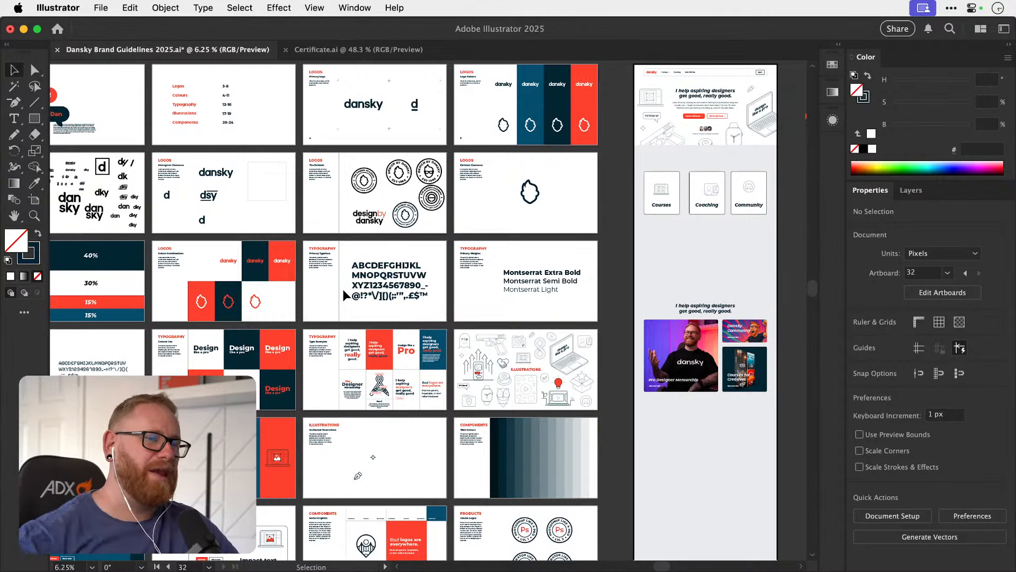
pyautogui.middleClick(394, 51)
# Centre the two-person illustration horizontally on the Coaching card, using the card as the key object.
pyautogui.moveTo(655, 205); pyautogui.dragTo(389, 286)
pyautogui.moveTo(439, 262); pyautogui.dragTo(481, 264)
pyautogui.click(324, 296)
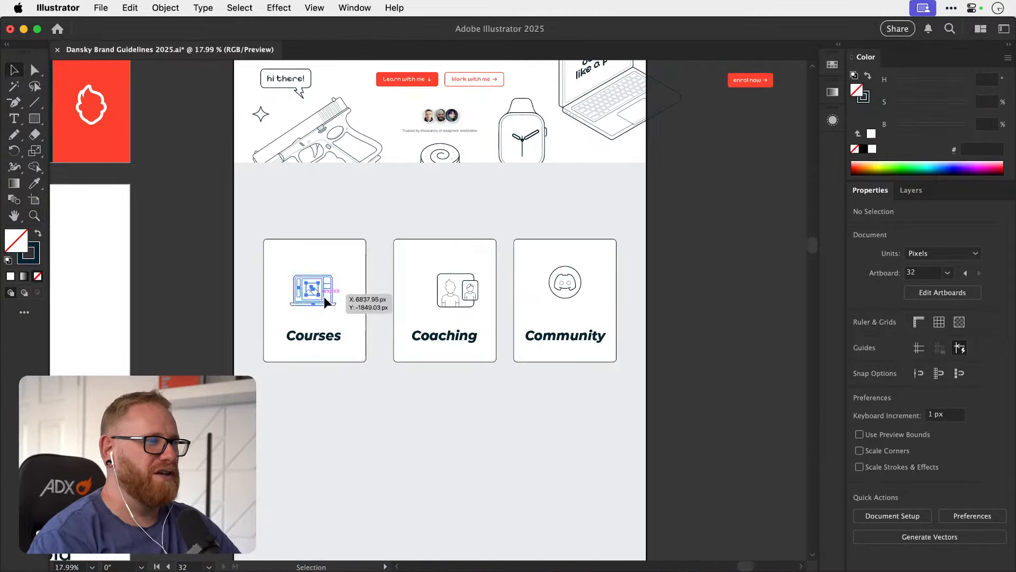
pyautogui.click(457, 290)
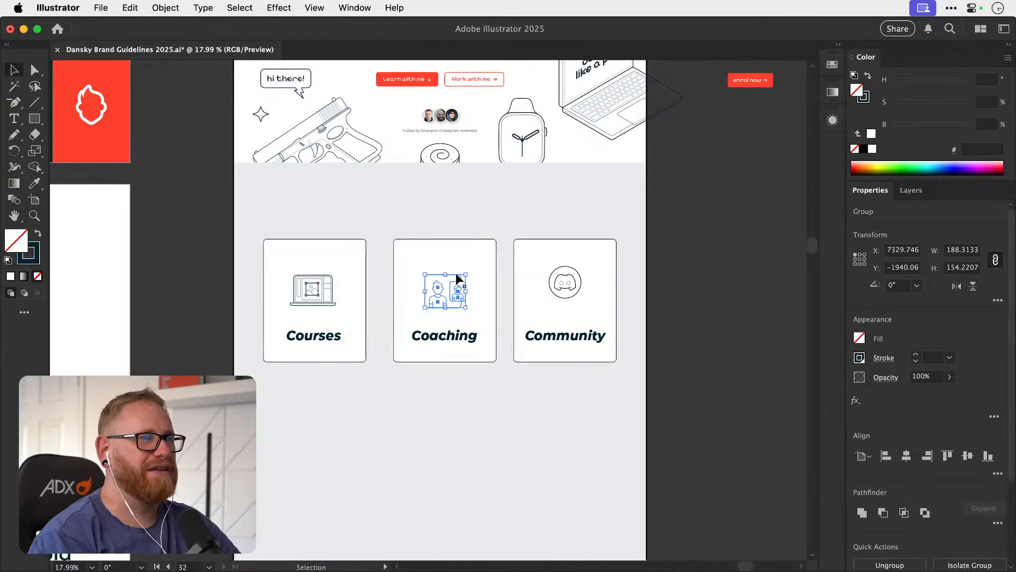
pyautogui.keyDown('shift'); pyautogui.click(496, 263); pyautogui.keyUp('shift')
pyautogui.click(487, 277)
pyautogui.click(906, 455)
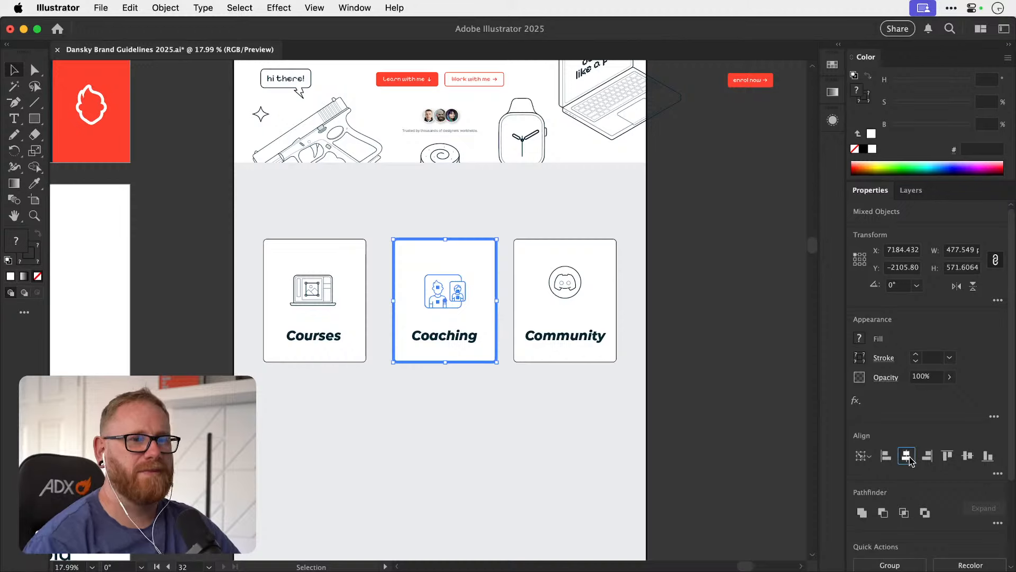
# Centre the Discord icon on the Community card and the laptop illustration on the Courses card horizontally, with each card as key object.
pyautogui.click(579, 287)
pyautogui.keyDown('shift'); pyautogui.click(601, 285); pyautogui.keyUp('shift')
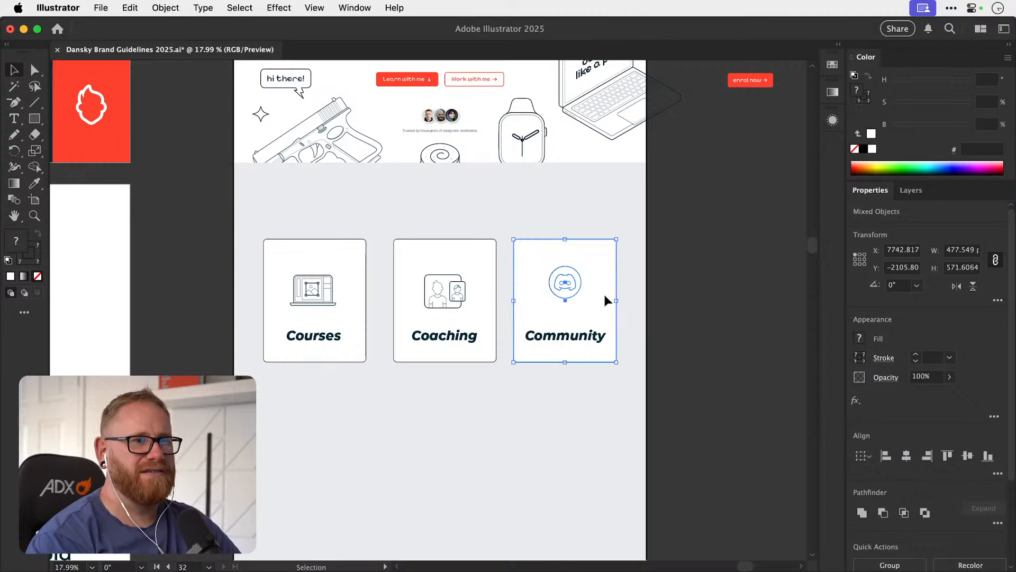
pyautogui.click(604, 295)
pyautogui.click(324, 291)
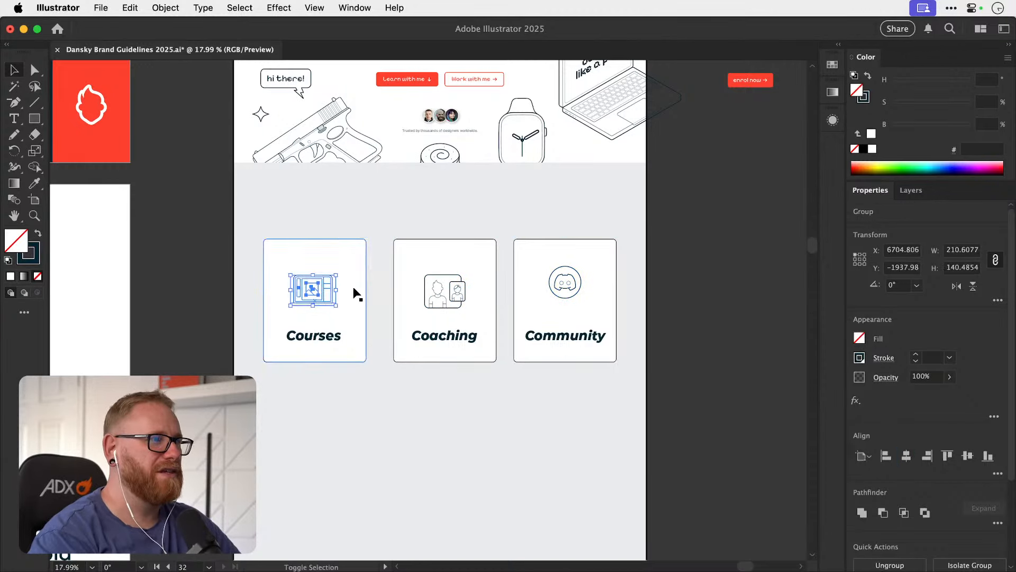
pyautogui.keyDown('shift'); pyautogui.click(356, 299); pyautogui.keyUp('shift')
pyautogui.click(356, 300)
pyautogui.click(906, 455)
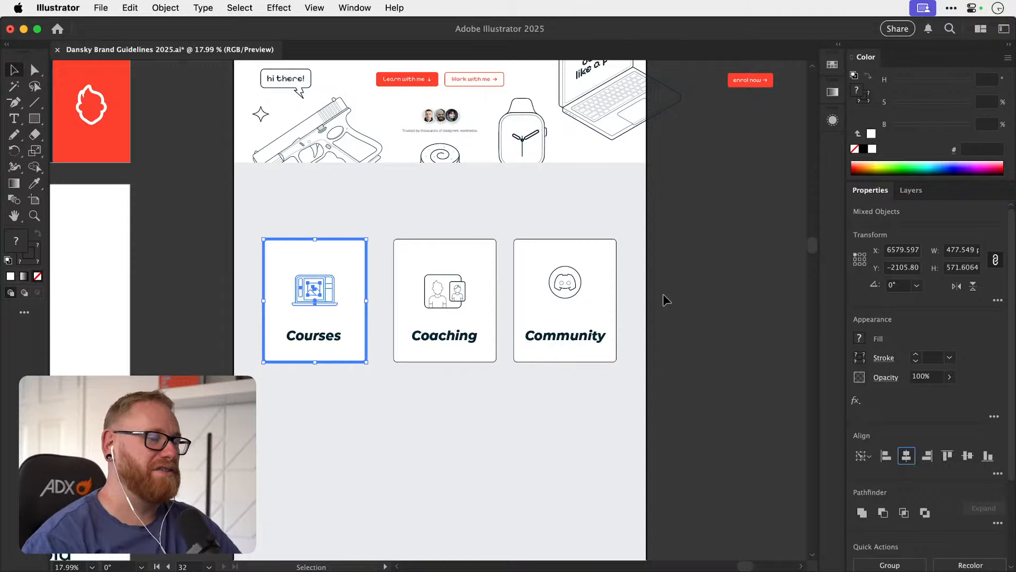
# Scale the Discord icon on the Community card up proportionally to about 177 px wide.
pyautogui.click(663, 294)
pyautogui.moveTo(545, 256); pyautogui.dragTo(541, 385)
pyautogui.moveTo(370, 319); pyautogui.dragTo(760, 162)
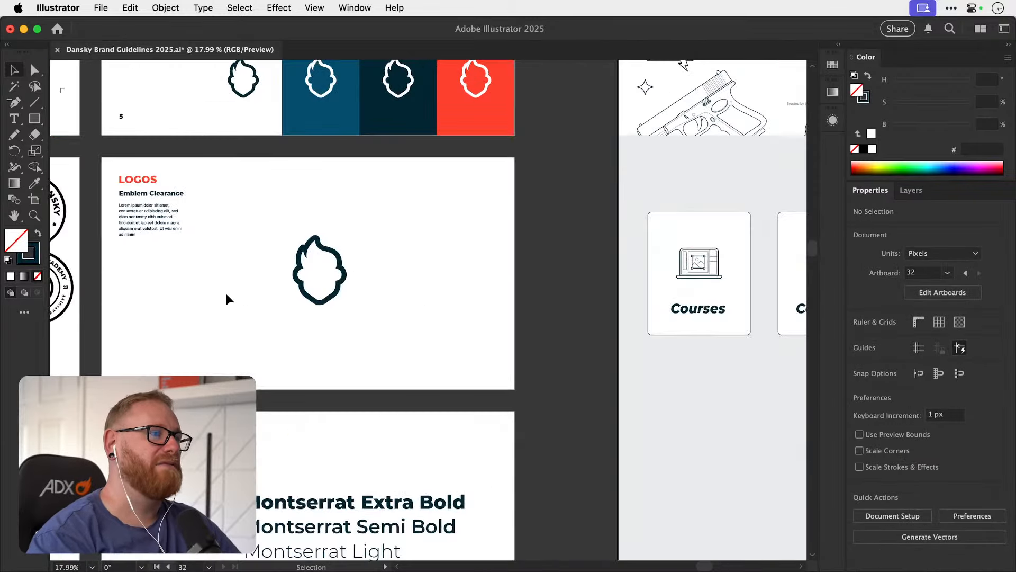
pyautogui.hscroll(10, 402, 304)
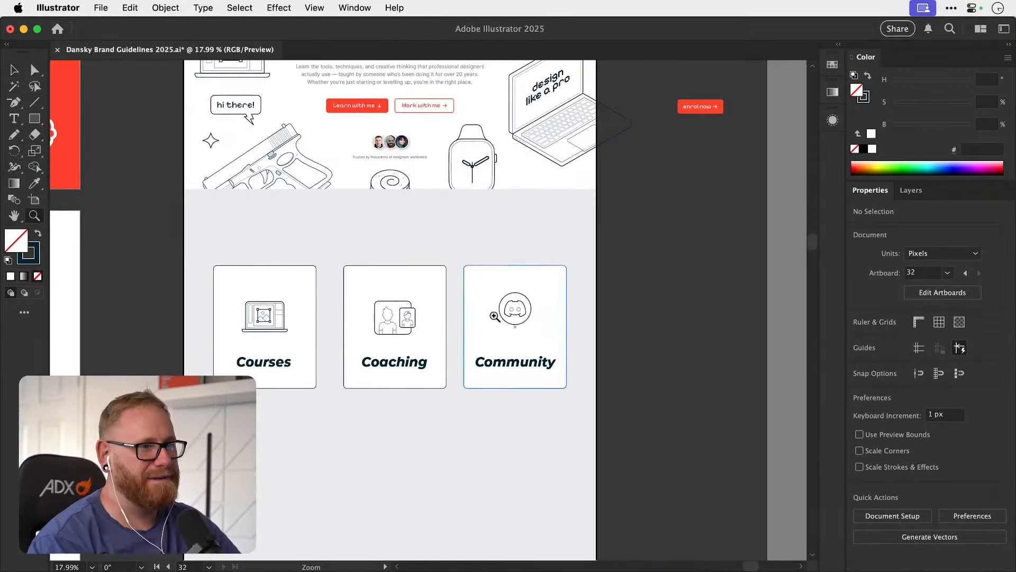
pyautogui.scroll(3, 544, 312)
pyautogui.click(544, 312)
pyautogui.press('s')
pyautogui.moveTo(565, 268); pyautogui.dragTo(573, 257)
pyautogui.press('v')
# Select the three card illustrations without their white cards and align them along their bottom edges.
pyautogui.moveTo(676, 286); pyautogui.dragTo(170, 341)
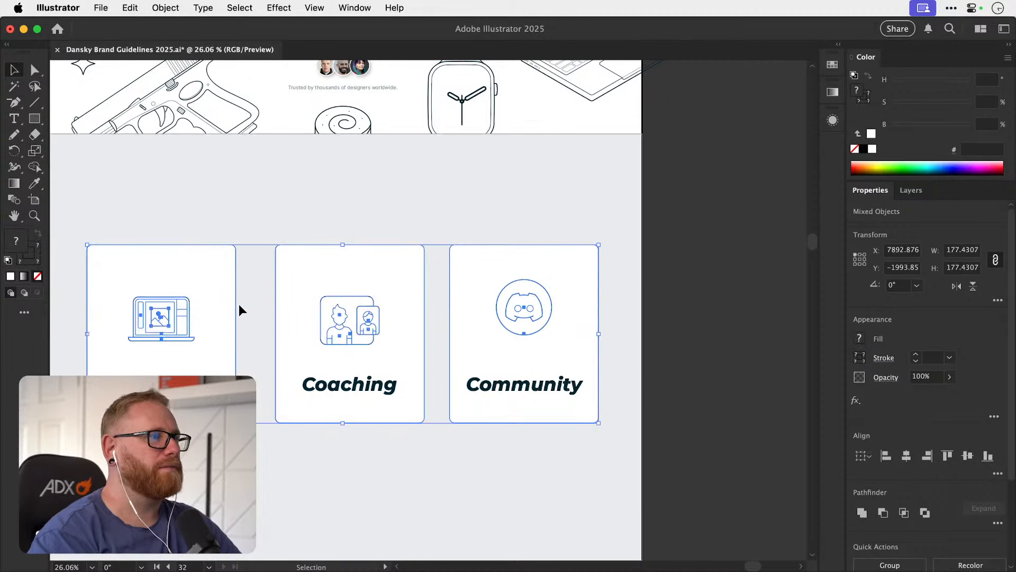
pyautogui.keyDown('shift'); pyautogui.click(236, 304); pyautogui.keyUp('shift')
pyautogui.keyDown('shift'); pyautogui.click(427, 270); pyautogui.keyUp('shift')
pyautogui.keyDown('shift'); pyautogui.click(481, 272); pyautogui.keyUp('shift')
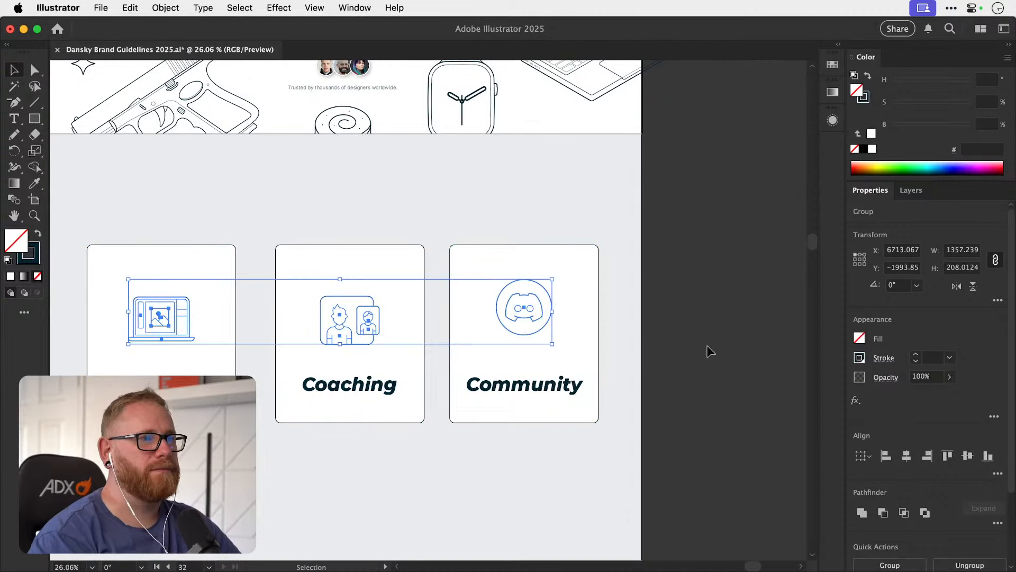
pyautogui.click(981, 458)
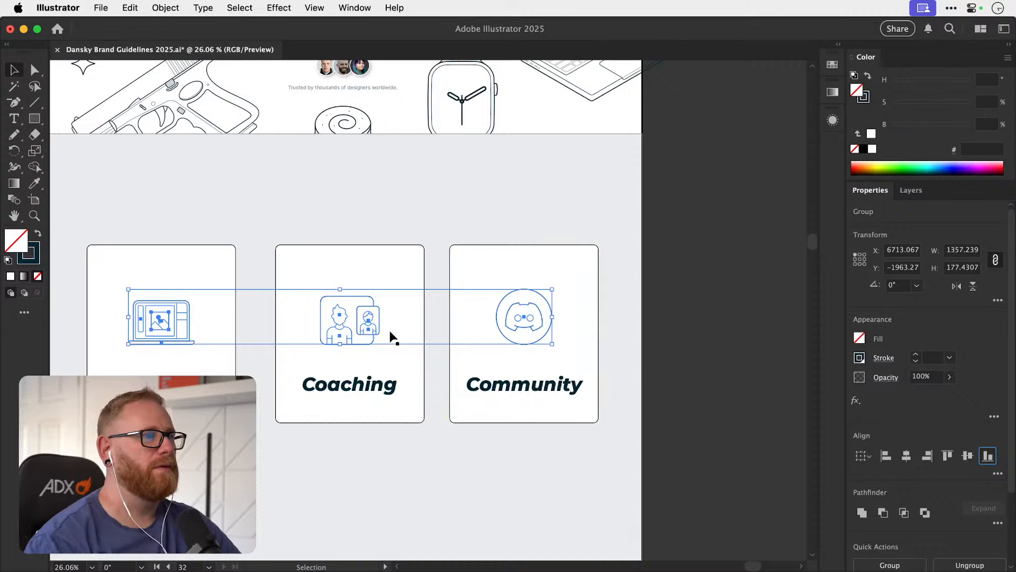
# Move the three card illustrations up, and bring the Courses, Coaching and Community headings up to sit beneath them.
pyautogui.moveTo(363, 326); pyautogui.dragTo(363, 303)
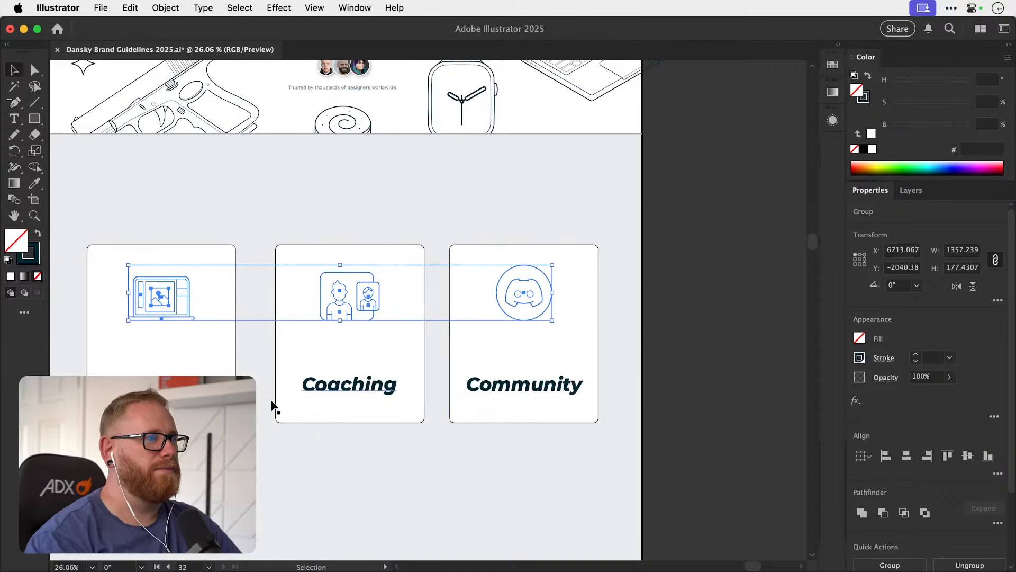
pyautogui.click(182, 388)
pyautogui.keyDown('shift'); pyautogui.click(341, 385); pyautogui.keyUp('shift')
pyautogui.keyDown('shift'); pyautogui.click(510, 389); pyautogui.keyUp('shift')
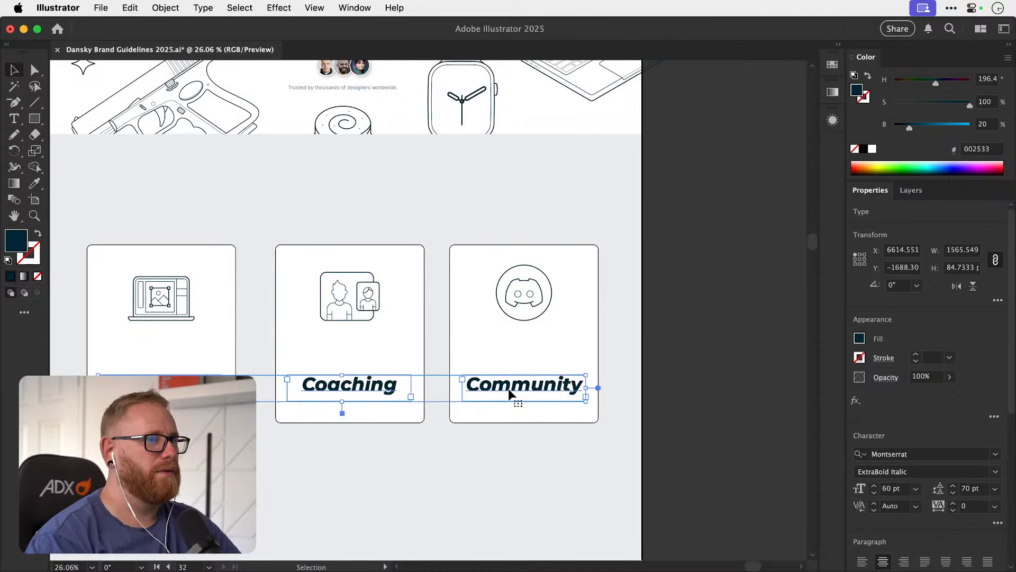
pyautogui.moveTo(511, 391); pyautogui.dragTo(513, 356)
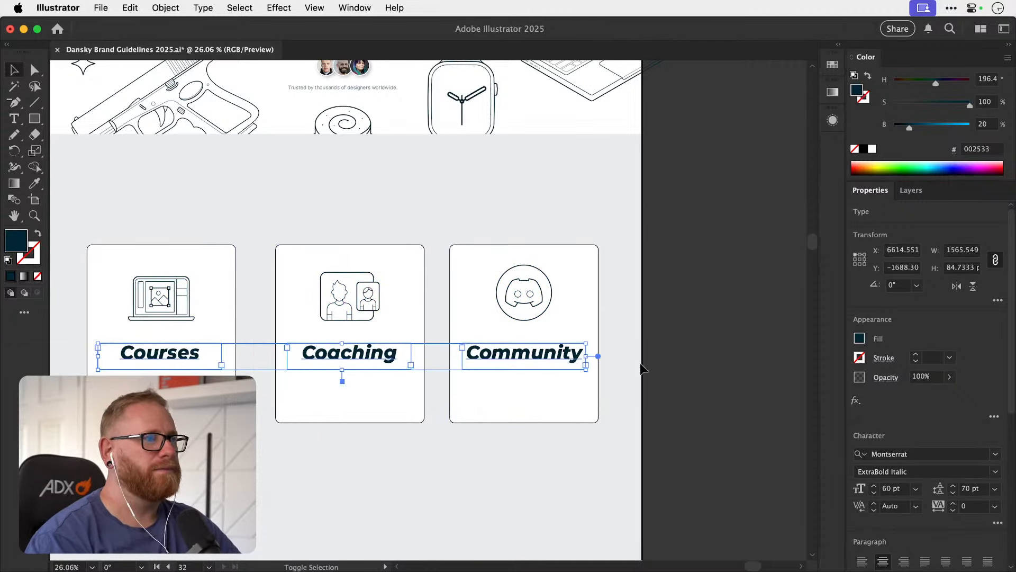
# Set the font size of the three selected card headings to 40 pt and deselect them.
pyautogui.click(874, 492)
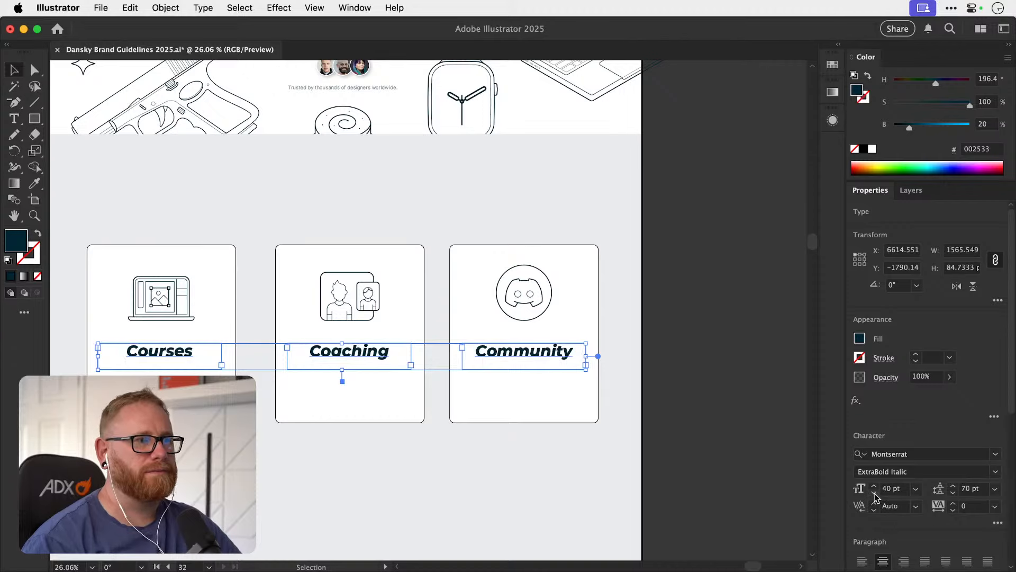
pyautogui.click(719, 342)
# Copy the hero's intro paragraph onto the Courses card below its heading and narrow its text frame to about 677 px.
pyautogui.moveTo(404, 411); pyautogui.dragTo(488, 356)
pyautogui.scroll(5, 456, 392)
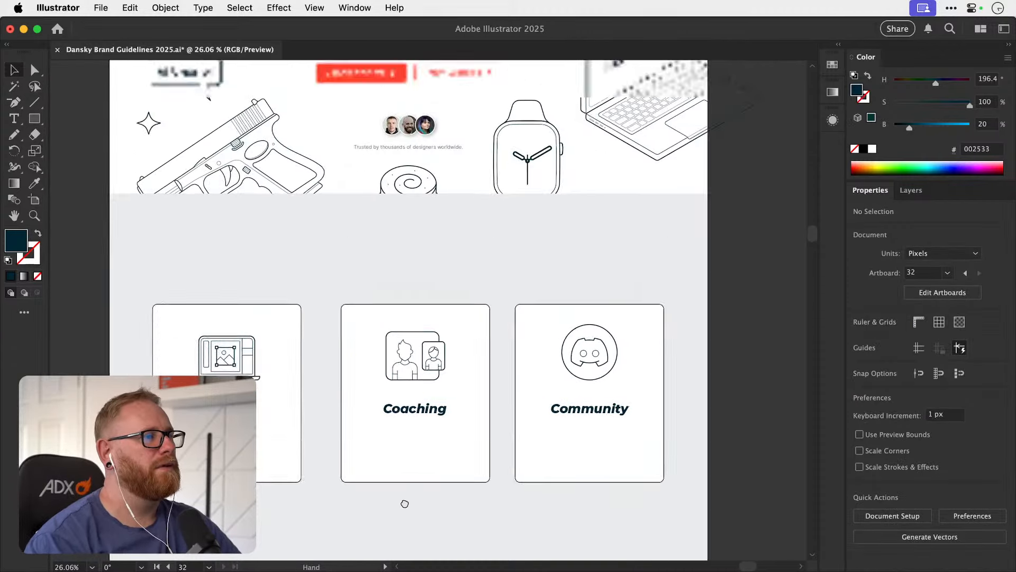
pyautogui.click(370, 195)
pyautogui.moveTo(224, 559); pyautogui.dragTo(305, 339)
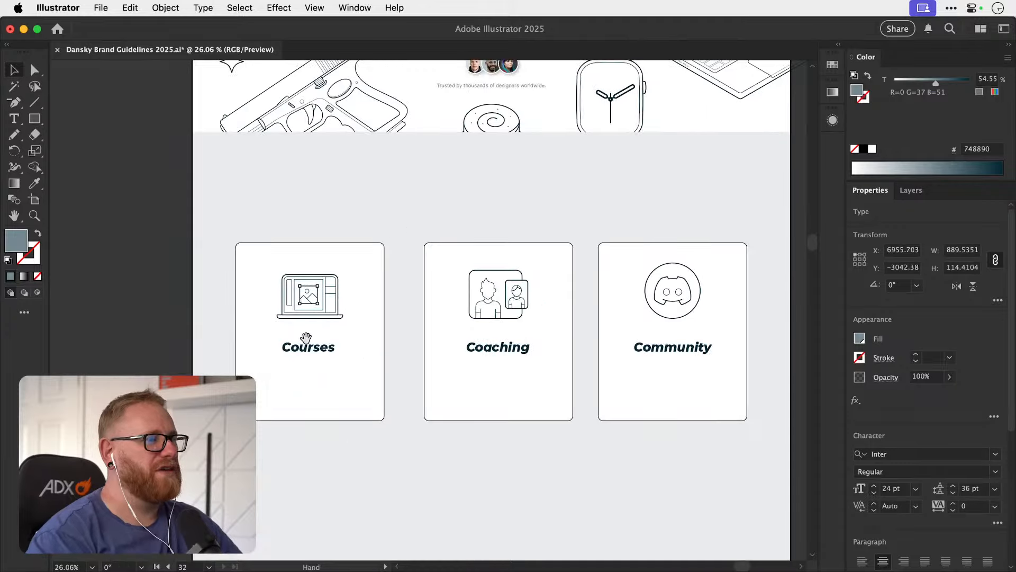
pyautogui.press('super+v')
pyautogui.moveTo(450, 320); pyautogui.dragTo(374, 402)
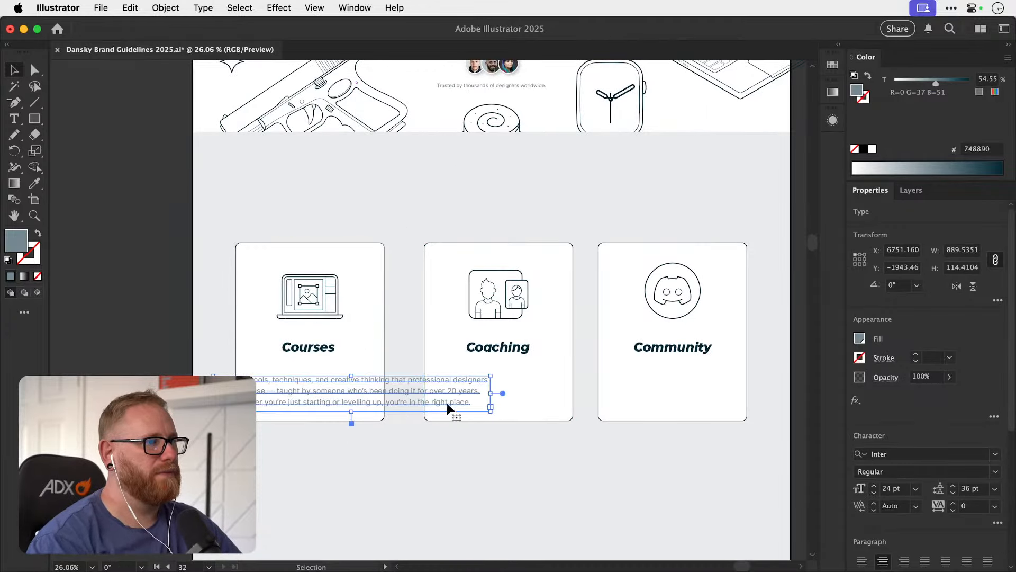
pyautogui.moveTo(490, 410); pyautogui.dragTo(424, 415)
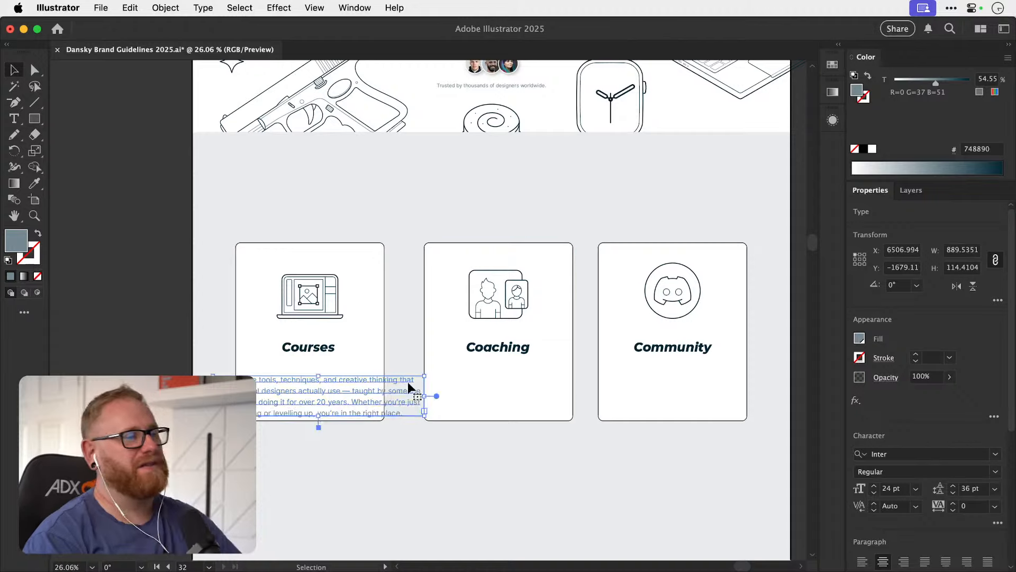
# Shorten the pasted Courses paragraph to "Learn the tools, techniques, and creative thinking that professional designers actually use.".
pyautogui.moveTo(390, 279); pyautogui.dragTo(364, 384)
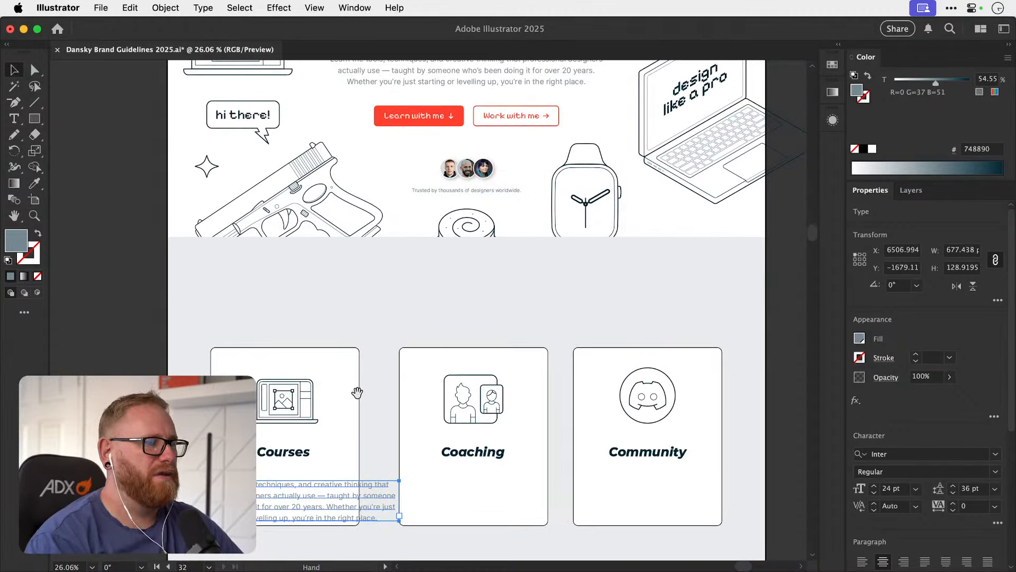
pyautogui.scroll(10, 358, 389)
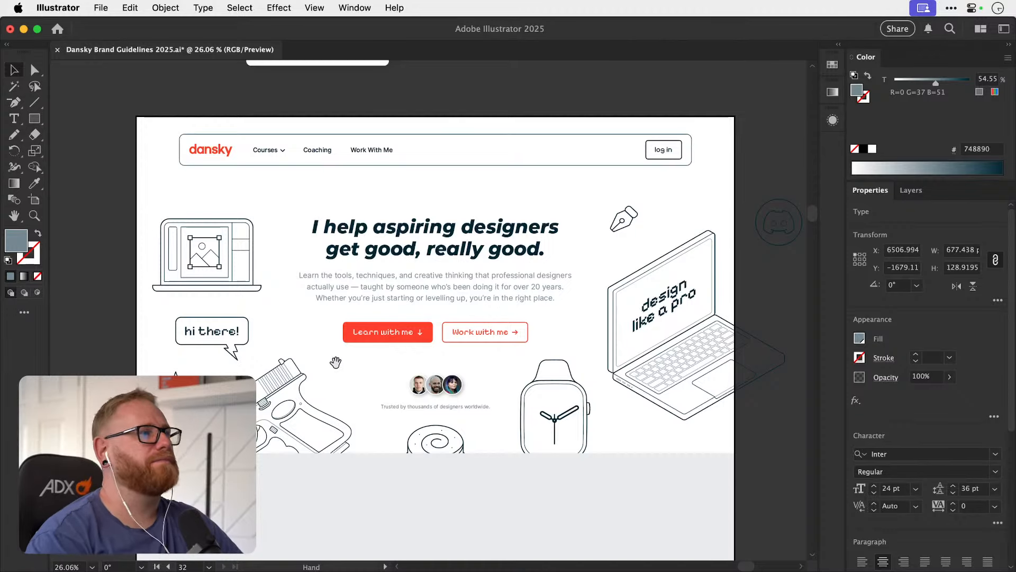
pyautogui.scroll(-10, 350, 382)
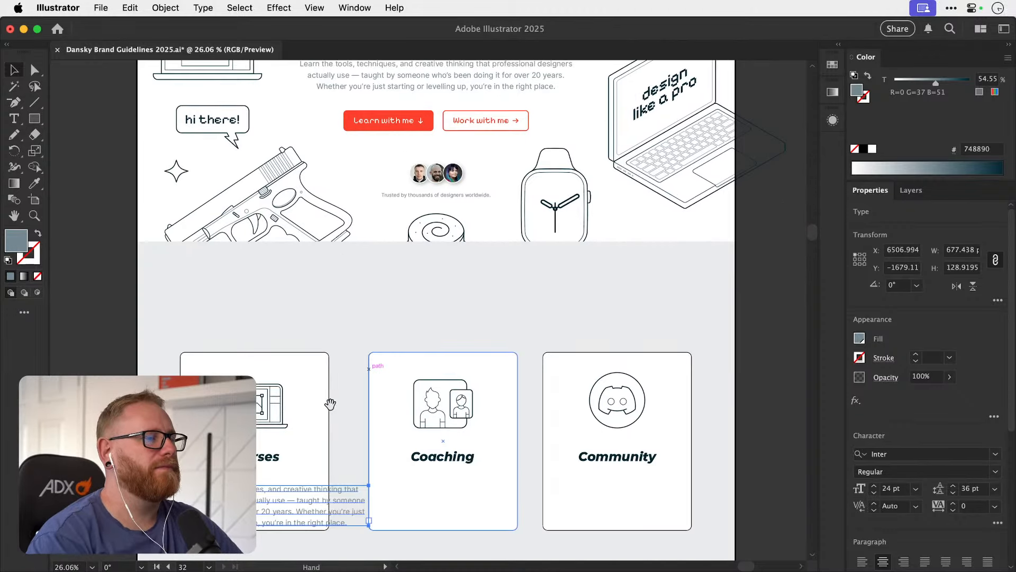
pyautogui.scroll(-5, 330, 404)
pyautogui.press('t')
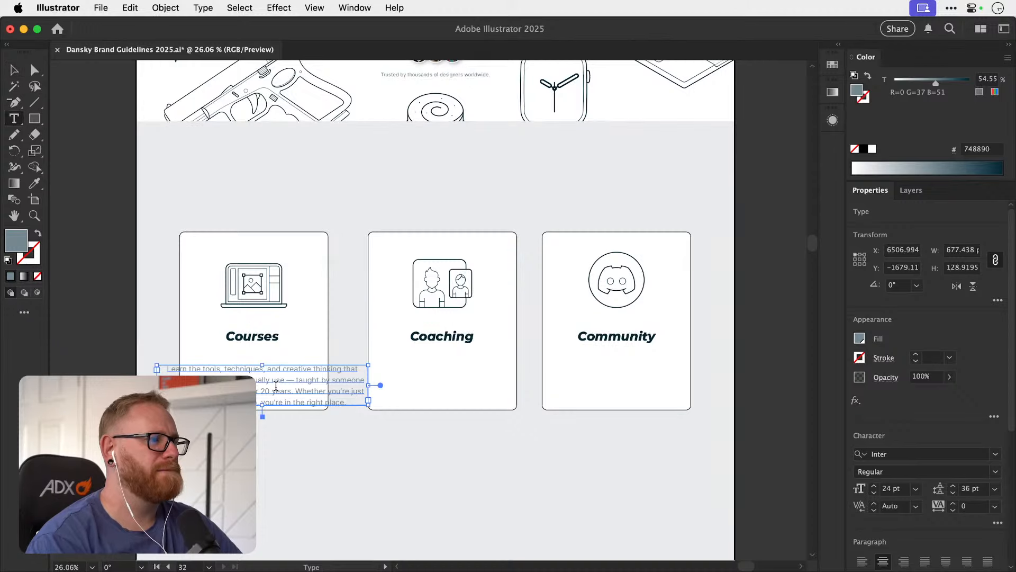
pyautogui.moveTo(286, 380); pyautogui.dragTo(405, 412)
pyautogui.write('.')
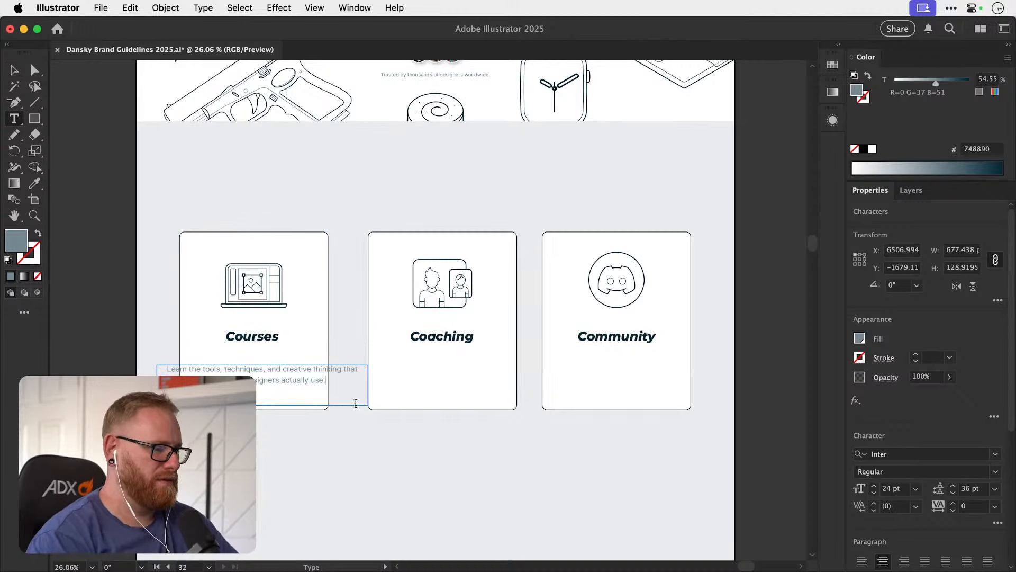
pyautogui.press('Escape')
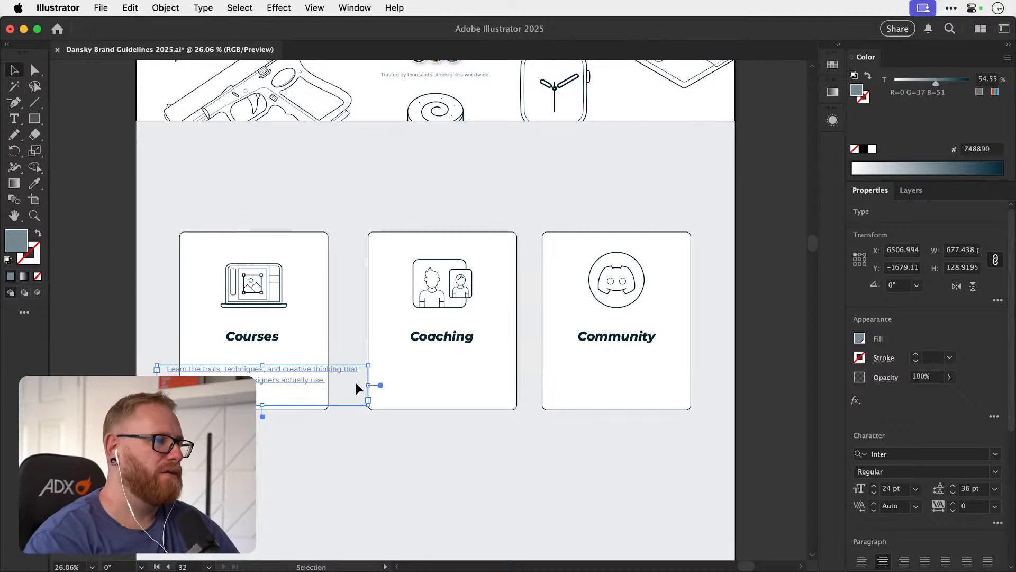
# Narrow the Courses paragraph's frame to about 423 px and centre it horizontally with the card as key object.
pyautogui.moveTo(369, 385); pyautogui.dragTo(328, 386)
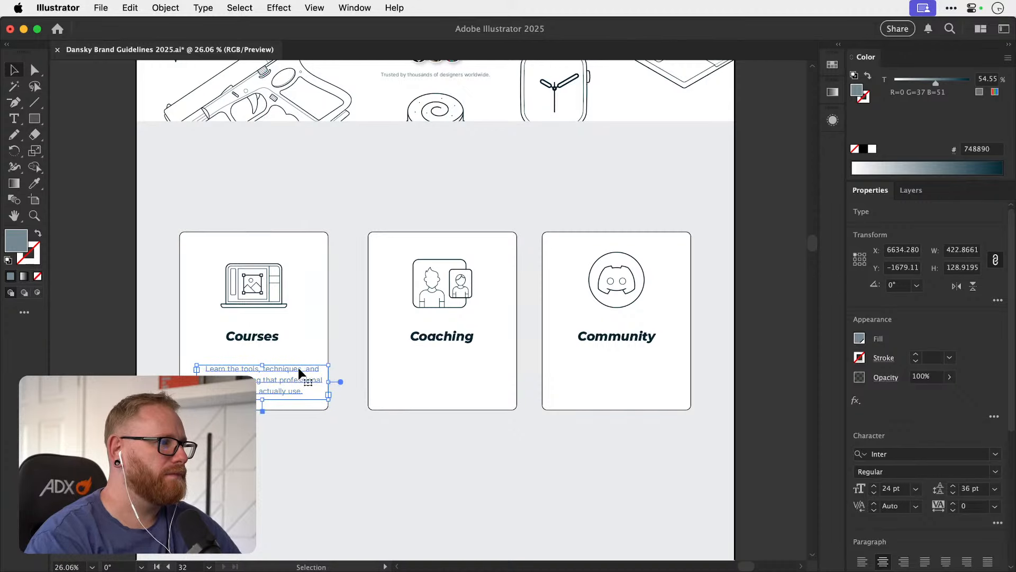
pyautogui.keyDown('shift'); pyautogui.click(328, 347); pyautogui.keyUp('shift')
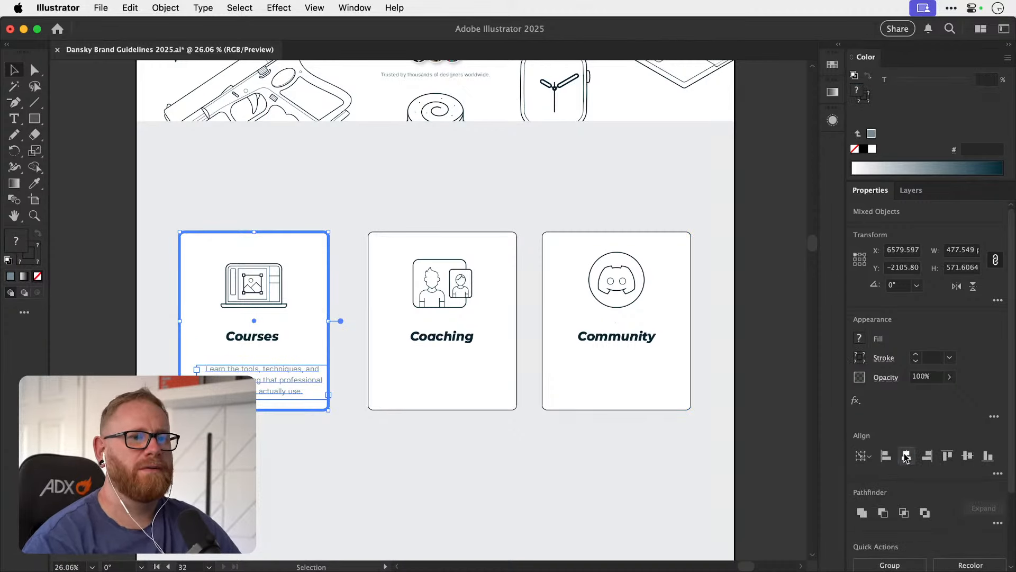
pyautogui.click(906, 456)
pyautogui.click(765, 401)
# Move the Courses paragraph up to sit just beneath the Courses heading.
pyautogui.moveTo(269, 365); pyautogui.dragTo(271, 365)
pyautogui.keyDown('shift'); pyautogui.click(312, 404); pyautogui.keyUp('shift')
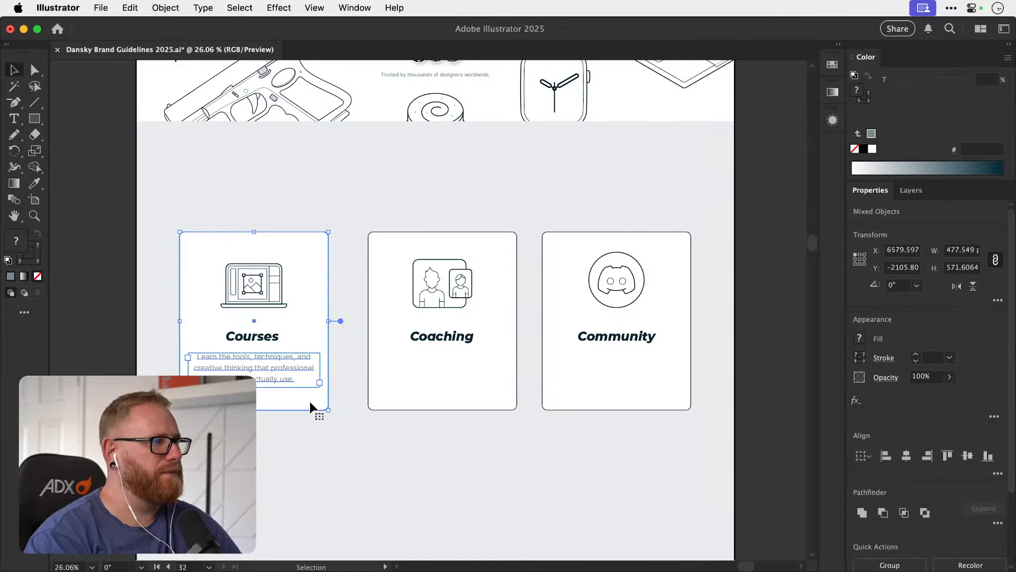
pyautogui.click(310, 402)
pyautogui.click(765, 408)
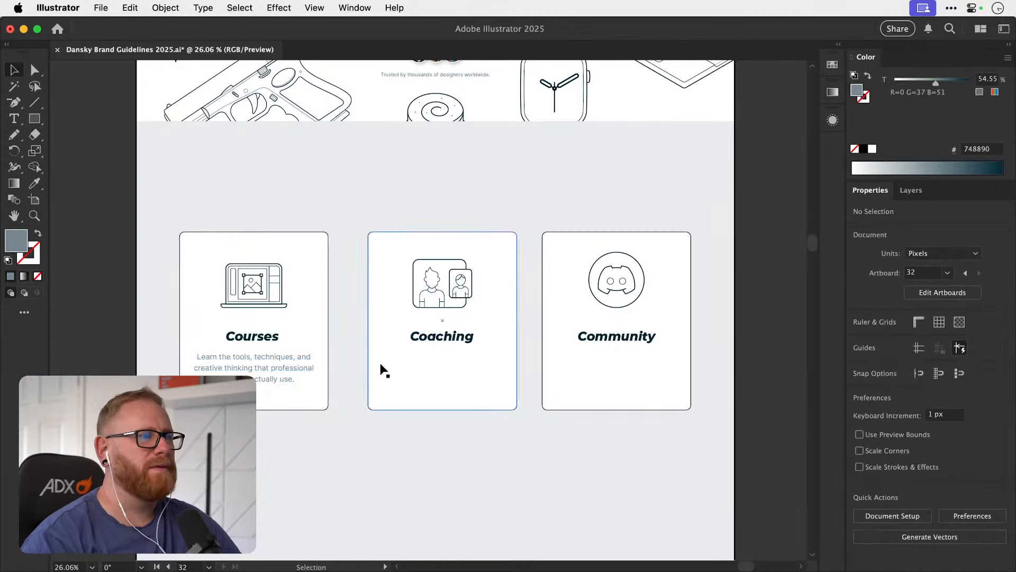
# Duplicate the Courses paragraph under the Coaching heading and repeat the duplication for the Community card.
pyautogui.click(284, 375)
pyautogui.moveTo(284, 375); pyautogui.dragTo(469, 376)
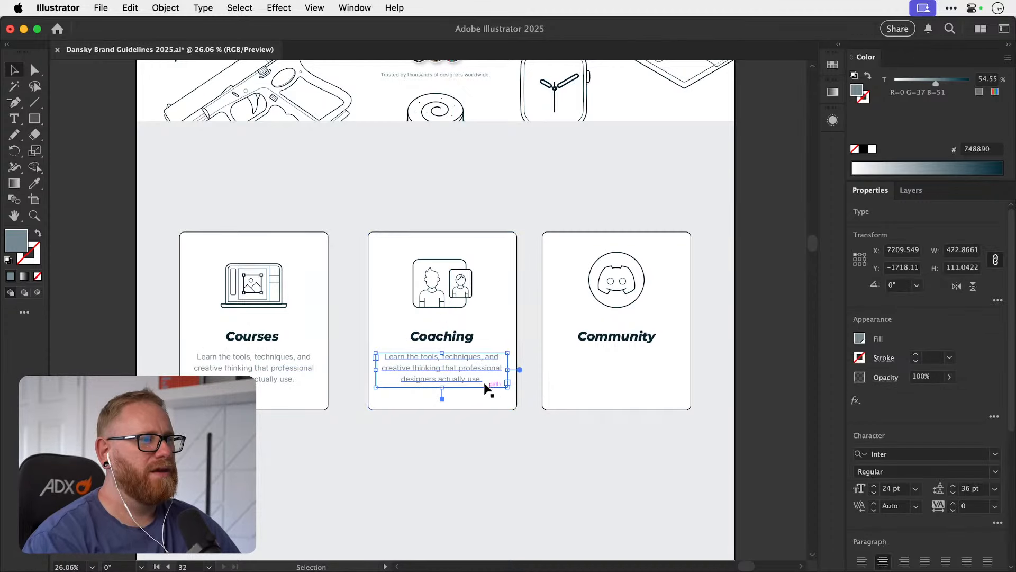
pyautogui.press('super+d')
pyautogui.click(472, 400)
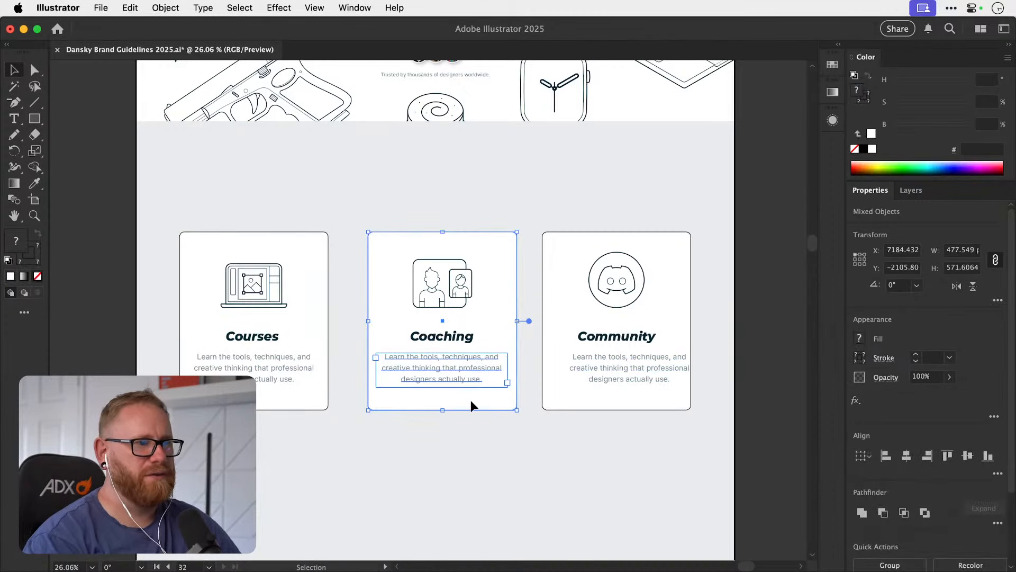
pyautogui.click(737, 377)
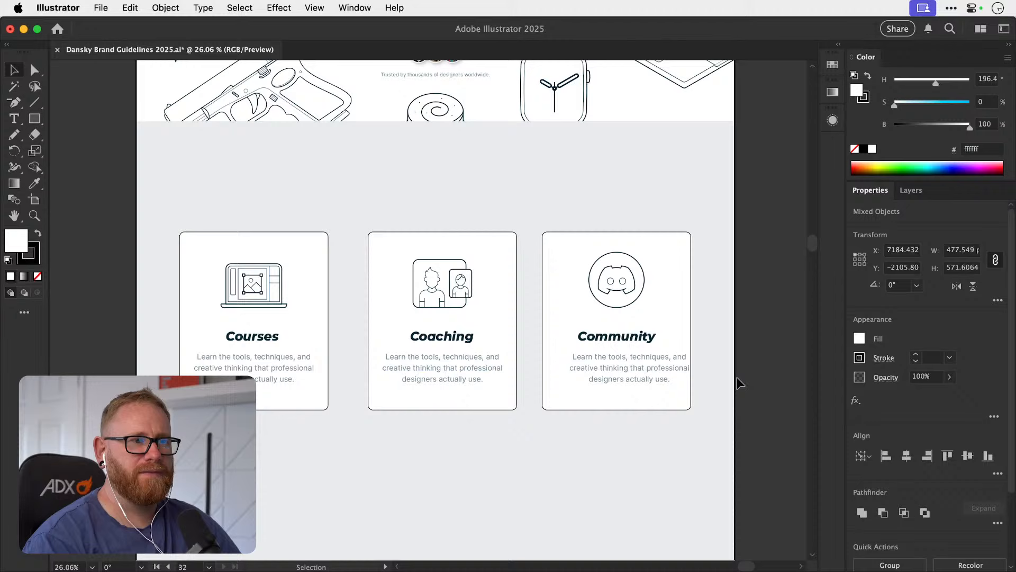
# Centre the Community paragraph horizontally with its card as key object, and save the document.
pyautogui.click(646, 375)
pyautogui.keyDown('shift'); pyautogui.click(656, 399); pyautogui.keyUp('shift')
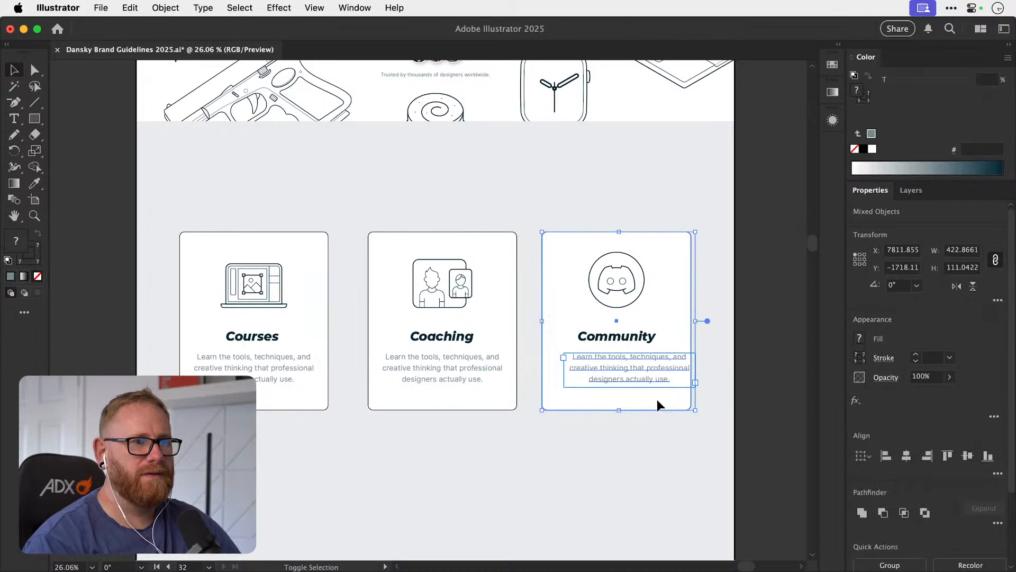
pyautogui.click(906, 455)
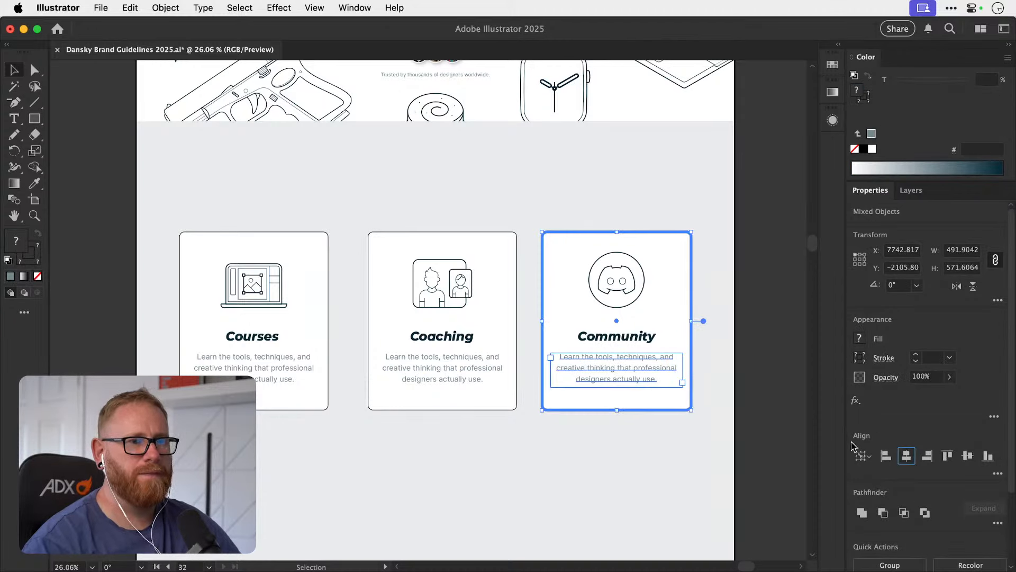
pyautogui.click(728, 332)
pyautogui.press('super+s')
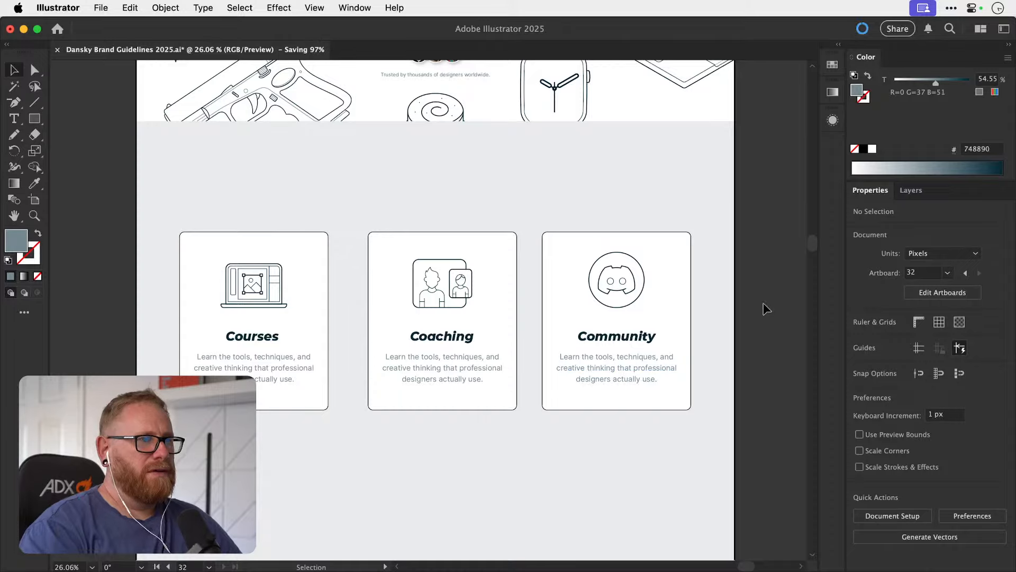
# Examine the three cards close up and within the whole home page artboard.
pyautogui.press('super+minus')
pyautogui.press('super+minus')
pyautogui.moveTo(530, 318); pyautogui.dragTo(509, 352)
pyautogui.moveTo(348, 388); pyautogui.dragTo(318, 355)
pyautogui.moveTo(308, 294); pyautogui.dragTo(371, 277)
pyautogui.moveTo(298, 318)
pyautogui.mouseDown()
pyautogui.moveTo(298, 334)
pyautogui.moveTo(308, 302)
pyautogui.mouseUp()
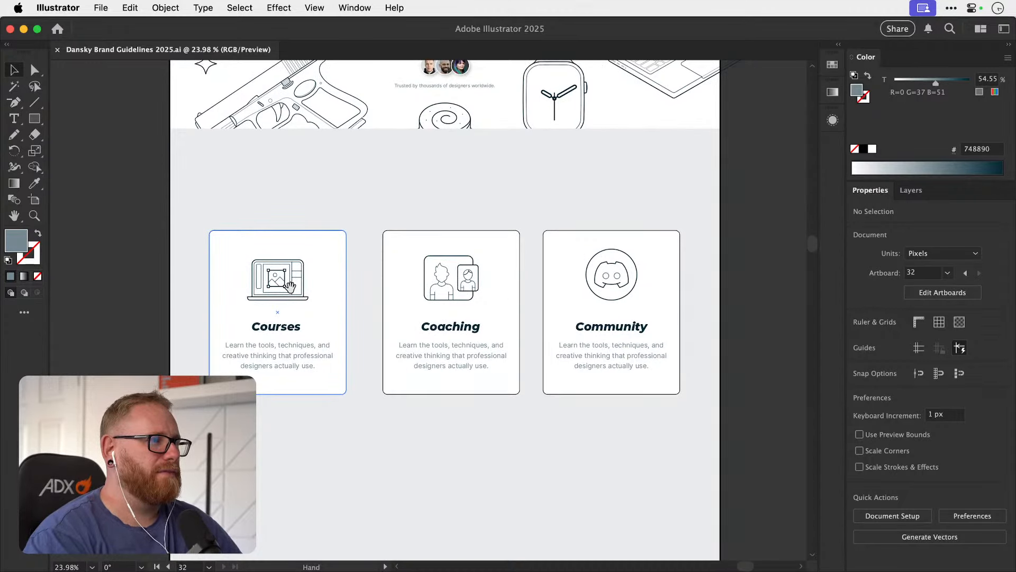
pyautogui.moveTo(285, 284); pyautogui.dragTo(295, 256)
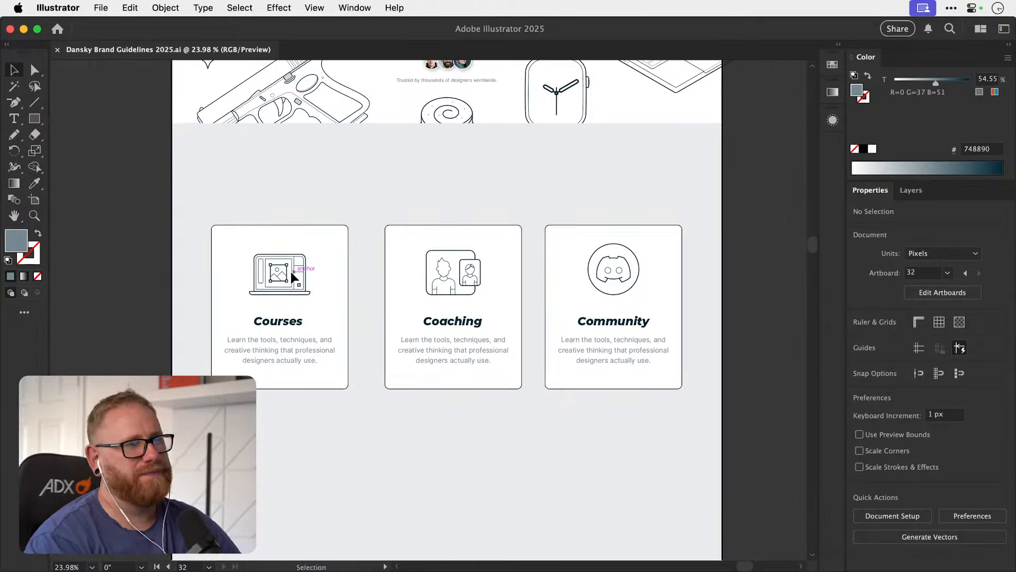
pyautogui.press('super+minus')
pyautogui.press('super+minus')
pyautogui.press('super+minus')
pyautogui.press('super+minus')
pyautogui.moveTo(362, 423); pyautogui.dragTo(490, 257)
pyautogui.moveTo(404, 386); pyautogui.dragTo(232, 395)
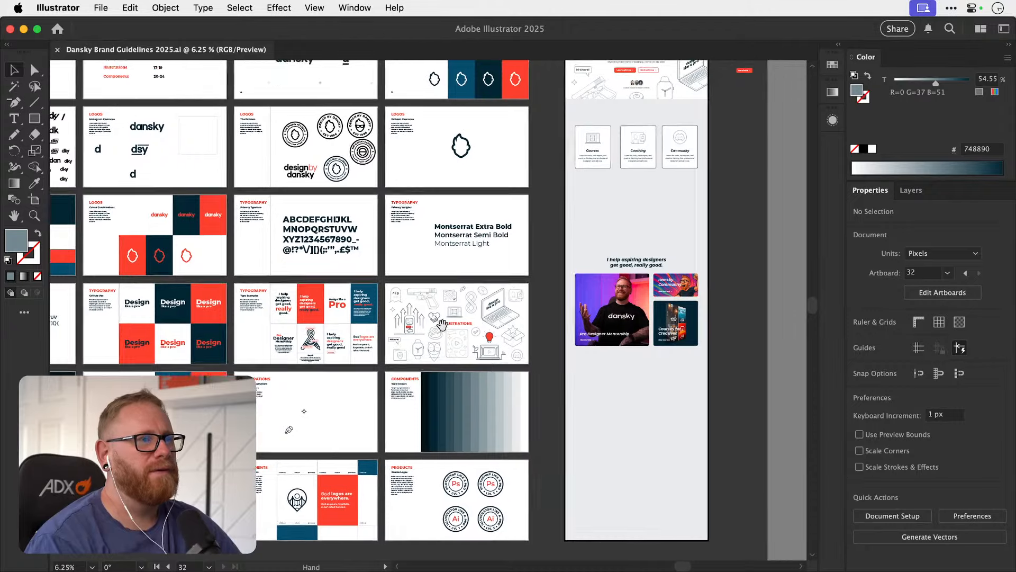
pyautogui.moveTo(442, 324); pyautogui.dragTo(295, 376)
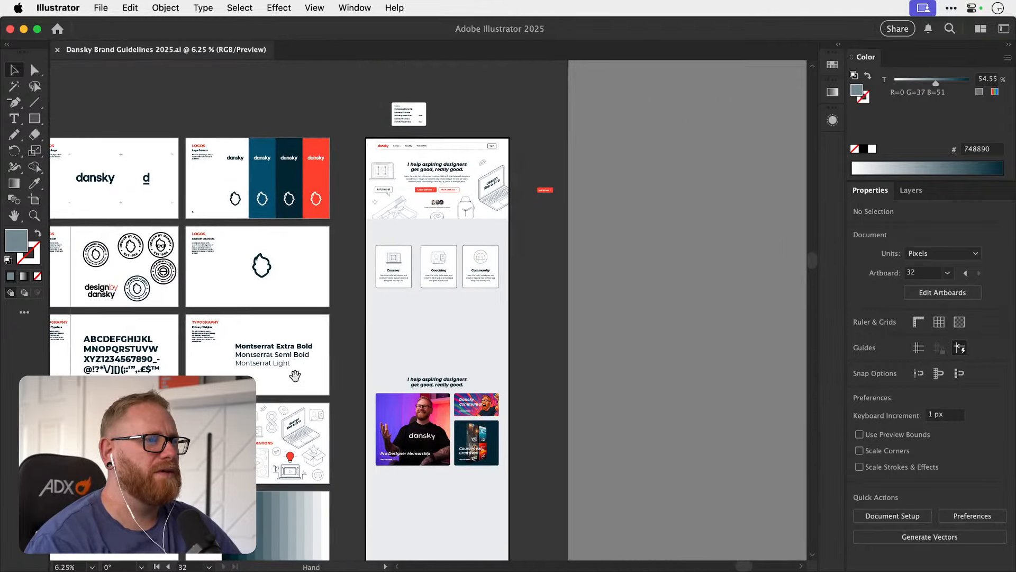
pyautogui.moveTo(389, 329); pyautogui.dragTo(374, 365)
pyautogui.moveTo(423, 316); pyautogui.dragTo(464, 290)
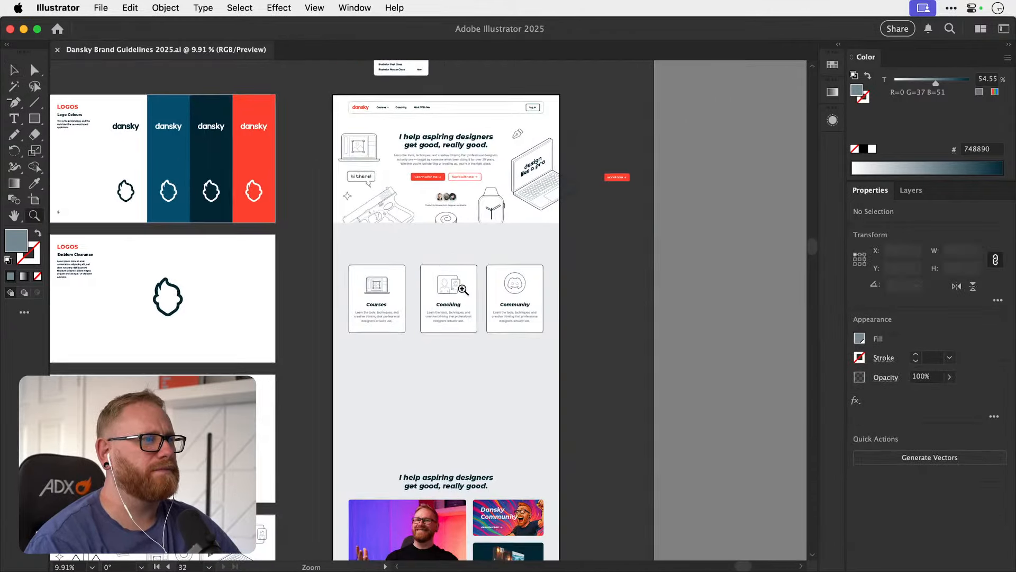
# Unlock the grey background rectangle below the hero, fill it with white sampled from the Emblem Clearance artboard, and lock it again.
pyautogui.click(335, 400)
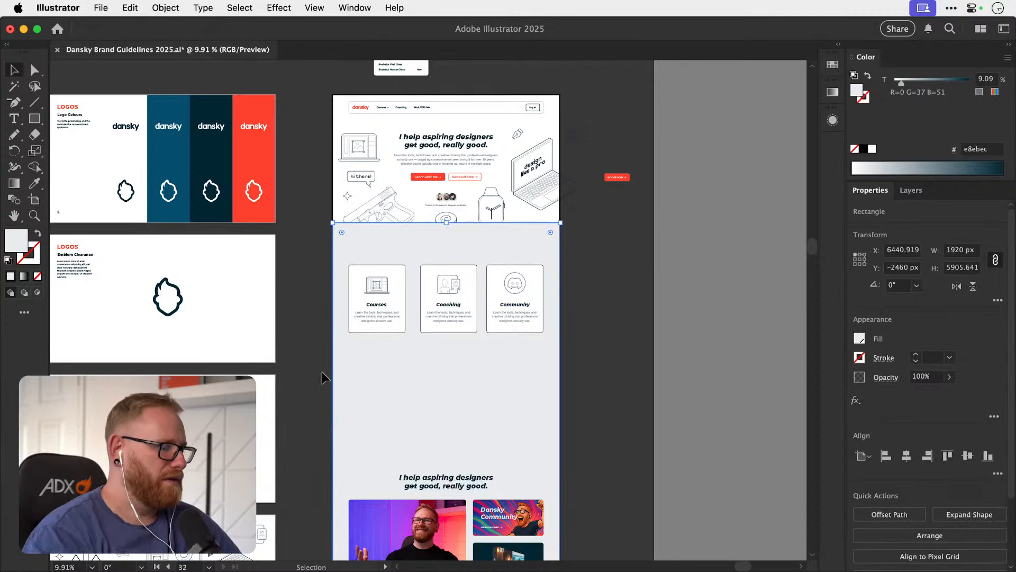
pyautogui.press('i')
pyautogui.click(268, 313)
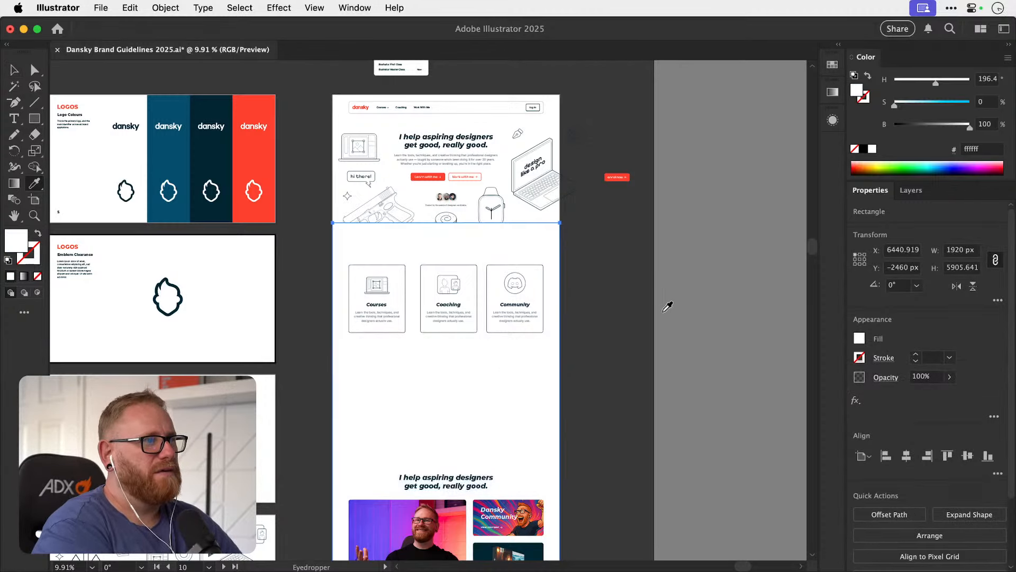
pyautogui.press('v')
pyautogui.click(606, 282)
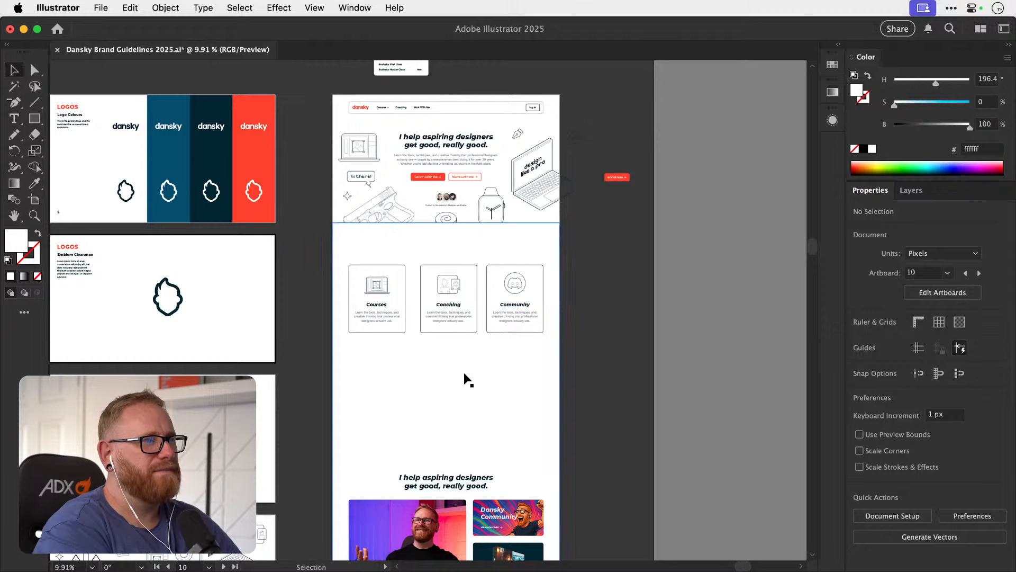
pyautogui.click(447, 366)
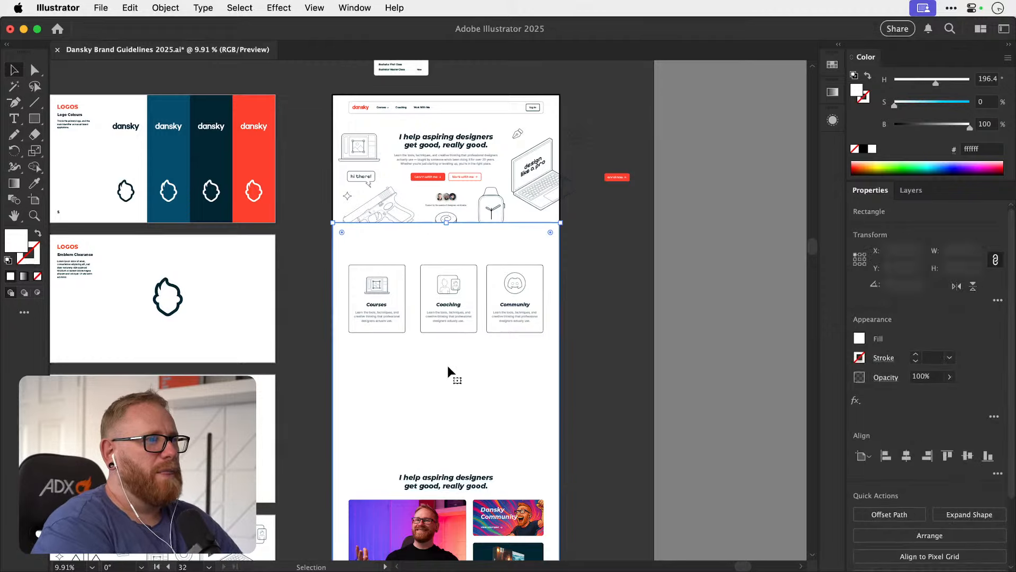
pyautogui.press('super+2')
pyautogui.press('space')
pyautogui.moveTo(426, 268); pyautogui.dragTo(399, 304)
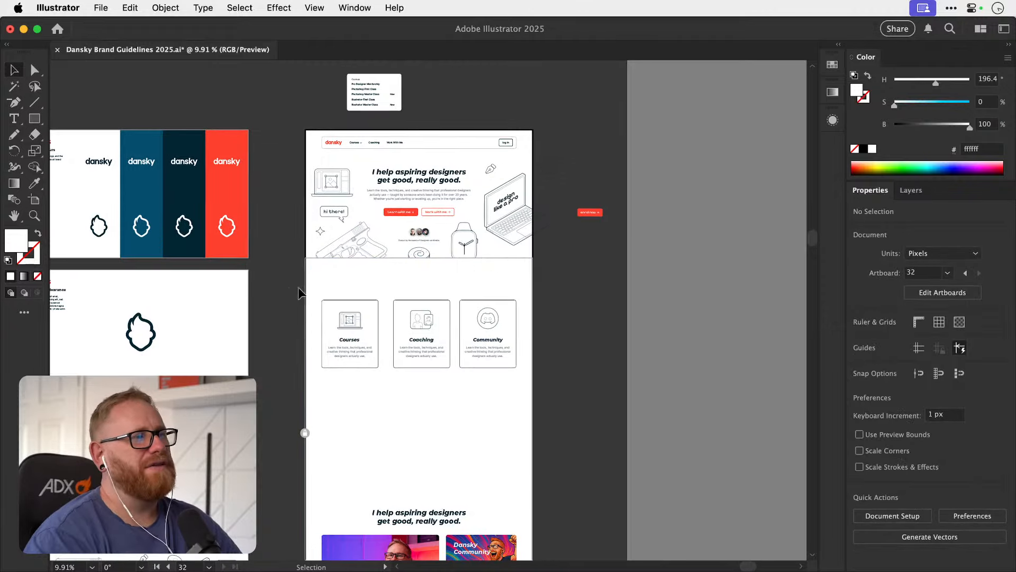
pyautogui.press('super+space')
pyautogui.moveTo(333, 264); pyautogui.dragTo(403, 312)
pyautogui.press('space')
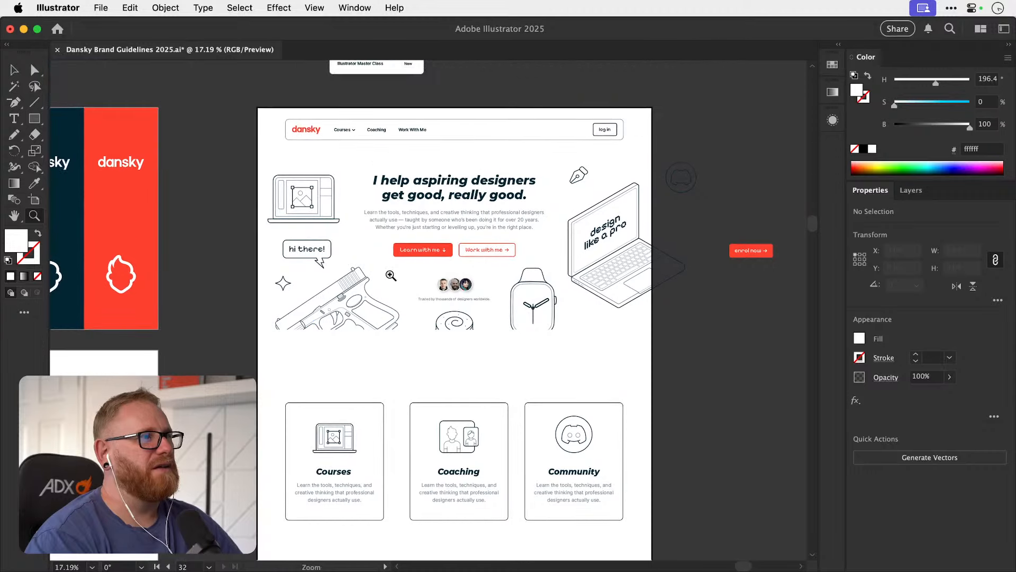
# Draw a horizontal line about 1286 px long below the hero, with no fill and the navigation bar's dark outline as its 1 pt stroke.
pyautogui.click(33, 104)
pyautogui.moveTo(273, 348); pyautogui.dragTo(538, 348)
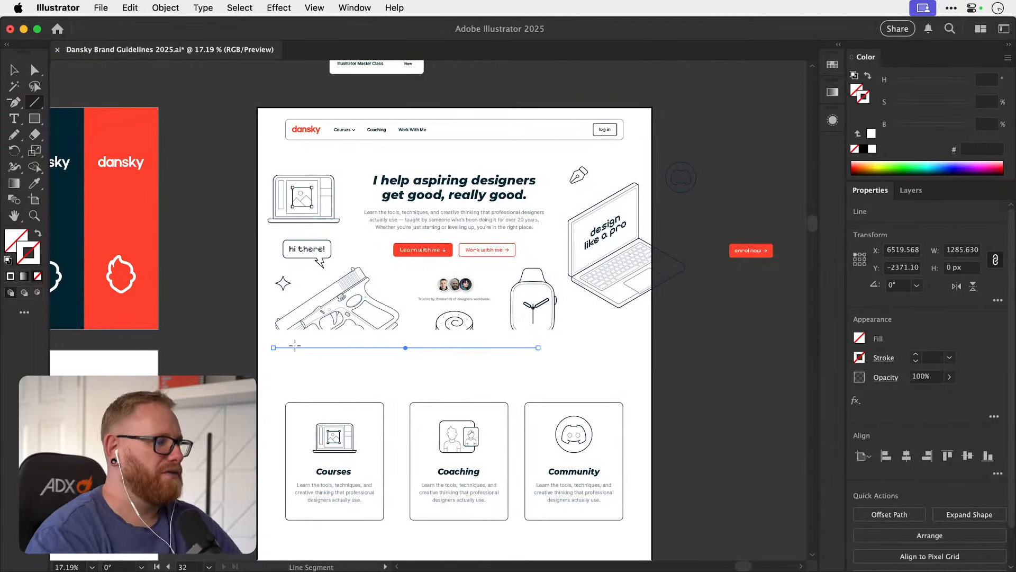
pyautogui.press('i')
pyautogui.click(453, 140)
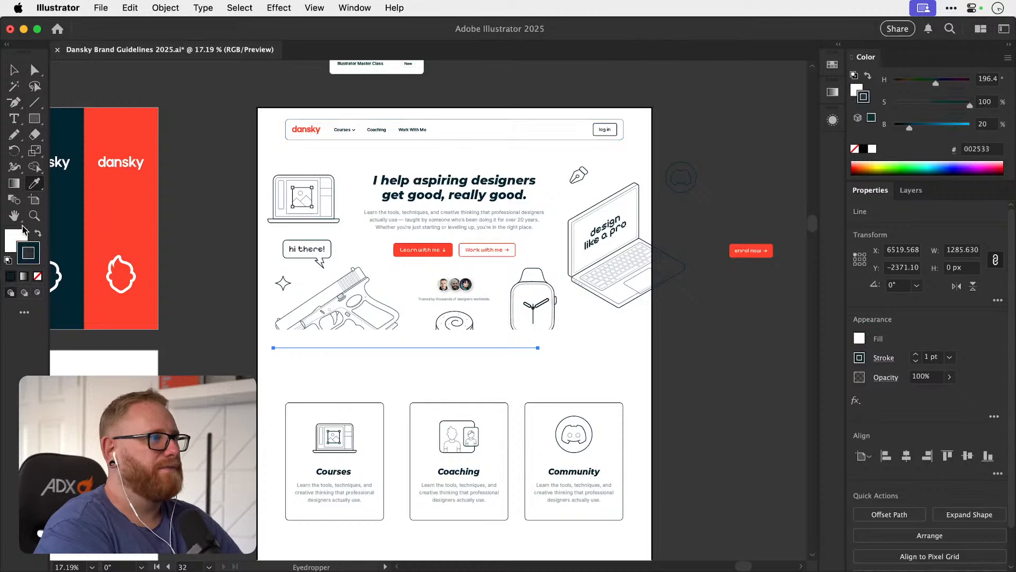
pyautogui.click(39, 276)
pyautogui.press('super+shift+a')
pyautogui.press('z')
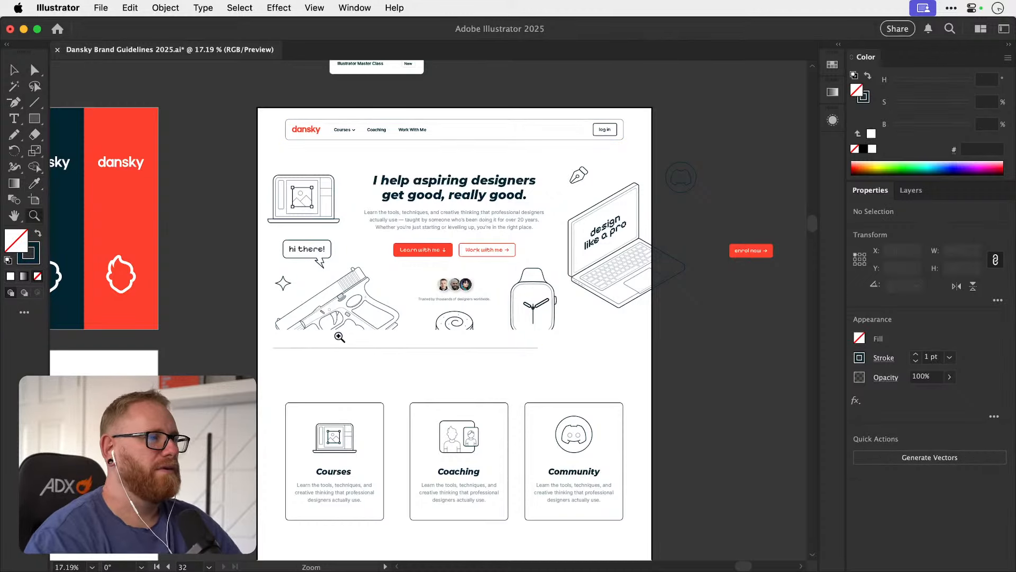
# Extend the line to 1920 px across the full artboard, align it with the hero's lower edge, and set its stroke to 2 pt.
pyautogui.moveTo(273, 337); pyautogui.dragTo(318, 344)
pyautogui.press('v')
pyautogui.press('a')
pyautogui.moveTo(274, 369); pyautogui.dragTo(225, 370)
pyautogui.moveTo(664, 373); pyautogui.dragTo(212, 375)
pyautogui.moveTo(642, 368); pyautogui.dragTo(612, 353)
pyautogui.click(642, 408)
pyautogui.press('v')
pyautogui.click(763, 370)
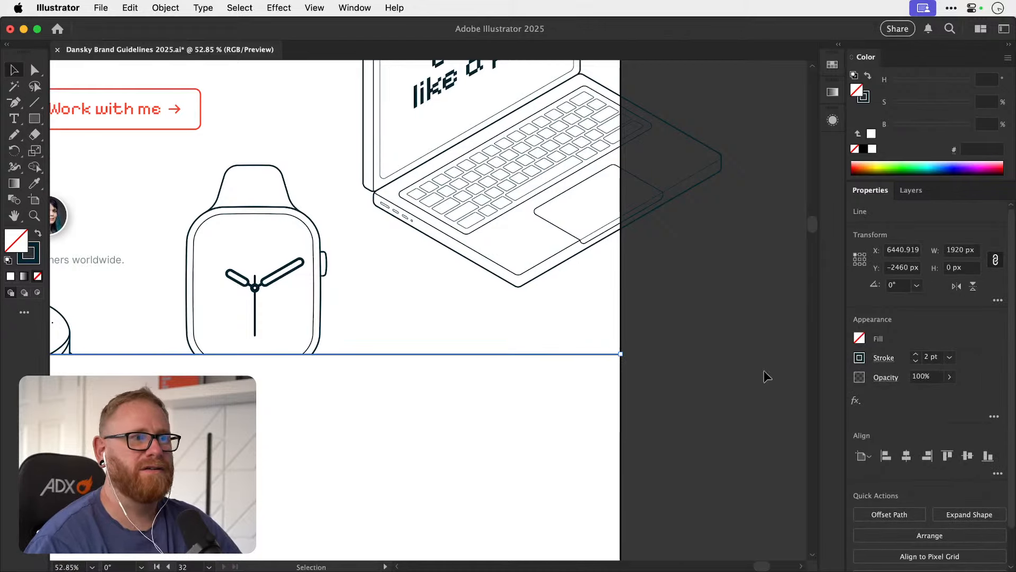
pyautogui.press('super+minus')
pyautogui.press('super+minus')
pyautogui.press('super+minus')
pyautogui.press('super+minus')
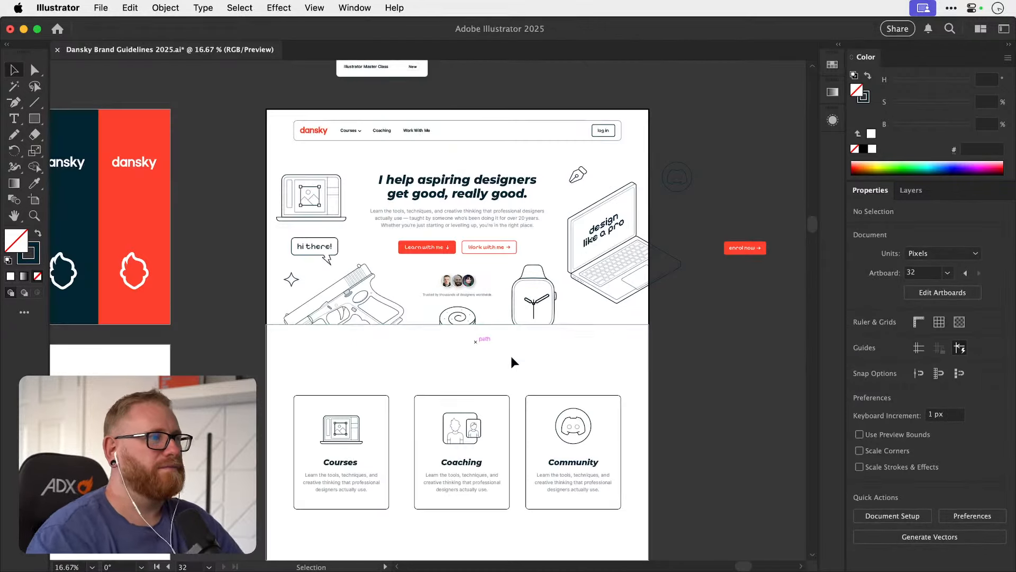
# Set the stroke of the Courses, Coaching and Community card rectangles to 2 pt.
pyautogui.moveTo(531, 383); pyautogui.dragTo(507, 407)
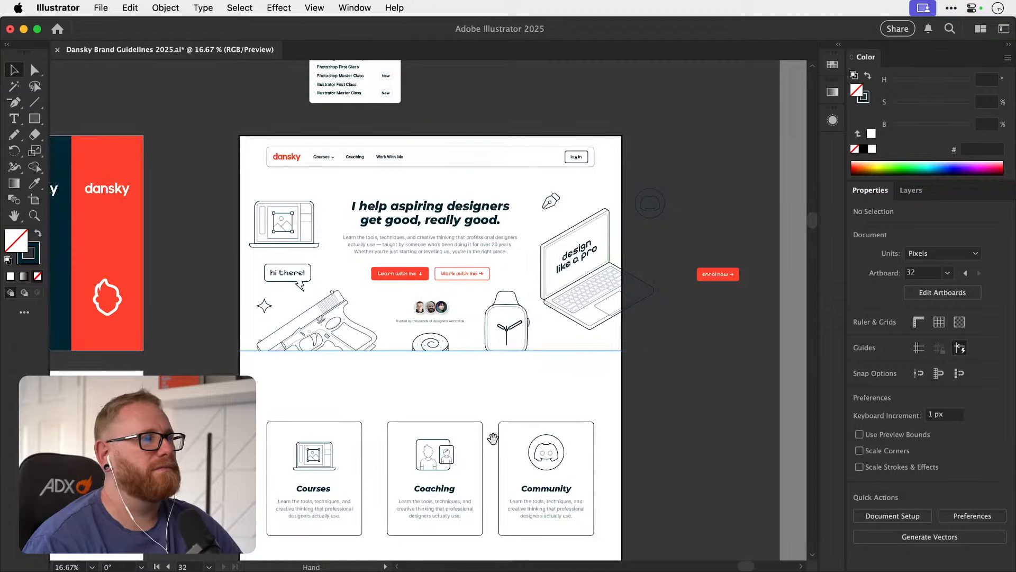
pyautogui.moveTo(504, 472); pyautogui.dragTo(498, 401)
pyautogui.moveTo(291, 369); pyautogui.dragTo(451, 376)
pyautogui.keyDown('shift'); pyautogui.click(613, 341); pyautogui.keyUp('shift')
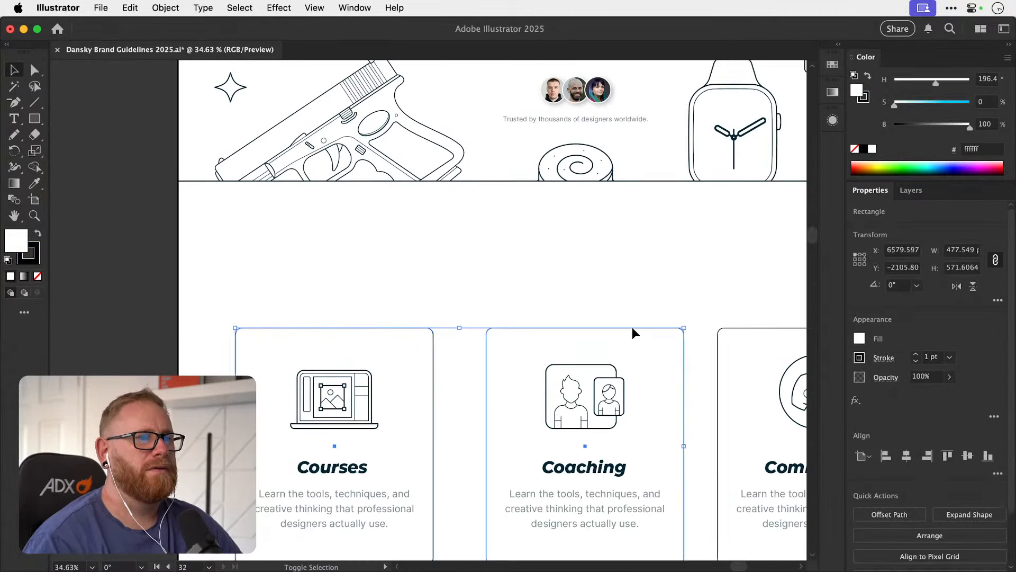
pyautogui.click(918, 354)
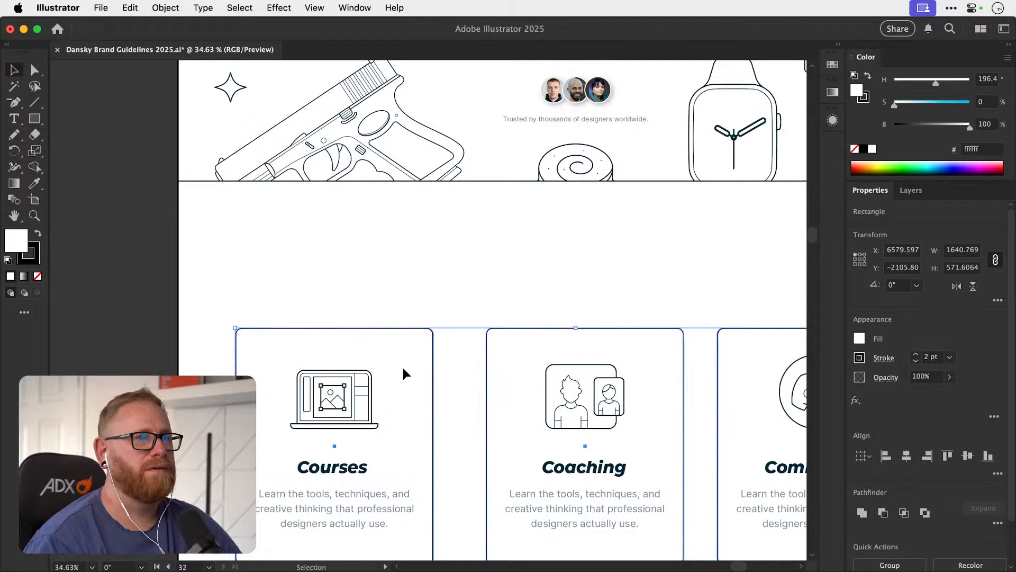
pyautogui.click(460, 297)
pyautogui.moveTo(515, 325); pyautogui.dragTo(497, 307)
# Fit all artboards in view and save the document.
pyautogui.press('super+minus')
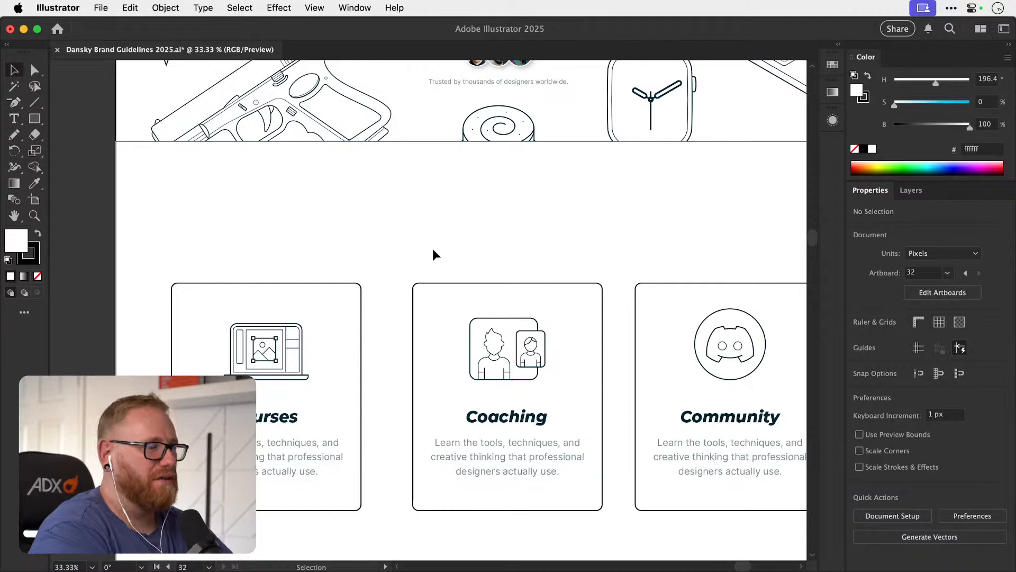
pyautogui.press('super+minus')
pyautogui.press('super+minus')
pyautogui.press('super+minus')
pyautogui.press('super+minus')
pyautogui.press('super+minus')
pyautogui.hscroll(-5, 433, 249)
pyautogui.press('super+minus')
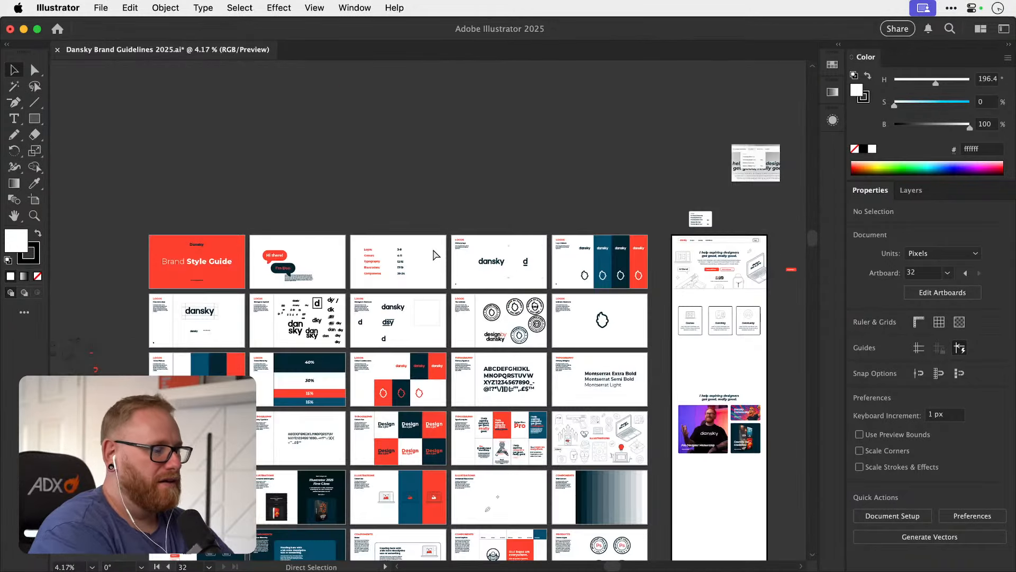
pyautogui.press('super+alt+0')
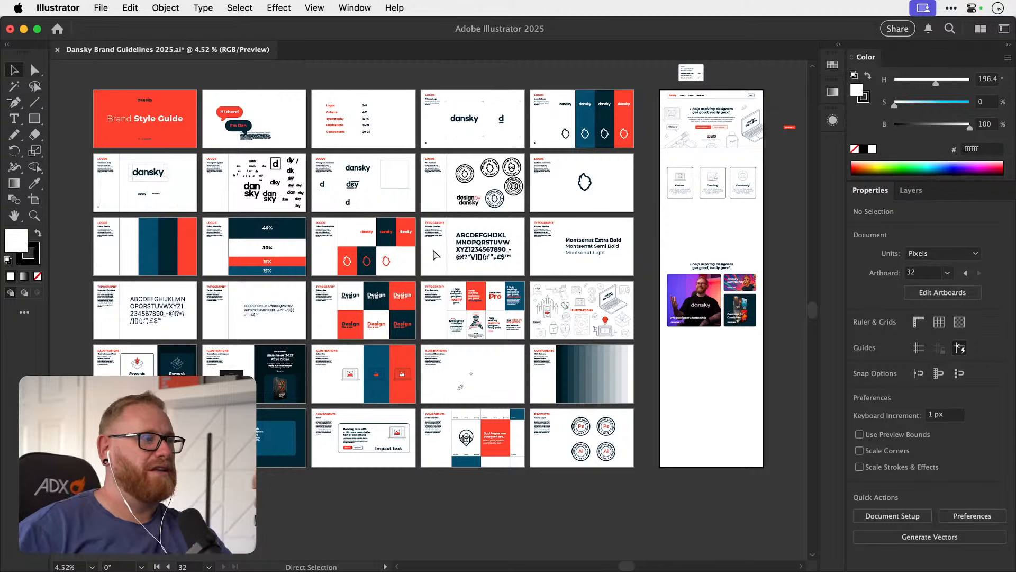
pyautogui.press('super+s')
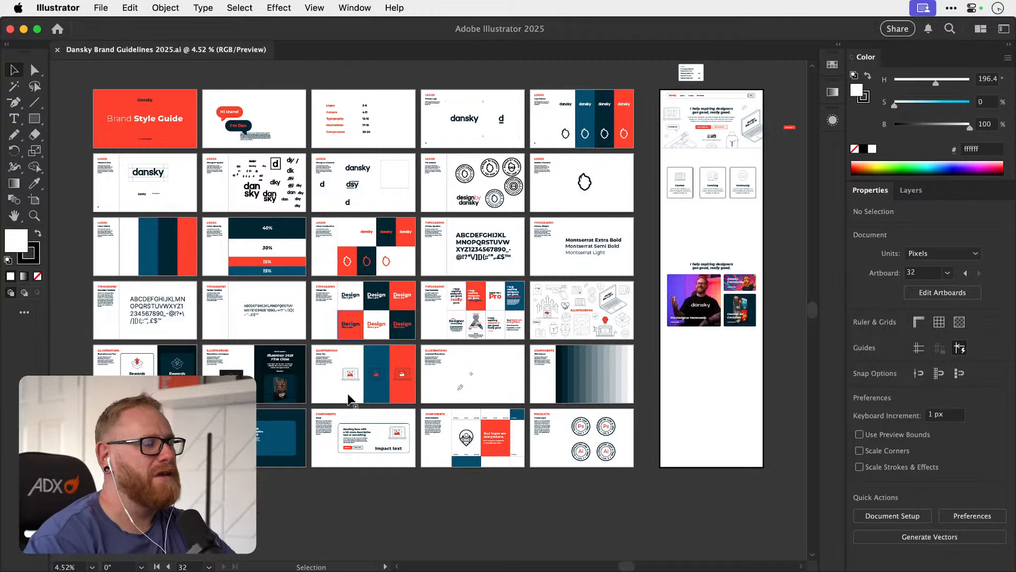
# Review the brand guideline artboards for logos, typography, illustrations and components alongside the home page mockup.
pyautogui.press('space')
pyautogui.moveTo(514, 376); pyautogui.dragTo(574, 370)
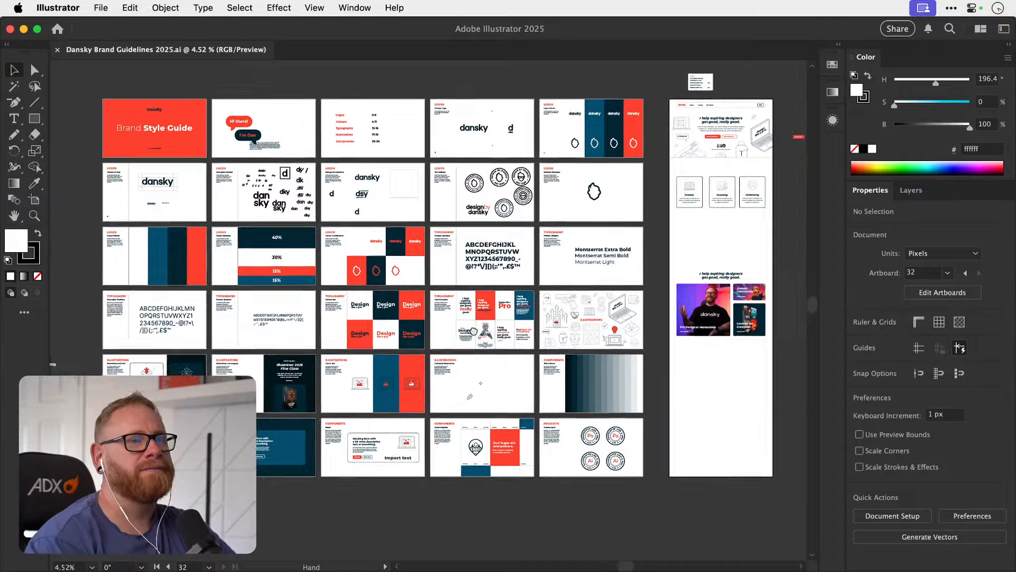
pyautogui.scroll(5, 625, 254)
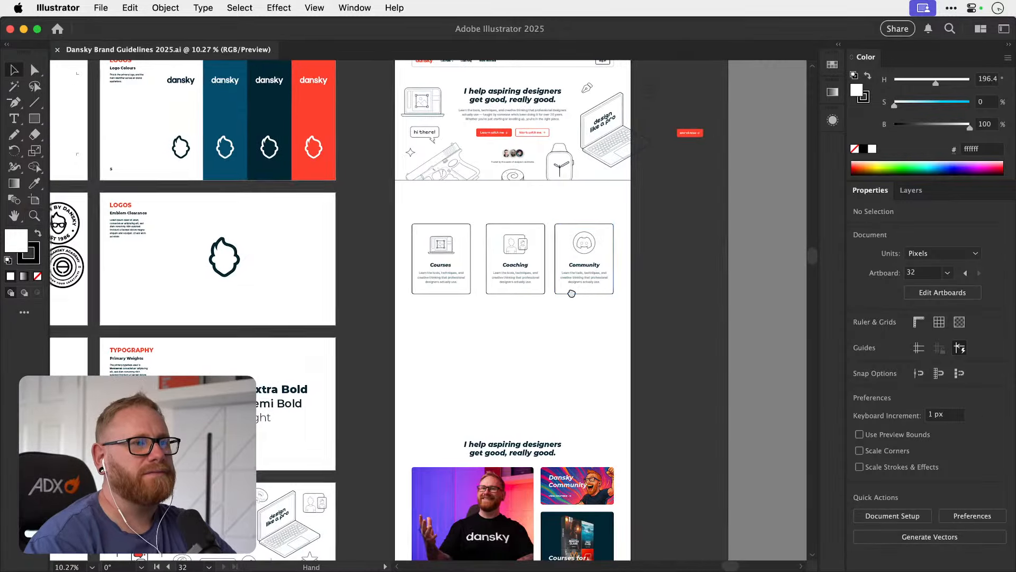
pyautogui.press('super+alt+0')
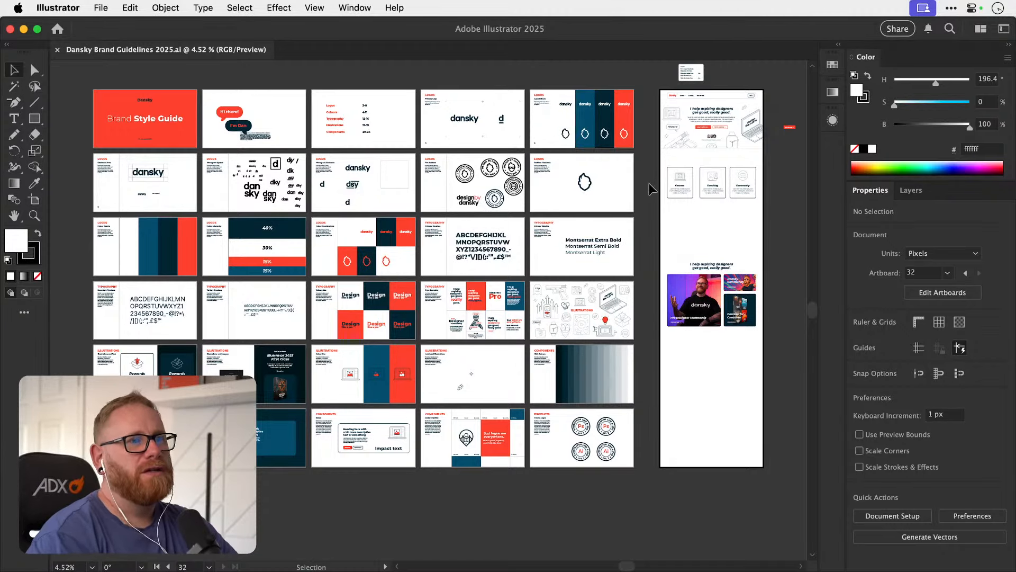
pyautogui.moveTo(642, 186); pyautogui.dragTo(594, 187)
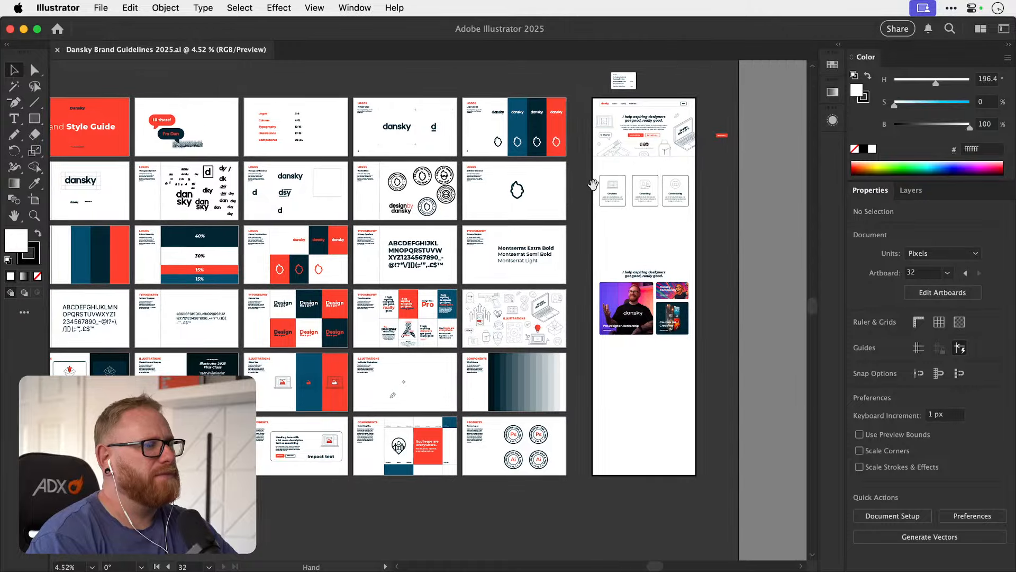
pyautogui.press('z')
pyautogui.moveTo(412, 312); pyautogui.dragTo(451, 298)
pyautogui.press('v')
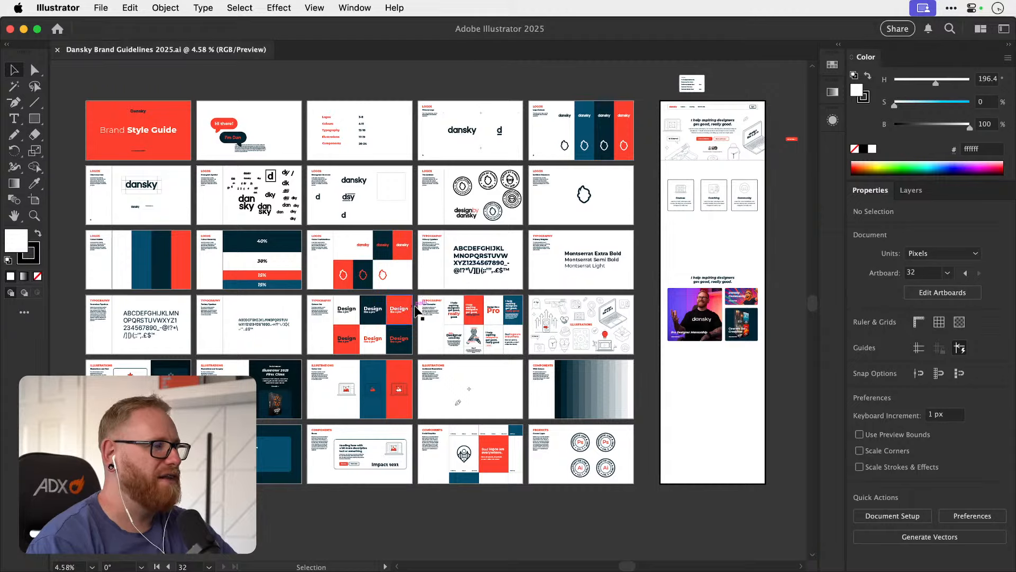
pyautogui.moveTo(416, 311); pyautogui.dragTo(214, 351)
pyautogui.moveTo(551, 218); pyautogui.dragTo(742, 229)
pyautogui.moveTo(467, 248); pyautogui.dragTo(461, 292)
pyautogui.moveTo(461, 292); pyautogui.dragTo(360, 300)
pyautogui.moveTo(386, 351); pyautogui.dragTo(579, 243)
pyautogui.moveTo(347, 331); pyautogui.dragTo(586, 293)
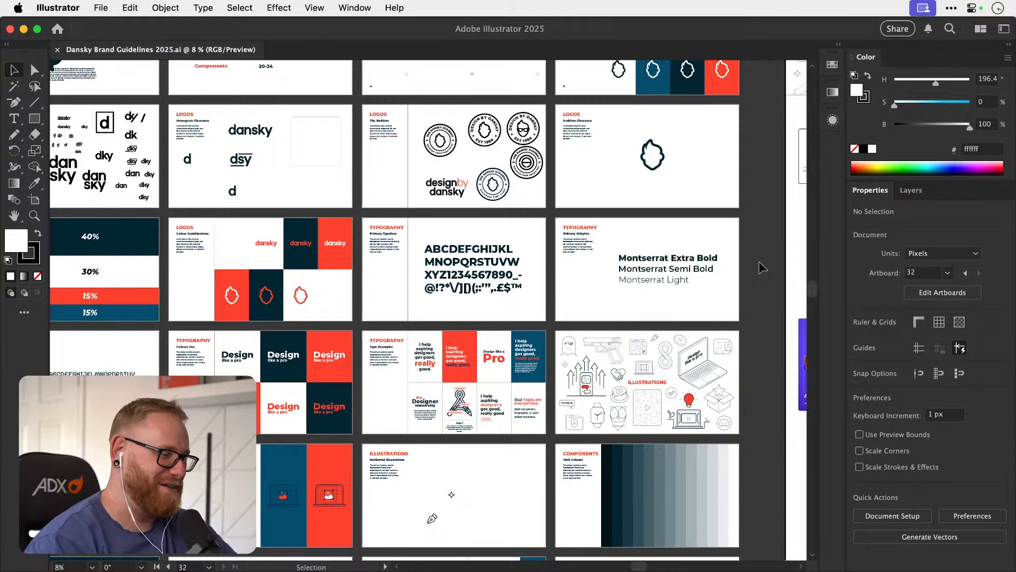
pyautogui.press('space')
pyautogui.moveTo(759, 262); pyautogui.dragTo(726, 281)
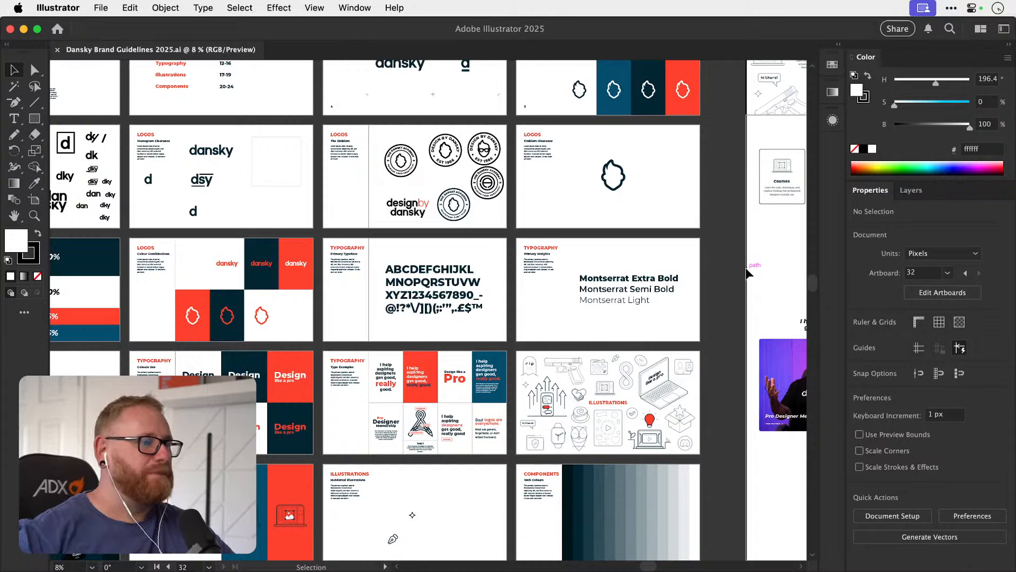
pyautogui.scroll(-3, 728, 250)
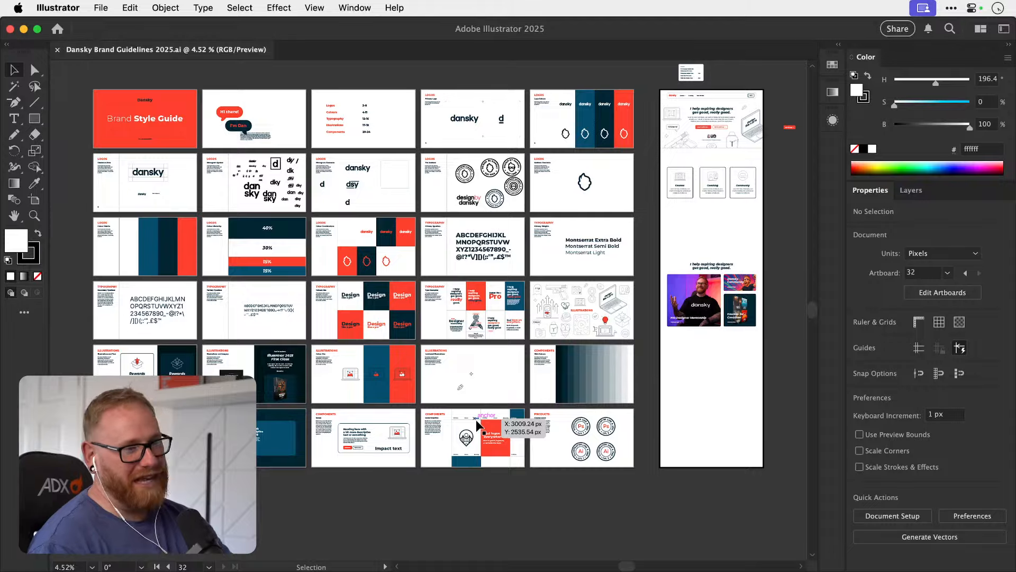
# Compare the home page layout with the logo, typography and illustration artboards of the style guide.
pyautogui.moveTo(411, 403); pyautogui.dragTo(472, 383)
pyautogui.moveTo(512, 348); pyautogui.dragTo(463, 356)
pyautogui.moveTo(366, 349); pyautogui.dragTo(436, 338)
pyautogui.moveTo(521, 350); pyautogui.dragTo(392, 350)
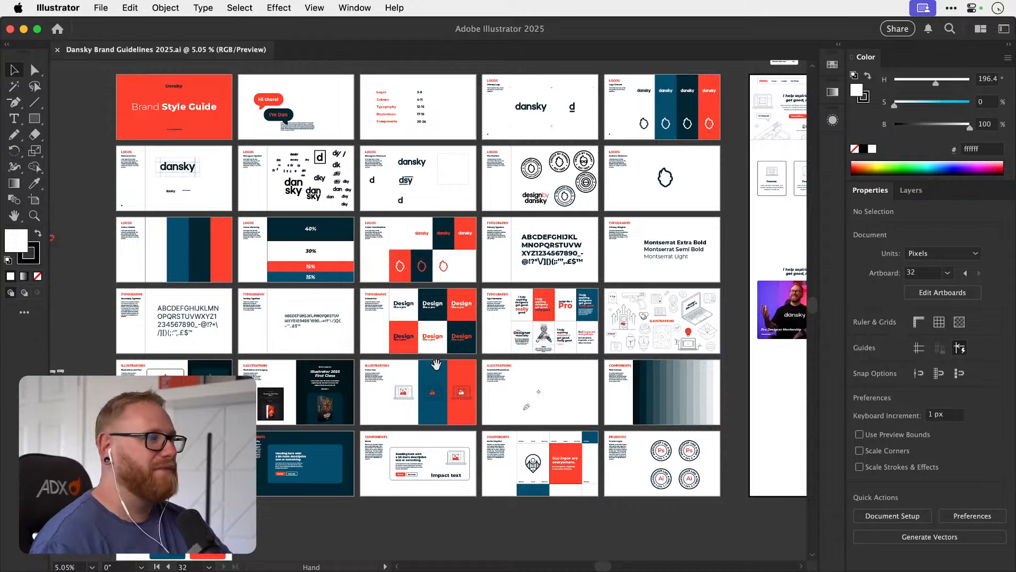
pyautogui.moveTo(491, 351); pyautogui.dragTo(355, 374)
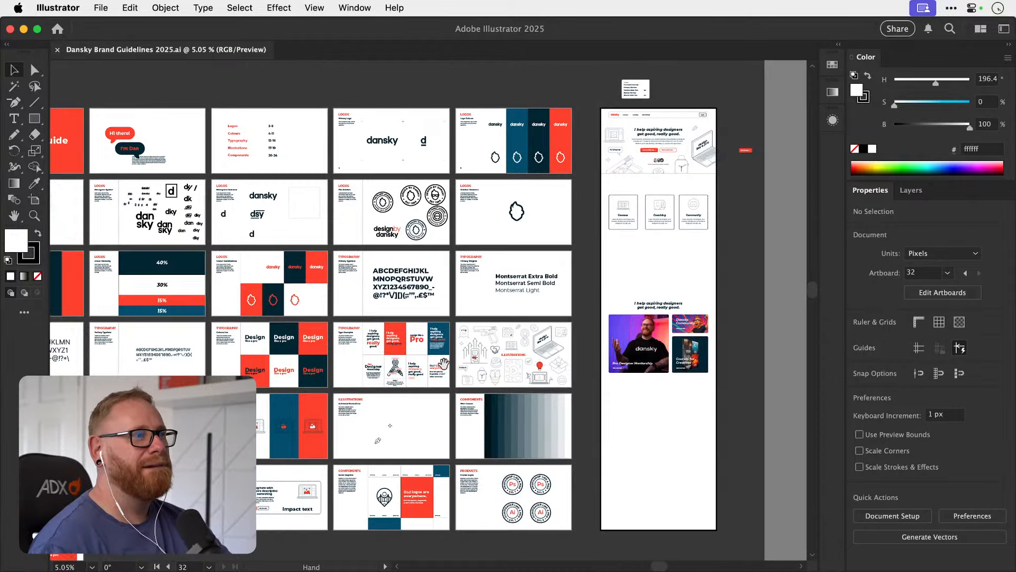
pyautogui.moveTo(443, 364); pyautogui.dragTo(211, 394)
pyautogui.moveTo(432, 235); pyautogui.dragTo(581, 240)
pyautogui.moveTo(483, 300); pyautogui.dragTo(476, 342)
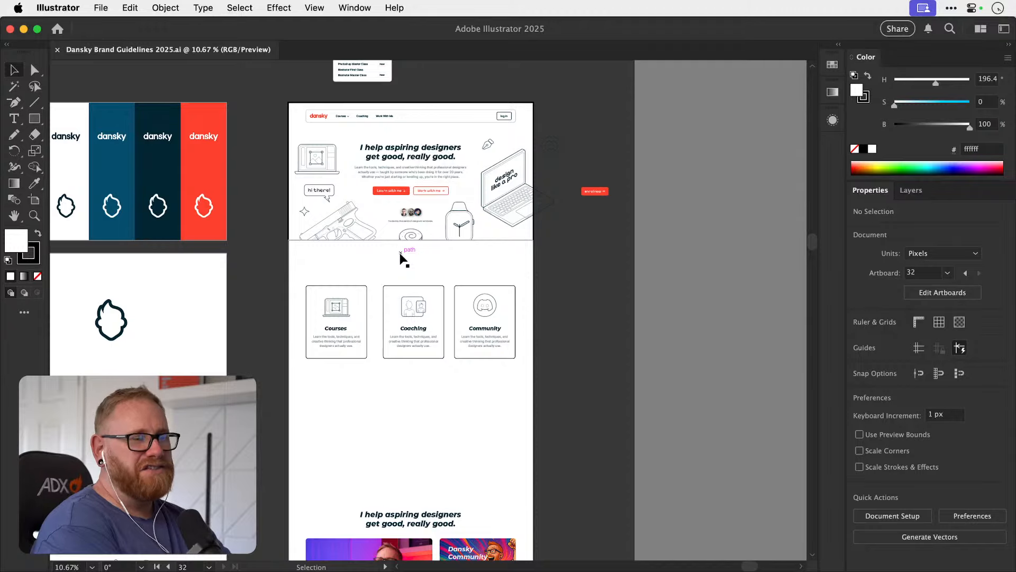
pyautogui.moveTo(453, 318); pyautogui.dragTo(565, 329)
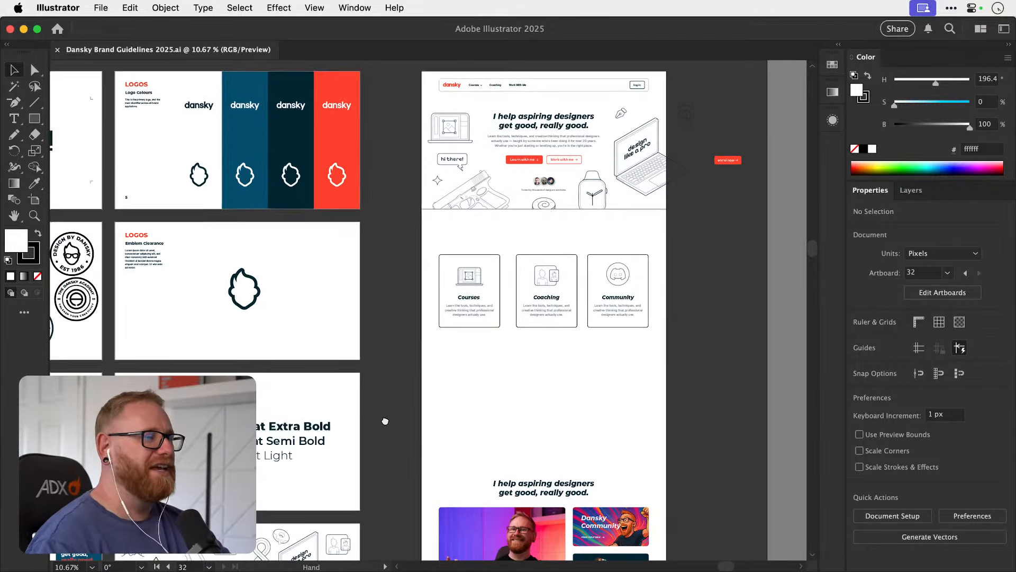
pyautogui.moveTo(385, 421); pyautogui.dragTo(385, 448)
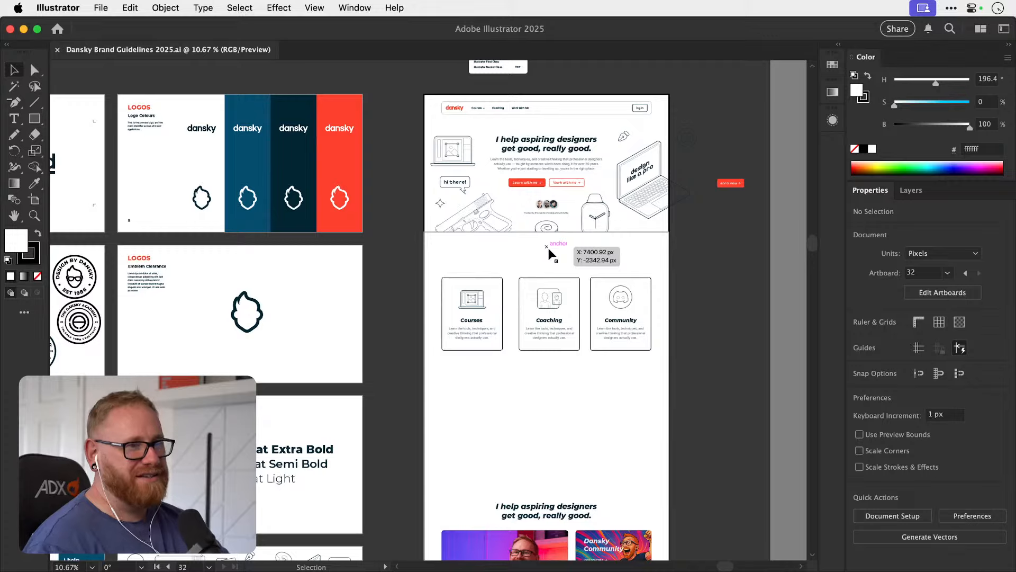
pyautogui.moveTo(481, 348); pyautogui.dragTo(677, 288)
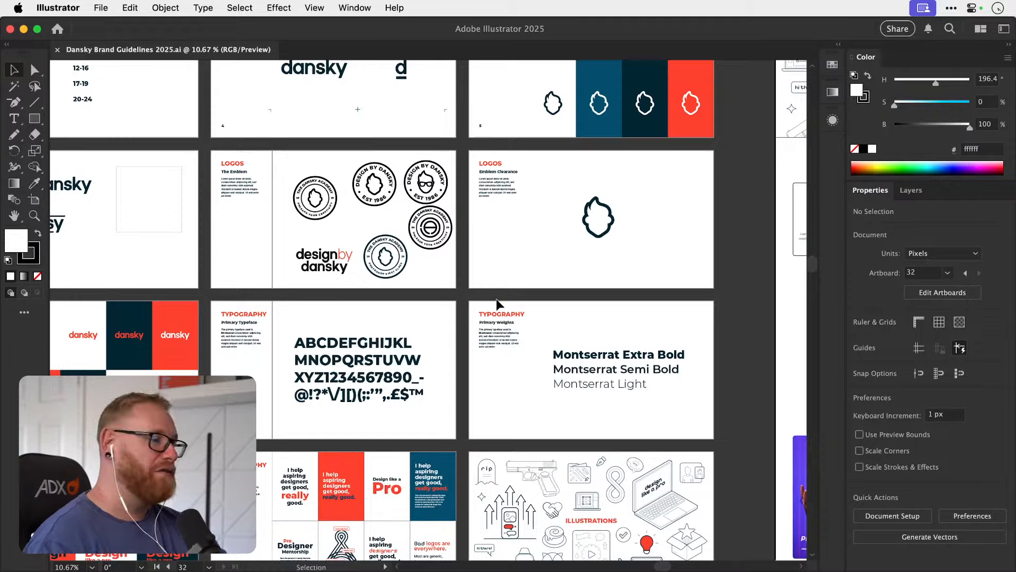
pyautogui.moveTo(498, 302); pyautogui.dragTo(400, 328)
pyautogui.hscroll(-5, 698, 159)
pyautogui.scroll(-2, 698, 159)
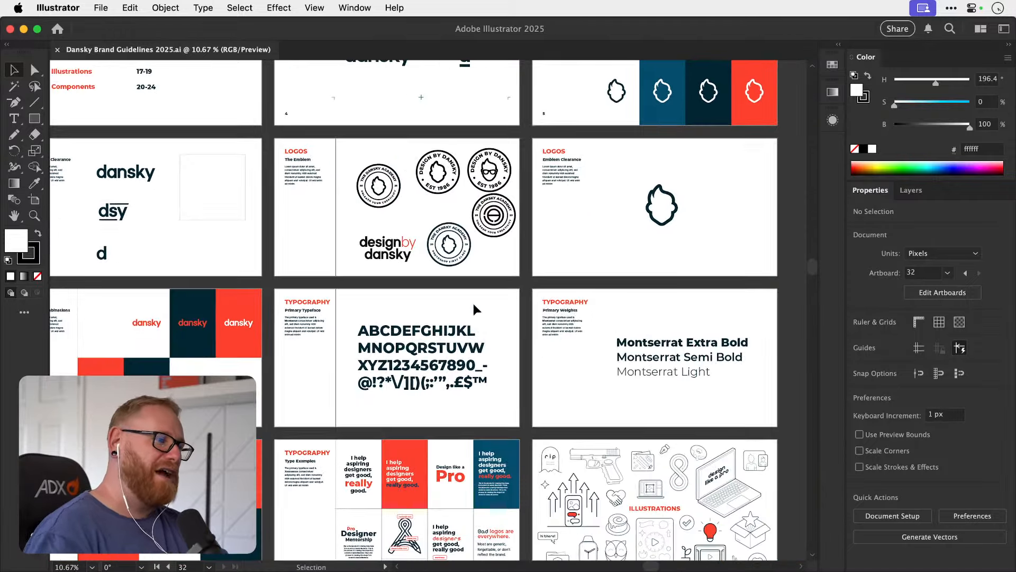
pyautogui.hscroll(9, 456, 352)
pyautogui.scroll(3, 455, 352)
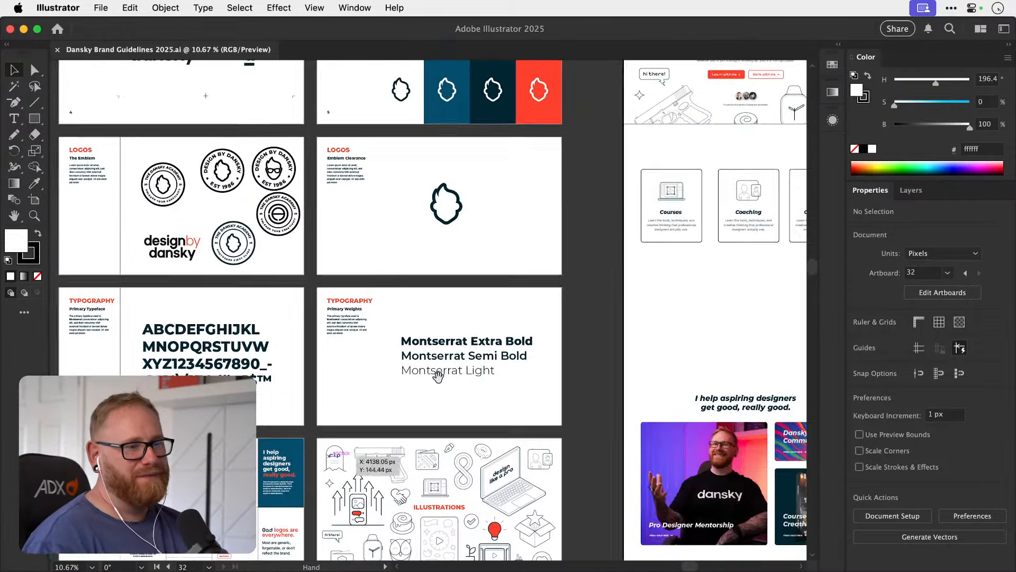
pyautogui.scroll(3, 454, 352)
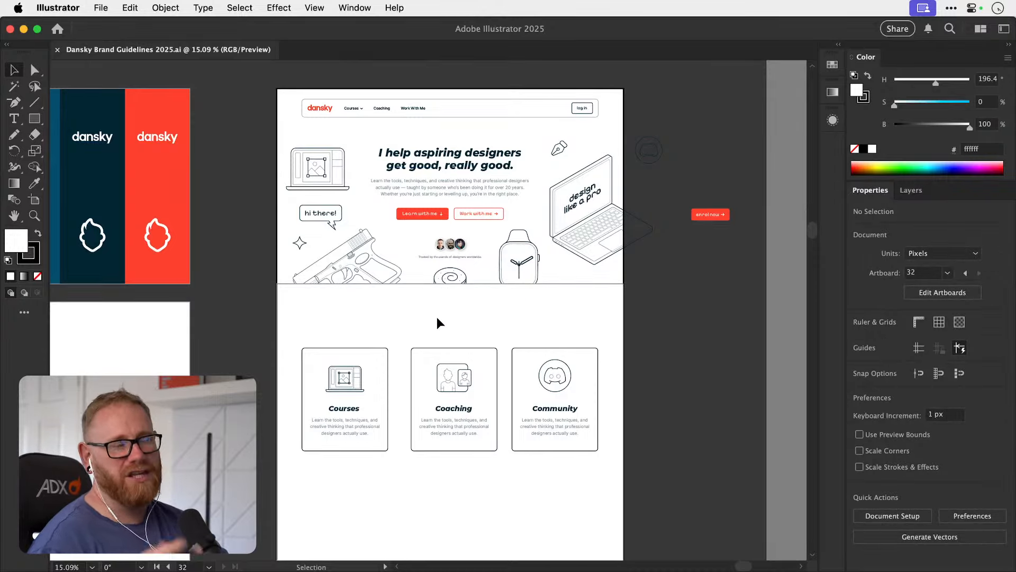
# Examine the hero's heading, buttons and cropped illustrations, the dividing line, and the three cards below it.
pyautogui.press('super+space')
pyautogui.moveTo(454, 210); pyautogui.dragTo(498, 281)
pyautogui.moveTo(499, 289); pyautogui.dragTo(506, 324)
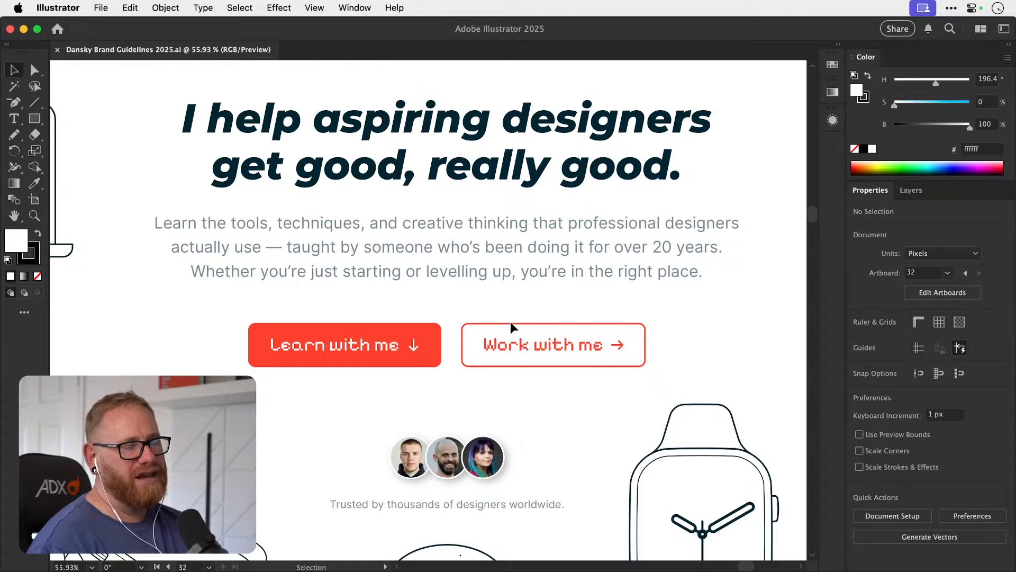
pyautogui.press('space')
pyautogui.press('super+minus')
pyautogui.press('super+minus')
pyautogui.press('super+minus')
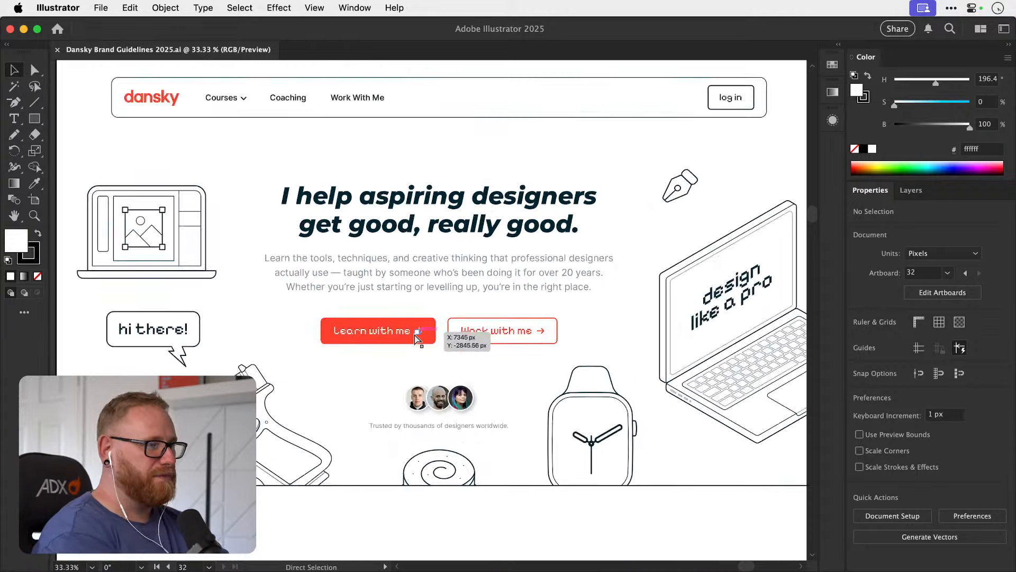
pyautogui.scroll(5, 329, 420)
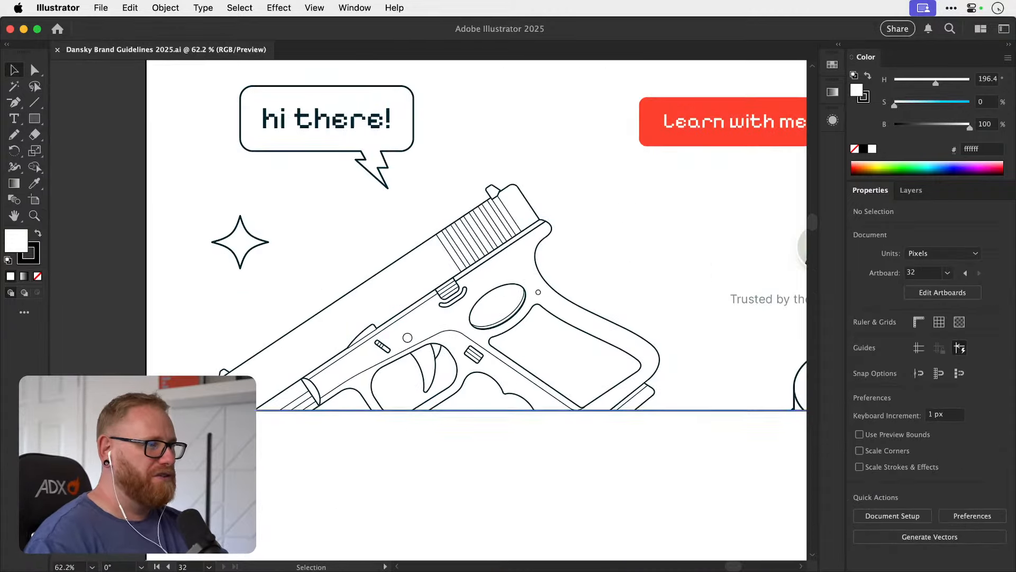
pyautogui.press('super+minus')
pyautogui.press('super+minus')
pyautogui.press('super+minus')
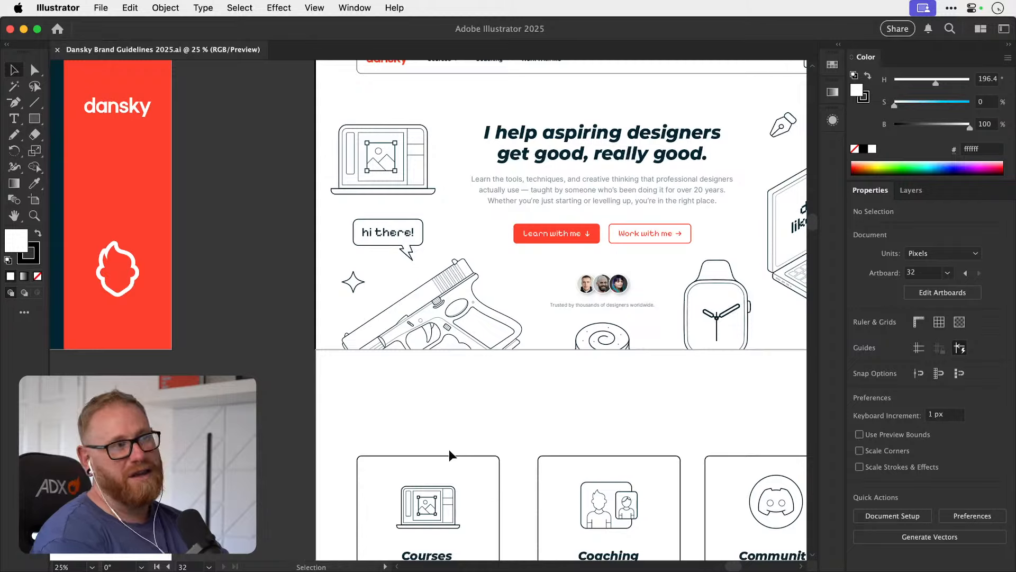
pyautogui.moveTo(532, 321); pyautogui.dragTo(340, 326)
pyautogui.moveTo(407, 373); pyautogui.dragTo(449, 352)
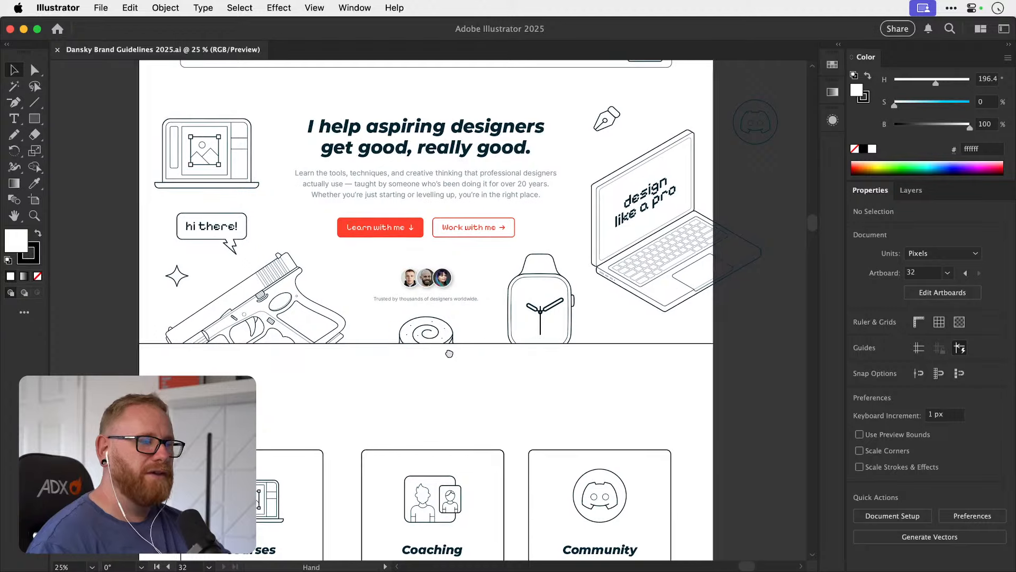
pyautogui.scroll(-5, 449, 351)
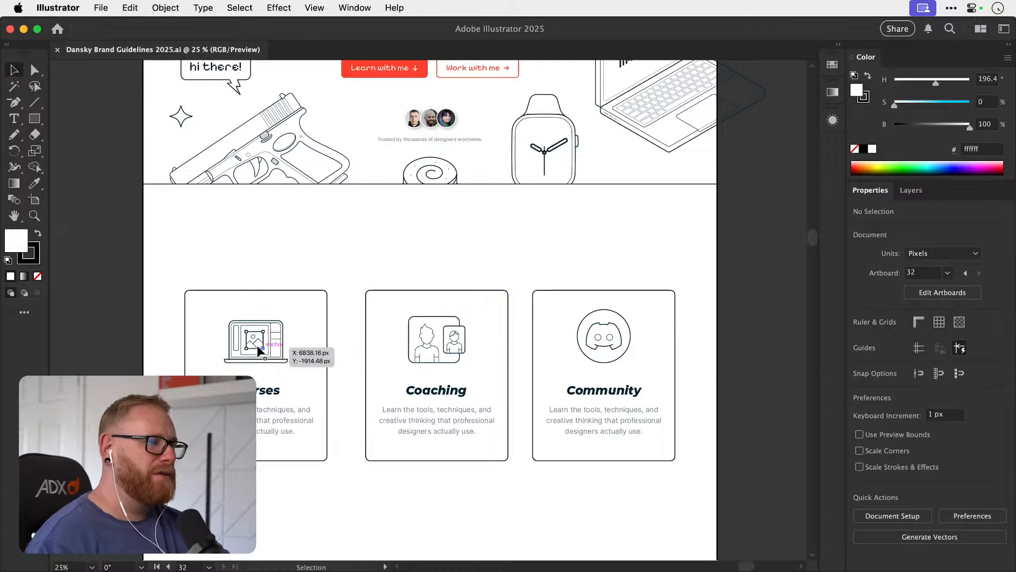
pyautogui.moveTo(253, 347); pyautogui.dragTo(387, 328)
pyautogui.press('super+z')
pyautogui.press('super+space')
pyautogui.keyDown('alt'); pyautogui.click(388, 329); pyautogui.keyUp('alt')
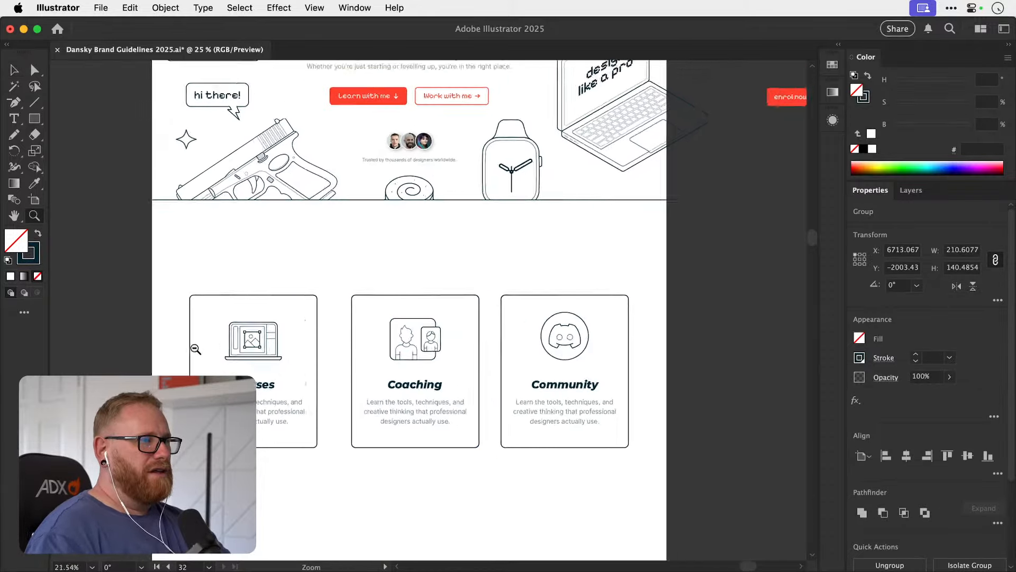
pyautogui.keyDown('shift'); pyautogui.click(399, 344); pyautogui.keyUp('shift')
pyautogui.press('z')
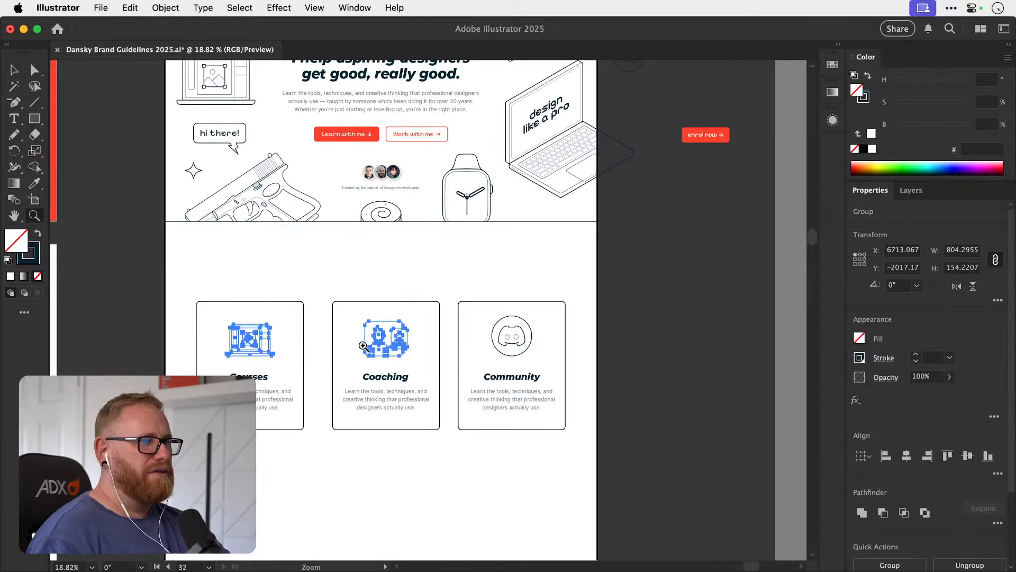
pyautogui.press('super+shift+a')
pyautogui.moveTo(310, 340); pyautogui.dragTo(461, 326)
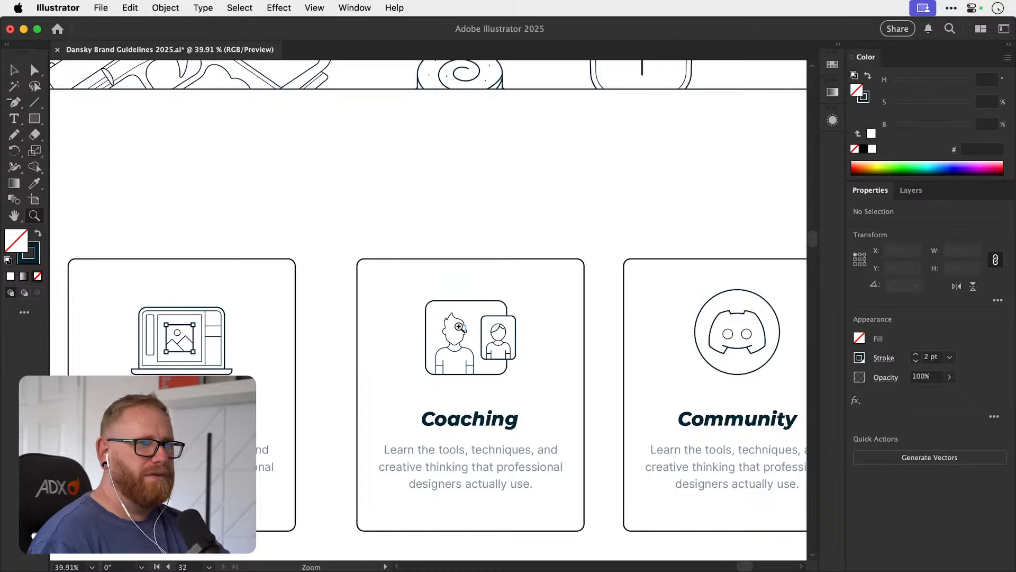
pyautogui.press('super+minus')
pyautogui.press('super+minus')
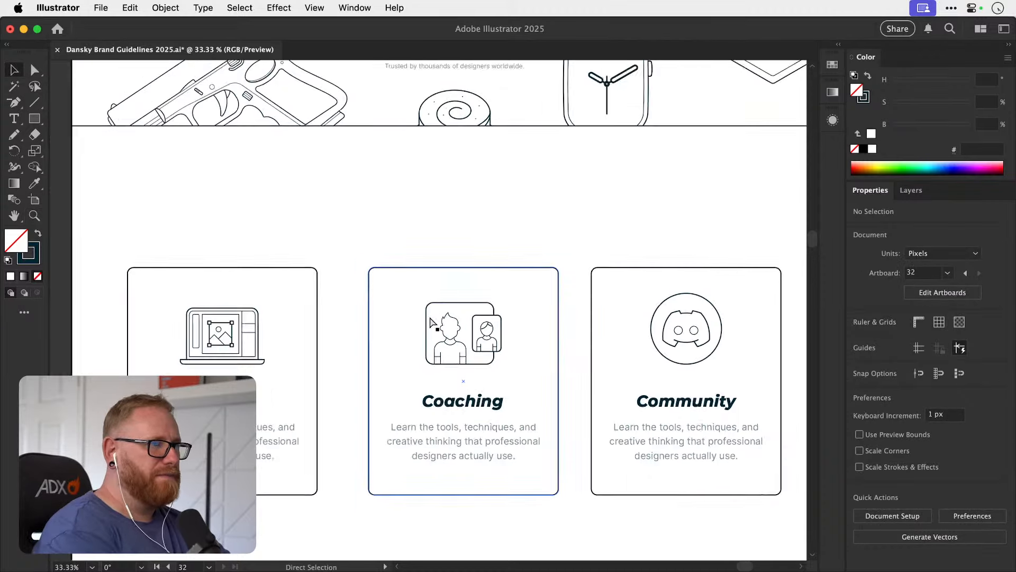
pyautogui.press('space')
pyautogui.moveTo(423, 308); pyautogui.dragTo(341, 326)
pyautogui.click(220, 347)
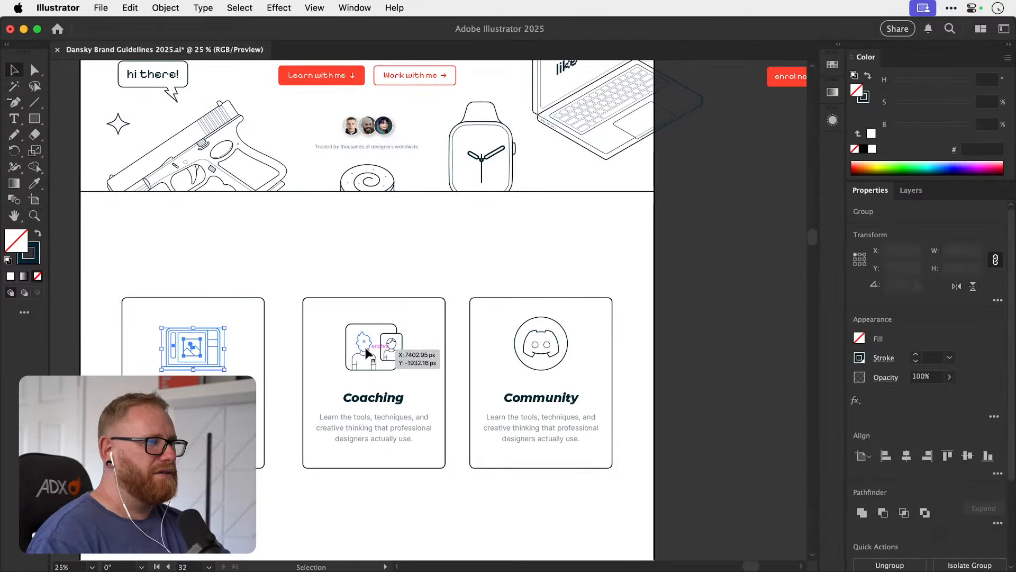
pyautogui.keyDown('shift'); pyautogui.click(364, 344); pyautogui.keyUp('shift')
pyautogui.keyDown('shift'); pyautogui.click(528, 347); pyautogui.keyUp('shift')
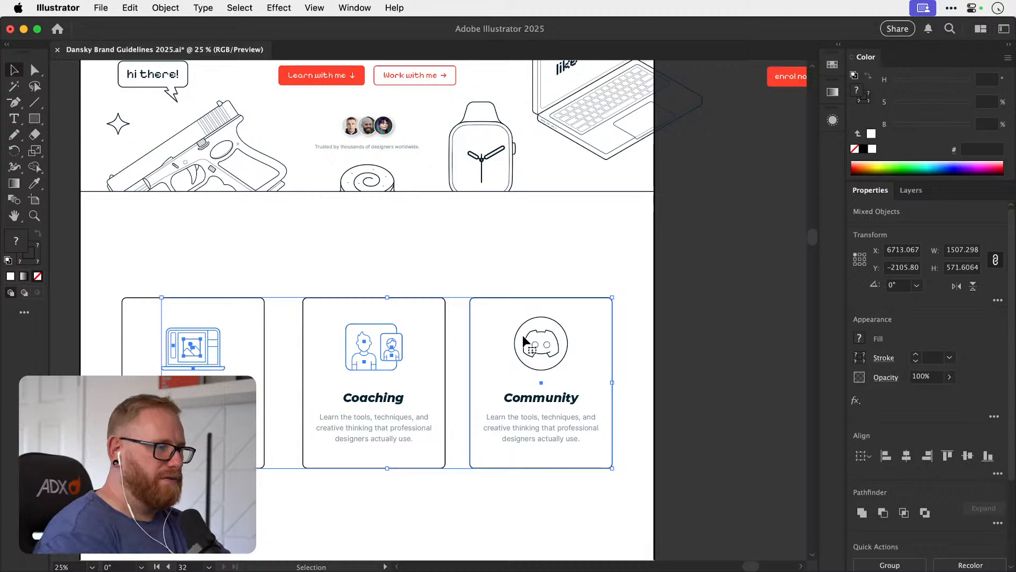
pyautogui.click(222, 336)
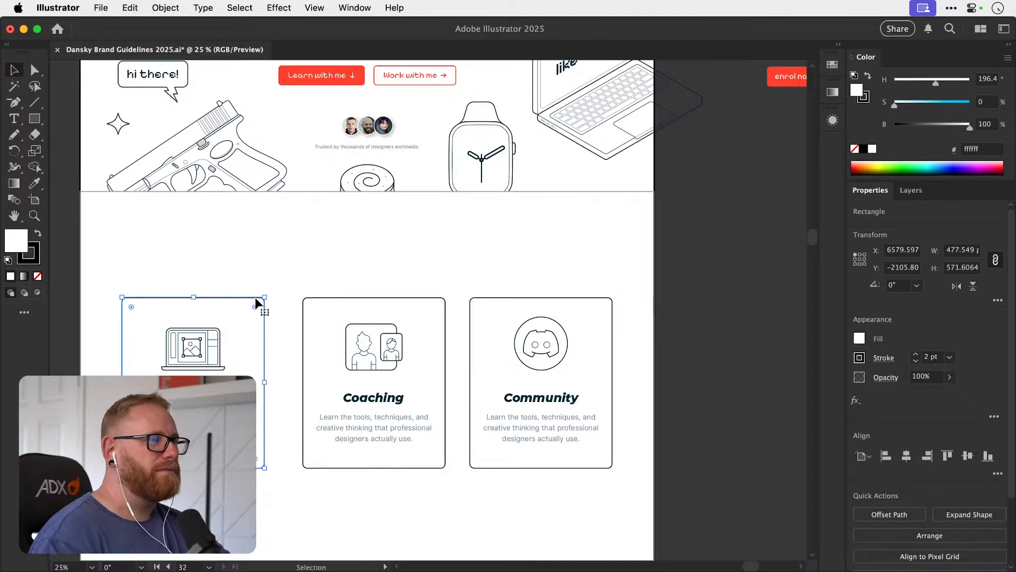
pyautogui.click(269, 290)
# Place a copy of the Courses, Coaching and Community card icons together on the empty canvas above the home page artboard.
pyautogui.click(201, 351)
pyautogui.keyDown('shift'); pyautogui.click(360, 348); pyautogui.keyUp('shift')
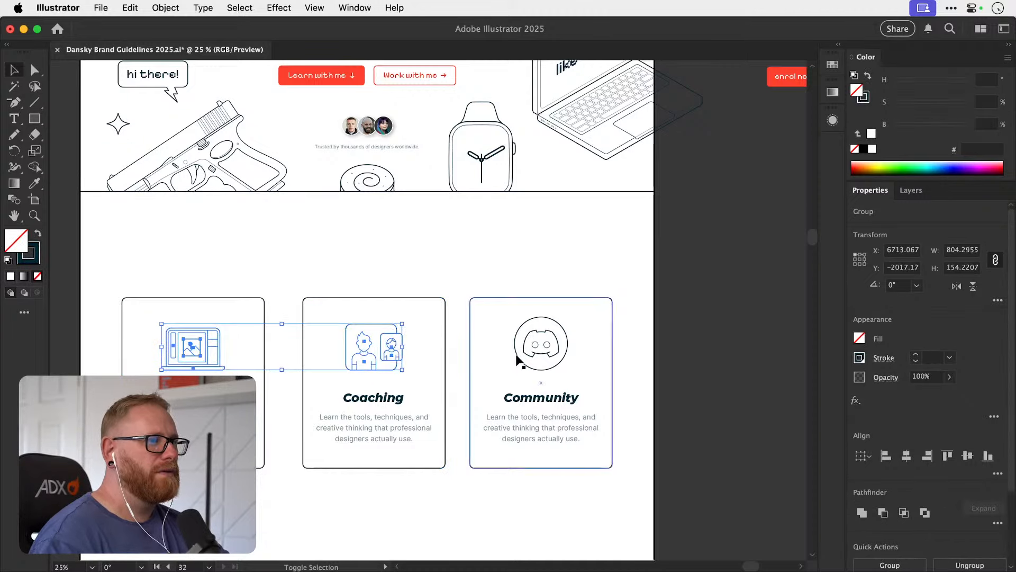
pyautogui.keyDown('shift'); pyautogui.click(523, 340); pyautogui.keyUp('shift')
pyautogui.press('super+minus')
pyautogui.press('super+minus')
pyautogui.press('space')
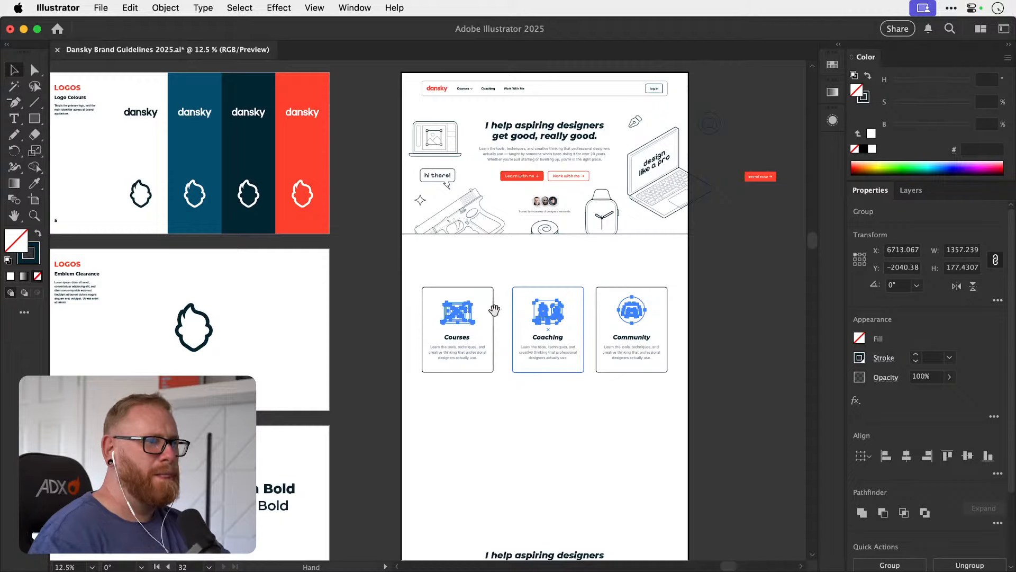
pyautogui.moveTo(495, 310); pyautogui.dragTo(309, 126)
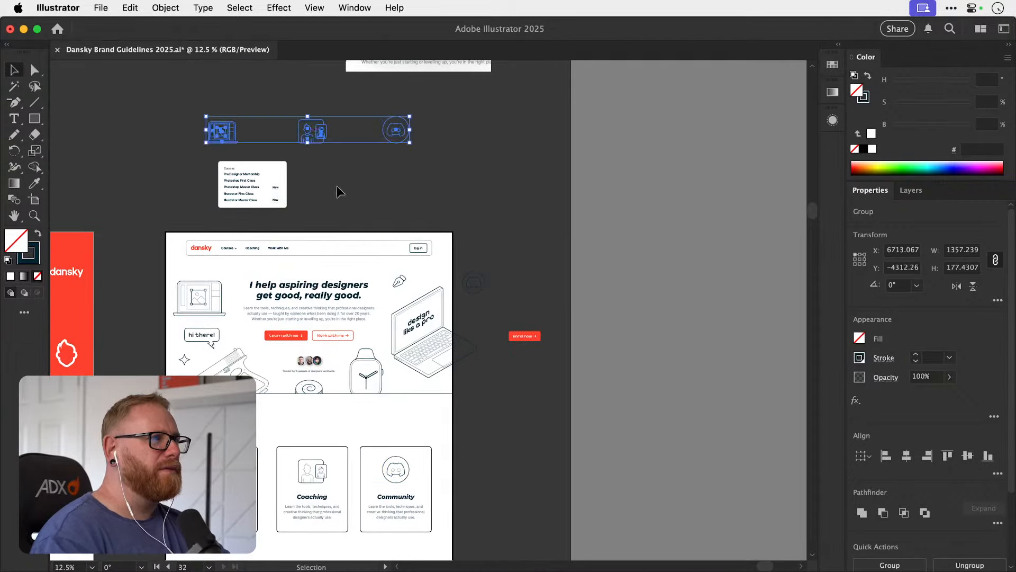
pyautogui.click(337, 187)
# Convert the laptop icon on the Courses card into a Live Paint group.
pyautogui.moveTo(209, 492); pyautogui.dragTo(373, 360)
pyautogui.press('super+z')
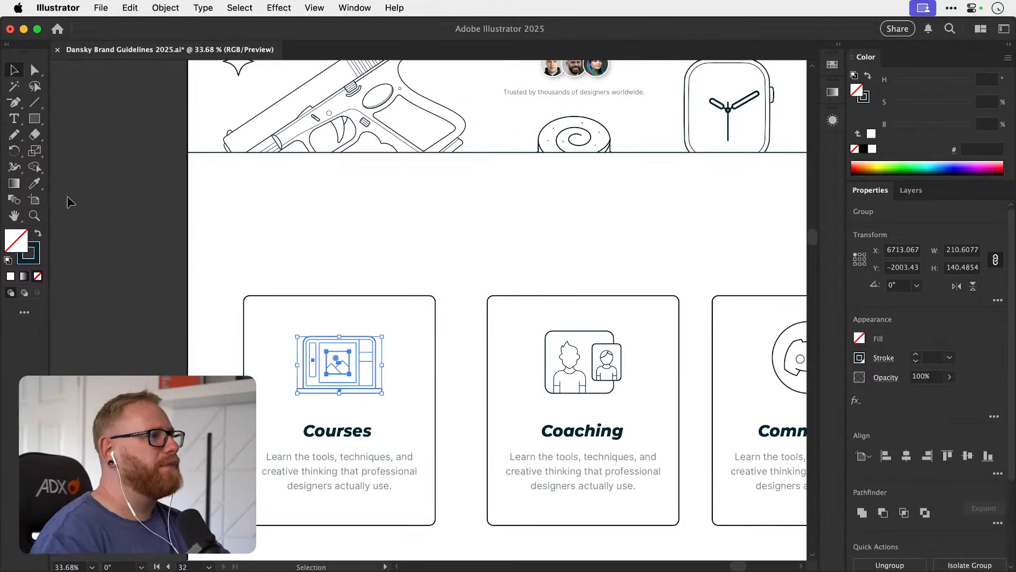
pyautogui.hotkey('shift', 'k')
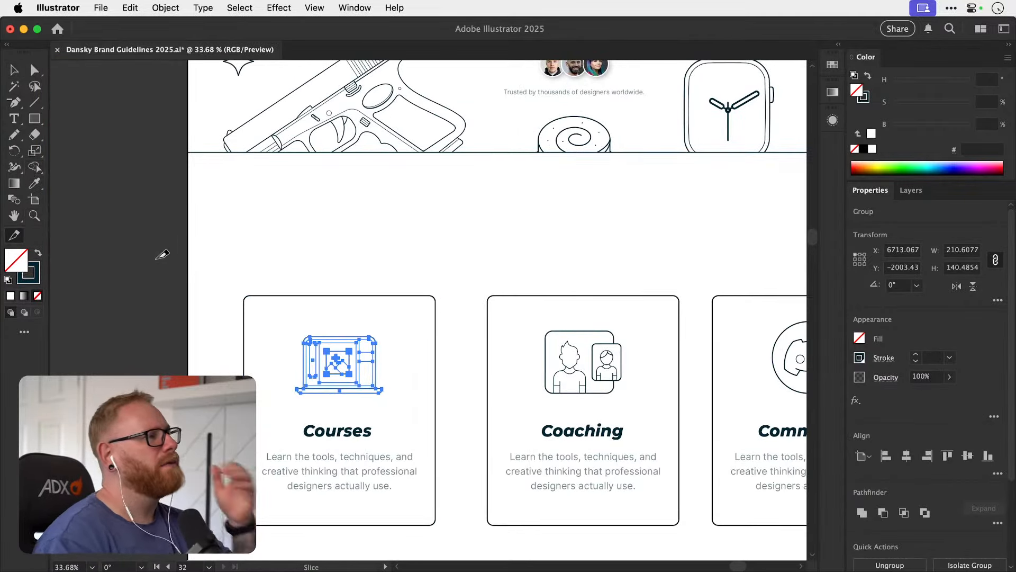
pyautogui.press('k')
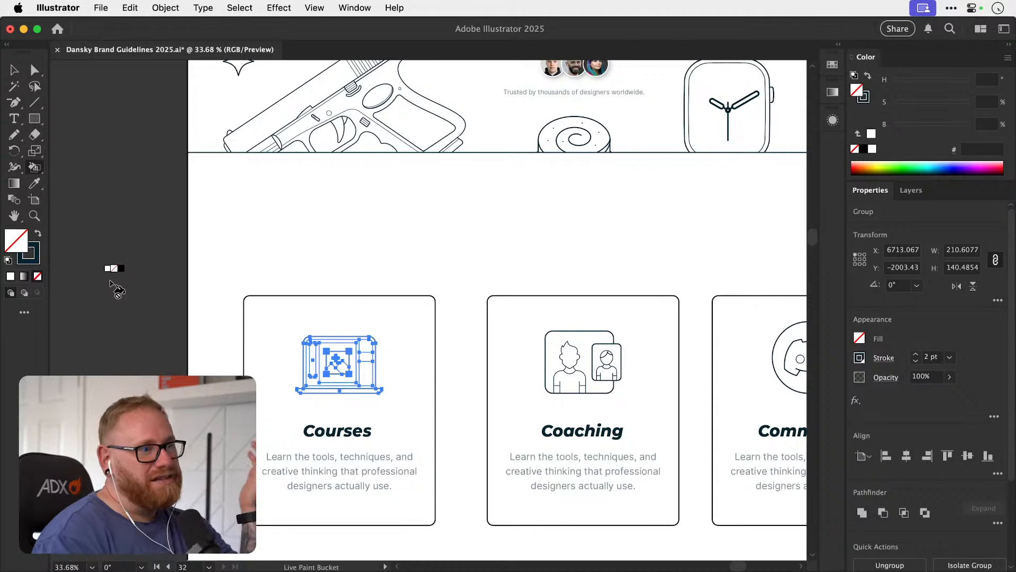
pyautogui.click(347, 369)
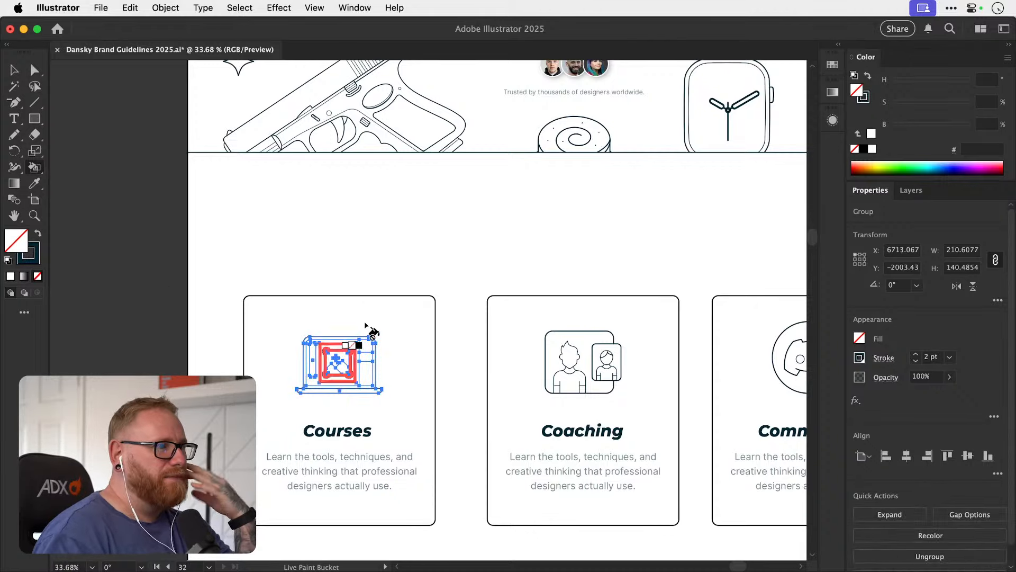
pyautogui.press('super+1')
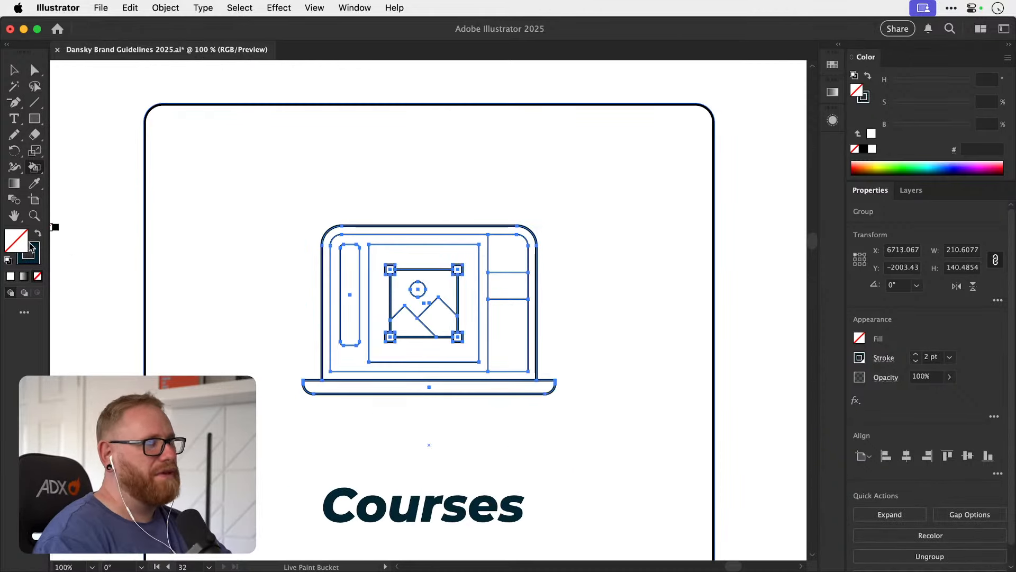
# Paint the sun and both mountains inside the Courses icon's picture with the brand red swatch, ff412d.
pyautogui.doubleClick(21, 244)
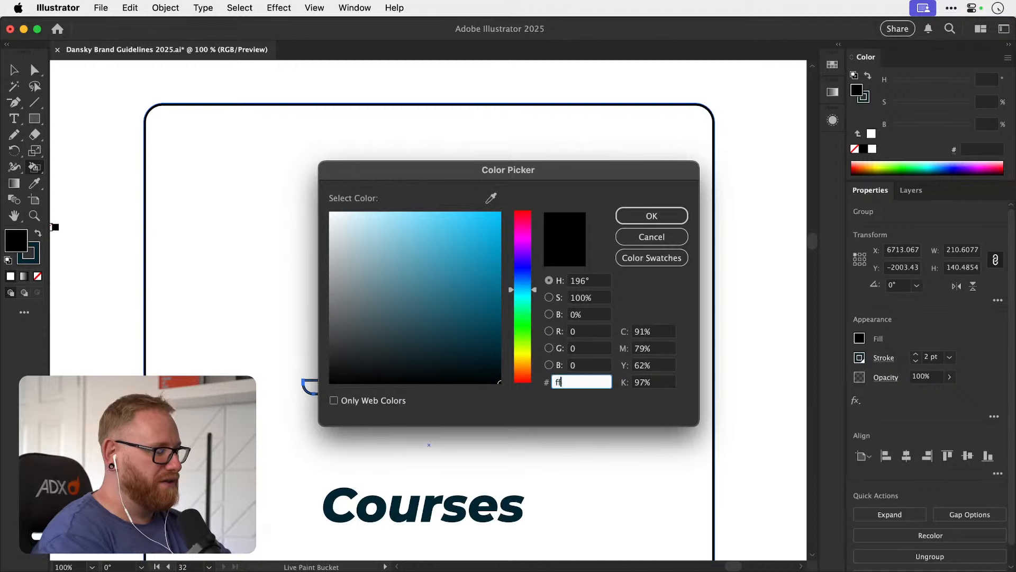
pyautogui.write('ff412d')
pyautogui.press('Return')
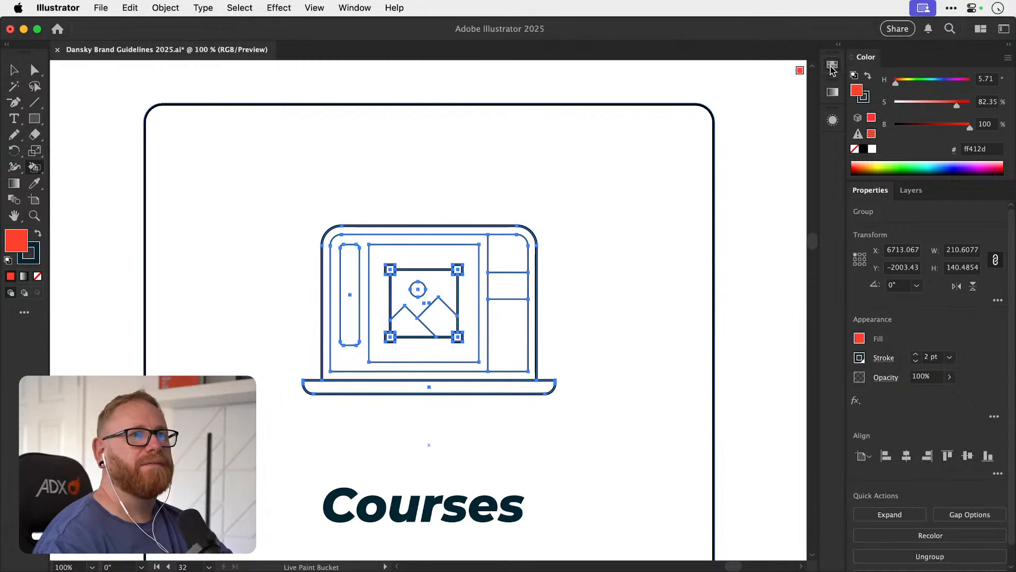
pyautogui.click(833, 66)
pyautogui.click(781, 119)
pyautogui.click(831, 66)
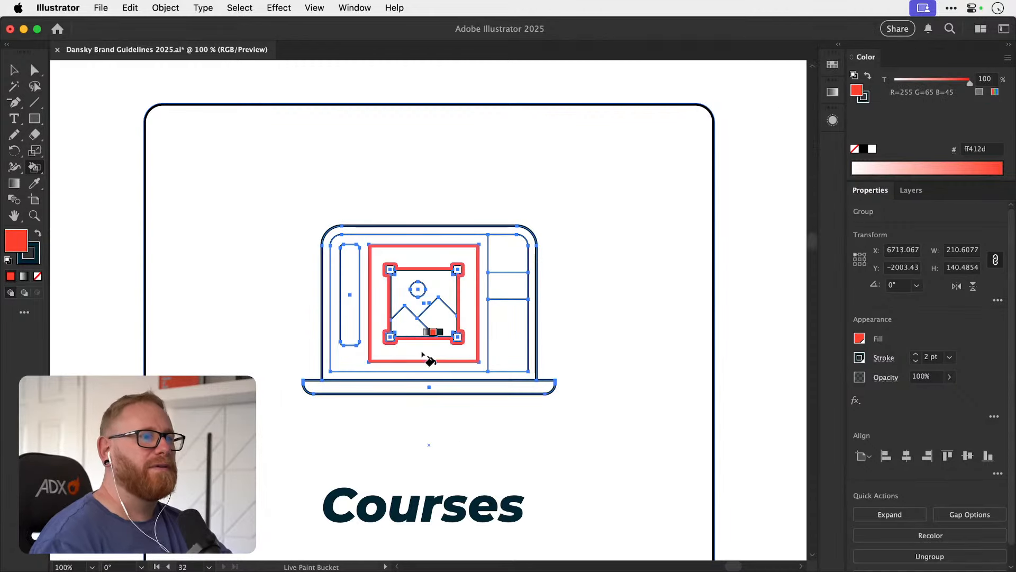
pyautogui.click(442, 321)
pyautogui.click(405, 326)
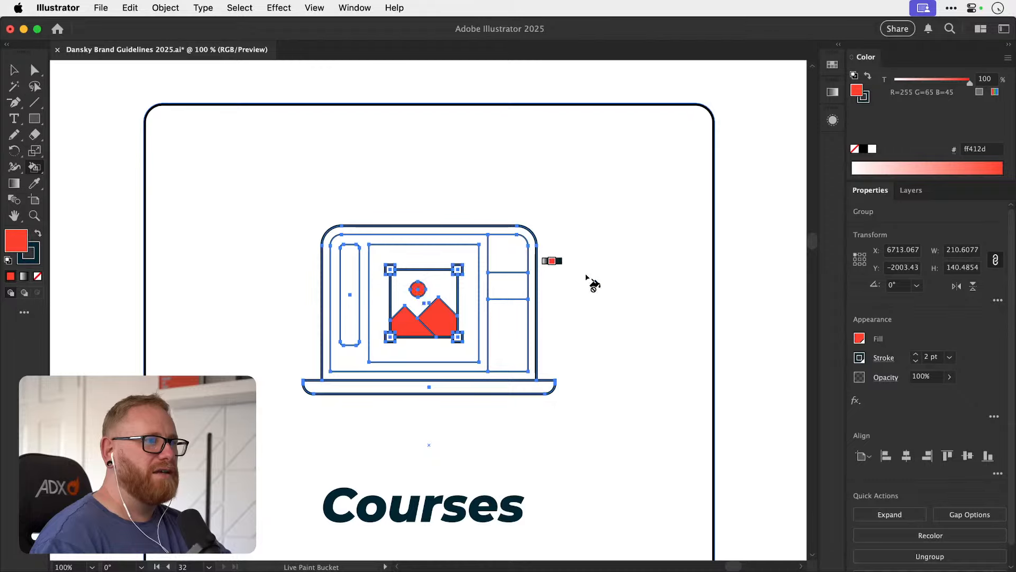
pyautogui.press('v')
pyautogui.press('super+minus')
pyautogui.press('super+minus')
pyautogui.press('super+minus')
pyautogui.press('super+minus')
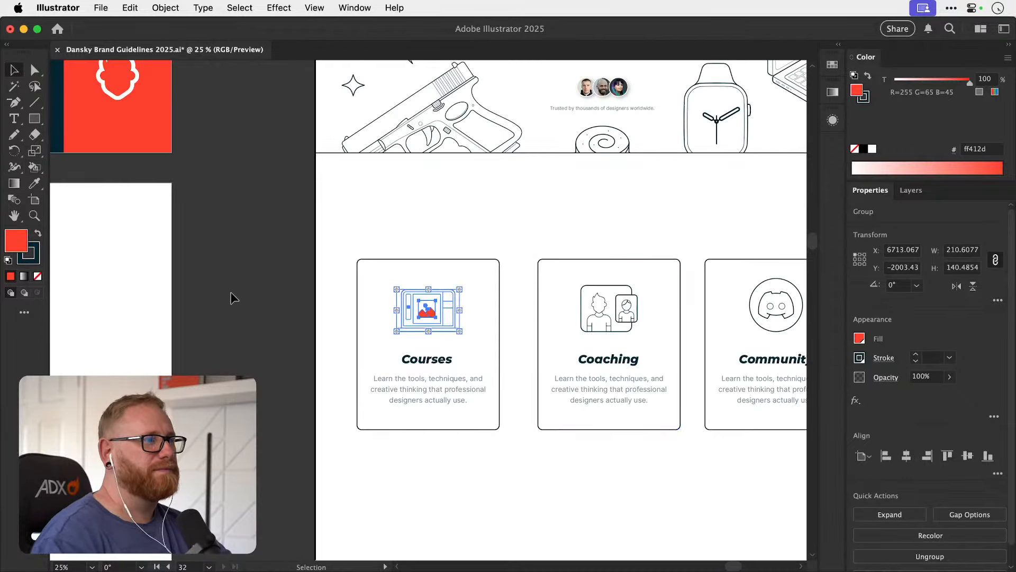
pyautogui.click(232, 298)
# Turn the Coaching card's icon into a Live Paint group and paint the larger figure's shirt with the red ff412d swatch.
pyautogui.moveTo(340, 304); pyautogui.dragTo(201, 328)
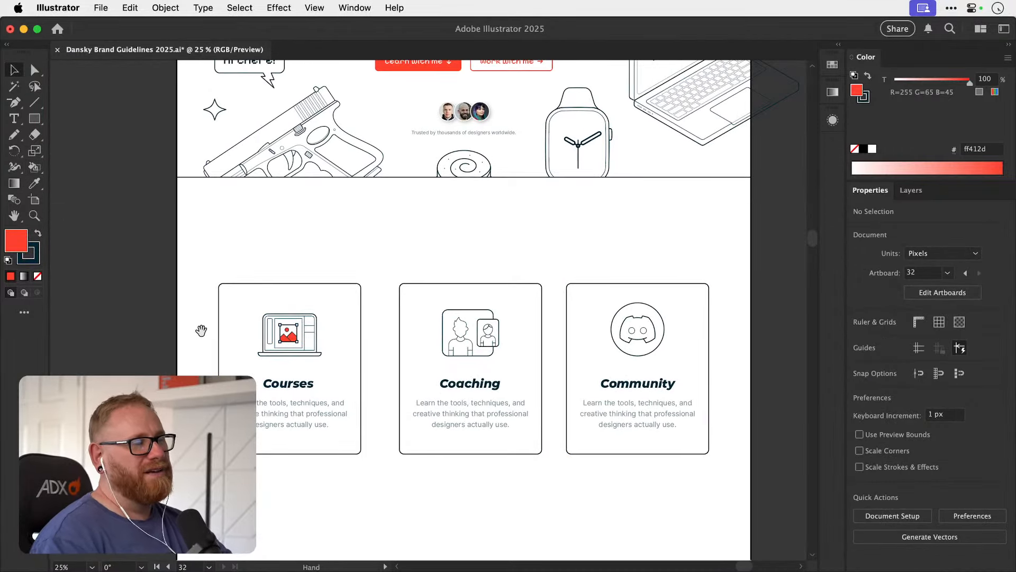
pyautogui.press('z')
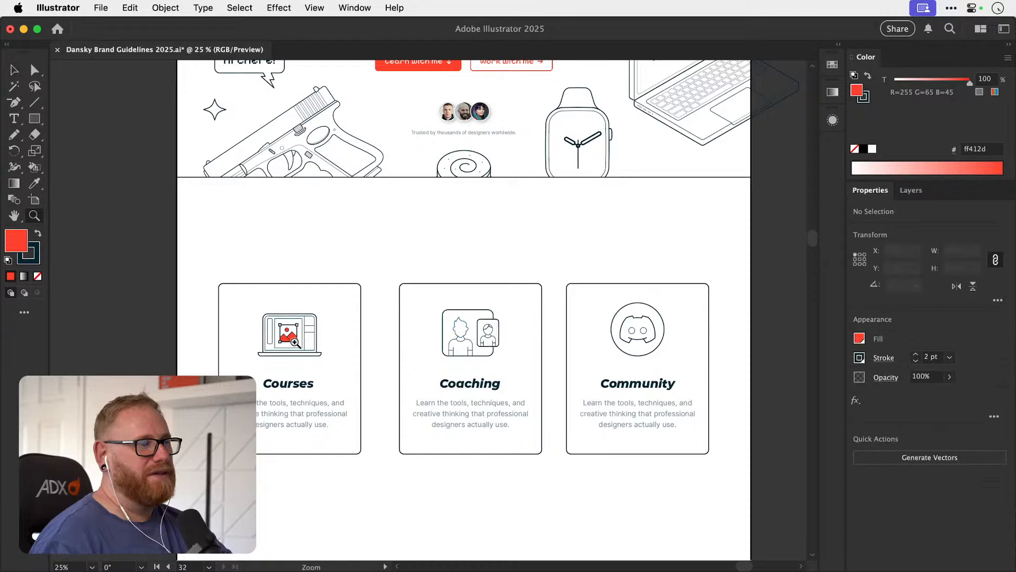
pyautogui.moveTo(295, 340); pyautogui.dragTo(417, 336)
pyautogui.press('v')
pyautogui.moveTo(503, 333); pyautogui.dragTo(434, 338)
pyautogui.press('z')
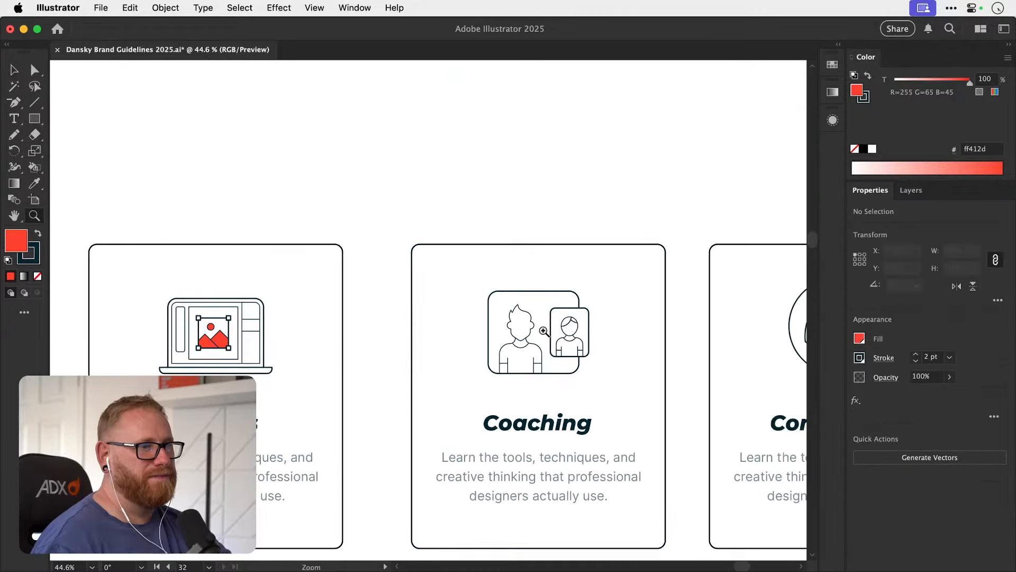
pyautogui.moveTo(547, 332); pyautogui.dragTo(570, 334)
pyautogui.press('v')
pyautogui.click(526, 340)
pyautogui.press('k')
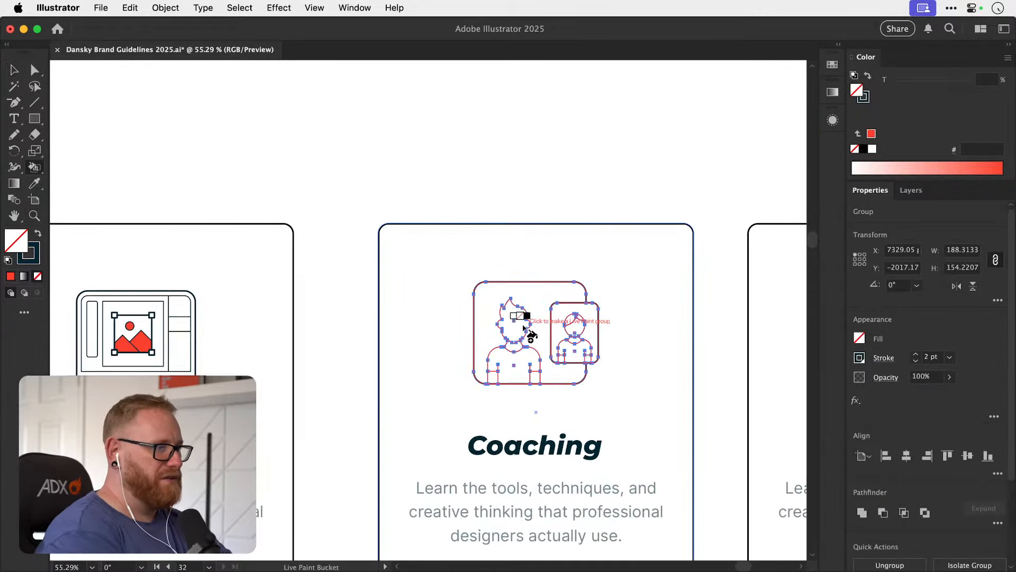
pyautogui.click(834, 66)
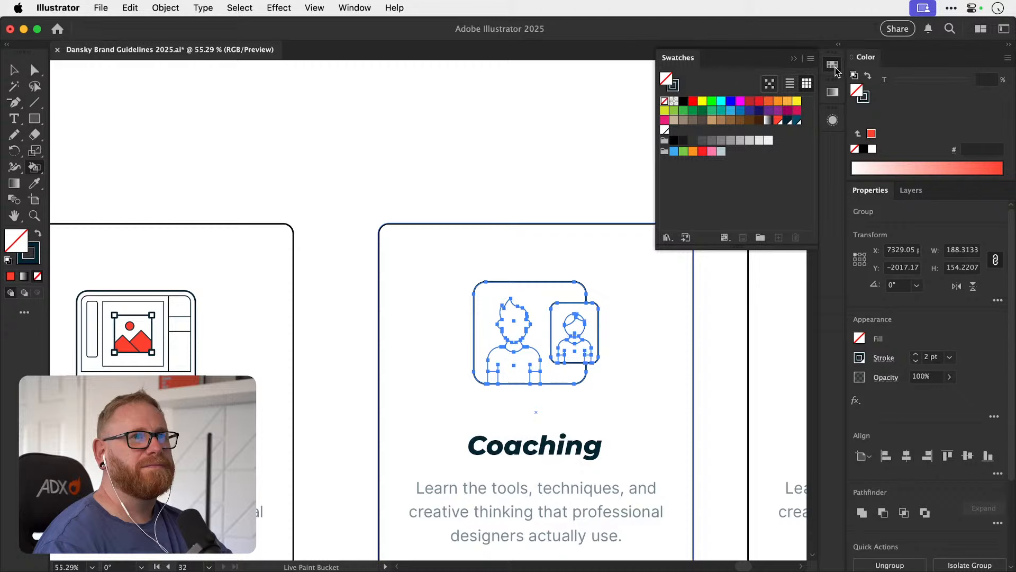
pyautogui.click(779, 121)
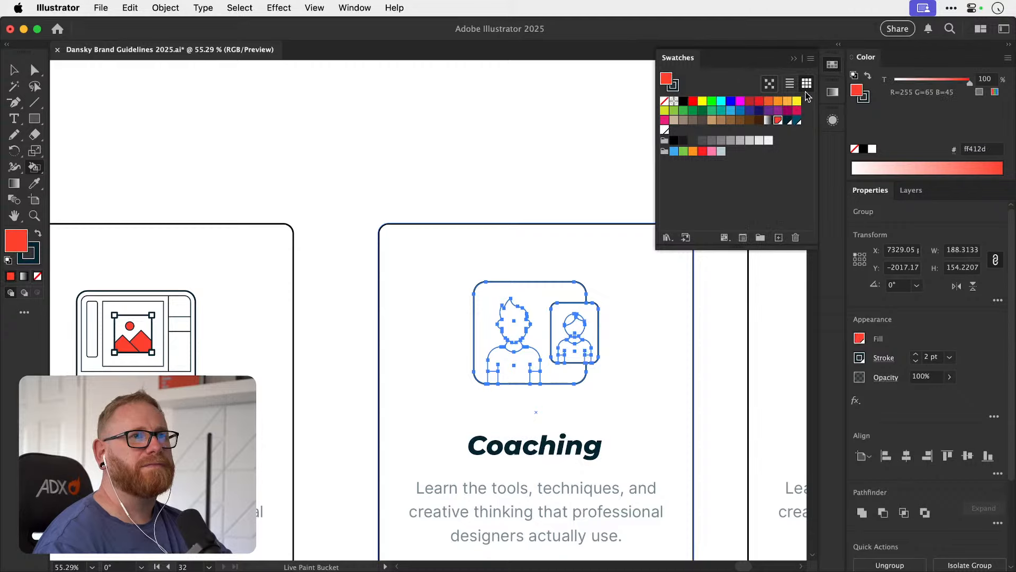
pyautogui.click(531, 369)
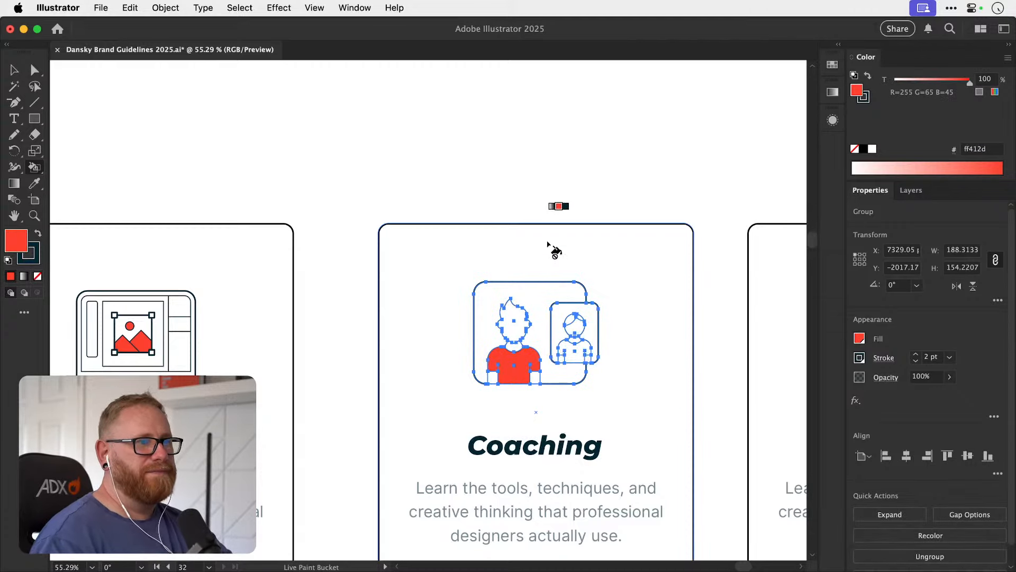
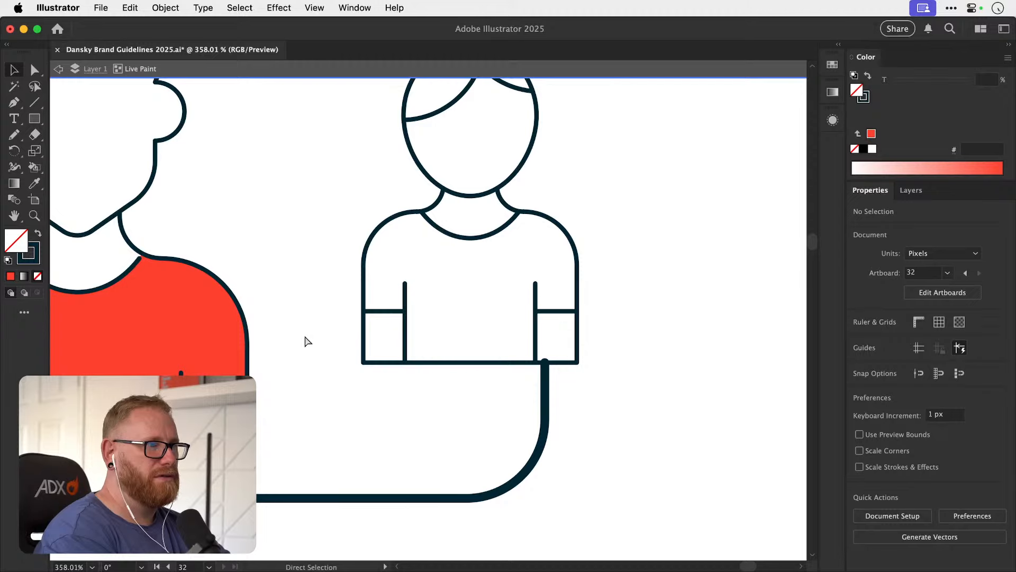
# Restore the rounded frame around the smaller figure in the Coaching icon and match its outline to the larger frame's 2 pt stroke.
pyautogui.press('super+z')
pyautogui.press('o')
pyautogui.press('i')
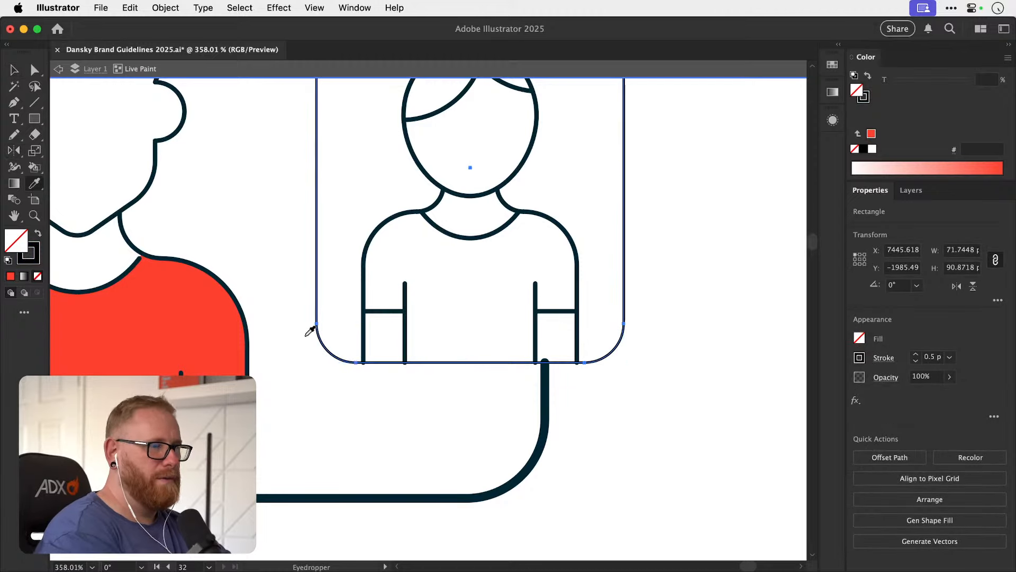
pyautogui.click(546, 426)
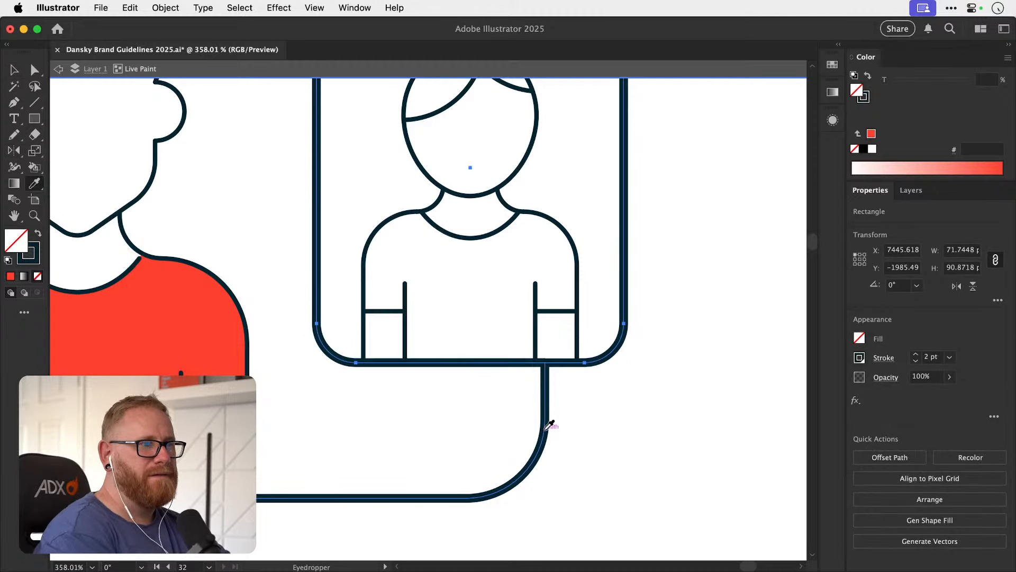
pyautogui.press('super+minus')
pyautogui.press('super+minus')
pyautogui.press('super+minus')
pyautogui.press('super+minus')
pyautogui.press('super+minus')
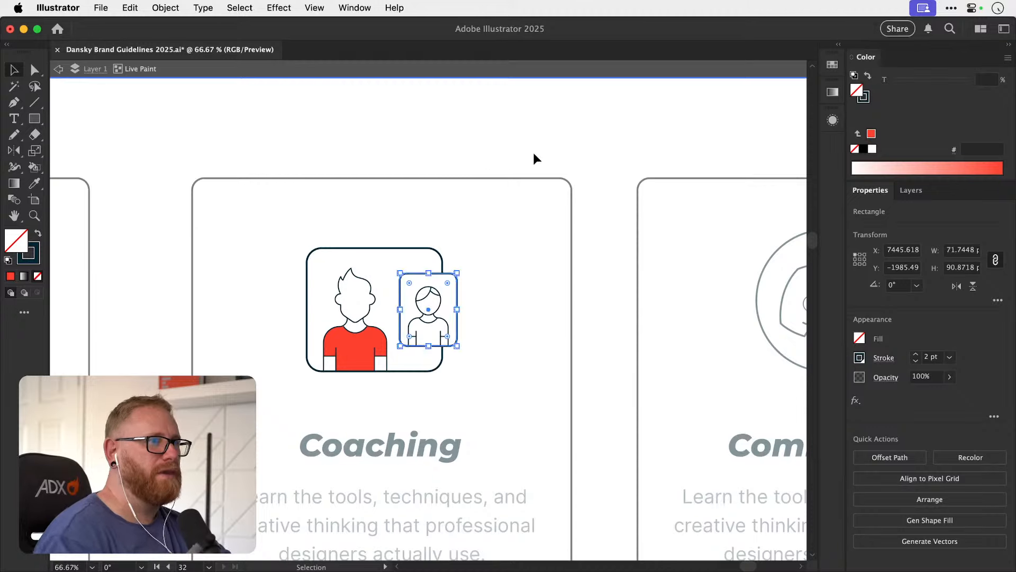
pyautogui.doubleClick(566, 133)
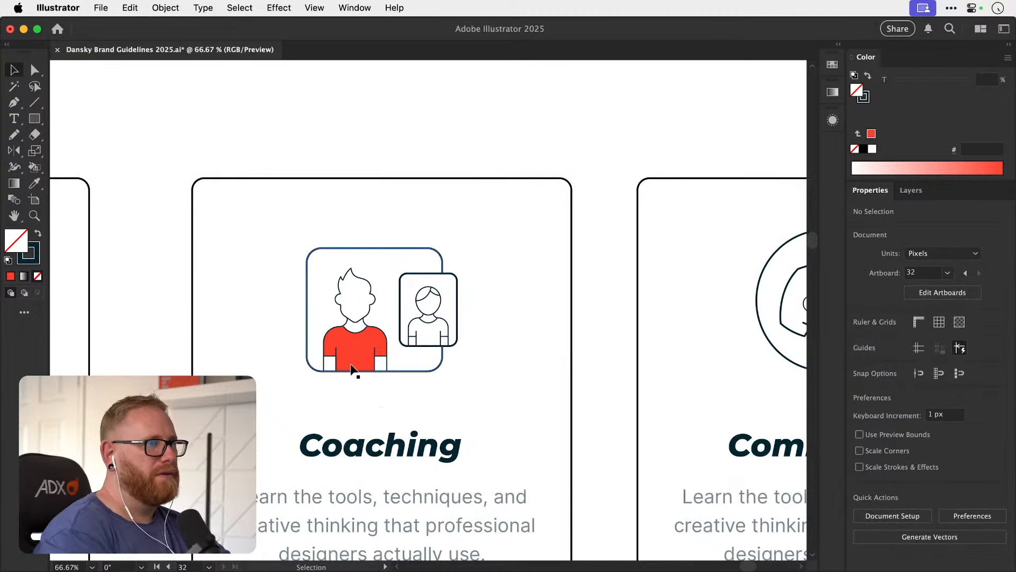
# Extend the end of the larger Coaching figure's collar curve so it meets the shoulder outline.
pyautogui.press('z')
pyautogui.moveTo(346, 324); pyautogui.dragTo(627, 366)
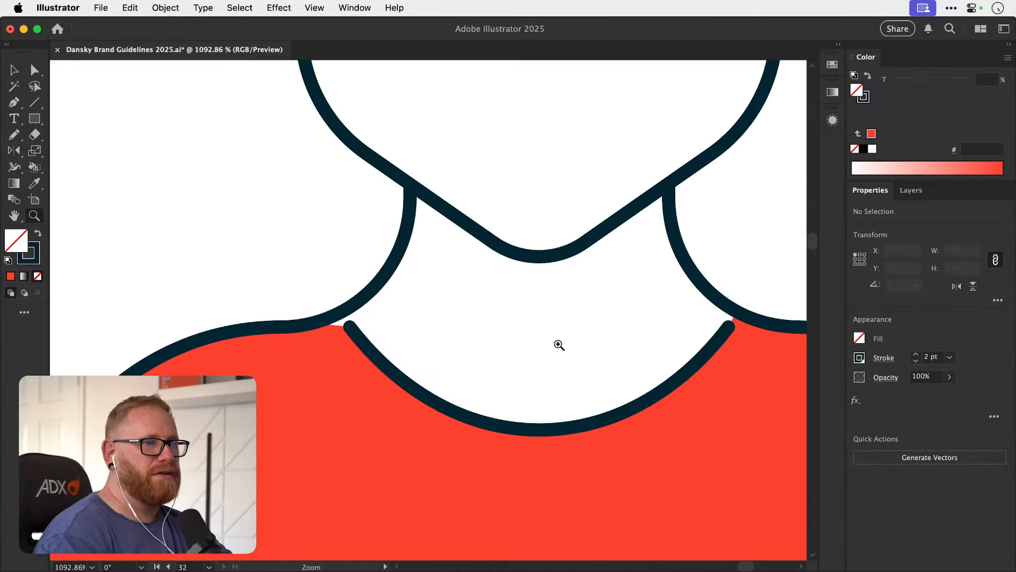
pyautogui.press('v')
pyautogui.doubleClick(360, 341)
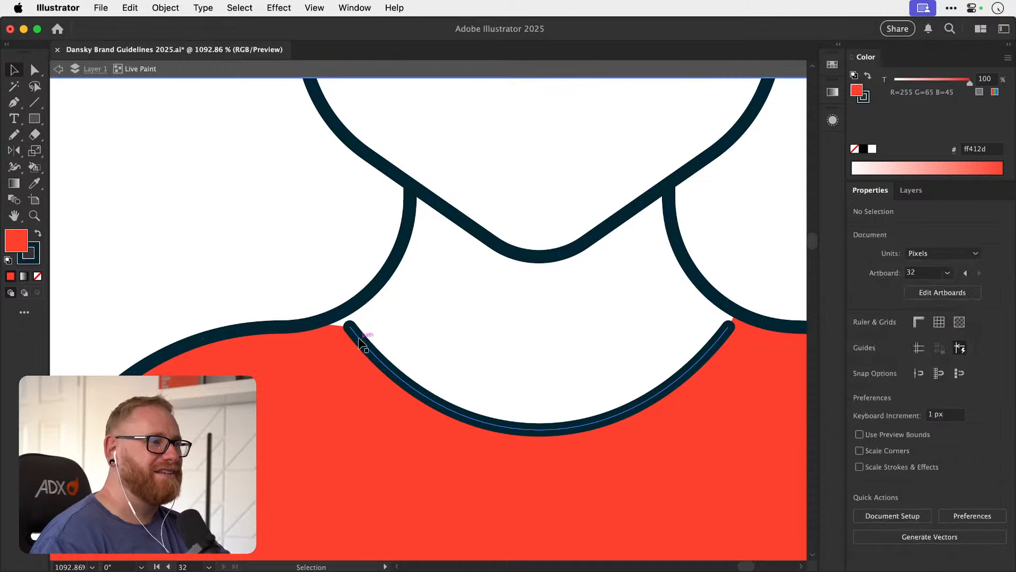
pyautogui.click(360, 341)
pyautogui.moveTo(348, 325); pyautogui.dragTo(336, 319)
pyautogui.click(265, 253)
pyautogui.press('super+minus')
pyautogui.press('super+minus')
pyautogui.press('super+minus')
pyautogui.press('super+minus')
pyautogui.press('super+minus')
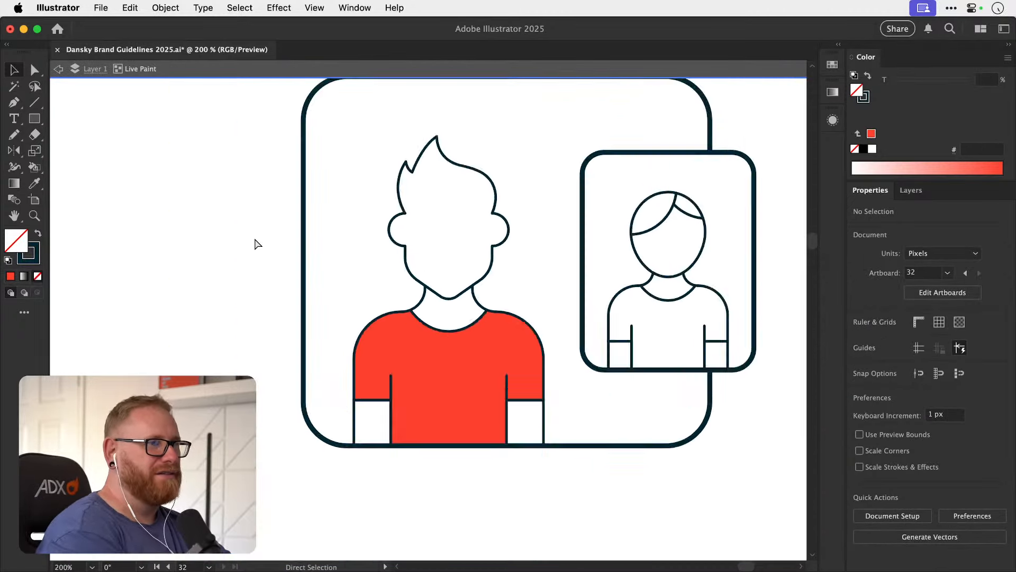
pyautogui.press('super+minus')
pyautogui.press('super+minus')
pyautogui.press('super+minus')
pyautogui.press('super+minus')
pyautogui.press('super+minus')
pyautogui.press('Escape')
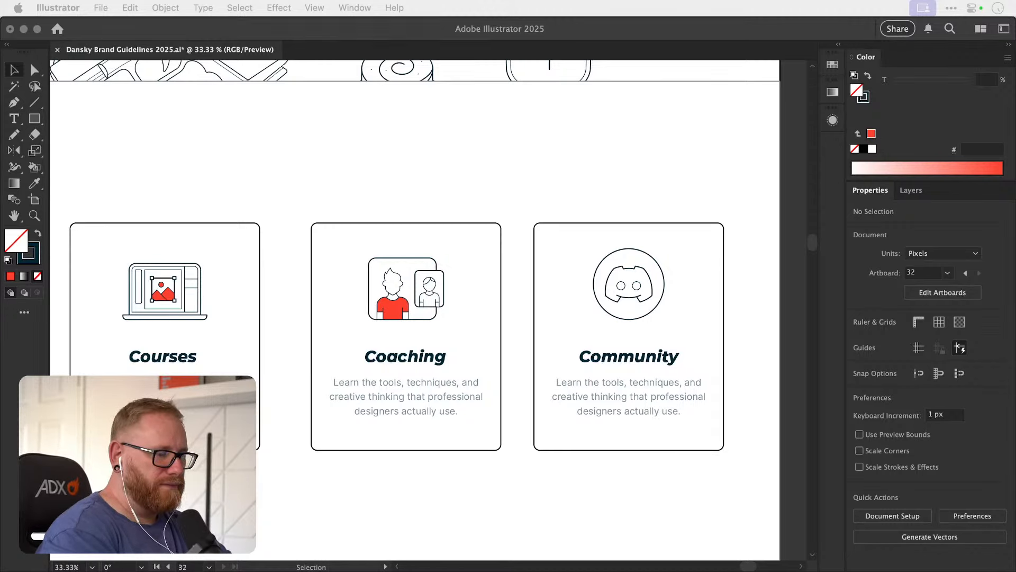
# Try painting the Discord face in the Community card's icon with the brand red ff412d swatch using Live Paint.
pyautogui.click(471, 117)
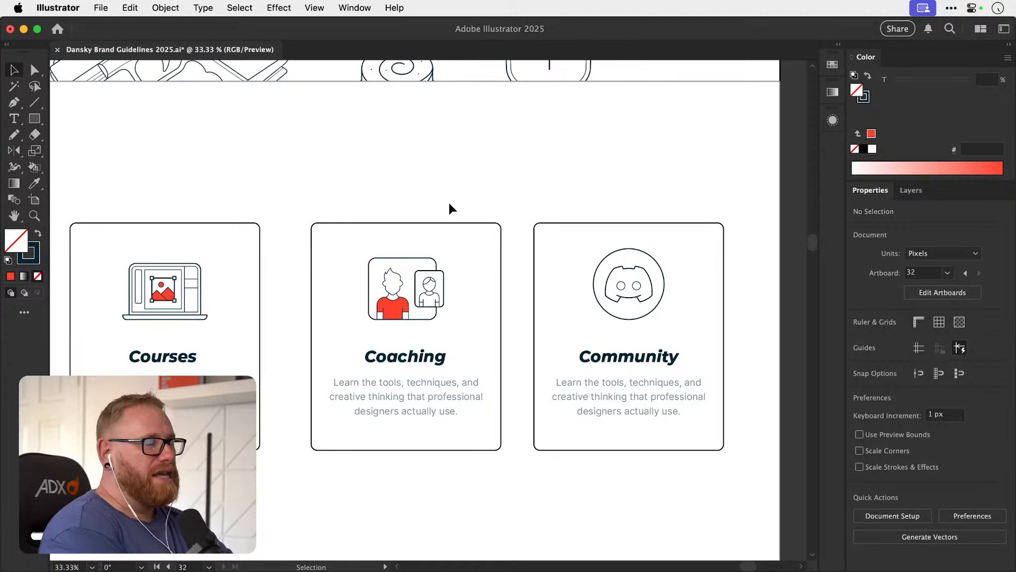
pyautogui.press('space')
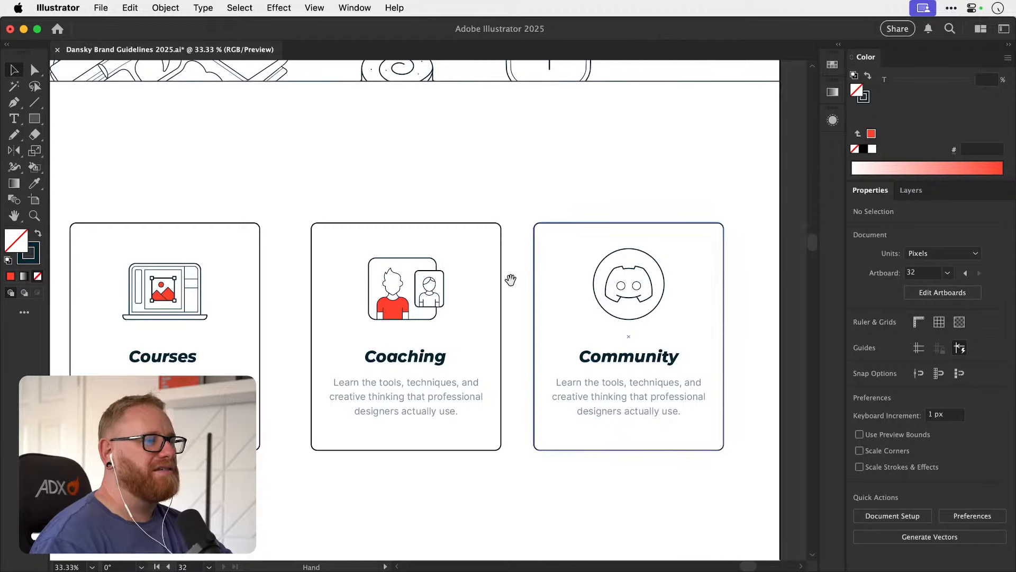
pyautogui.moveTo(510, 279); pyautogui.dragTo(482, 258)
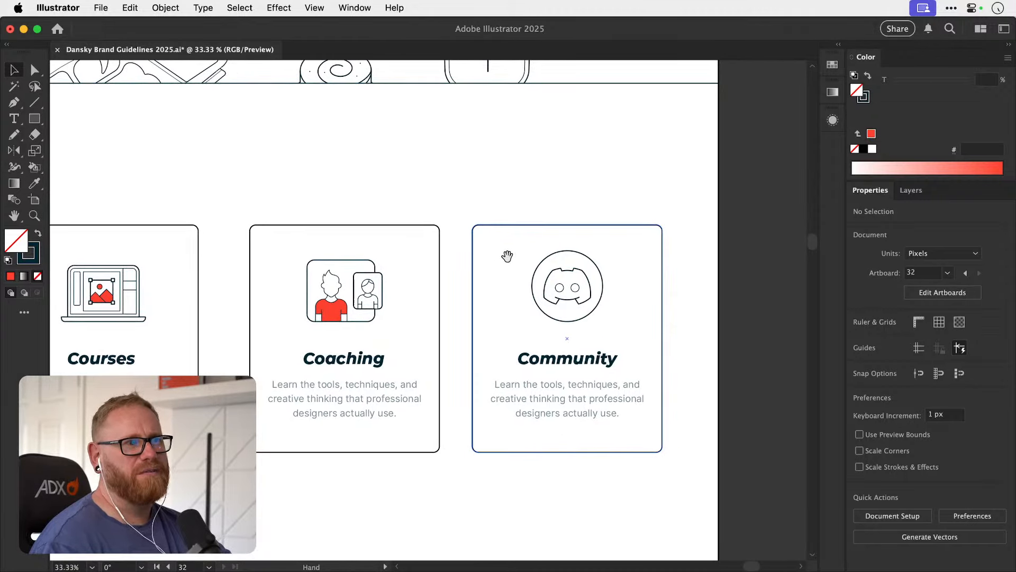
pyautogui.moveTo(497, 263); pyautogui.dragTo(487, 269)
pyautogui.press('z')
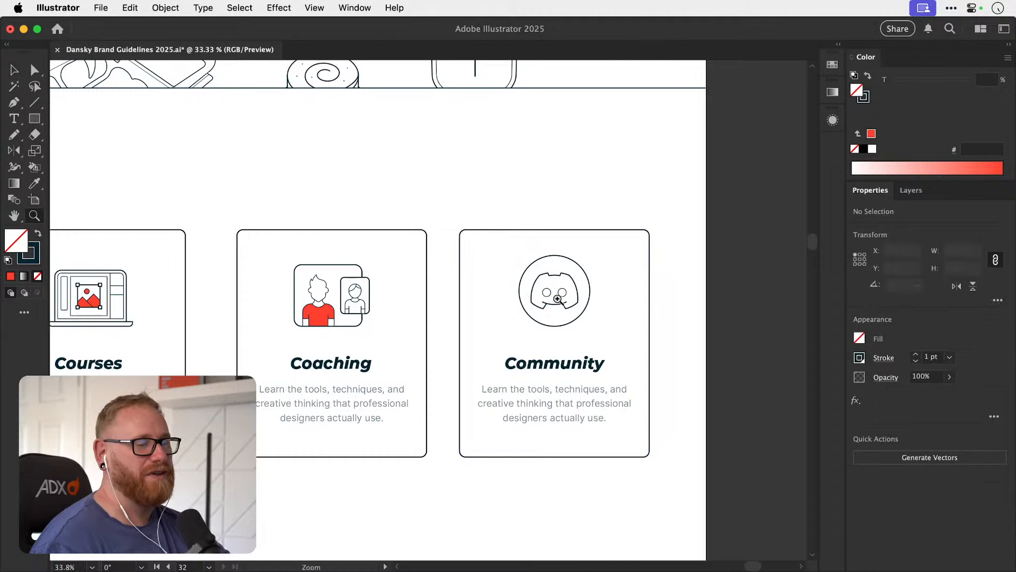
pyautogui.moveTo(559, 301); pyautogui.dragTo(550, 347)
pyautogui.press('v')
pyautogui.click(519, 373)
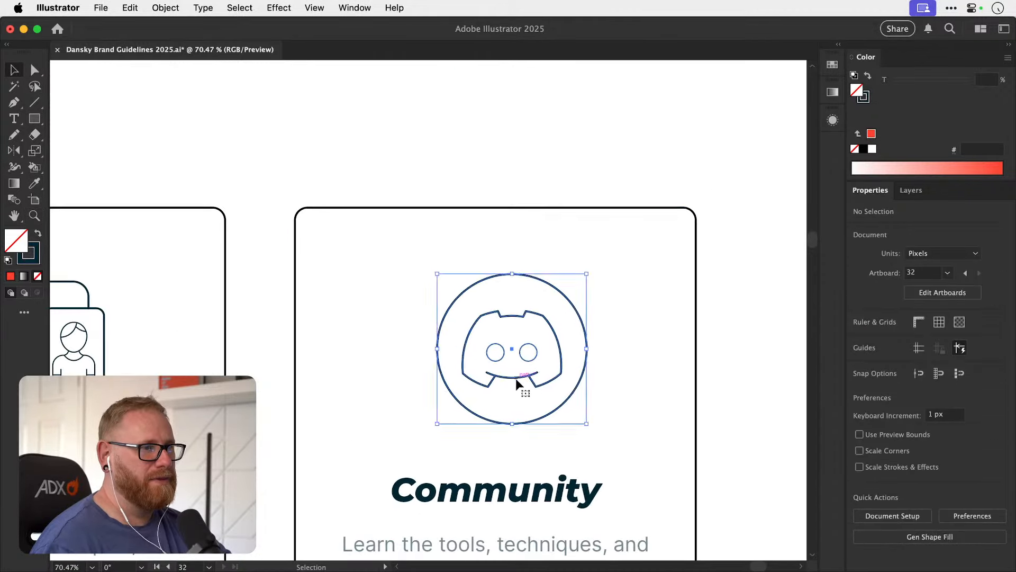
pyautogui.press('k')
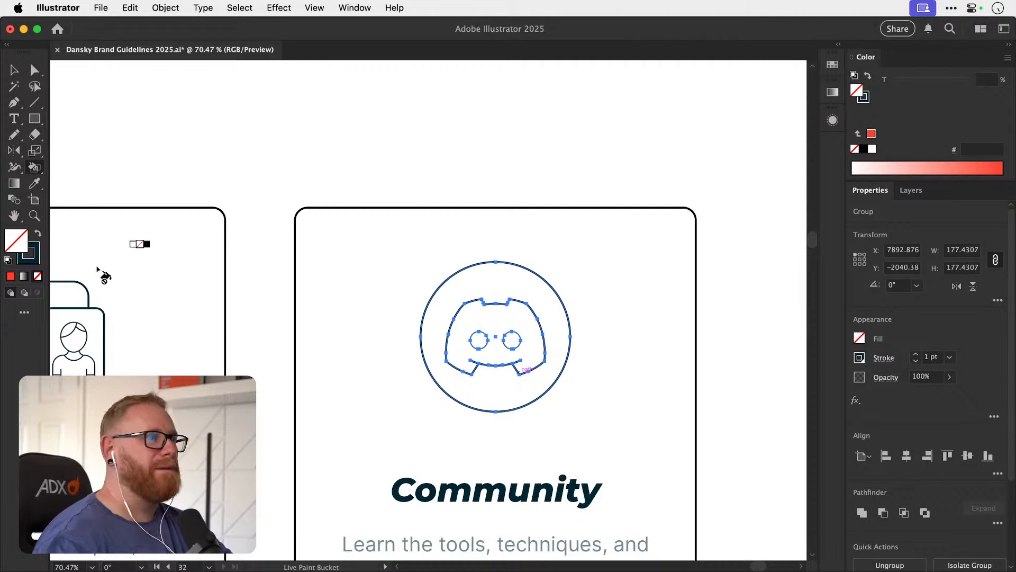
pyautogui.click(833, 65)
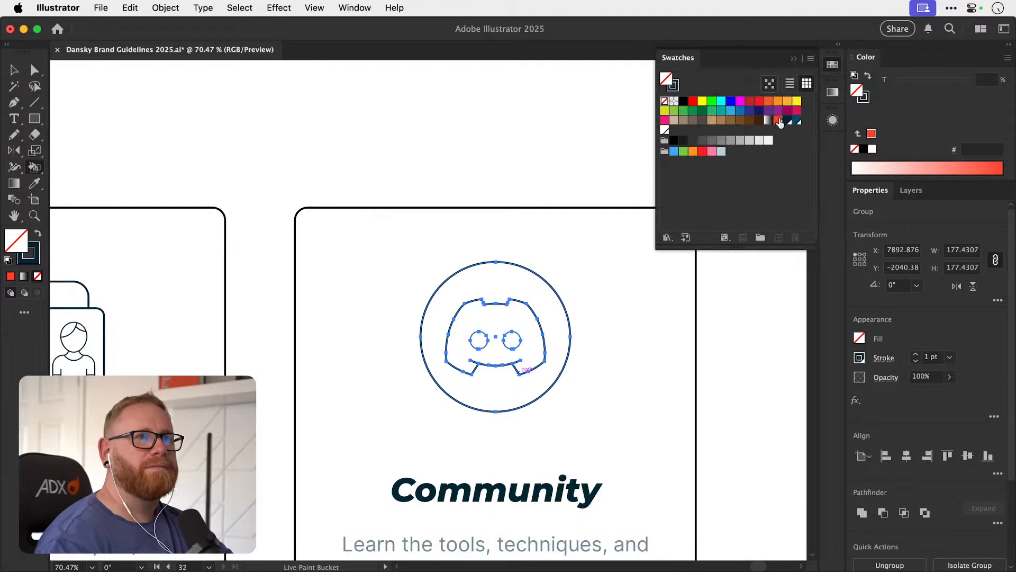
pyautogui.click(778, 119)
pyautogui.click(492, 318)
pyautogui.press('v')
pyautogui.click(555, 155)
pyautogui.press('super+minus')
pyautogui.press('super+minus')
pyautogui.press('super+minus')
pyautogui.press('super+minus')
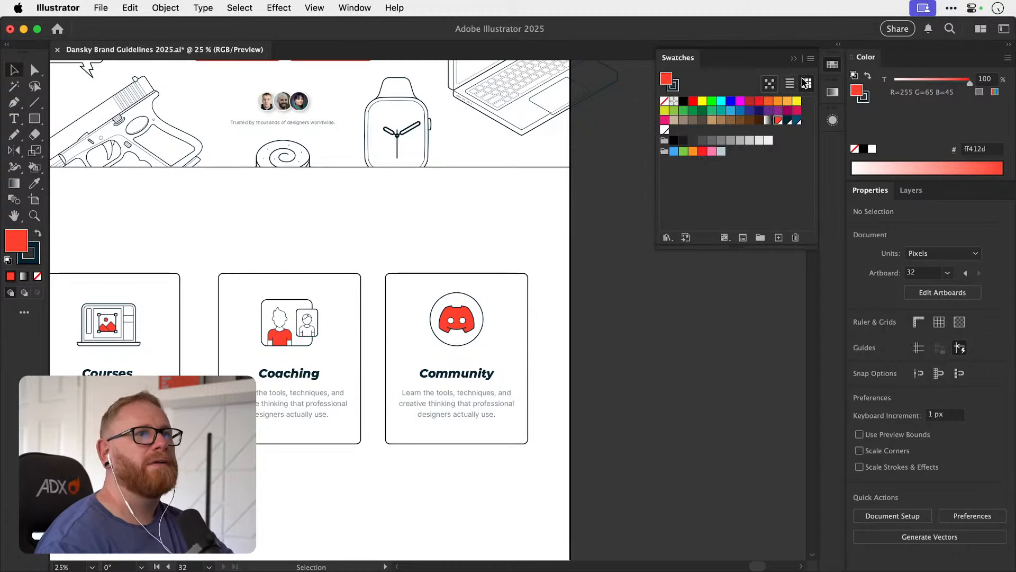
# Undo the red painting of the Discord icon on the Community card.
pyautogui.click(832, 64)
pyautogui.moveTo(453, 323); pyautogui.dragTo(694, 299)
pyautogui.press('super+z')
pyautogui.click(737, 267)
# Draw a circle about 40 px wide just outside the upper left of the Community card's Discord icon.
pyautogui.press('z')
pyautogui.moveTo(556, 298); pyautogui.dragTo(585, 318)
pyautogui.press('v')
pyautogui.press('z')
pyautogui.press('v')
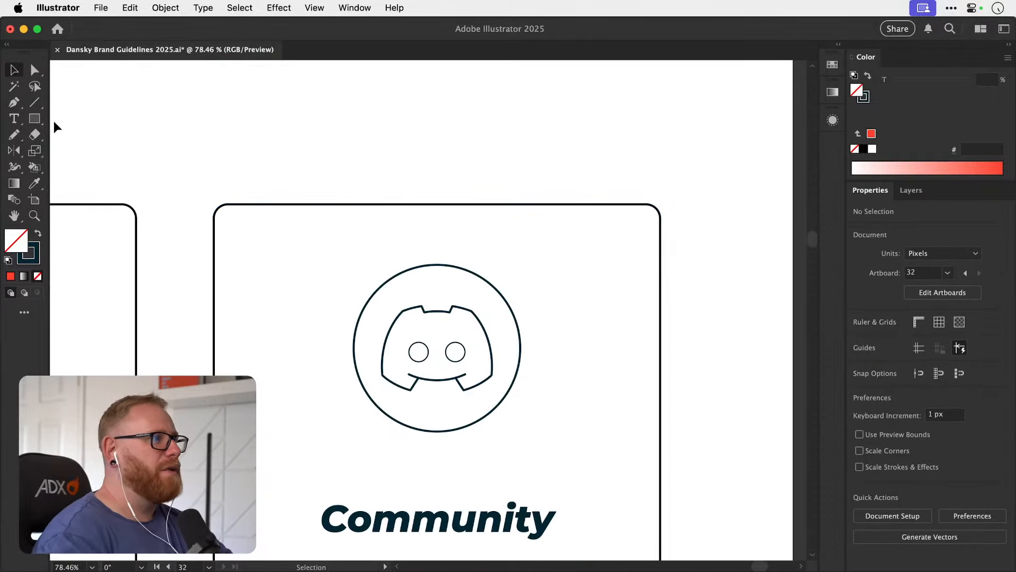
pyautogui.moveTo(34, 119); pyautogui.dragTo(74, 151)
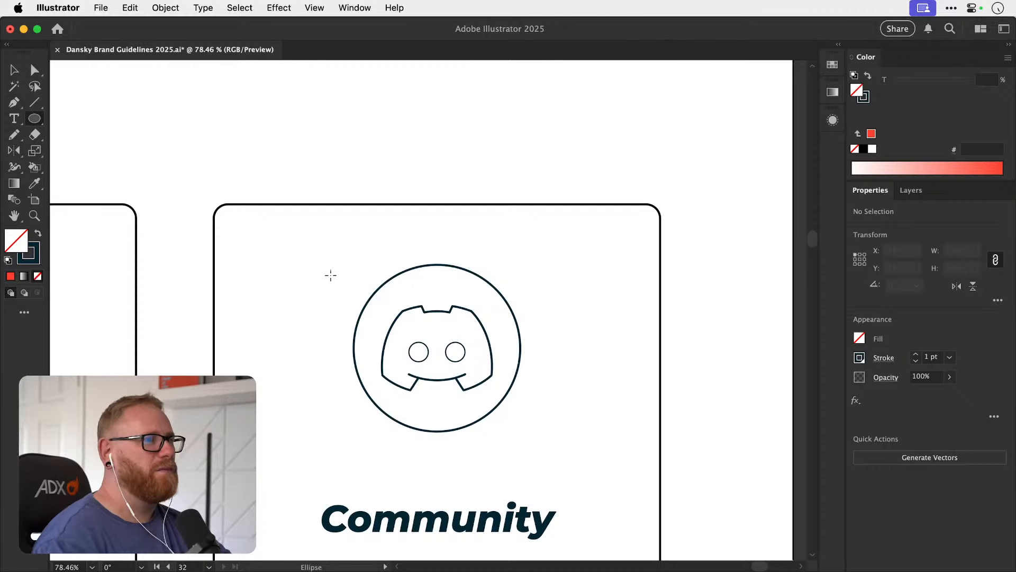
pyautogui.moveTo(342, 281); pyautogui.dragTo(351, 295)
pyautogui.press('v')
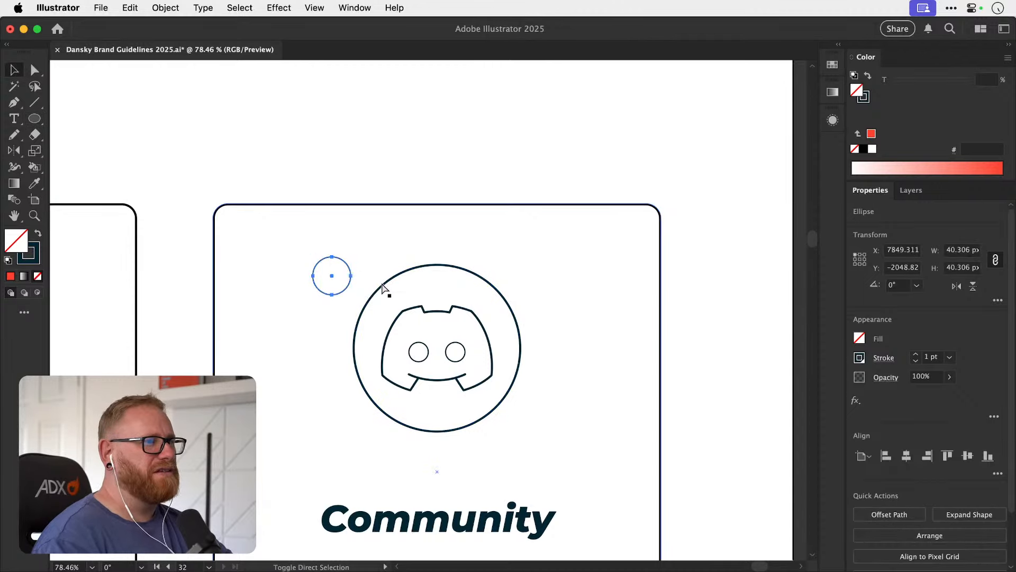
pyautogui.press('super+shift+a')
pyautogui.click(342, 295)
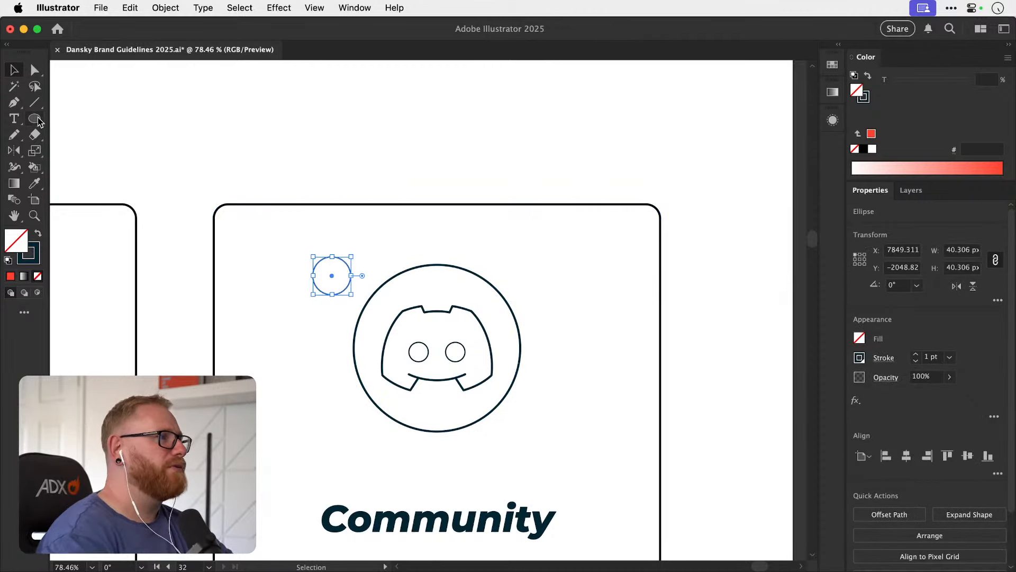
# Draw a small square above the Community card, rotate it 45° and remove its top corner to form a closed downward-pointing triangle.
pyautogui.moveTo(35, 120); pyautogui.dragTo(36, 122)
pyautogui.click(14, 104)
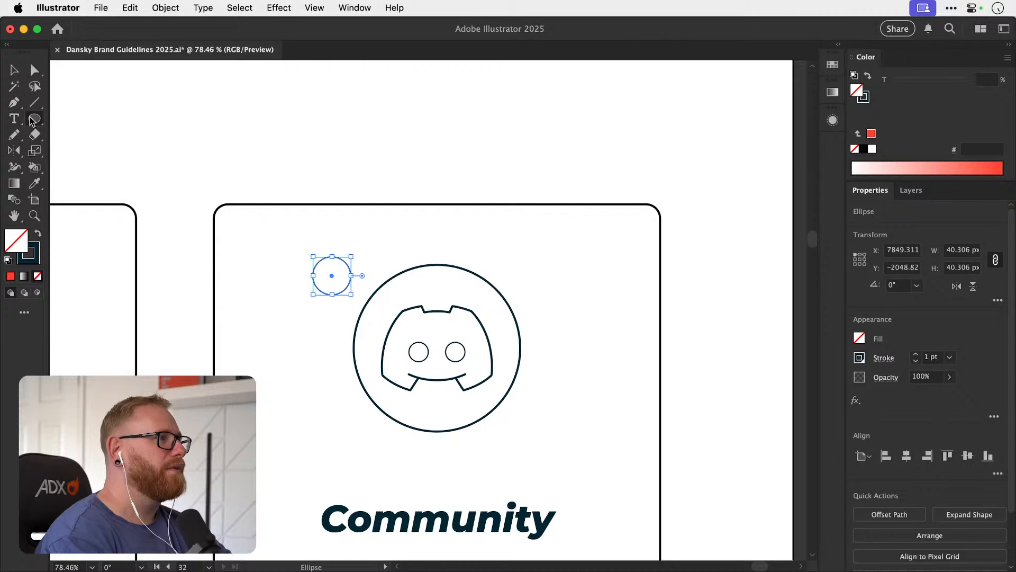
pyautogui.moveTo(34, 124); pyautogui.dragTo(94, 113)
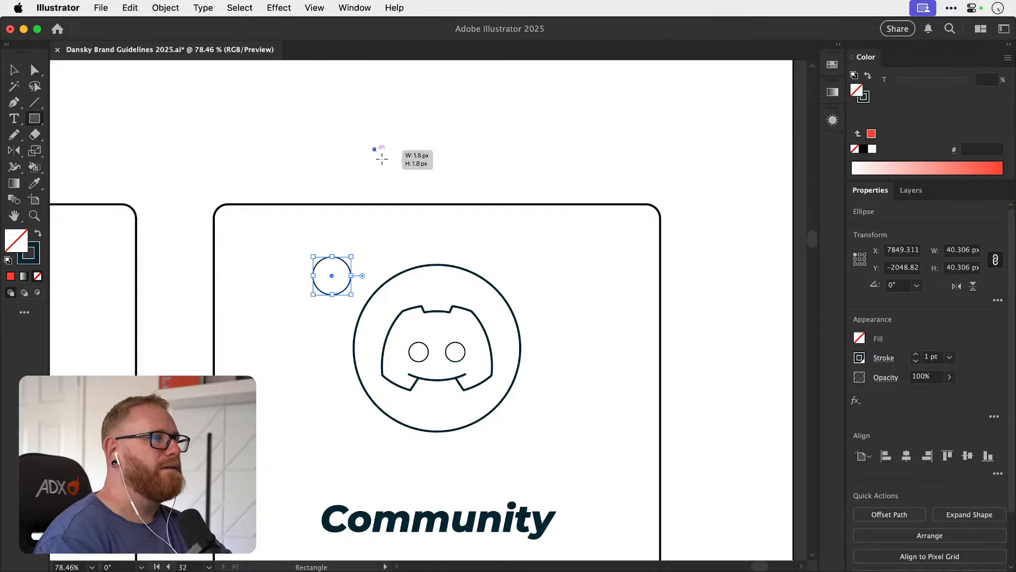
pyautogui.moveTo(381, 159); pyautogui.dragTo(414, 184)
pyautogui.press('r')
pyautogui.press('super+shift+a')
pyautogui.press('a')
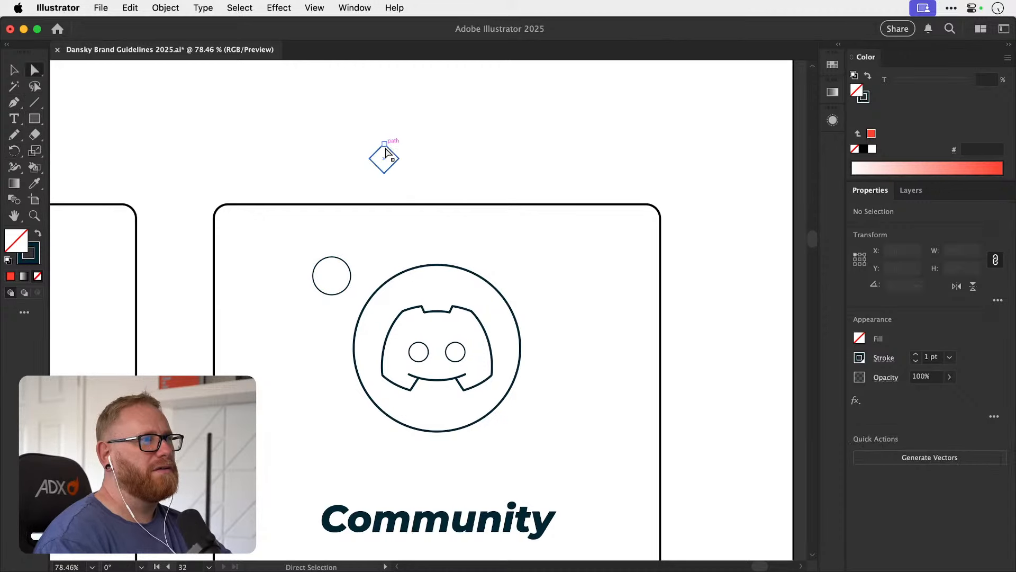
pyautogui.click(387, 153)
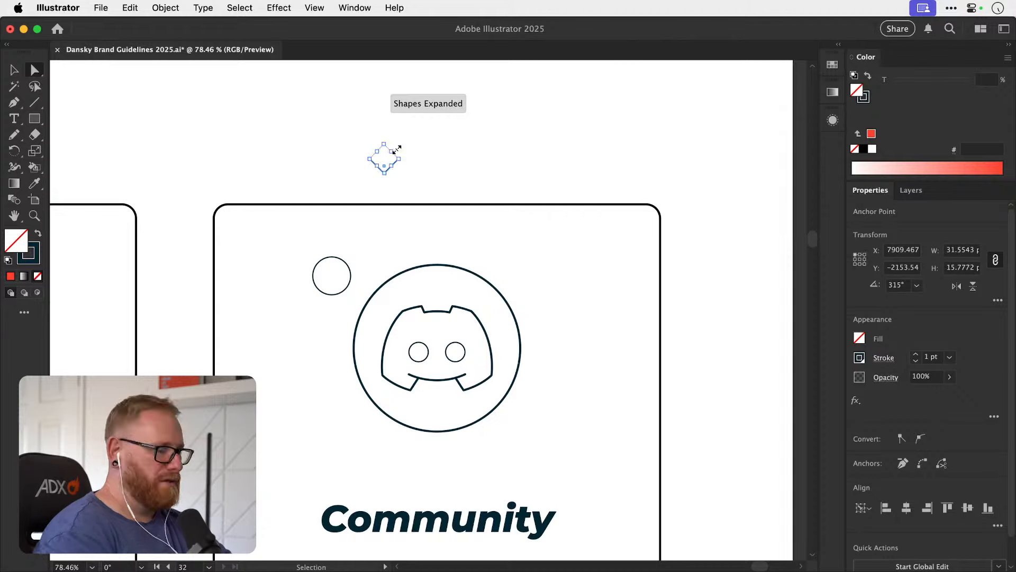
pyautogui.press('super+j')
pyautogui.press('super+shift+a')
# Narrow the triangle to about 71% of its width and position it over the bottom edge of the small circle.
pyautogui.press('v')
pyautogui.click(396, 161)
pyautogui.press('s')
pyautogui.moveTo(511, 165); pyautogui.dragTo(475, 164)
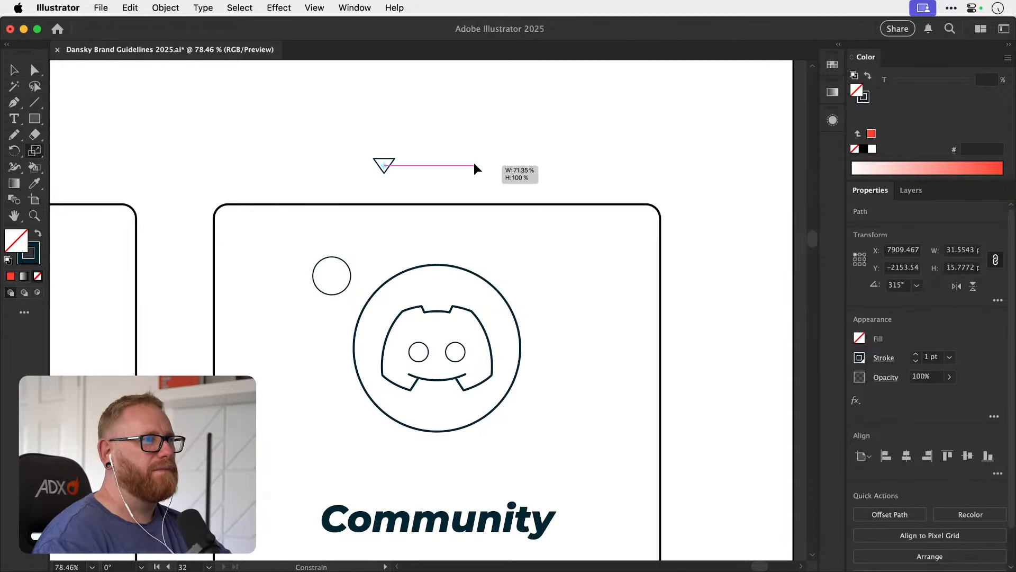
pyautogui.press('super+shift+a')
pyautogui.press('v')
pyautogui.moveTo(388, 167); pyautogui.dragTo(569, 286)
pyautogui.press('z')
pyautogui.press('v')
# Unite the circle and triangle into a speech bubble compound shape and shorten its tail triangle to about 12 px high.
pyautogui.keyDown('shift'); pyautogui.click(384, 260); pyautogui.keyUp('shift')
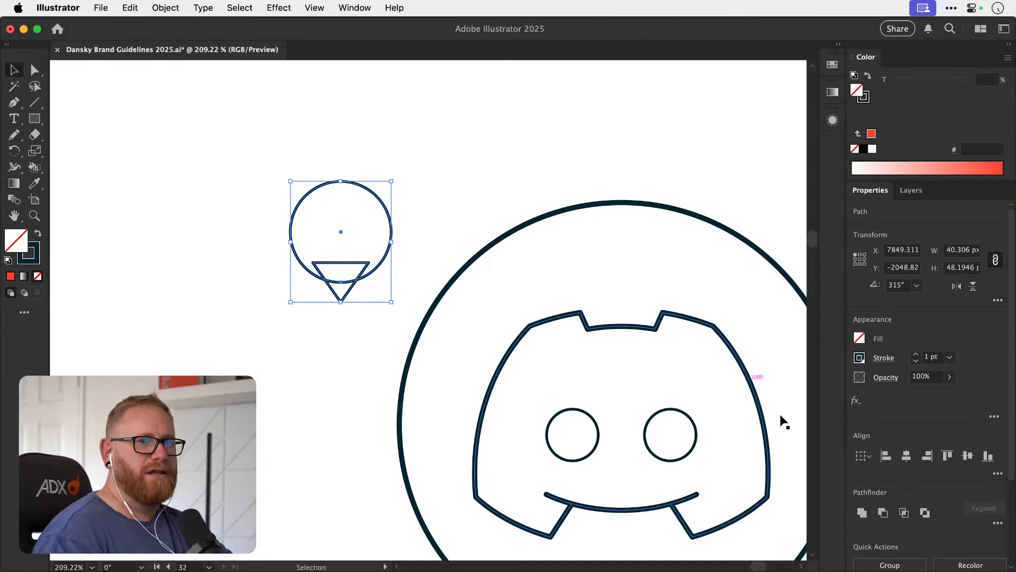
pyautogui.click(862, 513)
pyautogui.click(397, 317)
pyautogui.press('a')
pyautogui.moveTo(345, 302); pyautogui.dragTo(313, 263)
pyautogui.keyDown('shift'); pyautogui.click(312, 263); pyautogui.keyUp('shift')
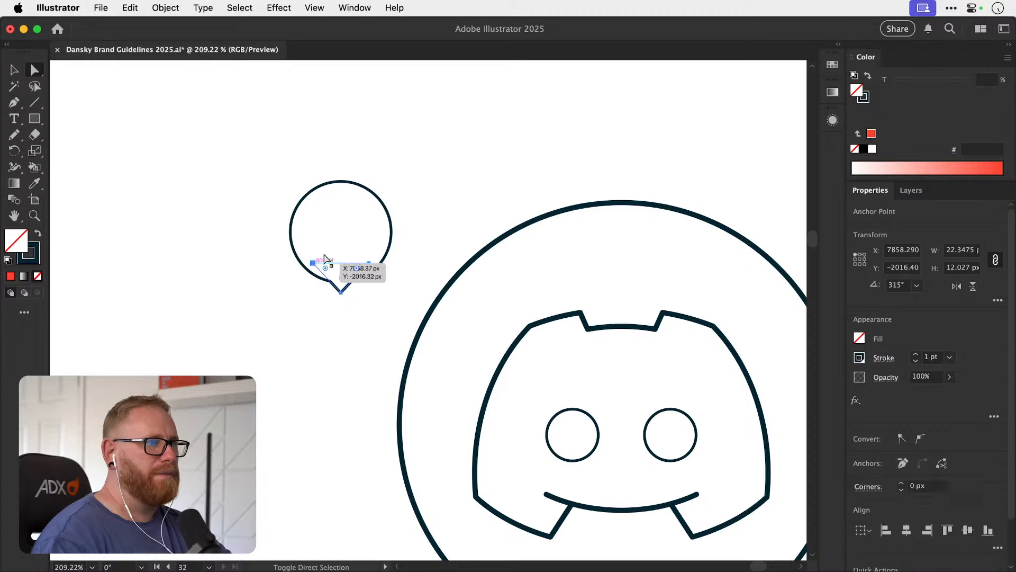
pyautogui.click(344, 238)
# Rotate the speech bubble 45° so its tail points to the lower right, and place it by the Discord circle's upper-left edge.
pyautogui.press('v')
pyautogui.click(378, 196)
pyautogui.press('r')
pyautogui.moveTo(440, 244); pyautogui.dragTo(372, 186)
pyautogui.press('super+minus')
pyautogui.press('super+minus')
pyautogui.press('super+minus')
pyautogui.moveTo(464, 273); pyautogui.dragTo(288, 216)
pyautogui.press('v')
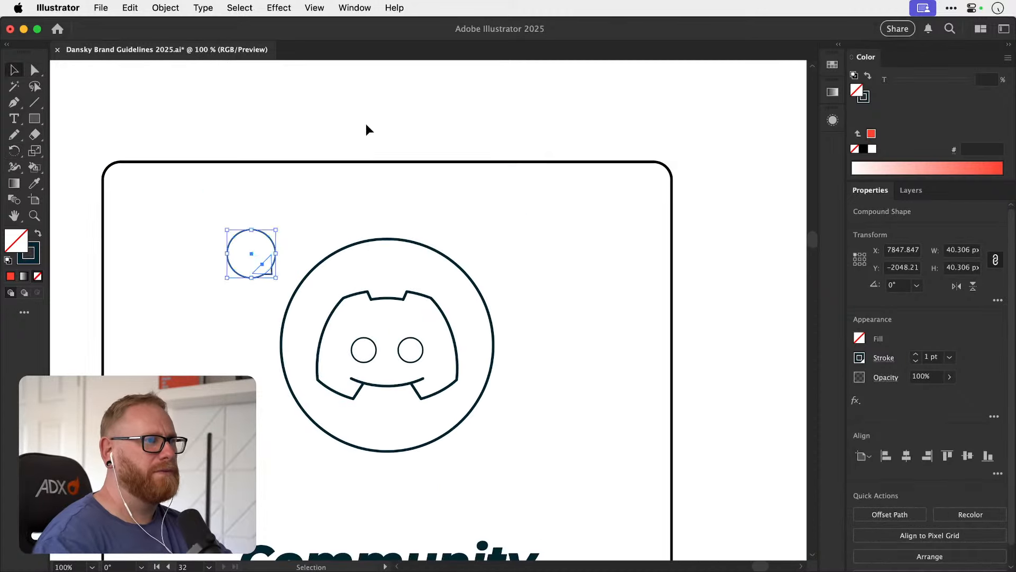
pyautogui.click(367, 123)
# Fill the speech bubble white and place a copy rotated 180° over the lower-right edge of the Discord circle.
pyautogui.moveTo(272, 255); pyautogui.dragTo(491, 460)
pyautogui.press('i')
pyautogui.click(256, 129)
pyautogui.press('v')
pyautogui.press('r')
pyautogui.press('v')
pyautogui.moveTo(490, 411); pyautogui.dragTo(456, 444)
pyautogui.press('super+z')
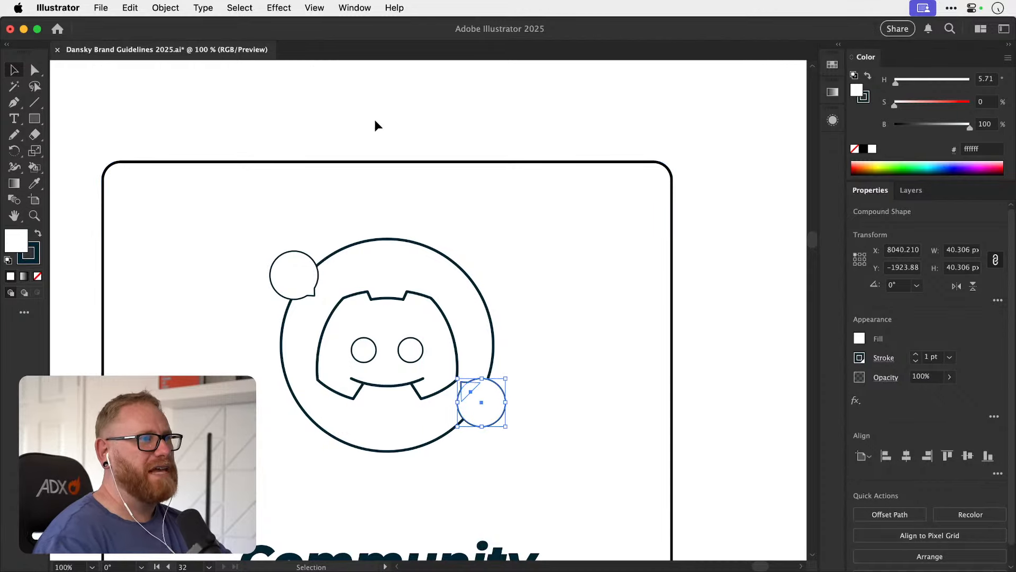
pyautogui.click(376, 121)
# Draw two parallel horizontal lines about 22 px long inside the upper-left speech bubble.
pyautogui.moveTo(368, 228); pyautogui.dragTo(359, 173)
pyautogui.keyDown('super'); pyautogui.click(353, 298); pyautogui.keyUp('super')
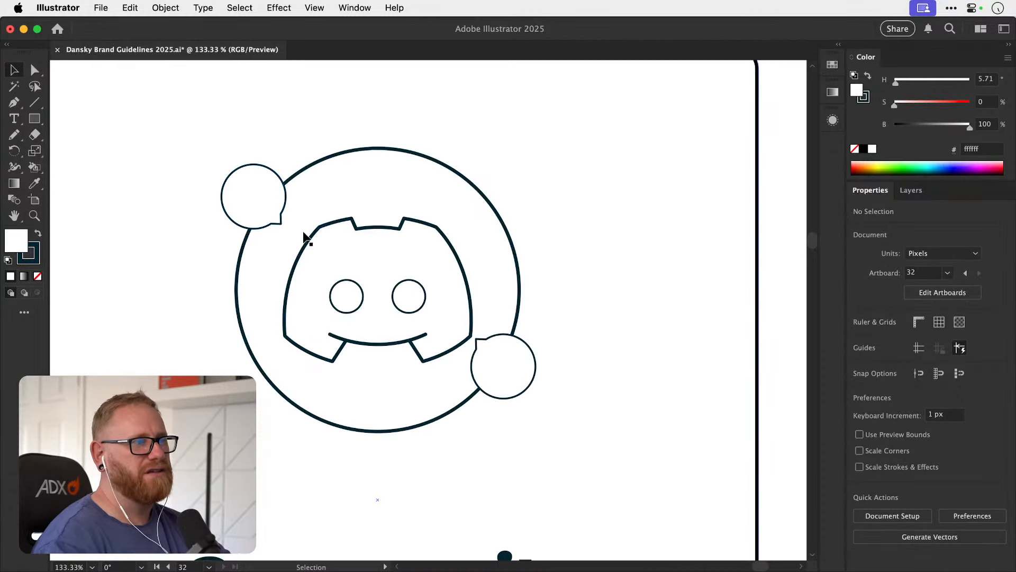
pyautogui.click(38, 103)
pyautogui.moveTo(233, 188)
pyautogui.mouseDown()
pyautogui.moveTo(275, 188)
pyautogui.moveTo(260, 203)
pyautogui.mouseUp()
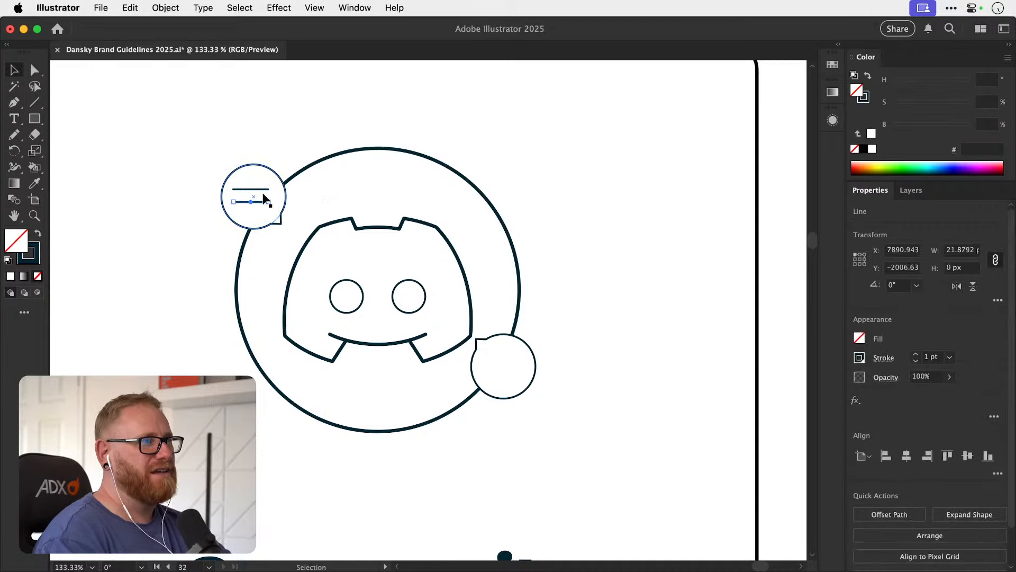
# Group the two lines and centre them horizontally and vertically within the upper-left speech bubble.
pyautogui.keyDown('shift'); pyautogui.click(264, 190); pyautogui.keyUp('shift')
pyautogui.keyDown('shift'); pyautogui.click(259, 218); pyautogui.keyUp('shift')
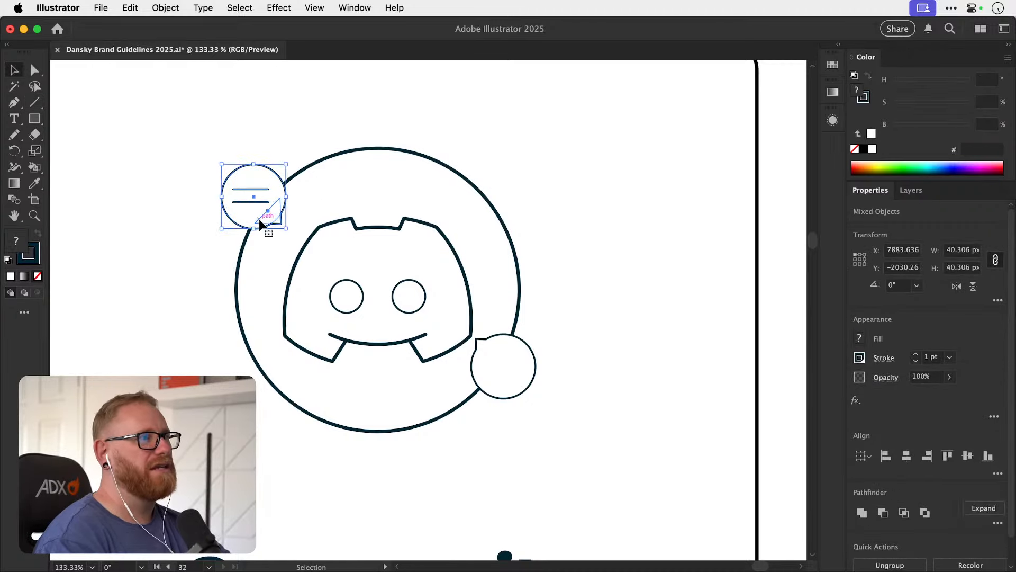
pyautogui.click(246, 219)
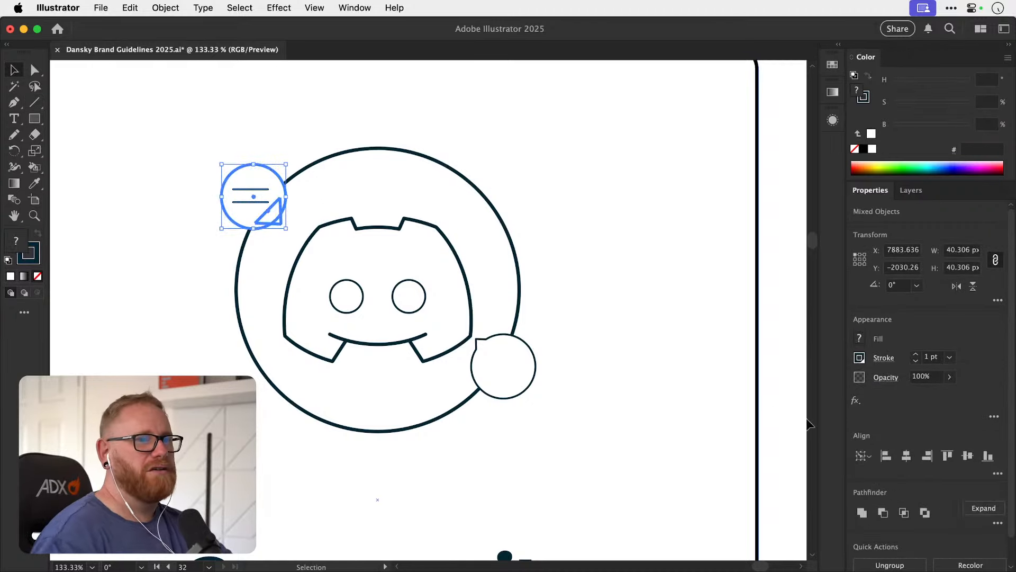
pyautogui.click(969, 456)
pyautogui.press('super+shift+a')
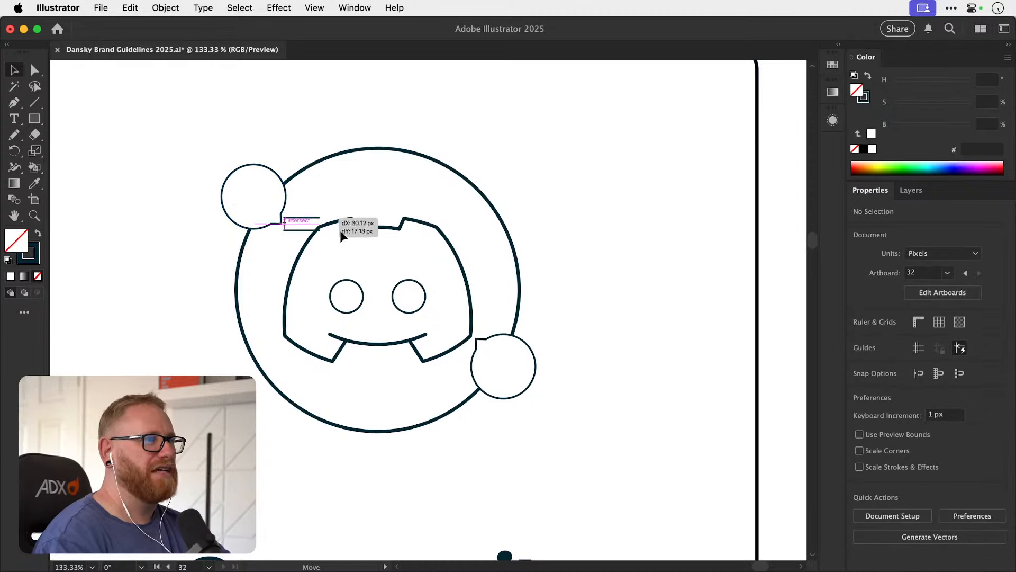
# Copy the pair of lines into the lower-right speech bubble.
pyautogui.moveTo(341, 231); pyautogui.dragTo(515, 361)
pyautogui.press('super+shift+a')
pyautogui.press('space')
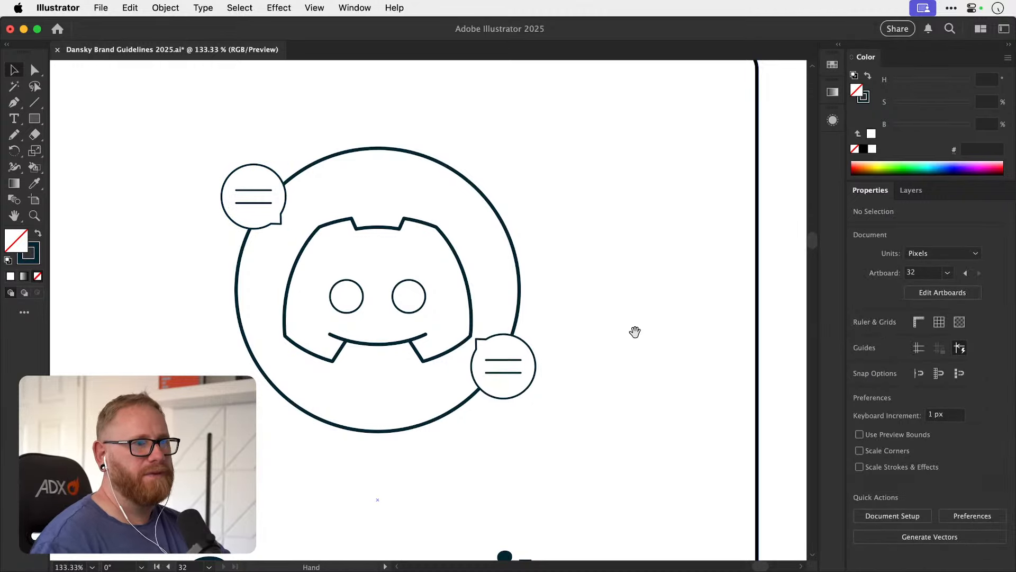
# Try to enlarge the lower-right speech bubble with its lines to about 59 px across.
pyautogui.moveTo(635, 332); pyautogui.dragTo(604, 347)
pyautogui.press('super+minus')
pyautogui.press('super+minus')
pyautogui.press('super+minus')
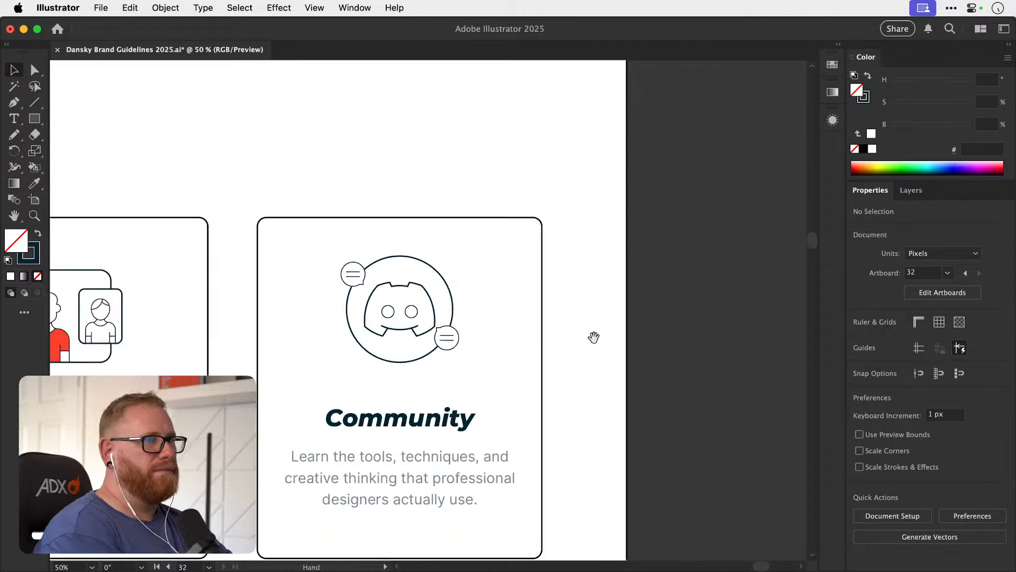
pyautogui.moveTo(457, 322); pyautogui.dragTo(517, 288)
pyautogui.press('z')
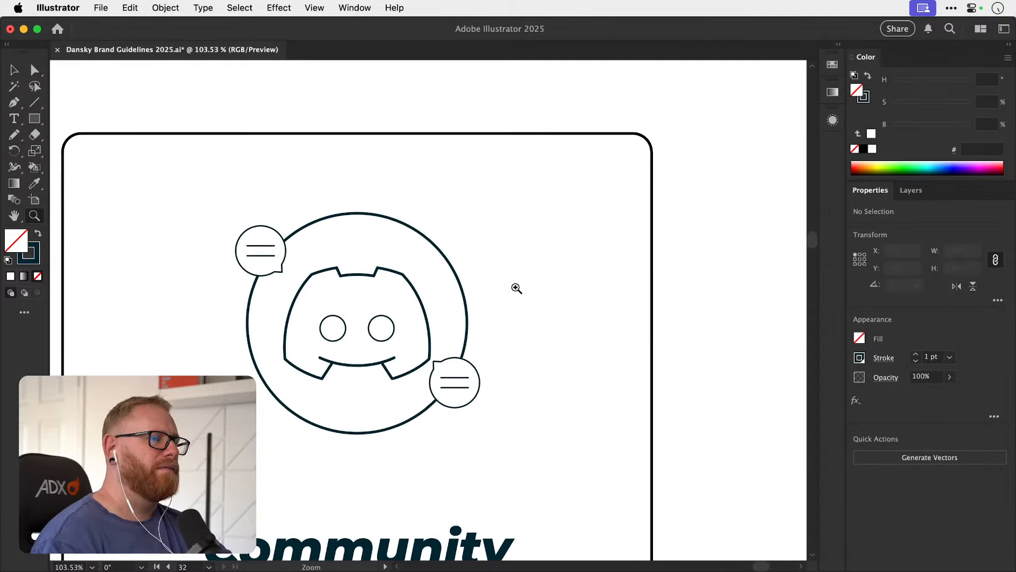
pyautogui.press('v')
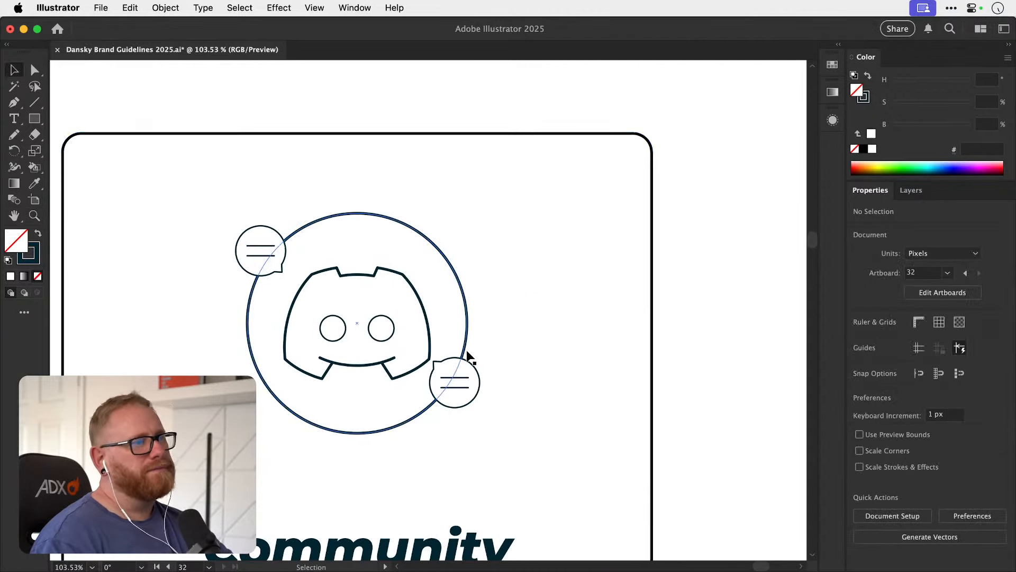
pyautogui.click(456, 382)
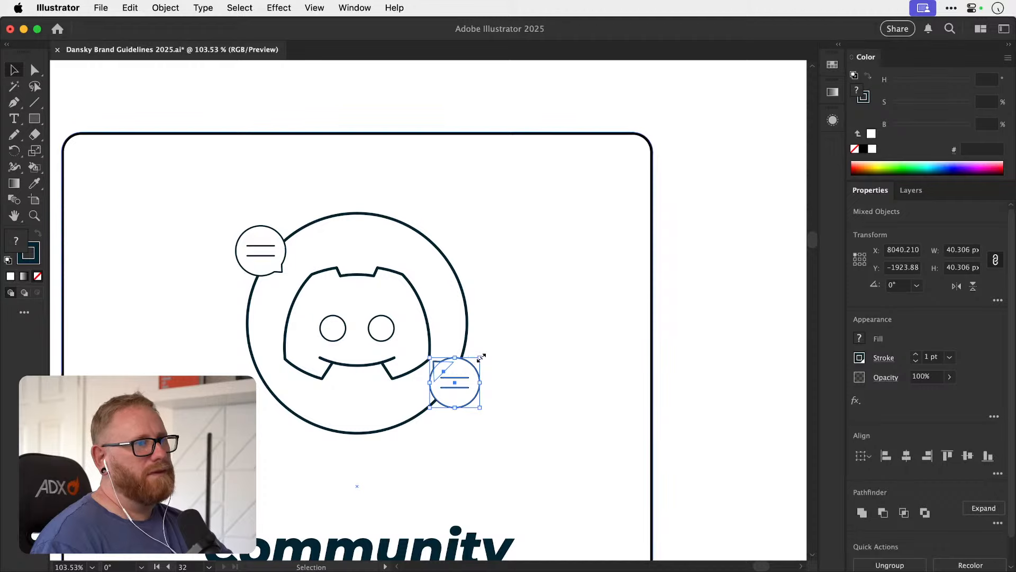
pyautogui.moveTo(481, 358); pyautogui.dragTo(492, 344)
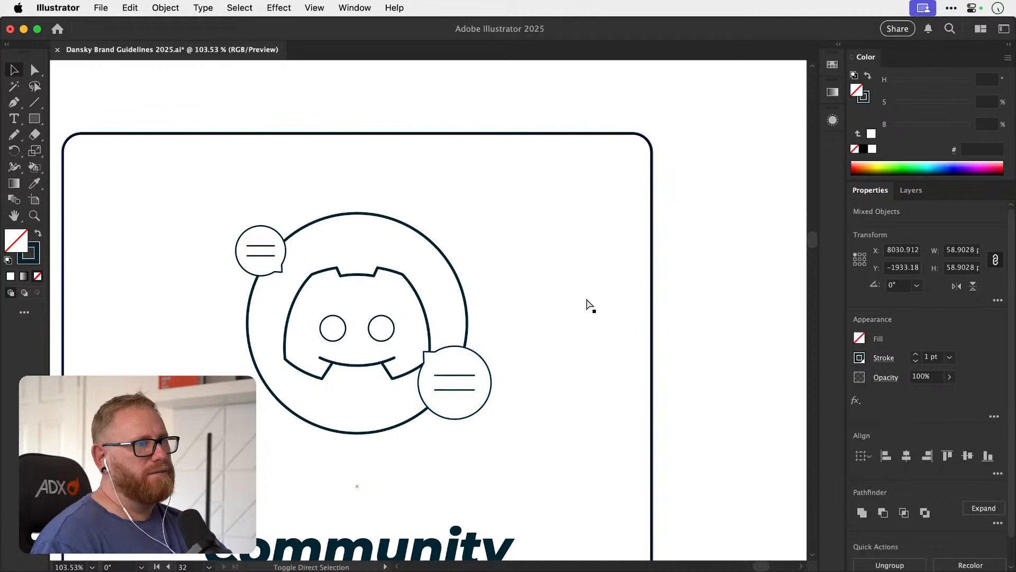
pyautogui.click(590, 308)
pyautogui.moveTo(533, 379); pyautogui.dragTo(527, 406)
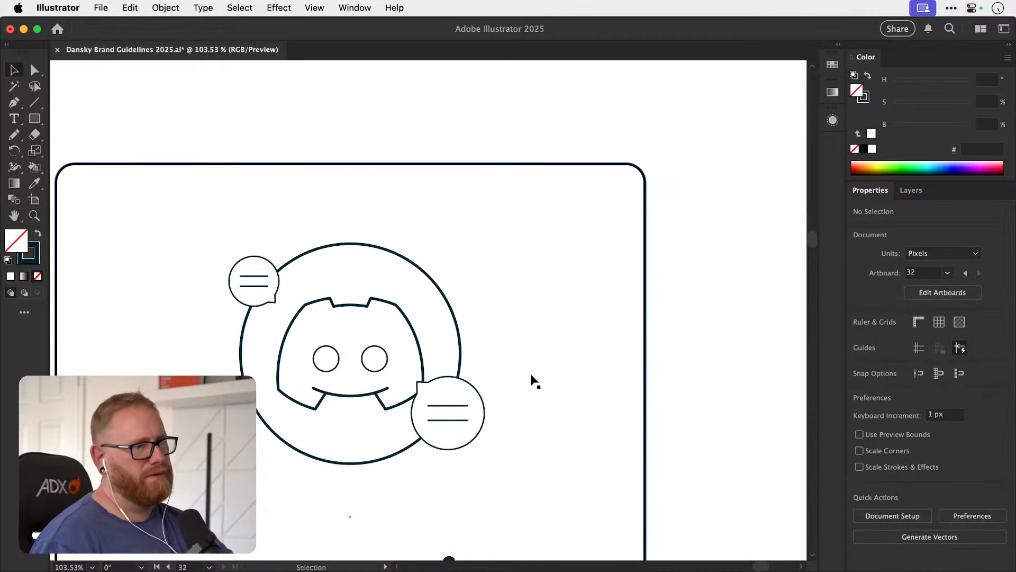
pyautogui.press('super+z')
pyautogui.press('super+z')
pyautogui.press('super+z')
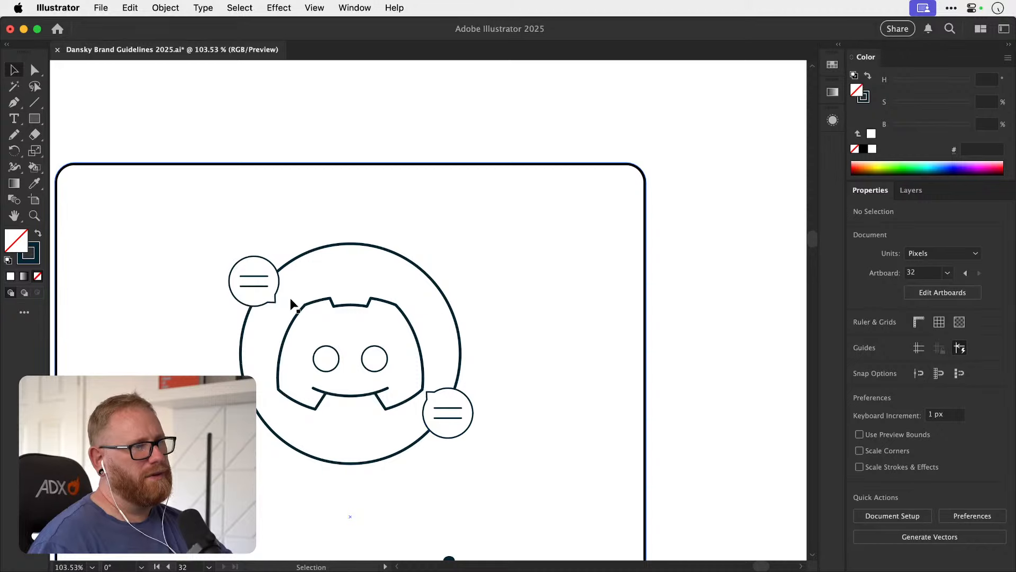
# Enlarge the upper-left speech bubble and its two lines proportionally to about 50 px across.
pyautogui.click(275, 298)
pyautogui.keyDown('shift'); pyautogui.click(263, 276); pyautogui.keyUp('shift')
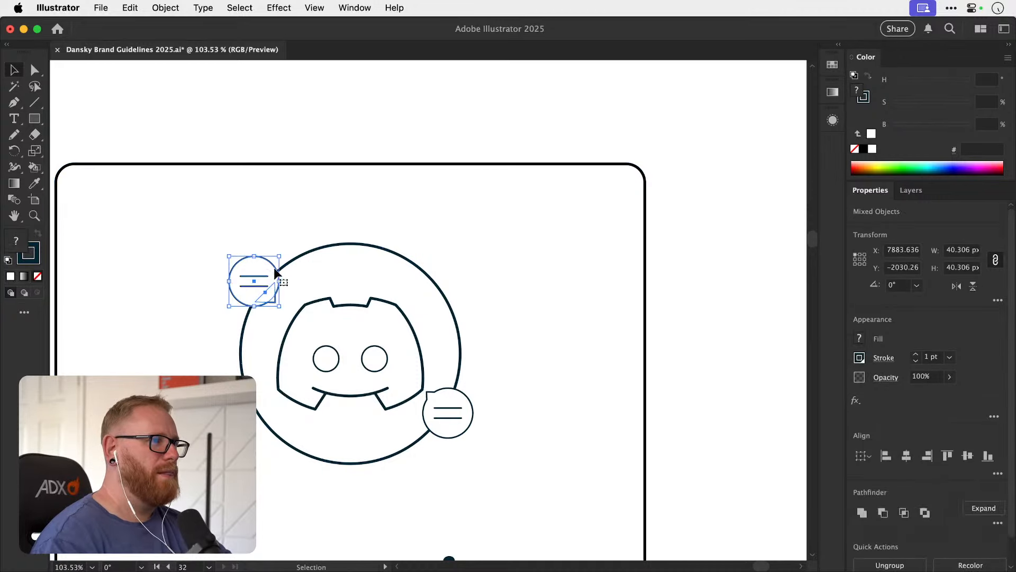
pyautogui.moveTo(279, 257); pyautogui.dragTo(287, 248)
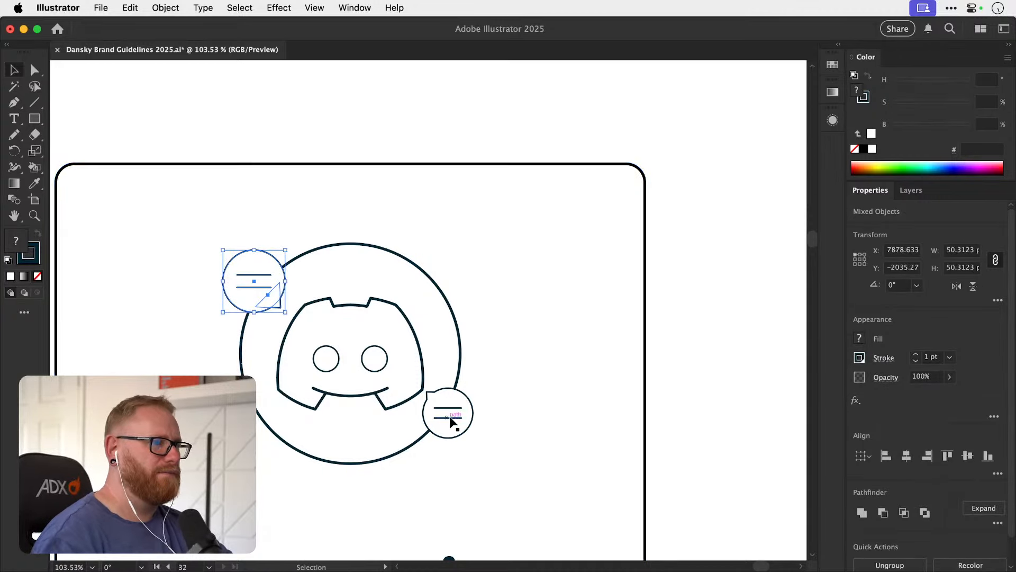
# Delete the speech bubble and its lines at the lower-right edge of the Discord circle.
pyautogui.click(456, 412)
pyautogui.press('Delete')
pyautogui.click(464, 410)
pyautogui.press('Delete')
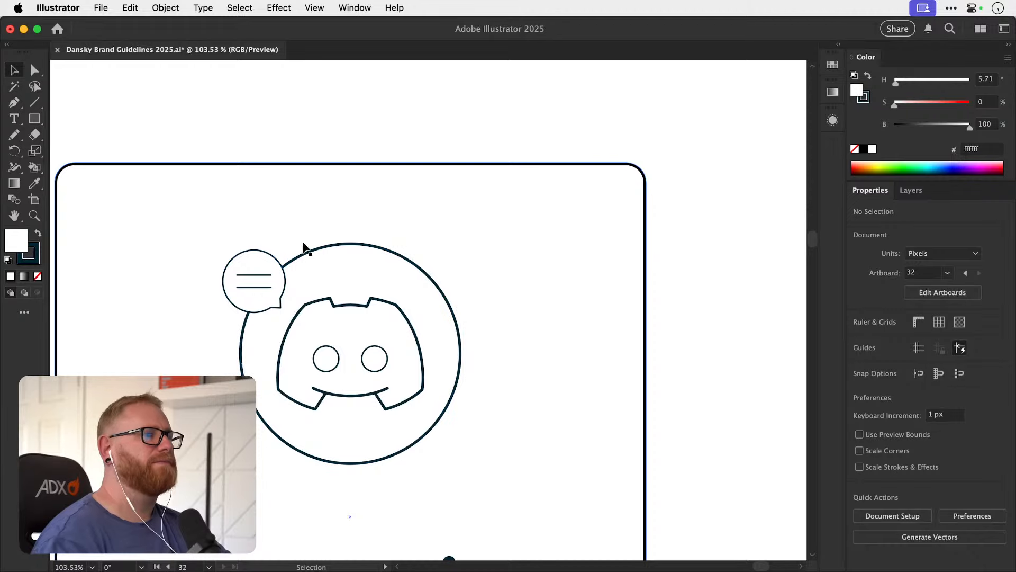
# Try to move the remaining speech bubble and its lines up along the Discord circle.
pyautogui.press('space')
pyautogui.moveTo(266, 311); pyautogui.dragTo(273, 282)
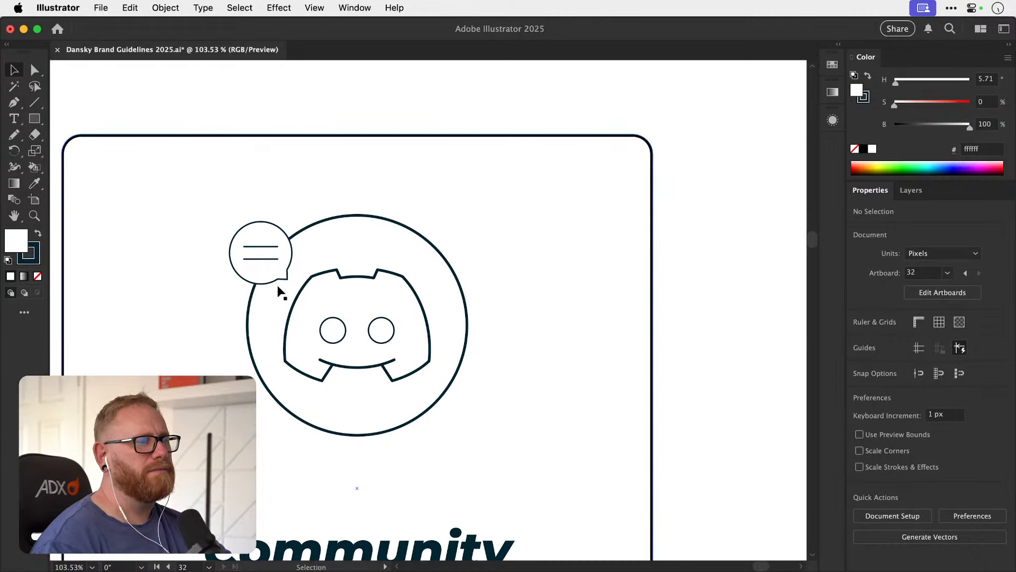
pyautogui.click(258, 262)
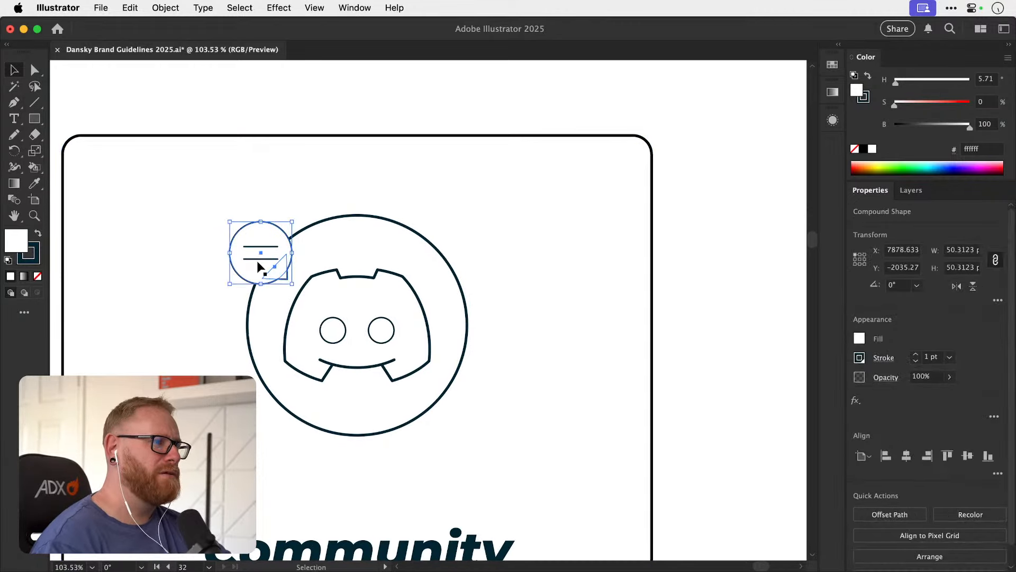
pyautogui.moveTo(261, 258); pyautogui.dragTo(314, 224)
pyautogui.press('super+z')
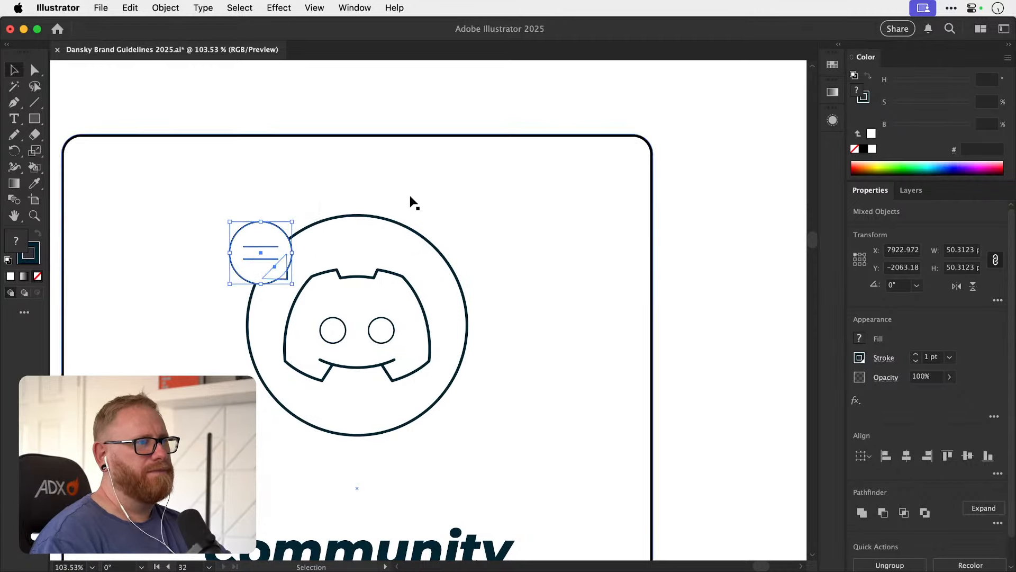
# Copy the four-pointed star from the Illustrations artboard to the upper-right edge of the Community card's Discord circle.
pyautogui.click(403, 107)
pyautogui.press('super+minus')
pyautogui.press('super+minus')
pyautogui.press('super+minus')
pyautogui.press('super+minus')
pyautogui.press('super+minus')
pyautogui.press('super+minus')
pyautogui.press('super+minus')
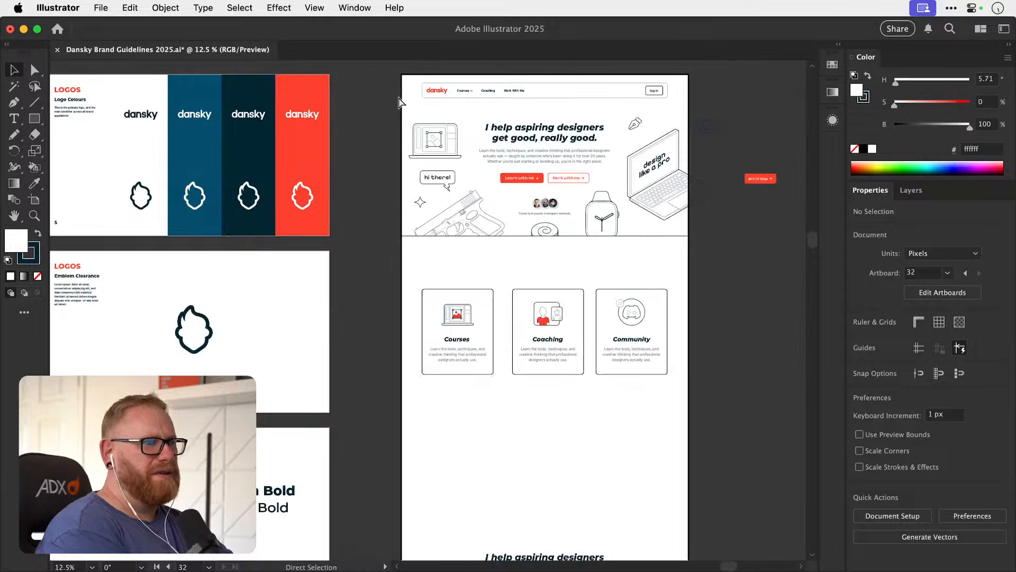
pyautogui.moveTo(335, 358); pyautogui.dragTo(261, 257)
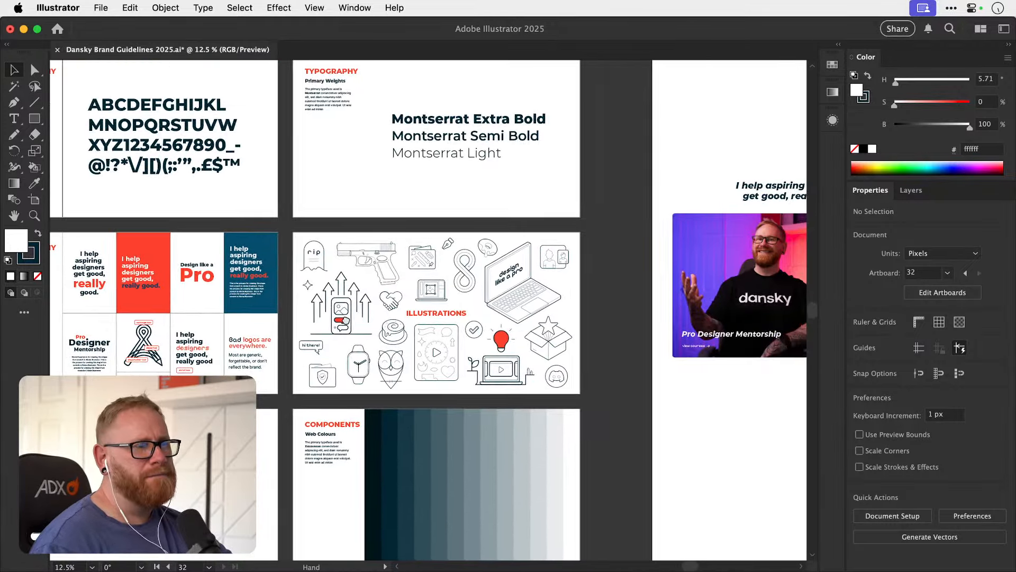
pyautogui.click(325, 278)
pyautogui.moveTo(577, 266); pyautogui.dragTo(232, 367)
pyautogui.moveTo(502, 277); pyautogui.dragTo(281, 420)
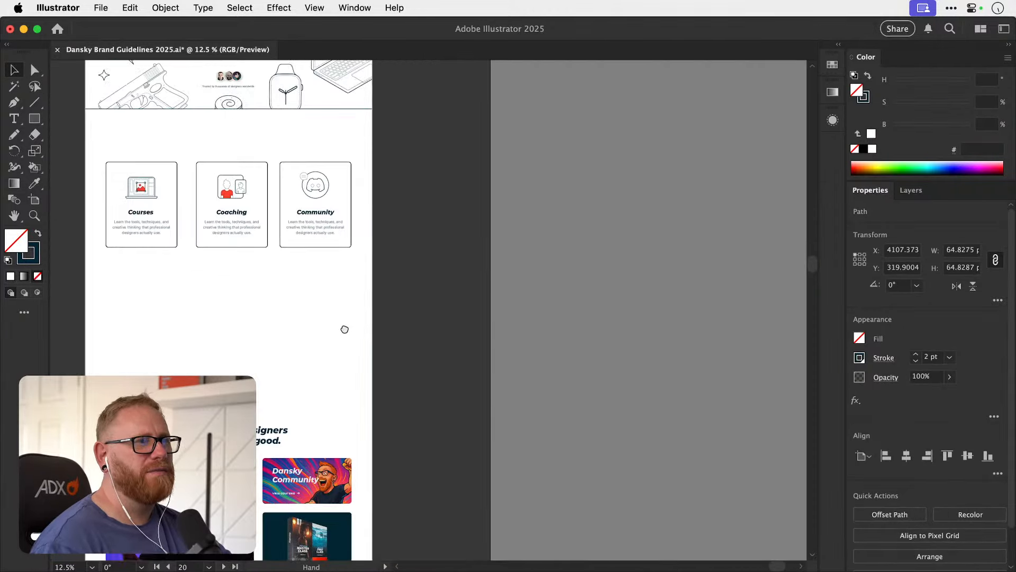
pyautogui.moveTo(345, 329); pyautogui.dragTo(401, 439)
pyautogui.moveTo(373, 278); pyautogui.dragTo(663, 286)
pyautogui.click(433, 325)
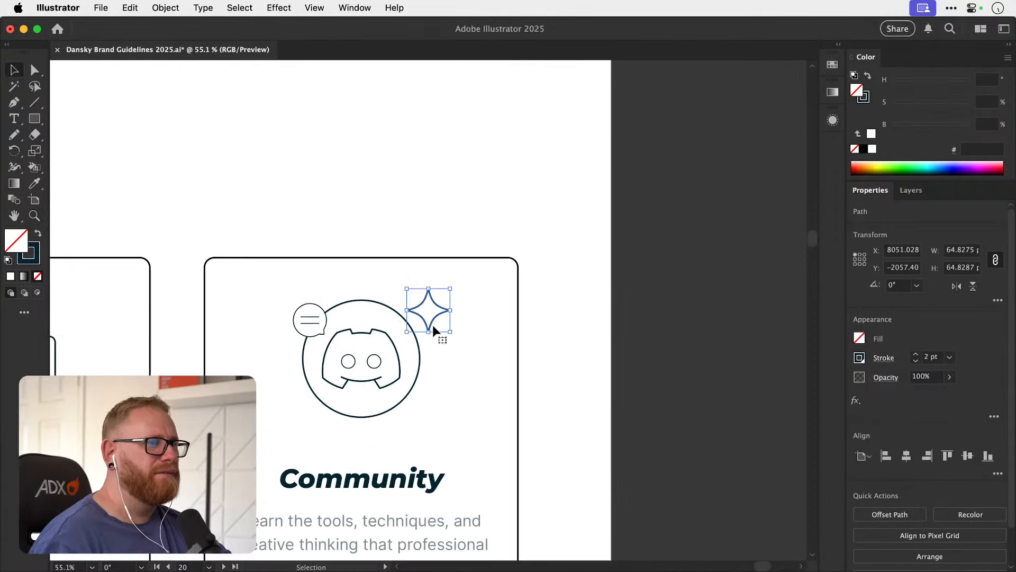
# Fill the four-pointed star white by sampling the empty artboard background.
pyautogui.press('i')
pyautogui.keyDown('shift'); pyautogui.click(423, 204); pyautogui.keyUp('shift')
pyautogui.press('v')
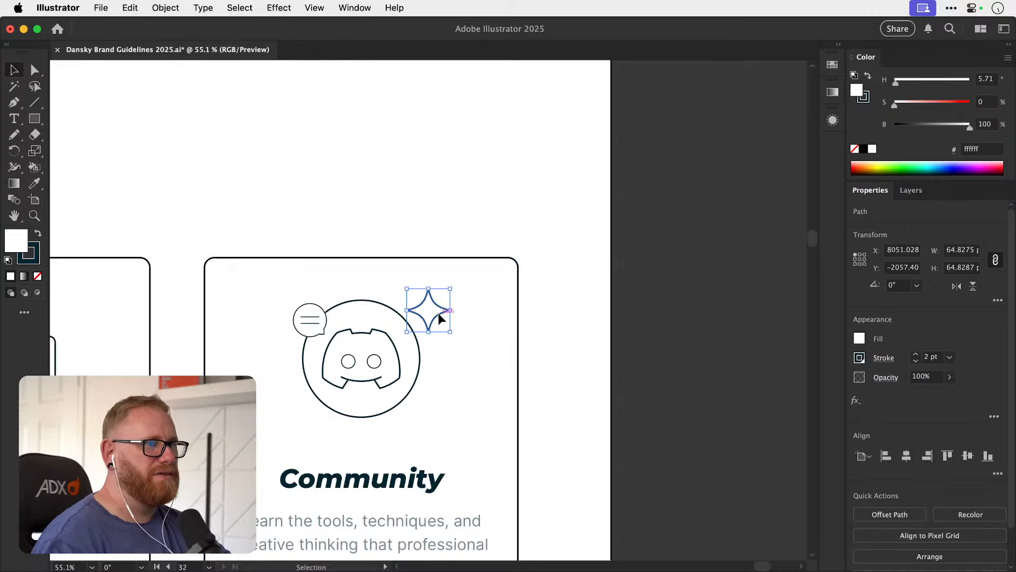
# Move the star onto the lower-right edge of the Discord circle and scale it down.
pyautogui.moveTo(439, 318); pyautogui.dragTo(418, 403)
pyautogui.press('i')
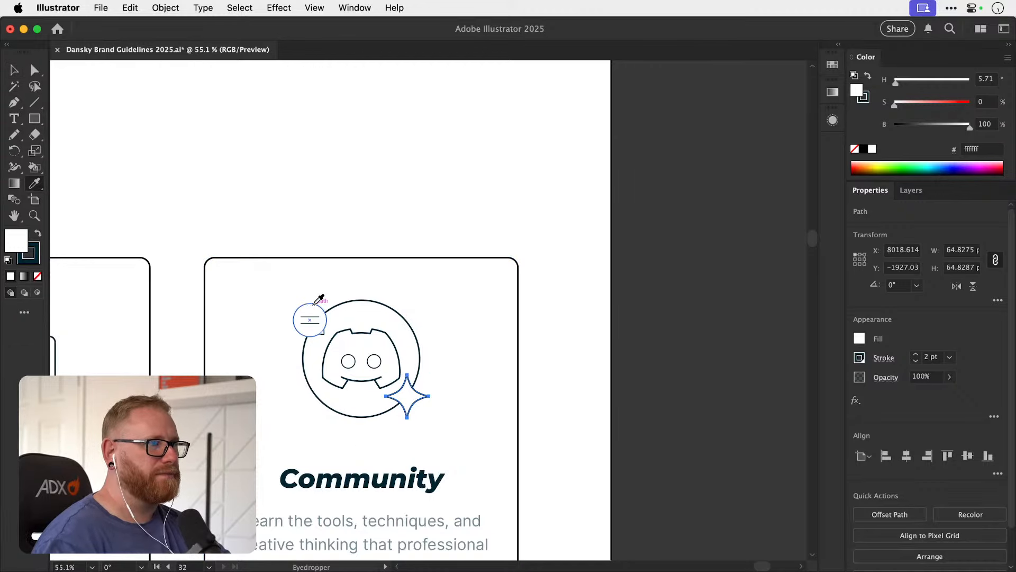
pyautogui.press('s')
pyautogui.moveTo(476, 336); pyautogui.dragTo(454, 357)
# Match the speech bubble's outline to the Discord circle's 2 pt stroke by sampling the circle.
pyautogui.press('a')
pyautogui.click(322, 309)
pyautogui.press('i')
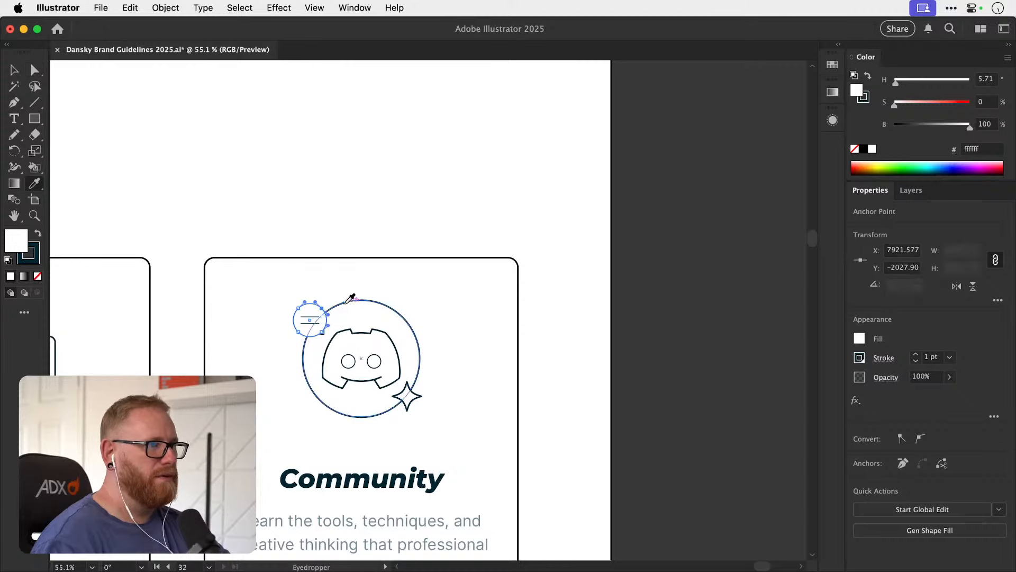
pyautogui.click(348, 302)
pyautogui.keyDown('super'); pyautogui.click(384, 230); pyautogui.keyUp('super')
# Fill the speech bubble white again, keeping its 2 pt outline.
pyautogui.press('v')
pyautogui.press('a')
pyautogui.click(323, 307)
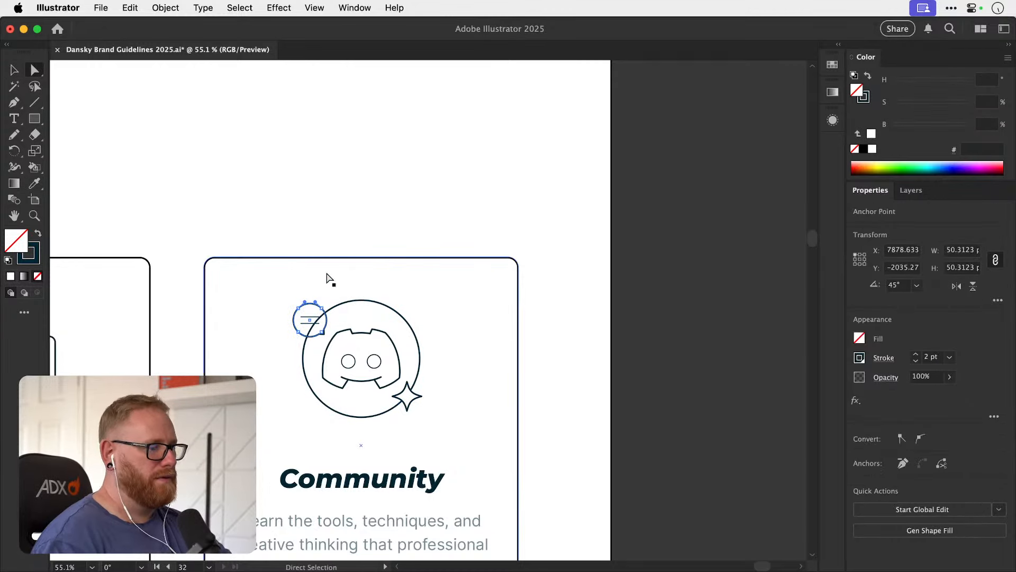
pyautogui.press('i')
pyautogui.keyDown('shift'); pyautogui.click(343, 207); pyautogui.keyUp('shift')
pyautogui.keyDown('super'); pyautogui.click(368, 232); pyautogui.keyUp('super')
pyautogui.press('v')
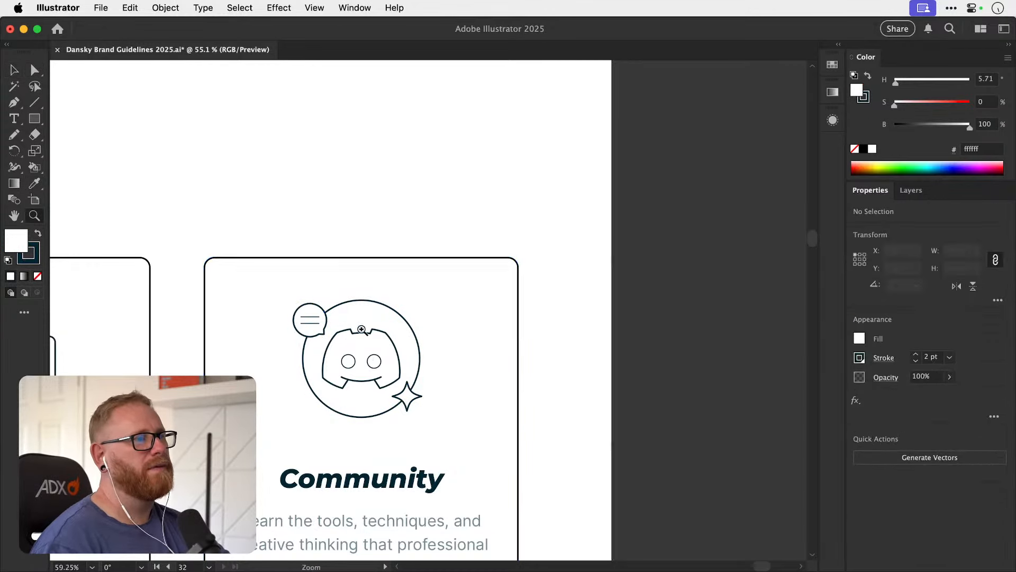
# Copy the lower line in the speech bubble downward as a third line and space all three evenly.
pyautogui.scroll(5, 326, 334)
pyautogui.click(291, 303)
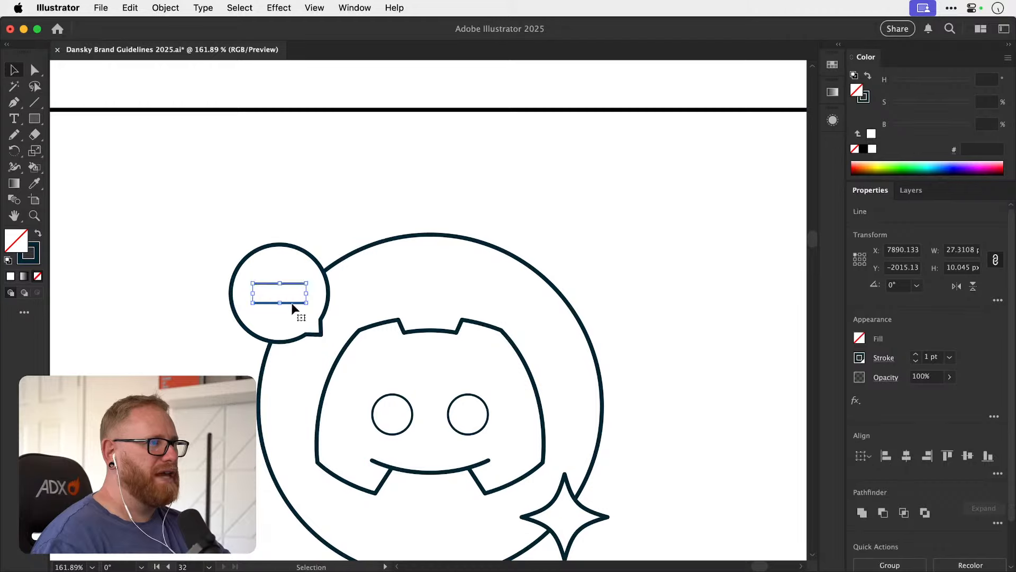
pyautogui.press('super+shift+a')
pyautogui.moveTo(291, 304); pyautogui.dragTo(293, 317)
pyautogui.keyDown('shift'); pyautogui.click(294, 302); pyautogui.keyUp('shift')
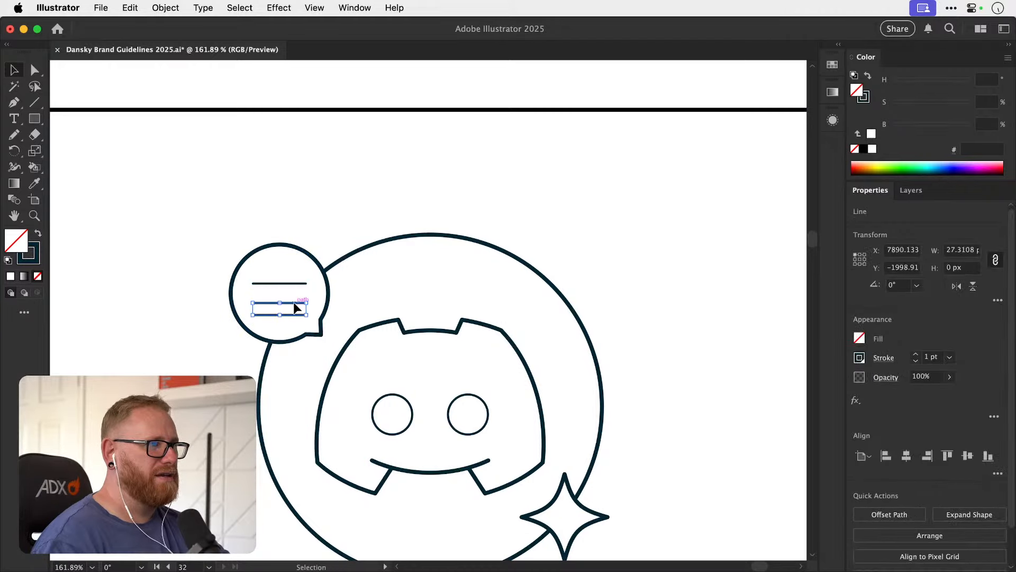
pyautogui.keyDown('shift'); pyautogui.click(297, 284); pyautogui.keyUp('shift')
pyautogui.click(998, 474)
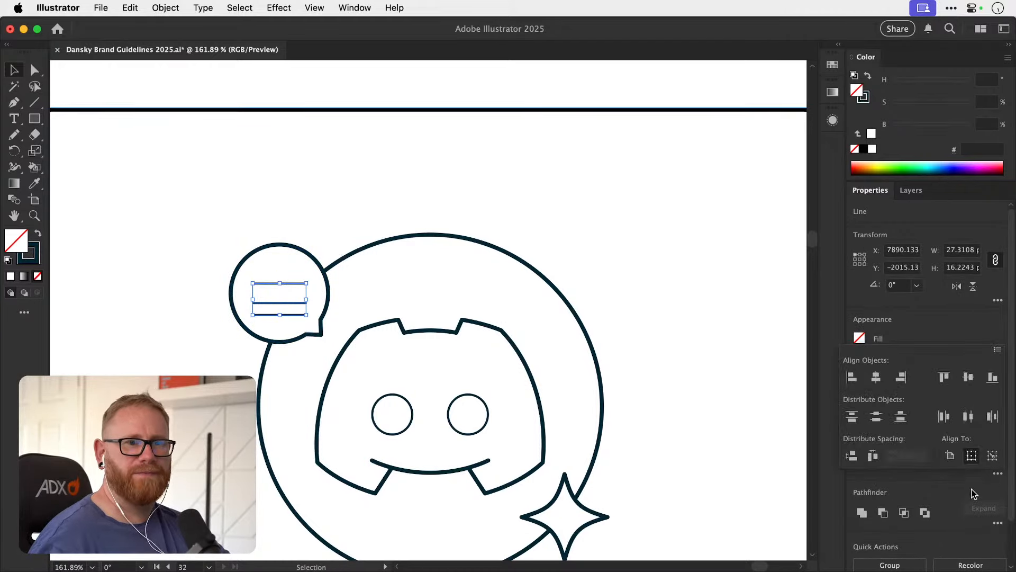
# Group the three lines and narrow them to about 23 px wide.
pyautogui.press('super+g')
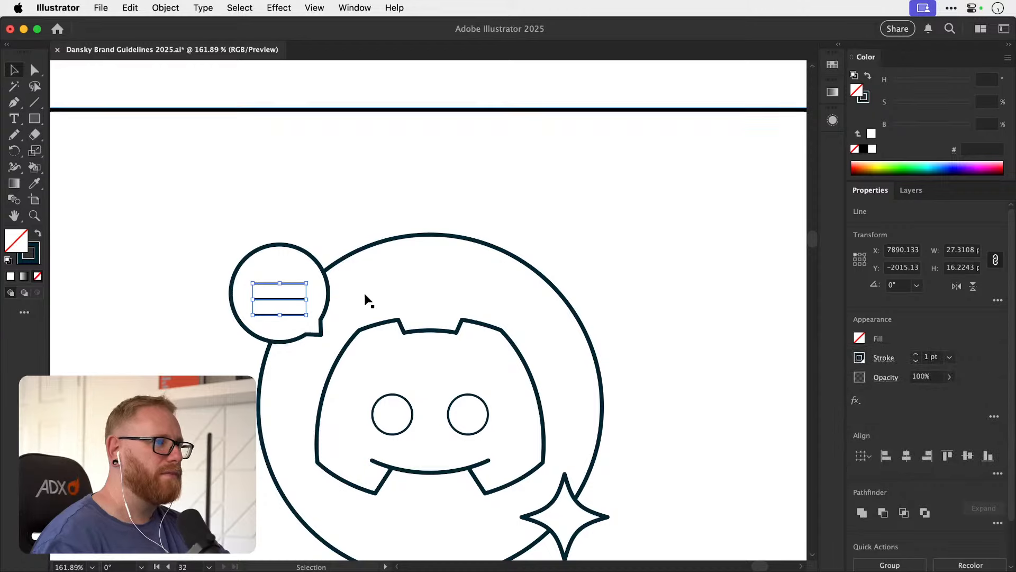
pyautogui.press('s')
pyautogui.moveTo(394, 297); pyautogui.dragTo(374, 297)
pyautogui.press('v')
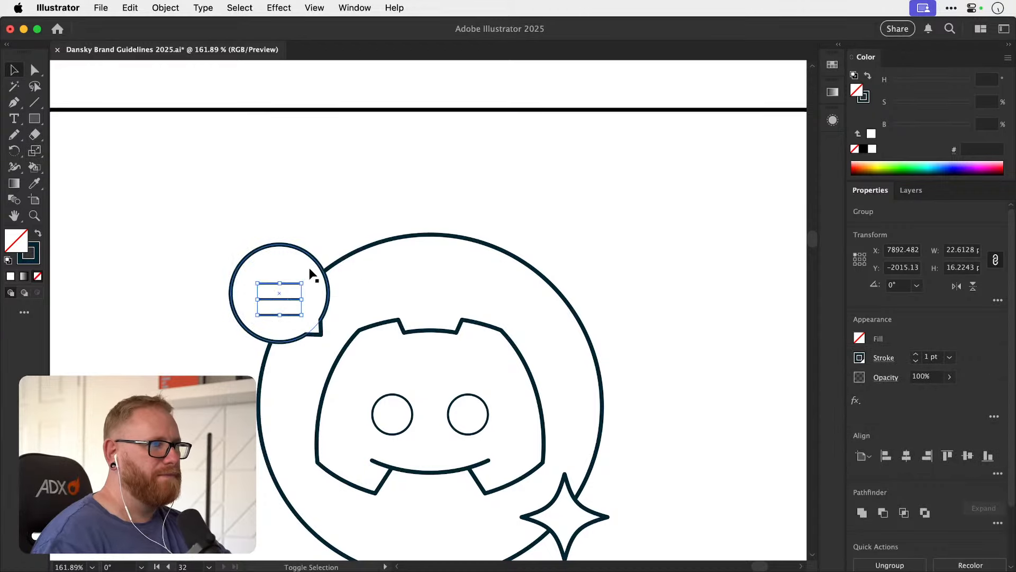
# Centre the group of three lines horizontally and vertically within the speech bubble.
pyautogui.click(306, 271)
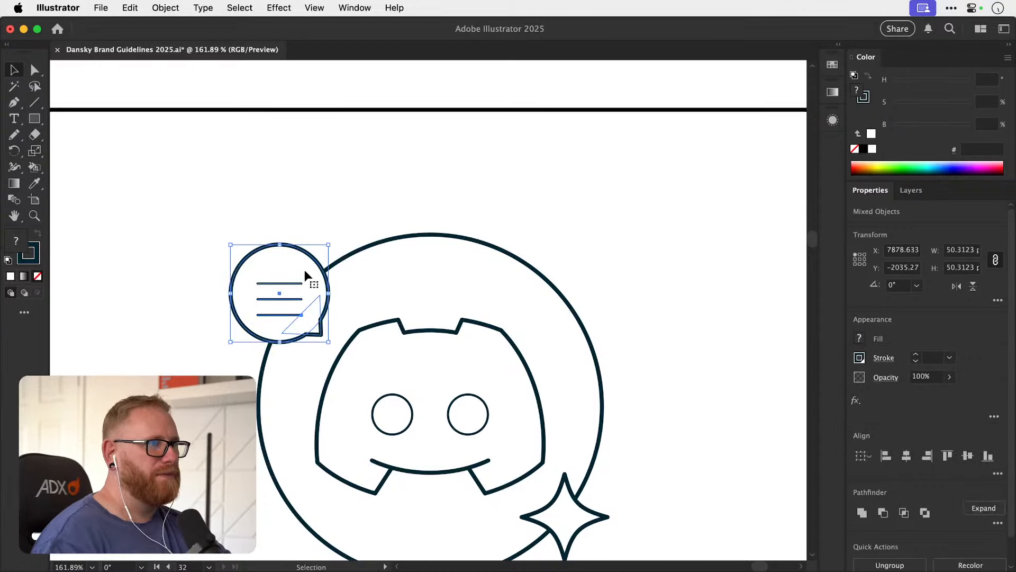
pyautogui.click(967, 456)
pyautogui.press('super+shift+a')
pyautogui.press('super+z')
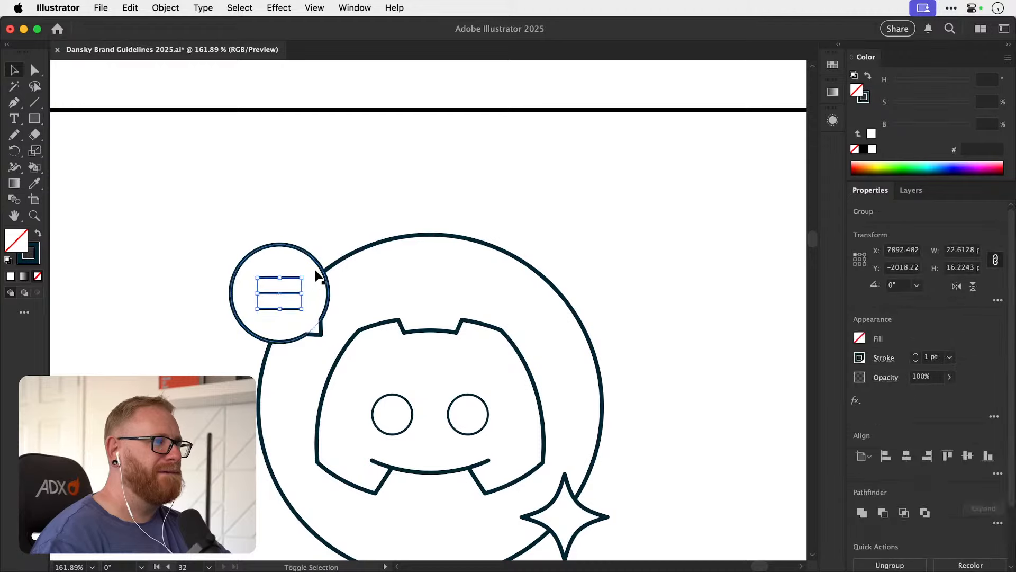
# Group the three lines together with the speech bubble.
pyautogui.keyDown('shift'); pyautogui.click(316, 270); pyautogui.keyUp('shift')
pyautogui.press('super+g')
pyautogui.press('super+minus')
pyautogui.press('super+minus')
pyautogui.press('super+minus')
pyautogui.press('super+minus')
pyautogui.press('super+minus')
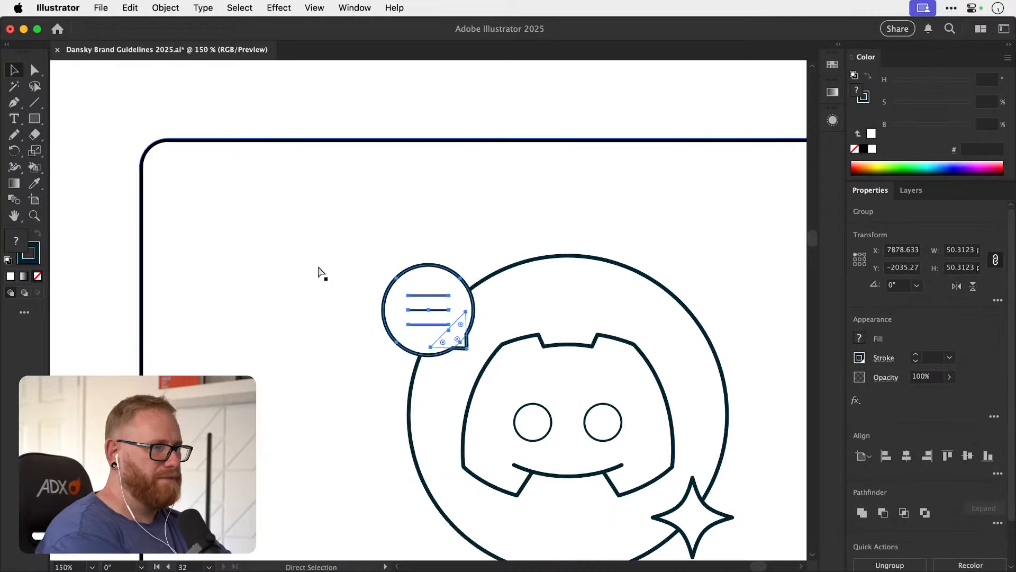
pyautogui.click(464, 230)
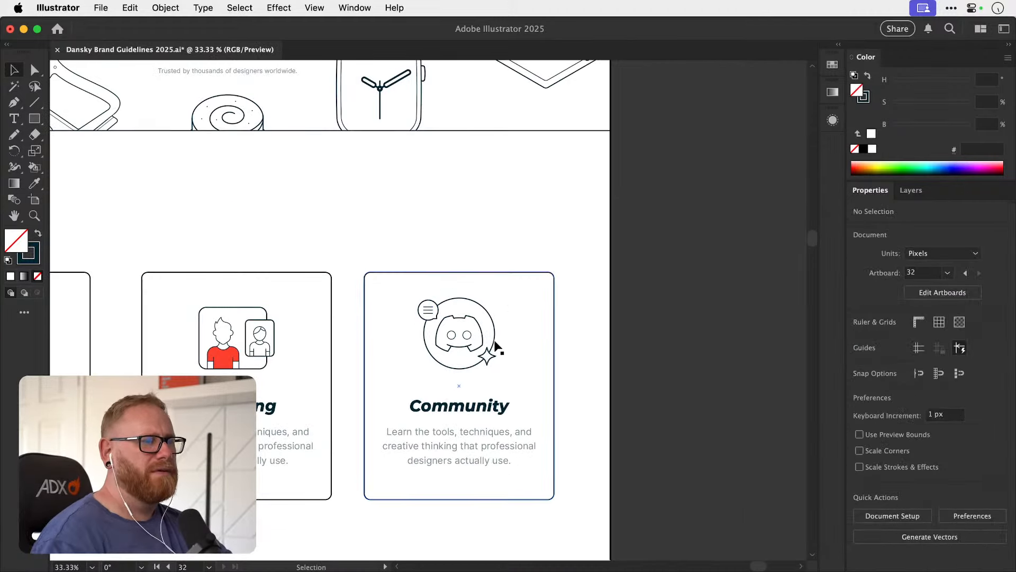
# Fill the star on the Discord circle with the brand red swatch, ff412d.
pyautogui.press('a')
pyautogui.click(491, 361)
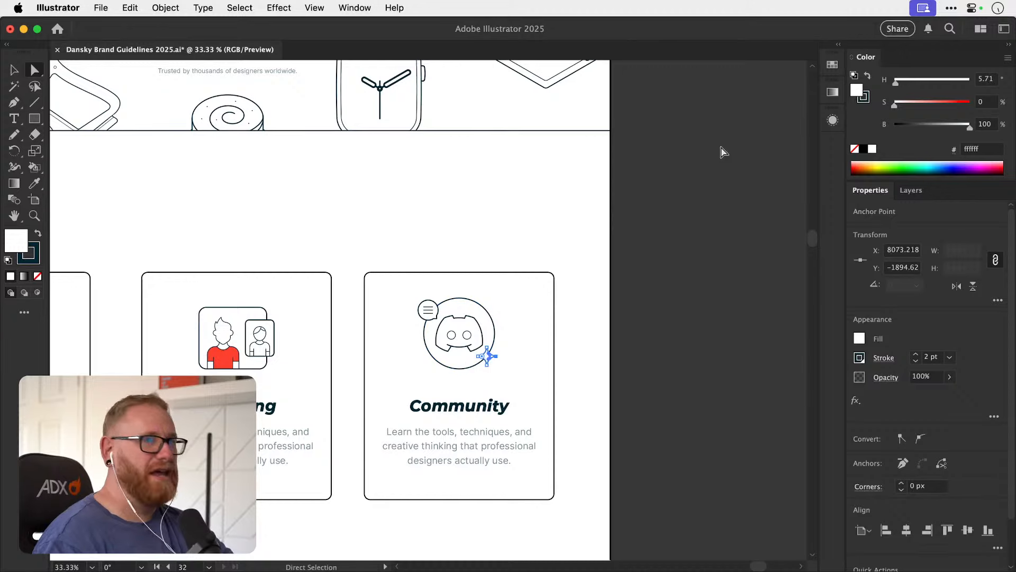
pyautogui.click(829, 68)
pyautogui.click(776, 121)
pyautogui.click(831, 68)
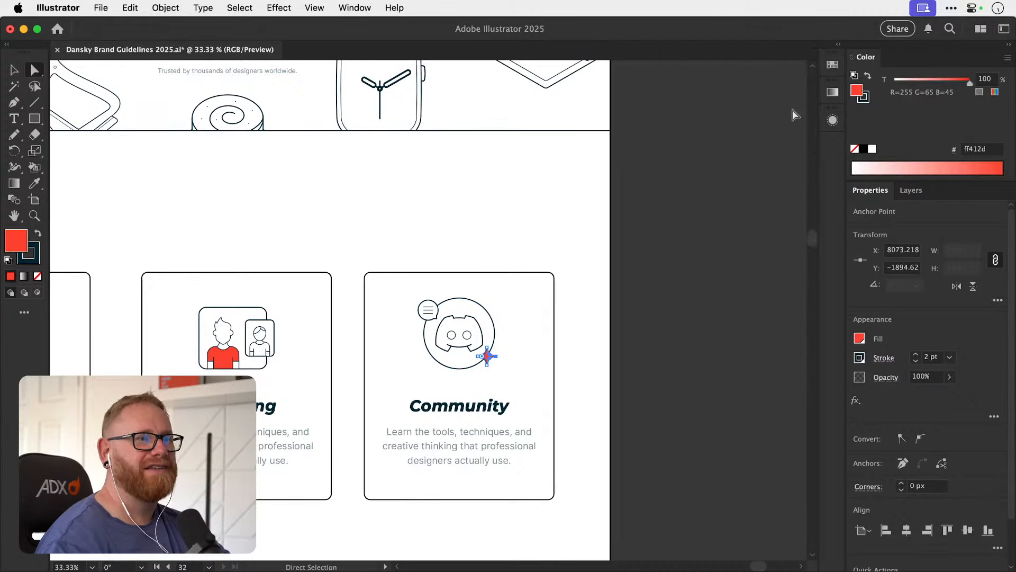
pyautogui.press('v')
pyautogui.click(683, 214)
pyautogui.hscroll(-5, 682, 213)
pyautogui.scroll(-2, 682, 213)
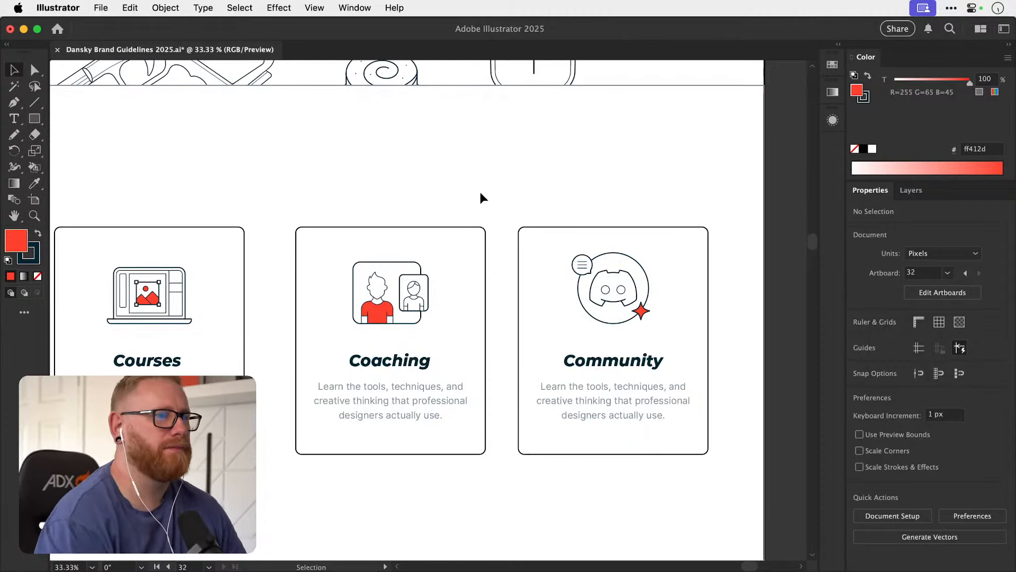
pyautogui.press('a')
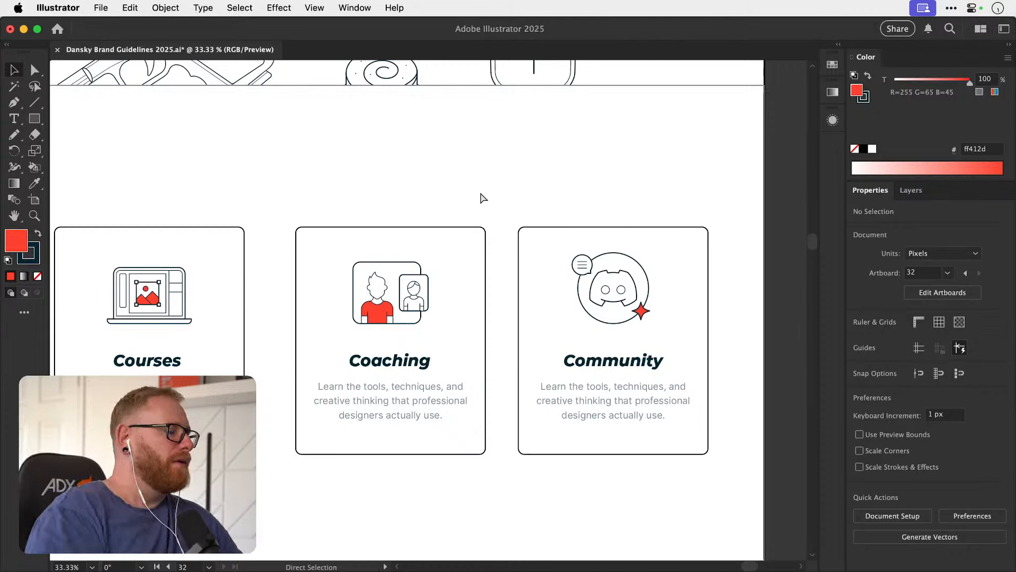
# Save the document and stretch the three card outlines downward to about 682 px high.
pyautogui.press('super+s')
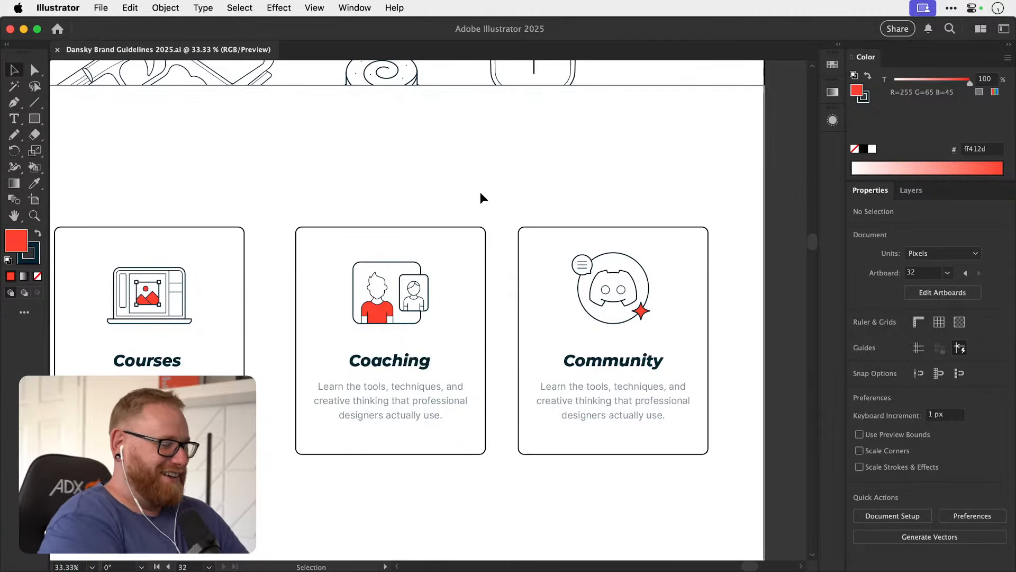
pyautogui.moveTo(361, 382); pyautogui.dragTo(391, 370)
pyautogui.press('super+minus')
pyautogui.press('super+minus')
pyautogui.moveTo(305, 397); pyautogui.dragTo(511, 396)
pyautogui.moveTo(418, 396); pyautogui.dragTo(419, 419)
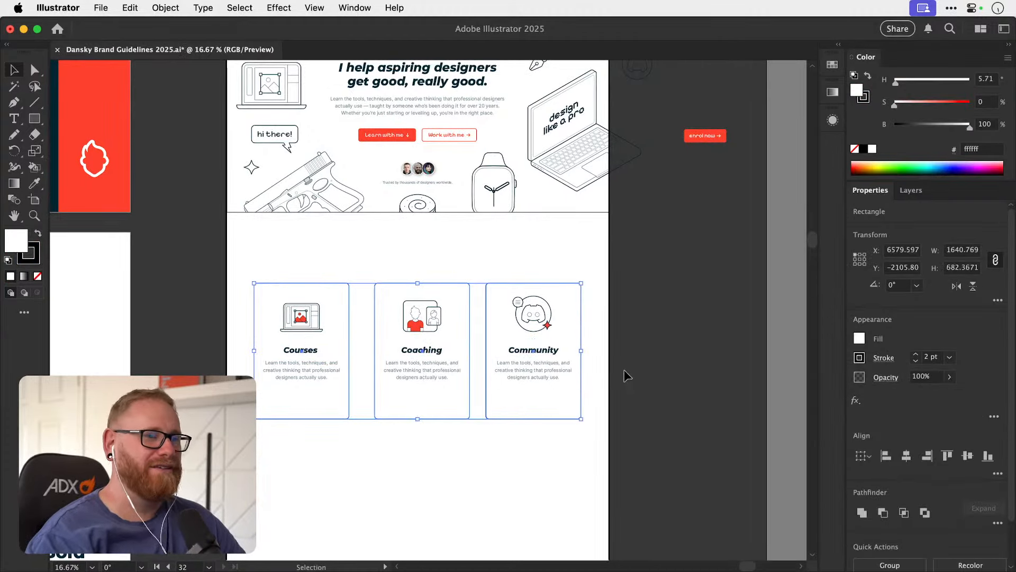
pyautogui.click(652, 358)
# Look over the home page mockup from the hero section down to the three cards.
pyautogui.moveTo(442, 334); pyautogui.dragTo(428, 401)
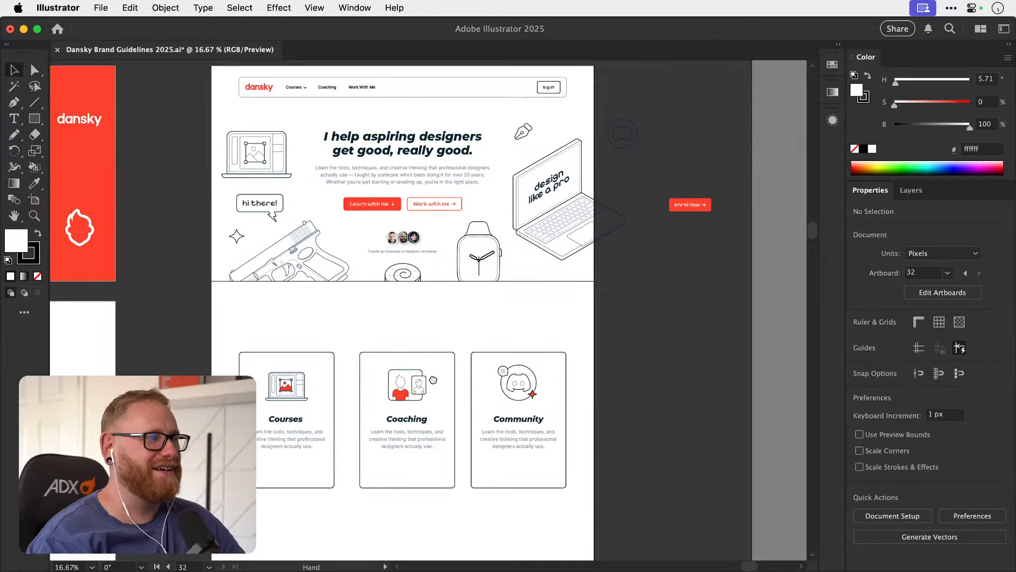
pyautogui.moveTo(436, 352); pyautogui.dragTo(440, 368)
pyautogui.click(377, 220)
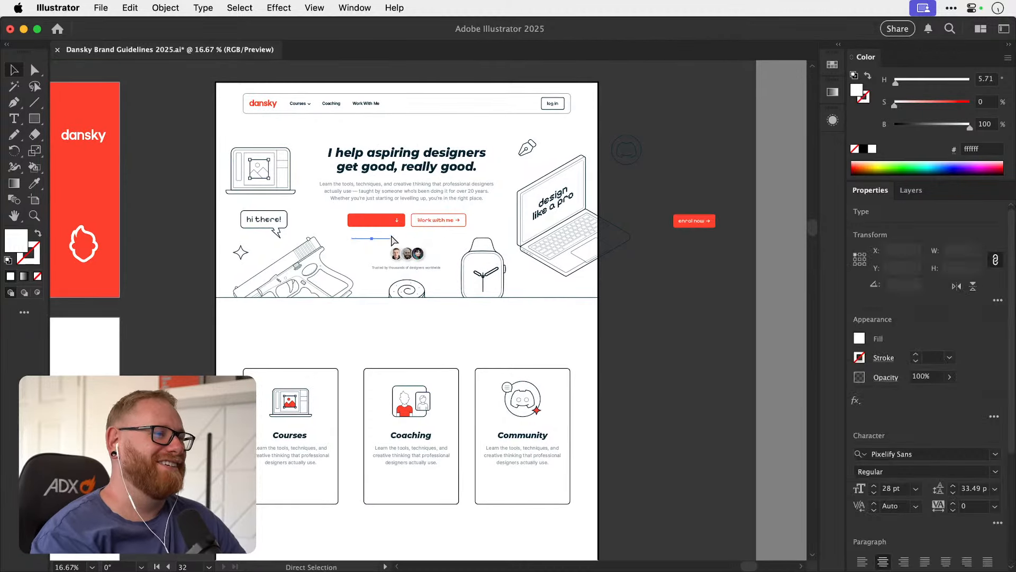
pyautogui.click(676, 302)
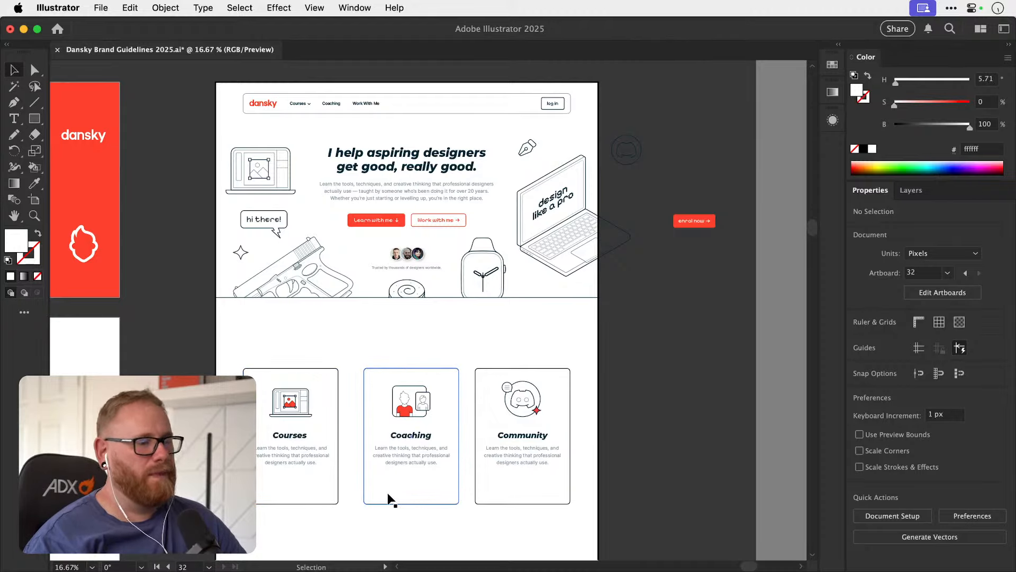
pyautogui.scroll(-1, 403, 450)
pyautogui.press('z')
pyautogui.click(431, 397)
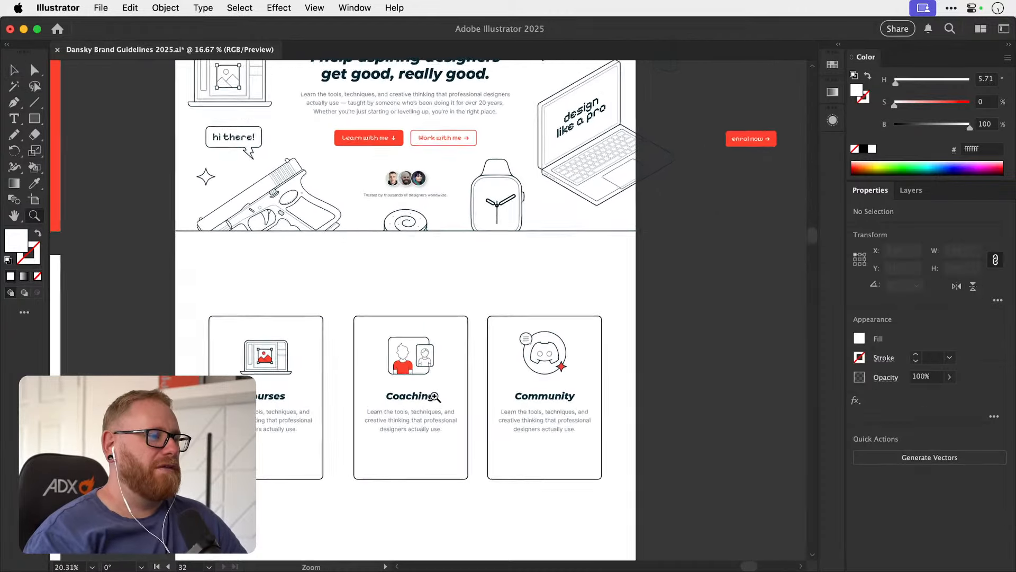
pyautogui.moveTo(435, 397); pyautogui.dragTo(437, 372)
pyautogui.moveTo(395, 406); pyautogui.dragTo(362, 326)
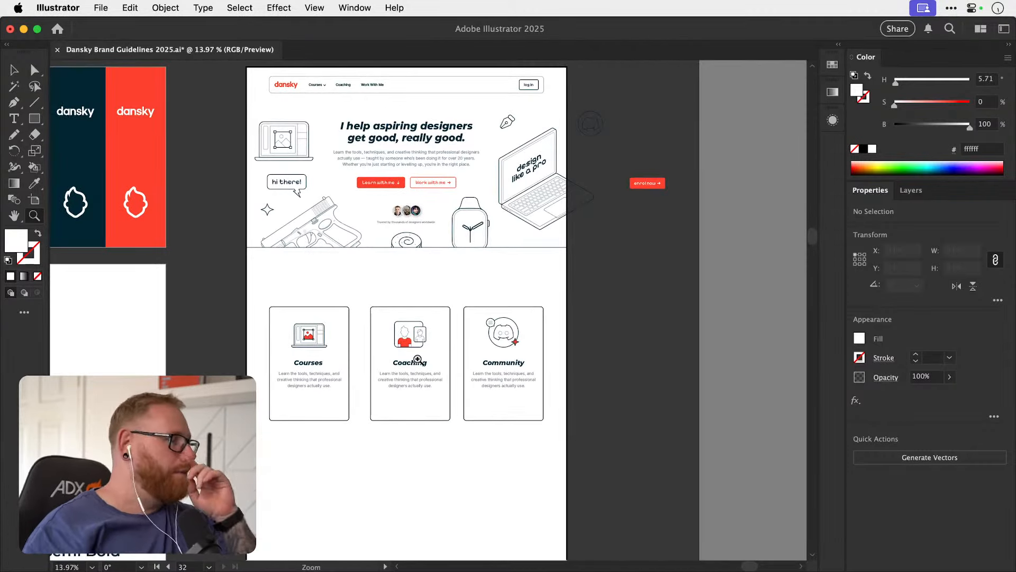
pyautogui.moveTo(406, 349); pyautogui.dragTo(430, 352)
pyautogui.press('v')
pyautogui.press('super+minus')
pyautogui.press('super+minus')
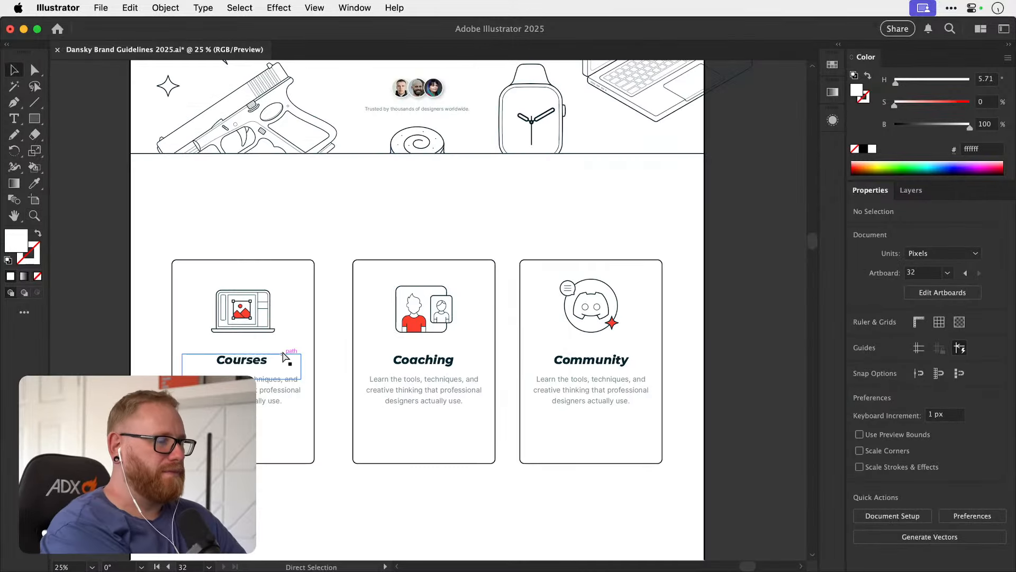
# Copy the hero's red Learn with me button and place the copy below the Courses card's text.
pyautogui.moveTo(405, 201); pyautogui.dragTo(375, 360)
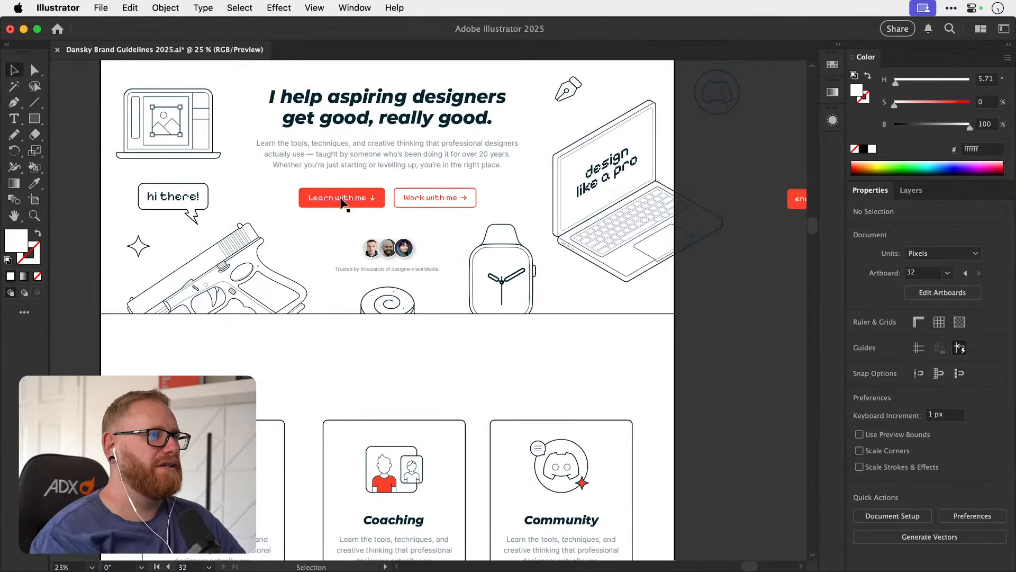
pyautogui.moveTo(375, 194); pyautogui.dragTo(376, 194)
pyautogui.press('super+c')
pyautogui.moveTo(286, 431); pyautogui.dragTo(381, 166)
pyautogui.press('super+v')
pyautogui.moveTo(389, 307); pyautogui.dragTo(540, 310)
pyautogui.click(318, 367)
# Rotate the arrow in the Courses card's button so it points right.
pyautogui.press('z')
pyautogui.press('v')
pyautogui.moveTo(370, 338); pyautogui.dragTo(407, 325)
pyautogui.press('super+z')
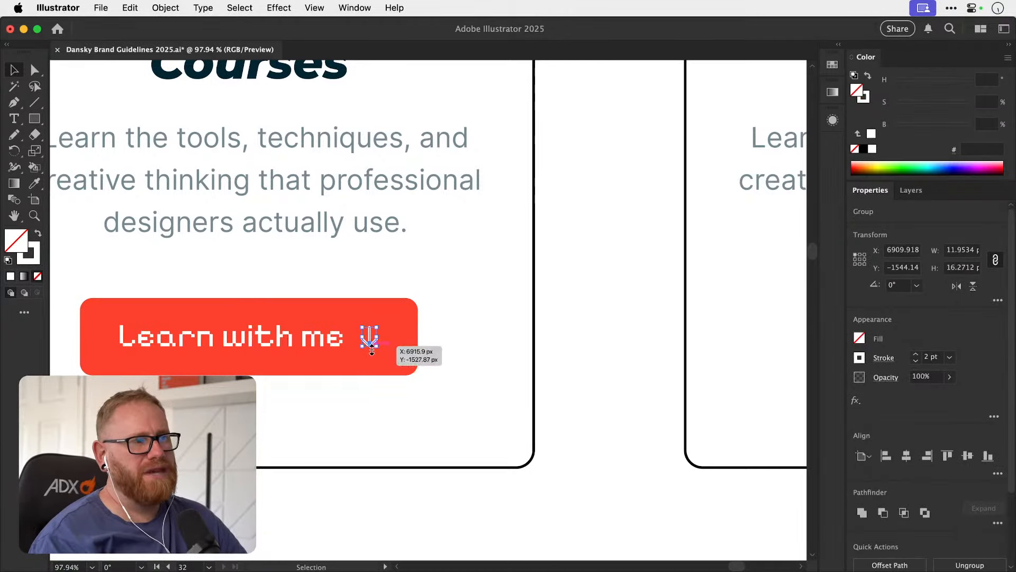
pyautogui.press('r')
pyautogui.moveTo(415, 301); pyautogui.dragTo(354, 295)
pyautogui.press('v')
pyautogui.click(446, 280)
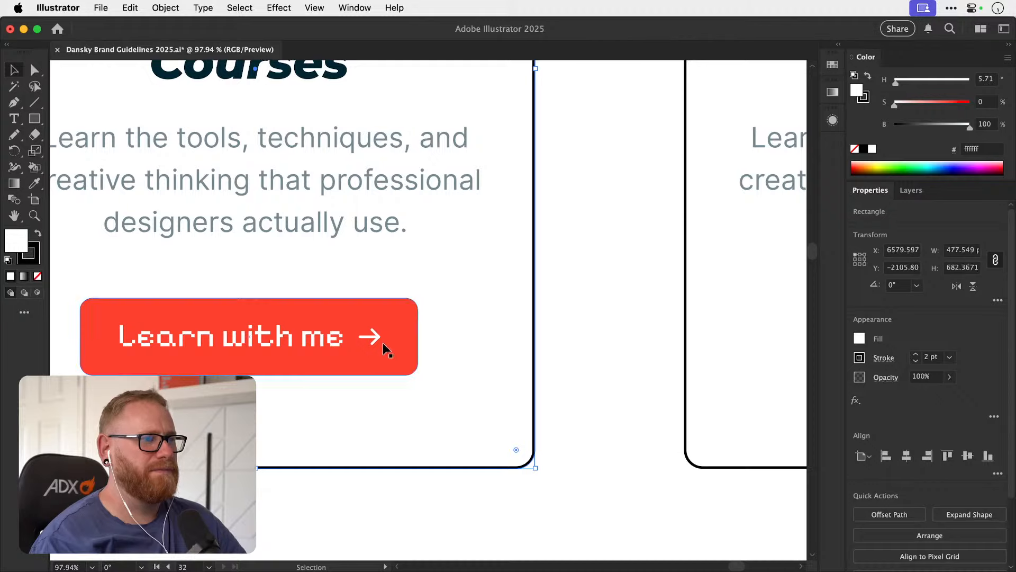
pyautogui.click(557, 256)
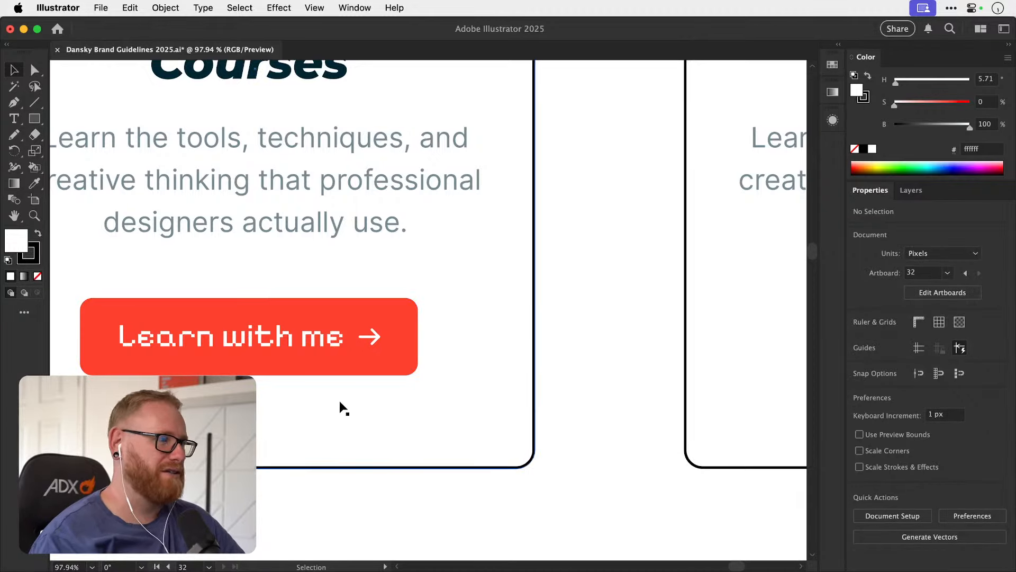
# Compare the hero section's text and buttons with the layout of the three cards.
pyautogui.press('super+minus')
pyautogui.press('super+minus')
pyautogui.press('super+minus')
pyautogui.press('super+minus')
pyautogui.press('super+minus')
pyautogui.moveTo(480, 311); pyautogui.dragTo(416, 438)
pyautogui.moveTo(437, 382); pyautogui.dragTo(422, 447)
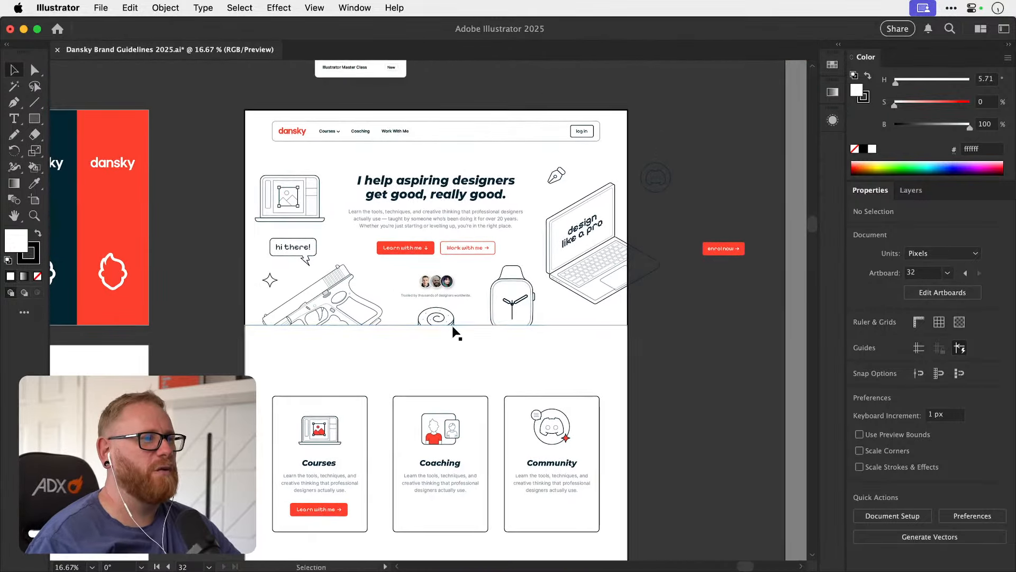
pyautogui.press('z')
pyautogui.moveTo(445, 230); pyautogui.dragTo(517, 231)
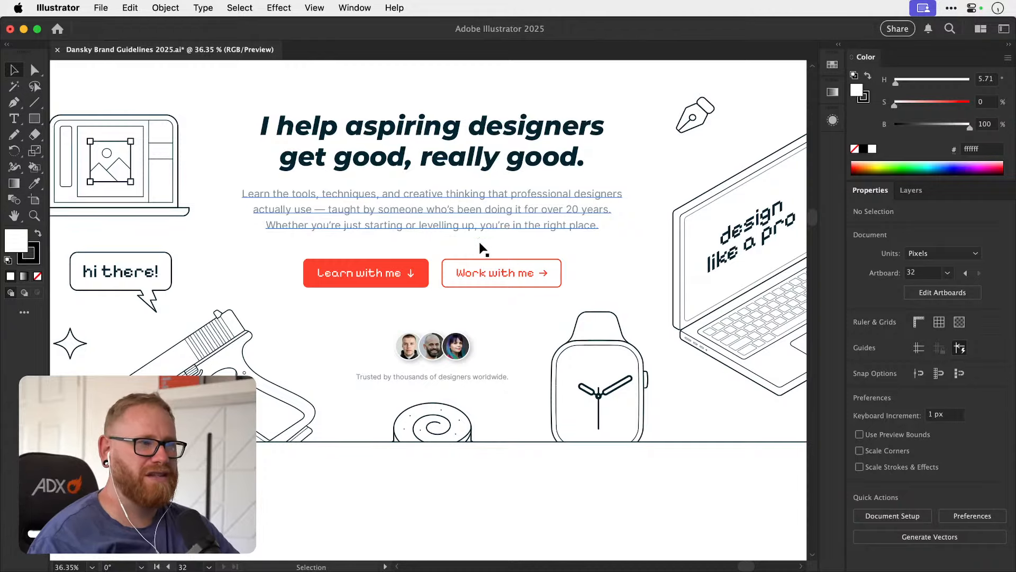
pyautogui.moveTo(481, 246); pyautogui.dragTo(465, 293)
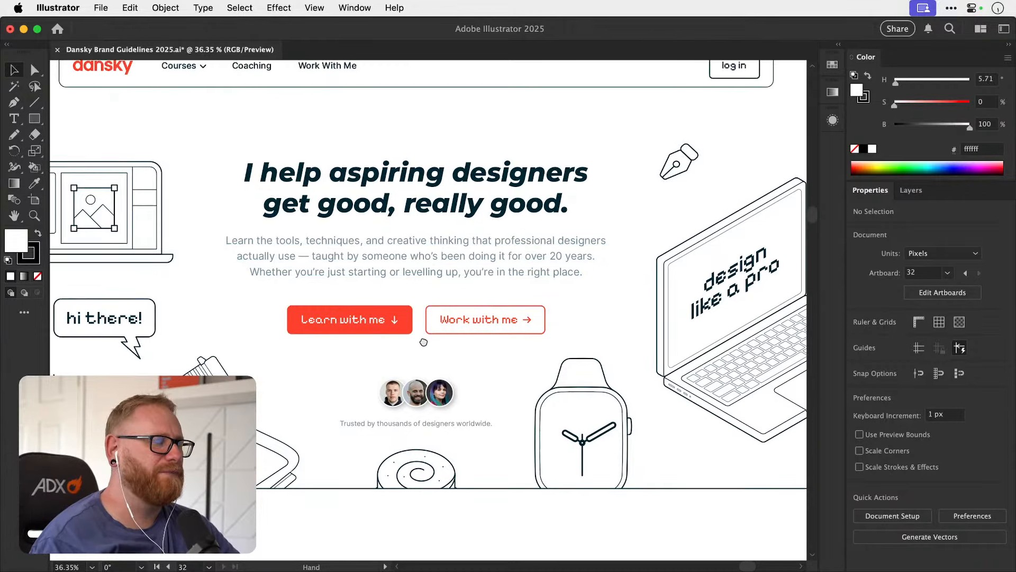
pyautogui.scroll(-10, 423, 342)
pyautogui.hscroll(-2, 447, 236)
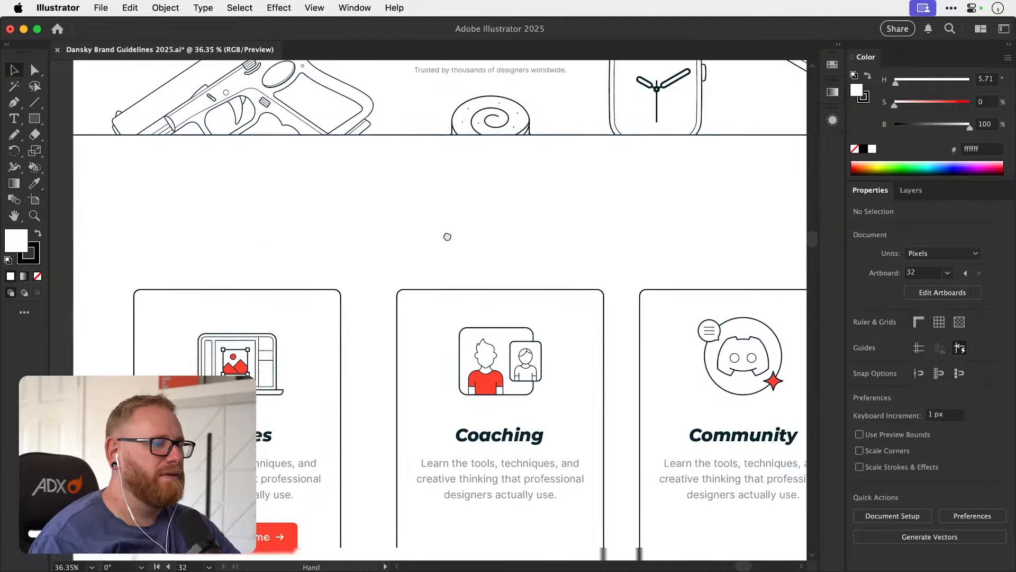
pyautogui.scroll(-4, 447, 237)
pyautogui.hscroll(-2, 447, 237)
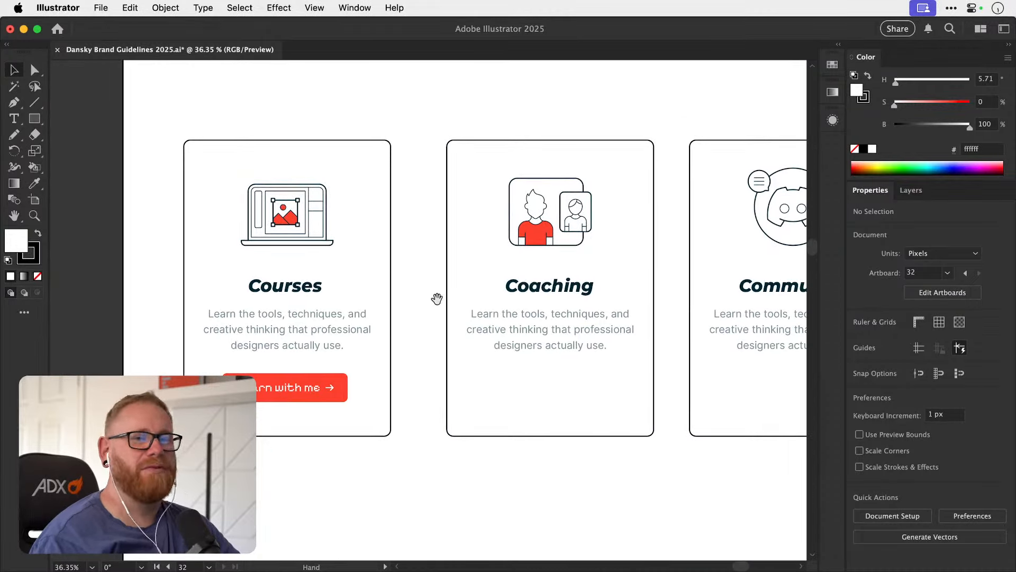
pyautogui.scroll(-1, 436, 295)
pyautogui.hscroll(1, 435, 296)
pyautogui.hscroll(1, 321, 341)
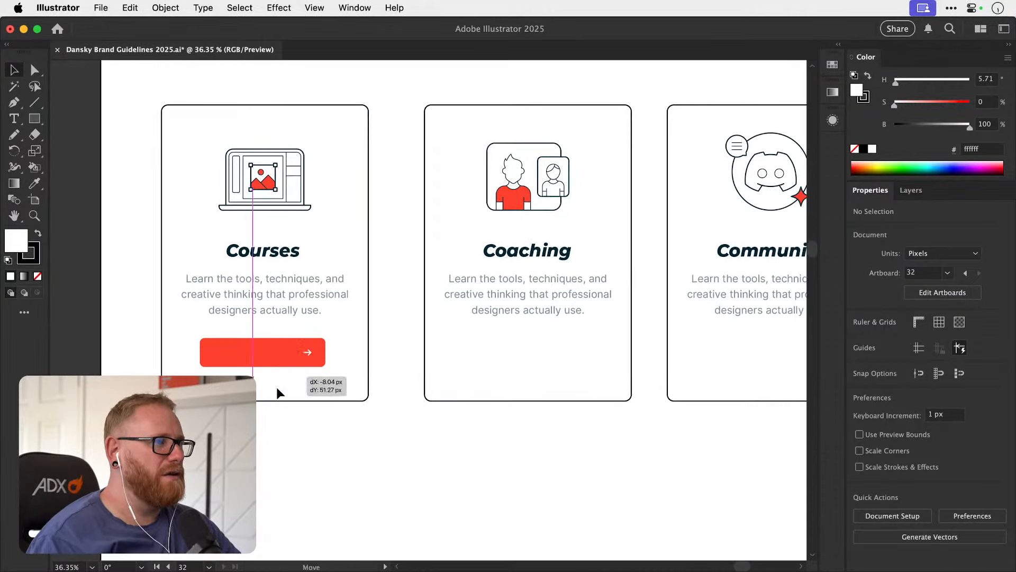
# Group the Courses card's button parts and duplicate the button into the Coaching and Community cards.
pyautogui.click(293, 354)
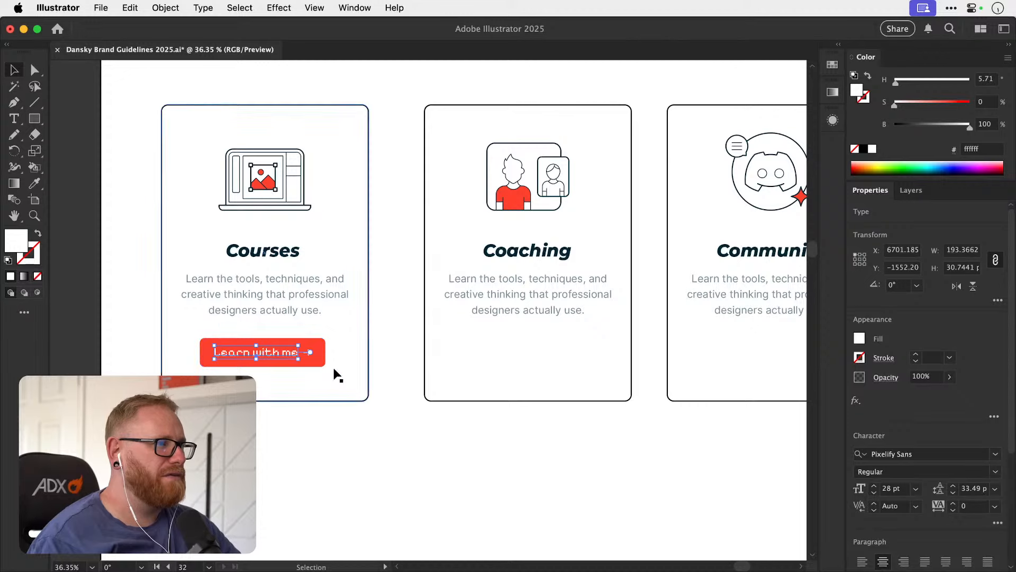
pyautogui.keyDown('shift'); pyautogui.click(369, 352); pyautogui.keyUp('shift')
pyautogui.moveTo(460, 310); pyautogui.dragTo(355, 345)
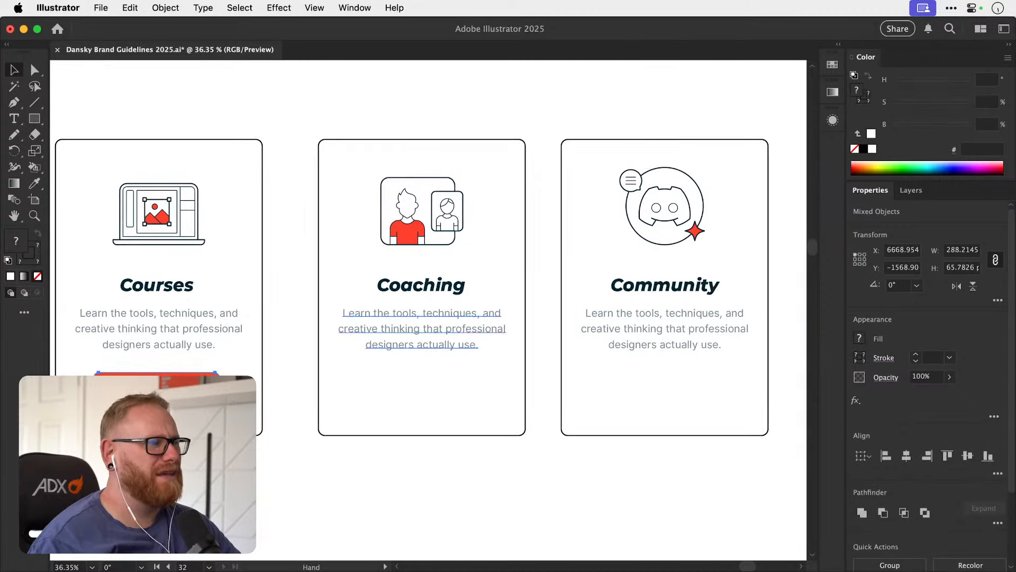
pyautogui.press('super+g')
pyautogui.moveTo(200, 384); pyautogui.dragTo(642, 384)
# Centre the Community card's button horizontally on its card outline and save the document.
pyautogui.keyDown('shift'); pyautogui.click(571, 434); pyautogui.keyUp('shift')
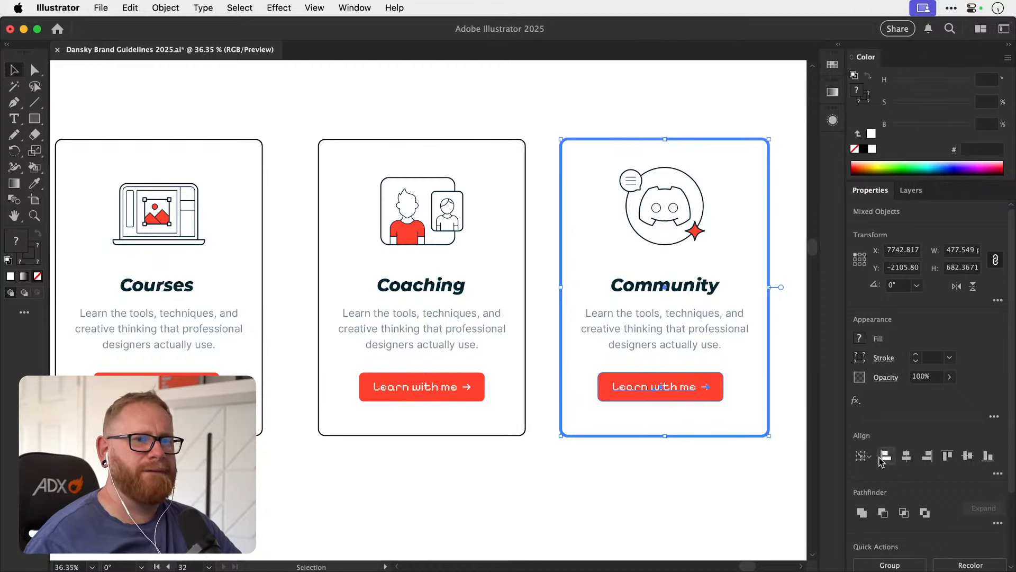
pyautogui.click(906, 456)
pyautogui.click(449, 392)
pyautogui.keyDown('shift'); pyautogui.click(457, 434); pyautogui.keyUp('shift')
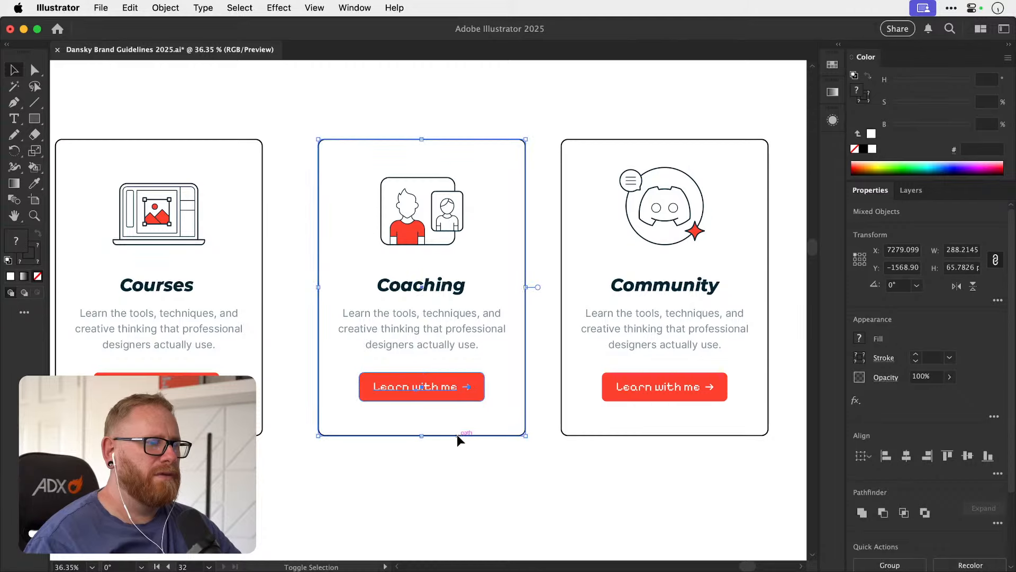
pyautogui.click(456, 481)
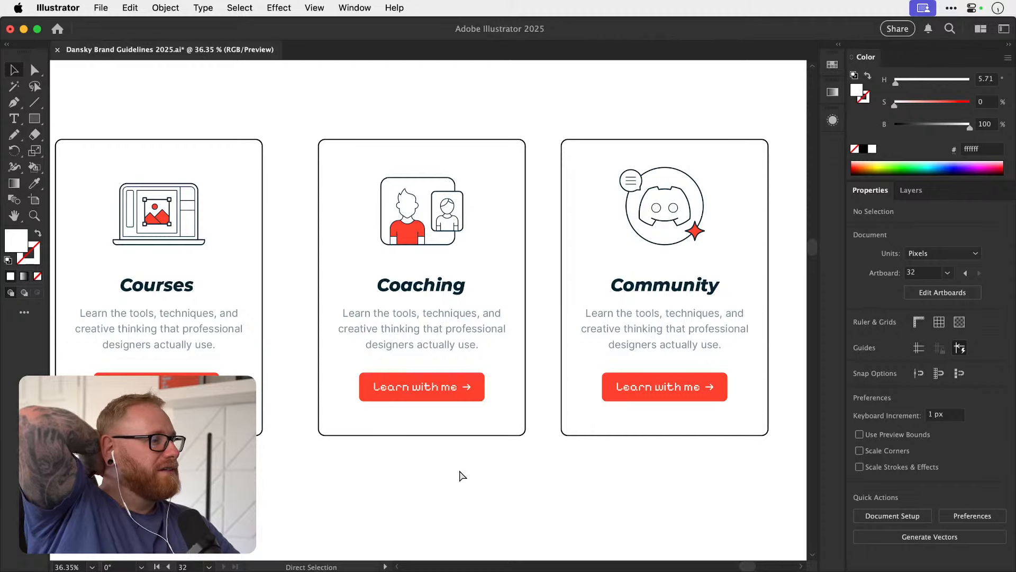
pyautogui.press('super+s')
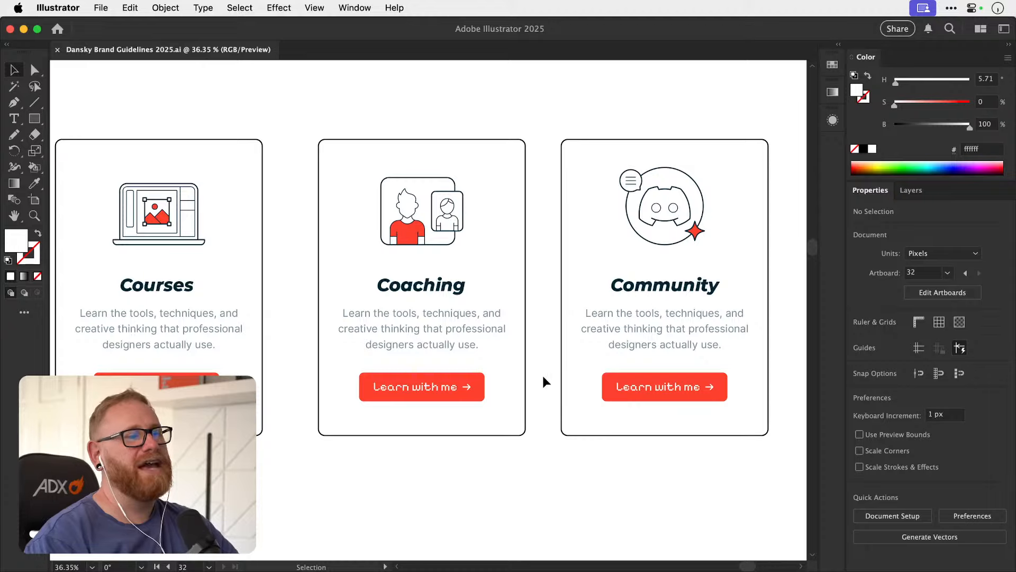
# Inspect the illustrations and text on the Community and Coaching cards up close.
pyautogui.moveTo(518, 403); pyautogui.dragTo(383, 483)
pyautogui.press('z')
pyautogui.moveTo(518, 312); pyautogui.dragTo(640, 319)
pyautogui.press('v')
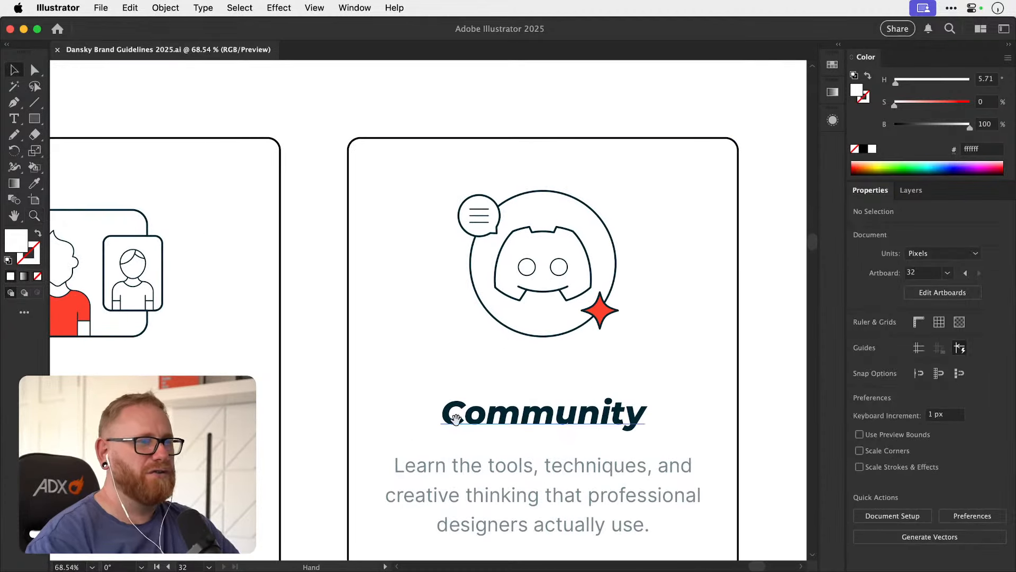
pyautogui.moveTo(456, 418); pyautogui.dragTo(513, 377)
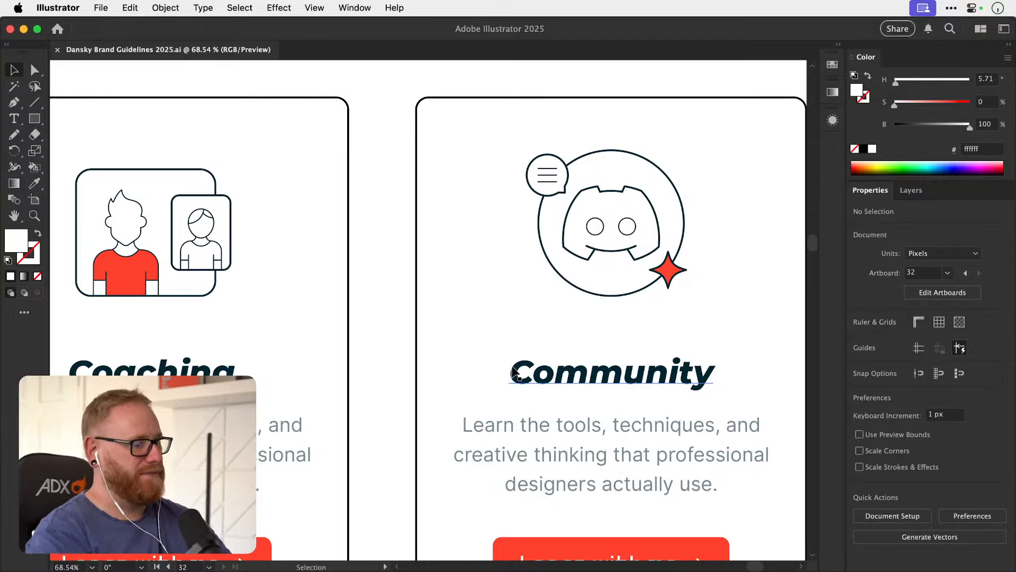
pyautogui.press('super+minus')
pyautogui.press('super+minus')
pyautogui.moveTo(327, 326); pyautogui.dragTo(647, 297)
pyautogui.moveTo(545, 307); pyautogui.dragTo(396, 309)
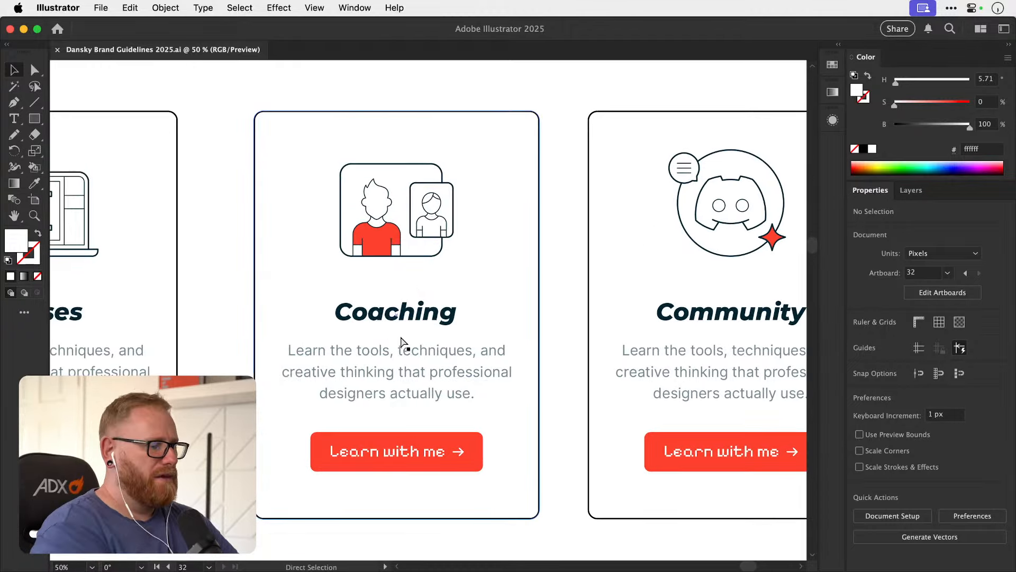
# Replace the Learn with me label on the Courses card's button with a label for courses.
pyautogui.press('super+minus')
pyautogui.press('super+minus')
pyautogui.moveTo(368, 415); pyautogui.dragTo(366, 433)
pyautogui.press('z')
pyautogui.moveTo(186, 392); pyautogui.dragTo(254, 400)
pyautogui.press('t')
pyautogui.click(260, 405)
pyautogui.press('super+a')
pyautogui.write('View')
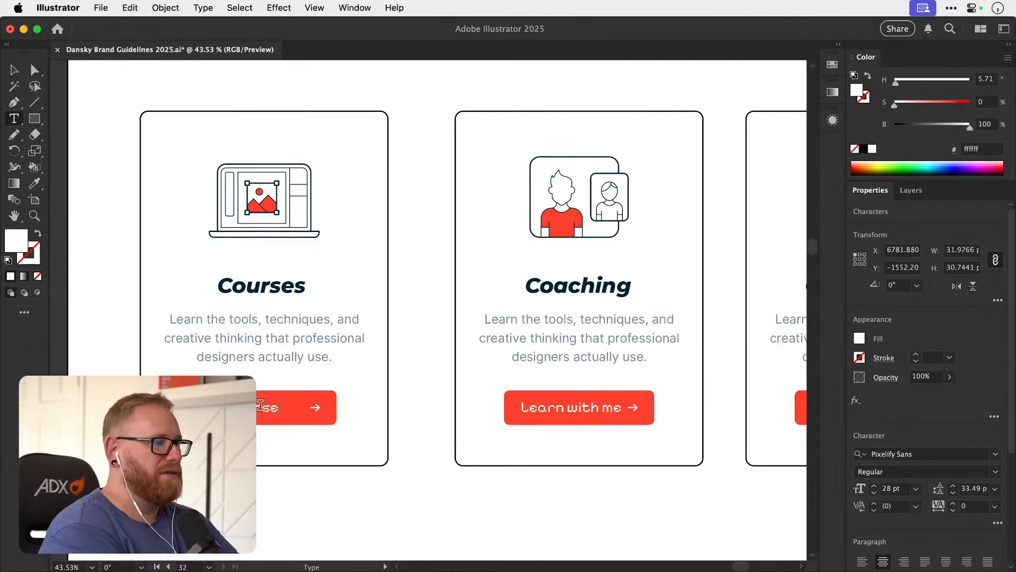
pyautogui.click(581, 406)
pyautogui.press('super+a')
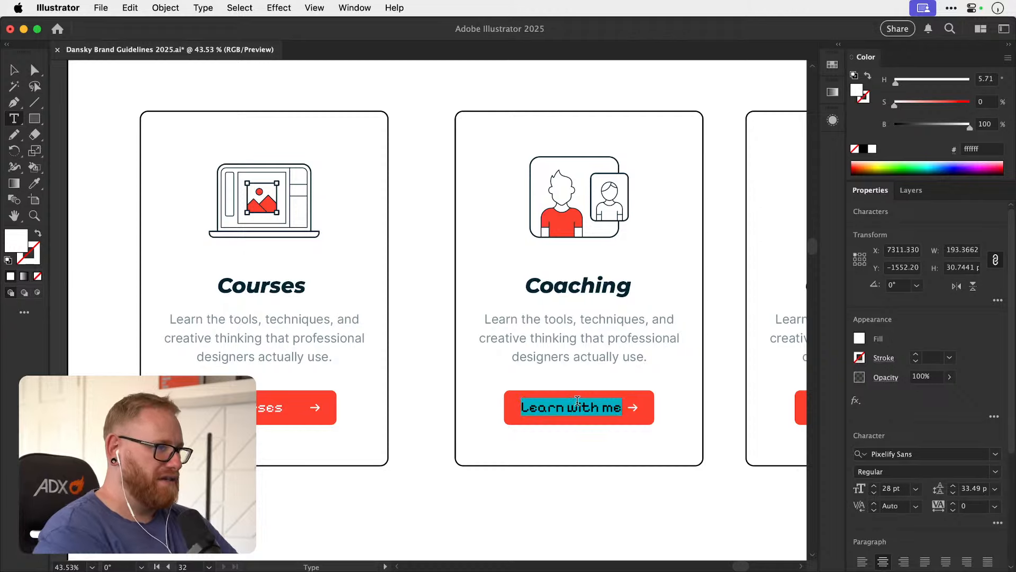
pyautogui.click(16, 71)
# Change the hero button labels to lowercase "learn with me" and "work with me".
pyautogui.moveTo(419, 124); pyautogui.dragTo(385, 424)
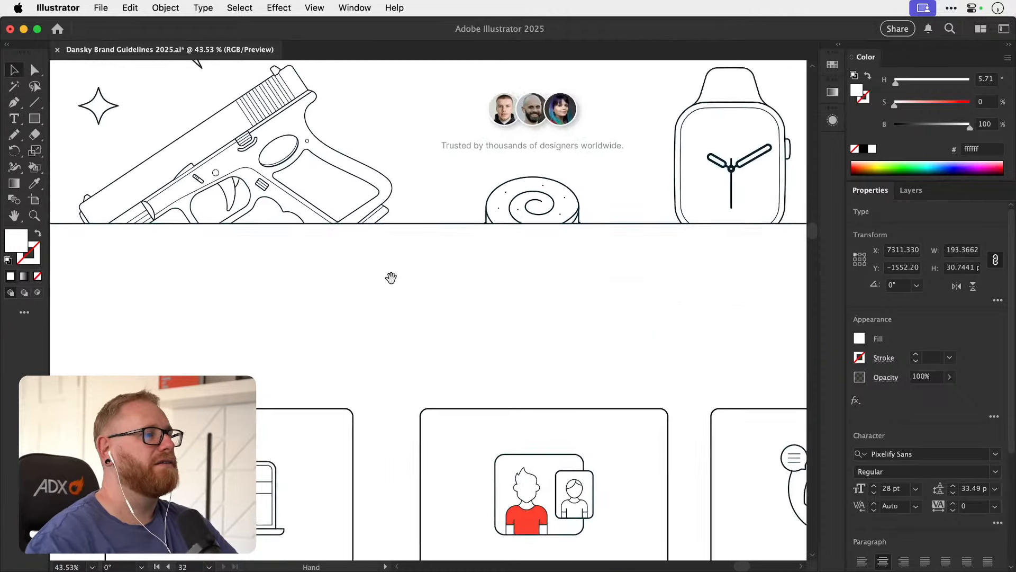
pyautogui.moveTo(454, 82); pyautogui.dragTo(372, 381)
pyautogui.write('t')
pyautogui.write('l')
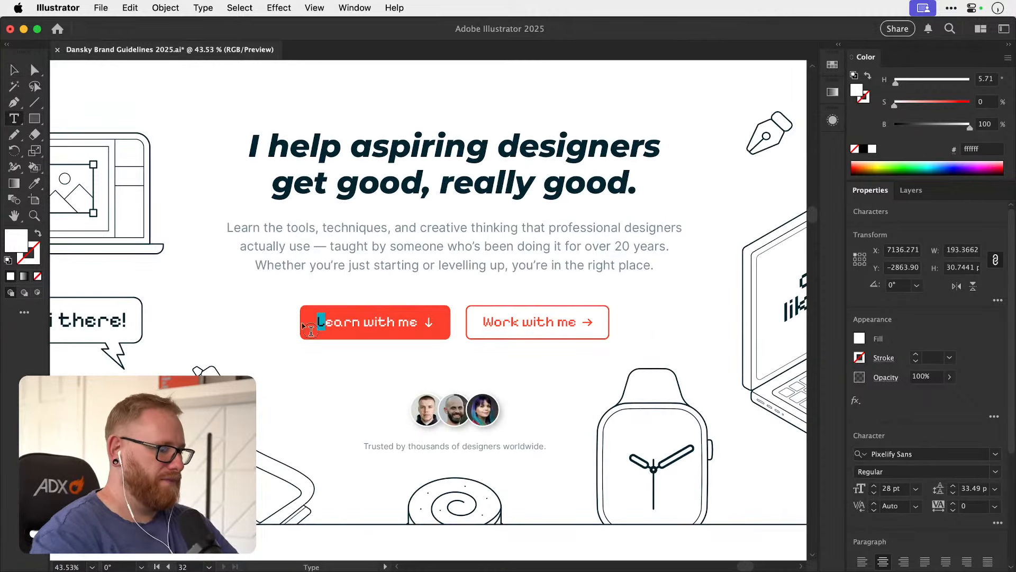
pyautogui.moveTo(493, 322); pyautogui.dragTo(483, 323)
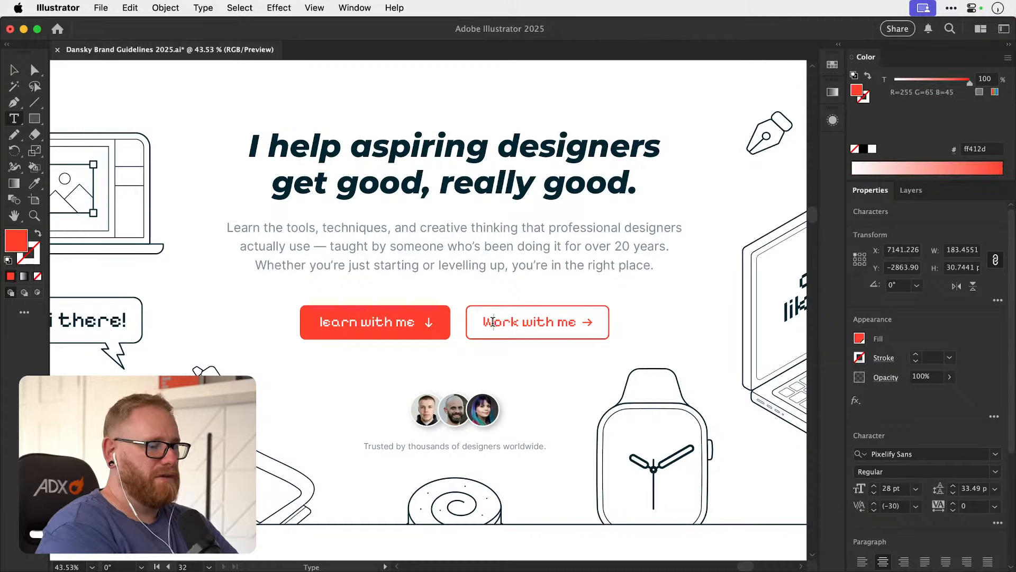
pyautogui.write('w')
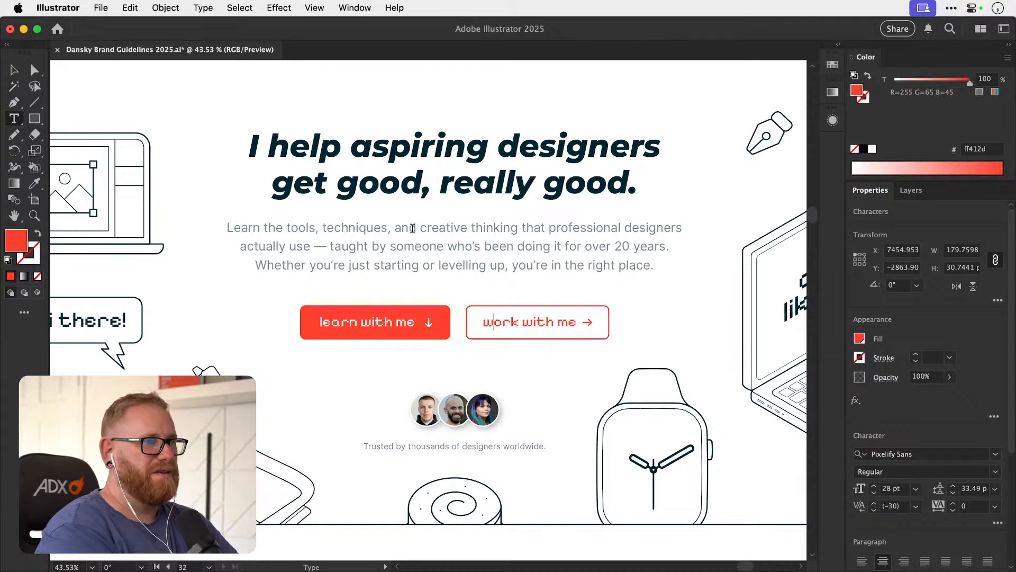
pyautogui.click(14, 69)
# Replace the label on the Coaching card's button with "book a session".
pyautogui.scroll(-1, 586, 256)
pyautogui.scroll(-10, 586, 257)
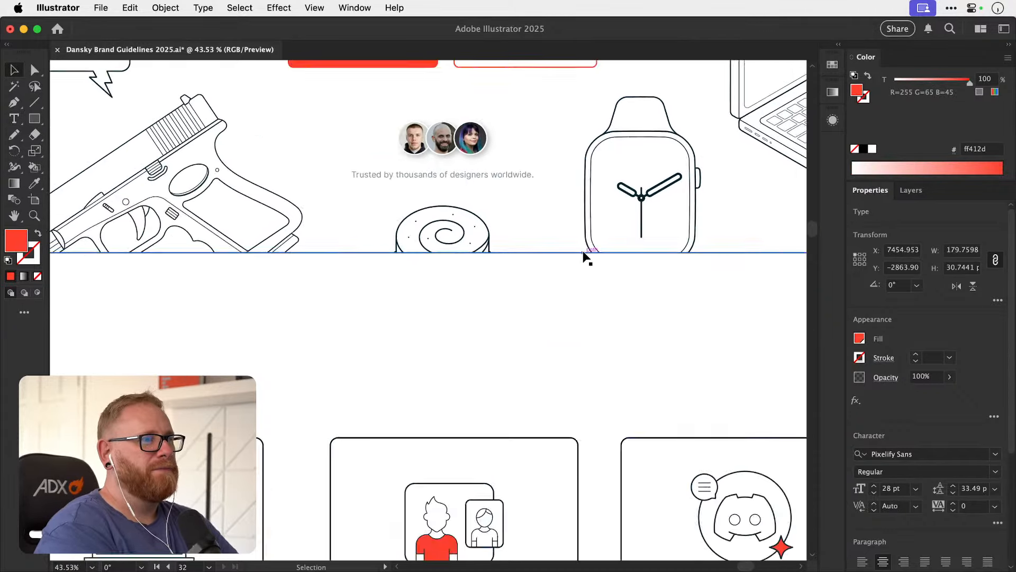
pyautogui.press('t')
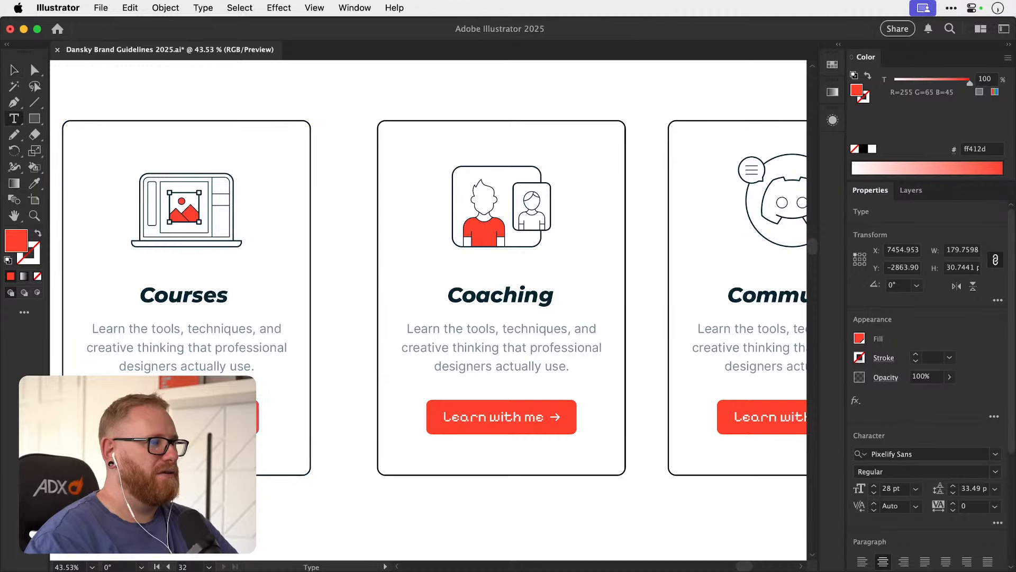
pyautogui.click(183, 417)
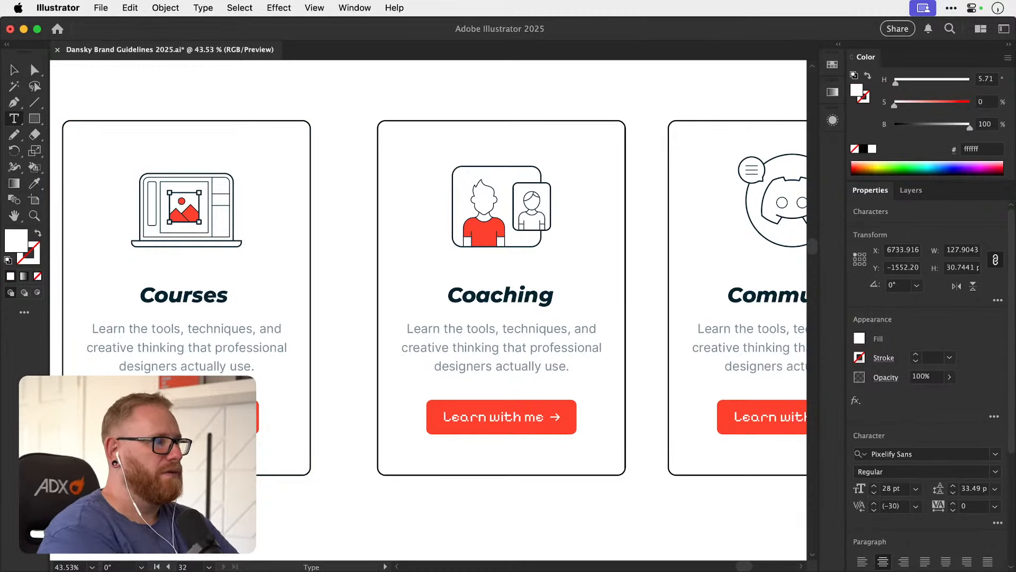
pyautogui.tripleClick(480, 412)
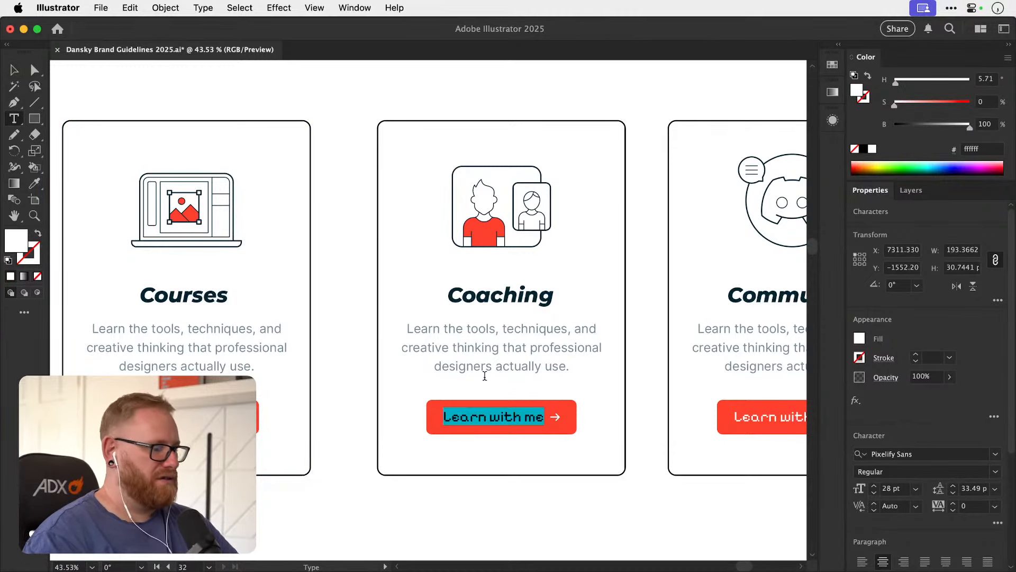
pyautogui.write('book a')
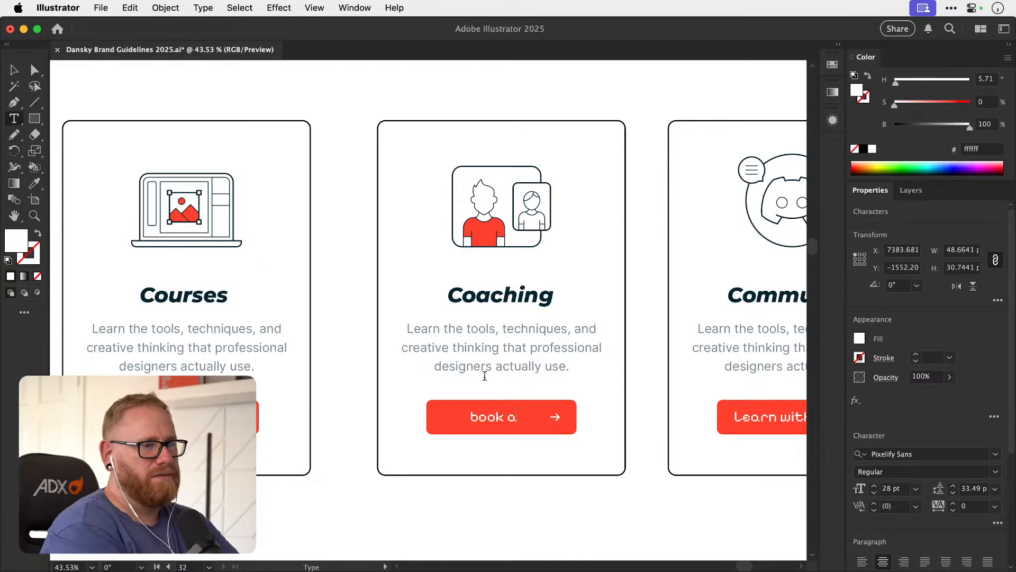
pyautogui.write(' session')
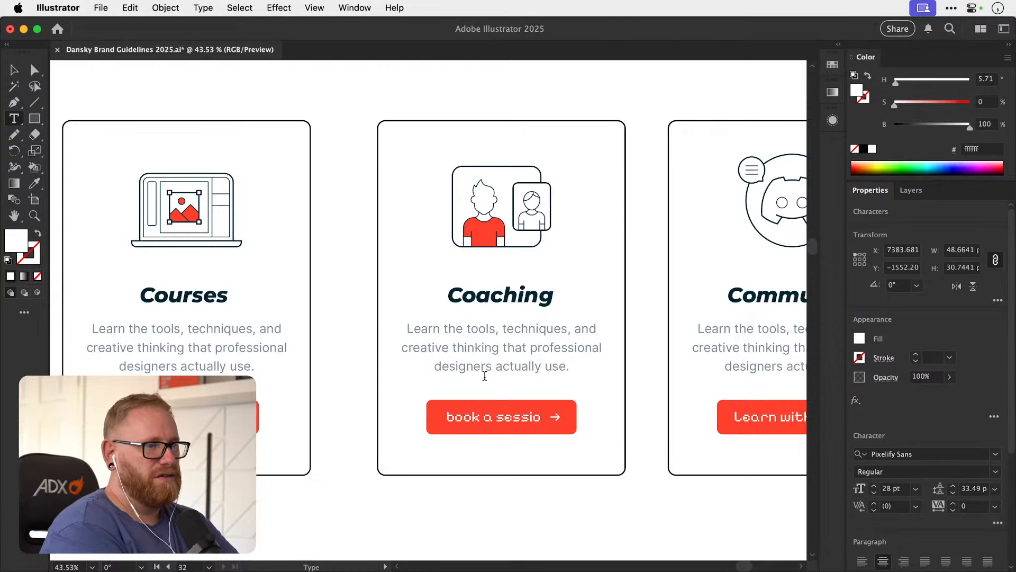
pyautogui.click(14, 69)
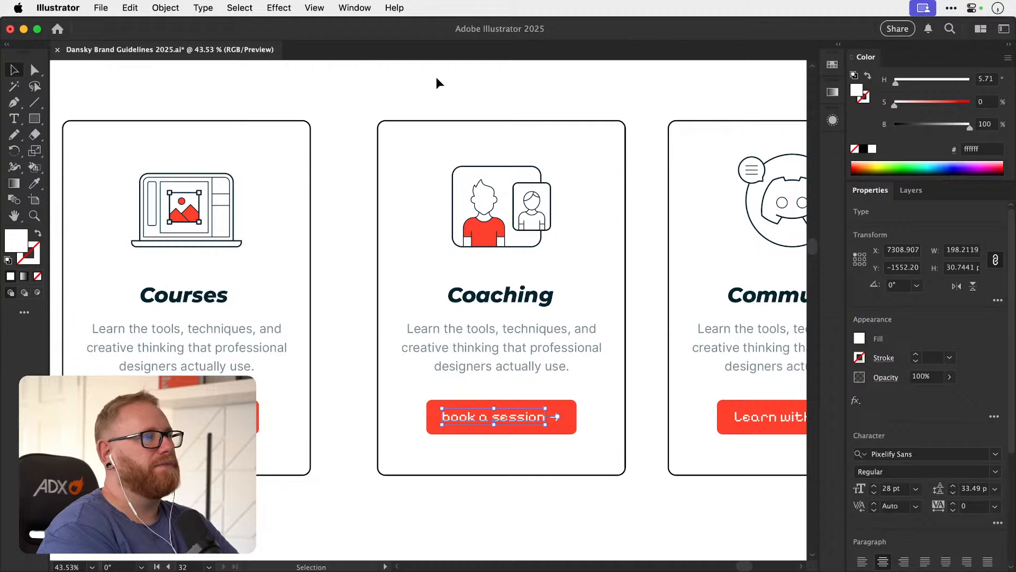
pyautogui.click(412, 81)
# Replace the label on the Community card's button with "Join for free".
pyautogui.hscroll(5, 412, 81)
pyautogui.scroll(-2, 412, 81)
pyautogui.hscroll(5, 412, 81)
pyautogui.press('t')
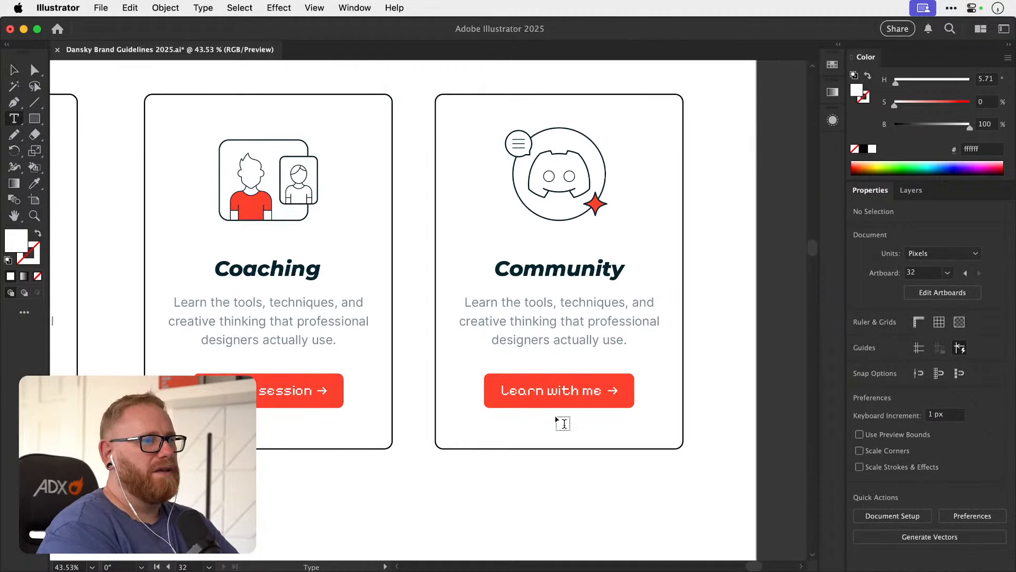
pyautogui.click(561, 391)
pyautogui.press('super+a')
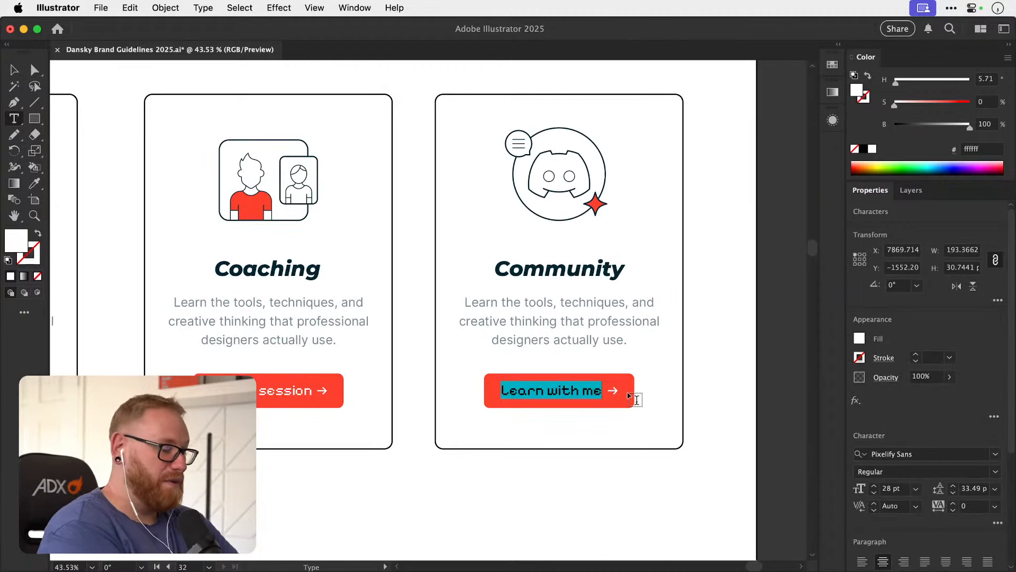
pyautogui.write('Join')
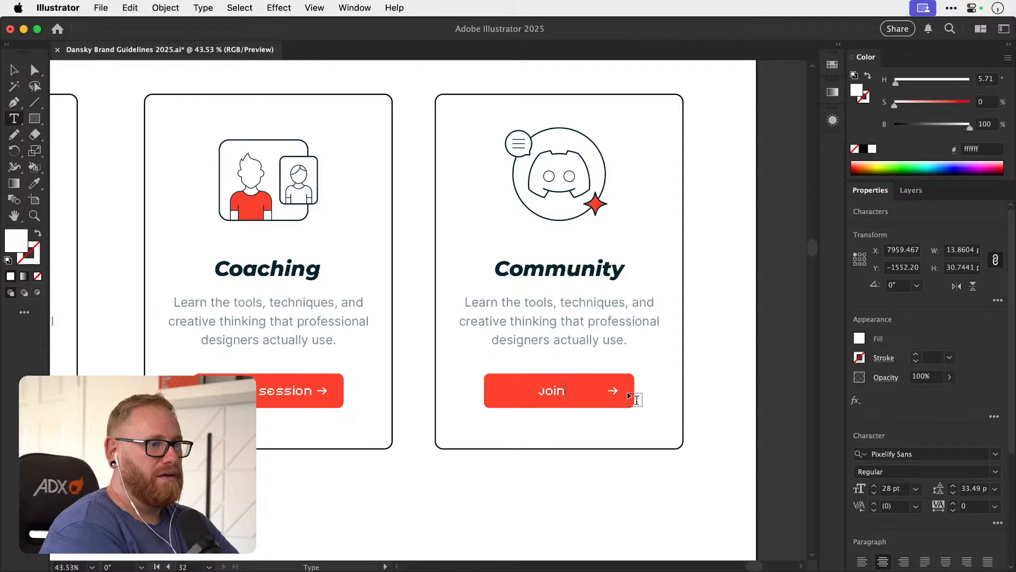
pyautogui.write(' For Free')
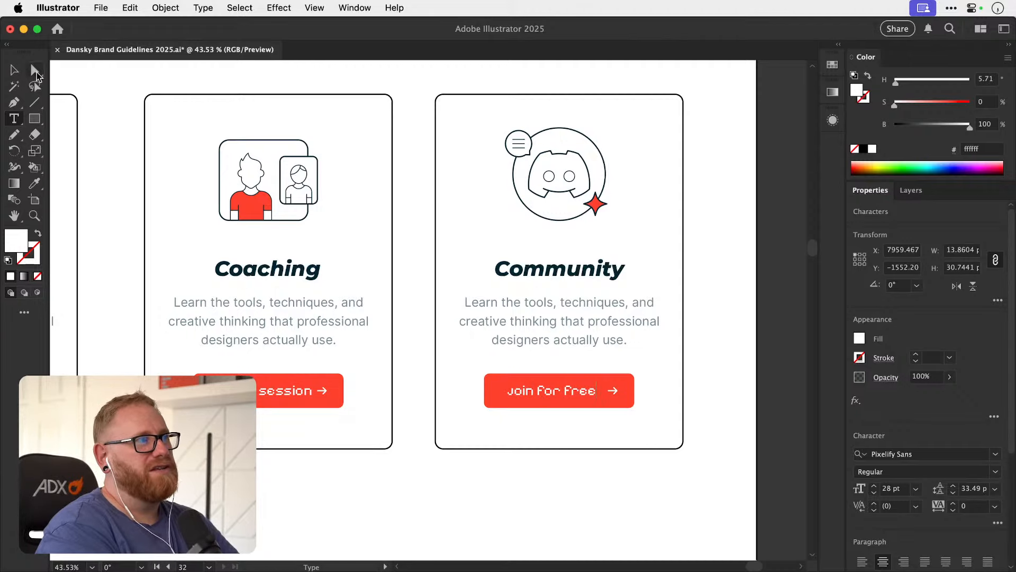
pyautogui.click(15, 72)
# Try the wording "Join the chaos" as the Community card's button label.
pyautogui.press('z')
pyautogui.moveTo(525, 392); pyautogui.dragTo(503, 346)
pyautogui.press('v')
pyautogui.tripleClick(533, 390)
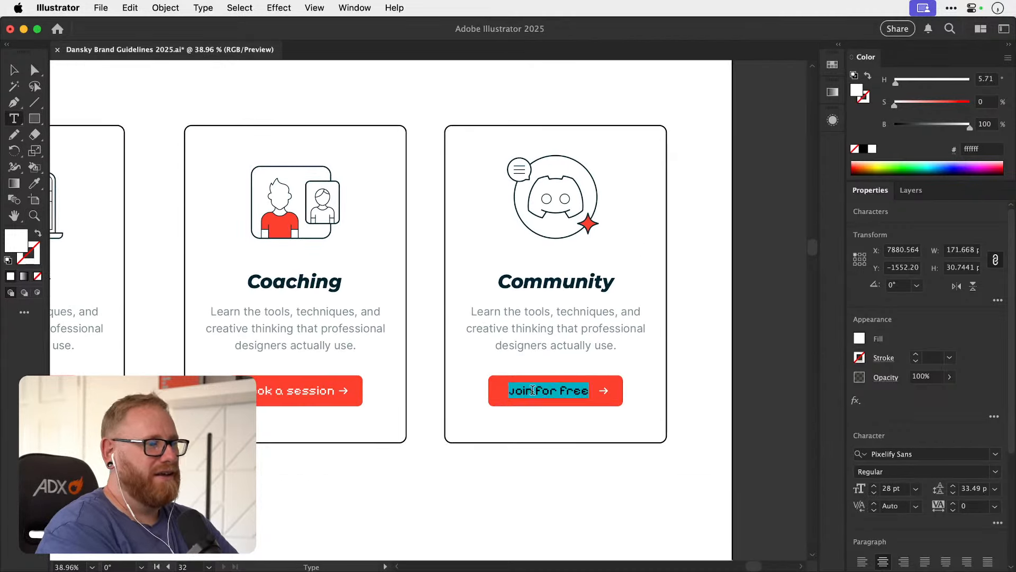
pyautogui.write('Join the chaos')
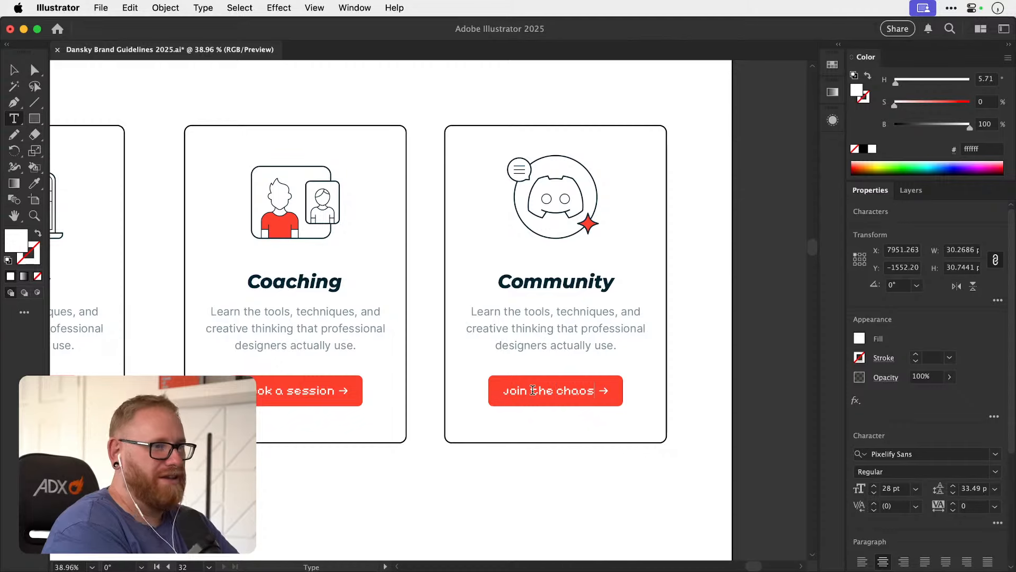
# Try the wording "Join the community" as the Community card's button label.
pyautogui.tripleClick(533, 390)
pyautogui.write('J')
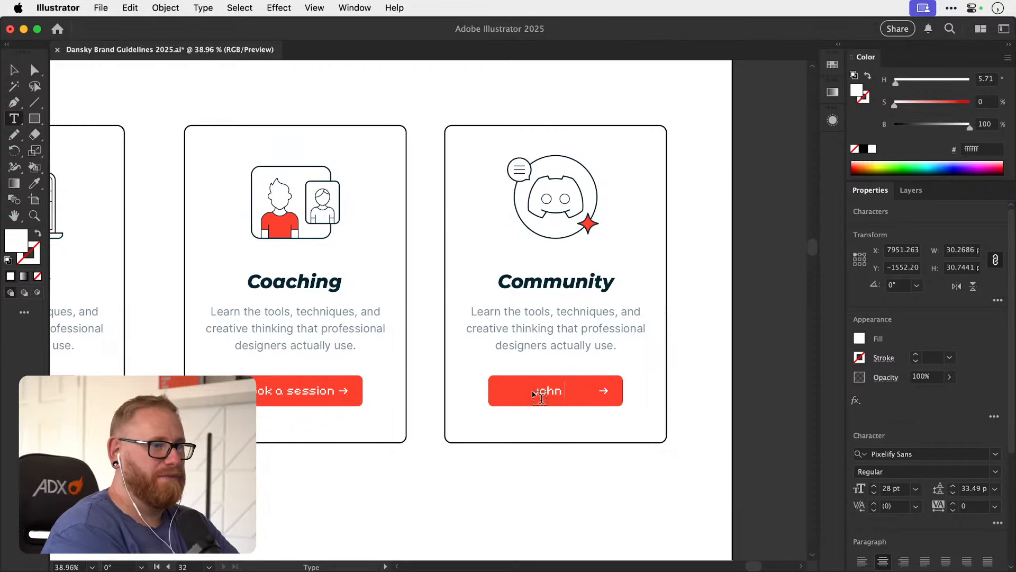
pyautogui.write('ohn')
pyautogui.press('super+a')
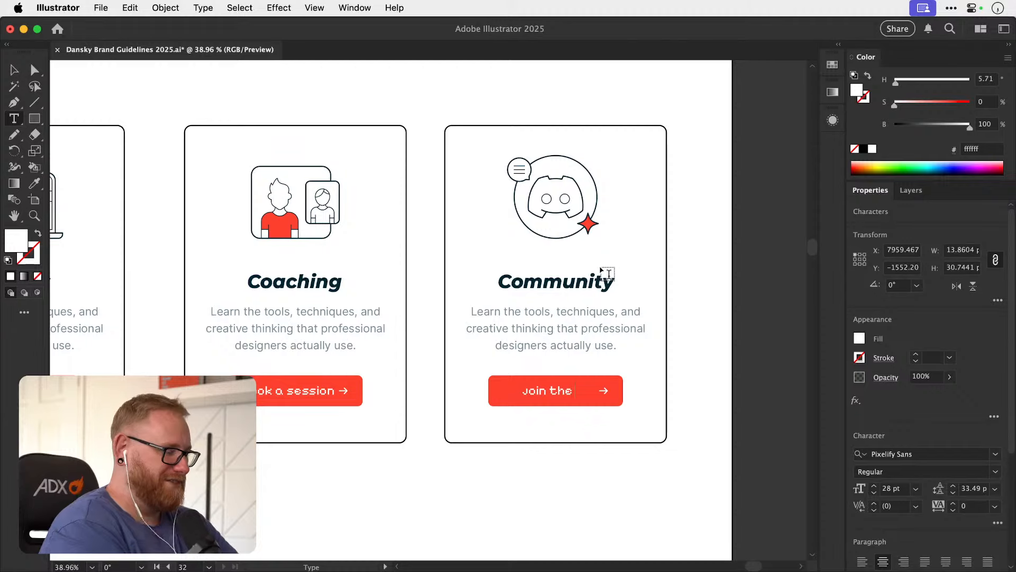
pyautogui.write('ty')
pyautogui.press('BackSpace')
pyautogui.press('BackSpace')
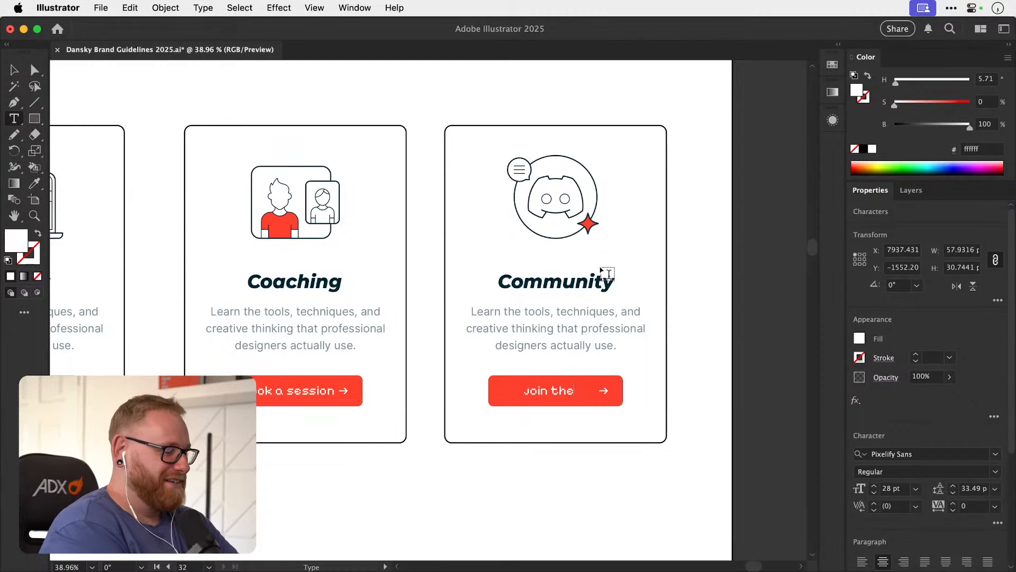
pyautogui.write('community')
# Set the Community card's button label to "Join here" and deselect it.
pyautogui.press('super+a')
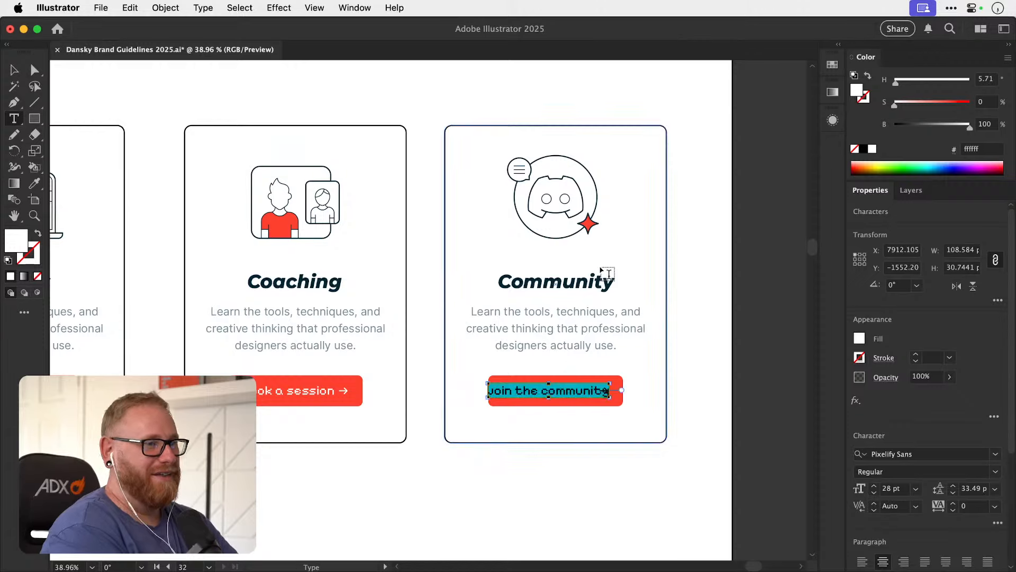
pyautogui.write('Join here')
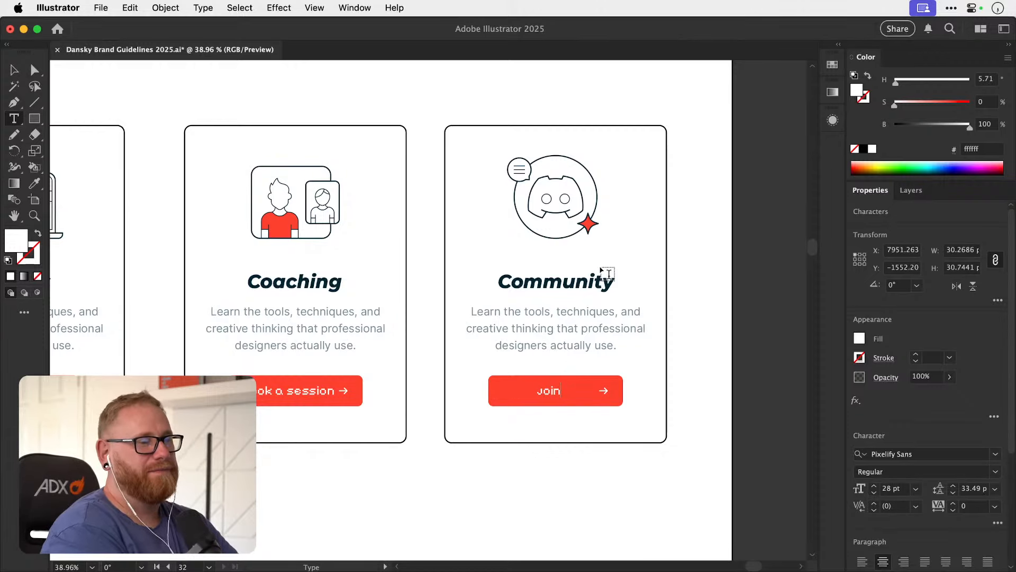
pyautogui.click(15, 69)
pyautogui.click(324, 93)
# Review the three cards and their button labels together with the hero section above.
pyautogui.press('super+minus')
pyautogui.press('super+minus')
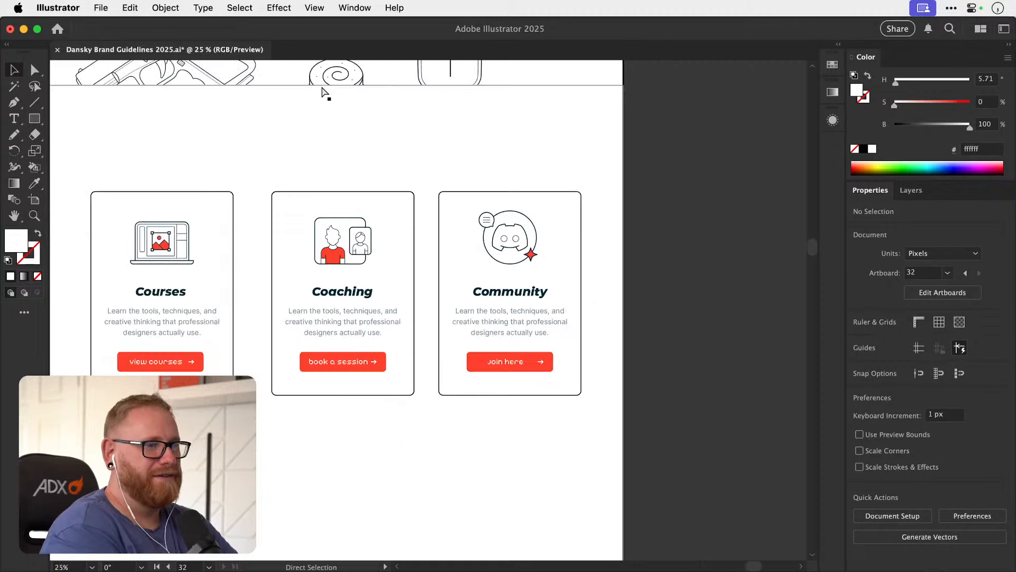
pyautogui.moveTo(299, 199); pyautogui.dragTo(469, 226)
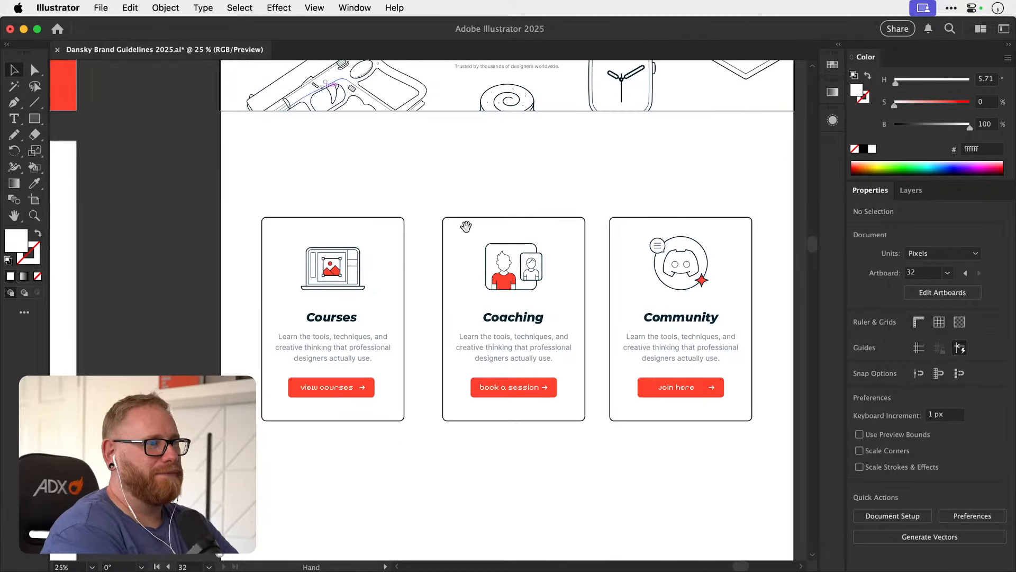
pyautogui.moveTo(542, 323); pyautogui.dragTo(487, 328)
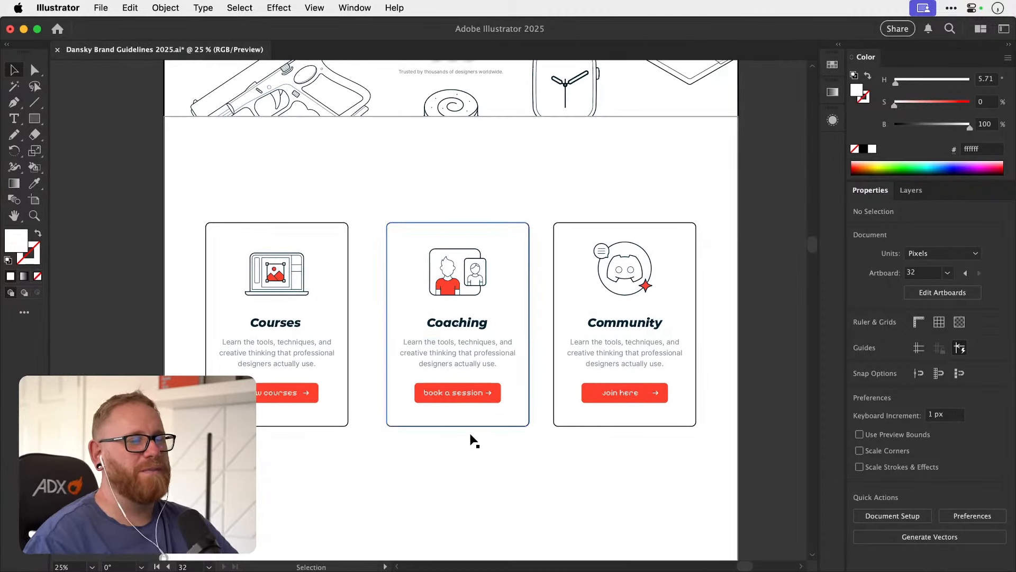
pyautogui.moveTo(217, 475); pyautogui.dragTo(723, 216)
pyautogui.click(684, 200)
pyautogui.moveTo(580, 312); pyautogui.dragTo(525, 304)
pyautogui.moveTo(554, 384); pyautogui.dragTo(537, 357)
pyautogui.moveTo(483, 288); pyautogui.dragTo(401, 427)
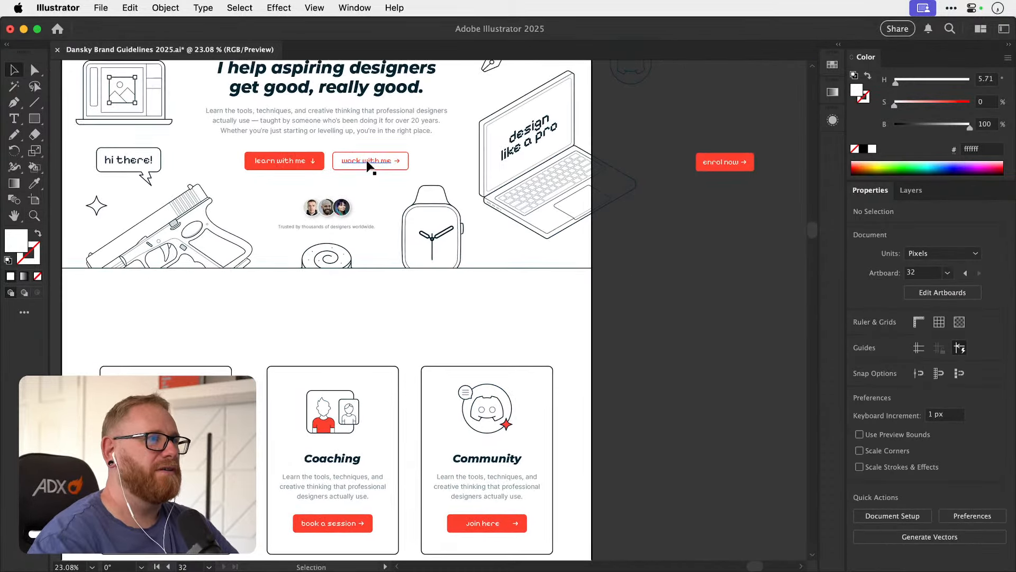
# Duplicate the outline rectangle of the hero's "work with me" button and place the copy just below the Community card.
pyautogui.click(367, 161)
pyautogui.click(411, 167)
pyautogui.moveTo(408, 167); pyautogui.dragTo(511, 550)
pyautogui.scroll(-5, 540, 315)
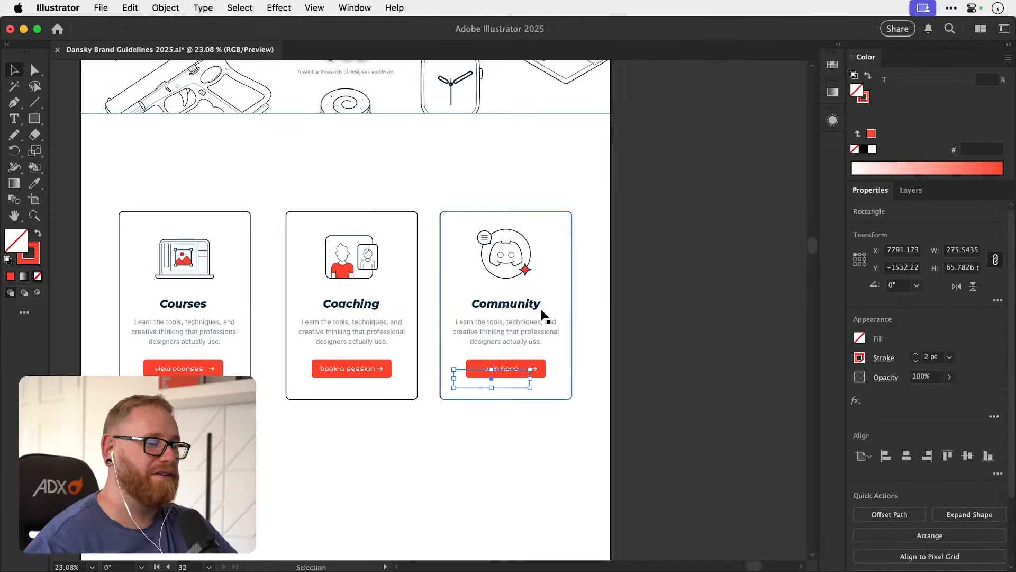
pyautogui.hotkey('shift', 'Down')
pyautogui.hotkey('shift', 'Down')
pyautogui.hotkey('shift', 'Down')
pyautogui.hotkey('shift', 'Down')
pyautogui.hotkey('shift', 'Down')
pyautogui.hotkey('shift', 'Down')
pyautogui.hotkey('shift', 'Down')
pyautogui.hotkey('shift', 'Down')
pyautogui.hotkey('shift', 'Down')
pyautogui.hotkey('shift', 'Down')
pyautogui.hotkey('shift', 'Down')
pyautogui.hotkey('shift', 'Down')
pyautogui.hotkey('shift', 'Down')
pyautogui.hotkey('shift', 'Down')
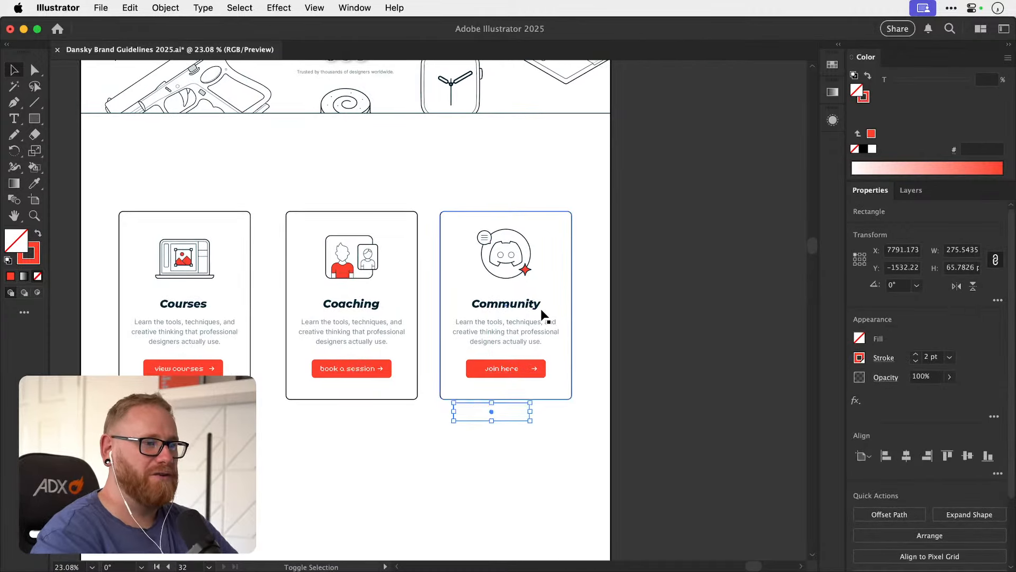
# Apply the copied rectangle's red 2 pt outline and empty fill to the Community card's button background.
pyautogui.press('z')
pyautogui.click(588, 389)
pyautogui.moveTo(591, 388); pyautogui.dragTo(630, 388)
pyautogui.press('v')
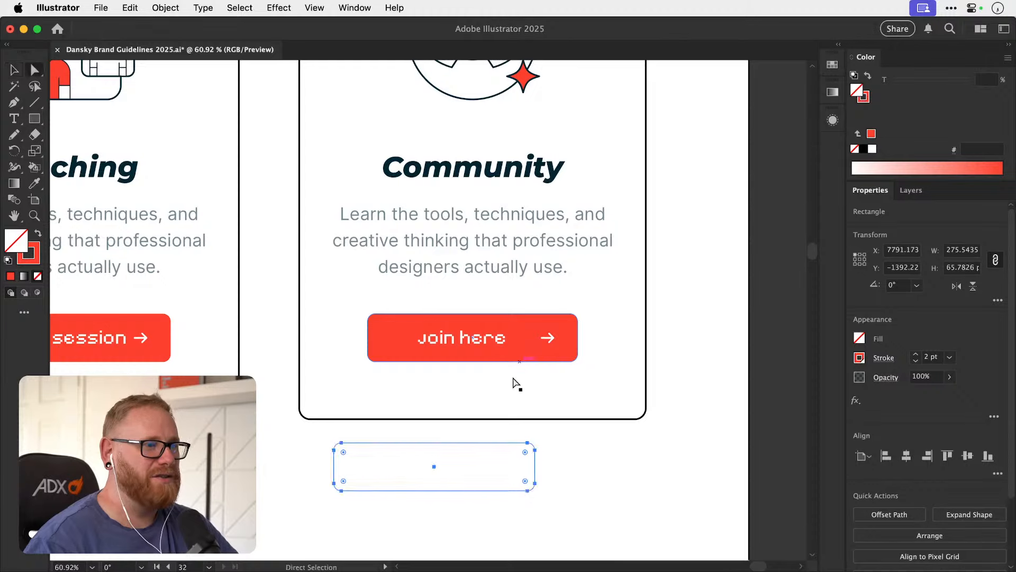
pyautogui.press('a')
pyautogui.click(494, 366)
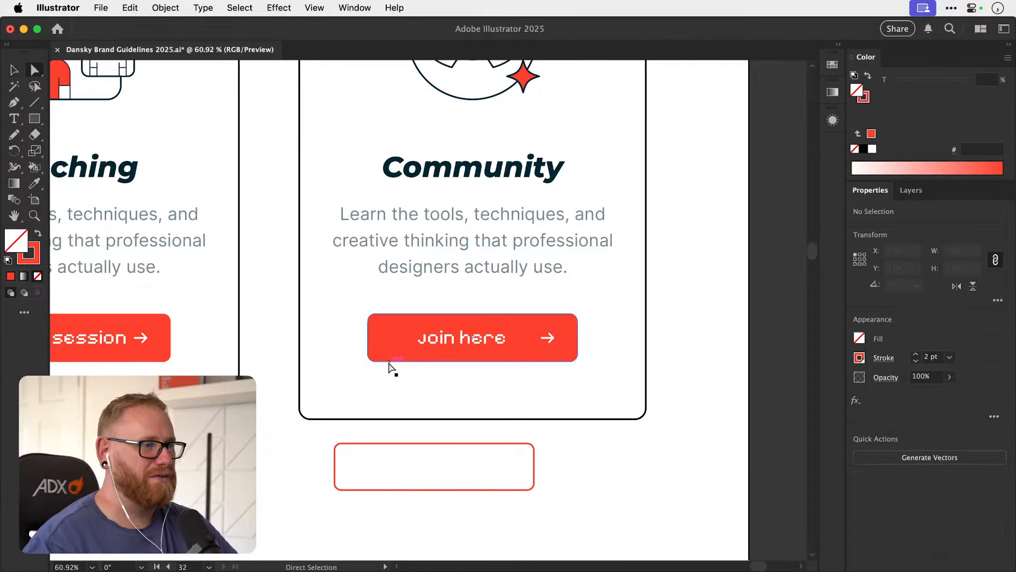
pyautogui.click(391, 362)
pyautogui.press('i')
pyautogui.click(375, 434)
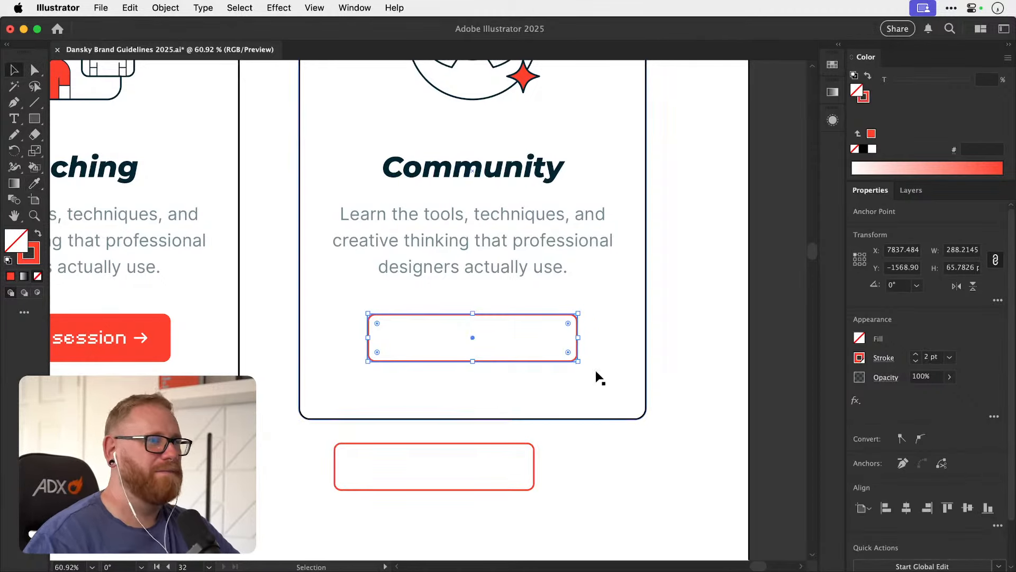
# Recolour the "Join here" label on the Community card's button with the brand red swatch, ff412d.
pyautogui.press('v')
pyautogui.click(524, 341)
pyautogui.doubleClick(497, 343)
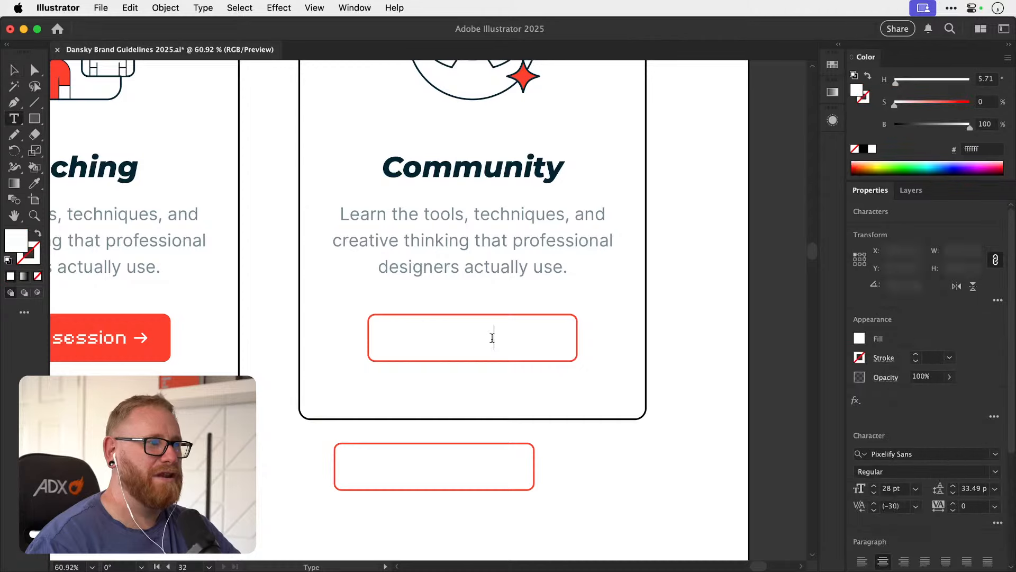
pyautogui.press('super+a')
pyautogui.click(829, 67)
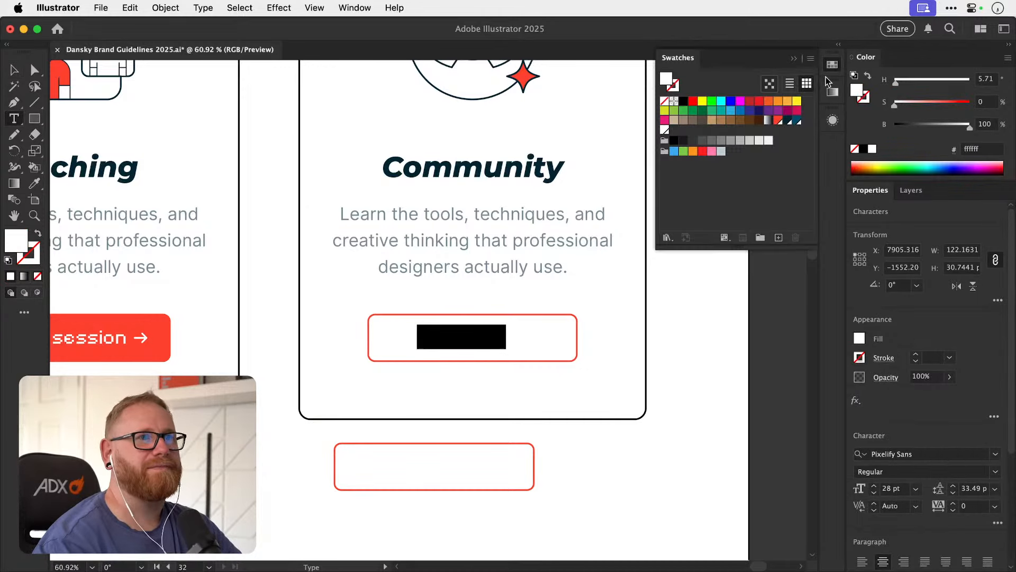
pyautogui.click(777, 122)
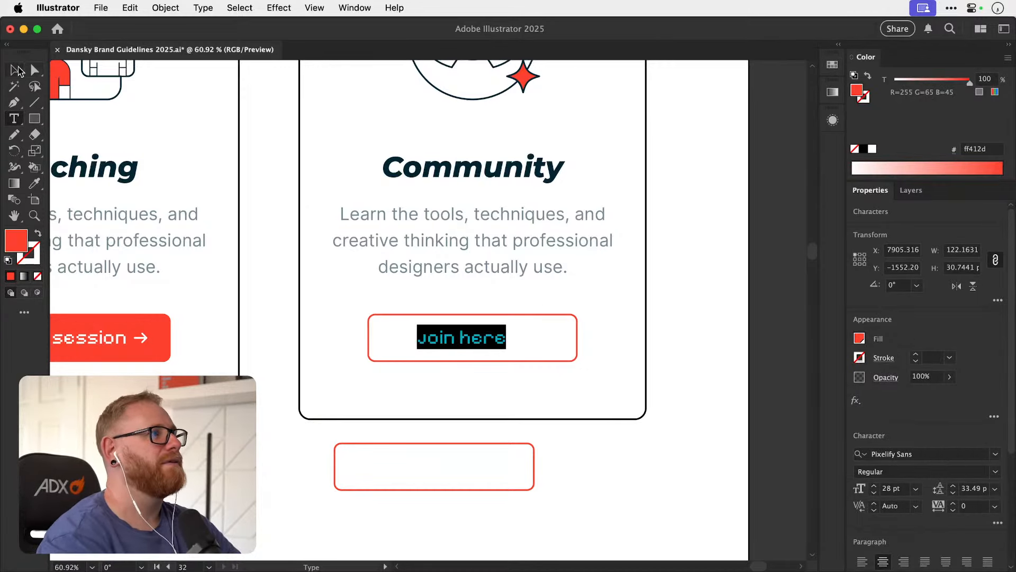
pyautogui.click(16, 69)
# Apply the brand red swatch, ff412d, to the stroke of the arrow on the Community card's button.
pyautogui.click(535, 344)
pyautogui.press('z')
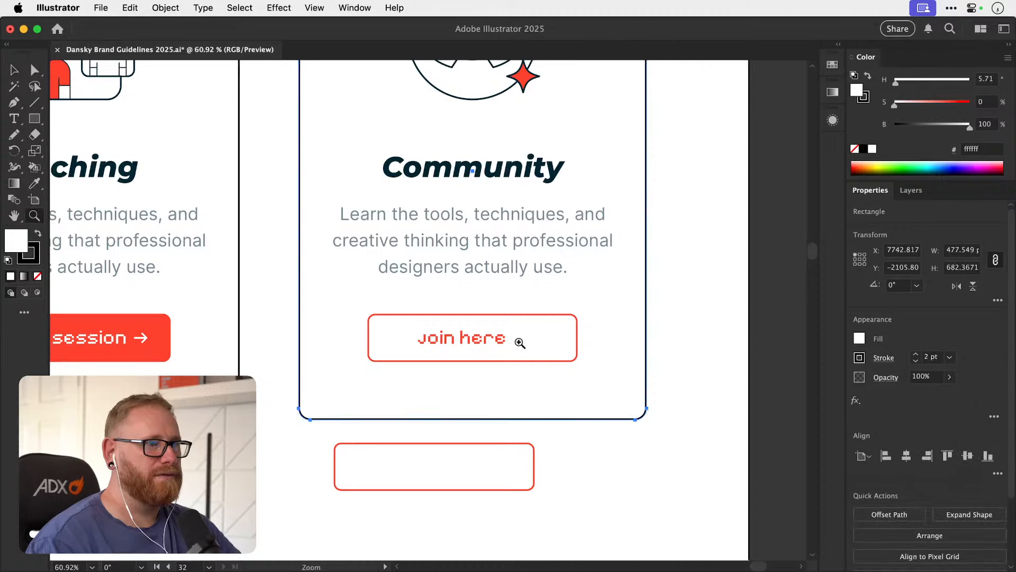
pyautogui.click(520, 343)
pyautogui.press('super+y')
pyautogui.keyDown('super'); pyautogui.click(560, 344); pyautogui.keyUp('super')
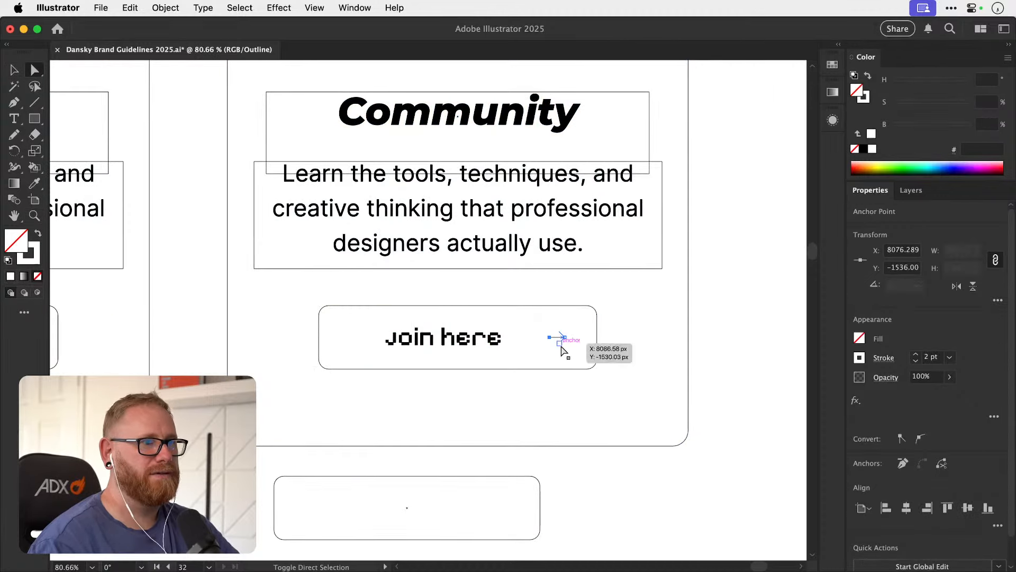
pyautogui.press('super+y')
pyautogui.click(834, 68)
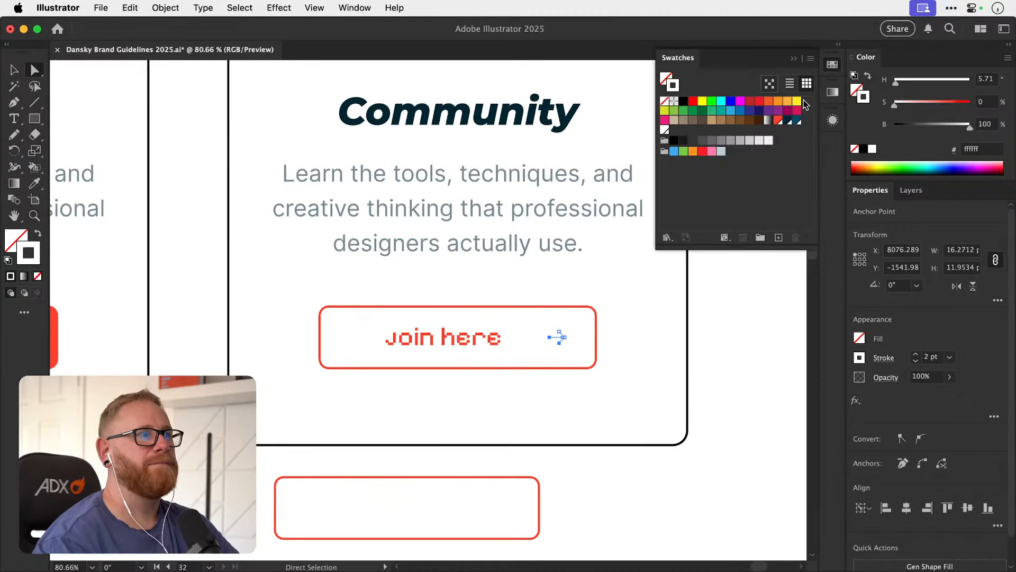
pyautogui.click(778, 120)
pyautogui.press('v')
pyautogui.click(579, 338)
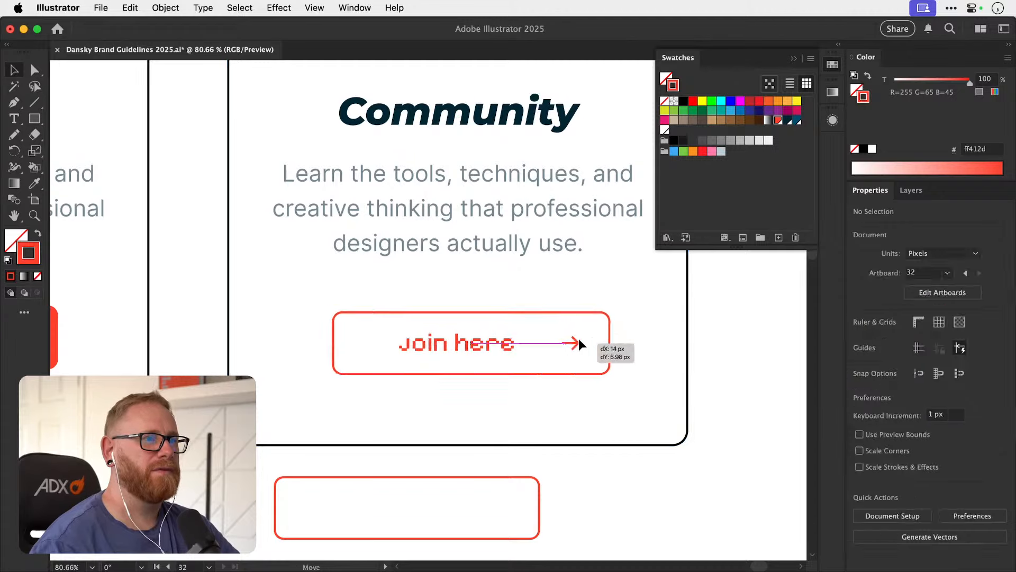
pyautogui.moveTo(535, 360); pyautogui.dragTo(564, 318)
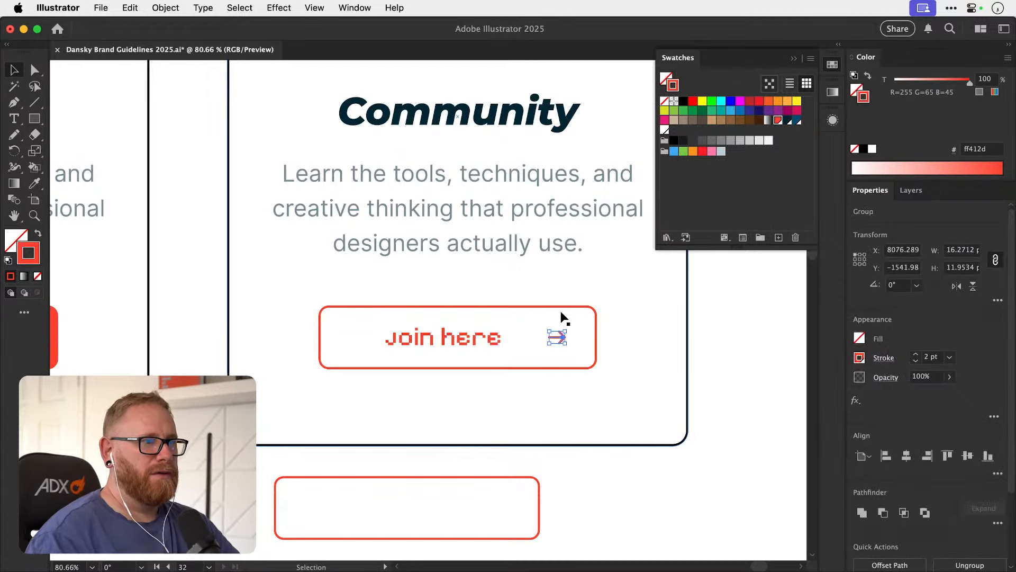
# Move the arrow on the Community card's button about 40 px closer to its "Join here" label.
pyautogui.hotkey('shift', 'Left')
pyautogui.hotkey('shift', 'Left')
pyautogui.hotkey('shift', 'Left')
pyautogui.hotkey('shift', 'Left')
pyautogui.hscroll(-5, 561, 316)
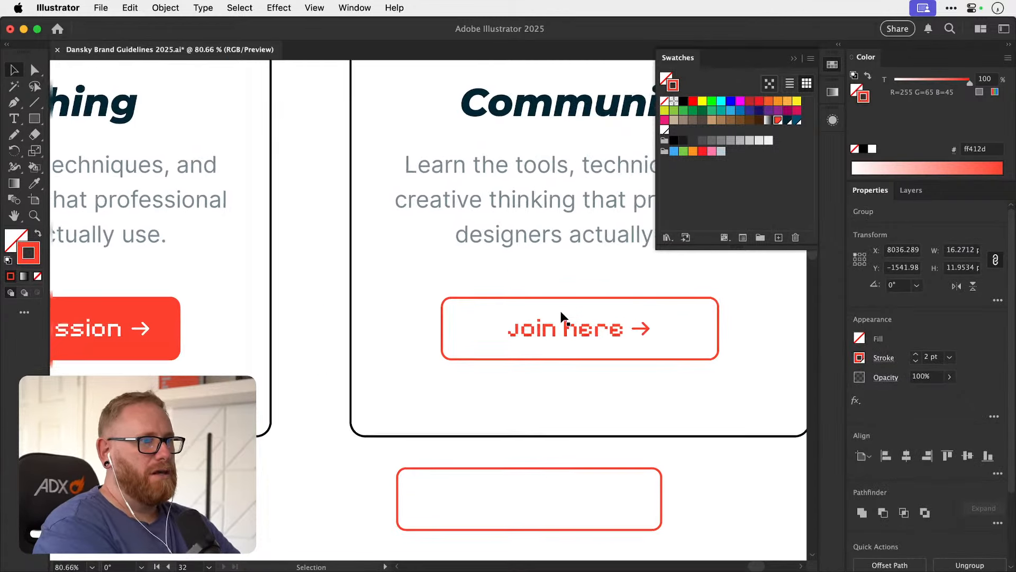
pyautogui.click(540, 315)
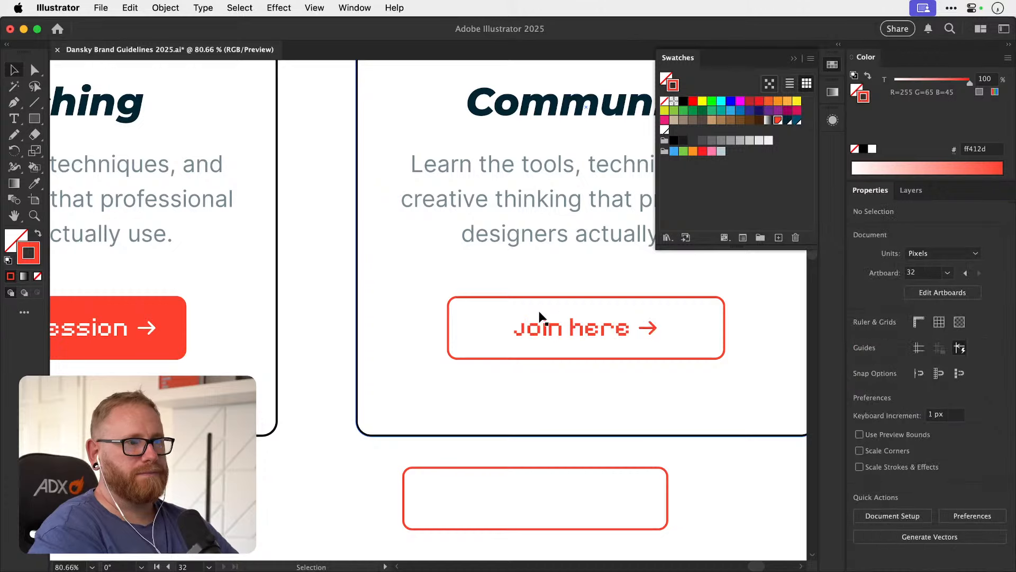
# Narrow the red outline of the Community card's button around its label and arrow, and delete the spare outline rectangle below the card.
pyautogui.click(451, 330)
pyautogui.press('s')
pyautogui.moveTo(453, 331)
pyautogui.mouseDown()
pyautogui.moveTo(412, 315)
pyautogui.moveTo(438, 319)
pyautogui.mouseUp()
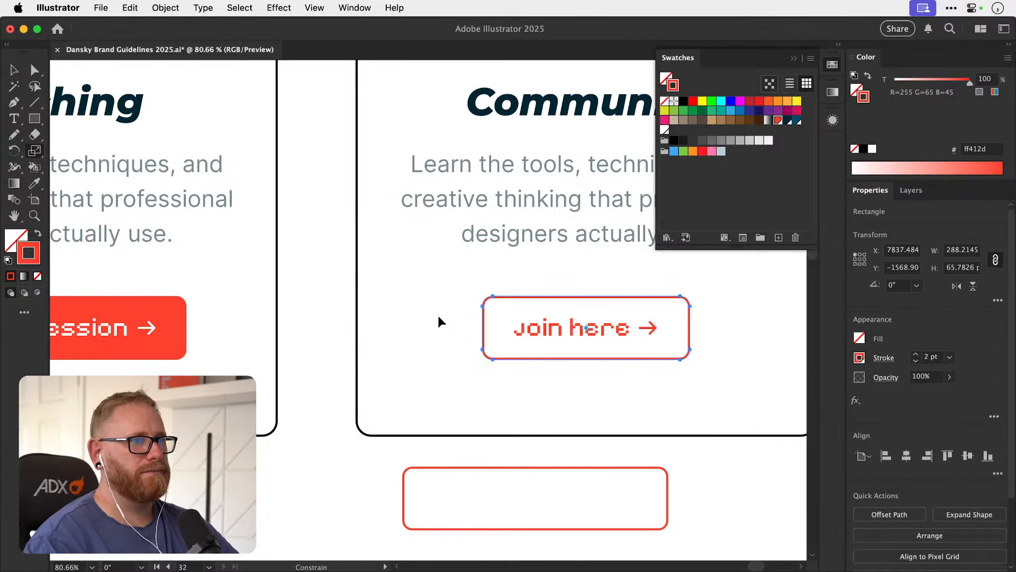
pyautogui.press('v')
pyautogui.click(479, 468)
pyautogui.press('Delete')
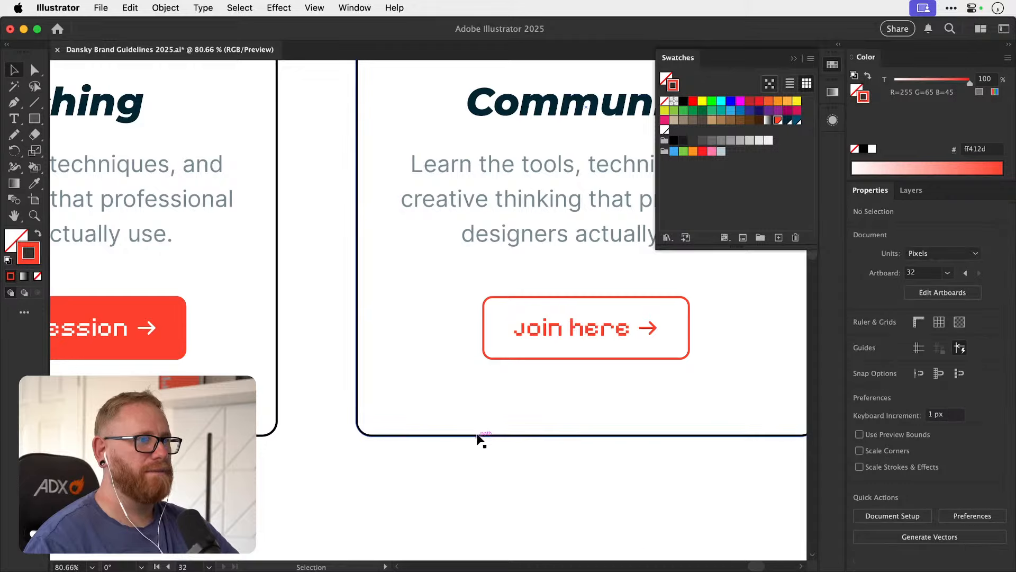
# Save the document.
pyautogui.press('super+minus')
pyautogui.press('super+minus')
pyautogui.press('super+minus')
pyautogui.press('super+minus')
pyautogui.press('super+minus')
pyautogui.moveTo(492, 348); pyautogui.dragTo(418, 420)
pyautogui.click(833, 65)
pyautogui.press('z')
pyautogui.moveTo(490, 407); pyautogui.dragTo(605, 367)
pyautogui.press('v')
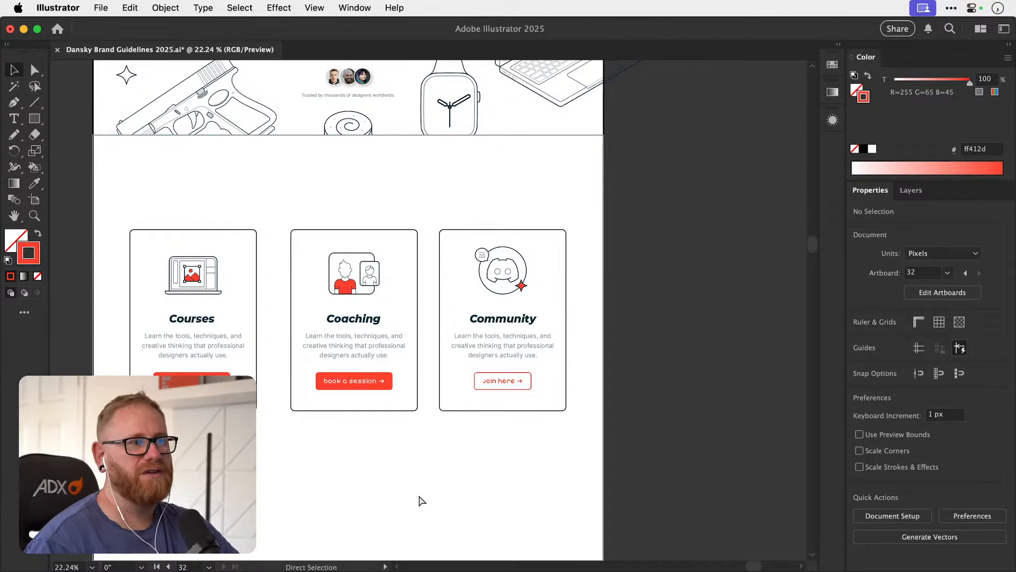
pyautogui.press('super+s')
# Review the home page mockup, comparing the hero section with the three cards and their buttons below it.
pyautogui.scroll(10, 415, 455)
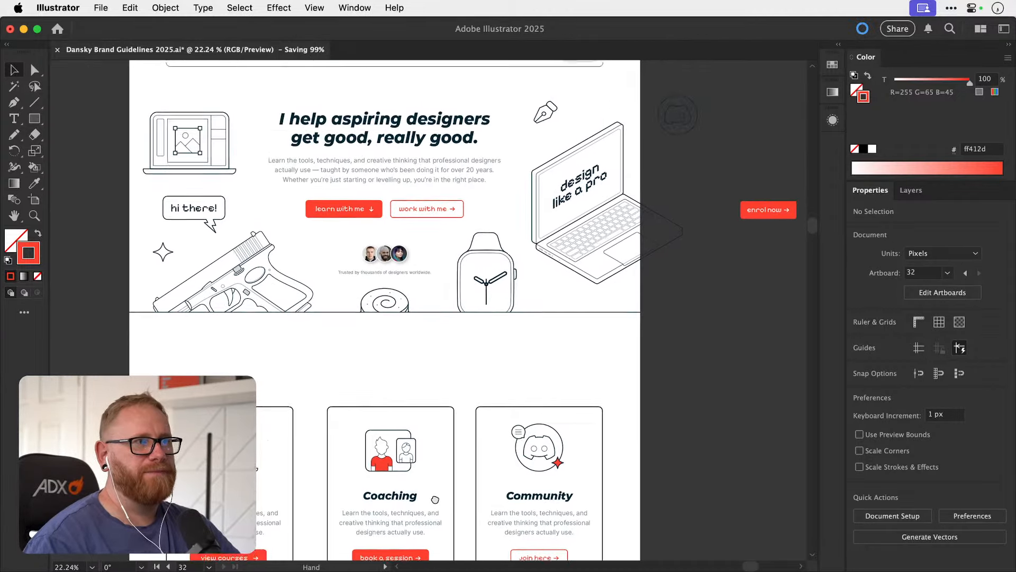
pyautogui.scroll(3, 439, 479)
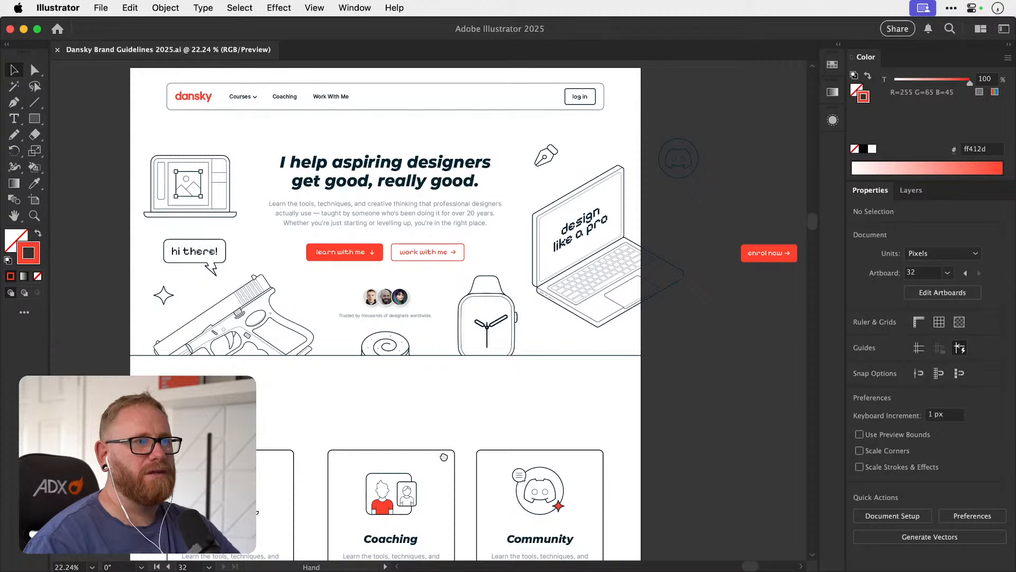
pyautogui.moveTo(443, 456); pyautogui.dragTo(452, 402)
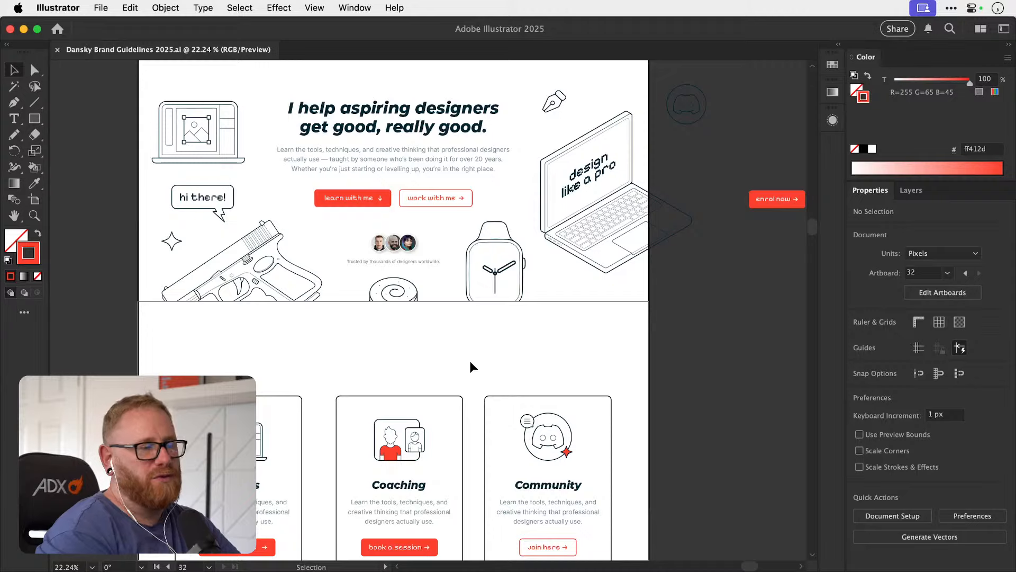
pyautogui.scroll(-5, 469, 360)
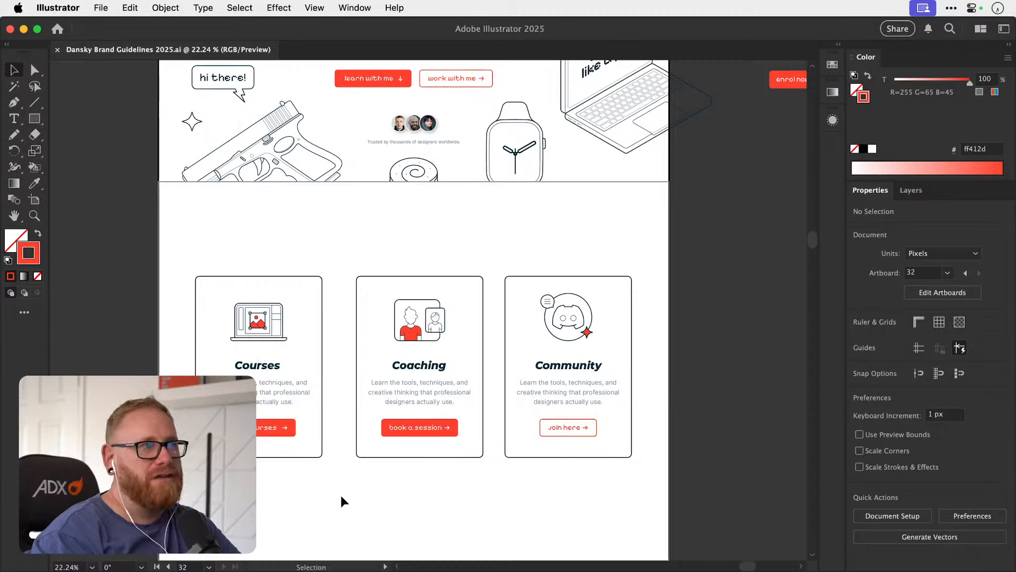
pyautogui.scroll(3, 530, 448)
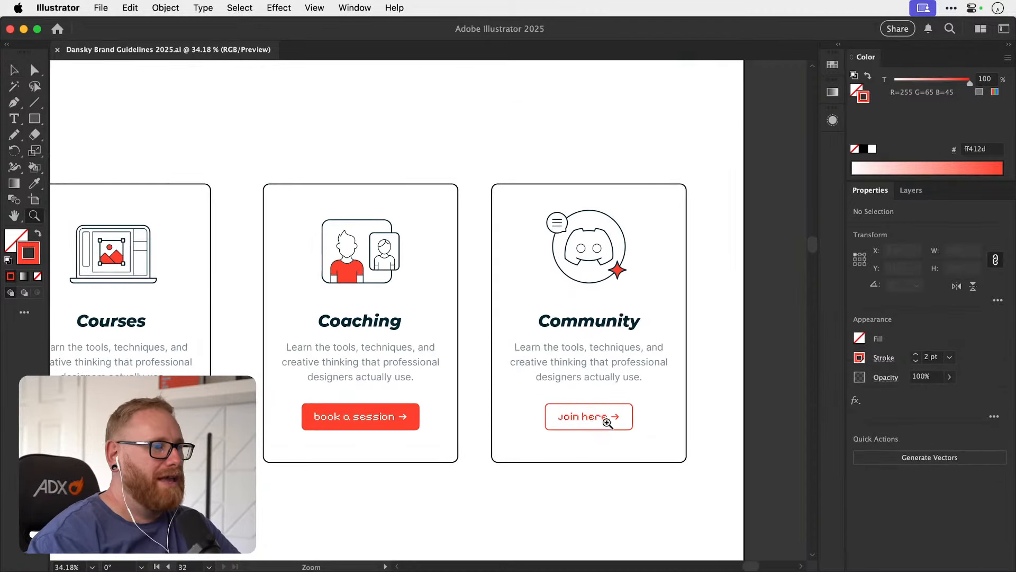
pyautogui.moveTo(565, 447); pyautogui.dragTo(585, 452)
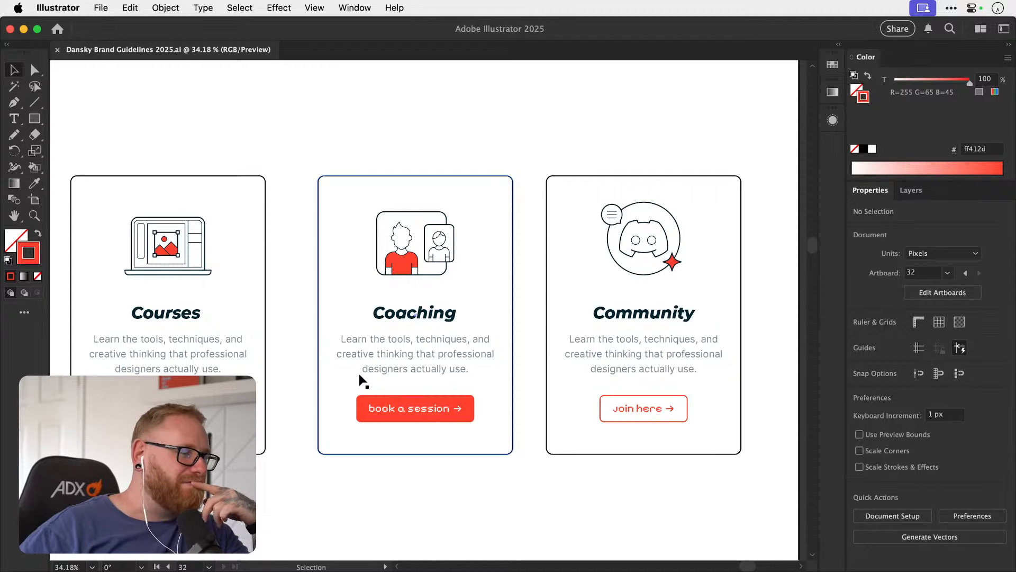
pyautogui.press('super+minus')
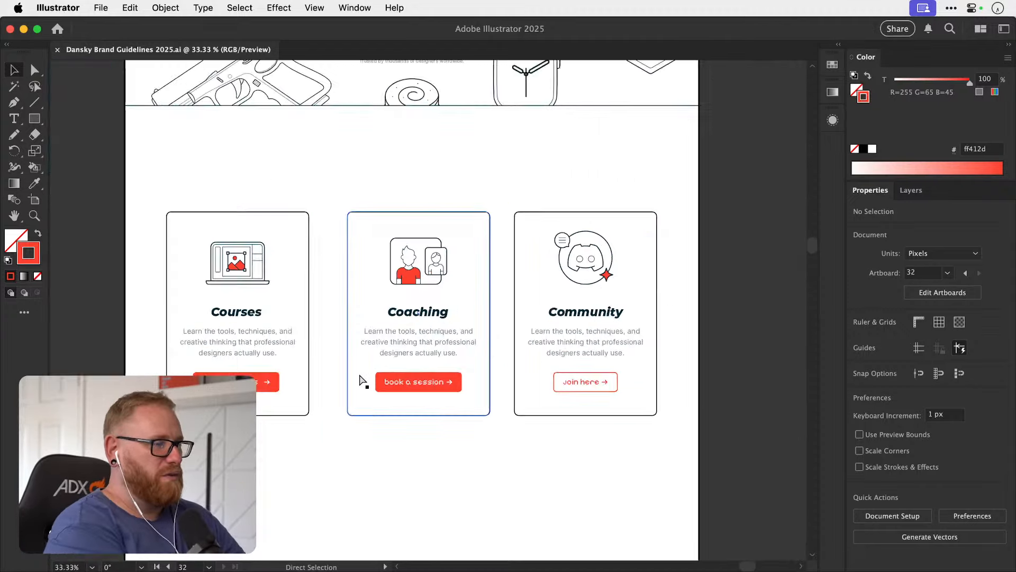
pyautogui.press('super+minus')
pyautogui.scroll(-3, 424, 370)
pyautogui.hscroll(3, 424, 370)
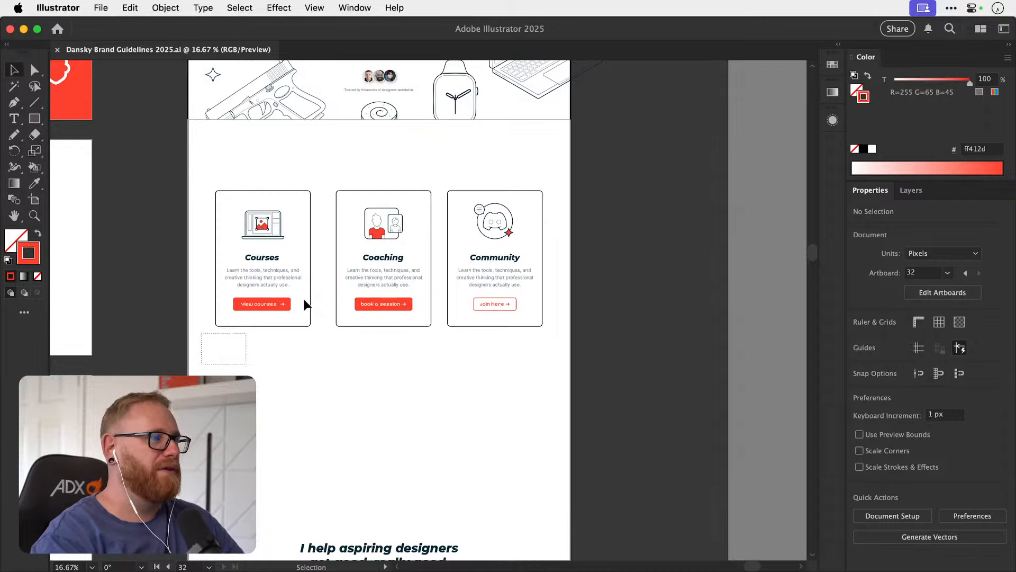
# Try to move the lower section with its heading and image tiles further down the page.
pyautogui.moveTo(305, 305); pyautogui.dragTo(554, 155)
pyautogui.press('super+minus')
pyautogui.press('super+minus')
pyautogui.press('super+minus')
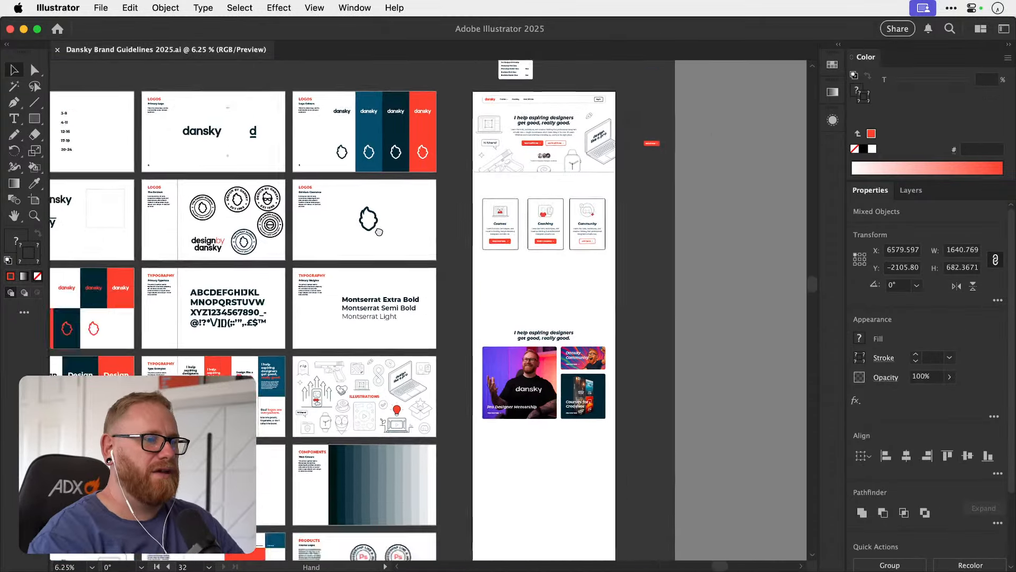
pyautogui.moveTo(488, 301); pyautogui.dragTo(480, 407)
pyautogui.moveTo(451, 355); pyautogui.dragTo(452, 443)
pyautogui.press('super+z')
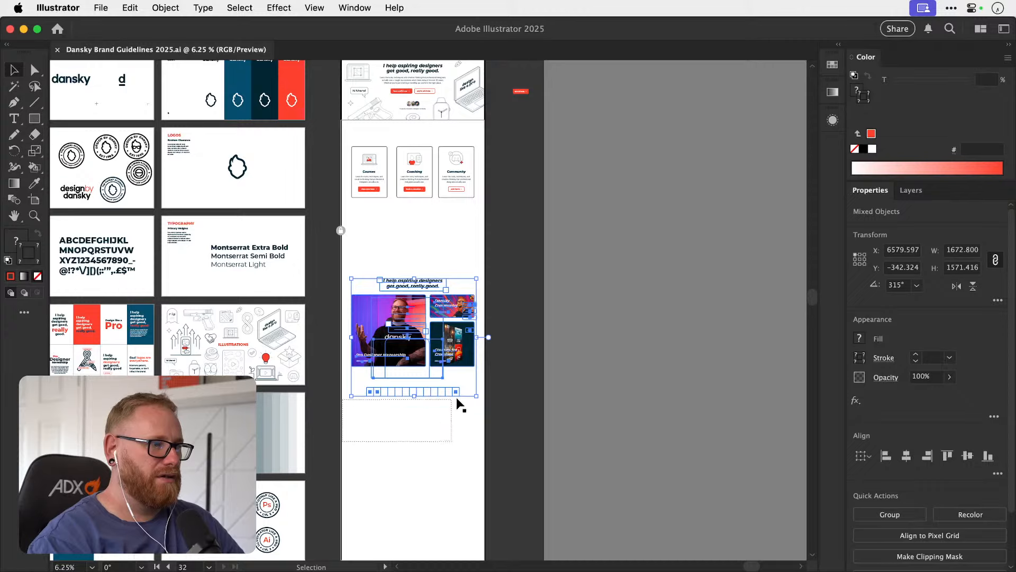
# Bring the red Brand Style Guide panel below the image tiles to the front and delete it.
pyautogui.moveTo(457, 398); pyautogui.dragTo(470, 390)
pyautogui.press('super+shift+bracketright')
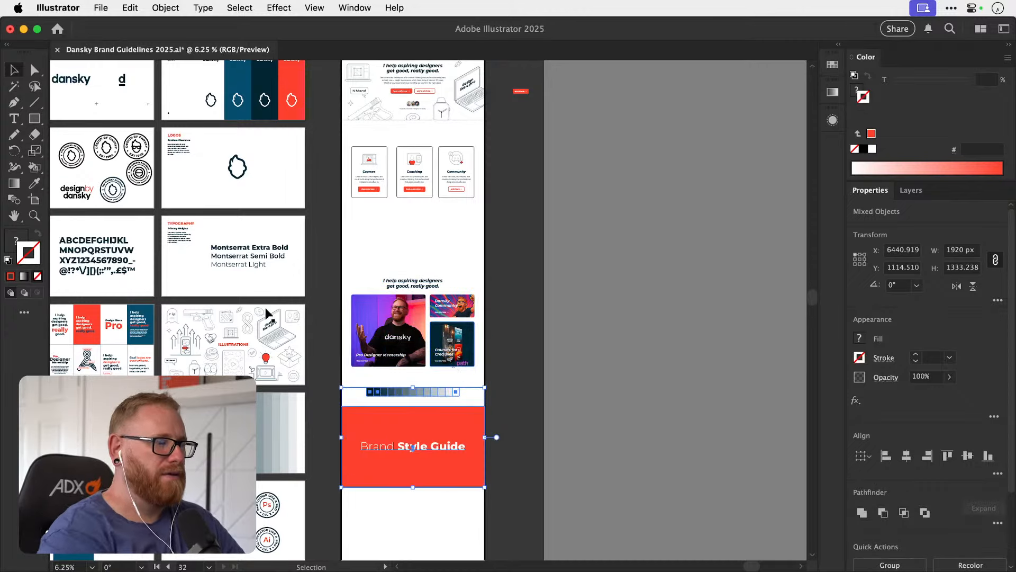
pyautogui.scroll(-3, 268, 313)
pyautogui.hscroll(1, 268, 313)
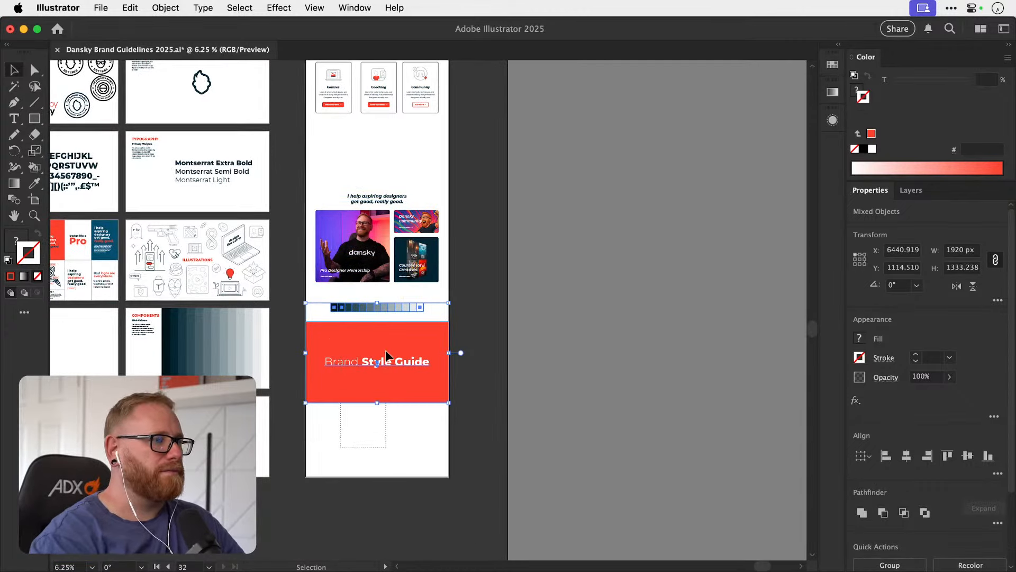
pyautogui.click(388, 352)
pyautogui.press('Delete')
# Move the lower section with its heading and image tiles about 1457 px down the page.
pyautogui.moveTo(318, 161); pyautogui.dragTo(450, 374)
pyautogui.moveTo(421, 254); pyautogui.dragTo(421, 365)
pyautogui.scroll(6, 303, 297)
pyautogui.hscroll(1, 303, 297)
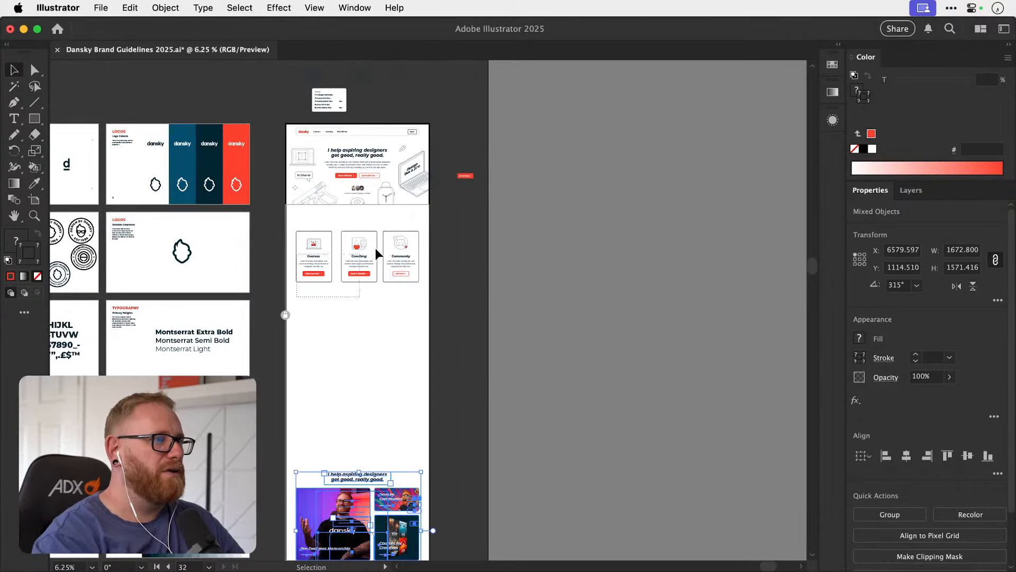
# Duplicate the row of three cards straight down into the empty space above the lower section.
pyautogui.click(378, 254)
pyautogui.moveTo(408, 254); pyautogui.dragTo(409, 344)
pyautogui.click(445, 315)
pyautogui.moveTo(331, 246); pyautogui.dragTo(534, 265)
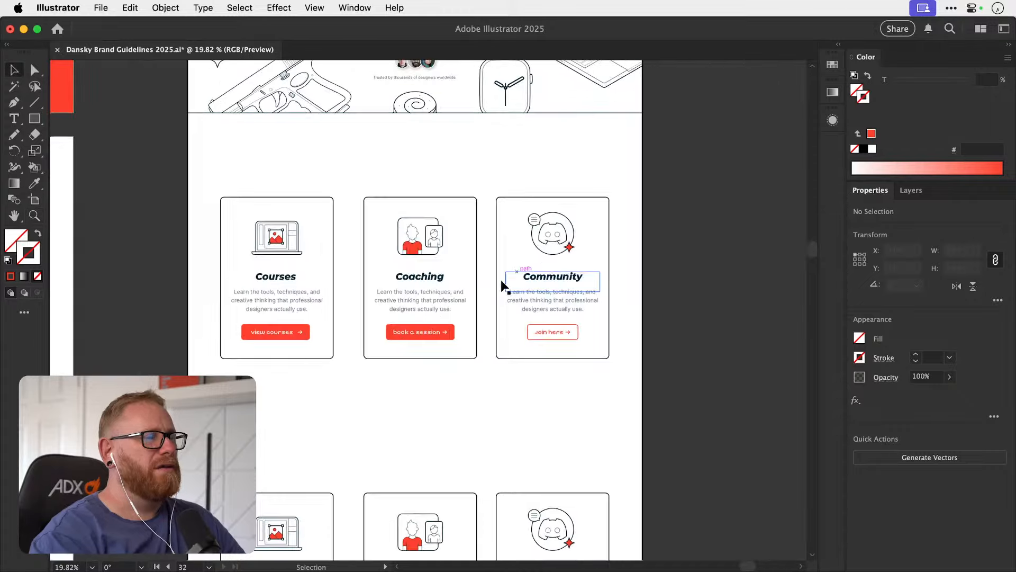
# Change the label on the upper Community card's button to "Join us".
pyautogui.scroll(3, 502, 286)
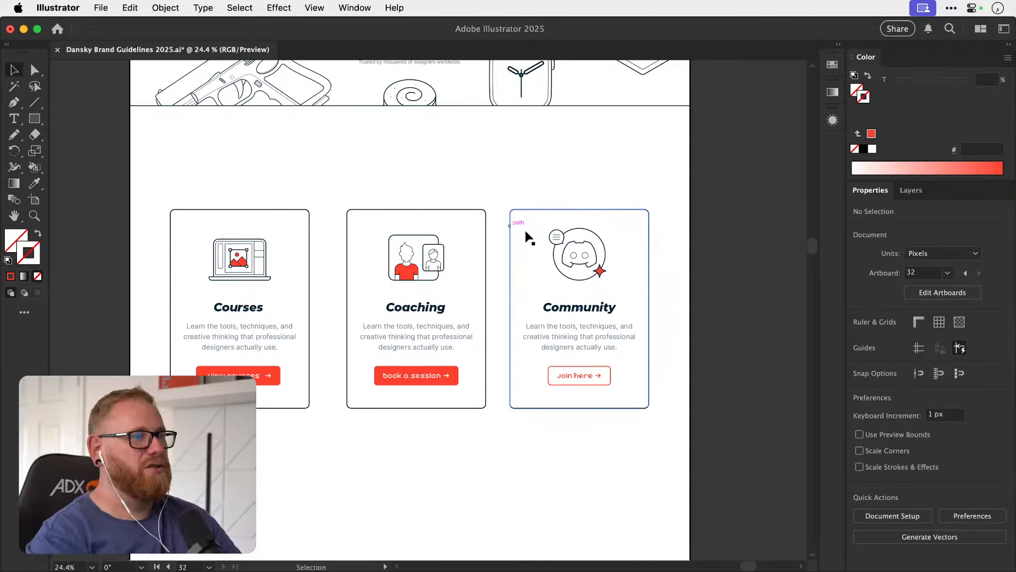
pyautogui.press('t')
pyautogui.scroll(5, 598, 384)
pyautogui.doubleClick(551, 364)
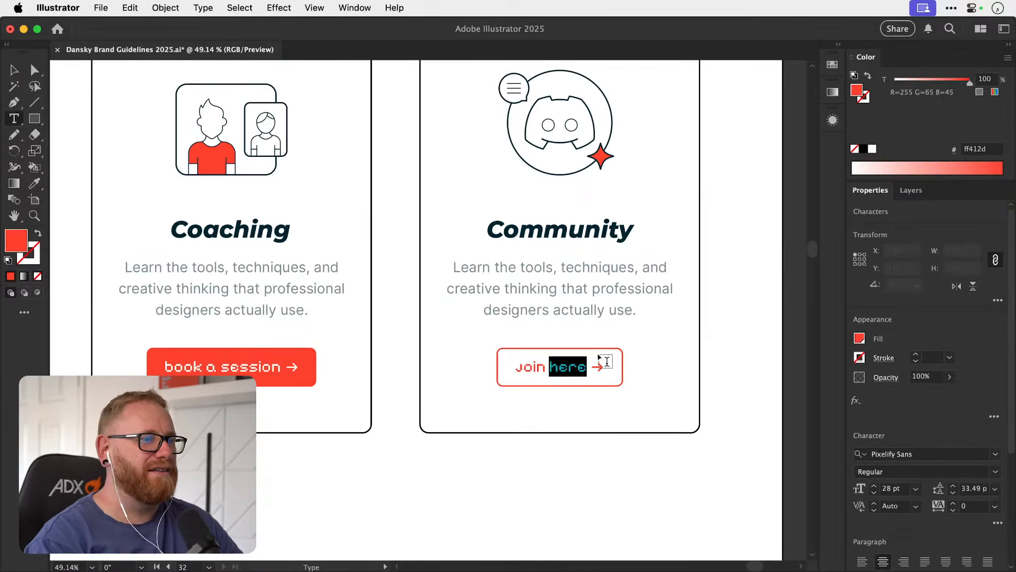
pyautogui.write('us')
pyautogui.press('Escape')
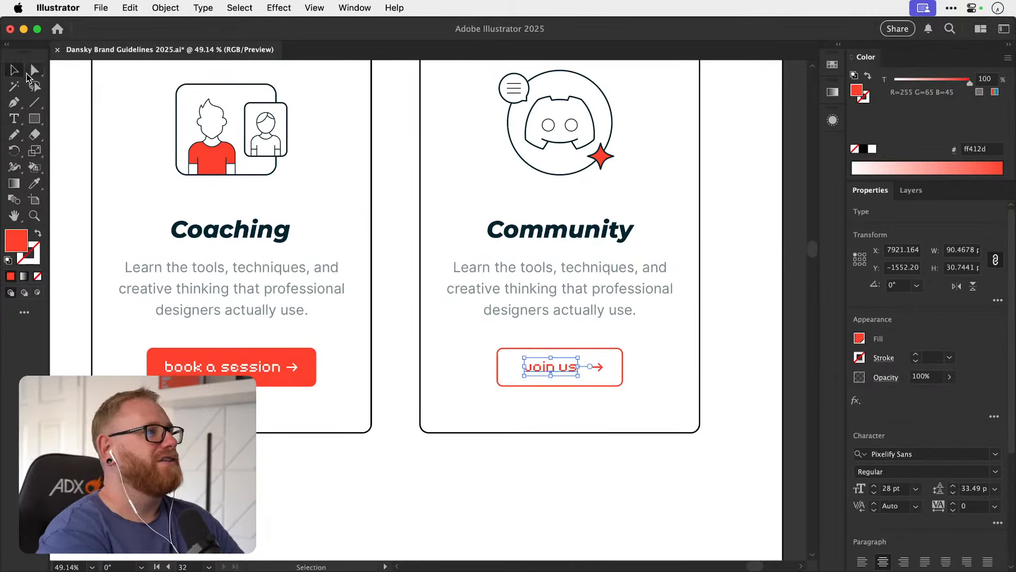
pyautogui.click(704, 318)
pyautogui.press('z')
pyautogui.moveTo(593, 365); pyautogui.dragTo(611, 367)
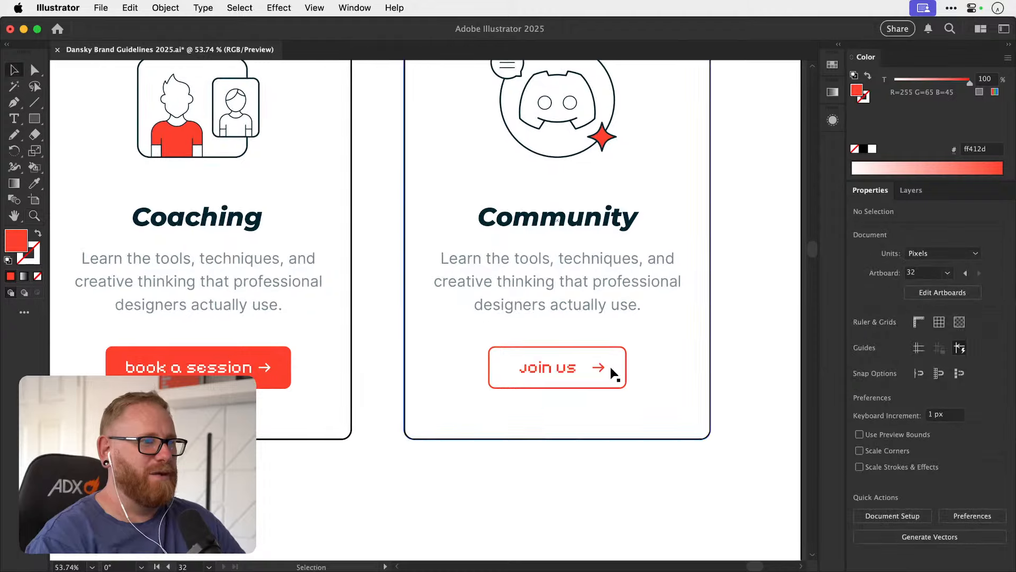
pyautogui.press('v')
pyautogui.click(603, 371)
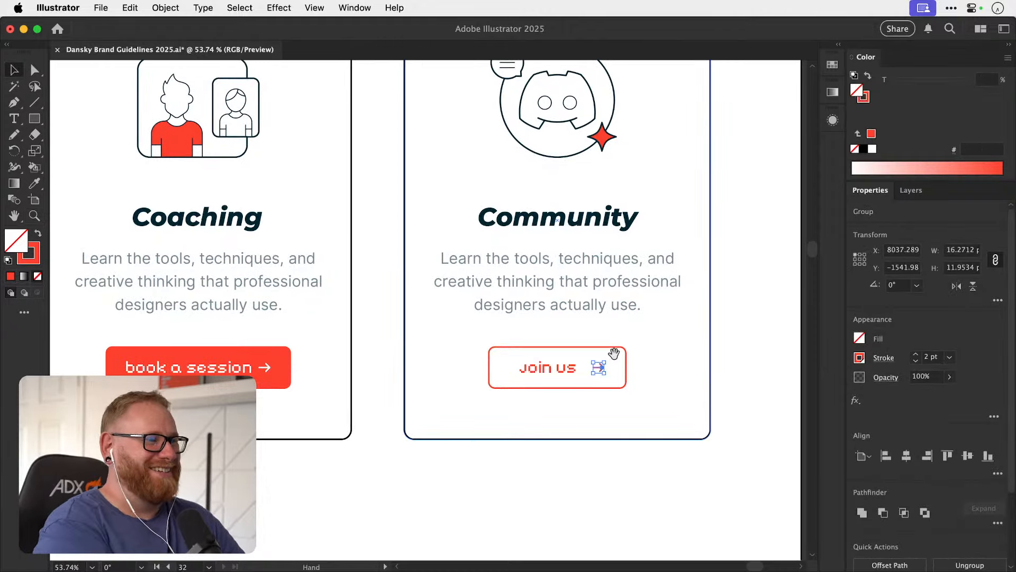
# Ungroup the Coaching card's button and shift its arrow slightly away from the "book a session" label.
pyautogui.hscroll(-10, 614, 353)
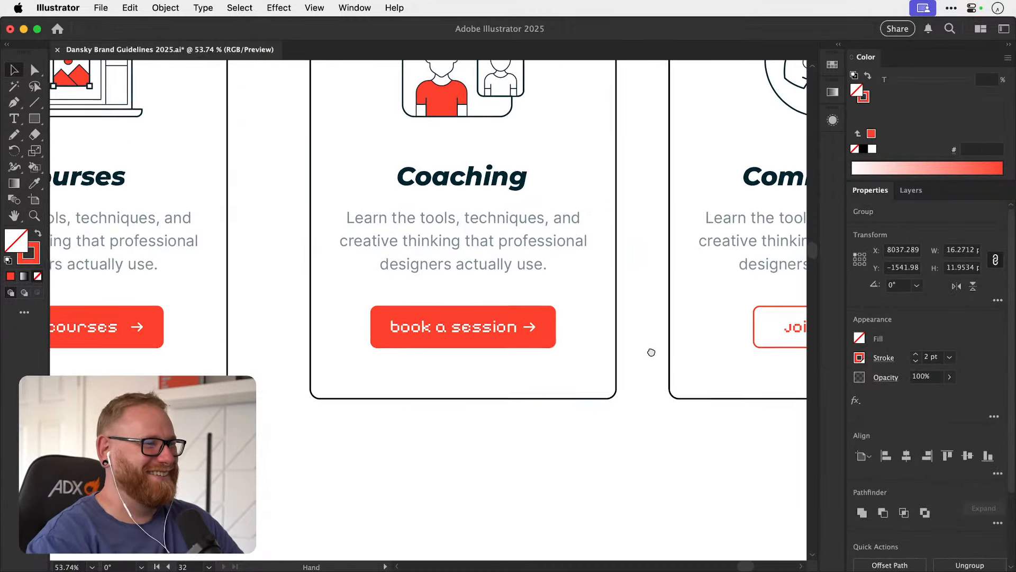
pyautogui.moveTo(651, 352); pyautogui.dragTo(427, 375)
pyautogui.press('z')
pyautogui.moveTo(275, 347); pyautogui.dragTo(450, 344)
pyautogui.press('v')
pyautogui.moveTo(356, 352)
pyautogui.mouseDown()
pyautogui.moveTo(371, 353)
pyautogui.moveTo(363, 348)
pyautogui.mouseUp()
pyautogui.press('super+z')
pyautogui.press('super+shift+g')
pyautogui.press('super+shift+a')
pyautogui.press('super+minus')
pyautogui.press('super+minus')
pyautogui.press('super+minus')
pyautogui.press('super+minus')
pyautogui.press('super+minus')
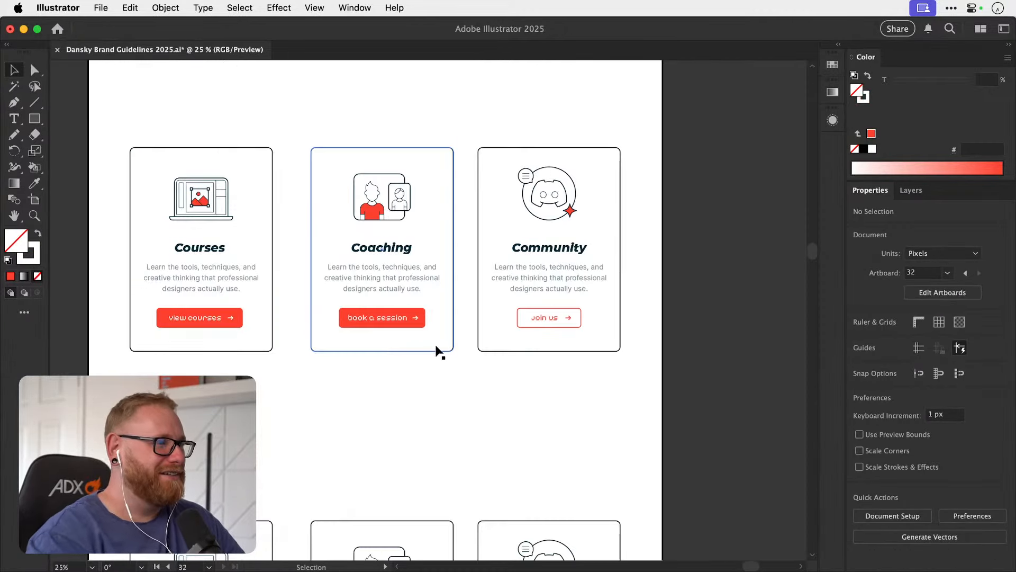
# Ungroup the Courses card's "view courses" button and clear the selection.
pyautogui.moveTo(434, 356); pyautogui.dragTo(421, 330)
pyautogui.press('z')
pyautogui.moveTo(199, 359); pyautogui.dragTo(375, 346)
pyautogui.press('v')
pyautogui.click(342, 378)
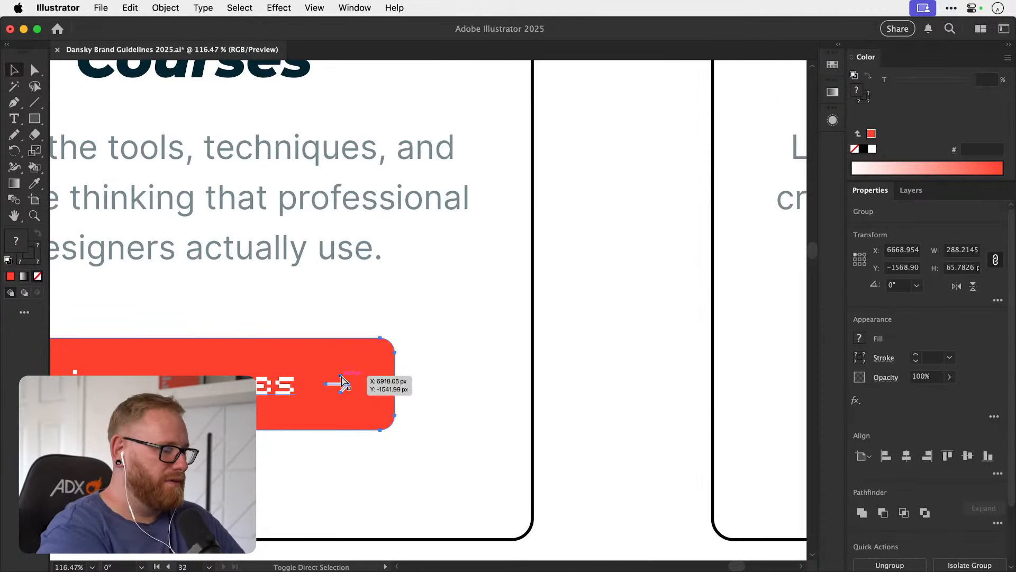
pyautogui.press('super+shift+g')
pyautogui.press('super+shift+a')
# Reposition the arrow on the Courses card's button about 20 px beyond the end of its "view courses" label.
pyautogui.click(342, 384)
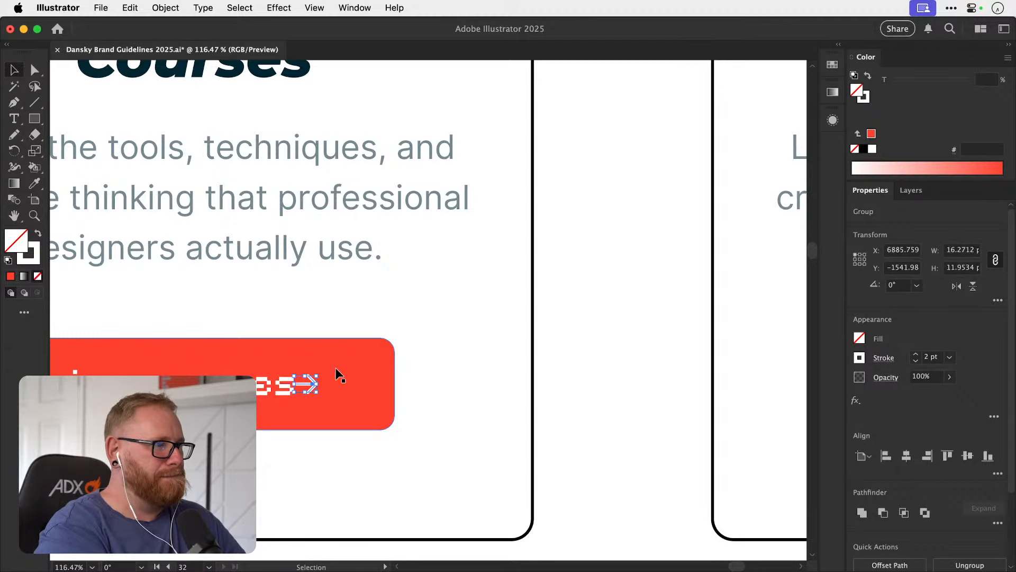
pyautogui.press('Right')
pyautogui.press('Right')
pyautogui.press('Right')
pyautogui.press('Right')
pyautogui.press('Right')
pyautogui.press('Right')
pyautogui.press('Right')
pyautogui.press('Right')
pyautogui.press('Right')
pyautogui.press('Right')
pyautogui.press('Right')
pyautogui.press('Right')
pyautogui.press('Right')
pyautogui.press('Right')
pyautogui.press('Right')
pyautogui.press('Right')
pyautogui.press('Right')
pyautogui.press('Right')
pyautogui.press('Right')
pyautogui.press('super+minus')
pyautogui.press('super+minus')
pyautogui.press('super+minus')
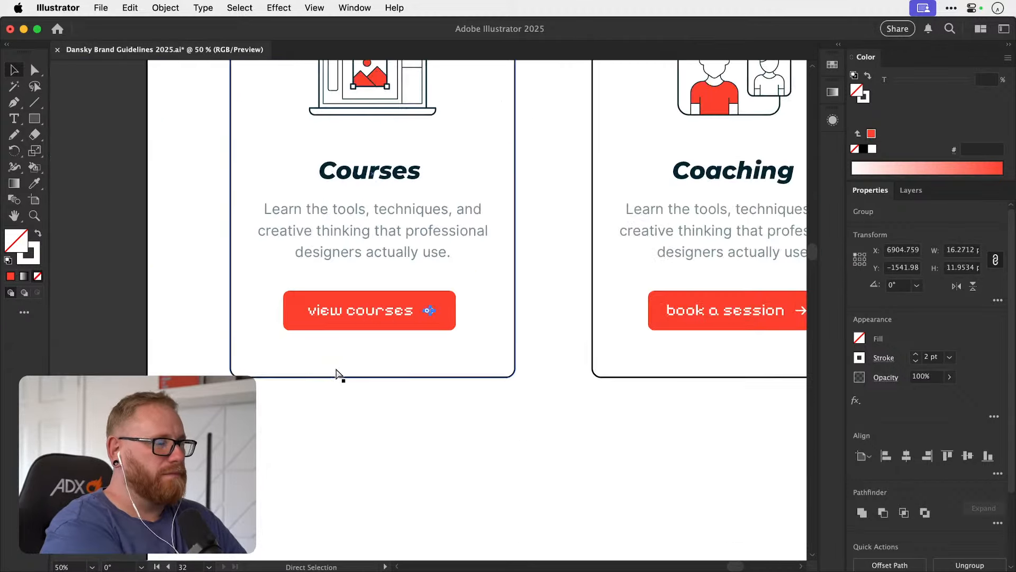
# Reposition the arrow on the Coaching card's button 20 px beyond the end of its "book a session" label.
pyautogui.moveTo(571, 317); pyautogui.dragTo(227, 339)
pyautogui.moveTo(444, 334); pyautogui.dragTo(794, 304)
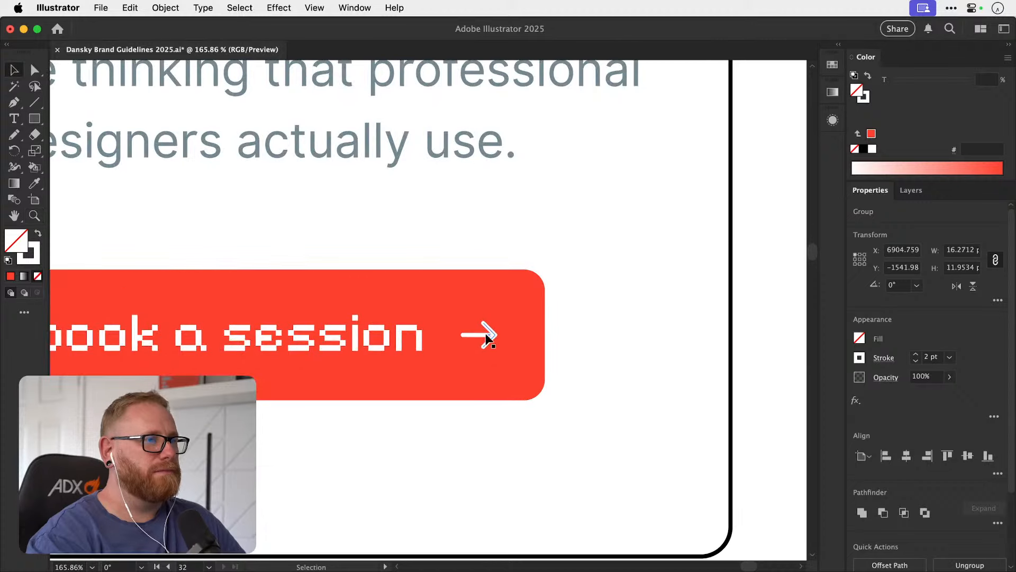
pyautogui.moveTo(484, 337); pyautogui.dragTo(447, 339)
pyautogui.hotkey('shift', 'Right')
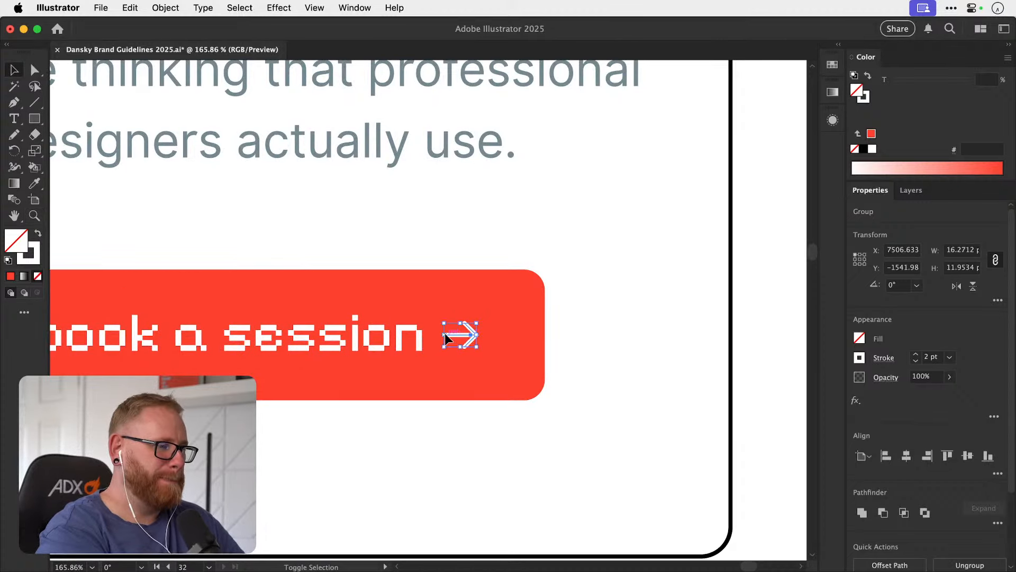
pyautogui.hotkey('shift', 'Right')
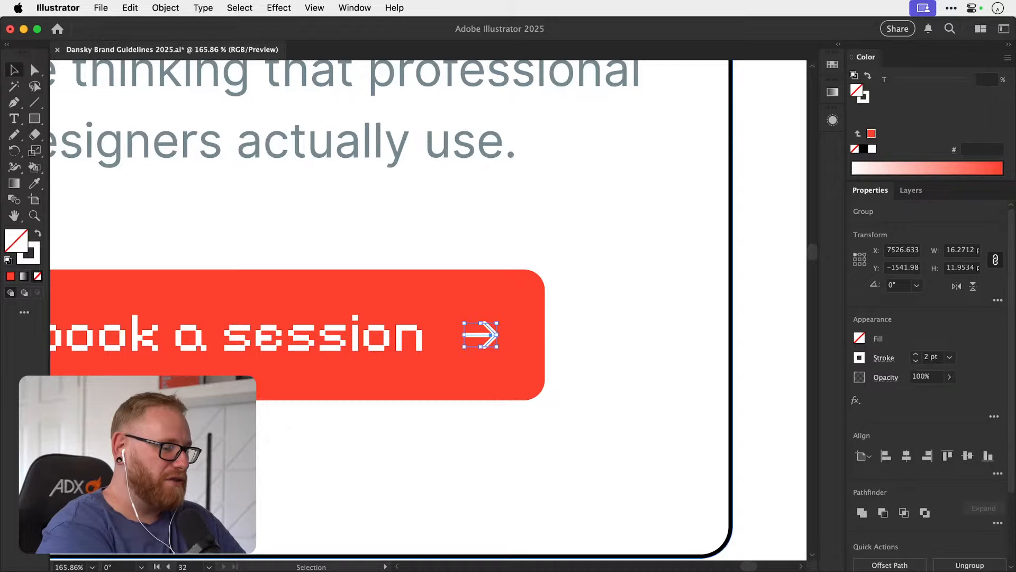
pyautogui.keyDown('super'); pyautogui.click(685, 347); pyautogui.keyUp('super')
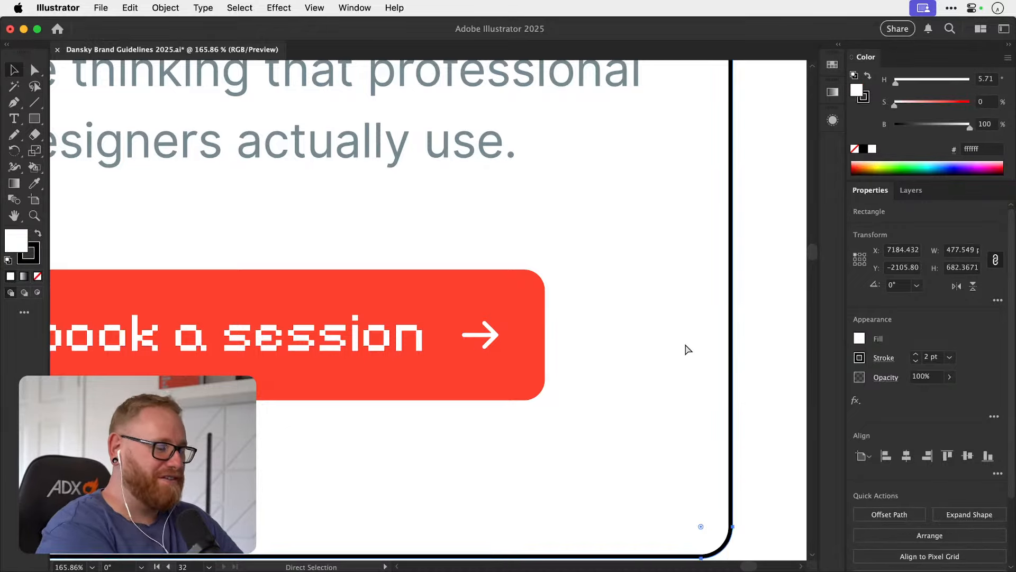
# Reposition the arrow on the Community card's button 20 px beyond the end of its "join us" label.
pyautogui.press('super+minus')
pyautogui.press('super+minus')
pyautogui.press('super+minus')
pyautogui.press('super+minus')
pyautogui.press('super+minus')
pyautogui.hscroll(5, 445, 346)
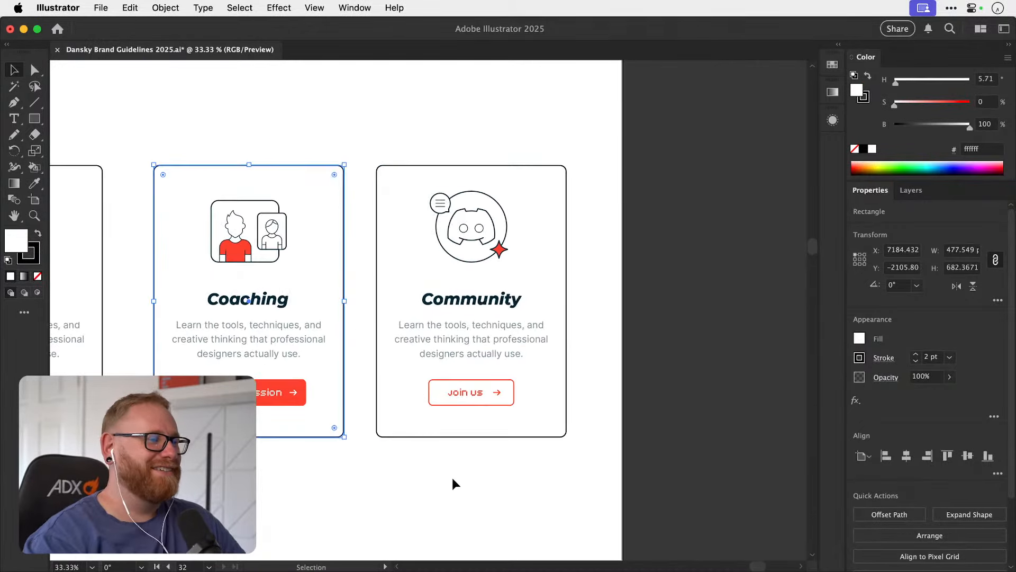
pyautogui.click(456, 480)
pyautogui.press('z')
pyautogui.moveTo(495, 405); pyautogui.dragTo(551, 397)
pyautogui.press('v')
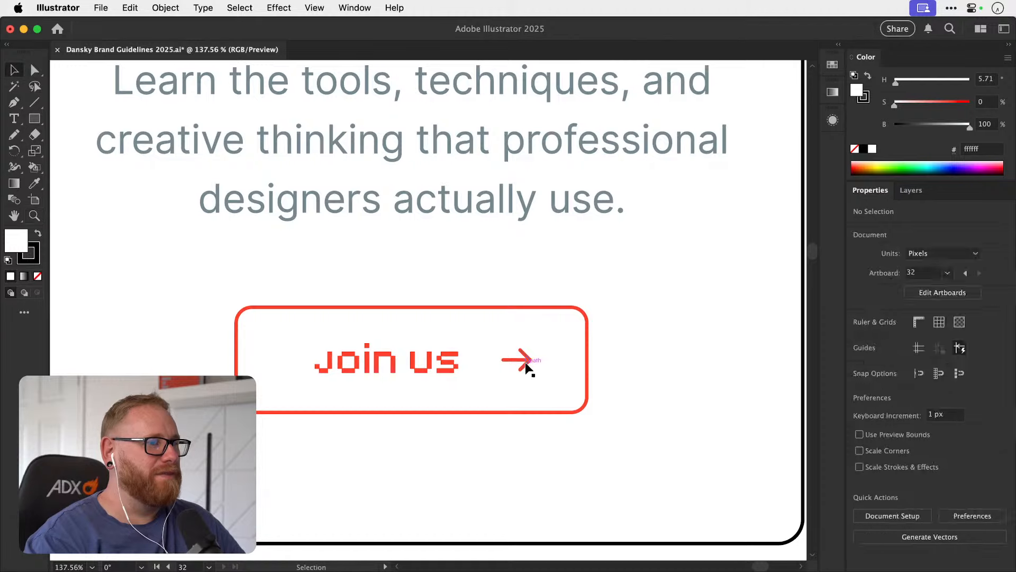
pyautogui.moveTo(525, 362); pyautogui.dragTo(534, 377)
pyautogui.press('super+z')
pyautogui.hotkey('shift', 'Left')
pyautogui.hotkey('shift', 'Left')
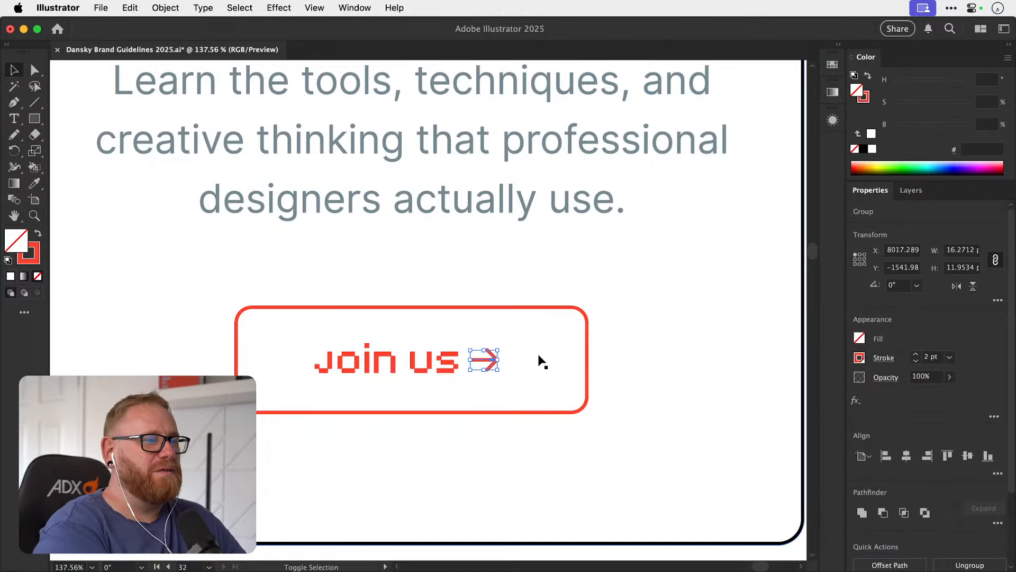
pyautogui.hotkey('shift', 'Left')
pyautogui.press('Right')
pyautogui.press('Right')
pyautogui.hotkey('shift', 'Right')
pyautogui.hotkey('shift', 'Right')
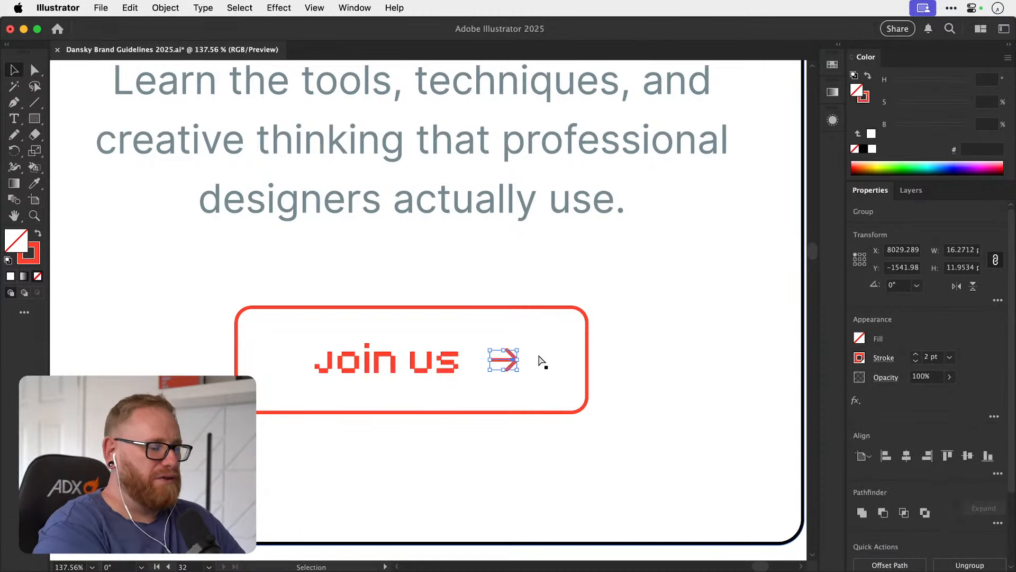
pyautogui.press('super+minus')
pyautogui.press('super+minus')
pyautogui.press('super+minus')
pyautogui.press('super+minus')
pyautogui.press('super+minus')
pyautogui.click(675, 360)
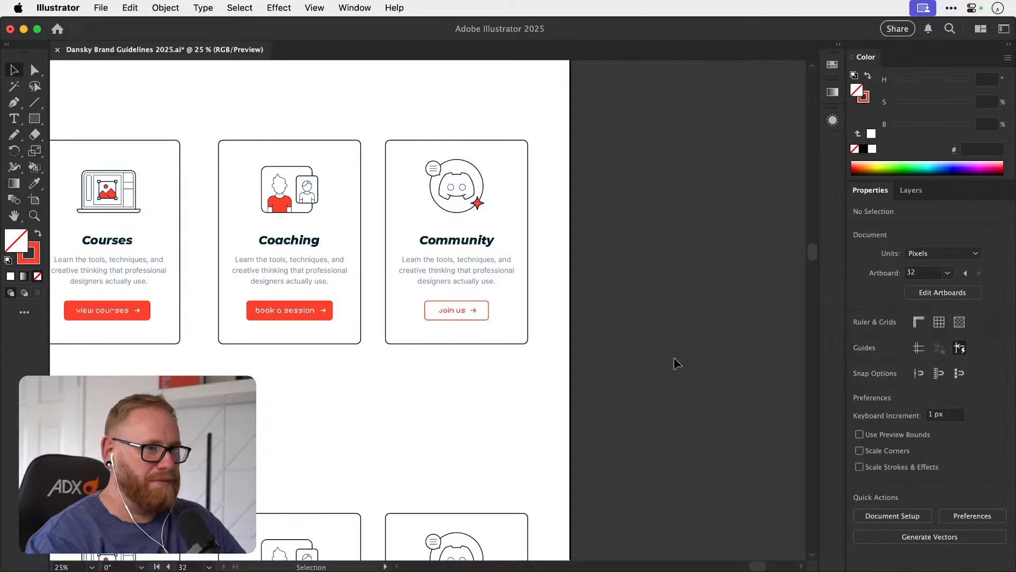
# Widen the background of the Coaching card's "book a session" button to about 299 px and clear the selection.
pyautogui.moveTo(595, 406); pyautogui.dragTo(694, 405)
pyautogui.moveTo(602, 399); pyautogui.dragTo(584, 439)
pyautogui.press('z')
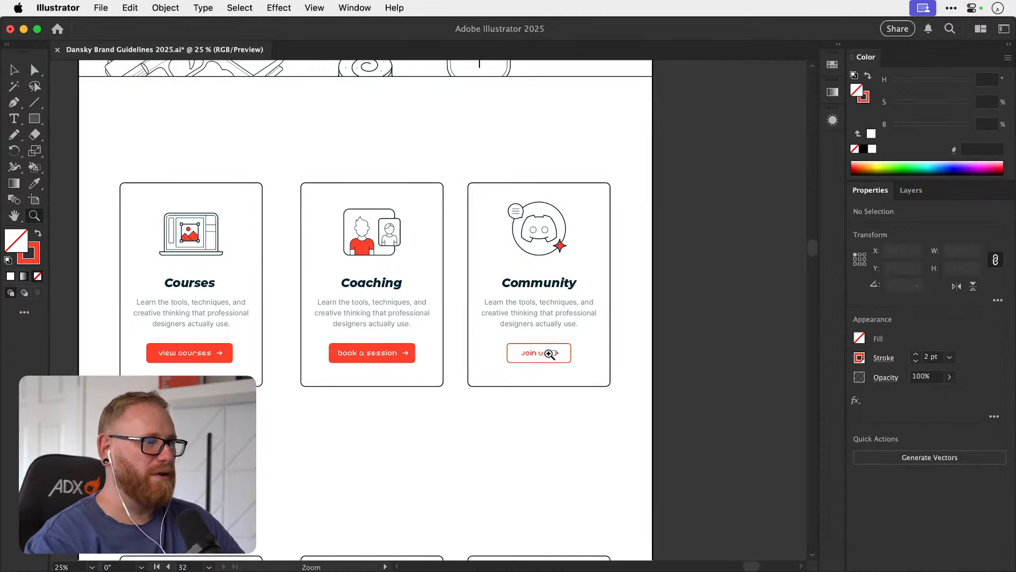
pyautogui.moveTo(342, 353); pyautogui.dragTo(510, 352)
pyautogui.press('v')
pyautogui.click(503, 356)
pyautogui.press('z')
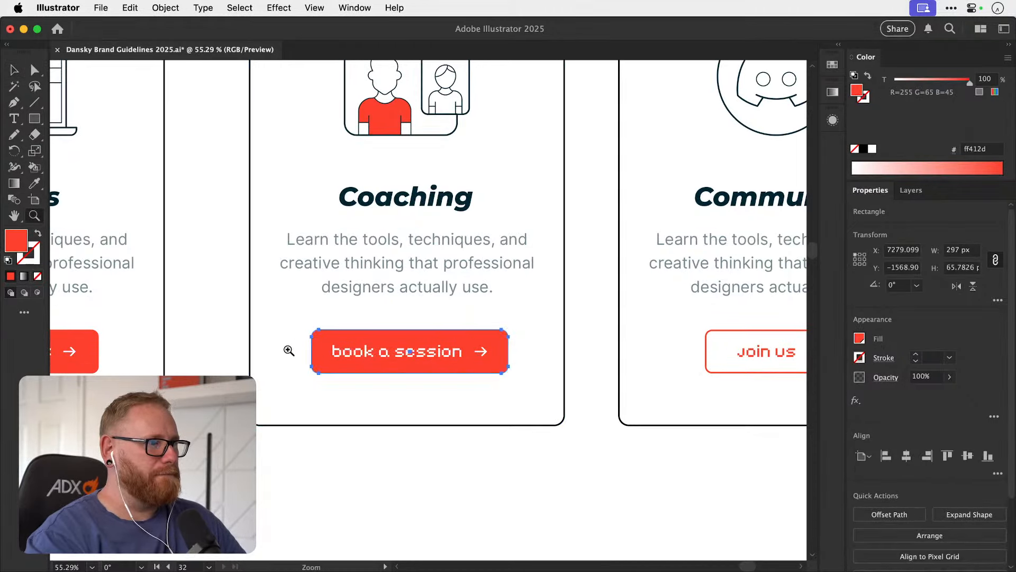
pyautogui.moveTo(289, 353); pyautogui.dragTo(459, 341)
pyautogui.press('v')
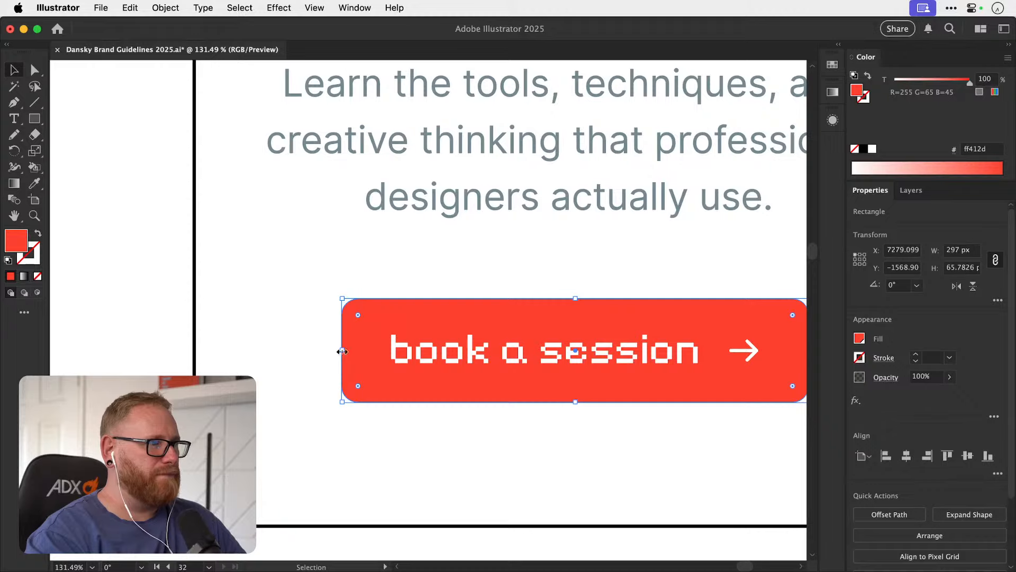
pyautogui.moveTo(342, 352); pyautogui.dragTo(341, 351)
pyautogui.press('super+minus')
pyautogui.press('super+minus')
pyautogui.press('super+minus')
pyautogui.press('super+minus')
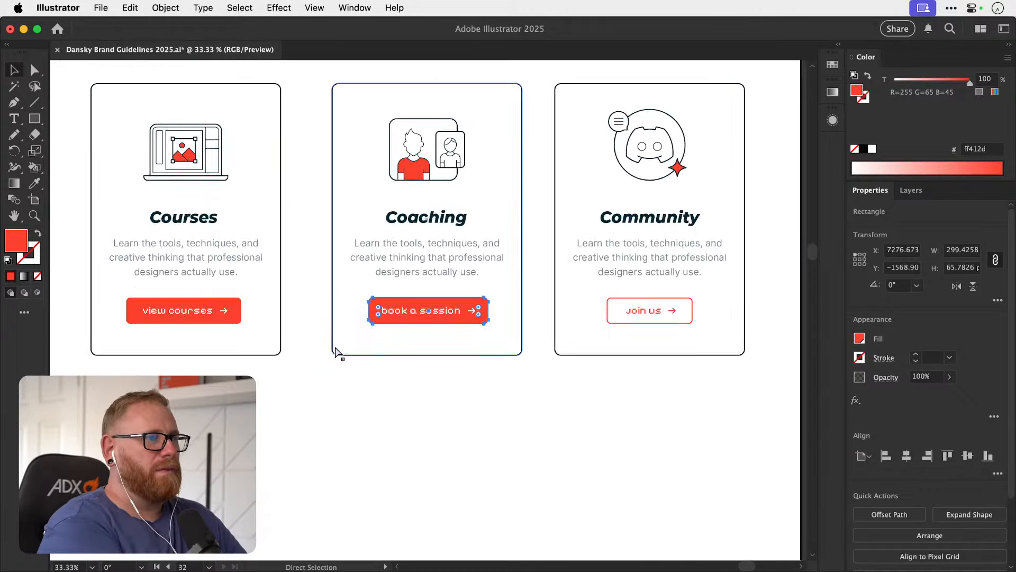
pyautogui.press('super+minus')
pyautogui.click(755, 303)
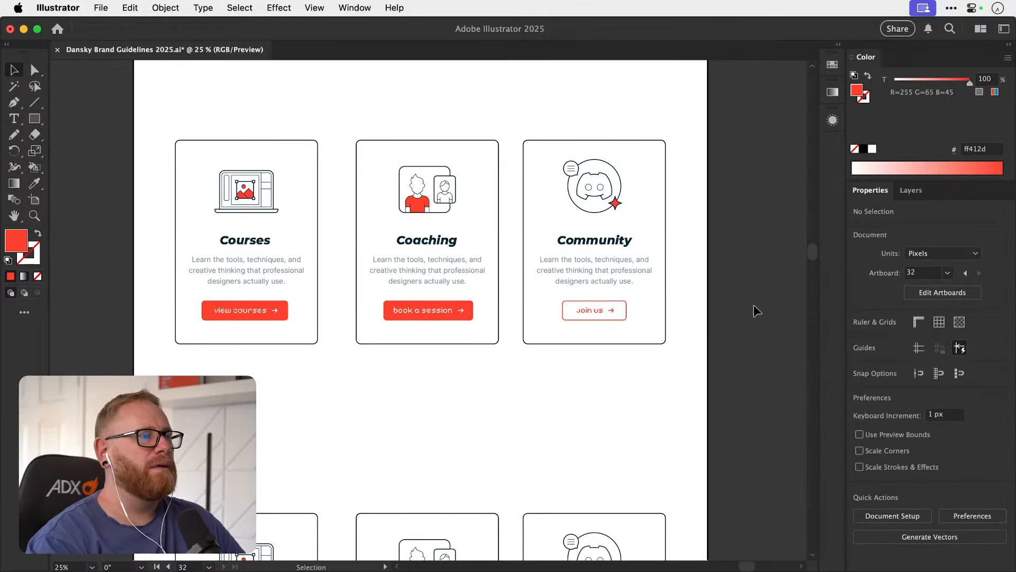
# Resize the background of the Courses card's "view courses" button to about 281 px wide and clear the selection.
pyautogui.moveTo(187, 311); pyautogui.dragTo(271, 312)
pyautogui.click(281, 318)
pyautogui.press('super+minus')
pyautogui.press('super+minus')
pyautogui.press('super+minus')
pyautogui.press('super+minus')
pyautogui.press('super+minus')
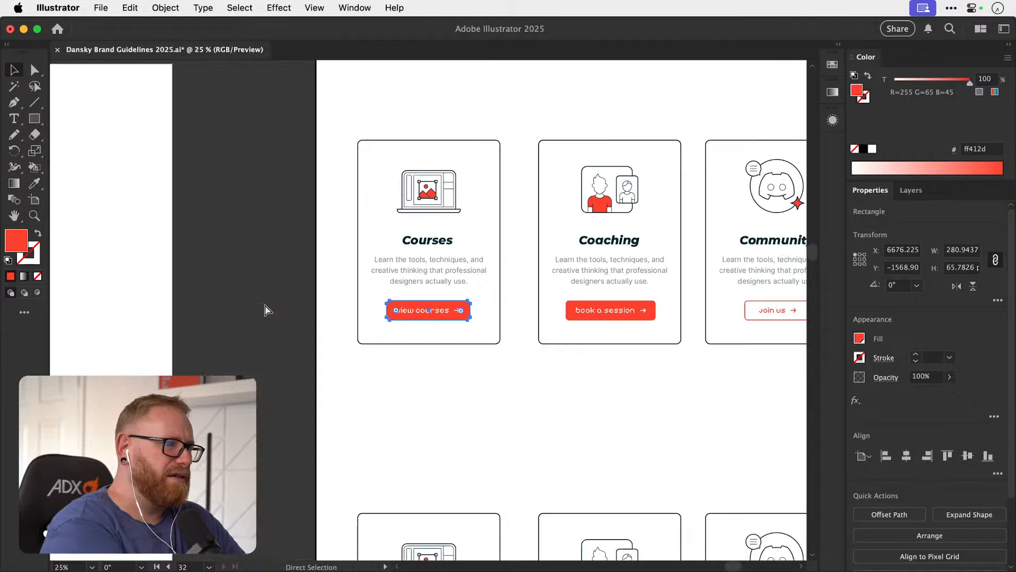
pyautogui.click(265, 307)
# Narrow the outline of the Community card's "join us" button to about 193 px and clear the selection.
pyautogui.hscroll(2, 265, 307)
pyautogui.scroll(-1, 266, 307)
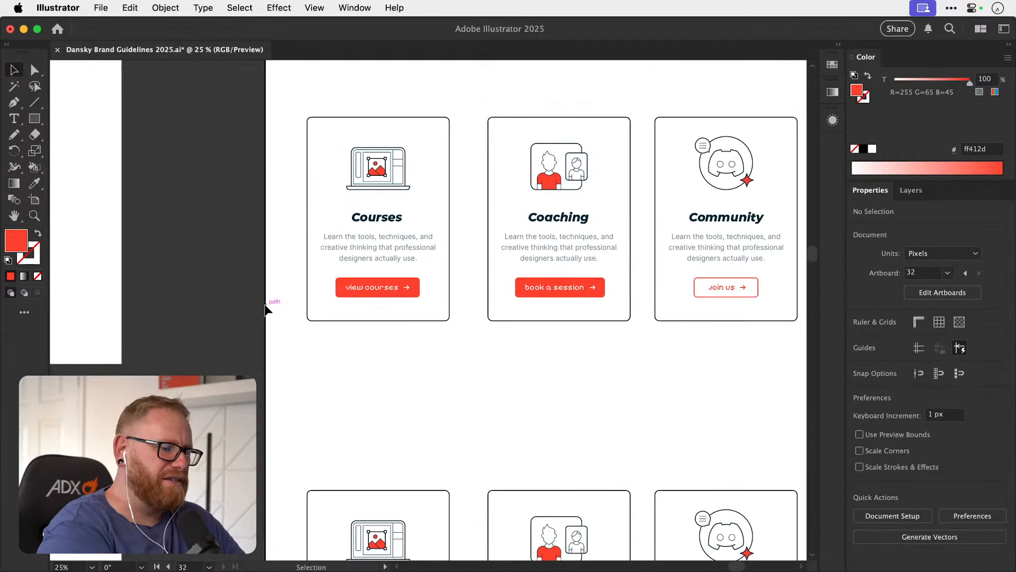
pyautogui.hscroll(8, 265, 308)
pyautogui.scroll(1, 265, 309)
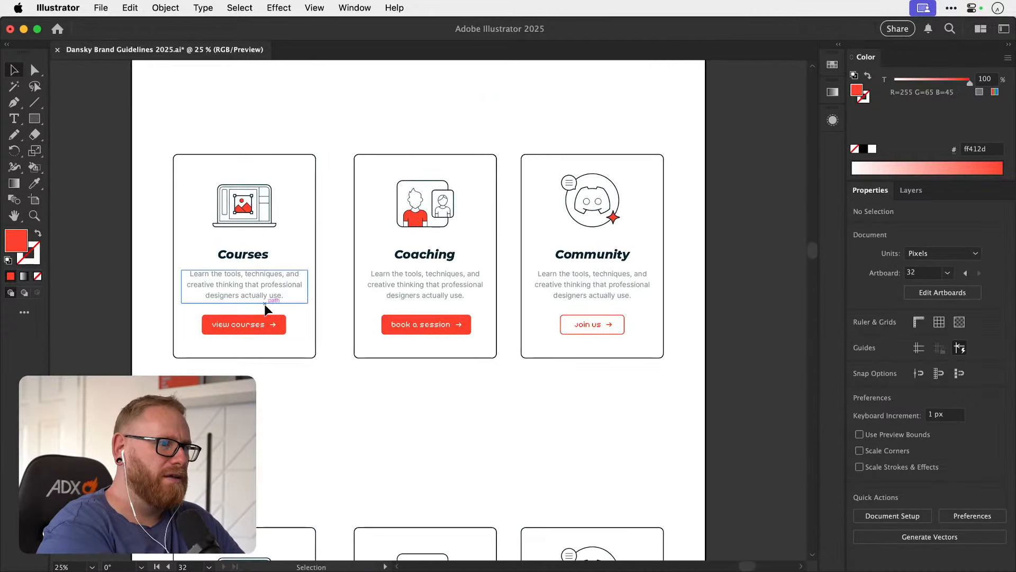
pyautogui.scroll(5, 540, 344)
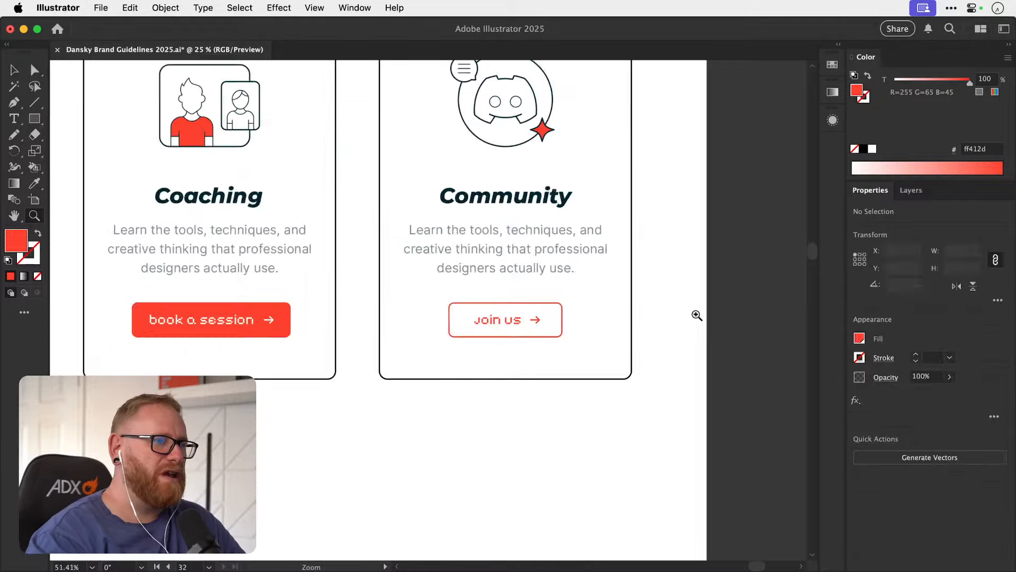
pyautogui.moveTo(597, 339); pyautogui.dragTo(580, 324)
pyautogui.press('super+z')
pyautogui.moveTo(395, 324); pyautogui.dragTo(403, 324)
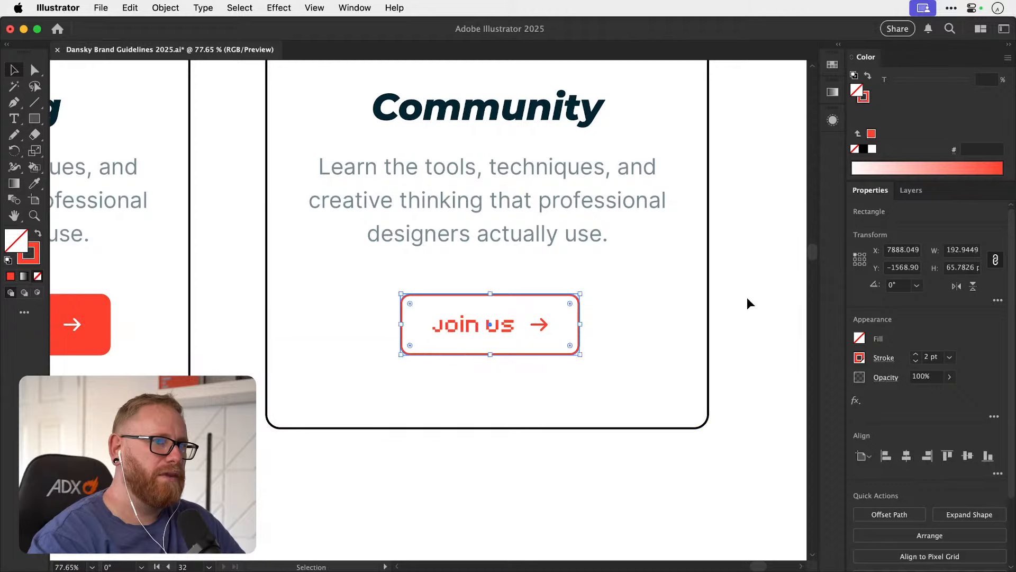
pyautogui.click(748, 297)
pyautogui.press('super+minus')
pyautogui.press('super+minus')
pyautogui.press('super+minus')
pyautogui.press('super+minus')
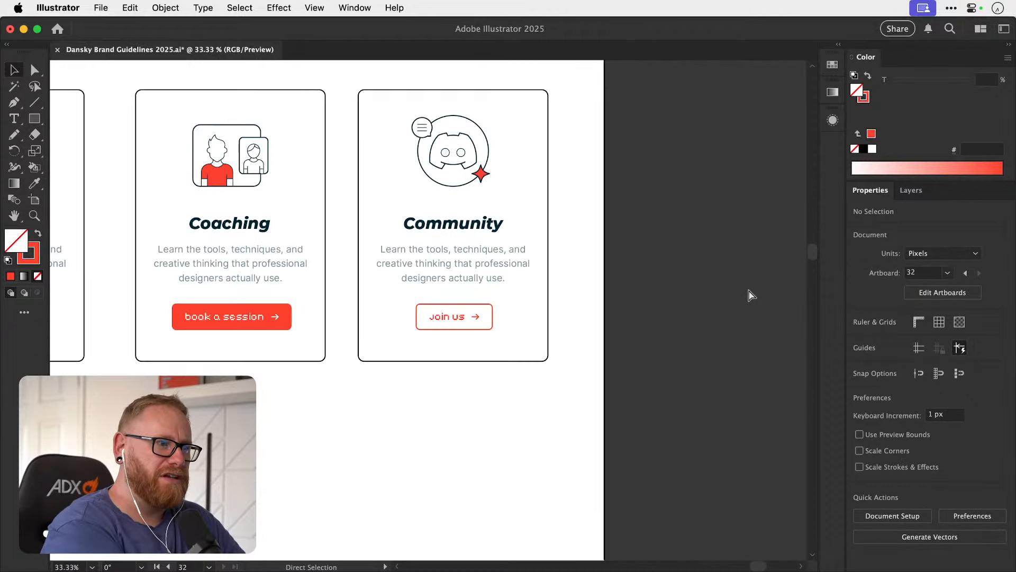
# Tighten the side padding of the Community card's button by narrowing its outline further to about 186 px.
pyautogui.moveTo(424, 349); pyautogui.dragTo(582, 346)
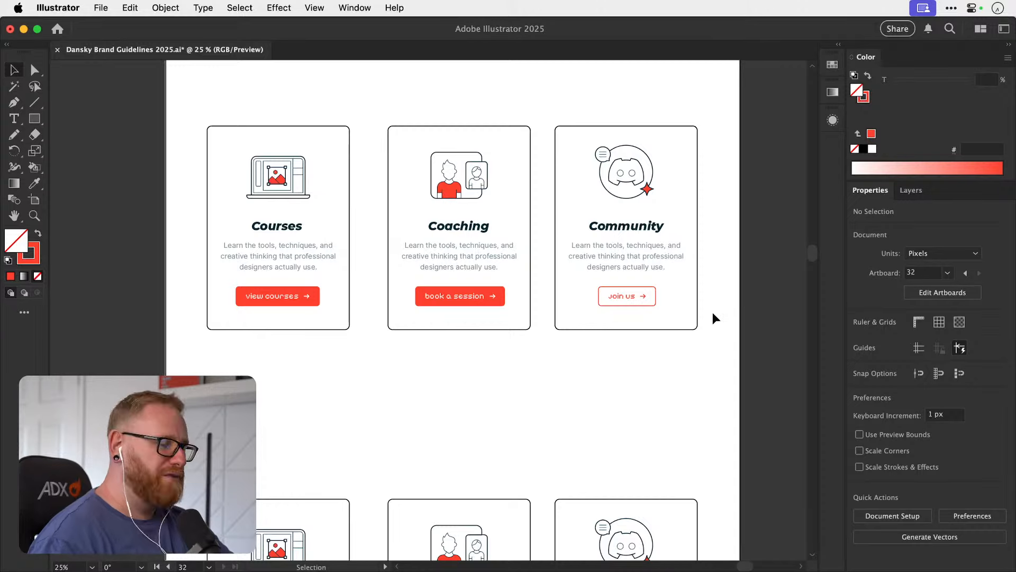
pyautogui.press('space')
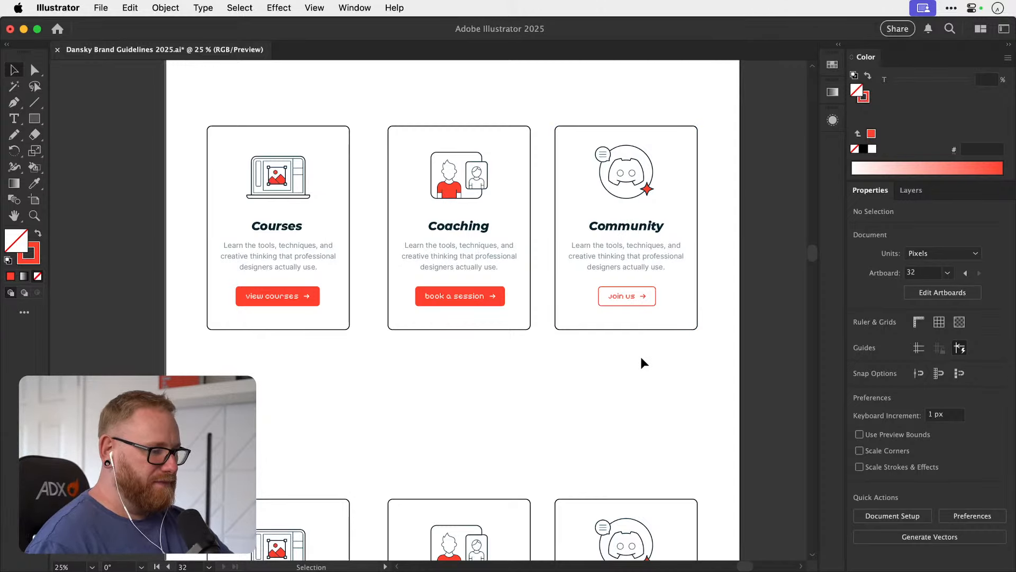
pyautogui.moveTo(643, 344); pyautogui.dragTo(587, 378)
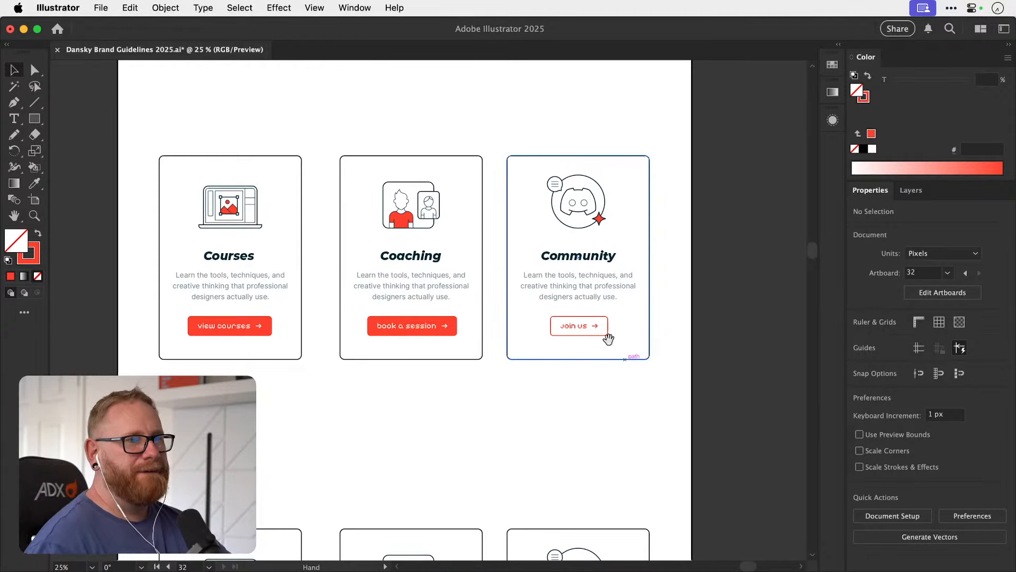
pyautogui.press('z')
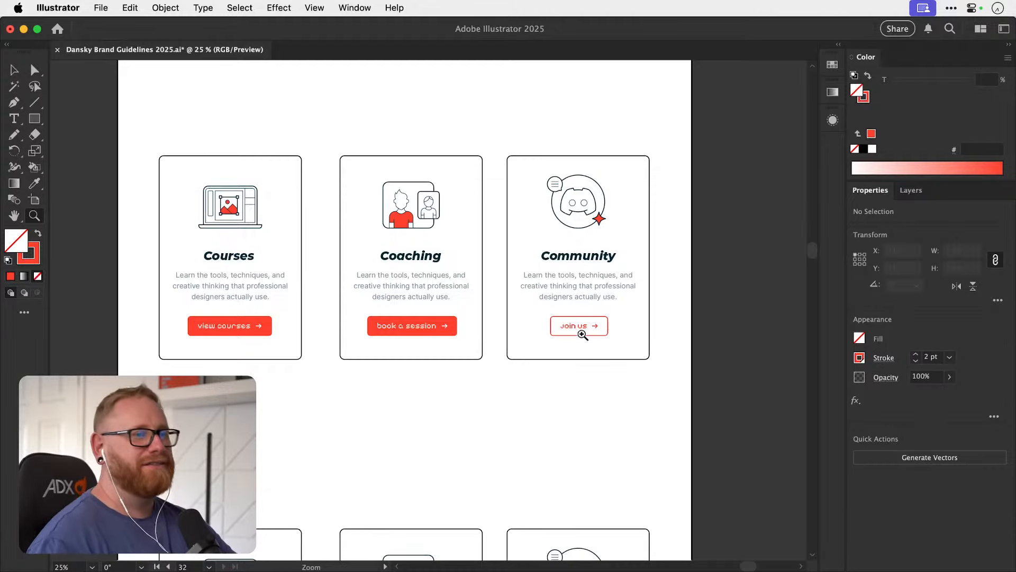
pyautogui.moveTo(585, 328); pyautogui.dragTo(731, 329)
pyautogui.press('v')
pyautogui.click(628, 309)
pyautogui.moveTo(632, 308); pyautogui.dragTo(672, 307)
pyautogui.press('super+minus')
pyautogui.press('super+minus')
pyautogui.press('super+minus')
pyautogui.press('super+minus')
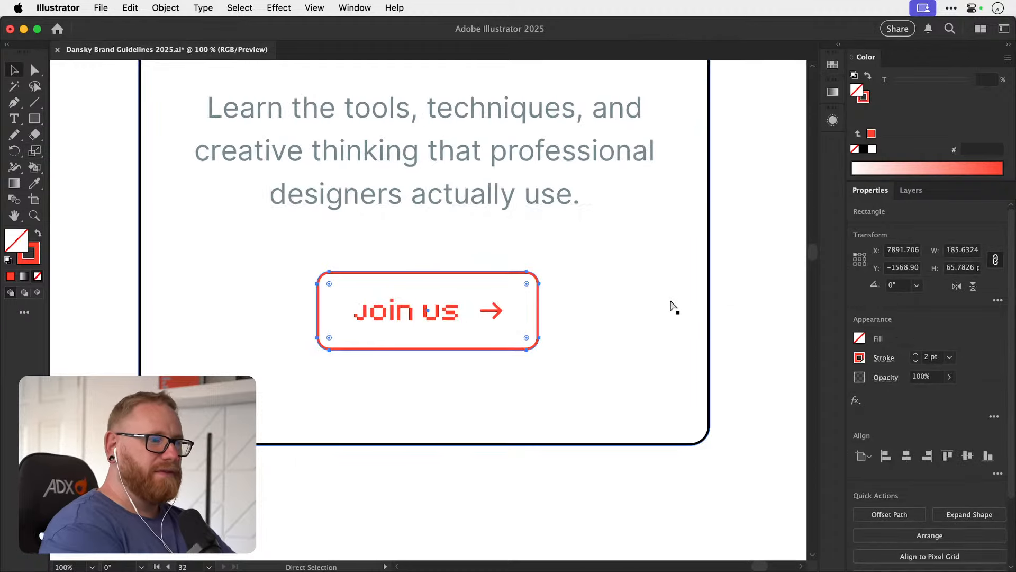
pyautogui.click(568, 326)
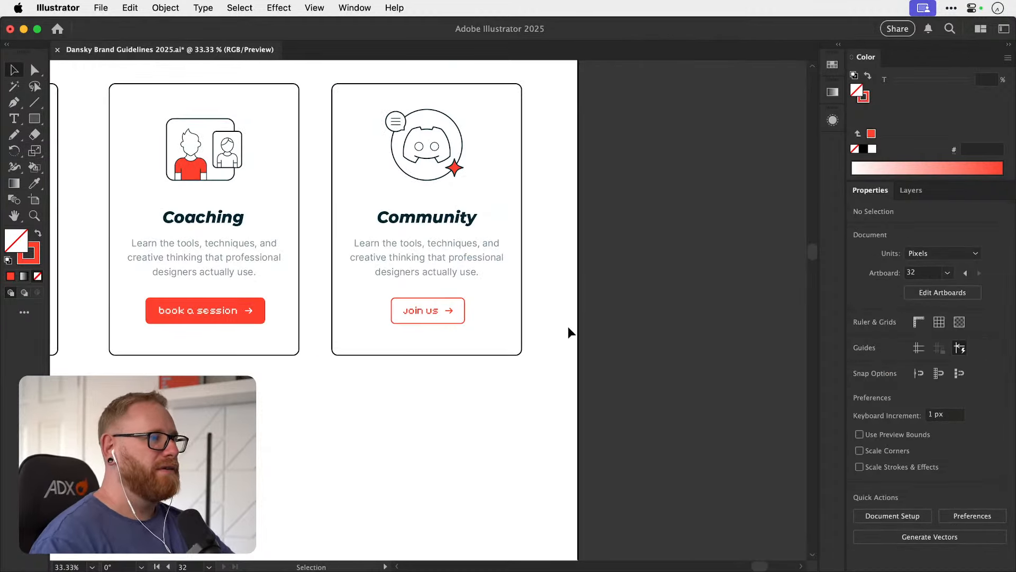
# Save the brand guidelines document with the resized card buttons.
pyautogui.moveTo(569, 332); pyautogui.dragTo(770, 311)
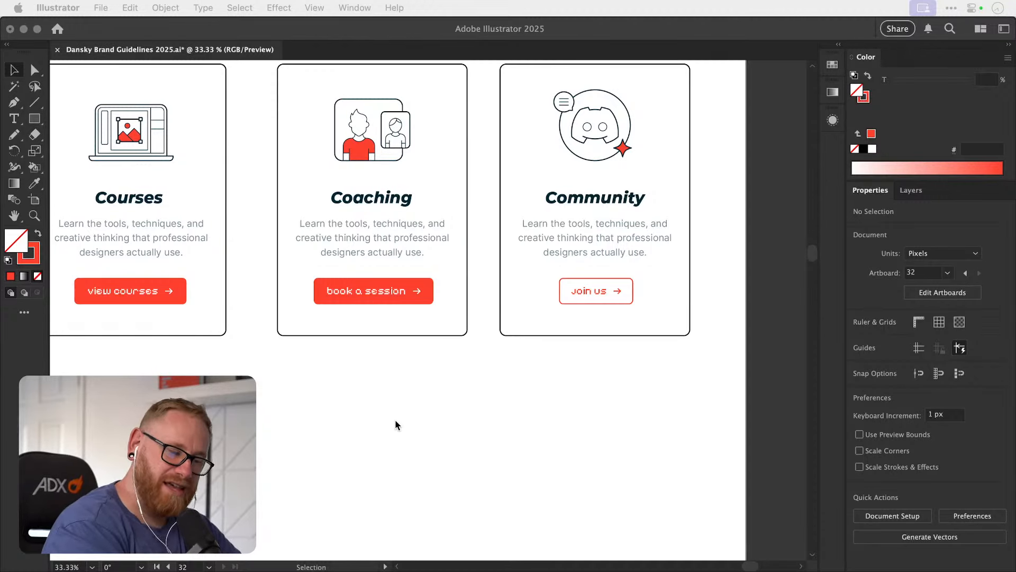
pyautogui.click(370, 421)
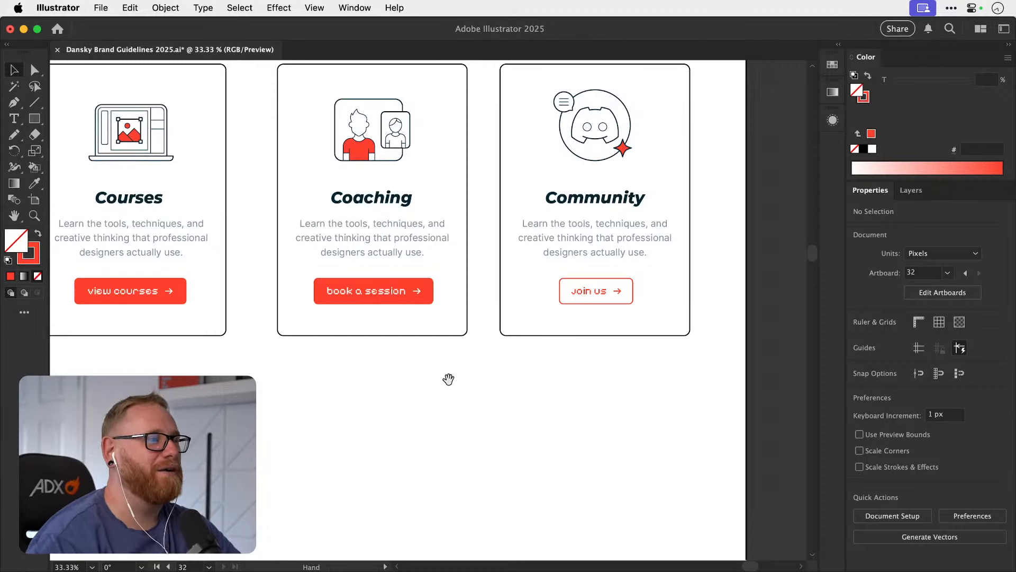
pyautogui.scroll(3, 449, 379)
pyautogui.hscroll(-2, 450, 379)
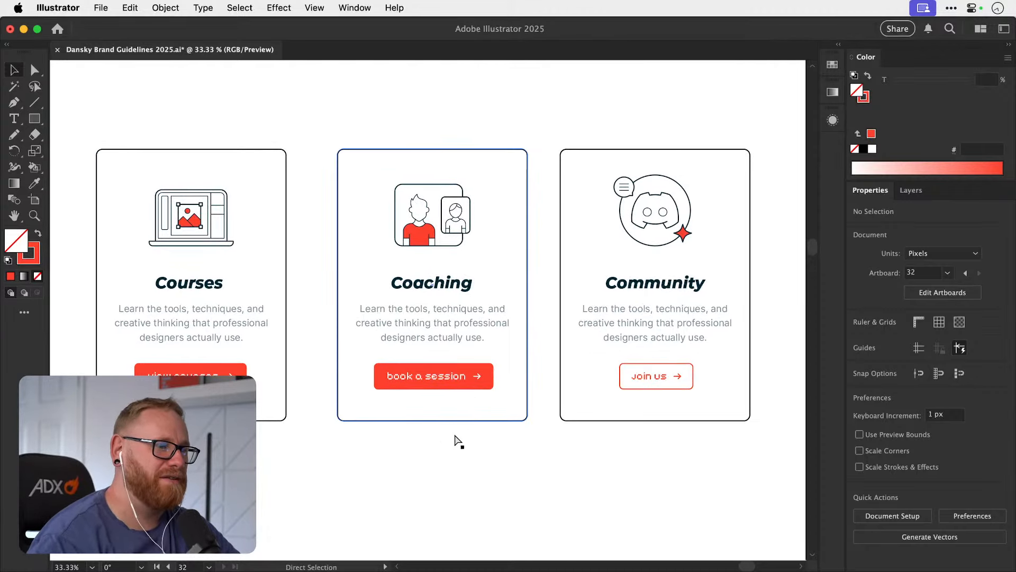
pyautogui.press('super+s')
pyautogui.moveTo(454, 415)
pyautogui.mouseDown()
pyautogui.moveTo(454, 473)
pyautogui.moveTo(441, 438)
pyautogui.moveTo(459, 433)
pyautogui.mouseUp()
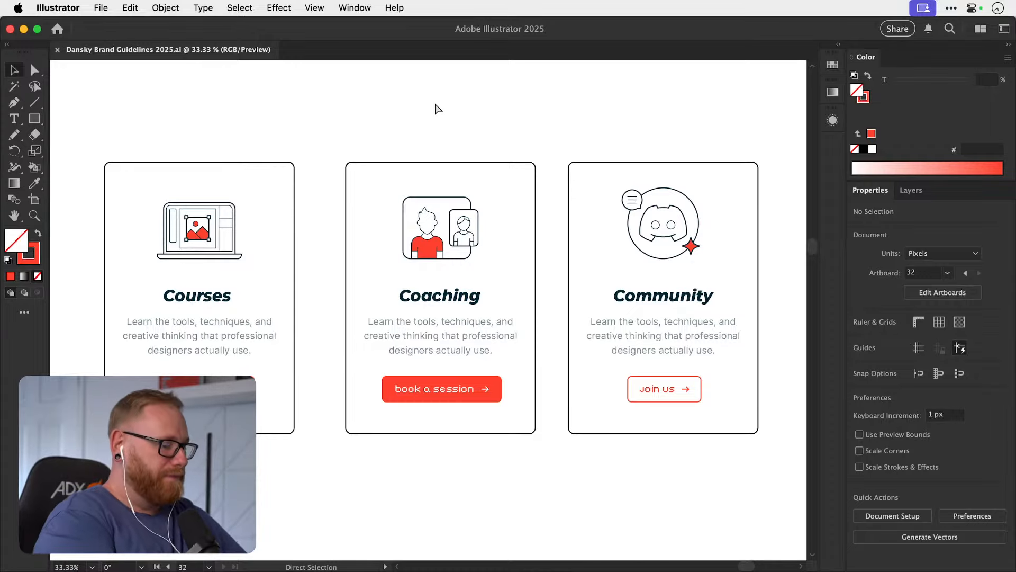
# Examine the three service cards together with the hero section in the overall home page layout.
pyautogui.press('super+minus')
pyautogui.press('super+minus')
pyautogui.press('super+minus')
pyautogui.press('space')
pyautogui.moveTo(492, 354); pyautogui.dragTo(361, 441)
pyautogui.press('space')
pyautogui.moveTo(408, 409); pyautogui.dragTo(427, 392)
pyautogui.press('space')
pyautogui.press('space')
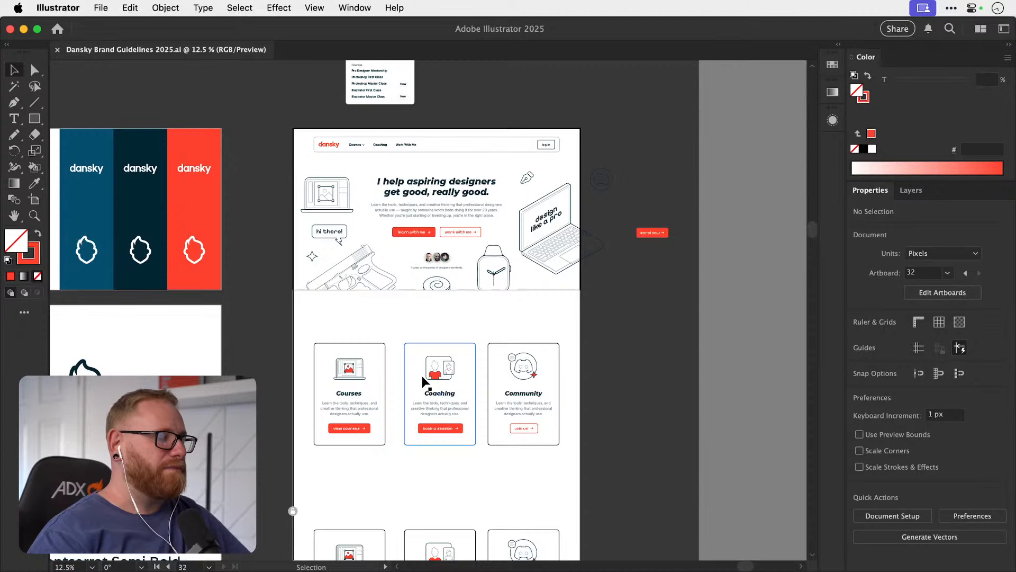
pyautogui.press('space')
pyautogui.moveTo(473, 410); pyautogui.dragTo(474, 404)
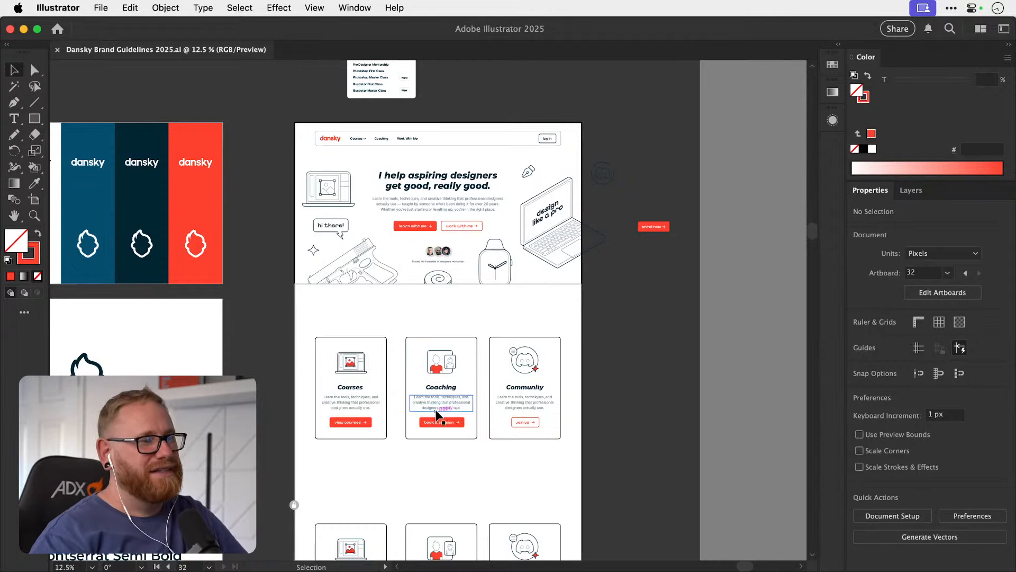
pyautogui.scroll(5, 457, 395)
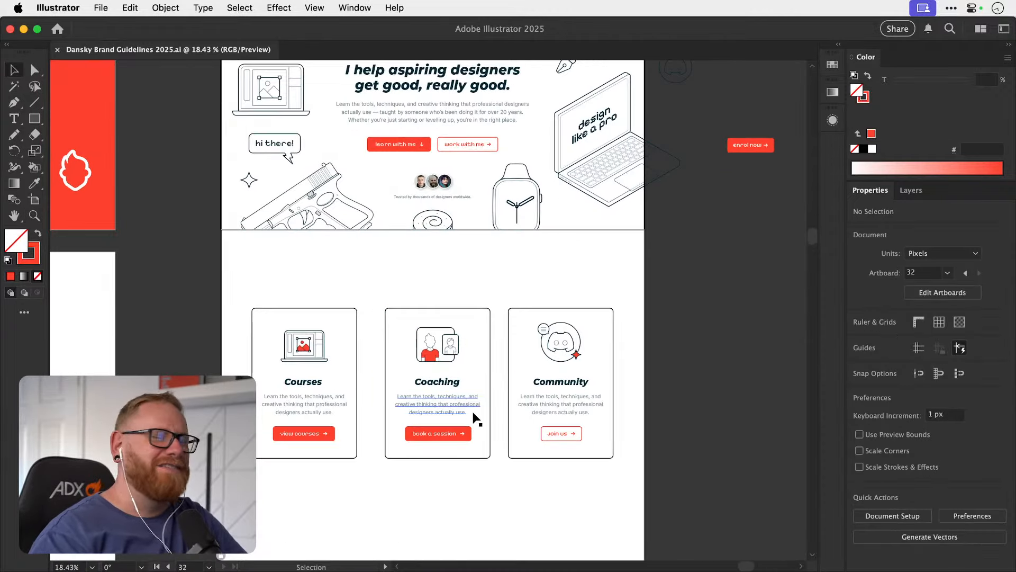
pyautogui.moveTo(452, 361); pyautogui.dragTo(493, 388)
pyautogui.press('super+z')
pyautogui.press('super+space')
pyautogui.click(427, 240)
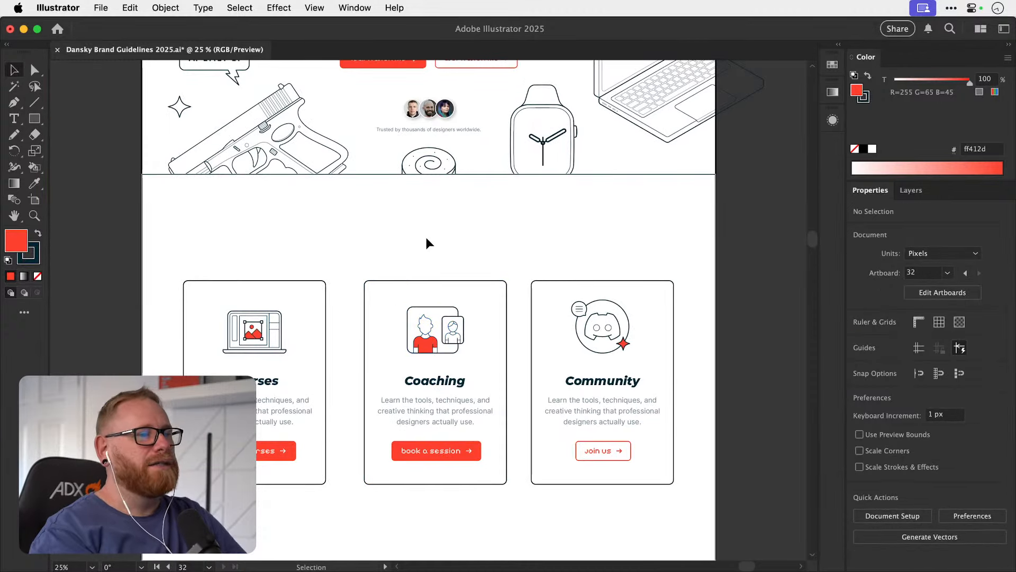
pyautogui.click(429, 311)
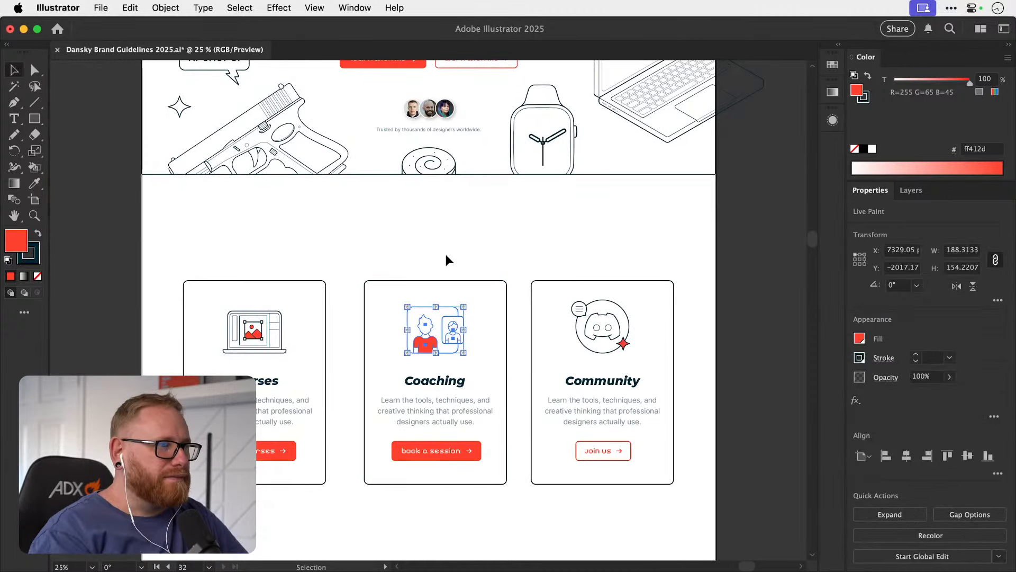
pyautogui.click(442, 257)
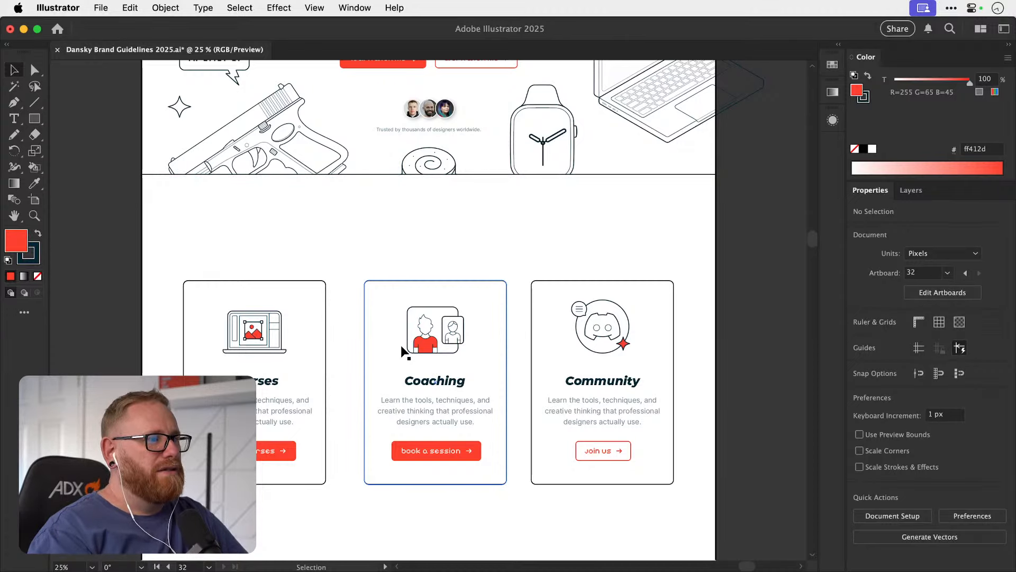
pyautogui.press('space')
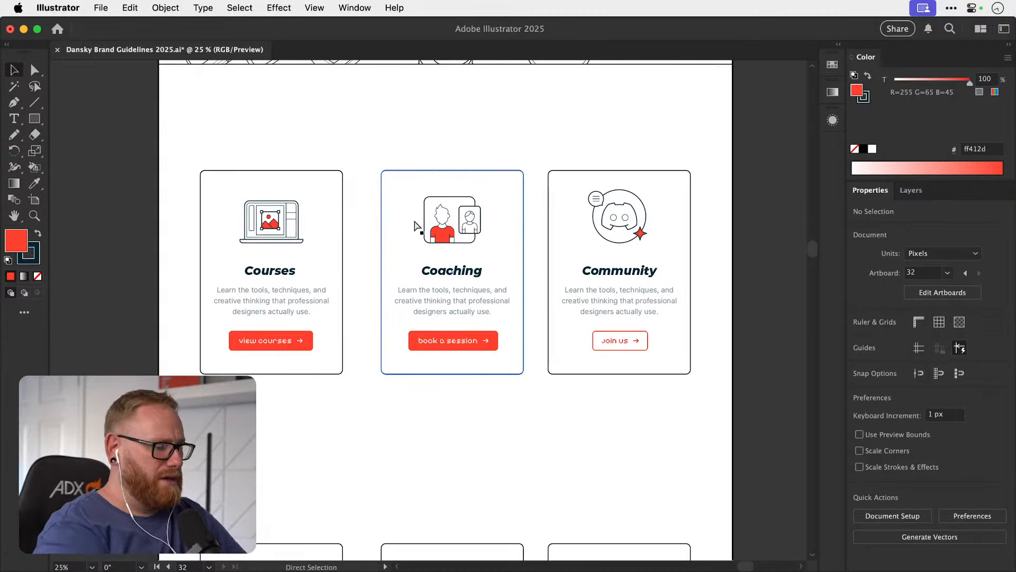
pyautogui.press('super+minus')
pyautogui.press('super+minus')
pyautogui.moveTo(505, 295); pyautogui.dragTo(588, 327)
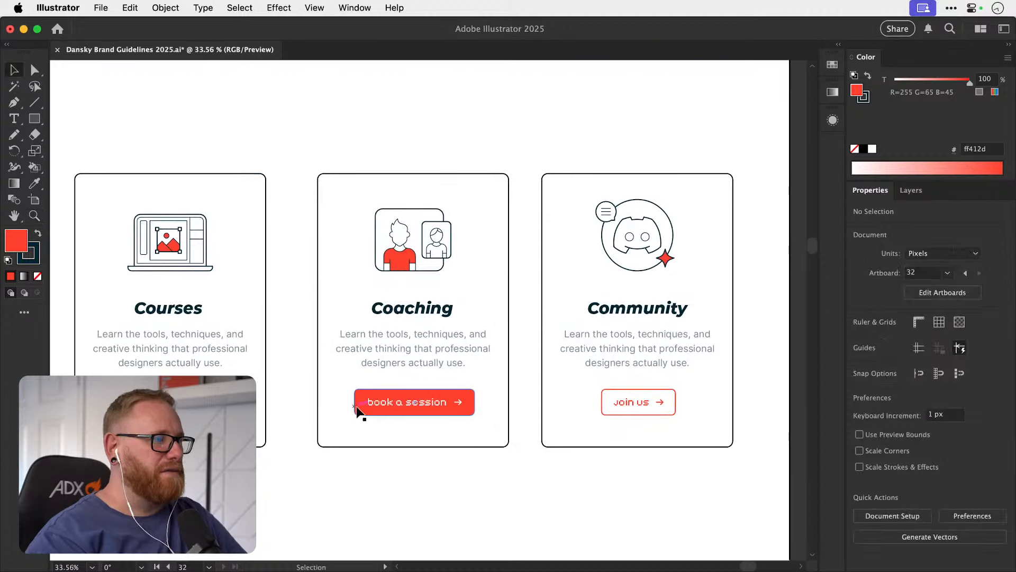
pyautogui.press('a')
pyautogui.click(357, 416)
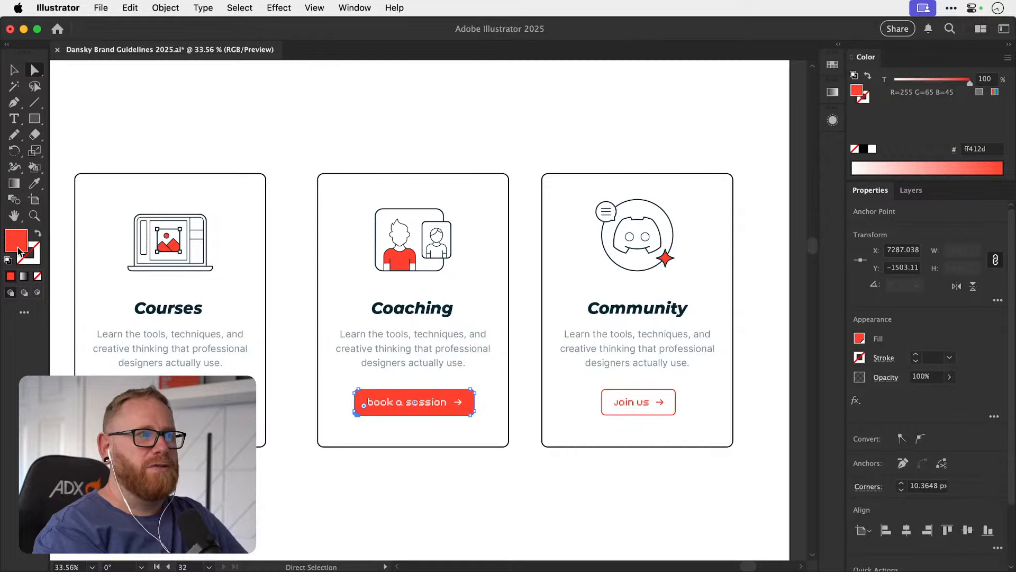
# Copy the dark-blue-to-white tint strip from the guidelines' Components page and place it beneath the home page's upper row of cards.
pyautogui.press('super+minus')
pyautogui.press('super+minus')
pyautogui.press('super+minus')
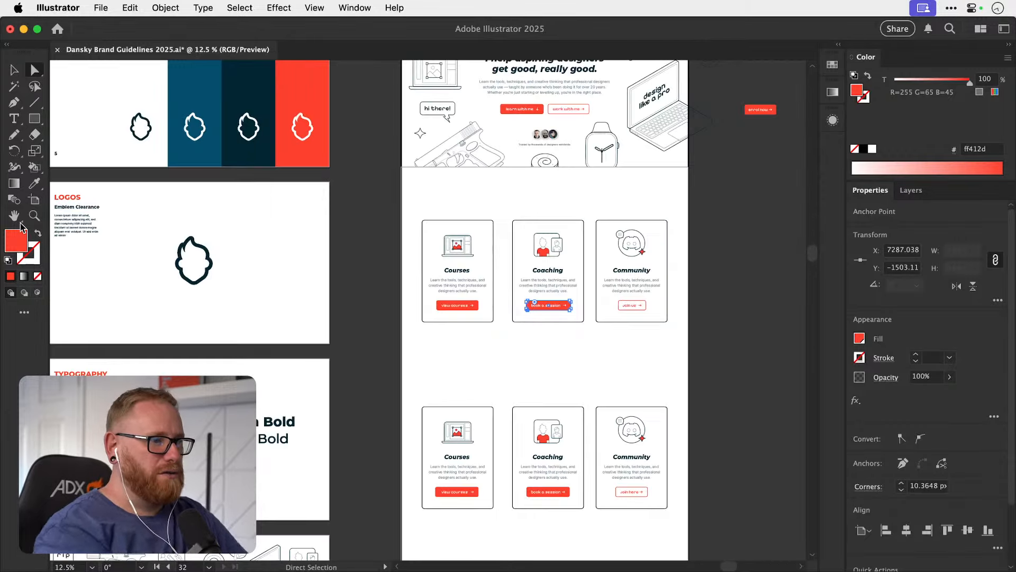
pyautogui.scroll(-10, 423, 249)
pyautogui.moveTo(416, 466); pyautogui.dragTo(403, 495)
pyautogui.press('v')
pyautogui.click(435, 427)
pyautogui.scroll(10, 394, 505)
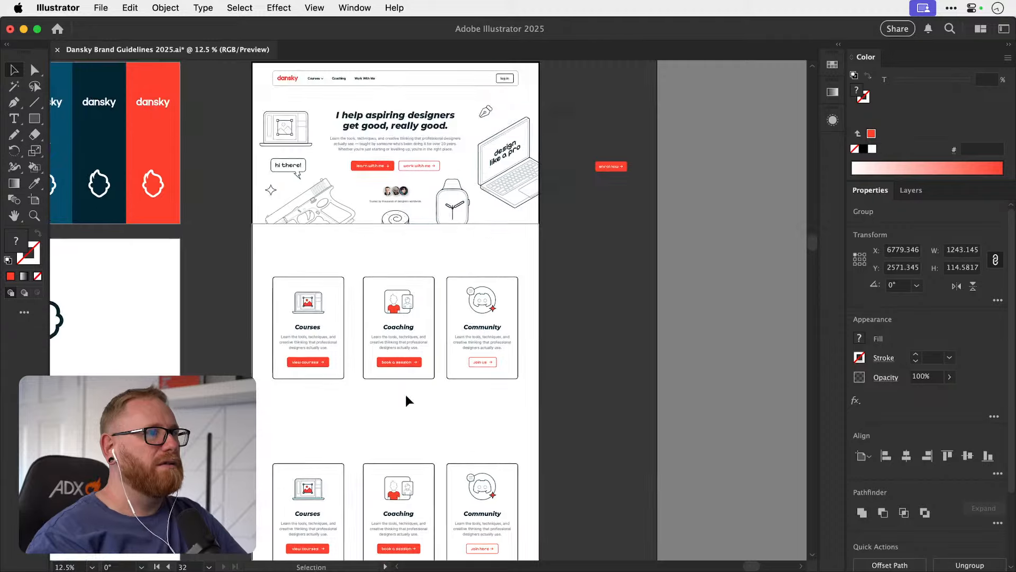
pyautogui.scroll(3, 524, 365)
pyautogui.press('super+v')
pyautogui.moveTo(428, 310); pyautogui.dragTo(388, 454)
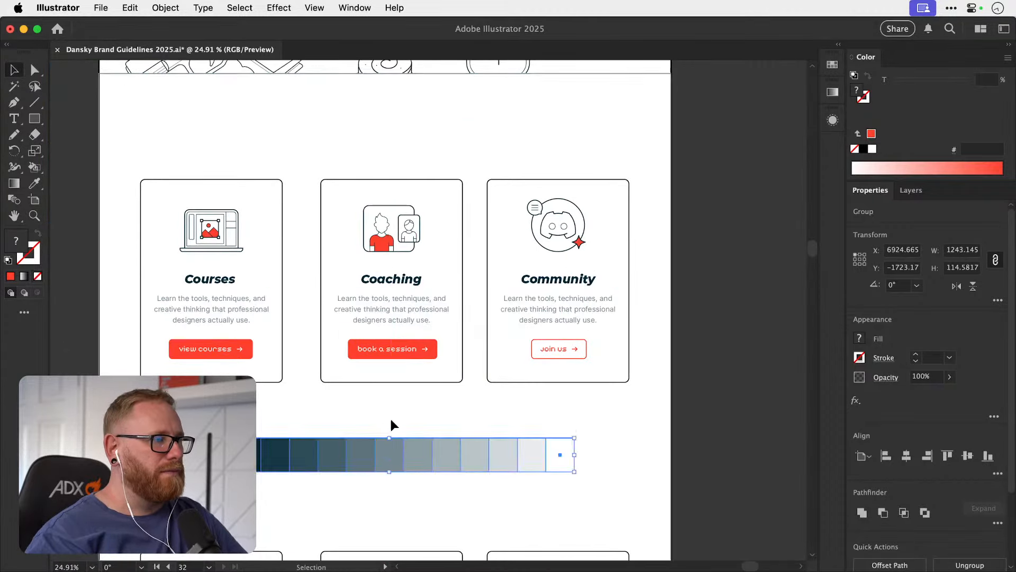
pyautogui.moveTo(388, 418); pyautogui.dragTo(381, 431)
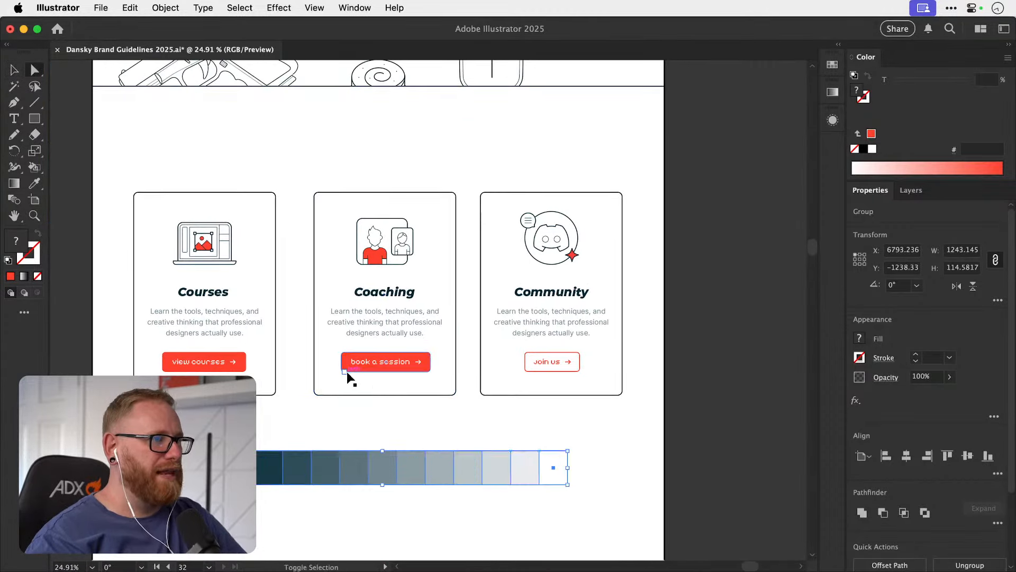
# Try the dark slate tint #2e4d58, sampled from the tint strip, as the fill of the Coaching card's button.
pyautogui.moveTo(347, 372); pyautogui.dragTo(346, 419)
pyautogui.press('Delete')
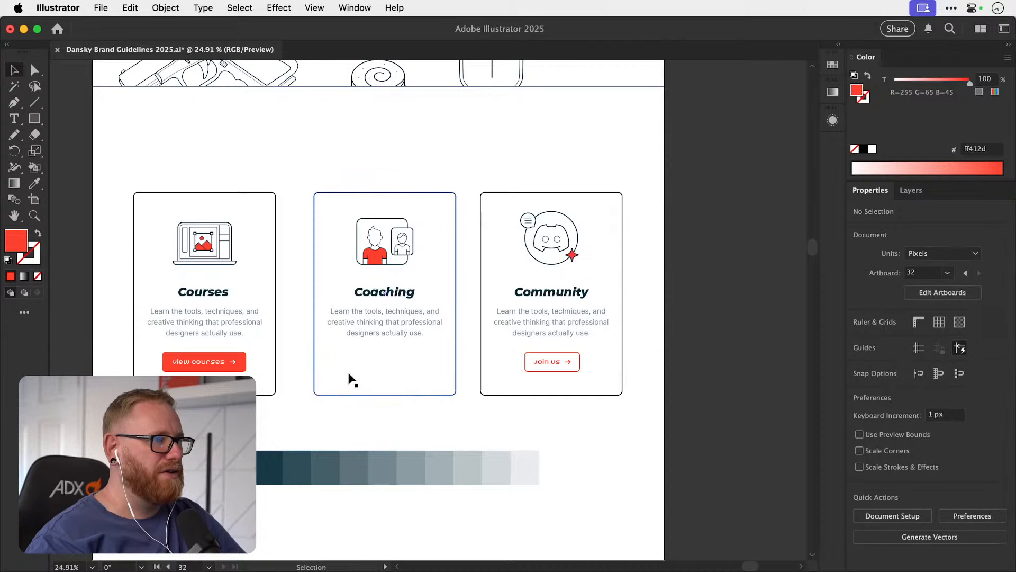
pyautogui.press('super+z')
pyautogui.press('super+z')
pyautogui.press('i')
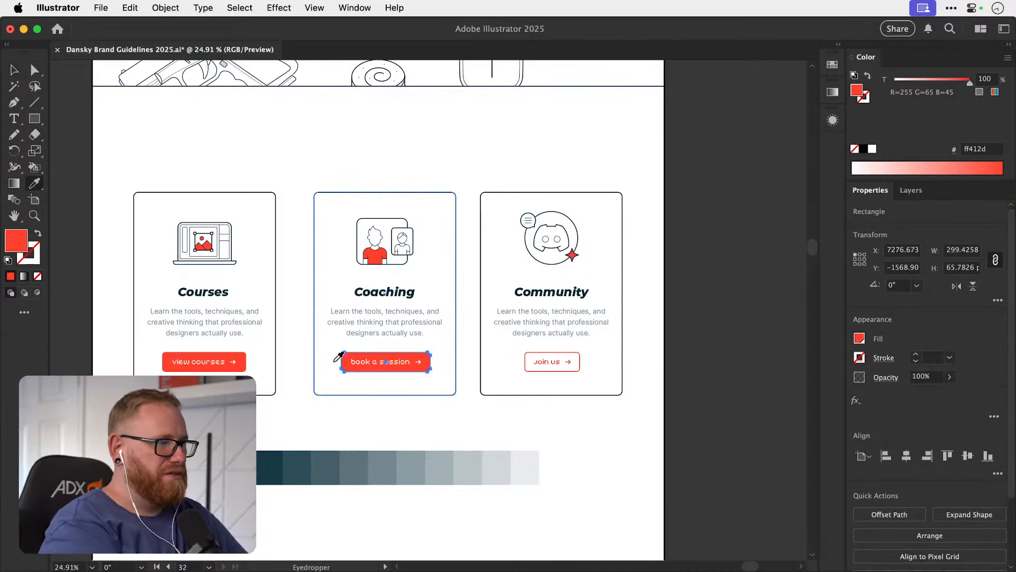
pyautogui.click(325, 467)
pyautogui.press('v')
pyautogui.click(396, 488)
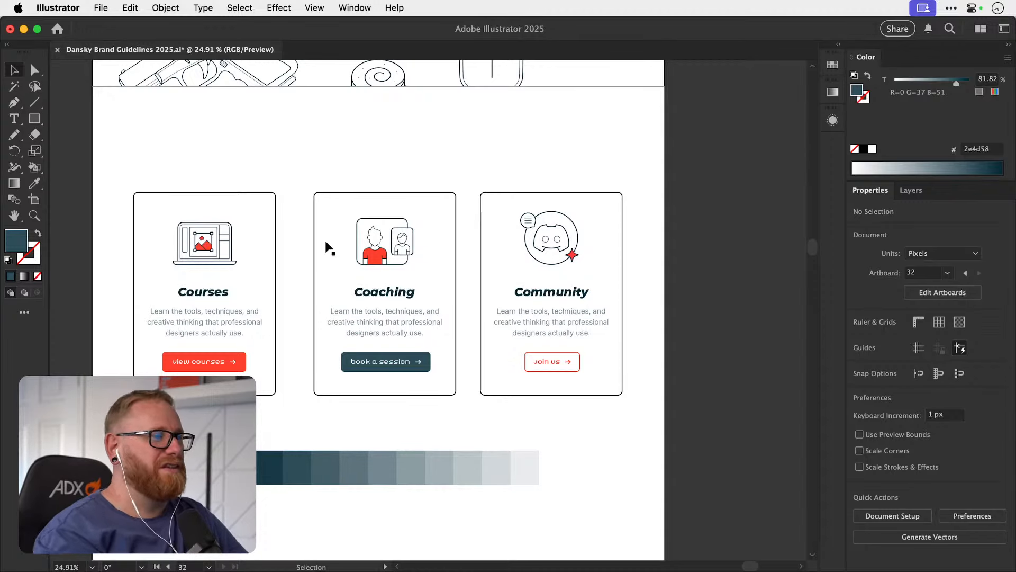
# Try to recolour the shirt in the Coaching card's illustration with the Eyedropper and Live Paint Bucket.
pyautogui.press('a')
pyautogui.click(374, 259)
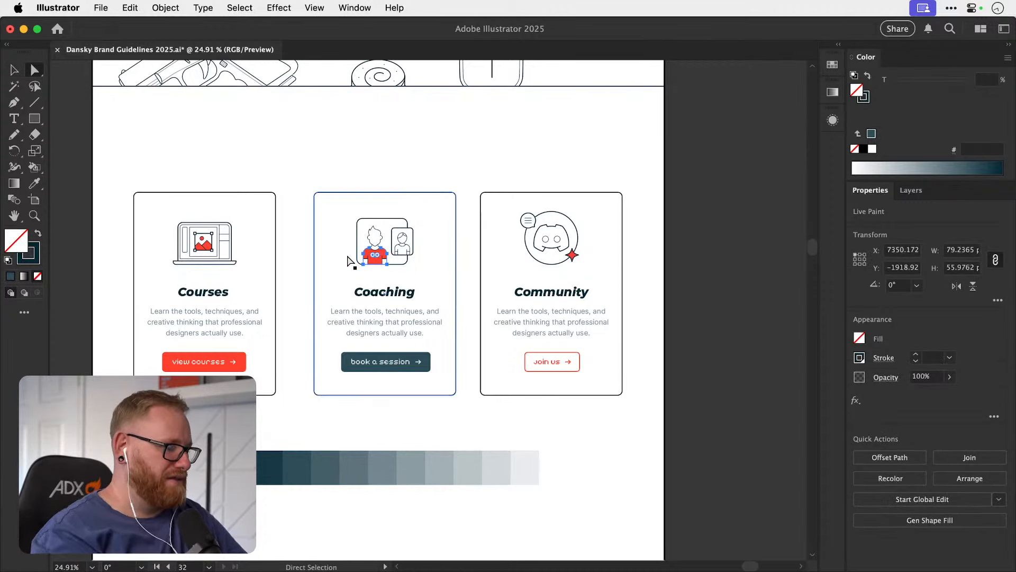
pyautogui.press('i')
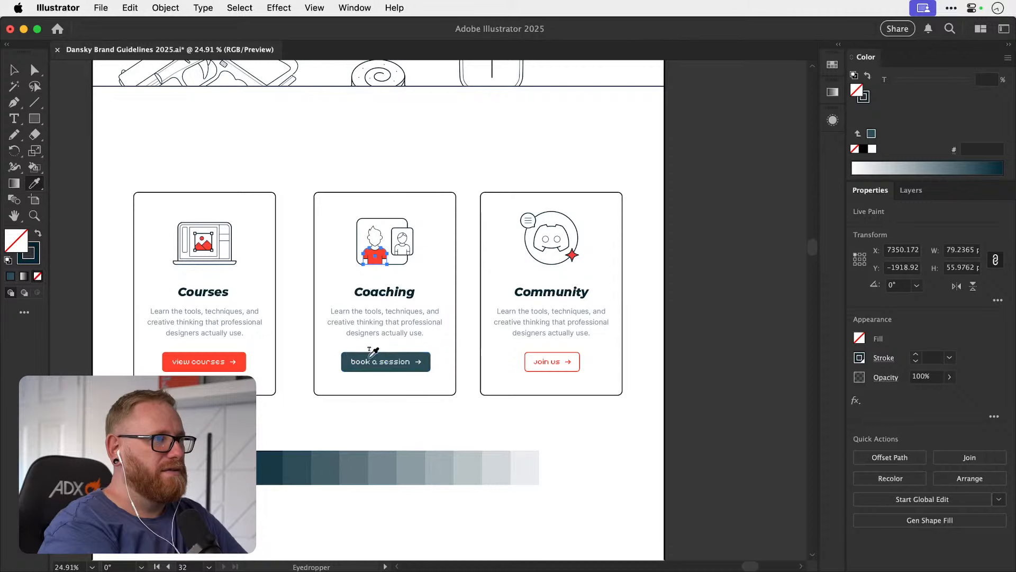
pyautogui.press('v')
pyautogui.press('k')
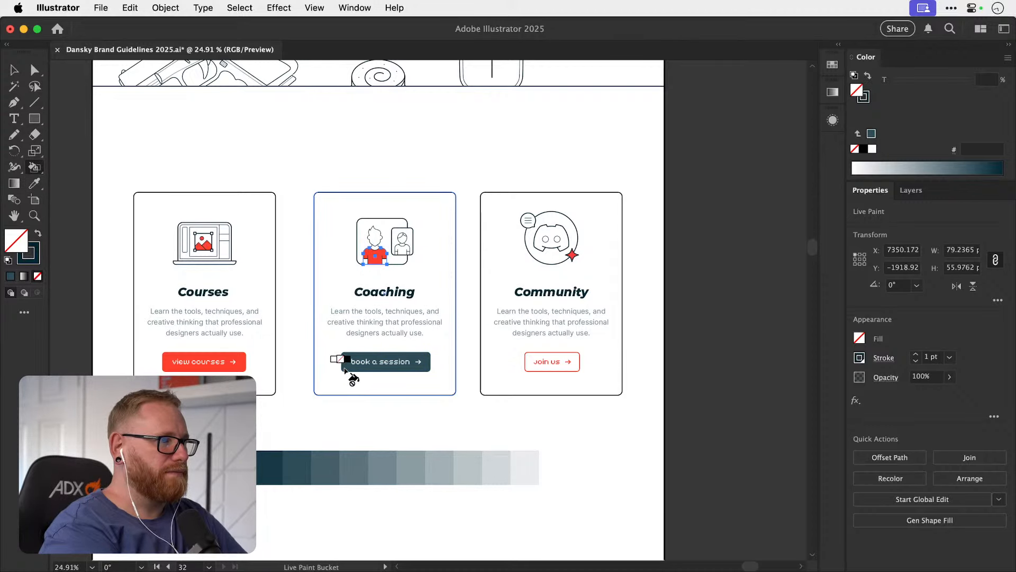
pyautogui.press('Right')
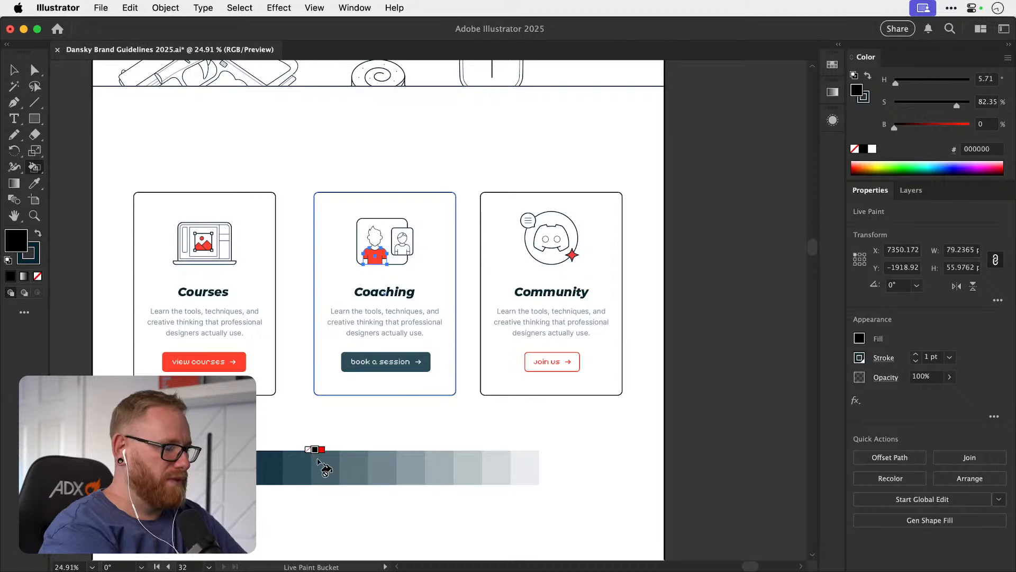
pyautogui.press('Left')
pyautogui.hotkey('shift', 'l')
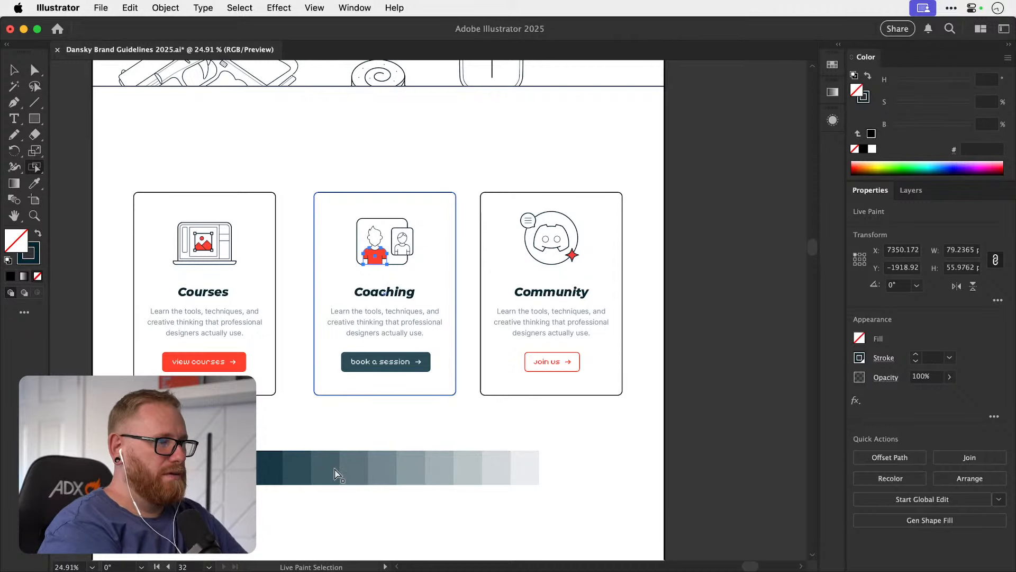
pyautogui.press('k')
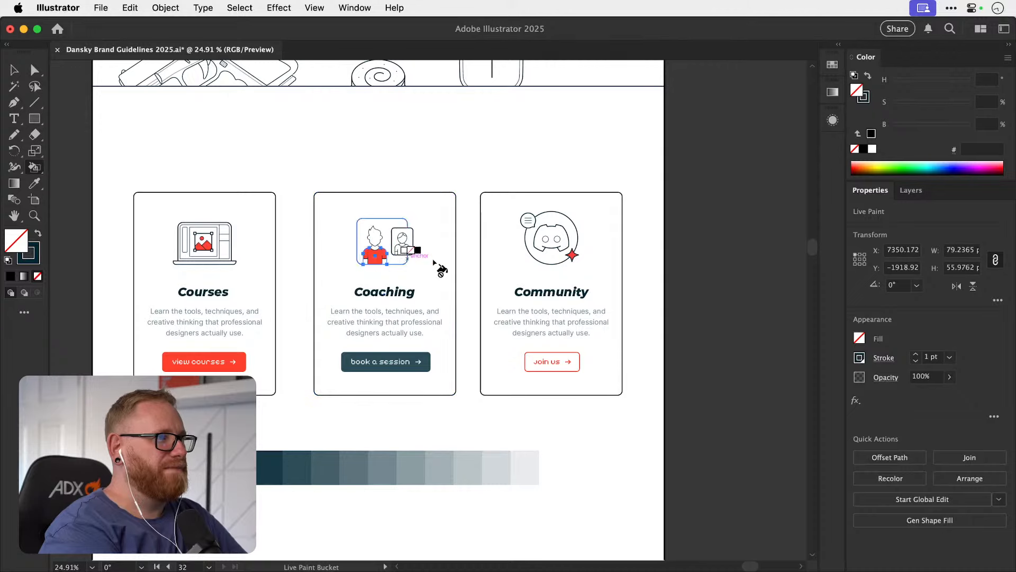
pyautogui.press('v')
pyautogui.click(701, 264)
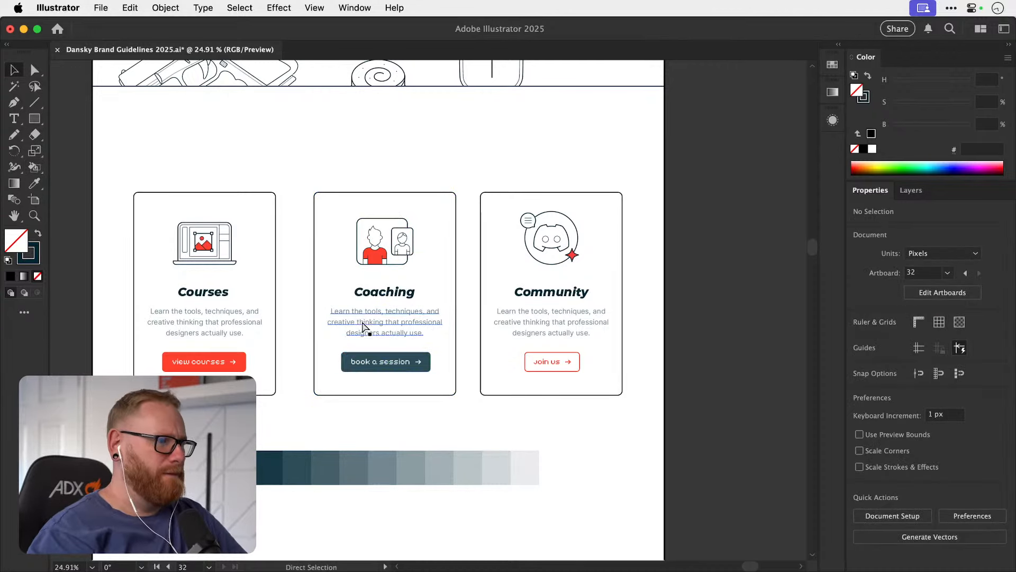
# Switch the colour sliders to HSB and try a hue of 240° for the Coaching card's button fill.
pyautogui.click(354, 363)
pyautogui.press('a')
pyautogui.click(345, 370)
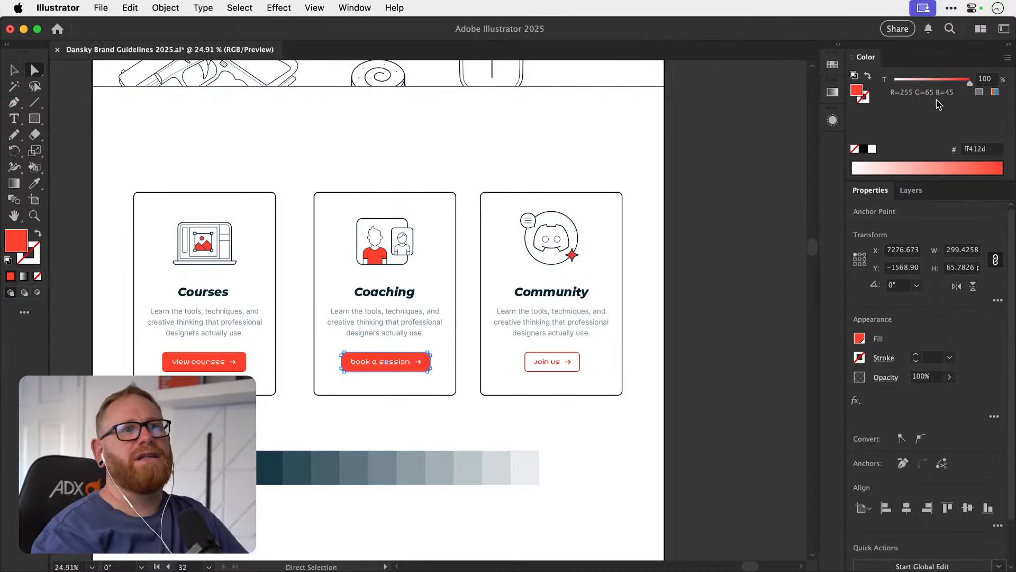
pyautogui.click(1008, 59)
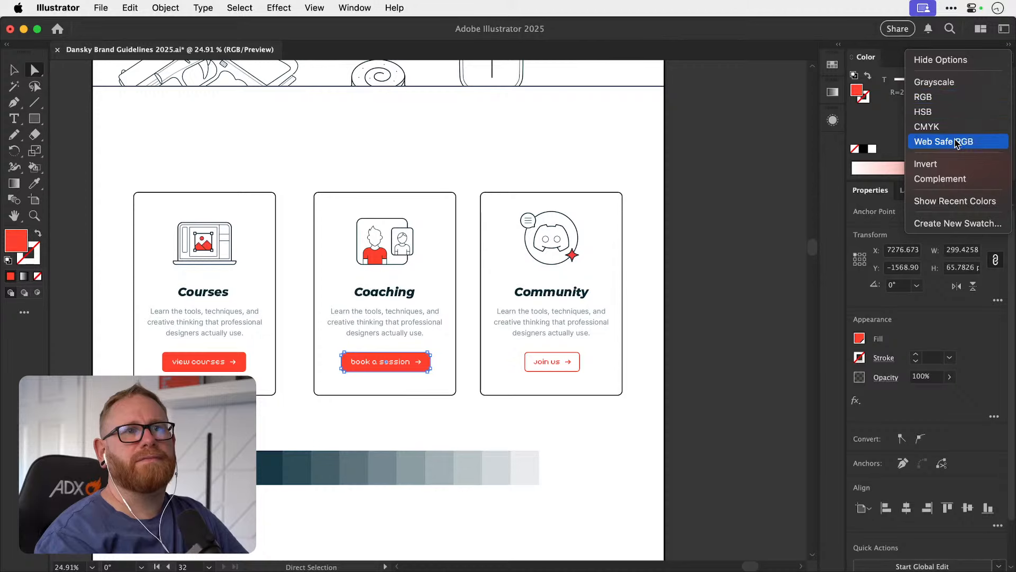
pyautogui.click(962, 112)
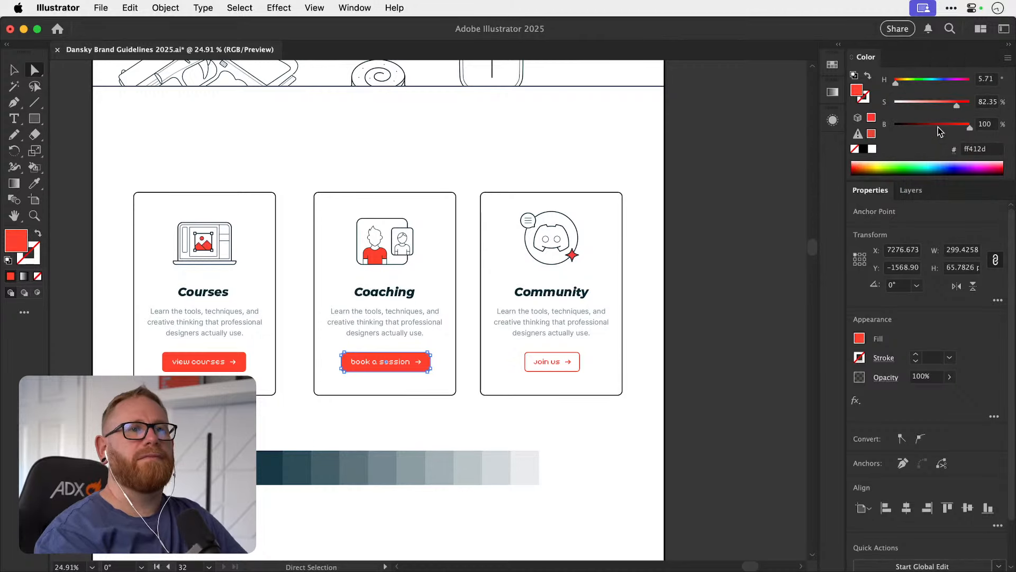
pyautogui.click(924, 80)
pyautogui.moveTo(924, 84); pyautogui.dragTo(945, 90)
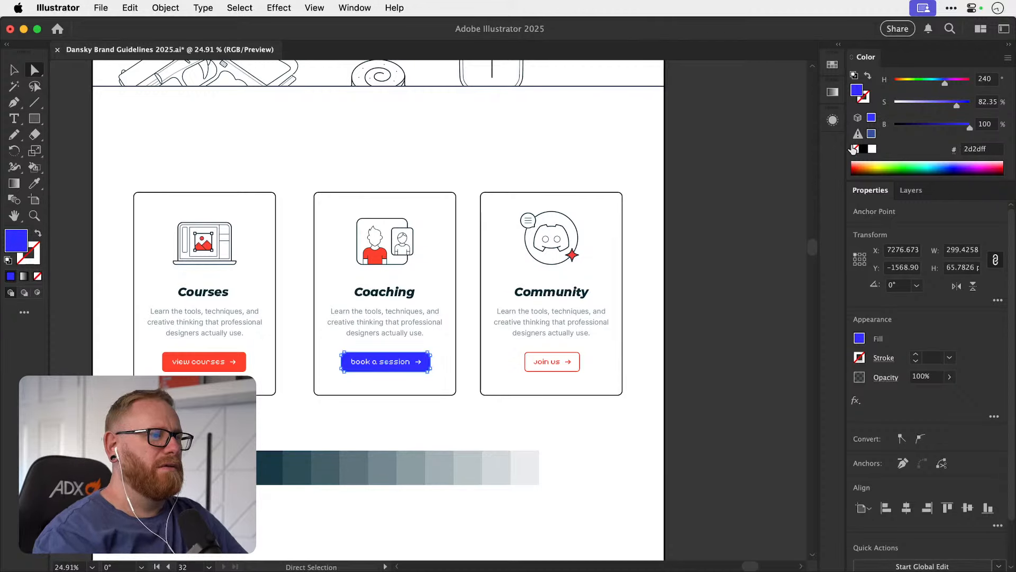
pyautogui.click(358, 434)
# Sample a slate tint from the strip for the Coaching card's button, and adjust the fill to the brighter blue #0086af.
pyautogui.click(345, 368)
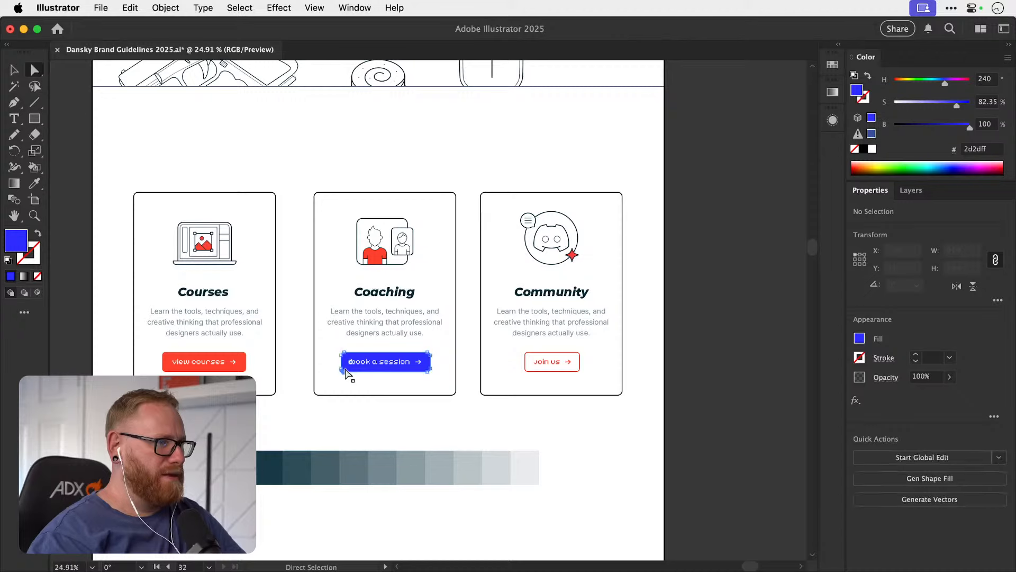
pyautogui.press('i')
pyautogui.click(321, 466)
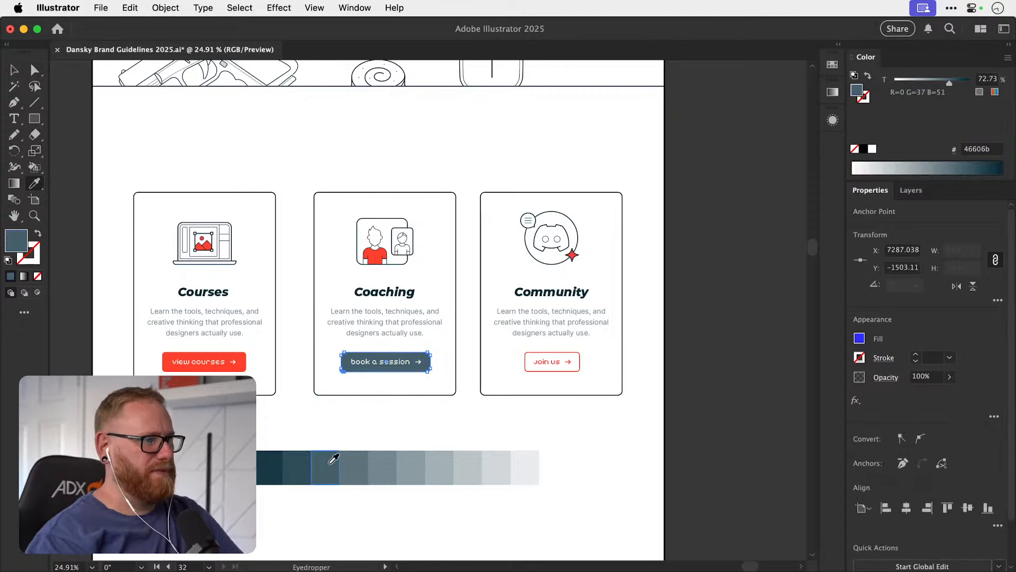
pyautogui.doubleClick(21, 241)
pyautogui.moveTo(503, 181); pyautogui.dragTo(676, 192)
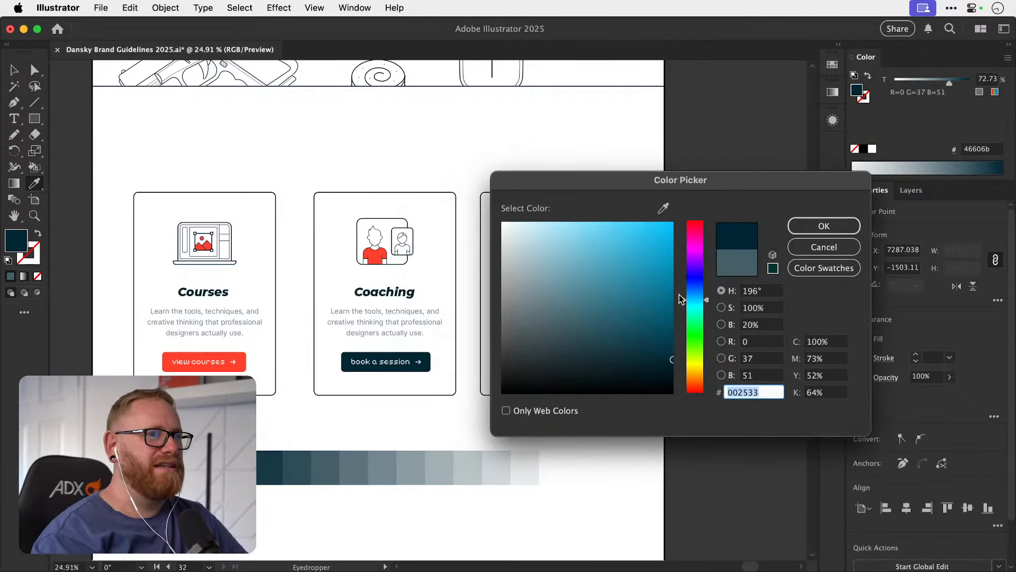
pyautogui.write('0084ad')
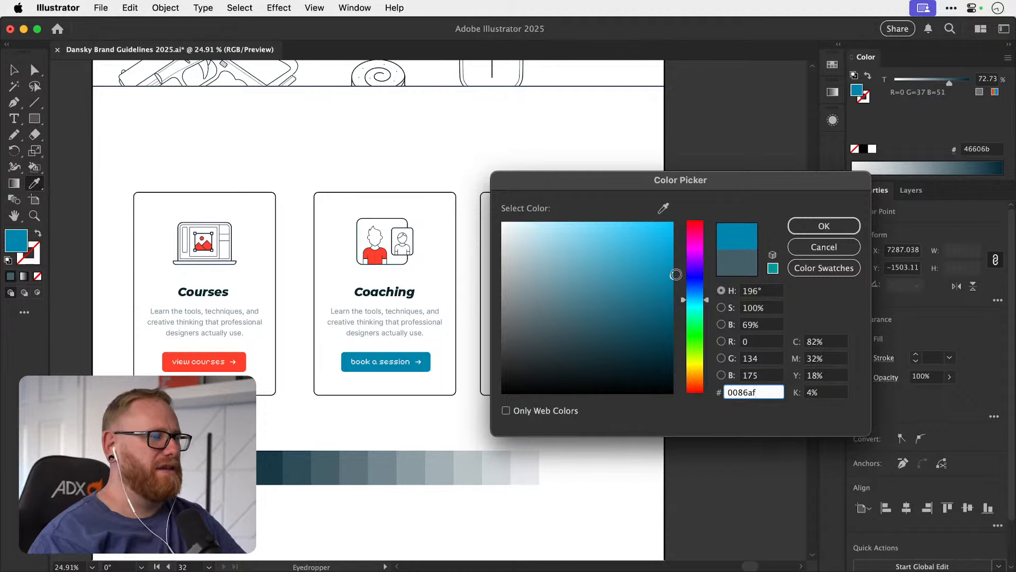
pyautogui.click(673, 274)
pyautogui.click(803, 228)
# Copy the brand blue rectangle from the guidelines' logo colours page onto the home page, just below the upper cards.
pyautogui.scroll(-5, 773, 286)
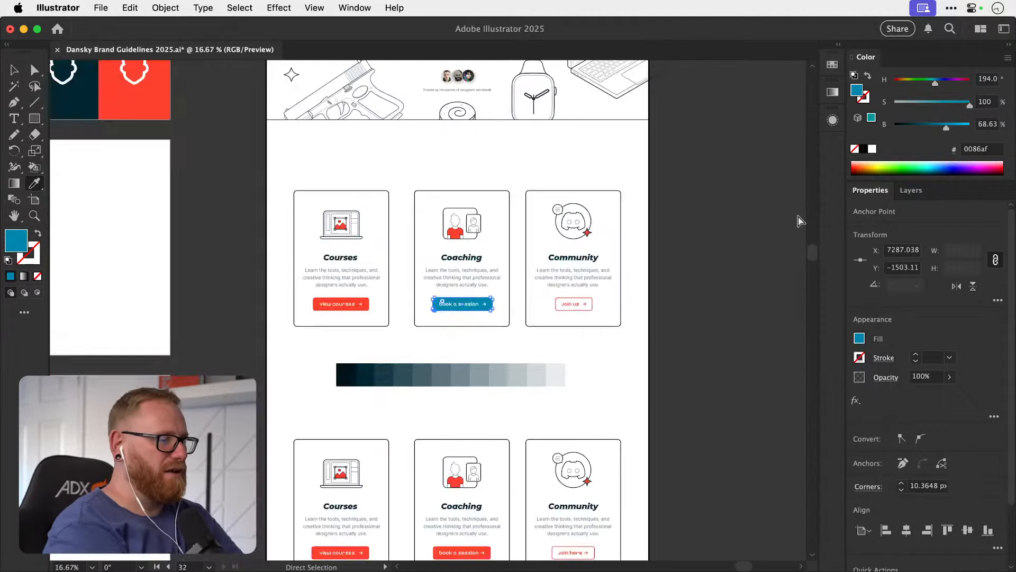
pyautogui.moveTo(533, 242); pyautogui.dragTo(374, 256)
pyautogui.press('v')
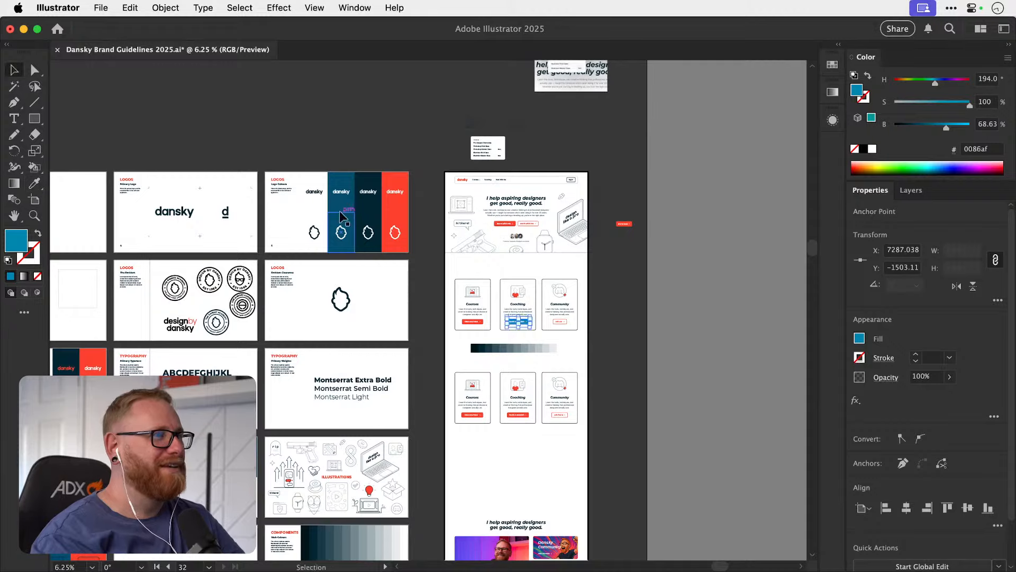
pyautogui.moveTo(340, 215); pyautogui.dragTo(694, 346)
pyautogui.press('z')
pyautogui.press('v')
# Fill the Coaching card's button with the brand blue #034d6d sampled from the rectangle, and clear the selection.
pyautogui.click(429, 295)
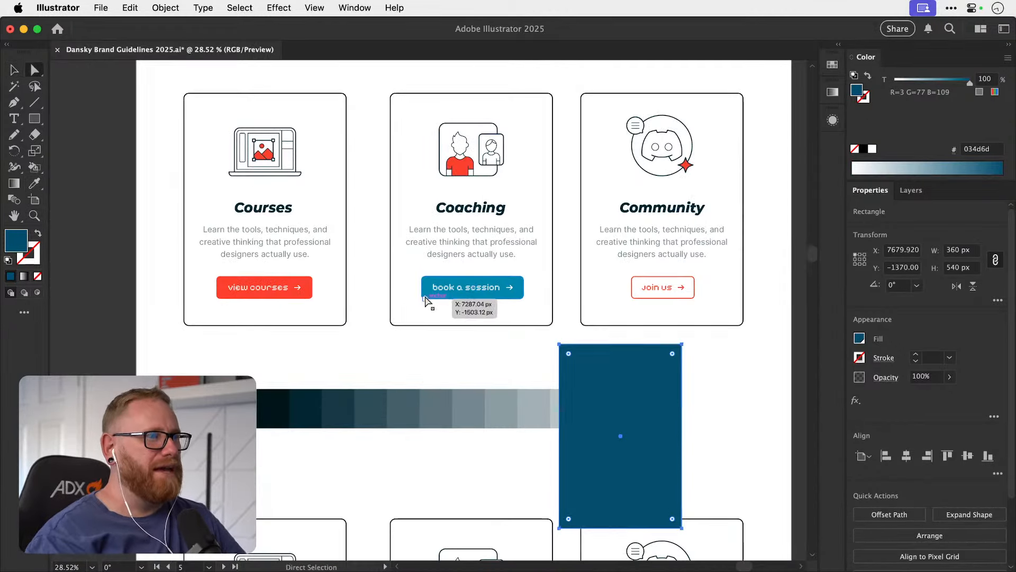
pyautogui.press('i')
pyautogui.click(633, 359)
pyautogui.press('v')
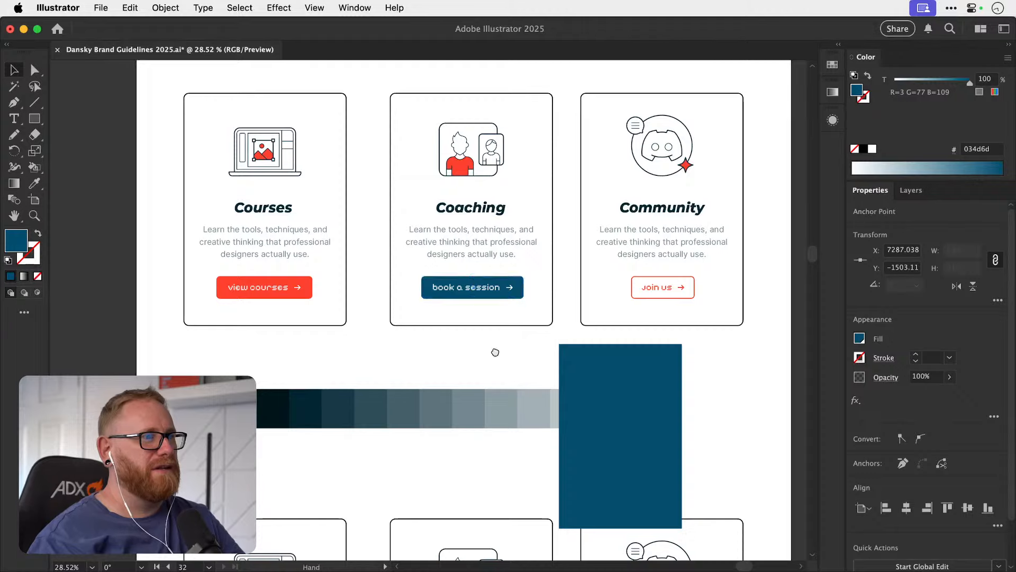
pyautogui.moveTo(495, 352); pyautogui.dragTo(430, 393)
pyautogui.click(443, 401)
# Reposition the blue reference rectangle on the home page, ending below the Community card beside the tint strip.
pyautogui.moveTo(526, 413); pyautogui.dragTo(257, 496)
pyautogui.click(402, 393)
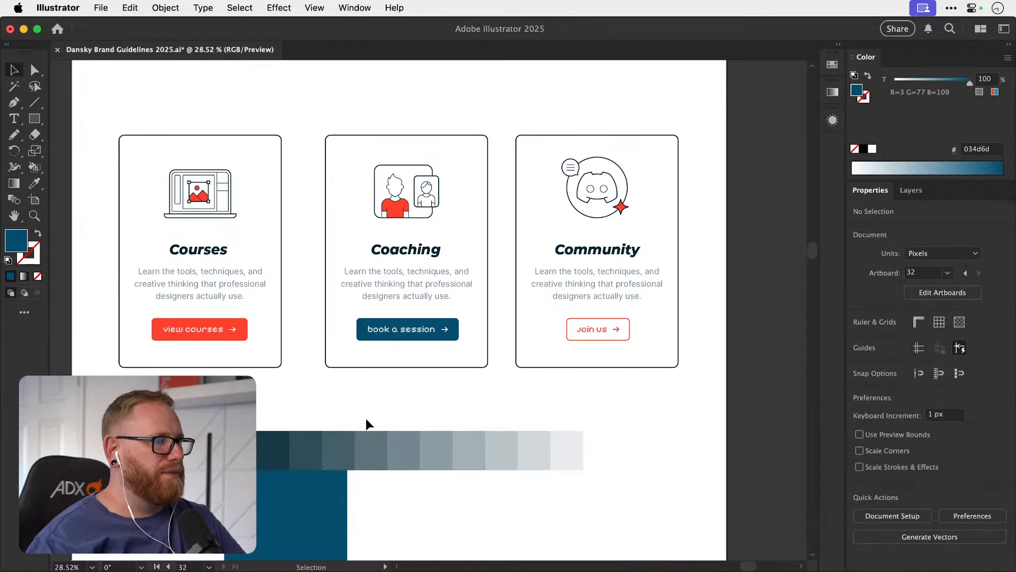
pyautogui.moveTo(328, 493); pyautogui.dragTo(712, 390)
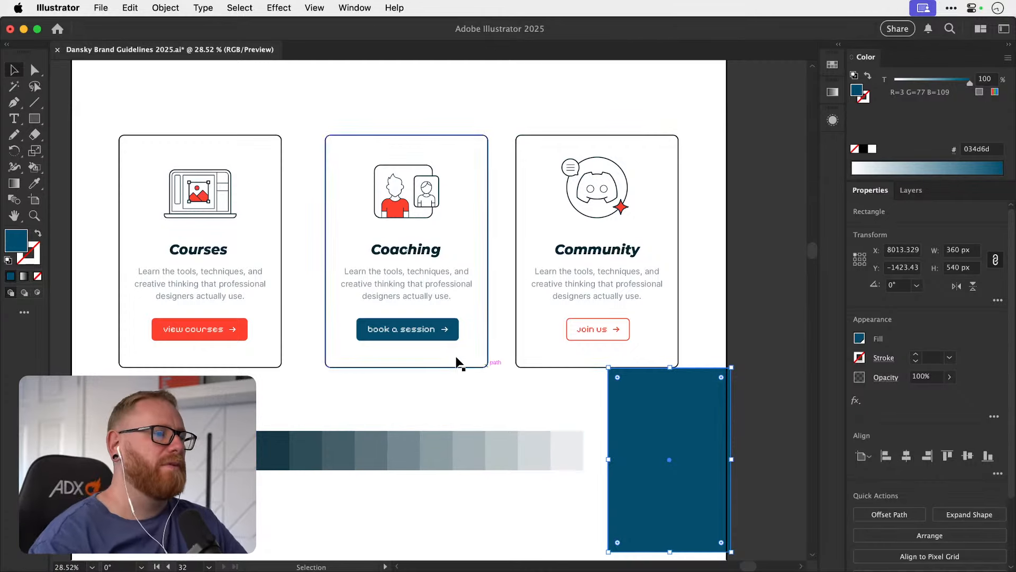
pyautogui.moveTo(644, 425); pyautogui.dragTo(606, 407)
# Recolour the larger figure's shirt in the Coaching illustration with the brand blue #034d6d using the Live Paint Bucket.
pyautogui.press('z')
pyautogui.moveTo(395, 201); pyautogui.dragTo(561, 258)
pyautogui.click(388, 201)
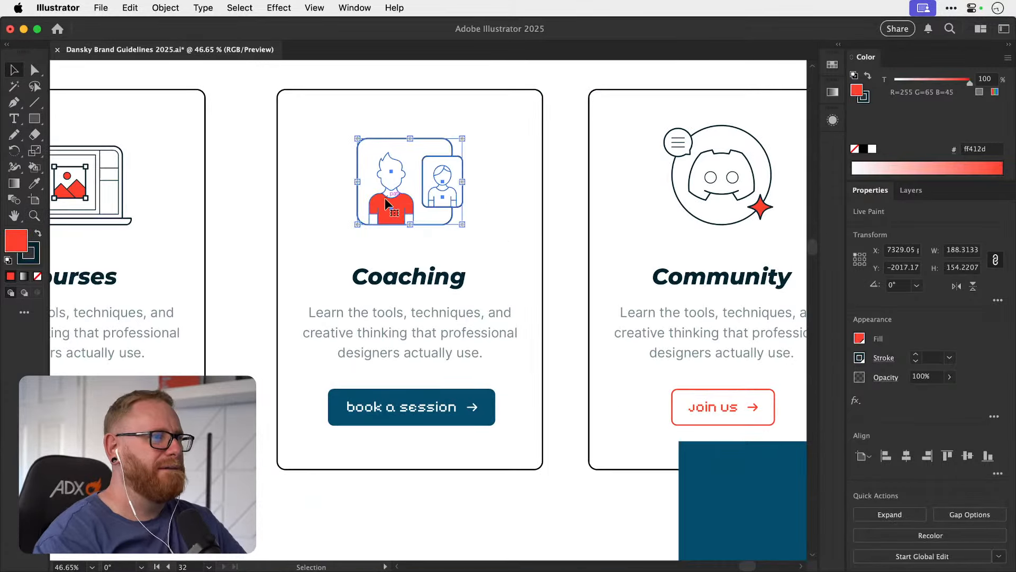
pyautogui.press('k')
pyautogui.press('Right')
pyautogui.press('Right')
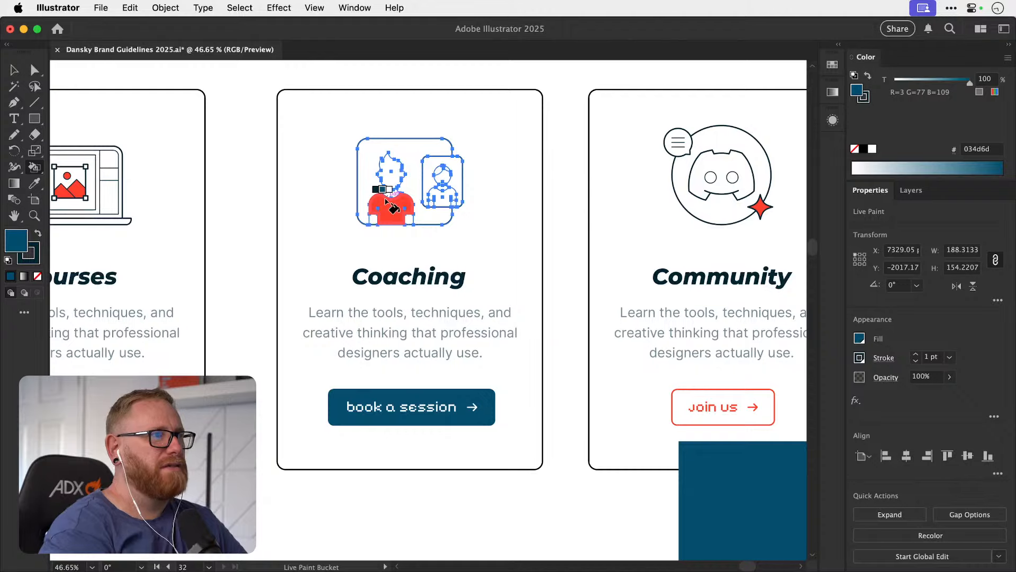
pyautogui.click(391, 209)
pyautogui.press('v')
pyautogui.click(231, 251)
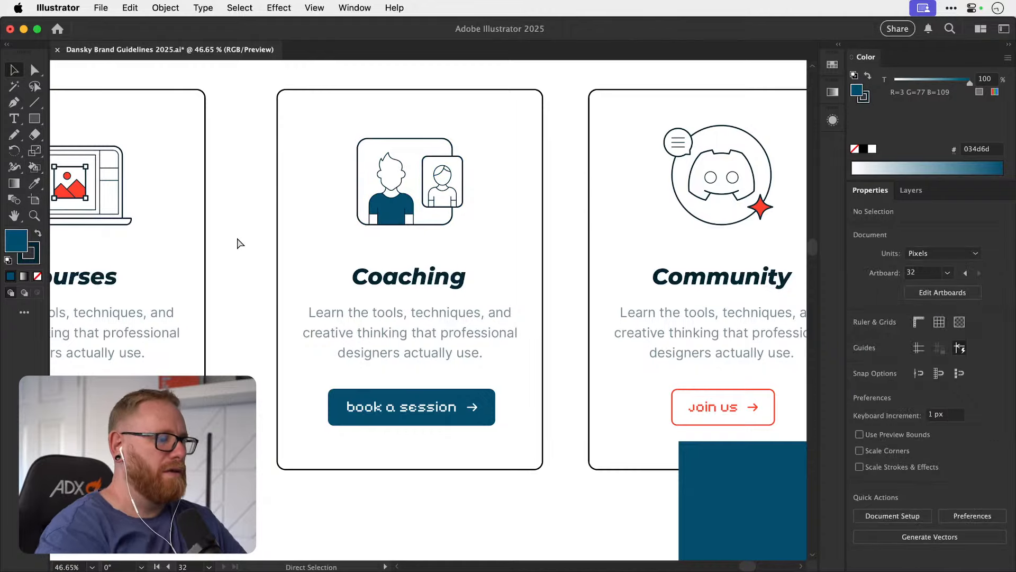
# Examine the blue Coaching button and illustration against the neighbouring cards and the hero section.
pyautogui.press('super+minus')
pyautogui.press('super+minus')
pyautogui.press('super+minus')
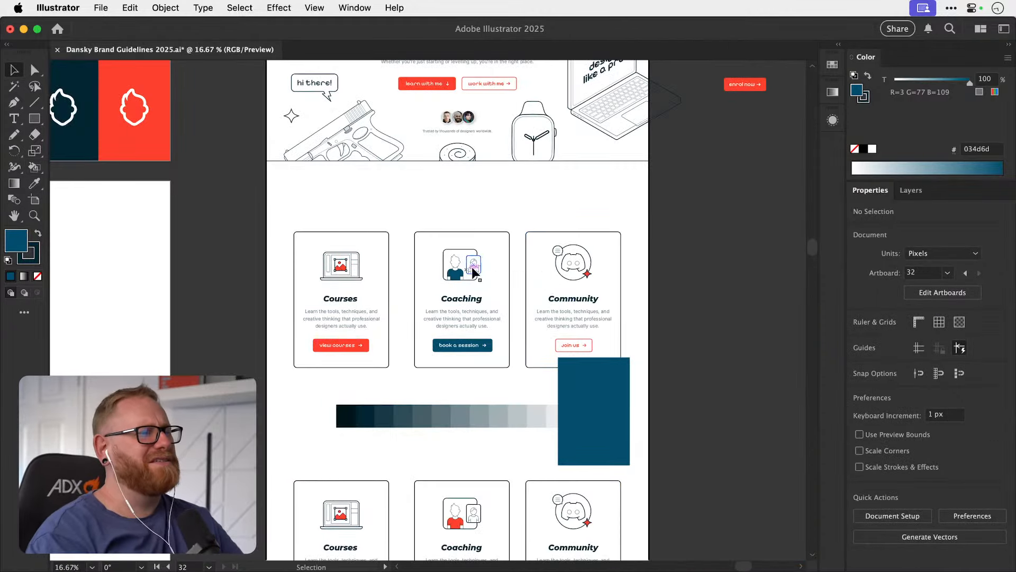
pyautogui.hscroll(5, 452, 304)
pyautogui.scroll(2, 452, 304)
pyautogui.press('super+space')
pyautogui.moveTo(408, 289)
pyautogui.mouseDown()
pyautogui.moveTo(710, 250)
pyautogui.moveTo(472, 251)
pyautogui.moveTo(405, 273)
pyautogui.mouseUp()
pyautogui.scroll(-2, 318, 313)
pyautogui.hscroll(1, 318, 313)
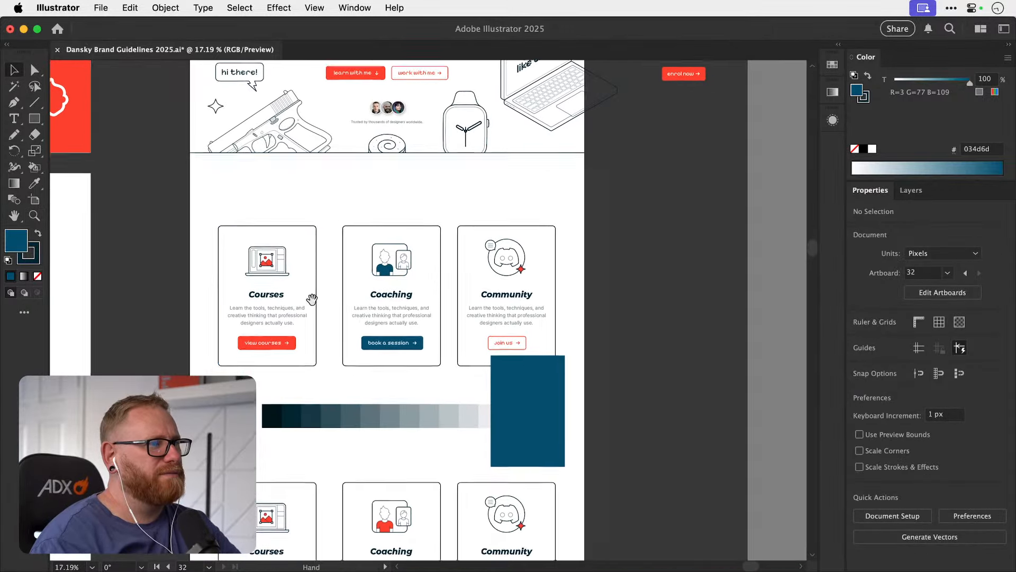
# Delete the blue reference rectangle from the home page.
pyautogui.click(518, 393)
pyautogui.press('Delete')
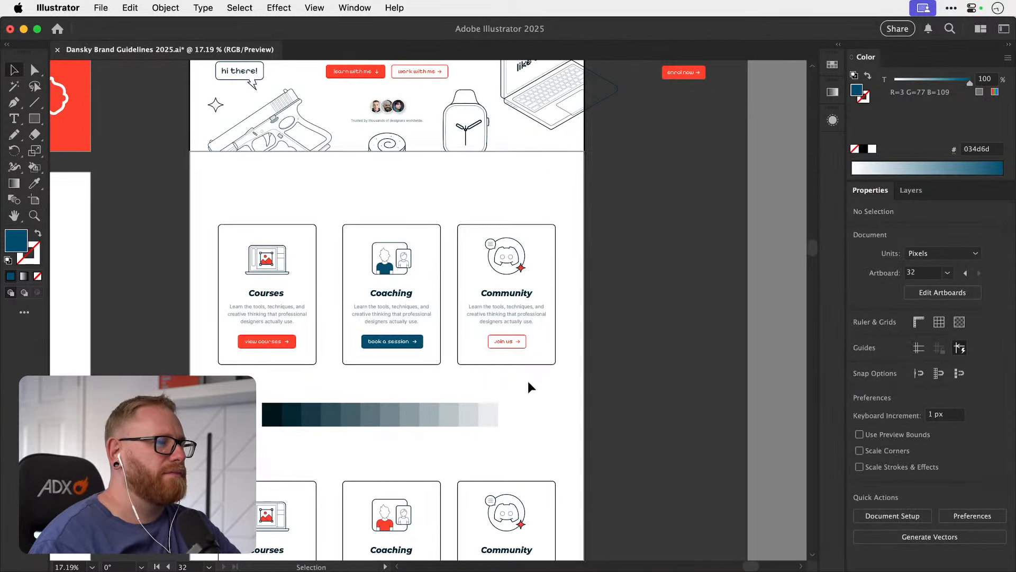
pyautogui.press('space')
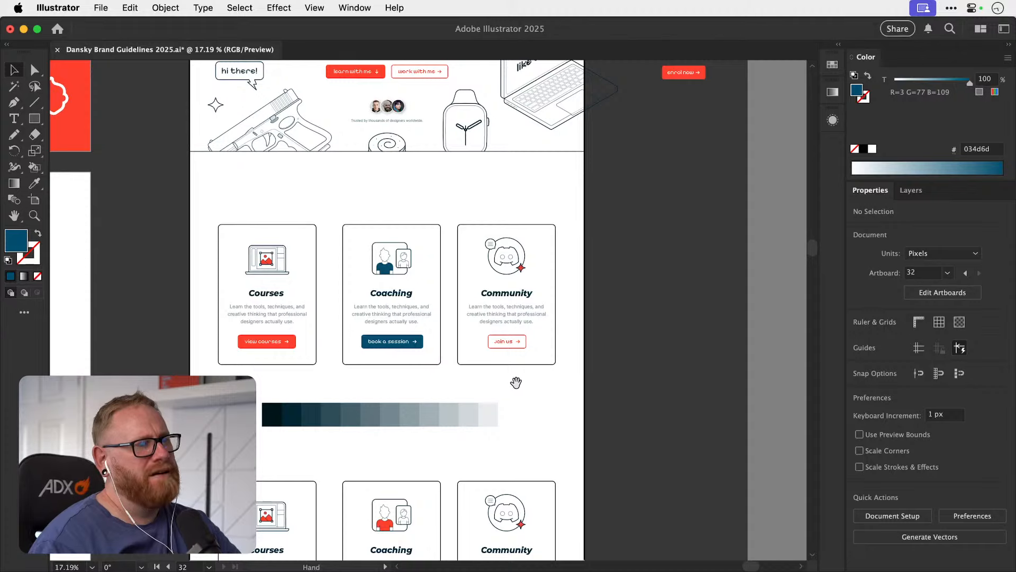
pyautogui.moveTo(509, 399)
pyautogui.mouseDown()
pyautogui.moveTo(529, 304)
pyautogui.moveTo(512, 383)
pyautogui.mouseUp()
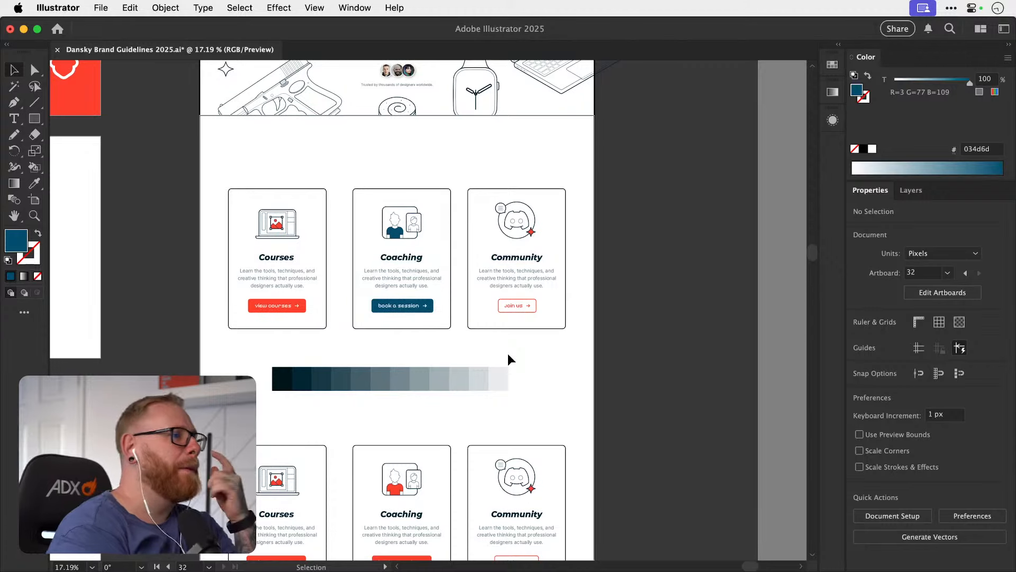
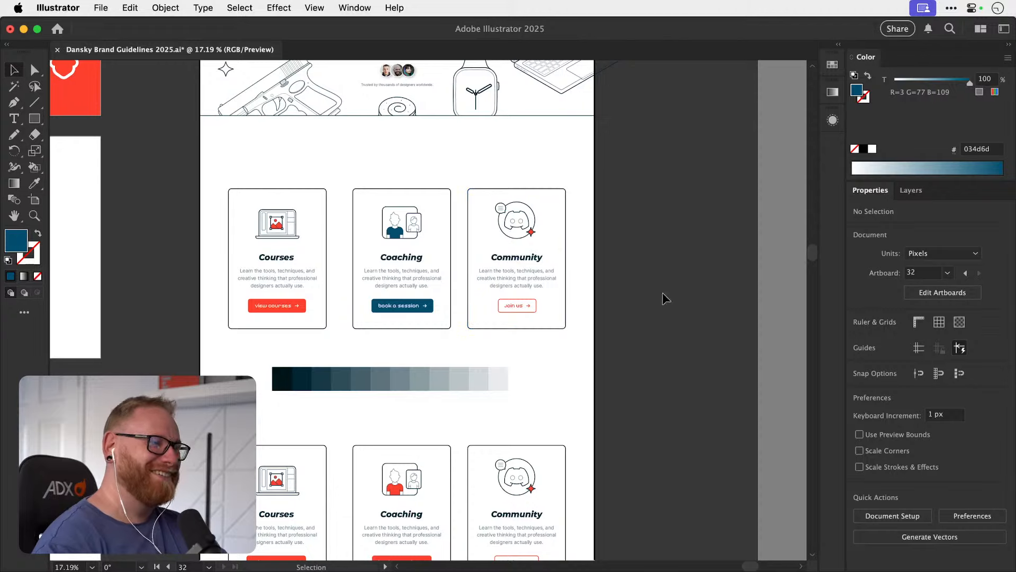
# Save the brand guidelines document and compare the Coaching card with the cards beside it.
pyautogui.scroll(-5, 481, 402)
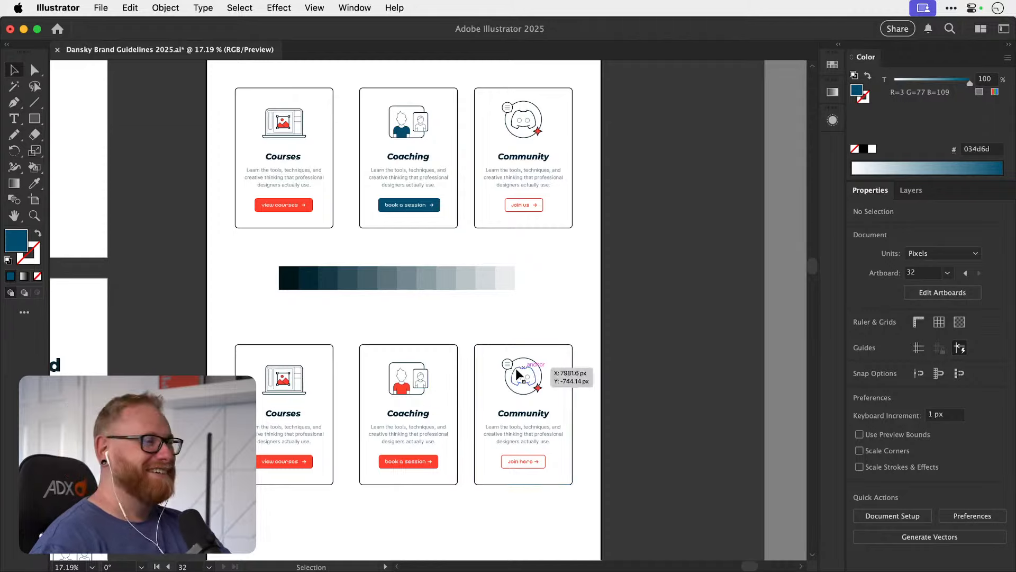
pyautogui.scroll(-3, 484, 363)
pyautogui.moveTo(454, 233); pyautogui.dragTo(431, 362)
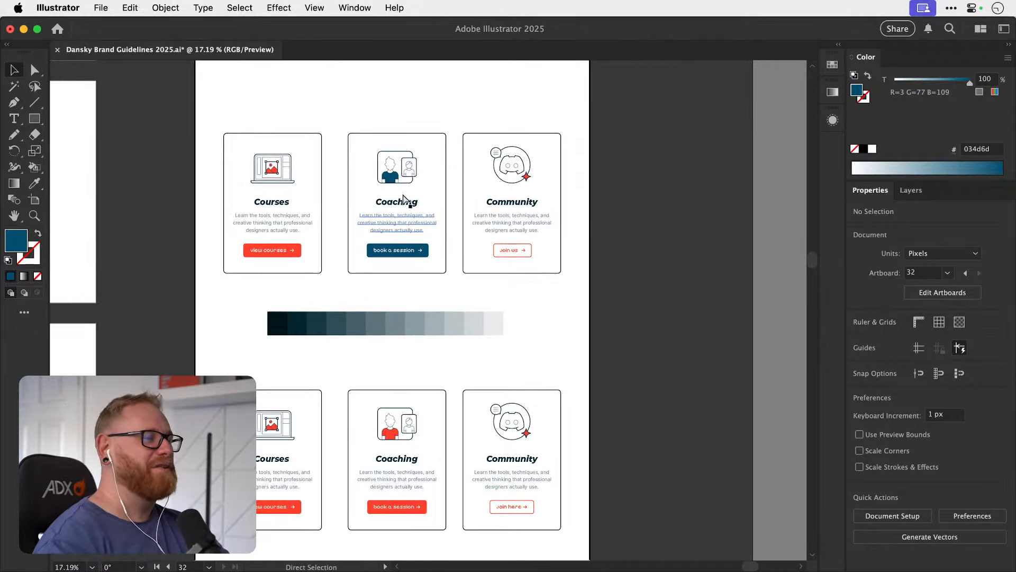
pyautogui.press('super+s')
pyautogui.moveTo(393, 189); pyautogui.dragTo(557, 208)
pyautogui.moveTo(454, 224); pyautogui.dragTo(491, 271)
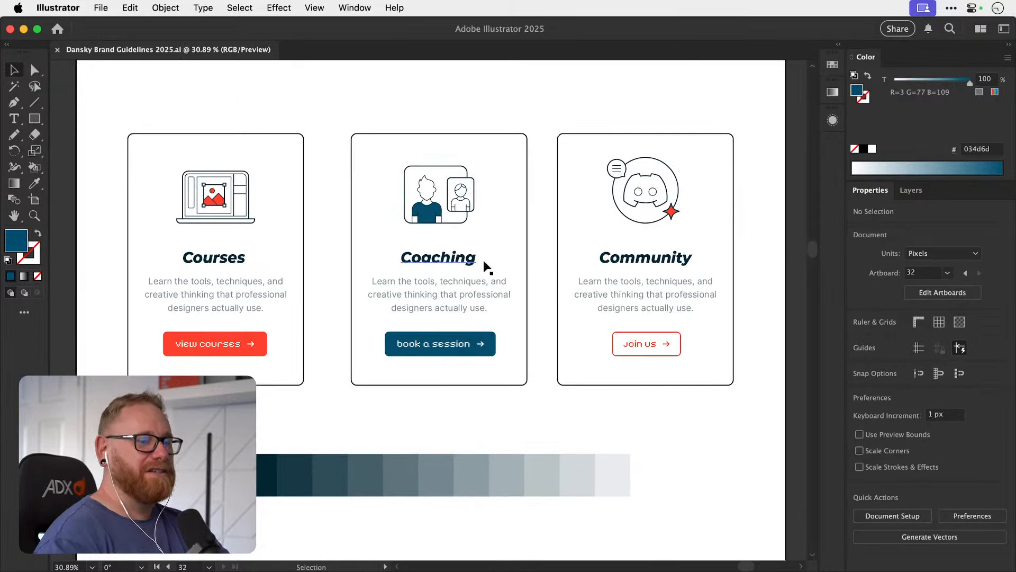
pyautogui.press('super+minus')
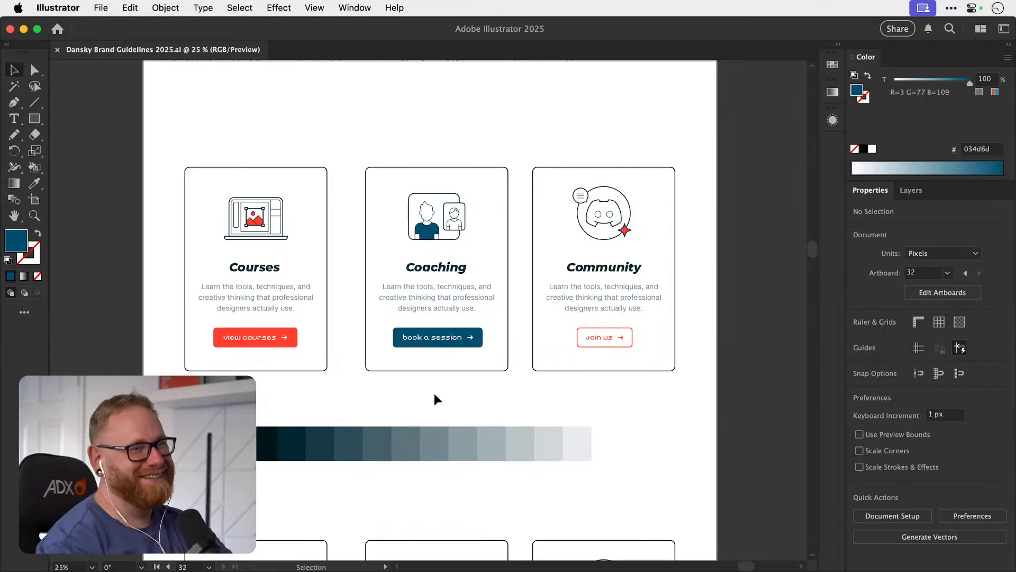
pyautogui.moveTo(441, 249); pyautogui.dragTo(437, 255)
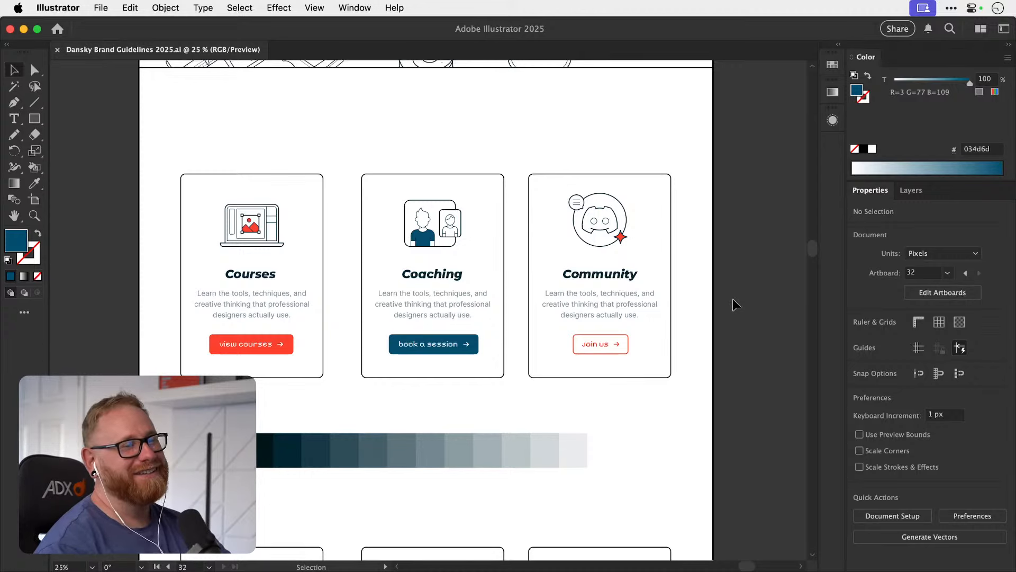
# Change the fill of the Coaching card's "book a session" button to the brighter blue #0888b5.
pyautogui.press('z')
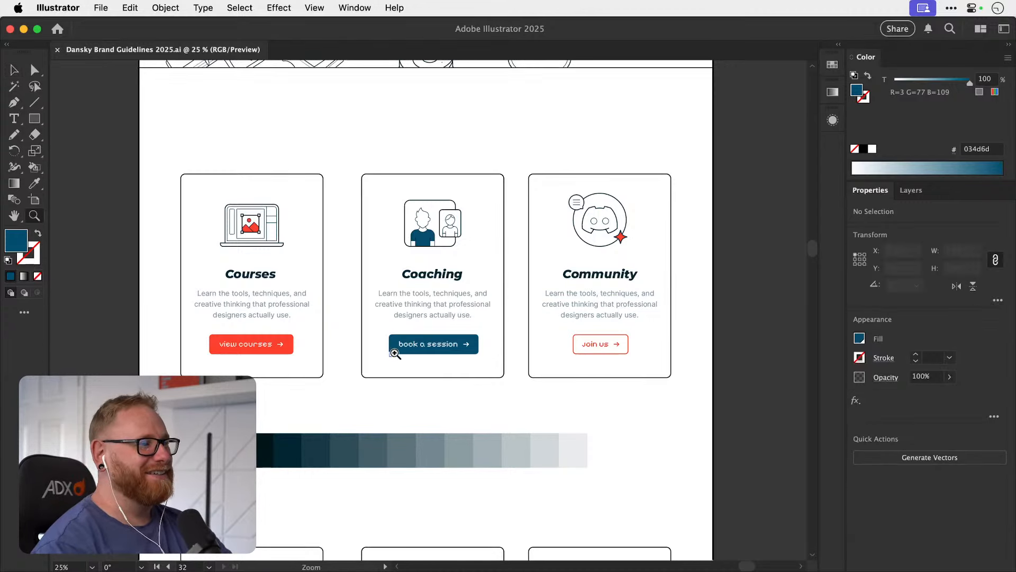
pyautogui.press('a')
pyautogui.click(395, 352)
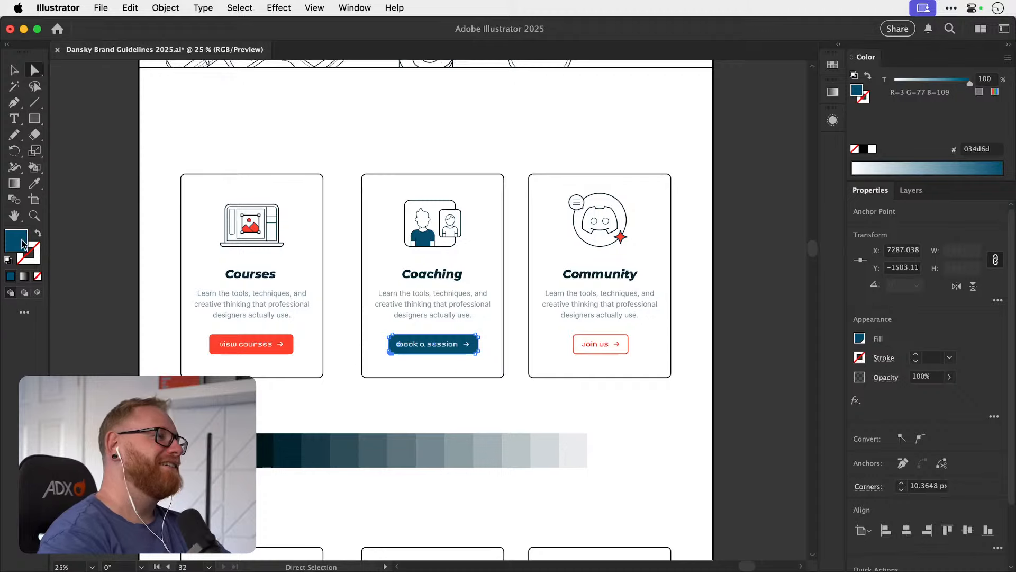
pyautogui.doubleClick(24, 245)
pyautogui.write('0986b2')
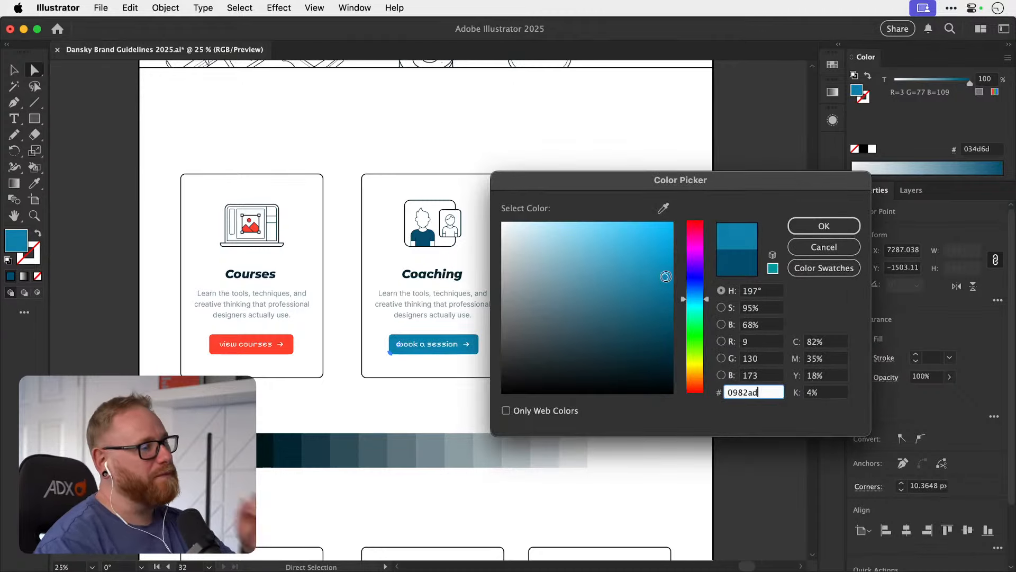
pyautogui.click(666, 271)
pyautogui.click(796, 230)
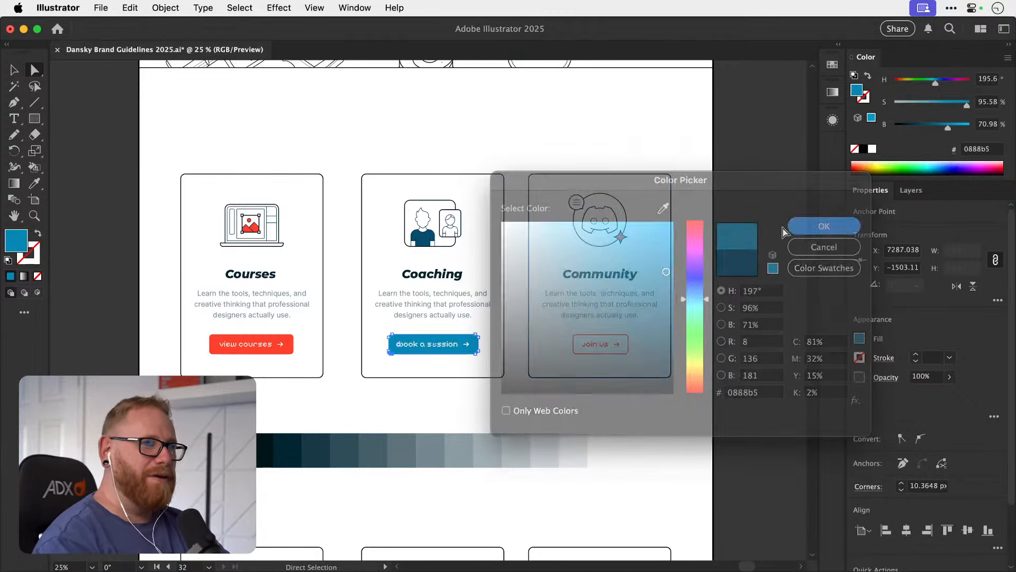
pyautogui.press('z')
pyautogui.moveTo(434, 254); pyautogui.dragTo(480, 240)
pyautogui.press('a')
pyautogui.click(418, 233)
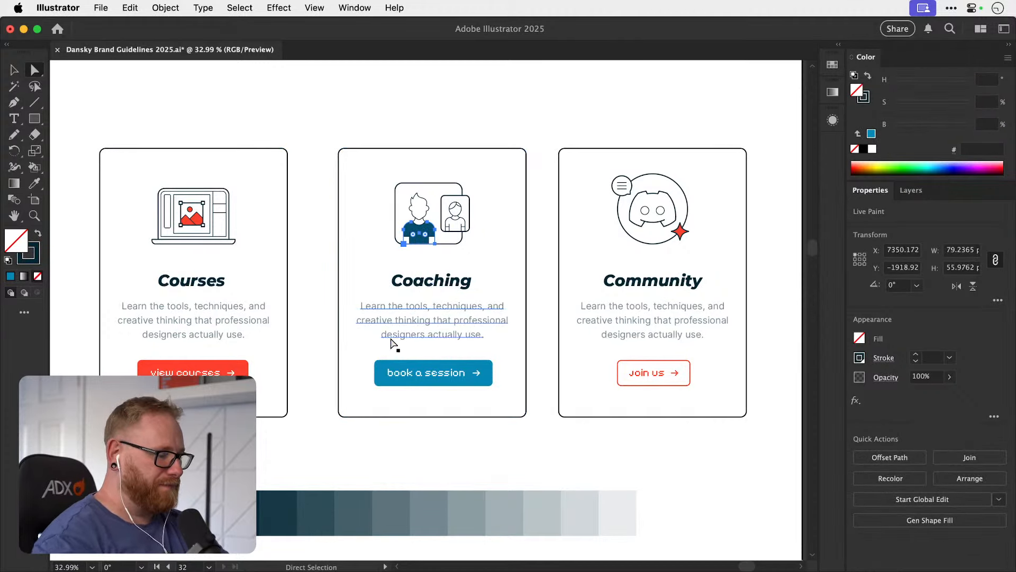
pyautogui.press('i')
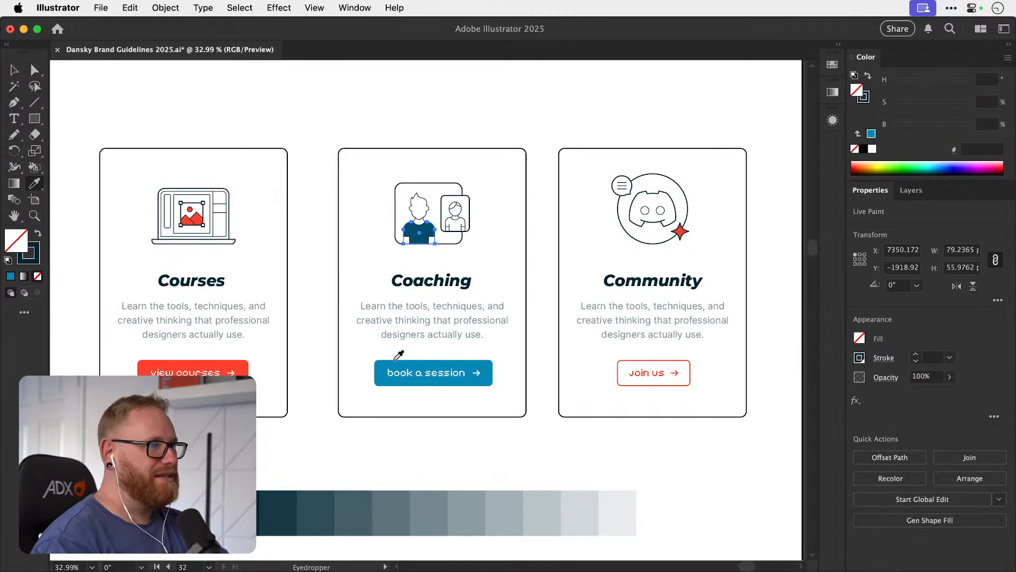
pyautogui.press('v')
pyautogui.press('shift+super+a')
# Expand the Coaching illustration's Live Paint group with Object, Fill and Stroke included.
pyautogui.moveTo(418, 239); pyautogui.dragTo(428, 256)
pyautogui.press('super+z')
pyautogui.click(166, 7)
pyautogui.click(168, 204)
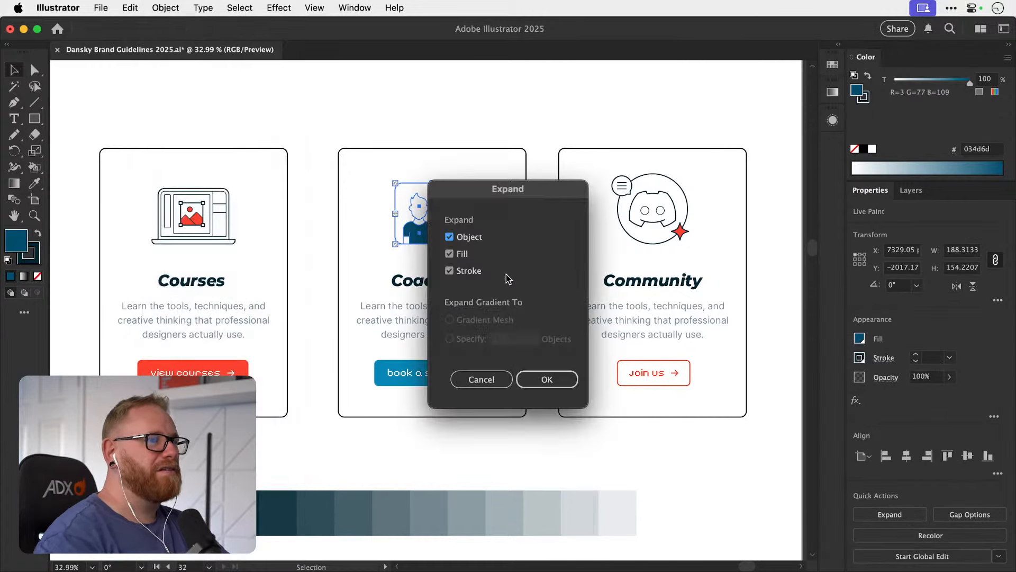
pyautogui.click(547, 379)
# Recolour the larger figure's shirt in the Coaching illustration with the blue #0888b5 sampled from its button.
pyautogui.press('a')
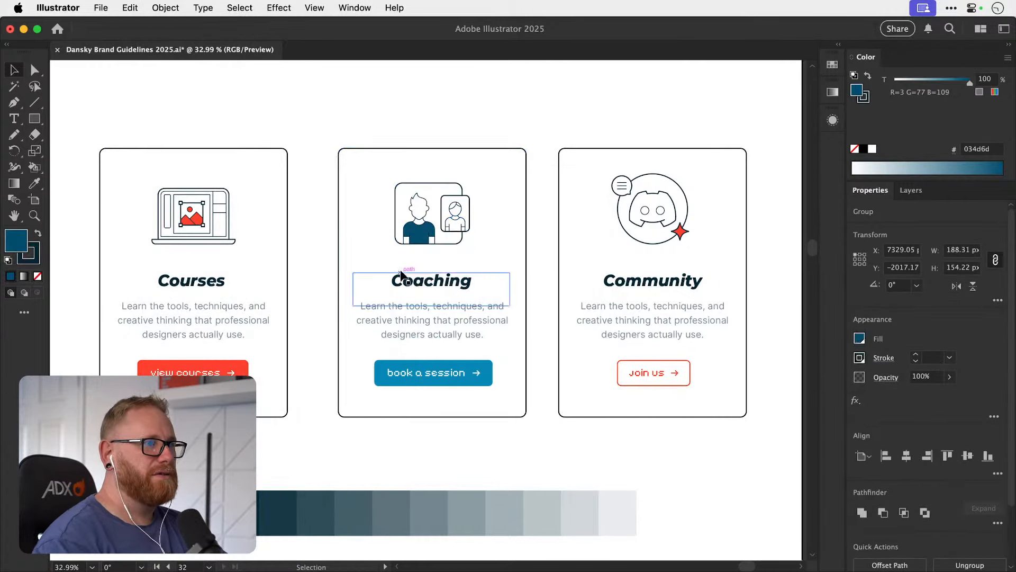
pyautogui.click(421, 238)
pyautogui.press('i')
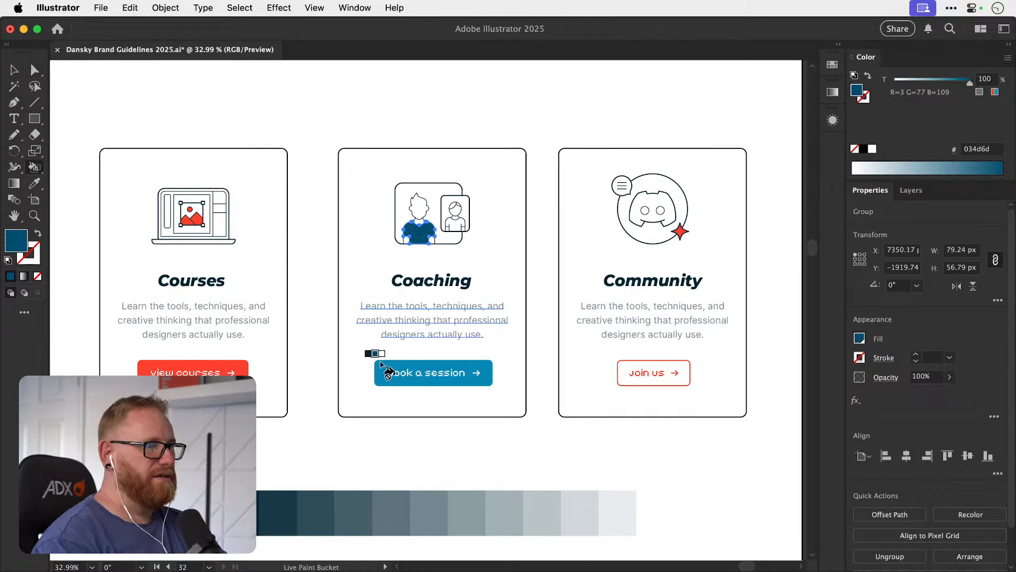
pyautogui.click(383, 357)
pyautogui.press('v')
pyautogui.click(328, 125)
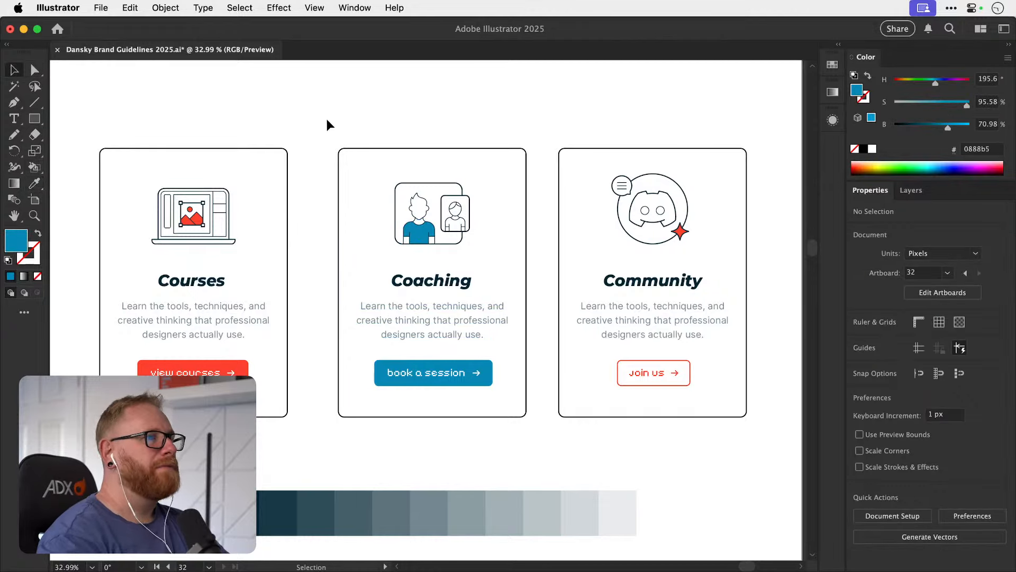
# Examine how the brighter blue Coaching card sits against the neighbouring cards, the hero section and the rest of the home page.
pyautogui.hscroll(2, 370, 200)
pyautogui.press('super+minus')
pyautogui.press('super+minus')
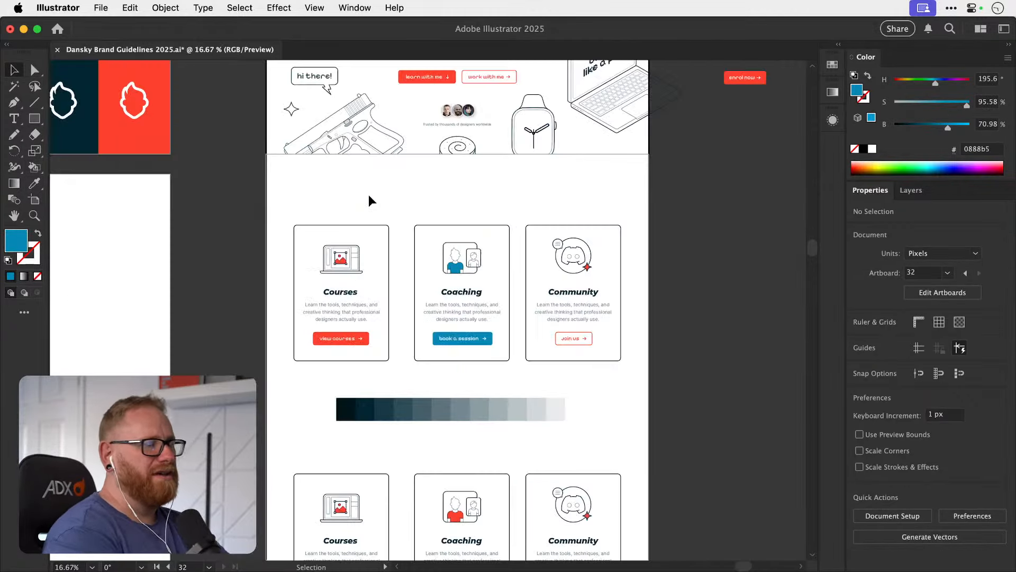
pyautogui.scroll(3, 713, 308)
pyautogui.hscroll(-1, 713, 308)
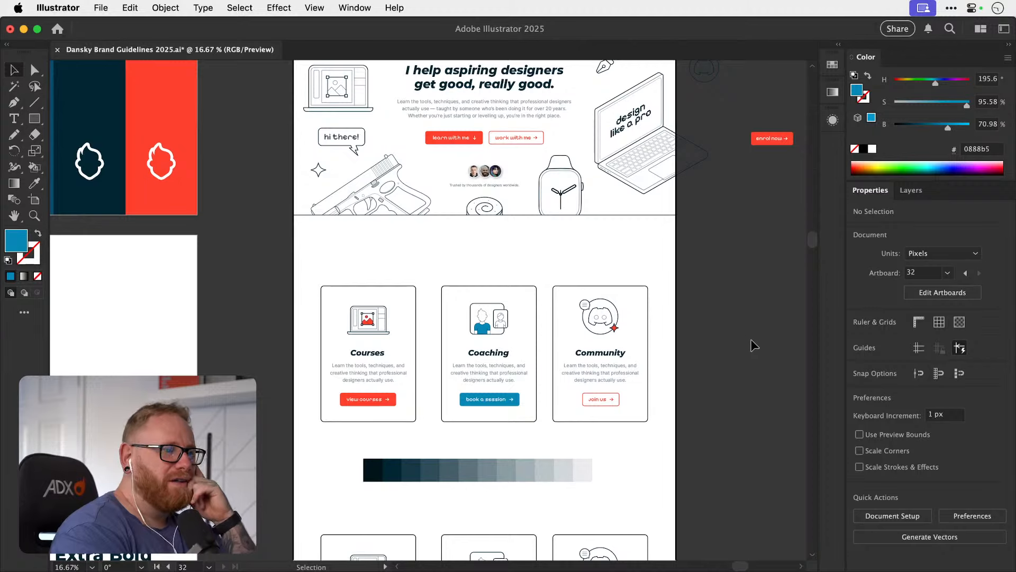
pyautogui.scroll(3, 754, 348)
pyautogui.hscroll(1, 755, 347)
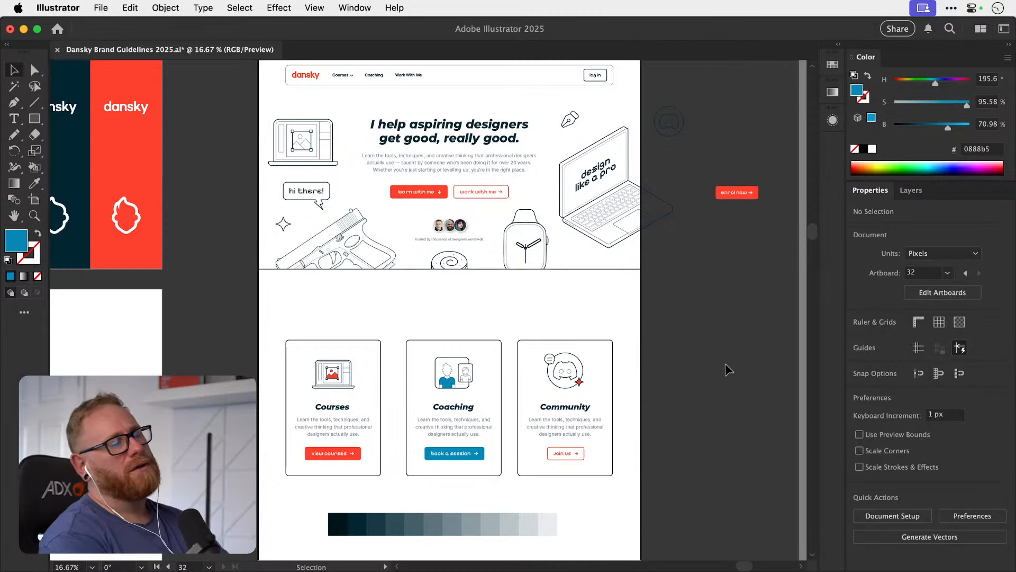
pyautogui.moveTo(567, 300); pyautogui.dragTo(528, 315)
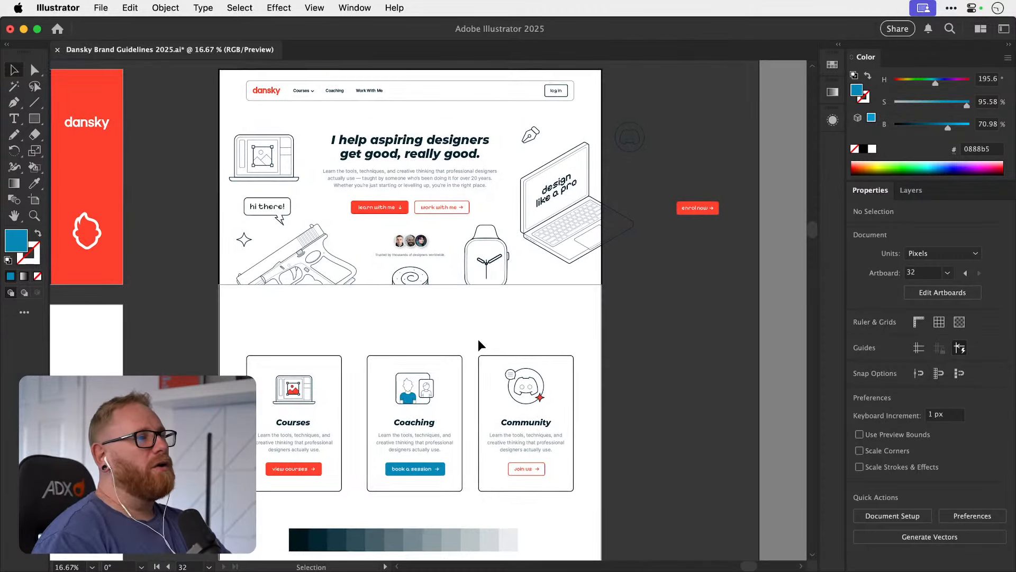
pyautogui.press('z')
pyautogui.moveTo(444, 210)
pyautogui.mouseDown()
pyautogui.moveTo(516, 211)
pyautogui.moveTo(456, 225)
pyautogui.mouseUp()
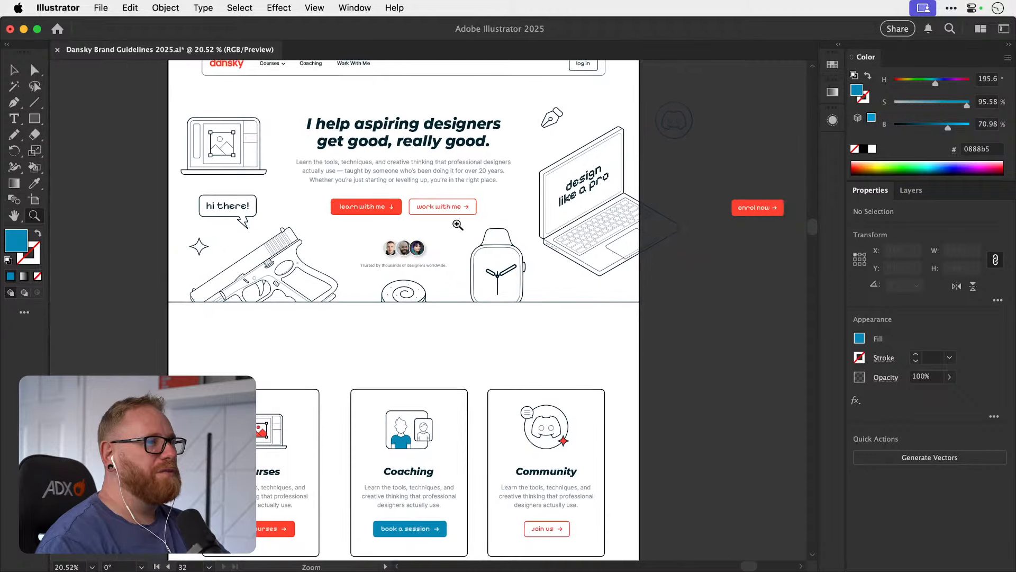
pyautogui.press('v')
pyautogui.moveTo(426, 407); pyautogui.dragTo(429, 270)
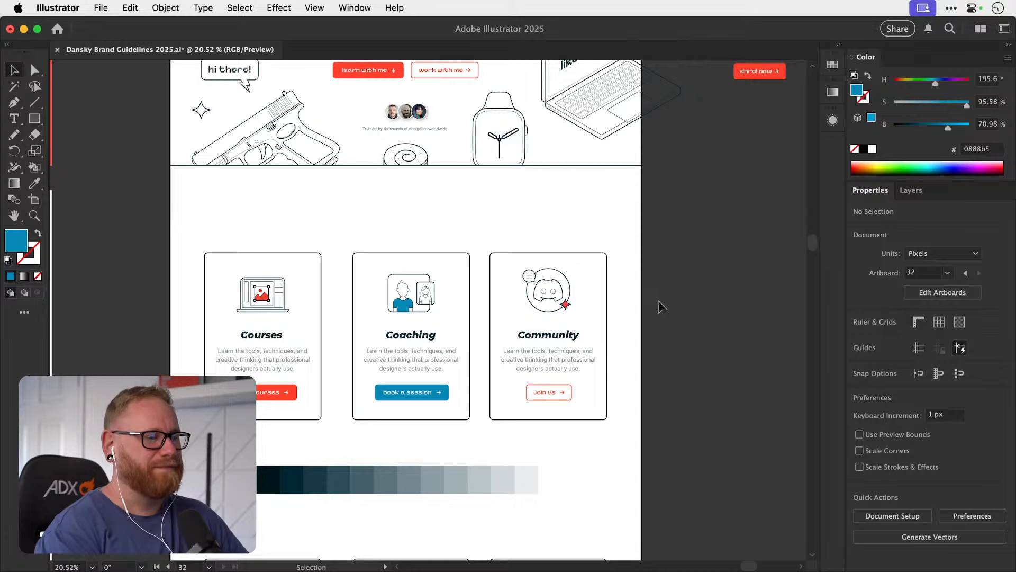
pyautogui.press('space')
pyautogui.moveTo(422, 427); pyautogui.dragTo(419, 453)
pyautogui.moveTo(420, 381); pyautogui.dragTo(451, 393)
pyautogui.moveTo(448, 344); pyautogui.dragTo(457, 363)
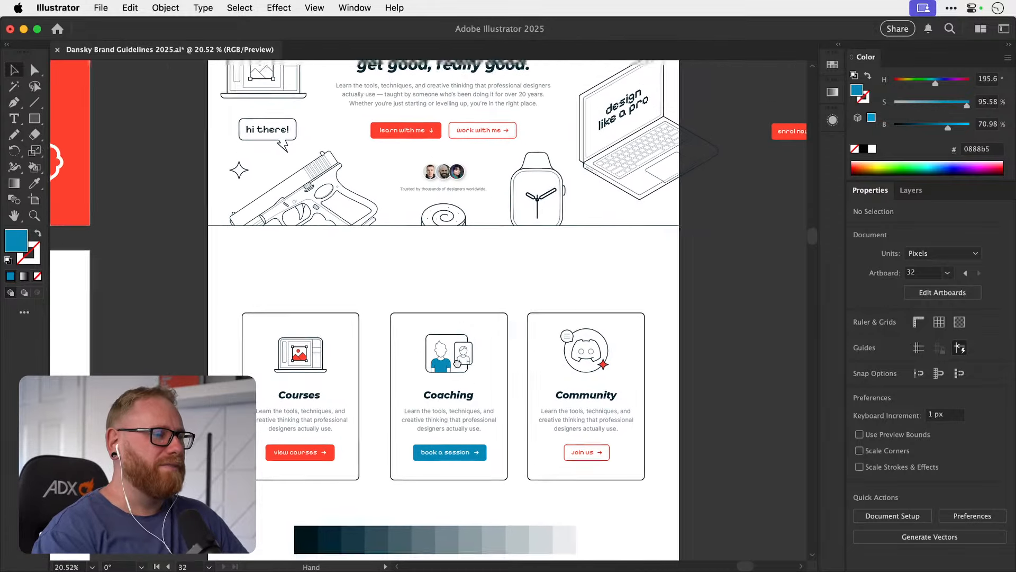
pyautogui.moveTo(472, 263); pyautogui.dragTo(446, 403)
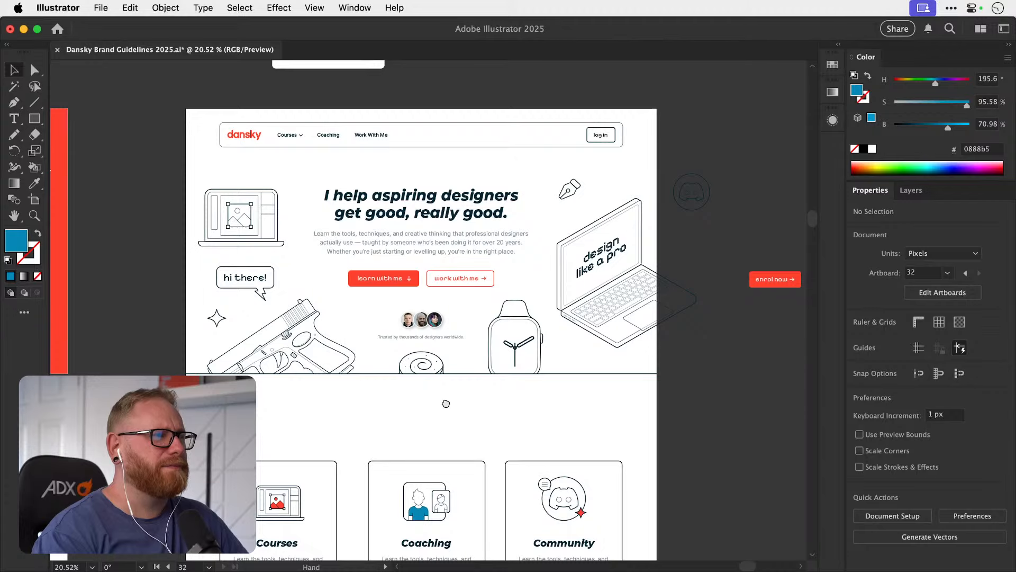
pyautogui.moveTo(446, 403); pyautogui.dragTo(446, 406)
pyautogui.scroll(-6, 446, 404)
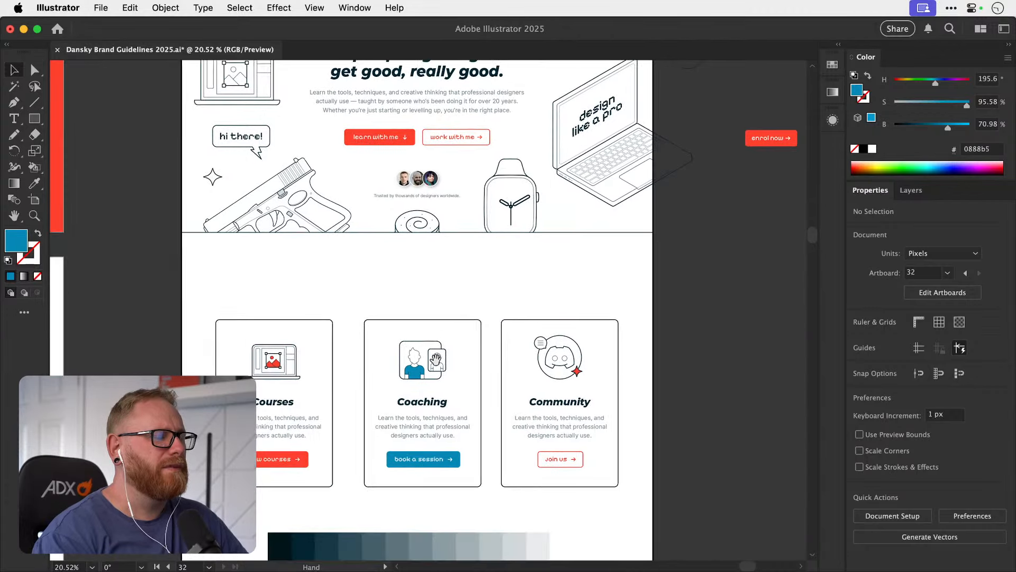
pyautogui.moveTo(438, 358); pyautogui.dragTo(445, 342)
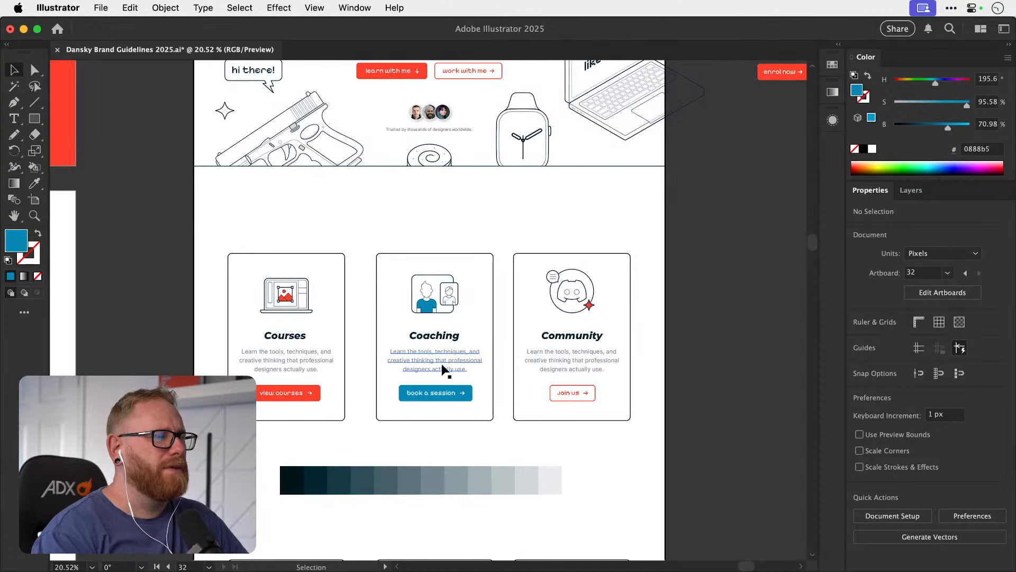
pyautogui.keyDown('alt'); pyautogui.keyDown('super'); pyautogui.click(755, 314); pyautogui.keyUp('super'); pyautogui.keyUp('alt')
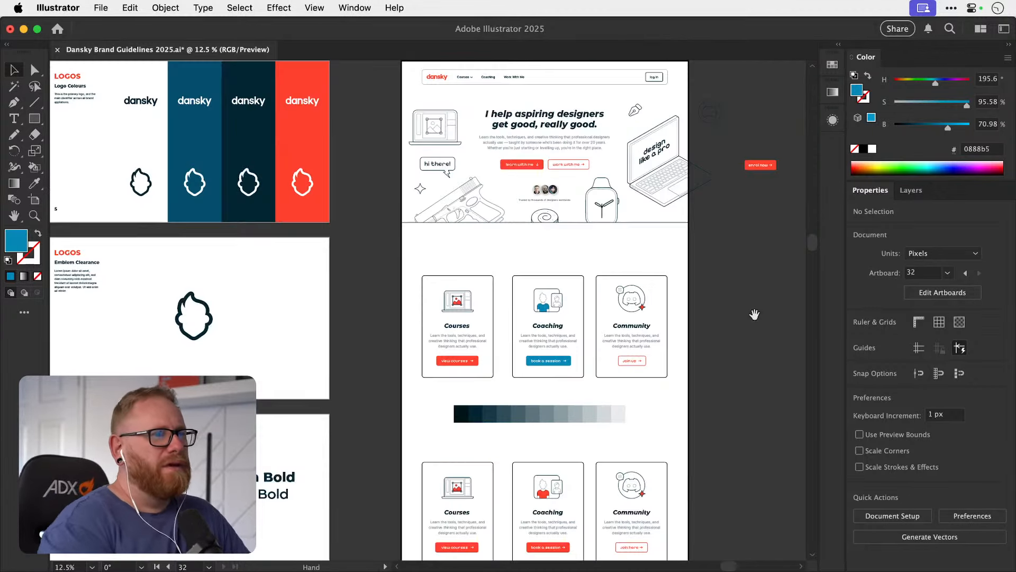
pyautogui.moveTo(753, 315); pyautogui.dragTo(603, 250)
# Try to replace the upper row of service cards with the lower row.
pyautogui.moveTo(259, 191); pyautogui.dragTo(524, 317)
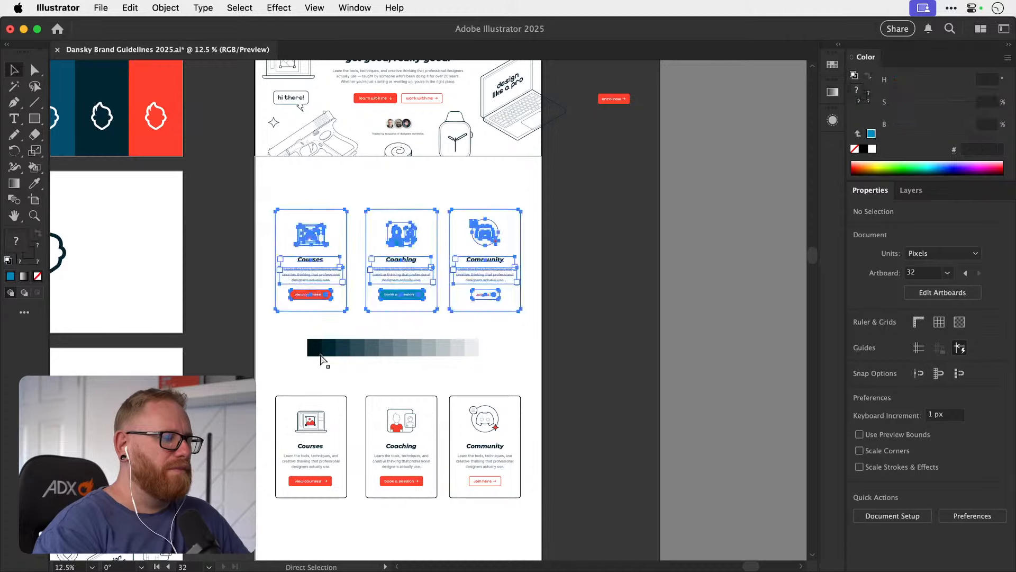
pyautogui.press('Delete')
pyautogui.moveTo(264, 381); pyautogui.dragTo(526, 541)
pyautogui.moveTo(379, 487); pyautogui.dragTo(382, 311)
# Place a copy of the blue Coaching card on the empty canvas beside the home page artboard.
pyautogui.click(377, 320)
pyautogui.click(392, 295)
pyautogui.moveTo(405, 295); pyautogui.dragTo(588, 295)
pyautogui.press('super+z')
pyautogui.moveTo(383, 322); pyautogui.dragTo(623, 236)
# Delete the upper row of service cards and move the lower row up into its place below the hero section.
pyautogui.moveTo(270, 195); pyautogui.dragTo(533, 311)
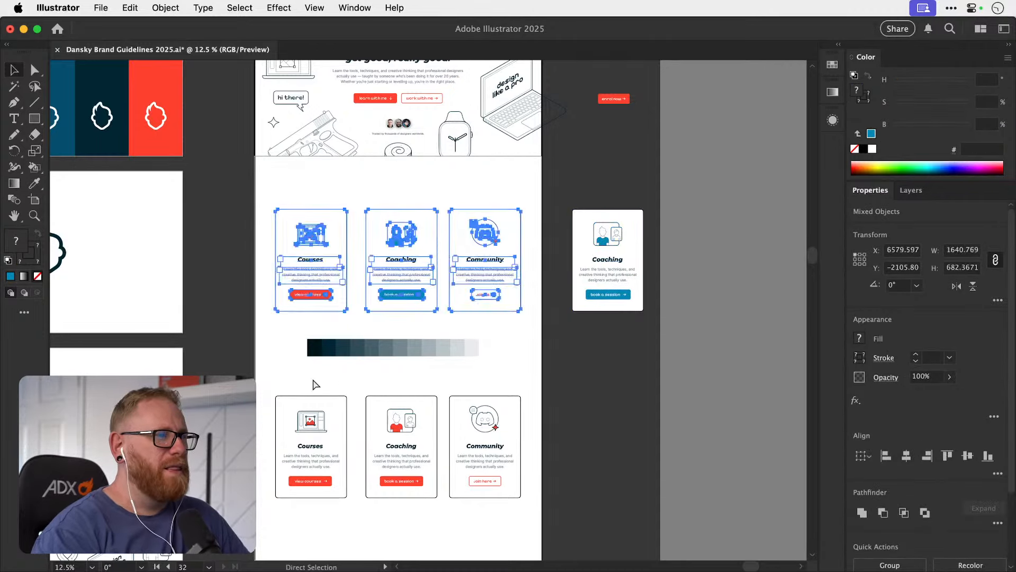
pyautogui.press('Delete')
pyautogui.moveTo(300, 377); pyautogui.dragTo(459, 507)
pyautogui.moveTo(418, 482); pyautogui.dragTo(436, 397)
pyautogui.click(492, 326)
# Nudge the row of three service cards upward, closer to the hero section.
pyautogui.scroll(3, 379, 364)
pyautogui.moveTo(230, 296); pyautogui.dragTo(611, 459)
pyautogui.hotkey('shift', 'Up')
pyautogui.hotkey('shift', 'Up')
pyautogui.hotkey('shift', 'Up')
pyautogui.hotkey('shift', 'Up')
pyautogui.hotkey('shift', 'Up')
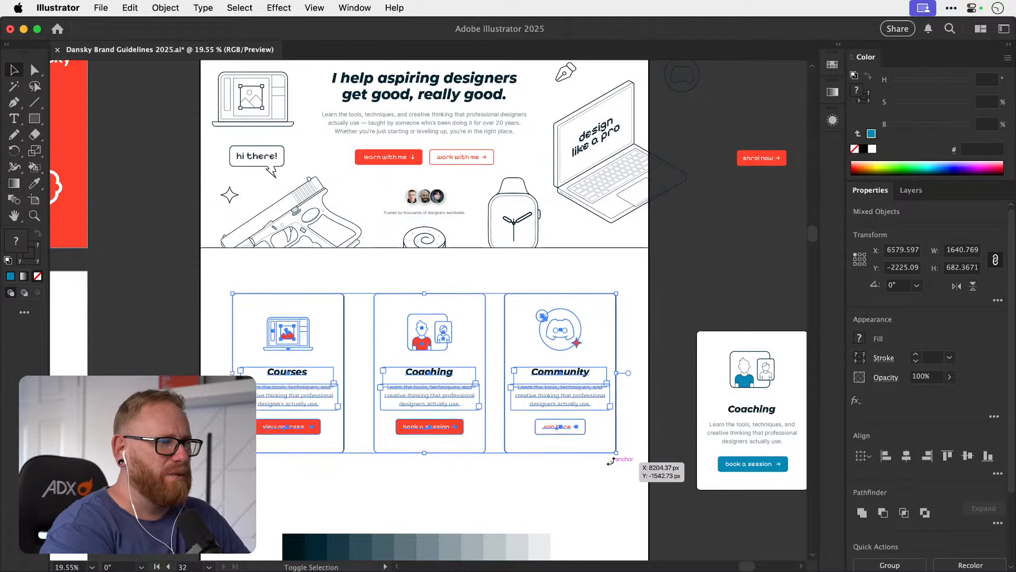
pyautogui.click(411, 469)
pyautogui.press('space')
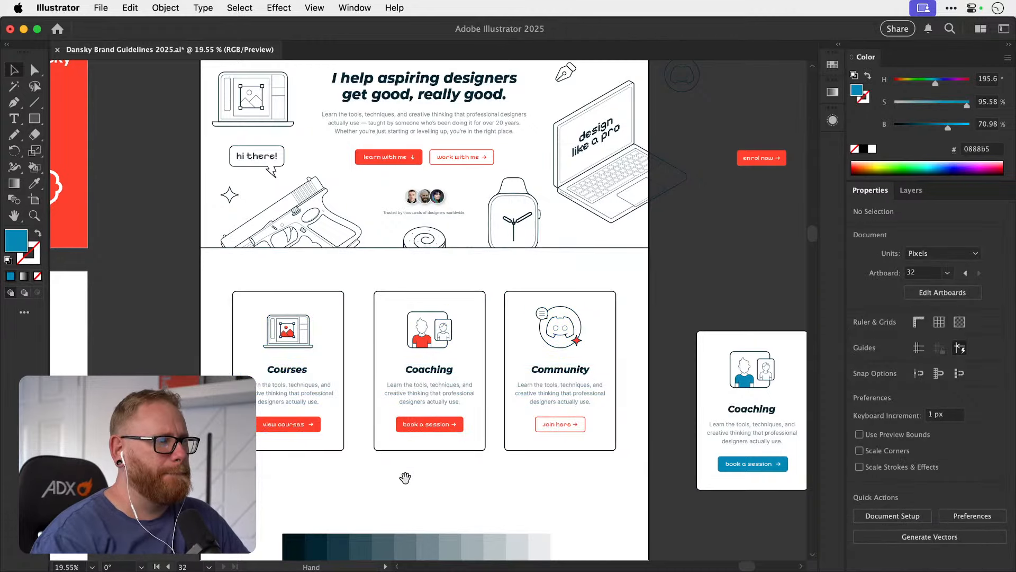
pyautogui.scroll(3, 405, 475)
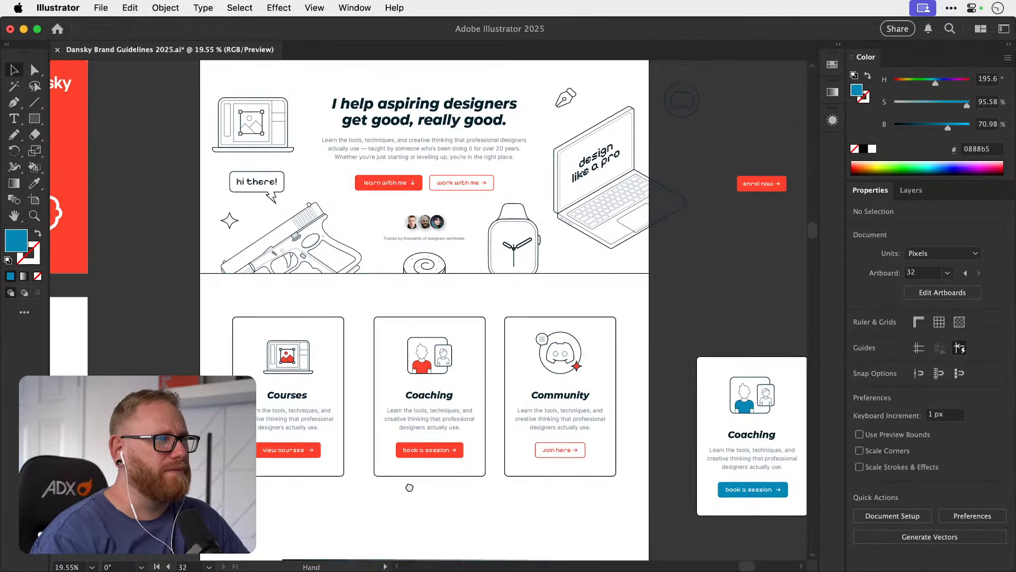
pyautogui.moveTo(410, 487); pyautogui.dragTo(393, 455)
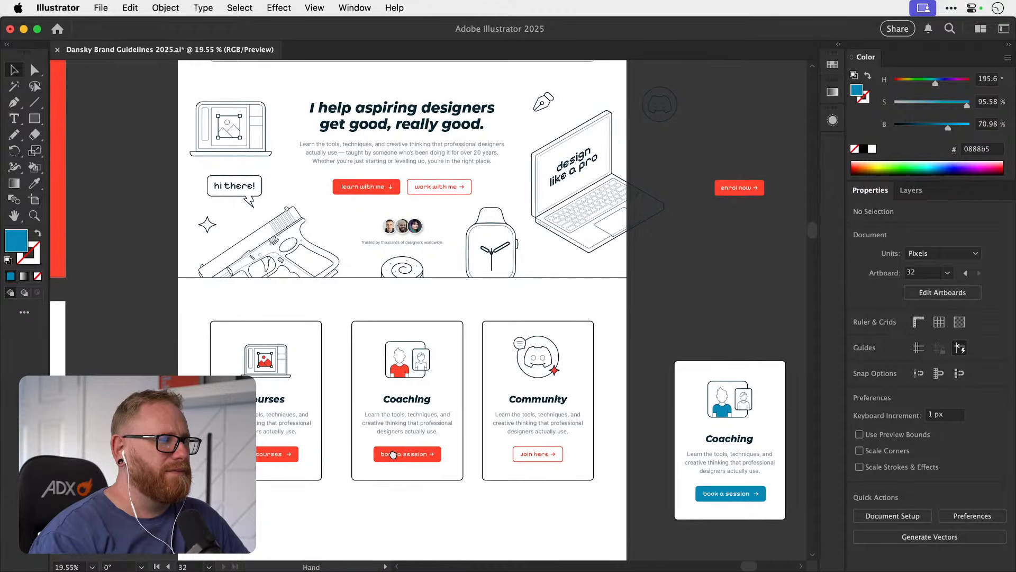
pyautogui.scroll(-2, 393, 454)
pyautogui.press('z')
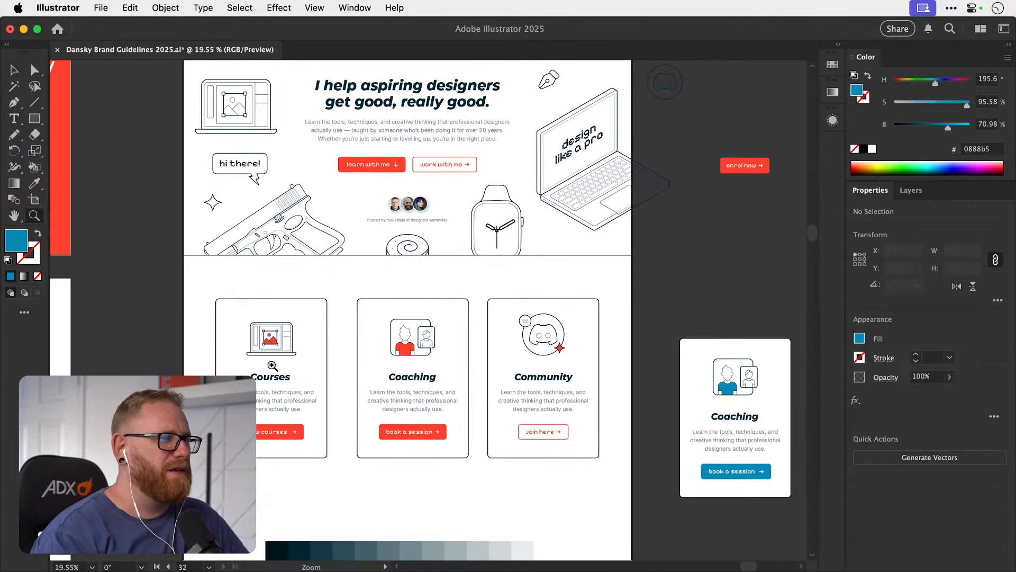
pyautogui.click(398, 355)
pyautogui.press('a')
pyautogui.click(396, 350)
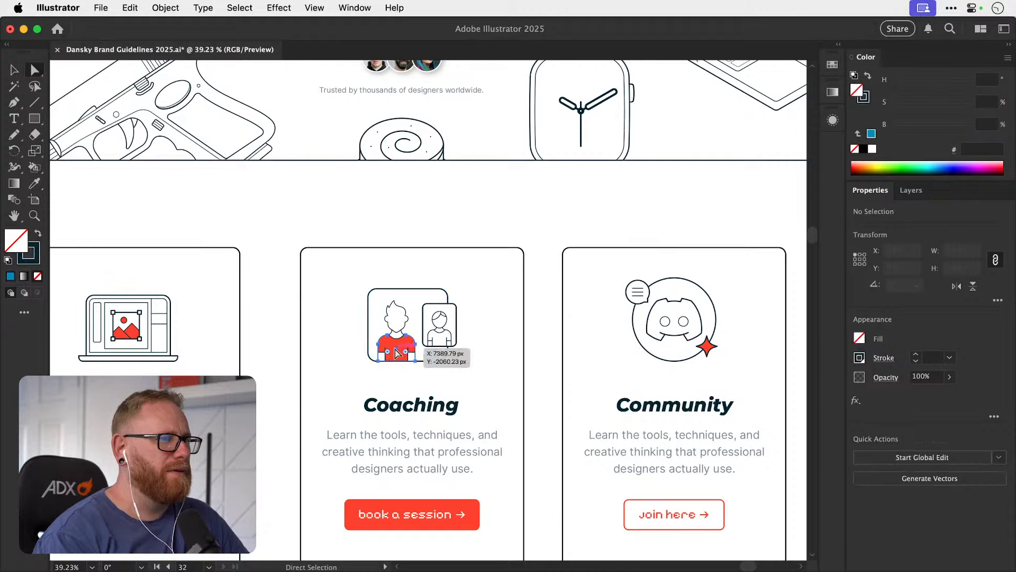
pyautogui.hscroll(10, 510, 400)
pyautogui.scroll(-3, 510, 401)
pyautogui.press('i')
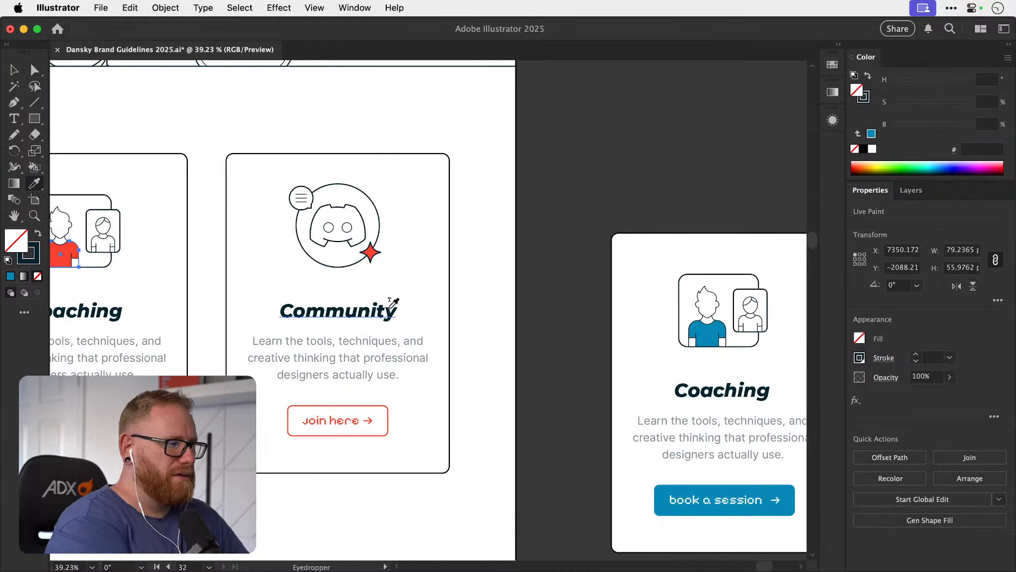
pyautogui.press('v')
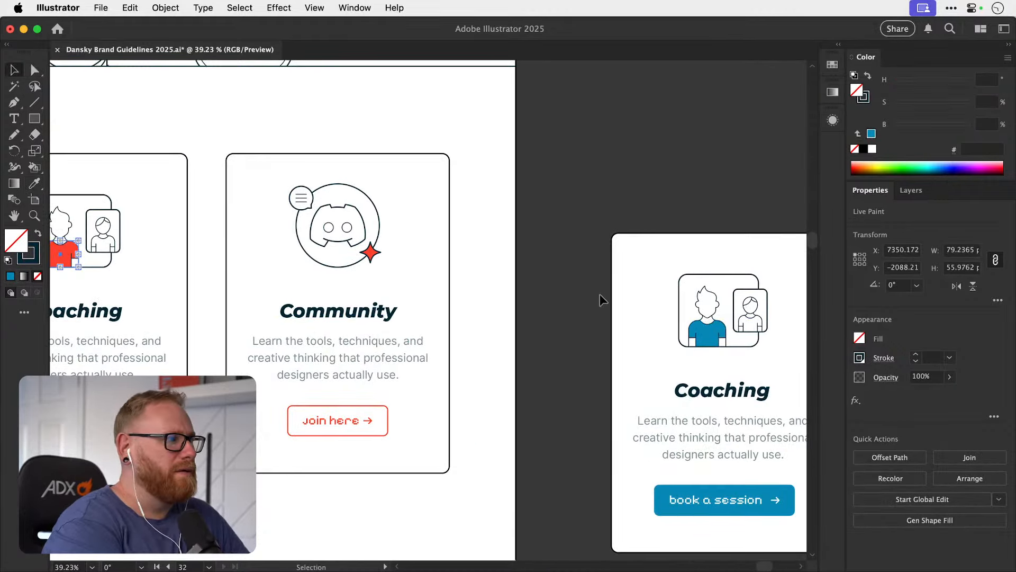
pyautogui.hscroll(-10, 398, 248)
pyautogui.press('super+shift+a')
# Expand the Live Paint illustration in the Coaching card into editable shapes.
pyautogui.click(331, 229)
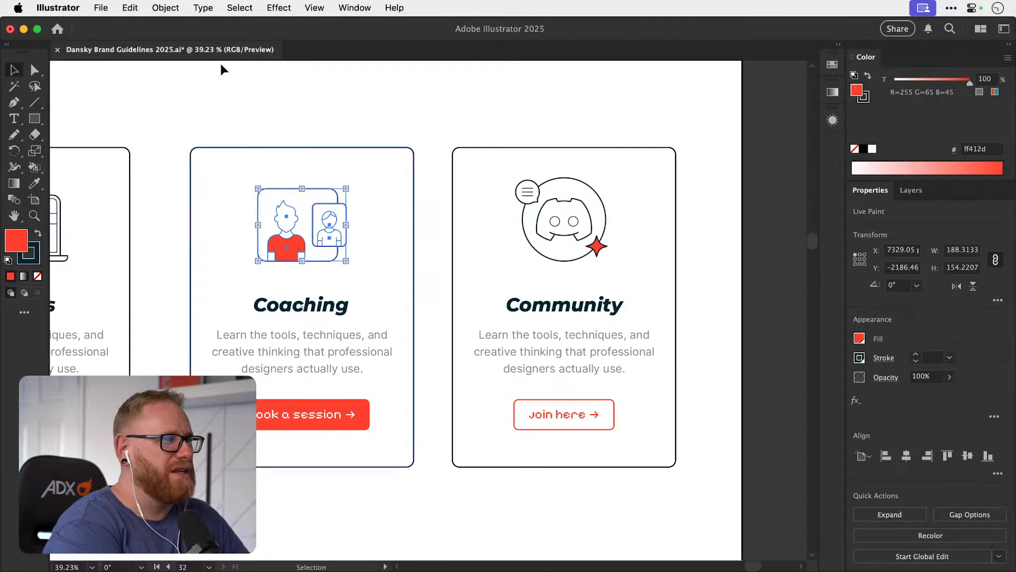
pyautogui.click(162, 9)
pyautogui.click(187, 205)
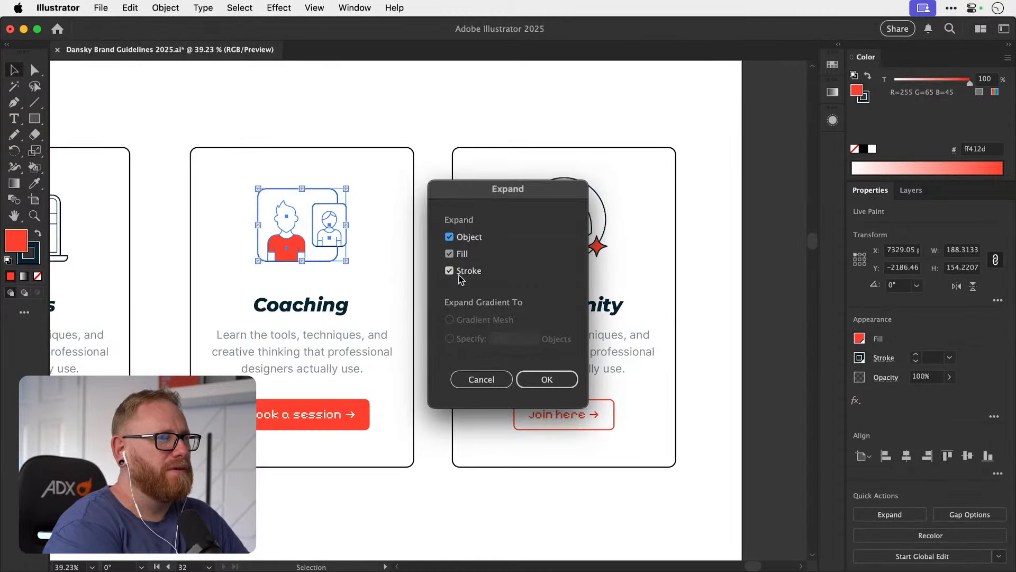
pyautogui.press('Return')
pyautogui.click(439, 275)
# Recolour the red shirt in the Coaching card's illustration to blue #0888b5, sampled from the card copy beside the artboard.
pyautogui.press('a')
pyautogui.click(292, 251)
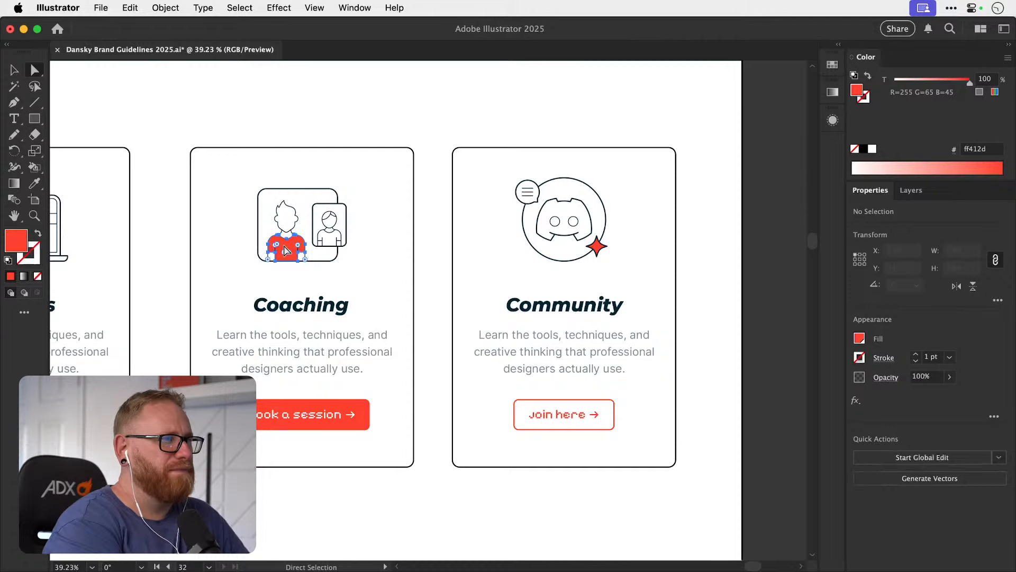
pyautogui.hscroll(1, 536, 343)
pyautogui.hscroll(6, 535, 344)
pyautogui.press('i')
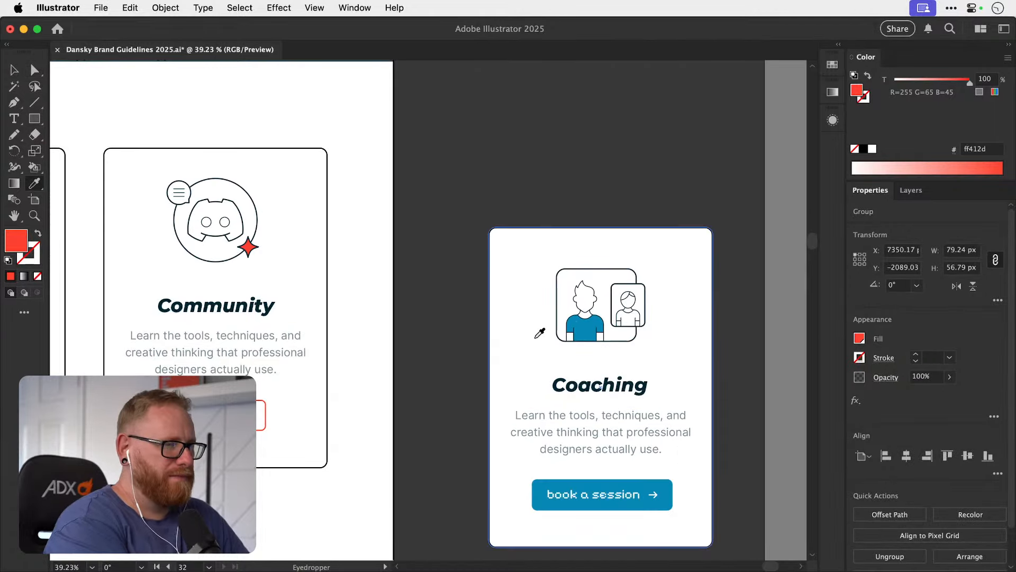
pyautogui.click(585, 330)
pyautogui.hscroll(-6, 586, 332)
pyautogui.press('v')
pyautogui.press('super+minus')
pyautogui.press('super+minus')
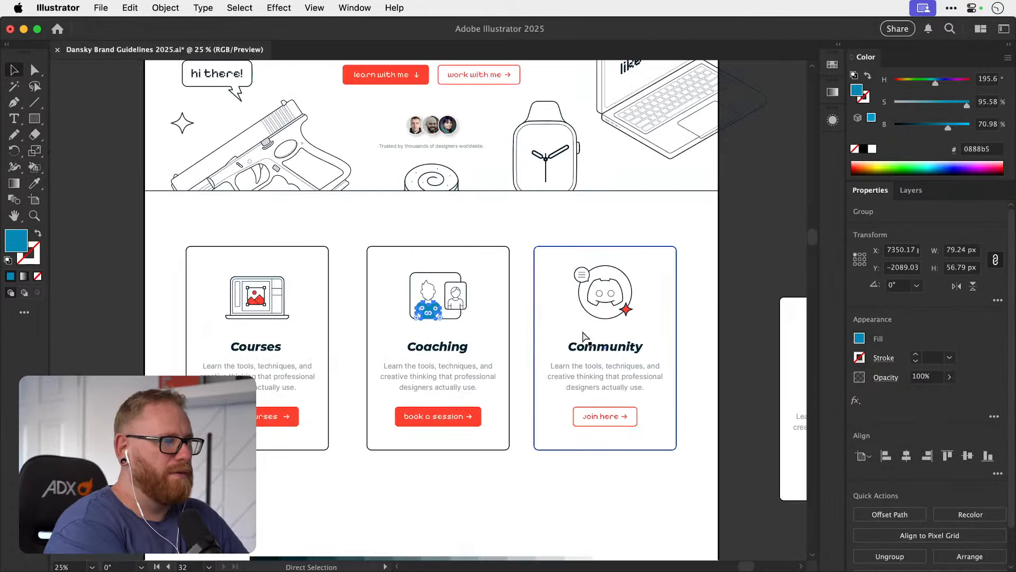
pyautogui.click(170, 328)
# Expand the Courses card's laptop illustration with the Stroke option off.
pyautogui.press('a')
pyautogui.click(258, 301)
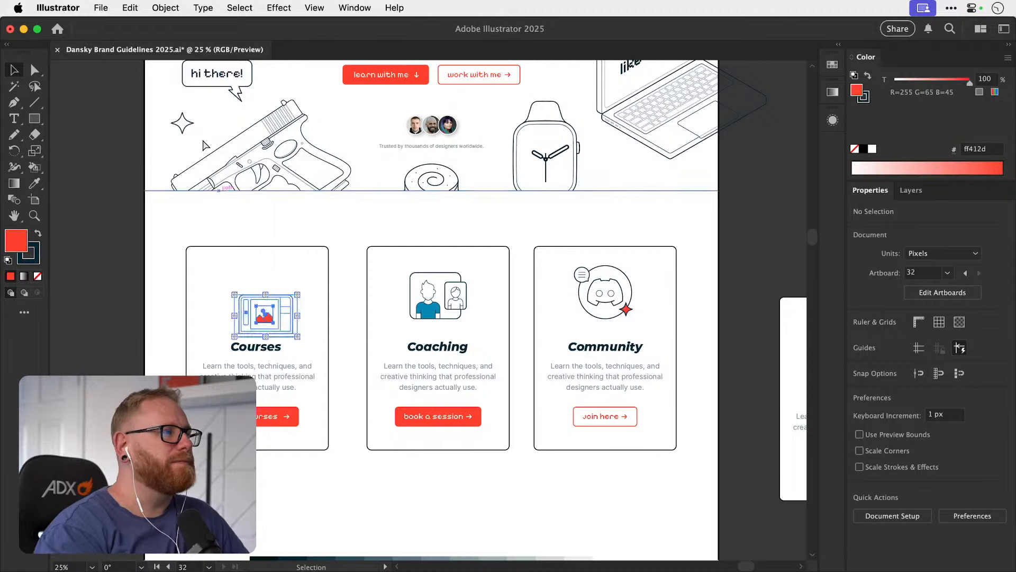
pyautogui.click(172, 12)
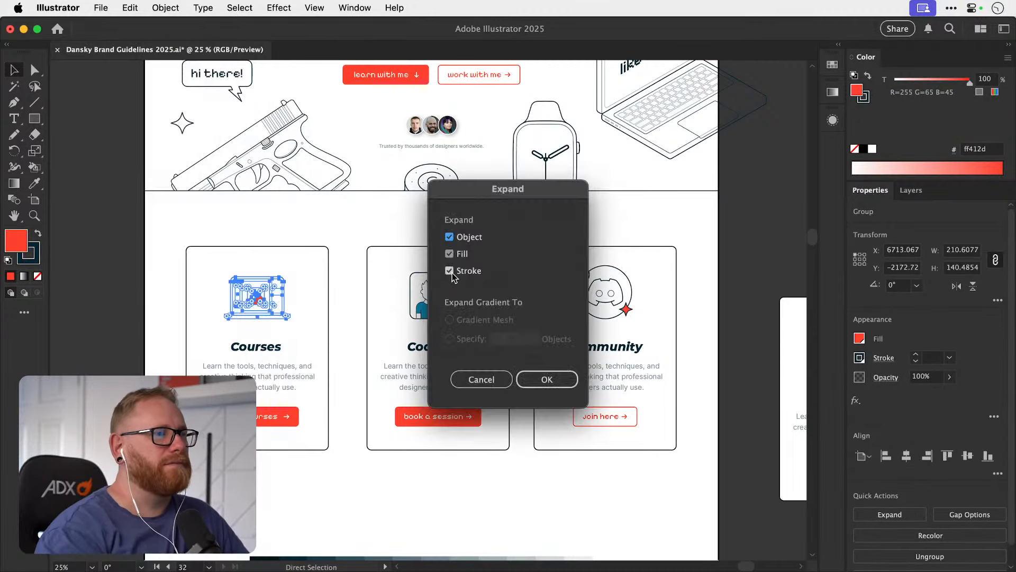
pyautogui.click(450, 271)
pyautogui.click(549, 379)
pyautogui.press('super+shift+a')
# Recolour the mountains and sun in the Courses laptop illustration to blue #0888b5, sampled from the Coaching shirt.
pyautogui.press('z')
pyautogui.moveTo(246, 299); pyautogui.dragTo(450, 296)
pyautogui.press('a')
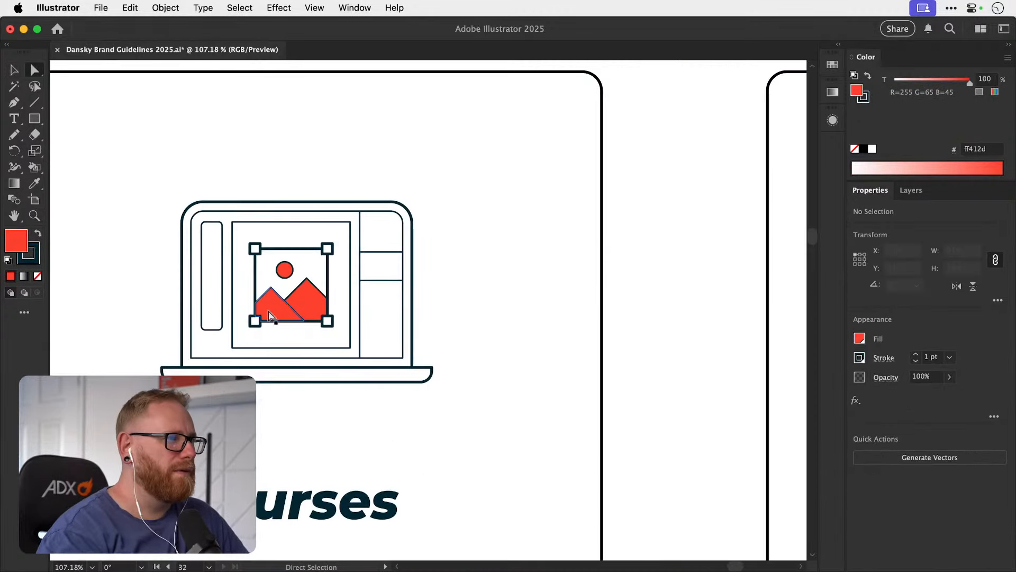
pyautogui.click(270, 311)
pyautogui.keyDown('shift'); pyautogui.click(305, 305); pyautogui.keyUp('shift')
pyautogui.press('super+g')
pyautogui.moveTo(548, 317); pyautogui.dragTo(185, 297)
pyautogui.press('i')
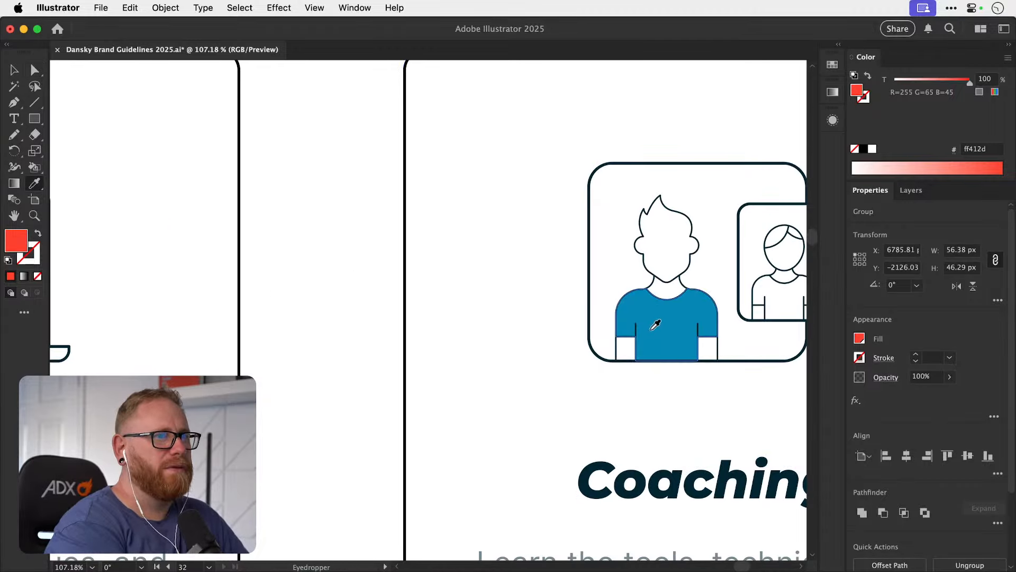
pyautogui.click(652, 324)
pyautogui.press('v')
pyautogui.press('super+minus')
pyautogui.press('super+minus')
pyautogui.press('super+minus')
pyautogui.press('super+minus')
pyautogui.click(200, 345)
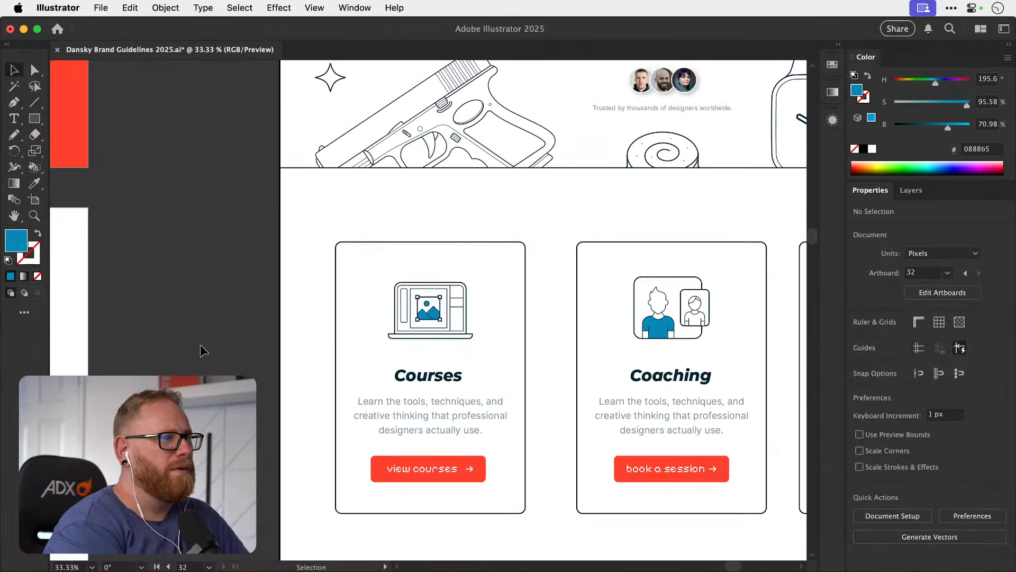
# Move the row of tint swatches up, closer beneath the three service cards.
pyautogui.press('super+minus')
pyautogui.press('super+minus')
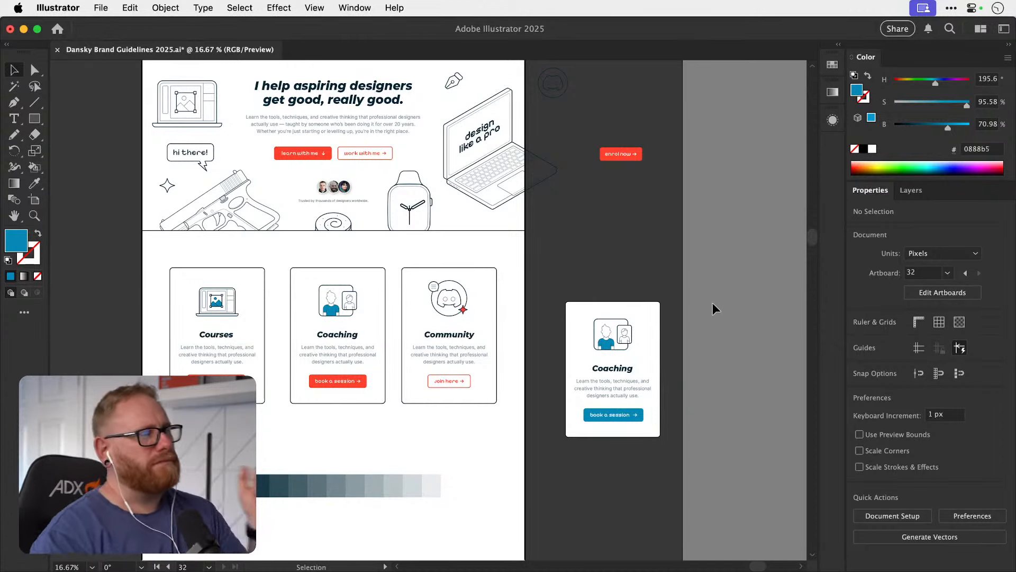
pyautogui.press('z')
pyautogui.moveTo(206, 327); pyautogui.dragTo(171, 319)
pyautogui.moveTo(336, 405); pyautogui.dragTo(354, 387)
pyautogui.moveTo(235, 269); pyautogui.dragTo(321, 273)
pyautogui.press('v')
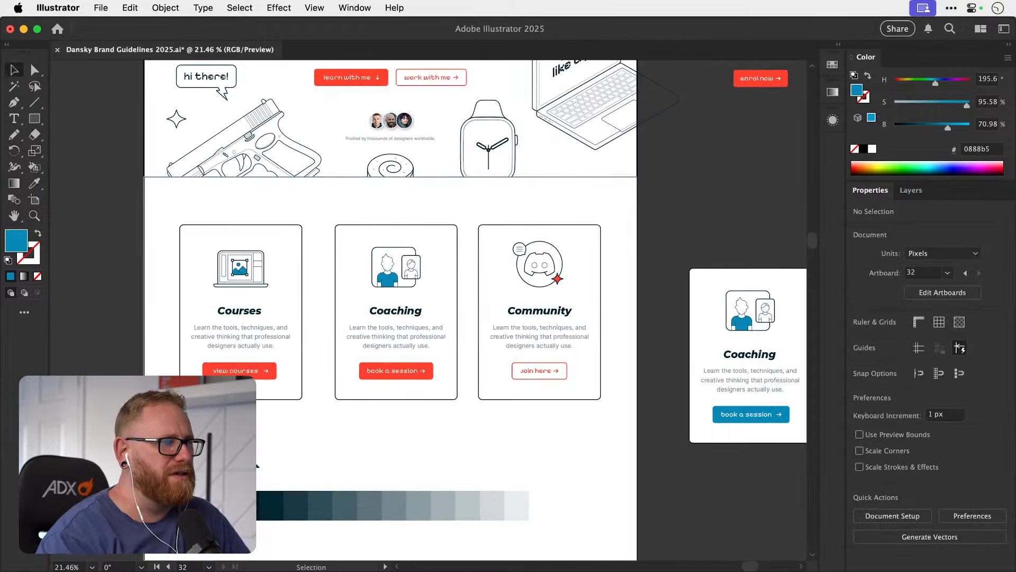
pyautogui.moveTo(492, 502); pyautogui.dragTo(496, 453)
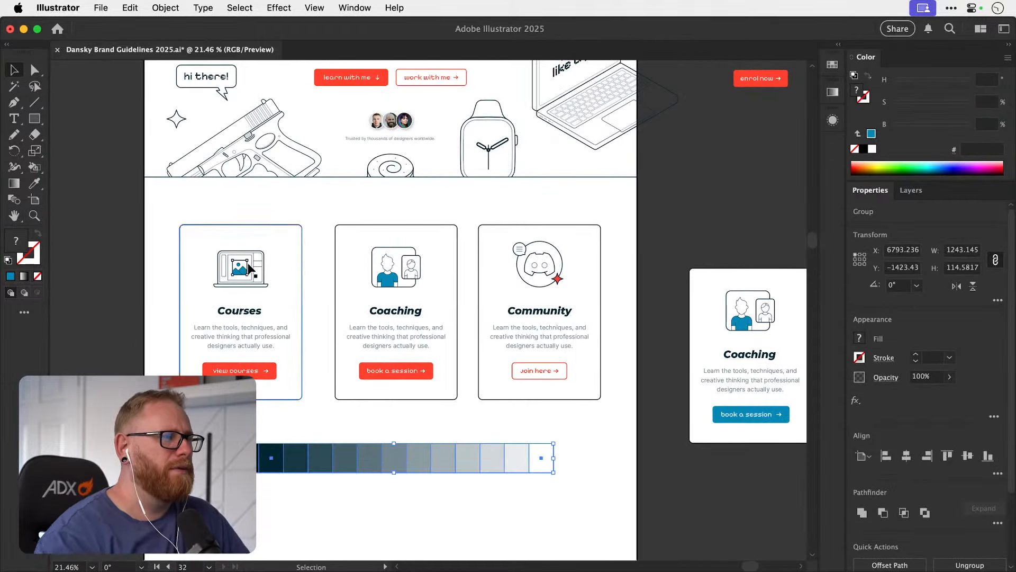
pyautogui.click(128, 263)
# Recolour the mountains and sun in the Courses laptop illustration to light grey #b9c4c7, sampled from the tint swatch row.
pyautogui.press('z')
pyautogui.moveTo(229, 270); pyautogui.dragTo(318, 271)
pyautogui.press('a')
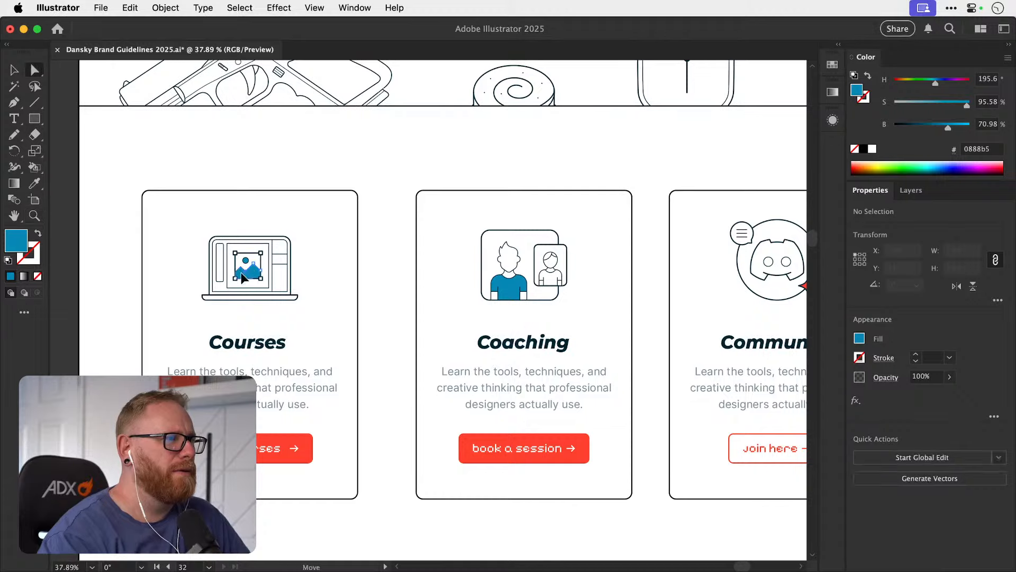
pyautogui.click(247, 270)
pyautogui.scroll(1, 241, 272)
pyautogui.click(326, 247)
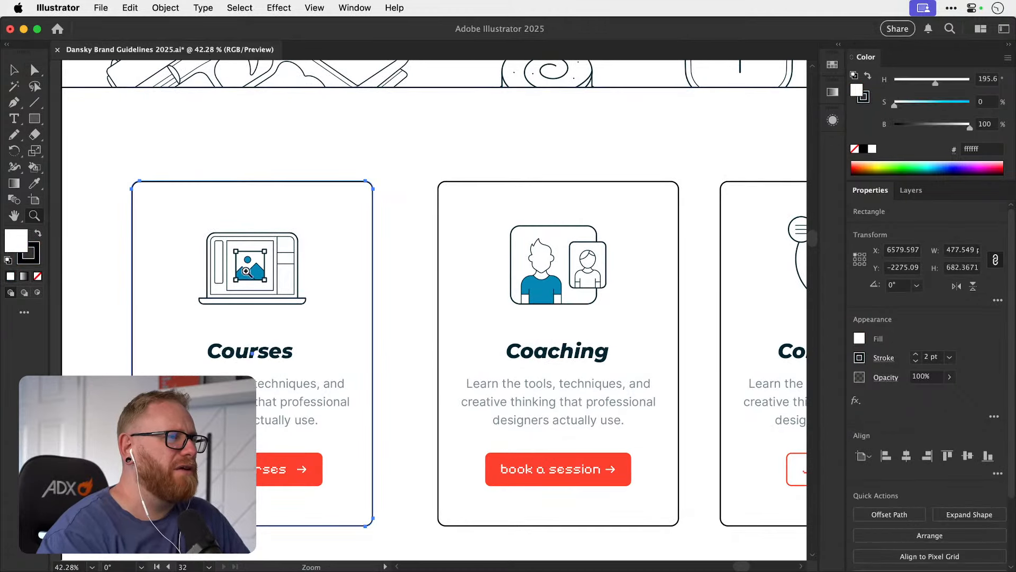
pyautogui.press('z')
pyautogui.click(250, 270)
pyautogui.click(239, 283)
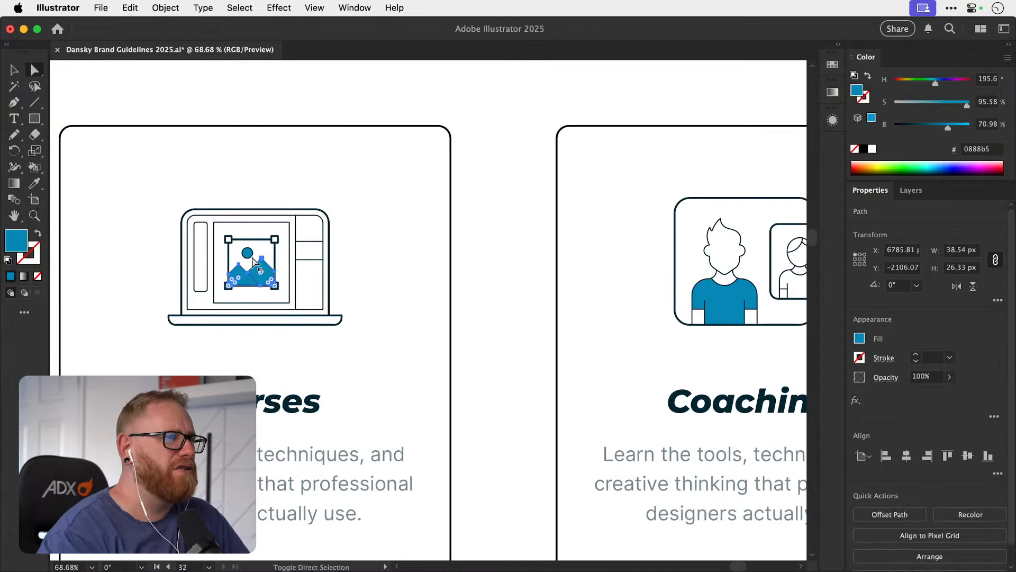
pyautogui.keyDown('shift'); pyautogui.click(249, 255); pyautogui.keyUp('shift')
pyautogui.press('z')
pyautogui.click(248, 254)
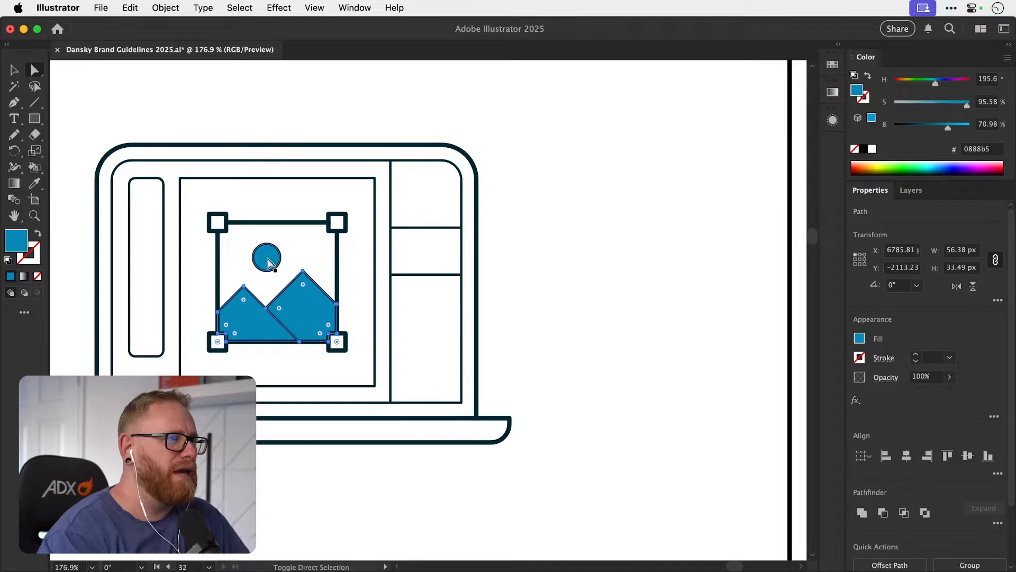
pyautogui.press('super+minus')
pyautogui.press('super+minus')
pyautogui.press('super+minus')
pyautogui.press('super+minus')
pyautogui.press('super+minus')
pyautogui.press('super+minus')
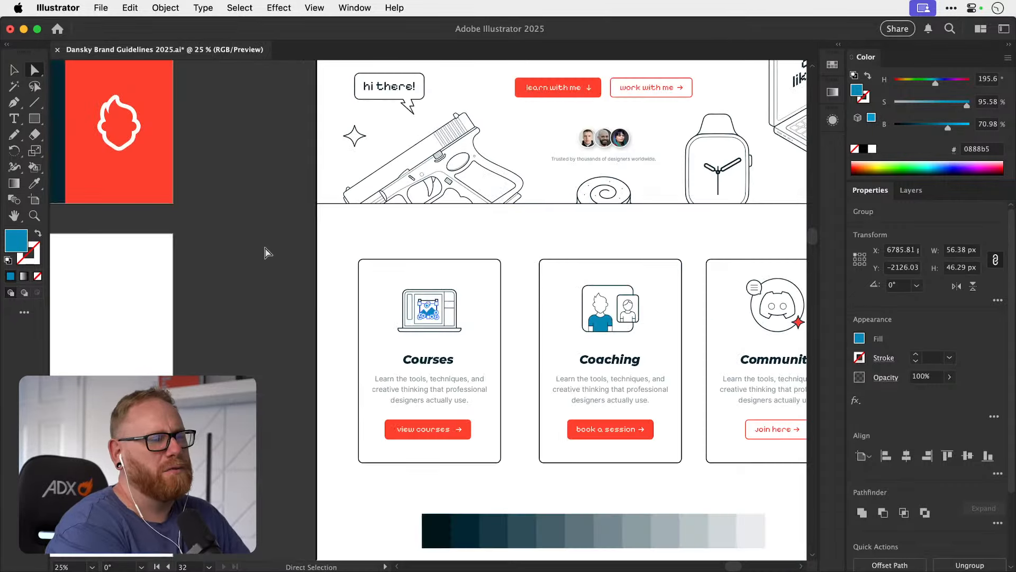
pyautogui.moveTo(508, 372); pyautogui.dragTo(340, 311)
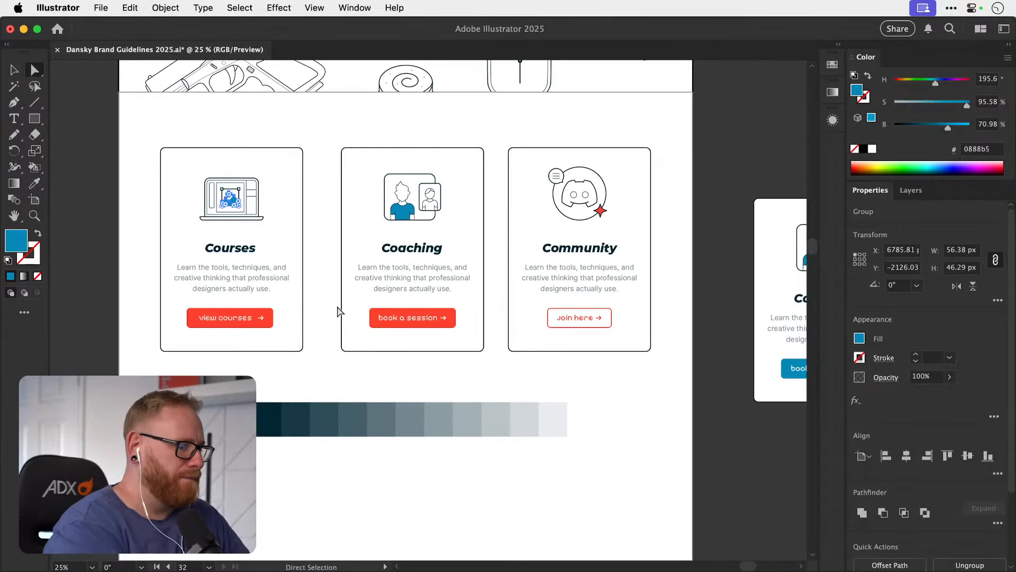
pyautogui.press('i')
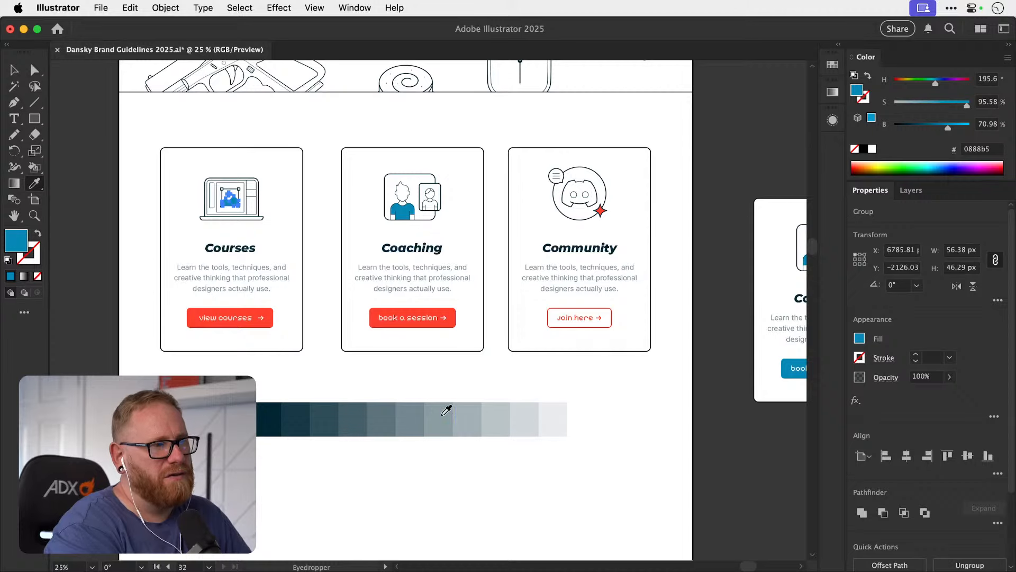
pyautogui.click(505, 421)
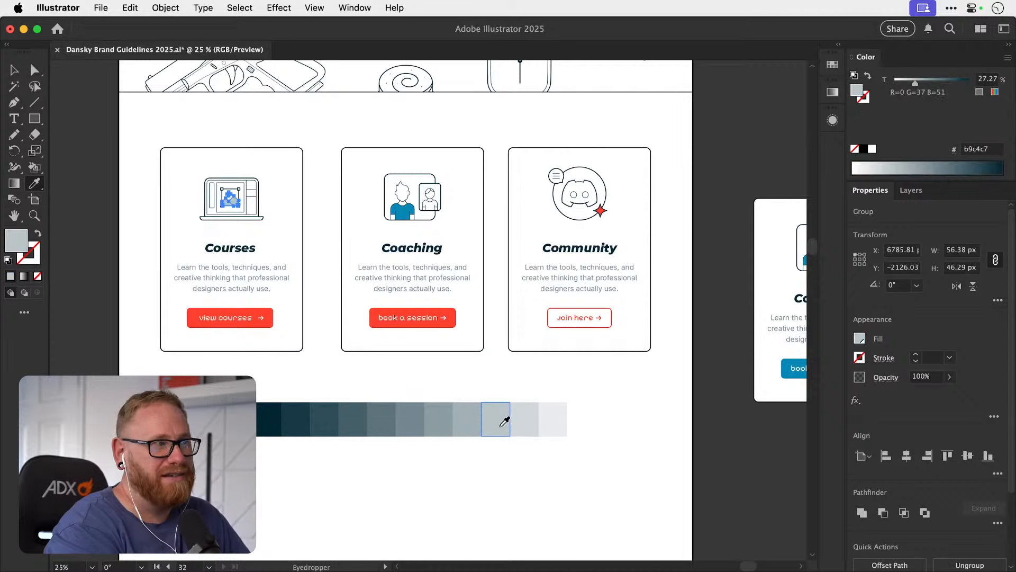
pyautogui.click(76, 291)
pyautogui.scroll(5, 75, 291)
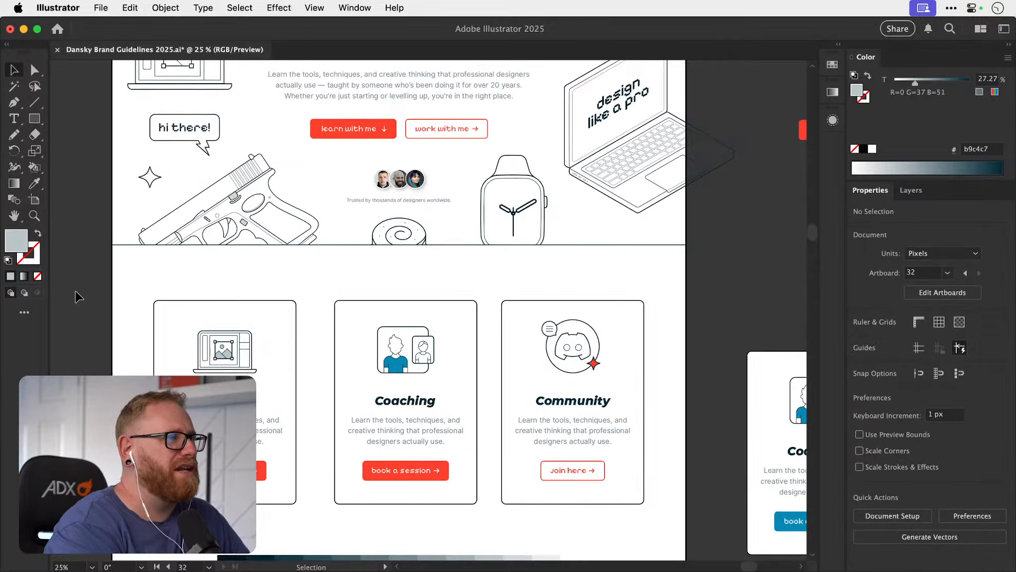
pyautogui.press('z')
pyautogui.moveTo(236, 430); pyautogui.dragTo(217, 407)
pyautogui.press('space')
pyautogui.moveTo(363, 403); pyautogui.dragTo(637, 330)
pyautogui.press('a')
pyautogui.click(357, 365)
pyautogui.moveTo(408, 464); pyautogui.dragTo(425, 263)
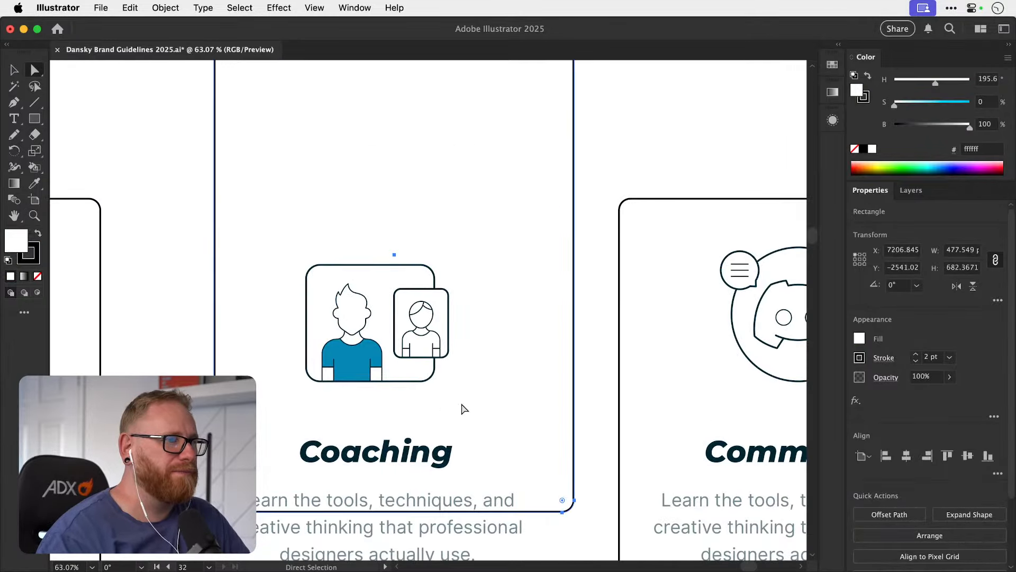
pyautogui.press('super+z')
# Recolour the Coaching illustration's shirt to light grey #b9c4c7, sampled from the mountains in the Courses laptop illustration.
pyautogui.click(356, 369)
pyautogui.press('space')
pyautogui.moveTo(473, 463); pyautogui.dragTo(367, 220)
pyautogui.moveTo(506, 437); pyautogui.dragTo(322, 180)
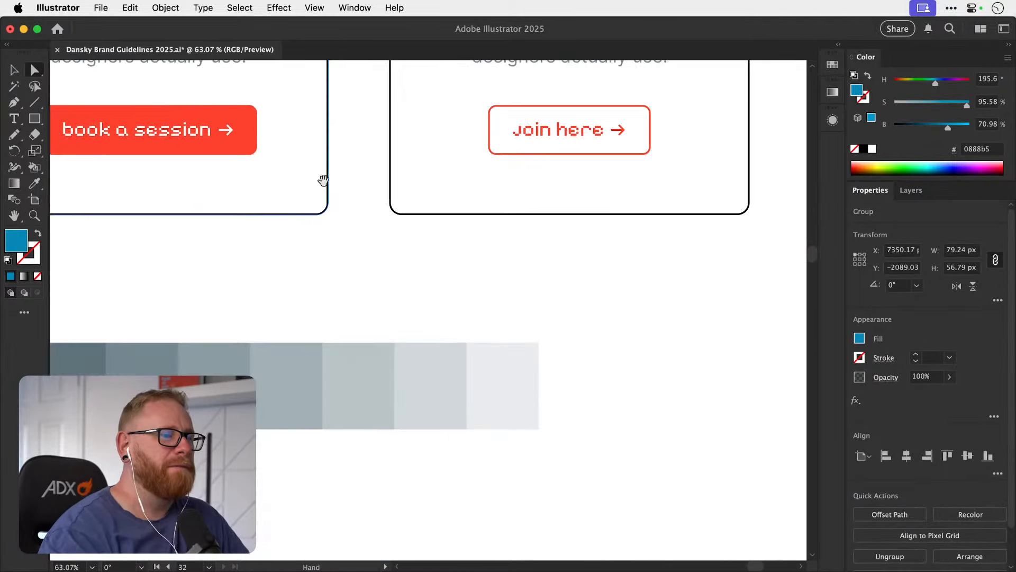
pyautogui.press('super+minus')
pyautogui.press('super+minus')
pyautogui.press('super+minus')
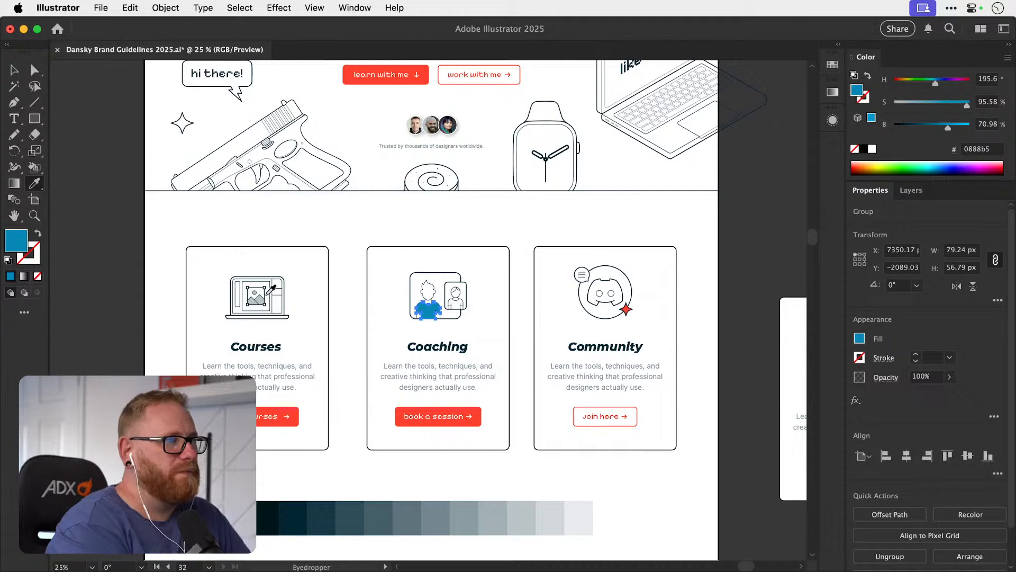
pyautogui.click(253, 300)
pyautogui.press('super+z')
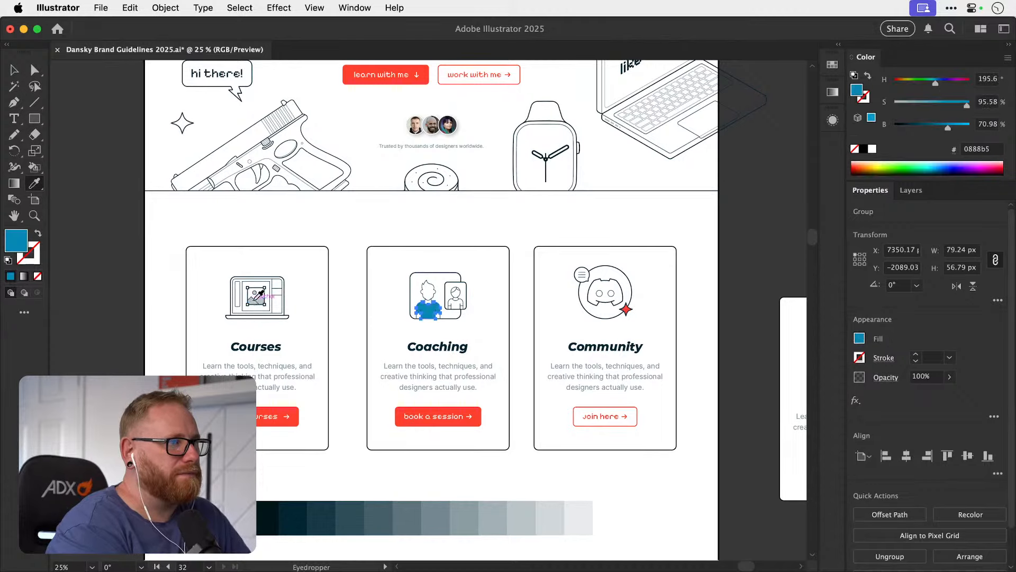
pyautogui.scroll(2, 253, 301)
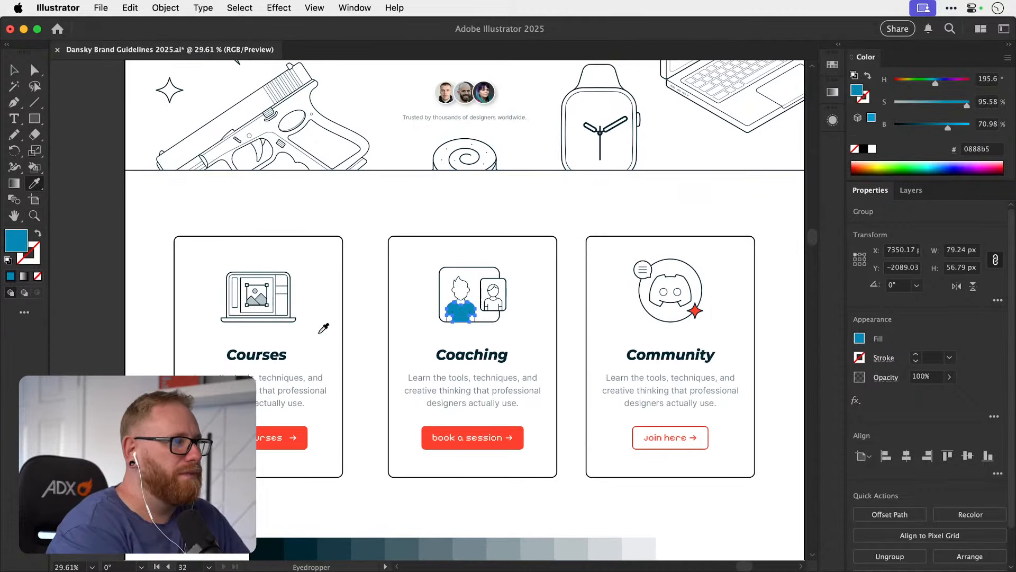
pyautogui.scroll(5, 323, 328)
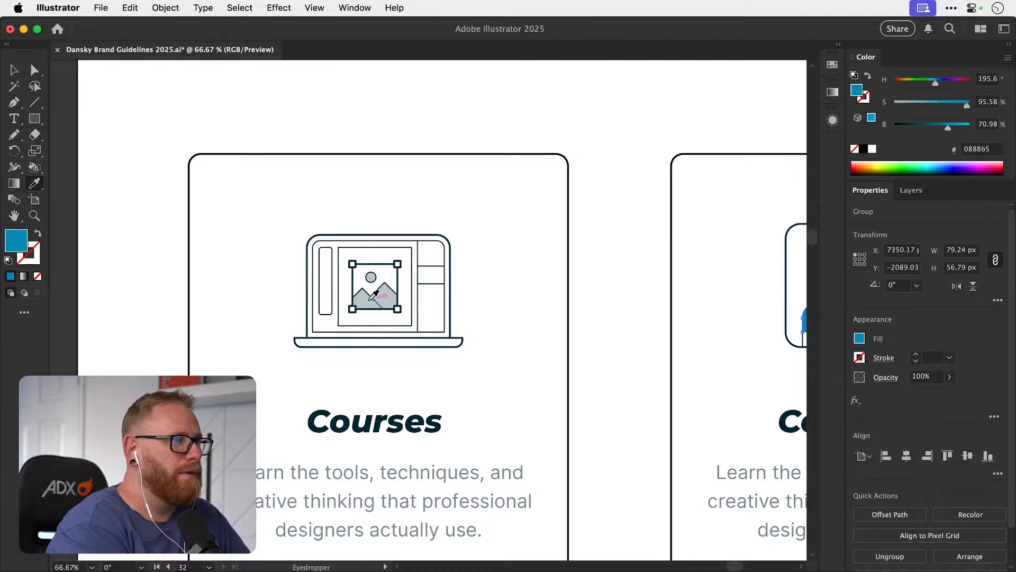
pyautogui.click(373, 294)
pyautogui.press('a')
pyautogui.click(94, 298)
pyautogui.press('super+minus')
pyautogui.press('super+minus')
pyautogui.press('super+minus')
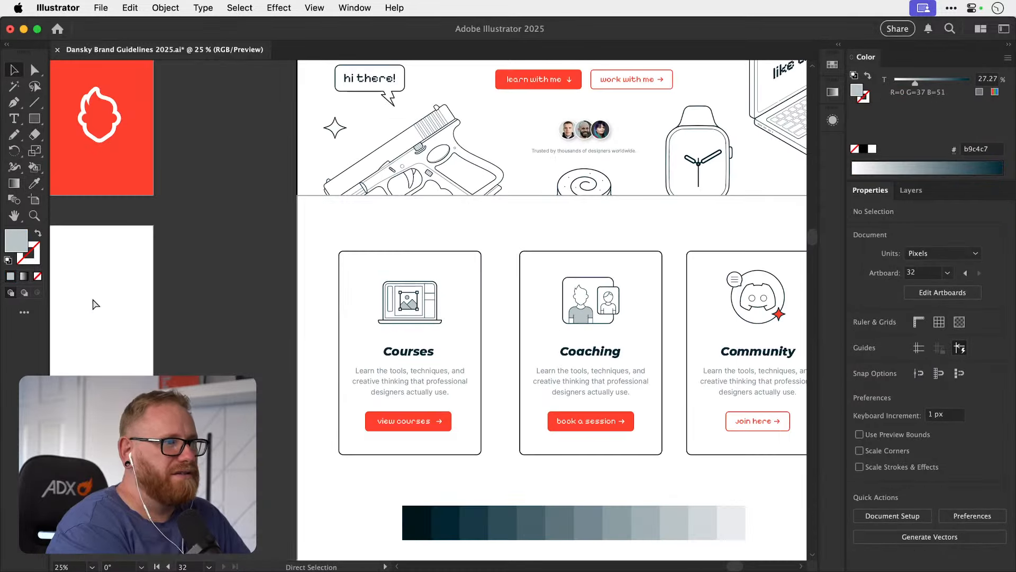
# Review the hero section together with the service cards to judge how the light grey accents suit the page.
pyautogui.scroll(5, 226, 310)
pyautogui.hscroll(8, 226, 311)
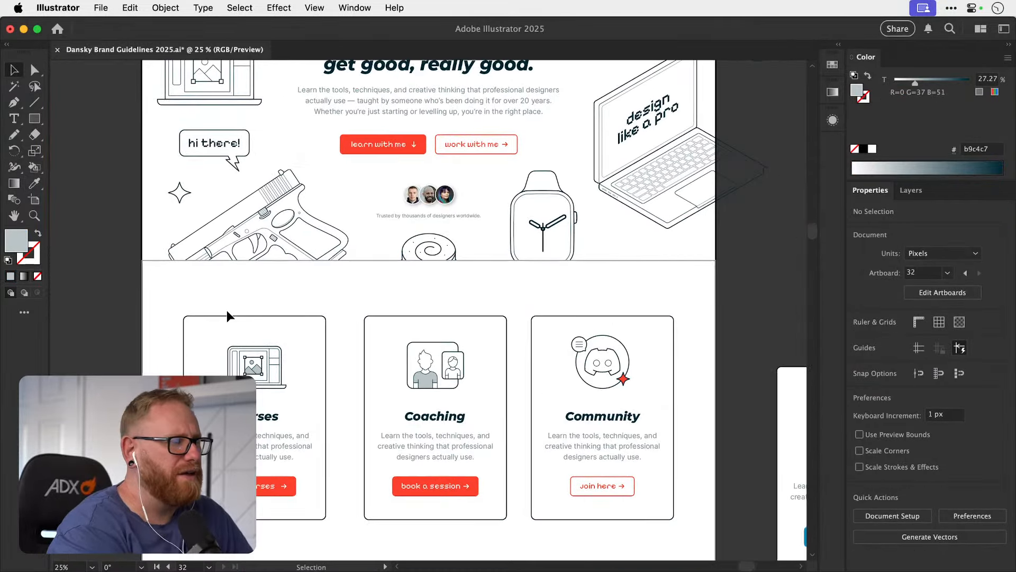
pyautogui.scroll(5, 227, 310)
pyautogui.hscroll(-2, 227, 310)
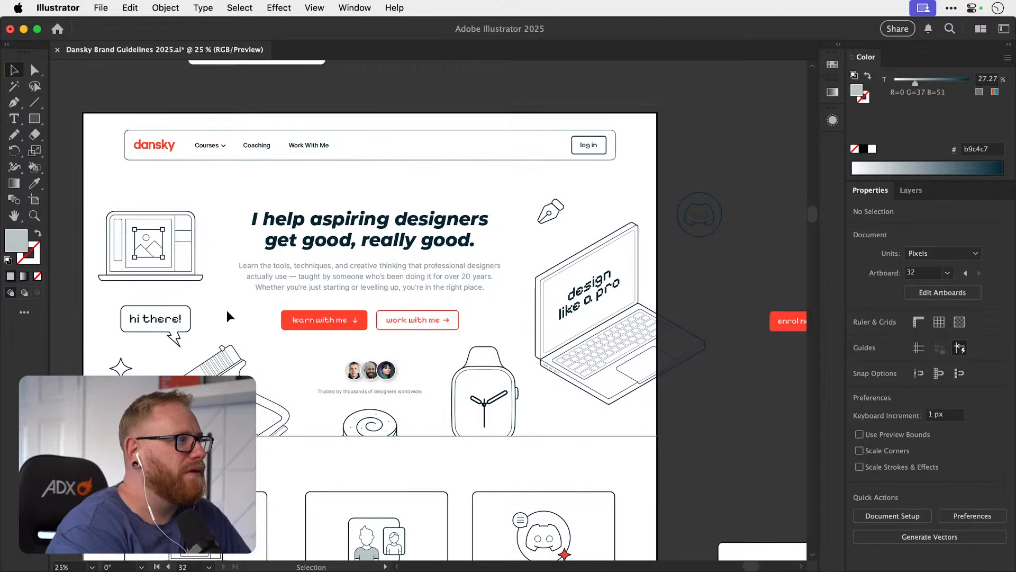
pyautogui.scroll(-4, 227, 310)
pyautogui.hscroll(2, 226, 310)
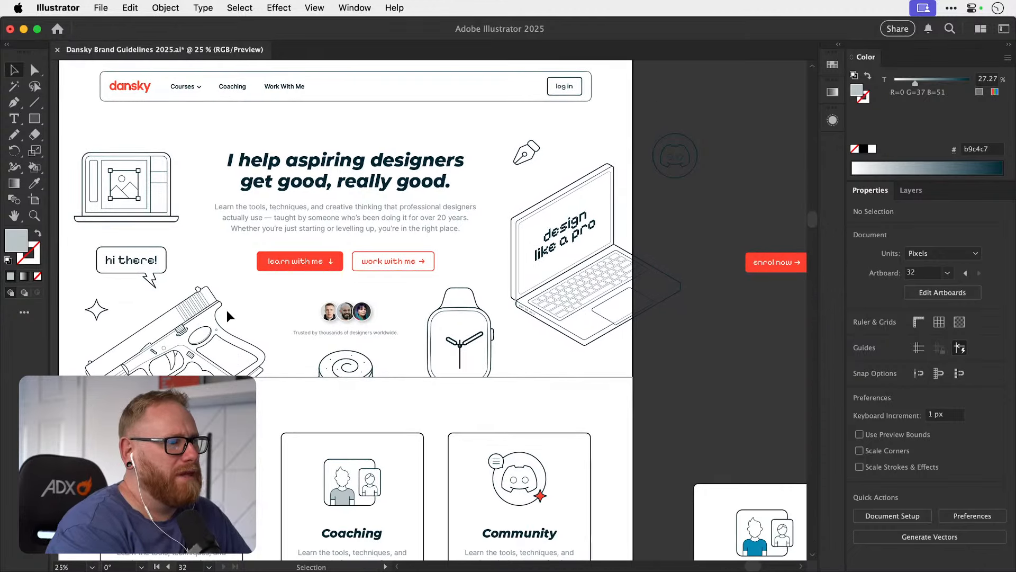
pyautogui.scroll(-1, 407, 425)
pyautogui.hscroll(-1, 407, 425)
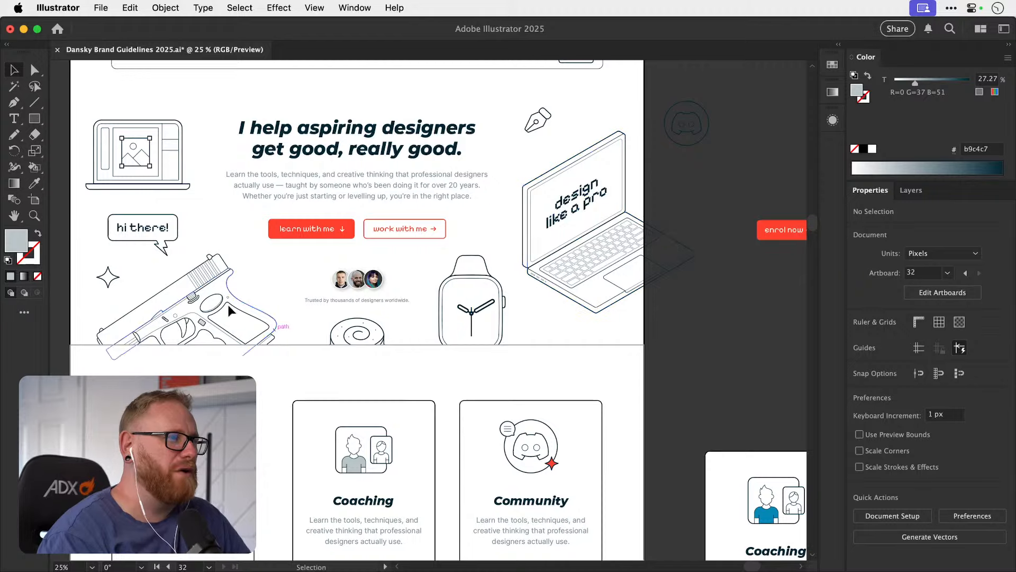
pyautogui.scroll(-8, 322, 435)
pyautogui.hscroll(1, 322, 435)
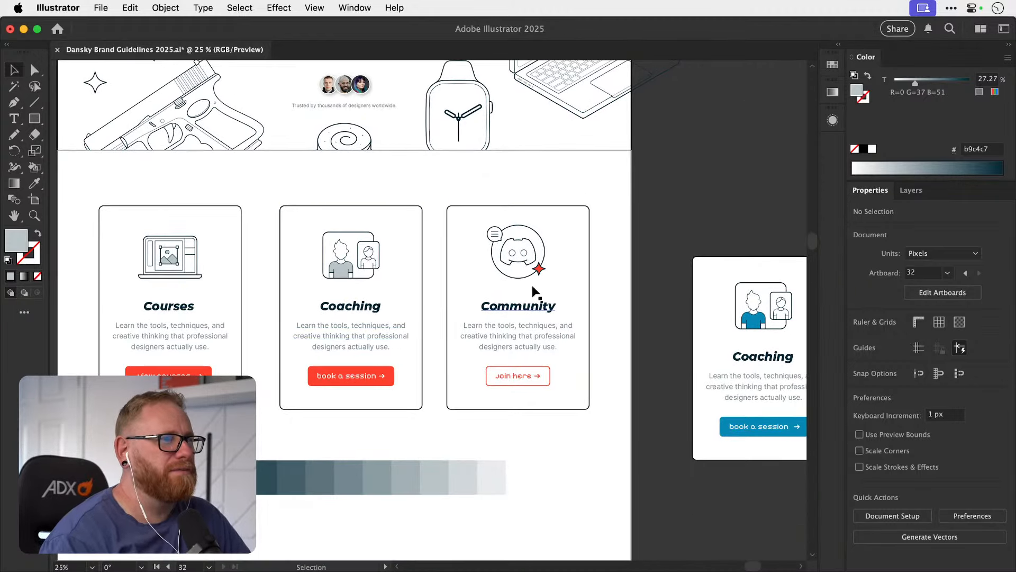
# Recolour the four-pointed star in the Community card's Discord illustration to light grey #b9c4c7.
pyautogui.press('a')
pyautogui.scroll(3, 341, 275)
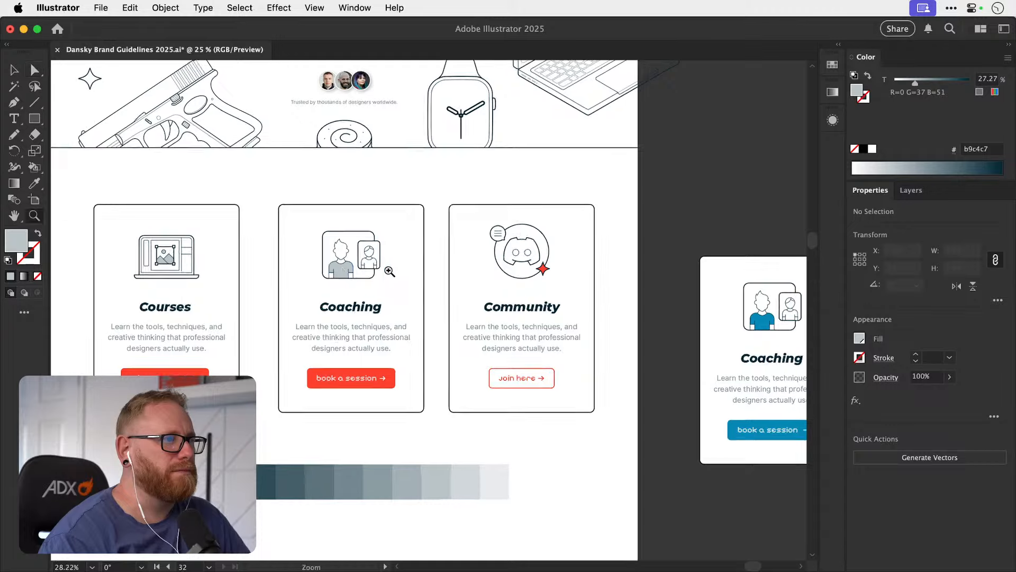
pyautogui.click(338, 277)
pyautogui.moveTo(544, 294); pyautogui.dragTo(443, 290)
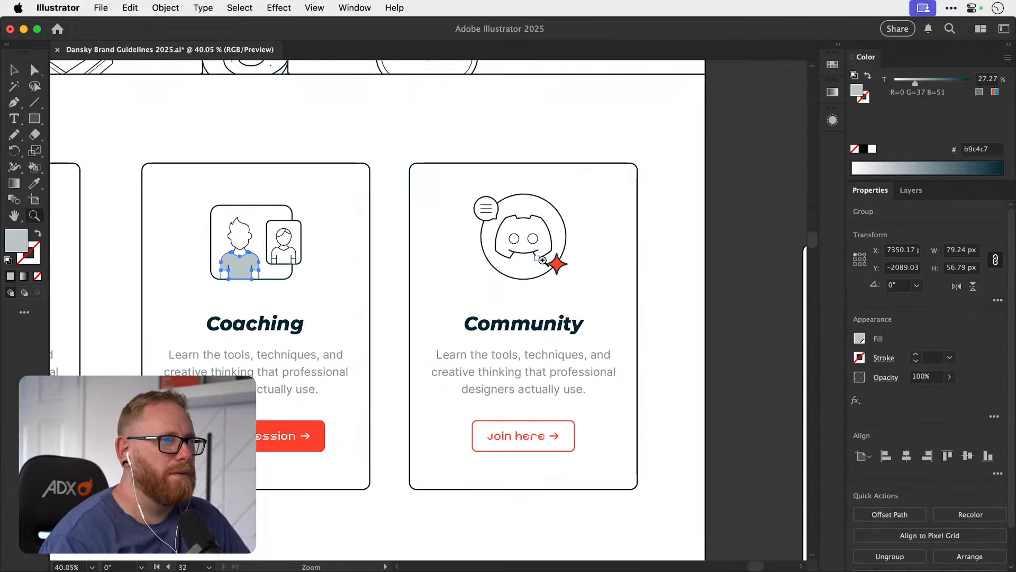
pyautogui.moveTo(540, 257); pyautogui.dragTo(584, 271)
pyautogui.press('a')
pyautogui.click(577, 272)
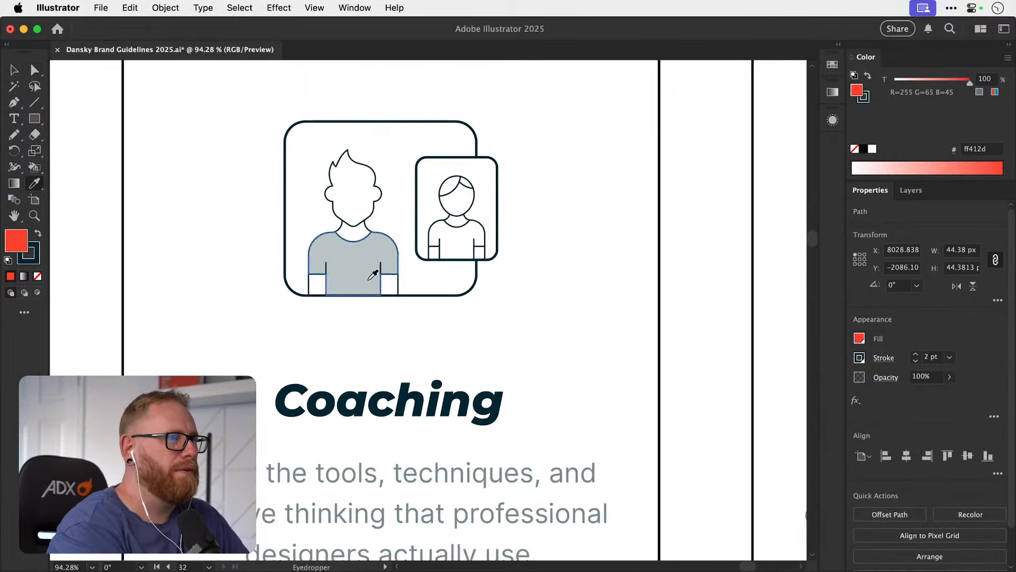
pyautogui.click(350, 277)
pyautogui.press('a')
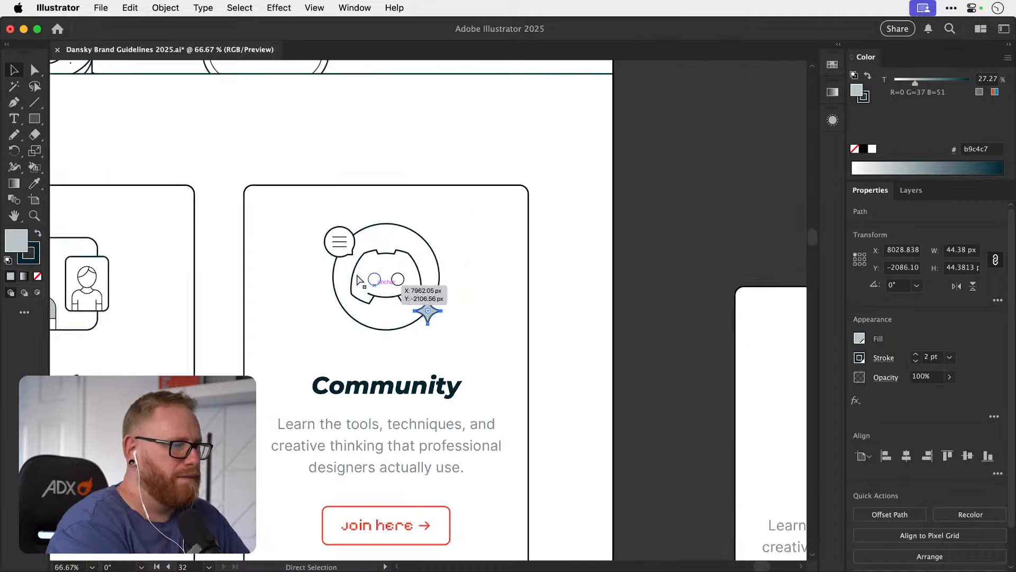
pyautogui.press('v')
pyautogui.press('super+minus')
pyautogui.press('super+minus')
pyautogui.press('super+minus')
pyautogui.click(764, 219)
pyautogui.hscroll(-5, 646, 213)
pyautogui.scroll(-2, 647, 213)
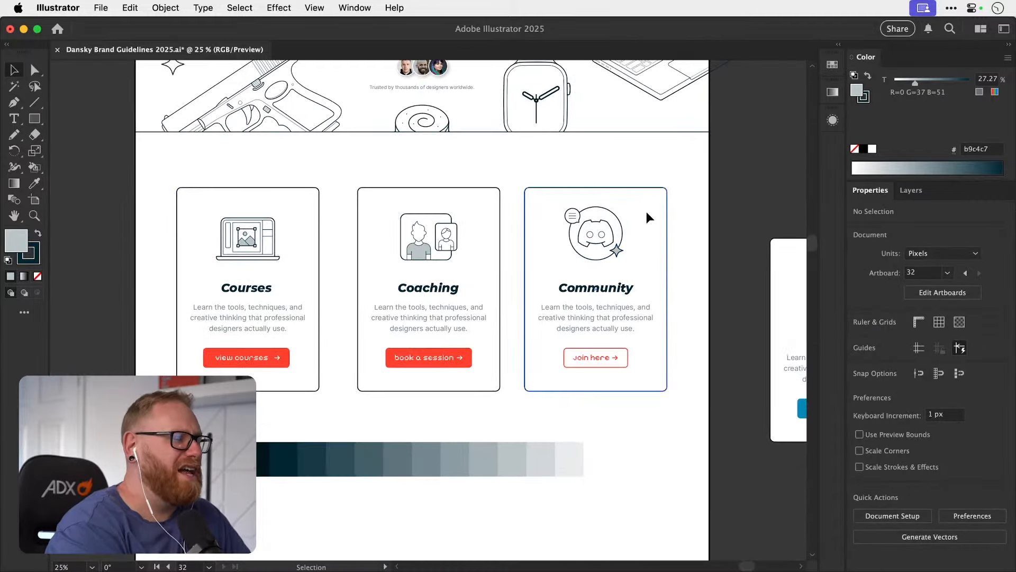
# Fill the speech bubble in the Community illustration with light grey #b9c4c7, sampled from the star.
pyautogui.press('z')
pyautogui.moveTo(247, 242); pyautogui.dragTo(292, 225)
pyautogui.press('space')
pyautogui.moveTo(368, 331); pyautogui.dragTo(342, 281)
pyautogui.press('v')
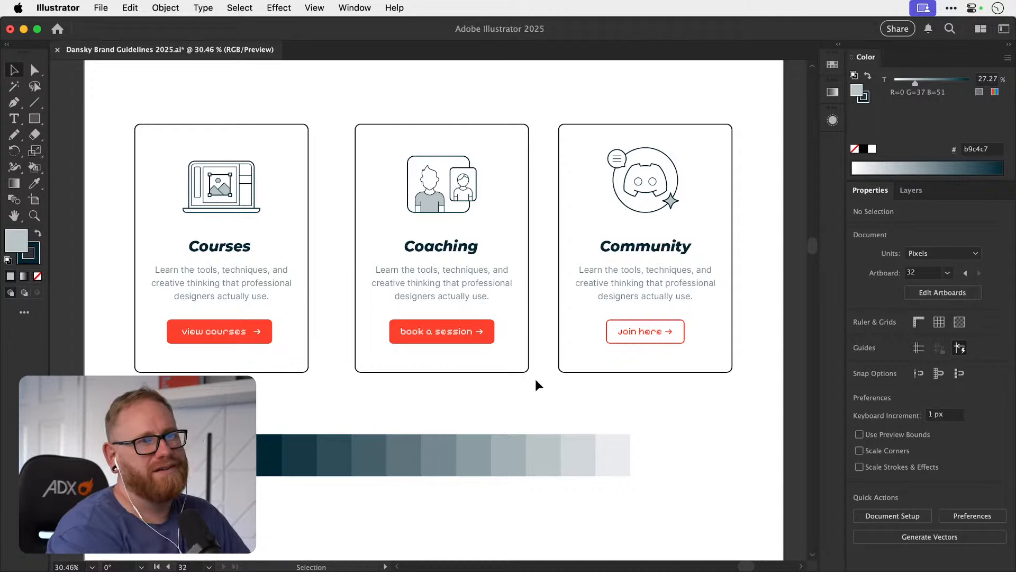
pyautogui.press('space')
pyautogui.moveTo(658, 187); pyautogui.dragTo(662, 232)
pyautogui.press('z')
pyautogui.press('a')
pyautogui.click(391, 188)
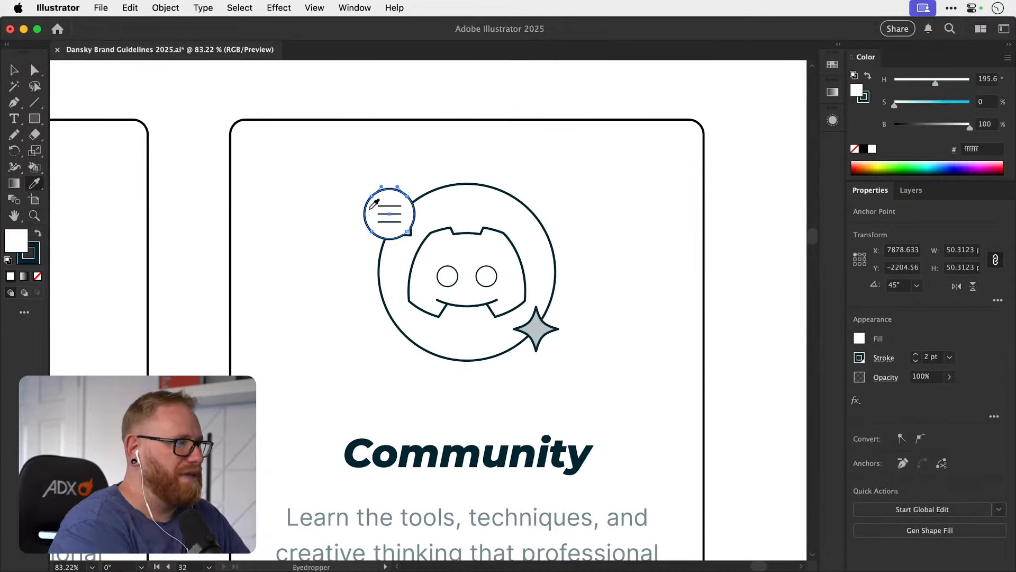
pyautogui.click(545, 327)
pyautogui.press('super+shift+a')
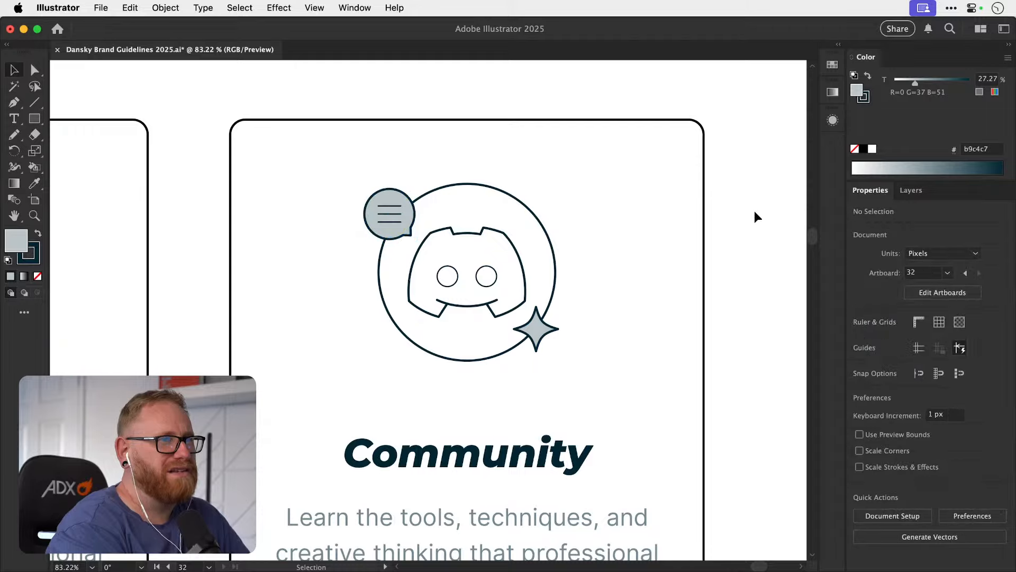
pyautogui.press('a')
pyautogui.press('super+minus')
pyautogui.press('super+minus')
pyautogui.press('super+minus')
pyautogui.hscroll(-5, 624, 324)
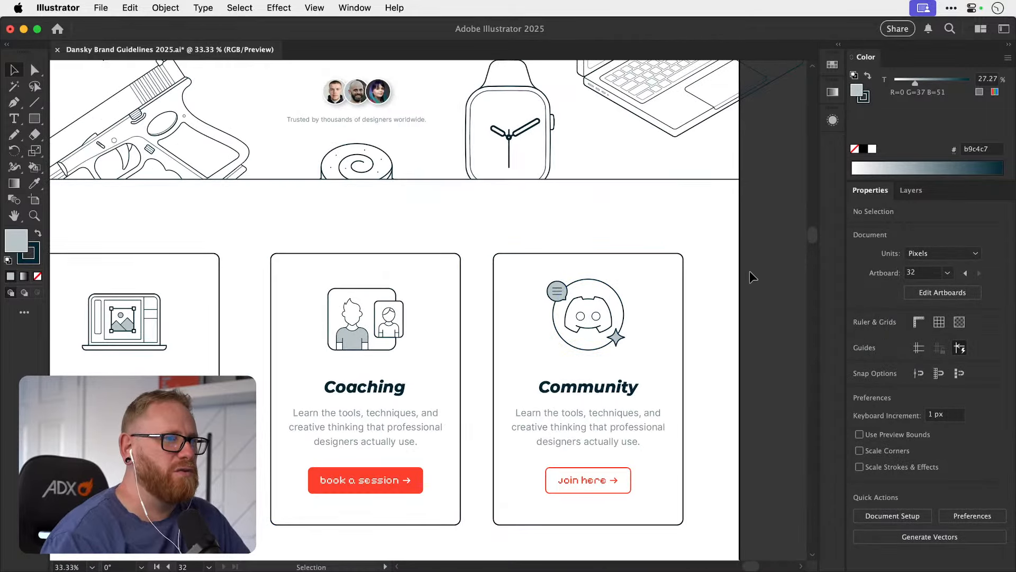
# Try moving the Community illustration's speech bubble and star inward over the Discord circle.
pyautogui.moveTo(586, 312); pyautogui.dragTo(736, 296)
pyautogui.press('v')
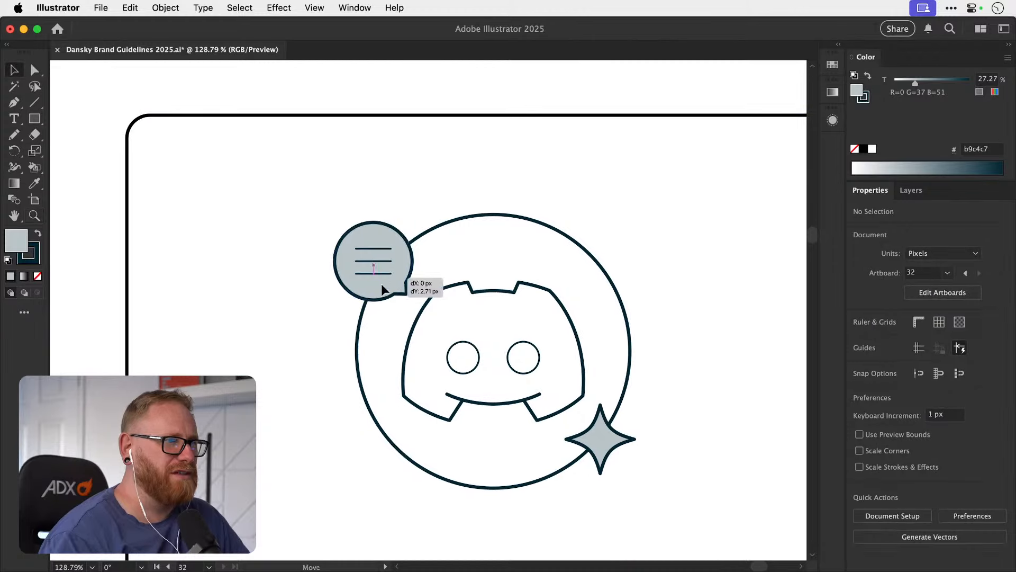
pyautogui.moveTo(395, 274); pyautogui.dragTo(420, 298)
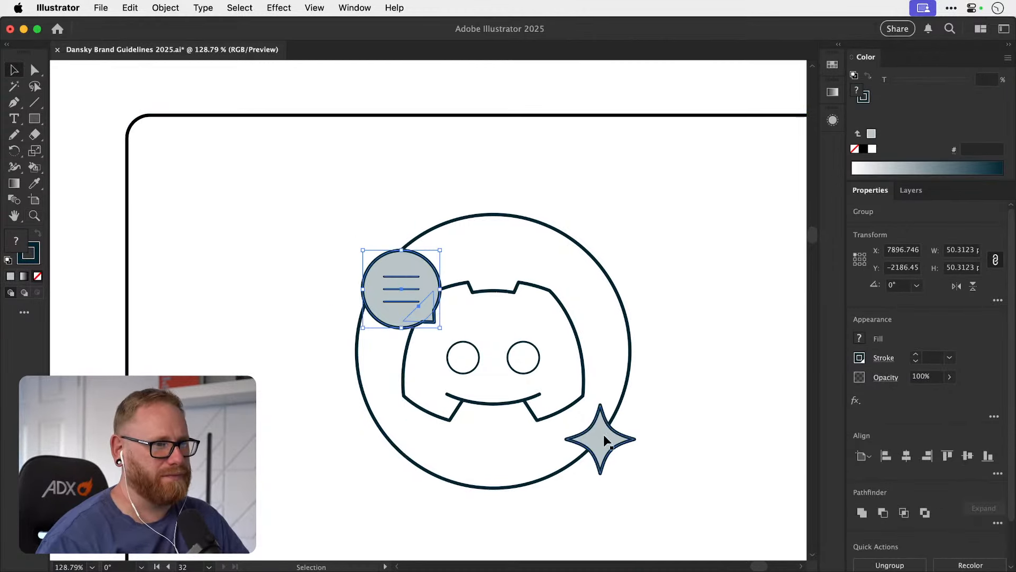
pyautogui.moveTo(604, 434); pyautogui.dragTo(591, 349)
pyautogui.press('super+z')
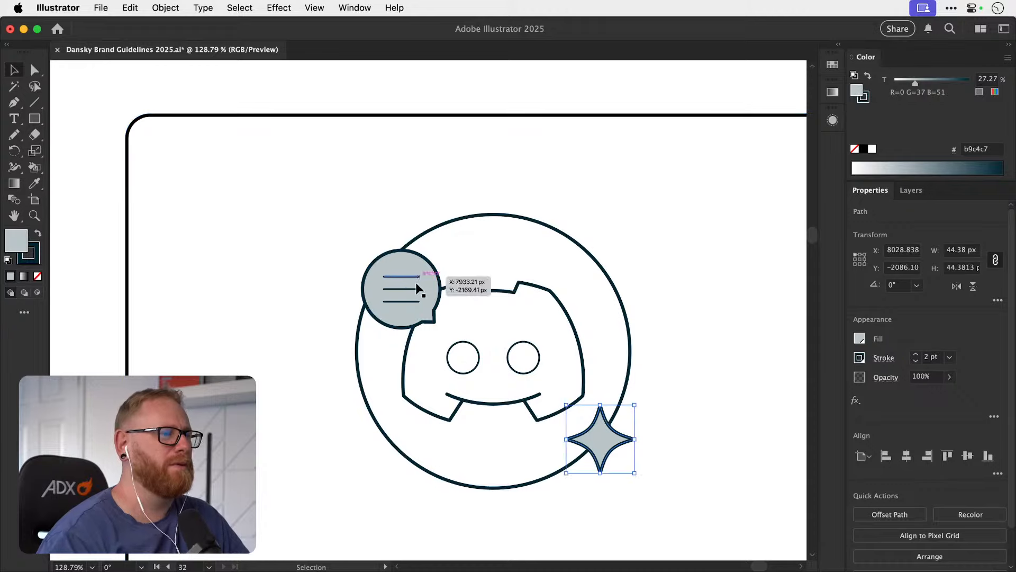
# Return the Community illustration's speech bubble to its original position on the edge of the Discord circle.
pyautogui.click(408, 290)
pyautogui.moveTo(366, 249); pyautogui.dragTo(341, 229)
pyautogui.press('a')
pyautogui.click(372, 192)
pyautogui.press('super+minus')
pyautogui.press('super+minus')
pyautogui.press('super+minus')
pyautogui.press('super+minus')
pyautogui.press('super+minus')
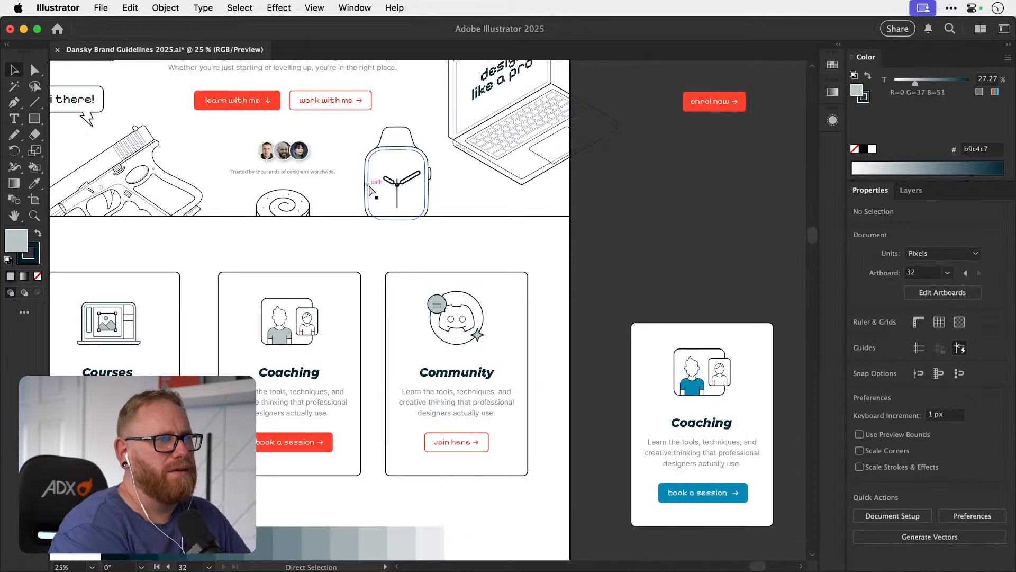
pyautogui.press('super+z')
pyautogui.click(651, 281)
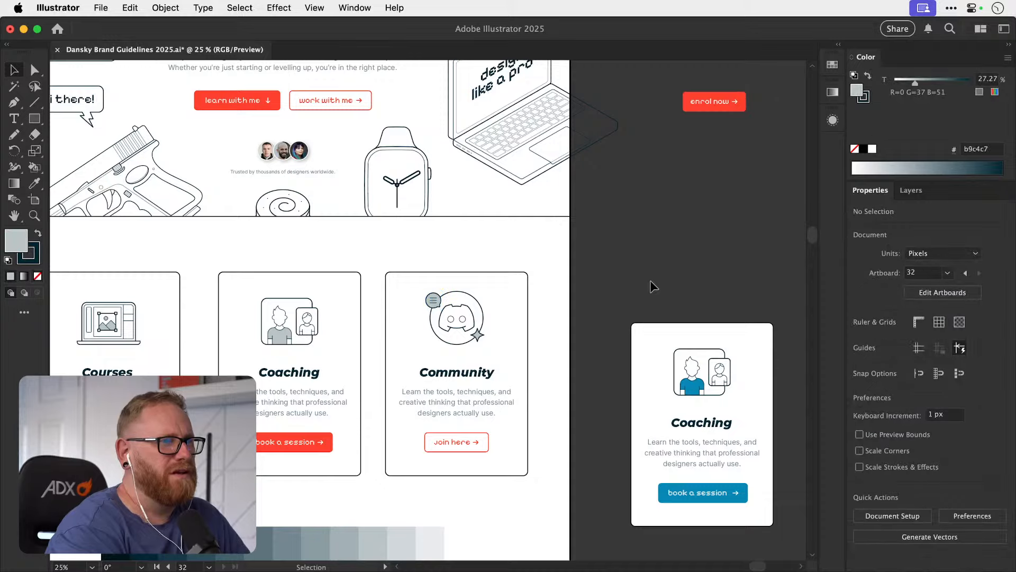
# Compare the grey-accented service cards with the hero section's outline illustrations and red buttons.
pyautogui.scroll(-3, 609, 283)
pyautogui.hscroll(-4, 608, 282)
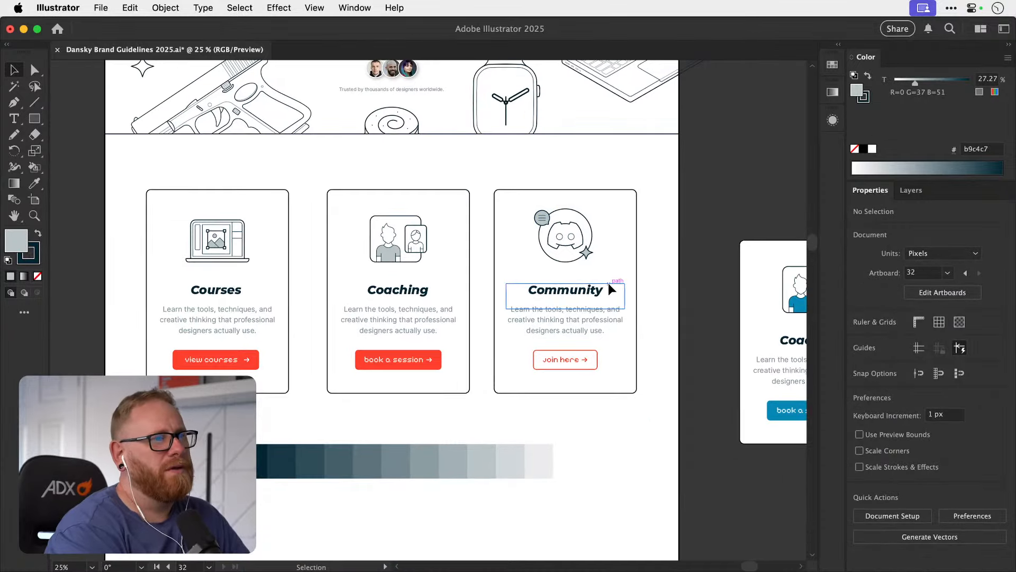
pyautogui.scroll(6, 608, 282)
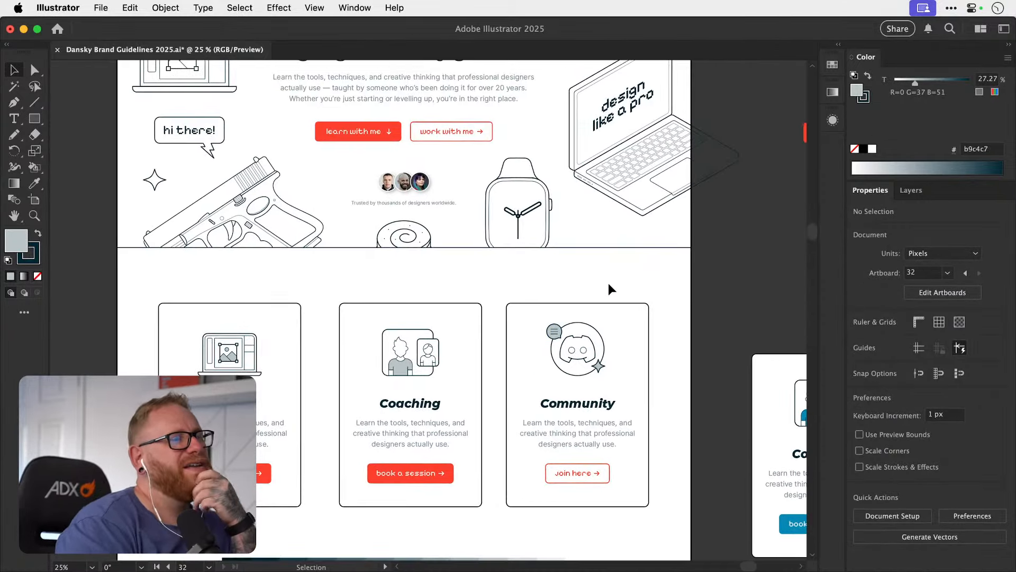
pyautogui.hscroll(-1, 609, 283)
pyautogui.scroll(4, 608, 288)
pyautogui.hscroll(1, 608, 289)
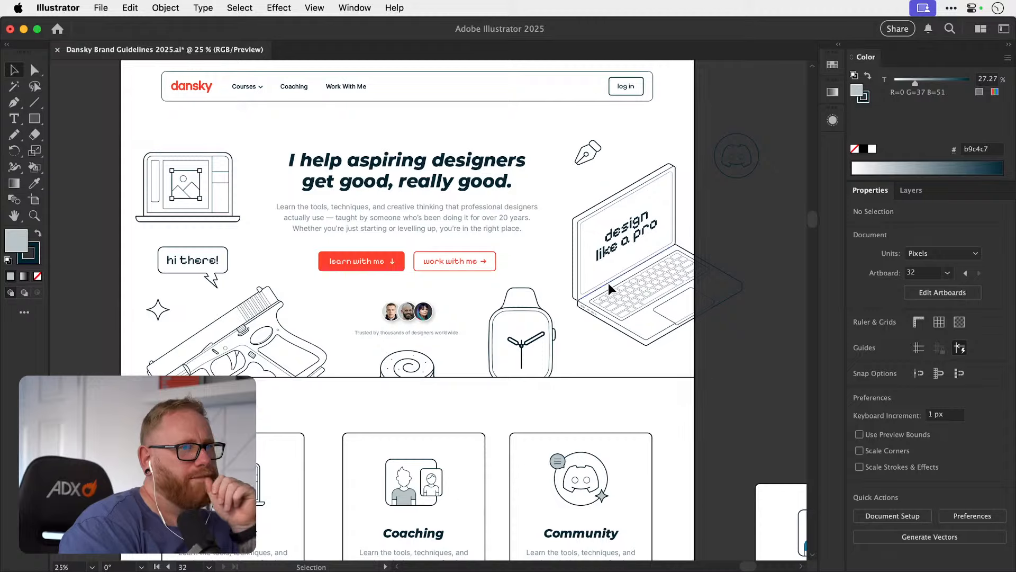
pyautogui.scroll(-9, 608, 288)
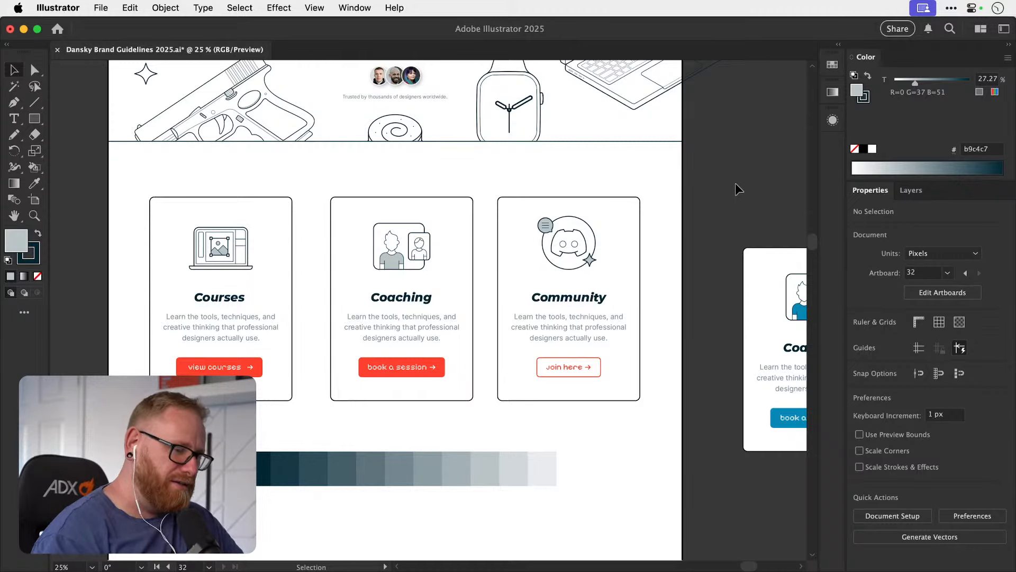
pyautogui.moveTo(481, 403); pyautogui.dragTo(470, 439)
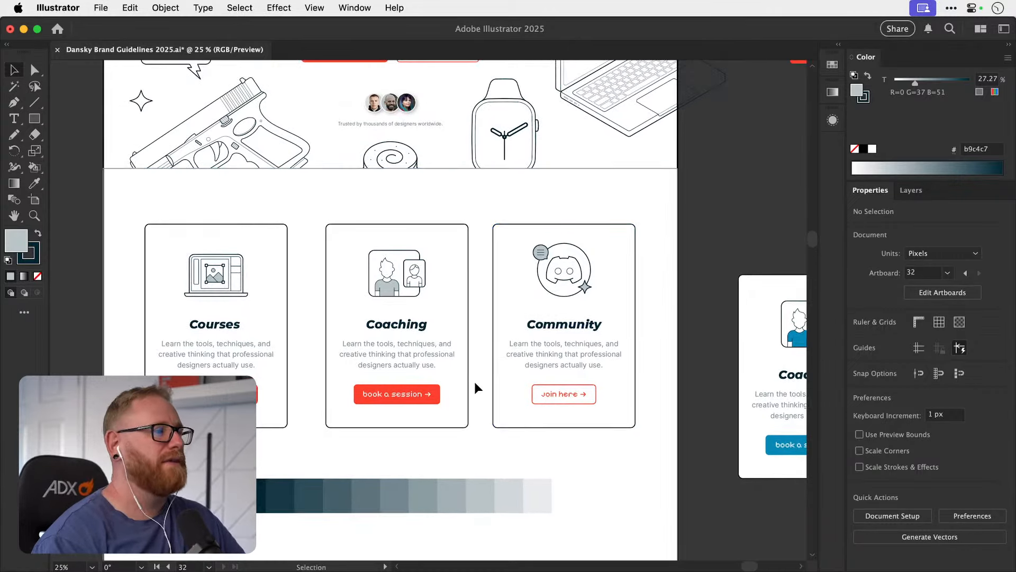
pyautogui.moveTo(334, 476); pyautogui.dragTo(326, 400)
# Move the row of tint swatches down, farther beneath the three service cards.
pyautogui.click(435, 434)
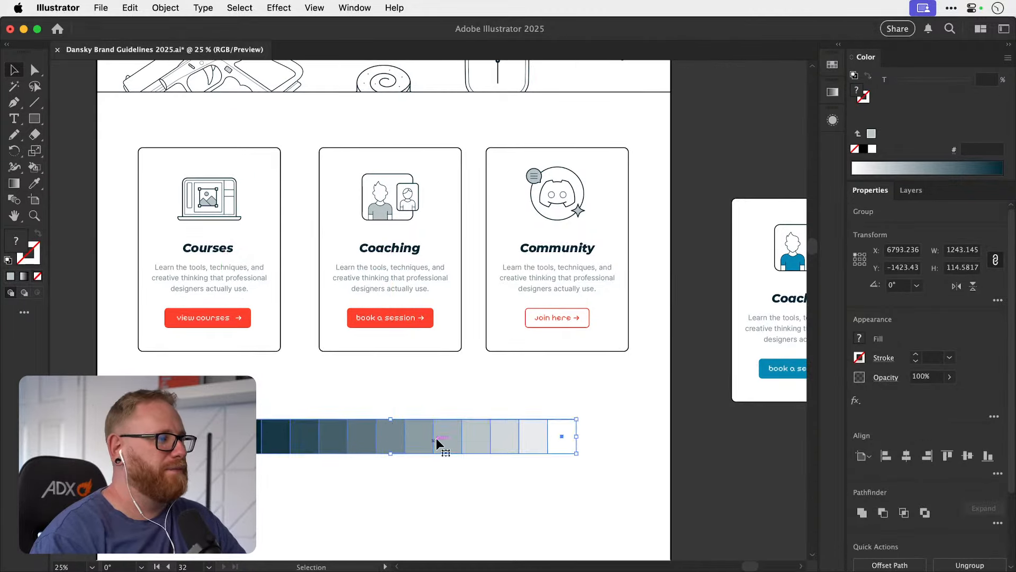
pyautogui.moveTo(431, 424); pyautogui.dragTo(428, 465)
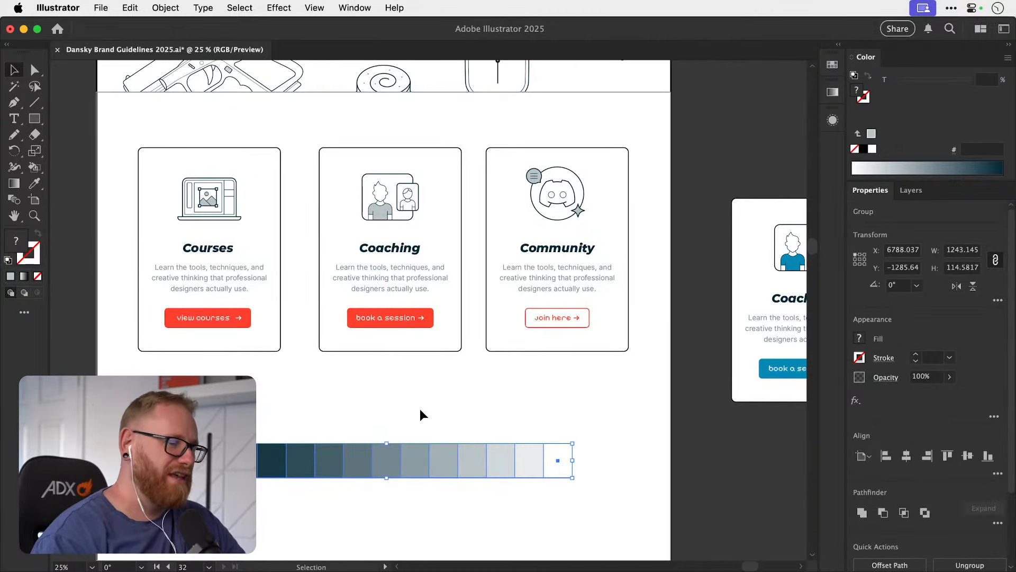
pyautogui.click(388, 390)
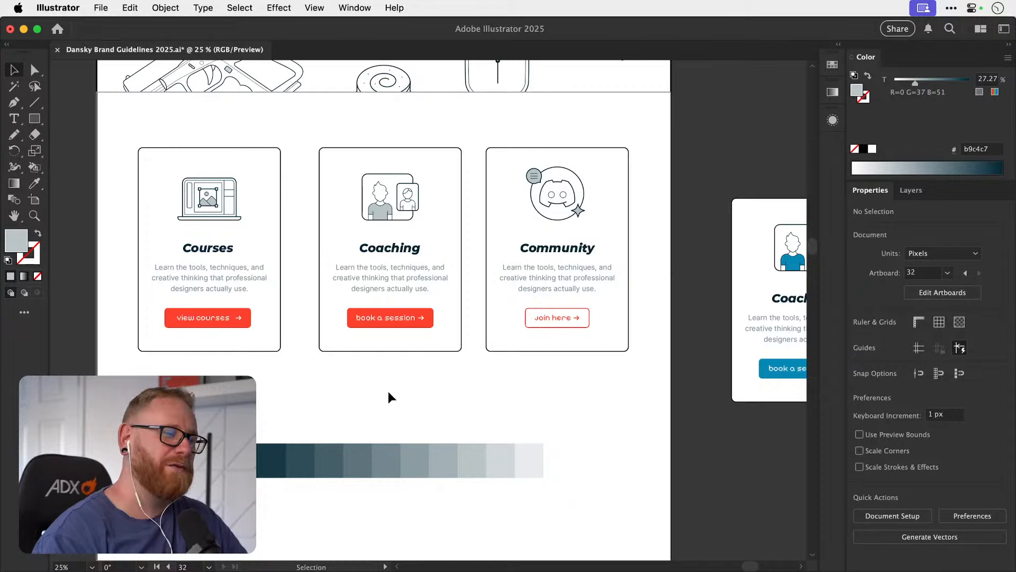
pyautogui.moveTo(388, 392); pyautogui.dragTo(382, 487)
pyautogui.press('super+minus')
pyautogui.press('super+minus')
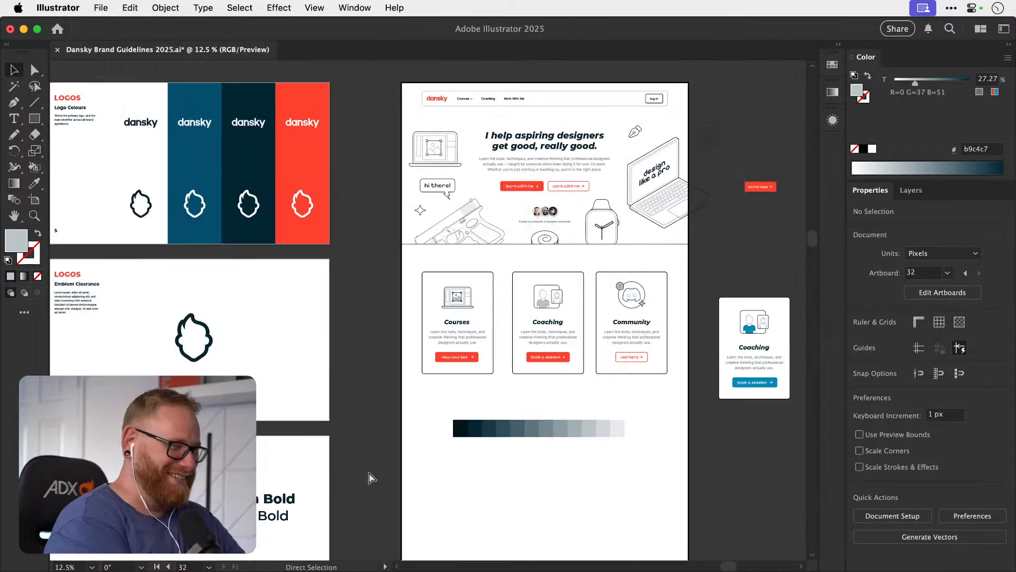
pyautogui.moveTo(470, 332); pyautogui.dragTo(342, 412)
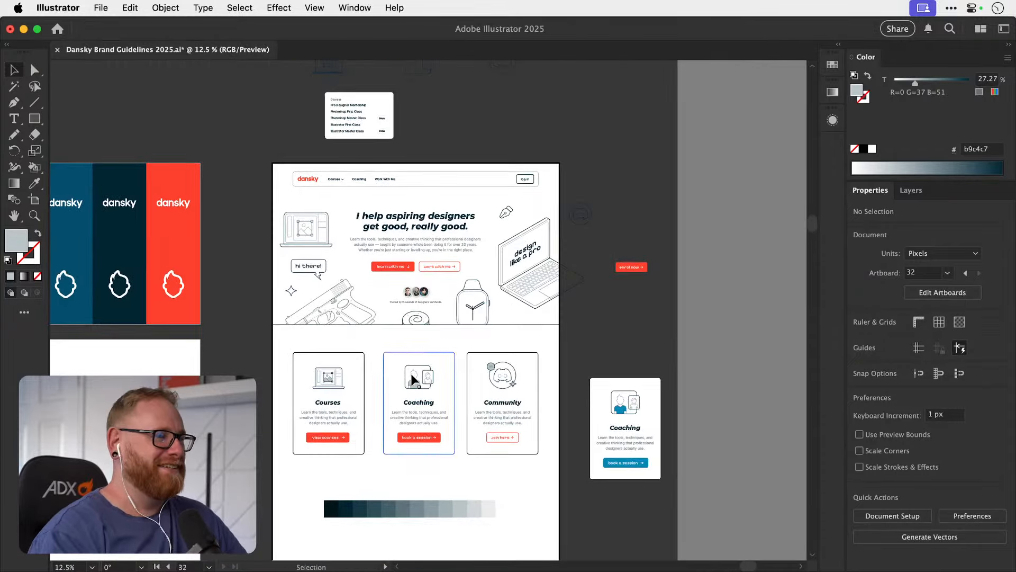
# Group the parts of each service card, Coaching, Courses and Community, into three separate groups.
pyautogui.scroll(3, 413, 378)
pyautogui.moveTo(463, 513); pyautogui.dragTo(464, 514)
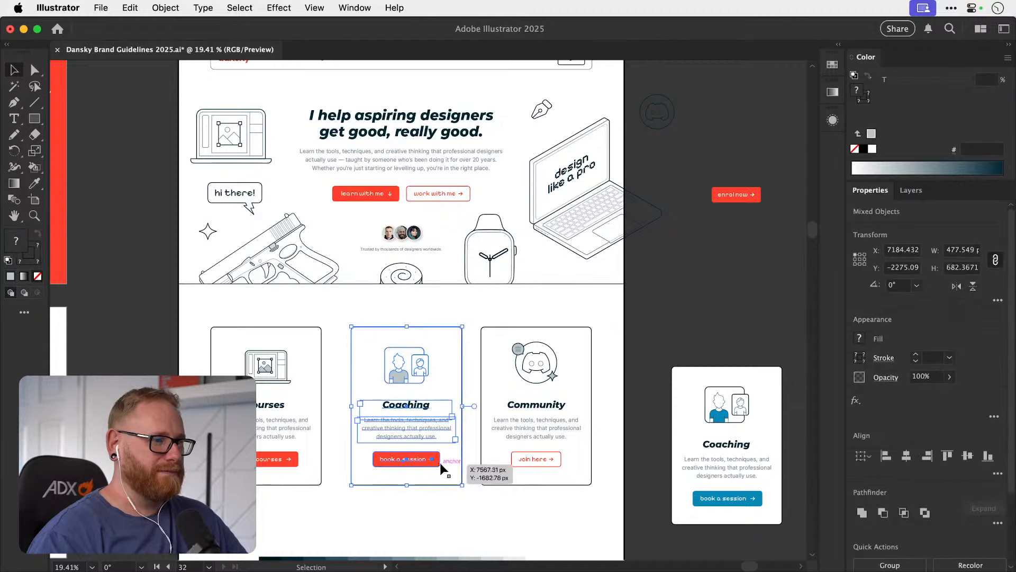
pyautogui.press('super+g')
pyautogui.moveTo(188, 319); pyautogui.dragTo(325, 503)
pyautogui.press('super+g')
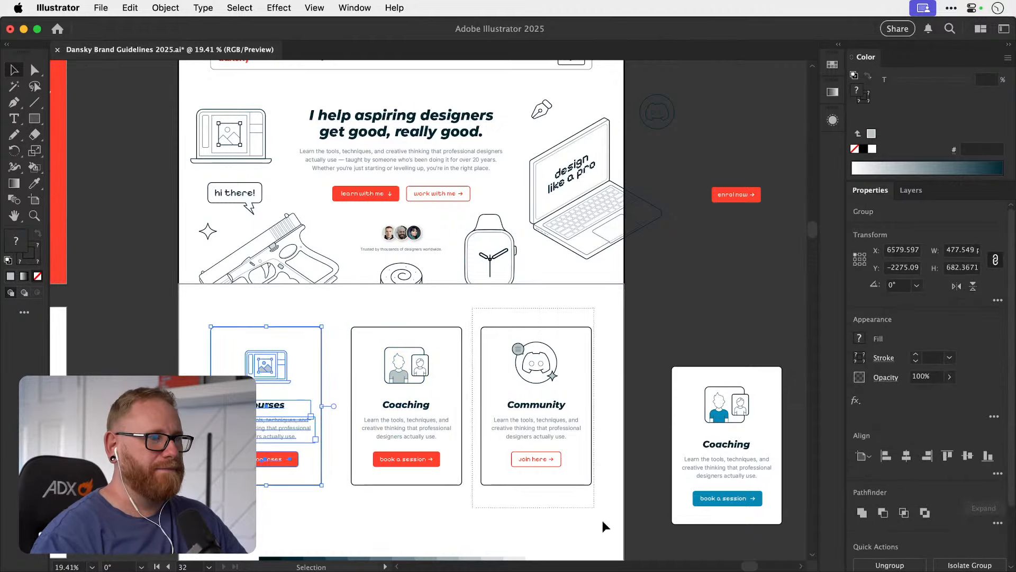
pyautogui.moveTo(604, 522); pyautogui.dragTo(604, 522)
pyautogui.press('super+g')
# Snap the Courses card against the Coaching card's near edge, and nudge it left to leave a 100 px gap.
pyautogui.moveTo(328, 403); pyautogui.dragTo(400, 394)
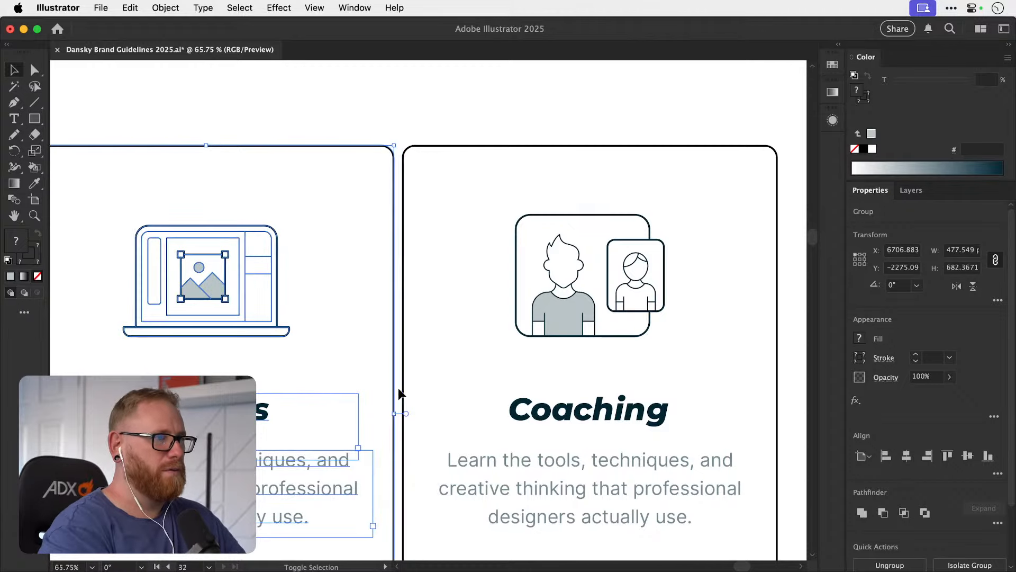
pyautogui.hotkey('shift', 'Left')
pyautogui.hotkey('shift', 'Left')
pyautogui.hotkey('shift', 'Left')
pyautogui.hotkey('shift', 'Left')
pyautogui.hotkey('shift', 'Left')
pyautogui.hotkey('shift', 'Left')
pyautogui.press('super+minus')
pyautogui.press('super+minus')
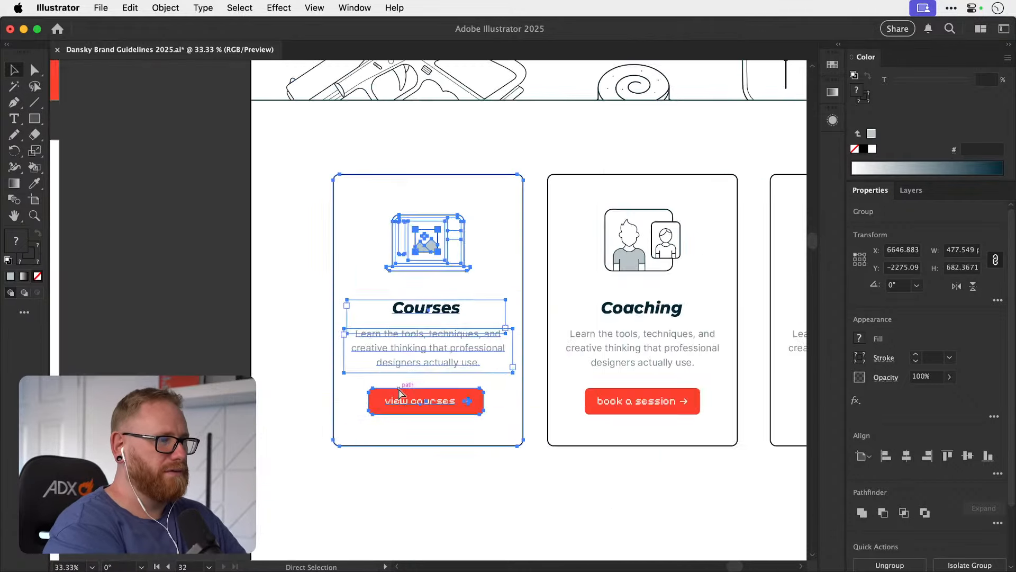
pyautogui.press('super+minus')
pyautogui.hotkey('shift', 'Left')
pyautogui.hotkey('shift', 'Left')
pyautogui.hotkey('shift', 'Left')
pyautogui.hotkey('shift', 'Left')
# Snap the Community card against the Coaching card's right edge, and nudge it right to leave a 100 px gap.
pyautogui.moveTo(558, 311); pyautogui.dragTo(319, 341)
pyautogui.moveTo(428, 238); pyautogui.dragTo(710, 286)
pyautogui.moveTo(501, 292); pyautogui.dragTo(399, 291)
pyautogui.press('Right')
pyautogui.press('Right')
pyautogui.press('Right')
pyautogui.press('Right')
pyautogui.press('Right')
pyautogui.press('Right')
pyautogui.press('Right')
pyautogui.press('Right')
pyautogui.press('Right')
pyautogui.press('Right')
pyautogui.press('Right')
pyautogui.press('Right')
pyautogui.press('Right')
pyautogui.press('Right')
pyautogui.press('Right')
pyautogui.press('Right')
pyautogui.press('Right')
pyautogui.press('Right')
pyautogui.press('Right')
pyautogui.press('Right')
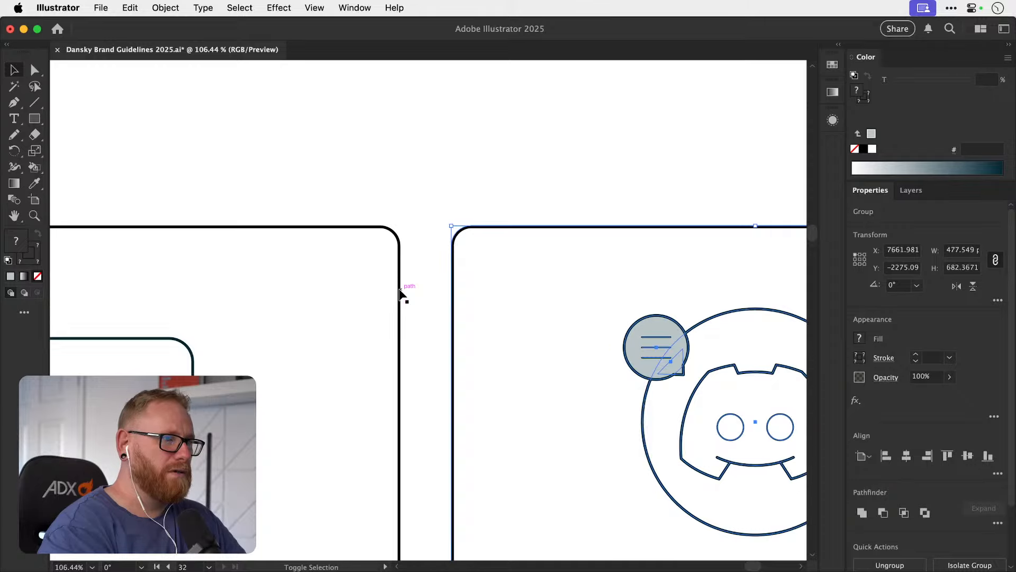
pyautogui.hotkey('shift', 'Right')
pyautogui.hotkey('shift', 'Right')
pyautogui.press('super+minus')
pyautogui.press('super+minus')
pyautogui.press('super+minus')
pyautogui.press('super+minus')
pyautogui.press('super+minus')
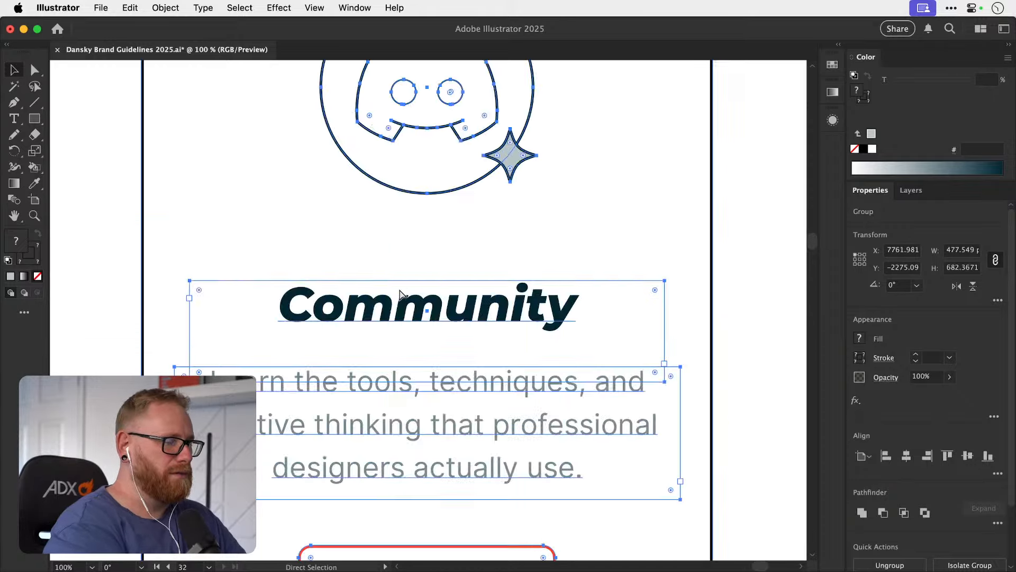
pyautogui.press('space')
pyautogui.moveTo(238, 305); pyautogui.dragTo(487, 324)
pyautogui.press('super+minus')
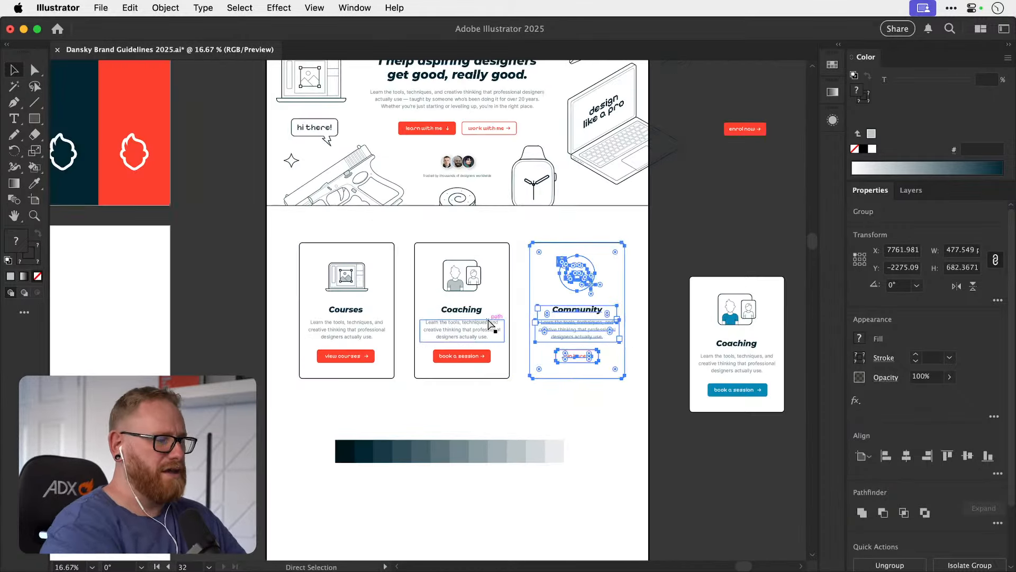
# Deselect the Community card and save the document.
pyautogui.click(678, 247)
pyautogui.press('space')
pyautogui.moveTo(656, 318); pyautogui.dragTo(642, 315)
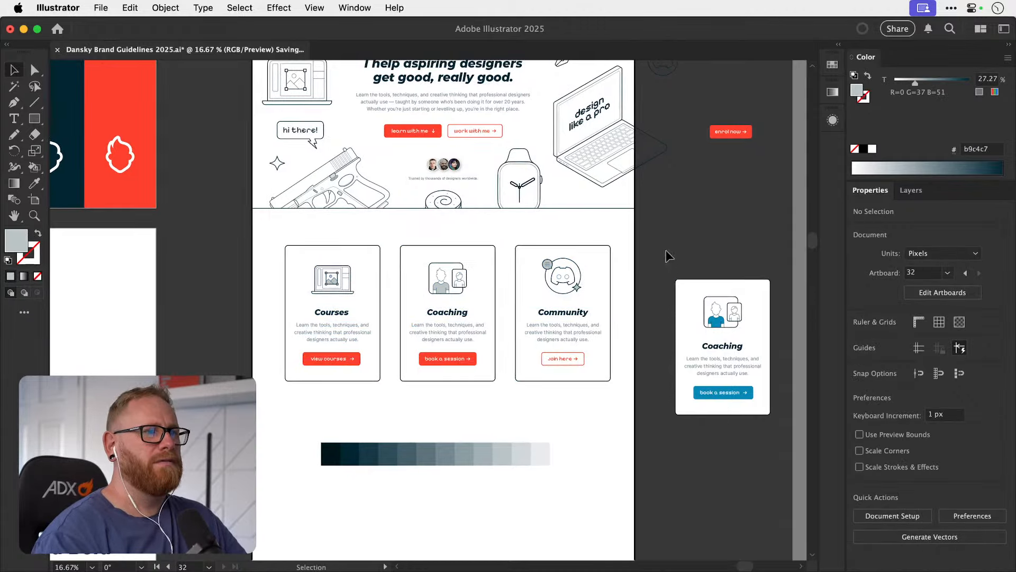
pyautogui.press('super+s')
# Compare the home page mockup's colours with the brand guideline pages, focusing on the Colour Hierarchy proportions.
pyautogui.moveTo(715, 342); pyautogui.dragTo(631, 384)
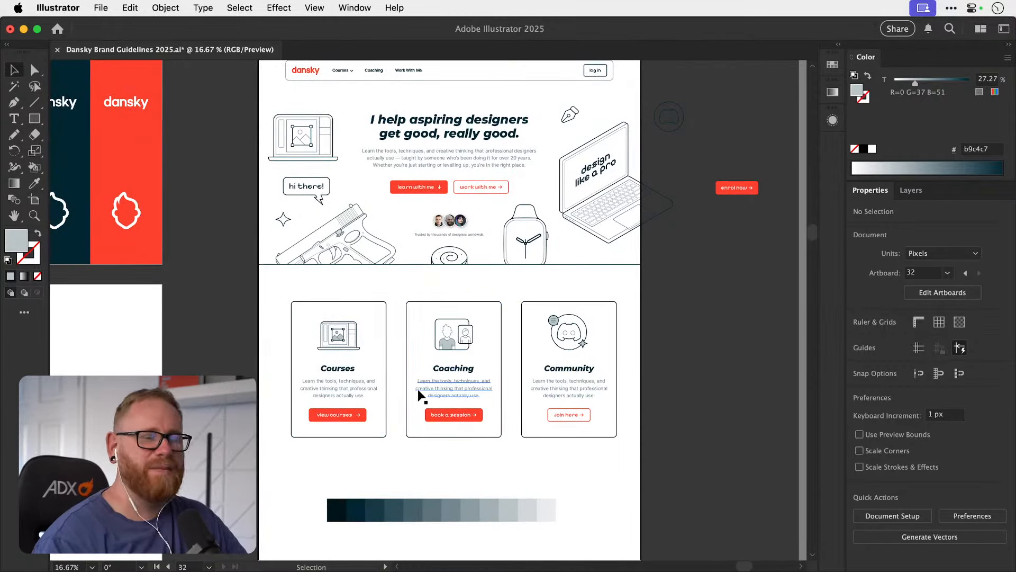
pyautogui.moveTo(409, 389); pyautogui.dragTo(480, 377)
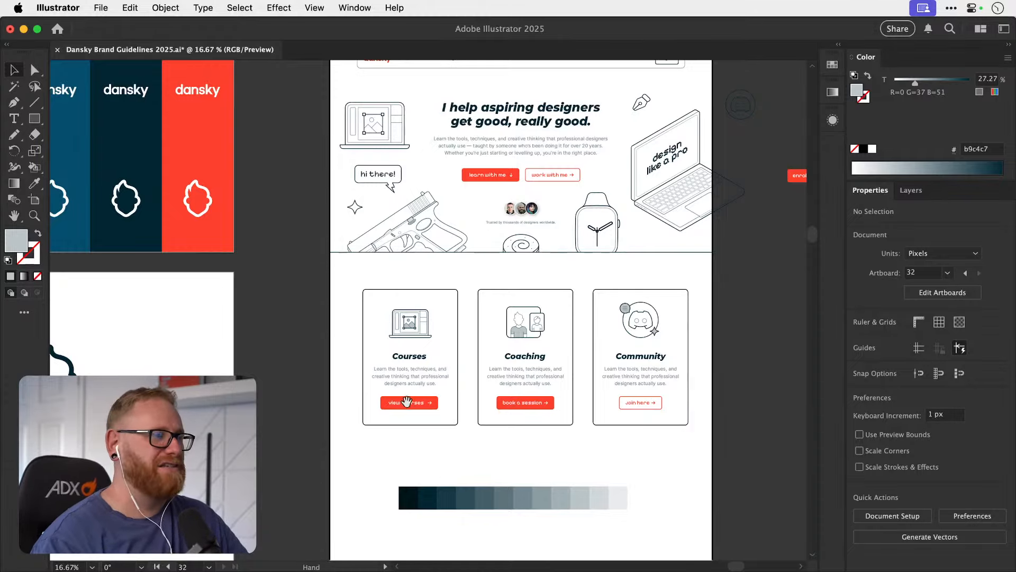
pyautogui.moveTo(410, 402); pyautogui.dragTo(482, 386)
pyautogui.moveTo(404, 394); pyautogui.dragTo(472, 349)
pyautogui.scroll(-5, 456, 374)
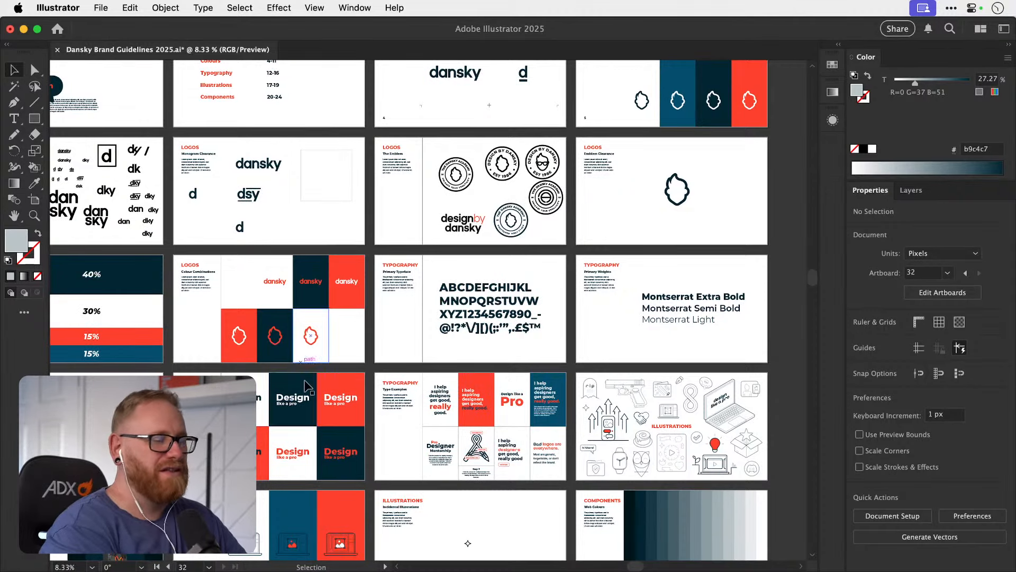
pyautogui.hscroll(-3, 306, 385)
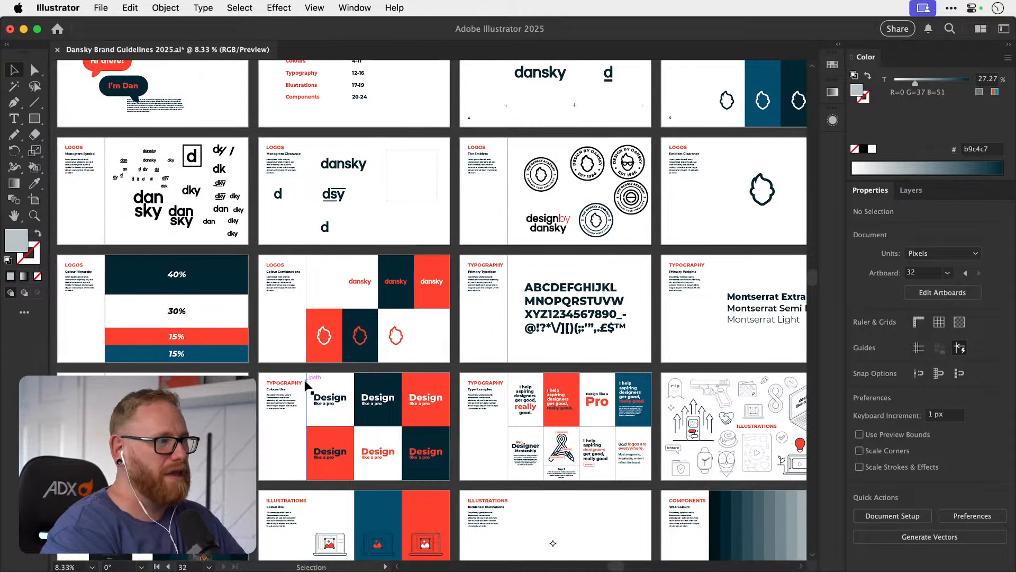
pyautogui.scroll(2, 306, 385)
pyautogui.hscroll(5, 306, 385)
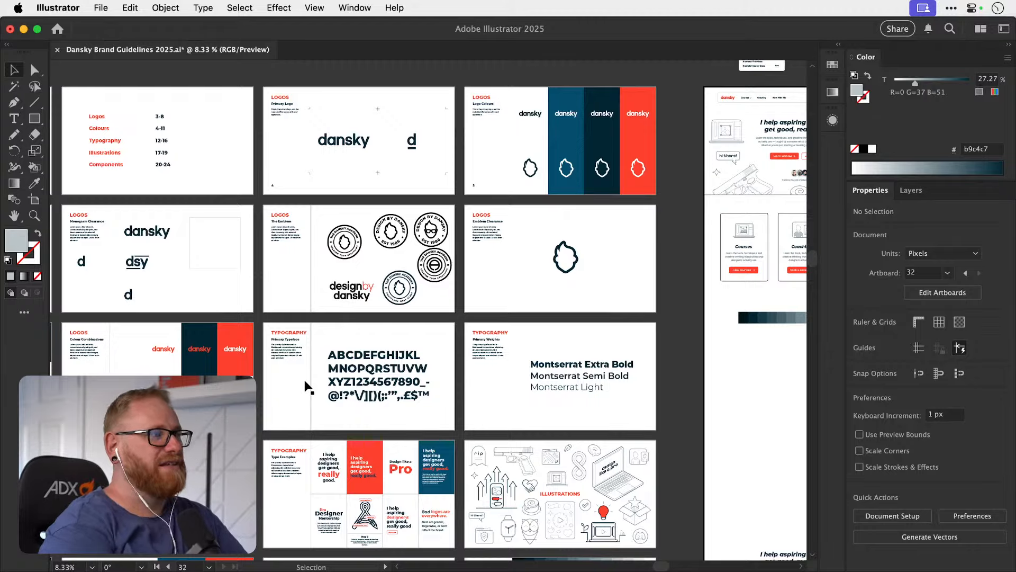
pyautogui.press('space')
pyautogui.moveTo(687, 285); pyautogui.dragTo(585, 296)
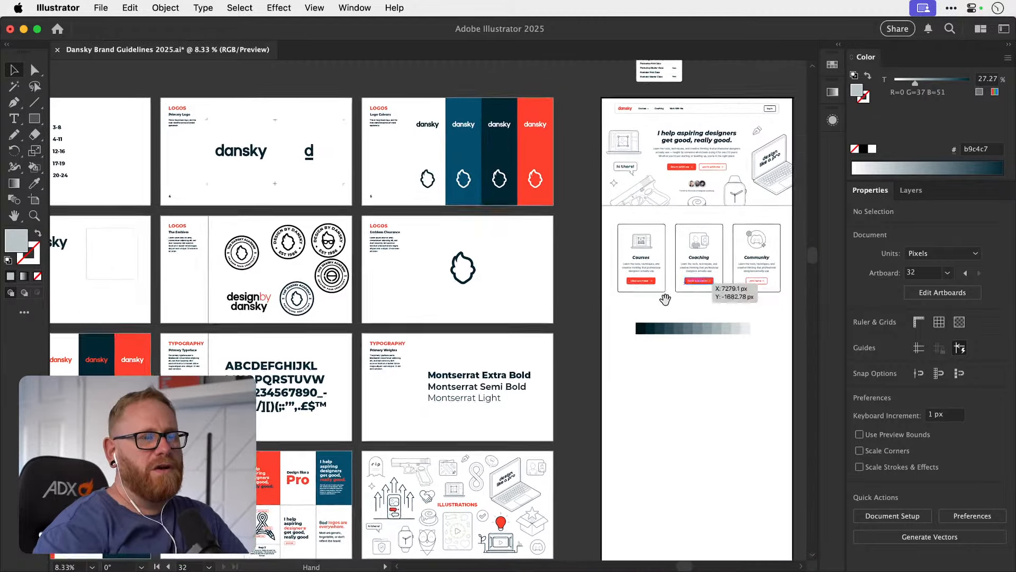
pyautogui.moveTo(662, 299); pyautogui.dragTo(607, 304)
pyautogui.moveTo(533, 341); pyautogui.dragTo(758, 329)
pyautogui.moveTo(436, 335); pyautogui.dragTo(677, 311)
pyautogui.press('z')
pyautogui.moveTo(284, 349); pyautogui.dragTo(310, 348)
pyautogui.press('v')
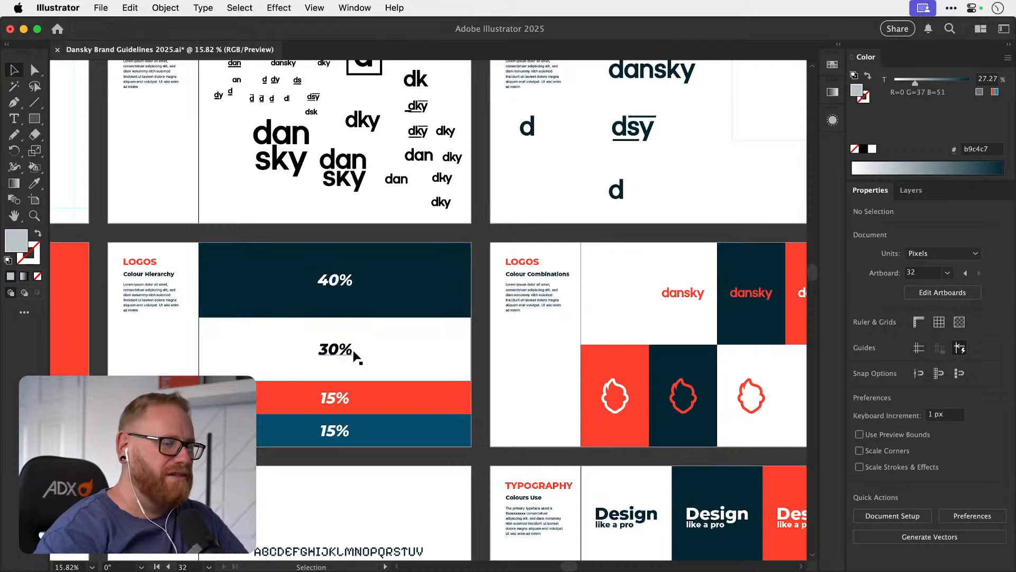
# Review the overall set of brand guideline artboards alongside the home page mockup.
pyautogui.press('super+minus')
pyautogui.press('super+minus')
pyautogui.press('super+minus')
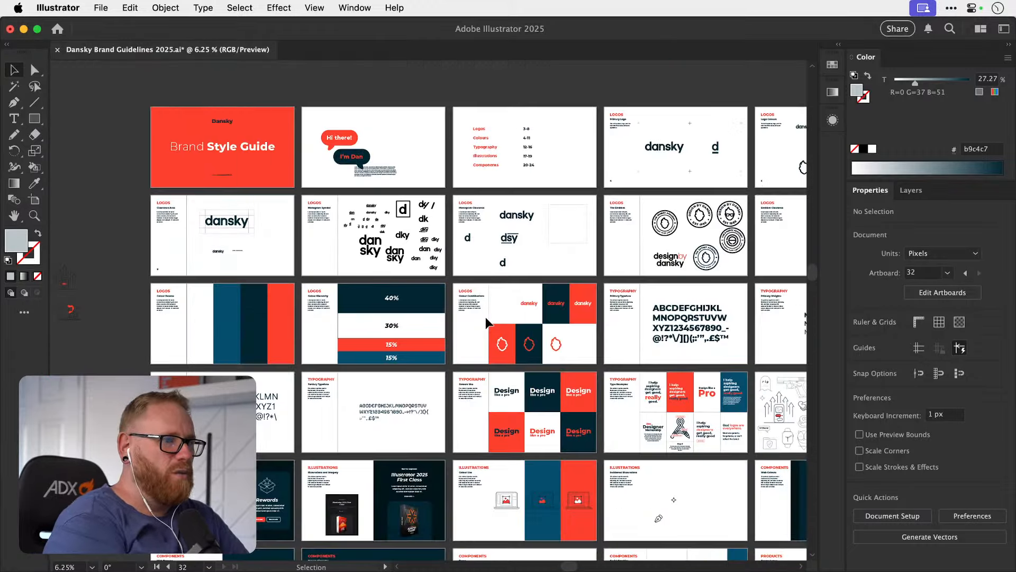
pyautogui.hscroll(10, 485, 317)
pyautogui.scroll(2, 485, 317)
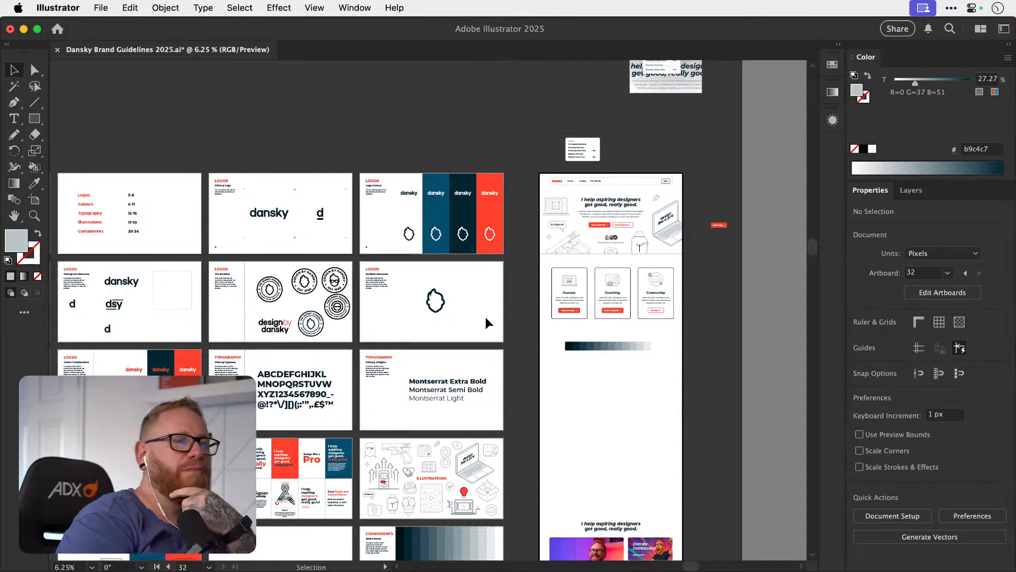
pyautogui.hscroll(-2, 485, 316)
pyautogui.scroll(-1, 485, 317)
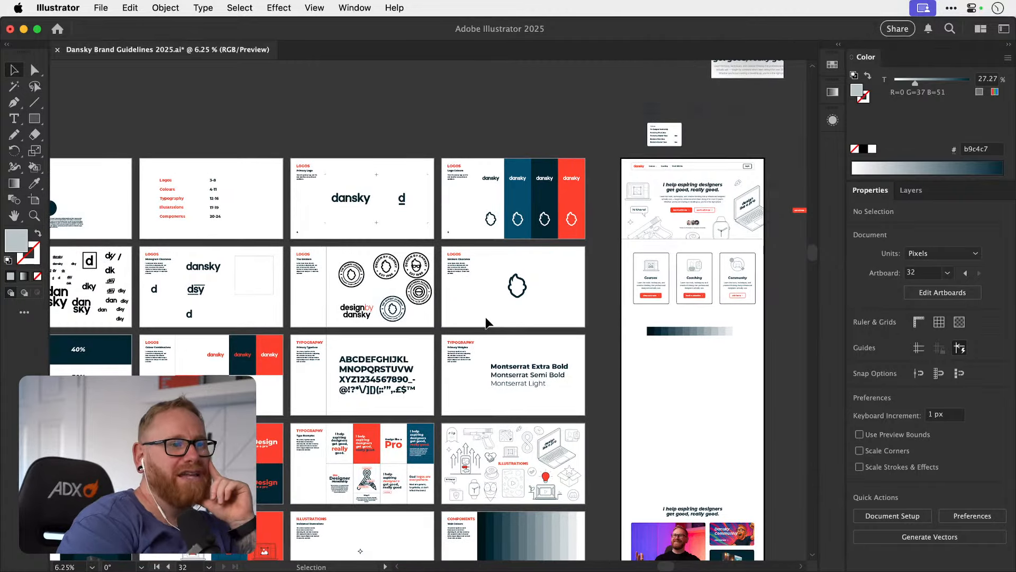
pyautogui.hscroll(-1, 486, 322)
pyautogui.scroll(-1, 486, 322)
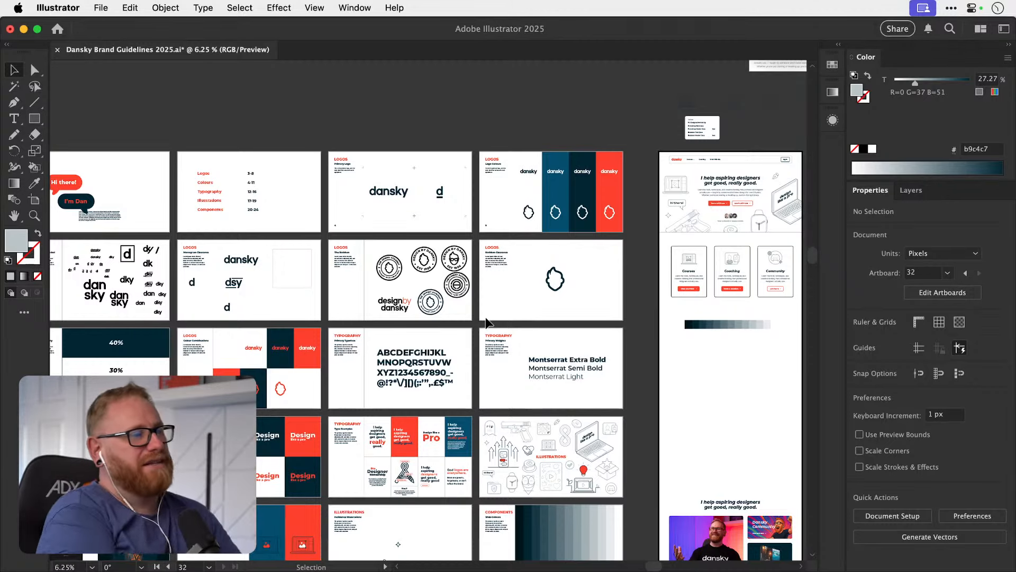
pyautogui.hscroll(5, 508, 116)
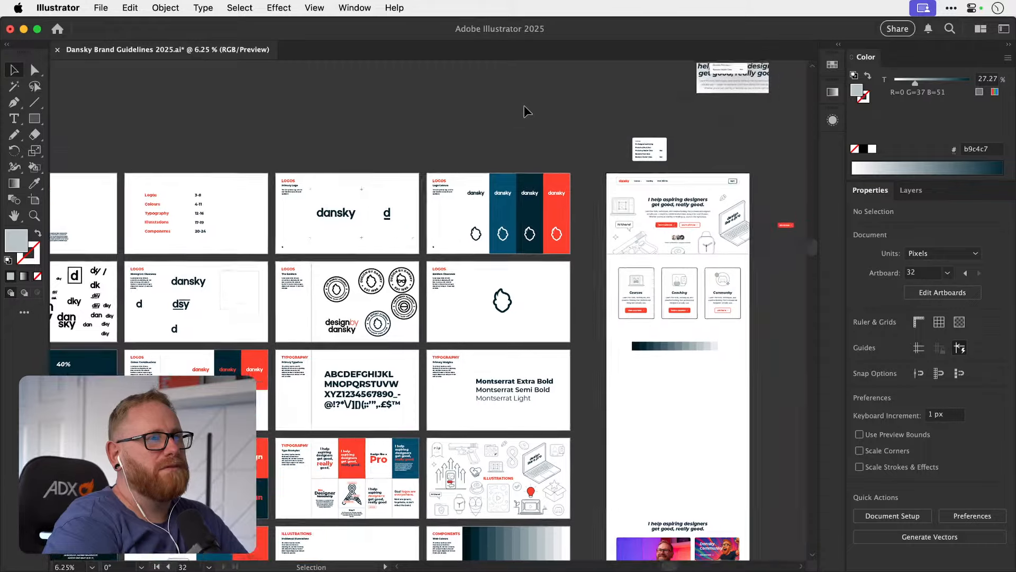
# Examine the home page hero and service cards against the colour treatments on the Type Examples page.
pyautogui.hscroll(1, 524, 106)
pyautogui.press('z')
pyautogui.moveTo(514, 176); pyautogui.dragTo(625, 183)
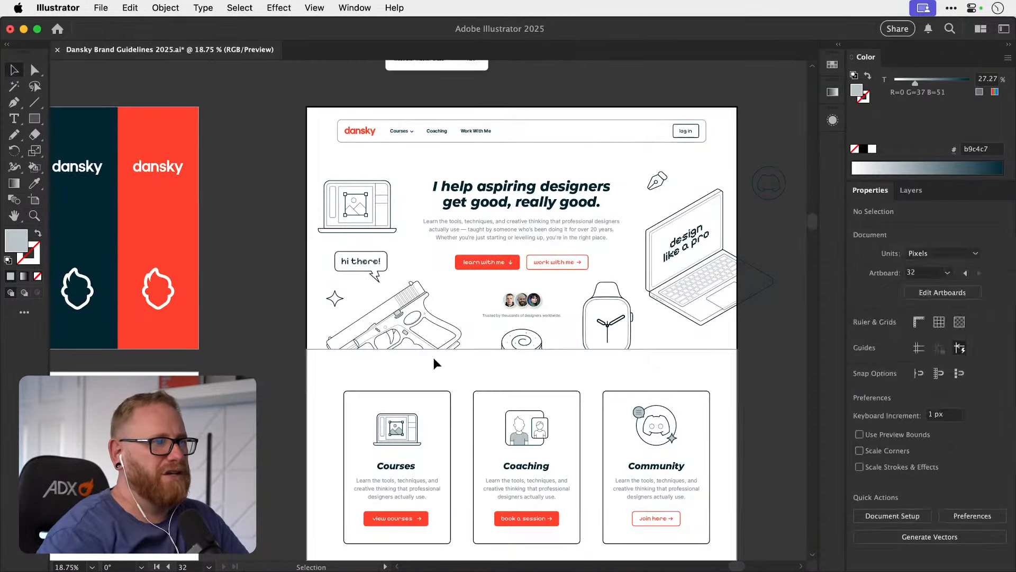
pyautogui.moveTo(435, 360); pyautogui.dragTo(313, 301)
pyautogui.moveTo(321, 389); pyautogui.dragTo(508, 245)
pyautogui.moveTo(372, 331); pyautogui.dragTo(537, 148)
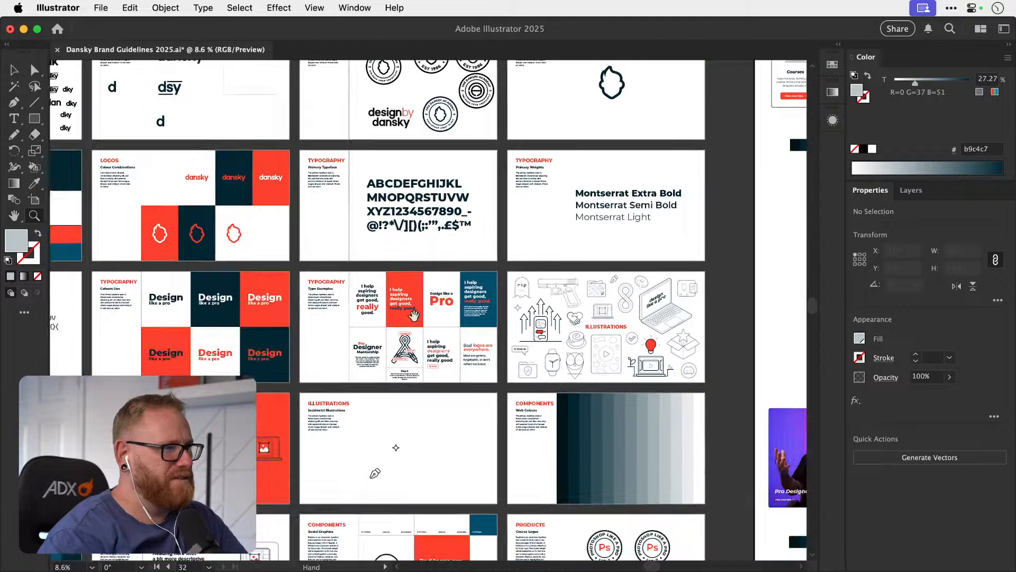
pyautogui.moveTo(394, 344); pyautogui.dragTo(629, 313)
pyautogui.moveTo(472, 356); pyautogui.dragTo(439, 267)
pyautogui.moveTo(336, 209); pyautogui.dragTo(399, 204)
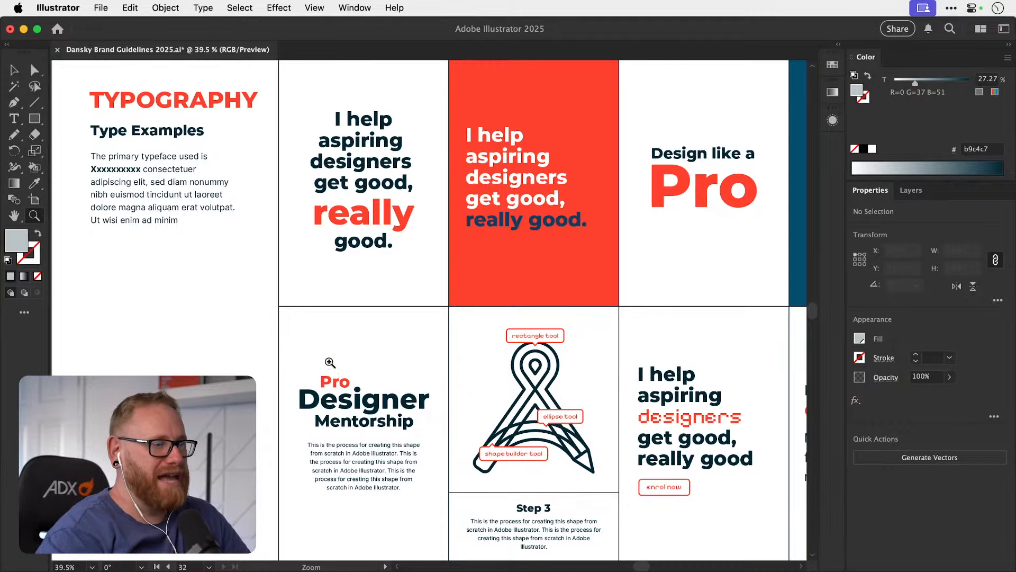
pyautogui.moveTo(568, 324); pyautogui.dragTo(424, 299)
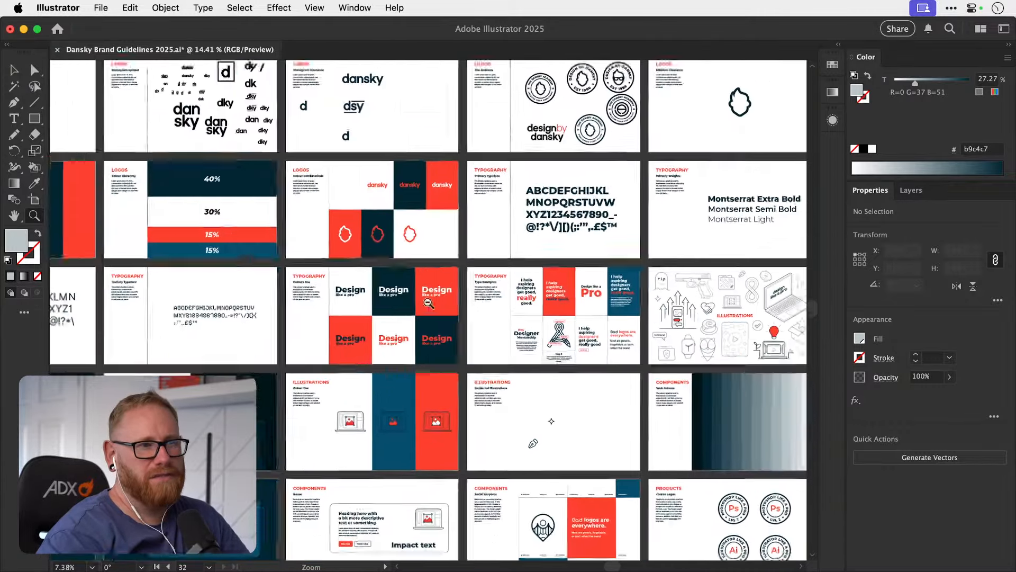
# Return to the home page mockup's hero and service cards, and save the document.
pyautogui.press('space')
pyautogui.moveTo(502, 312); pyautogui.dragTo(320, 304)
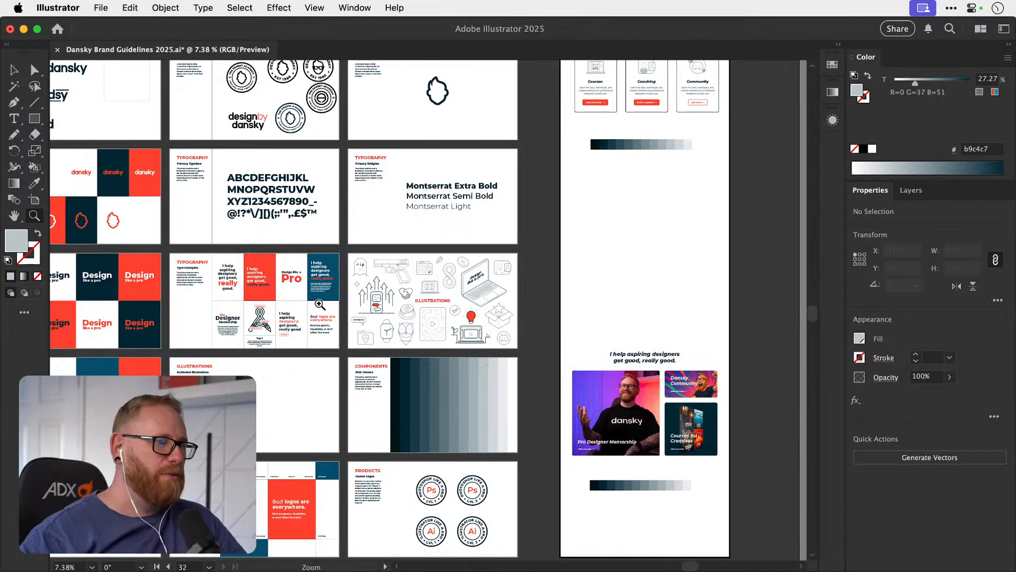
pyautogui.moveTo(578, 235); pyautogui.dragTo(383, 413)
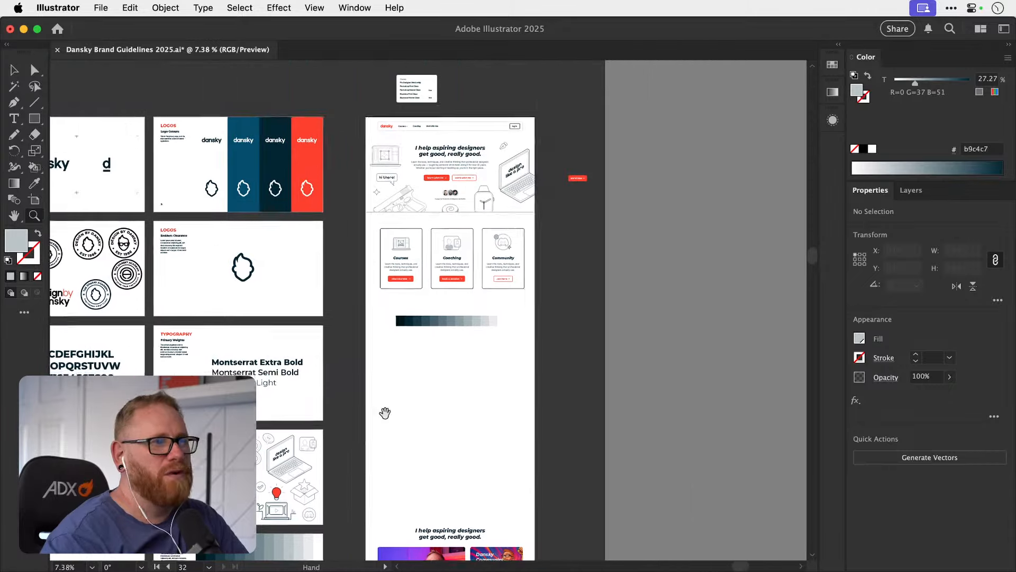
pyautogui.moveTo(476, 267); pyautogui.dragTo(500, 311)
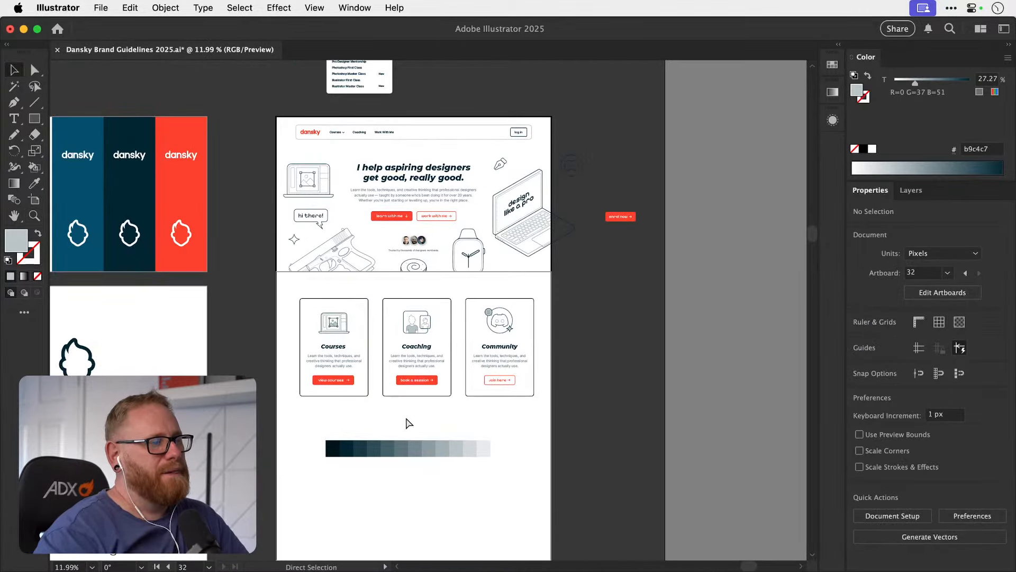
pyautogui.press('super+s')
# Check the fill colour of the blue rectangle behind the logo on the Logo Colours page.
pyautogui.moveTo(405, 413); pyautogui.dragTo(544, 397)
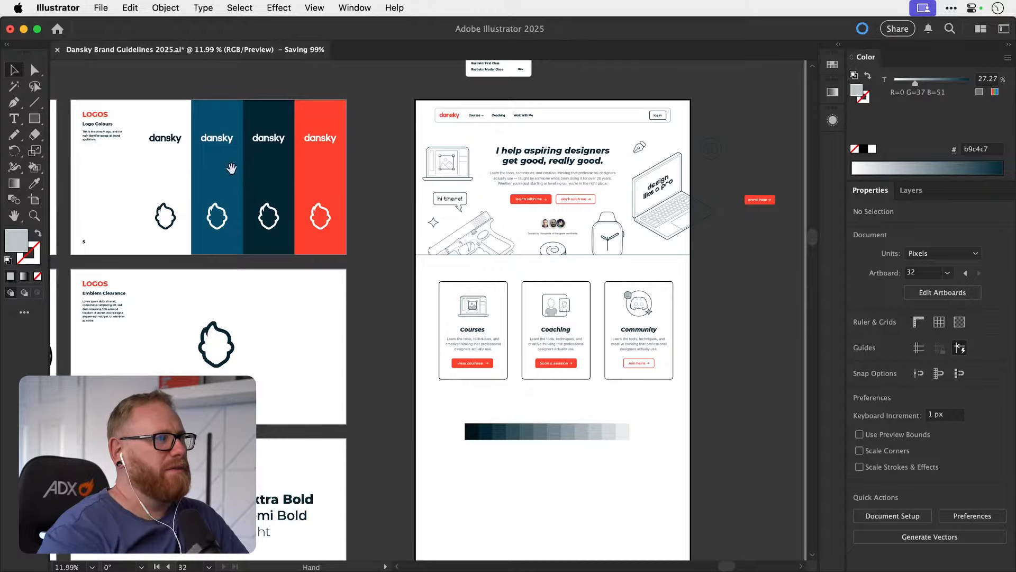
pyautogui.click(209, 178)
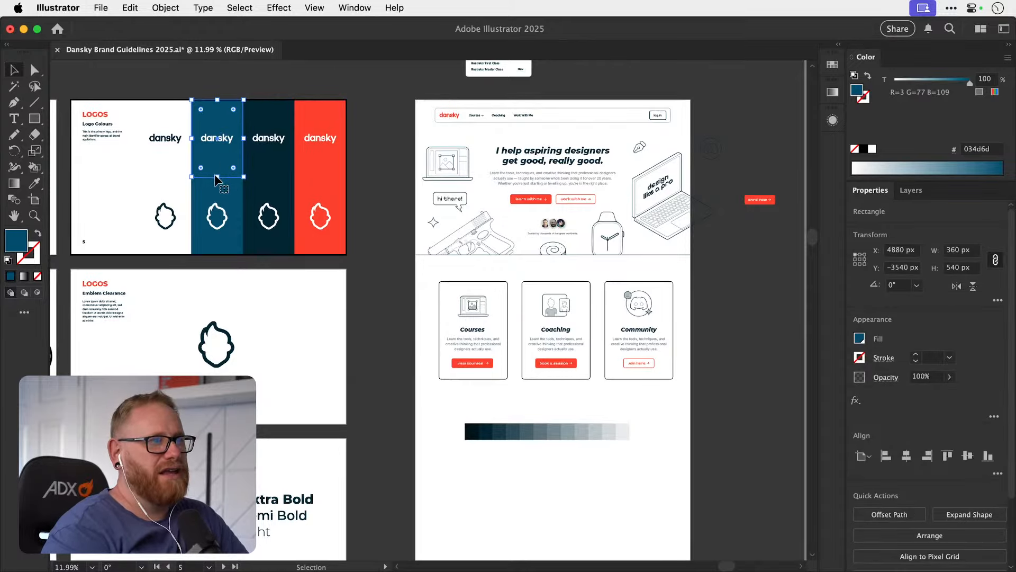
pyautogui.moveTo(470, 204); pyautogui.dragTo(378, 198)
pyautogui.click(389, 189)
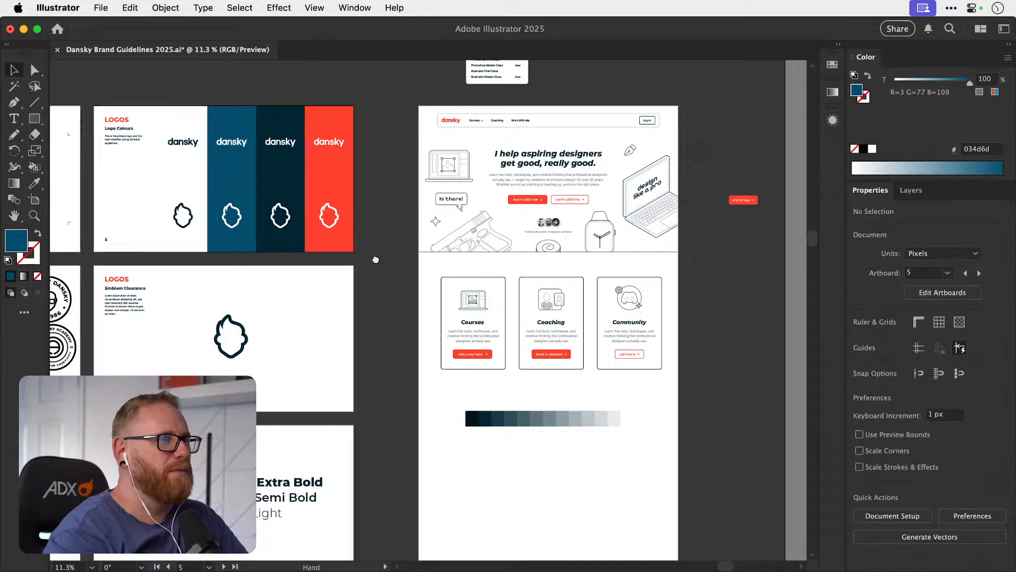
pyautogui.moveTo(356, 242); pyautogui.dragTo(639, 240)
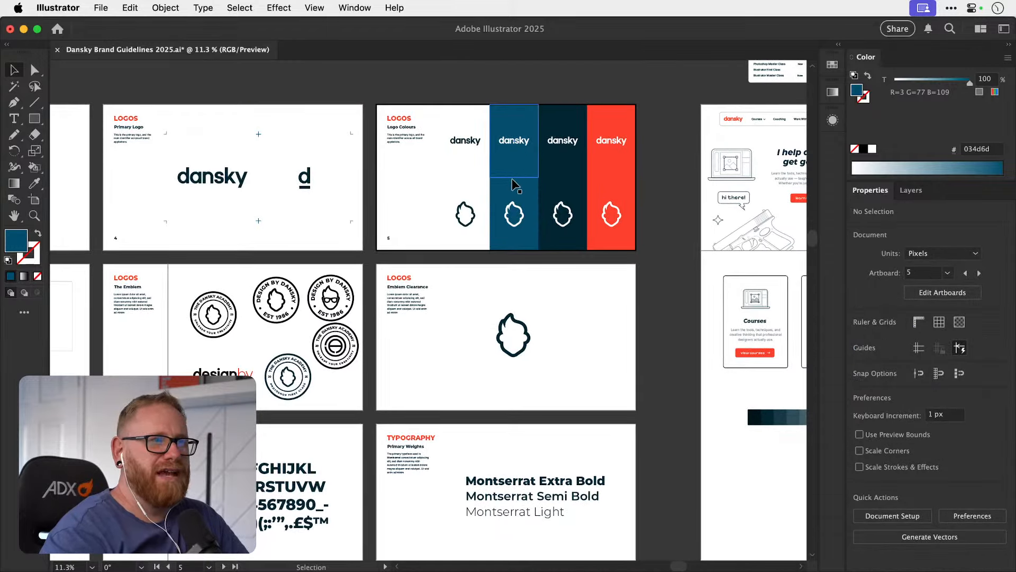
# Examine how blue is used across the typography, illustration and component guideline pages compared with the home page.
pyautogui.press('super+minus')
pyautogui.press('super+minus')
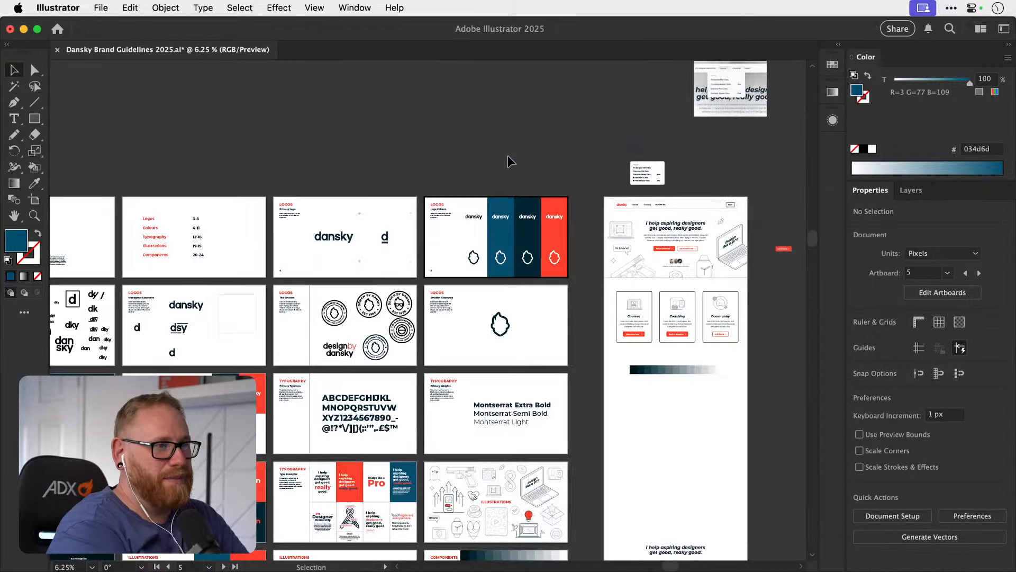
pyautogui.scroll(-5, 508, 156)
pyautogui.hscroll(-4, 508, 155)
pyautogui.scroll(-2, 507, 154)
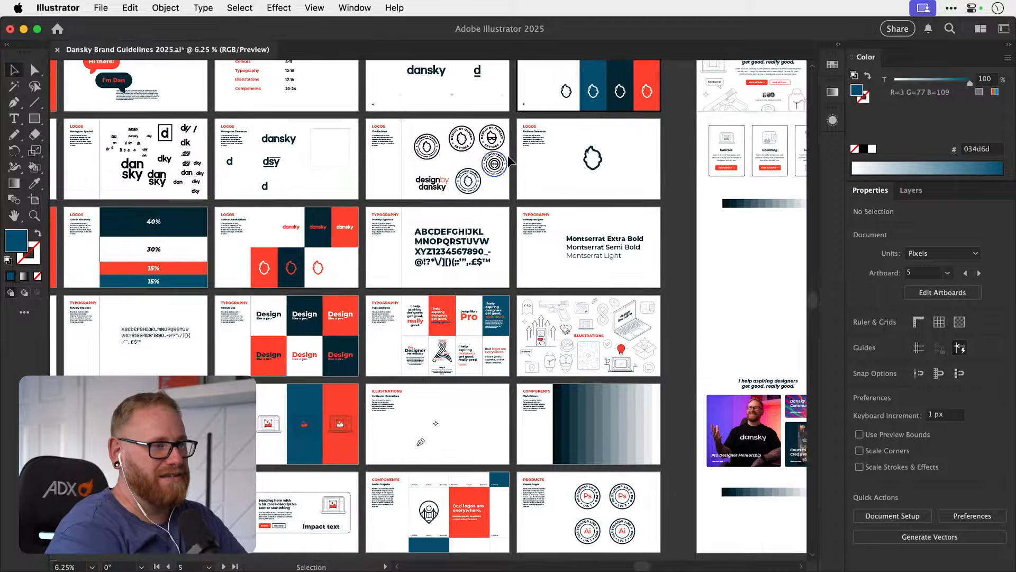
pyautogui.hscroll(-6, 508, 157)
pyautogui.scroll(-4, 508, 157)
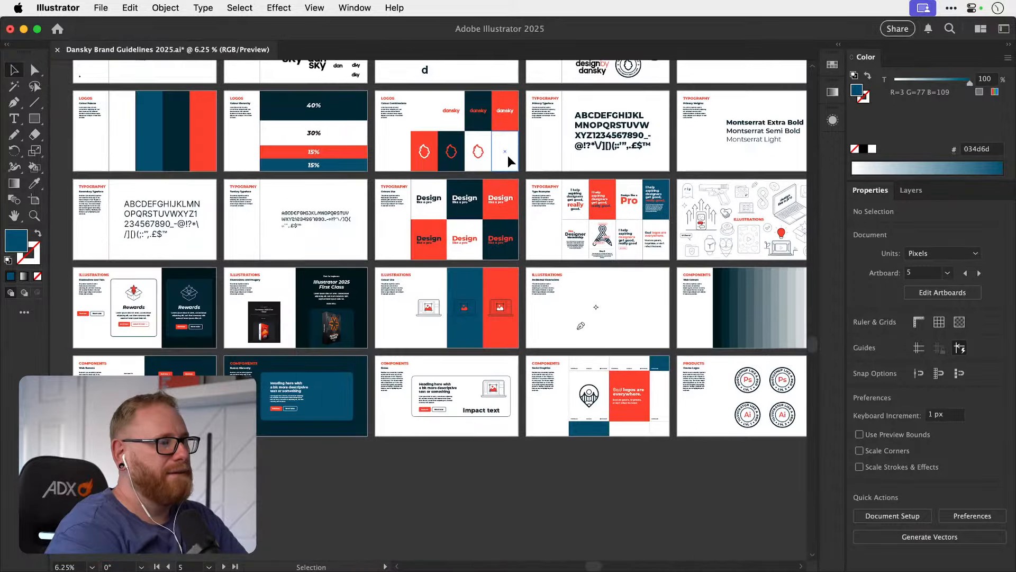
pyautogui.scroll(9, 507, 155)
pyautogui.hscroll(14, 507, 155)
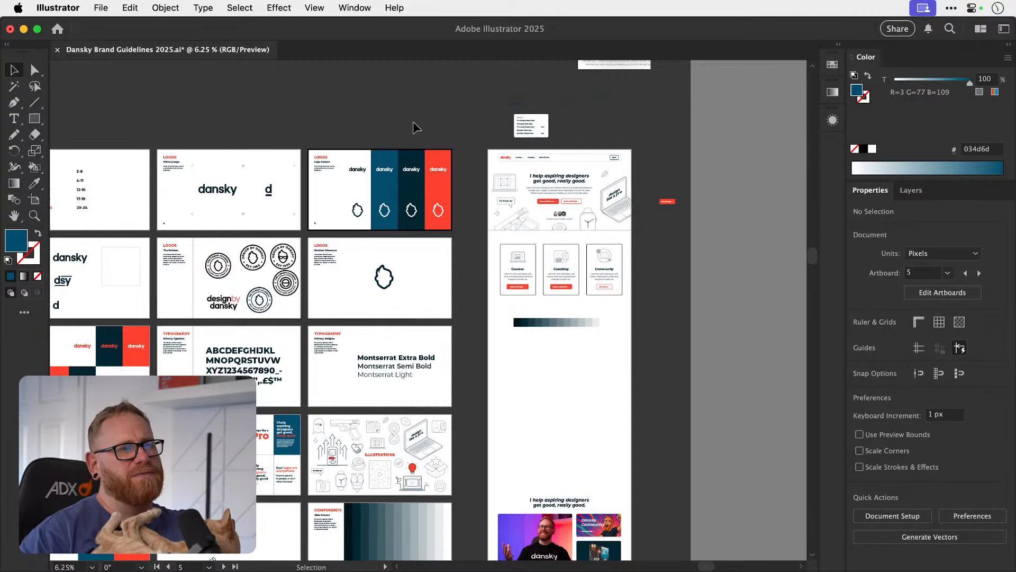
# Survey the colour use across the logo, typography, illustration and component guideline pages alongside the home page mockup.
pyautogui.scroll(-5, 413, 122)
pyautogui.hscroll(-4, 413, 122)
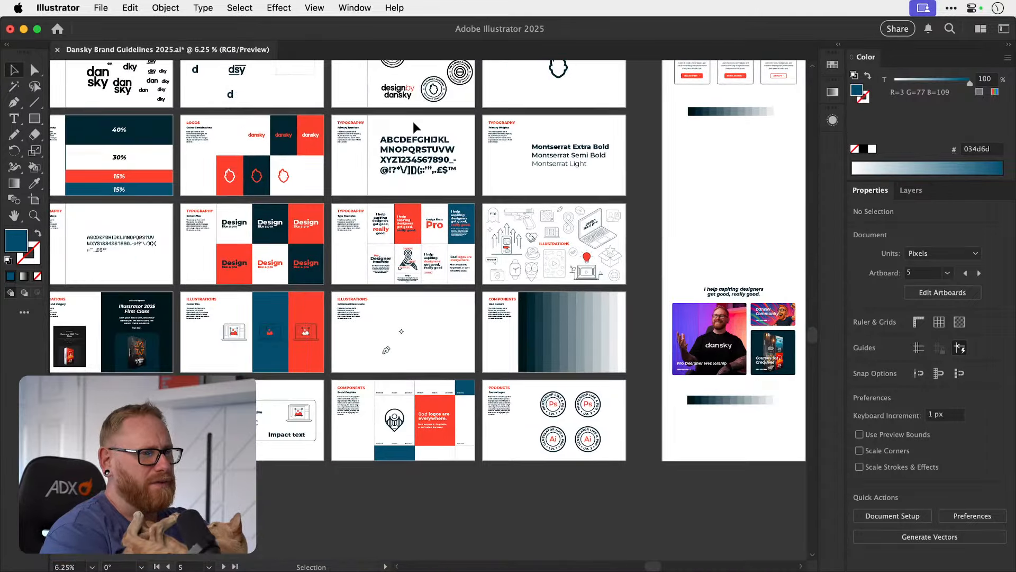
pyautogui.hscroll(-5, 414, 123)
pyautogui.scroll(-1, 413, 123)
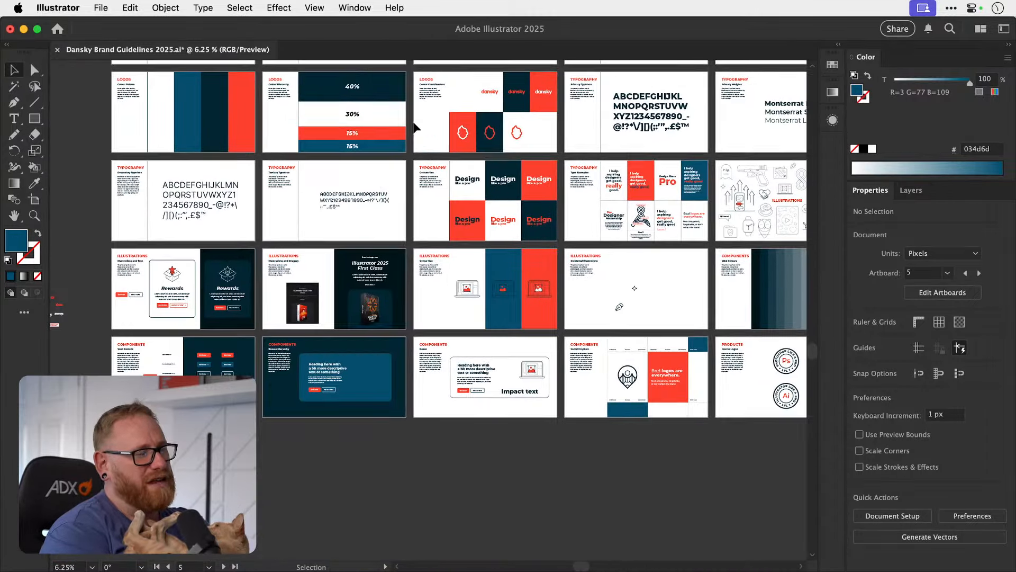
pyautogui.scroll(2, 415, 127)
pyautogui.hscroll(-1, 415, 127)
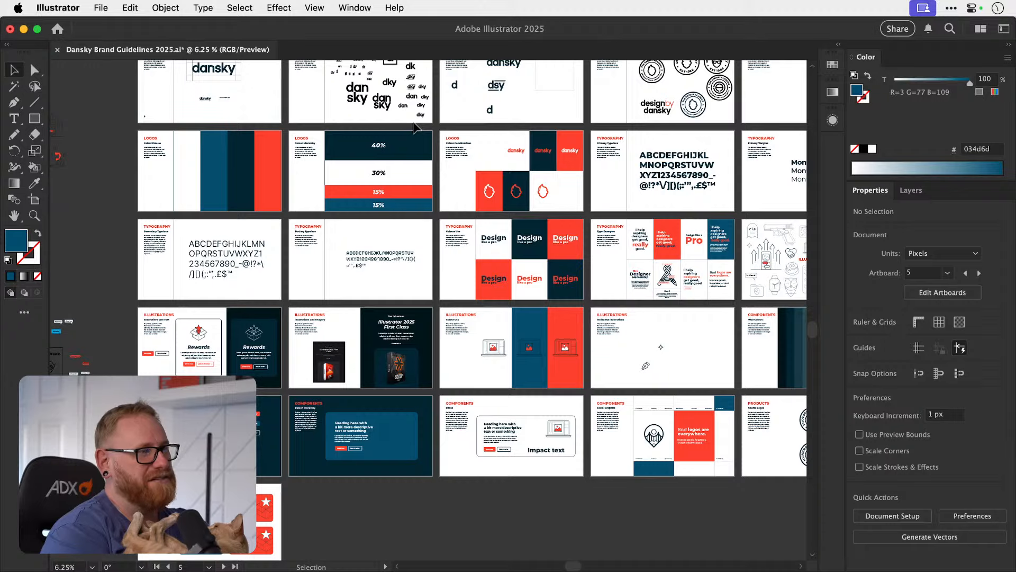
pyautogui.scroll(2, 414, 127)
pyautogui.hscroll(3, 415, 127)
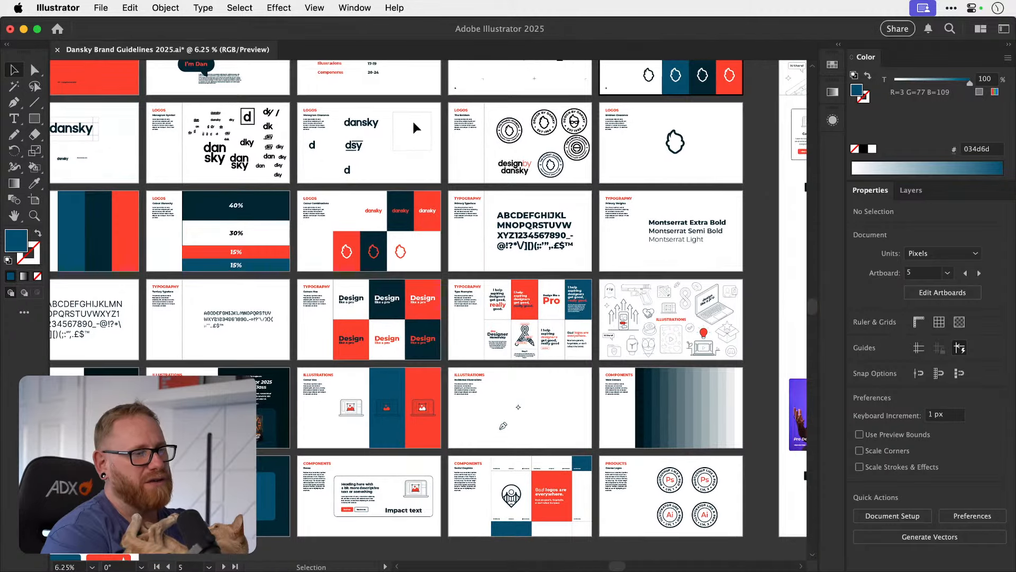
pyautogui.hscroll(2, 414, 123)
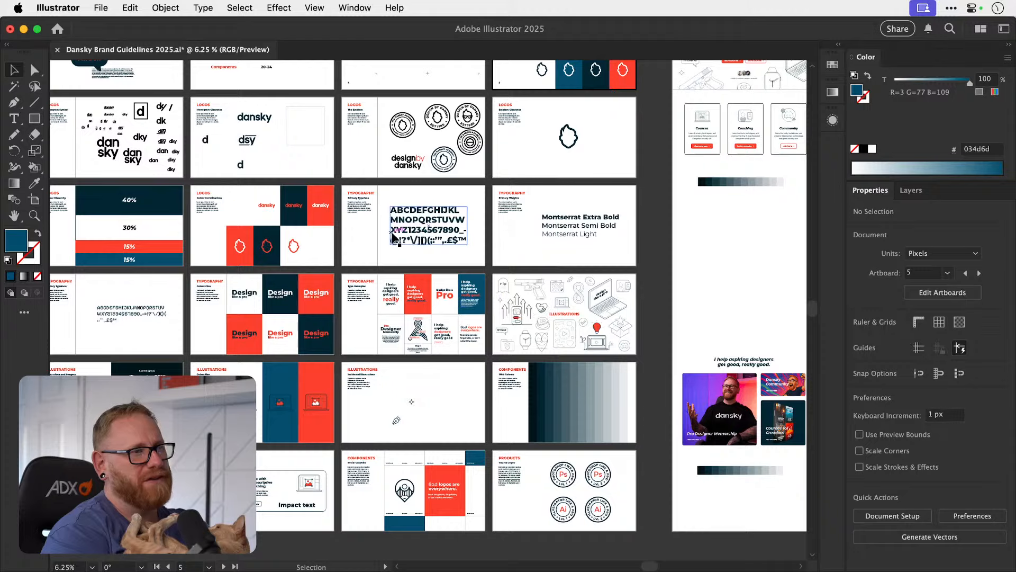
pyautogui.hscroll(2, 394, 236)
pyautogui.scroll(1, 394, 236)
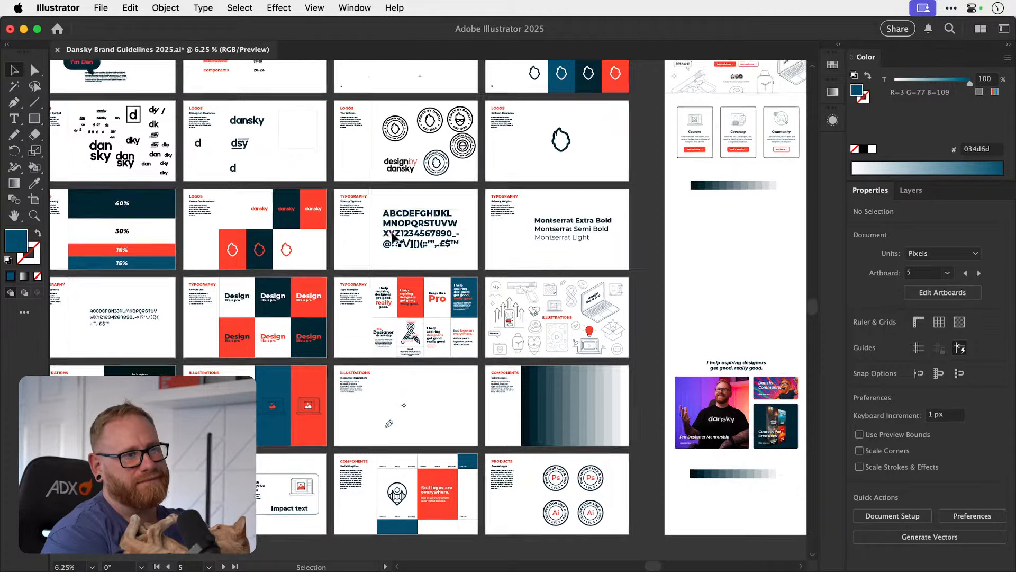
pyautogui.scroll(-1, 393, 237)
pyautogui.hscroll(1, 393, 237)
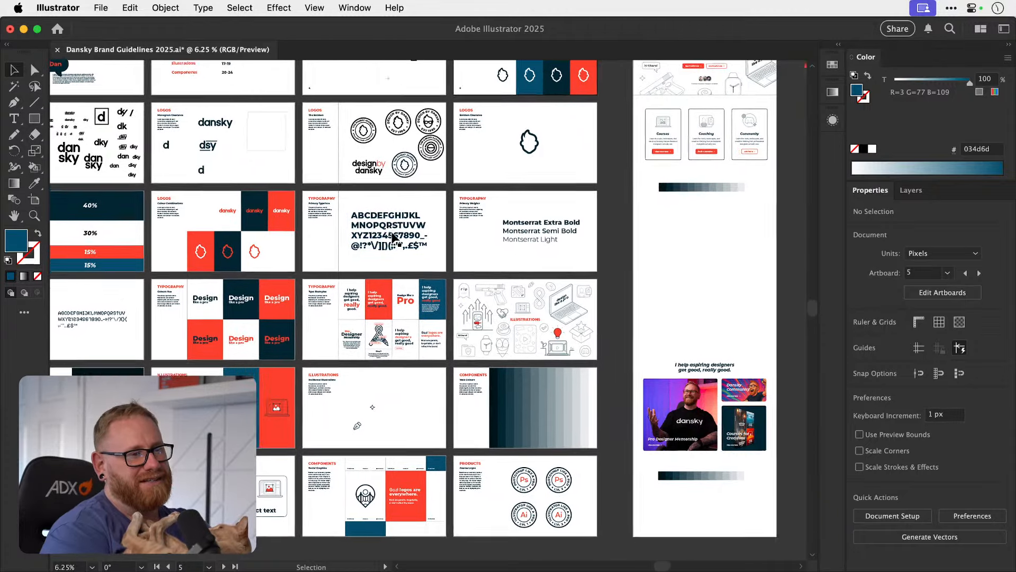
pyautogui.scroll(2, 393, 237)
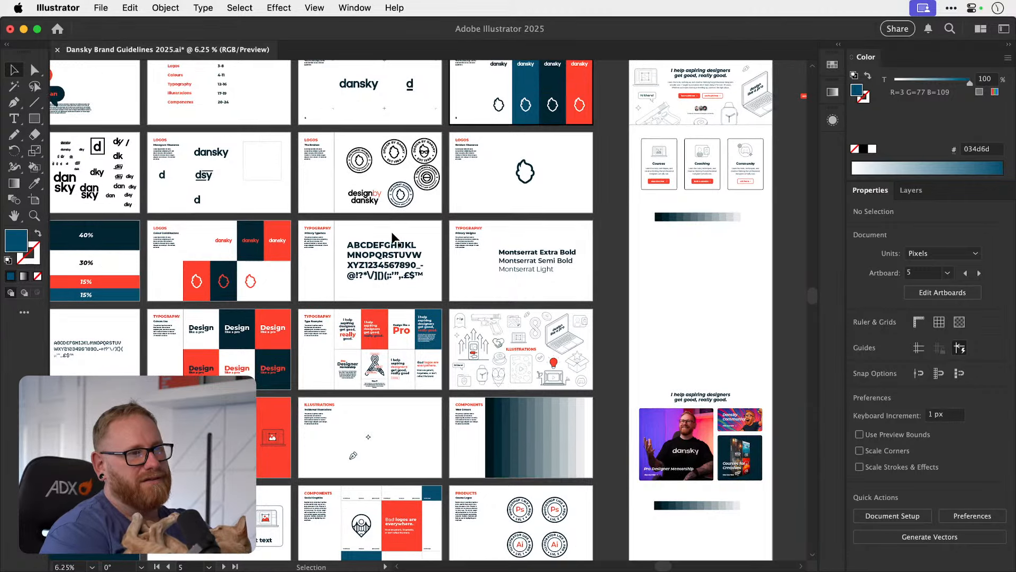
pyautogui.scroll(3, 393, 237)
pyautogui.hscroll(1, 393, 237)
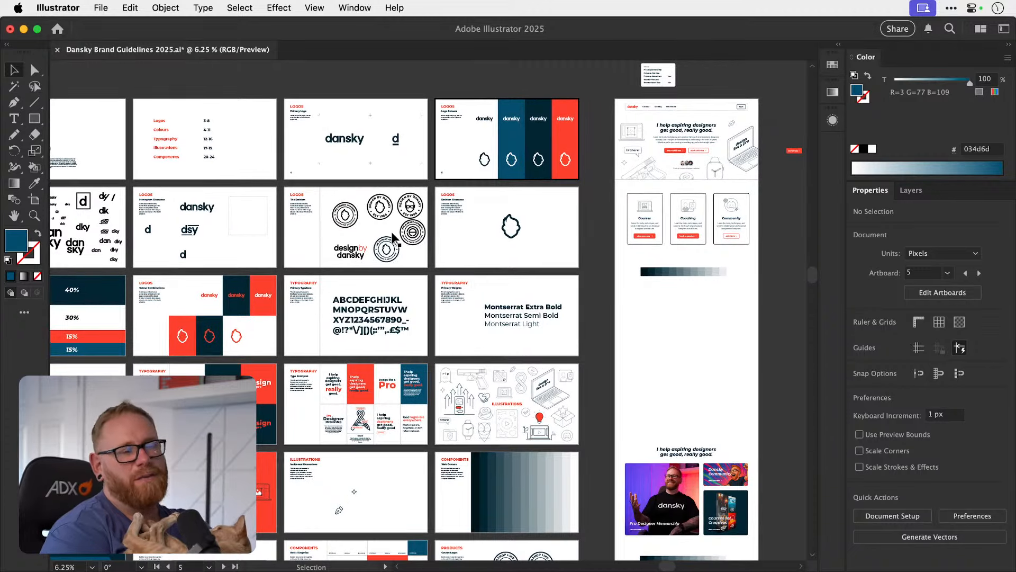
pyautogui.hscroll(-5, 393, 235)
pyautogui.scroll(-1, 392, 235)
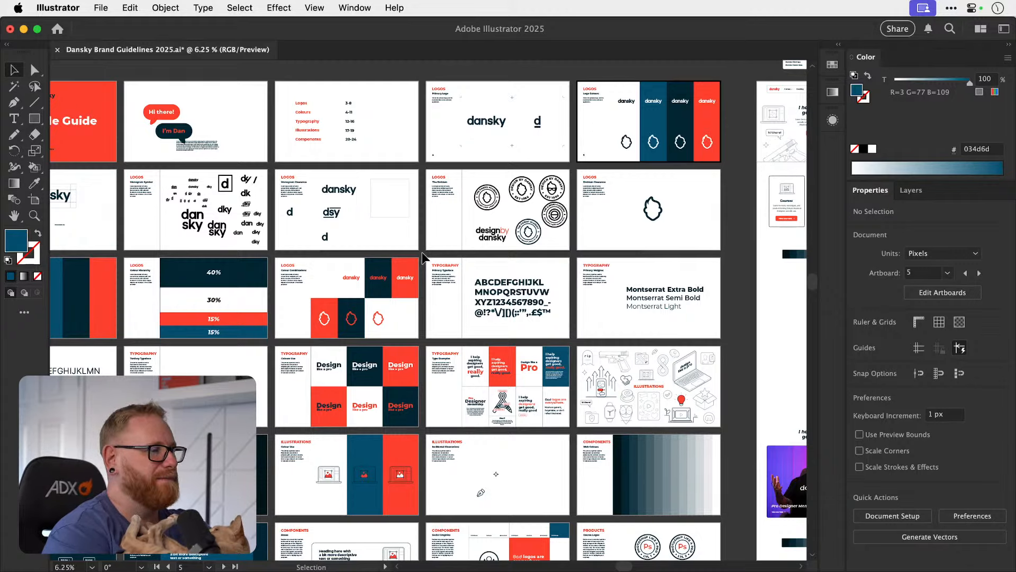
# Examine the home page mockup's hero, service cards and grey swatch strip beside the Logo Colours page.
pyautogui.hscroll(2, 423, 258)
pyautogui.scroll(1, 424, 257)
pyautogui.hscroll(10, 423, 258)
pyautogui.scroll(1, 423, 258)
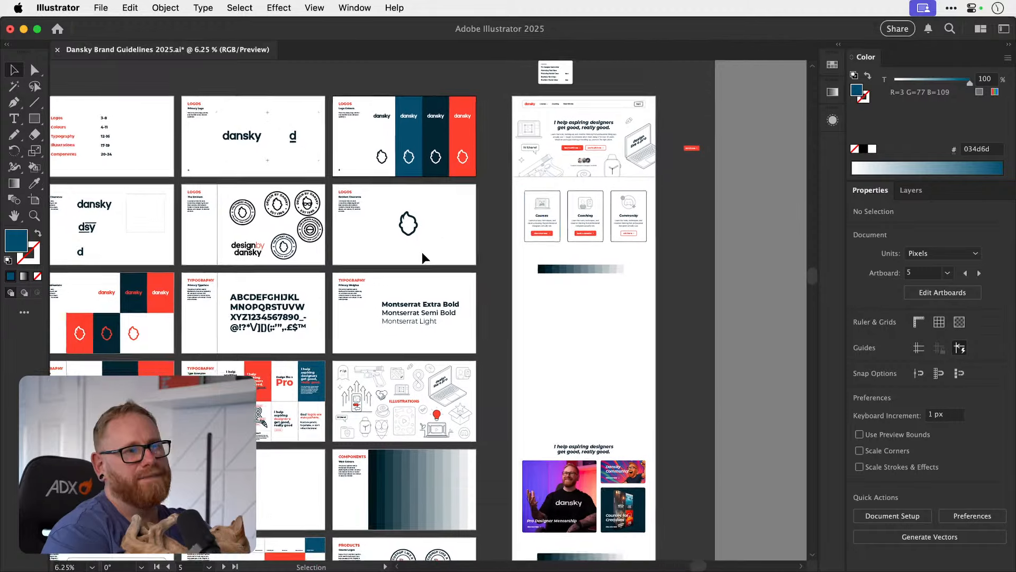
pyautogui.press('super+equal')
pyautogui.press('super+equal')
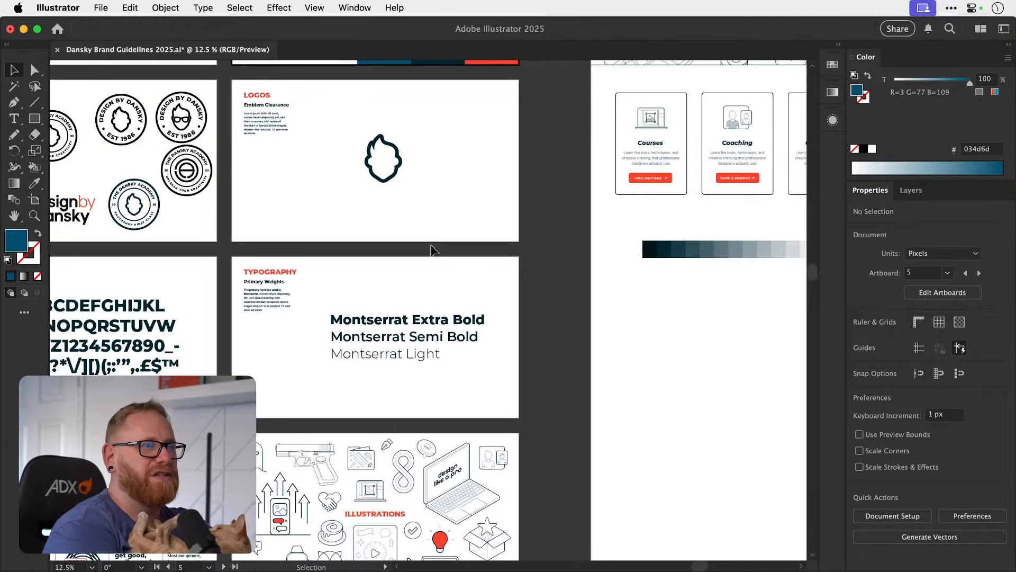
pyautogui.hscroll(9, 431, 247)
pyautogui.scroll(2, 432, 246)
pyautogui.scroll(3, 481, 287)
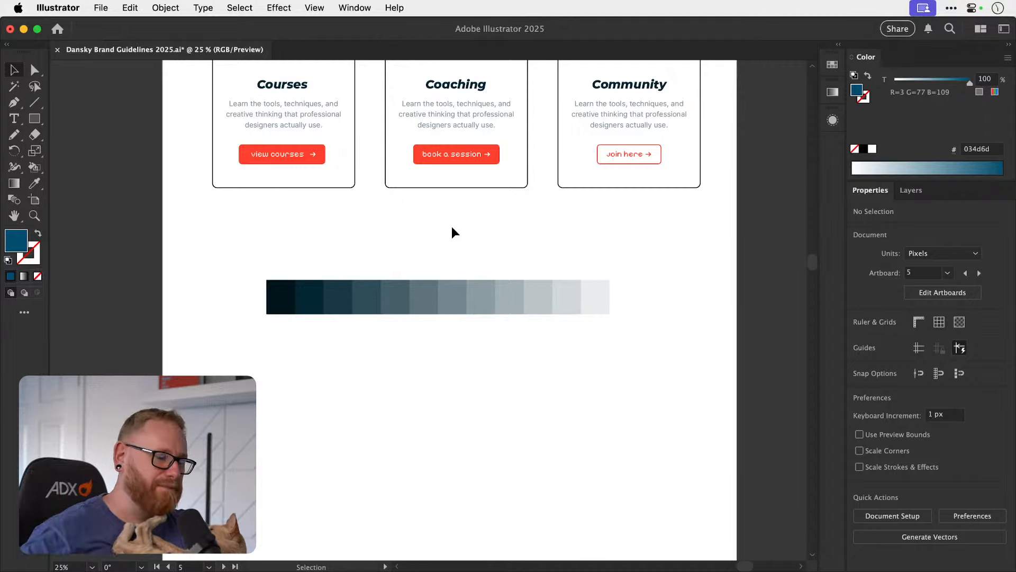
pyautogui.press('super+minus')
pyautogui.press('super+minus')
pyautogui.press('super+minus')
pyautogui.press('super+minus')
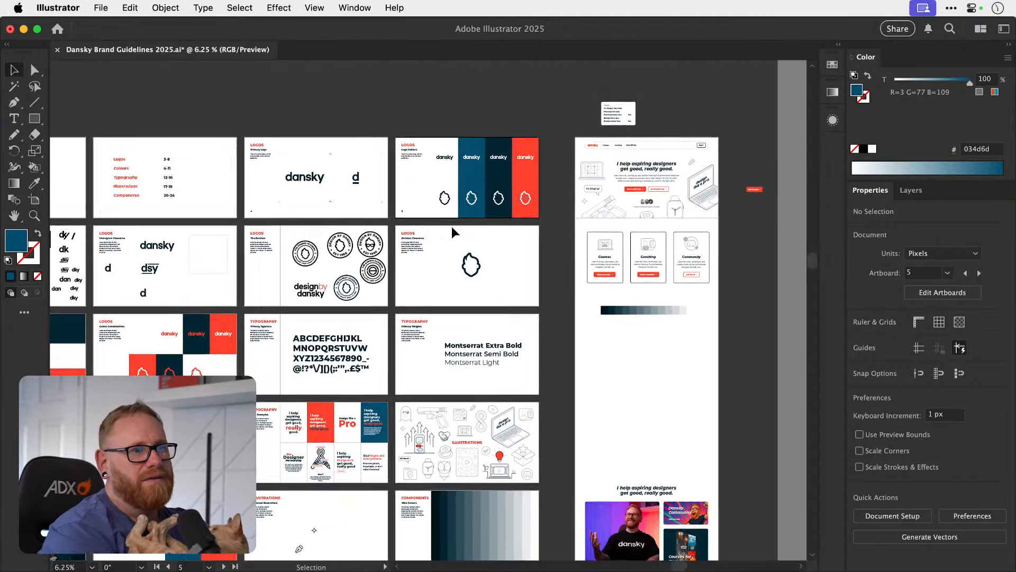
pyautogui.hscroll(3, 452, 226)
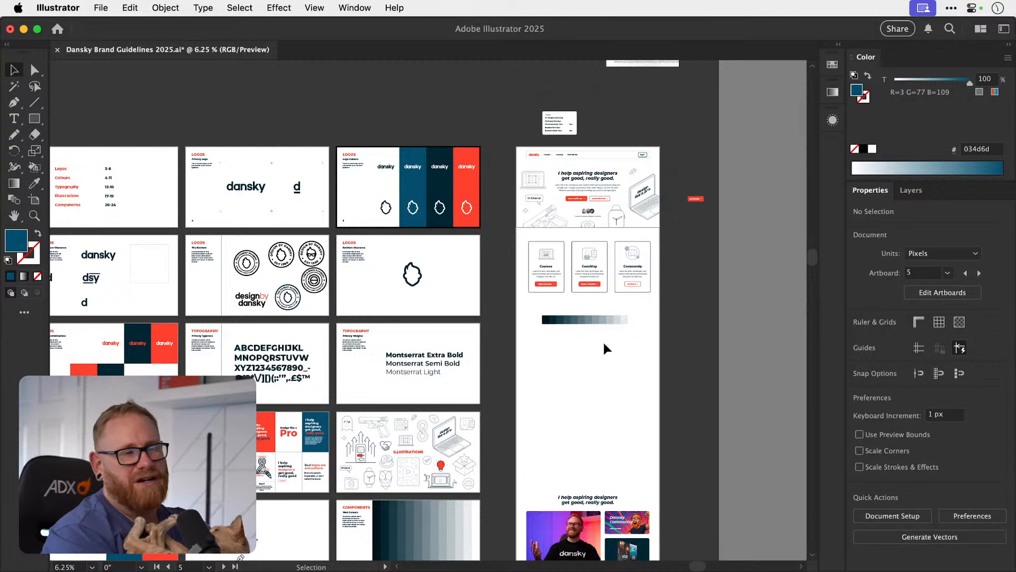
pyautogui.press('super+equal')
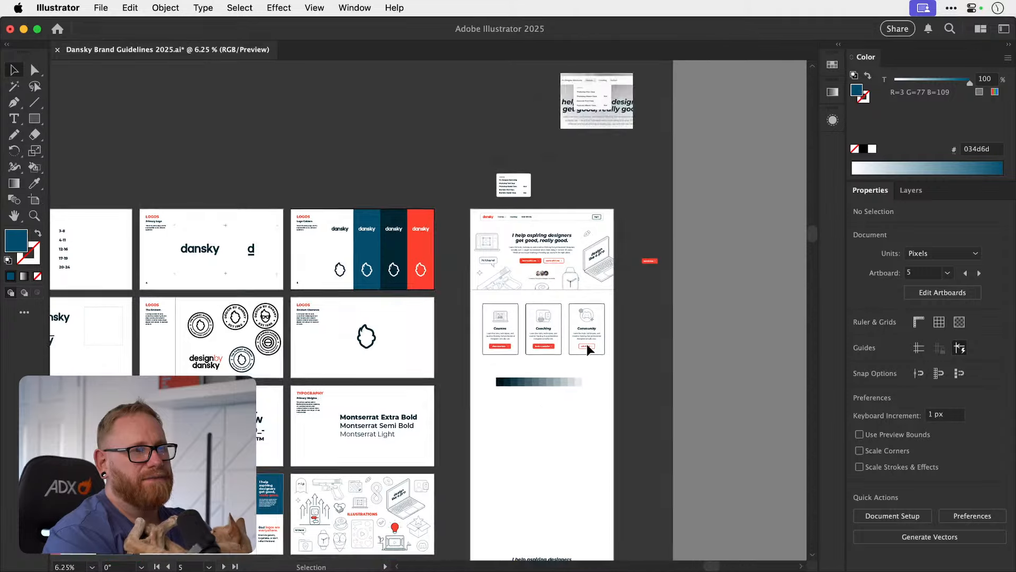
pyautogui.press('super+equal')
pyautogui.hscroll(5, 587, 345)
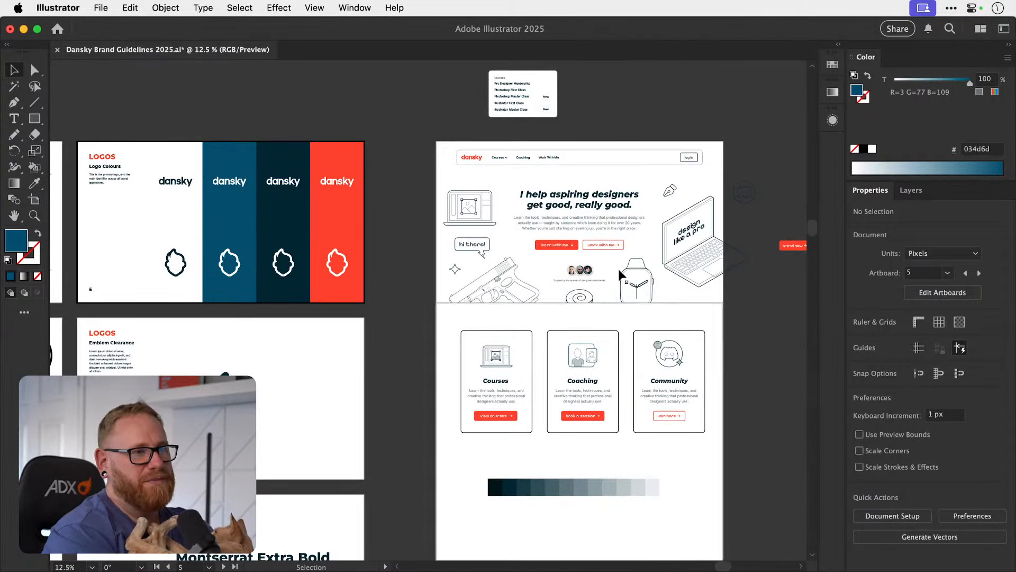
pyautogui.hscroll(4, 614, 389)
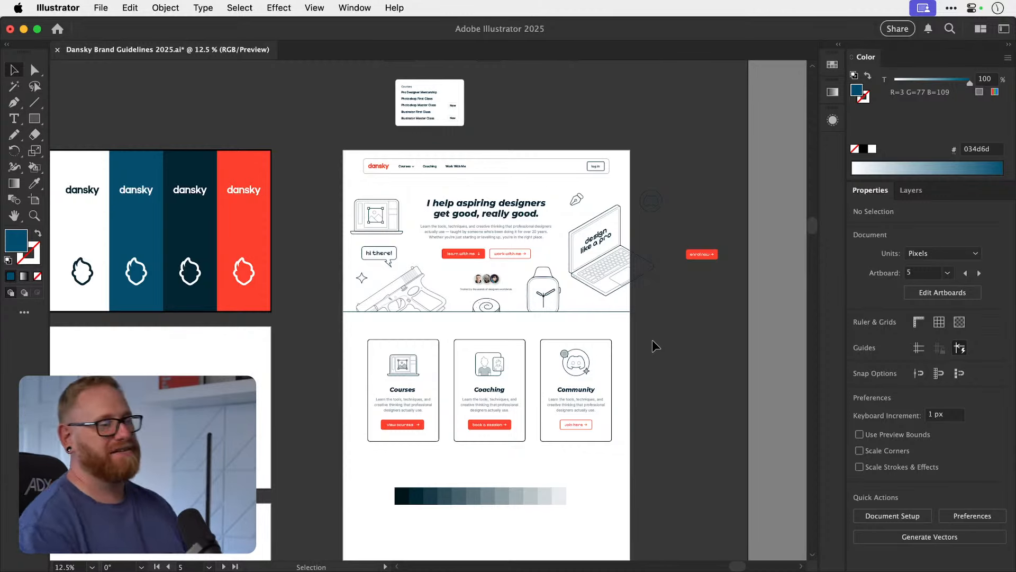
# Duplicate only the darkest and the white end swatches of the strip under the service cards, placing the copies directly below it.
pyautogui.moveTo(432, 450); pyautogui.dragTo(372, 346)
pyautogui.moveTo(395, 418); pyautogui.dragTo(424, 411)
pyautogui.press('super+z')
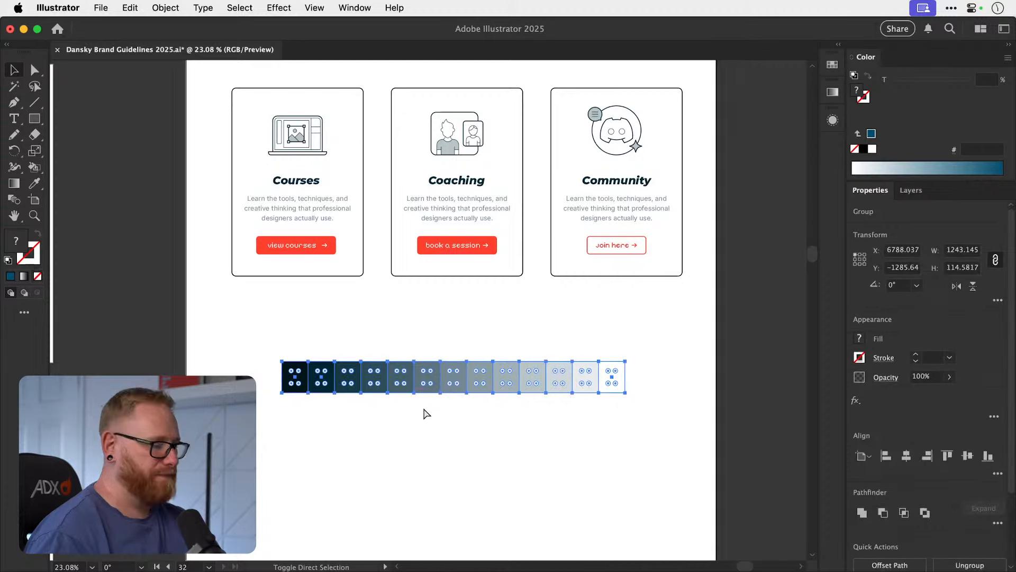
pyautogui.click(360, 404)
pyautogui.click(294, 388)
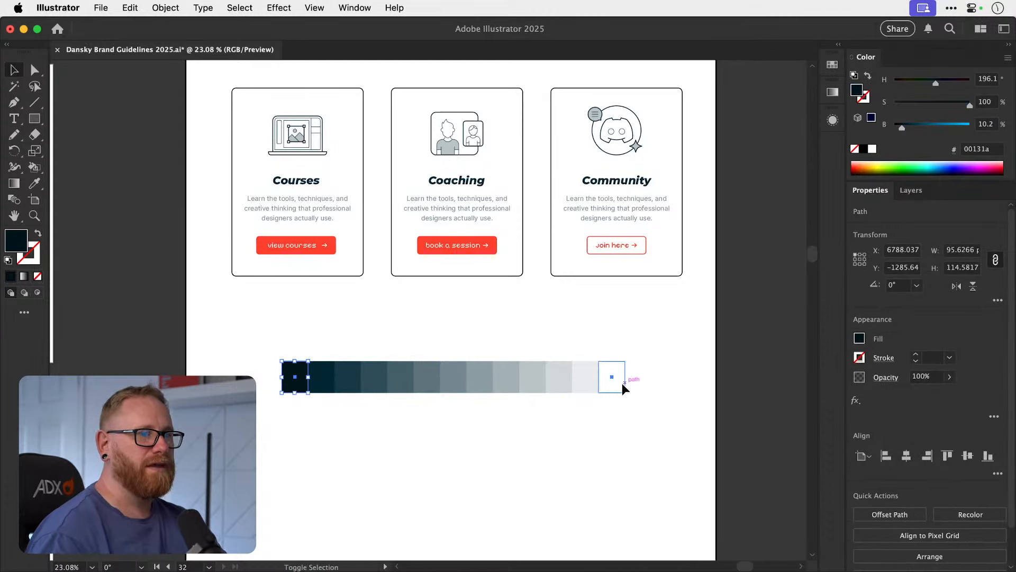
pyautogui.keyDown('shift'); pyautogui.click(620, 382); pyautogui.keyUp('shift')
pyautogui.scroll(-5, 301, 447)
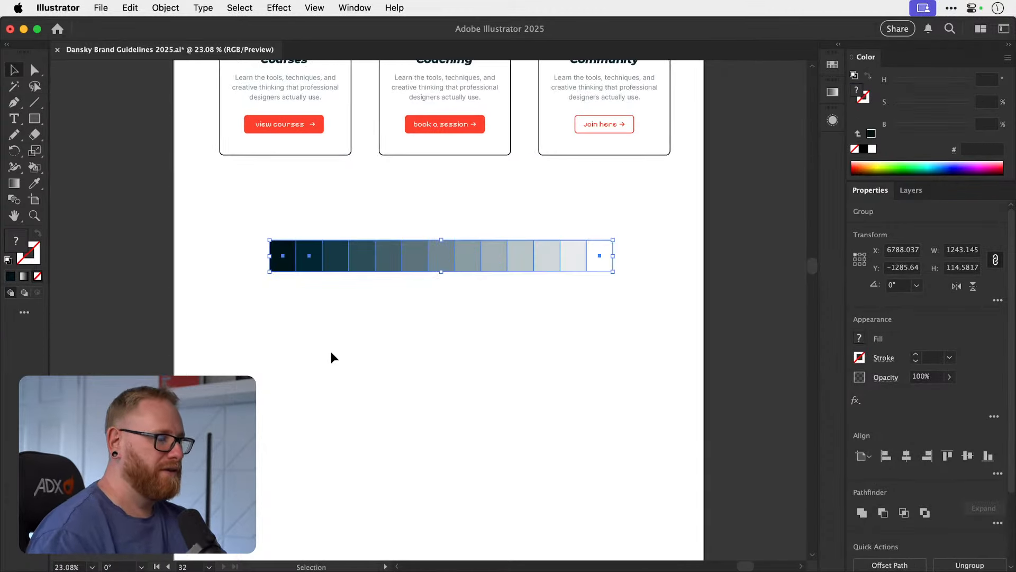
pyautogui.press('super+c')
pyautogui.press('super+v')
pyautogui.moveTo(281, 326); pyautogui.dragTo(294, 353)
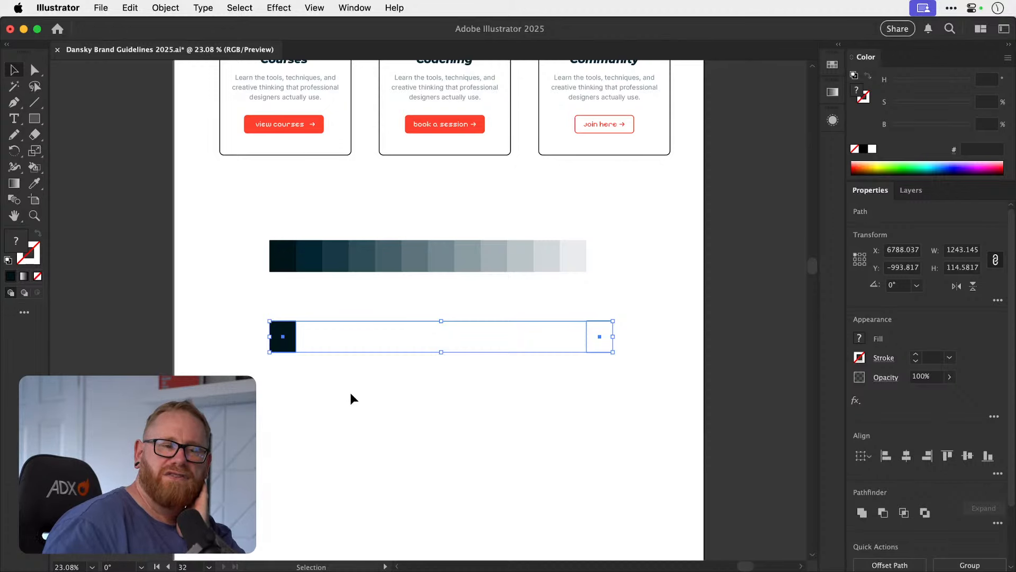
# Select the copied dark and white swatches and make a blend between them.
pyautogui.click(276, 405)
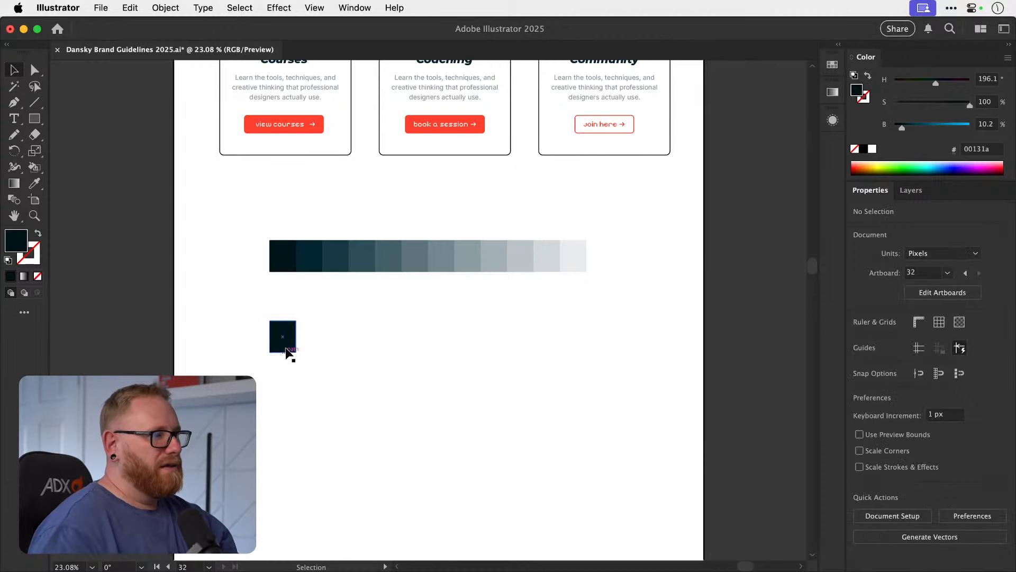
pyautogui.click(286, 347)
pyautogui.moveTo(253, 405); pyautogui.dragTo(606, 316)
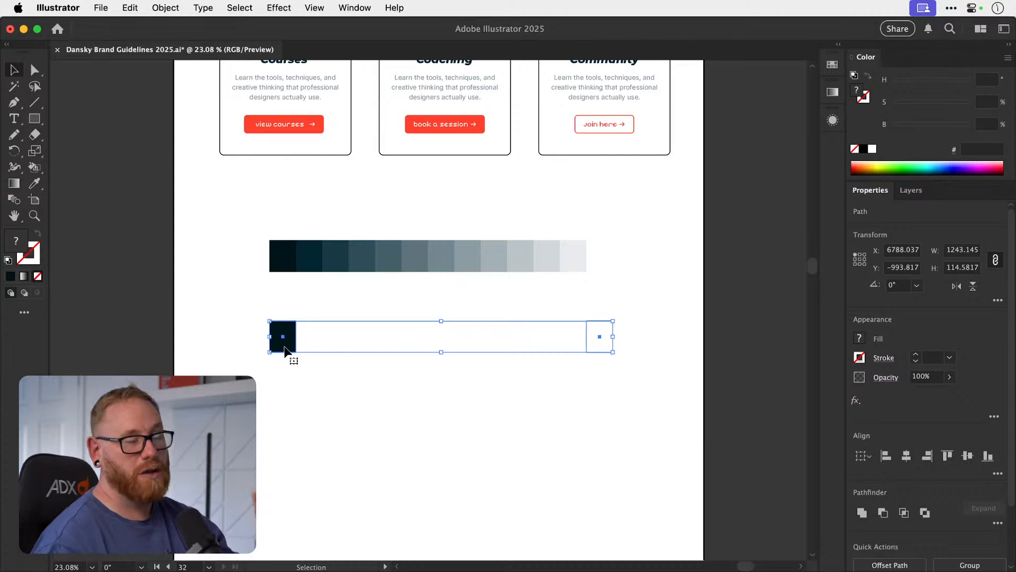
pyautogui.click(166, 8)
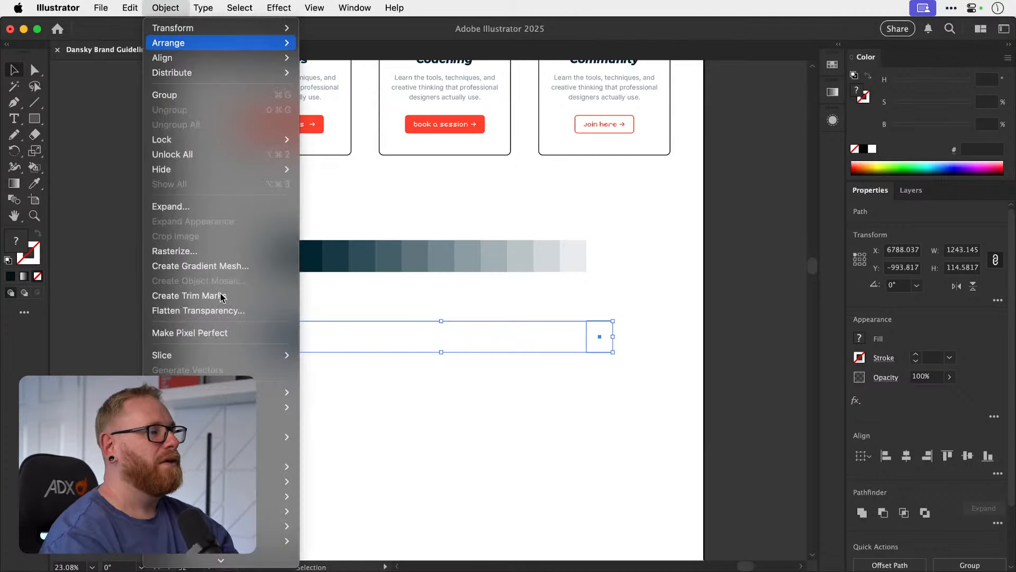
pyautogui.moveTo(238, 548)
pyautogui.click(334, 383)
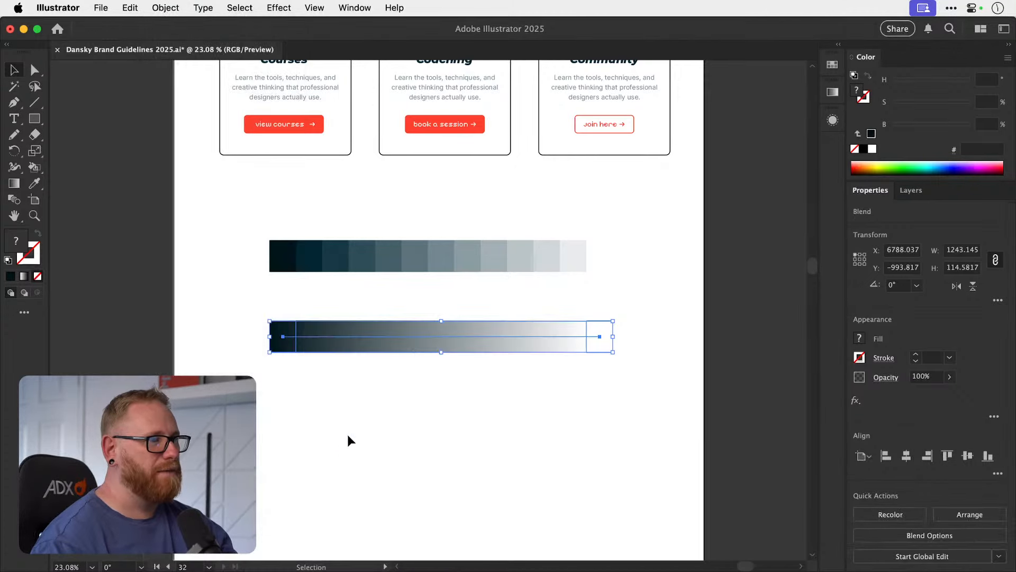
# Set the new blend's spacing to Specified Steps with 11 steps.
pyautogui.click(533, 379)
pyautogui.scroll(5, 513, 297)
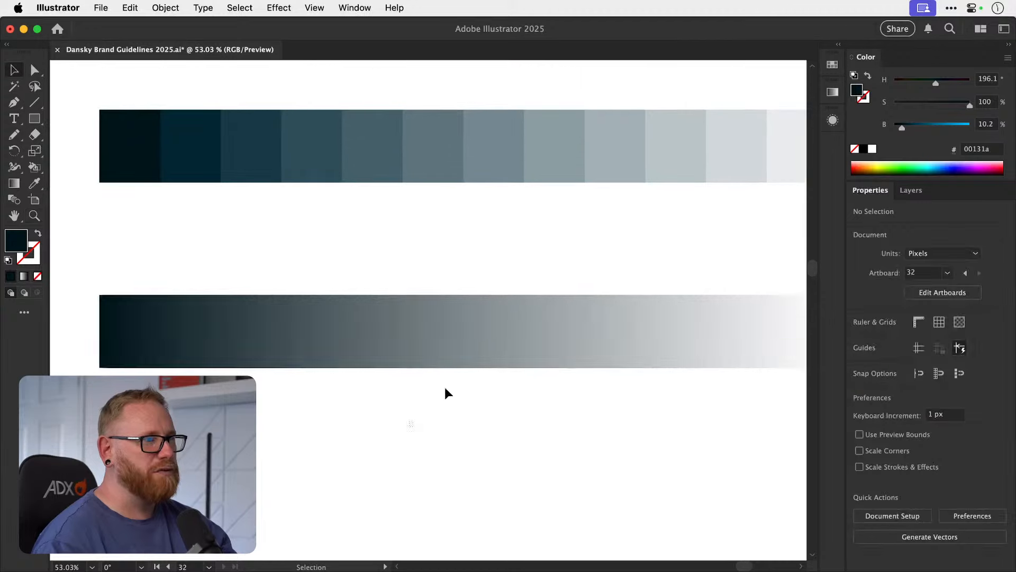
pyautogui.click(360, 344)
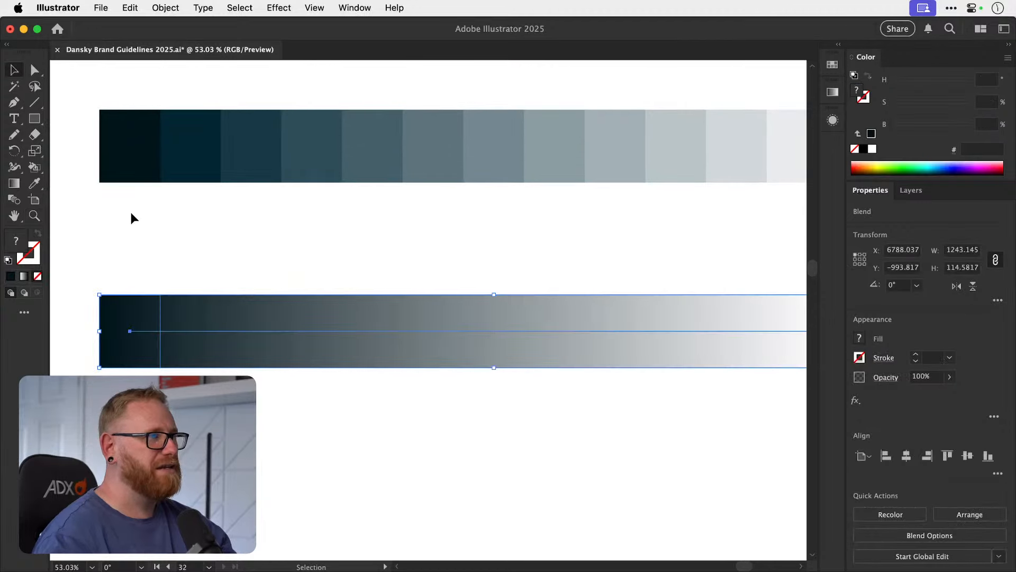
pyautogui.doubleClick(18, 204)
pyautogui.click(480, 247)
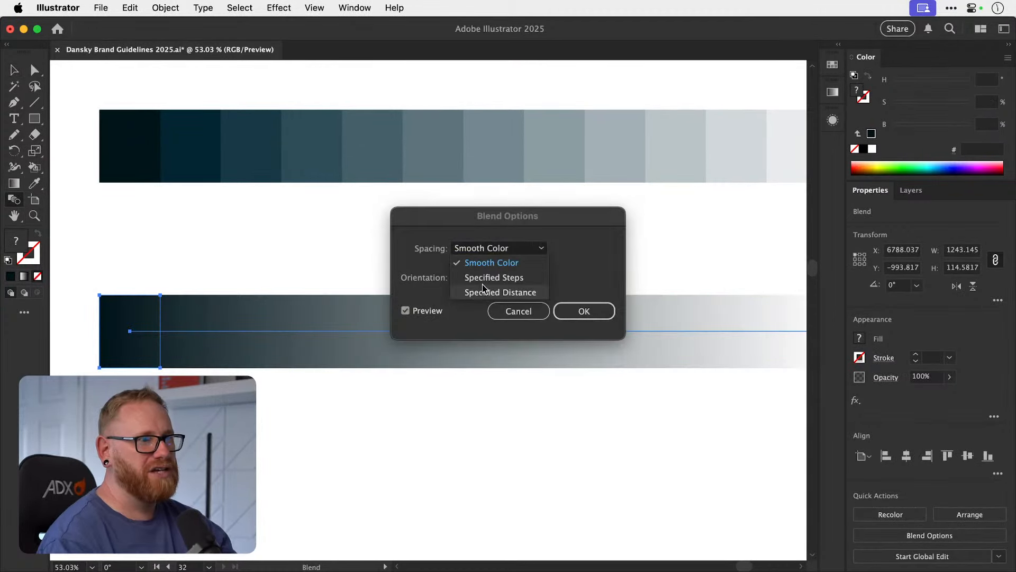
pyautogui.click(494, 277)
pyautogui.moveTo(533, 212); pyautogui.dragTo(550, 119)
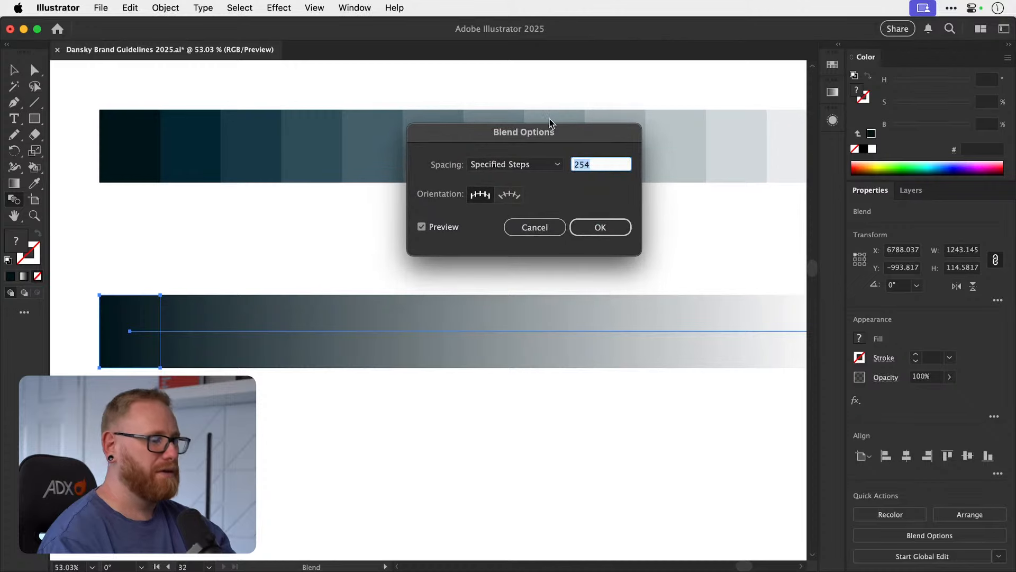
pyautogui.write('2')
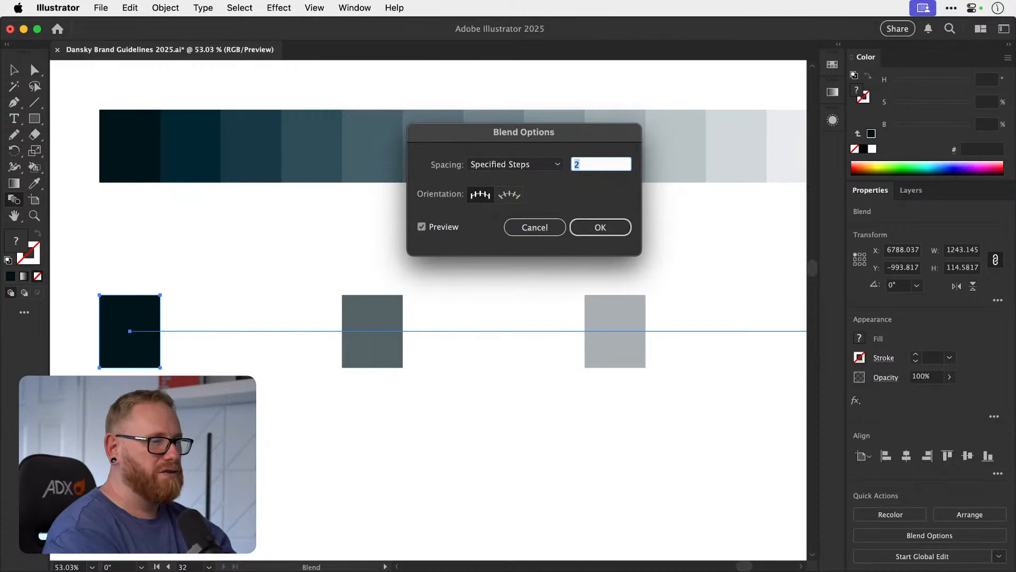
pyautogui.press('Up')
pyautogui.press('Up')
pyautogui.press('Up')
pyautogui.press('Up')
pyautogui.press('Up')
pyautogui.press('Down')
pyautogui.press('Down')
pyautogui.press('Down')
pyautogui.press('Down')
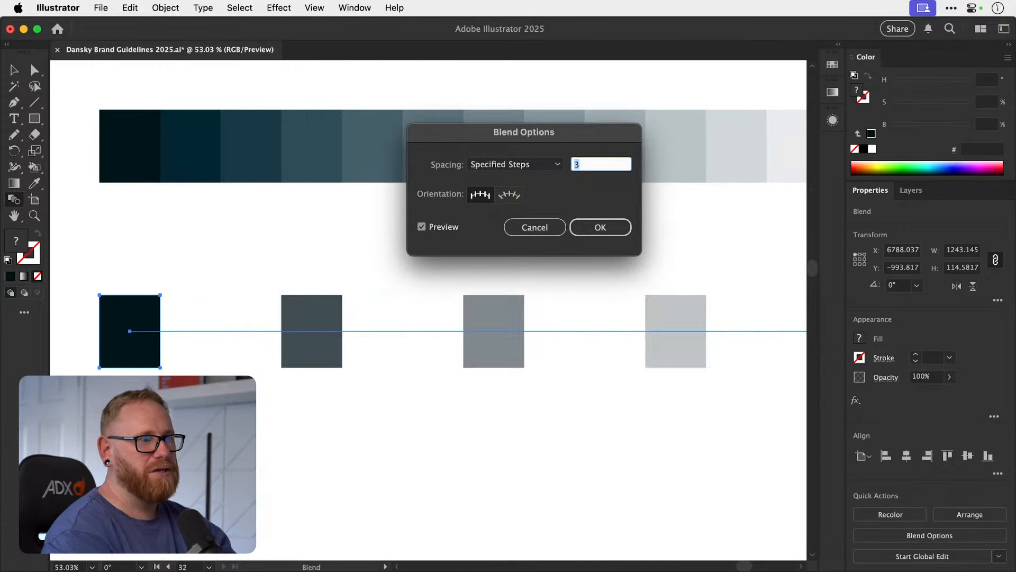
pyautogui.press('Down')
pyautogui.press('Up')
pyautogui.press('Up')
pyautogui.press('Up')
pyautogui.press('Up')
pyautogui.press('Up')
pyautogui.press('Up')
pyautogui.press('Up')
pyautogui.press('Up')
pyautogui.press('Up')
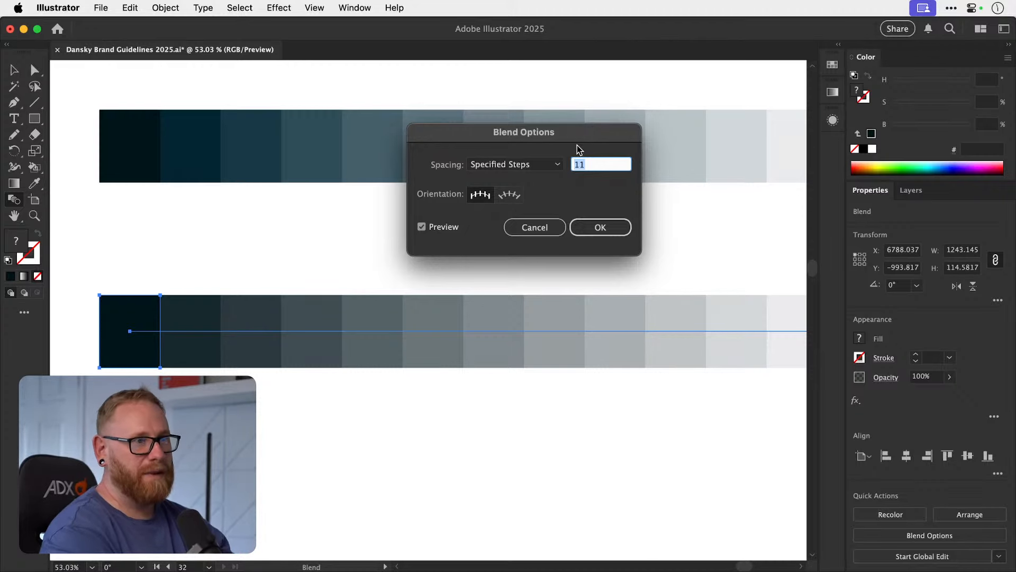
pyautogui.press('Return')
# Compare the shades of the new blended strip with the original swatch strip above it.
pyautogui.press('super+plus')
pyautogui.press('super+plus')
pyautogui.press('super+minus')
pyautogui.press('super+minus')
pyautogui.press('super+minus')
pyautogui.press('super+minus')
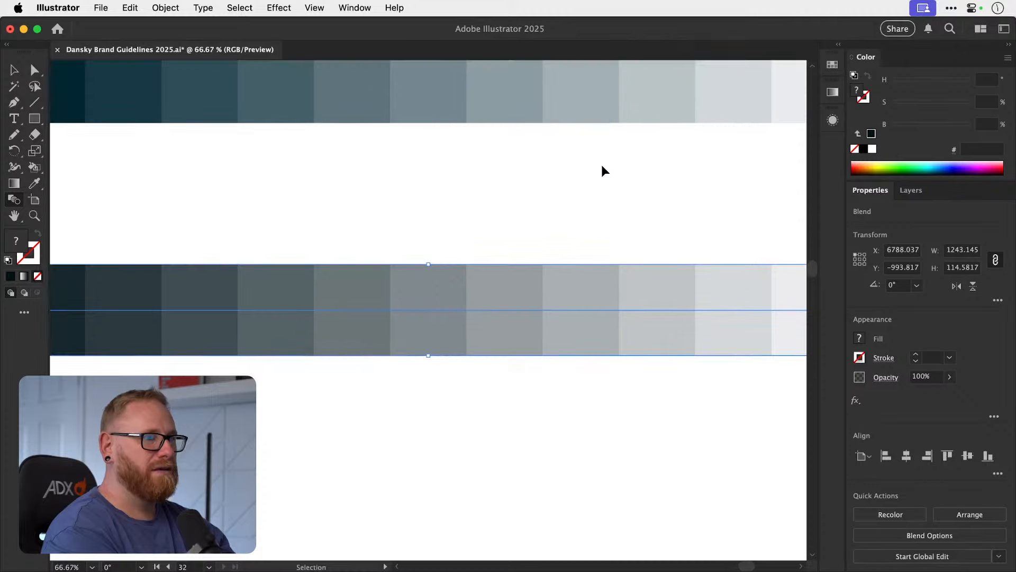
pyautogui.press('z')
pyautogui.moveTo(378, 348); pyautogui.dragTo(472, 347)
pyautogui.press('v')
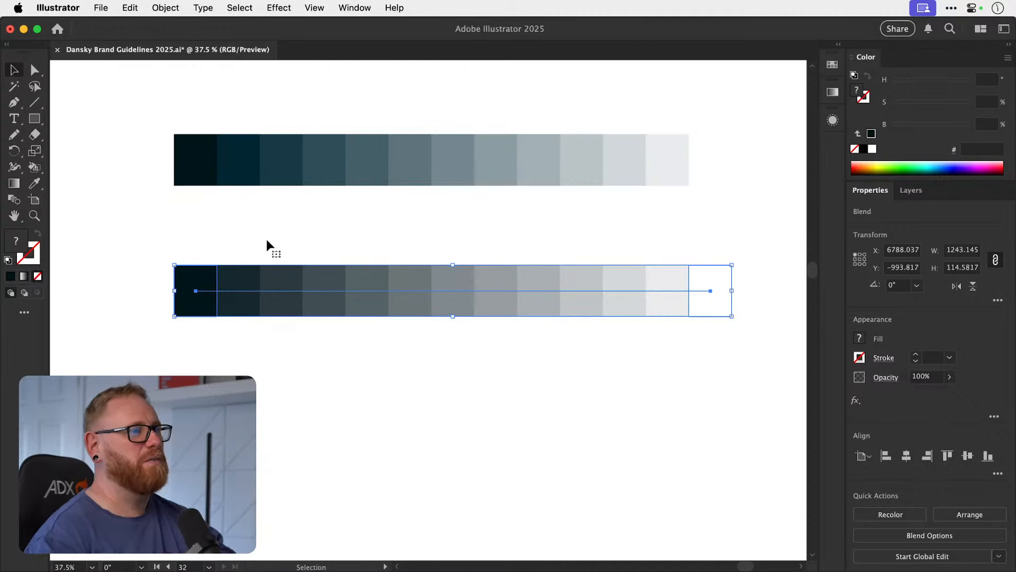
# Expand the new 11-step blend into separate swatch shapes.
pyautogui.click(166, 8)
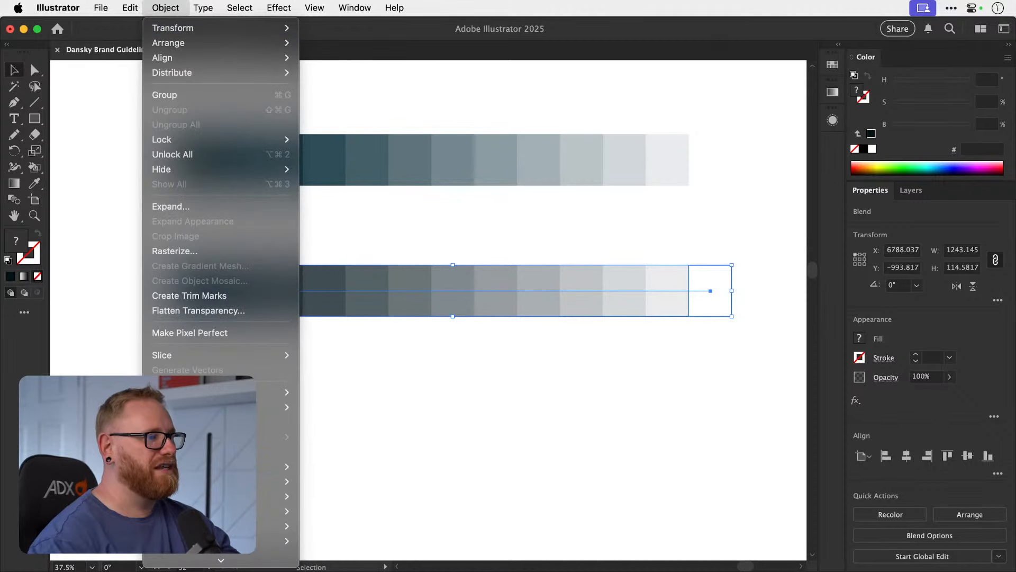
pyautogui.moveTo(286, 496)
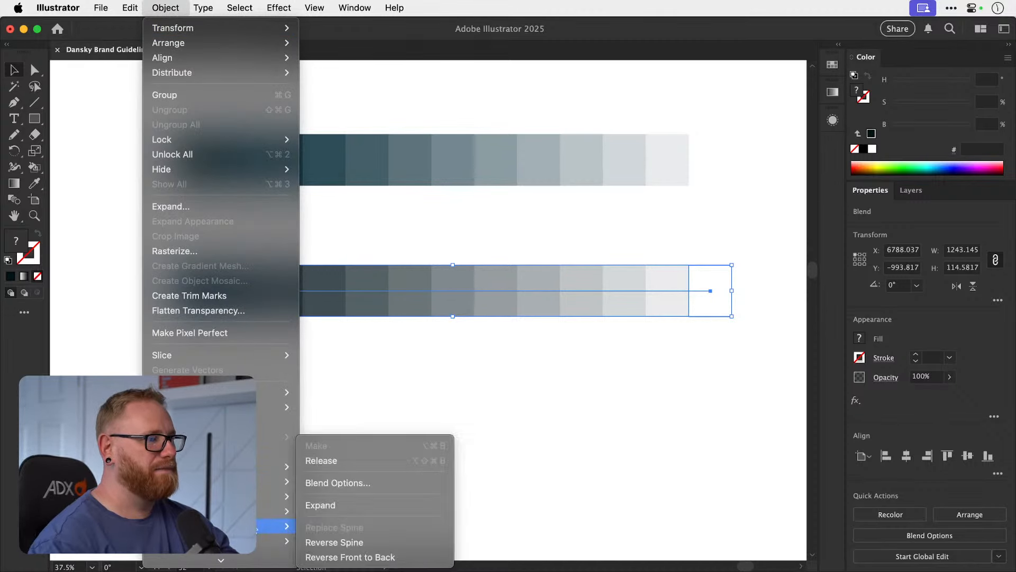
pyautogui.click(324, 504)
# Add the colours of the expanded strip to the document's swatches.
pyautogui.click(832, 65)
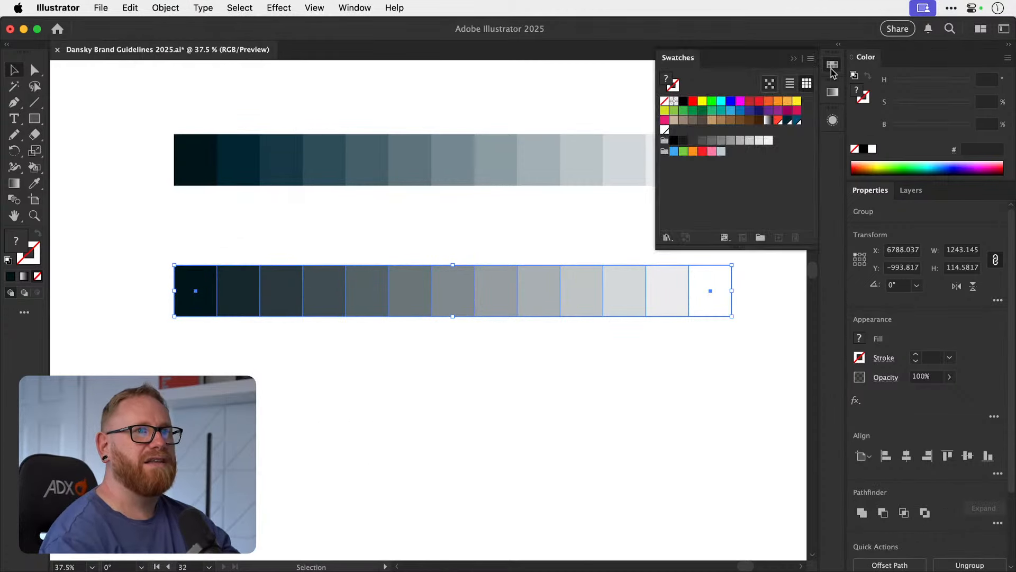
pyautogui.click(811, 58)
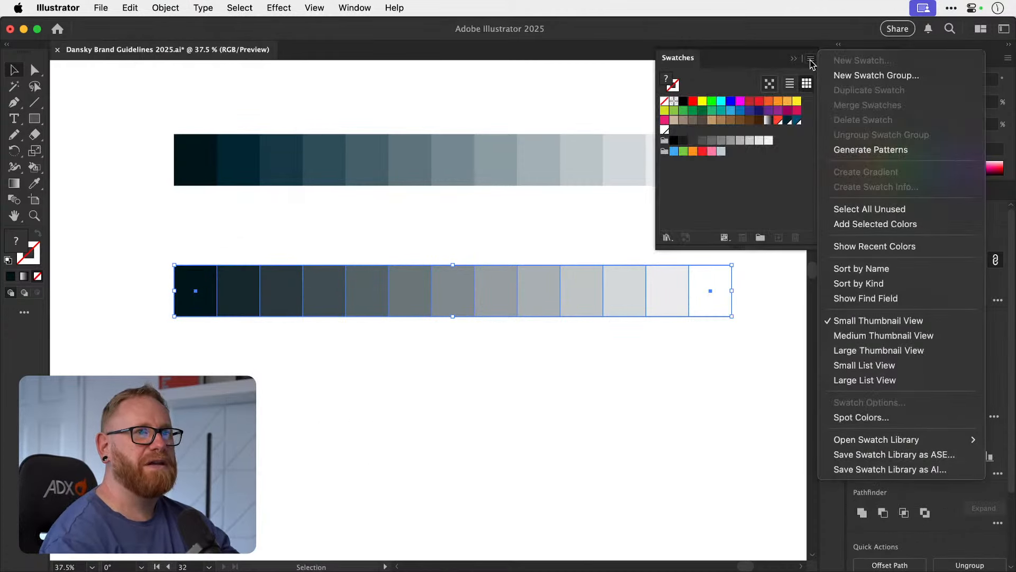
pyautogui.click(882, 225)
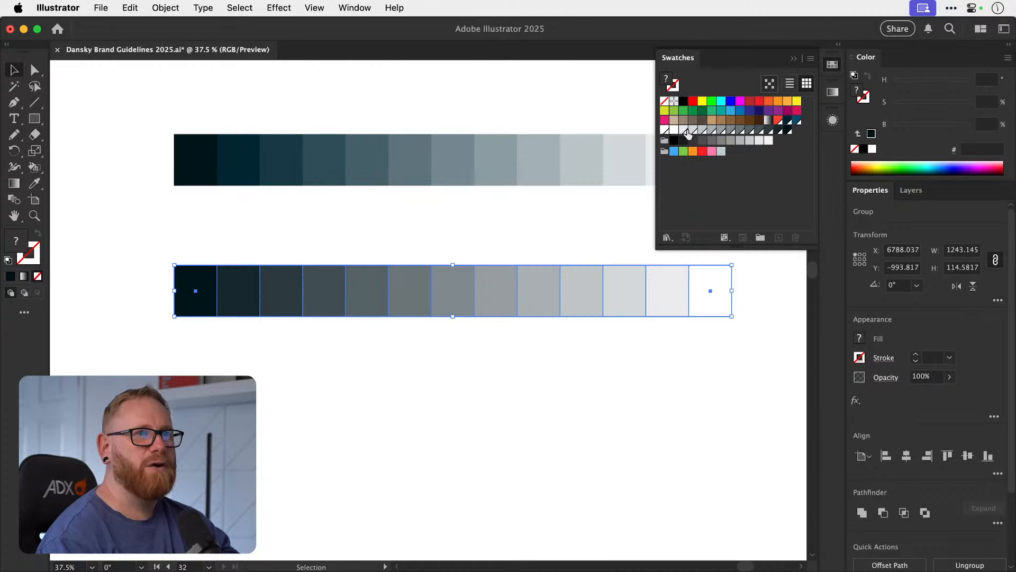
pyautogui.click(833, 64)
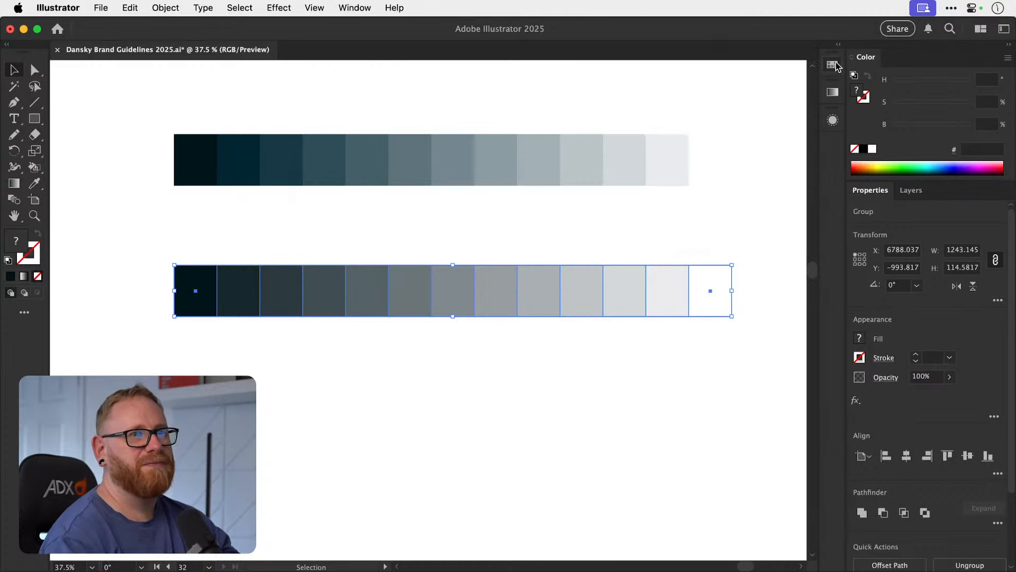
# Delete the expanded blend strip, keeping the original swatch strip under the service cards, and save the document.
pyautogui.moveTo(133, 403); pyautogui.dragTo(709, 266)
pyautogui.press('super+minus')
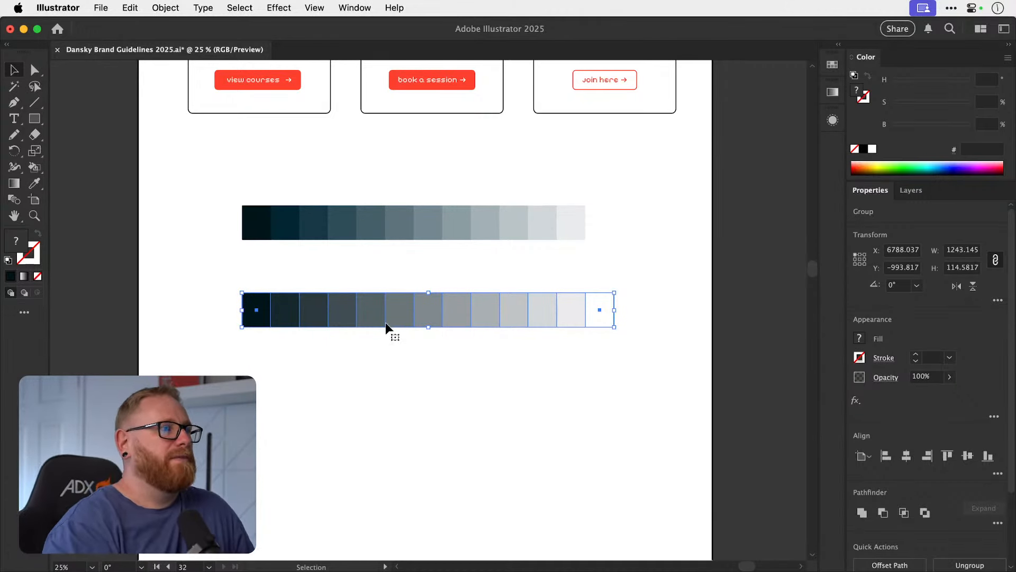
pyautogui.press('Delete')
pyautogui.moveTo(390, 284); pyautogui.dragTo(375, 430)
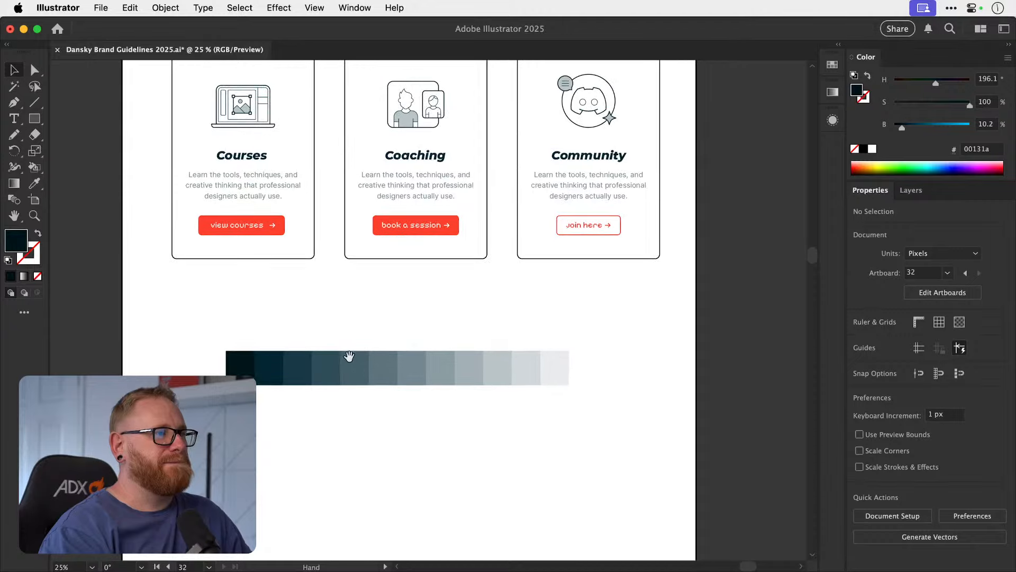
pyautogui.moveTo(270, 374); pyautogui.dragTo(276, 428)
pyautogui.press('super+z')
pyautogui.moveTo(332, 311); pyautogui.dragTo(315, 411)
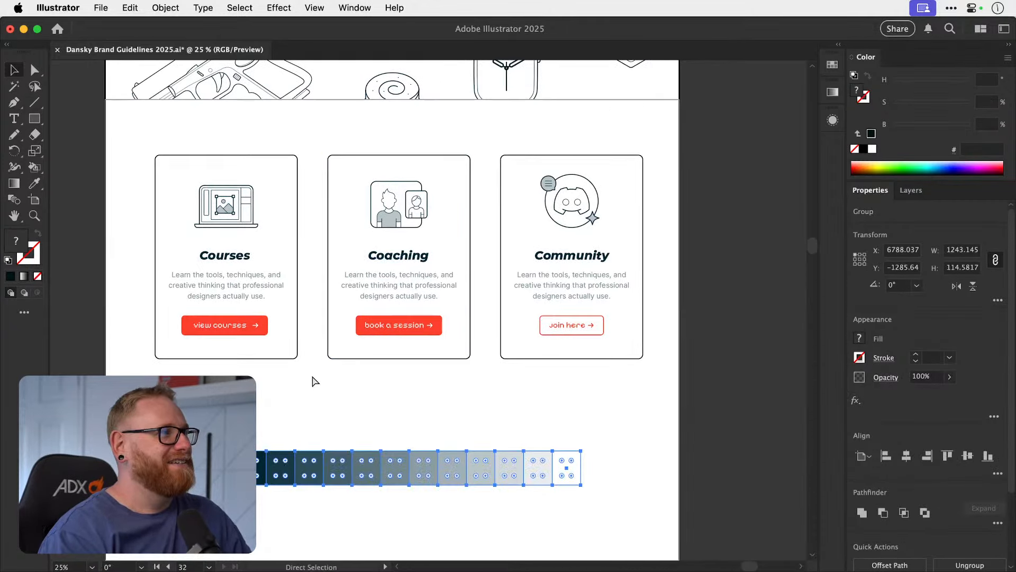
pyautogui.press('super+s')
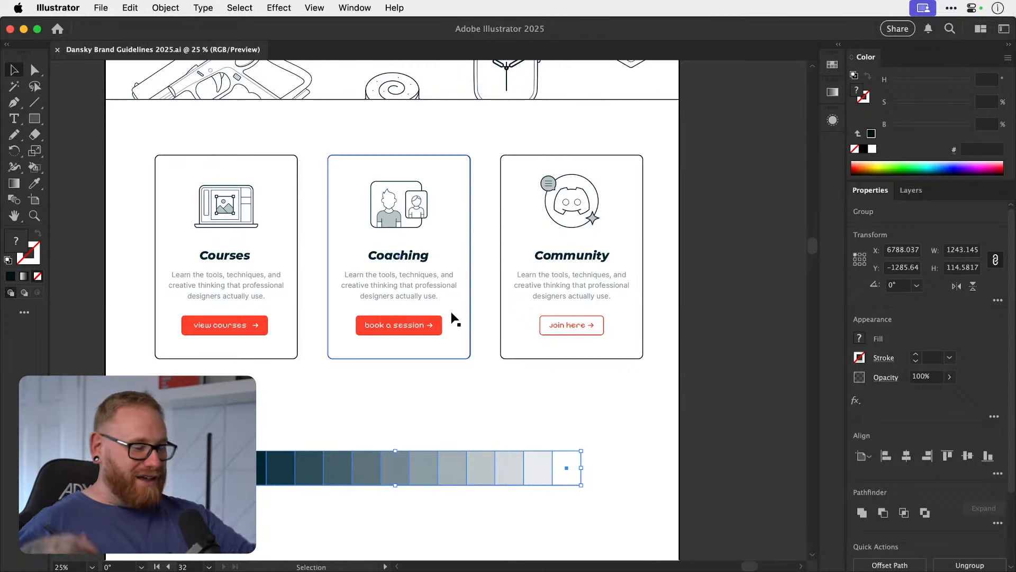
pyautogui.click(398, 410)
pyautogui.moveTo(349, 462); pyautogui.dragTo(345, 501)
pyautogui.press('super+z')
pyautogui.click(385, 422)
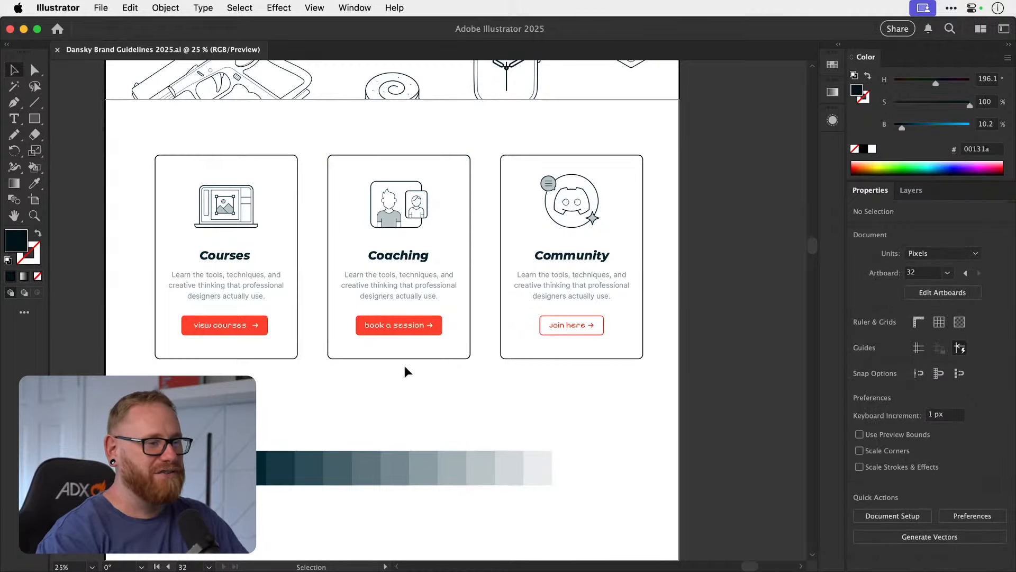
# Review how colours and greys are used across the hero section and the three service cards.
pyautogui.moveTo(405, 367); pyautogui.dragTo(377, 468)
pyautogui.moveTo(377, 407); pyautogui.dragTo(399, 415)
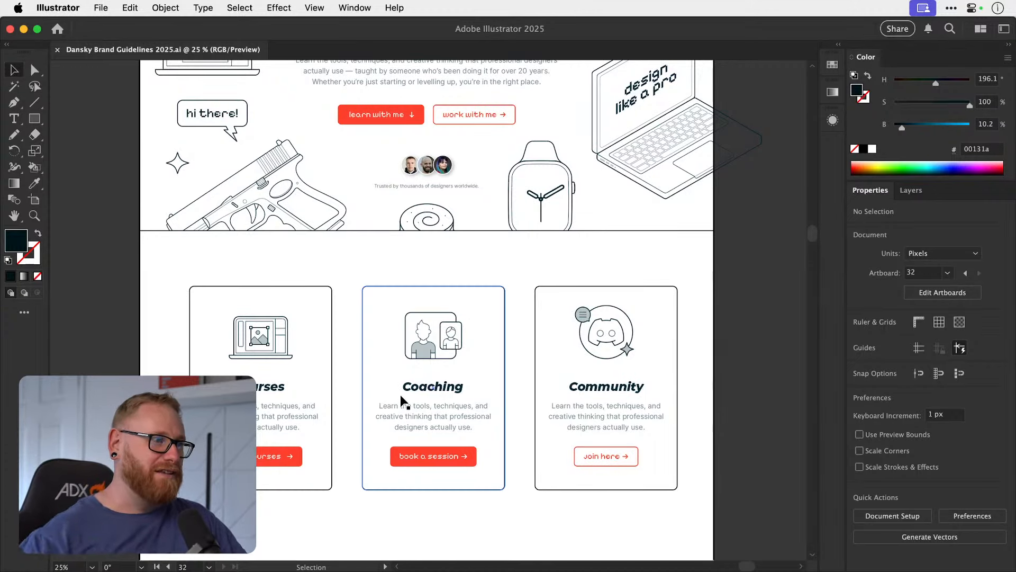
pyautogui.moveTo(429, 337); pyautogui.dragTo(415, 391)
pyautogui.moveTo(416, 318); pyautogui.dragTo(427, 370)
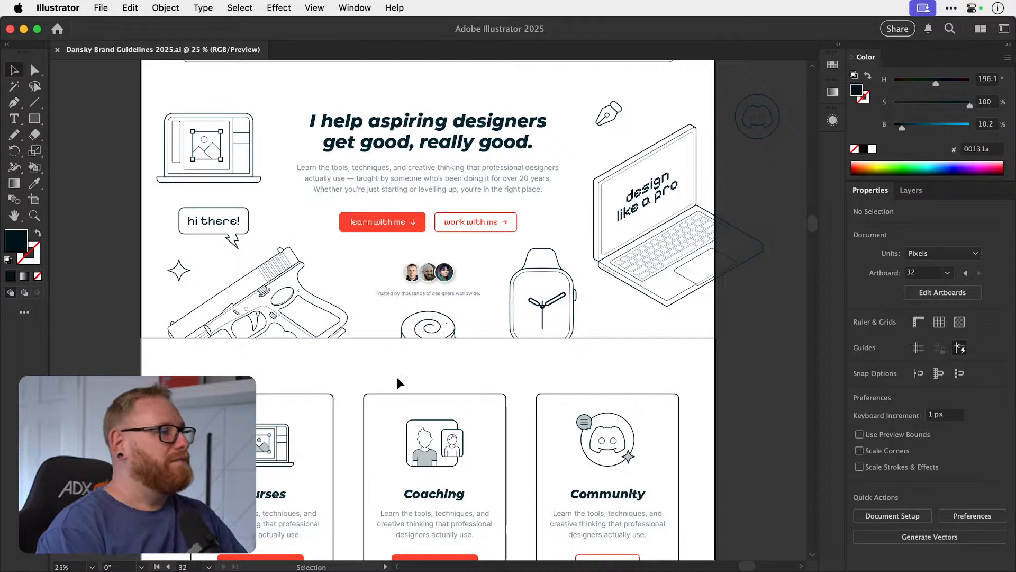
pyautogui.scroll(-4, 409, 413)
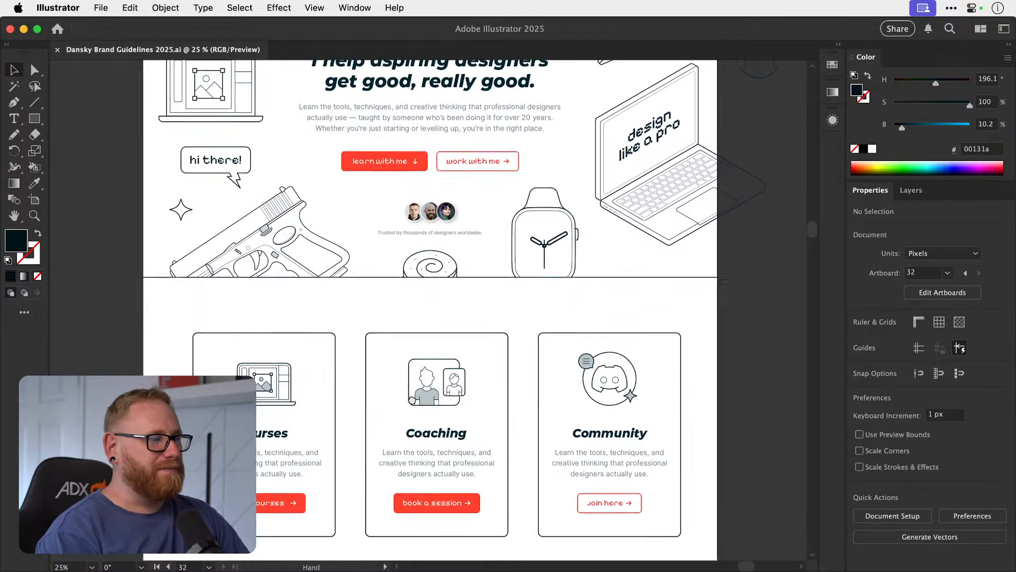
pyautogui.scroll(-2, 411, 427)
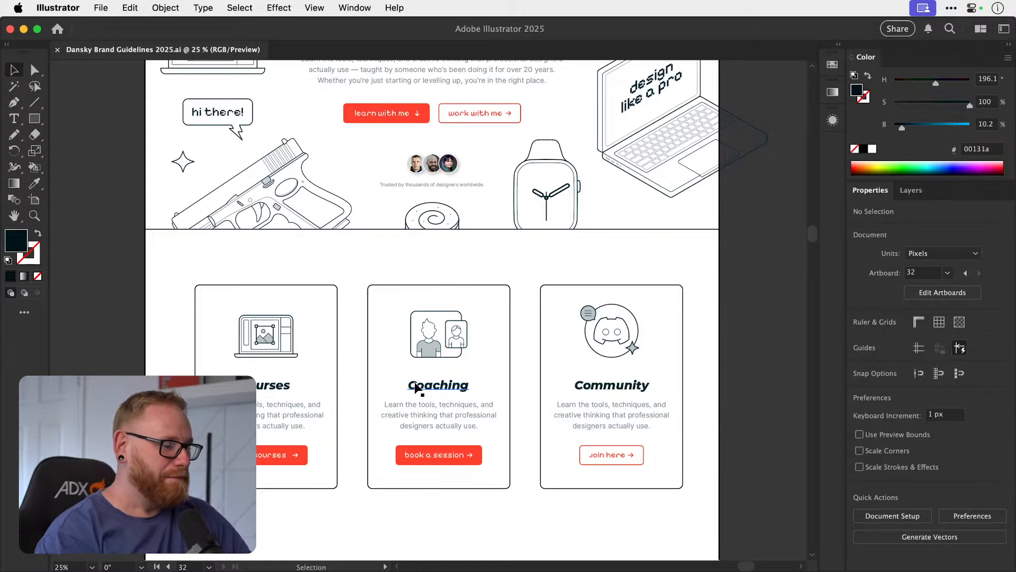
pyautogui.press('space')
pyautogui.moveTo(416, 482); pyautogui.dragTo(411, 447)
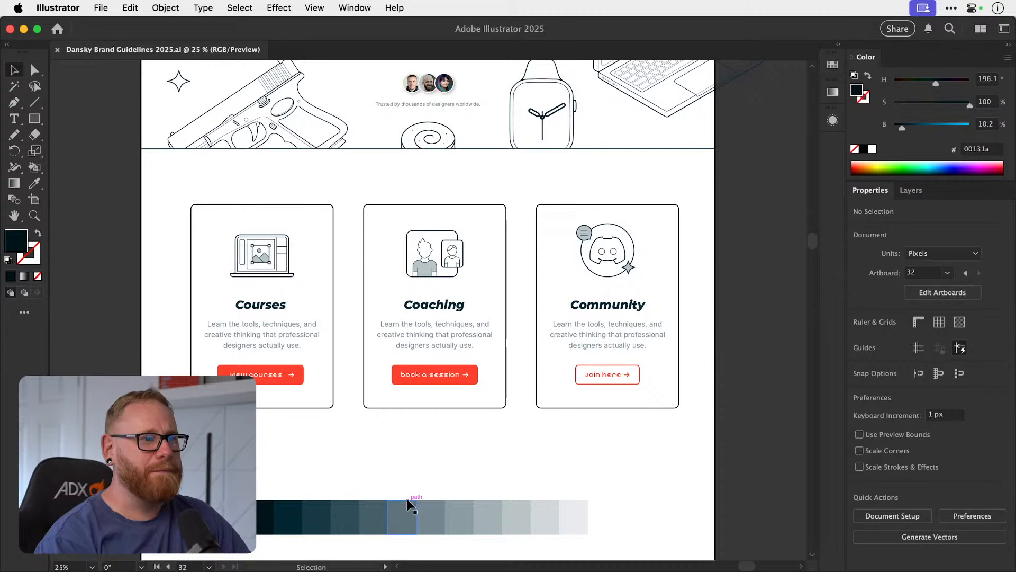
# Move the swatch strip further down the page, leaving more empty space beneath the service cards.
pyautogui.press('super+minus')
pyautogui.press('super+minus')
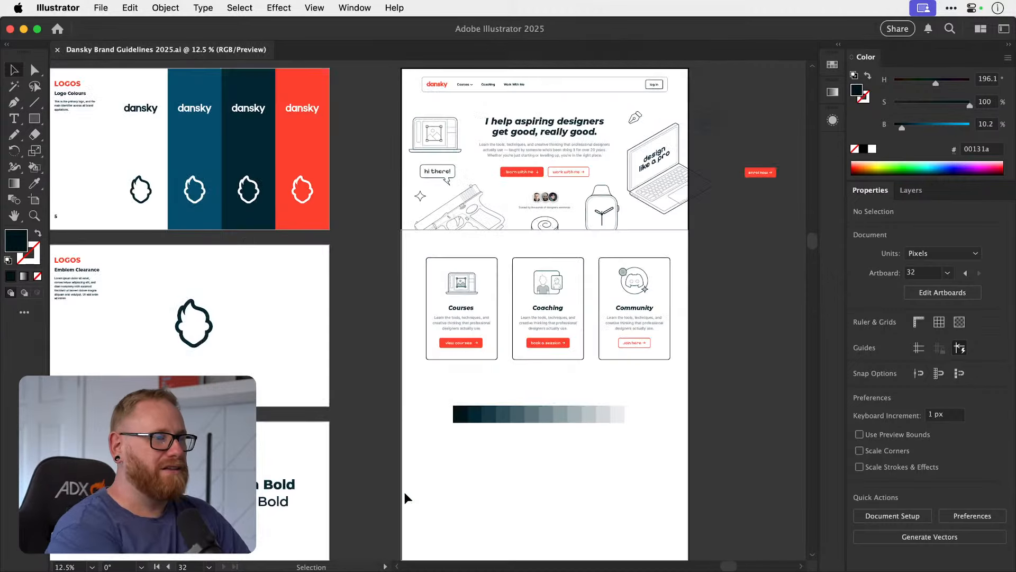
pyautogui.moveTo(443, 324); pyautogui.dragTo(390, 392)
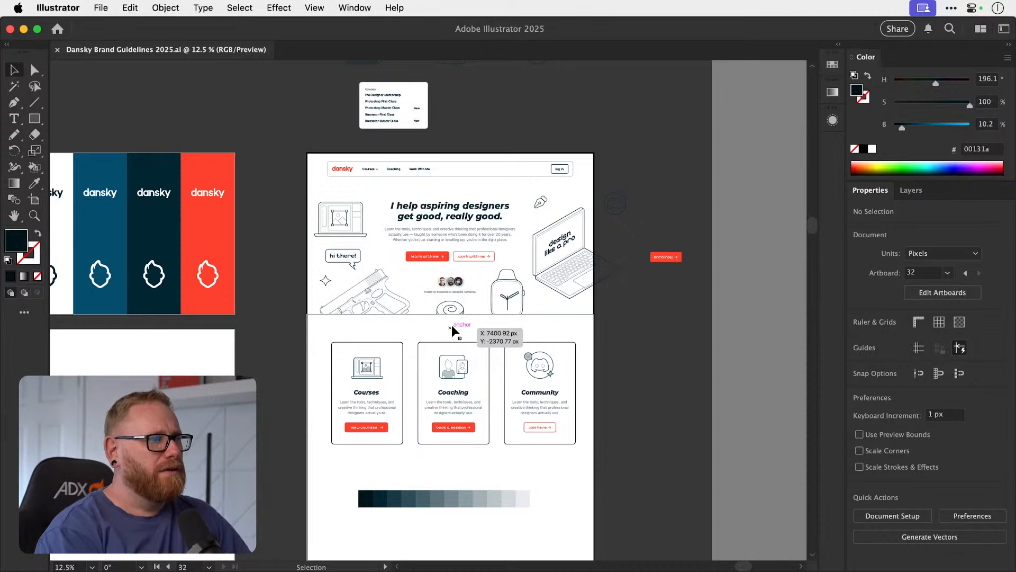
pyautogui.scroll(-4, 450, 335)
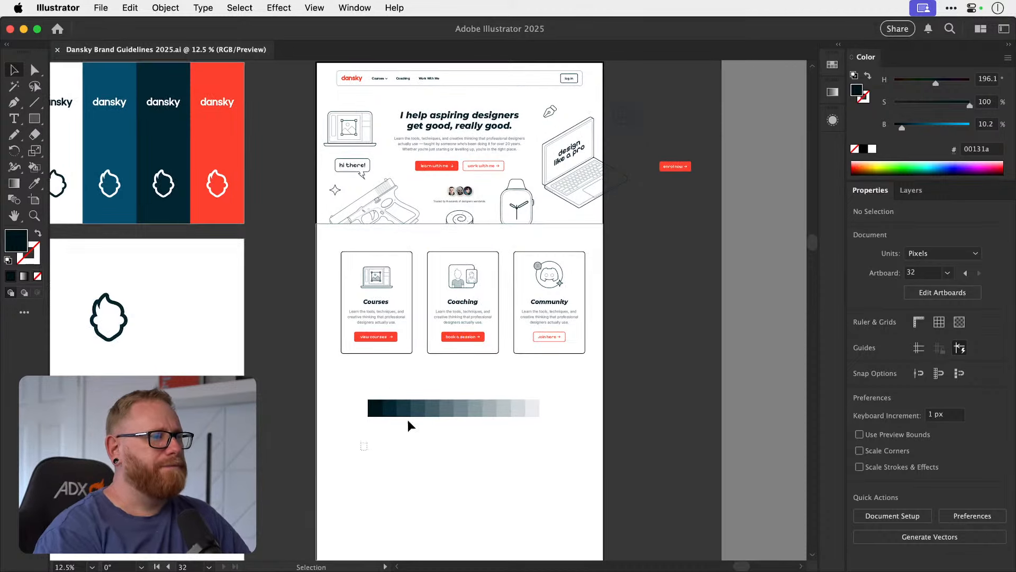
pyautogui.moveTo(475, 406); pyautogui.dragTo(474, 498)
pyautogui.scroll(-5, 448, 423)
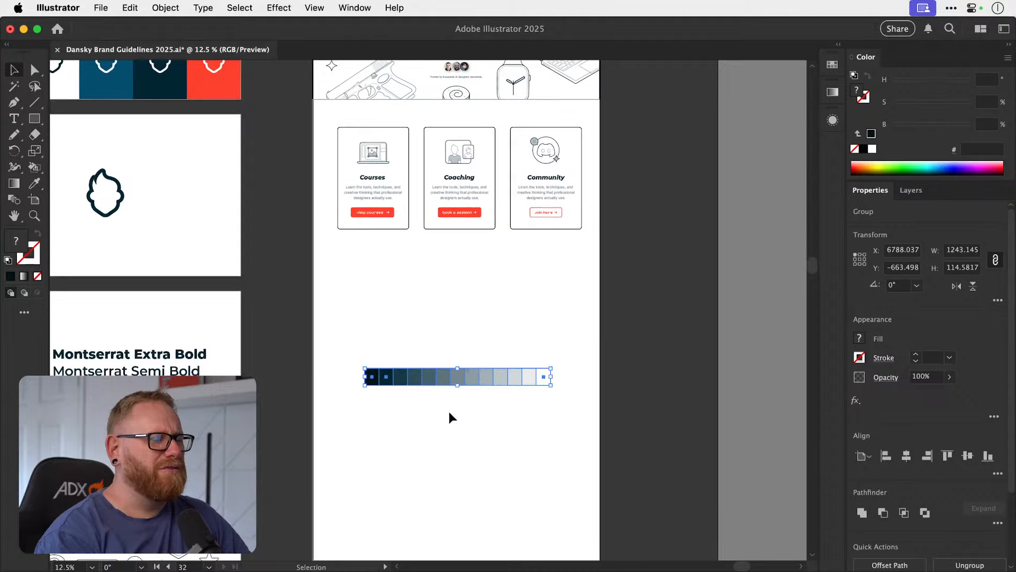
pyautogui.moveTo(479, 281); pyautogui.dragTo(459, 477)
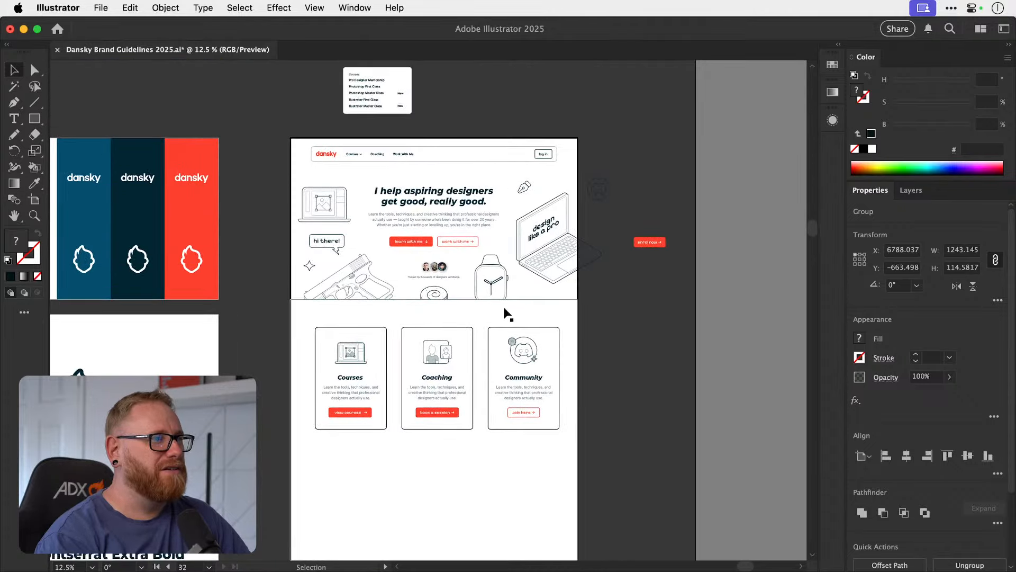
# Change the last navigation bar link's text to "Work with me" and deselect it.
pyautogui.scroll(3, 492, 318)
pyautogui.scroll(-3, 463, 340)
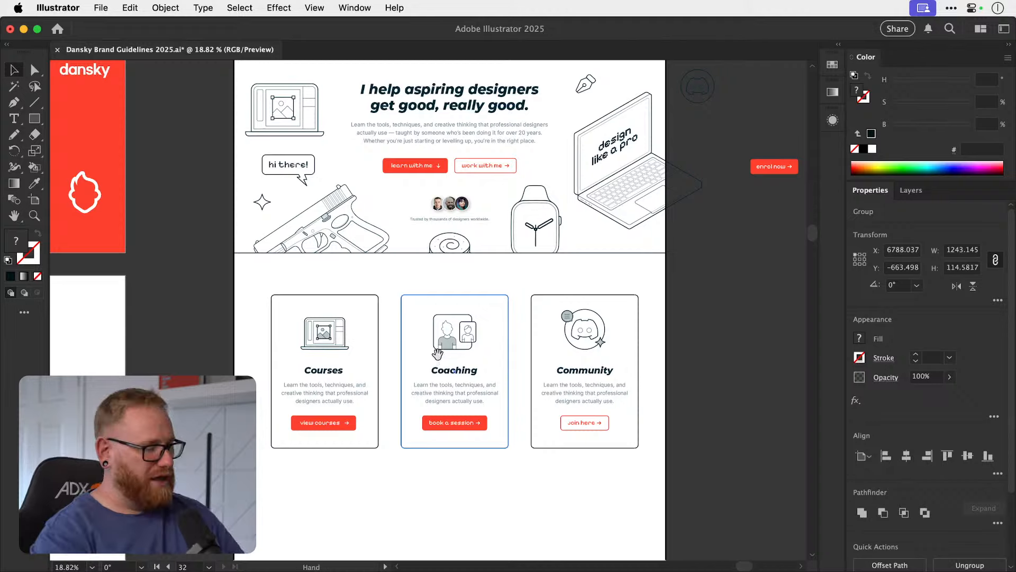
pyautogui.moveTo(467, 255); pyautogui.dragTo(440, 411)
pyautogui.moveTo(447, 326); pyautogui.dragTo(595, 353)
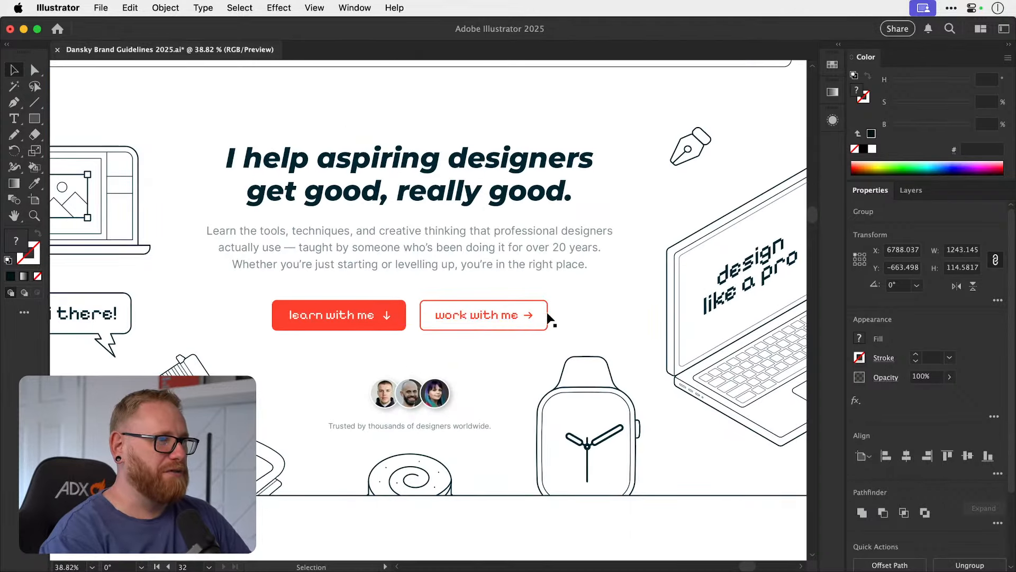
pyautogui.moveTo(454, 321); pyautogui.dragTo(480, 439)
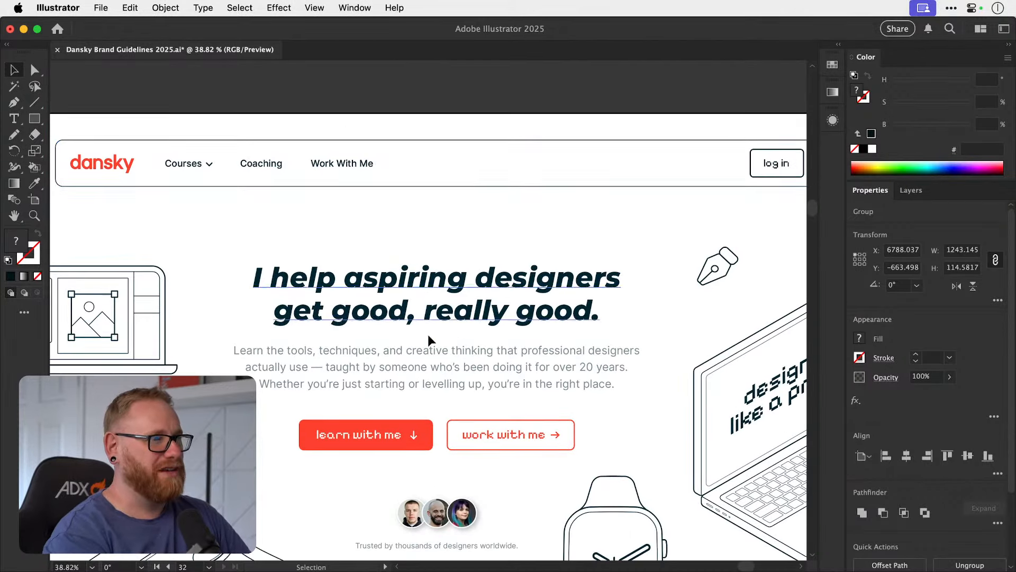
pyautogui.press('t')
pyautogui.moveTo(335, 164); pyautogui.dragTo(365, 164)
pyautogui.write('with m')
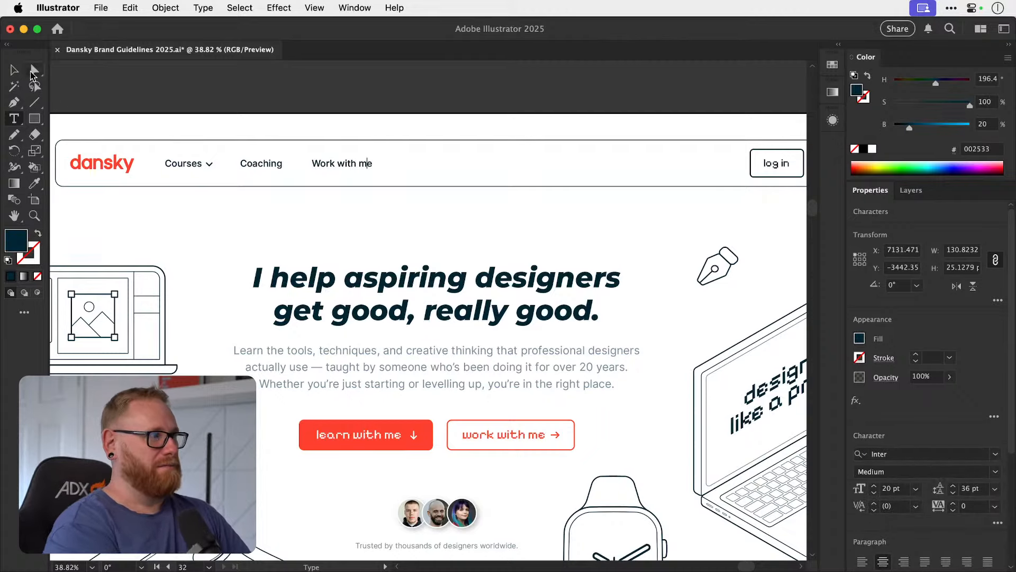
pyautogui.press('Escape')
pyautogui.click(408, 84)
# Review the overall home page layout, from the navigation bar and hero section down to the service cards.
pyautogui.press('super+minus')
pyautogui.press('super+minus')
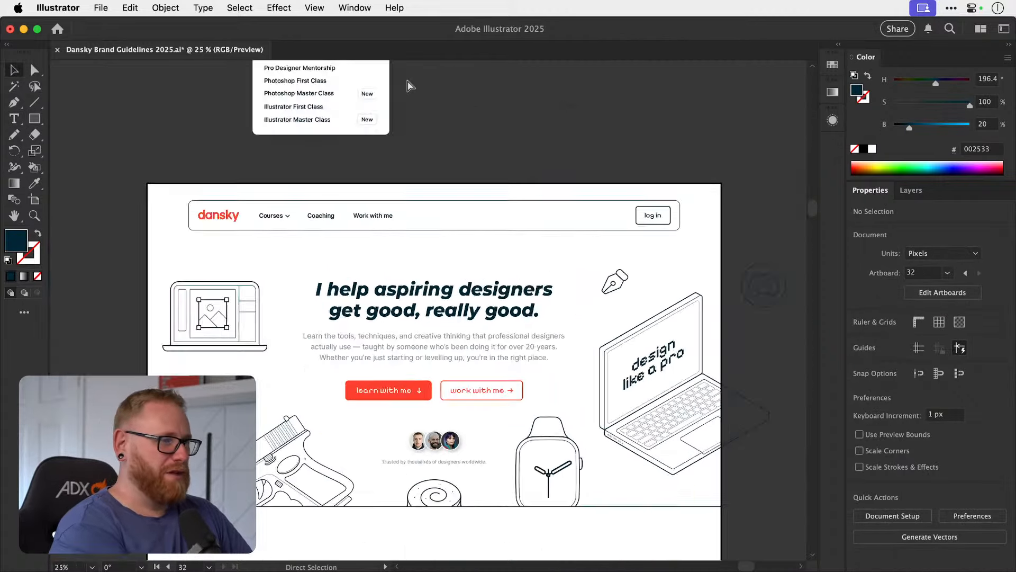
pyautogui.scroll(-3, 407, 81)
pyautogui.scroll(-3, 408, 80)
pyautogui.hscroll(1, 407, 79)
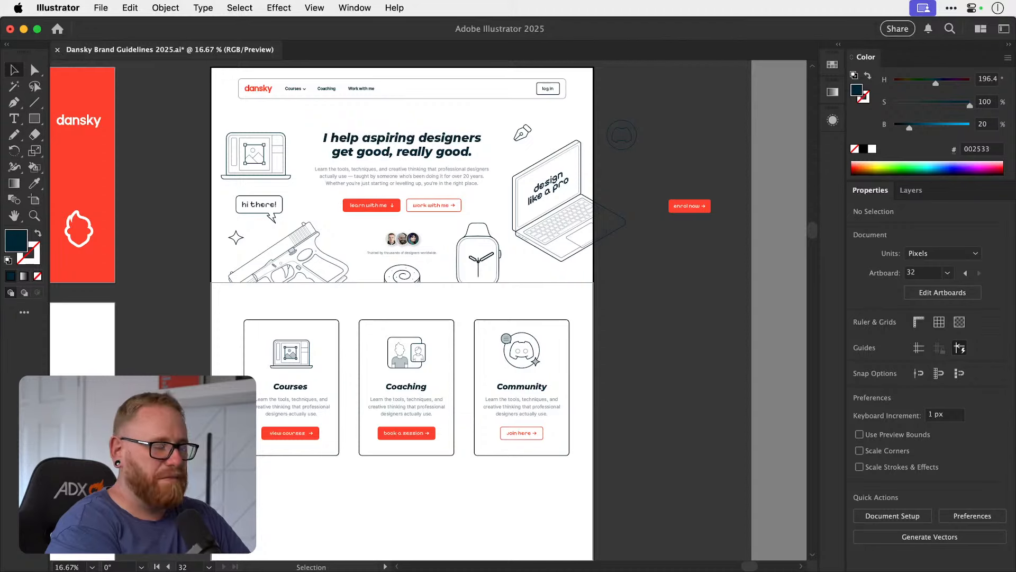
pyautogui.press('super+Tab')
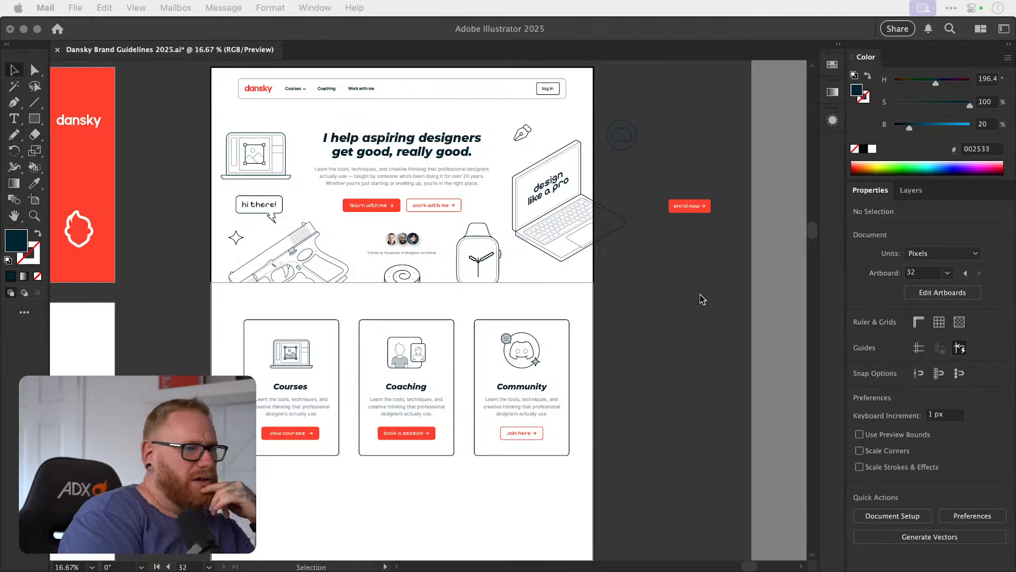
pyautogui.click(685, 317)
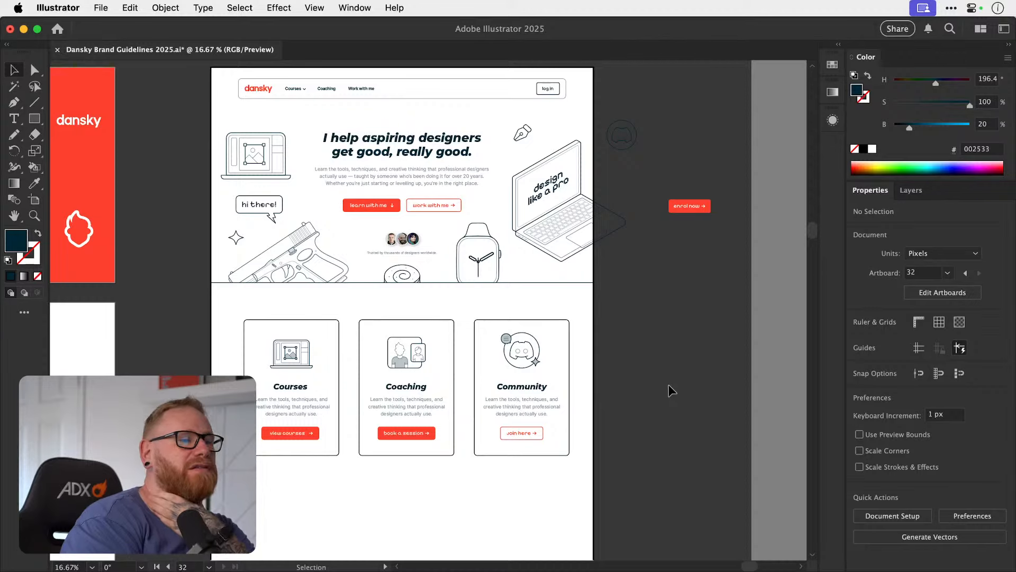
pyautogui.scroll(-5, 669, 385)
pyautogui.scroll(3, 669, 384)
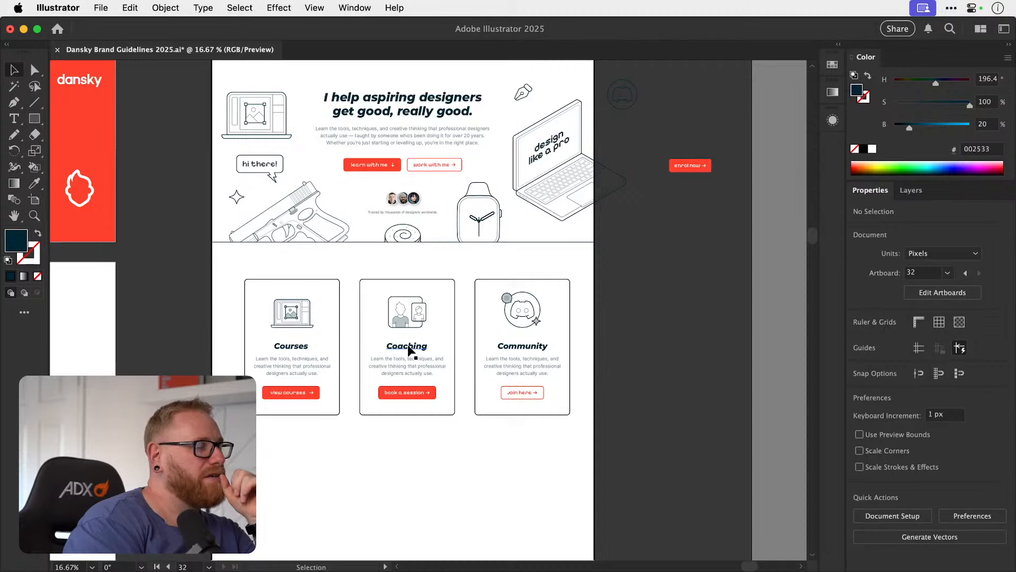
# Select the three service cards with their contents and move them down to open space beneath the hero section.
pyautogui.scroll(2, 409, 350)
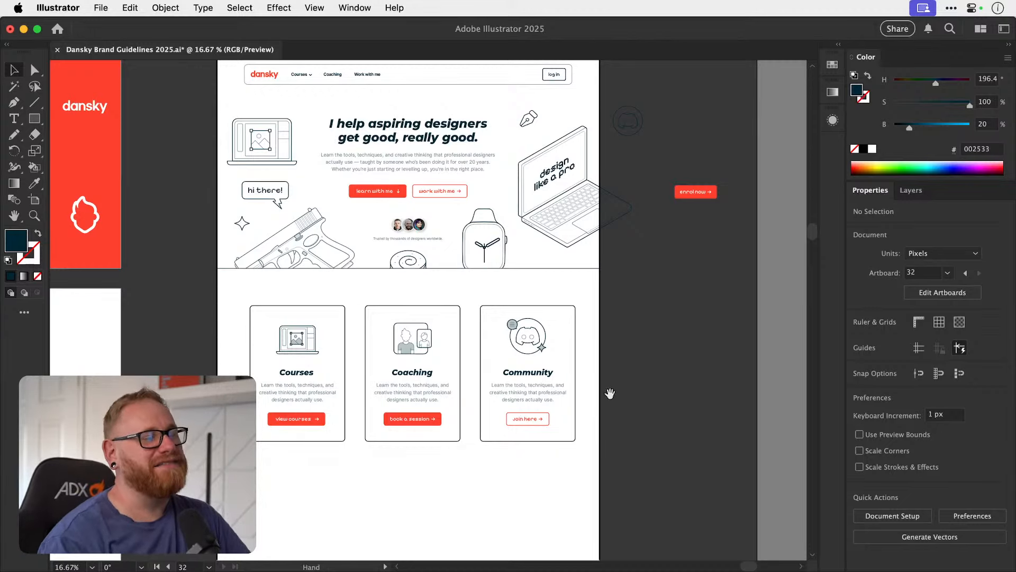
pyautogui.scroll(2, 608, 397)
pyautogui.hscroll(1, 608, 397)
pyautogui.moveTo(286, 506); pyautogui.dragTo(514, 402)
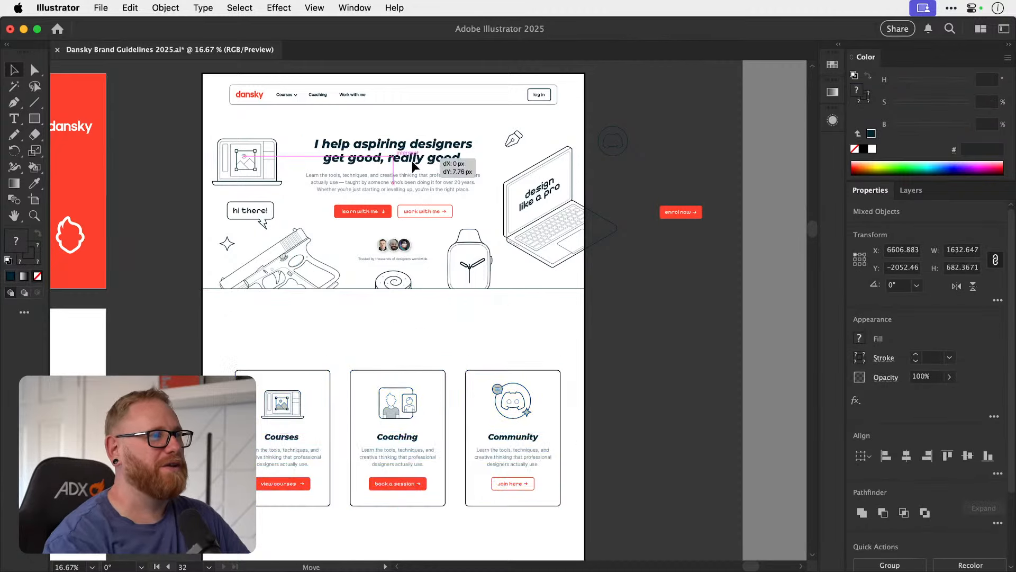
# Duplicate the hero headline straight down into the space above the service cards.
pyautogui.moveTo(412, 160); pyautogui.dragTo(418, 317)
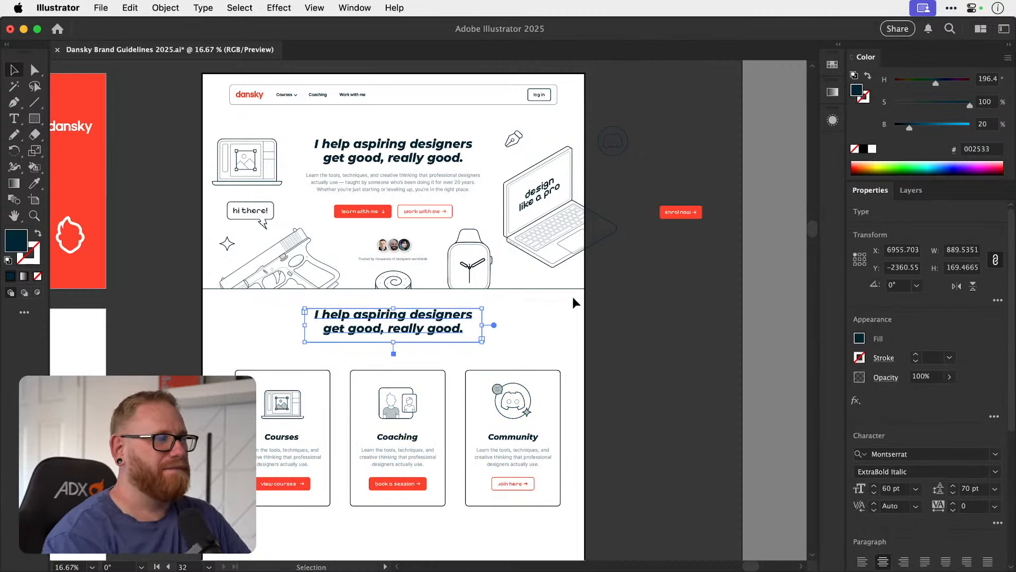
pyautogui.click(624, 324)
pyautogui.scroll(2, 529, 329)
pyautogui.scroll(-5, 481, 329)
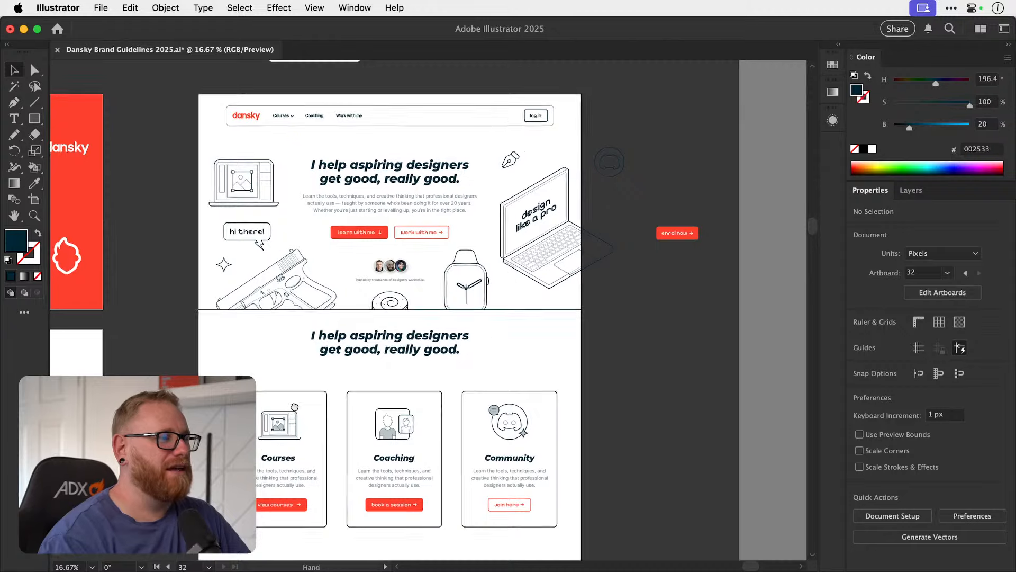
# Select the three service cards with their contents and move them about 120 px further down the page.
pyautogui.moveTo(170, 433); pyautogui.dragTo(552, 282)
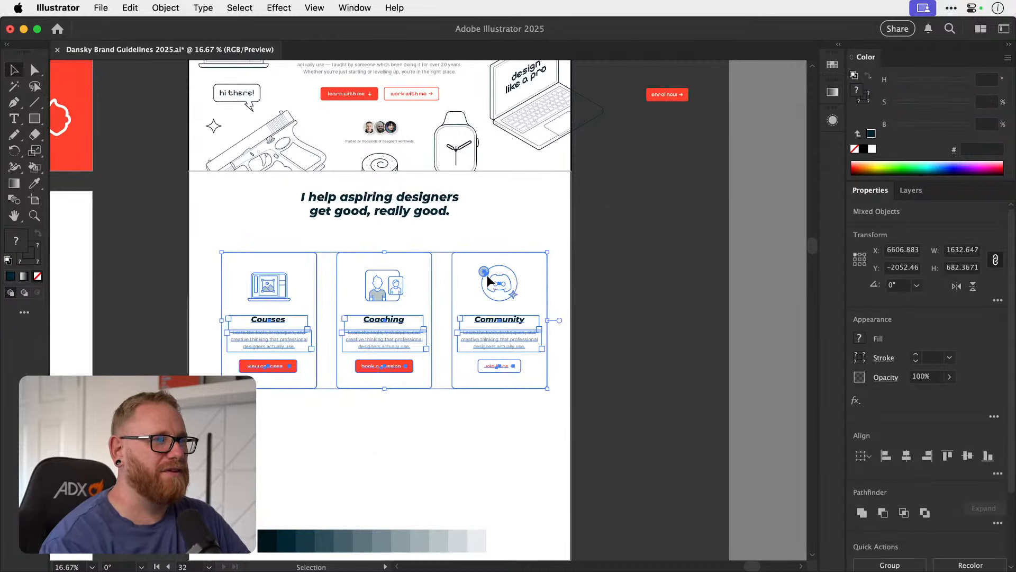
pyautogui.moveTo(487, 275); pyautogui.dragTo(481, 299)
pyautogui.moveTo(364, 340); pyautogui.dragTo(359, 355)
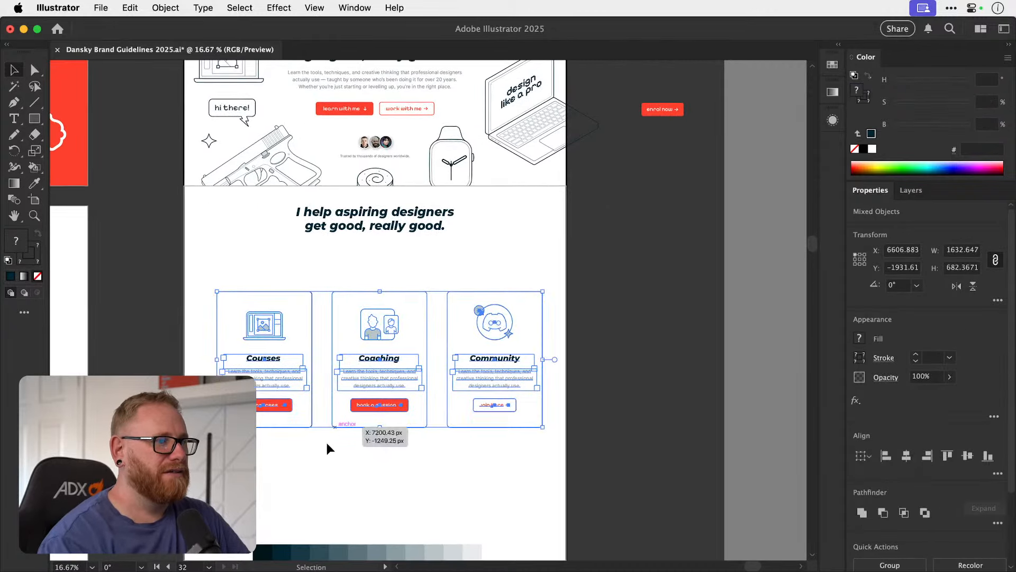
# Group the three service cards to centre them horizontally on the artboard, then ungroup and deselect them.
pyautogui.moveTo(191, 443); pyautogui.dragTo(553, 290)
pyautogui.press('super+g')
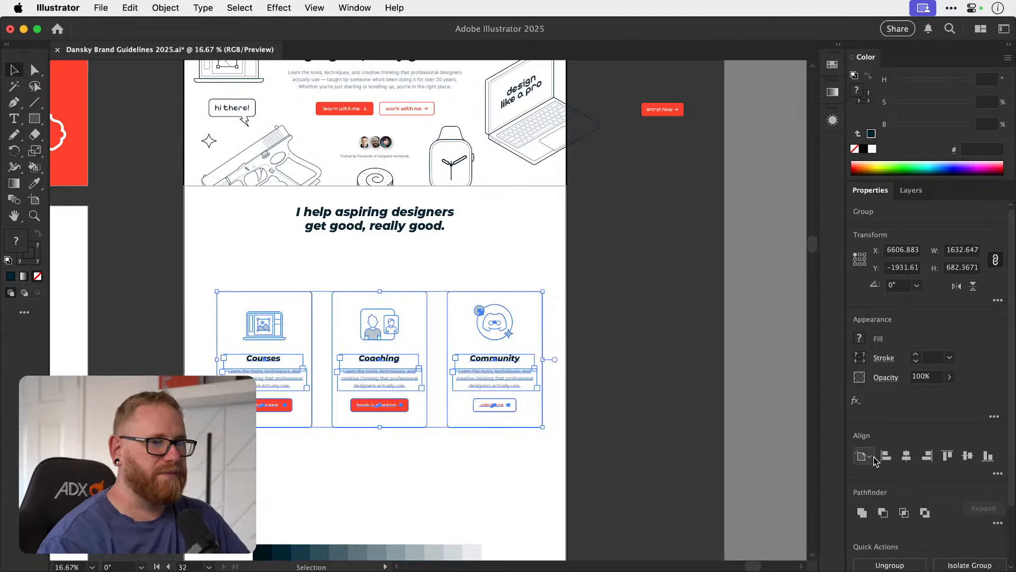
pyautogui.click(907, 456)
pyautogui.press('super+shift+g')
pyautogui.click(637, 300)
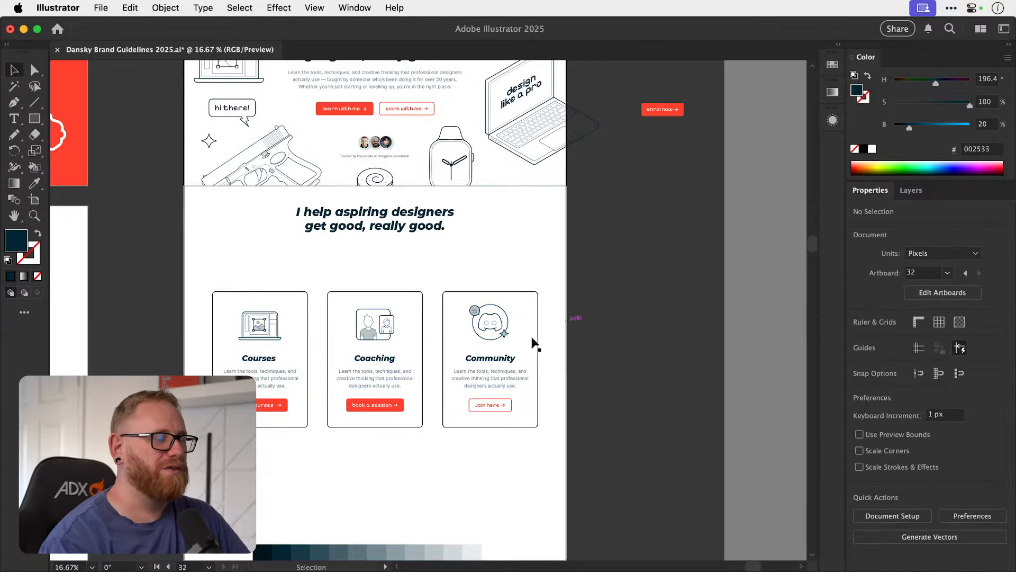
# Move the duplicated headline slightly down between the hero and the cards and centre it horizontally on the artboard.
pyautogui.scroll(5, 535, 344)
pyautogui.moveTo(442, 279); pyautogui.dragTo(437, 284)
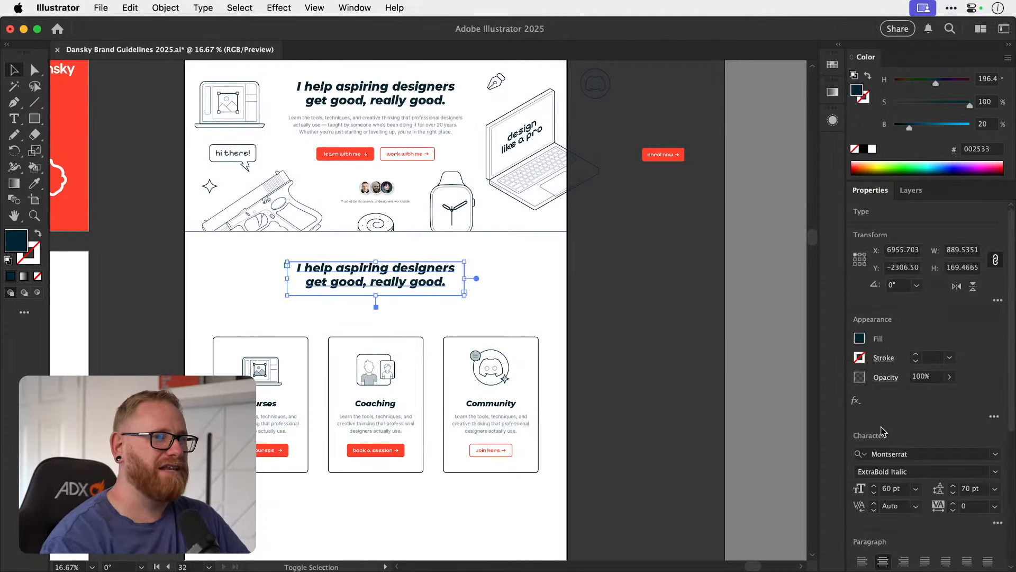
pyautogui.scroll(-4, 947, 535)
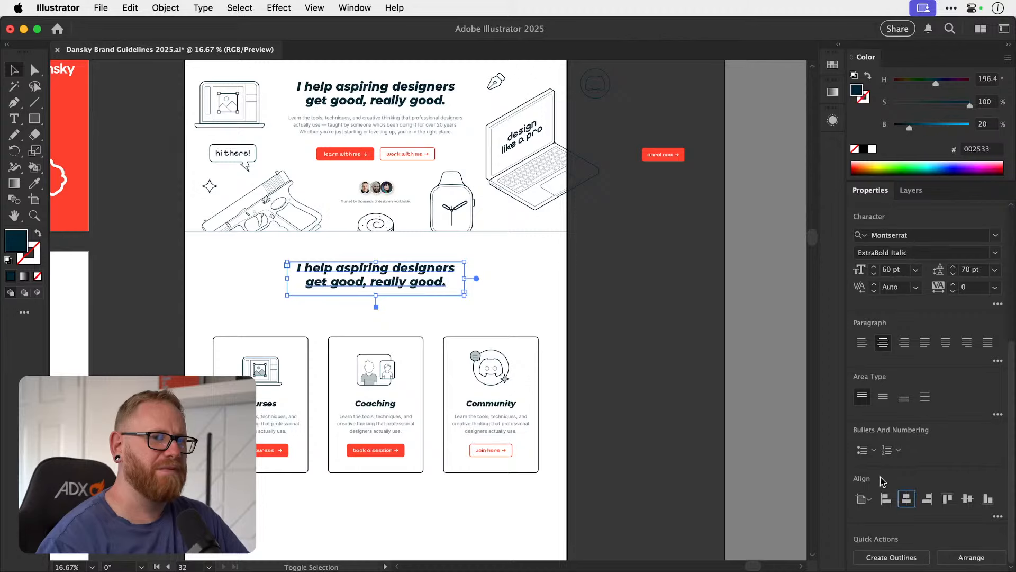
pyautogui.click(633, 276)
pyautogui.moveTo(571, 302); pyautogui.dragTo(563, 367)
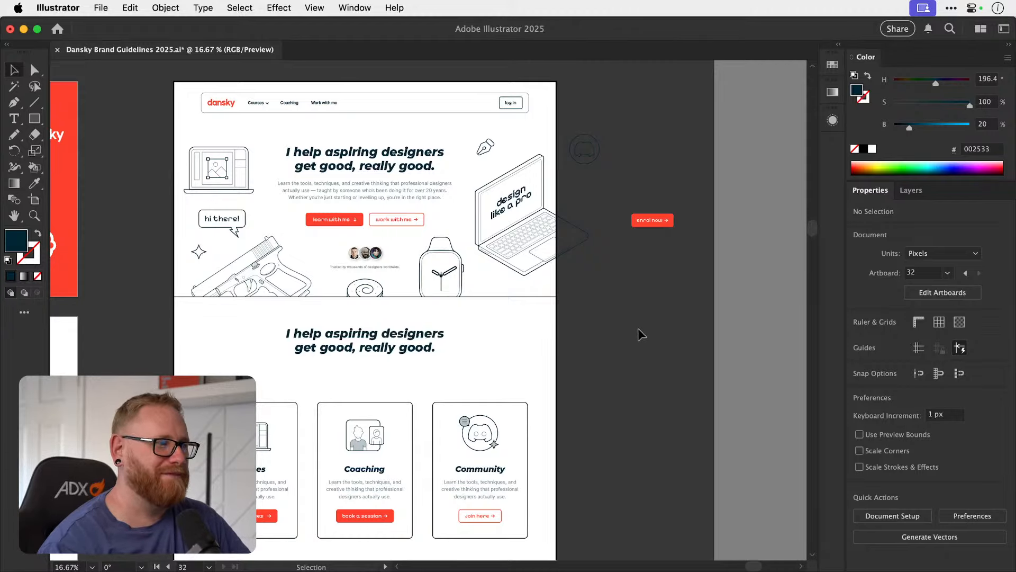
pyautogui.moveTo(390, 349); pyautogui.dragTo(495, 347)
pyautogui.moveTo(401, 384); pyautogui.dragTo(479, 361)
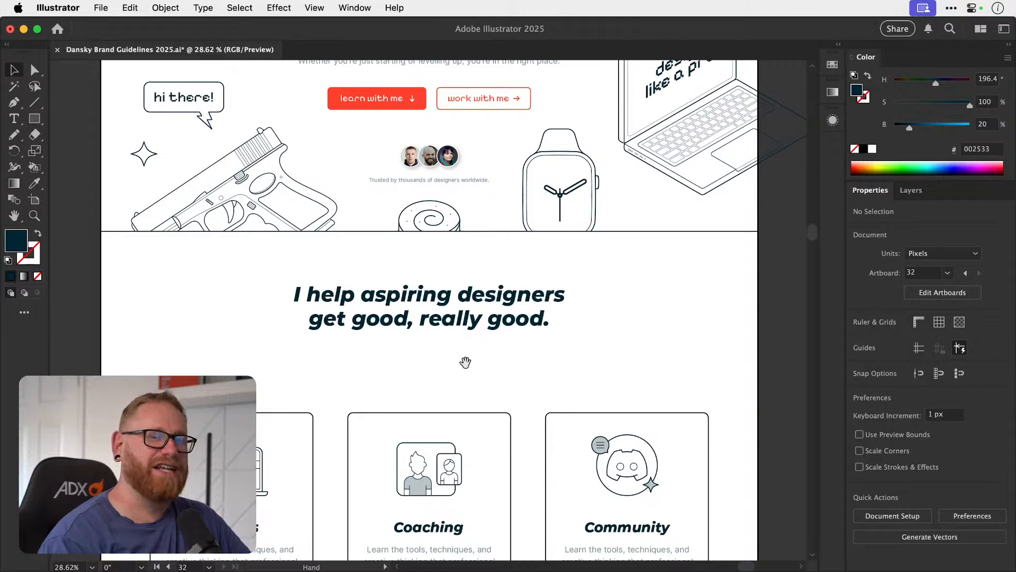
pyautogui.press('t')
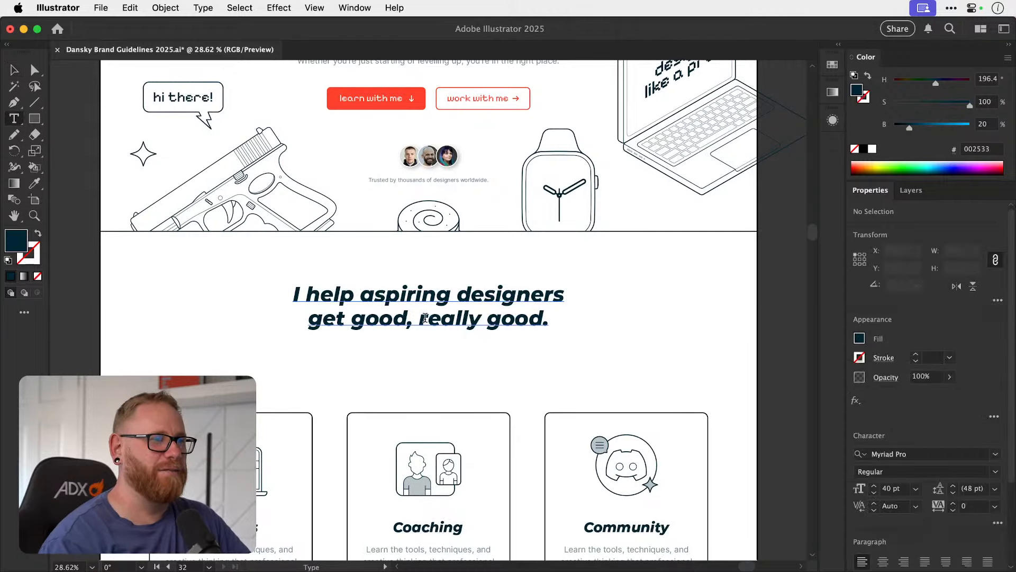
pyautogui.press('v')
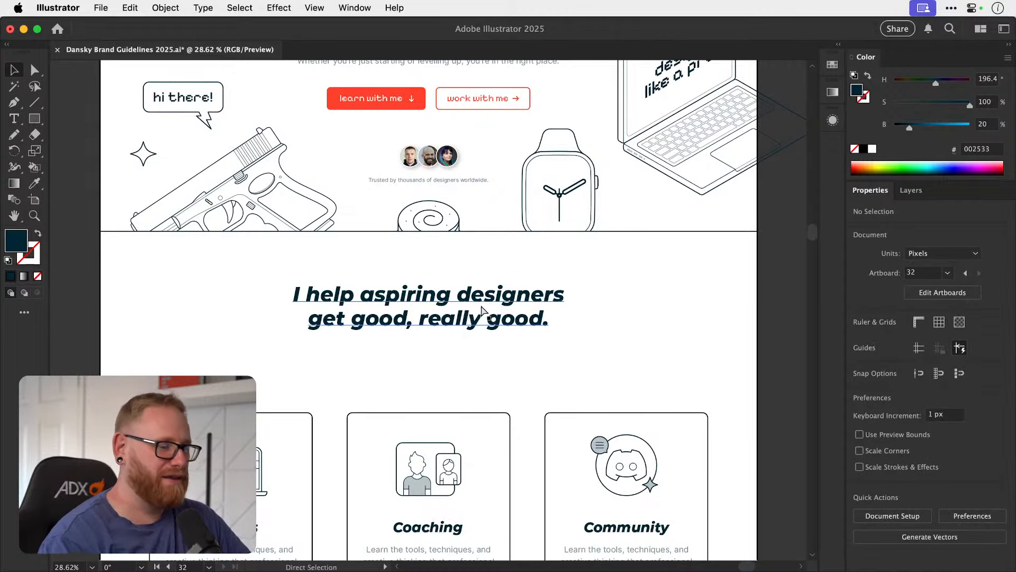
pyautogui.scroll(-3, 482, 310)
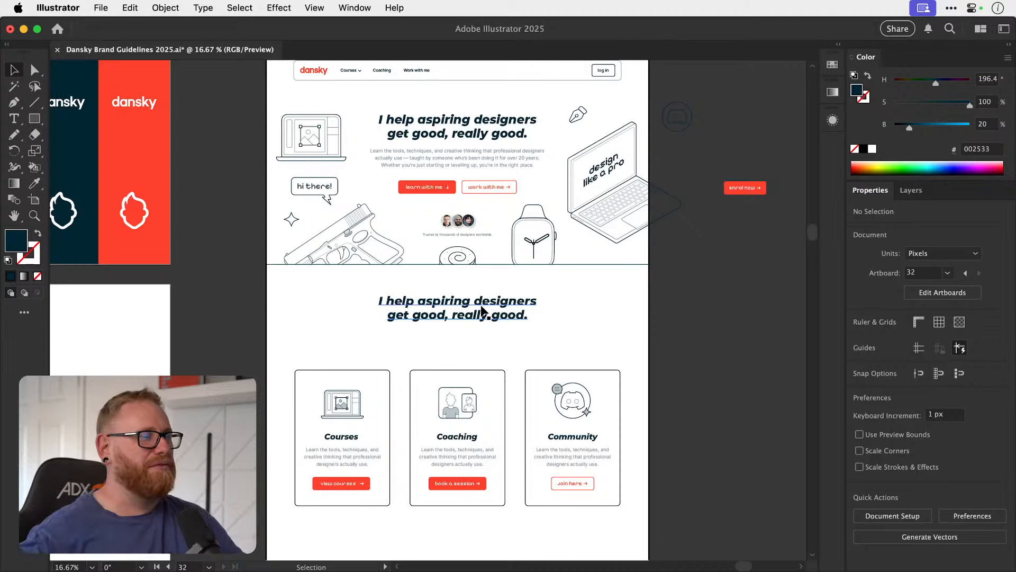
pyautogui.moveTo(443, 265); pyautogui.dragTo(399, 274)
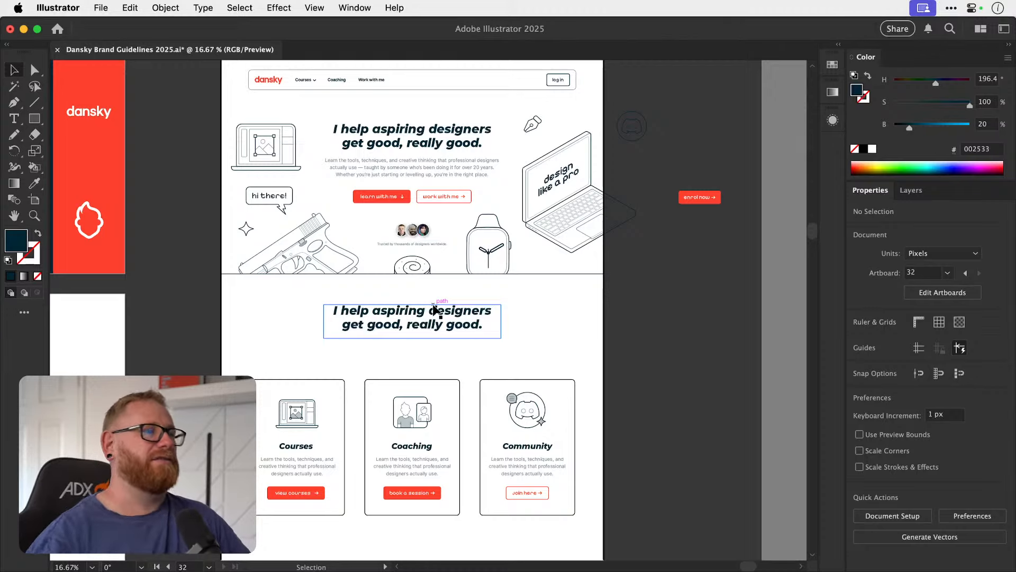
# Try replacing the duplicated headline's text with "I'll teach ya to be a turbo-designer badass" and deselect it.
pyautogui.press('t')
pyautogui.scroll(3, 432, 324)
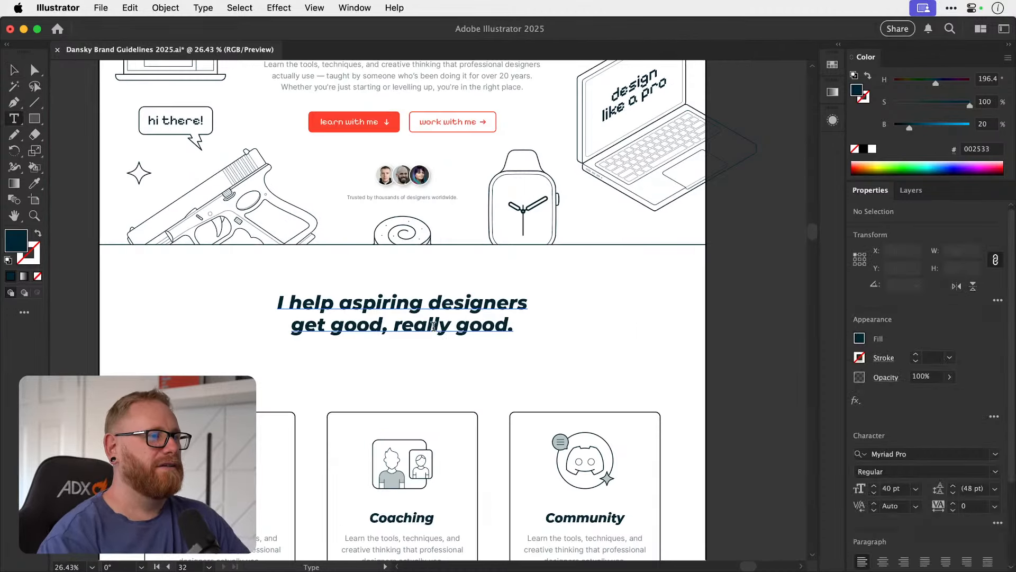
pyautogui.tripleClick(444, 310)
pyautogui.write('I')
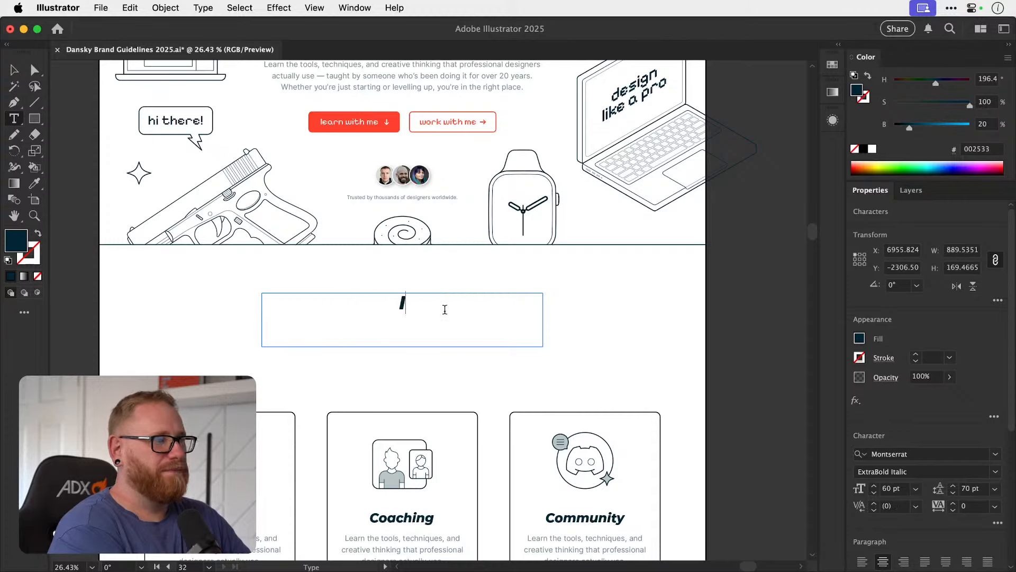
pyautogui.write("'ll teach ya")
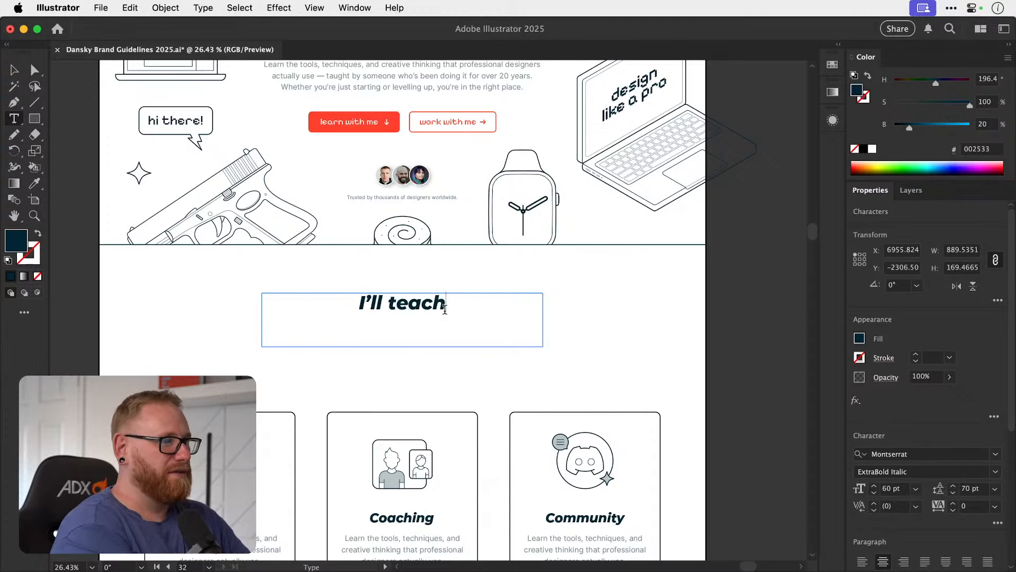
pyautogui.write(' tp be')
pyautogui.press('BackSpace')
pyautogui.press('BackSpace')
pyautogui.press('BackSpace')
pyautogui.press('BackSpace')
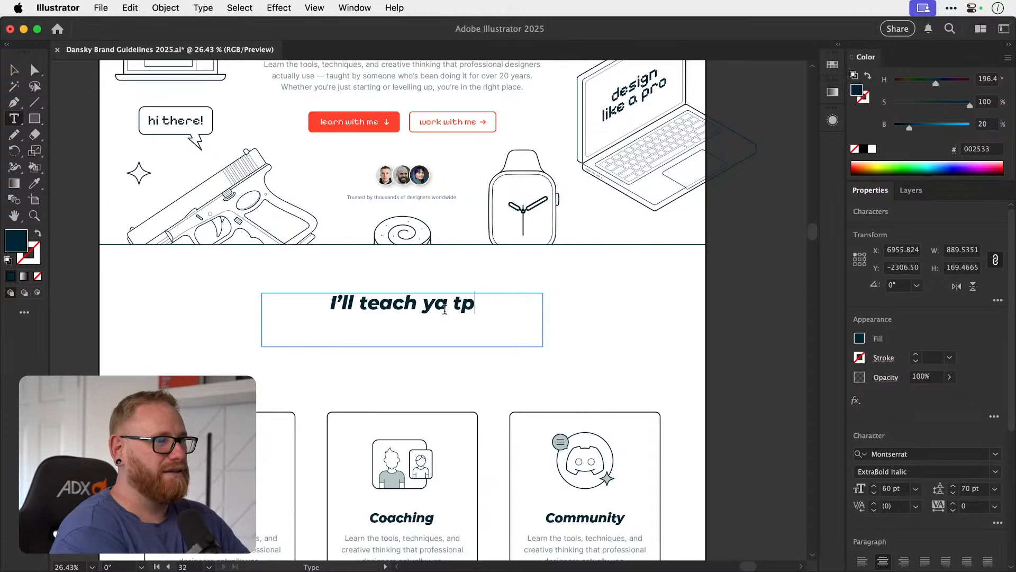
pyautogui.write('o be a d')
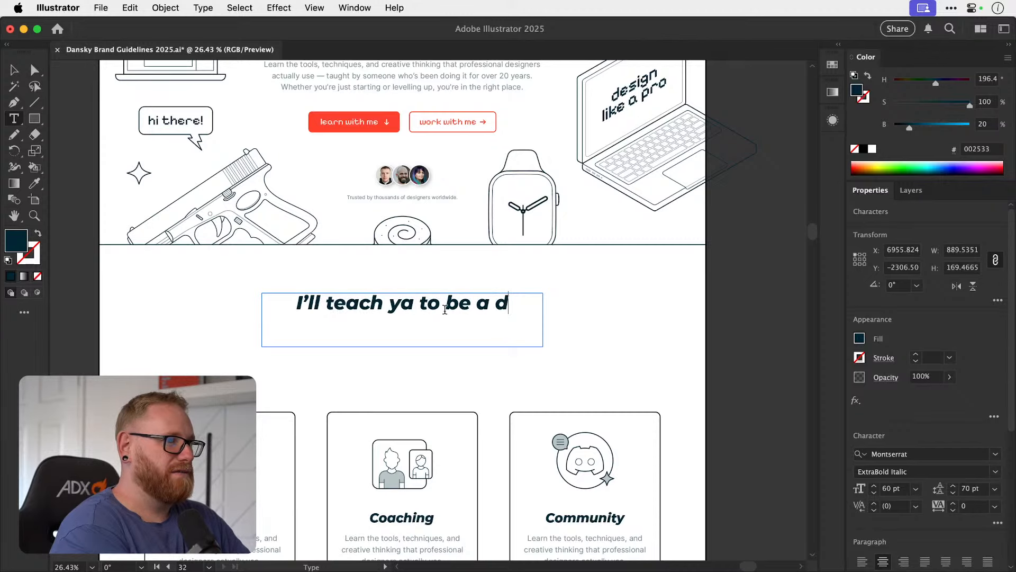
pyautogui.press('BackSpace')
pyautogui.write('turbo-de')
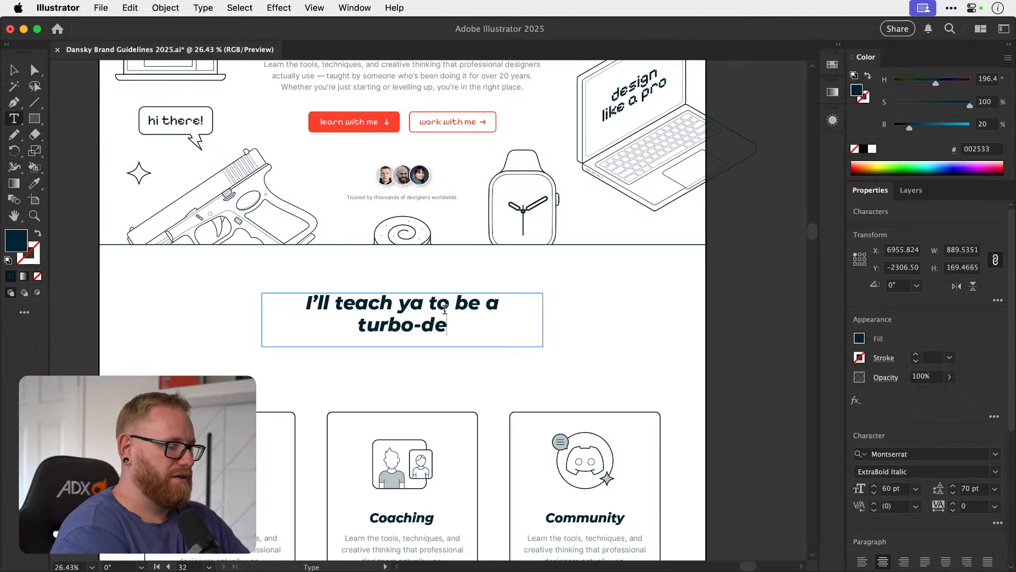
pyautogui.write('signer ba')
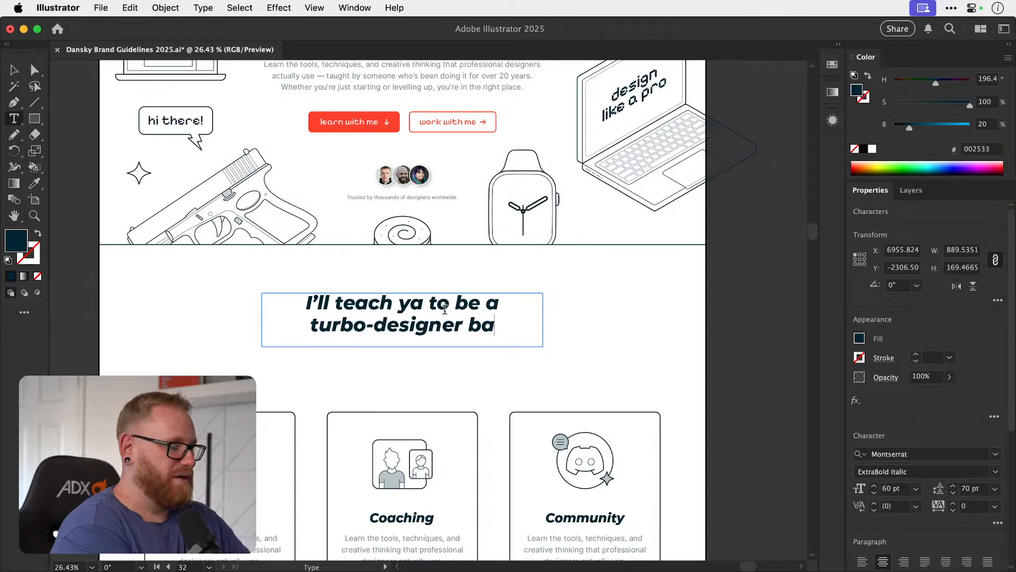
pyautogui.write('dass')
pyautogui.click(15, 70)
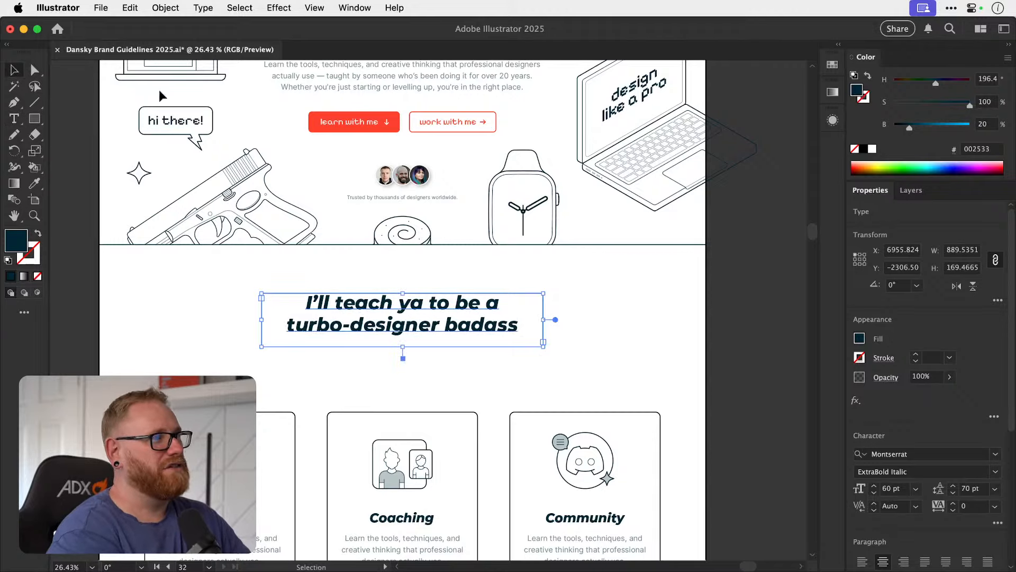
pyautogui.click(732, 250)
pyautogui.scroll(-2, 697, 270)
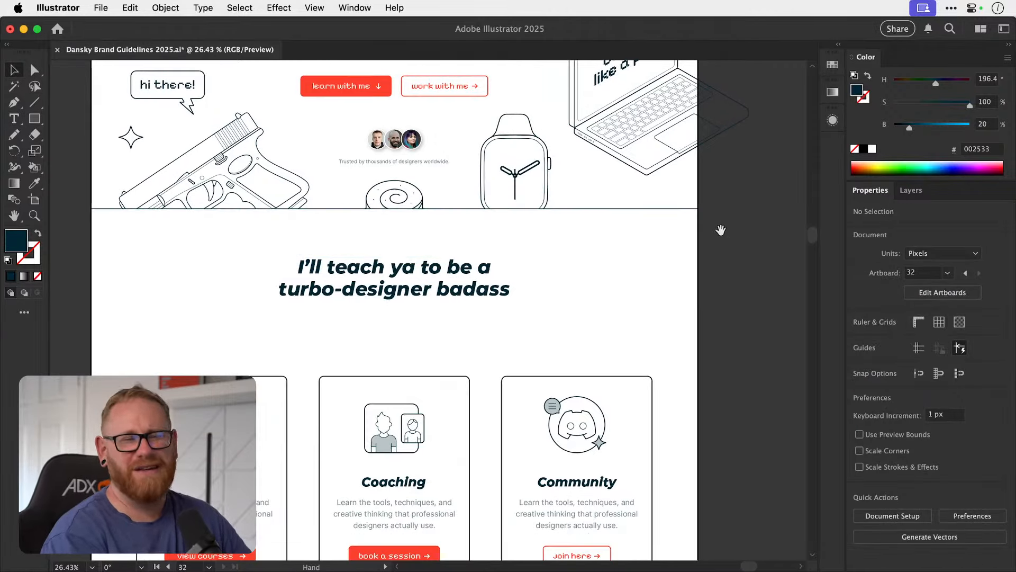
# Undo all the text edits made to the duplicated headline above the service cards.
pyautogui.press('super+z')
pyautogui.press('super+z')
pyautogui.press('super+z')
pyautogui.press('super+z')
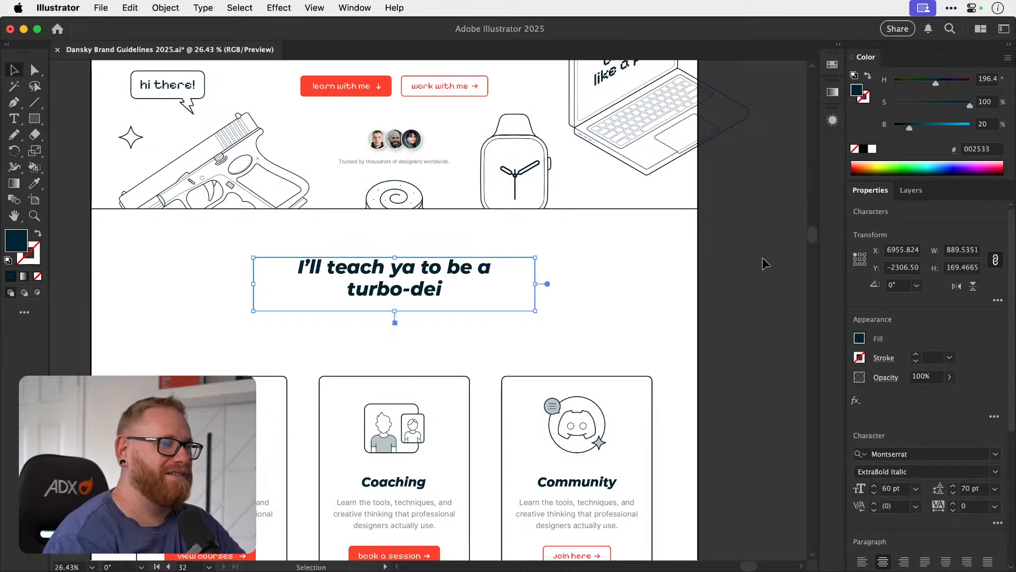
pyautogui.press('super+z')
pyautogui.press('super+z')
pyautogui.press('super+z')
pyautogui.press('super+z')
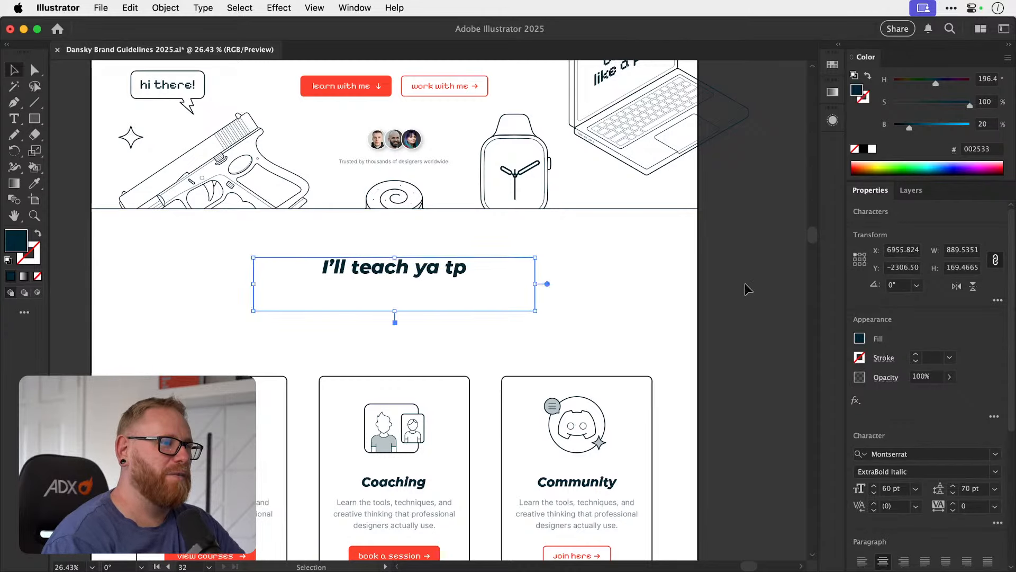
pyautogui.press('super+z')
pyautogui.press('super+z')
pyautogui.press('super+z')
pyautogui.press('super+z')
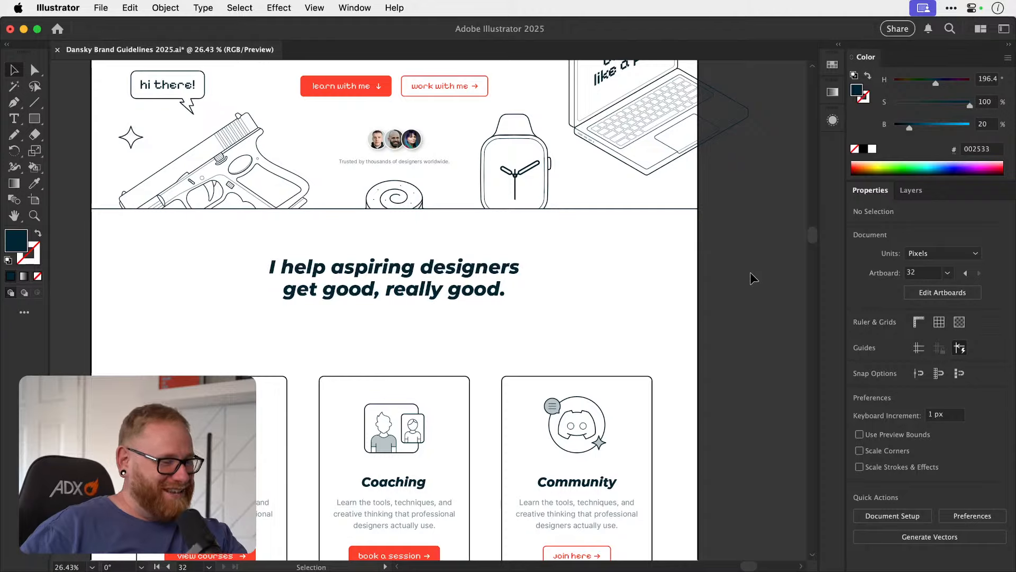
# Replace the duplicated headline's text above the service cards with "Creative purveyors of the finest pork sausages.".
pyautogui.scroll(8, 567, 220)
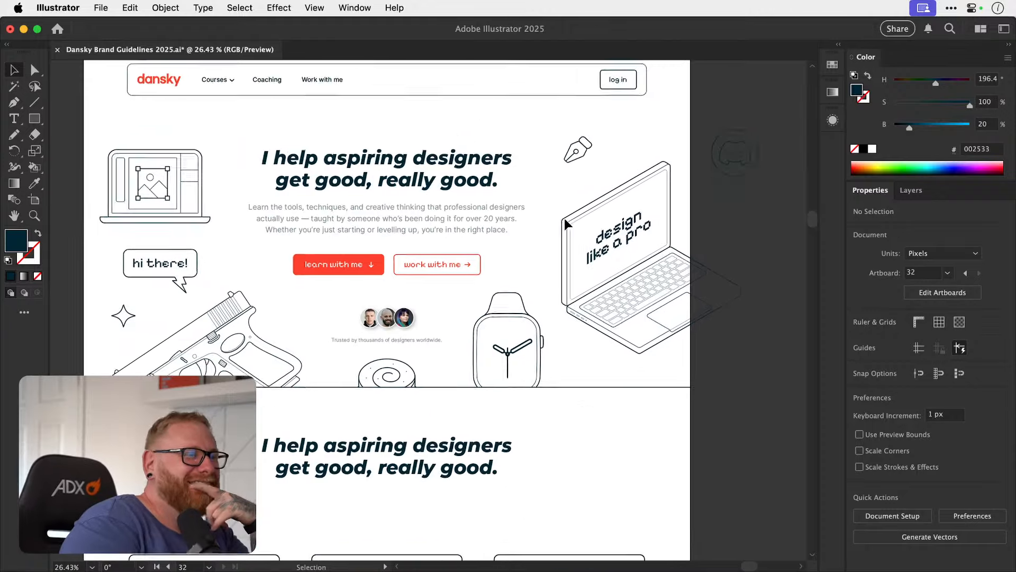
pyautogui.scroll(2, 564, 223)
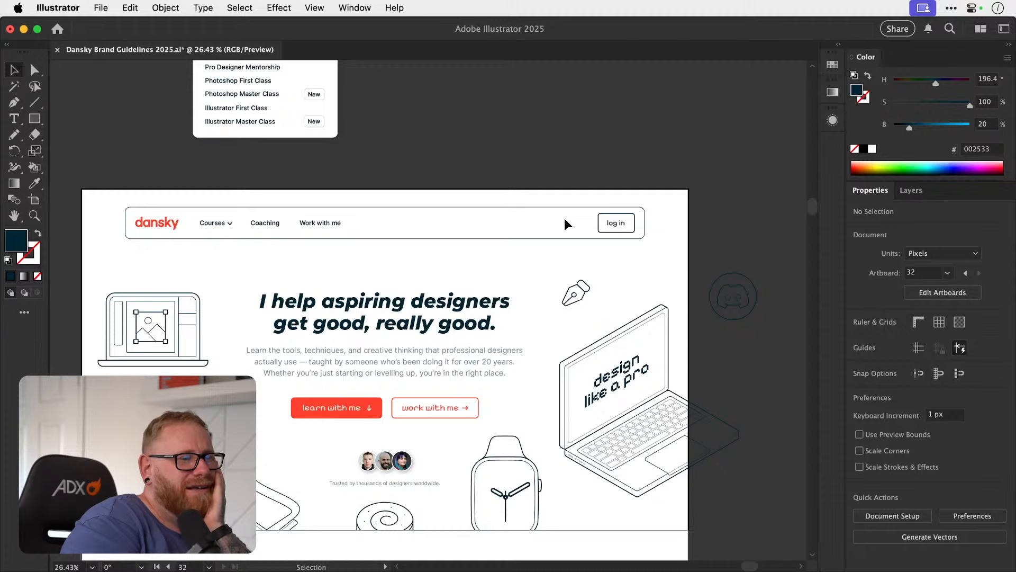
pyautogui.scroll(-12, 564, 218)
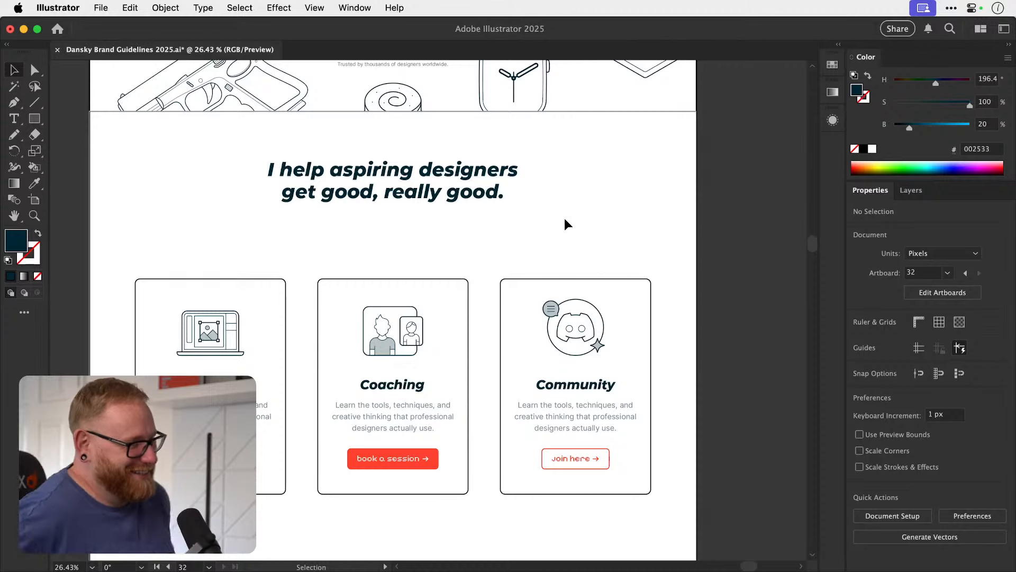
pyautogui.press('t')
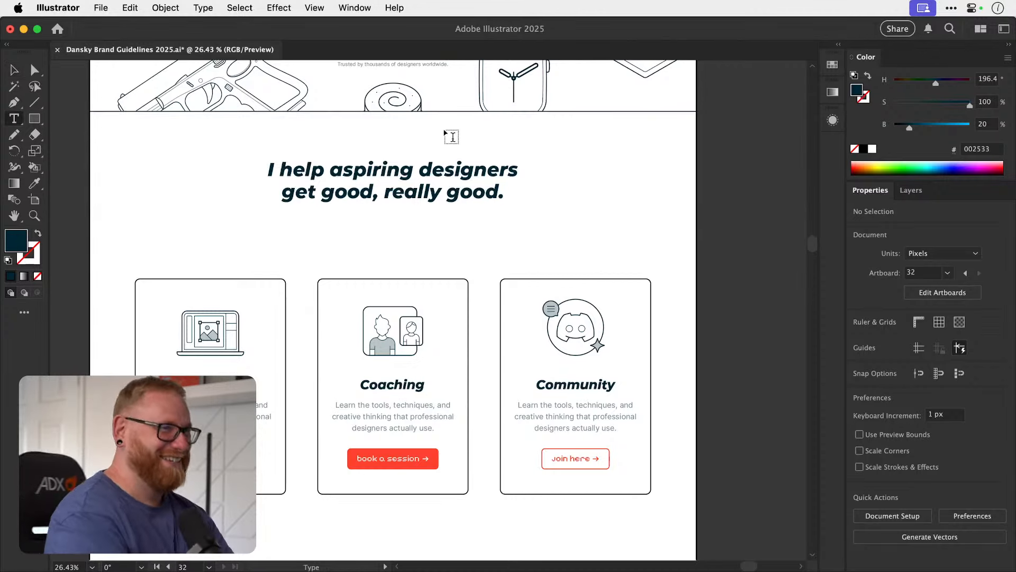
pyautogui.click(418, 169)
pyautogui.press('super+a')
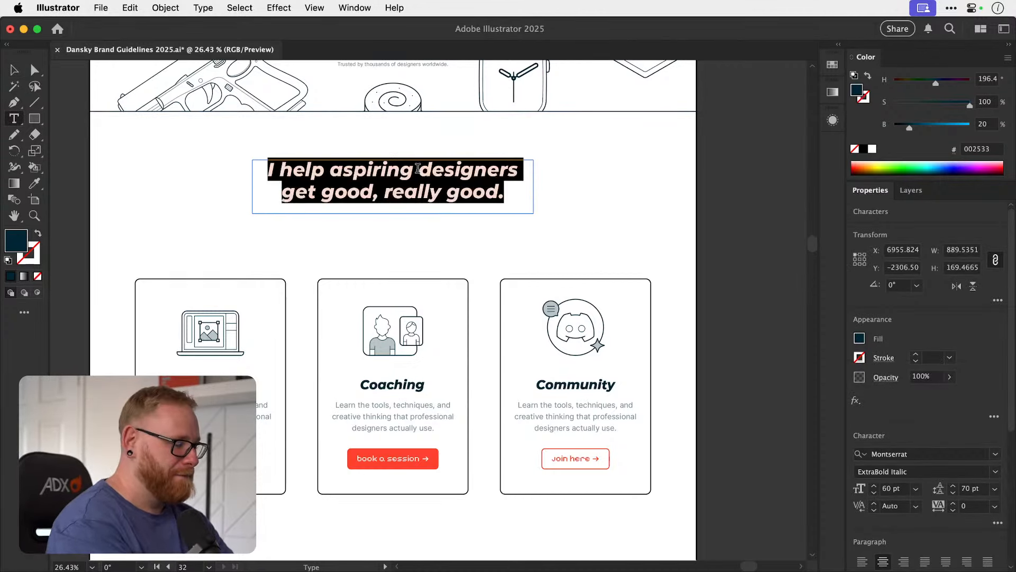
pyautogui.write('Creative')
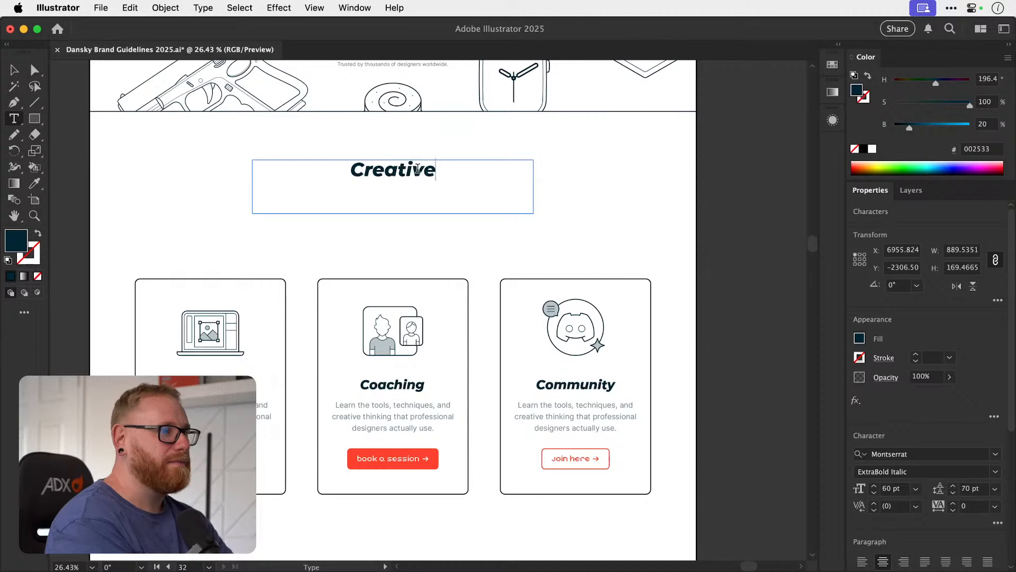
pyautogui.write(' purvey')
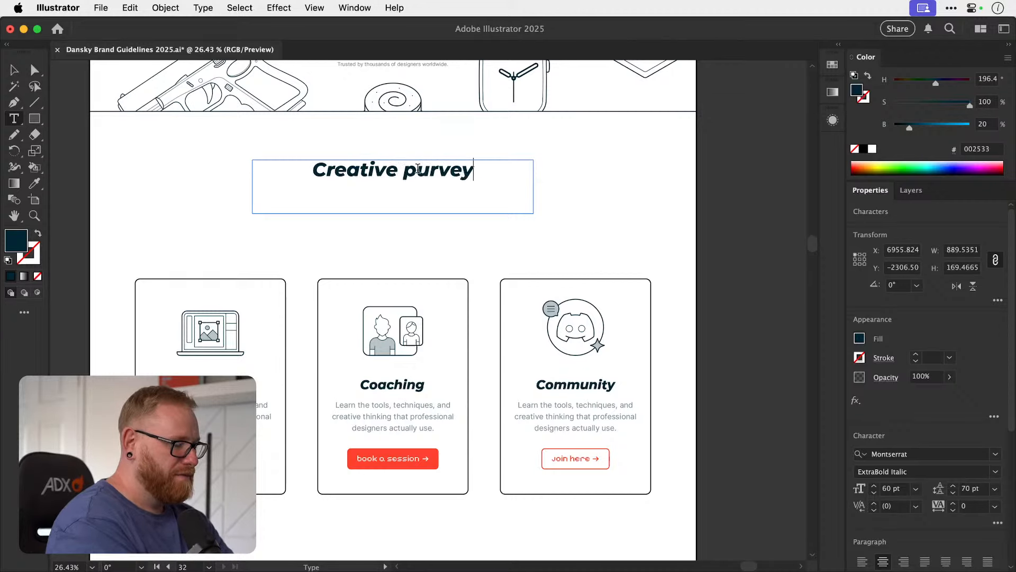
pyautogui.write('ors of the ')
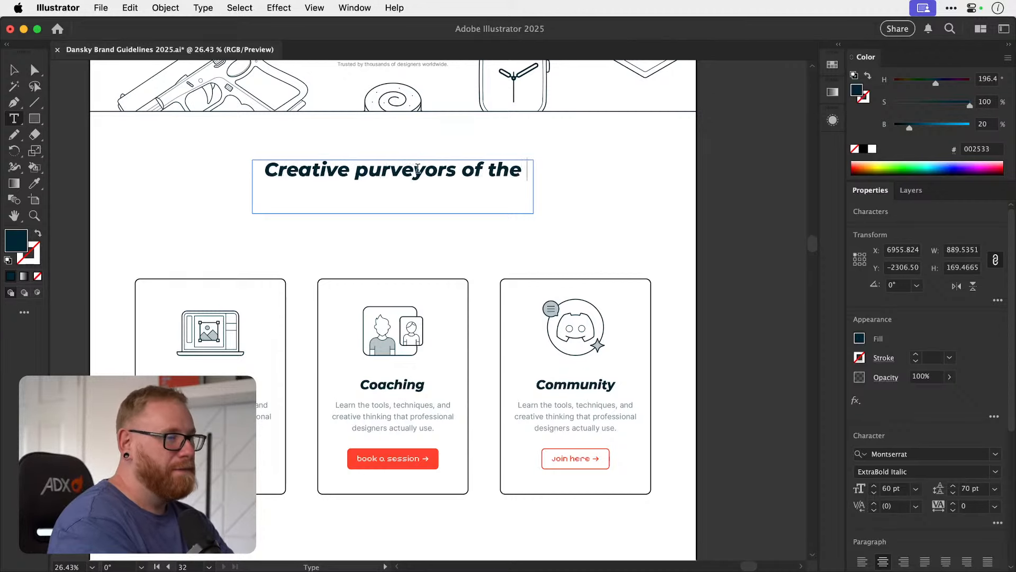
pyautogui.write('finest port')
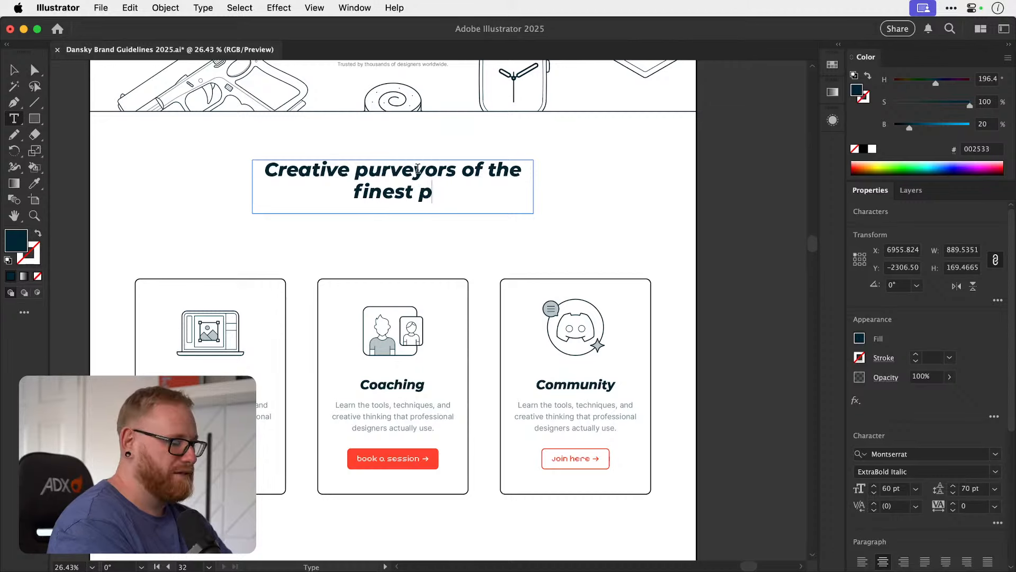
pyautogui.press('BackSpace')
pyautogui.press('BackSpace')
pyautogui.write('rk')
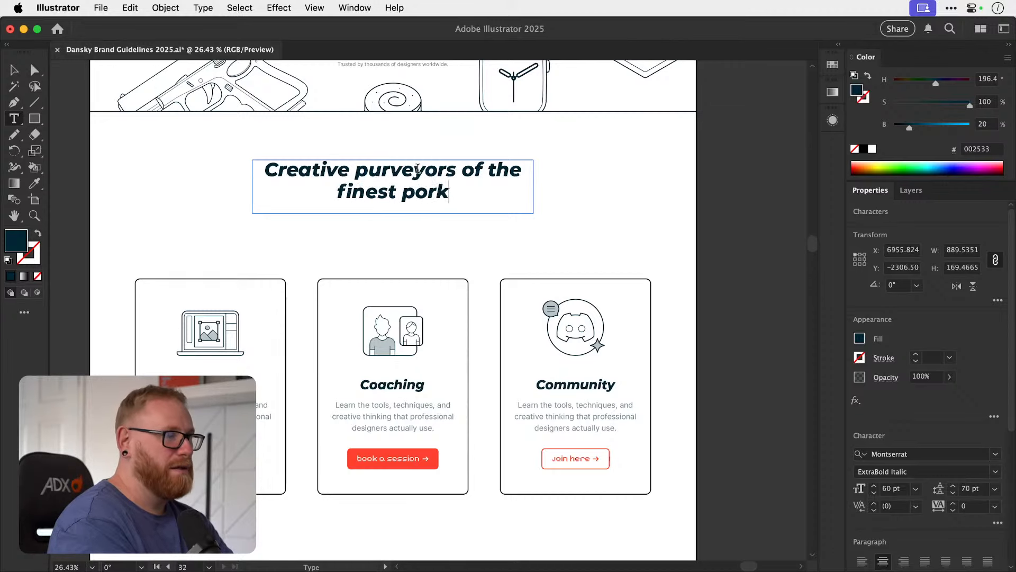
pyautogui.write(' sausages.')
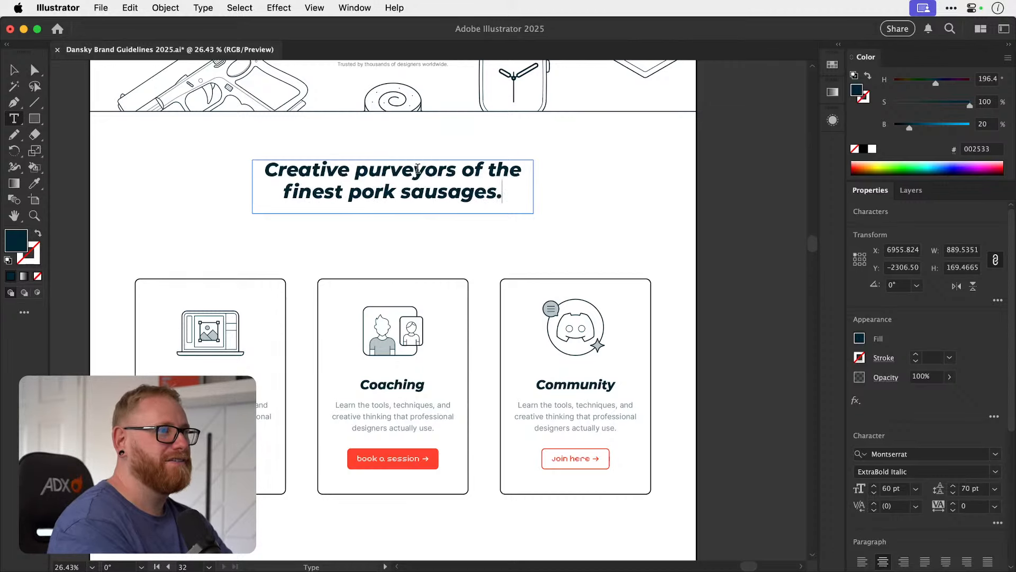
# Undo the "Creative purveyors of the finest pork sausages." text in the headline above the service cards and deselect it.
pyautogui.click(15, 70)
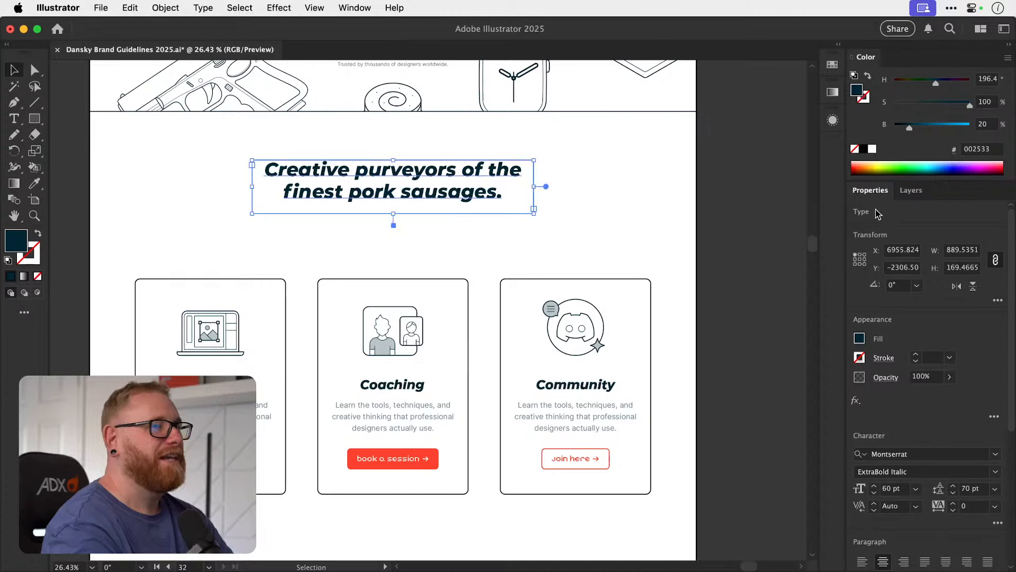
pyautogui.press('super+z')
pyautogui.press('super+z')
pyautogui.press('super+z')
pyautogui.press('super+z')
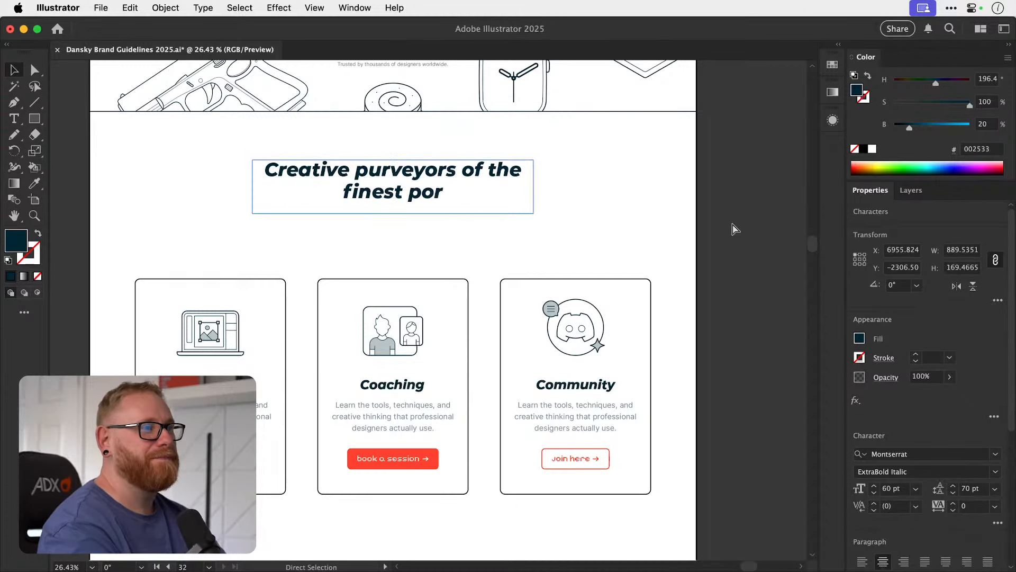
pyautogui.click(733, 225)
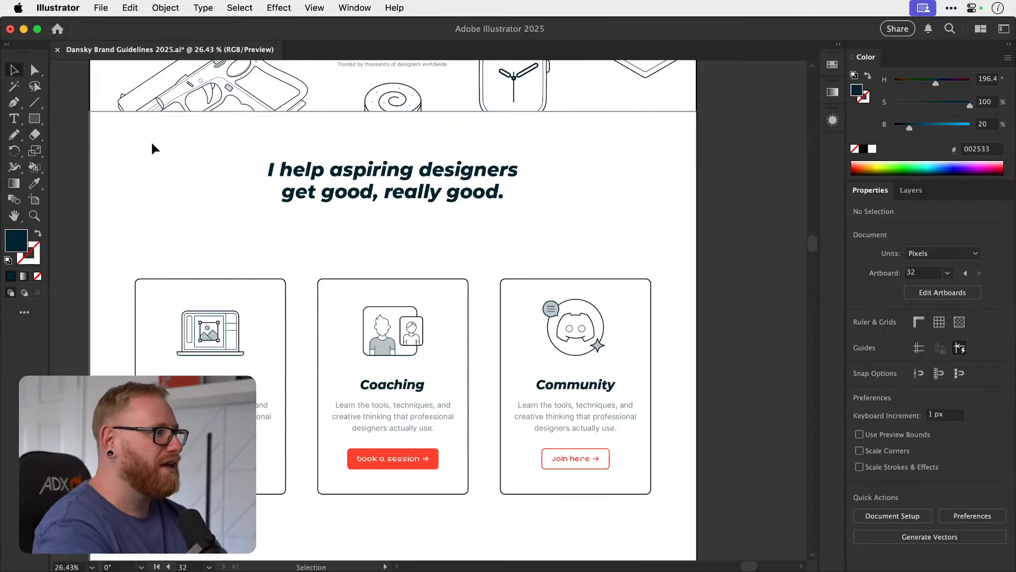
# Try shifting the fill colour's 196° hue by -180 in the Color Picker, choosing 84% brightness and shifting the hue back by +180.
pyautogui.doubleClick(18, 240)
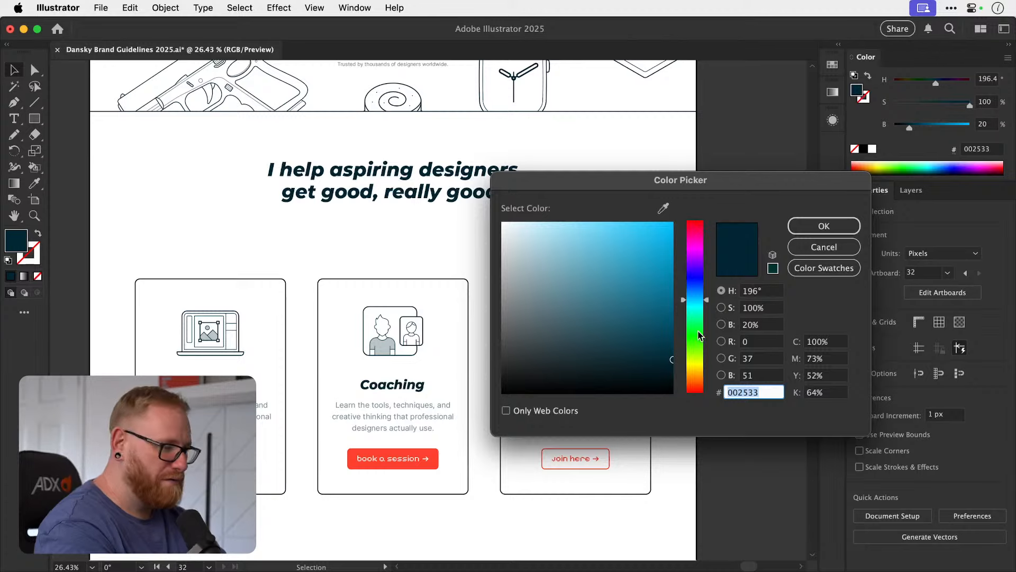
pyautogui.click(765, 291)
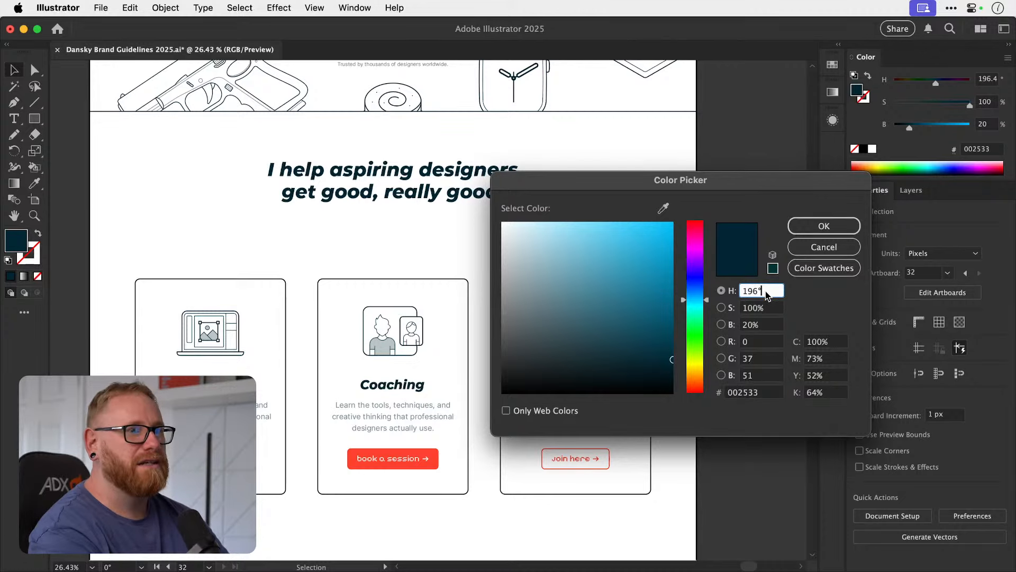
pyautogui.write('-180')
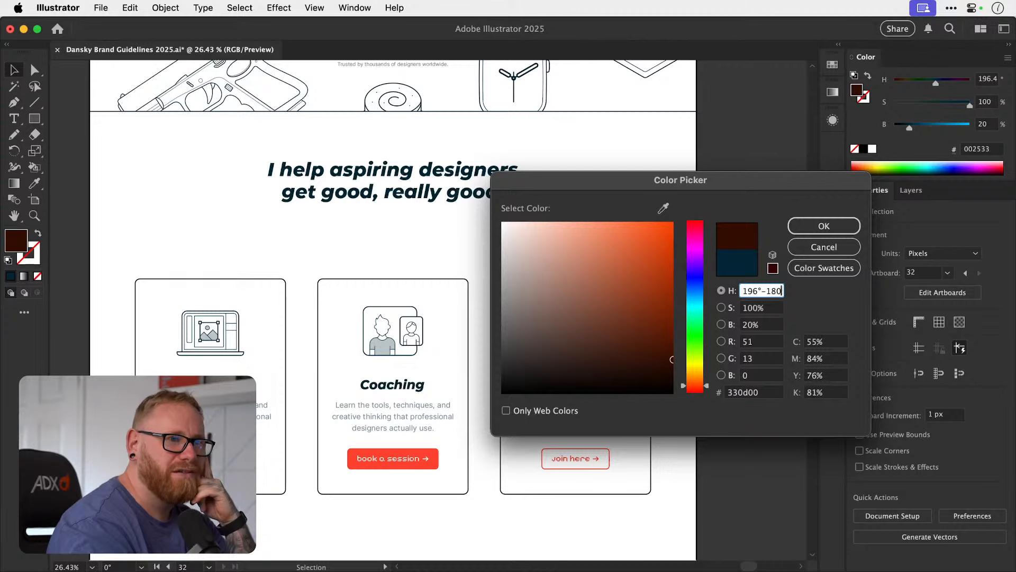
pyautogui.press('Tab')
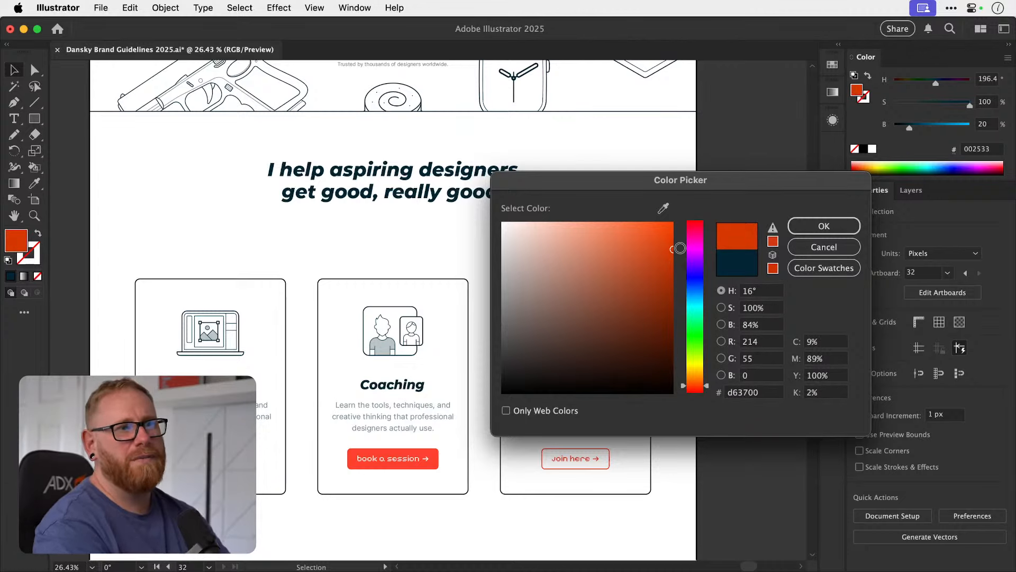
pyautogui.click(771, 294)
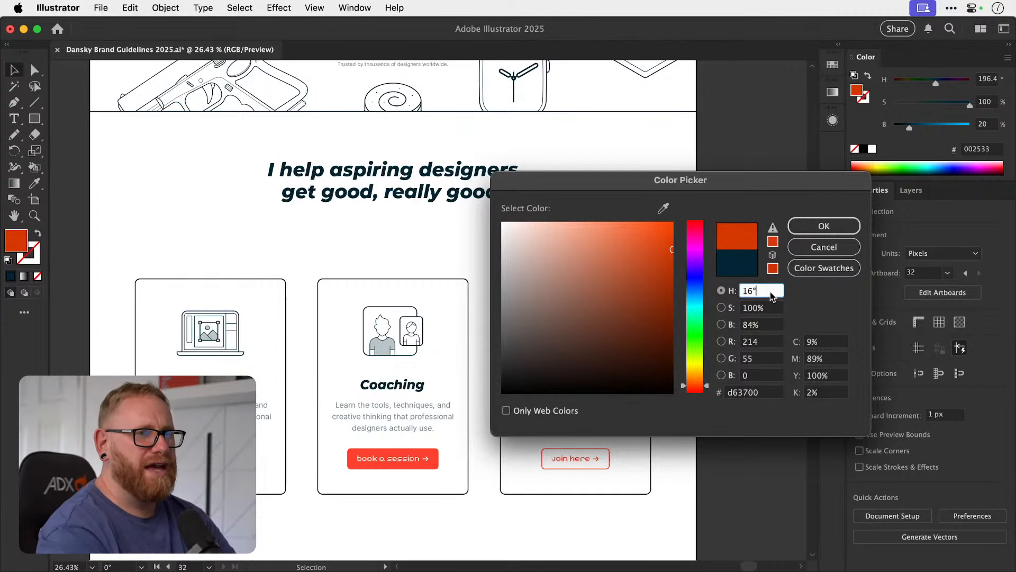
pyautogui.write('+180')
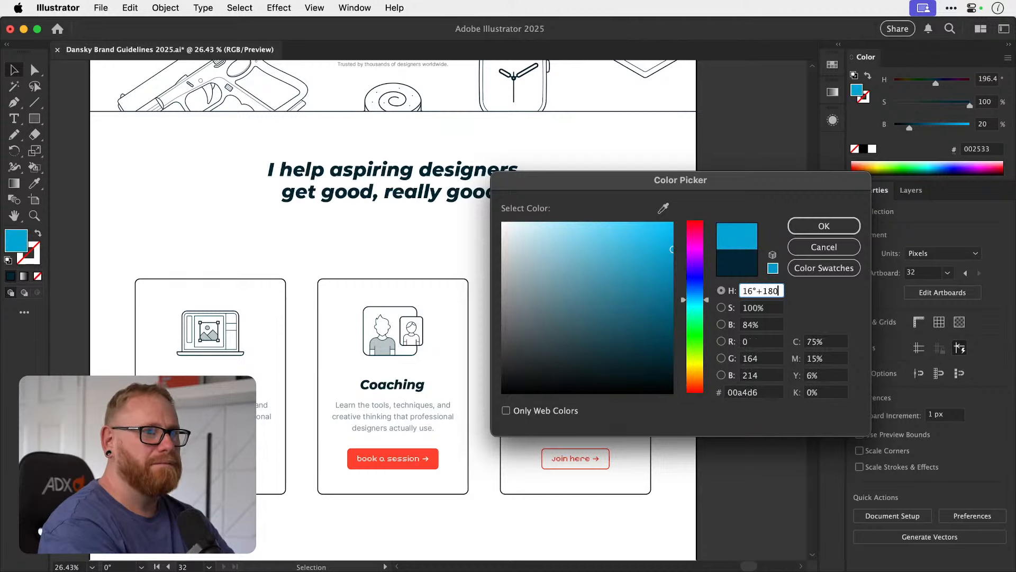
pyautogui.press('Tab')
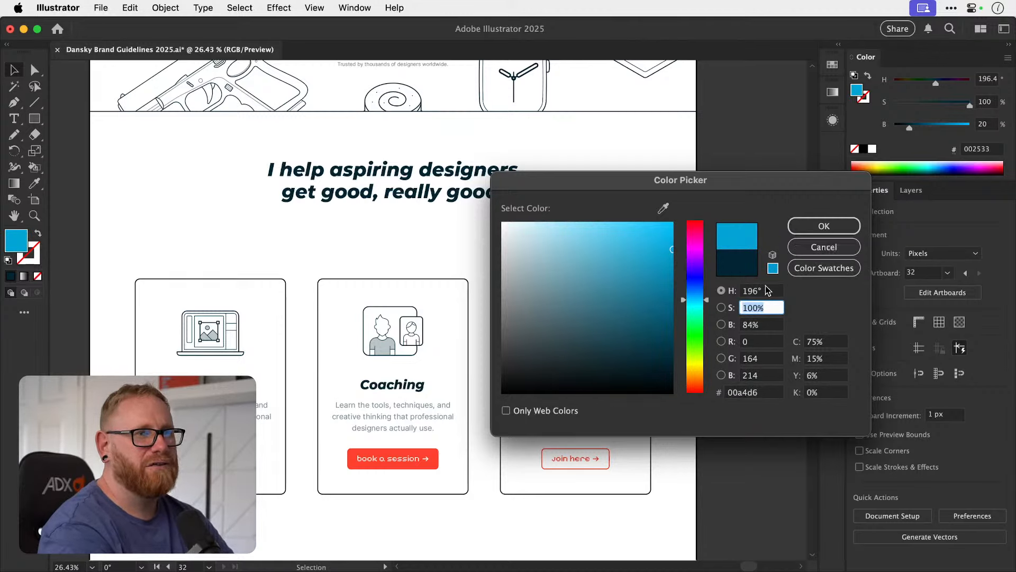
# Try a red fill with a 360° hue and subtract 180 from the hue to get its complementary colour.
pyautogui.moveTo(701, 240); pyautogui.dragTo(693, 222)
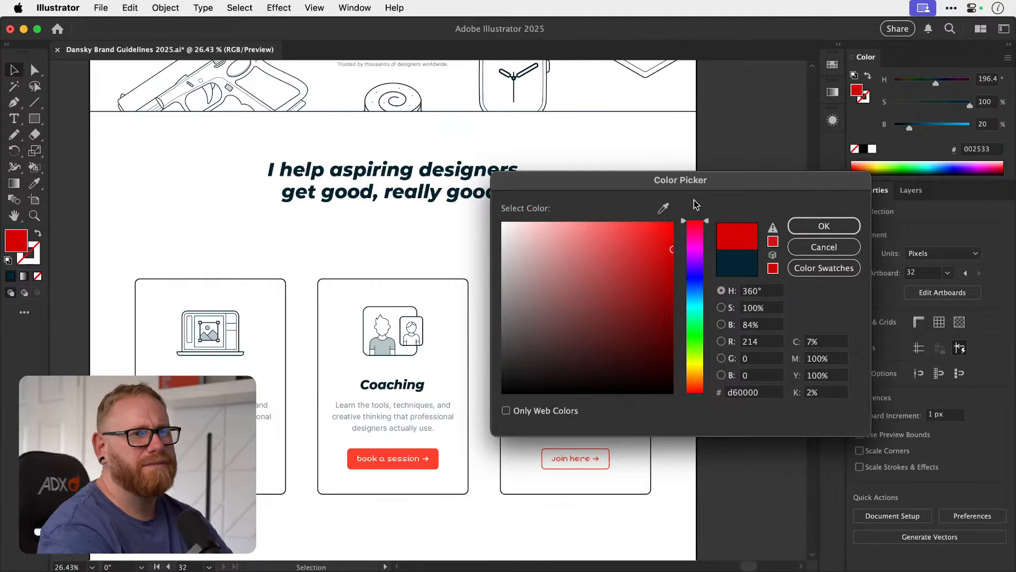
pyautogui.click(775, 291)
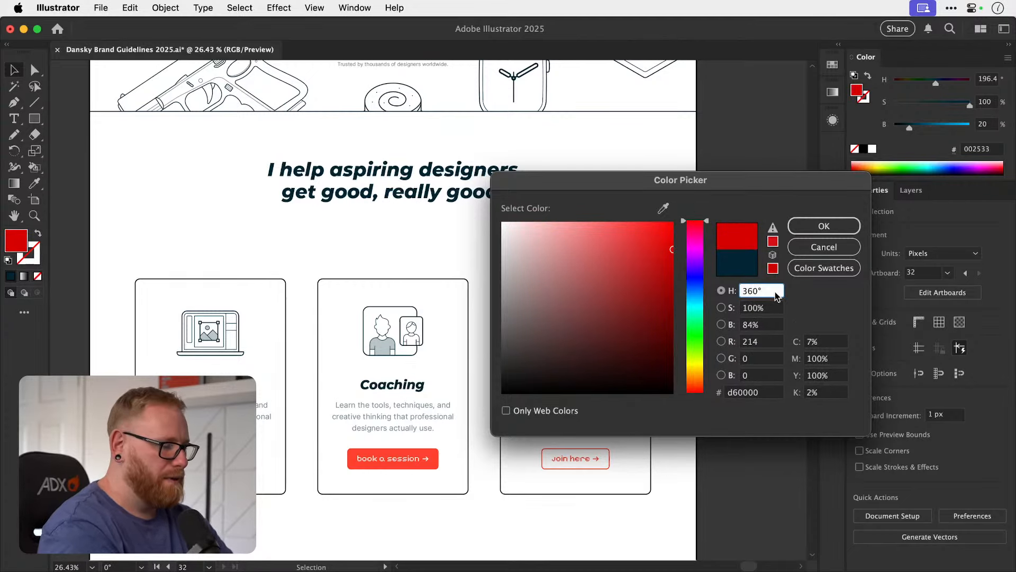
pyautogui.write('-1')
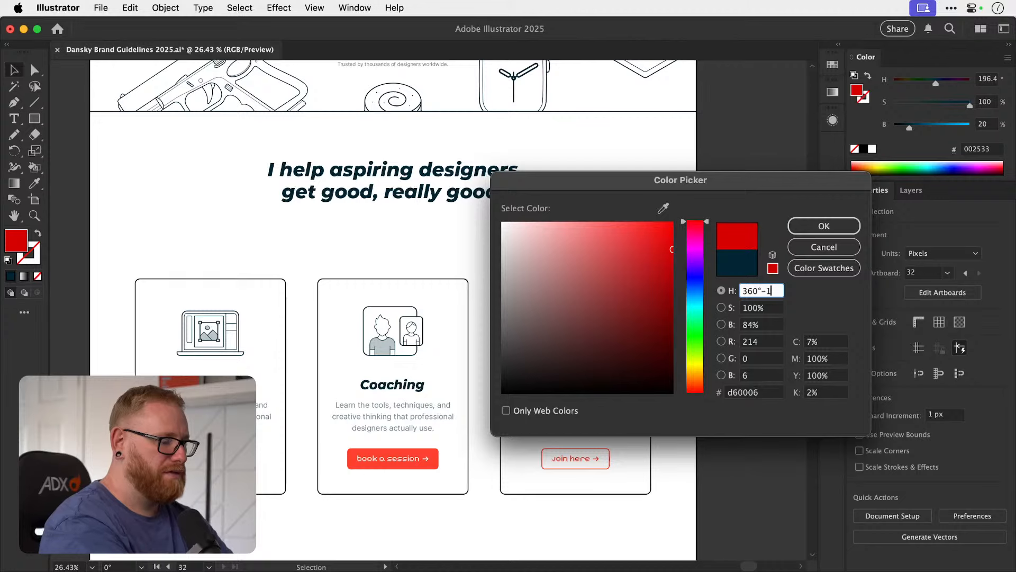
pyautogui.write('80')
pyautogui.press('Tab')
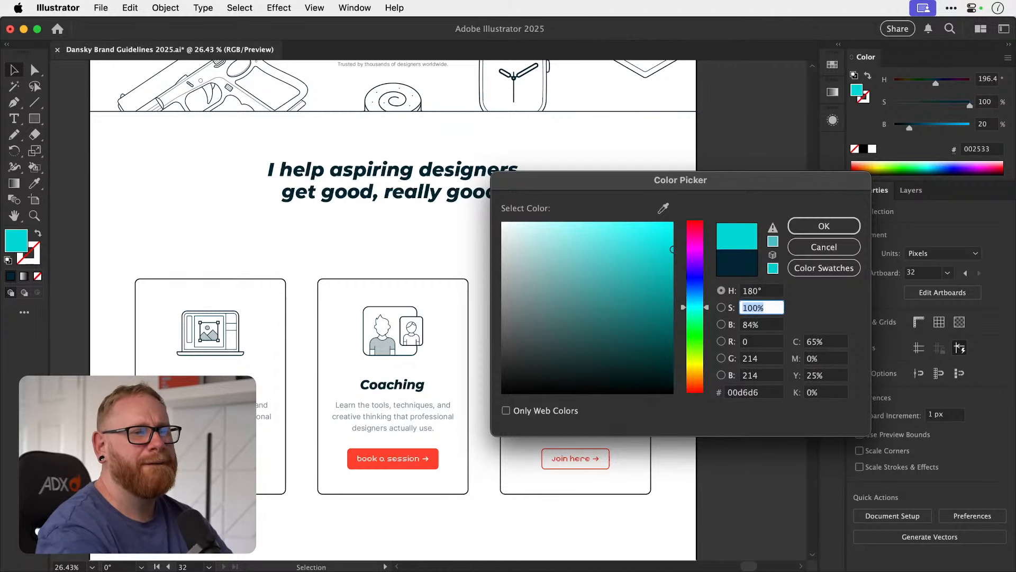
# Try a bright yellow fill with a 57° hue, add 180 to the hue, and cancel the colour change.
pyautogui.moveTo(691, 281); pyautogui.dragTo(696, 367)
pyautogui.click(666, 268)
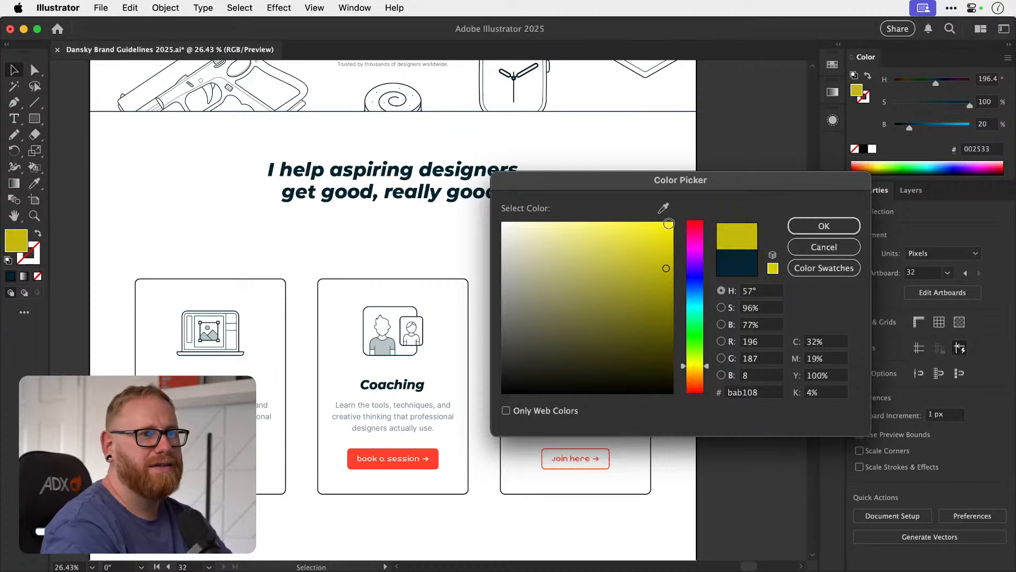
pyautogui.click(669, 224)
pyautogui.click(762, 291)
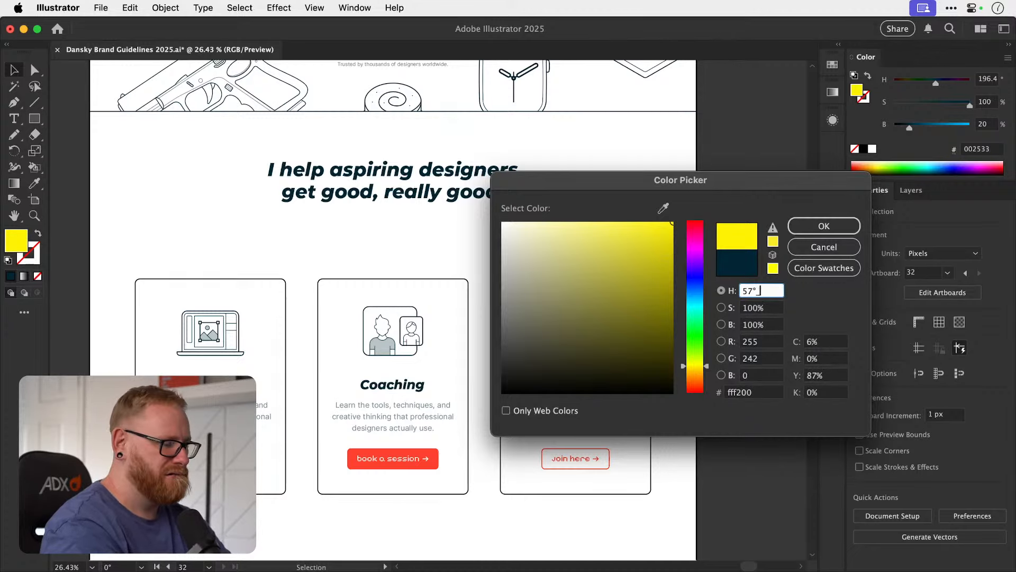
pyautogui.write('+180')
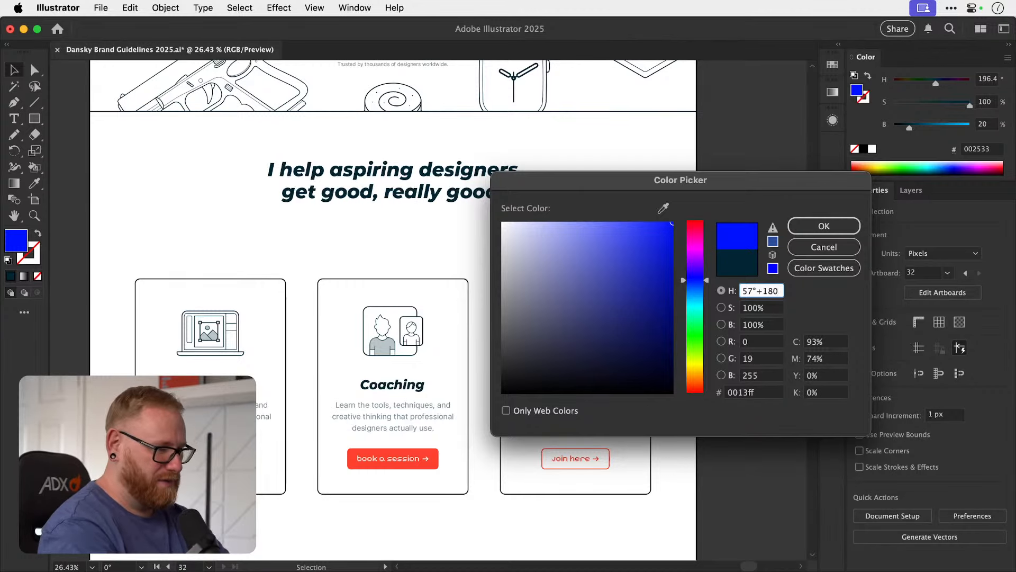
pyautogui.press('super+Tab')
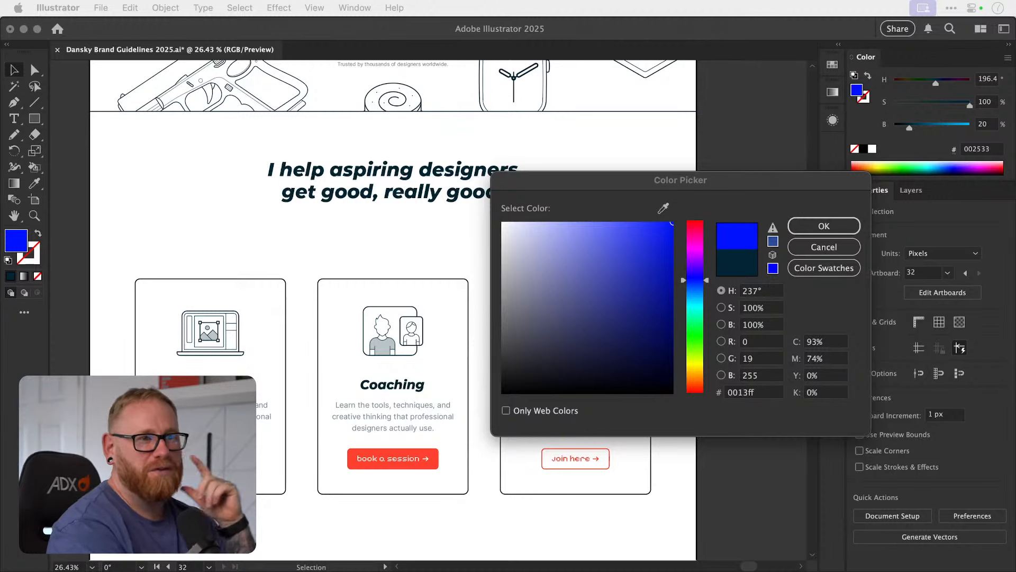
pyautogui.click(829, 250)
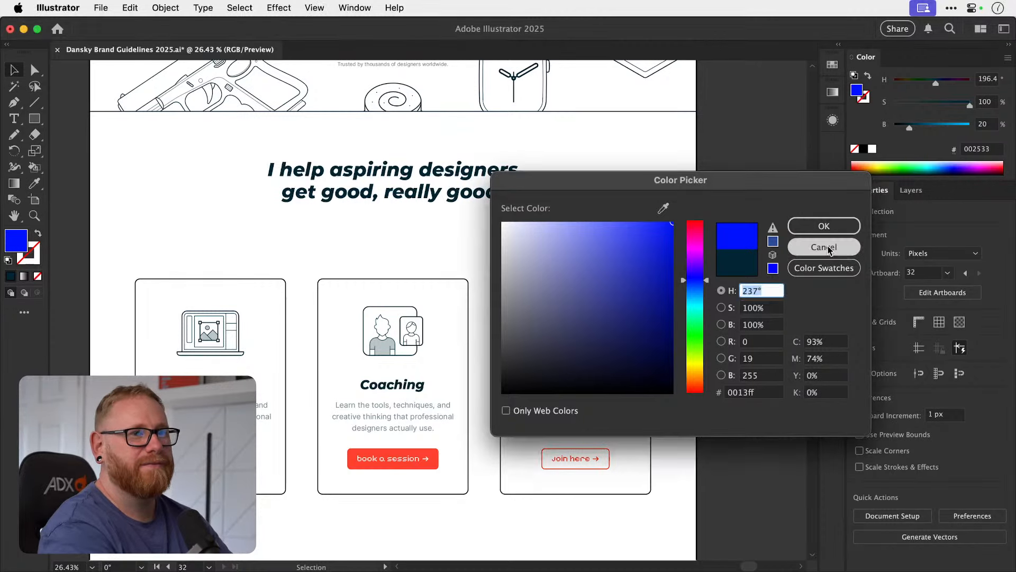
pyautogui.click(816, 250)
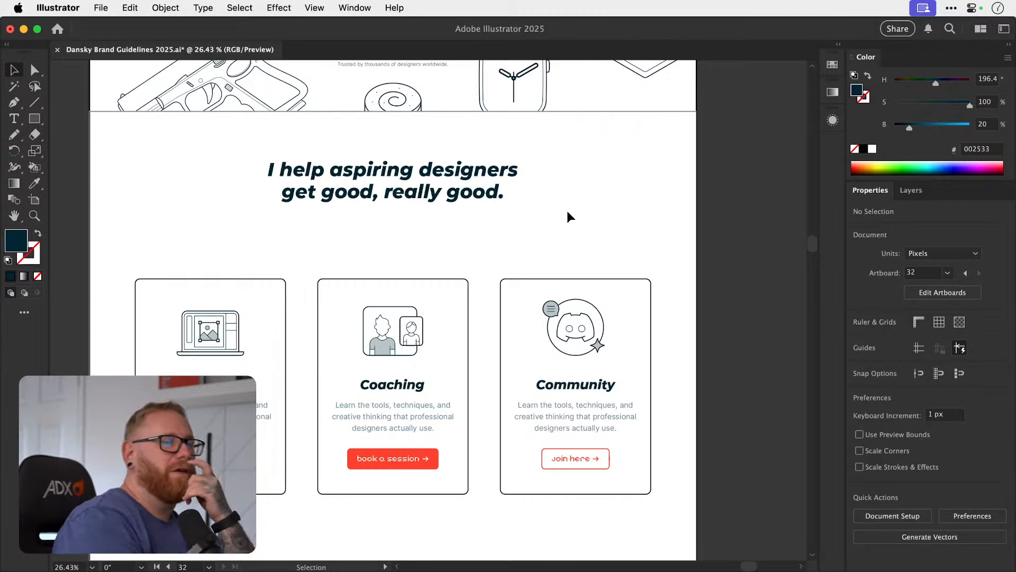
# Compare the hero headline with its duplicate above the service cards.
pyautogui.scroll(10, 581, 215)
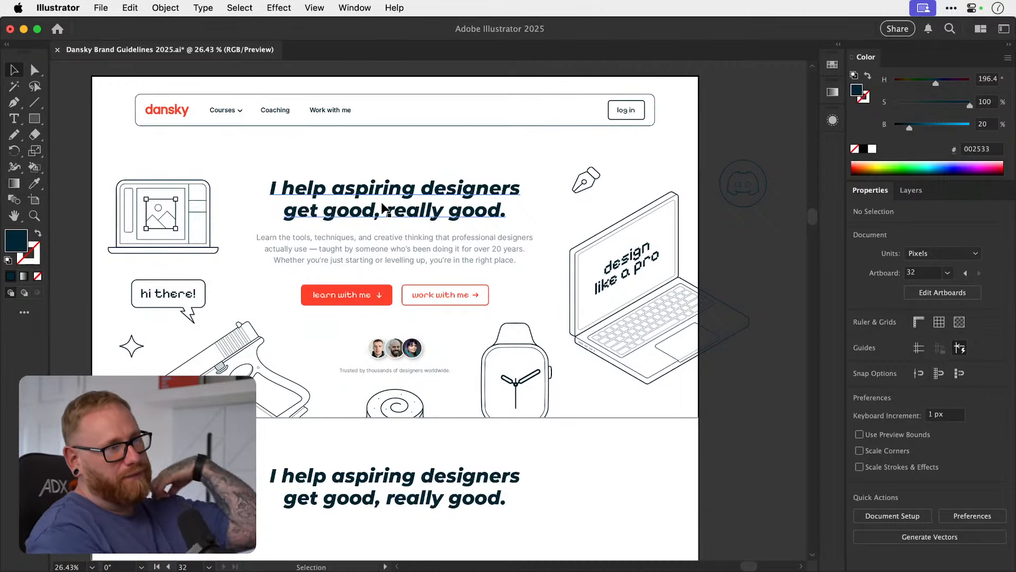
pyautogui.click(418, 213)
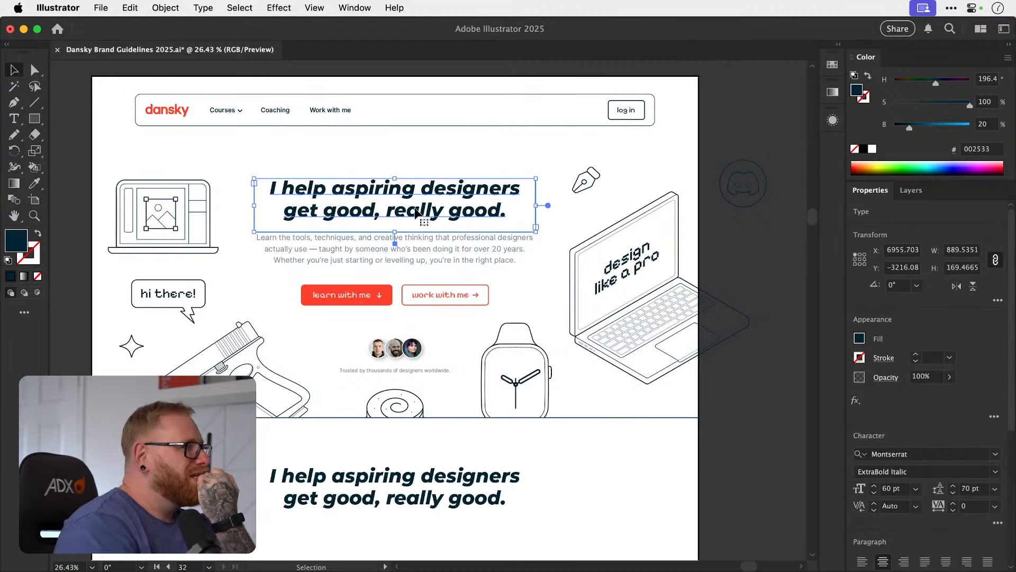
pyautogui.scroll(-2, 416, 211)
pyautogui.scroll(-2, 414, 207)
pyautogui.scroll(3, 414, 208)
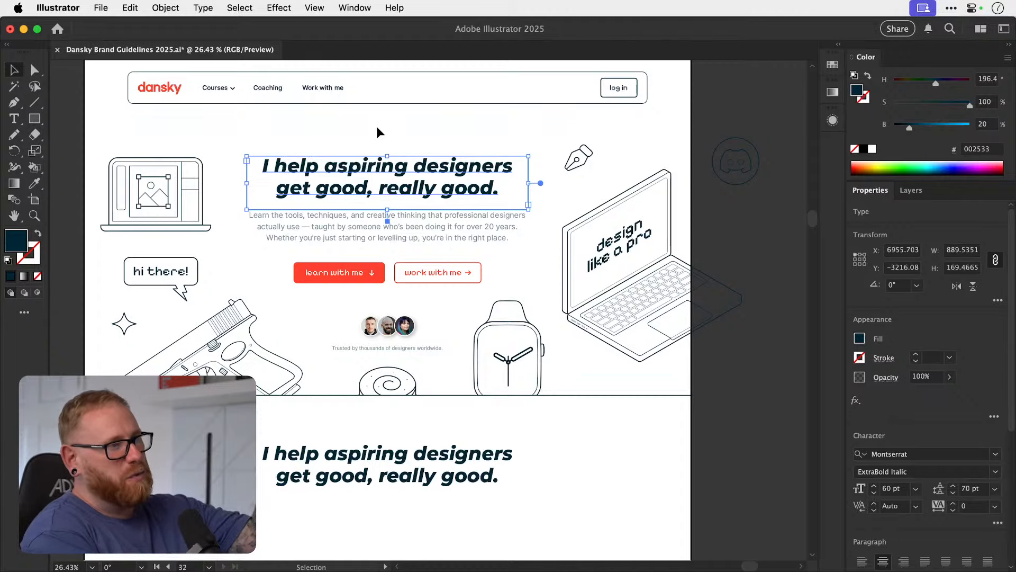
pyautogui.scroll(-5, 377, 132)
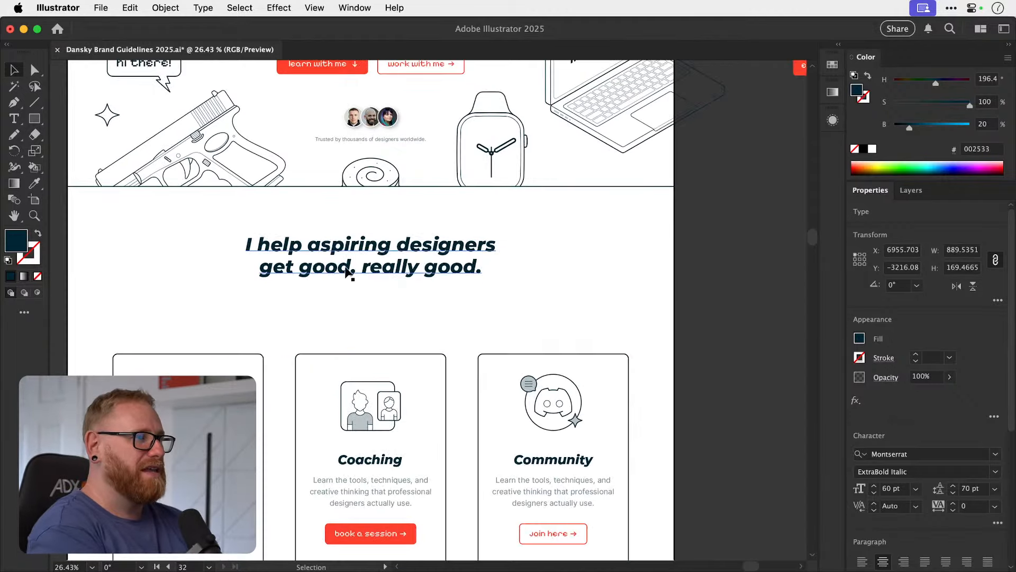
pyautogui.press('t')
pyautogui.tripleClick(373, 266)
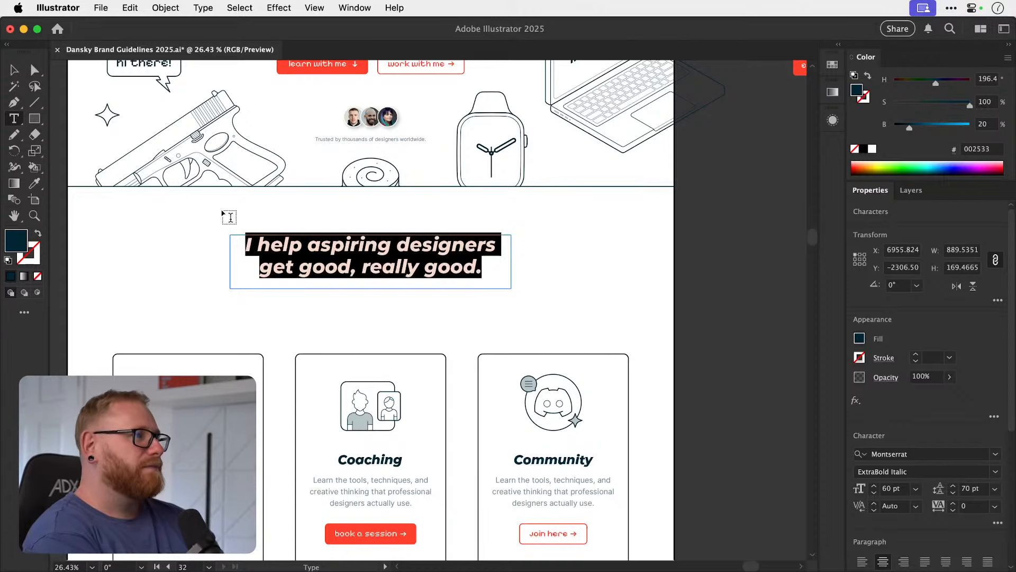
pyautogui.click(14, 69)
pyautogui.click(175, 305)
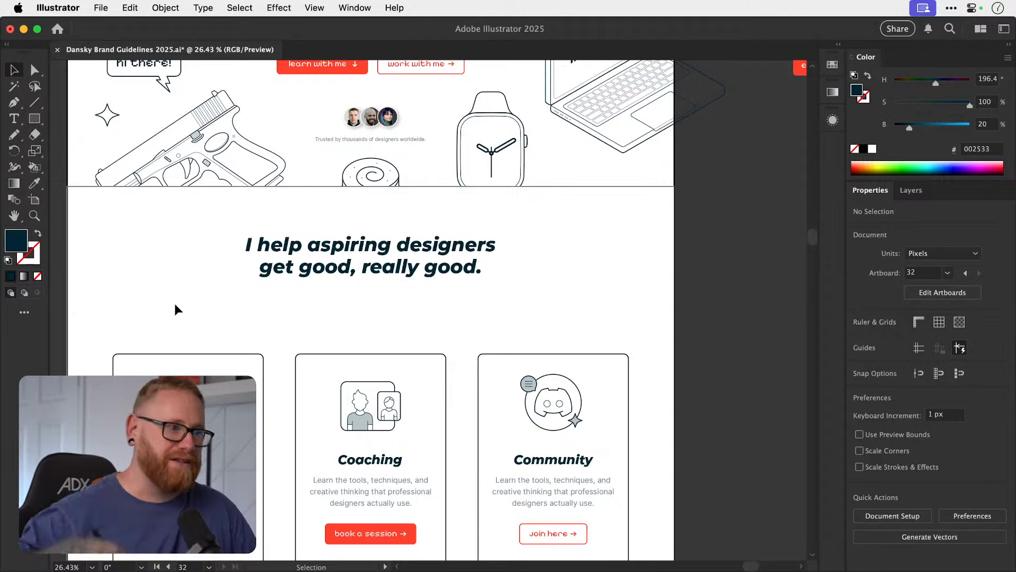
# Review the overall home page layout from the hero section to the three service cards.
pyautogui.press('a')
pyautogui.press('super+minus')
pyautogui.press('super+minus')
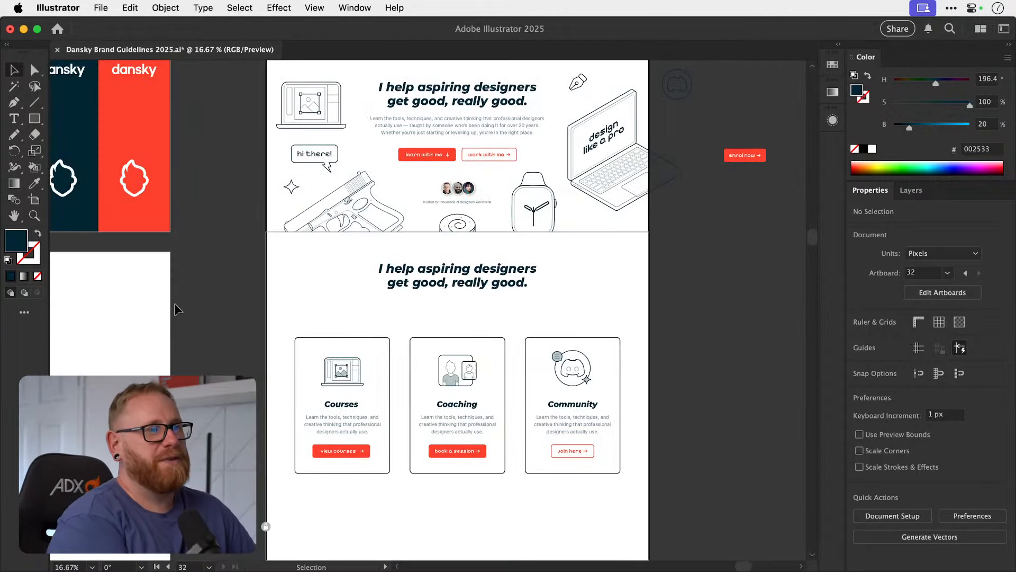
pyautogui.scroll(2, 360, 323)
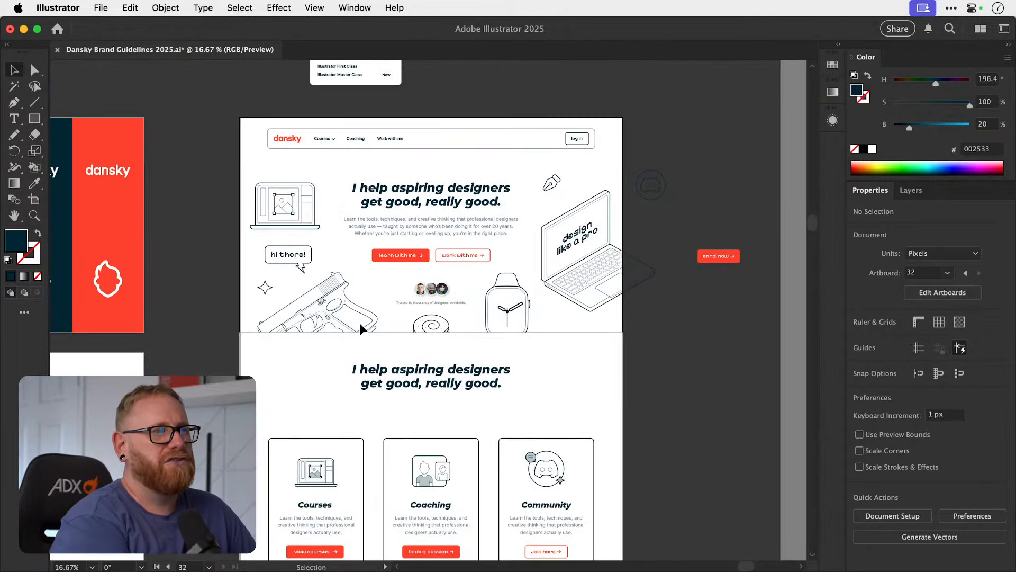
pyautogui.scroll(-1, 360, 324)
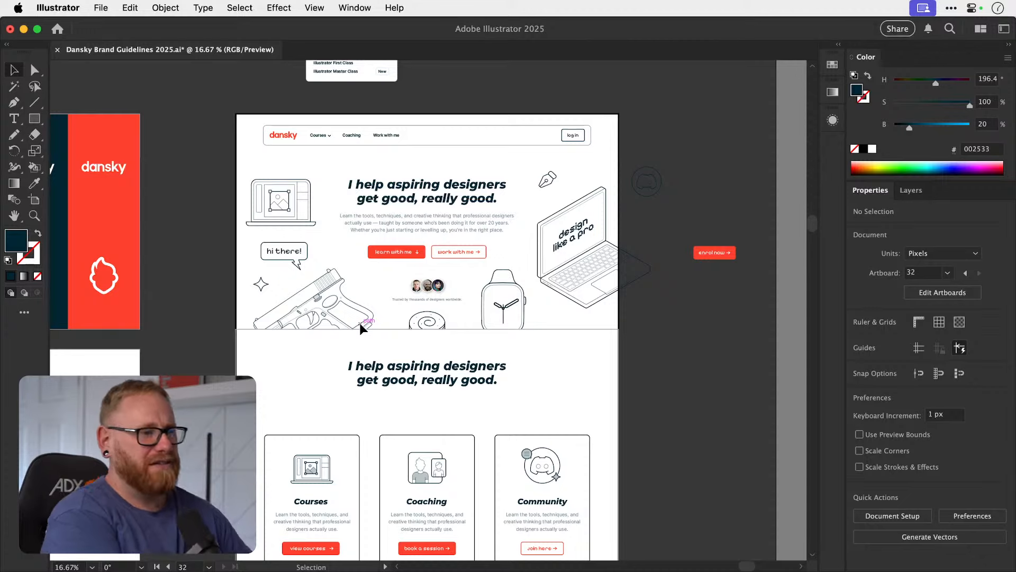
pyautogui.scroll(-5, 360, 324)
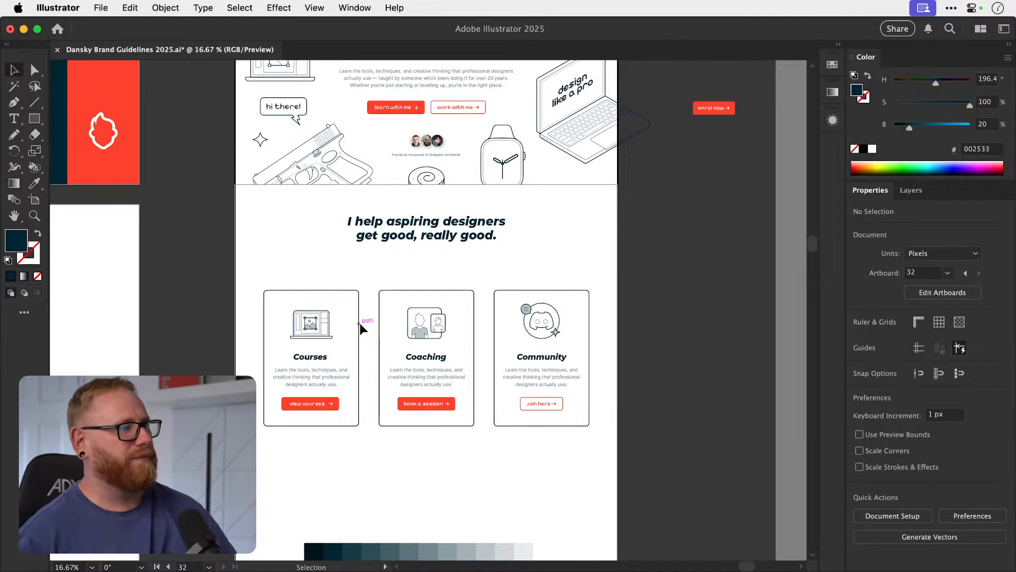
# Extend the first service card's heading to read "Courses for creatives".
pyautogui.scroll(-2, 345, 348)
pyautogui.hscroll(2, 346, 347)
pyautogui.scroll(4, 346, 348)
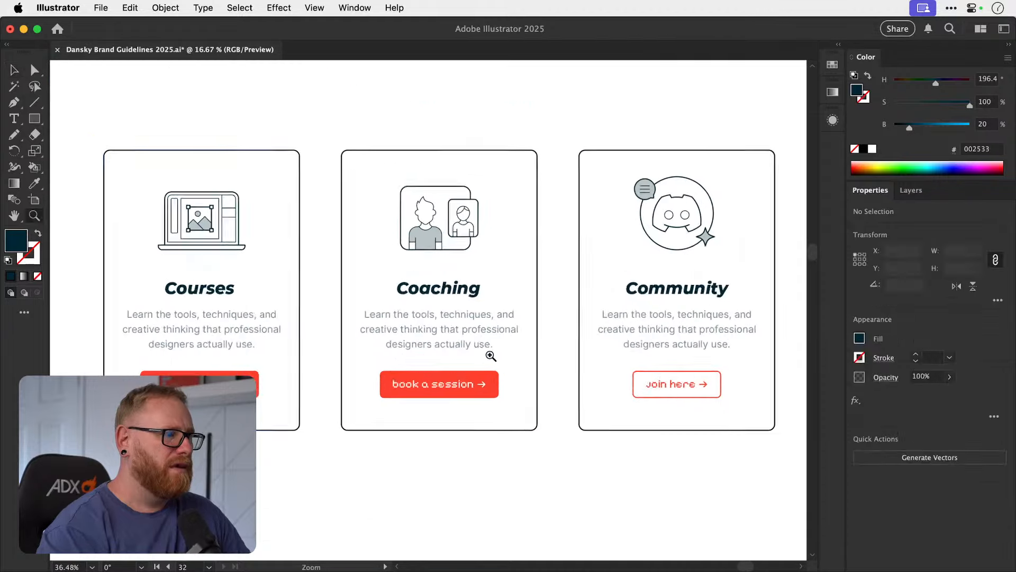
pyautogui.hscroll(-3, 249, 306)
pyautogui.press('t')
pyautogui.click(287, 289)
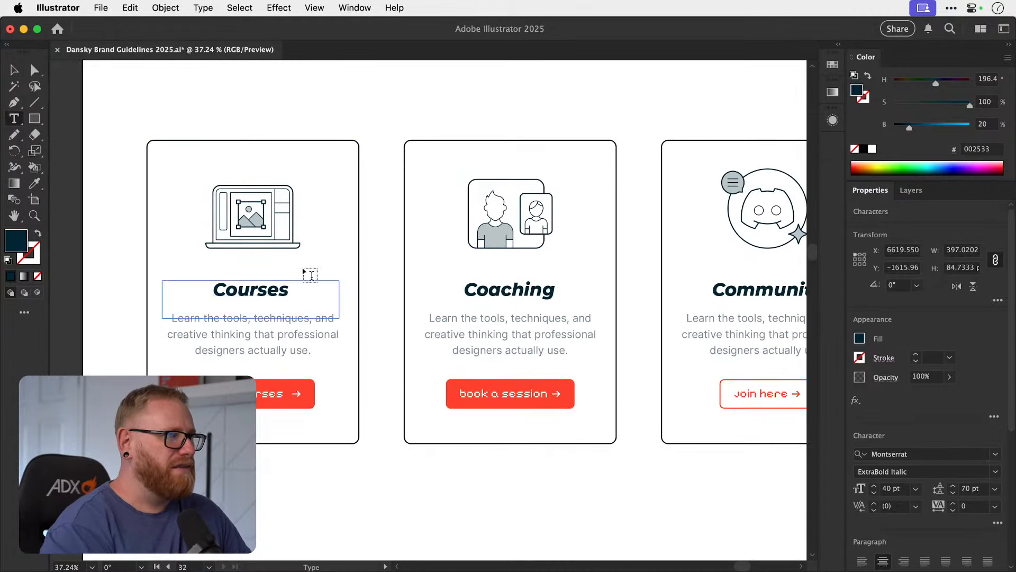
pyautogui.write('for c')
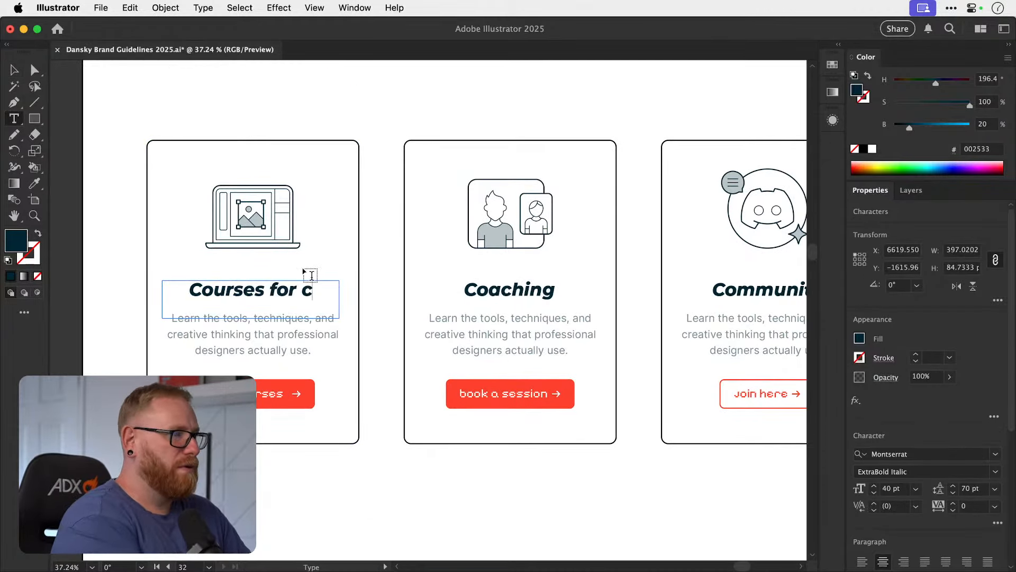
pyautogui.press('BackSpace')
pyautogui.write('cret')
pyautogui.press('BackSpace')
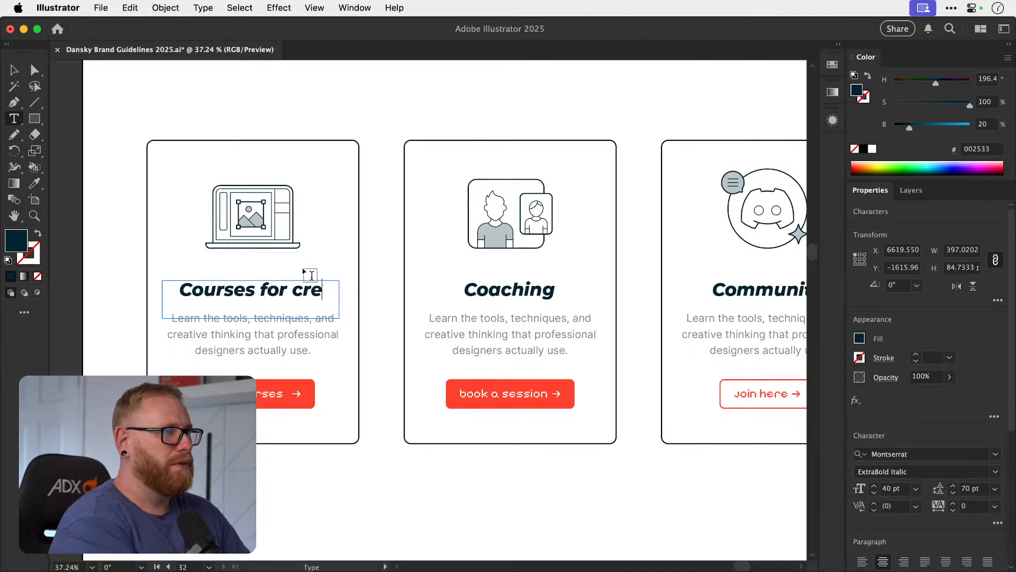
pyautogui.write('at')
pyautogui.press('BackSpace')
pyautogui.press('BackSpace')
pyautogui.press('BackSpace')
pyautogui.press('BackSpace')
pyautogui.press('BackSpace')
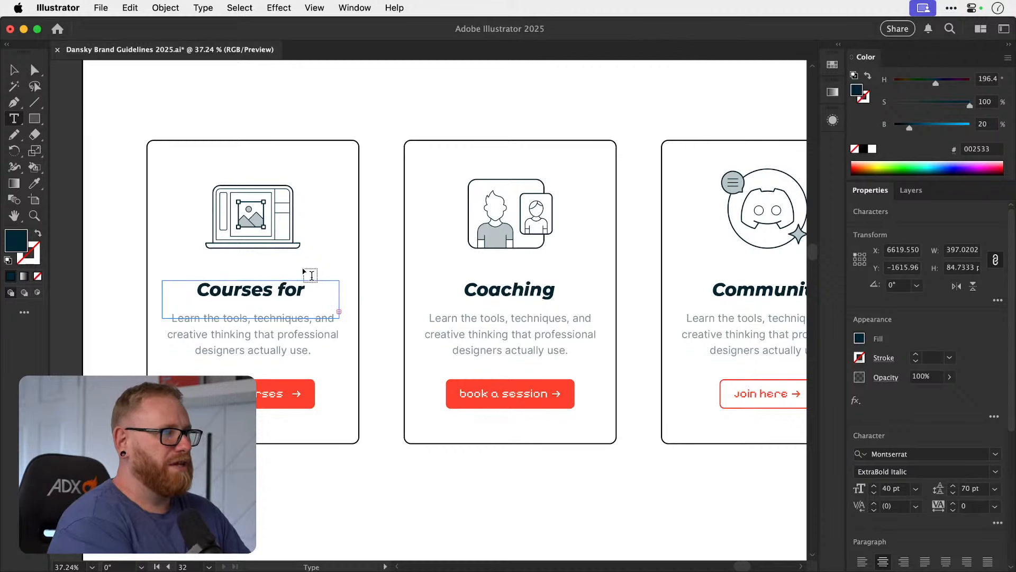
# Enlarge the first card's heading text frame to fit both lines and set its leading to 40 pt.
pyautogui.click(15, 73)
pyautogui.moveTo(251, 318); pyautogui.dragTo(260, 328)
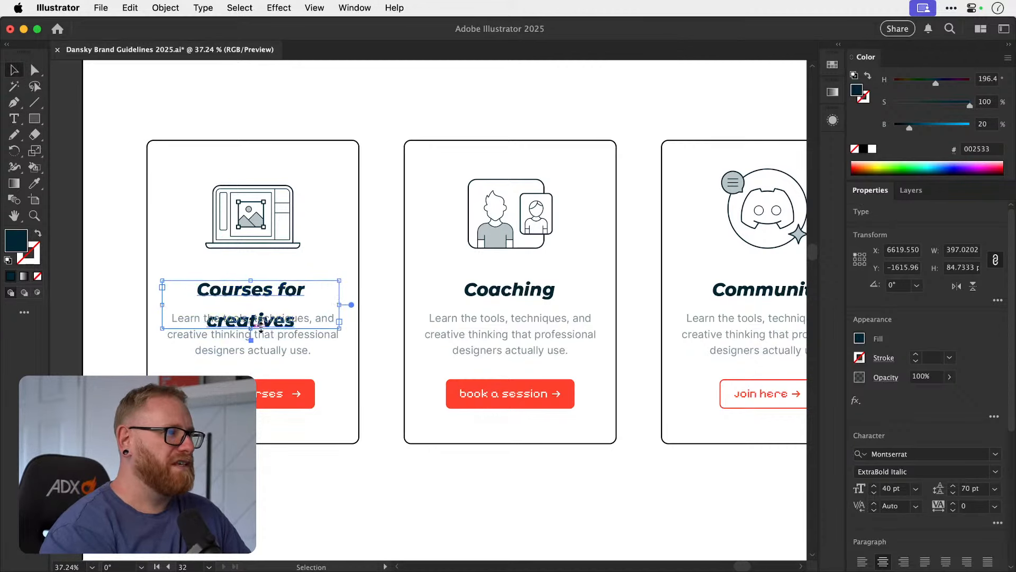
pyautogui.click(953, 493)
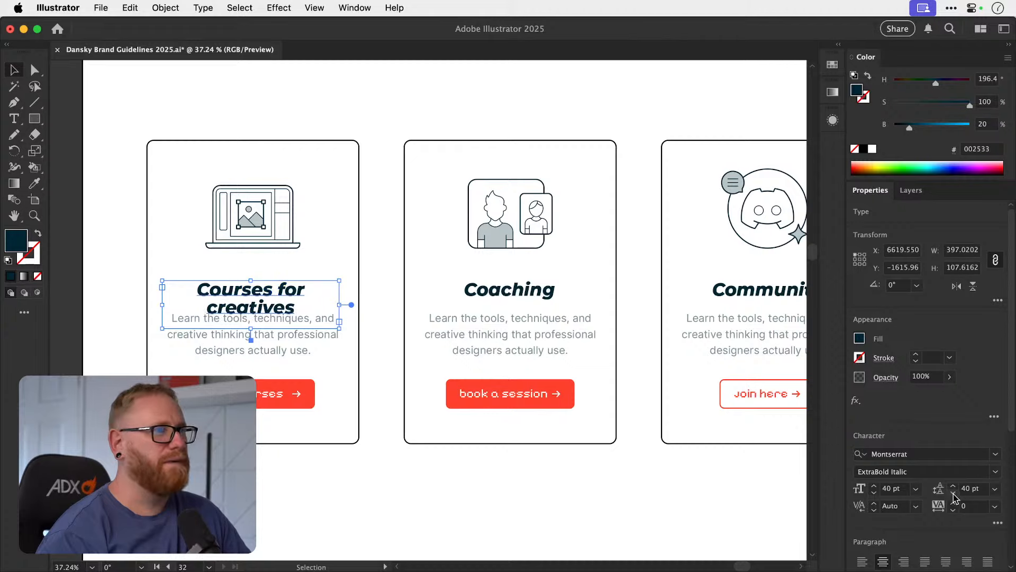
# Replace the "Coaching" heading with a copy of the first card's two-line heading, centred horizontally on the middle card.
pyautogui.hscroll(3, 423, 304)
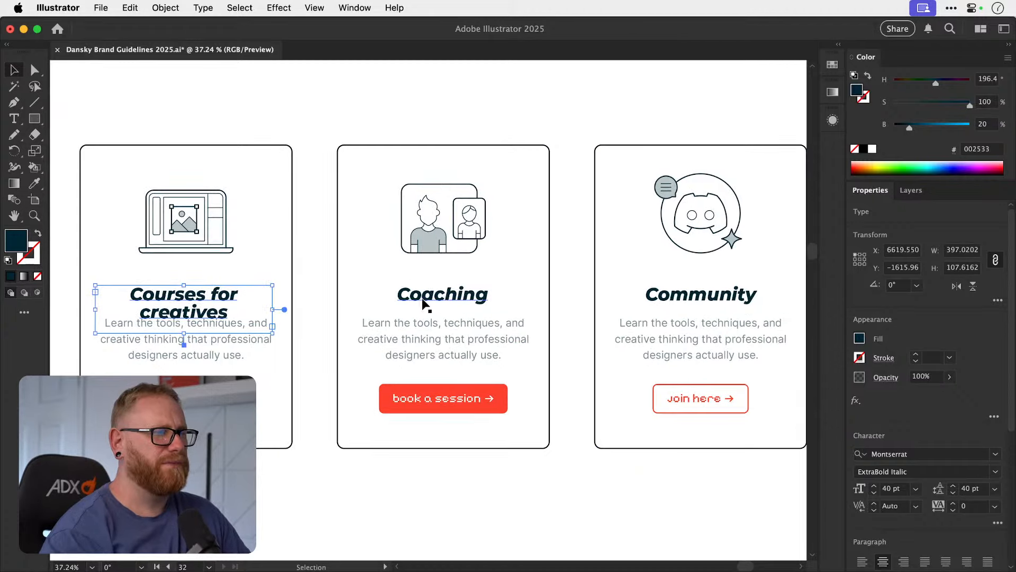
pyautogui.click(424, 303)
pyautogui.press('Delete')
pyautogui.moveTo(189, 294); pyautogui.dragTo(434, 282)
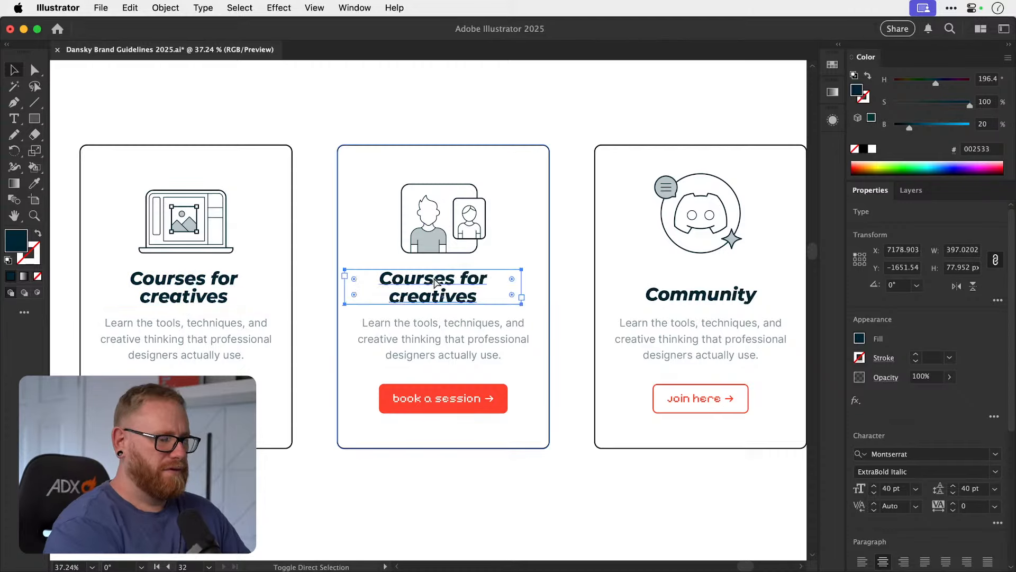
pyautogui.keyDown('shift'); pyautogui.click(550, 312); pyautogui.keyUp('shift')
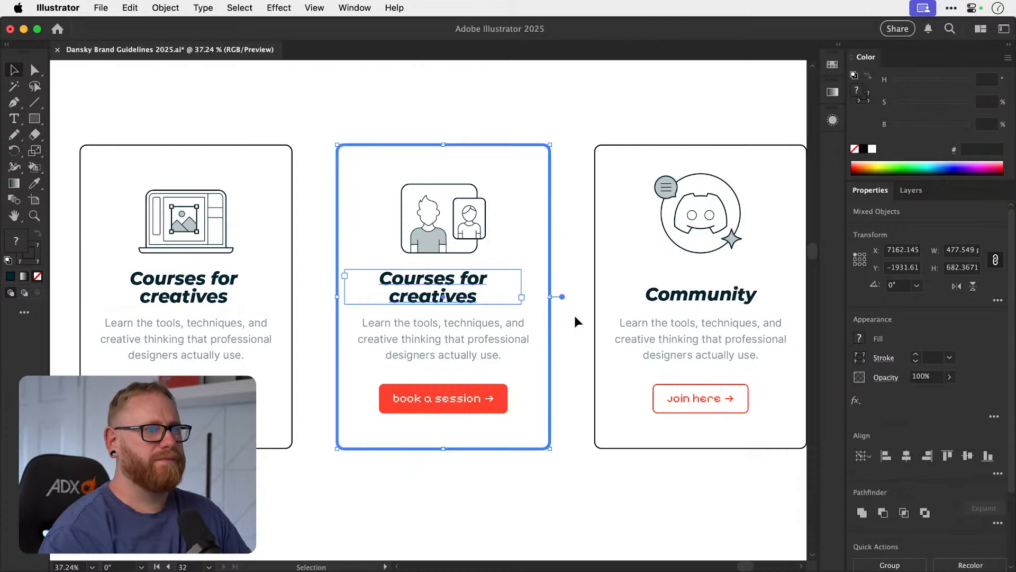
pyautogui.click(906, 455)
# Change the middle card's copied heading to "1:1 design coaching".
pyautogui.press('t')
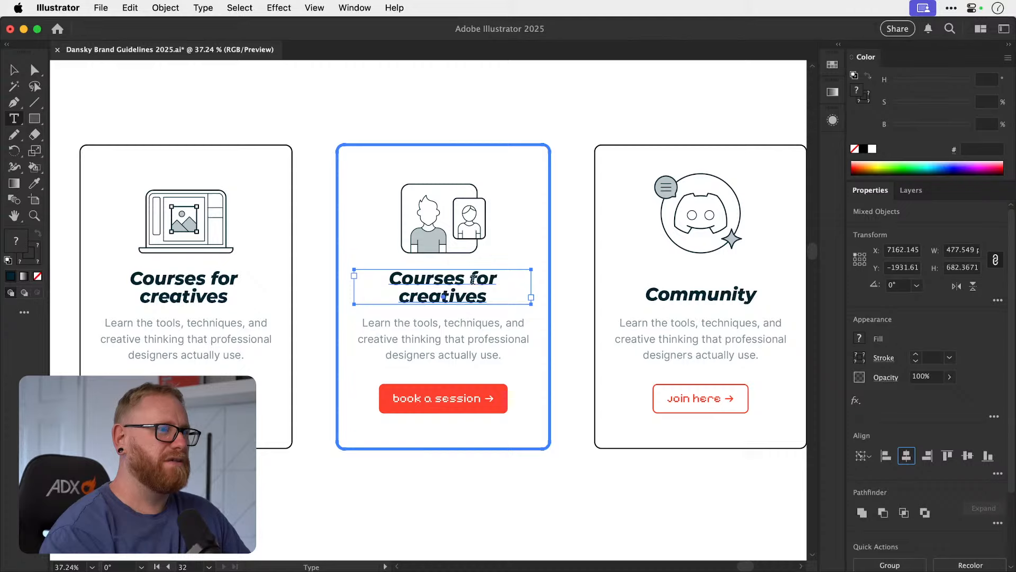
pyautogui.moveTo(473, 279); pyautogui.dragTo(505, 289)
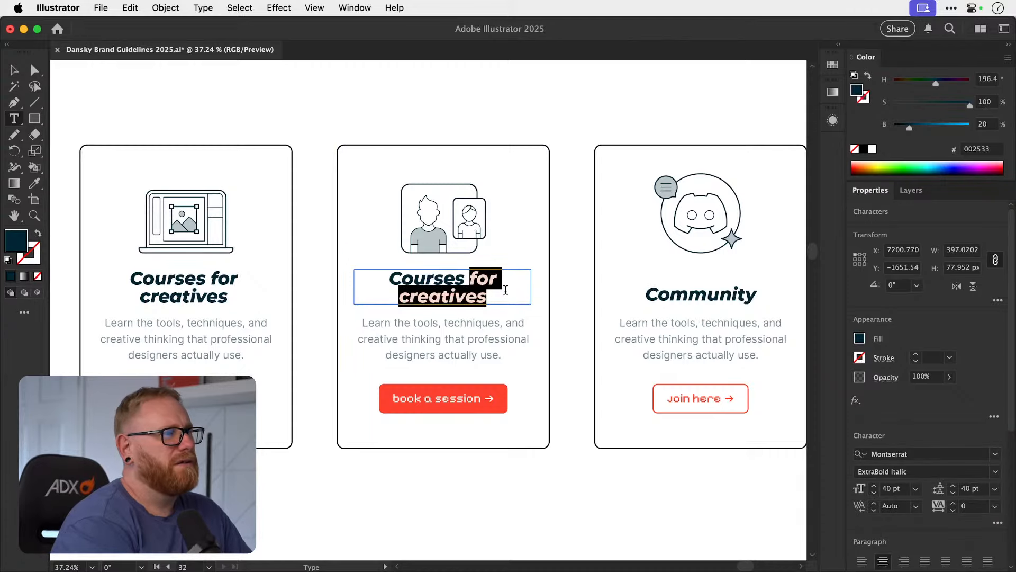
pyautogui.press('super+a')
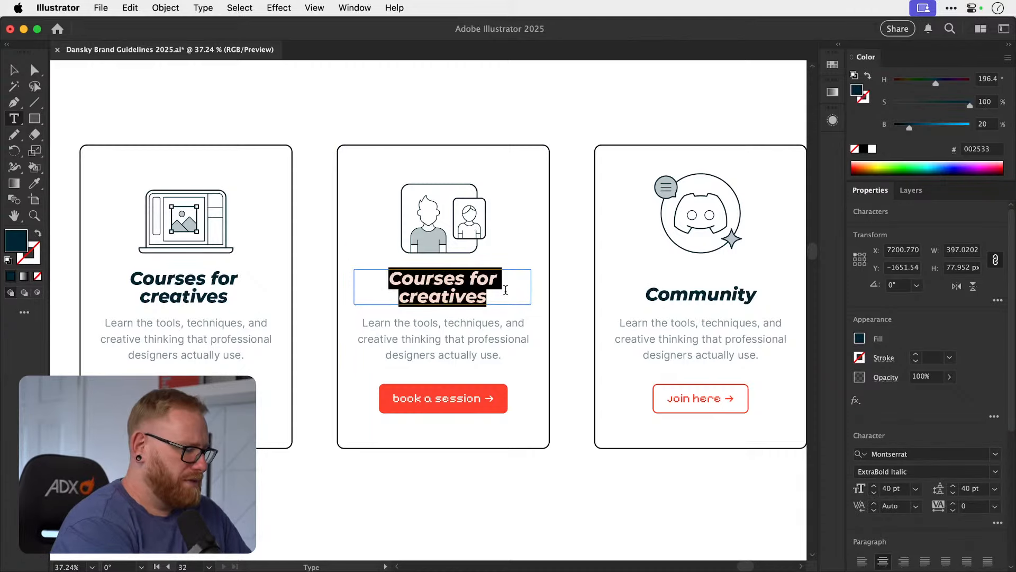
pyautogui.write('1')
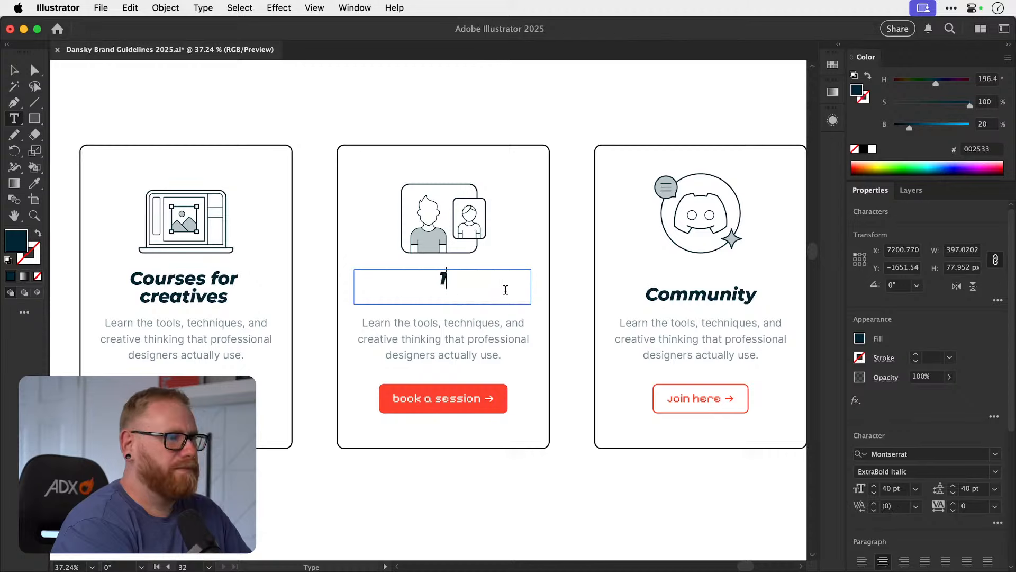
pyautogui.write(':1')
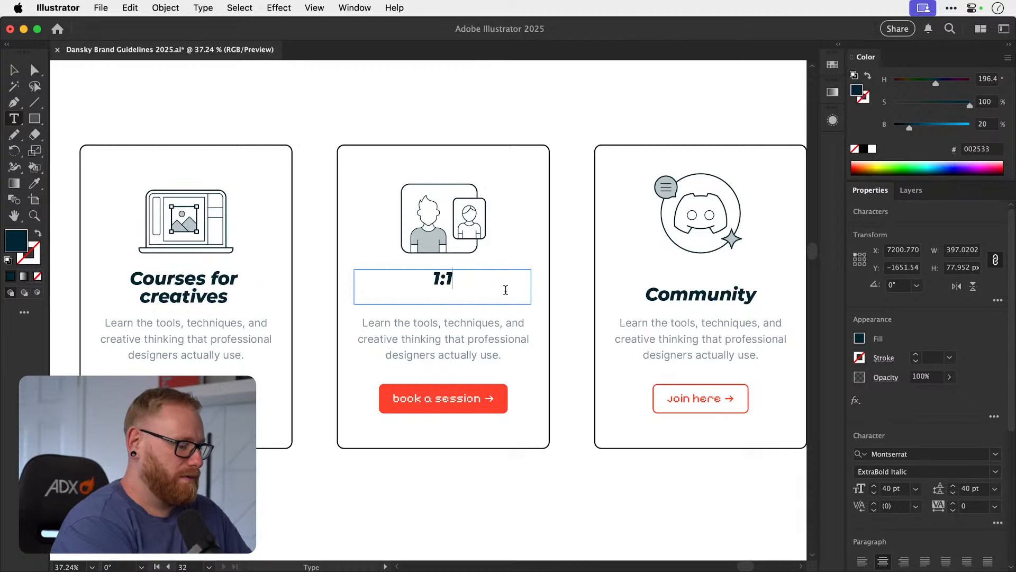
pyautogui.write(' de')
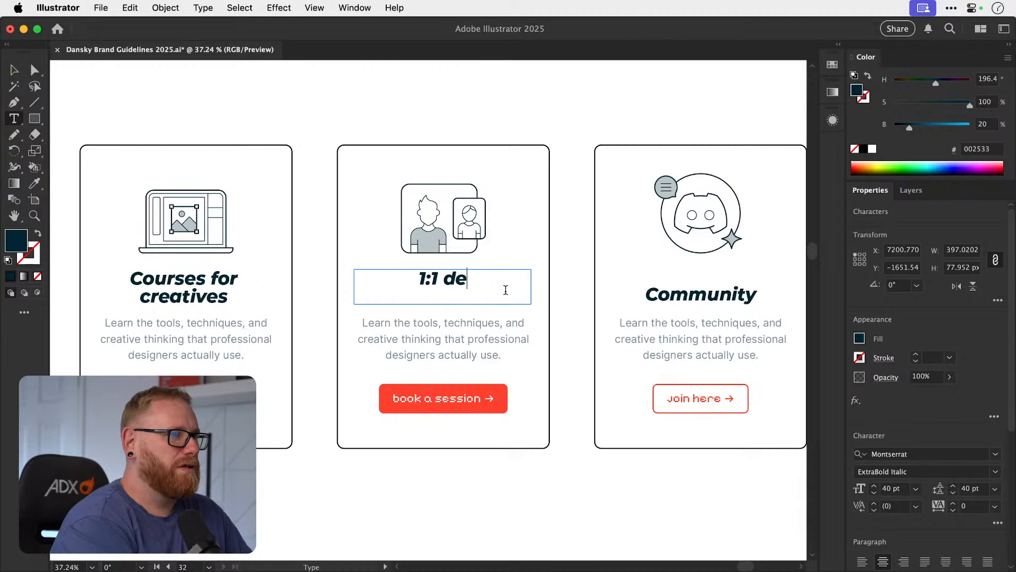
pyautogui.write('sign coaching')
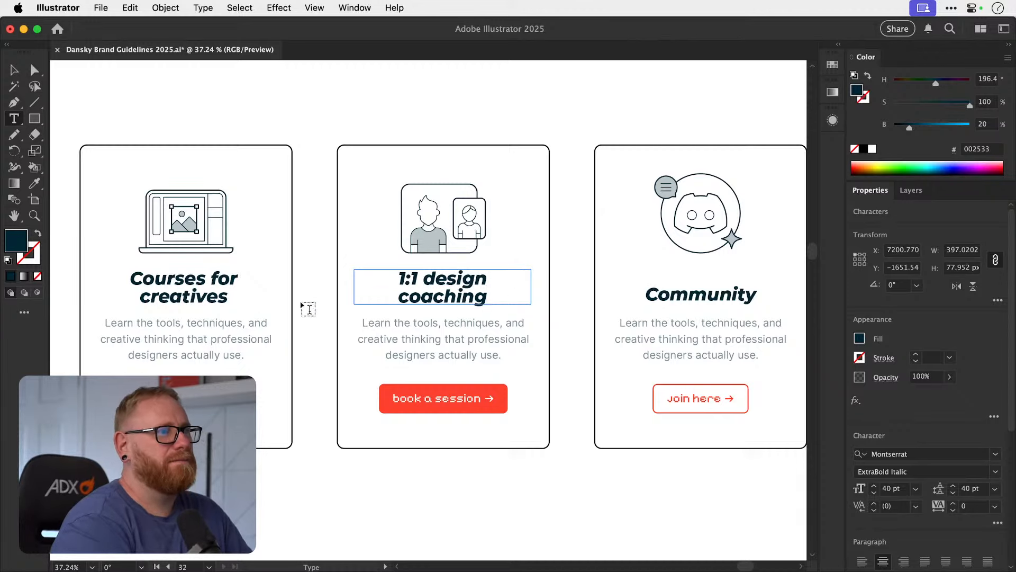
# Replace "creatives" with "designers" in the first card's heading and deselect it.
pyautogui.moveTo(142, 297); pyautogui.dragTo(271, 302)
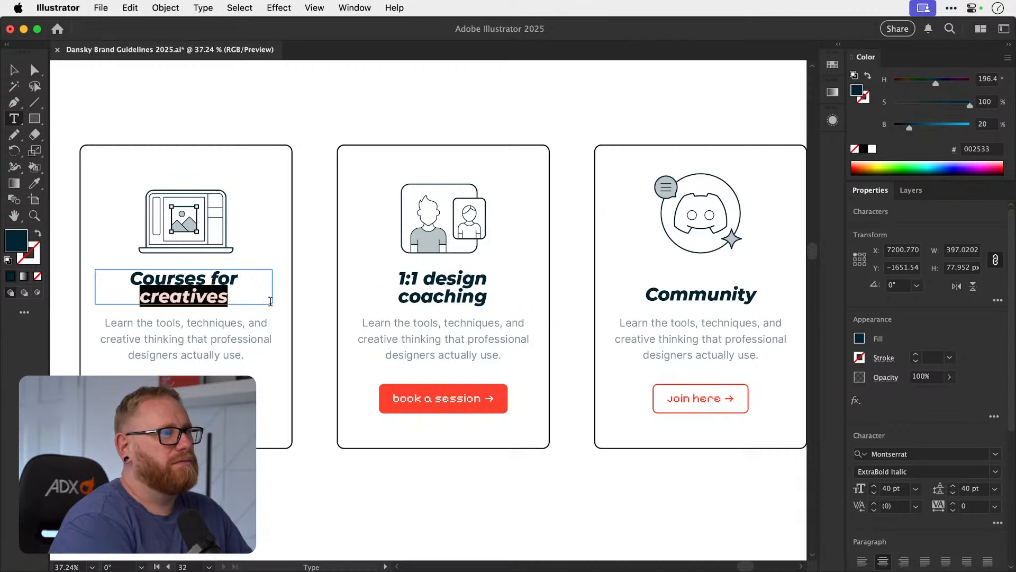
pyautogui.write('designers')
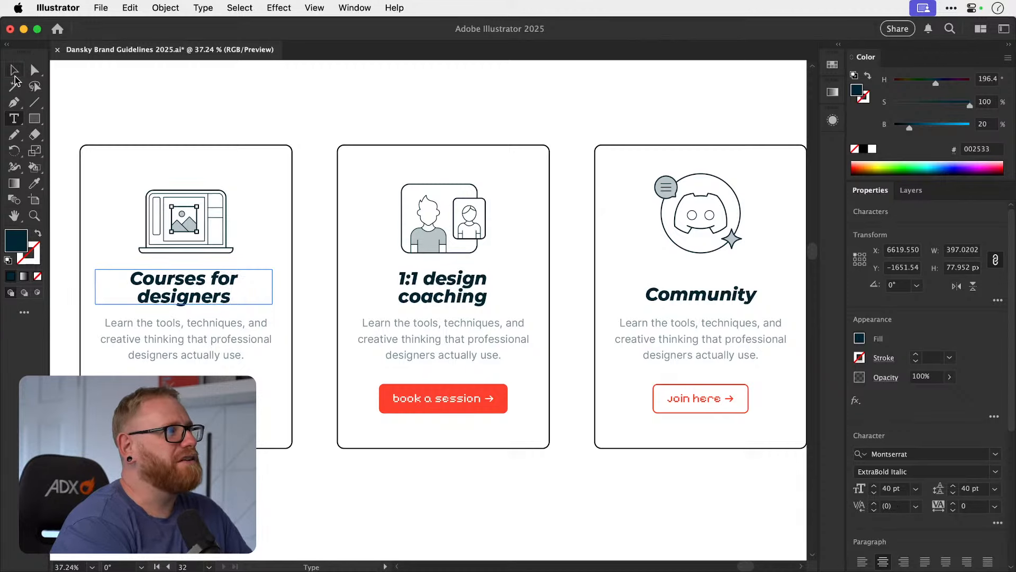
pyautogui.click(14, 70)
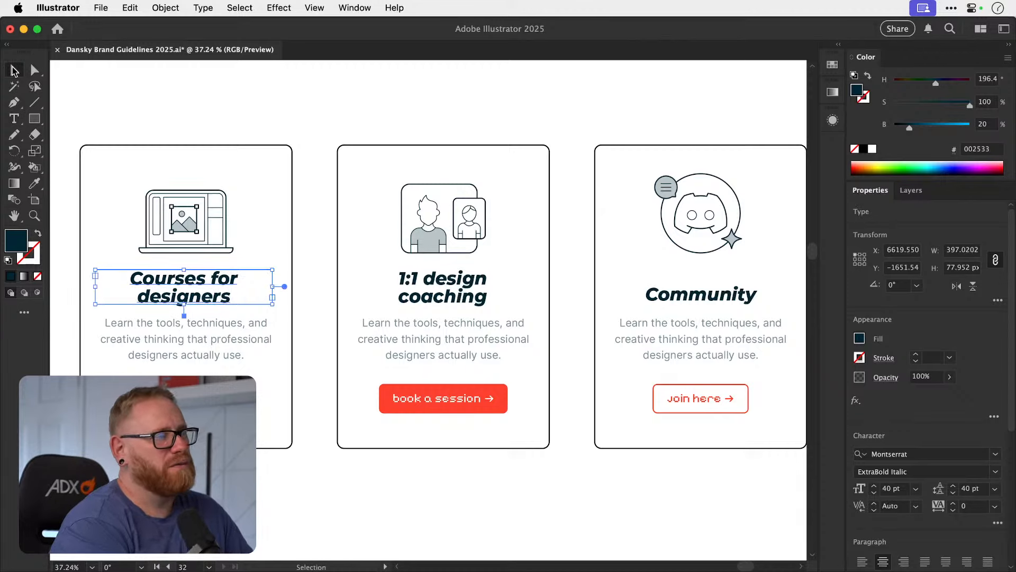
pyautogui.click(441, 99)
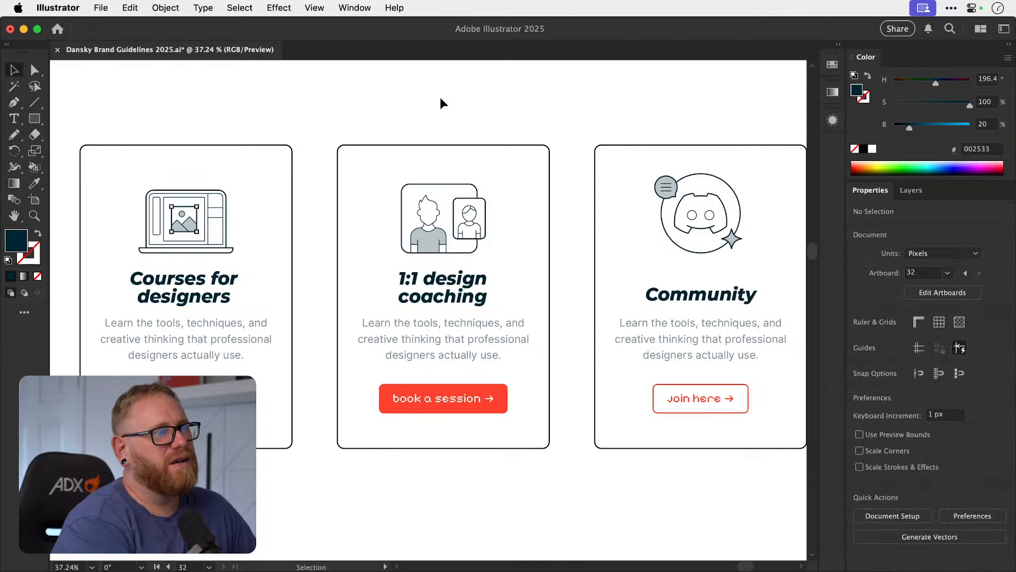
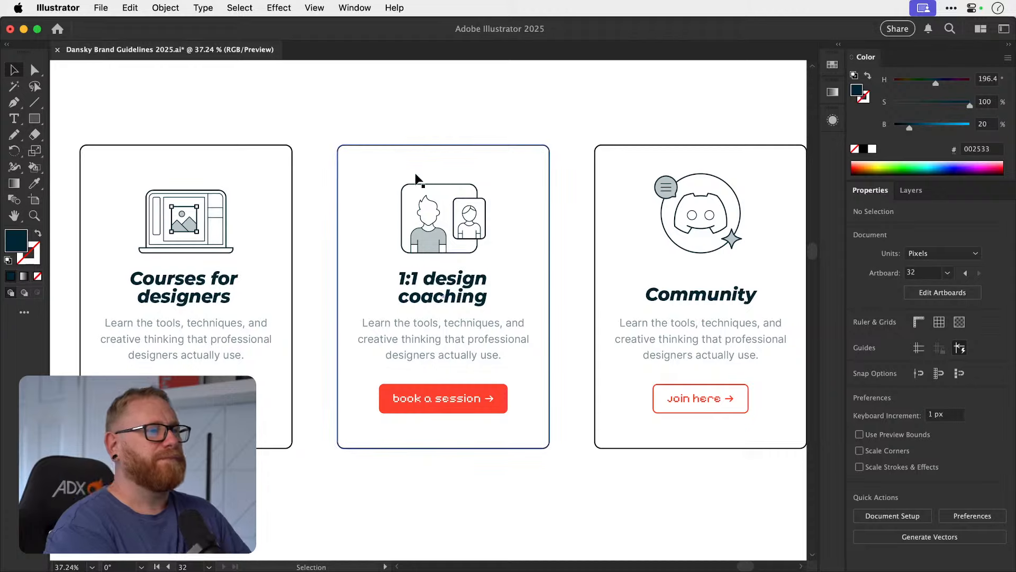
# Switch to Chrome, maximize its window and examine the section headings on Dansky's Illustrator Master Class course page.
pyautogui.scroll(-5, 415, 177)
pyautogui.scroll(4, 416, 180)
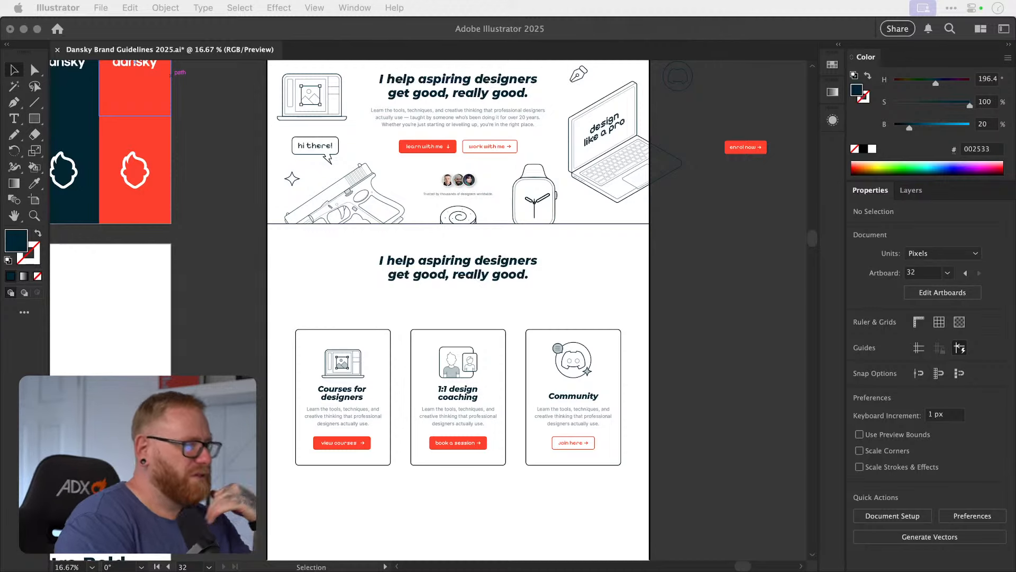
pyautogui.moveTo(695, 208); pyautogui.dragTo(307, 129)
pyautogui.click(261, 124)
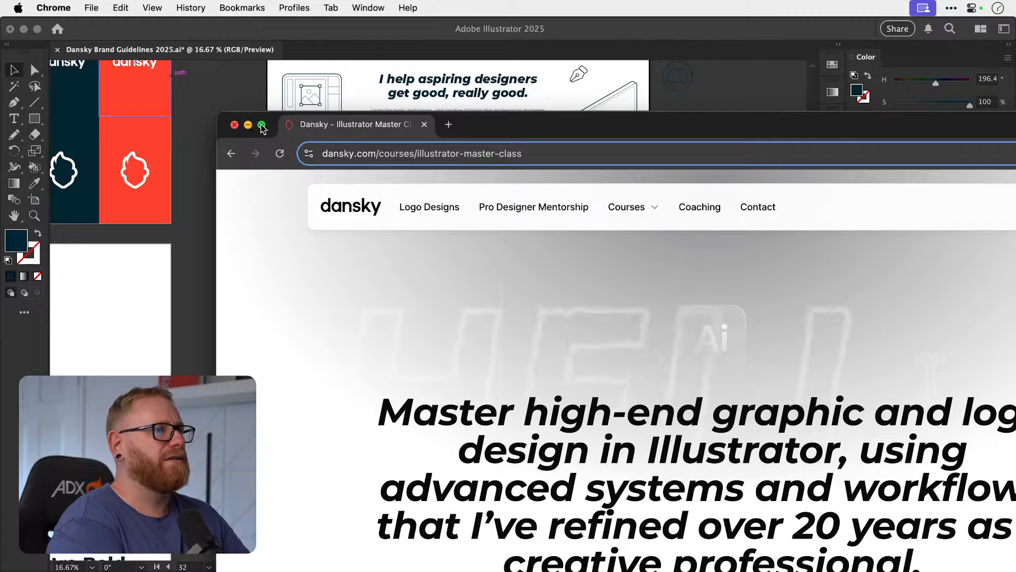
pyautogui.scroll(-3, 687, 249)
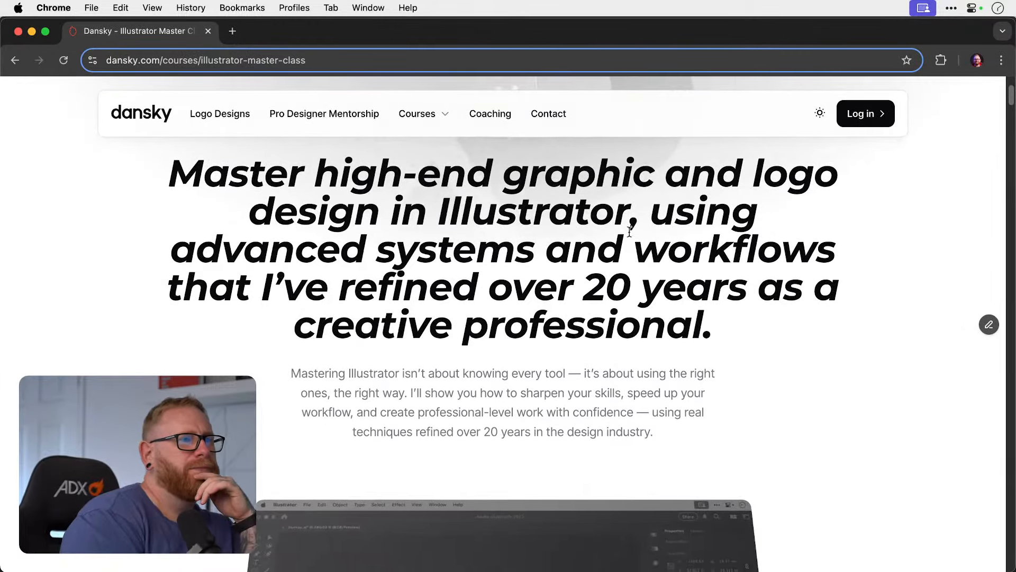
pyautogui.scroll(-10, 556, 213)
pyautogui.scroll(-5, 556, 213)
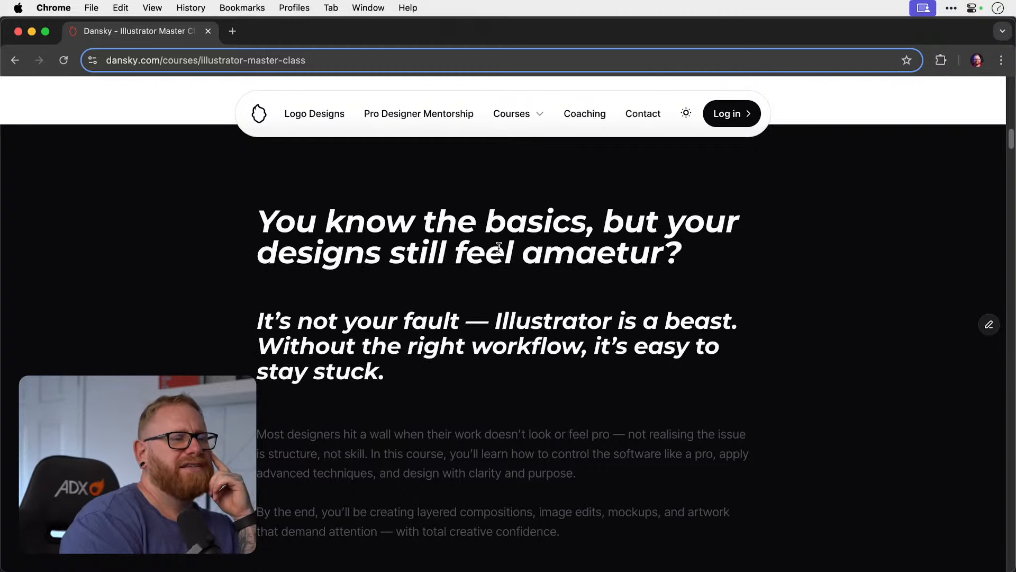
pyautogui.scroll(-8, 498, 248)
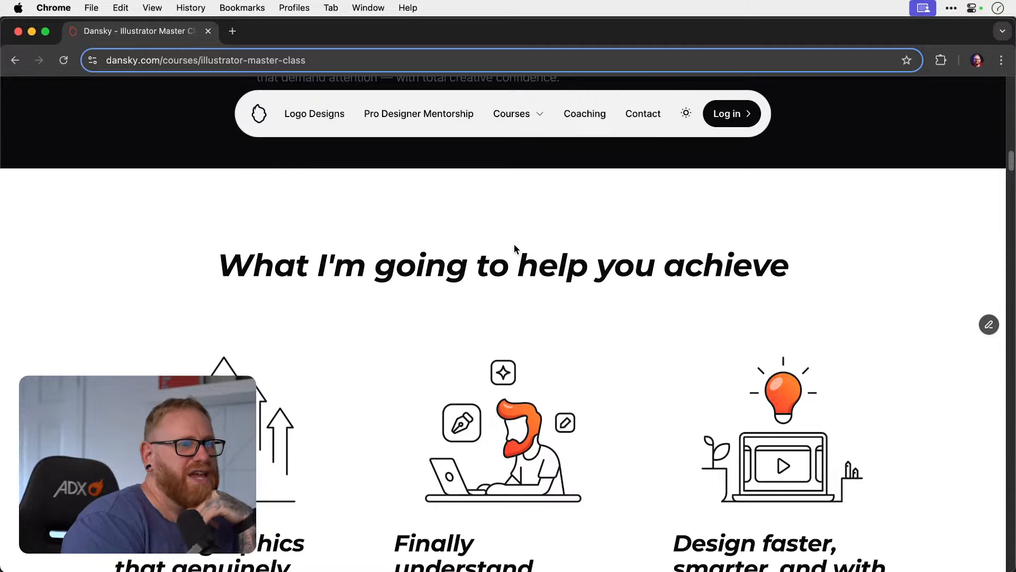
pyautogui.scroll(-12, 504, 208)
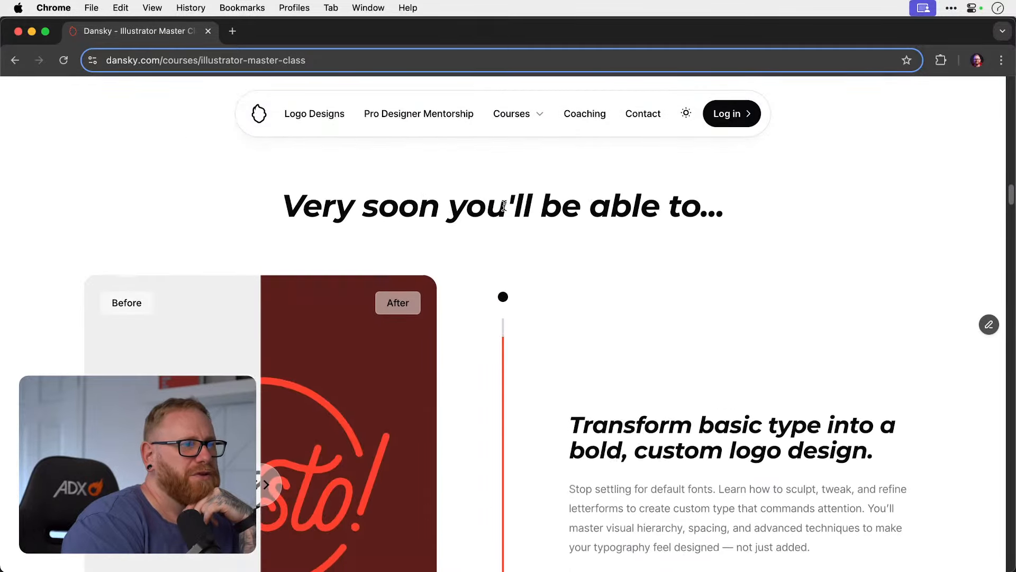
pyautogui.scroll(-15, 498, 218)
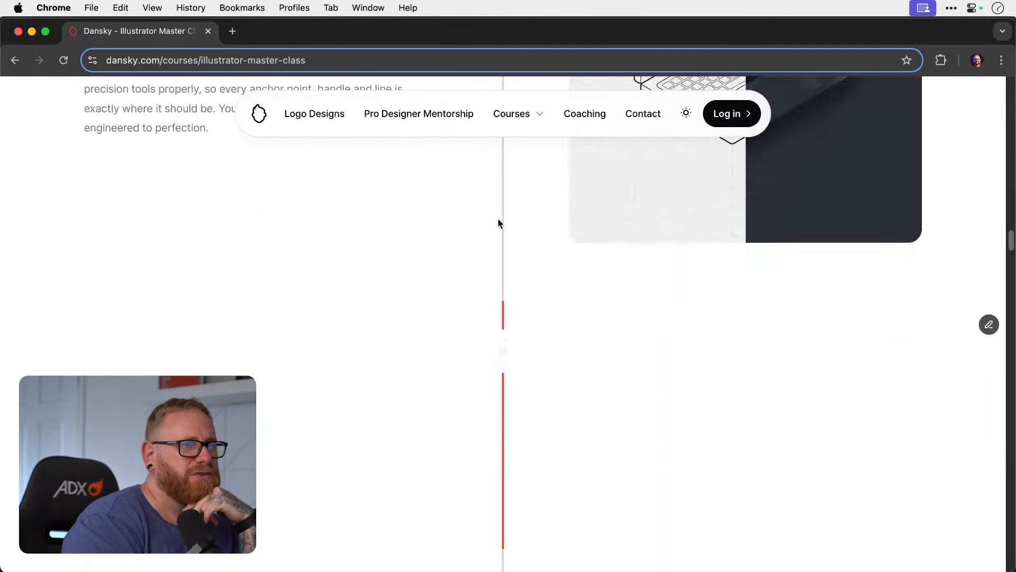
# Compare the before and after images in the course page's skill sections, reviewing how each heading is worded.
pyautogui.scroll(10, 497, 218)
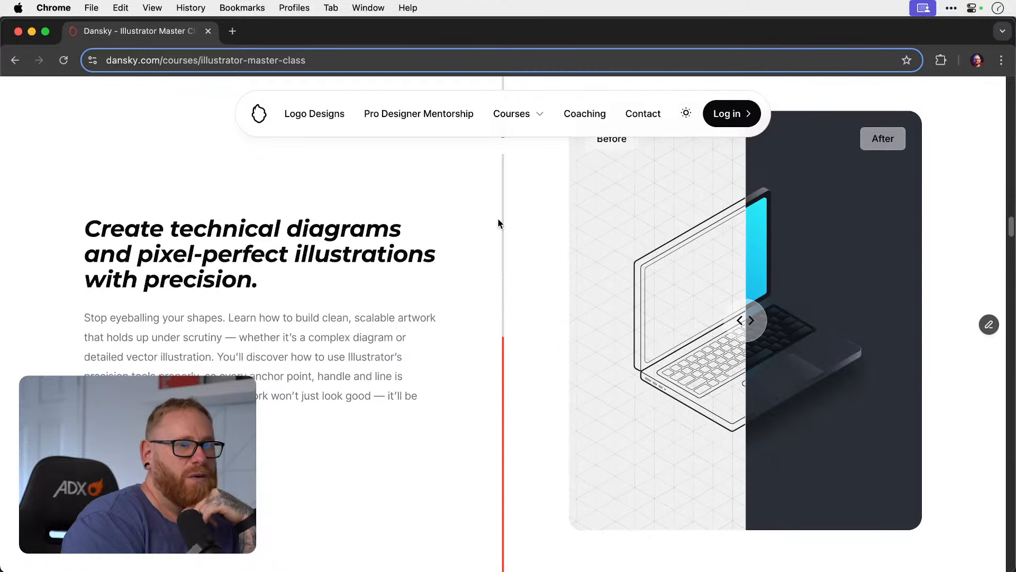
pyautogui.moveTo(746, 322); pyautogui.dragTo(721, 321)
pyautogui.scroll(10, 721, 321)
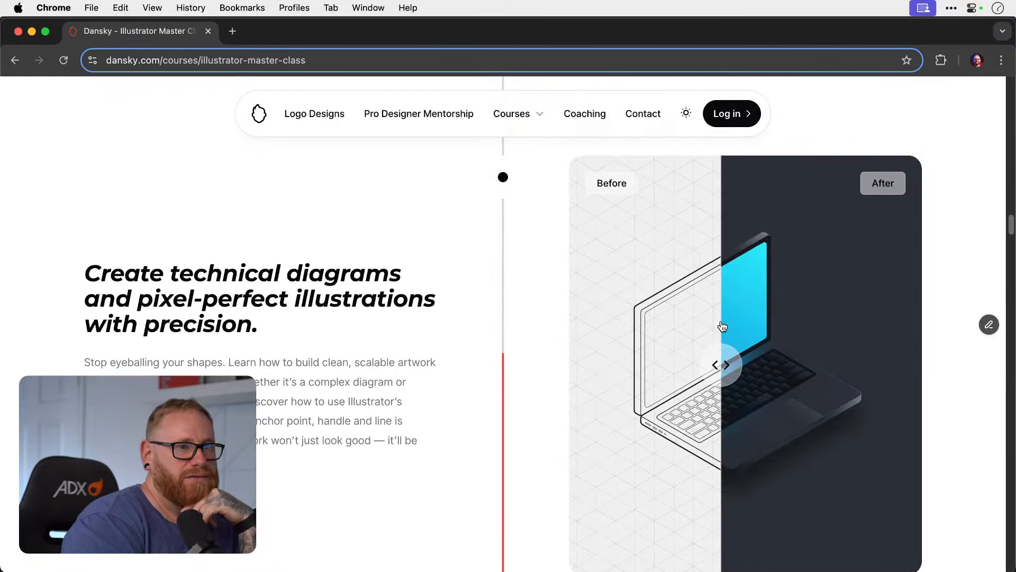
pyautogui.moveTo(261, 319); pyautogui.dragTo(106, 300)
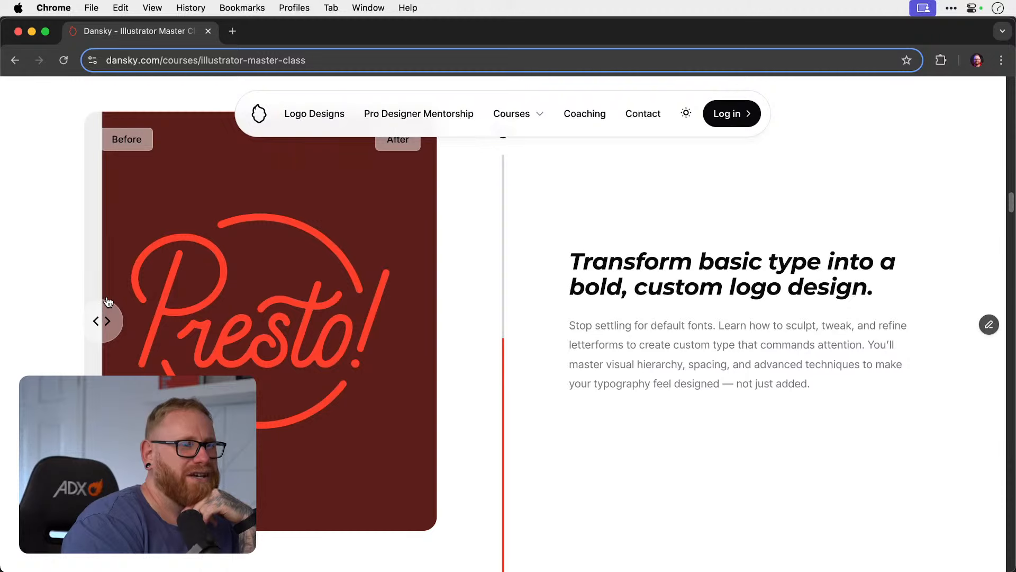
pyautogui.scroll(-5, 513, 306)
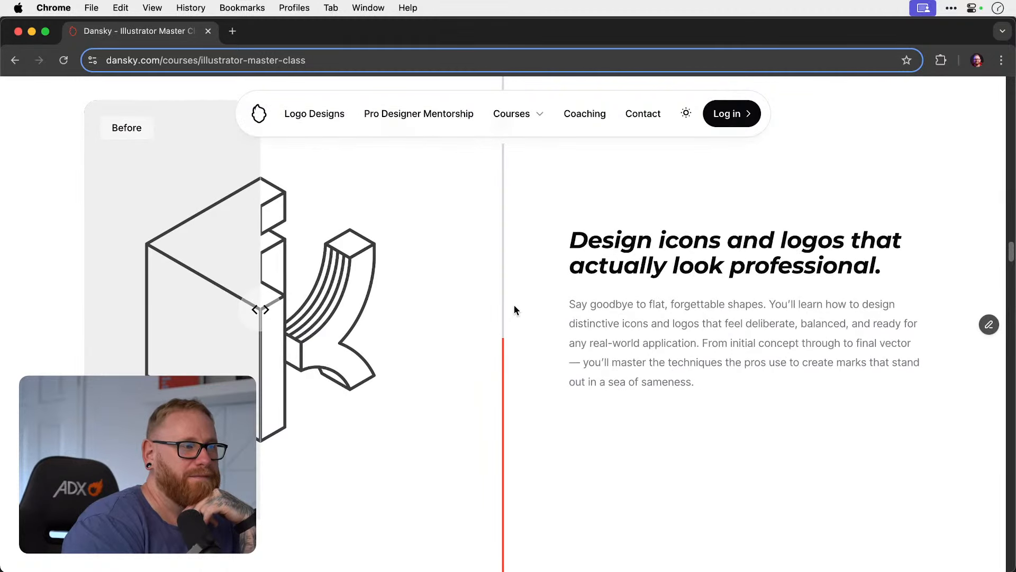
pyautogui.moveTo(260, 310); pyautogui.dragTo(291, 316)
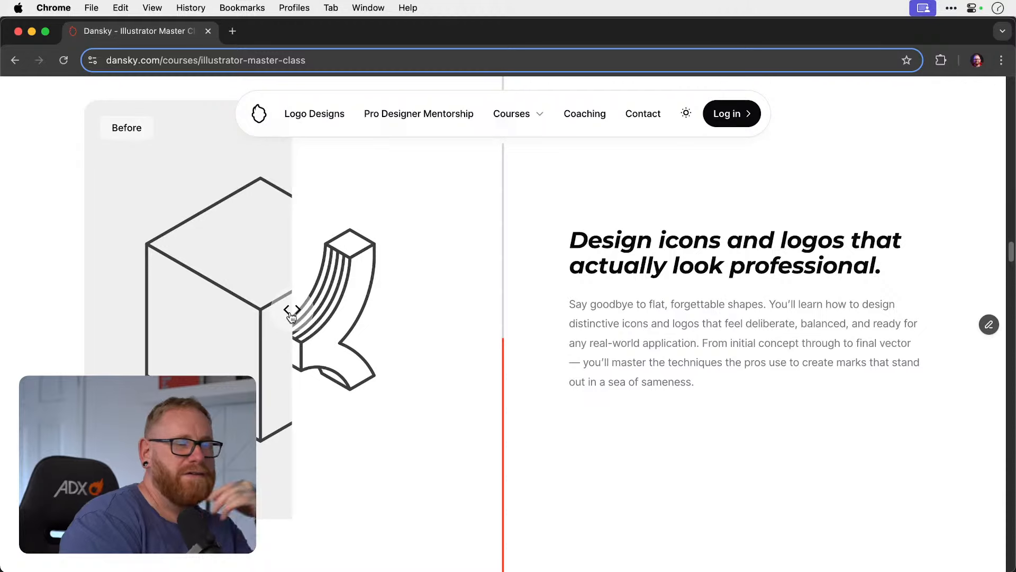
pyautogui.scroll(-5, 291, 314)
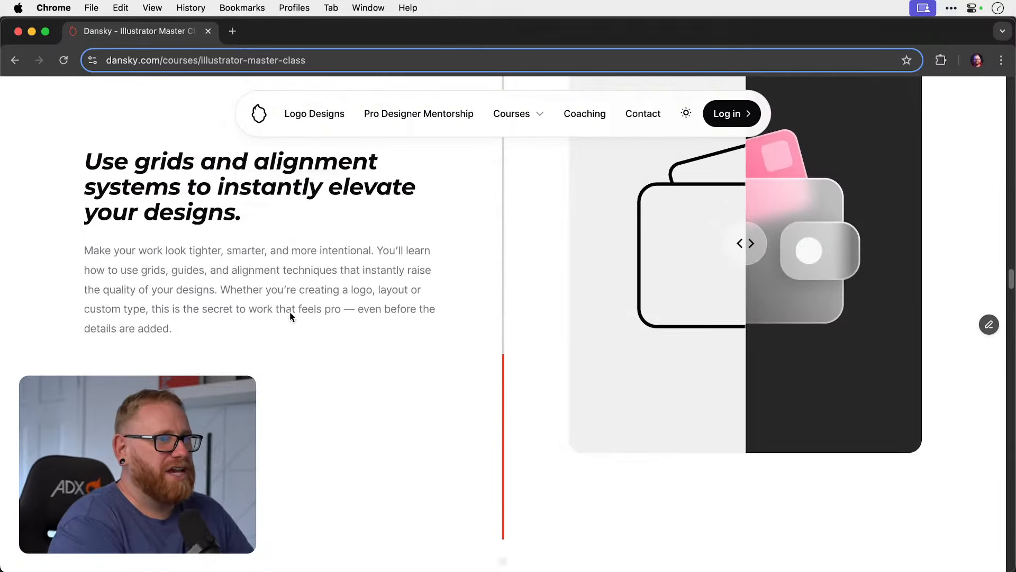
pyautogui.moveTo(746, 340); pyautogui.dragTo(743, 377)
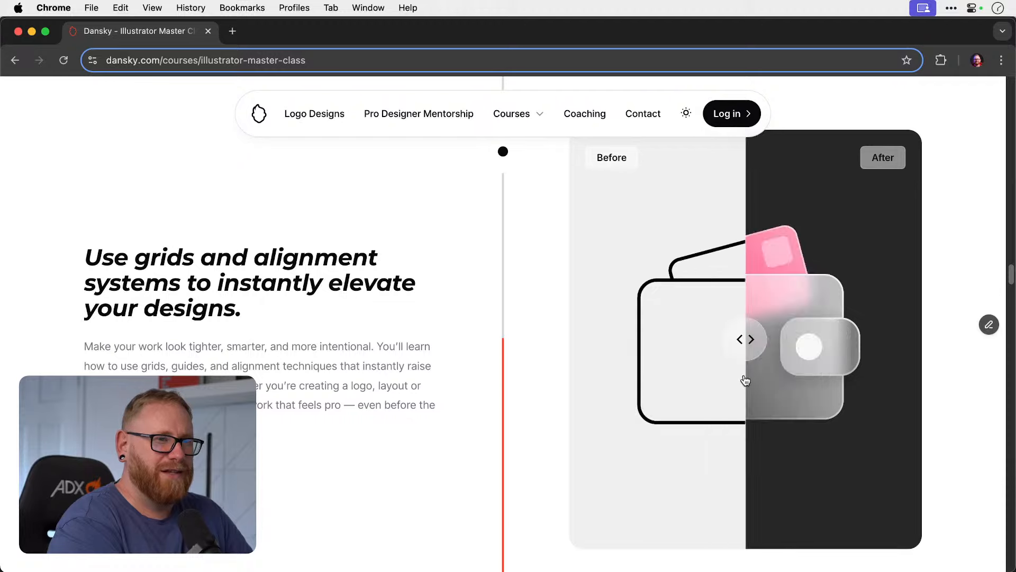
pyautogui.scroll(-5, 766, 379)
pyautogui.scroll(-5, 241, 334)
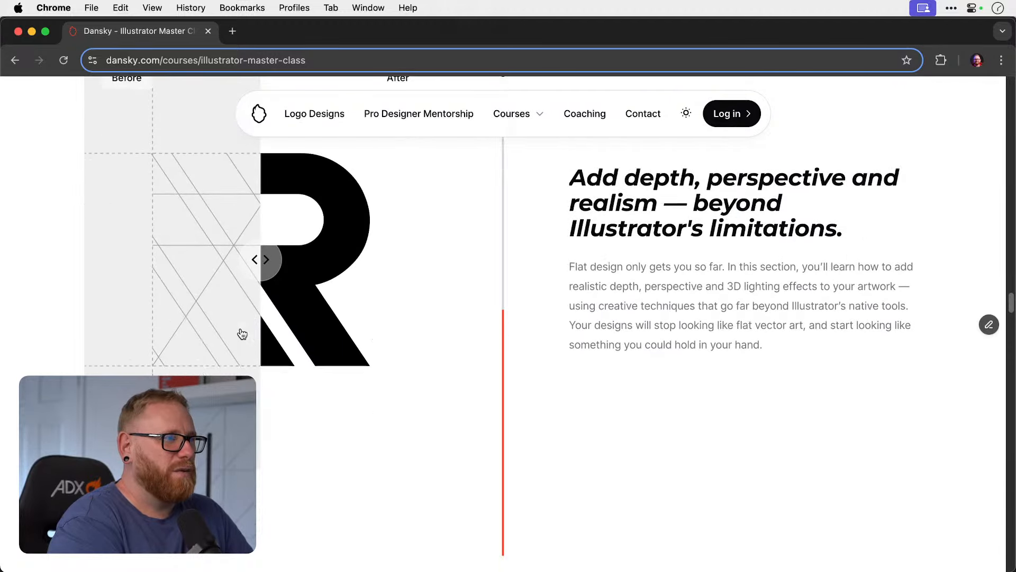
# Examine the course page's remaining module list, reviews, direct support and "Ready to start your journey?" sections.
pyautogui.scroll(-10, 555, 336)
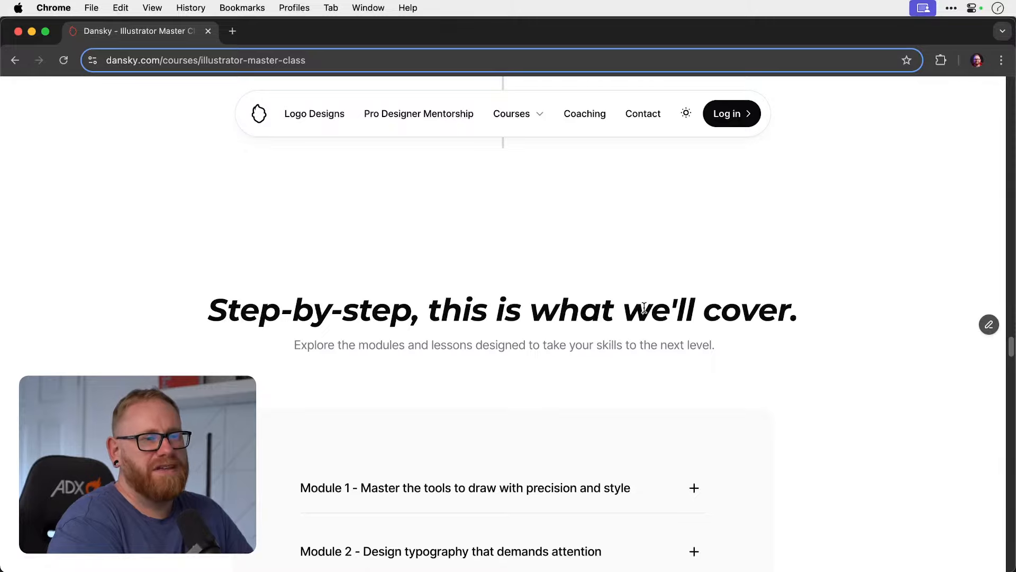
pyautogui.scroll(-15, 518, 297)
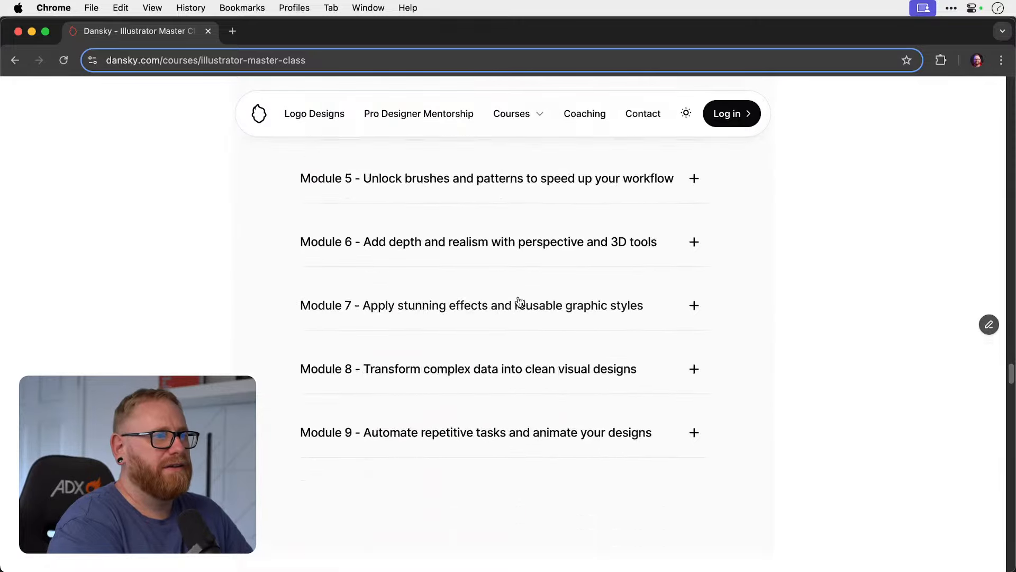
pyautogui.scroll(-3, 517, 300)
pyautogui.scroll(-3, 519, 297)
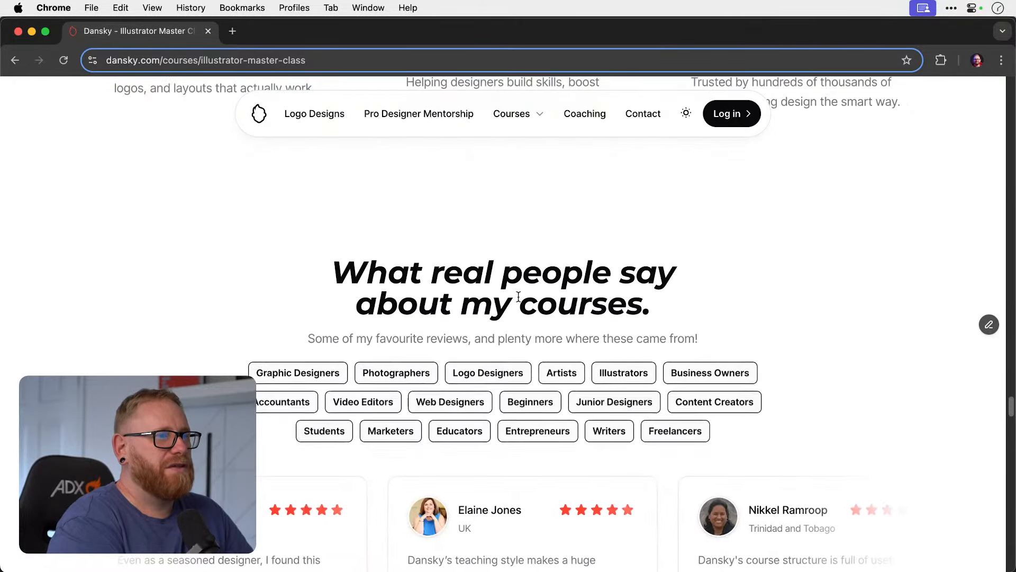
pyautogui.scroll(-15, 519, 297)
pyautogui.scroll(3, 519, 298)
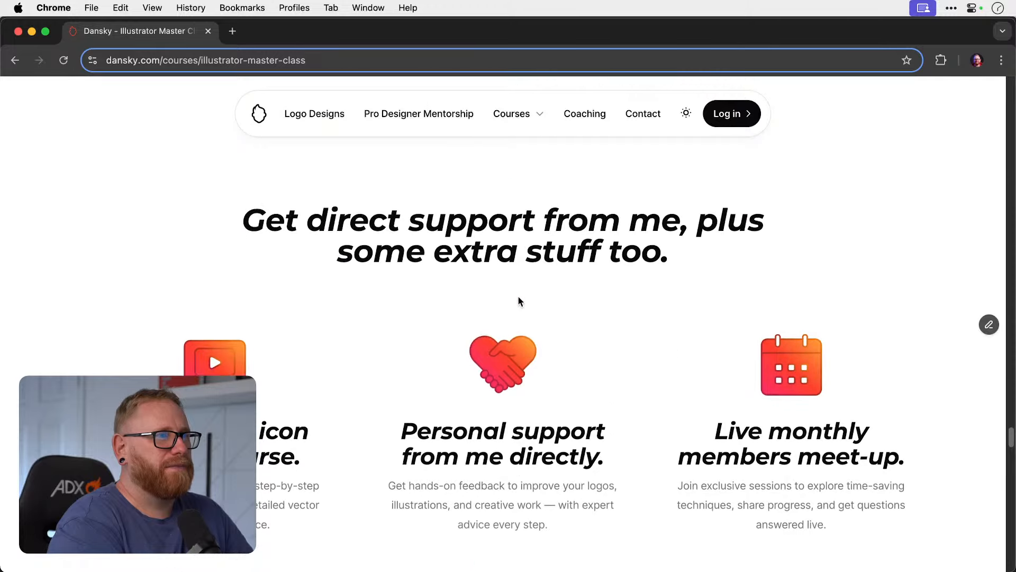
pyautogui.scroll(-2, 519, 298)
pyautogui.scroll(-12, 519, 298)
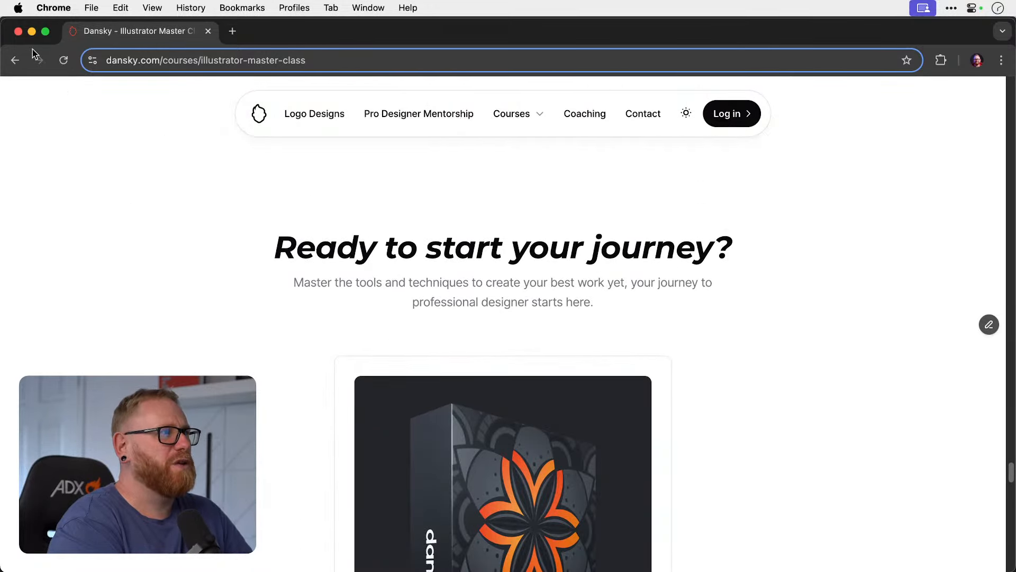
# Close the browser window and return to the service cards in the Illustrator home page mockup.
pyautogui.click(19, 32)
pyautogui.click(720, 282)
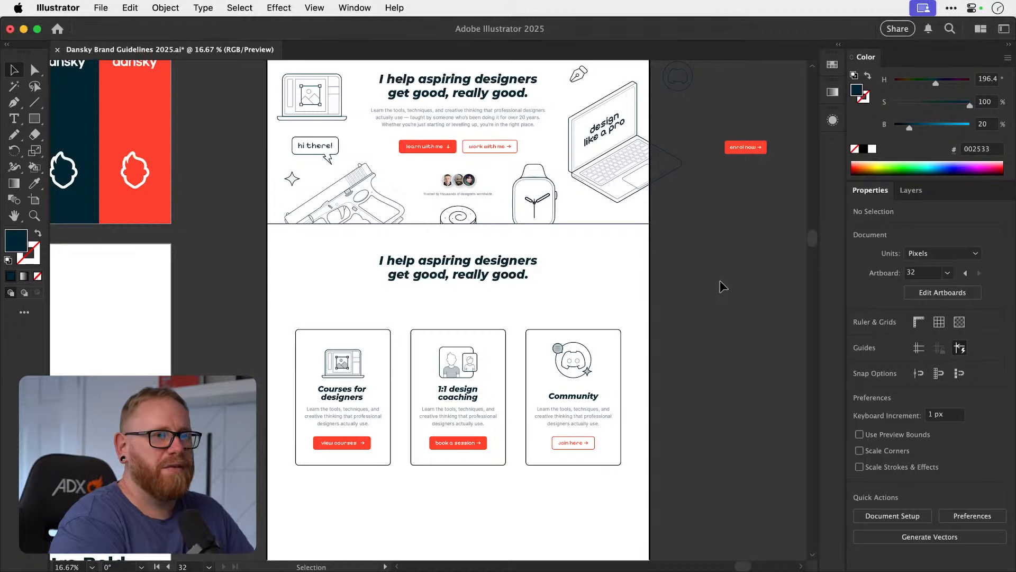
pyautogui.scroll(3, 729, 286)
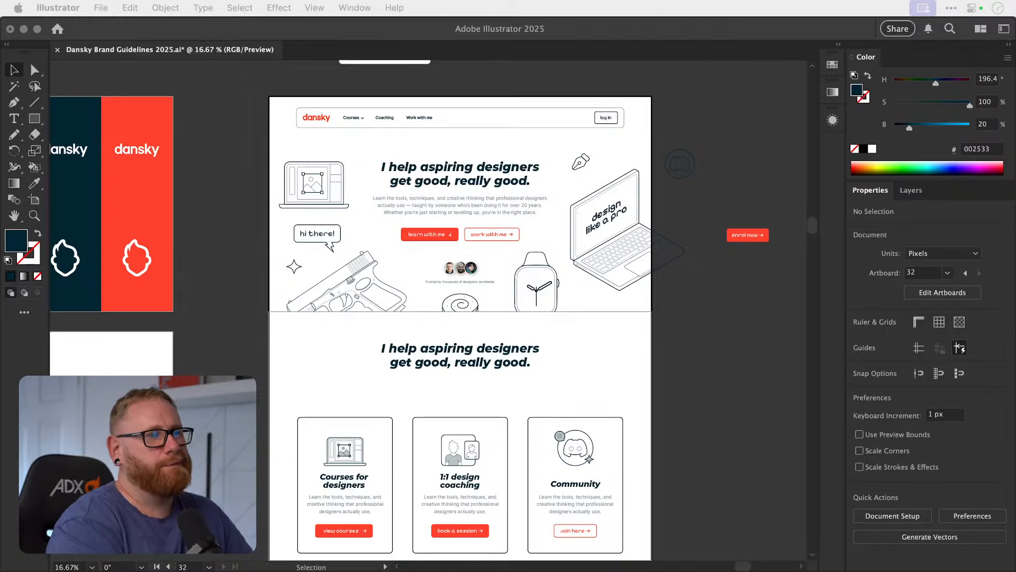
pyautogui.click(685, 376)
pyautogui.press('space')
pyautogui.moveTo(684, 377); pyautogui.dragTo(613, 345)
pyautogui.press('z')
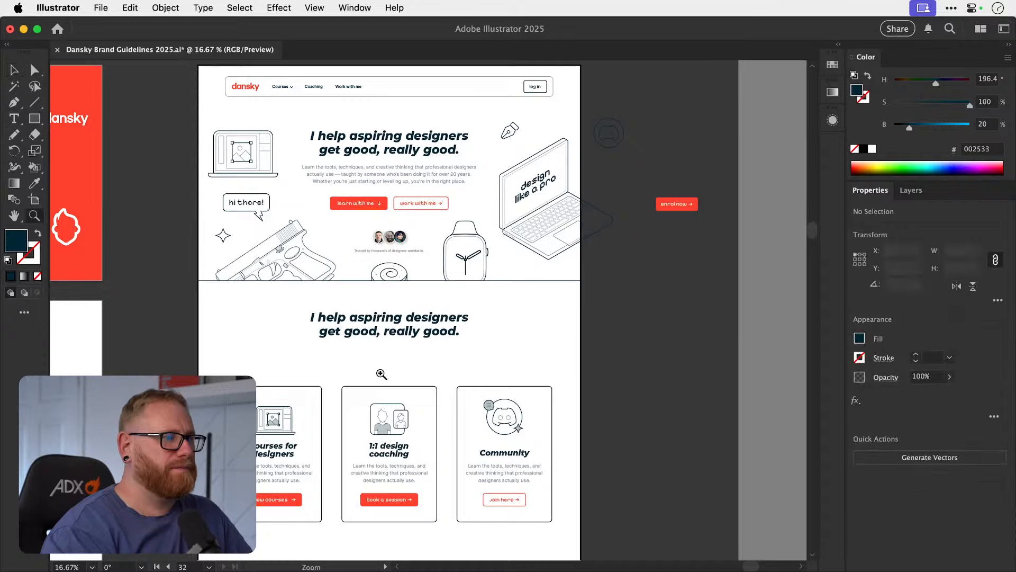
pyautogui.moveTo(380, 372); pyautogui.dragTo(454, 268)
pyautogui.press('space')
pyautogui.press('v')
pyautogui.moveTo(428, 337); pyautogui.dragTo(405, 340)
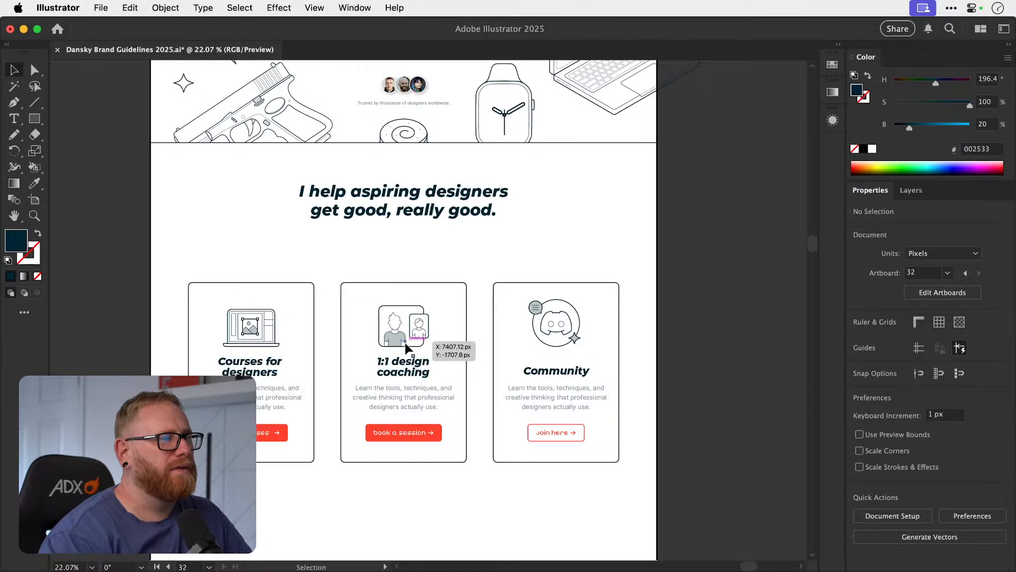
pyautogui.moveTo(404, 352); pyautogui.dragTo(427, 334)
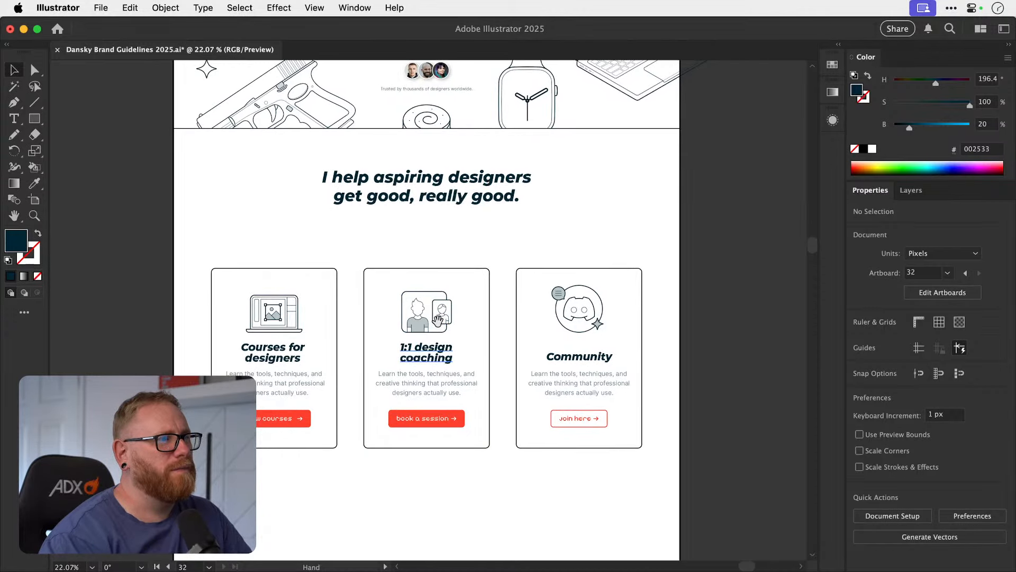
# Replace the "Community" heading with a copy of the middle card's two-line heading, centred horizontally on the third card.
pyautogui.moveTo(407, 358); pyautogui.dragTo(318, 347)
pyautogui.moveTo(423, 340); pyautogui.dragTo(533, 338)
pyautogui.click(524, 352)
pyautogui.press('Delete')
pyautogui.moveTo(318, 341); pyautogui.dragTo(589, 341)
pyautogui.keyDown('shift'); pyautogui.click(660, 339); pyautogui.keyUp('shift')
pyautogui.click(659, 337)
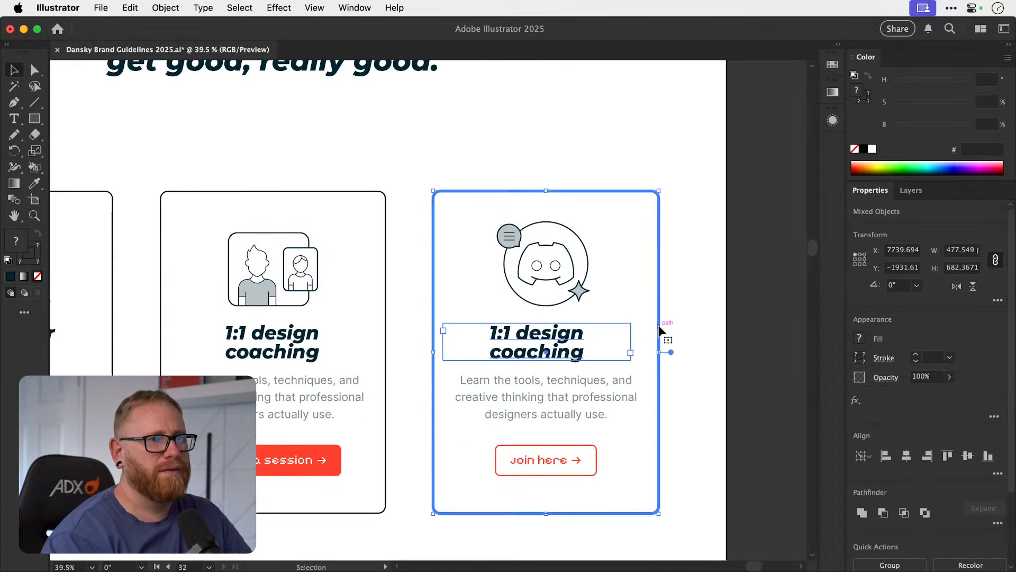
pyautogui.click(906, 455)
pyautogui.click(681, 301)
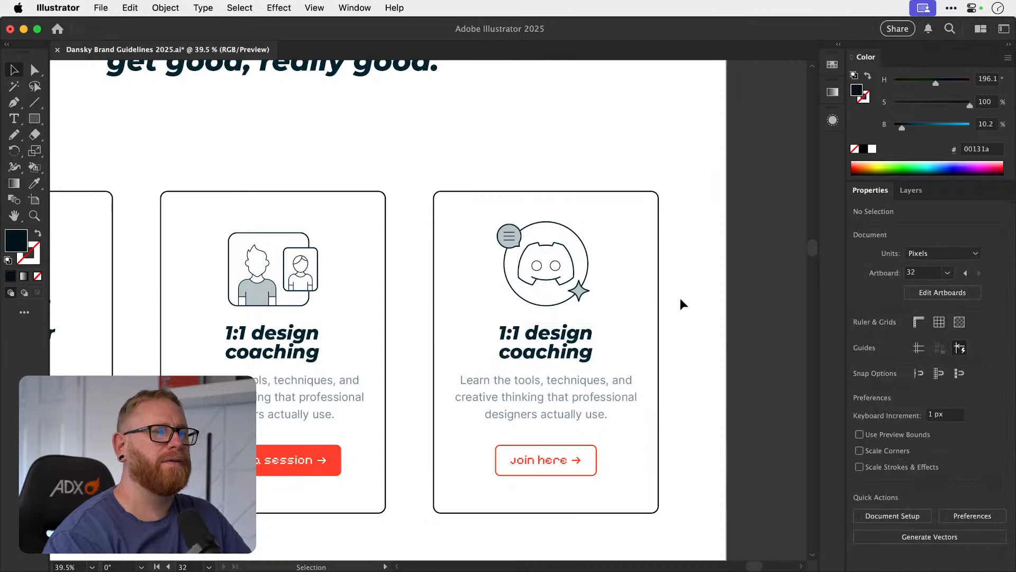
# Change the third card's copied heading to "Join our community".
pyautogui.press('t')
pyautogui.click(579, 335)
pyautogui.press('super+a')
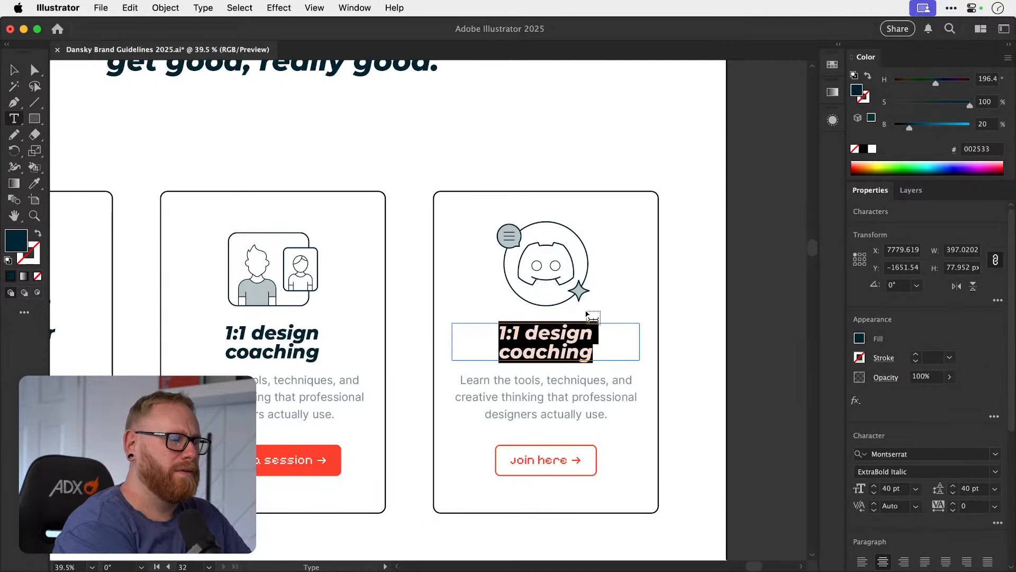
pyautogui.write('Join our')
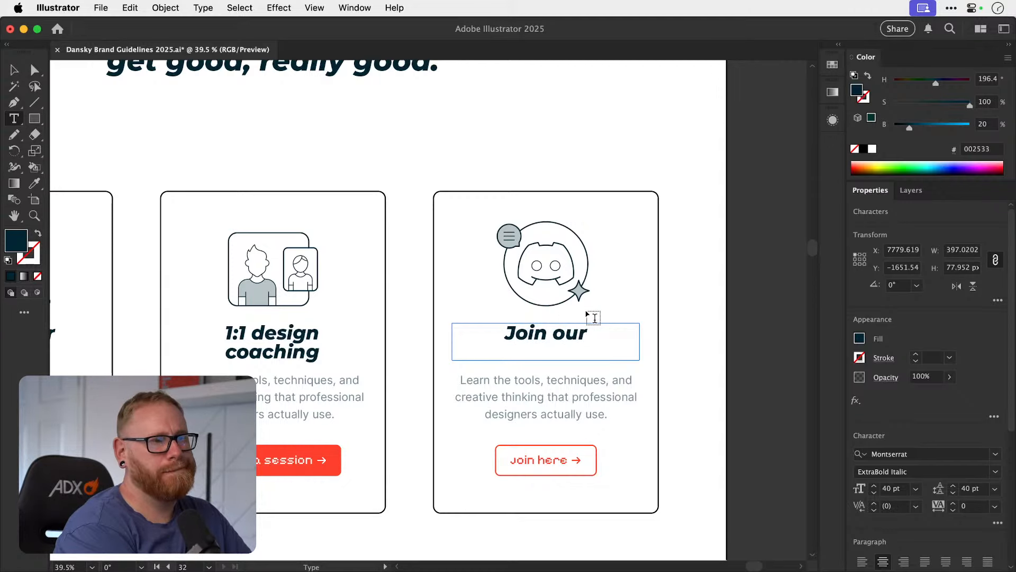
pyautogui.write(' community')
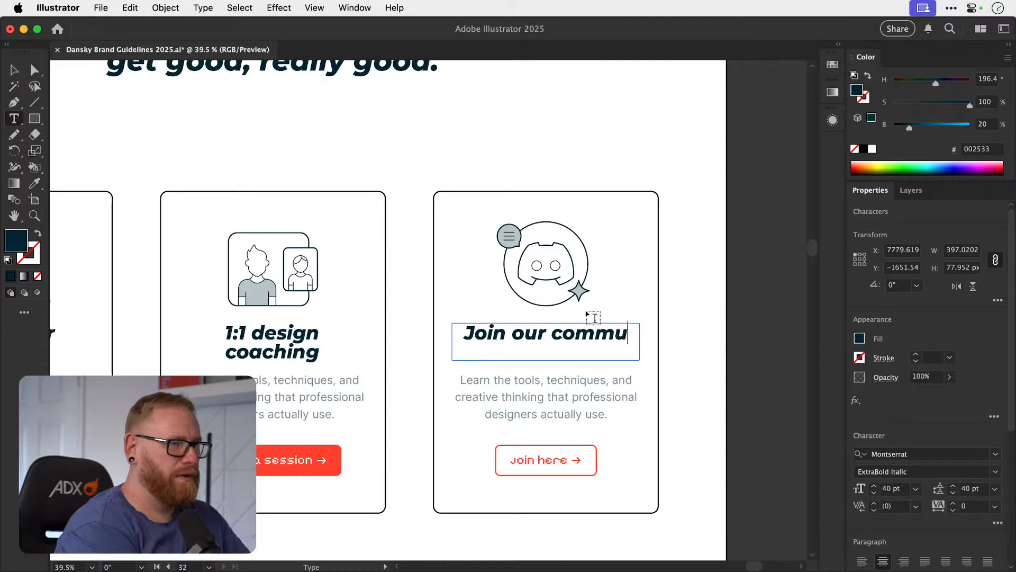
# Replace "our" with "the Dansky" in the third card's heading.
pyautogui.click(586, 334)
pyautogui.press('BackSpace')
pyautogui.press('BackSpace')
pyautogui.press('BackSpace')
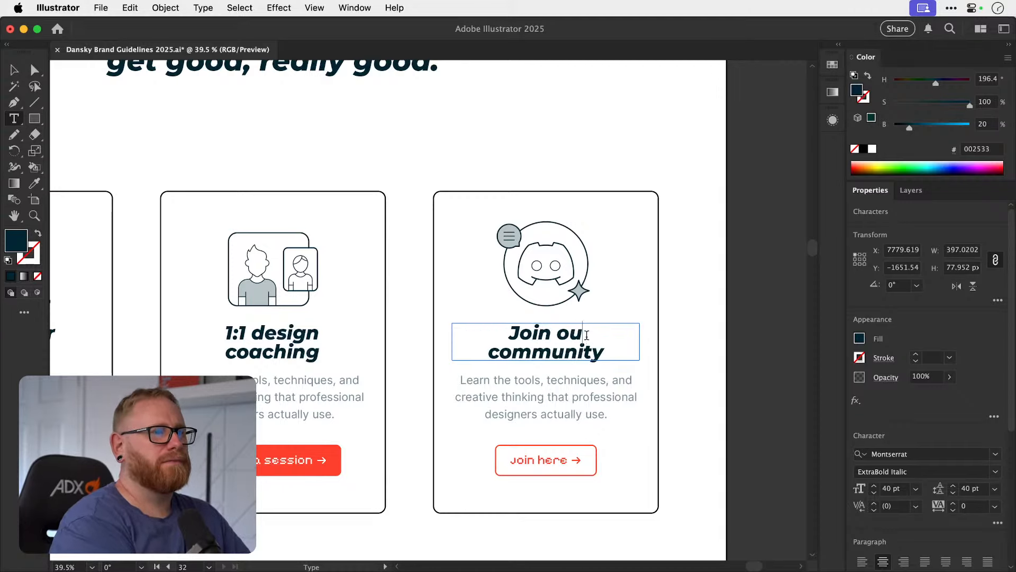
pyautogui.write('the Dansky')
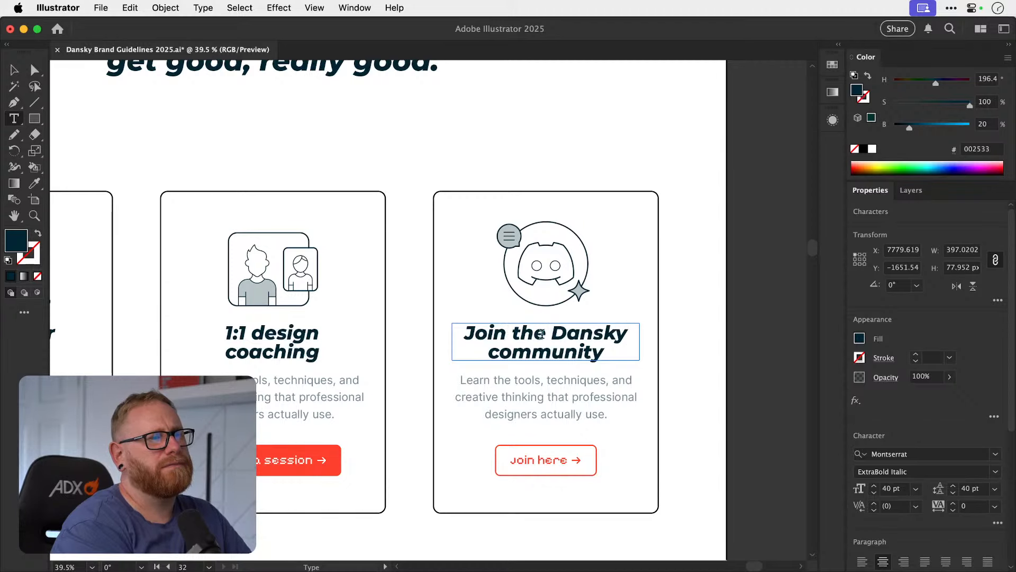
# Remove "Dansky" from the third card's heading and break the line so it reads "Join the" above "community".
pyautogui.moveTo(552, 332); pyautogui.dragTo(442, 326)
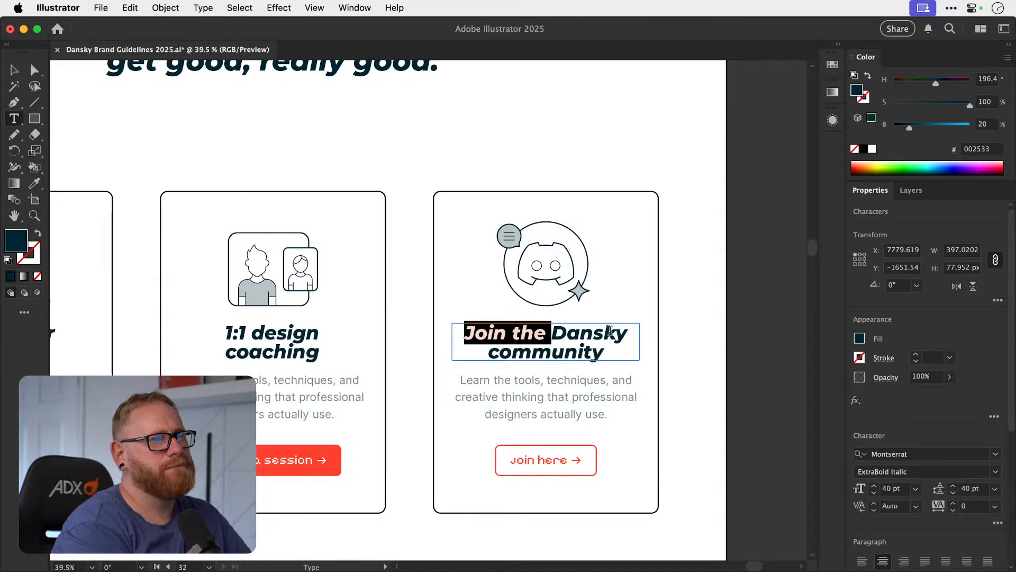
pyautogui.moveTo(626, 330); pyautogui.dragTo(575, 332)
pyautogui.press('BackSpace')
pyautogui.press('BackSpace')
pyautogui.press('BackSpace')
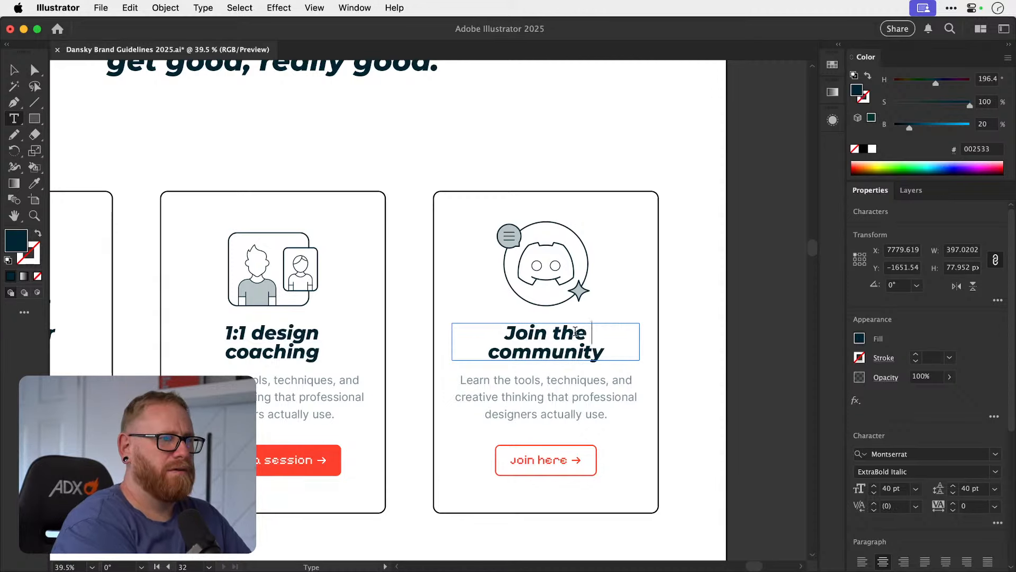
pyautogui.press('BackSpace')
pyautogui.press('Return')
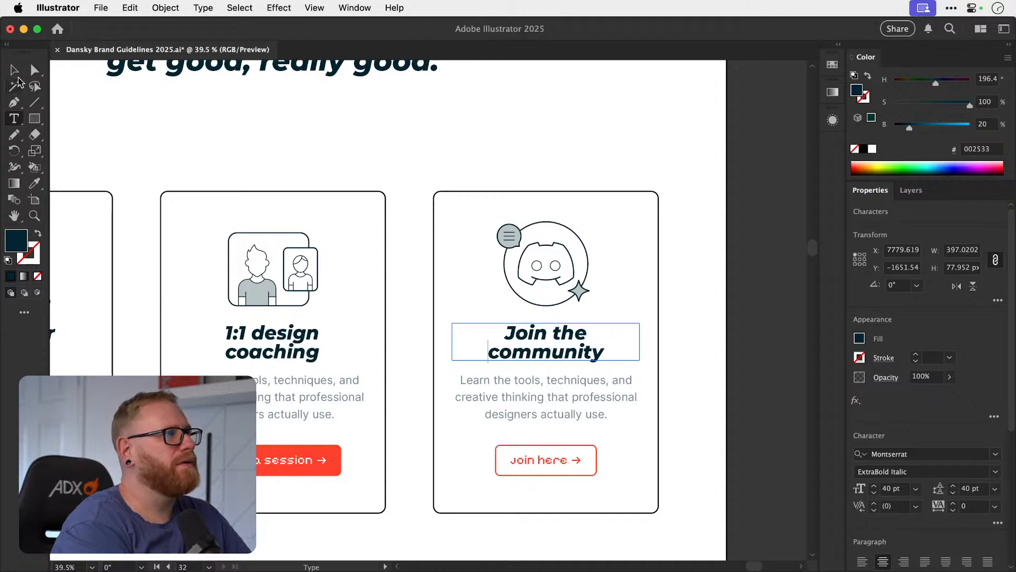
# Finish editing the third card's heading and save the document.
pyautogui.press('Escape')
pyautogui.press('super+minus')
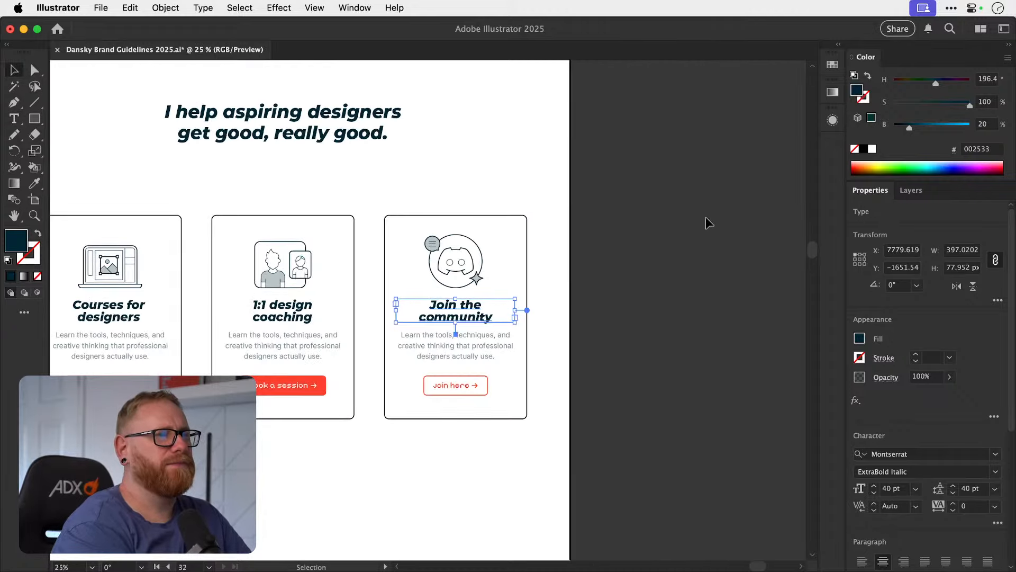
pyautogui.click(708, 220)
pyautogui.hscroll(-5, 708, 221)
pyautogui.scroll(2, 708, 220)
pyautogui.hscroll(3, 706, 217)
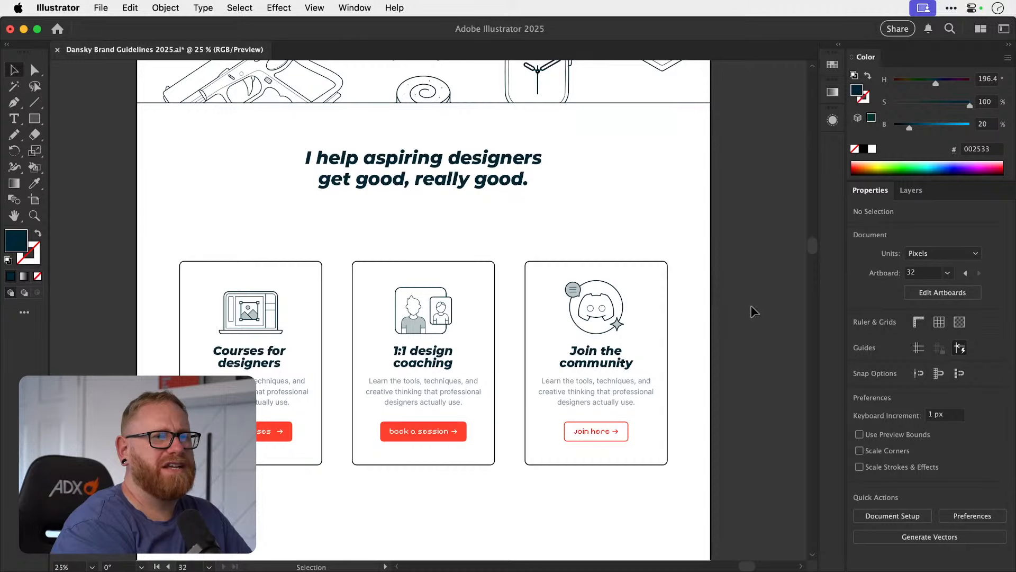
pyautogui.press('a')
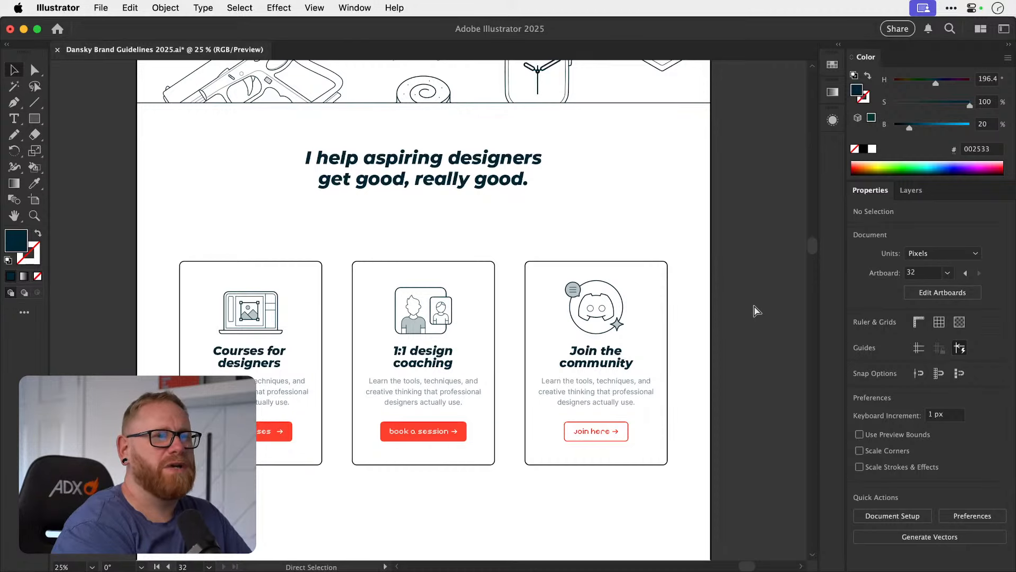
pyautogui.press('super+s')
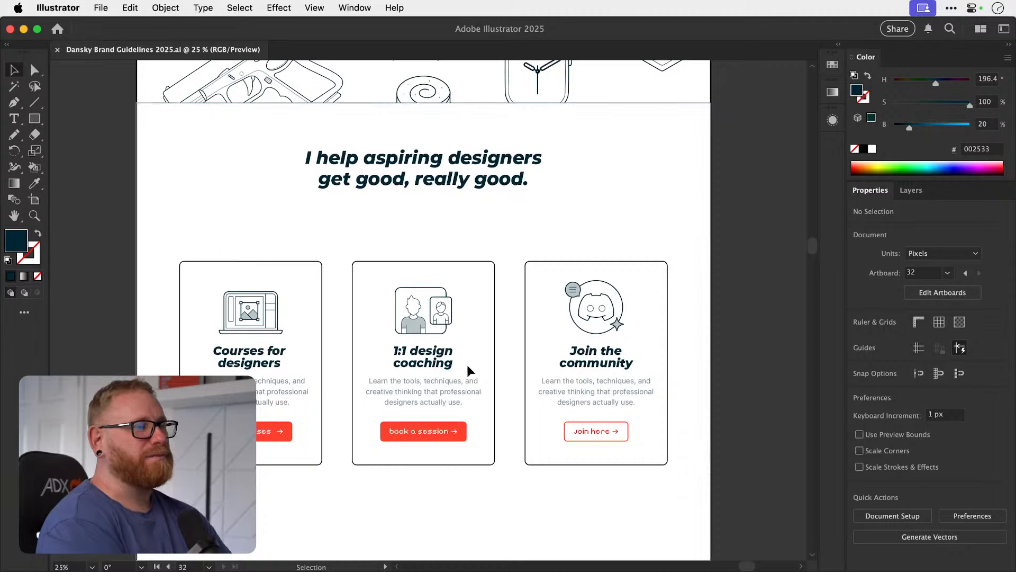
# Try moving the three card icons up together so they straddle the cards' top borders.
pyautogui.scroll(3, 472, 375)
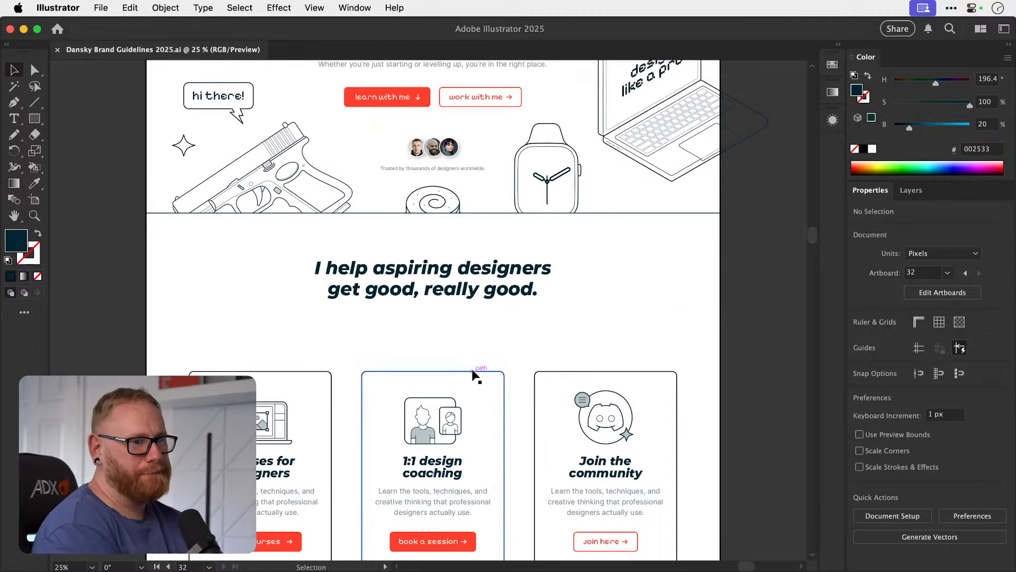
pyautogui.scroll(-2, 473, 375)
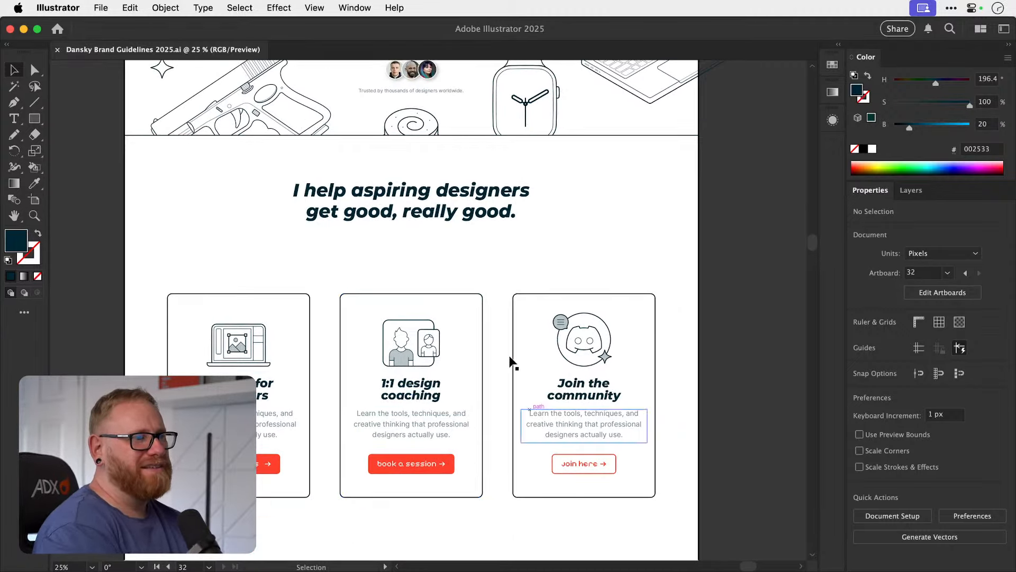
pyautogui.click(249, 350)
pyautogui.keyDown('shift'); pyautogui.click(426, 352); pyautogui.keyUp('shift')
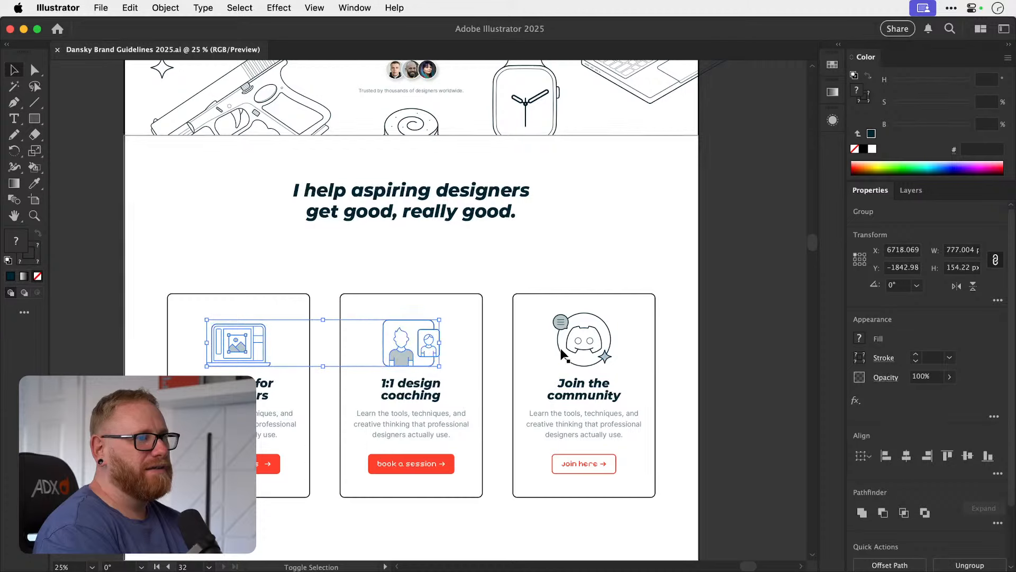
pyautogui.keyDown('shift'); pyautogui.click(573, 345); pyautogui.keyUp('shift')
pyautogui.moveTo(577, 346); pyautogui.dragTo(580, 311)
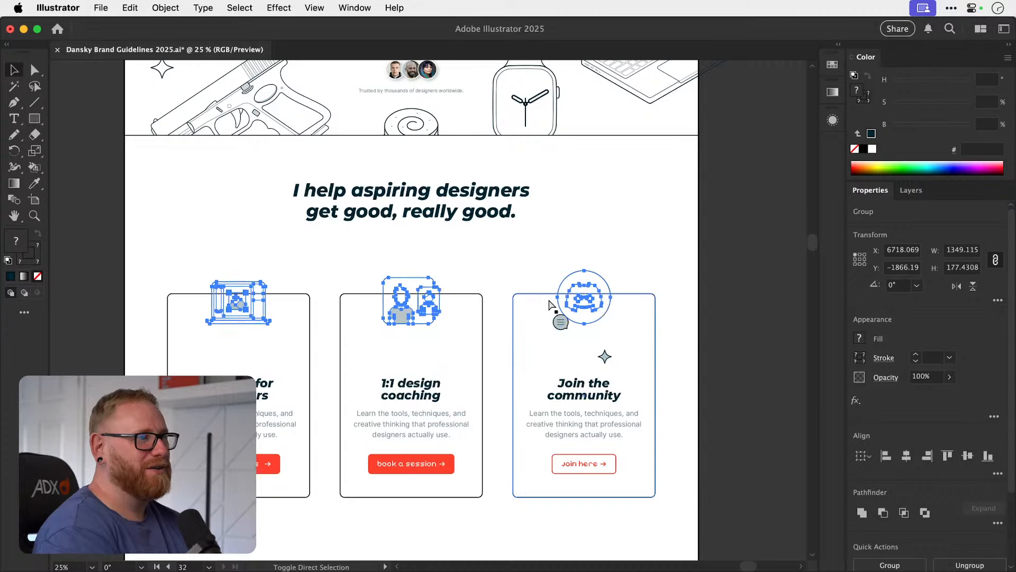
pyautogui.hotkey('shift', 'Down')
pyautogui.hotkey('shift', 'Down')
pyautogui.hotkey('shift', 'Down')
pyautogui.hotkey('shift', 'Down')
pyautogui.hotkey('shift', 'Up')
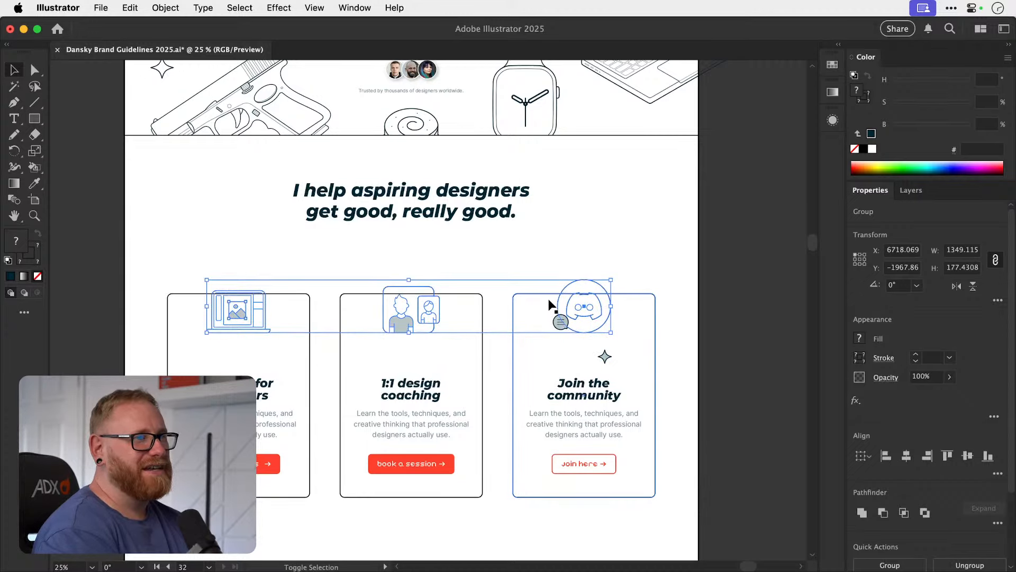
# Try to fill the laptop icon's outer screen shape with the page's white using the Eyedropper.
pyautogui.press('super+shift+a')
pyautogui.press('z')
pyautogui.moveTo(234, 292); pyautogui.dragTo(513, 238)
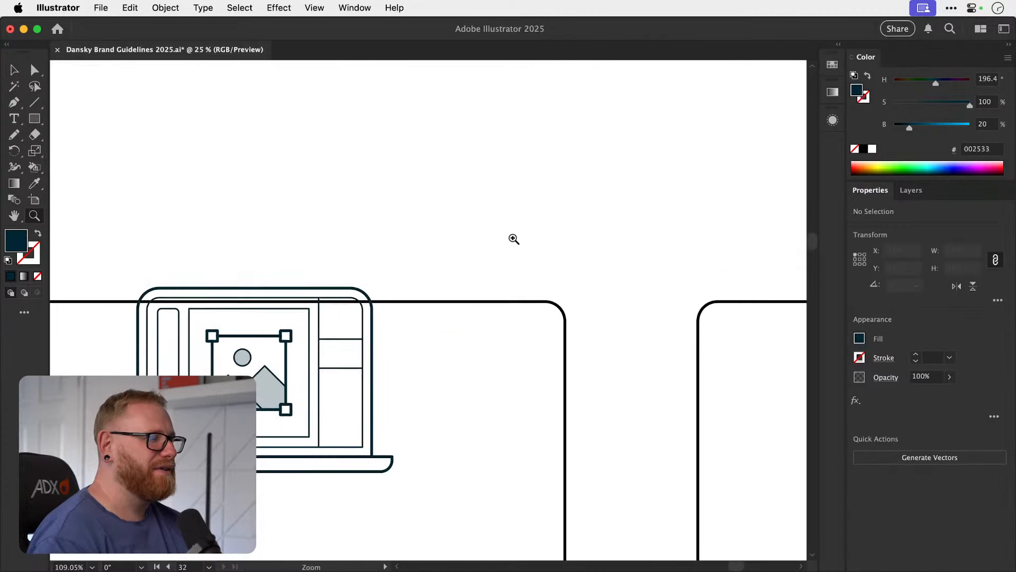
pyautogui.press('a')
pyautogui.click(314, 290)
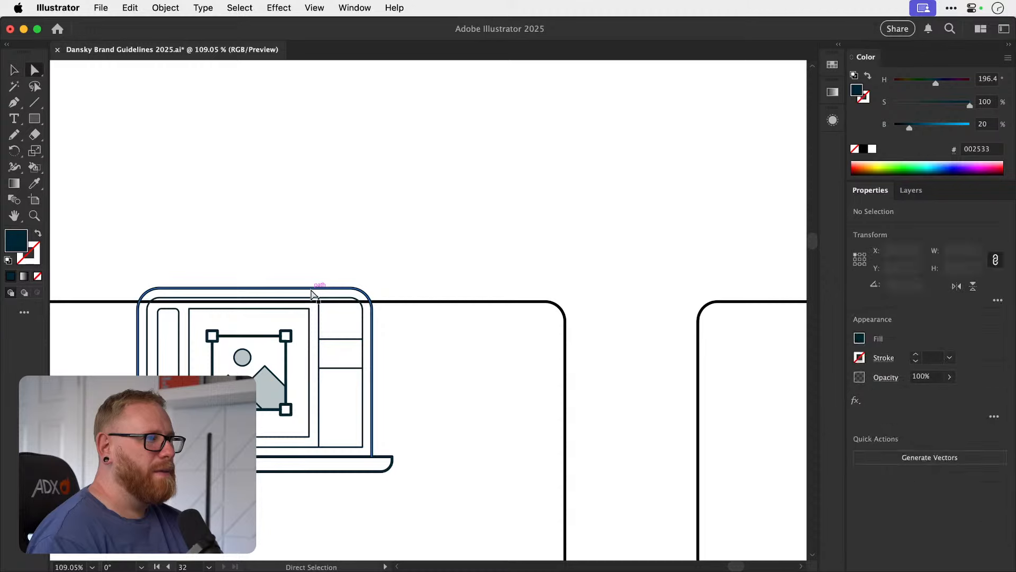
pyautogui.press('i')
pyautogui.click(322, 246)
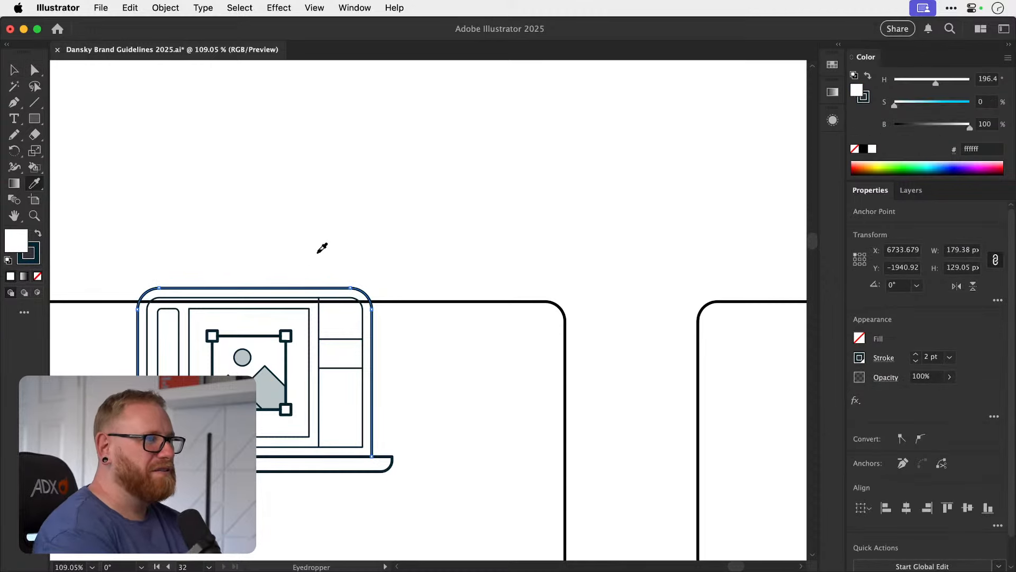
pyautogui.press('a')
pyautogui.click(318, 256)
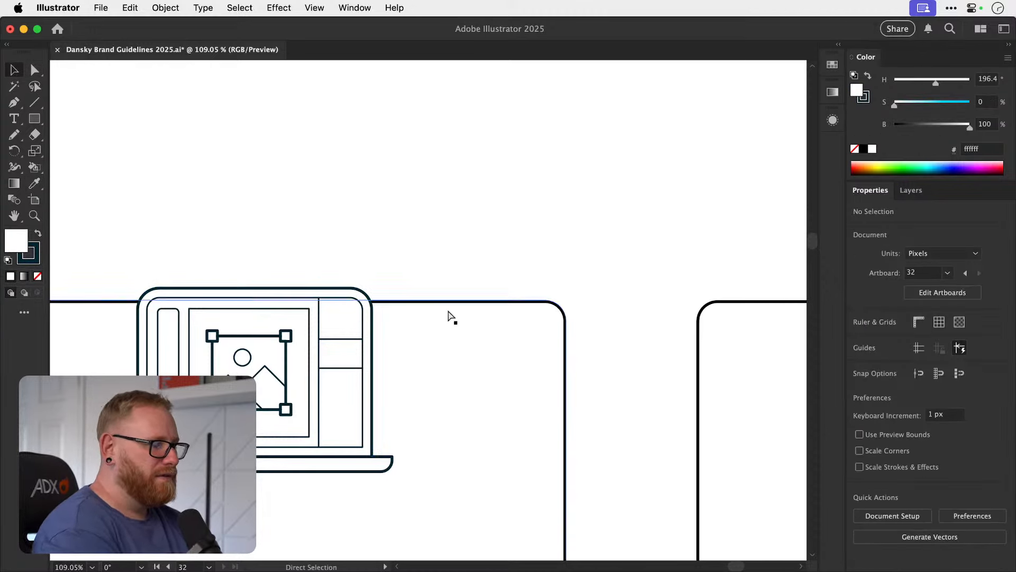
# Try to give the middle card icon's frame the same white fill, and undo the fill changes.
pyautogui.press('super+minus')
pyautogui.press('super+minus')
pyautogui.press('super+minus')
pyautogui.press('super+minus')
pyautogui.hscroll(5, 448, 317)
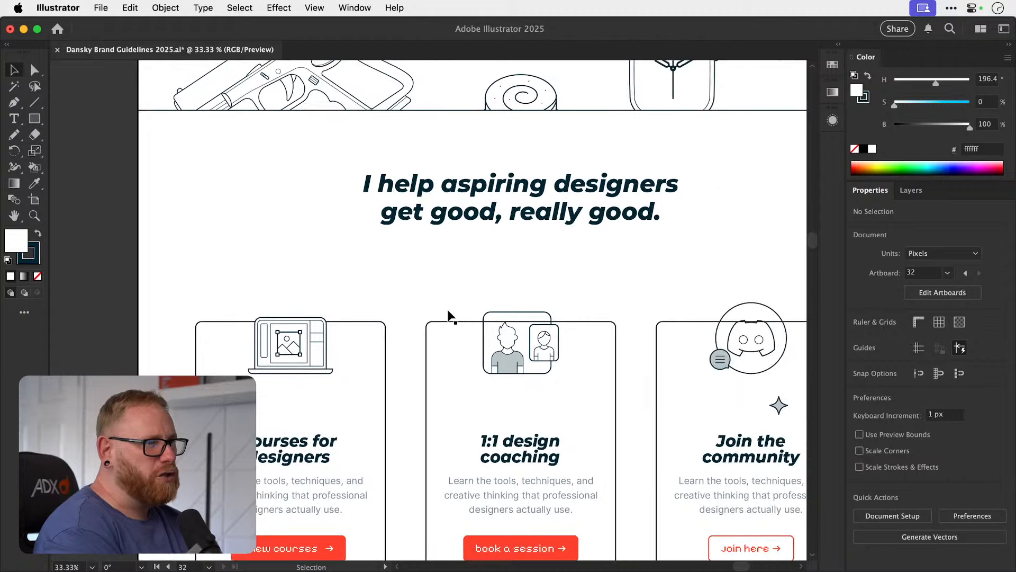
pyautogui.click(524, 314)
pyautogui.press('i')
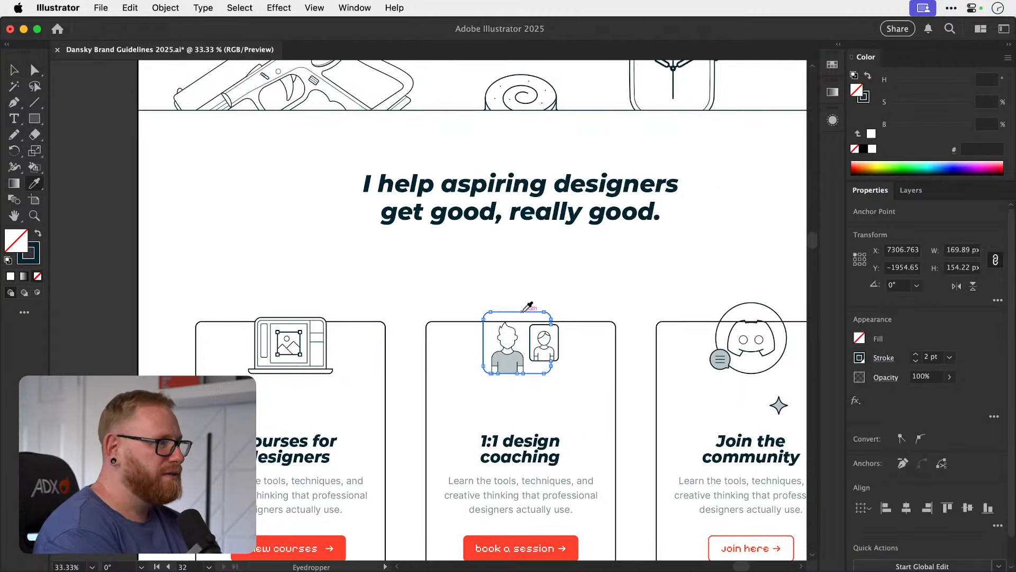
pyautogui.click(416, 279)
pyautogui.hscroll(5, 419, 276)
pyautogui.press('super+z')
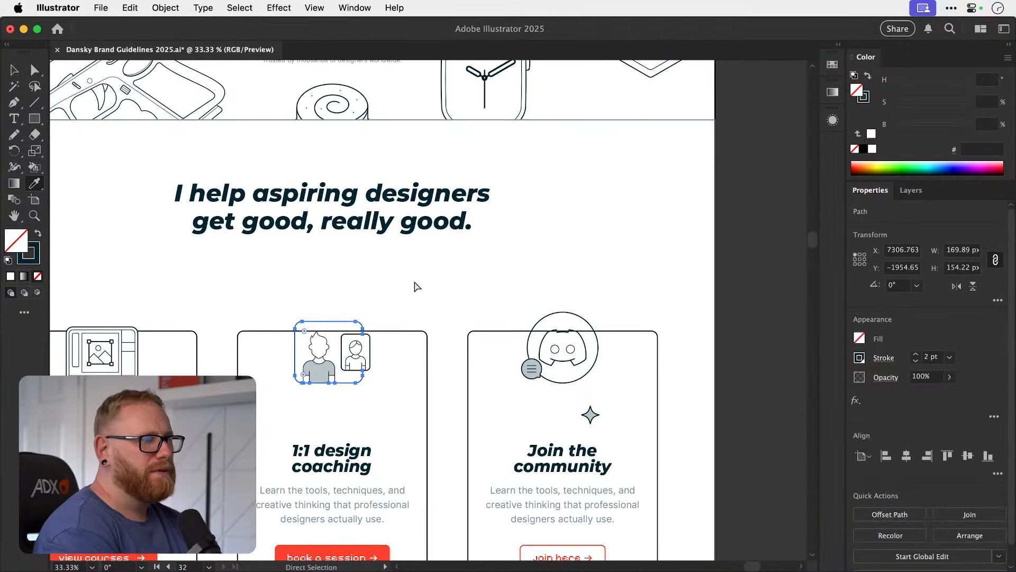
# Try nudging the three card icons down together from the cards' top borders.
pyautogui.press('v')
pyautogui.click(351, 294)
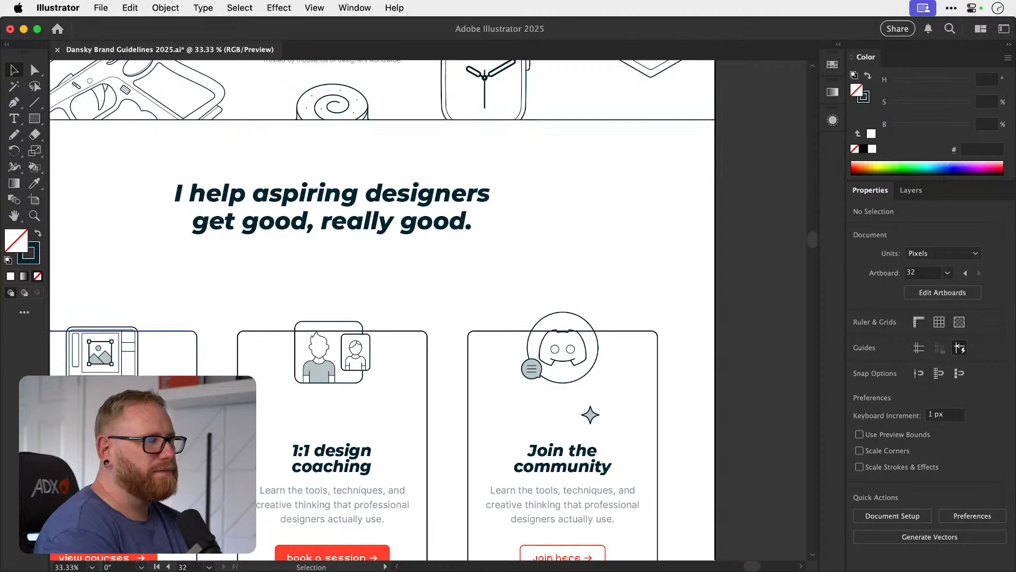
pyautogui.hscroll(-1, 352, 295)
pyautogui.click(377, 372)
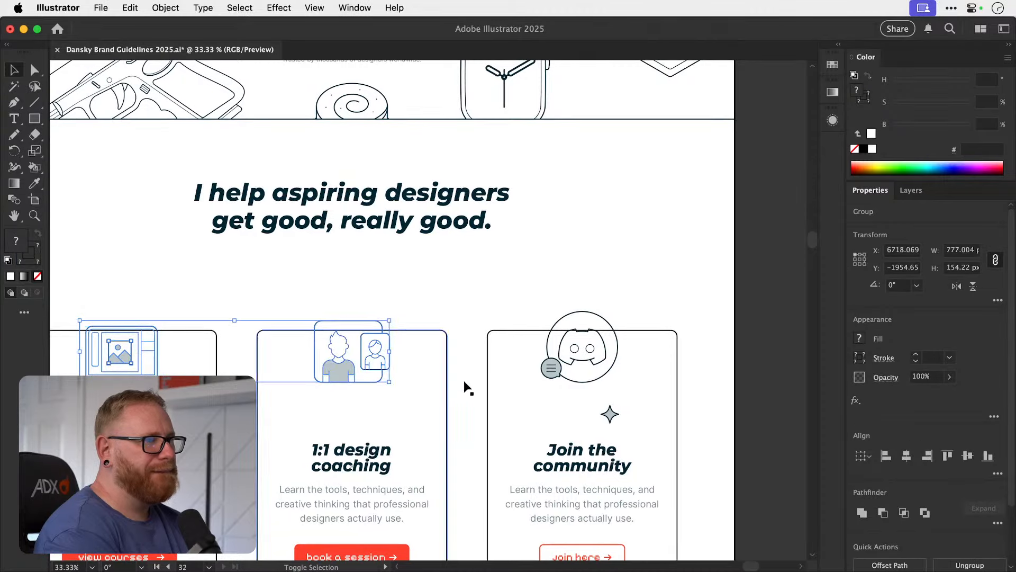
pyautogui.keyDown('shift'); pyautogui.click(586, 362); pyautogui.keyUp('shift')
pyautogui.hotkey('shift', 'Down')
pyautogui.hotkey('shift', 'Down')
pyautogui.hotkey('shift', 'Down')
pyautogui.hotkey('shift', 'Down')
pyautogui.hotkey('shift', 'Down')
pyautogui.hotkey('shift', 'Down')
pyautogui.hotkey('shift', 'Down')
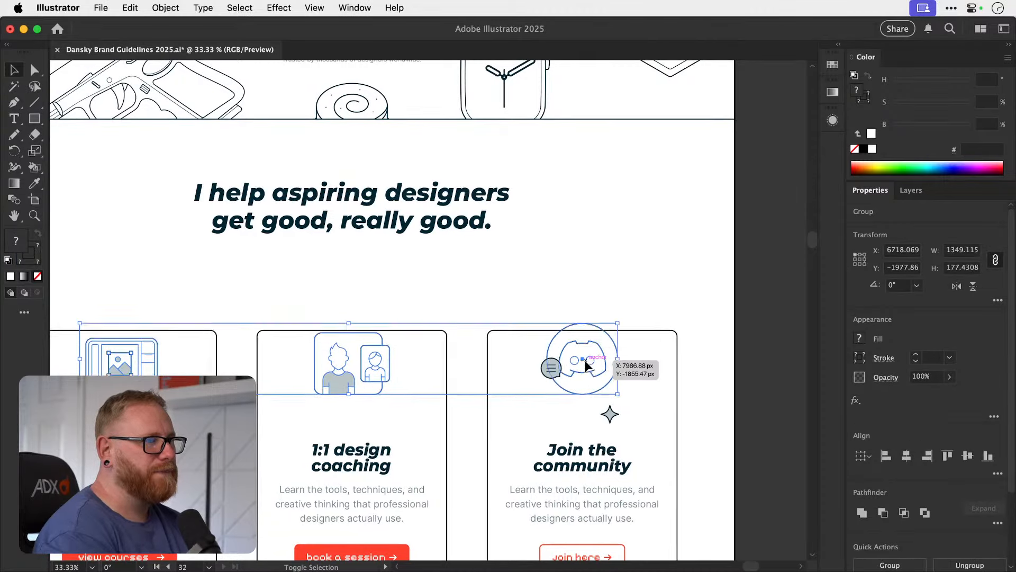
pyautogui.press('a')
pyautogui.hotkey('shift', 'Up')
pyautogui.hotkey('shift', 'Up')
pyautogui.hotkey('shift', 'Up')
pyautogui.hotkey('shift', 'Up')
pyautogui.hotkey('shift', 'Up')
pyautogui.hotkey('shift', 'Up')
pyautogui.hotkey('shift', 'Up')
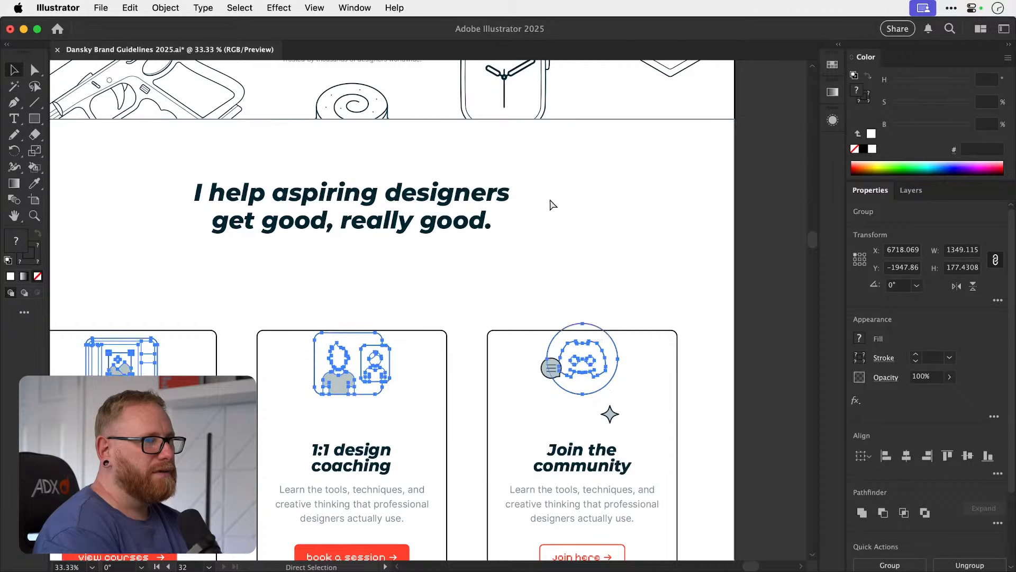
# Undo the icon moves back to their original positions, keeping the "Join the community" heading intact.
pyautogui.press('super+z')
pyautogui.press('super+z')
pyautogui.press('super+z')
pyautogui.press('super+z')
pyautogui.press('super+z')
pyautogui.press('super+z')
pyautogui.press('super+z')
pyautogui.press('super+z')
pyautogui.press('super+z')
pyautogui.press('super+z')
pyautogui.press('super+z')
pyautogui.press('super+z')
pyautogui.press('super+z')
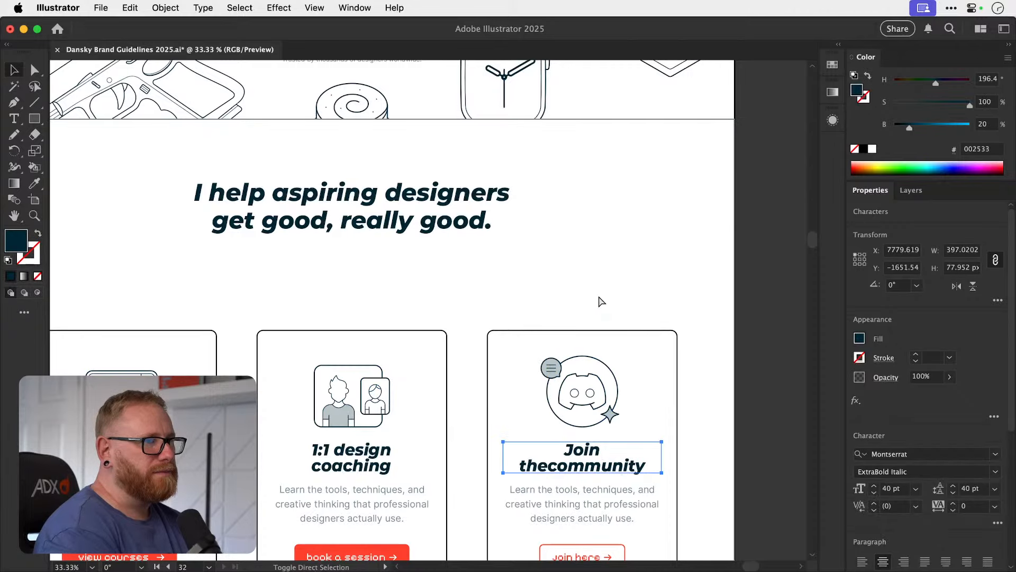
pyautogui.press('super+shift+z')
pyautogui.press('super+shift+z')
pyautogui.press('super+shift+z')
pyautogui.press('super+shift+z')
pyautogui.press('super+shift+z')
pyautogui.press('super+shift+z')
pyautogui.press('super+shift+z')
pyautogui.press('super+shift+z')
pyautogui.press('super+shift+z')
pyautogui.press('super+shift+z')
pyautogui.press('super+shift+z')
pyautogui.press('super+shift+z')
pyautogui.press('super+shift+z')
pyautogui.press('super+shift+z')
pyautogui.press('super+shift+z')
pyautogui.press('super+shift+z')
pyautogui.press('super+z')
pyautogui.press('super+z')
pyautogui.press('super+z')
pyautogui.press('super+z')
pyautogui.press('super+z')
pyautogui.press('super+z')
pyautogui.click(602, 281)
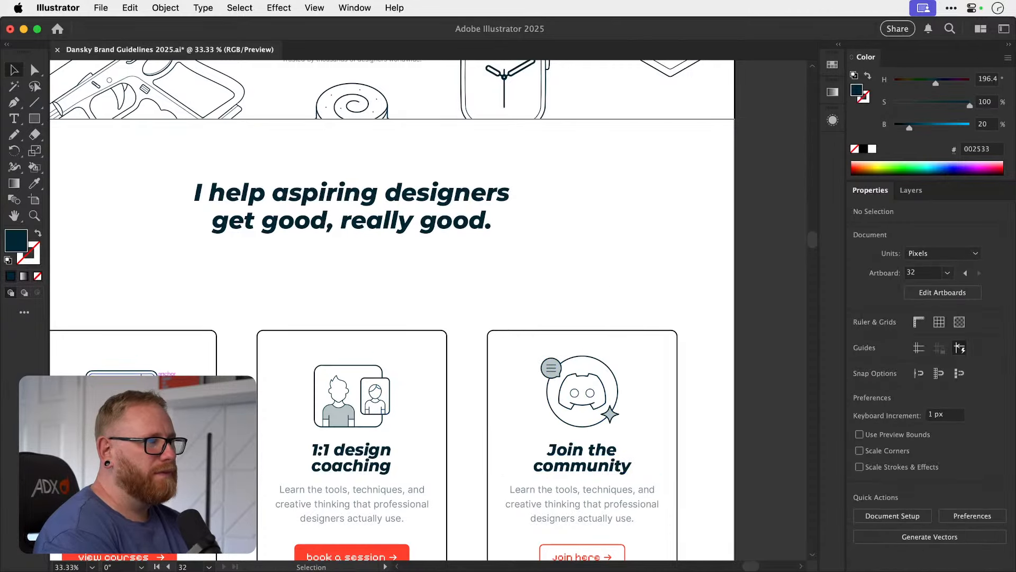
# Move the laptop icon and the two-person icon up by equal amounts within the first two cards.
pyautogui.moveTo(185, 413); pyautogui.dragTo(218, 419)
pyautogui.press('super+z')
pyautogui.keyDown('shift'); pyautogui.click(127, 373); pyautogui.keyUp('shift')
pyautogui.keyDown('shift'); pyautogui.click(188, 360); pyautogui.keyUp('shift')
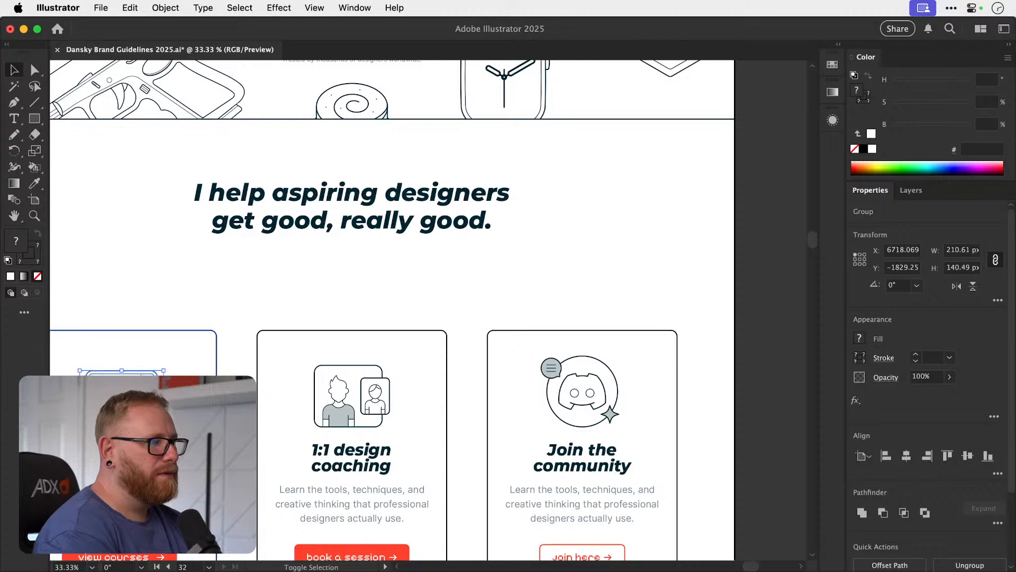
pyautogui.click(349, 402)
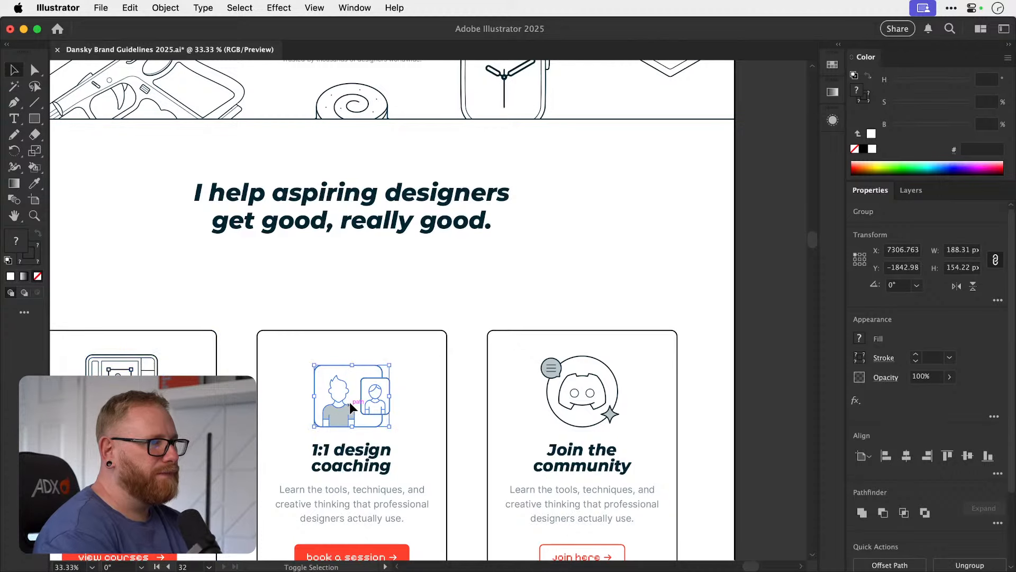
pyautogui.hotkey('shift', 'Up')
pyautogui.hotkey('shift', 'Up')
pyautogui.hotkey('shift', 'Up')
pyautogui.hotkey('shift', 'Up')
pyautogui.hotkey('shift', 'Up')
pyautogui.hotkey('shift', 'Up')
pyautogui.hotkey('shift', 'Up')
pyautogui.hotkey('shift', 'Up')
pyautogui.hotkey('shift', 'Up')
# Group the Discord icon with its speech bubble and star, and move the group up 40 px.
pyautogui.click(571, 391)
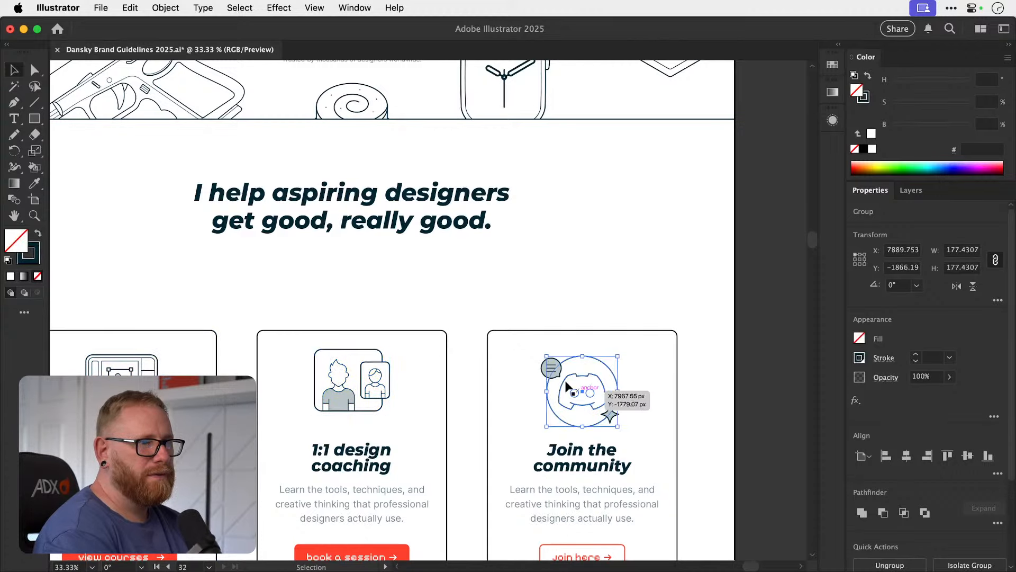
pyautogui.press('super+shift+a')
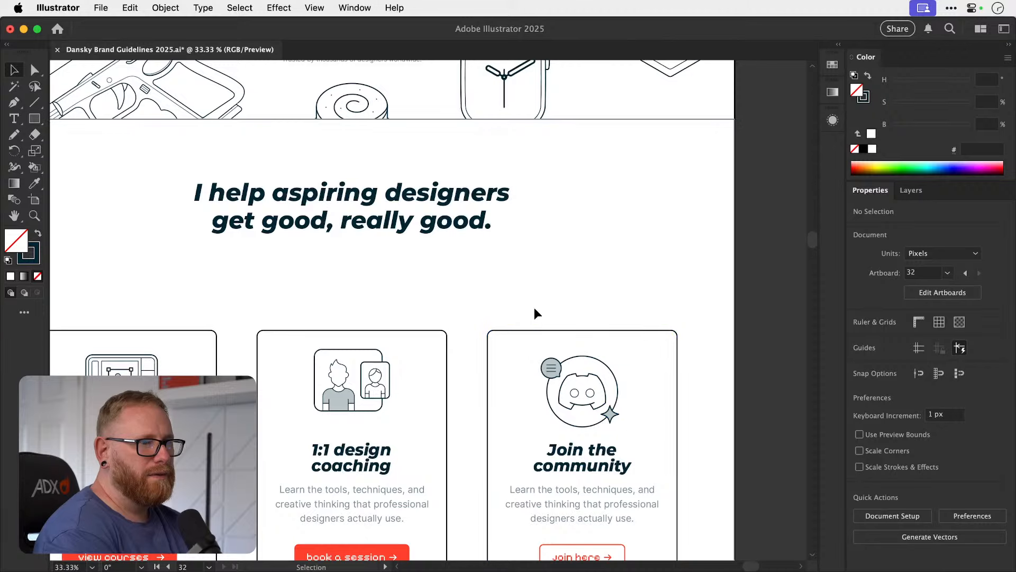
pyautogui.moveTo(535, 307); pyautogui.dragTo(681, 406)
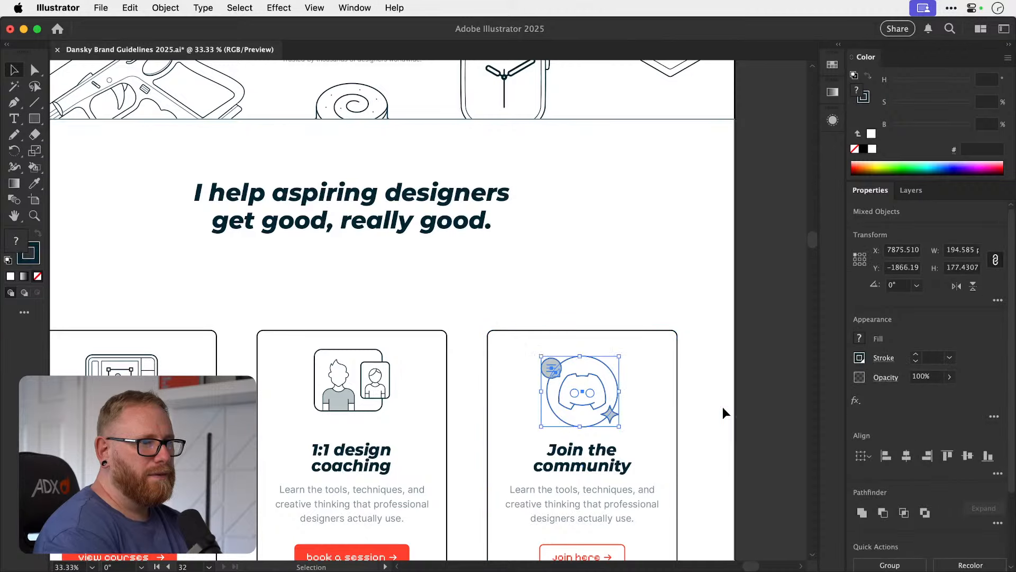
pyautogui.hotkey('shift', 'Up')
pyautogui.hotkey('shift', 'Up')
pyautogui.hotkey('shift', 'Up')
pyautogui.hotkey('shift', 'Up')
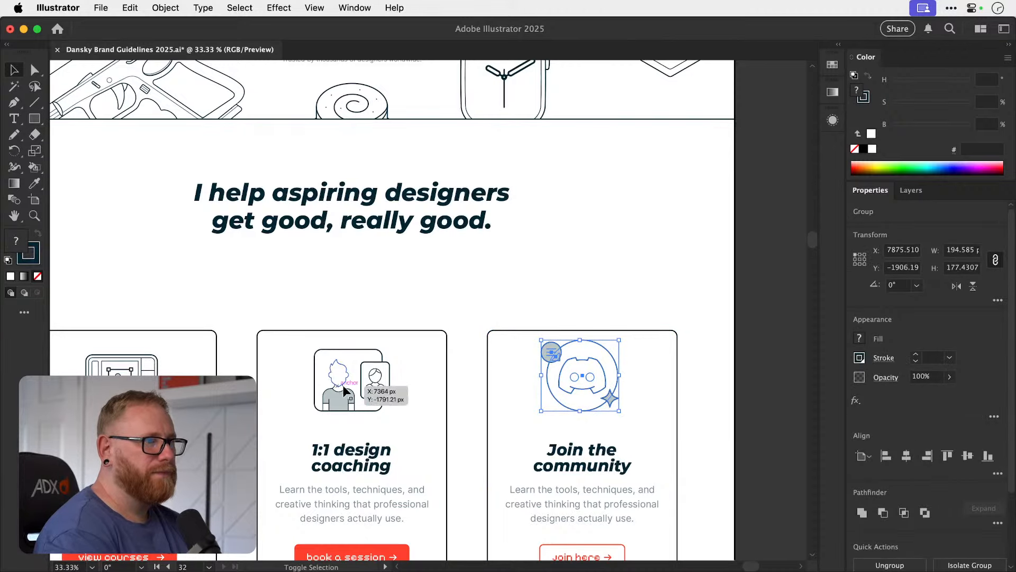
# Align the three card icons by their bottom edges and move them down 28 px together.
pyautogui.keyDown('shift'); pyautogui.click(341, 389); pyautogui.keyUp('shift')
pyautogui.keyDown('shift'); pyautogui.click(113, 366); pyautogui.keyUp('shift')
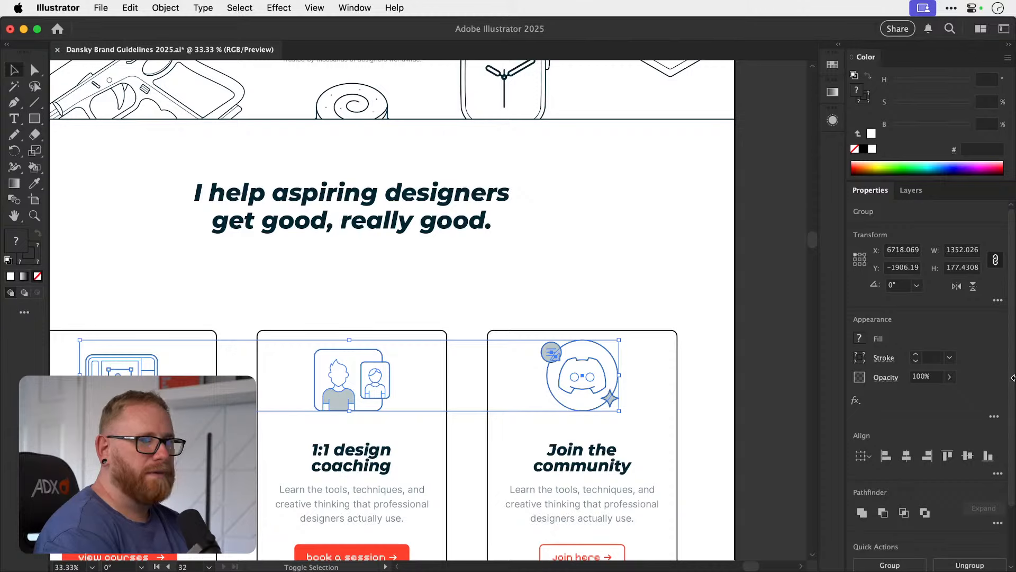
pyautogui.click(988, 456)
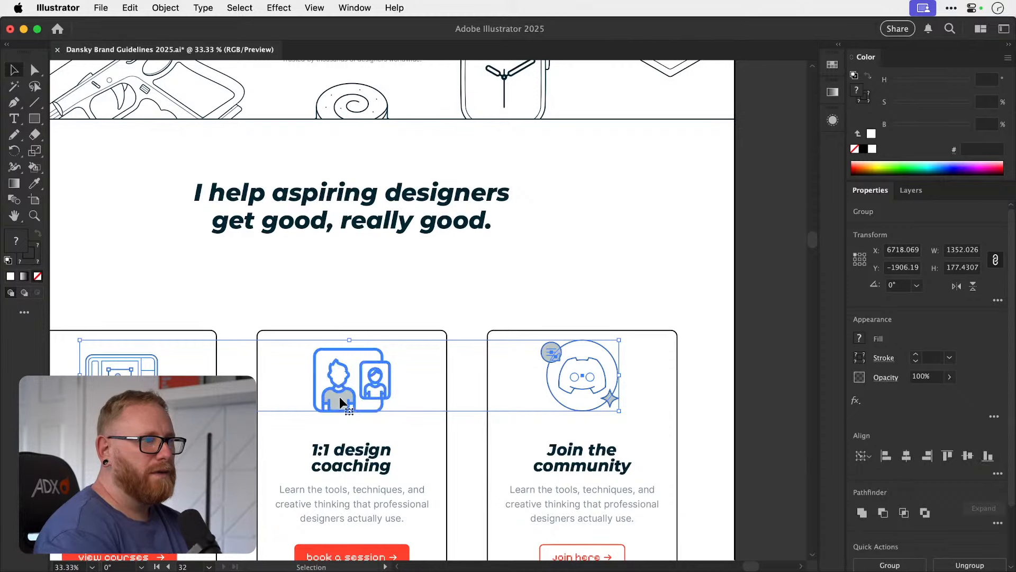
pyautogui.moveTo(339, 396); pyautogui.dragTo(340, 400)
pyautogui.hotkey('shift', 'Down')
pyautogui.hotkey('shift', 'Down')
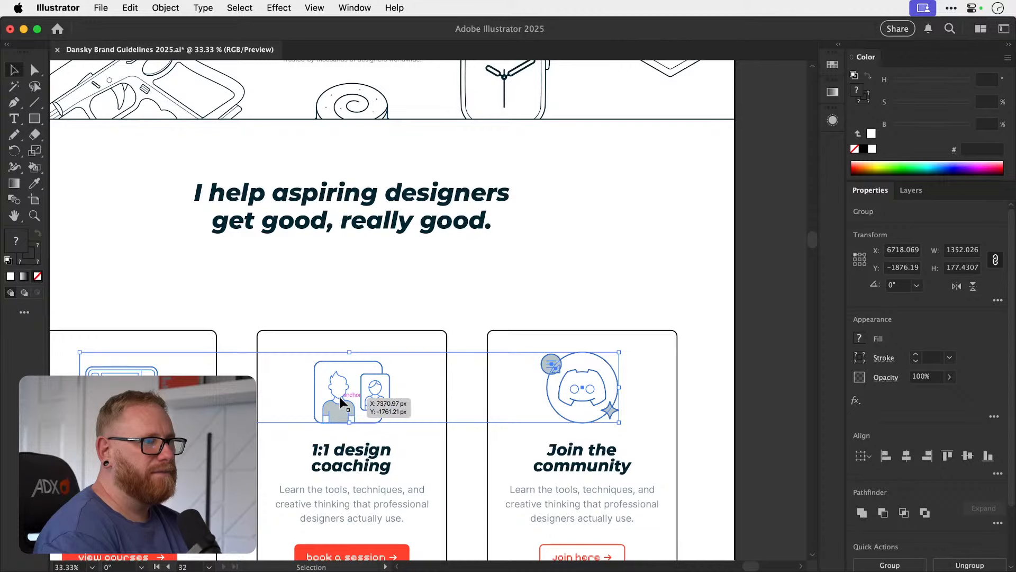
pyautogui.press('Up')
pyautogui.press('Up')
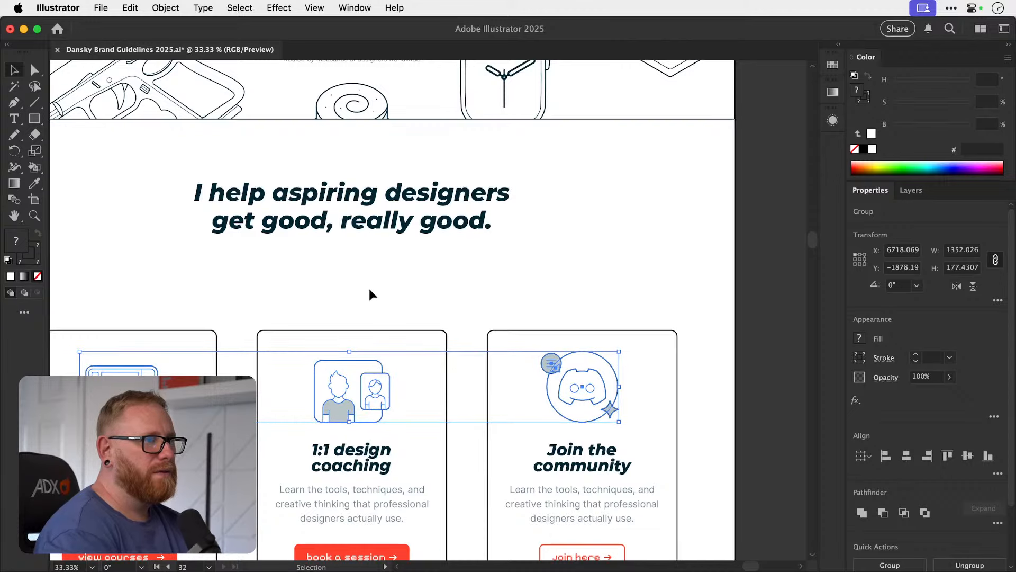
# Deselect the card icons and save the document.
pyautogui.scroll(-2, 370, 288)
pyautogui.hscroll(-1, 370, 288)
pyautogui.press('super+shift+a')
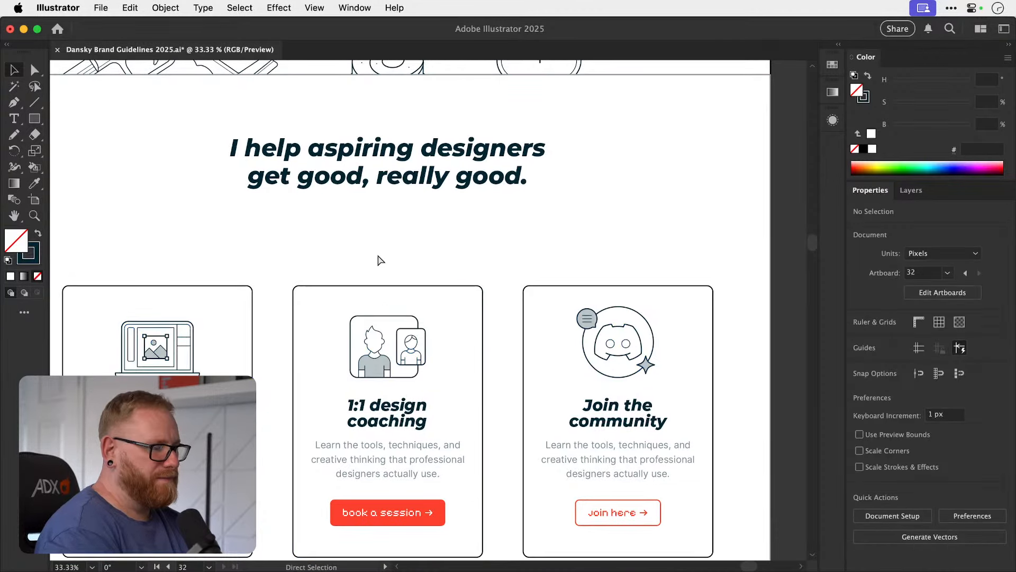
pyautogui.press('super+s')
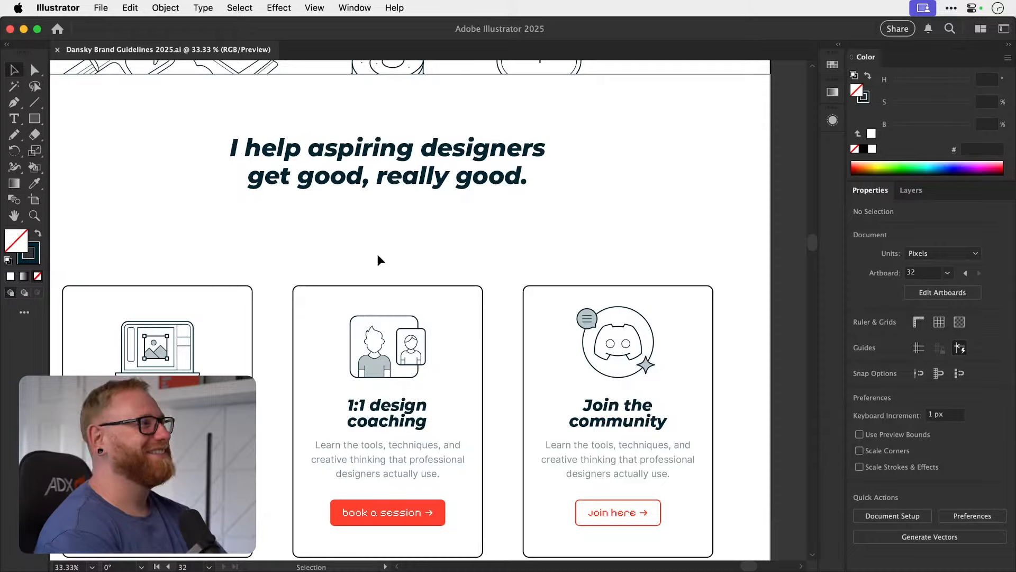
pyautogui.press('super+minus')
pyautogui.press('super+minus')
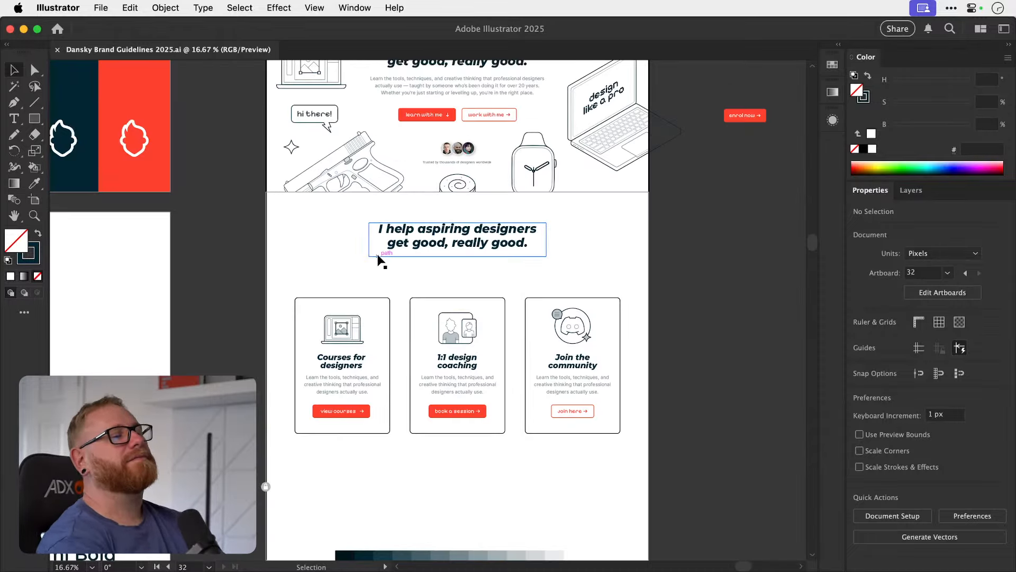
# Examine the home page mockup's hero, repeated heading and three service cards for overall layout and spacing.
pyautogui.scroll(5, 378, 260)
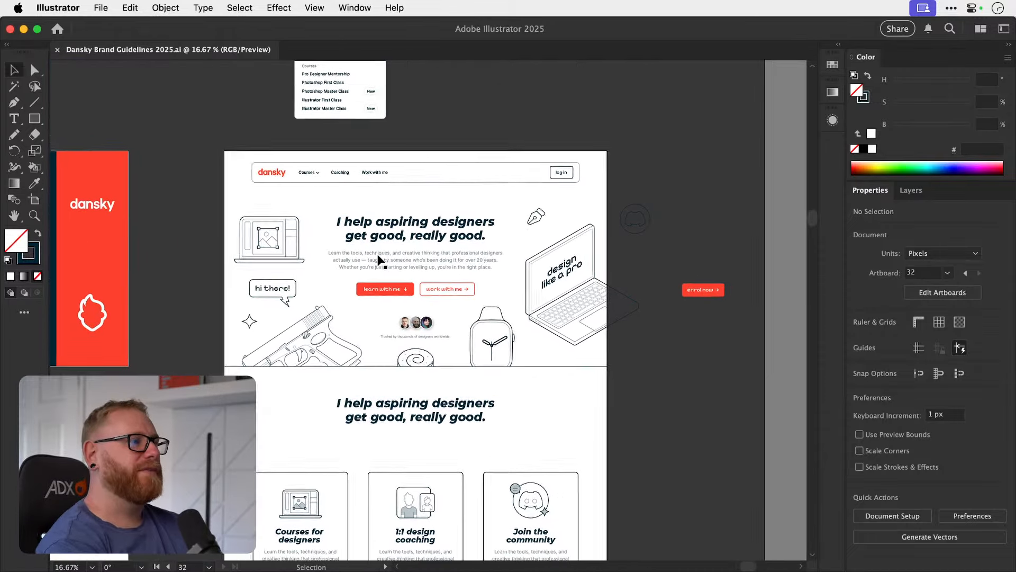
pyautogui.hscroll(1, 379, 259)
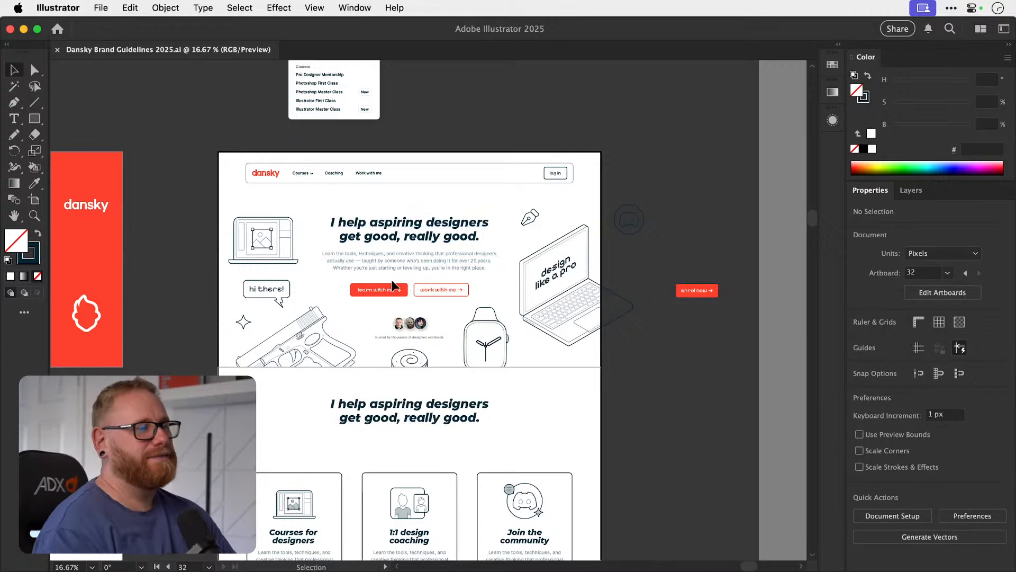
pyautogui.press('space')
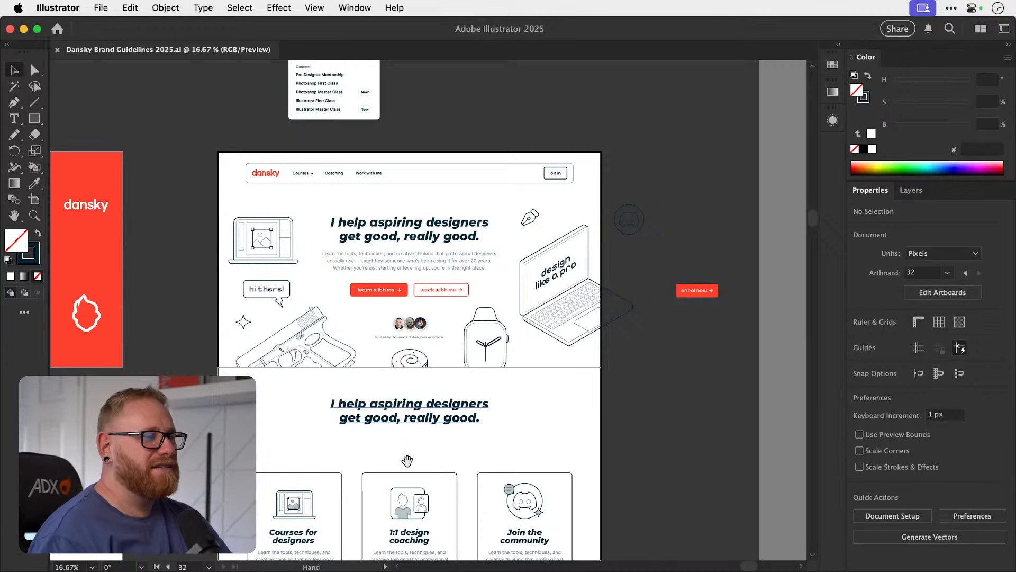
pyautogui.moveTo(406, 460); pyautogui.dragTo(416, 352)
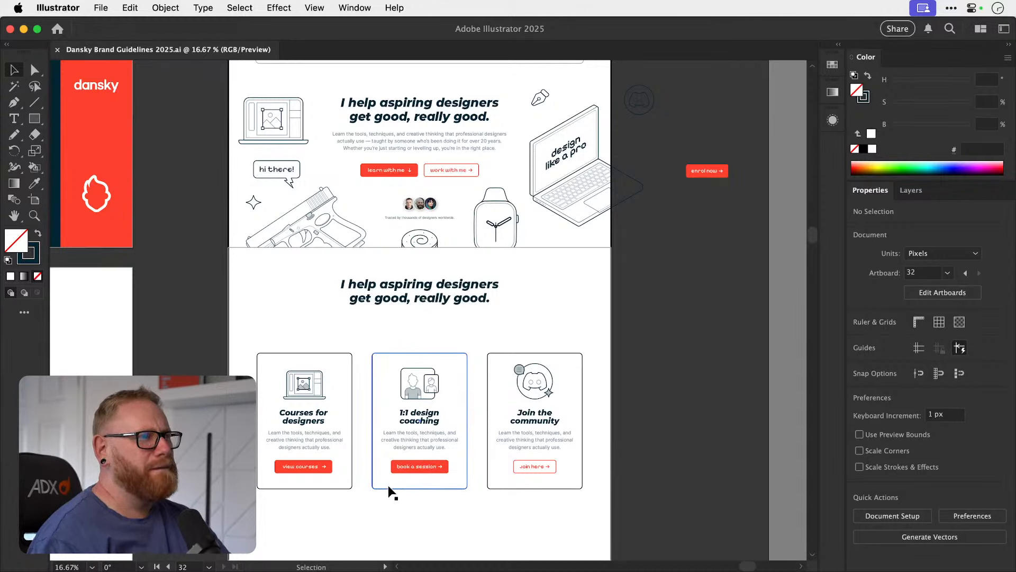
pyautogui.press('t')
pyautogui.scroll(2, 399, 384)
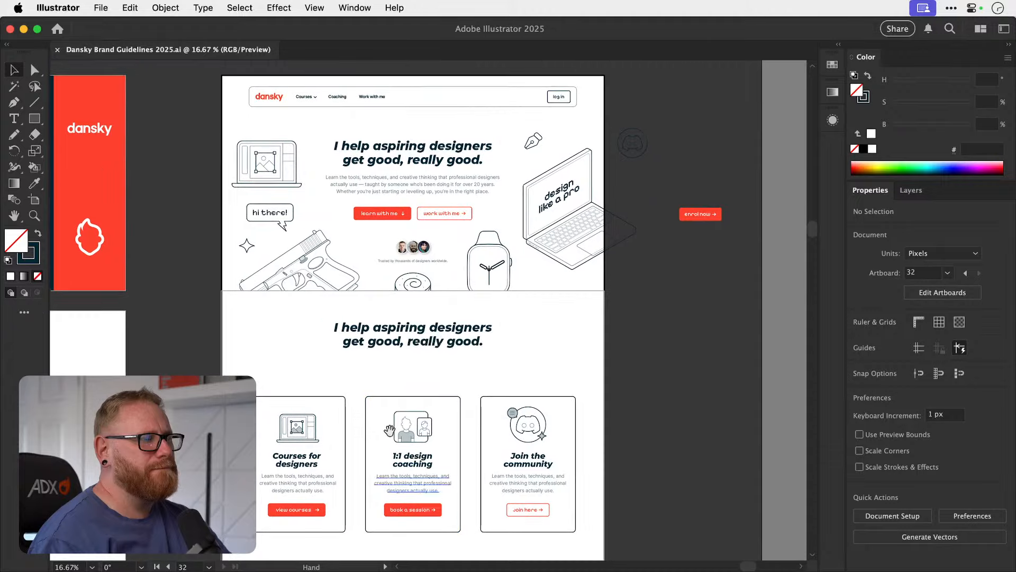
pyautogui.press('z')
pyautogui.moveTo(416, 338); pyautogui.dragTo(455, 338)
pyautogui.press('v')
pyautogui.scroll(-3, 422, 317)
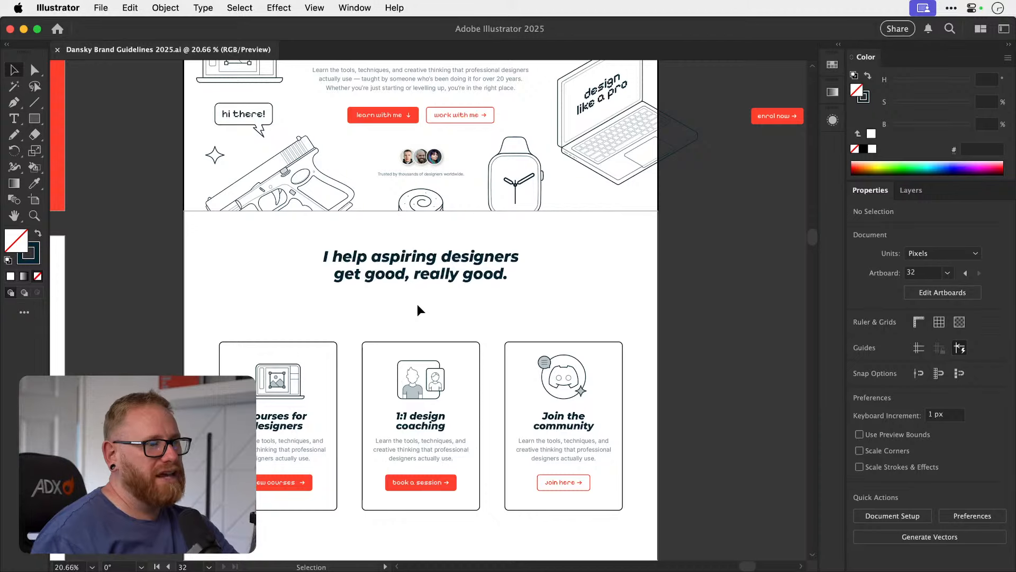
pyautogui.press('a')
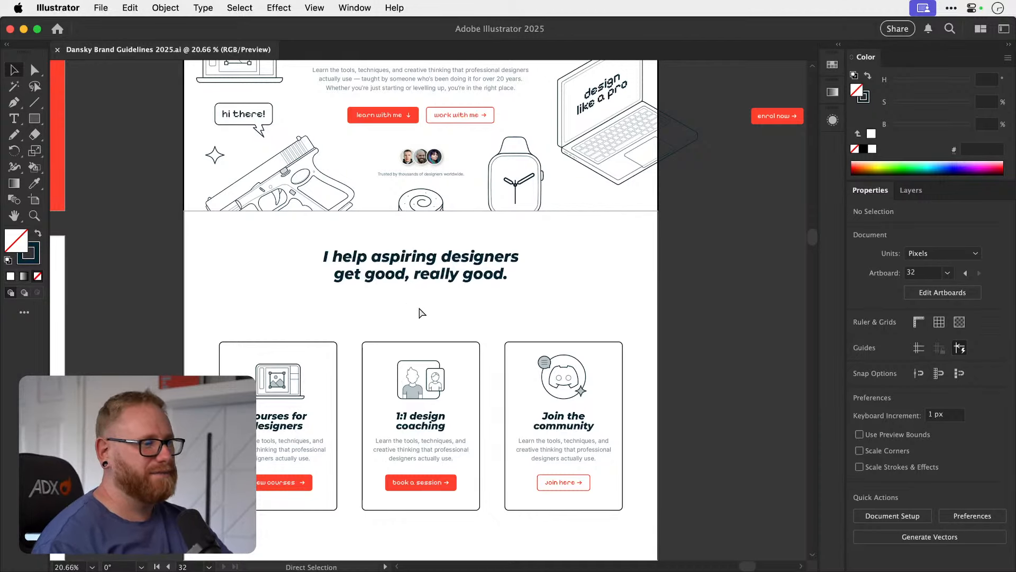
pyautogui.press('v')
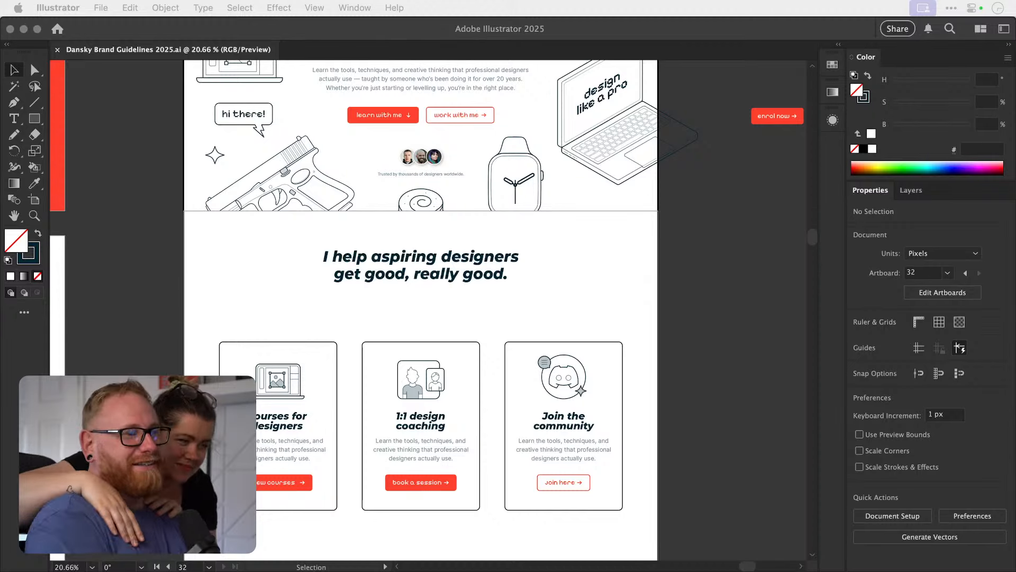
pyautogui.click(433, 310)
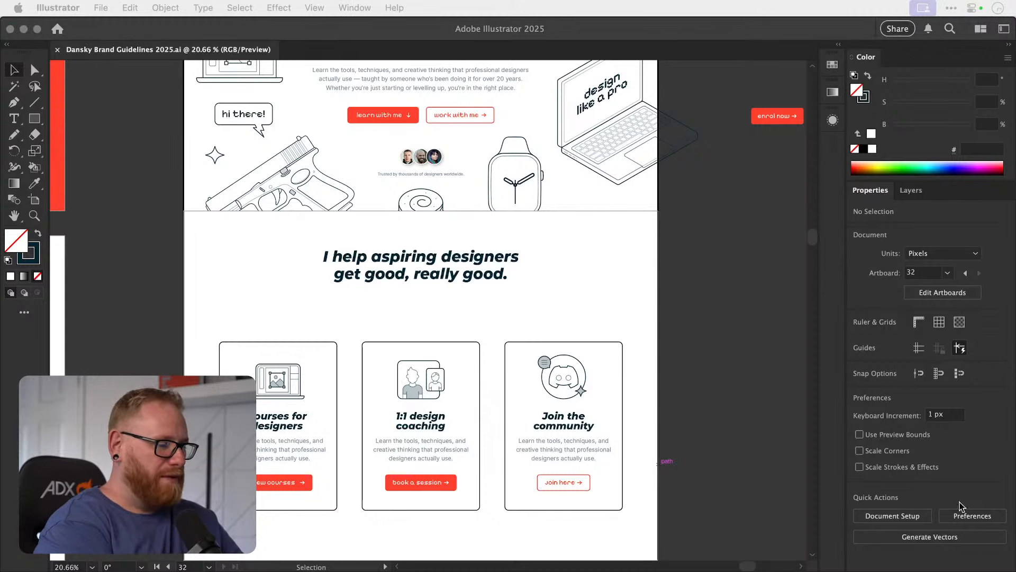
pyautogui.click(729, 315)
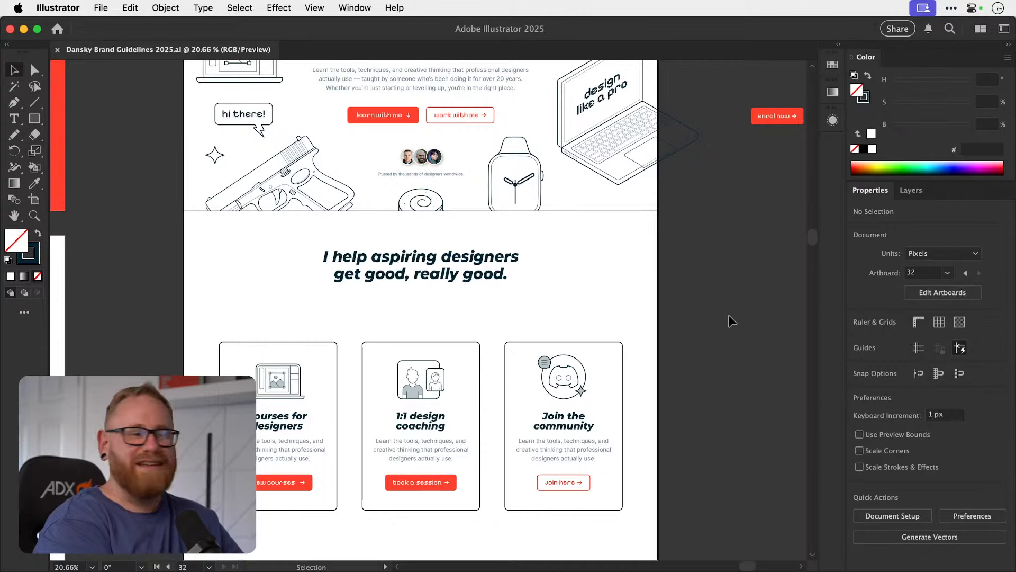
pyautogui.scroll(5, 729, 322)
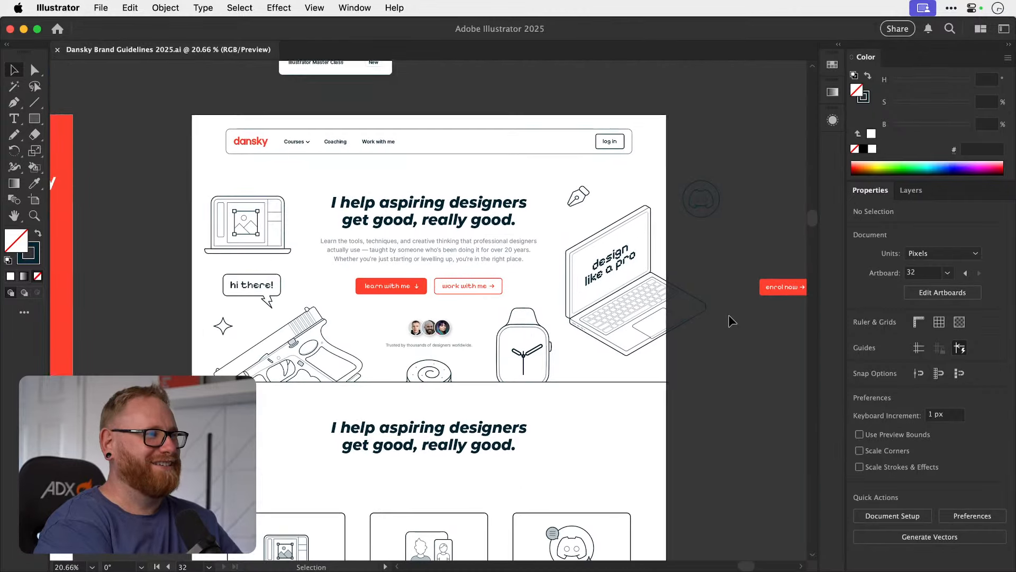
pyautogui.scroll(-1, 731, 321)
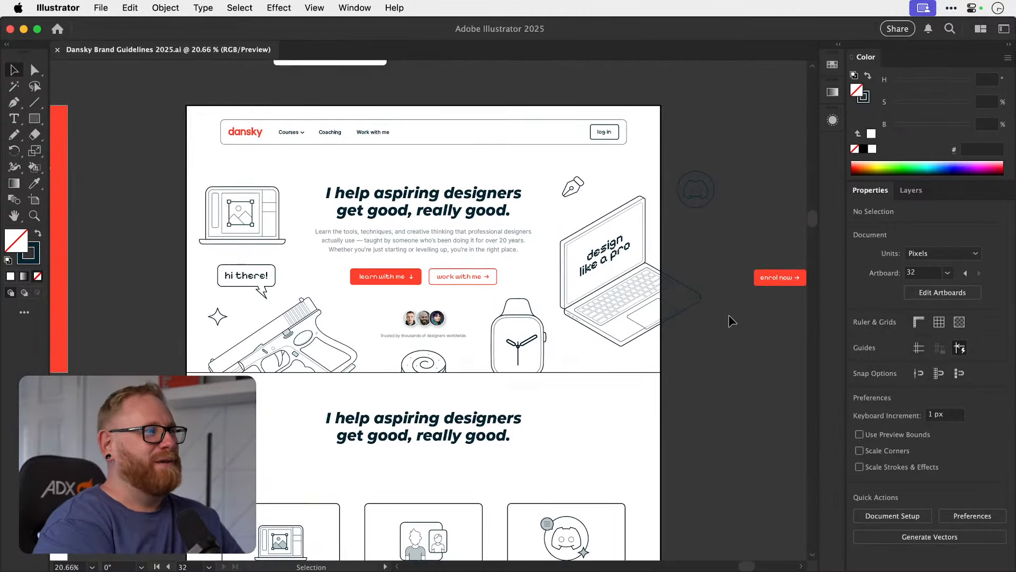
pyautogui.scroll(-1, 732, 321)
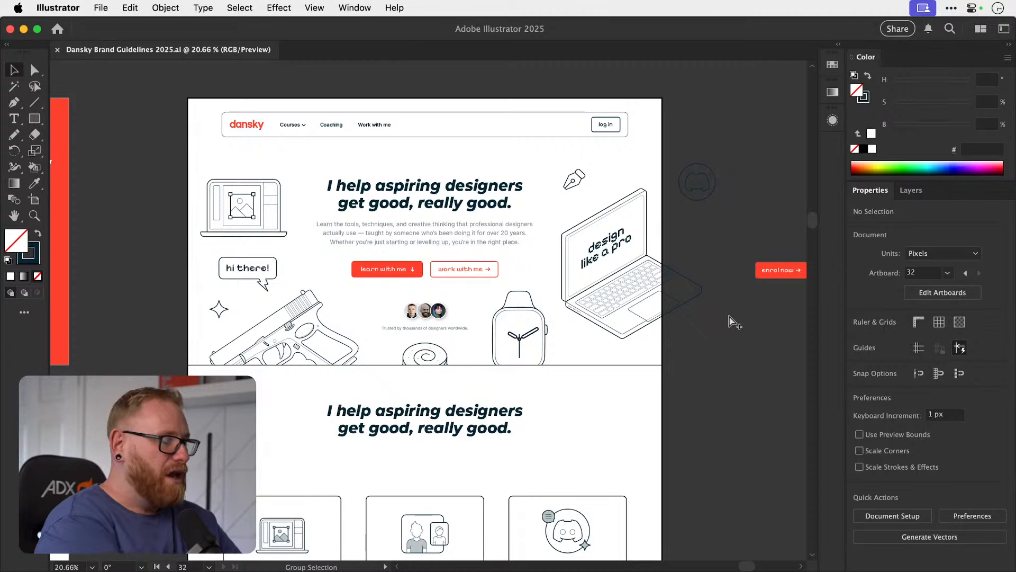
# Review the brand guideline artboards for logos, typography and illustrations alongside the home page mockup.
pyautogui.press('super+alt+0')
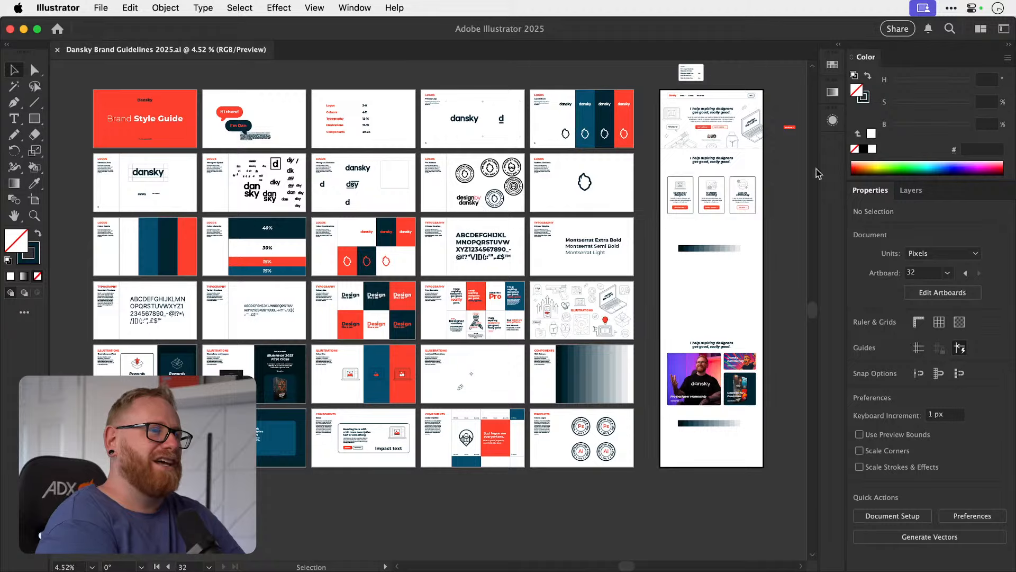
pyautogui.press('z')
pyautogui.moveTo(769, 144); pyautogui.dragTo(1005, 180)
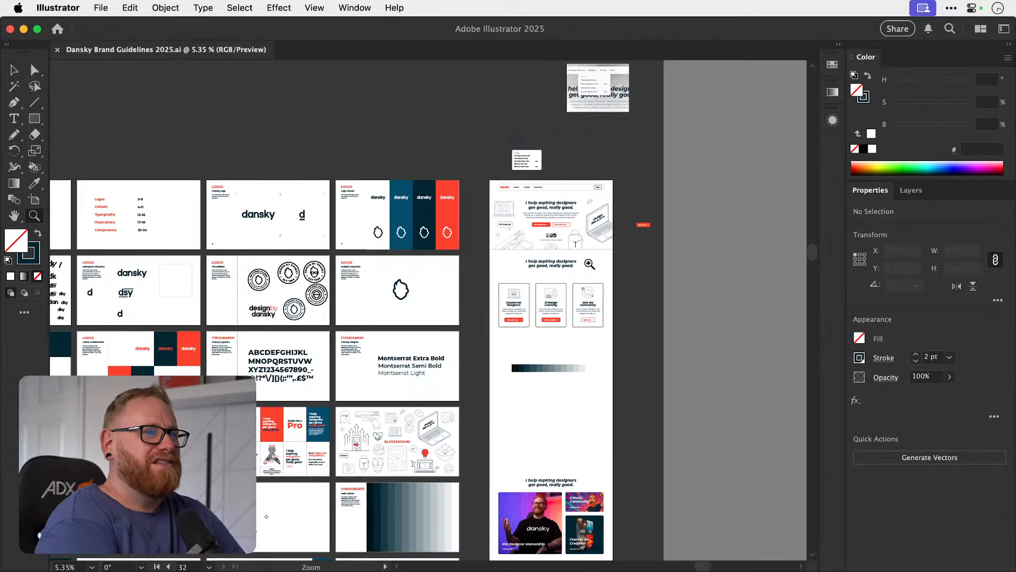
pyautogui.moveTo(592, 262); pyautogui.dragTo(754, 263)
pyautogui.press('v')
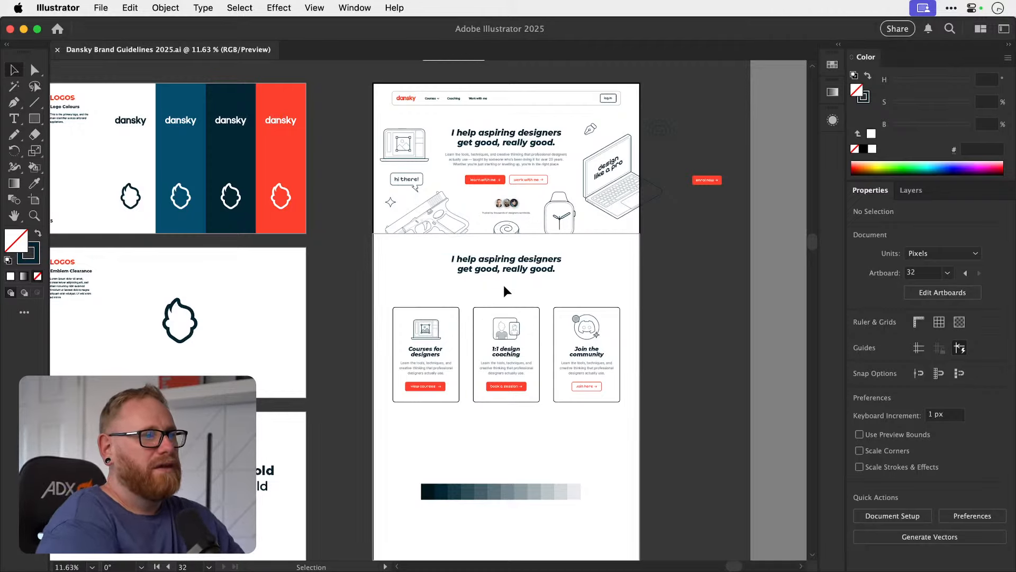
pyautogui.hscroll(-10, 503, 285)
pyautogui.hscroll(-3, 503, 285)
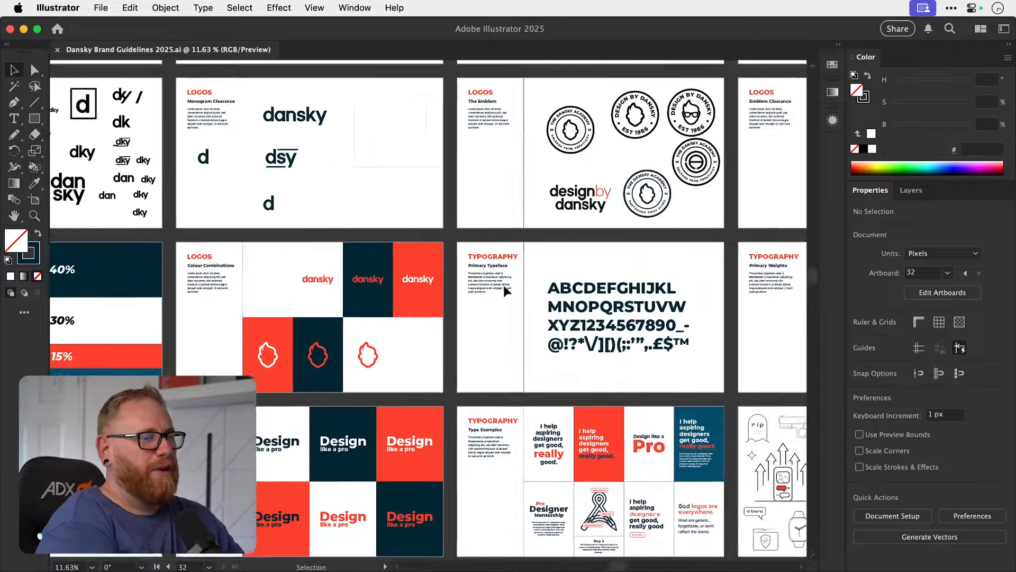
pyautogui.hscroll(10, 504, 285)
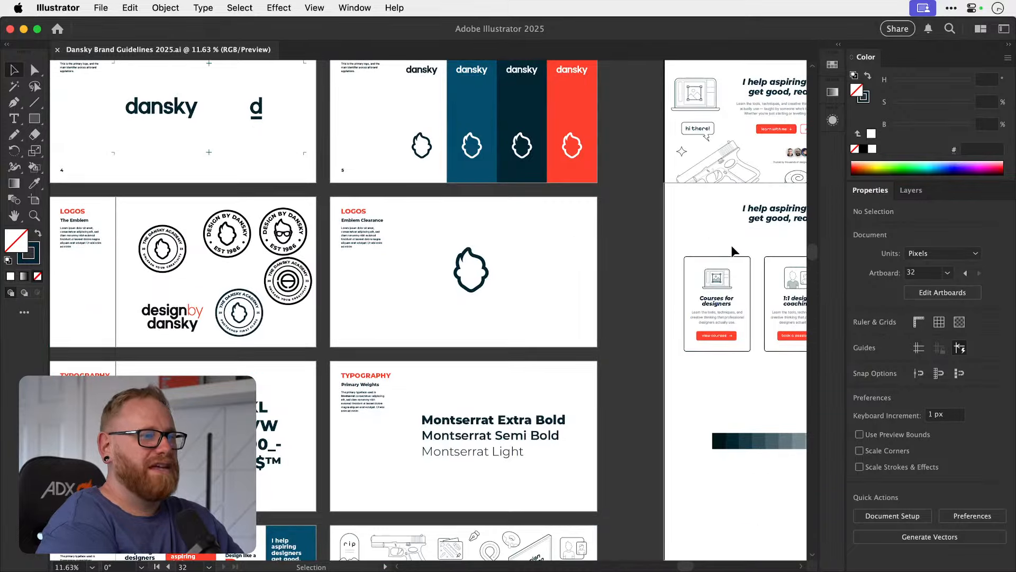
pyautogui.hscroll(-8, 732, 245)
pyautogui.scroll(-2, 732, 246)
pyautogui.hscroll(10, 258, 453)
pyautogui.scroll(2, 258, 453)
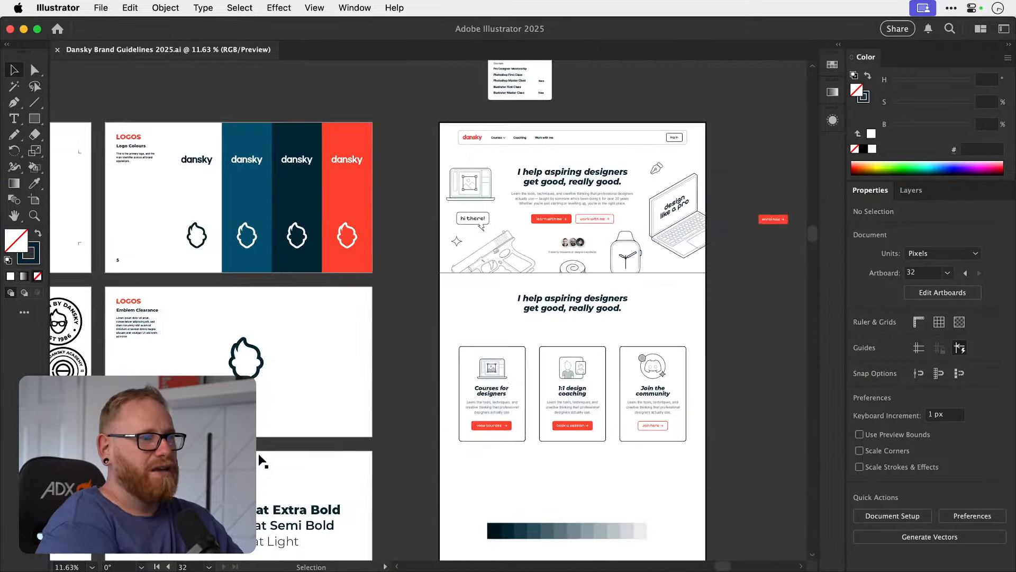
pyautogui.hscroll(-13, 258, 453)
pyautogui.scroll(-4, 258, 453)
pyautogui.hscroll(15, 258, 453)
pyautogui.scroll(-3, 258, 453)
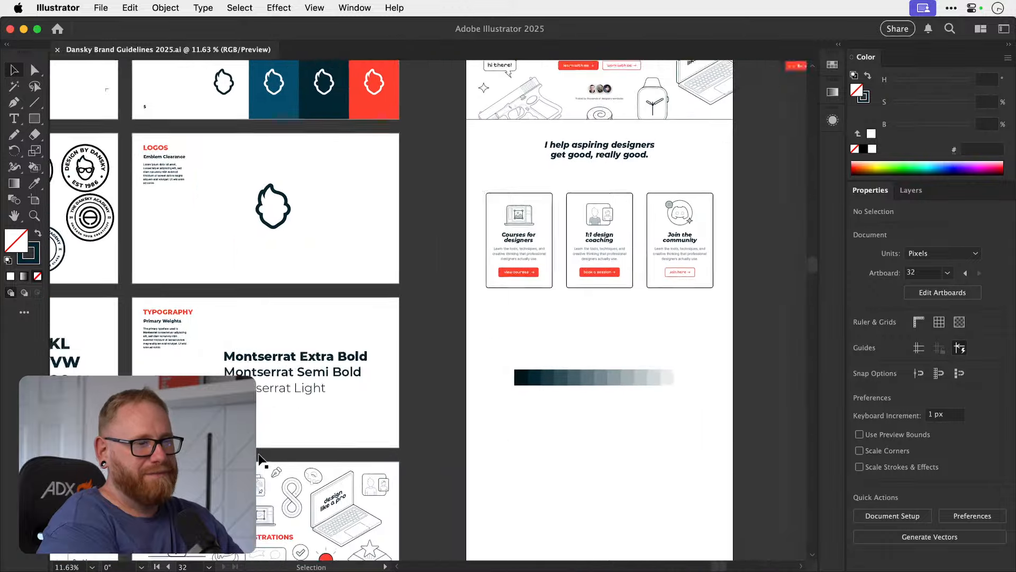
pyautogui.scroll(6, 259, 453)
pyautogui.scroll(-3, 258, 453)
pyautogui.hscroll(-2, 258, 454)
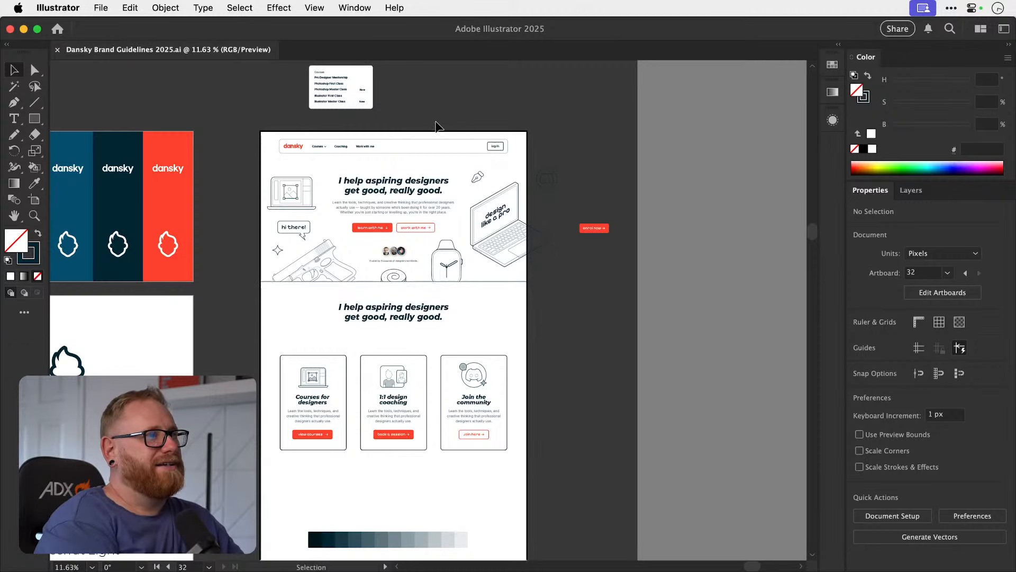
# Match the navigation bar's outline to the service cards' 2 pt stroke with the Eyedropper, and deselect the bar.
pyautogui.click(422, 150)
pyautogui.press('i')
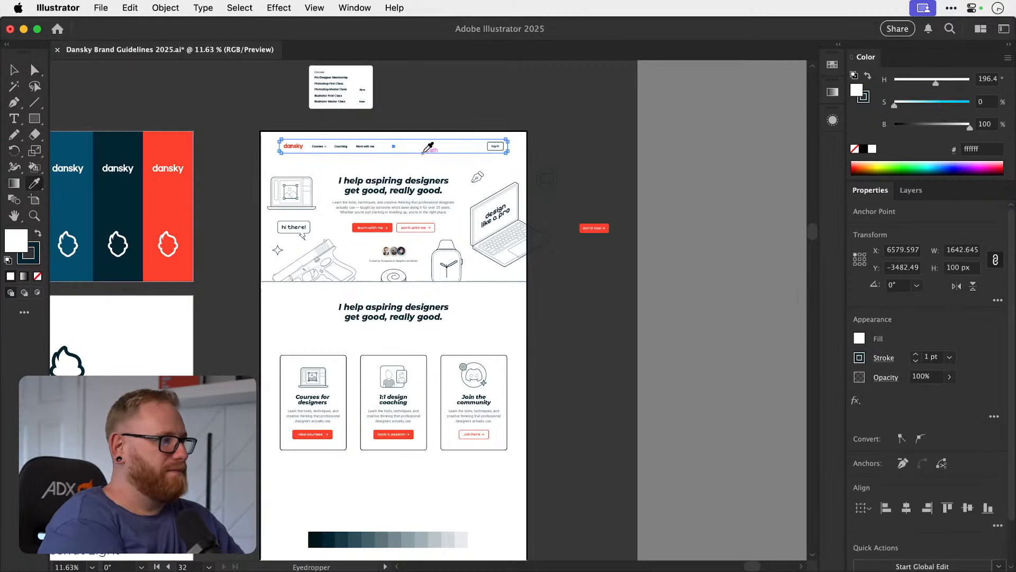
pyautogui.click(280, 370)
pyautogui.press('v')
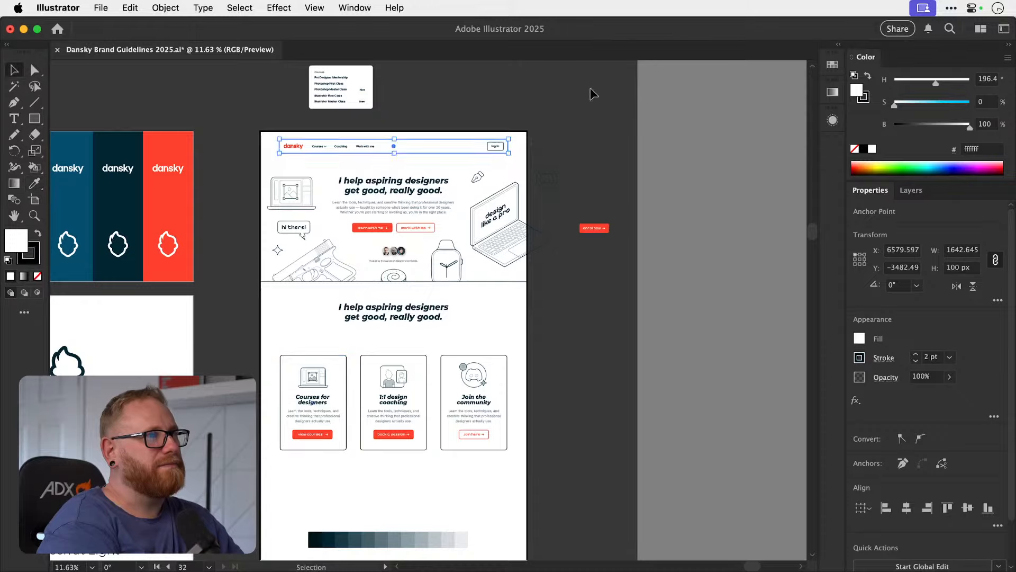
pyautogui.click(591, 94)
pyautogui.press('z')
pyautogui.moveTo(413, 134); pyautogui.dragTo(494, 157)
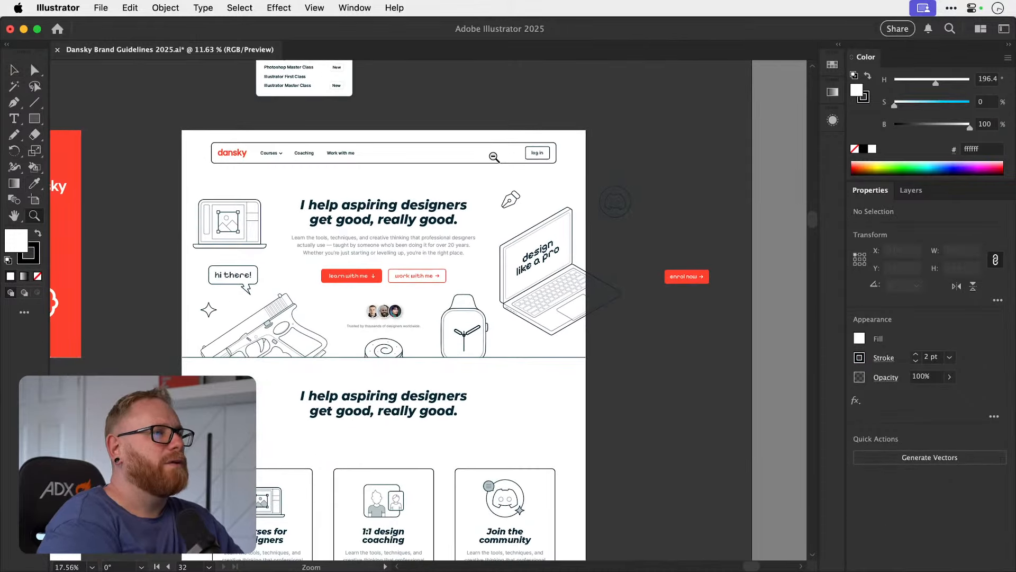
pyautogui.press('v')
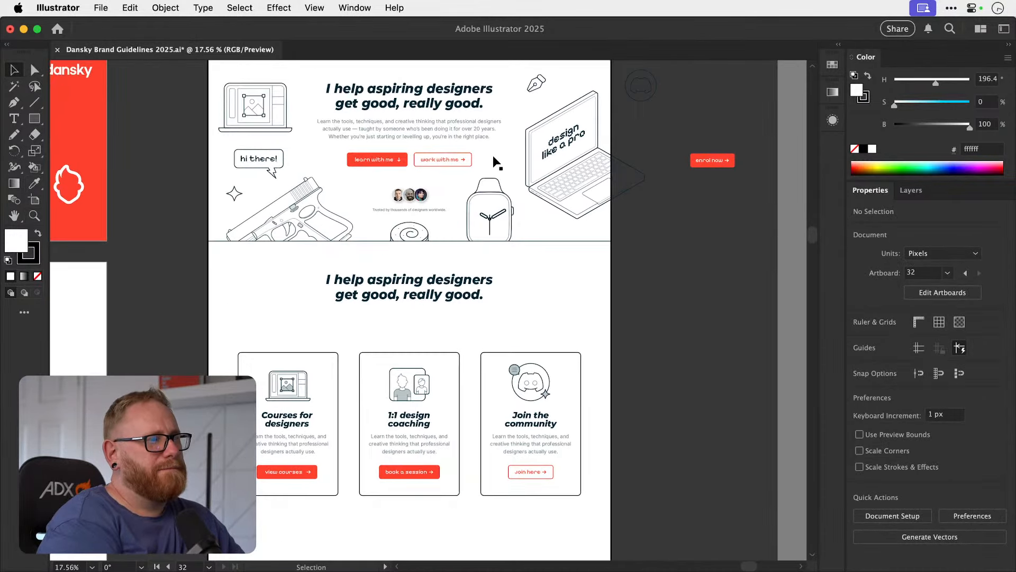
# Export artboard 32 for screens as a 1x JPG 100 to the Desktop, replacing the existing Artboard 36 copy.jpg.
pyautogui.click(108, 9)
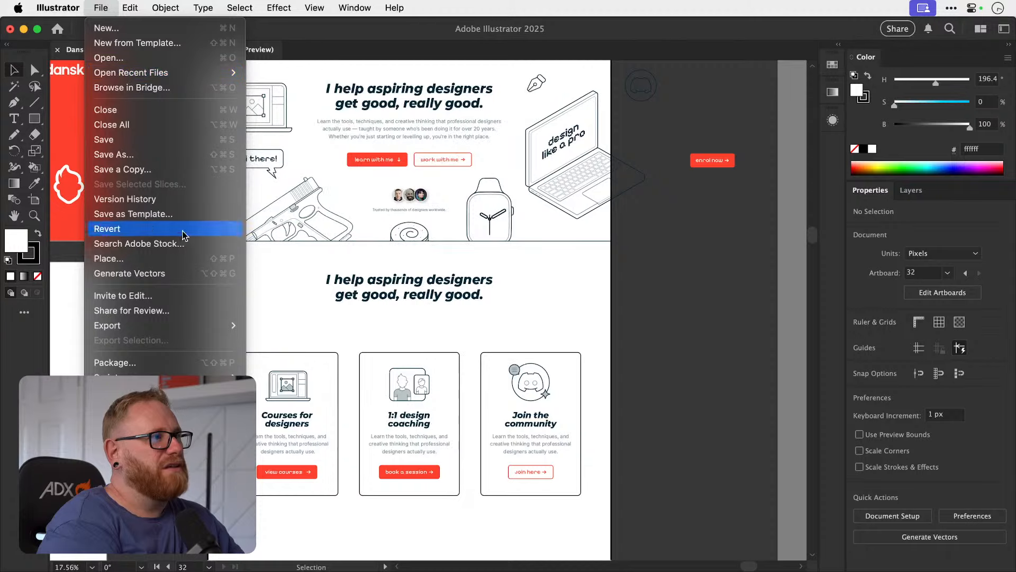
pyautogui.moveTo(201, 325)
pyautogui.click(270, 322)
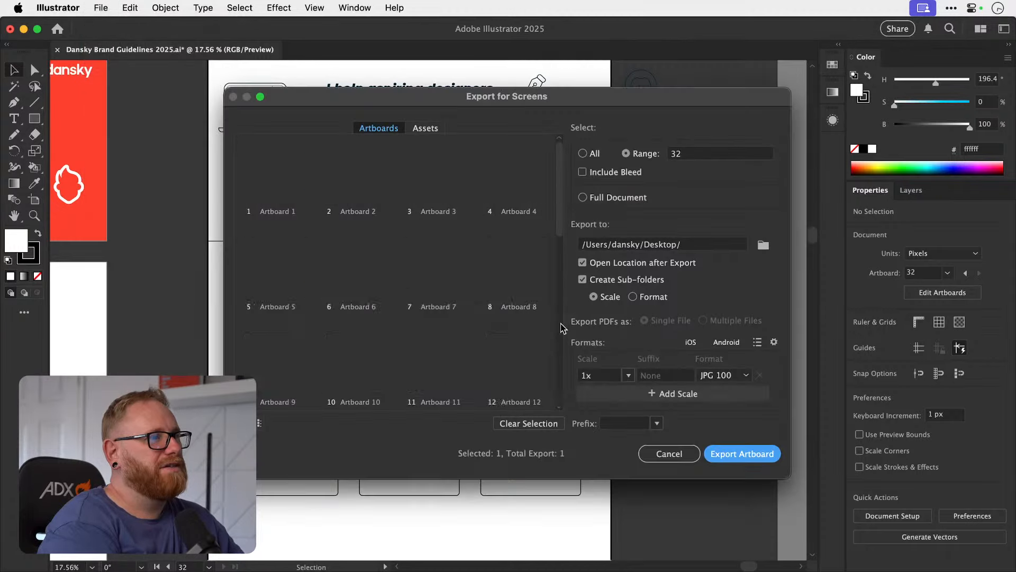
pyautogui.click(773, 456)
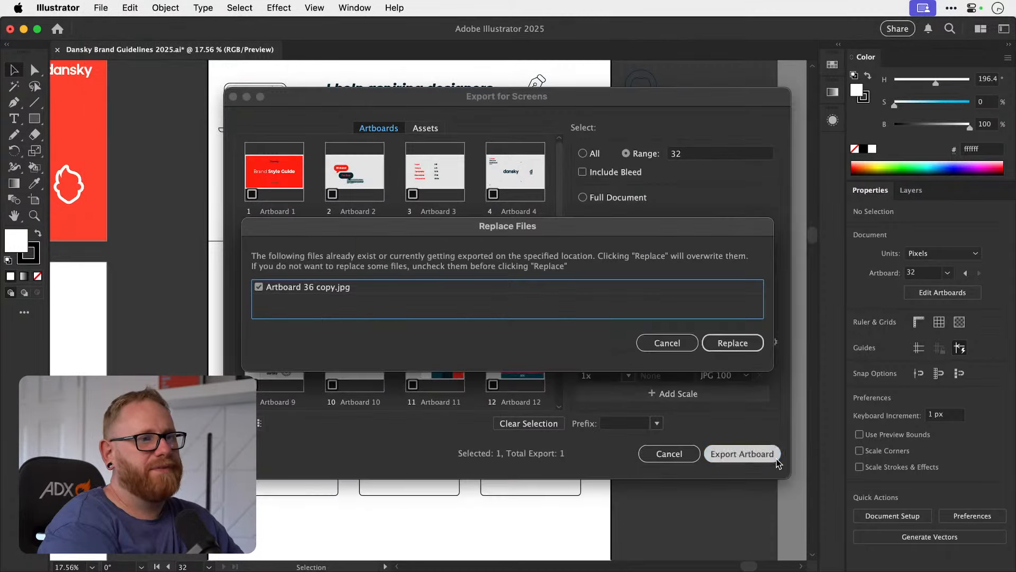
pyautogui.click(725, 342)
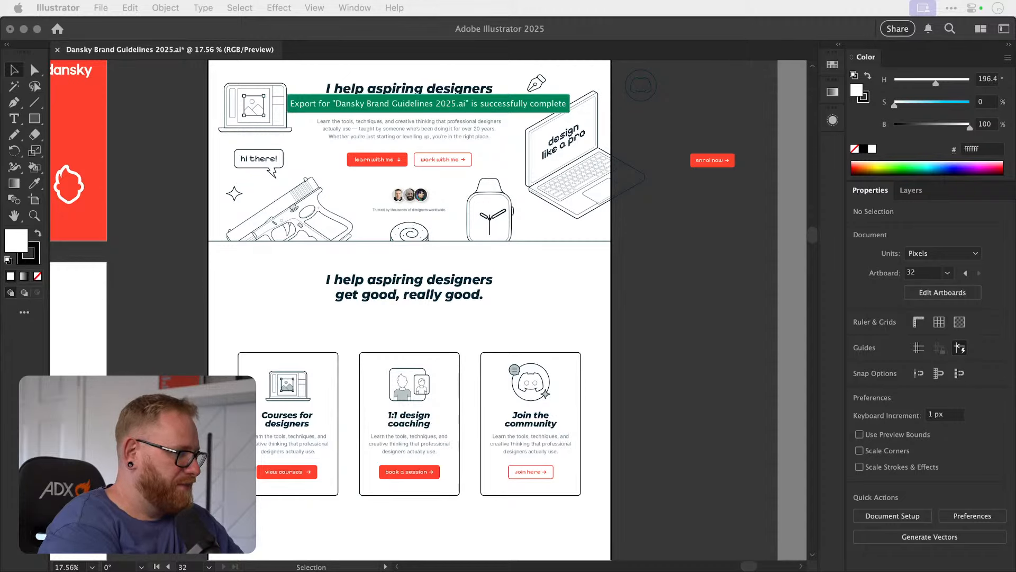
# Switch to Chrome, reload Artboard 36 copy.jpg and examine the navigation bar, hero and service cards at browser size.
pyautogui.press('super+Tab')
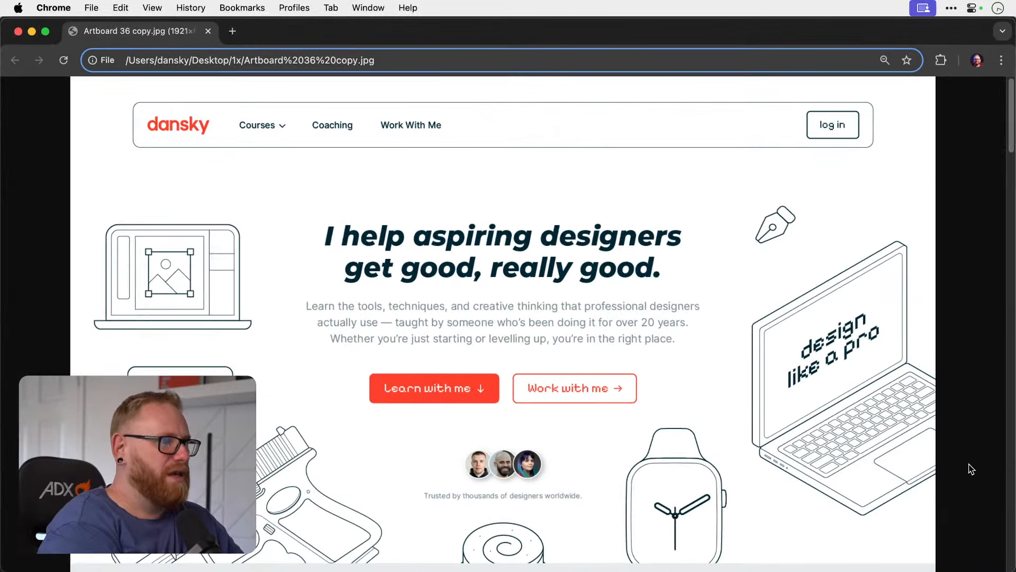
pyautogui.click(63, 60)
pyautogui.click(504, 215)
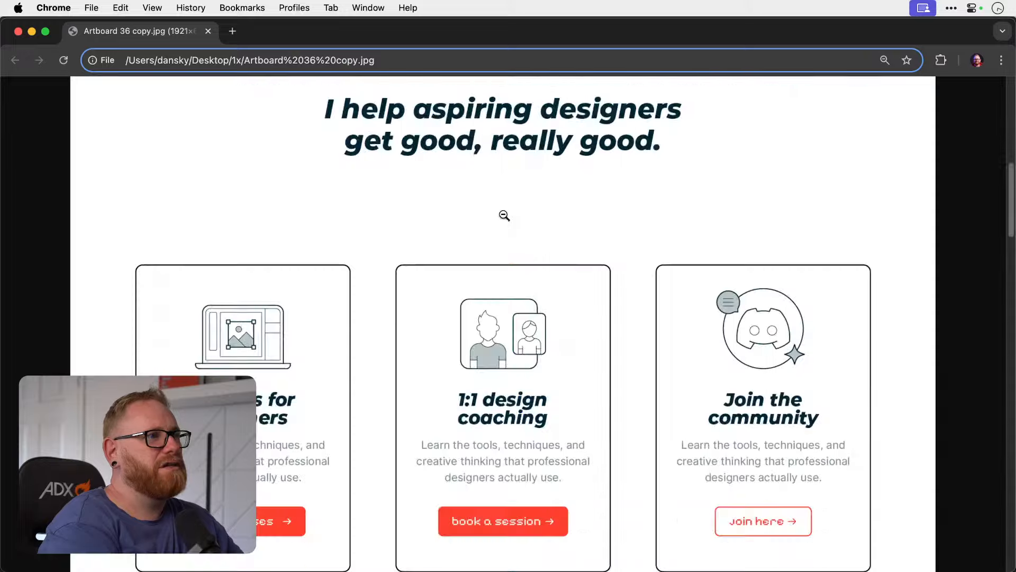
pyautogui.scroll(10, 504, 215)
pyautogui.scroll(-5, 505, 215)
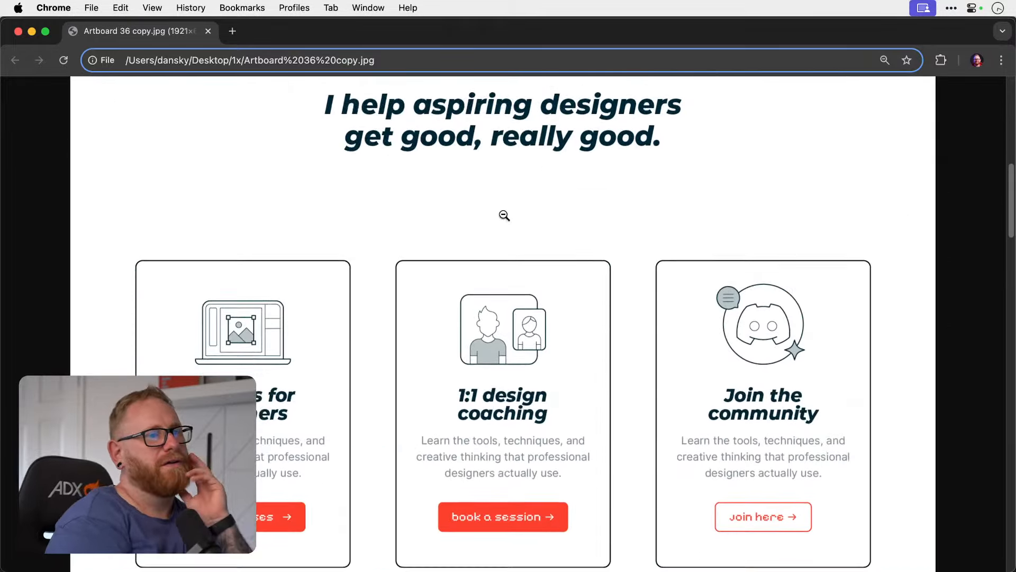
pyautogui.scroll(1, 505, 215)
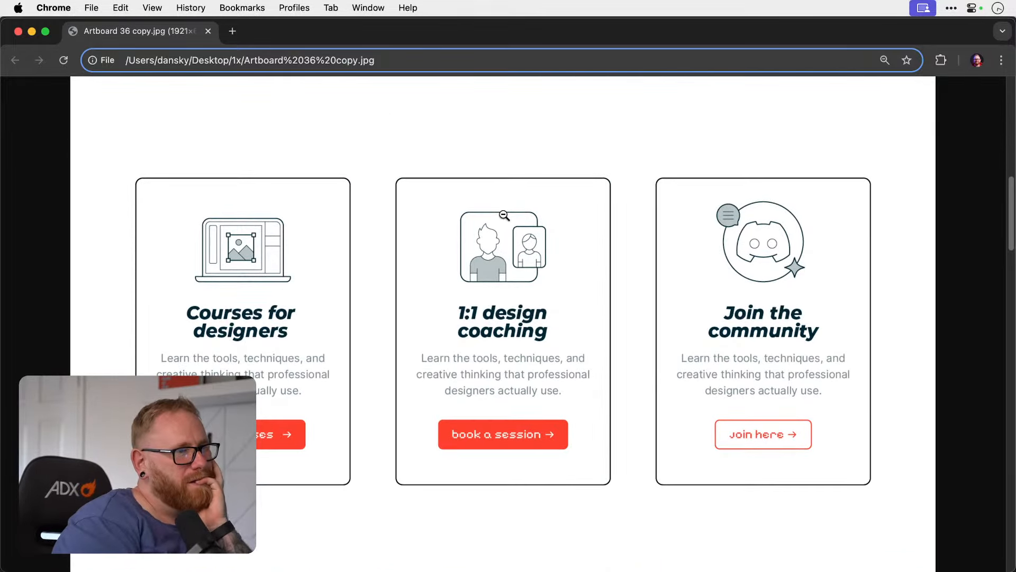
pyautogui.scroll(8, 504, 215)
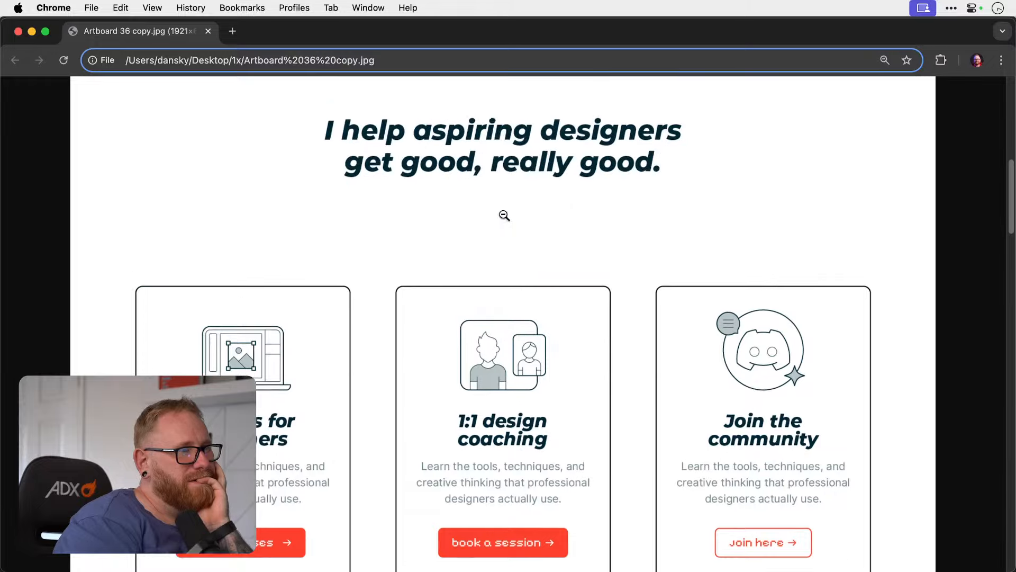
pyautogui.scroll(3, 504, 215)
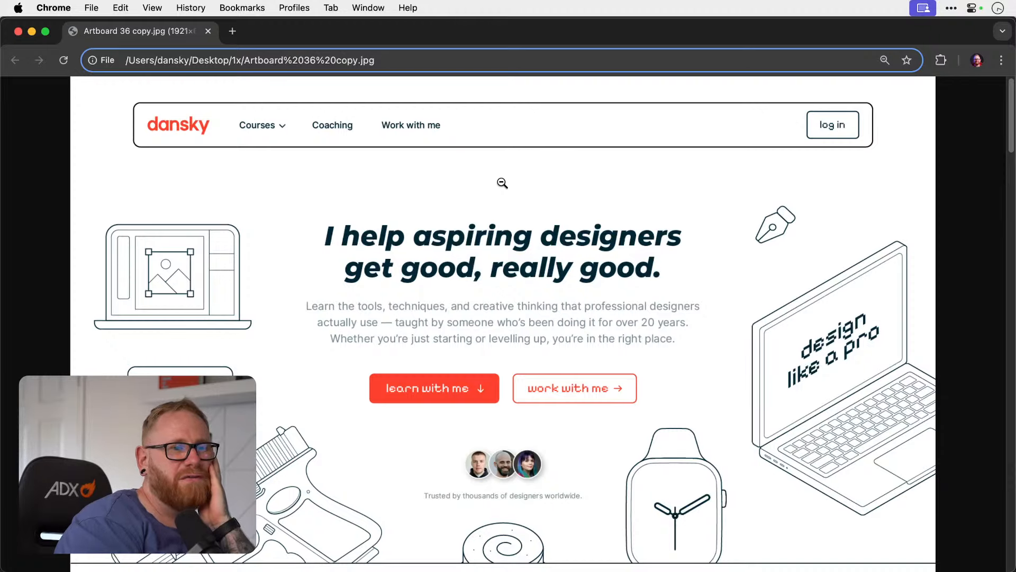
# Examine the exported home page from the navigation bar and hero through the service cards to the mentorship and course images.
pyautogui.scroll(-1, 502, 183)
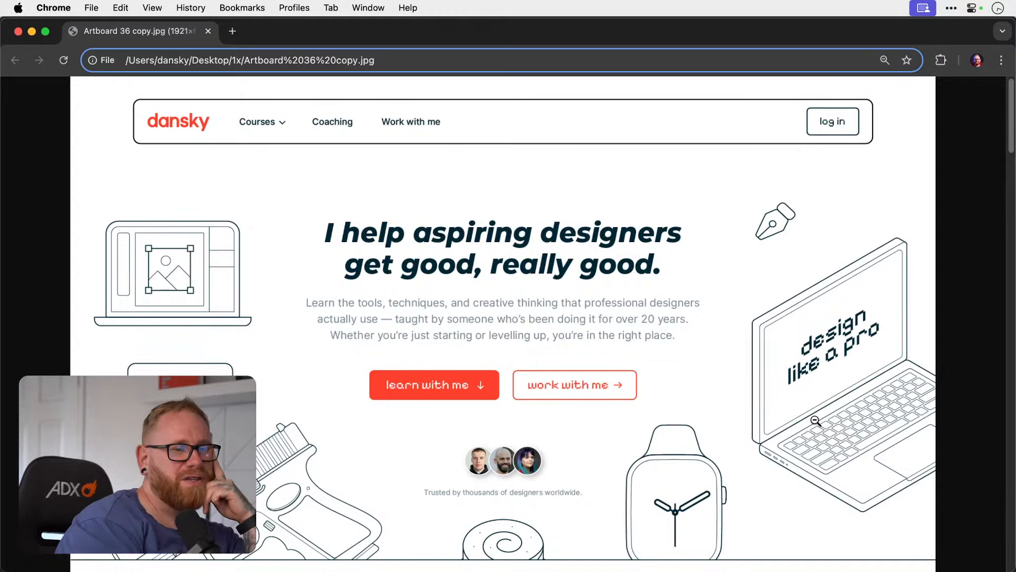
pyautogui.scroll(-2, 815, 421)
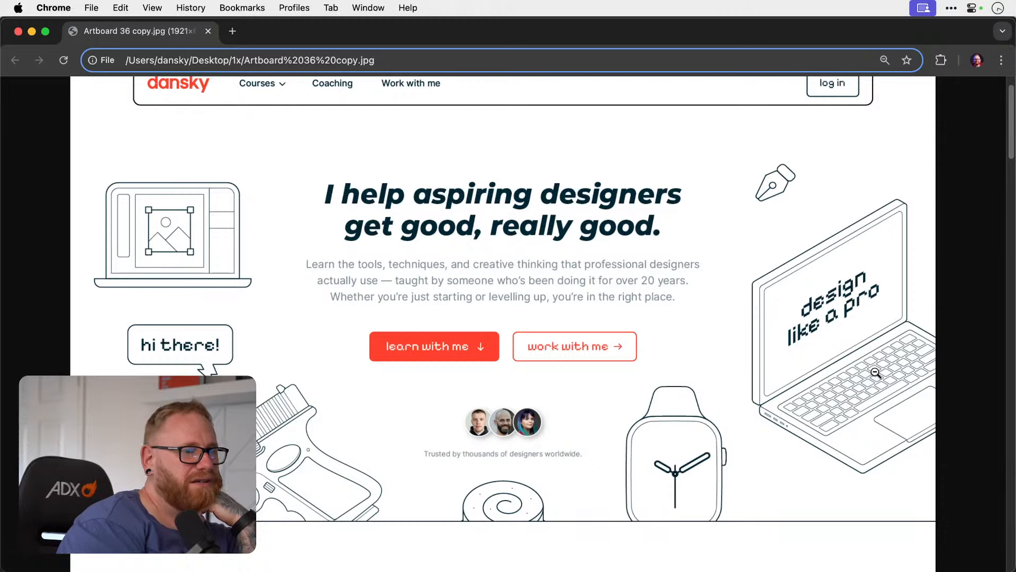
pyautogui.scroll(-10, 877, 372)
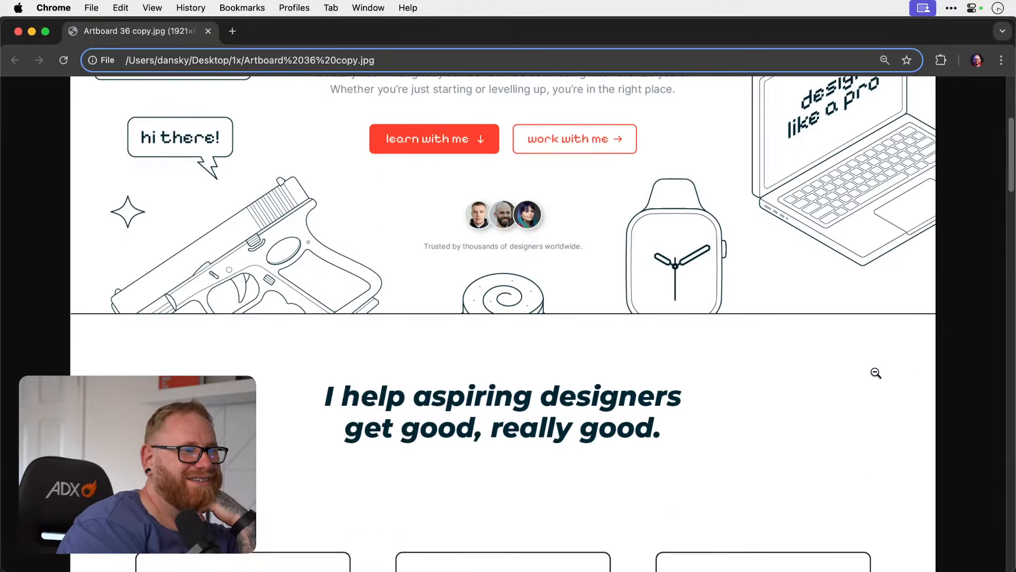
pyautogui.scroll(-5, 876, 372)
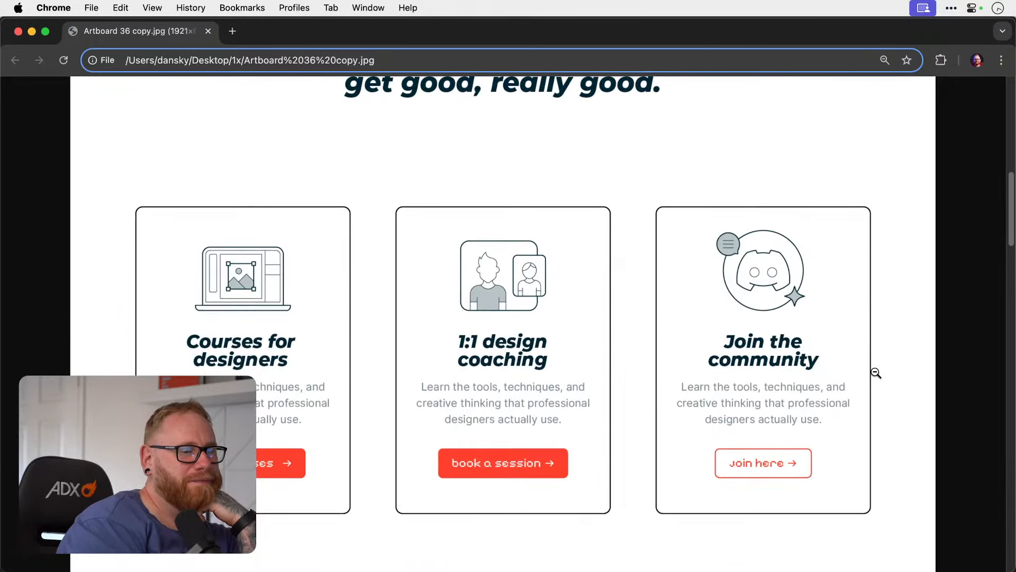
pyautogui.scroll(-20, 876, 372)
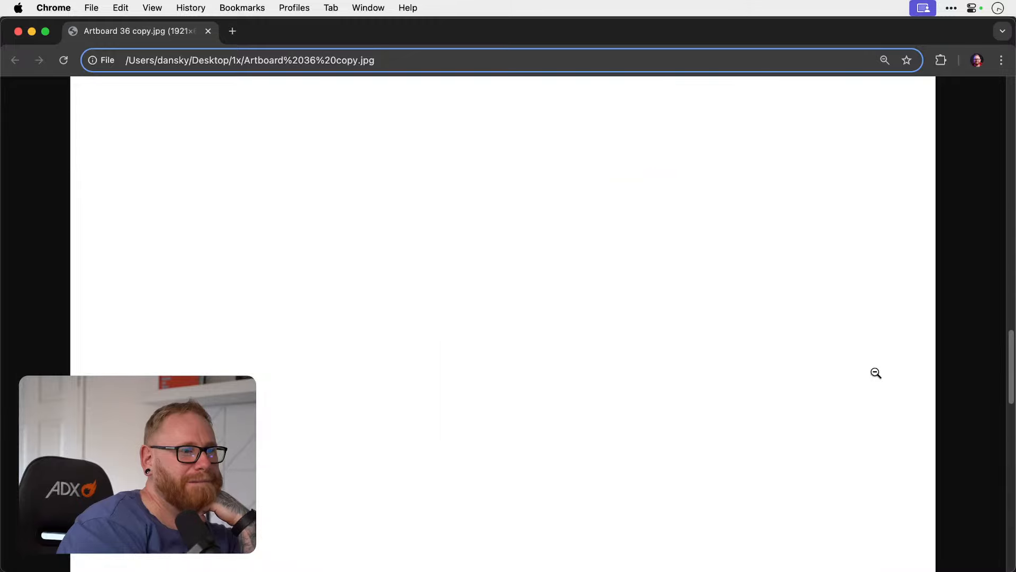
pyautogui.scroll(-9, 876, 373)
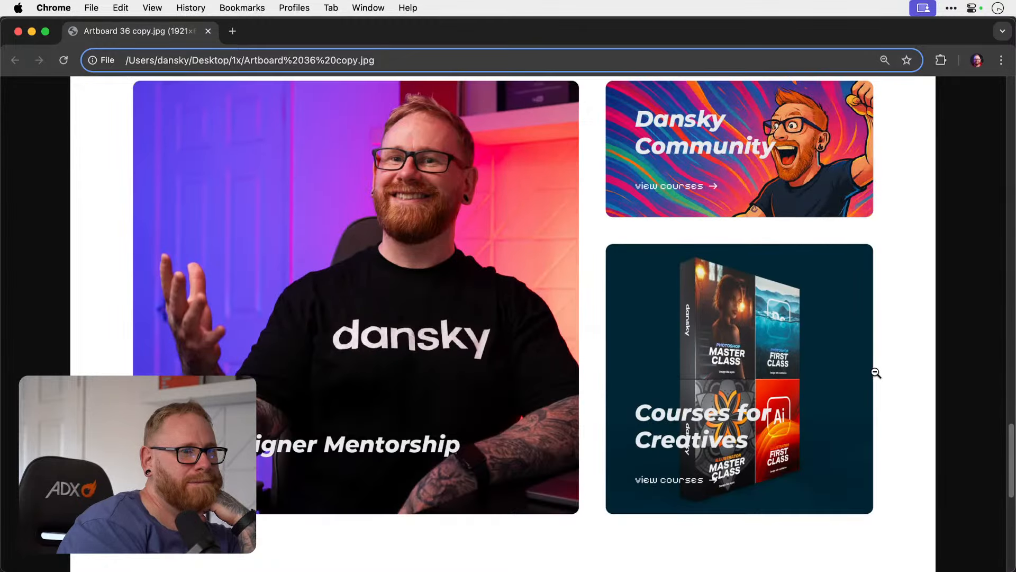
pyautogui.scroll(20, 876, 373)
pyautogui.scroll(13, 877, 373)
pyautogui.scroll(-11, 877, 372)
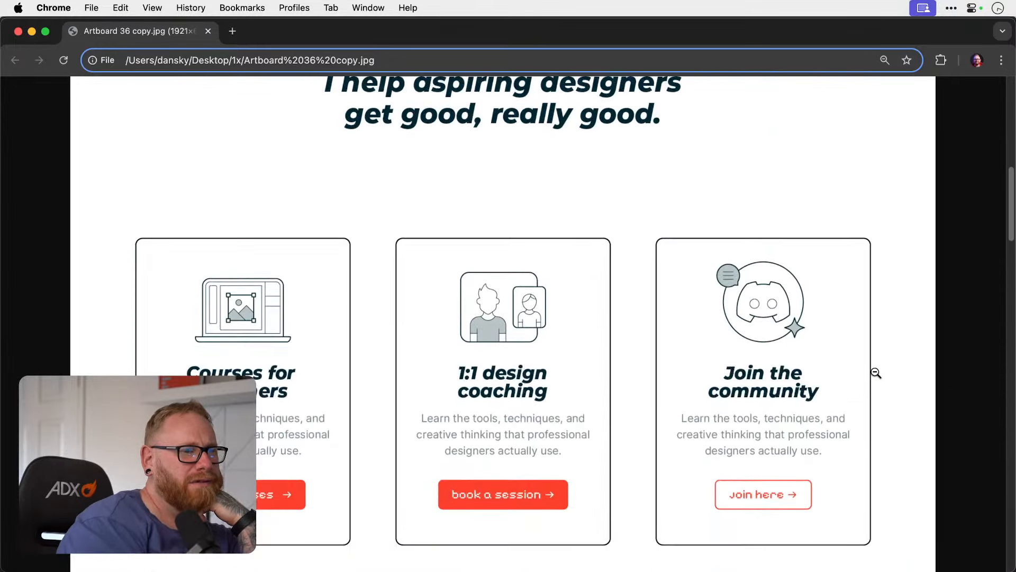
pyautogui.scroll(3, 876, 373)
pyautogui.scroll(8, 876, 373)
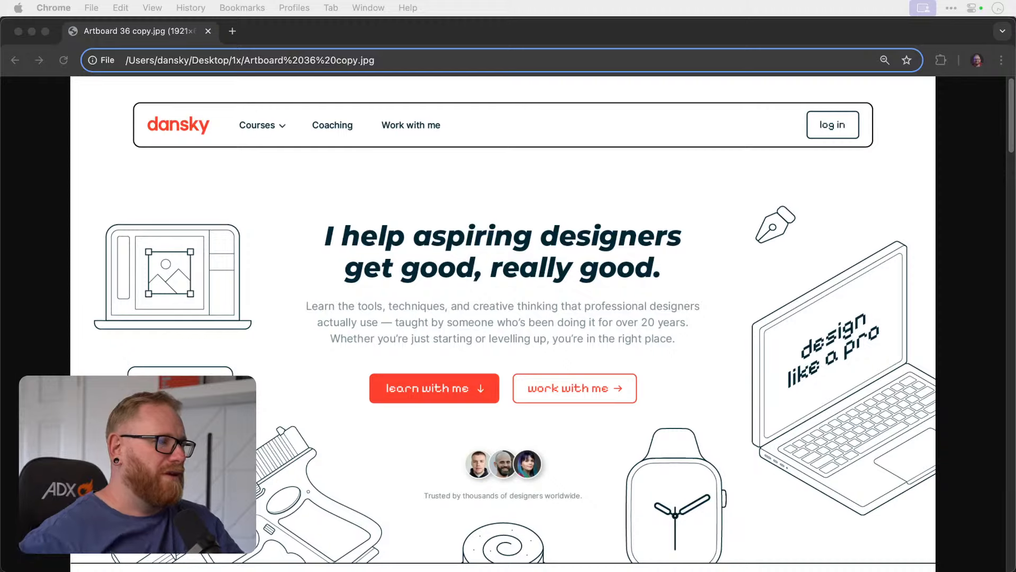
# Switch to Illustrator and inspect the service cards of the home page mockup in Dansky Brand Guidelines 2025.ai.
pyautogui.press('super+Tab')
pyautogui.press('super+alt+0')
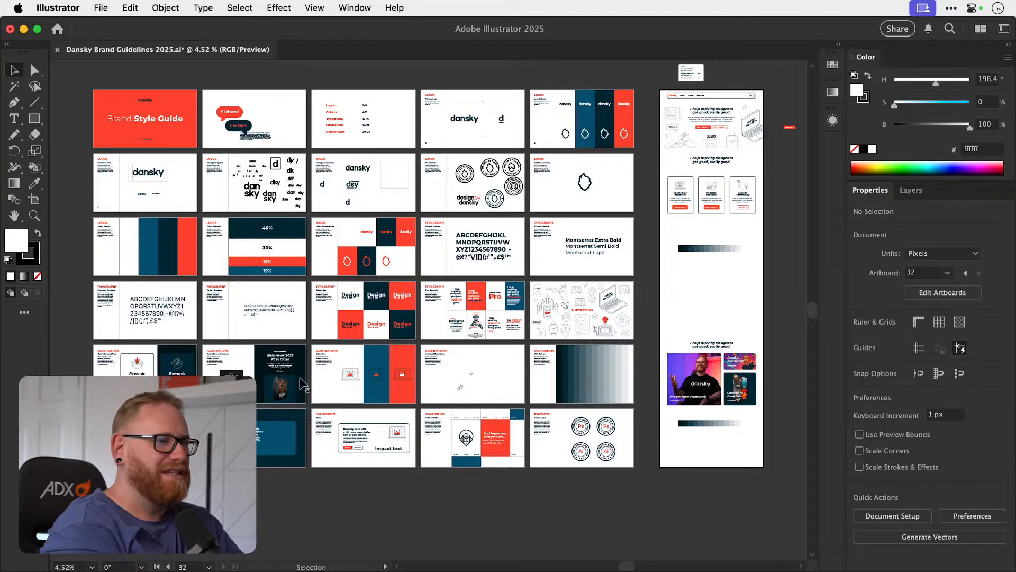
pyautogui.press('z')
pyautogui.moveTo(747, 171); pyautogui.dragTo(961, 184)
pyautogui.press('v')
pyautogui.press('a')
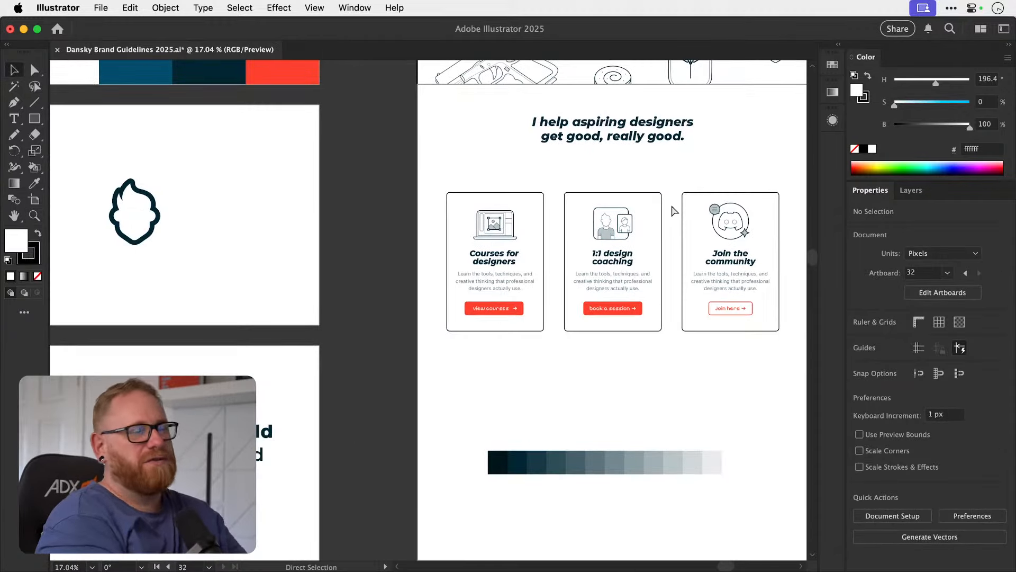
pyautogui.press('super+minus')
pyautogui.press('super+minus')
pyautogui.press('super+minus')
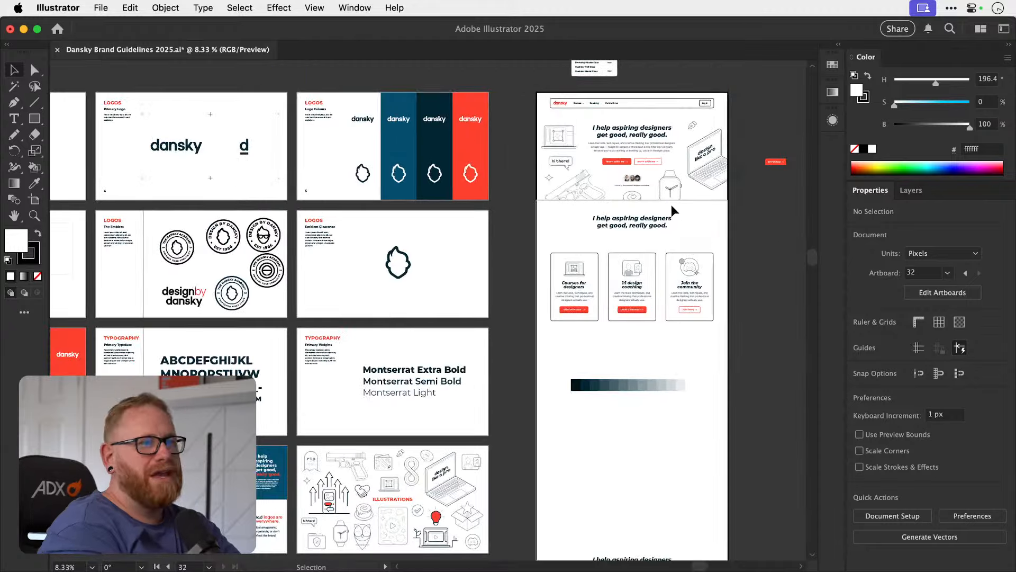
# Compare the guideline artboards for logos, typography, illustrations and web colours with the home page mockup's hero section.
pyautogui.hscroll(-5, 760, 227)
pyautogui.scroll(-2, 760, 227)
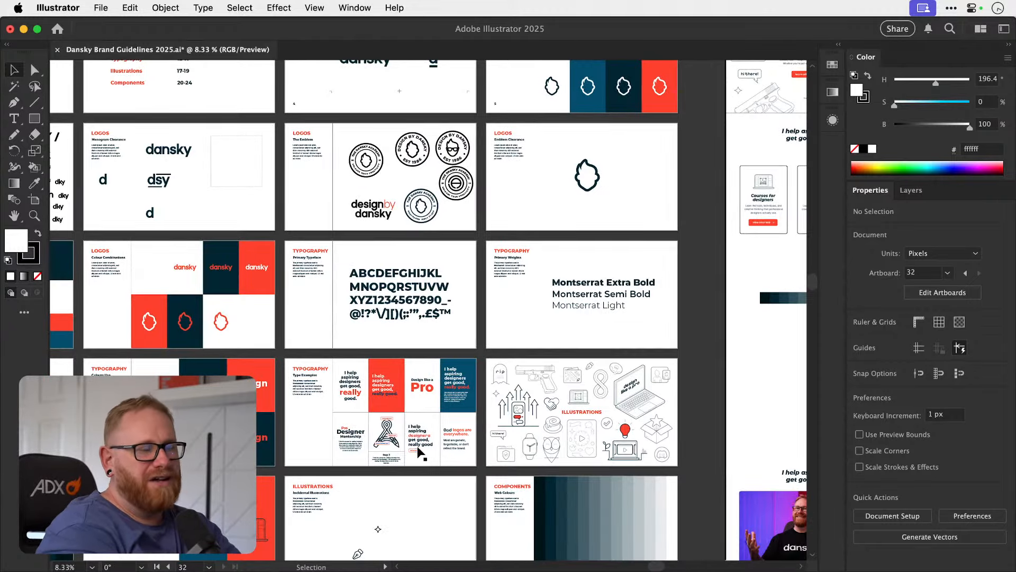
pyautogui.scroll(-2, 419, 450)
pyautogui.hscroll(2, 418, 450)
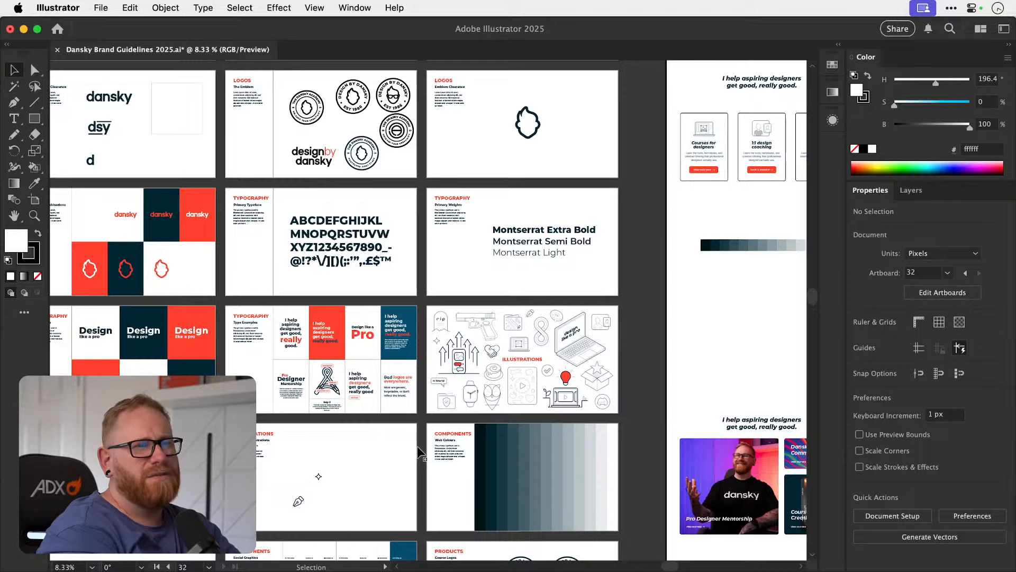
pyautogui.scroll(4, 417, 446)
pyautogui.hscroll(5, 417, 446)
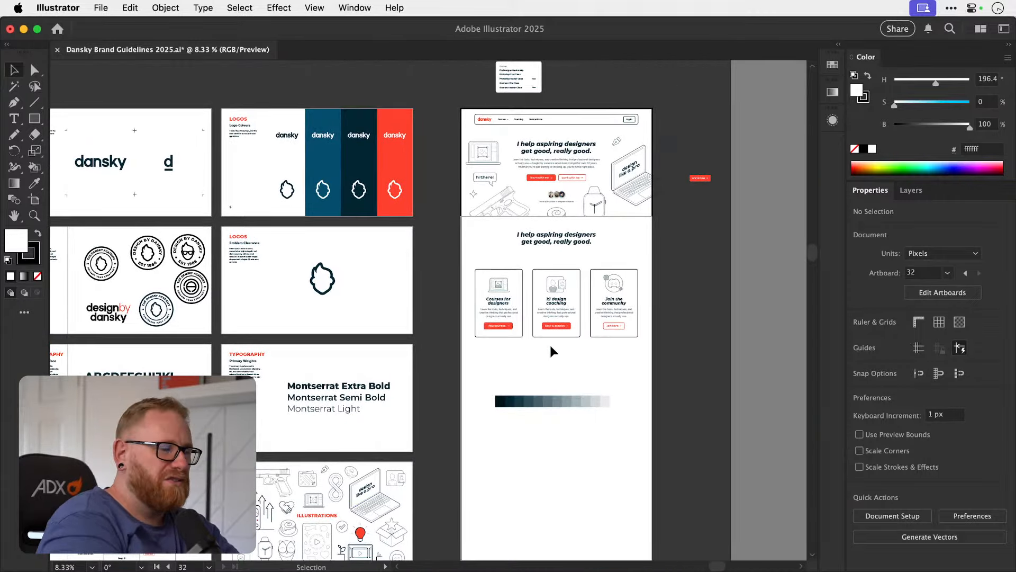
pyautogui.scroll(-3, 551, 345)
pyautogui.hscroll(-1, 551, 345)
pyautogui.press('z')
pyautogui.moveTo(329, 377); pyautogui.dragTo(343, 361)
pyautogui.hscroll(-5, 343, 361)
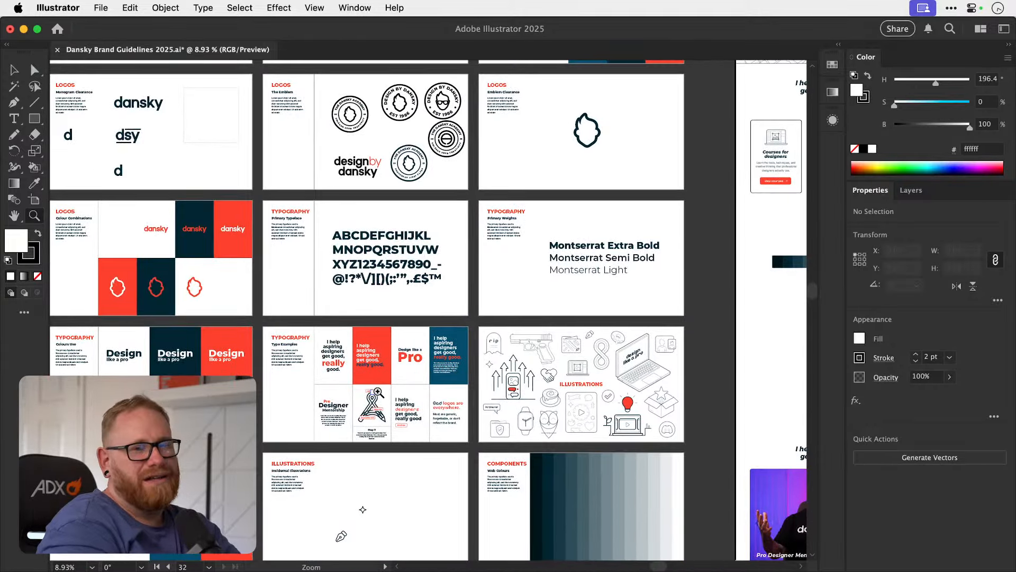
pyautogui.moveTo(379, 392); pyautogui.dragTo(351, 391)
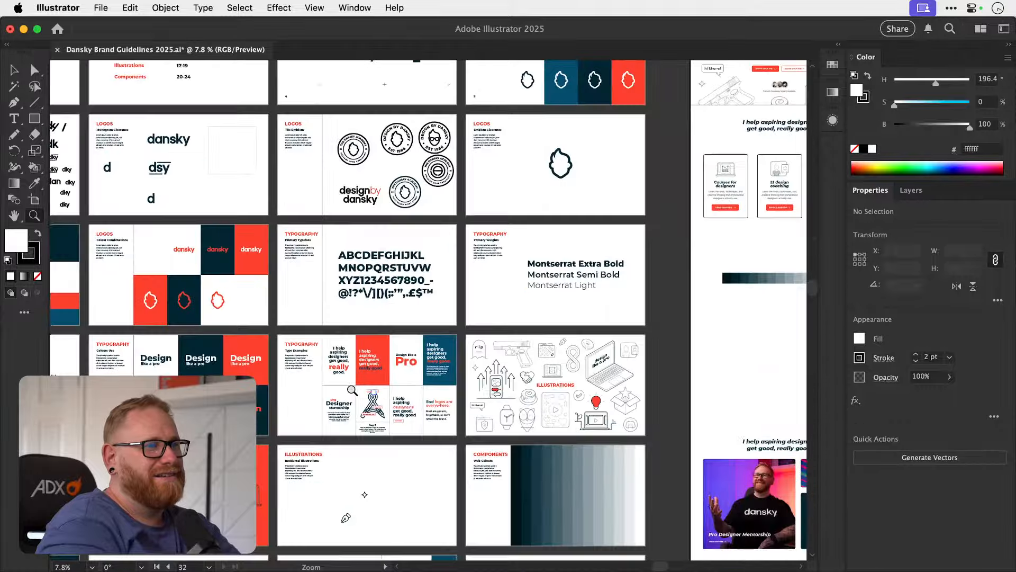
pyautogui.hscroll(6, 352, 390)
pyautogui.scroll(4, 352, 390)
pyautogui.moveTo(524, 318); pyautogui.dragTo(683, 320)
pyautogui.scroll(2, 671, 356)
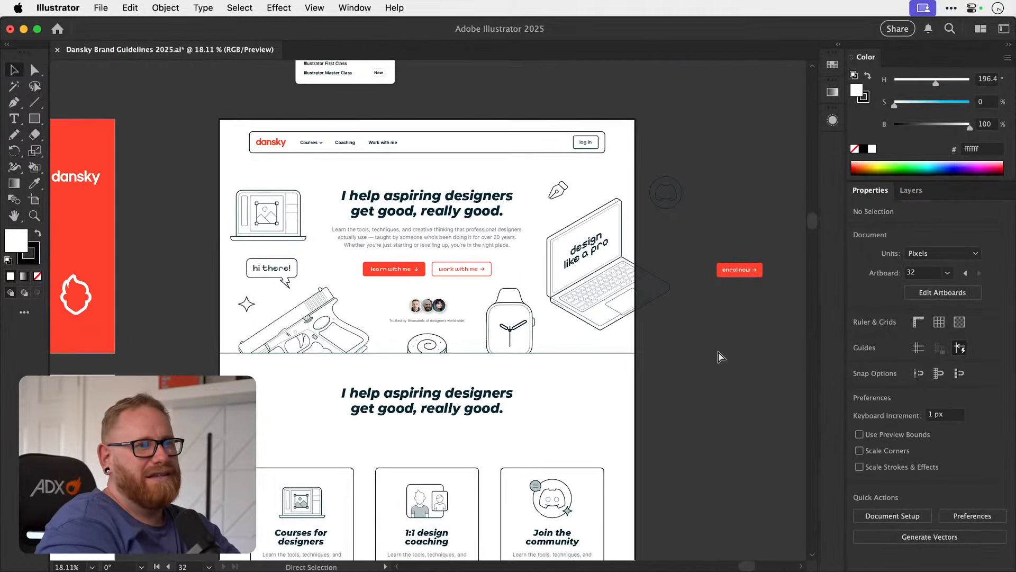
# Save the brand guidelines document and open the recent file Dansky Branding 2025.ai, ignoring the missing Texture.psd link.
pyautogui.press('super+s')
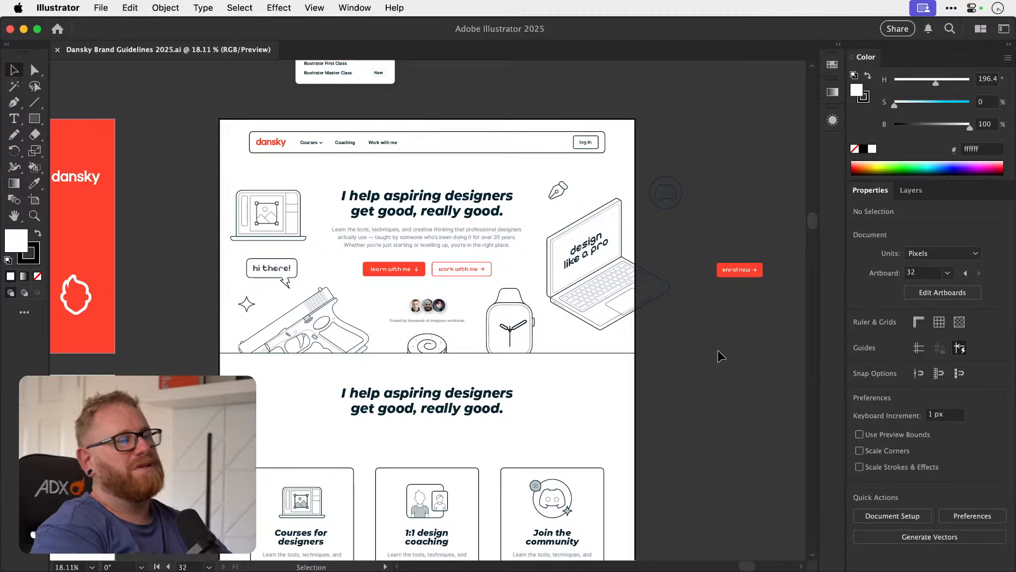
pyautogui.click(110, 7)
pyautogui.moveTo(217, 73)
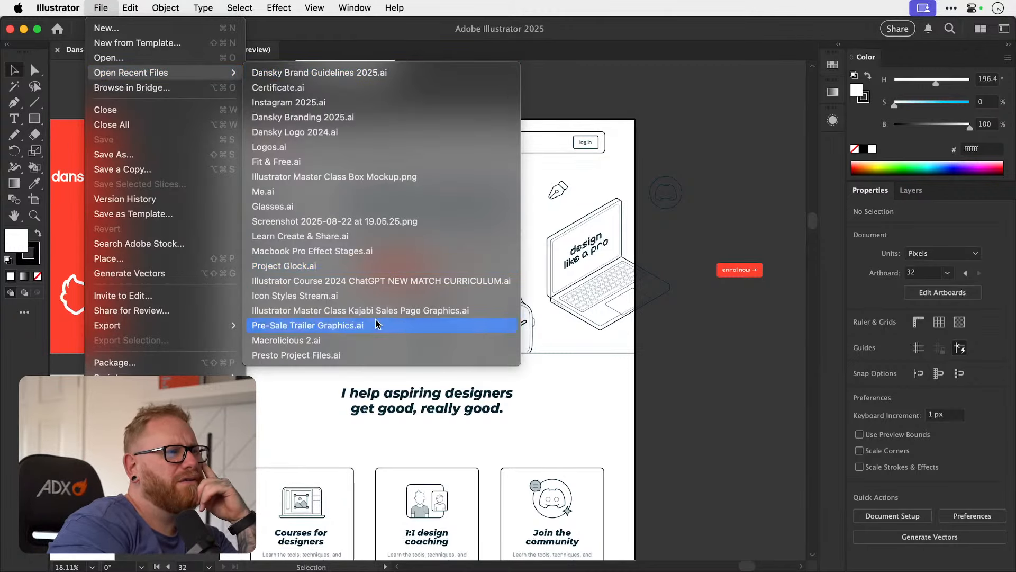
pyautogui.click(354, 118)
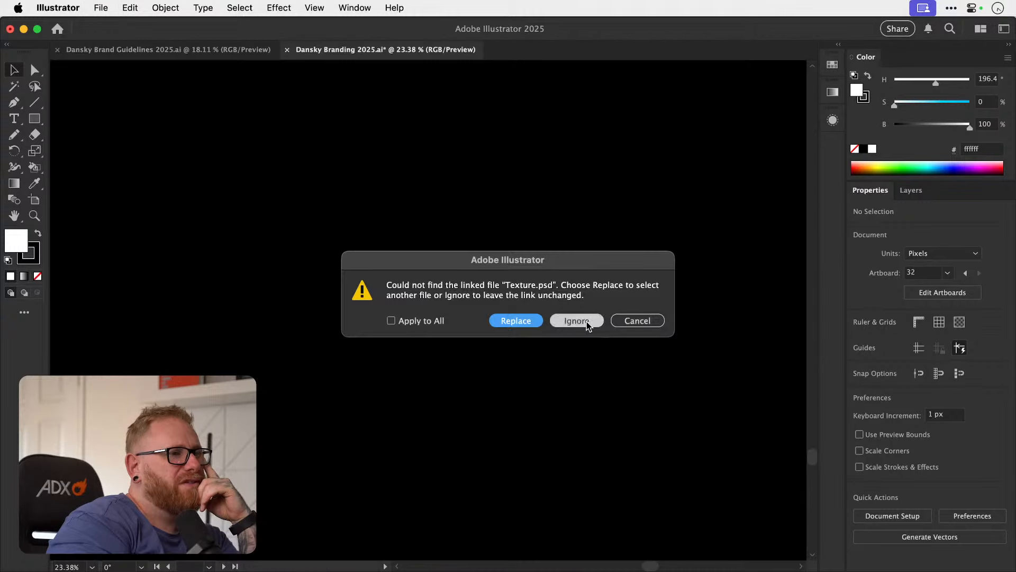
pyautogui.click(585, 321)
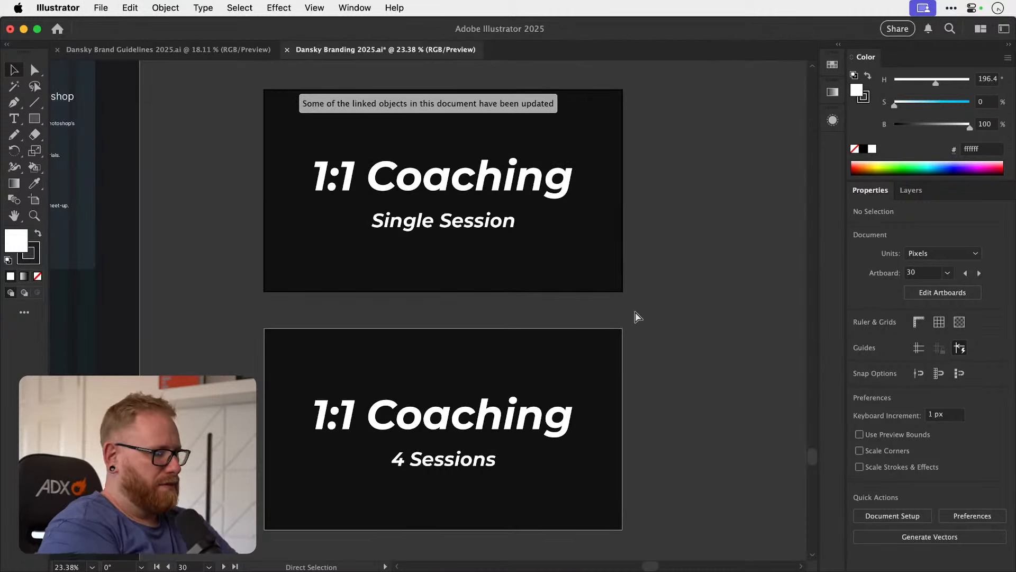
# Find the old dark "Ready to design like a pro?" page among the branding artboards and examine its hero and three cards.
pyautogui.press('super+minus')
pyautogui.press('super+minus')
pyautogui.press('super+minus')
pyautogui.press('super+minus')
pyautogui.press('super+minus')
pyautogui.scroll(3, 635, 312)
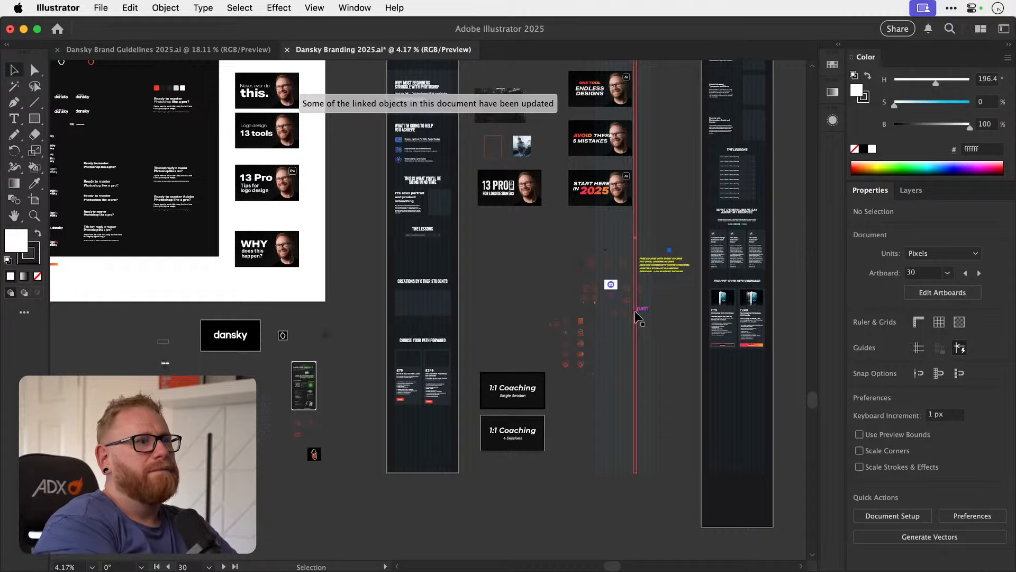
pyautogui.scroll(2, 635, 312)
pyautogui.scroll(5, 635, 310)
pyautogui.press('z')
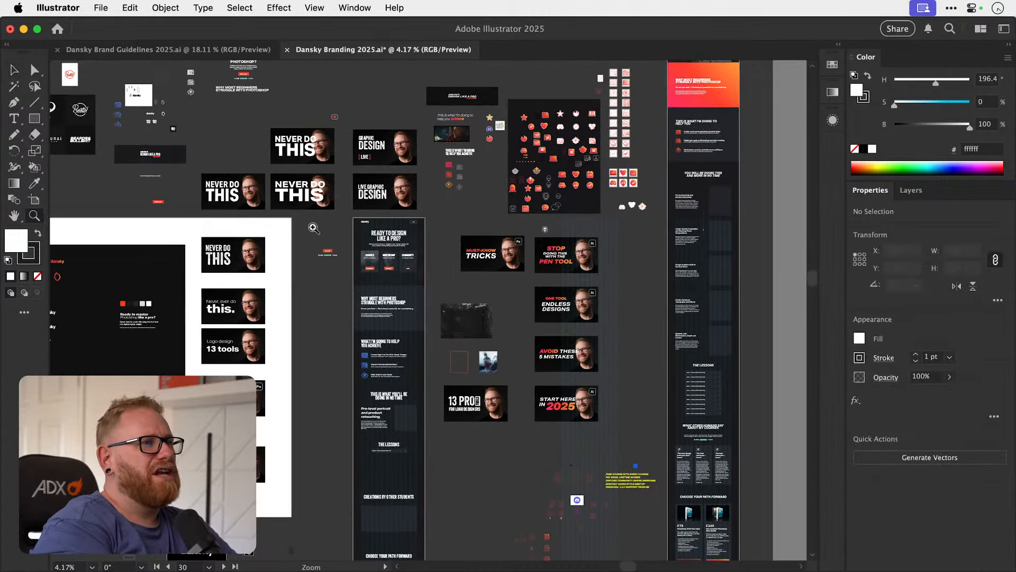
pyautogui.moveTo(372, 239); pyautogui.dragTo(733, 238)
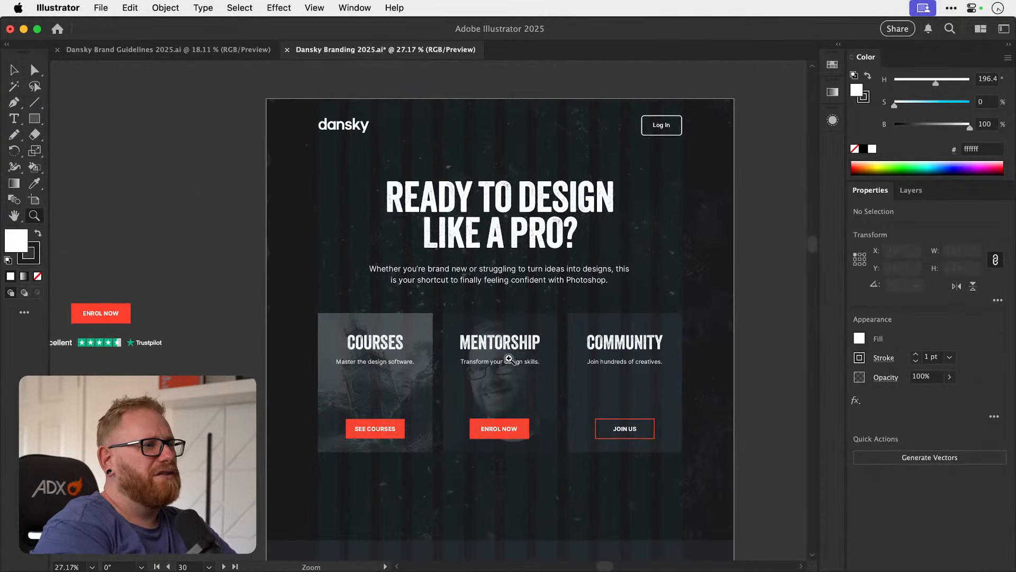
pyautogui.moveTo(524, 356)
pyautogui.mouseDown()
pyautogui.moveTo(540, 354)
pyautogui.moveTo(512, 357)
pyautogui.mouseUp()
pyautogui.press('v')
pyautogui.scroll(4, 512, 357)
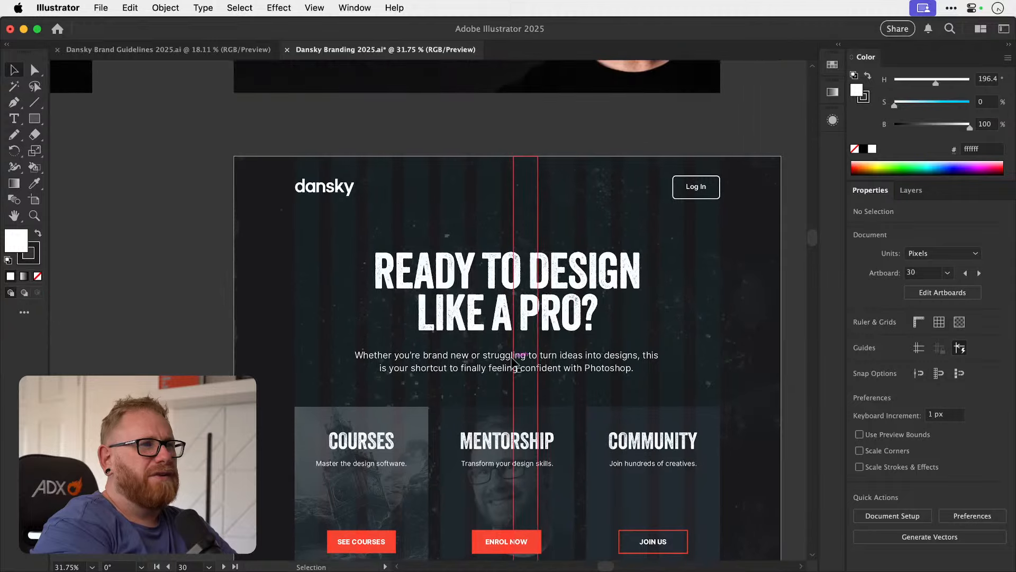
# Examine the rest of the old dark page, including its achievement icons, lessons and "Choose your path forward" sections.
pyautogui.press('z')
pyautogui.moveTo(579, 360); pyautogui.dragTo(487, 306)
pyautogui.scroll(3, 487, 306)
pyautogui.scroll(-10, 487, 306)
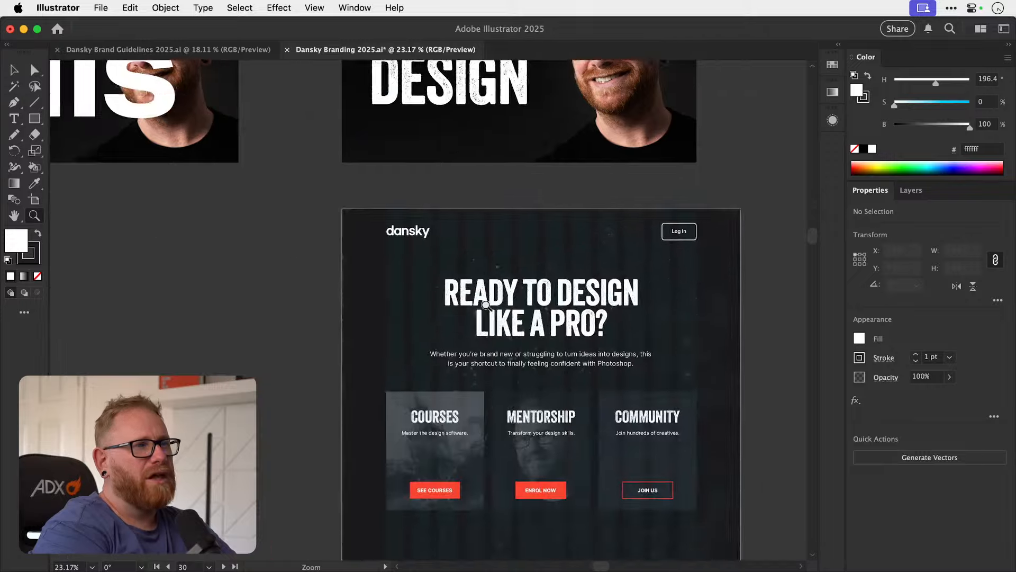
pyautogui.scroll(-5, 487, 306)
pyautogui.moveTo(487, 306); pyautogui.dragTo(539, 302)
pyautogui.scroll(-12, 538, 300)
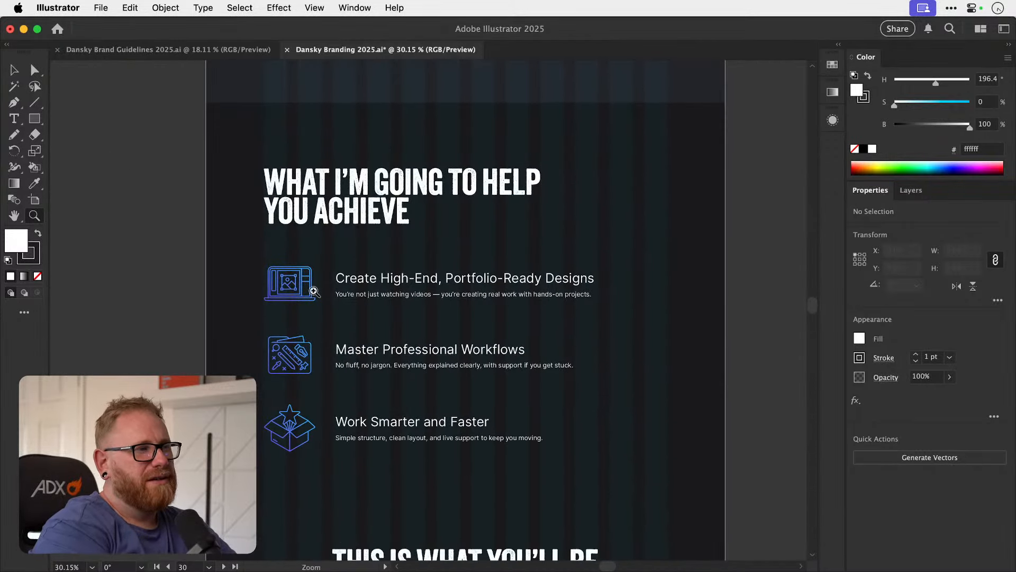
pyautogui.moveTo(286, 282); pyautogui.dragTo(373, 281)
pyautogui.moveTo(541, 381); pyautogui.dragTo(431, 328)
pyautogui.scroll(-20, 542, 324)
pyautogui.hscroll(3, 543, 324)
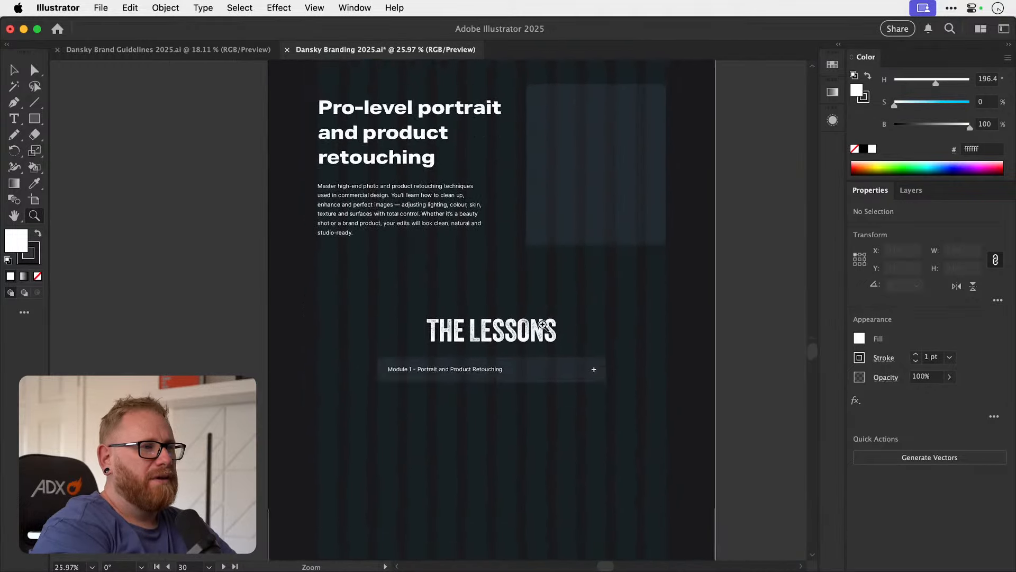
pyautogui.scroll(-15, 543, 325)
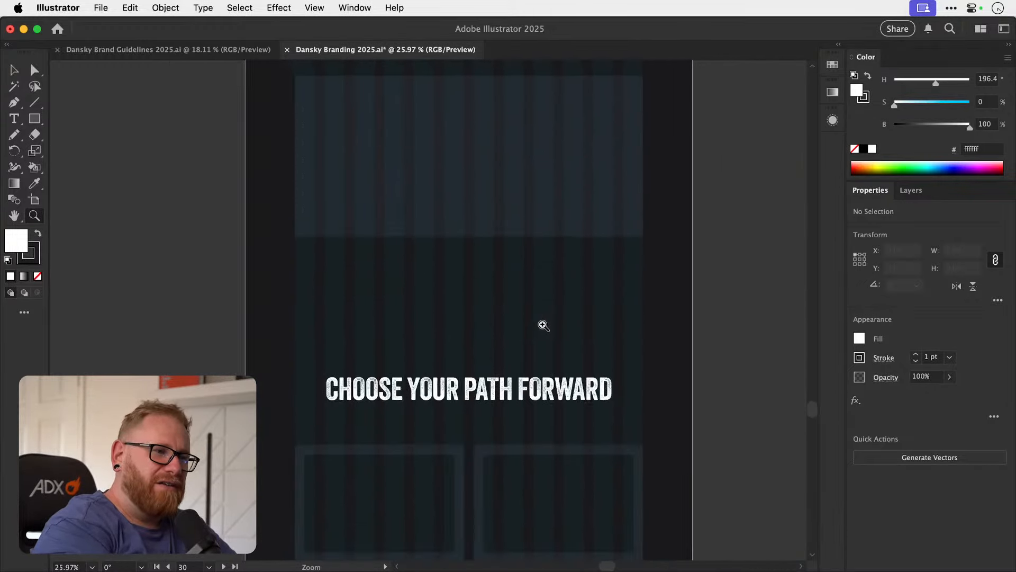
pyautogui.scroll(-15, 544, 325)
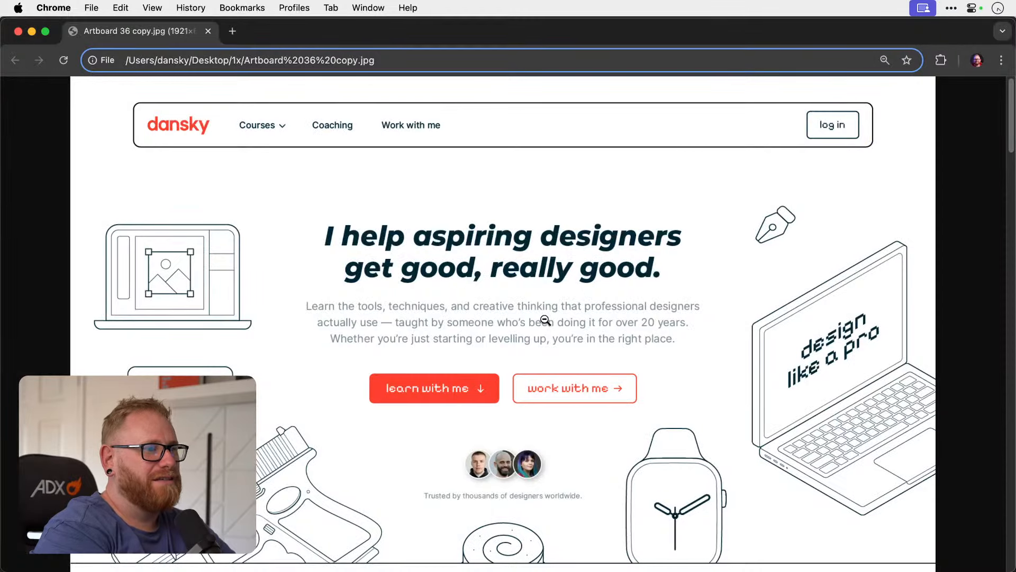
# Switch to Chrome and review the exported mockup's hero and service cards against the old design.
pyautogui.scroll(-15, 552, 324)
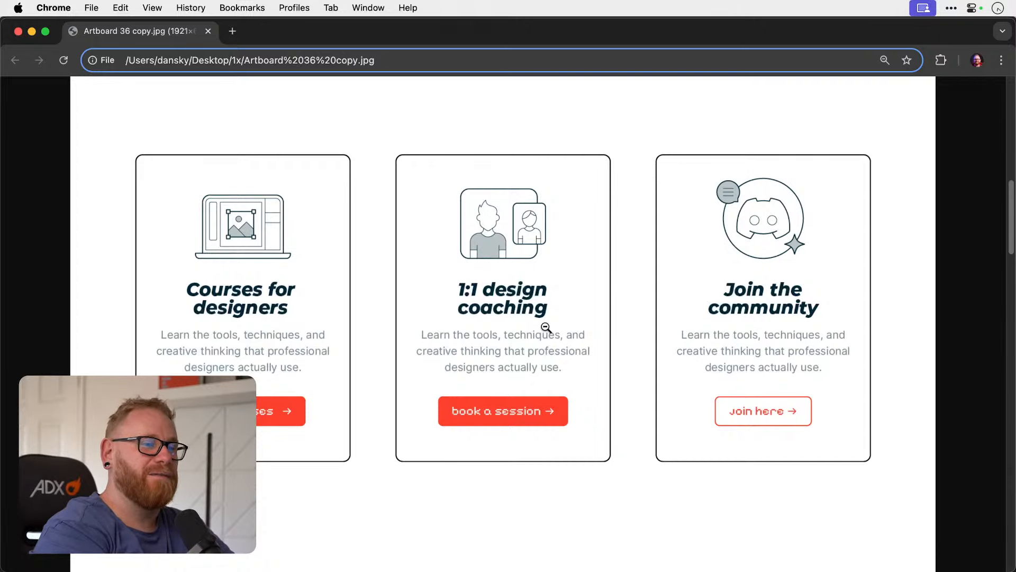
pyautogui.scroll(15, 546, 328)
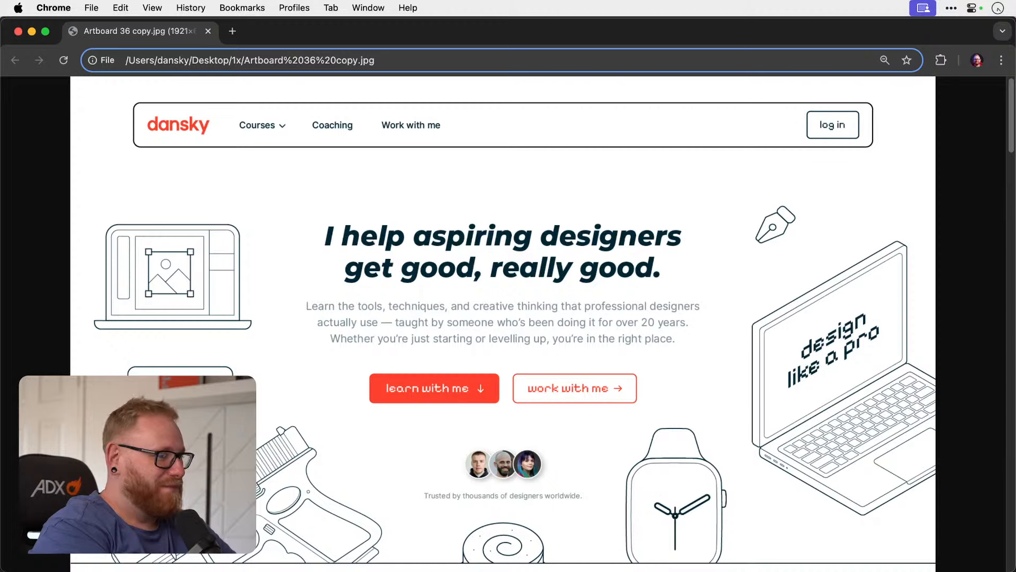
pyautogui.press('super+Tab')
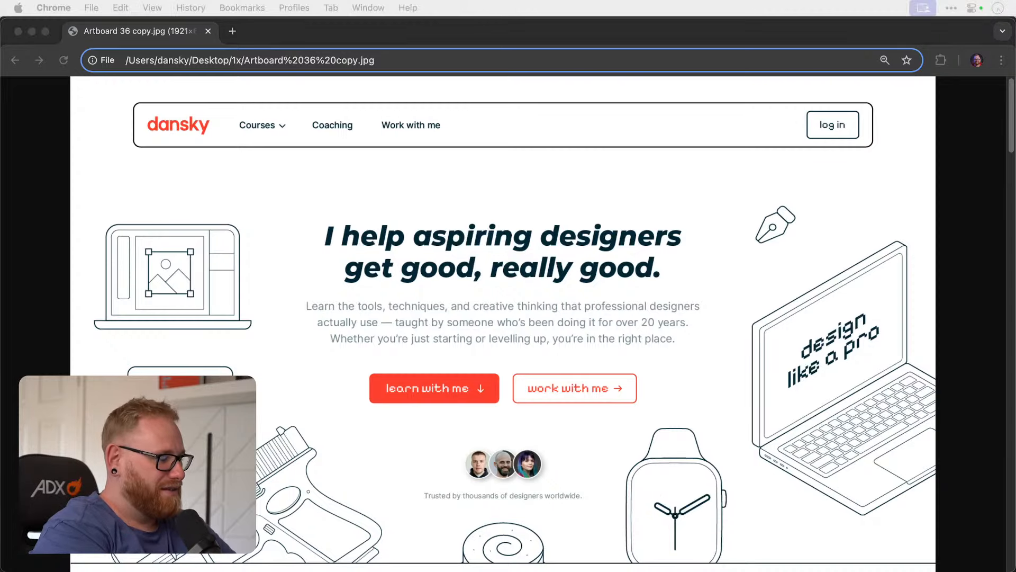
# Open dansky.com in a new Chrome tab and go to its Logo Designs page.
pyautogui.click(727, 40)
pyautogui.press('super+t')
pyautogui.write('dansky.com')
pyautogui.press('Return')
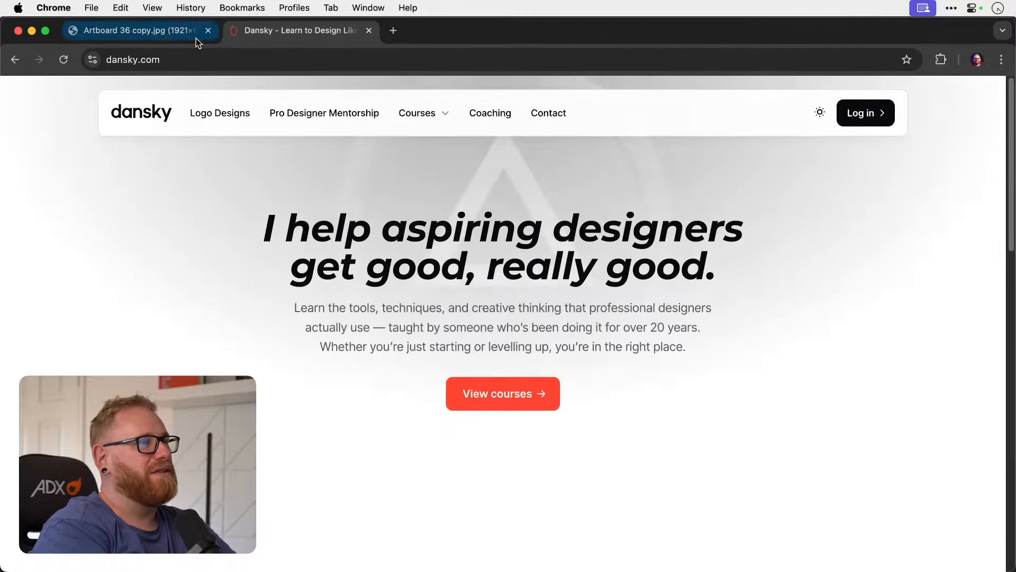
pyautogui.click(220, 113)
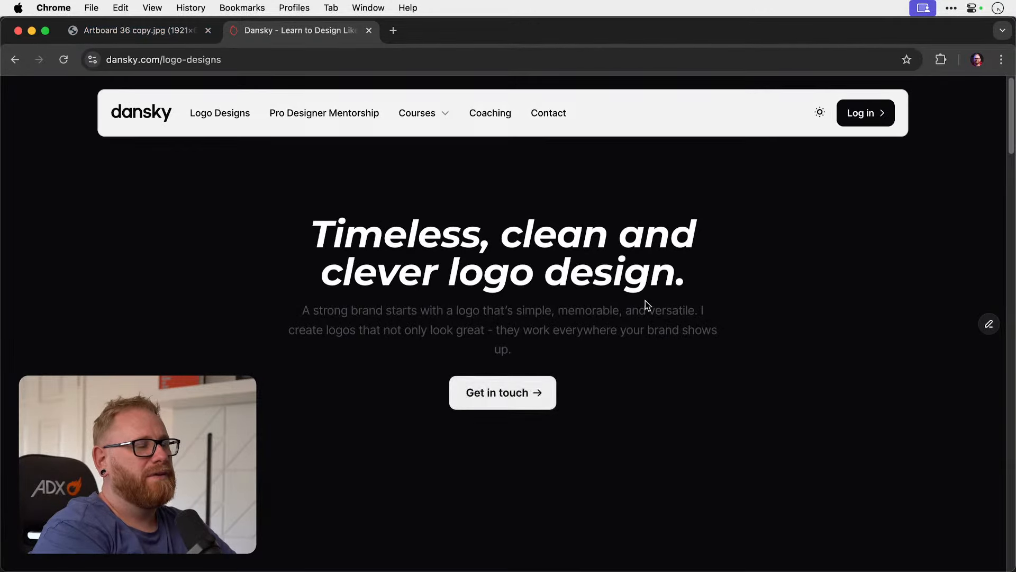
# Review the first rows of logo cards on the Logo Designs page and compare them with the exported home page mockup.
pyautogui.scroll(-7, 646, 300)
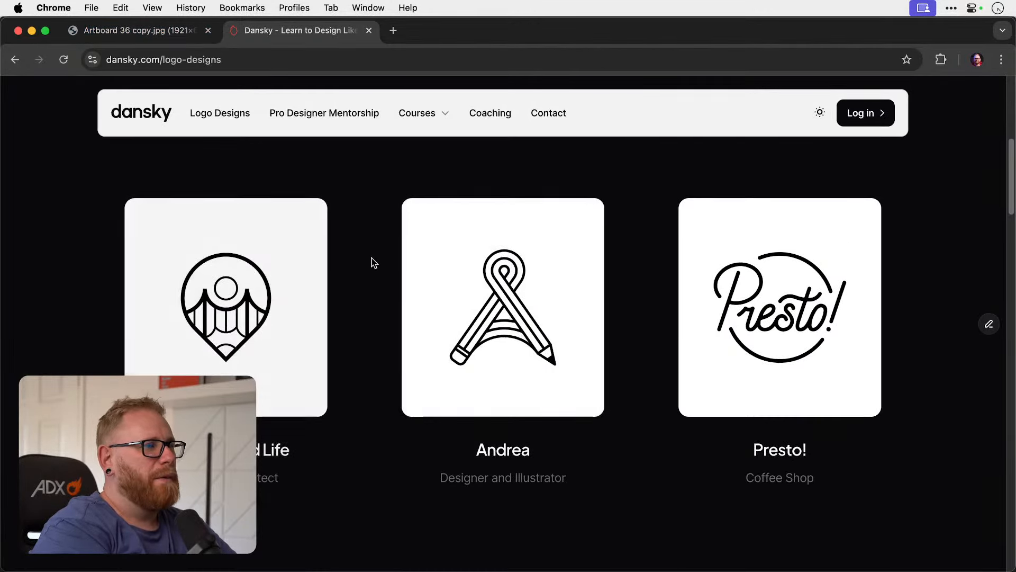
pyautogui.scroll(-1, 360, 269)
pyautogui.scroll(-8, 360, 270)
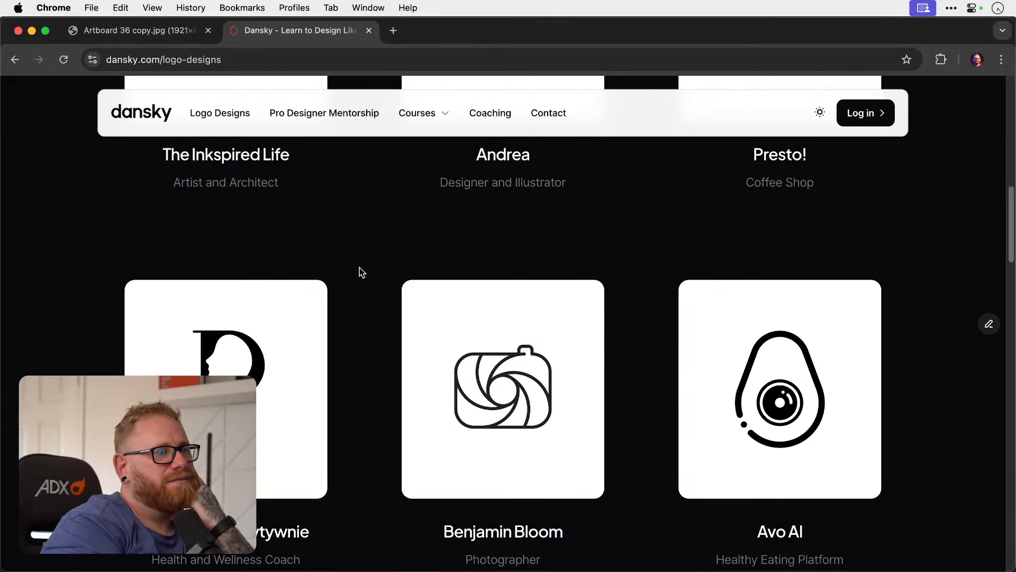
pyautogui.scroll(-8, 360, 268)
pyautogui.scroll(-4, 360, 268)
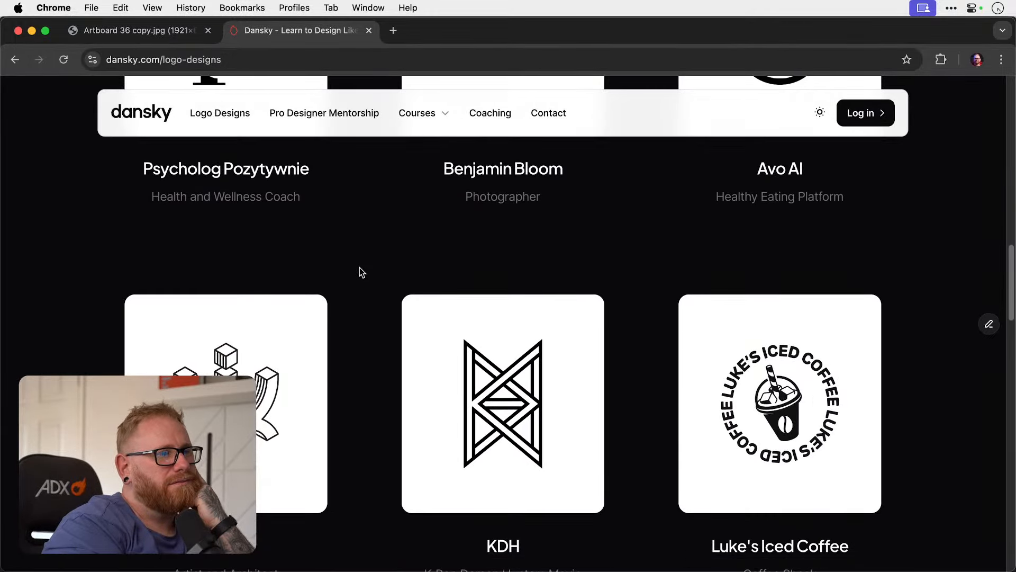
pyautogui.scroll(-1, 360, 268)
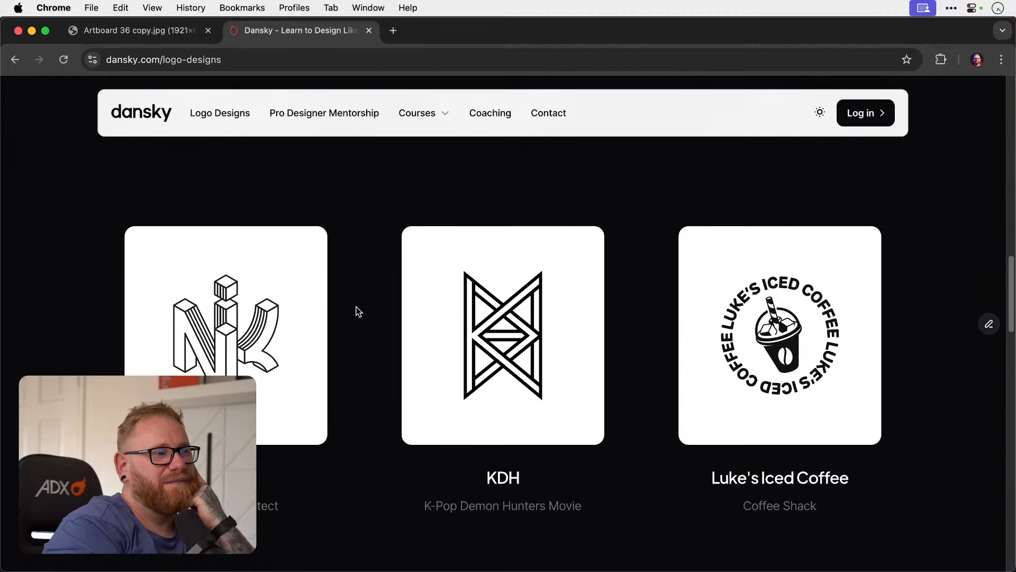
pyautogui.click(135, 34)
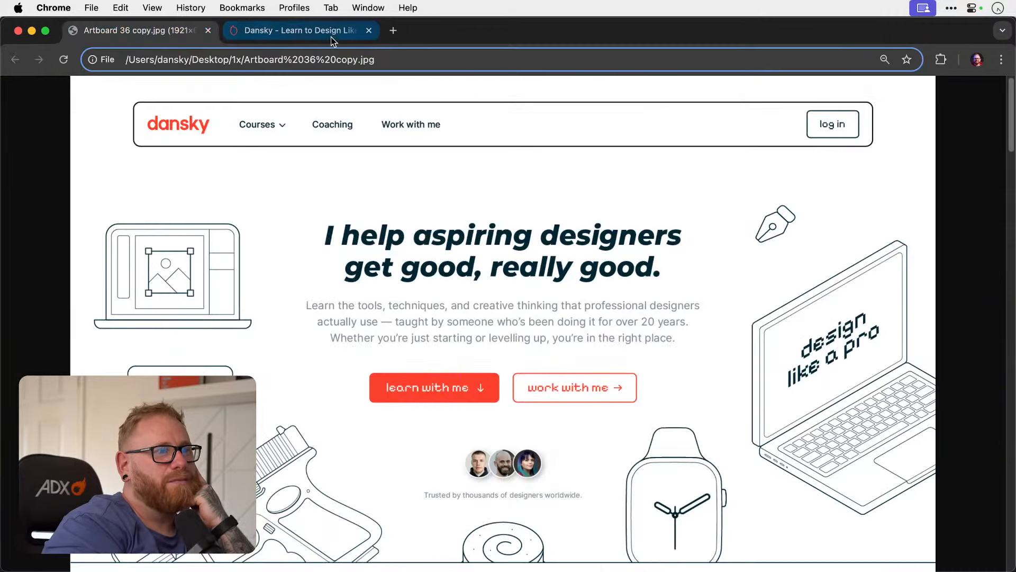
pyautogui.click(297, 31)
# Examine the remaining logo cards on the Logo Designs page down to the footer.
pyautogui.scroll(-10, 381, 340)
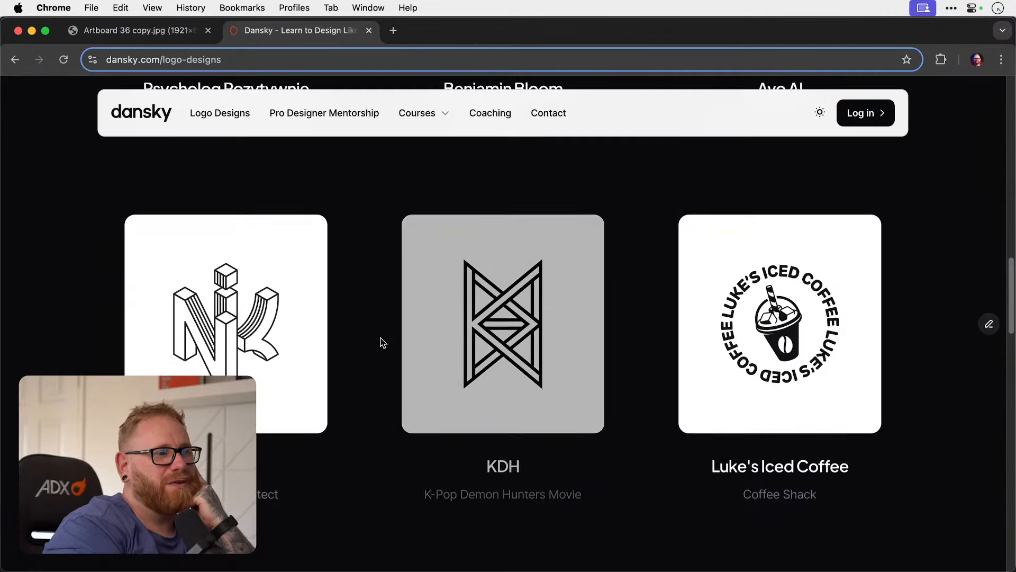
pyautogui.scroll(-6, 370, 398)
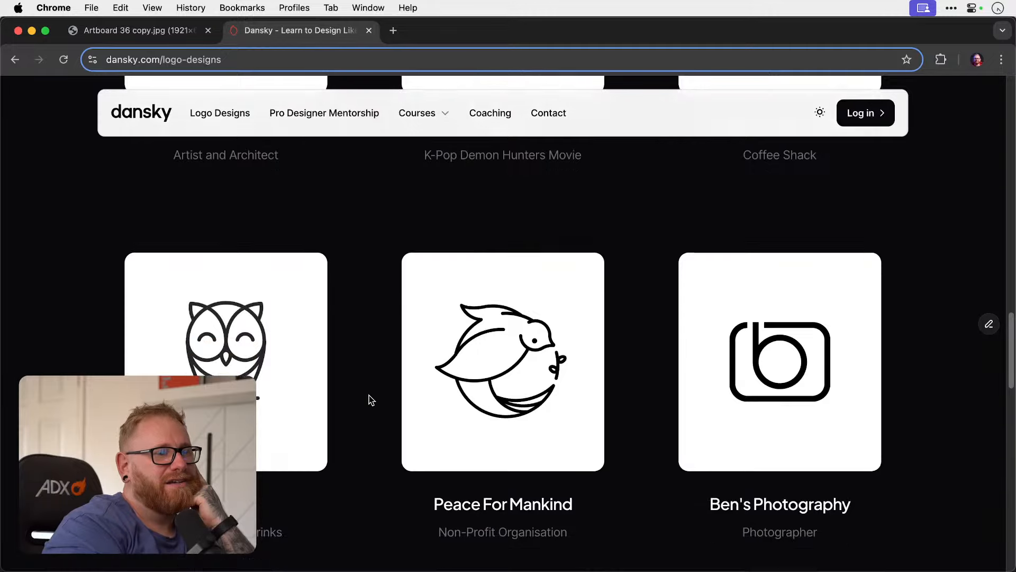
pyautogui.scroll(-6, 370, 398)
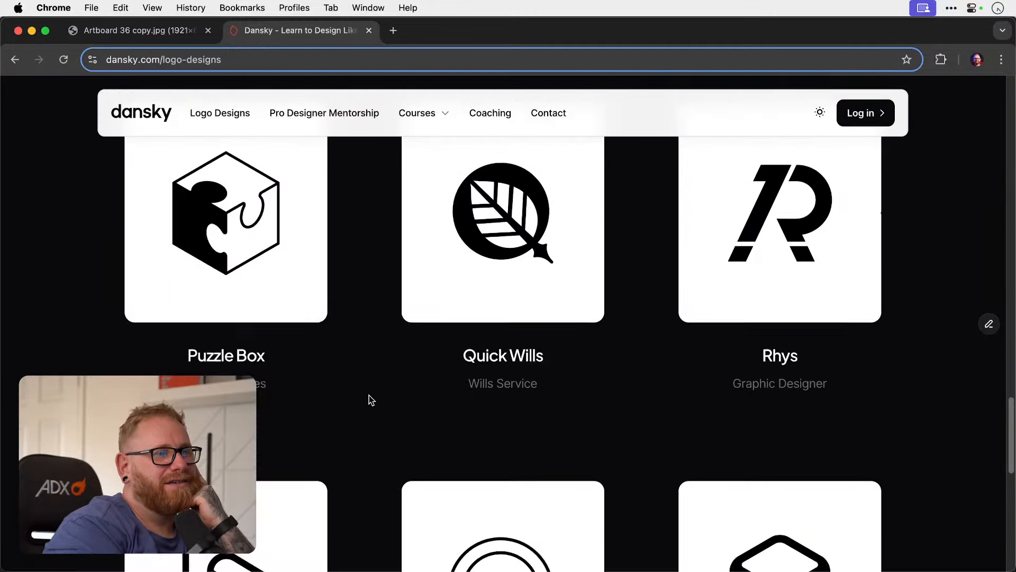
pyautogui.scroll(-2, 371, 401)
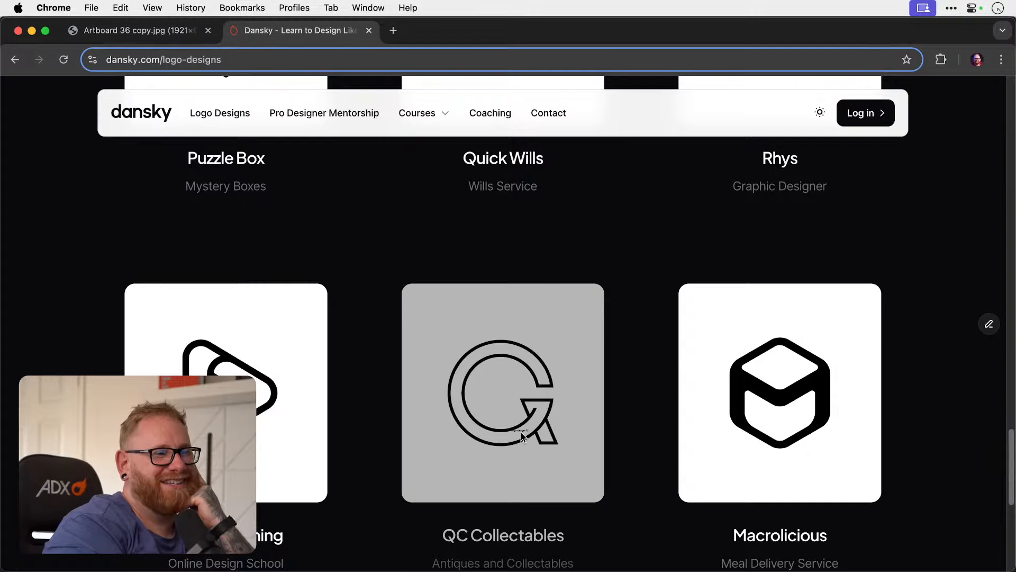
pyautogui.scroll(-7, 363, 378)
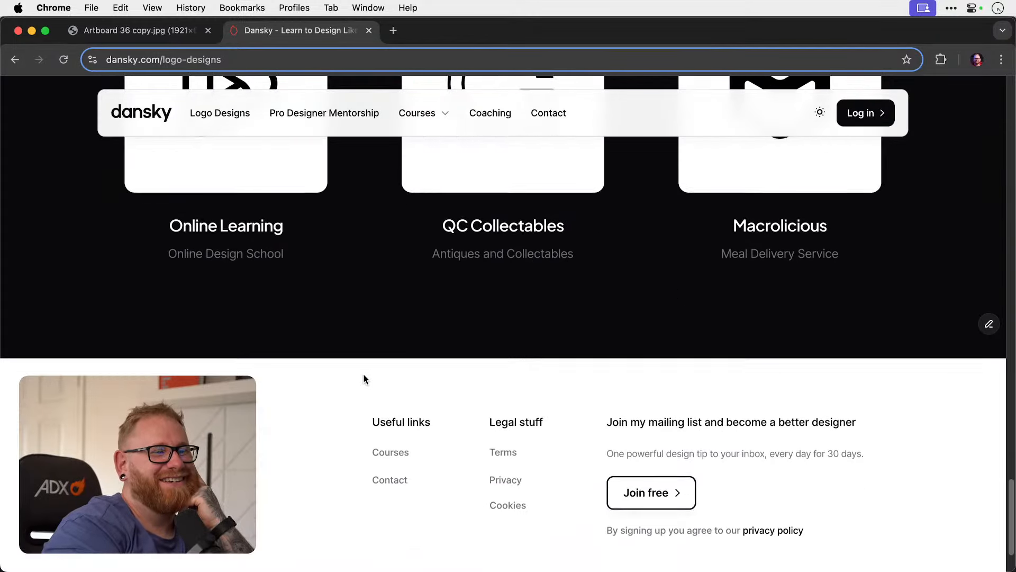
pyautogui.scroll(10, 363, 379)
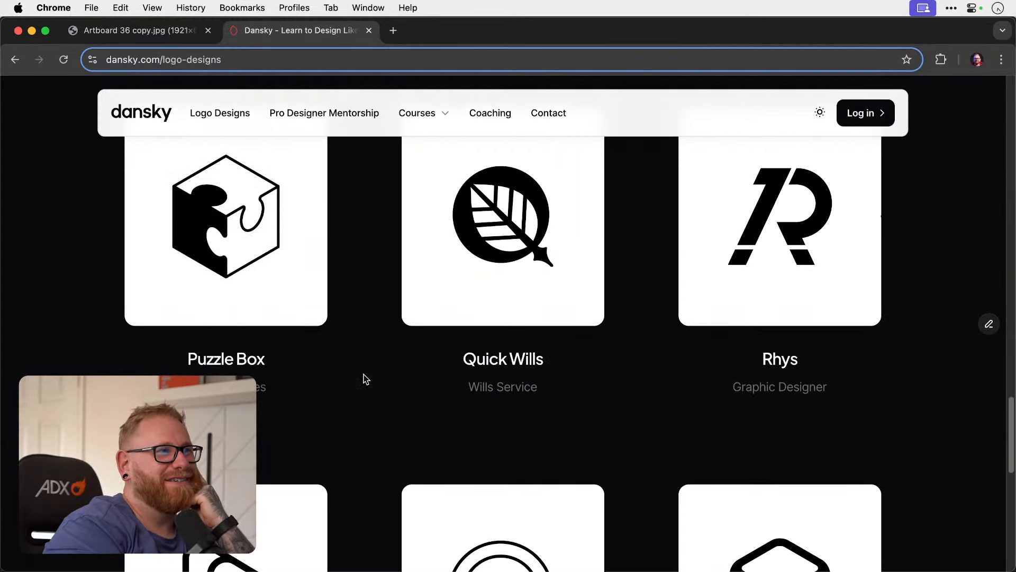
# Close the live site's browser tab, switch to Illustrator and close Dansky Branding 2025.ai without saving its changes.
pyautogui.click(369, 30)
pyautogui.click(31, 30)
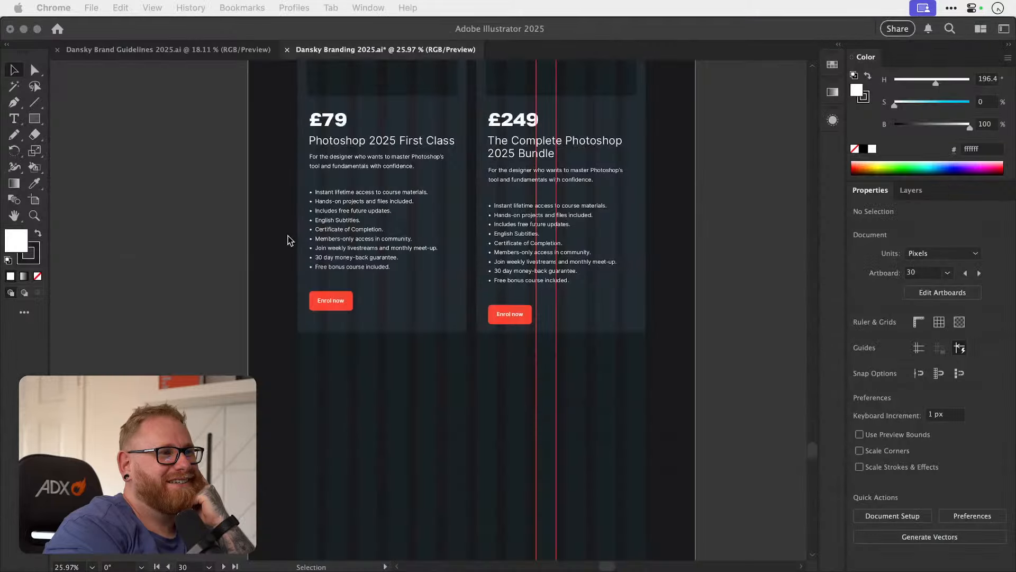
pyautogui.click(287, 50)
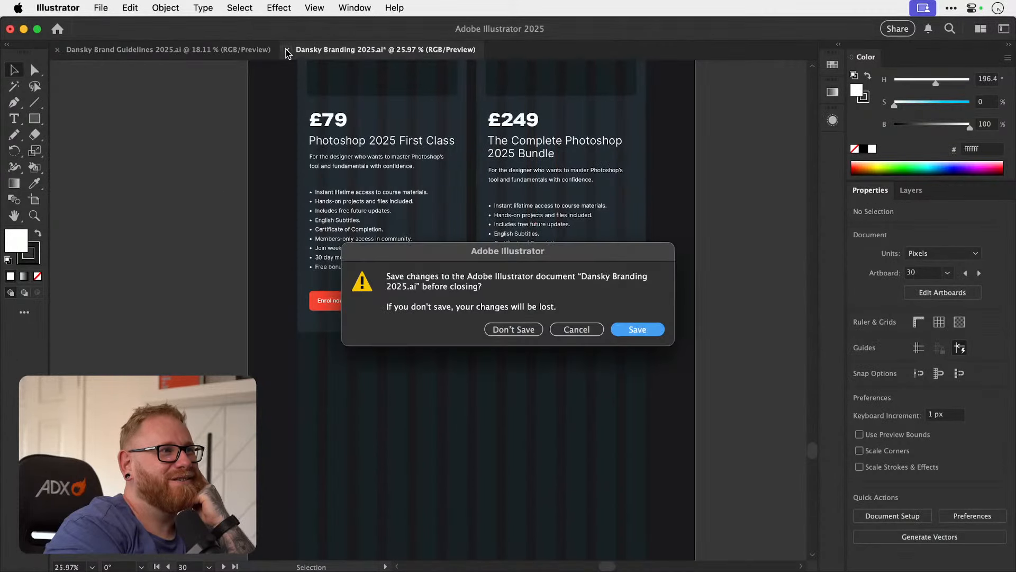
pyautogui.press('super+d')
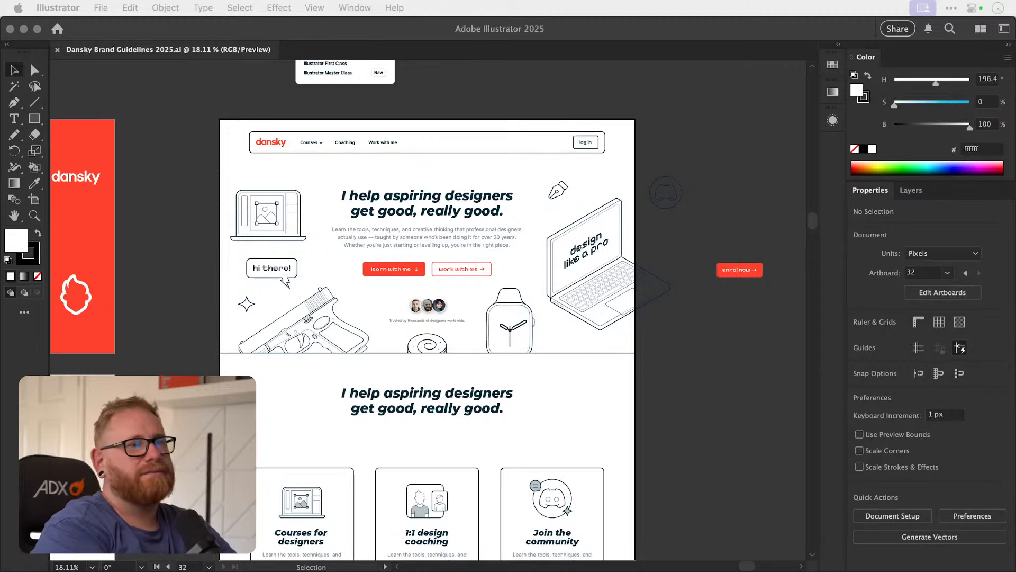
# Move the dark-to-light swatch strip further down the home page mockup, clearing space below the three service cards.
pyautogui.click(710, 367)
pyautogui.scroll(-5, 717, 330)
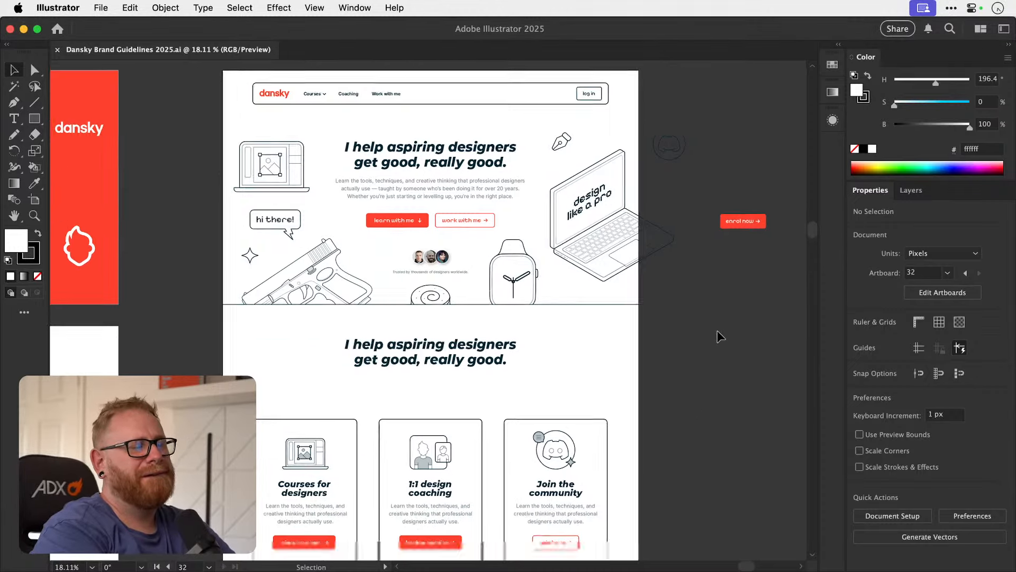
pyautogui.scroll(-2, 716, 330)
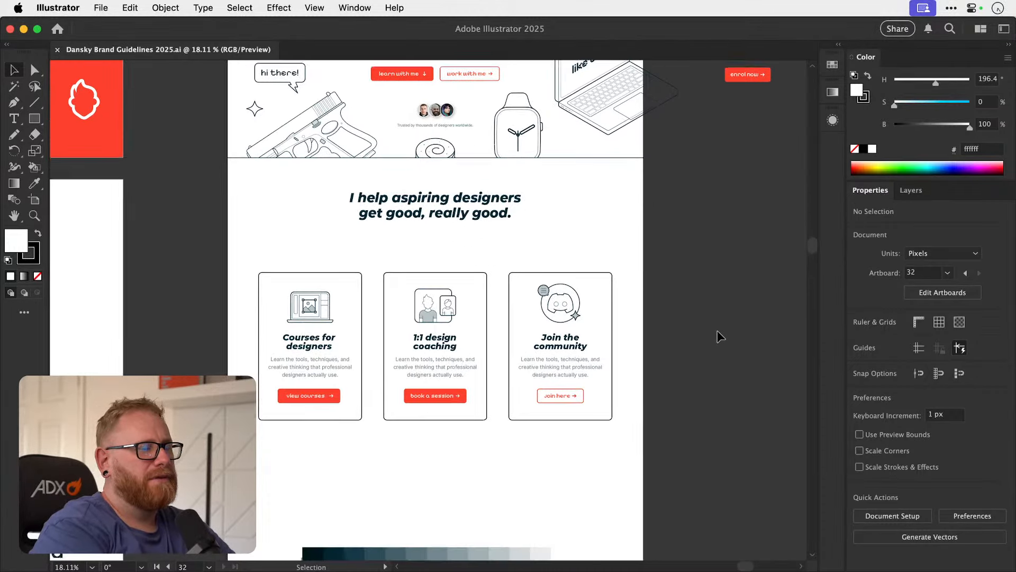
pyautogui.scroll(-5, 717, 330)
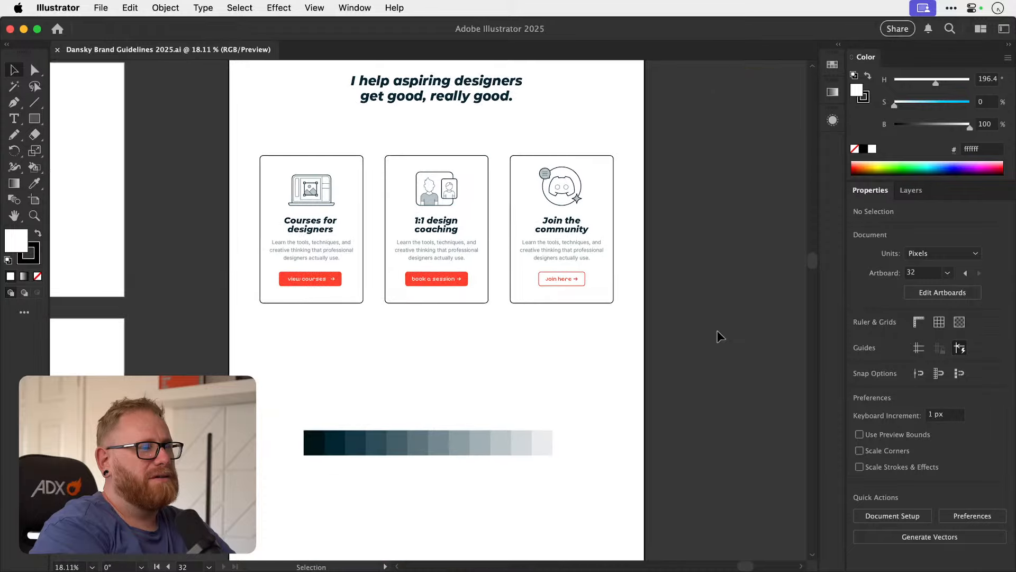
pyautogui.moveTo(496, 376); pyautogui.dragTo(494, 481)
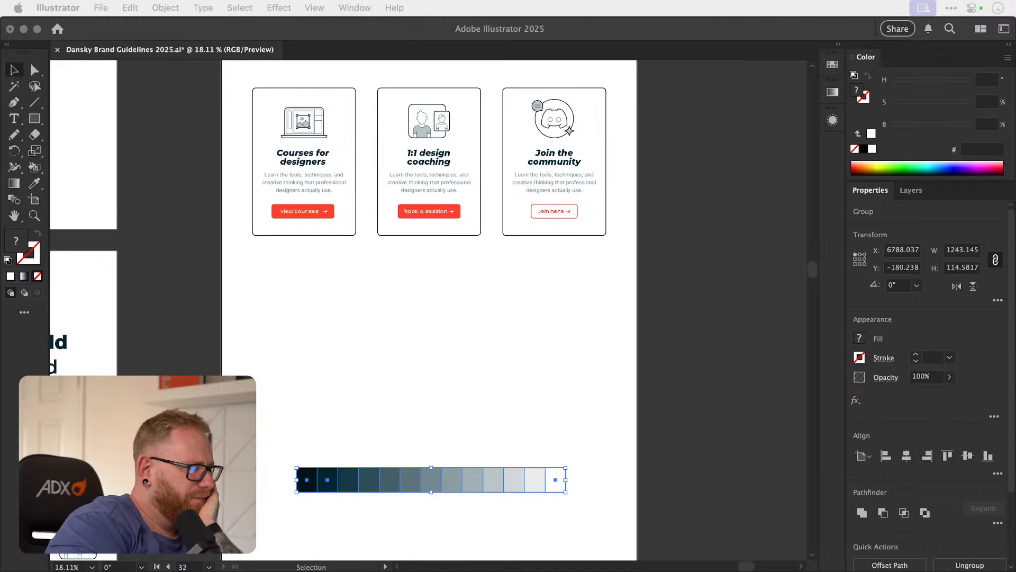
pyautogui.click(678, 335)
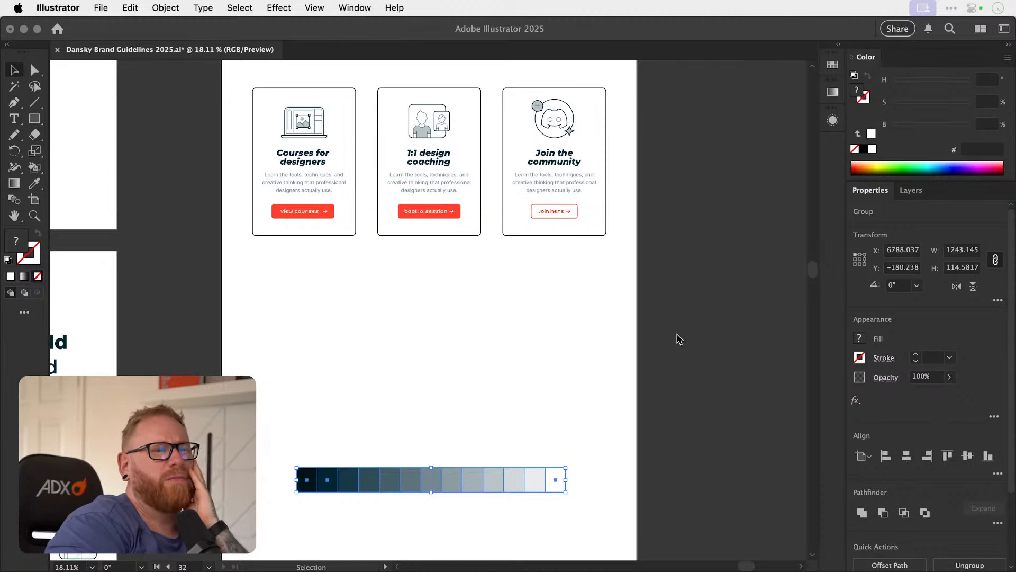
# Look over the mockup's hero, service cards and the empty area below them, leaving the swatch strip deselected.
pyautogui.scroll(10, 676, 333)
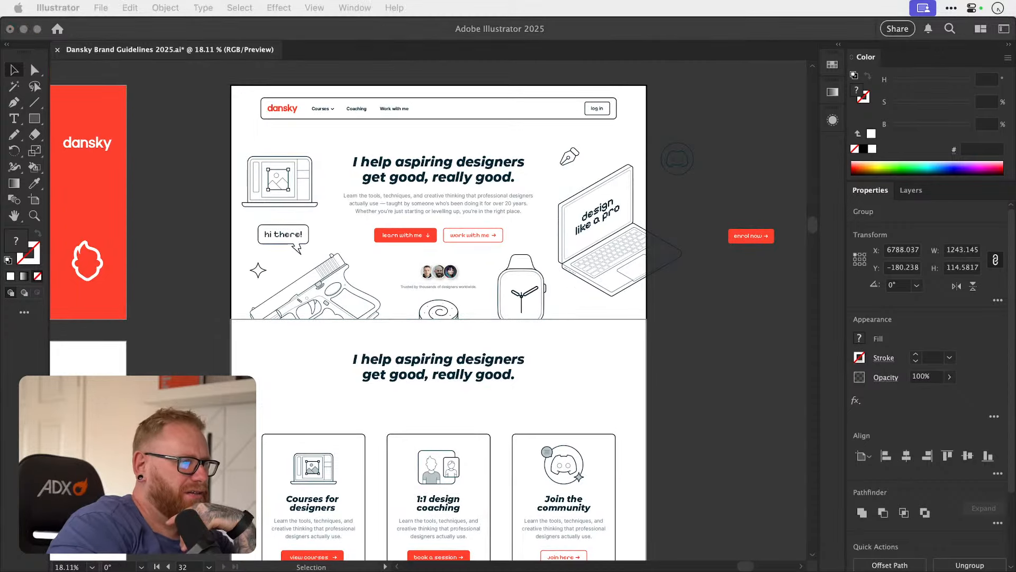
pyautogui.moveTo(1014, 450); pyautogui.dragTo(817, 302)
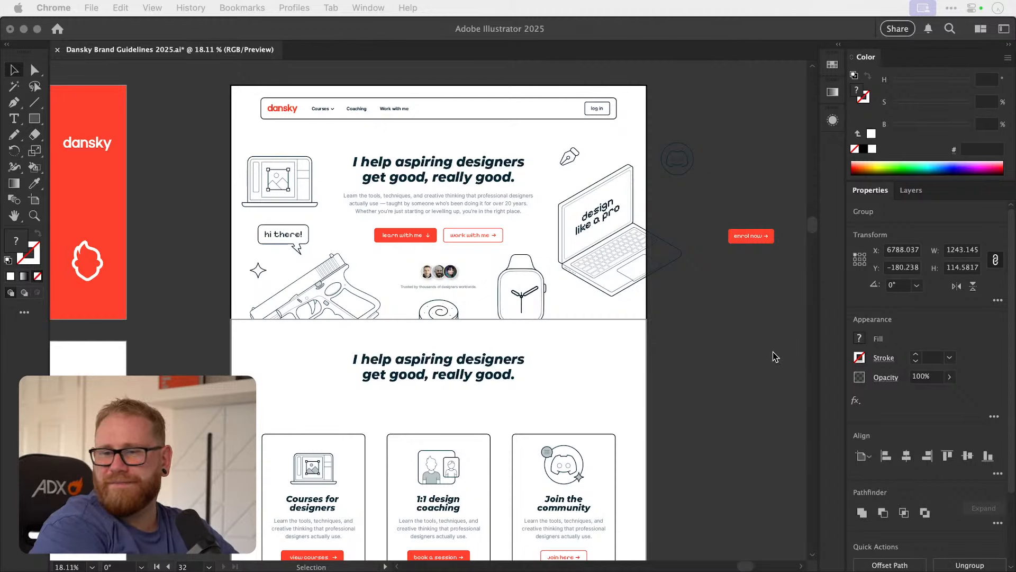
pyautogui.click(729, 338)
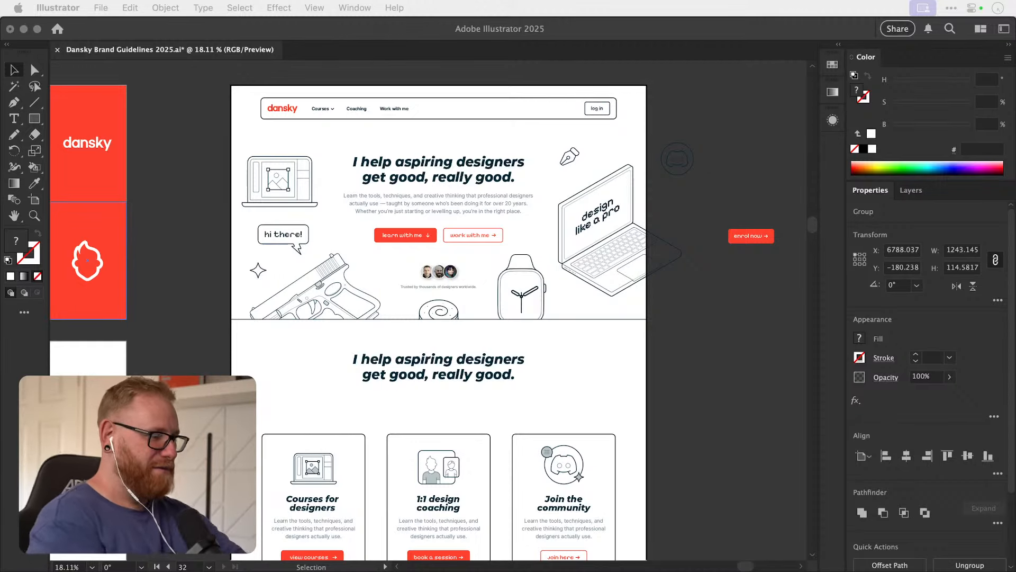
pyautogui.click(717, 345)
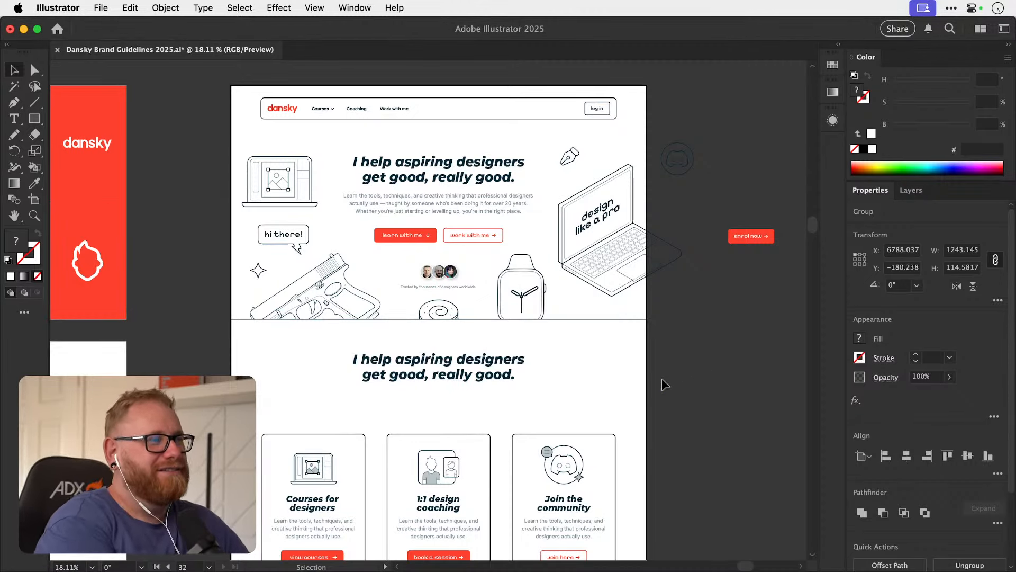
pyautogui.scroll(-10, 662, 379)
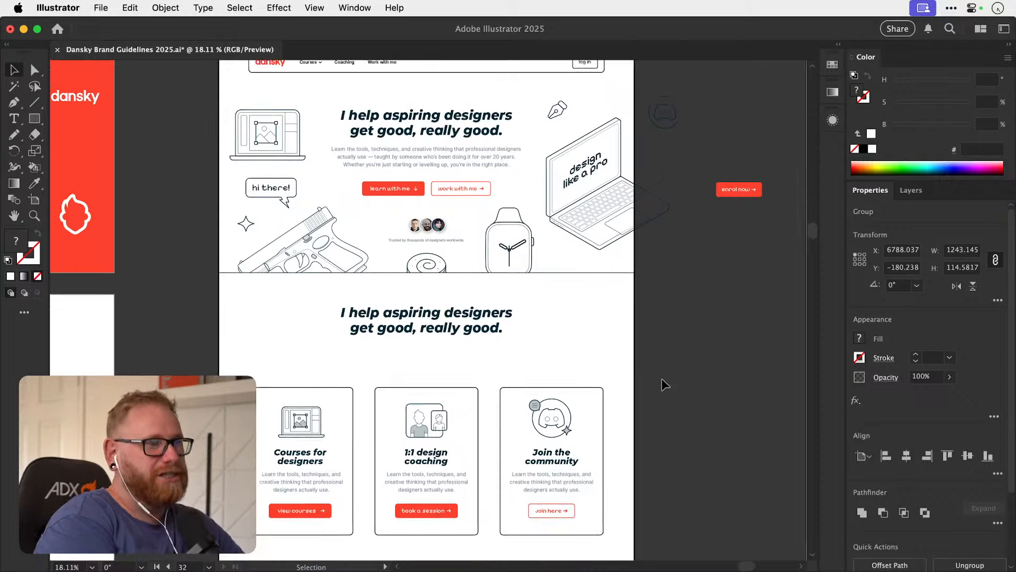
pyautogui.scroll(12, 661, 379)
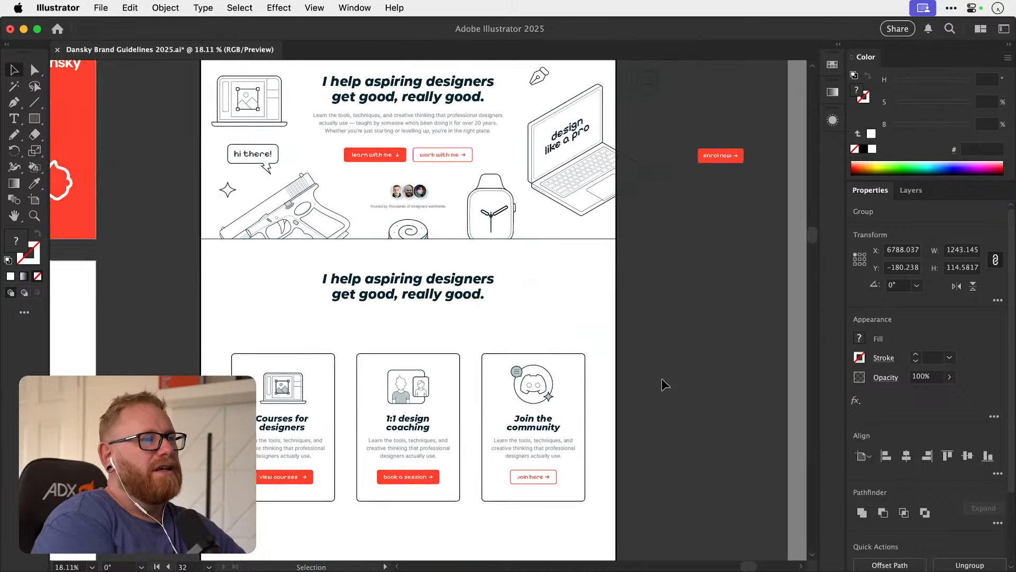
pyautogui.scroll(-1, 662, 379)
pyautogui.press('super+minus')
pyautogui.press('super+minus')
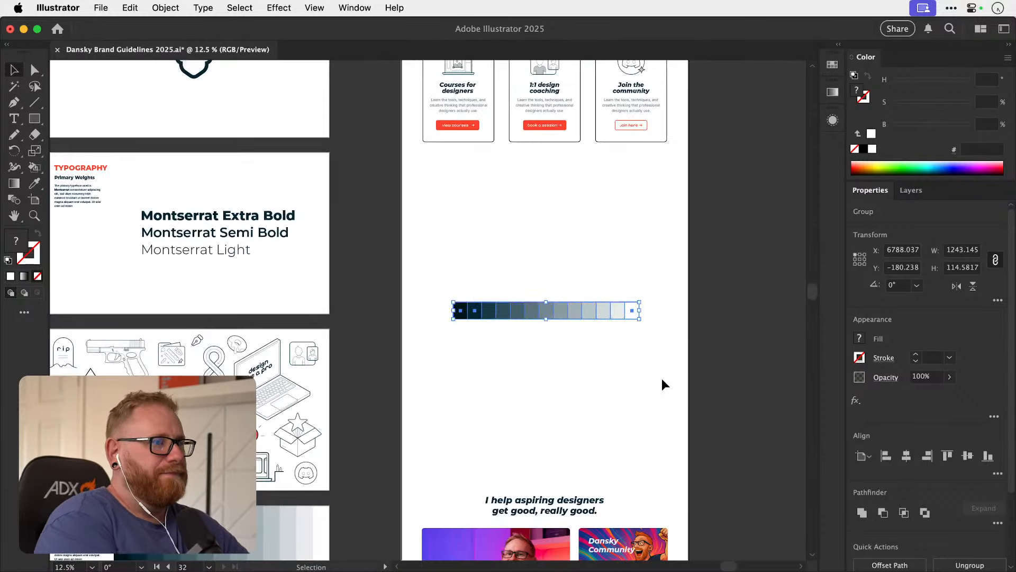
pyautogui.click(556, 437)
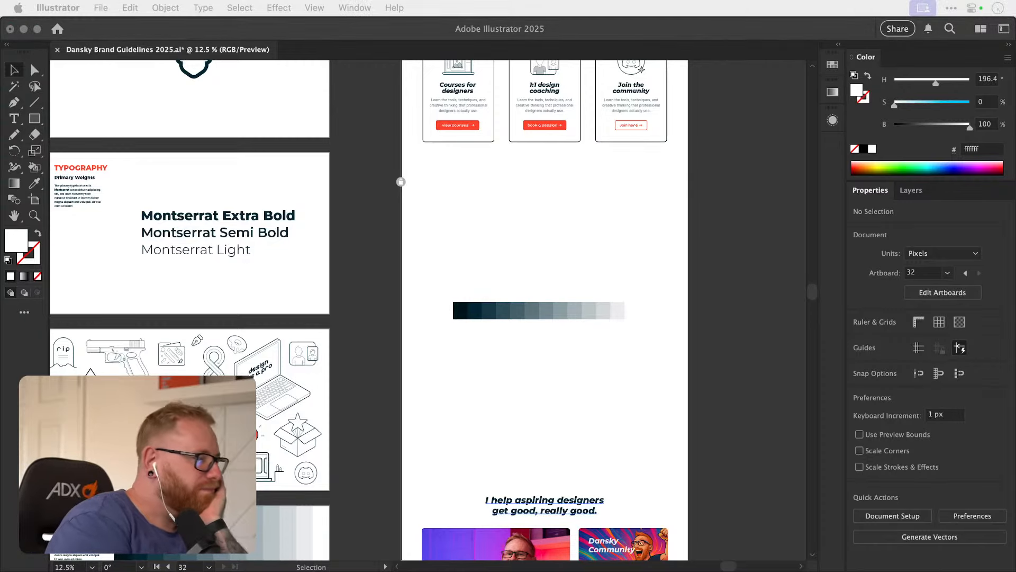
# Switch to Chrome and open the Photoshop First Class course page from the dansky.com courses.
pyautogui.moveTo(1015, 464); pyautogui.dragTo(898, 464)
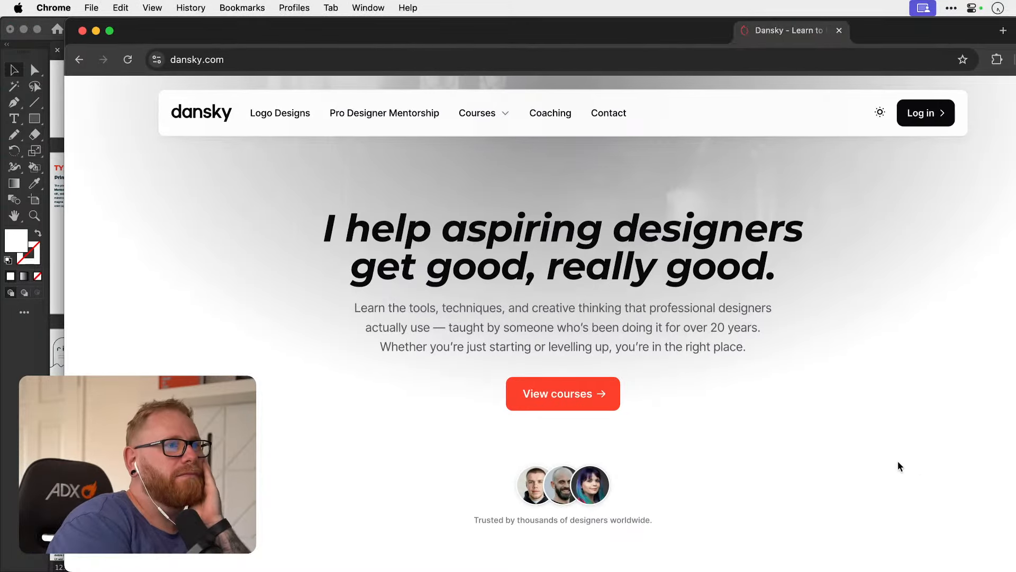
pyautogui.click(474, 116)
pyautogui.moveTo(478, 151)
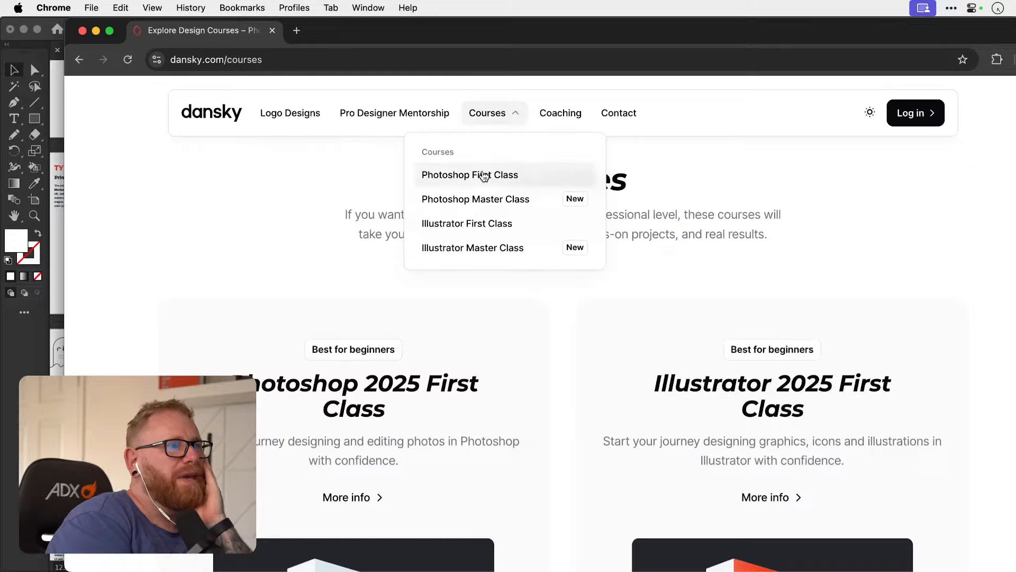
pyautogui.click(482, 175)
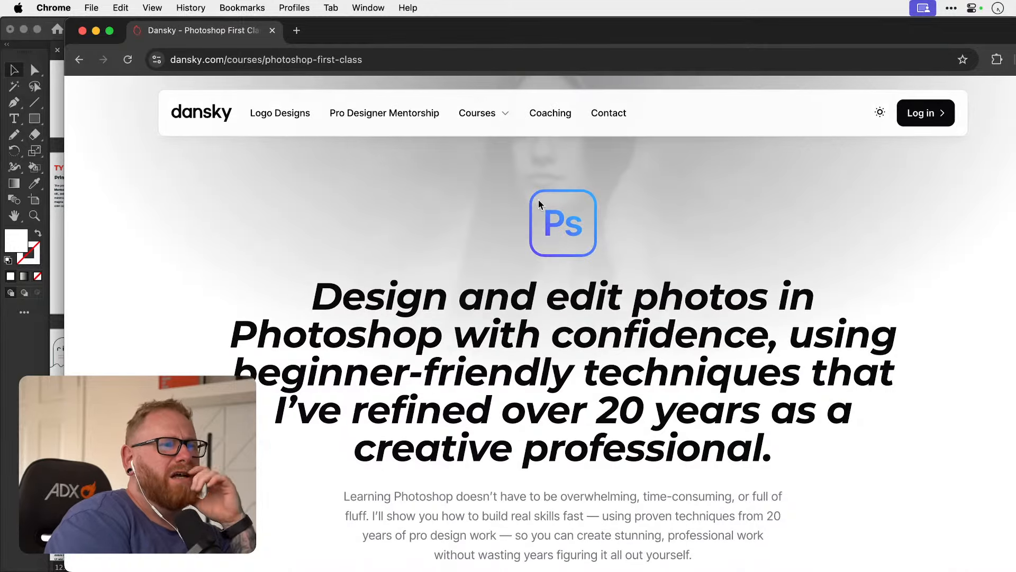
# Find the "Trusted by thousands of designers worldwide" portraits and check the websites linked from the first two, closing the first site's tab.
pyautogui.scroll(-10, 575, 272)
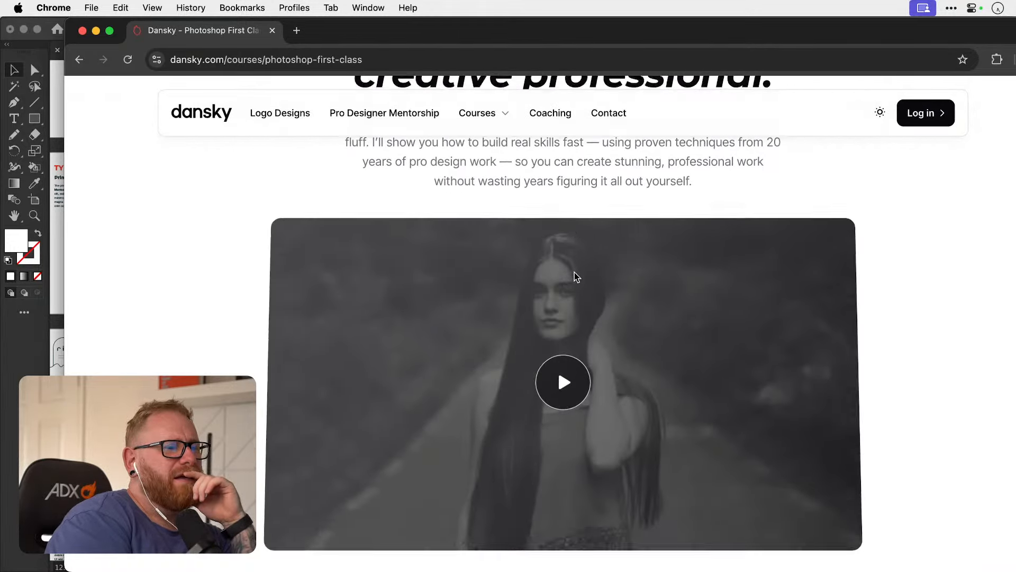
pyautogui.scroll(-6, 681, 358)
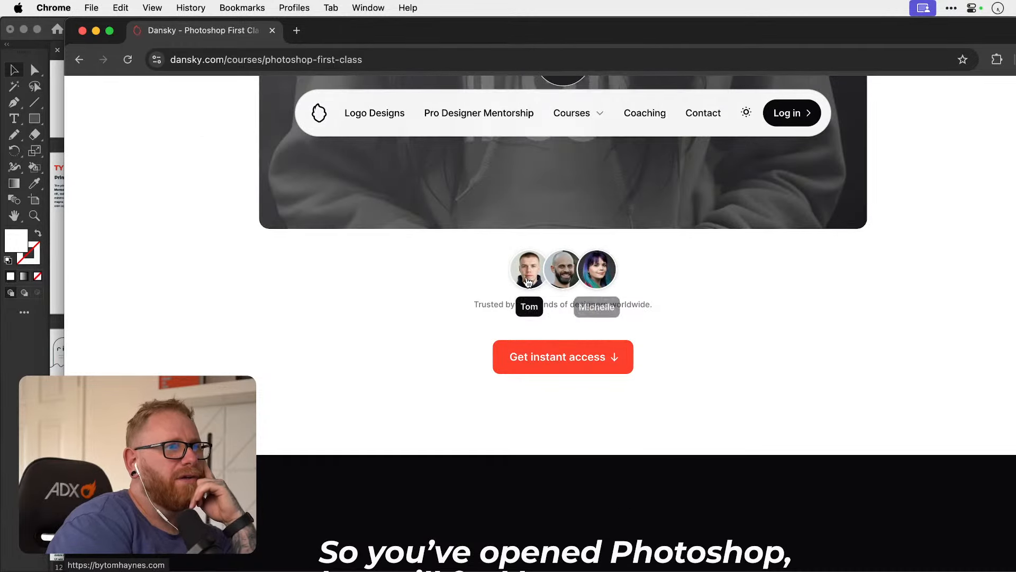
pyautogui.click(537, 281)
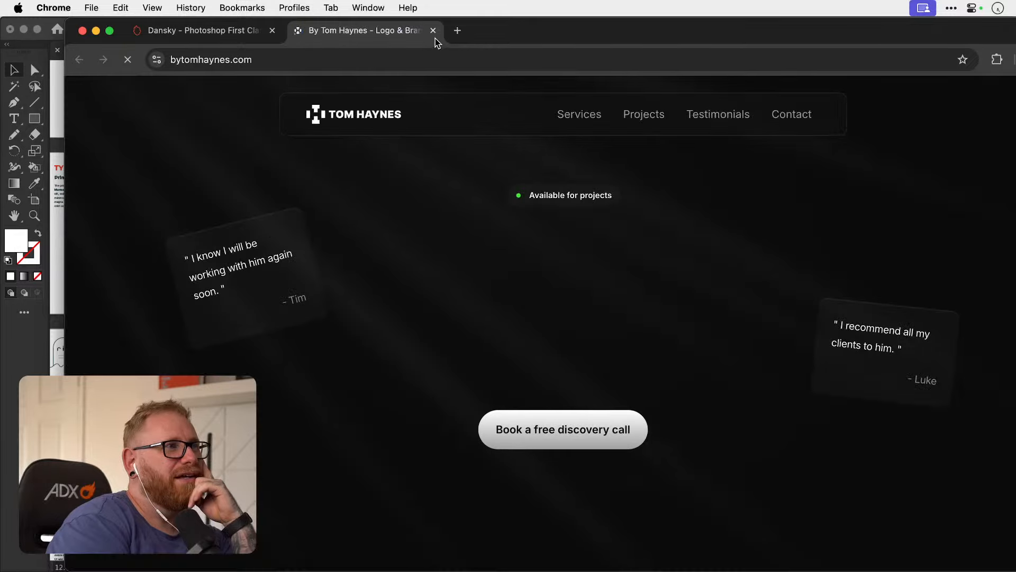
pyautogui.click(433, 31)
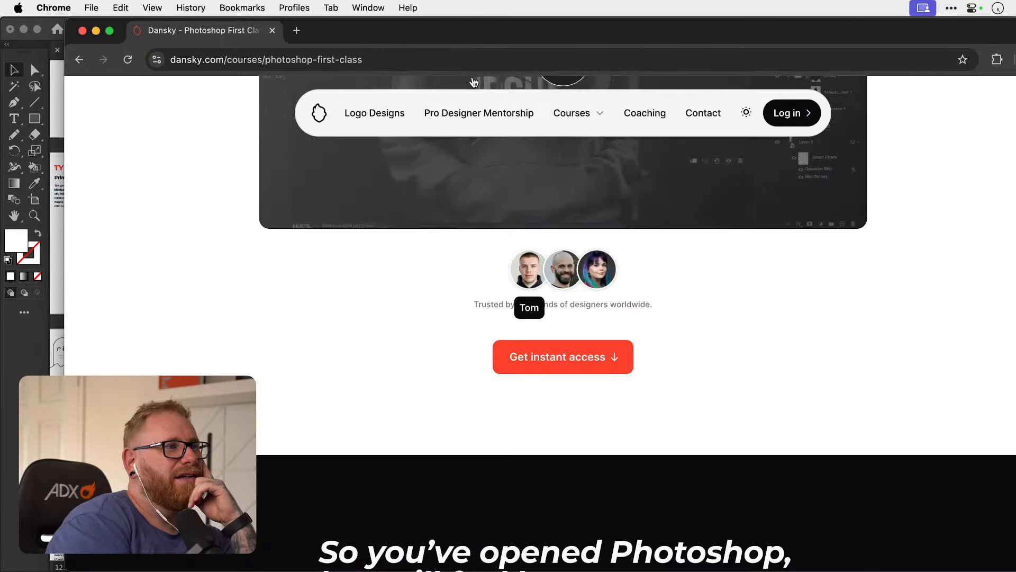
pyautogui.click(568, 283)
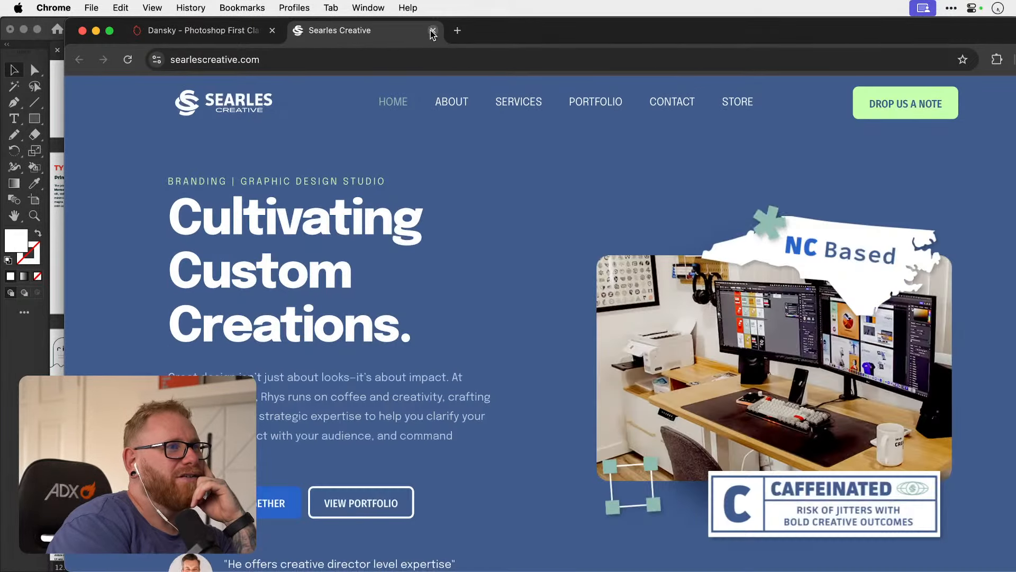
# Close the second designer's site, check the website linked from the third portrait, and close its tab.
pyautogui.click(432, 31)
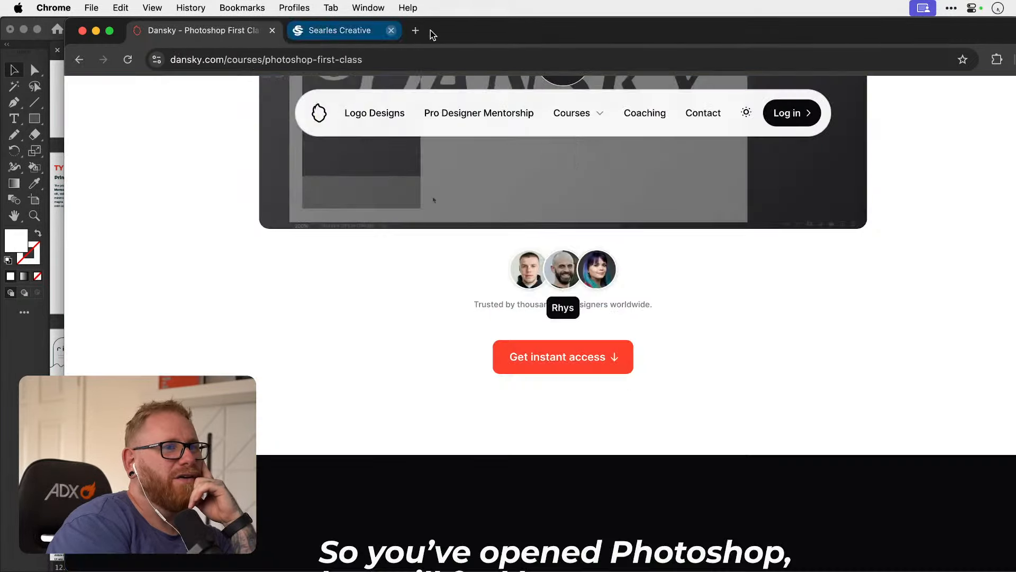
pyautogui.click(597, 284)
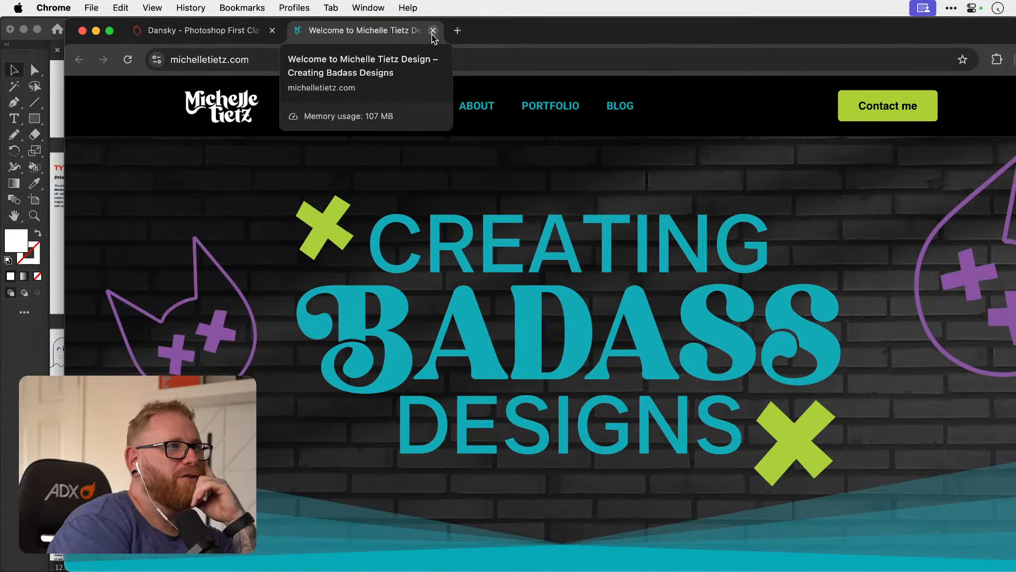
pyautogui.click(433, 32)
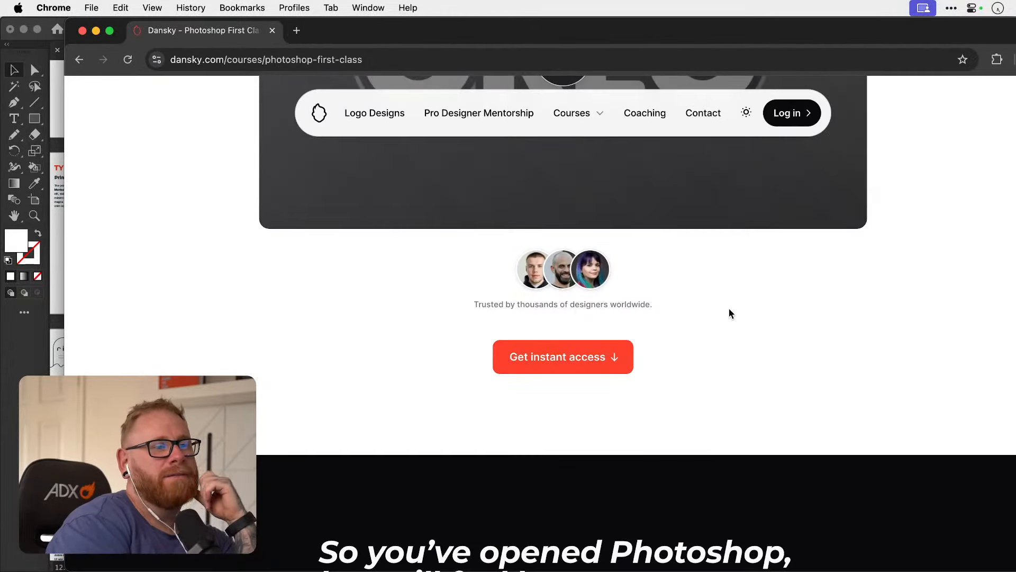
# Examine the Photoshop course page's dark introduction, the "What I'm going to help you achieve" illustrations and the before/after image timeline.
pyautogui.scroll(-8, 729, 309)
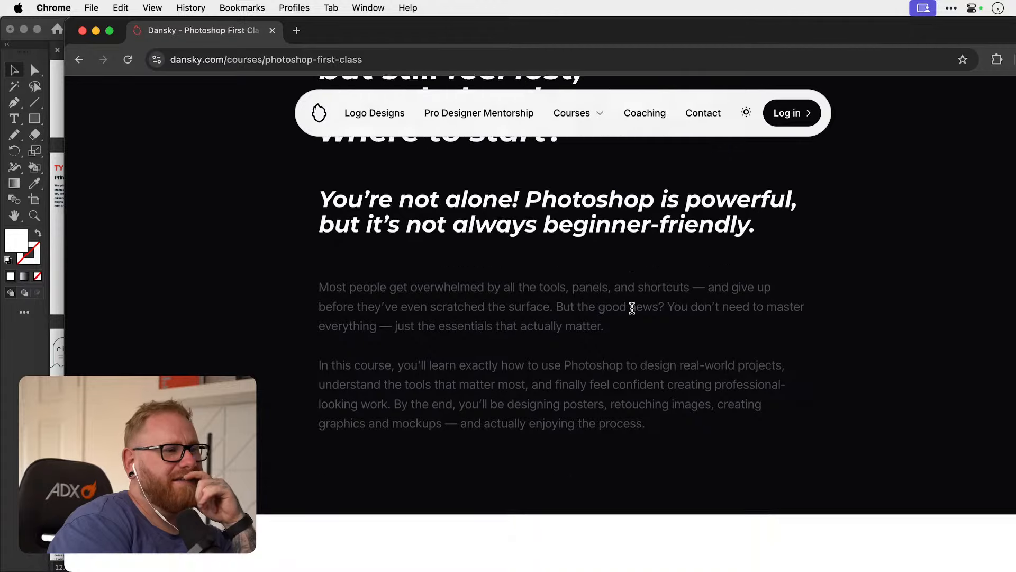
pyautogui.scroll(-3, 632, 308)
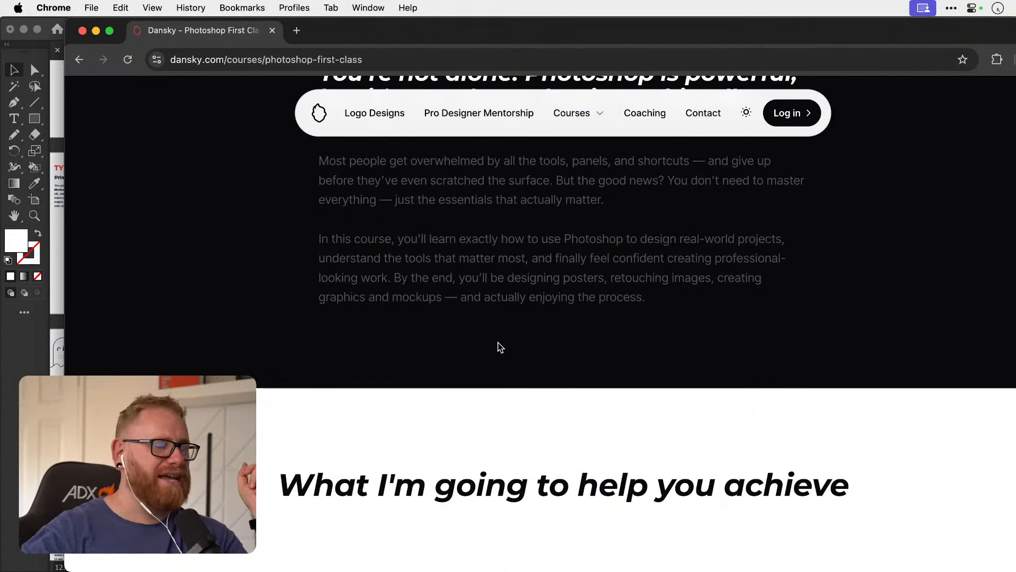
pyautogui.scroll(-5, 499, 348)
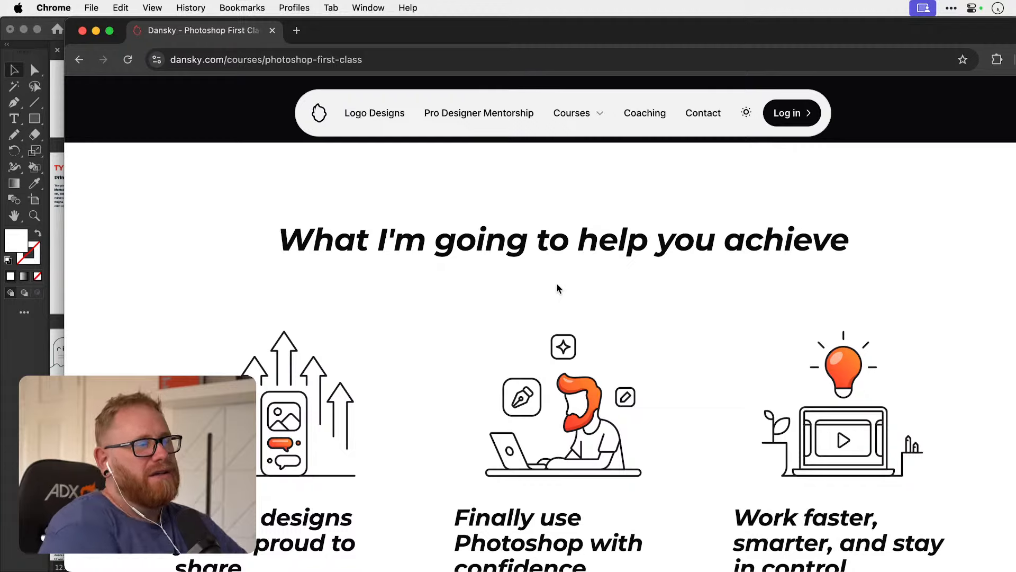
pyautogui.scroll(-3, 557, 285)
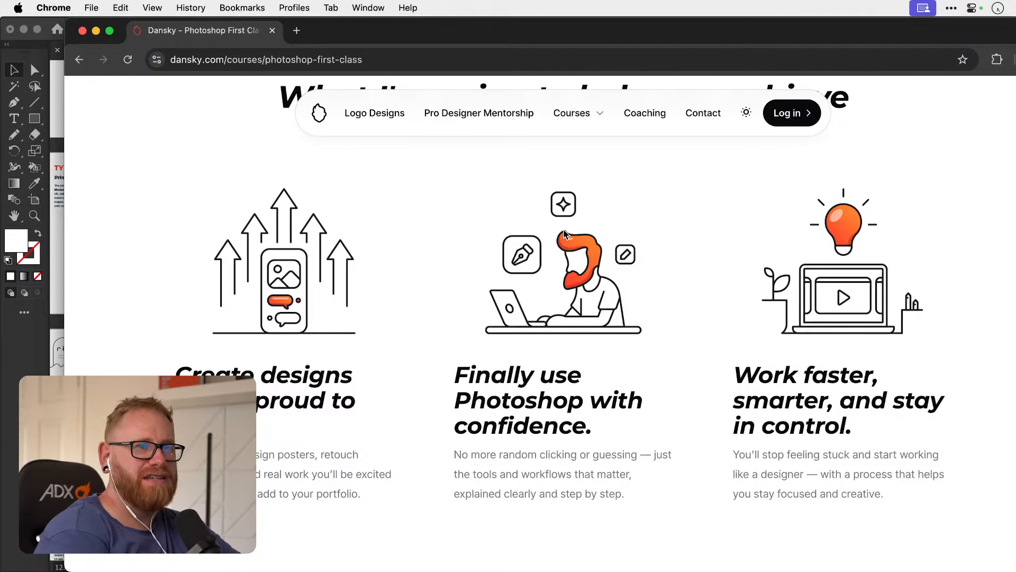
pyautogui.scroll(-8, 565, 233)
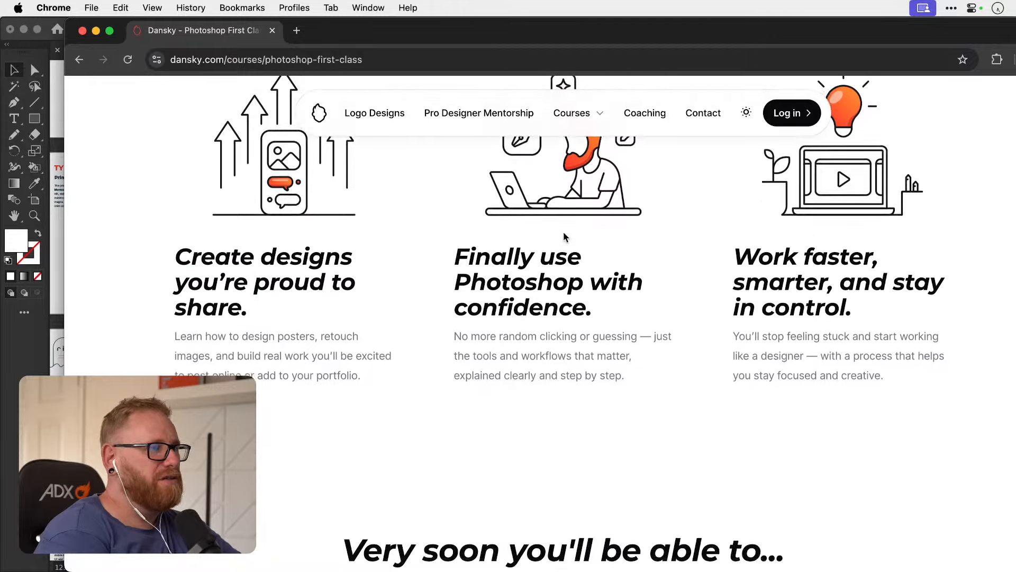
pyautogui.scroll(-3, 556, 233)
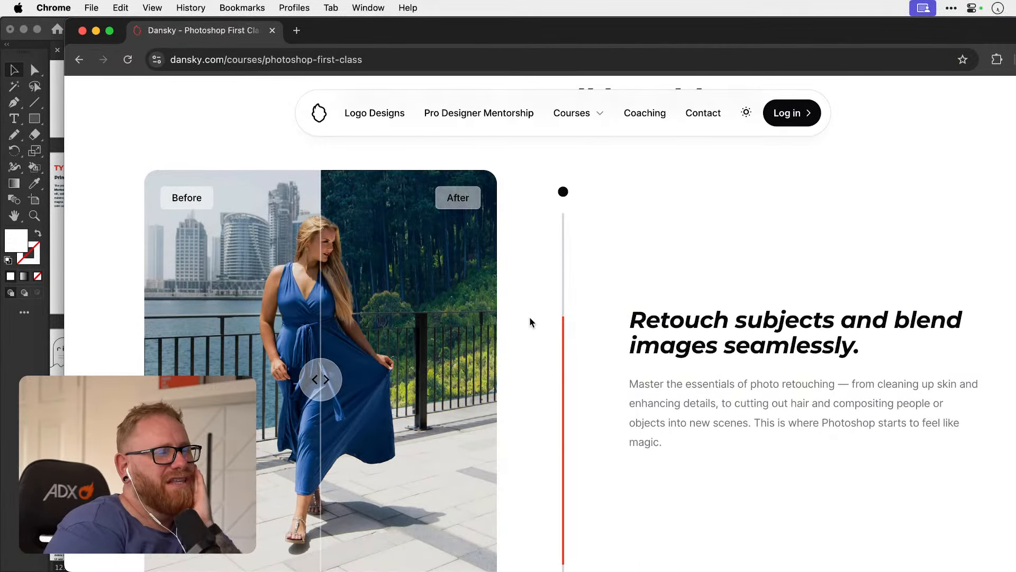
pyautogui.scroll(-6, 430, 356)
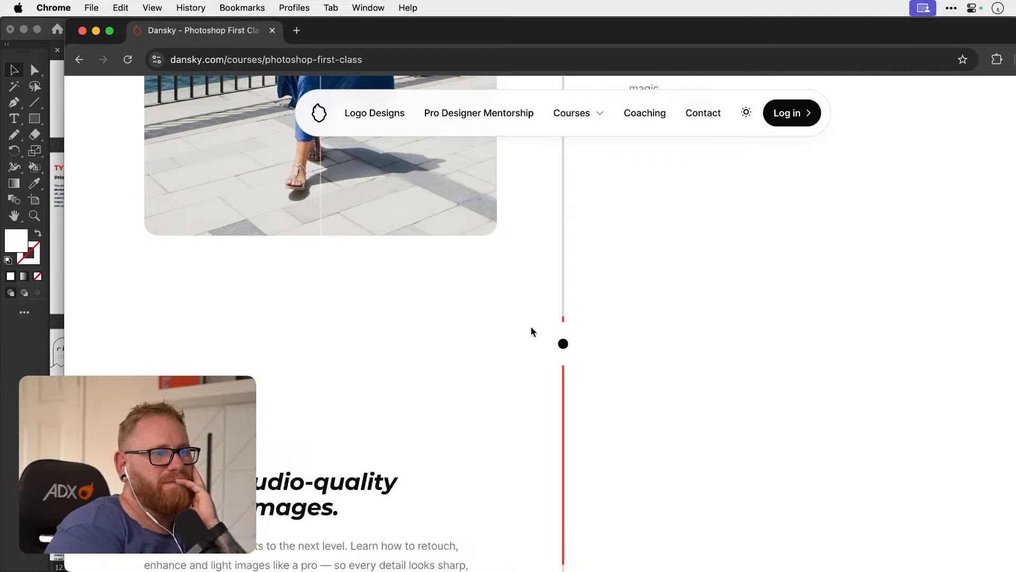
pyautogui.scroll(-15, 564, 328)
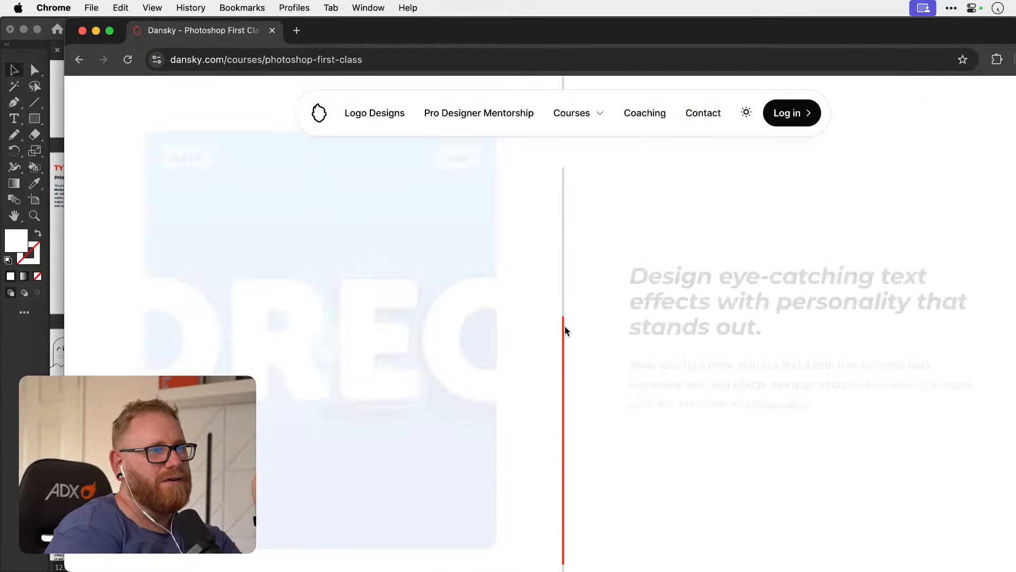
# Check the lesson list of Module 1 in the "Step-by-step, this is what we'll cover." section, leaving the module collapsed.
pyautogui.scroll(-10, 565, 327)
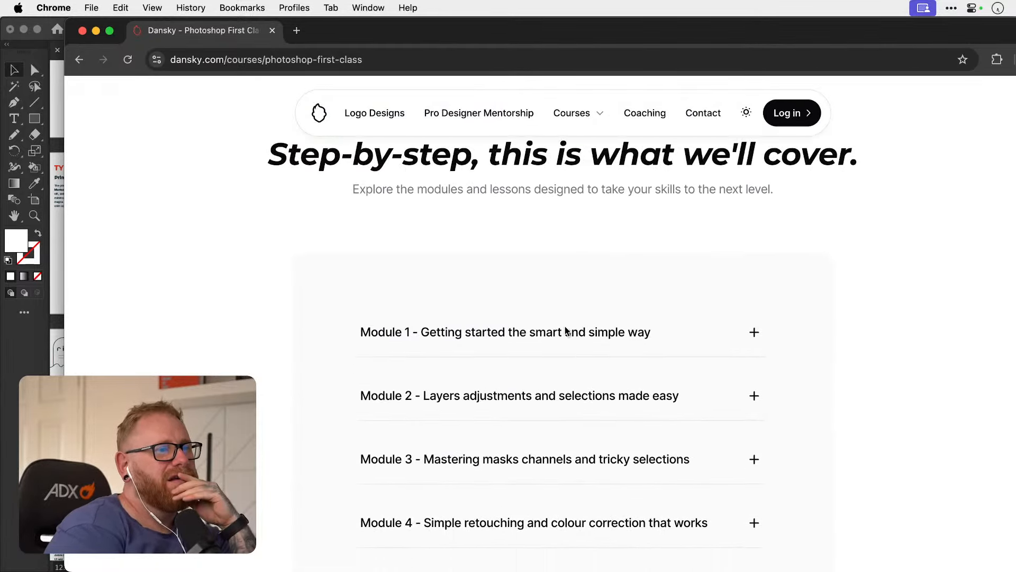
pyautogui.click(756, 310)
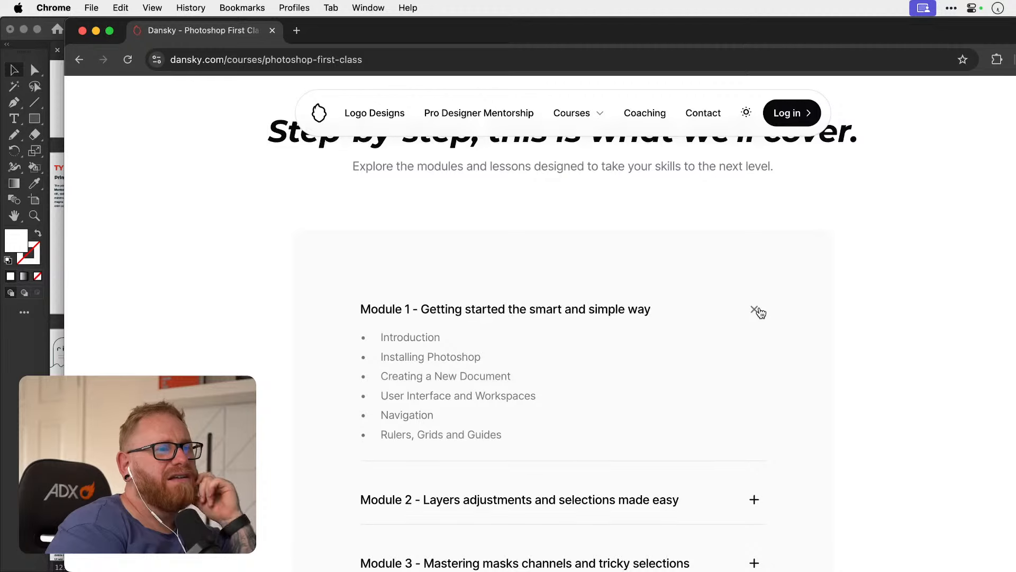
pyautogui.click(758, 312)
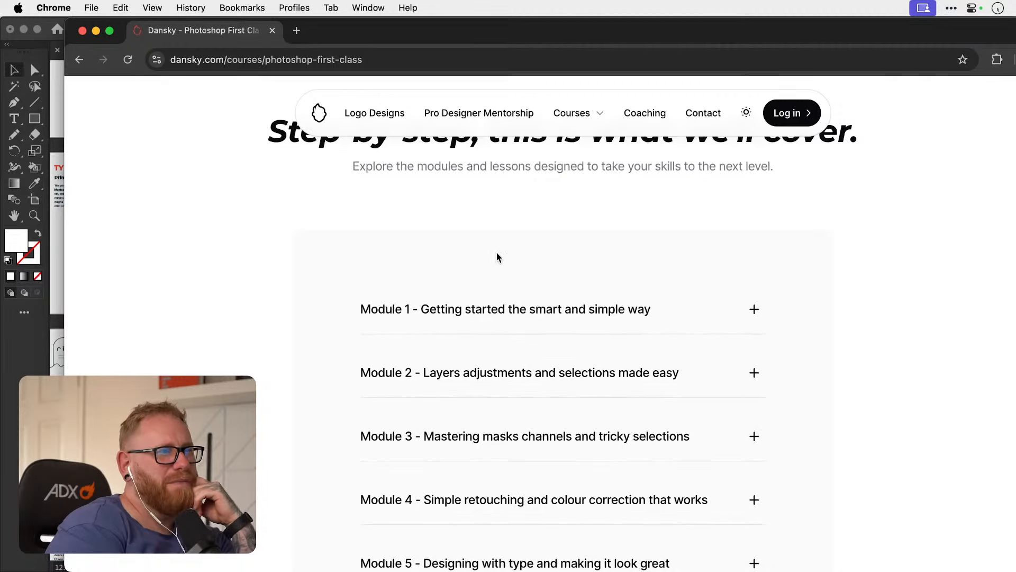
# Examine the experience statistics, the course reviews with their audience tags, and the icon grid of support and bonuses.
pyautogui.scroll(-15, 827, 372)
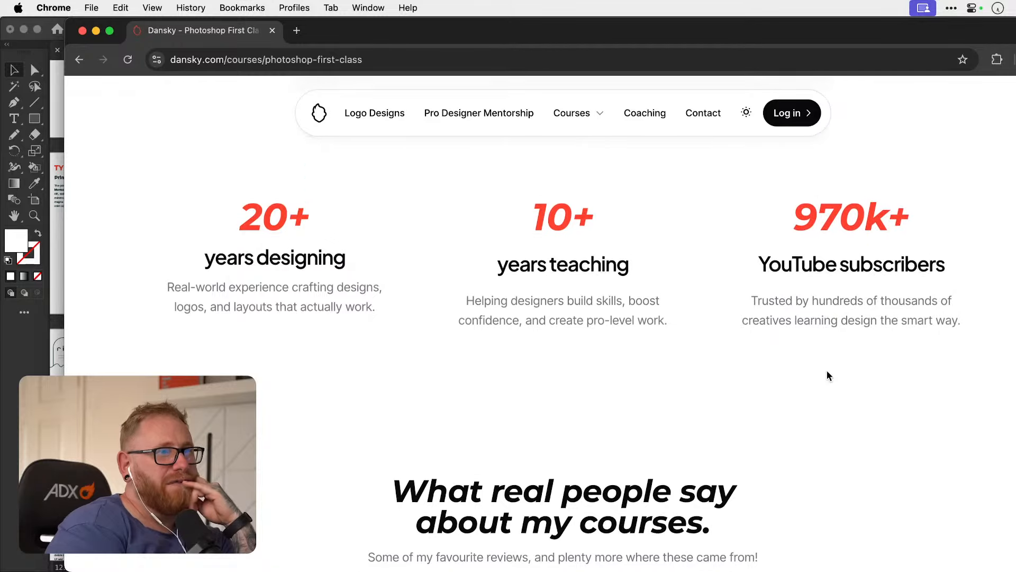
pyautogui.scroll(-5, 559, 281)
pyautogui.scroll(-2, 559, 281)
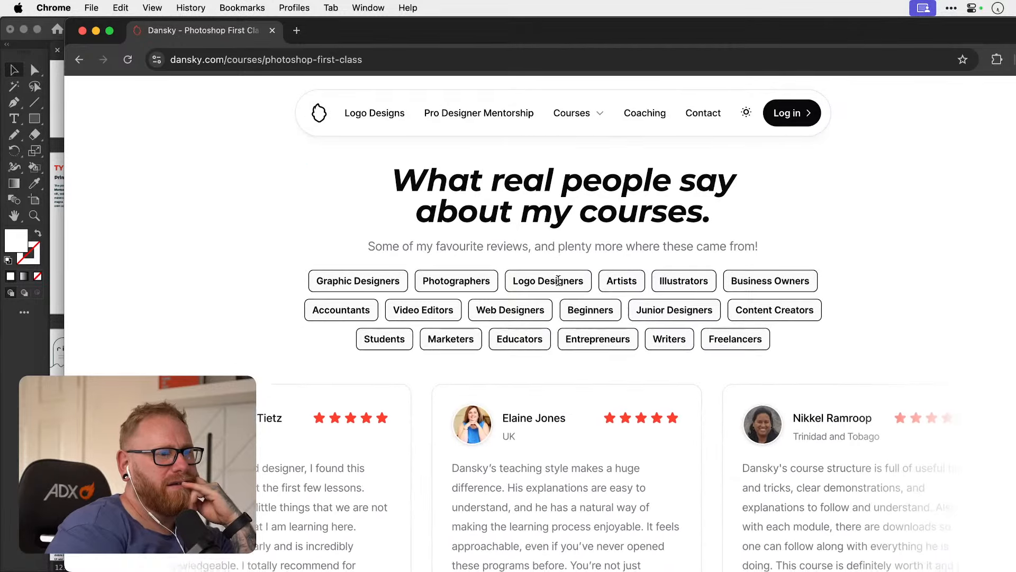
pyautogui.scroll(-3, 491, 290)
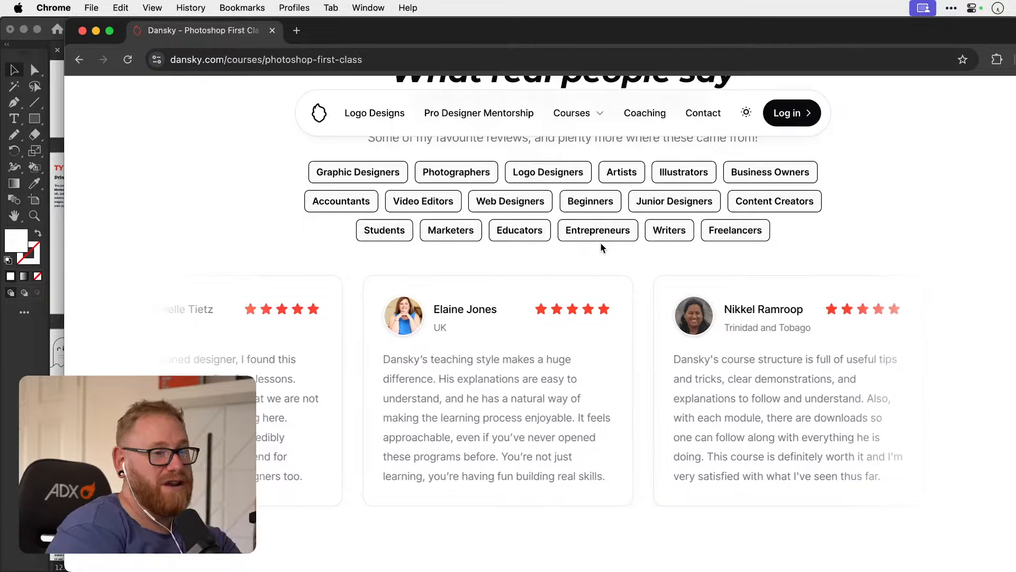
pyautogui.scroll(-10, 601, 247)
pyautogui.scroll(-6, 601, 247)
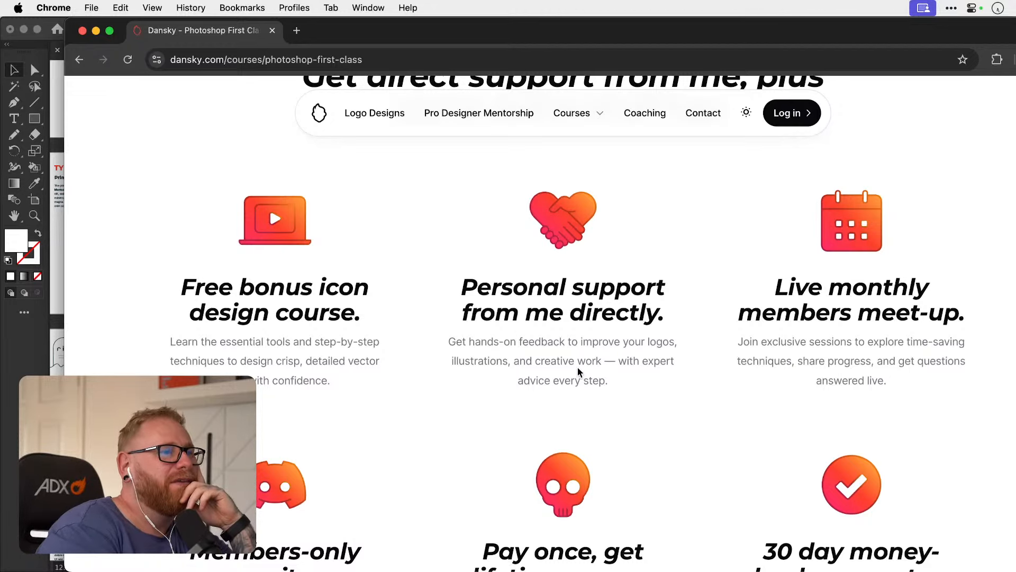
# Compare the two Photoshop course pricing cards and their feature lists, and look over the rest of the page down to the footer.
pyautogui.scroll(-10, 577, 368)
pyautogui.scroll(-4, 577, 367)
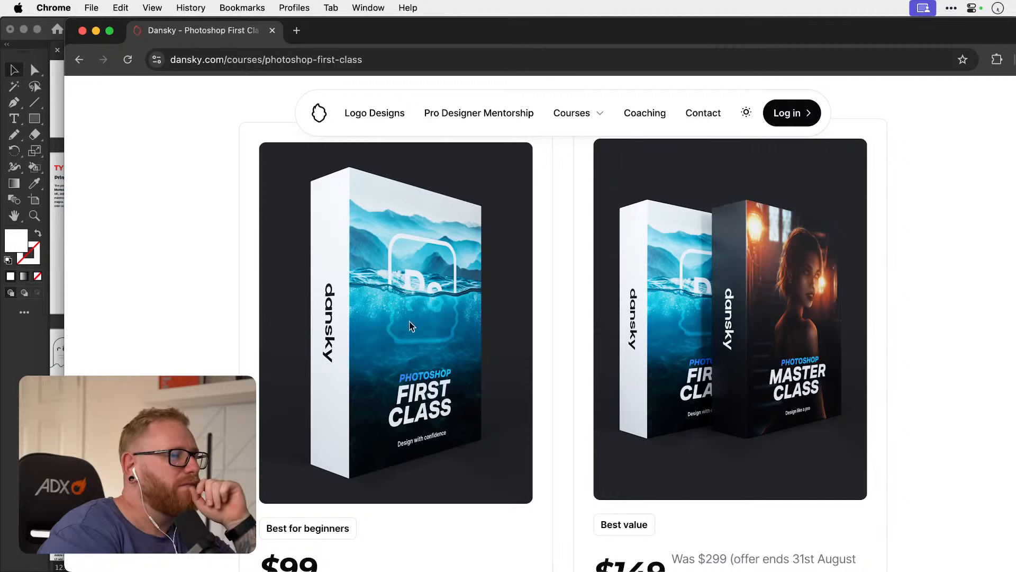
pyautogui.scroll(-1, 418, 321)
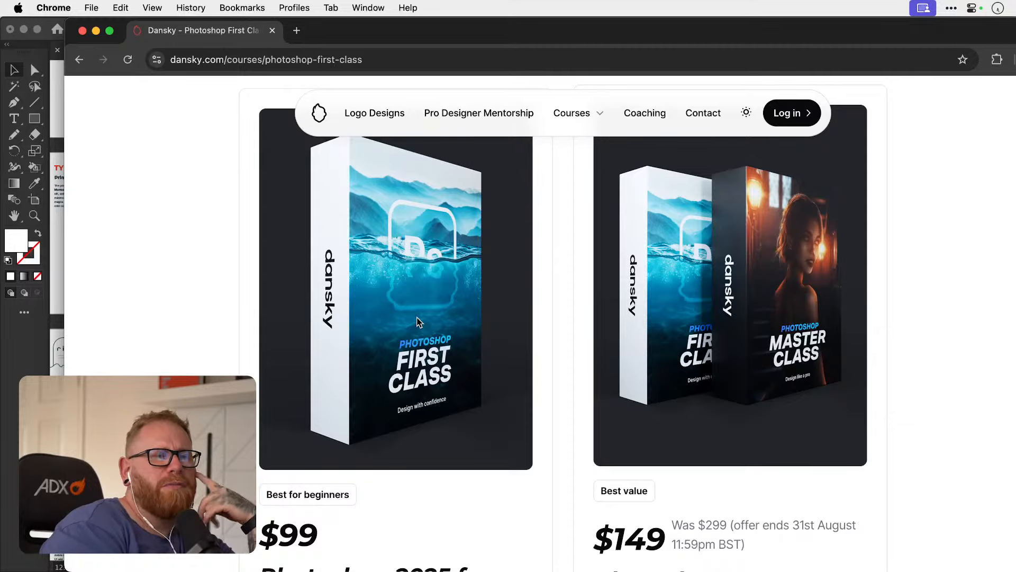
pyautogui.scroll(-1, 418, 321)
pyautogui.scroll(-10, 418, 322)
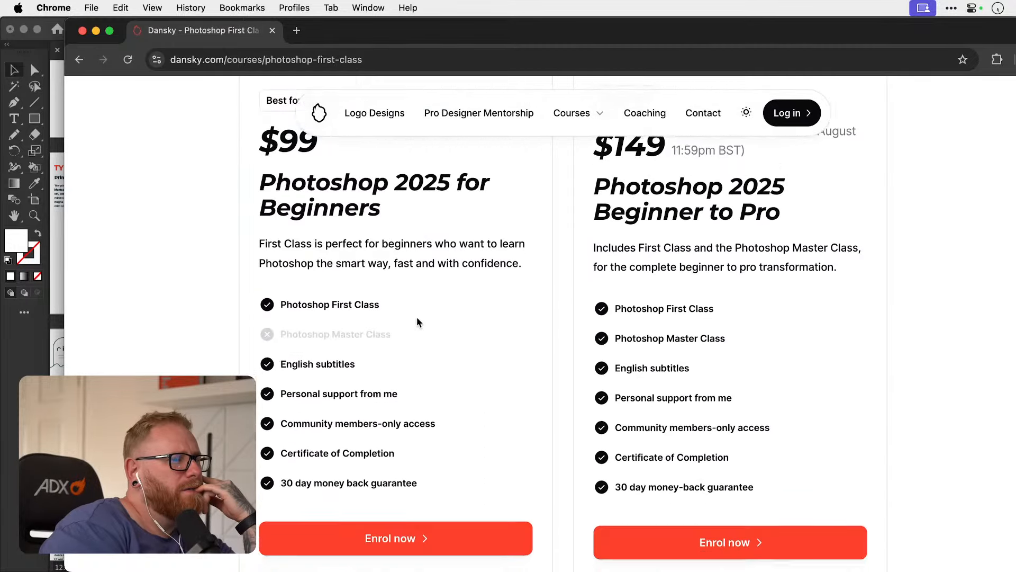
pyautogui.scroll(10, 418, 322)
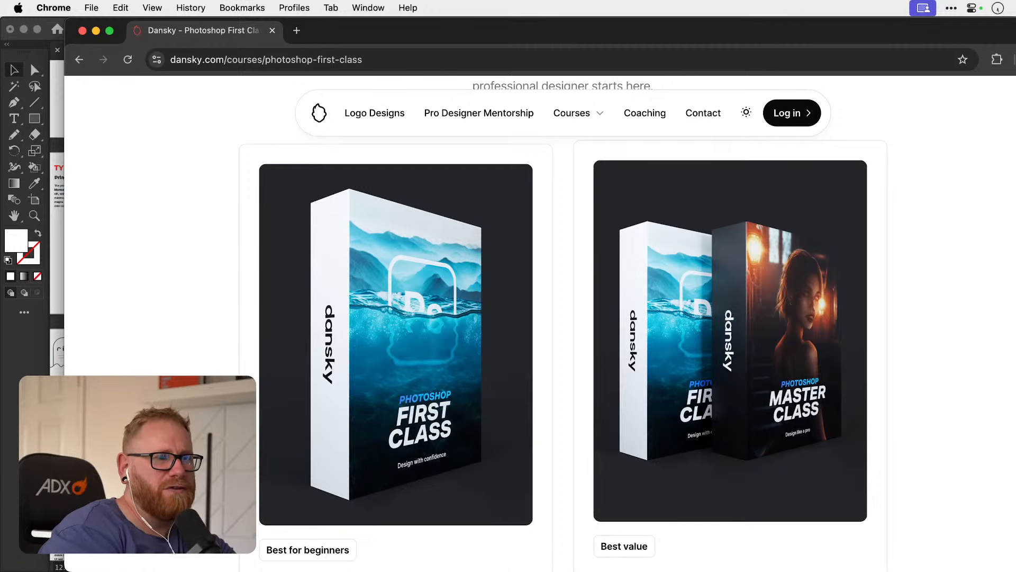
pyautogui.scroll(-5, 527, 386)
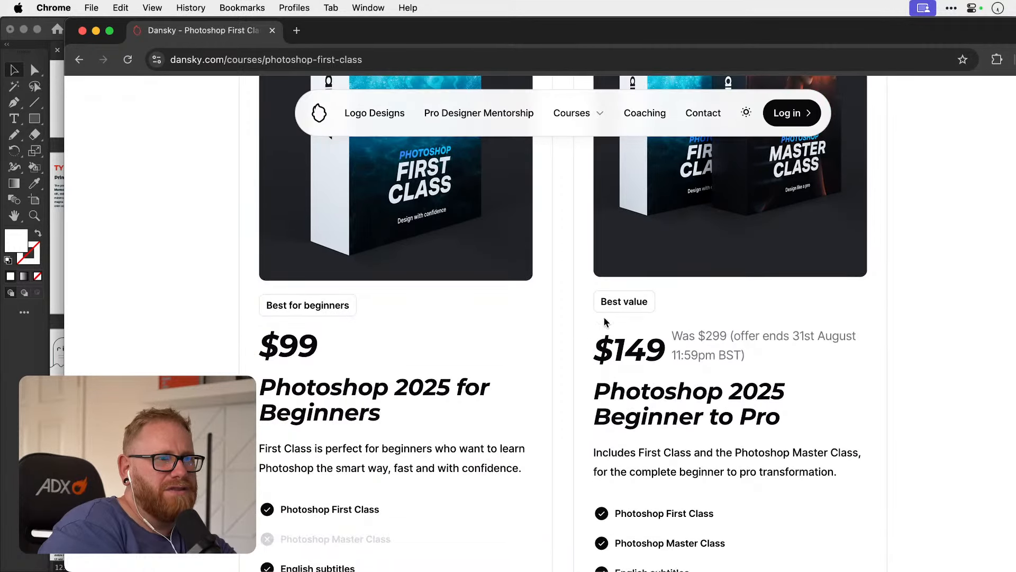
pyautogui.scroll(-6, 603, 311)
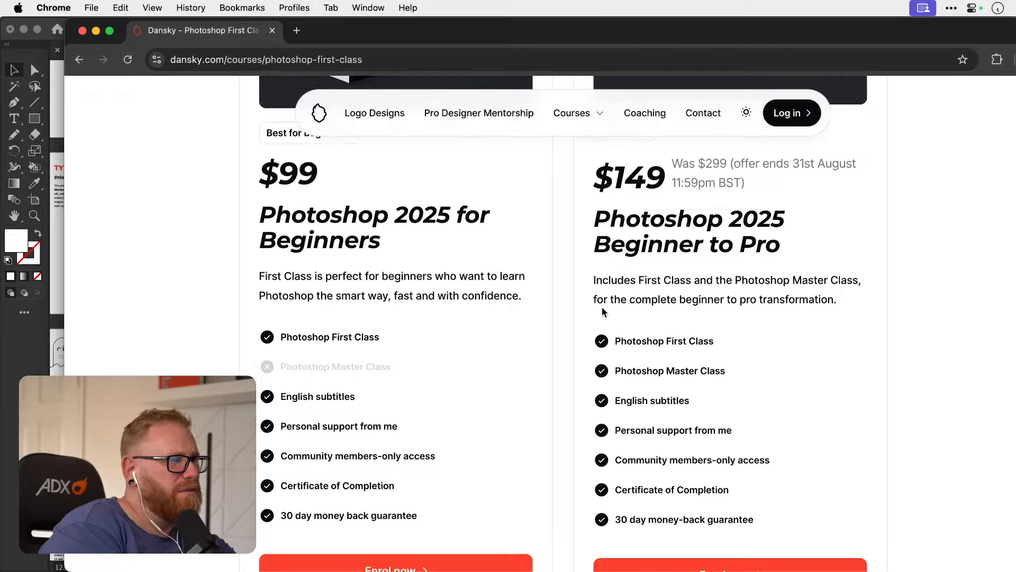
pyautogui.scroll(-8, 602, 311)
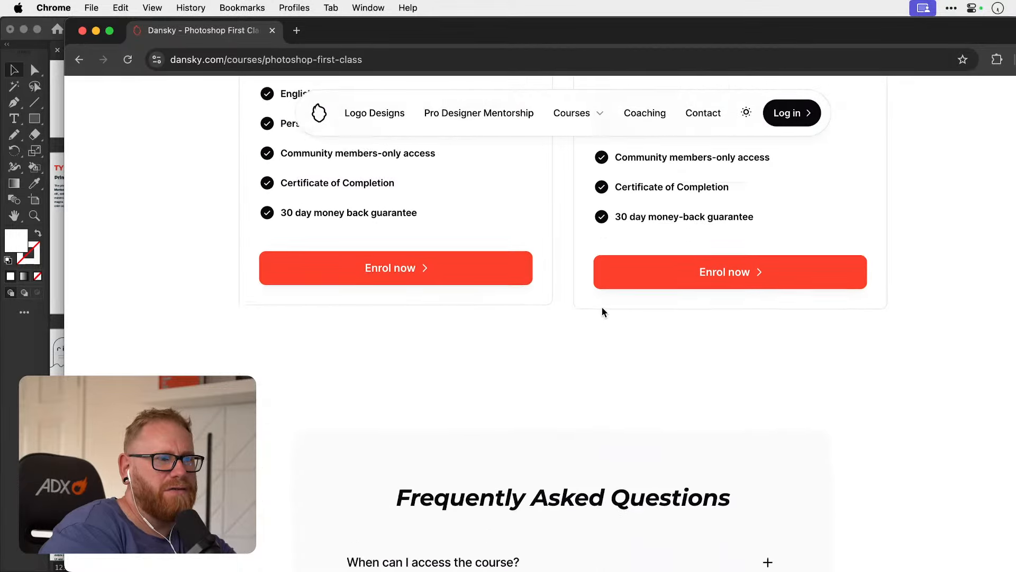
pyautogui.scroll(-5, 602, 312)
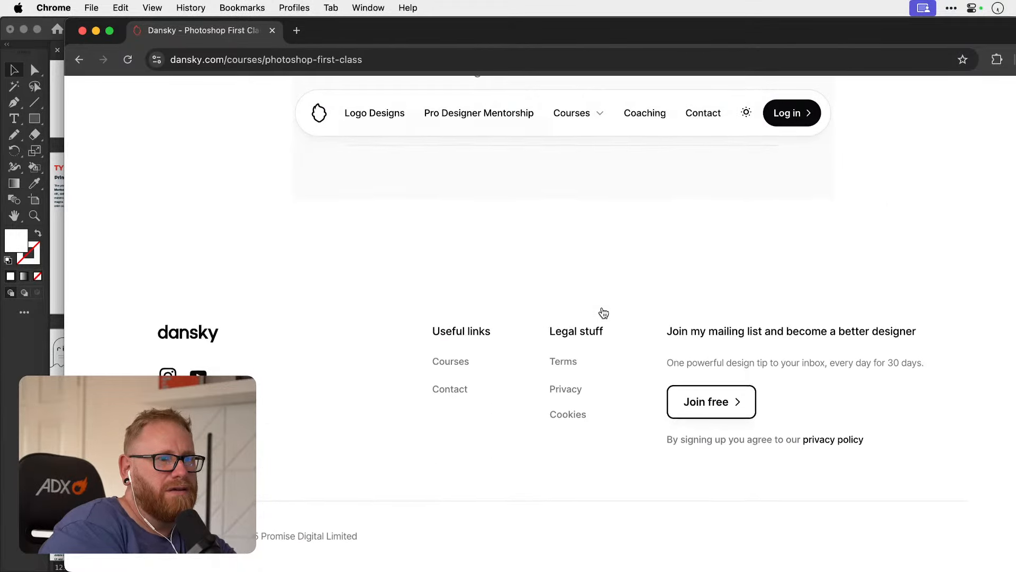
# Open the Pro Designer Mentorship page of the Dansky site.
pyautogui.scroll(15, 601, 312)
pyautogui.scroll(20, 602, 311)
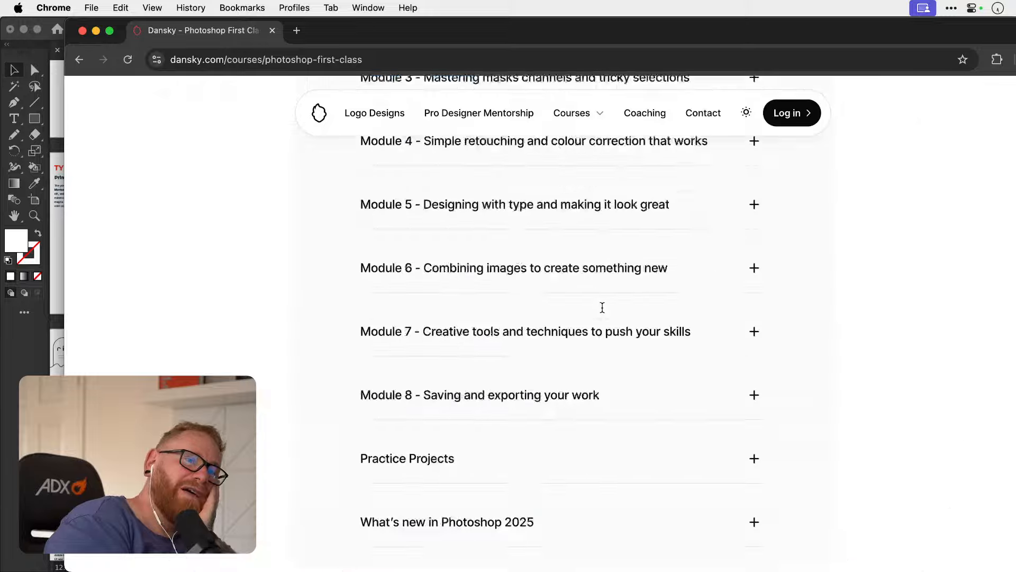
pyautogui.scroll(15, 602, 312)
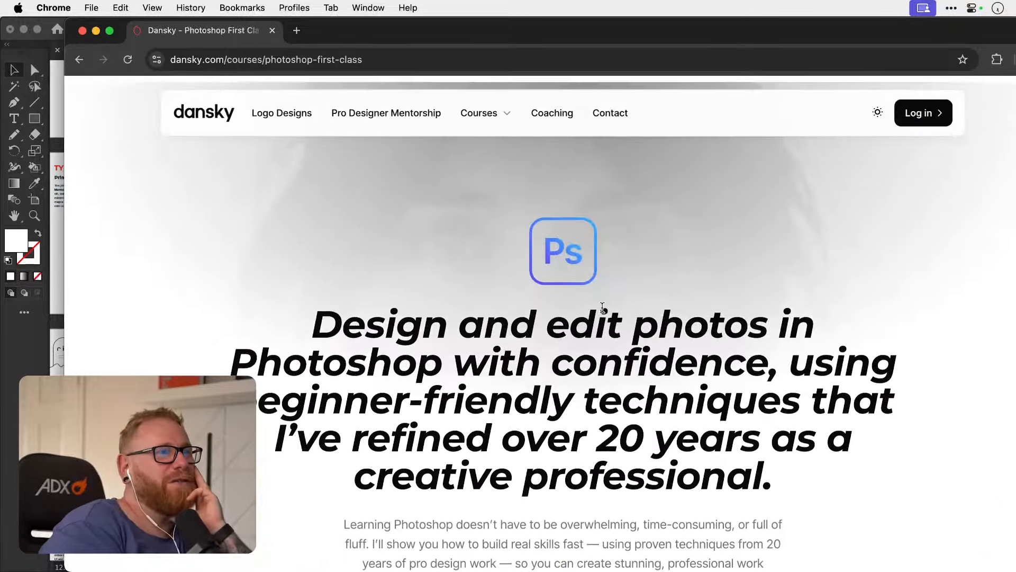
pyautogui.click(413, 118)
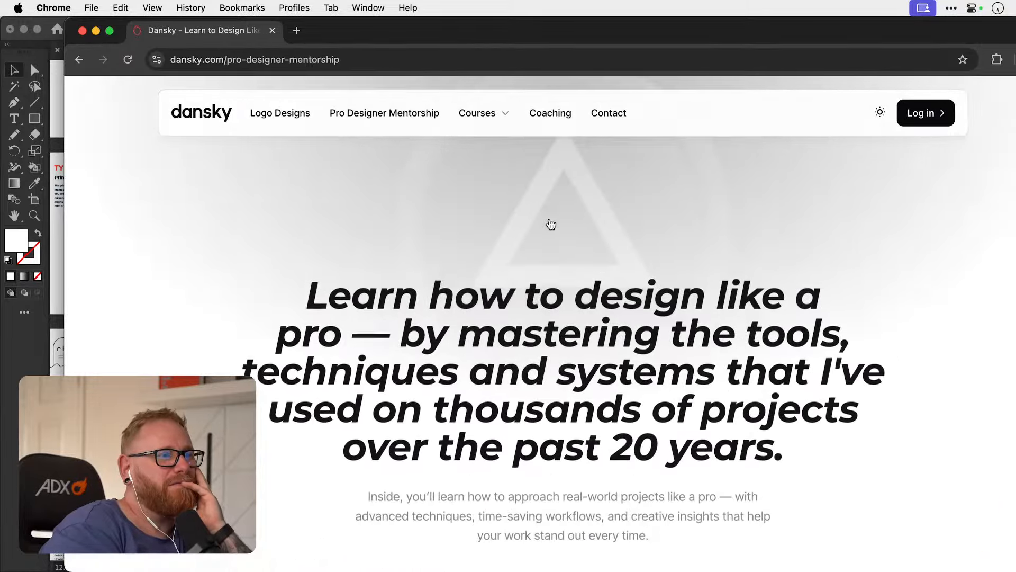
# Examine the mentorship page's "Who is this for?" section and its three illustrated benefits.
pyautogui.scroll(-10, 548, 220)
pyautogui.scroll(-5, 549, 219)
pyautogui.scroll(5, 550, 218)
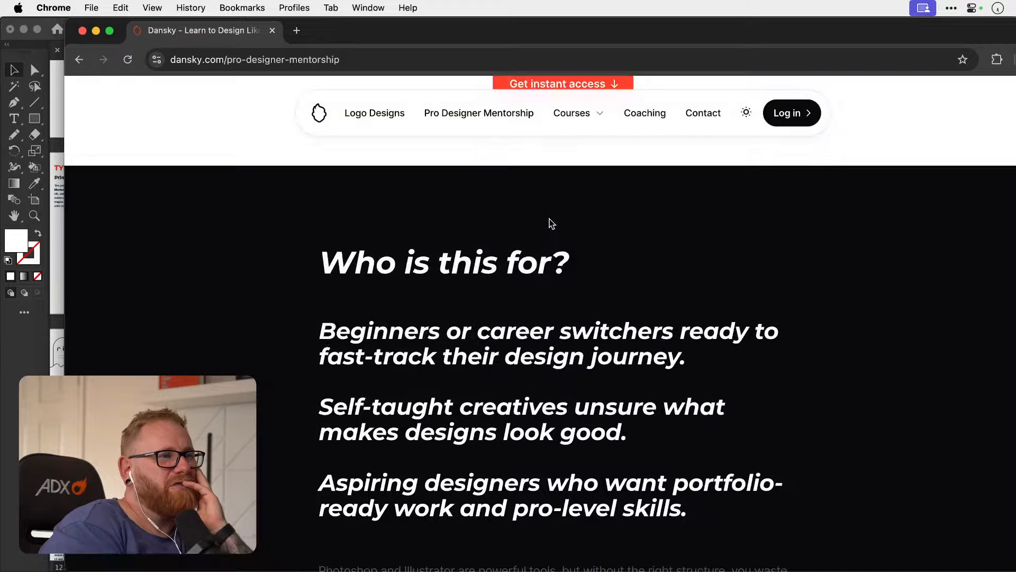
pyautogui.scroll(-15, 549, 218)
pyautogui.scroll(-4, 549, 219)
pyautogui.scroll(9, 549, 218)
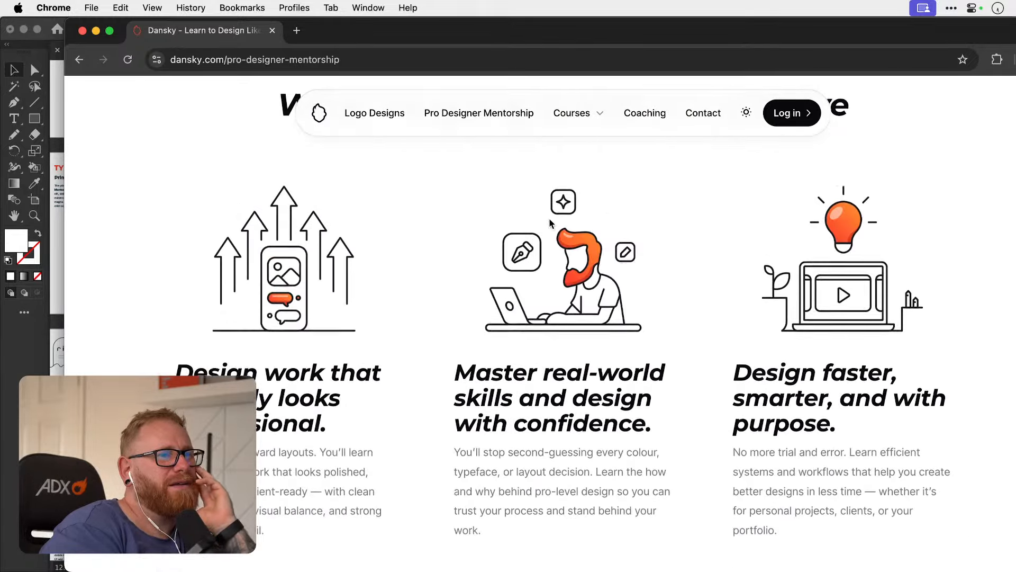
# Examine the mentorship page's before/after logo design card, the "What's inside?" list and the project image gallery.
pyautogui.scroll(-12, 550, 218)
pyautogui.scroll(-6, 549, 220)
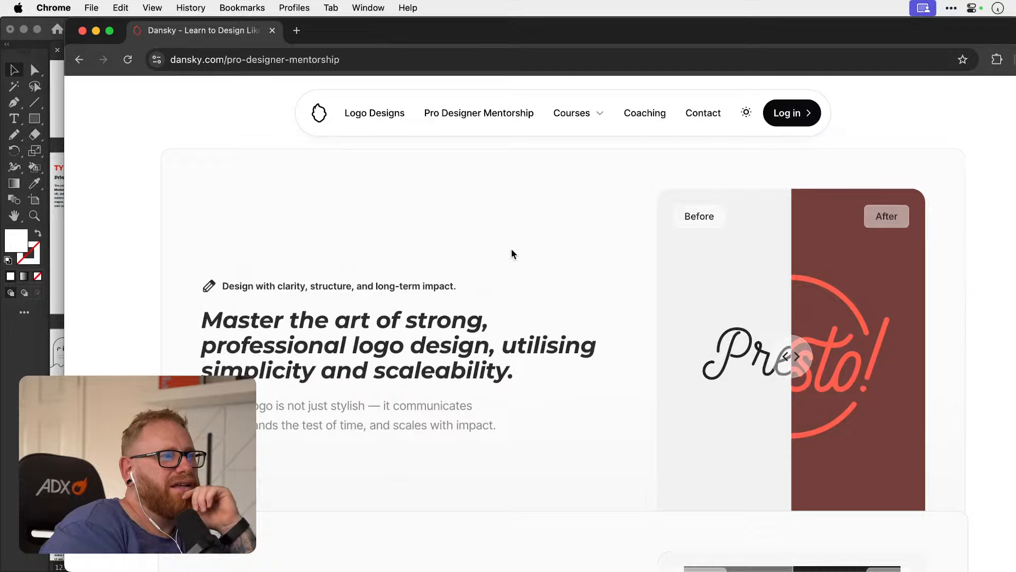
pyautogui.scroll(-10, 516, 253)
pyautogui.scroll(-15, 515, 250)
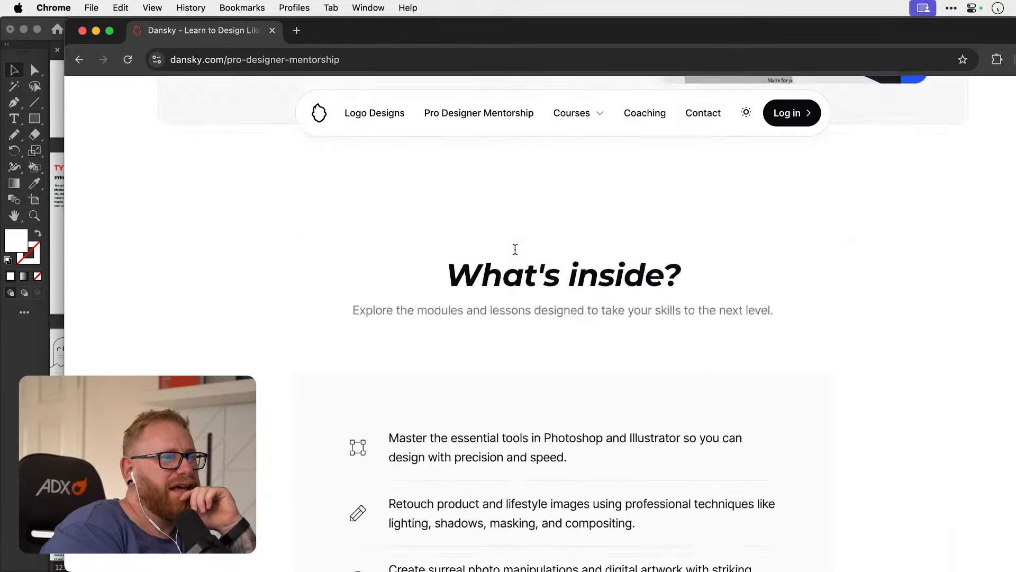
pyautogui.scroll(10, 515, 249)
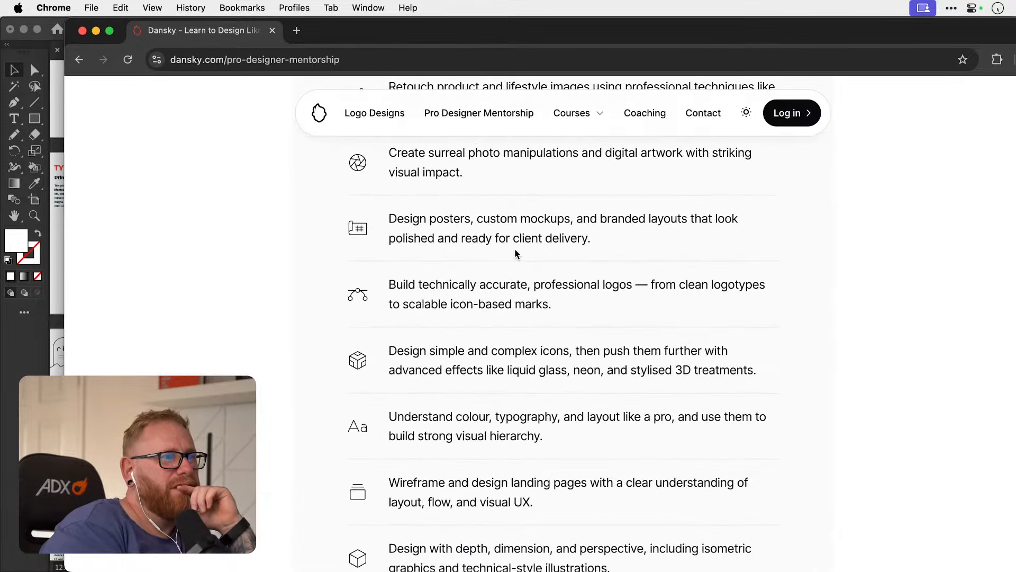
pyautogui.scroll(-11, 514, 249)
pyautogui.scroll(-11, 515, 249)
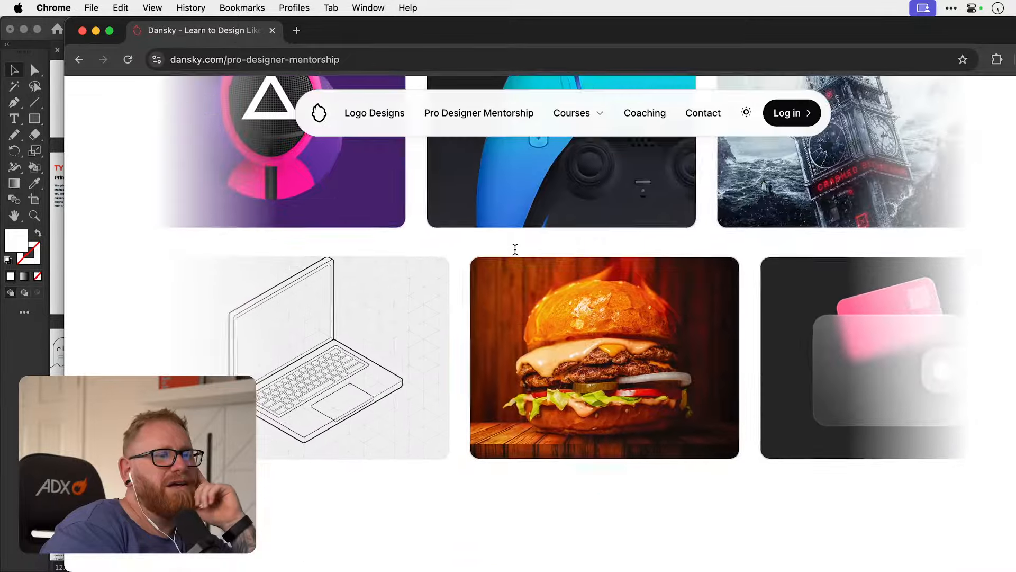
# Look over the rest of the mentorship page's project image gallery, down to the teaching statistics below it.
pyautogui.scroll(7, 517, 253)
pyautogui.scroll(-3, 516, 254)
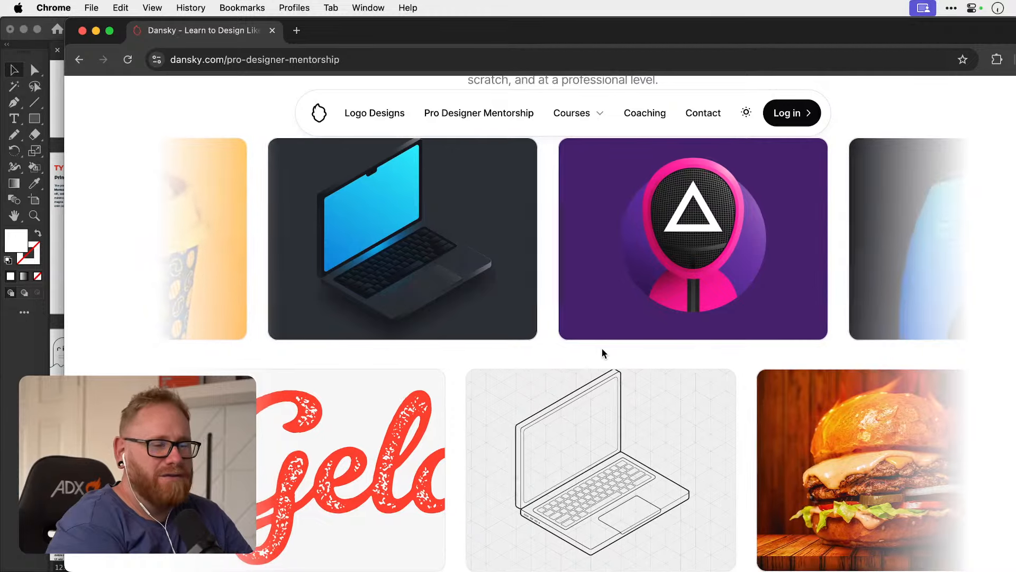
pyautogui.scroll(-5, 602, 348)
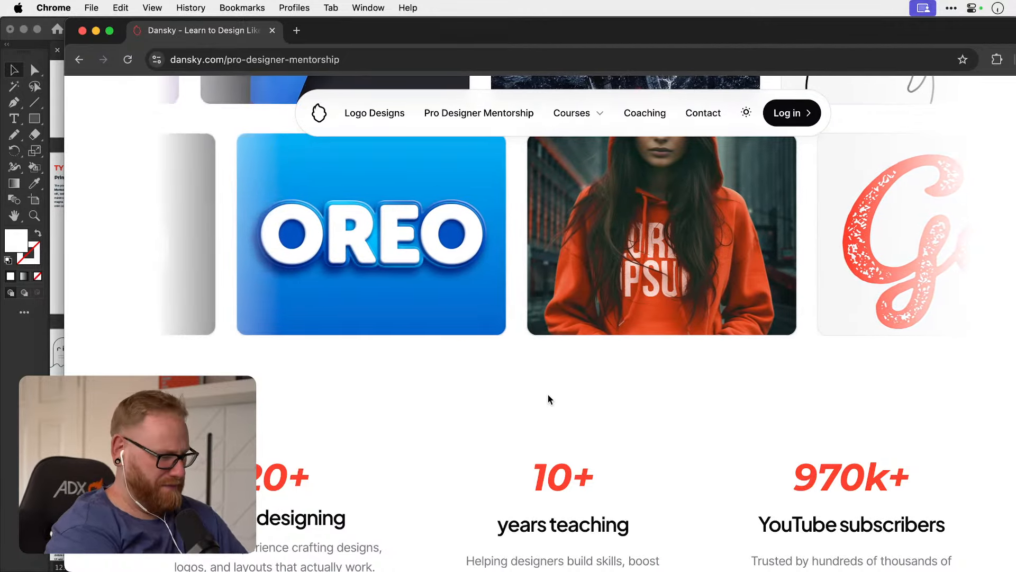
# Switch to Photoshop to open the Demon Hunter artwork, and return to the mentorship page in Chrome.
pyautogui.press('F11')
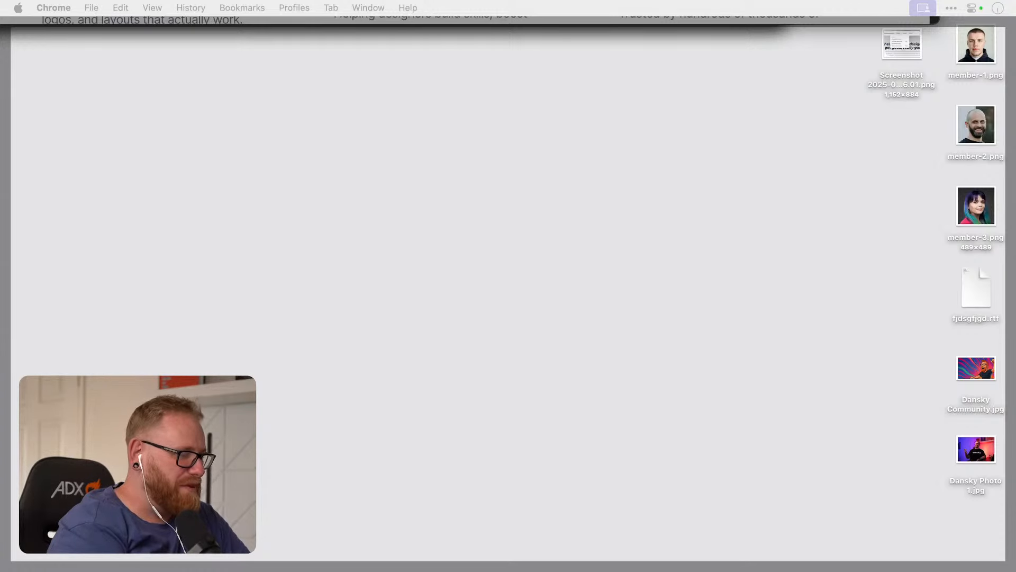
pyautogui.press('super+Tab')
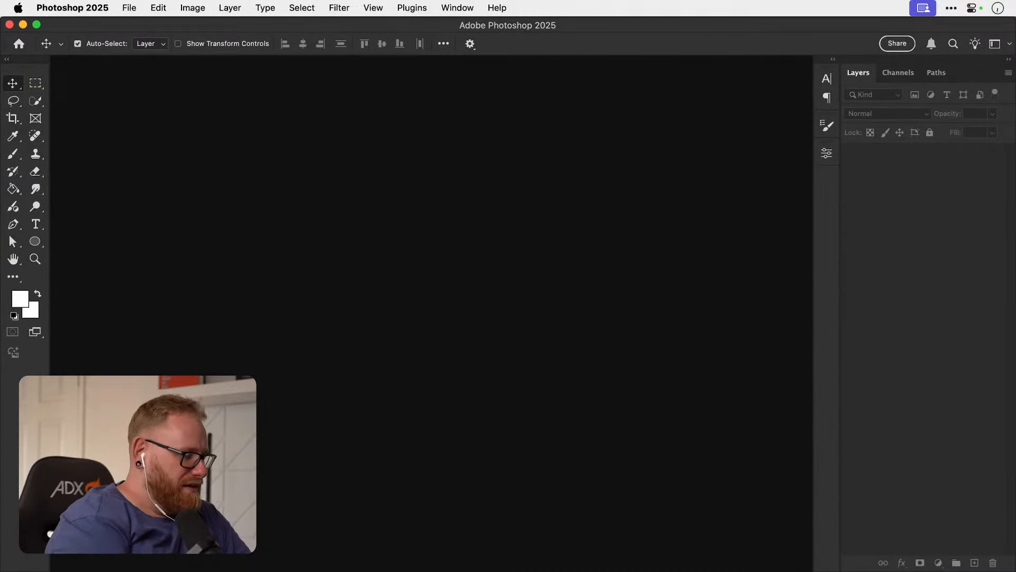
pyautogui.press('super+Tab')
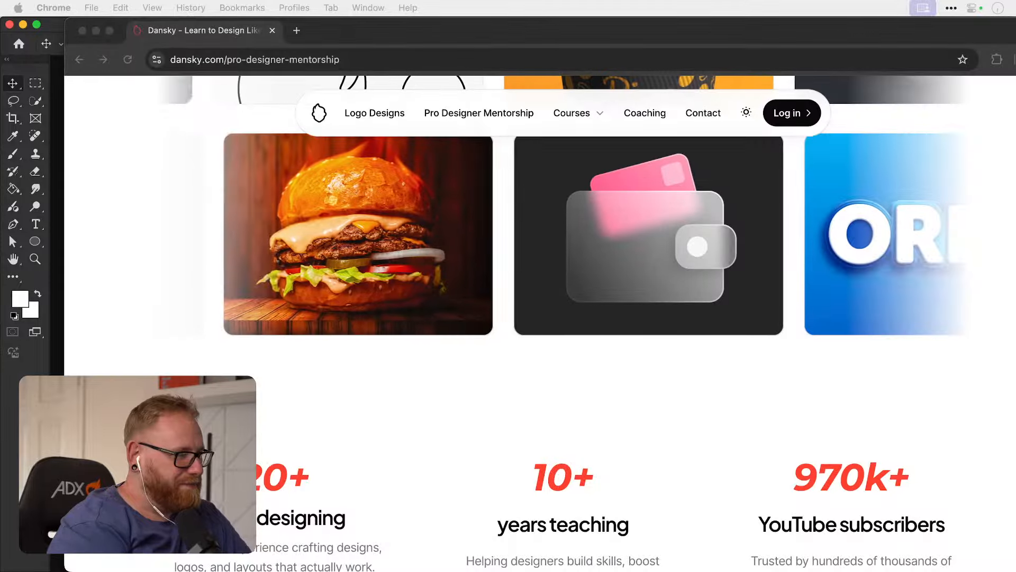
# Examine the mentorship page's course reviews, and compare the one-off payment and three-instalment pricing cards with their feature list.
pyautogui.scroll(-5, 577, 295)
pyautogui.scroll(-15, 577, 295)
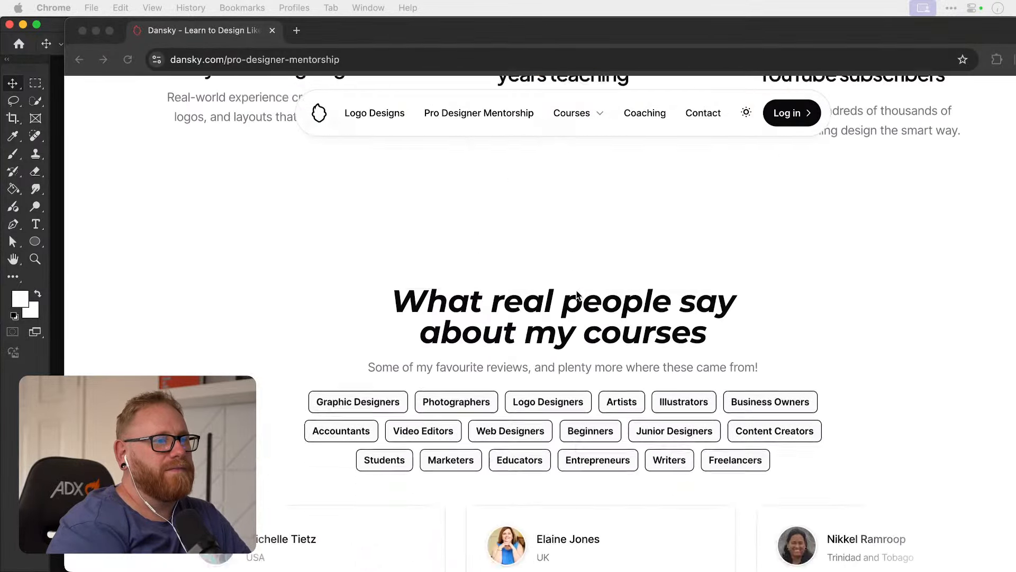
pyautogui.scroll(-15, 577, 295)
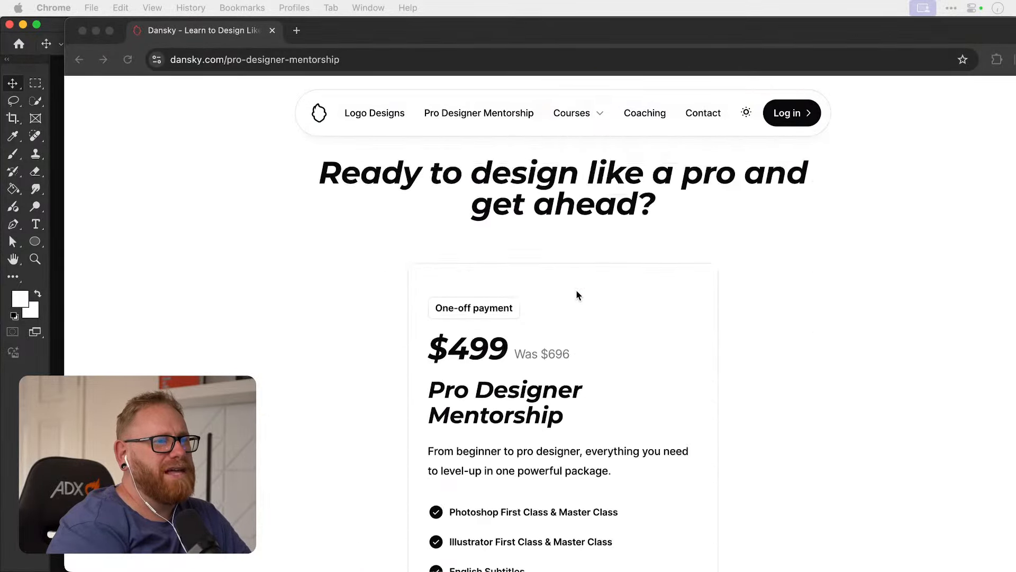
pyautogui.press('super+Tab')
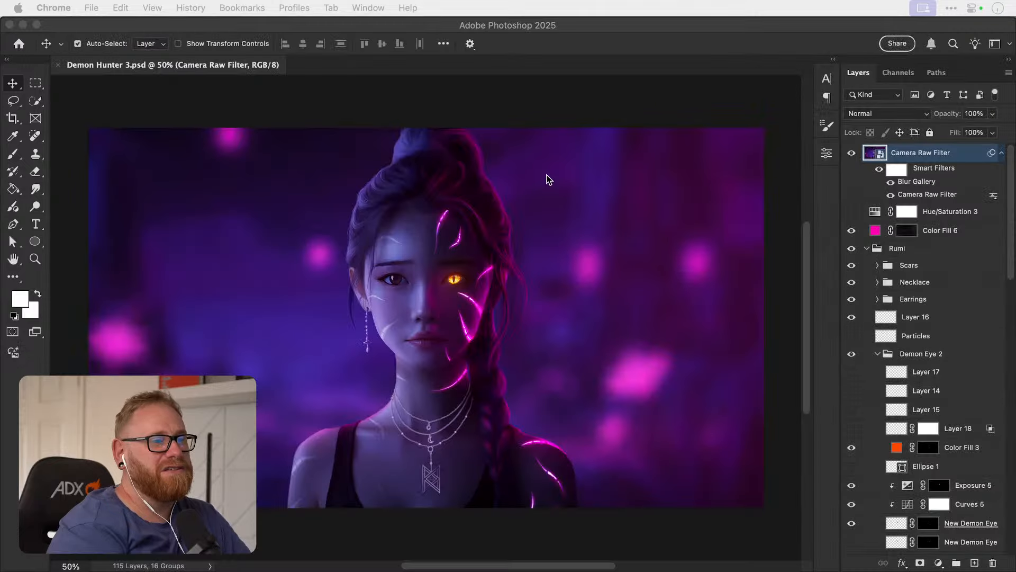
pyautogui.press('super+Tab')
pyautogui.scroll(10, 567, 239)
pyautogui.scroll(-8, 567, 241)
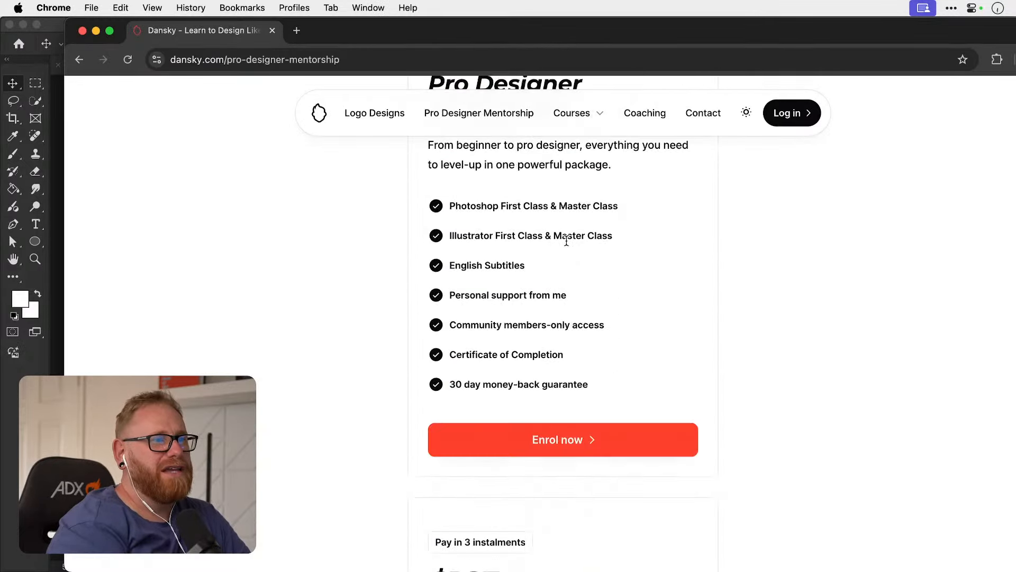
pyautogui.scroll(-2, 576, 241)
pyautogui.scroll(2, 603, 313)
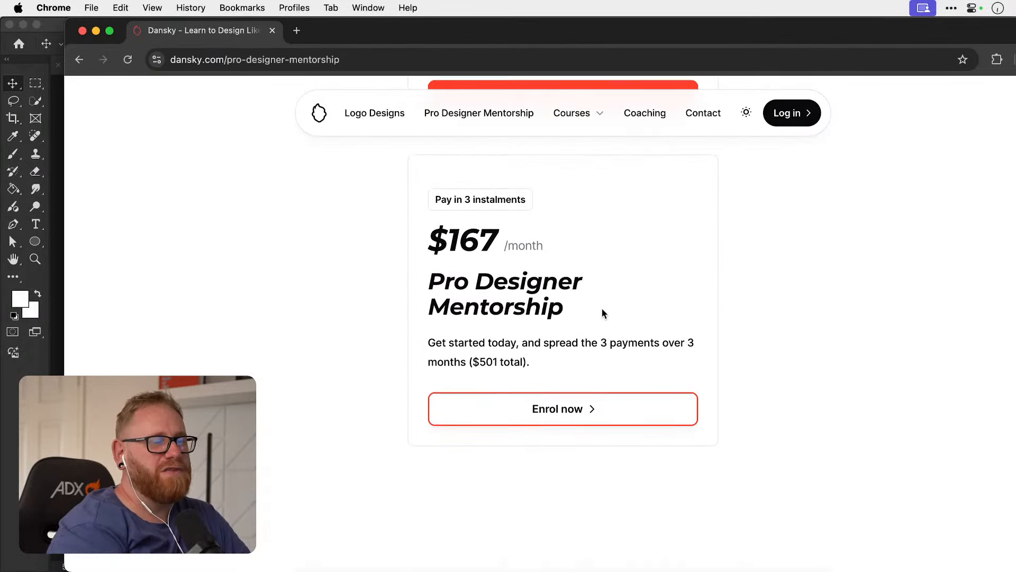
pyautogui.scroll(10, 602, 313)
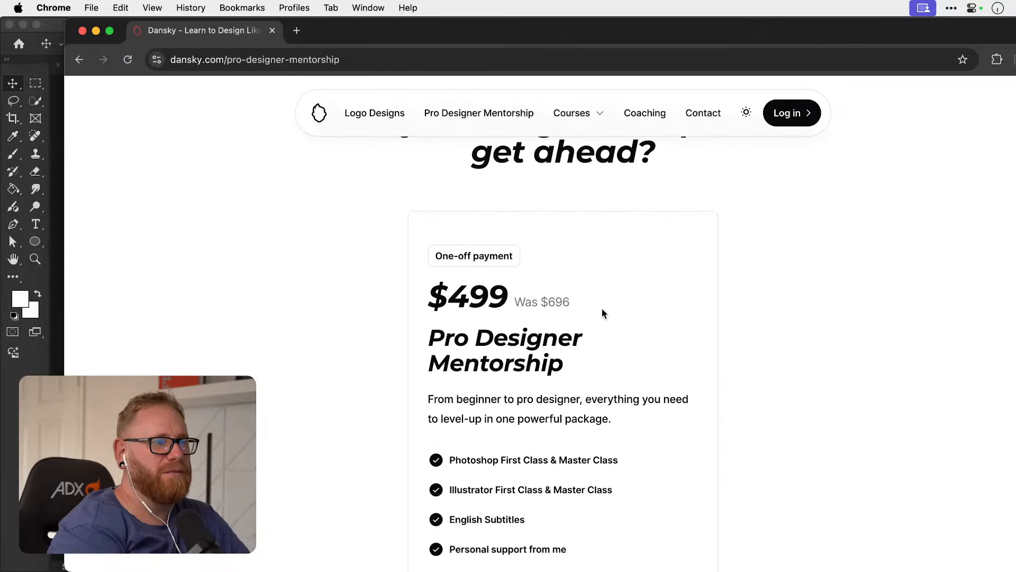
pyautogui.scroll(-5, 602, 313)
pyautogui.scroll(12, 603, 321)
pyautogui.scroll(-5, 603, 324)
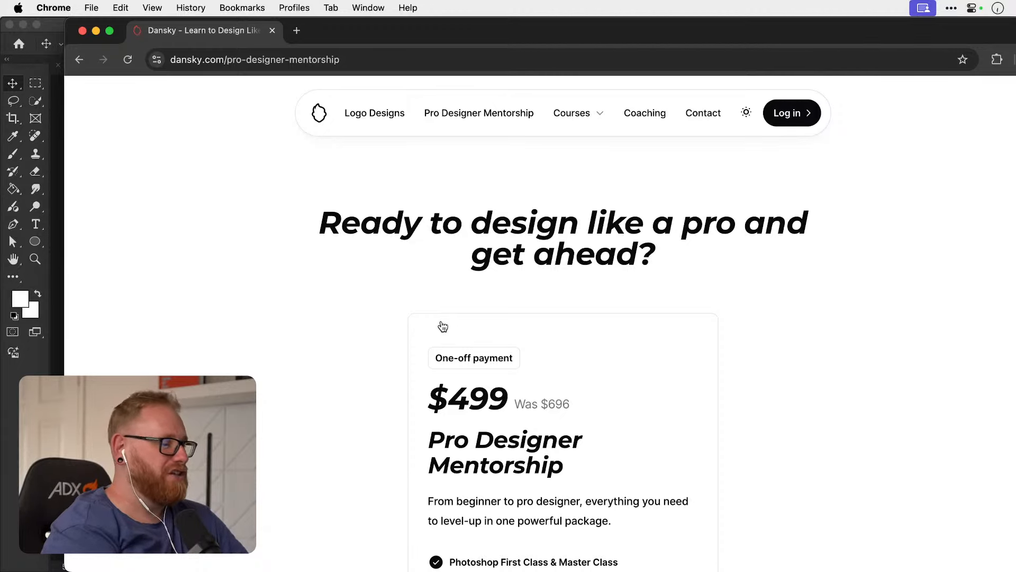
# Switch to Photoshop and compare the Demon Hunter 3.psd and Demon Hunter 2.psd artworks, each fitted to the window.
pyautogui.press('super+Tab')
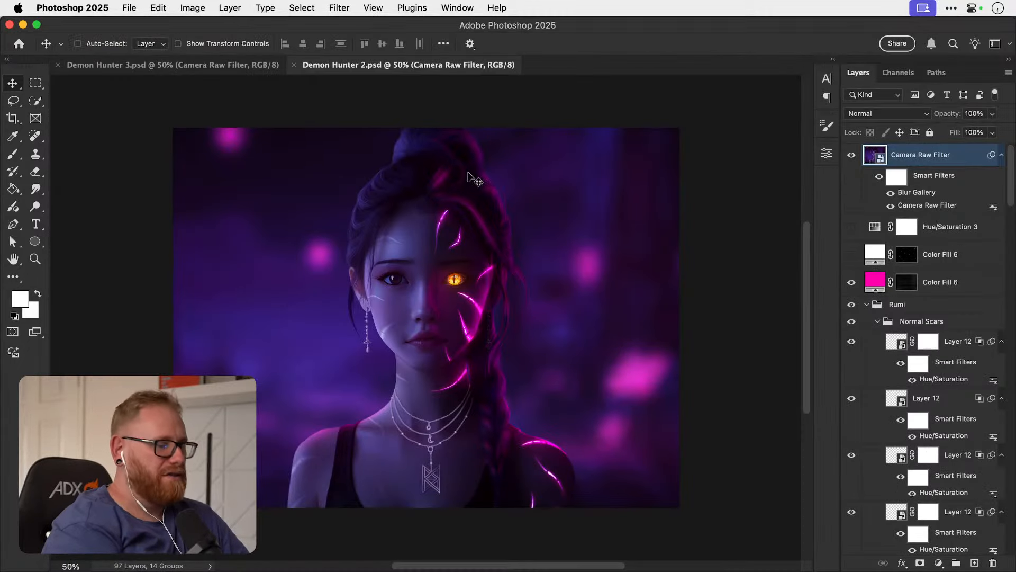
pyautogui.press('super+0')
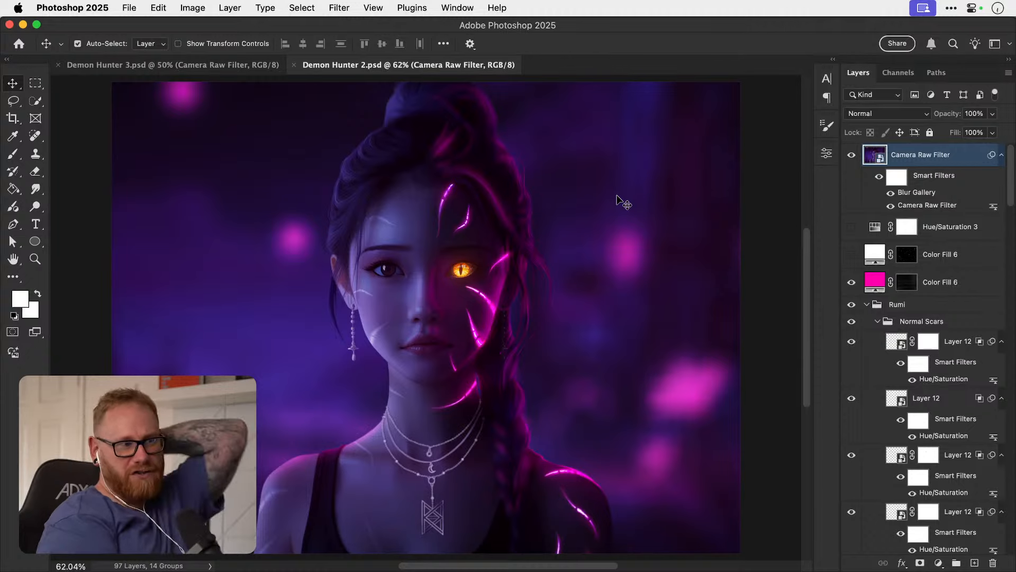
pyautogui.click(225, 61)
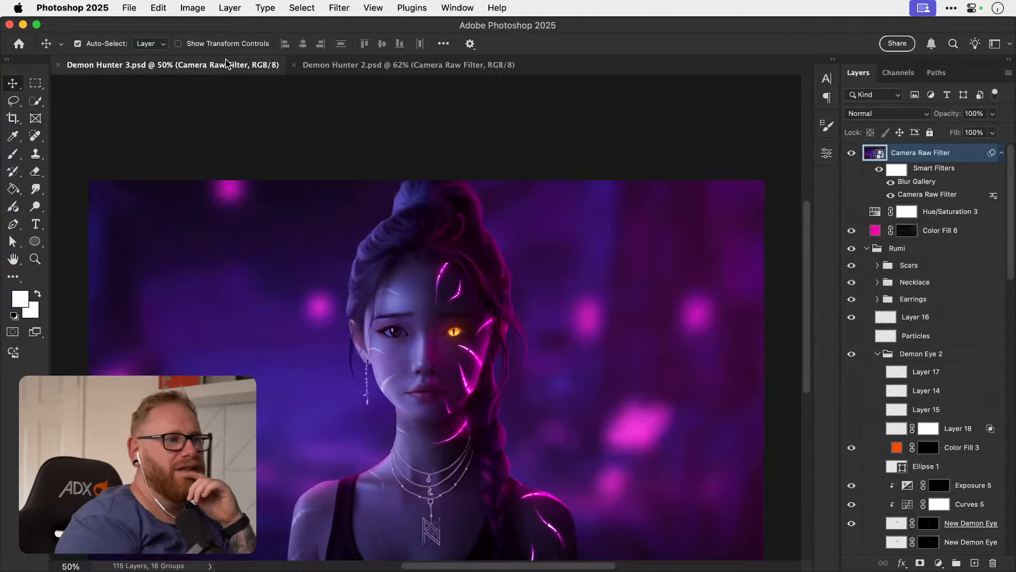
pyautogui.press('super+0')
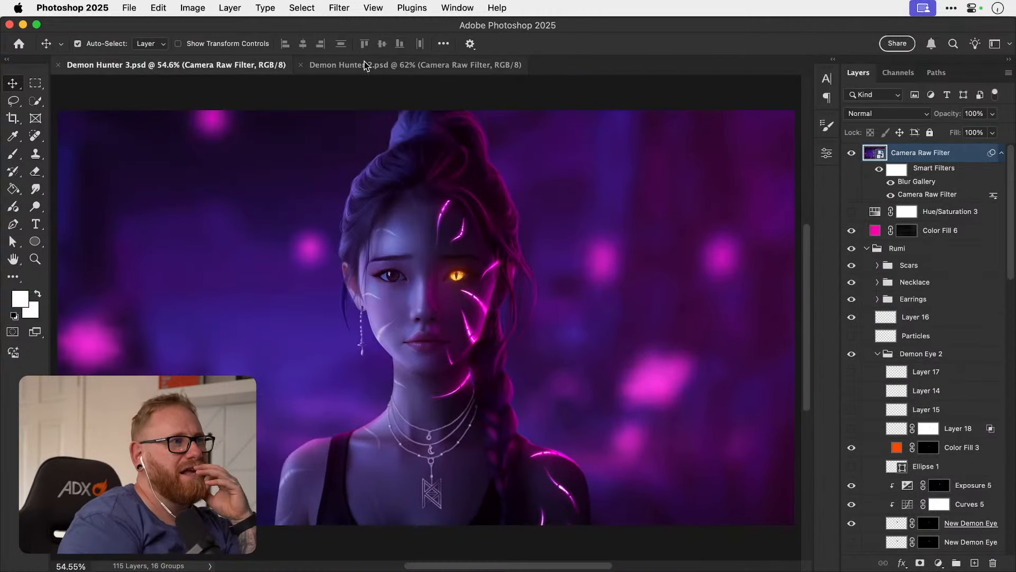
pyautogui.click(395, 63)
pyautogui.click(227, 64)
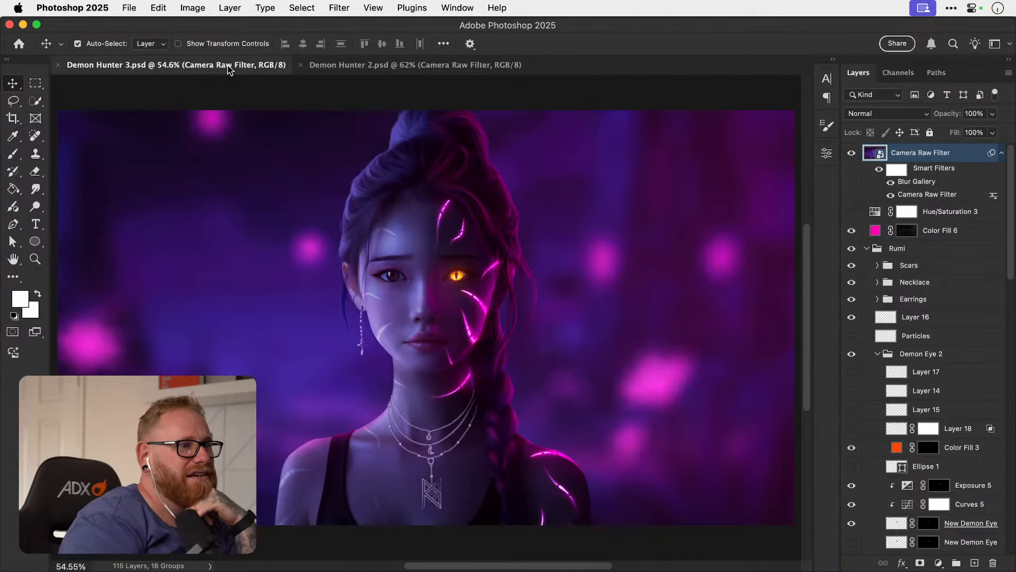
pyautogui.click(413, 67)
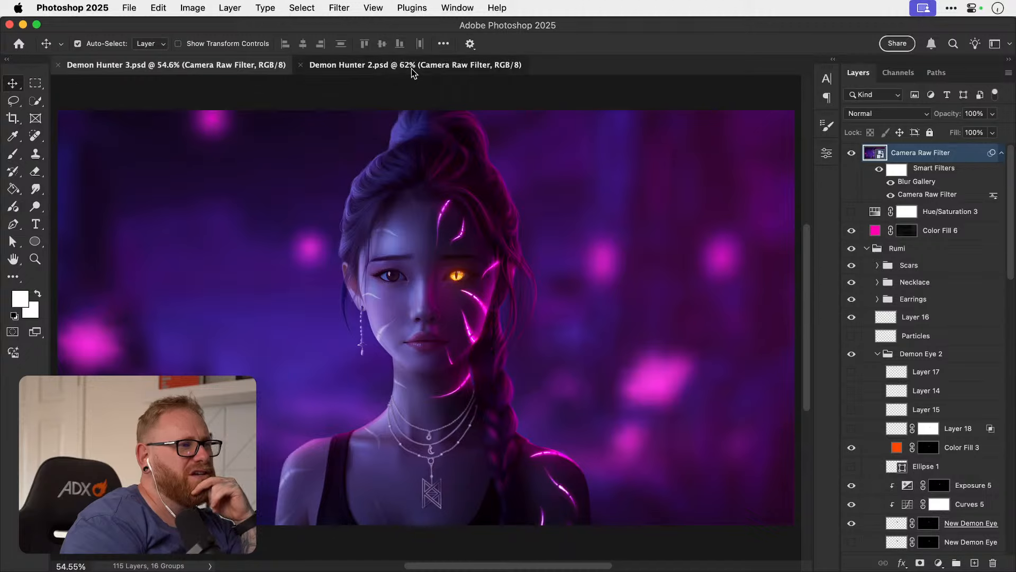
pyautogui.click(234, 74)
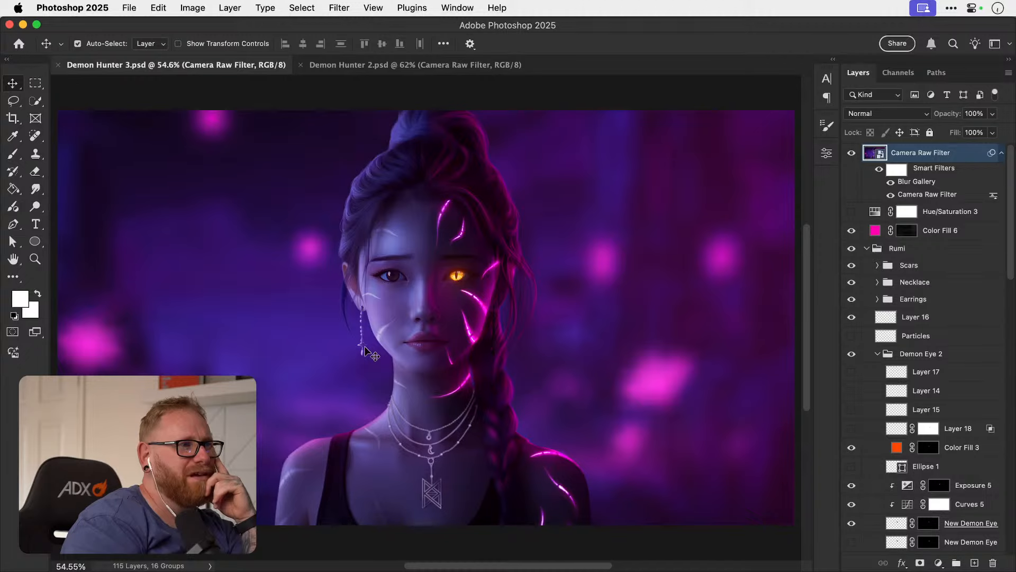
pyautogui.click(367, 66)
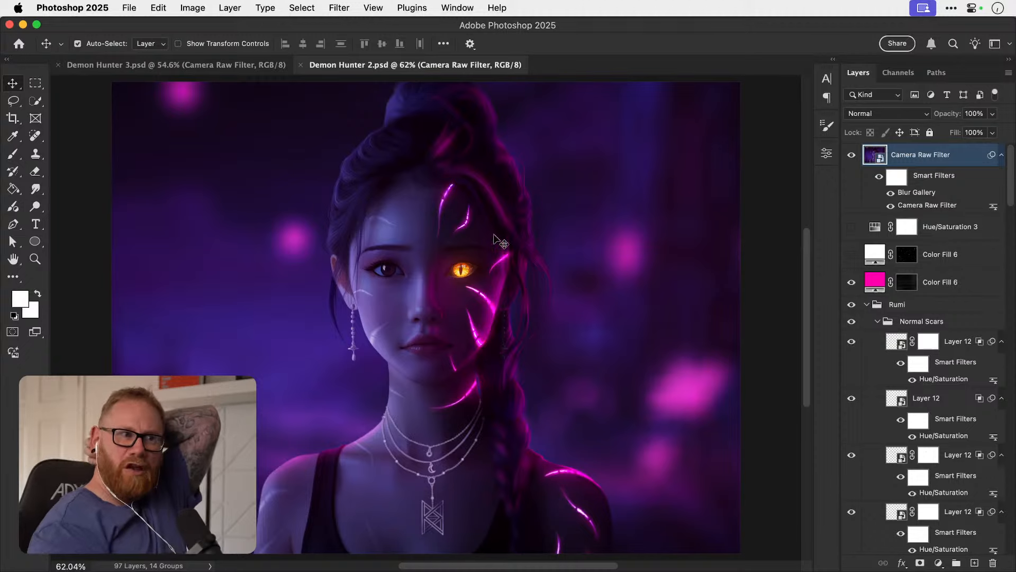
pyautogui.click(250, 68)
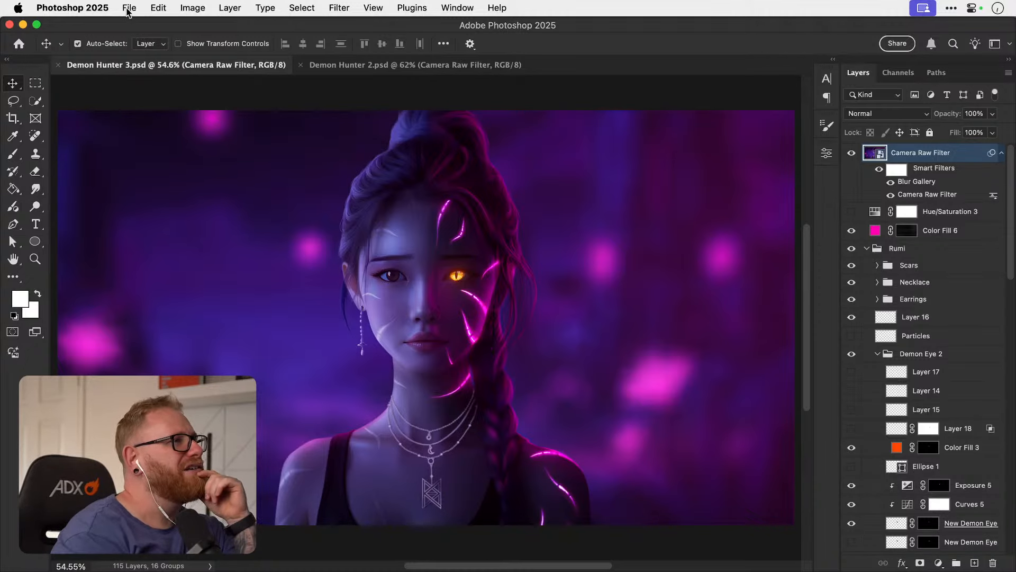
# Dismiss the What's new dialog on Photoshop's home screen and open the cloud document Demon Hunter 3 from Your files.
pyautogui.click(128, 9)
pyautogui.click(128, 9)
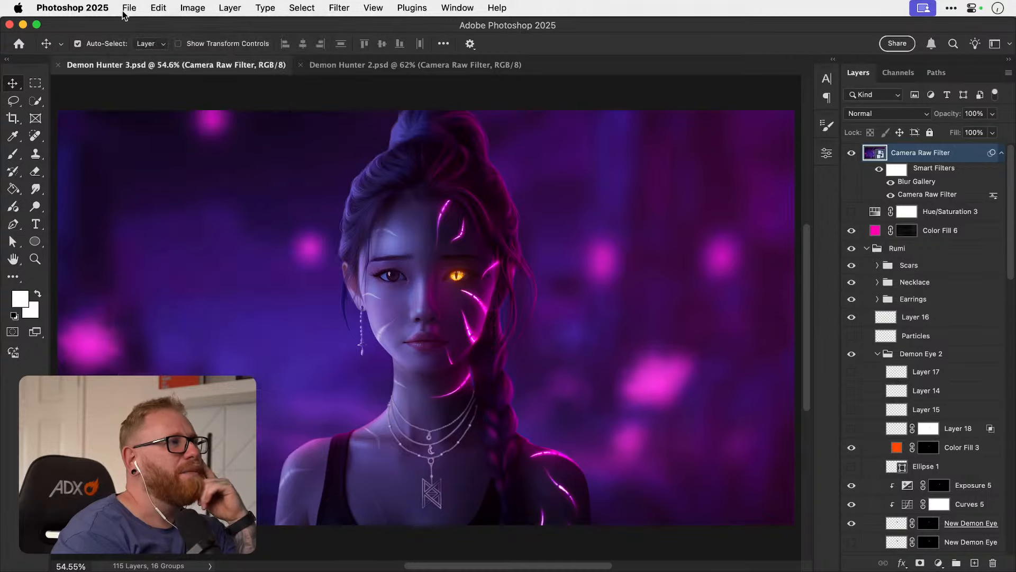
pyautogui.click(20, 45)
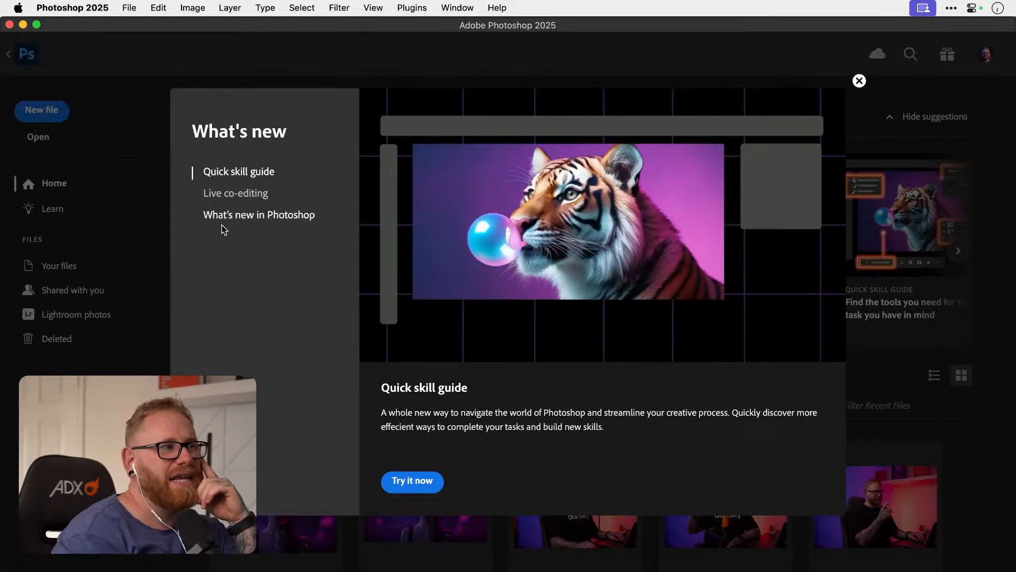
pyautogui.click(859, 81)
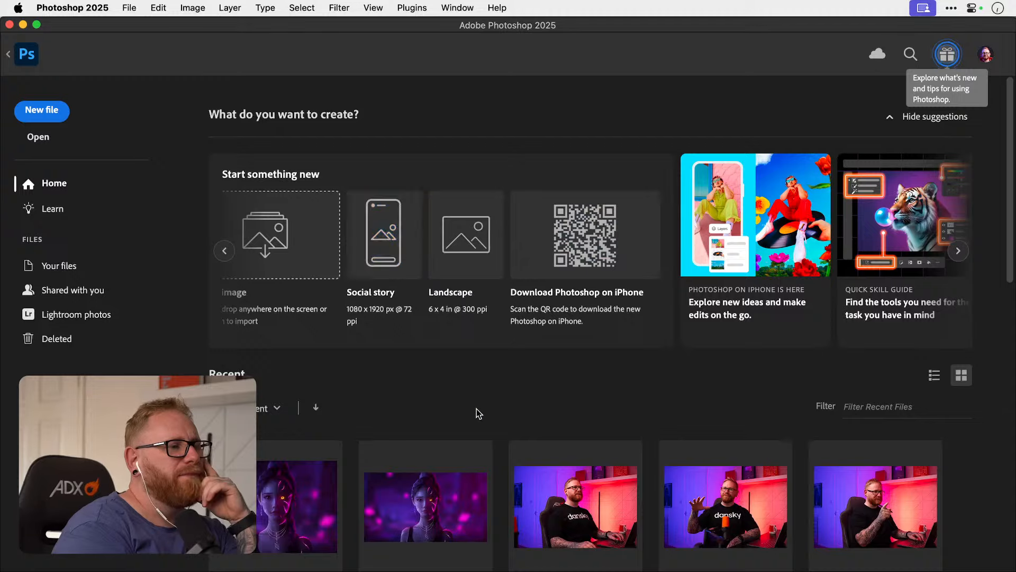
pyautogui.scroll(-5, 471, 408)
pyautogui.click(60, 267)
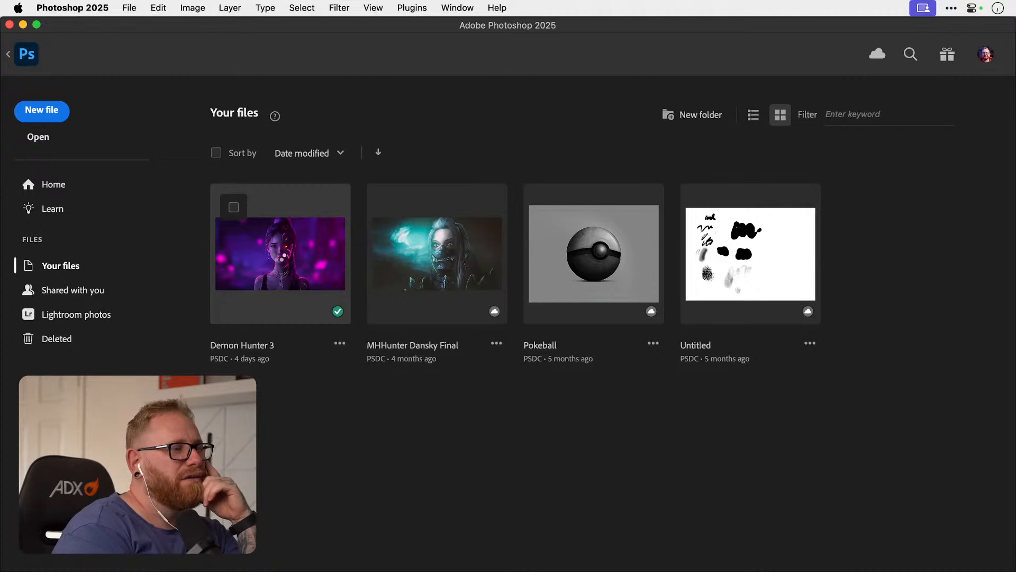
pyautogui.click(281, 260)
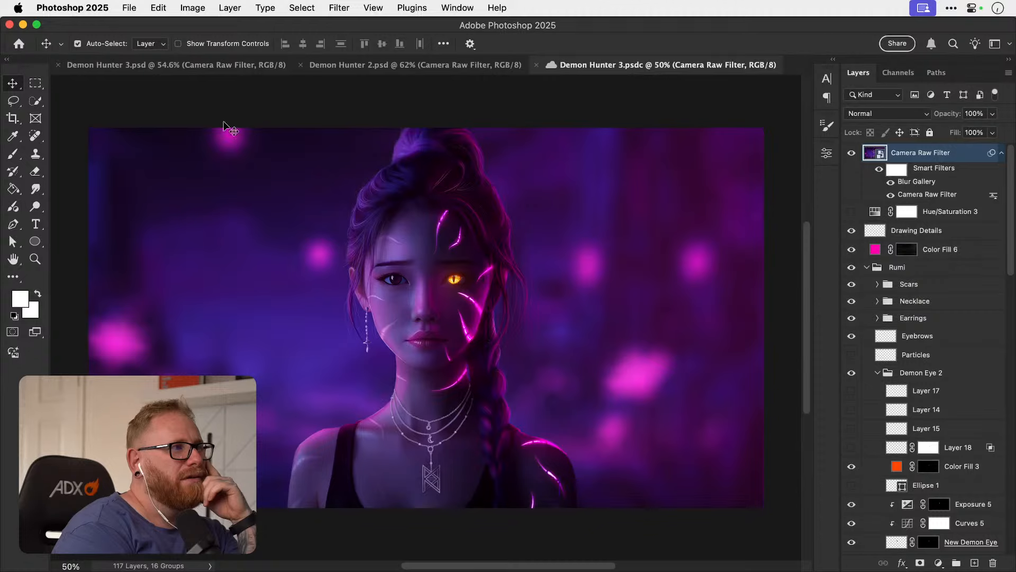
# Compare the cloud document Demon Hunter 3.psdc, fitted to the window, with the local Demon Hunter 3.psd.
pyautogui.click(198, 66)
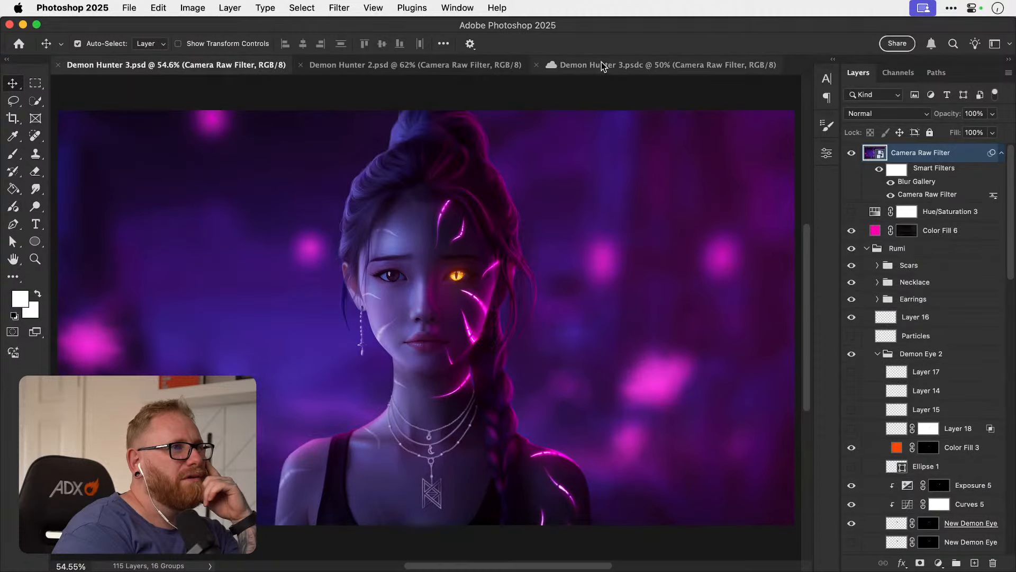
pyautogui.click(626, 64)
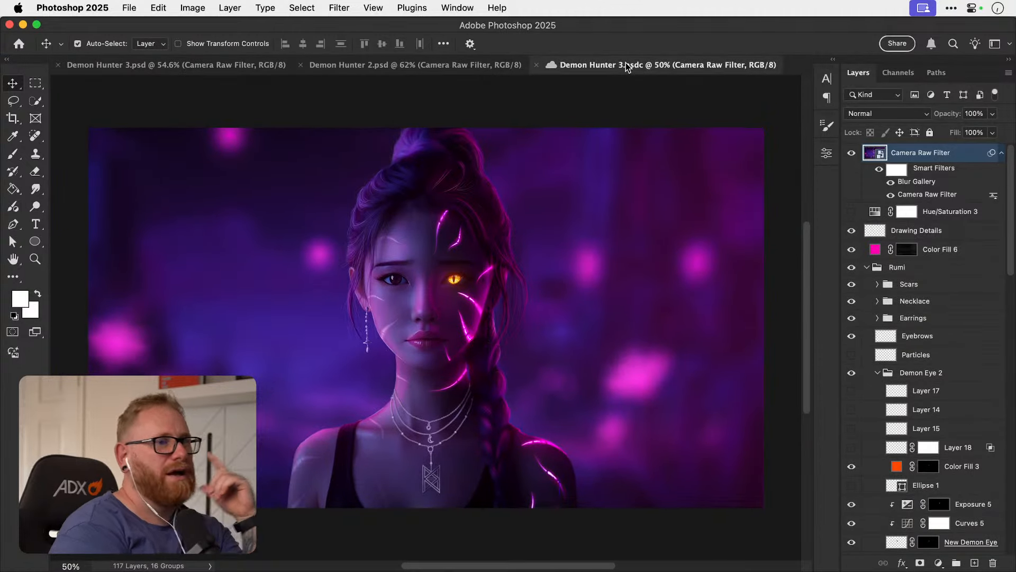
pyautogui.press('super+0')
pyautogui.click(262, 64)
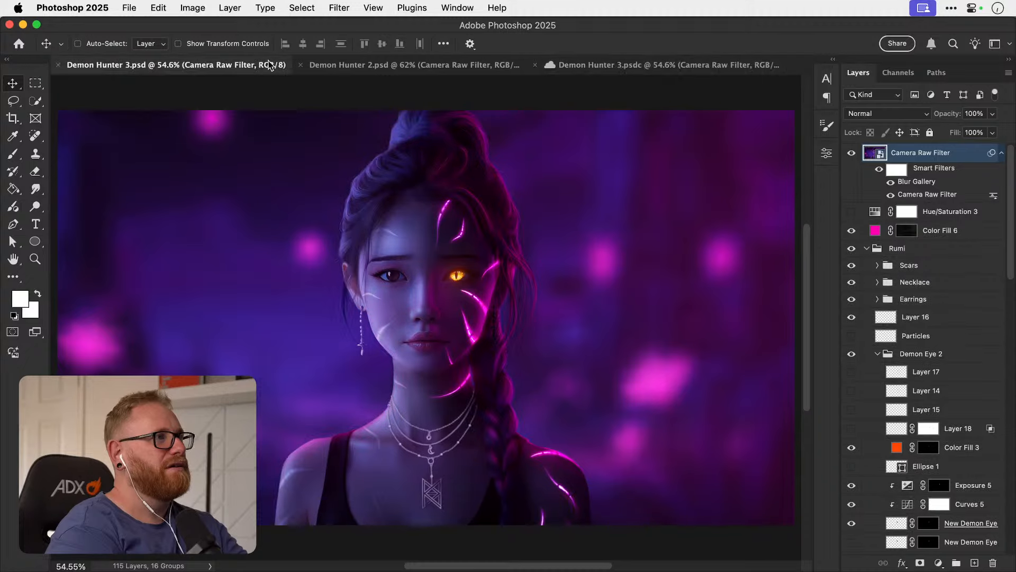
pyautogui.click(626, 64)
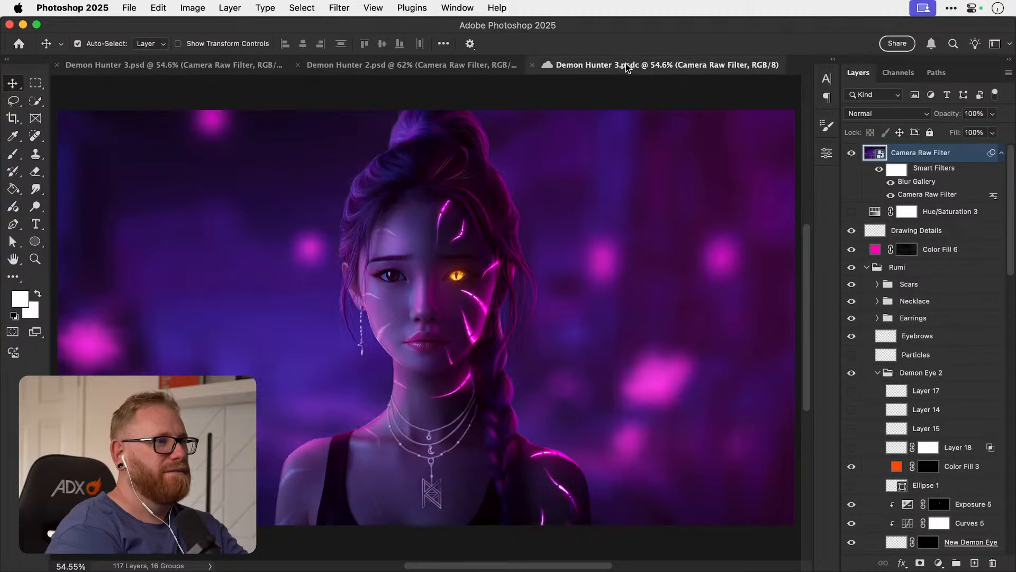
# Close the local Demon Hunter 3.psd, and compare Demon Hunter 2.psd with the cloud version of Demon Hunter 3.
pyautogui.click(225, 64)
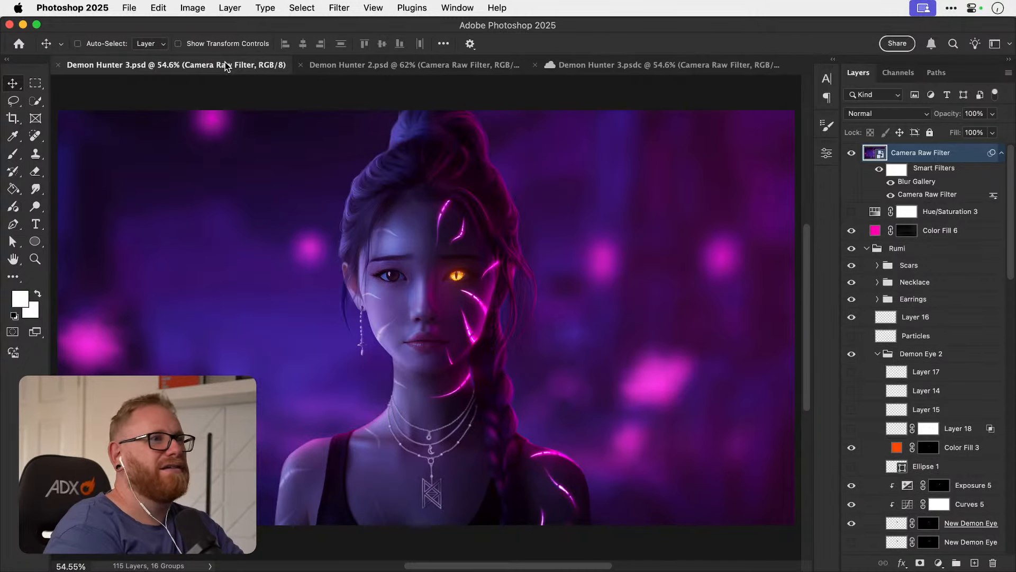
pyautogui.press('super+w')
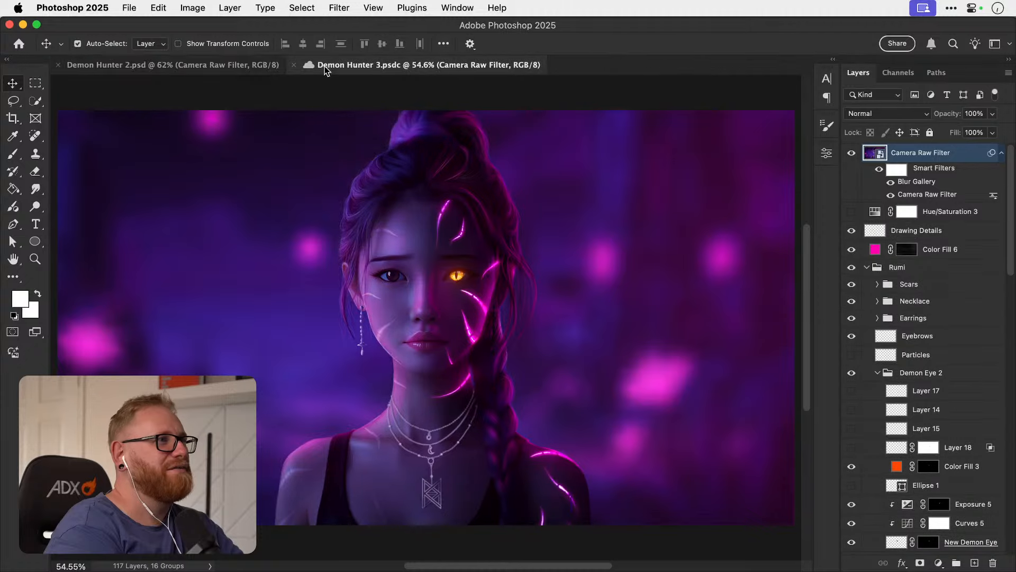
pyautogui.click(201, 66)
pyautogui.click(445, 72)
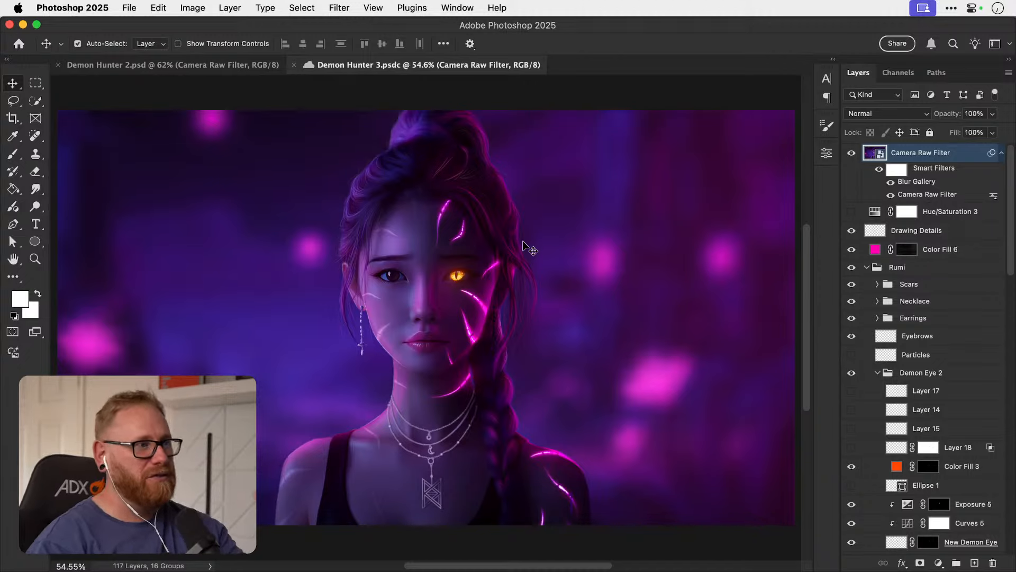
# Zoom in on the portrait's hair at the crown in Demon Hunter 3.psdc to examine the painted strands and highlights.
pyautogui.press('z')
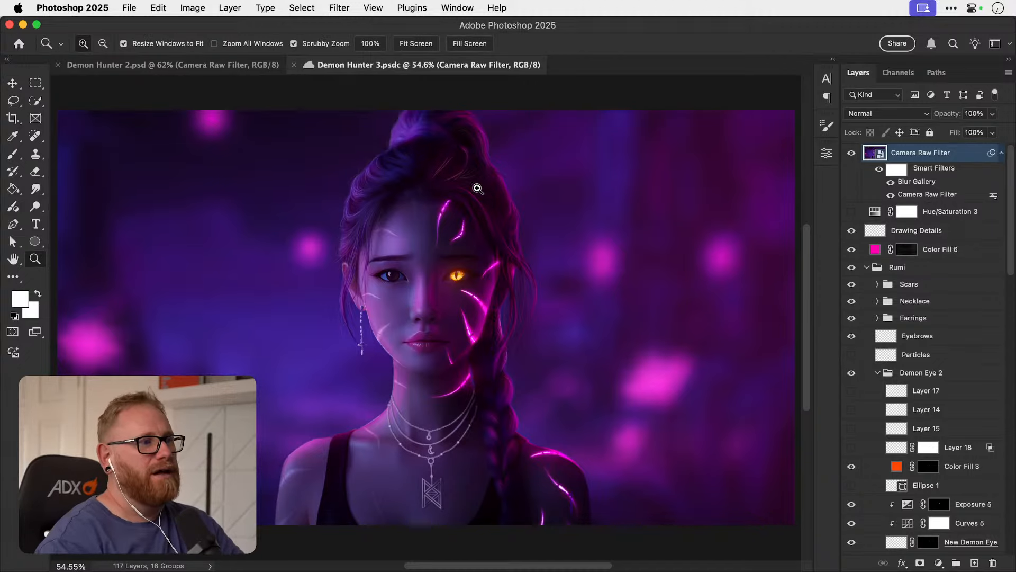
pyautogui.moveTo(477, 189); pyautogui.dragTo(546, 195)
pyautogui.moveTo(505, 254); pyautogui.dragTo(472, 393)
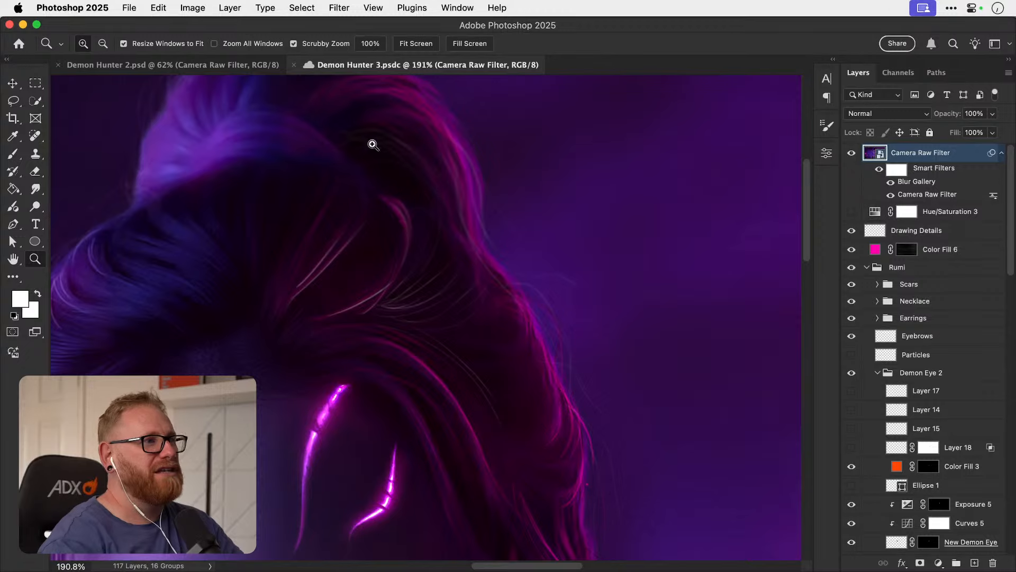
# Examine the facial scars, braid, necklace and dangling pearl earring up close in Demon Hunter 3.psdc.
pyautogui.scroll(-10, 531, 313)
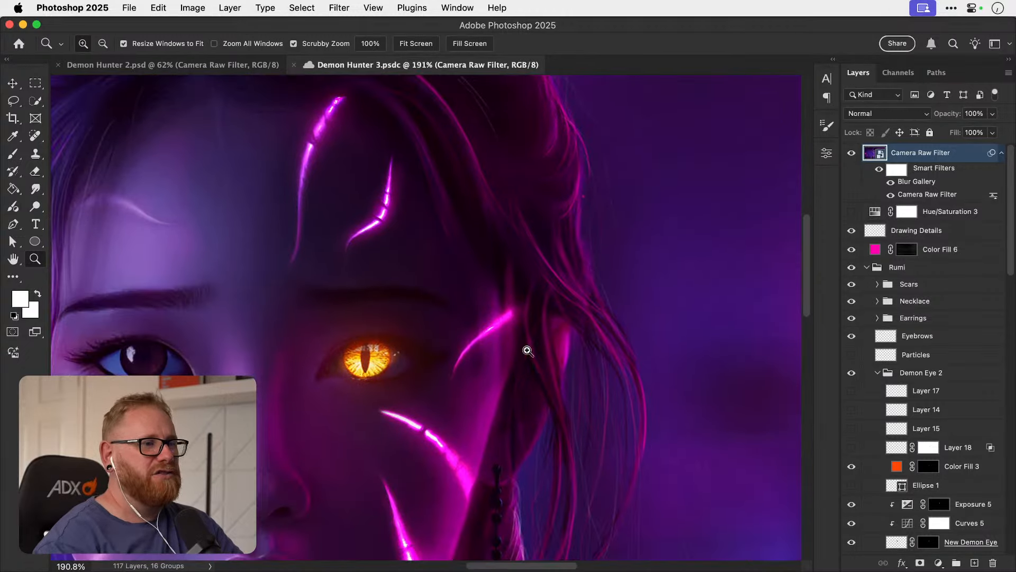
pyautogui.scroll(-15, 590, 222)
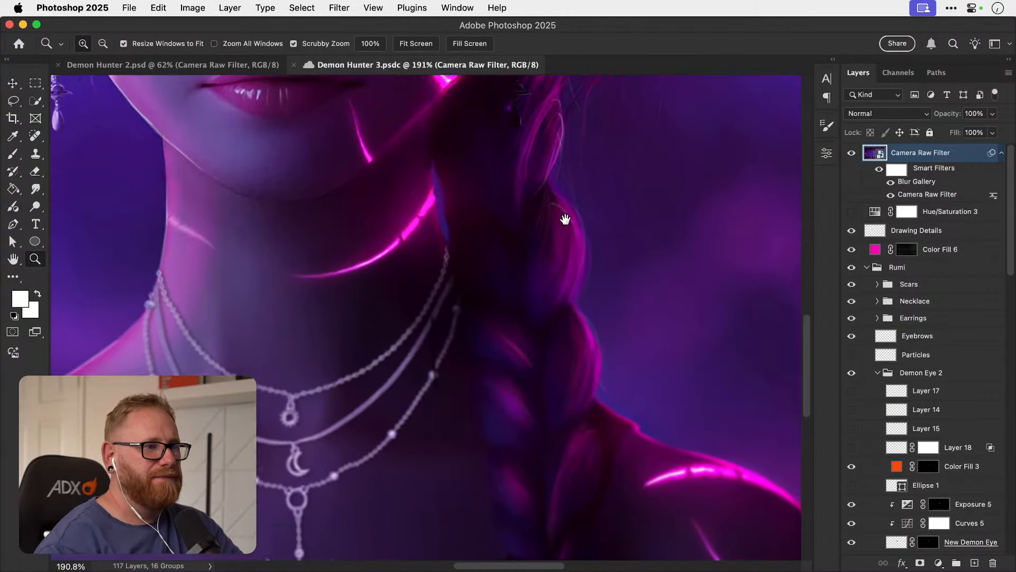
pyautogui.hscroll(-10, 565, 219)
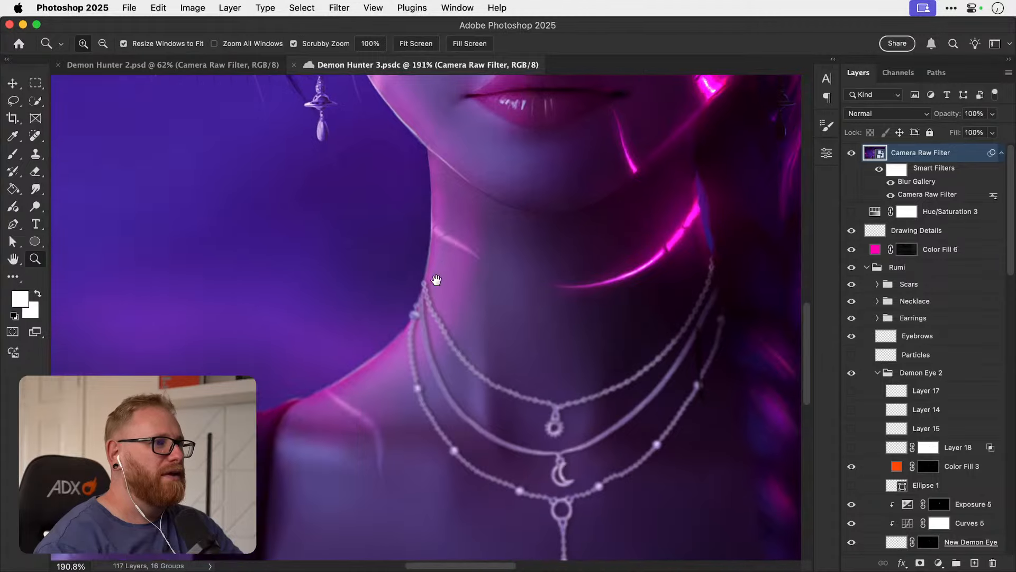
pyautogui.scroll(10, 436, 280)
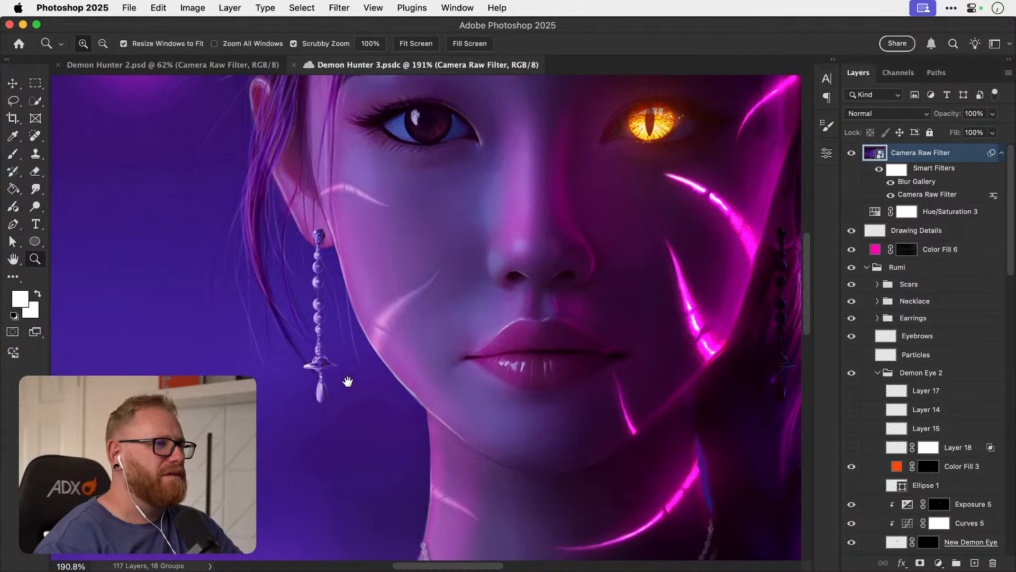
pyautogui.moveTo(315, 313); pyautogui.dragTo(359, 308)
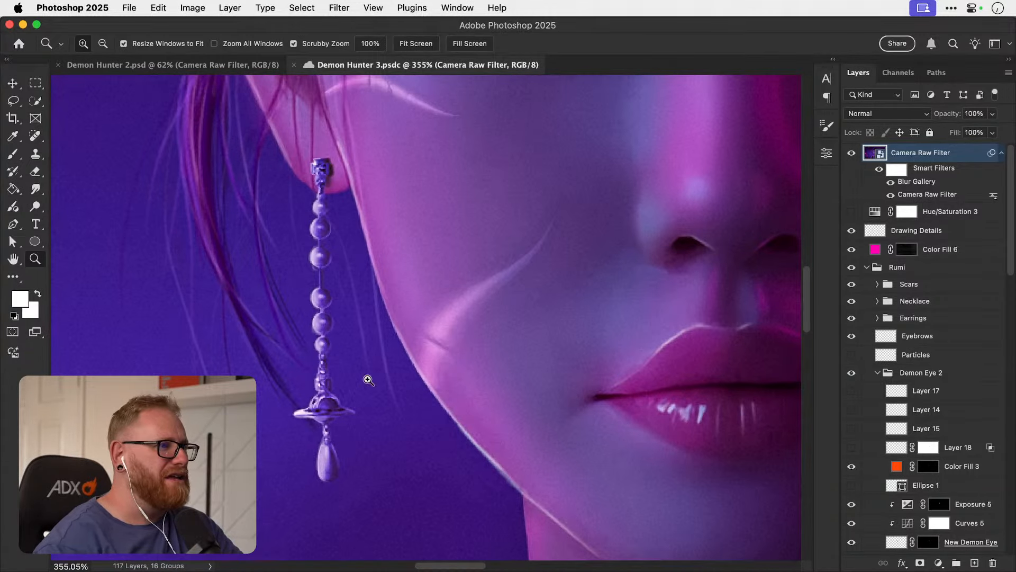
pyautogui.press('super+0')
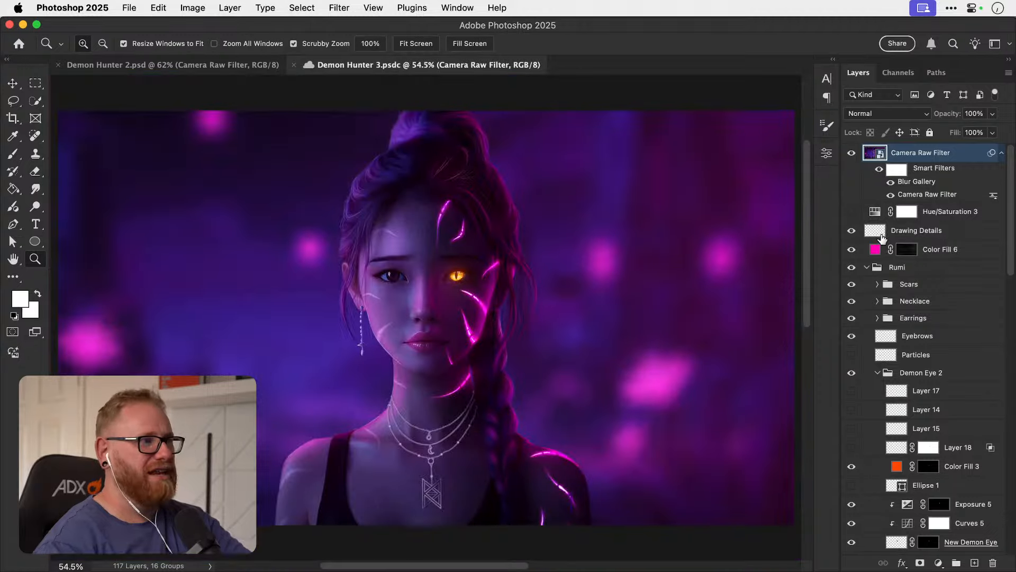
pyautogui.moveTo(340, 295)
pyautogui.mouseDown()
pyautogui.moveTo(468, 291)
pyautogui.moveTo(328, 283)
pyautogui.mouseUp()
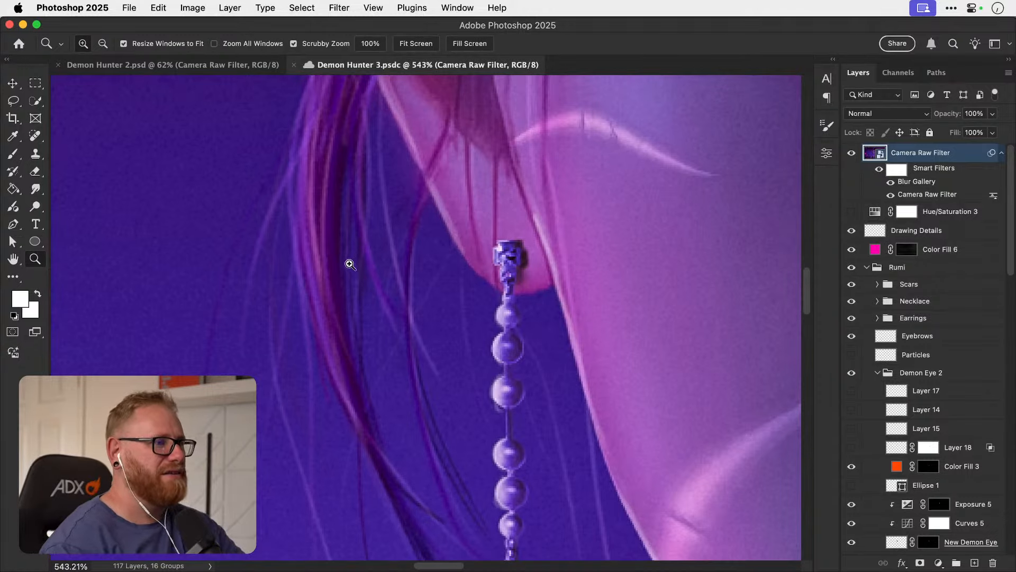
pyautogui.press('super+1')
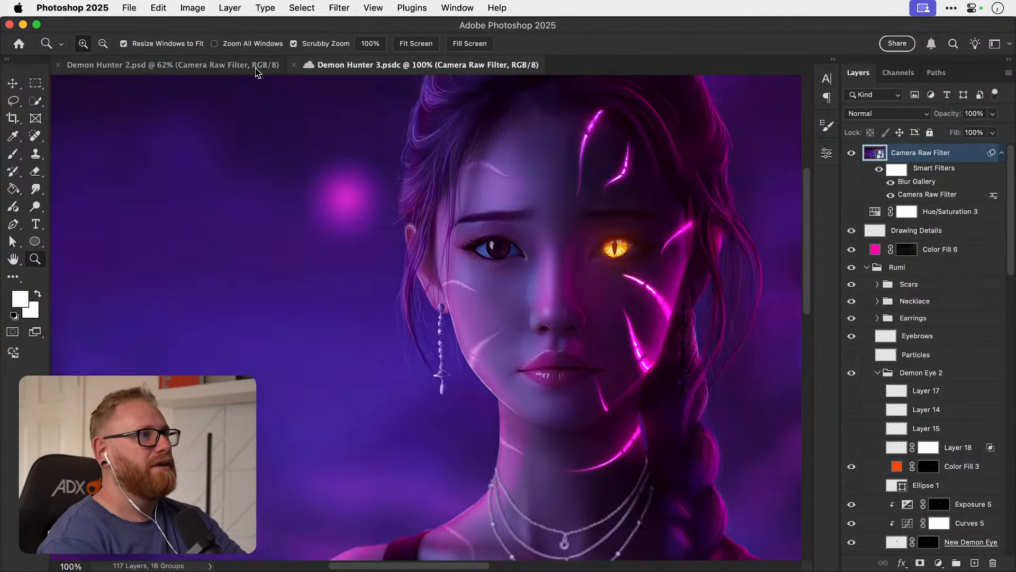
# Compare the earring and the loose hair around the ear in Demon Hunter 2.psd with Demon Hunter 3.psdc.
pyautogui.click(255, 69)
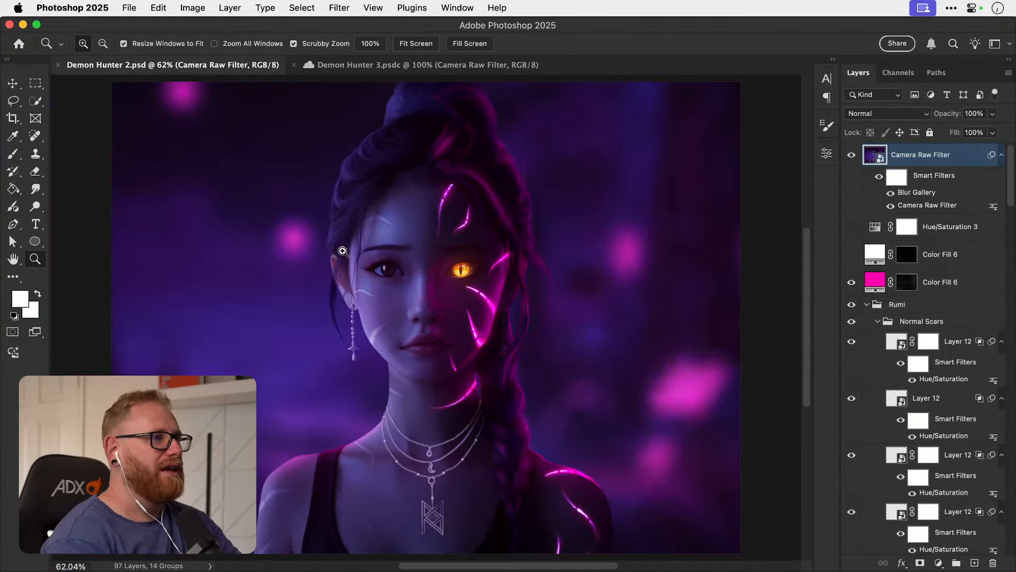
pyautogui.moveTo(339, 312); pyautogui.dragTo(313, 305)
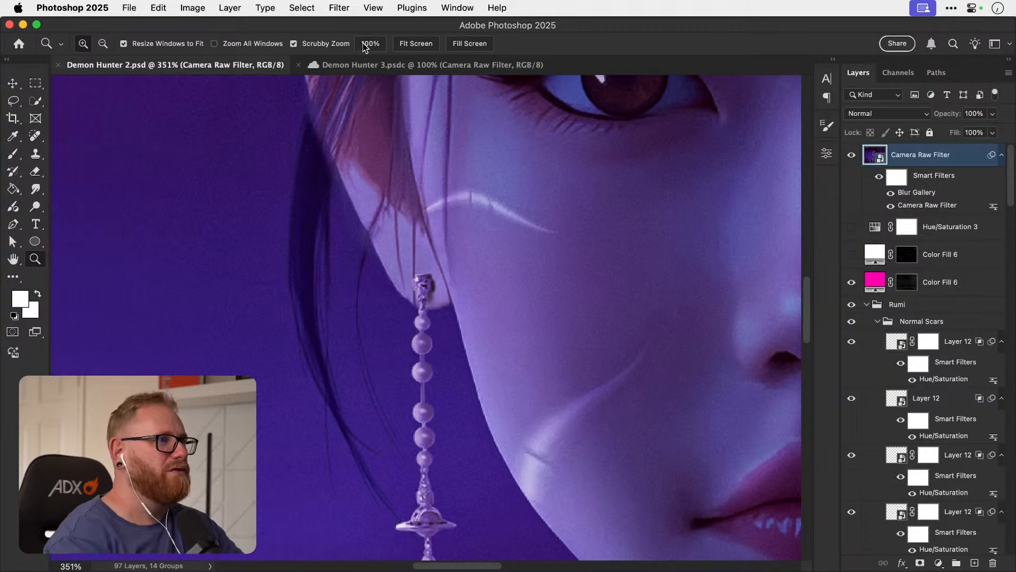
pyautogui.click(354, 64)
pyautogui.moveTo(429, 265); pyautogui.dragTo(343, 256)
pyautogui.click(207, 67)
pyautogui.press('super+1')
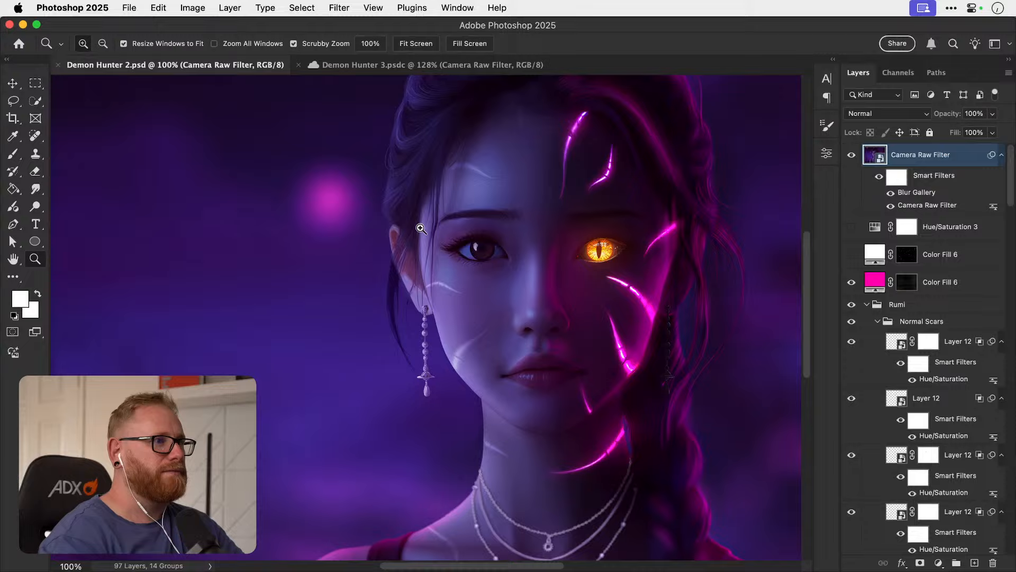
pyautogui.moveTo(421, 229); pyautogui.dragTo(378, 248)
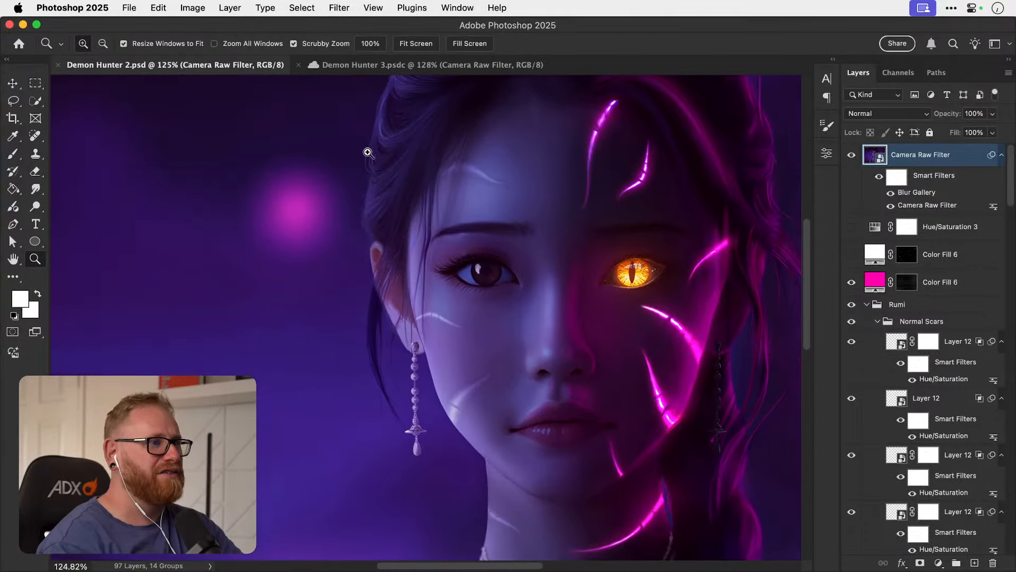
pyautogui.click(371, 66)
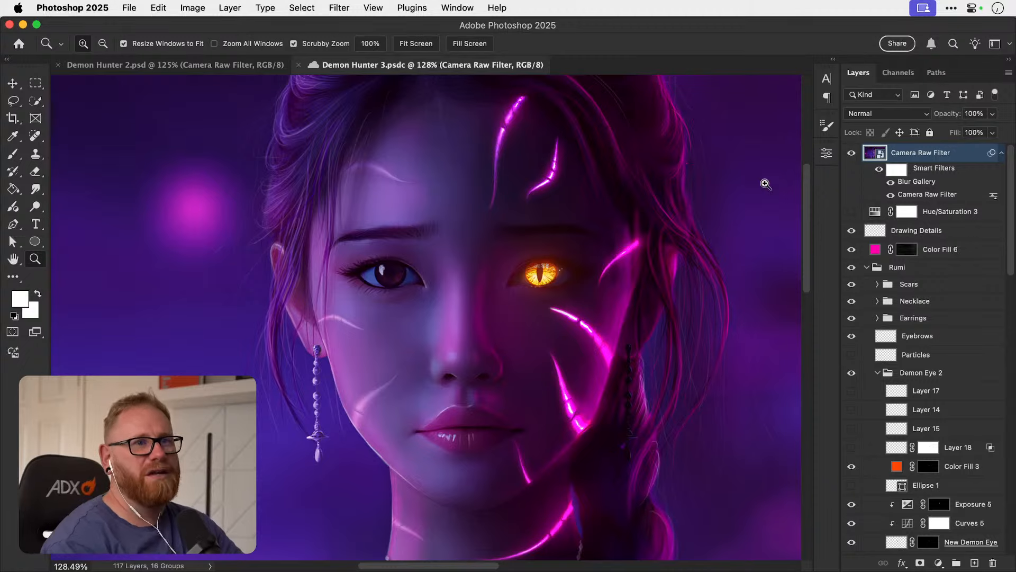
# Hide the Camera Raw Filter layer and compare the portrait with the Drawing Details layer hidden and shown.
pyautogui.click(851, 154)
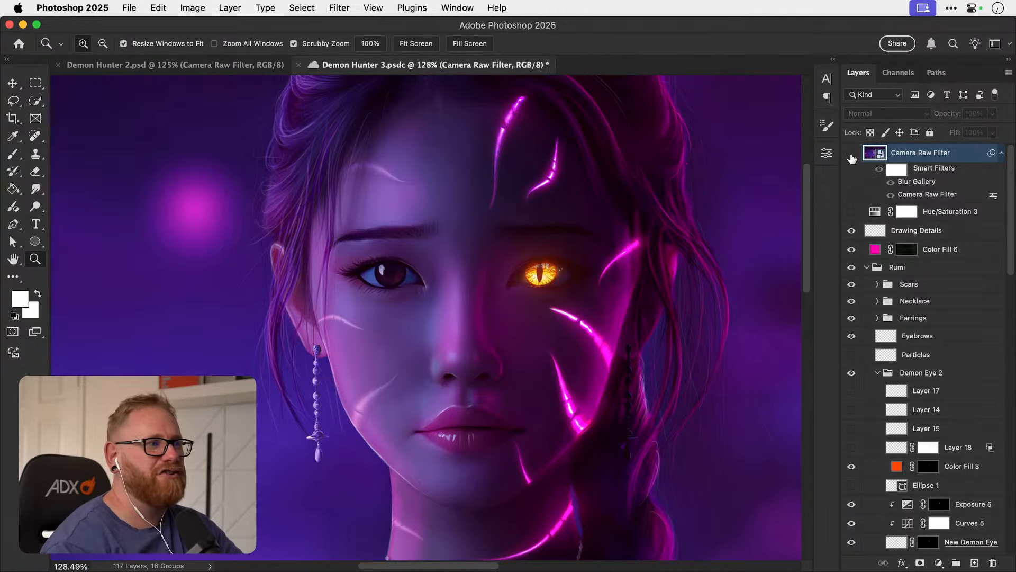
pyautogui.click(851, 233)
pyautogui.press('super+1')
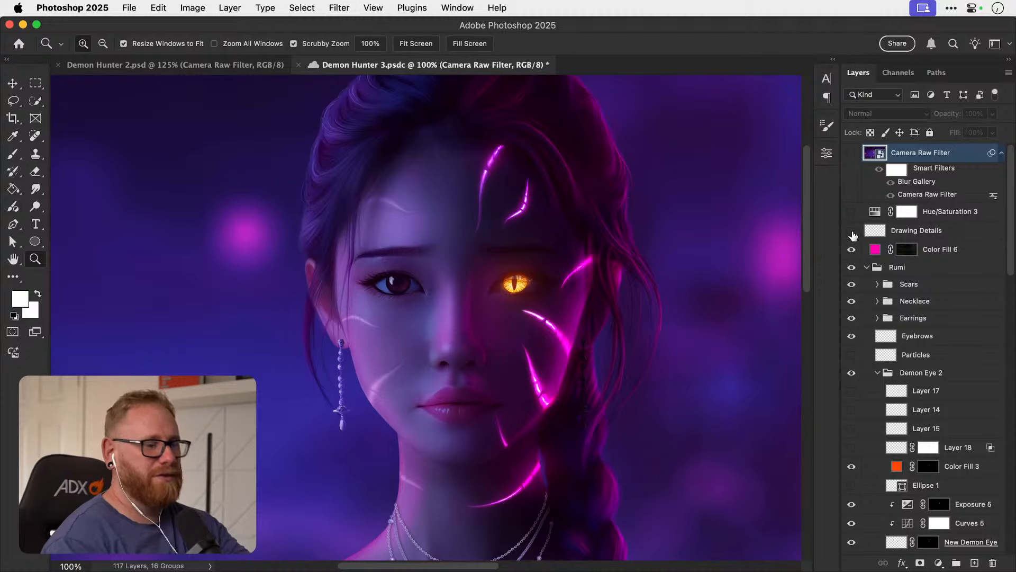
pyautogui.press('super+minus')
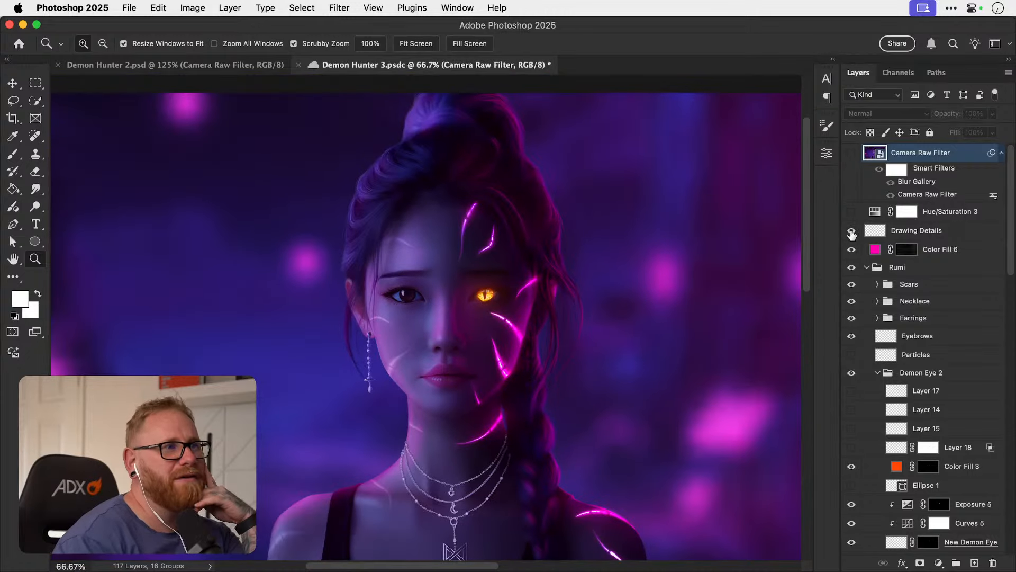
pyautogui.click(851, 233)
pyautogui.click(851, 233)
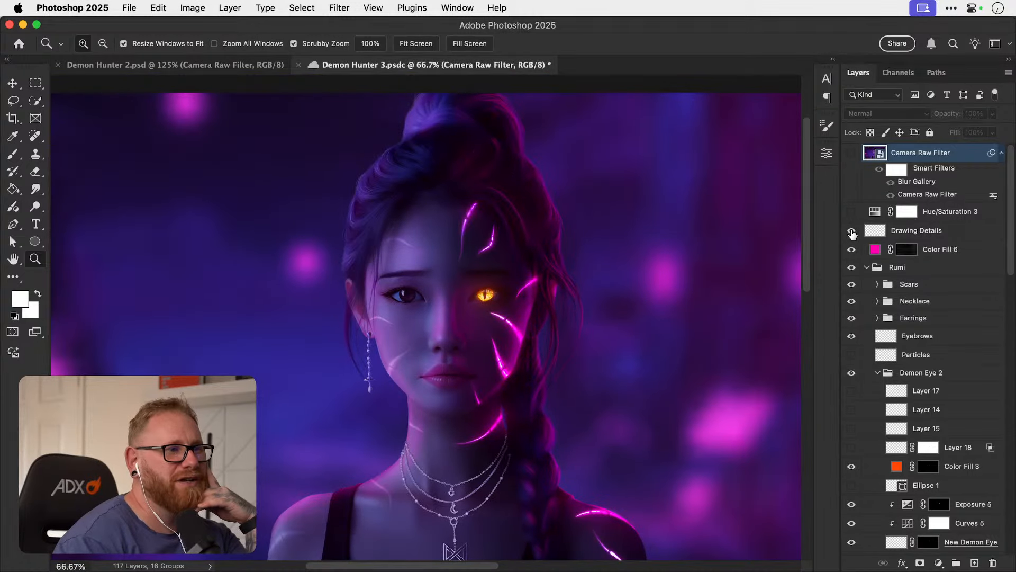
pyautogui.click(852, 233)
pyautogui.click(851, 233)
pyautogui.click(851, 233)
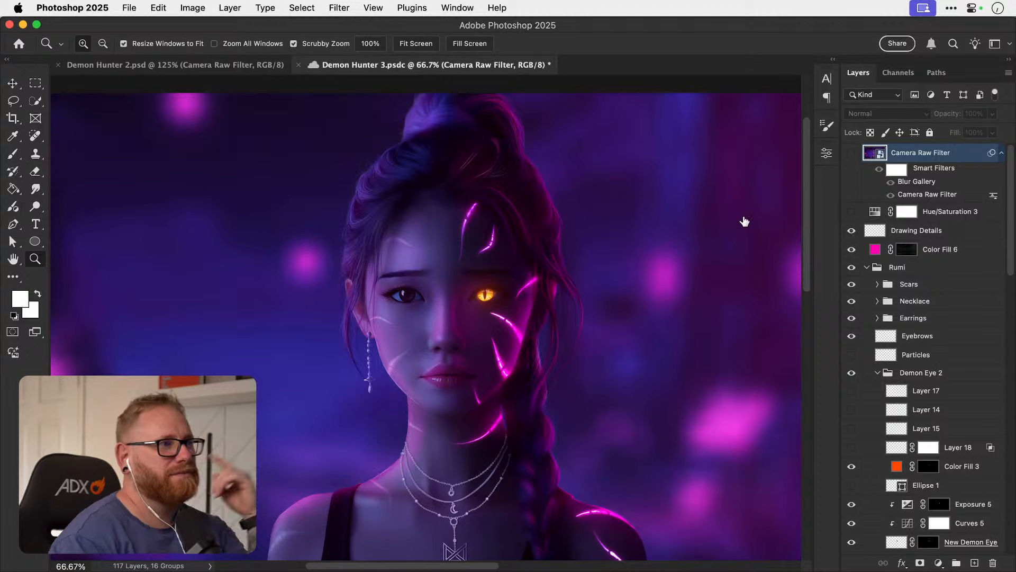
# Compare the face and hair close up with and without the Drawing Details layer, leaving the layer shown.
pyautogui.moveTo(371, 220); pyautogui.dragTo(712, 211)
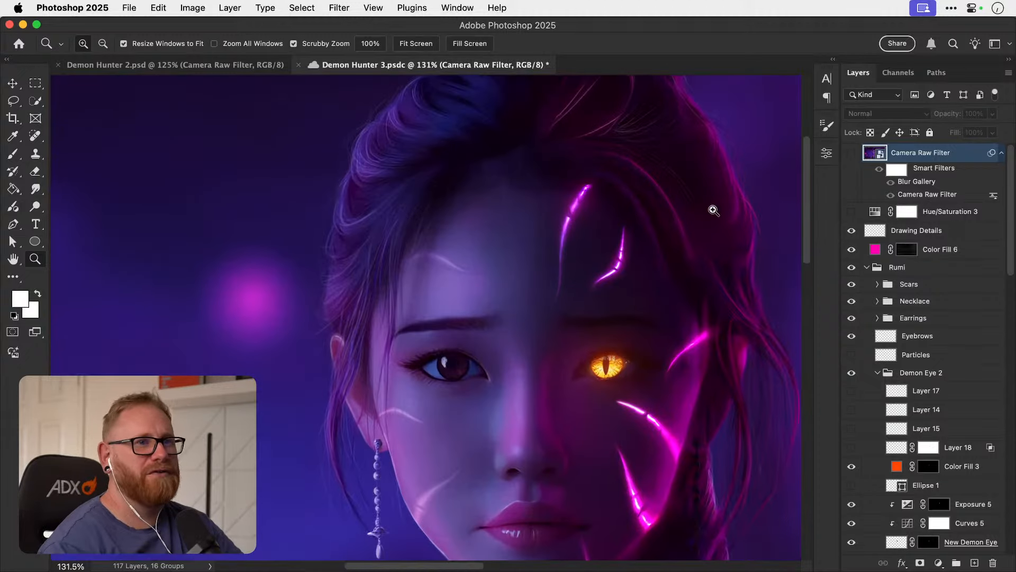
pyautogui.click(851, 233)
pyautogui.click(851, 233)
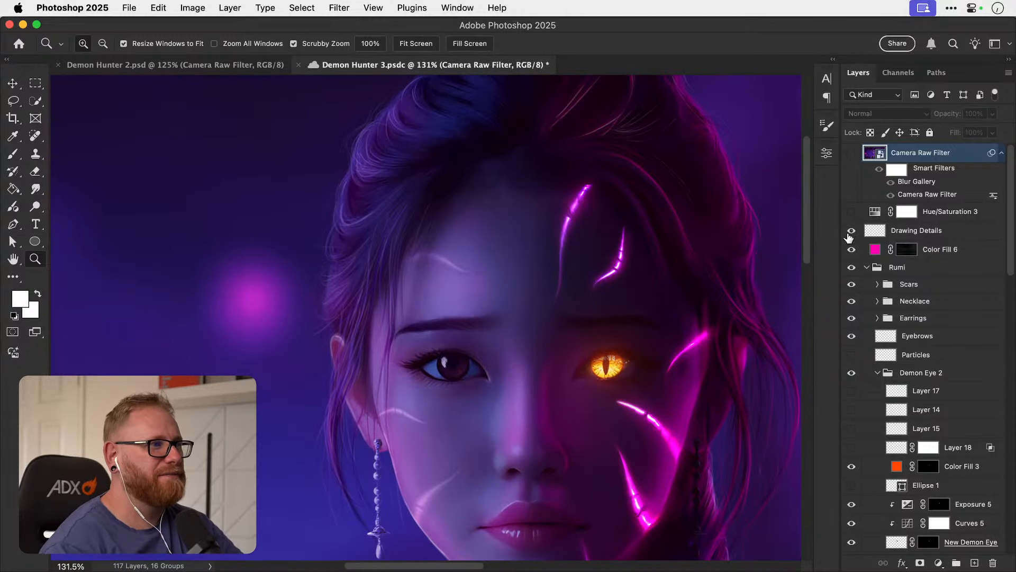
pyautogui.press('v')
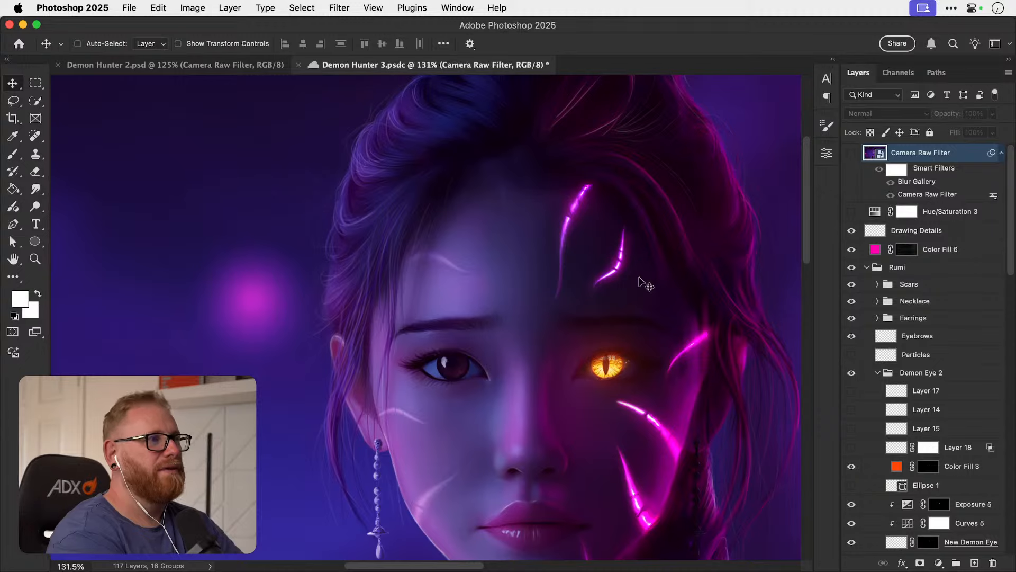
pyautogui.press('super+0')
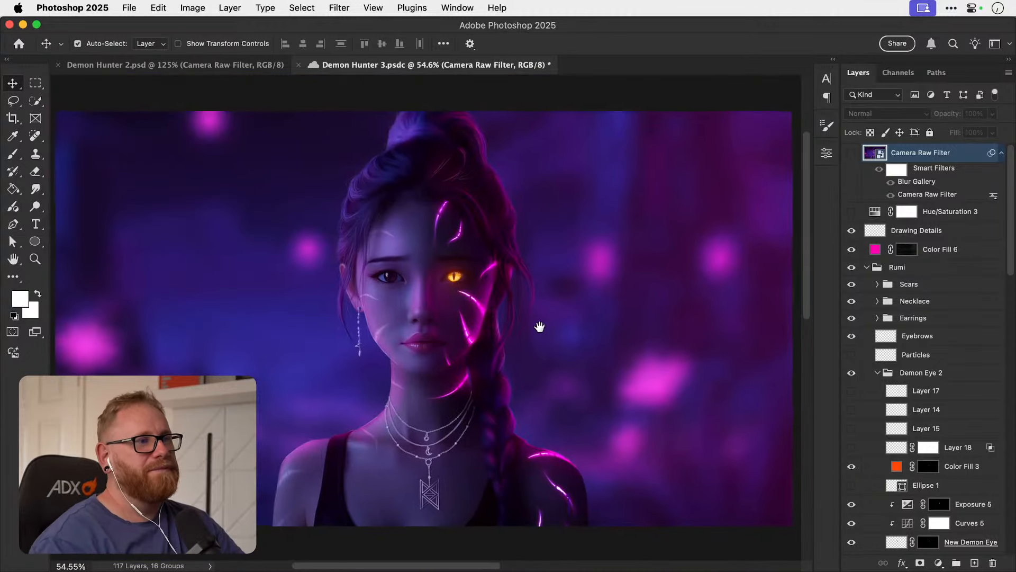
# Examine the painted hair strands along both sides of the head and forehead, ending with the whole portrait in view.
pyautogui.press('z')
pyautogui.moveTo(341, 199); pyautogui.dragTo(423, 188)
pyautogui.moveTo(368, 227); pyautogui.dragTo(368, 263)
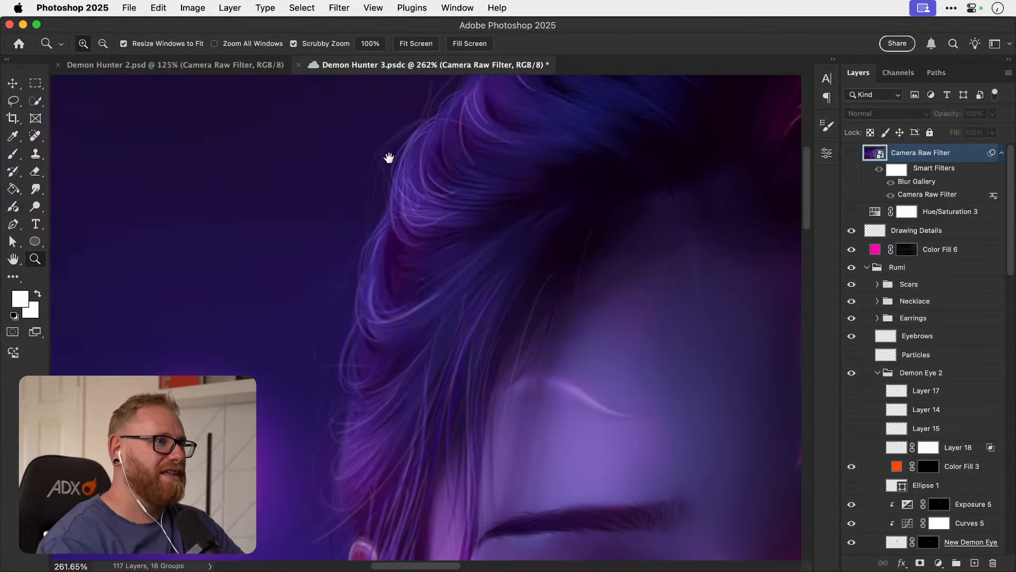
pyautogui.moveTo(410, 129); pyautogui.dragTo(377, 242)
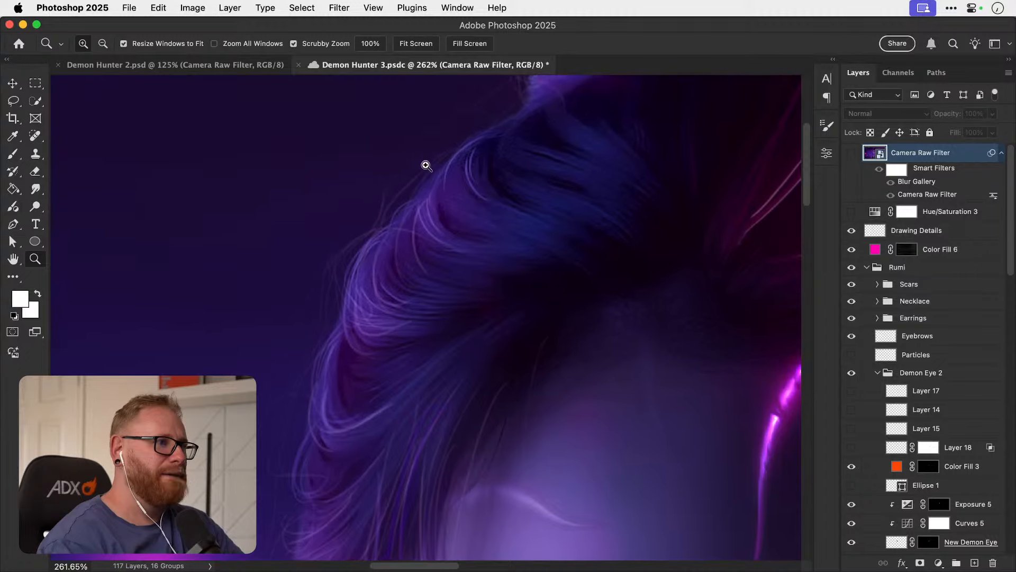
pyautogui.moveTo(310, 388); pyautogui.dragTo(338, 215)
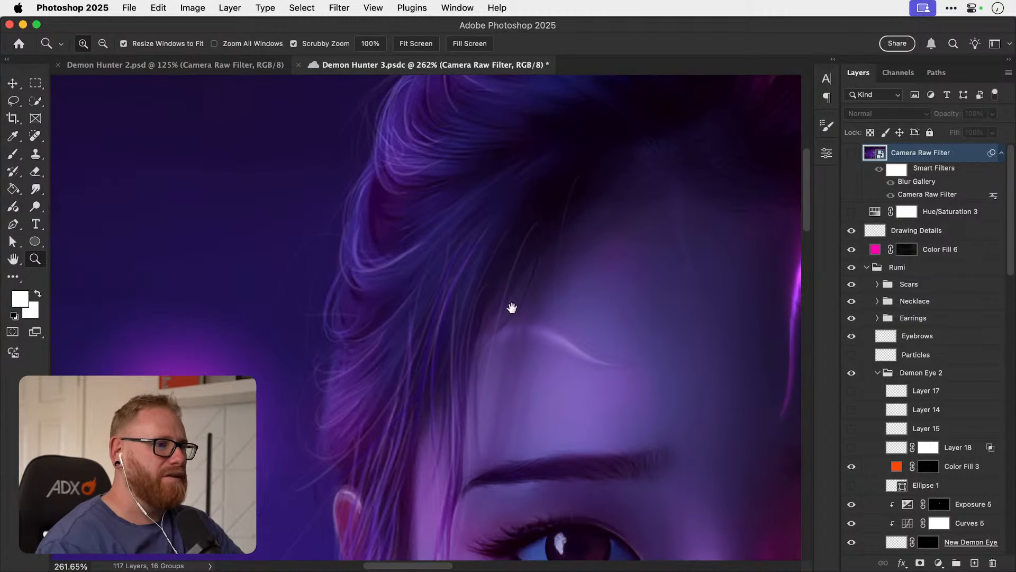
pyautogui.moveTo(512, 307); pyautogui.dragTo(266, 257)
pyautogui.moveTo(512, 275); pyautogui.dragTo(329, 348)
pyautogui.moveTo(421, 159); pyautogui.dragTo(393, 267)
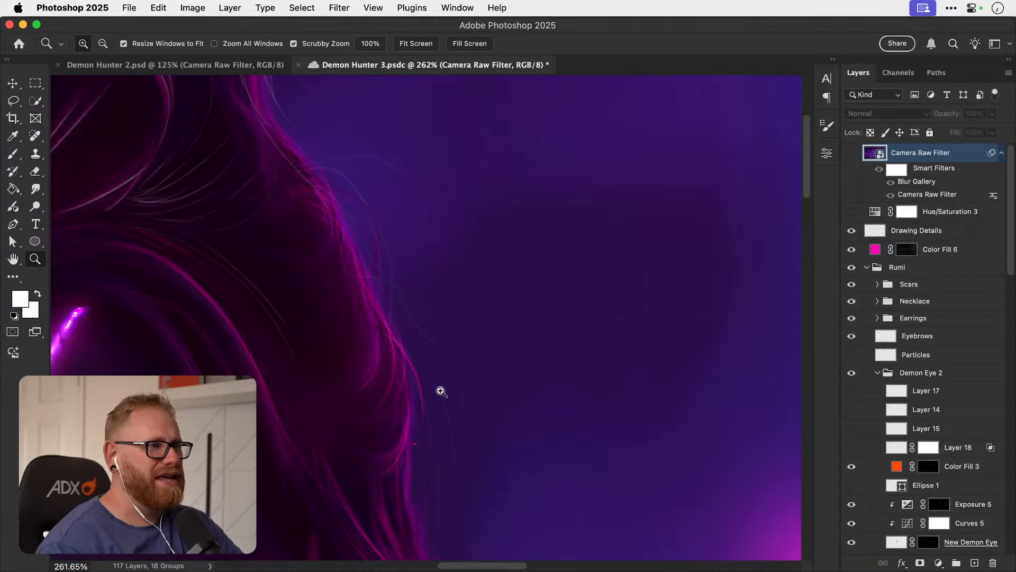
pyautogui.moveTo(382, 214); pyautogui.dragTo(393, 279)
pyautogui.press('v')
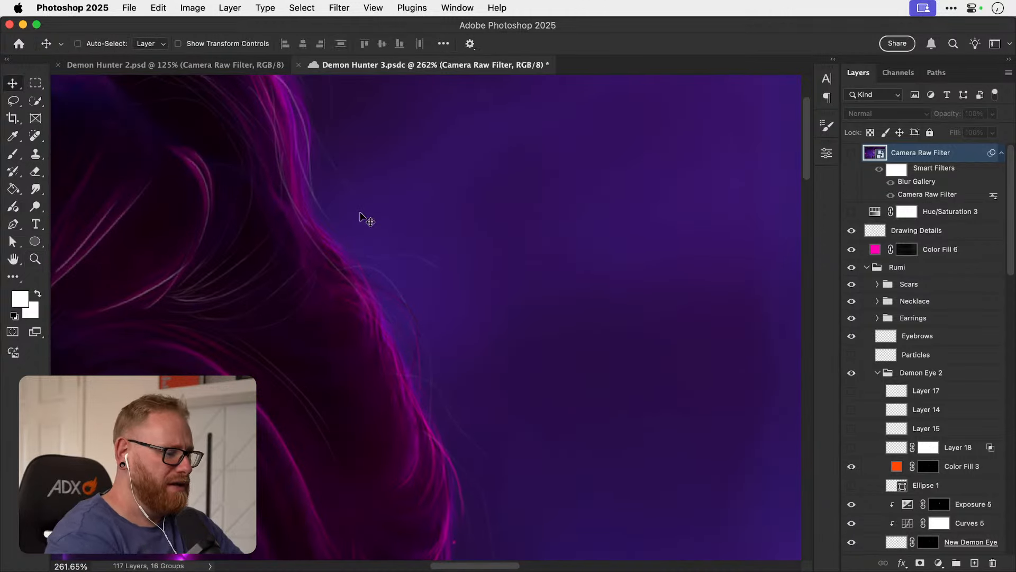
pyautogui.press('super+0')
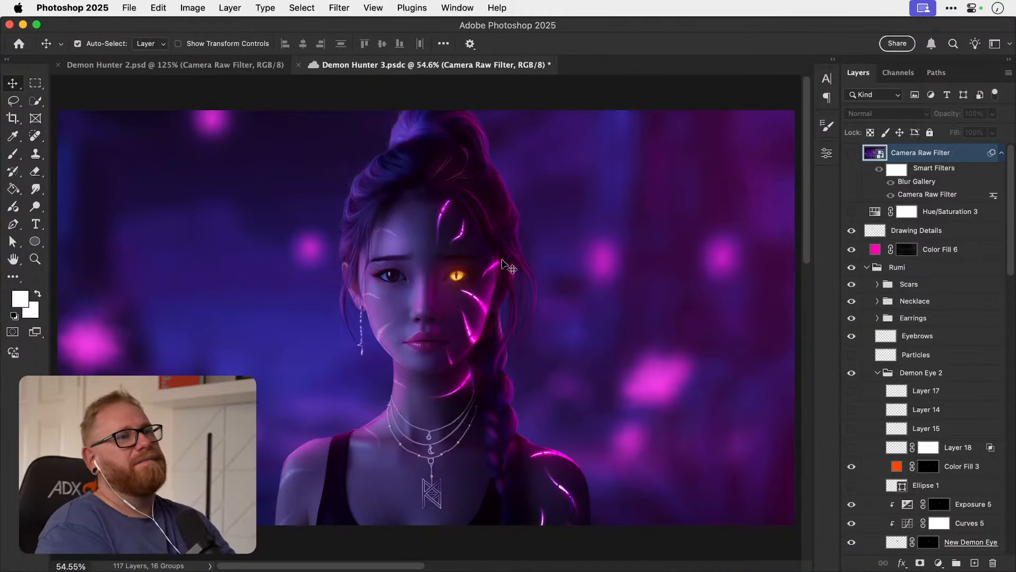
# Show the Camera Raw Filter layer again and close Demon Hunter 3.psdc and Demon Hunter 2.psd.
pyautogui.click(852, 155)
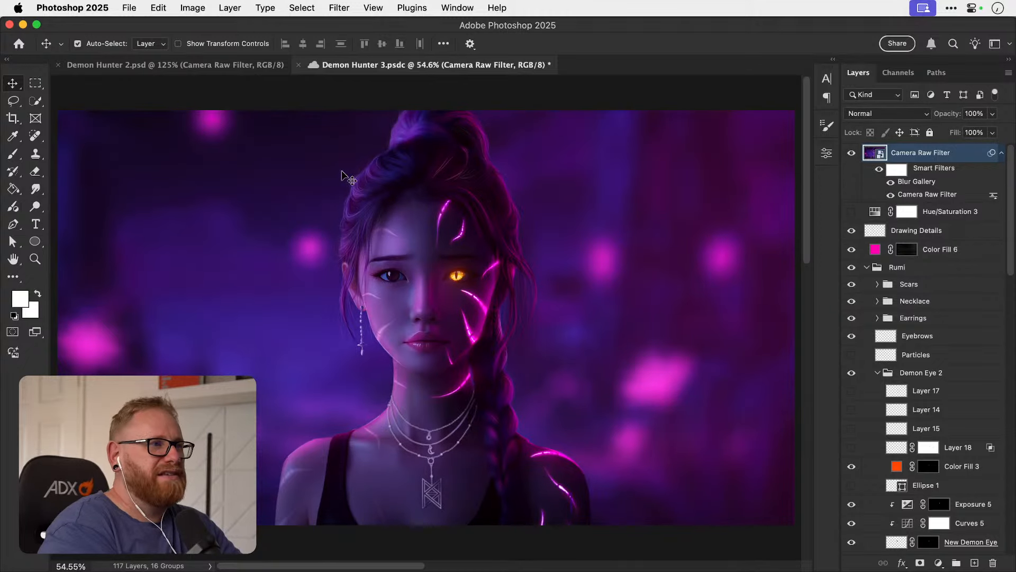
pyautogui.click(299, 65)
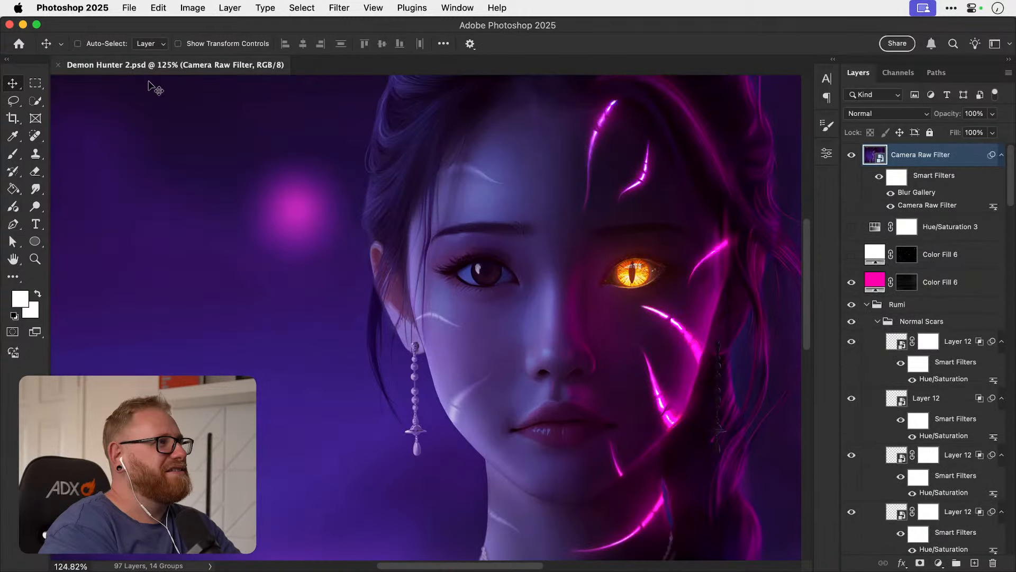
pyautogui.press('super+w')
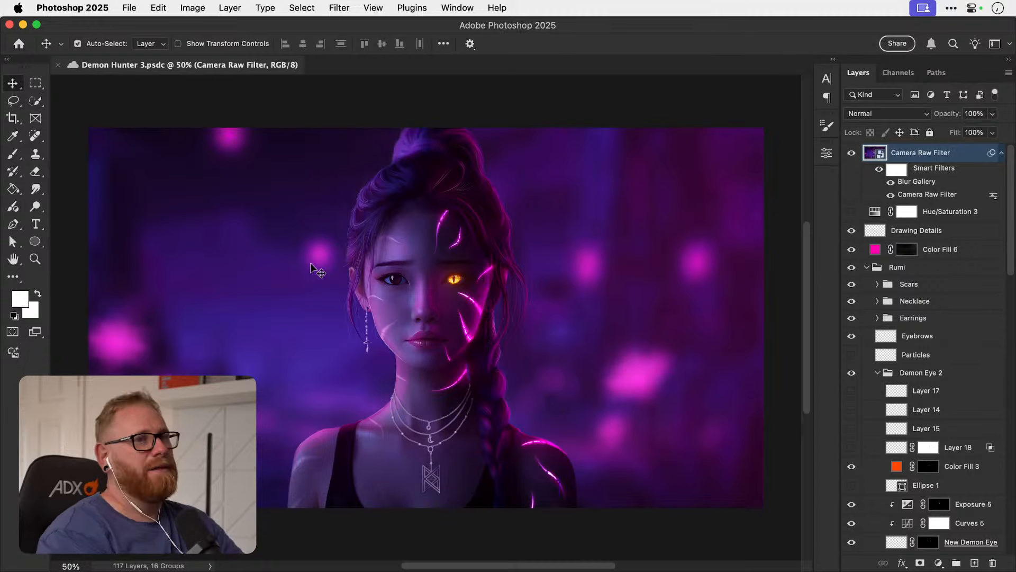
# Compare Demon Hunter 3.psdc with the Camera Raw Filter layer hidden and shown, fitting the artwork to the window.
pyautogui.click(851, 157)
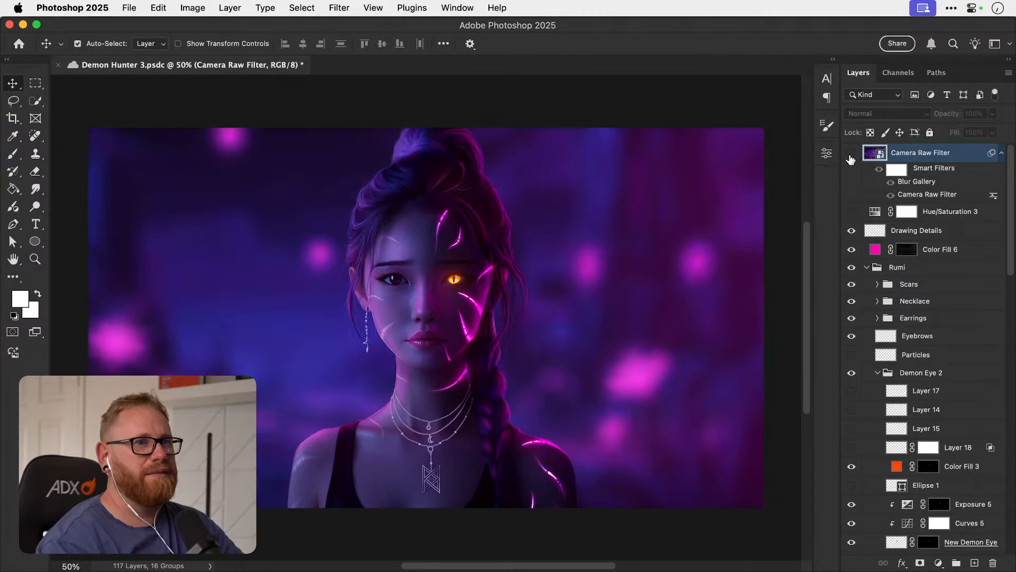
pyautogui.click(851, 155)
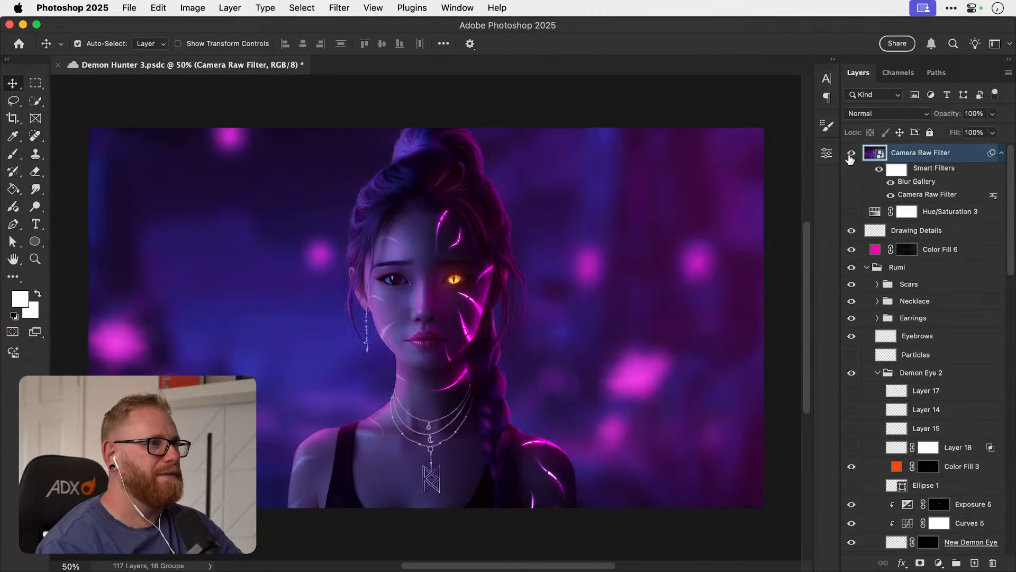
pyautogui.press('super+0')
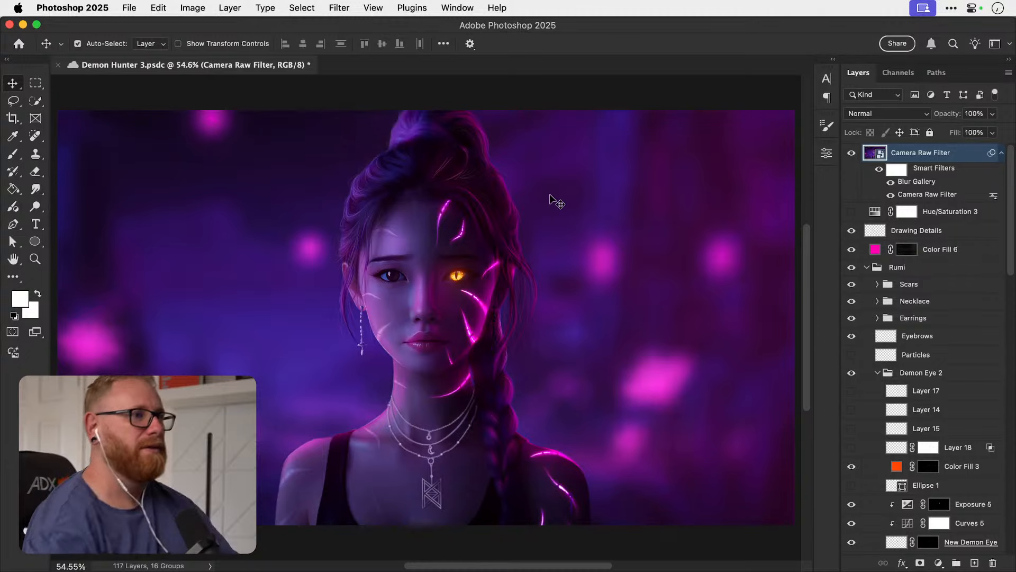
# Save and close Demon Hunter 3.psdc, and reset the foreground and background colours to their defaults.
pyautogui.press('super+s')
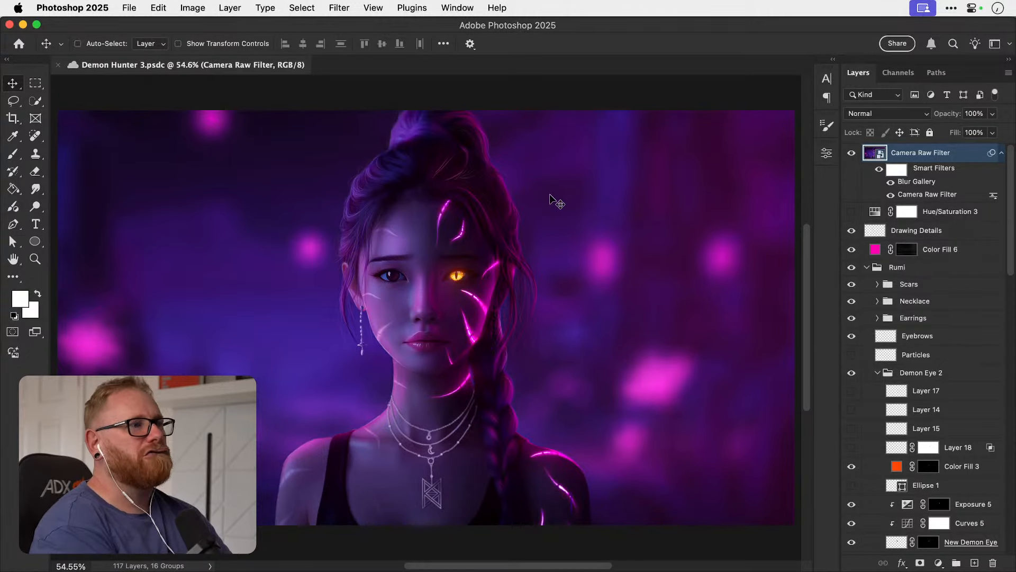
pyautogui.press('super+w')
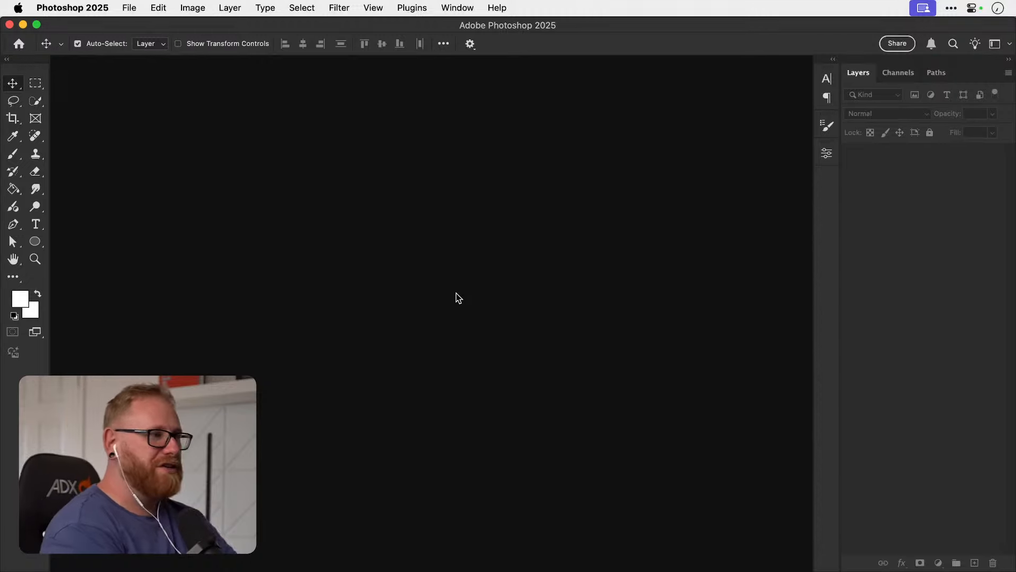
pyautogui.press('d')
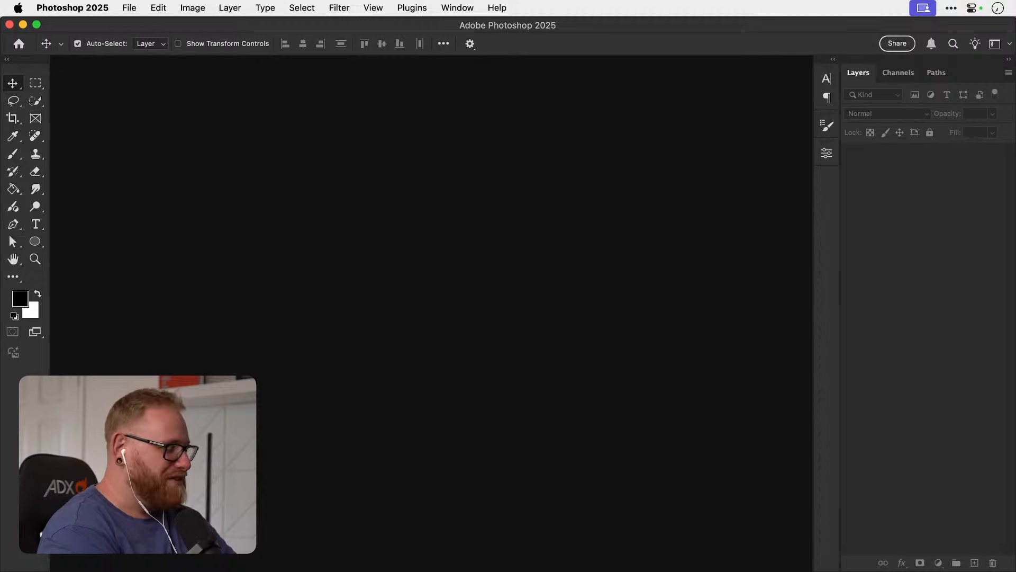
pyautogui.press('super+Tab')
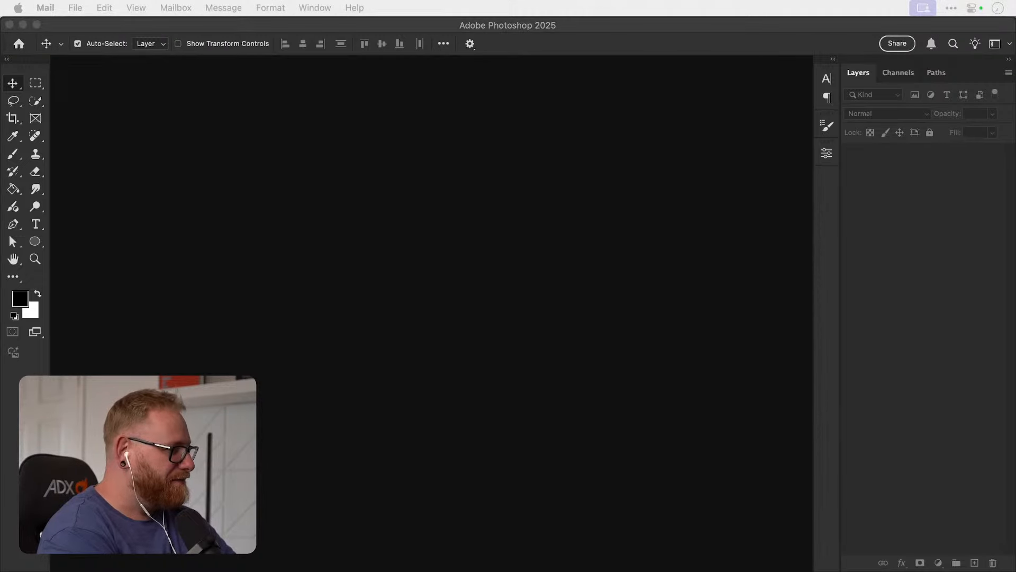
pyautogui.press('super+Tab')
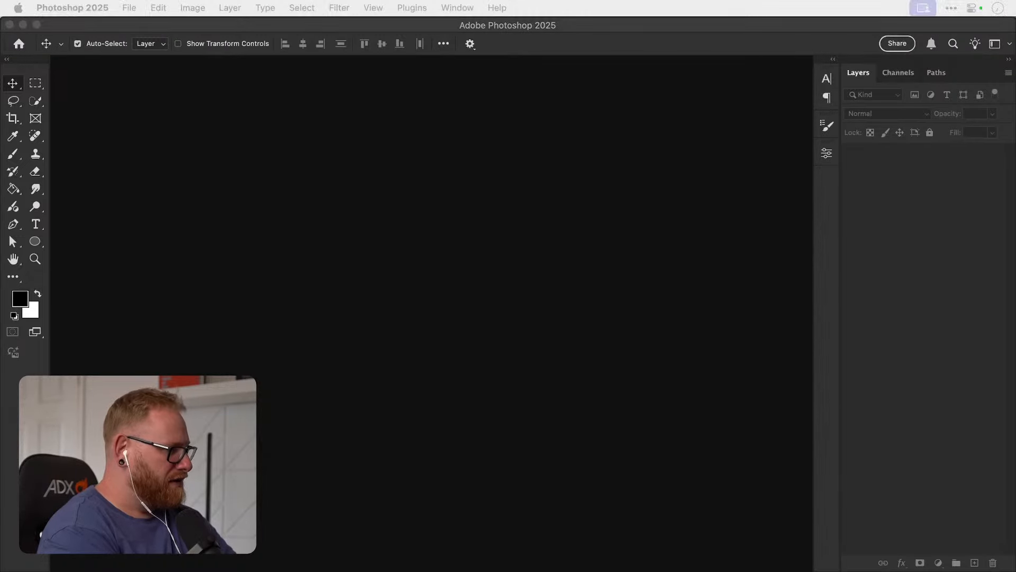
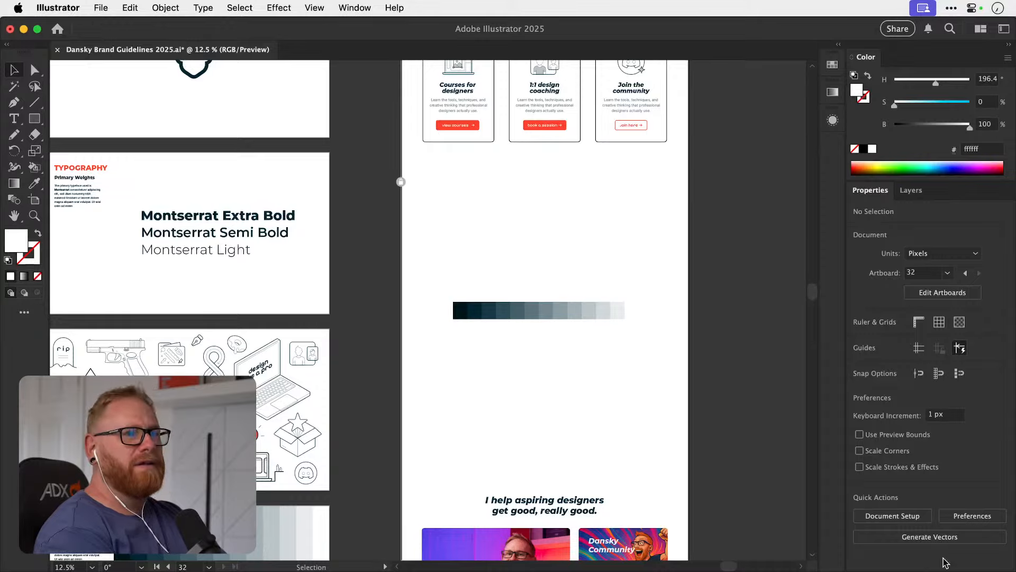
# Save the brand guidelines document containing the website homepage layout.
pyautogui.moveTo(589, 311); pyautogui.dragTo(572, 434)
pyautogui.scroll(5, 564, 428)
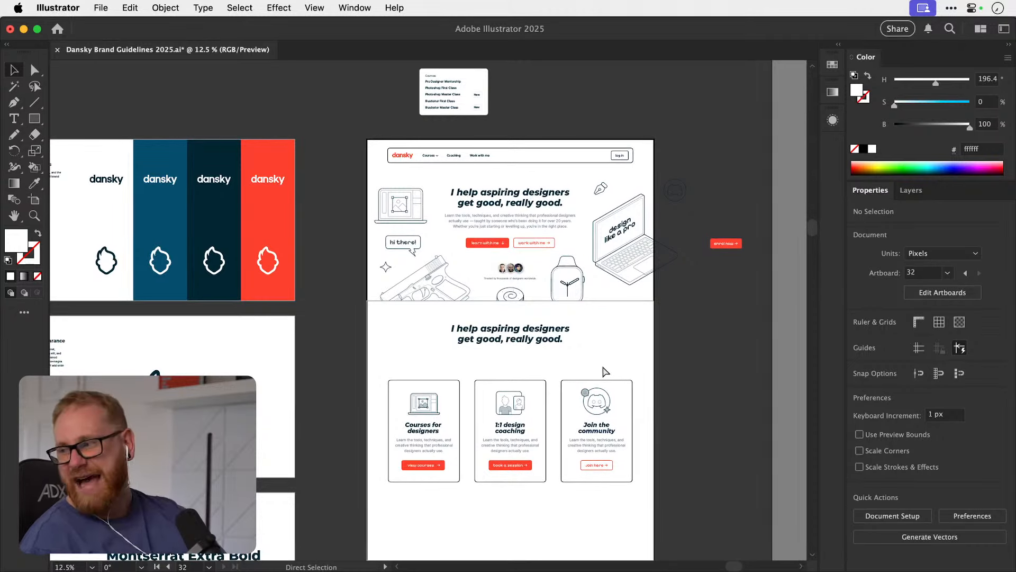
pyautogui.press('super+s')
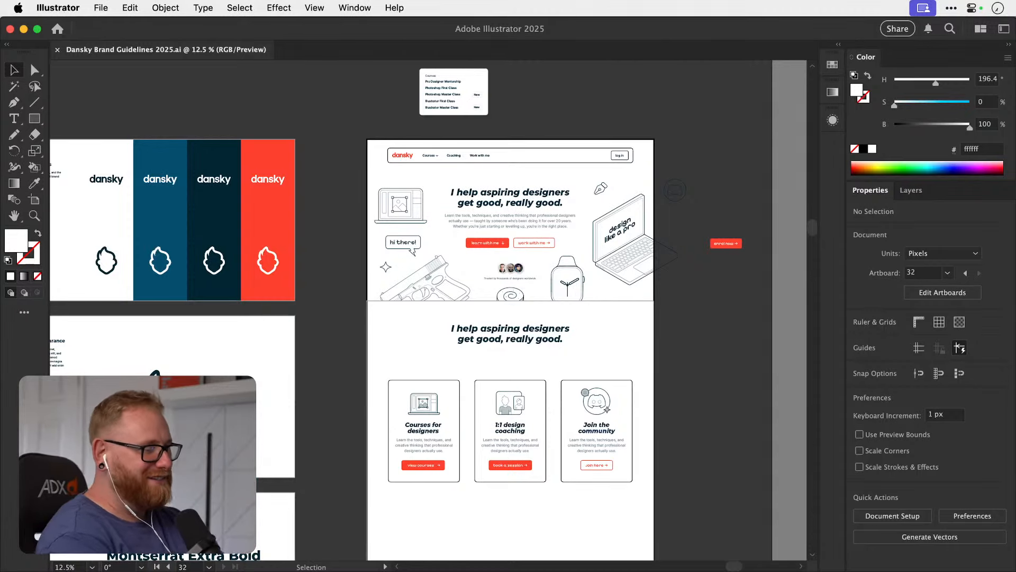
# Switch to Chrome and look through the existing Pro Designer Mentorship page on dansky.com.
pyautogui.press('super+Tab')
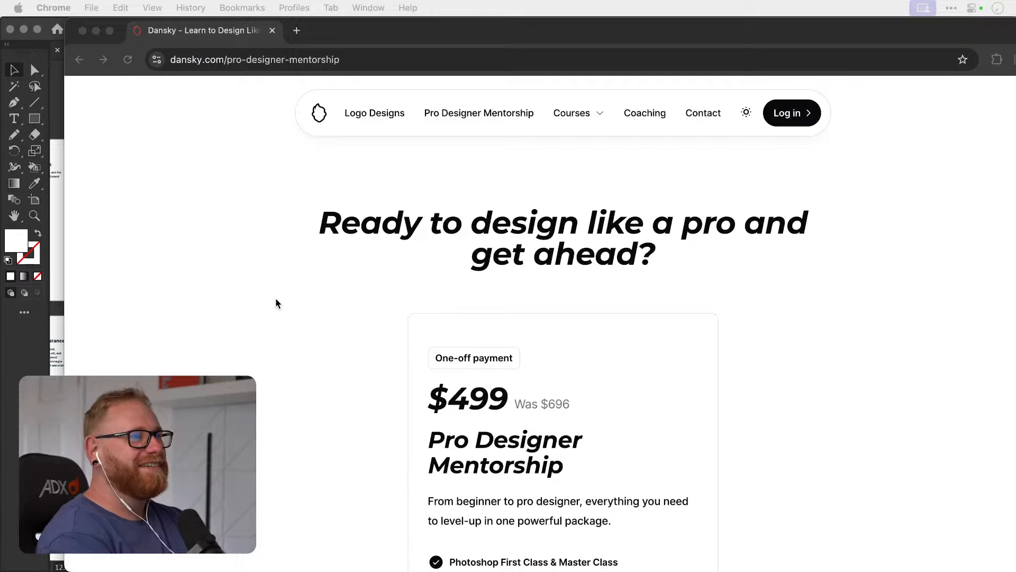
pyautogui.scroll(-10, 575, 236)
pyautogui.scroll(10, 575, 236)
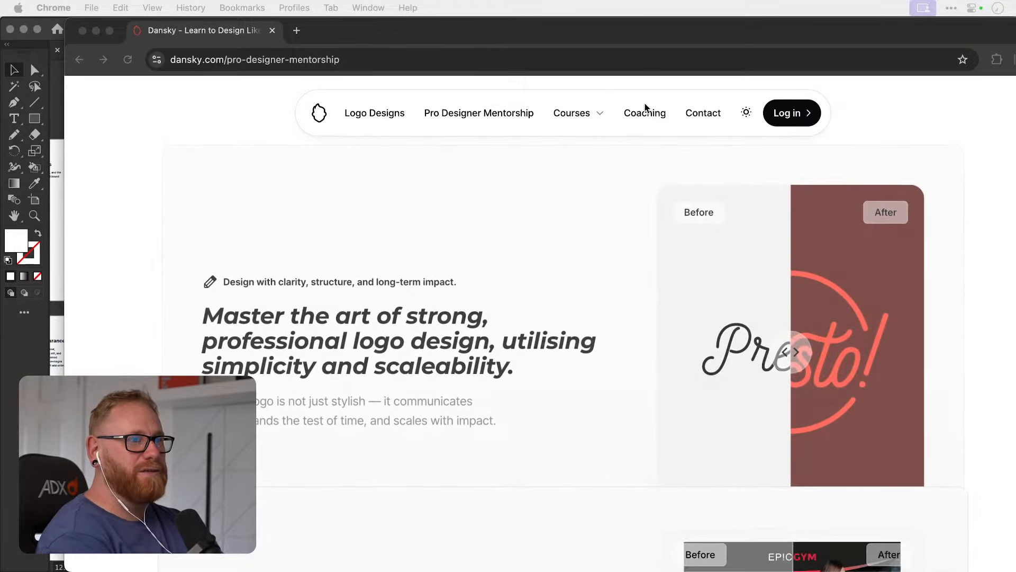
# Open the site's Coaching page and examine its hero, testimonial, pricing and footer sections.
pyautogui.click(647, 110)
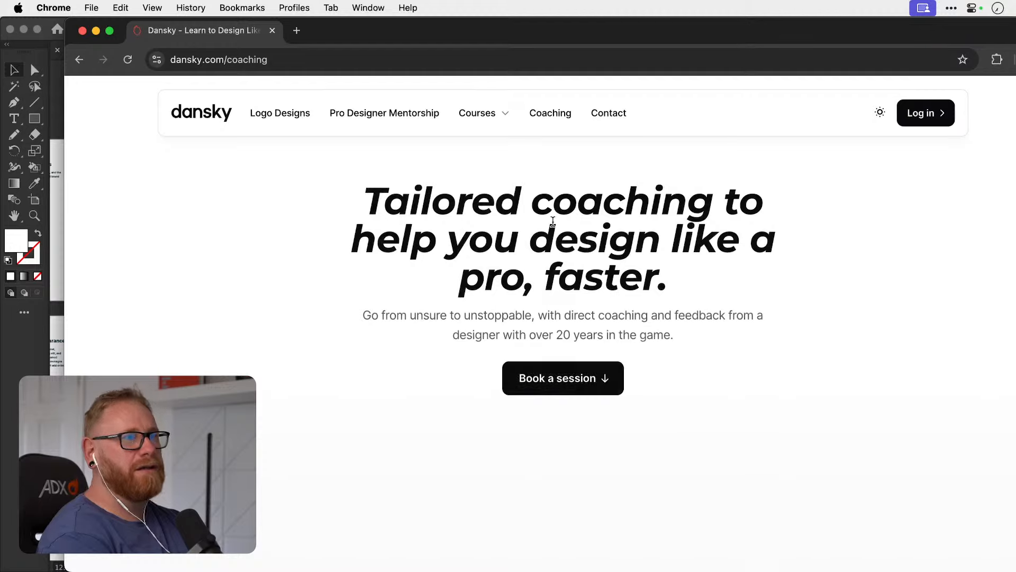
pyautogui.scroll(-2, 552, 221)
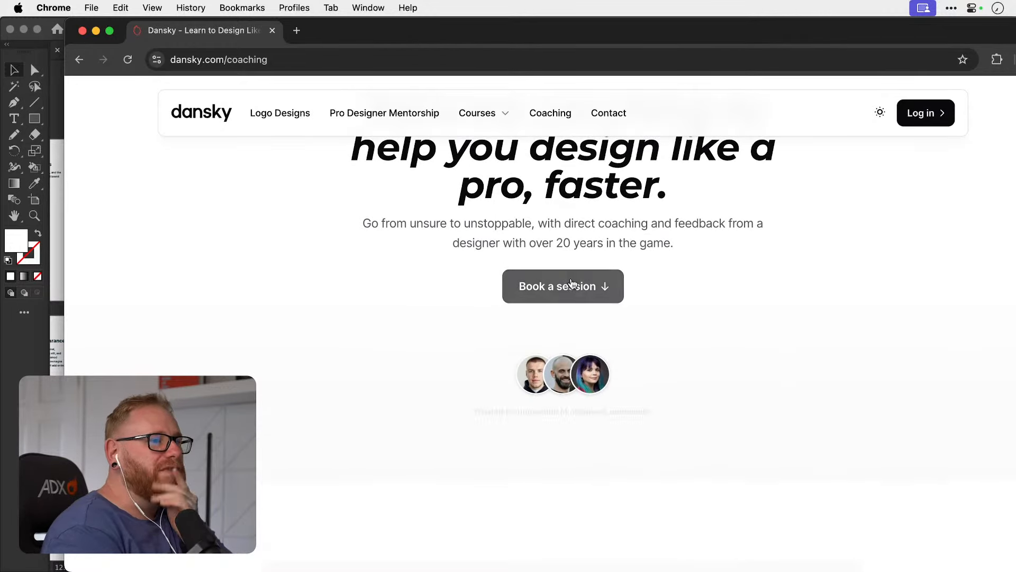
pyautogui.scroll(-6, 577, 291)
pyautogui.scroll(-1, 586, 294)
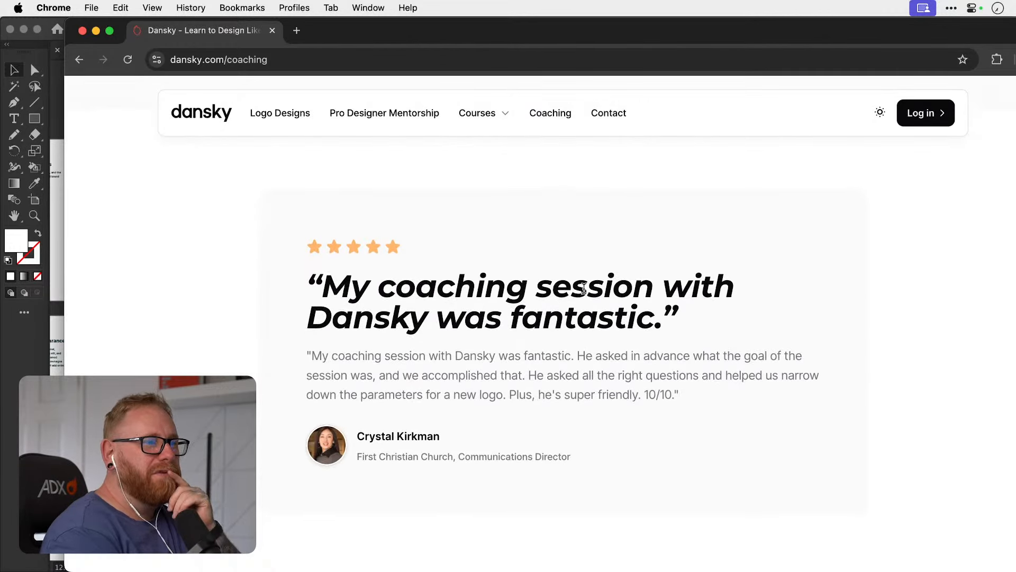
pyautogui.scroll(-5, 524, 348)
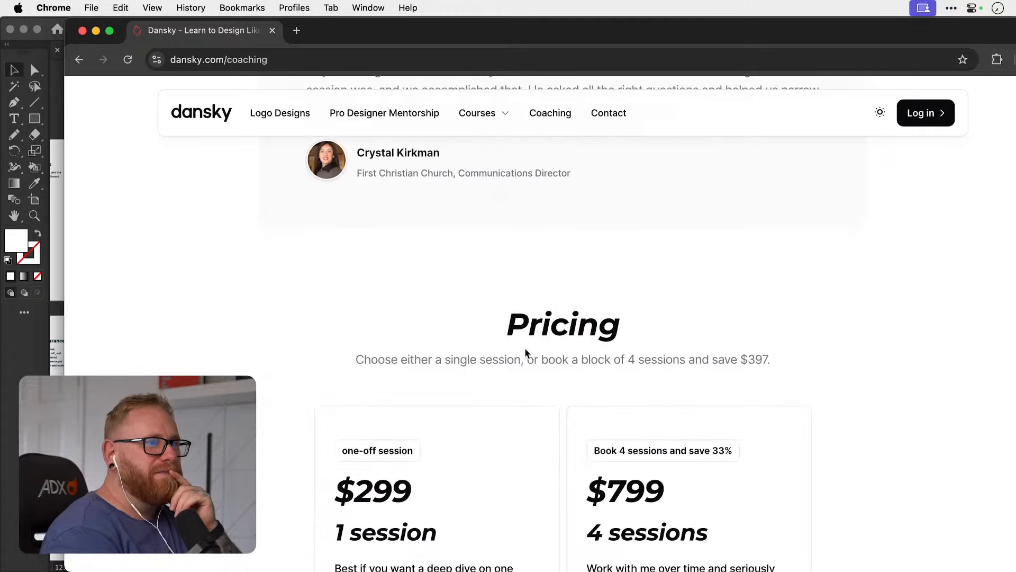
pyautogui.scroll(4, 524, 352)
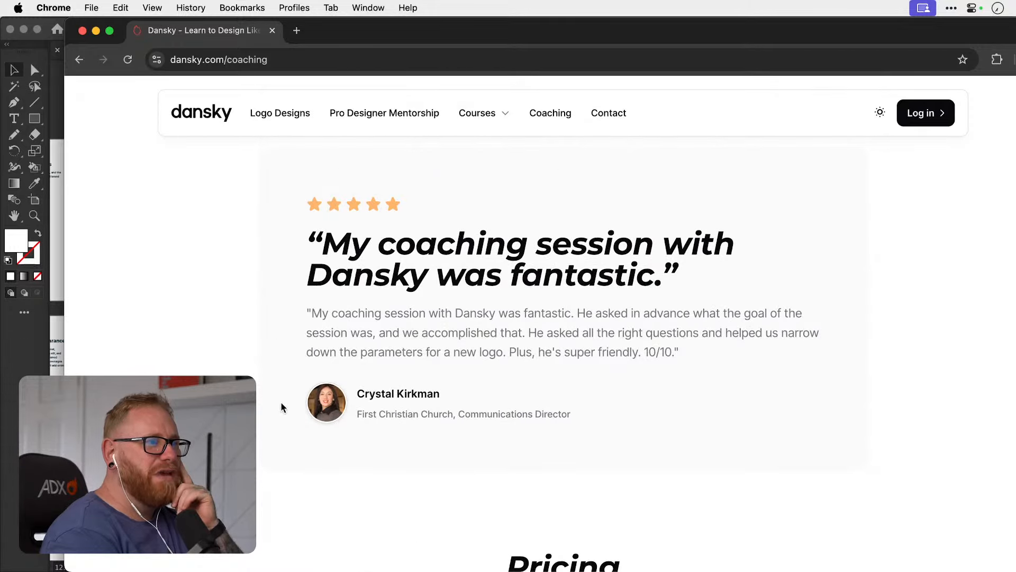
pyautogui.scroll(2, 254, 301)
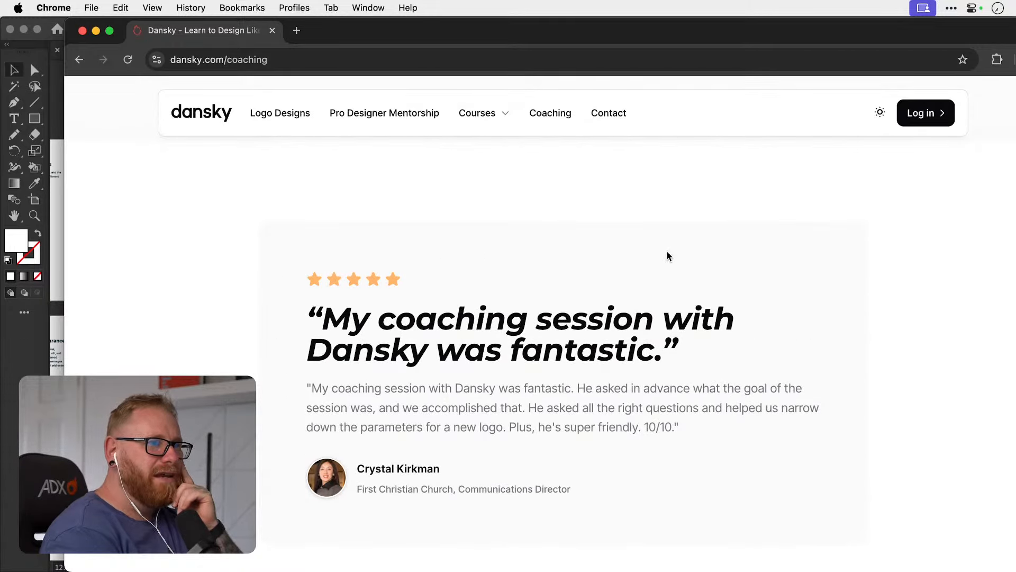
pyautogui.scroll(-7, 868, 403)
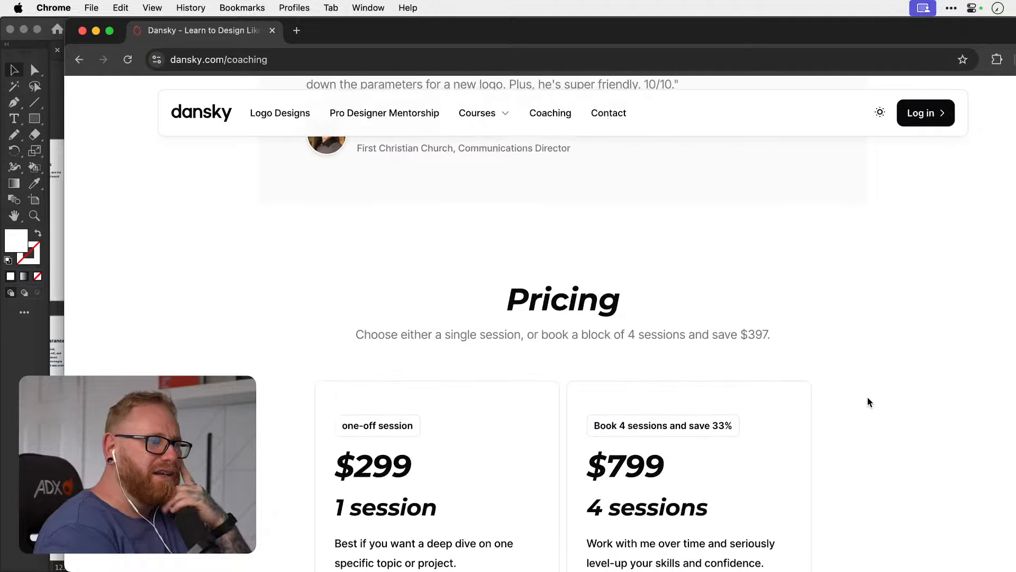
pyautogui.scroll(-5, 869, 402)
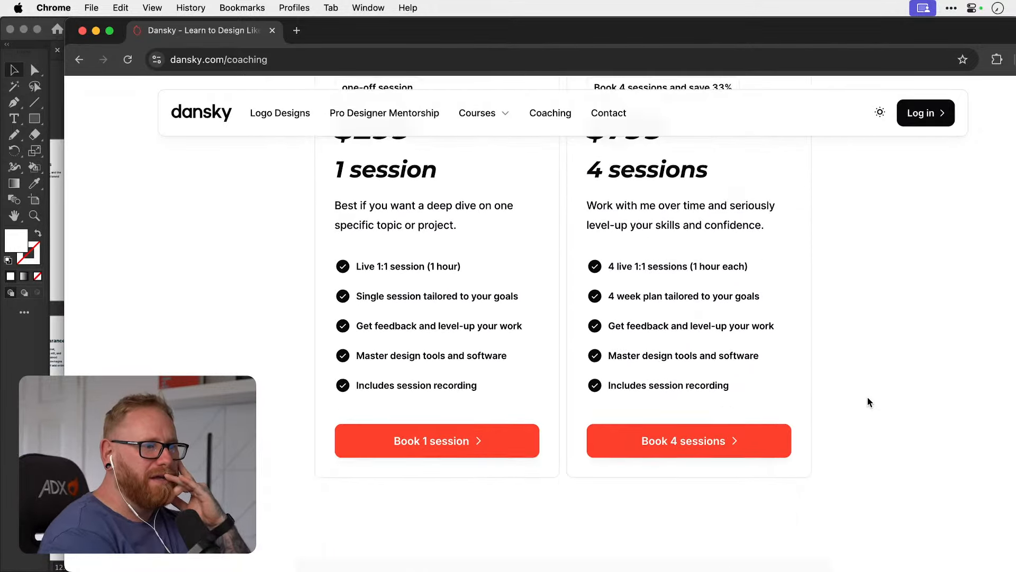
pyautogui.scroll(-14, 883, 379)
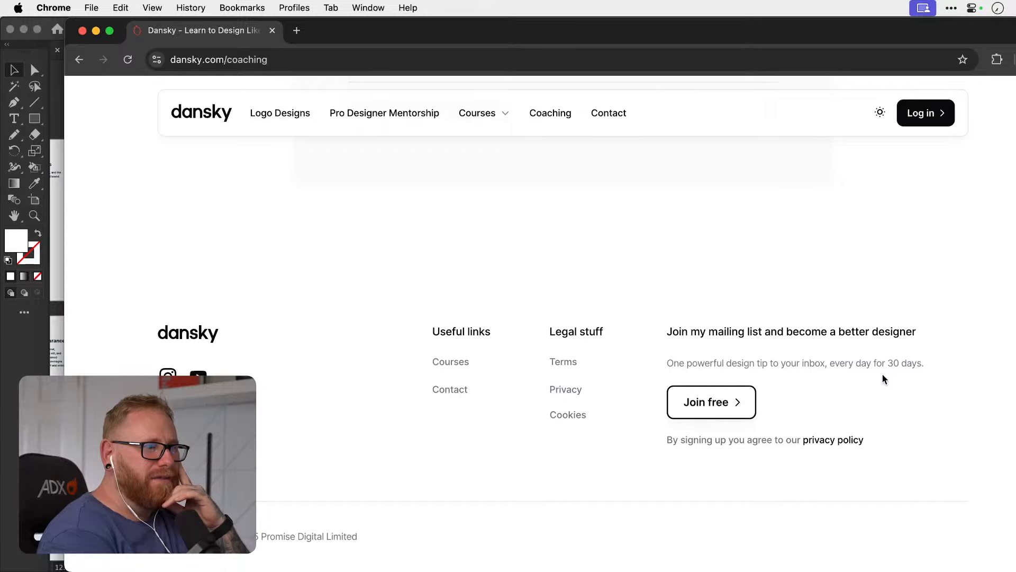
pyautogui.scroll(20, 878, 395)
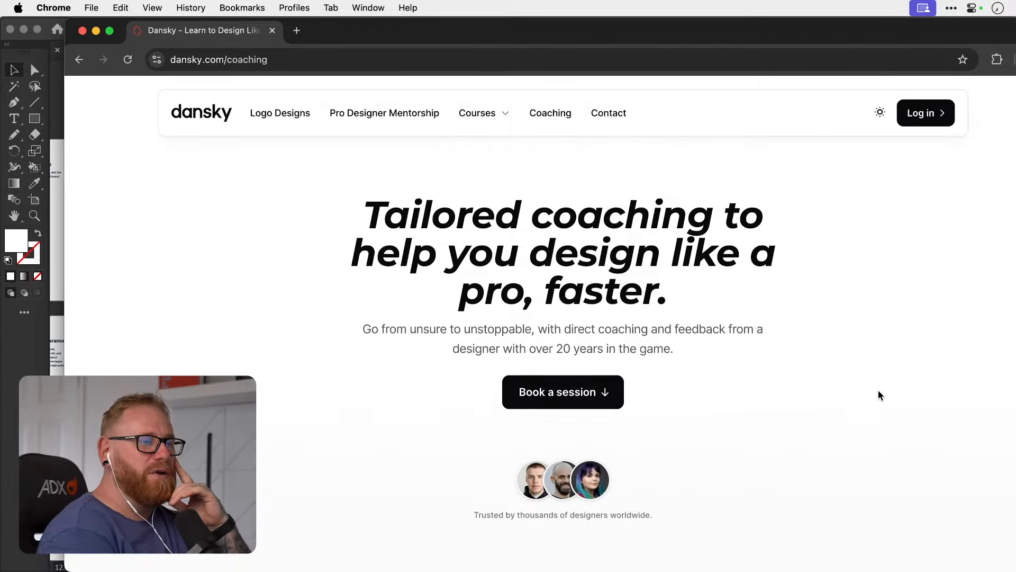
# Open the site's Contact page and look through it down to the footer.
pyautogui.click(608, 113)
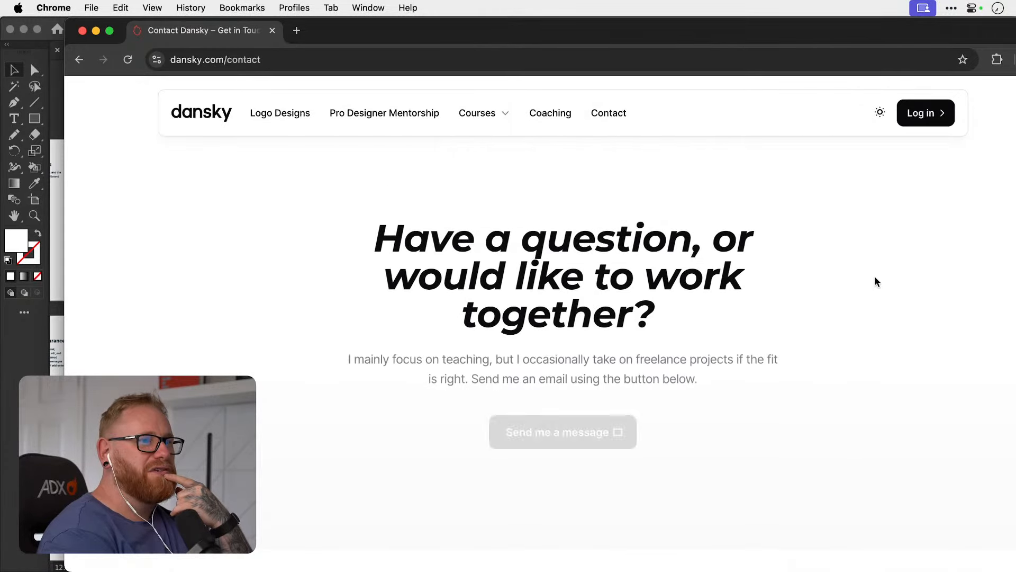
pyautogui.scroll(-5, 875, 281)
pyautogui.scroll(5, 874, 281)
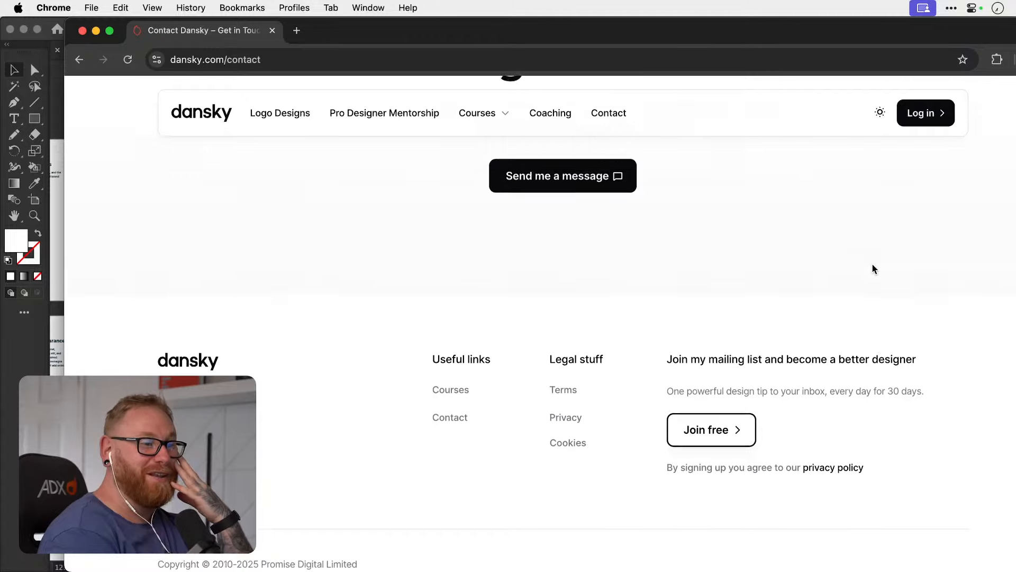
# Open the Logo Designs page and examine the portfolio grid of logo cards down to the footer.
pyautogui.click(289, 113)
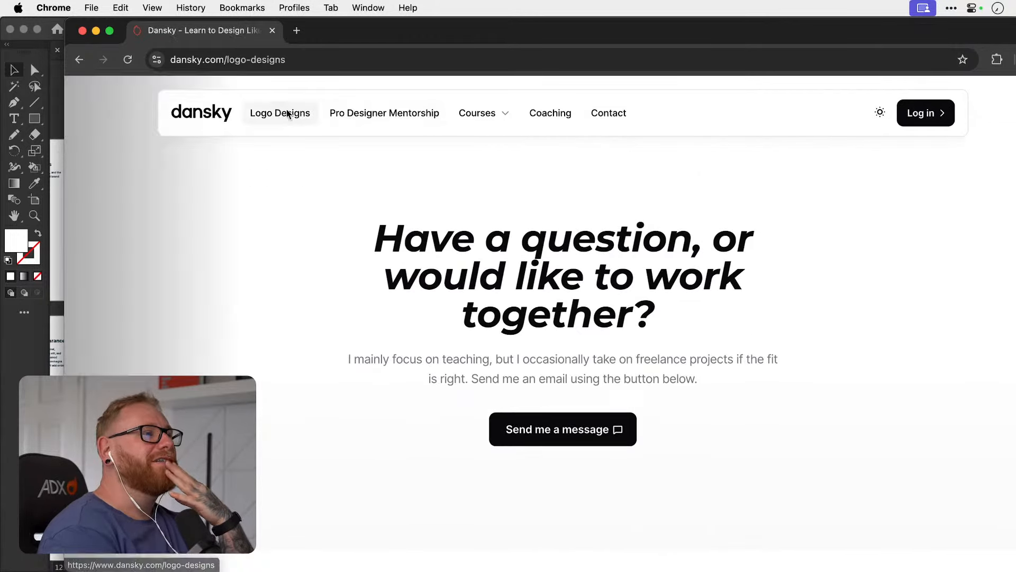
pyautogui.scroll(-6, 868, 248)
pyautogui.scroll(-4, 868, 248)
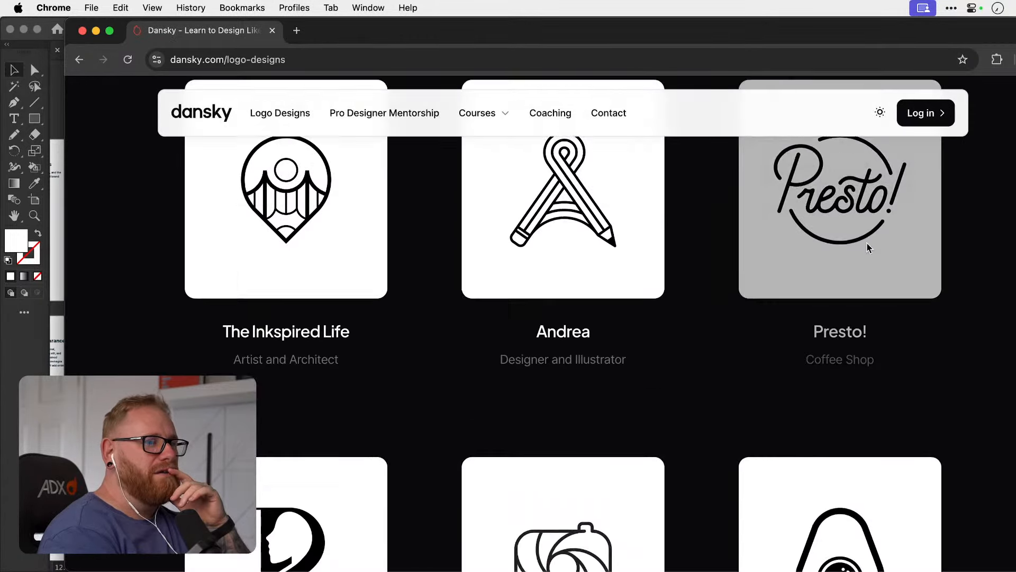
pyautogui.scroll(-5, 868, 248)
pyautogui.scroll(-12, 868, 247)
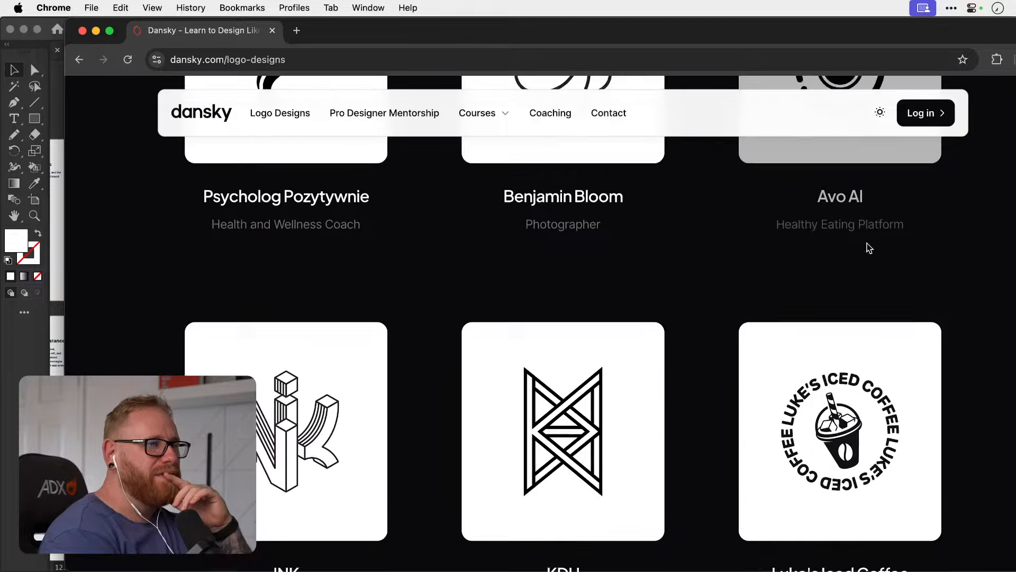
pyautogui.scroll(-10, 869, 247)
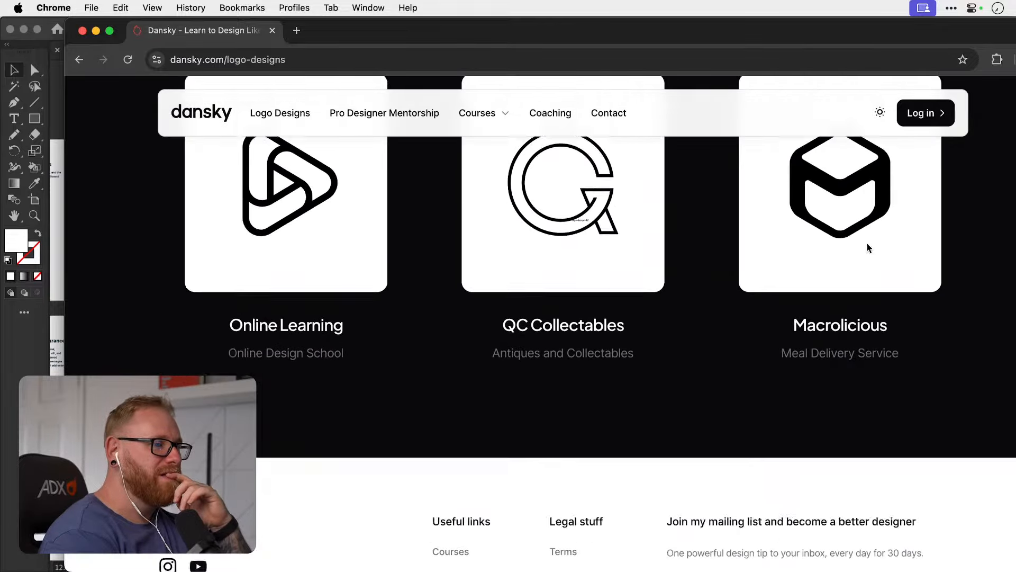
pyautogui.scroll(15, 868, 248)
pyautogui.scroll(10, 868, 248)
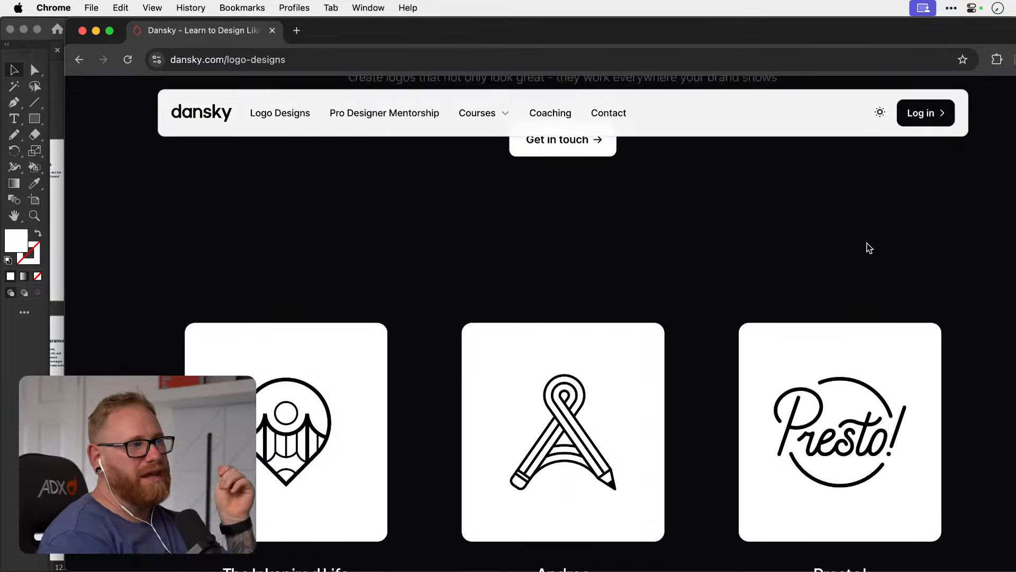
# Review the site's home page down to the footer, minimise the browser and return to the Illustrator document.
pyautogui.click(233, 126)
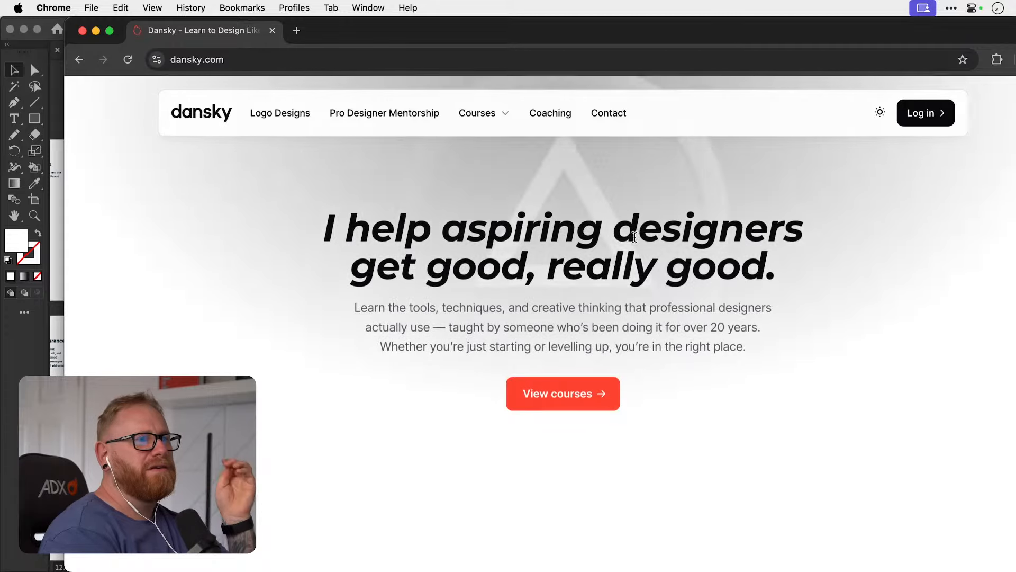
pyautogui.scroll(-6, 634, 236)
pyautogui.scroll(-15, 636, 241)
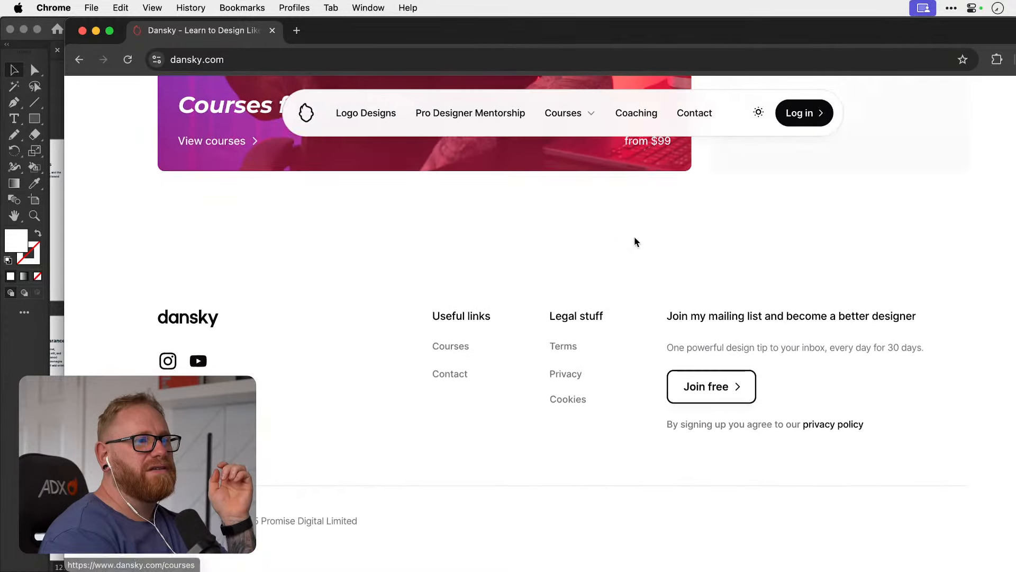
pyautogui.scroll(20, 635, 241)
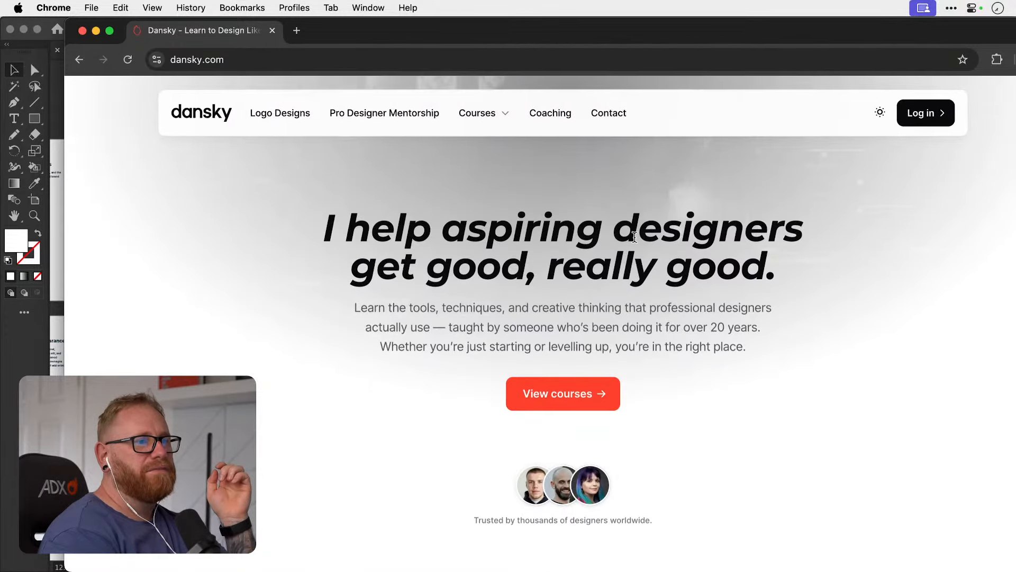
pyautogui.click(95, 31)
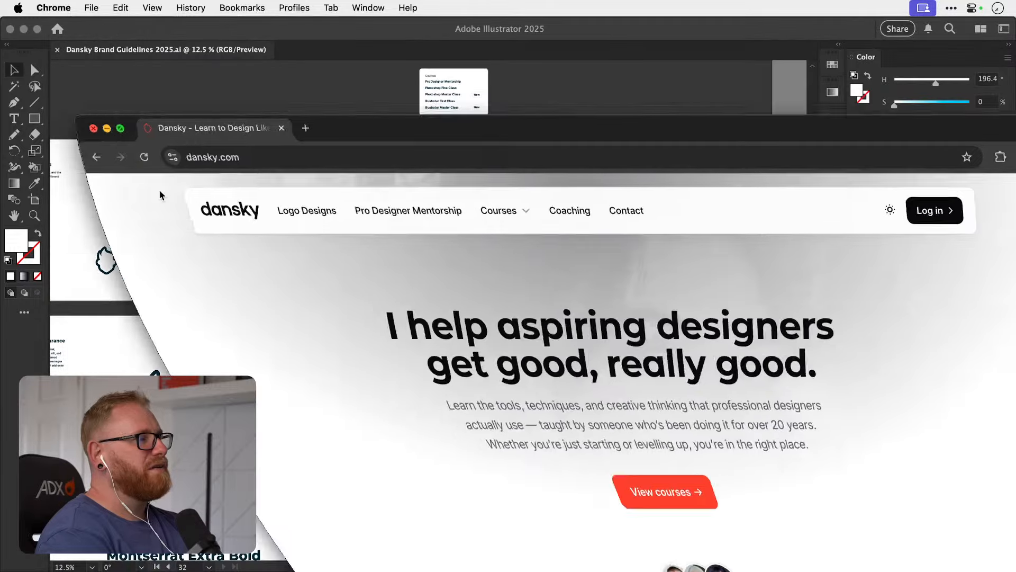
pyautogui.click(718, 302)
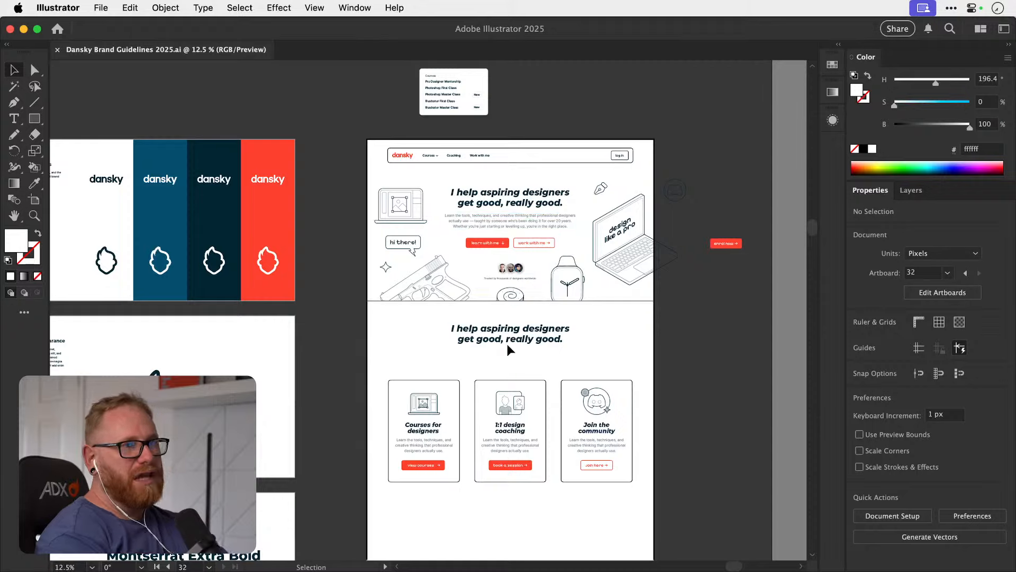
# Check the homepage layout's cards and tint strip, and save the brand guidelines document.
pyautogui.scroll(-10, 538, 363)
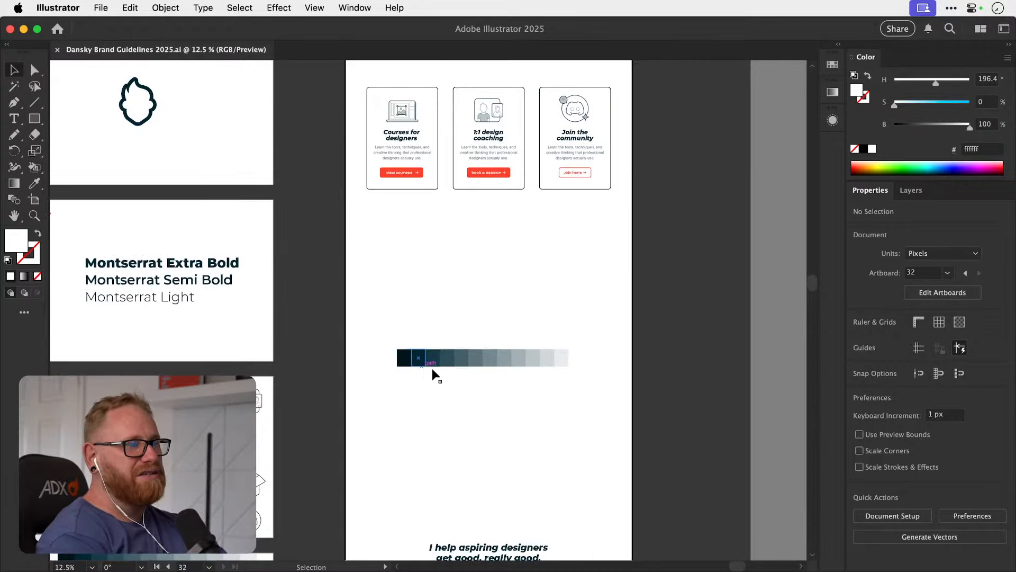
pyautogui.moveTo(431, 365); pyautogui.dragTo(431, 464)
pyautogui.click(477, 380)
pyautogui.scroll(10, 476, 380)
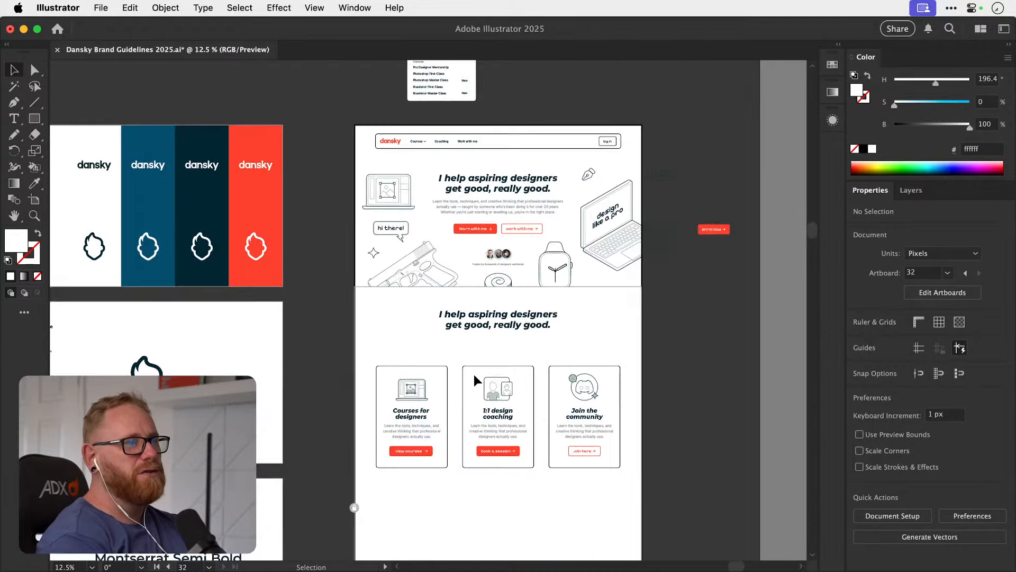
pyautogui.press('a')
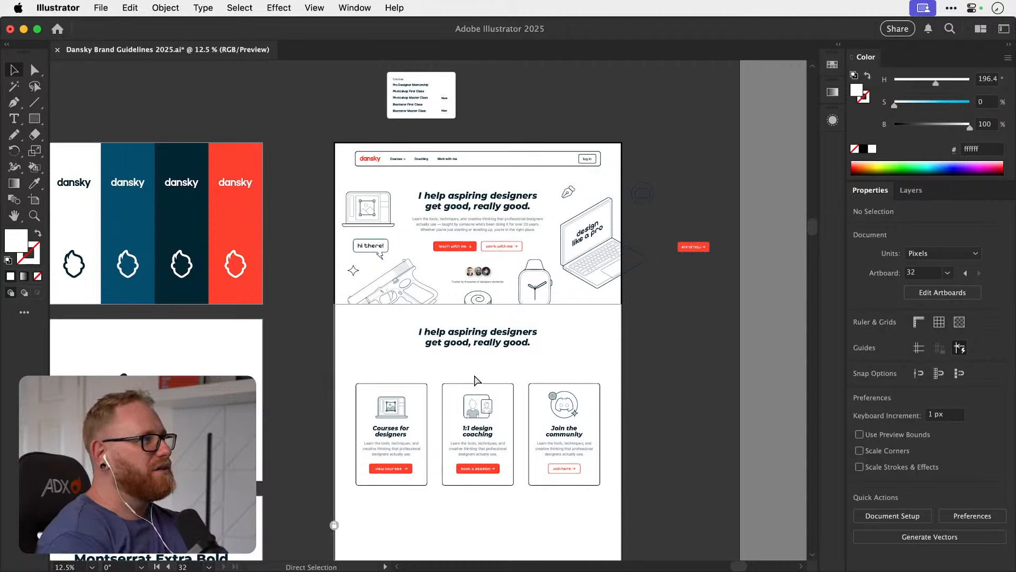
pyautogui.press('super+s')
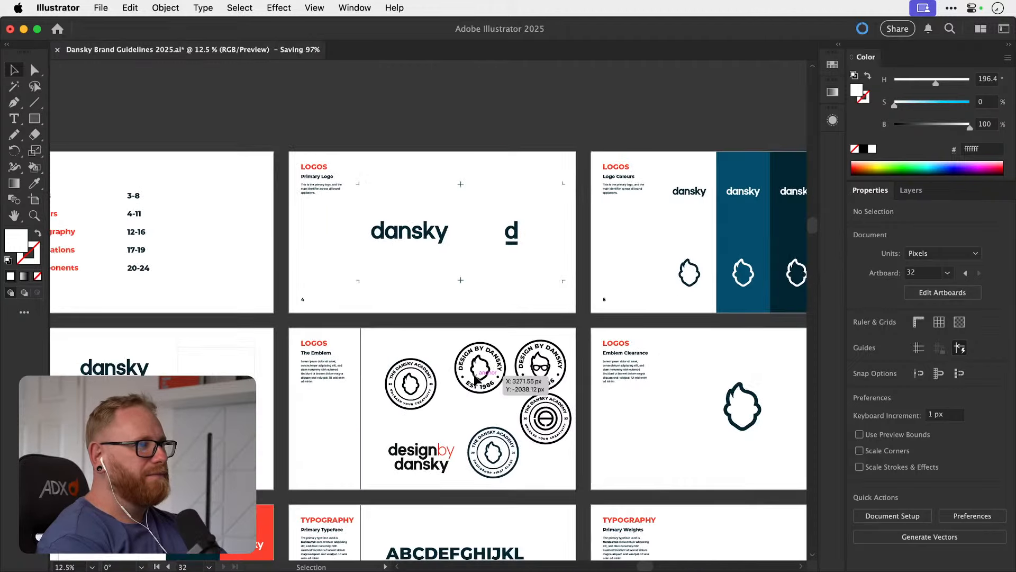
# Select the dansky wordmark on the Primary Logo artboard and show the document's colour swatches.
pyautogui.scroll(5, 519, 207)
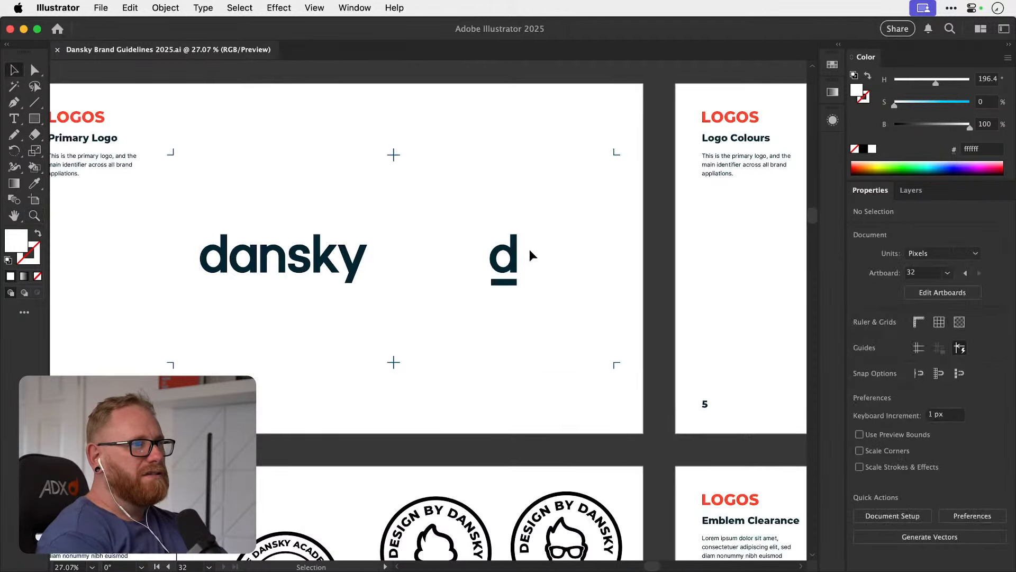
pyautogui.click(516, 259)
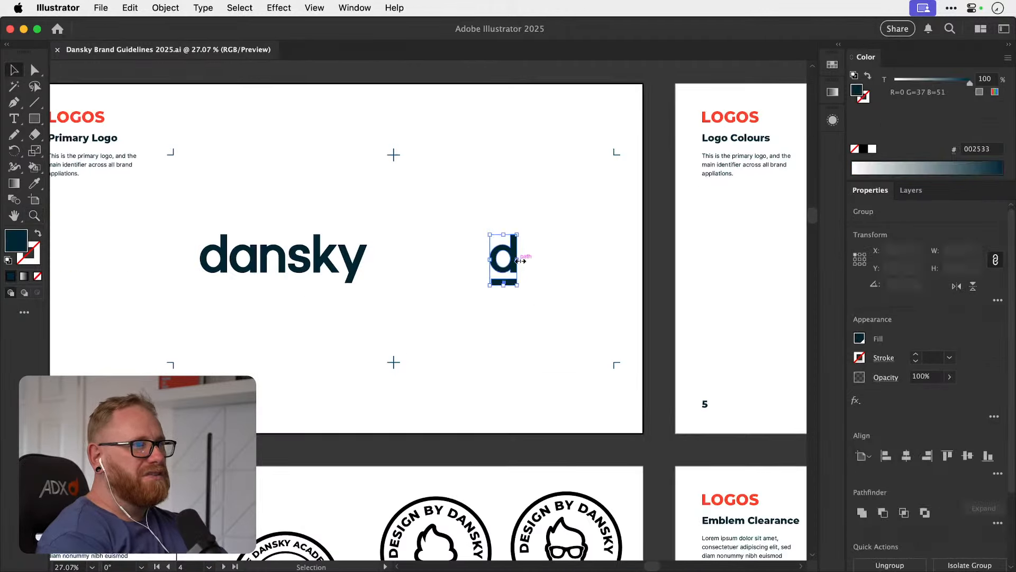
pyautogui.click(316, 274)
pyautogui.click(422, 222)
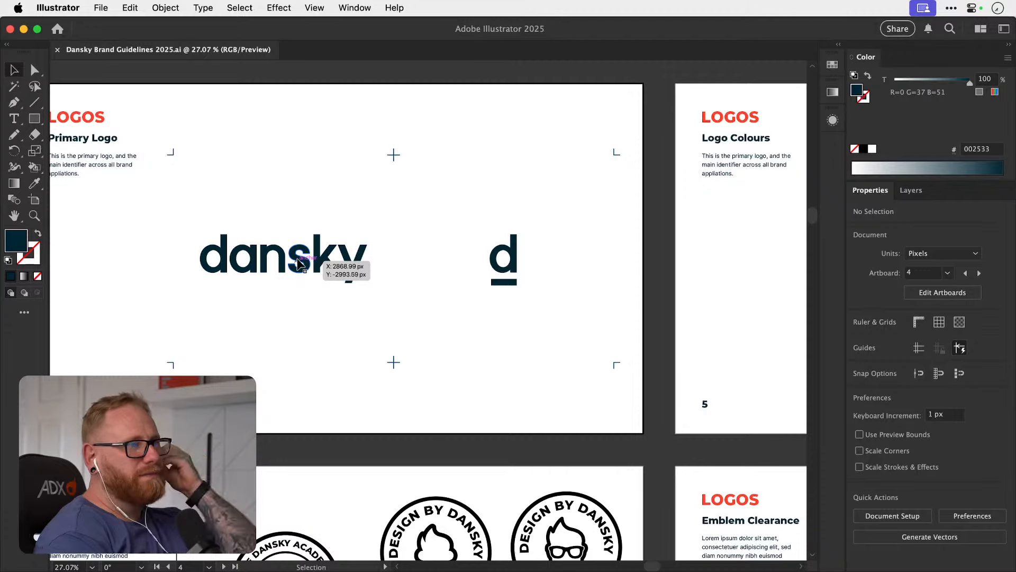
pyautogui.click(299, 263)
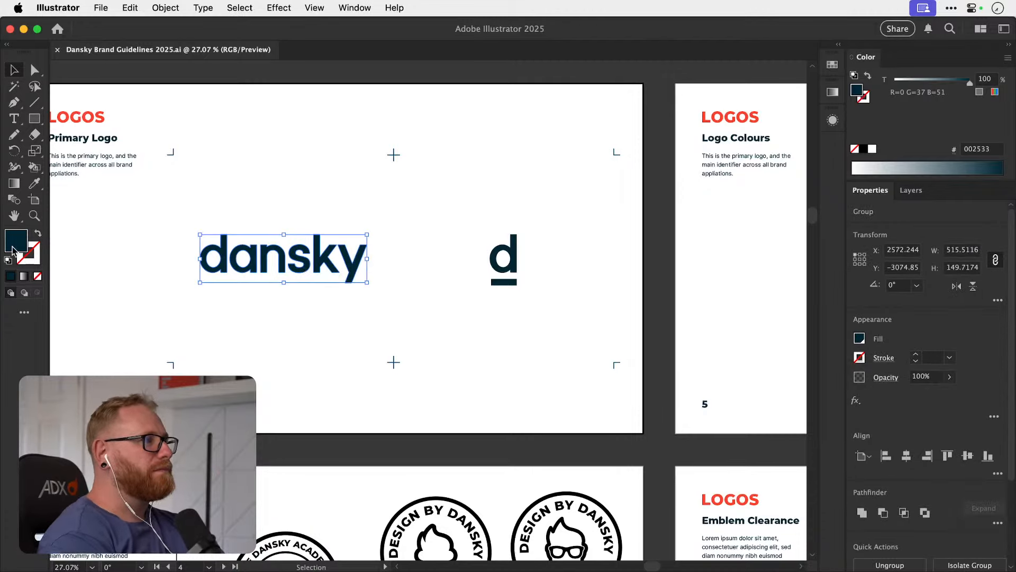
pyautogui.click(833, 64)
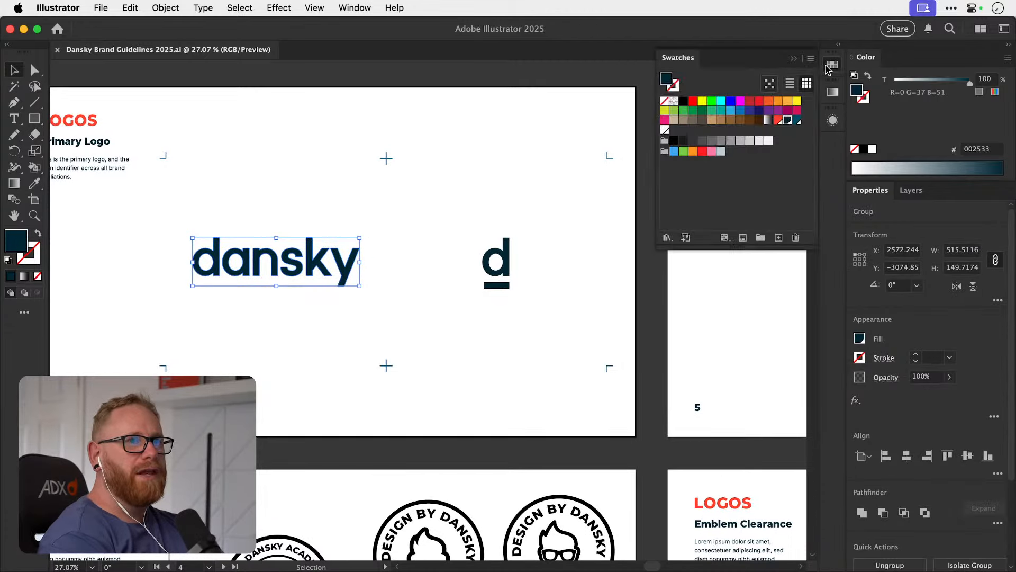
# Recolour the dansky wordmark and the underlined d monogram on the Primary Logo artboard with the brand red swatch, ff412d.
pyautogui.click(777, 120)
pyautogui.click(508, 265)
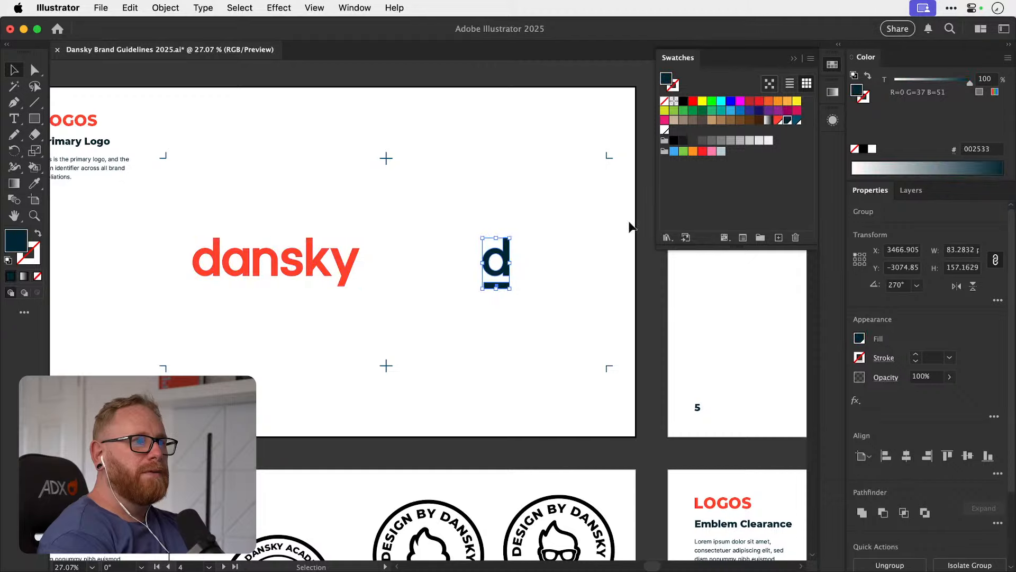
pyautogui.click(778, 121)
pyautogui.click(477, 212)
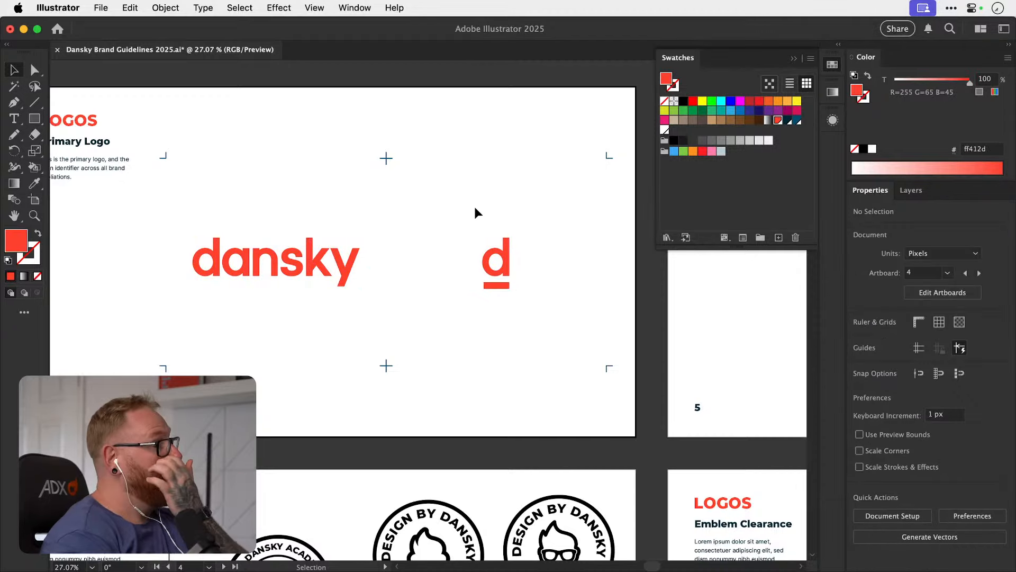
# Examine the Logo Colours and neighbouring logo artboards, ending on a close view of the Colour Combinations artboard.
pyautogui.hscroll(5, 476, 212)
pyautogui.hscroll(3, 477, 213)
pyautogui.hscroll(5, 476, 213)
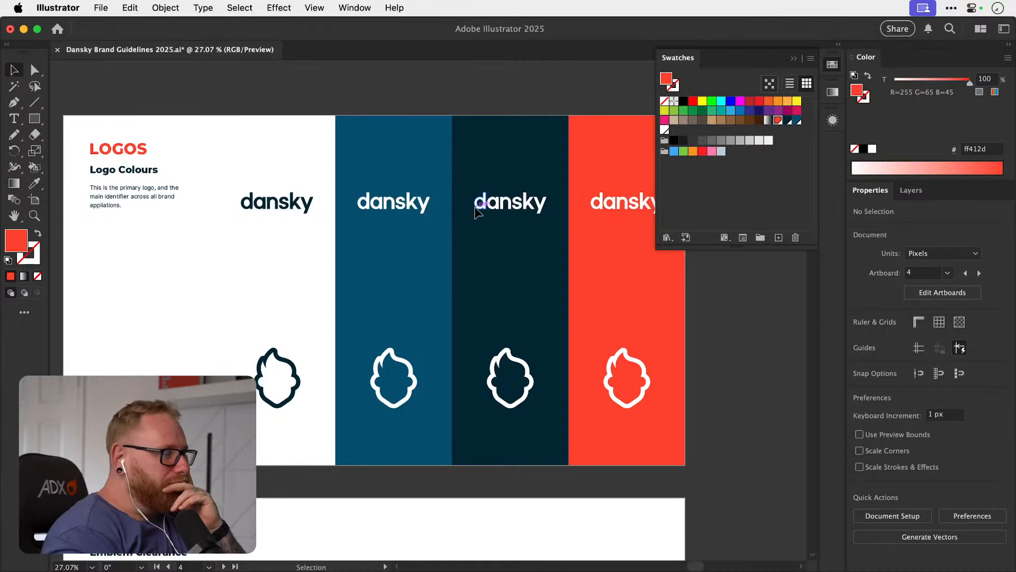
pyautogui.scroll(-5, 476, 211)
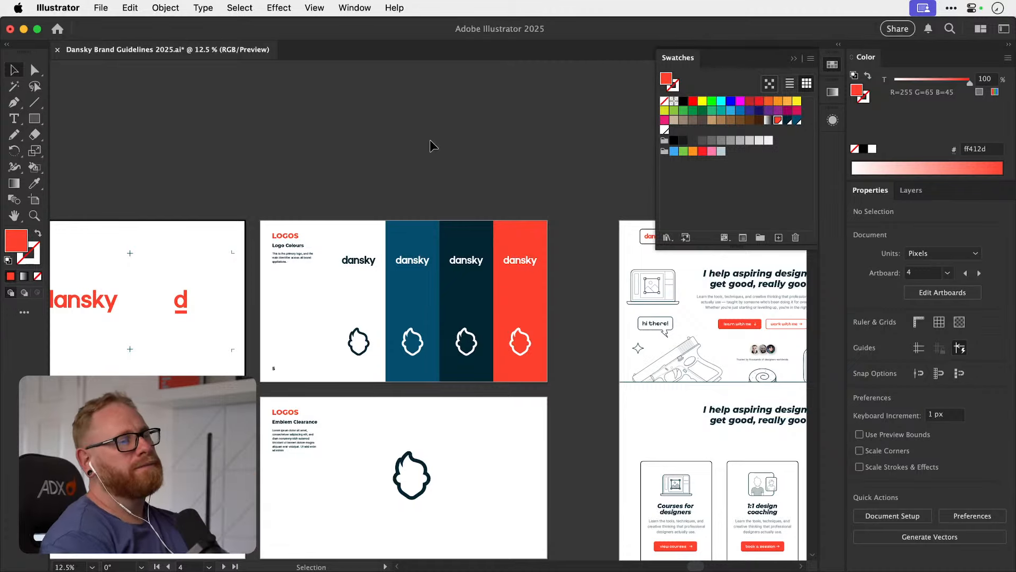
pyautogui.scroll(10, 433, 145)
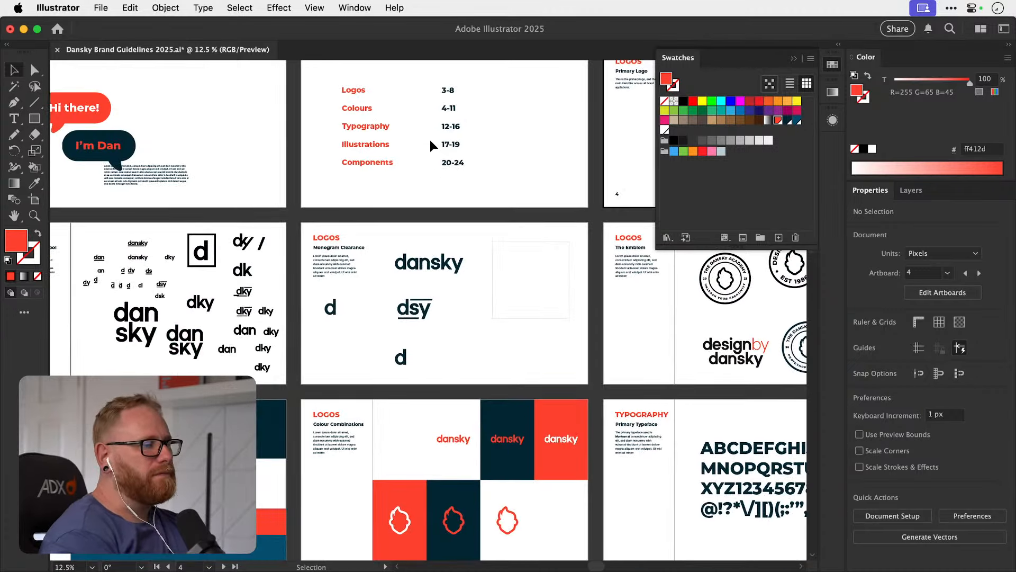
pyautogui.scroll(-8, 433, 146)
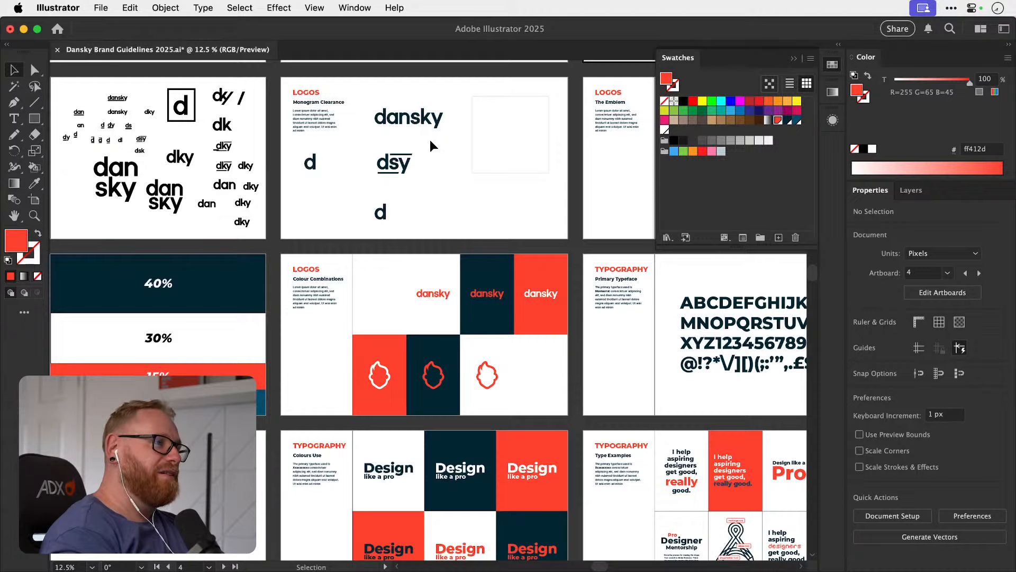
pyautogui.scroll(-3, 430, 140)
pyautogui.press('z')
pyautogui.moveTo(394, 247); pyautogui.dragTo(561, 254)
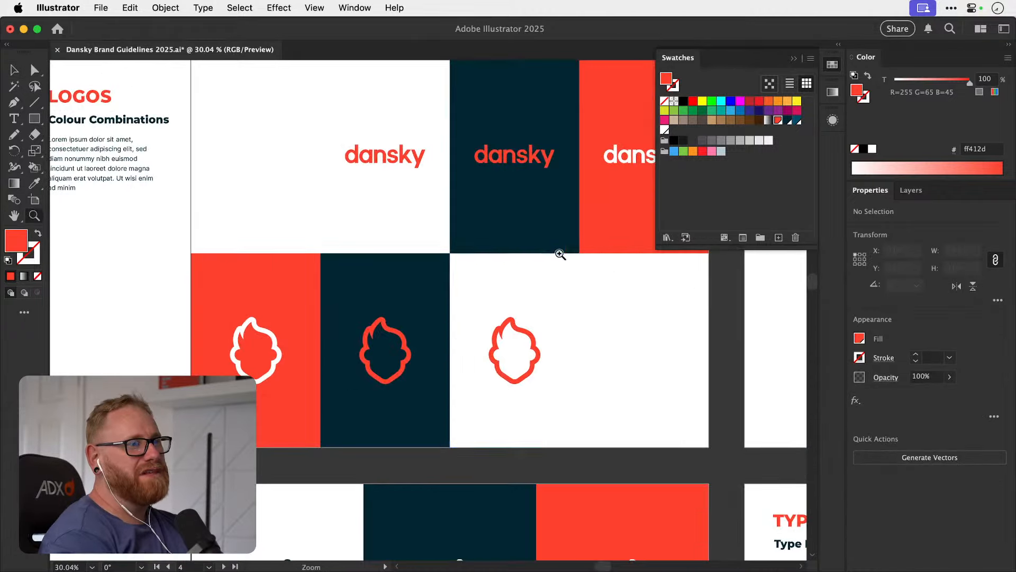
# Try removing the dark navy panels together with their red emblem and wordmark from the Colour Combinations artboard.
pyautogui.press('v')
pyautogui.click(403, 348)
pyautogui.press('Delete')
pyautogui.click(415, 288)
pyautogui.press('Delete')
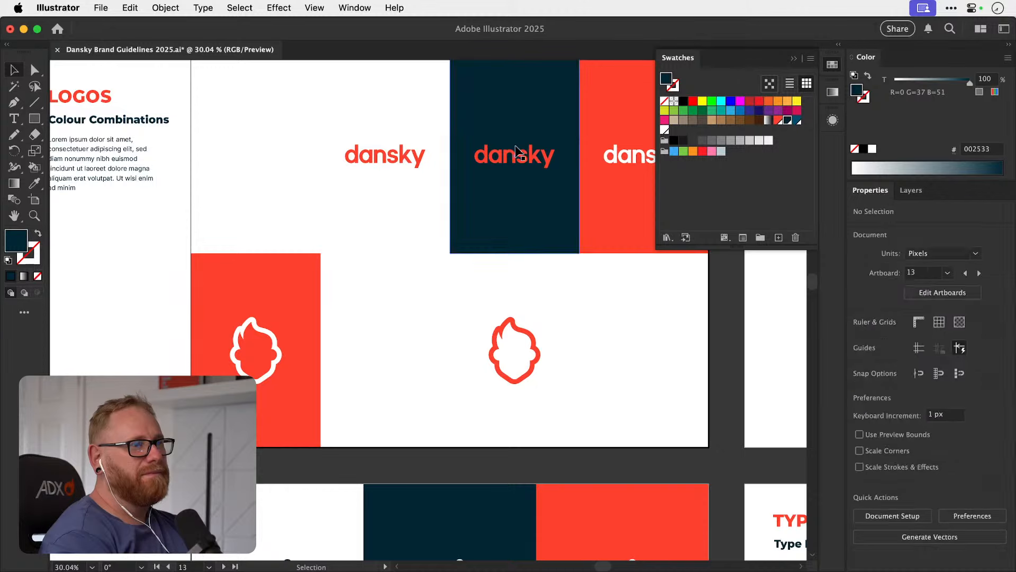
pyautogui.click(516, 151)
pyautogui.press('Delete')
pyautogui.click(517, 163)
pyautogui.press('Delete')
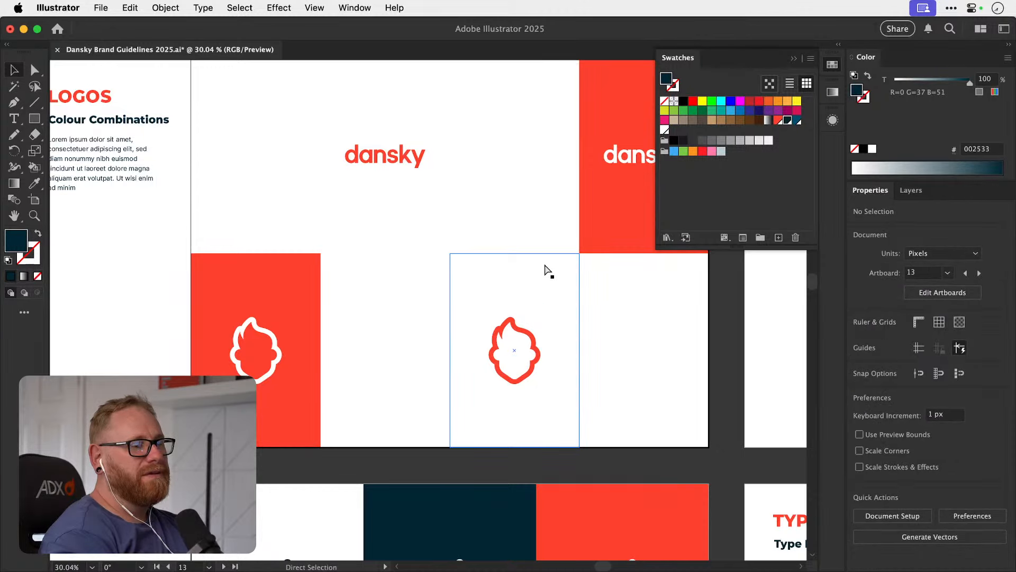
# Undo the deletions on the Colour Combinations artboard to restore the navy panels and their logos.
pyautogui.press('super+z')
pyautogui.press('super+z')
pyautogui.press('super+z')
pyautogui.press('super+z')
# Review the whole set of brand guideline artboards alongside the homepage layout.
pyautogui.press('super+minus')
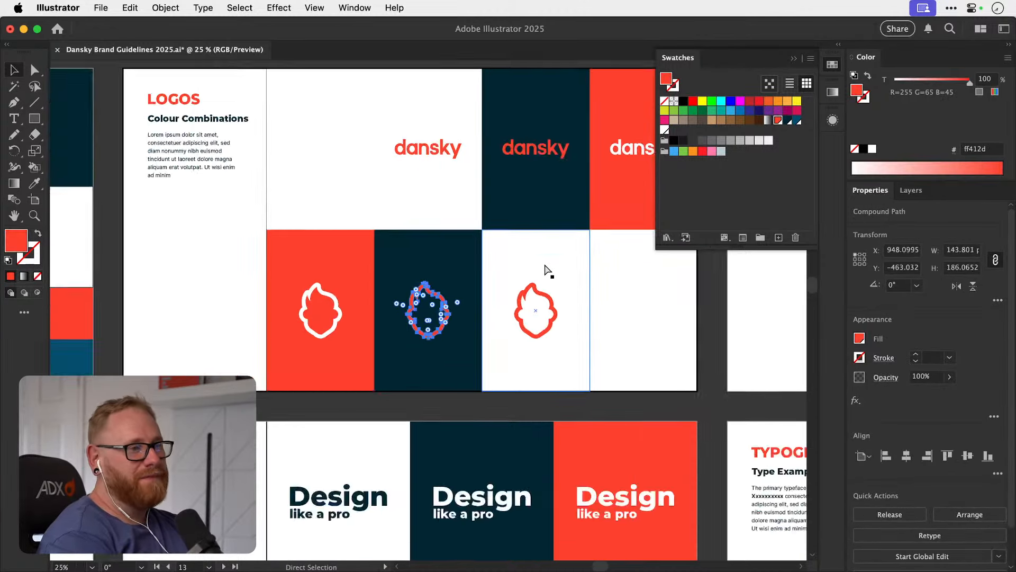
pyautogui.press('super+minus')
pyautogui.press('super+minus')
pyautogui.press('super+minus')
pyautogui.click(519, 257)
pyautogui.press('super+minus')
pyautogui.press('super+minus')
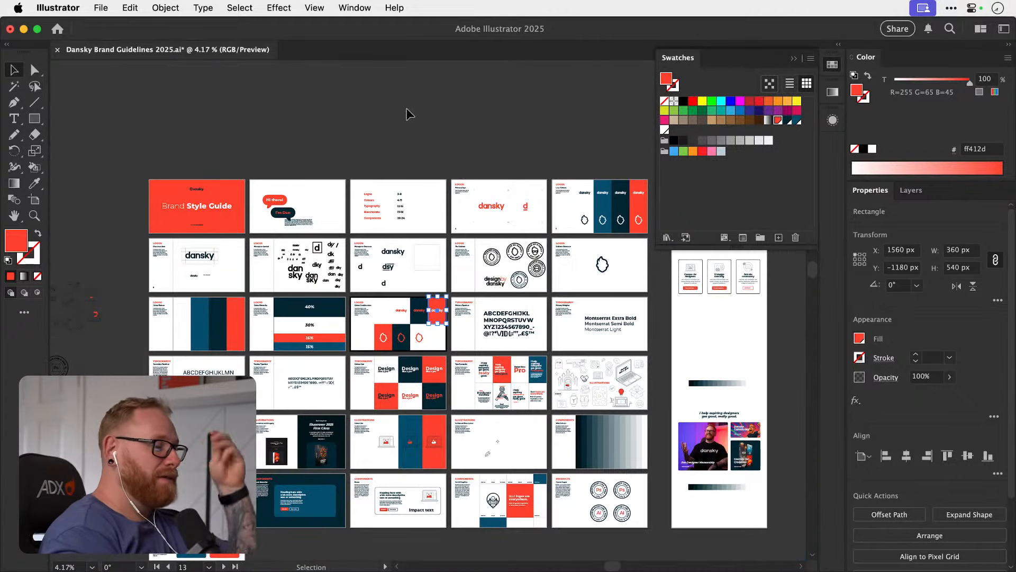
pyautogui.hscroll(3, 406, 108)
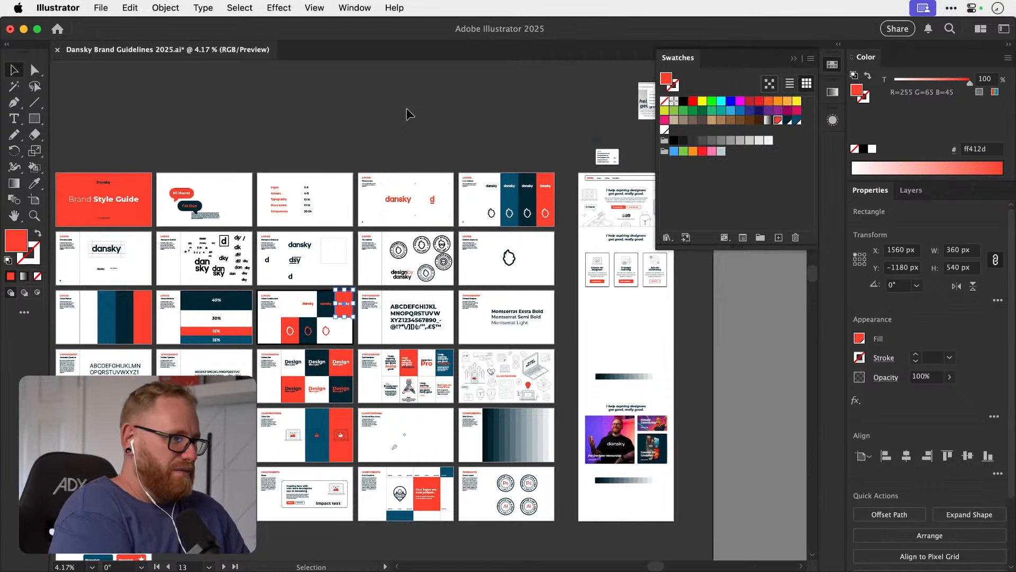
pyautogui.click(469, 121)
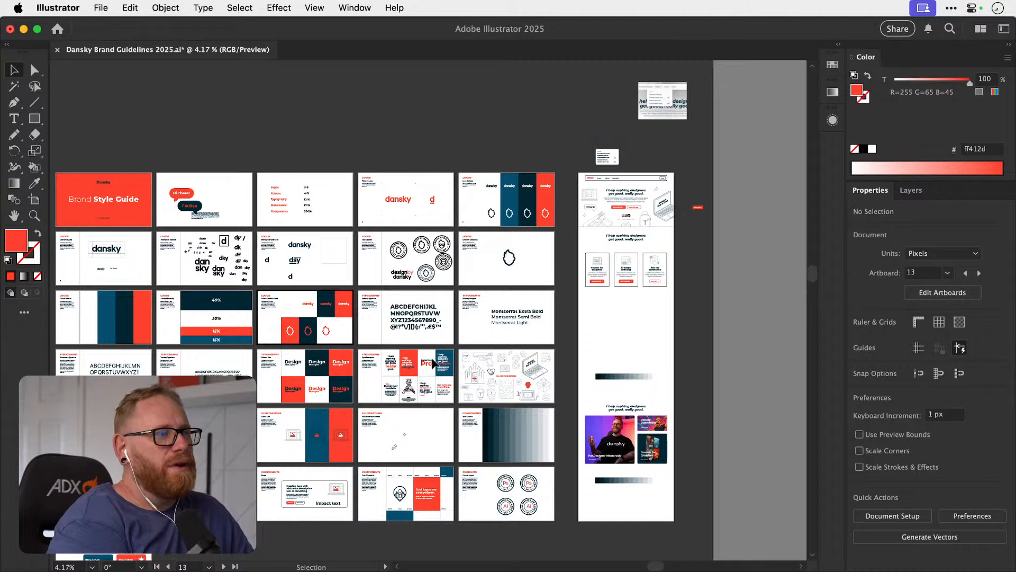
# Inspect the 1:1 design coaching card and its neighbouring cards in the homepage layout.
pyautogui.press('z')
pyautogui.moveTo(531, 306); pyautogui.dragTo(612, 303)
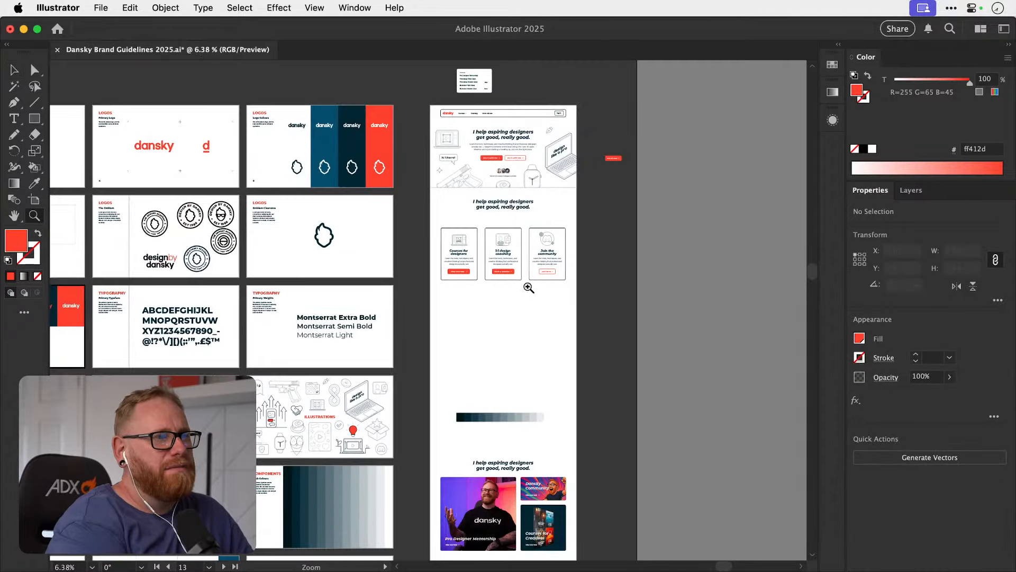
pyautogui.press('v')
pyautogui.press('z')
pyautogui.moveTo(505, 240); pyautogui.dragTo(609, 241)
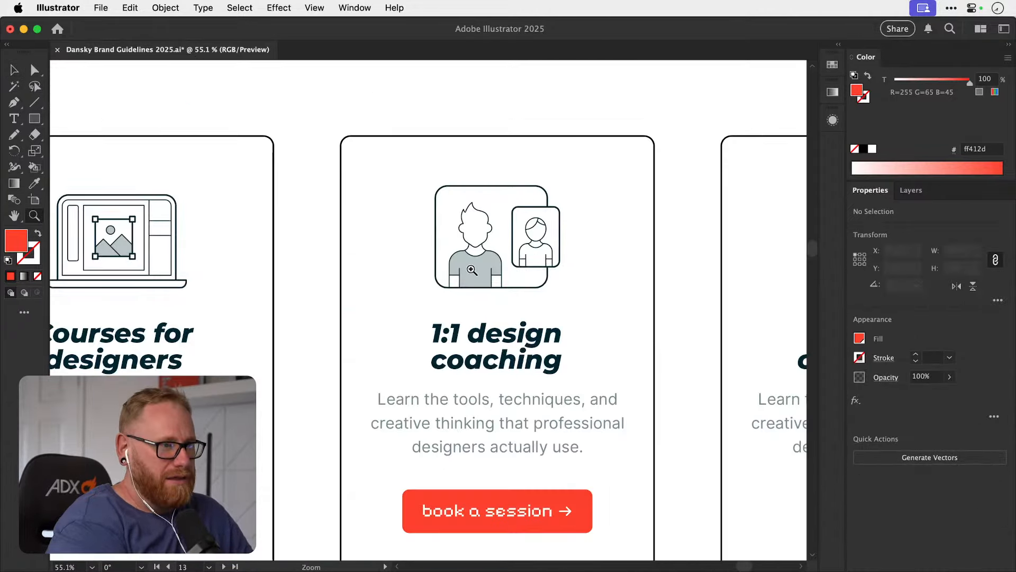
pyautogui.press('v')
pyautogui.press('super+minus')
pyautogui.press('super+minus')
pyautogui.press('super+minus')
pyautogui.press('super+minus')
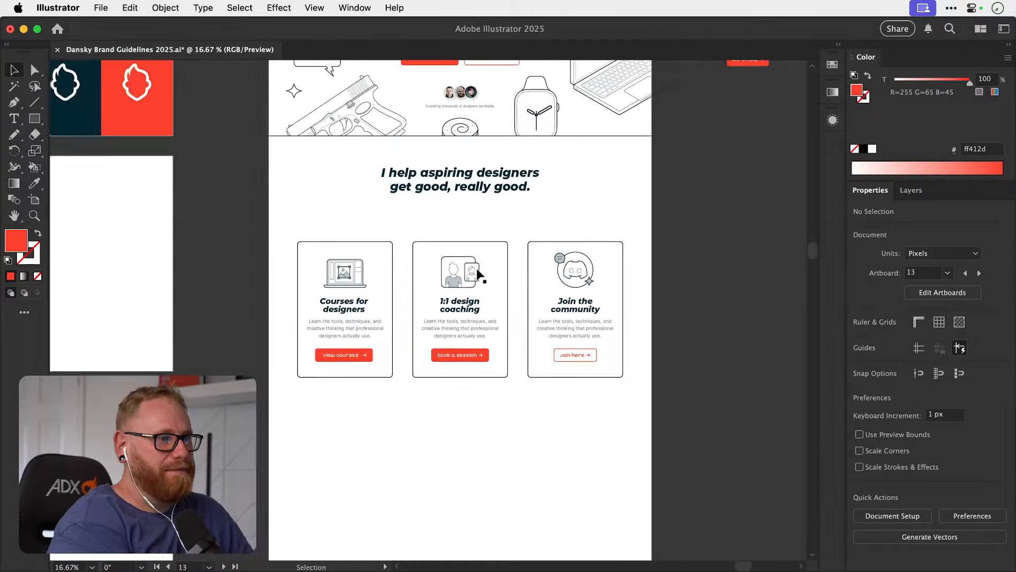
# Draw a full-width rectangle about 1920 × 1146 px beneath the three cards on the homepage artboard.
pyautogui.scroll(-5, 480, 274)
pyautogui.click(35, 119)
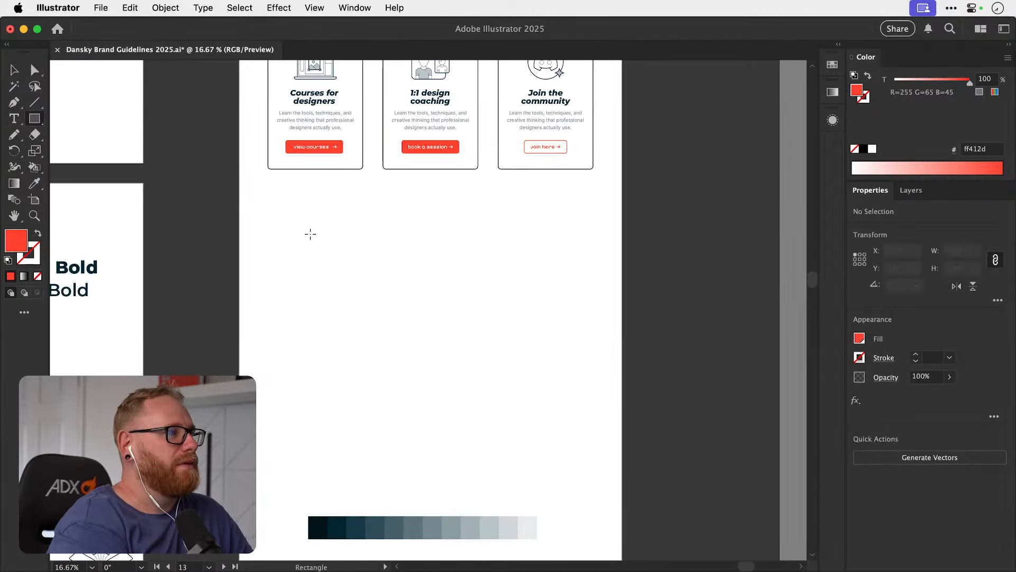
pyautogui.moveTo(242, 214); pyautogui.dragTo(623, 398)
pyautogui.press('v')
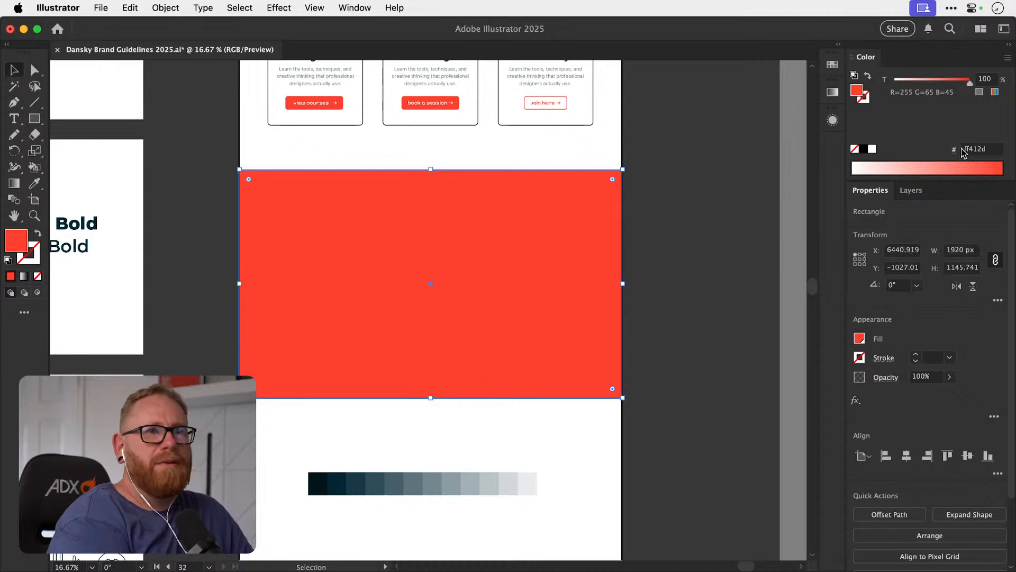
# Unlink the rectangle's proportions, set its height to 1000 px and centre it horizontally.
pyautogui.click(995, 260)
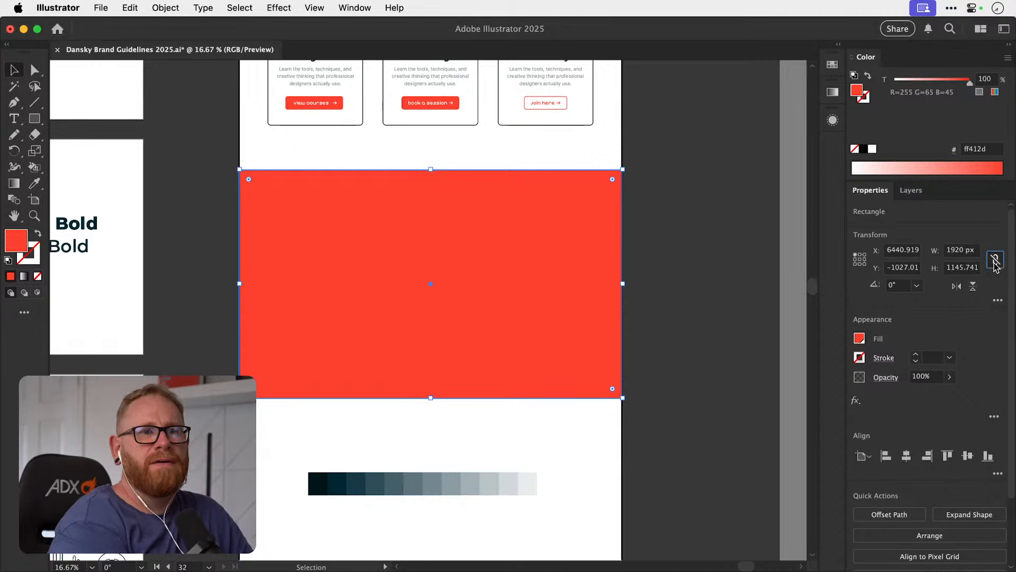
pyautogui.click(964, 267)
pyautogui.write('1800')
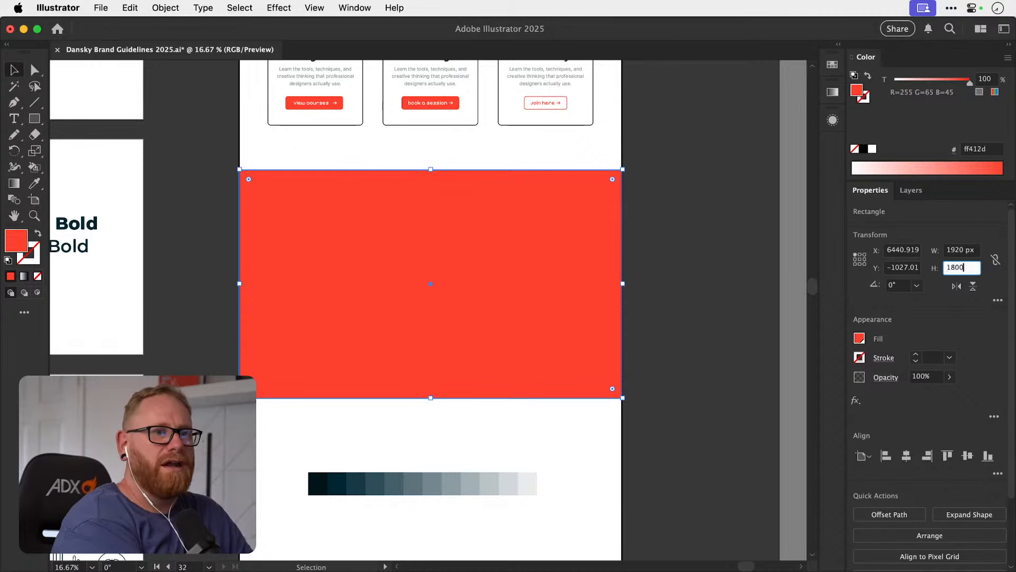
pyautogui.write('1')
pyautogui.write('900')
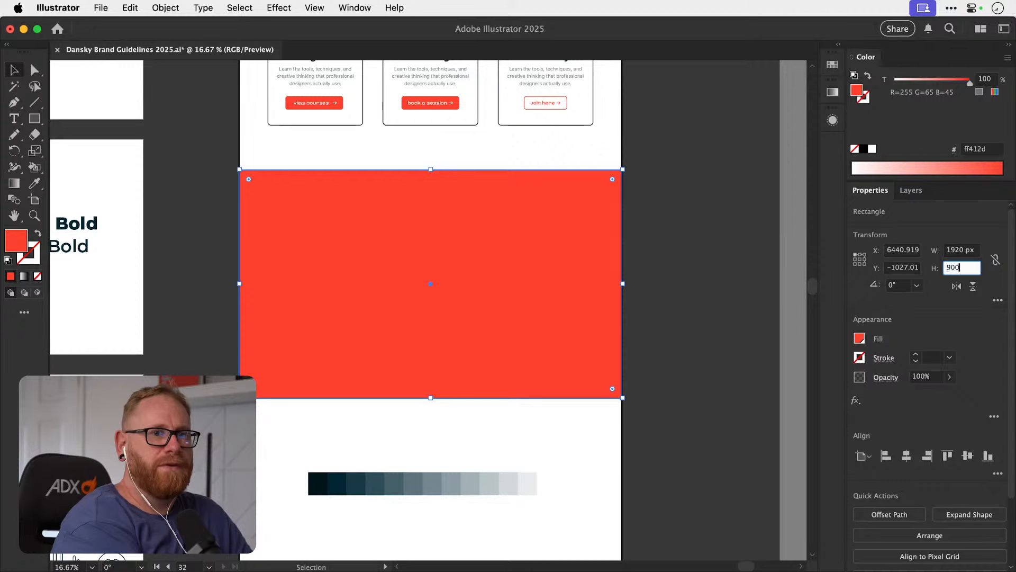
pyautogui.press('Return')
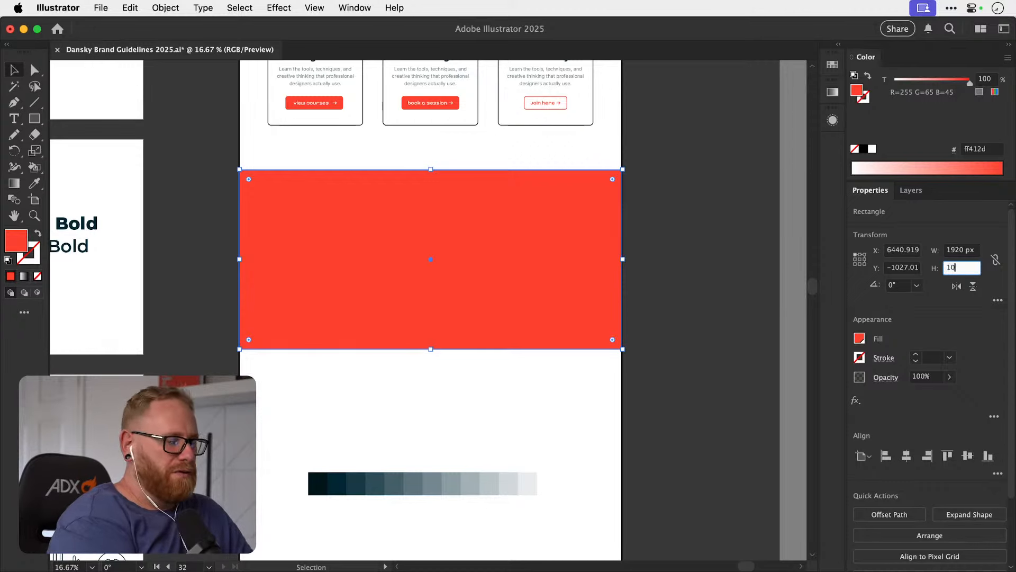
pyautogui.write('1000')
pyautogui.press('Return')
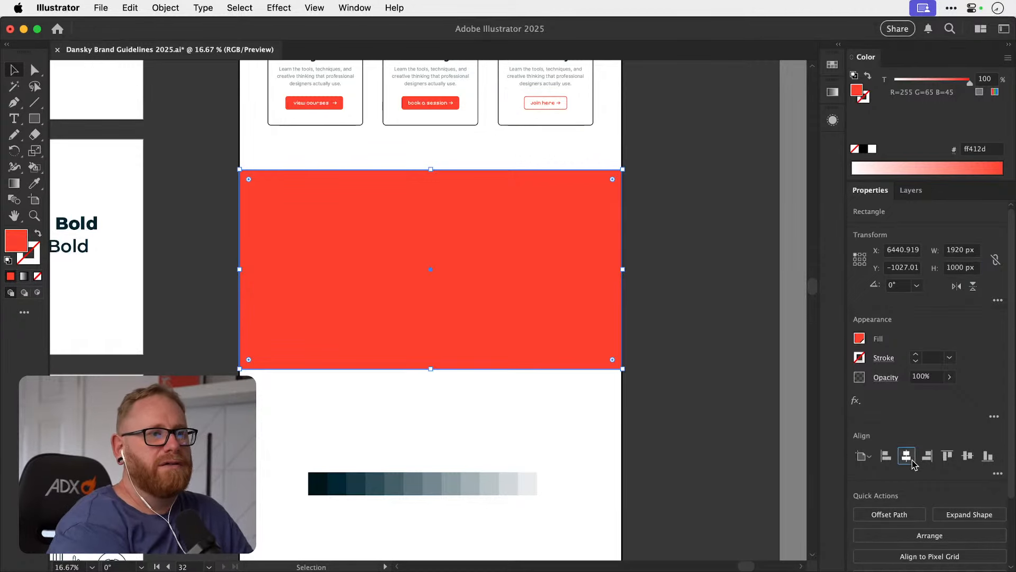
pyautogui.click(907, 455)
# Fill the rectangle with the lightest tint sampled from the tint strip, e8ebec, and deselect it.
pyautogui.scroll(5, 657, 416)
pyautogui.press('i')
pyautogui.scroll(-3, 663, 412)
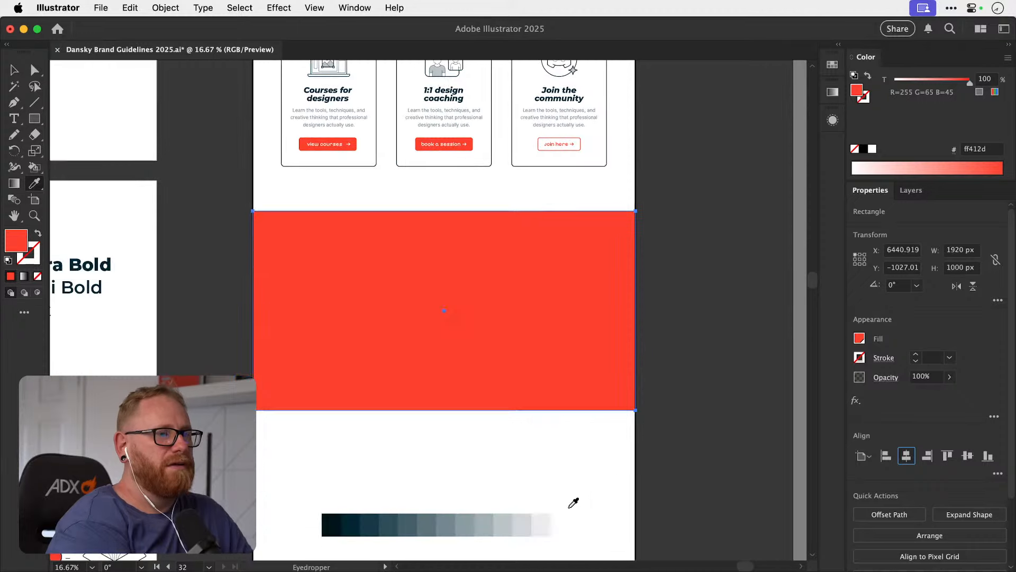
pyautogui.click(542, 521)
pyautogui.press('v')
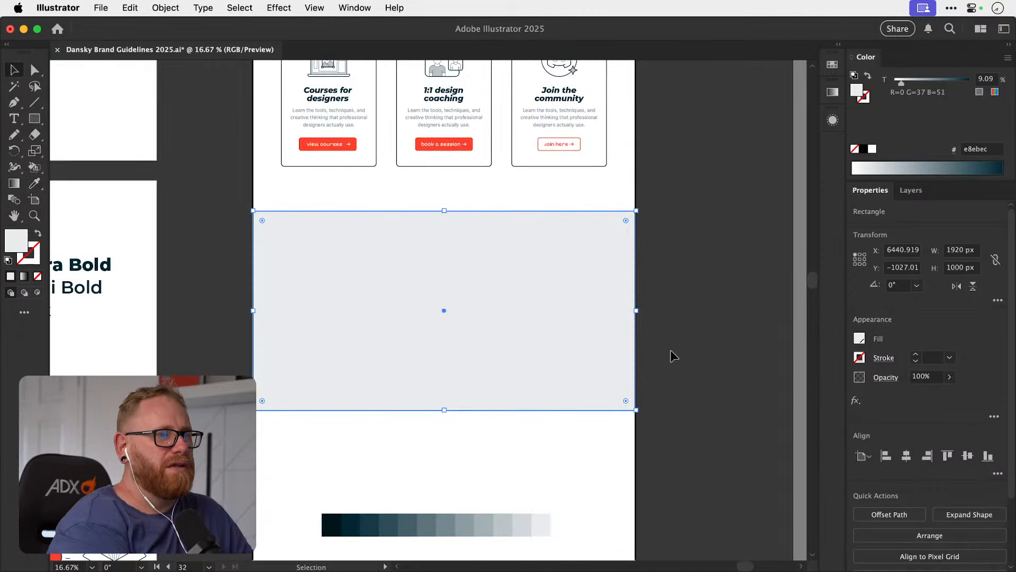
pyautogui.click(728, 378)
pyautogui.click(488, 349)
pyautogui.click(713, 325)
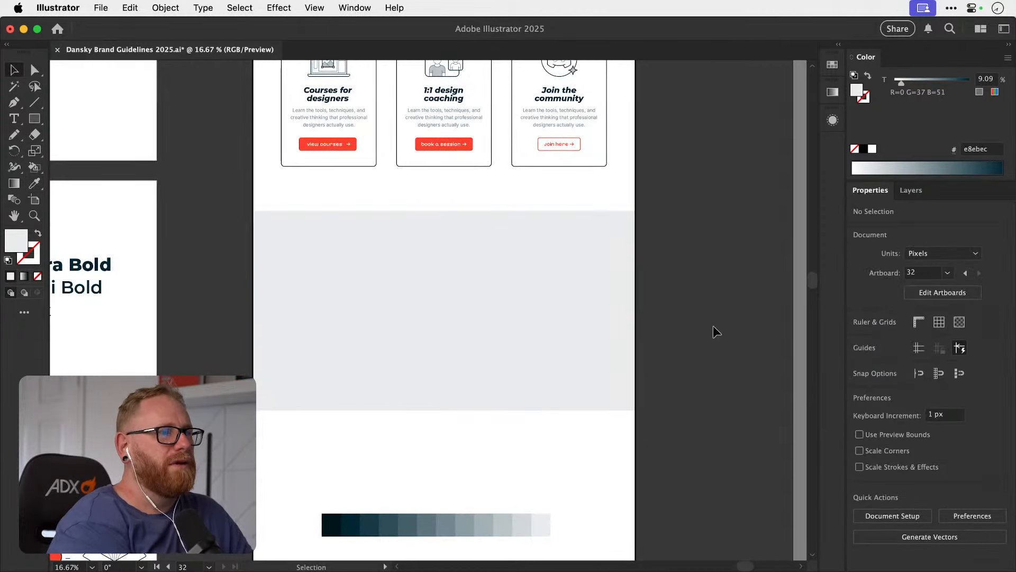
# Review the new light grey section against the homepage cards, hero area and neighbouring brand guideline artboards.
pyautogui.click(468, 283)
pyautogui.scroll(2, 443, 313)
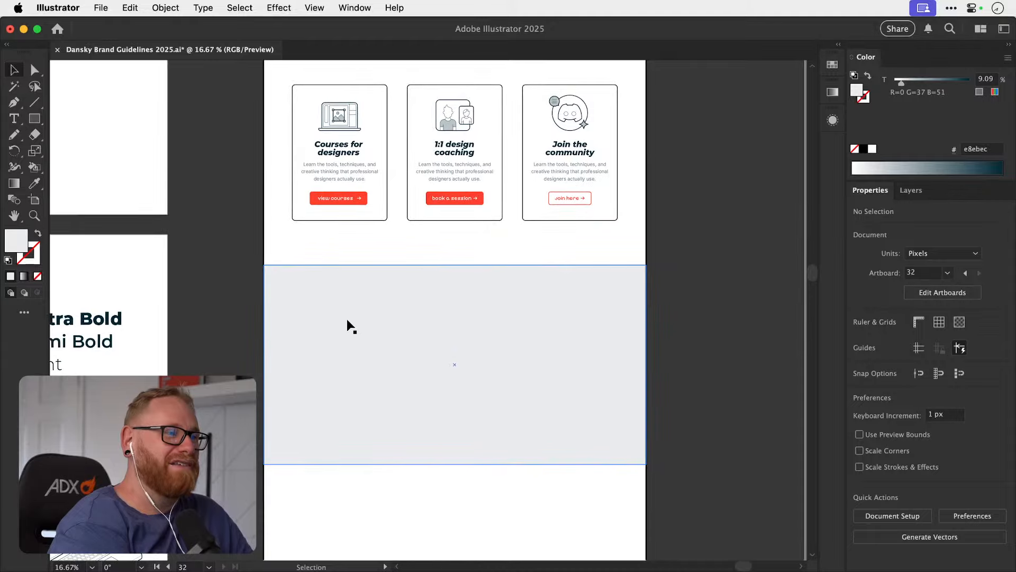
pyautogui.click(250, 343)
pyautogui.scroll(5, 249, 340)
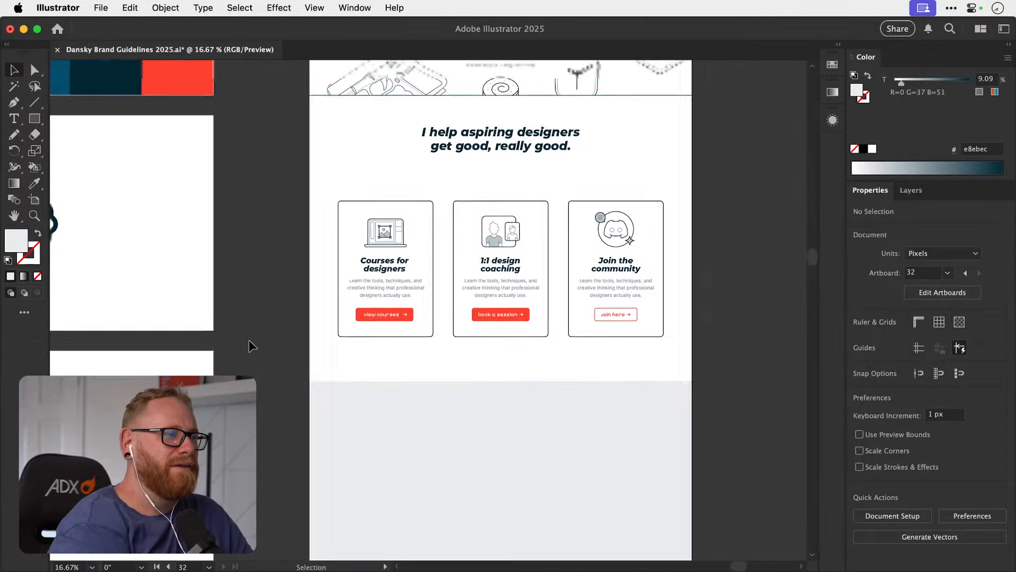
pyautogui.scroll(8, 249, 340)
pyautogui.hscroll(-8, 248, 340)
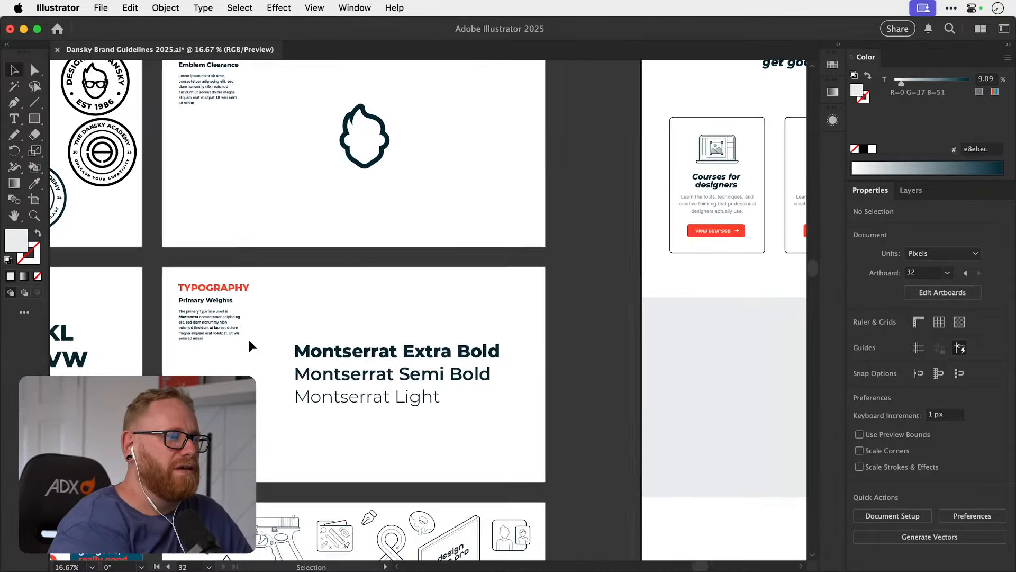
pyautogui.scroll(-2, 249, 340)
pyautogui.scroll(3, 248, 340)
pyautogui.hscroll(4, 249, 340)
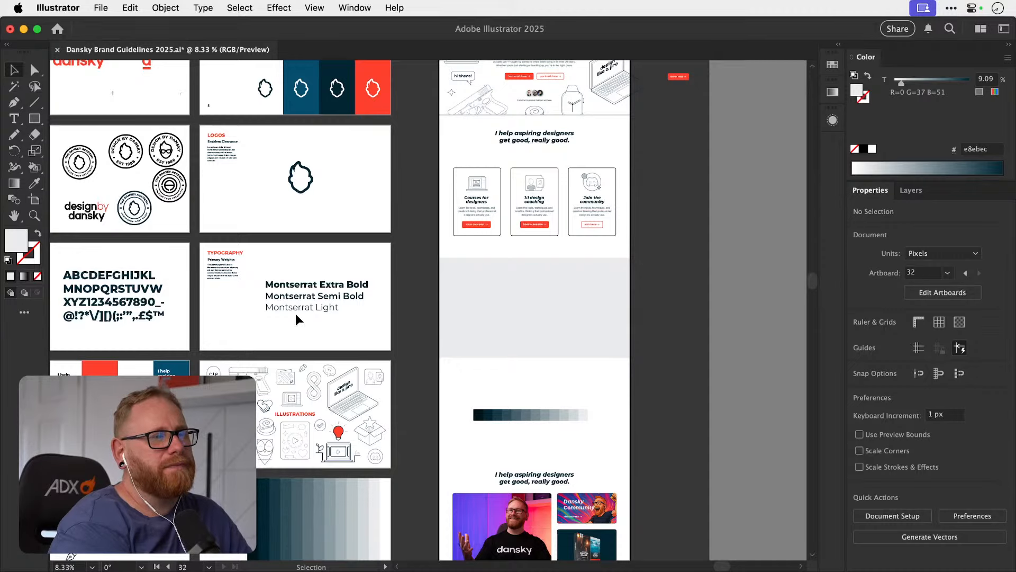
pyautogui.scroll(3, 609, 215)
pyautogui.hscroll(2, 608, 215)
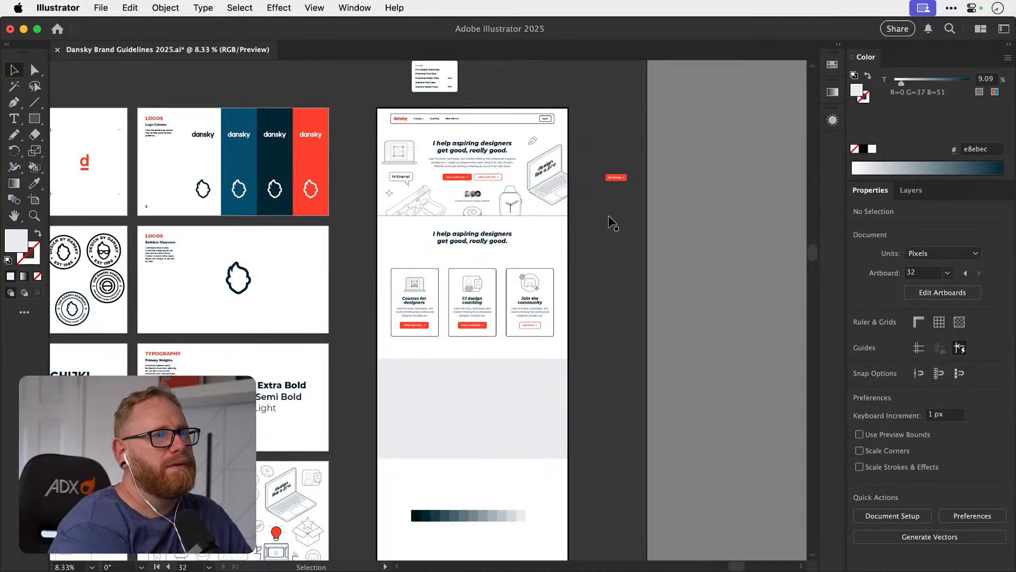
# Try filling the section rectangle with the darkest tint from the tint strip, 00131a, and undo the fill.
pyautogui.click(490, 415)
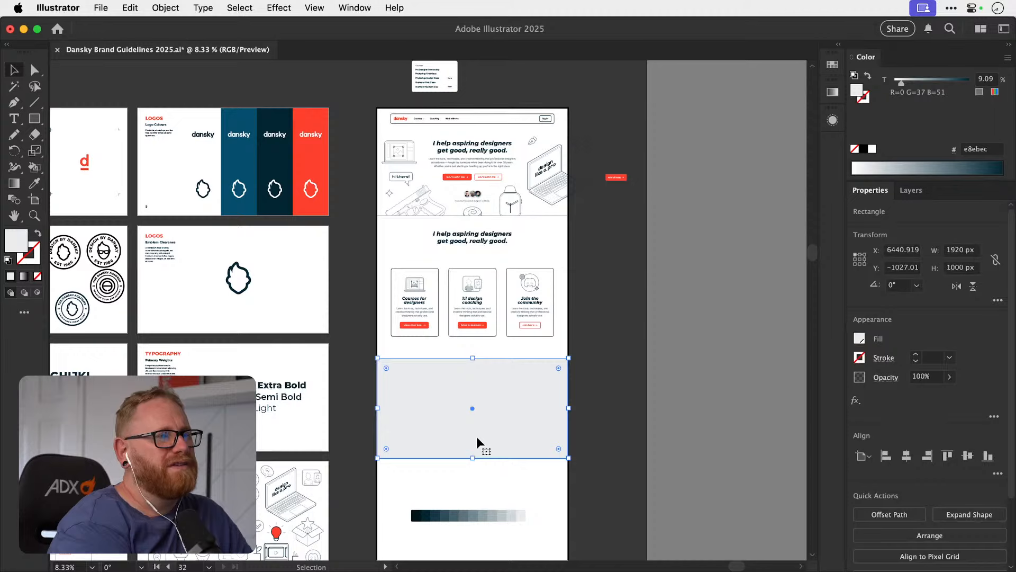
pyautogui.press('i')
pyautogui.click(416, 514)
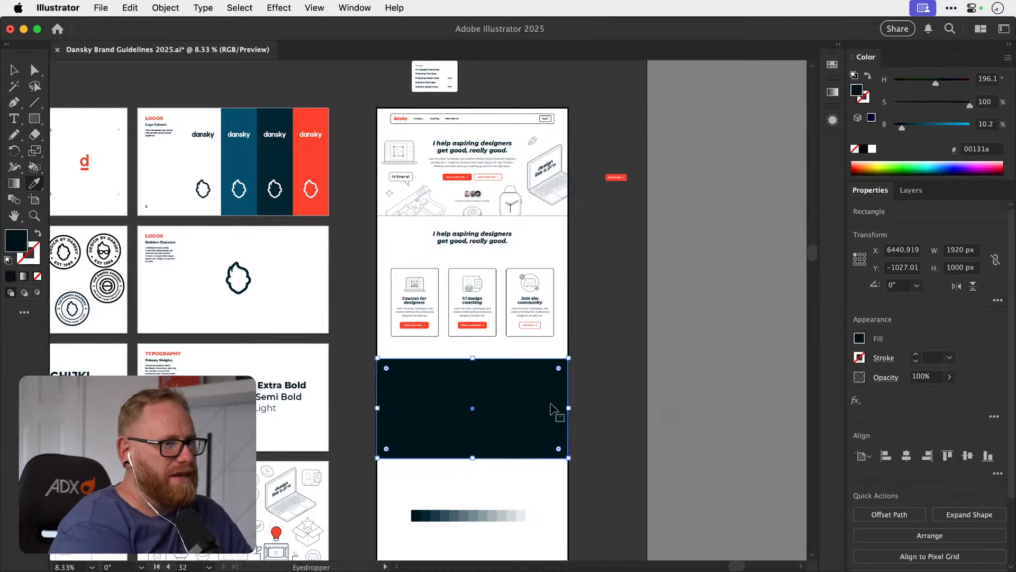
pyautogui.press('a')
pyautogui.click(701, 330)
pyautogui.hotkey('ctrl', 'z')
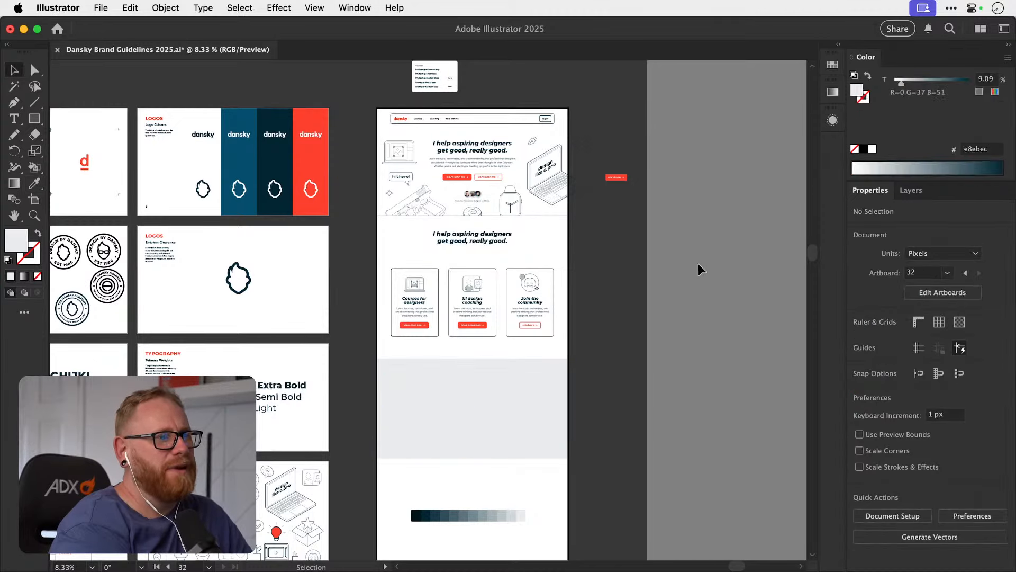
# Set the light grey section rectangle's height to 1200 px and deselect it.
pyautogui.scroll(-5, 606, 381)
pyautogui.press('v')
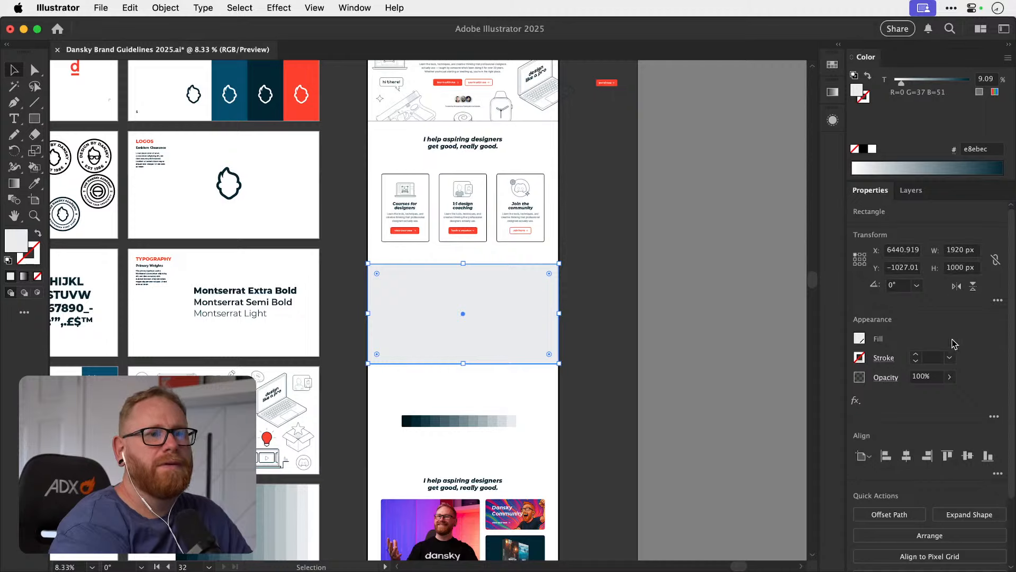
pyautogui.click(961, 268)
pyautogui.write('1200')
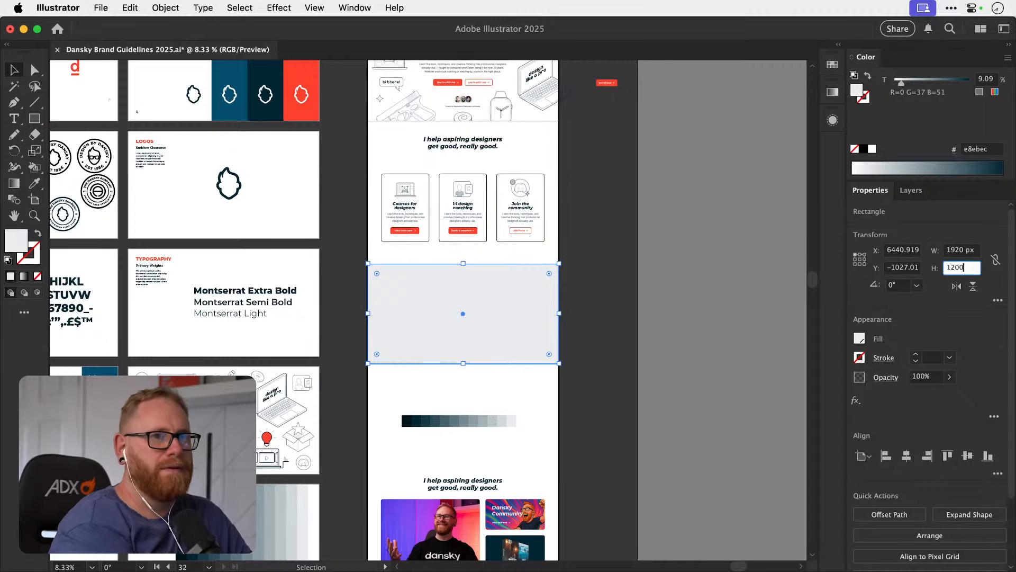
pyautogui.press('Return')
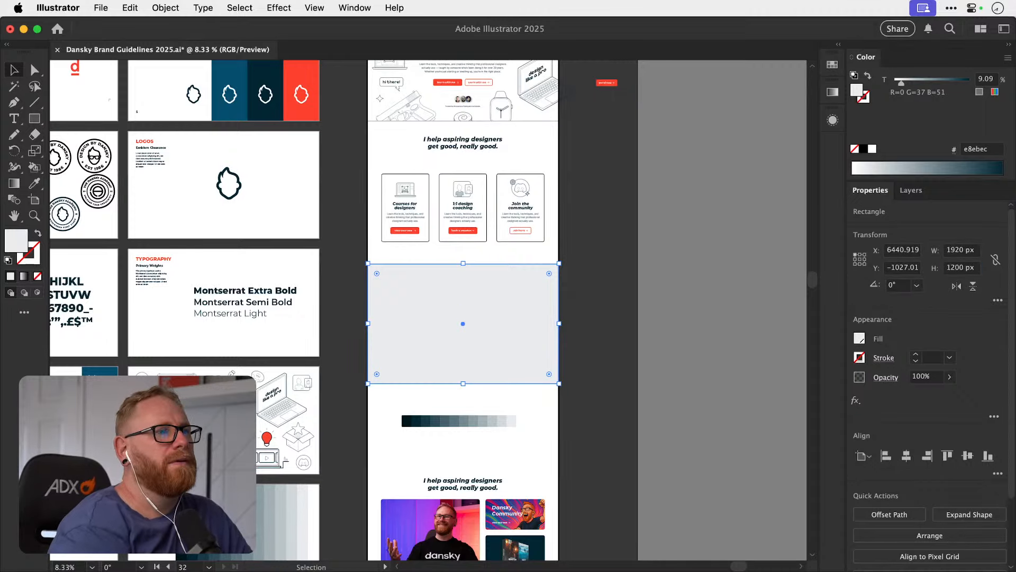
pyautogui.click(729, 215)
pyautogui.scroll(-3, 729, 215)
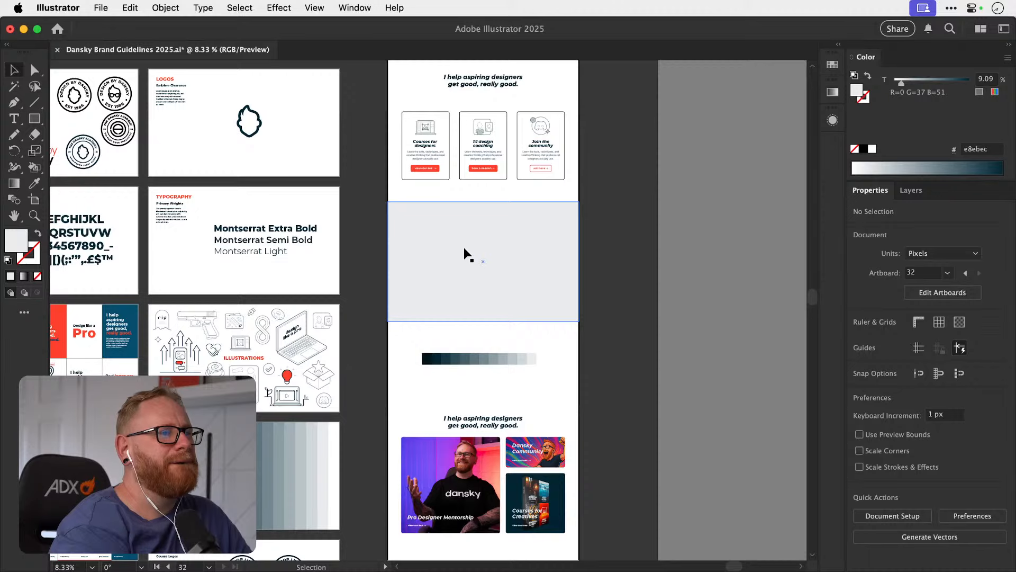
pyautogui.click(465, 248)
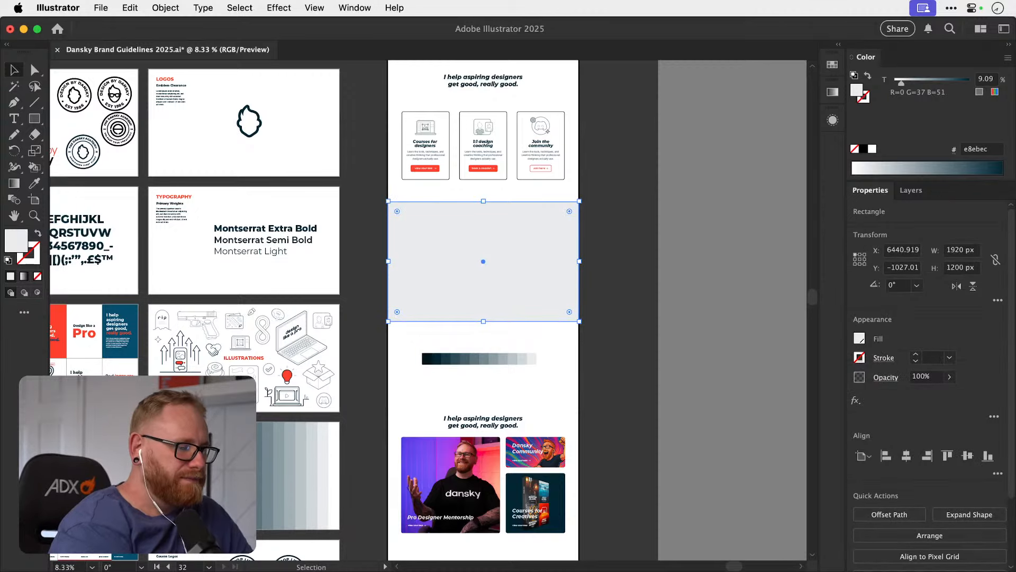
pyautogui.click(769, 354)
# Save the brand guidelines document.
pyautogui.press('super+Tab')
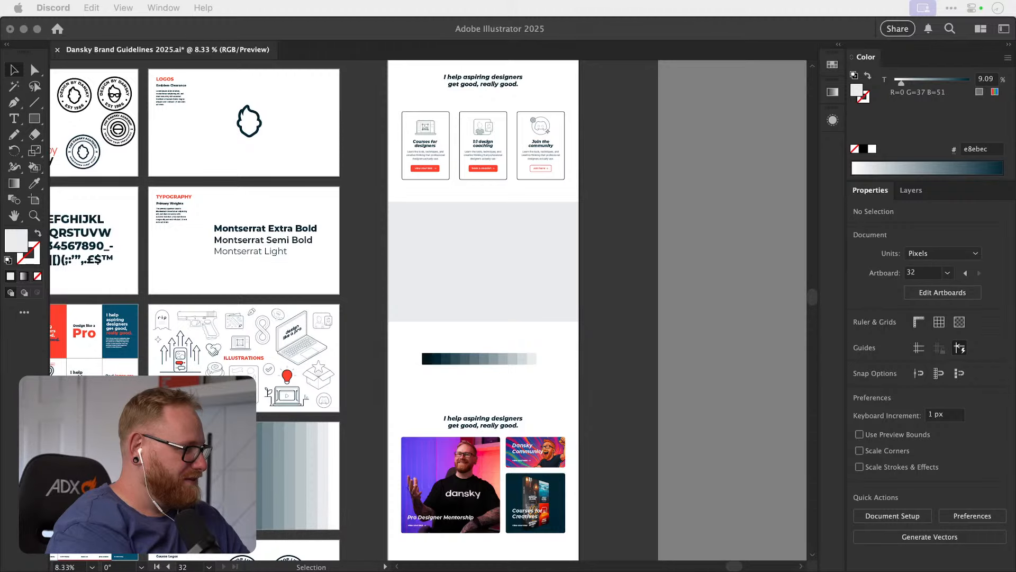
pyautogui.press('super+Tab')
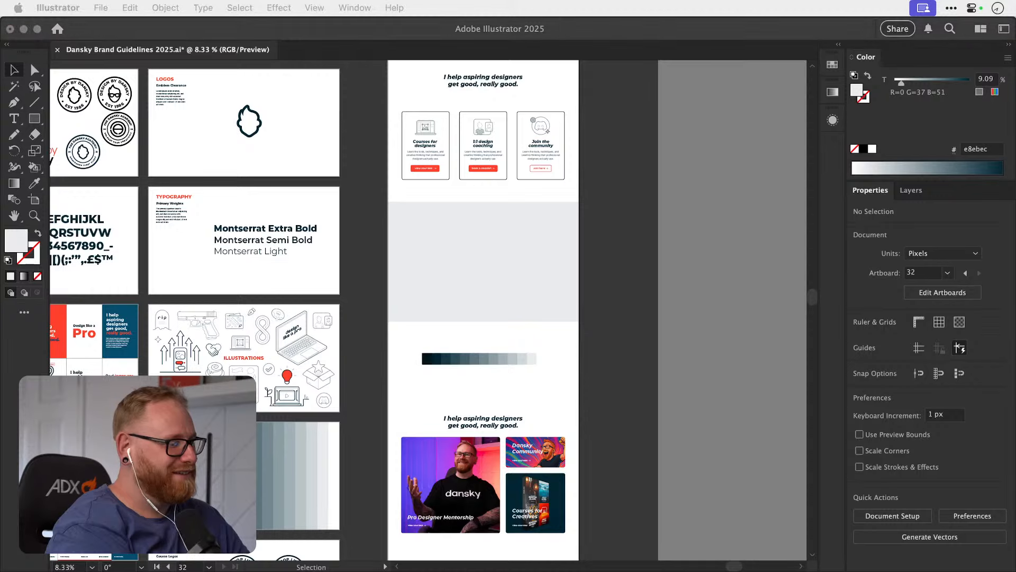
pyautogui.click(737, 312)
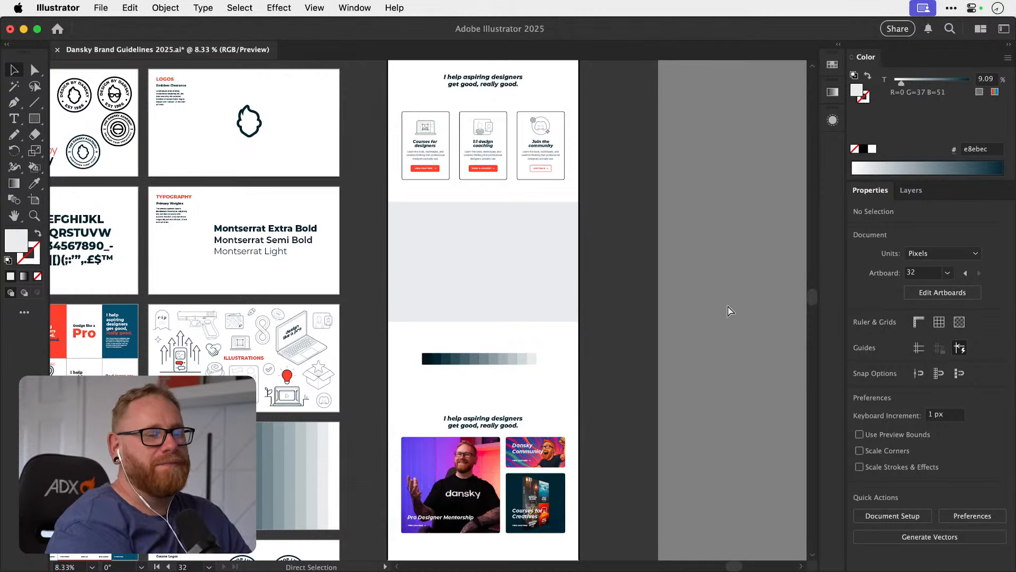
pyautogui.press('super+s')
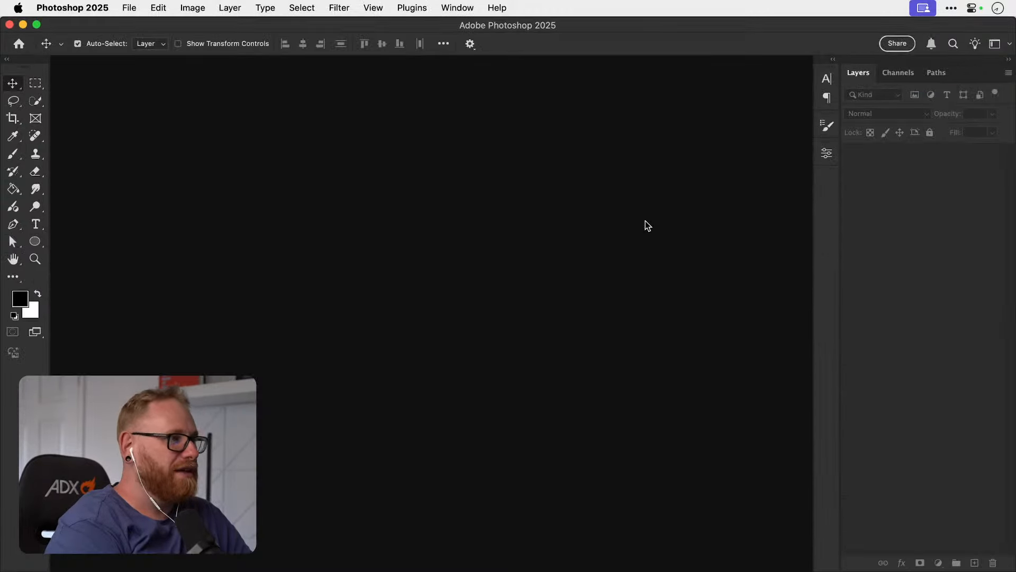
# Switch to Photoshop and open the recent document Demon Hunter 3.psdc.
pyautogui.click(139, 8)
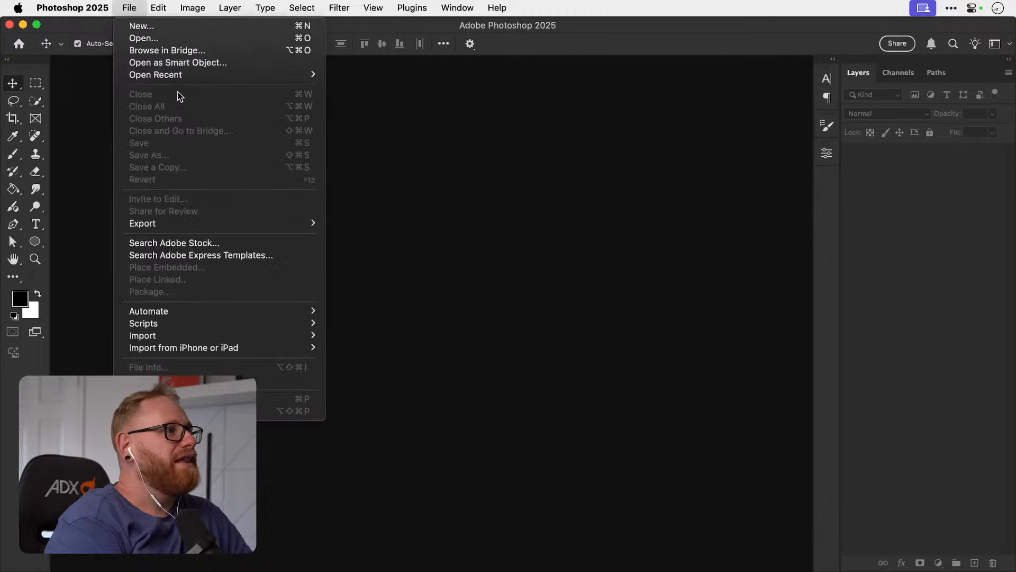
pyautogui.moveTo(243, 74)
pyautogui.click(368, 77)
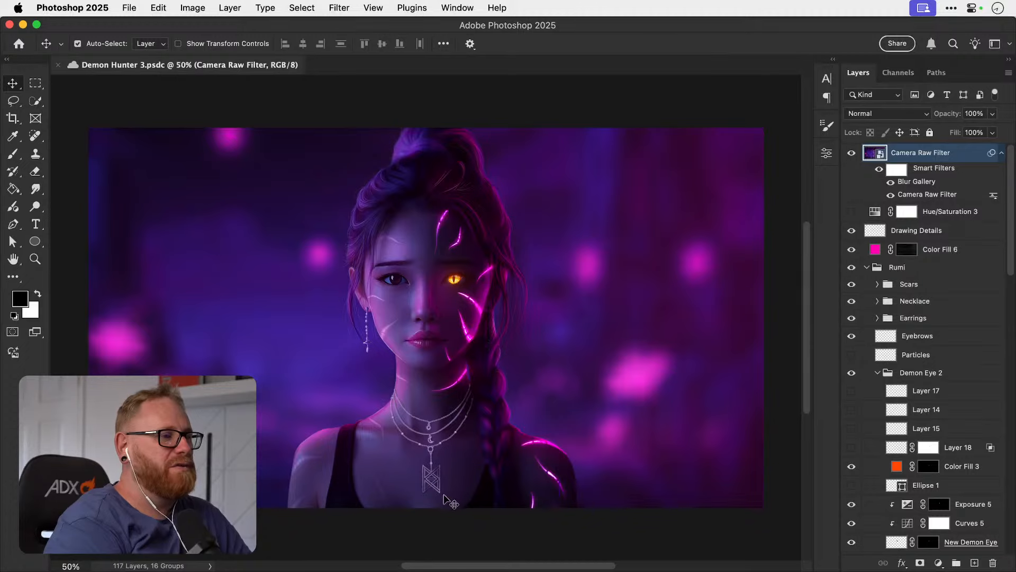
# Turn off the Blur Gallery smart filter on the Camera Raw Filter layer while viewing the necklace close up.
pyautogui.press('z')
pyautogui.moveTo(437, 493); pyautogui.dragTo(439, 494)
pyautogui.scroll(3, 437, 493)
pyautogui.press('v')
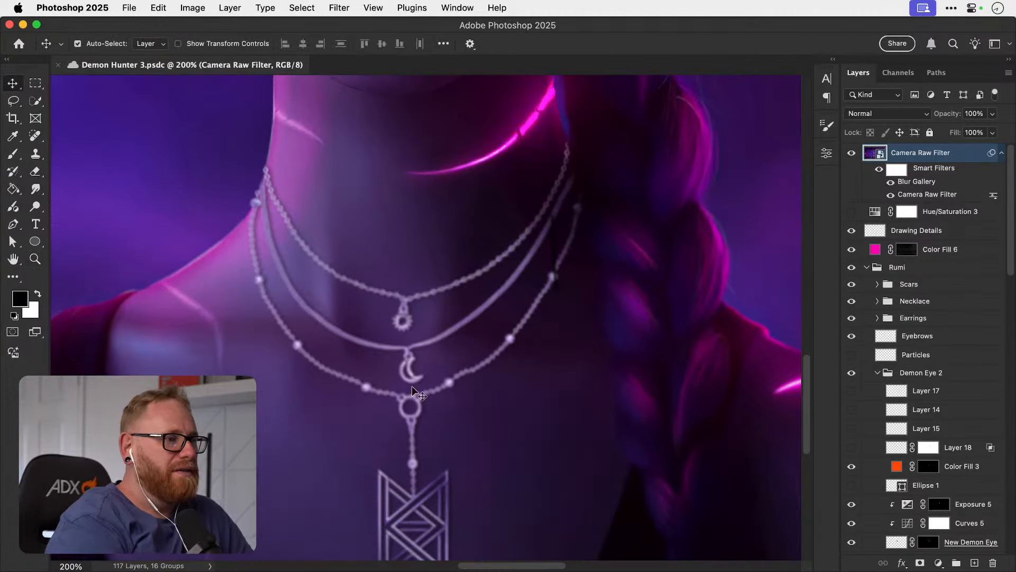
pyautogui.click(891, 182)
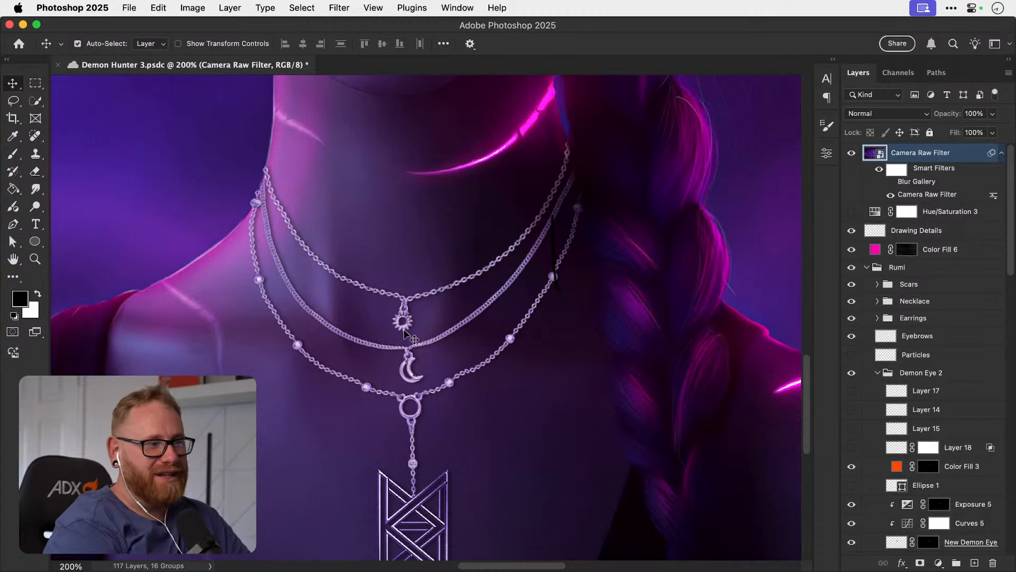
# Examine the necklace chains and the geometric pendant in close-up and in the context of the whole portrait.
pyautogui.scroll(-5, 405, 331)
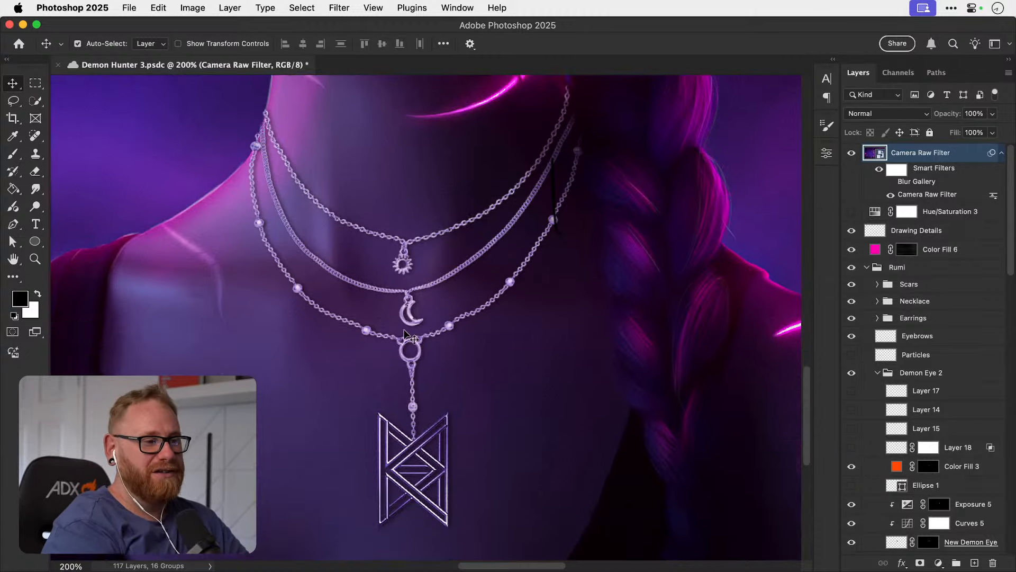
pyautogui.keyDown('super'); pyautogui.click(416, 329); pyautogui.keyUp('super')
pyautogui.keyDown('super'); pyautogui.click(415, 332); pyautogui.keyUp('super')
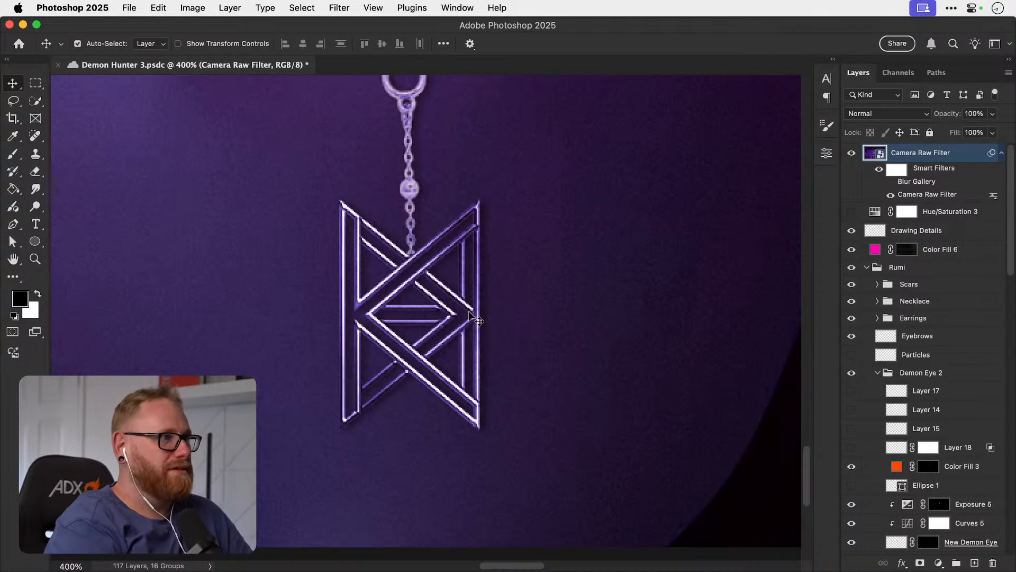
pyautogui.press('super+minus')
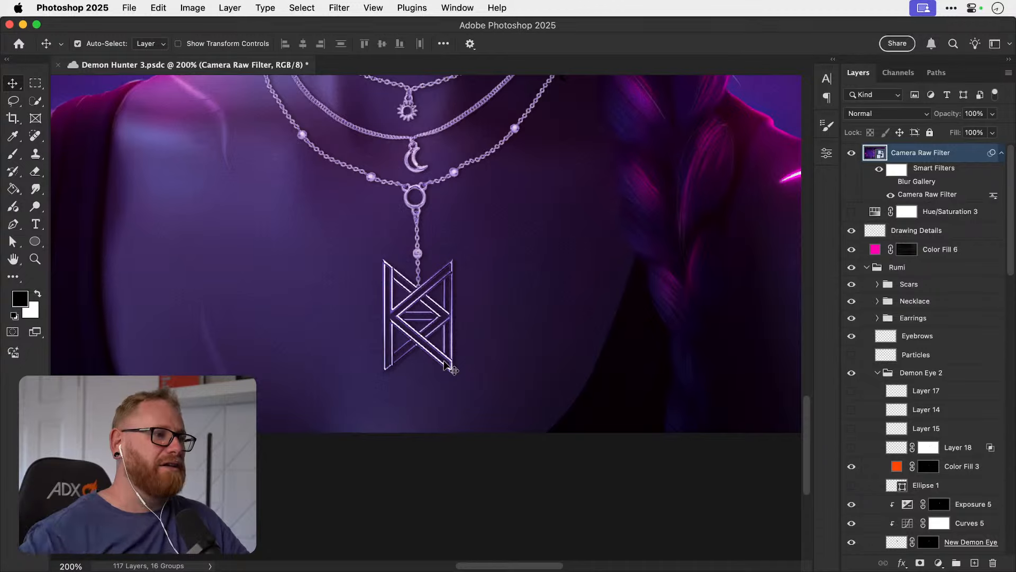
pyautogui.press('super+plus')
pyautogui.press('super+plus')
pyautogui.press('super+plus')
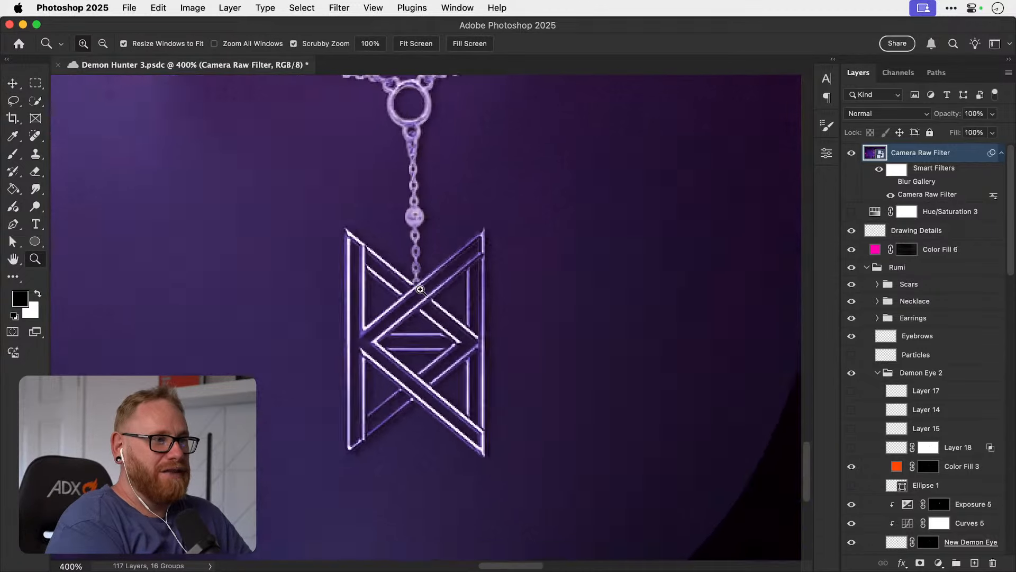
pyautogui.press('super+minus')
pyautogui.press('super+minus')
pyautogui.press('super+minus')
pyautogui.press('super+minus')
pyautogui.press('super+minus')
pyautogui.press('super+minus')
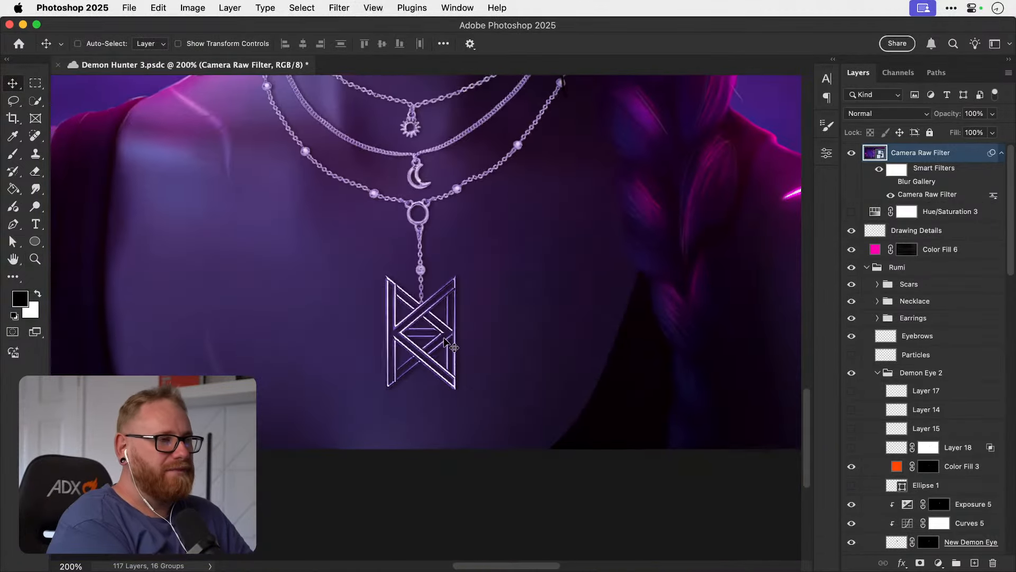
pyautogui.scroll(3, 443, 339)
pyautogui.hscroll(1, 443, 339)
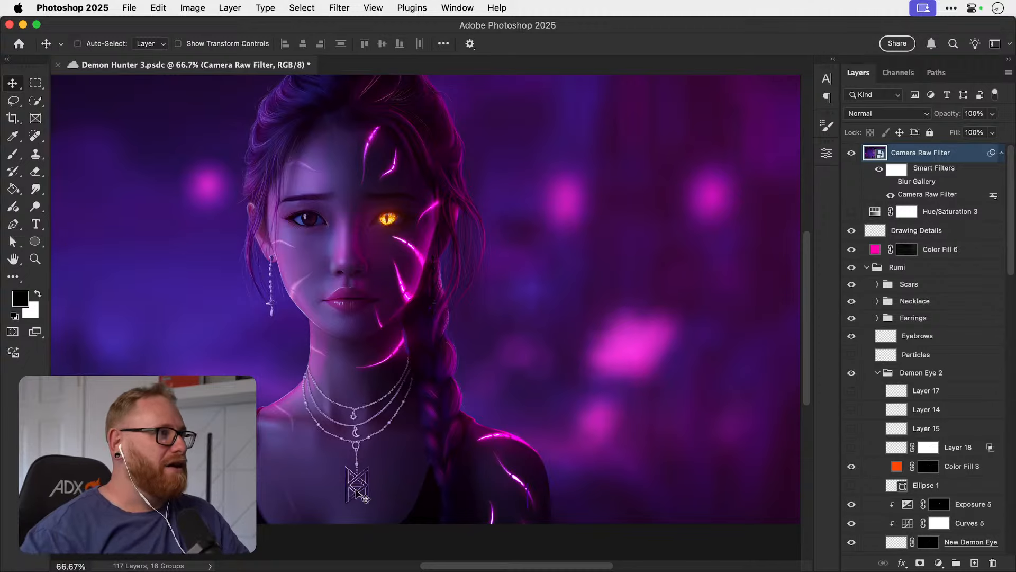
# Save and close Demon Hunter 3.psdc and switch back to the brand guidelines document in Illustrator.
pyautogui.press('super+s')
pyautogui.press('super+w')
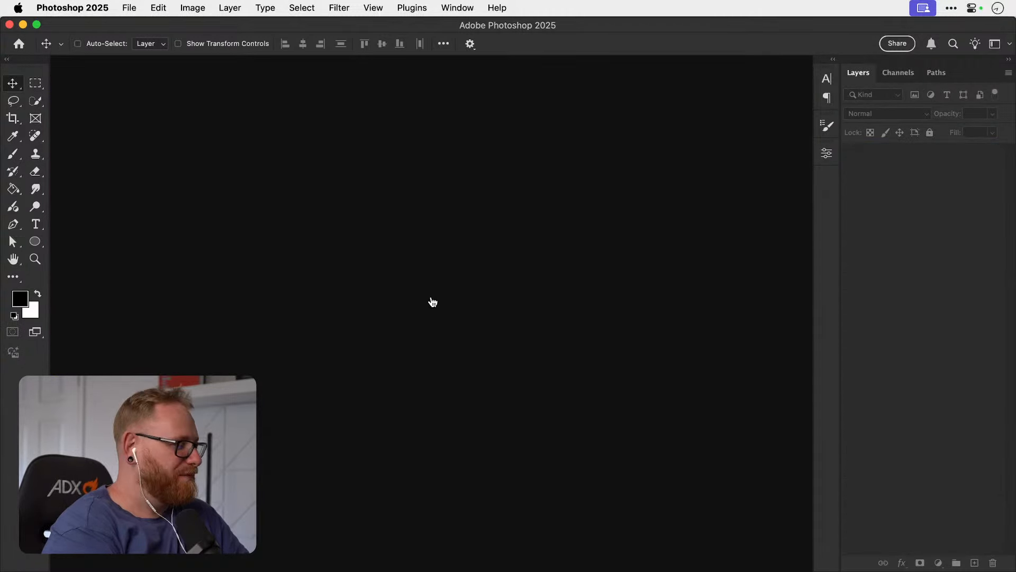
pyautogui.press('super+Tab')
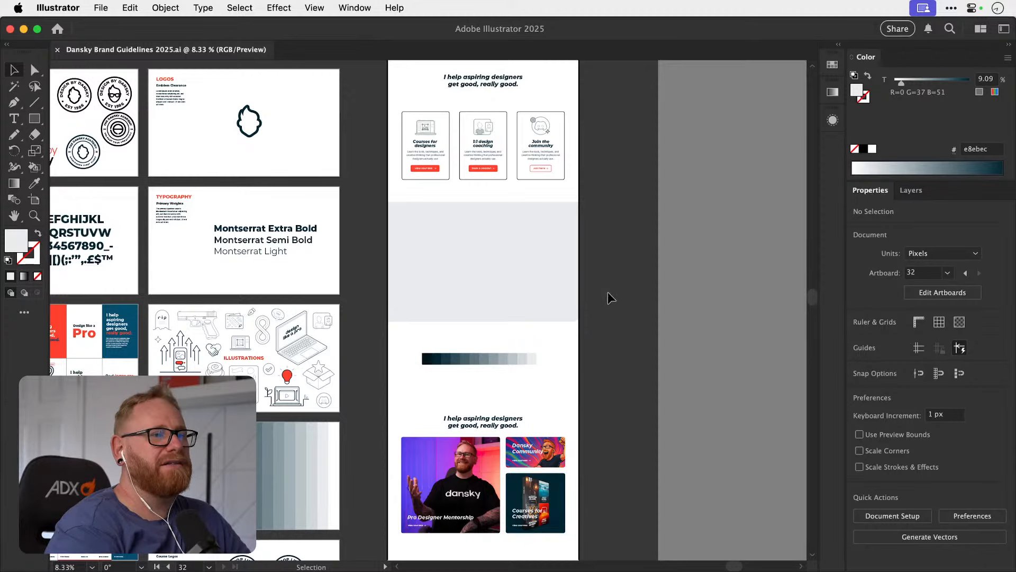
# Try swapping the fill and stroke colours of the homepage's navigation bar rectangle, and undo the swap.
pyautogui.scroll(5, 607, 293)
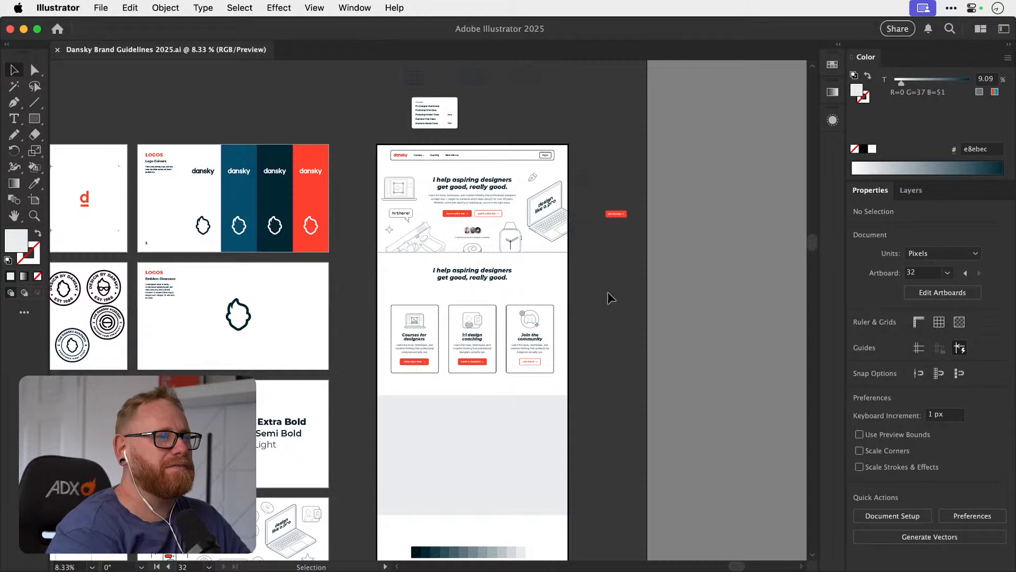
pyautogui.press('z')
pyautogui.moveTo(481, 141); pyautogui.dragTo(629, 164)
pyautogui.press('v')
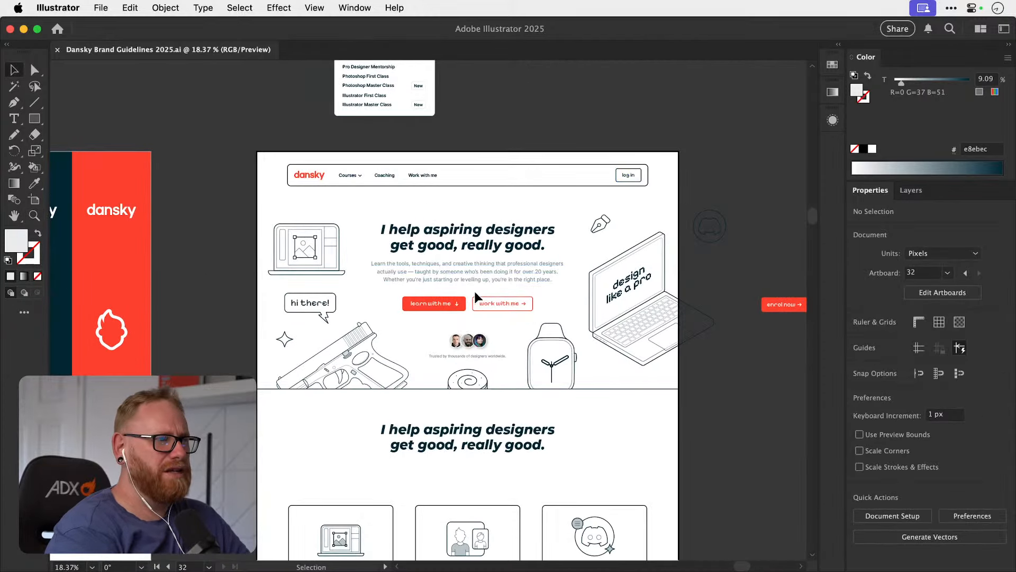
pyautogui.click(516, 187)
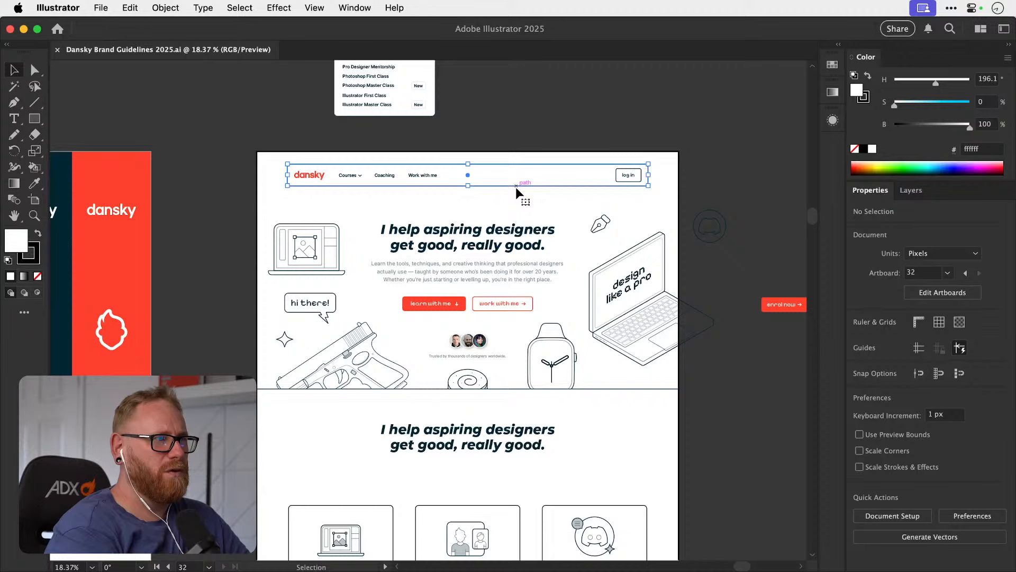
pyautogui.click(495, 128)
pyautogui.scroll(-2, 495, 128)
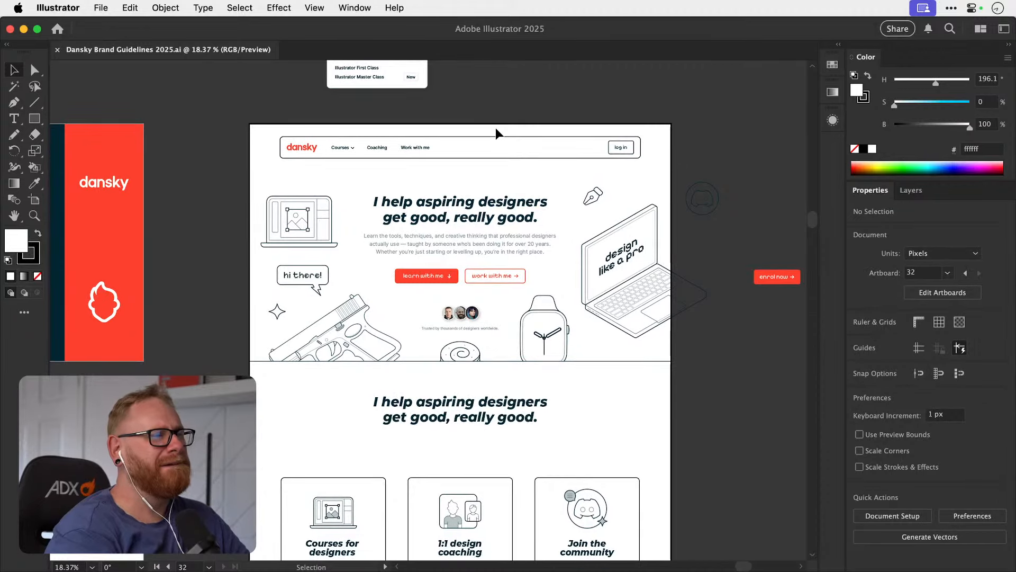
pyautogui.click(493, 136)
pyautogui.hotkey('shift', 'x')
pyautogui.click(548, 99)
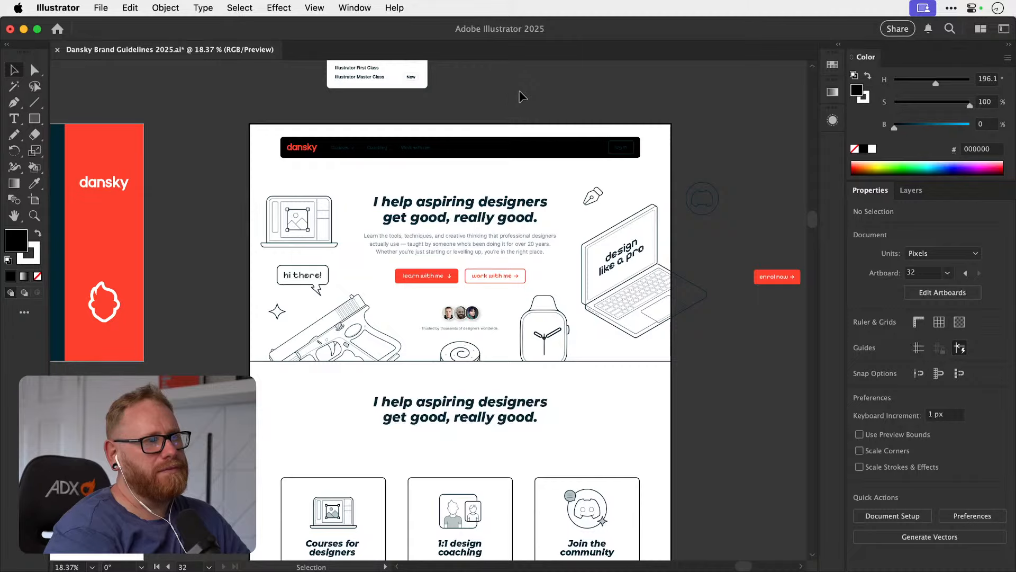
pyautogui.press('z')
pyautogui.moveTo(443, 125)
pyautogui.mouseDown()
pyautogui.moveTo(531, 125)
pyautogui.moveTo(462, 120)
pyautogui.mouseUp()
pyautogui.press('super+z')
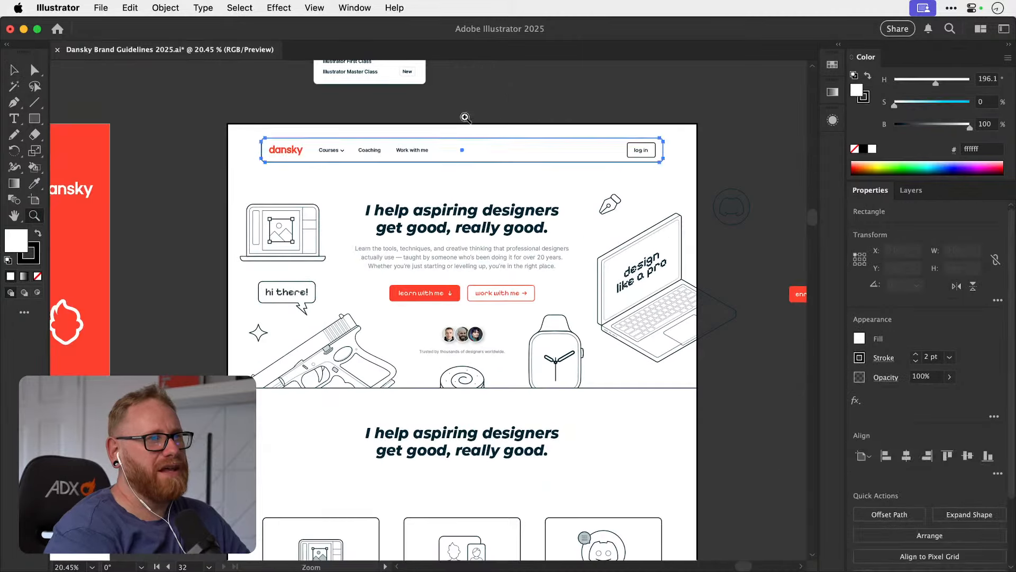
pyautogui.press('v')
pyautogui.click(476, 101)
pyautogui.scroll(-3, 476, 102)
pyautogui.scroll(3, 475, 102)
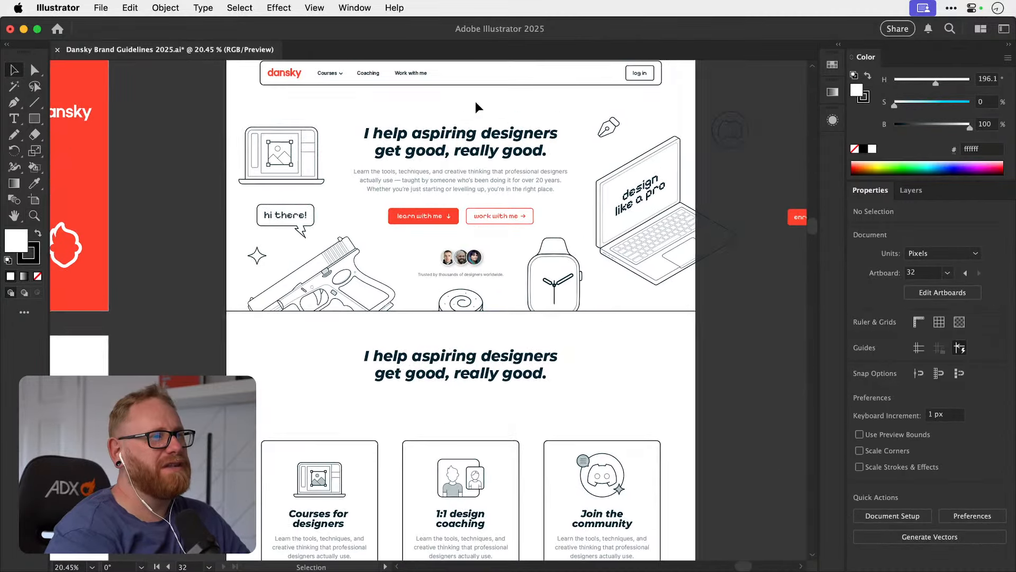
pyautogui.hscroll(1, 475, 102)
pyautogui.scroll(-3, 475, 102)
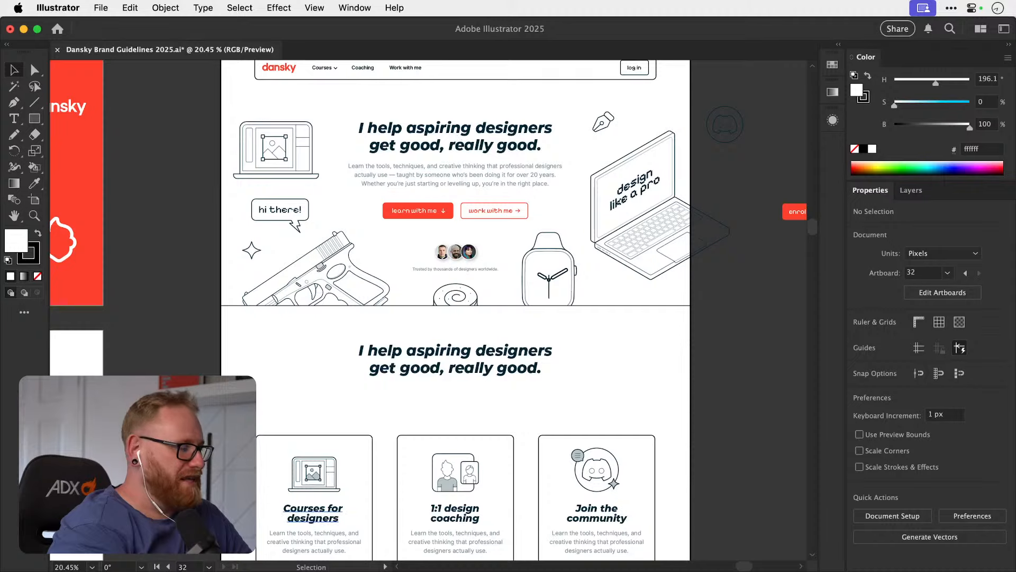
pyautogui.press('super+Tab')
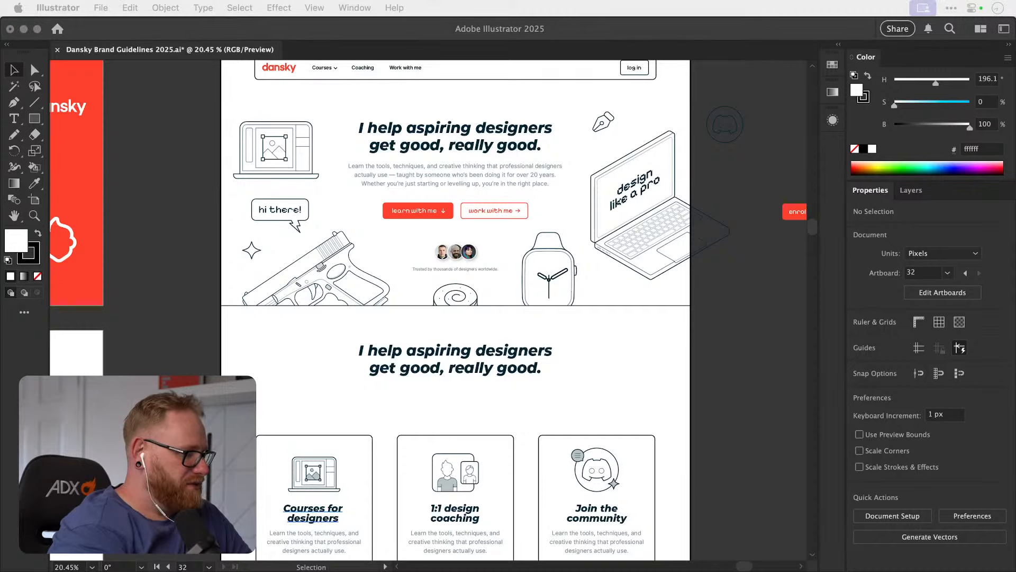
pyautogui.press('super+Tab')
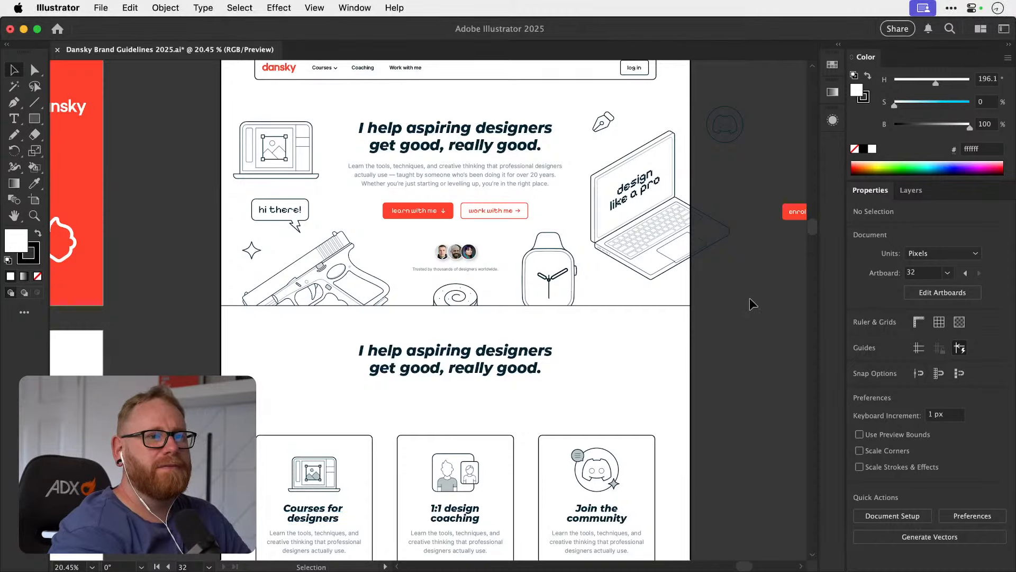
# Examine the brand guideline artboards beside the homepage, including the dark course card on the Illustrations and Imagery page.
pyautogui.press('super+minus')
pyautogui.press('super+minus')
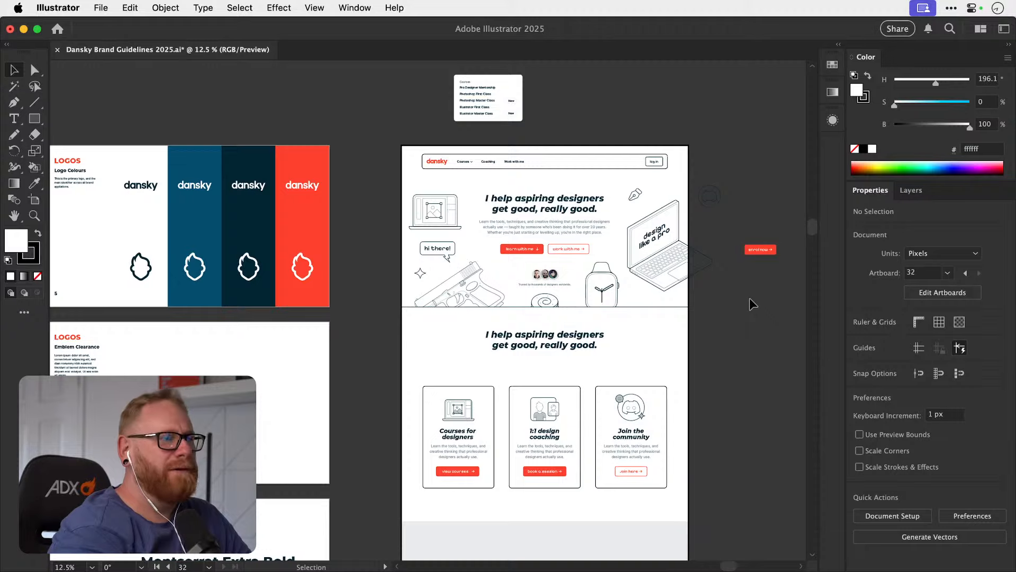
pyautogui.press('super+minus')
pyautogui.press('super+minus')
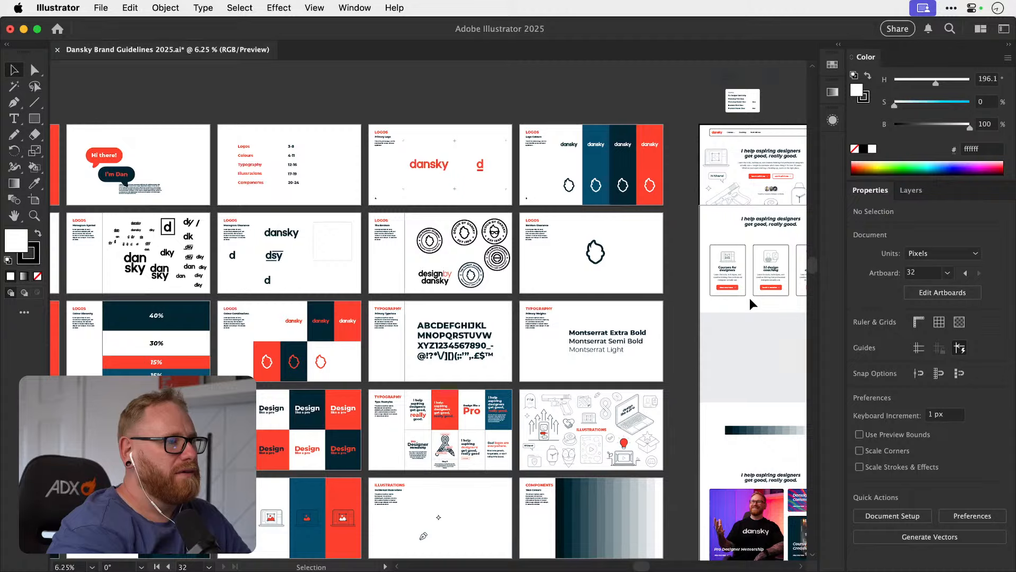
pyautogui.hscroll(3, 750, 298)
pyautogui.scroll(-2, 750, 297)
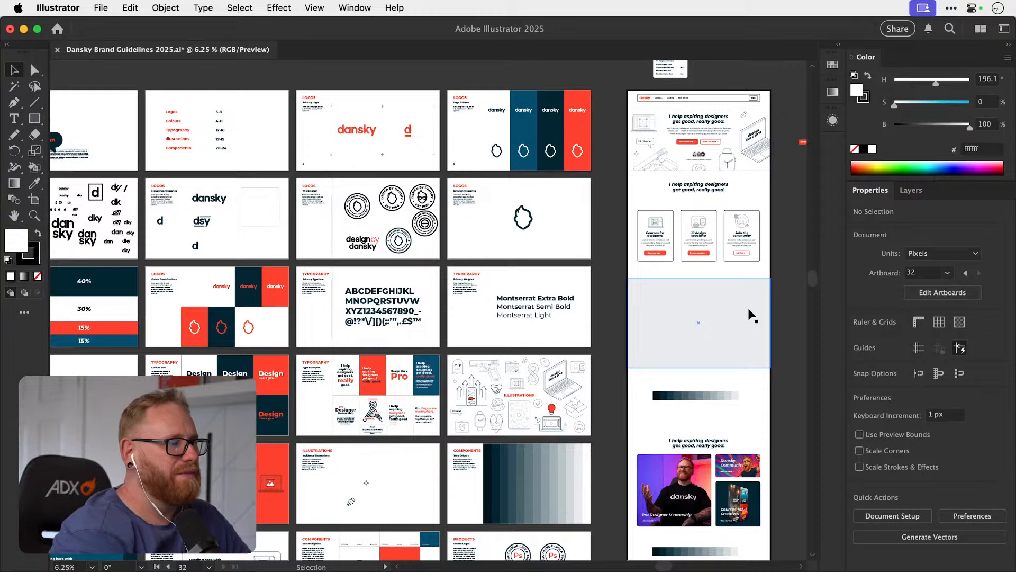
pyautogui.hscroll(-6, 751, 316)
pyautogui.scroll(-1, 752, 315)
pyautogui.press('z')
pyautogui.moveTo(410, 453); pyautogui.dragTo(599, 456)
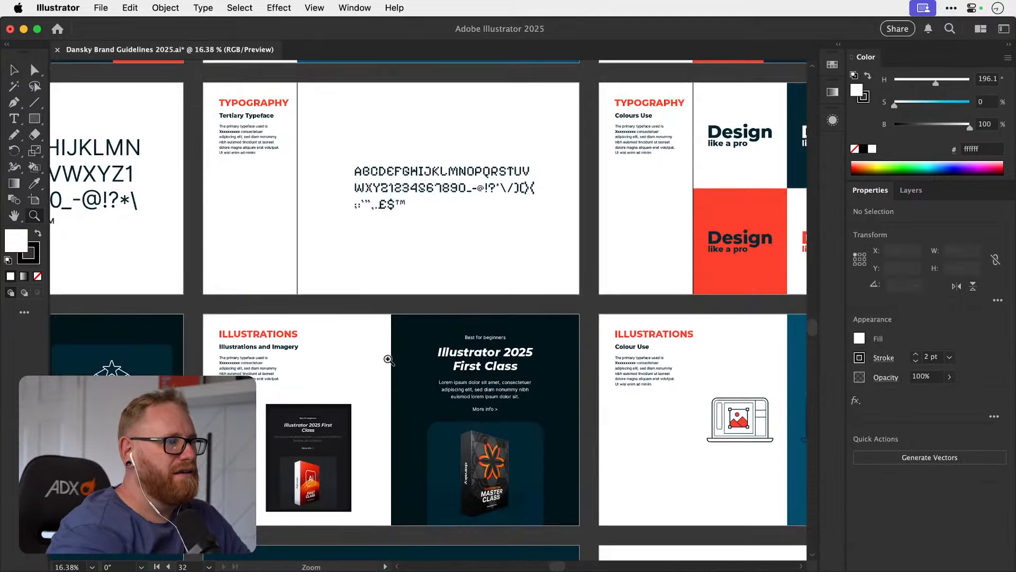
pyautogui.moveTo(486, 399); pyautogui.dragTo(501, 398)
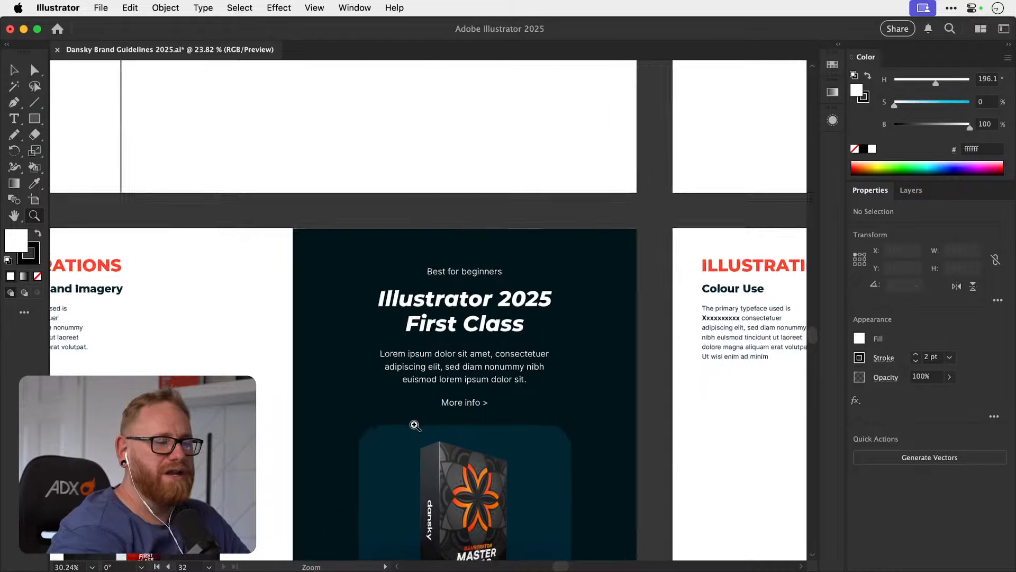
pyautogui.scroll(-5, 559, 448)
pyautogui.moveTo(559, 447); pyautogui.dragTo(406, 417)
pyautogui.press('v')
pyautogui.hscroll(6, 405, 417)
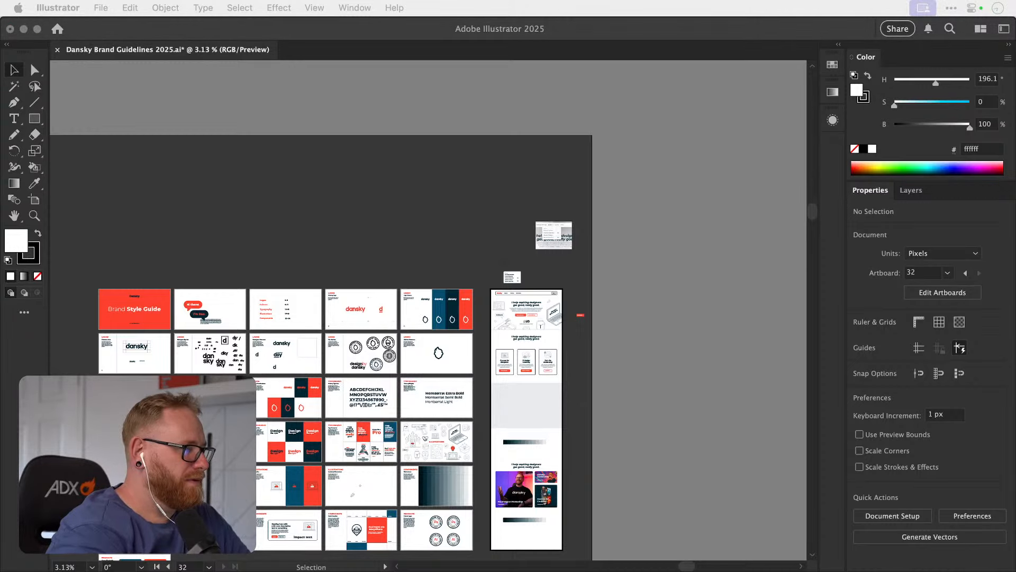
# Switch to Chrome, review the course cards and FAQ section on dansky.com/courses, and return to Illustrator.
pyautogui.moveTo(1015, 162); pyautogui.dragTo(503, 162)
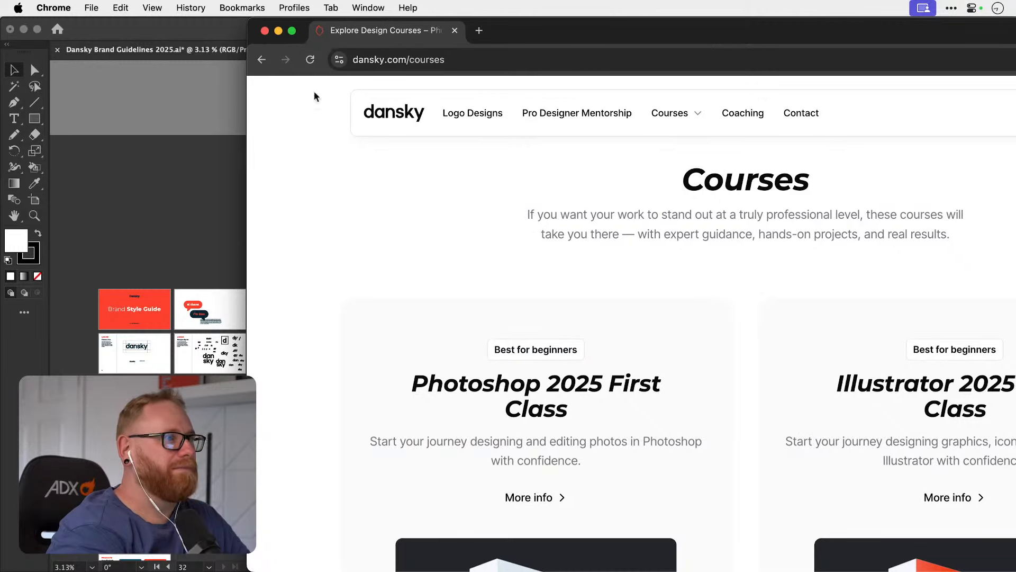
pyautogui.keyDown('alt'); pyautogui.click(291, 33); pyautogui.keyUp('alt')
pyautogui.scroll(-5, 608, 215)
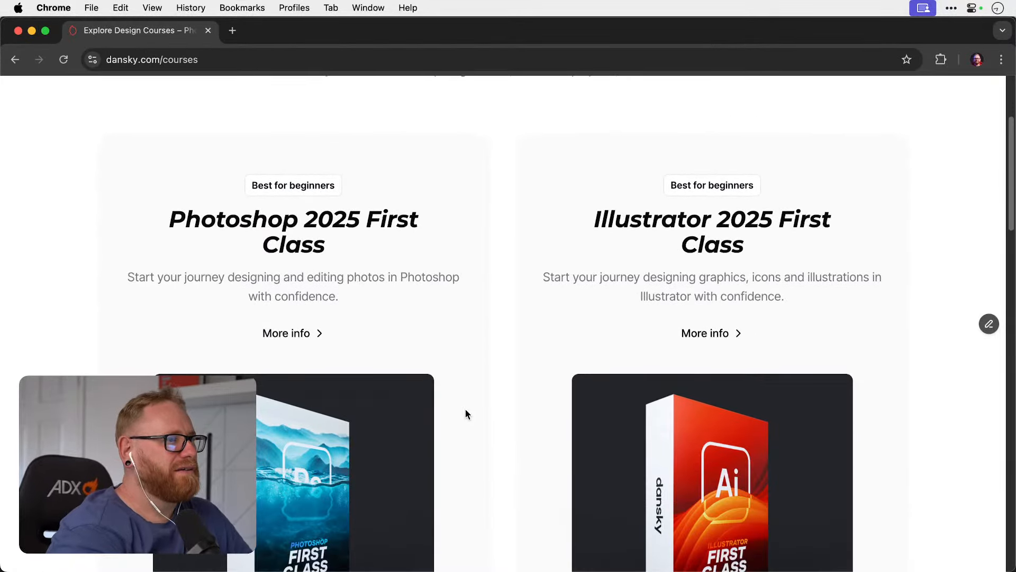
pyautogui.scroll(-5, 481, 449)
pyautogui.scroll(3, 481, 450)
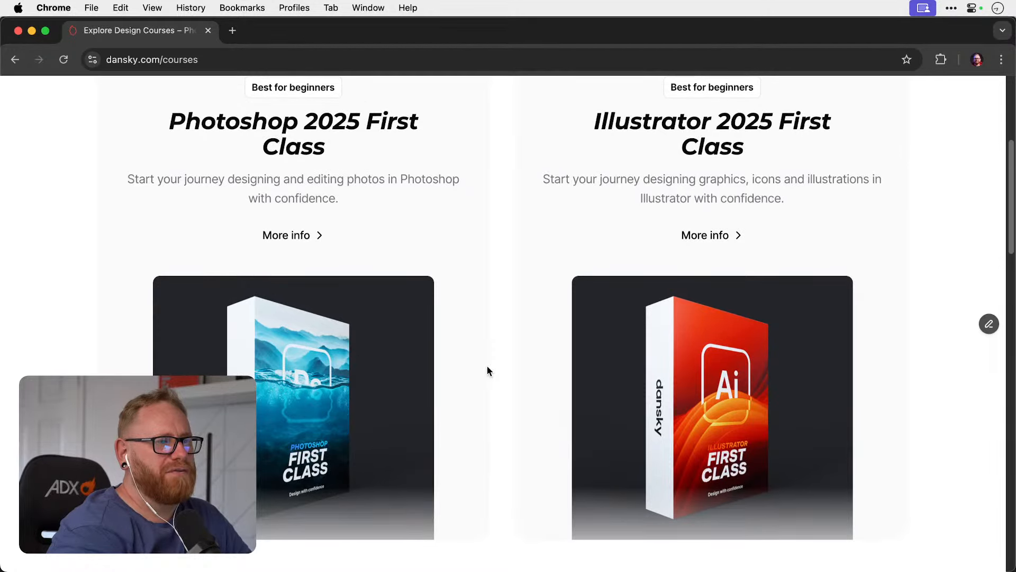
pyautogui.scroll(-10, 487, 370)
pyautogui.scroll(10, 487, 371)
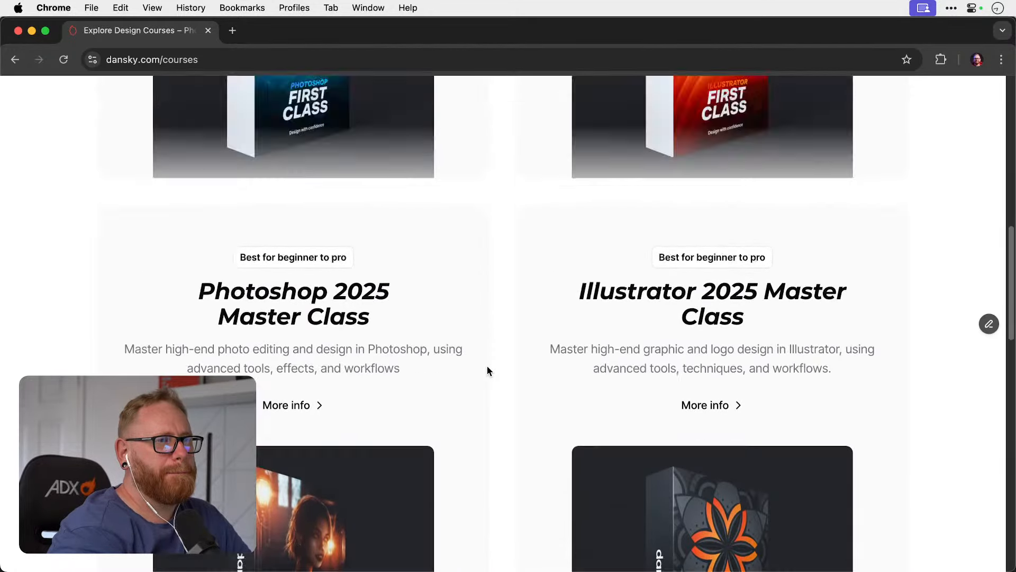
pyautogui.scroll(-15, 487, 370)
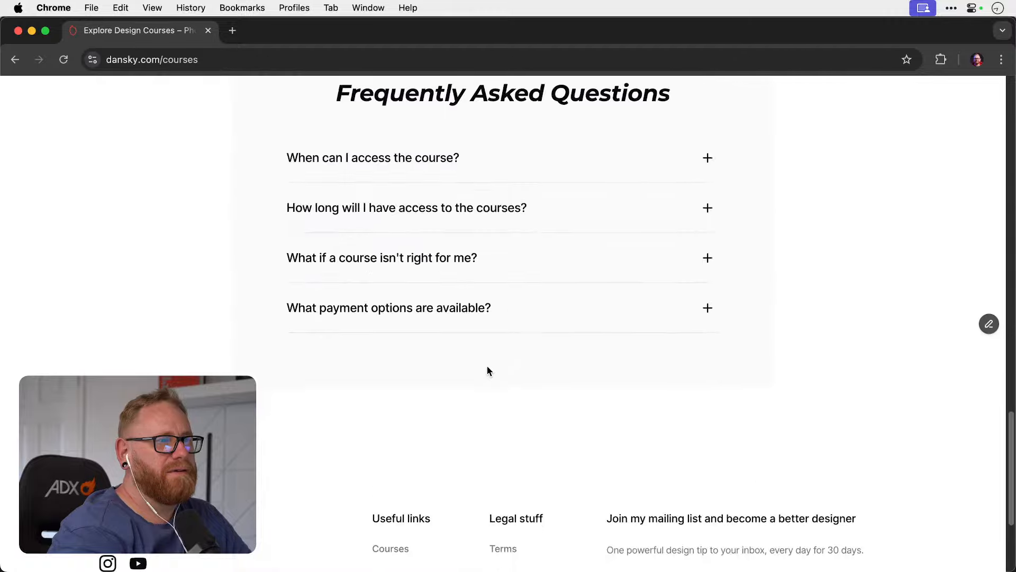
pyautogui.scroll(15, 487, 370)
pyautogui.press('super+Tab')
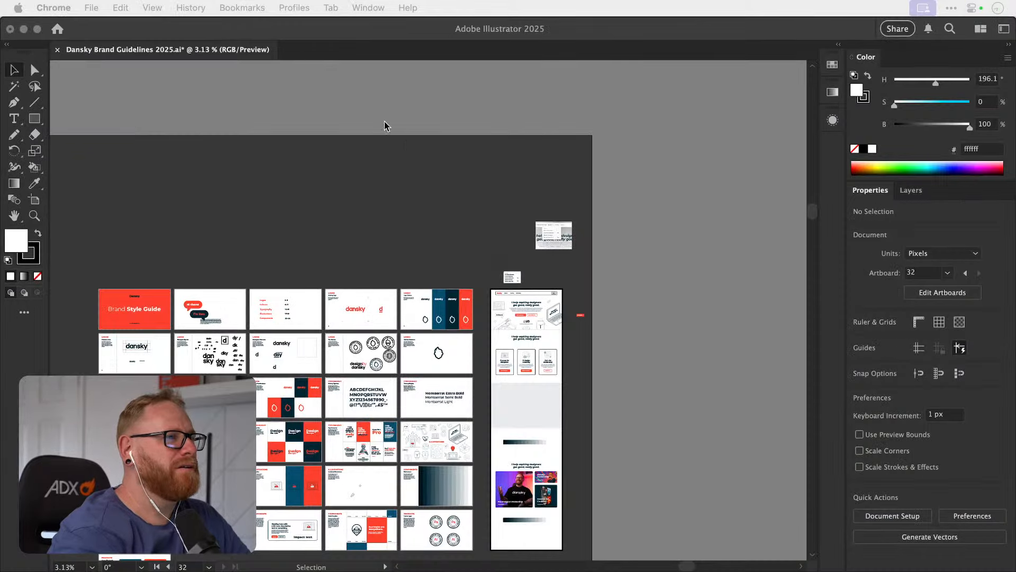
# Move the lower heading, the three promo image cards and the swatch strip under them off the homepage, below the artboard.
pyautogui.scroll(-5, 558, 257)
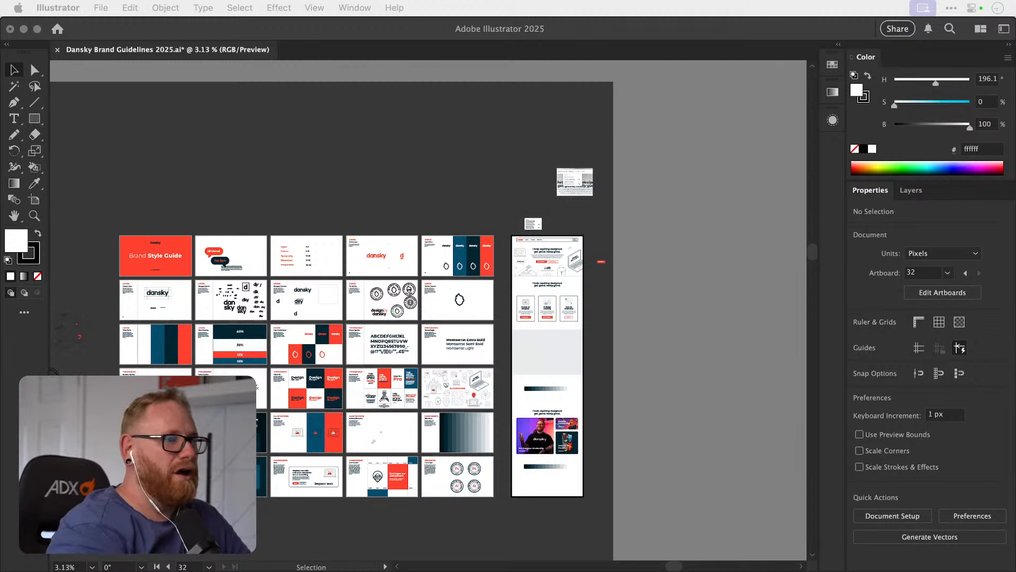
pyautogui.click(696, 243)
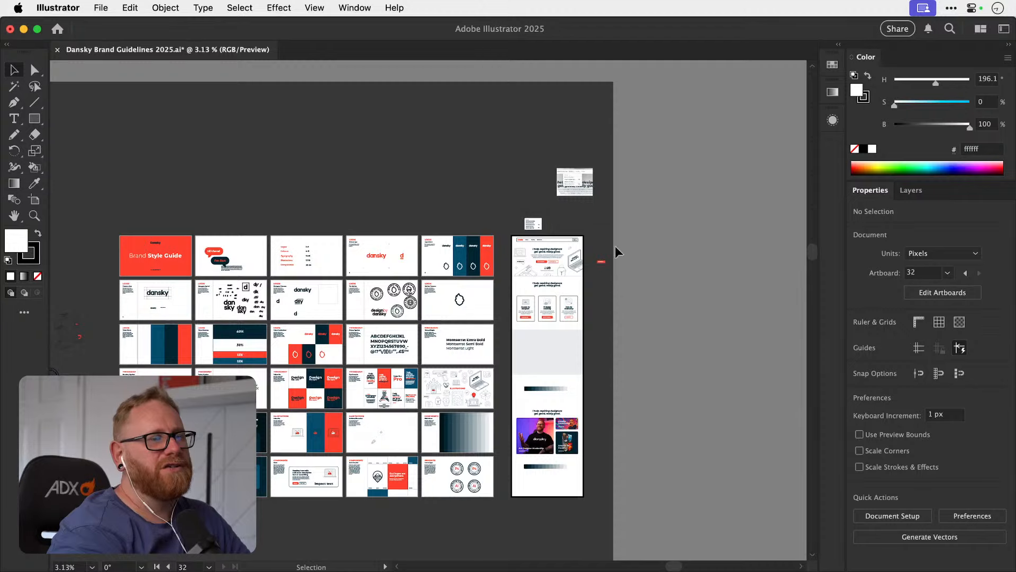
pyautogui.press('z')
pyautogui.moveTo(546, 255); pyautogui.dragTo(711, 254)
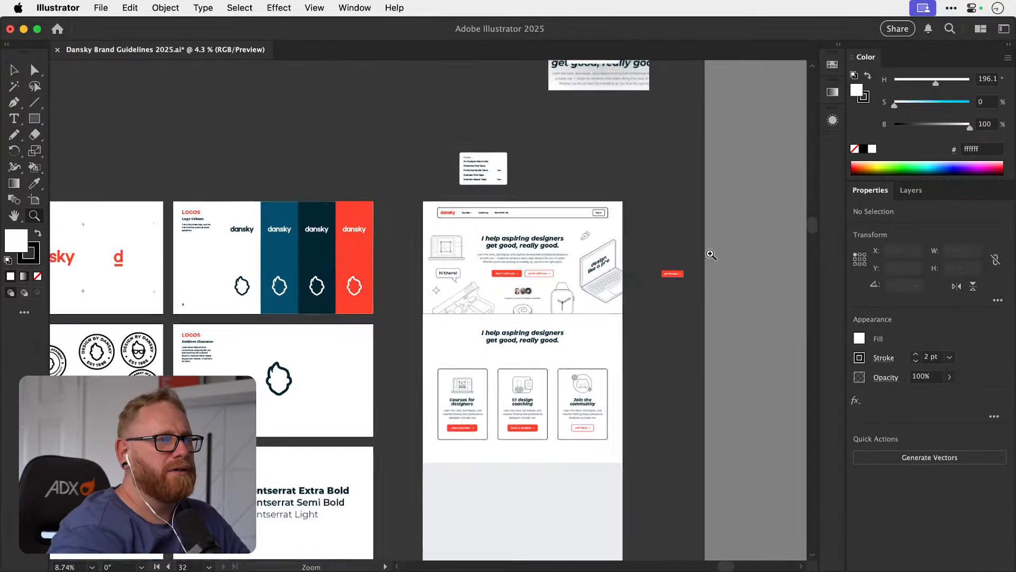
pyautogui.press('v')
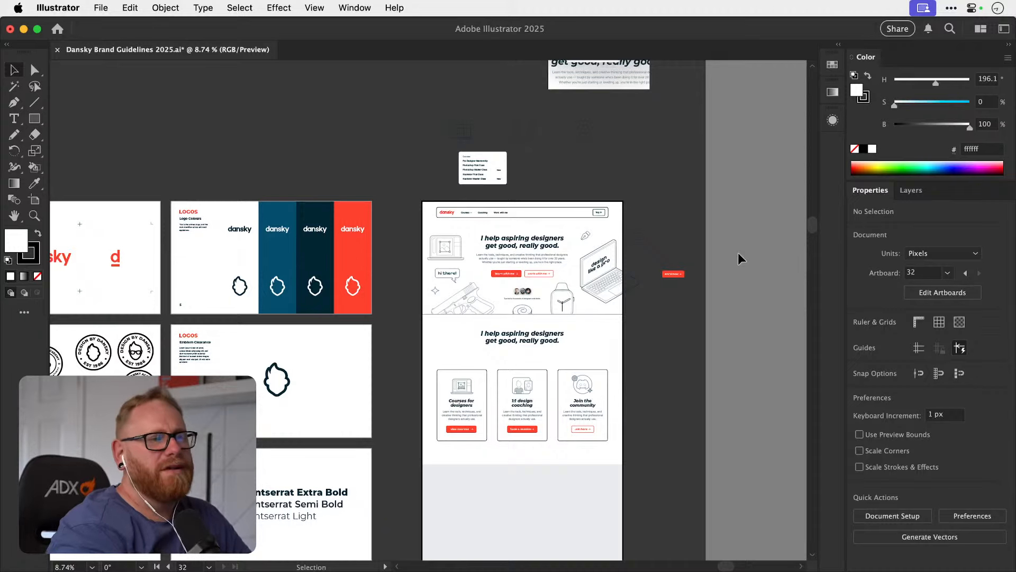
pyautogui.scroll(-5, 738, 253)
pyautogui.hscroll(2, 738, 253)
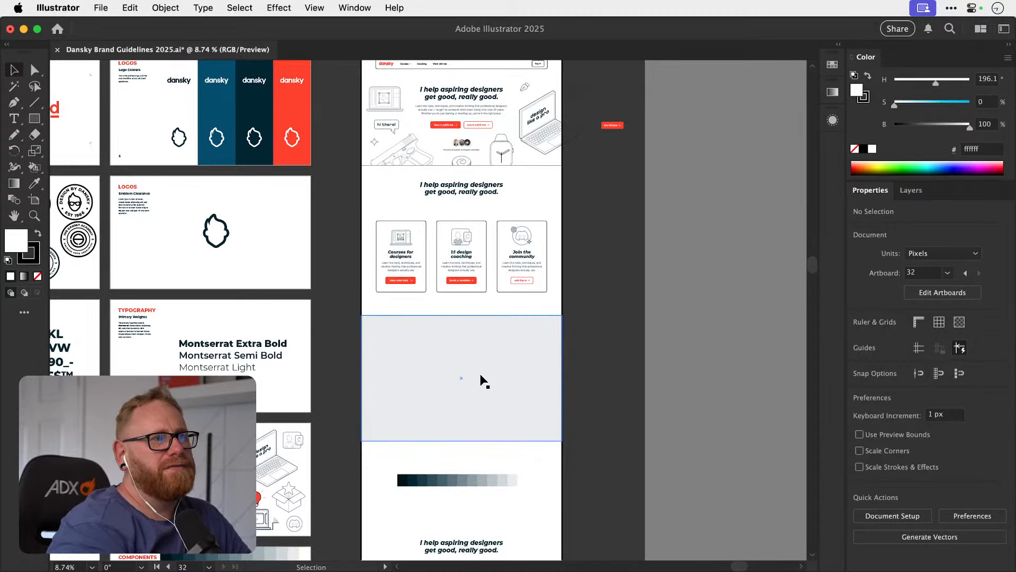
pyautogui.scroll(-10, 482, 379)
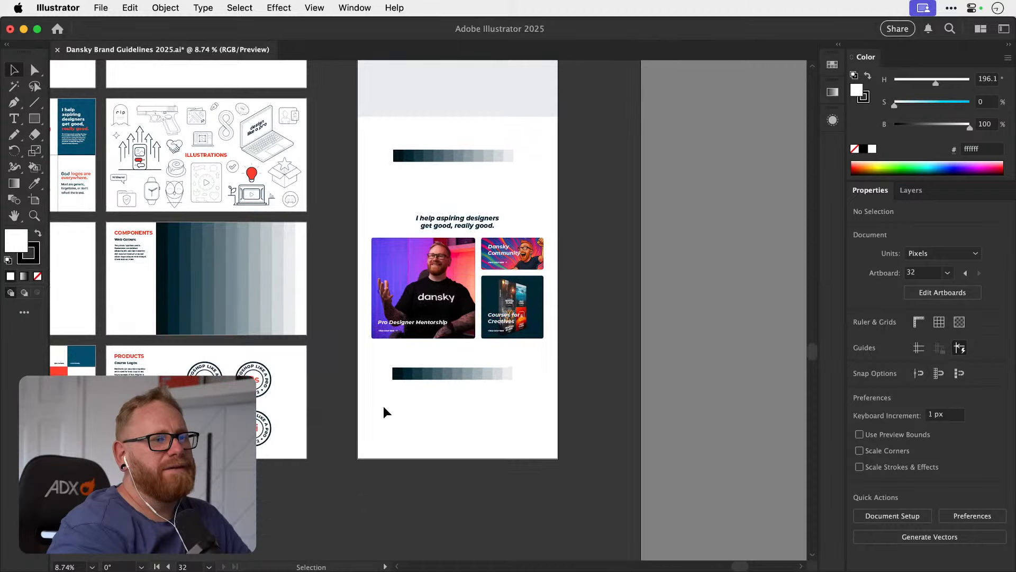
pyautogui.moveTo(385, 416); pyautogui.dragTo(561, 175)
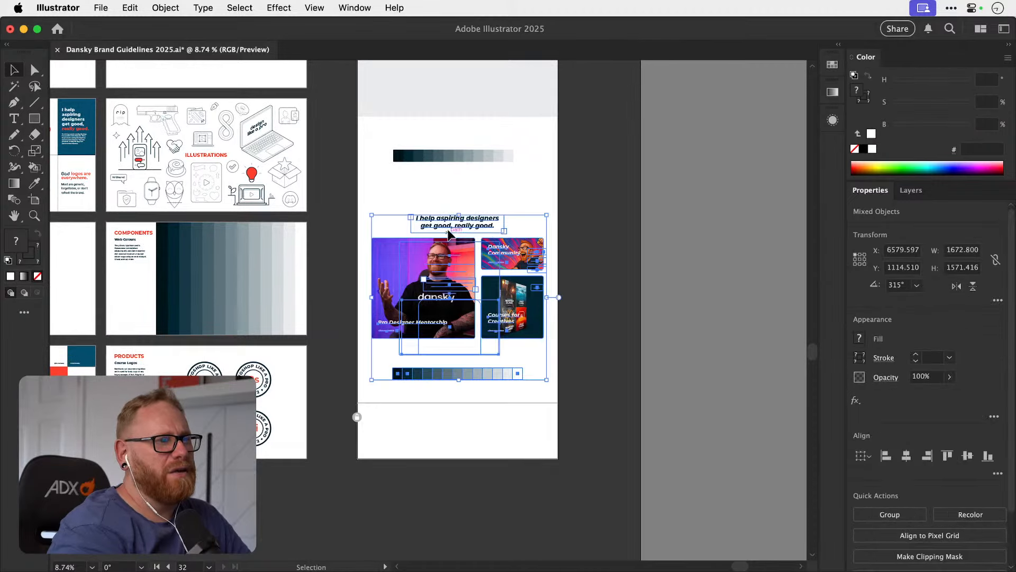
pyautogui.moveTo(453, 230); pyautogui.dragTo(456, 490)
pyautogui.scroll(-5, 456, 490)
pyautogui.moveTo(462, 287); pyautogui.dragTo(459, 372)
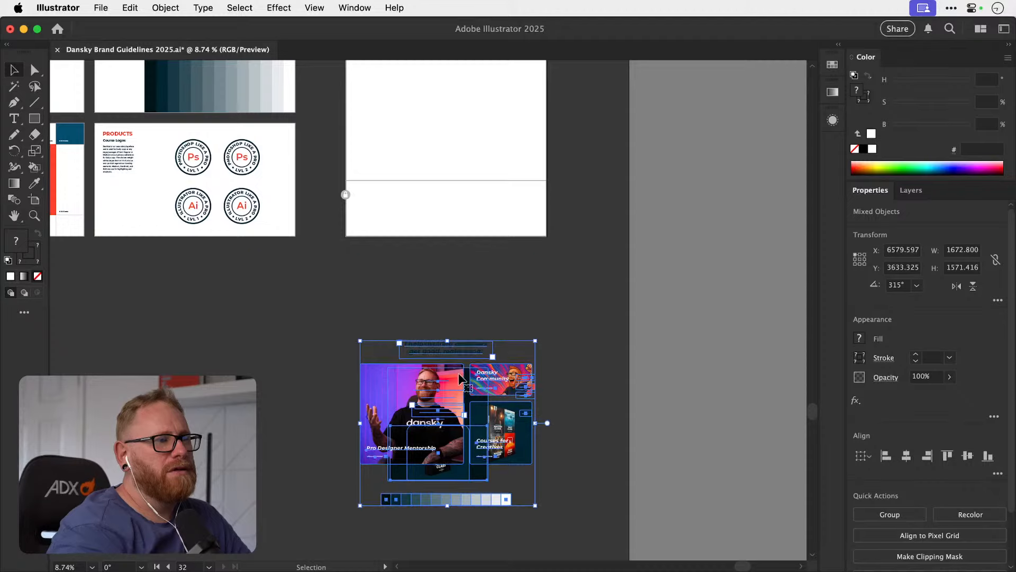
# Duplicate the light grey section rectangle into the empty area below the remaining swatch strip.
pyautogui.scroll(7, 459, 373)
pyautogui.scroll(8, 458, 372)
pyautogui.click(453, 362)
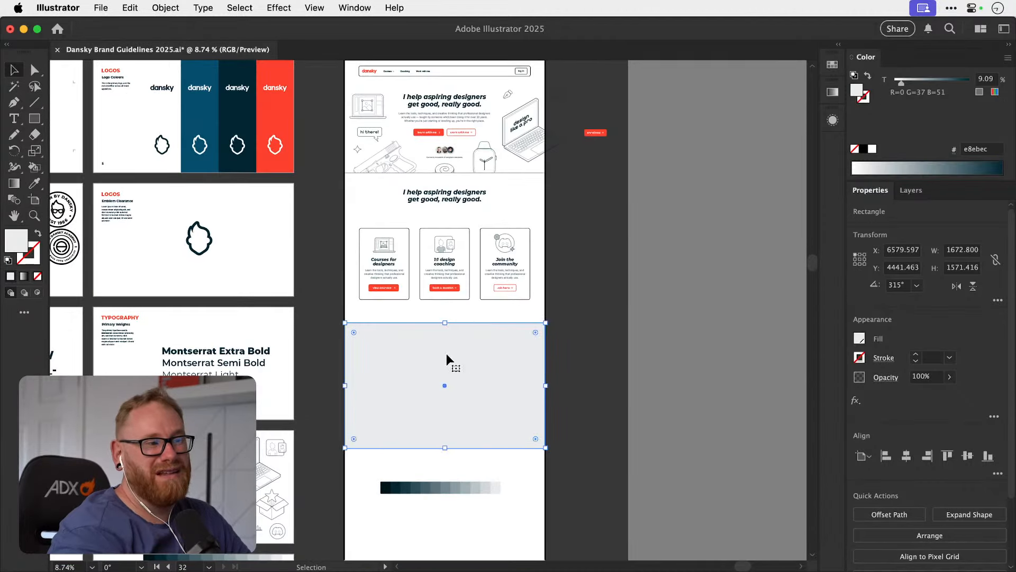
pyautogui.scroll(-5, 422, 360)
pyautogui.moveTo(408, 291); pyautogui.dragTo(409, 493)
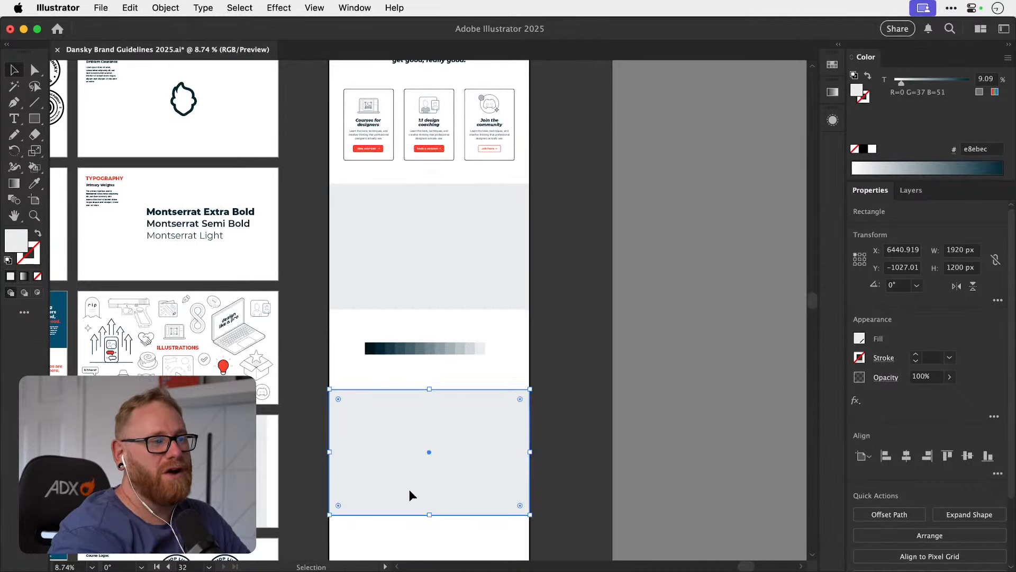
# Fill the duplicated rectangle with the brand red swatch (ff412d) at 100% tint.
pyautogui.click(829, 69)
pyautogui.click(778, 120)
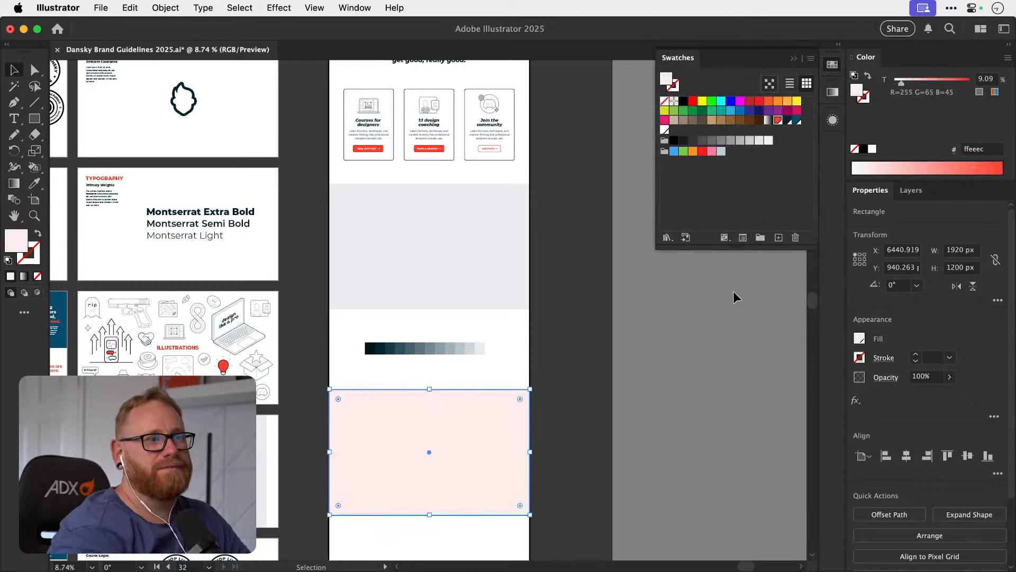
pyautogui.click(970, 81)
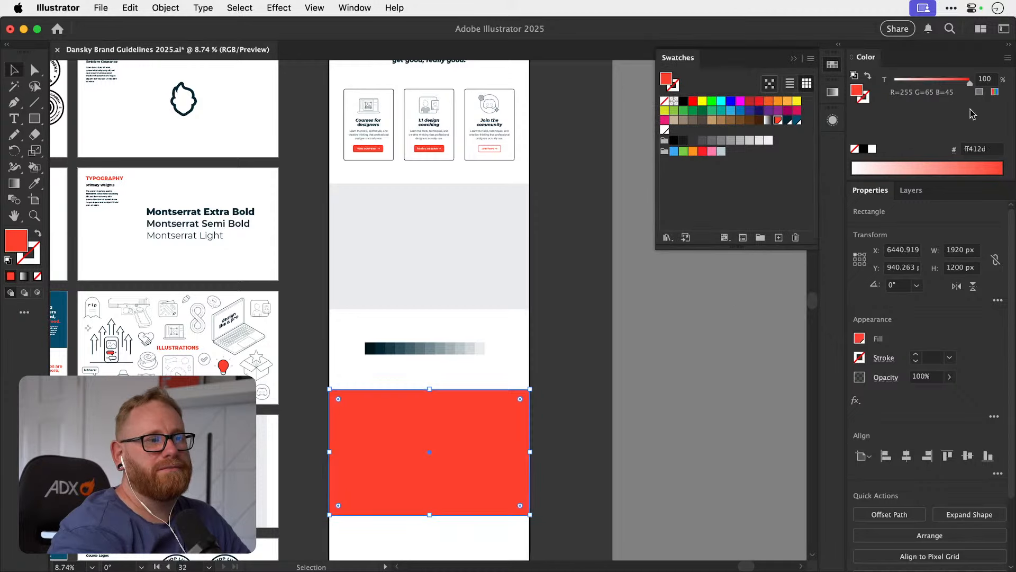
pyautogui.click(662, 332)
pyautogui.click(831, 68)
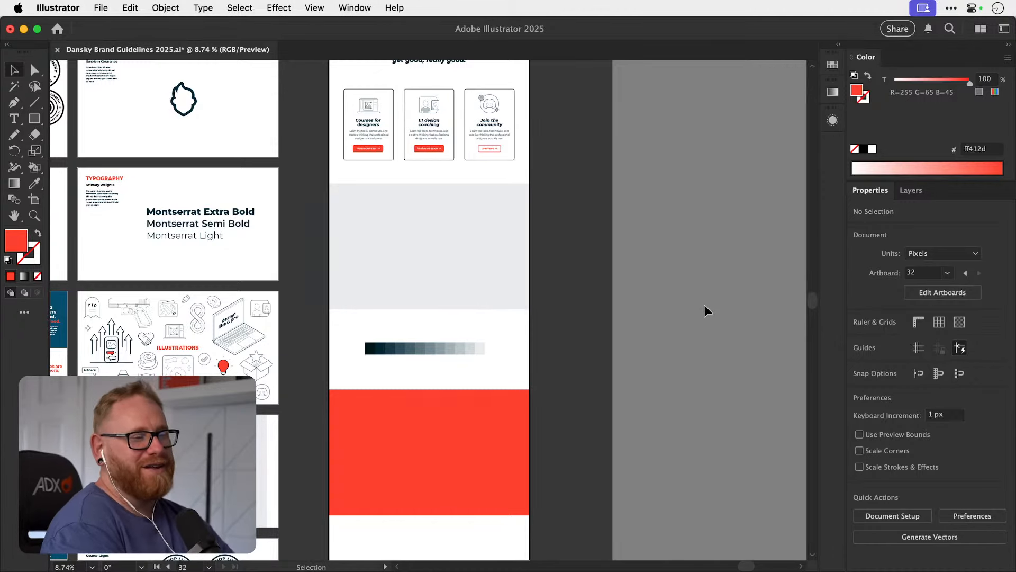
# Copy the "I help aspiring designers get good, really good." heading from above the cards onto the red section.
pyautogui.scroll(-3, 704, 305)
pyautogui.moveTo(473, 354); pyautogui.dragTo(442, 360)
pyautogui.press('v')
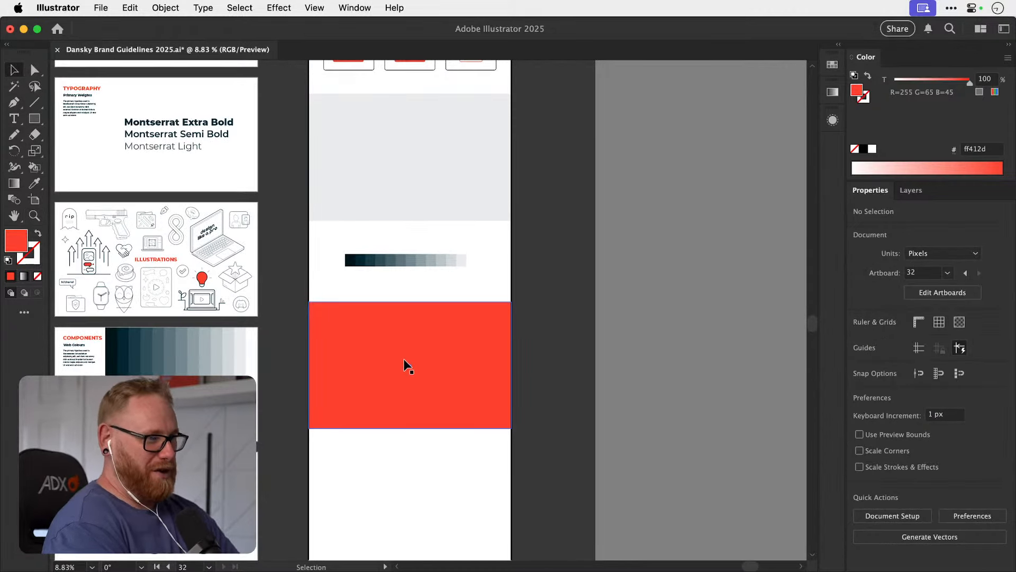
pyautogui.click(463, 354)
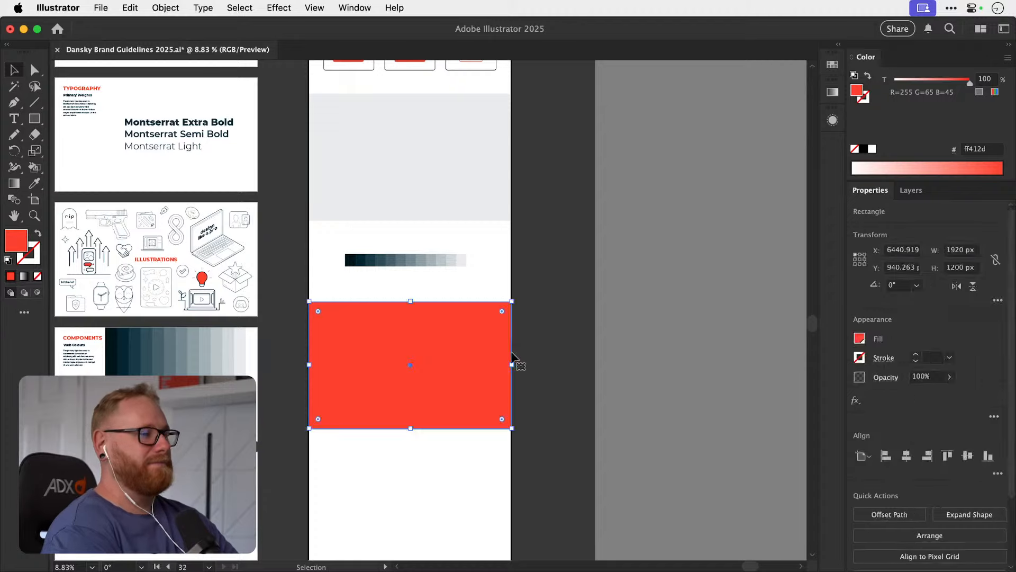
pyautogui.click(707, 345)
pyautogui.scroll(10, 602, 380)
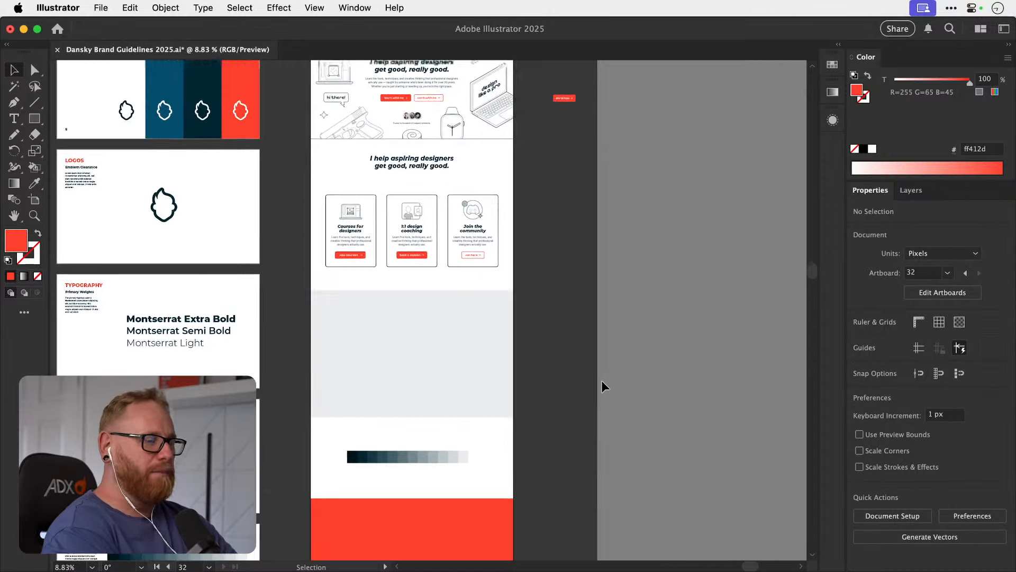
pyautogui.scroll(-4, 432, 243)
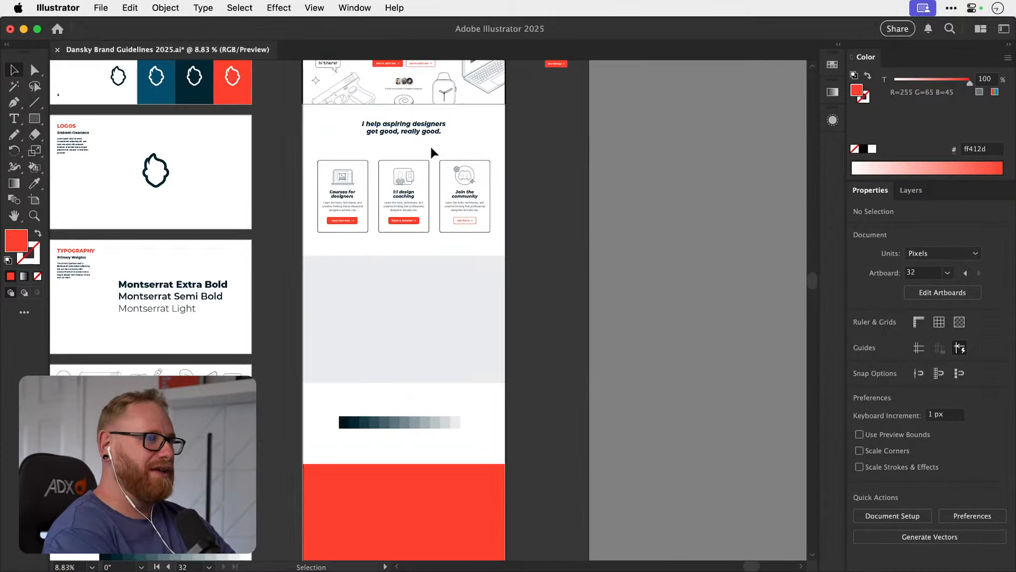
pyautogui.moveTo(420, 125); pyautogui.dragTo(422, 507)
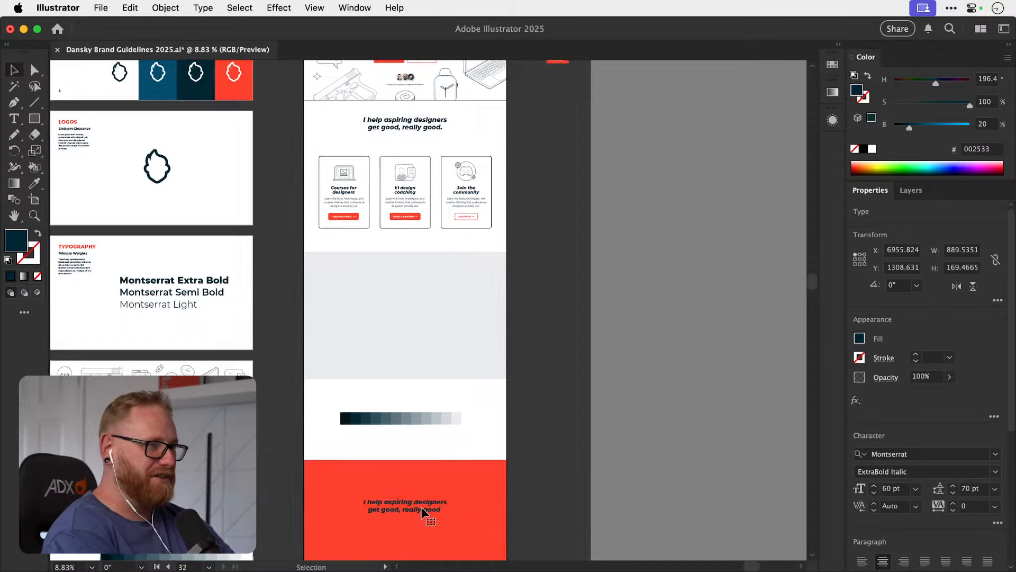
# Colour the copied heading white (ffffff) and lower it to the middle of the red section.
pyautogui.scroll(-5, 421, 507)
pyautogui.press('i')
pyautogui.click(487, 291)
pyautogui.press('v')
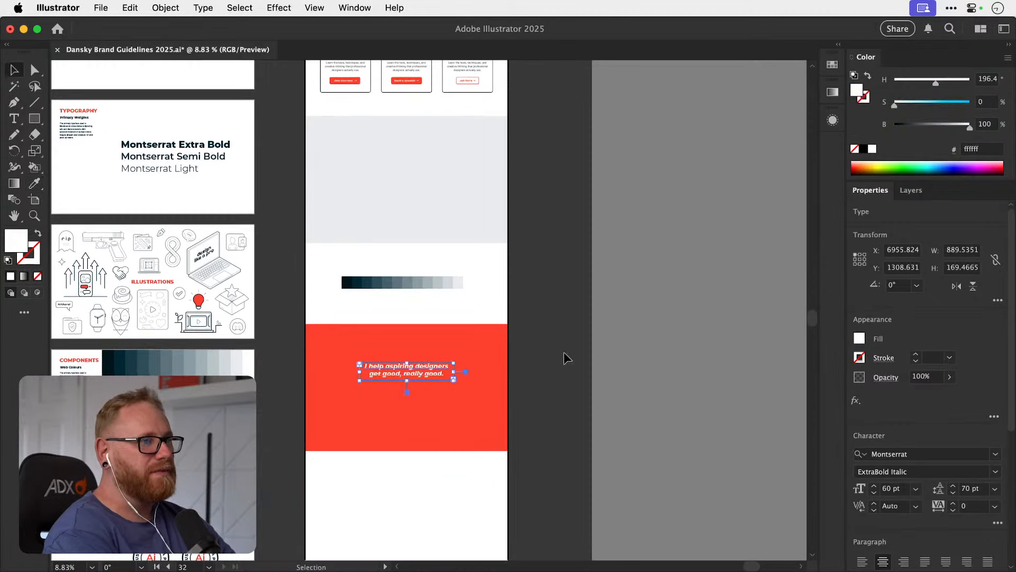
pyautogui.click(565, 356)
pyautogui.moveTo(399, 365); pyautogui.dragTo(398, 387)
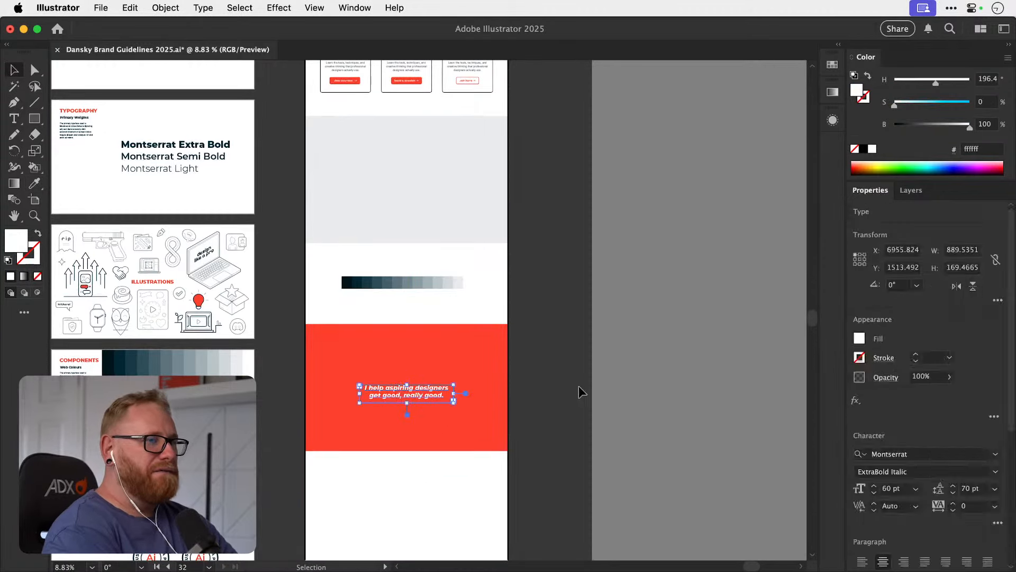
# Duplicate the red section together with its white heading, placing the copy beneath it with a narrow gap.
pyautogui.click(579, 386)
pyautogui.scroll(-3, 579, 386)
pyautogui.press('z')
pyautogui.moveTo(477, 304); pyautogui.dragTo(513, 489)
pyautogui.press('v')
pyautogui.press('Delete')
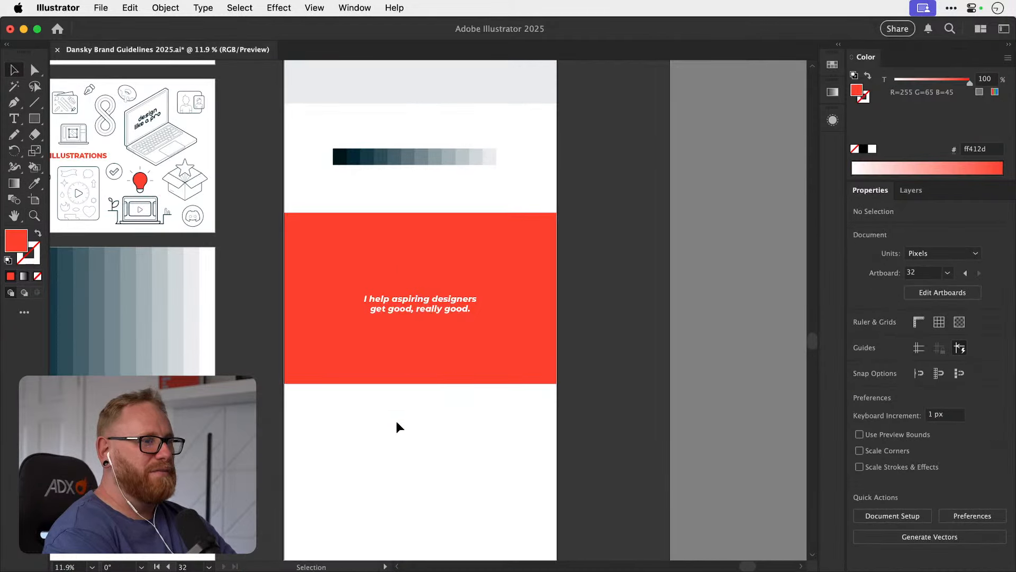
pyautogui.moveTo(462, 270); pyautogui.dragTo(465, 454)
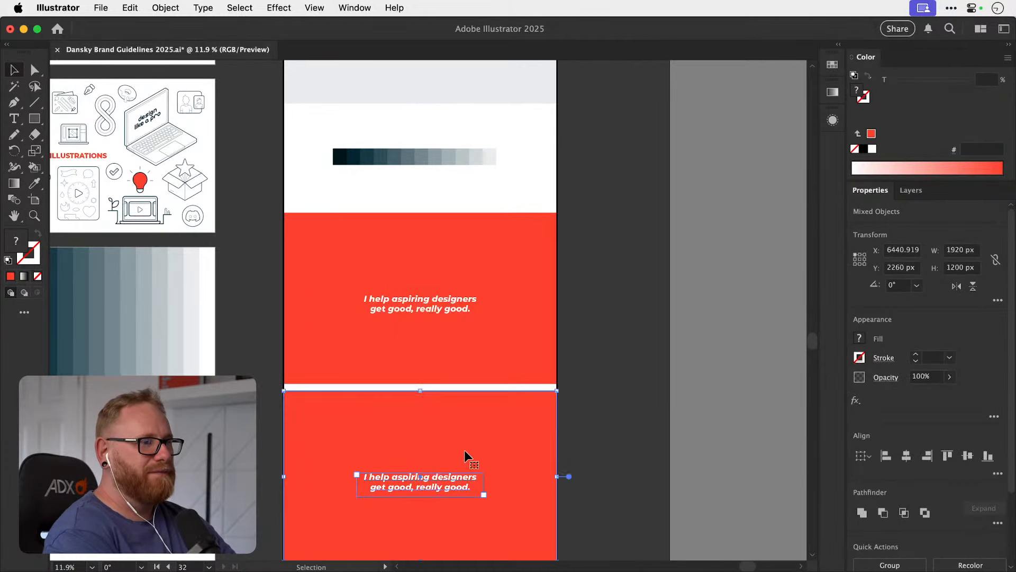
# Recolour the lower duplicated red section with the darkest shade (00131a) from the blue-grey swatch strip.
pyautogui.click(516, 436)
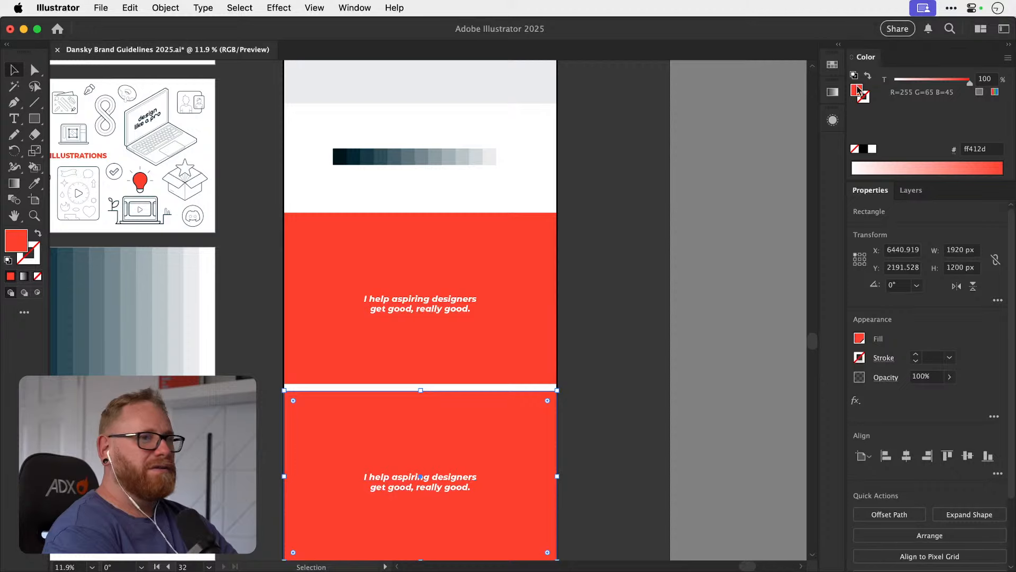
pyautogui.press('i')
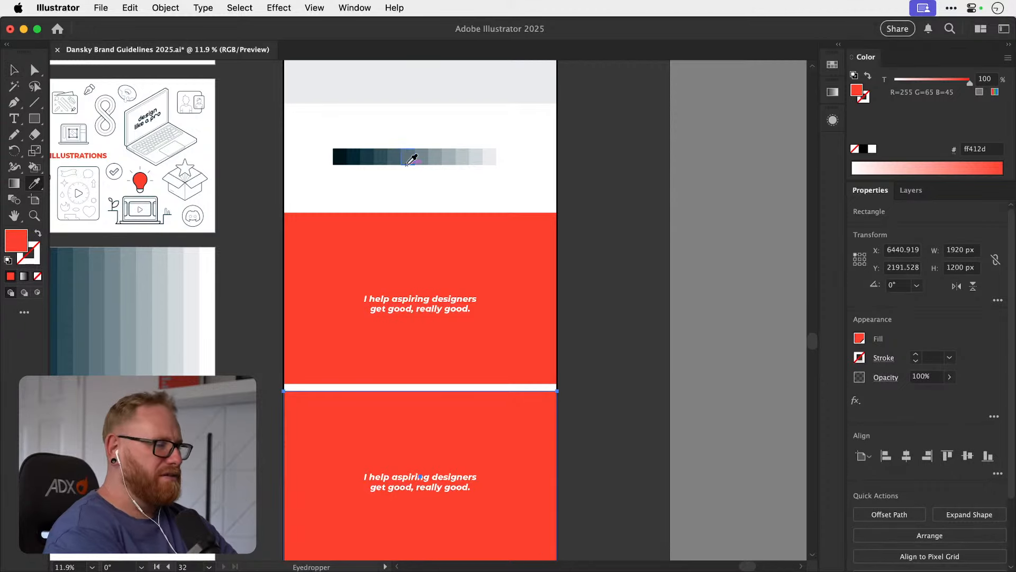
pyautogui.click(341, 158)
pyautogui.press('v')
pyautogui.click(590, 324)
pyautogui.scroll(-3, 590, 324)
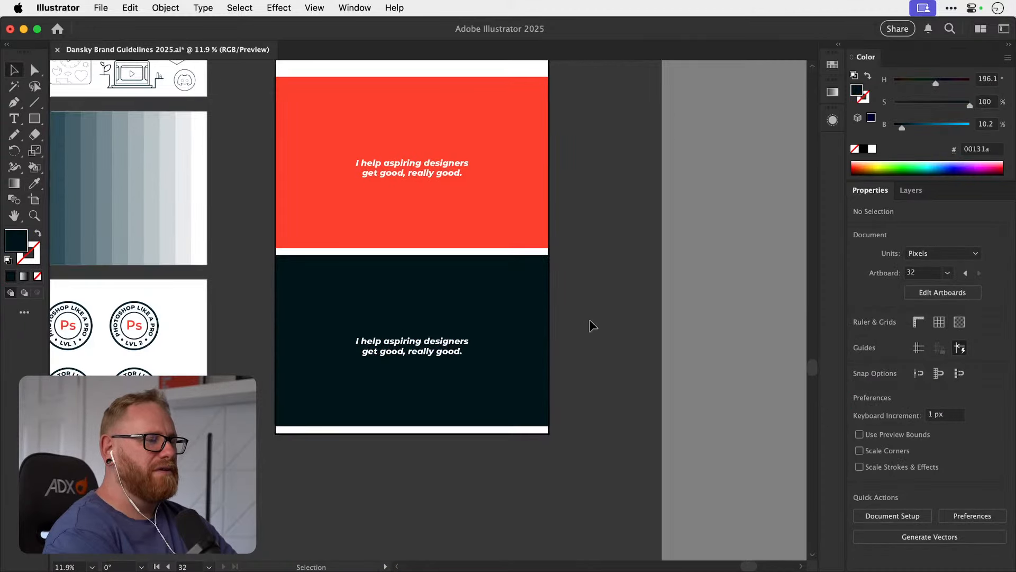
# Delete the dark duplicated section together with its white heading.
pyautogui.scroll(2, 590, 325)
pyautogui.moveTo(254, 342); pyautogui.dragTo(402, 403)
pyautogui.press('Delete')
pyautogui.scroll(5, 481, 436)
pyautogui.scroll(-4, 482, 436)
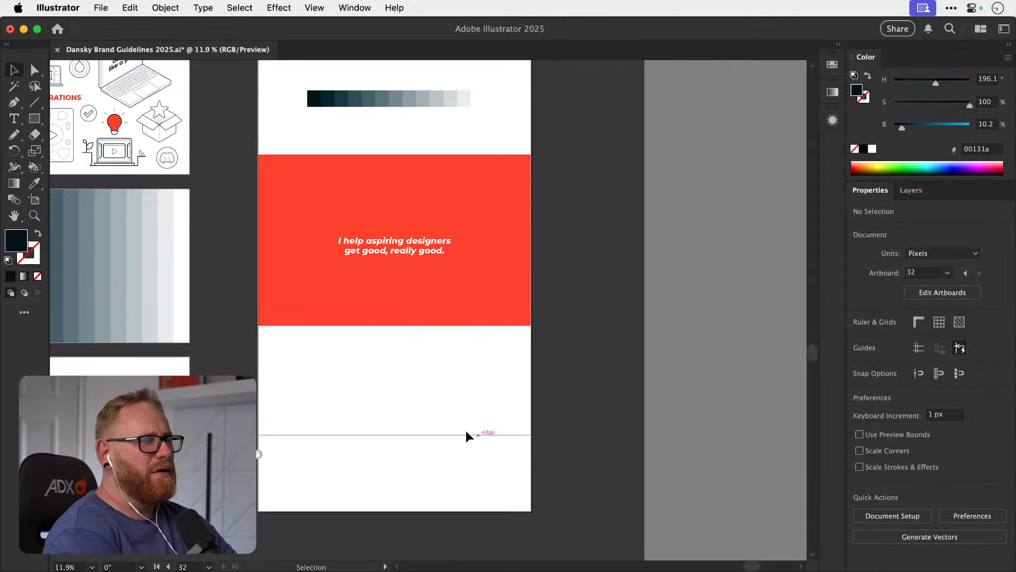
# Try the hero without the flat laptop, "hi there!" speech bubble and gun illustrations by deleting them.
pyautogui.scroll(10, 402, 472)
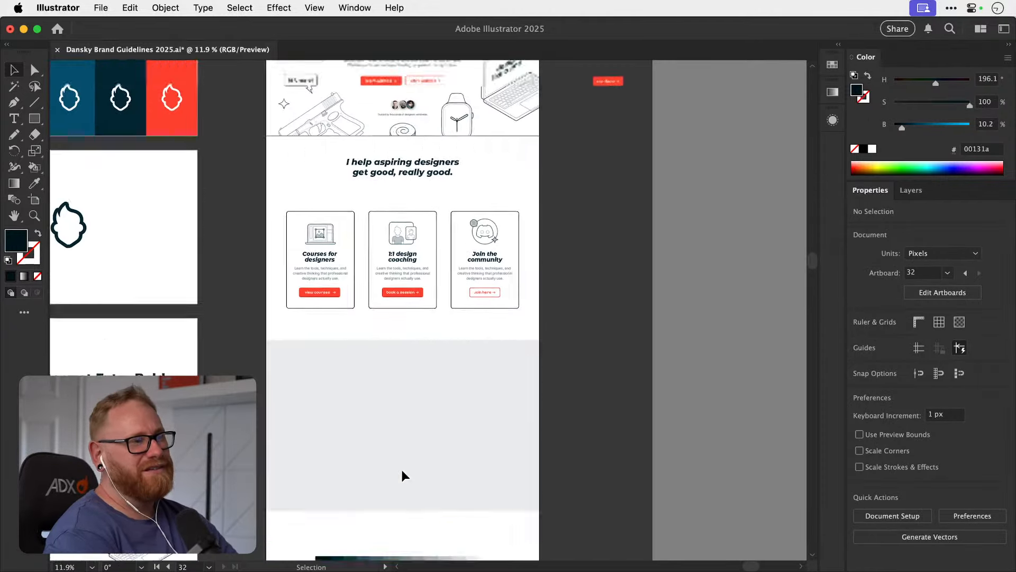
pyautogui.scroll(6, 402, 469)
pyautogui.press('z')
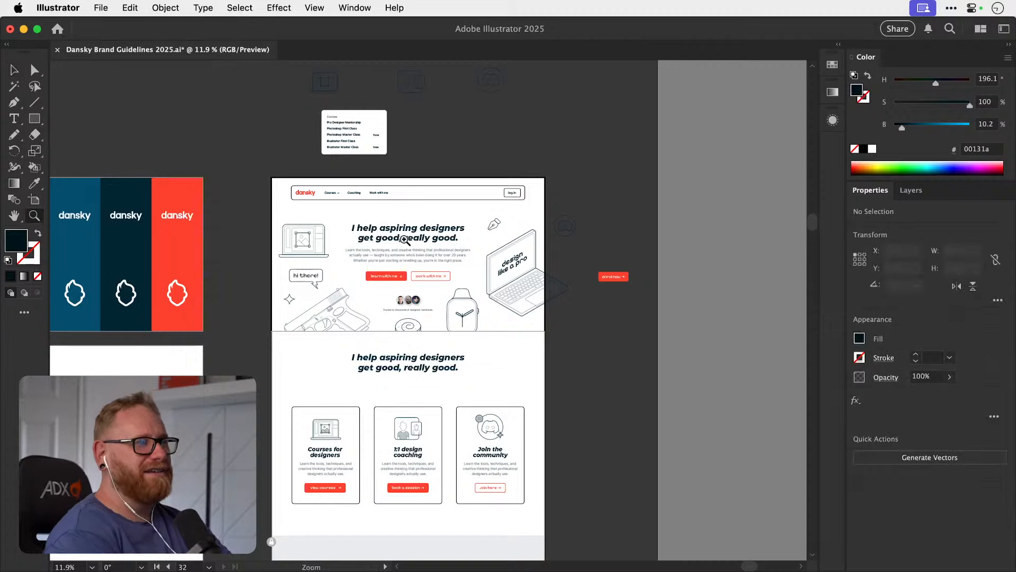
pyautogui.moveTo(404, 240); pyautogui.dragTo(424, 249)
pyautogui.press('v')
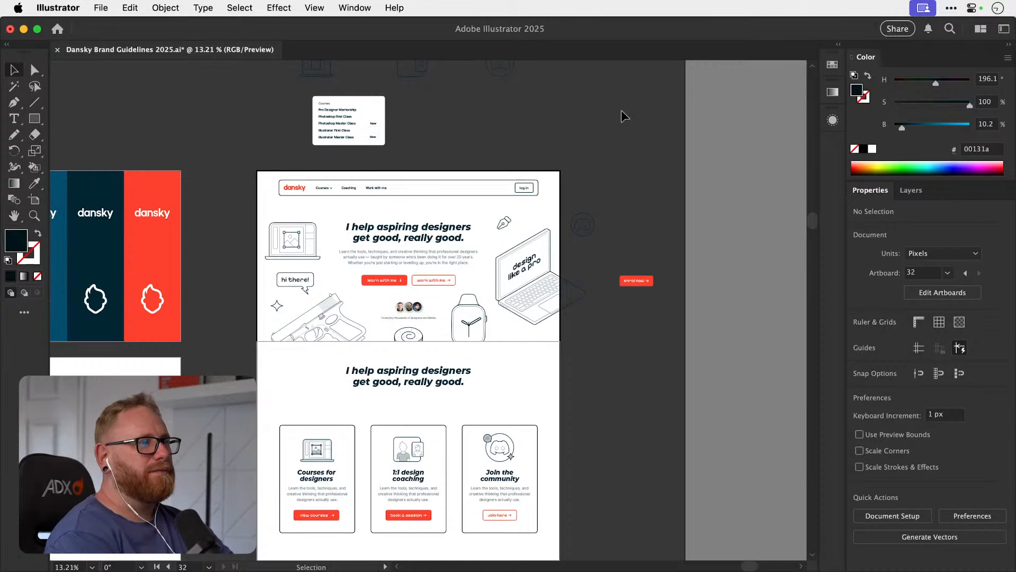
pyautogui.press('z')
pyautogui.moveTo(415, 267); pyautogui.dragTo(471, 268)
pyautogui.press('v')
pyautogui.click(262, 237)
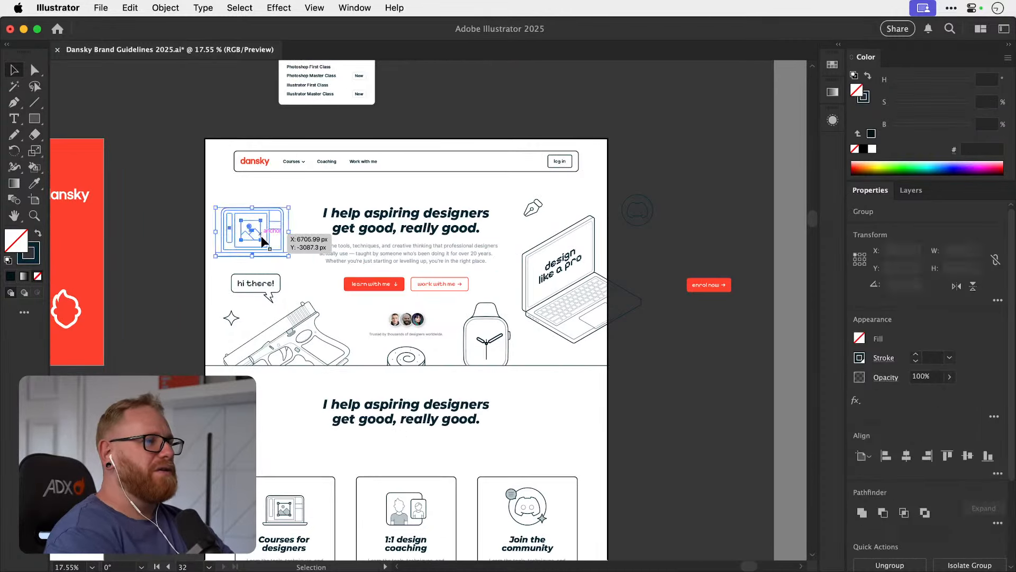
pyautogui.press('Delete')
pyautogui.click(299, 326)
pyautogui.press('Delete')
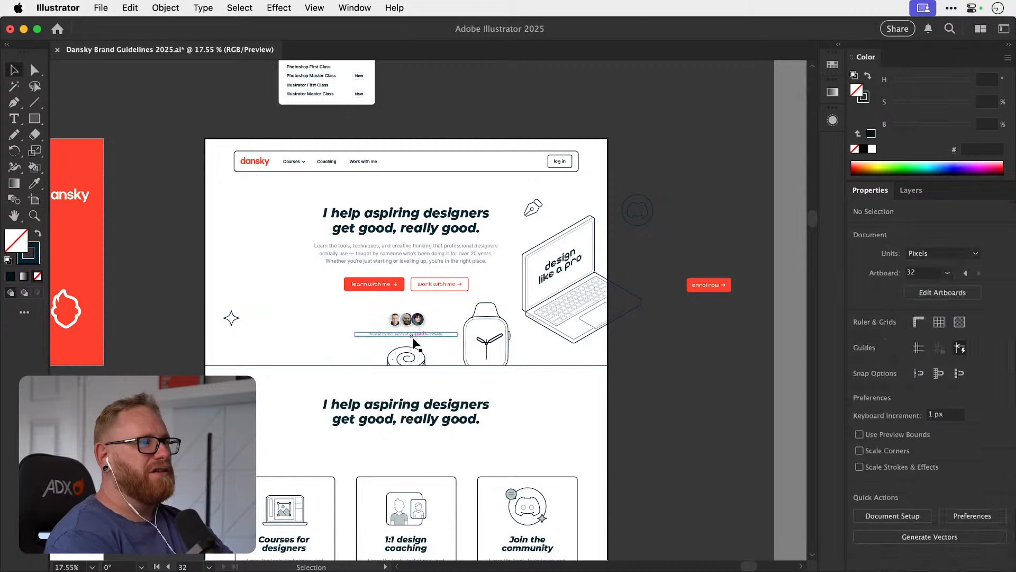
# Try deleting the spiral roll, watch and "design like a pro" laptop illustrations from the hero.
pyautogui.click(409, 356)
pyautogui.press('Delete')
pyautogui.click(486, 339)
pyautogui.press('Delete')
pyautogui.click(571, 309)
pyautogui.press('Delete')
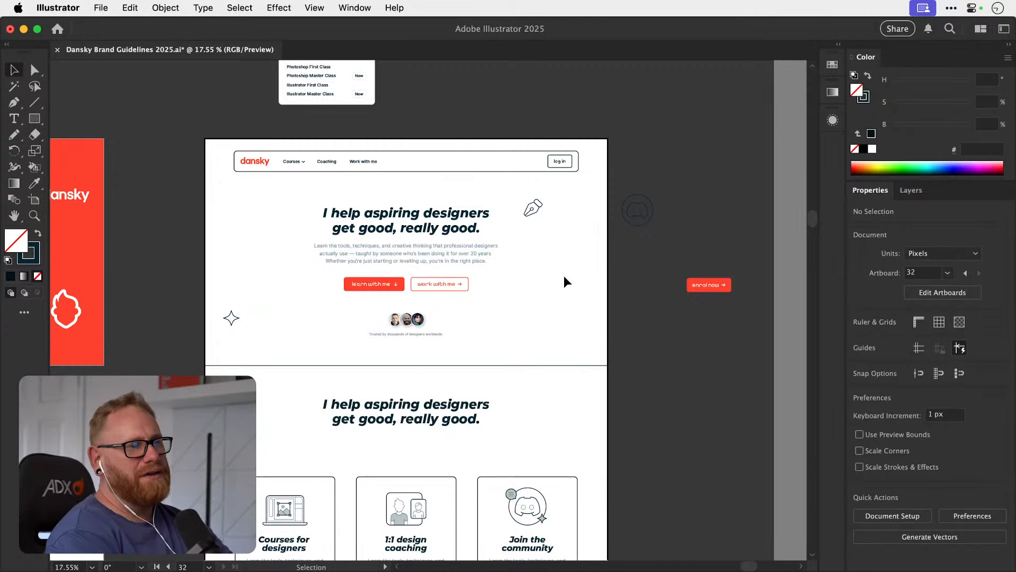
pyautogui.press('super+z')
pyautogui.press('super+shift+z')
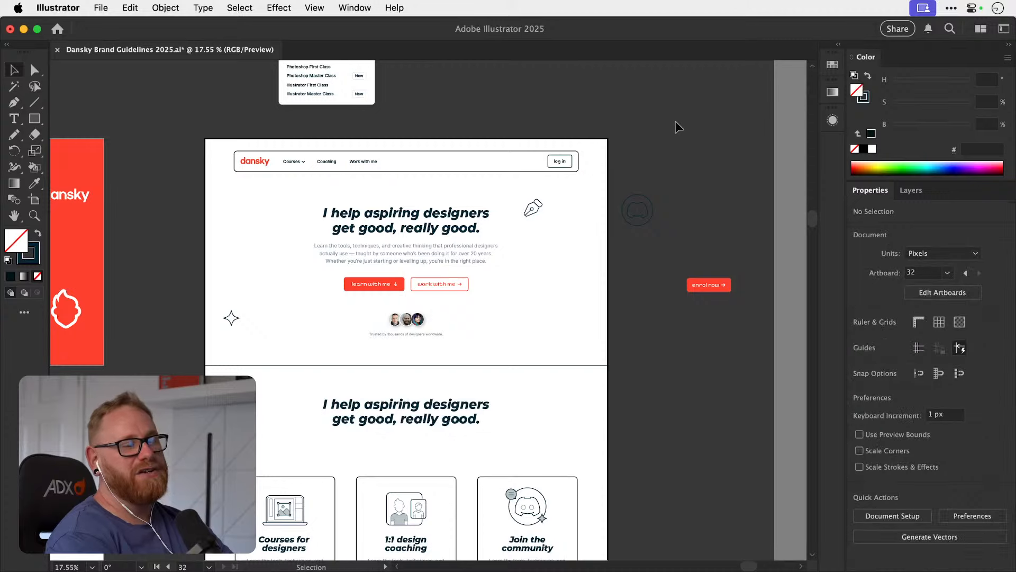
# Undo all the hero illustration deletions and leave nothing selected.
pyautogui.press('super+z')
pyautogui.press('super+z')
pyautogui.press('super+z')
pyautogui.press('super+z')
pyautogui.press('super+z')
pyautogui.press('super+z')
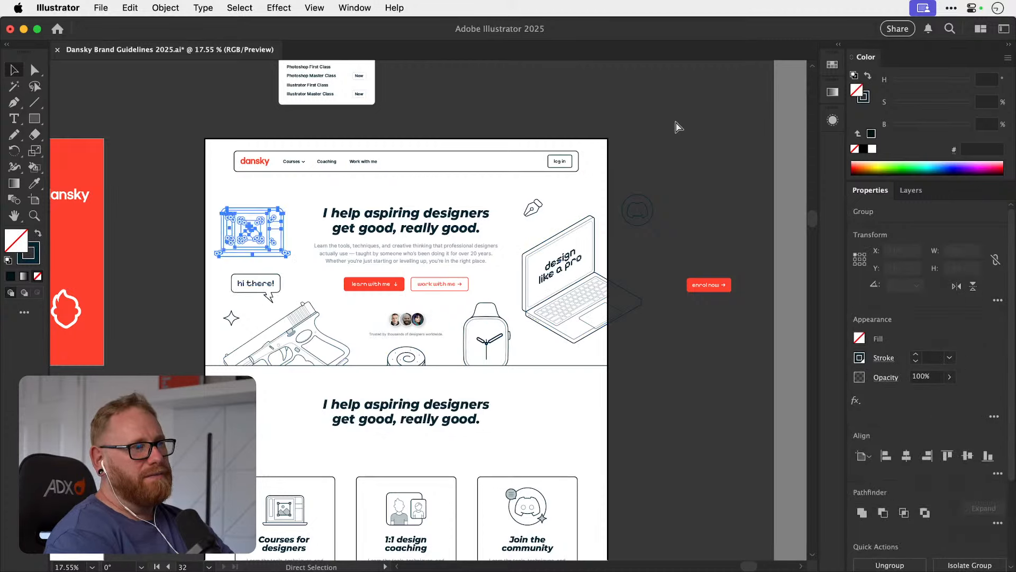
pyautogui.click(676, 121)
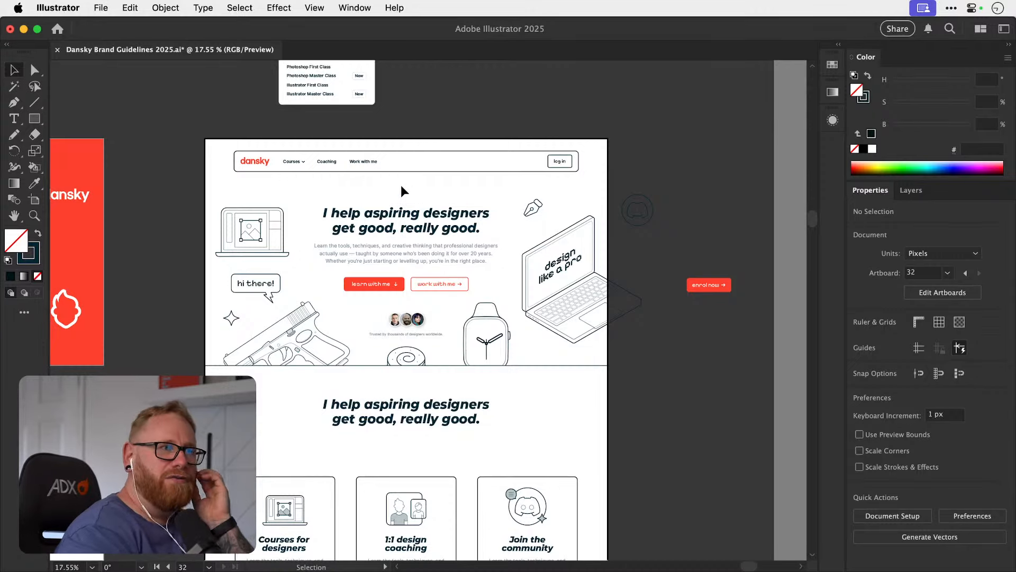
# Examine the homepage sections alongside the brand guideline artboards for typography, colour and layout ideas.
pyautogui.scroll(-5, 401, 185)
pyautogui.scroll(-15, 402, 189)
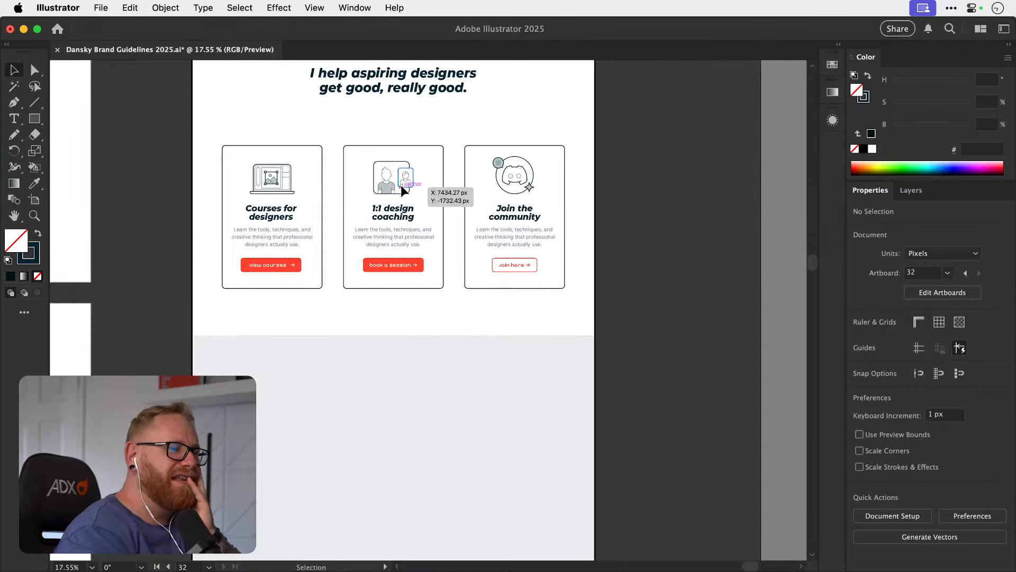
pyautogui.scroll(-1, 402, 185)
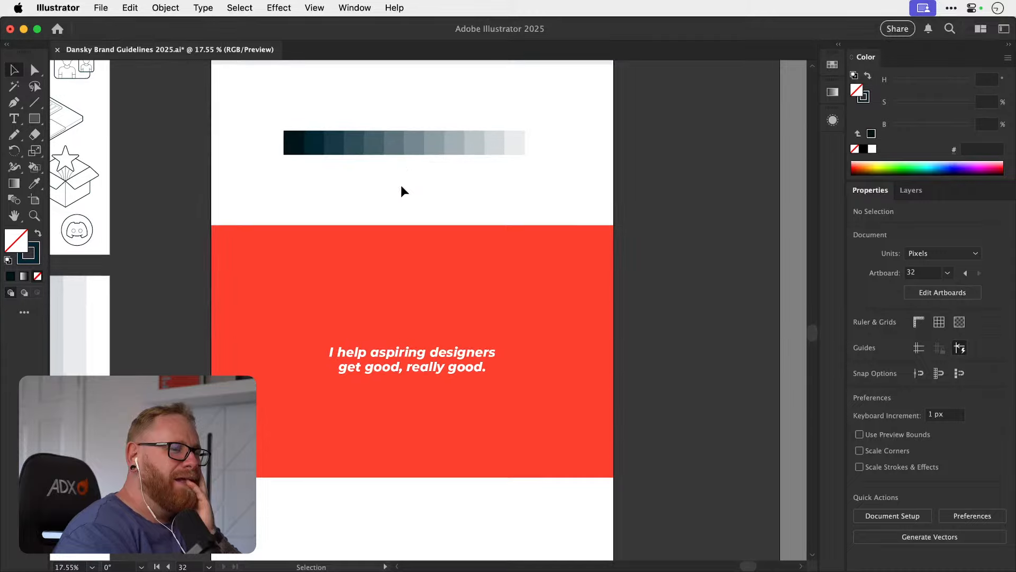
pyautogui.press('super+minus')
pyautogui.hscroll(-5, 413, 263)
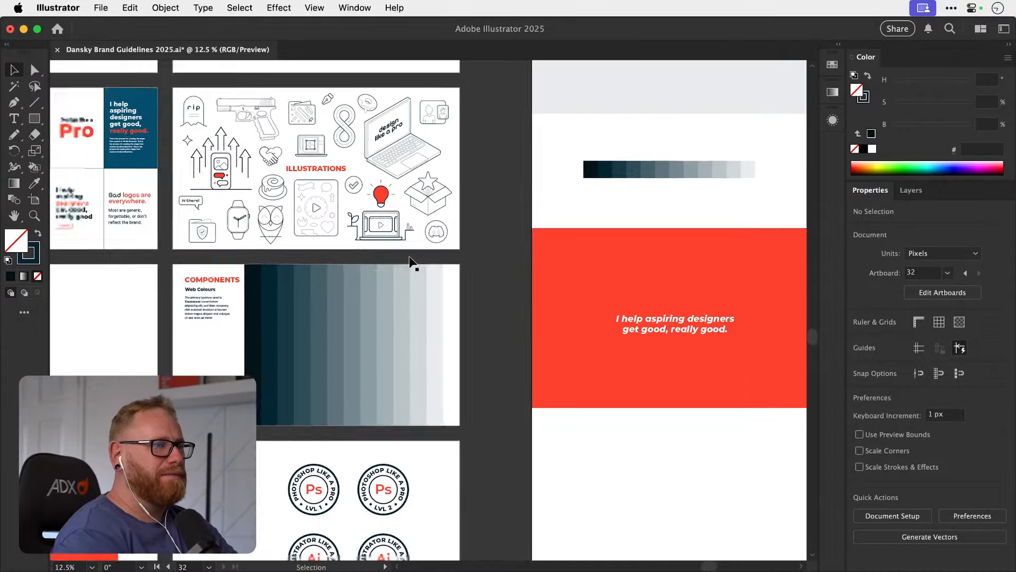
pyautogui.press('super+minus')
pyautogui.press('super+minus')
pyautogui.hscroll(-2, 413, 263)
pyautogui.scroll(4, 412, 263)
pyautogui.hscroll(5, 412, 263)
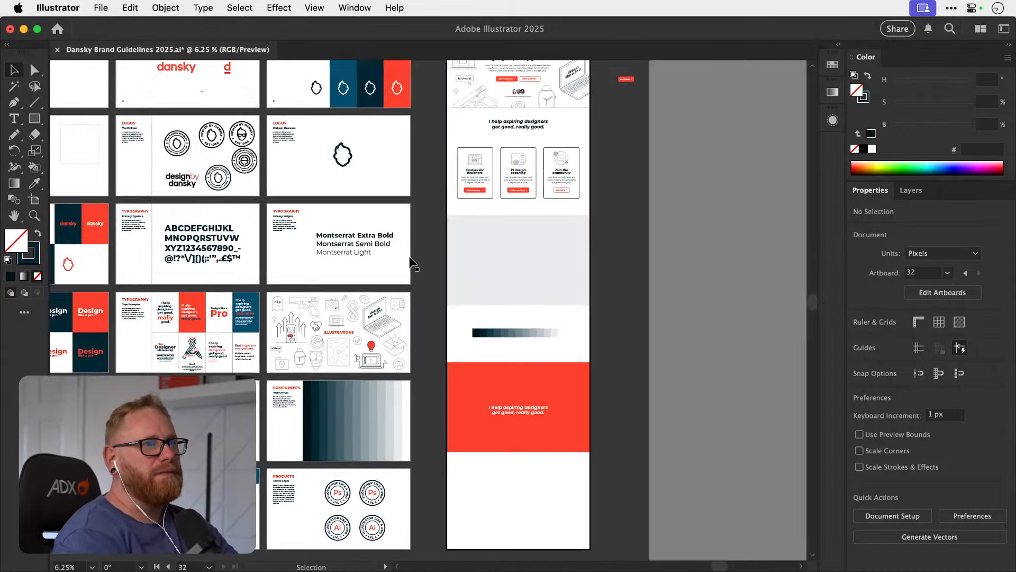
pyautogui.scroll(-3, 412, 263)
pyautogui.hscroll(-4, 412, 263)
pyautogui.scroll(2, 410, 261)
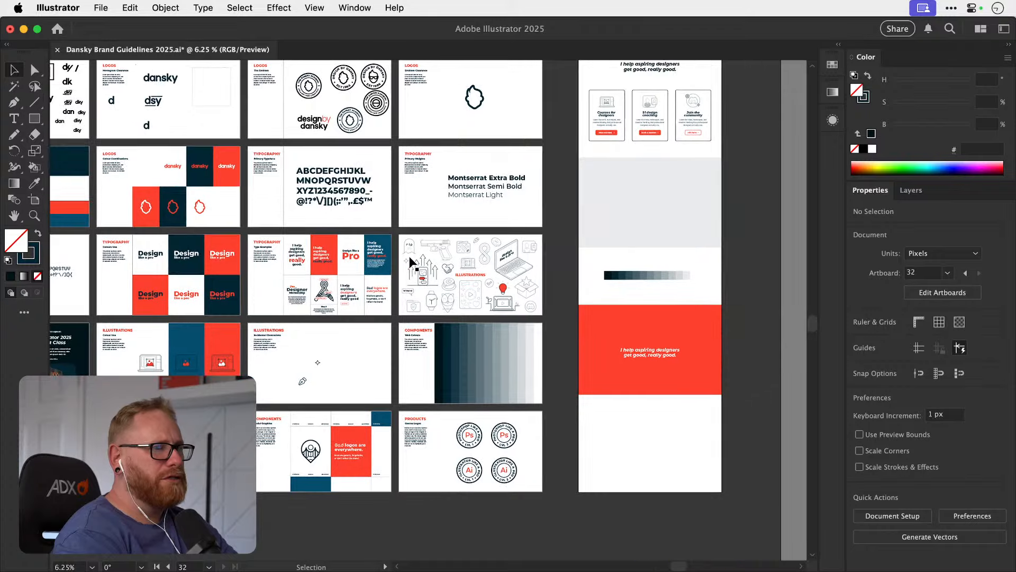
pyautogui.hscroll(-2, 410, 261)
pyautogui.scroll(2, 411, 261)
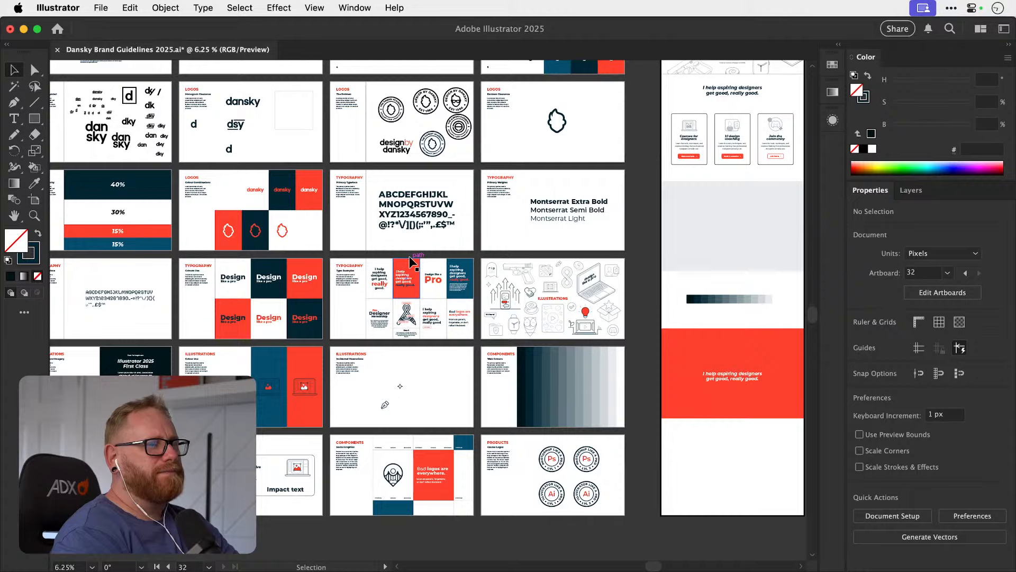
pyautogui.hscroll(3, 410, 259)
pyautogui.scroll(1, 410, 259)
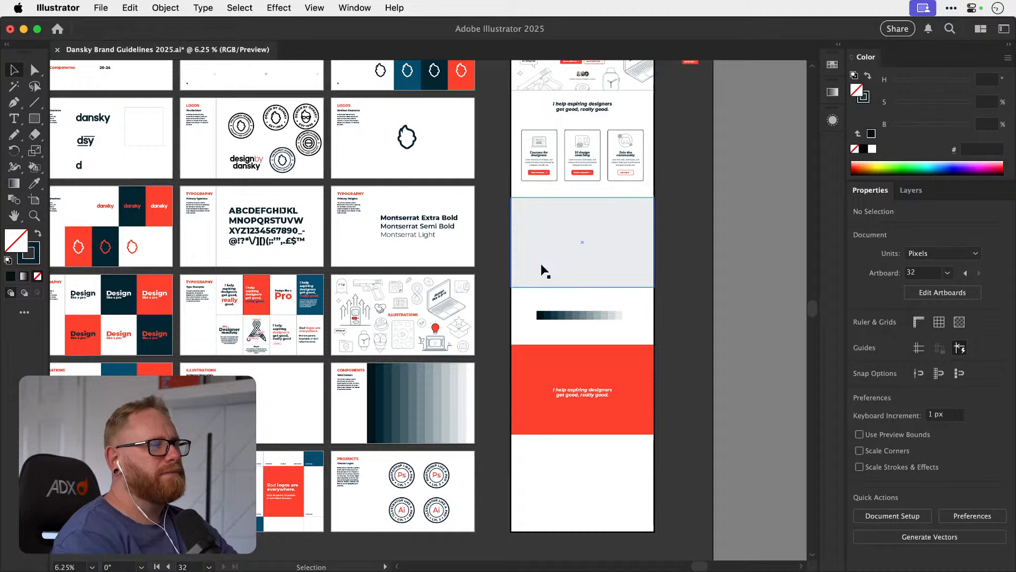
# Copy the "I help aspiring designers get good, really good" type example onto the homepage's grey section and bring it to the front.
pyautogui.press('z')
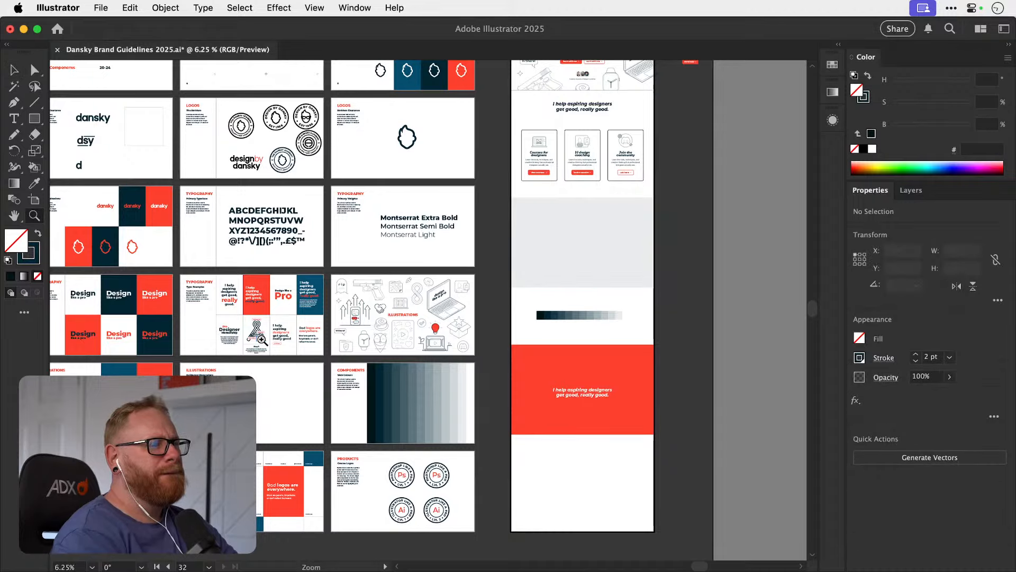
pyautogui.moveTo(263, 339); pyautogui.dragTo(319, 335)
pyautogui.press('v')
pyautogui.hscroll(3, 319, 336)
pyautogui.scroll(1, 319, 336)
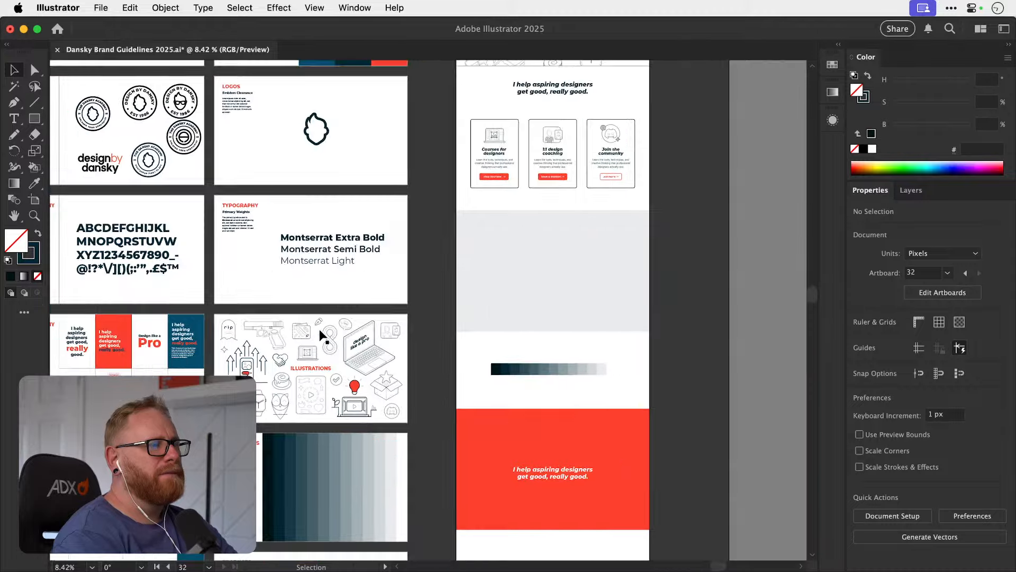
pyautogui.hscroll(-3, 319, 336)
pyautogui.scroll(3, 319, 336)
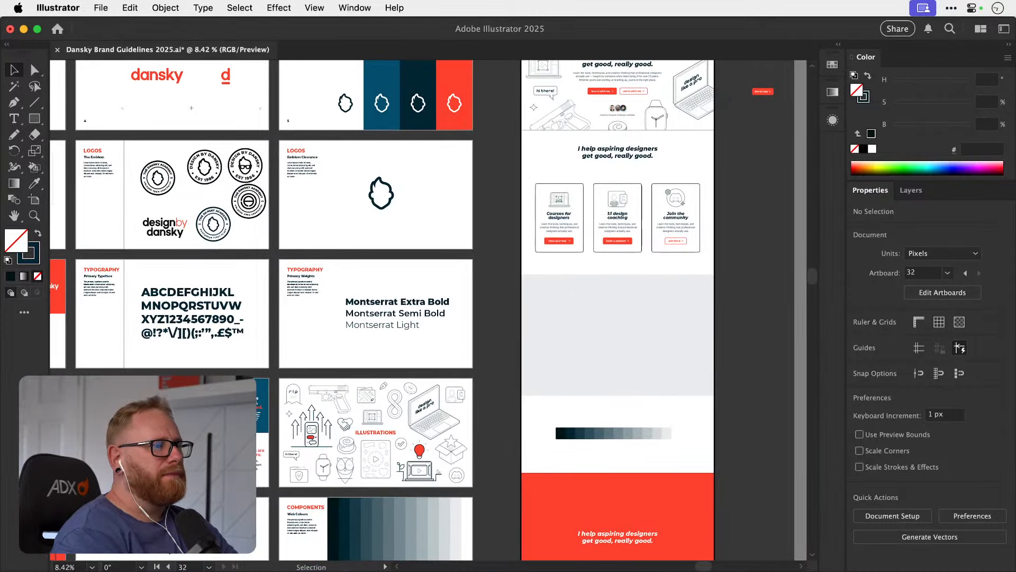
pyautogui.moveTo(197, 452); pyautogui.dragTo(565, 323)
pyautogui.press('super+shift+]')
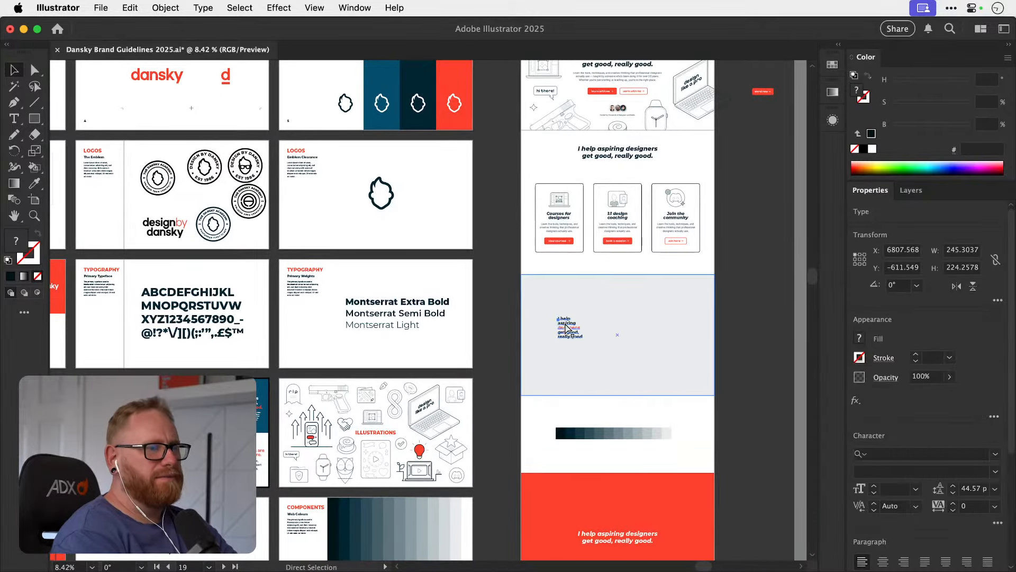
# Convert the copied headline to area type and widen its text frame to about 536 px without stretching the letters.
pyautogui.hscroll(3, 566, 328)
pyautogui.press('z')
pyautogui.moveTo(457, 329); pyautogui.dragTo(592, 331)
pyautogui.press('v')
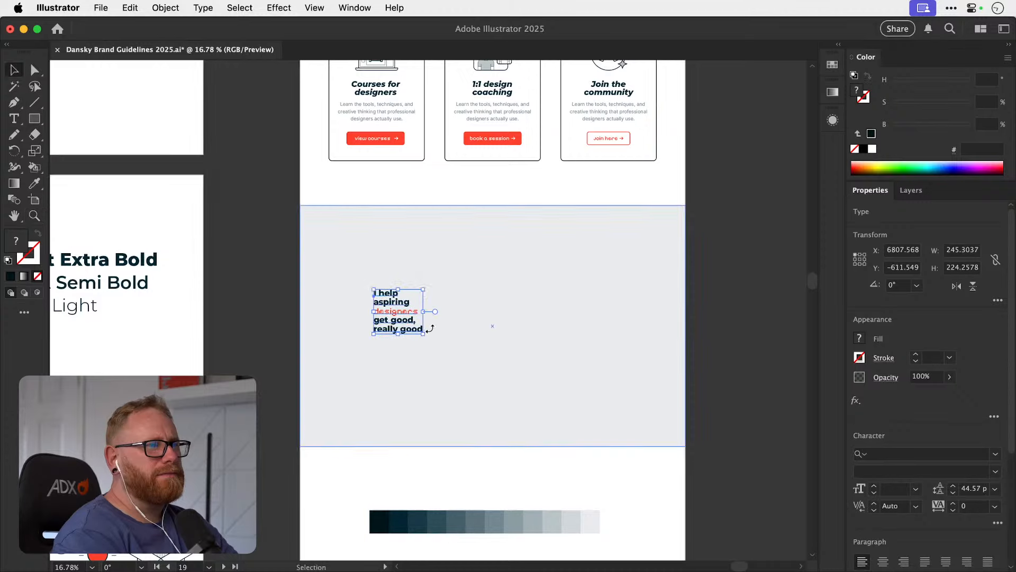
pyautogui.moveTo(423, 311); pyautogui.dragTo(480, 312)
pyautogui.press('super+z')
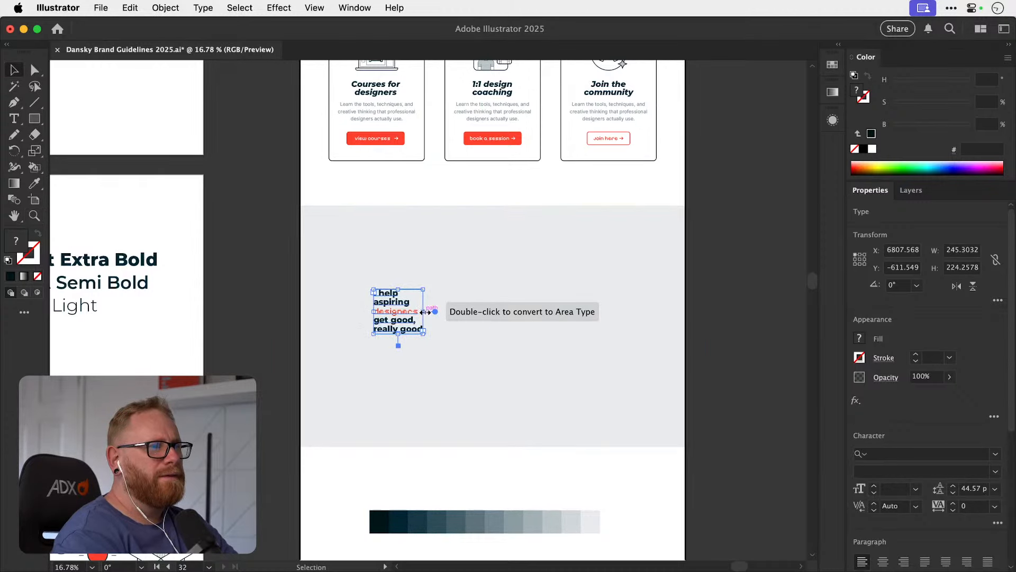
pyautogui.moveTo(424, 312); pyautogui.dragTo(577, 318)
# Remove the manual line breaks from the headline so "I help aspiring designers get good, really good" flows as continuous text.
pyautogui.press('z')
pyautogui.press('t')
pyautogui.click(338, 303)
pyautogui.press('BackSpace')
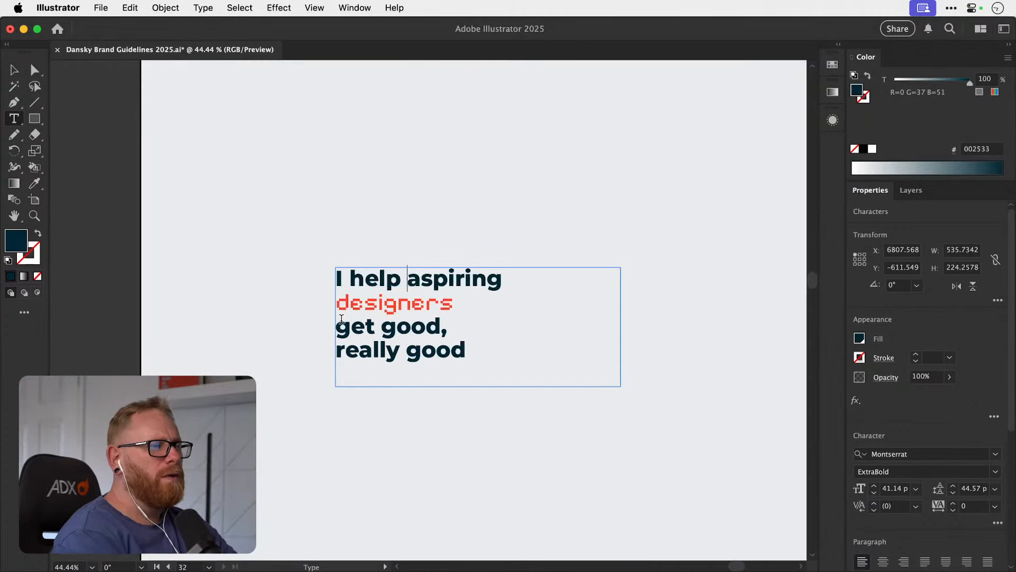
pyautogui.click(340, 307)
pyautogui.press('BackSpace')
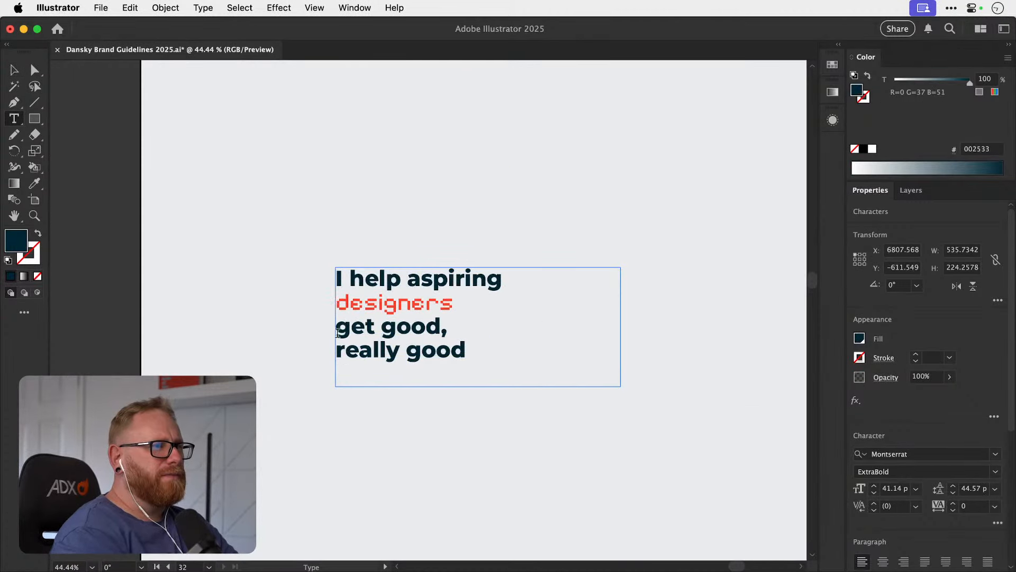
pyautogui.click(337, 329)
pyautogui.press('BackSpace')
pyautogui.press('BackSpace')
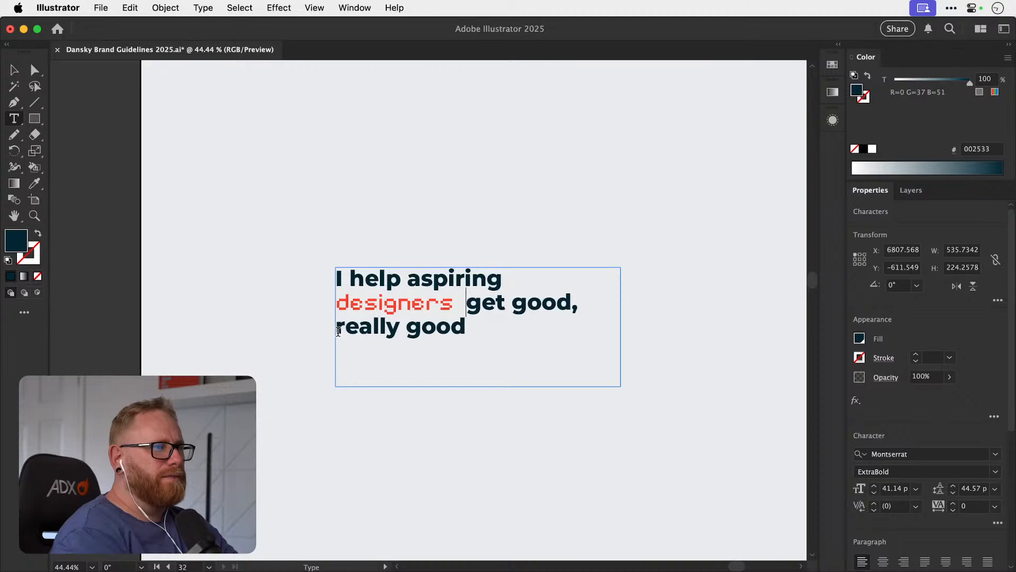
pyautogui.click(338, 332)
pyautogui.press('BackSpace')
pyautogui.press('Escape')
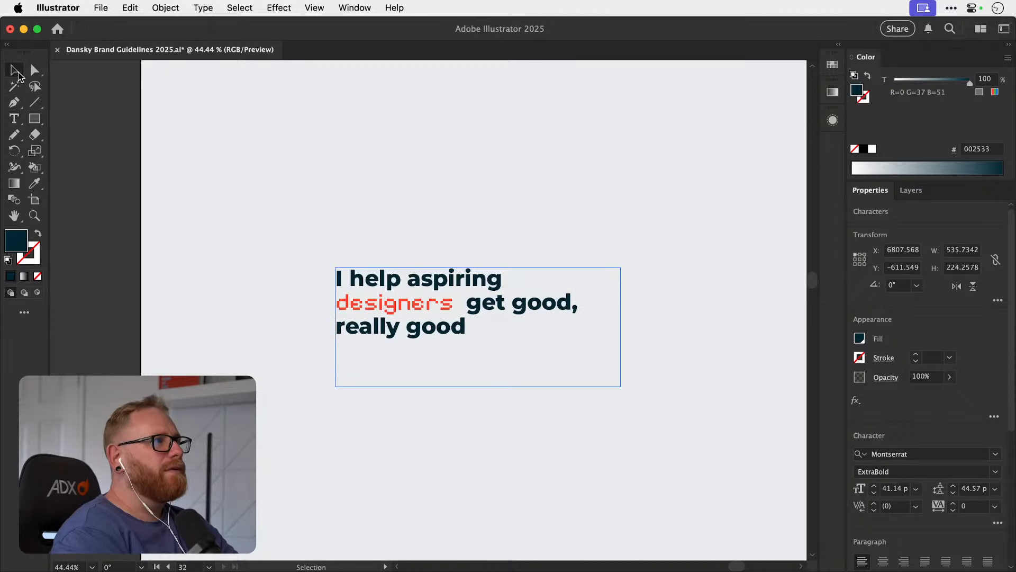
# Widen the headline's text frame to about 716 px and remove the surplus spacing around the word "designers".
pyautogui.moveTo(621, 331); pyautogui.dragTo(719, 332)
pyautogui.press('t')
pyautogui.click(520, 284)
pyautogui.press('BackSpace')
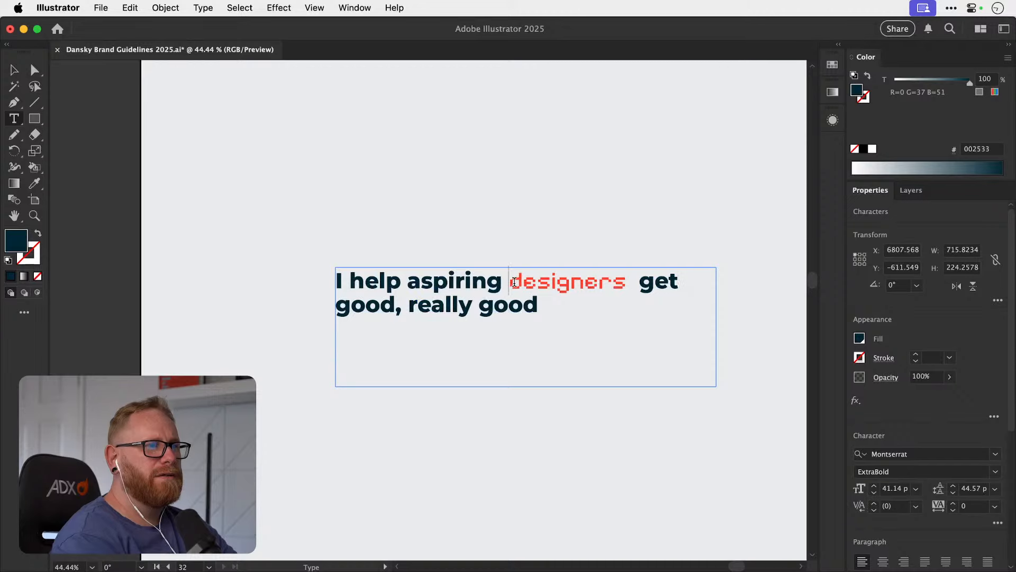
pyautogui.press('Right')
pyautogui.press('Right')
pyautogui.press('Right')
pyautogui.press('Right')
pyautogui.press('Right')
pyautogui.press('Right')
pyautogui.press('Right')
pyautogui.press('Right')
pyautogui.press('Right')
pyautogui.press('Right')
pyautogui.press('BackSpace')
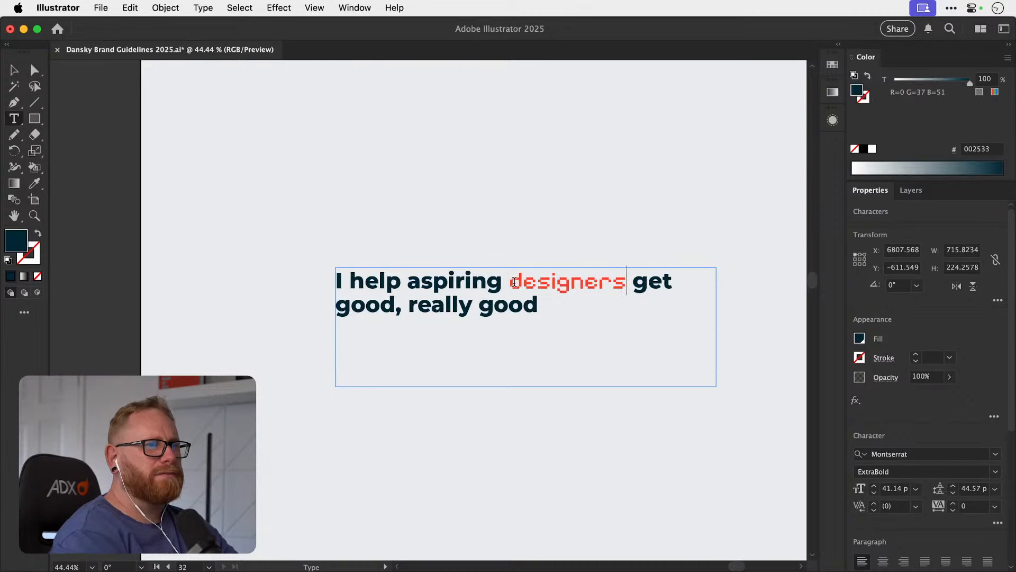
# Set the font size of the whole headline in the grey section to 60 pt.
pyautogui.click(16, 71)
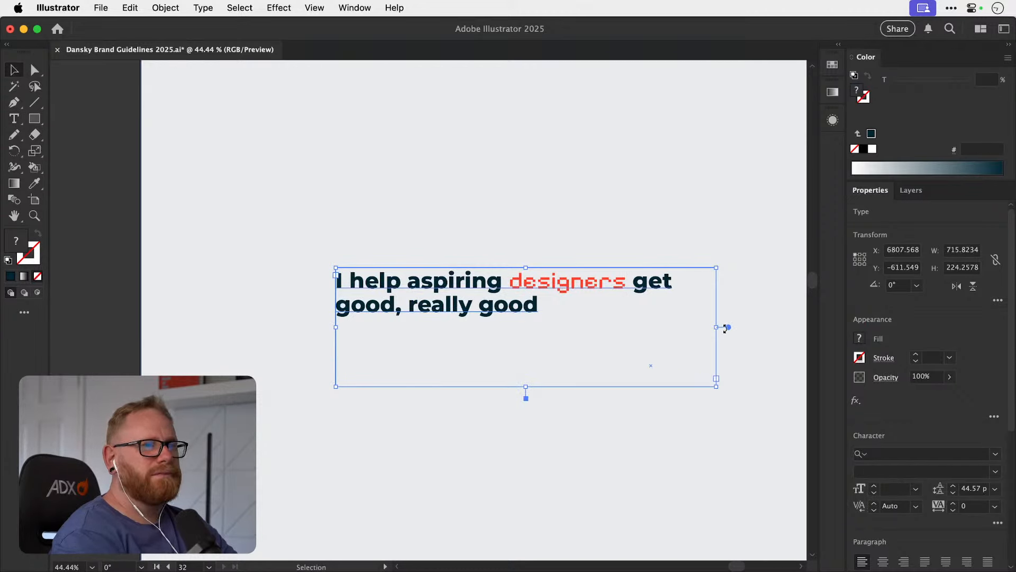
pyautogui.press('super+minus')
pyautogui.press('super+minus')
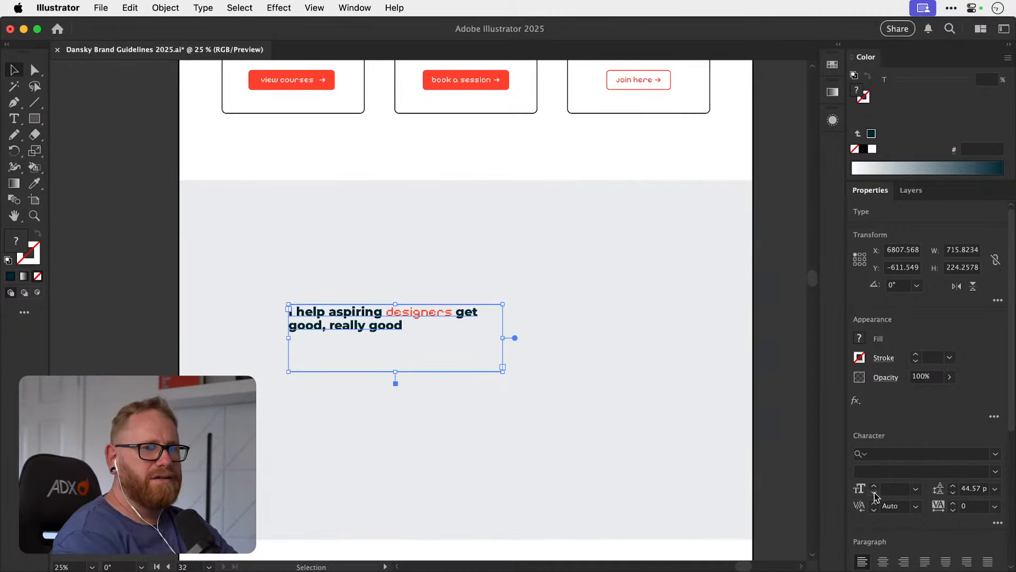
pyautogui.click(875, 488)
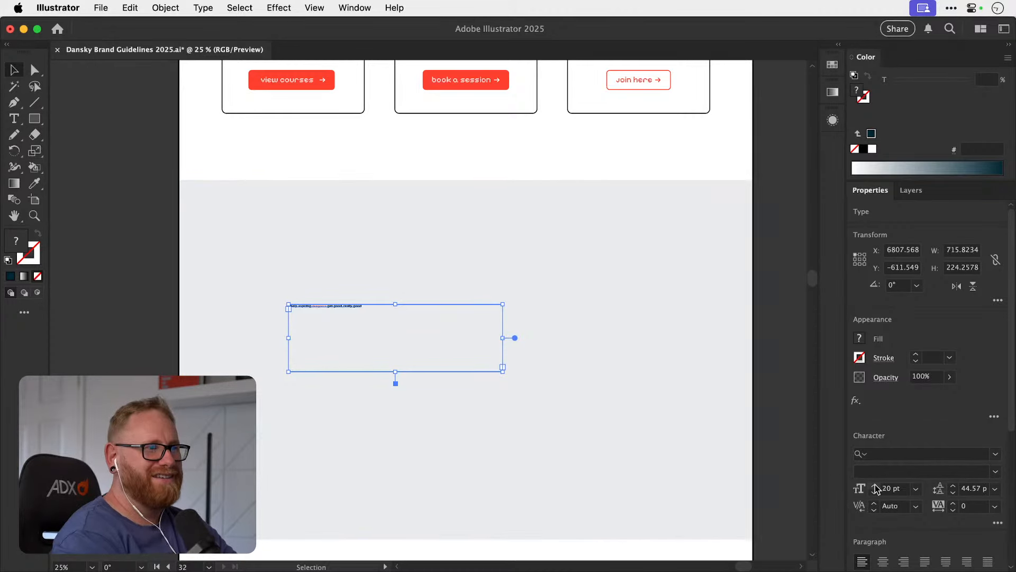
pyautogui.click(876, 486)
pyautogui.click(876, 486)
pyautogui.click(875, 486)
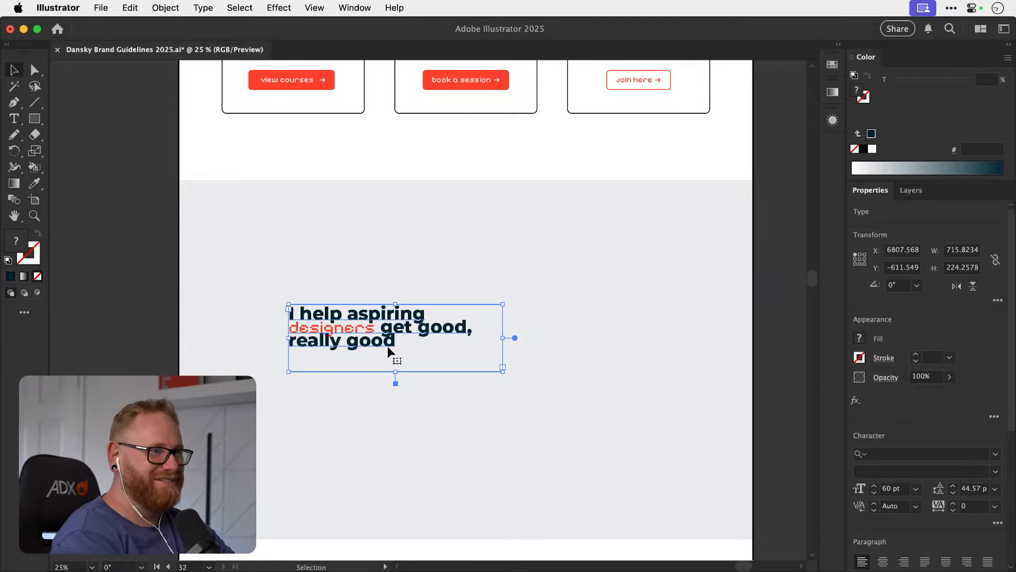
# Enlarge only the red word "designers" in the headline to about 70 pt.
pyautogui.doubleClick(365, 337)
pyautogui.moveTo(374, 329); pyautogui.dragTo(293, 328)
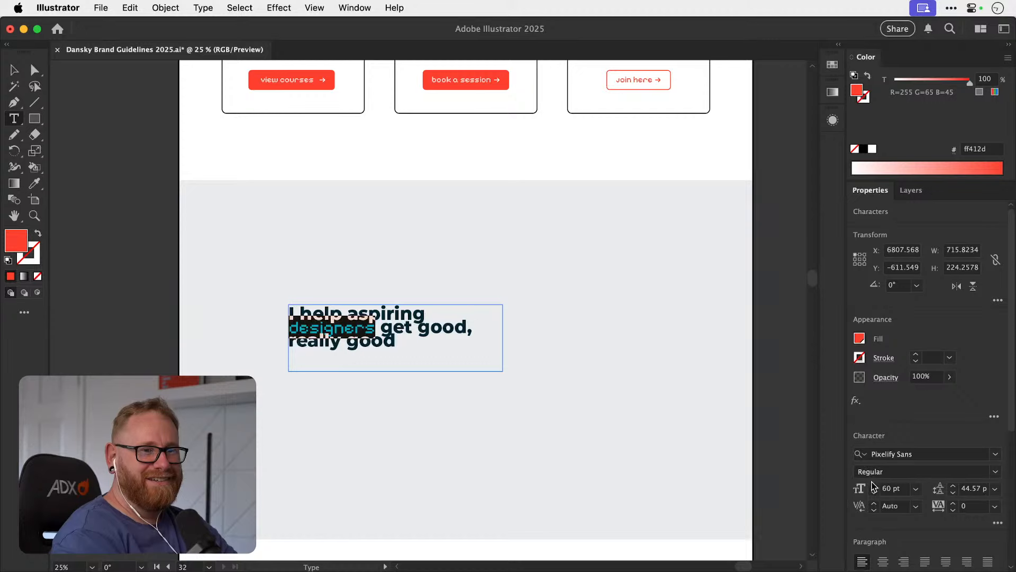
pyautogui.click(873, 484)
pyautogui.click(873, 484)
pyautogui.click(873, 484)
pyautogui.click(873, 485)
pyautogui.click(874, 484)
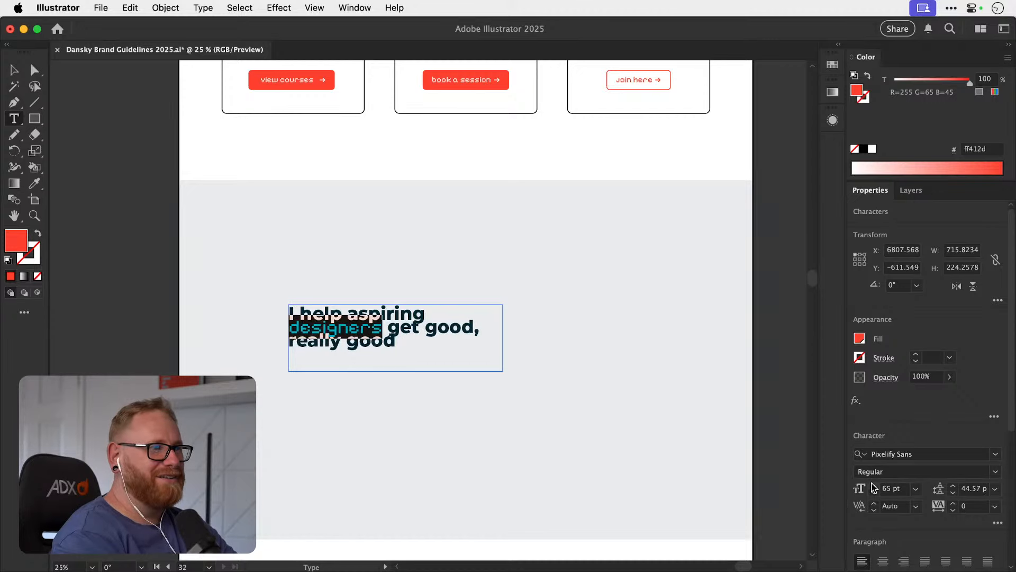
pyautogui.click(874, 485)
pyautogui.click(874, 485)
pyautogui.click(873, 485)
pyautogui.click(873, 485)
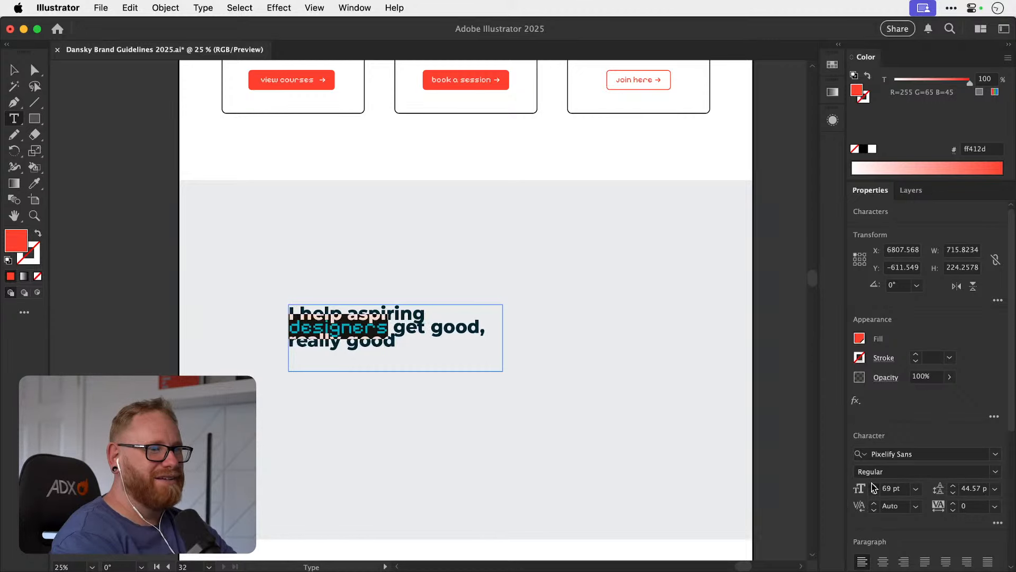
pyautogui.click(873, 485)
pyautogui.press('Escape')
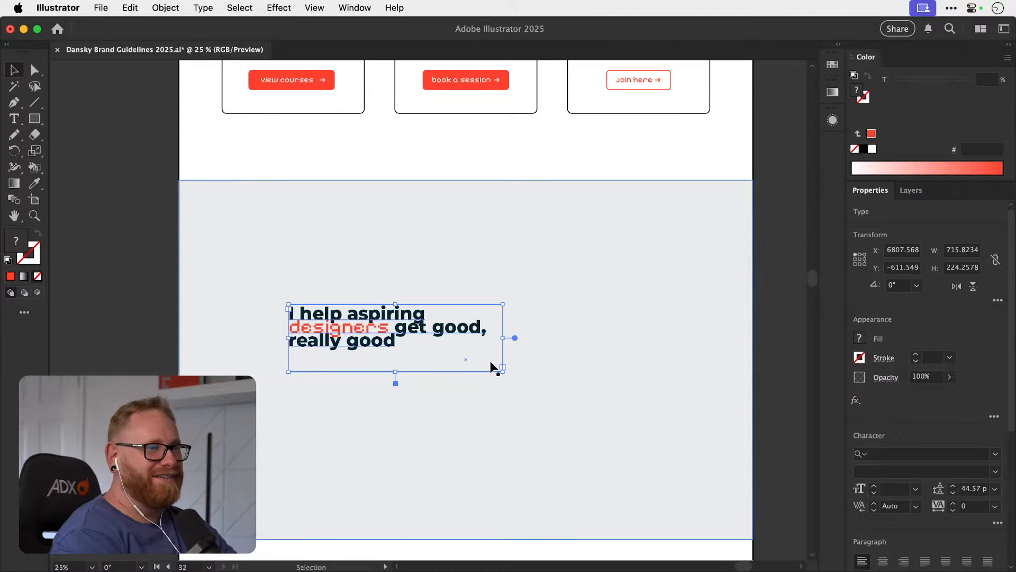
# Increase the headline's leading to 60 pt and deselect the text.
pyautogui.click(953, 485)
pyautogui.click(953, 486)
pyautogui.click(953, 486)
pyautogui.click(953, 485)
pyautogui.click(953, 485)
pyautogui.click(954, 485)
pyautogui.click(954, 485)
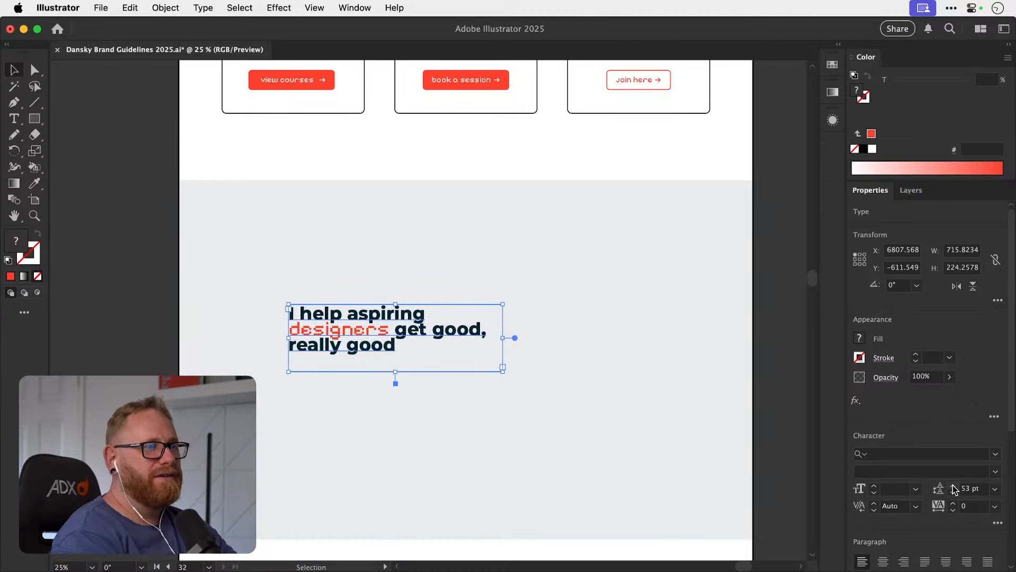
pyautogui.click(953, 485)
pyautogui.click(953, 485)
pyautogui.click(954, 485)
pyautogui.click(953, 485)
pyautogui.click(954, 485)
pyautogui.click(953, 485)
pyautogui.click(954, 485)
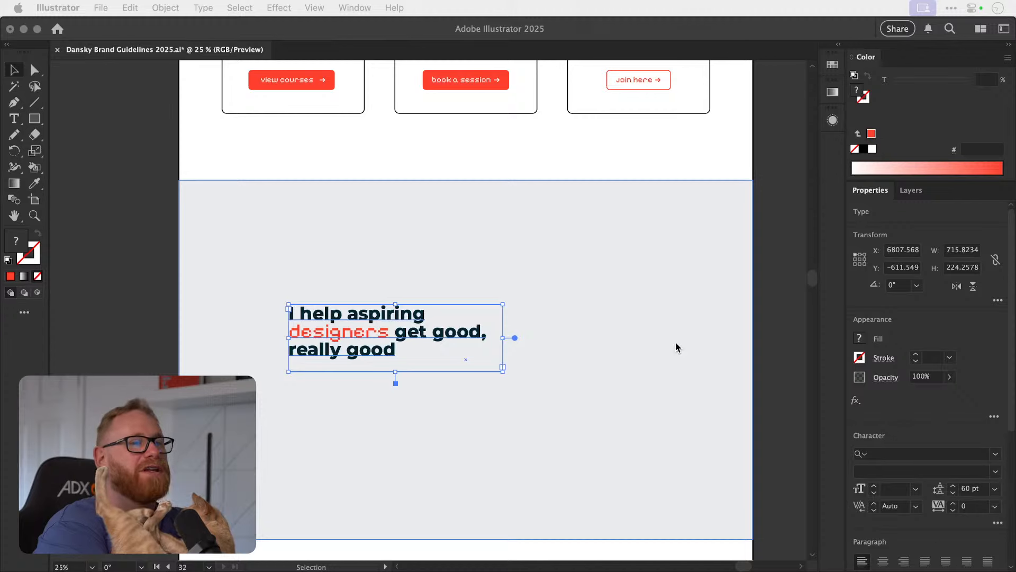
pyautogui.click(779, 357)
pyautogui.click(779, 349)
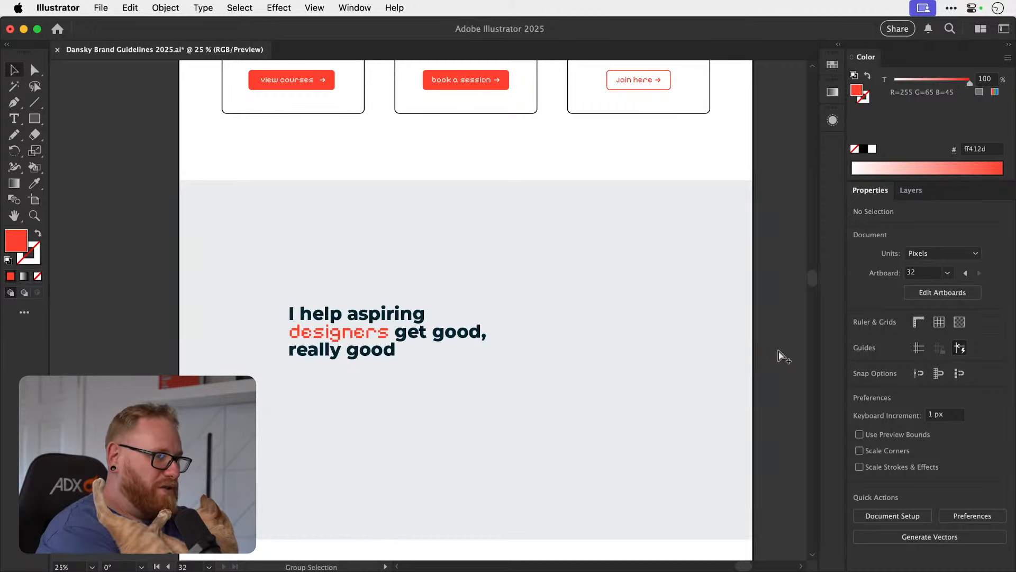
# Show all artboards of the brand guidelines at once and save the document.
pyautogui.press('super+alt+0')
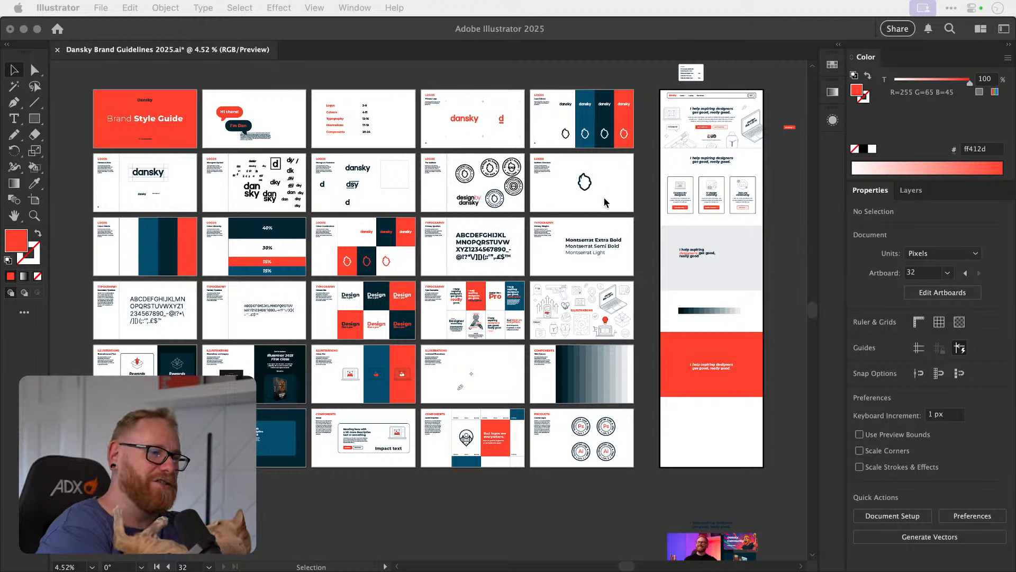
pyautogui.click(490, 487)
pyautogui.press('a')
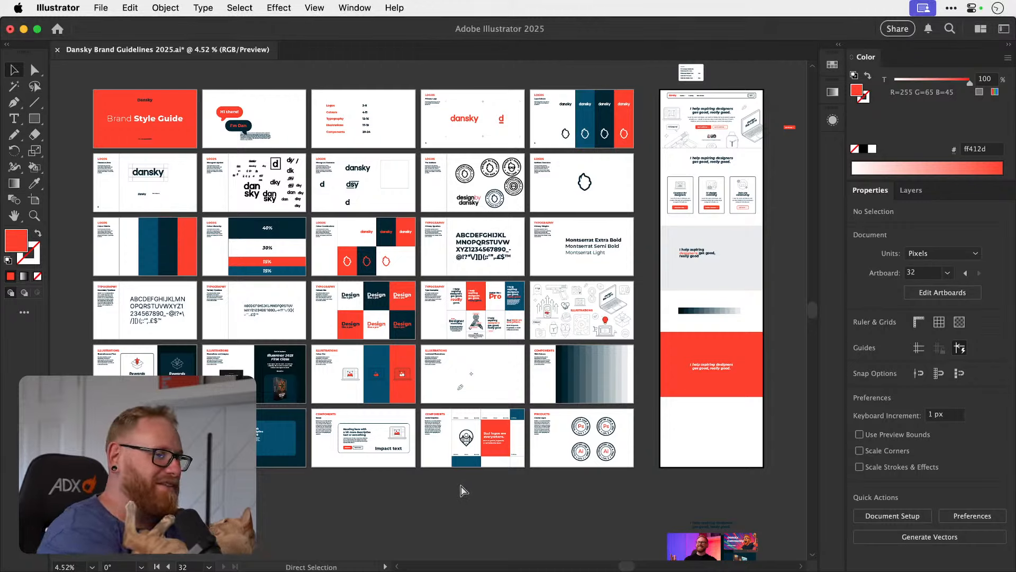
pyautogui.press('super+s')
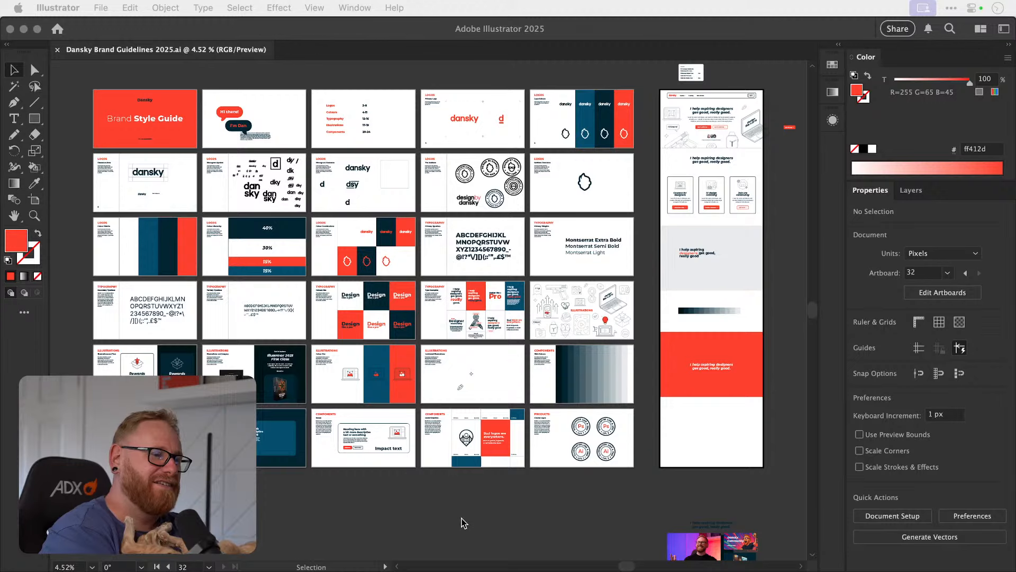
pyautogui.click(471, 508)
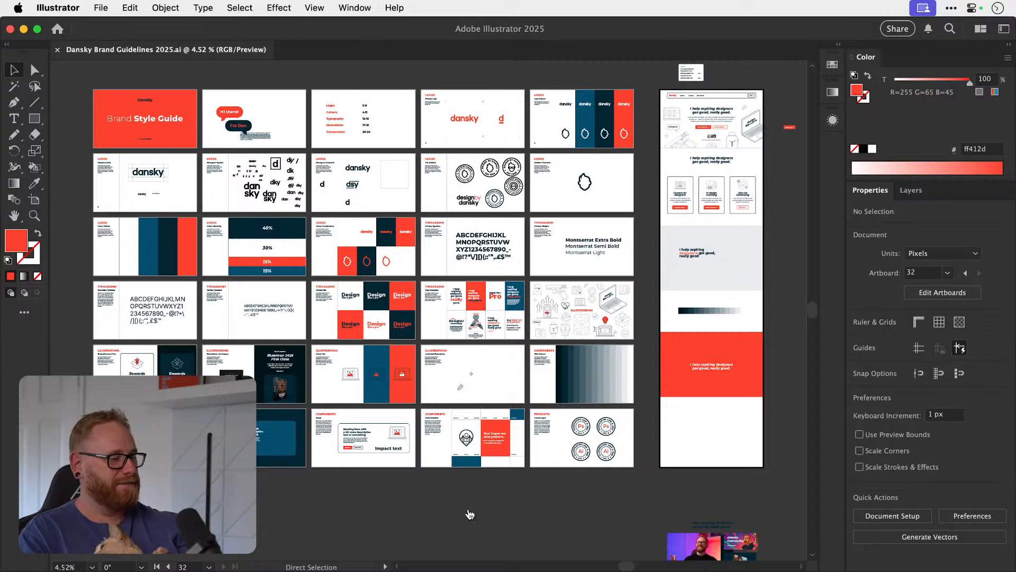
pyautogui.press('super+Tab')
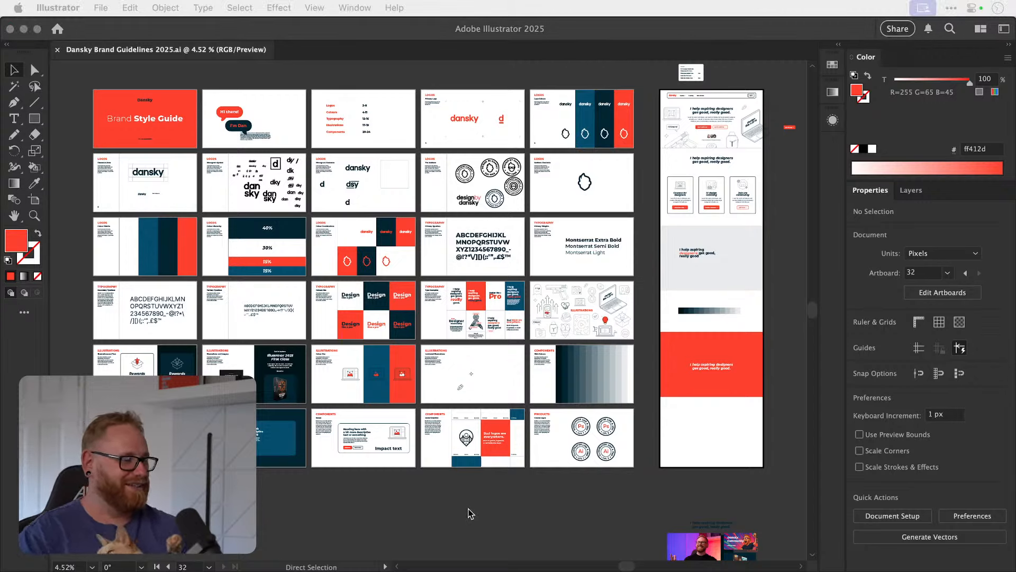